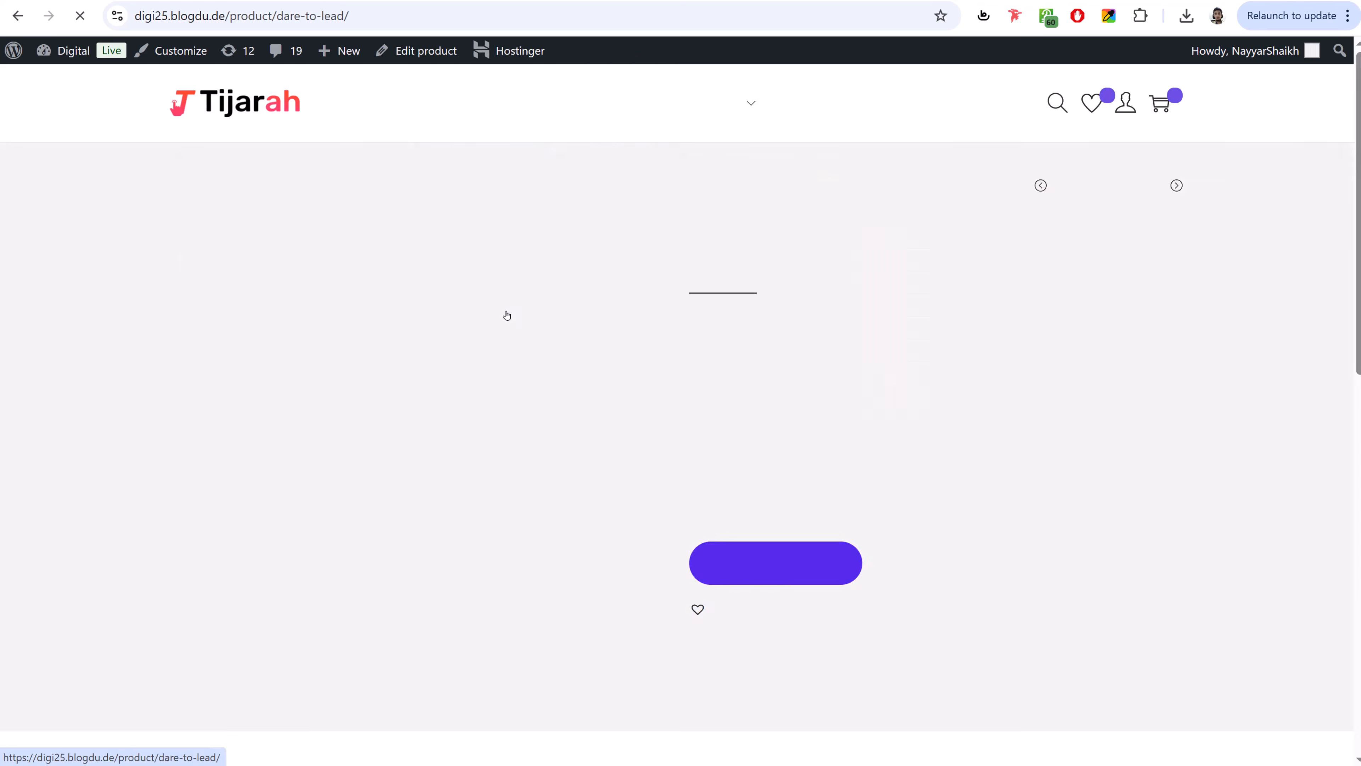
- On the Dare to lead product page, view the Reviews (1) tab, then the More Products grid
scroll(1350, 137, "down", 10)
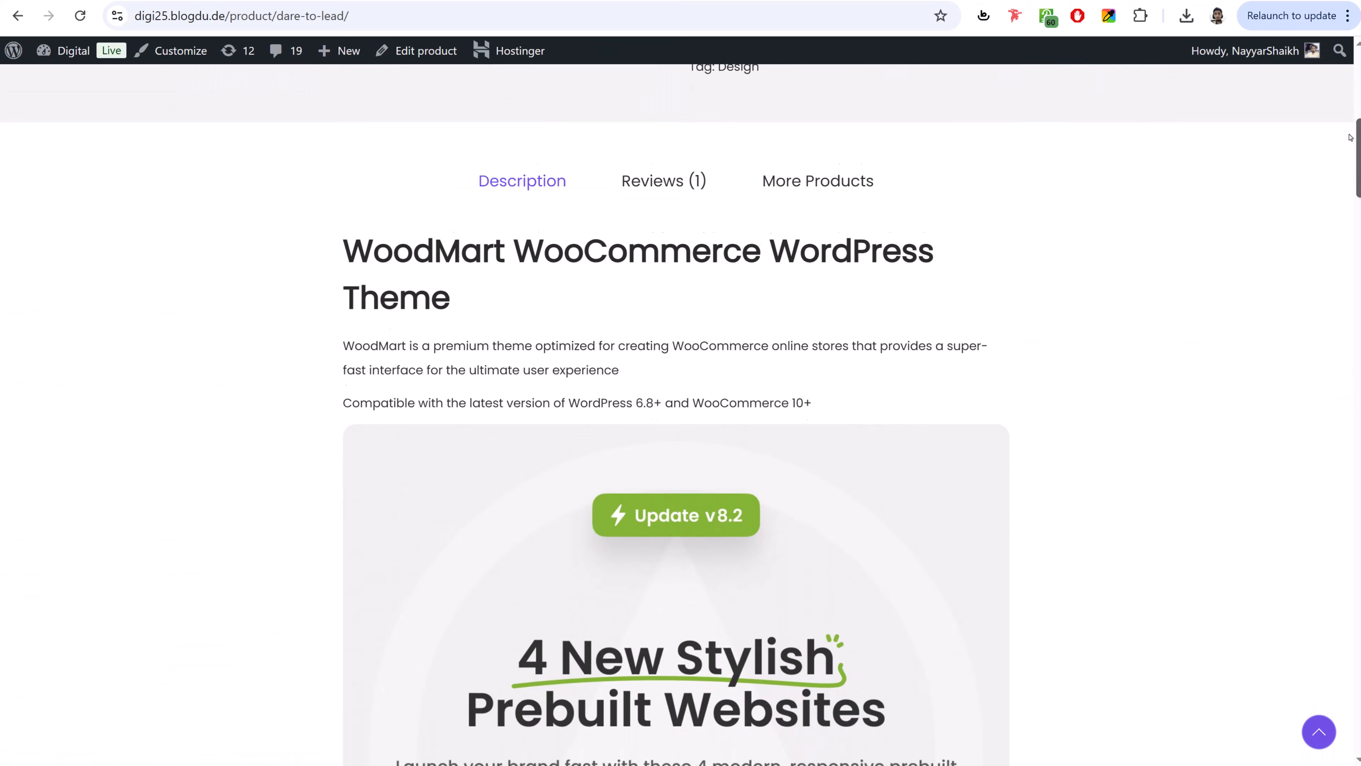
left_click_drag(1350, 138, 1305, 130)
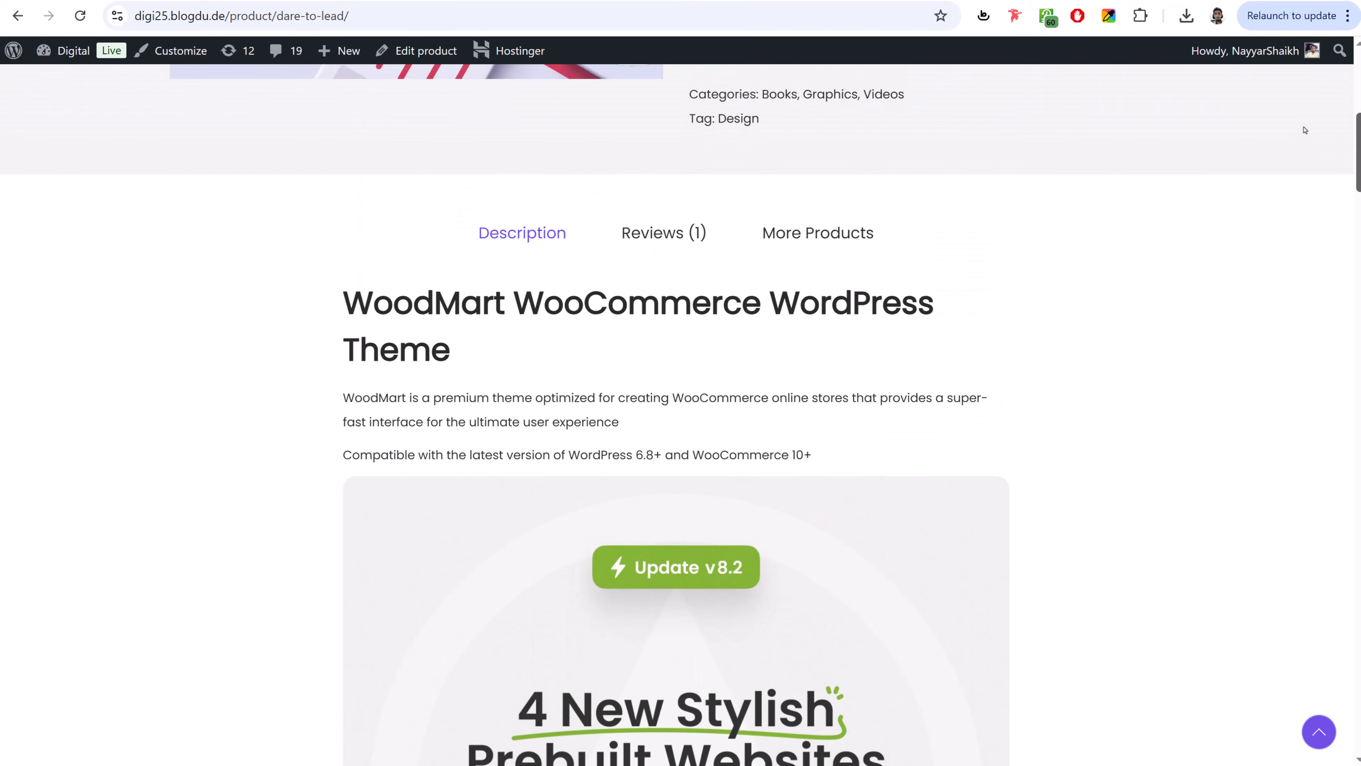
left_click(628, 233)
left_click(824, 226)
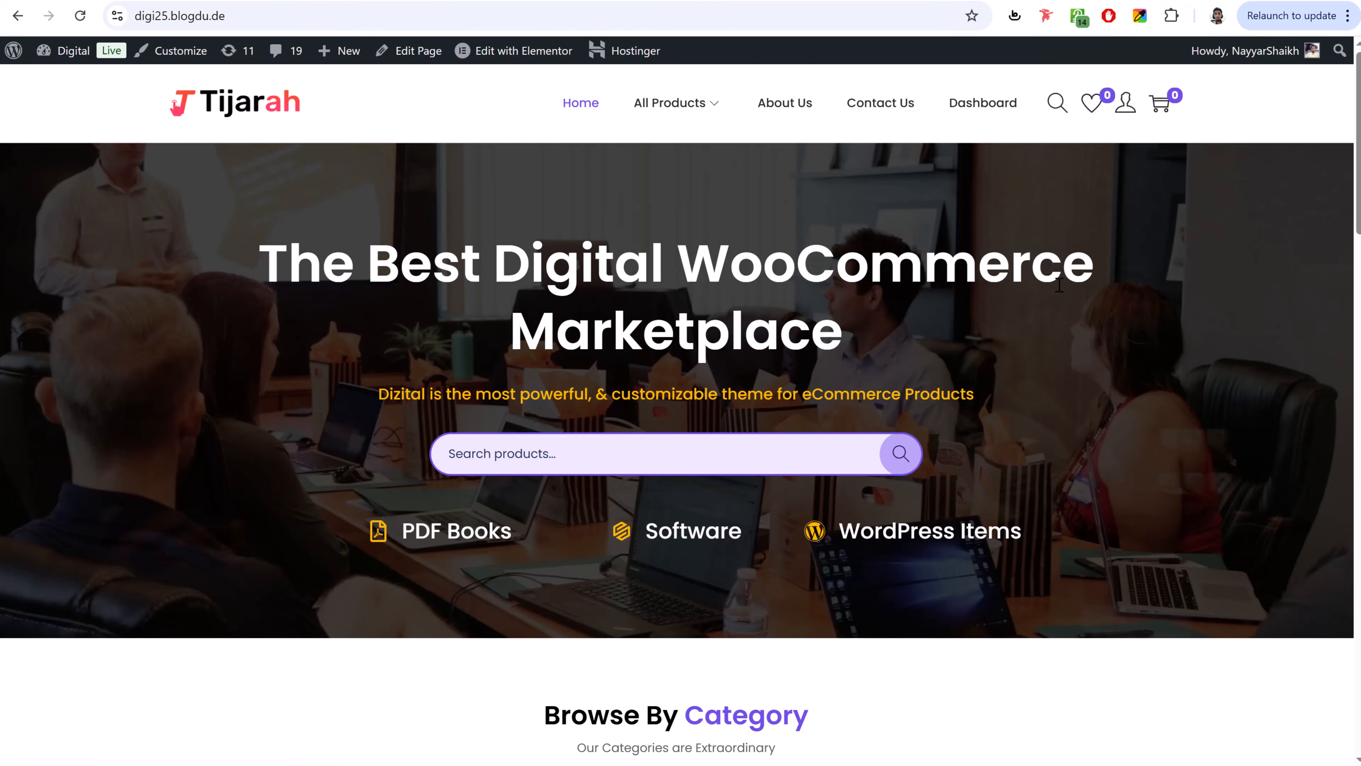
- Open Dare to lead from the homepage's Featured Items and scroll through its product page
scroll(1076, 353, "down", 8)
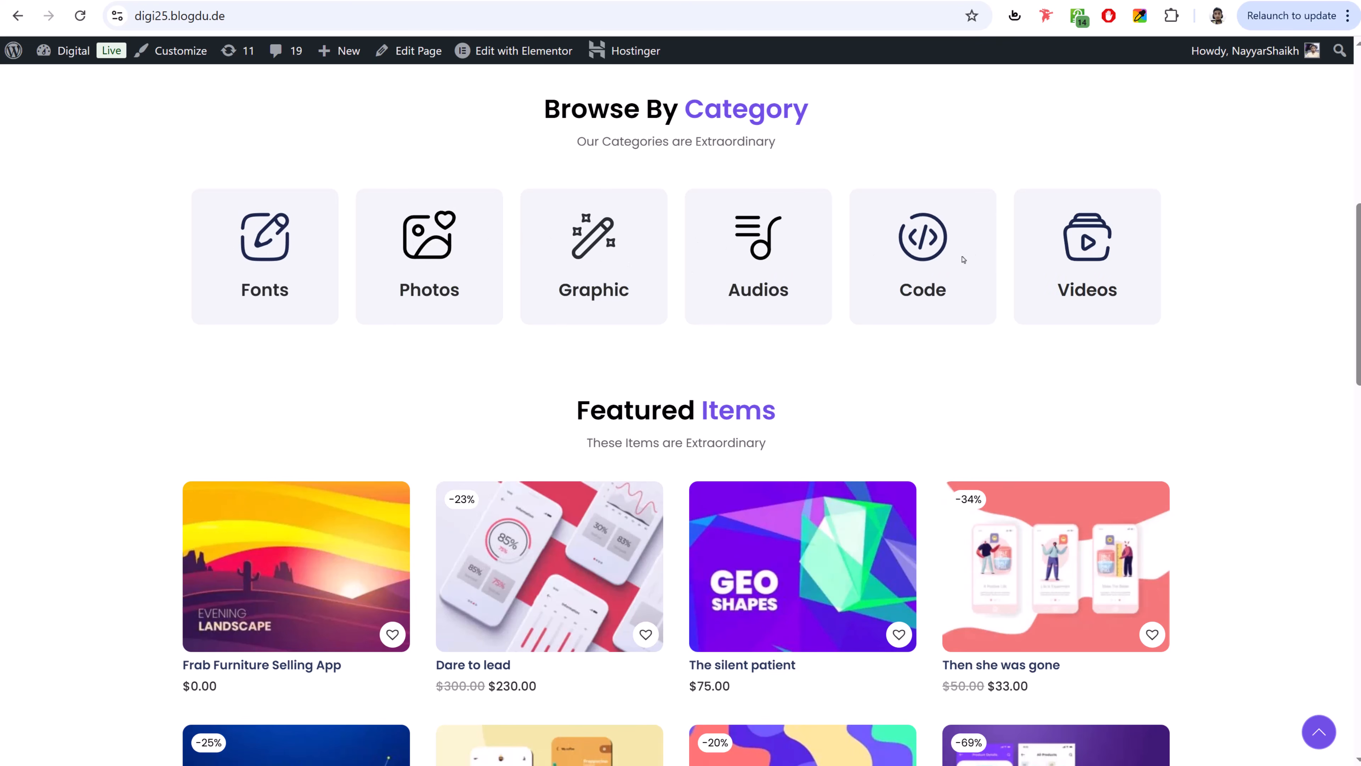
scroll(1163, 322, "down", 5)
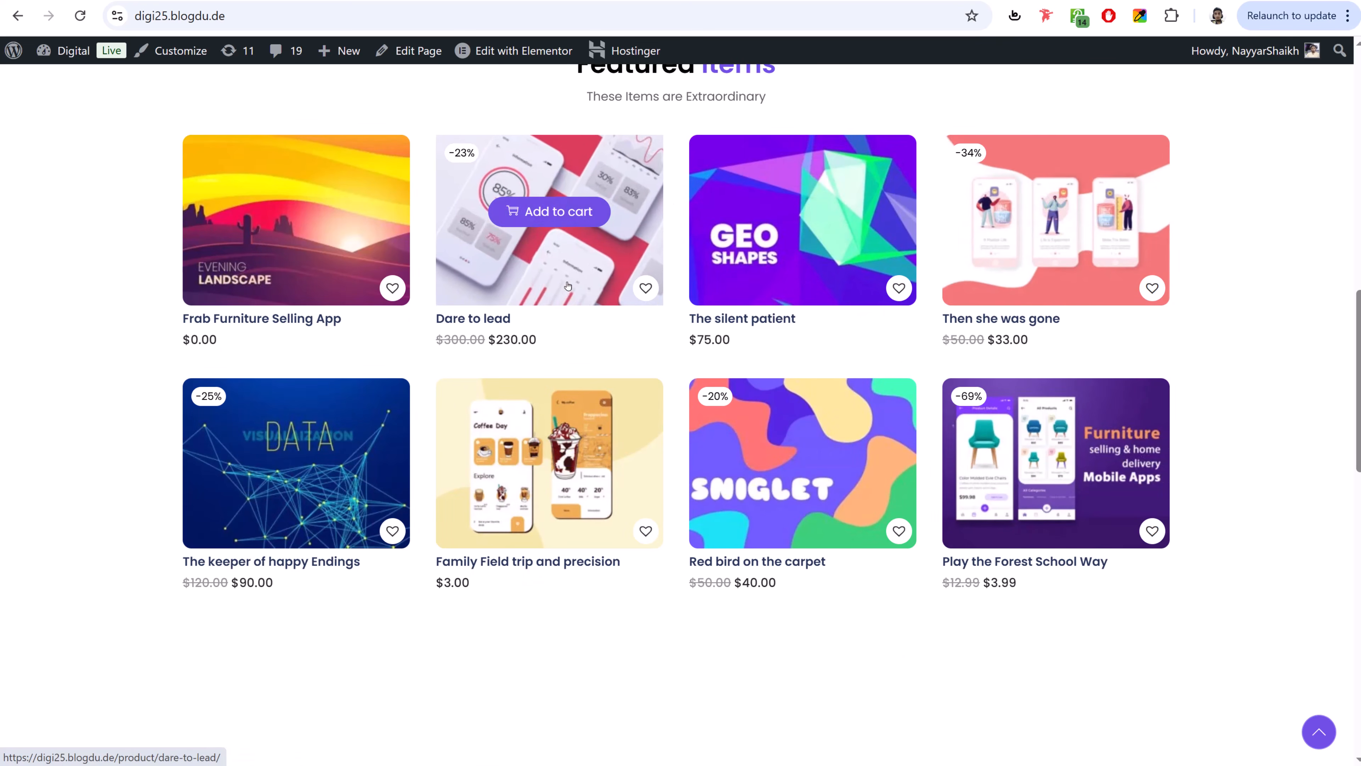
left_click(531, 268)
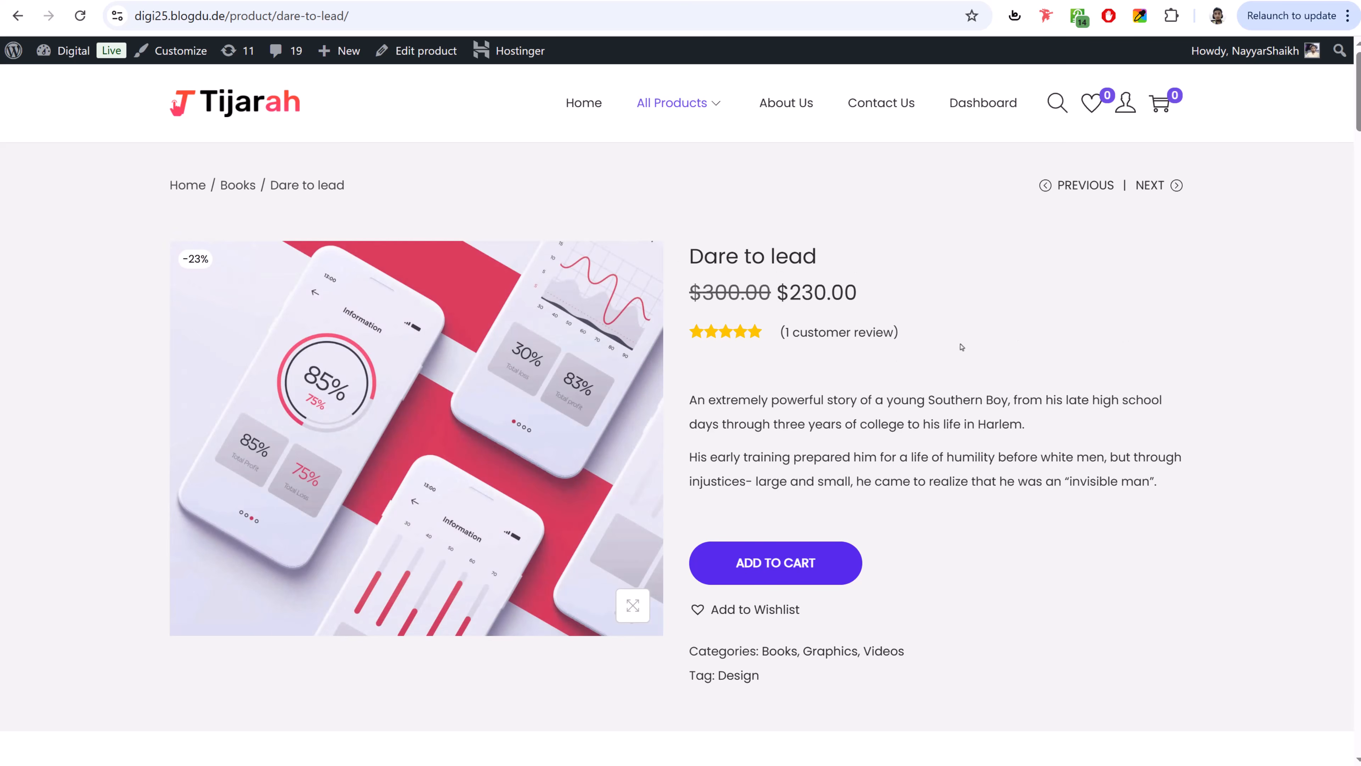
scroll(962, 347, "down", 4)
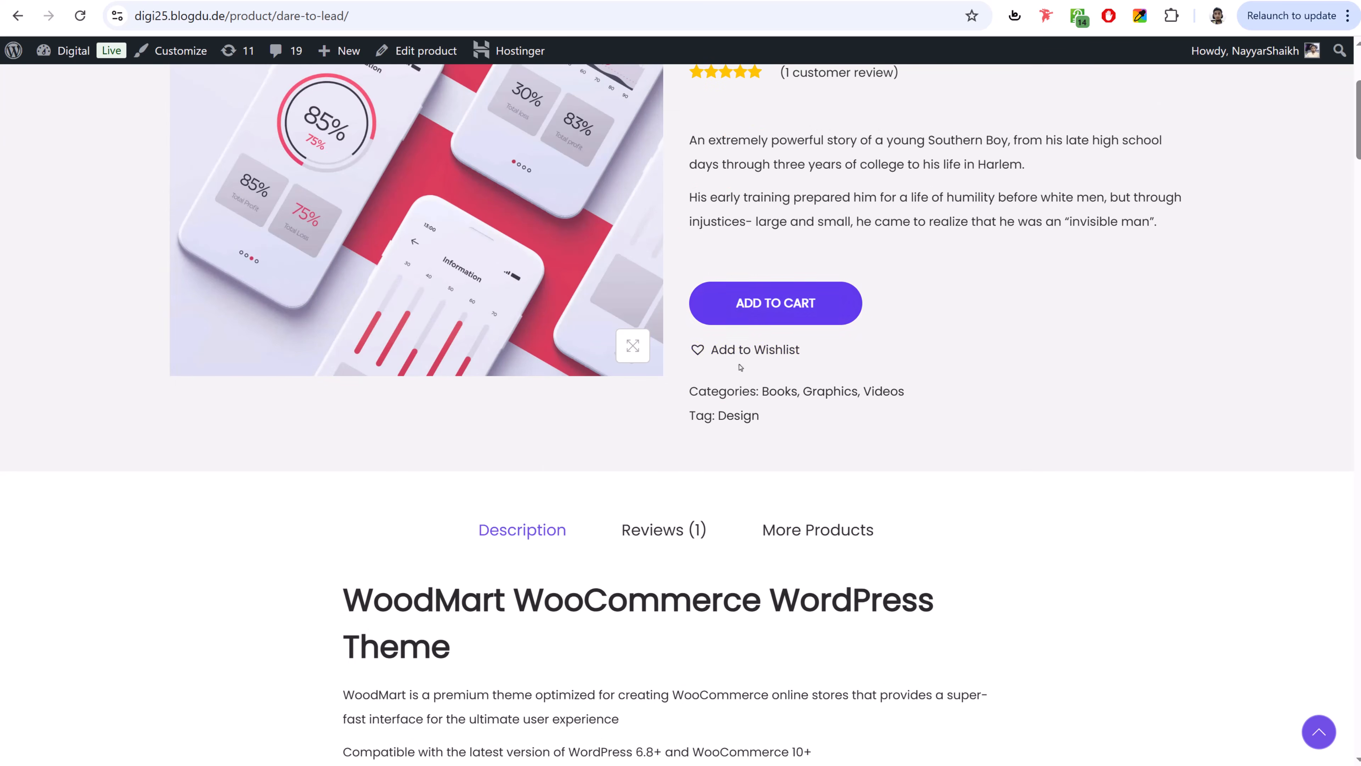
scroll(925, 394, "down", 18)
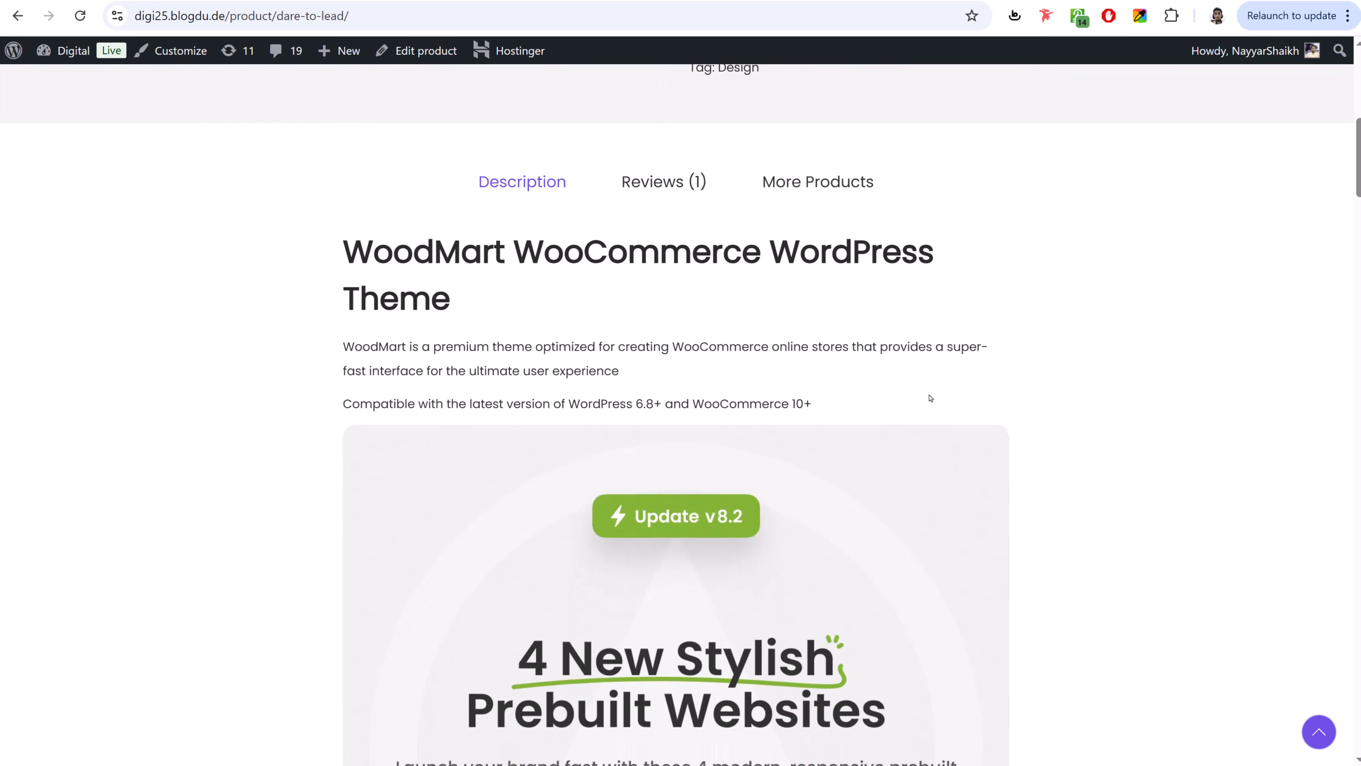
scroll(922, 404, "down", 20)
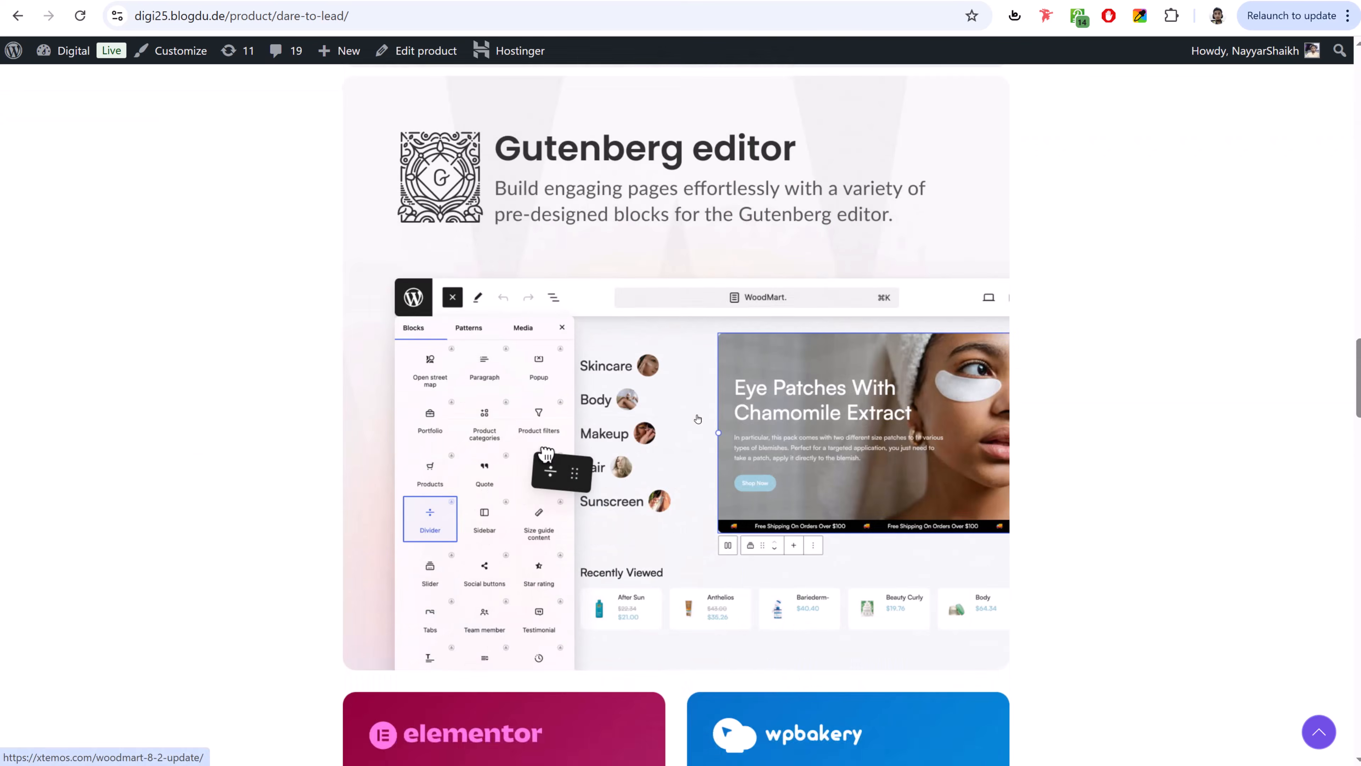
scroll(700, 419, "up", 3)
scroll(701, 420, "up", 20)
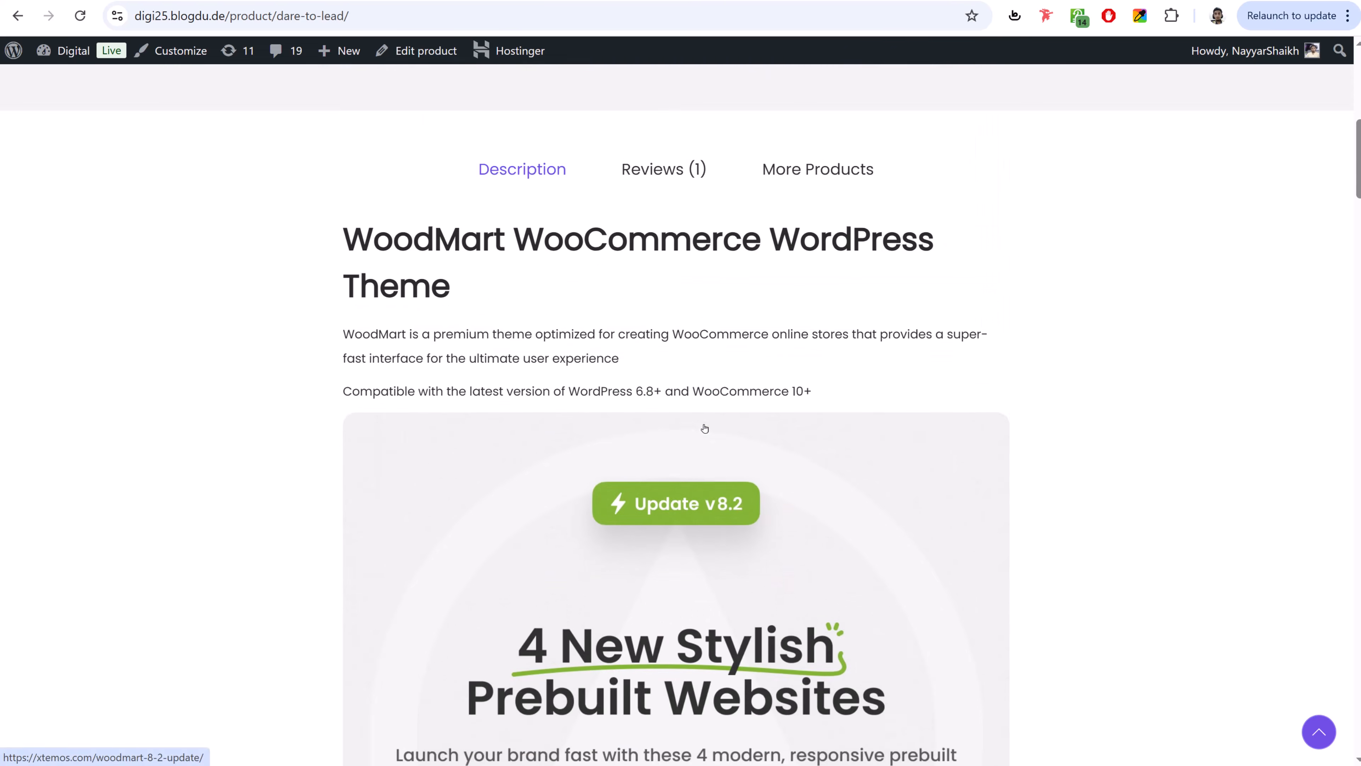
scroll(705, 427, "up", 5)
- Browse the Reviews and More Products tabs, return to Description, and add Dare to lead to the cart
left_click(664, 443)
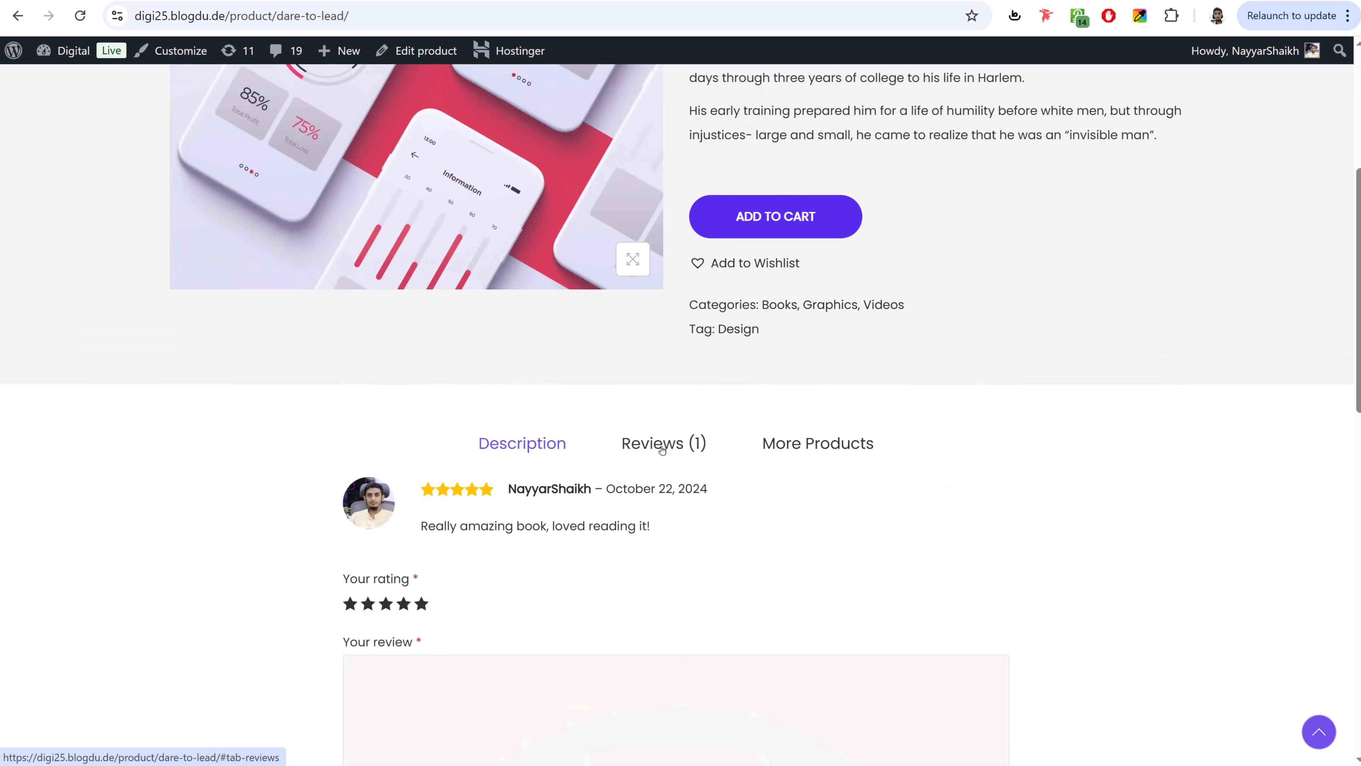
left_click(818, 443)
left_click(552, 449)
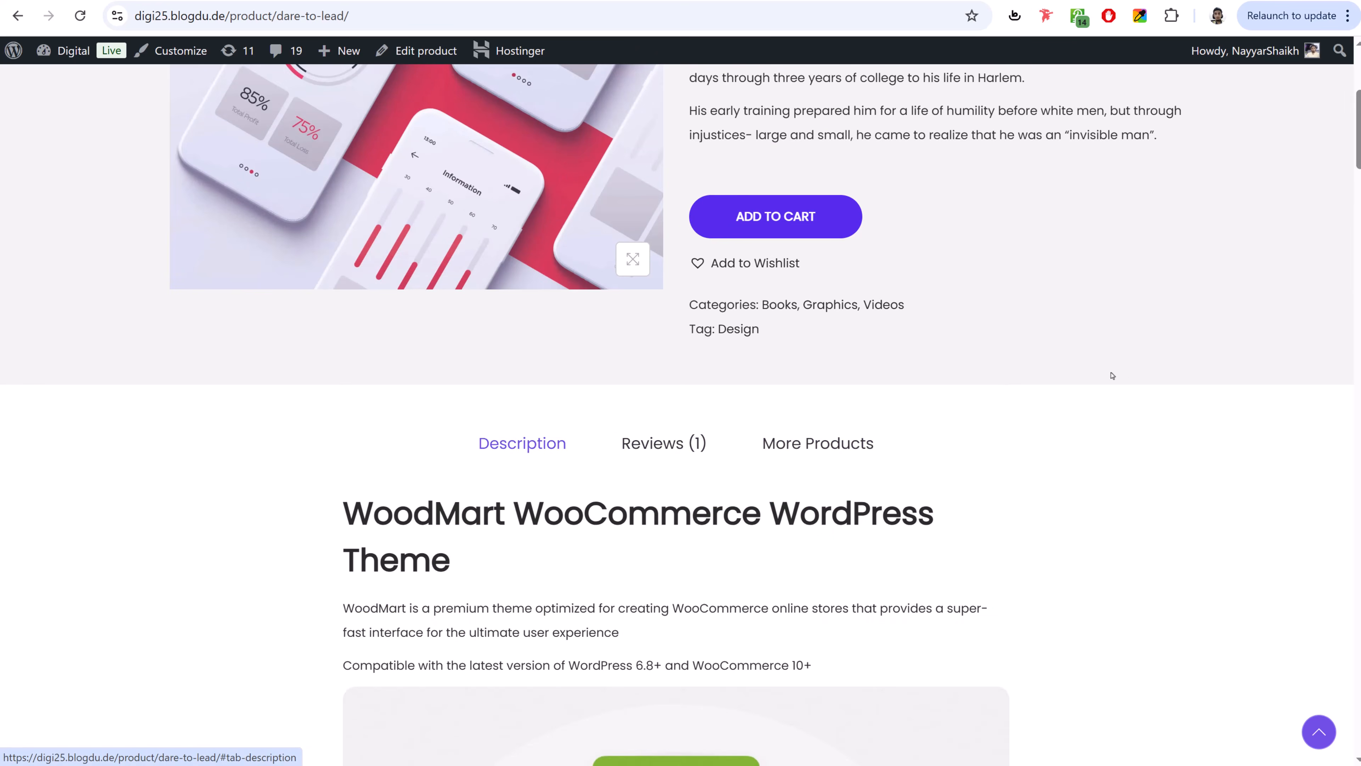
scroll(1125, 375, "up", 6)
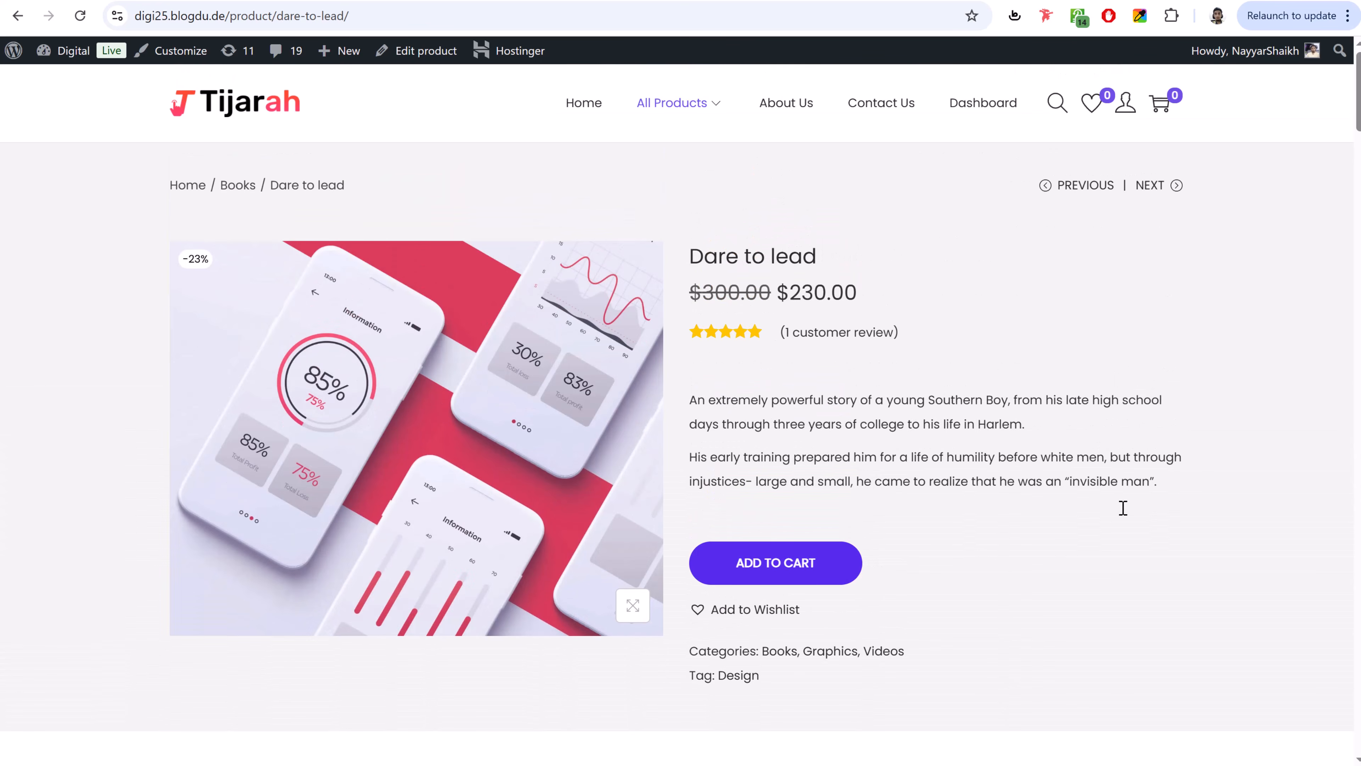
left_click(776, 562)
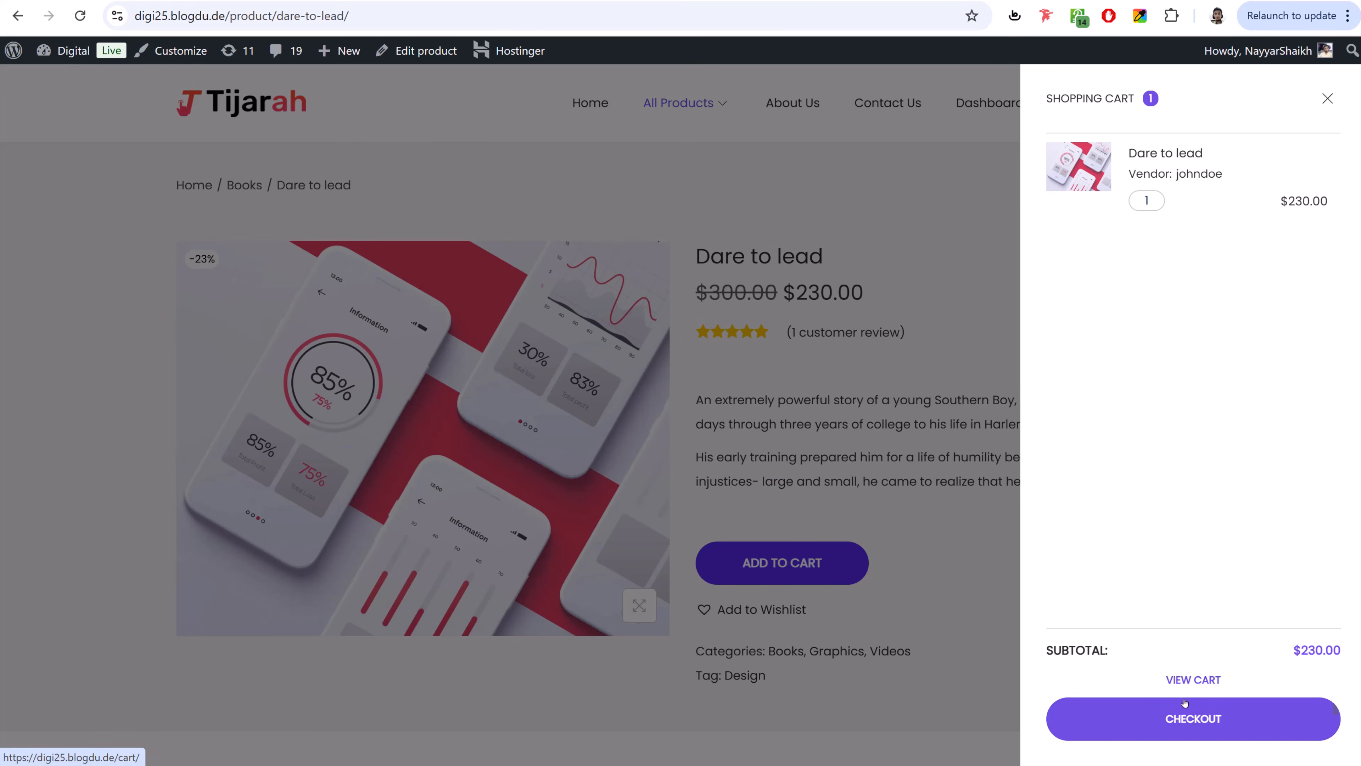
- Proceed from the cart to checkout for Dare to lead ($230.00)
left_click(1186, 725)
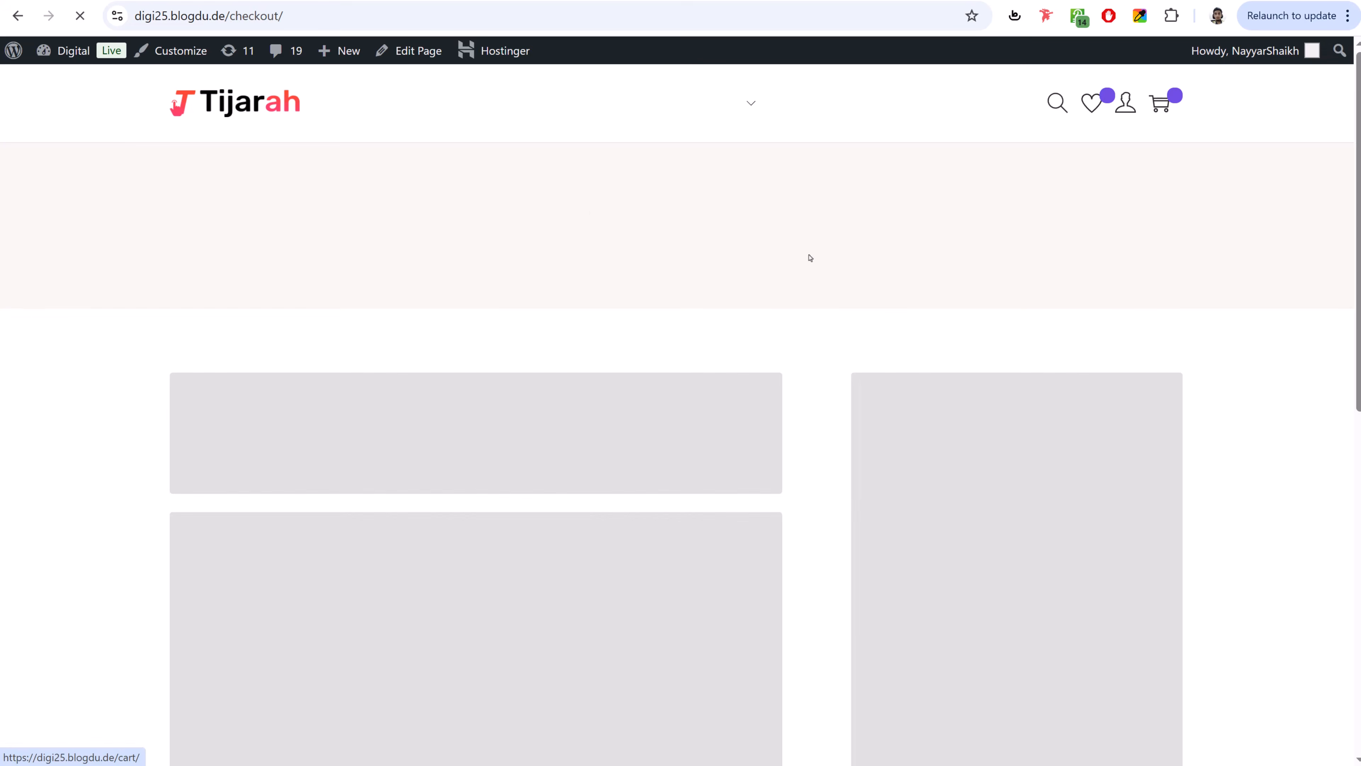
scroll(1028, 412, "down", 10)
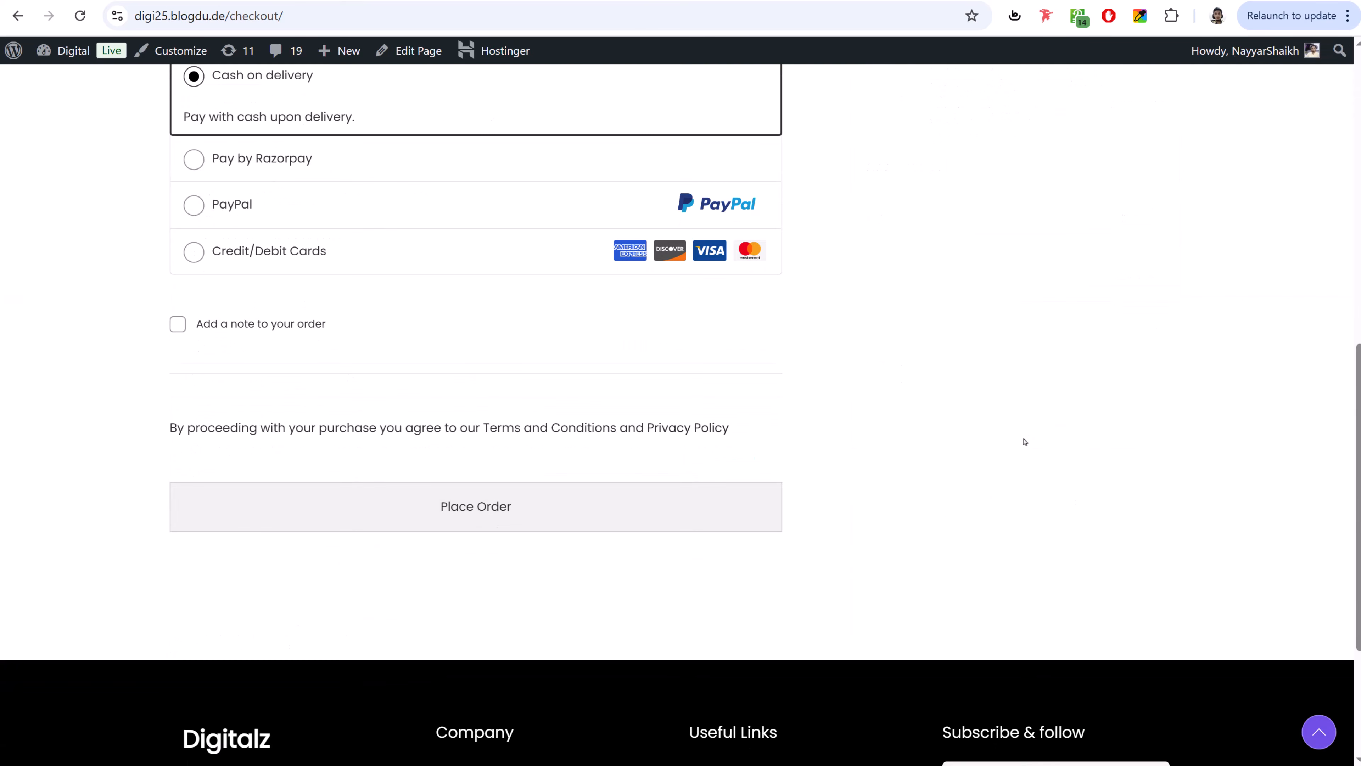
scroll(997, 426, "up", 2)
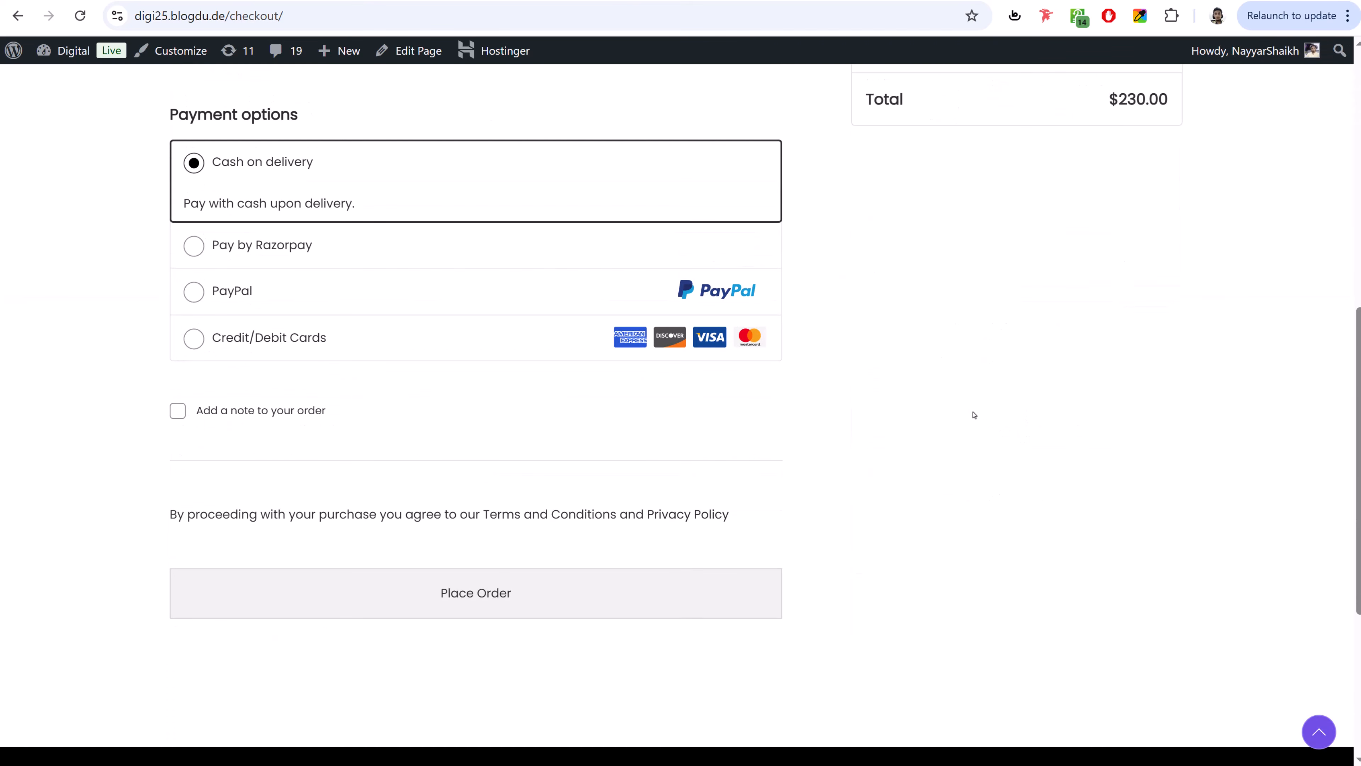
- Try the card, PayPal and Razorpay options, then place the order with Cash on delivery
left_click(268, 338)
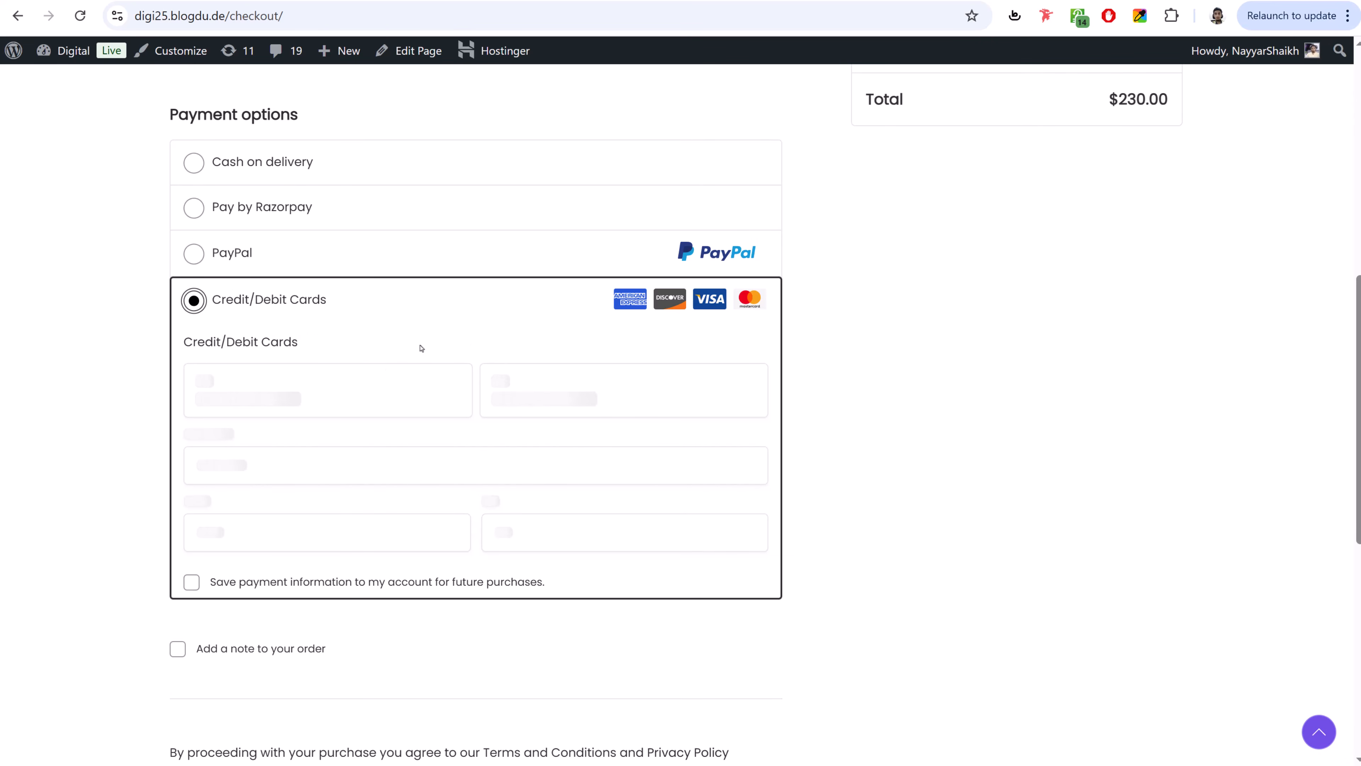
left_click(229, 254)
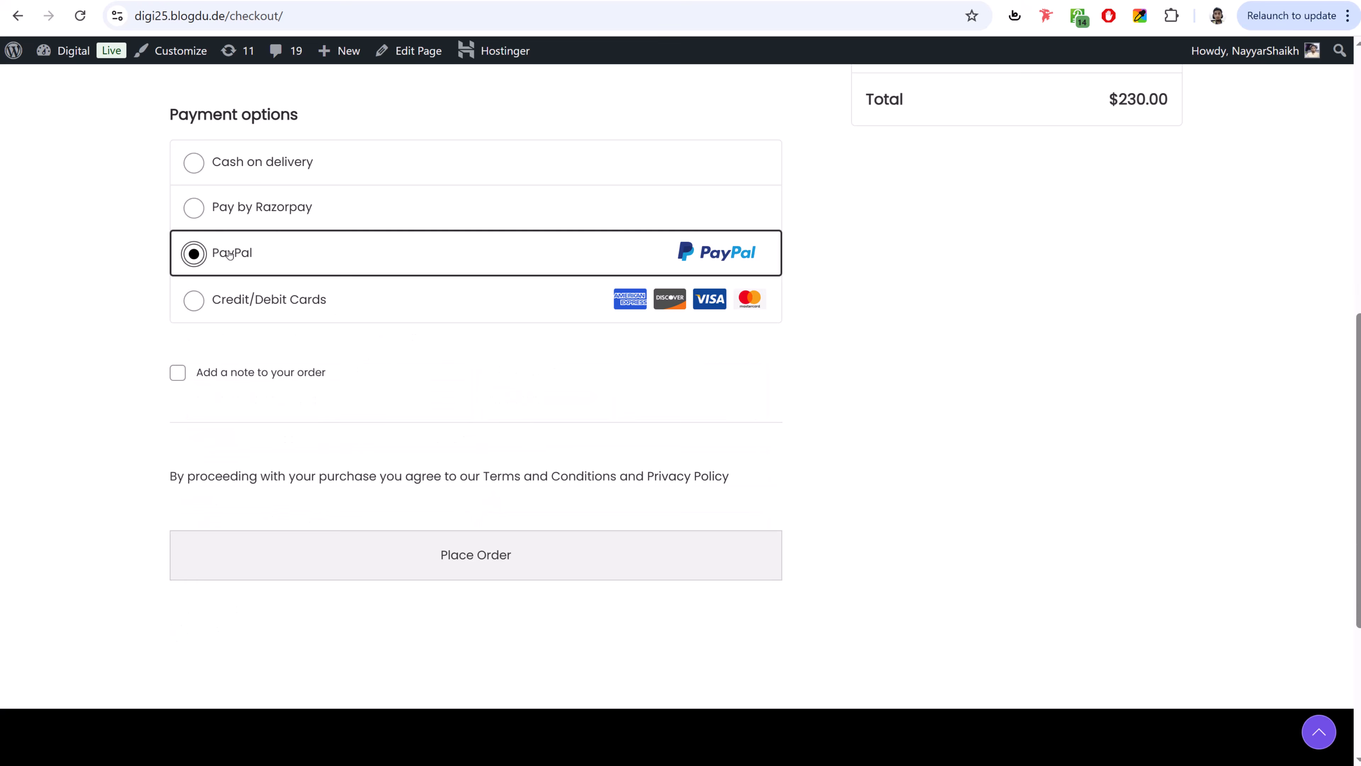
left_click(283, 208)
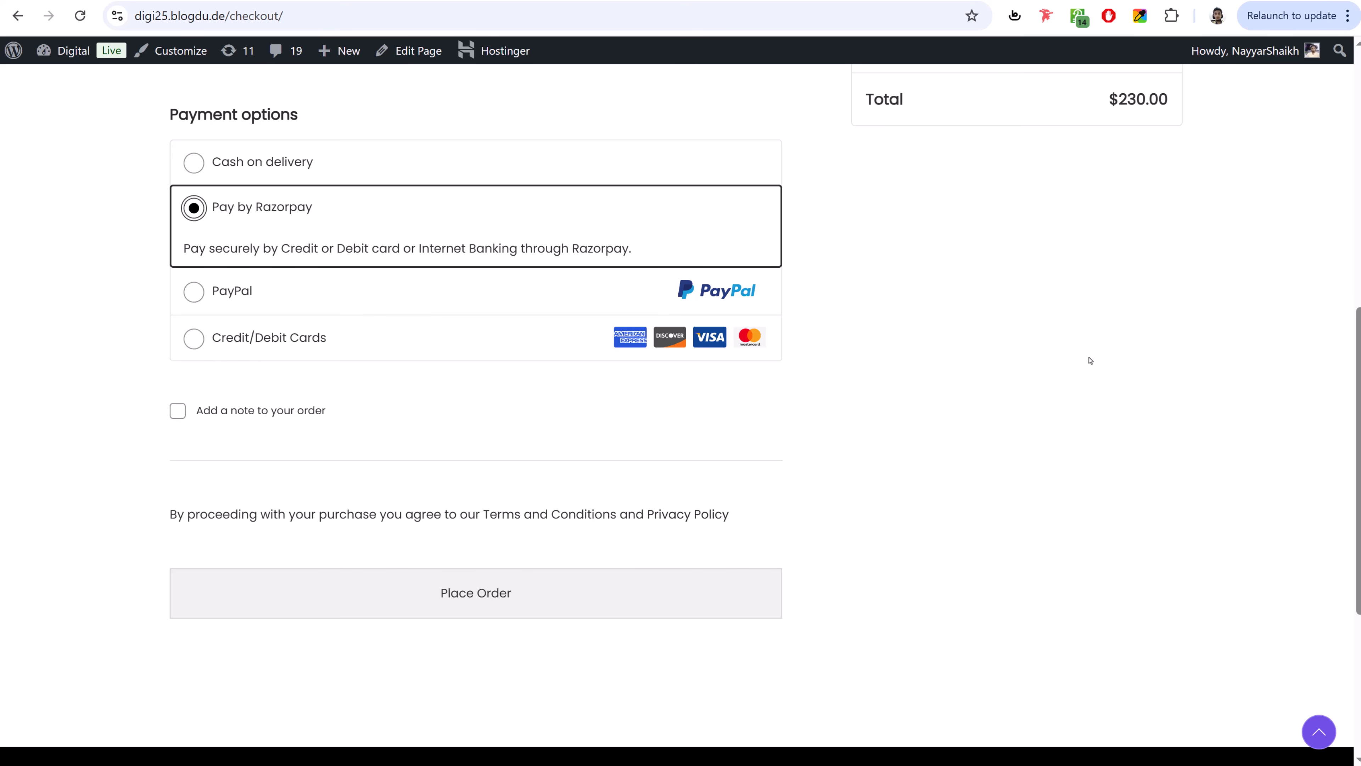
left_click(278, 180)
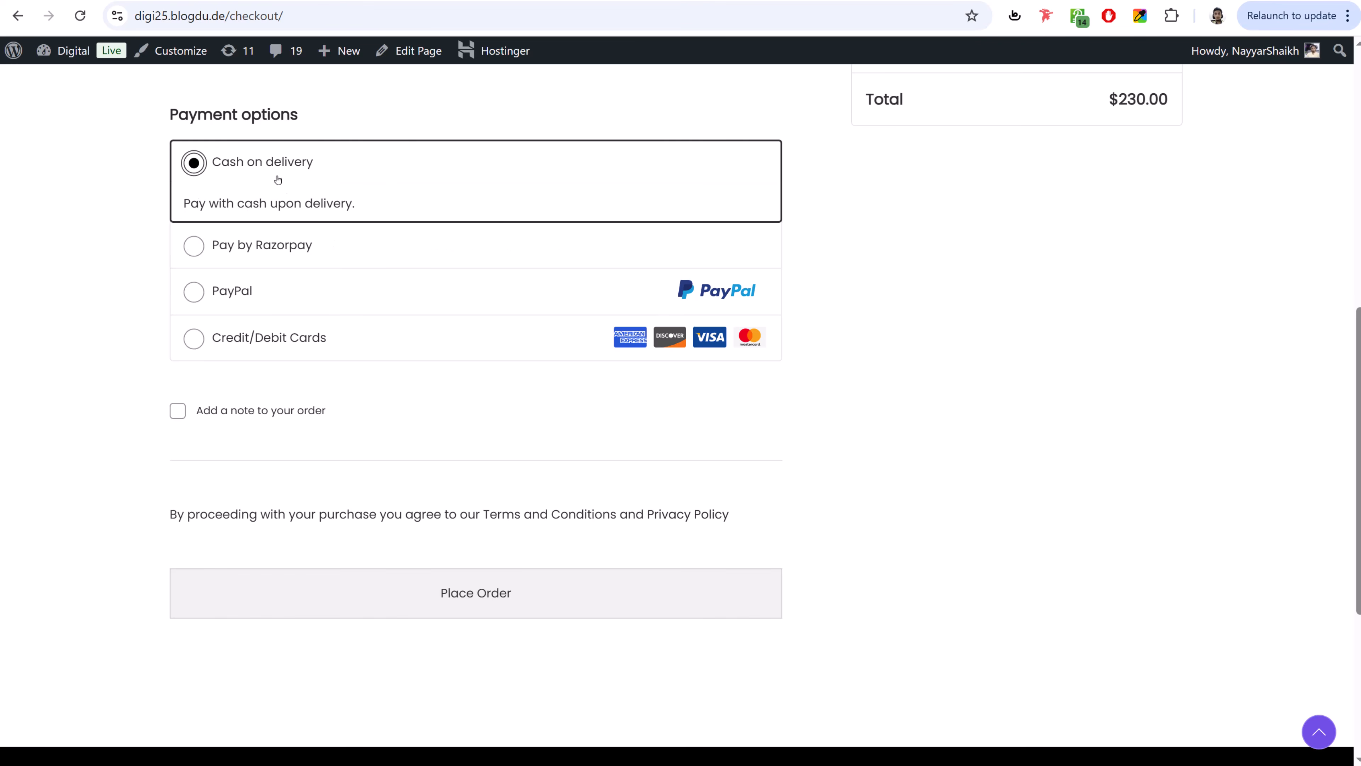
left_click(484, 607)
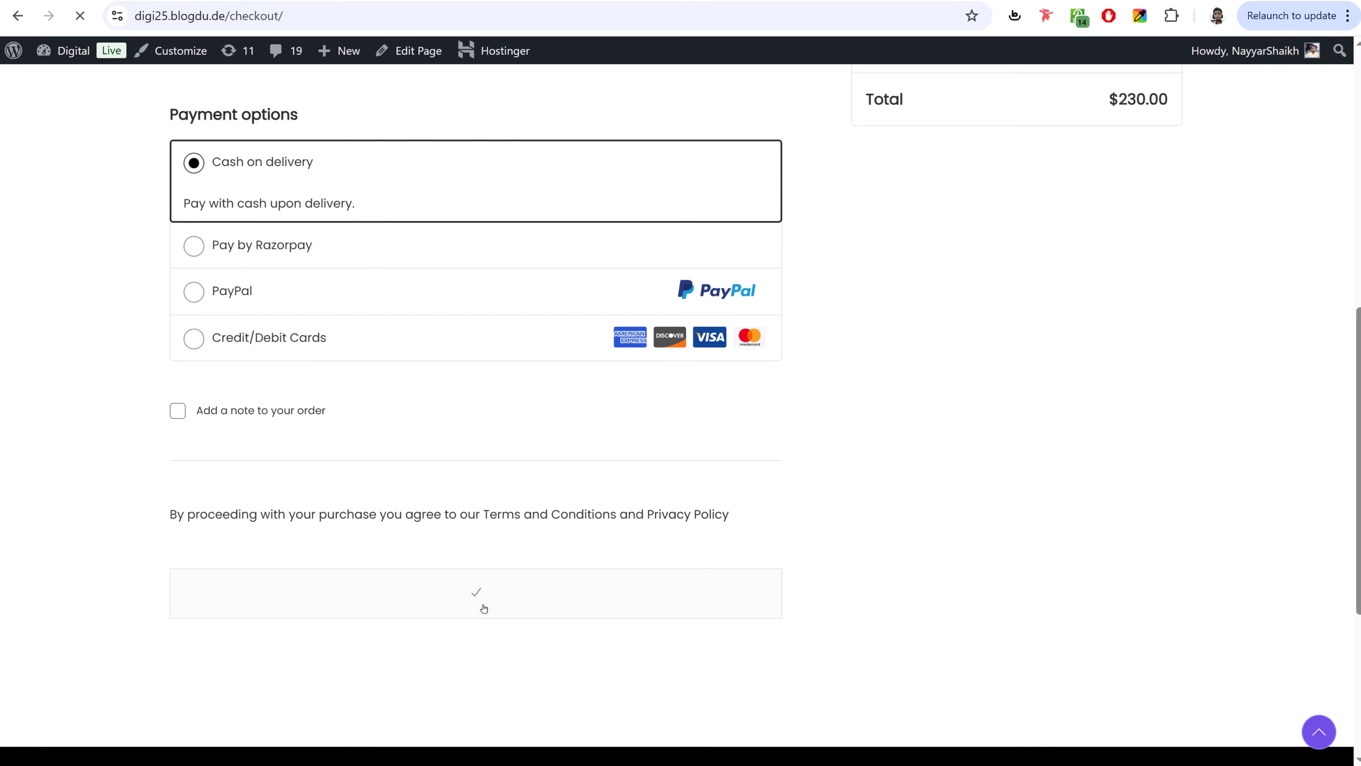
- In My account, open Orders and view the completed October 22, 2024 order
scroll(835, 472, "down", 10)
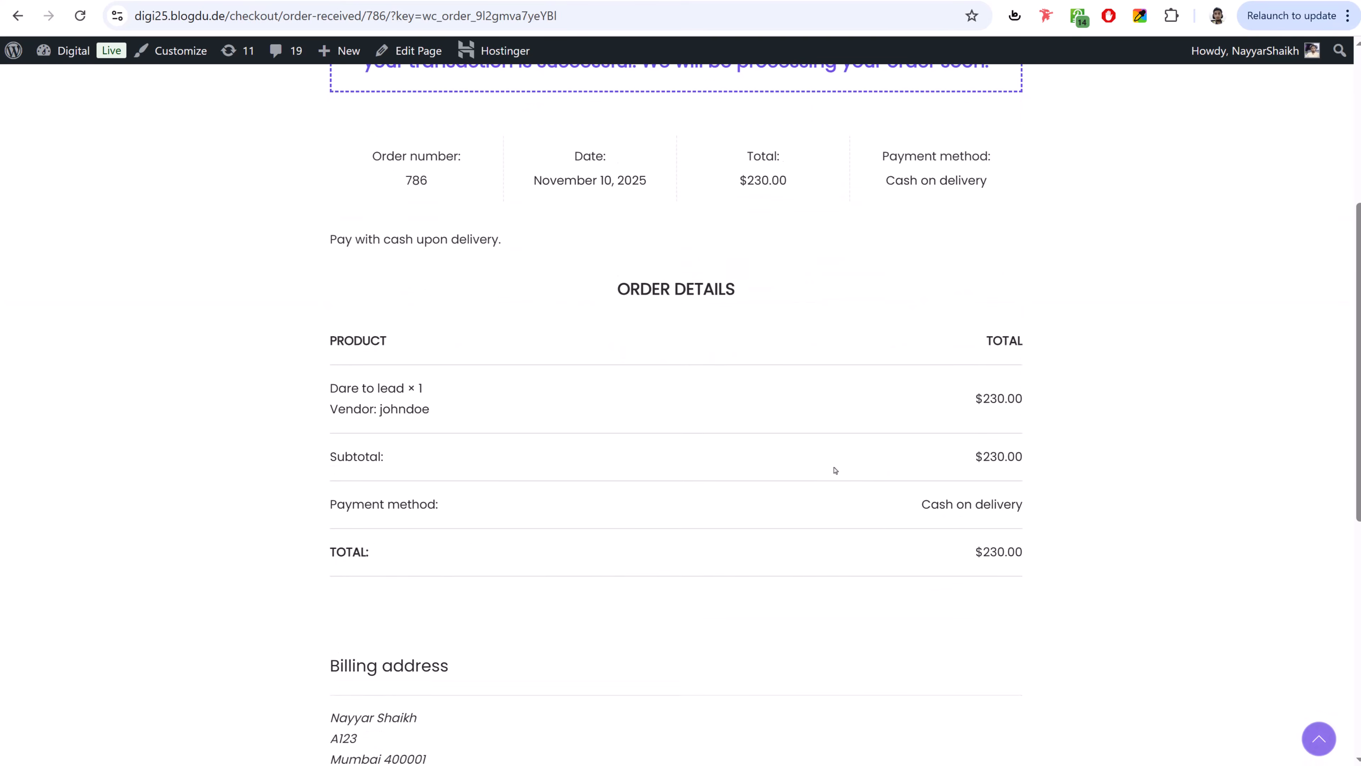
scroll(835, 495, "up", 10)
mouse_move(1125, 105)
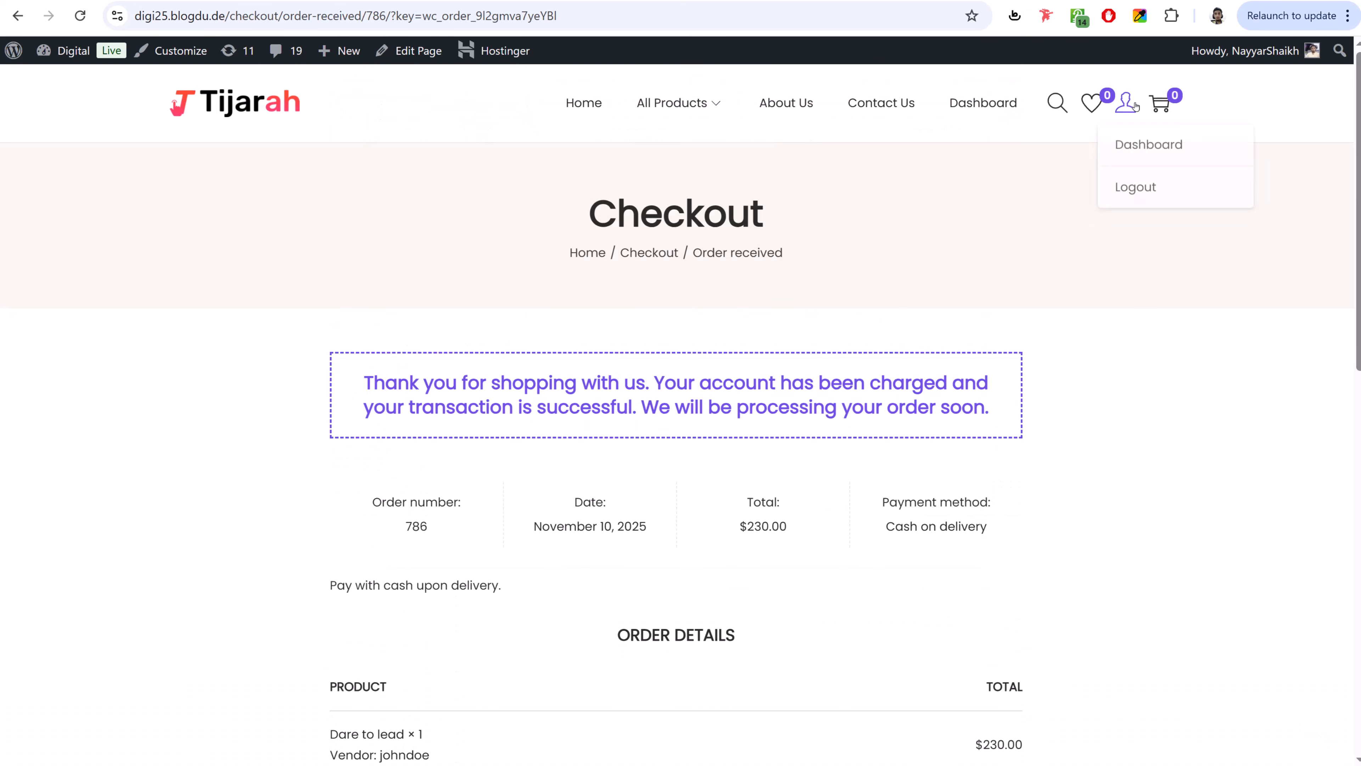
left_click(1135, 140)
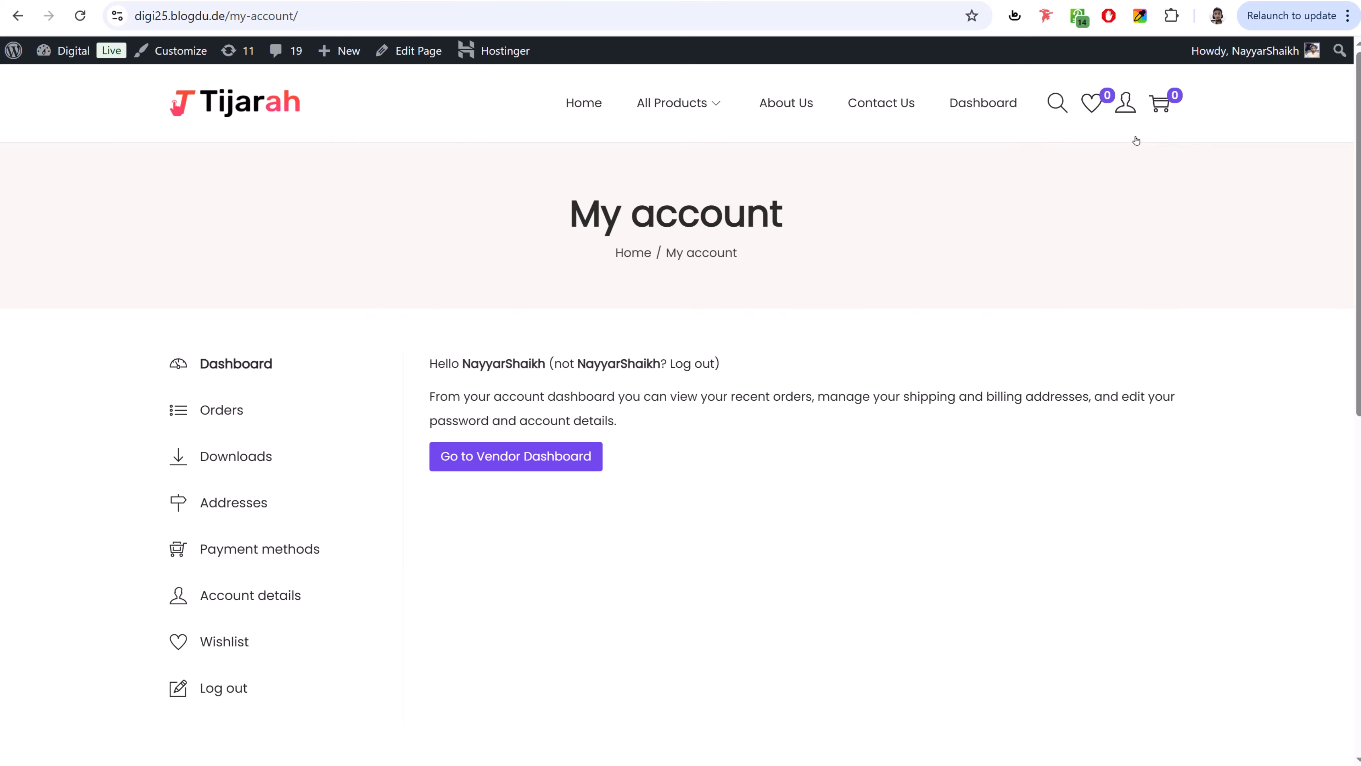
left_click(233, 424)
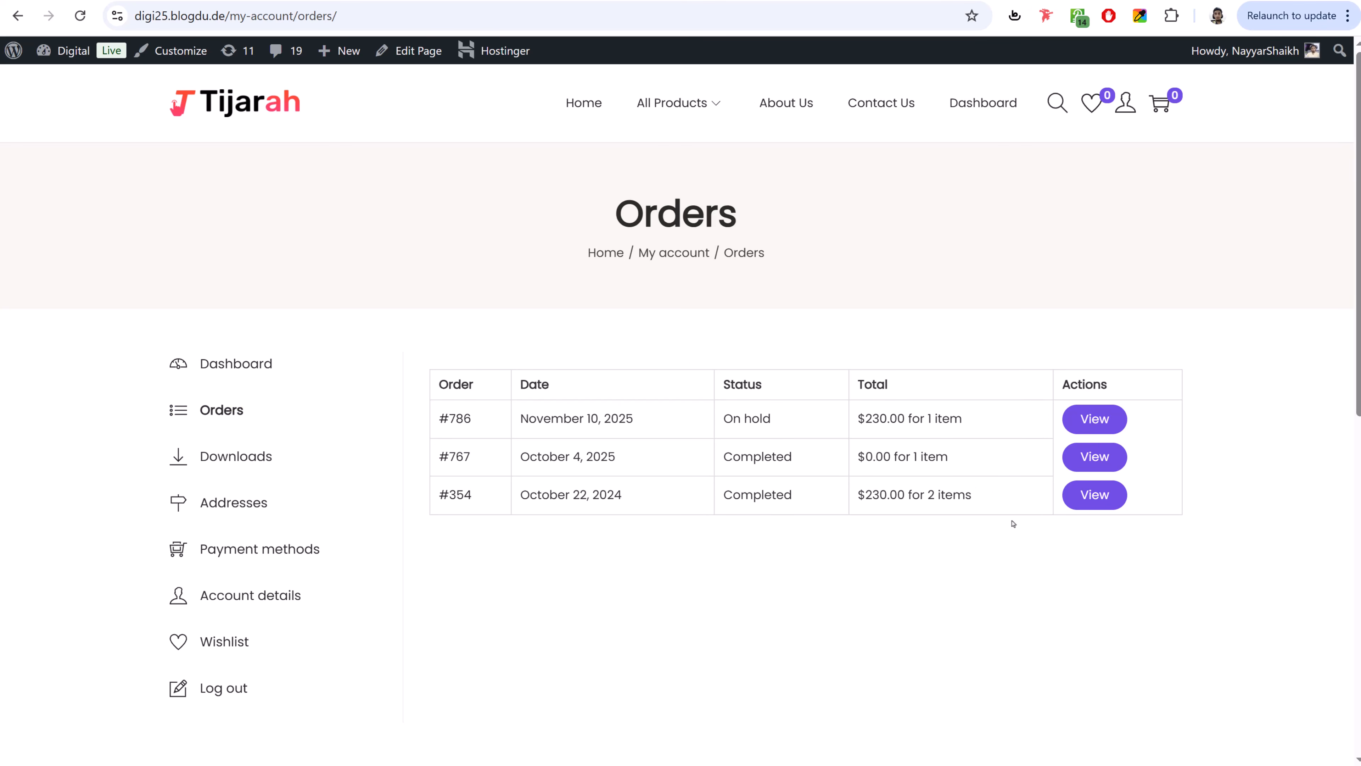
left_click(1067, 499)
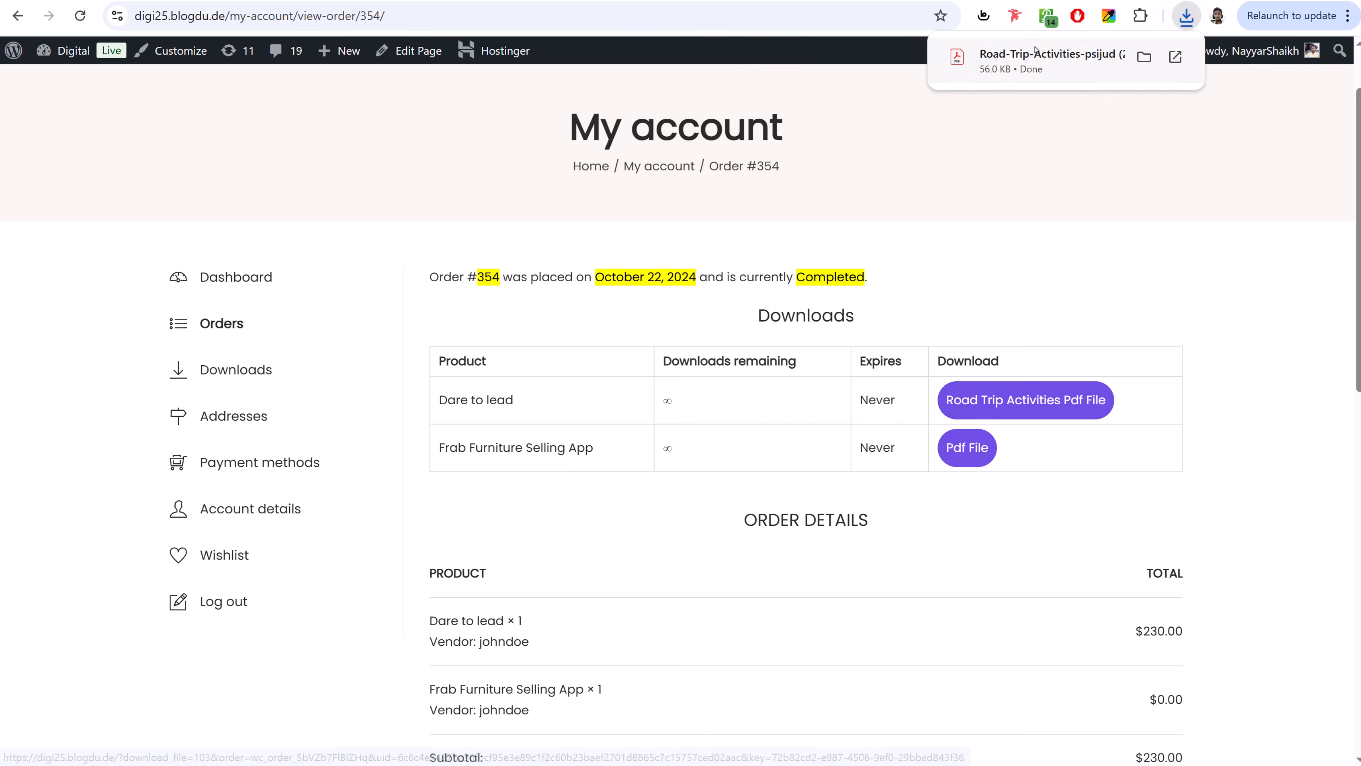
- Download the Frab Furniture Selling App PDF from the order and go to the vendor dashboard
left_click(995, 452)
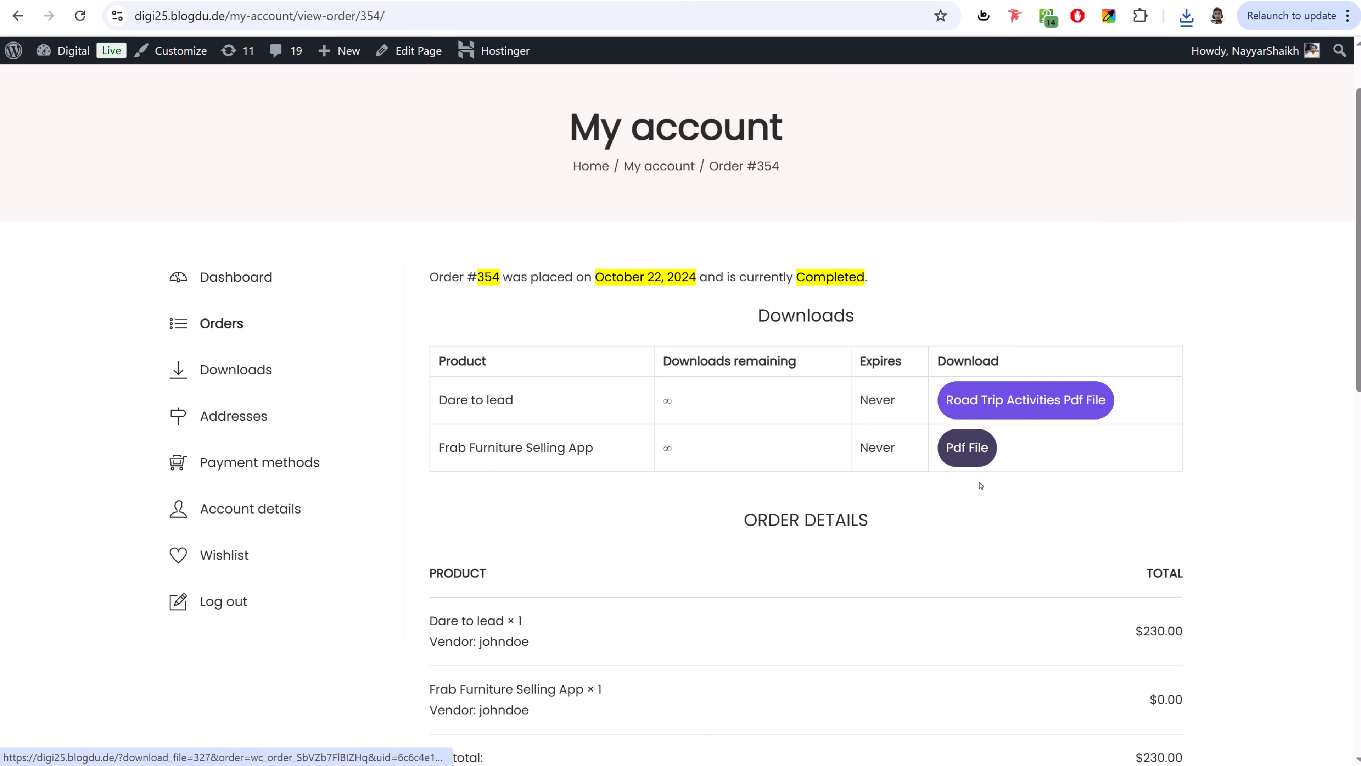
scroll(978, 494, "up", 2)
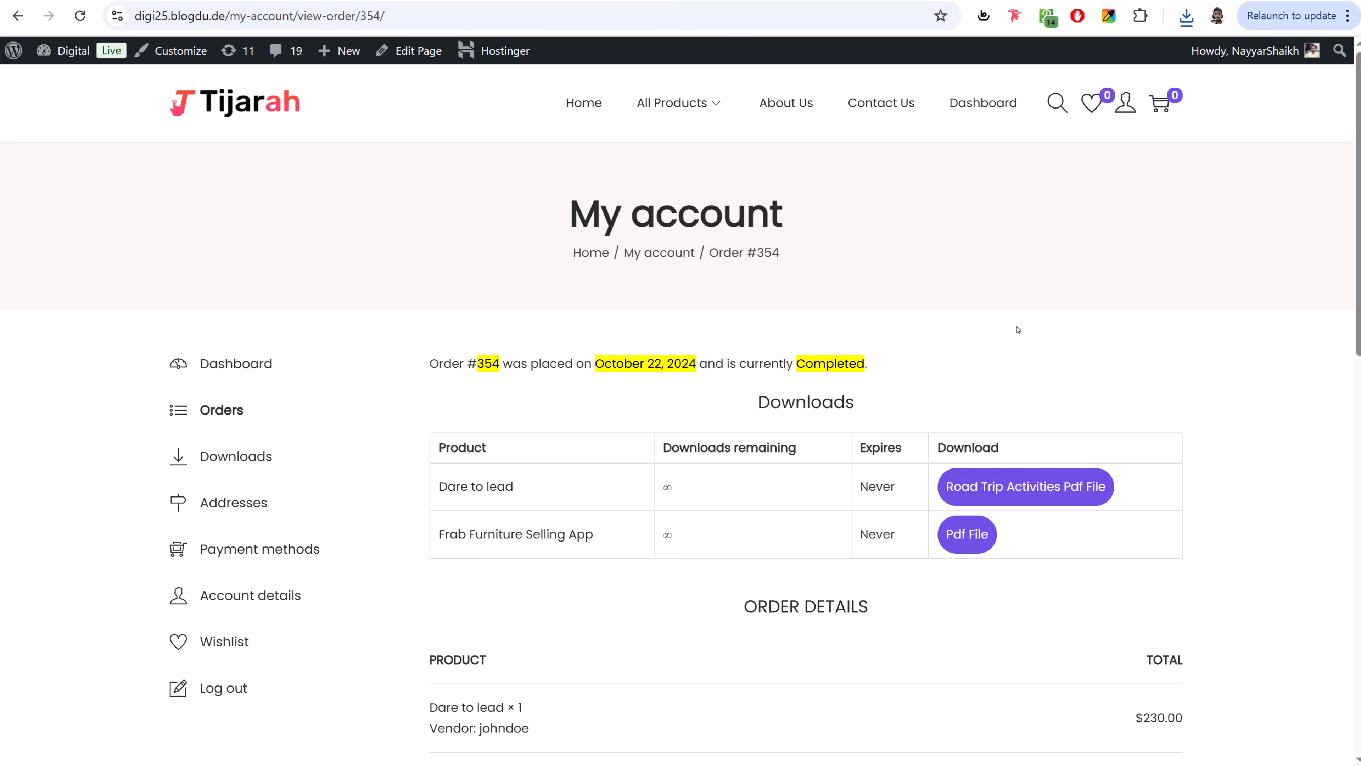
left_click(989, 140)
- Review the vendor dashboard Reports overview, then open the one-product Products list
left_click(985, 102)
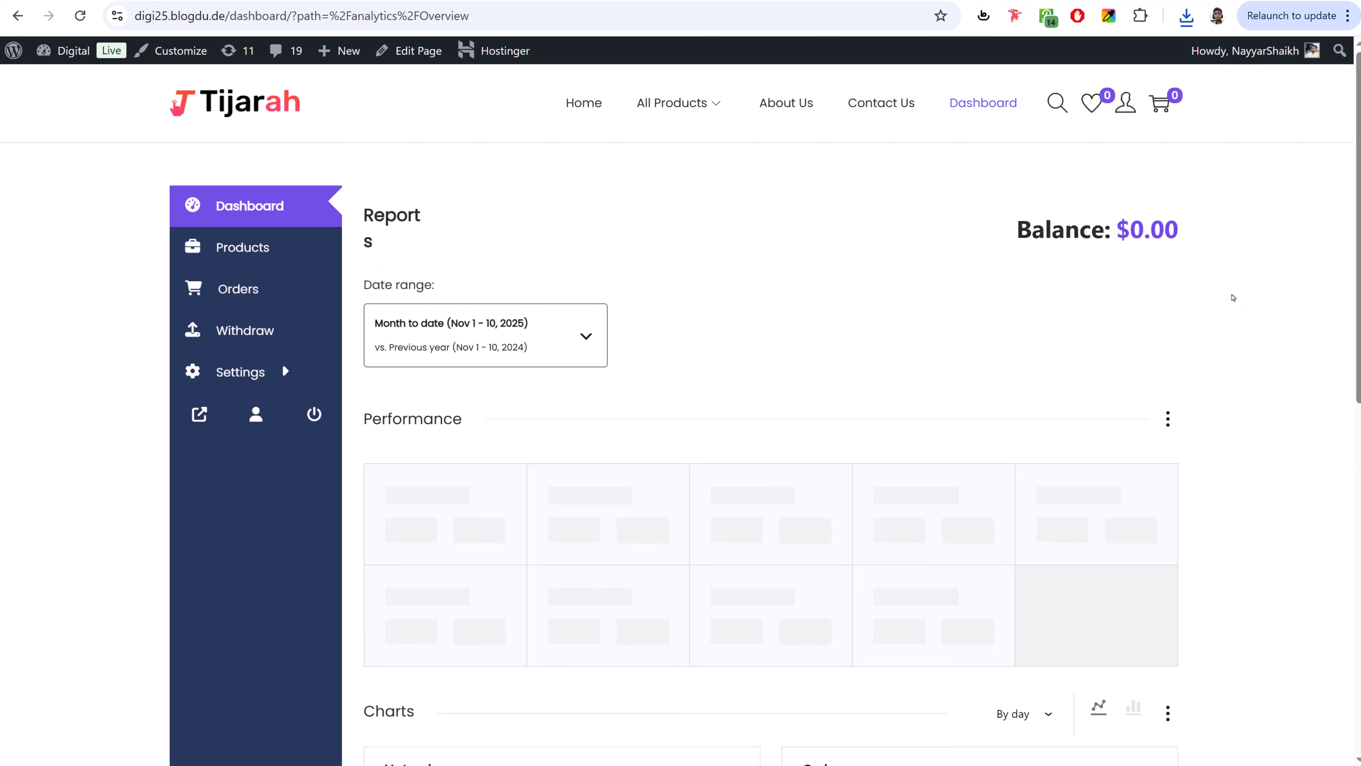
scroll(1200, 386, "down", 6)
scroll(1200, 393, "up", 6)
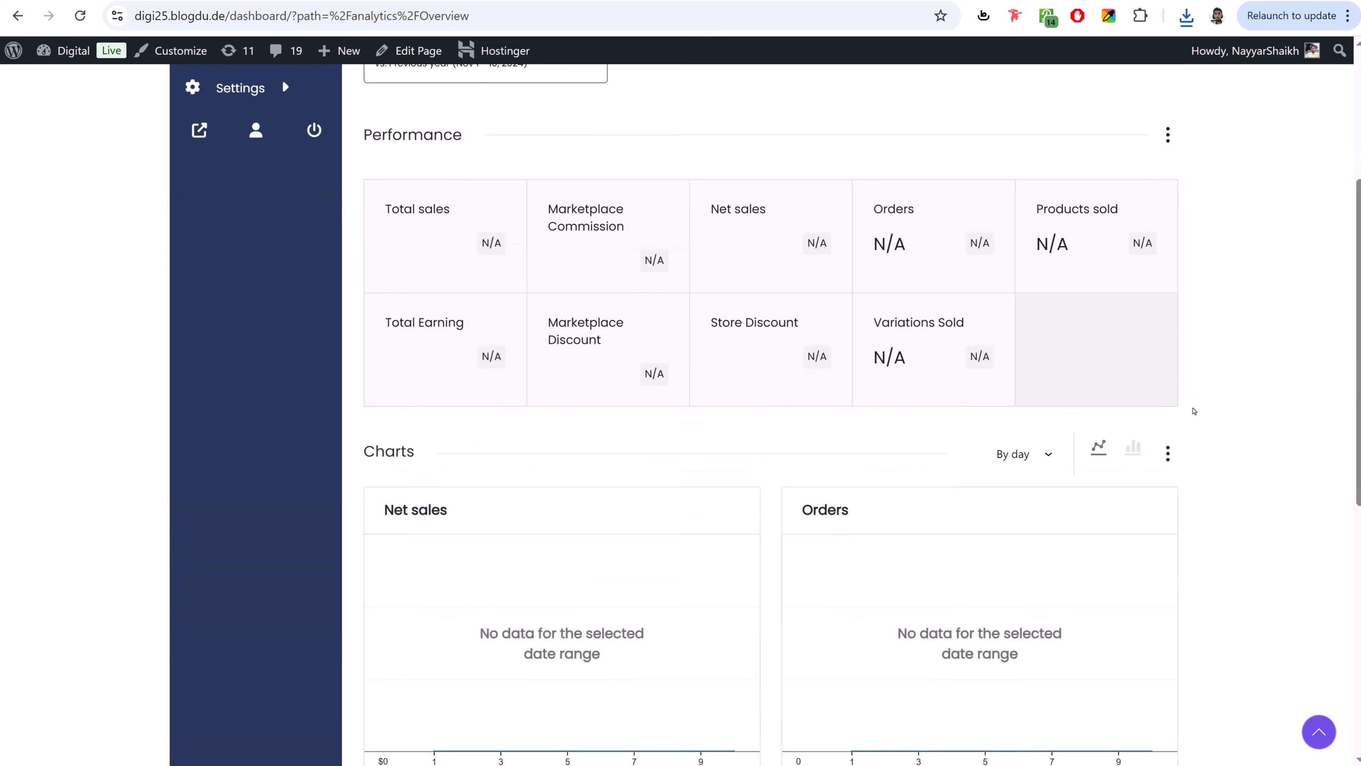
left_click(243, 248)
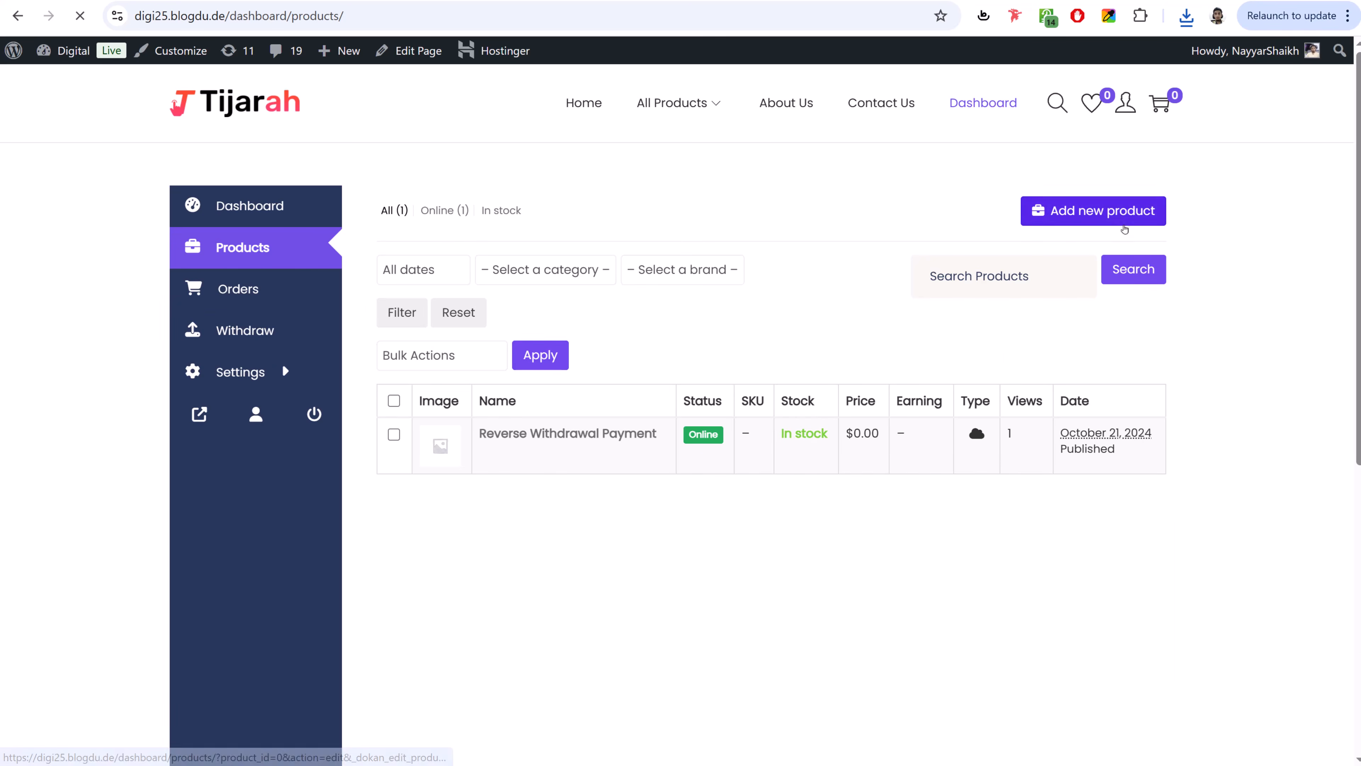
- Open a blank Add New Product form and look through its fields
left_click(1125, 226)
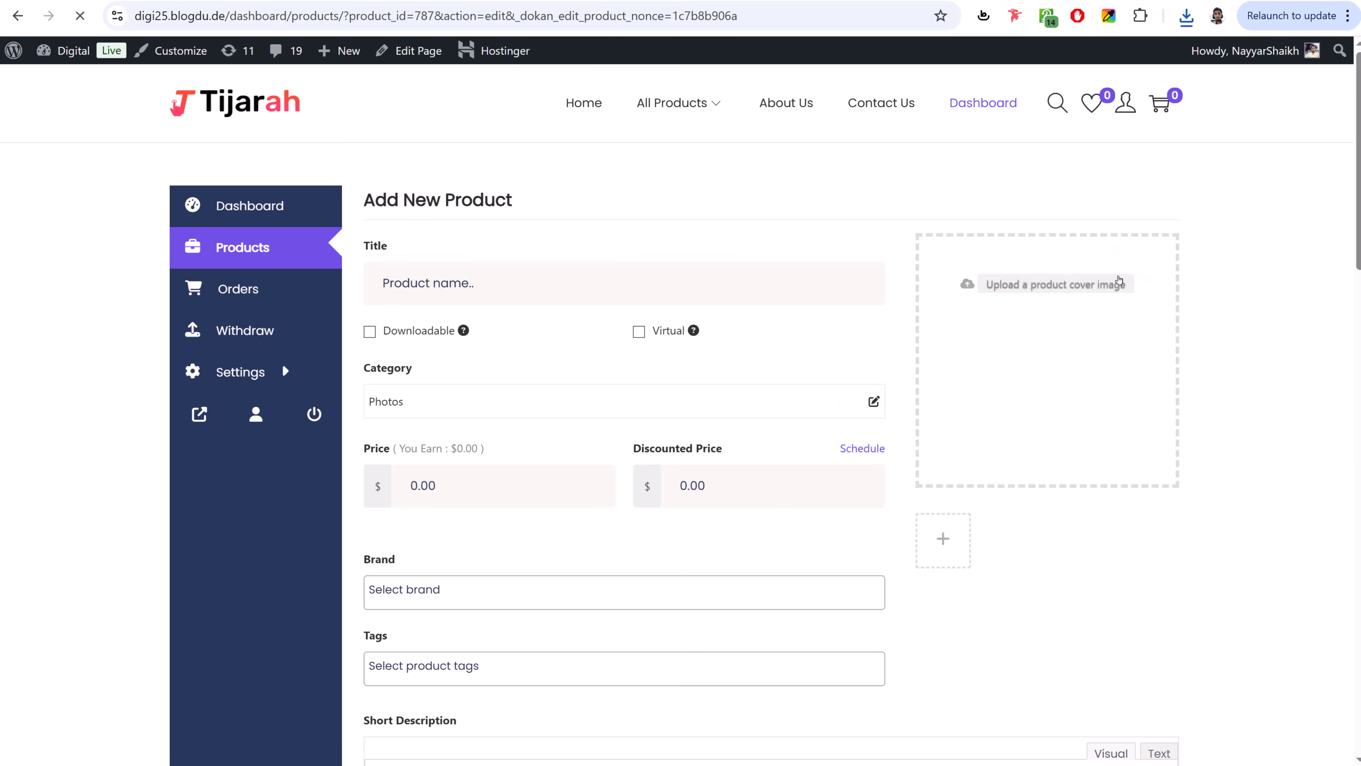
scroll(743, 420, "down", 5)
scroll(743, 420, "down", 10)
scroll(742, 424, "up", 15)
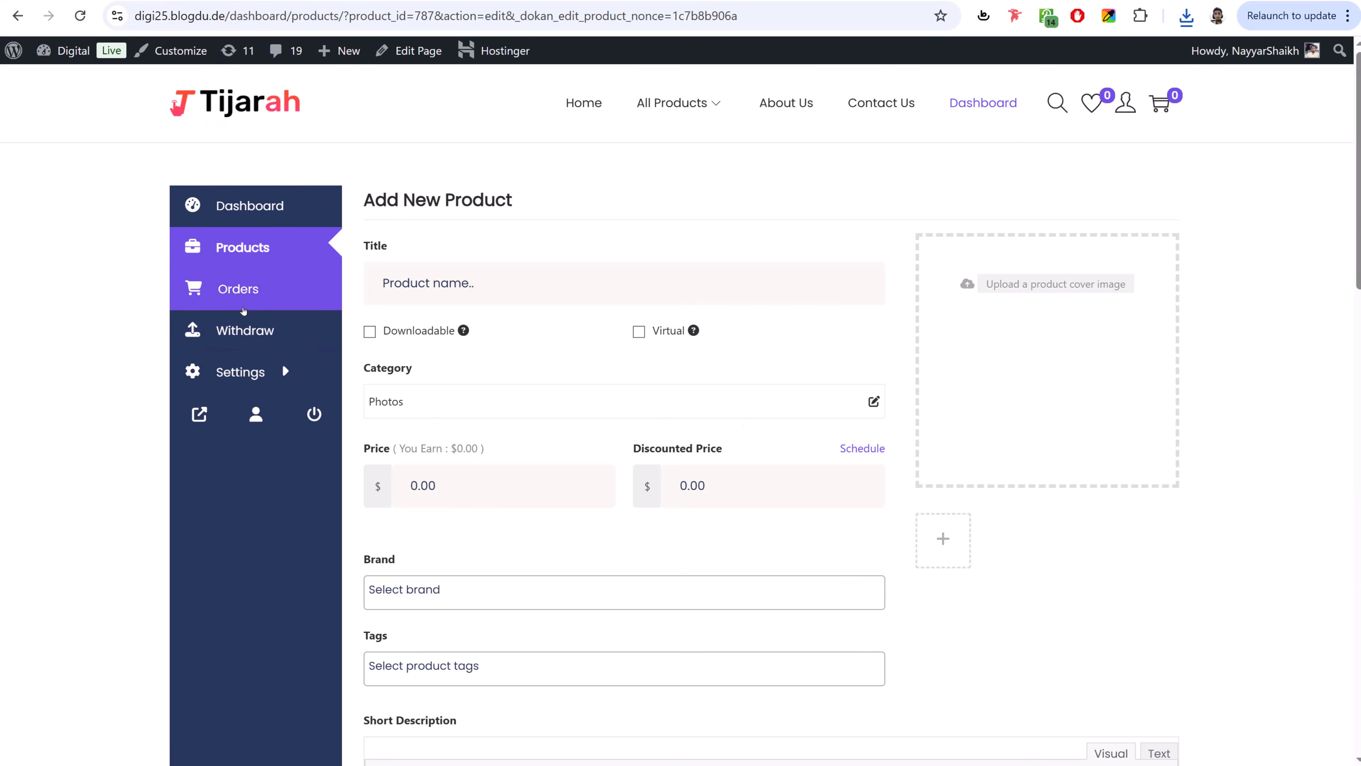
left_click(244, 336)
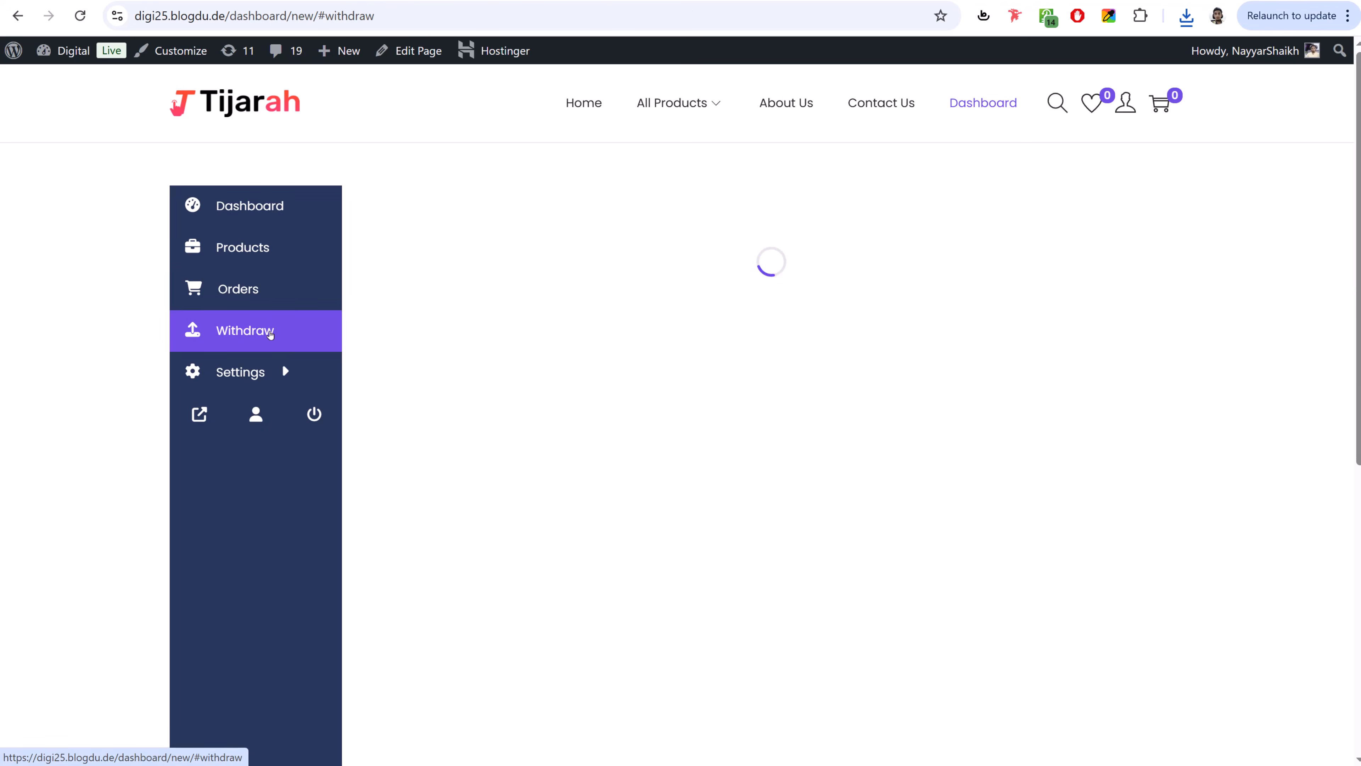
- On the Withdraw page, review the balance and the PayPal and Bank Transfer payment methods
scroll(990, 351, "down", 4)
scroll(991, 352, "down", 2)
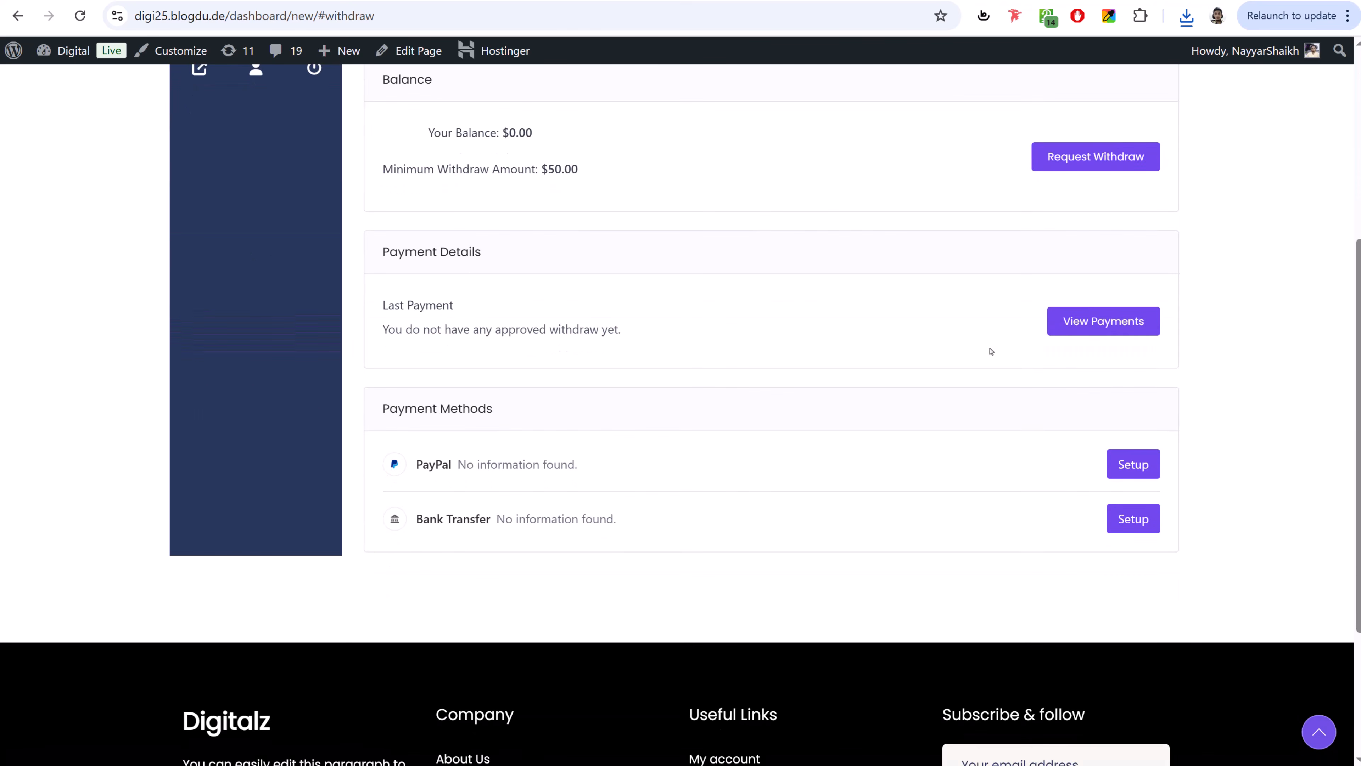
scroll(990, 352, "up", 2)
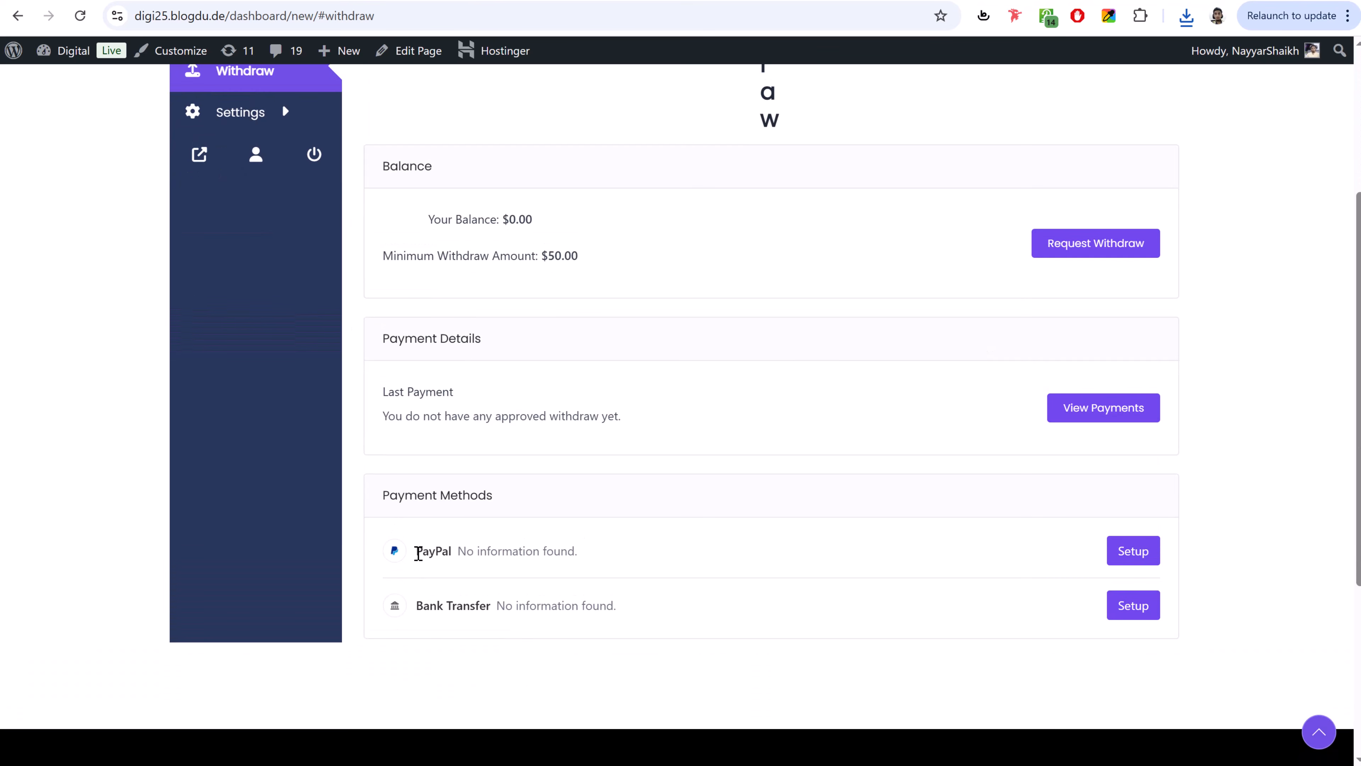
left_click_drag(418, 553, 466, 552)
left_click(446, 616)
left_click_drag(416, 605, 583, 597)
left_click(583, 597)
- Check the Dashboard and the empty Orders list, then return to the store home page
scroll(624, 590, "up", 5)
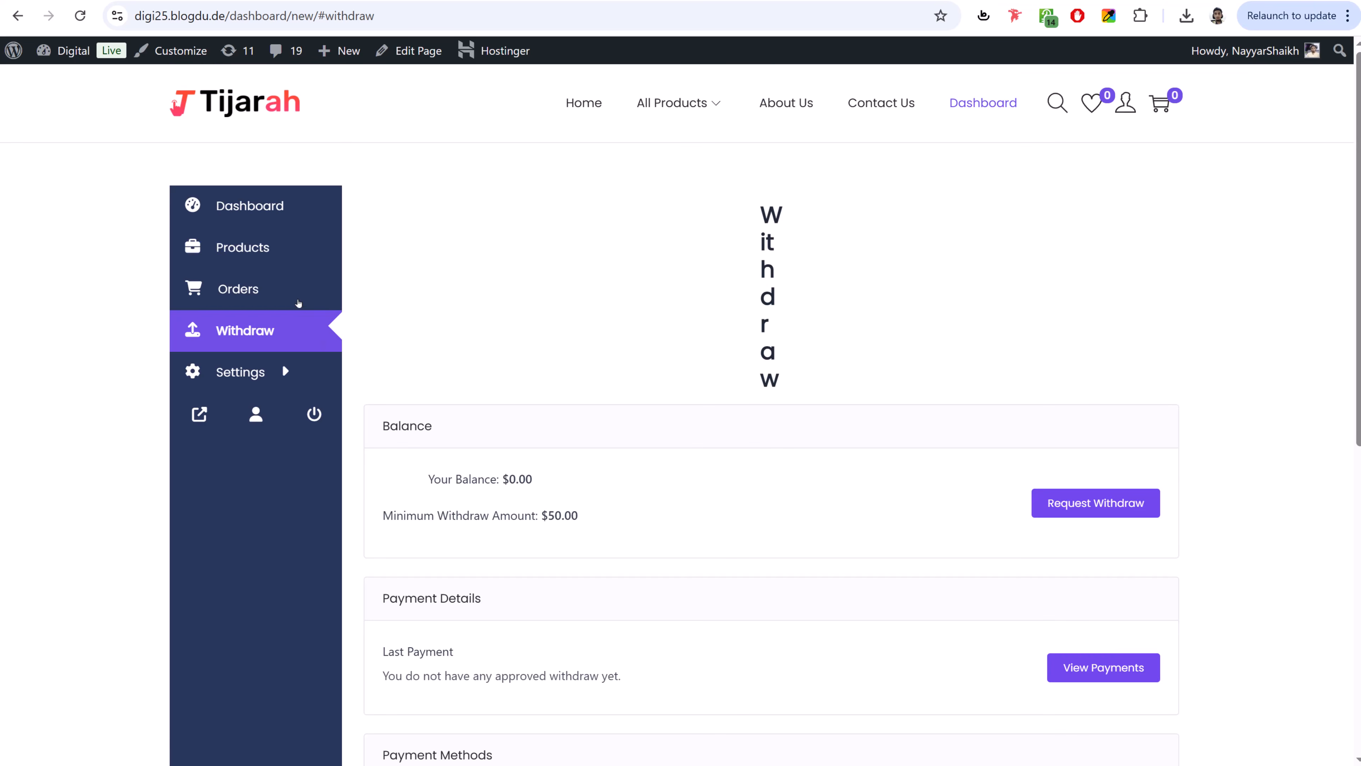
left_click(258, 252)
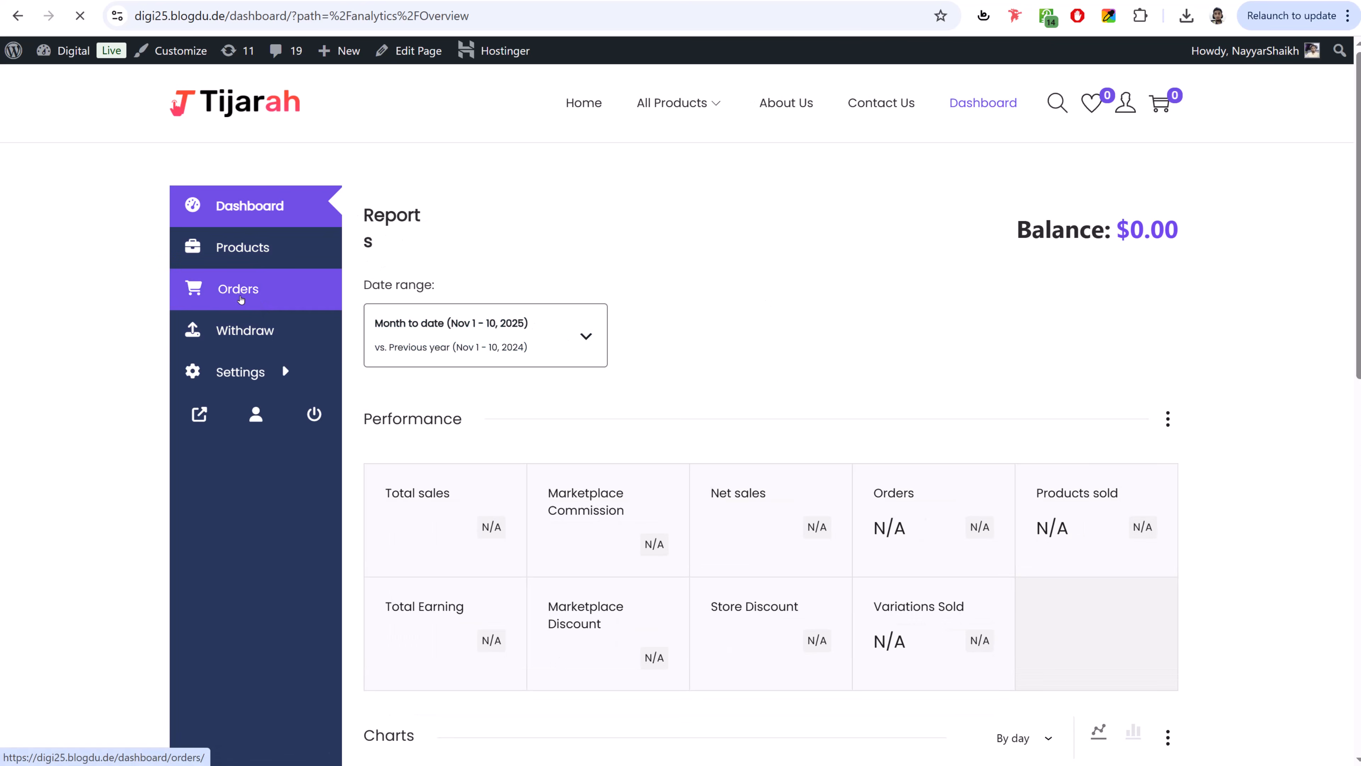
left_click(244, 300)
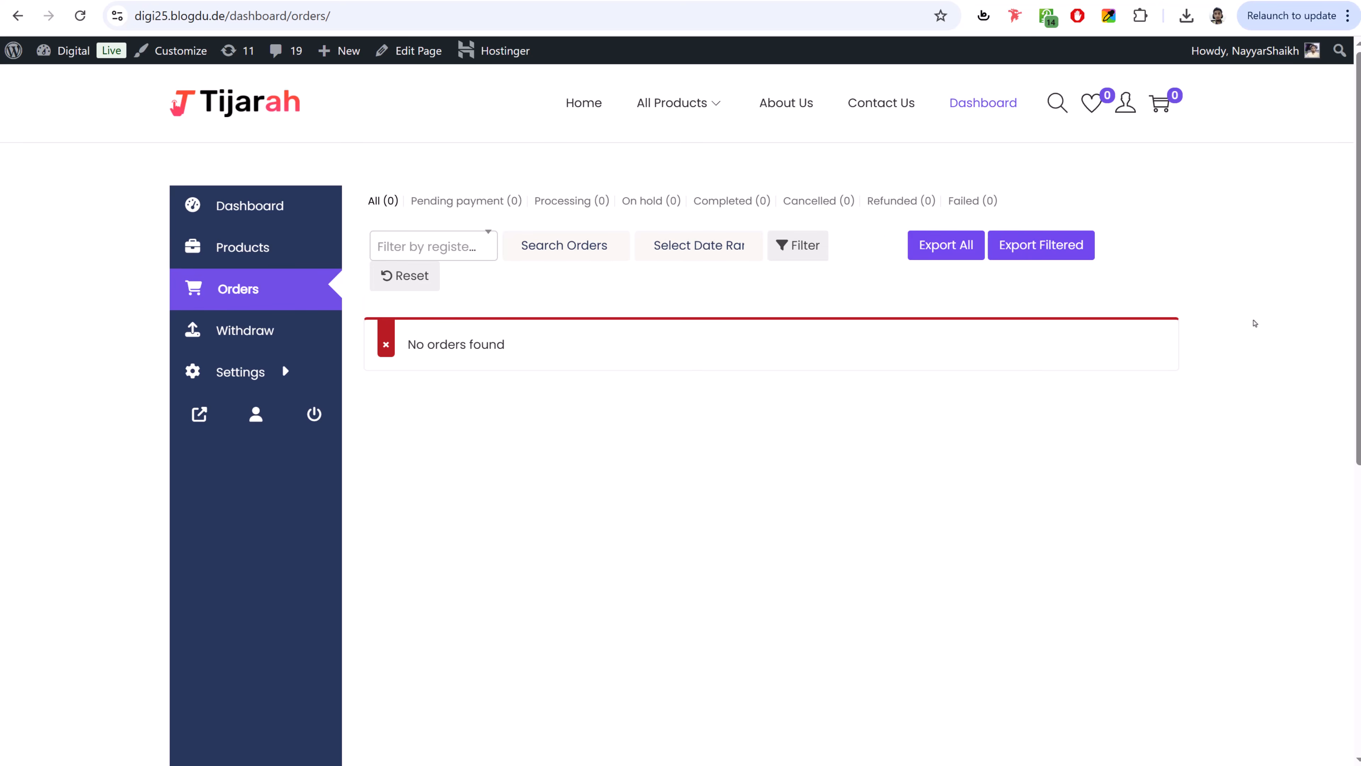
left_click(245, 110)
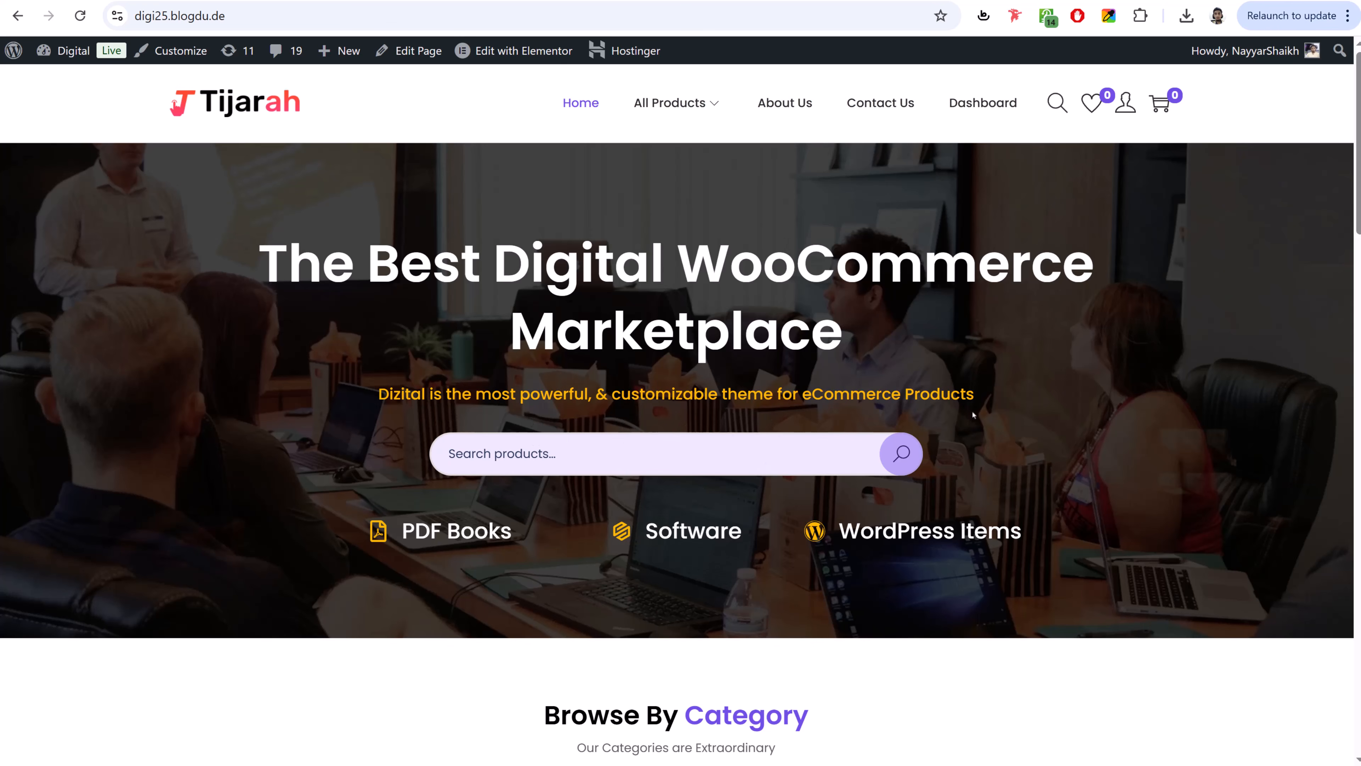
- Open the Audios category showing The keeper of happy Endings ($90.00), then go to All Products
scroll(991, 386, "down", 10)
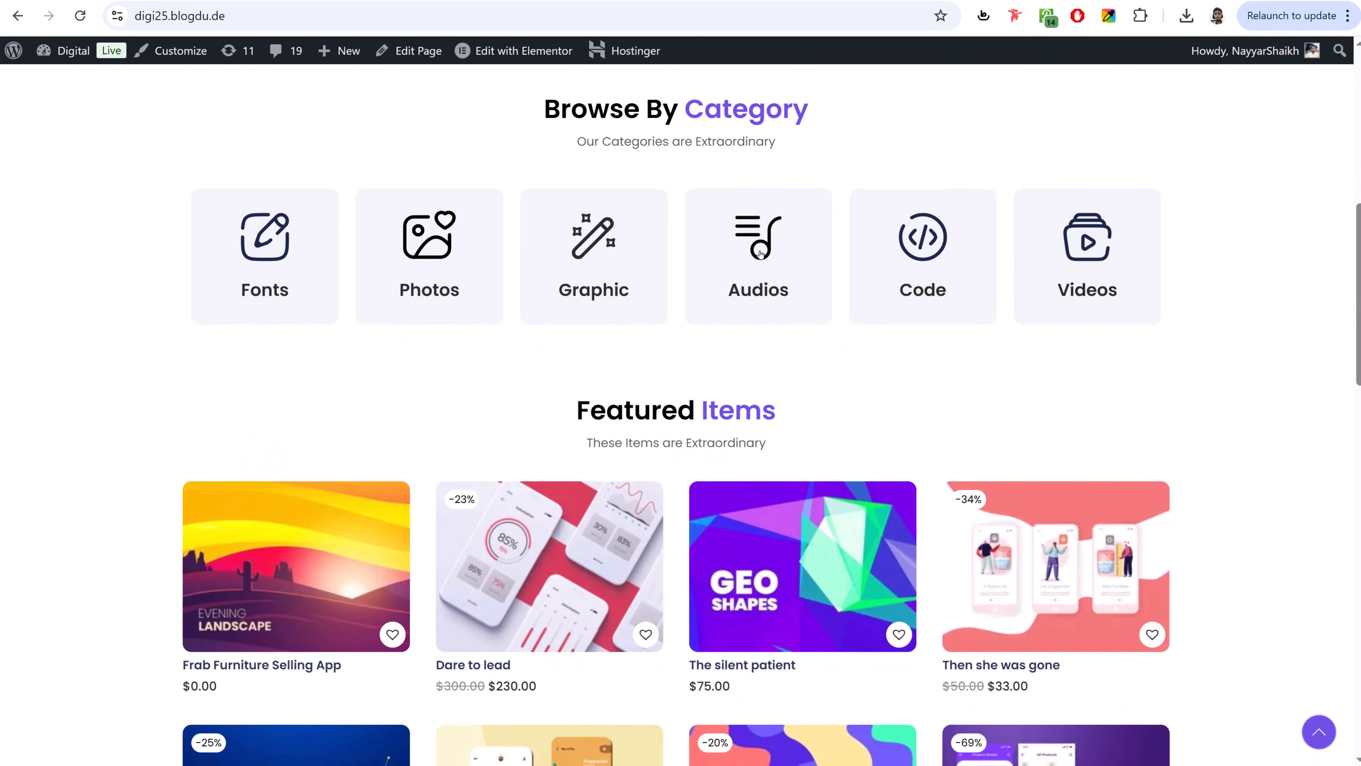
left_click(751, 237)
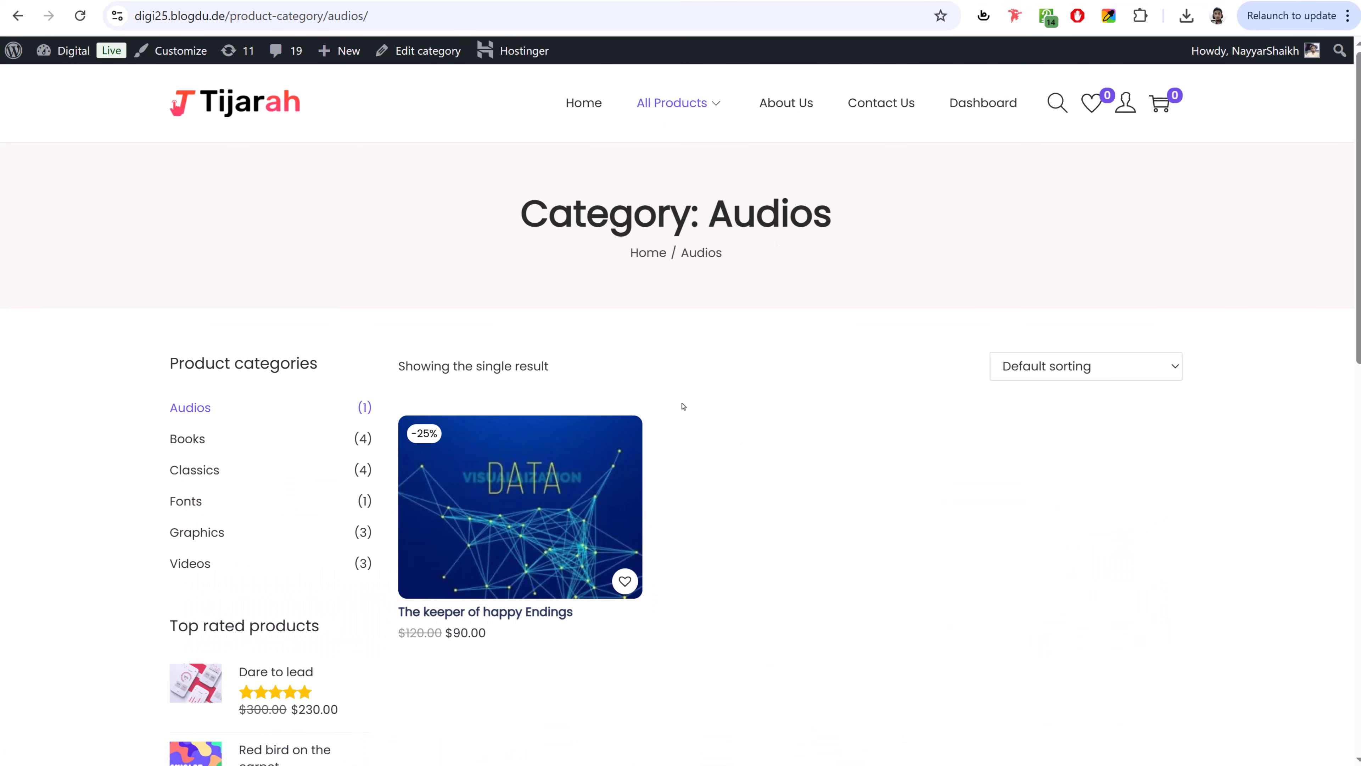
scroll(684, 404, "down", 3)
scroll(912, 346, "up", 3)
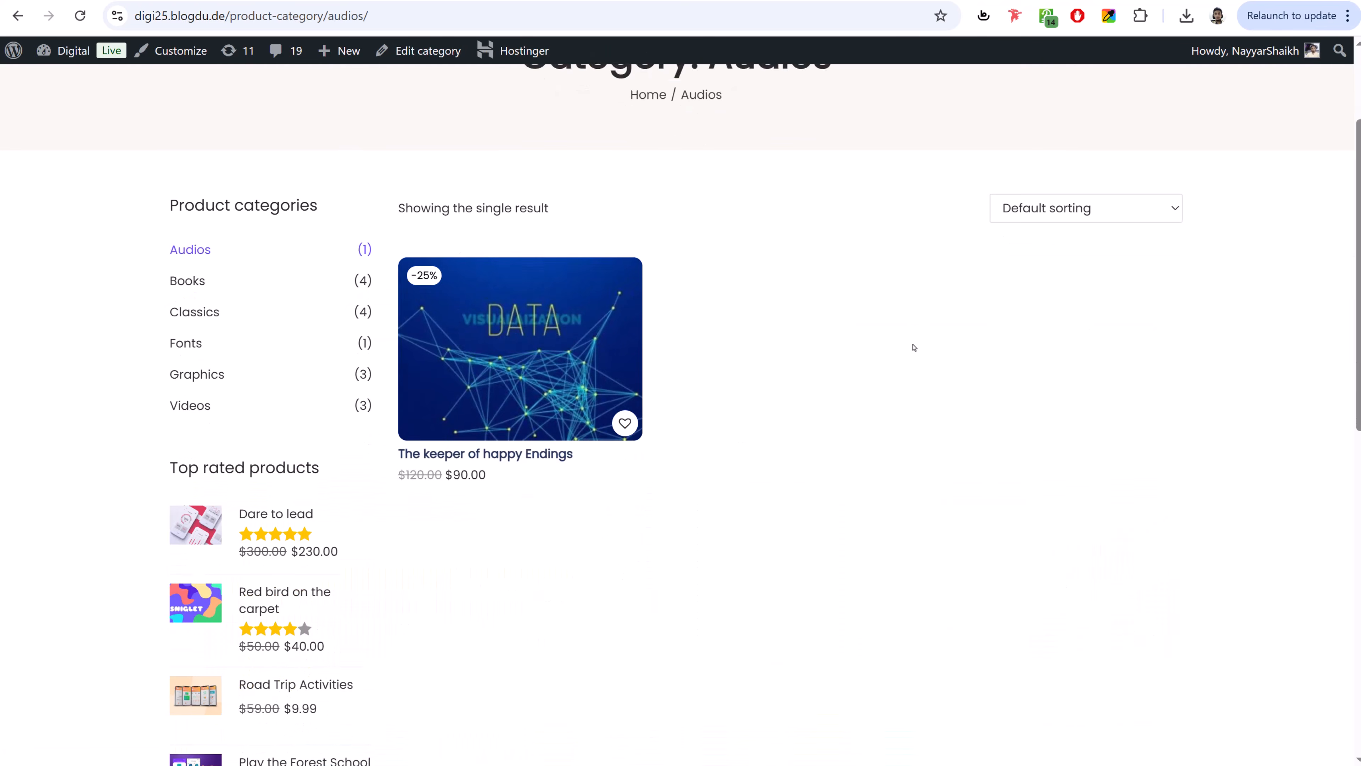
left_click(650, 112)
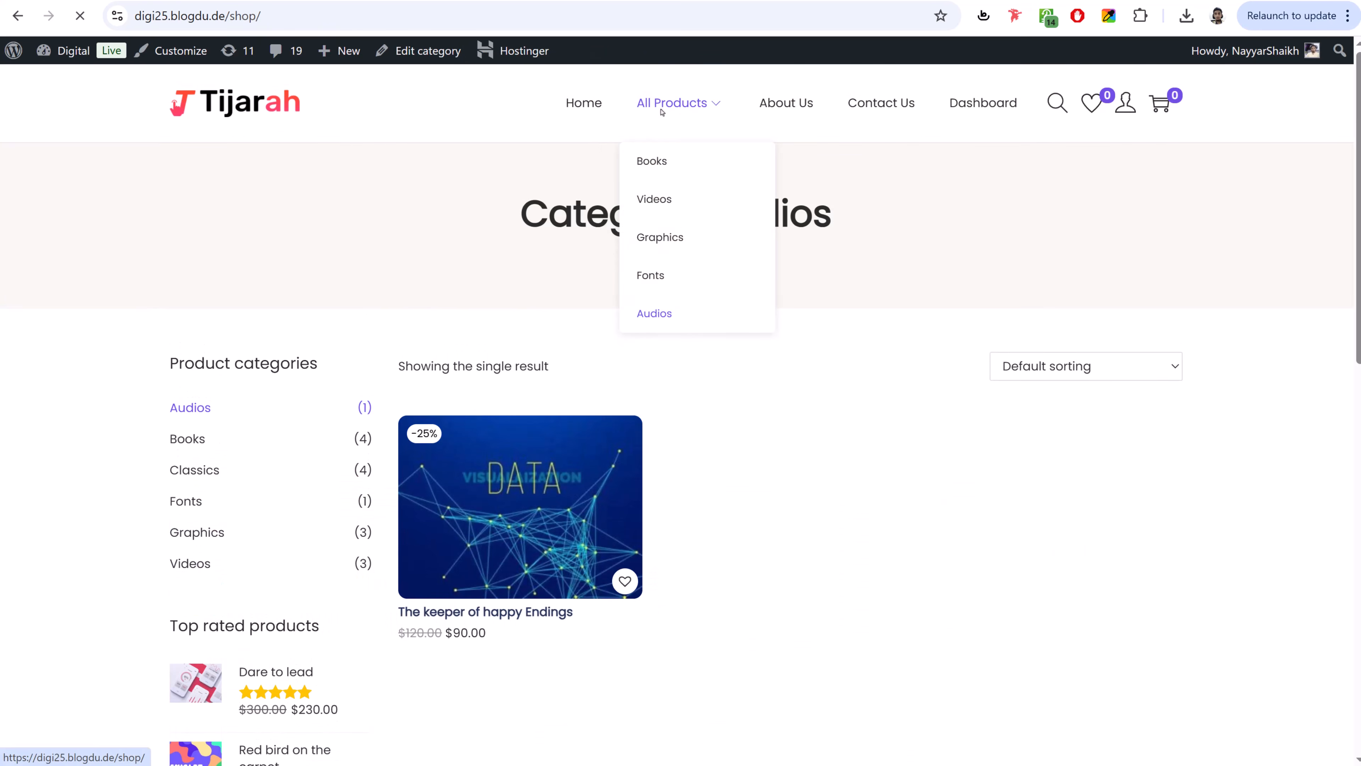
- Filter the Shop page by price to $0 — $100
scroll(1280, 398, "down", 2)
scroll(1280, 397, "down", 10)
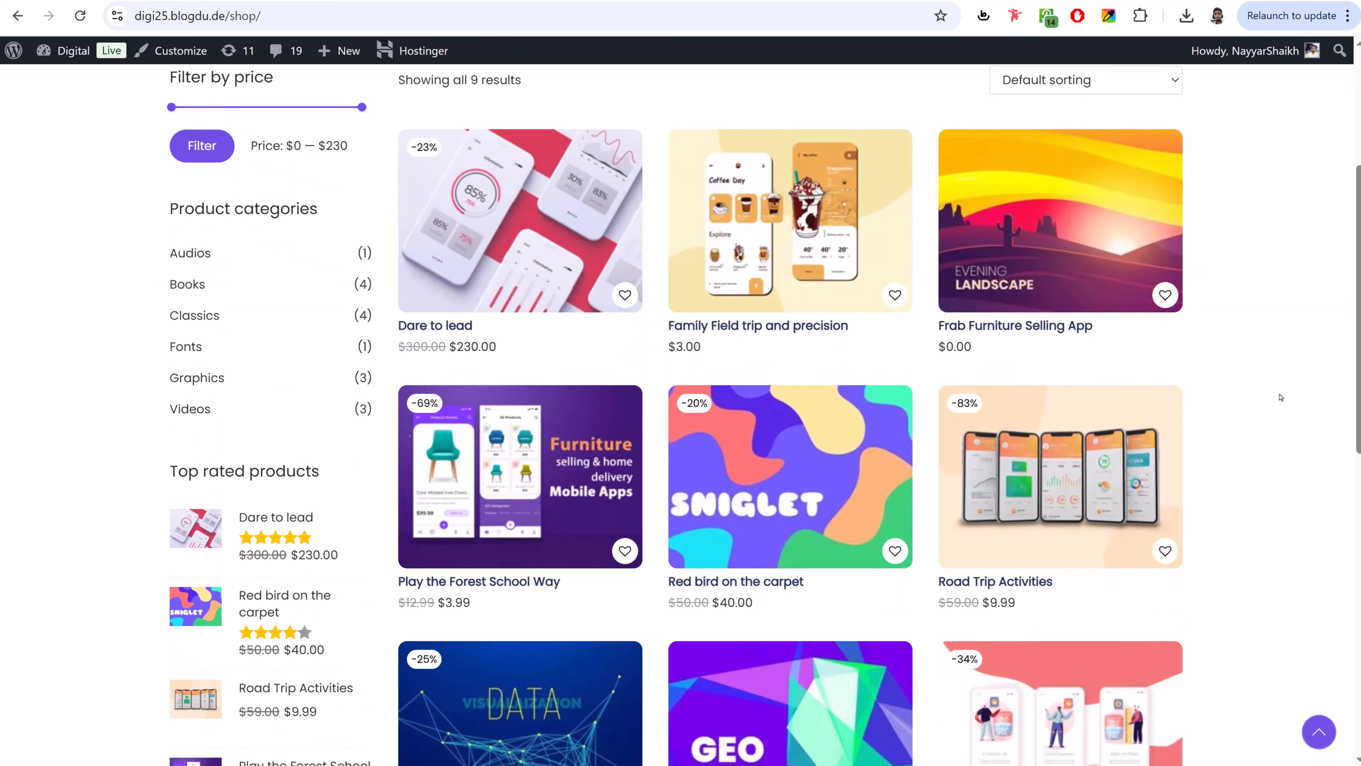
scroll(1280, 395, "up", 5)
scroll(1280, 395, "up", 5)
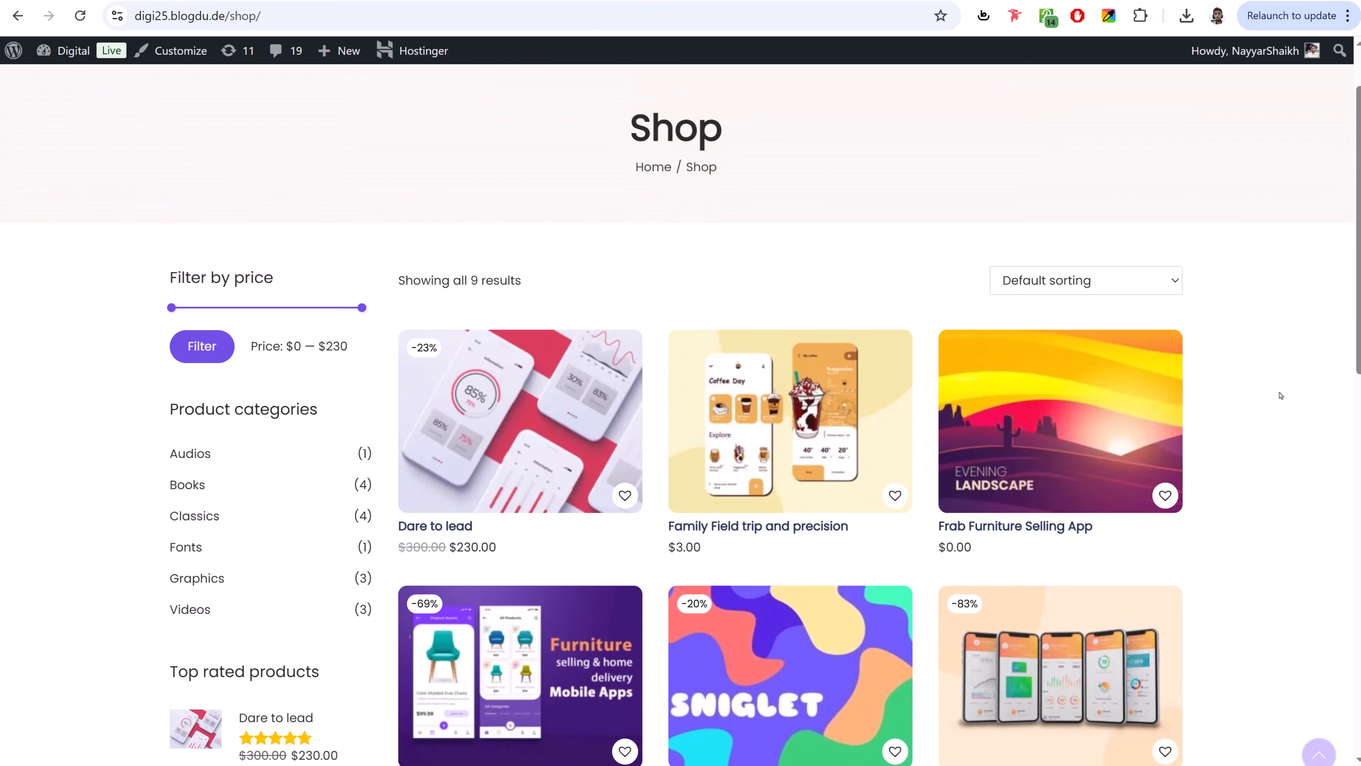
left_click_drag(370, 318, 254, 309)
left_click(207, 347)
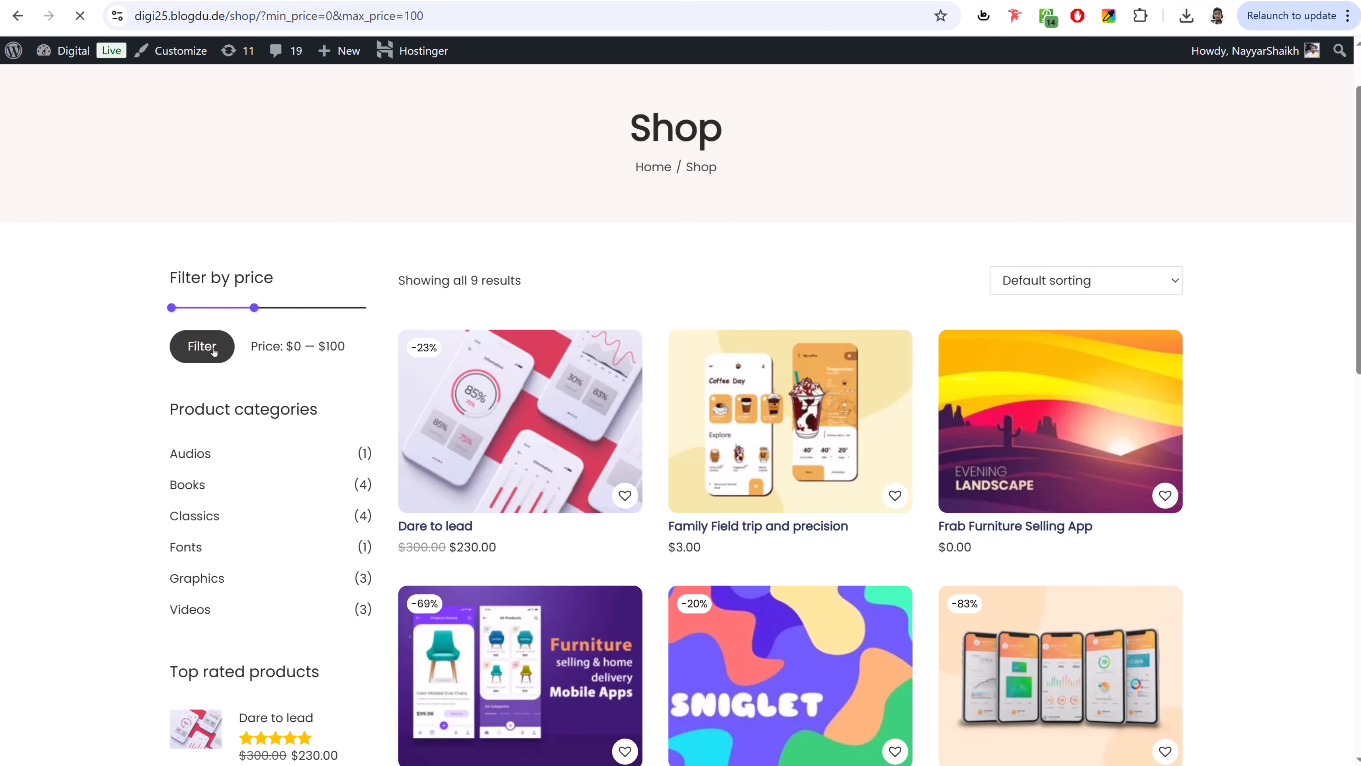
- Scroll through the 8 filtered product results
scroll(1050, 333, "down", 10)
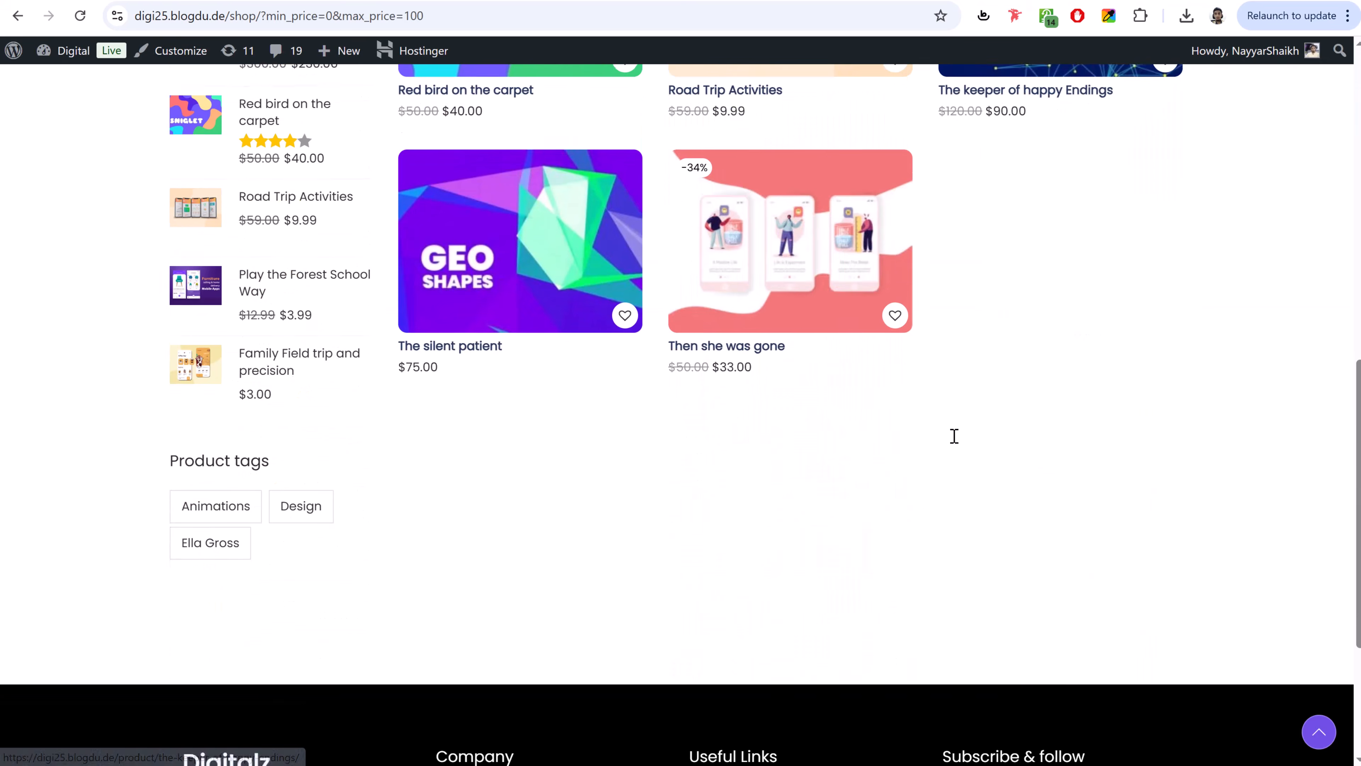
scroll(954, 436, "up", 6)
scroll(954, 435, "up", 4)
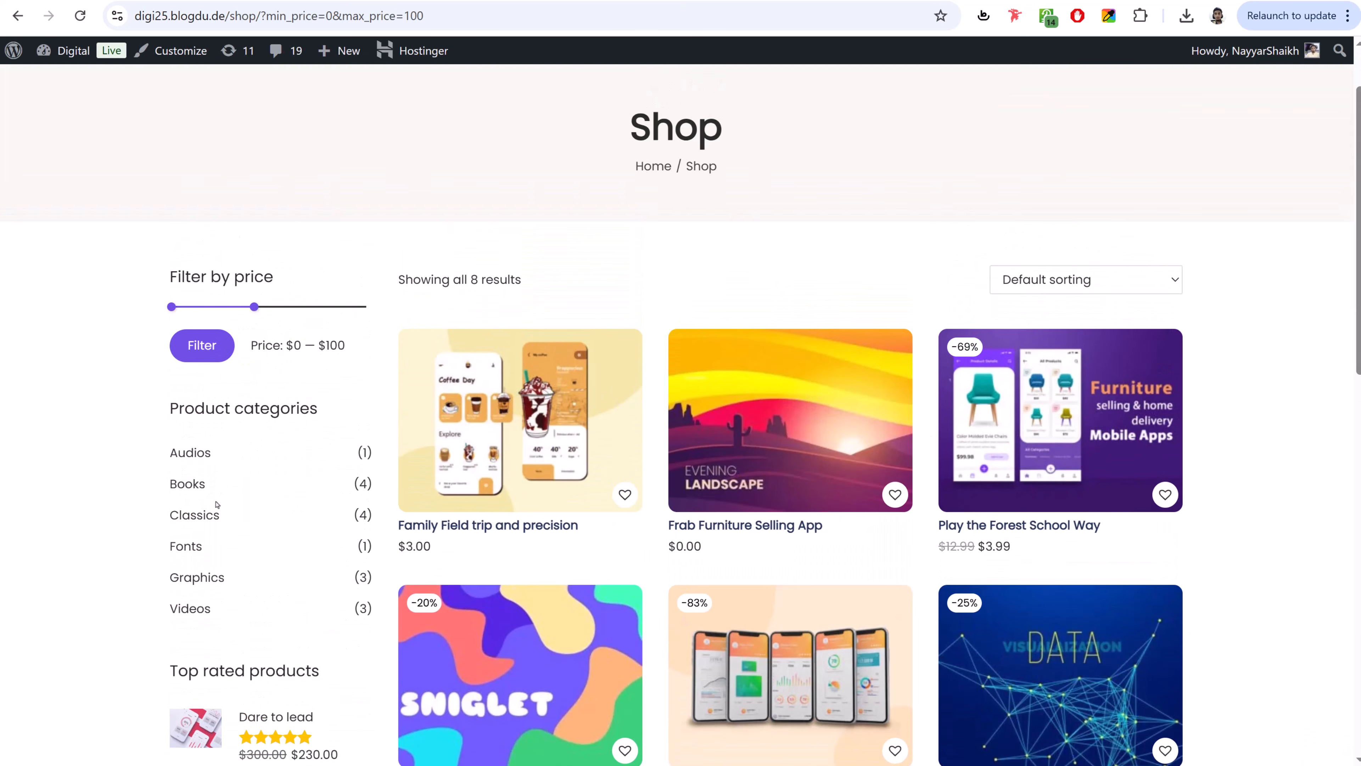
scroll(199, 422, "down", 2)
scroll(241, 414, "down", 5)
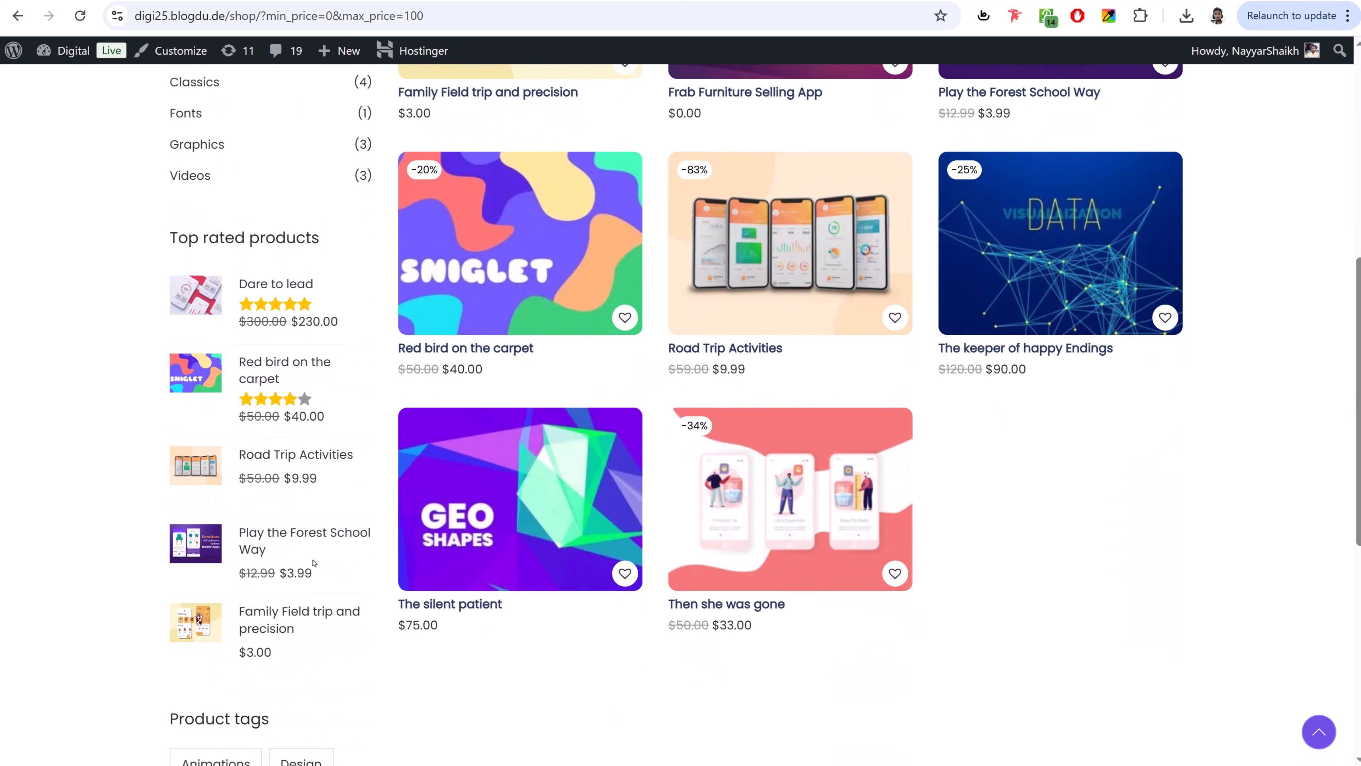
scroll(278, 439, "down", 5)
scroll(455, 510, "up", 12)
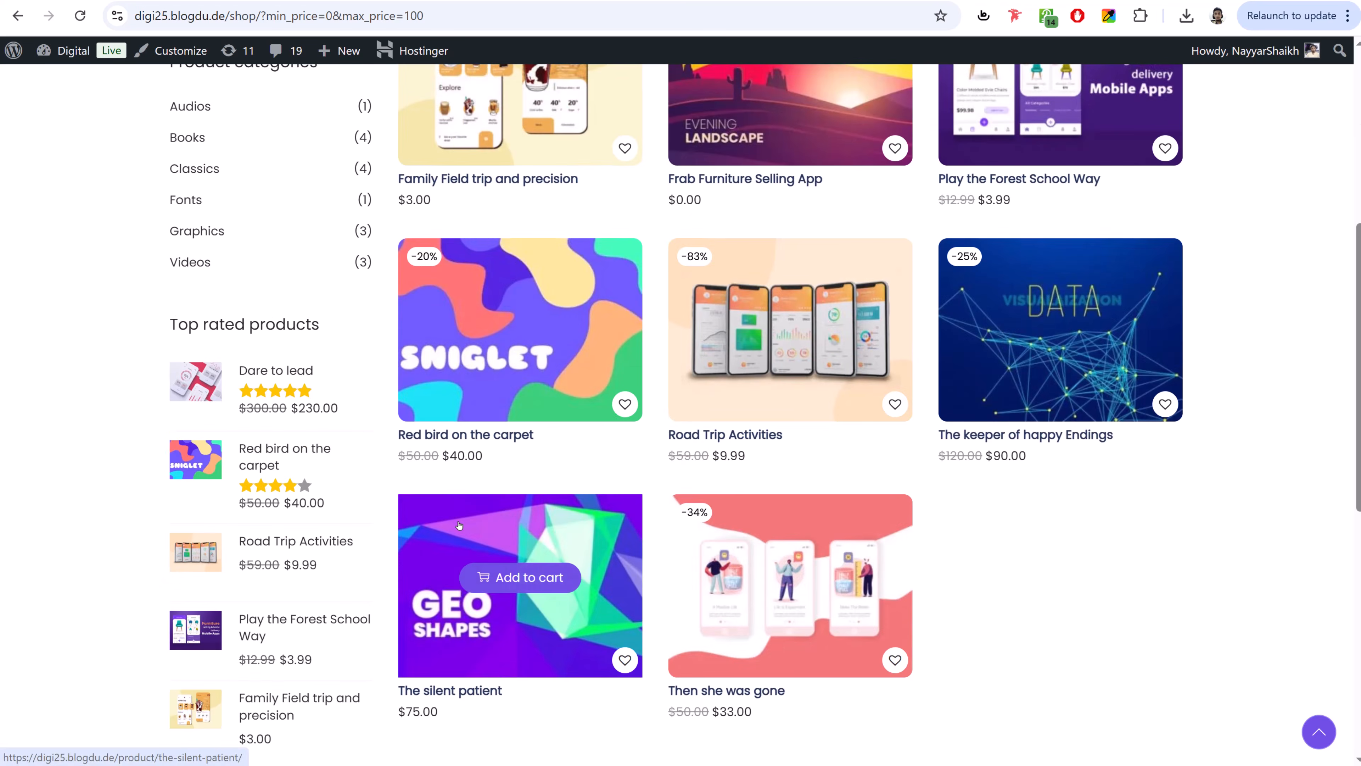
scroll(459, 524, "up", 1)
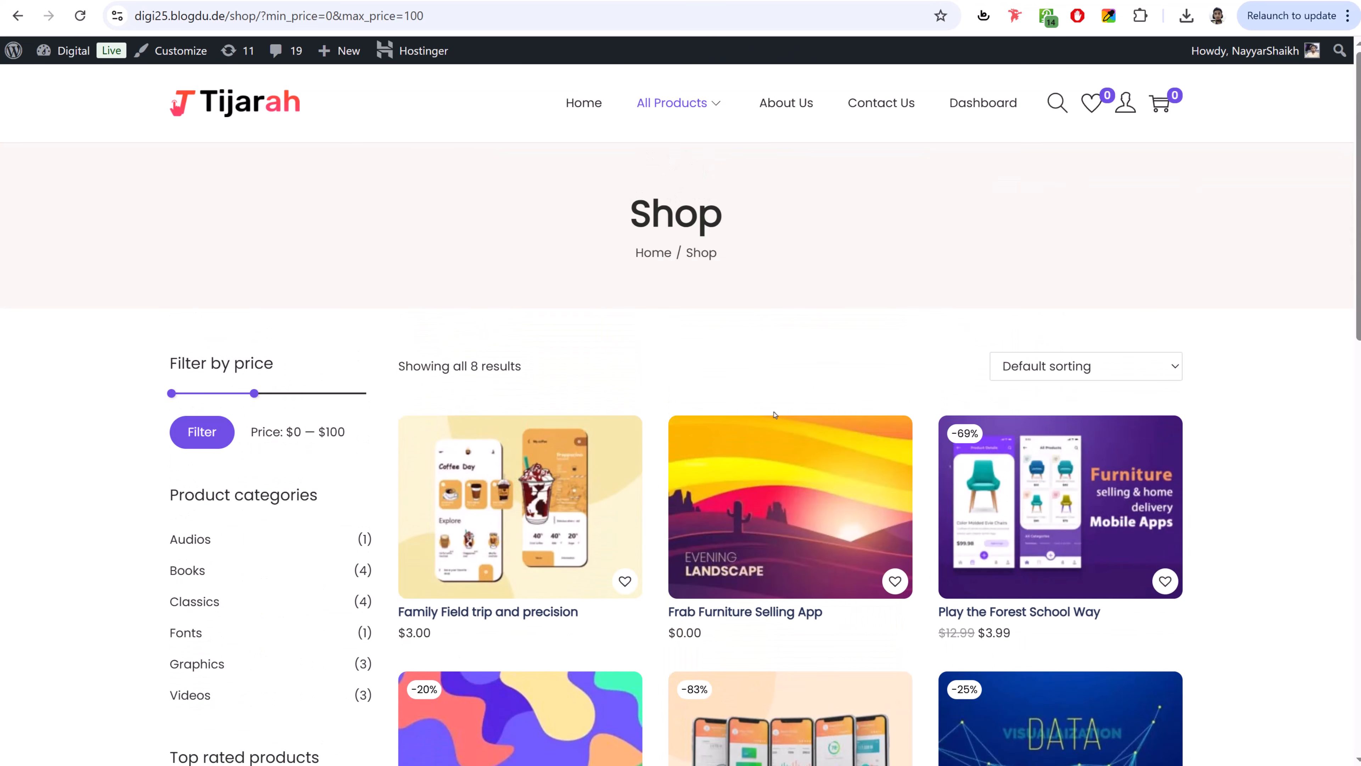
- Browse the About Us and Contact Us pages, then return to the Tijarah home page
left_click(785, 102)
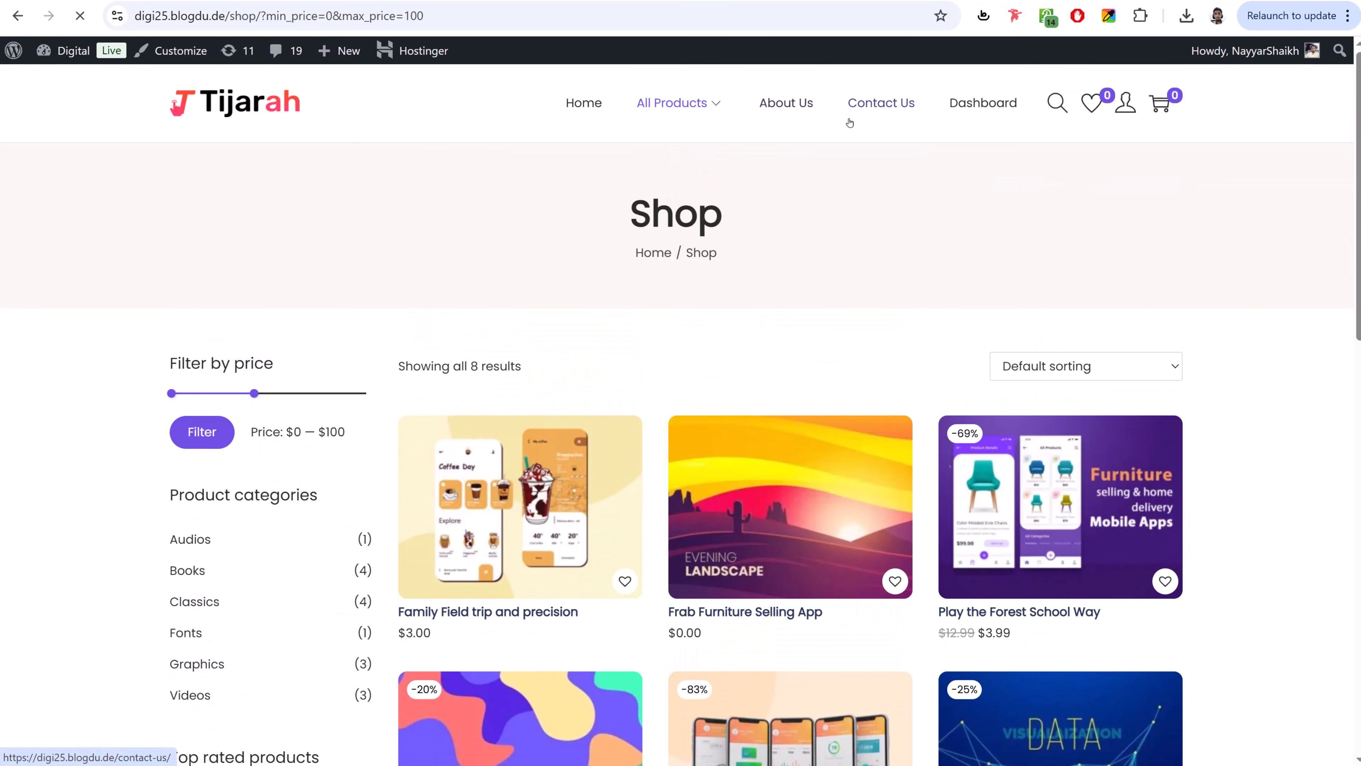
left_click(874, 111)
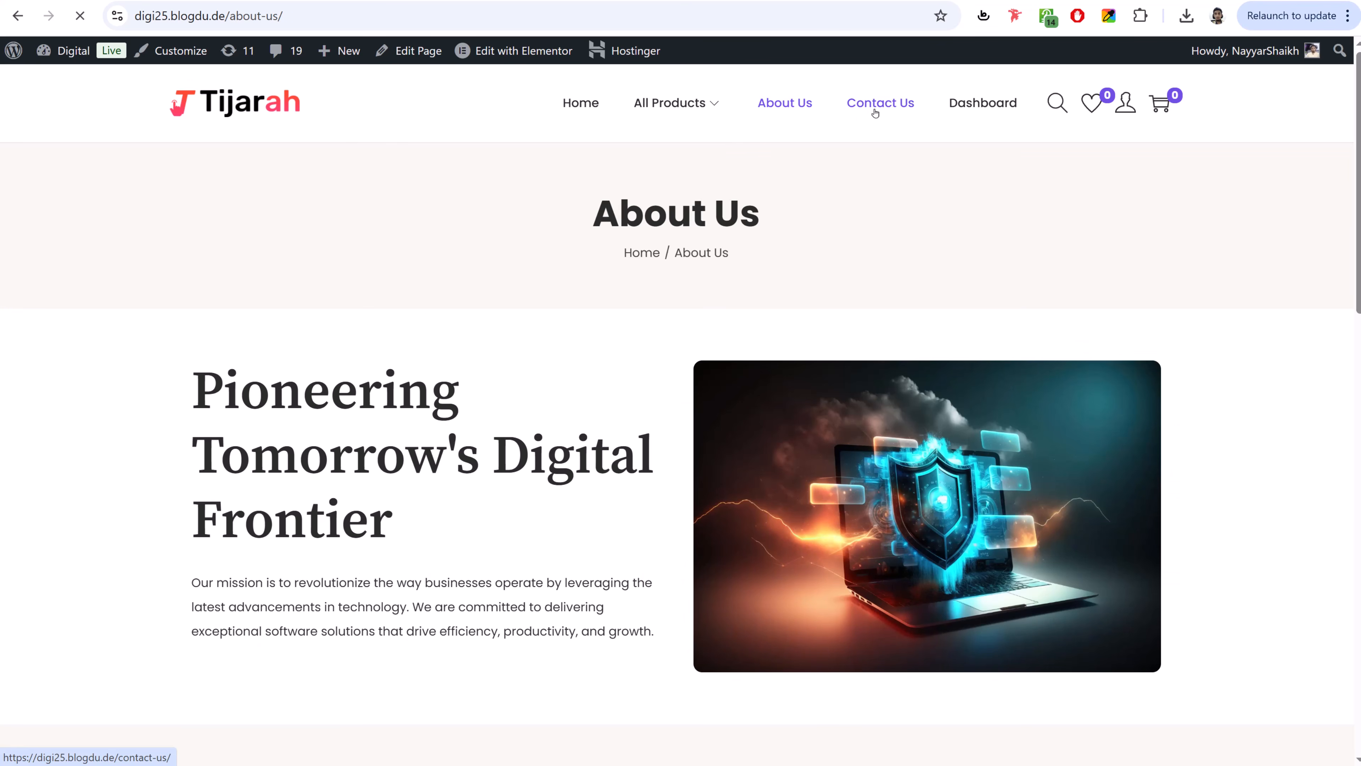
scroll(1038, 382, "down", 8)
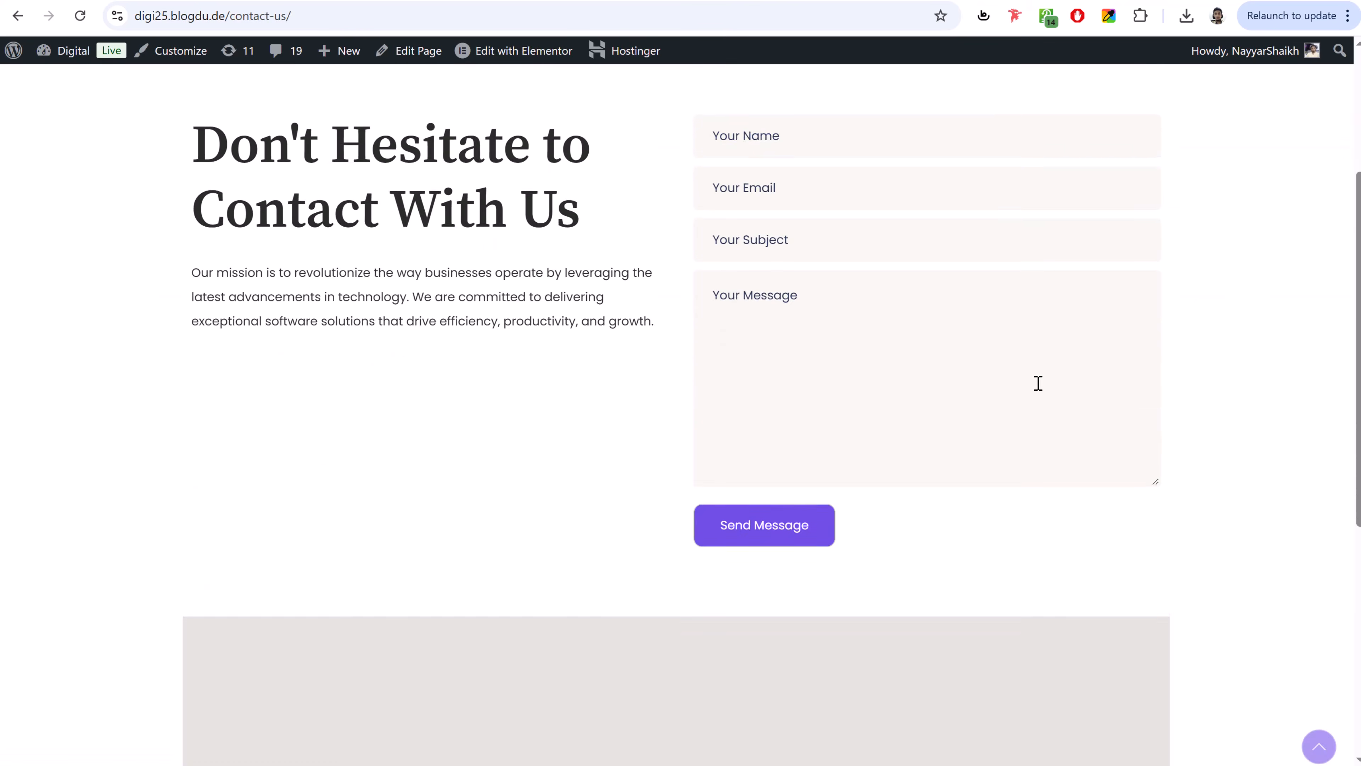
scroll(1038, 382, "down", 2)
scroll(711, 447, "up", 8)
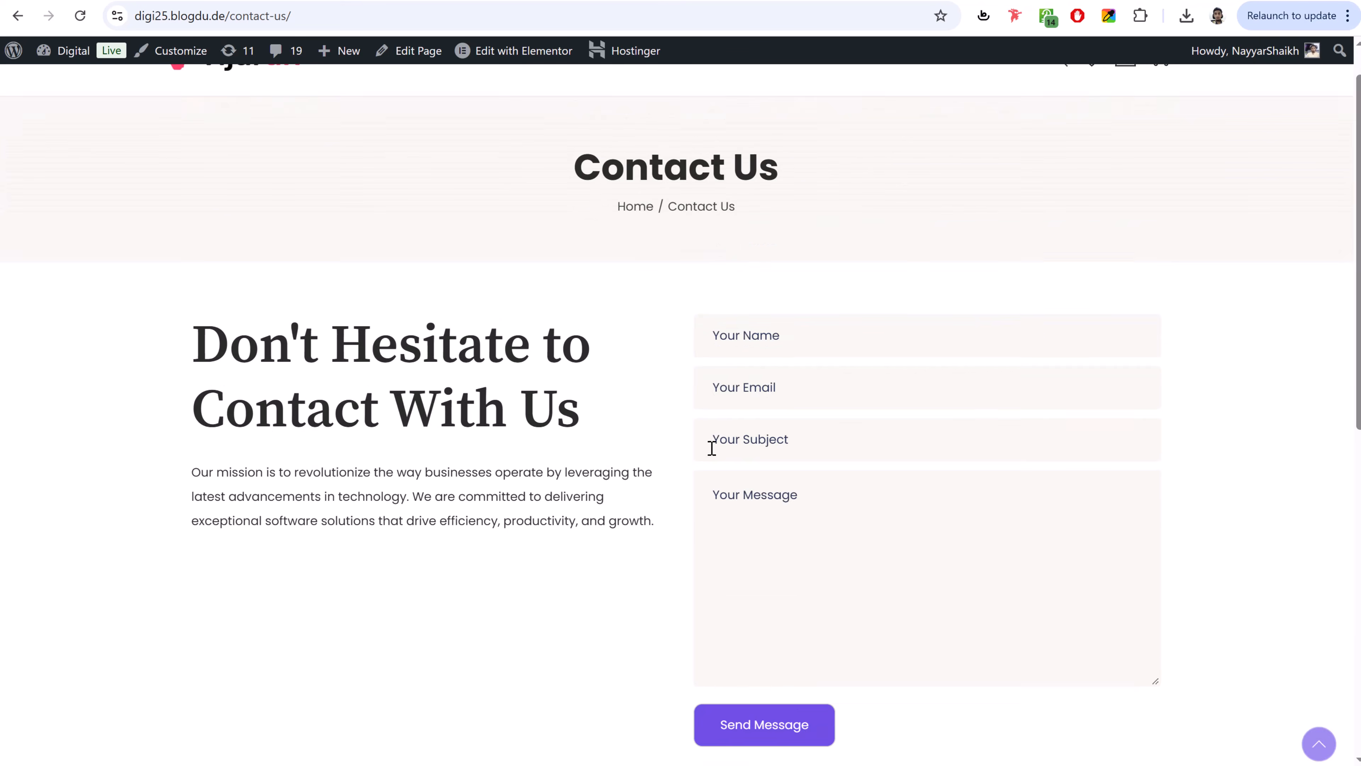
scroll(963, 392, "down", 10)
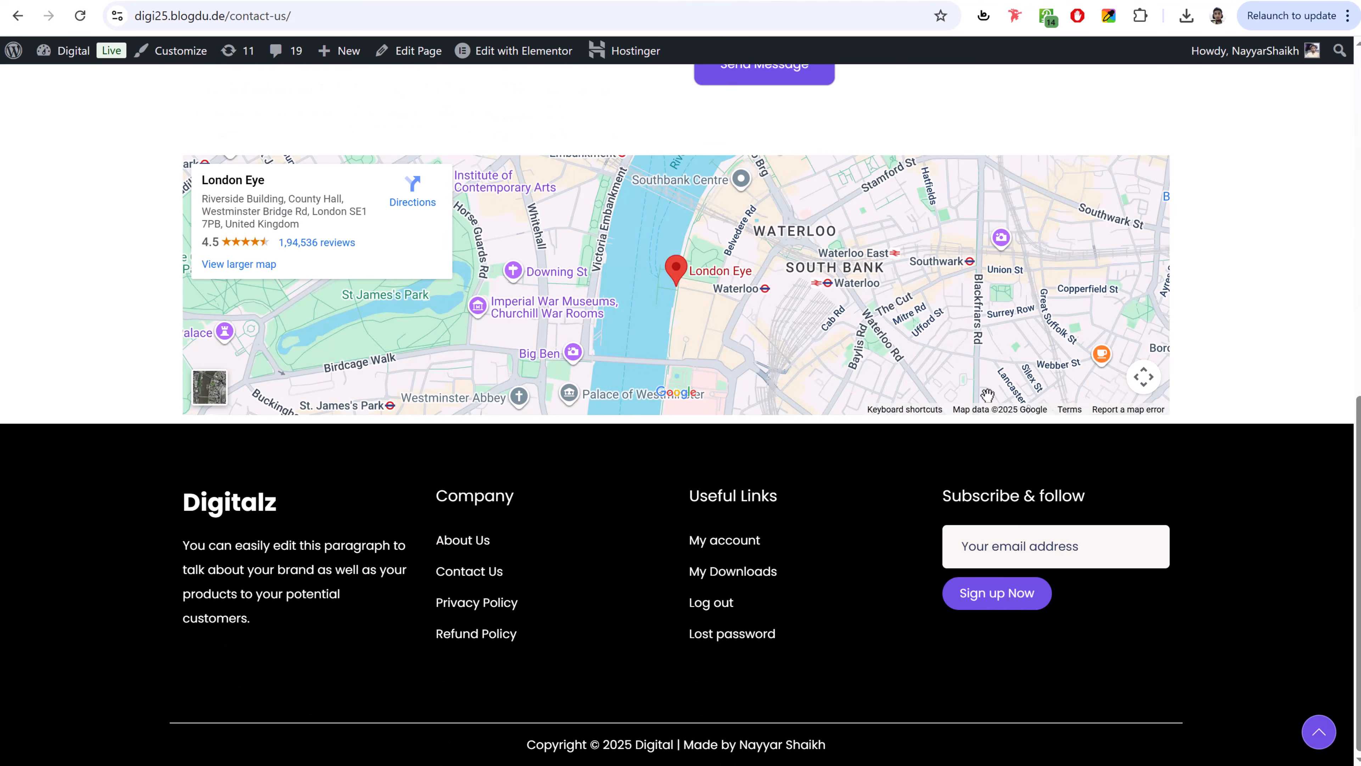
scroll(989, 395, "up", 10)
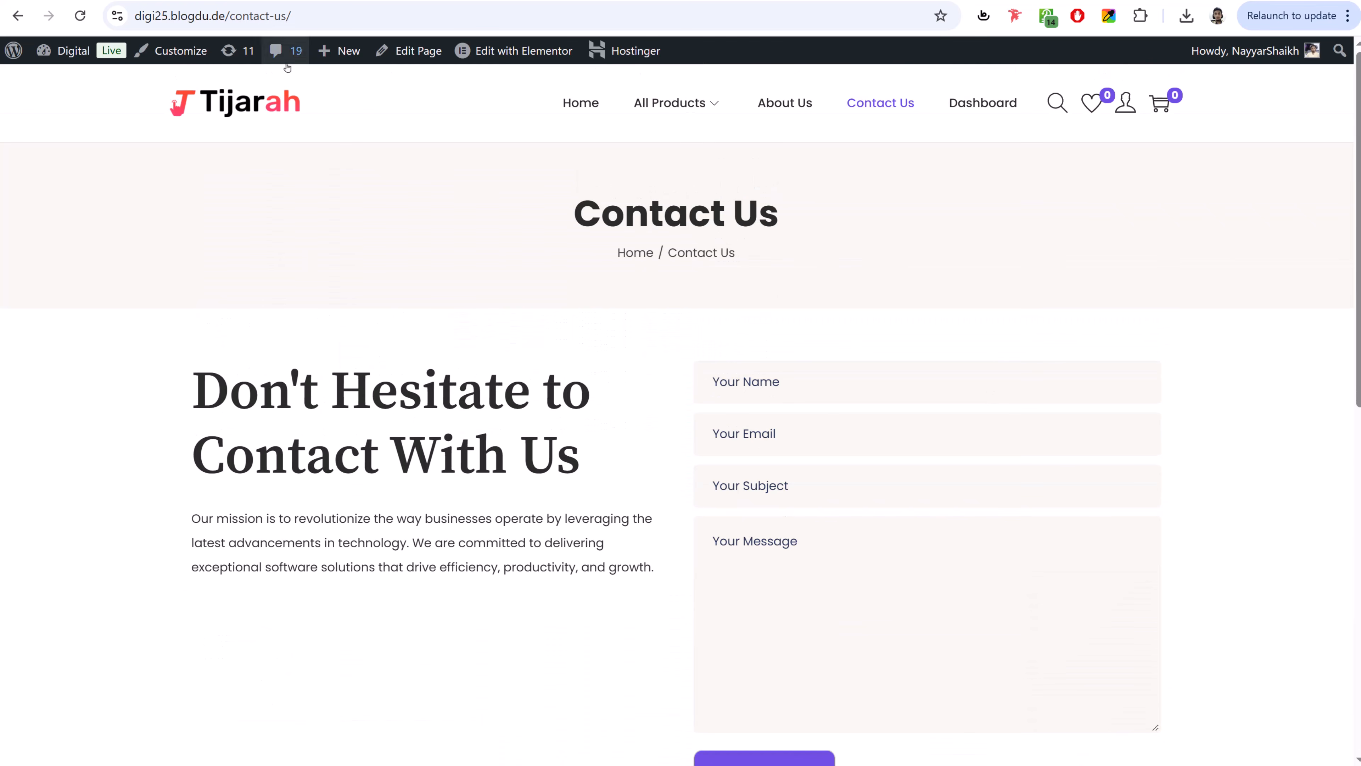
left_click(240, 104)
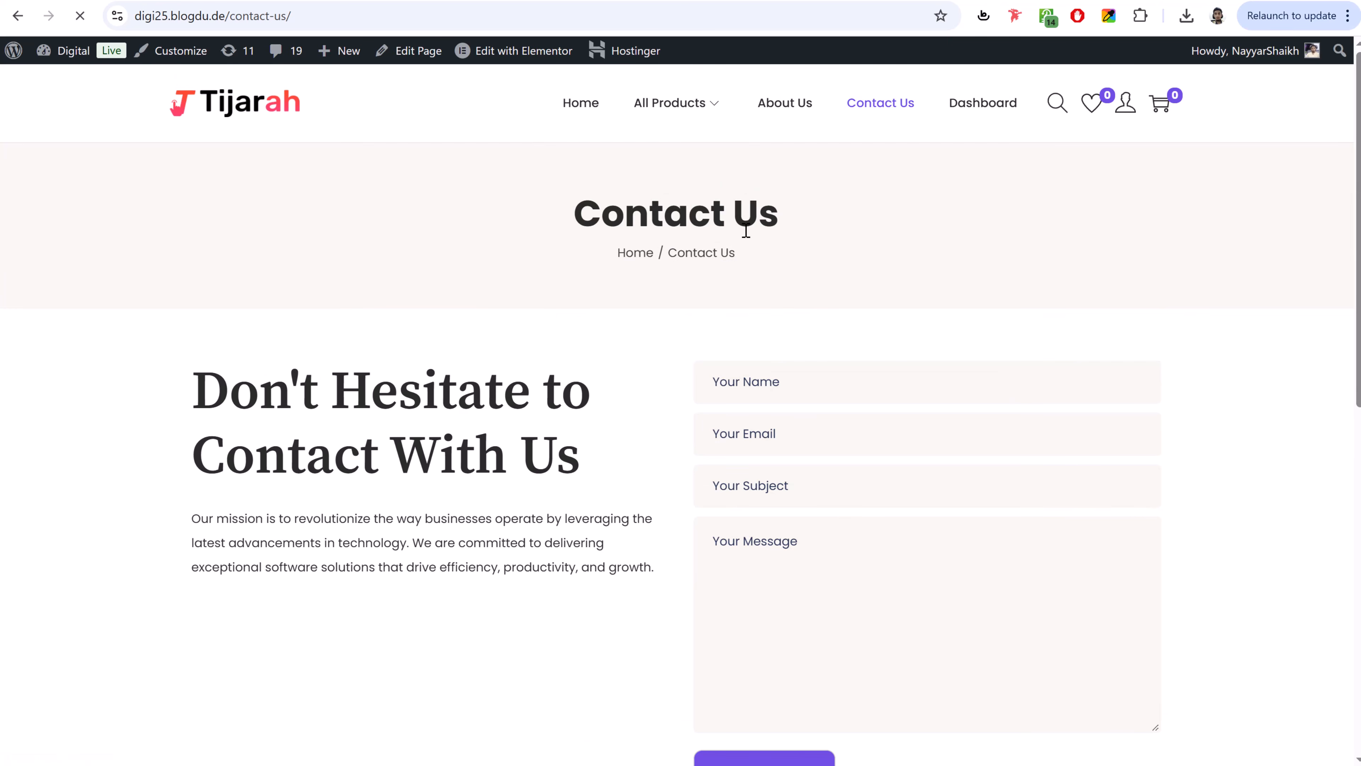
scroll(745, 230, "down", 15)
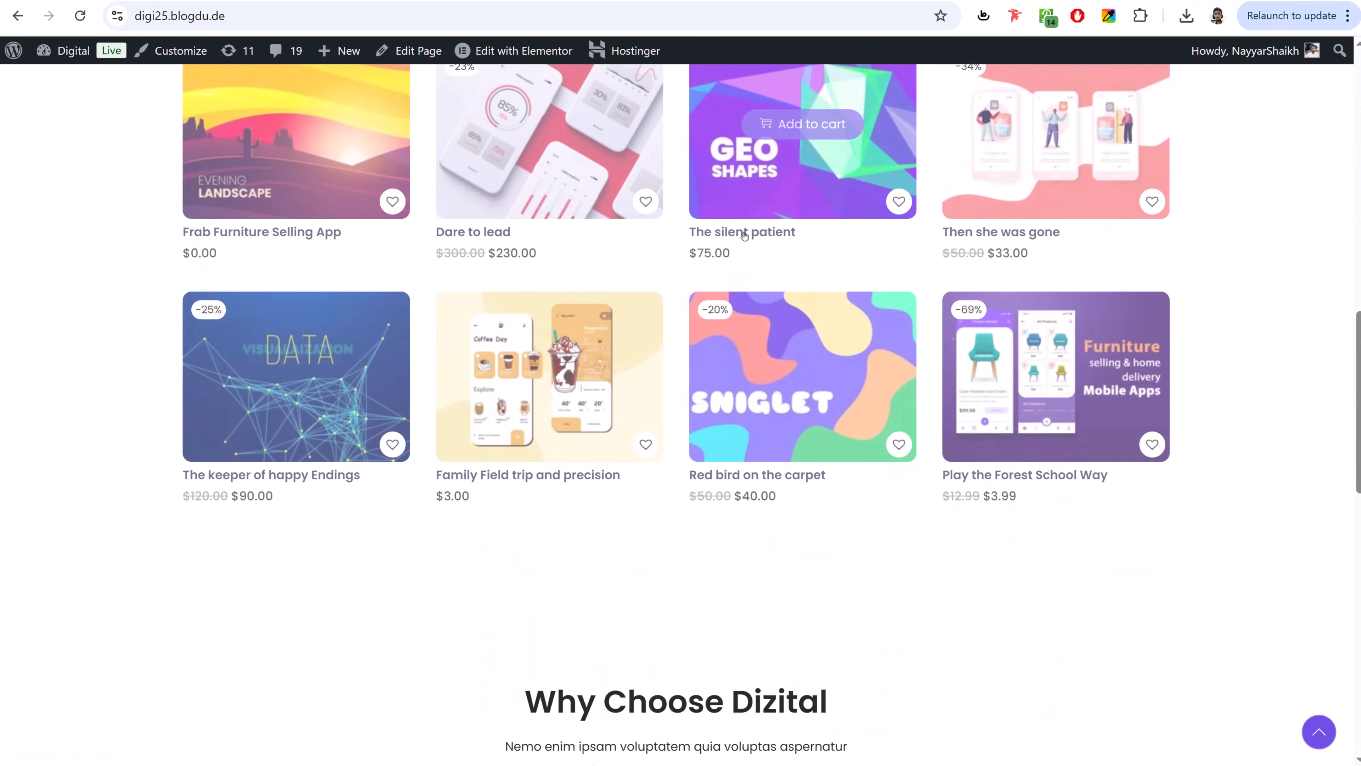
- Add The silent patient ($75.00) to the Default wishlist, check the wishlist, and return home
scroll(743, 235, "up", 5)
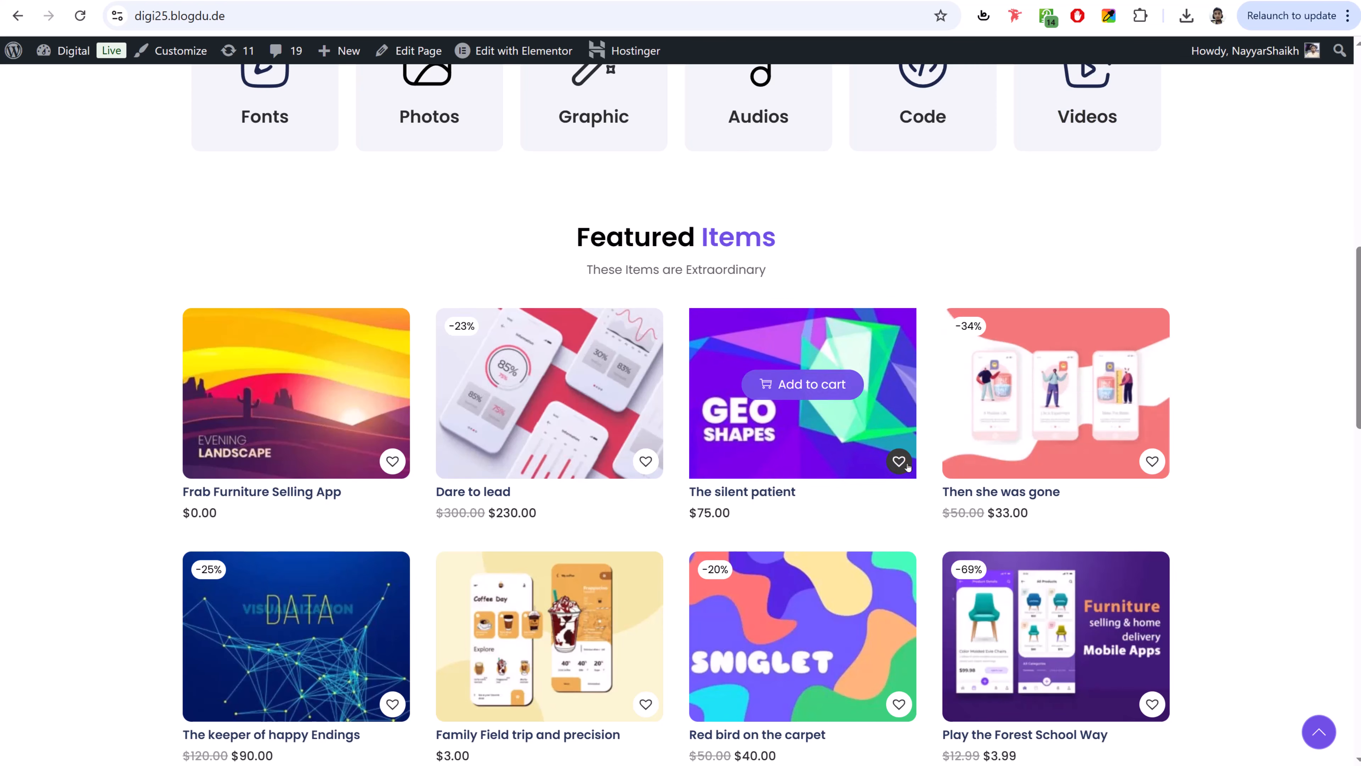
left_click(892, 469)
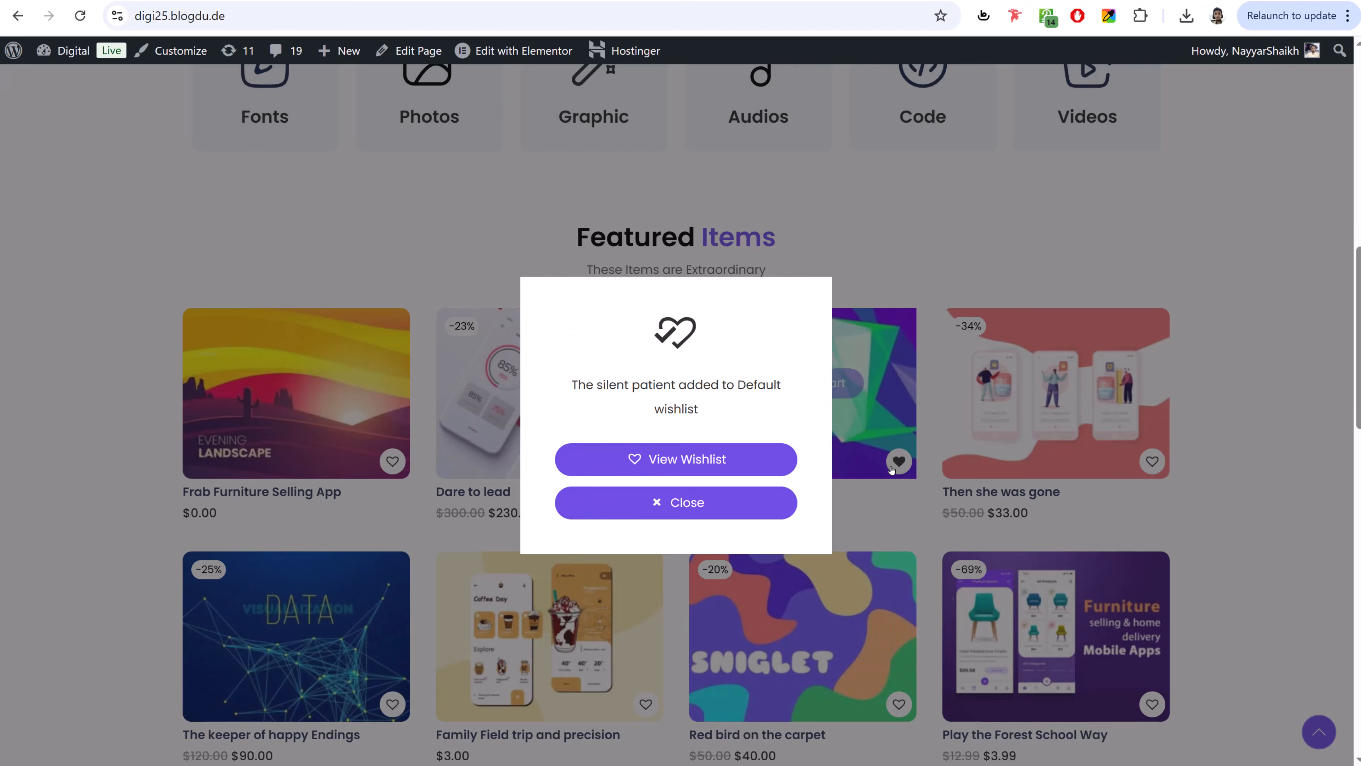
left_click(691, 504)
scroll(691, 504, "up", 10)
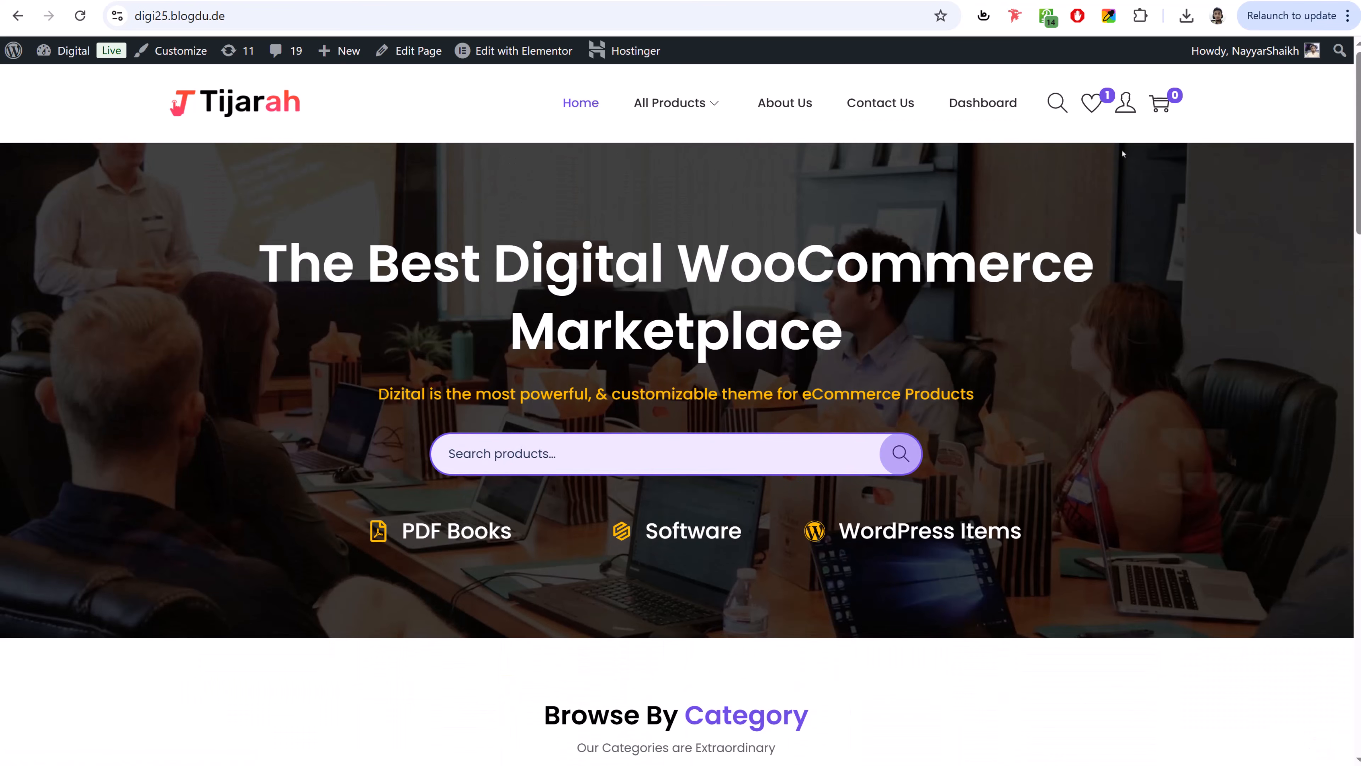
left_click(1096, 107)
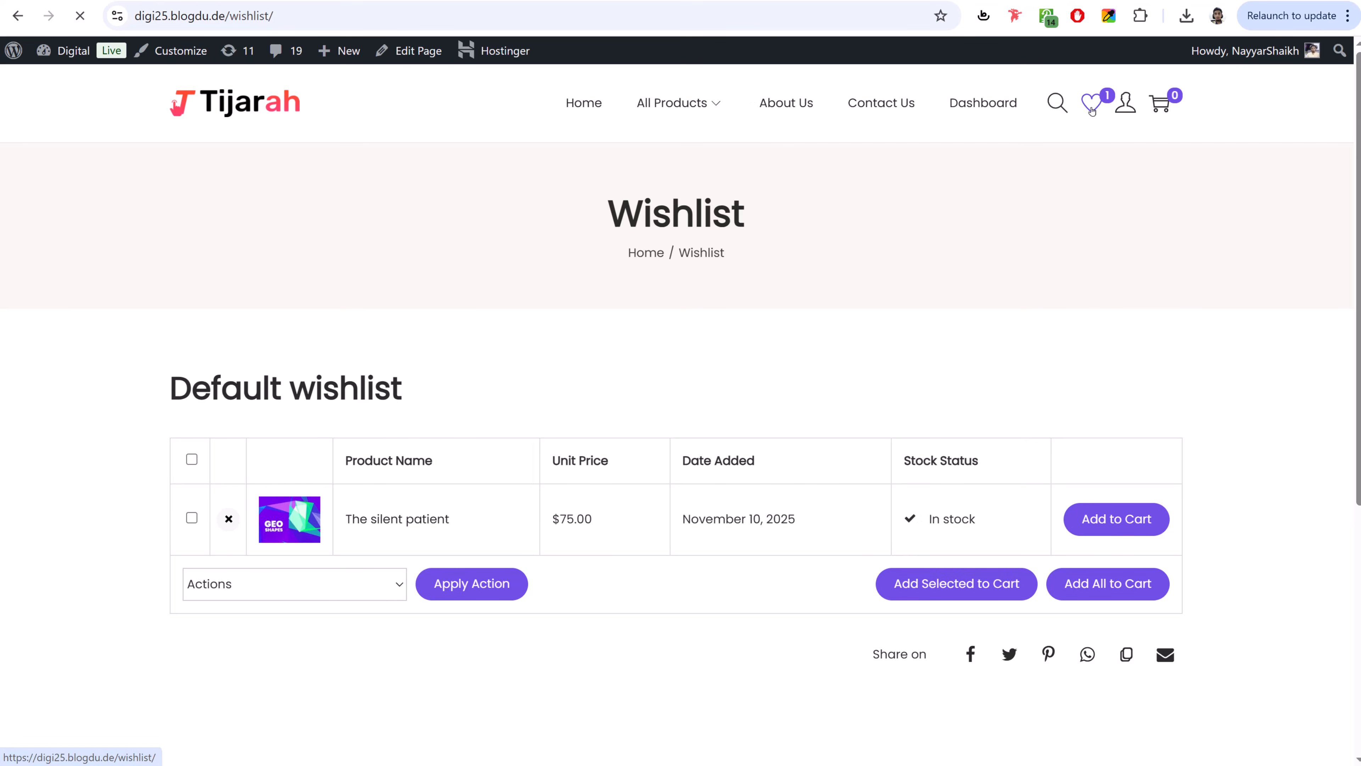
left_click(216, 99)
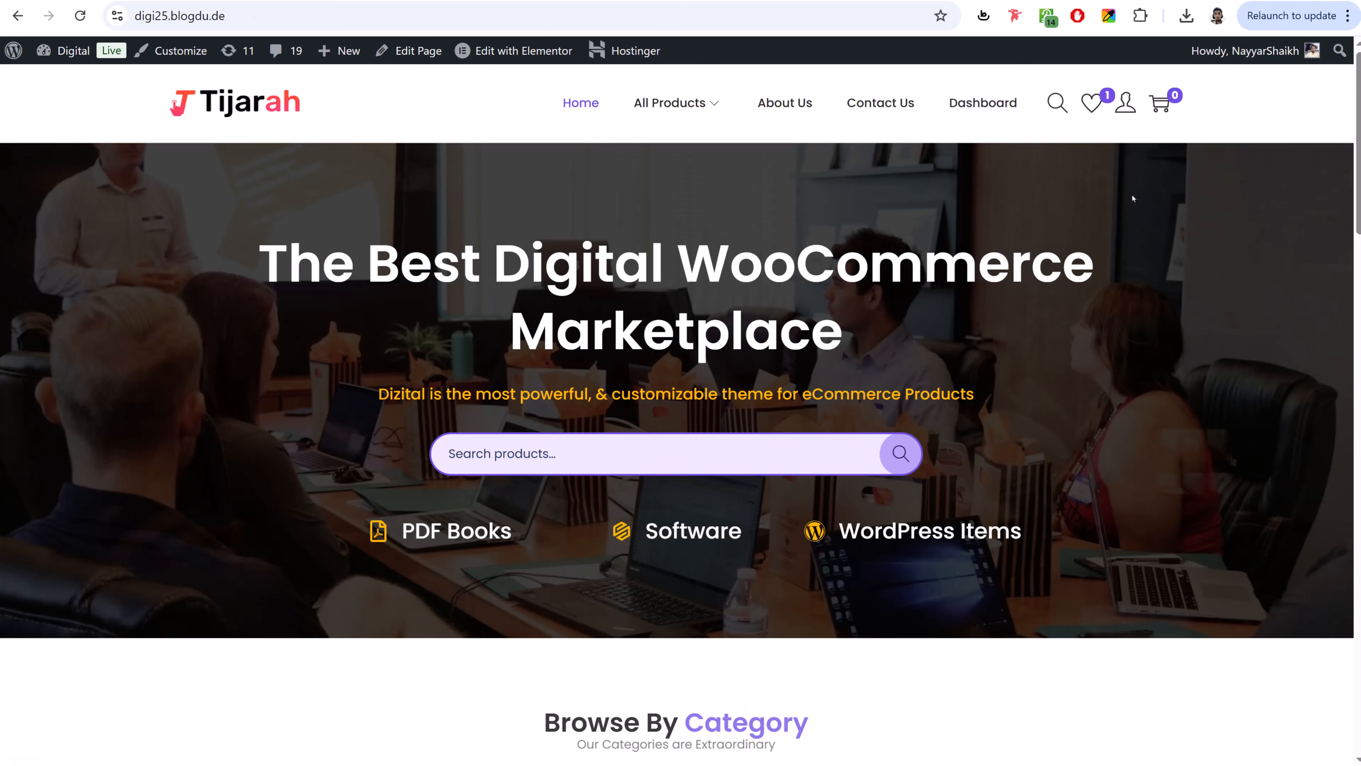
key("ctrl+shift+i")
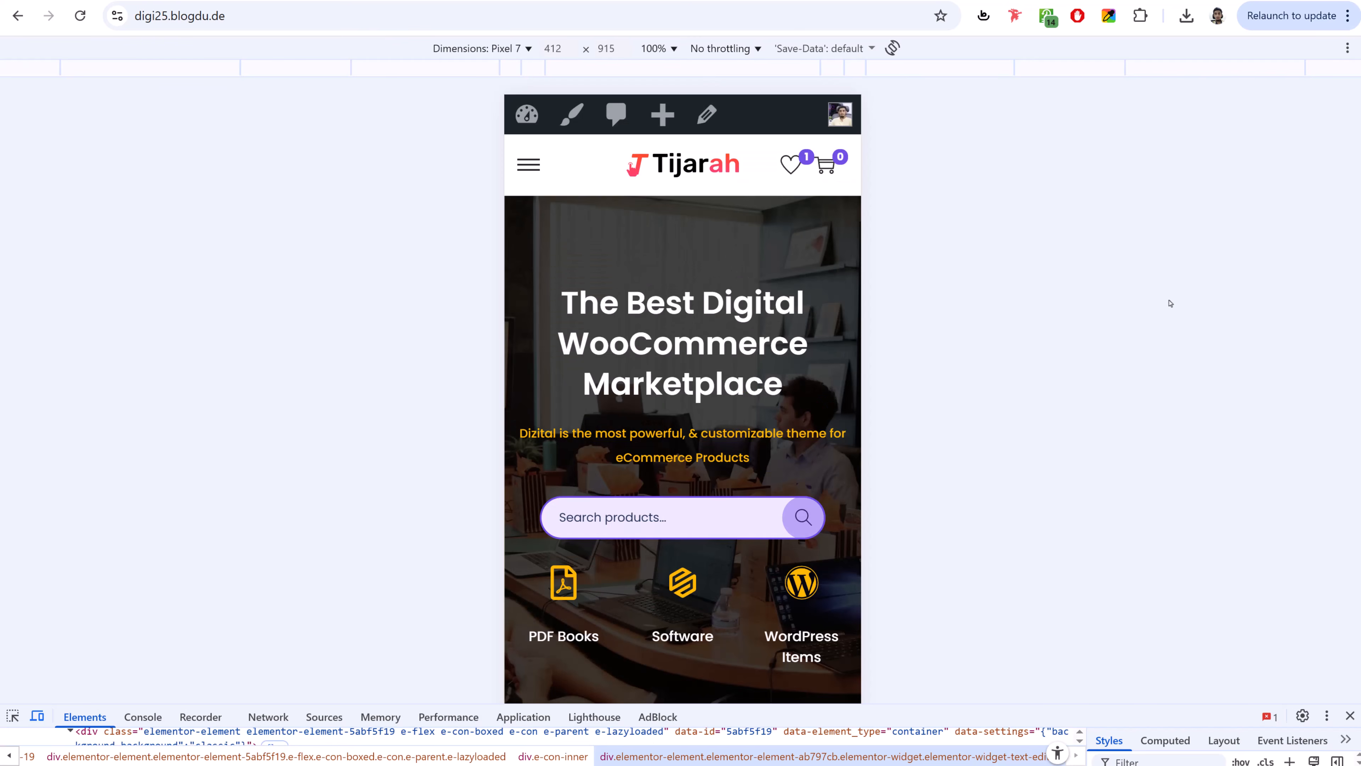
scroll(736, 313, "down", 2)
scroll(731, 300, "up", 2)
left_click(529, 163)
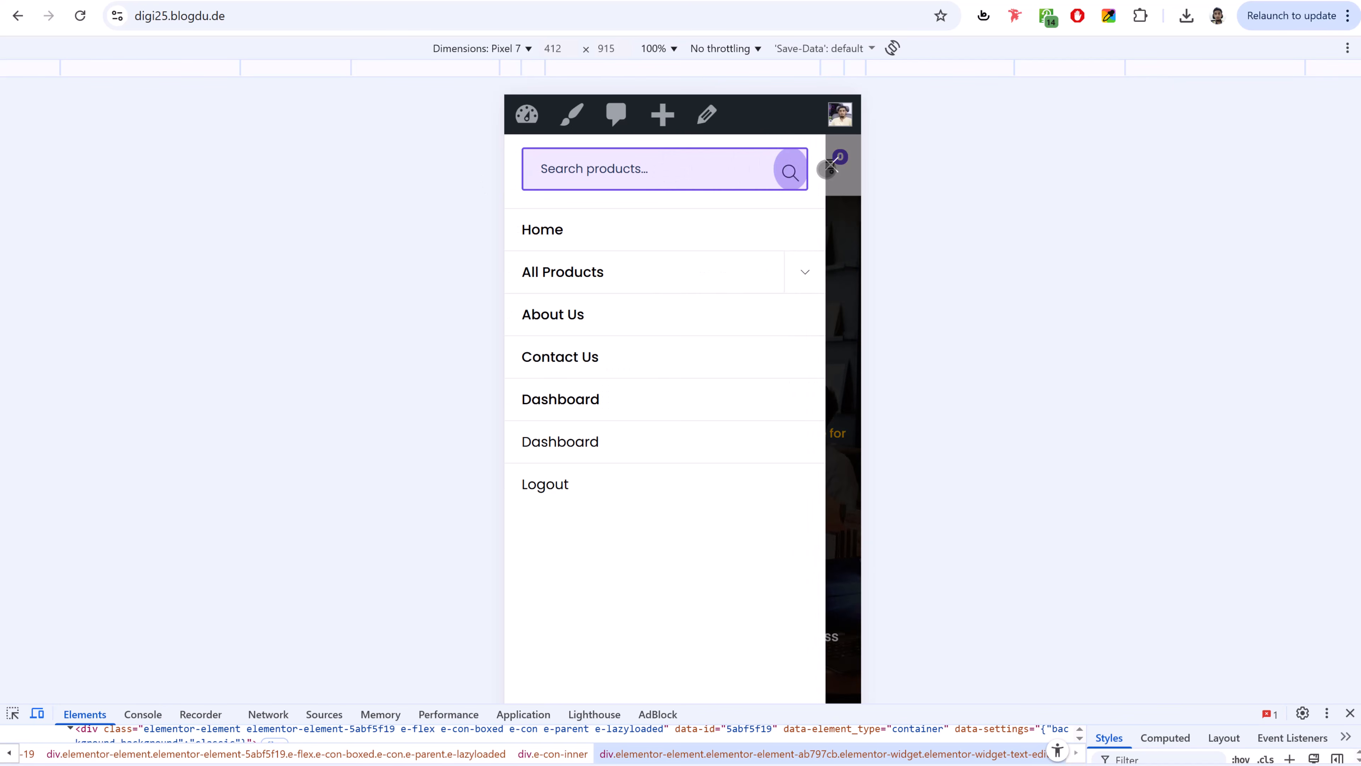
left_click(836, 169)
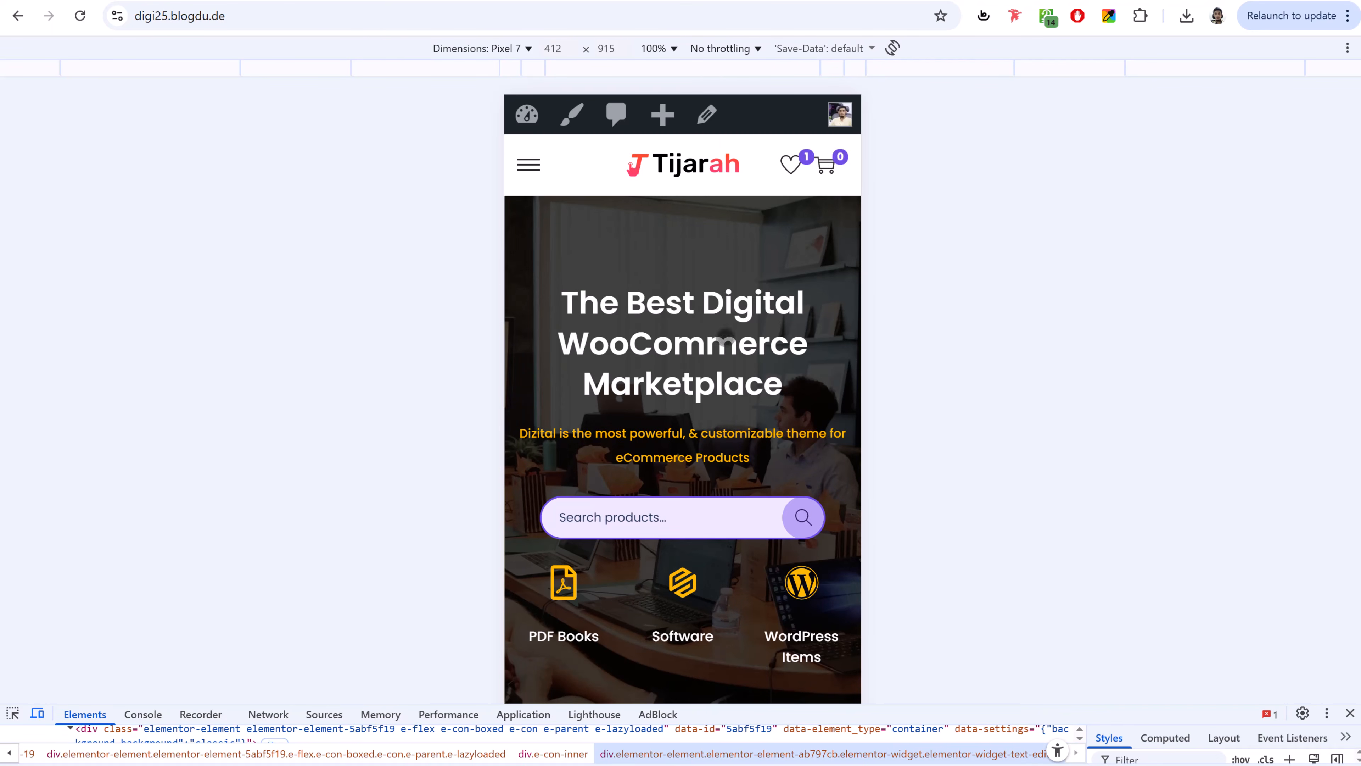
scroll(750, 343, "down", 4)
scroll(751, 346, "down", 5)
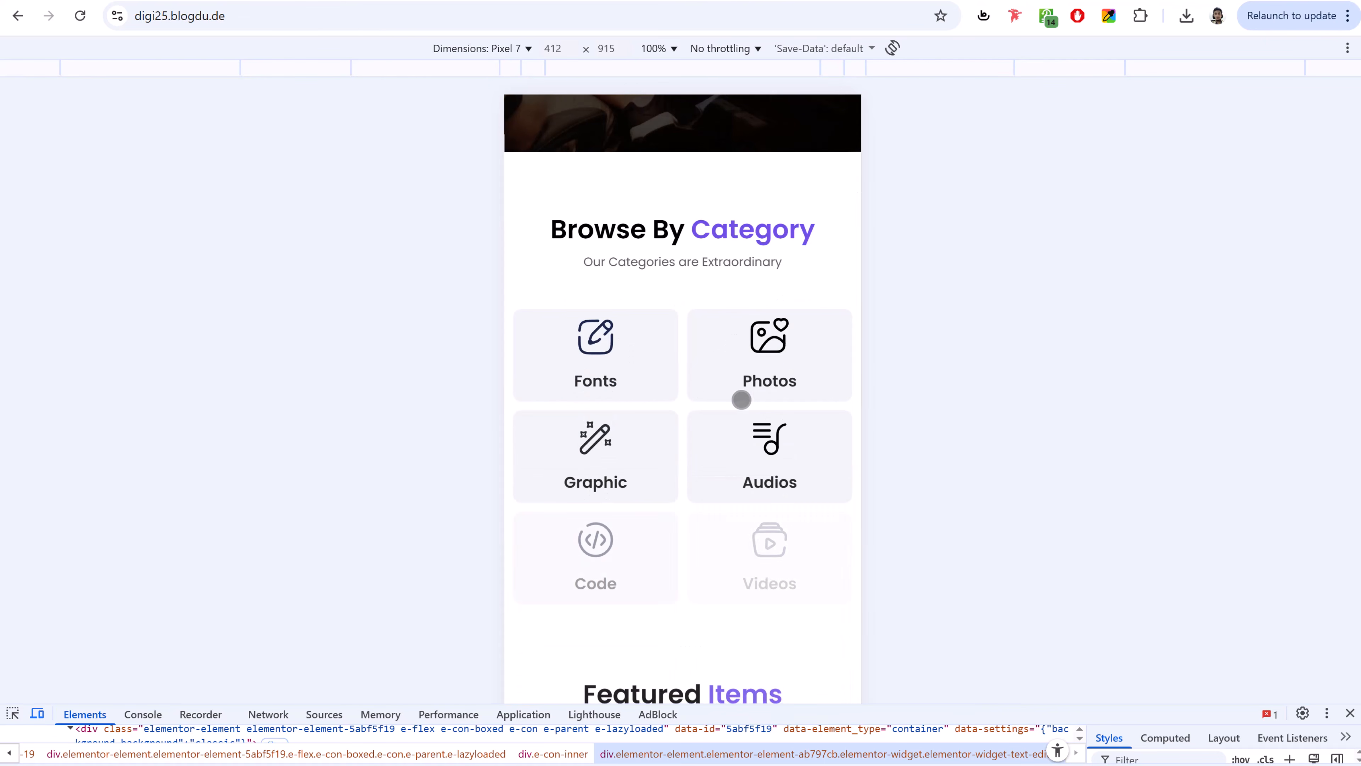
scroll(738, 399, "down", 2)
scroll(713, 379, "down", 15)
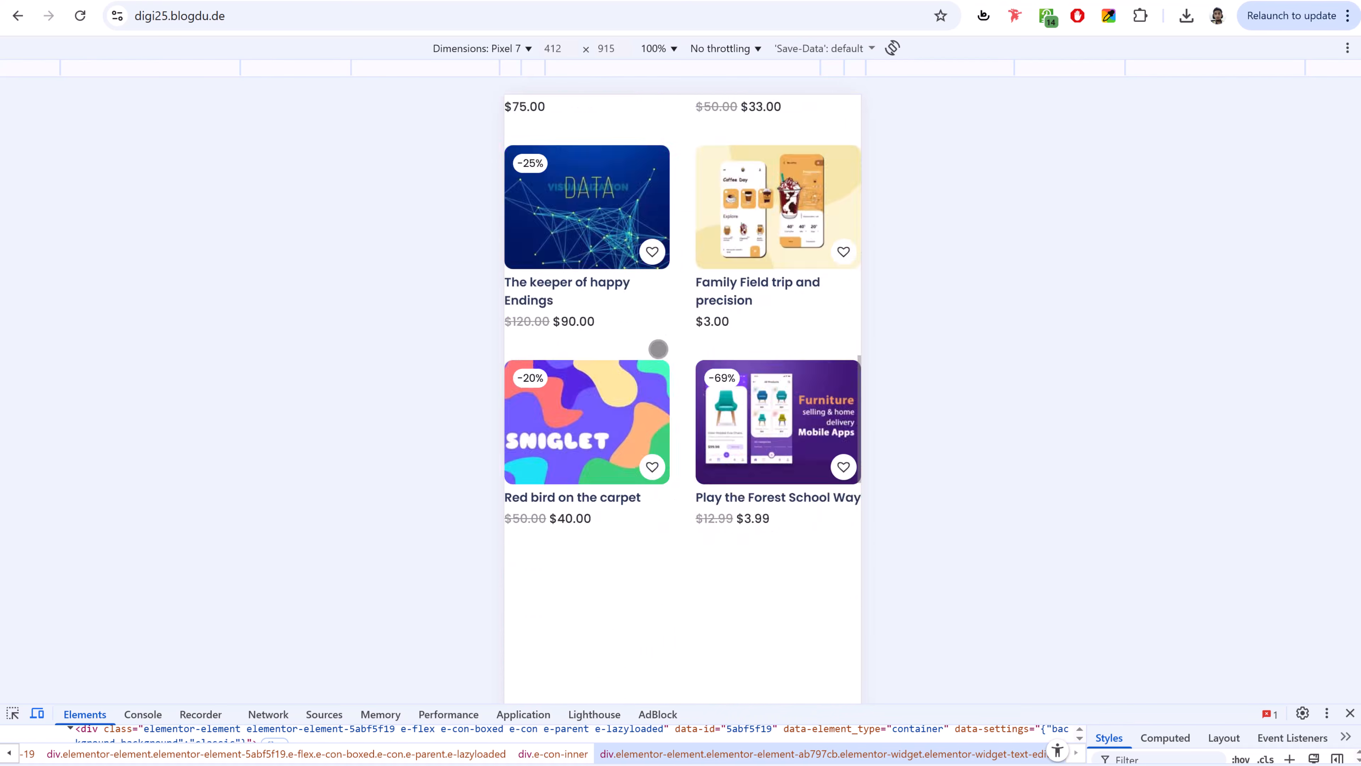
scroll(699, 375, "down", 20)
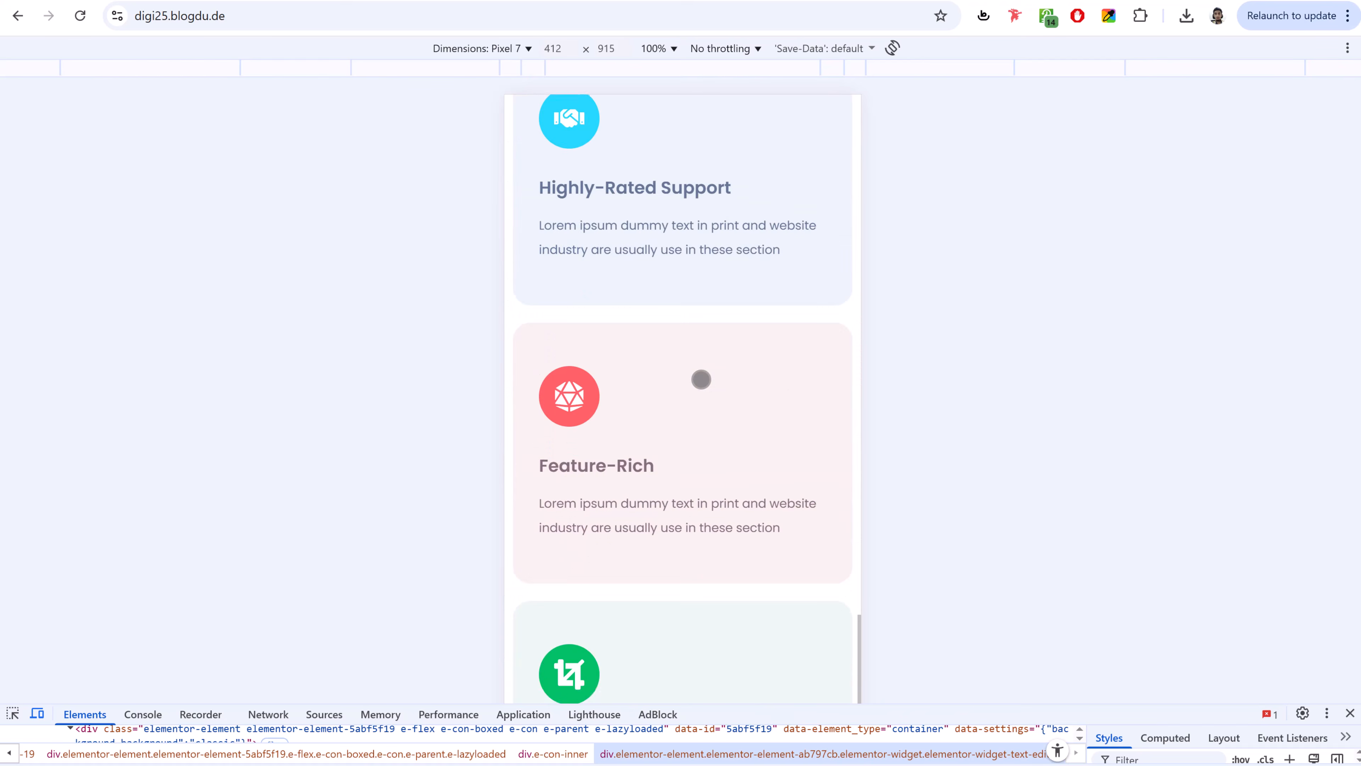
scroll(701, 379, "up", 20)
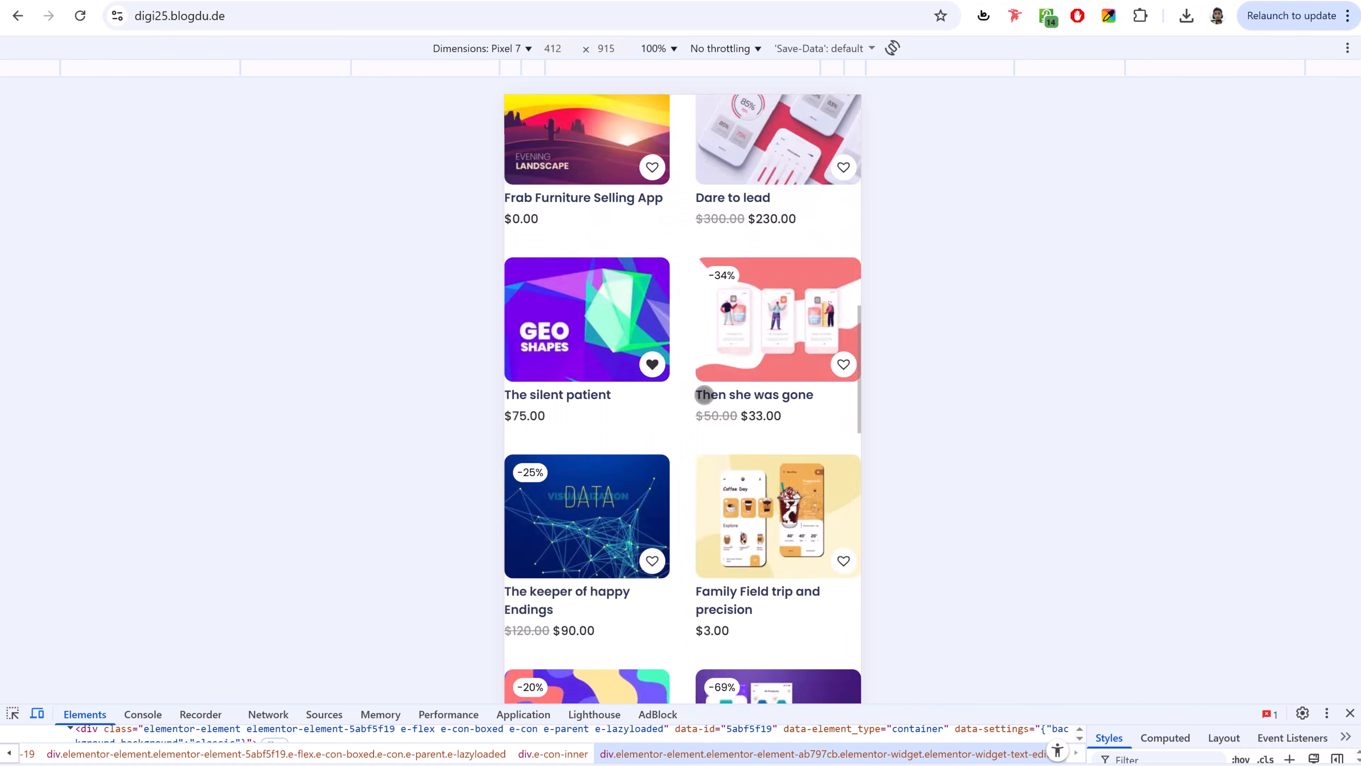
scroll(701, 397, "up", 10)
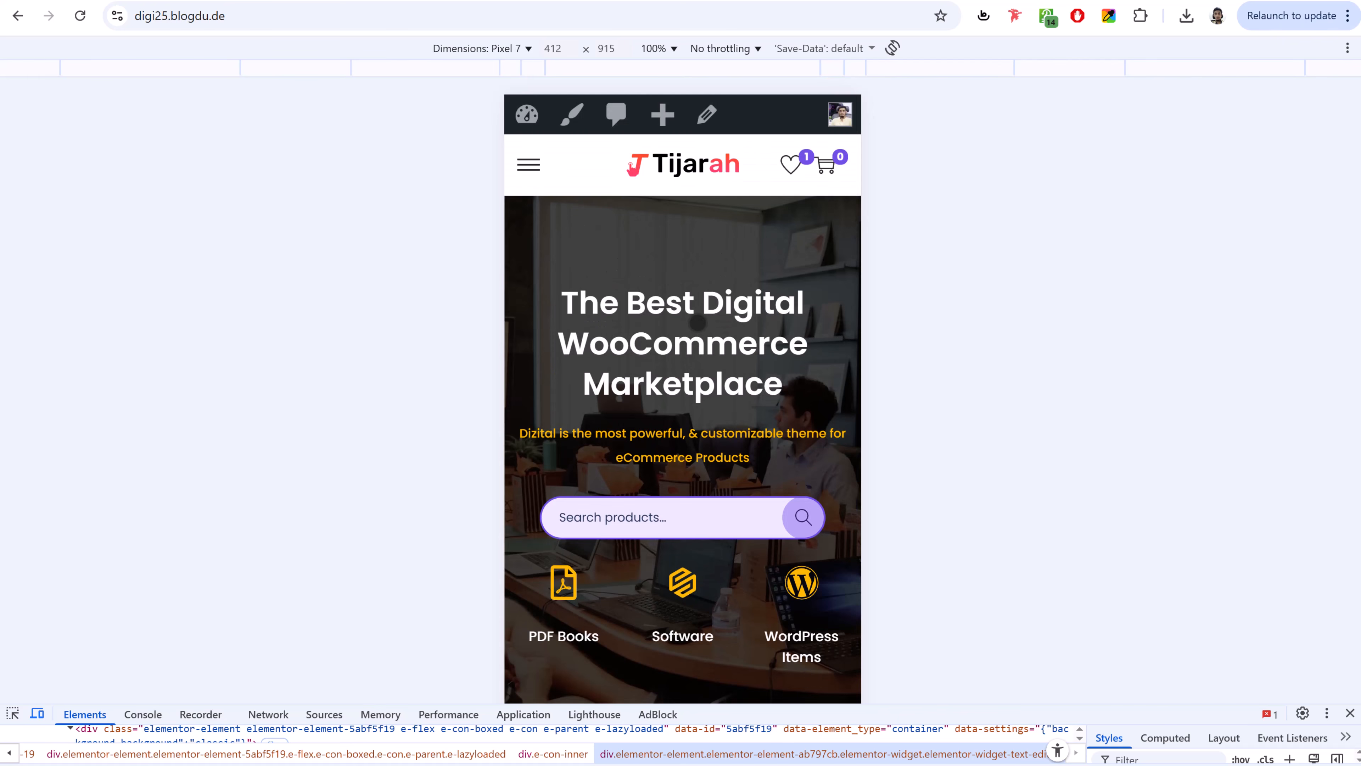
left_click(505, 49)
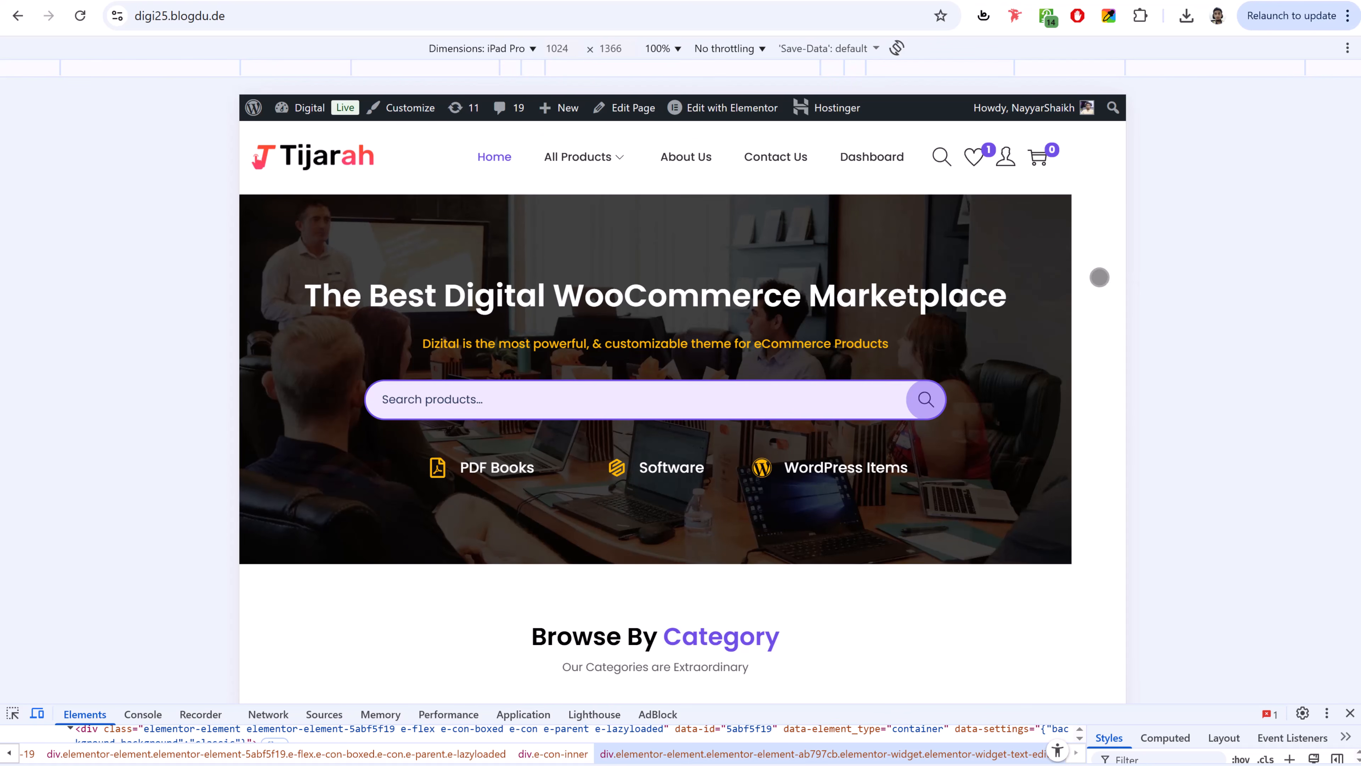
scroll(1048, 335, "down", 20)
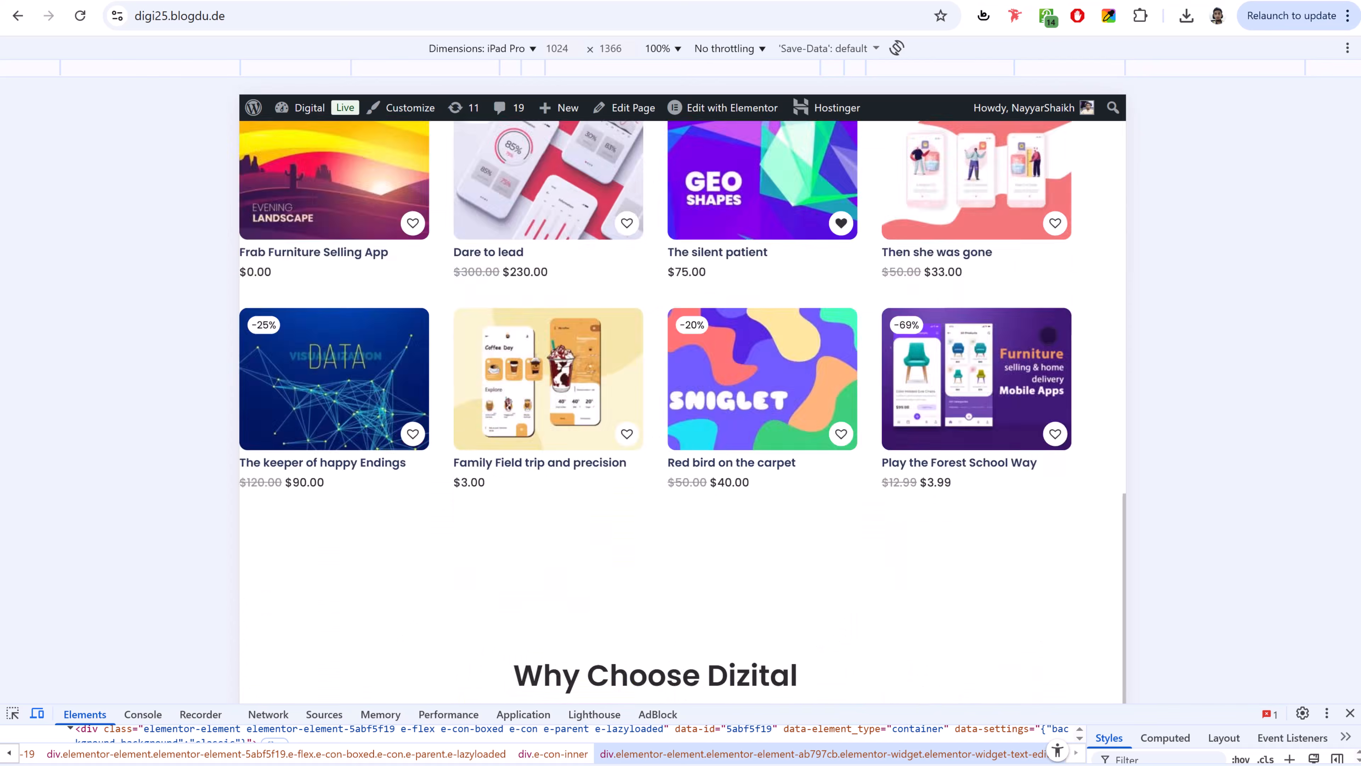
scroll(1048, 335, "up", 20)
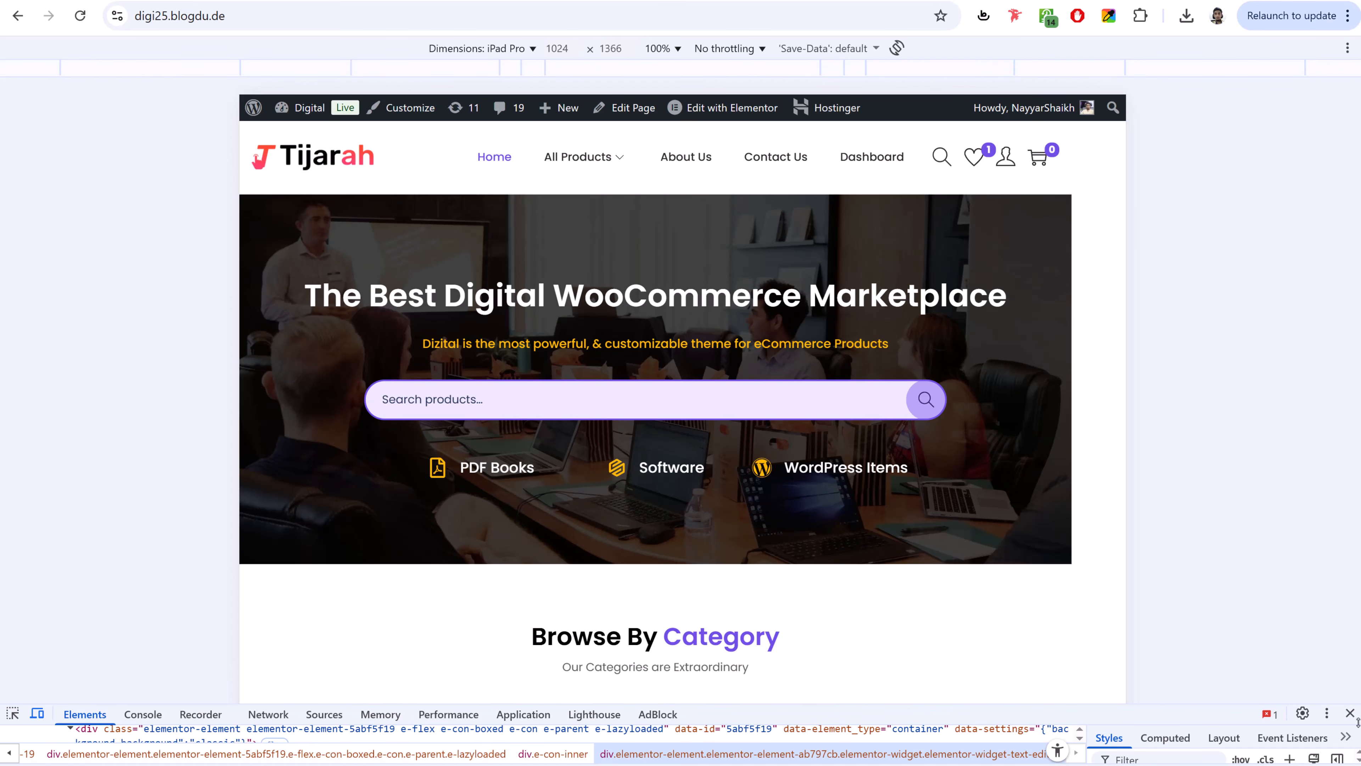
left_click(1349, 713)
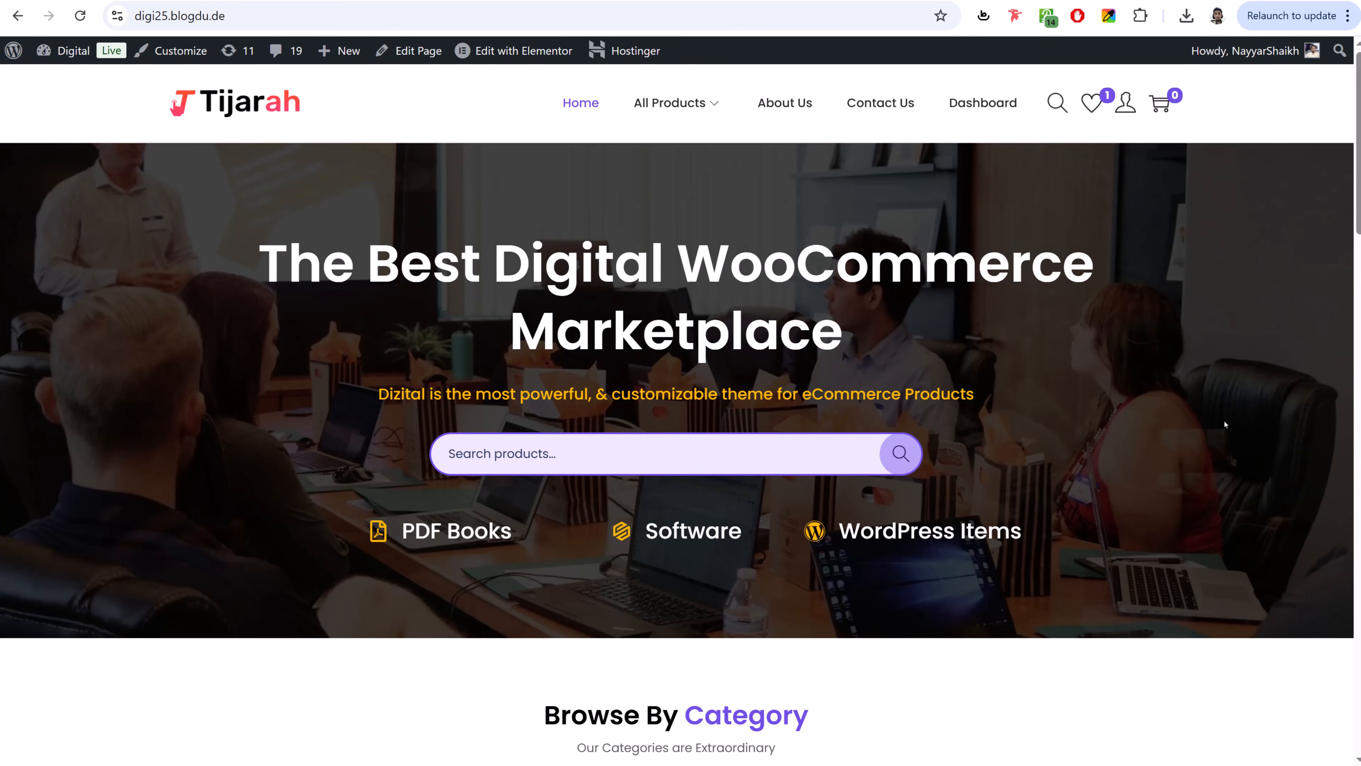
scroll(1224, 424, "down", 15)
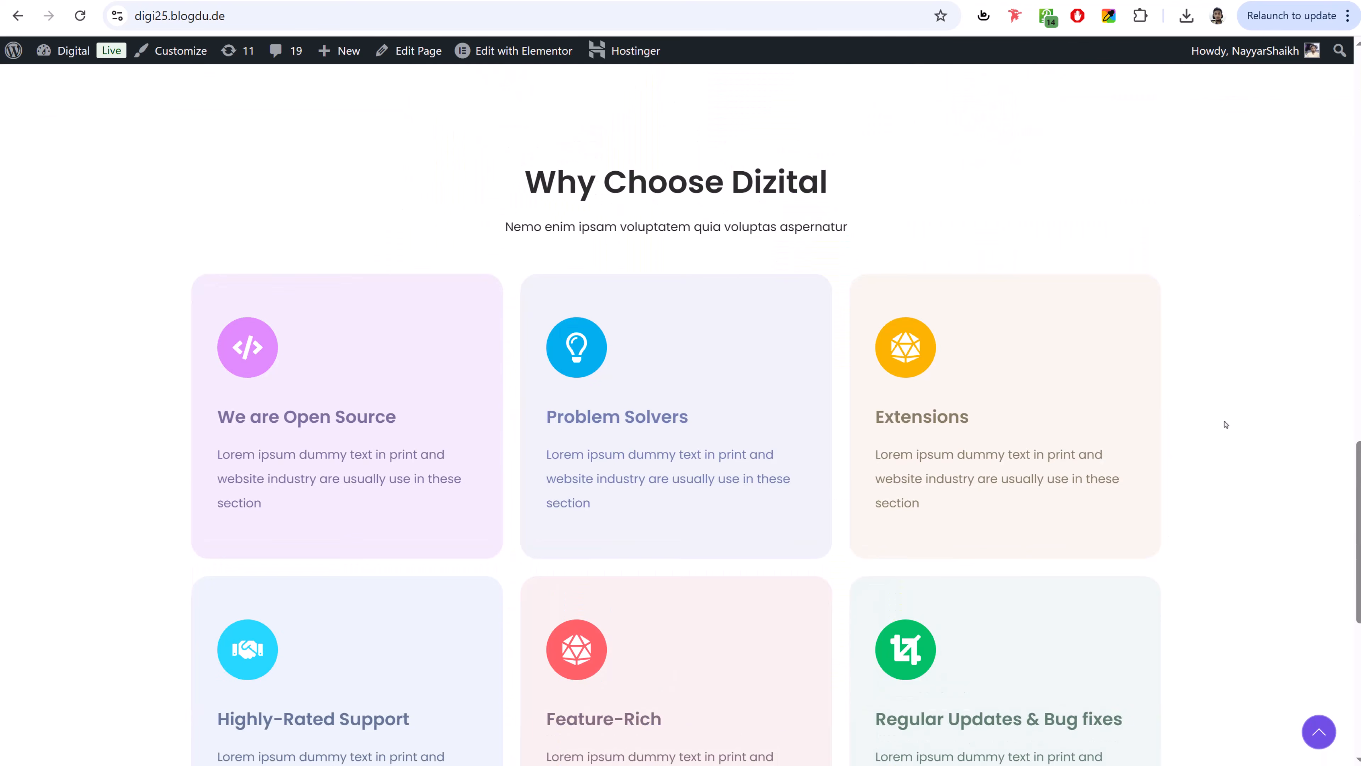
scroll(1224, 423, "down", 5)
scroll(1224, 424, "up", 20)
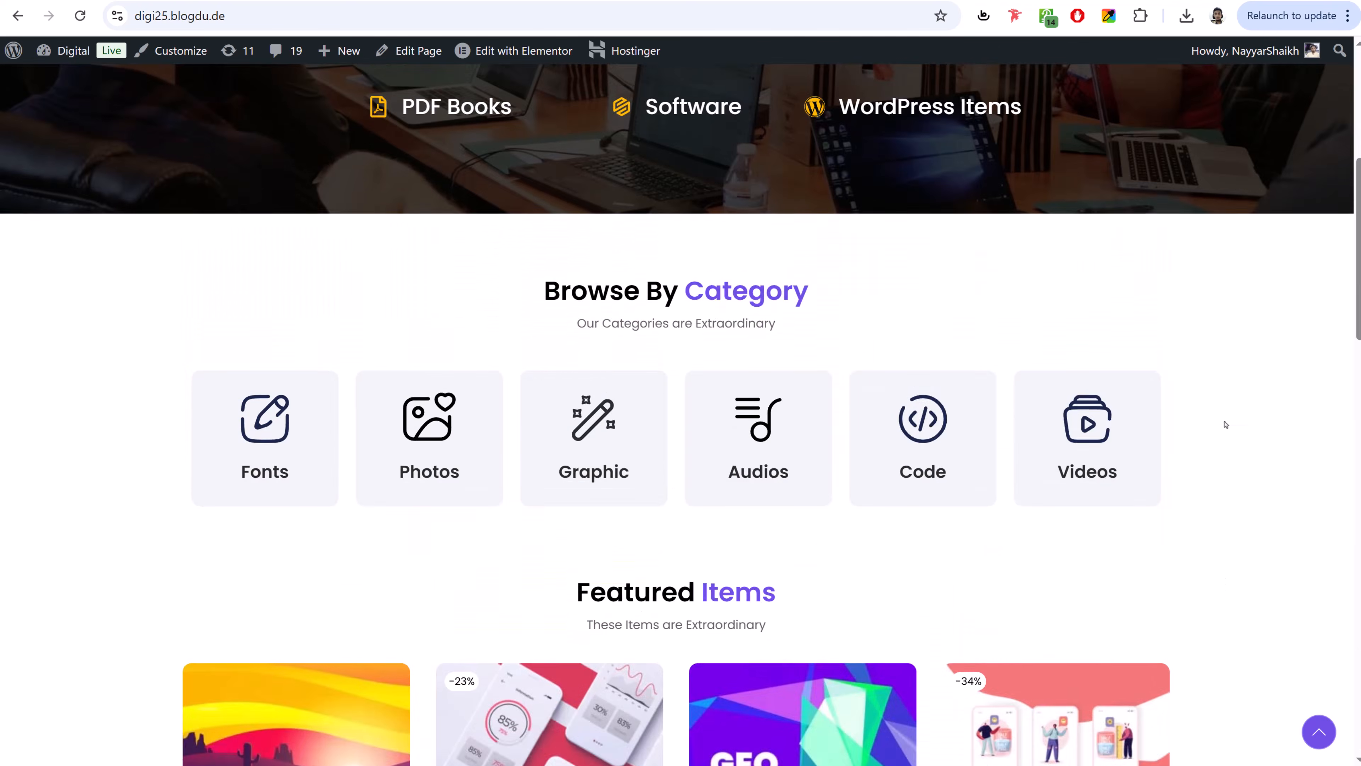
scroll(1224, 423, "up", 8)
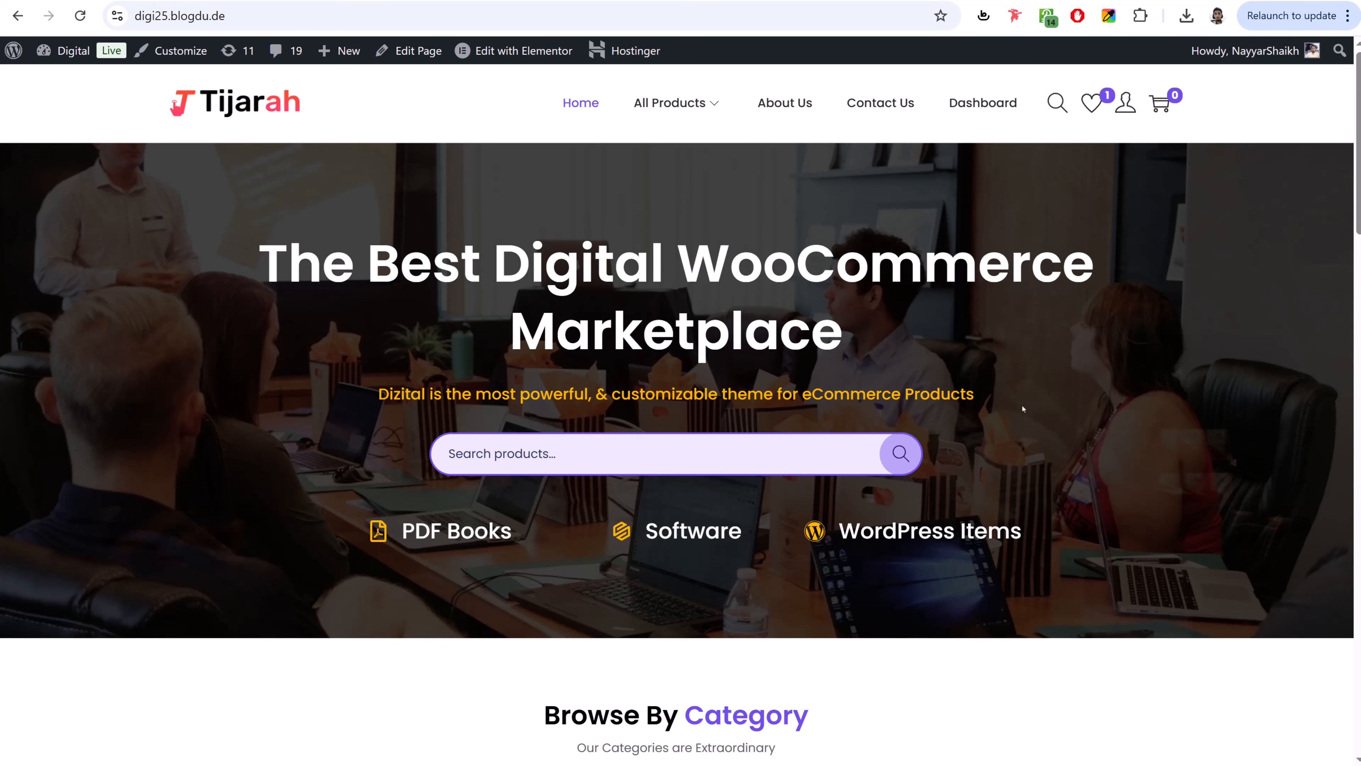
- Scroll down the WooCommerce store's home page and back up
scroll(1021, 407, "down", 15)
scroll(1020, 410, "down", 15)
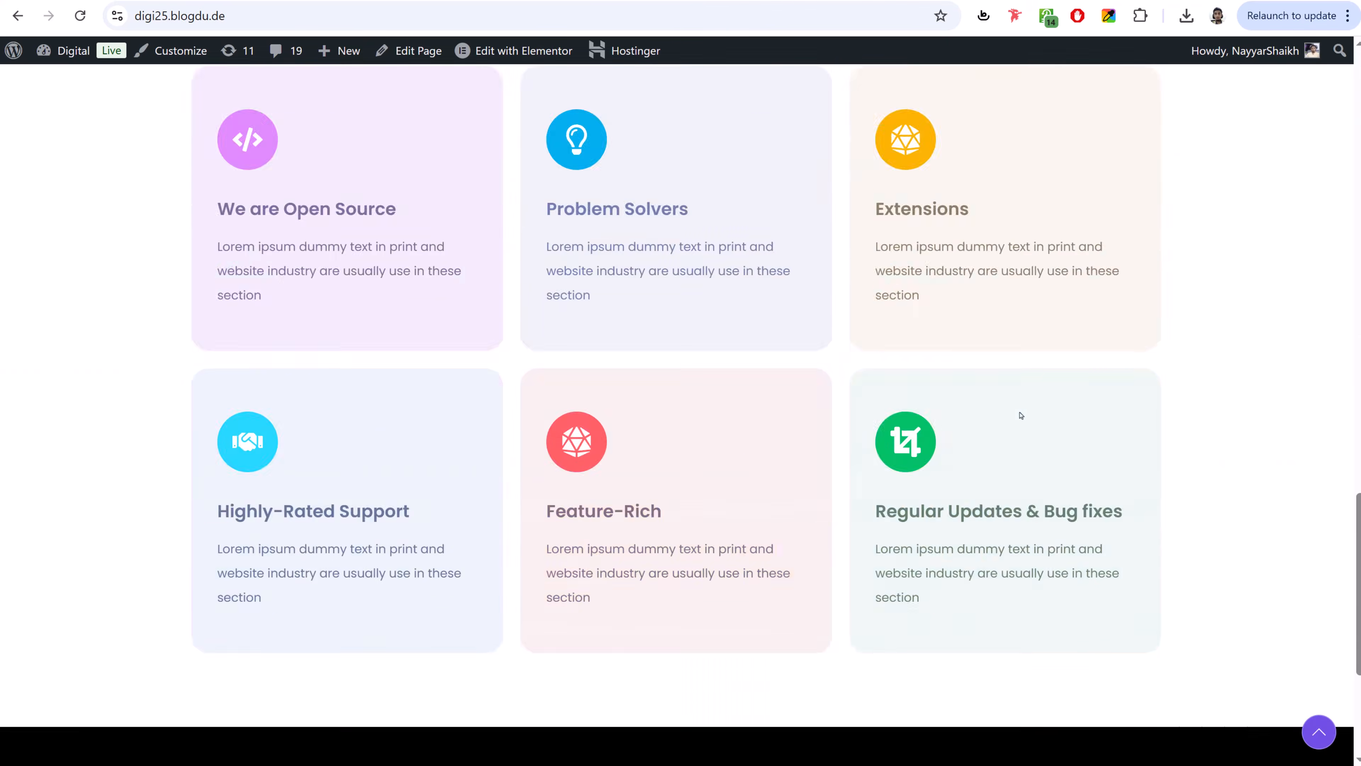
scroll(1019, 416, "up", 8)
scroll(1019, 416, "up", 15)
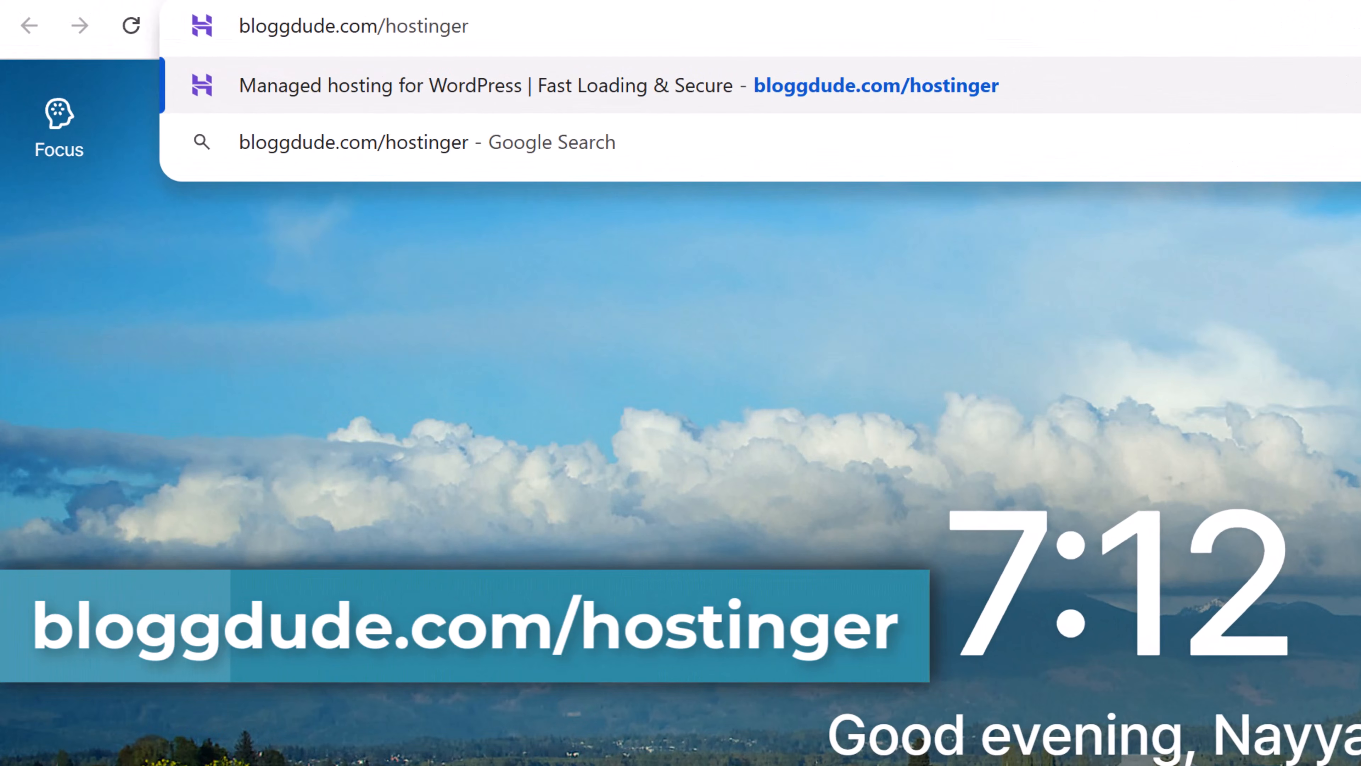
- Load bloggdude.com/hostinger, which redirects to Hostinger's WordPress hosting Black Friday page
key("Return")
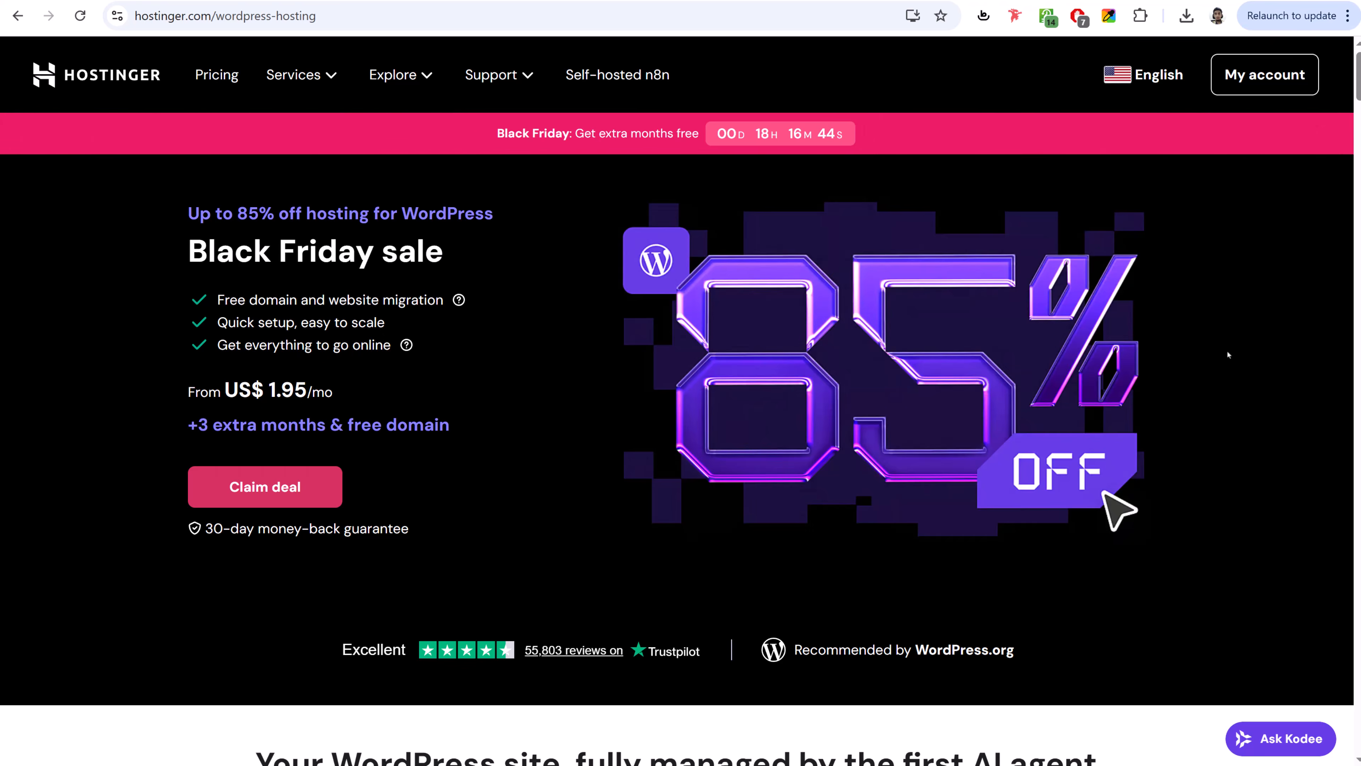
- Dismiss the Kodee AI chat, scroll to the pricing cards and highlight 'AI' in Business + AI
scroll(1228, 355, "down", 4)
scroll(1228, 354, "down", 2)
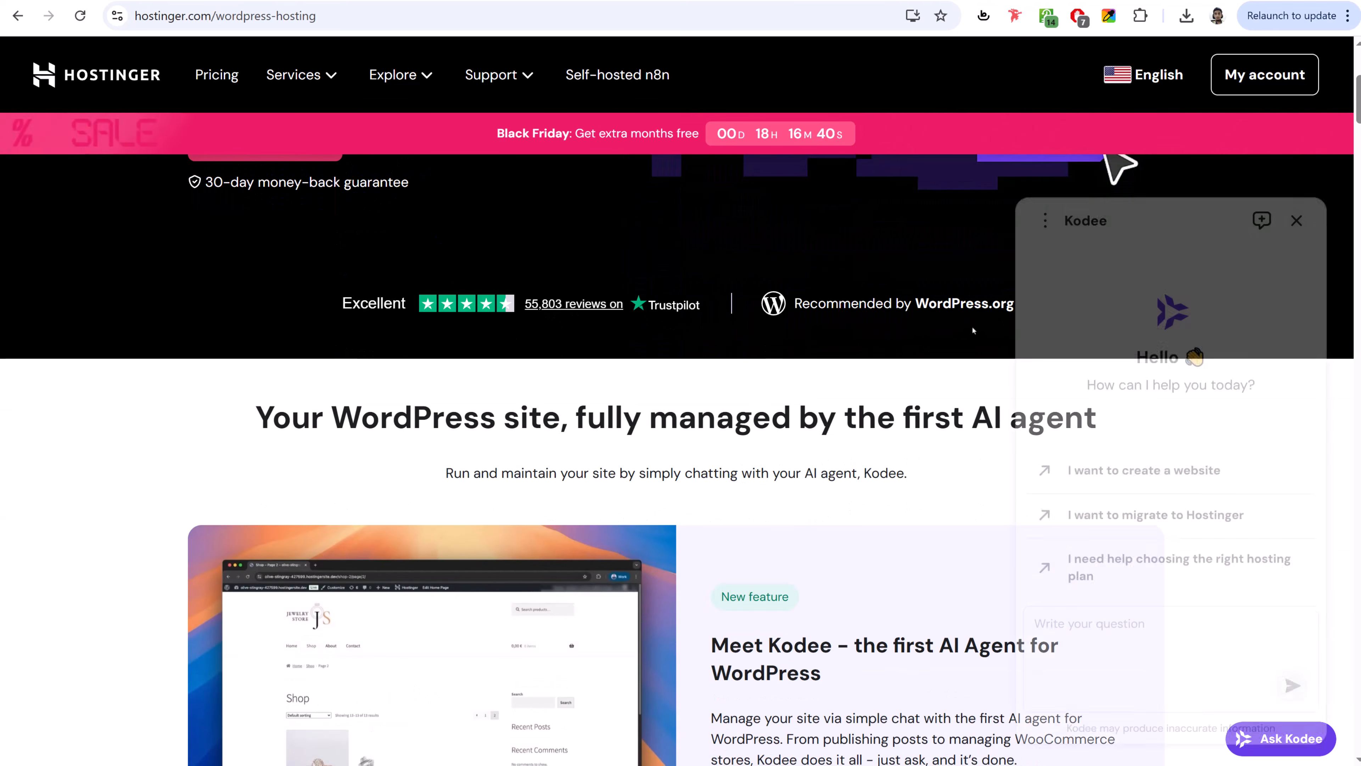
left_click(1296, 191)
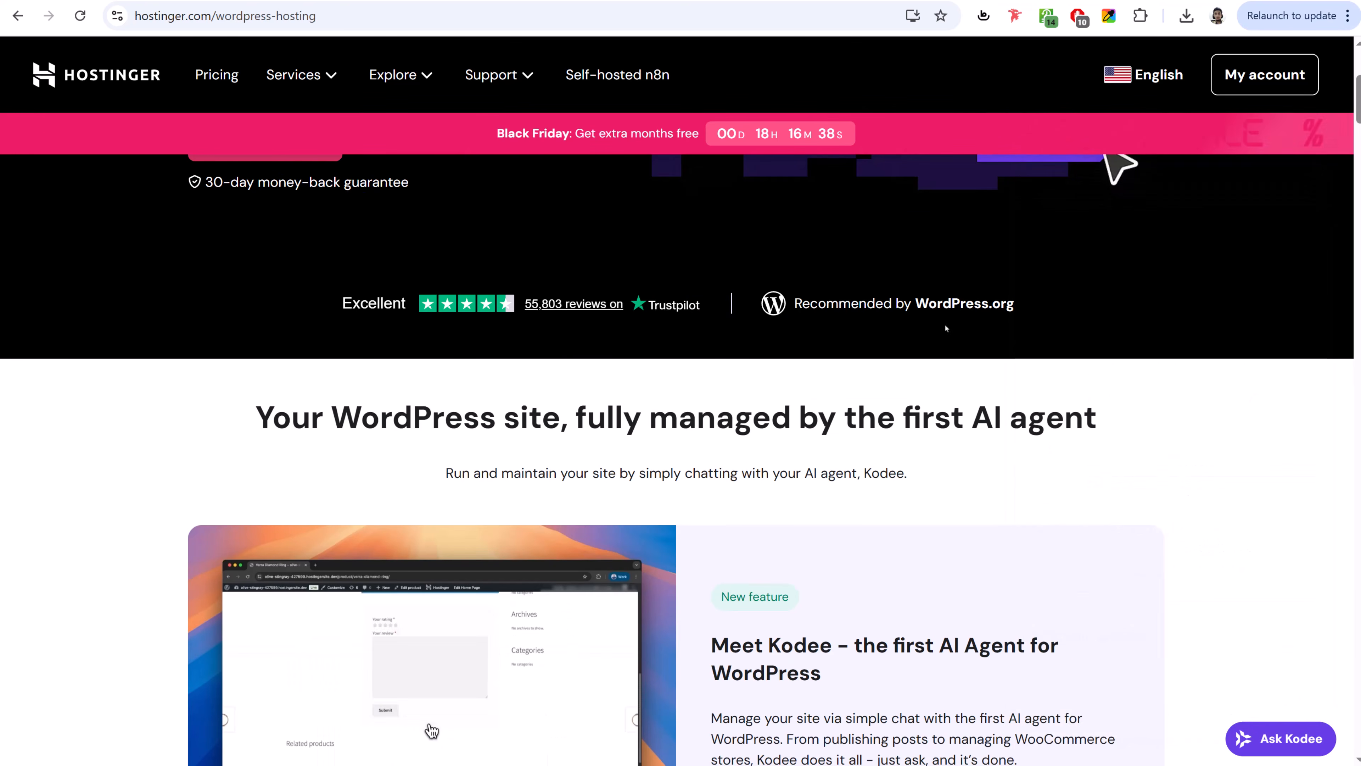
scroll(958, 377, "down", 20)
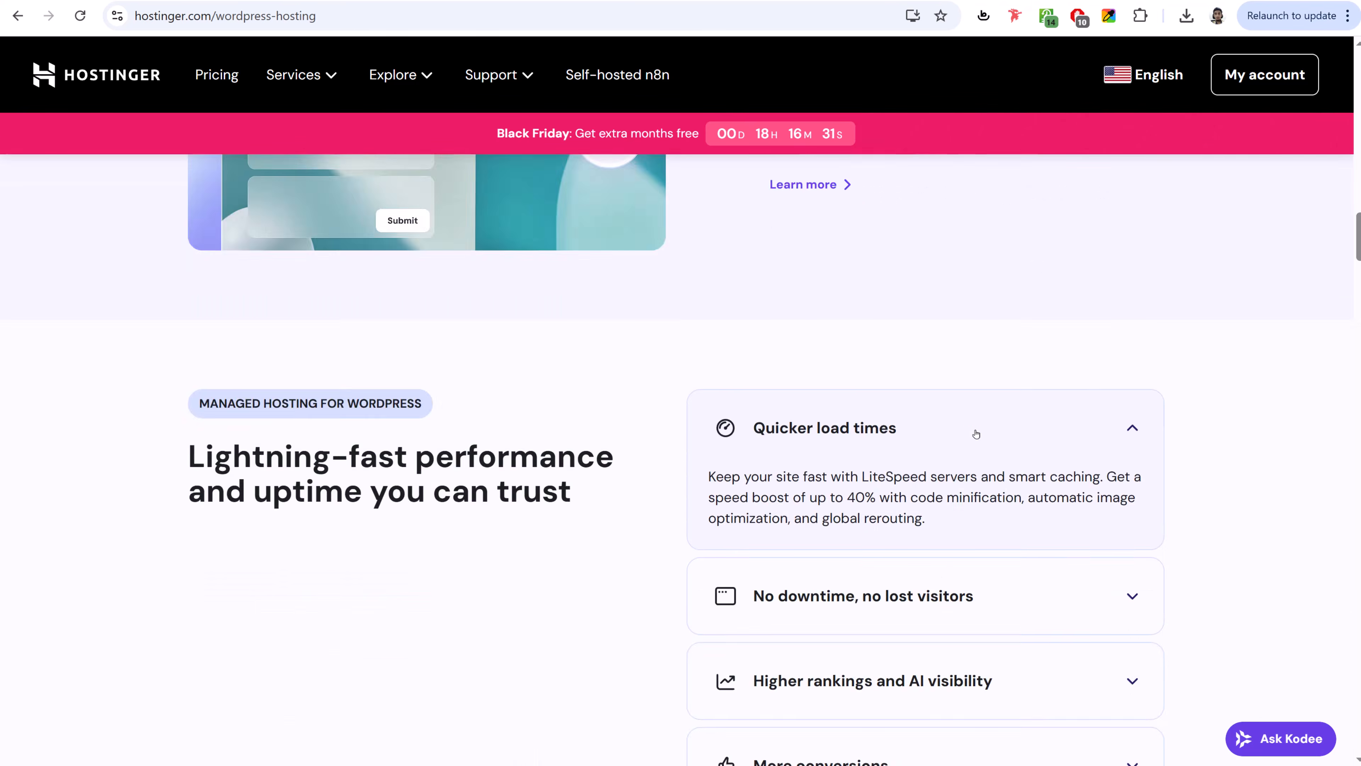
scroll(977, 432, "down", 20)
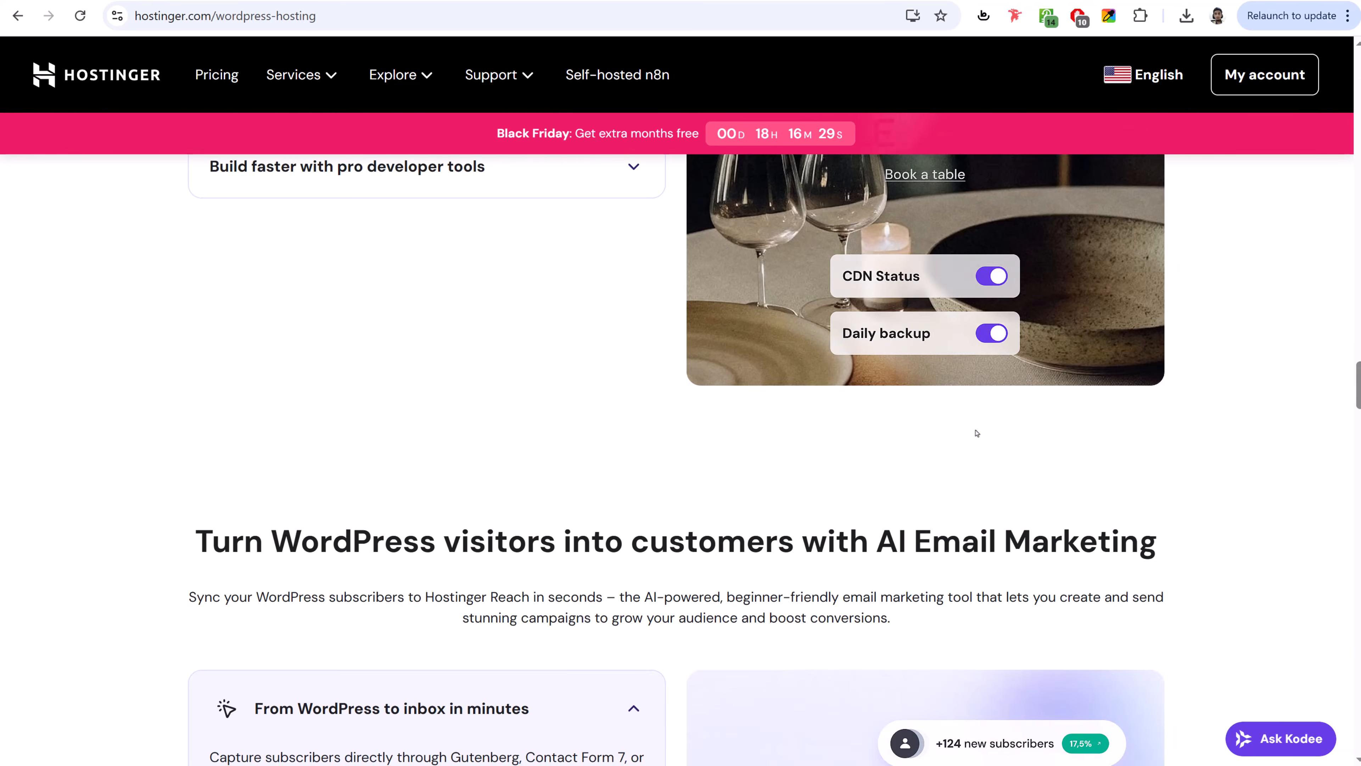
scroll(976, 432, "down", 20)
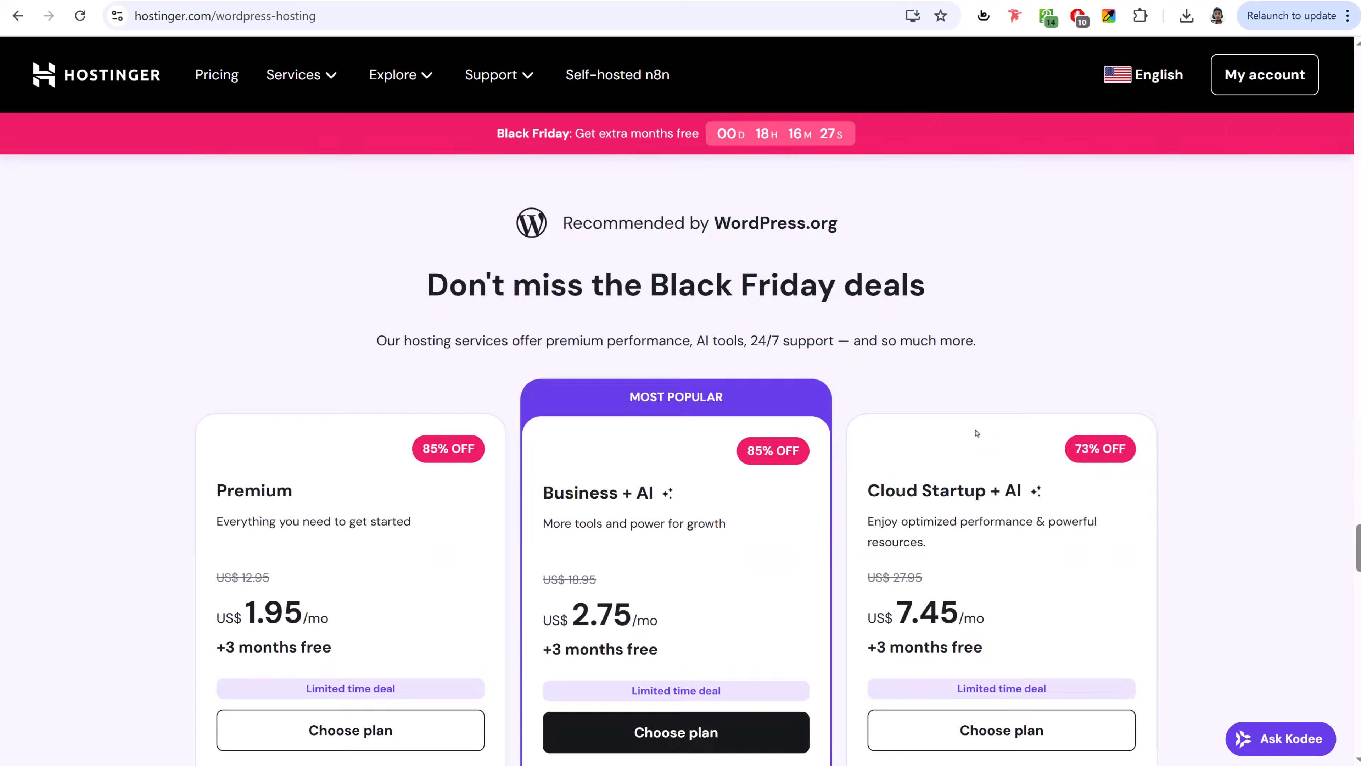
scroll(976, 432, "down", 4)
scroll(830, 395, "up", 3)
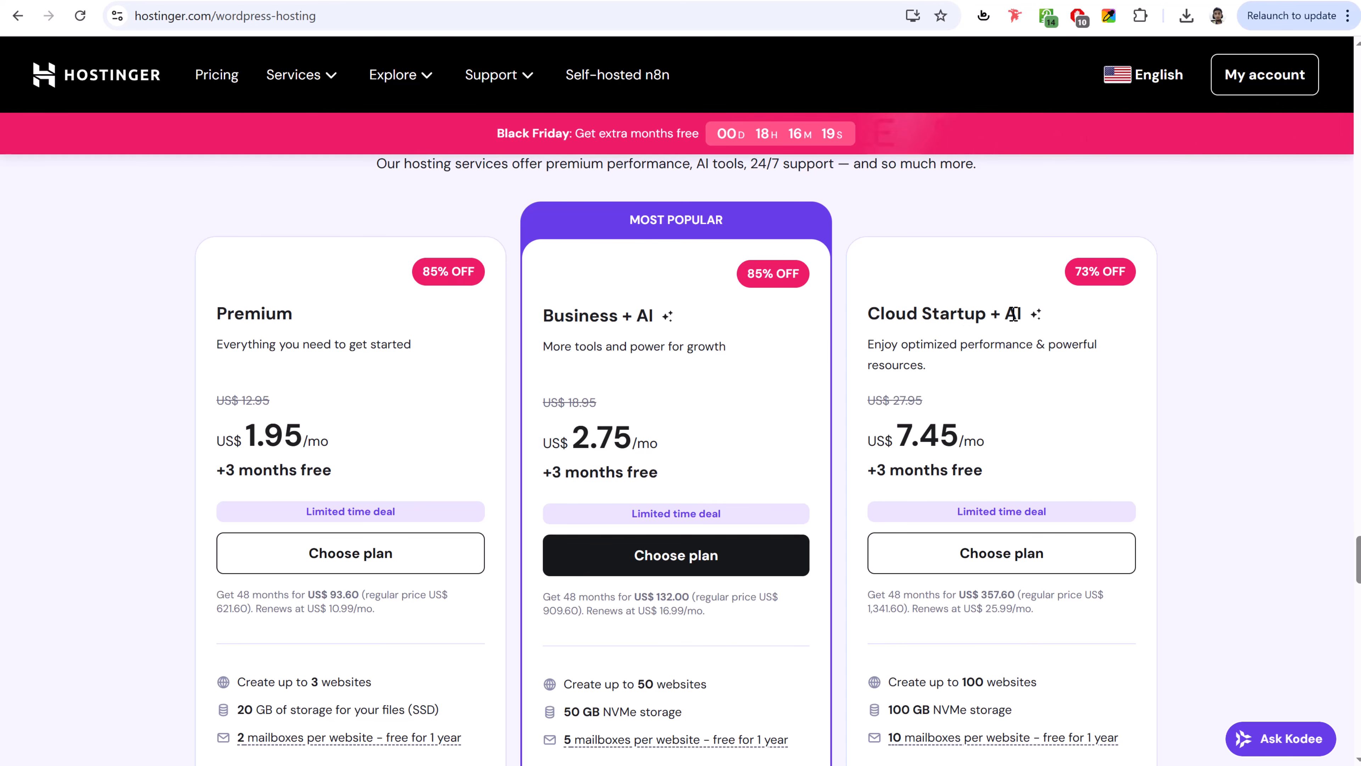
double_click(646, 315)
left_click(666, 316)
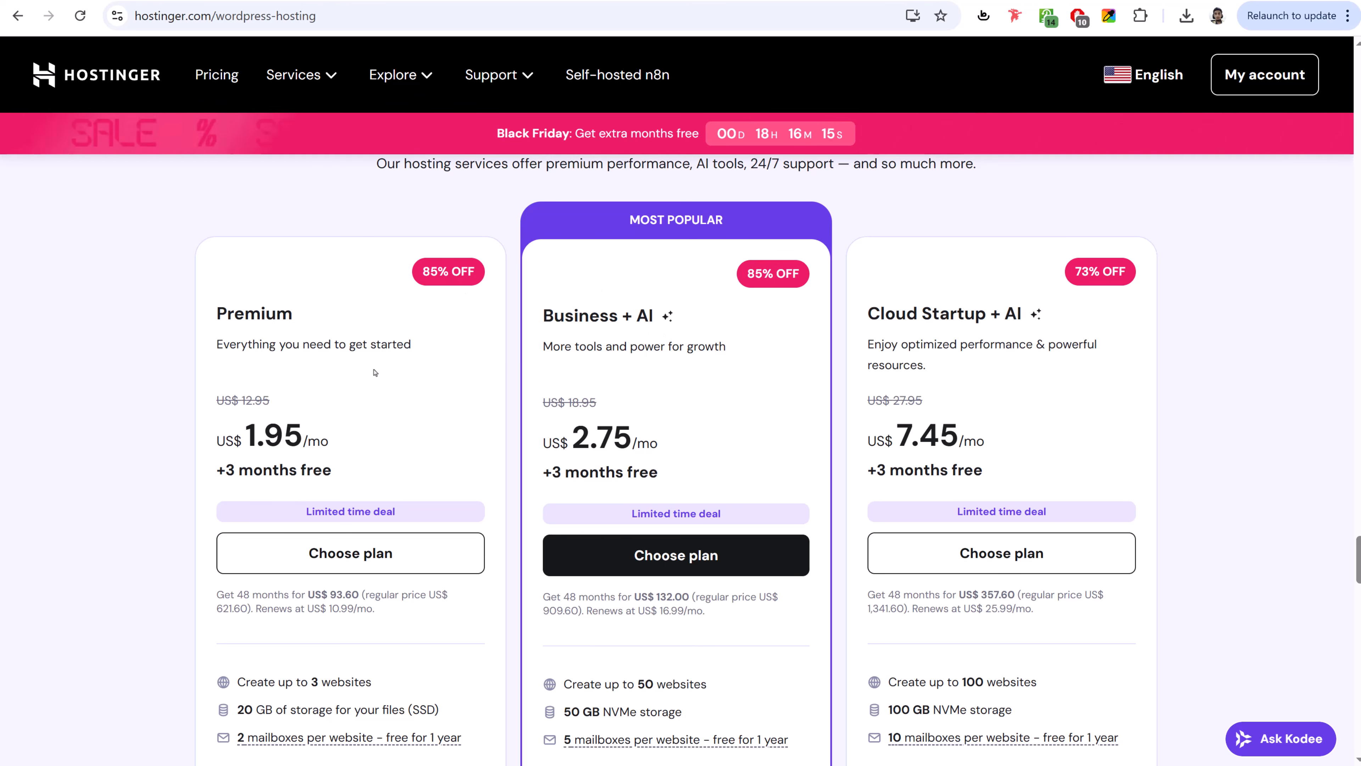
scroll(450, 385, "up", 20)
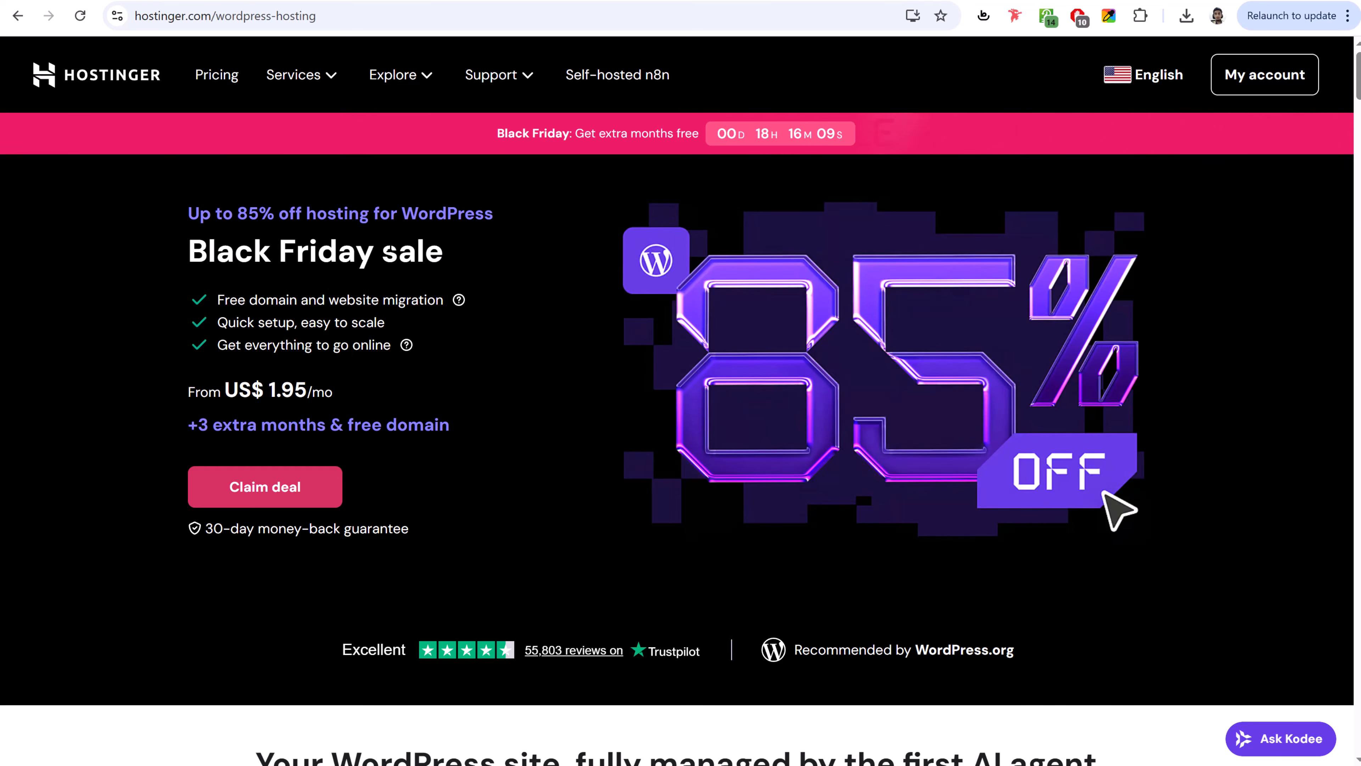
- Highlight the Premium plan's name, its 3-website limit and 20 GB storage
scroll(838, 459, "down", 10)
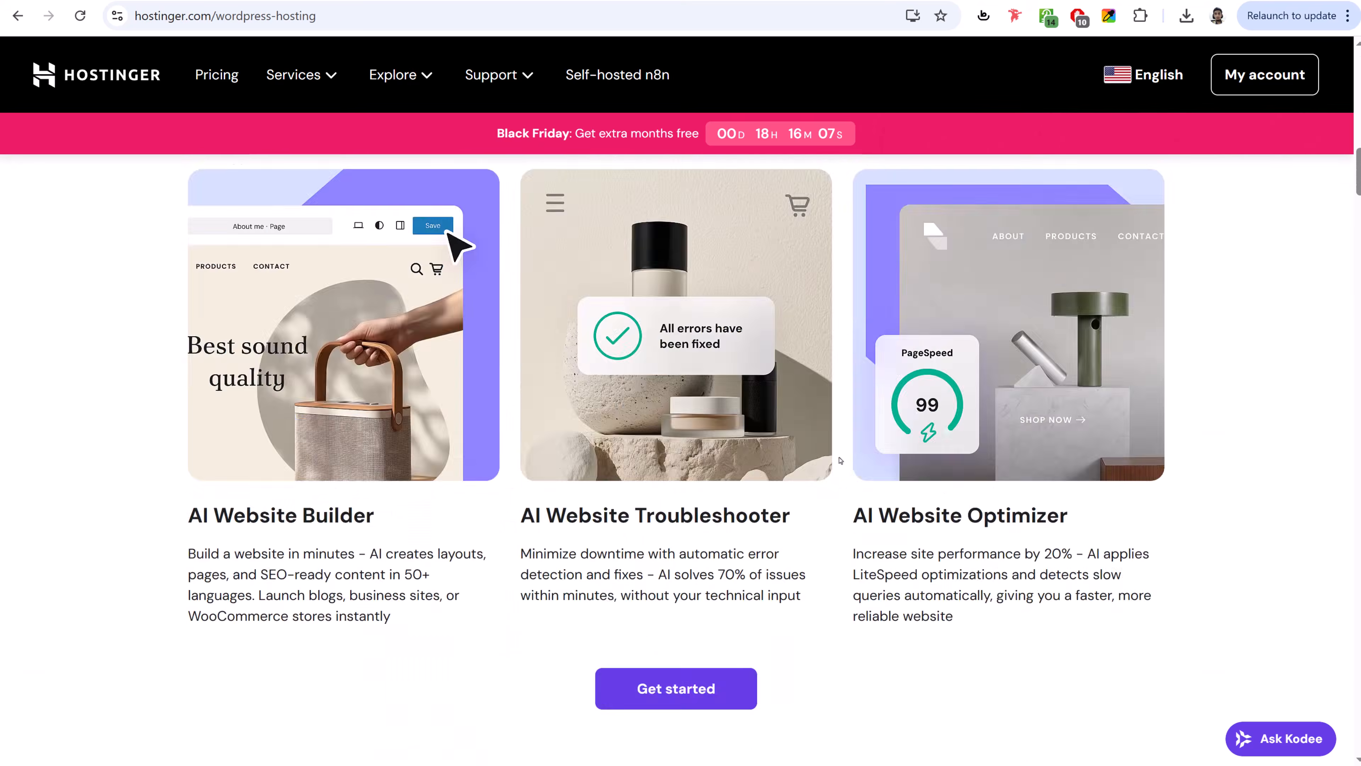
scroll(839, 460, "down", 15)
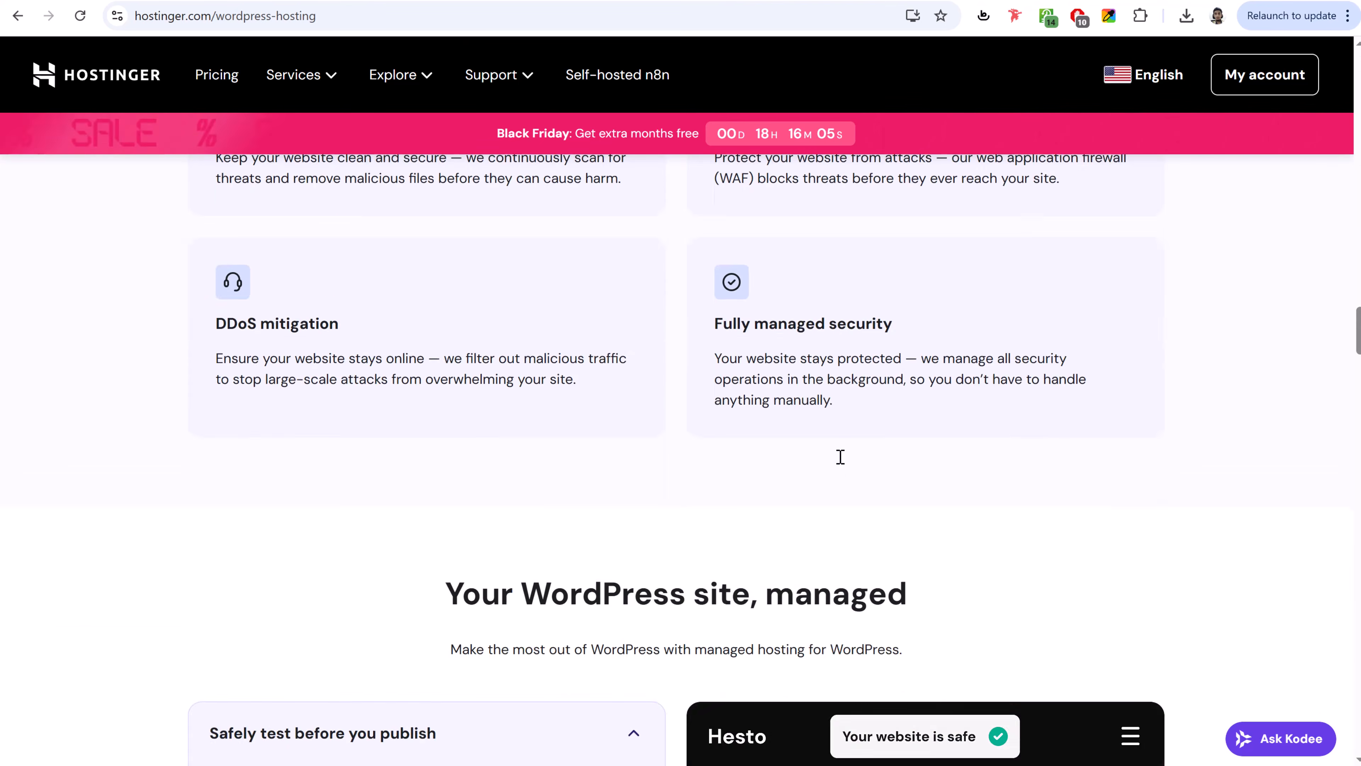
scroll(841, 458, "down", 15)
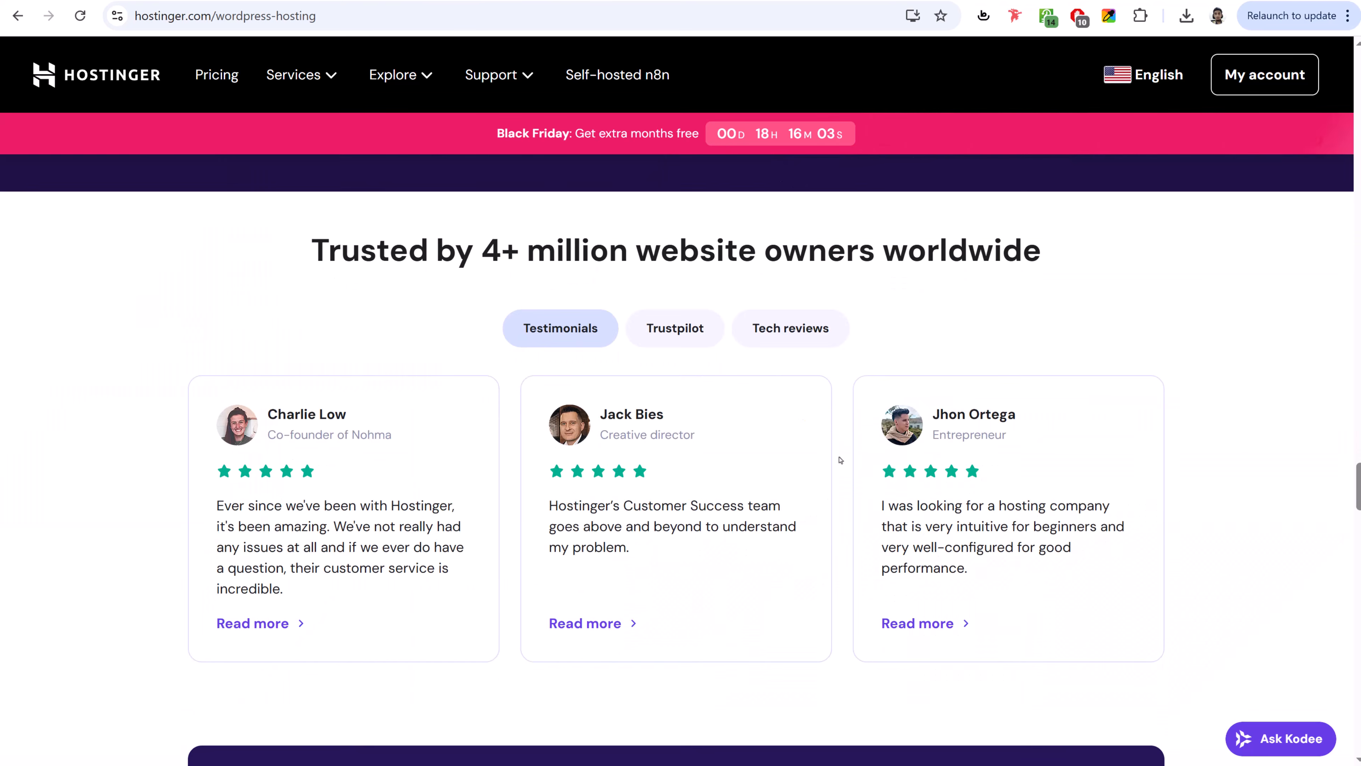
scroll(840, 459, "down", 10)
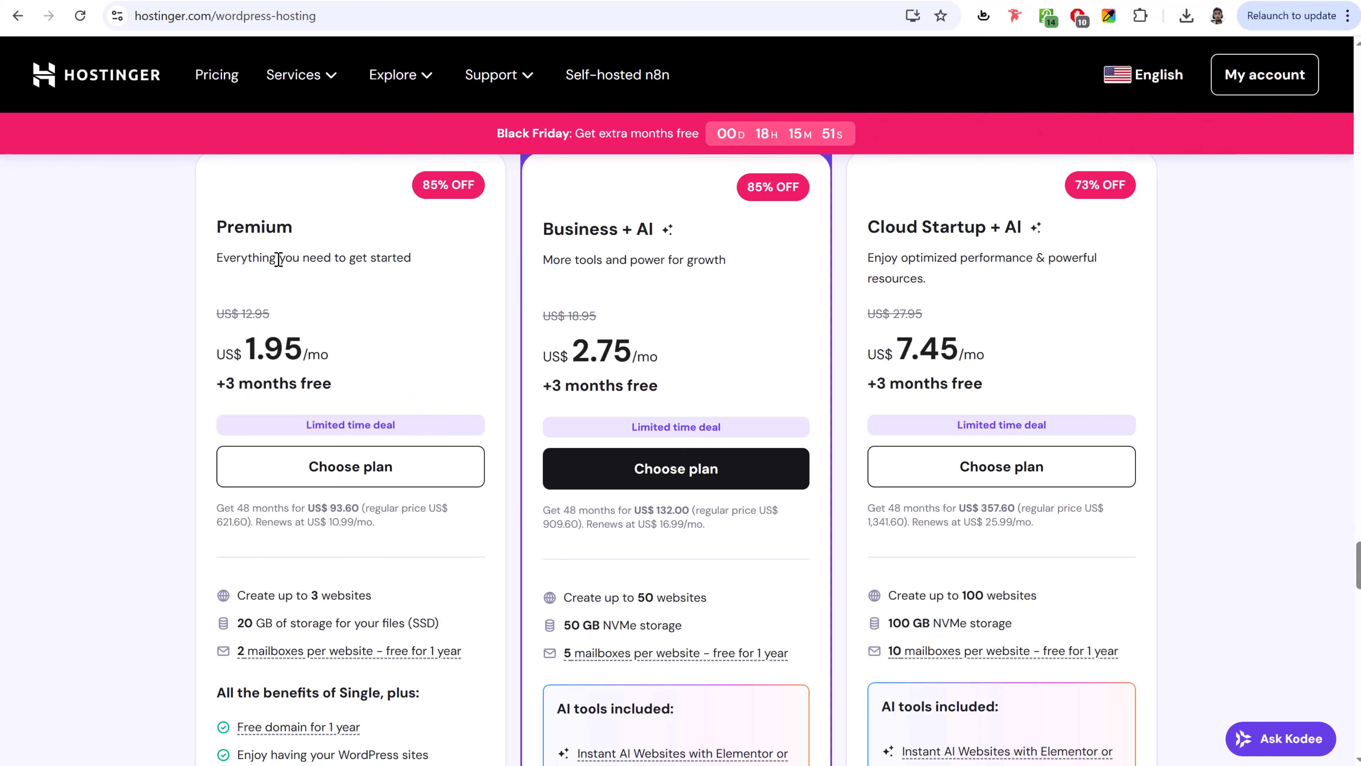
double_click(276, 226)
left_click(294, 229)
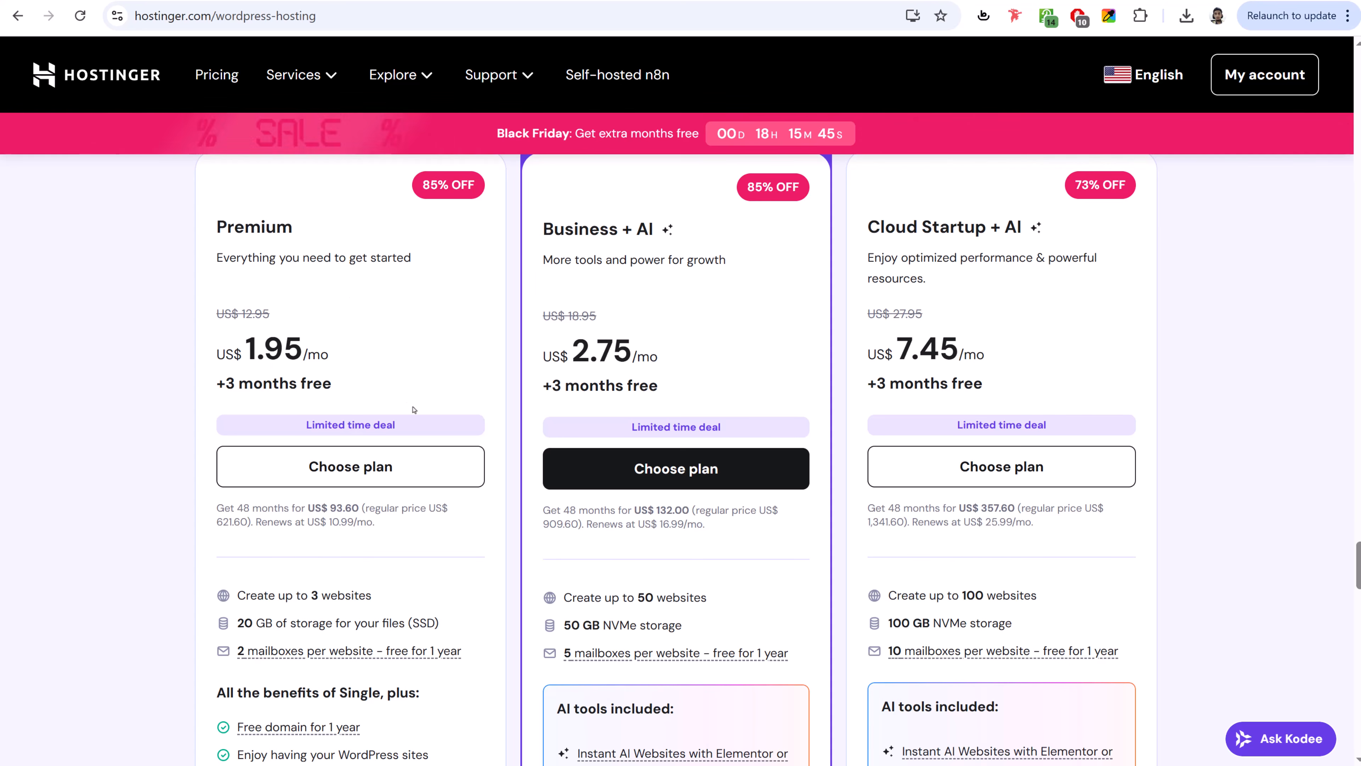
scroll(414, 414, "down", 3)
left_click_drag(236, 422, 371, 422)
left_click(371, 421)
left_click_drag(238, 450, 404, 451)
left_click(404, 450)
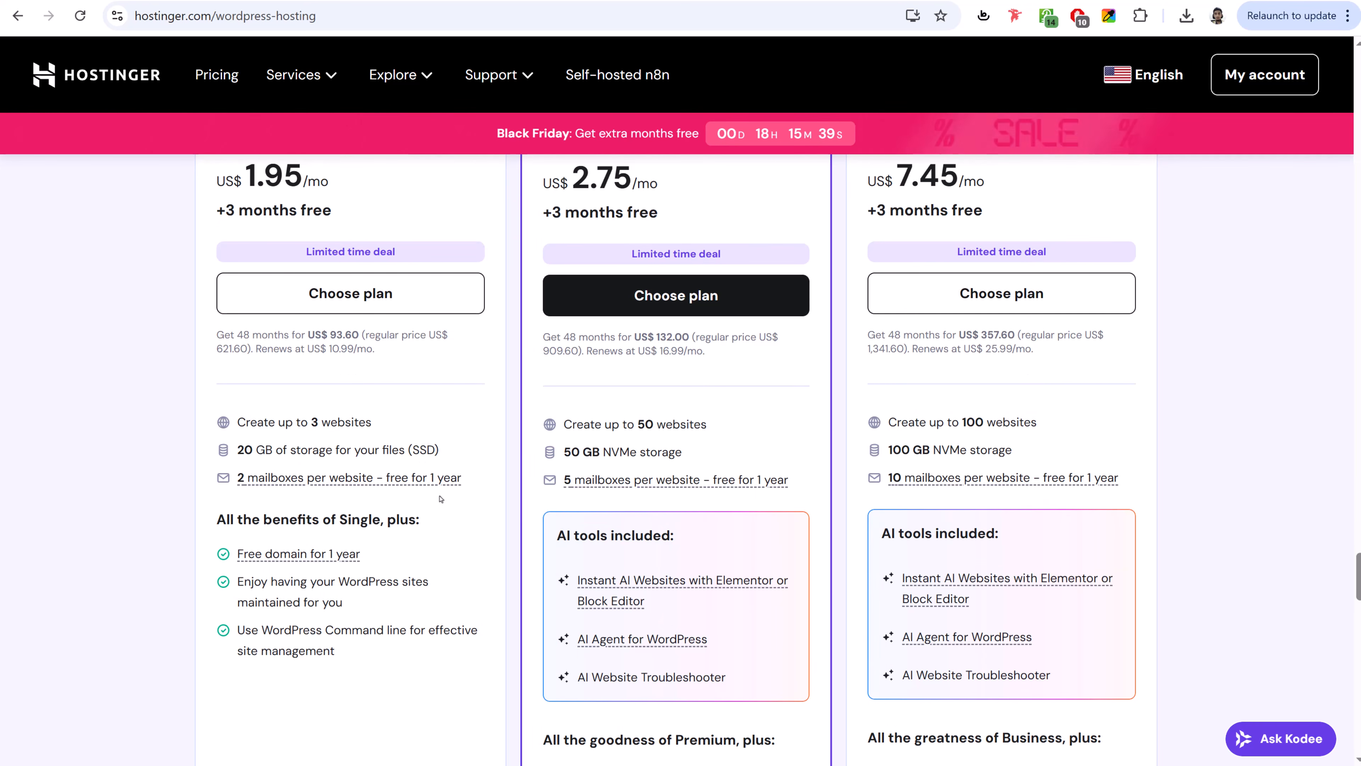
- Highlight the Business plan heading and its US$ 2.75 price, then scroll through the plans
scroll(361, 447, "down", 5)
scroll(375, 568, "up", 8)
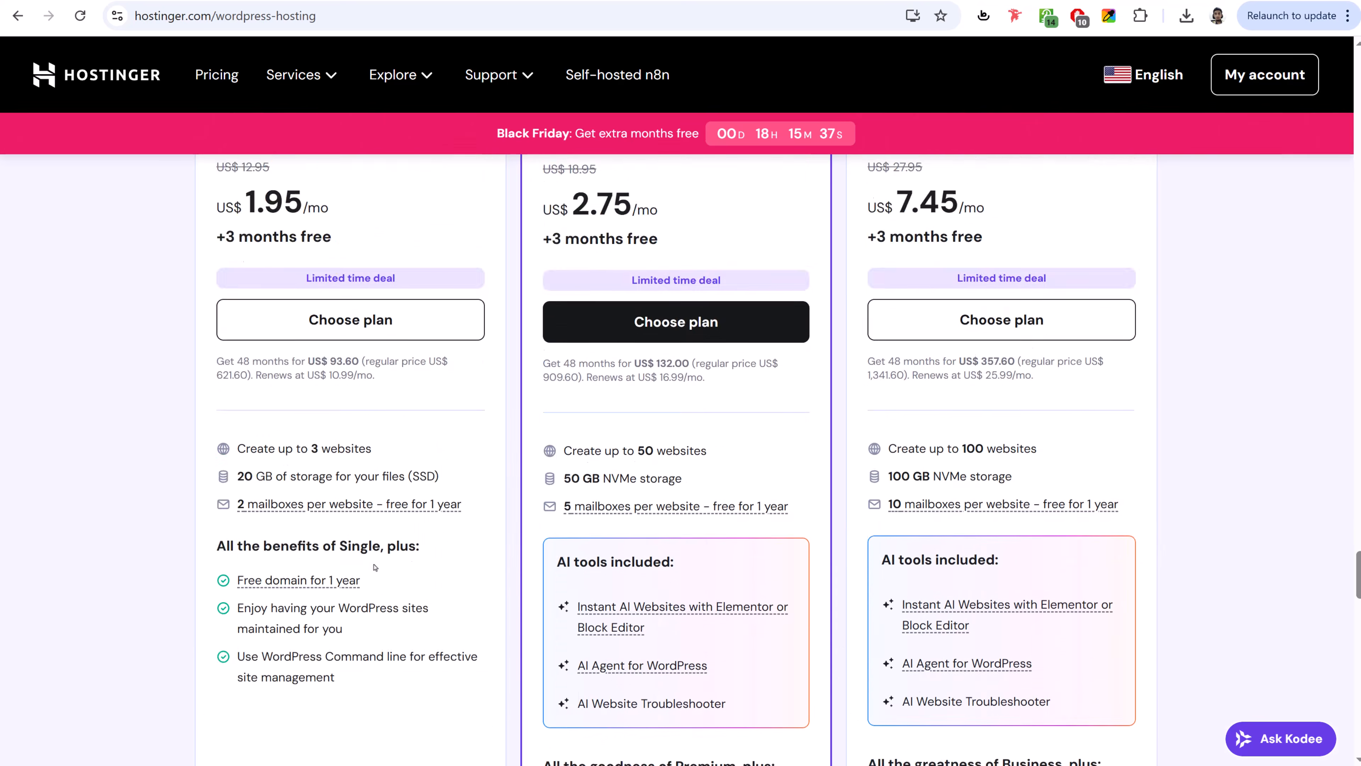
scroll(587, 510, "up", 3)
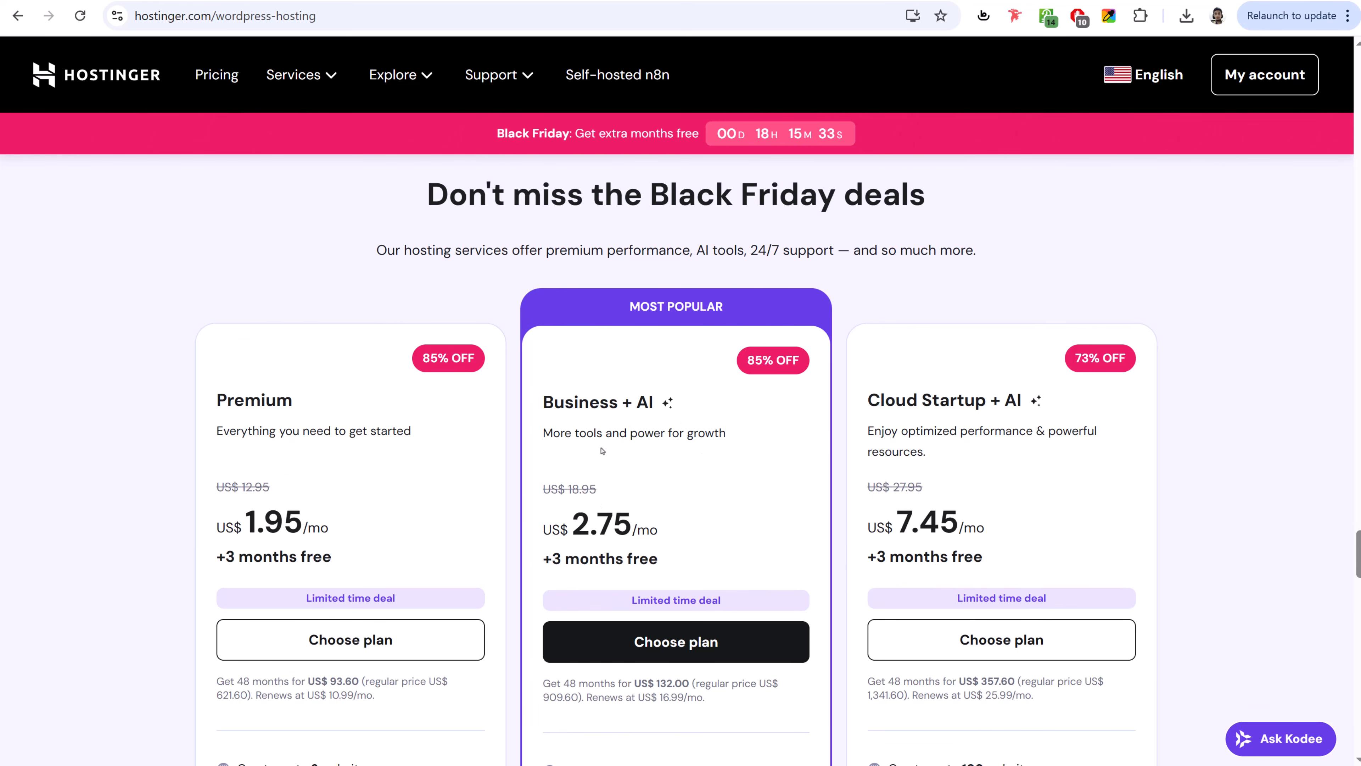
left_click_drag(545, 403, 645, 437)
left_click(660, 427)
scroll(688, 475, "down", 1)
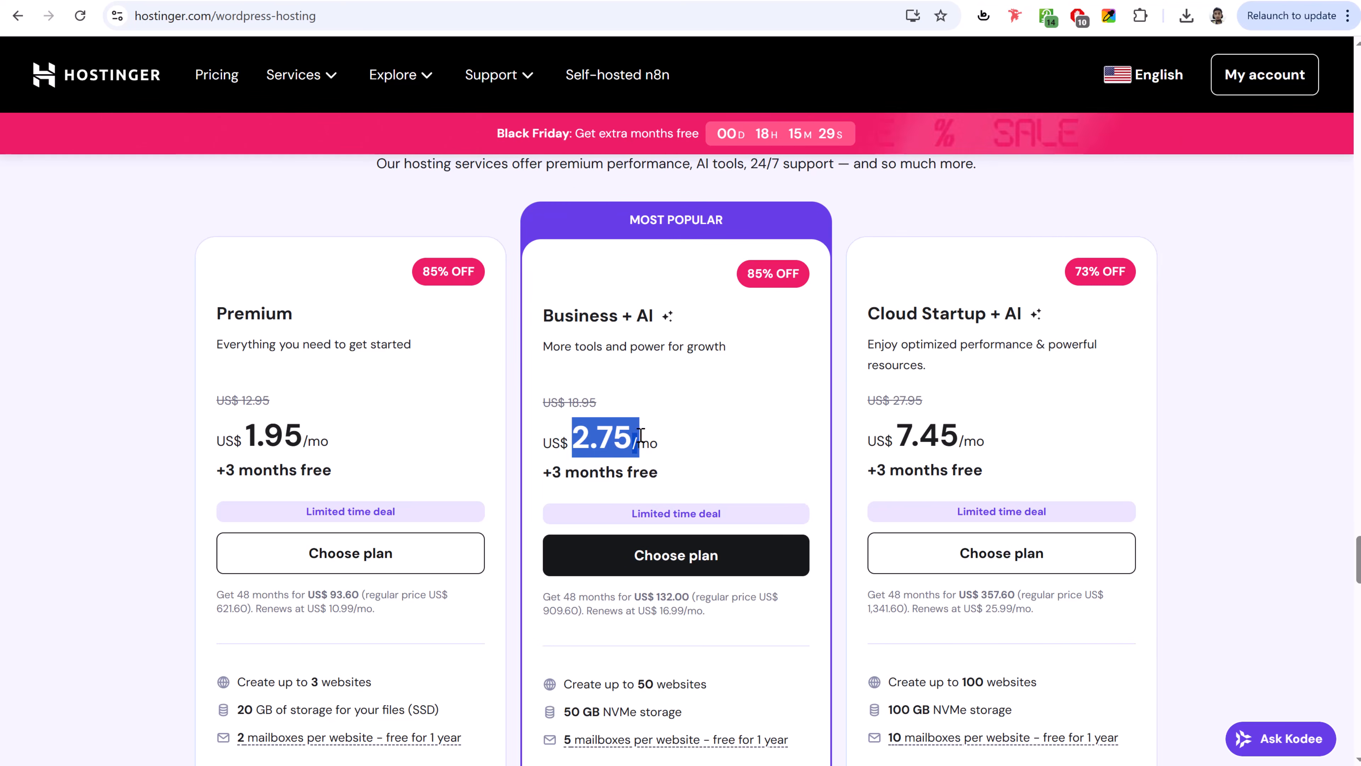
left_click(646, 437)
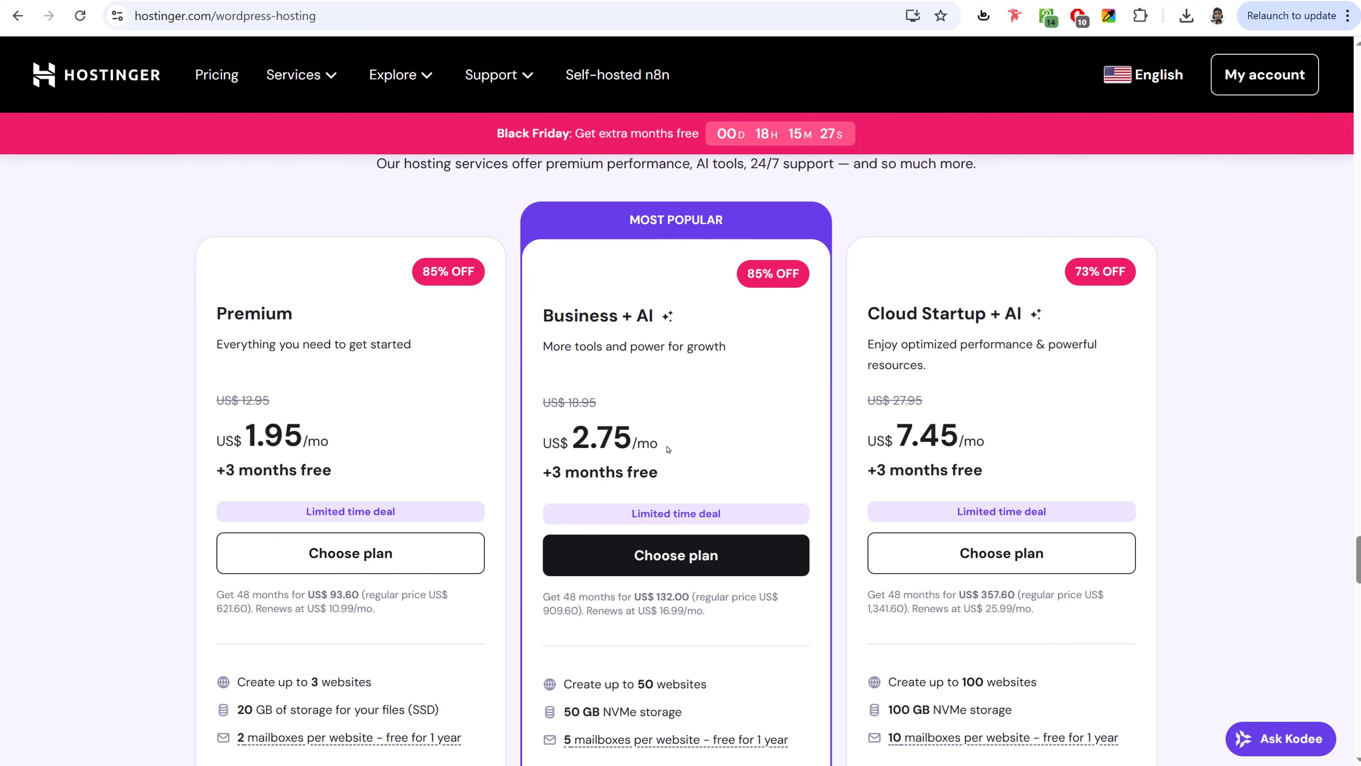
scroll(715, 473, "down", 5)
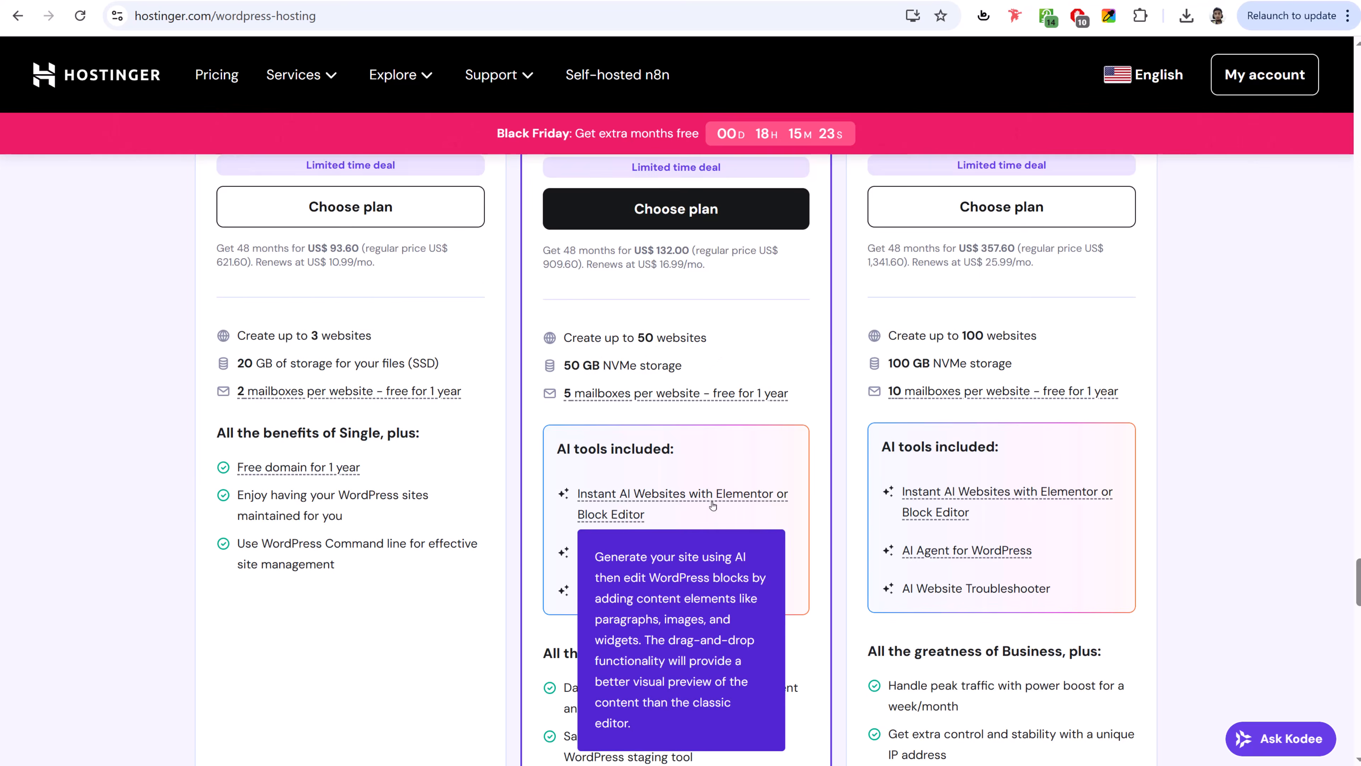
scroll(713, 507, "down", 5)
scroll(713, 508, "up", 11)
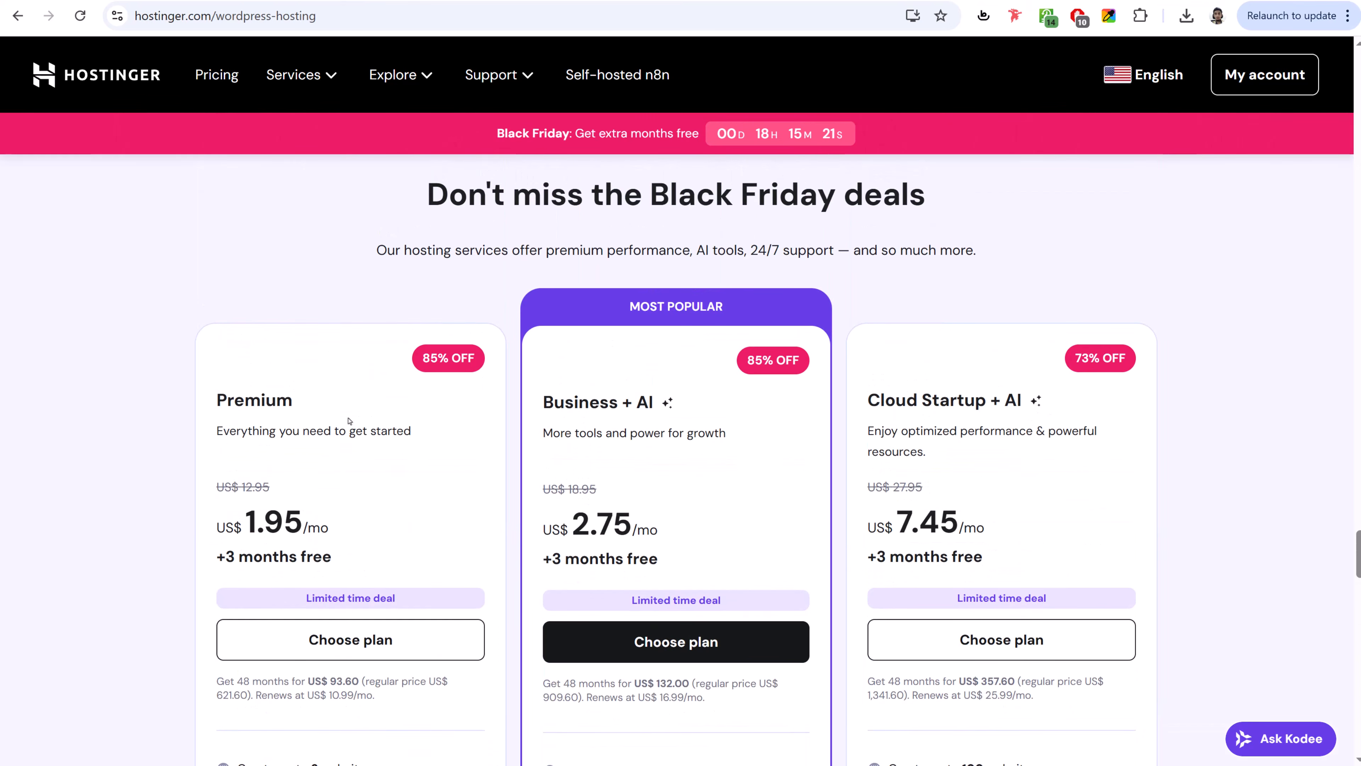
scroll(349, 423, "down", 1)
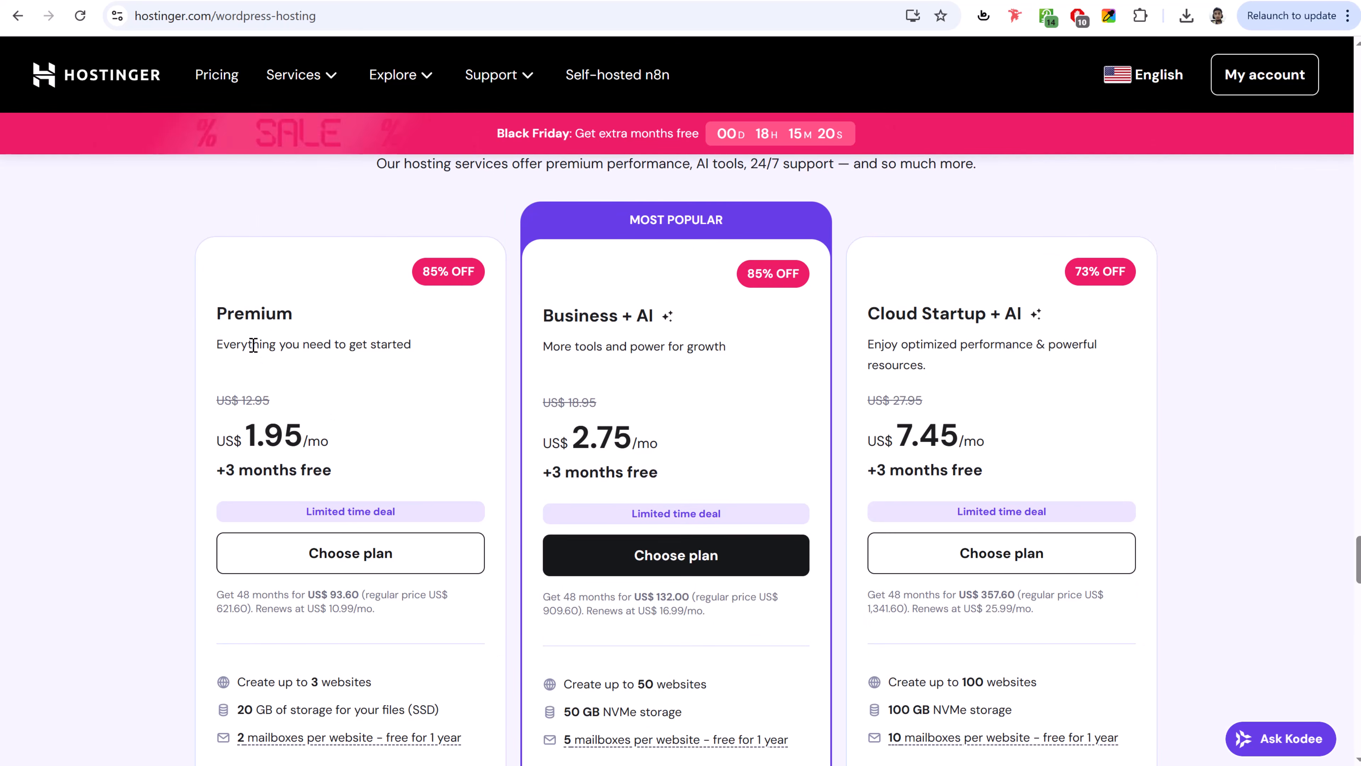
- Choose the Premium plan and keep the 48-month billing period
left_click(351, 552)
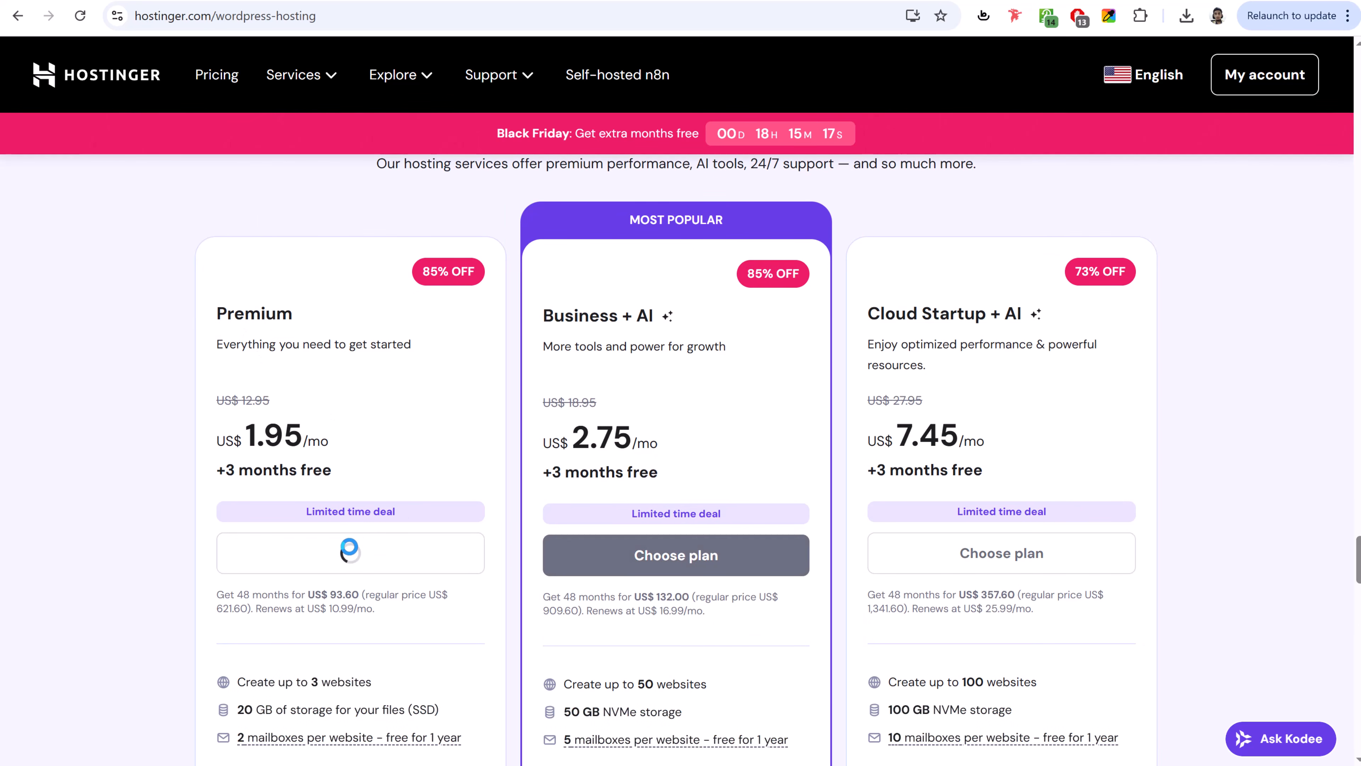
scroll(958, 432, "down", 3)
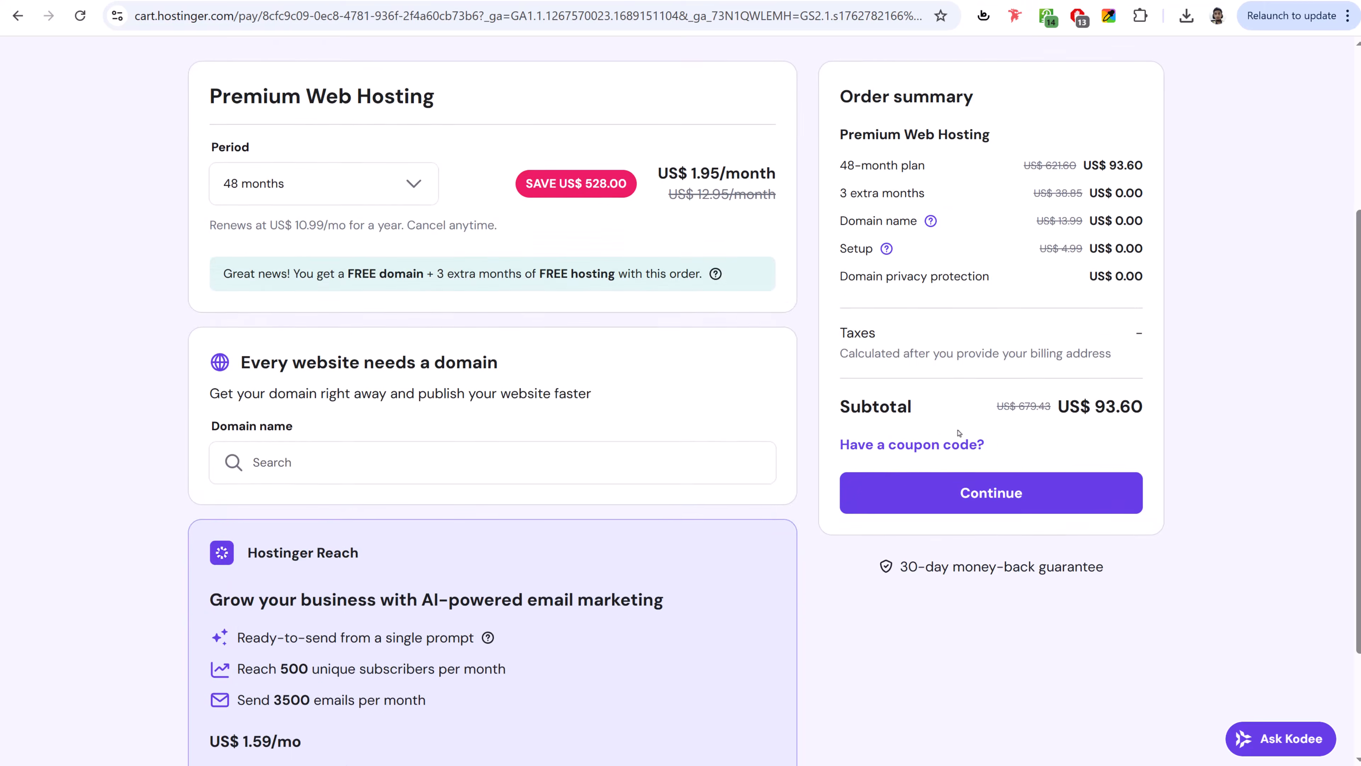
scroll(958, 433, "up", 2)
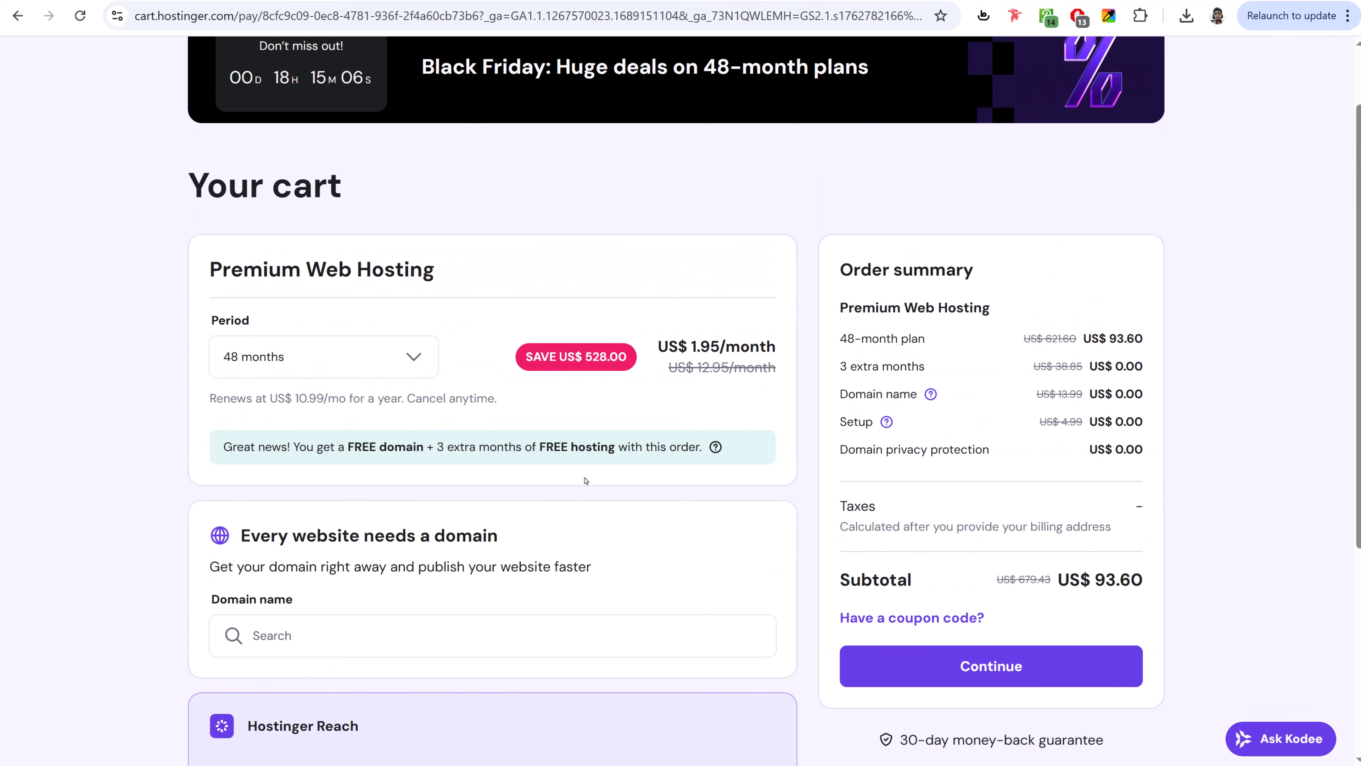
left_click(308, 356)
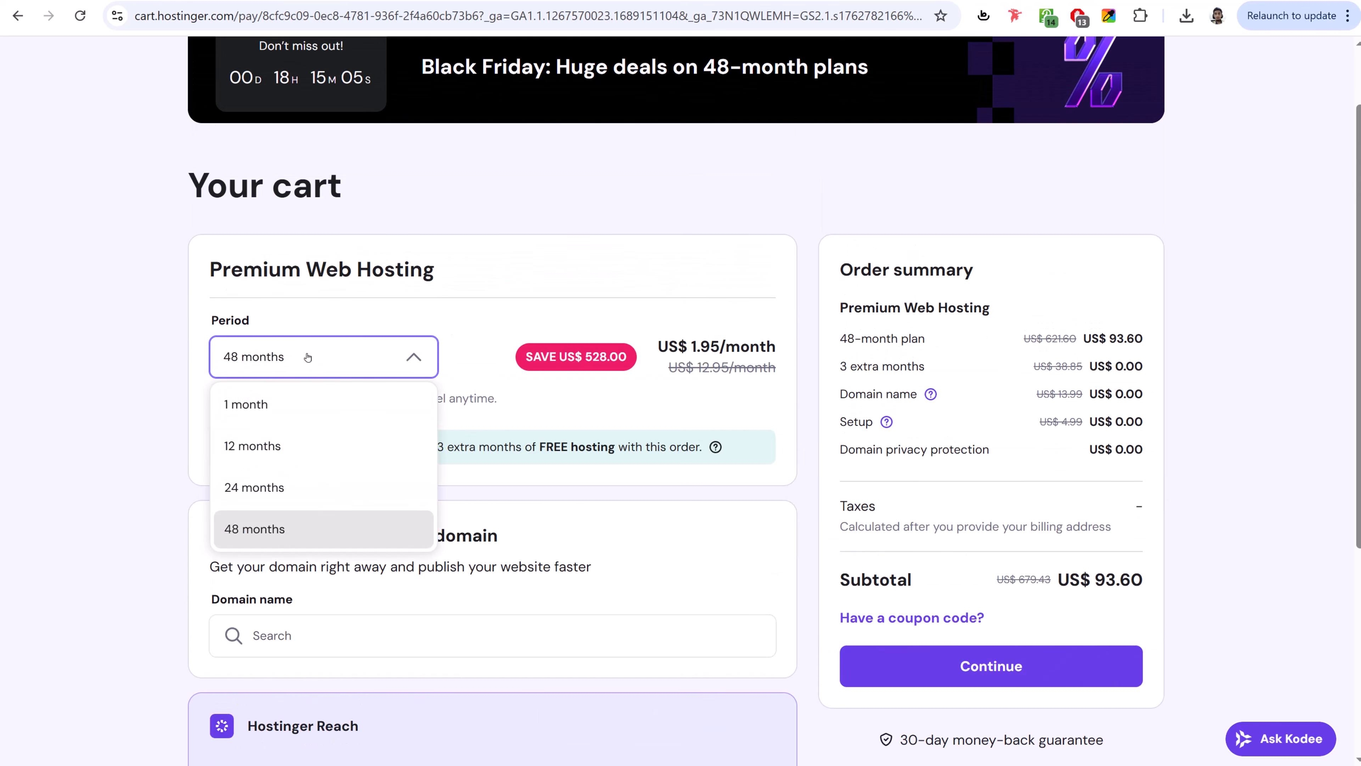
left_click(535, 396)
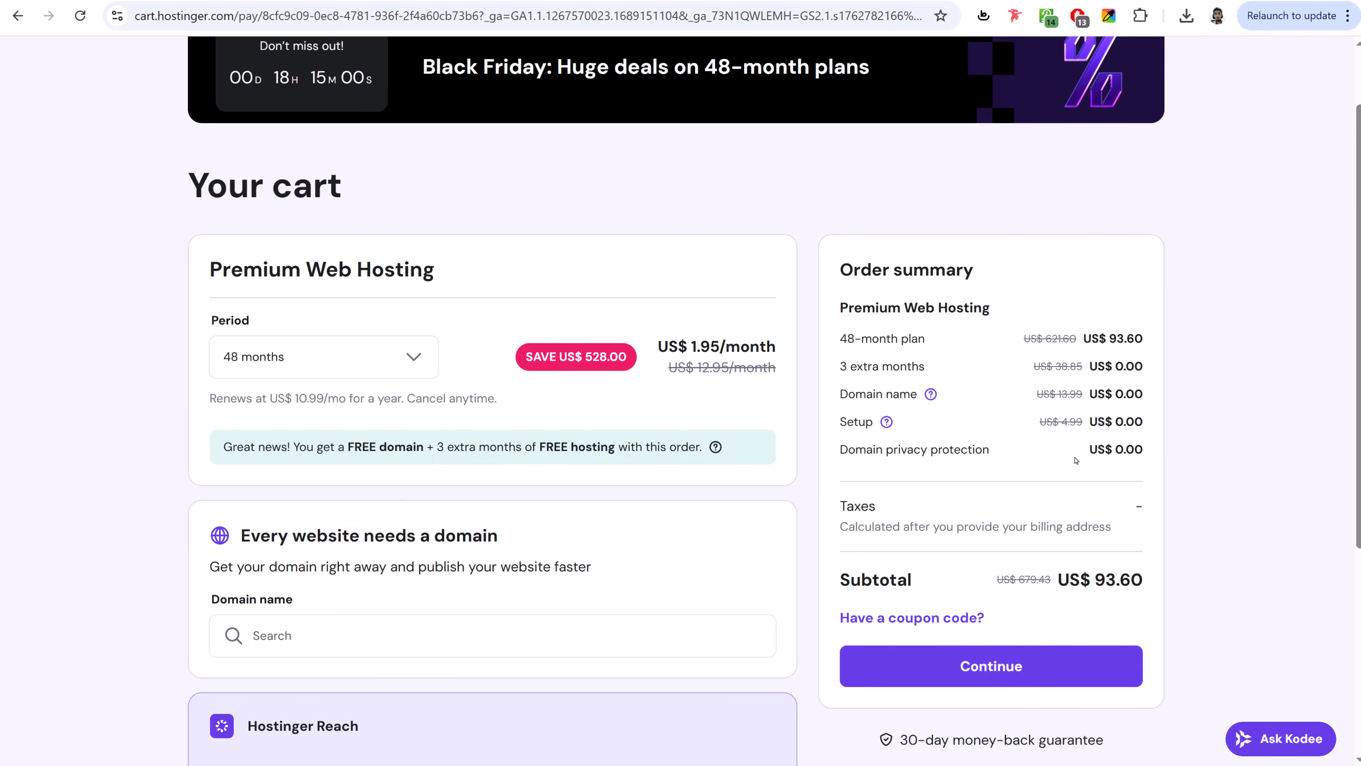
- Highlight the US$ 93.60 subtotal, Domain name and 3 extra months in the order summary
double_click(1105, 582)
left_click(1148, 584)
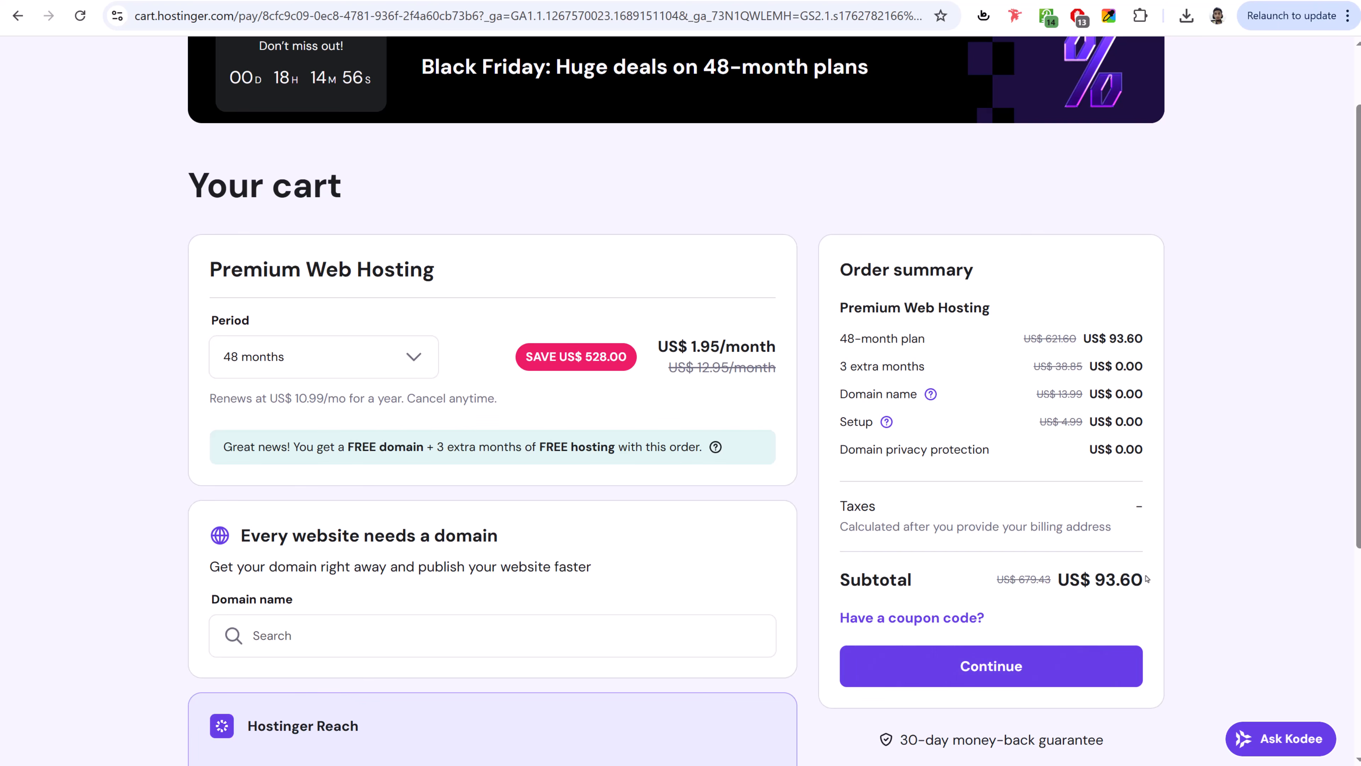
left_click_drag(841, 393, 1036, 395)
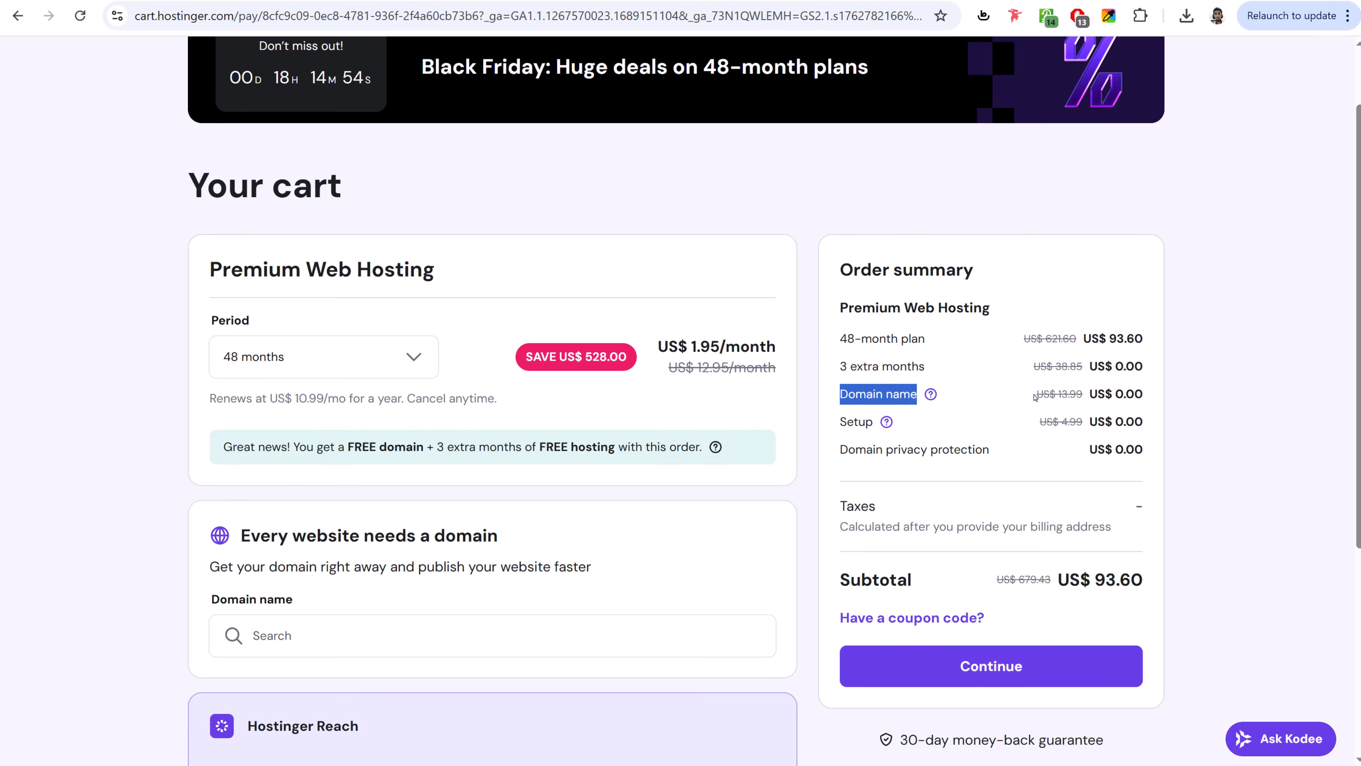
left_click(1036, 395)
left_click_drag(839, 366, 949, 371)
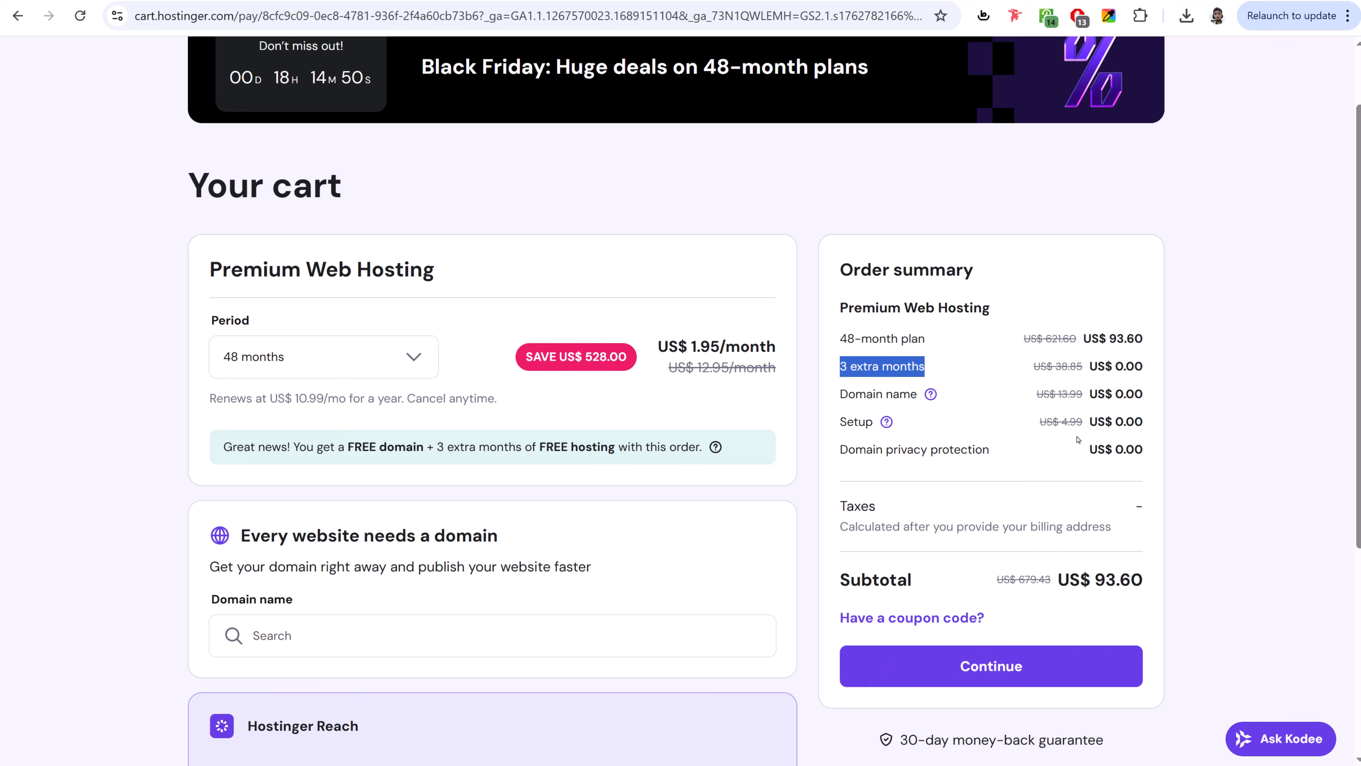
scroll(900, 536, "down", 1)
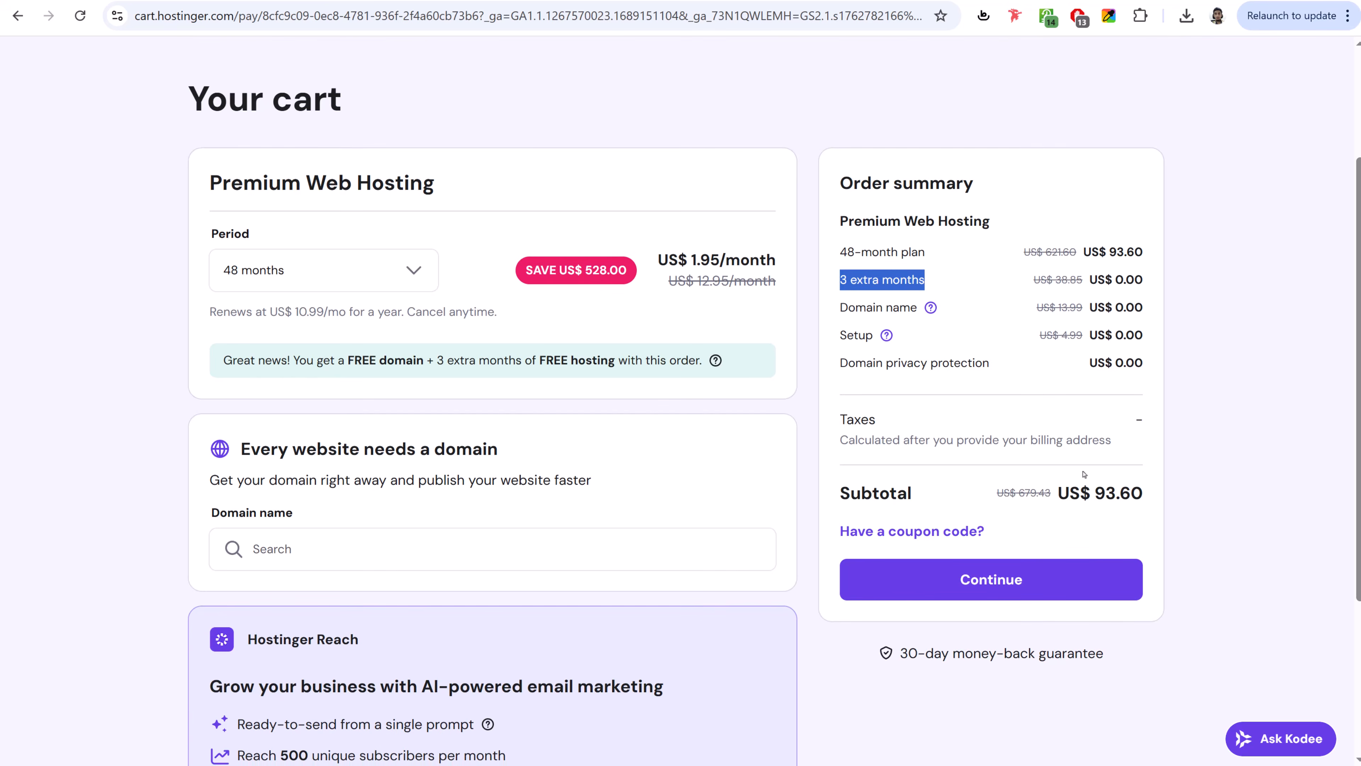
- Enter the 20% coupon code and apply it to the order
left_click(933, 532)
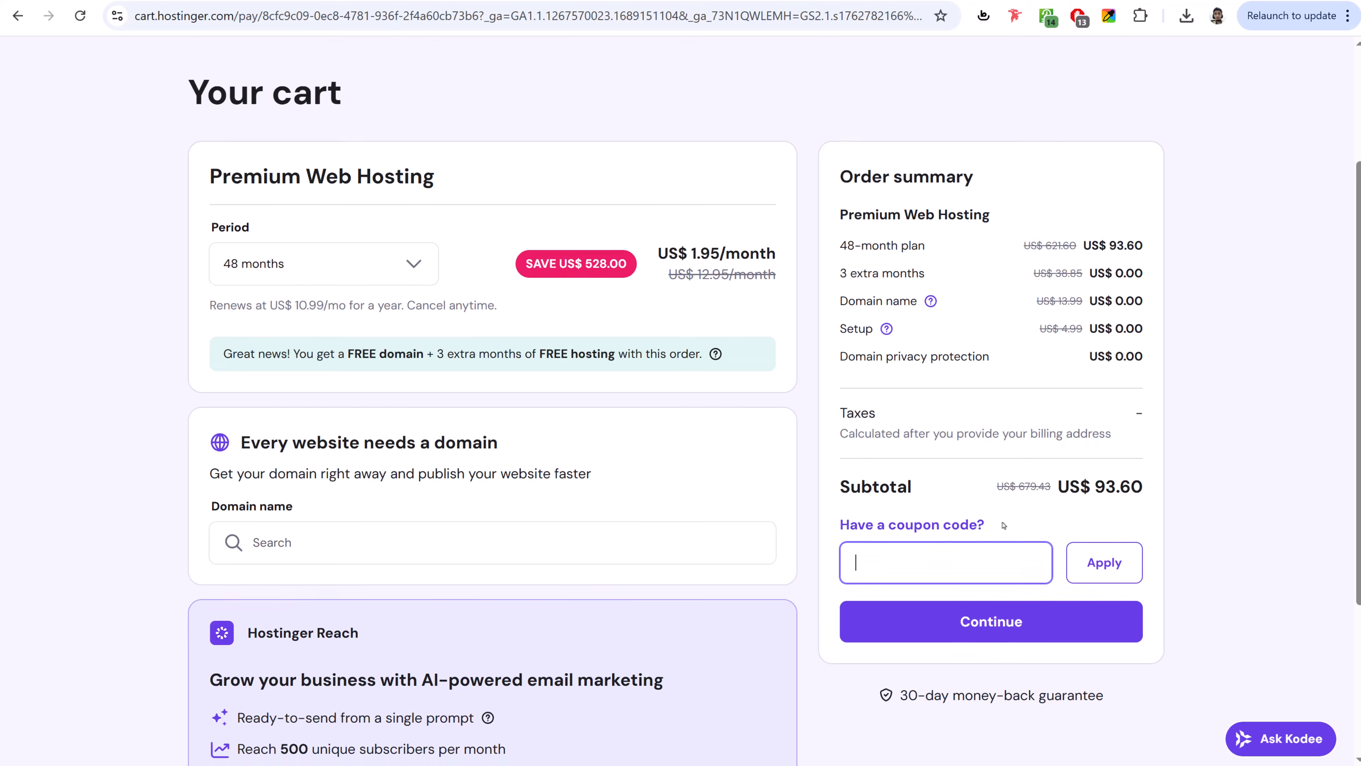
scroll(942, 483, "down", 1)
type("NAY")
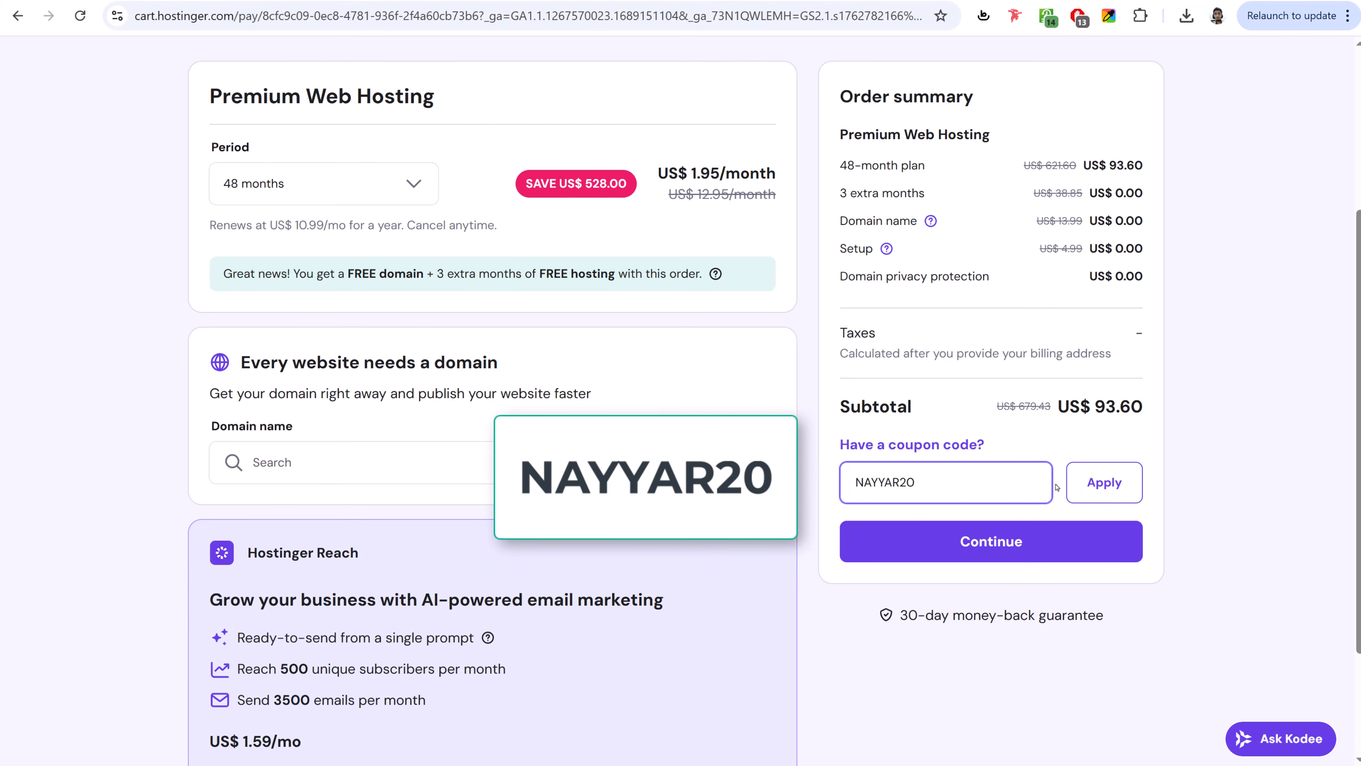
type("YAR20")
left_click(1104, 482)
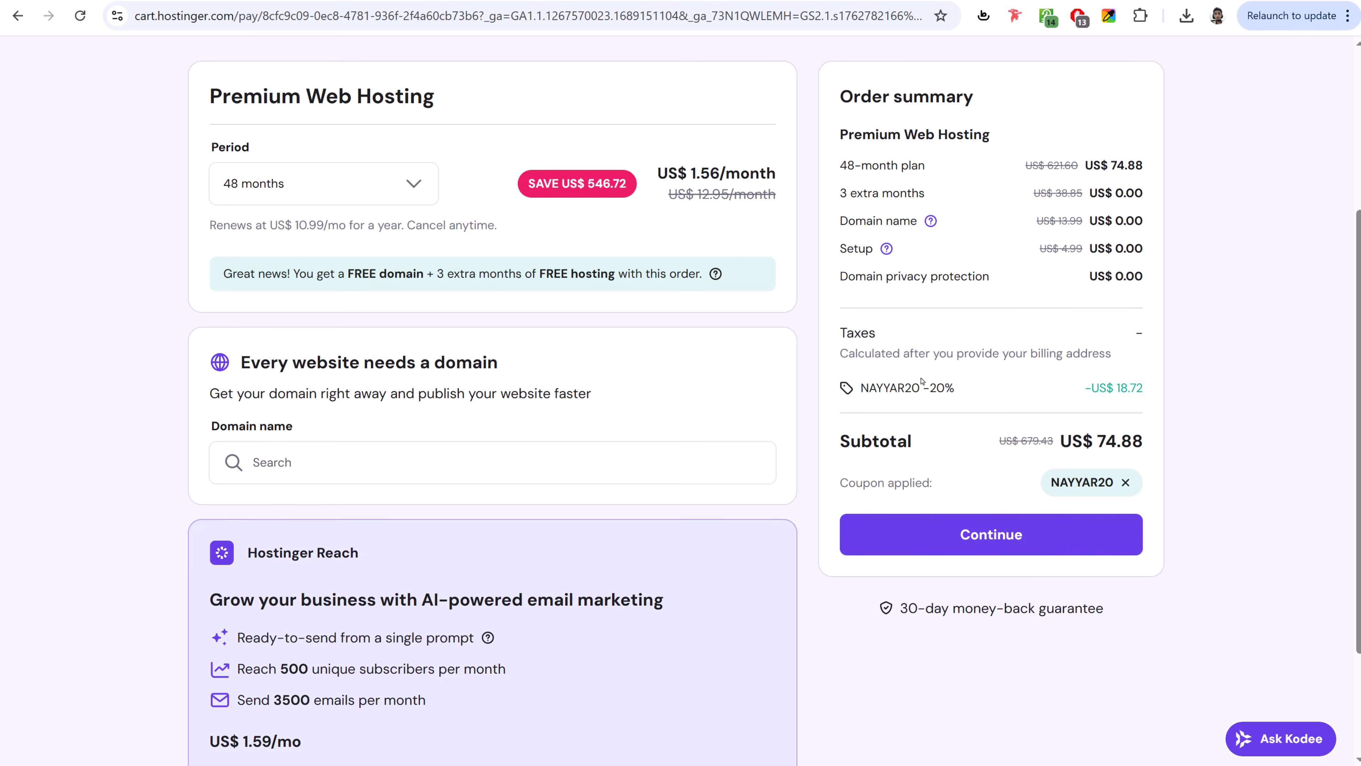
left_click_drag(922, 384, 1016, 385)
left_click(1021, 384)
- Remove the 20% coupon and apply the 10% code instead, bringing the subtotal to US$ 84.24
left_click(1124, 482)
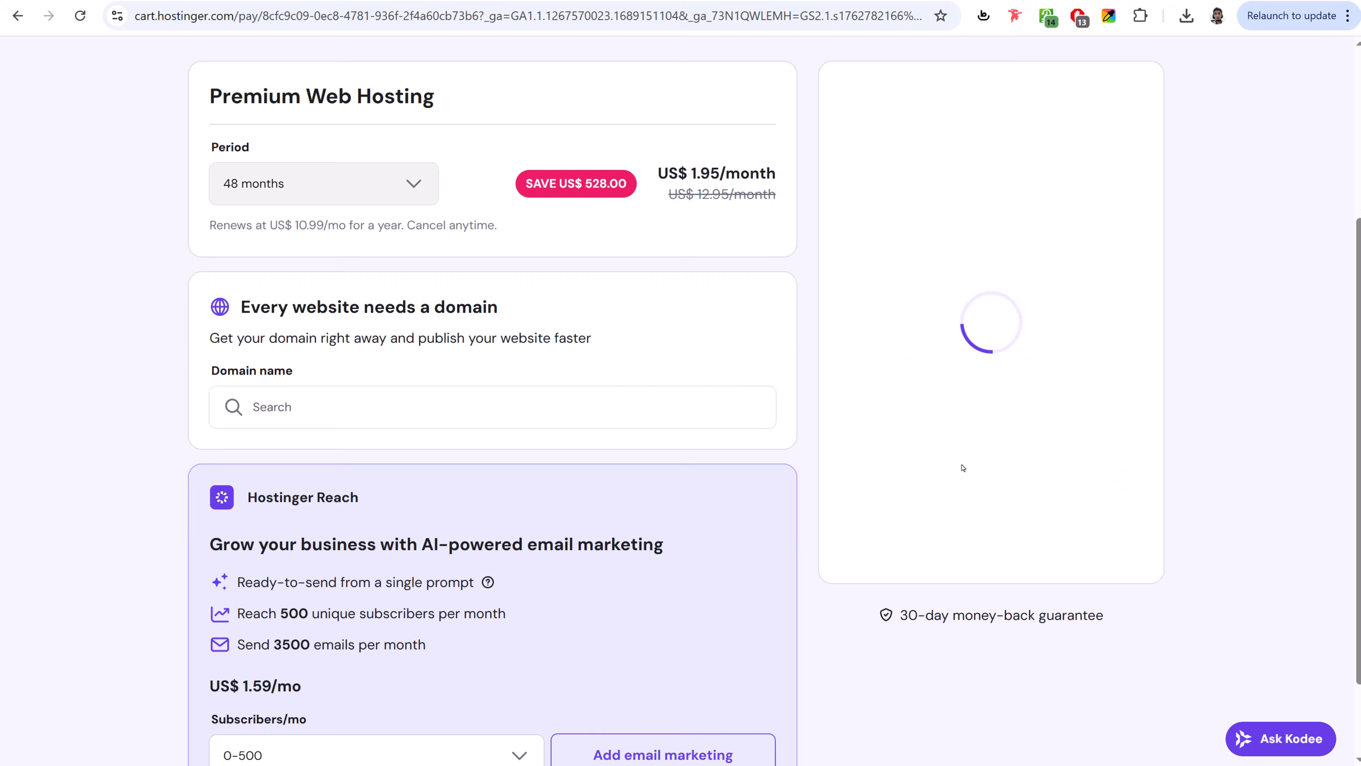
left_click(950, 481)
type("NAYYA")
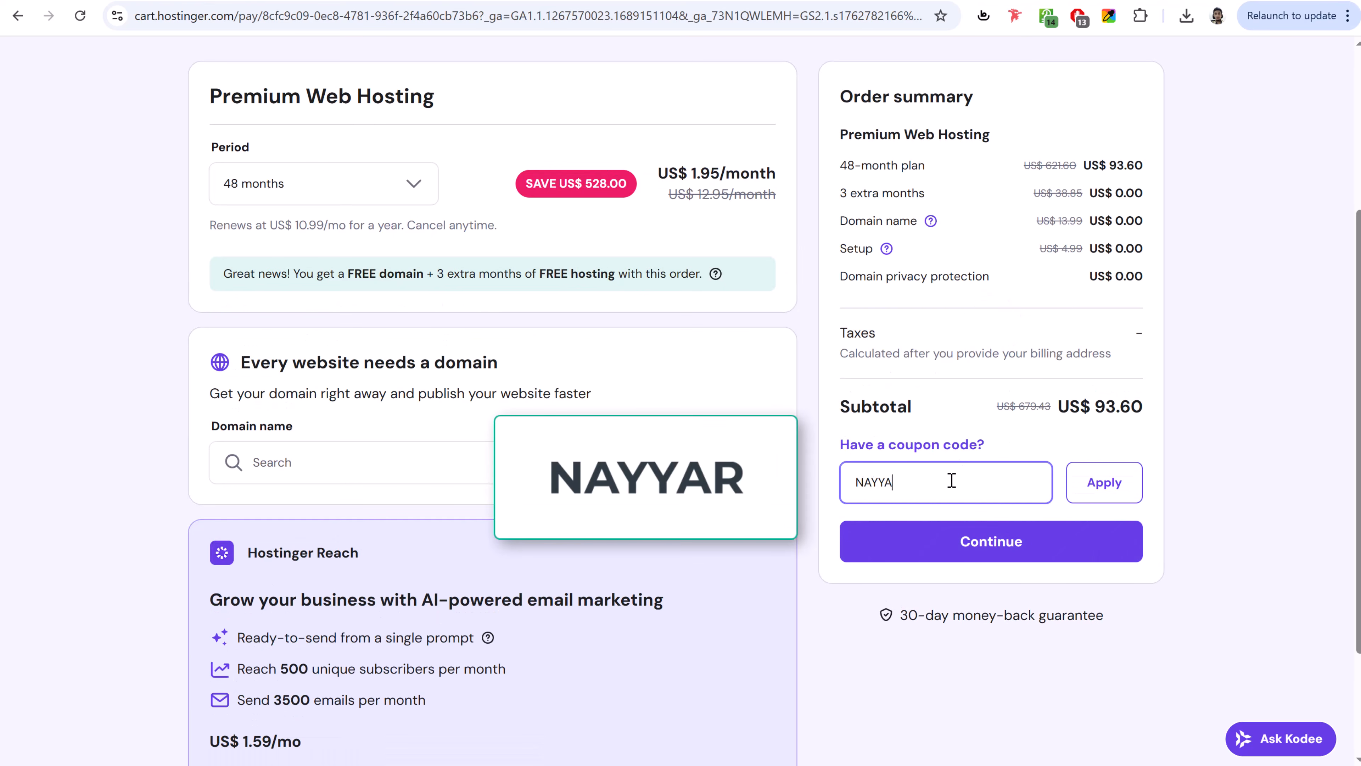
type("R")
left_click(1103, 480)
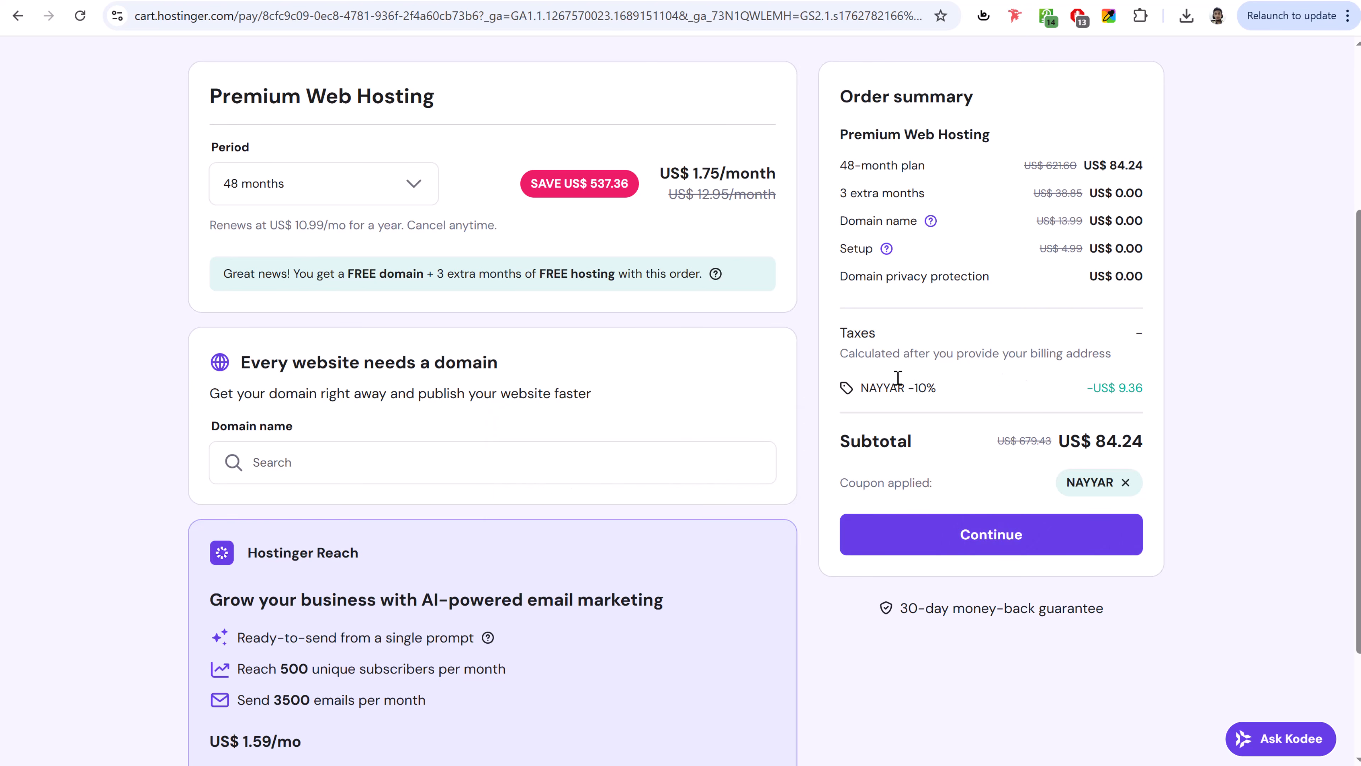
left_click_drag(883, 390, 905, 390)
left_click(972, 384)
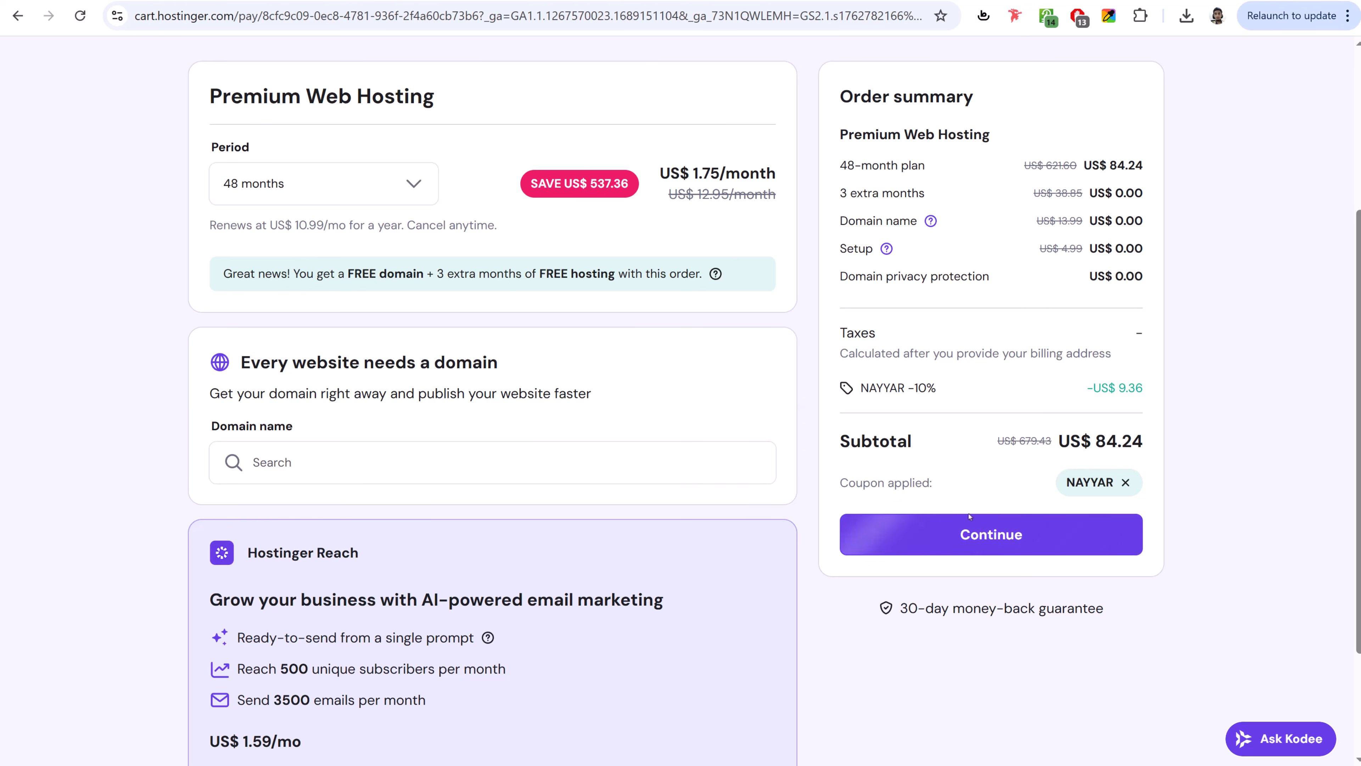
- Continue to checkout and submit the billing address without company details, reaching a US$ 99.40 total
left_click(982, 535)
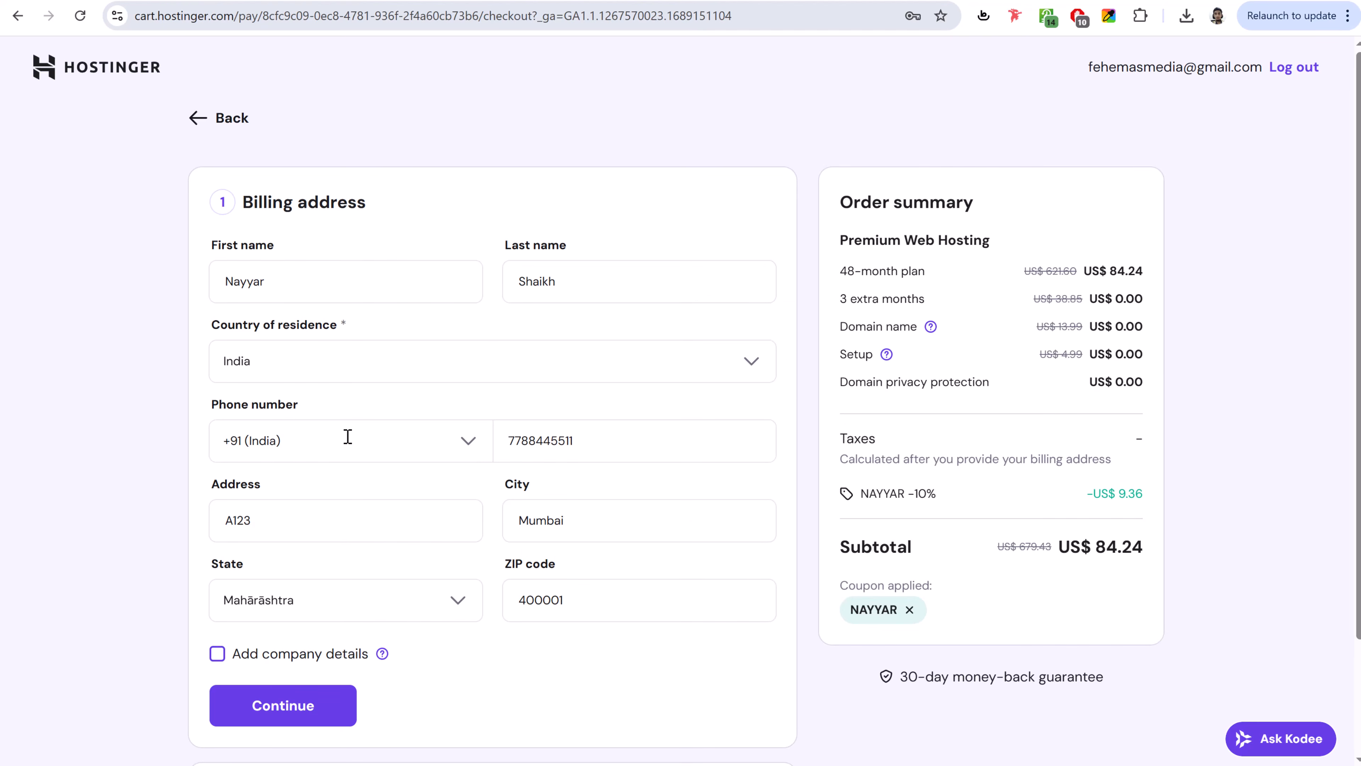
scroll(463, 571, "down", 2)
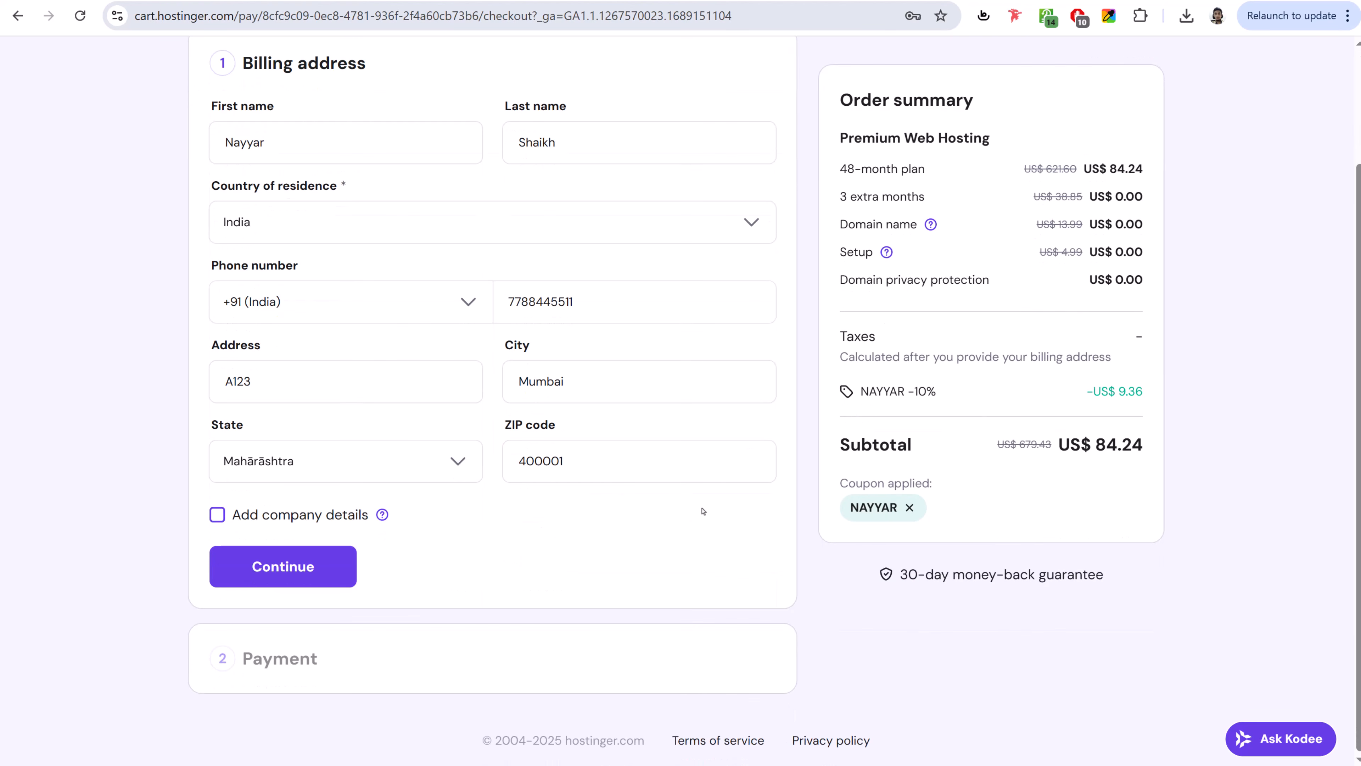
left_click(298, 528)
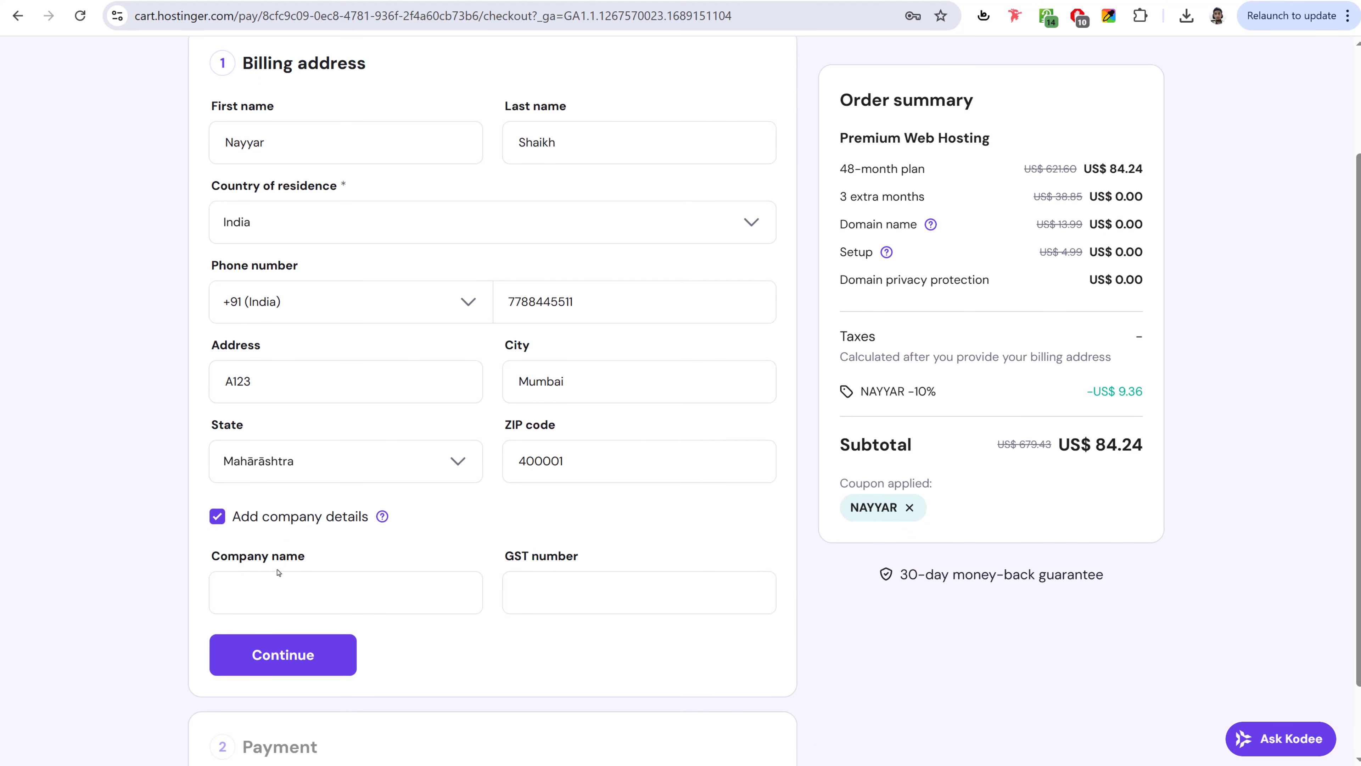
left_click(264, 518)
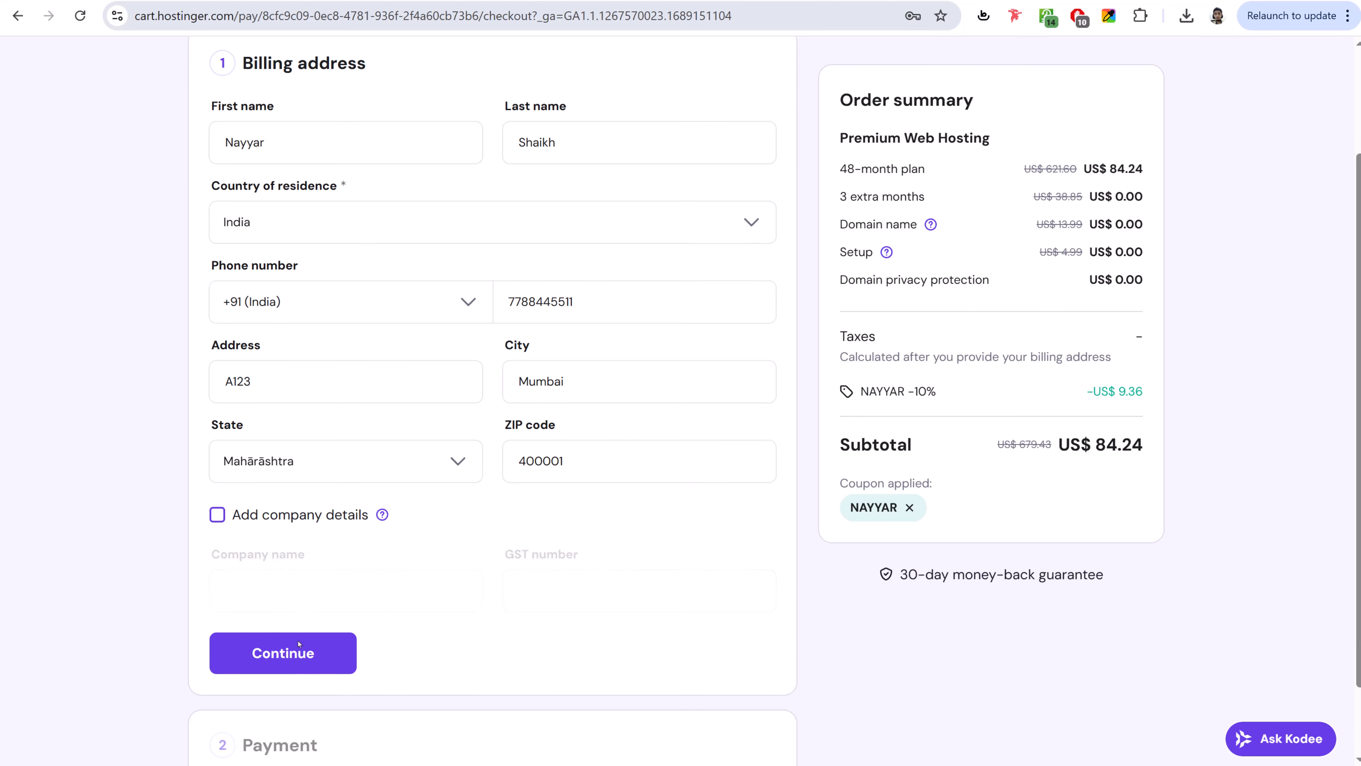
left_click(308, 589)
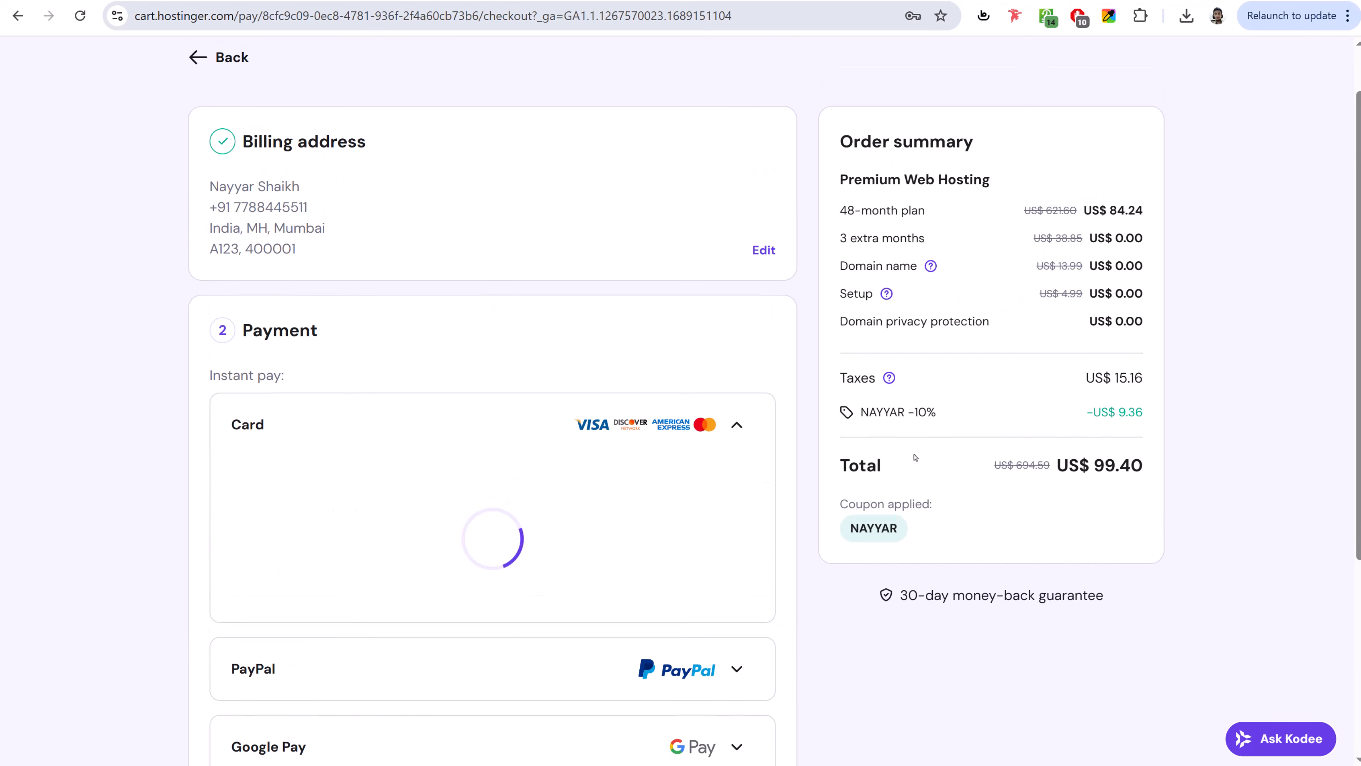
- Collapse and re-expand the Card payment option to finish the purchase
scroll(350, 450, "down", 5)
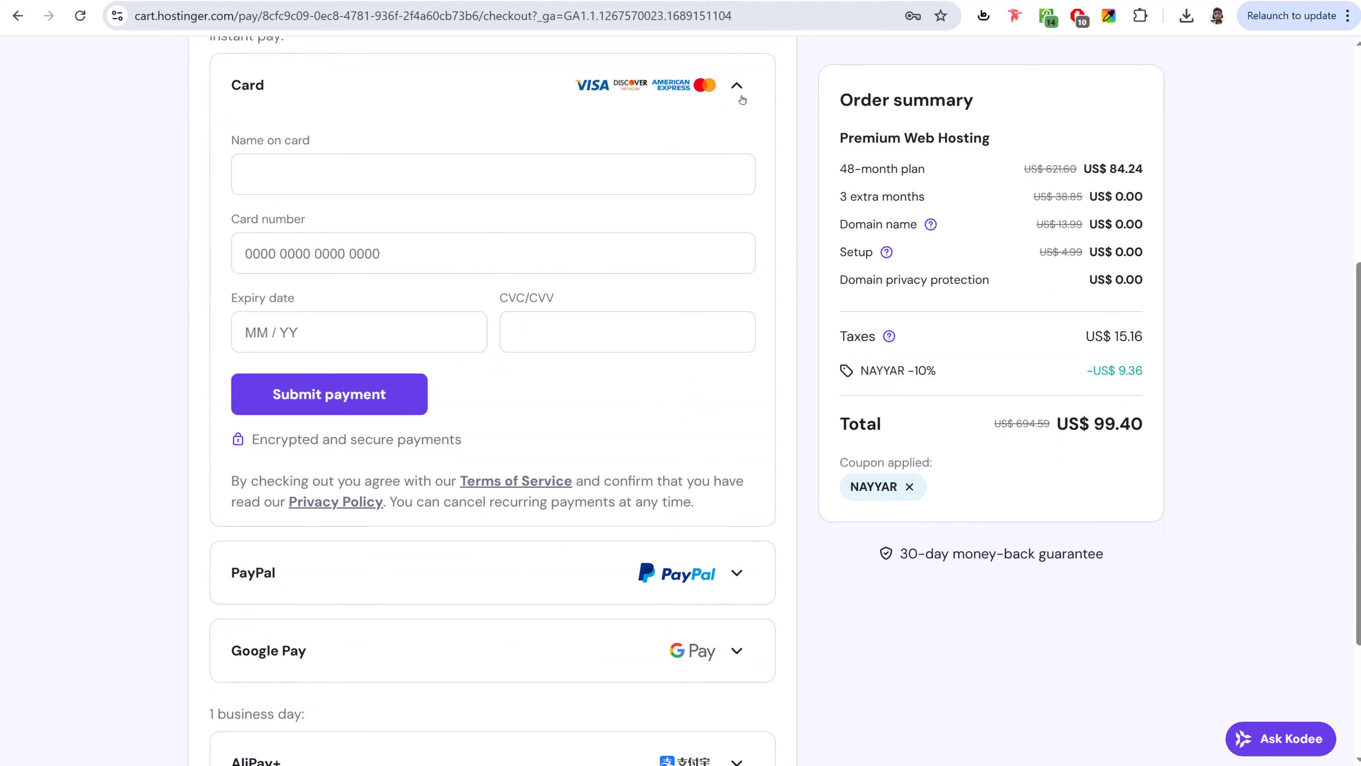
left_click(737, 93)
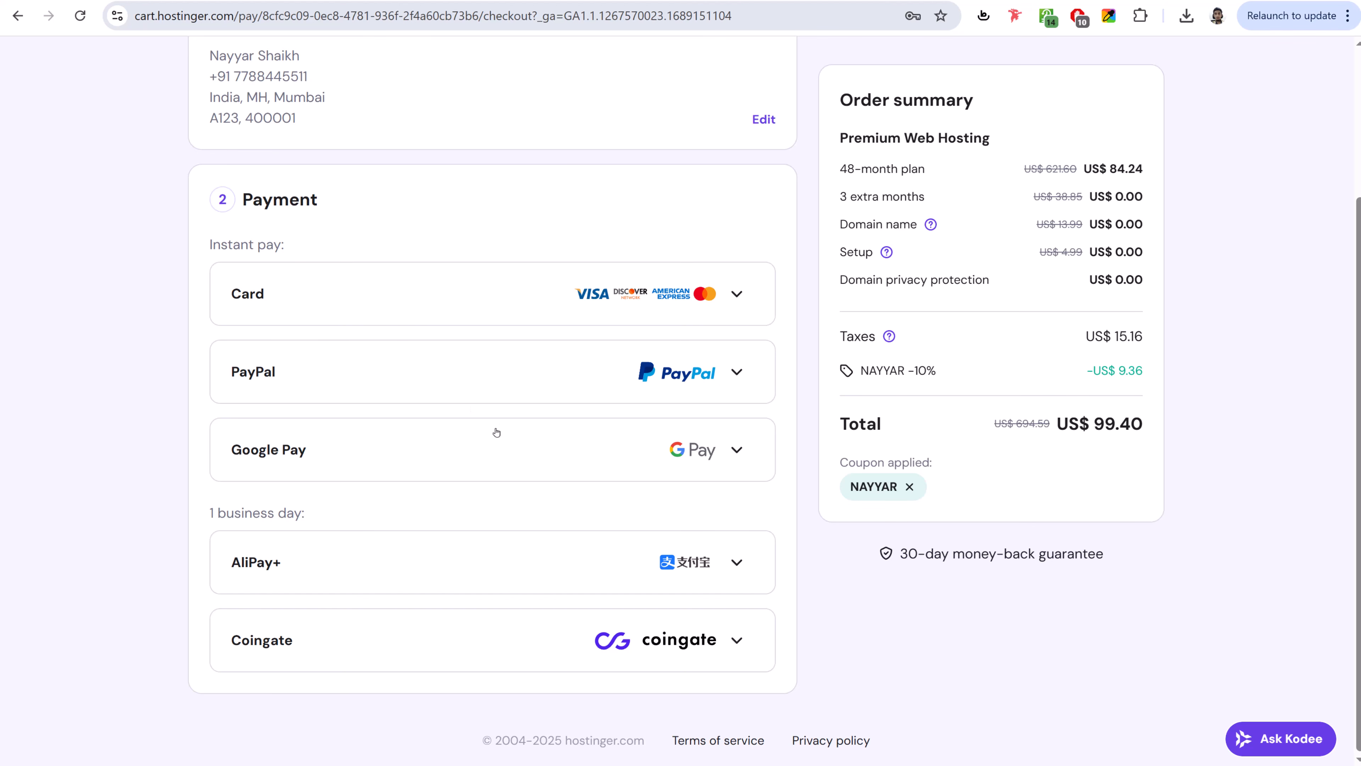
left_click(540, 316)
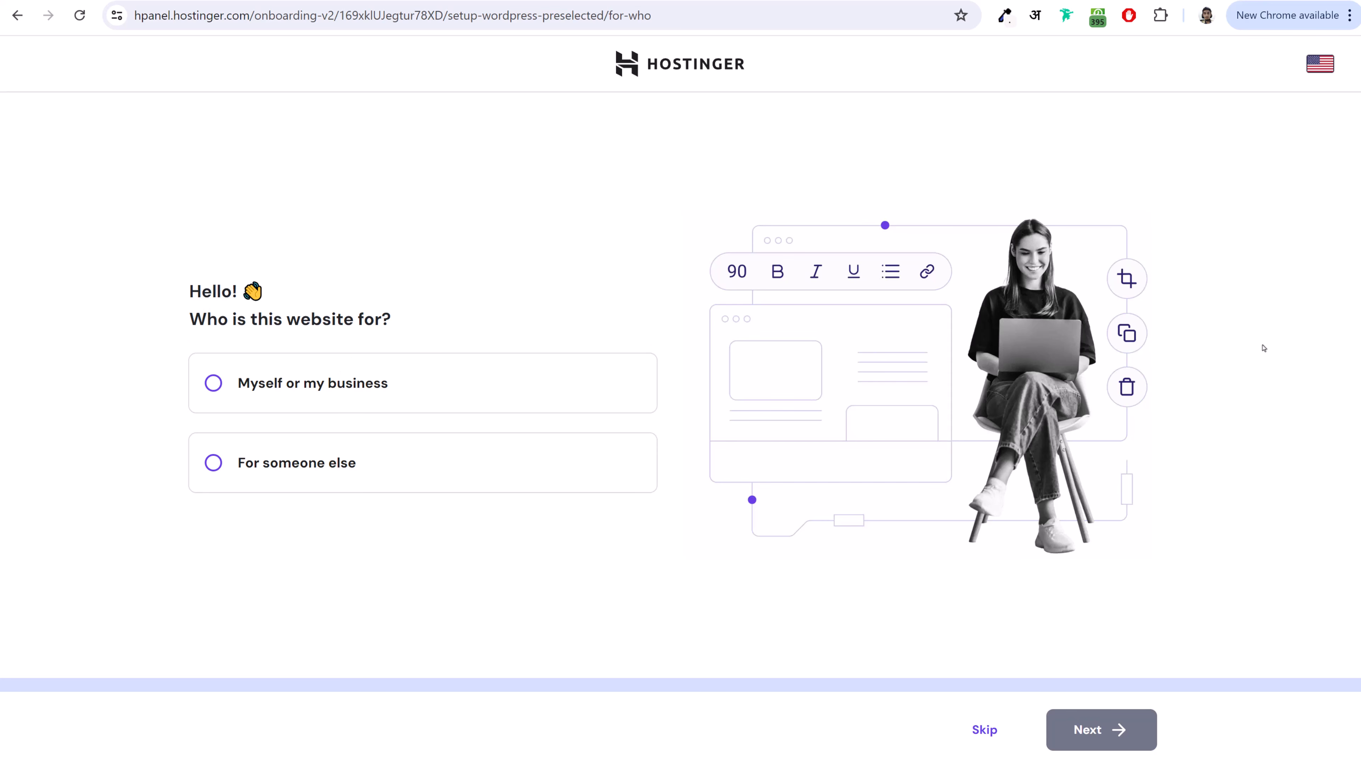
- Answer 'Myself or my business' and 'I'll create a website' in the onboarding questions
left_click(279, 382)
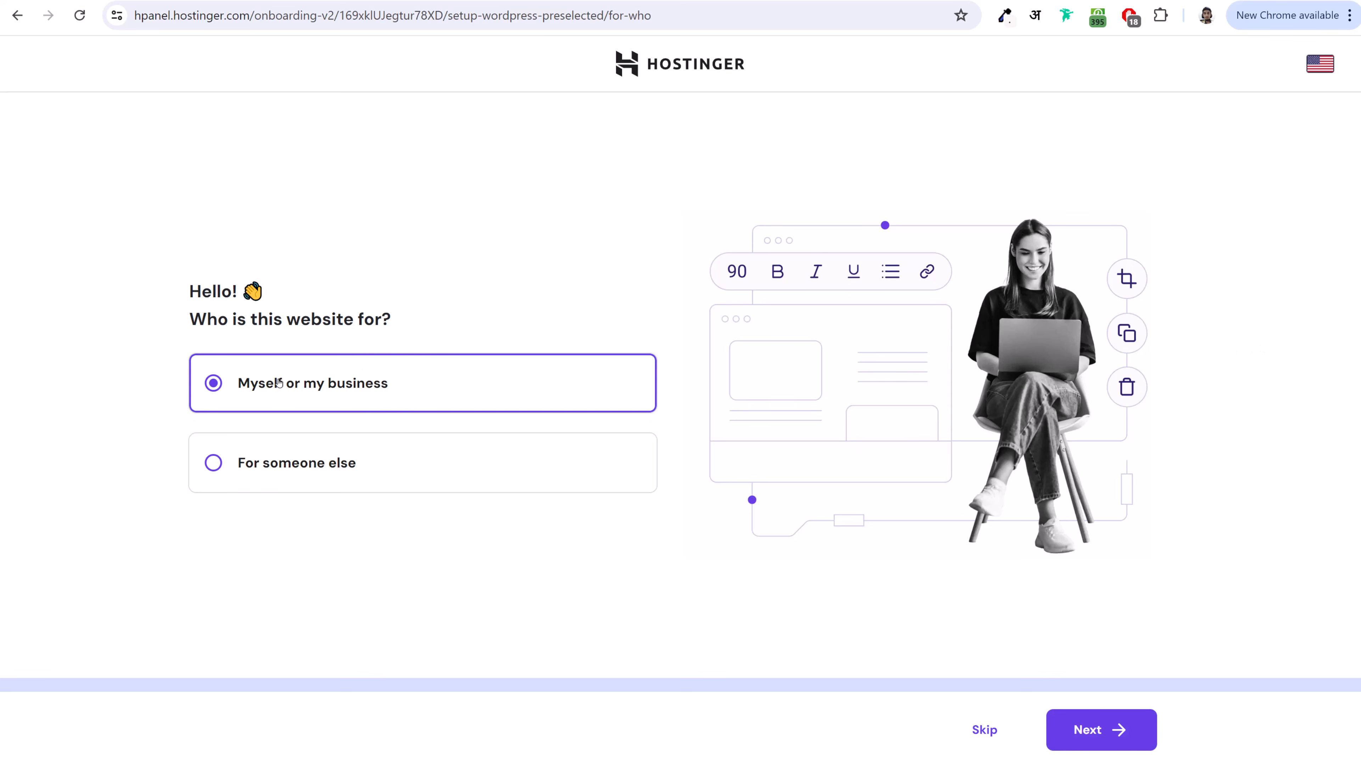
left_click(1093, 736)
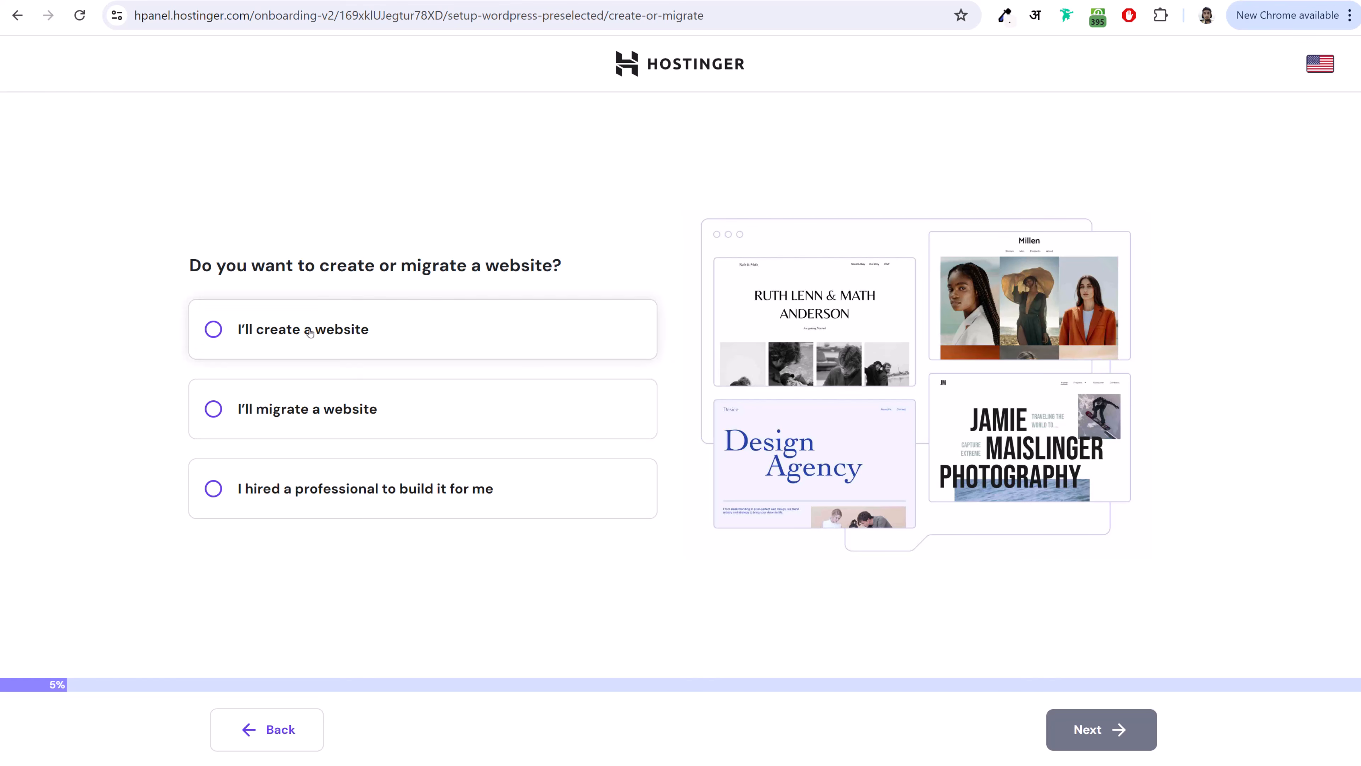
left_click(323, 330)
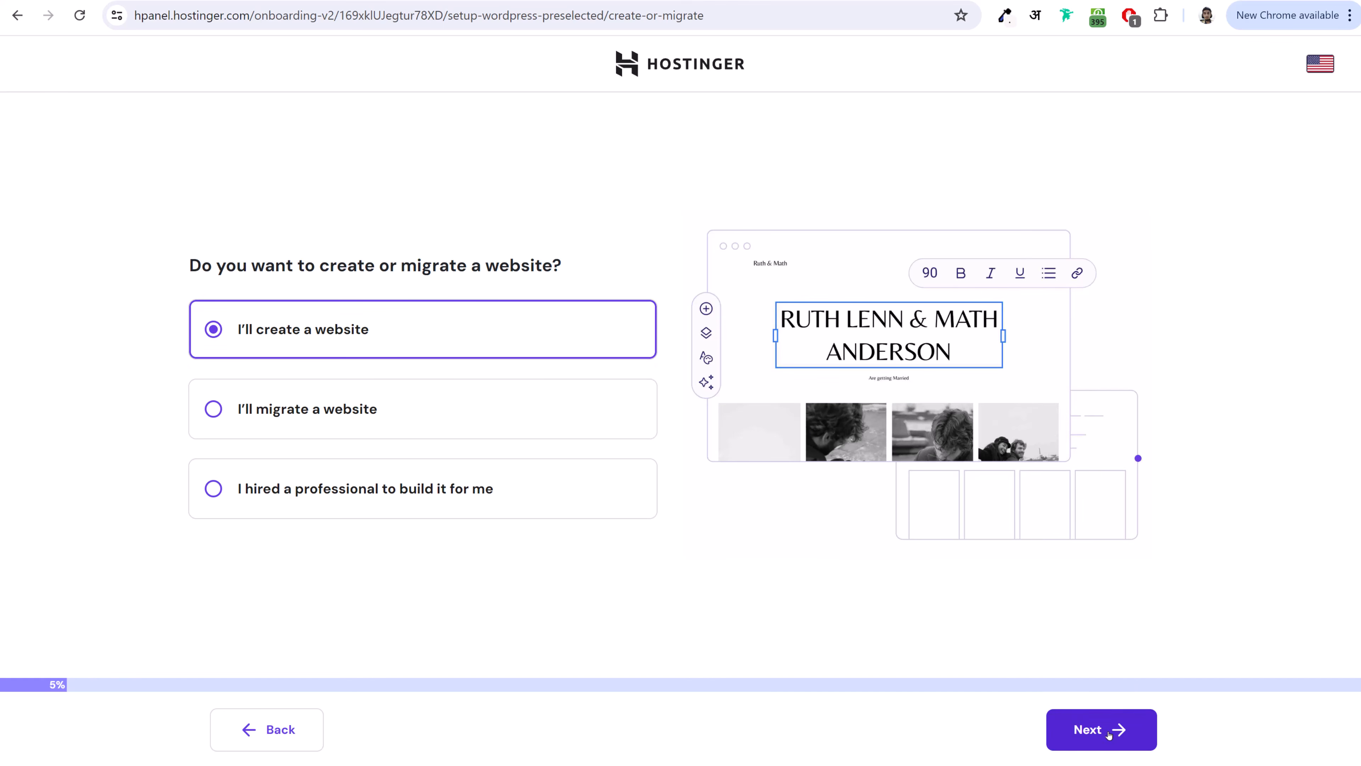
left_click(1120, 729)
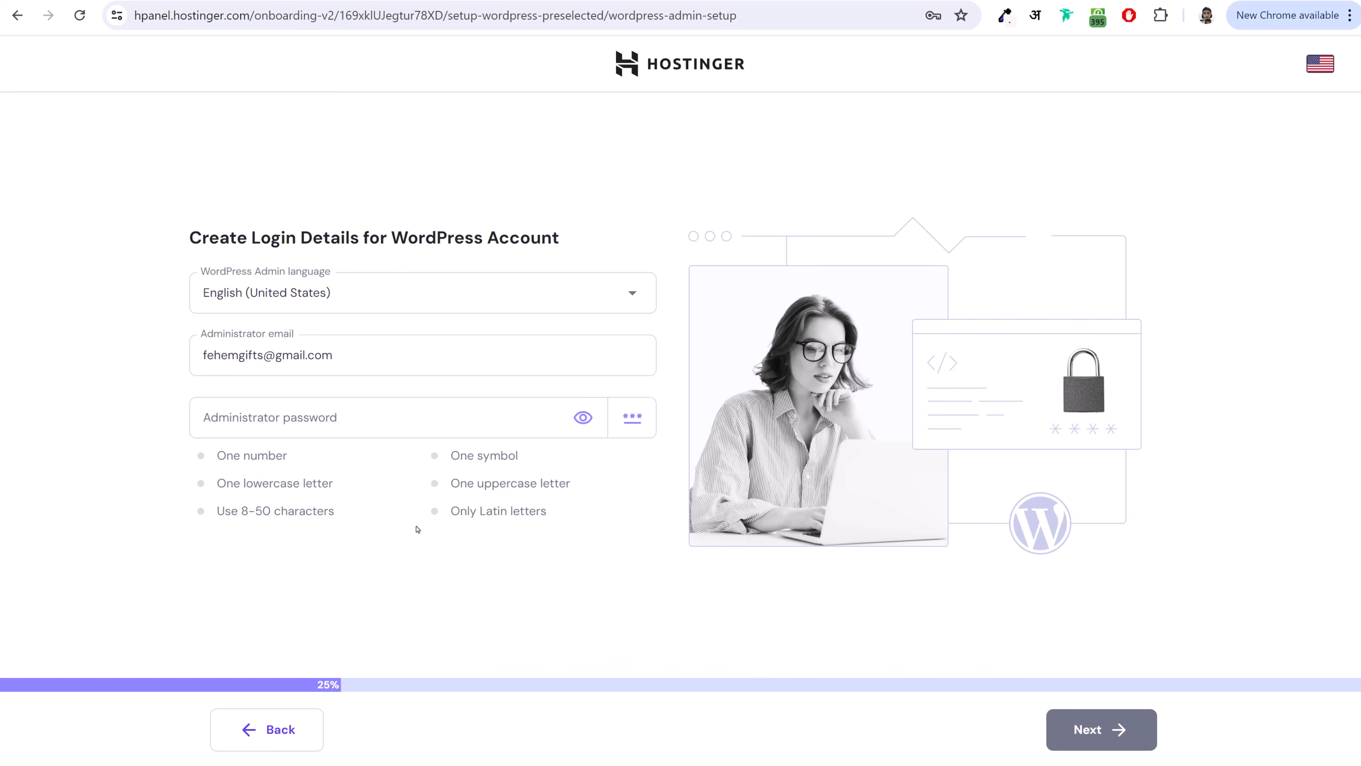
- Autofill the administrator password and set the website type to Business and services
left_click(367, 424)
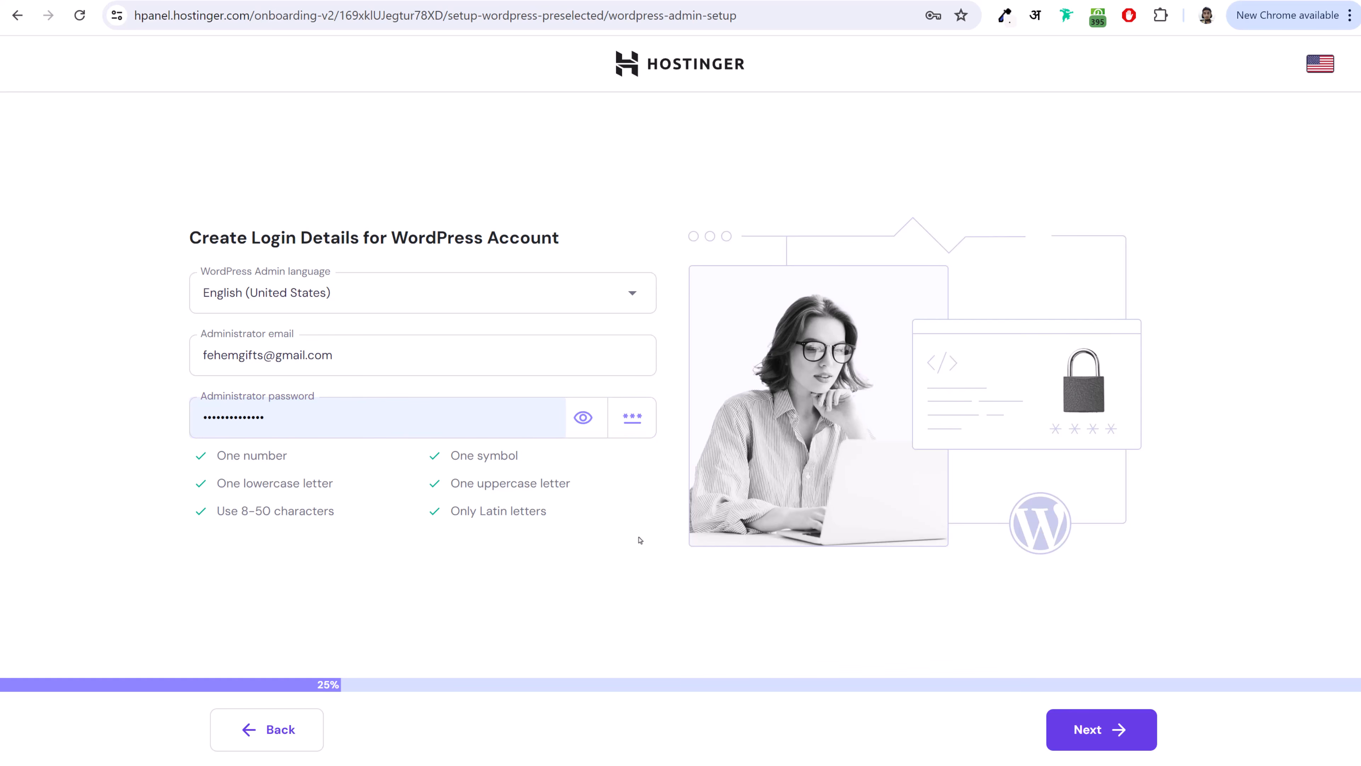
left_click(1141, 718)
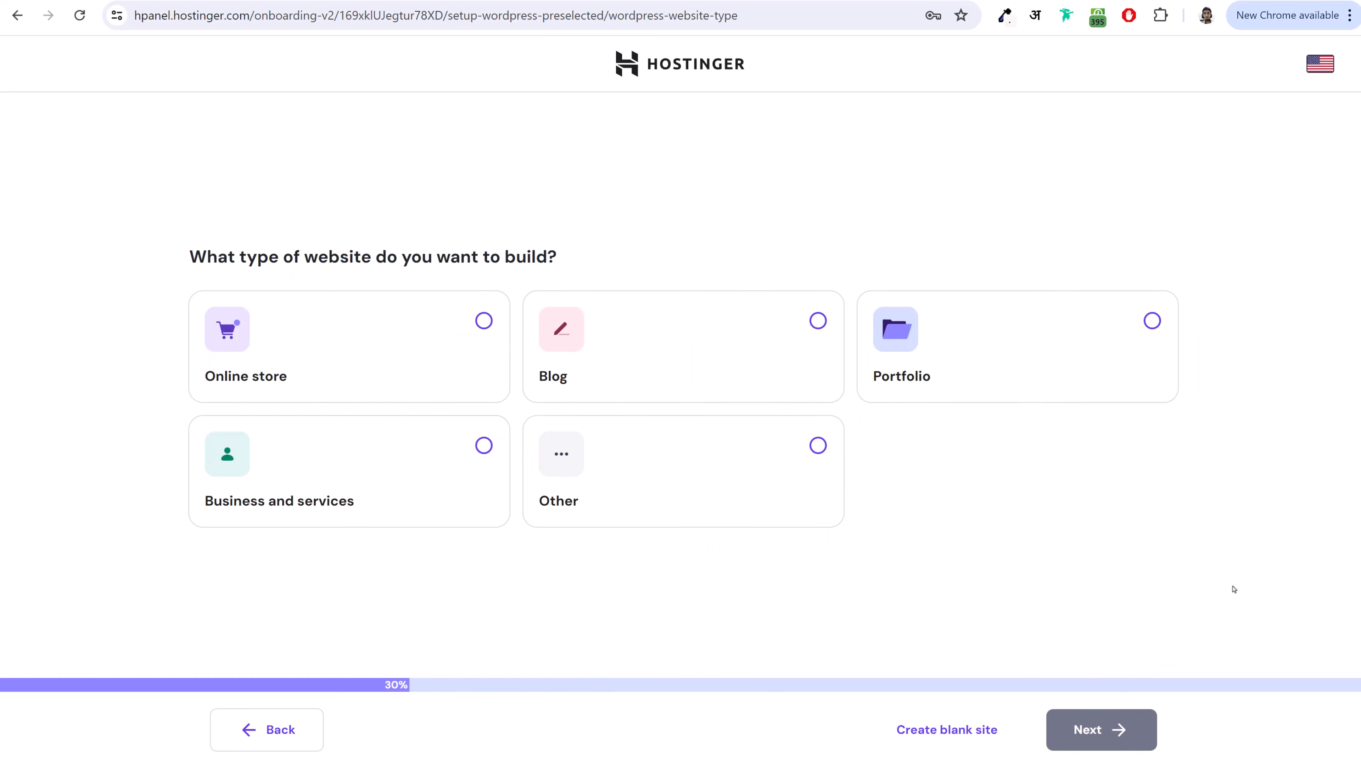
left_click(836, 450)
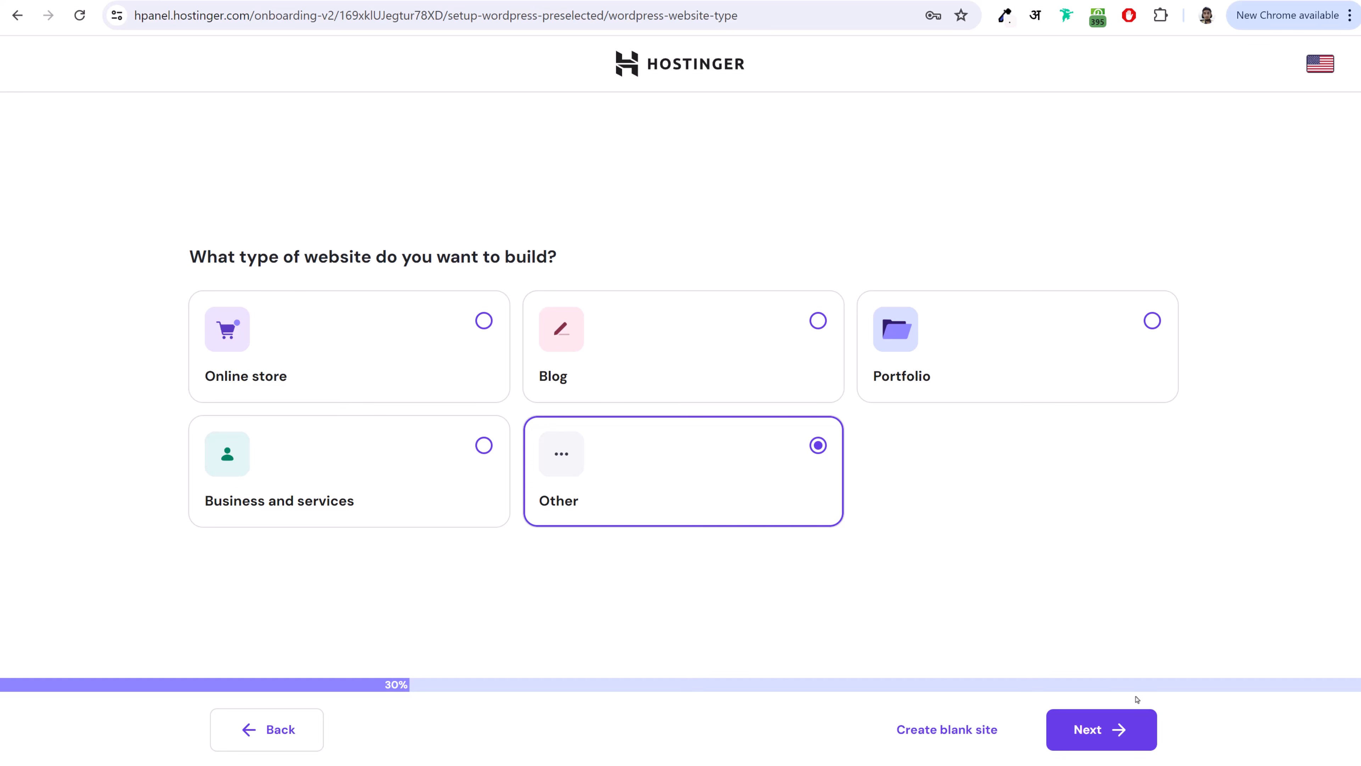
left_click(485, 456)
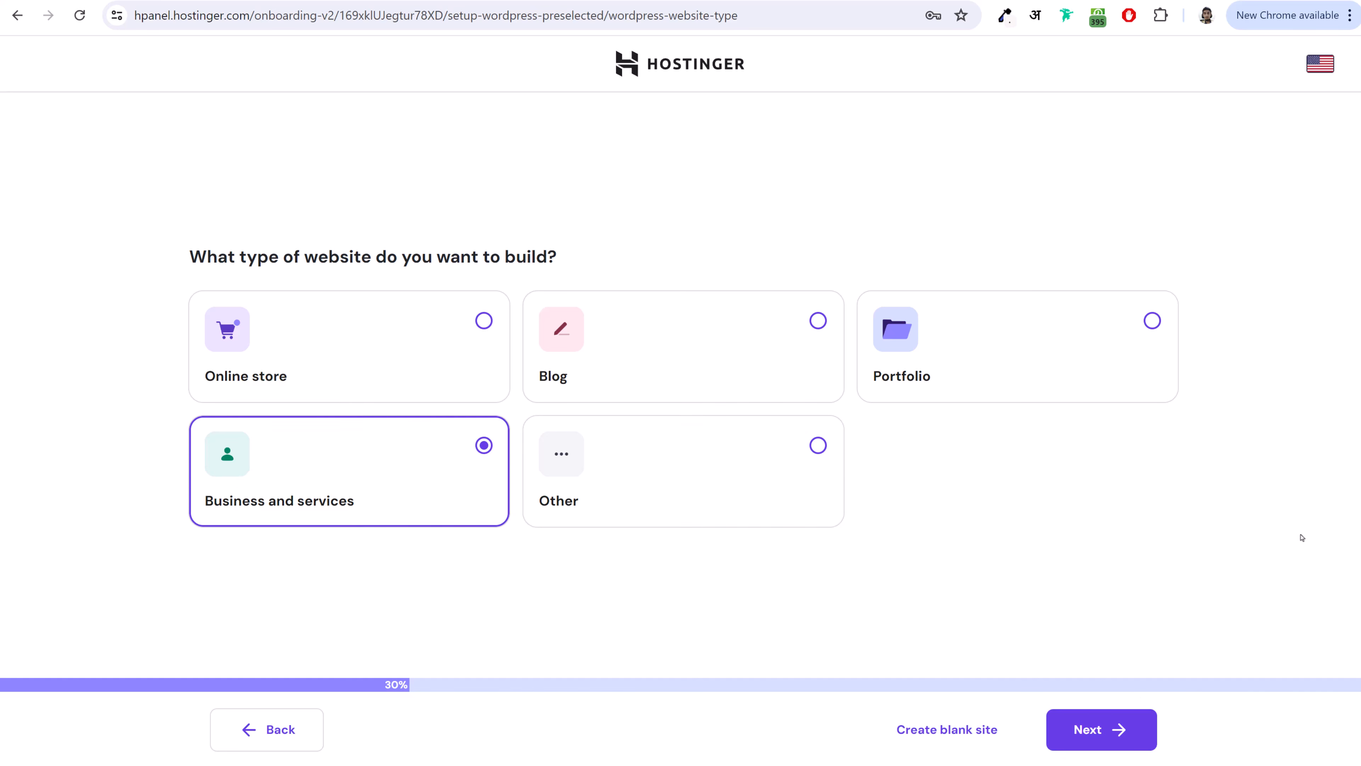
left_click(1100, 732)
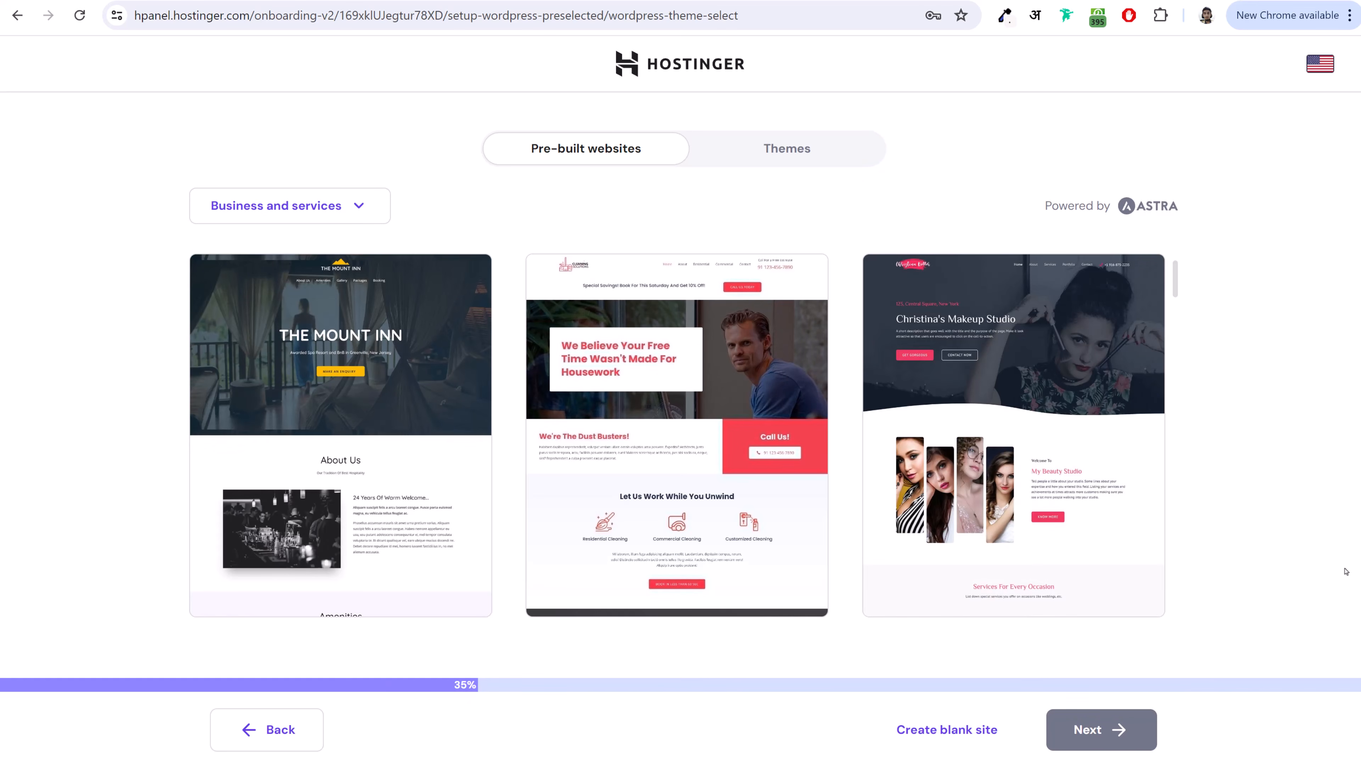
- Start from a blank site under Themes and skip the recommended plugins
left_click(807, 149)
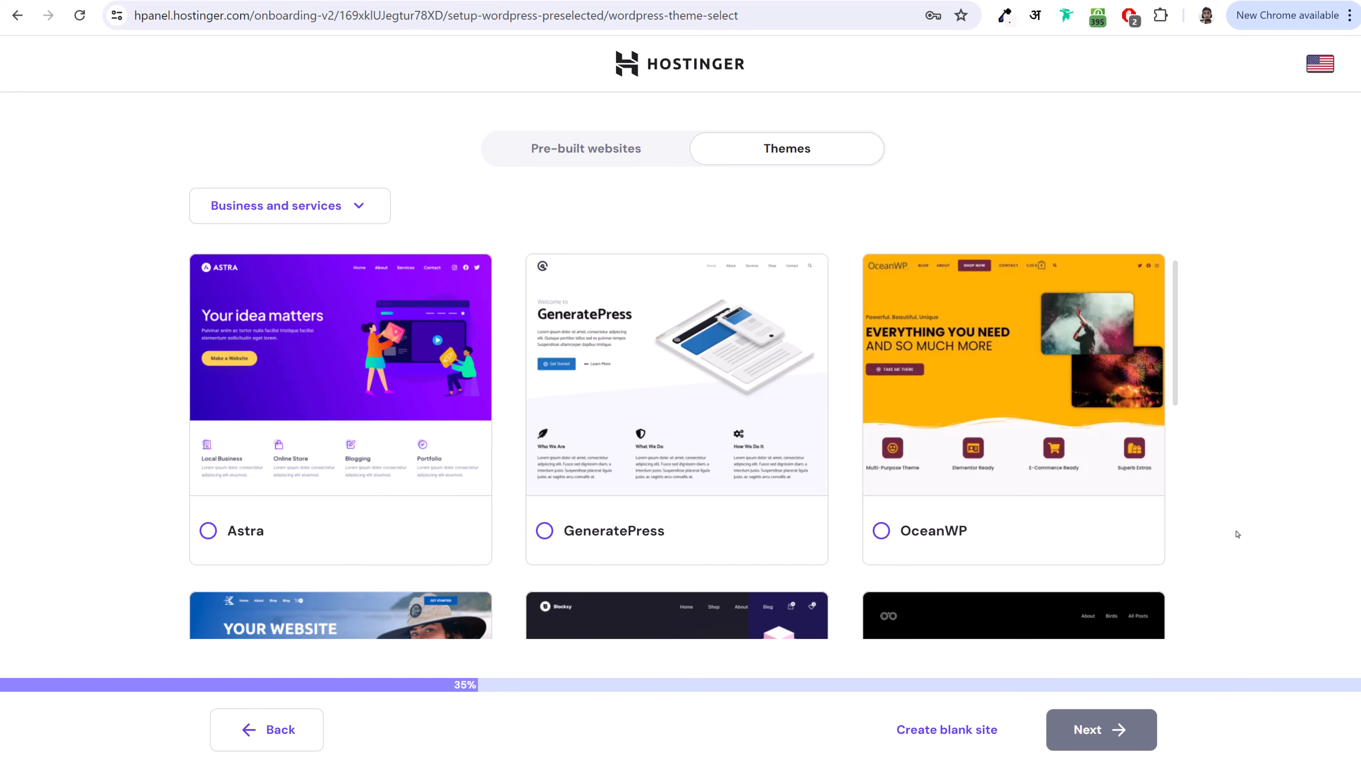
left_click(933, 734)
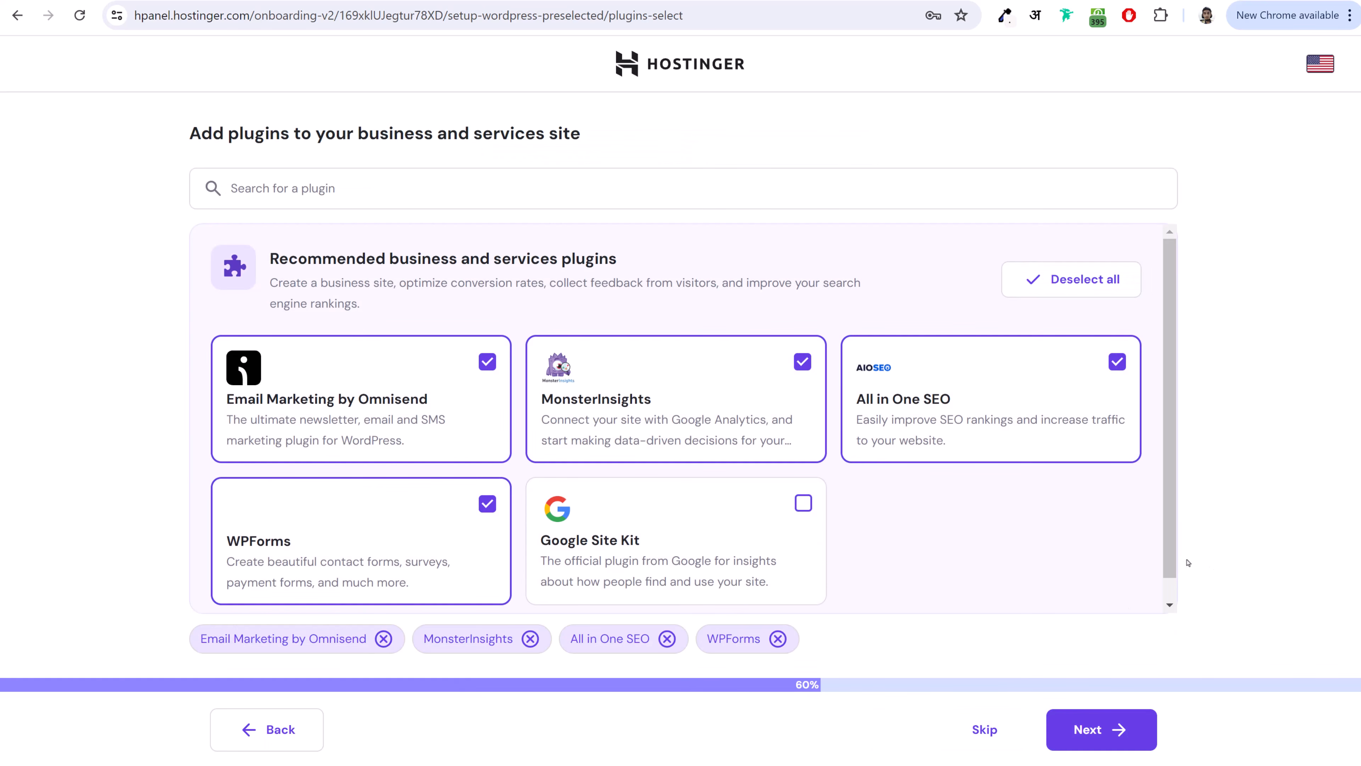
left_click(988, 736)
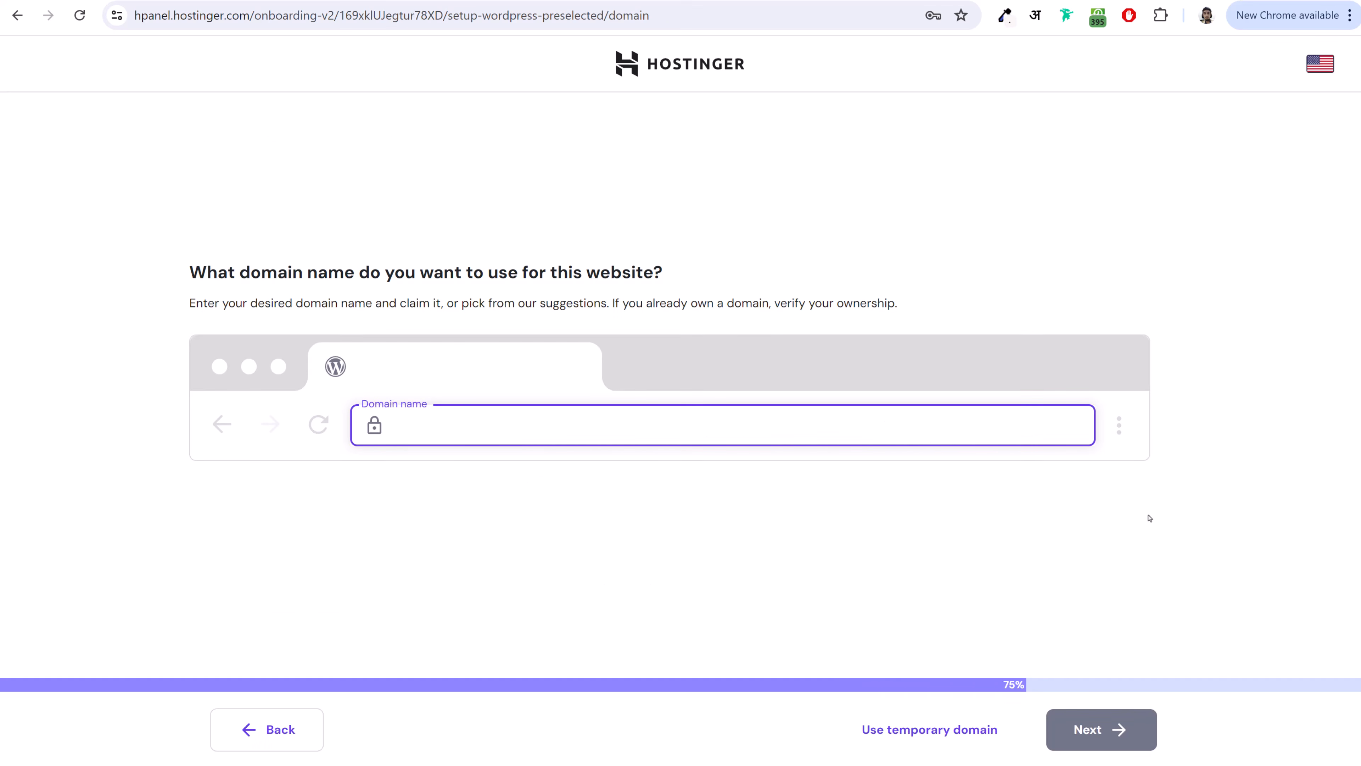
- Replace the taken blogdude.in with another name and claim the free .in domain suggestion
type("blogdude.in")
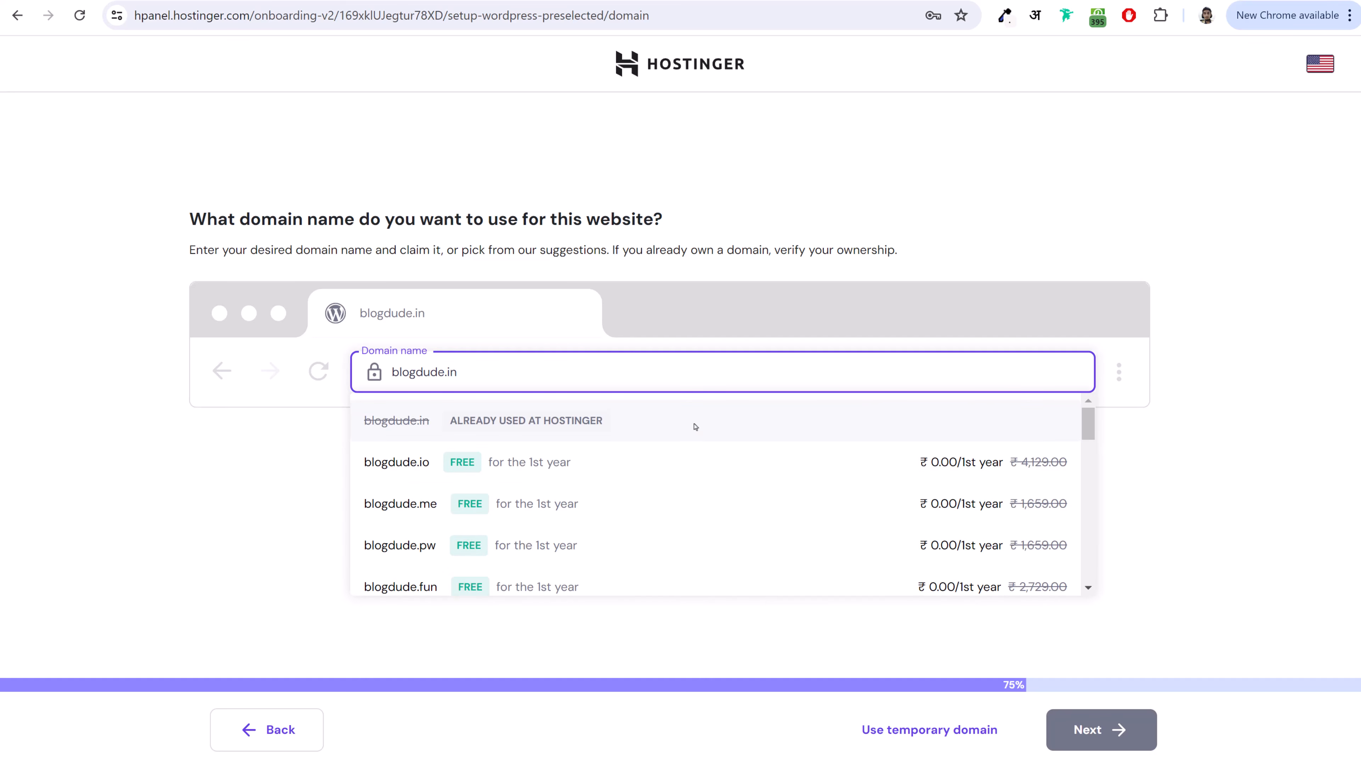
key("ctrl+a")
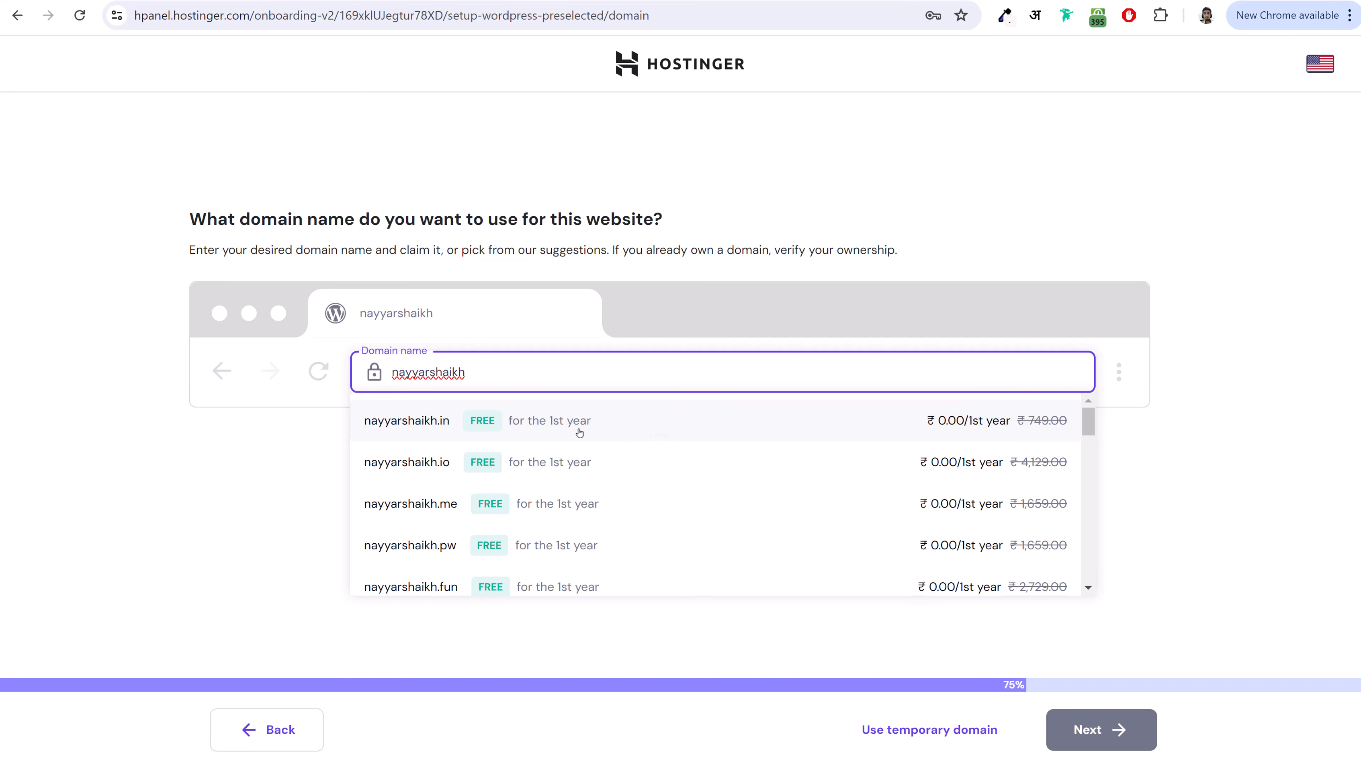
left_click(623, 431)
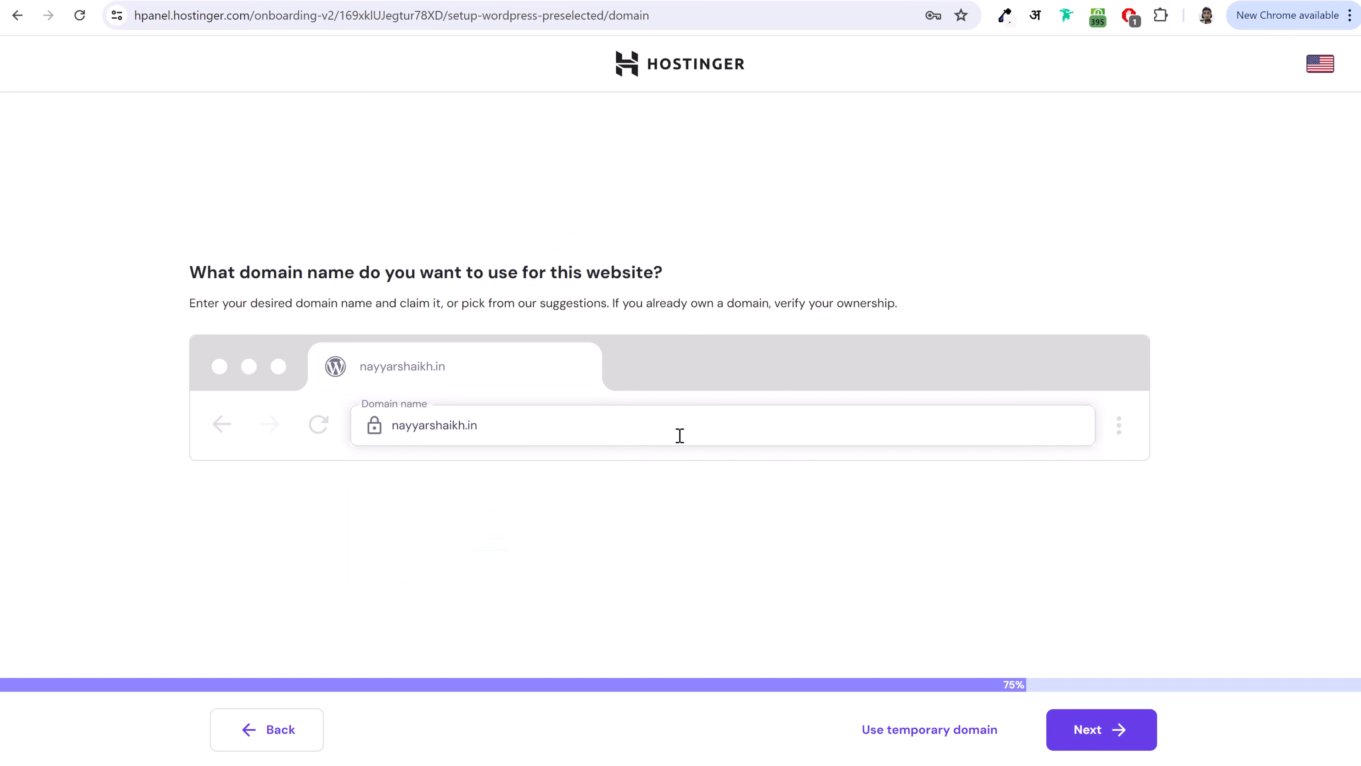
left_click(1116, 738)
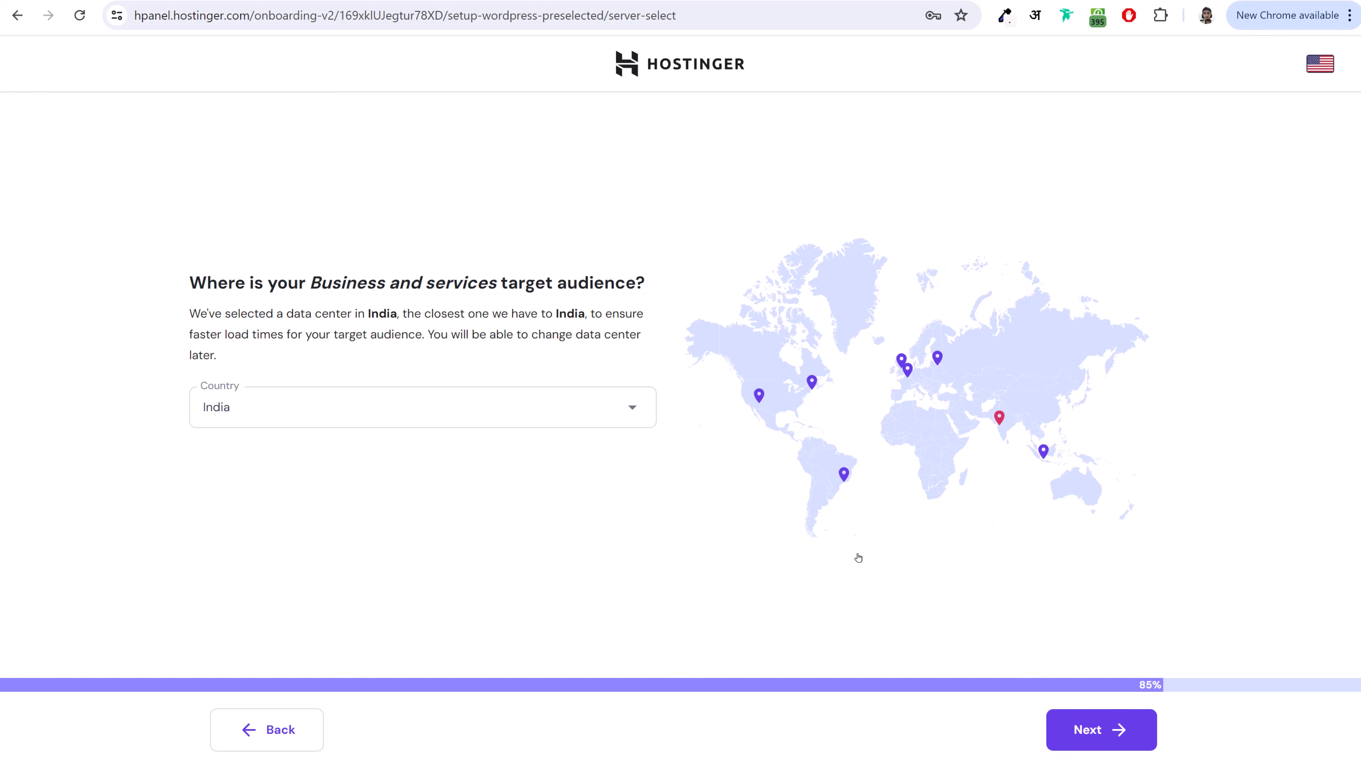
left_click(1054, 730)
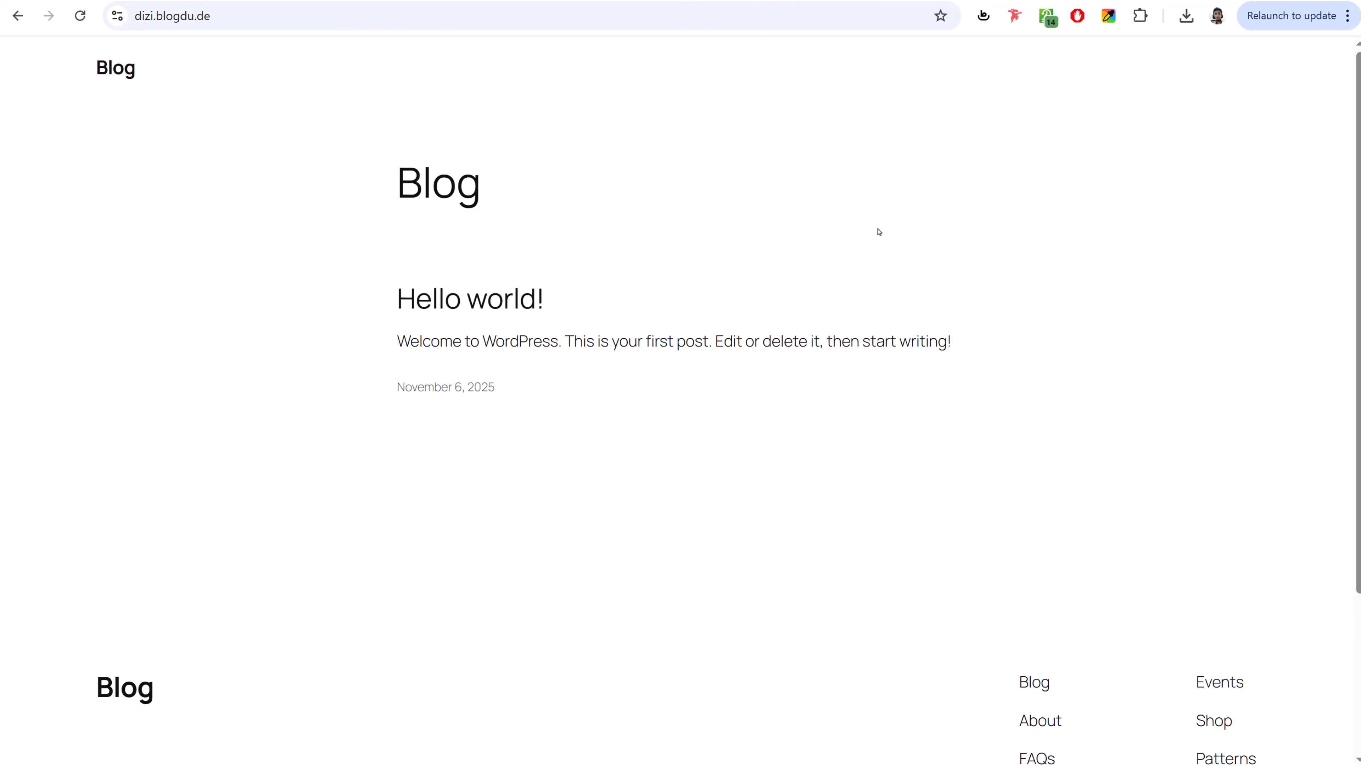
scroll(821, 335, "down", 4)
scroll(821, 335, "up", 4)
scroll(1052, 350, "down", 3)
scroll(1012, 477, "up", 3)
- On the hPanel tab, trim the address down to hpanel.hostinger.com
left_click(238, 0)
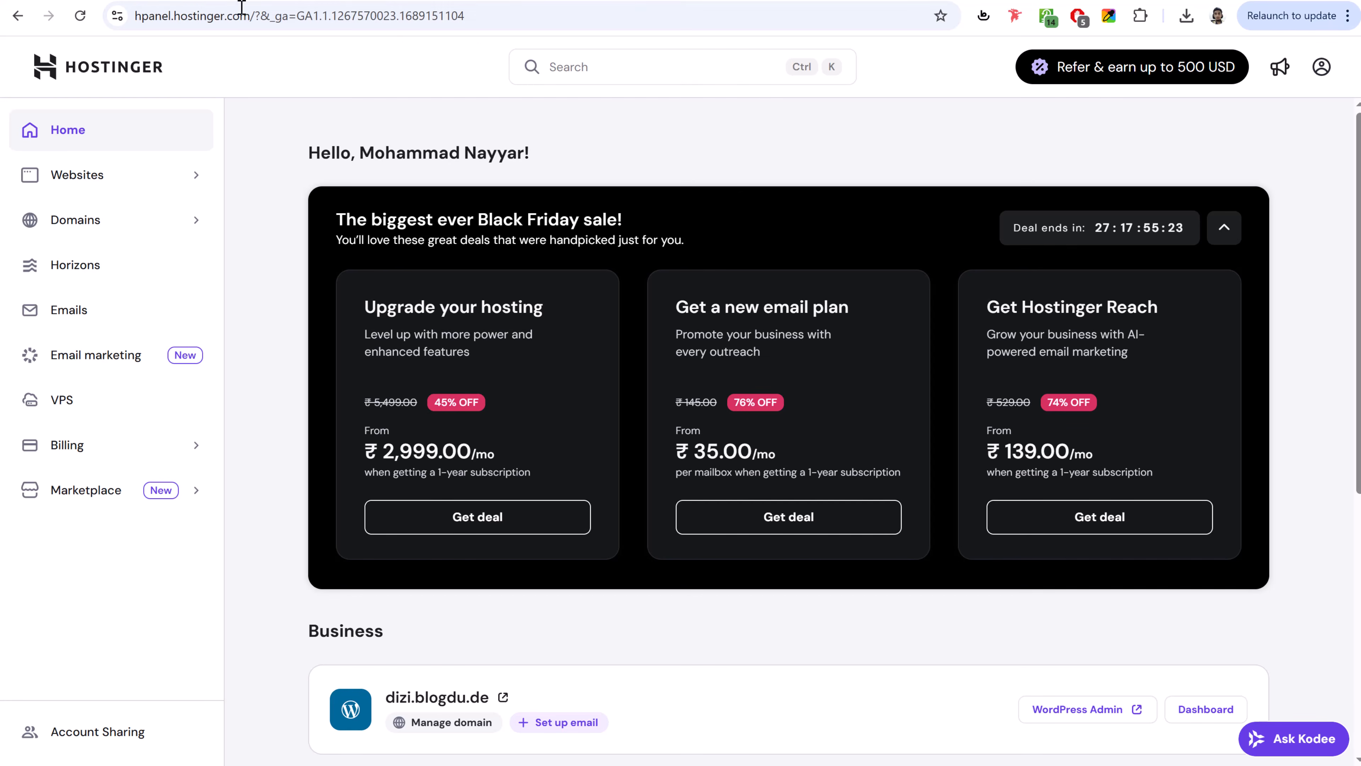
left_click_drag(251, 17, 685, 43)
key("BackSpace")
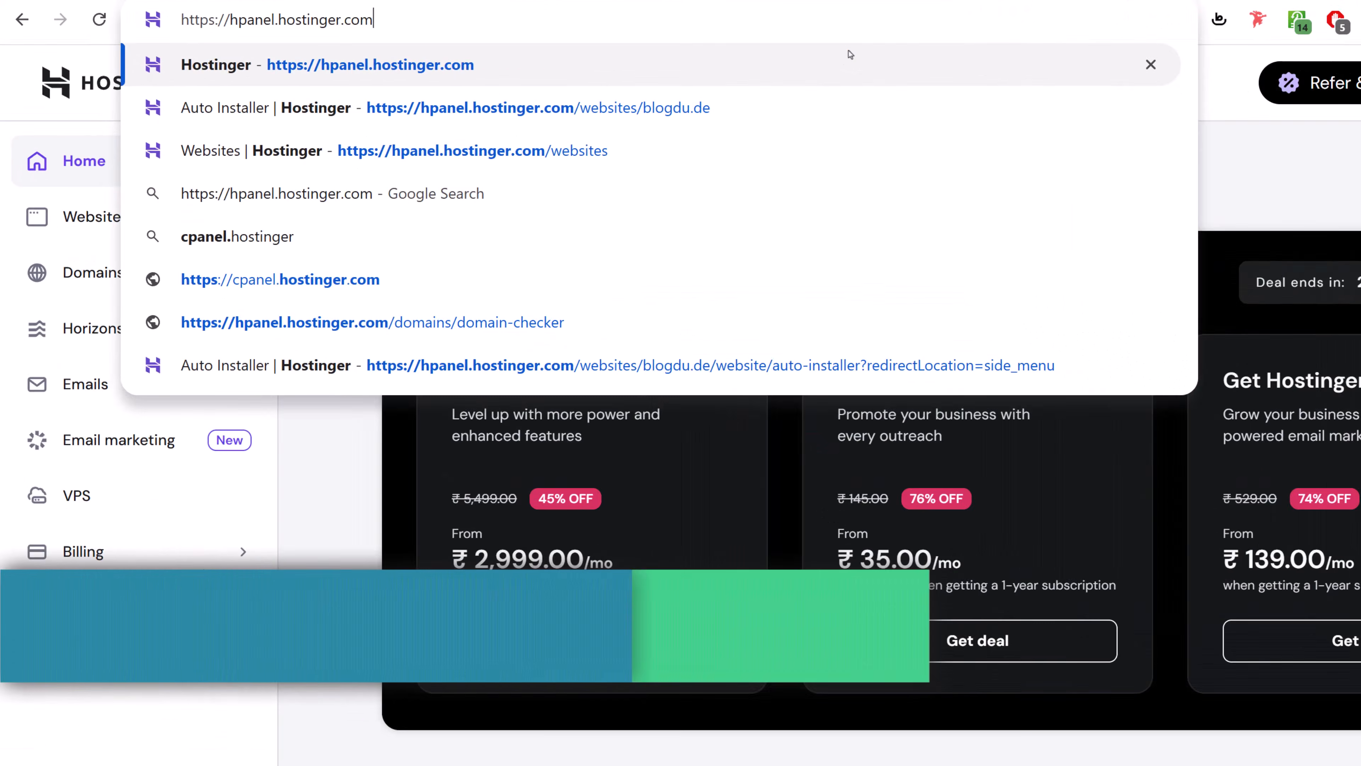
left_click_drag(288, 10, 117, 14)
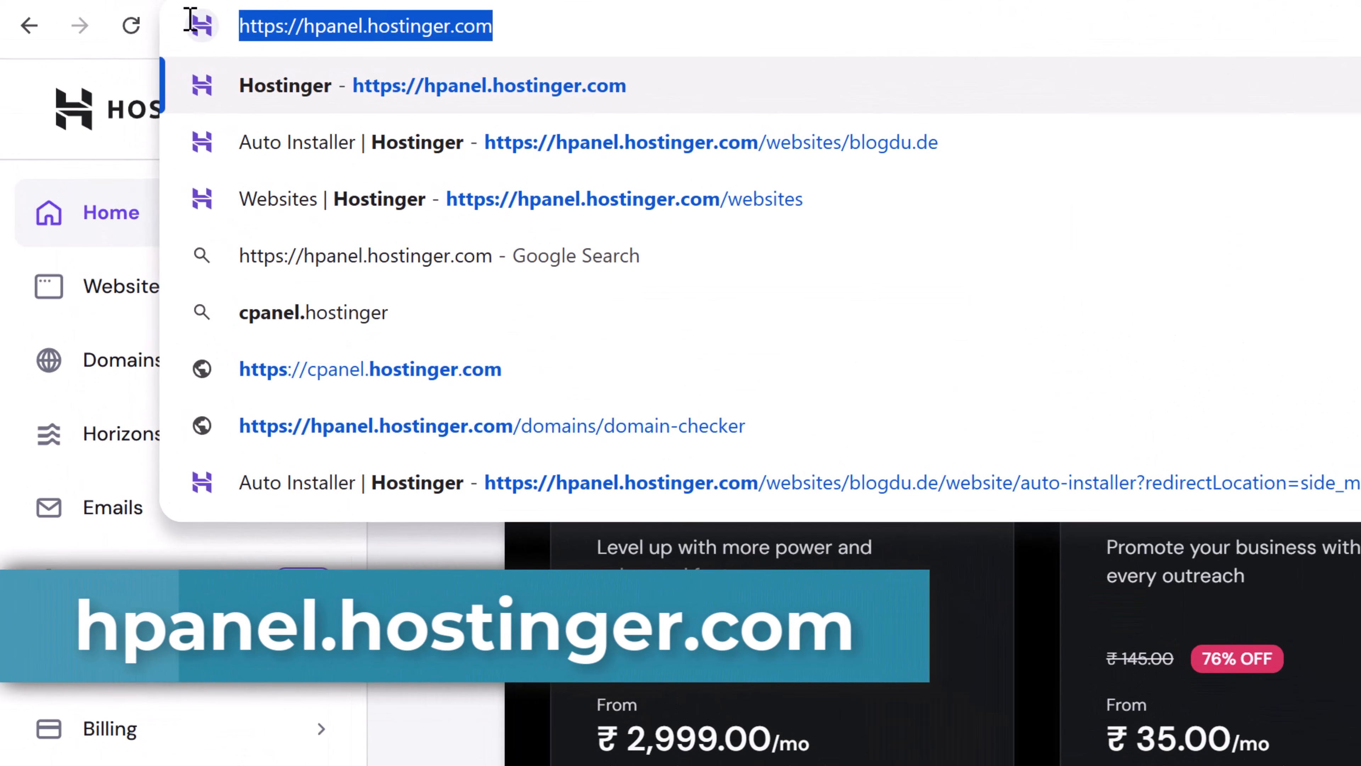
left_click(366, 547)
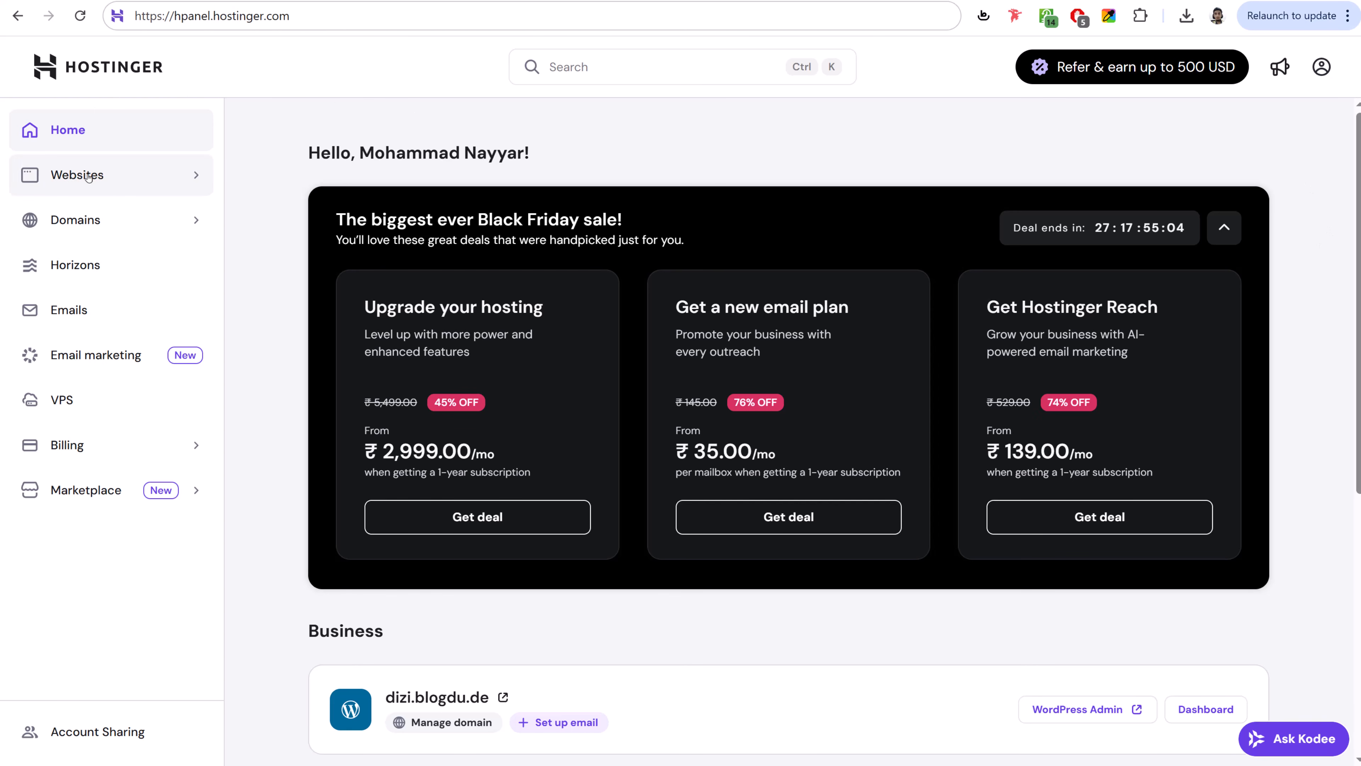
- Open the Websites list showing dizi.blogdu.de, digi25 and the other Cloud Professional sites
left_click(107, 175)
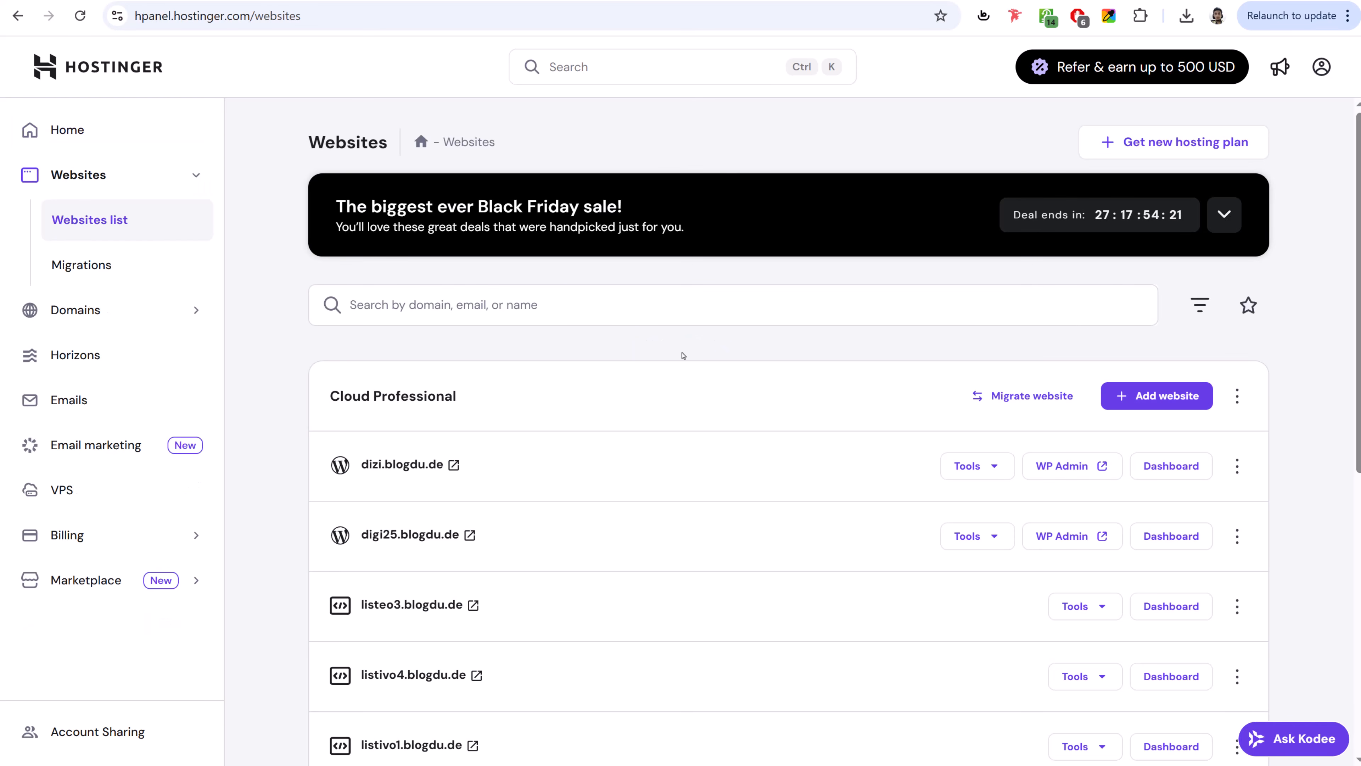
scroll(858, 411, "down", 1)
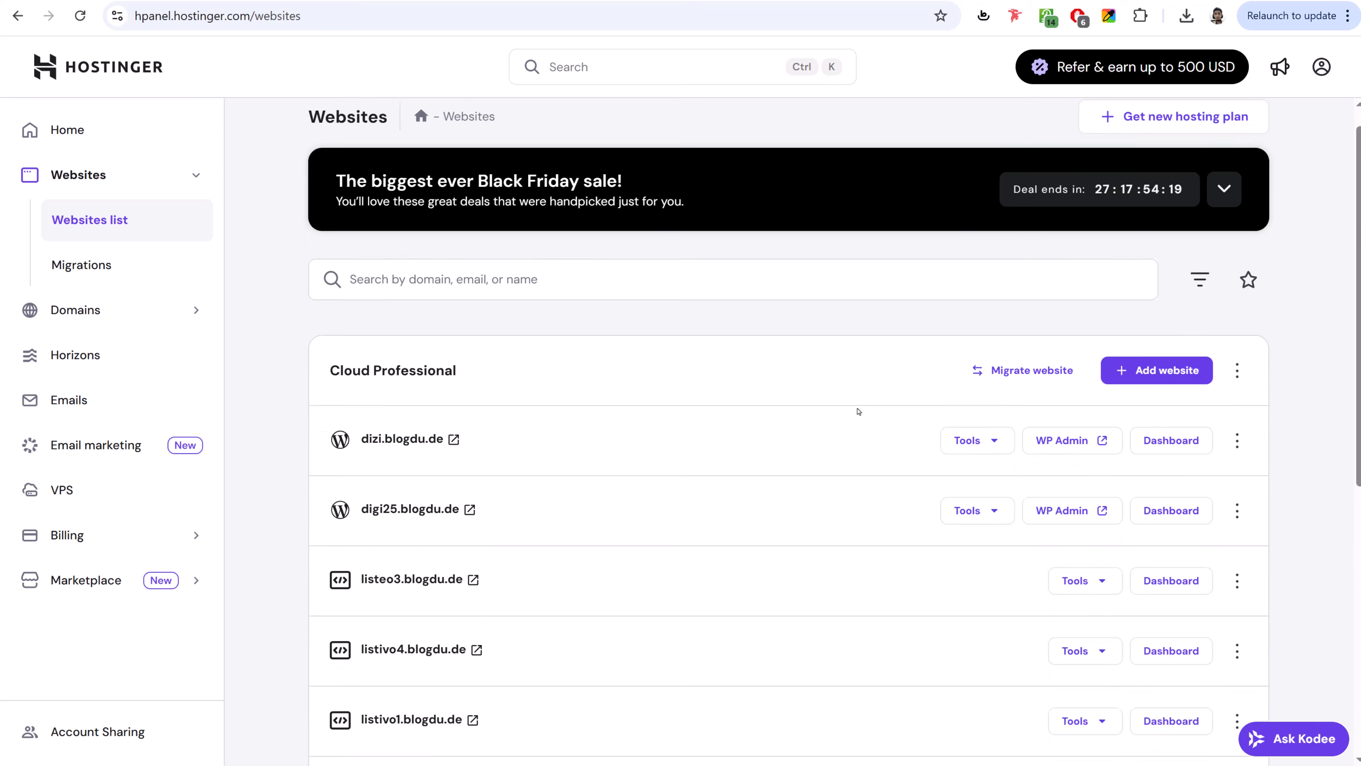
scroll(859, 411, "down", 8)
scroll(860, 409, "up", 10)
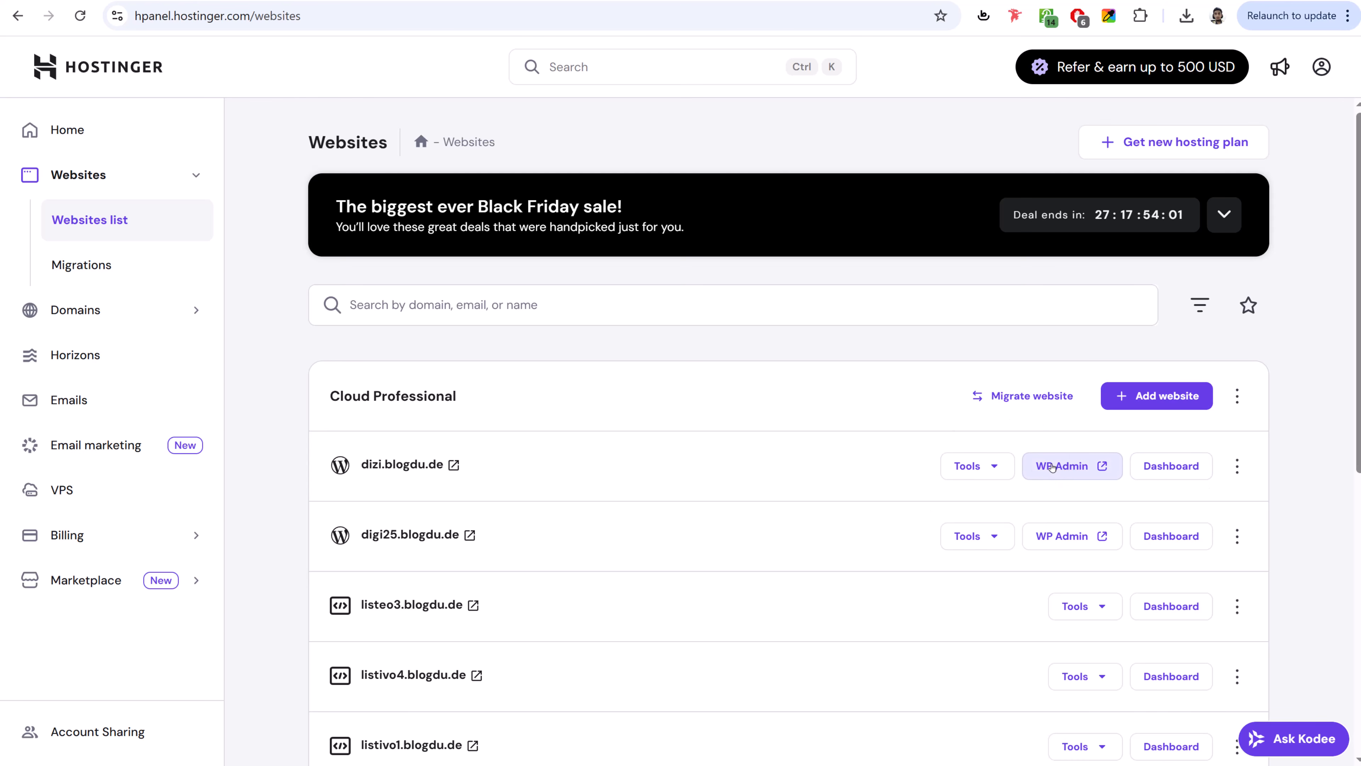
- Open WP Admin for dizi.blogdu.de and view its Dashboard with the WordPress 6.8.3 Welcome panel
left_click(1078, 471)
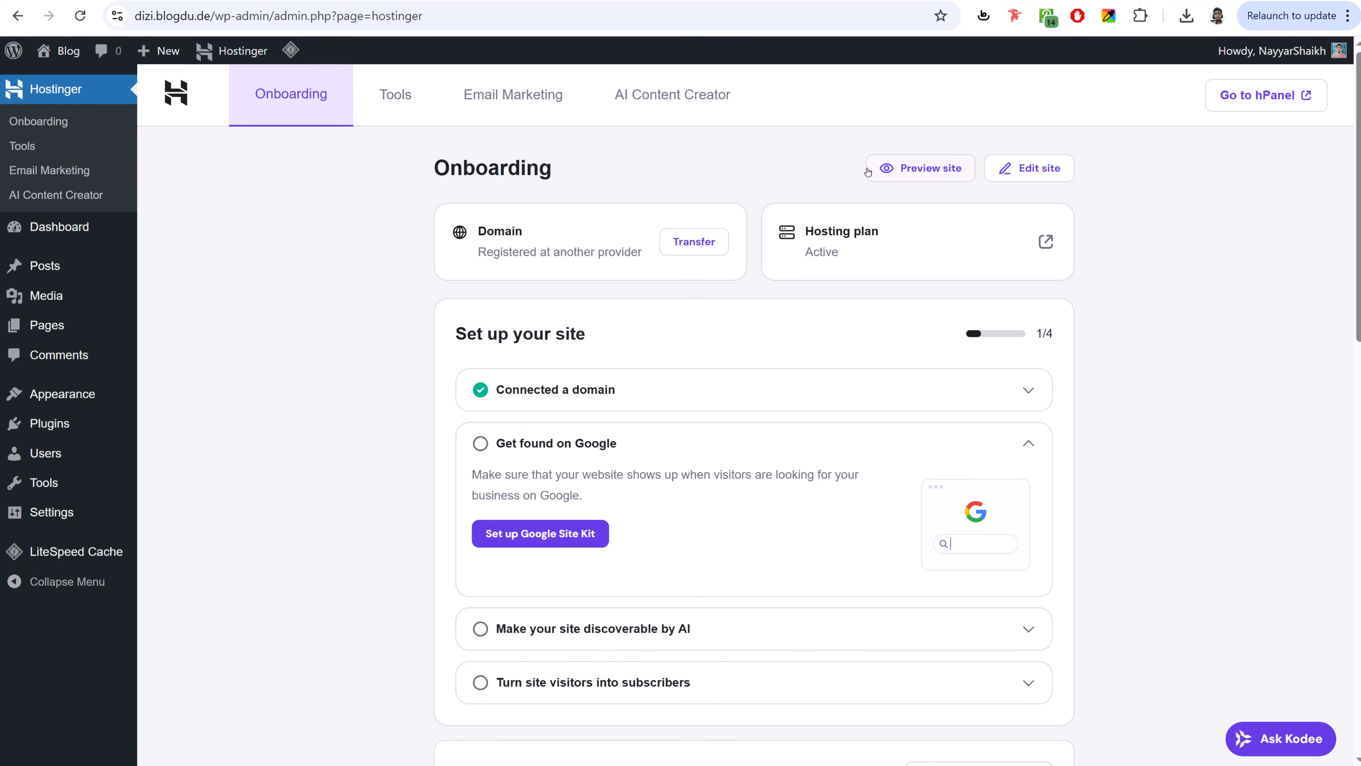
mouse_move(40, 232)
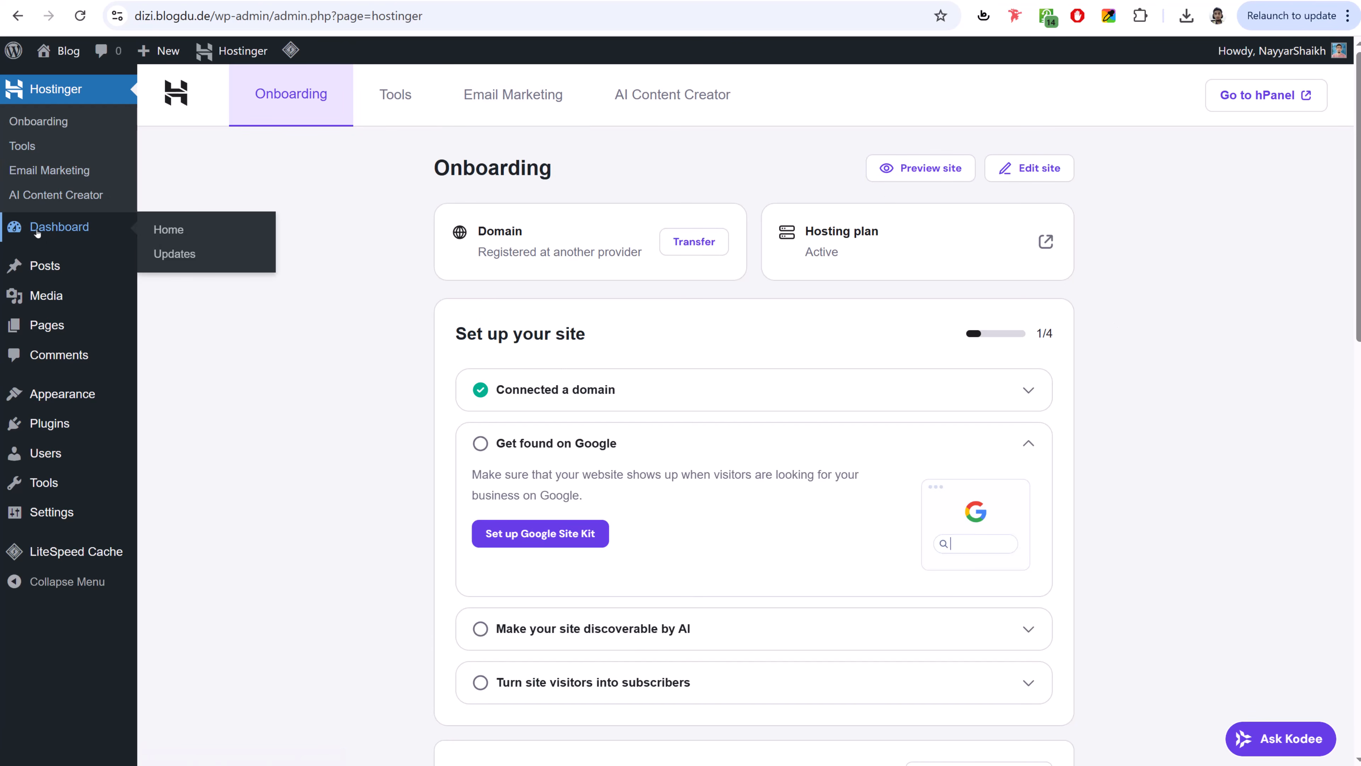
left_click(55, 230)
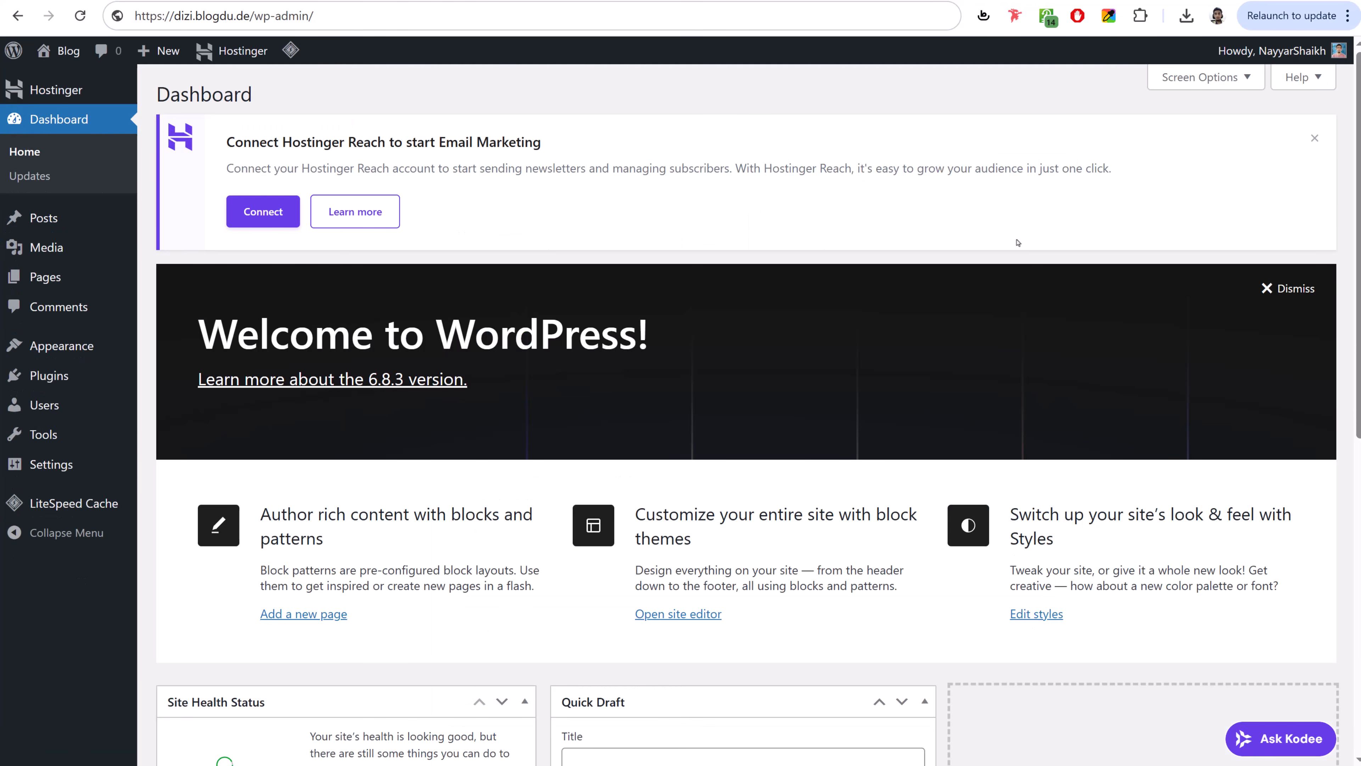
scroll(1012, 256, "down", 5)
scroll(1013, 256, "down", 4)
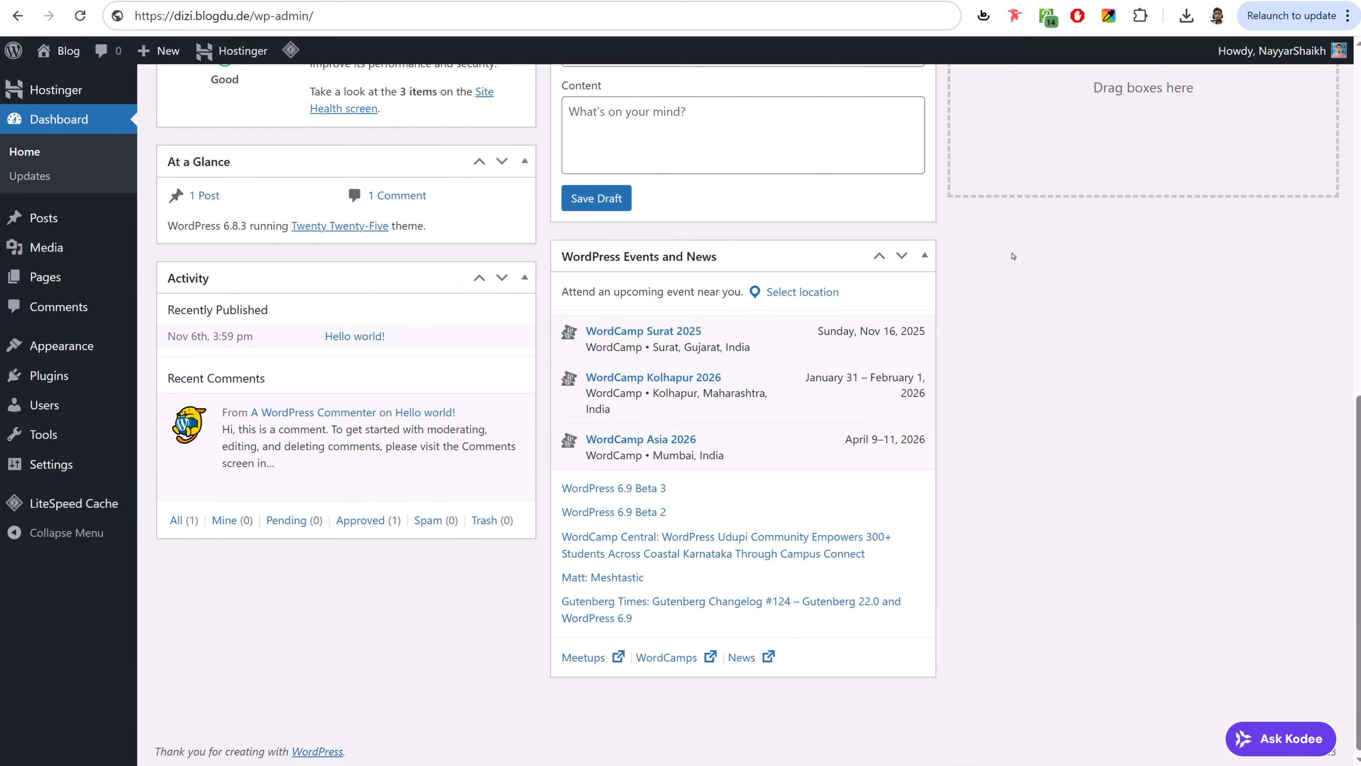
scroll(1011, 257, "up", 10)
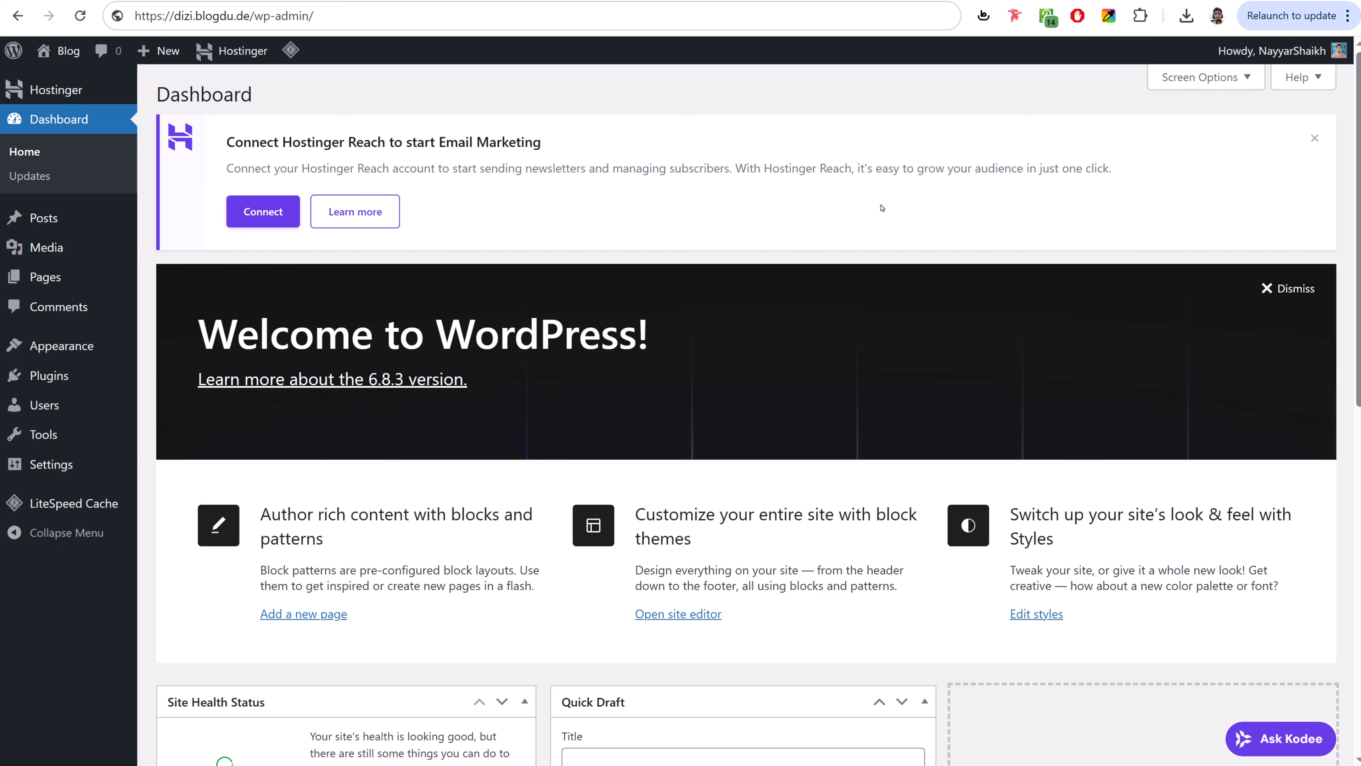
scroll(991, 355, "down", 10)
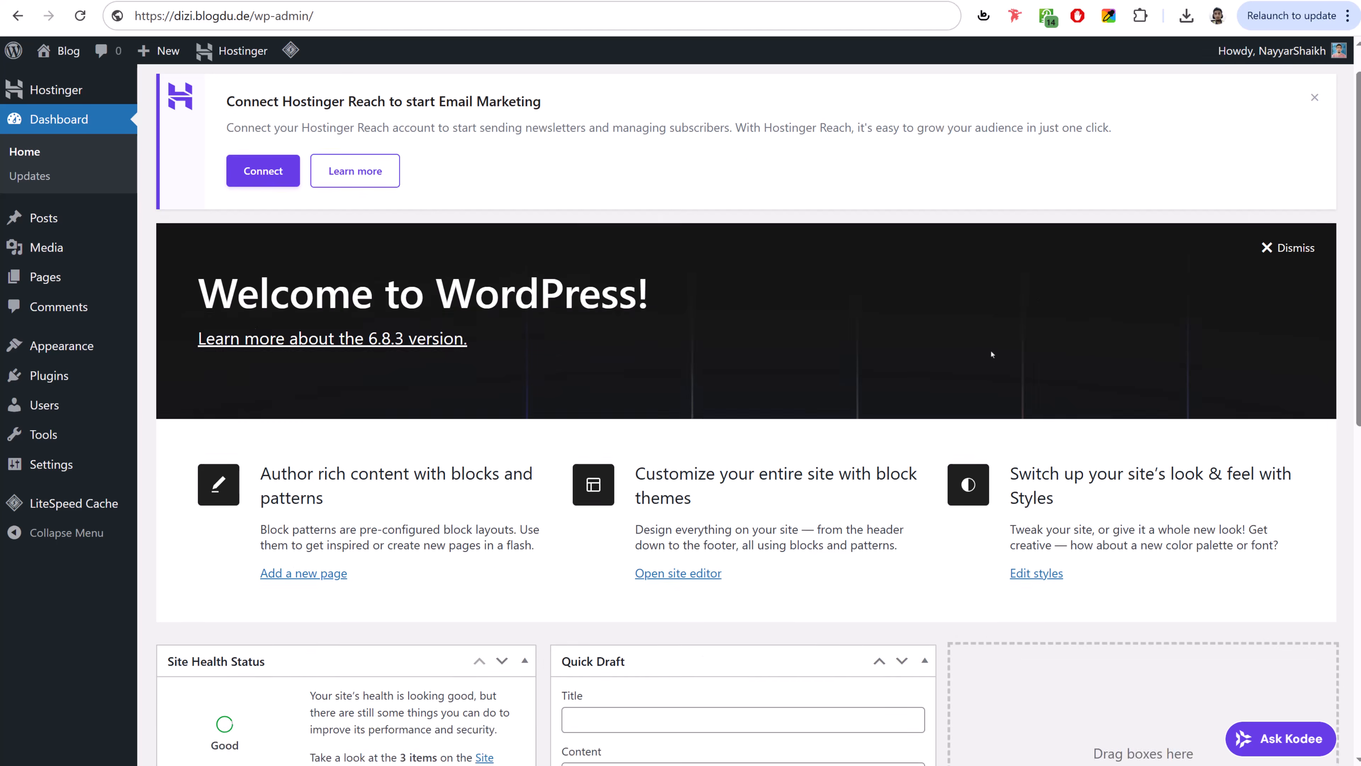
scroll(992, 353, "up", 6)
scroll(991, 354, "up", 5)
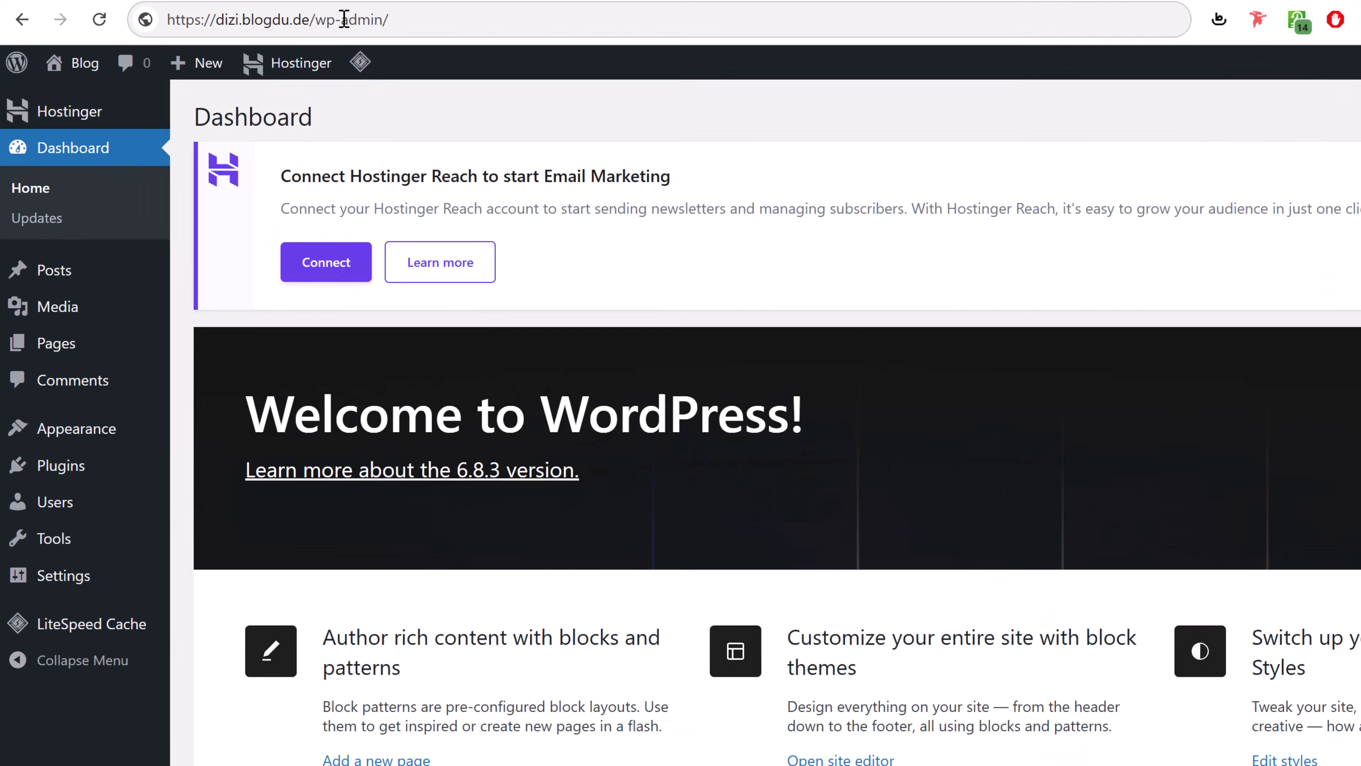
- Highlight the /wp-admin/ part of the dashboard's web address
left_click(284, 16)
left_click(241, 15)
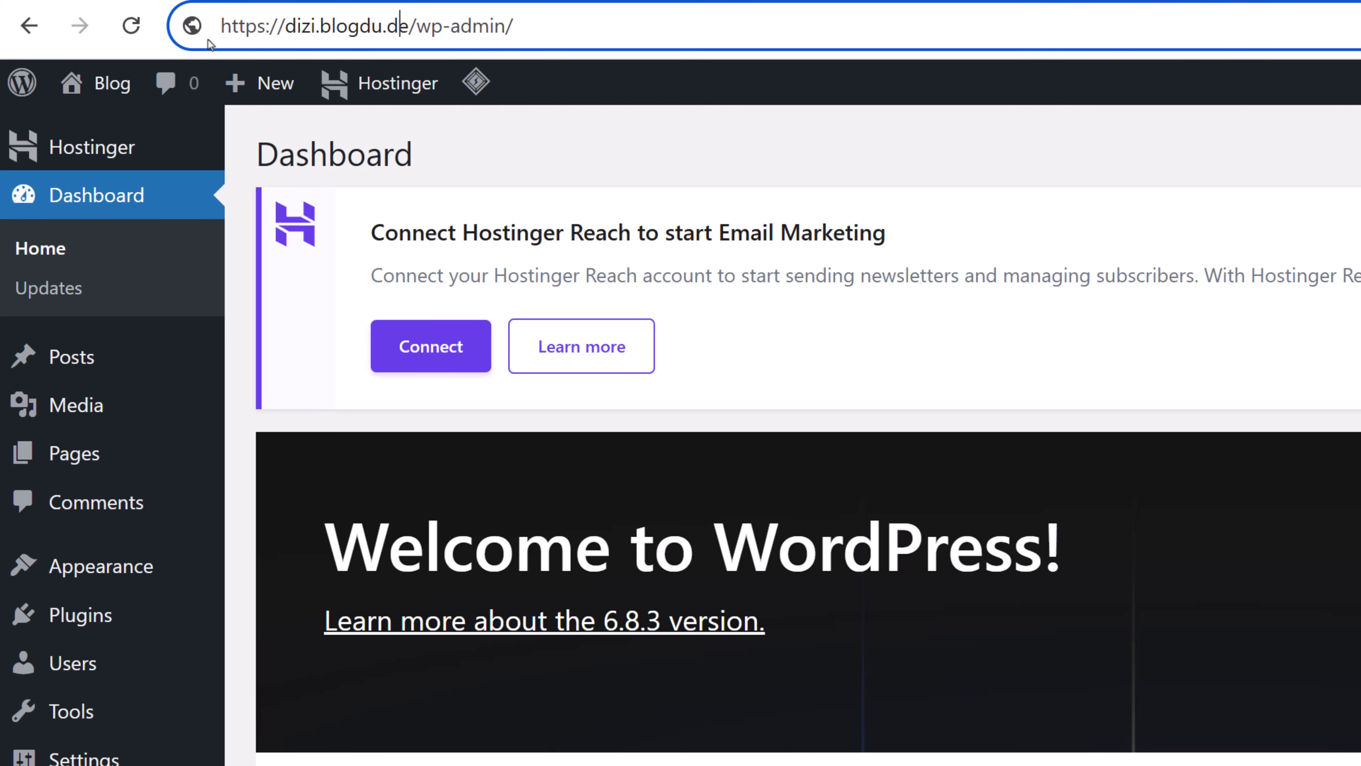
left_click_drag(408, 26, 837, 28)
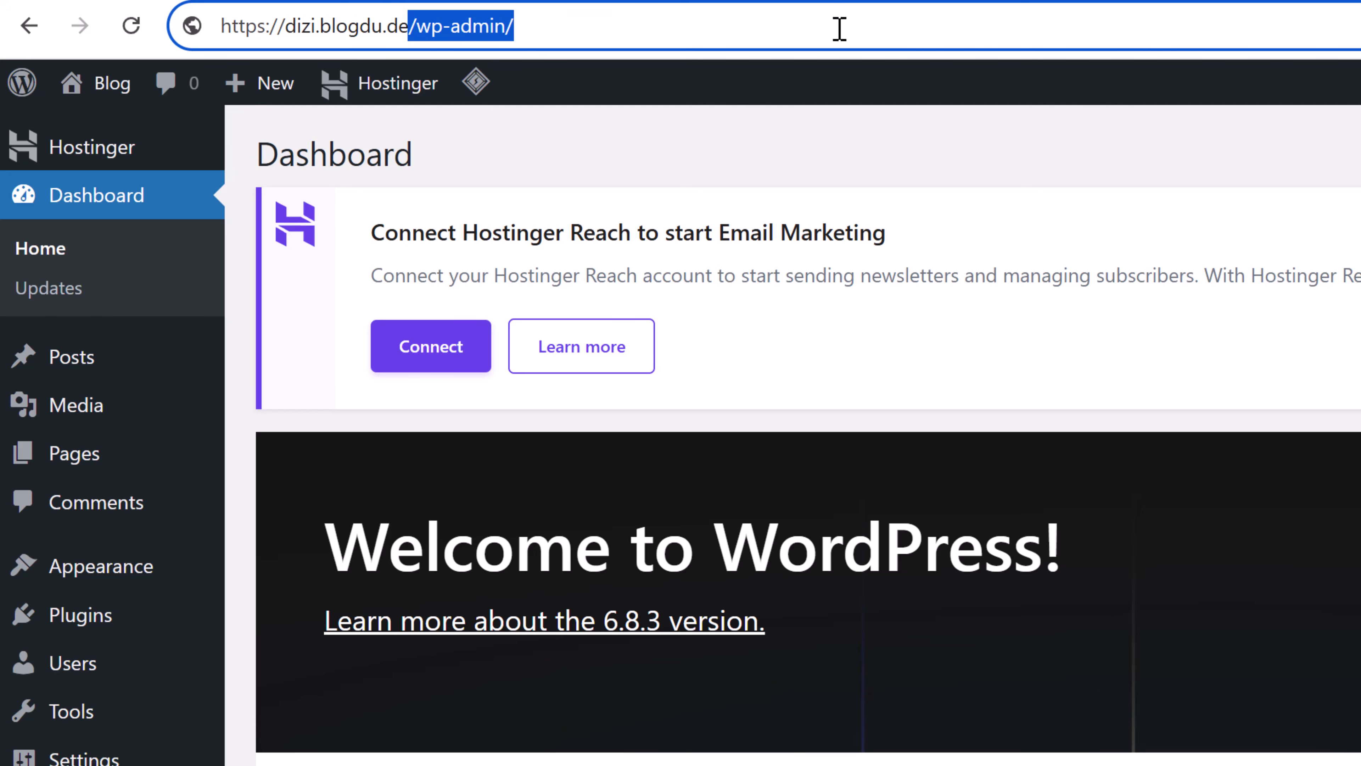
scroll(938, 577, "down", 8)
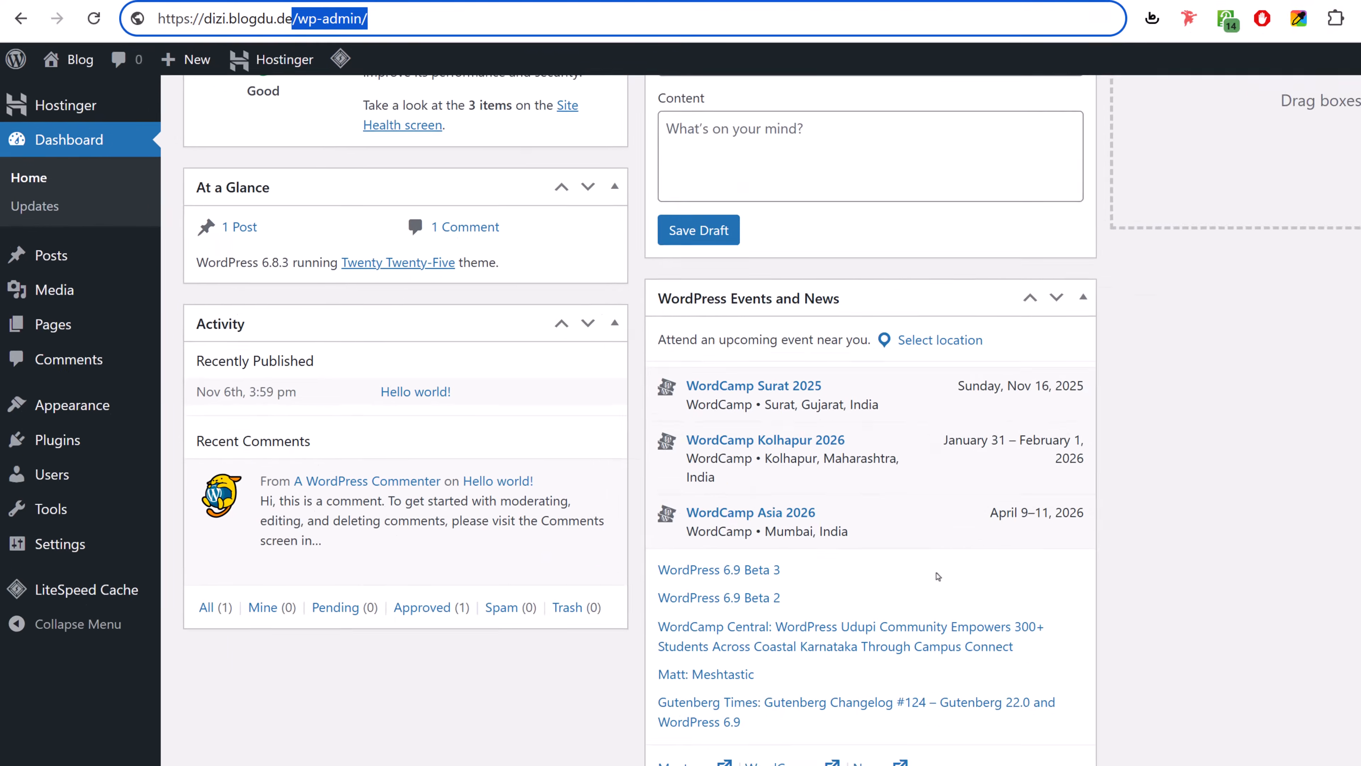
scroll(938, 576, "up", 10)
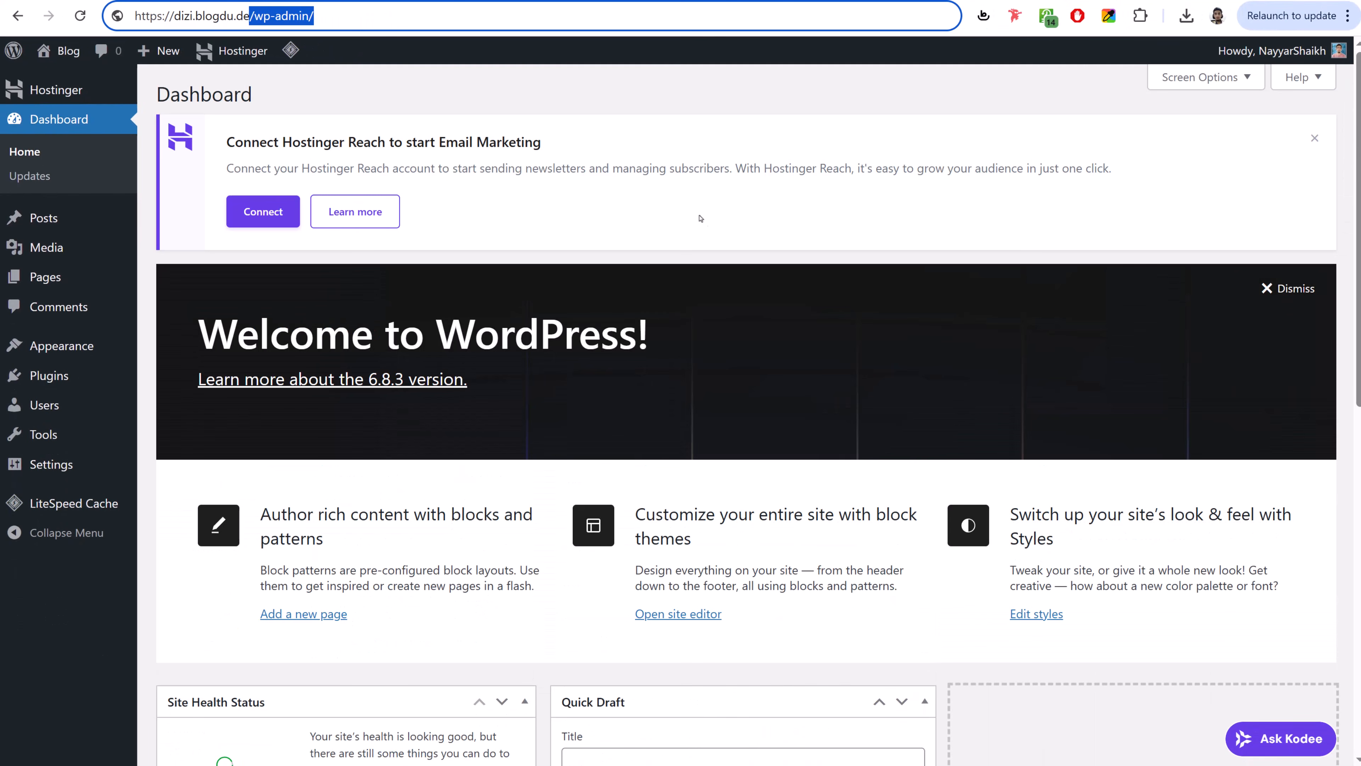
- Dismiss the Connect Hostinger Reach notice from the Dashboard
left_click(712, 180)
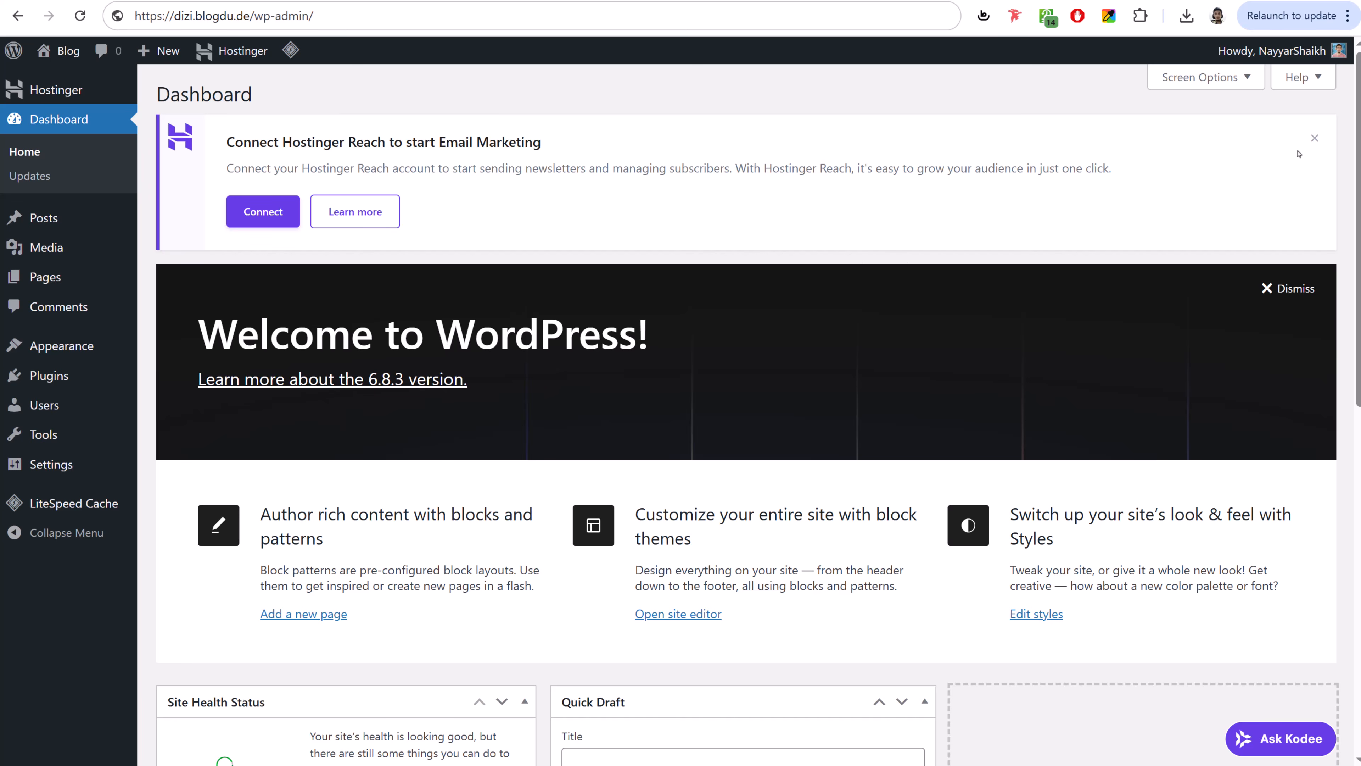
left_click(1314, 138)
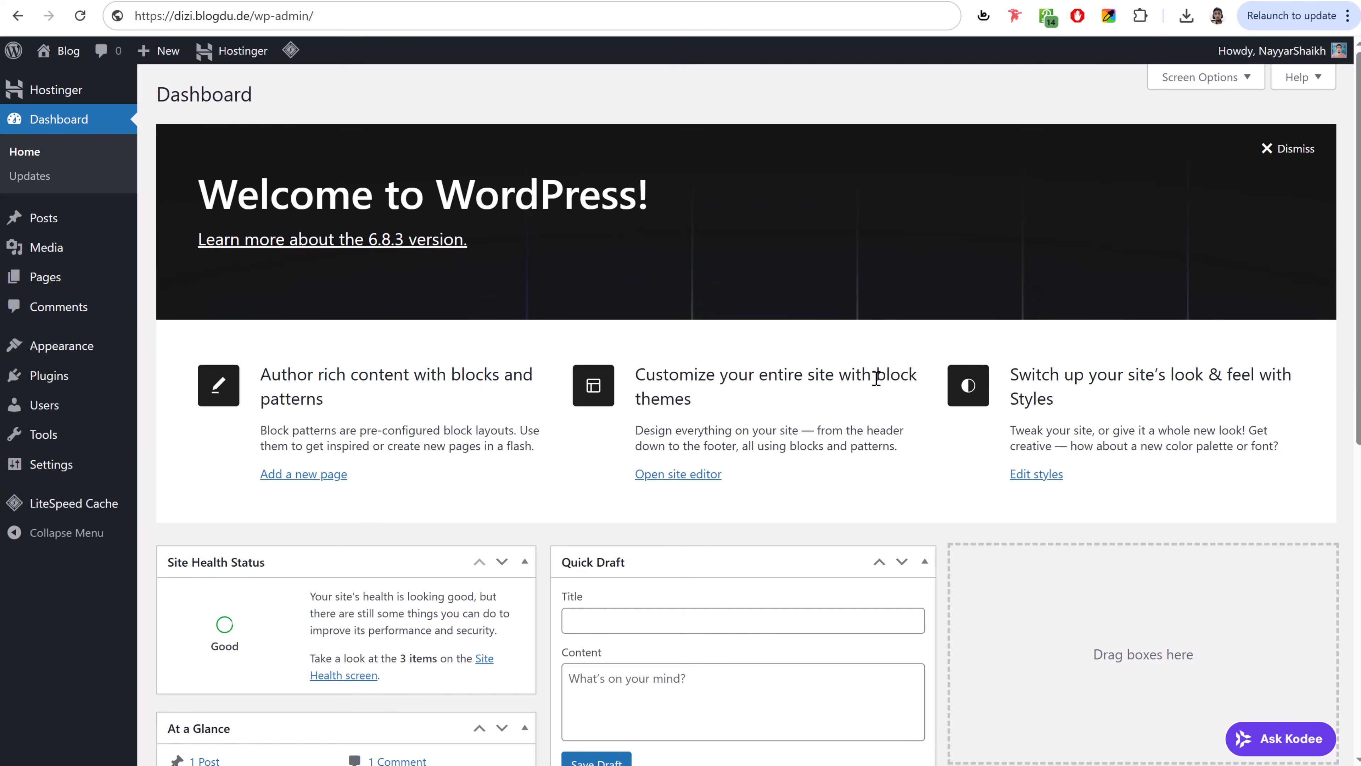
scroll(704, 469, "down", 10)
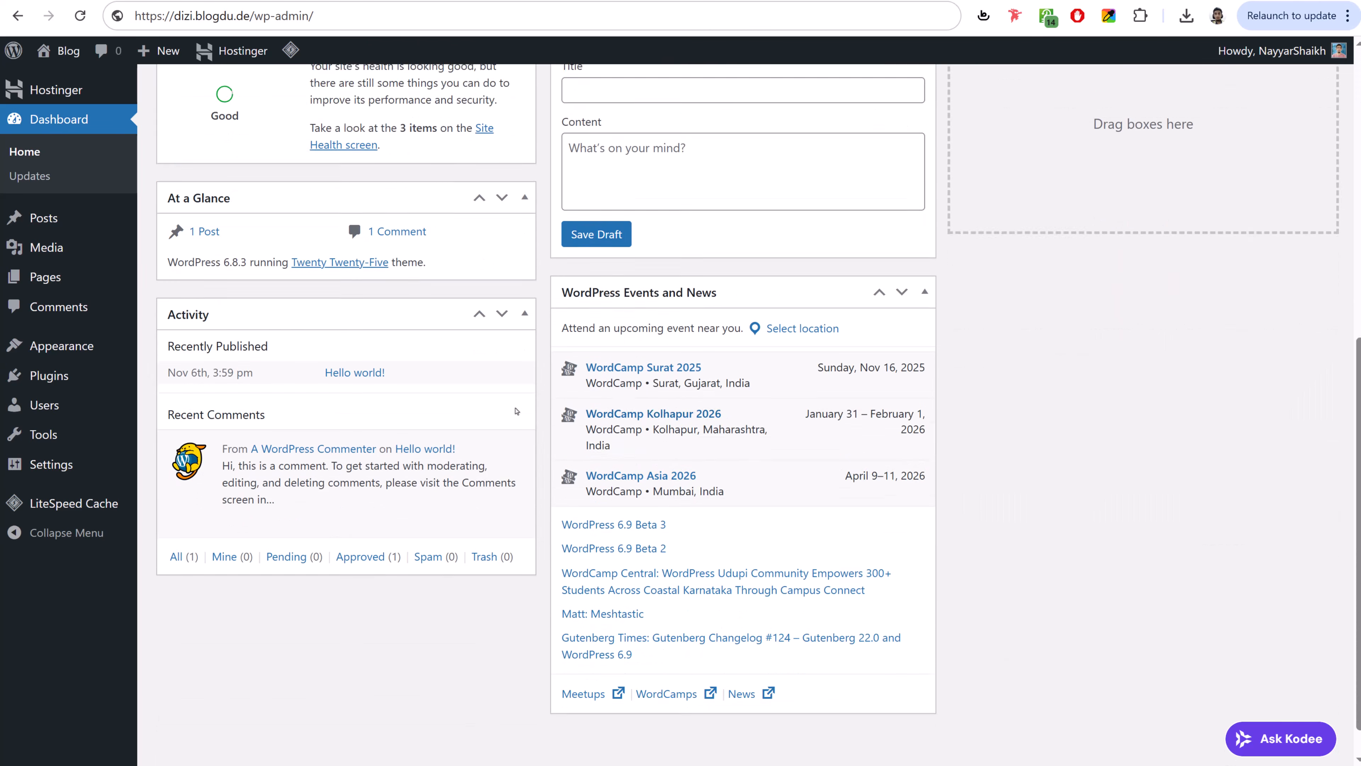
scroll(704, 468, "up", 10)
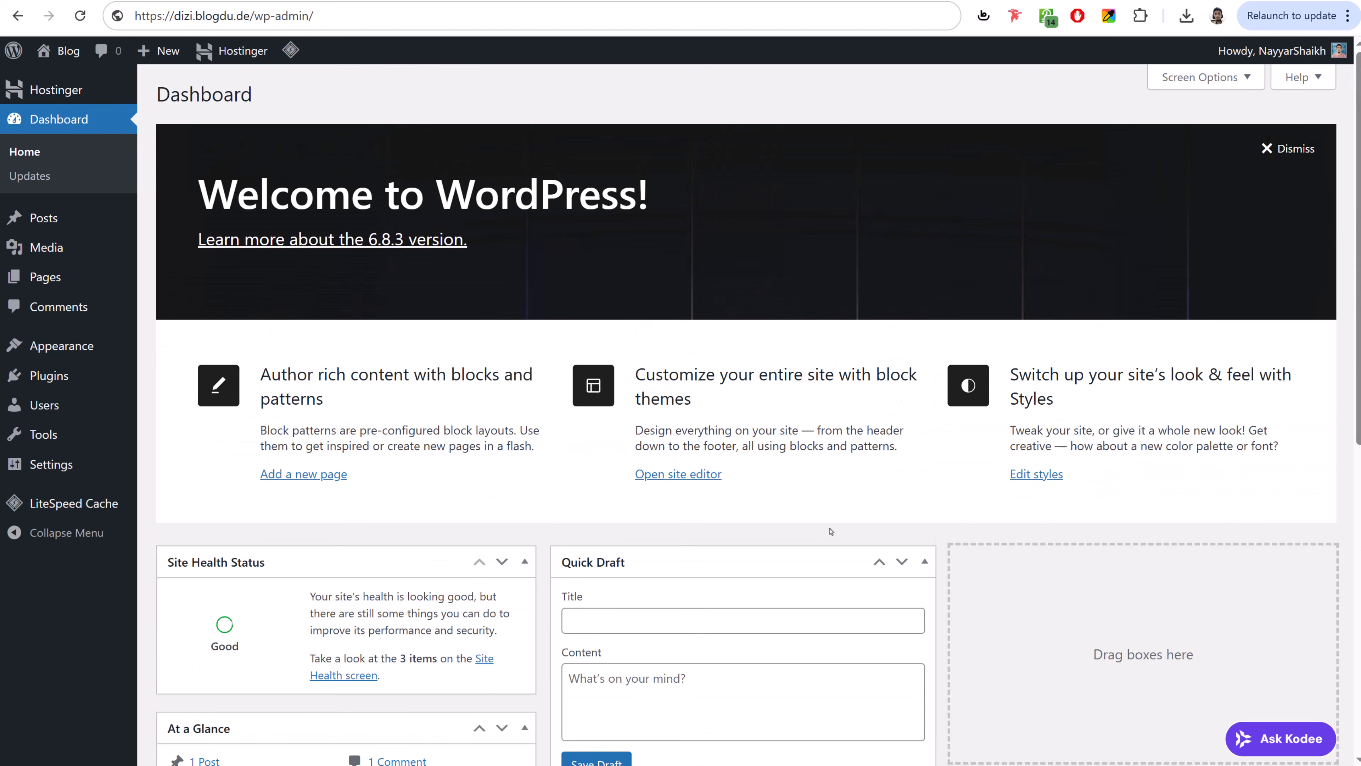
- In Screen Options, uncheck Welcome, Site Health Status, At a Glance, Activity, Quick Draft and Events and News
left_click(1206, 79)
left_click(712, 154)
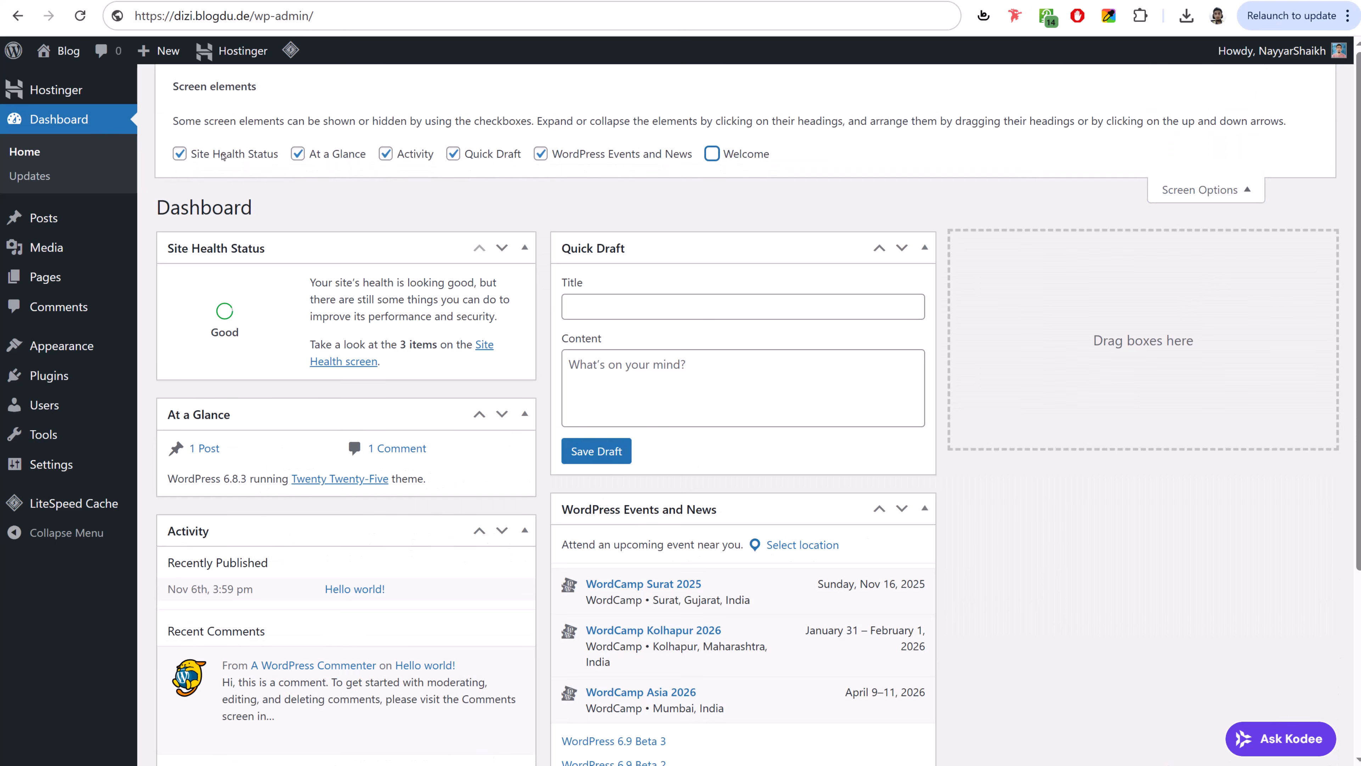
left_click(180, 154)
left_click(298, 154)
left_click(386, 154)
left_click(453, 153)
left_click(595, 156)
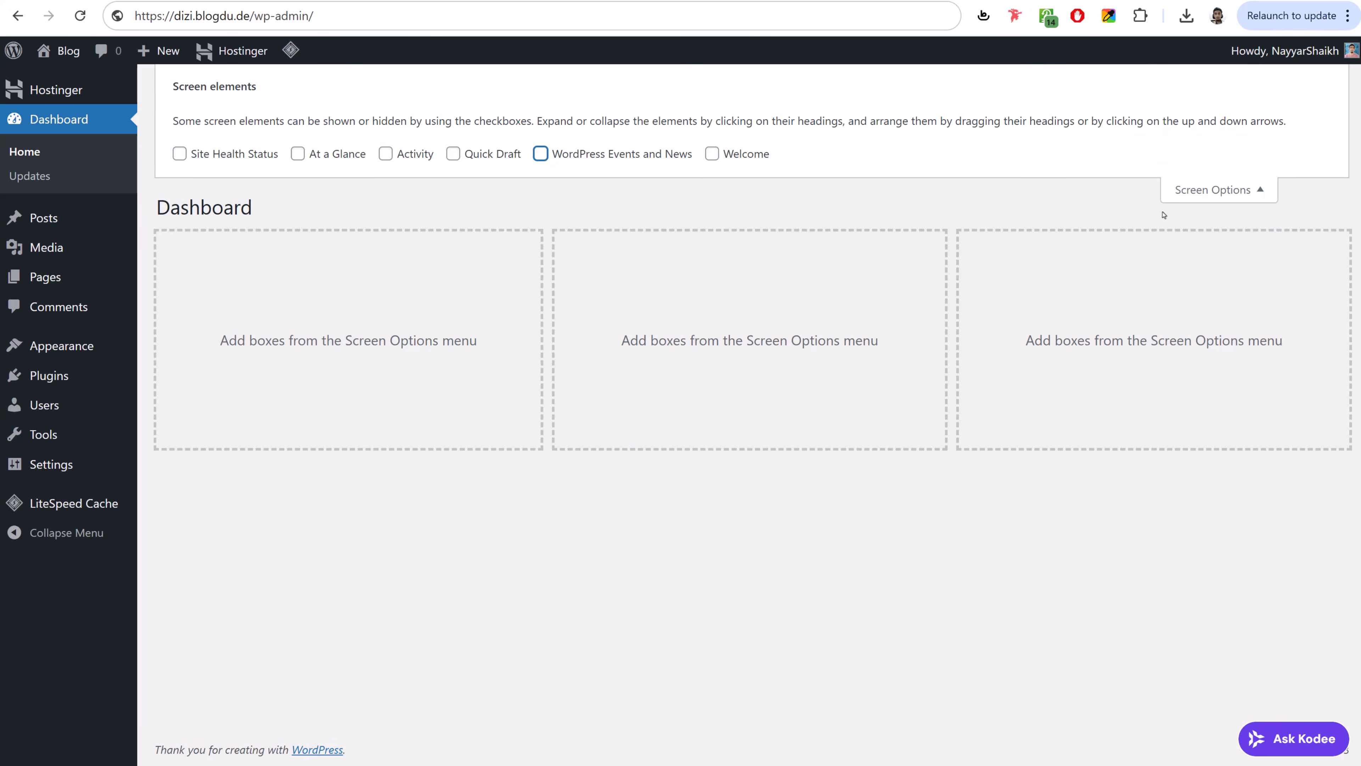
left_click(1214, 189)
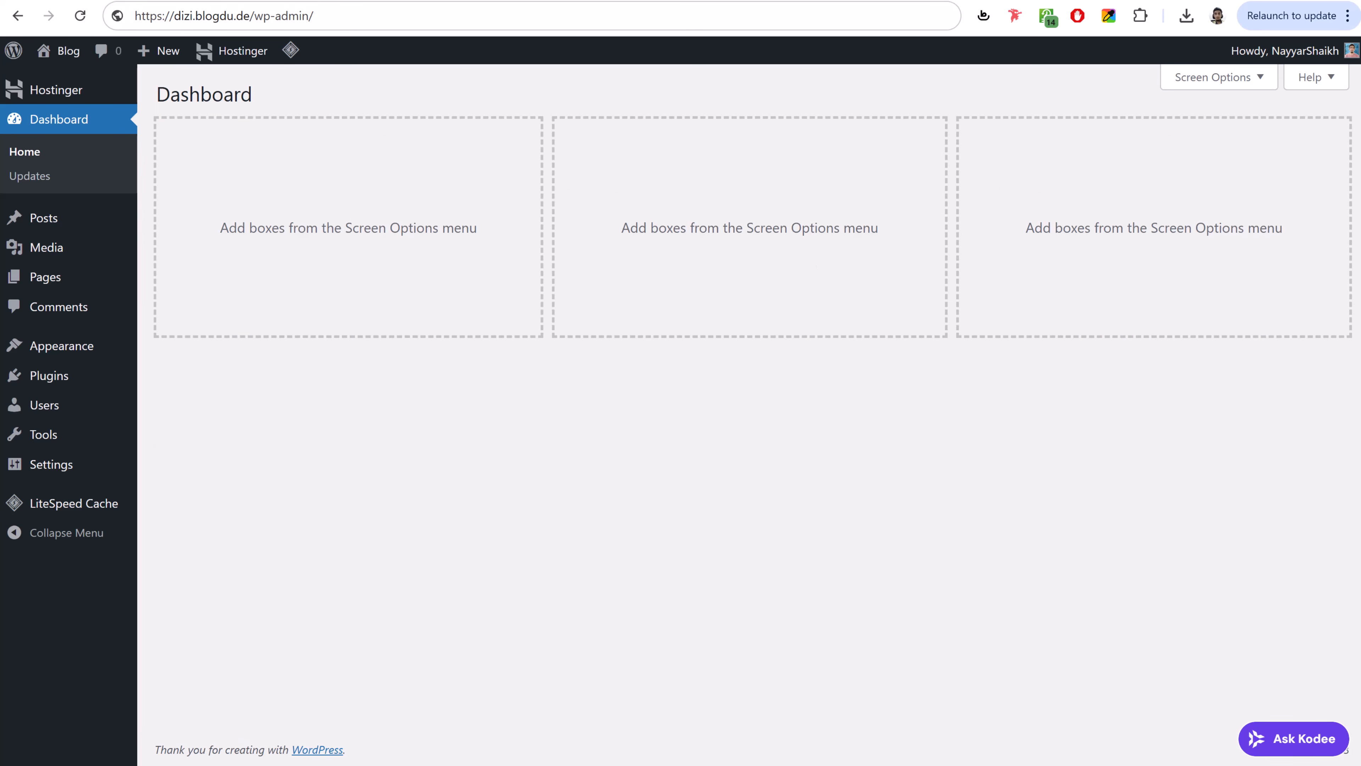
- Glance at the hPanel Websites list, then open the dizi.blogdu.de Posts list showing 'Hello world!'
left_click(316, 0)
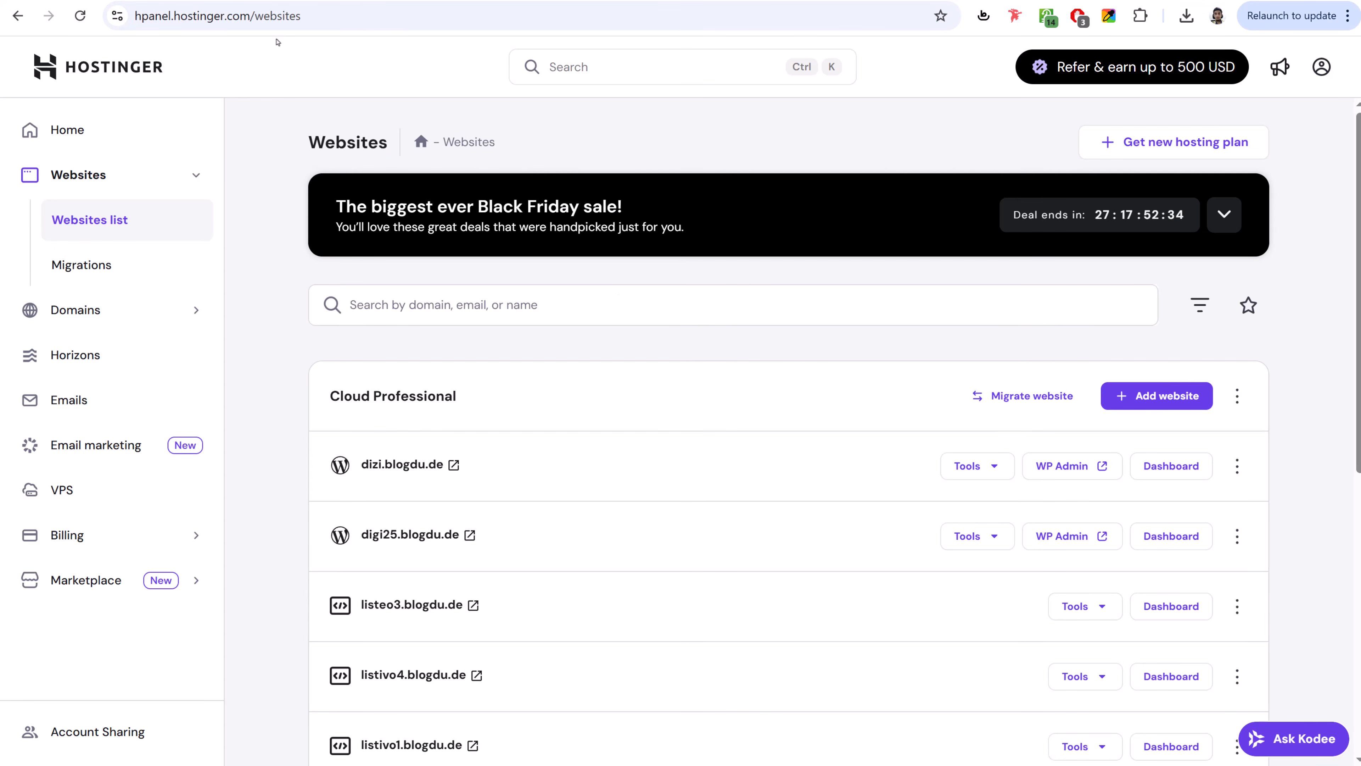
scroll(637, 376, "down", 3)
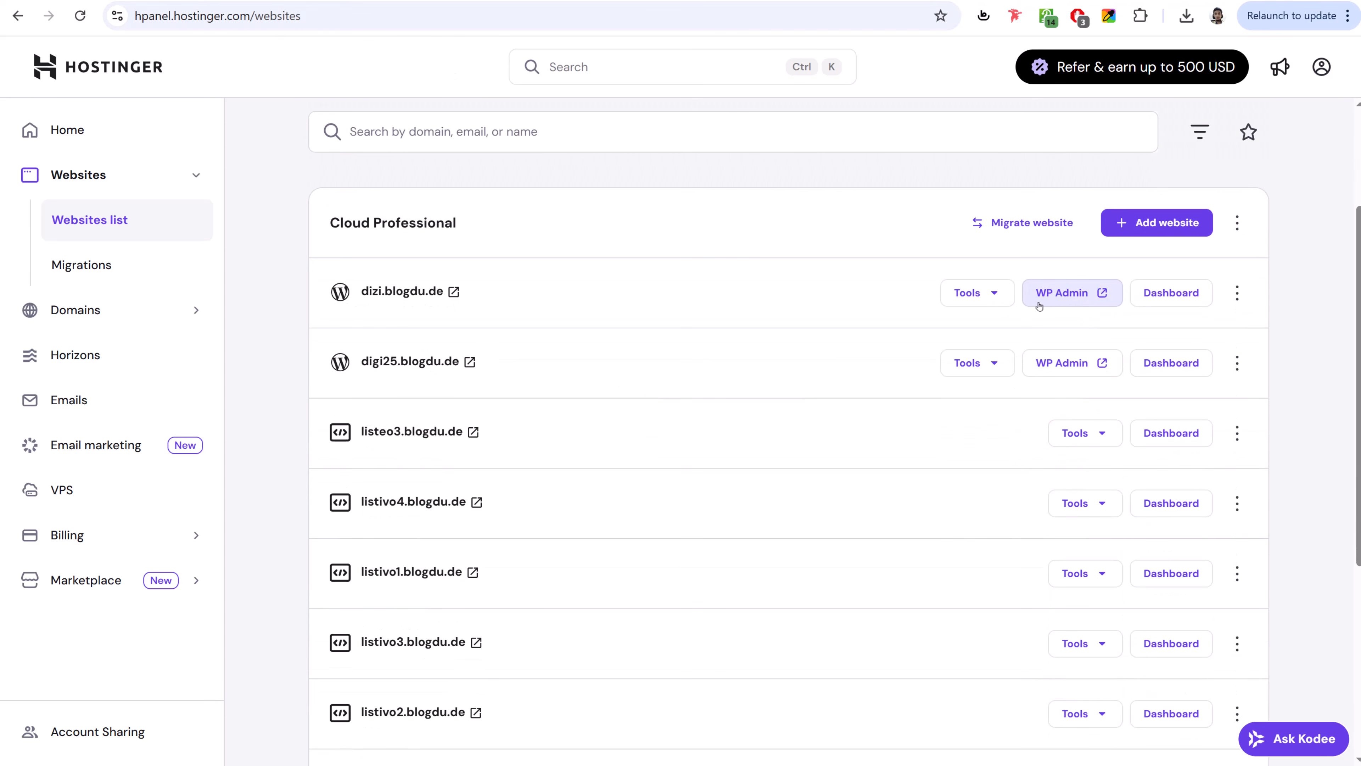
left_click(483, 0)
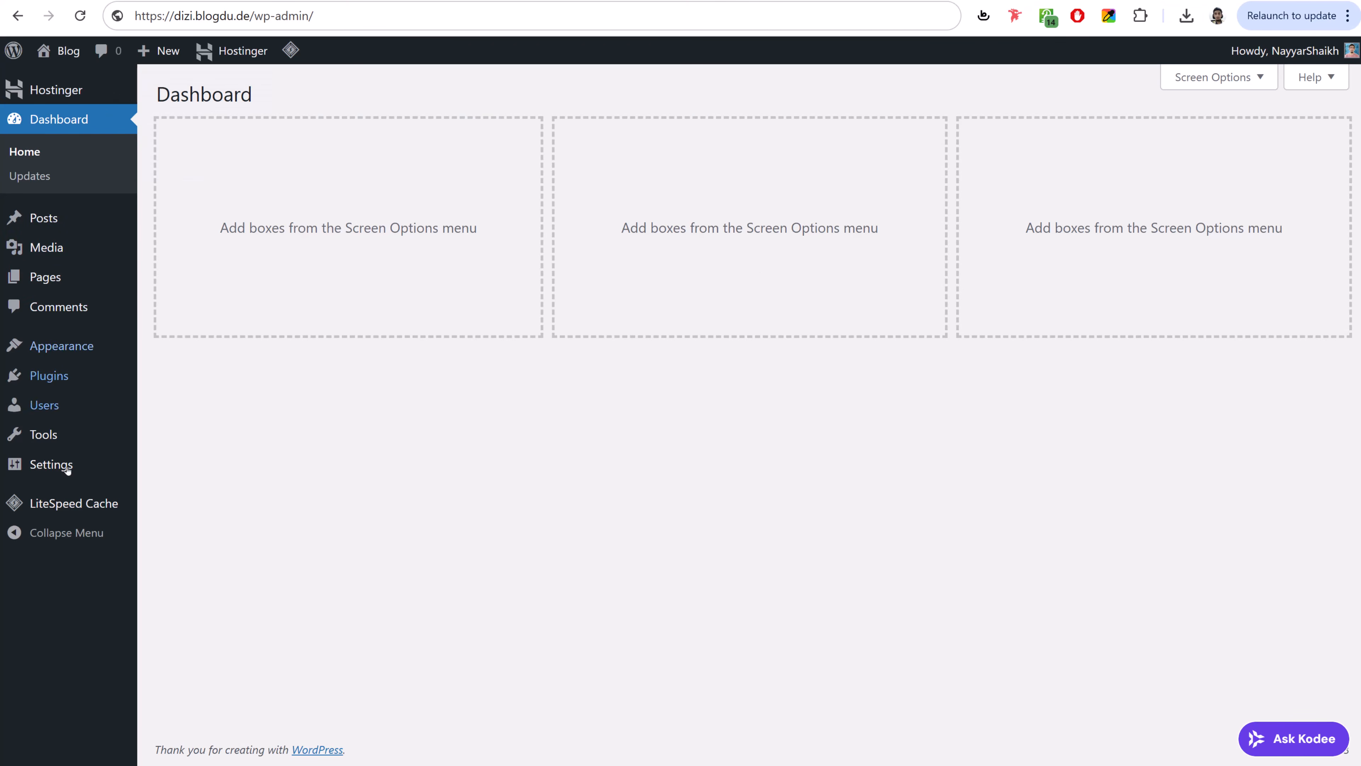
left_click(65, 218)
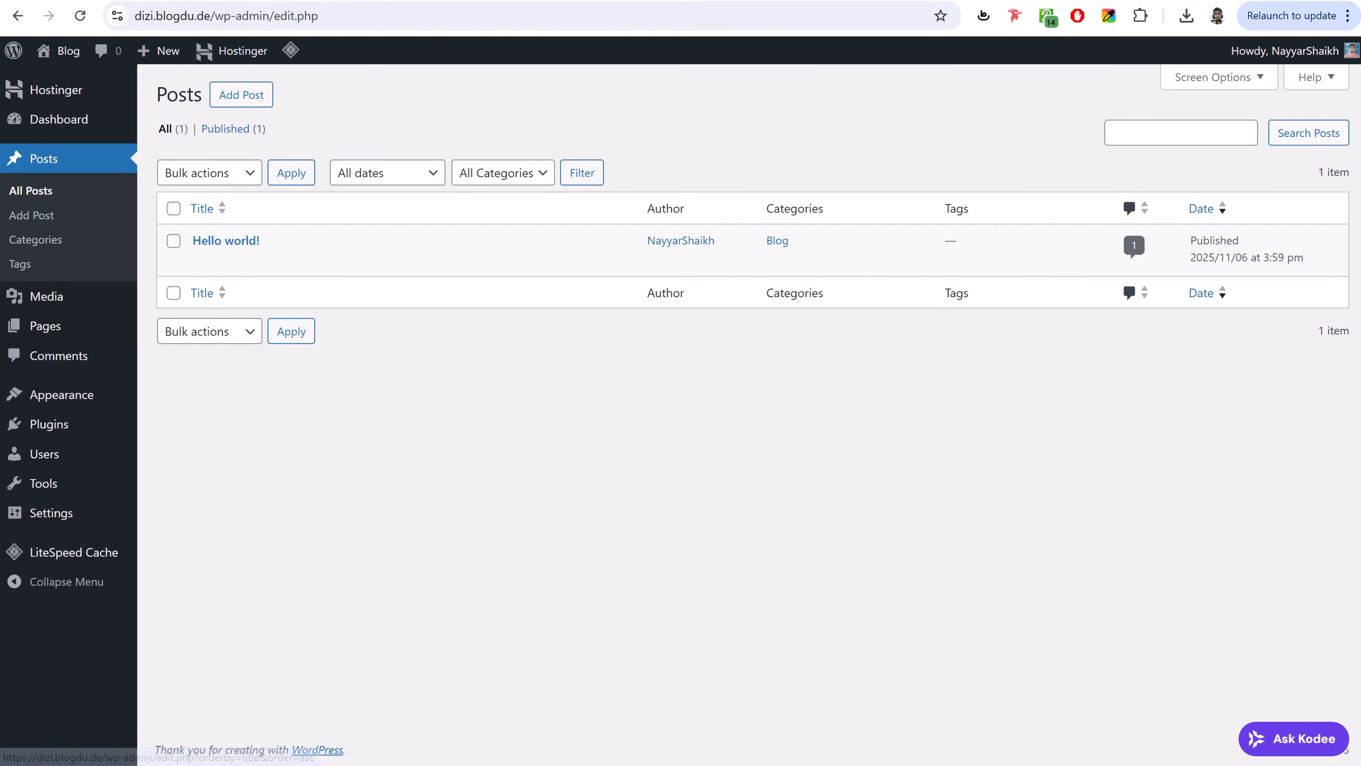
- Look at the digi25.blogdu.de tab, then open the new site's Media library
left_click(257, 0)
scroll(769, 385, "down", 20)
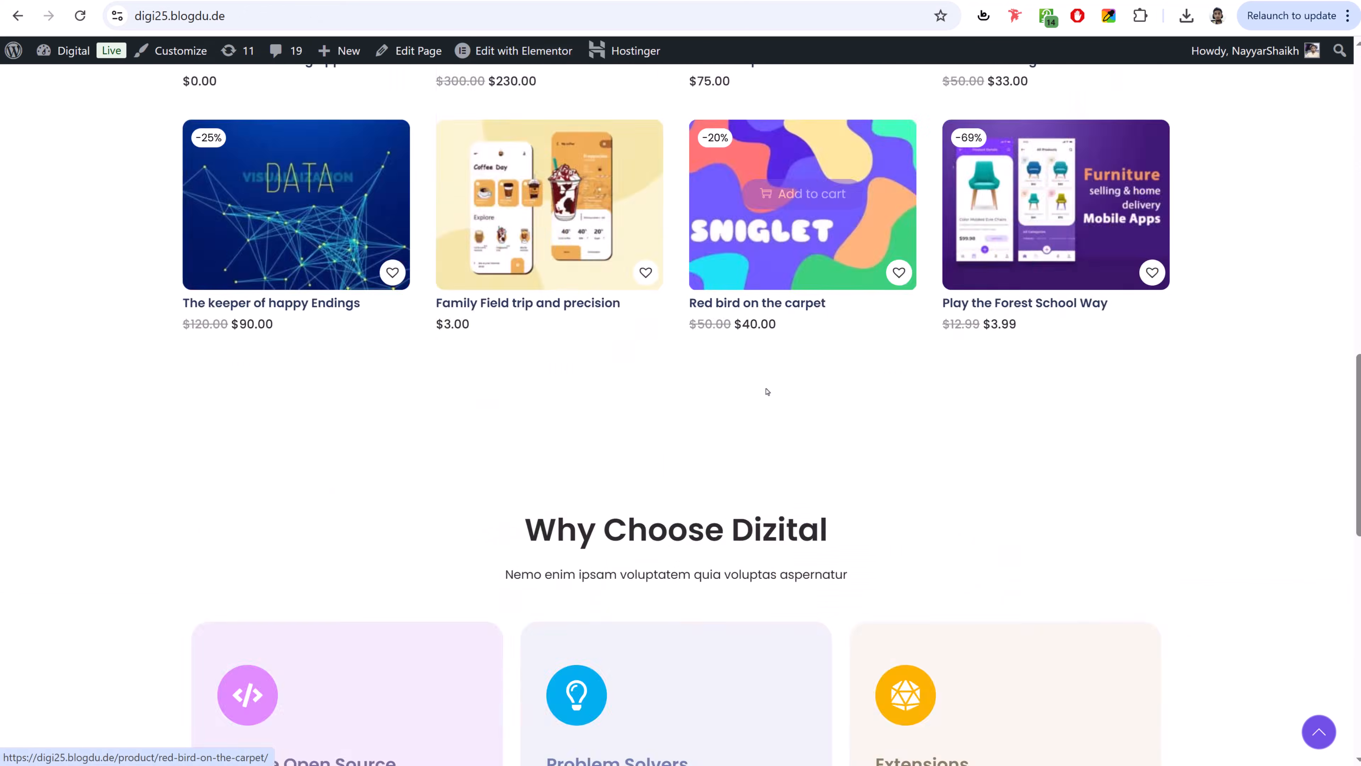
scroll(767, 390, "up", 10)
scroll(766, 391, "up", 10)
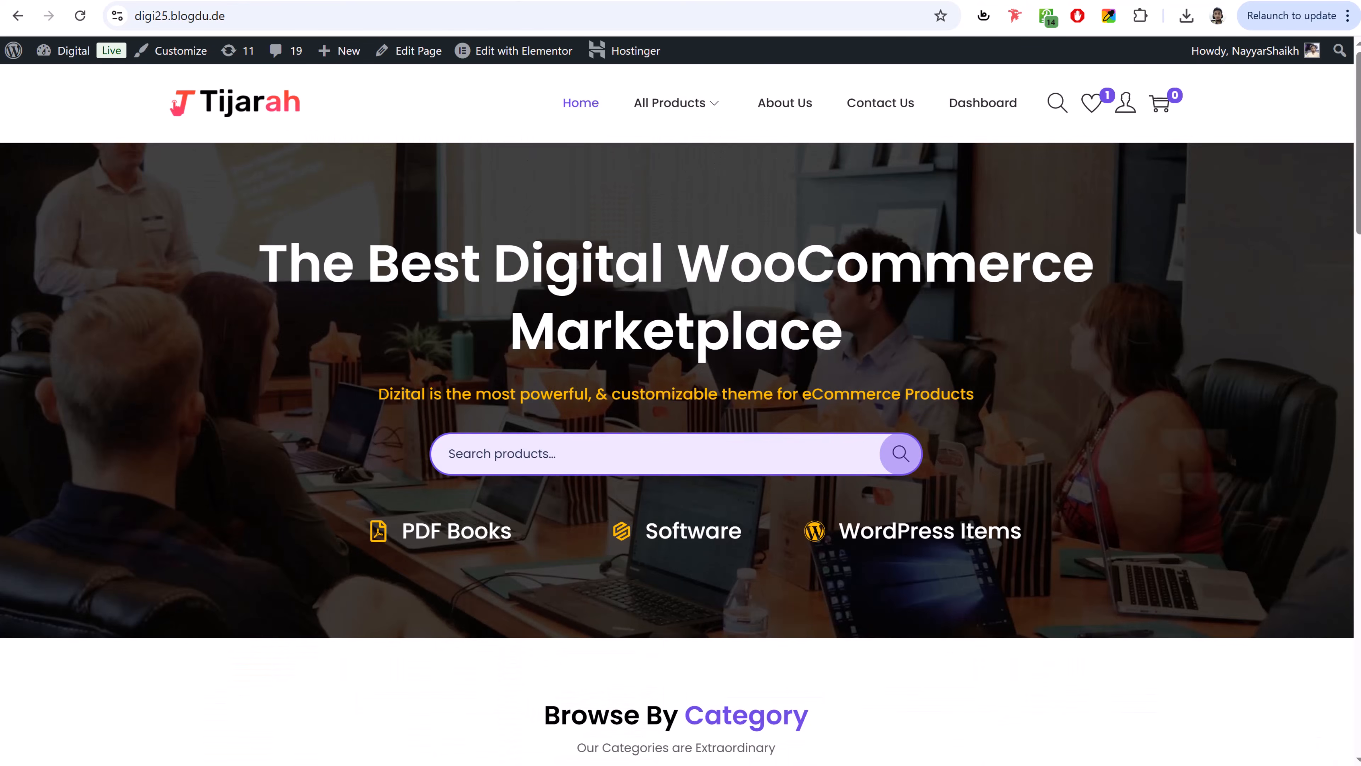
left_click(257, 0)
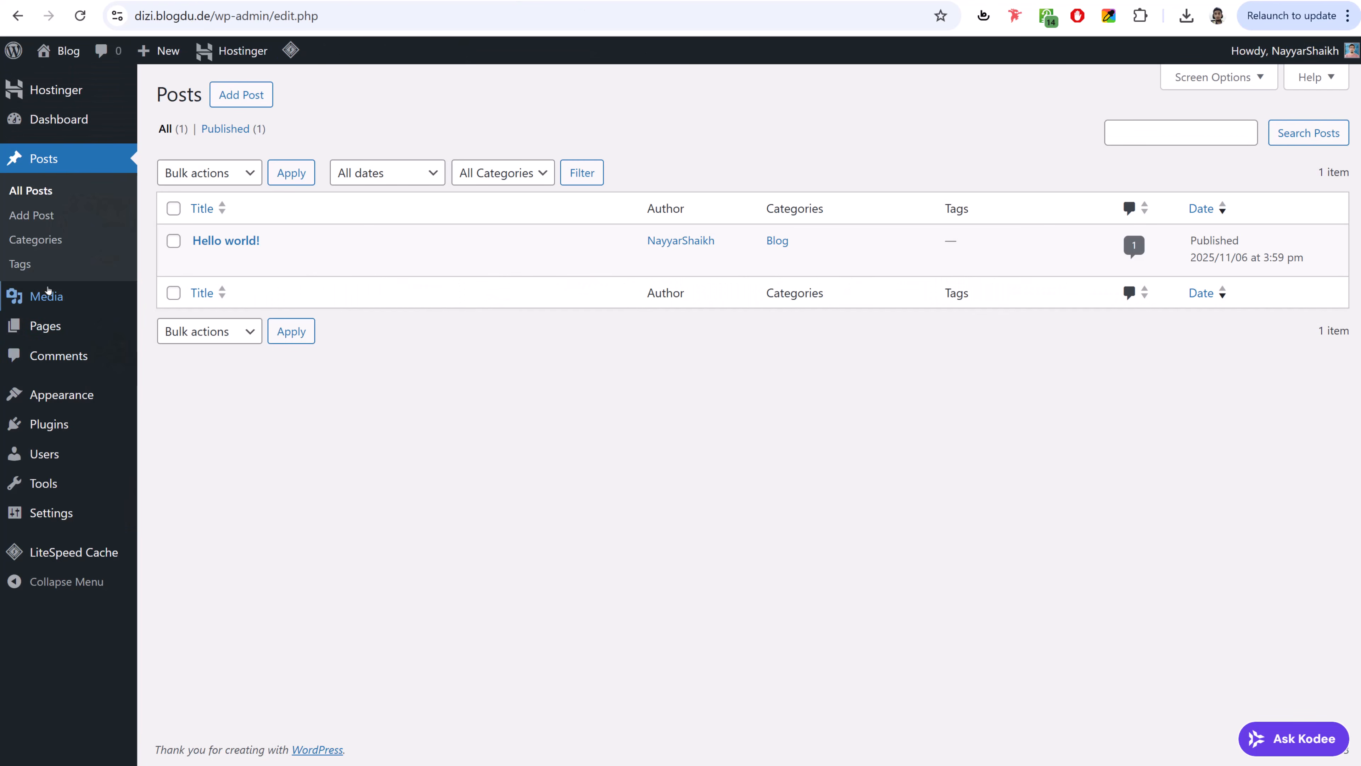
left_click(49, 292)
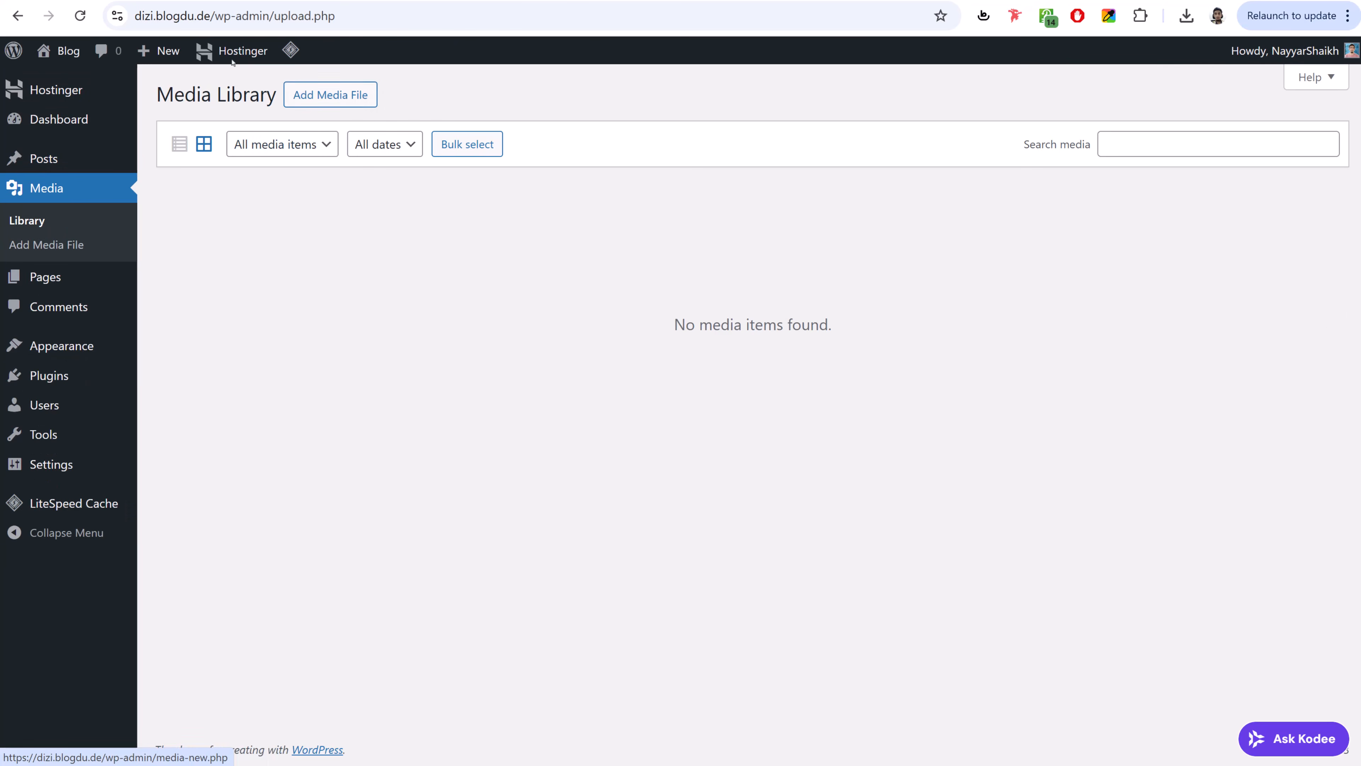
- Browse the digi25 storefront, then return to the new site's admin area
left_click(321, 0)
scroll(803, 215, "down", 3)
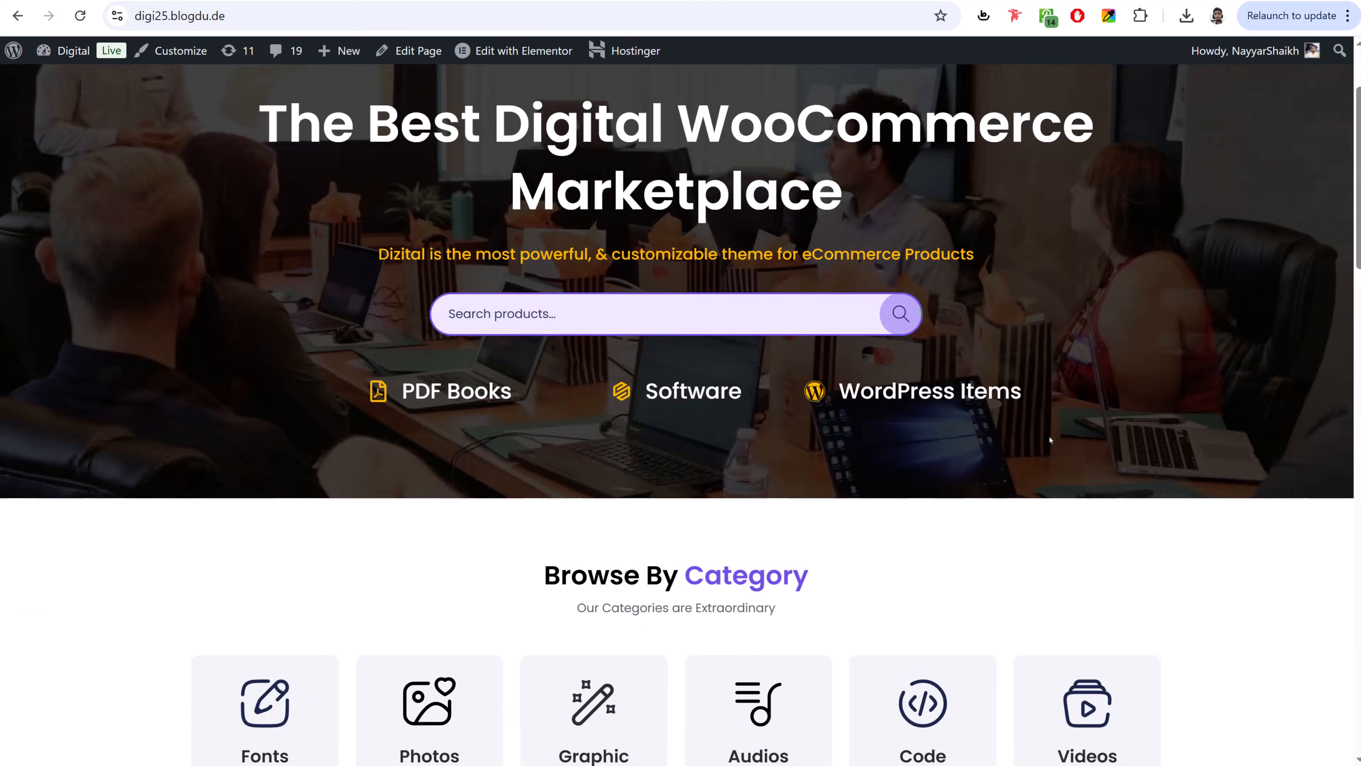
scroll(964, 241, "up", 3)
scroll(1051, 260, "down", 10)
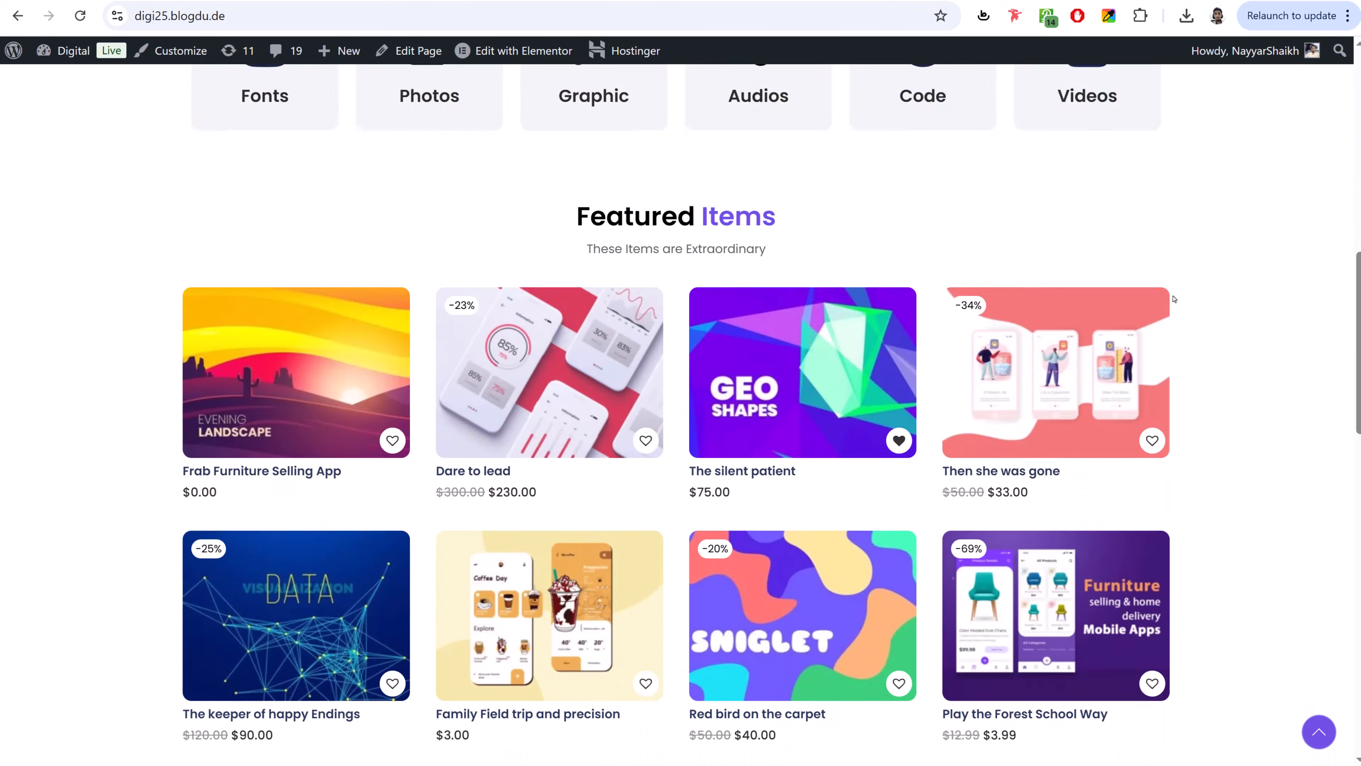
scroll(1036, 403, "down", 10)
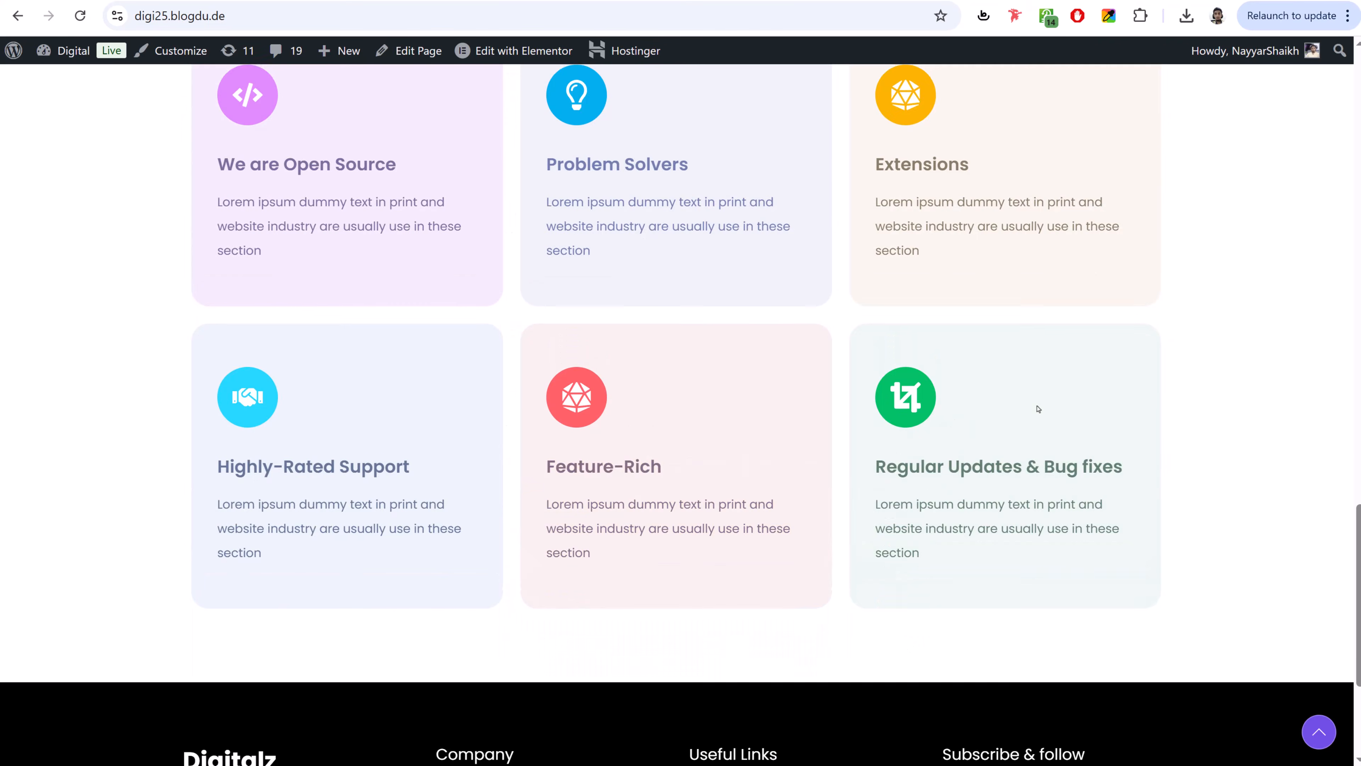
scroll(1035, 400, "up", 18)
scroll(1036, 401, "up", 3)
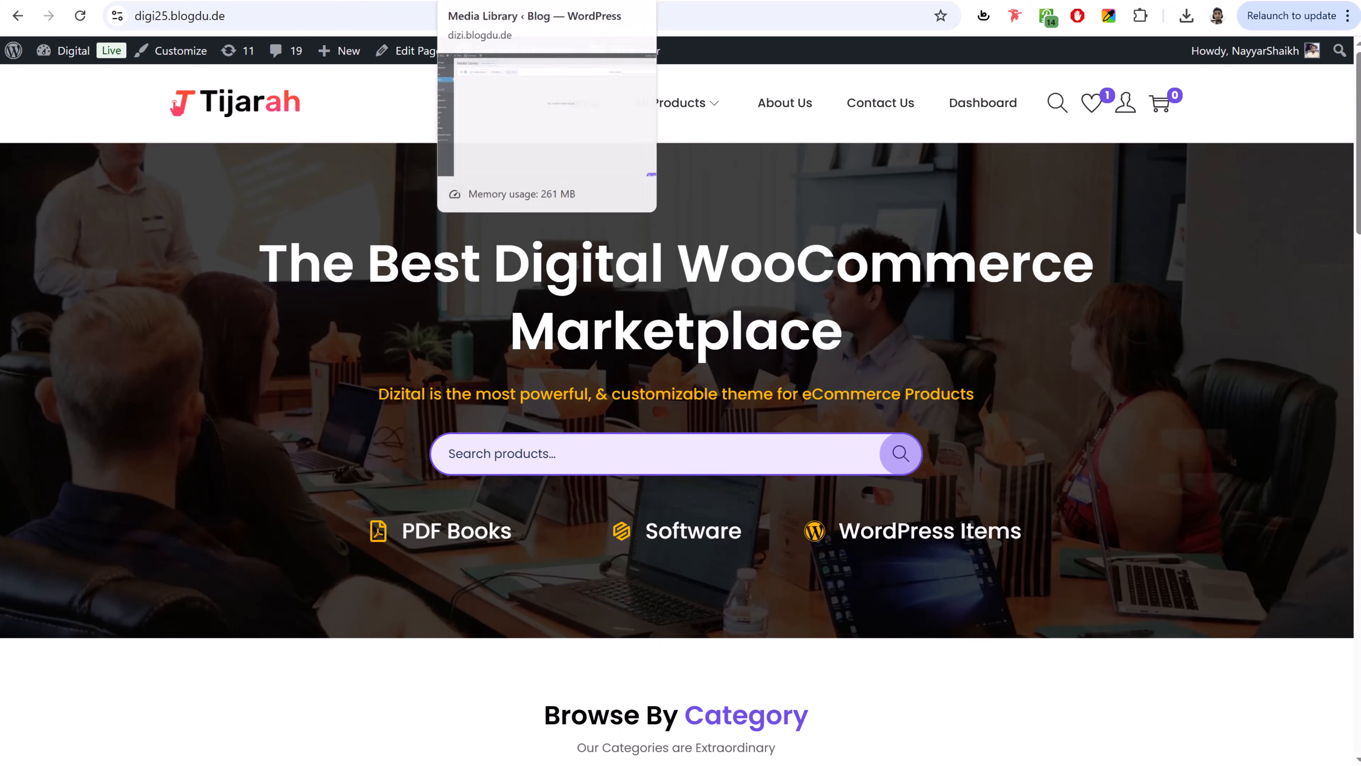
left_click(528, 1)
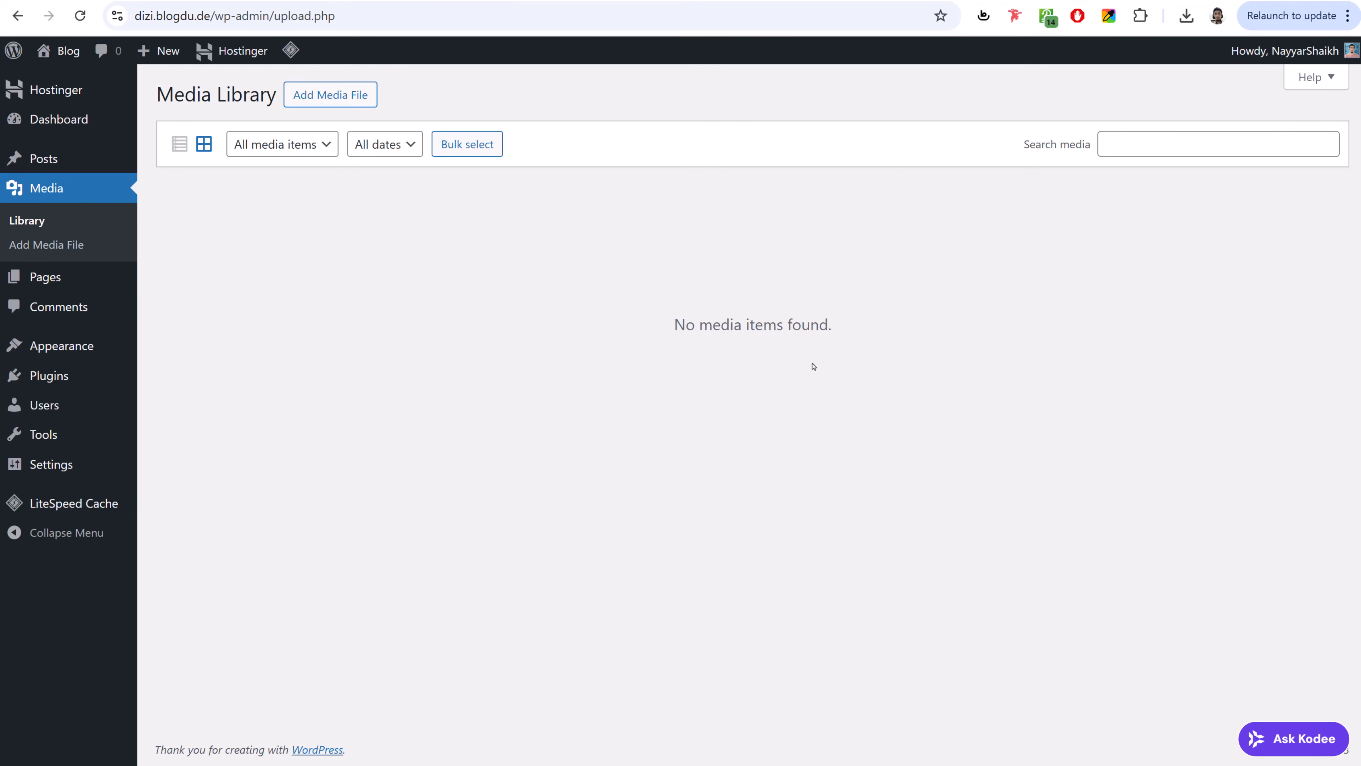
- View the Pages list, then the Comments screen with the sample 'Hello world!' comment
left_click(85, 283)
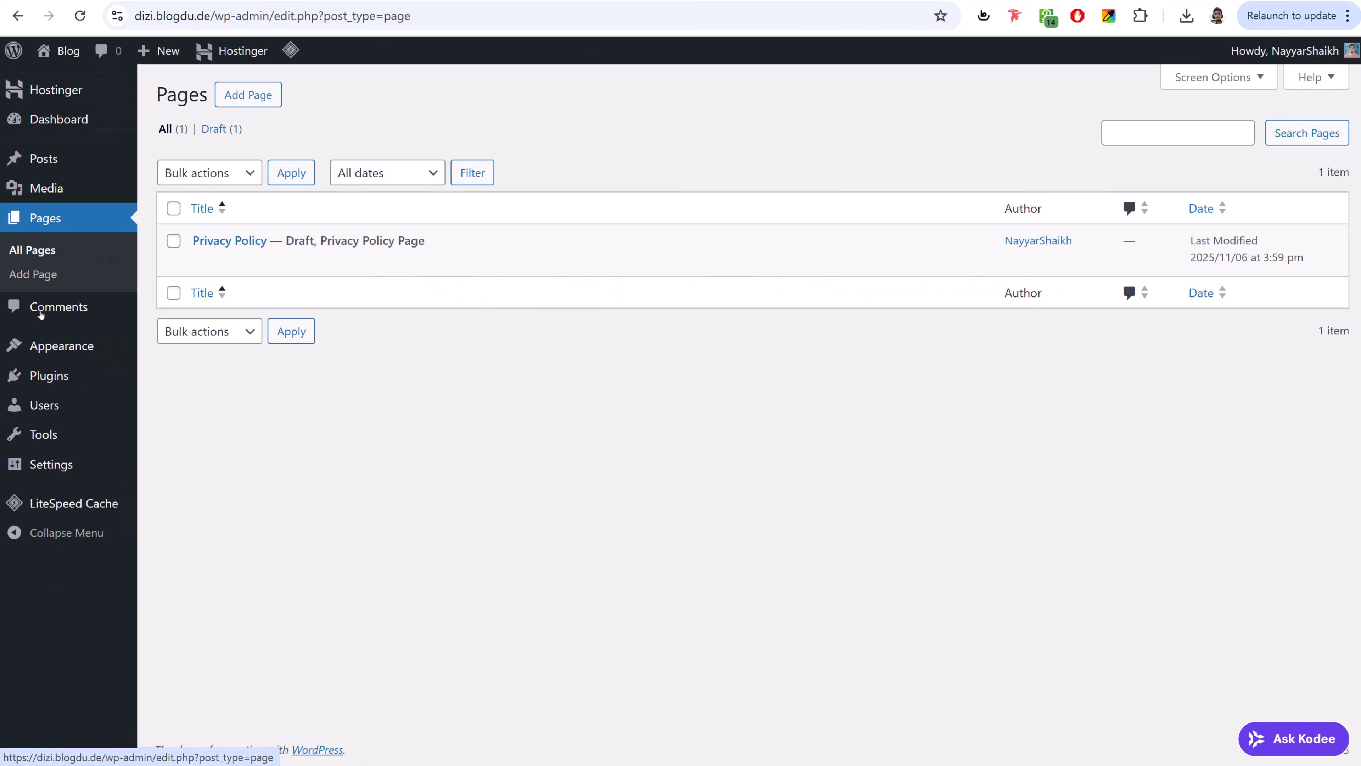
left_click(55, 314)
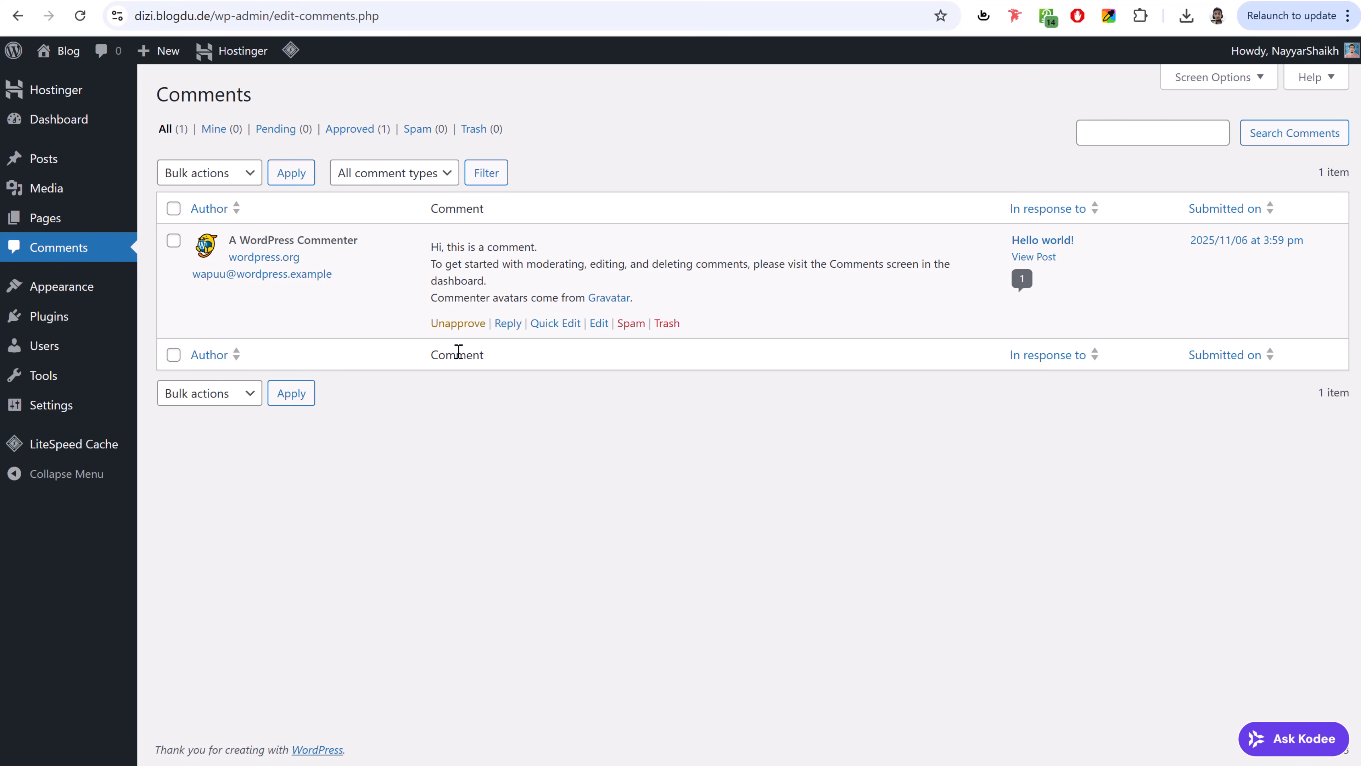
mouse_move(472, 326)
- Activate the Twenty Twenty-Four theme in Appearance > Themes
left_click(64, 287)
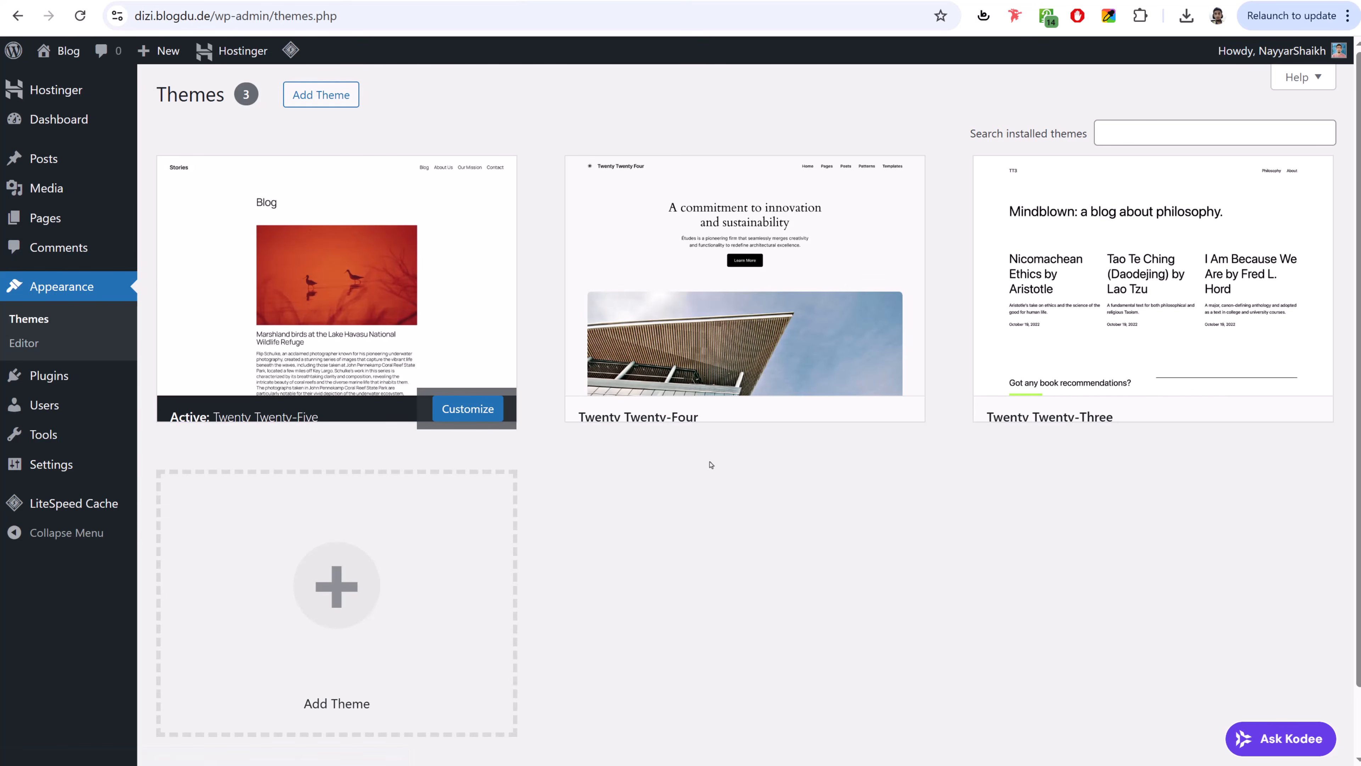
mouse_move(759, 269)
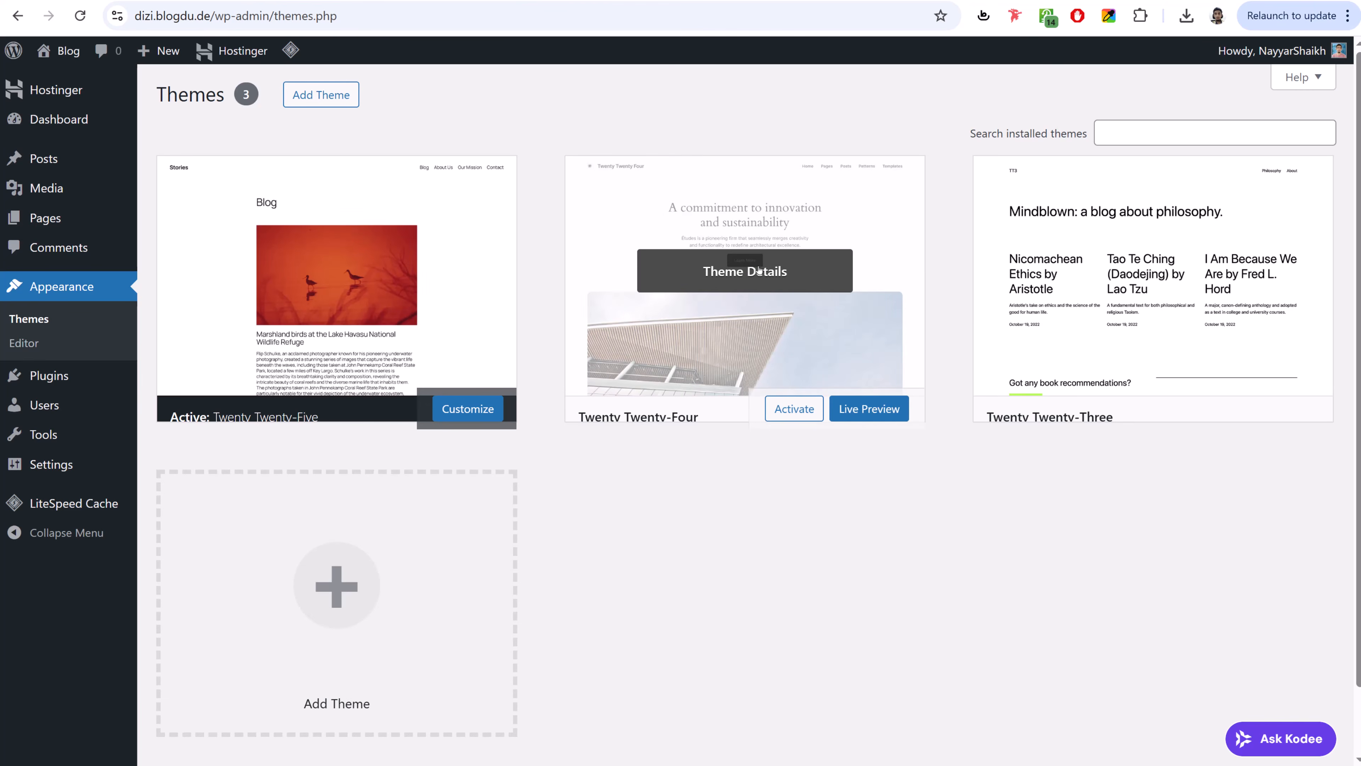
left_click(794, 420)
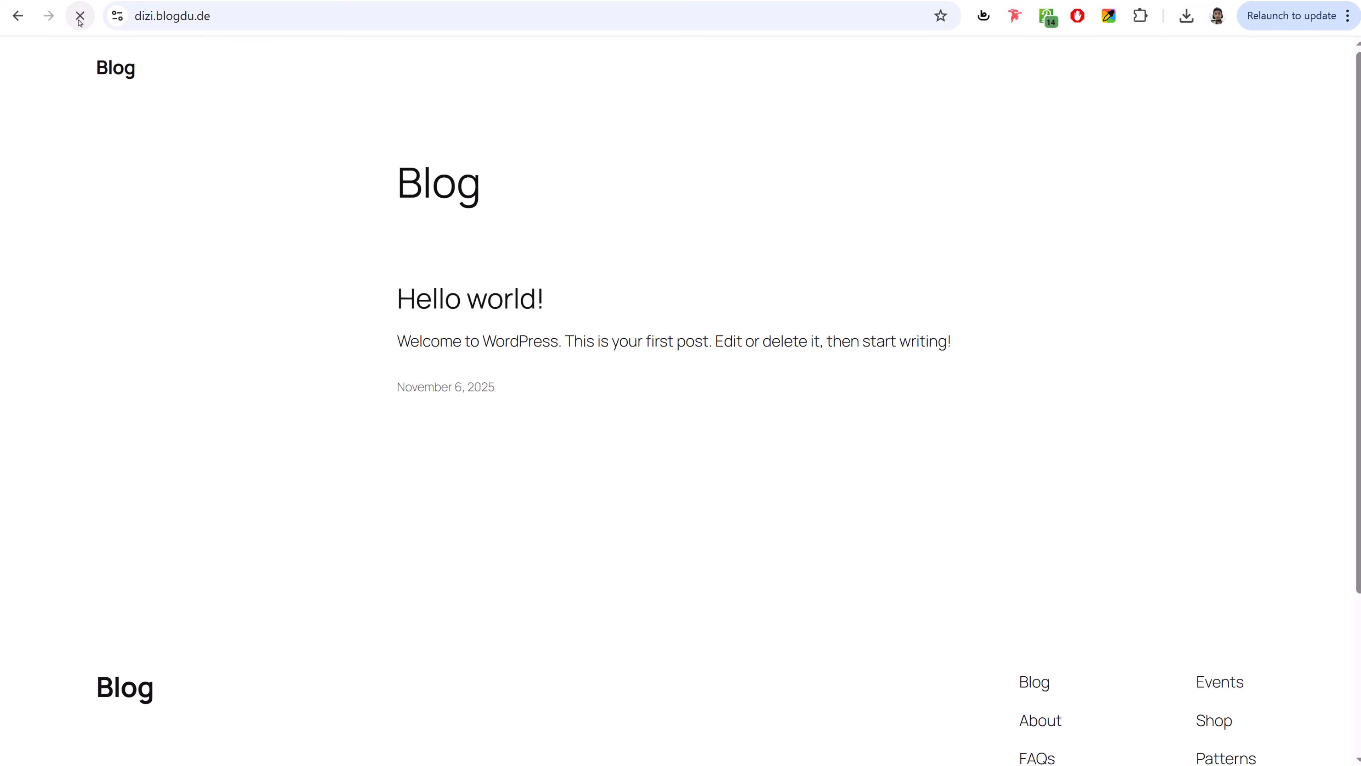
- Reload the front page to check the new Twenty Twenty-Four design, then return to Themes
left_click(80, 20)
scroll(981, 429, "down", 15)
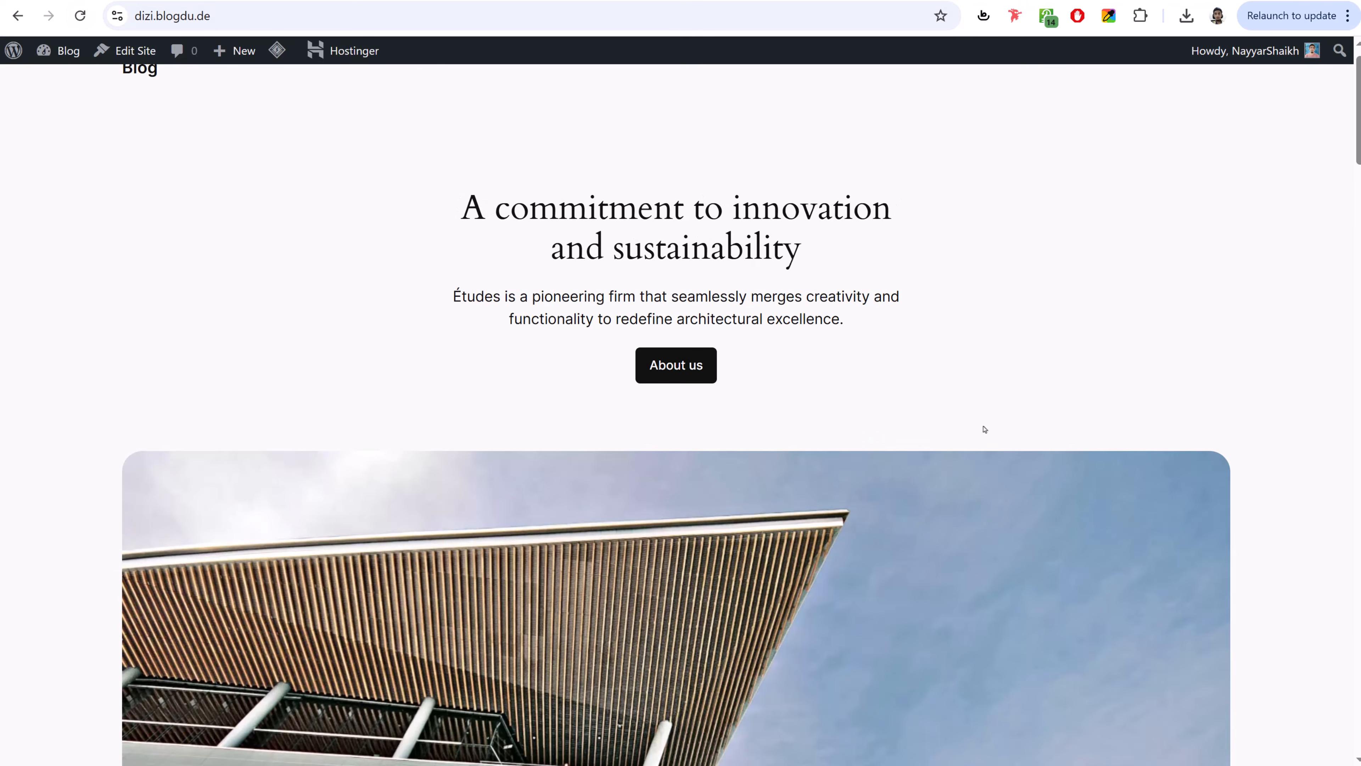
scroll(989, 441, "up", 15)
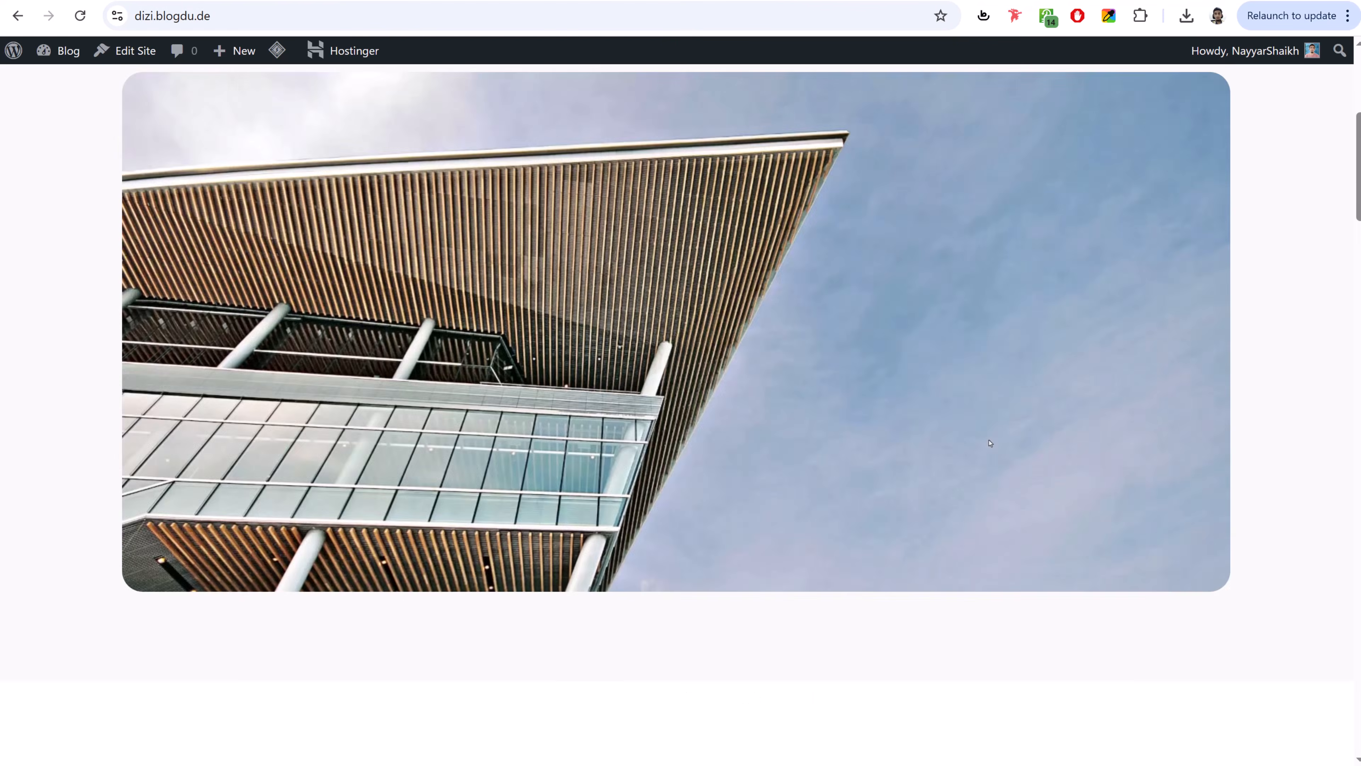
scroll(951, 429, "down", 5)
scroll(1191, 346, "down", 10)
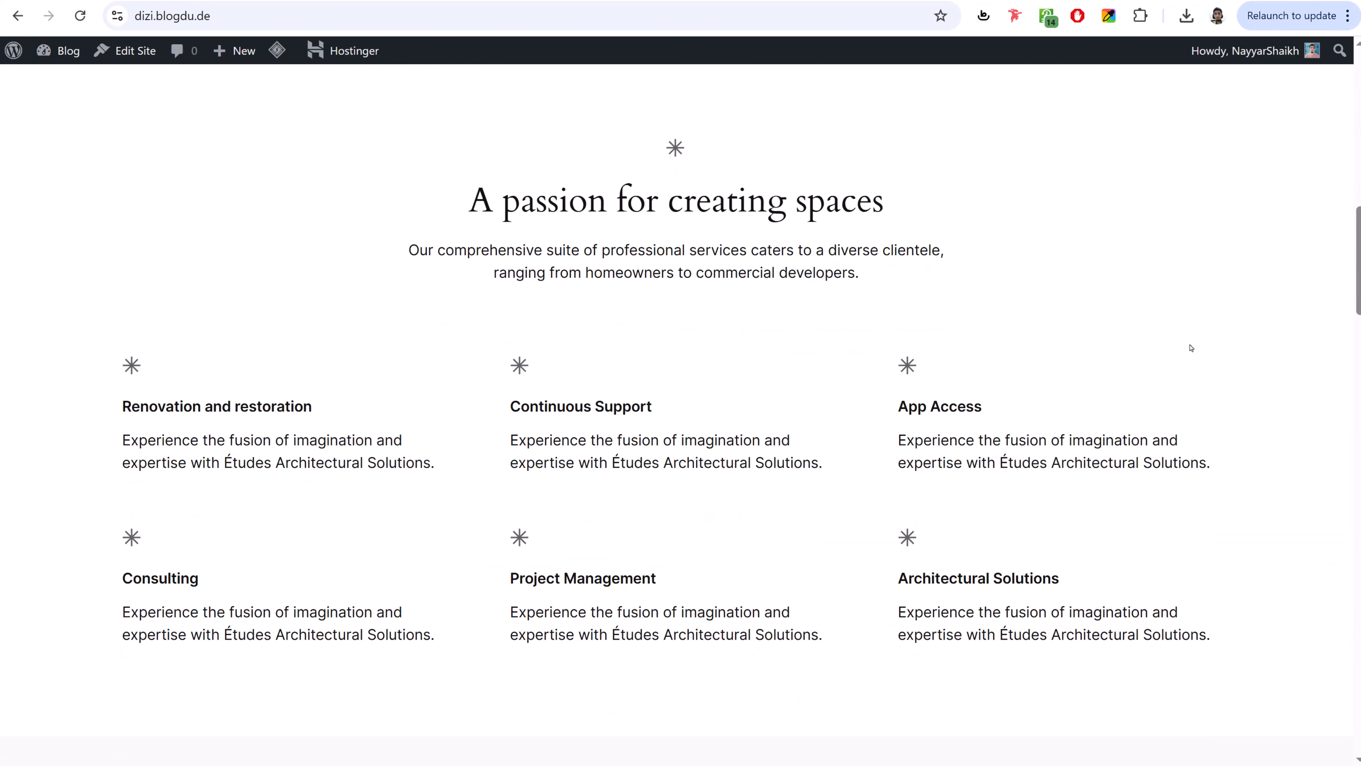
scroll(1189, 347, "up", 15)
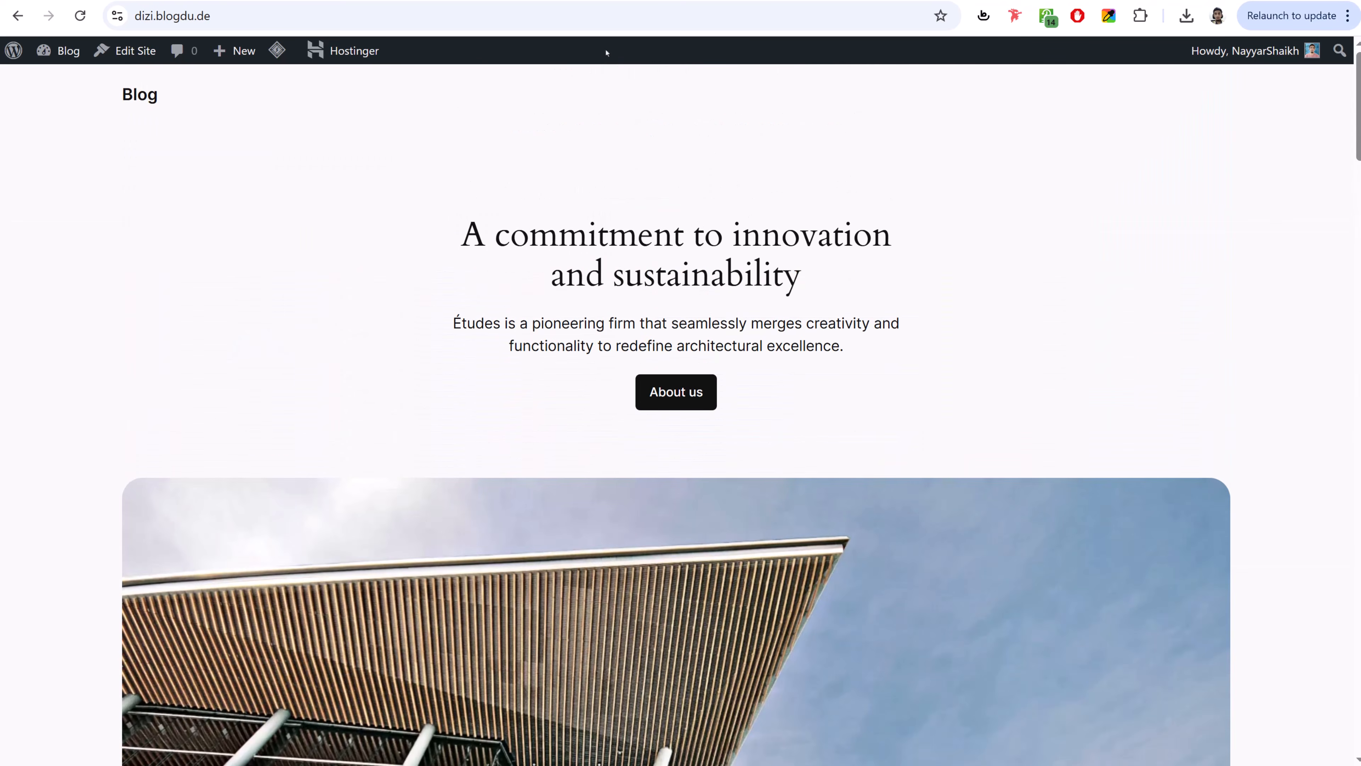
left_click(504, 1)
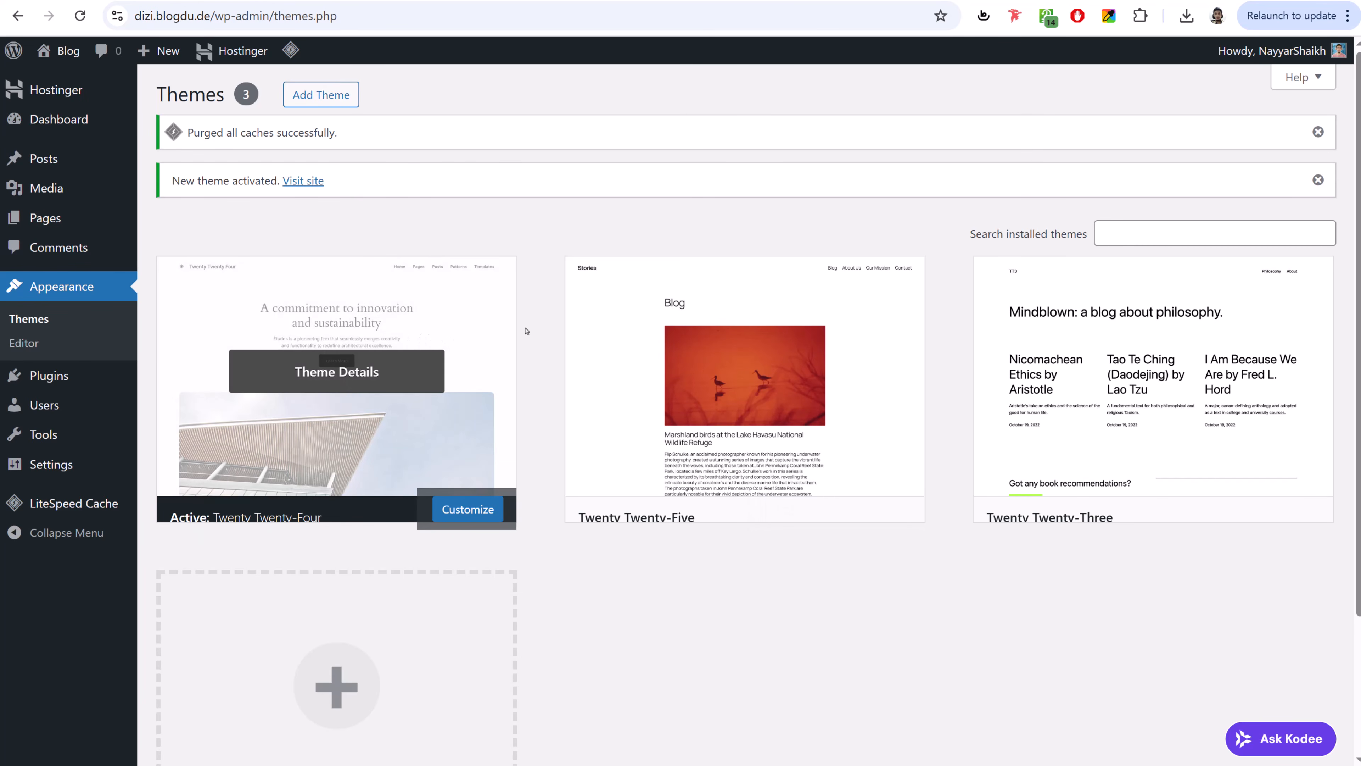
- Delete the Twenty Twenty-Five and Twenty Twenty-Three themes, leaving only Twenty Twenty-Four
left_click(729, 372)
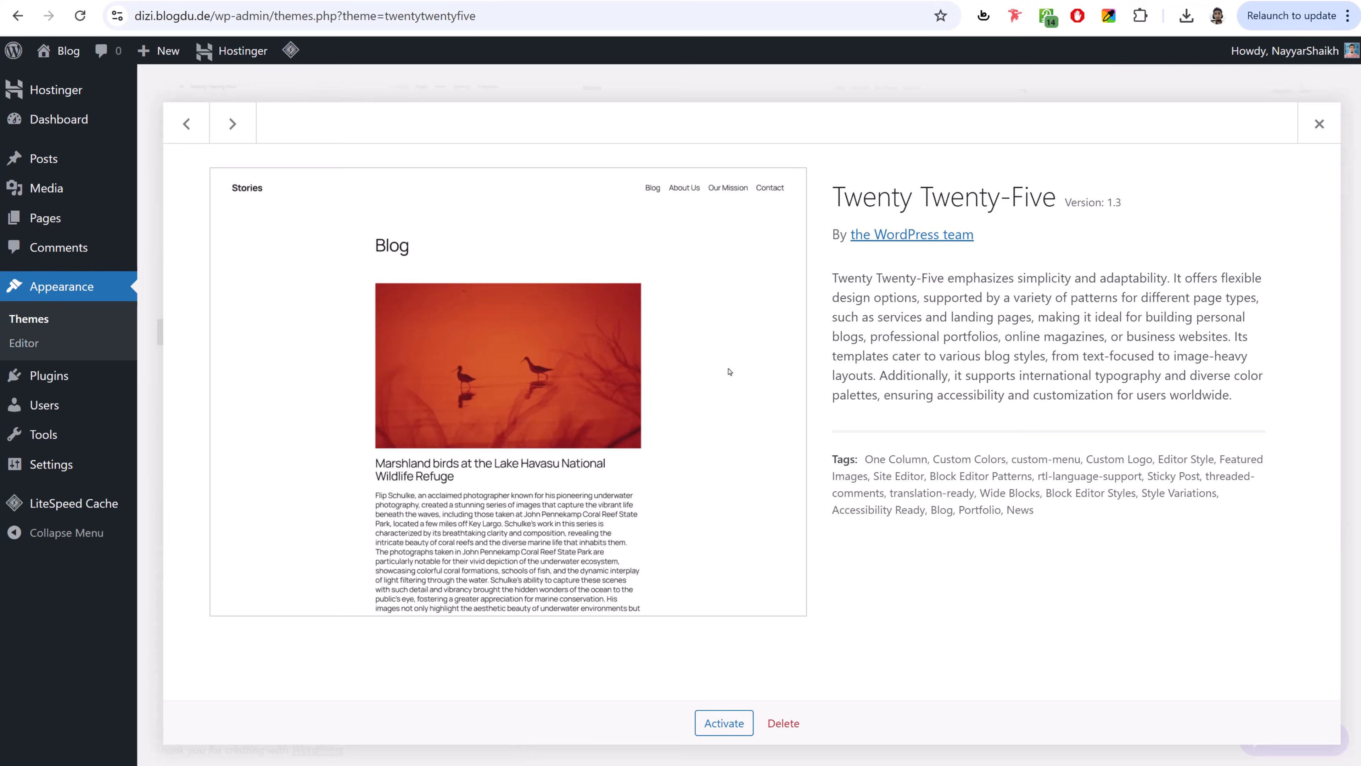
left_click(783, 722)
left_click(760, 158)
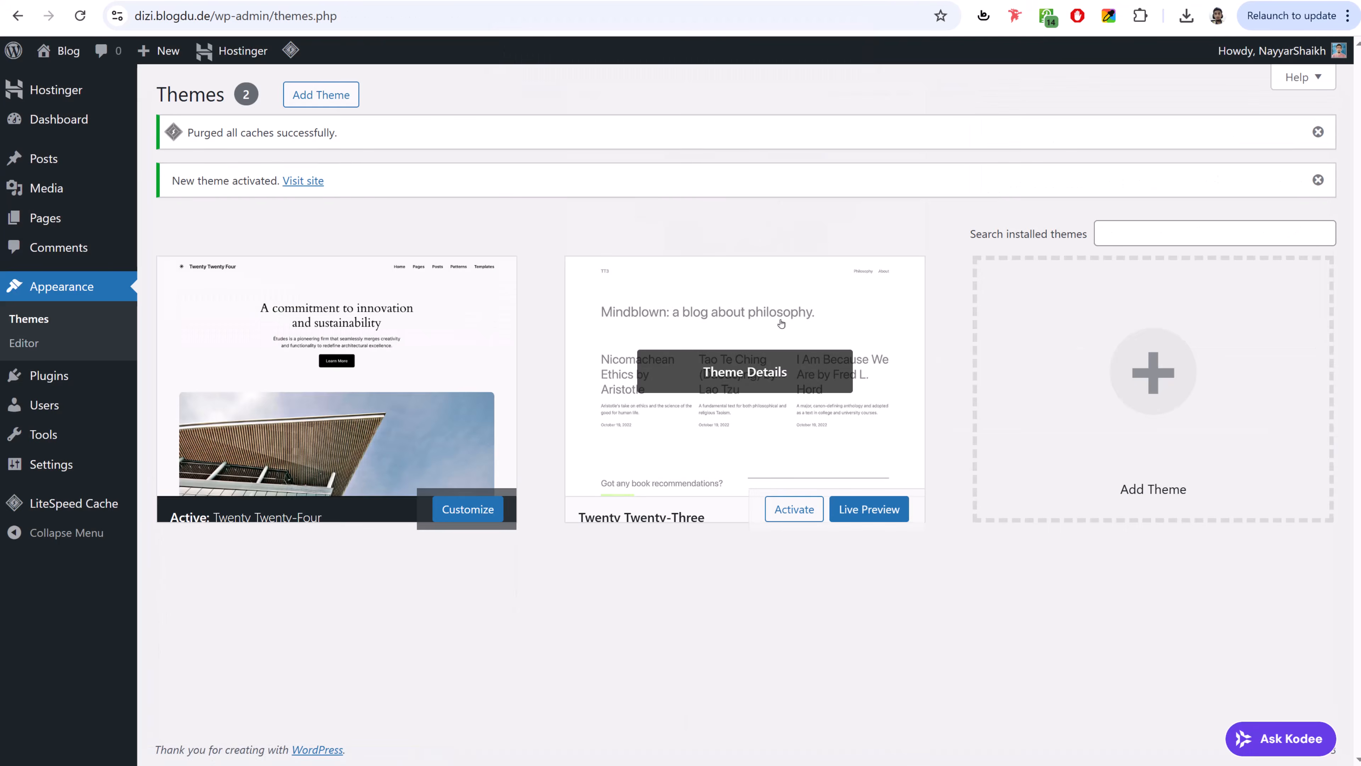
left_click(792, 343)
left_click(772, 724)
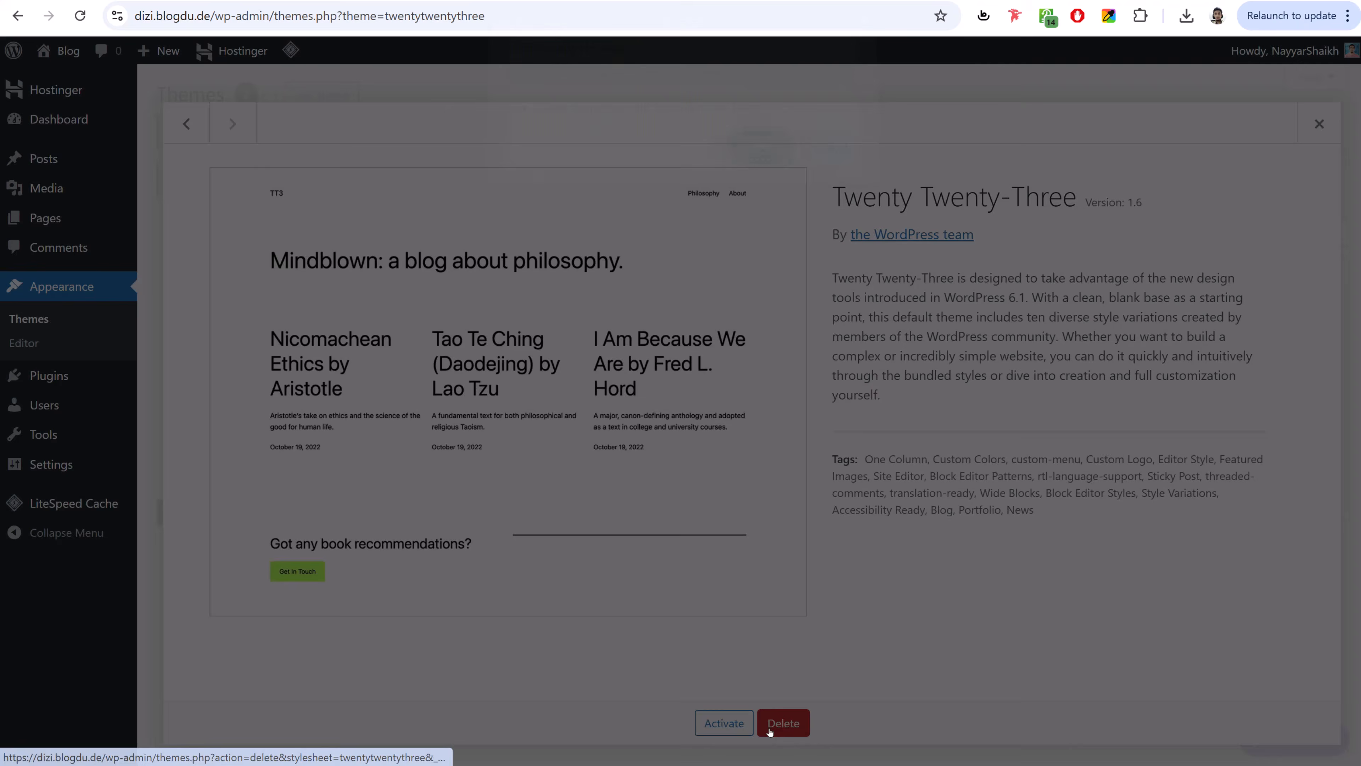
left_click(774, 167)
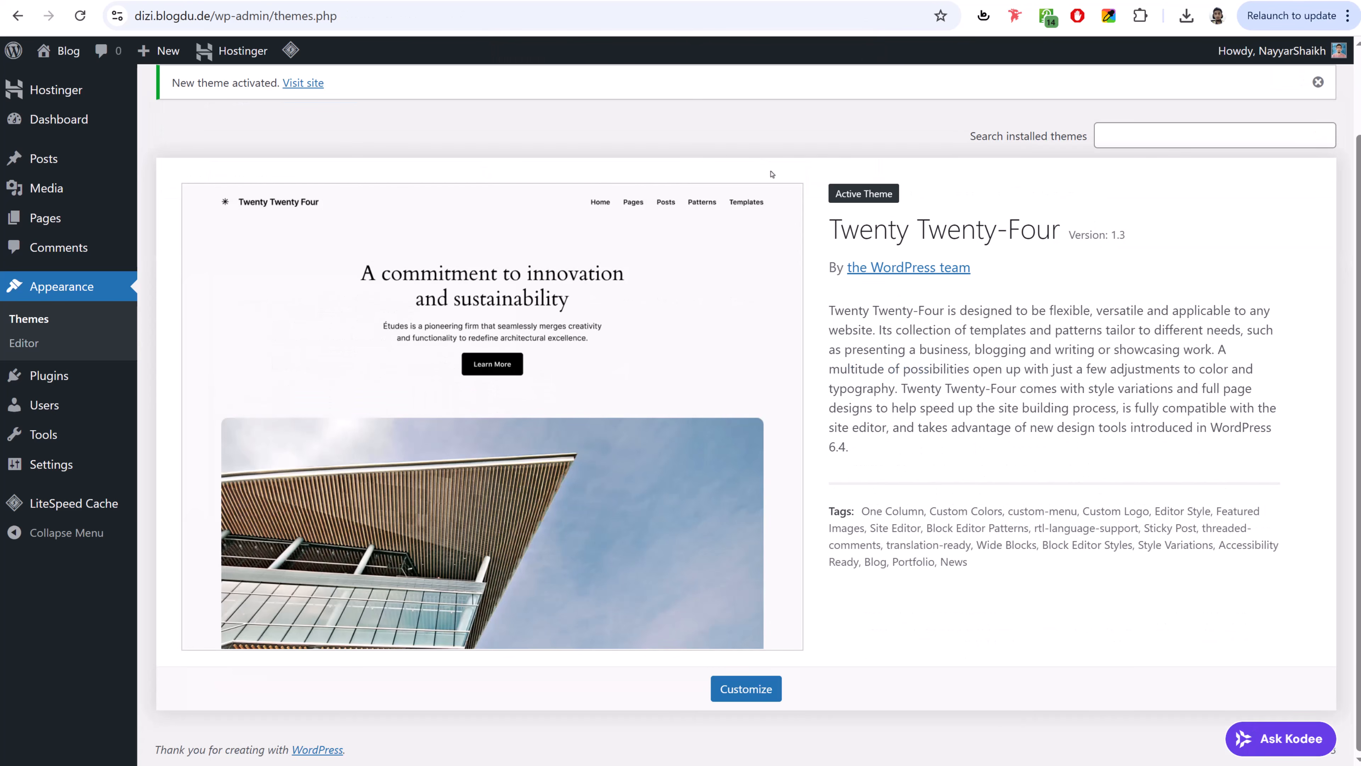
left_click_drag(830, 230, 1065, 235)
left_click(1066, 234)
- Review the Installed Plugins list: four Hostinger plugins and LiteSpeed Cache, all active
left_click(67, 380)
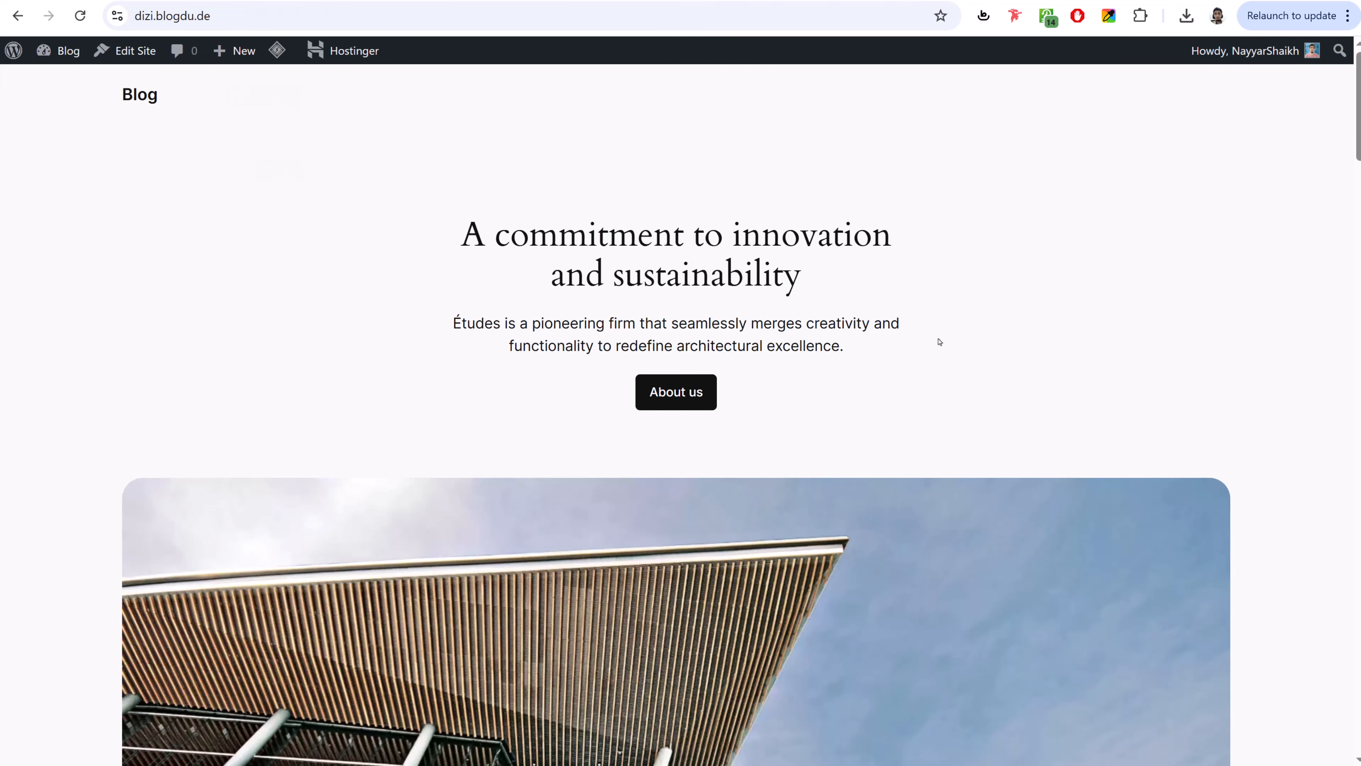
scroll(939, 342, "down", 8)
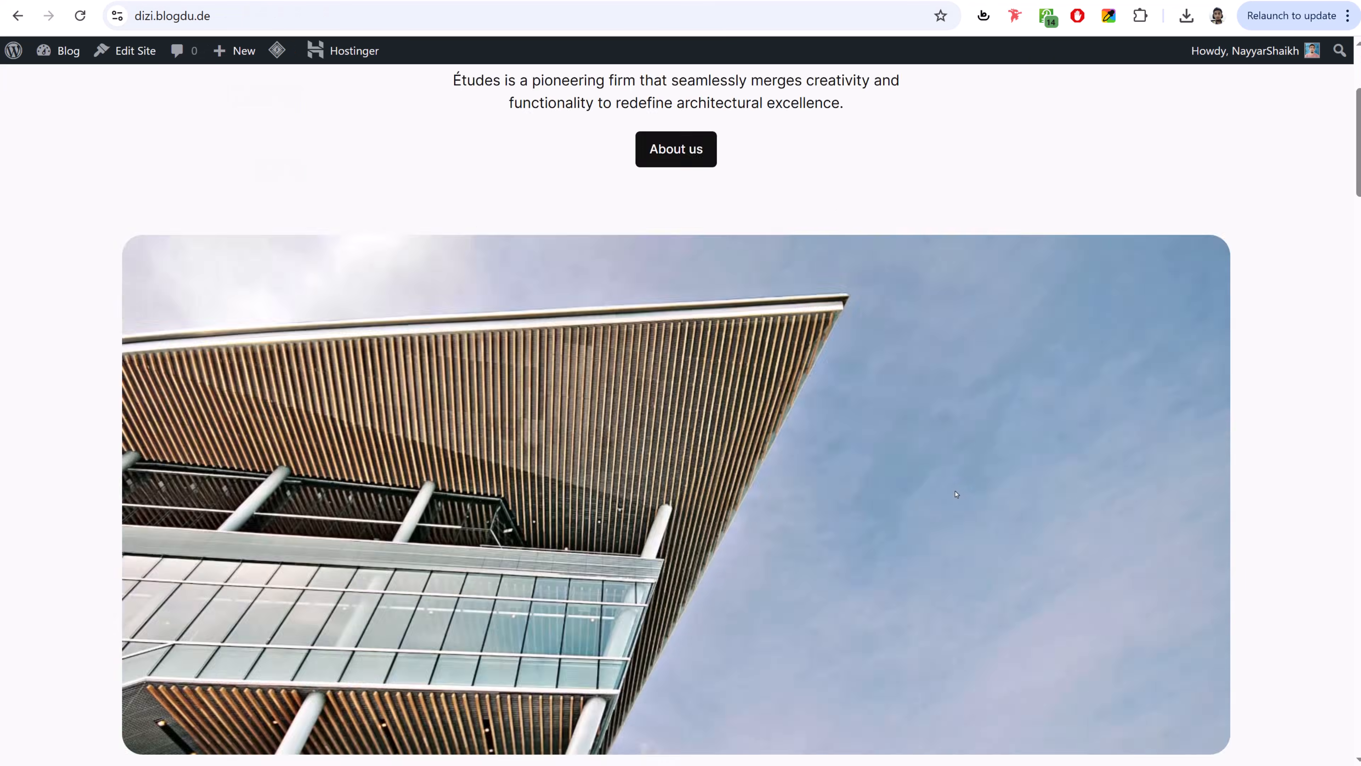
scroll(957, 499, "up", 8)
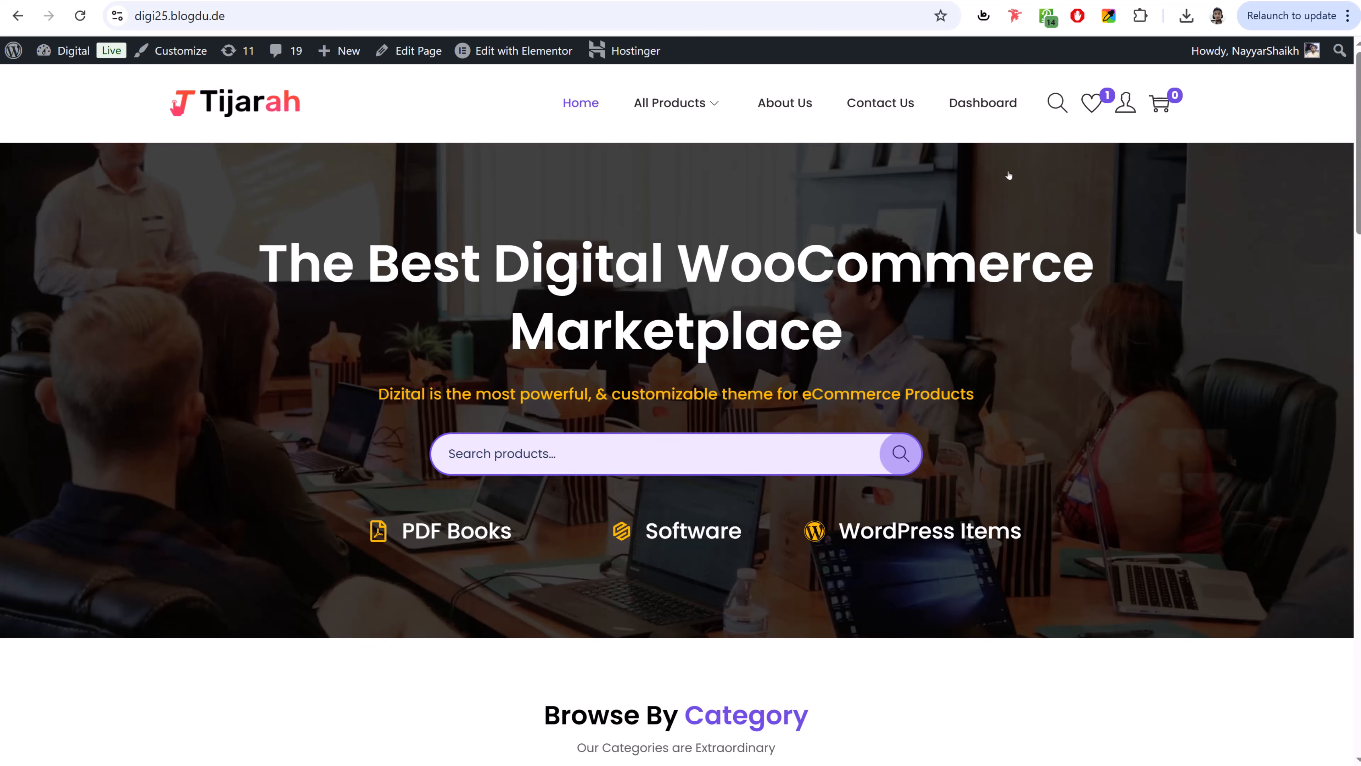
scroll(1139, 459, "down", 10)
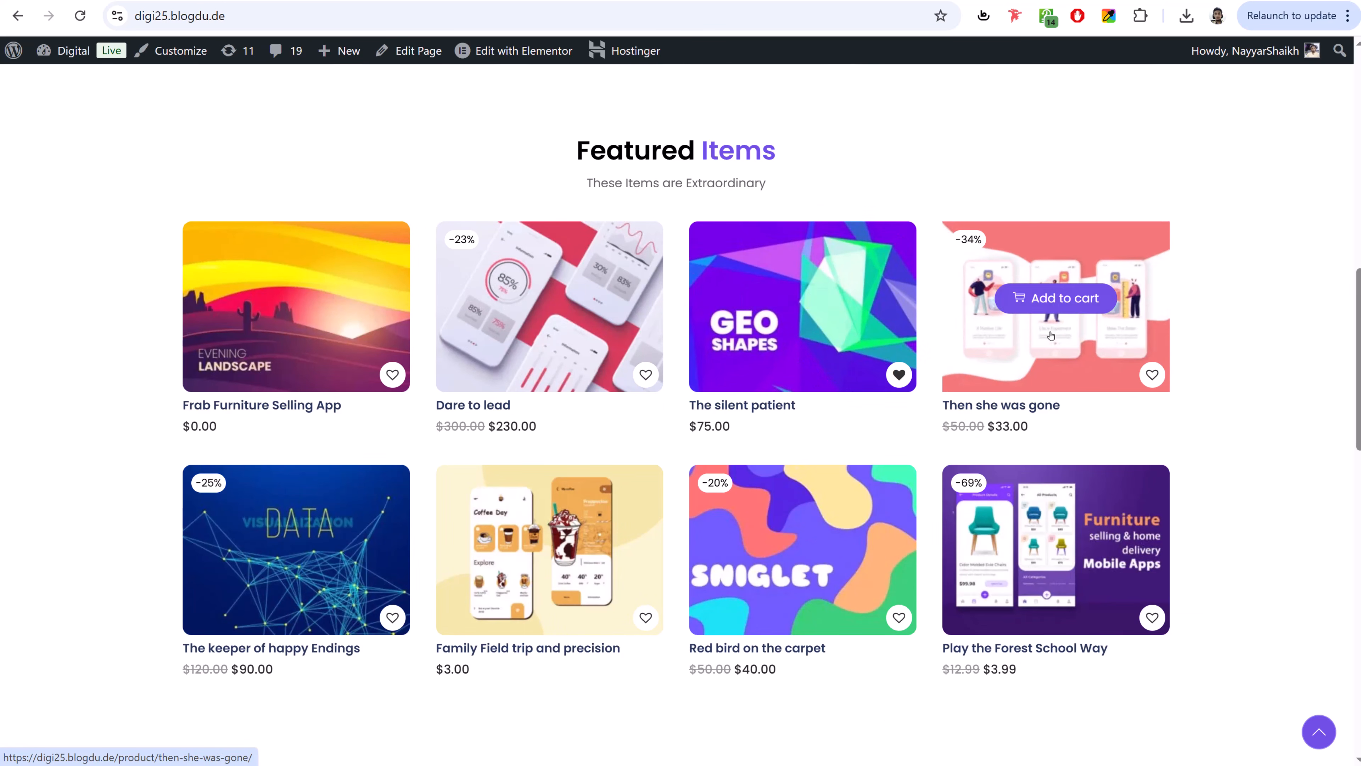
scroll(1221, 383, "up", 10)
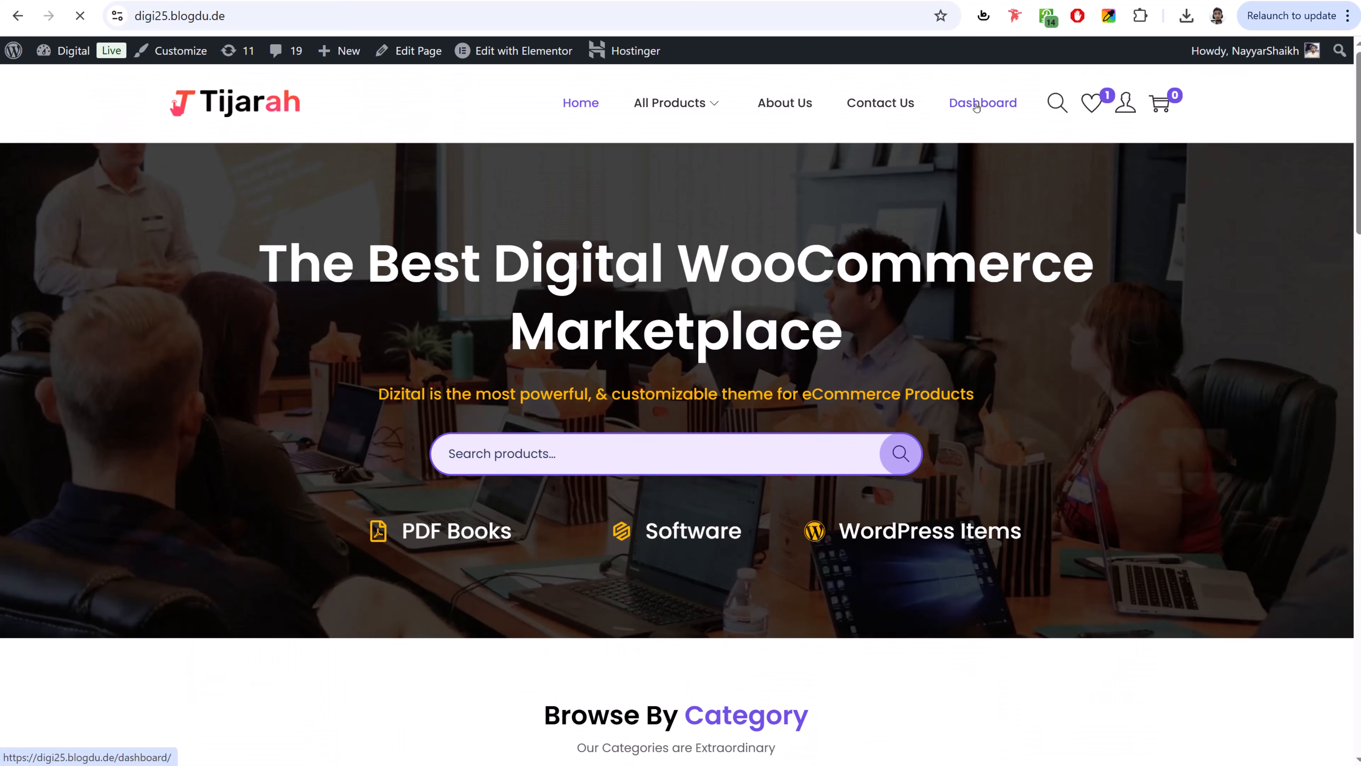
- Open the digi25 storefront's seller dashboard, then go back to the storefront home page
left_click(981, 105)
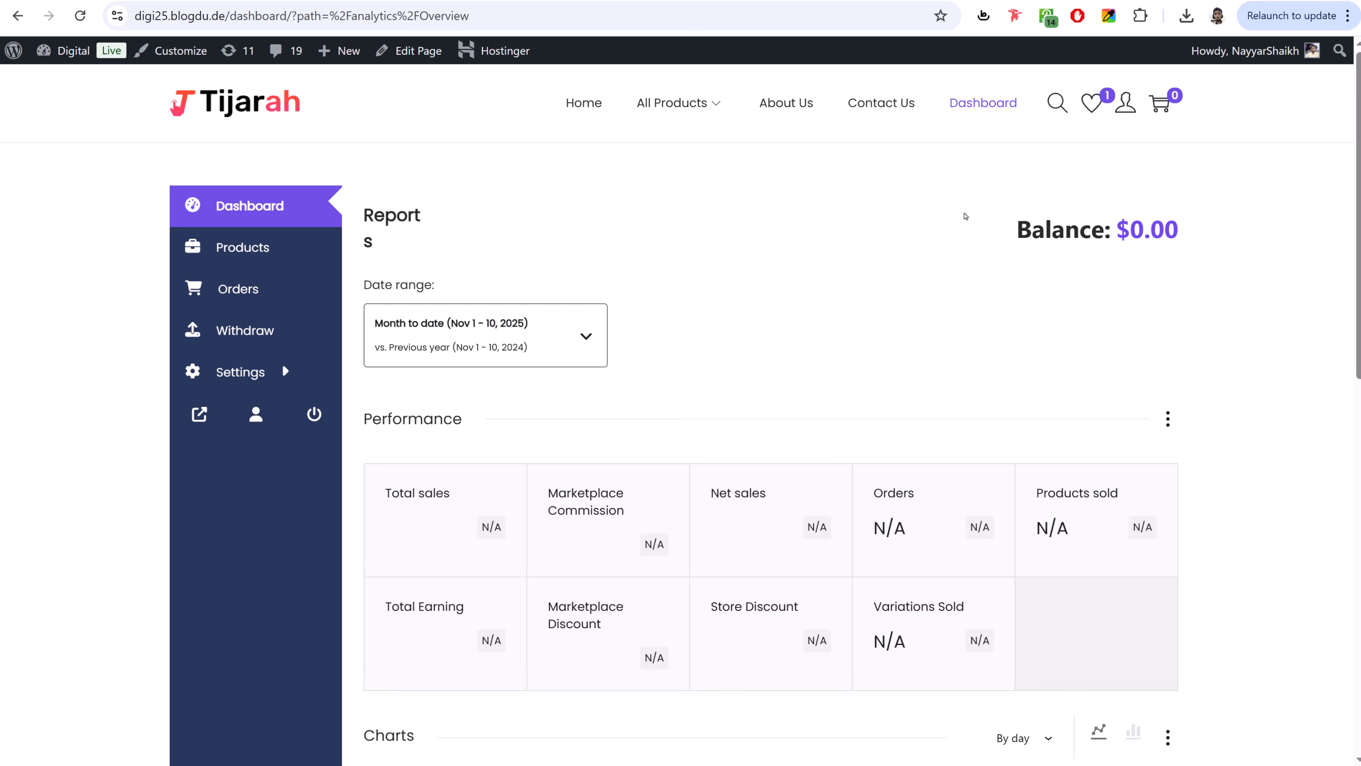
key("alt+Left")
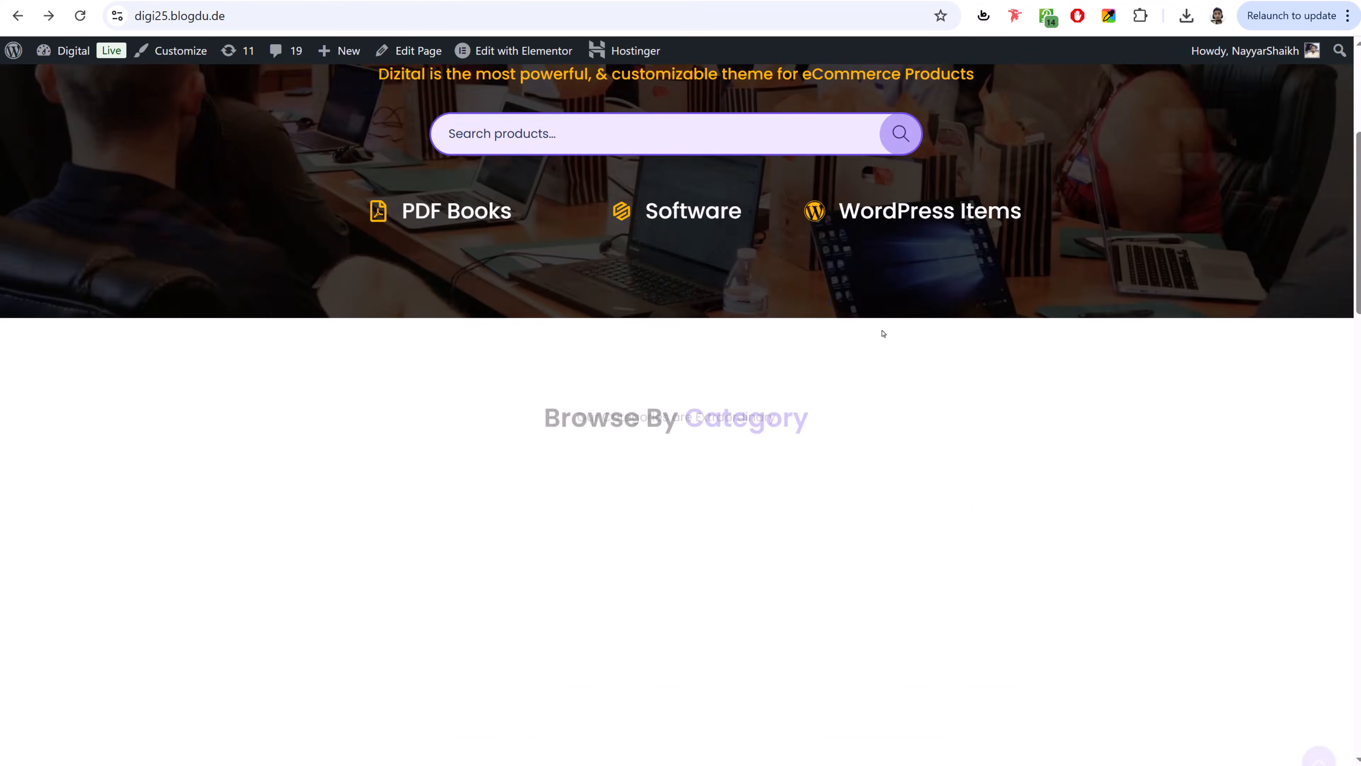
scroll(882, 334, "down", 10)
scroll(642, 254, "up", 3)
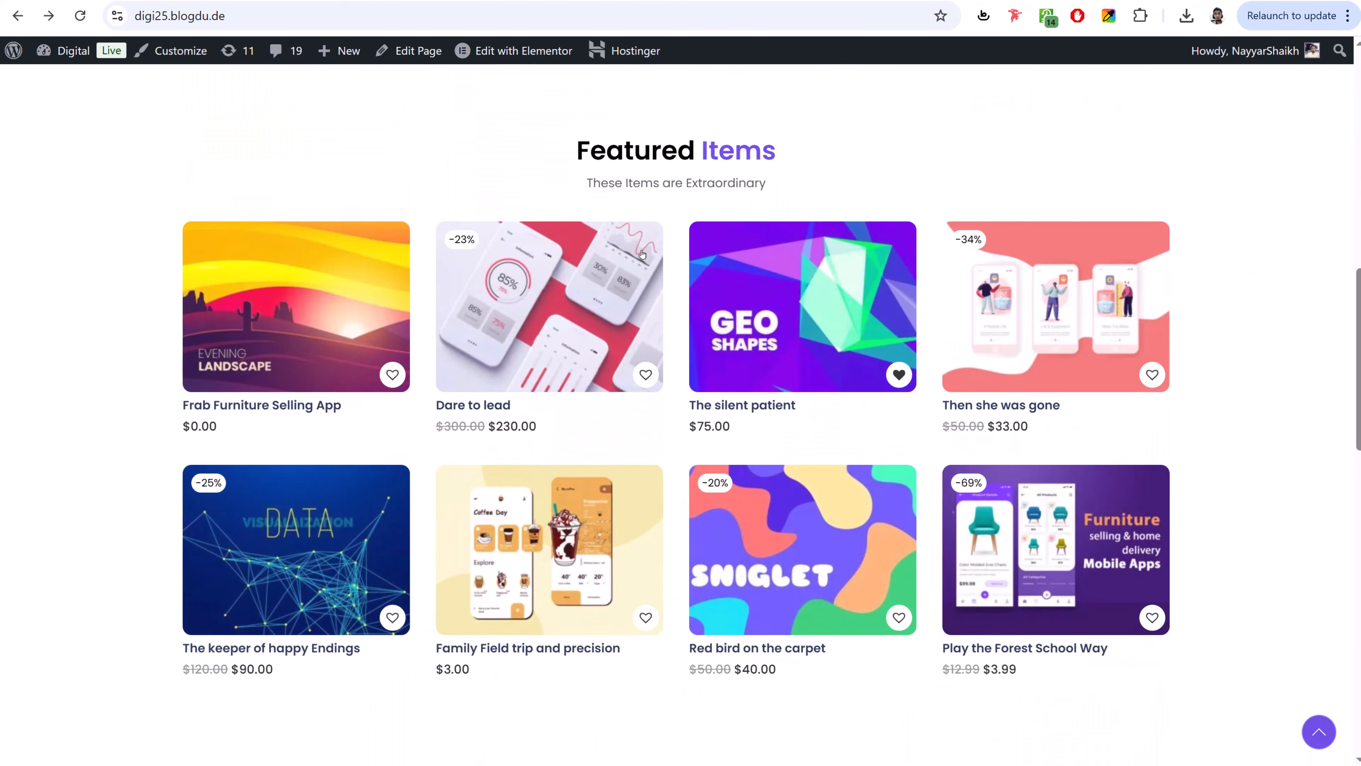
mouse_move(1080, 301)
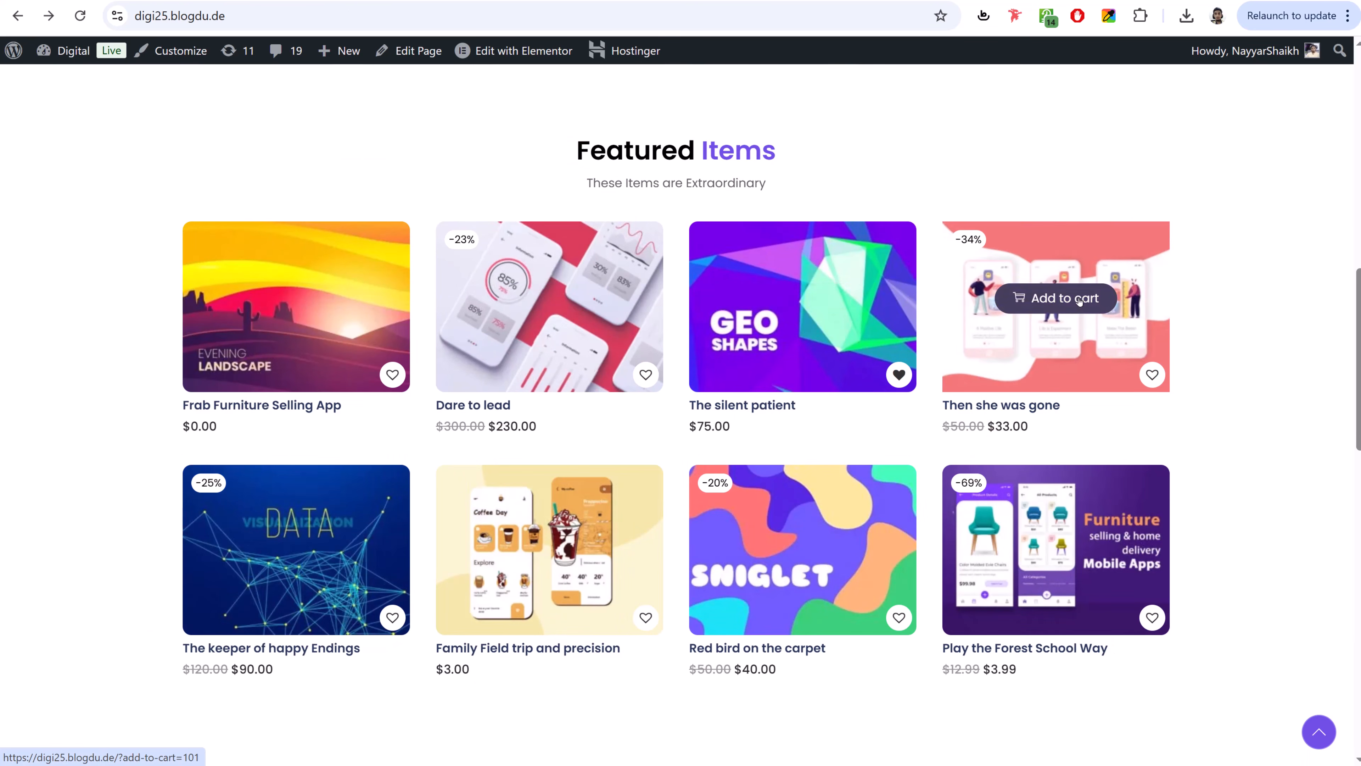
scroll(770, 408, "up", 1)
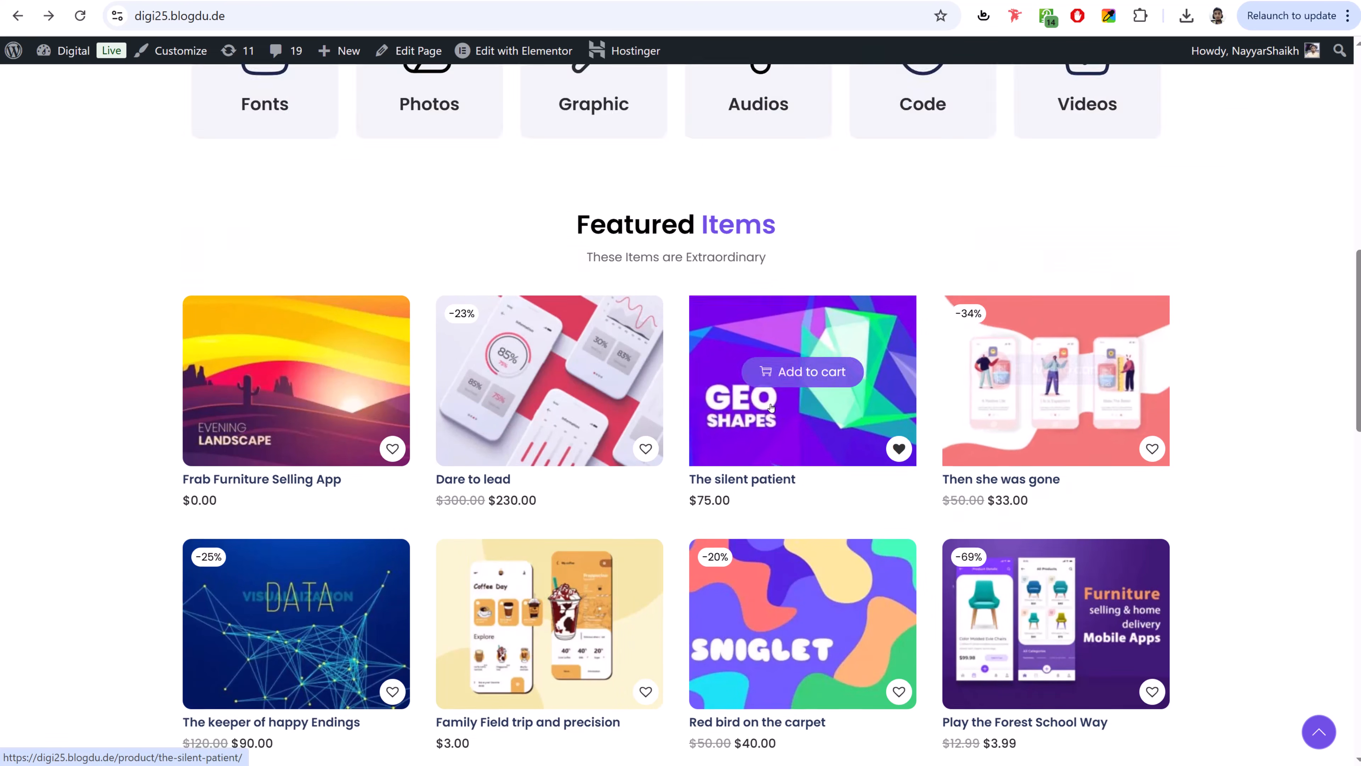
scroll(770, 407, "up", 10)
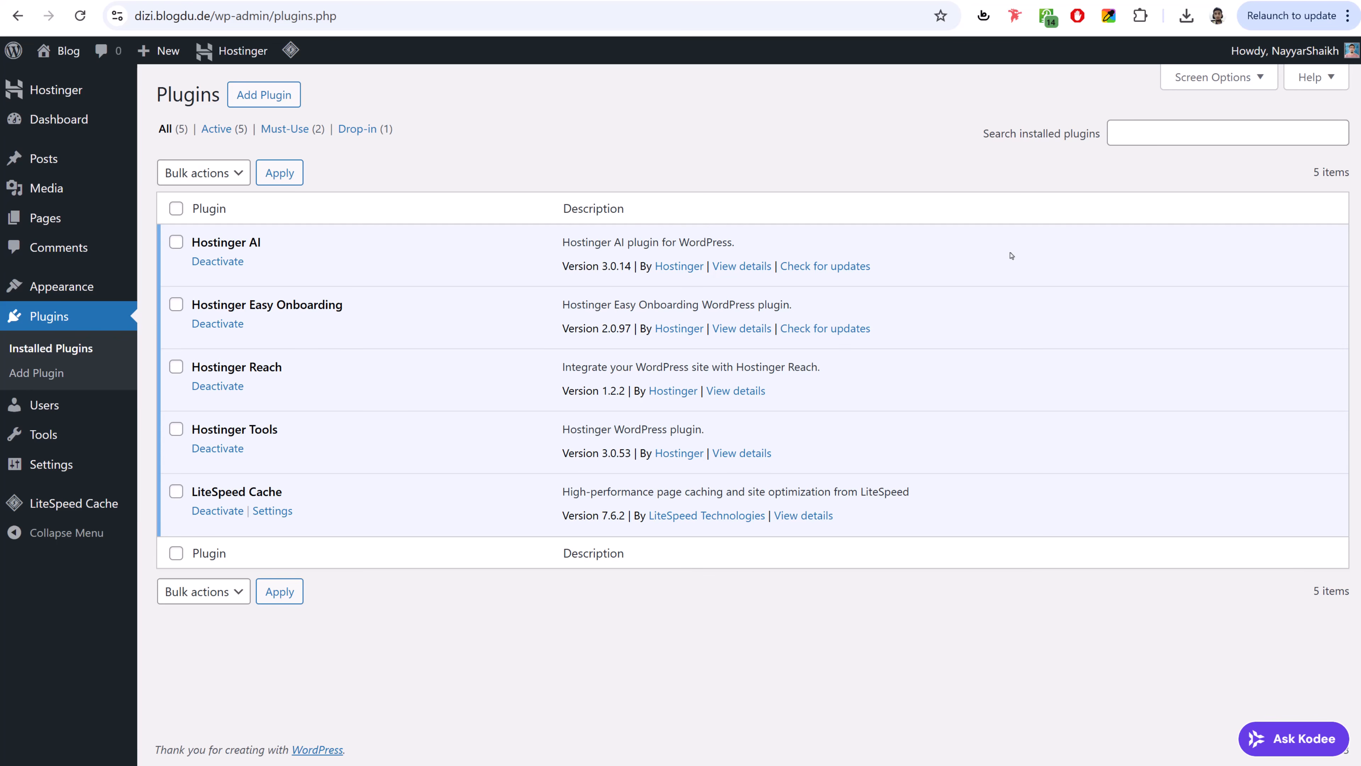
- In Settings > General, change the site title from Blog to BloggDude
left_click(52, 467)
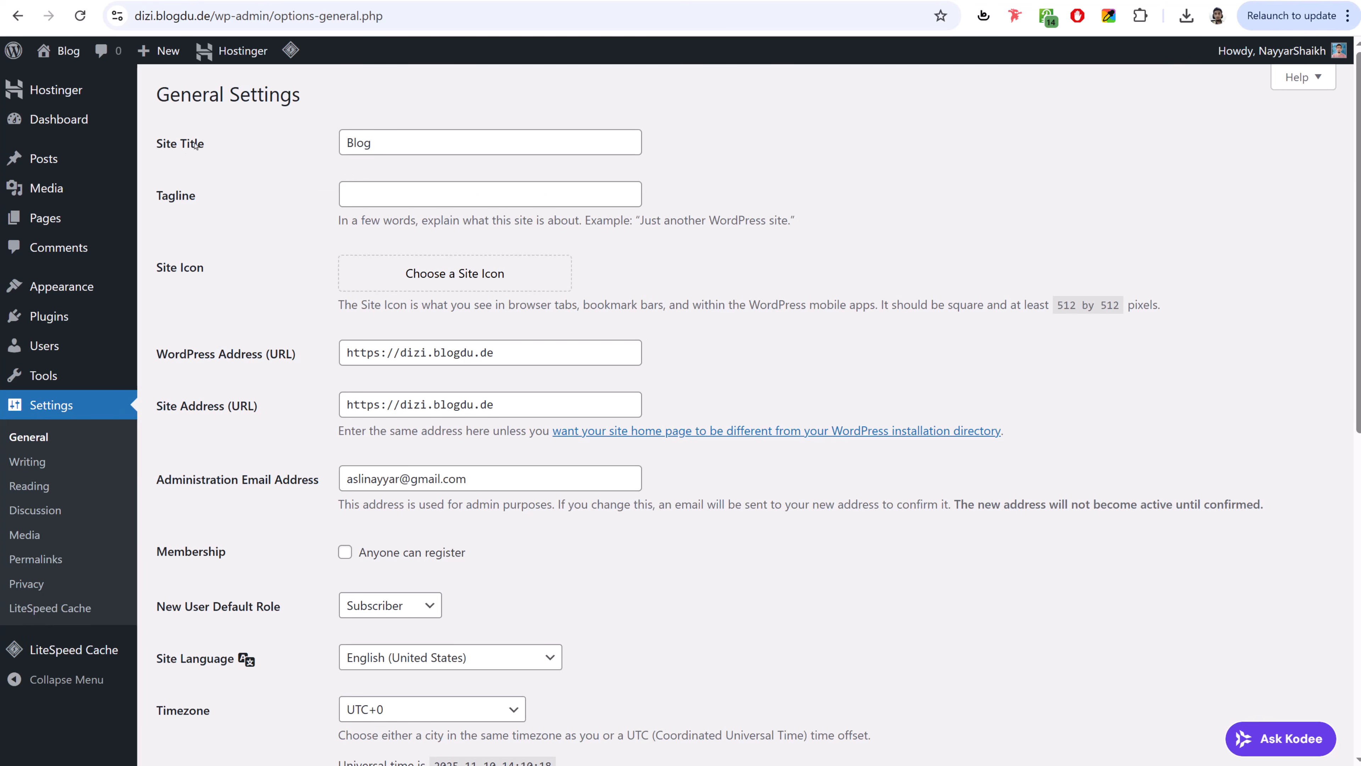
left_click_drag(398, 143, 341, 143)
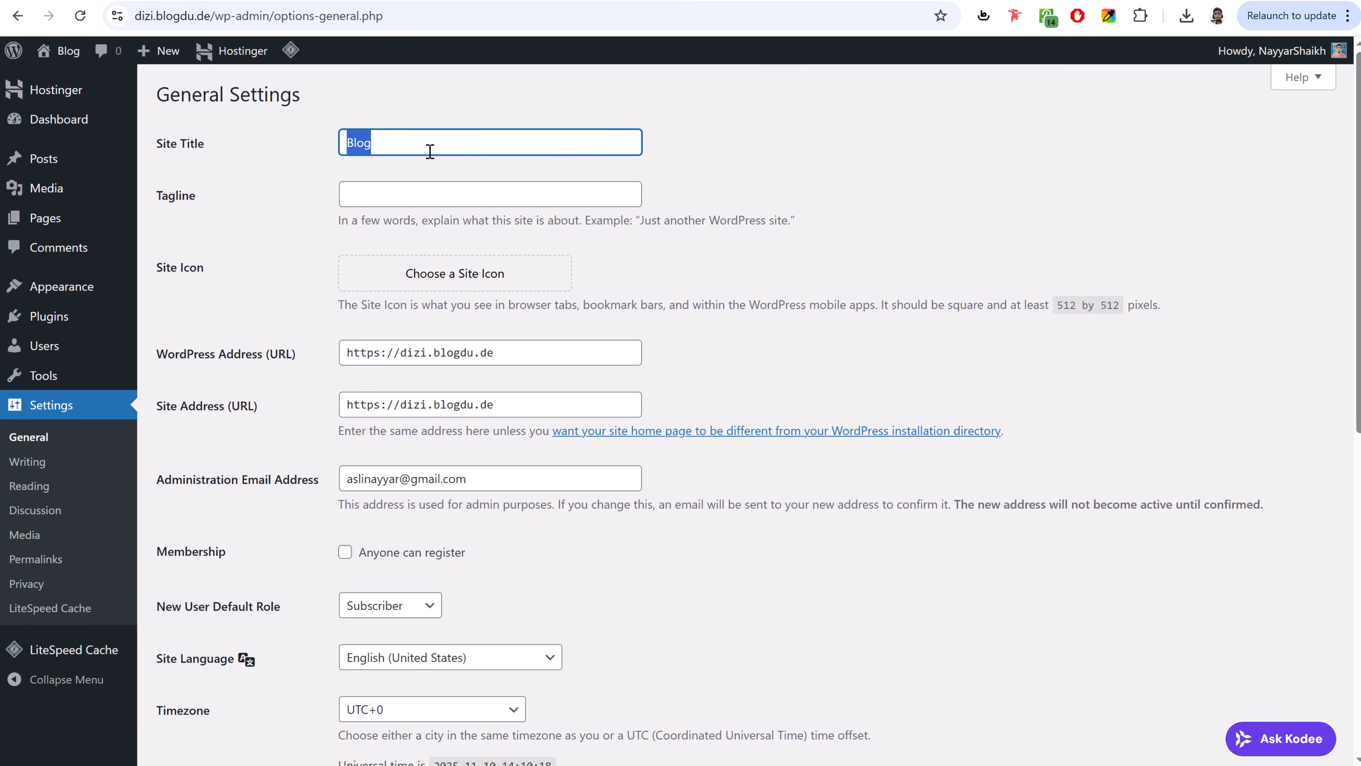
type("BloggDude")
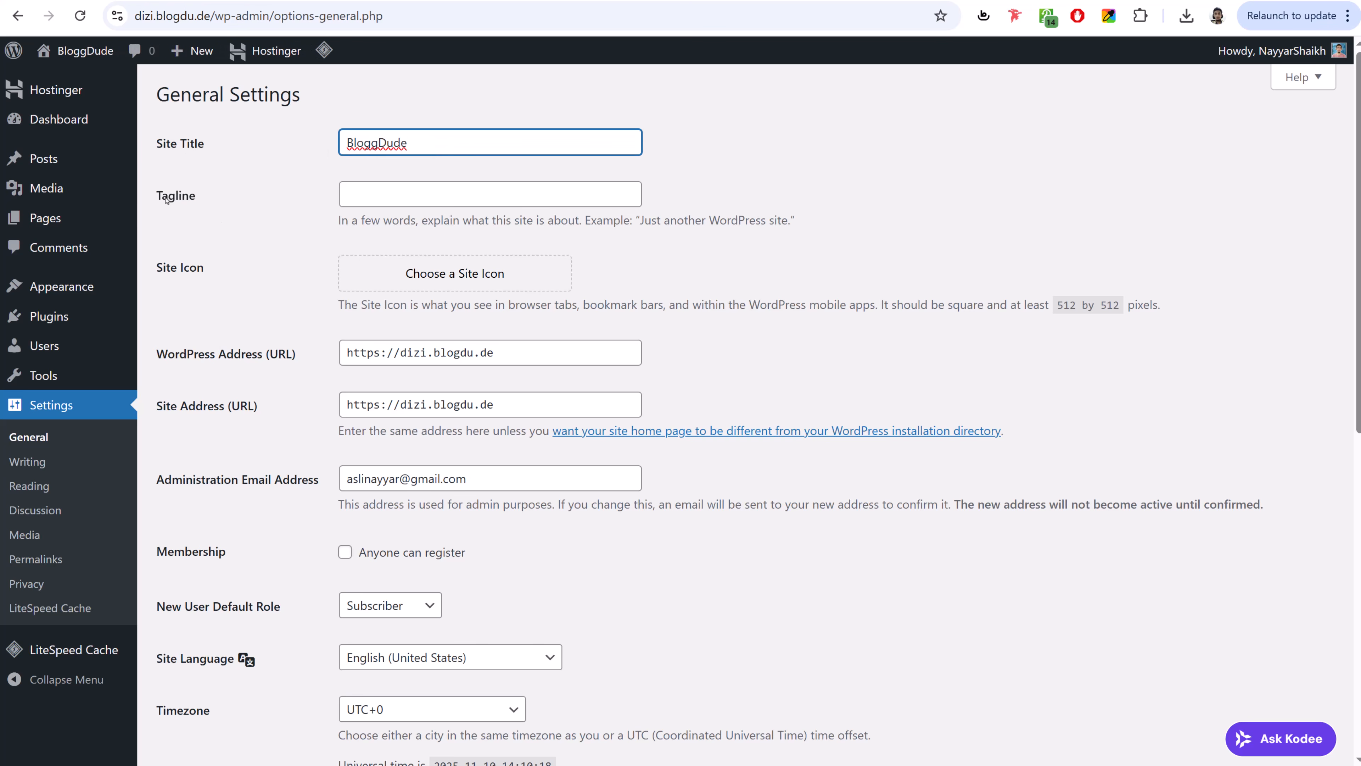
left_click_drag(158, 197, 217, 204)
left_click(217, 204)
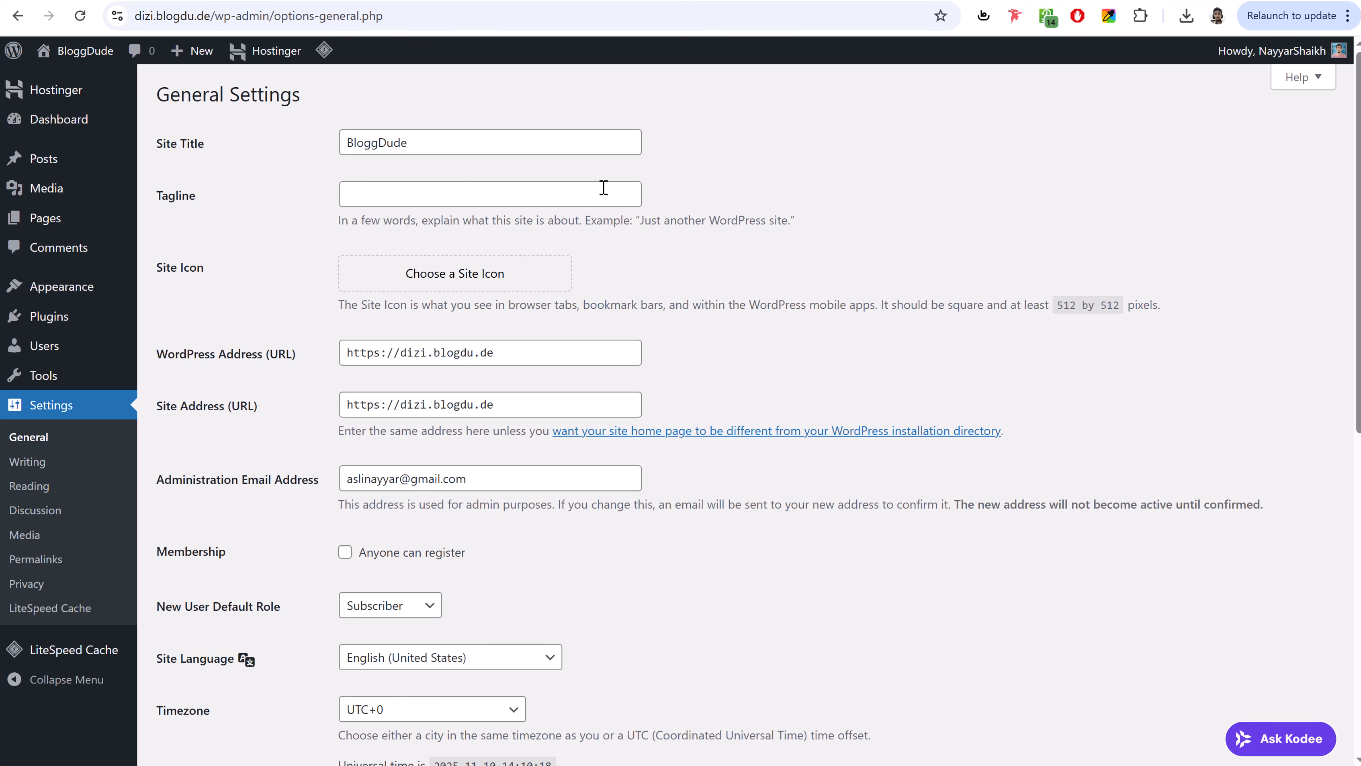
- Enable 'Anyone can register', set the timezone to Kolkata, and save the settings
scroll(890, 354, "down", 5)
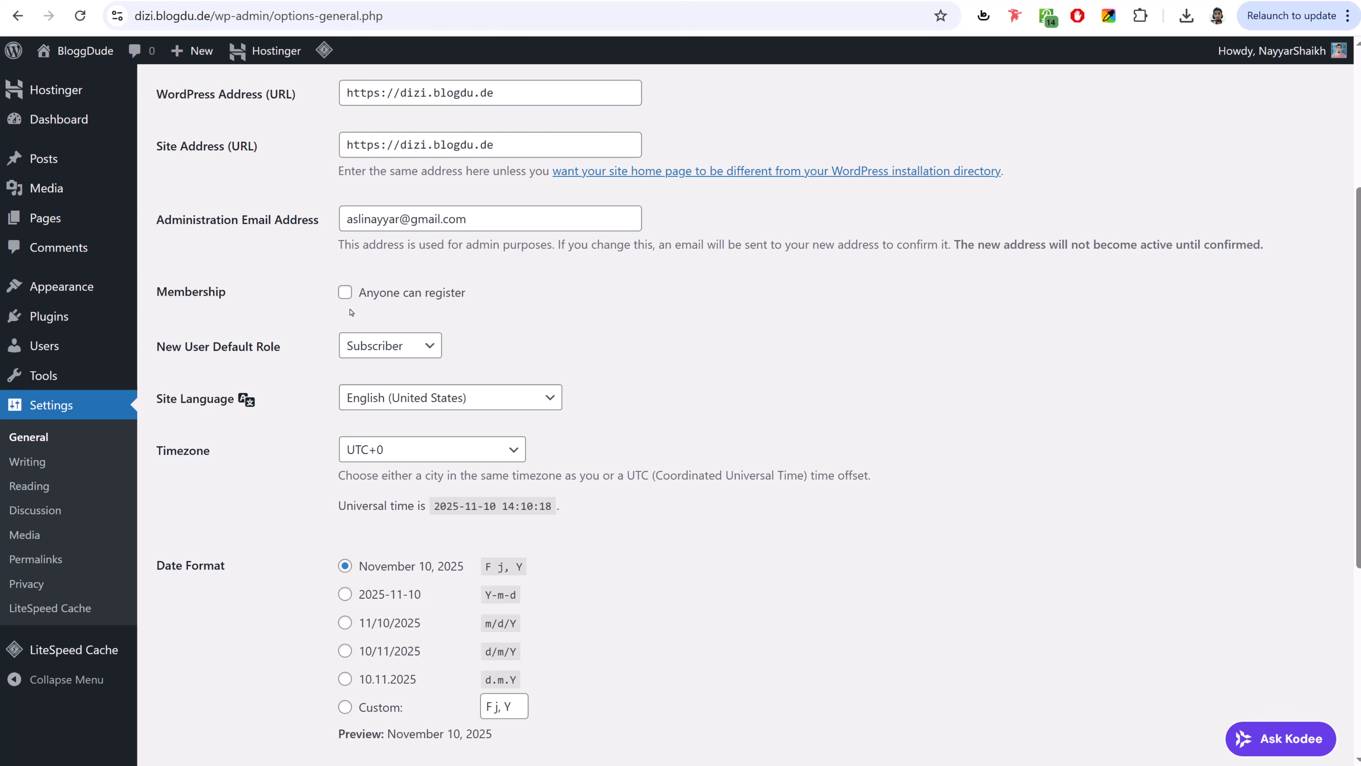
left_click(344, 292)
scroll(791, 314, "down", 3)
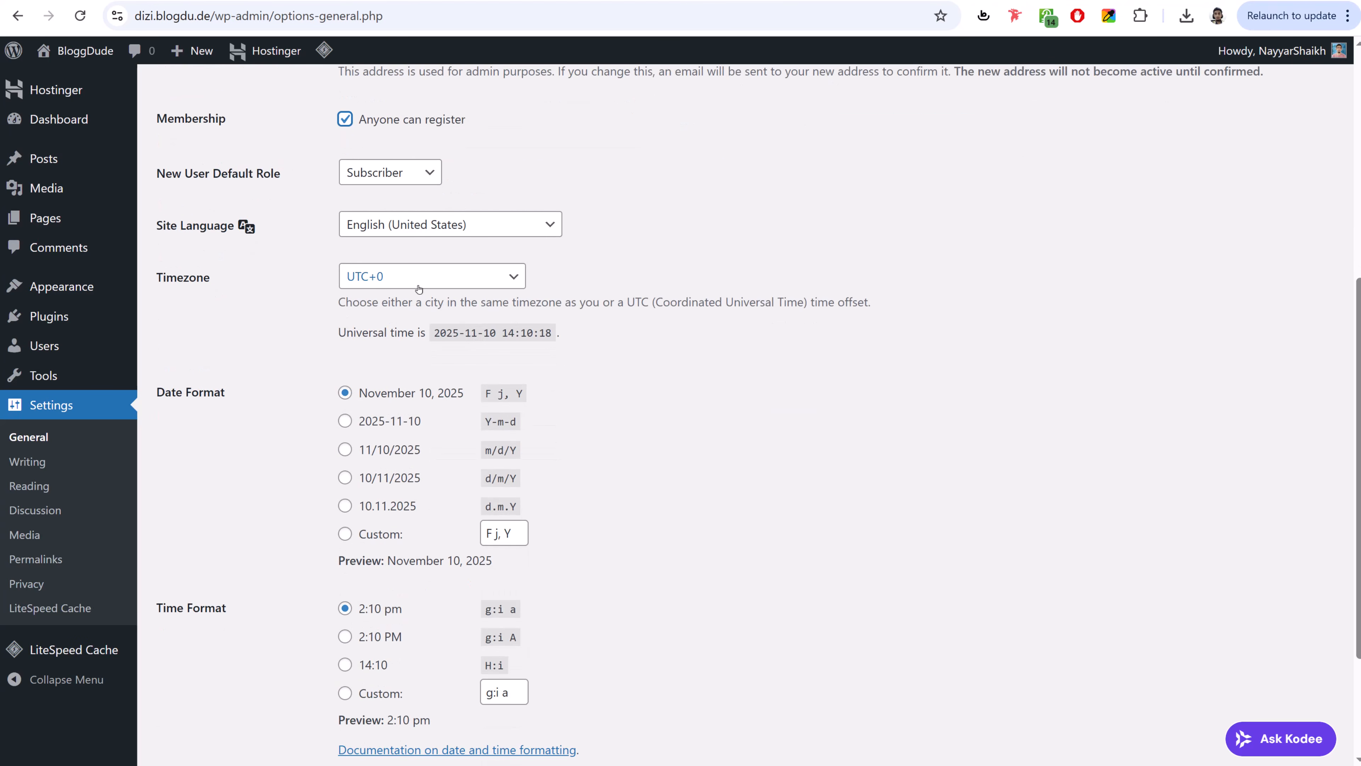
left_click(419, 284)
type("kolkata")
key("Return")
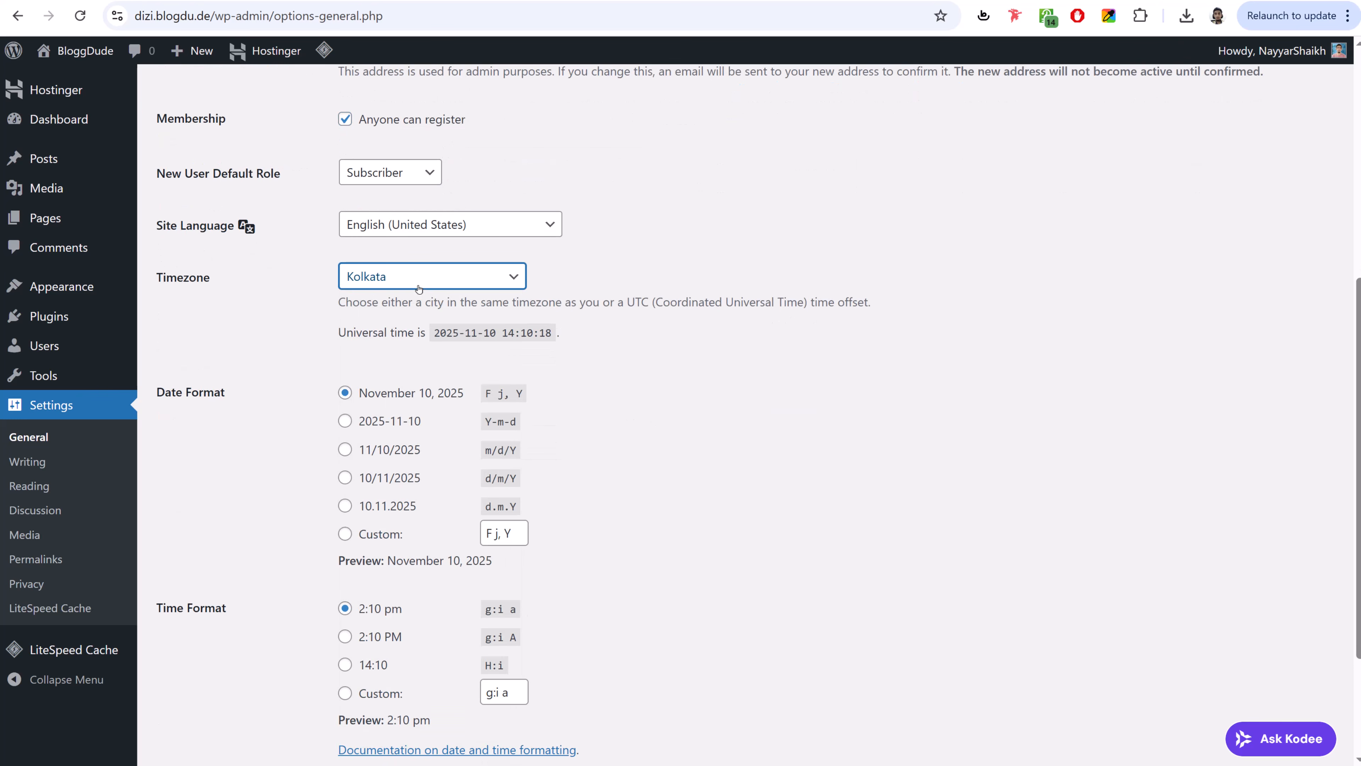
left_click(777, 285)
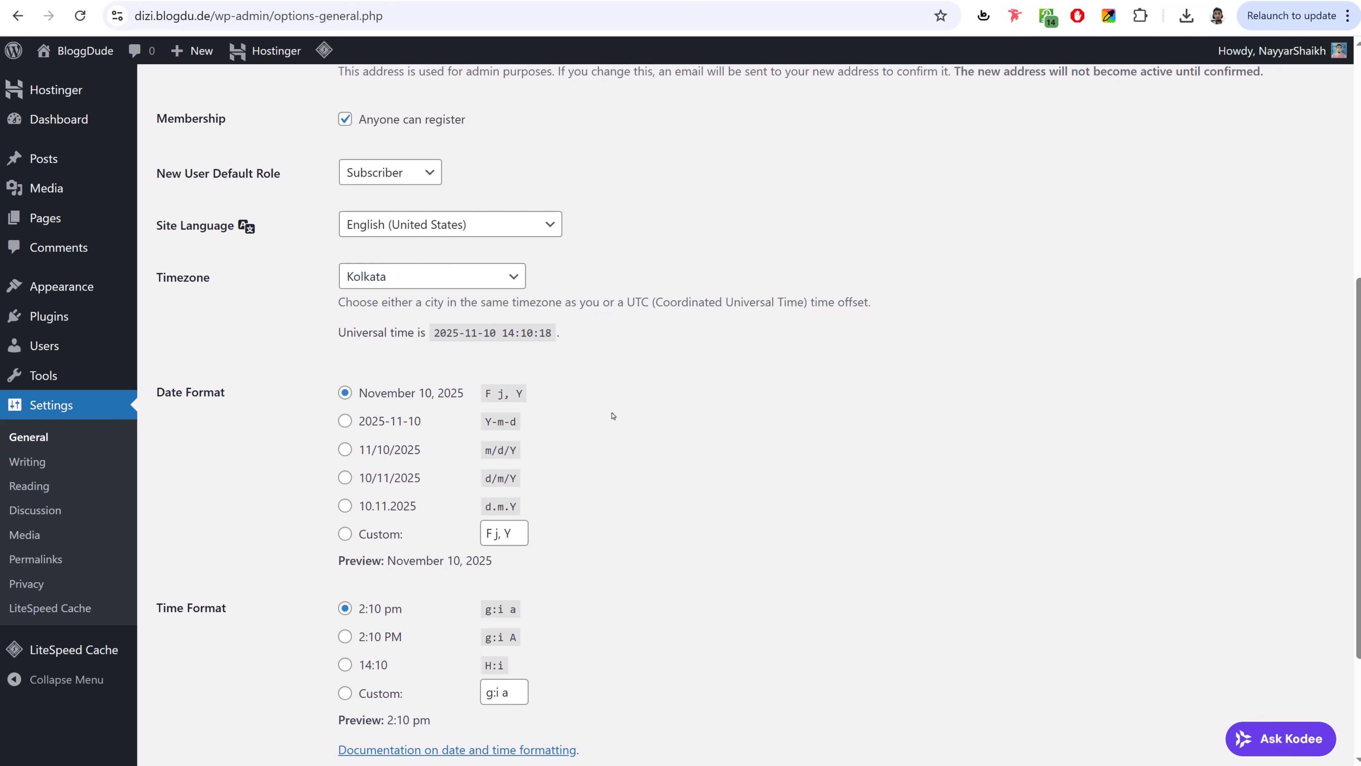
scroll(621, 424, "down", 3)
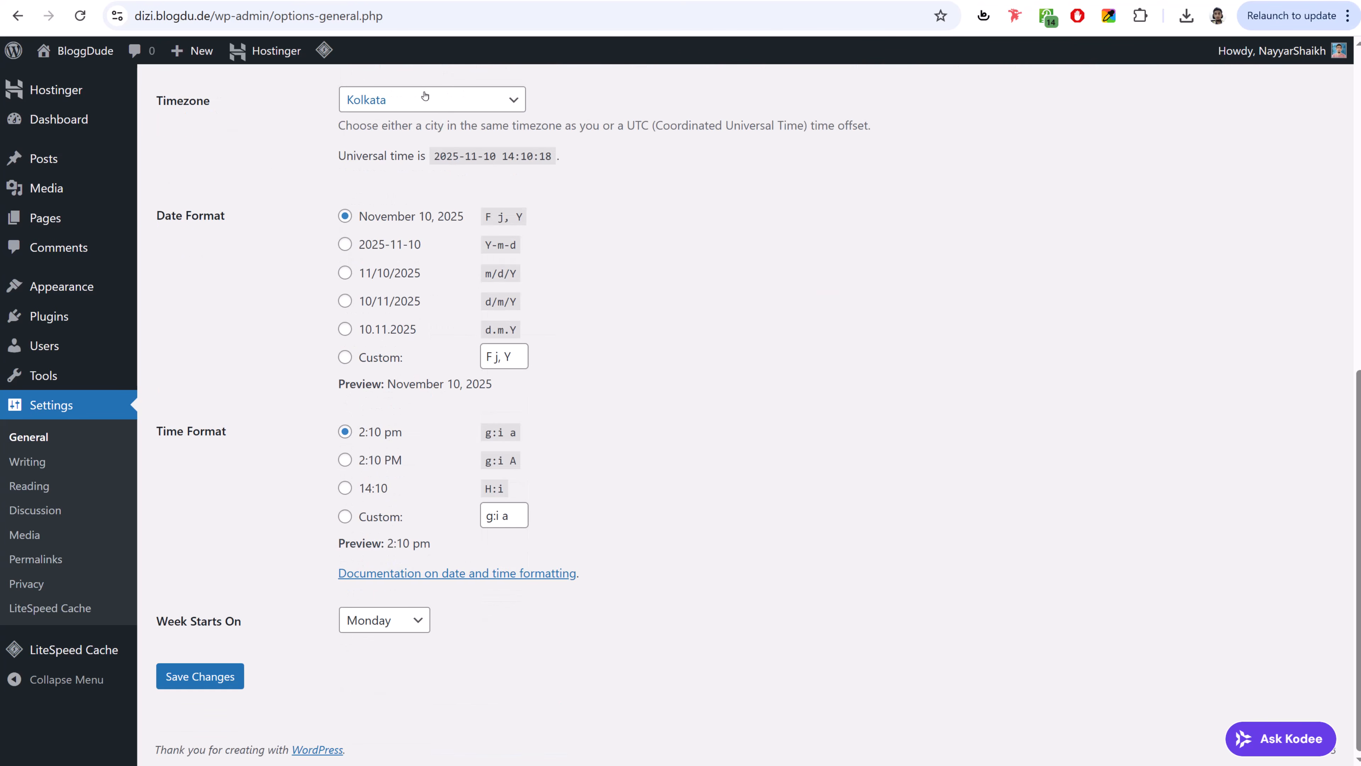
left_click(215, 677)
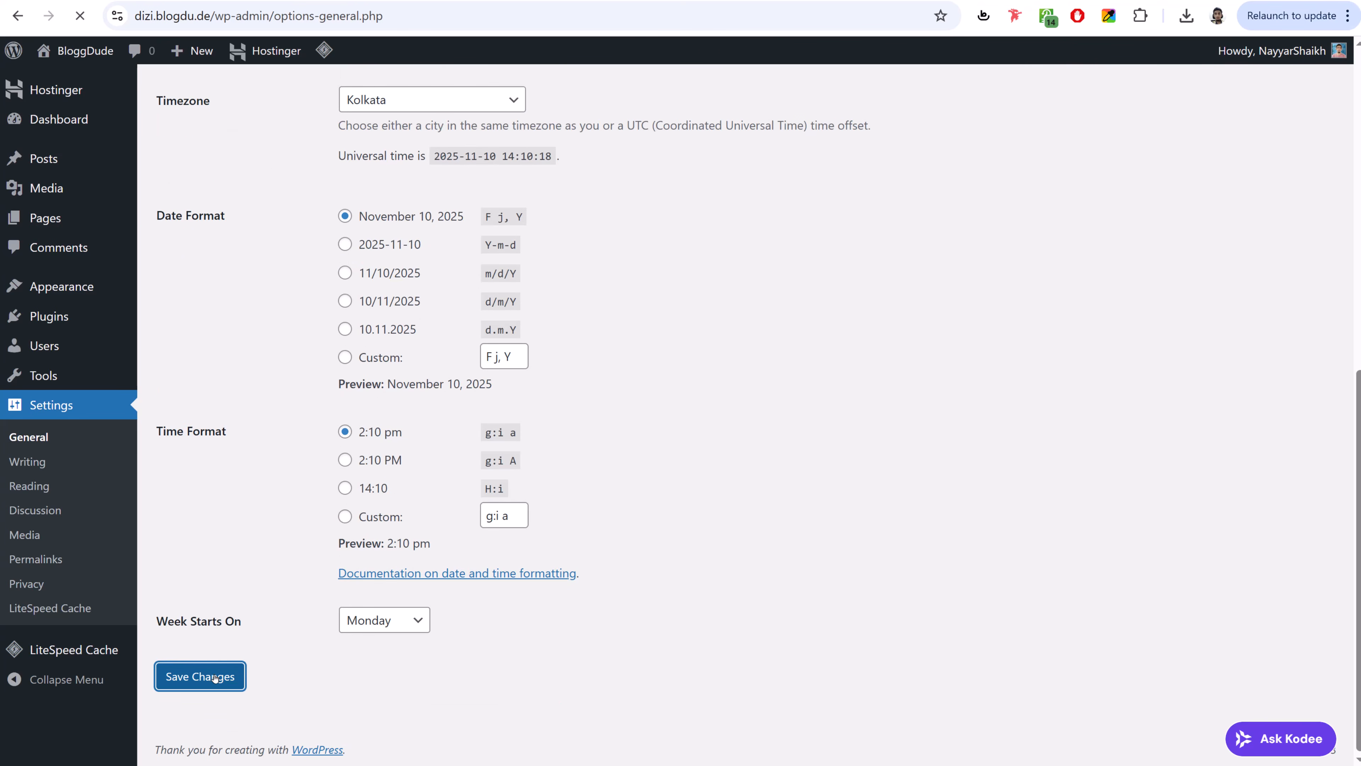
- Save the permalink structure as Post name, then return to the WordPress Dashboard
left_click(56, 560)
left_click(345, 491)
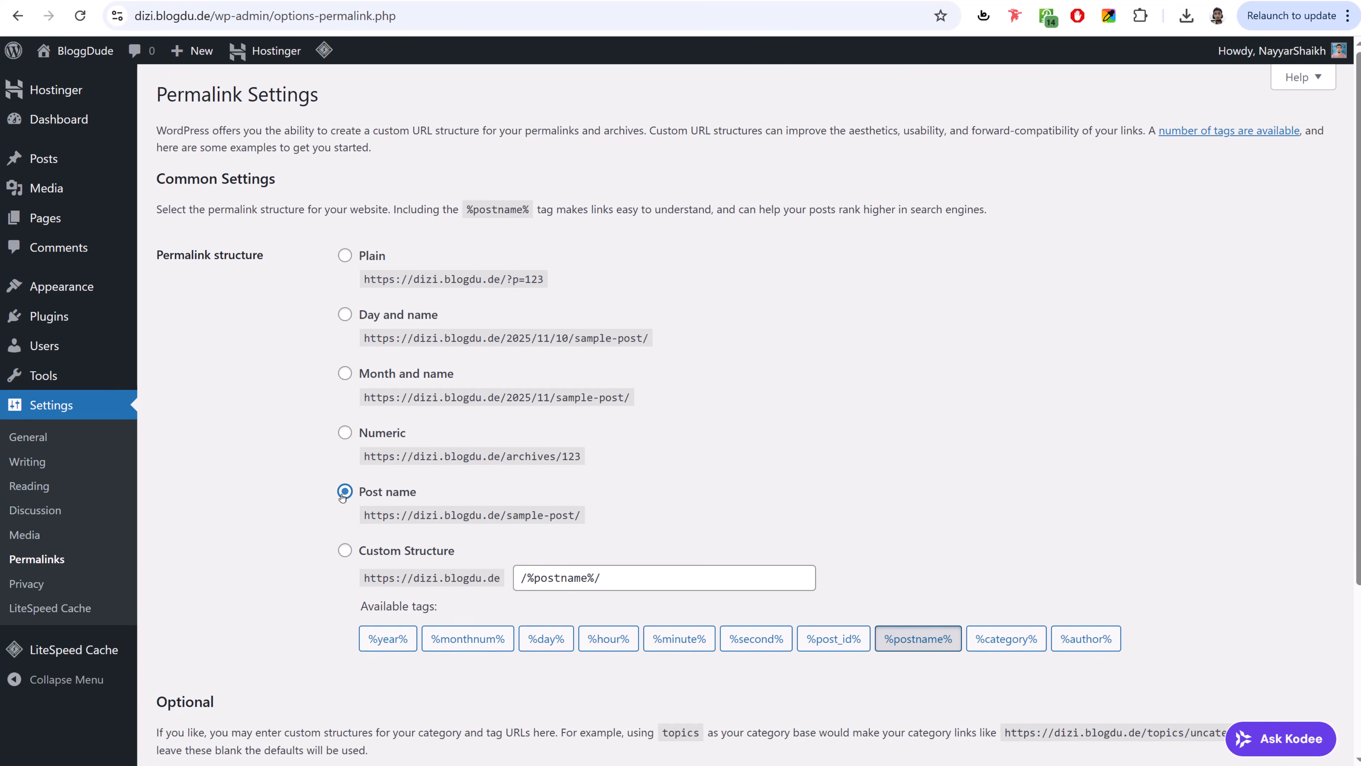
left_click(345, 256)
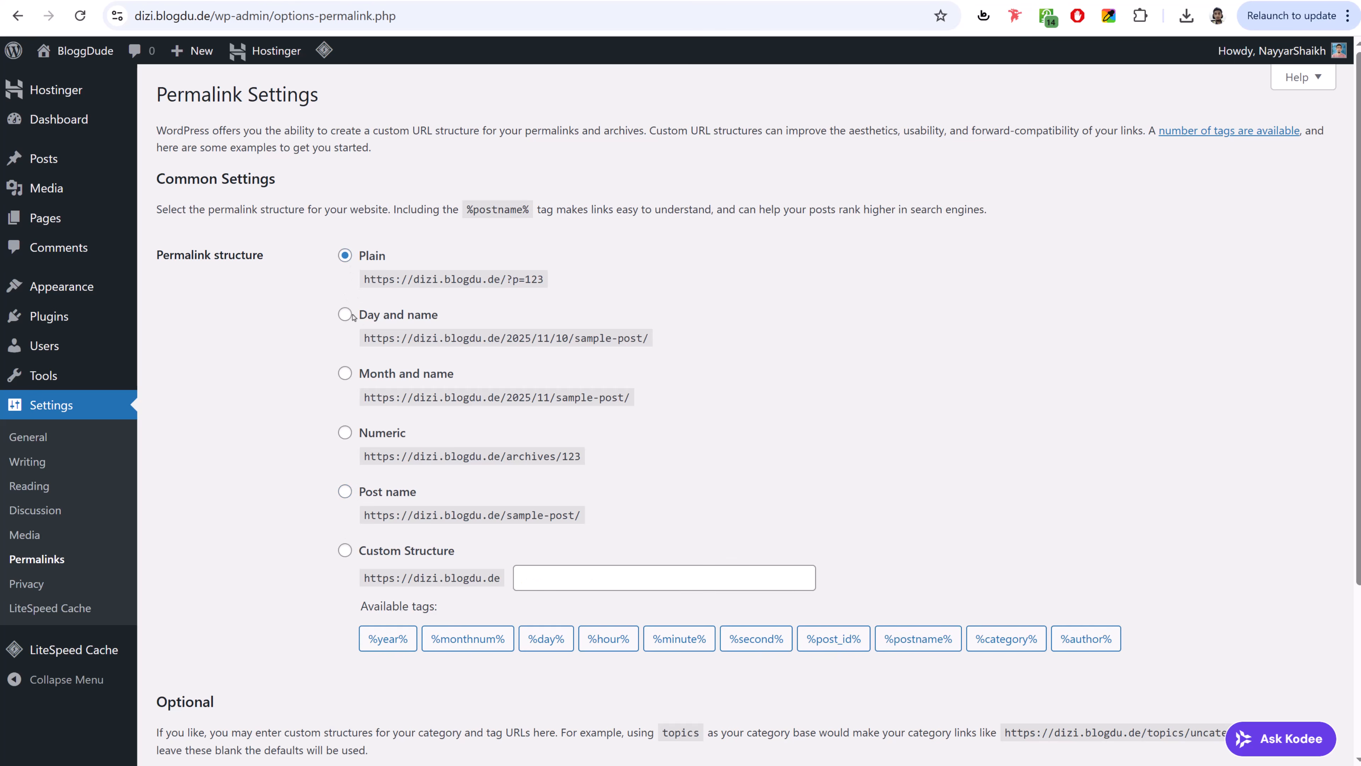
left_click(346, 492)
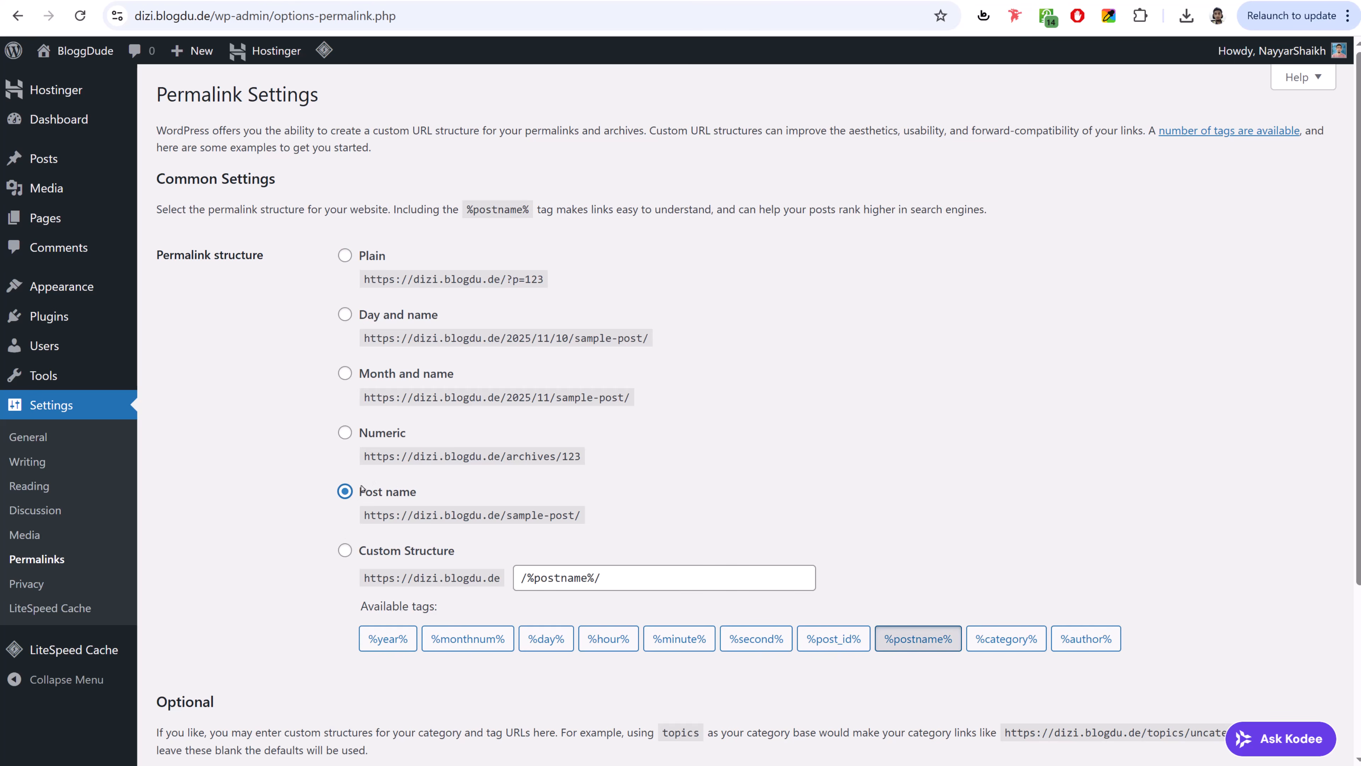
scroll(429, 569, "down", 4)
left_click(200, 678)
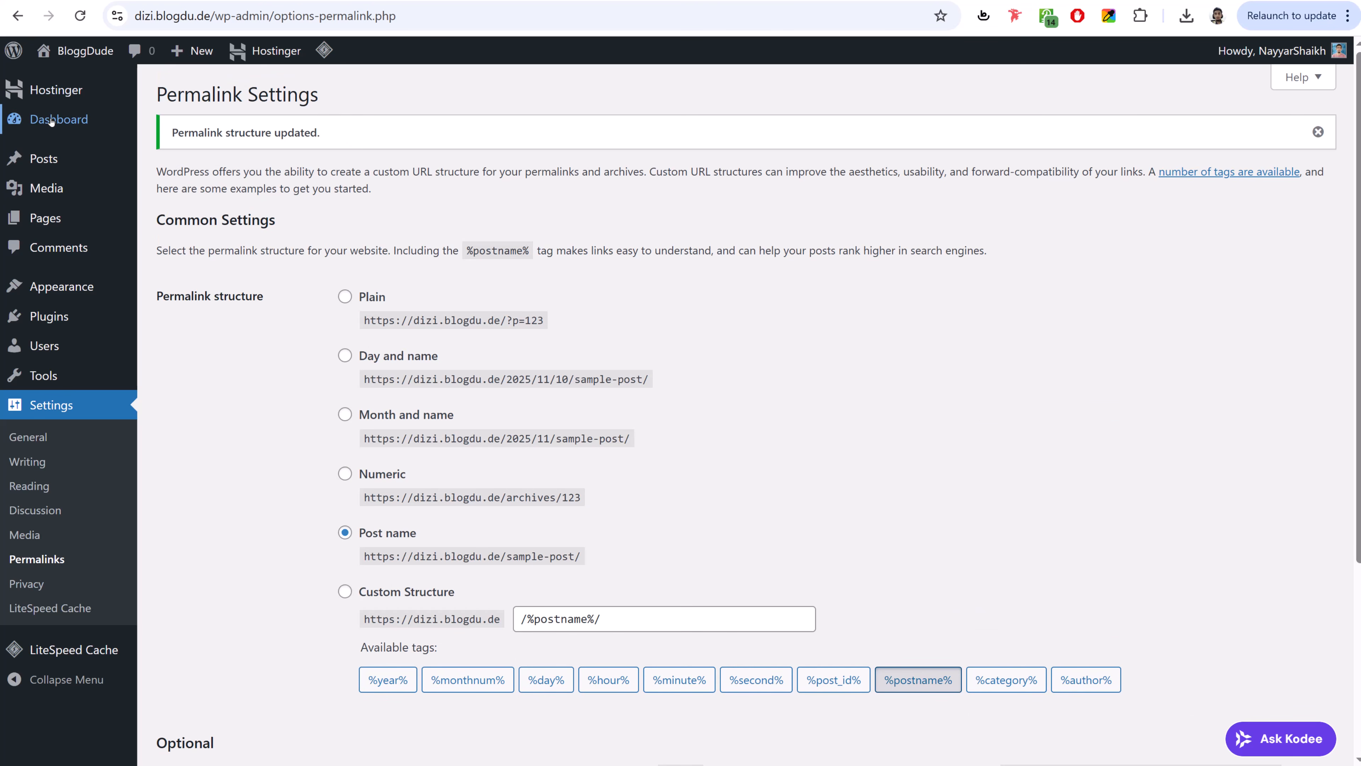
left_click(79, 118)
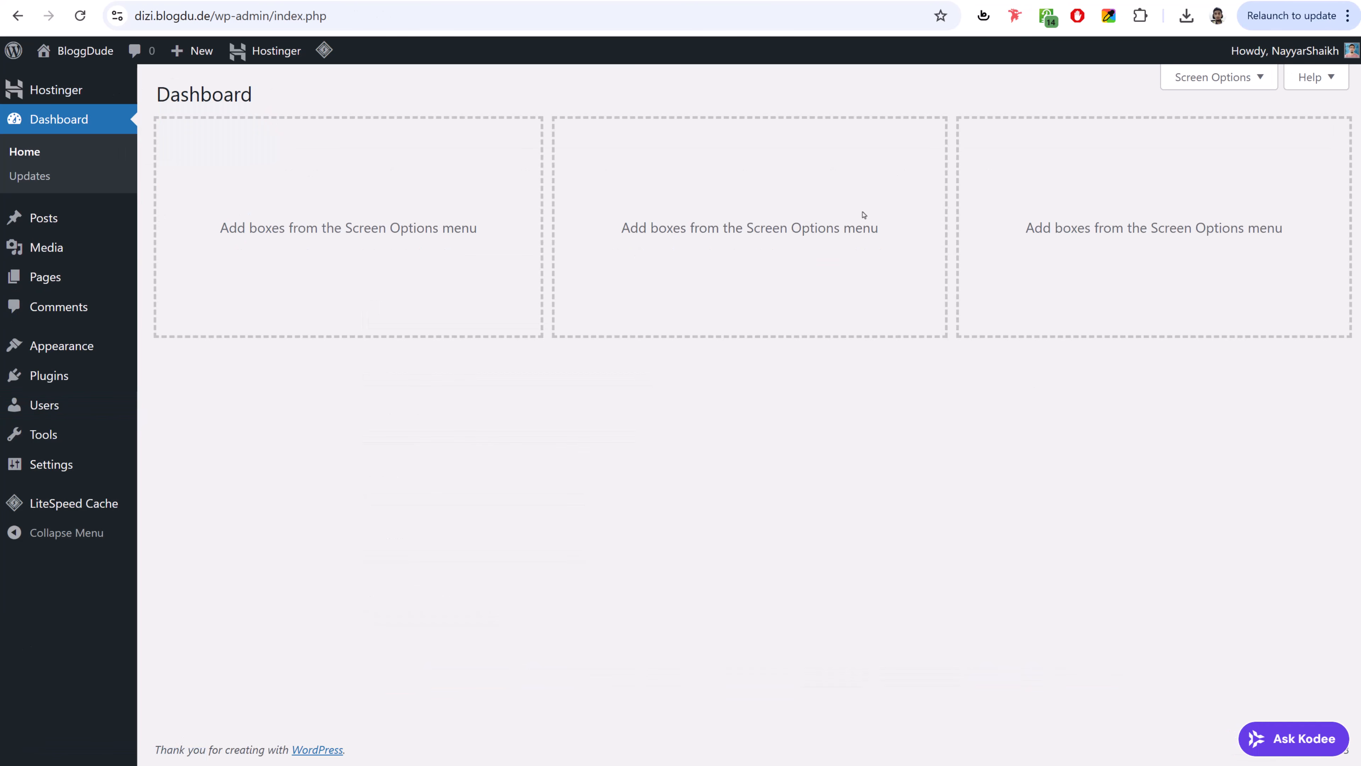
- Go back to the Hostinger hPanel Websites list showing dizi.blogdu.de and digi25.blogdu.de
left_click(397, 1)
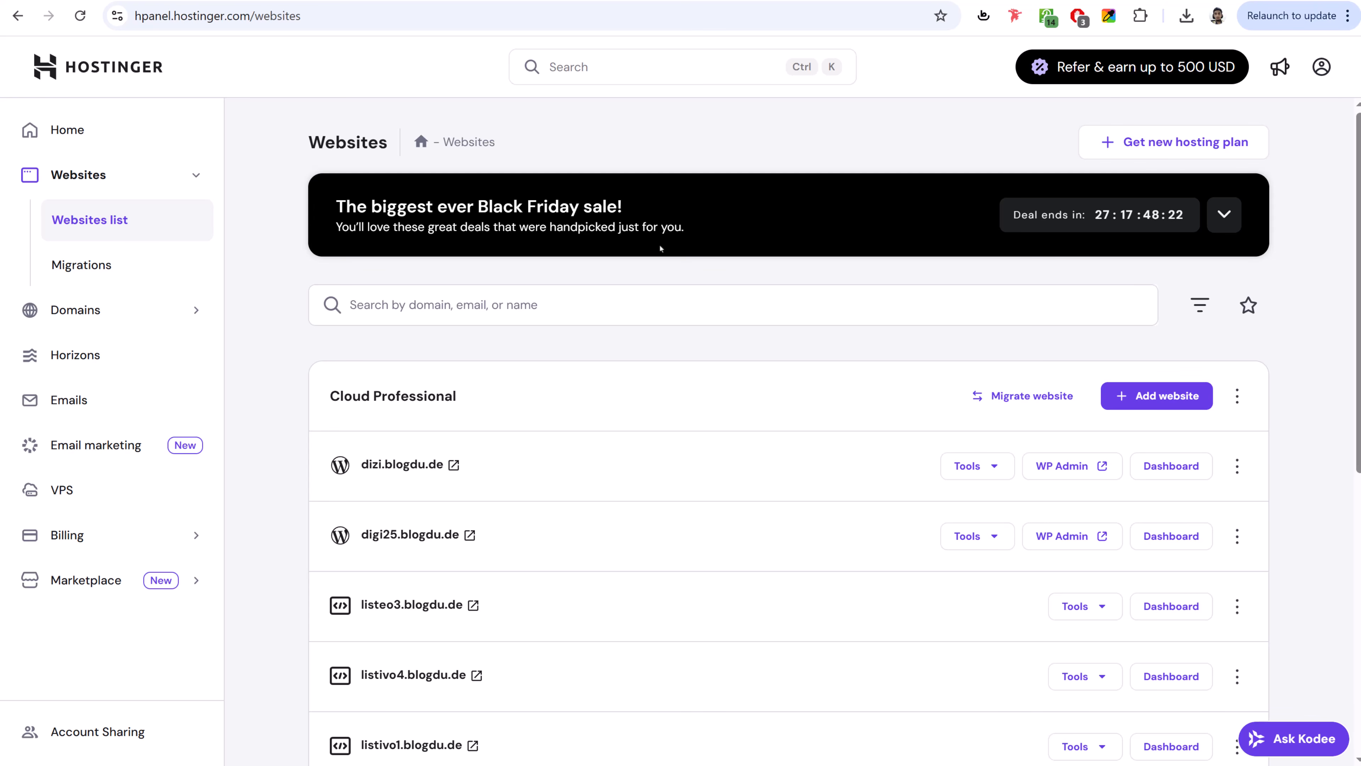
- Show the Add website choices: Horizons, WordPress, Website Builder and Custom PHP/HTML
scroll(823, 332, "down", 3)
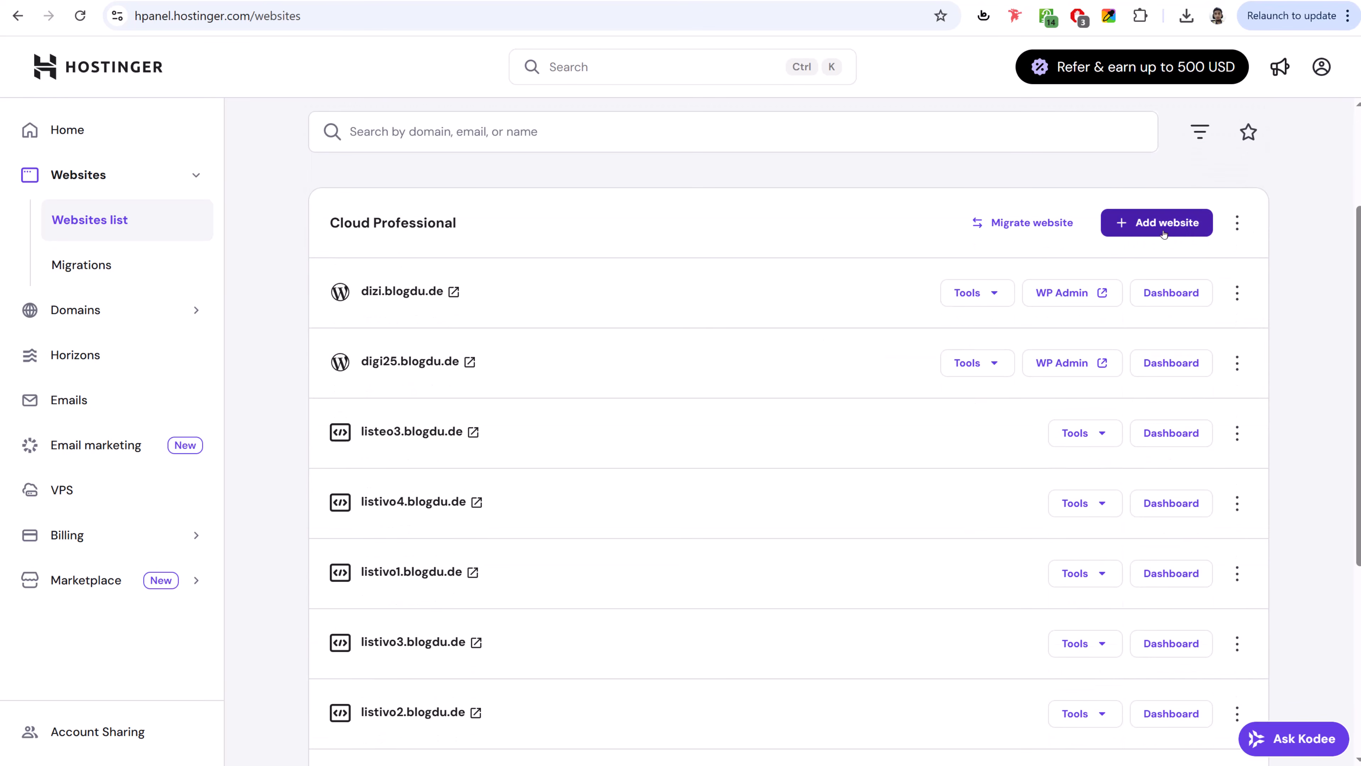
left_click(1146, 225)
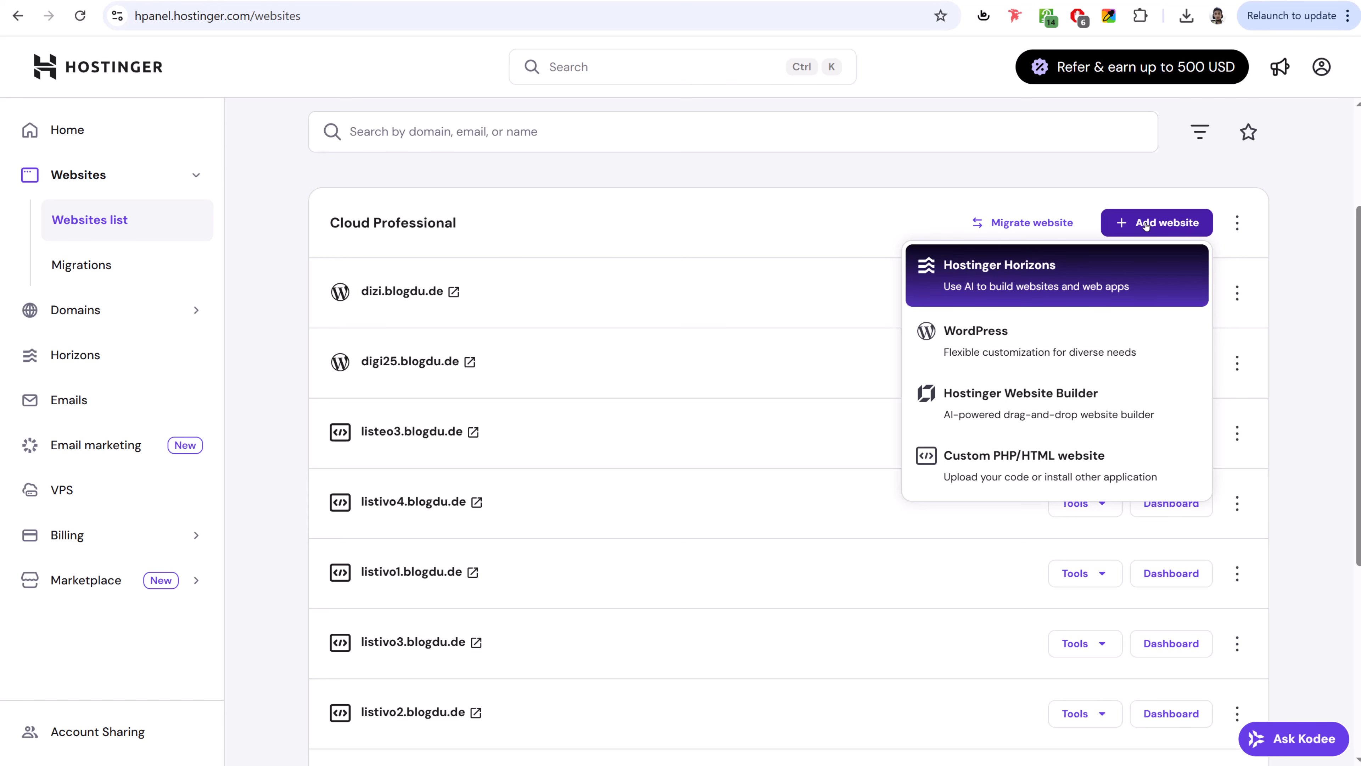
- Start adding a new WordPress website from Hostinger's Add website menu
left_click(1164, 226)
left_click(1164, 227)
left_click(992, 347)
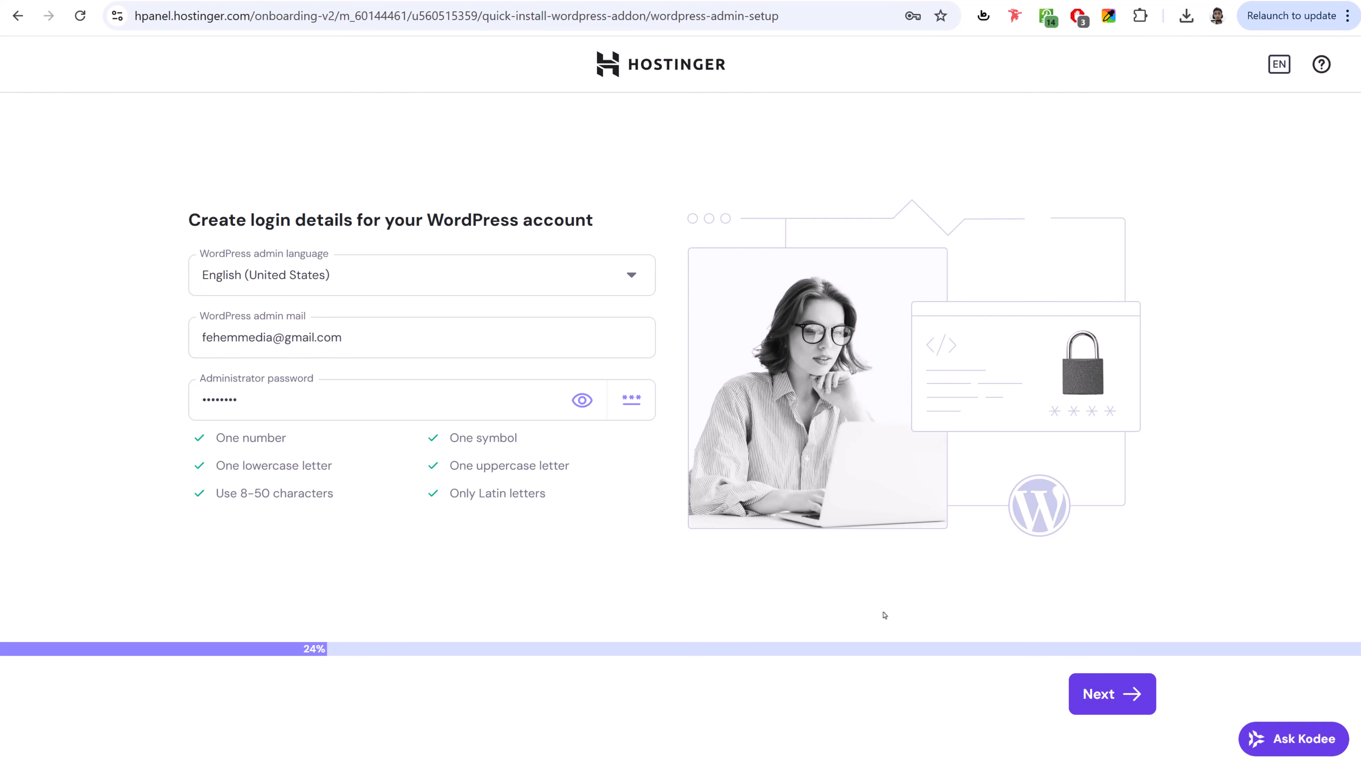
- Accept the WordPress login details and choose to create a blank site
left_click(1106, 694)
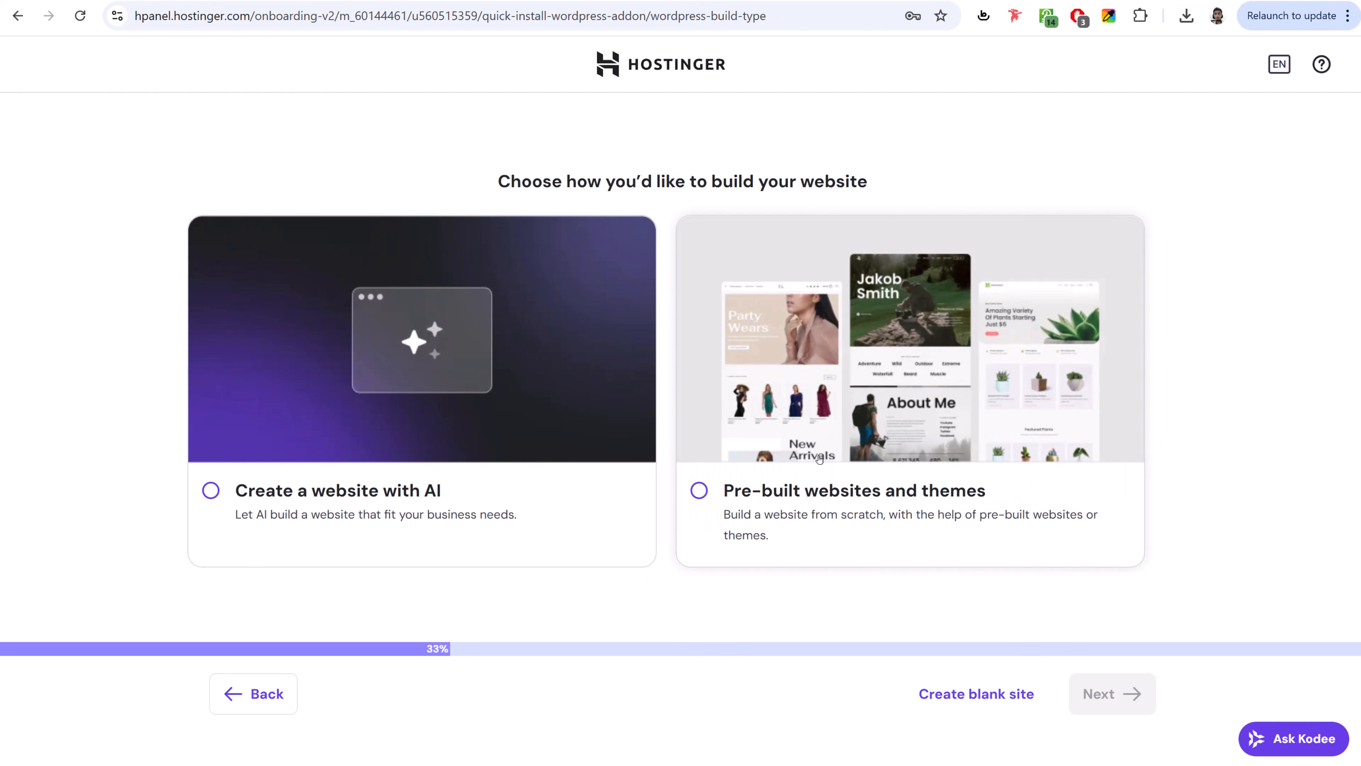
left_click(973, 699)
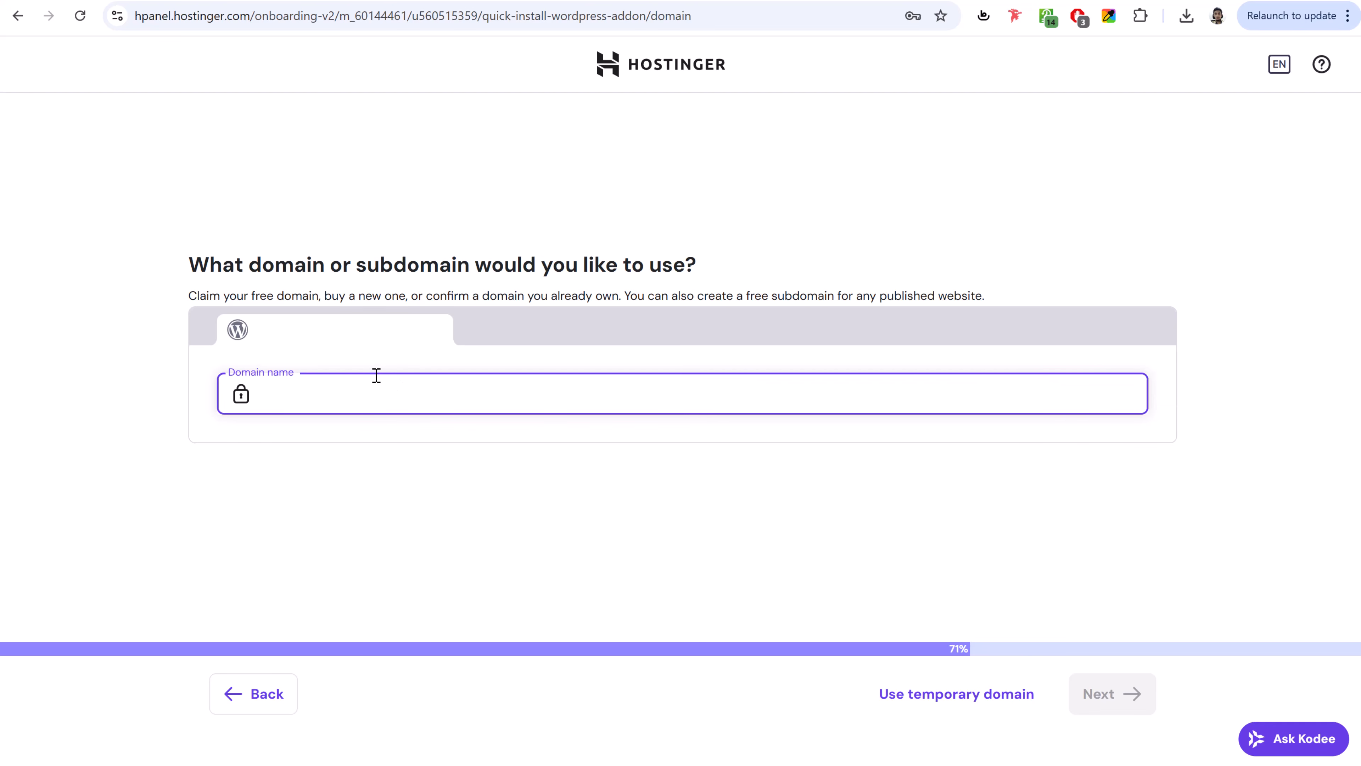
- Use the already-owned domain fehem.in for the site and start the WordPress install
type("hem")
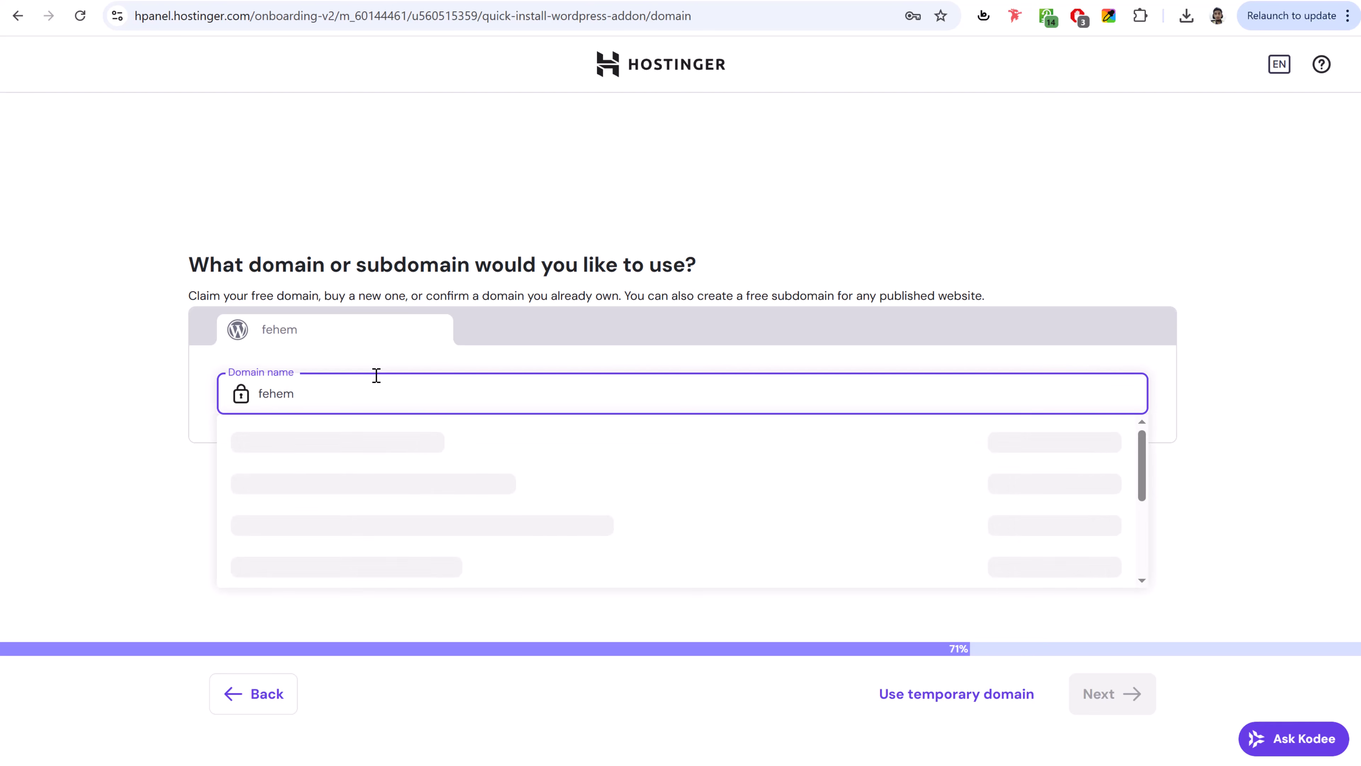
type(".in")
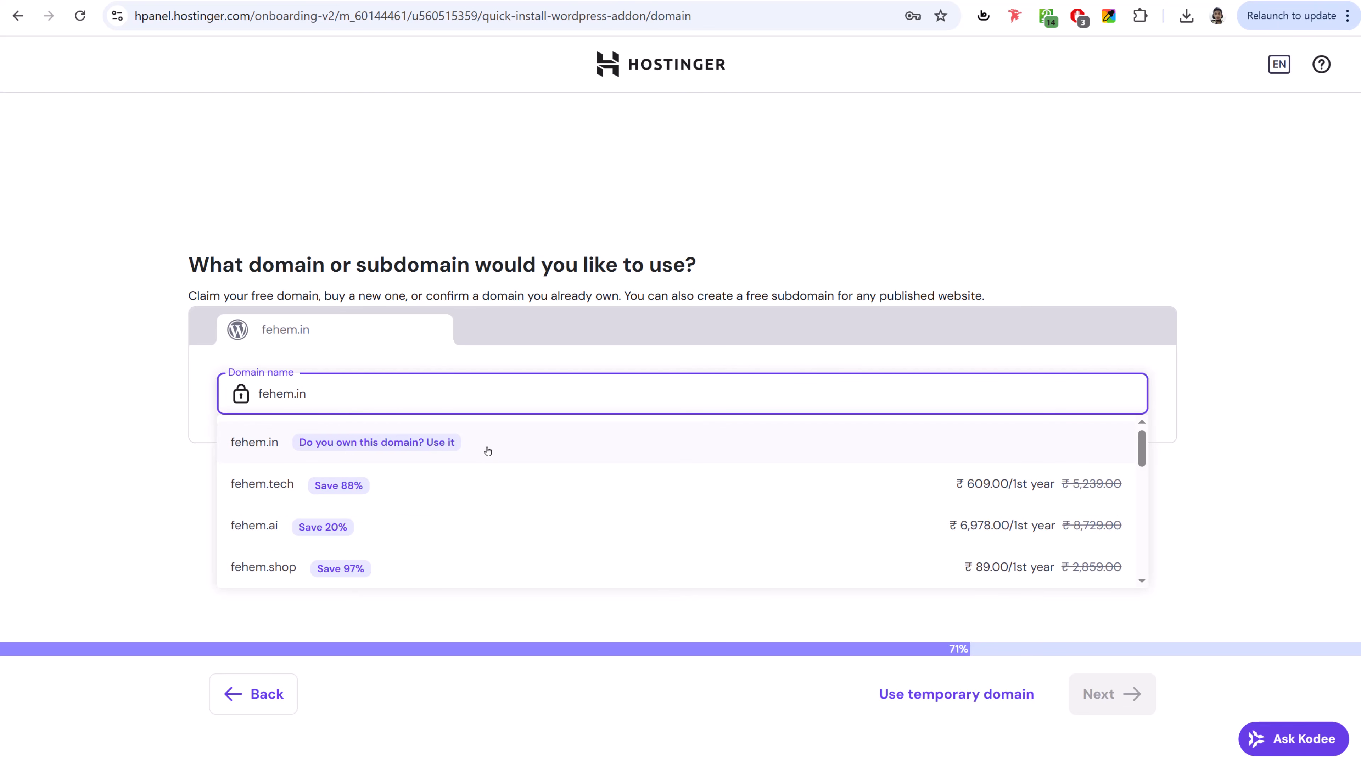
left_click(263, 445)
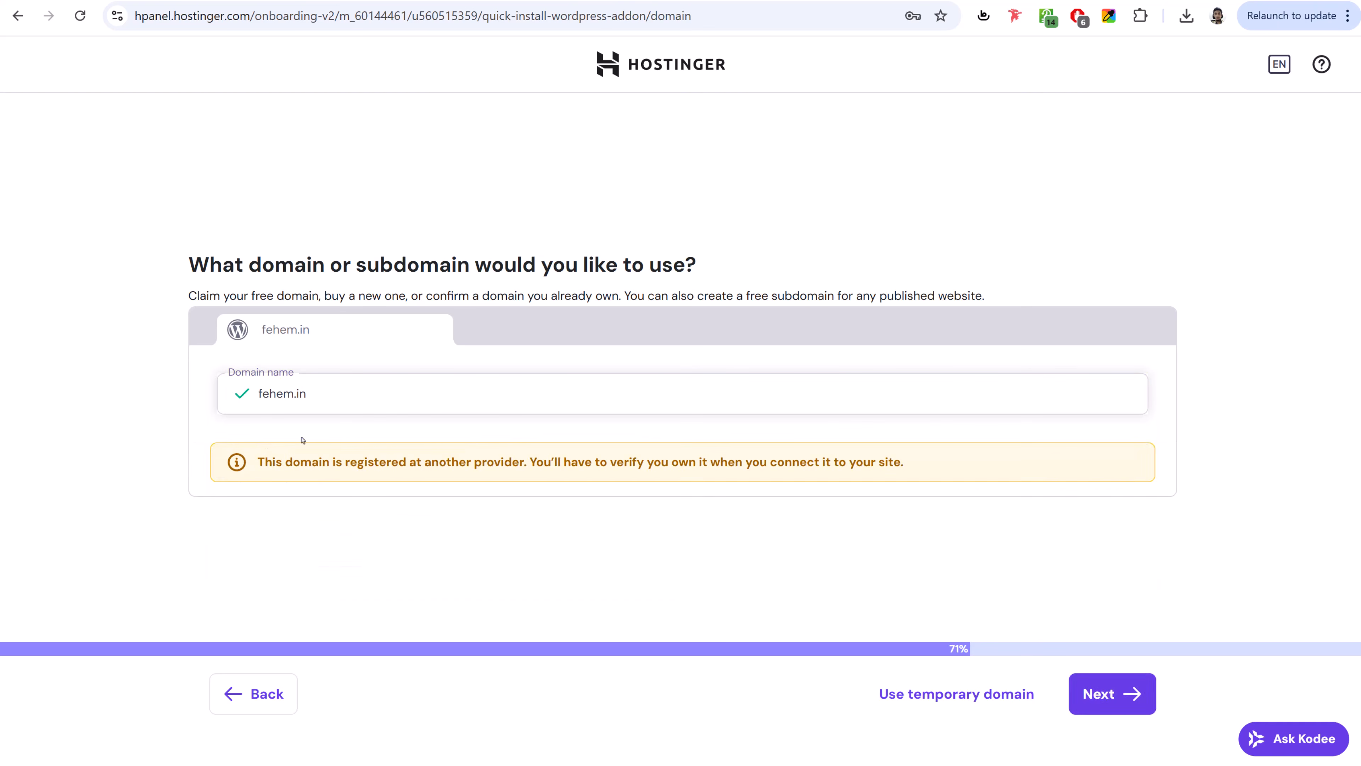
left_click(1145, 707)
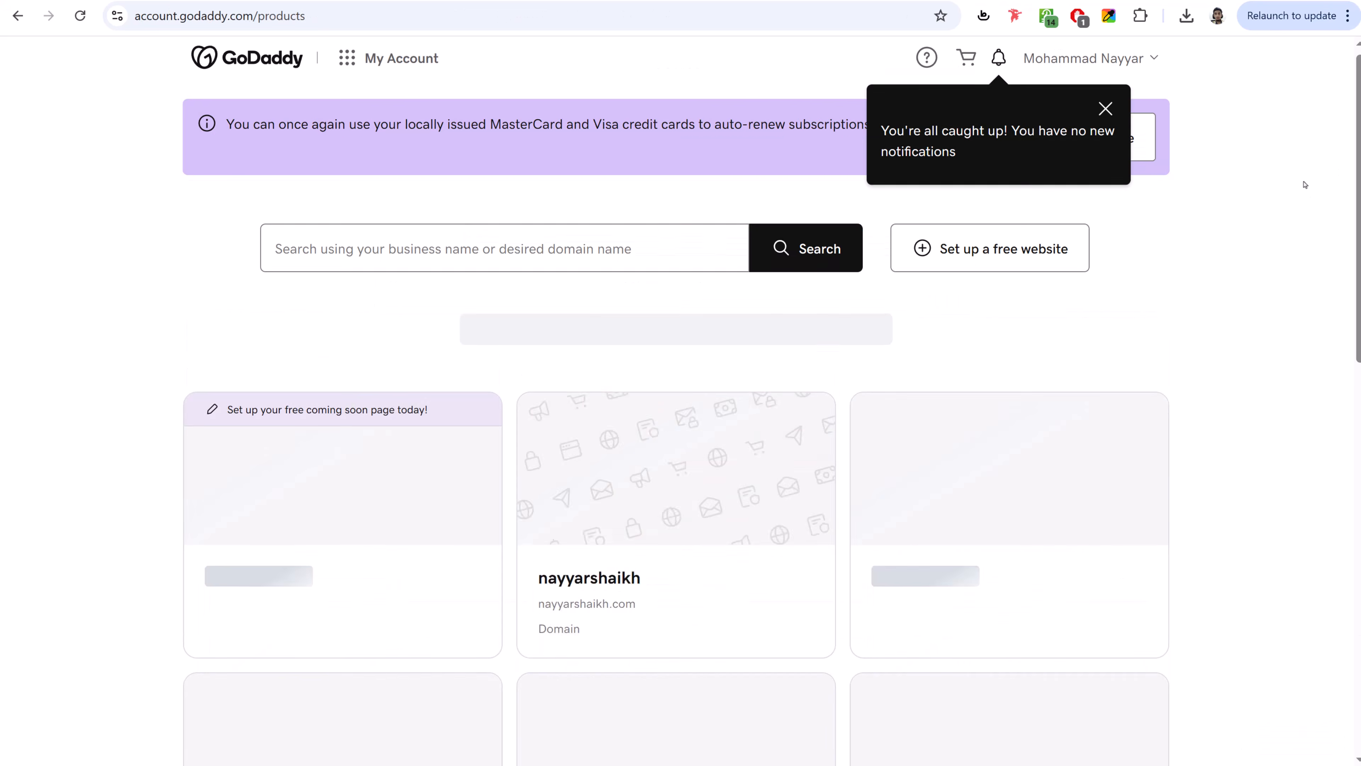
- Open GoDaddy's DNS management for fehem.in
scroll(1304, 184, "down", 10)
scroll(1304, 201, "down", 3)
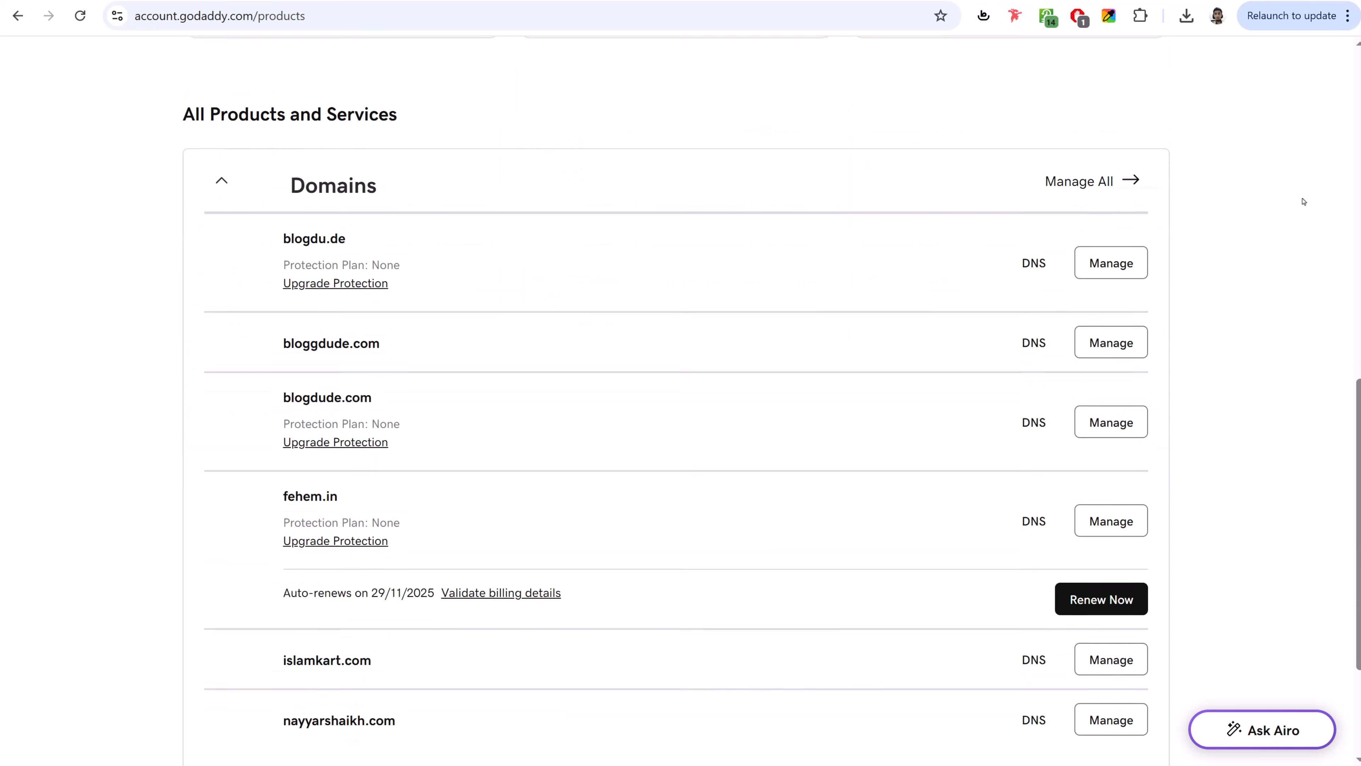
left_click_drag(282, 362, 341, 364)
left_click(418, 357)
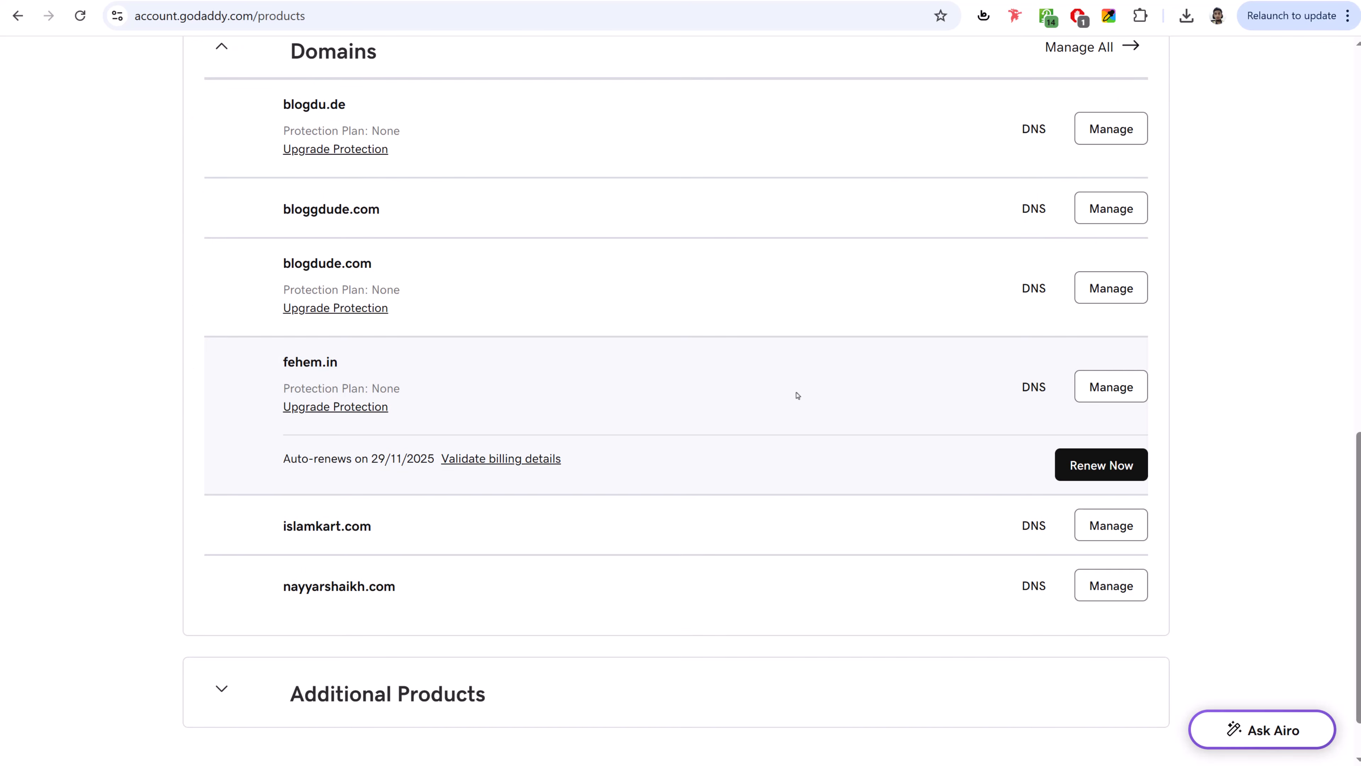
scroll(1034, 289, "up", 1)
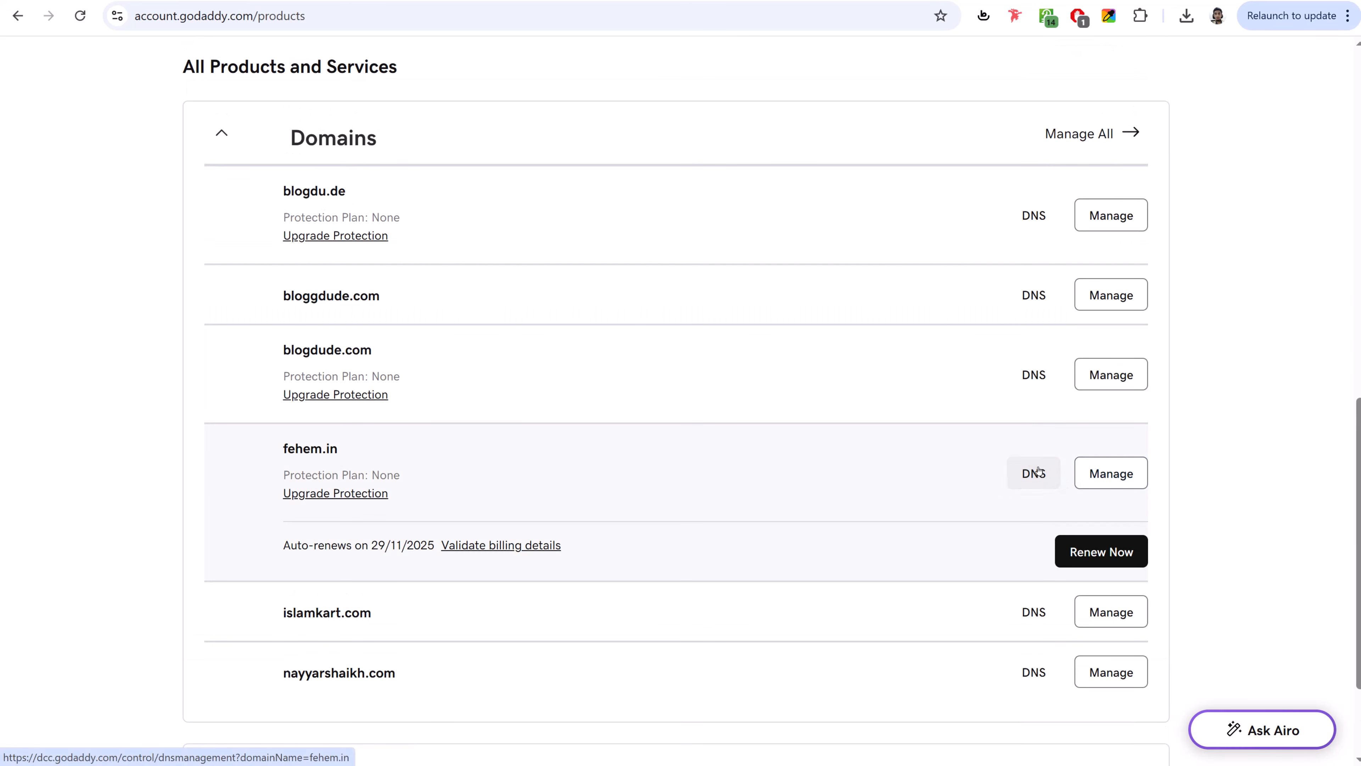
left_click(1030, 476)
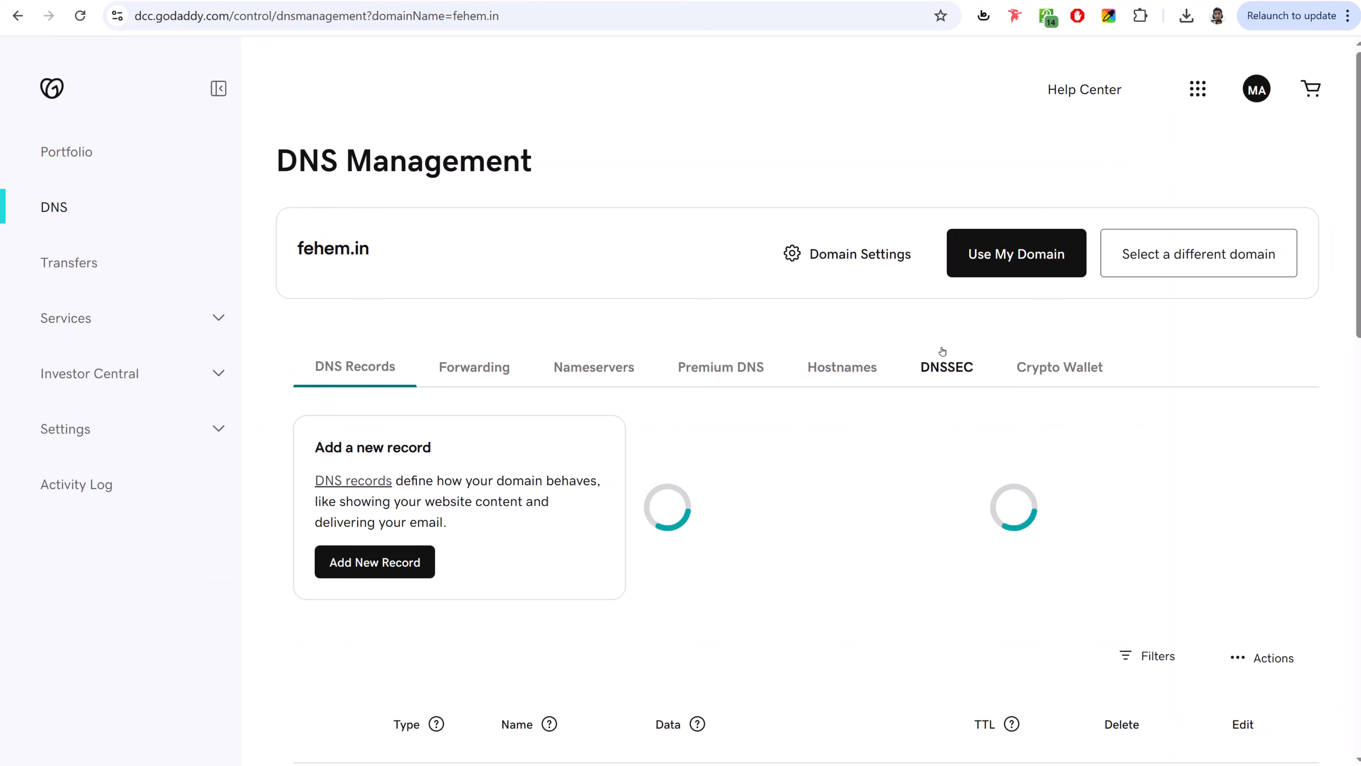
- Switch fehem.in to custom nameservers in GoDaddy, then return to Hostinger's websites list
scroll(1007, 330, "down", 5)
scroll(1015, 340, "up", 2)
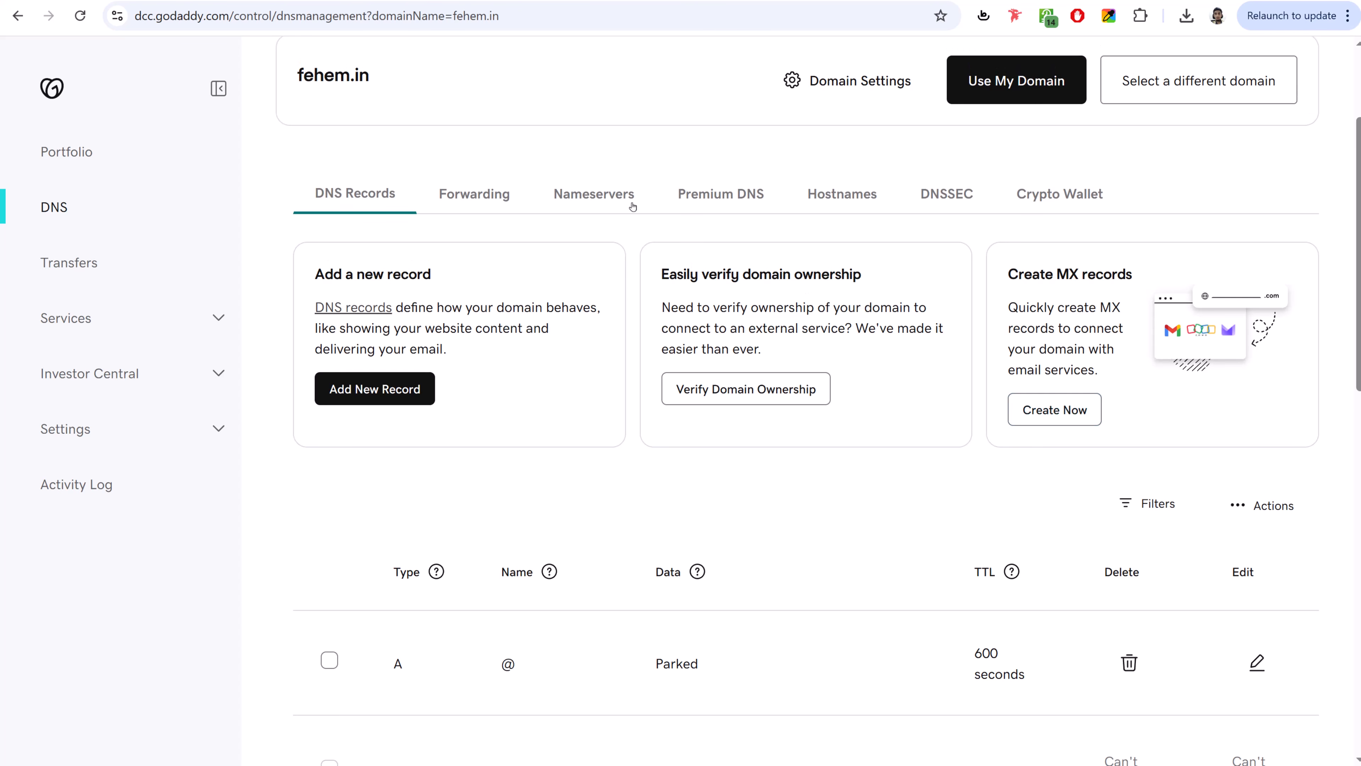
left_click(585, 204)
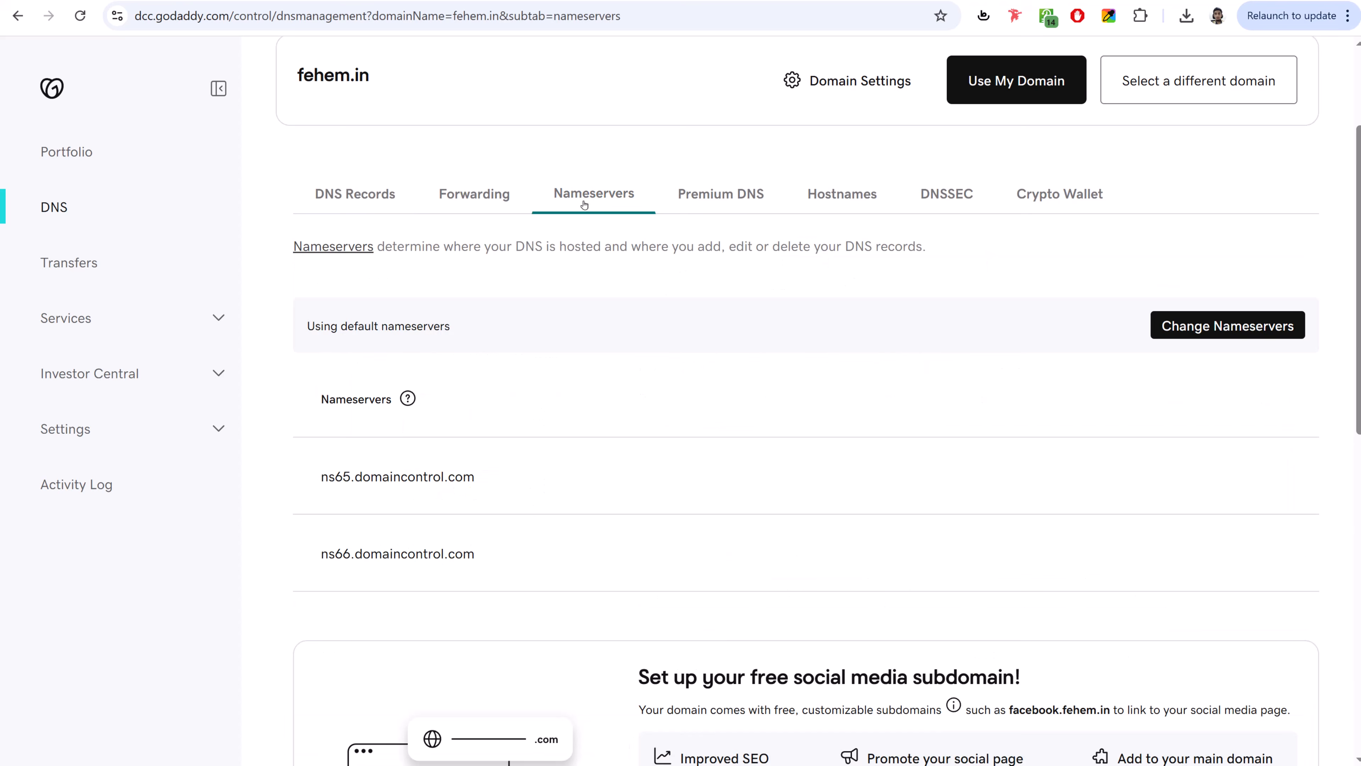
scroll(848, 364, "down", 3)
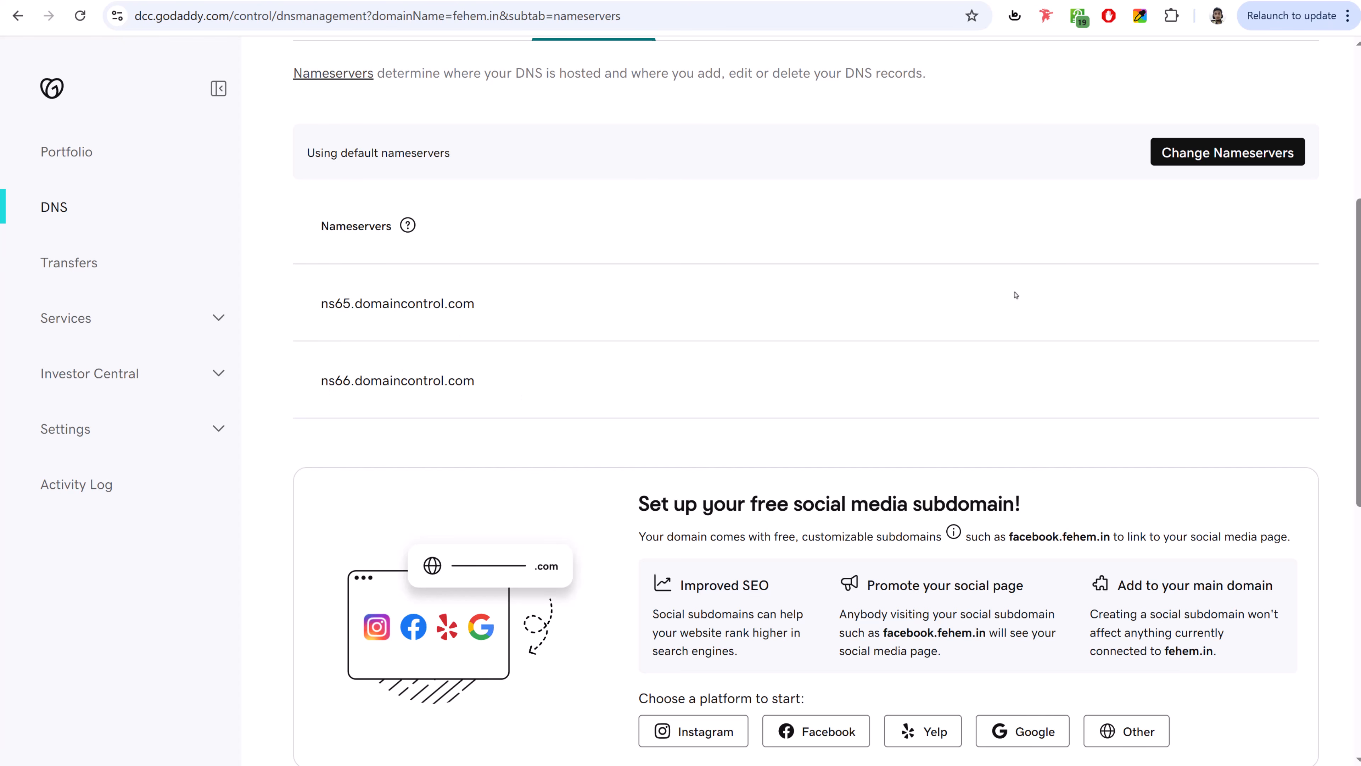
left_click(1222, 152)
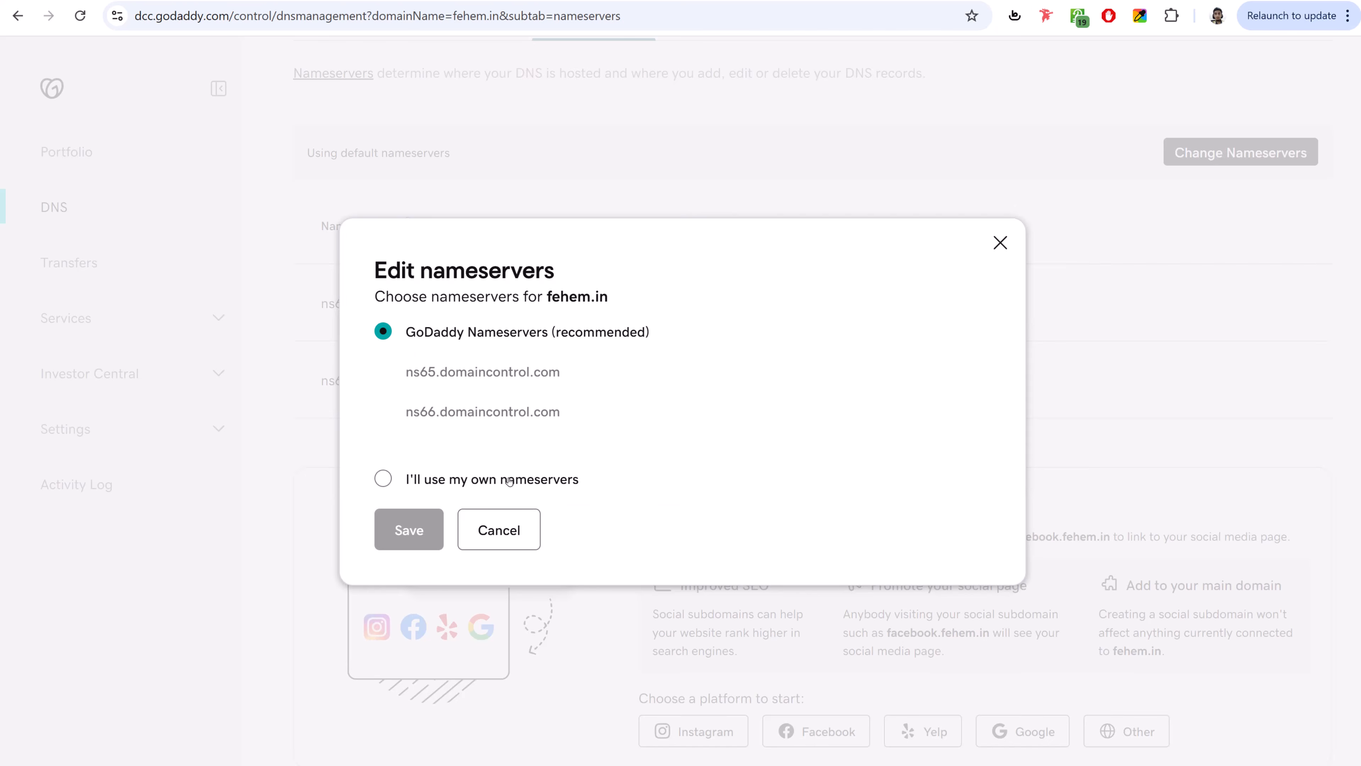
left_click(428, 482)
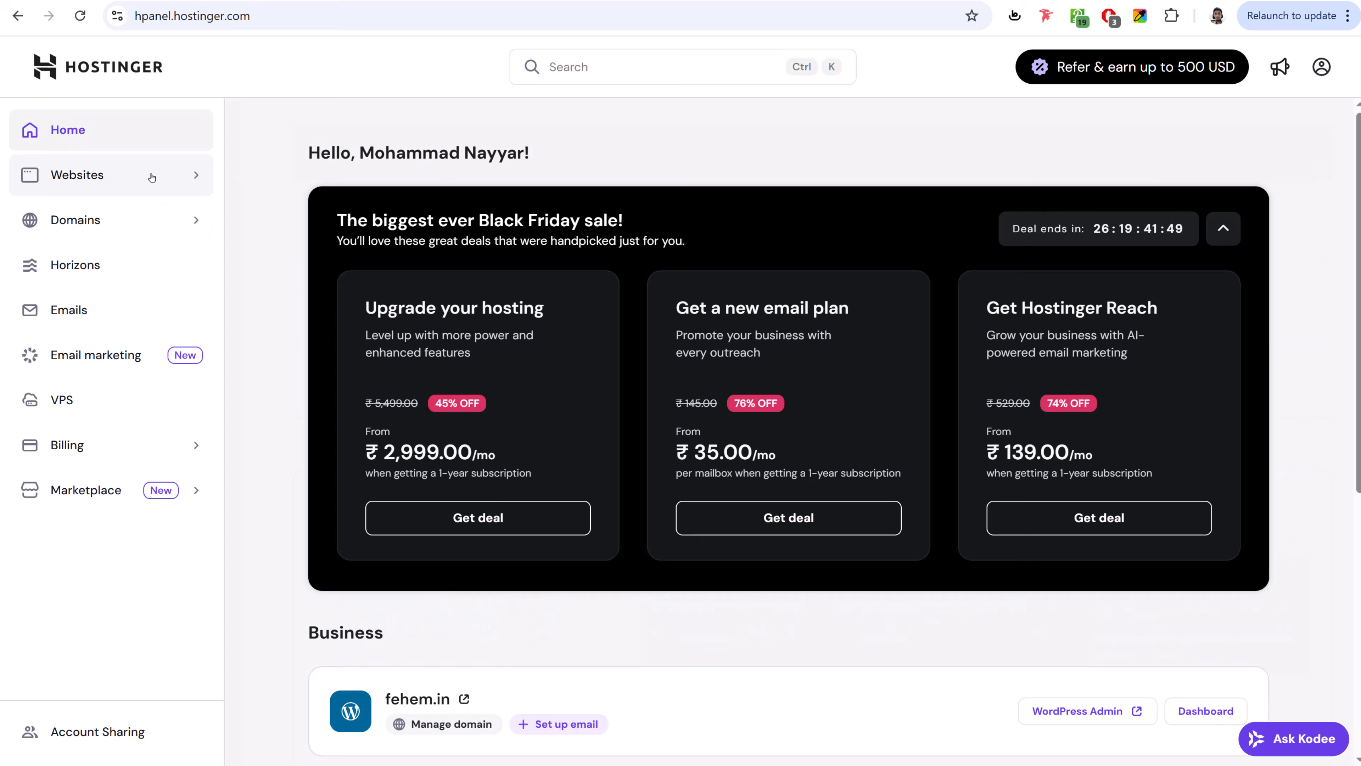
left_click(149, 176)
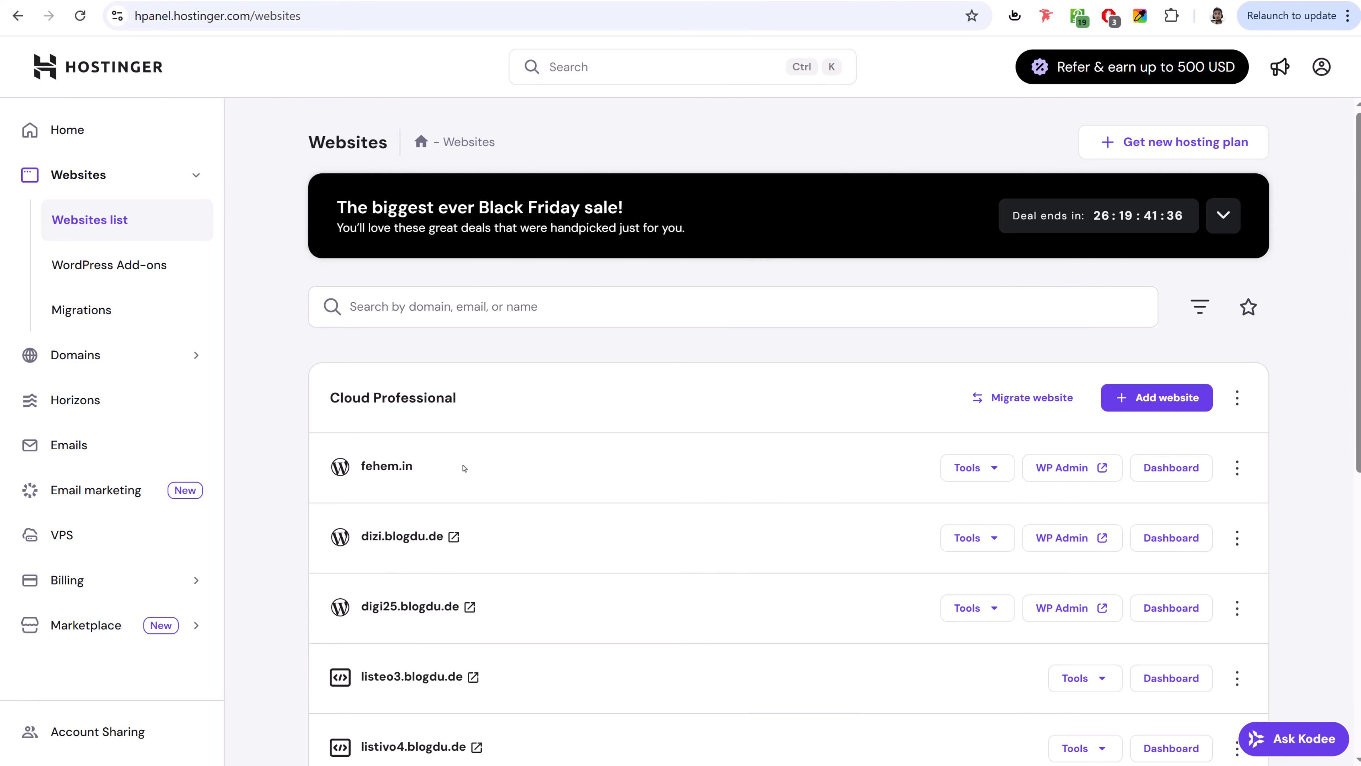
- Open the fehem.in site dashboard and its domain-connection guide listing the dns-parking nameservers
scroll(547, 461, "down", 2)
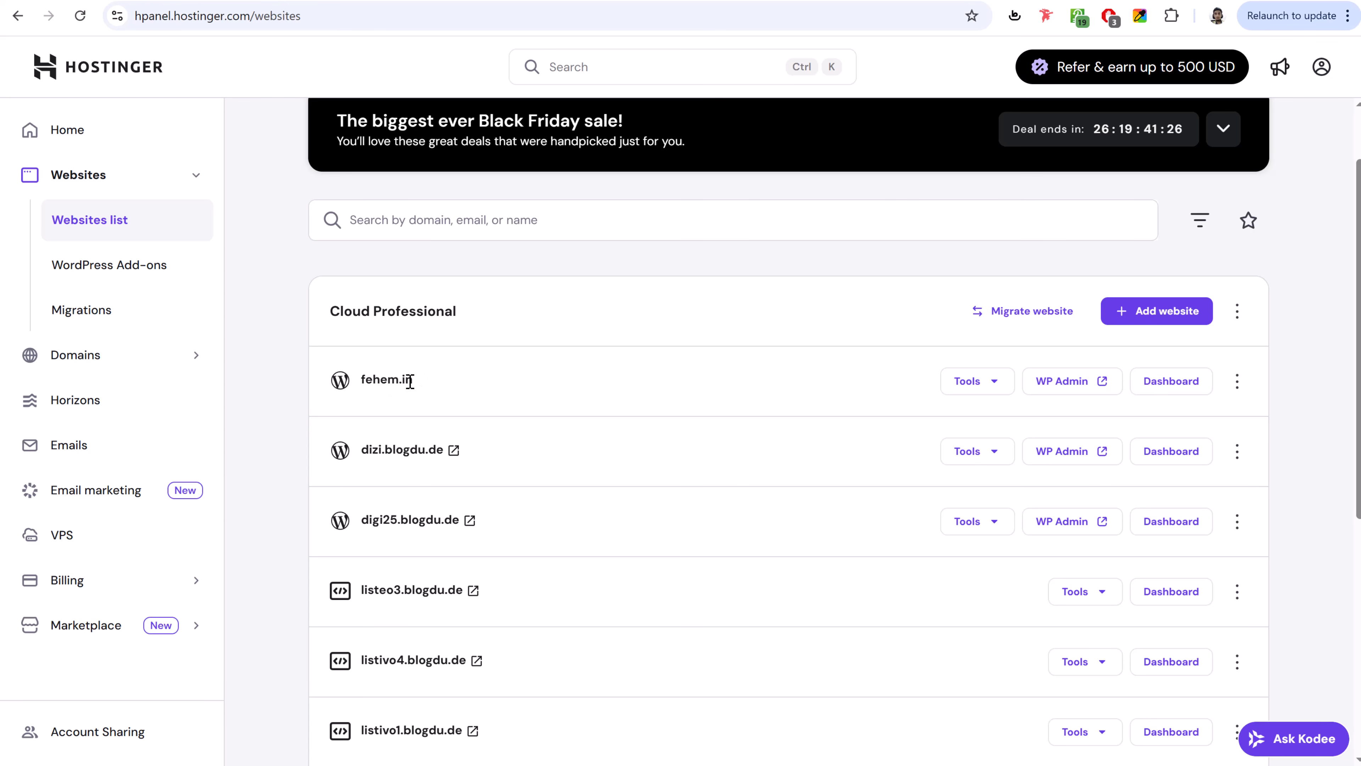
scroll(589, 383, "down", 1)
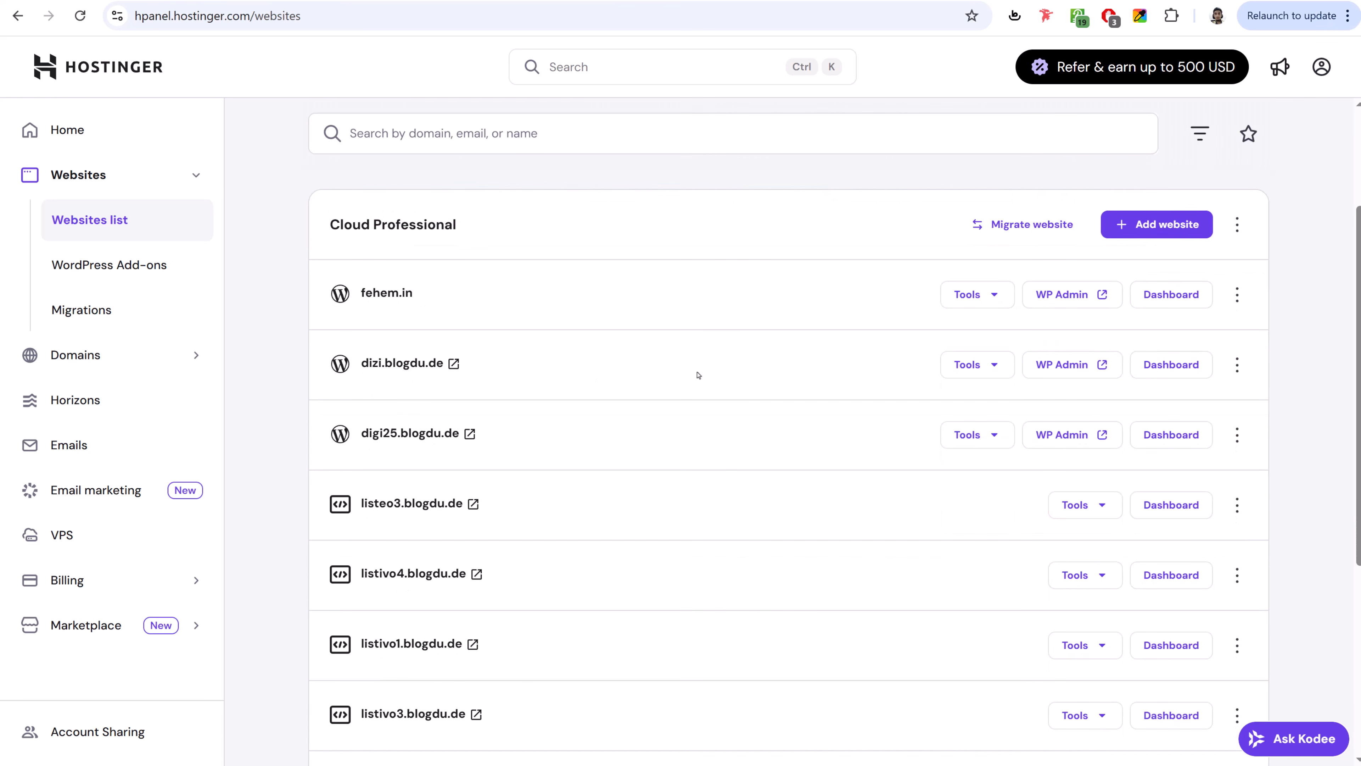
left_click(1173, 292)
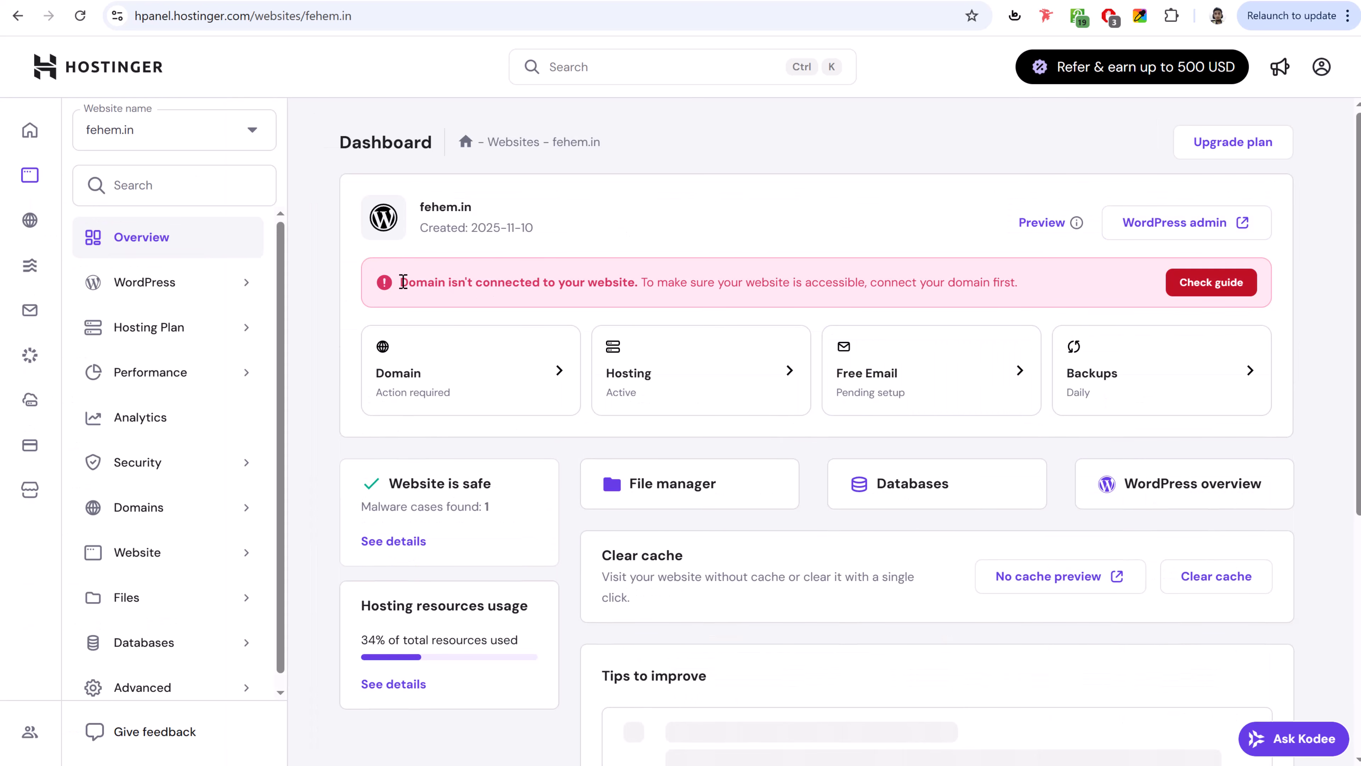
left_click_drag(399, 282, 669, 280)
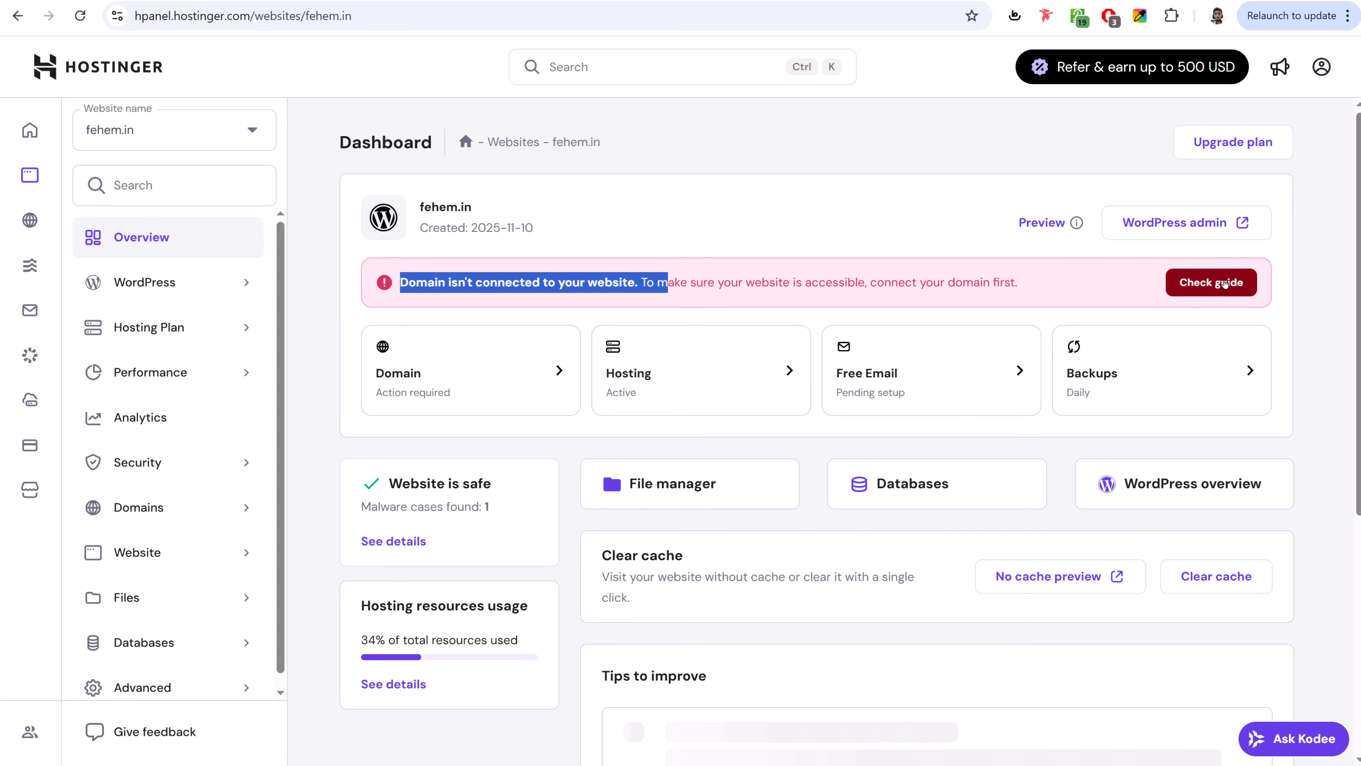
left_click(1224, 284)
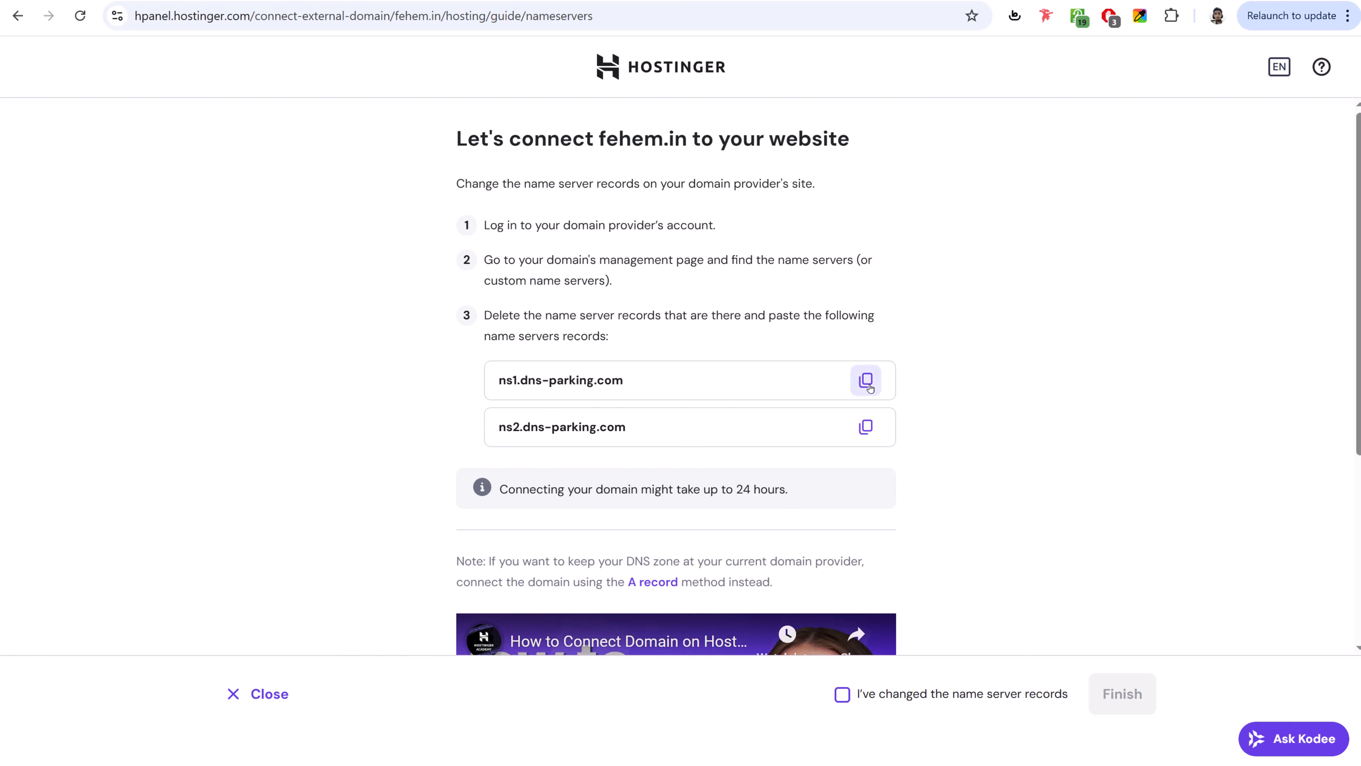
- Copy ns1.dns-parking.com and ns2.dns-parking.com into GoDaddy's two nameserver fields
left_click(866, 380)
key("ctrl+Tab")
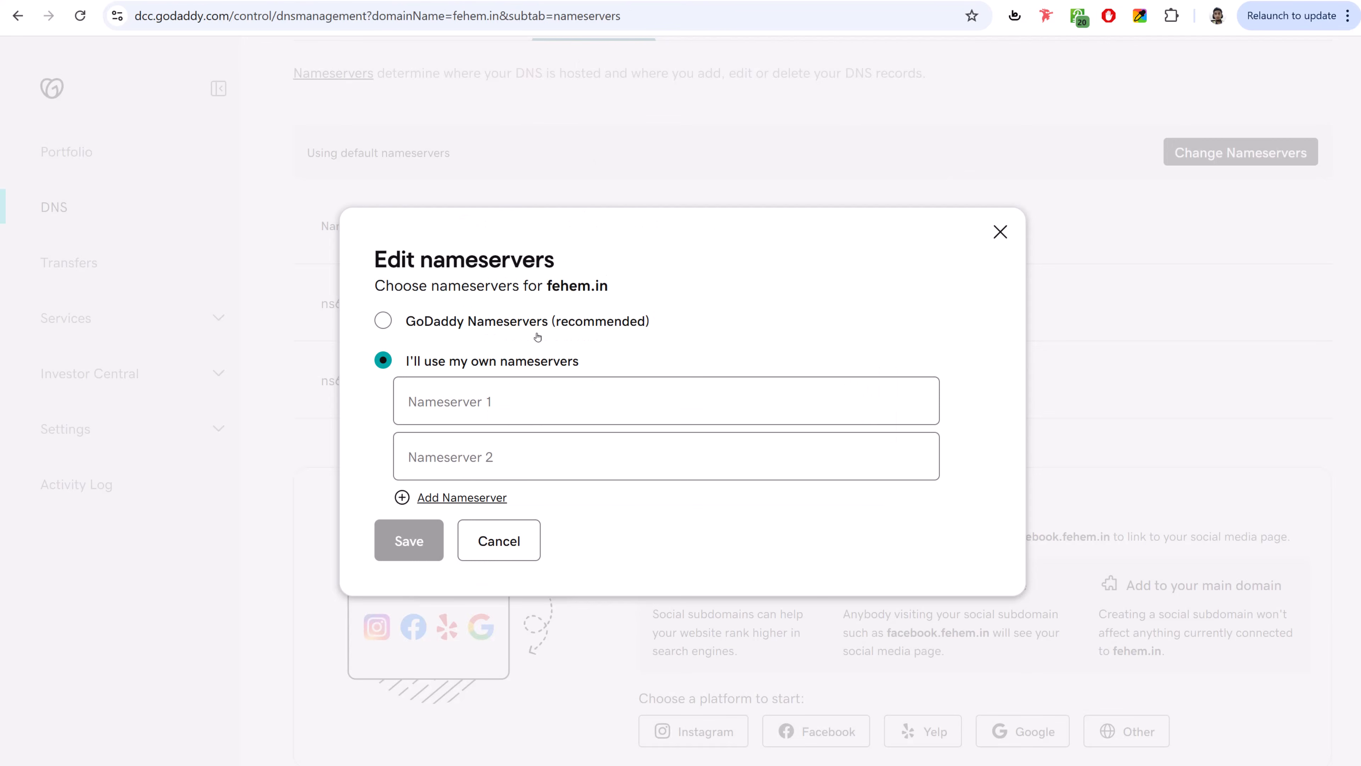
left_click(518, 407)
key("ctrl+v")
key("ctrl+shift+Tab")
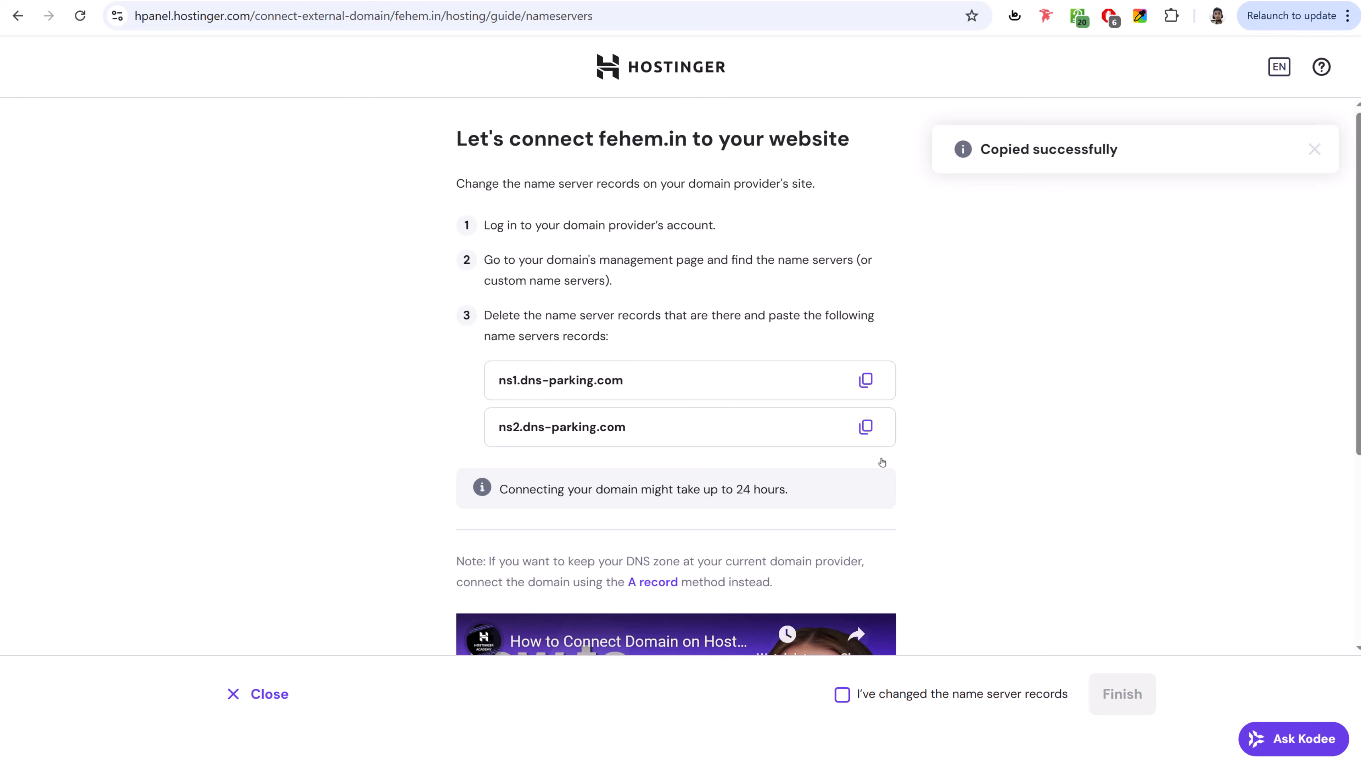
left_click(866, 427)
key("ctrl+Tab")
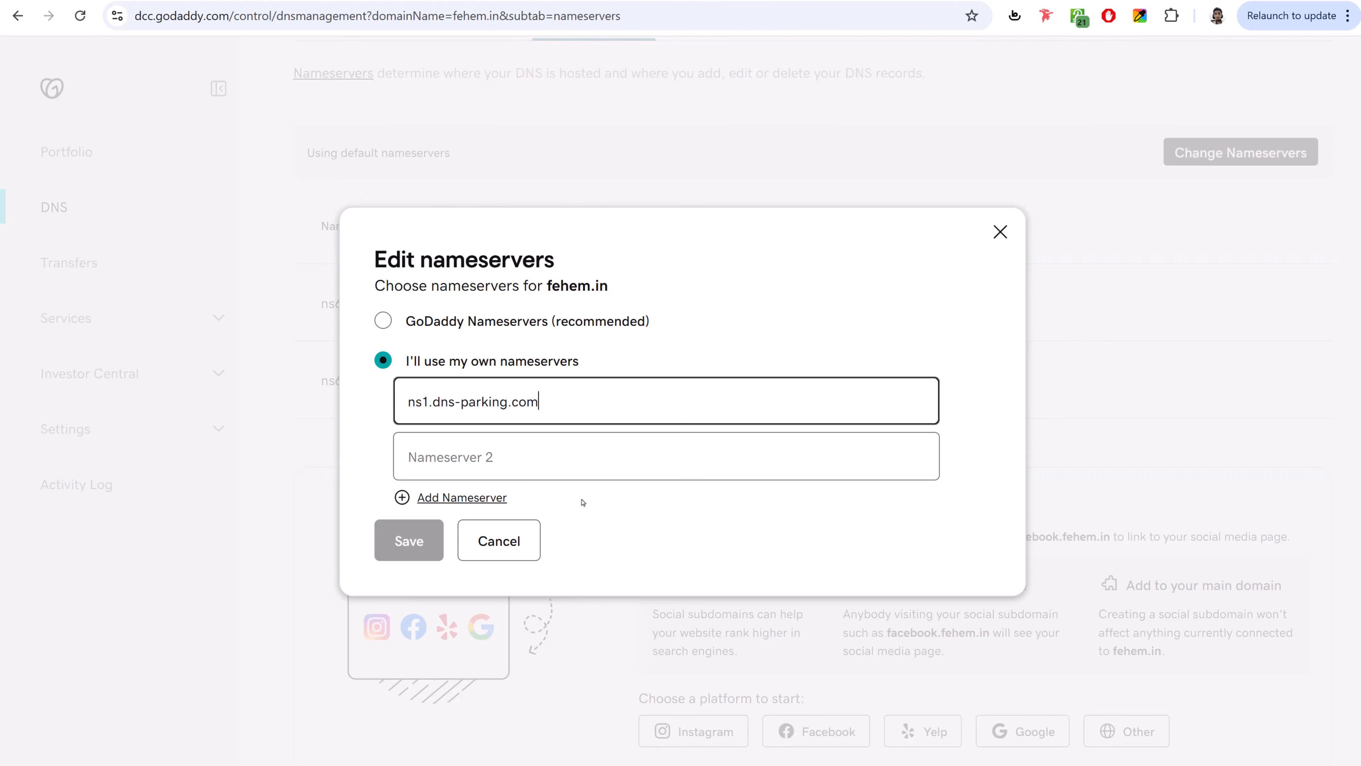
left_click(587, 457)
key("ctrl+v")
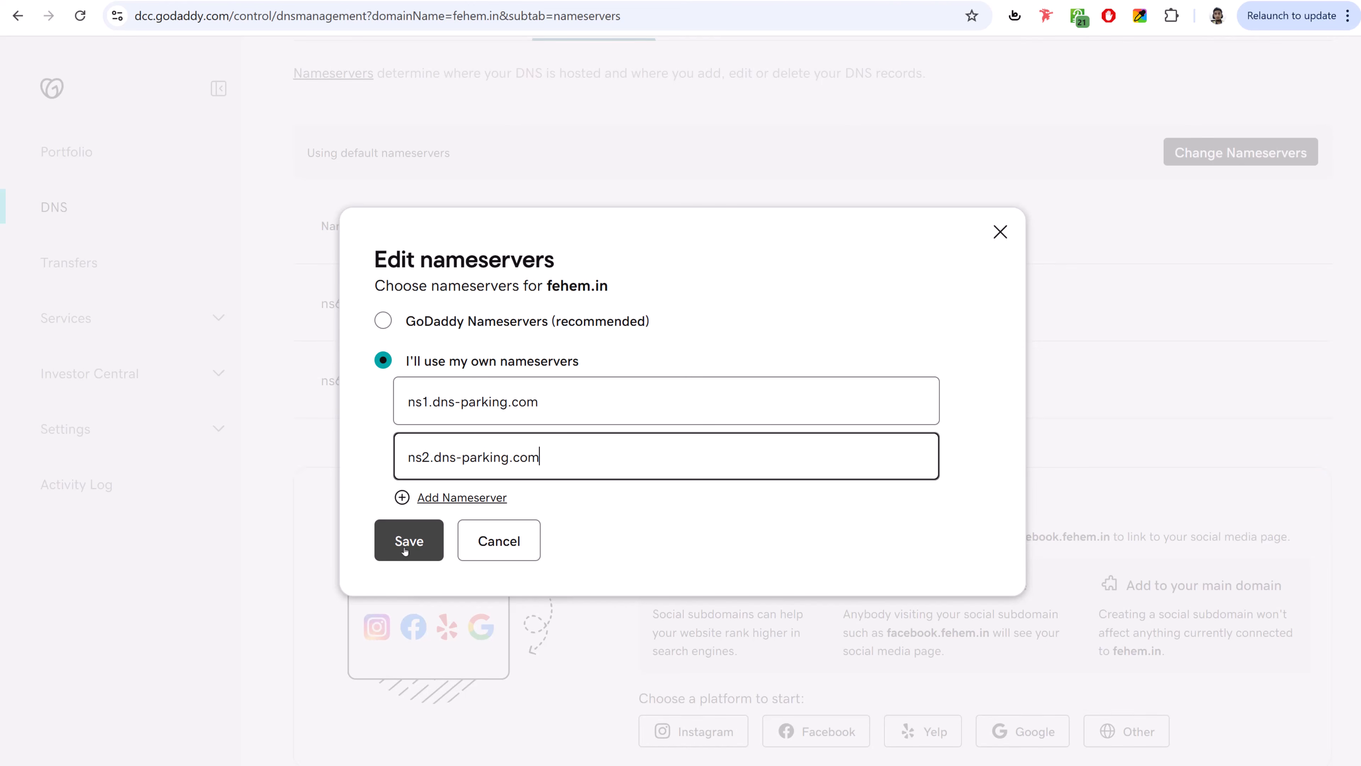
key("ctrl+Tab")
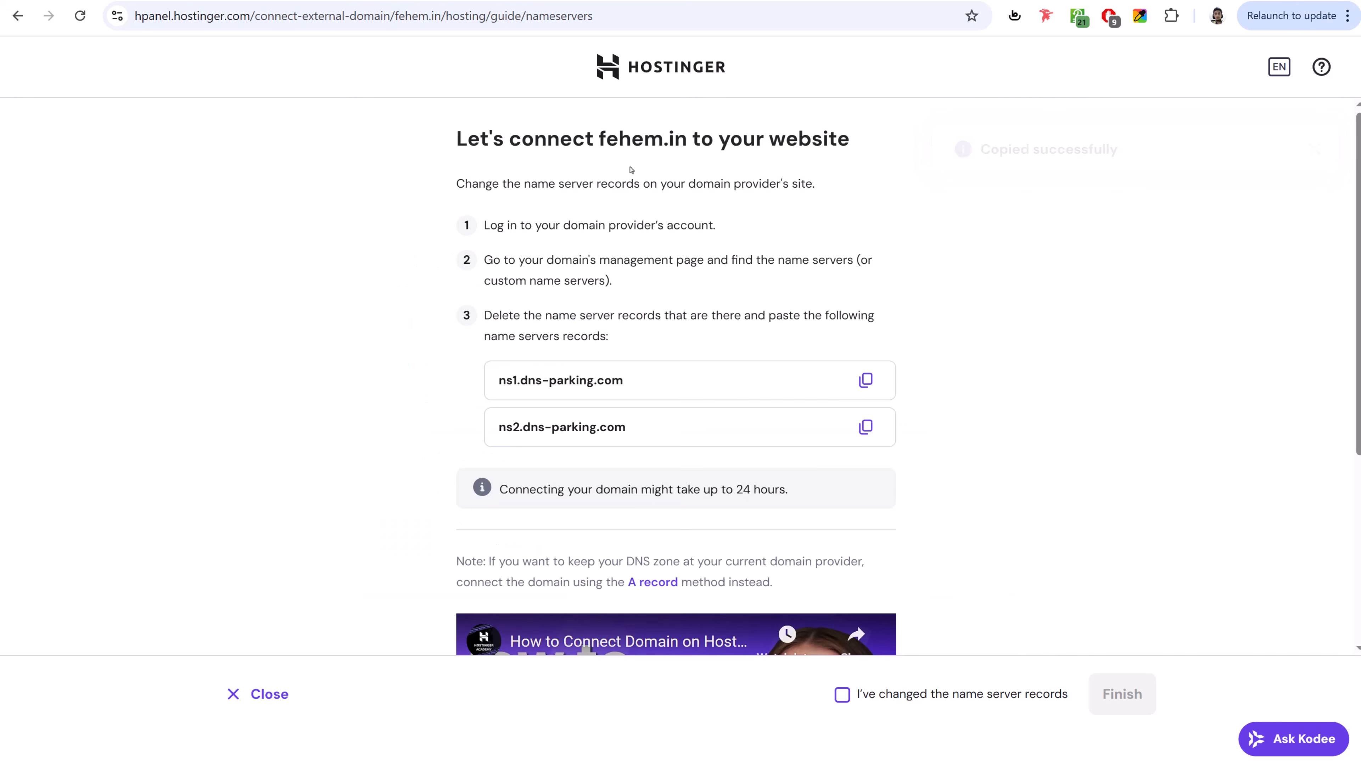
- Confirm the nameservers were changed and close the 24-hour connection notice
scroll(968, 429, "down", 3)
left_click(842, 694)
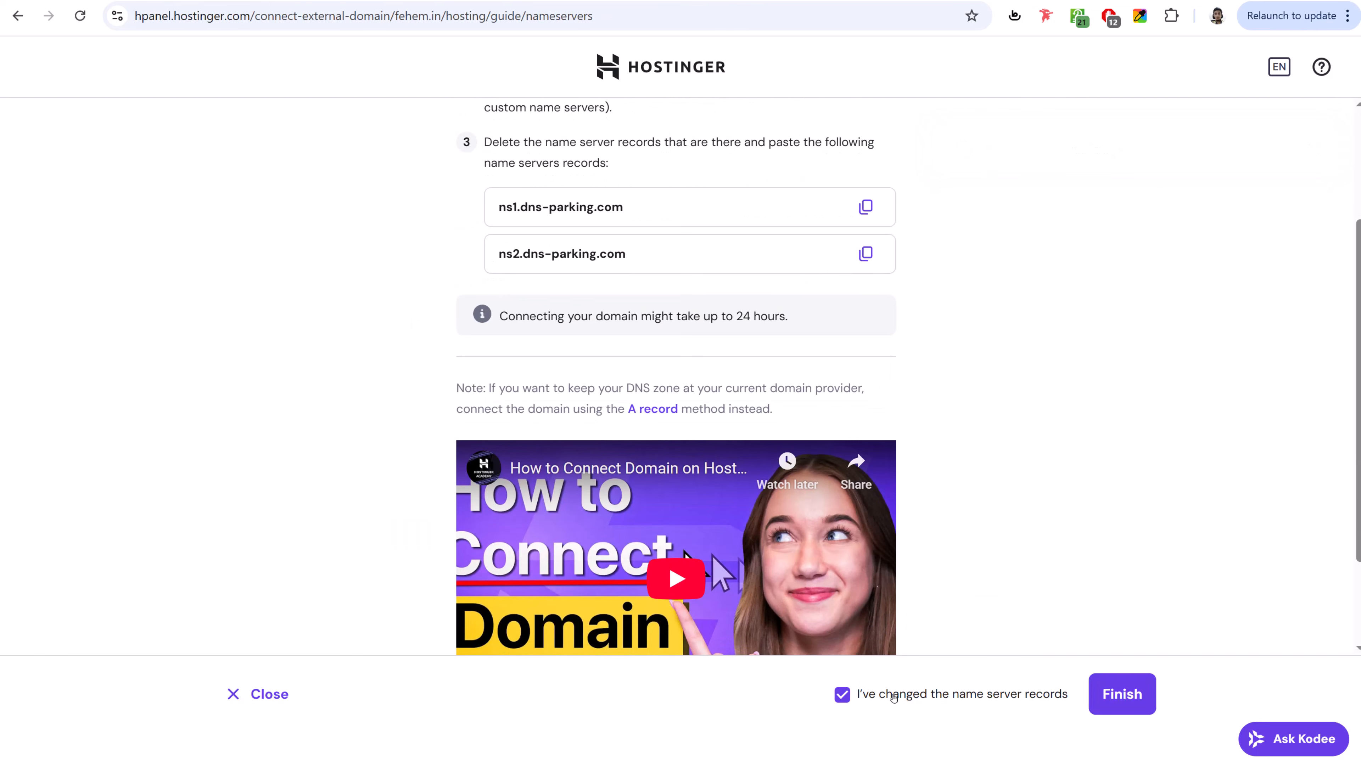
left_click(1108, 715)
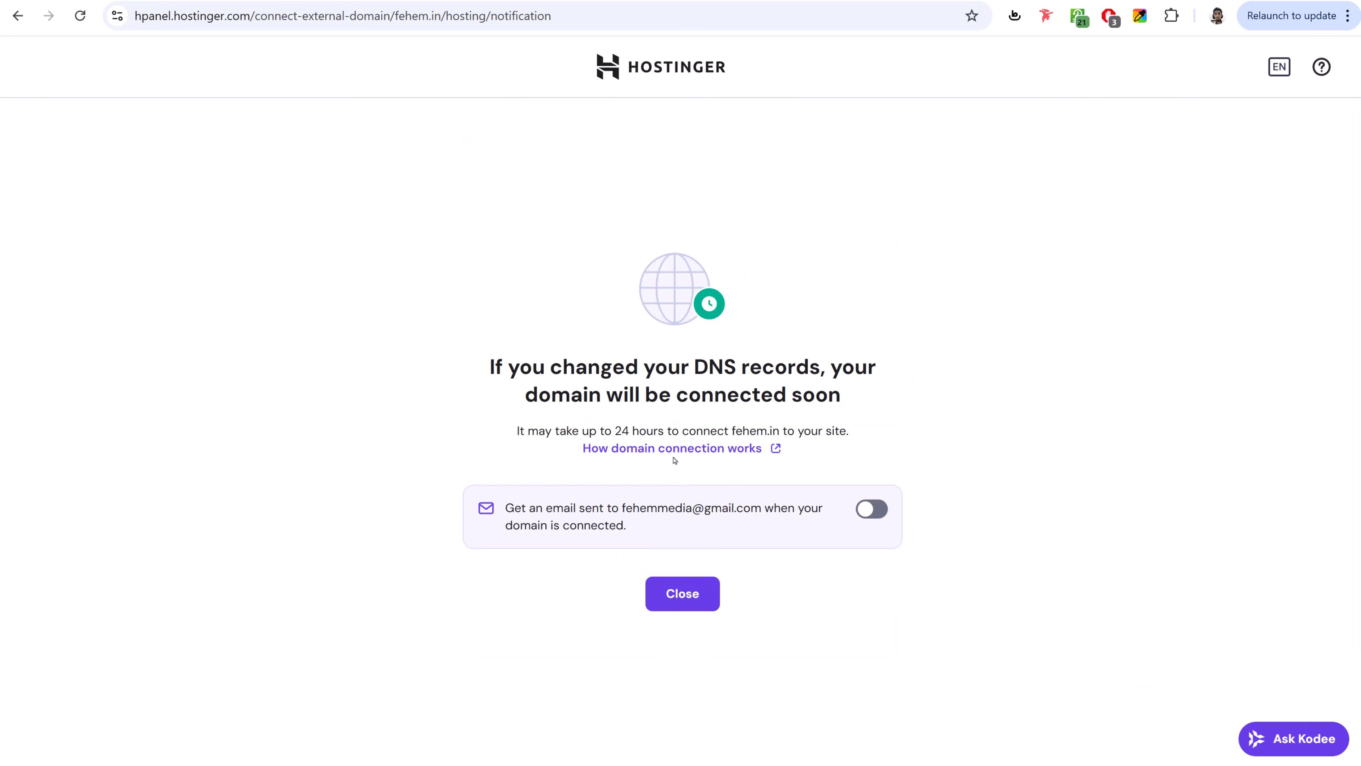
left_click_drag(520, 431, 851, 432)
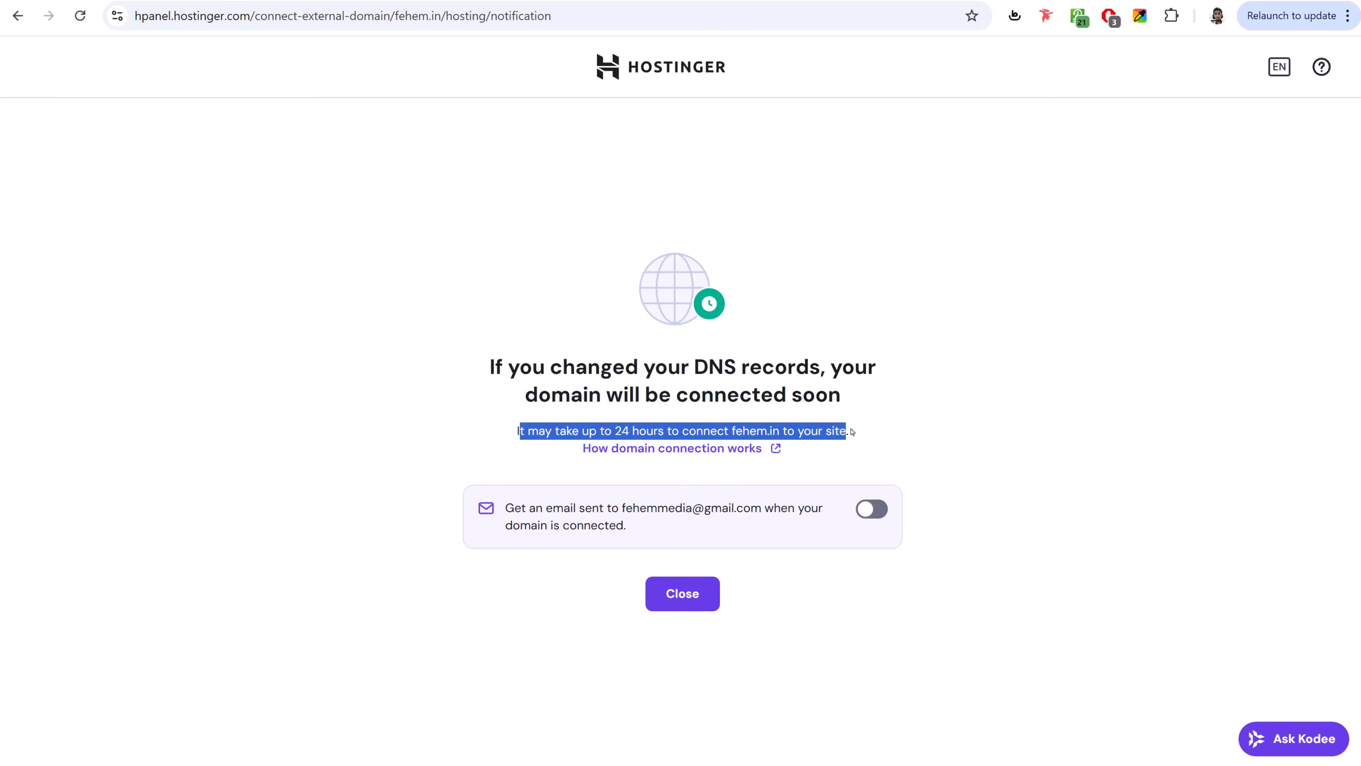
left_click(793, 430)
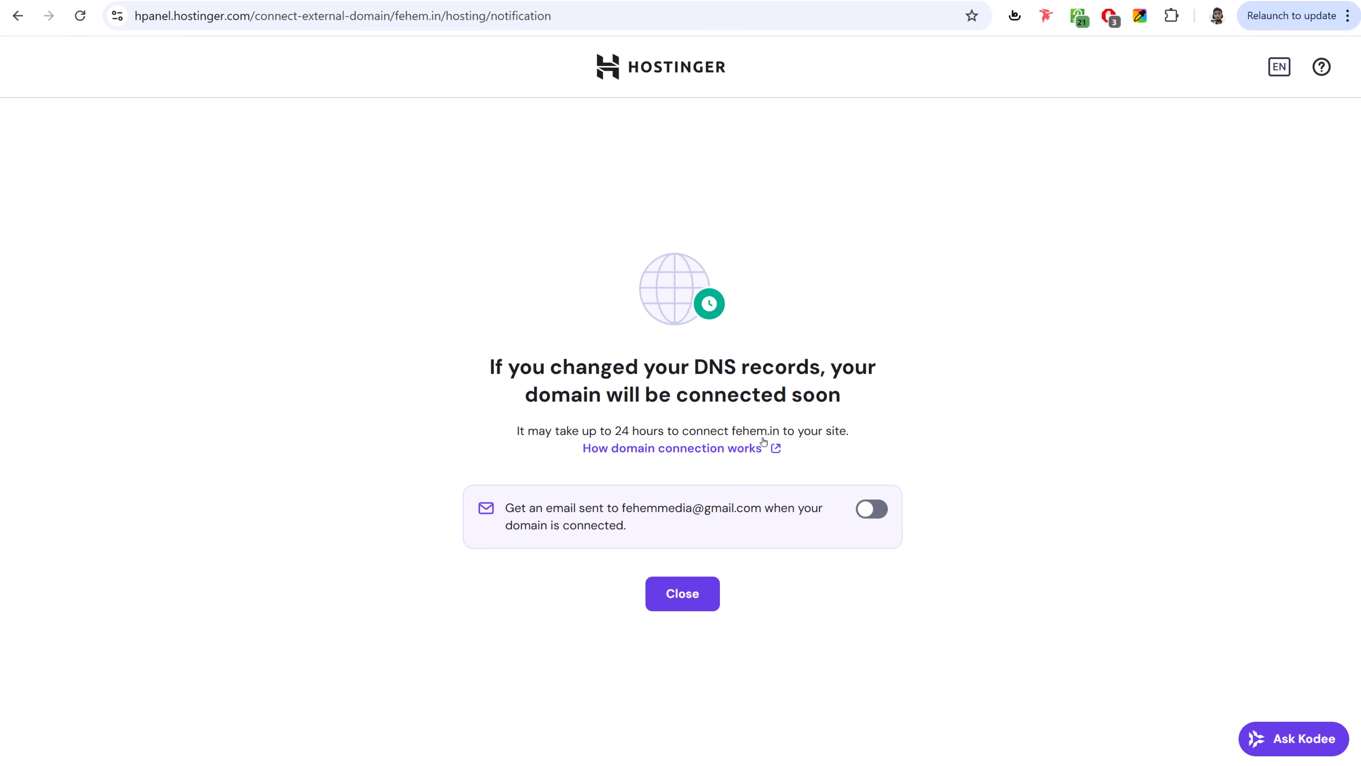
left_click(685, 593)
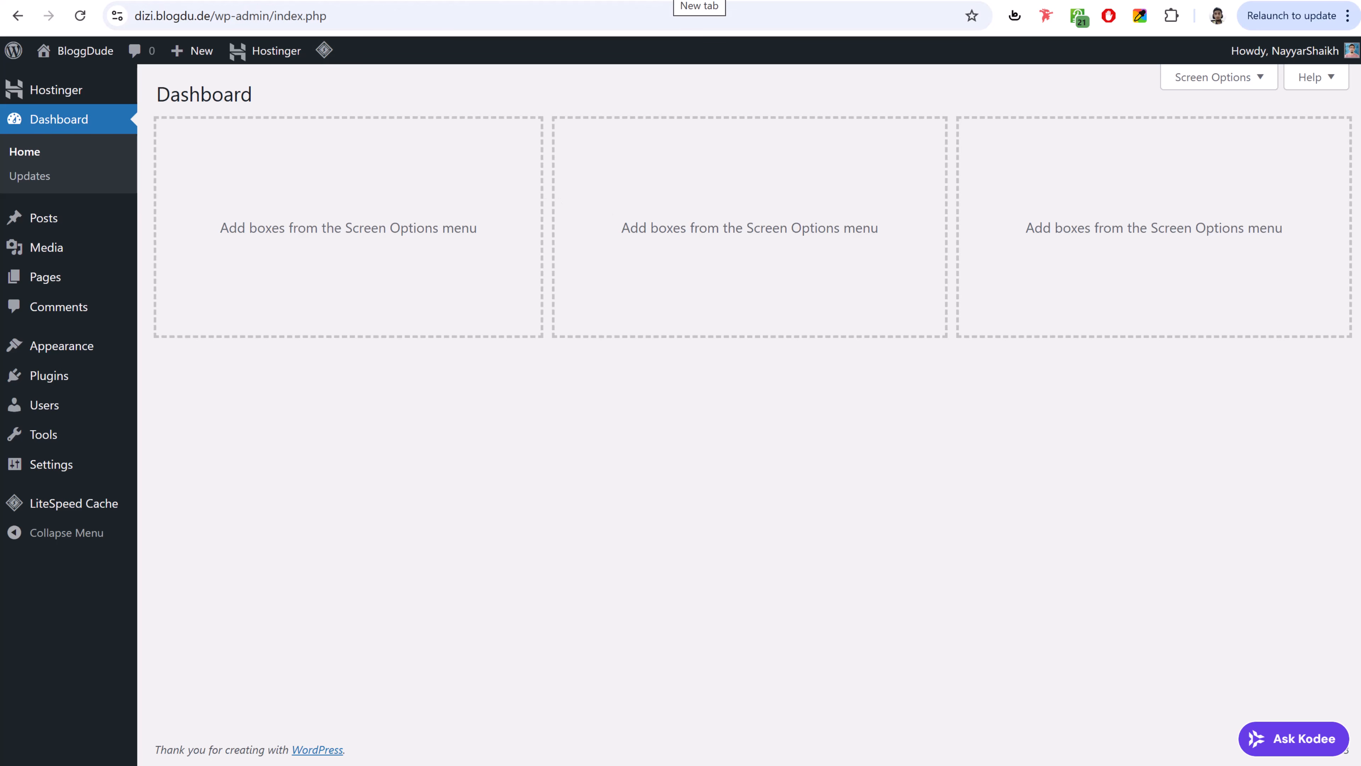
- Open a new browser tab with bloggdude.com/woostify pasted into the address bar
key("ctrl+t")
key("ctrl+v")
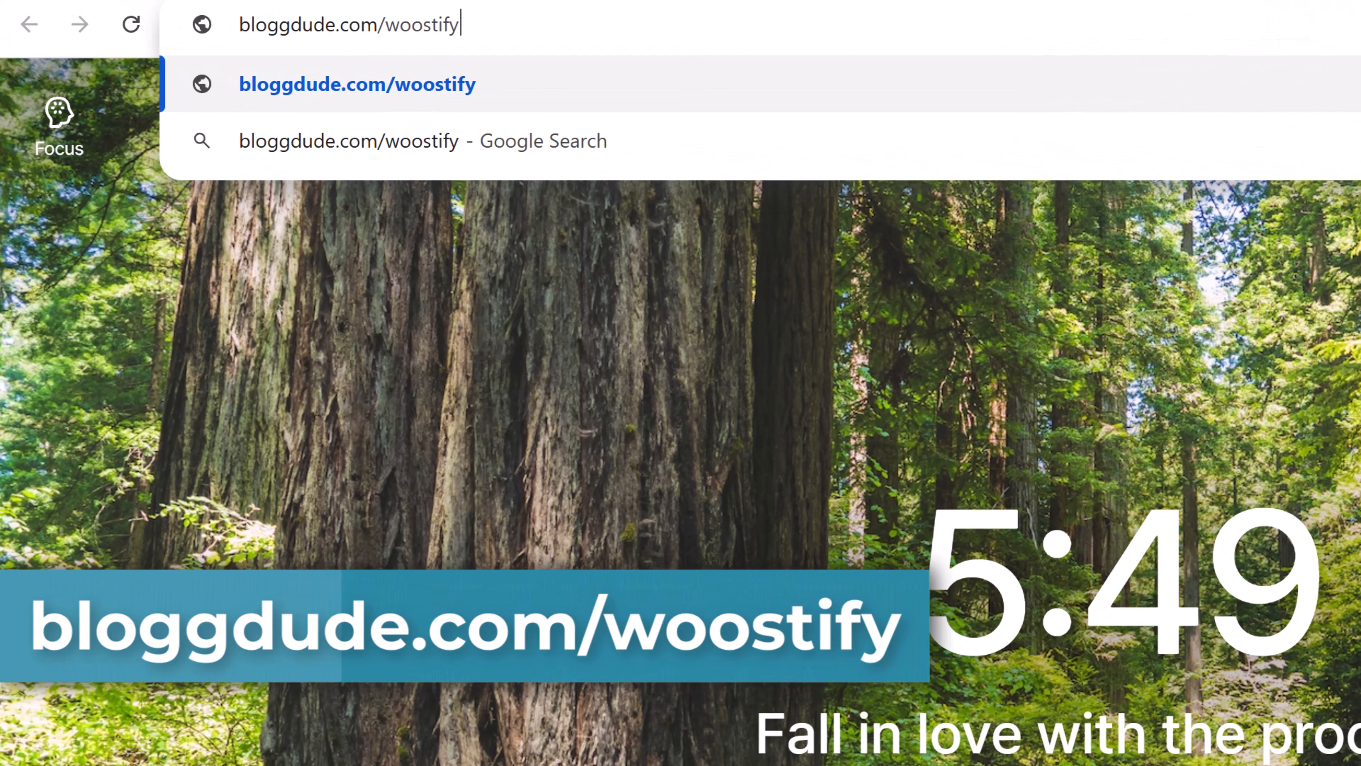
- Download the free Woostify theme woostify.2.4.4.zip, skipping the email signup
key("Return")
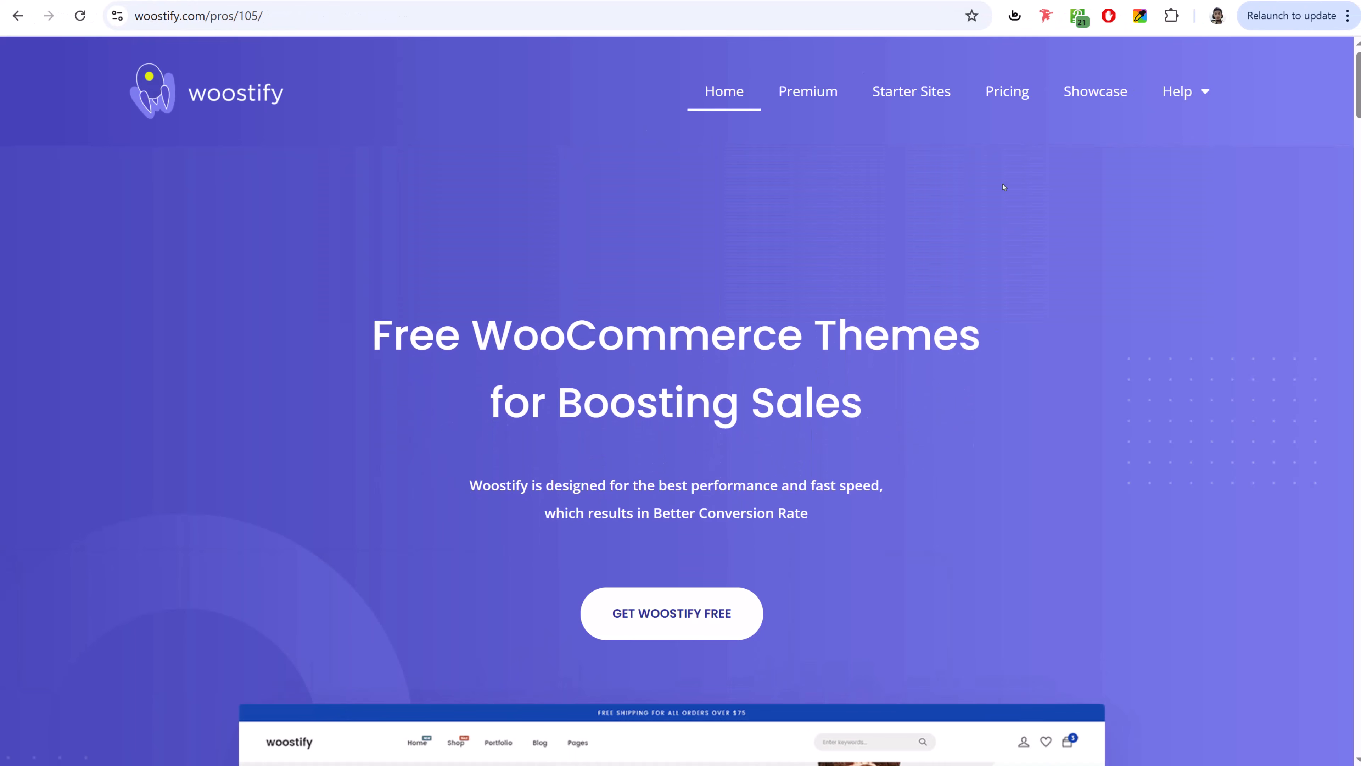
scroll(1143, 290, "down", 8)
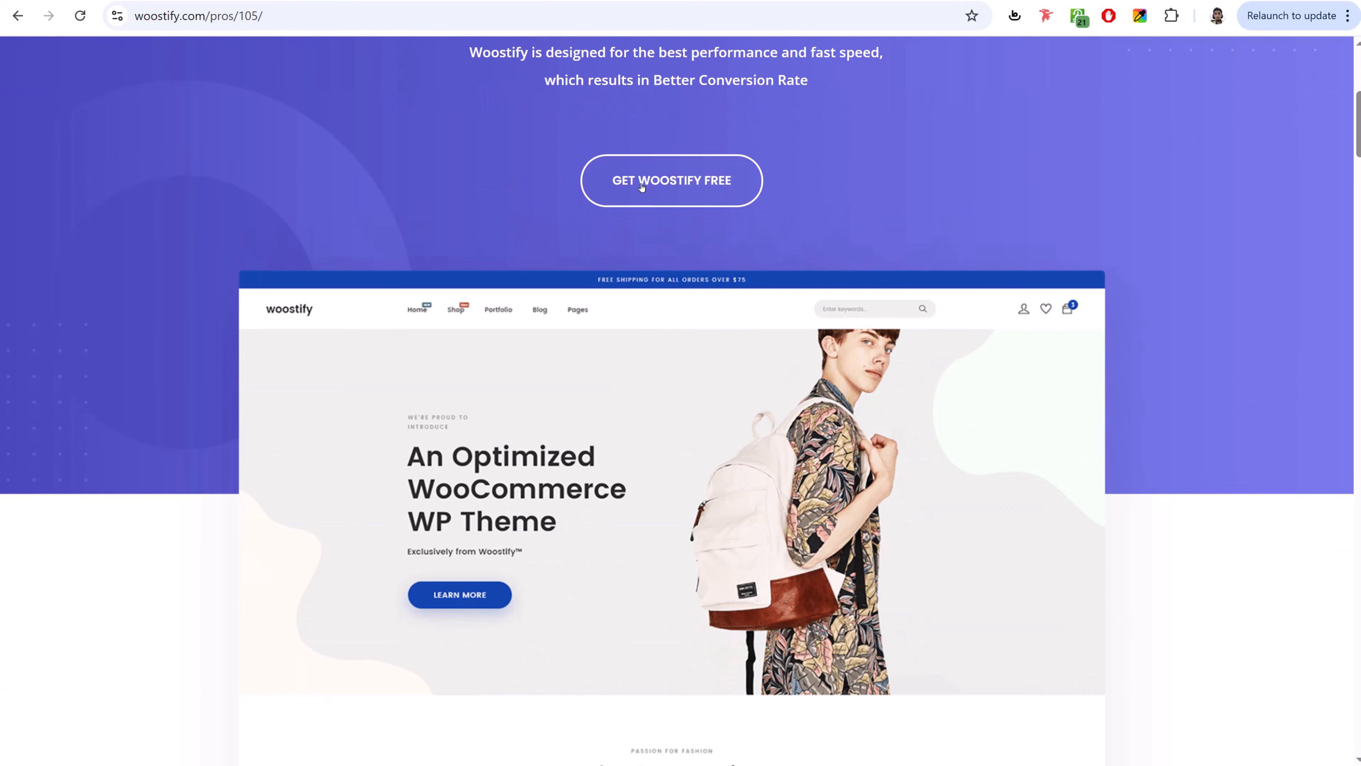
left_click(675, 188)
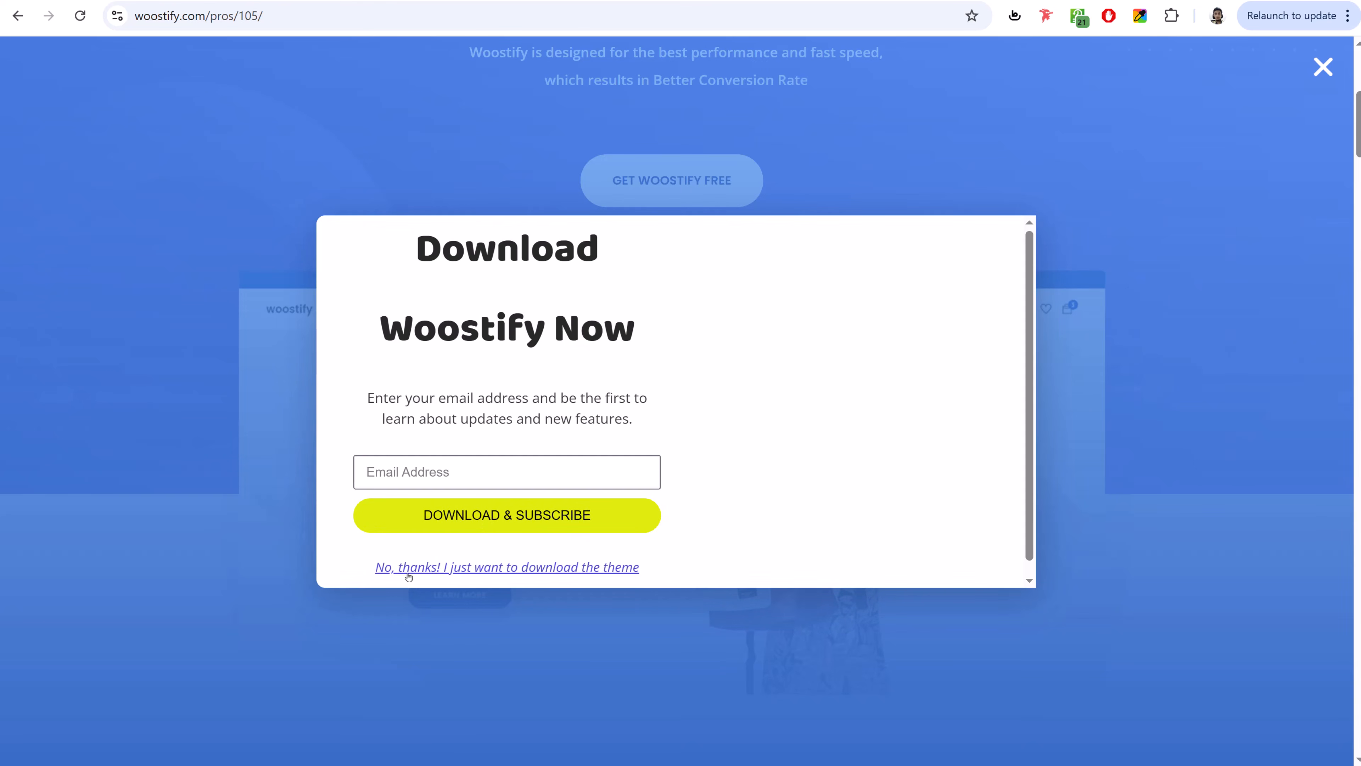
left_click(479, 567)
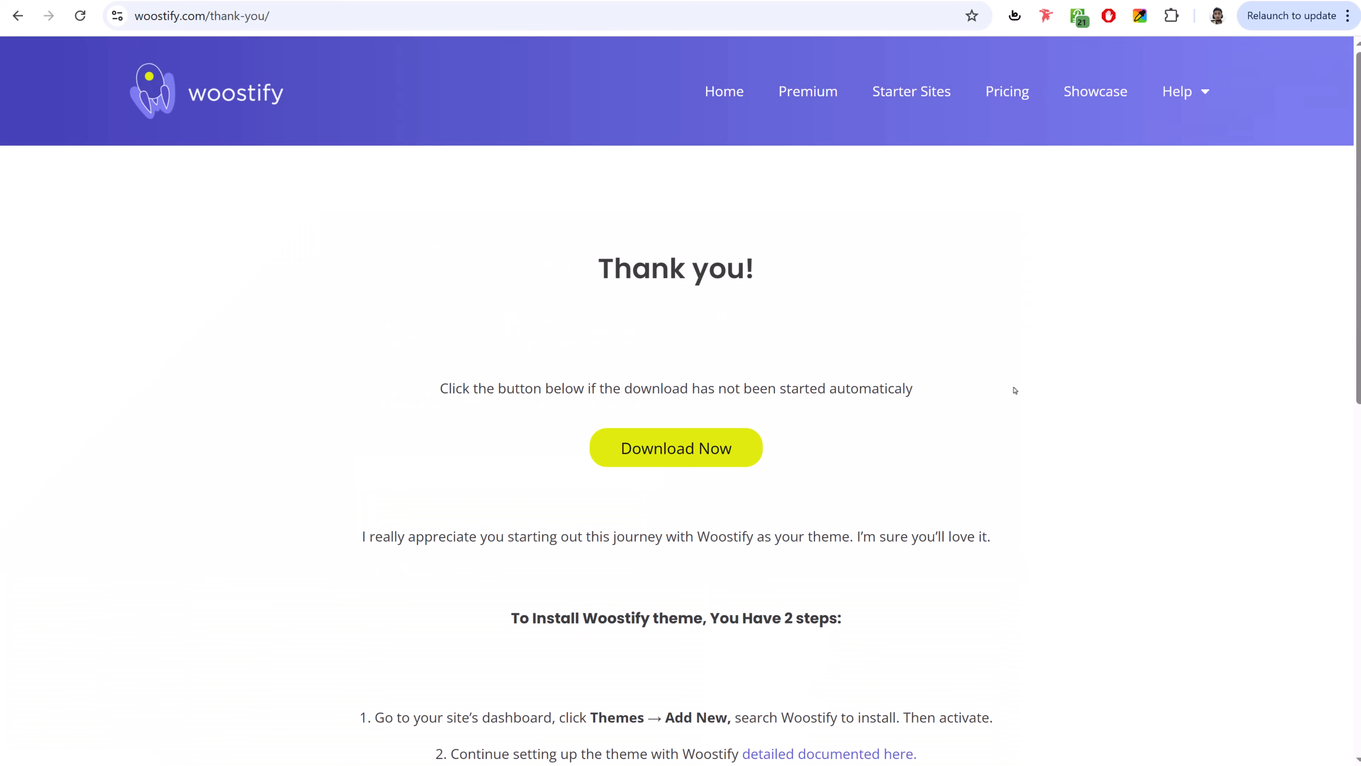
left_click(676, 455)
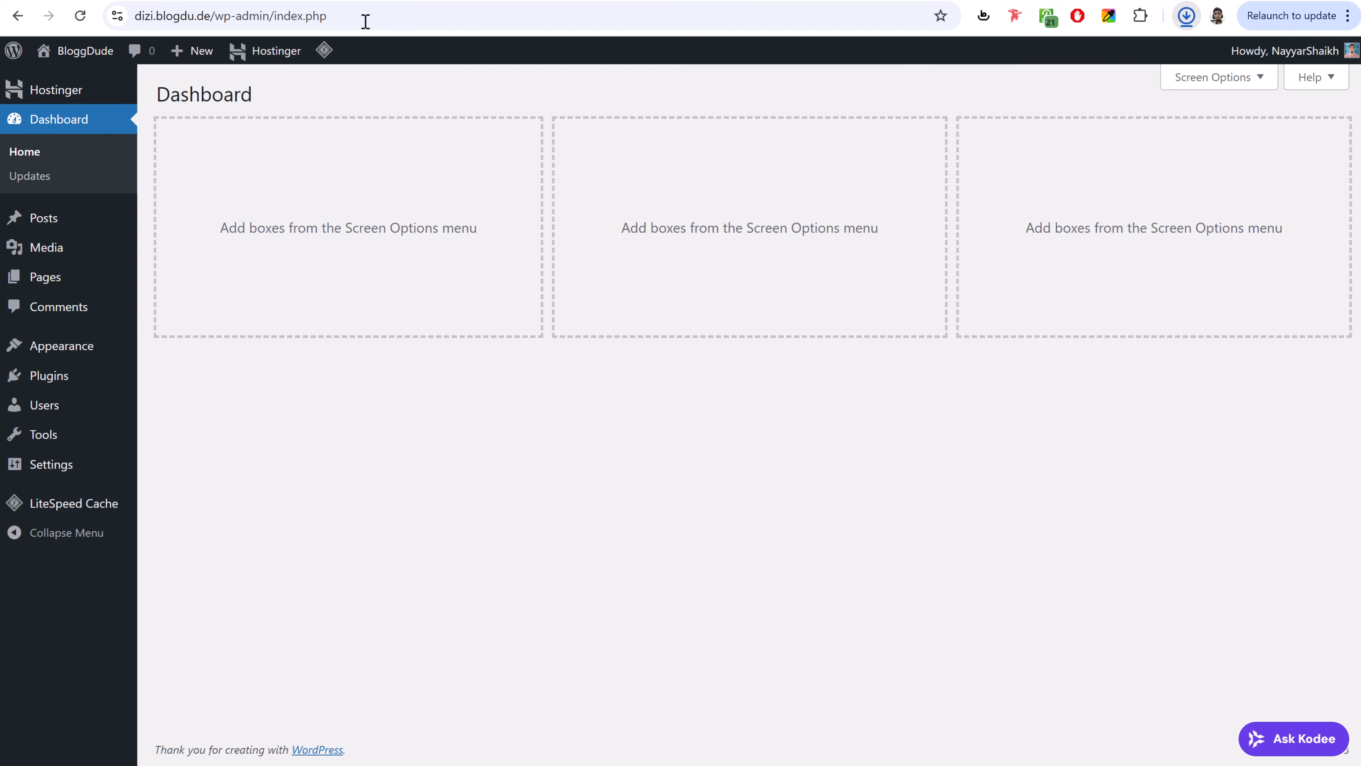
- Upload and install woostify.2.4.4.zip via Themes > Add Theme, then activate it
mouse_move(87, 343)
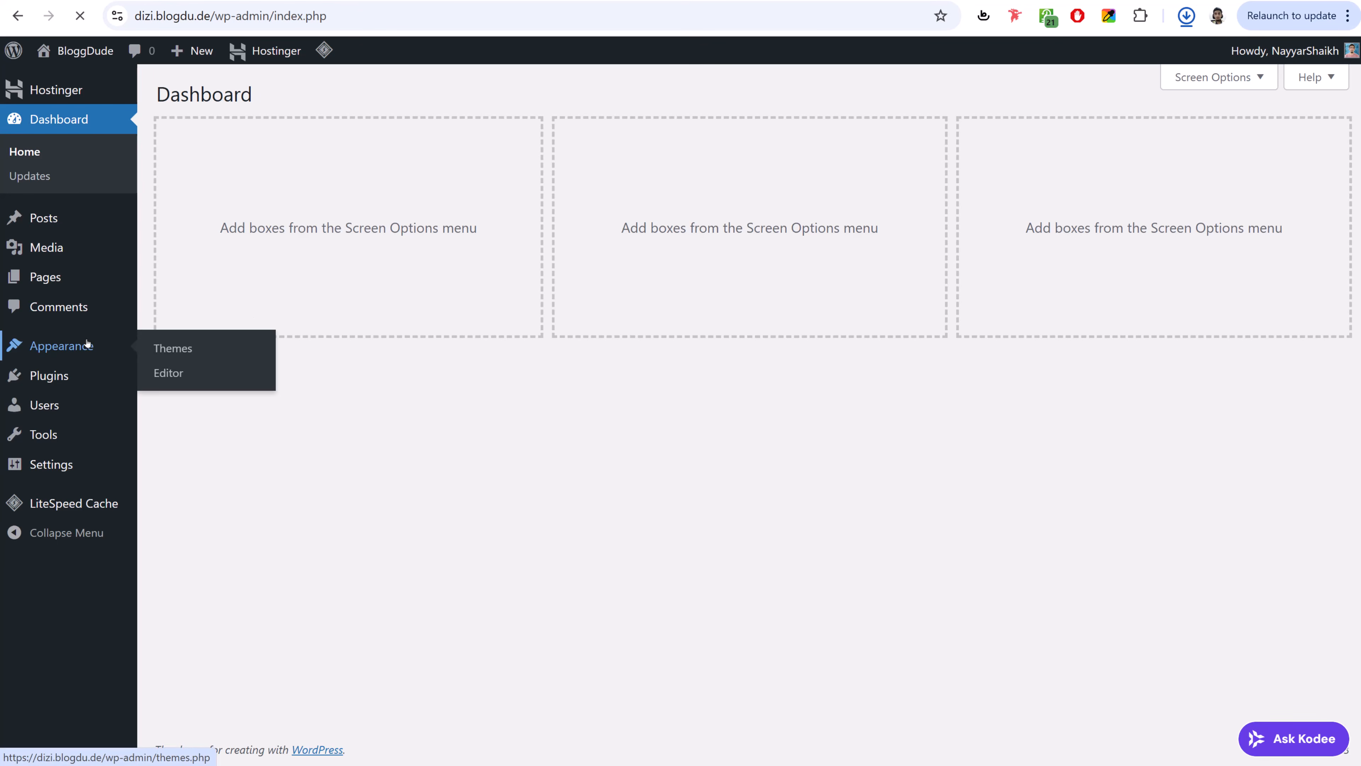
left_click(84, 343)
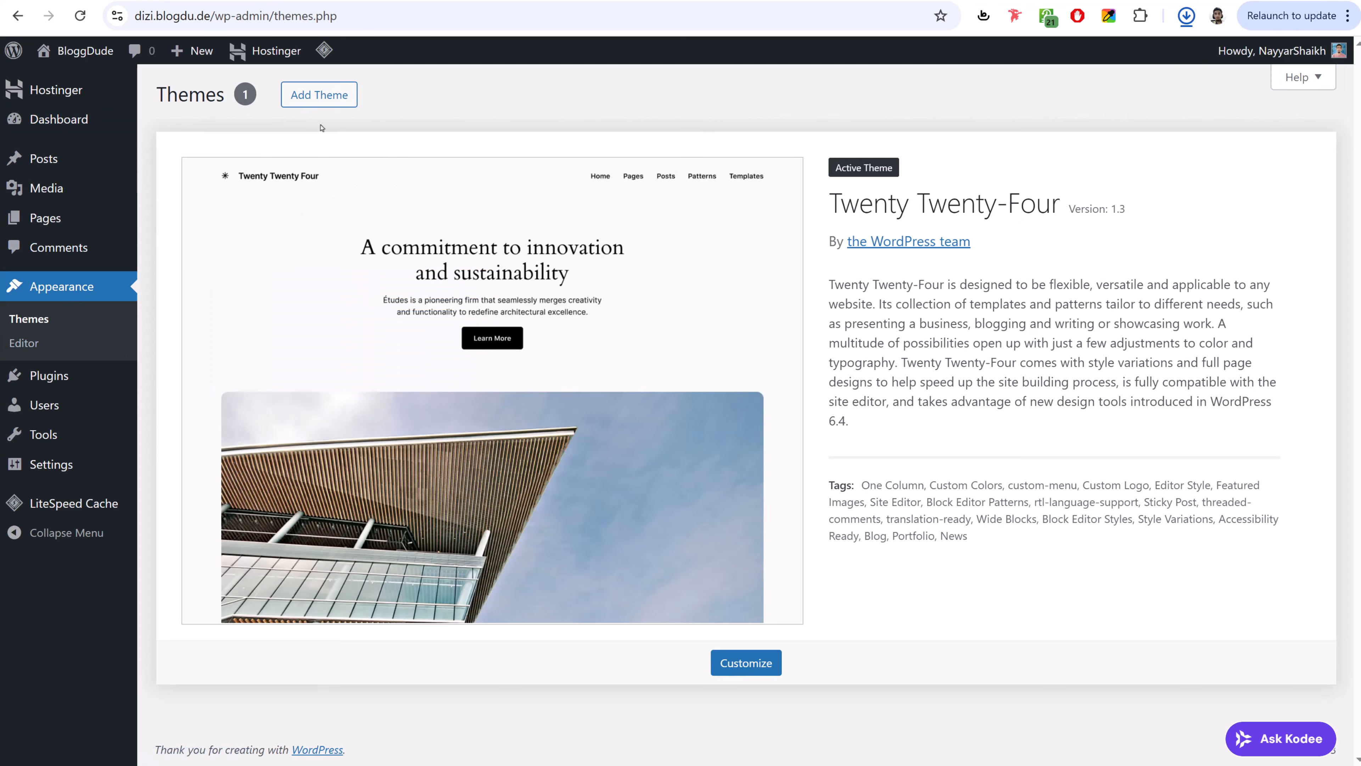
left_click(318, 97)
left_click(357, 103)
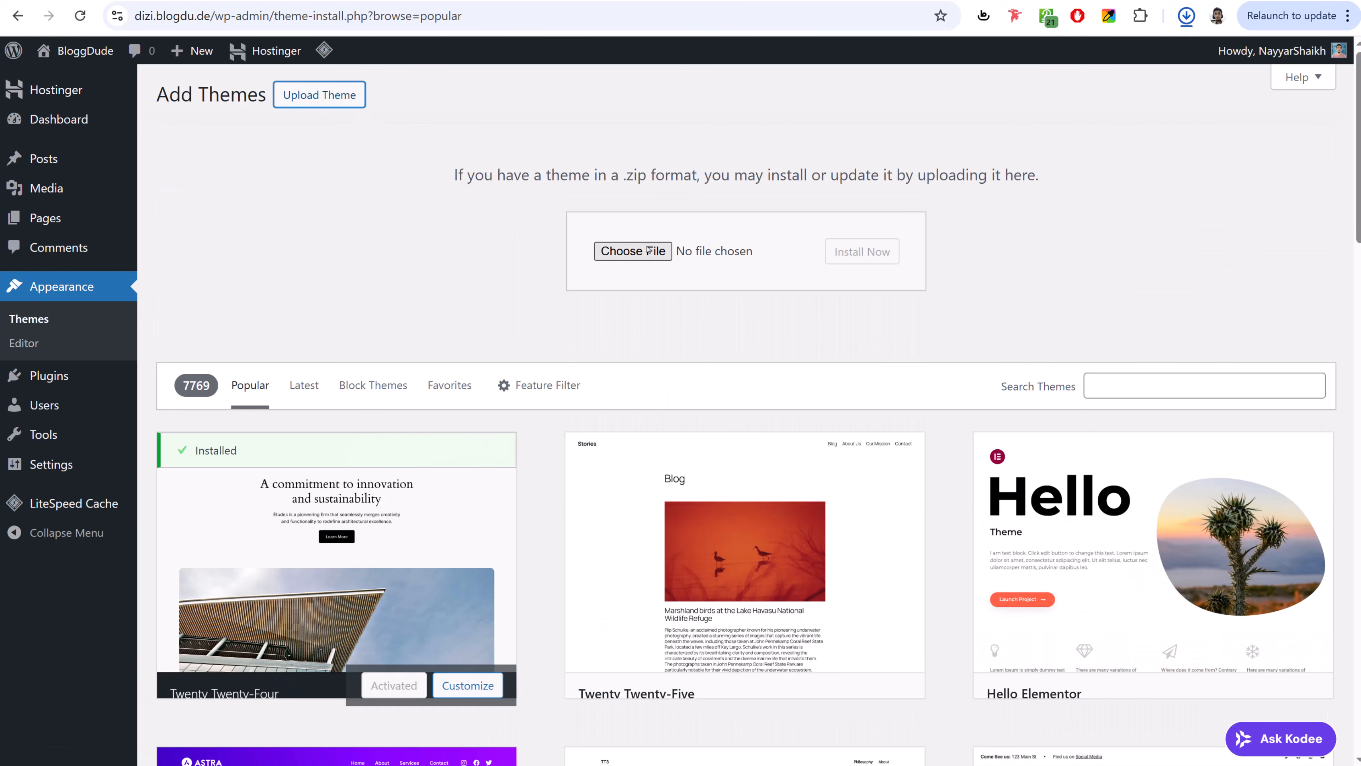
left_click_drag(1053, 57, 632, 260)
left_click(852, 256)
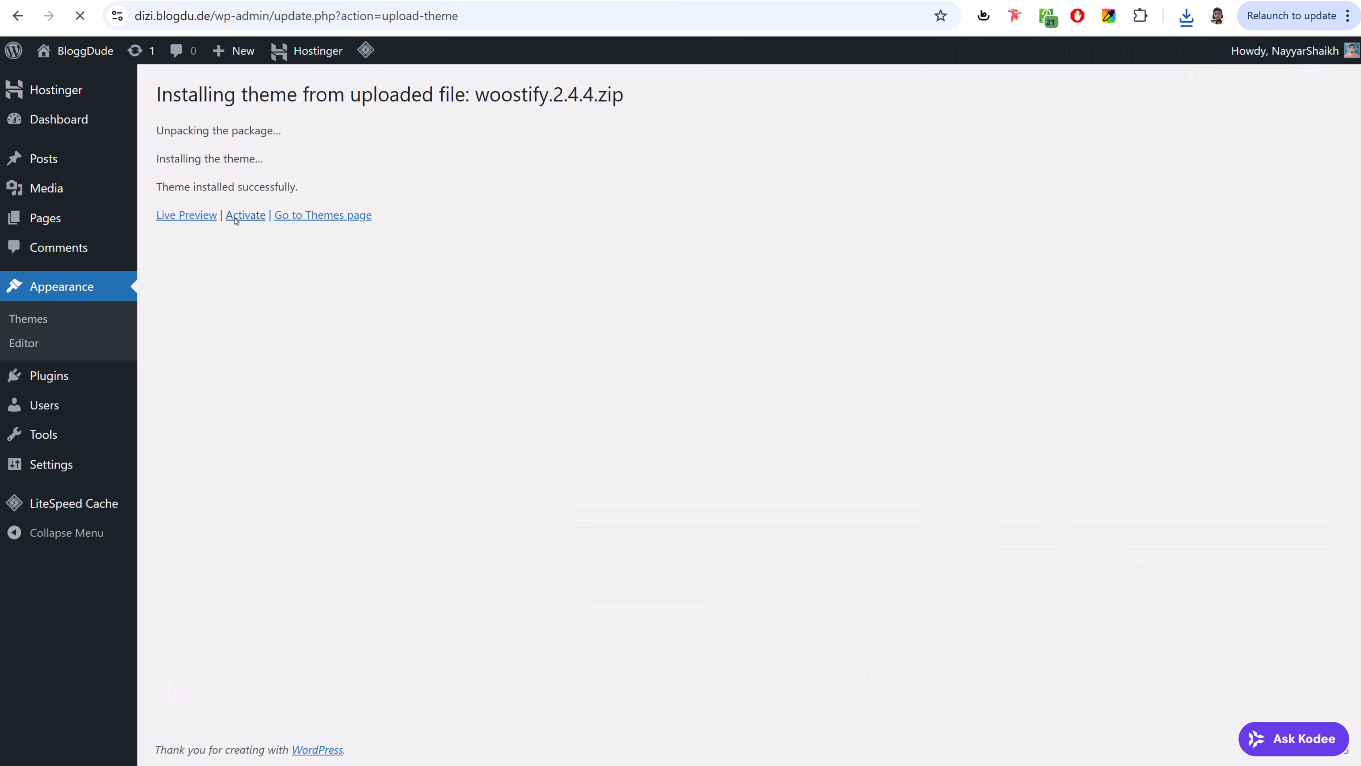
left_click(235, 216)
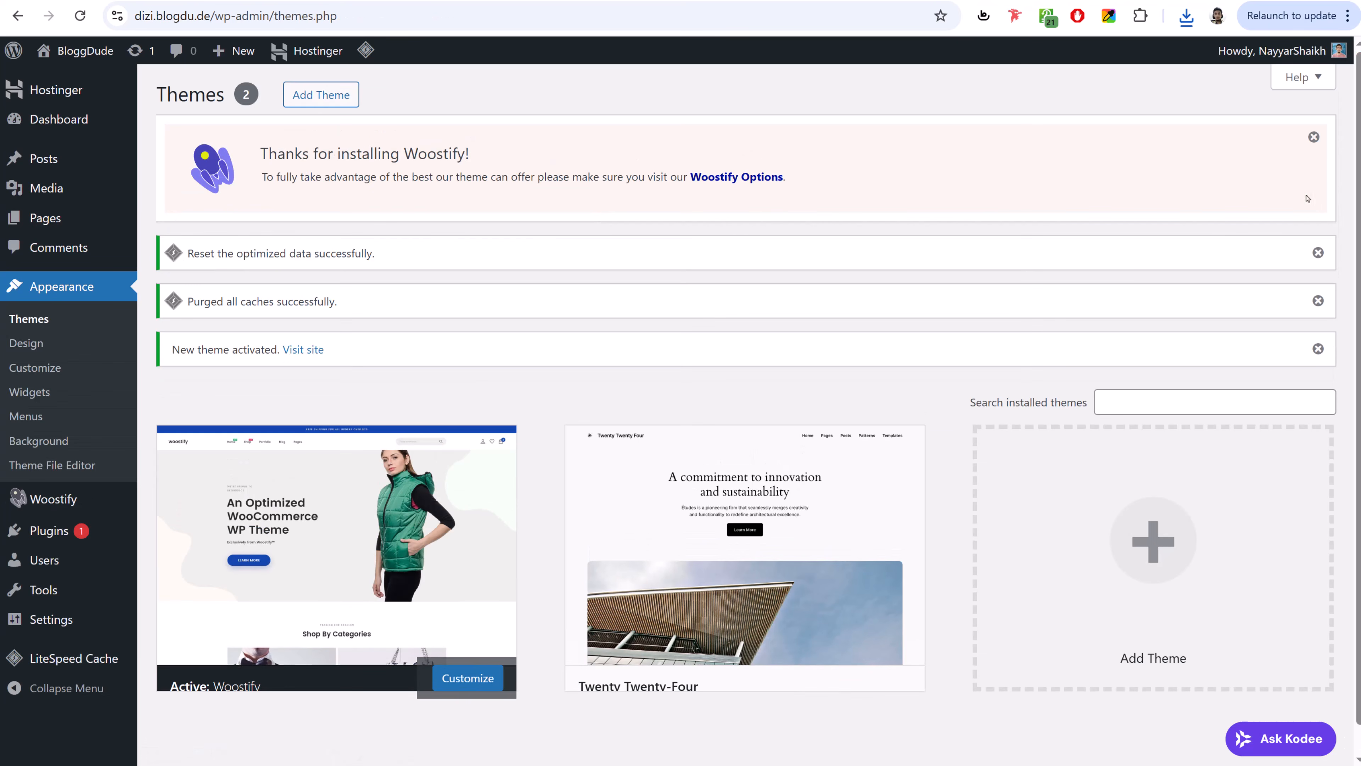
- Dismiss the Woostify welcome, cache and theme-activated notices
left_click(1313, 137)
left_click(1317, 132)
left_click(1317, 131)
left_click(1318, 132)
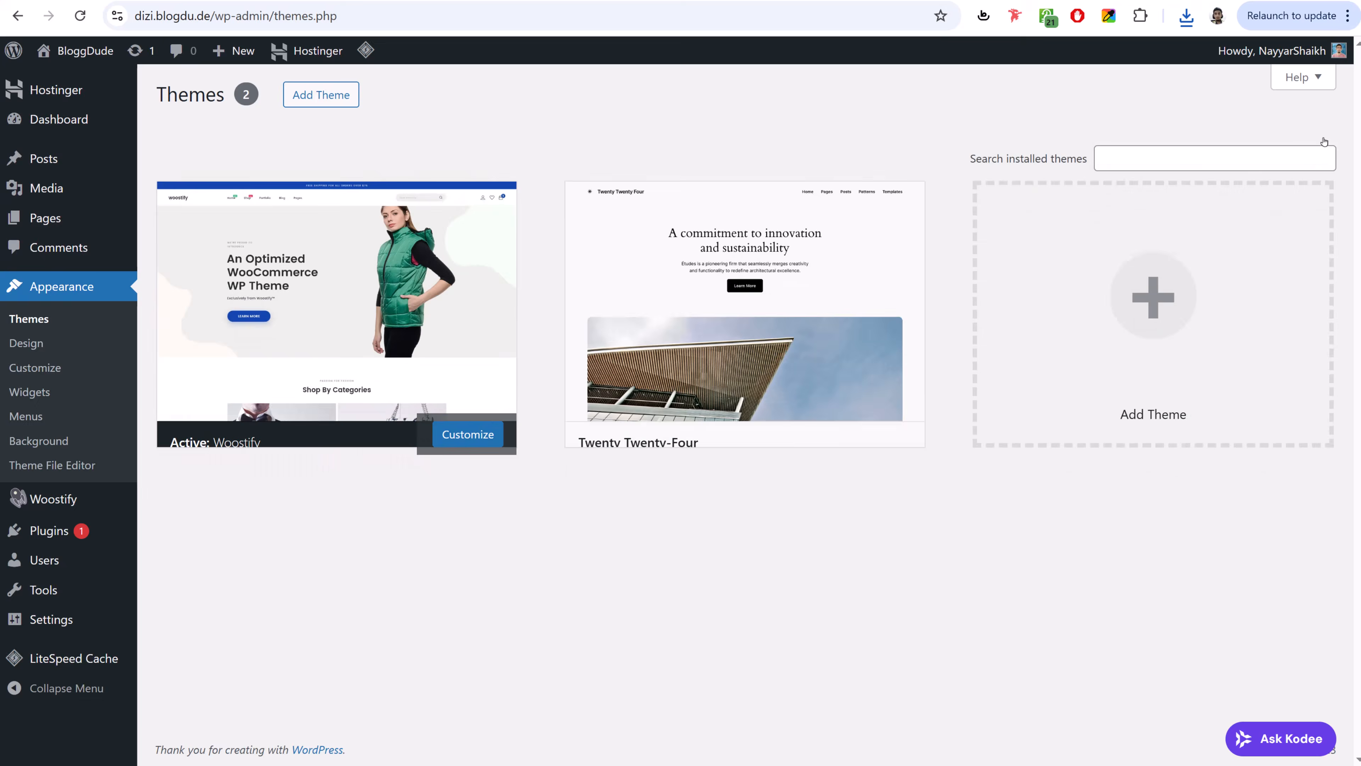
- Delete the Twenty Twenty-Four theme
mouse_move(799, 291)
left_click(756, 309)
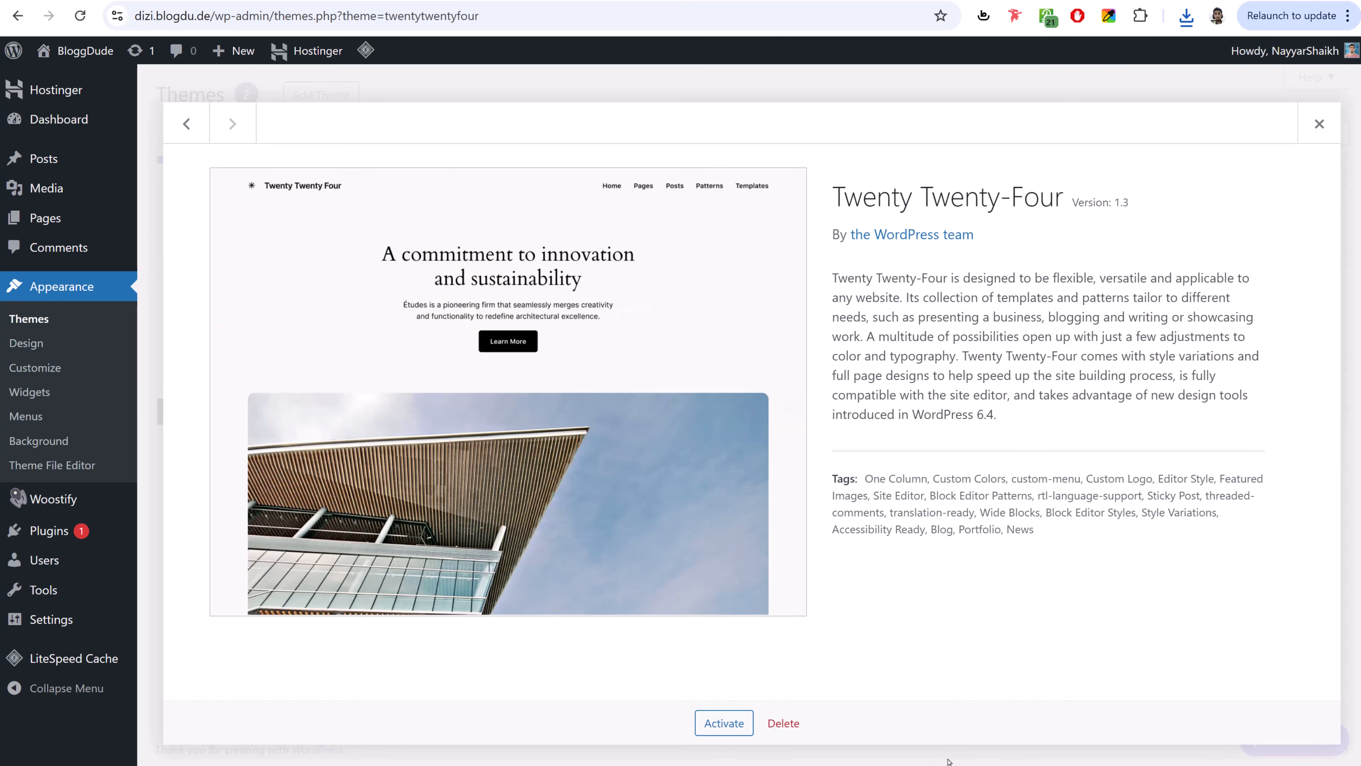
left_click(784, 723)
left_click(761, 159)
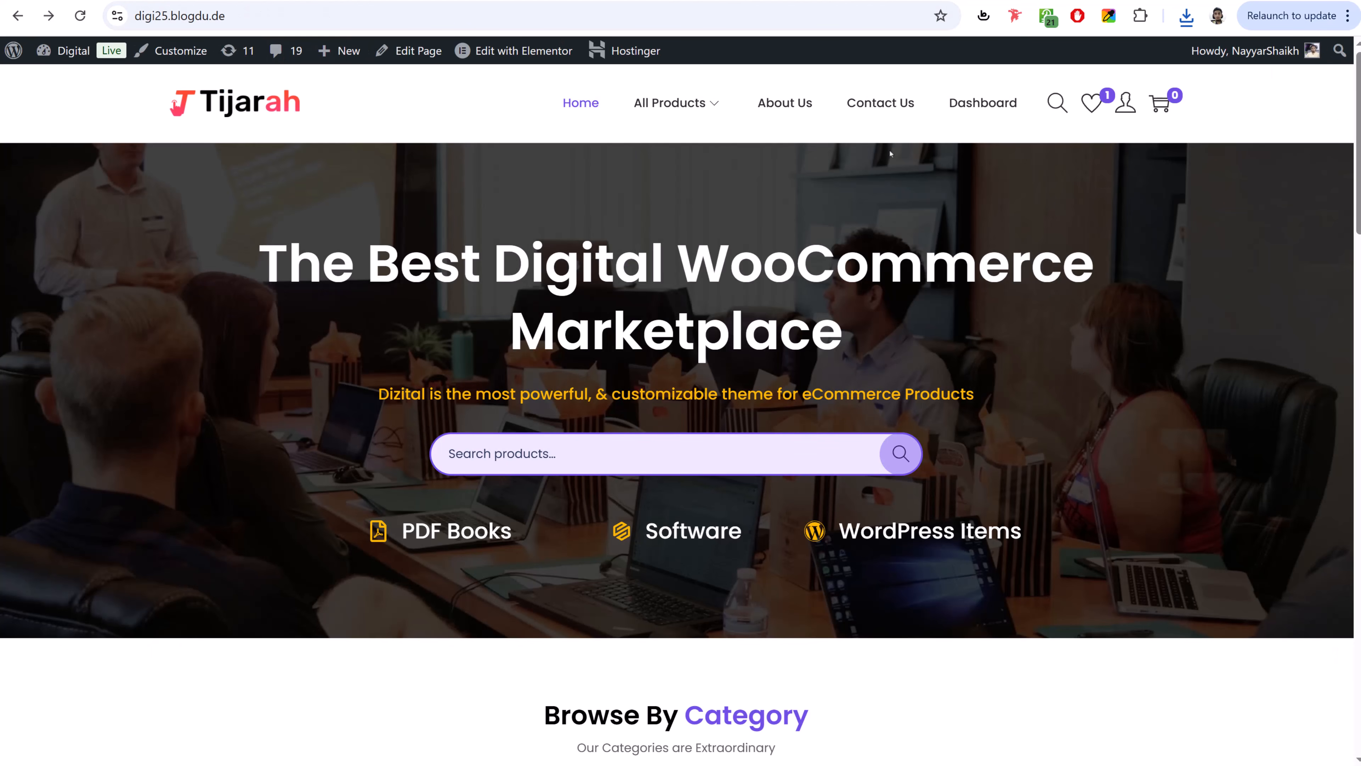
- Browse the demo storefront, then open a new tab with bloggdude.com/elementor as its address
scroll(971, 334, "down", 15)
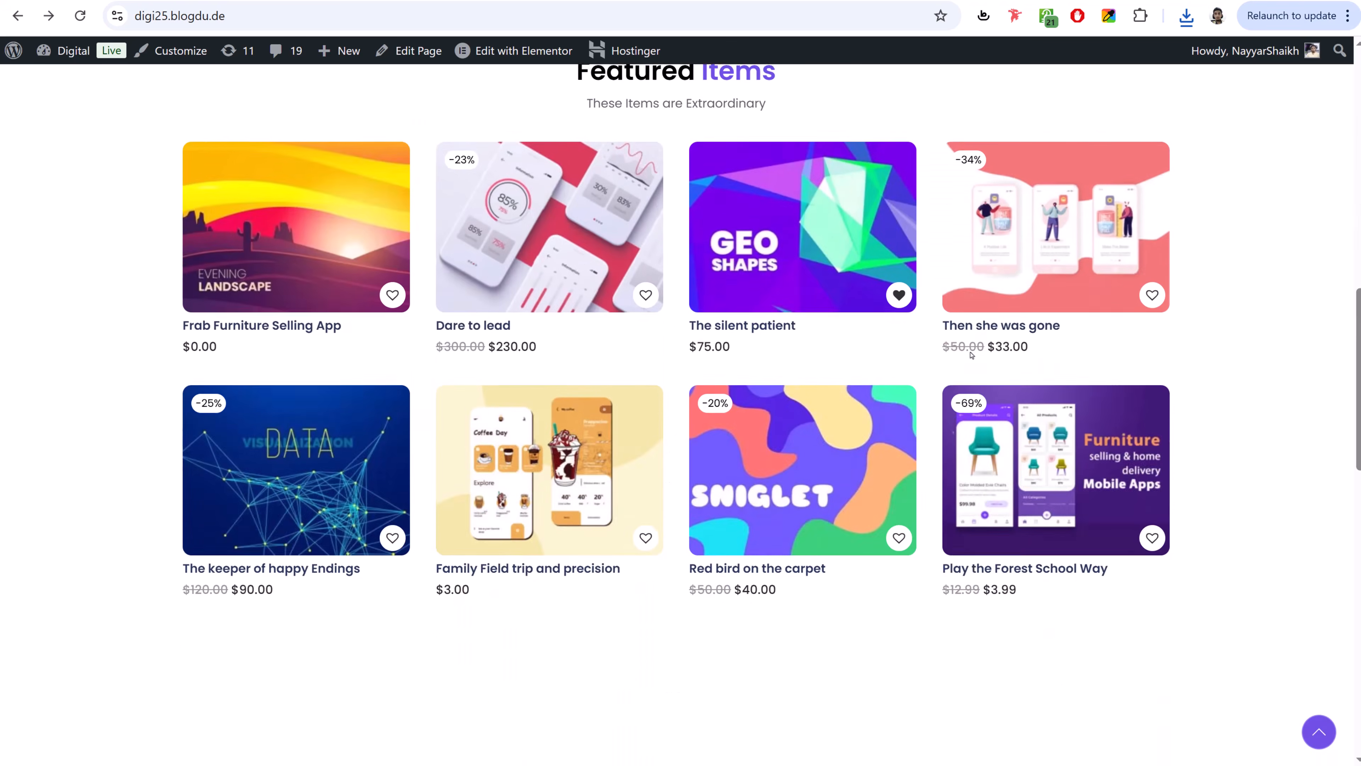
scroll(971, 354, "down", 14)
scroll(969, 359, "up", 12)
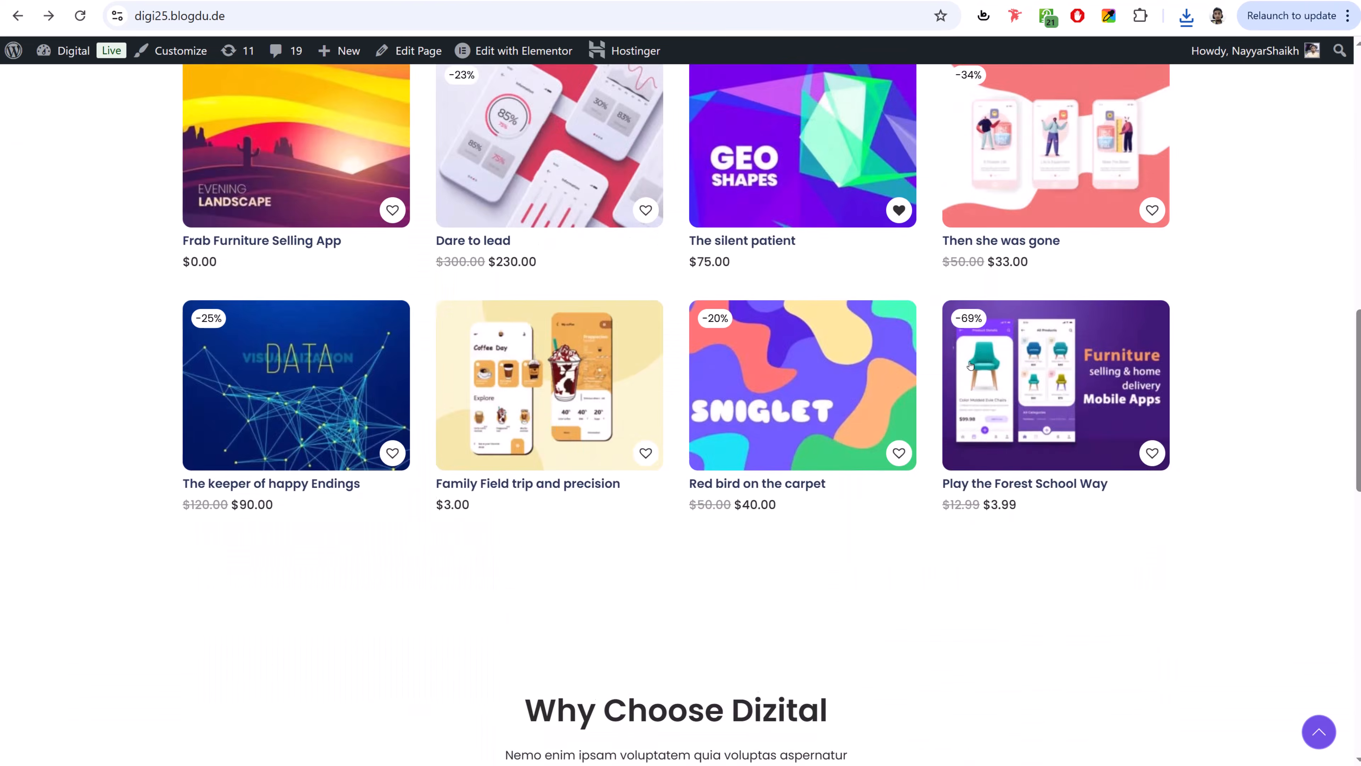
scroll(970, 365, "up", 12)
scroll(869, 370, "down", 19)
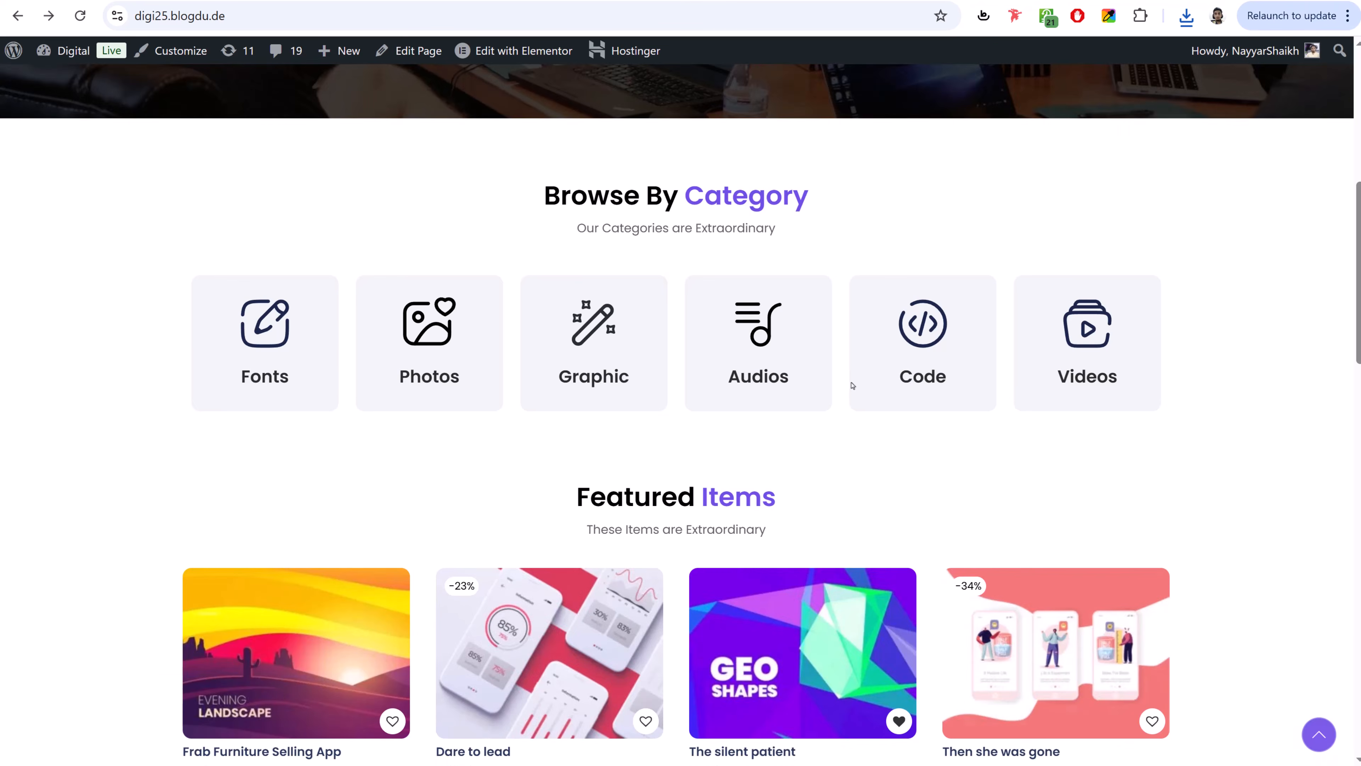
scroll(852, 386, "up", 12)
scroll(852, 386, "up", 10)
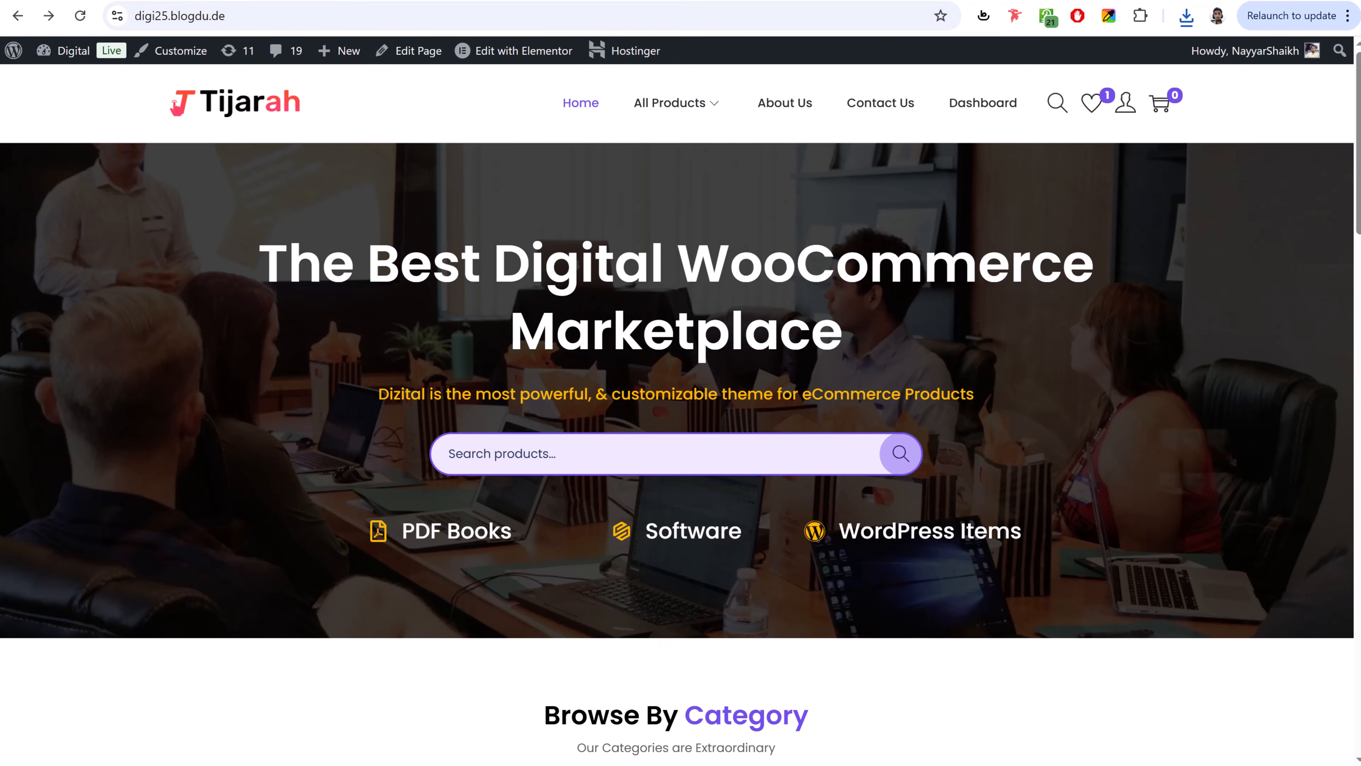
key("ctrl+t")
type("bloggdude.com/elementor")
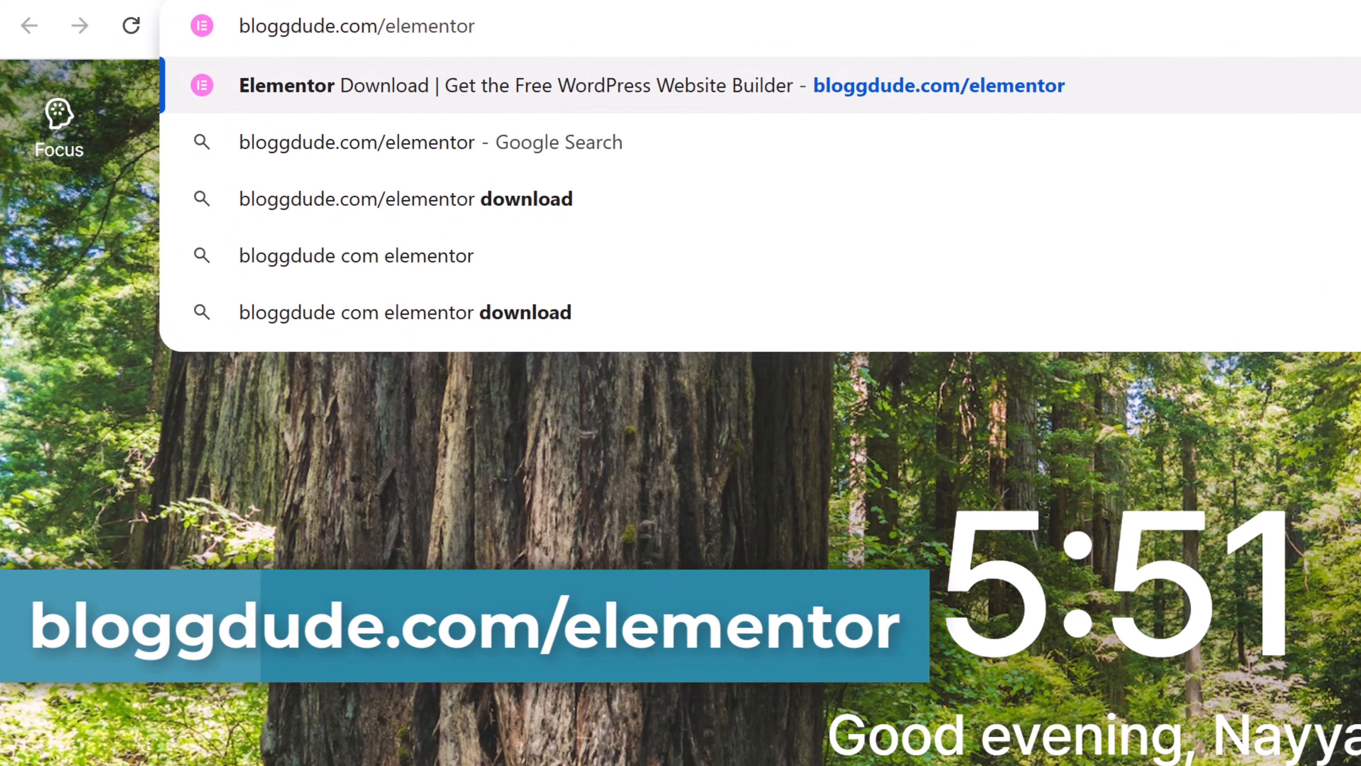
- Load the Elementor page and choose Download For Free in the pricing section
key("Return")
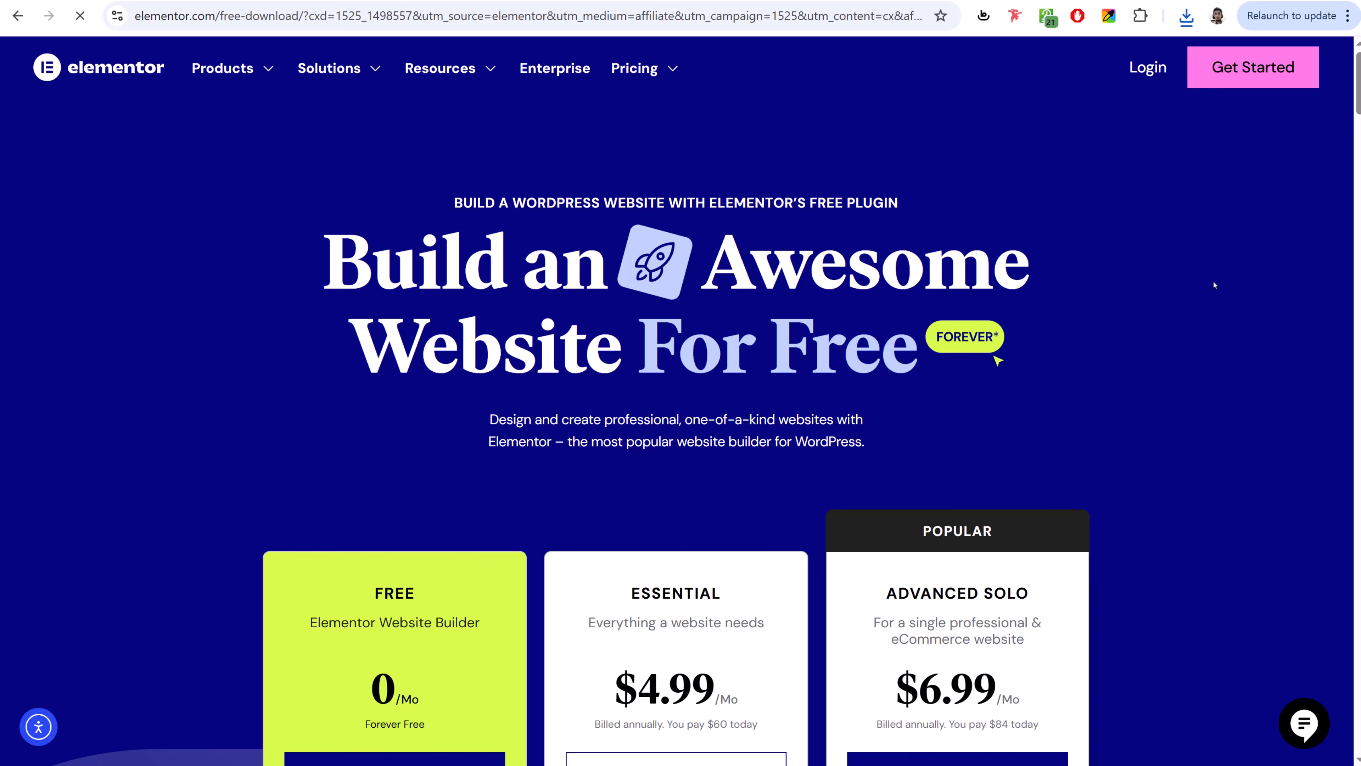
scroll(1214, 285, "down", 5)
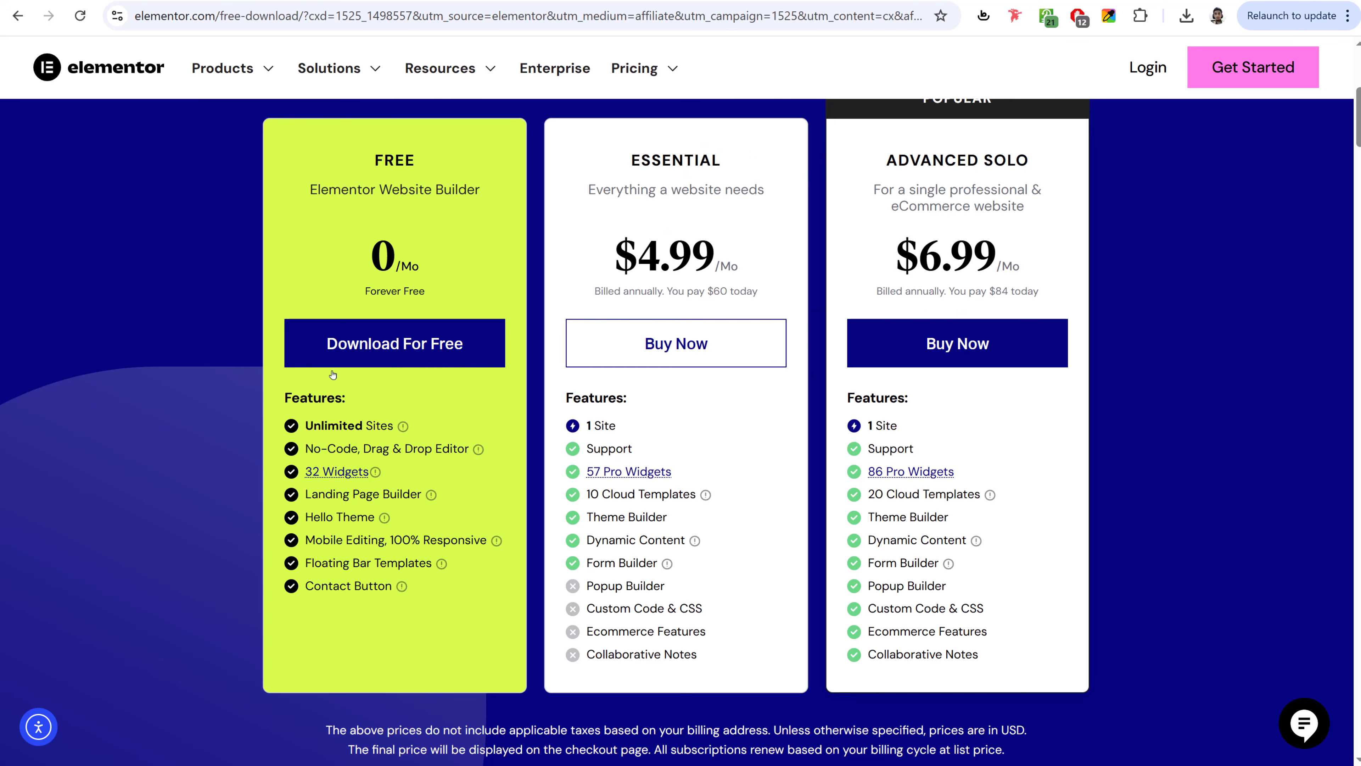
left_click(400, 352)
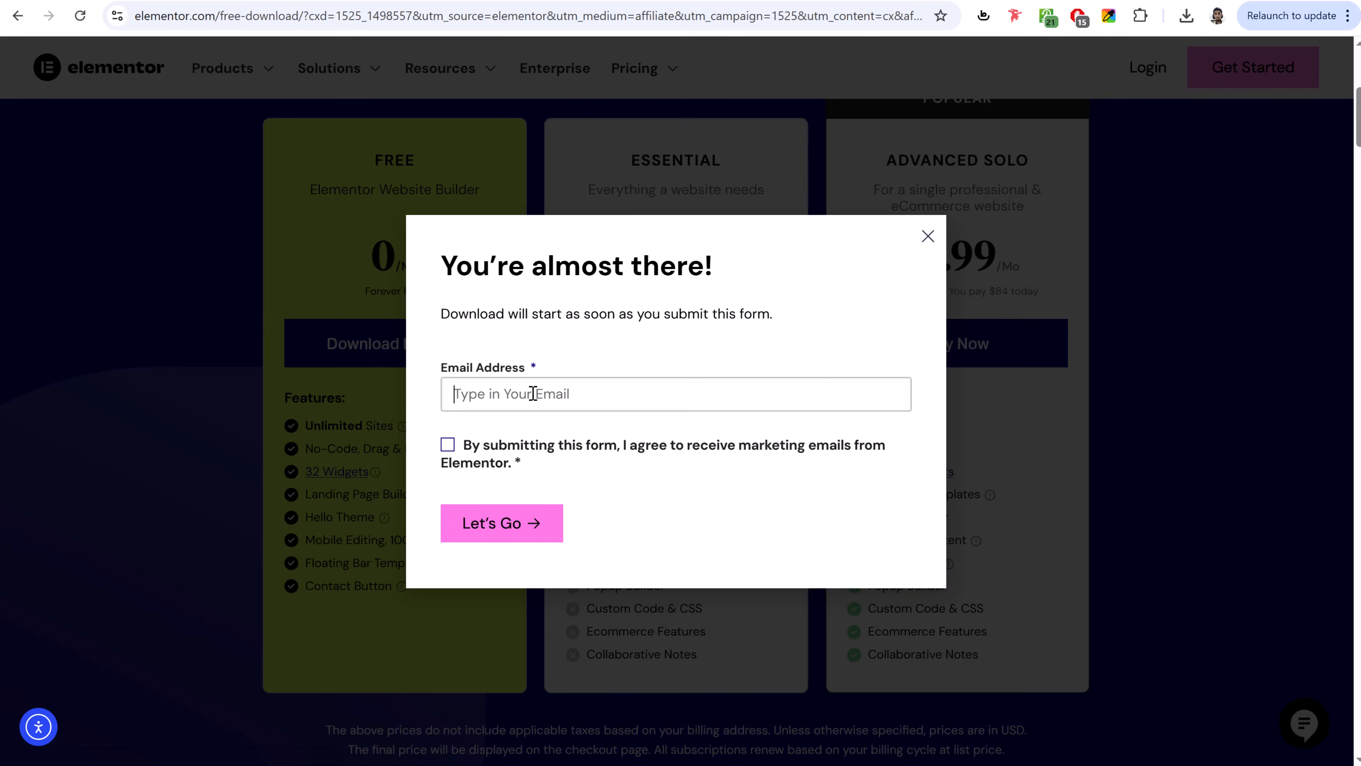
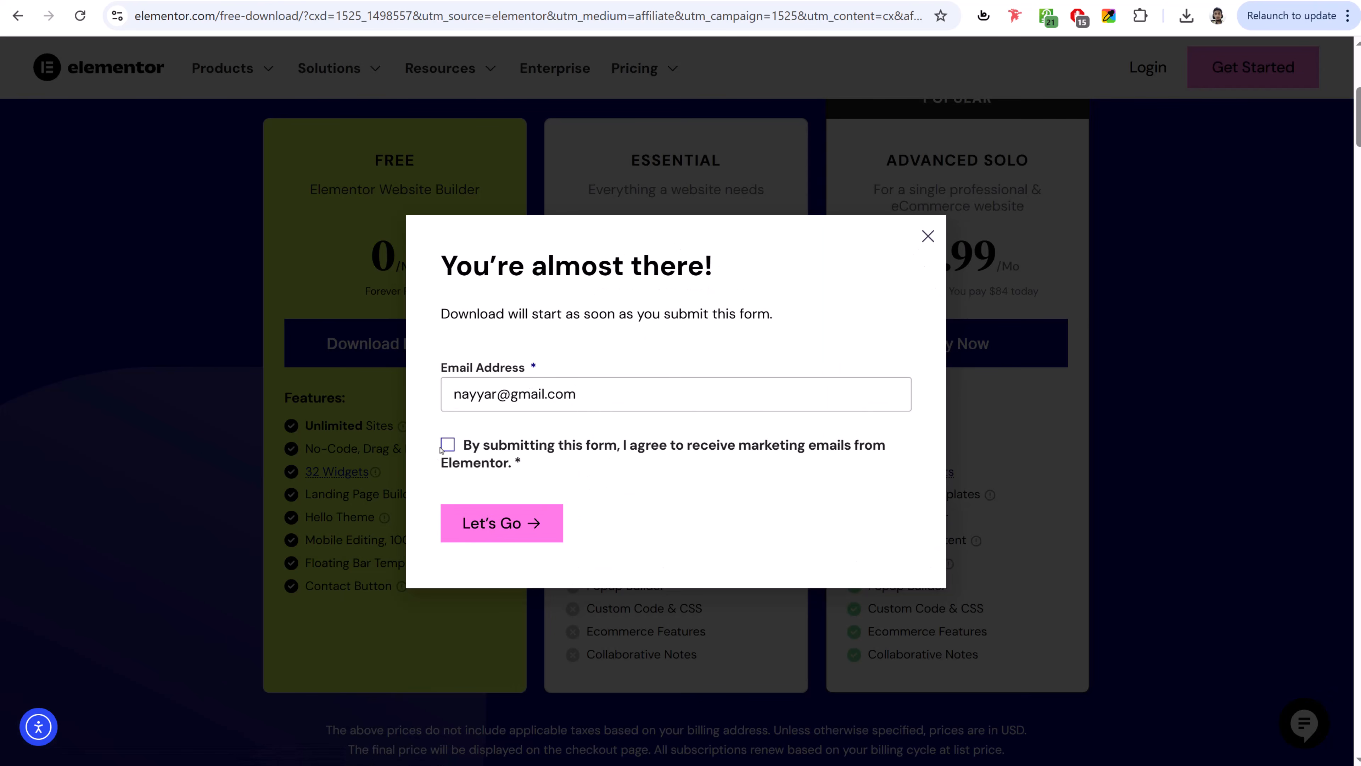
- Enter an email address, accept marketing consent, and submit to start downloading elementor.3.33.0.zip
left_click(444, 446)
left_click(490, 524)
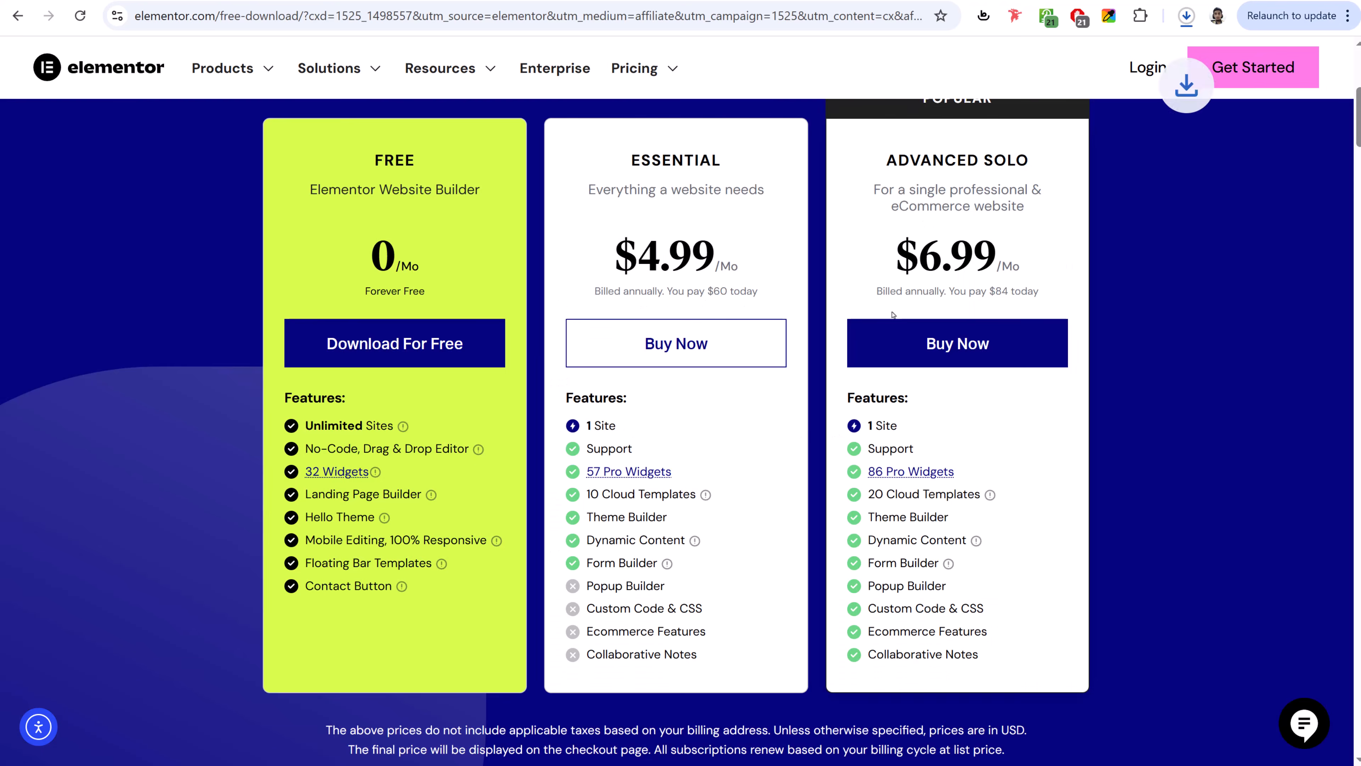
left_click(1185, 16)
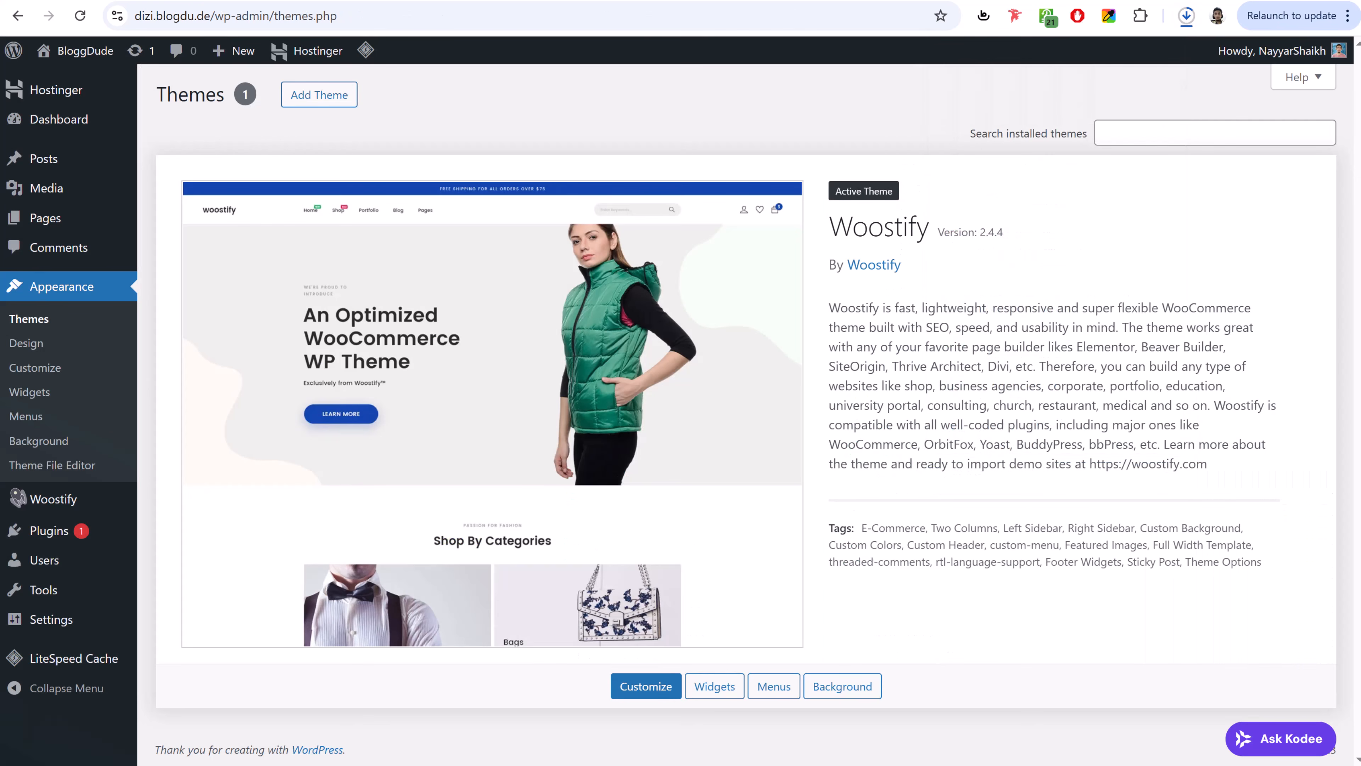
- Upload elementor.3.33.0.zip from Downloads as a new plugin and install it
left_click(63, 536)
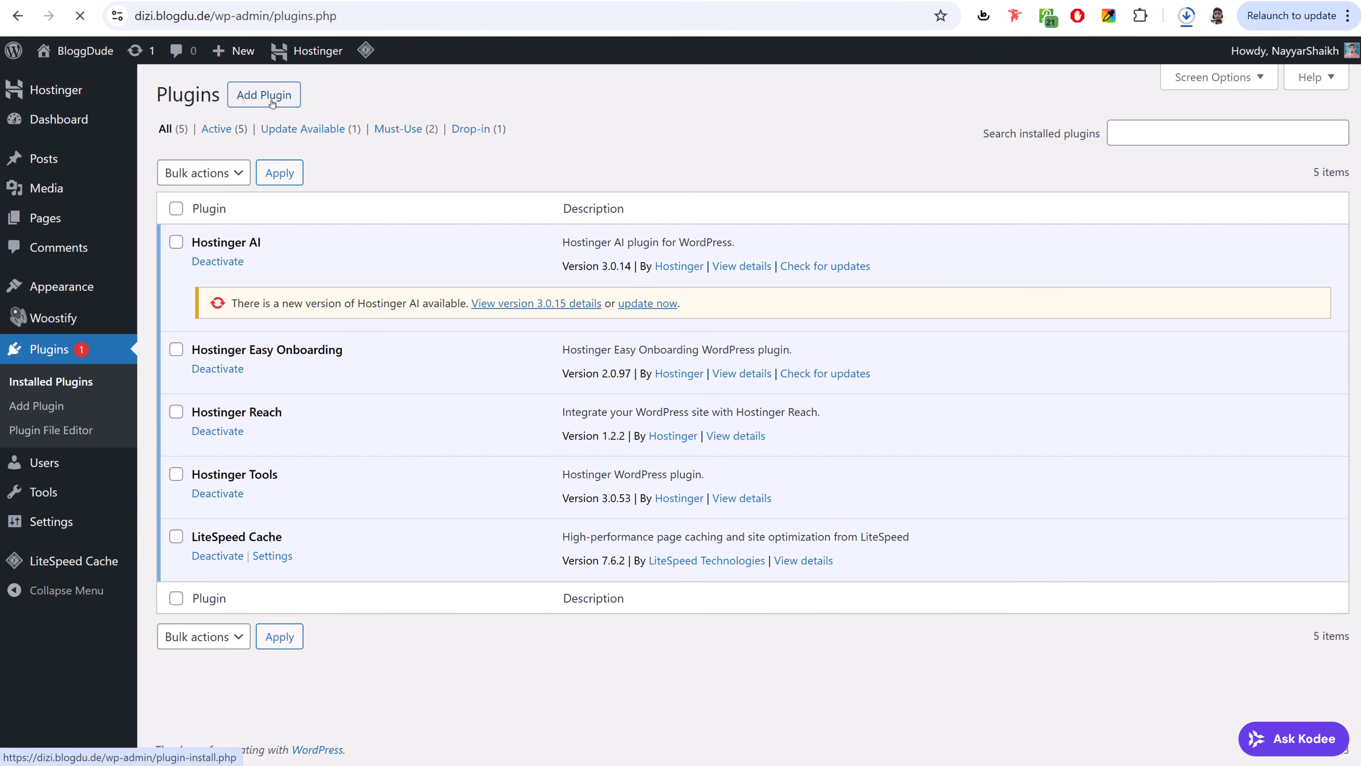
left_click(272, 101)
left_click(346, 101)
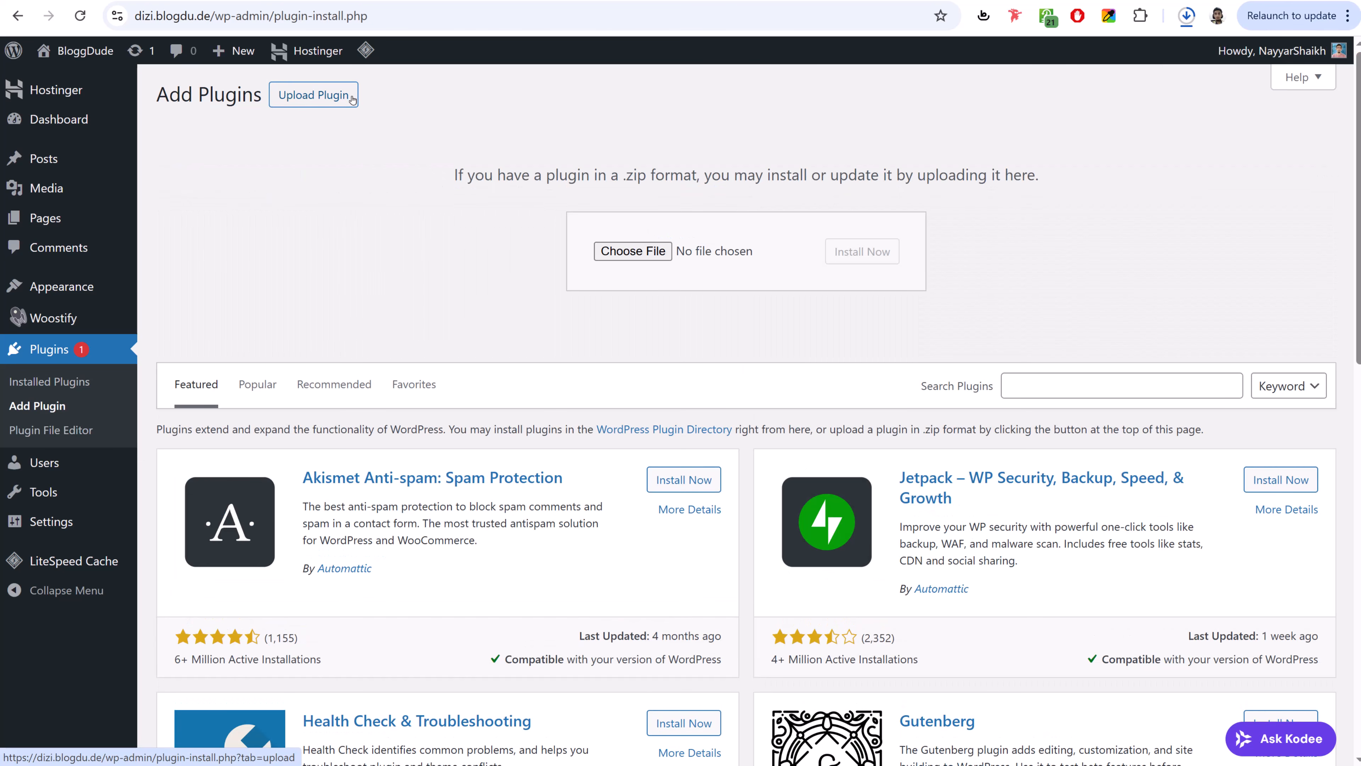
left_click(633, 252)
left_click(45, 109)
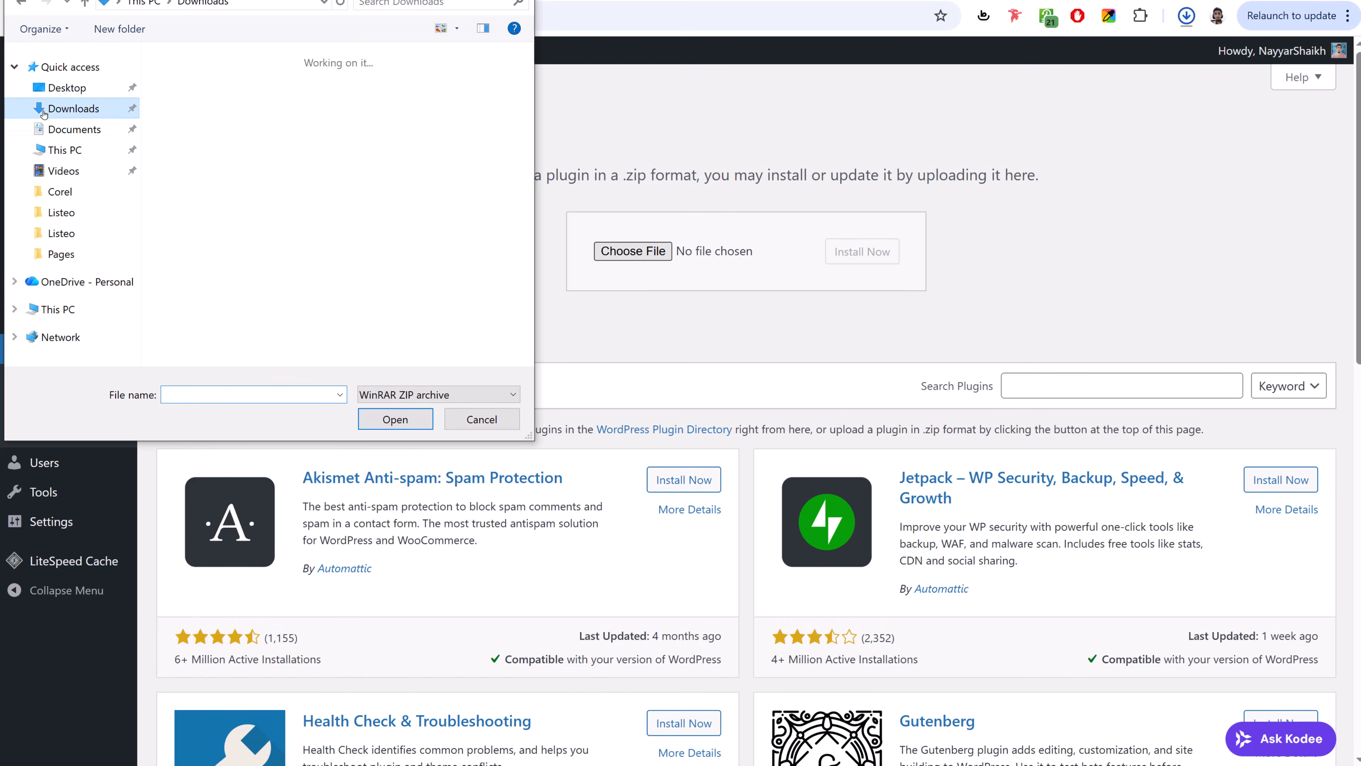
left_click(456, 168)
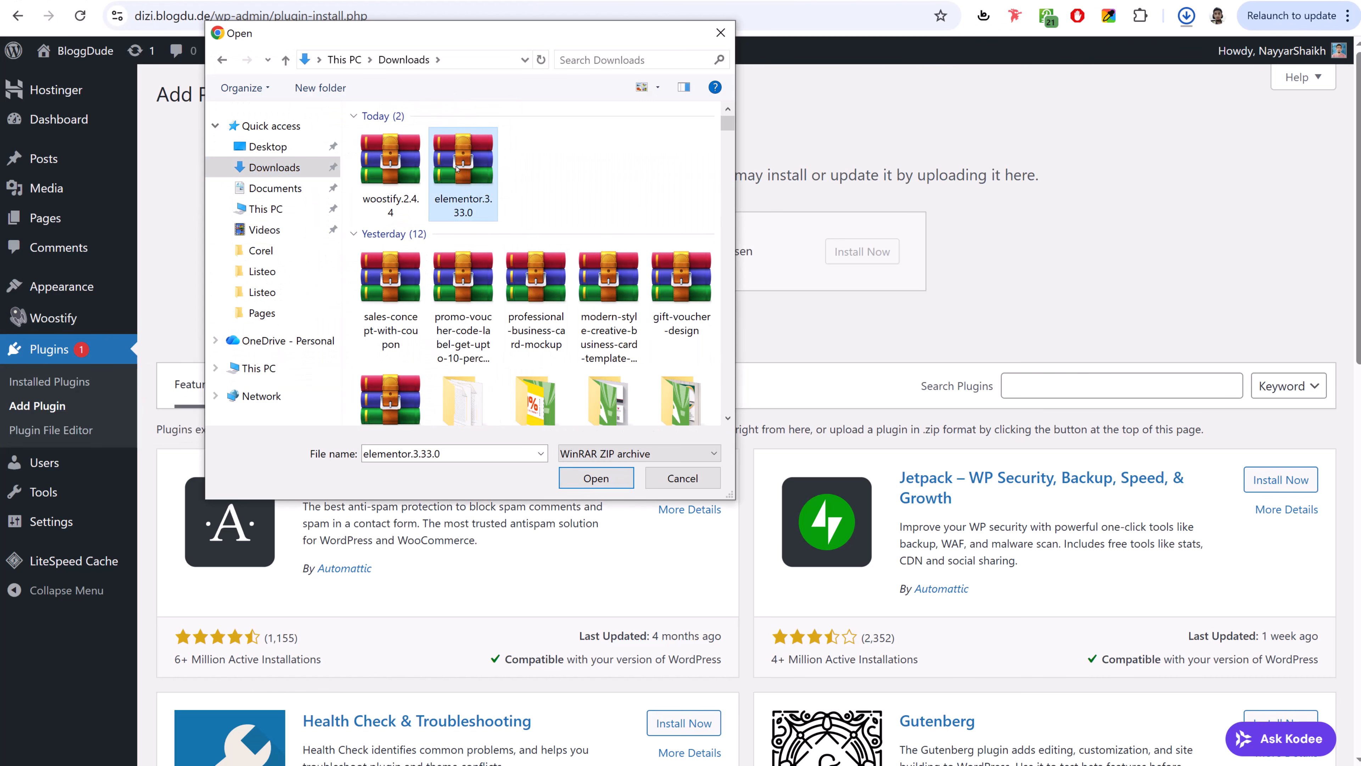
left_click(611, 487)
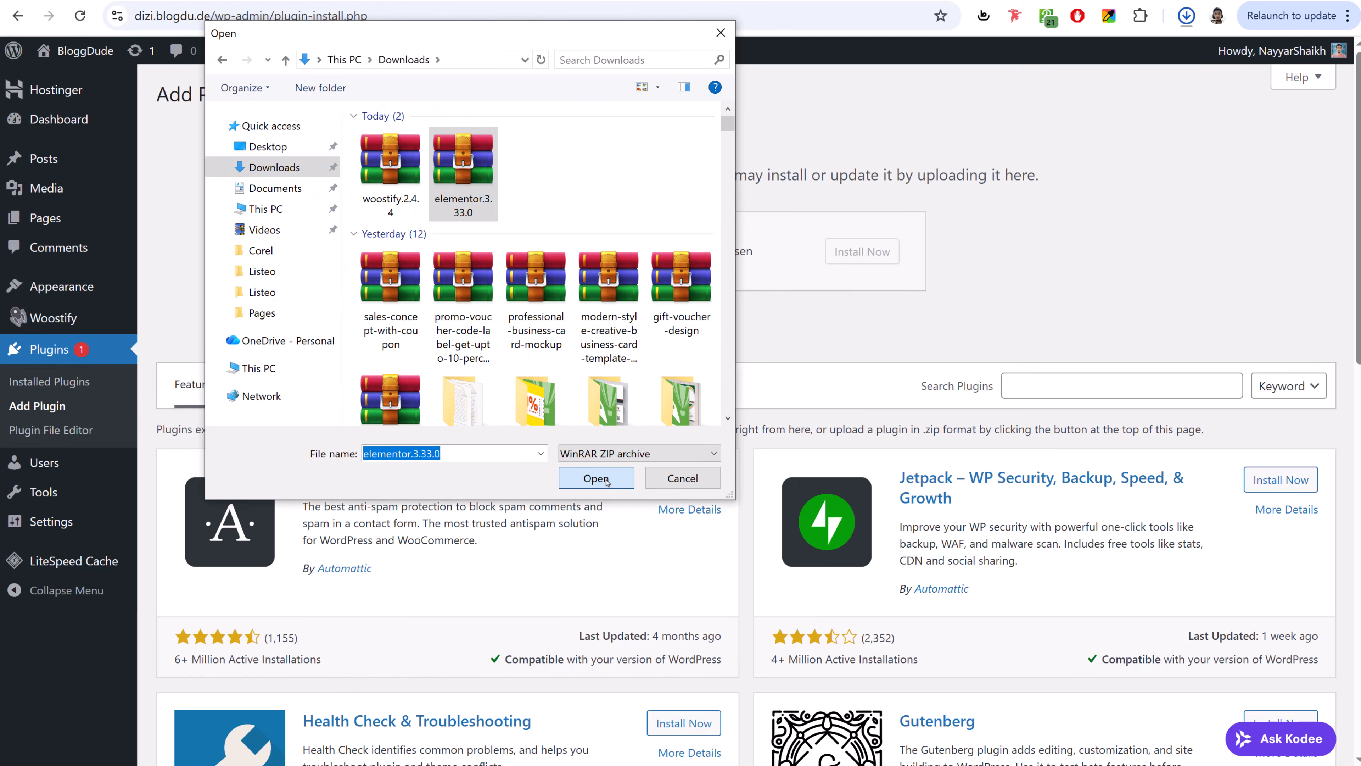
left_click(856, 250)
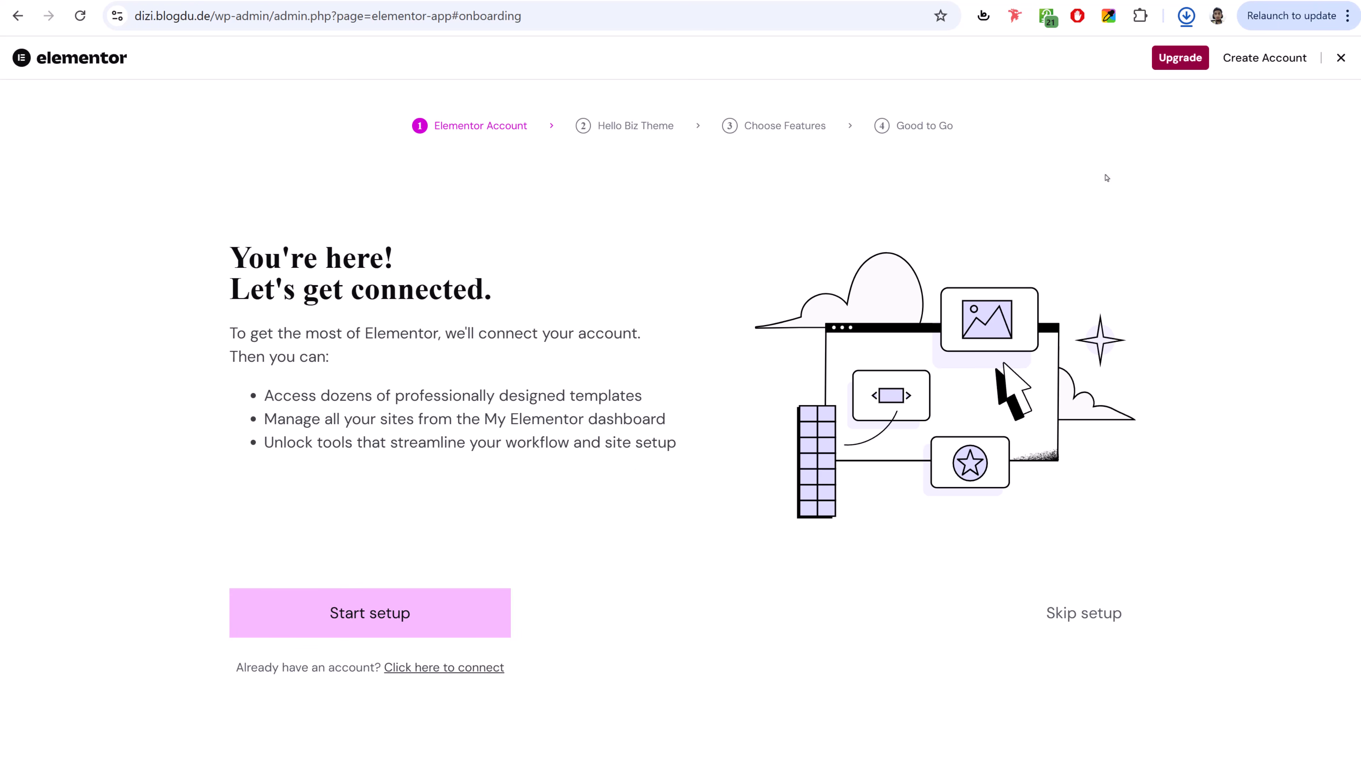
- Exit Elementor onboarding and hide the Elementor Overview dashboard box through Screen Options
left_click(1342, 60)
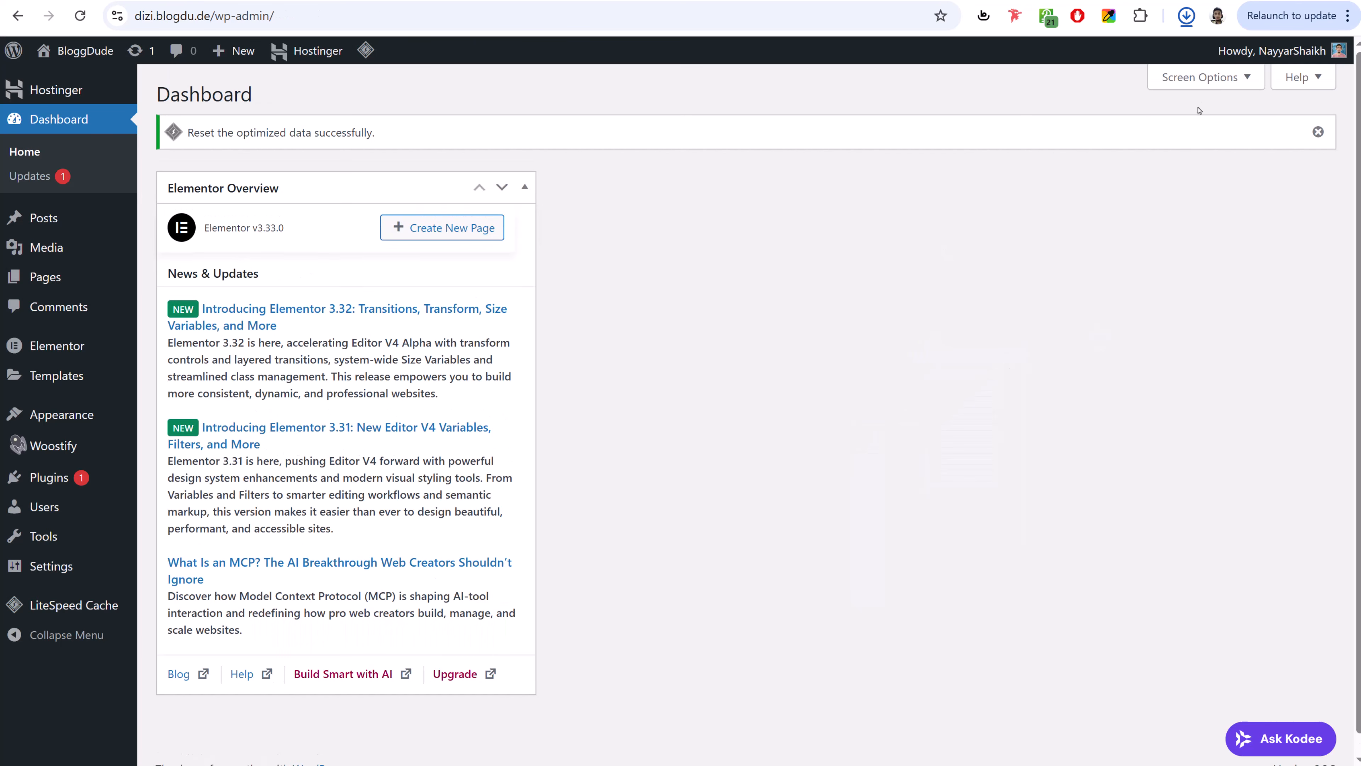
left_click(1203, 77)
left_click(179, 234)
left_click(1206, 188)
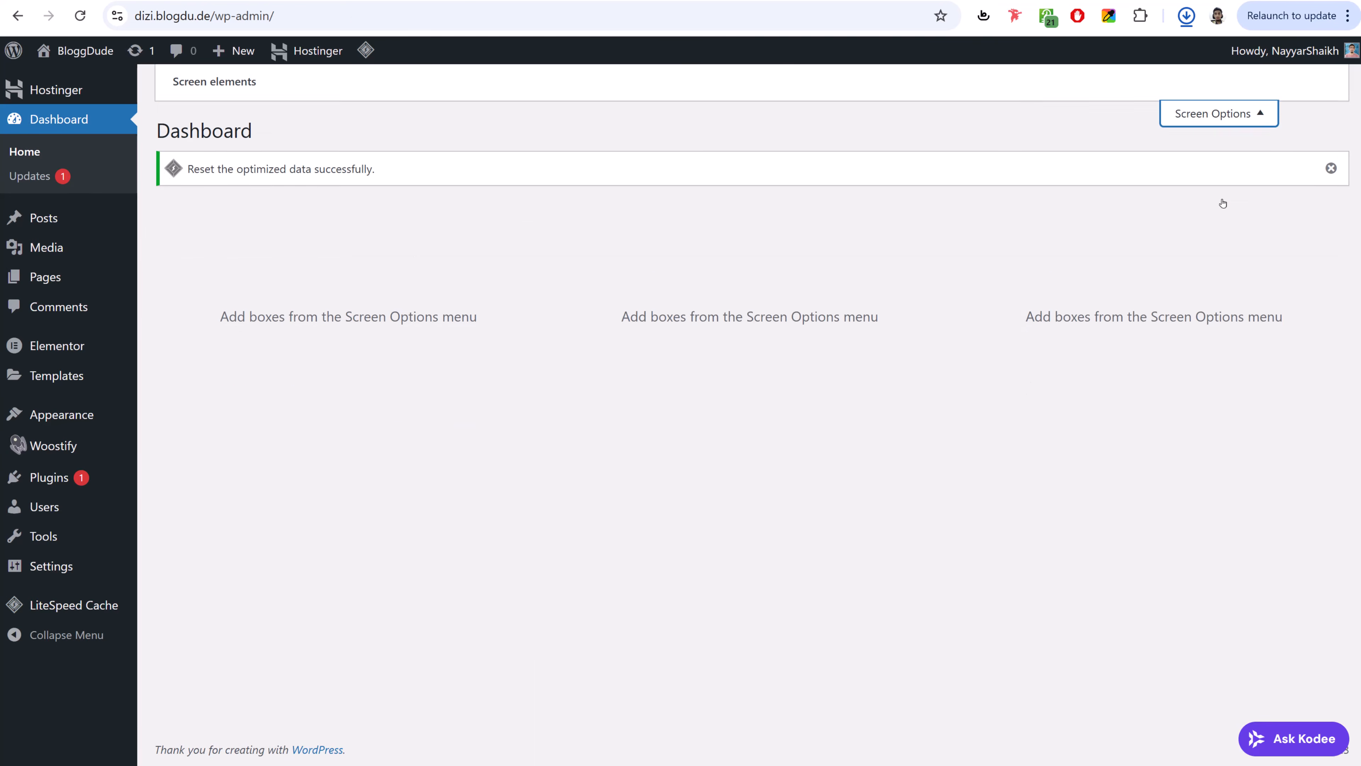
left_click(61, 476)
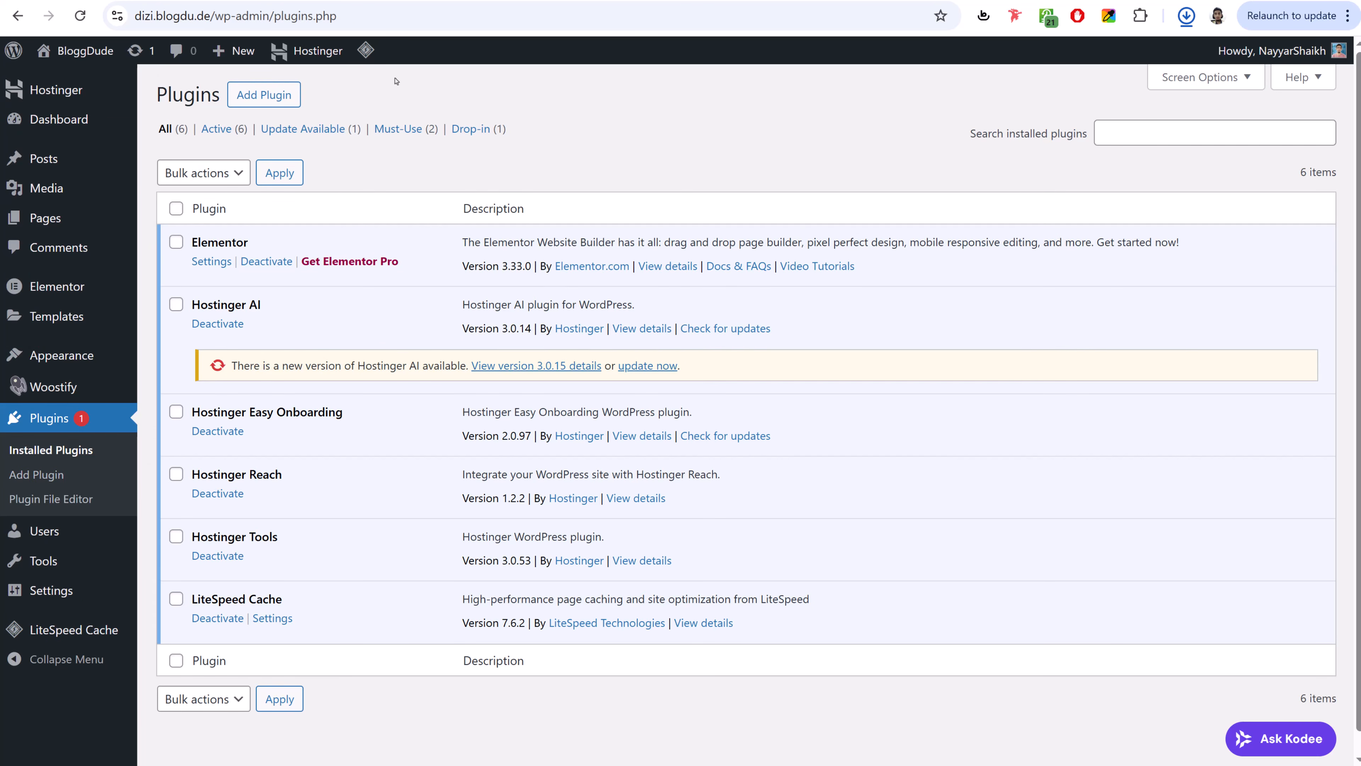
left_click(264, 94)
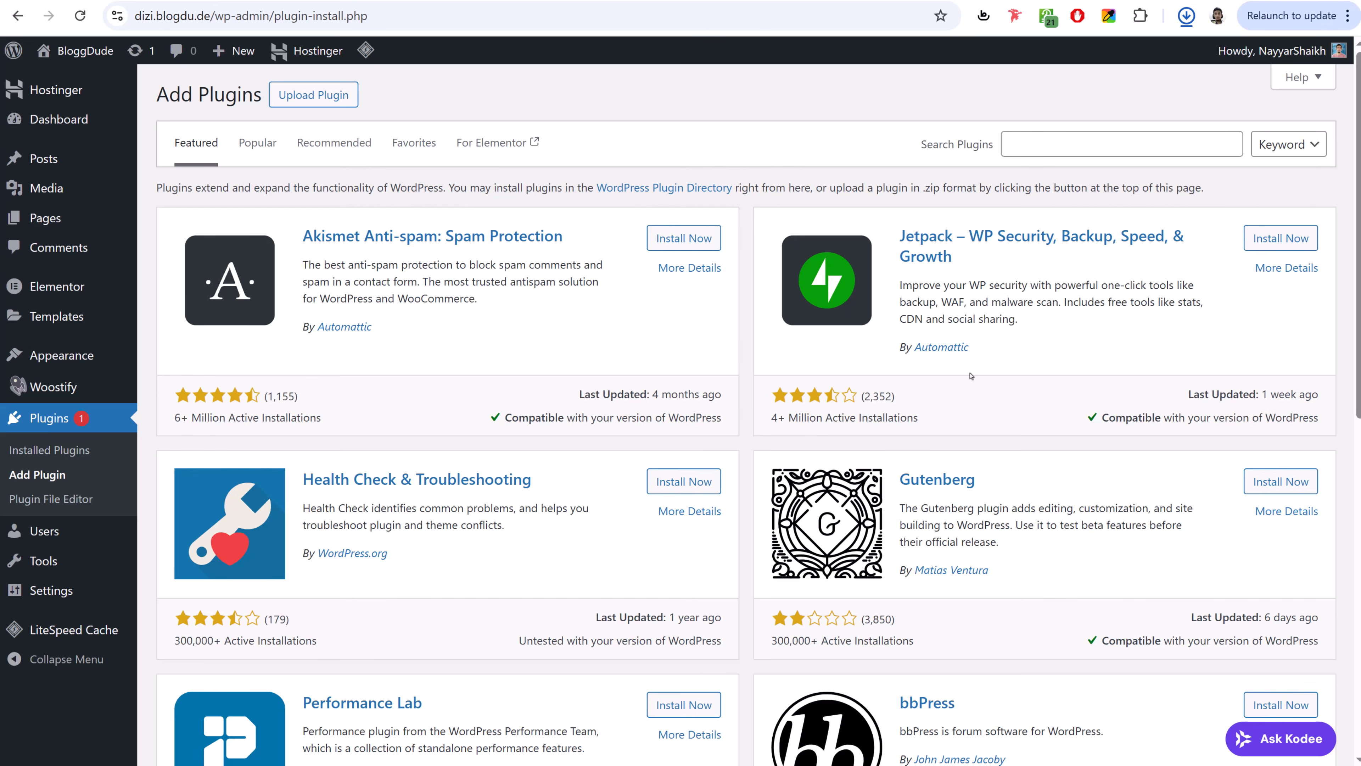
- Search plugins for 'classic' and install Classic Widgets
scroll(970, 375, "down", 10)
scroll(972, 376, "up", 7)
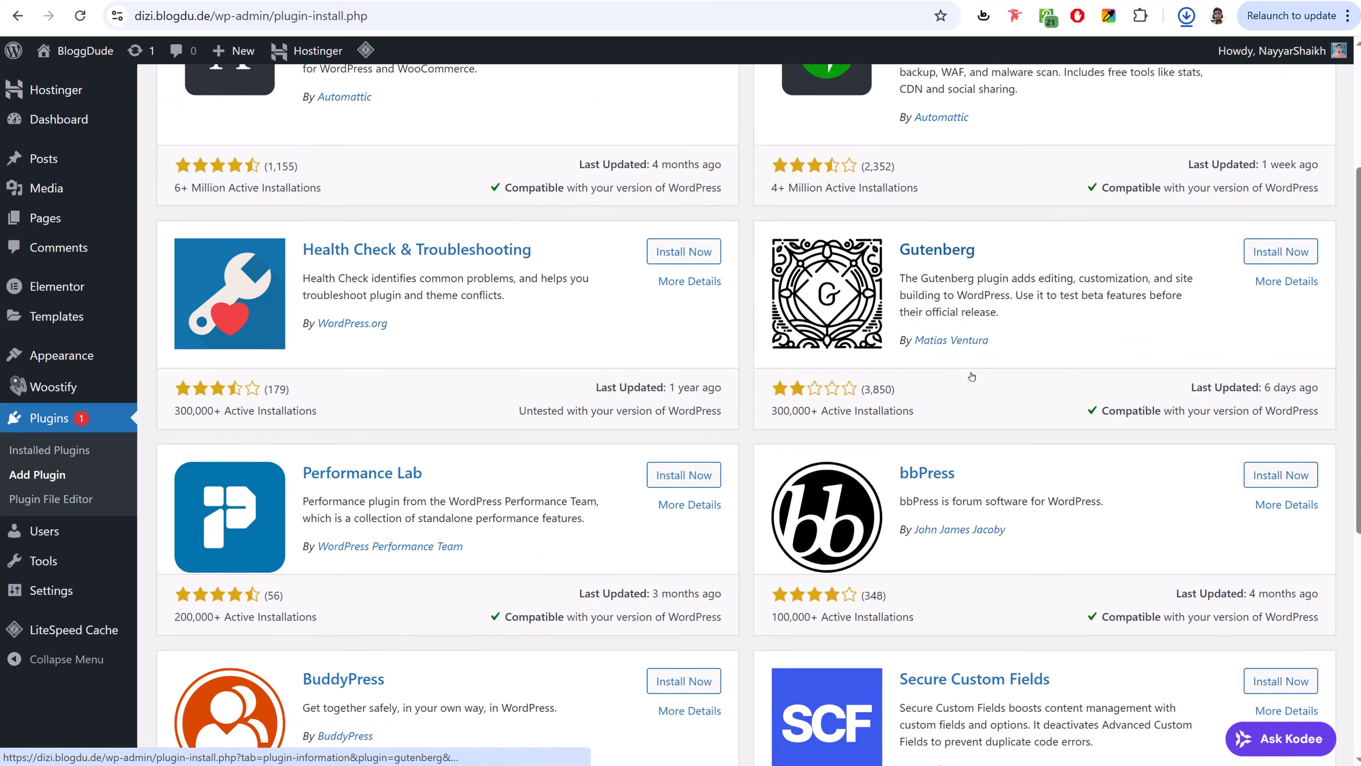
scroll(971, 377, "up", 4)
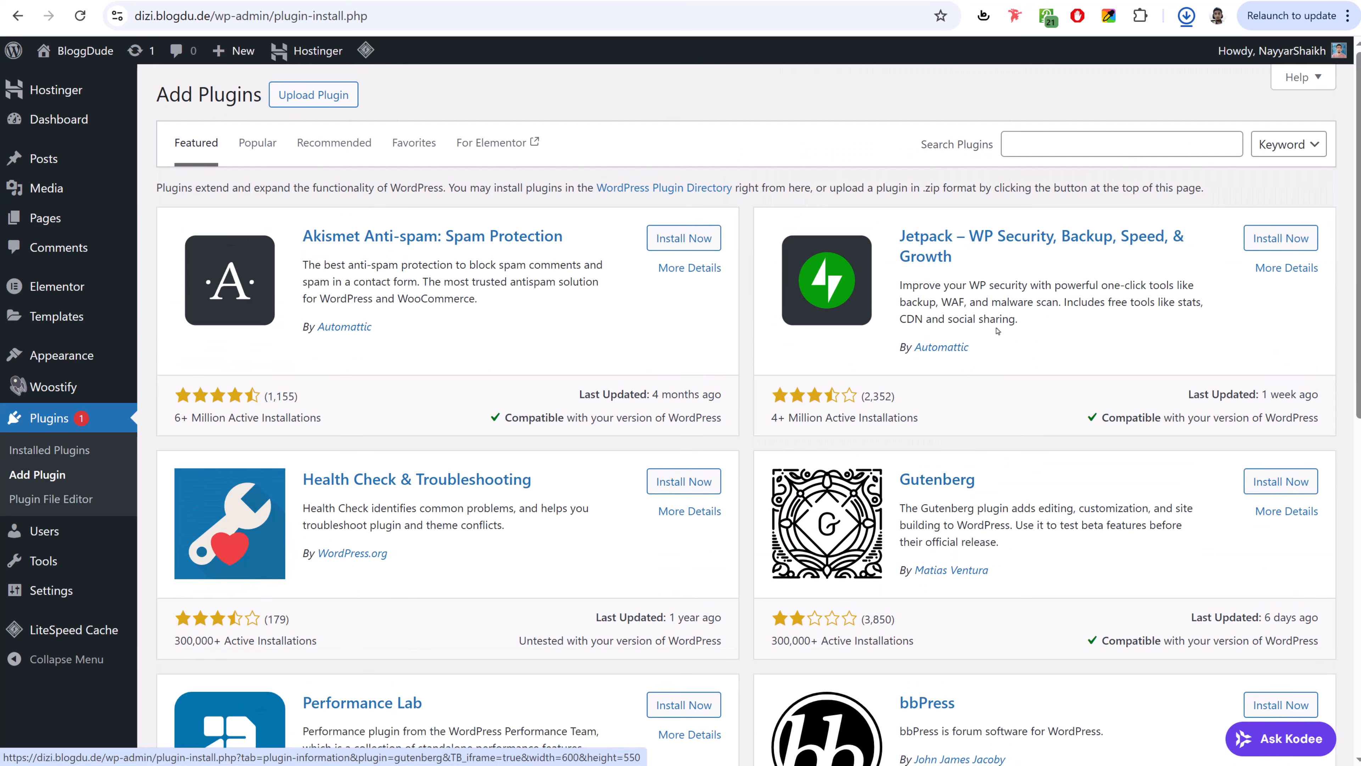
left_click(1076, 145)
type("classic")
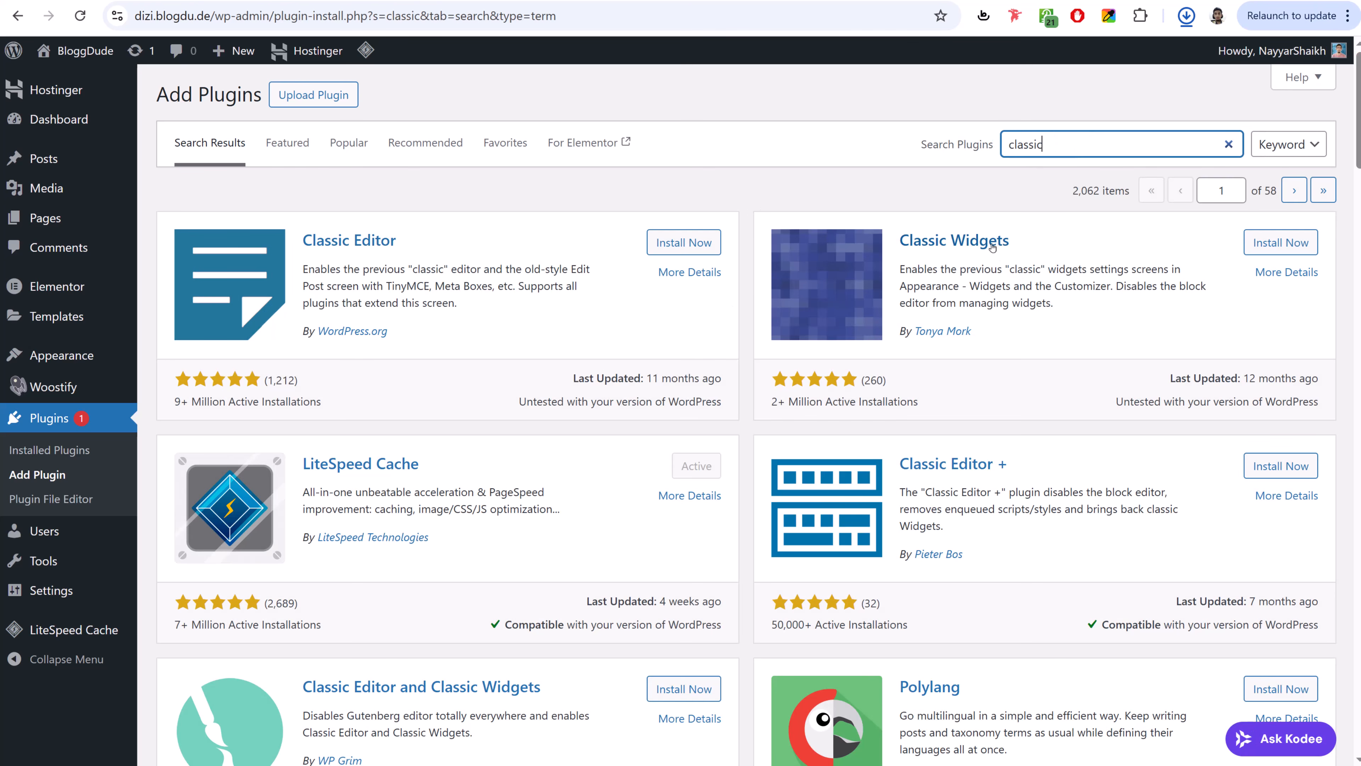
left_click(1278, 244)
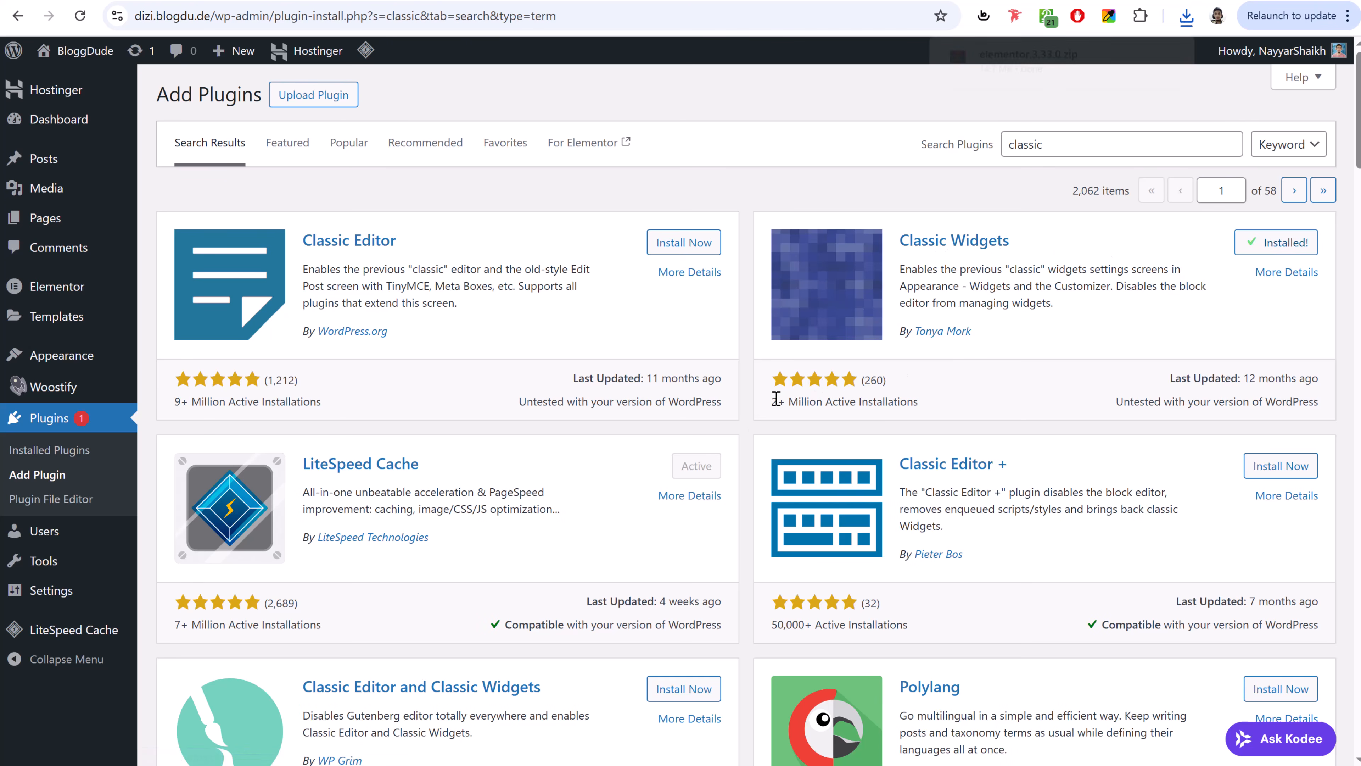
left_click_drag(777, 401, 898, 401)
left_click(898, 400)
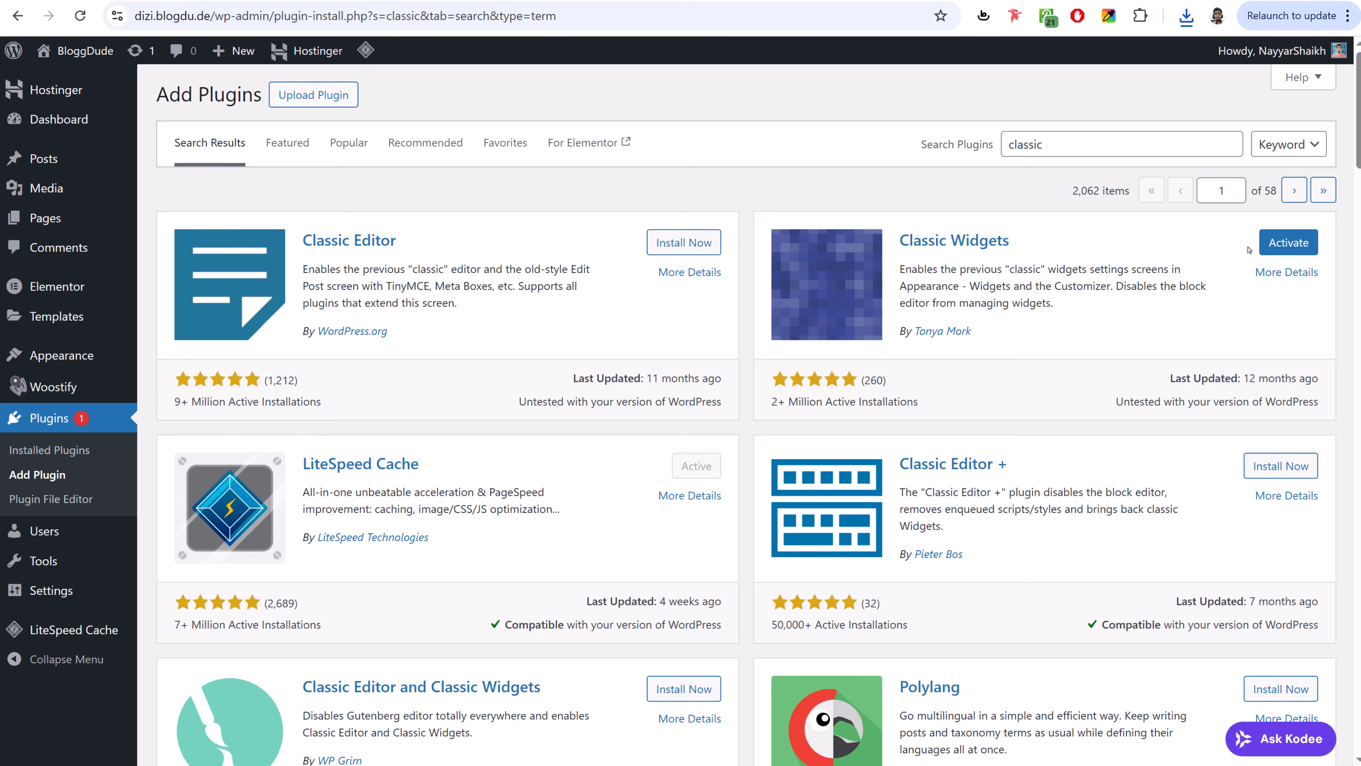
- Replace the plugin search term with 'woocommerce'
left_click(1072, 155)
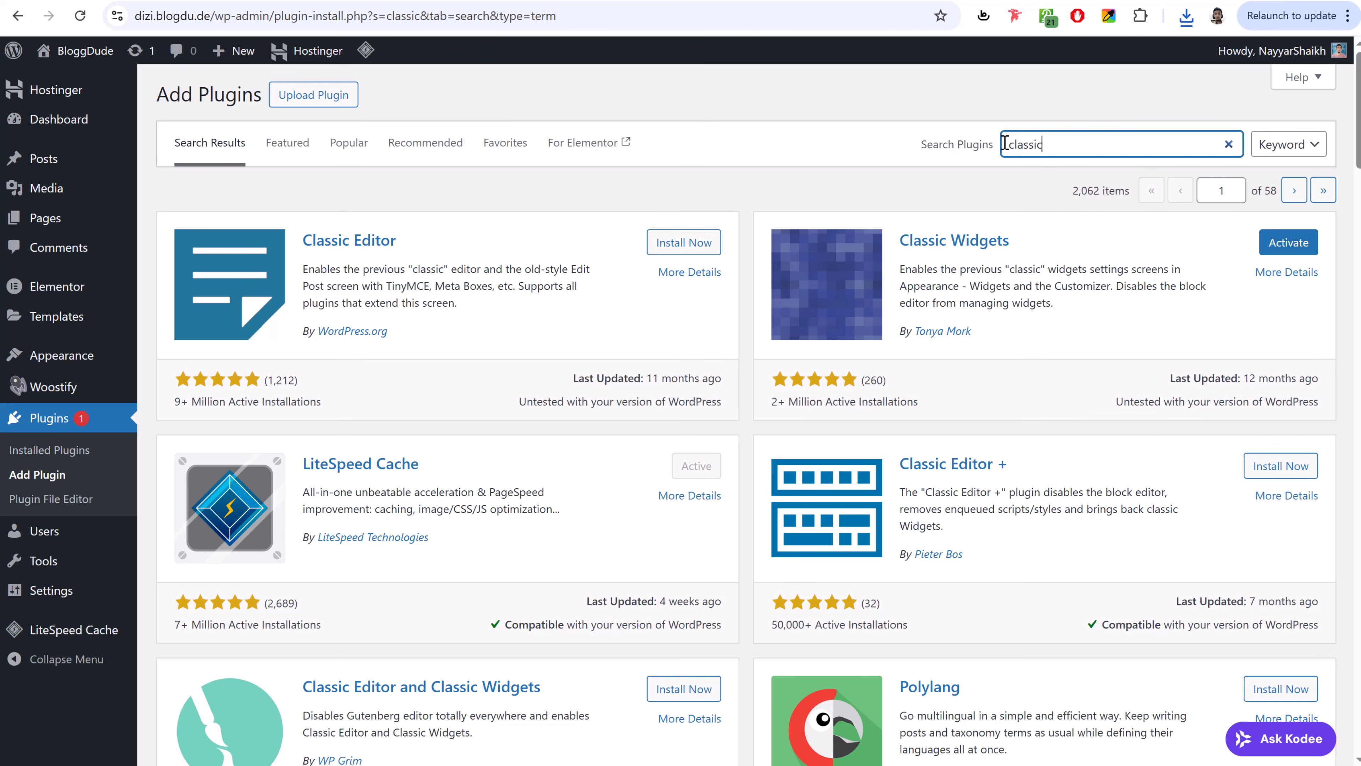
key("ctrl+a")
type("woocommer")
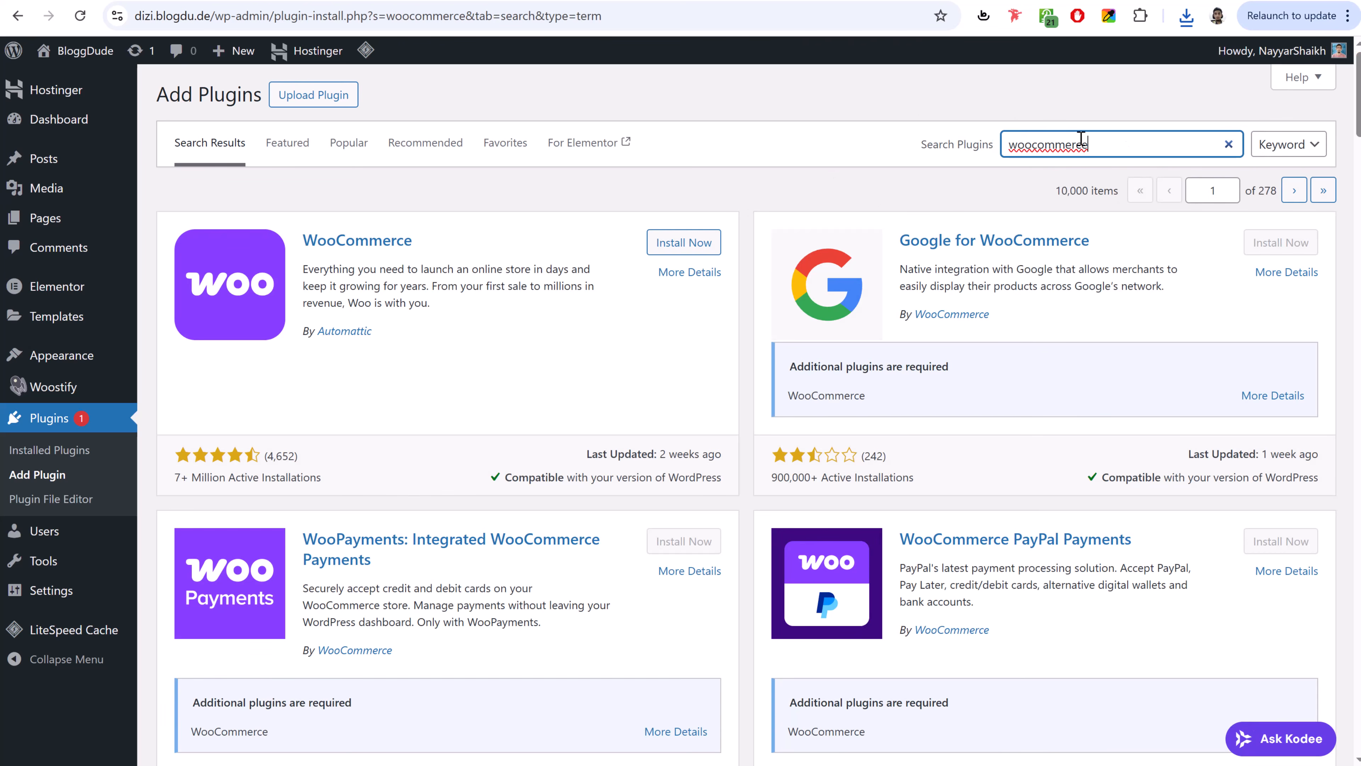
- Install and activate the WooCommerce plugin, adding its store menus to the admin
left_click(664, 250)
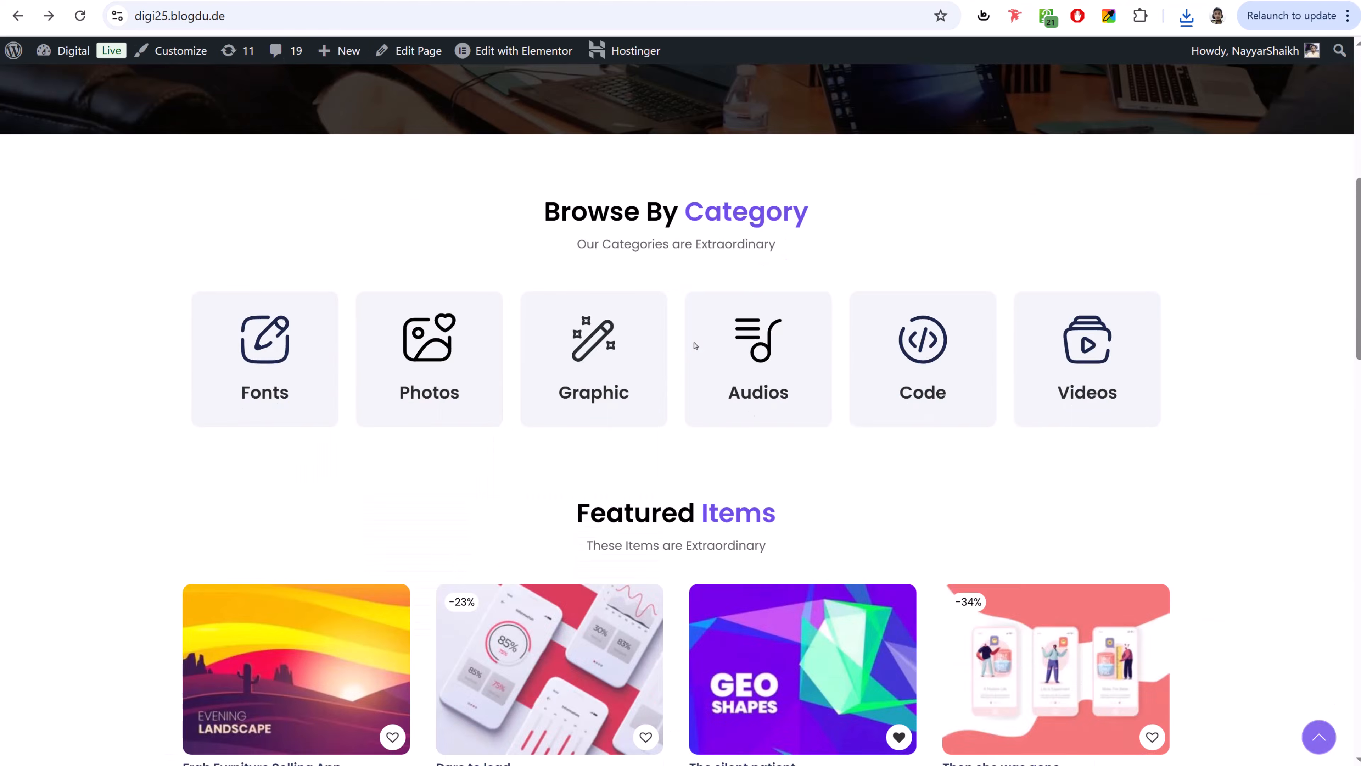
scroll(568, 322, "down", 6)
mouse_move(507, 293)
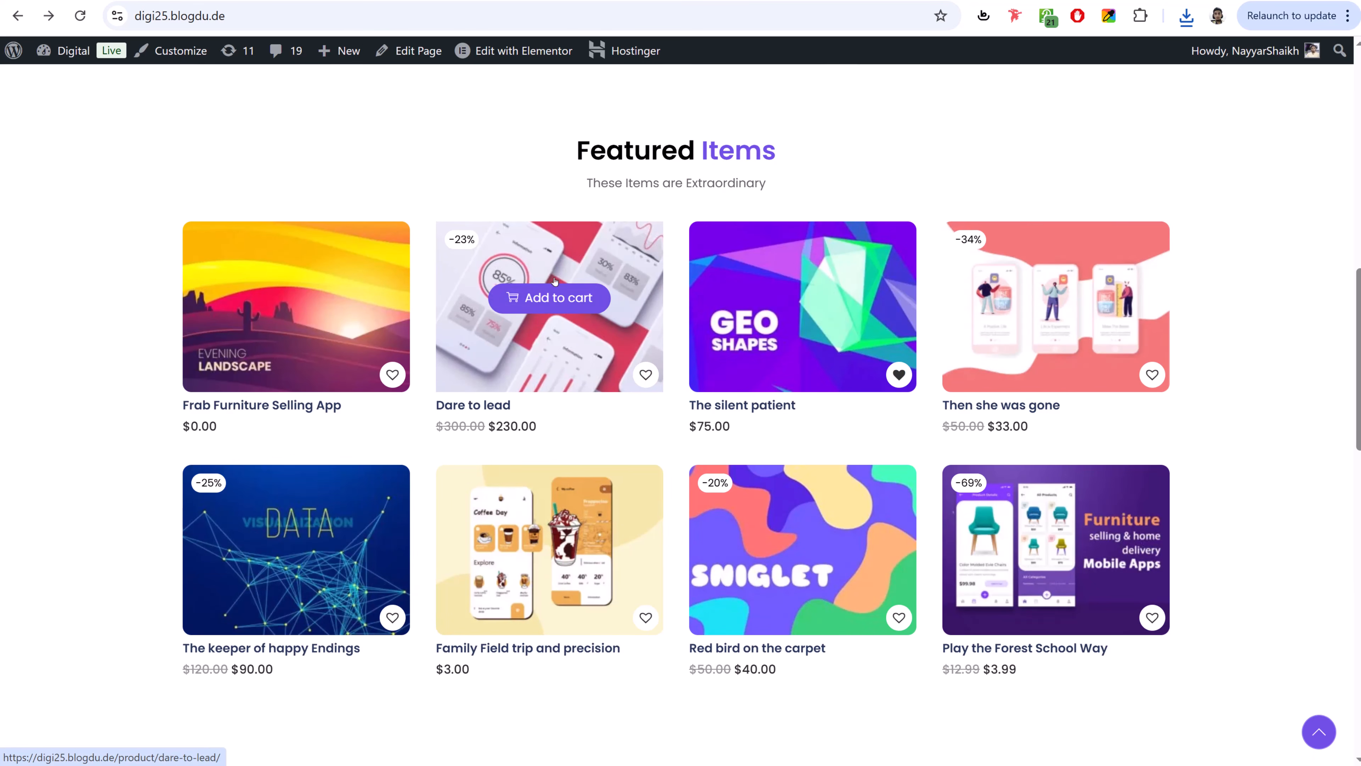
scroll(555, 281, "up", 10)
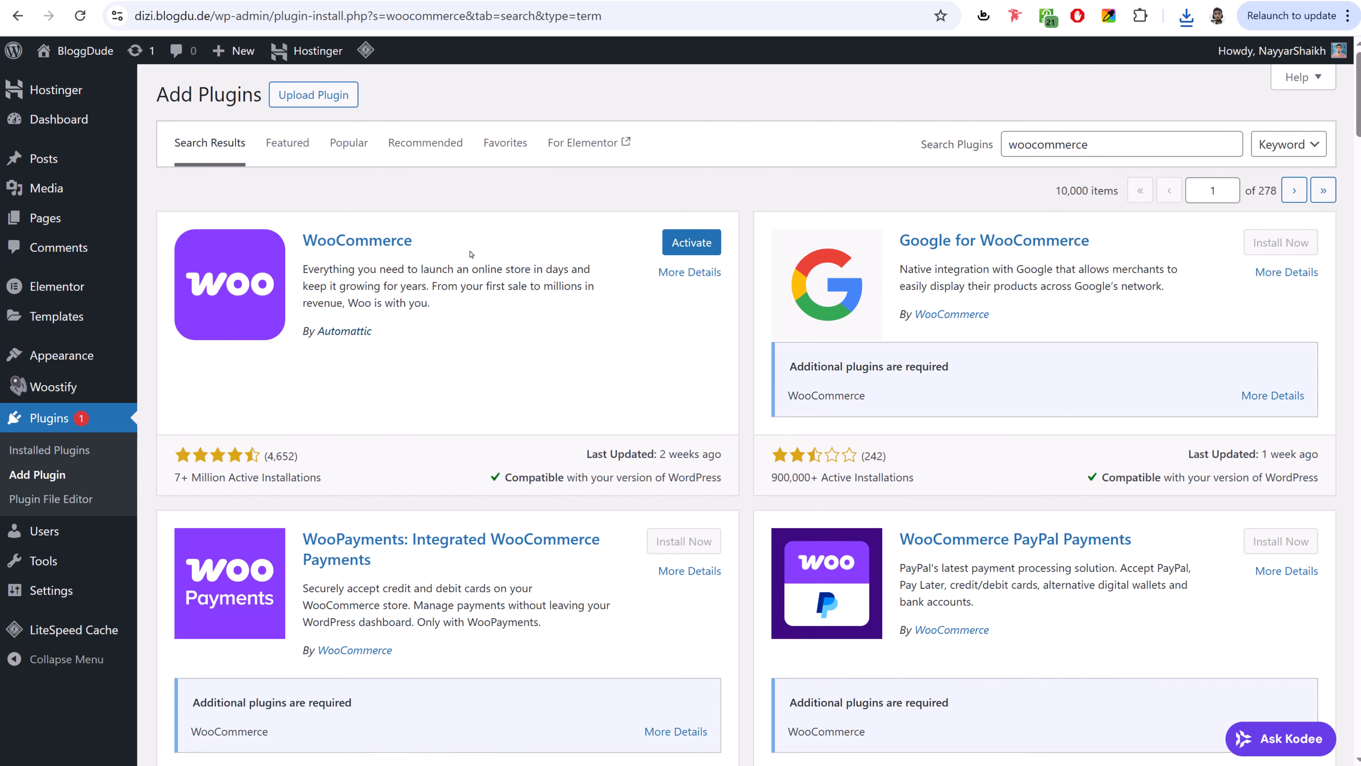
left_click(696, 252)
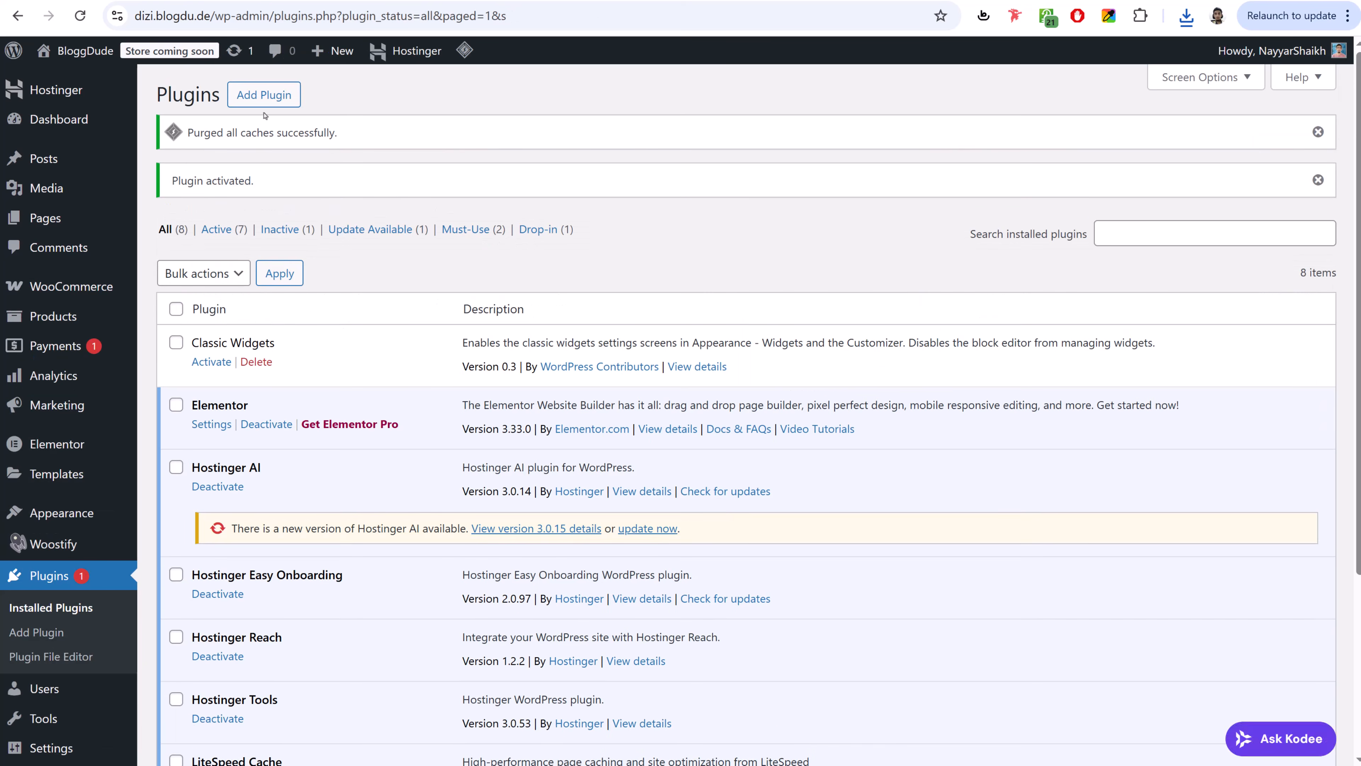
left_click(267, 96)
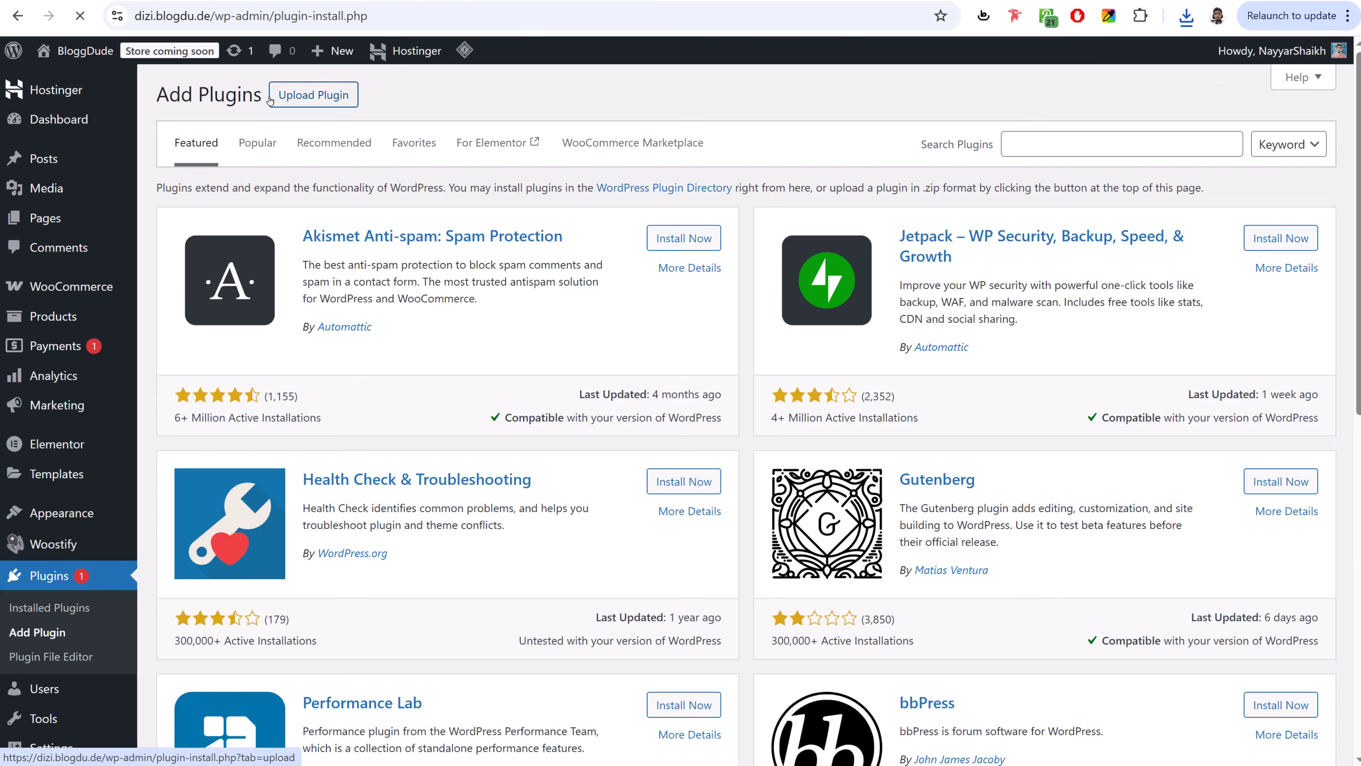
- Search plugins for 'pdf' and install PDF Invoices & Packing Slips for WooCommerce
left_click(1039, 143)
type("pdf")
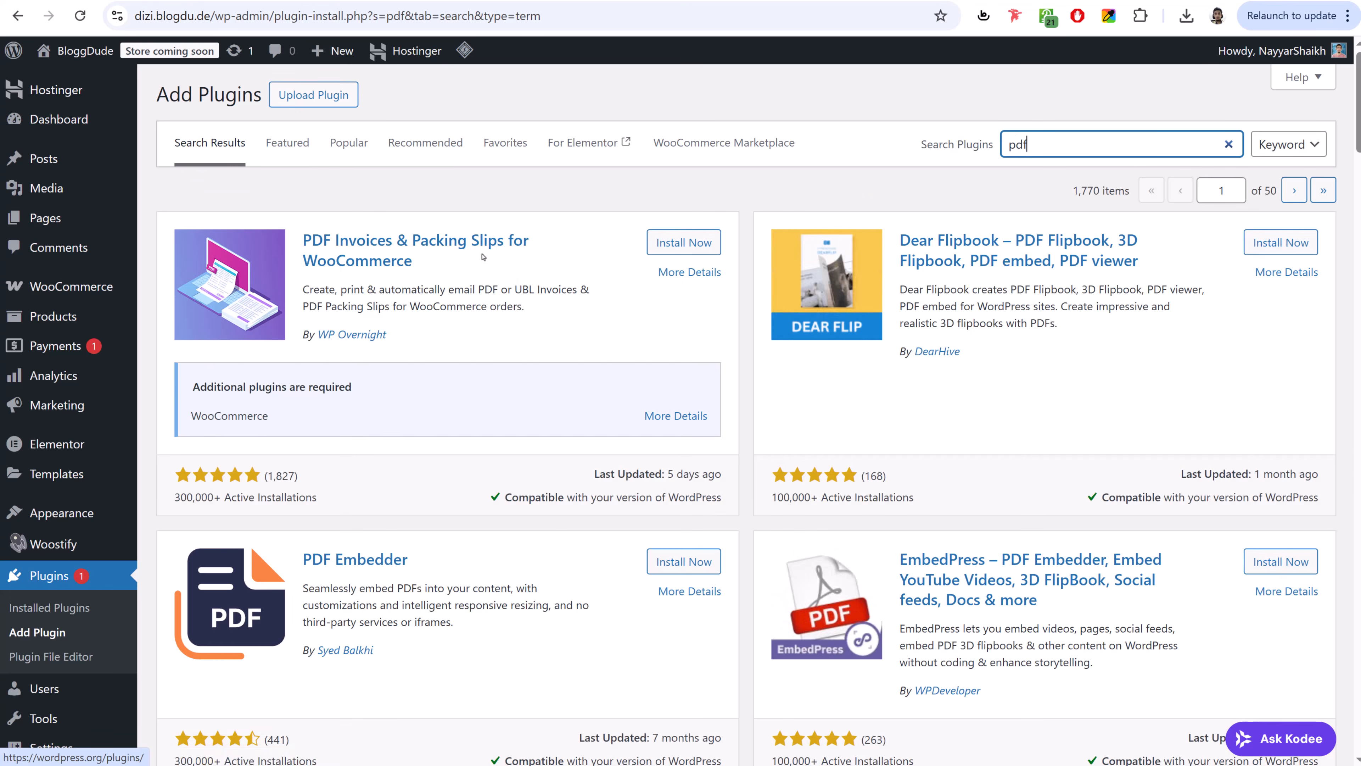
left_click(675, 244)
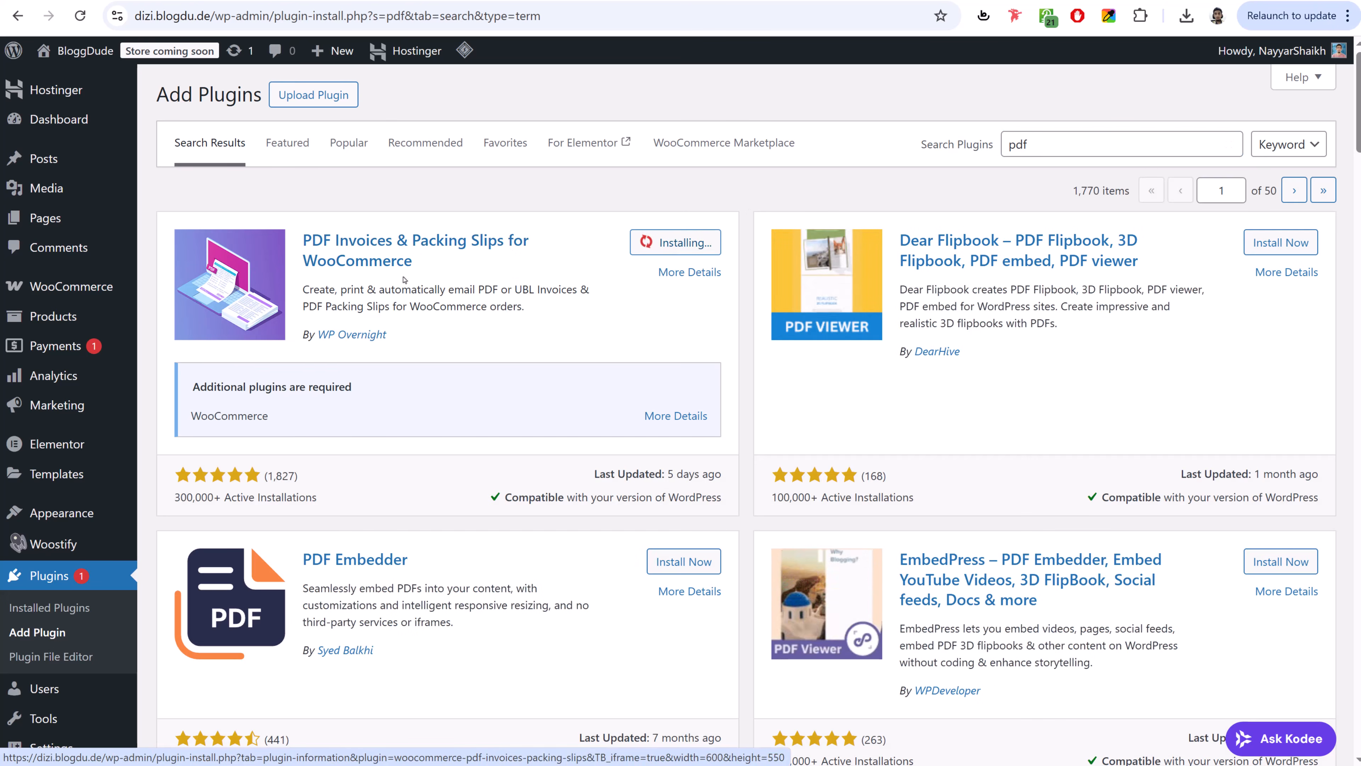
left_click_drag(388, 339, 302, 338)
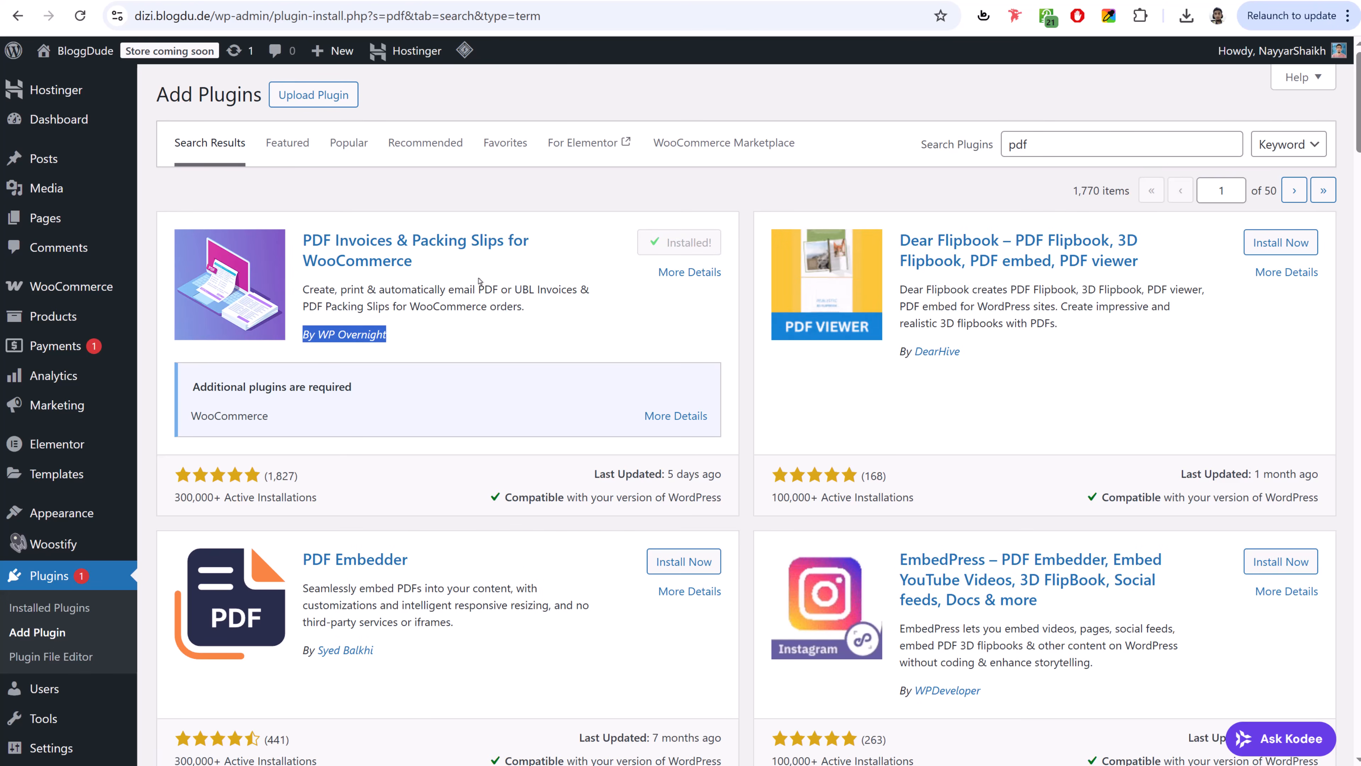
left_click(520, 300)
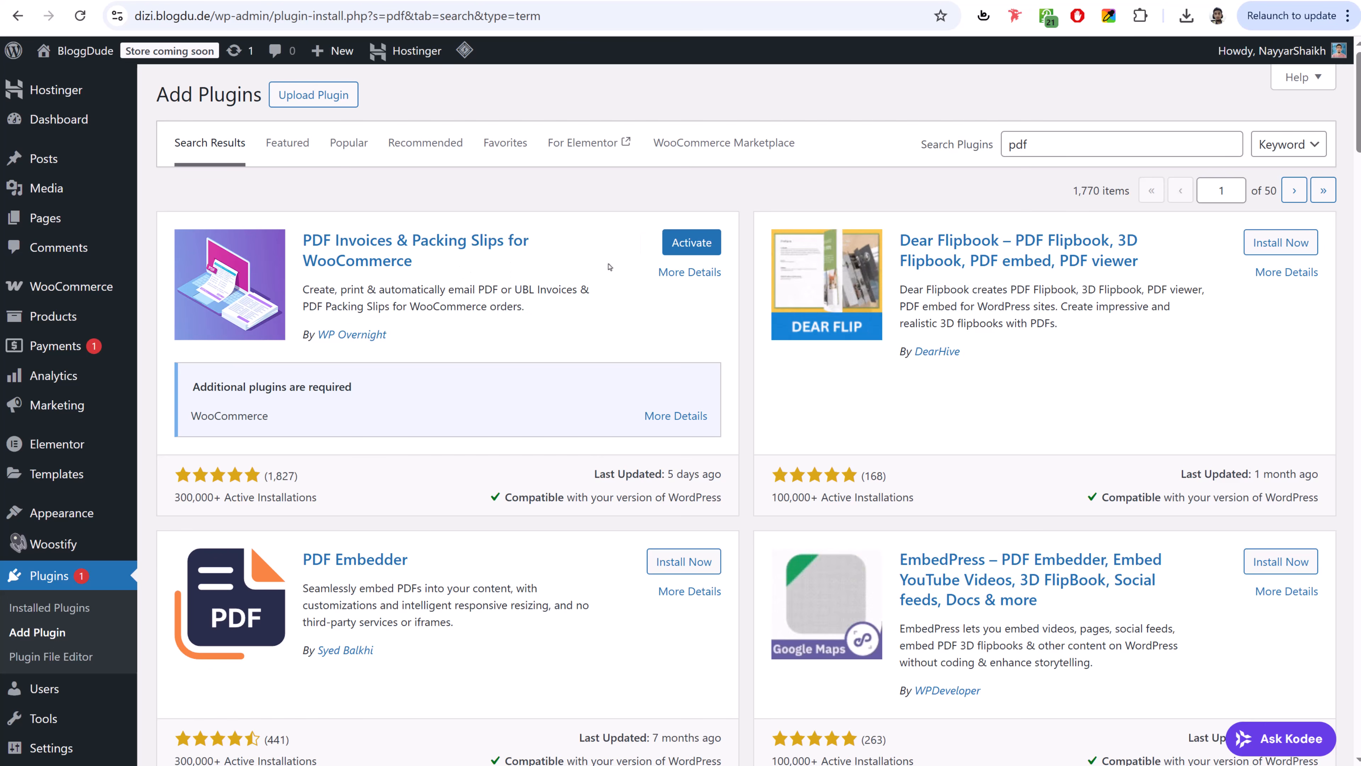
double_click(1045, 154)
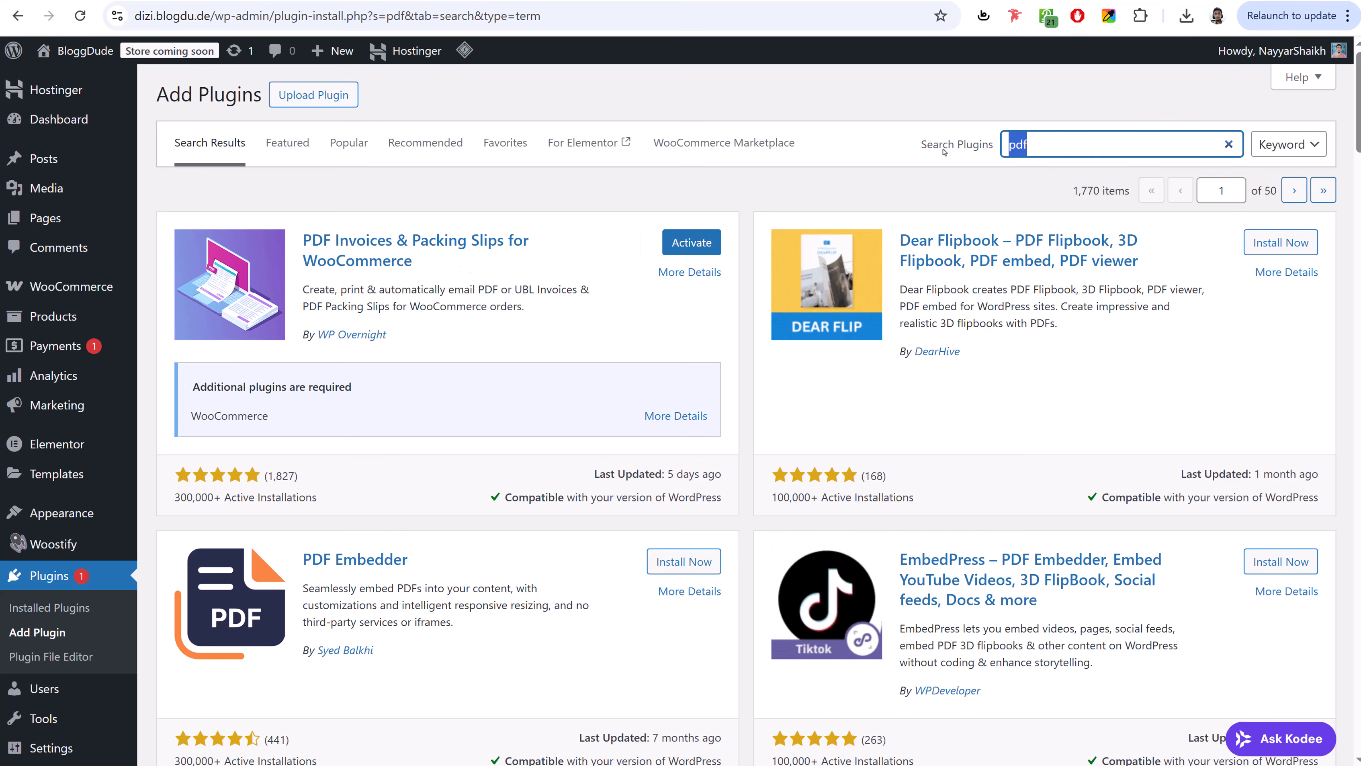
- Search for 'contact', install Contact Form 7, and preview the storefront's Contact Us page
type("contact")
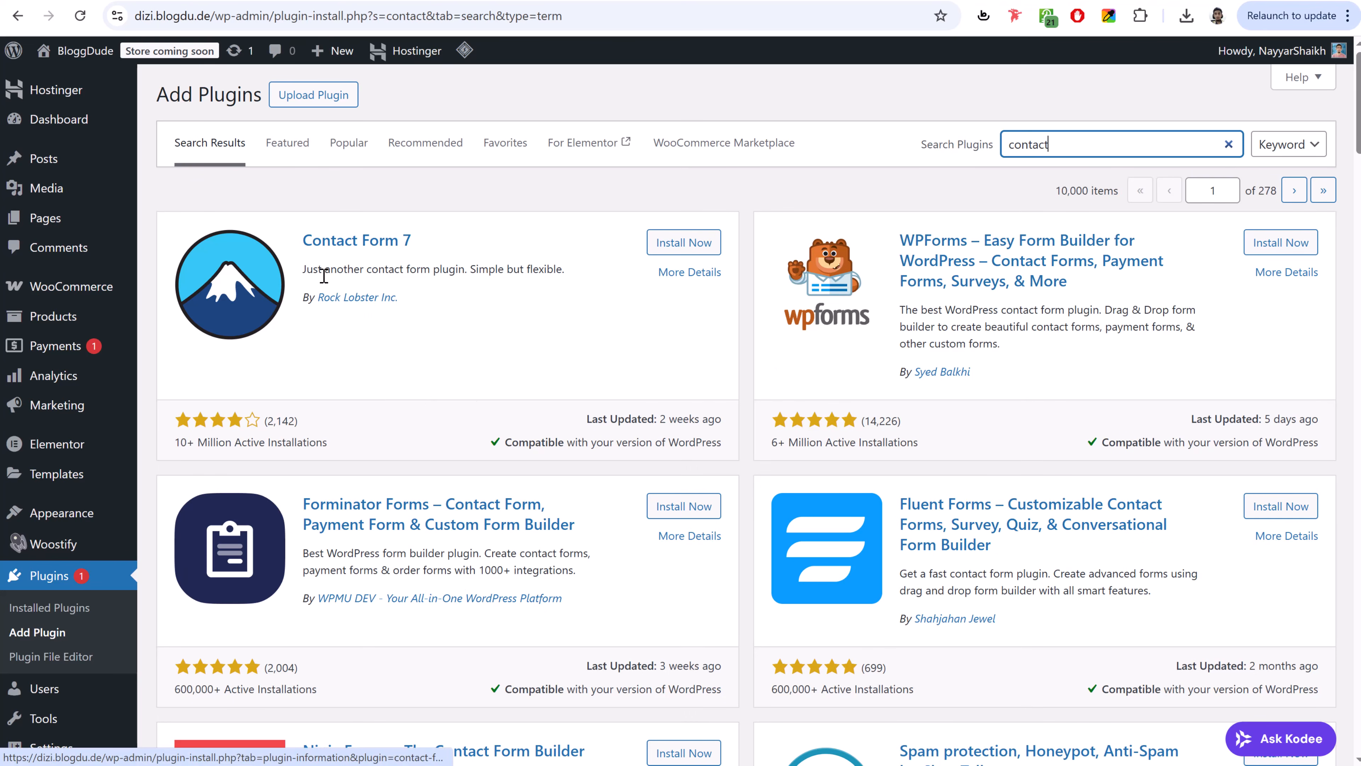
left_click(683, 242)
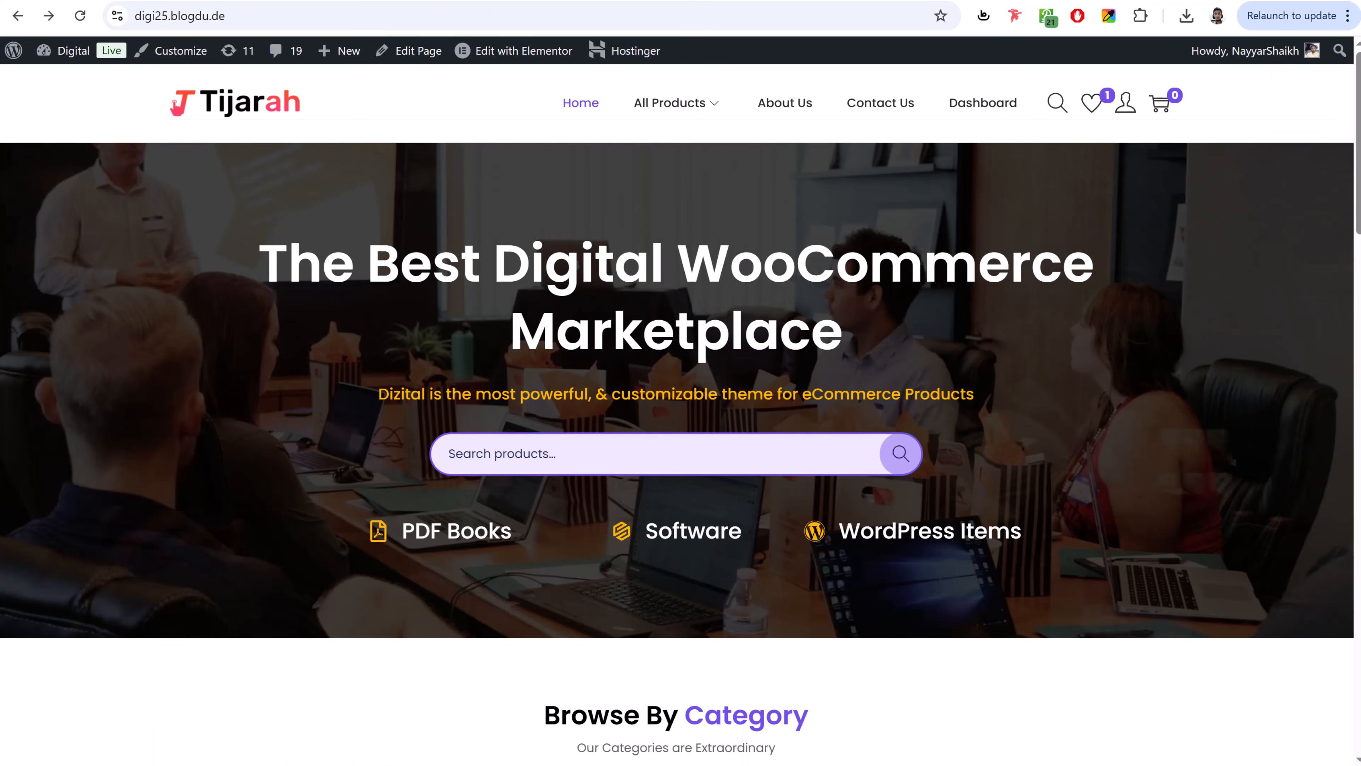
left_click(879, 104)
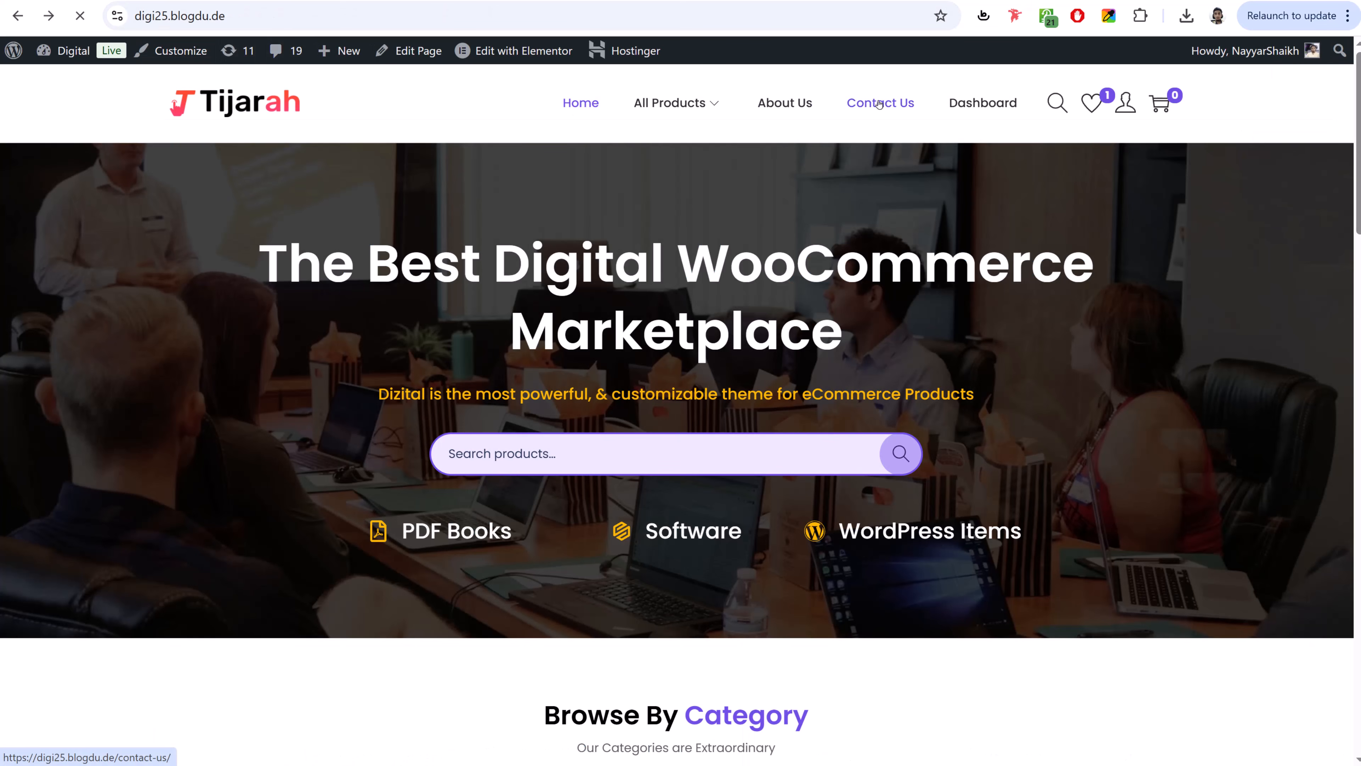
scroll(871, 173, "down", 3)
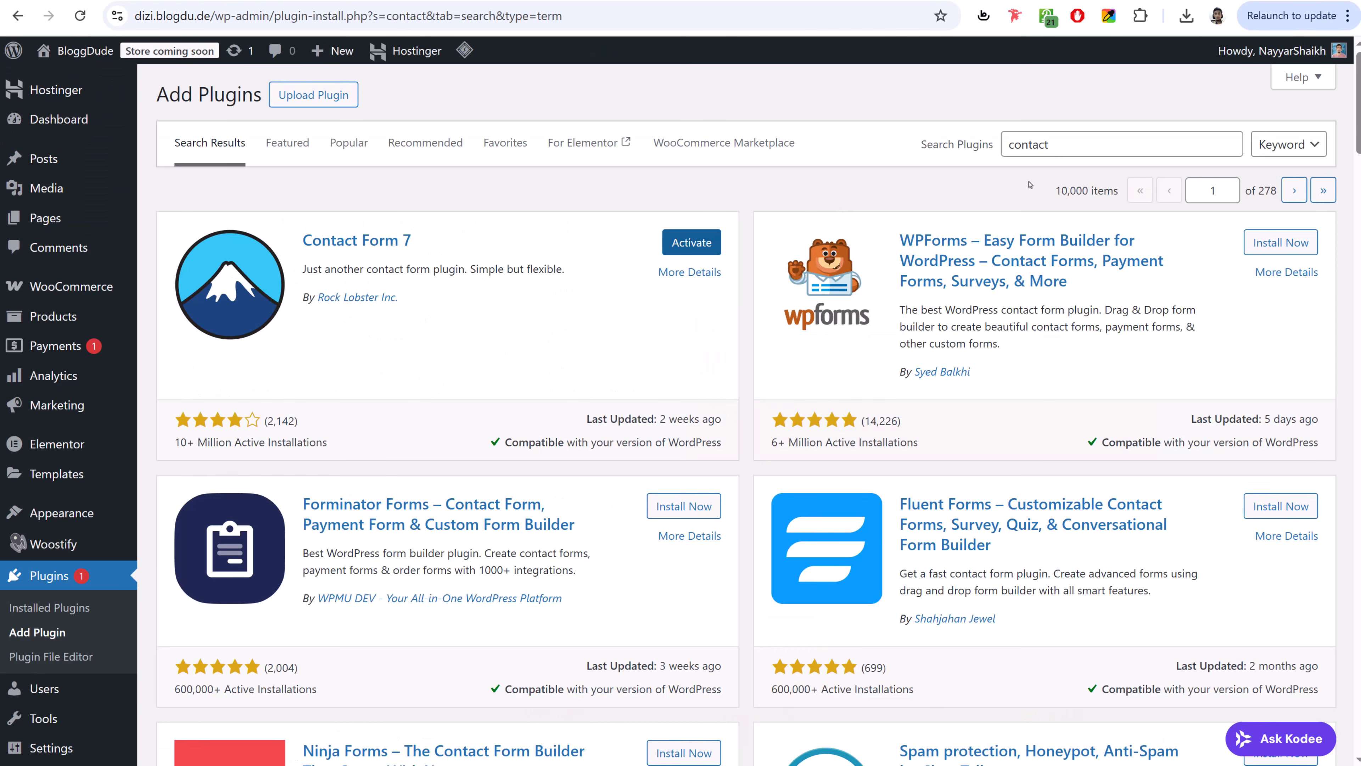
left_click_drag(1069, 145, 941, 146)
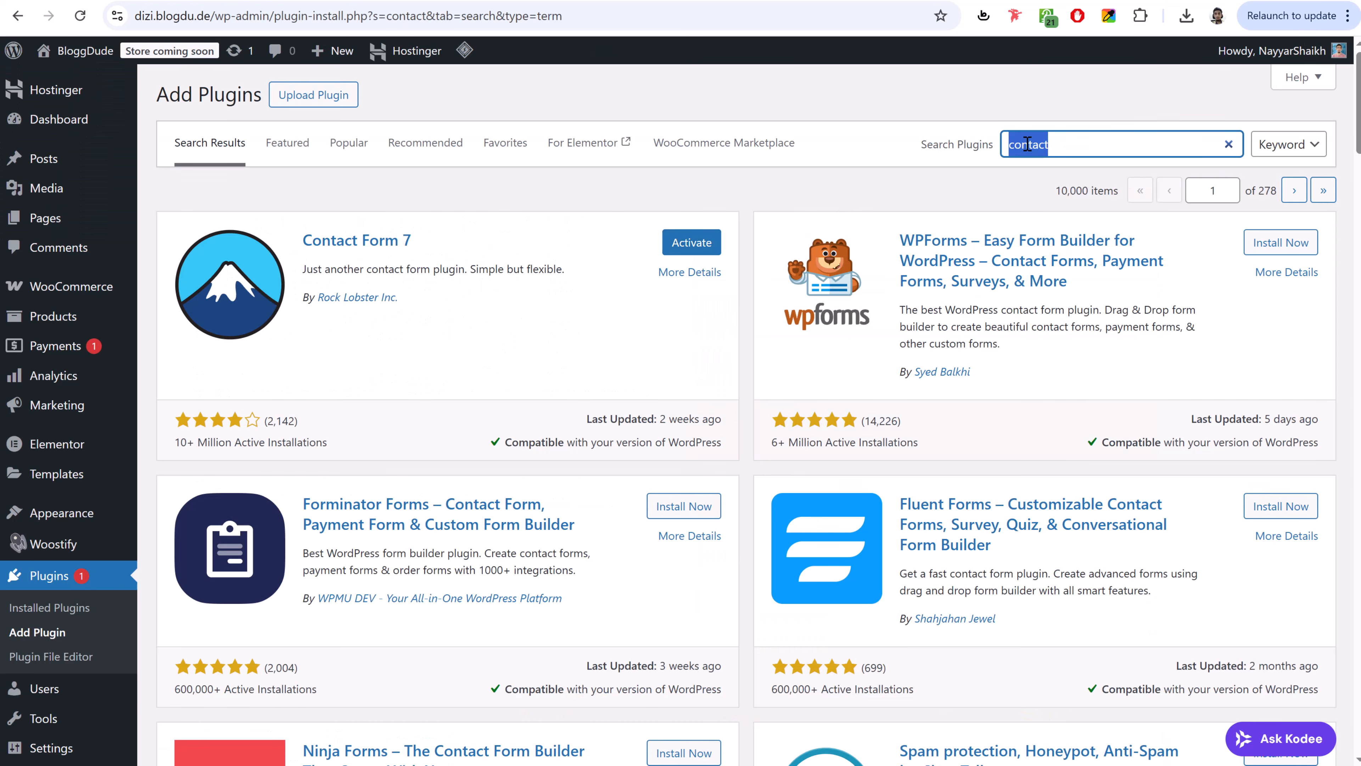
- Search plugins for 'wishlist' and install TI WooCommerce Wishlist
type("wishlist")
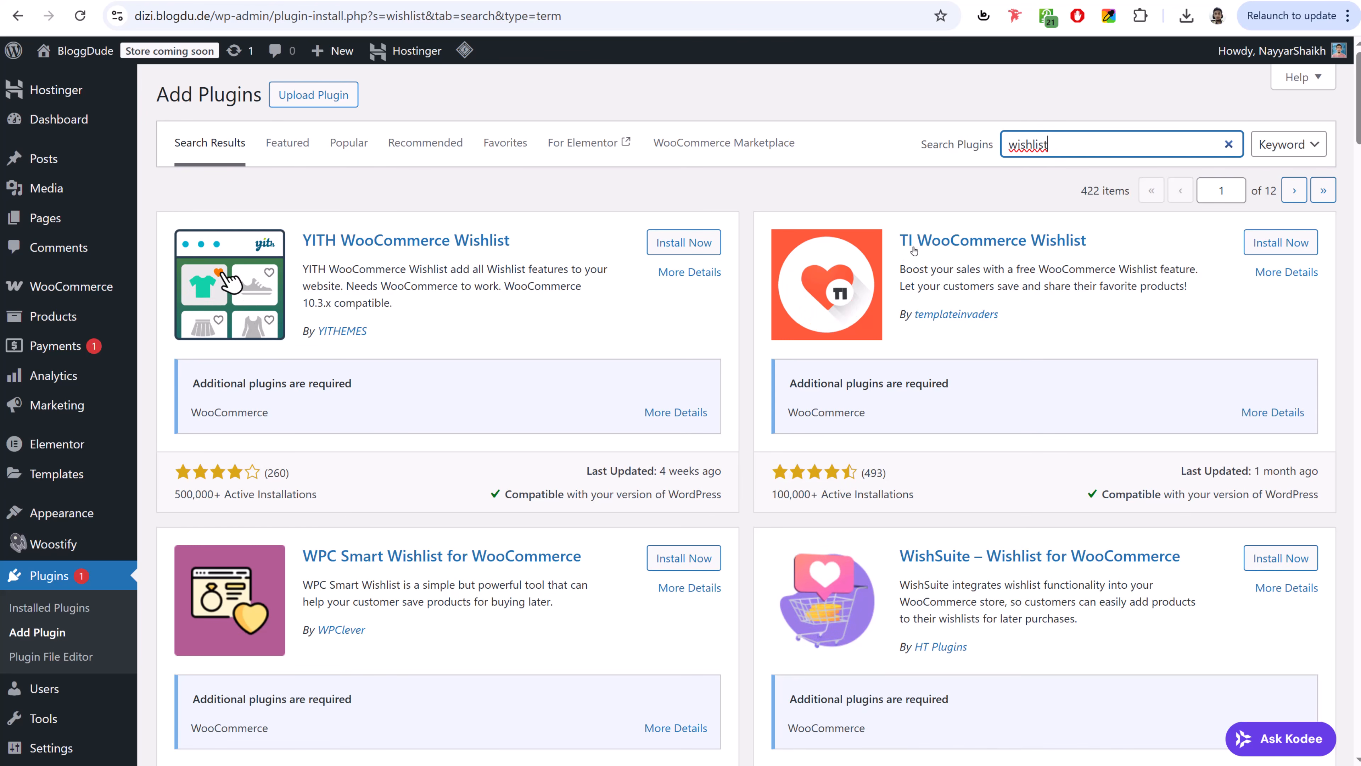
left_click(1280, 242)
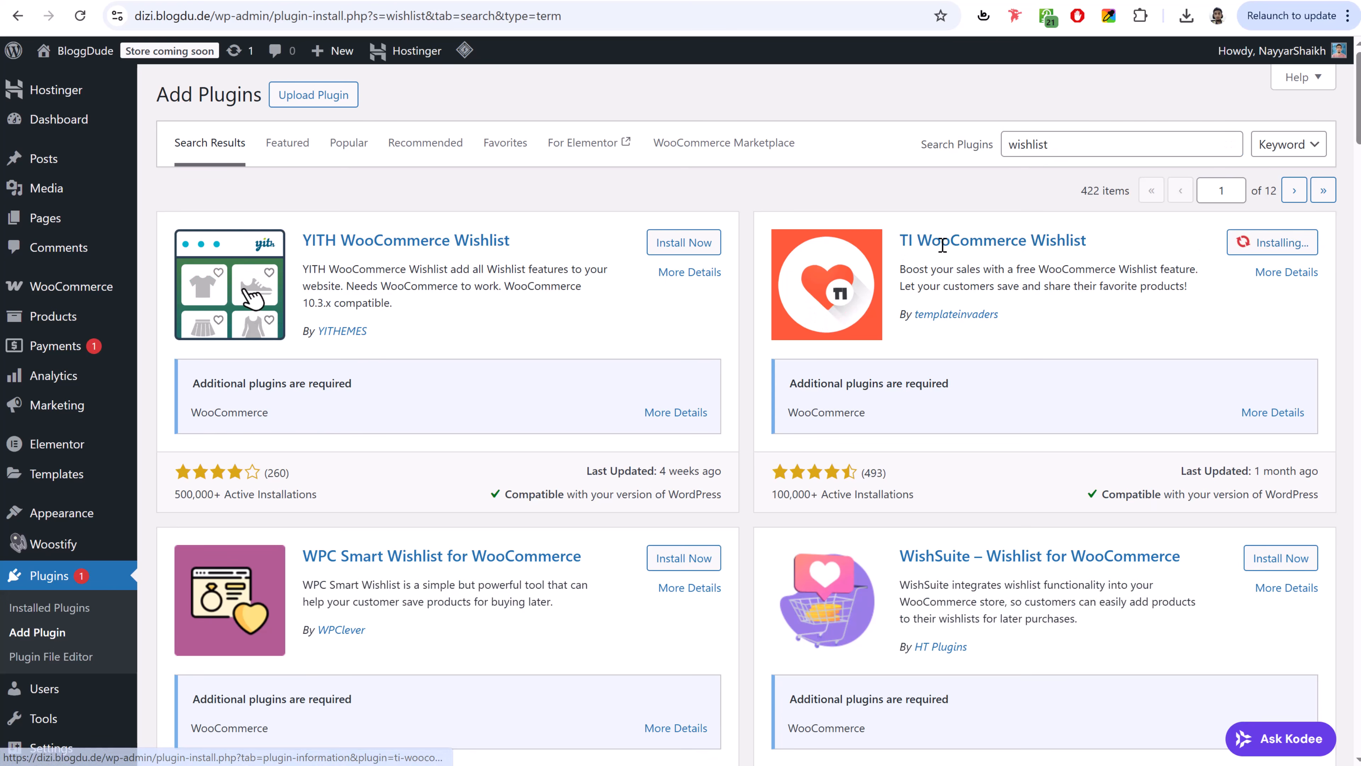
triple_click(942, 245)
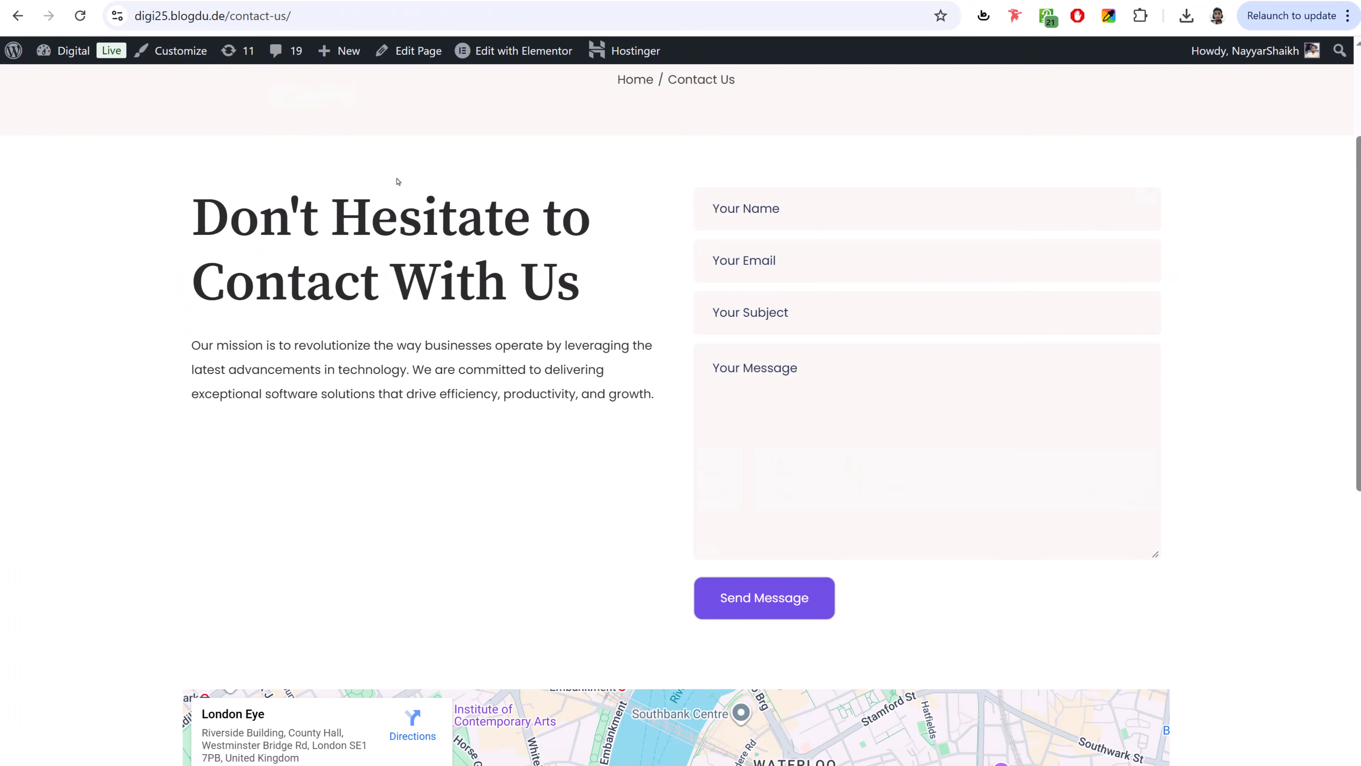
- On the storefront, add Frab Furniture Selling App to the wishlist
scroll(274, 134, "up", 3)
left_click(252, 105)
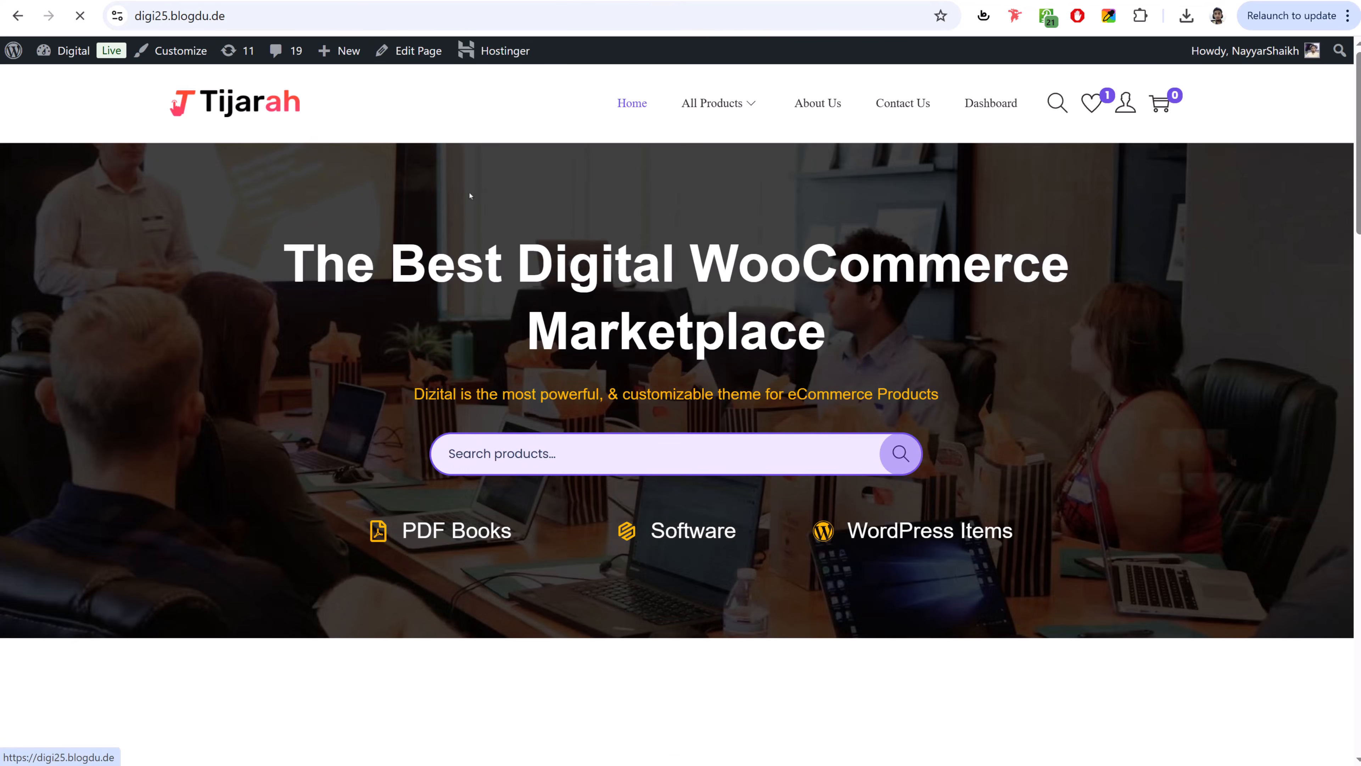
scroll(470, 196, "down", 15)
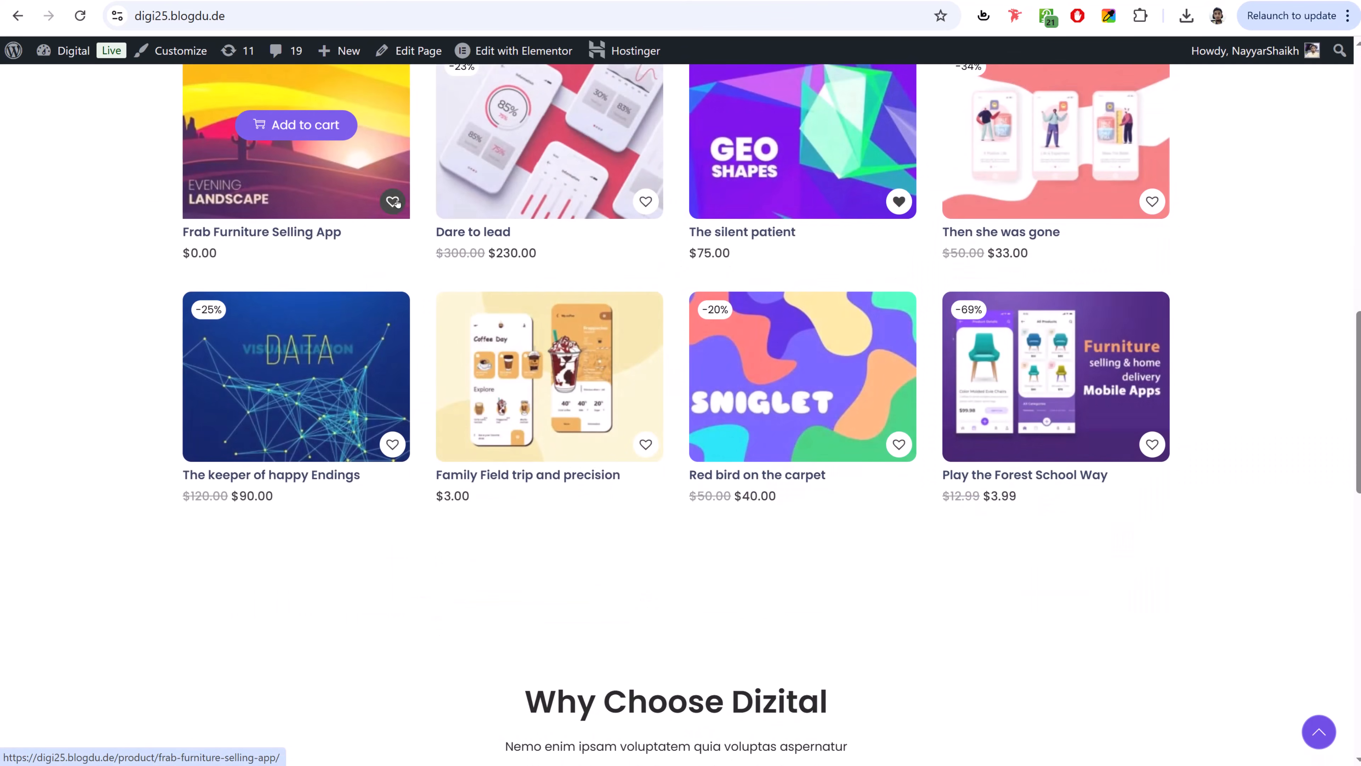
left_click(393, 202)
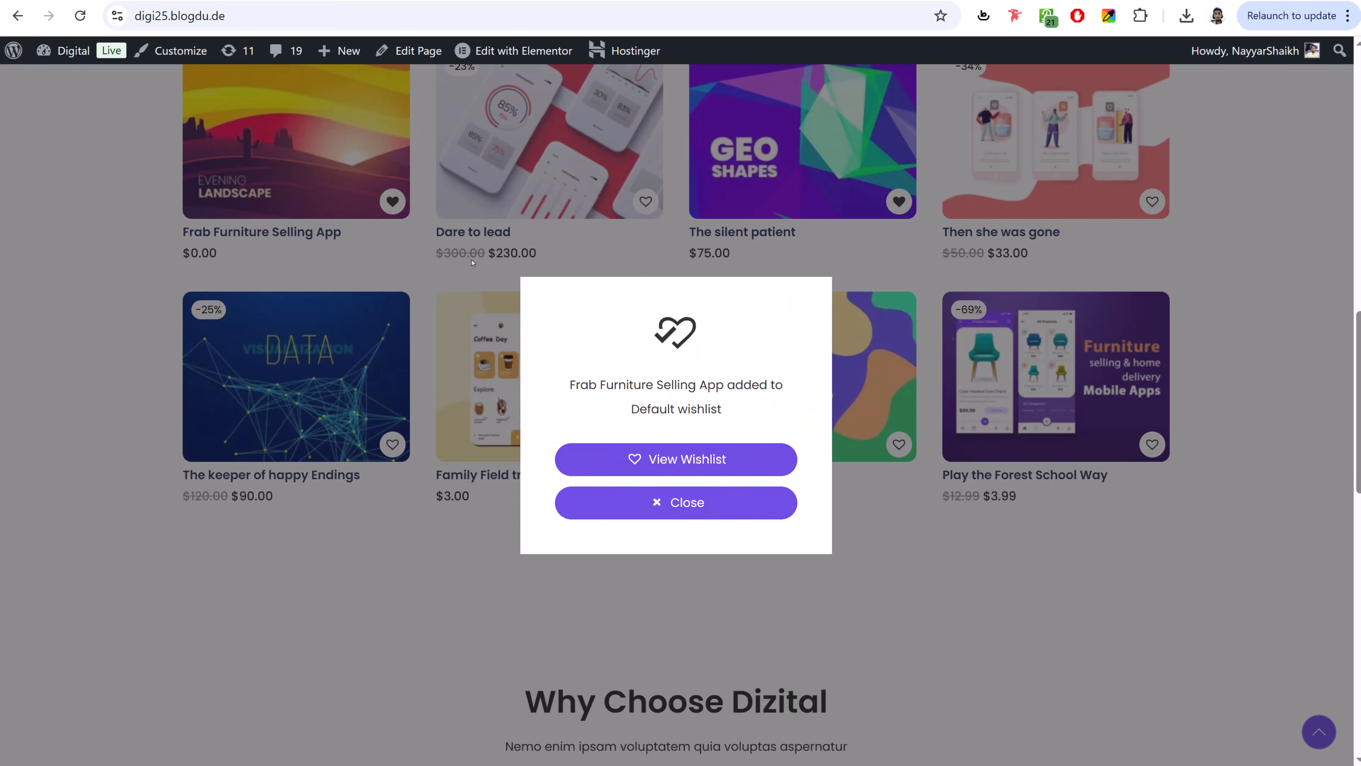
left_click(676, 502)
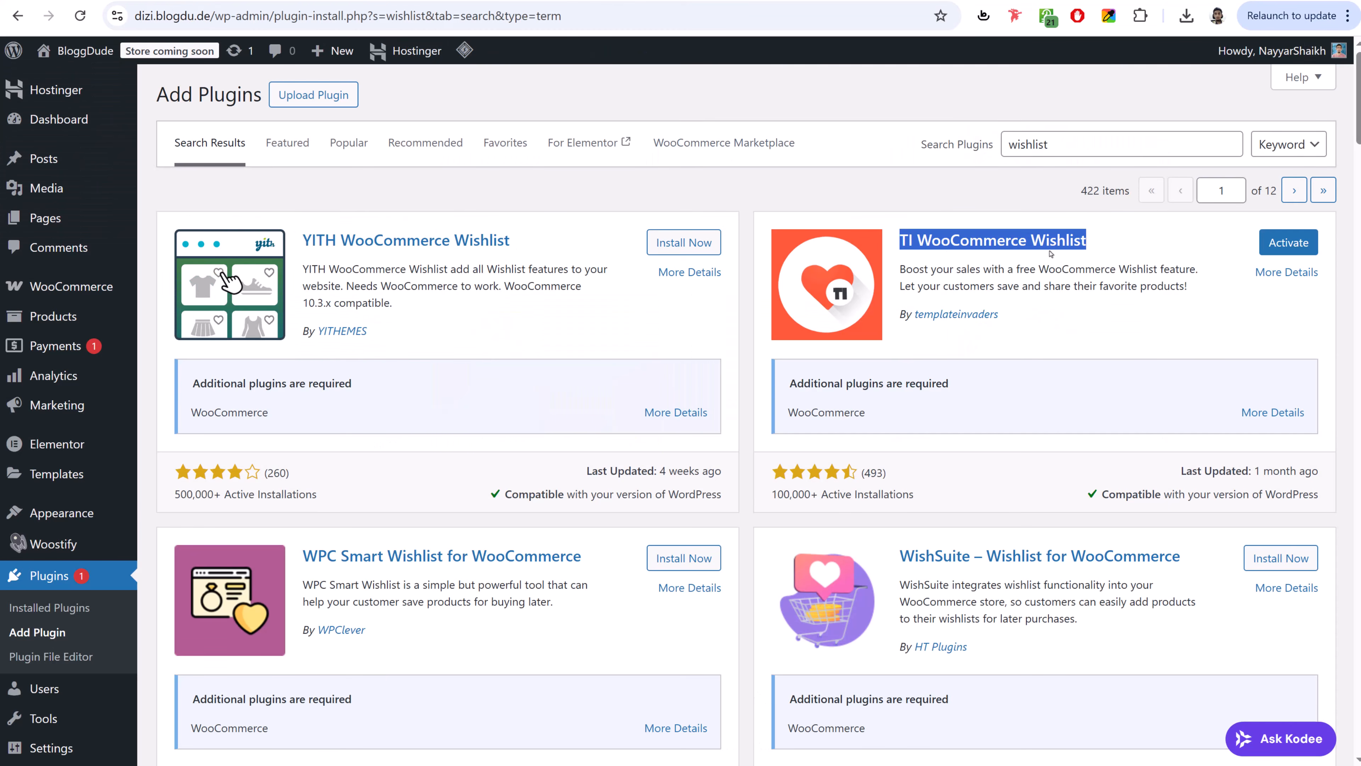
- Search plugins for 'mc4wp' and install MC4WP: Mailchimp for WordPress
double_click(1074, 142)
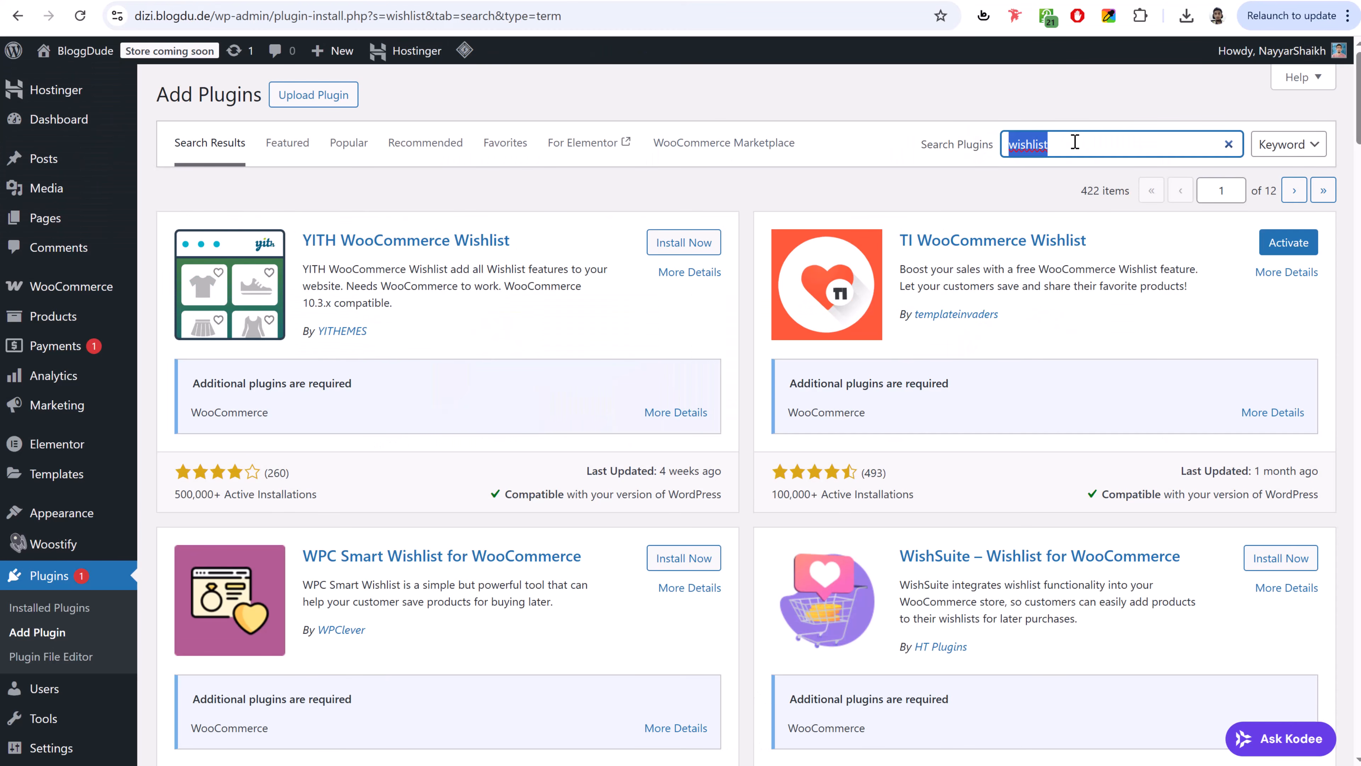
type("mc4wp")
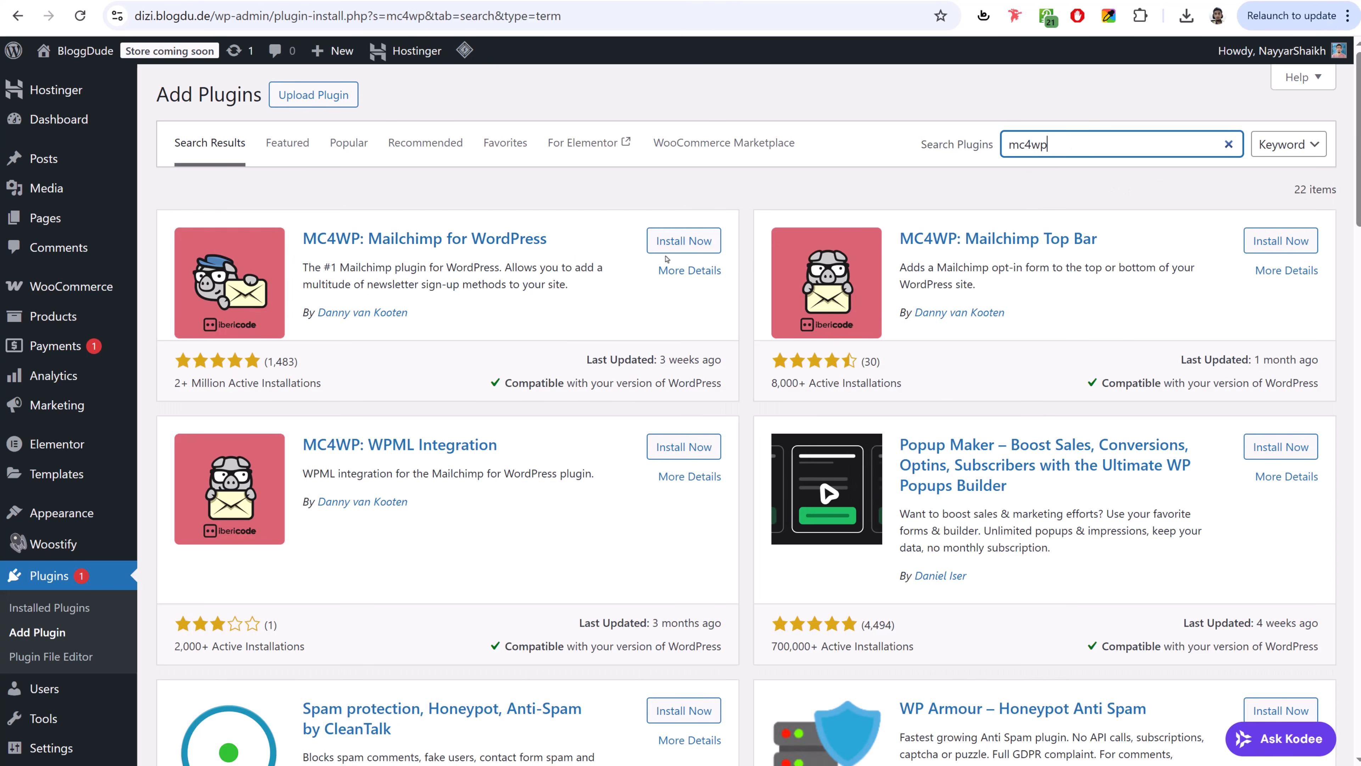
left_click(676, 241)
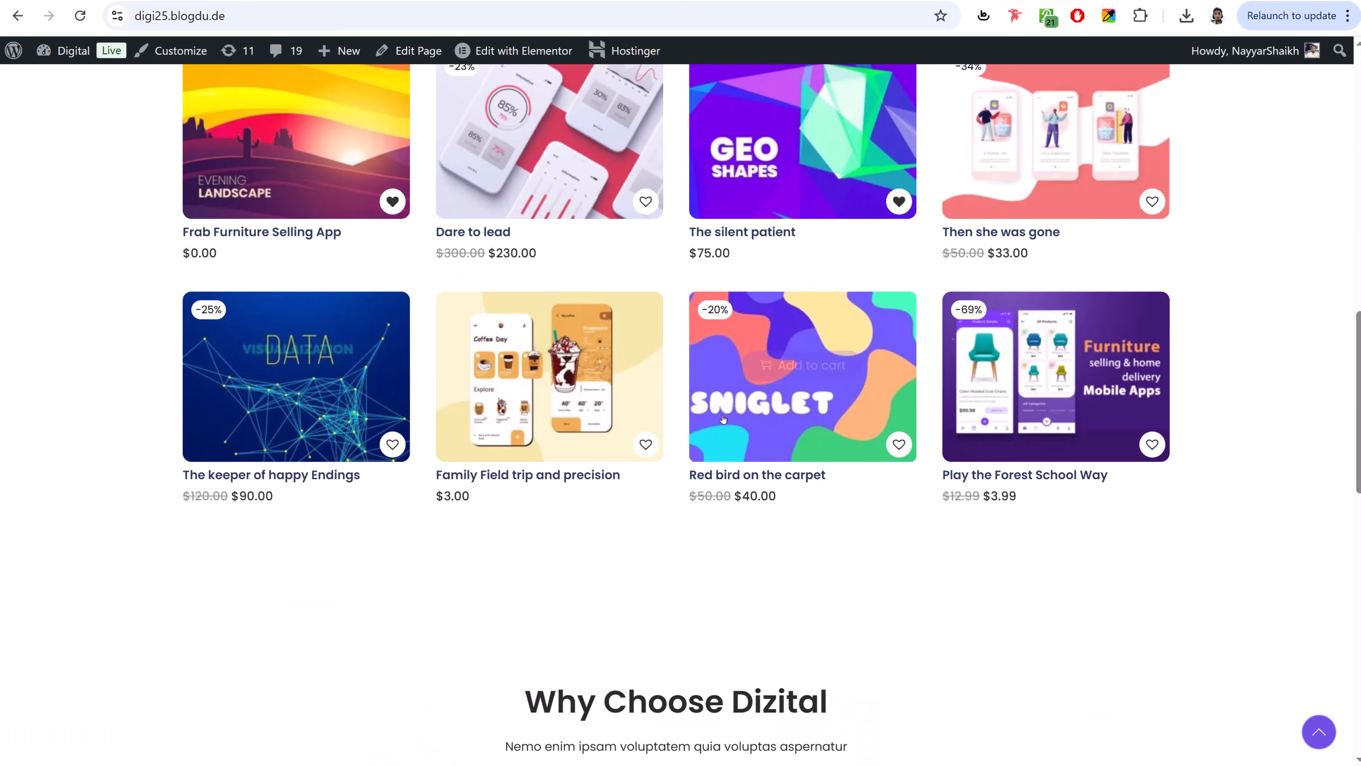
scroll(723, 419, "down", 10)
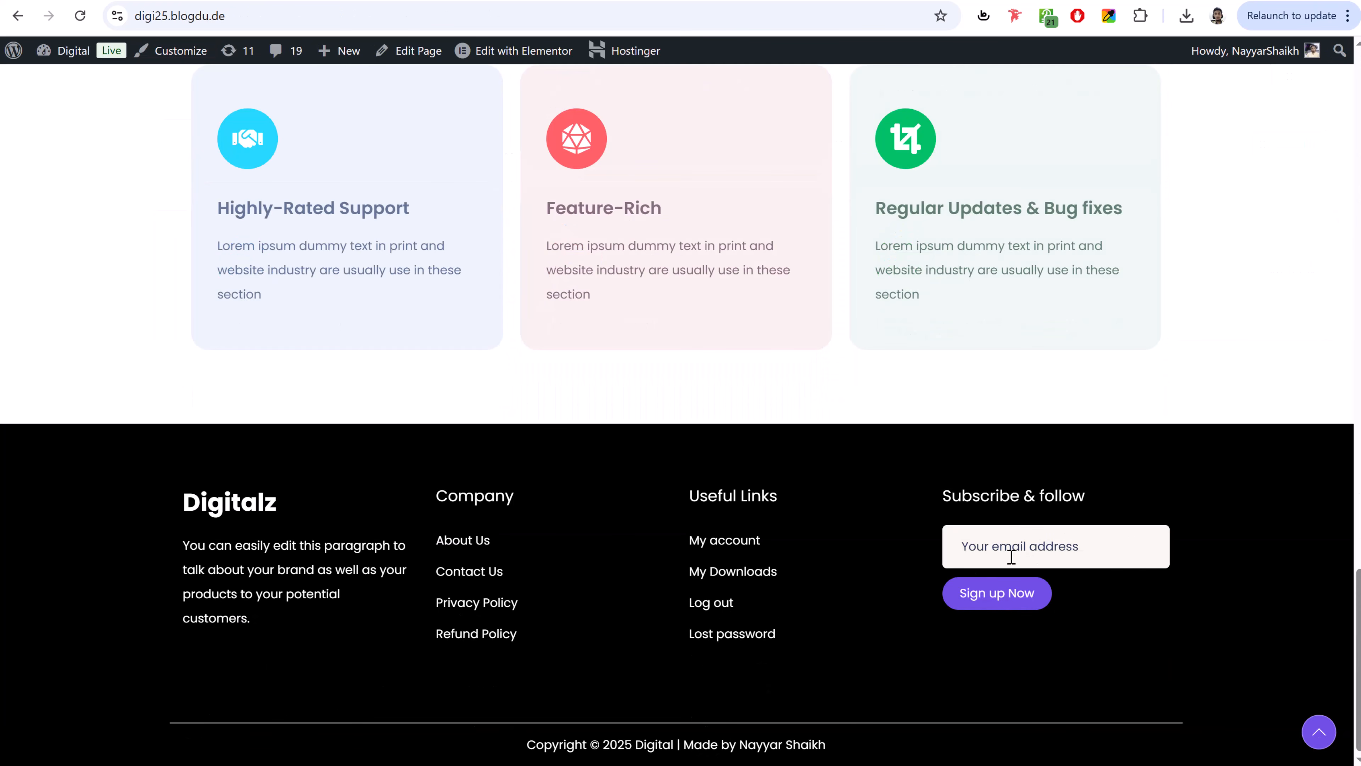
left_click(1001, 541)
scroll(935, 538, "up", 20)
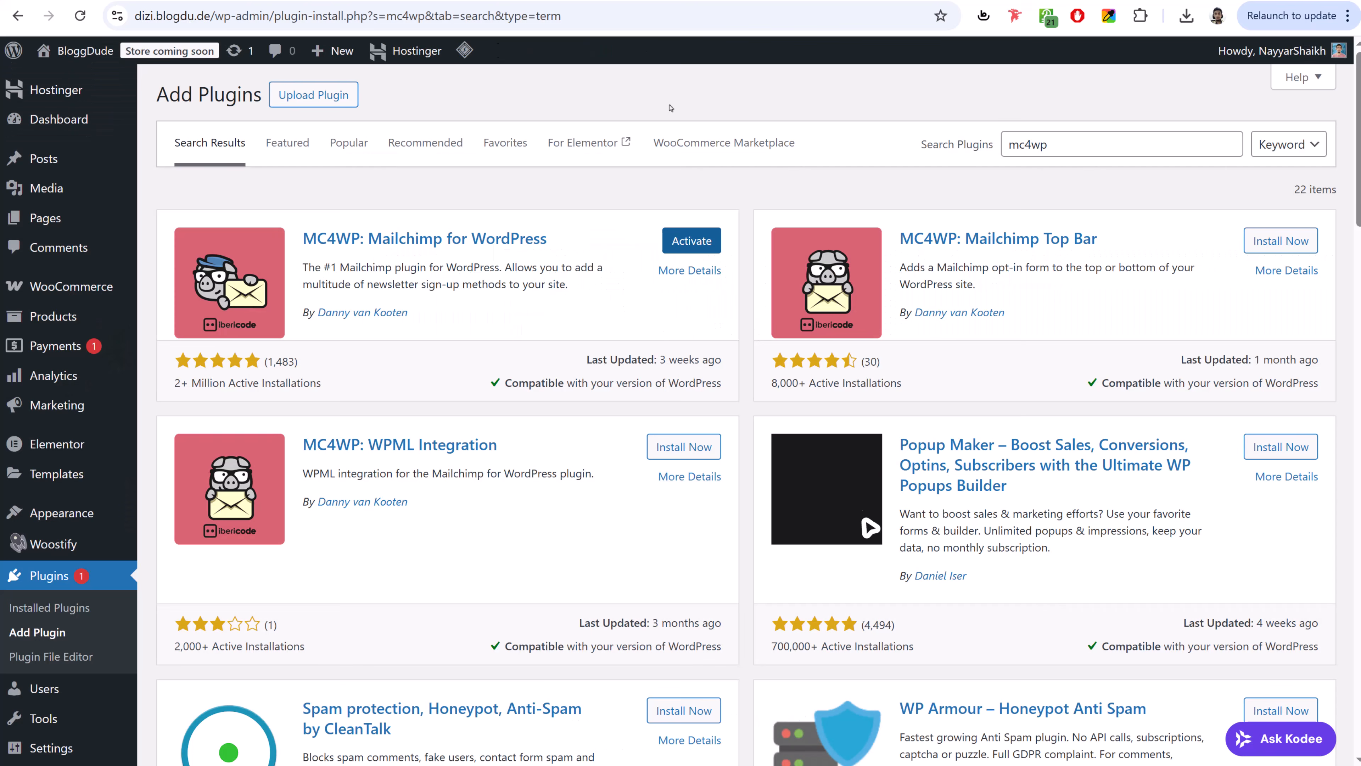
- Search for 'svg', install SVG Support, and view the installed plugins list
left_click_drag(1050, 145, 995, 145)
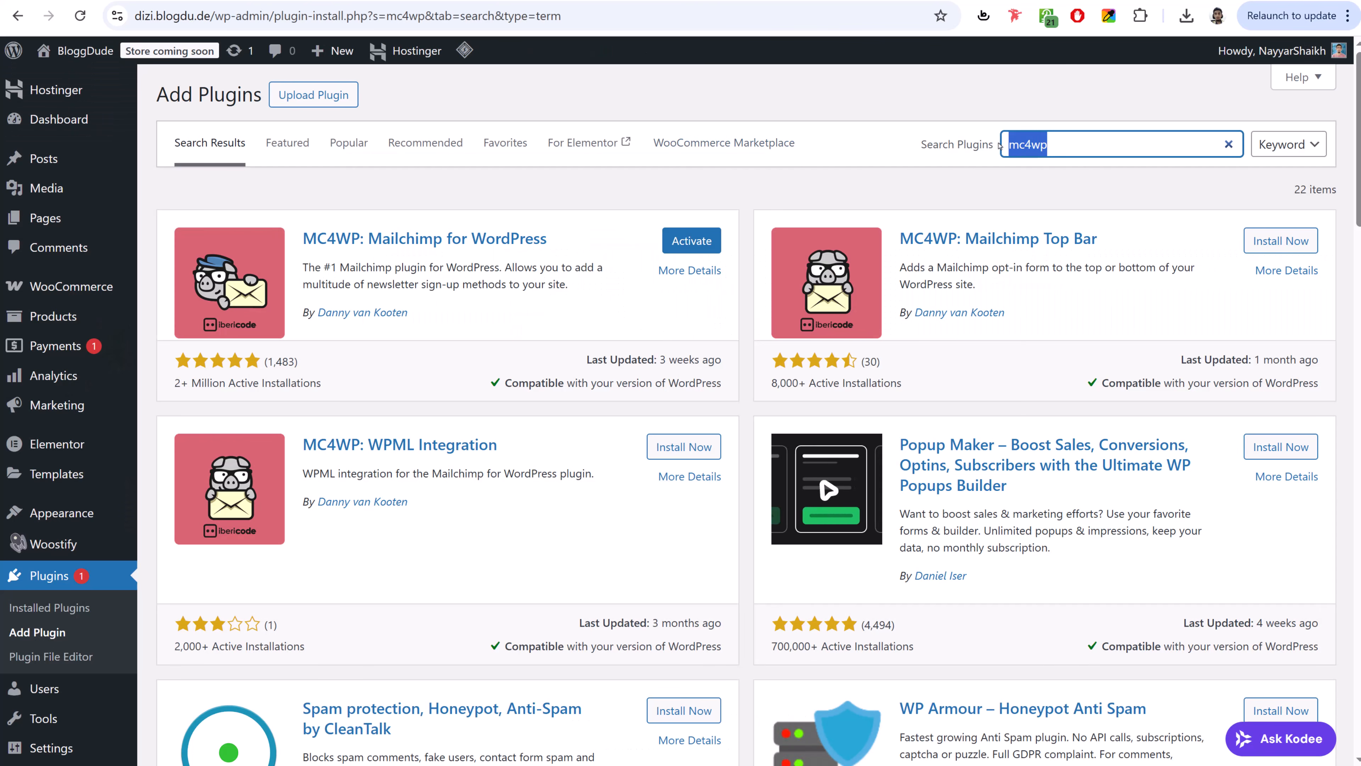
type("svg")
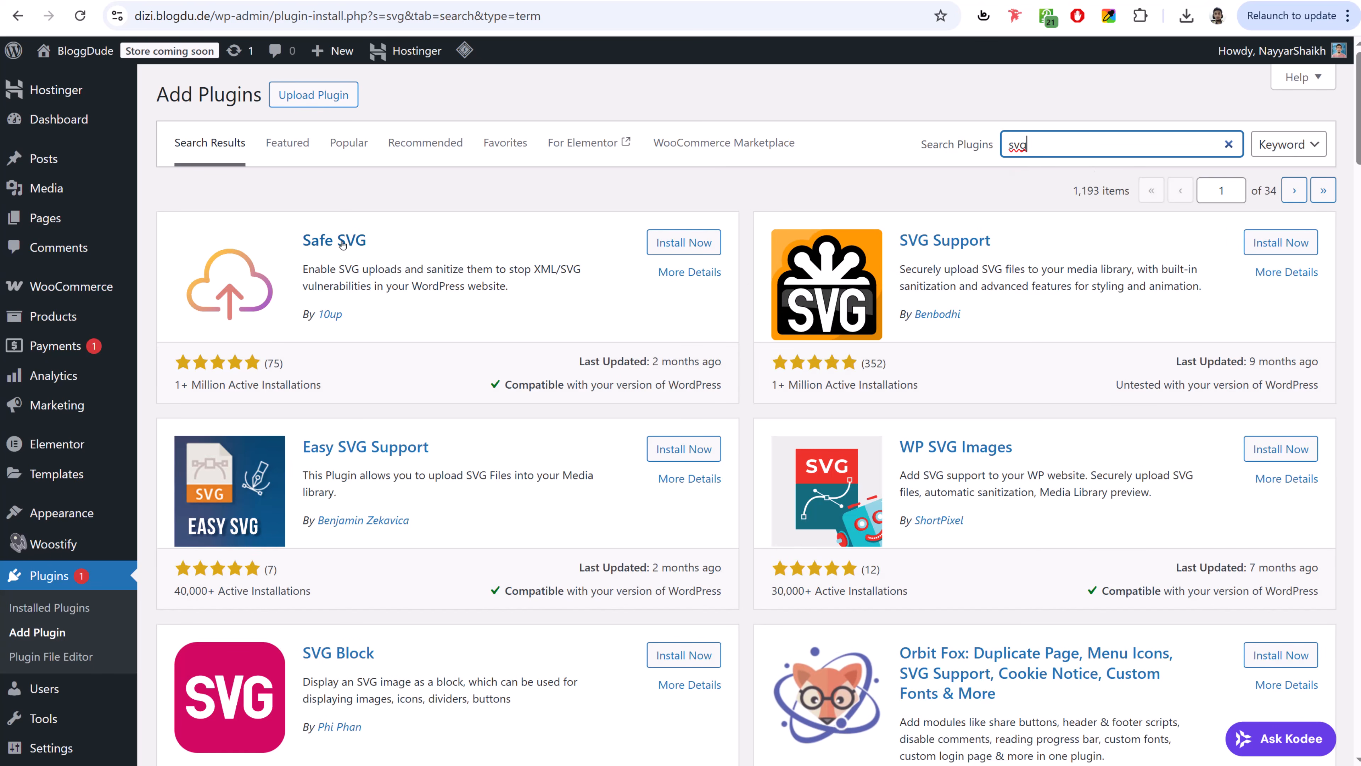
left_click(1256, 242)
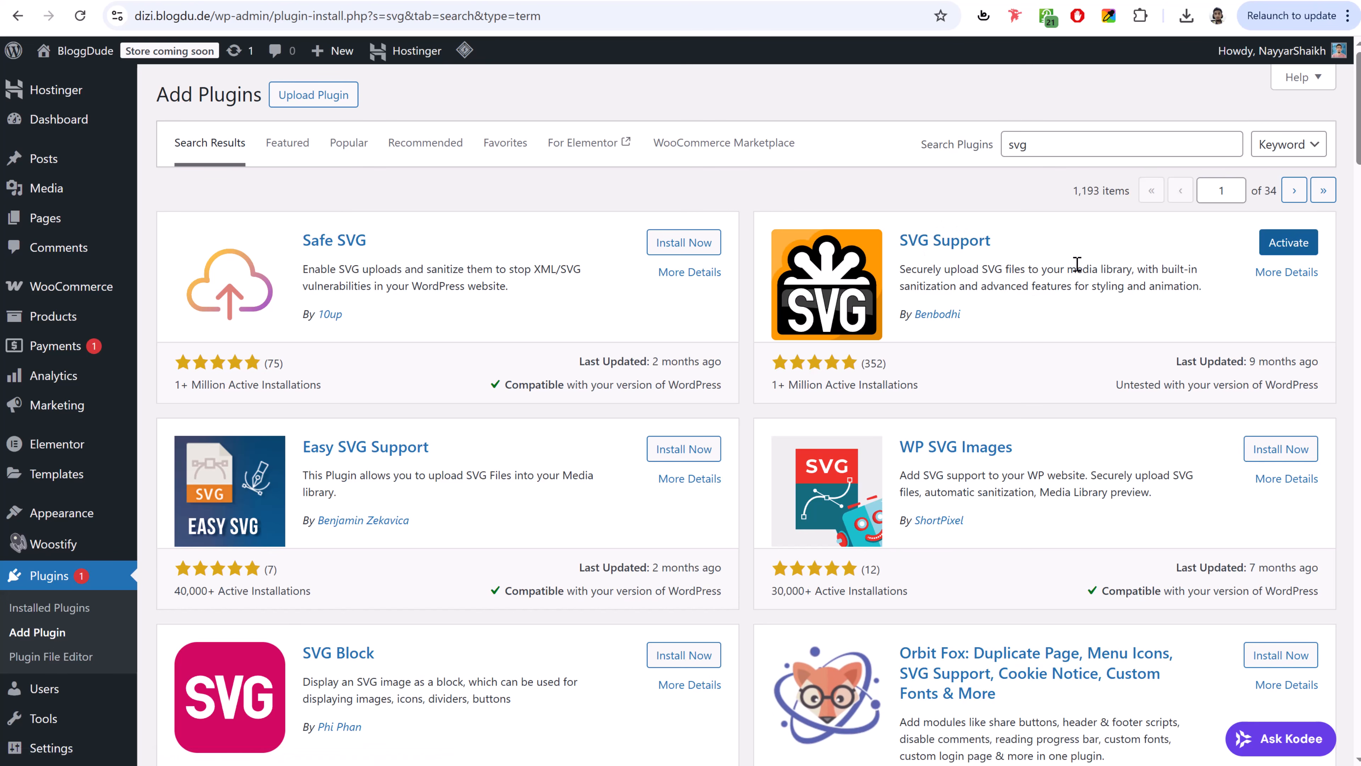
left_click(79, 578)
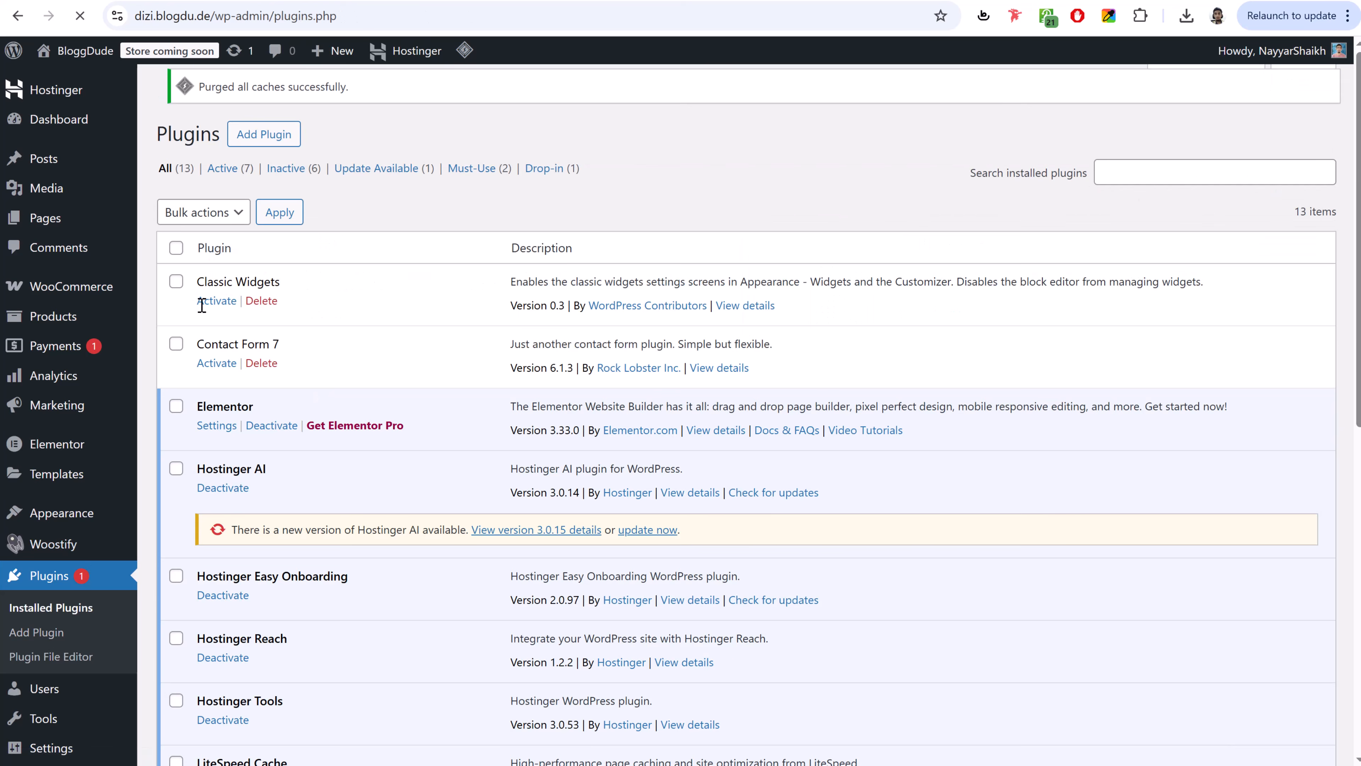
- Select all plugins and apply the bulk Activate action
left_click(176, 261)
scroll(214, 471, "down", 10)
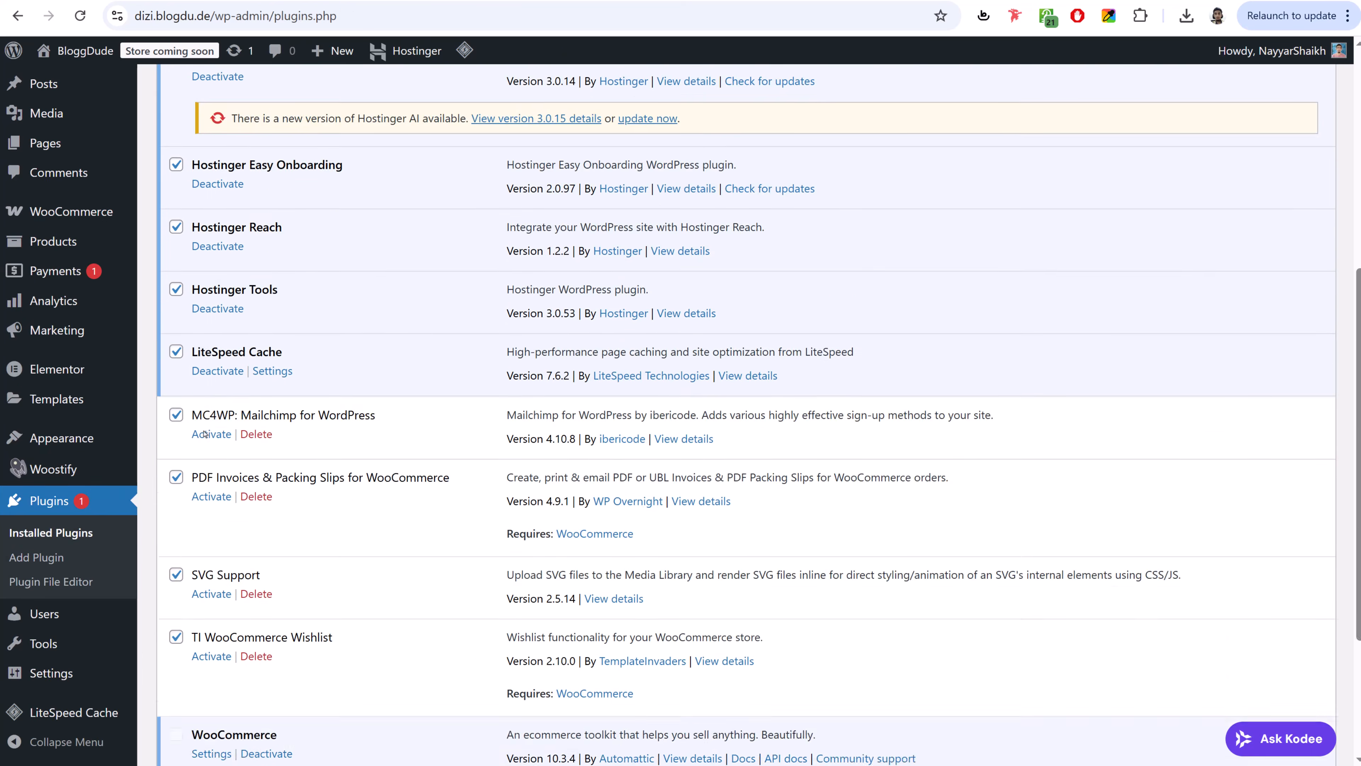
scroll(214, 470, "up", 10)
left_click(204, 225)
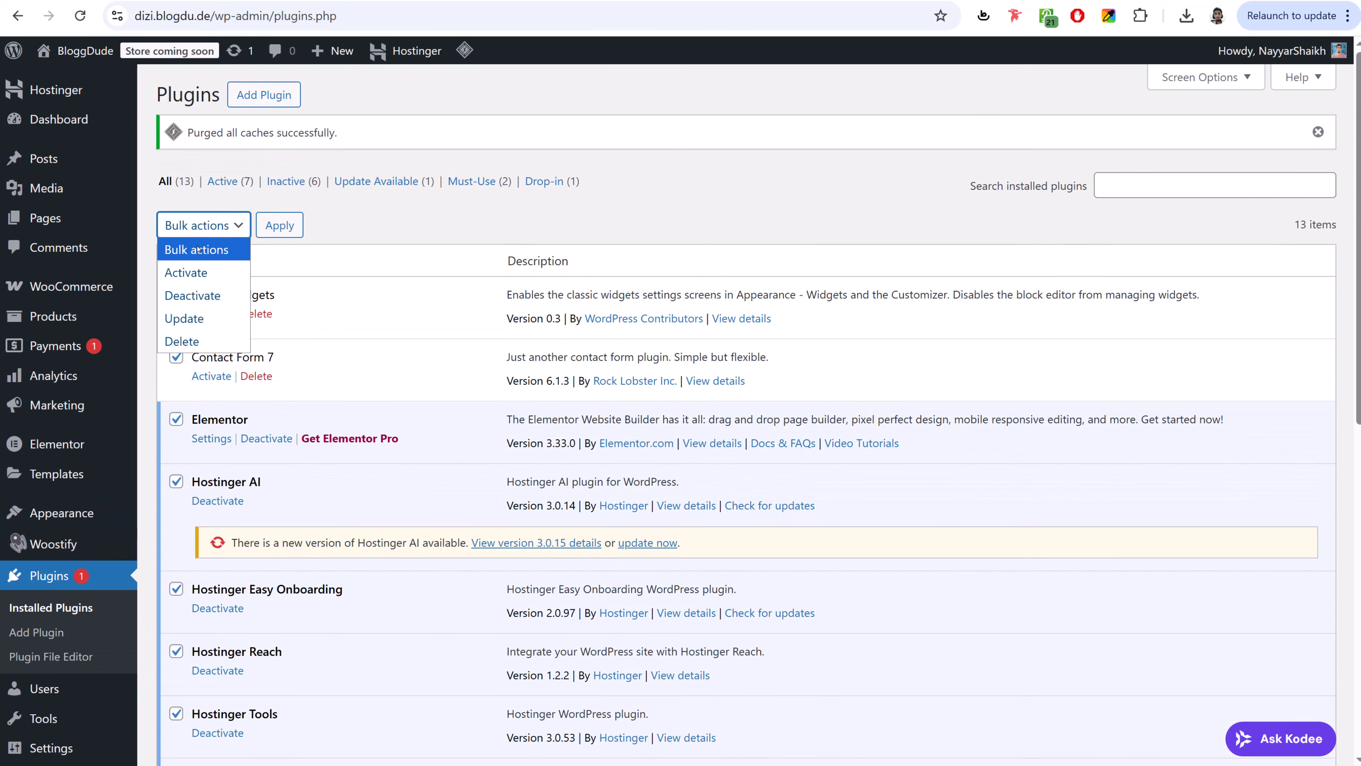
left_click(214, 272)
left_click(296, 226)
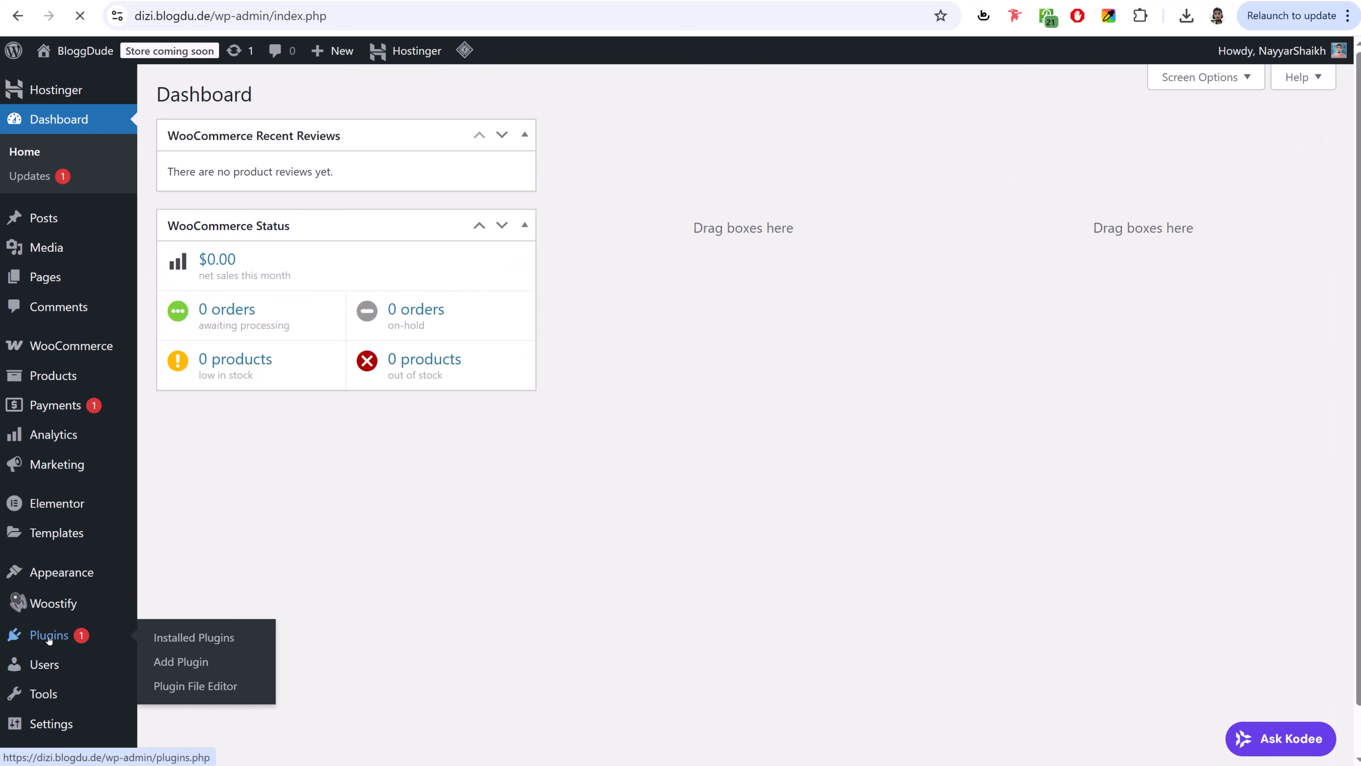
- Bulk-activate MC4WP, PDF Invoices & Packing Slips, SVG Support and TI WooCommerce Wishlist
left_click(48, 638)
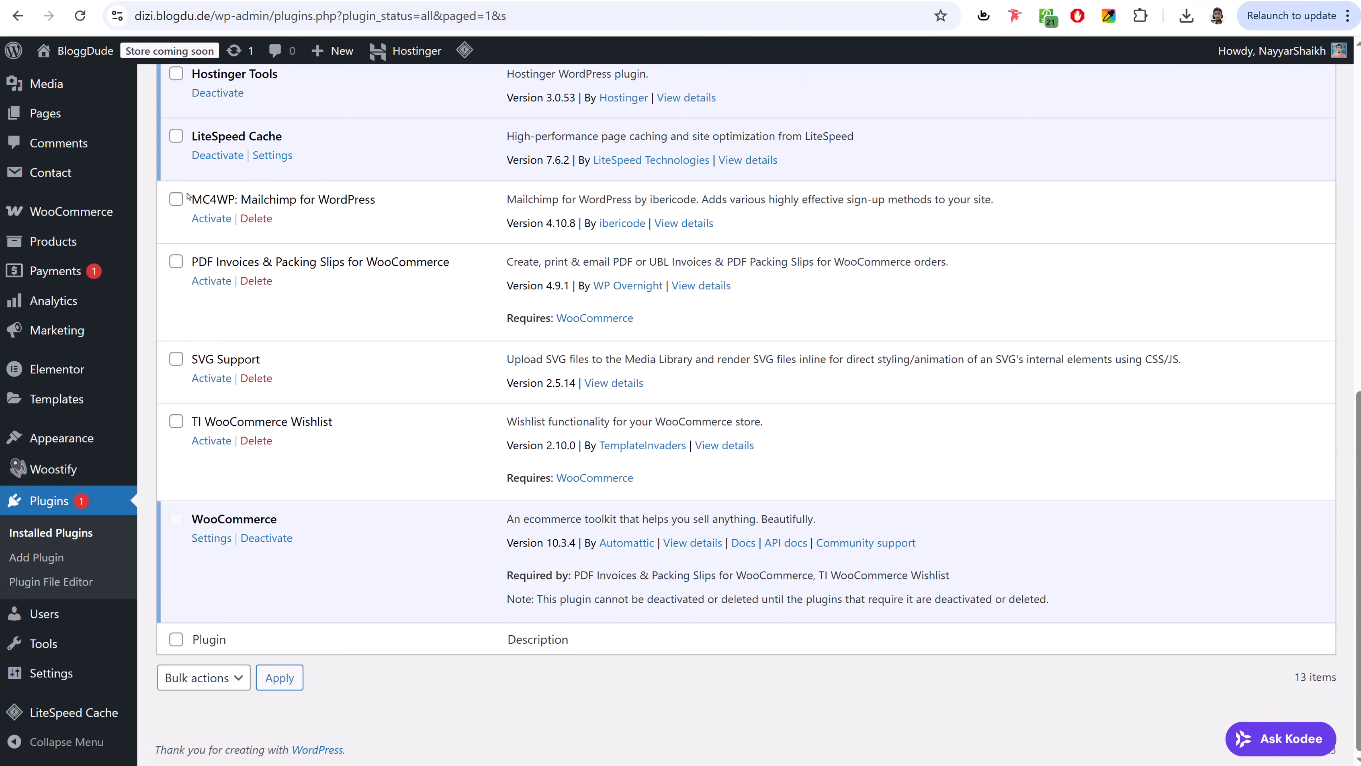
left_click(176, 200)
left_click(176, 261)
left_click(176, 358)
left_click(176, 420)
left_click(203, 677)
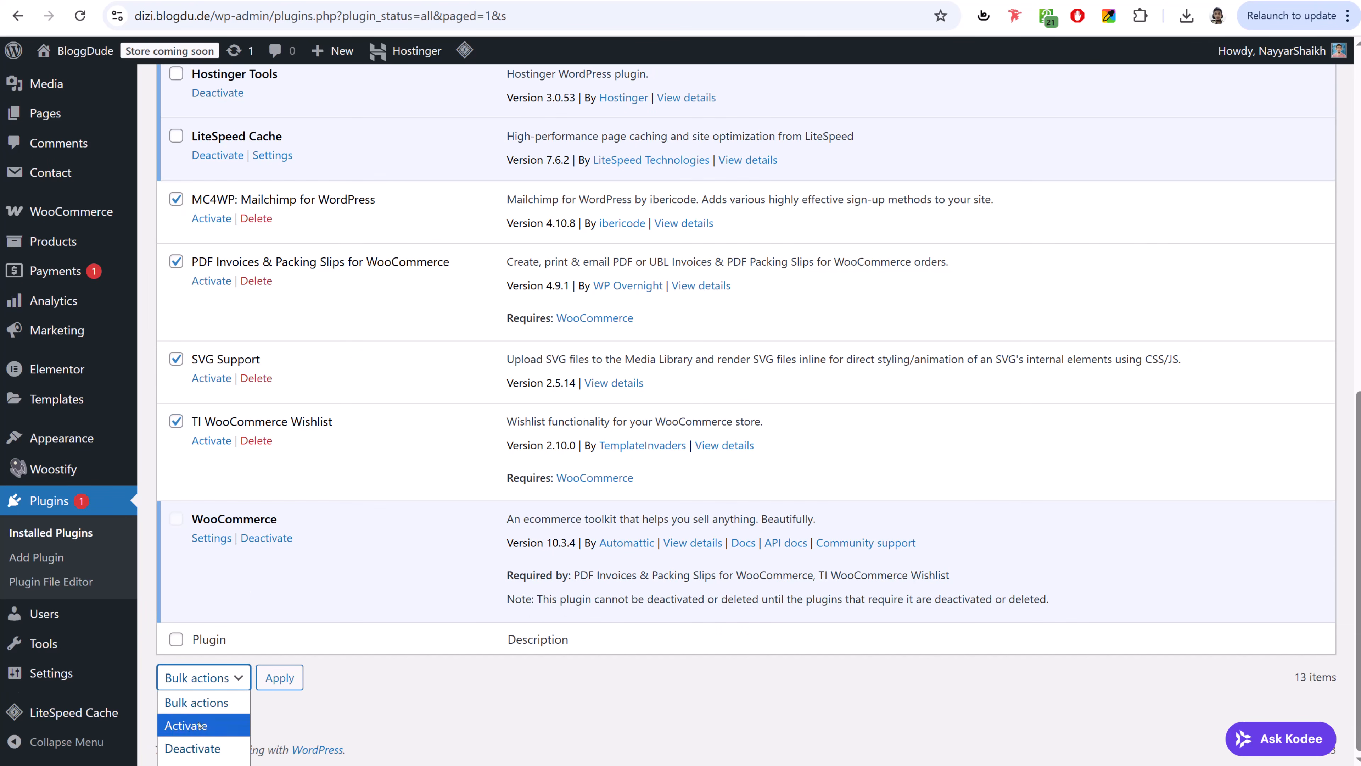
left_click(182, 720)
left_click(278, 678)
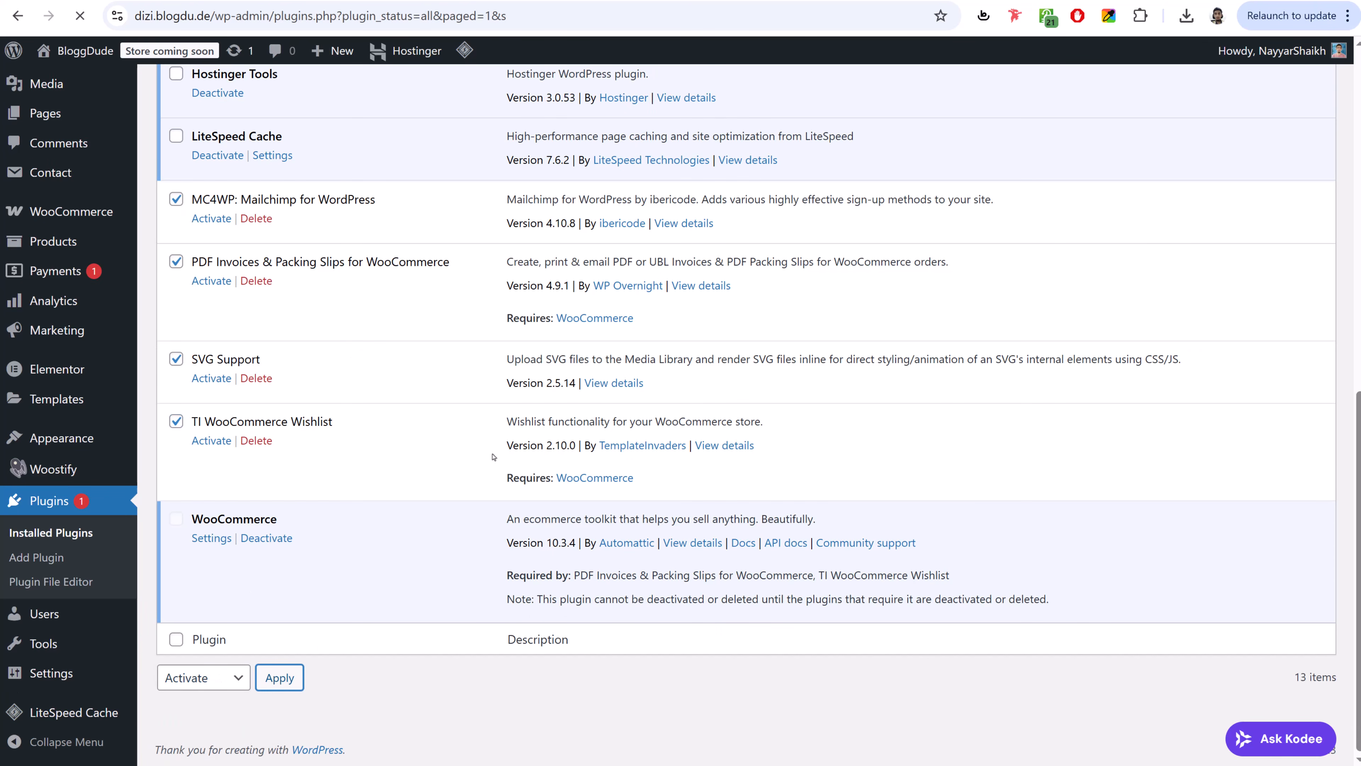
scroll(611, 392, "down", 11)
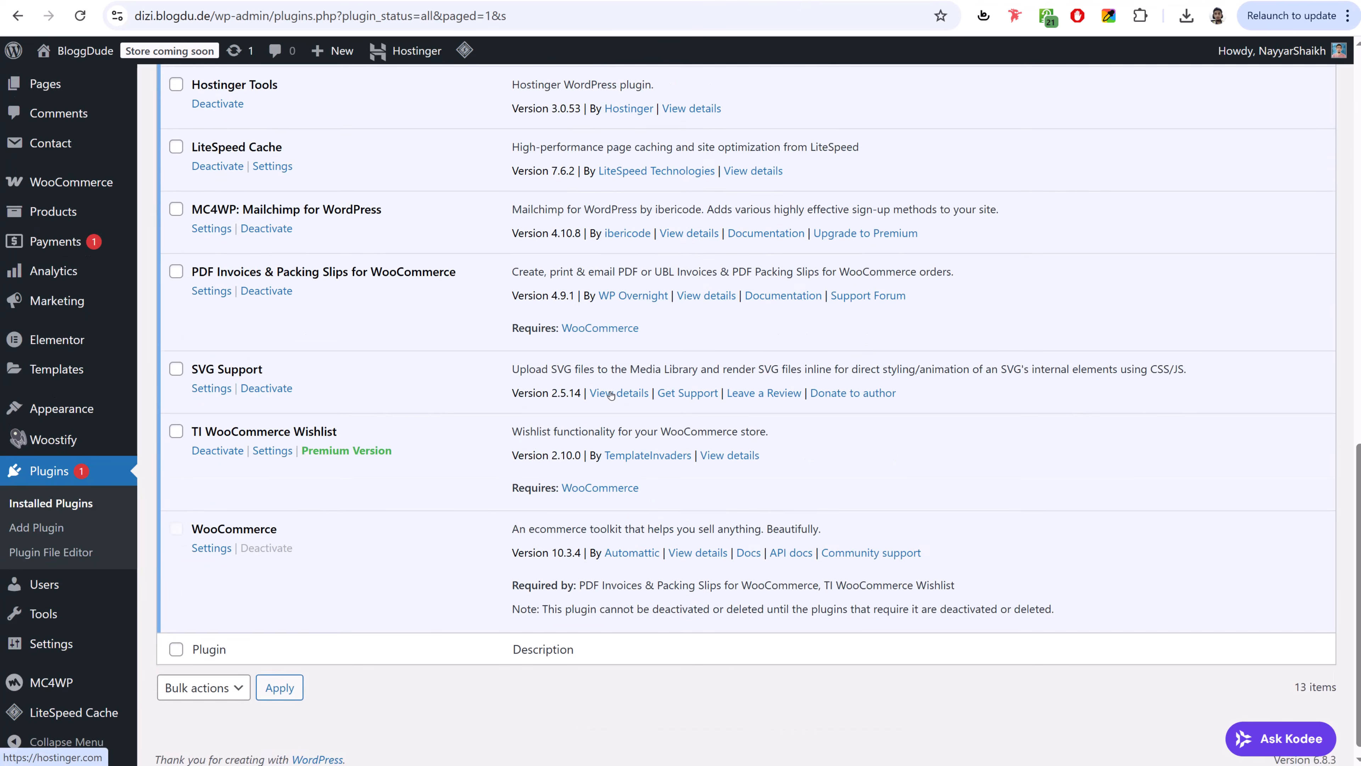
scroll(611, 392, "up", 5)
scroll(611, 392, "up", 8)
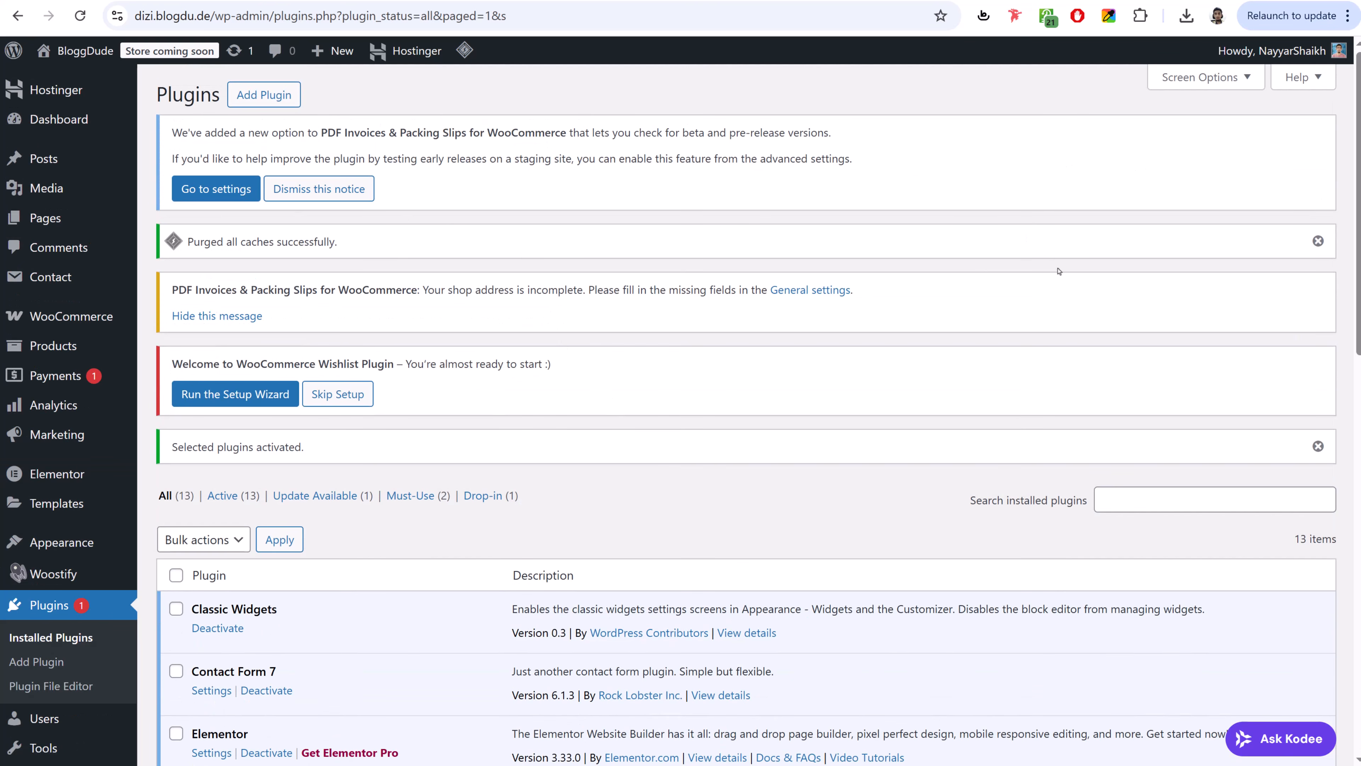
left_click_drag(174, 366, 396, 364)
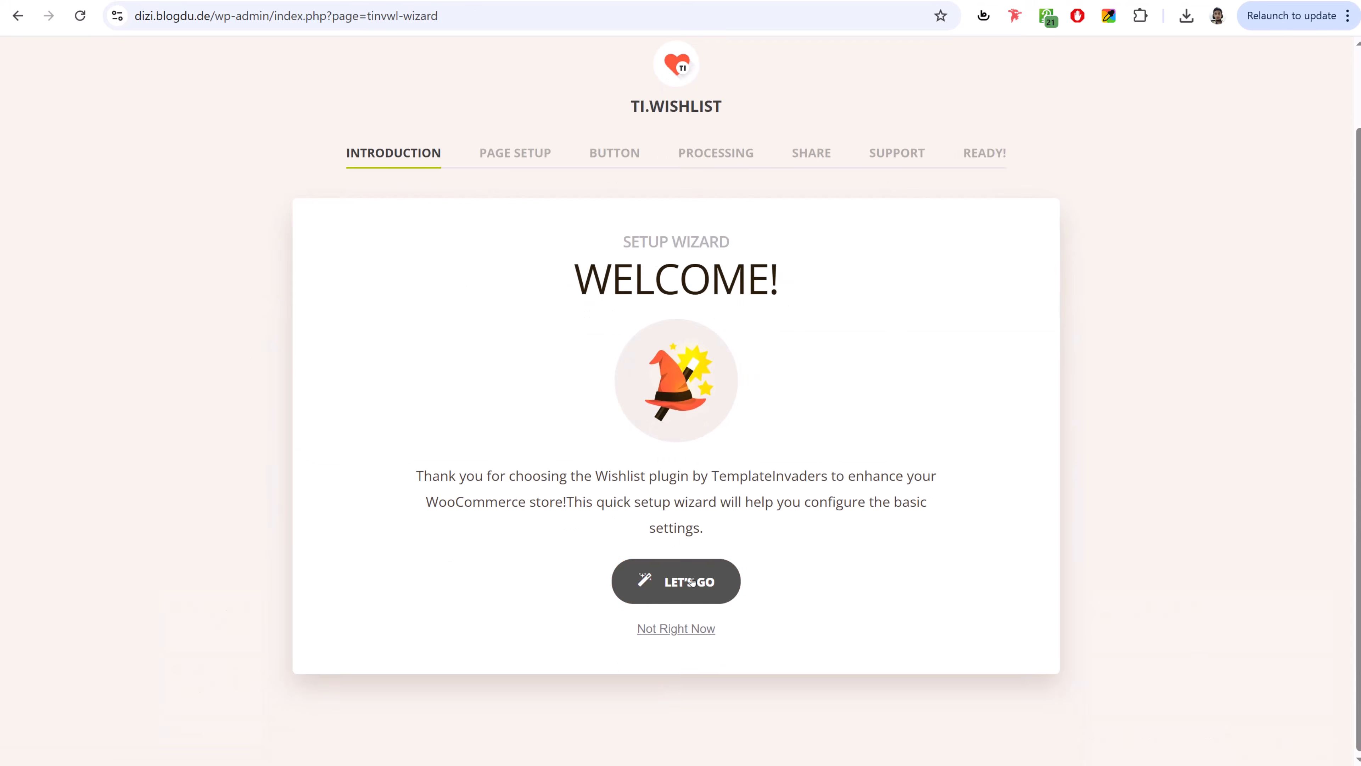
- Accept the TI Wishlist defaults for page setup, processing, share and support, then return to the Dashboard
scroll(847, 445, "down", 3)
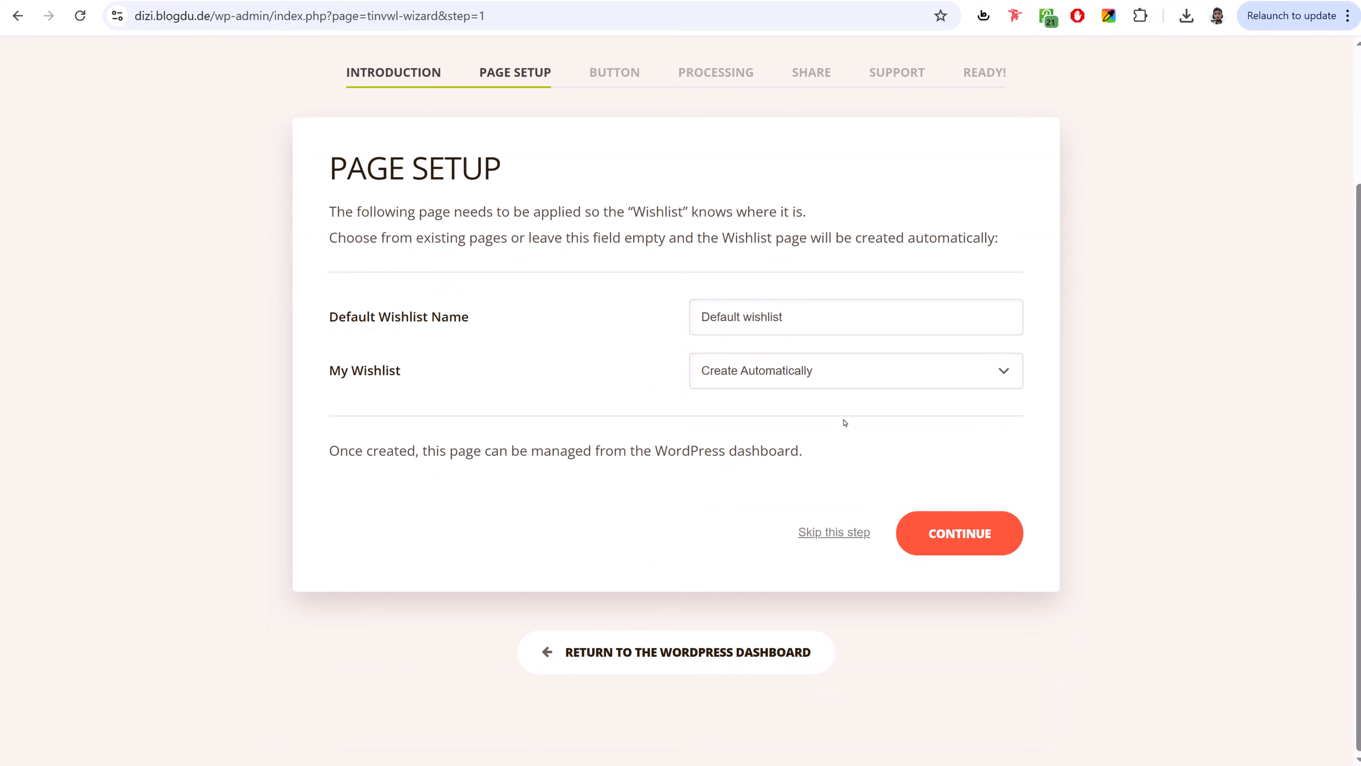
left_click(988, 553)
scroll(932, 410, "down", 6)
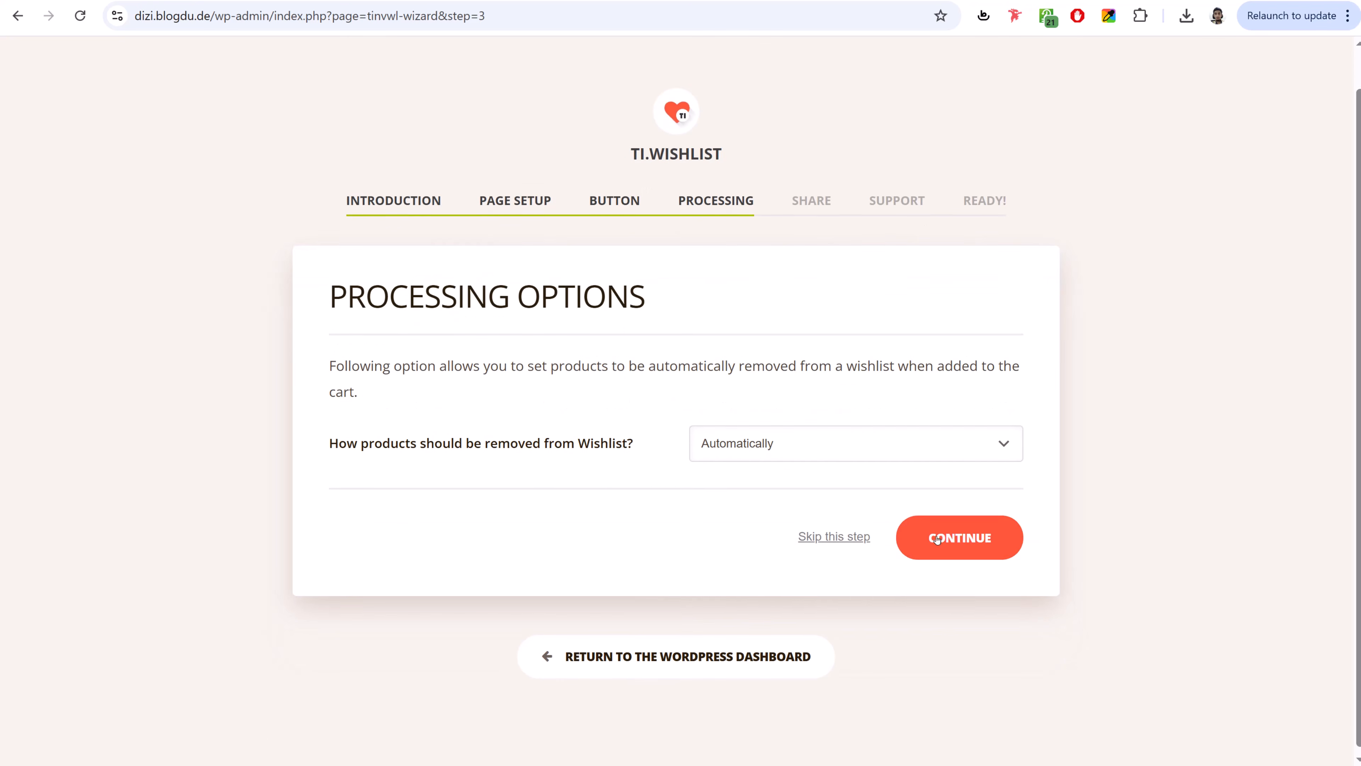
left_click(948, 532)
scroll(949, 532, "down", 5)
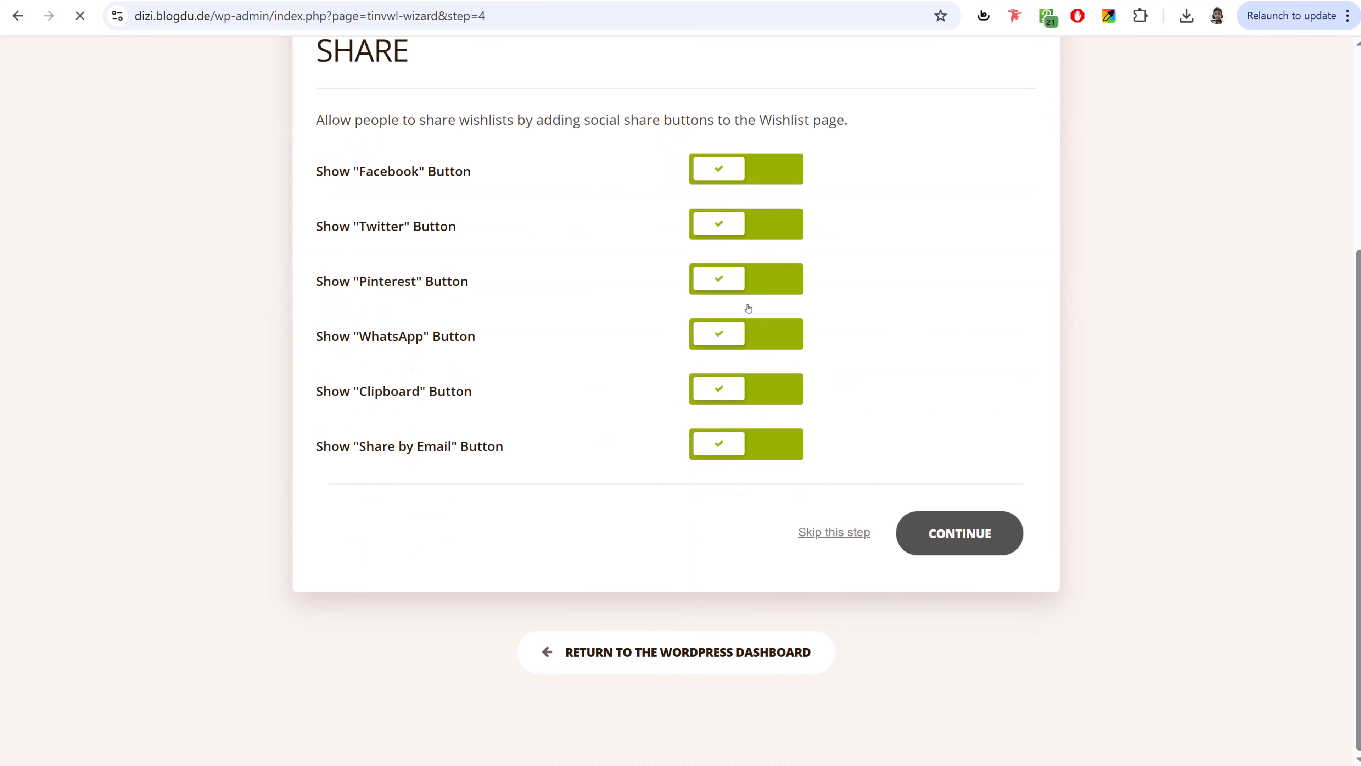
left_click(957, 530)
left_click(960, 528)
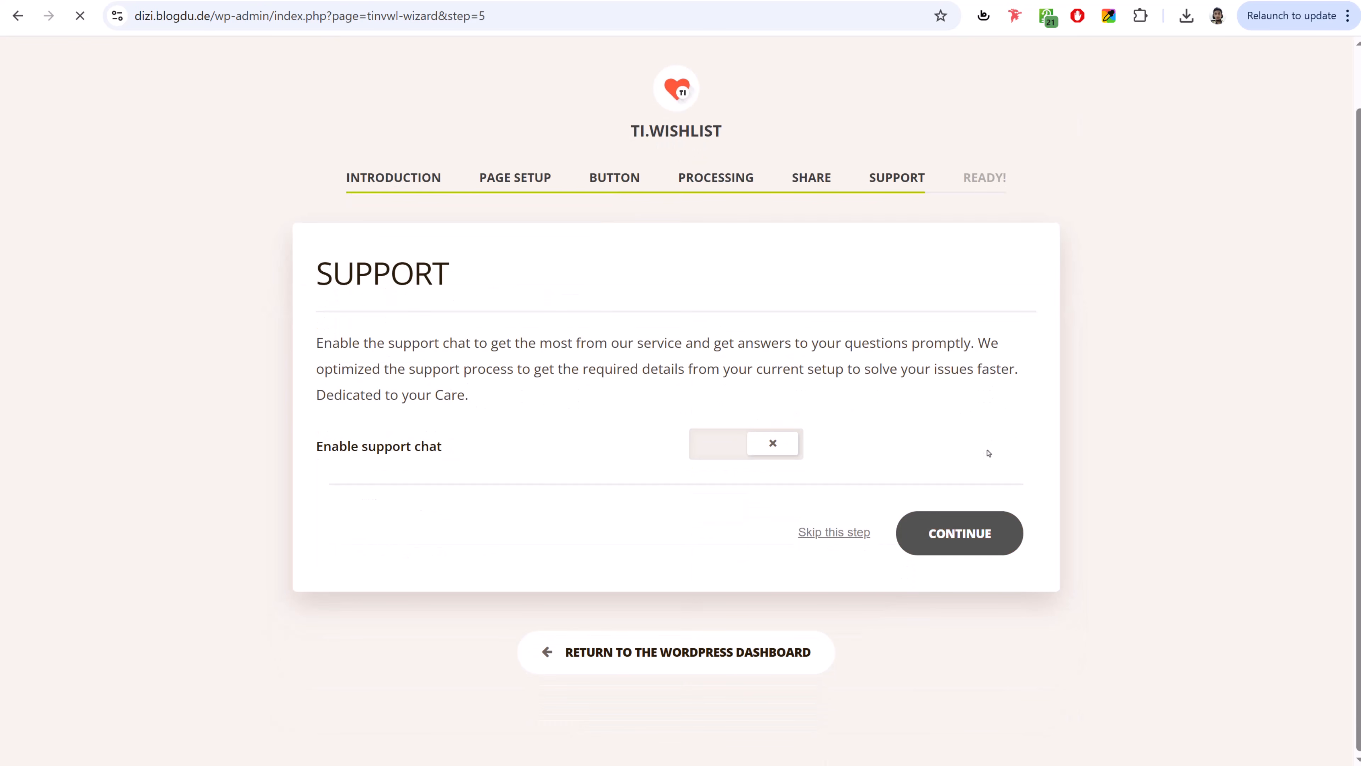
scroll(987, 448, "down", 1)
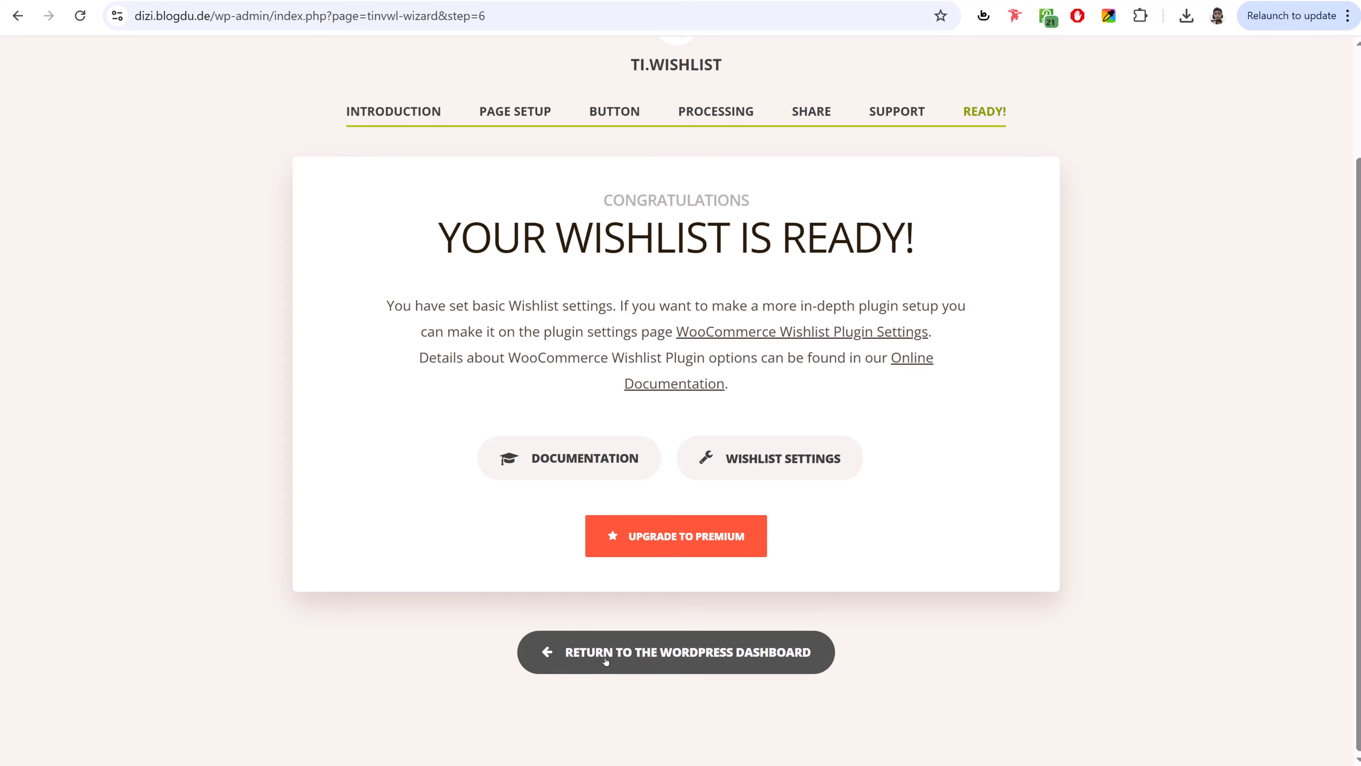
left_click(683, 653)
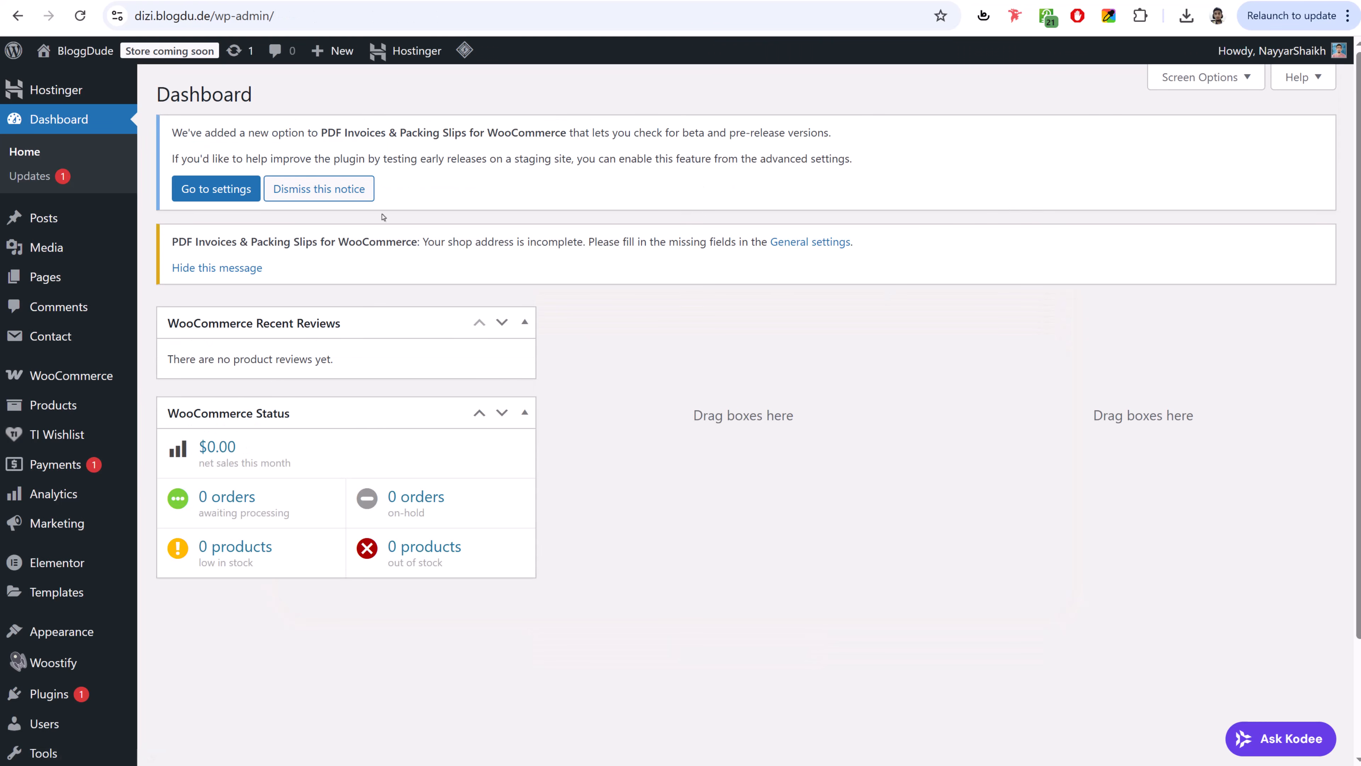
- Dismiss the PDF Invoices and shop address notices and move Recent Reviews into the second column
left_click(336, 192)
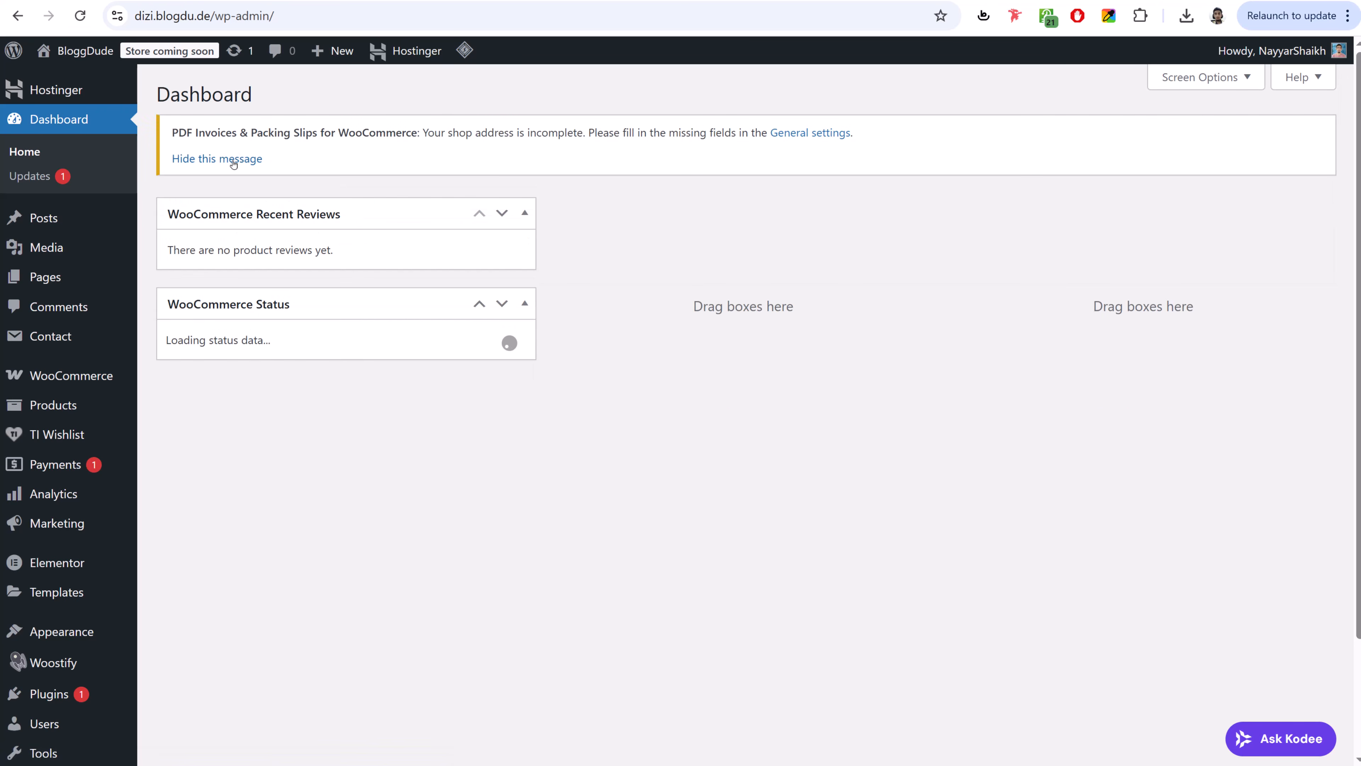
left_click(234, 161)
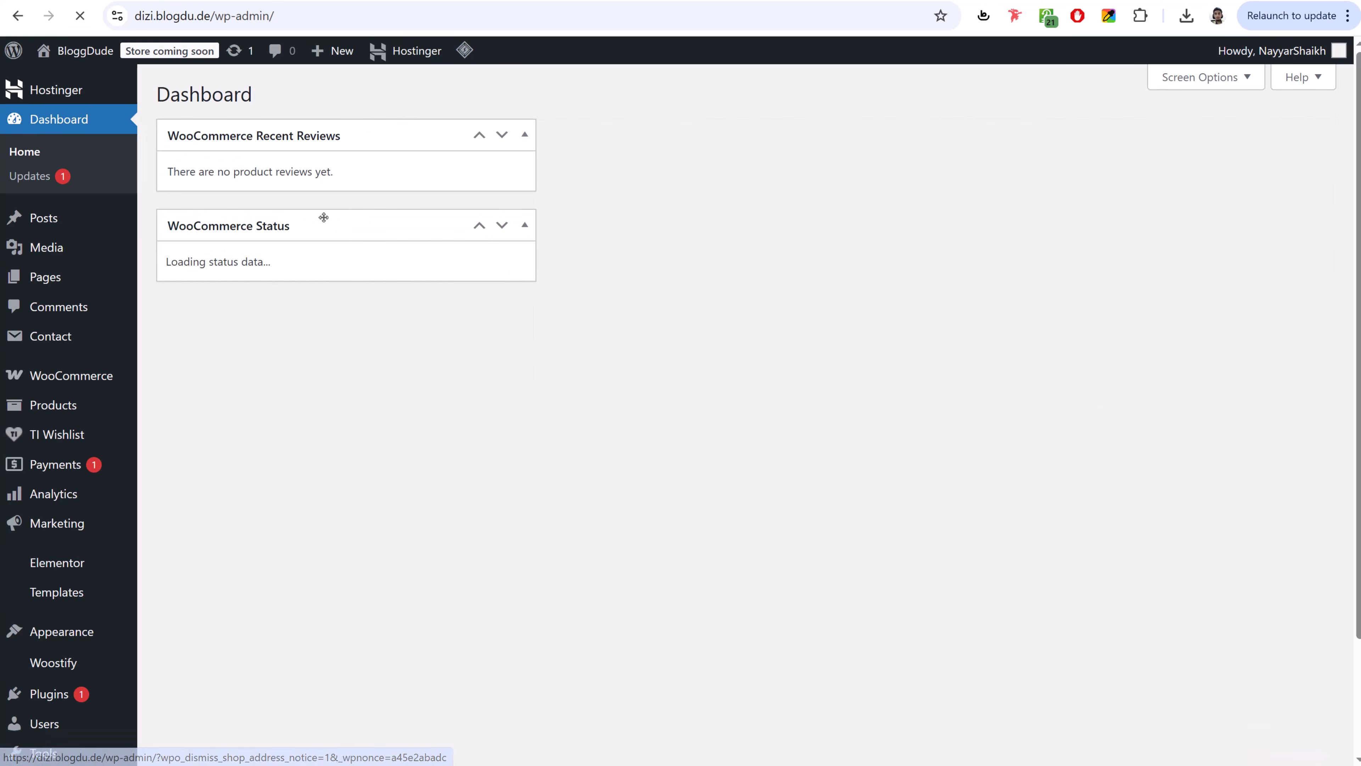
left_click_drag(383, 150, 787, 154)
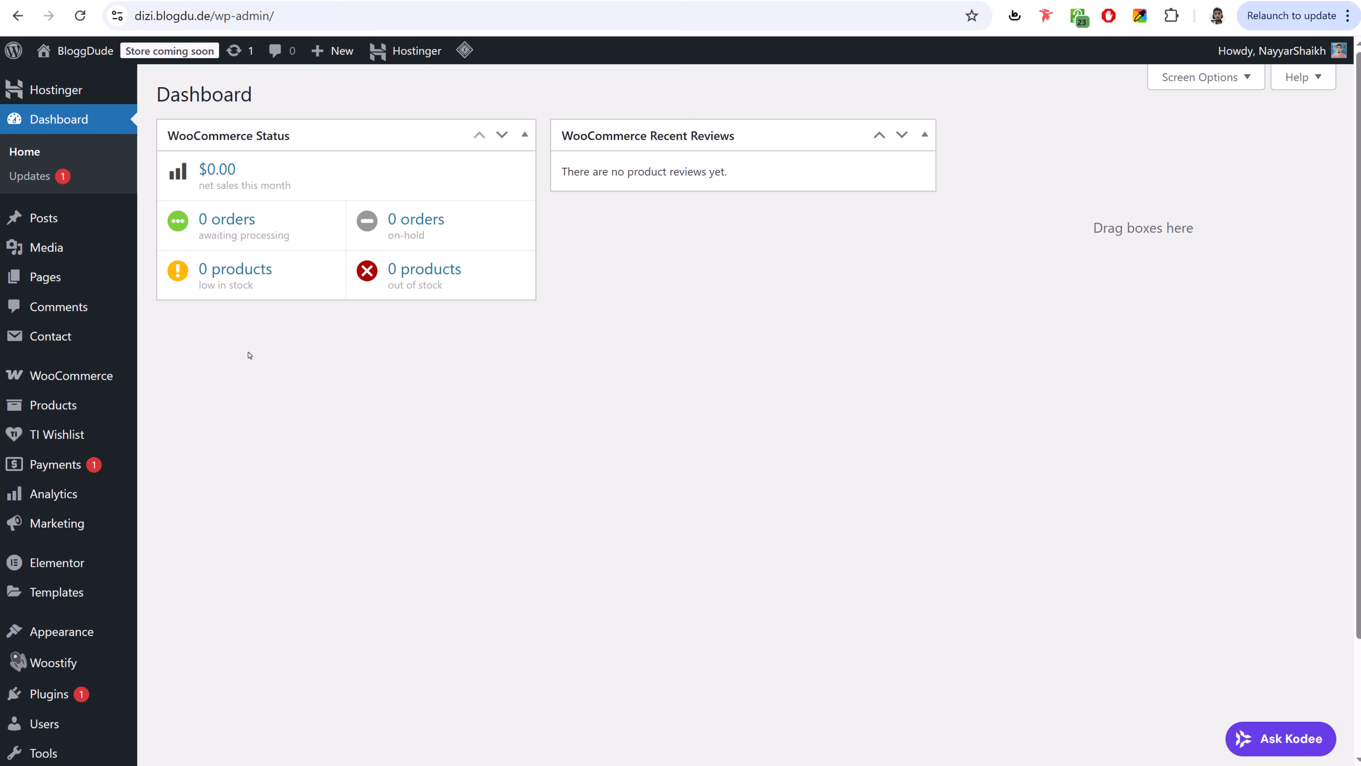
mouse_move(55, 383)
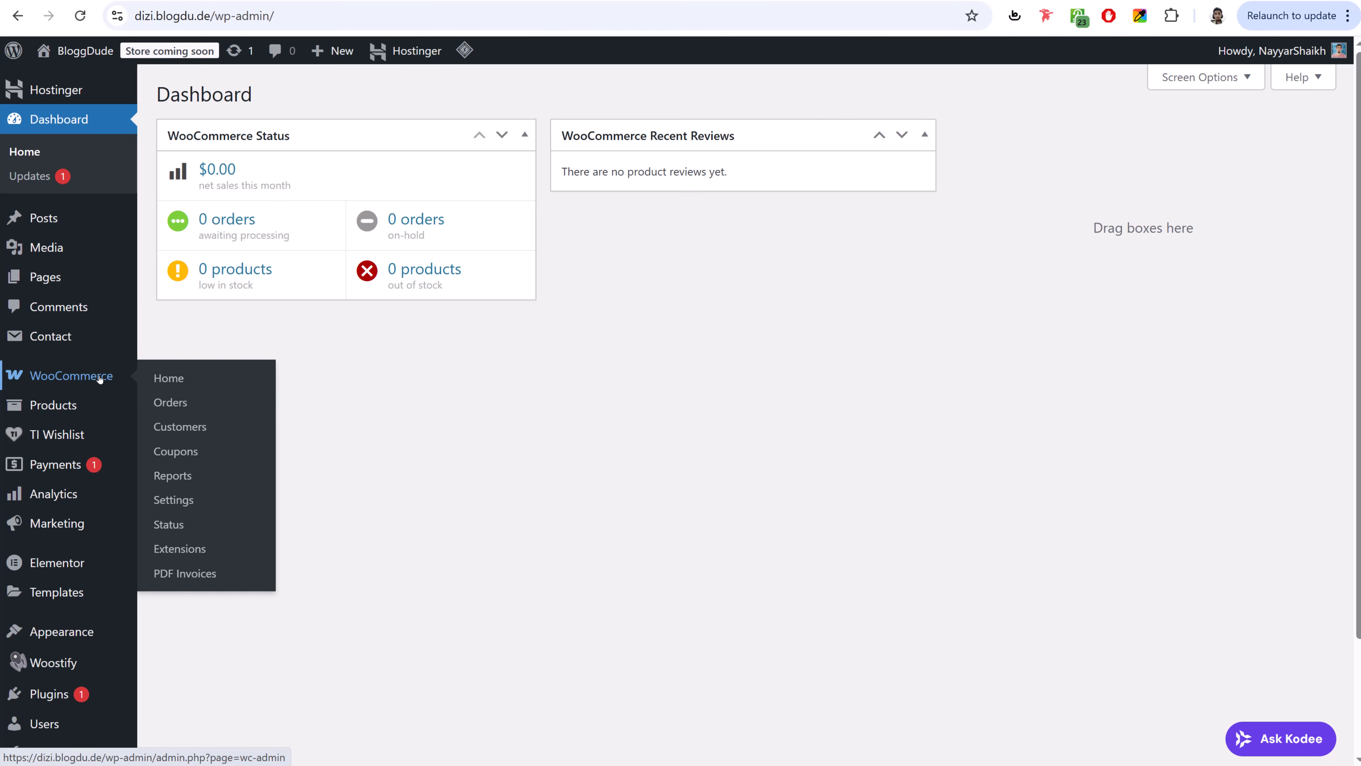
- Enter store address A123, city Mumbai, postcode 400001, and location India — Maharashtra
scroll(83, 382, "down", 2)
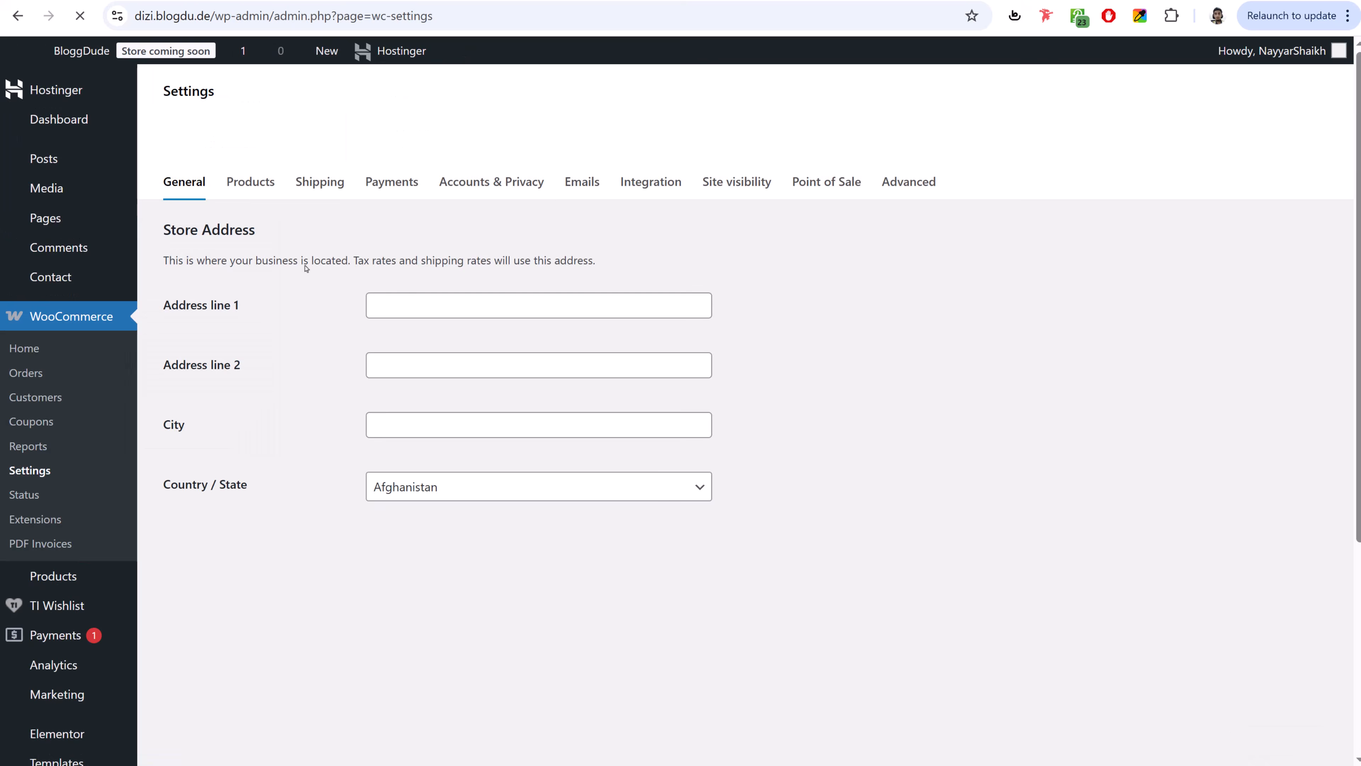
scroll(263, 283, "down", 1)
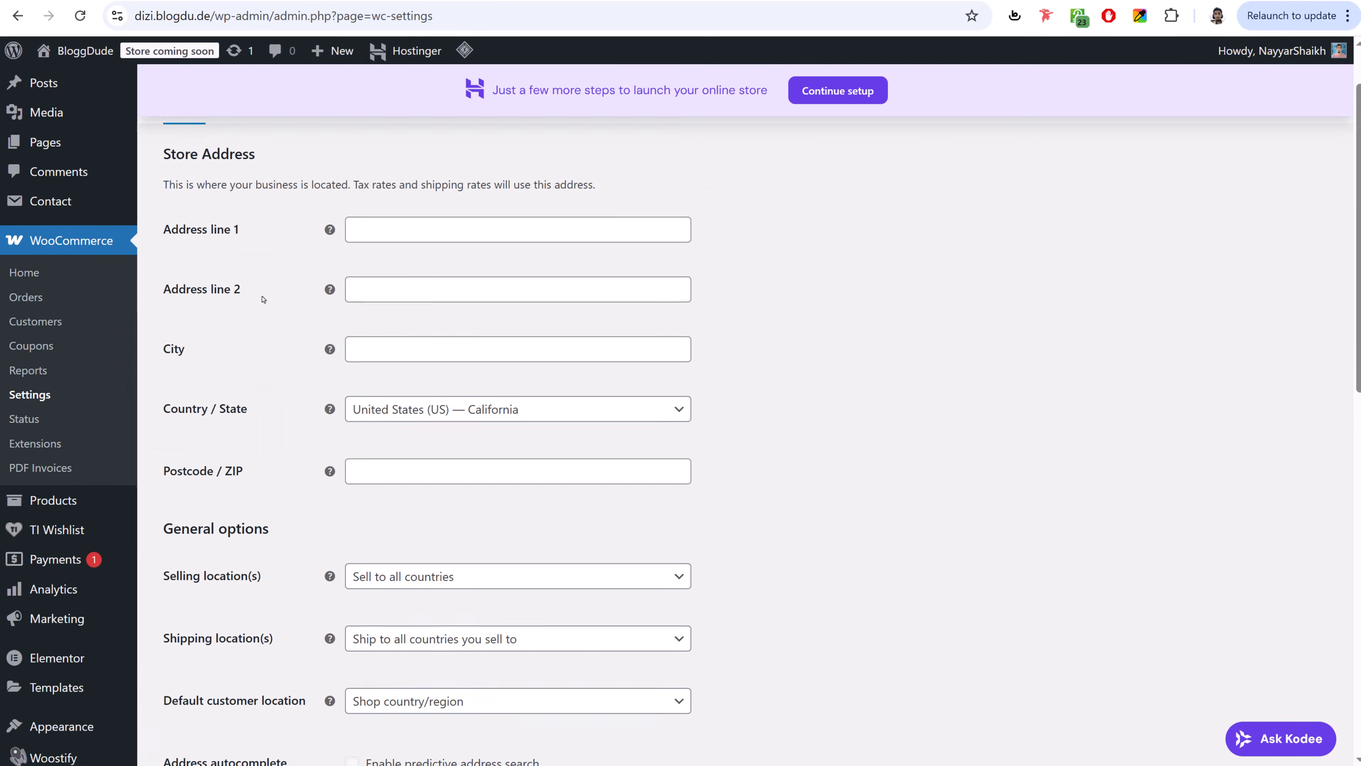
left_click(377, 220)
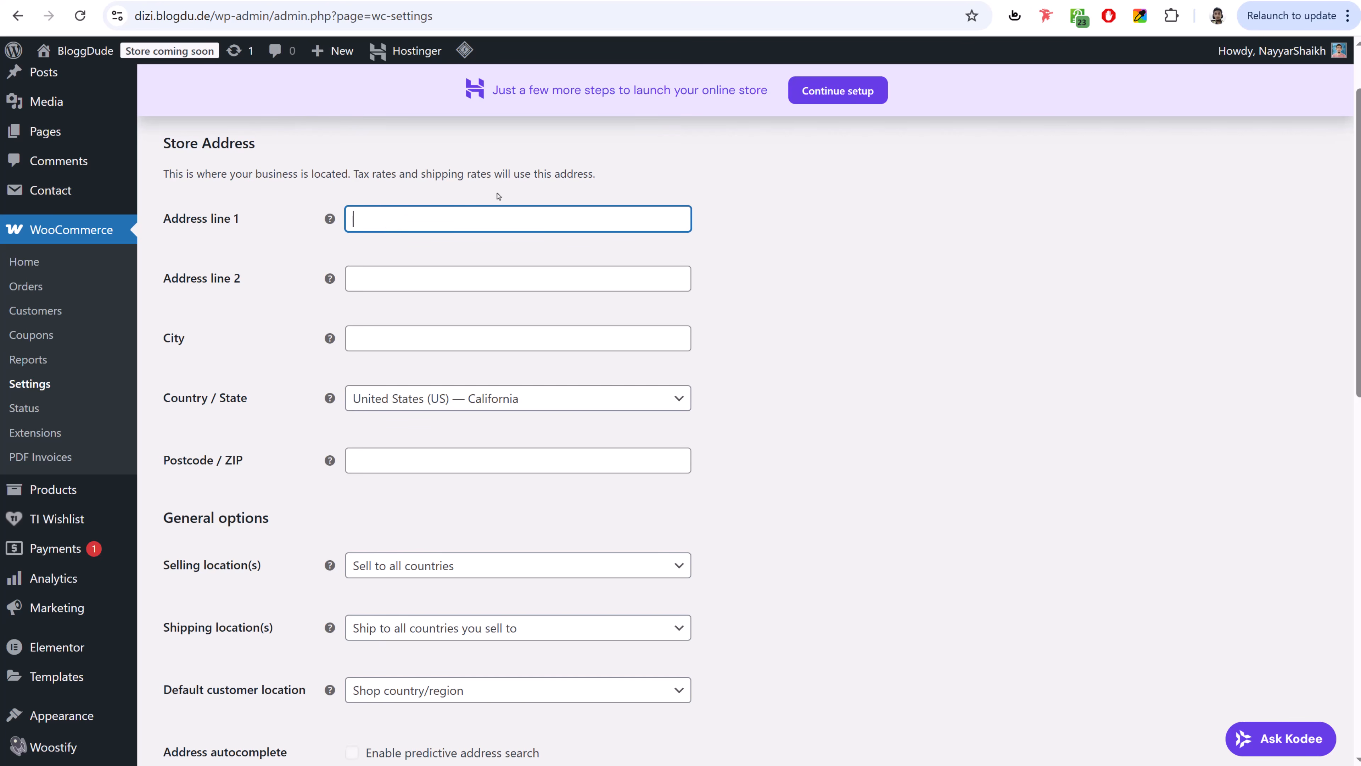
type("A123")
key("Tab")
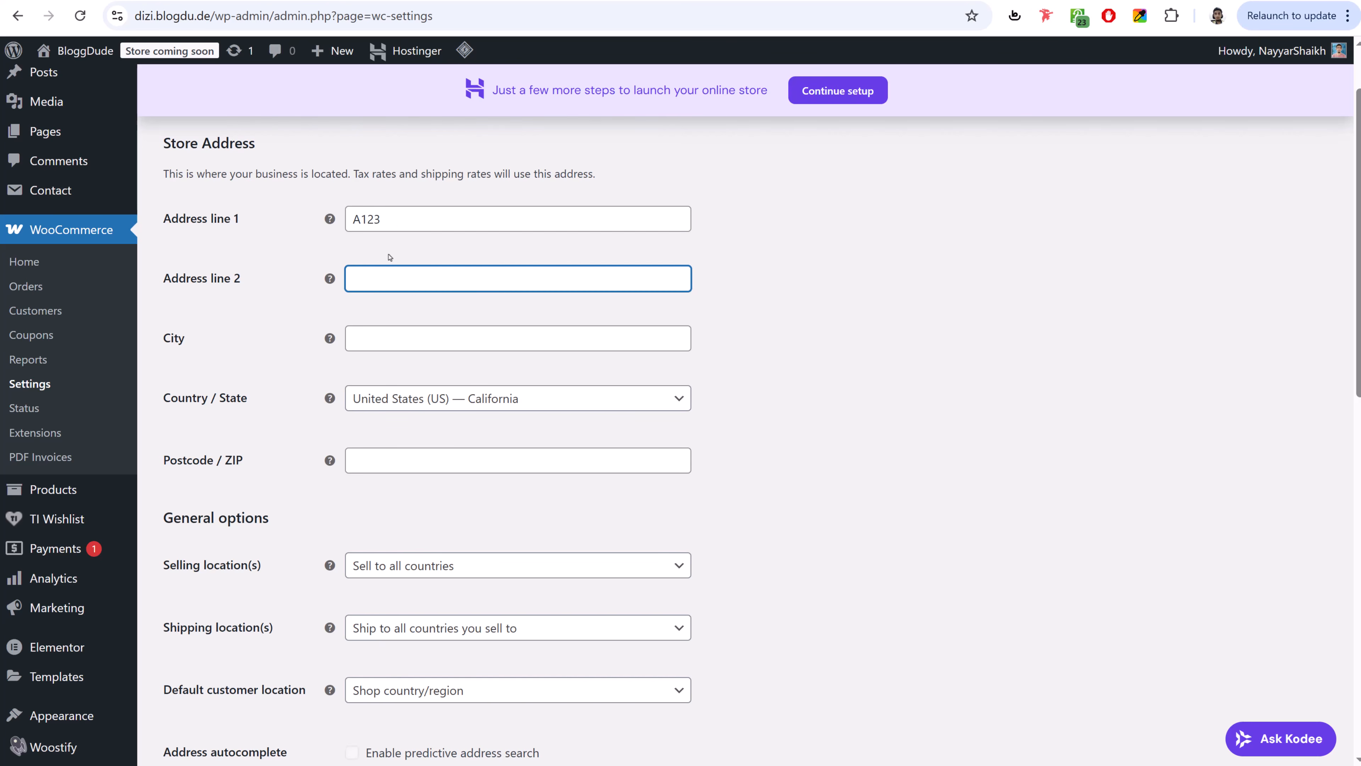
left_click(391, 328)
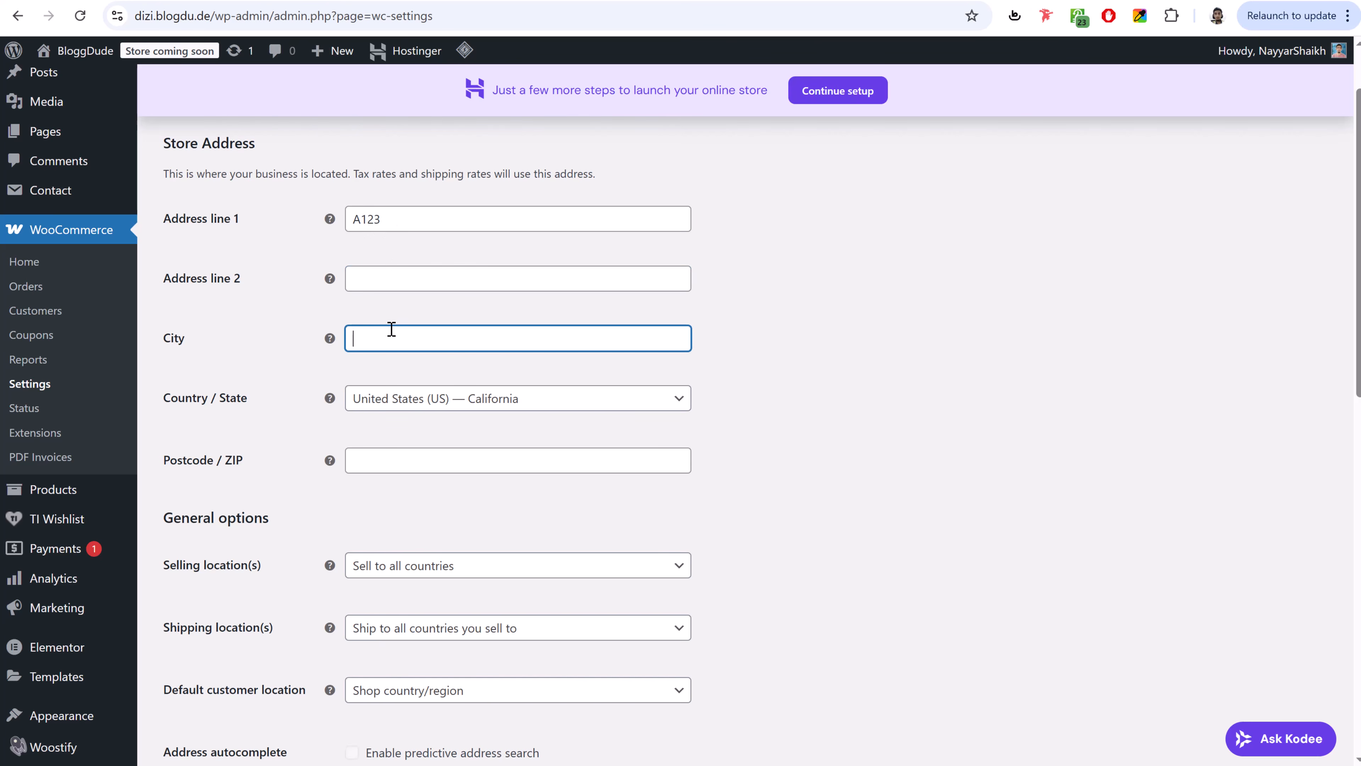
type("Mumbai")
key("Tab")
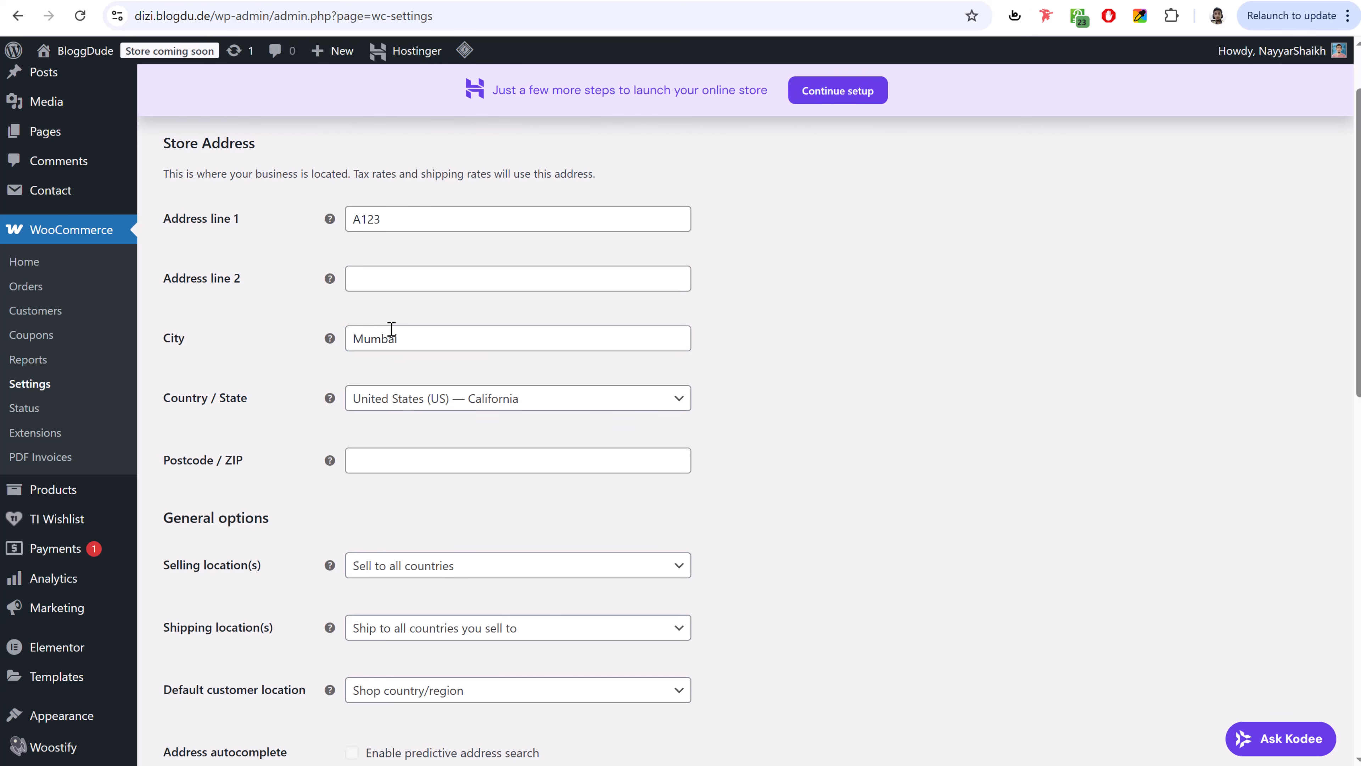
type("maha")
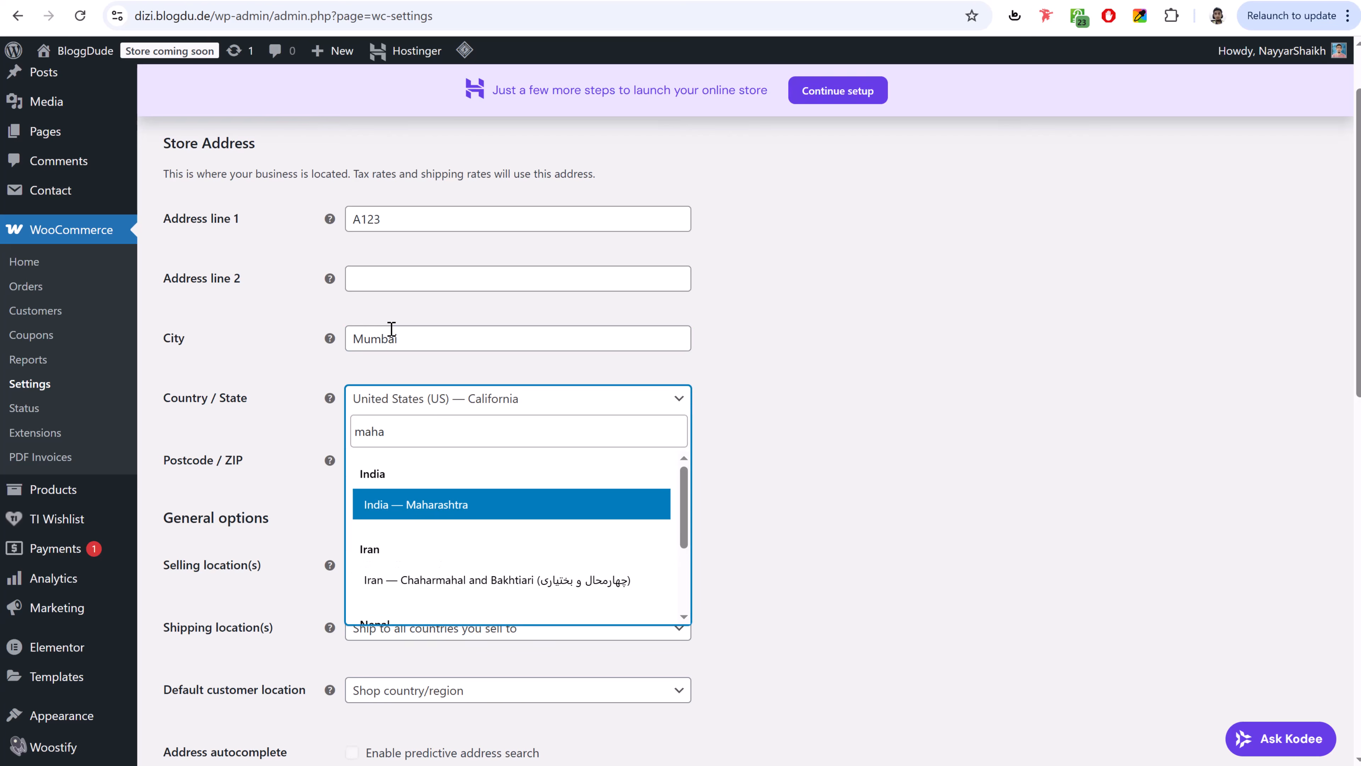
left_click(468, 506)
left_click(447, 461)
type("400001")
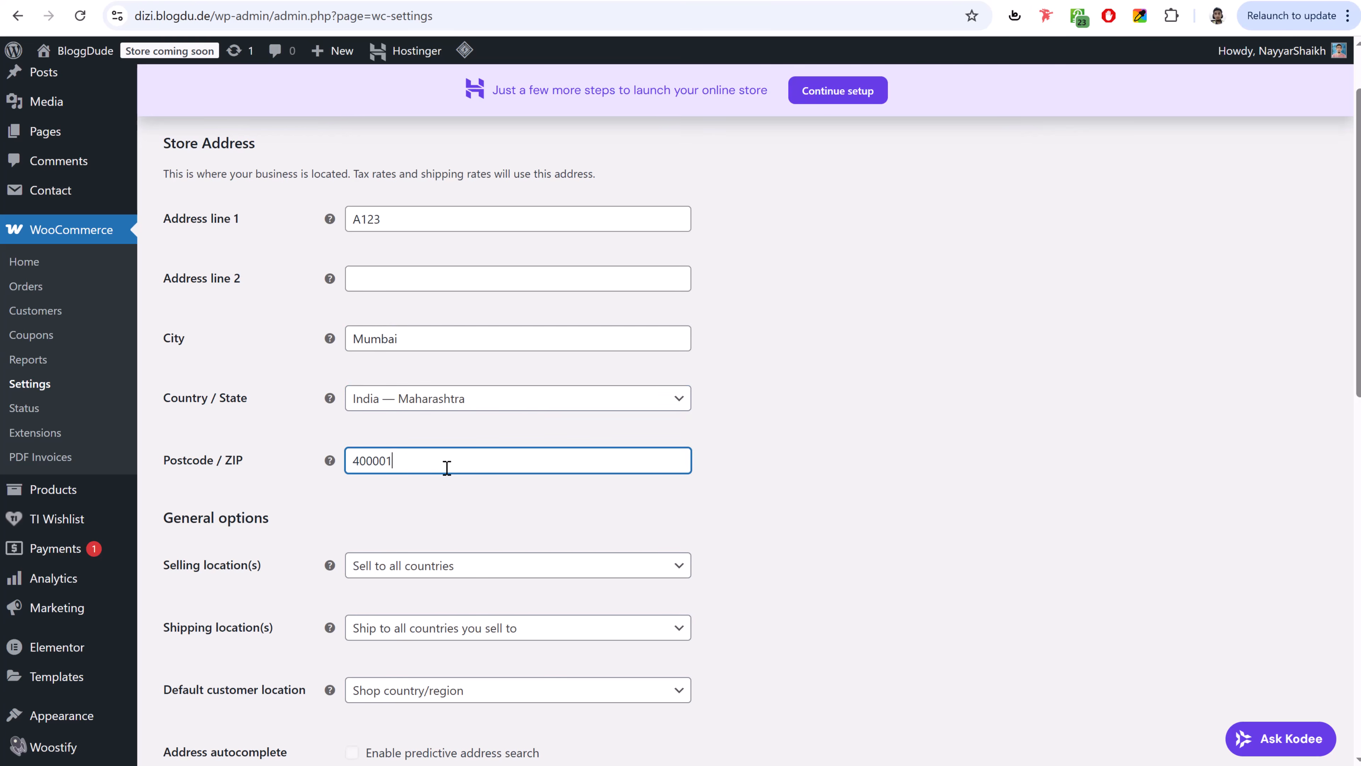
- Try Indian rupee as the currency, revert to US dollar, and save the general settings
scroll(985, 400, "down", 5)
scroll(985, 400, "down", 10)
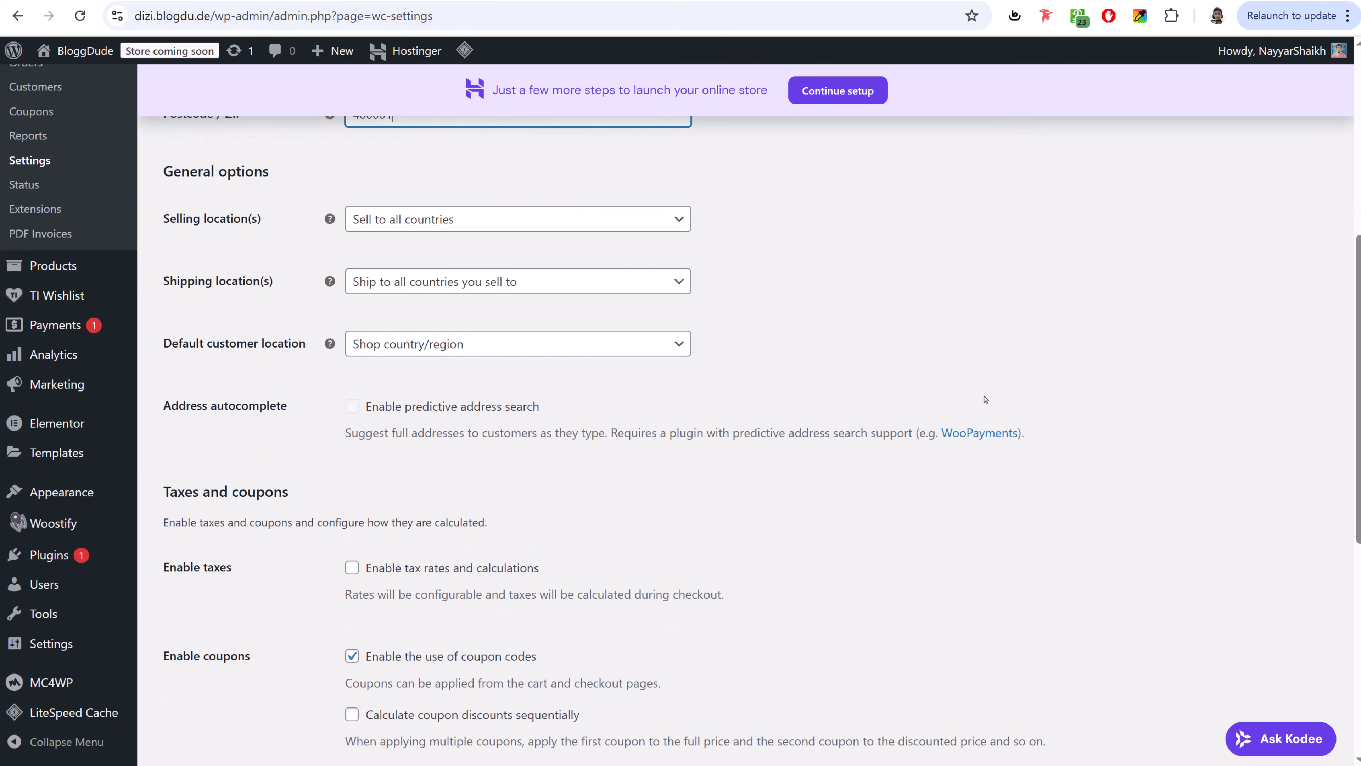
scroll(985, 399, "up", 3)
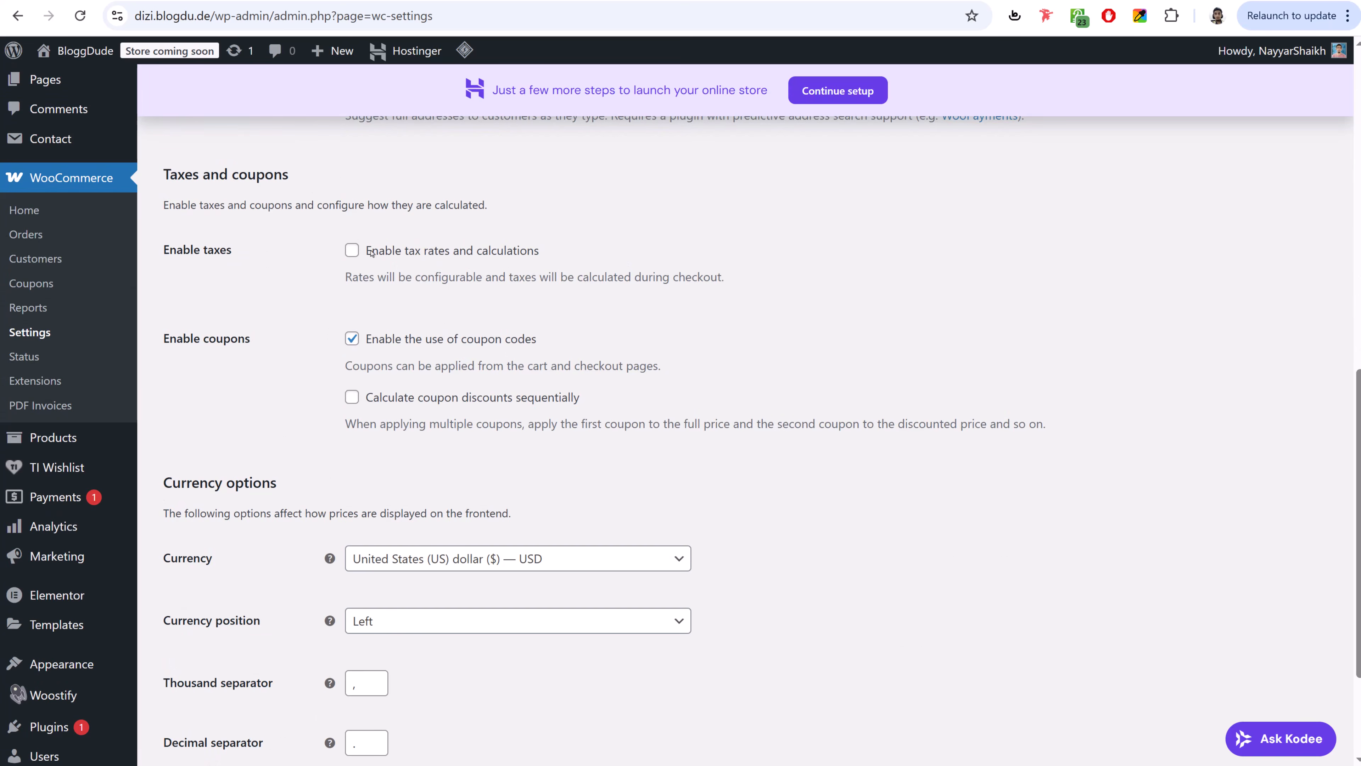
scroll(908, 386, "down", 1)
scroll(908, 385, "down", 3)
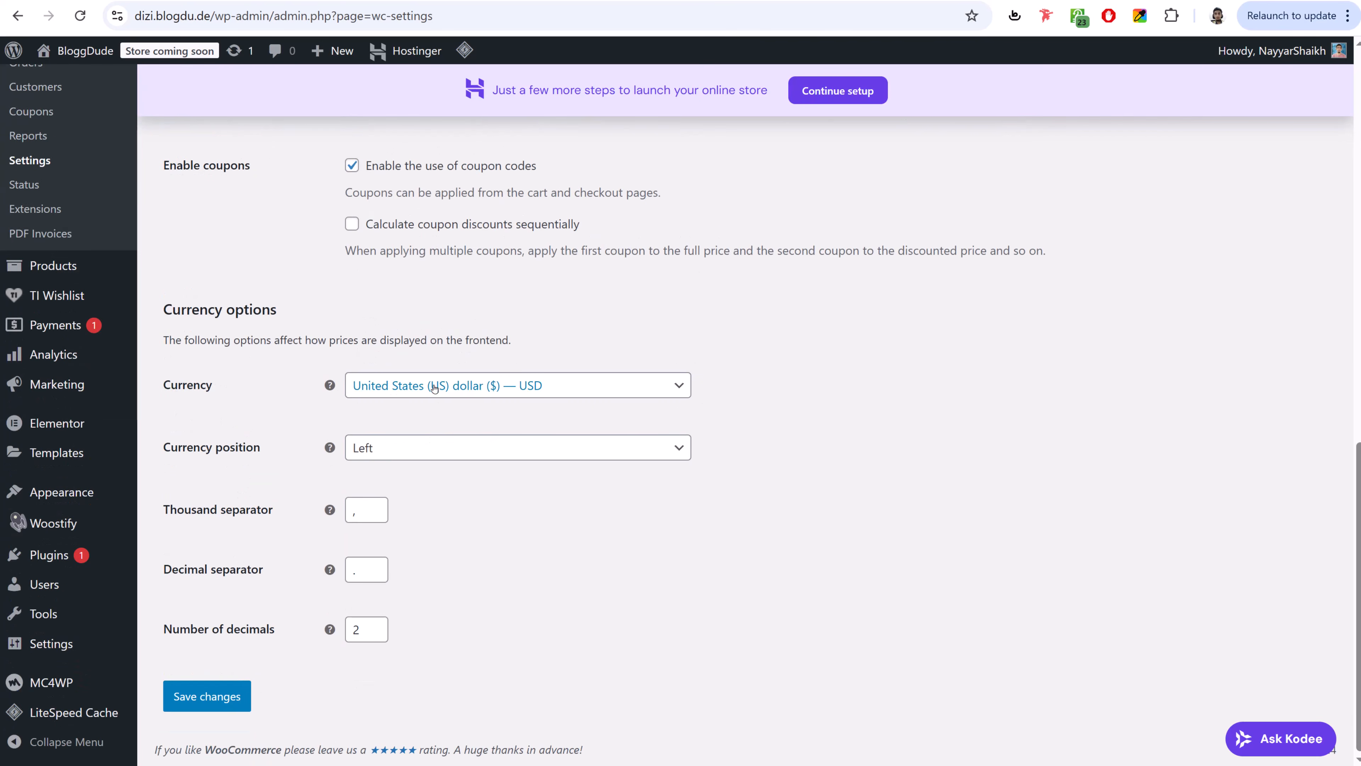
left_click(468, 386)
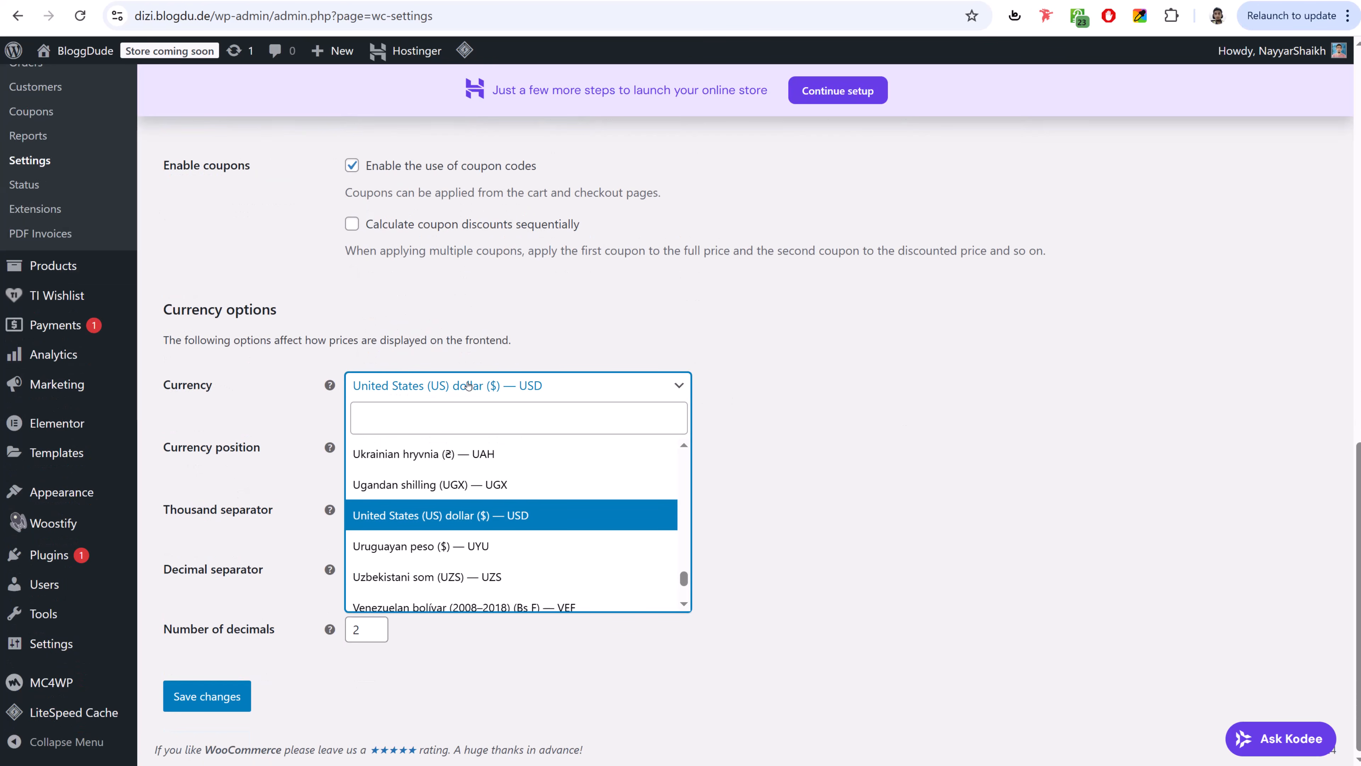
left_click(502, 417)
type("indi")
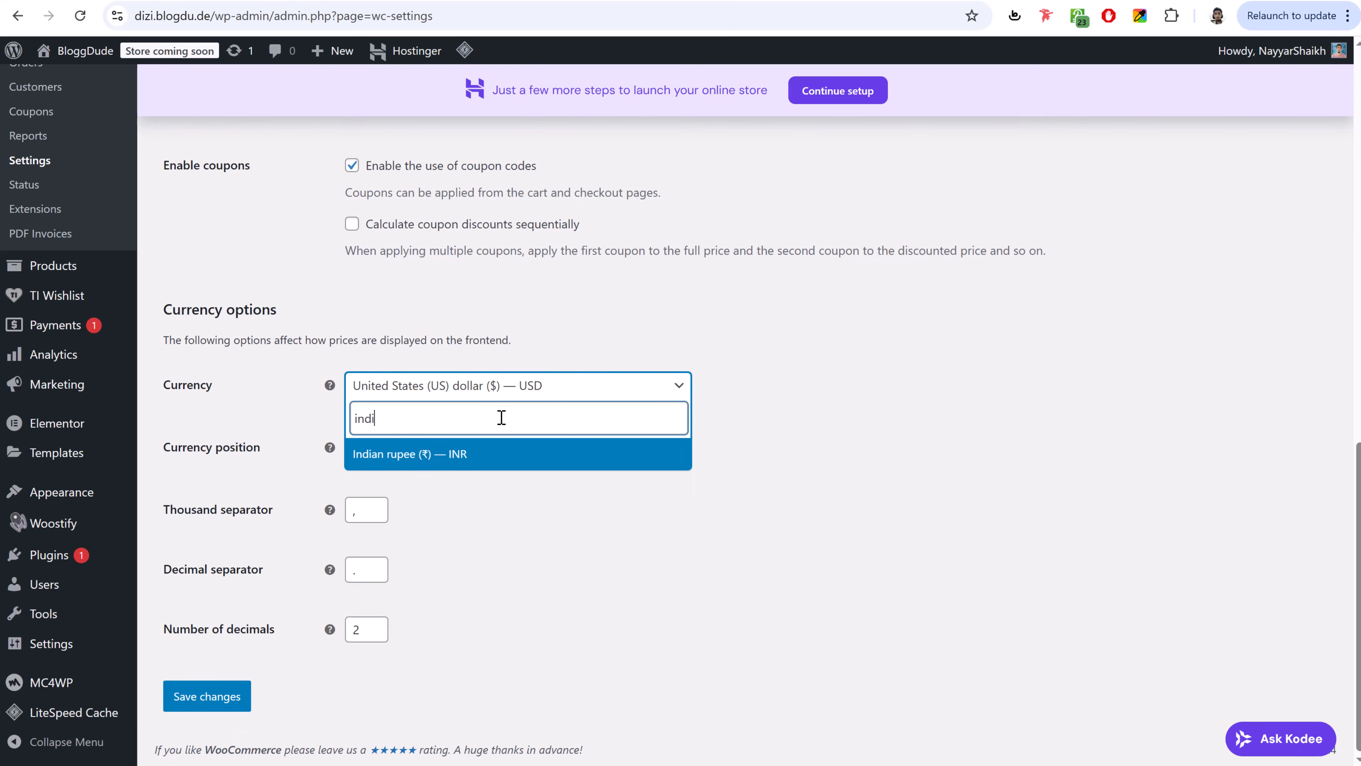
left_click(458, 455)
left_click(489, 385)
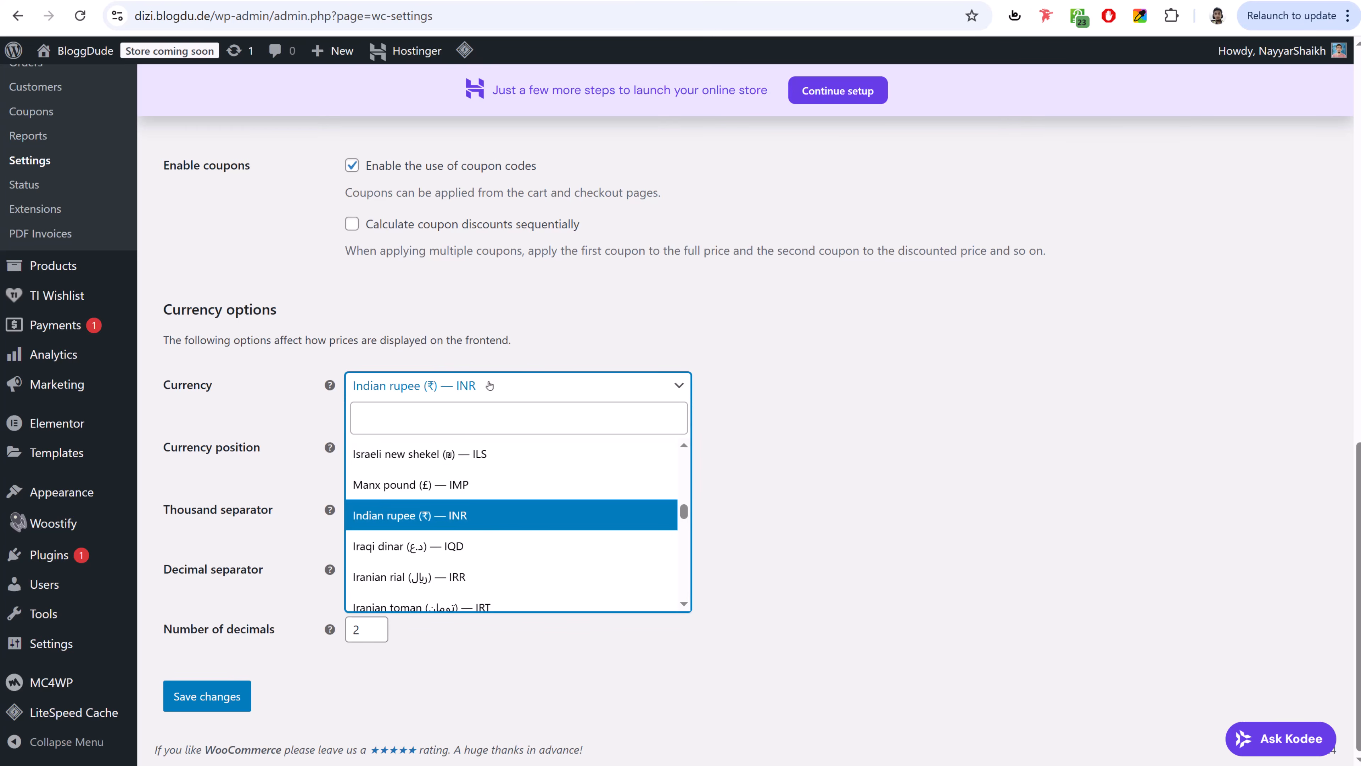
type("unit")
left_click(517, 480)
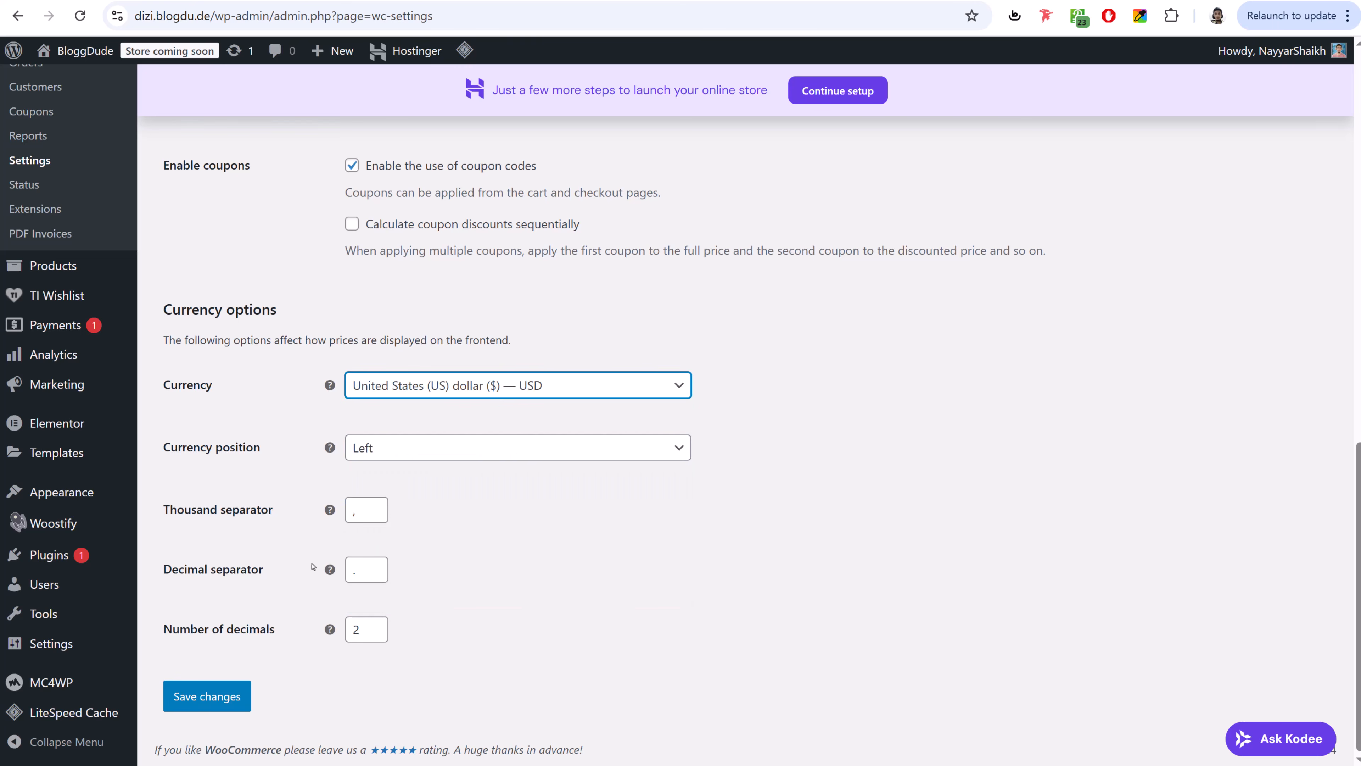
left_click(207, 696)
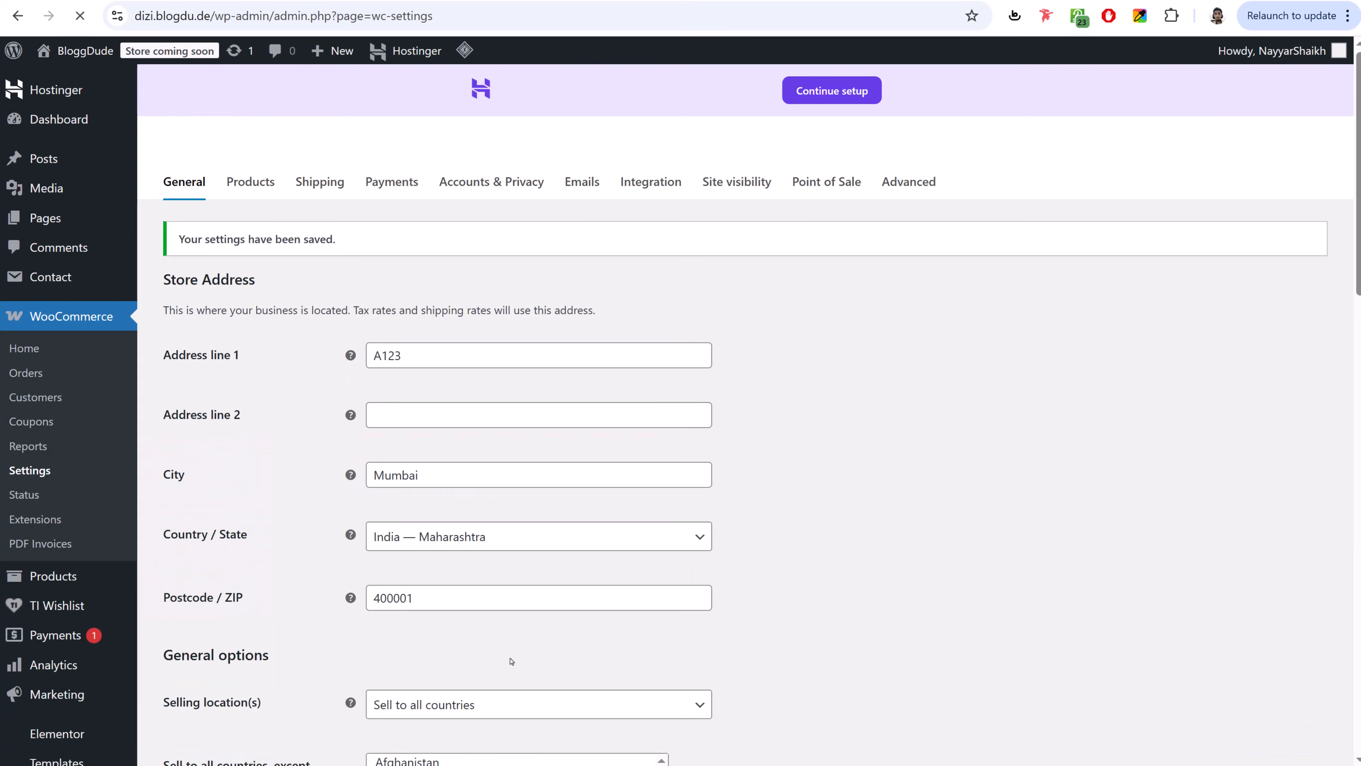
- In the Products settings, change the weight unit from lbs to g and save
left_click(259, 193)
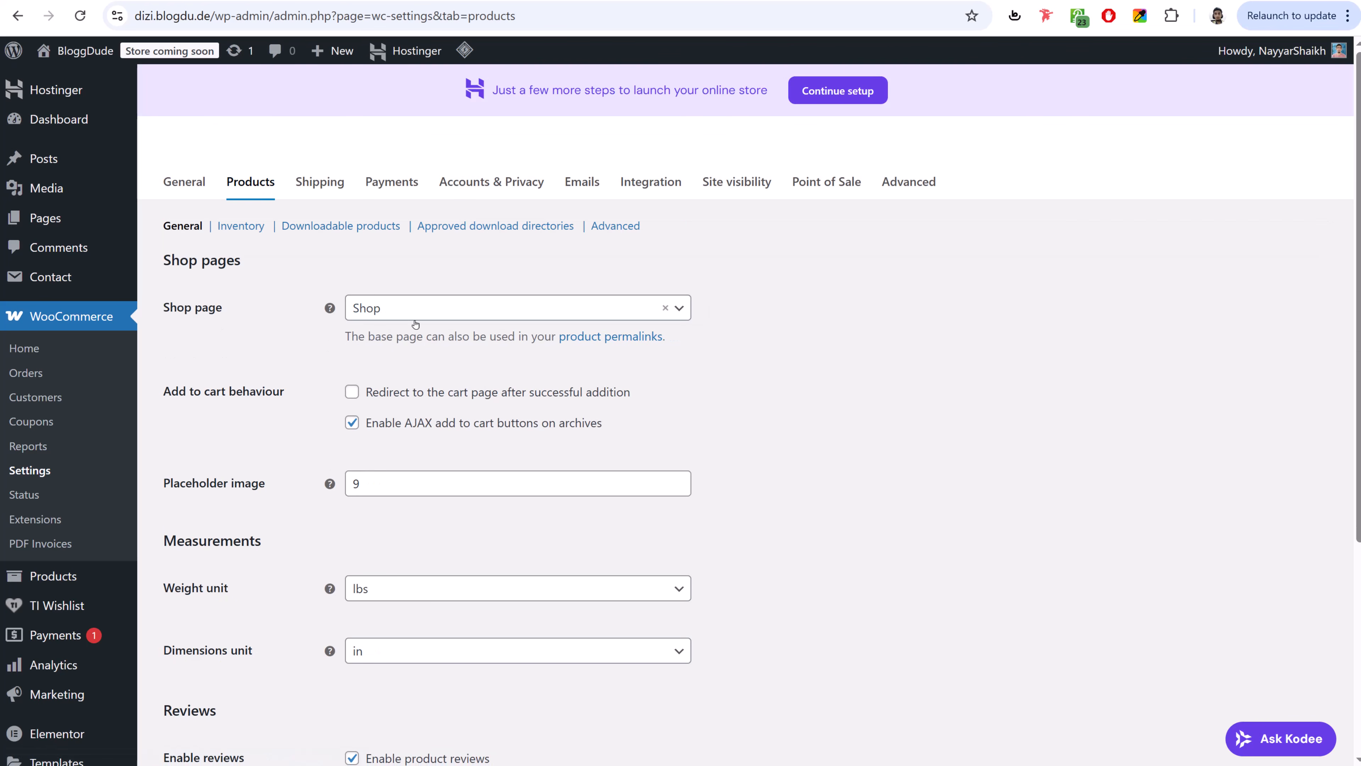
scroll(450, 323, "down", 5)
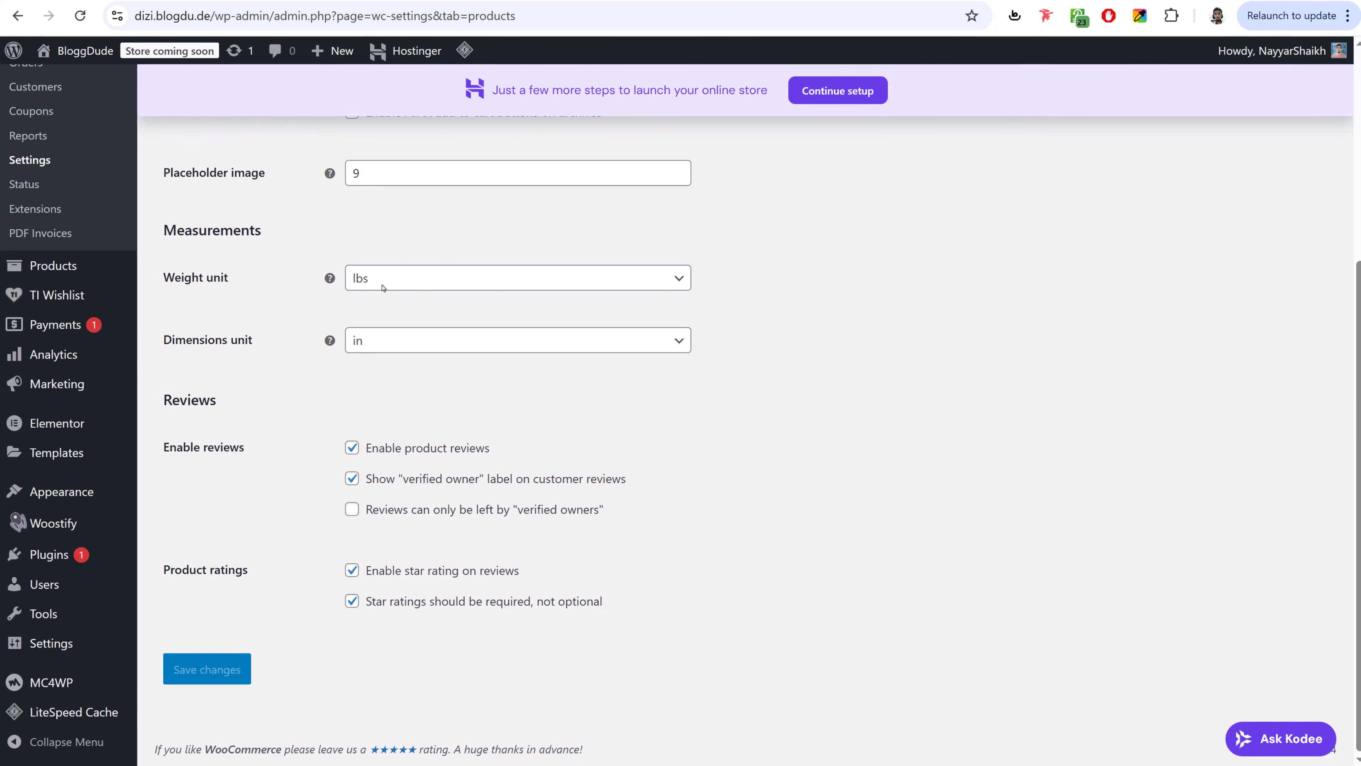
left_click(418, 288)
left_click(391, 339)
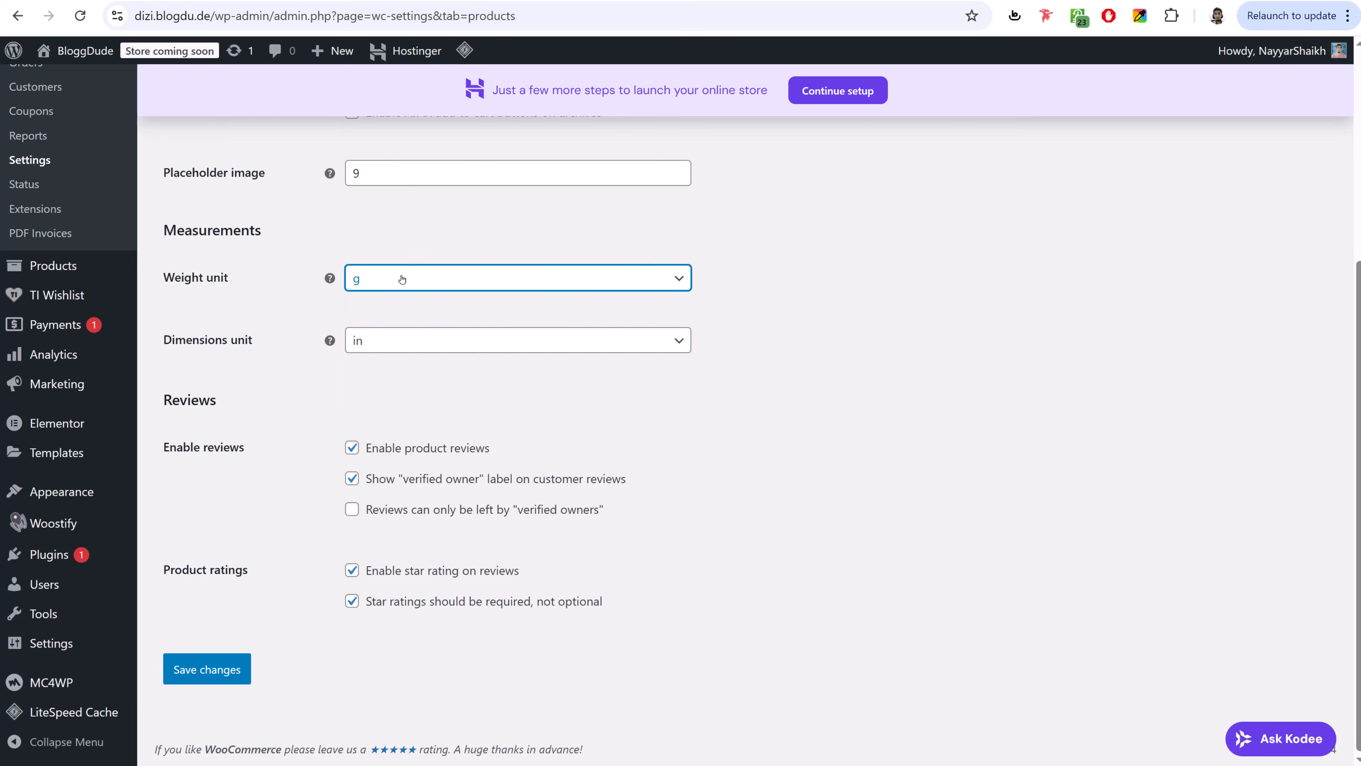
left_click(207, 669)
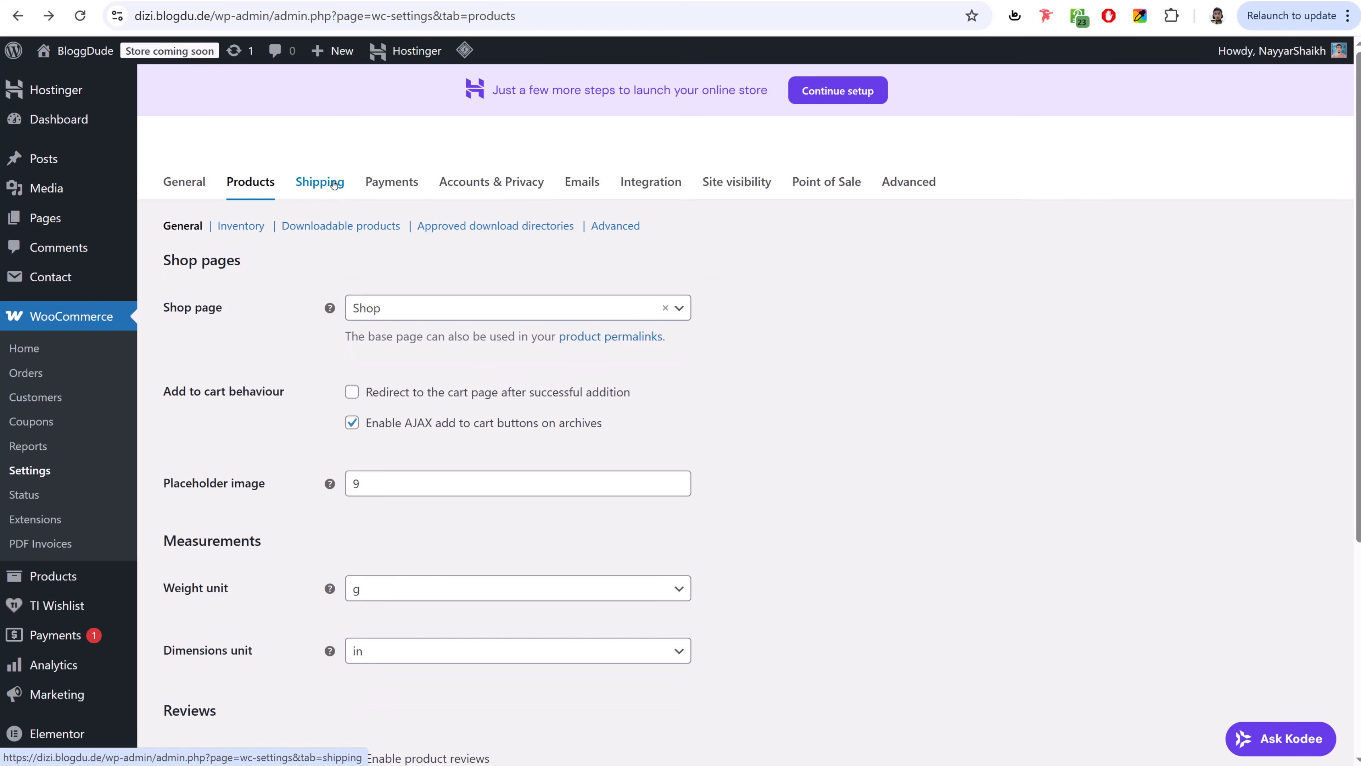
- Open the Payments settings and highlight PayPal Payments and Stripe's 135+ currencies claim
left_click(319, 184)
left_click(413, 184)
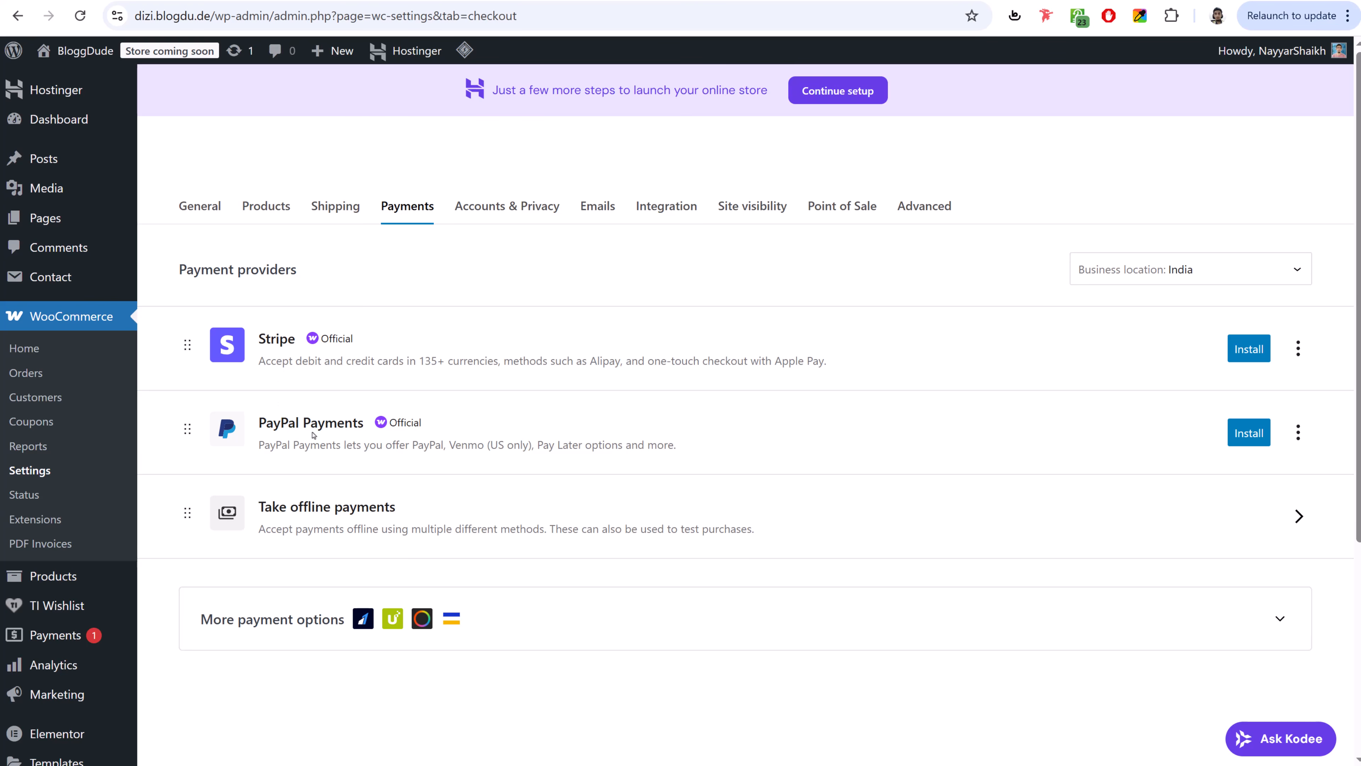
left_click_drag(260, 427, 371, 424)
left_click(343, 427)
left_click_drag(419, 360, 497, 364)
left_click(496, 365)
- Scroll through the payment providers, then go to the installed Plugins list
scroll(527, 614, "down", 3)
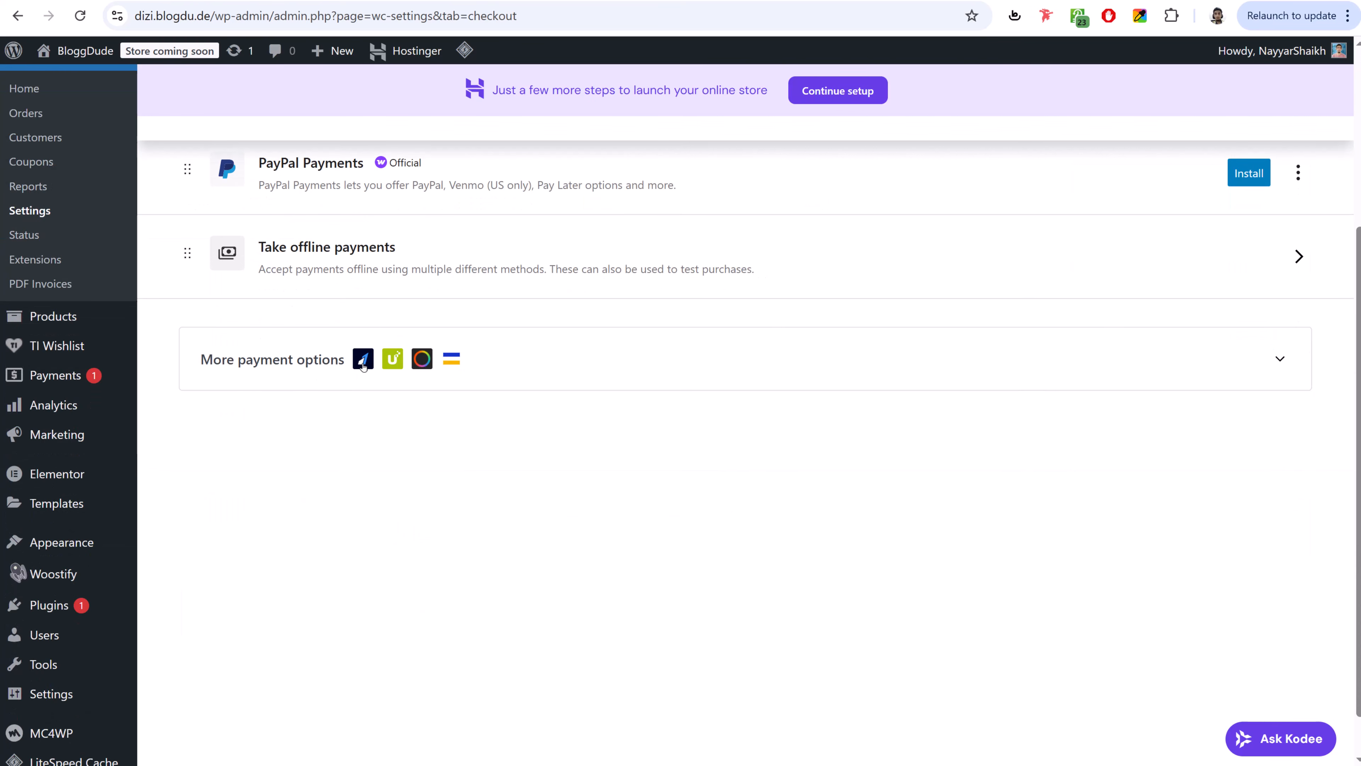
scroll(643, 462, "up", 3)
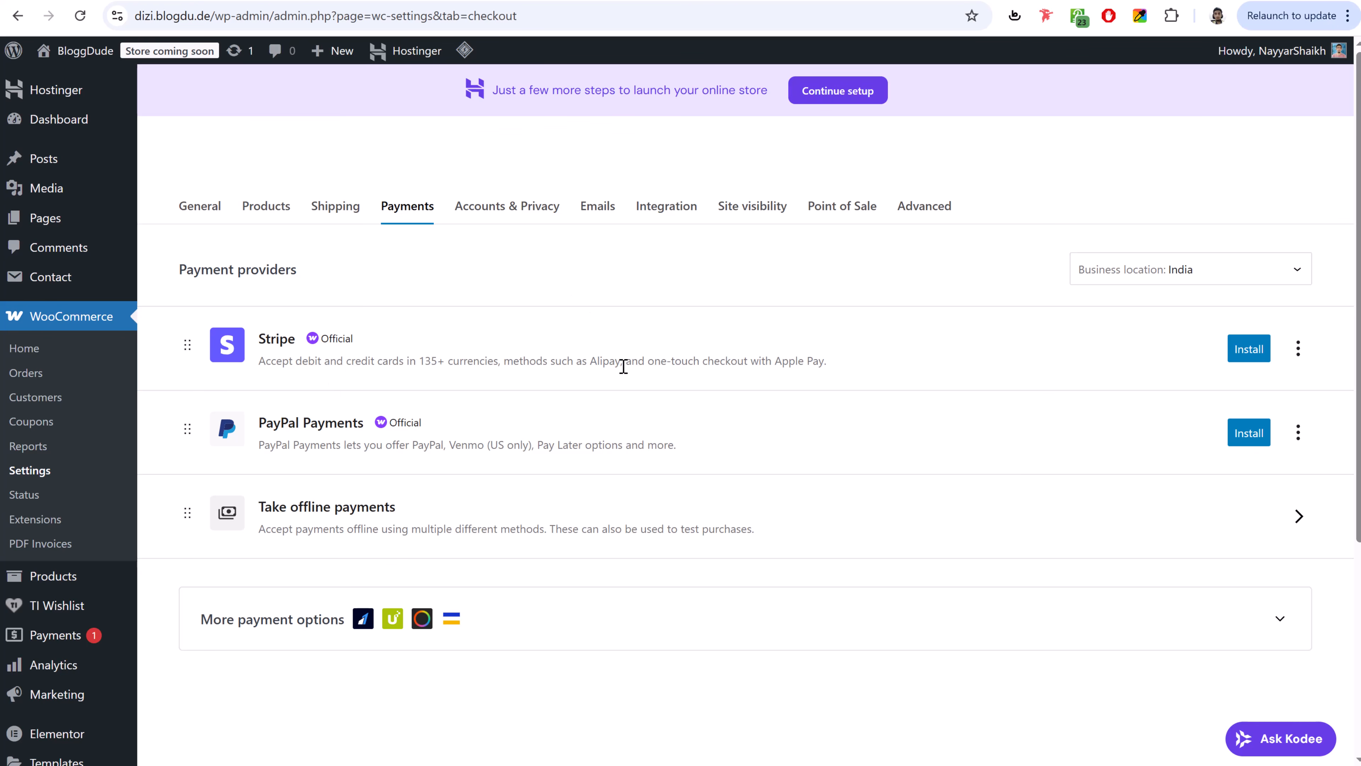
scroll(623, 367, "down", 5)
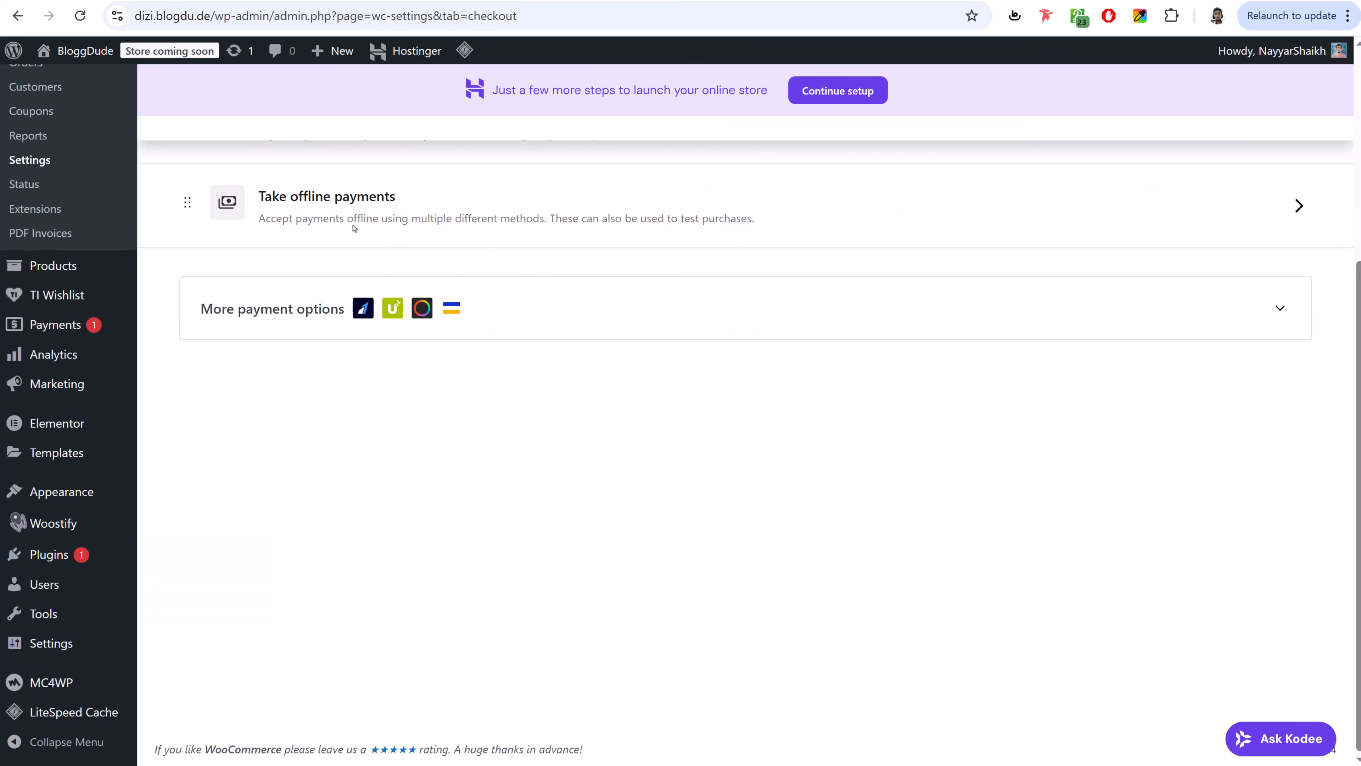
scroll(604, 335, "up", 5)
scroll(676, 361, "down", 5)
left_click(59, 556)
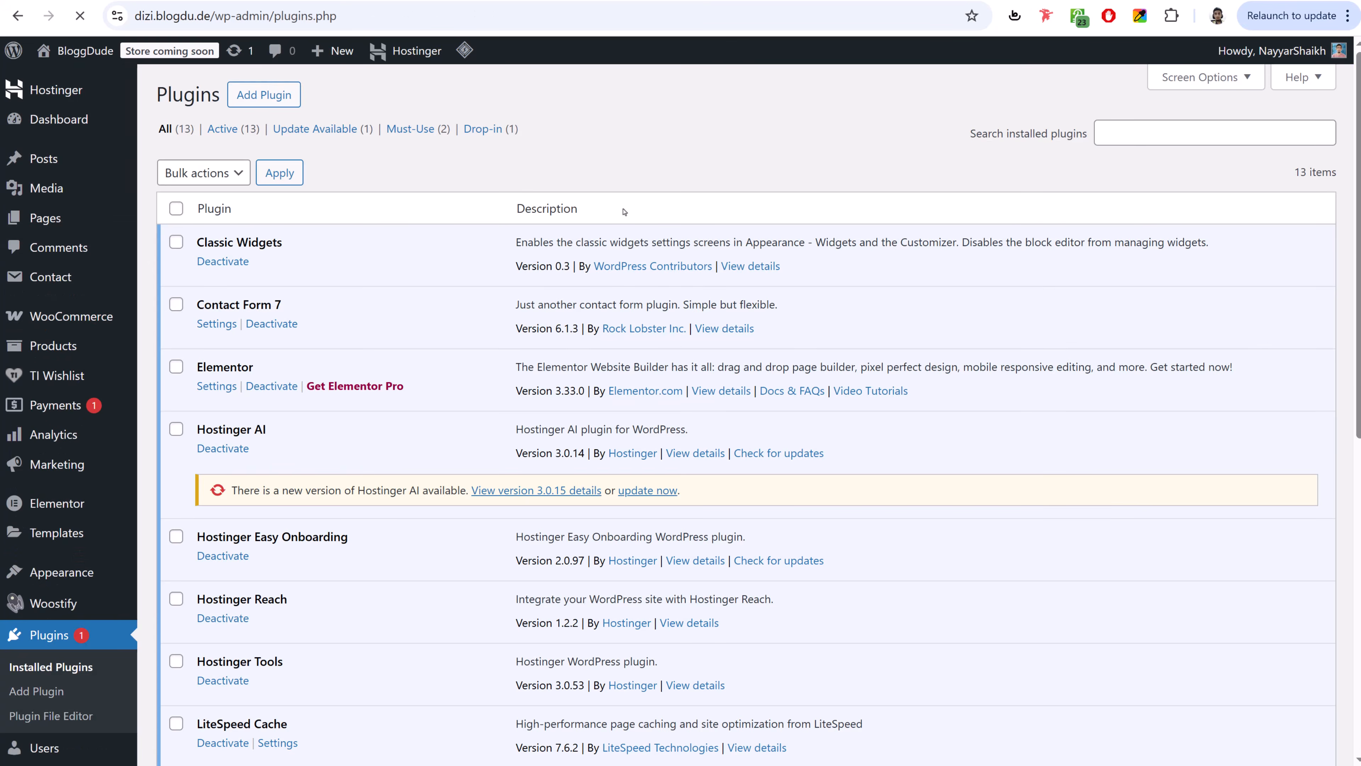
- Search the plugin directory for 'paypal' and install Payment Plugins for PayPal WooCommerce
left_click(265, 94)
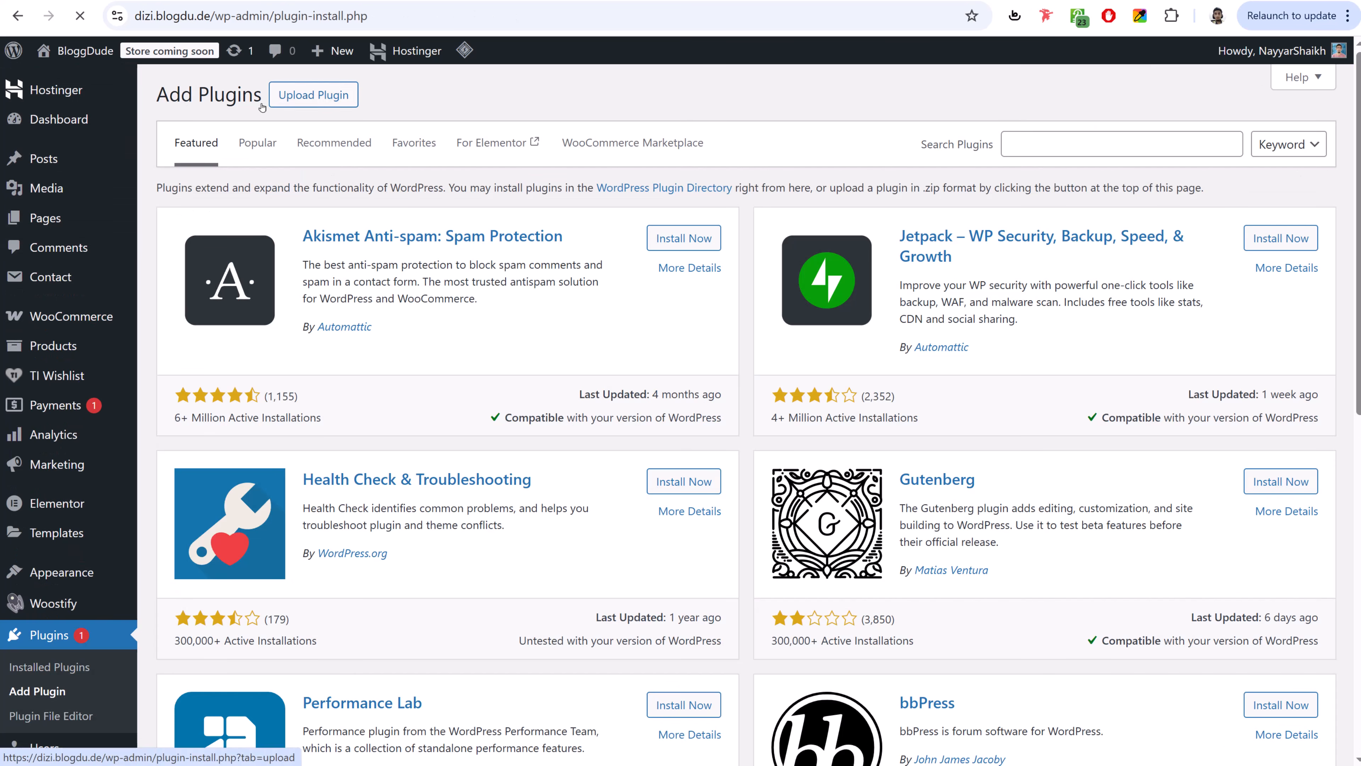
left_click(1079, 144)
type("paypal")
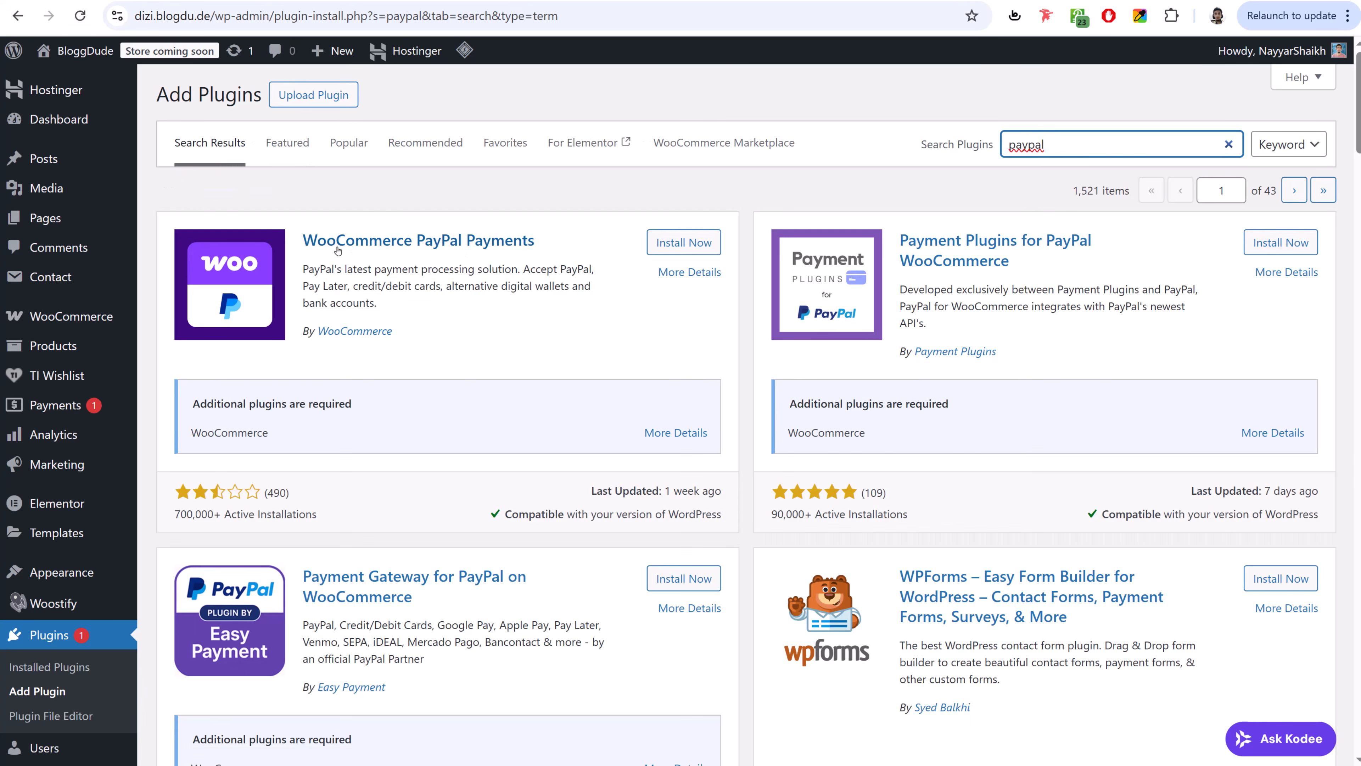
left_click(927, 232)
left_click_drag(926, 232, 1022, 261)
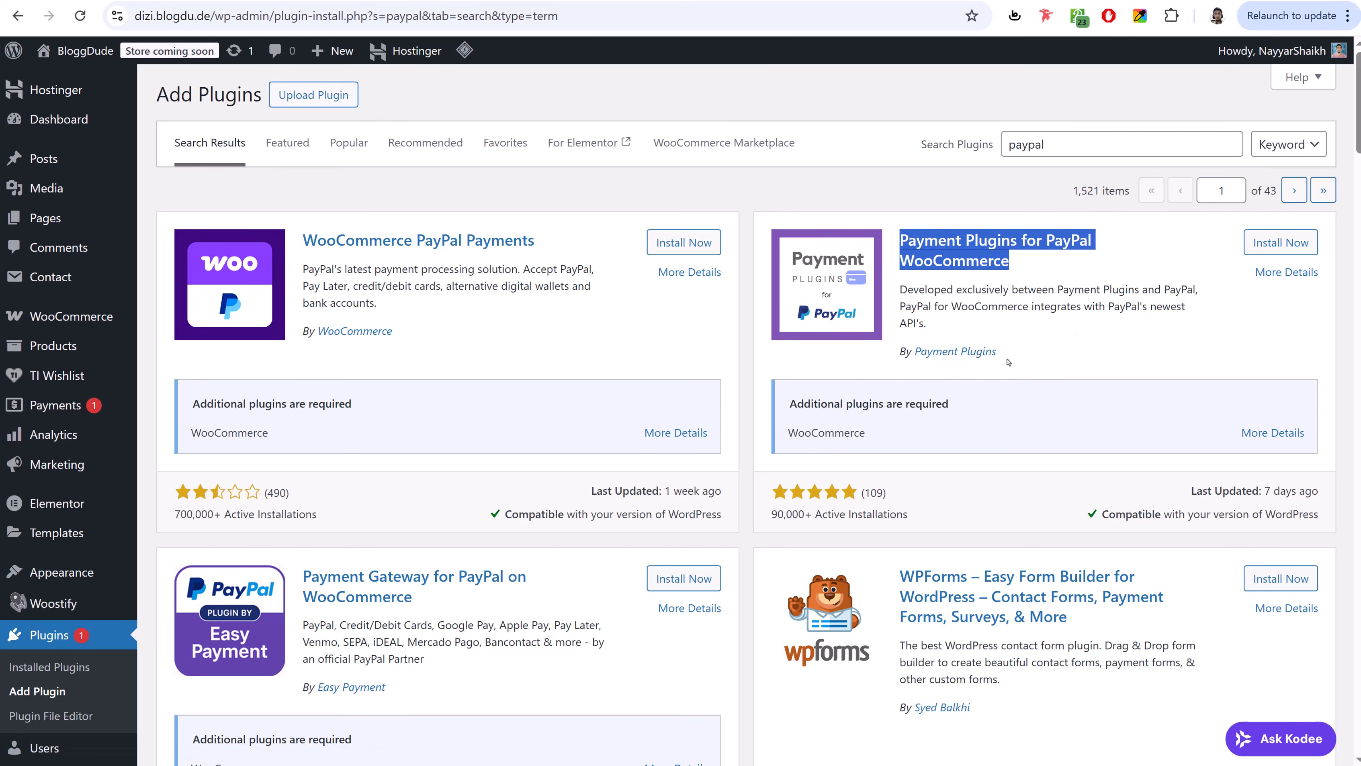
left_click(1281, 243)
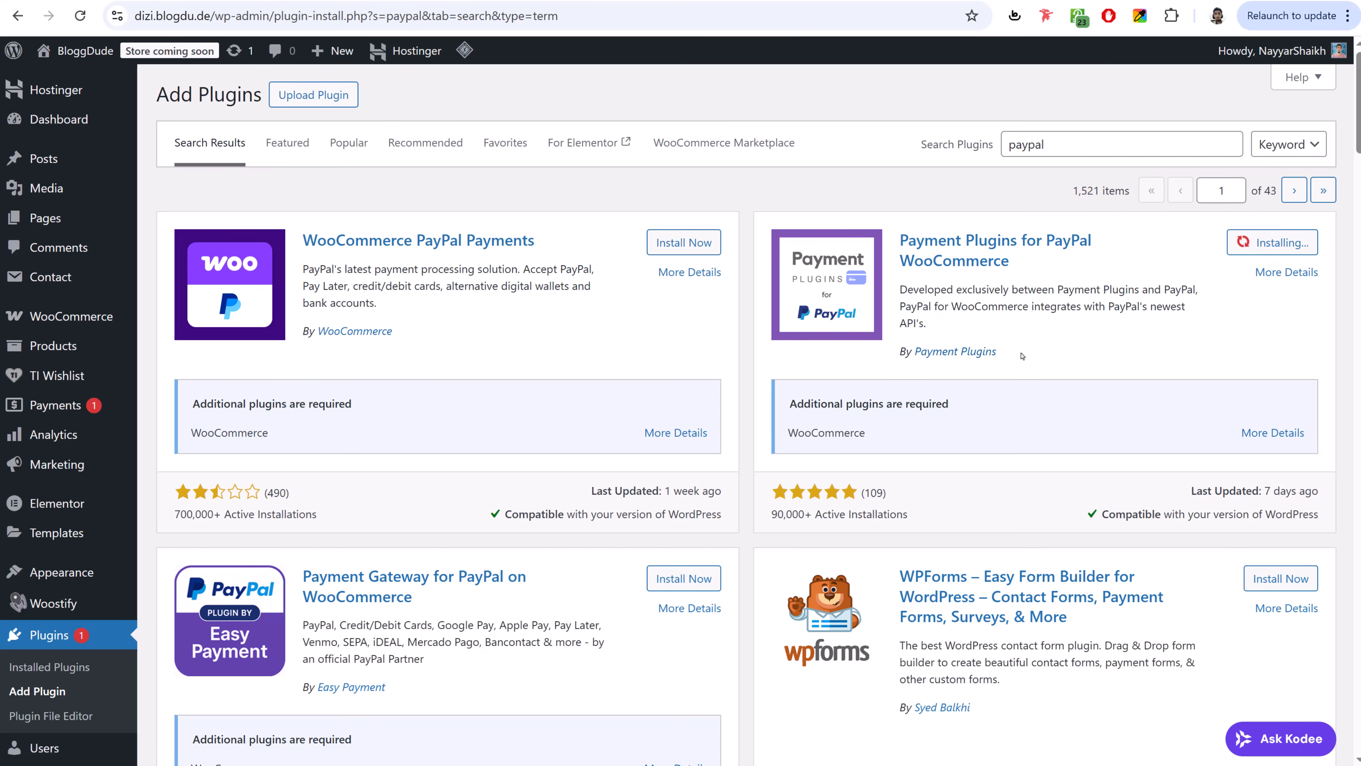
left_click_drag(1021, 354, 898, 353)
left_click(898, 331)
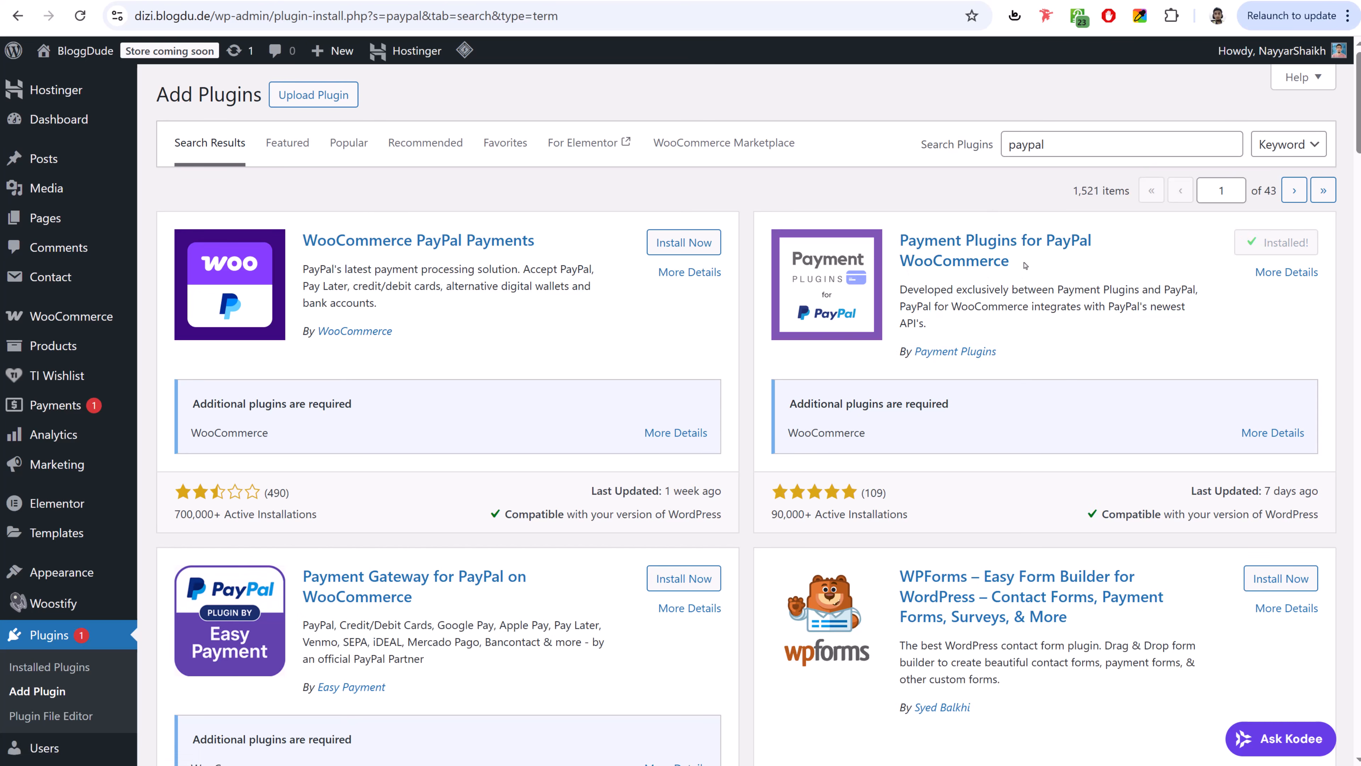
- Search 'strip', install Payment Plugins for Stripe WooCommerce, then search for 'razorpay'
left_click_drag(1070, 148, 959, 144)
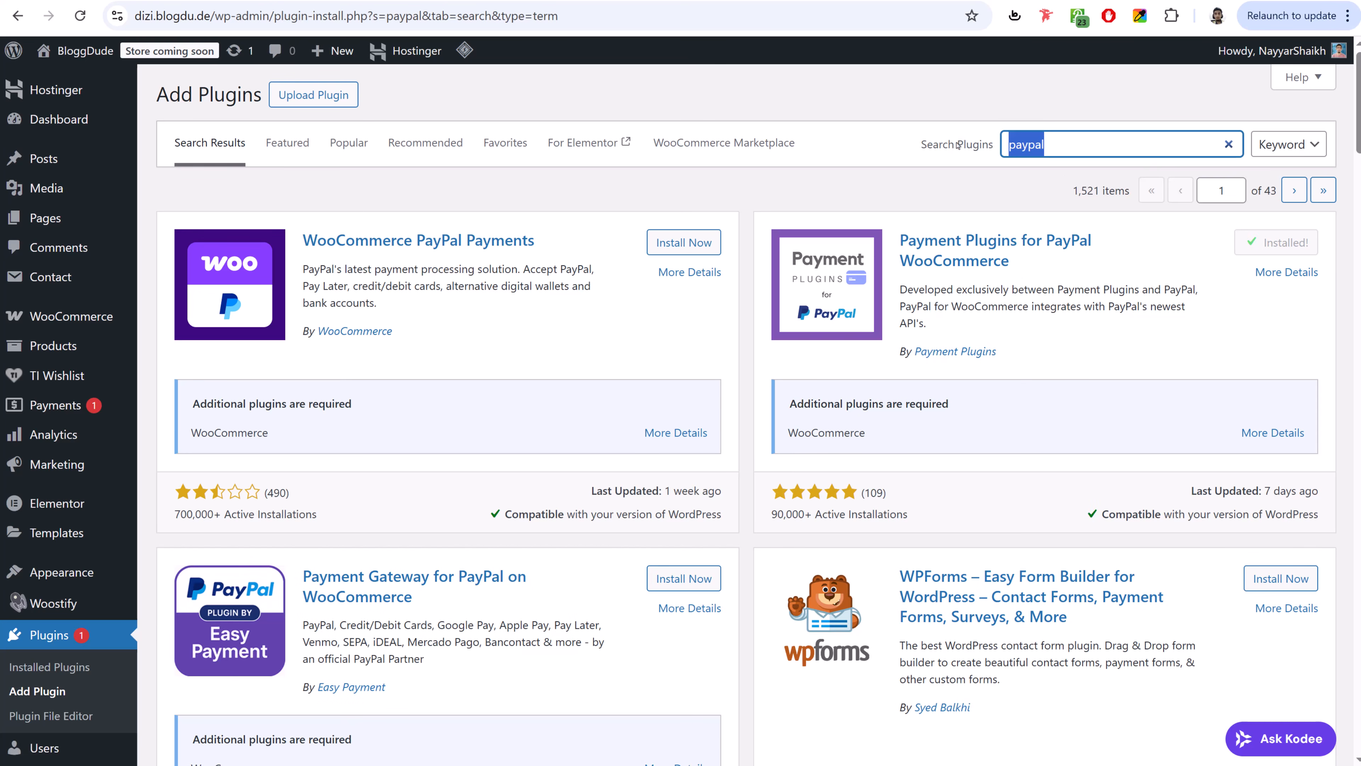
type("stripe")
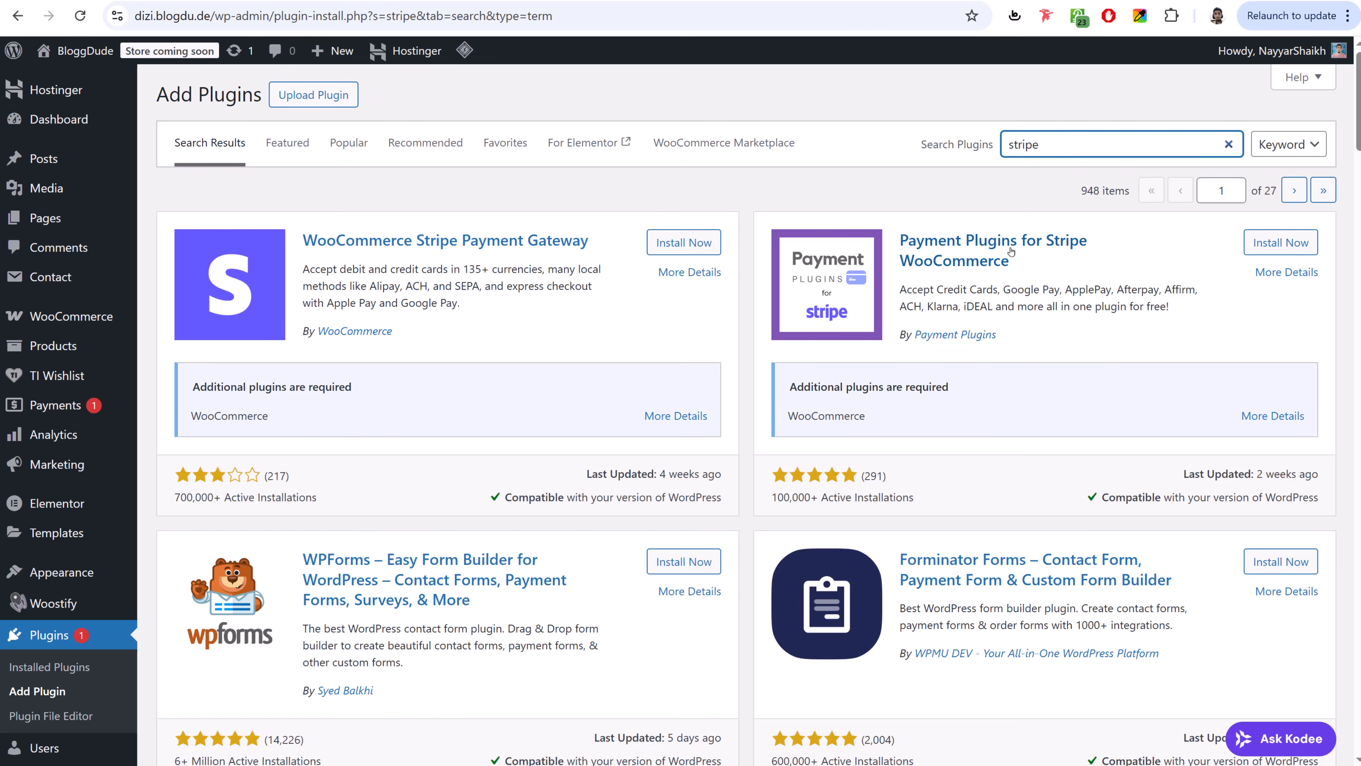
left_click(1287, 246)
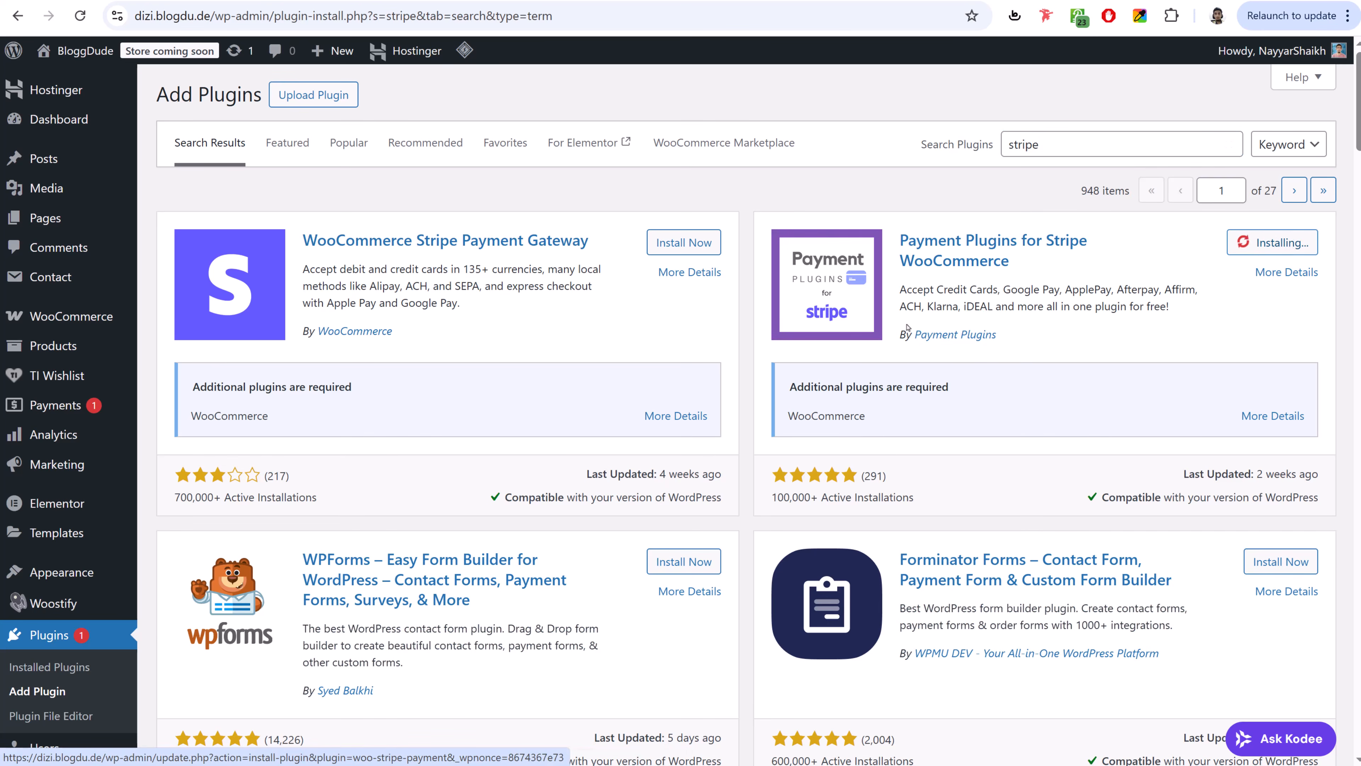
left_click_drag(897, 335, 1024, 334)
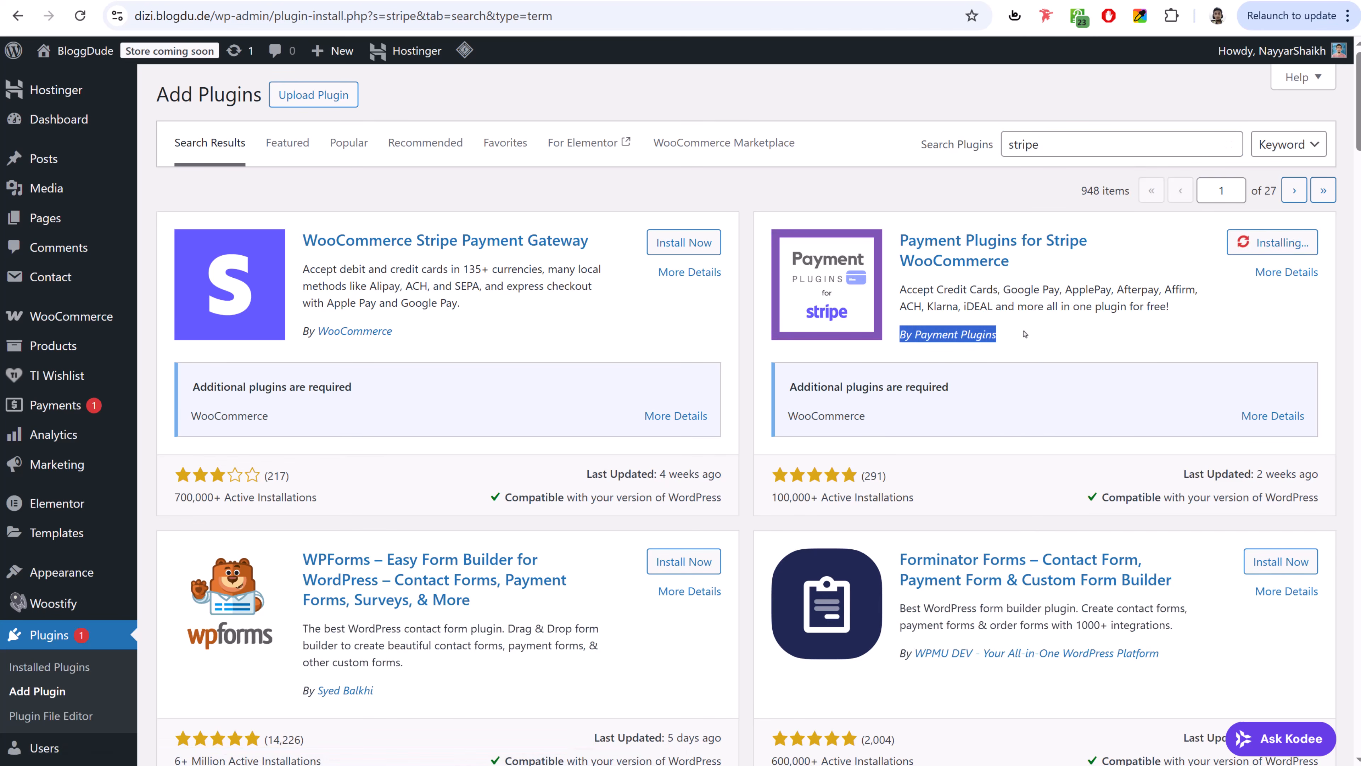
left_click(1024, 333)
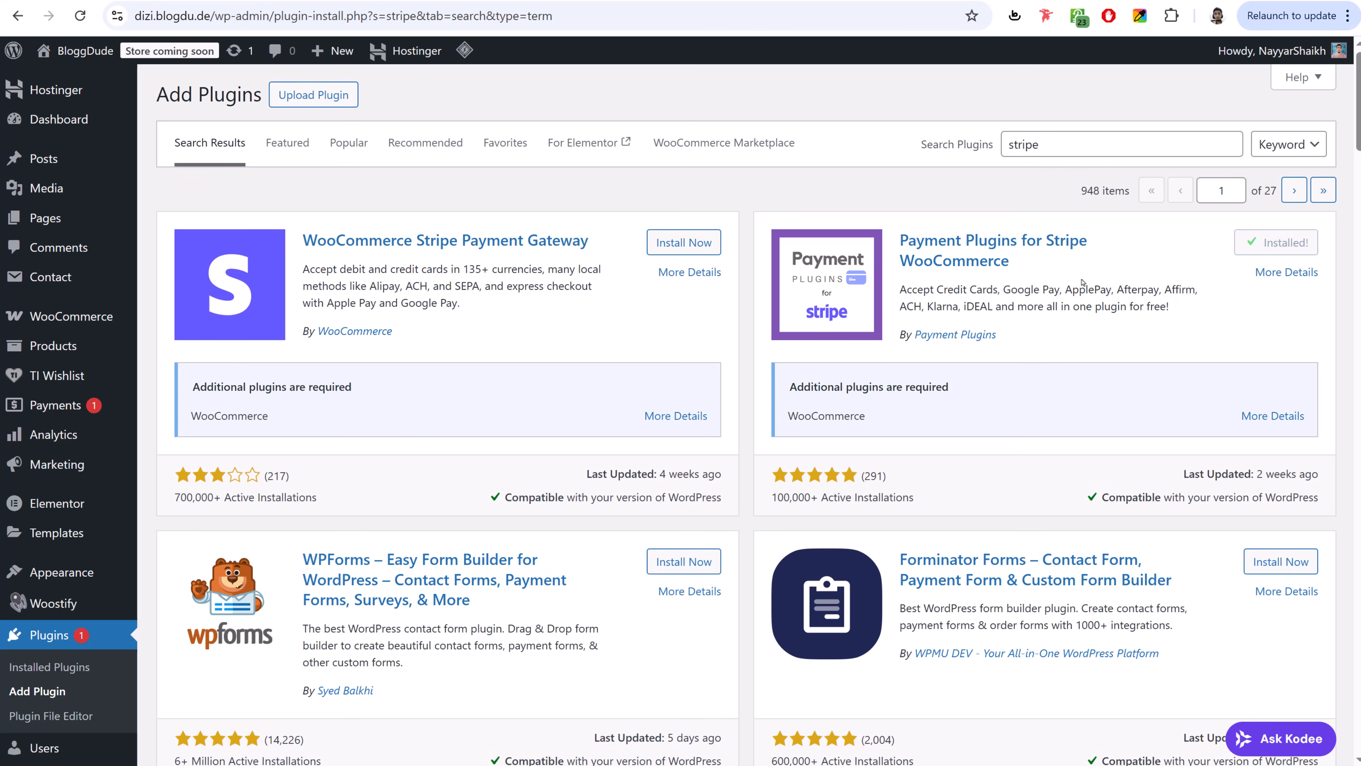
left_click_drag(1040, 145, 964, 156)
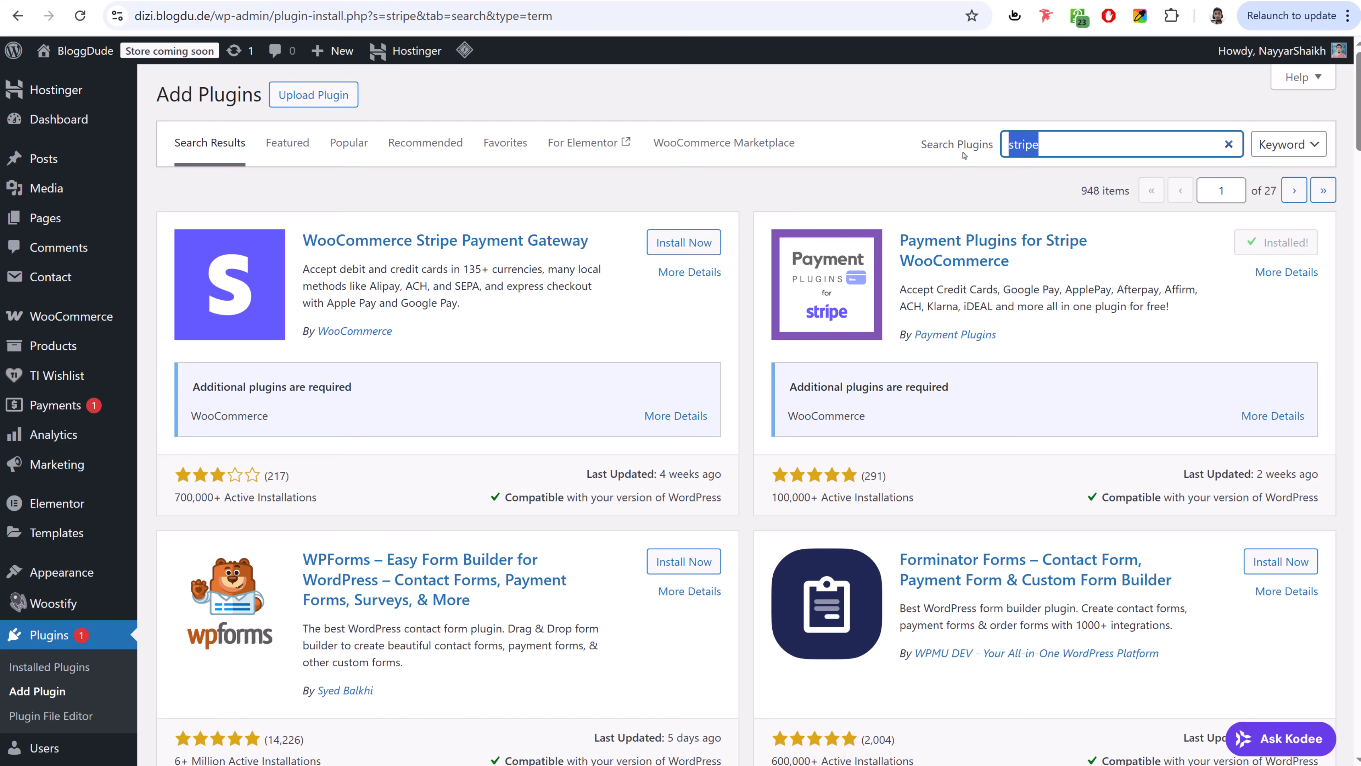
type("razorpay")
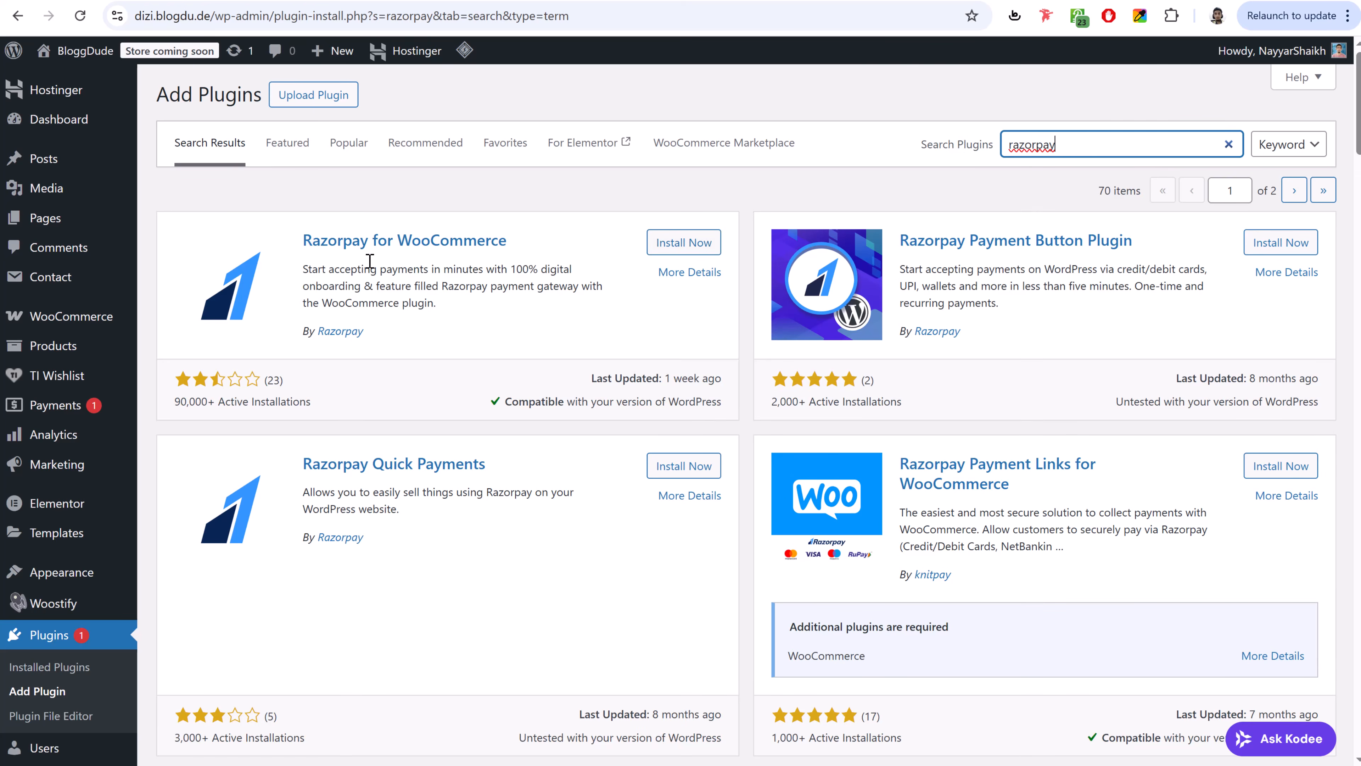
- Install Razorpay for WooCommerce, then bulk-activate the Razorpay, Stripe and PayPal plugins
left_click(674, 244)
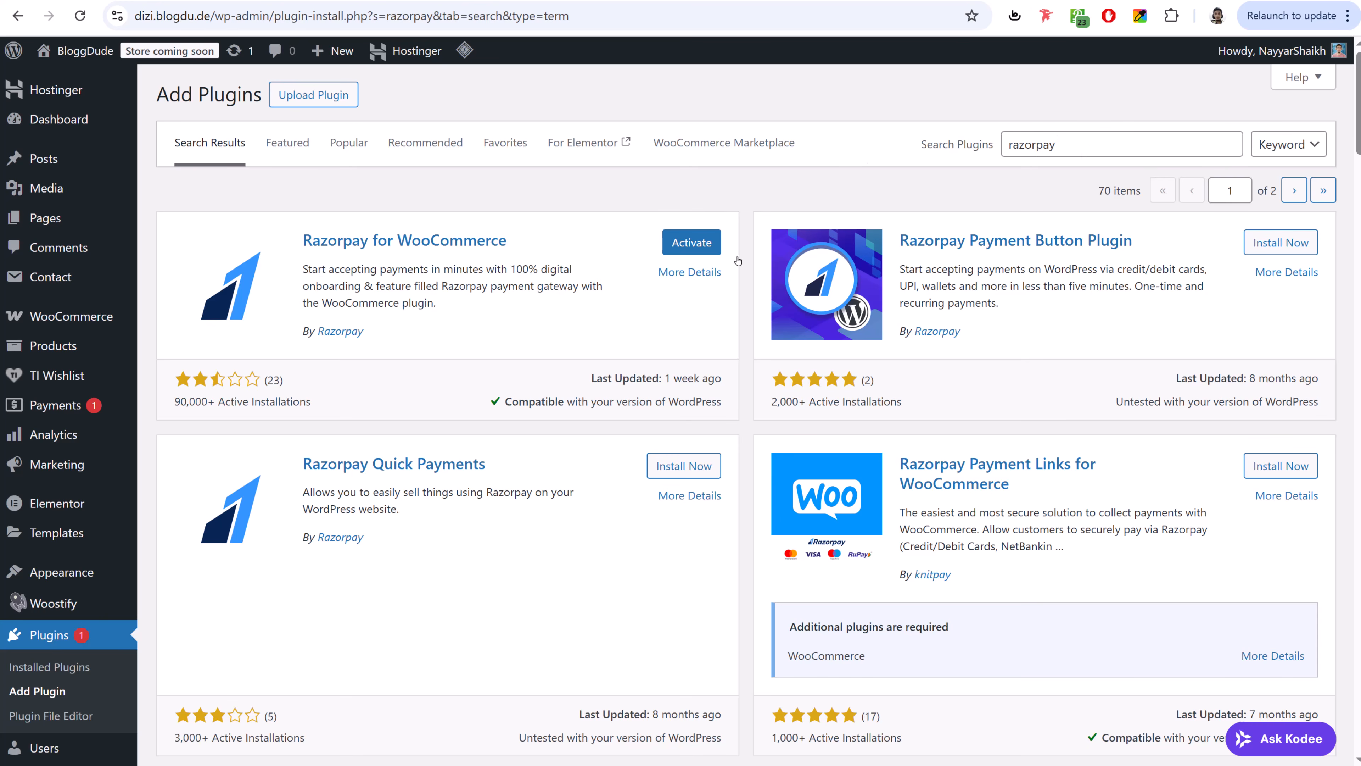
left_click(60, 635)
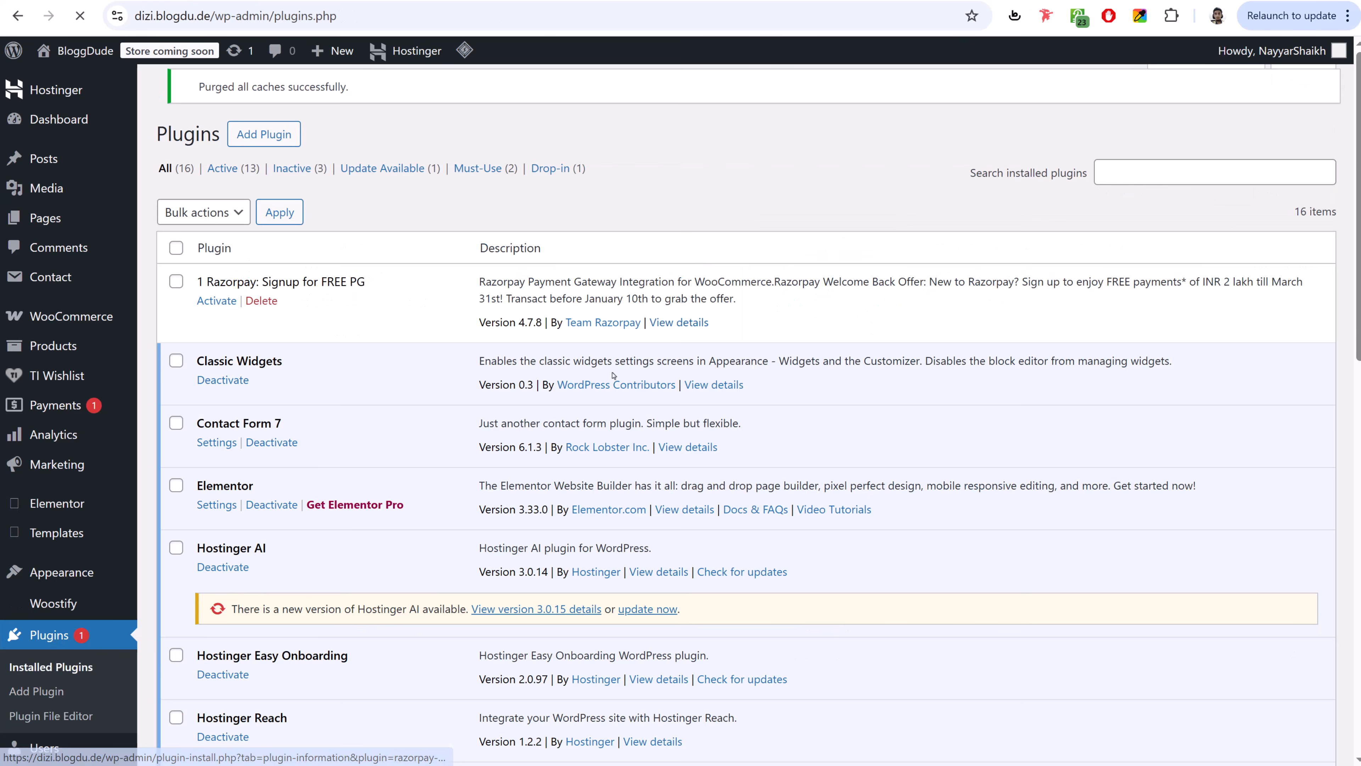
left_click(176, 289)
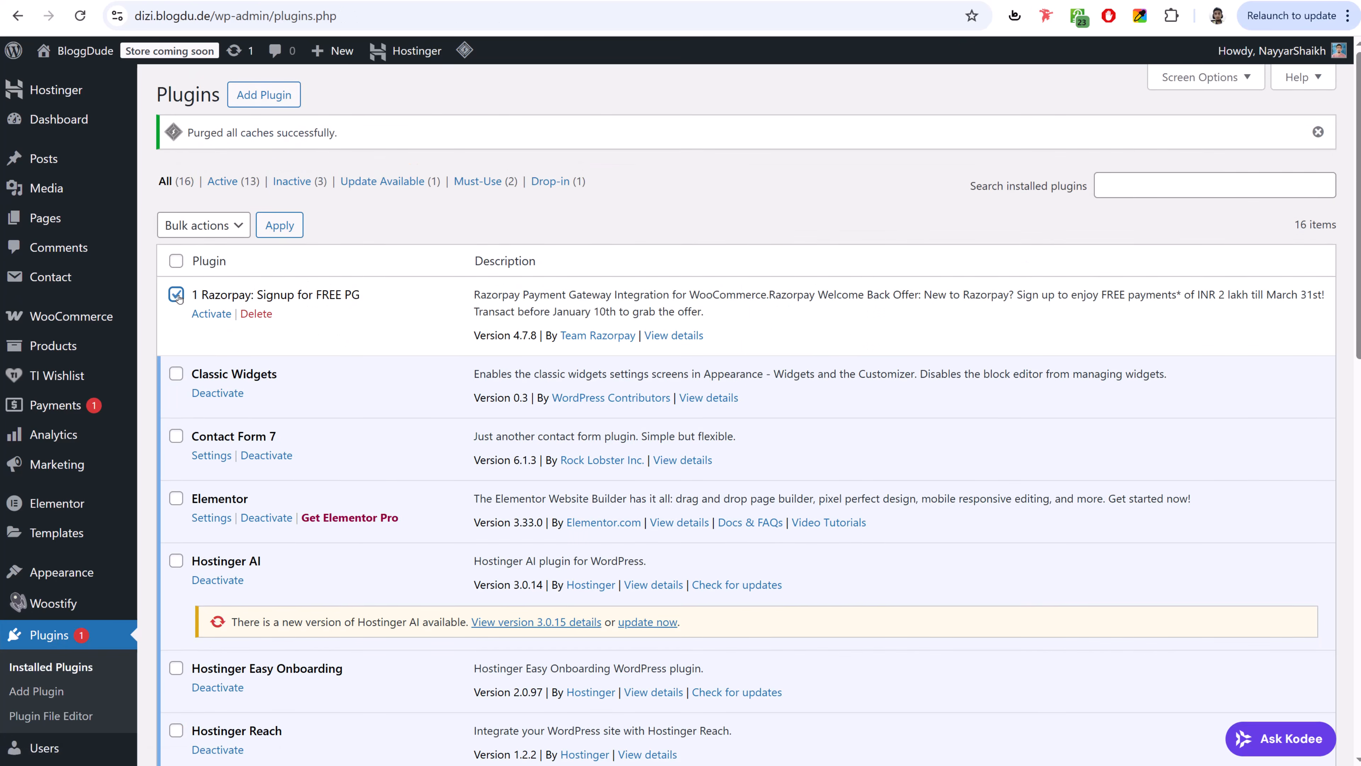
scroll(297, 401, "down", 15)
left_click(176, 211)
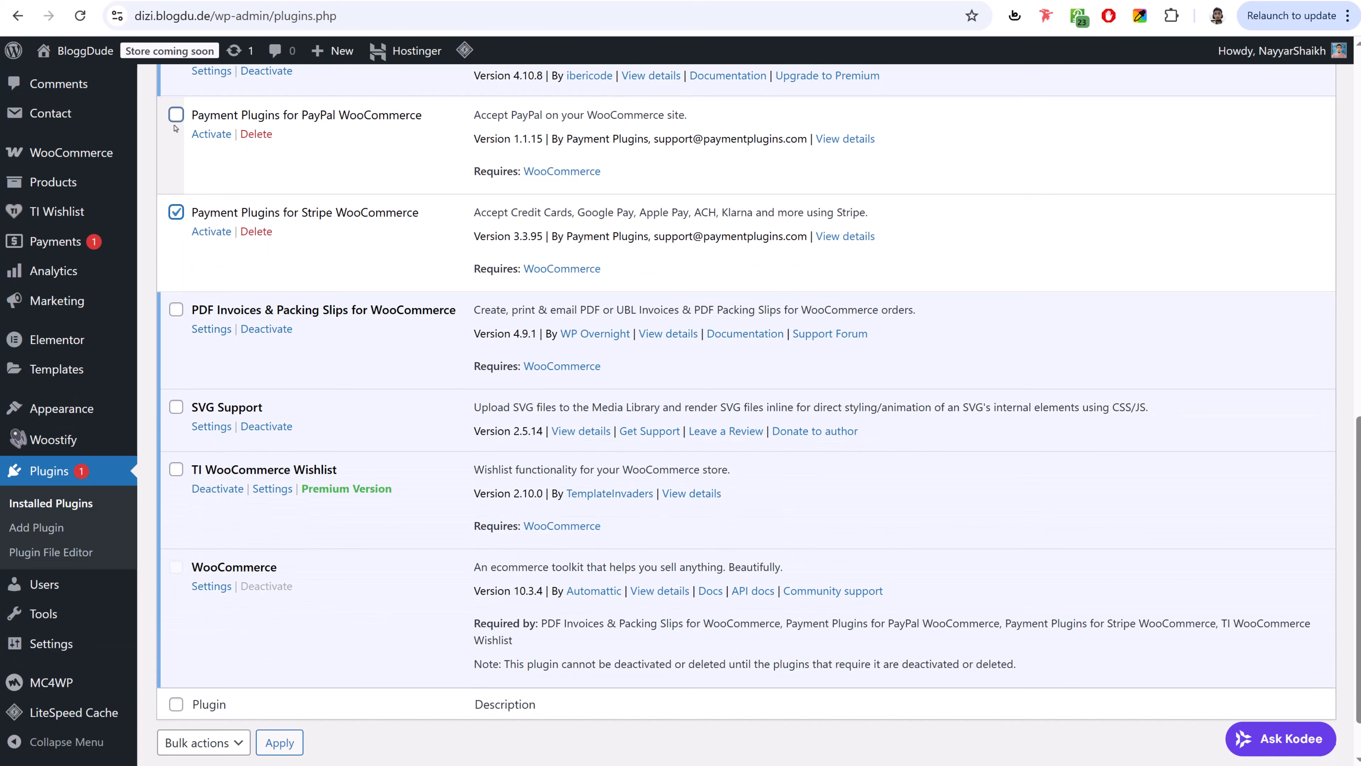
left_click(176, 114)
scroll(358, 240, "up", 15)
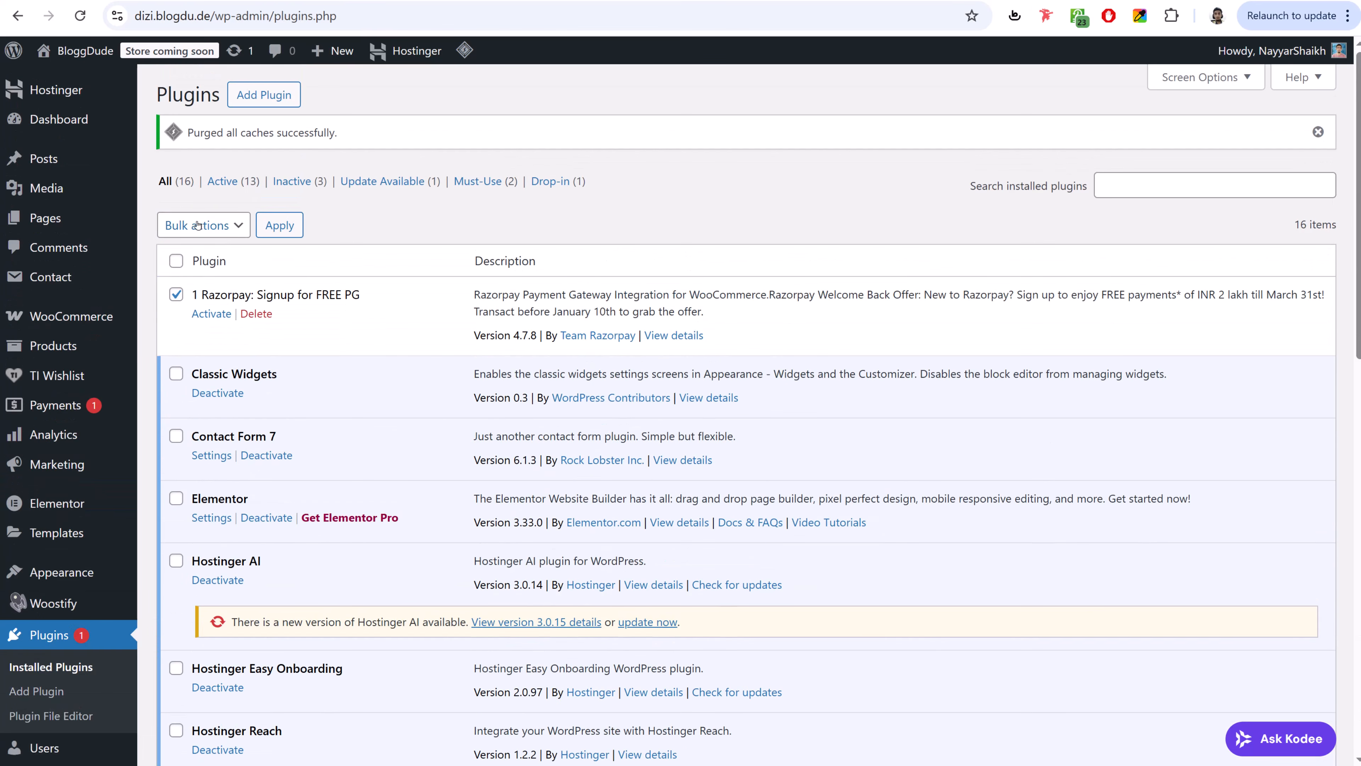
left_click(202, 225)
left_click(198, 270)
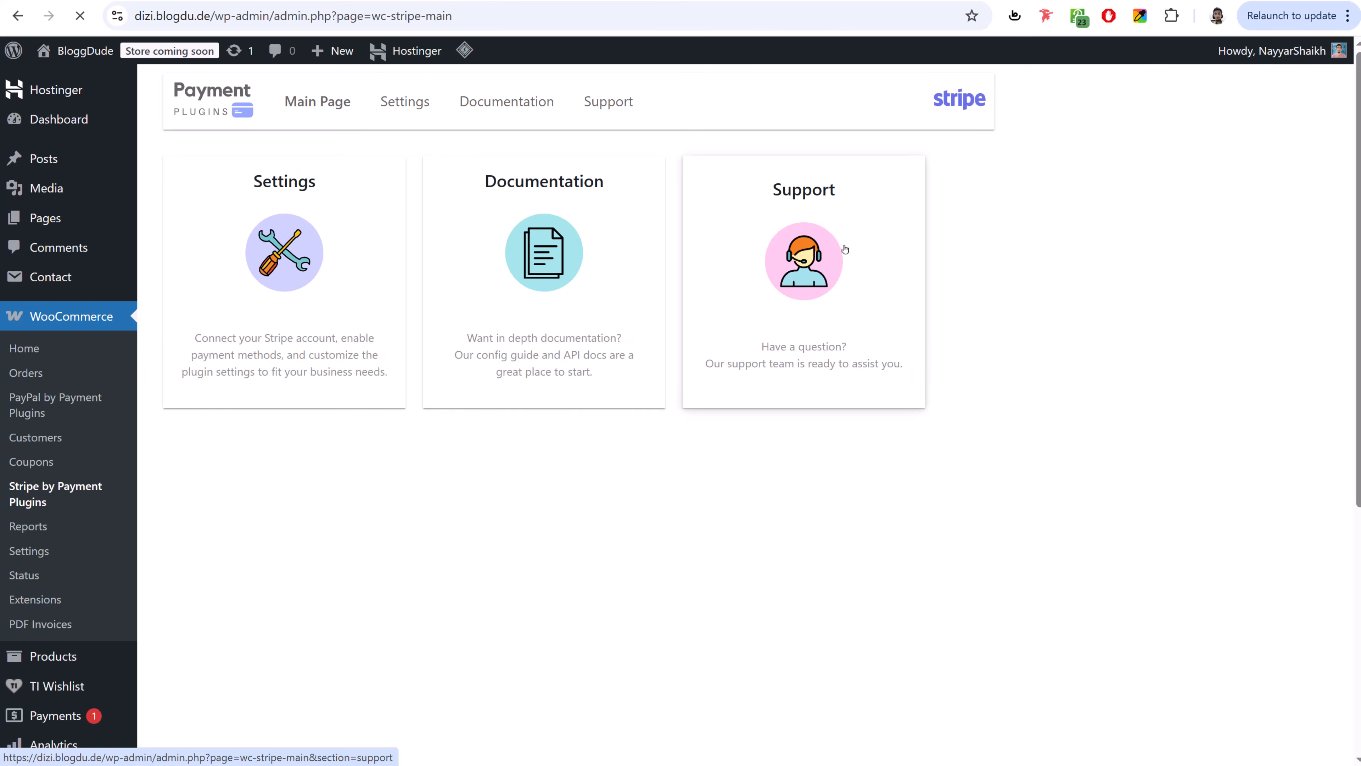
- Open WooCommerce's Payments settings and look through the provider list, including the Stripe card gateway
left_click(32, 552)
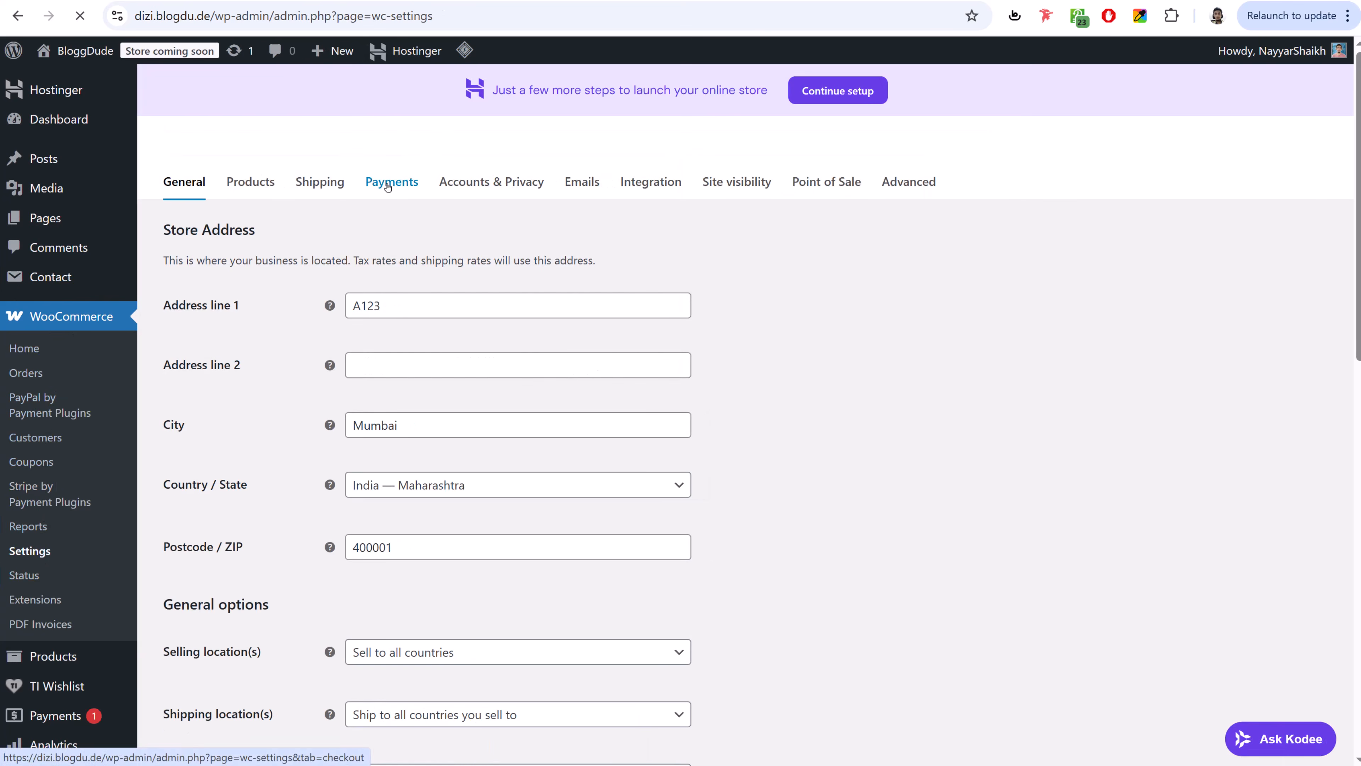
left_click(391, 181)
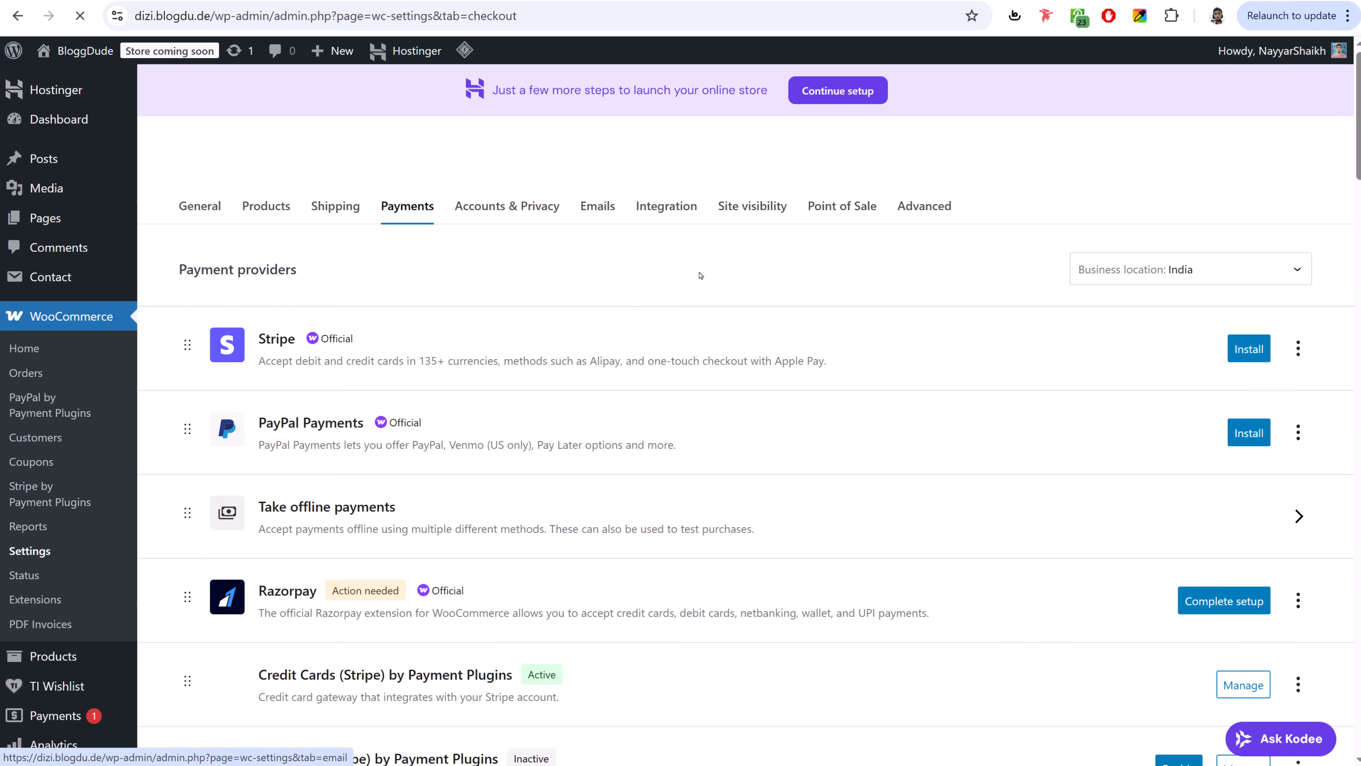
scroll(741, 395, "down", 5)
scroll(741, 395, "down", 2)
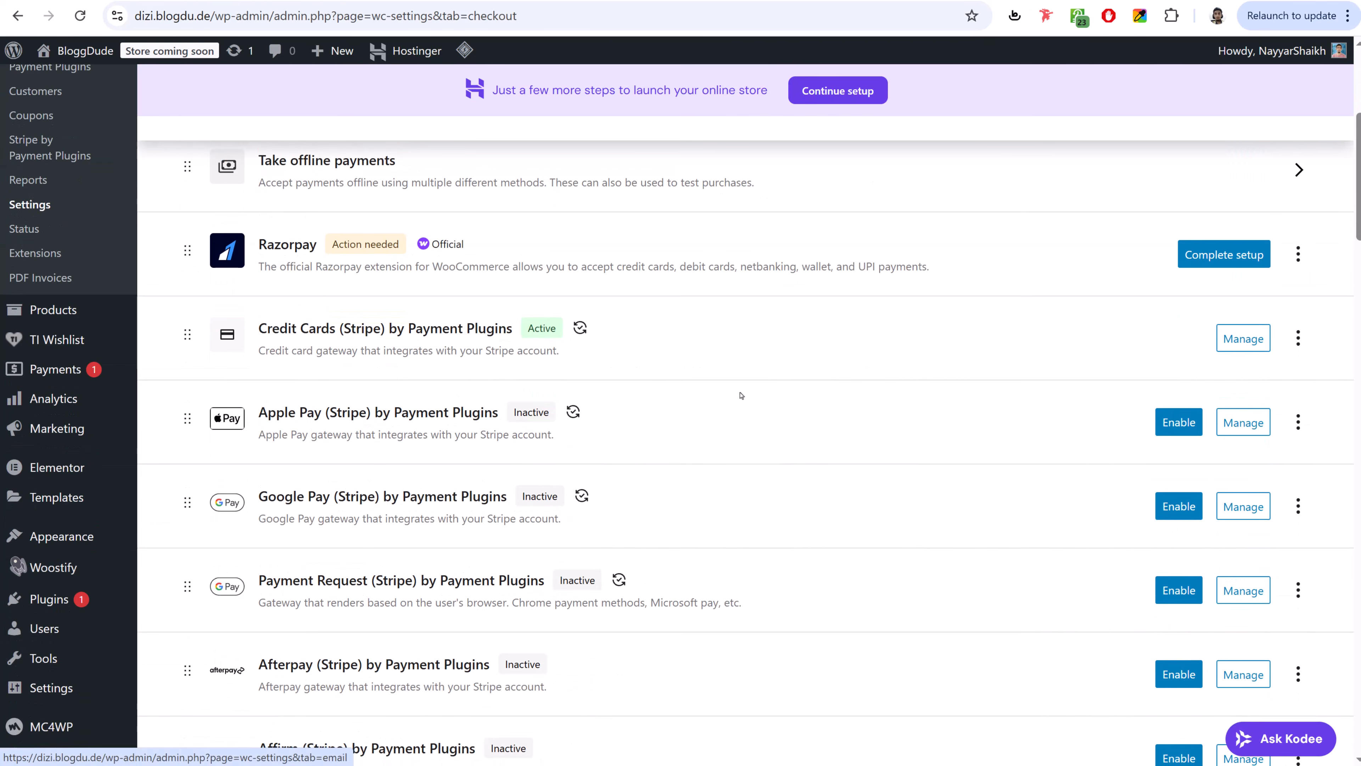
scroll(741, 395, "up", 3)
scroll(741, 395, "up", 3)
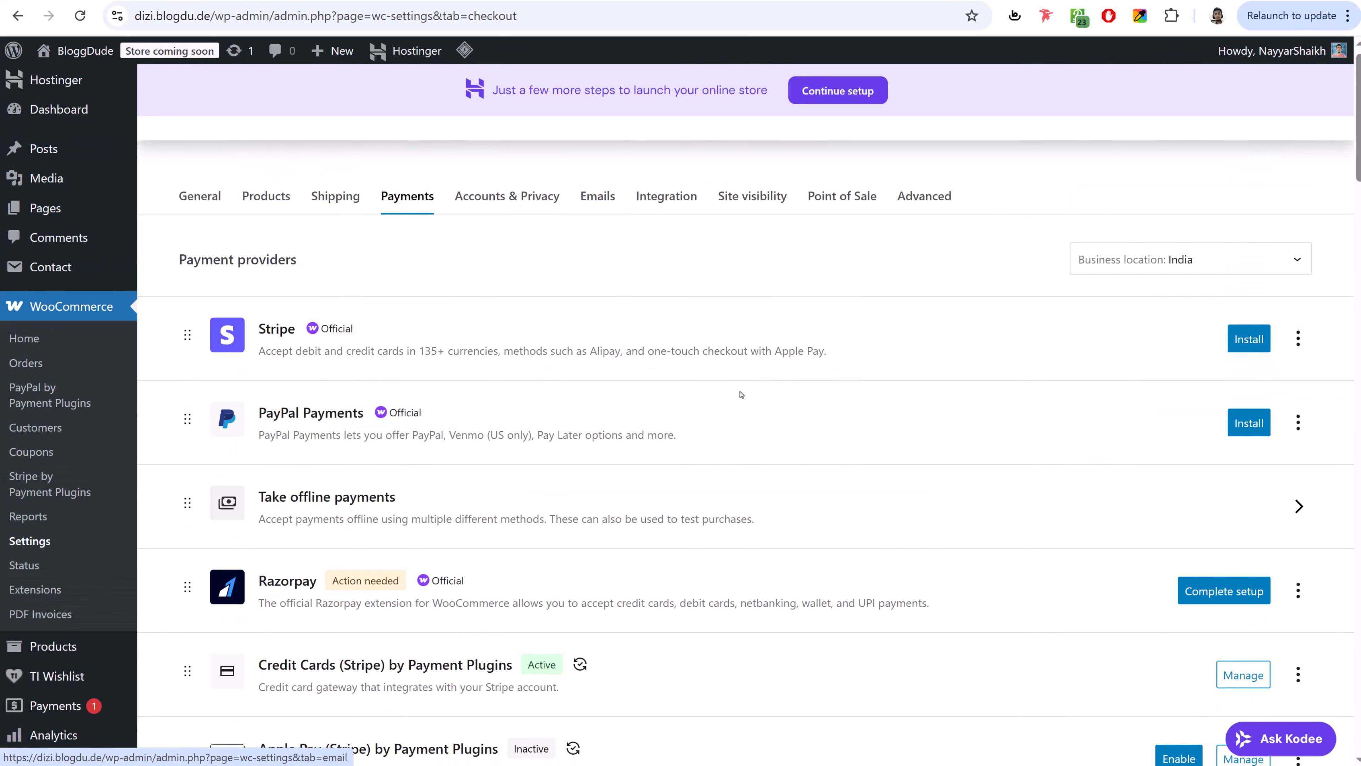
scroll(741, 395, "down", 5)
scroll(741, 395, "down", 2)
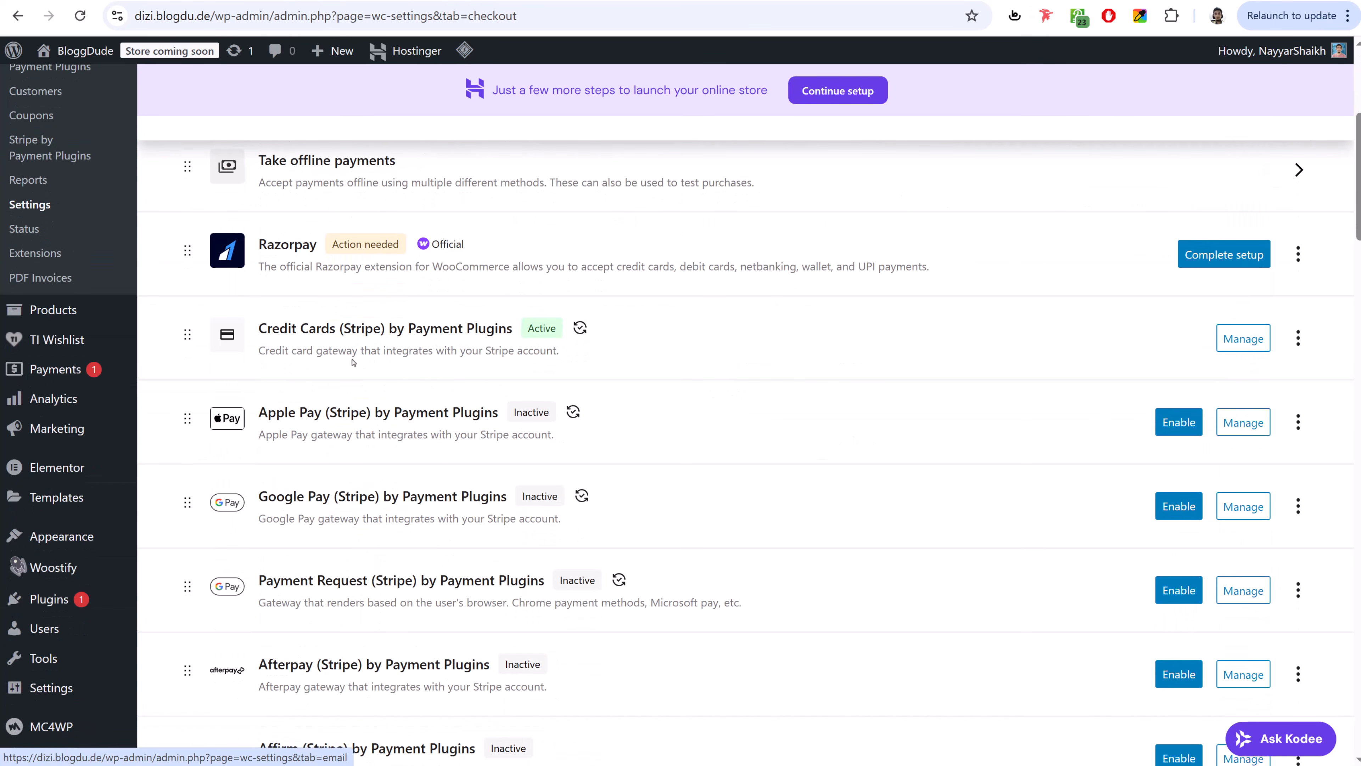
left_click_drag(277, 328, 450, 330)
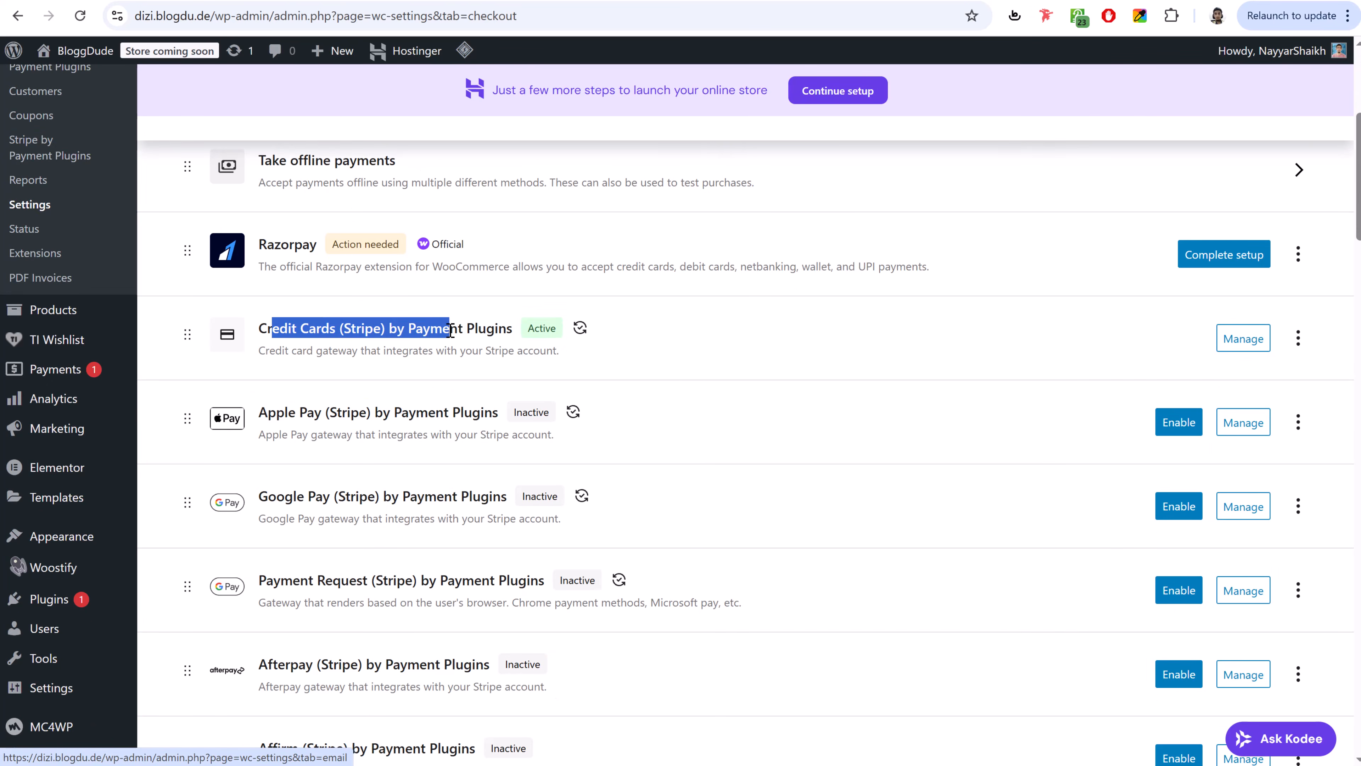
- Enable PayPal Gateway By Payment Plugins and open its settings
scroll(376, 490, "down", 15)
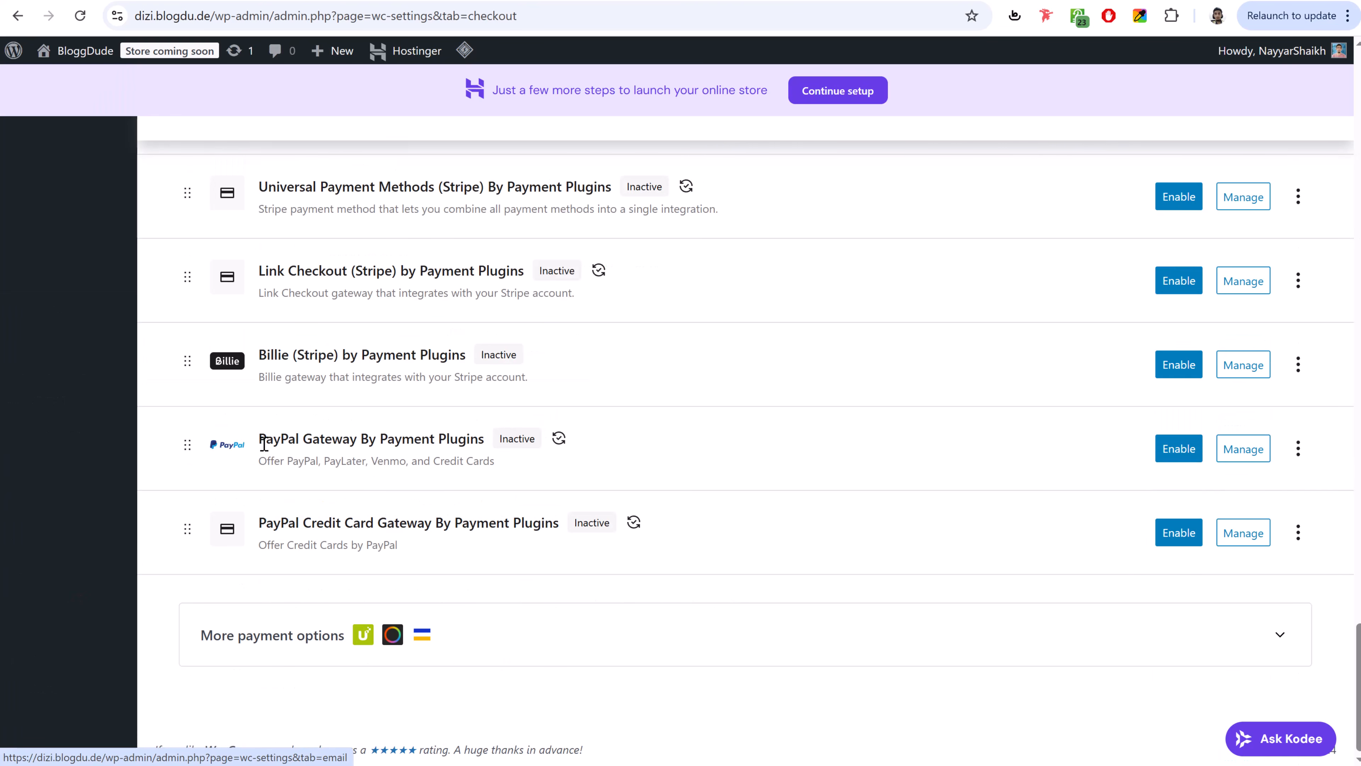
left_click_drag(260, 443, 487, 446)
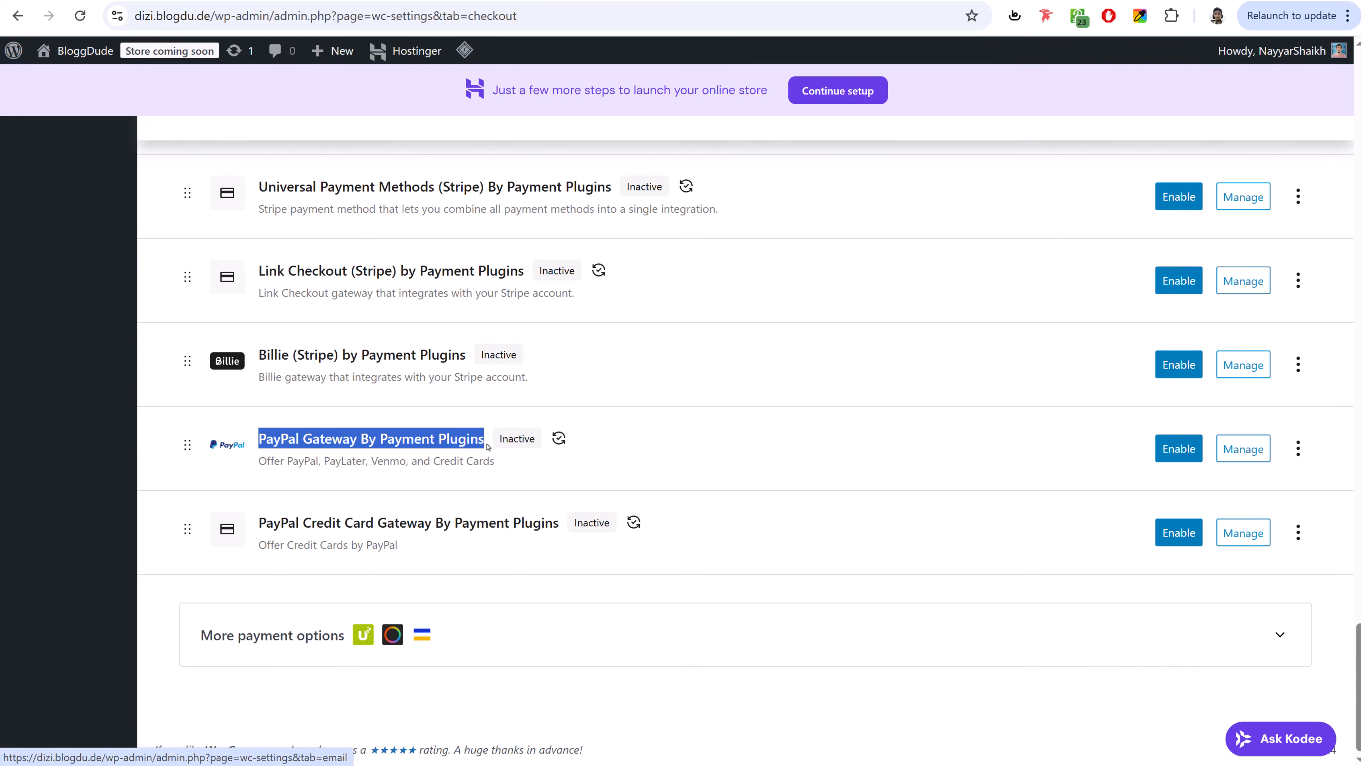
left_click(1173, 448)
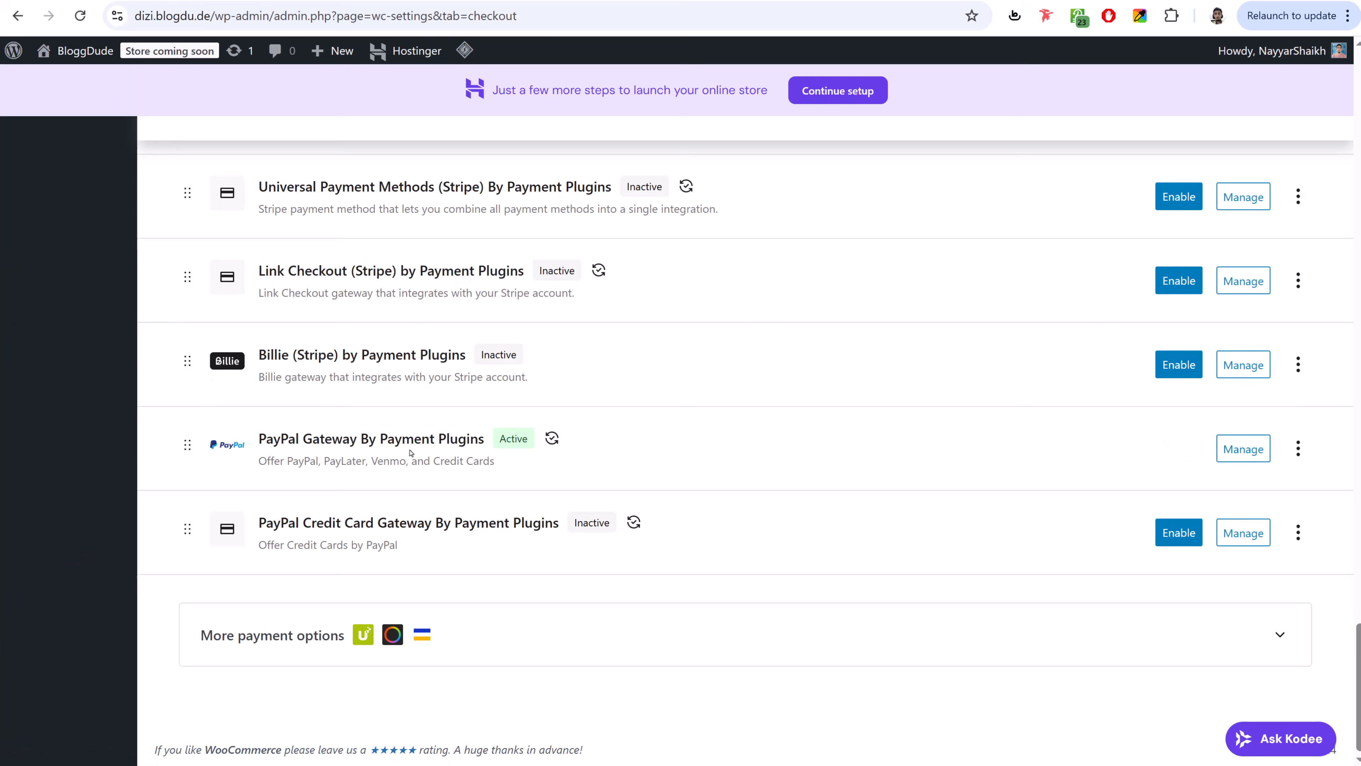
left_click(1253, 453)
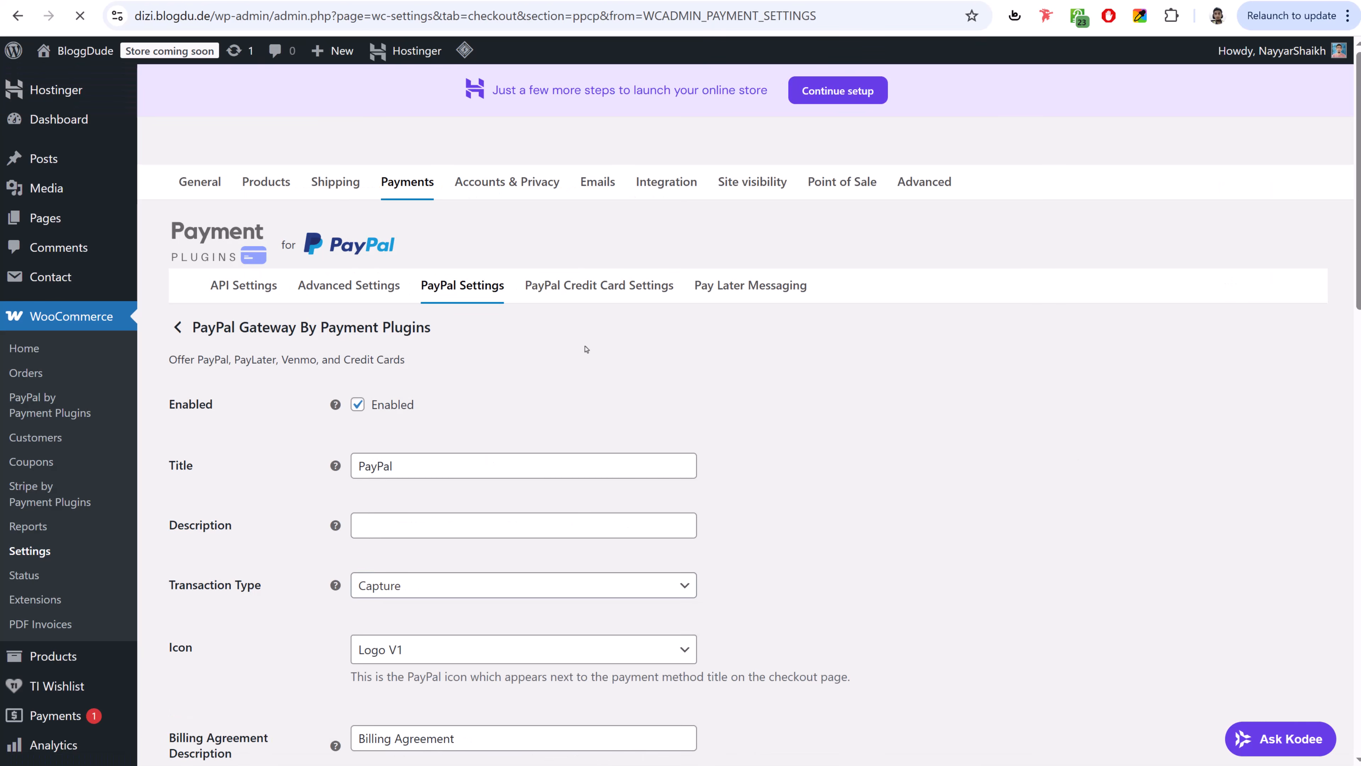
- Connect the PayPal gateway to a PayPal account from API Settings, then return to payment providers
left_click(225, 289)
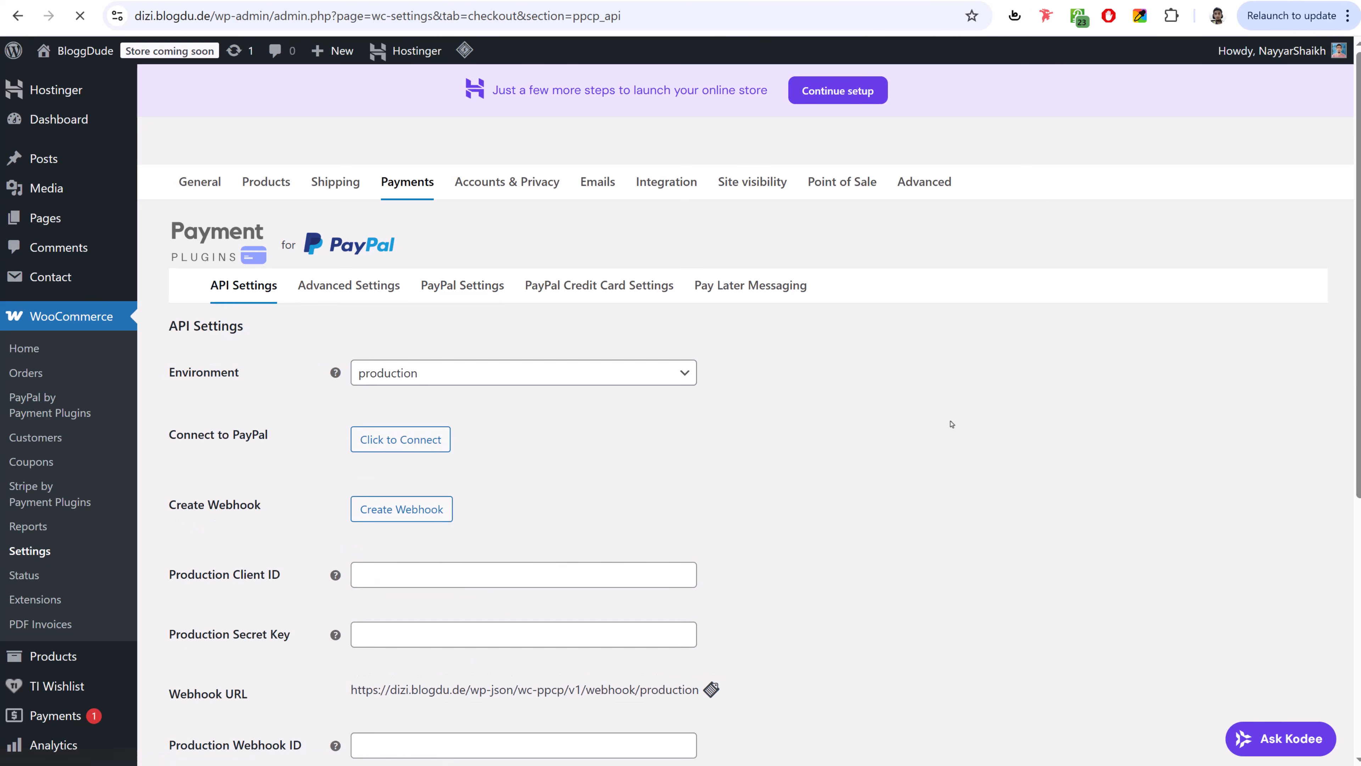
scroll(952, 424, "down", 3)
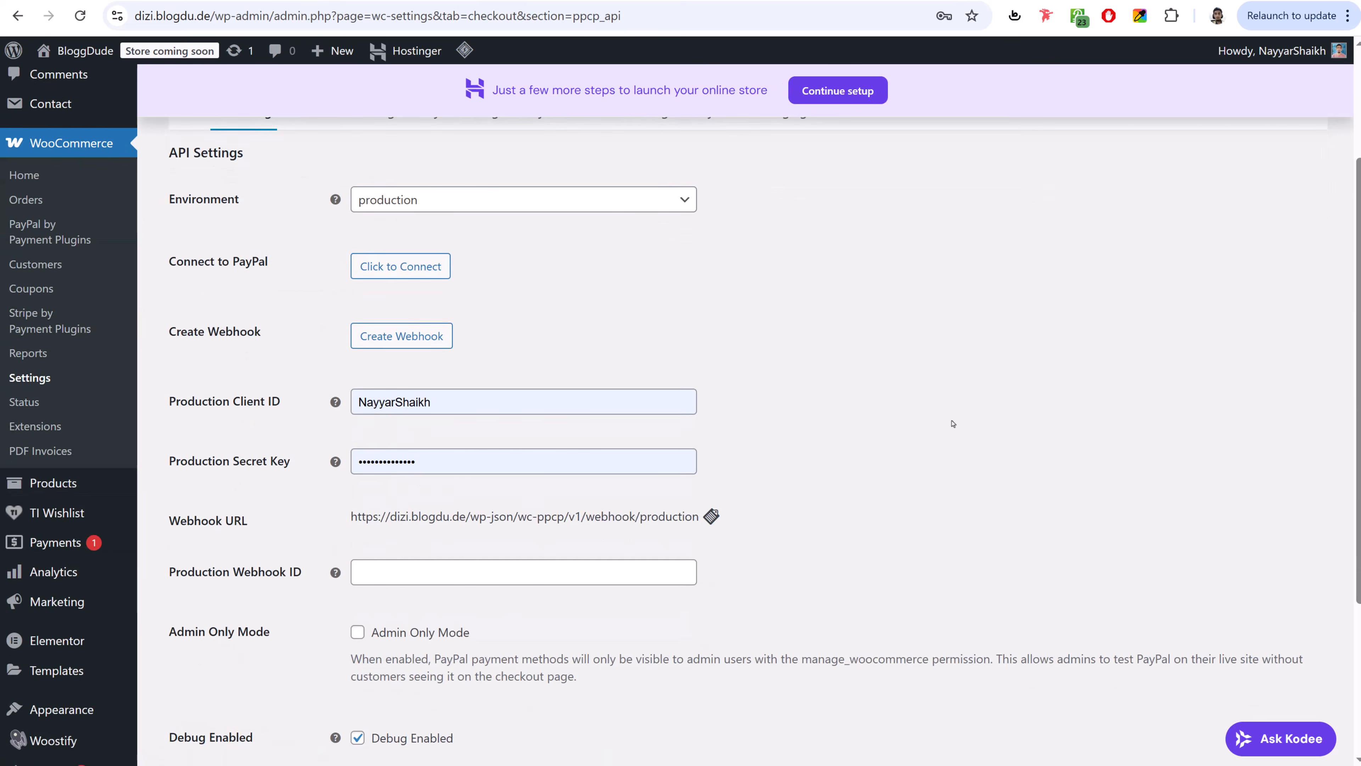
left_click(410, 274)
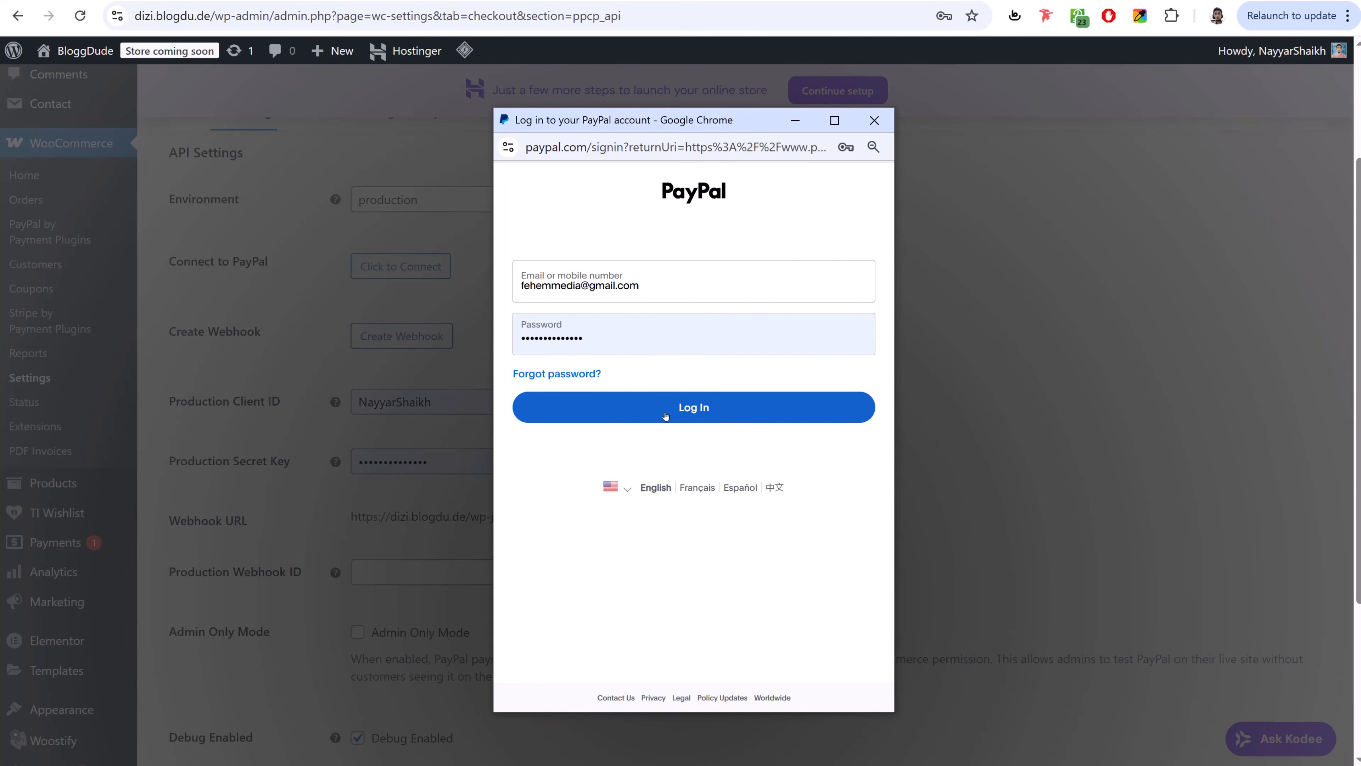
left_click(659, 412)
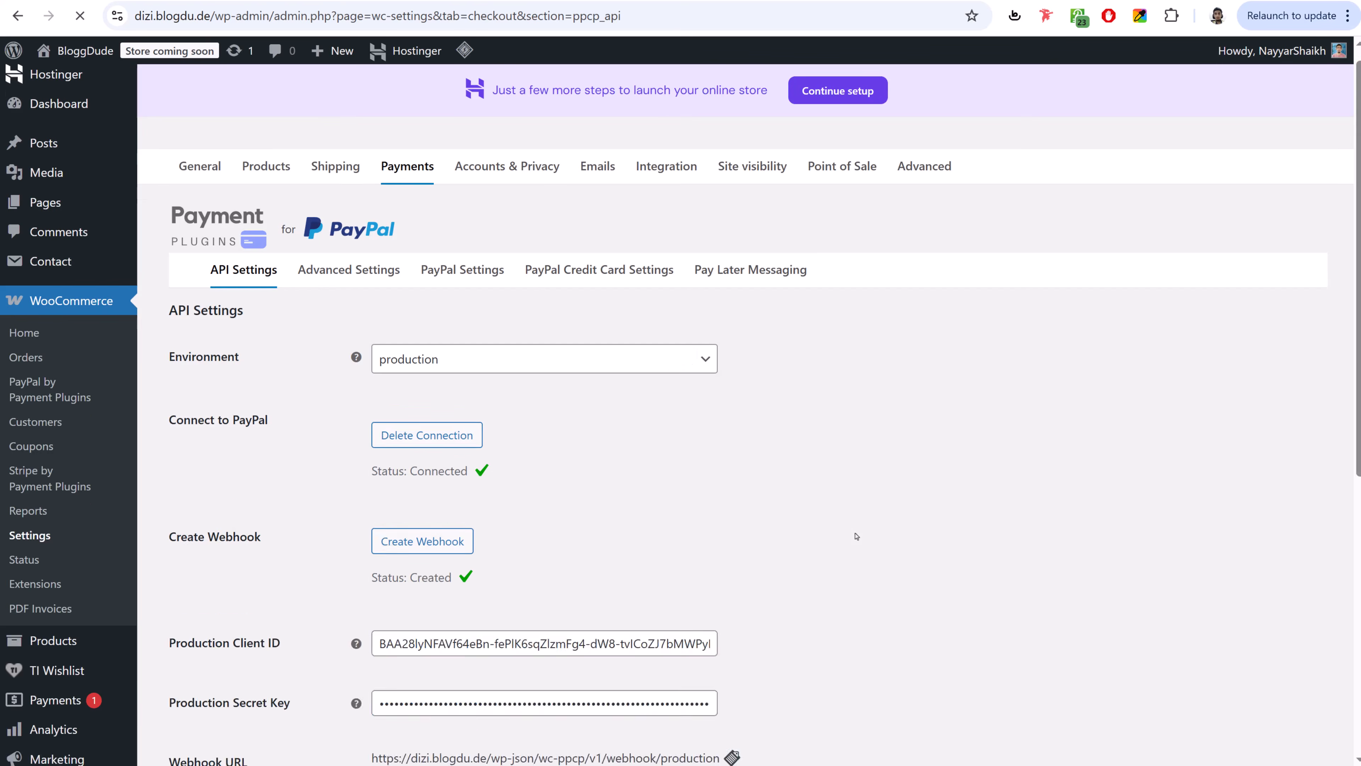
scroll(394, 420, "down", 5)
scroll(429, 327, "up", 2)
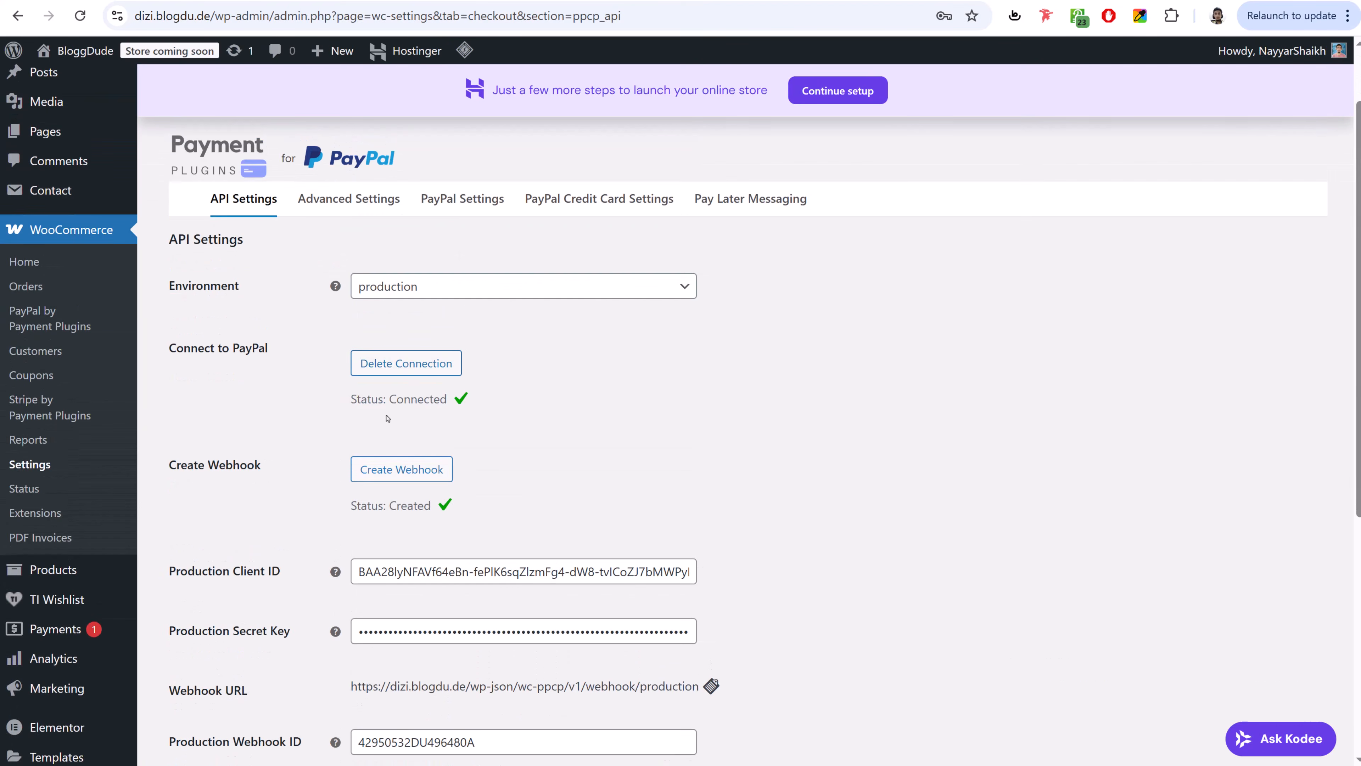
scroll(398, 322, "down", 5)
scroll(436, 491, "up", 8)
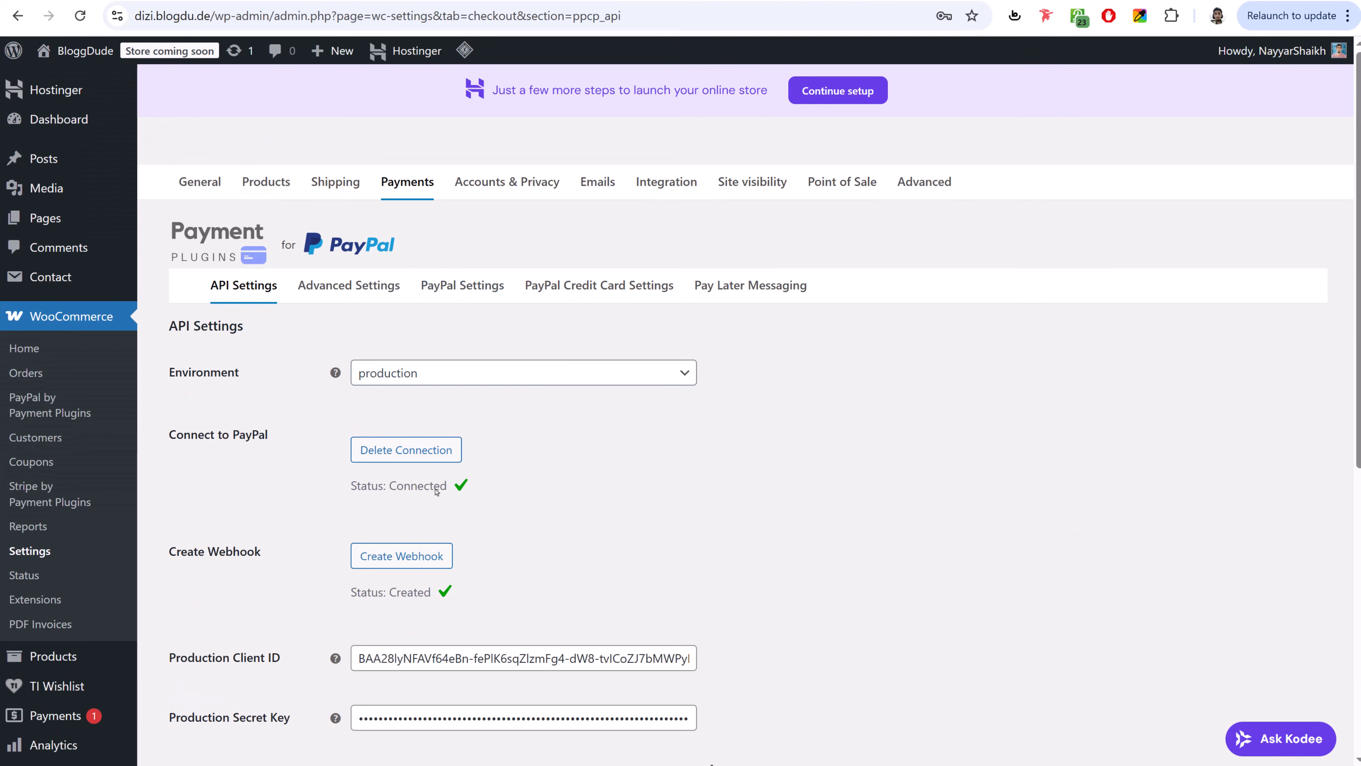
left_click(389, 196)
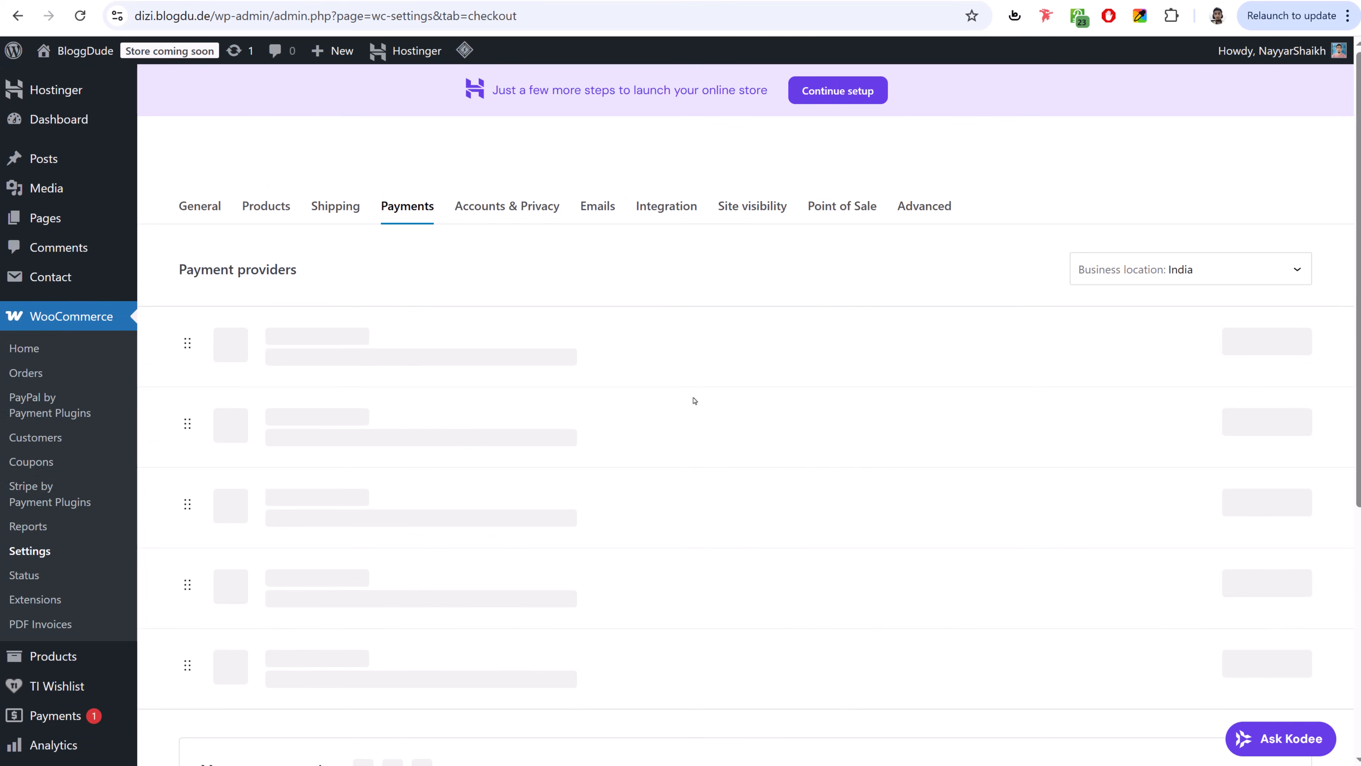
- Open the settings of the active Stripe credit card gateway
scroll(695, 400, "down", 5)
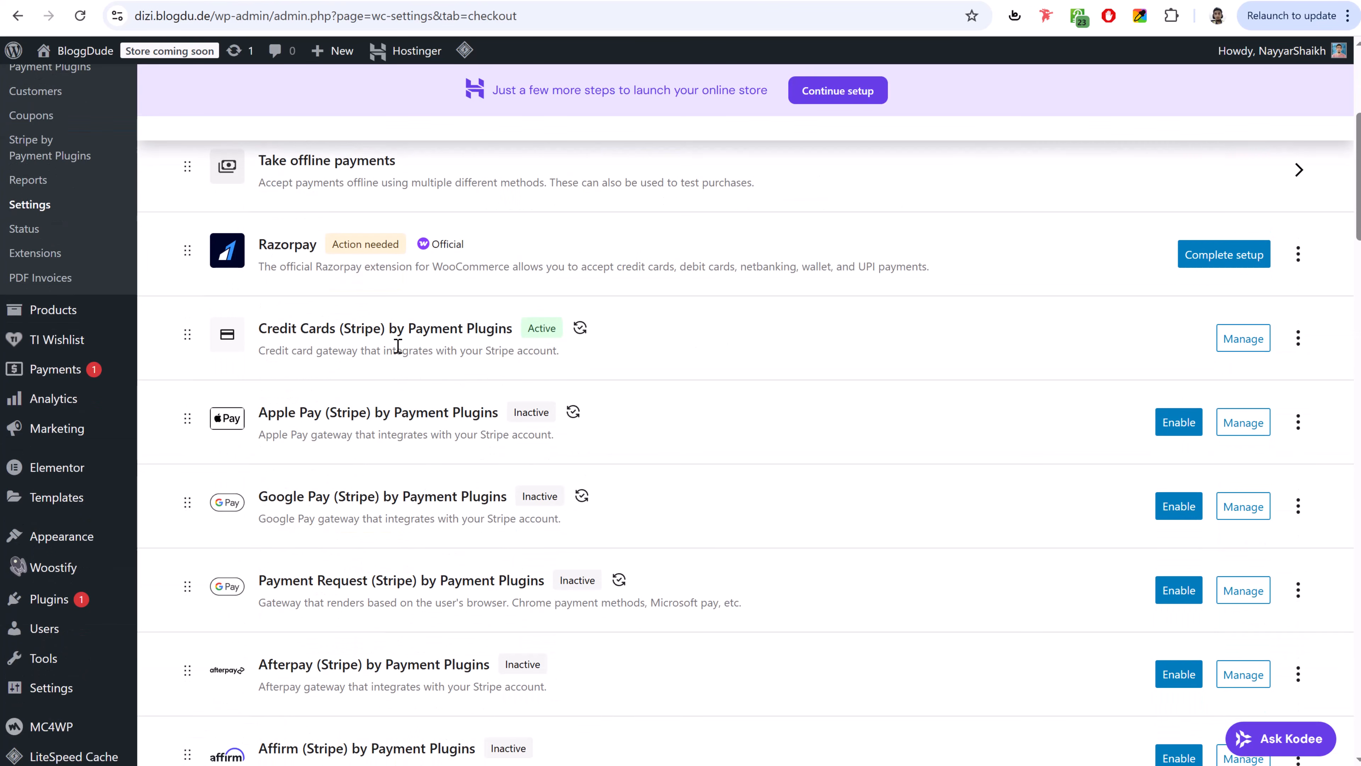
left_click_drag(526, 330, 556, 330)
left_click(1243, 338)
scroll(272, 354, "down", 5)
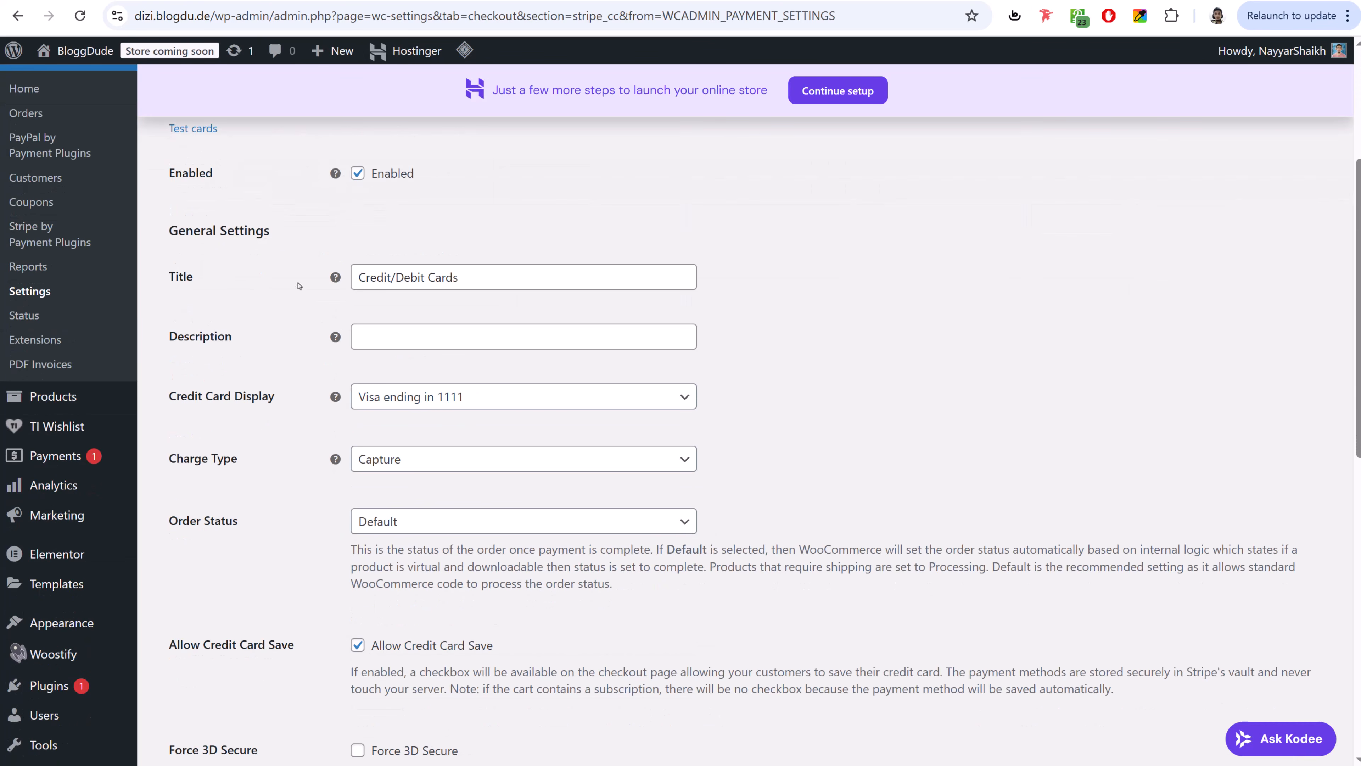
- Copy the title 'Credit/Debit Cards' into the Description field and save the gateway settings
left_click(473, 286)
key("ctrl+a")
key("ctrl+c")
left_click(404, 346)
key("ctrl+v")
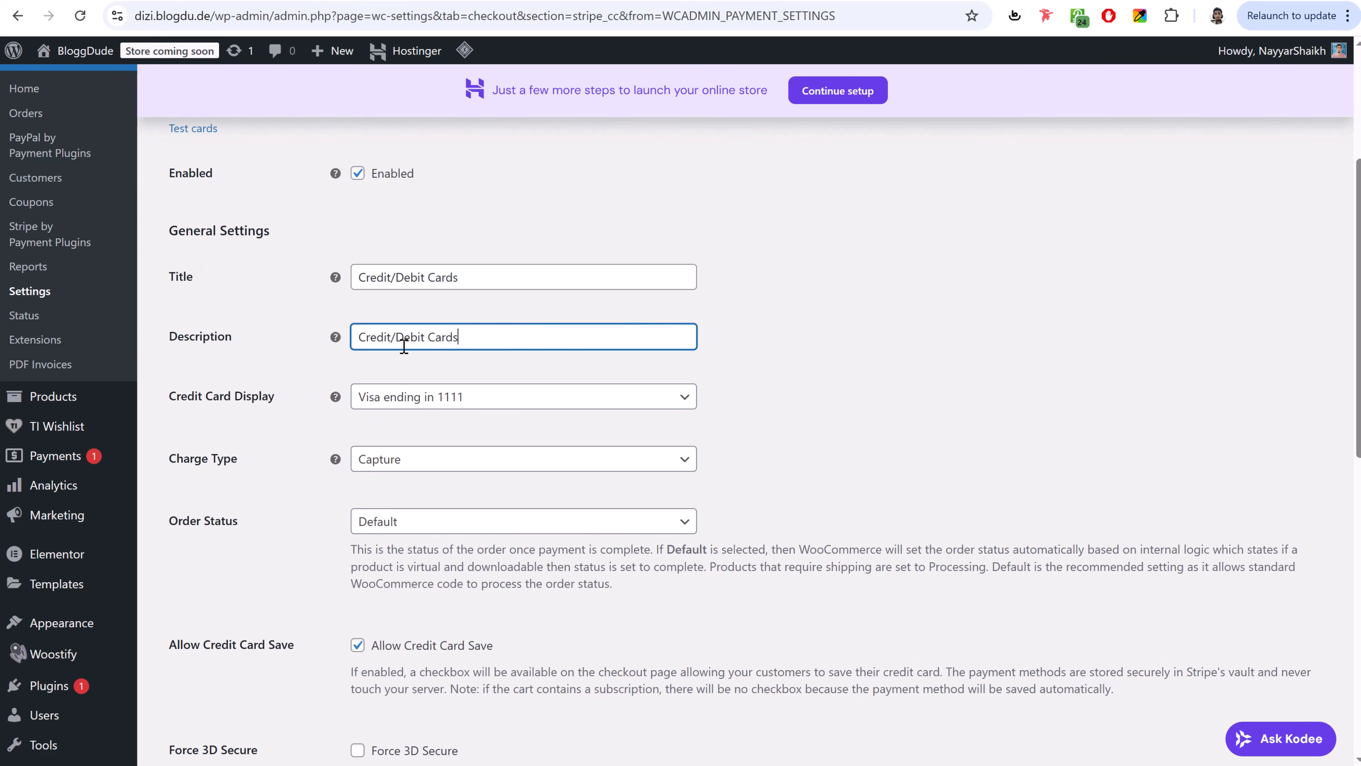
key("ctrl+a")
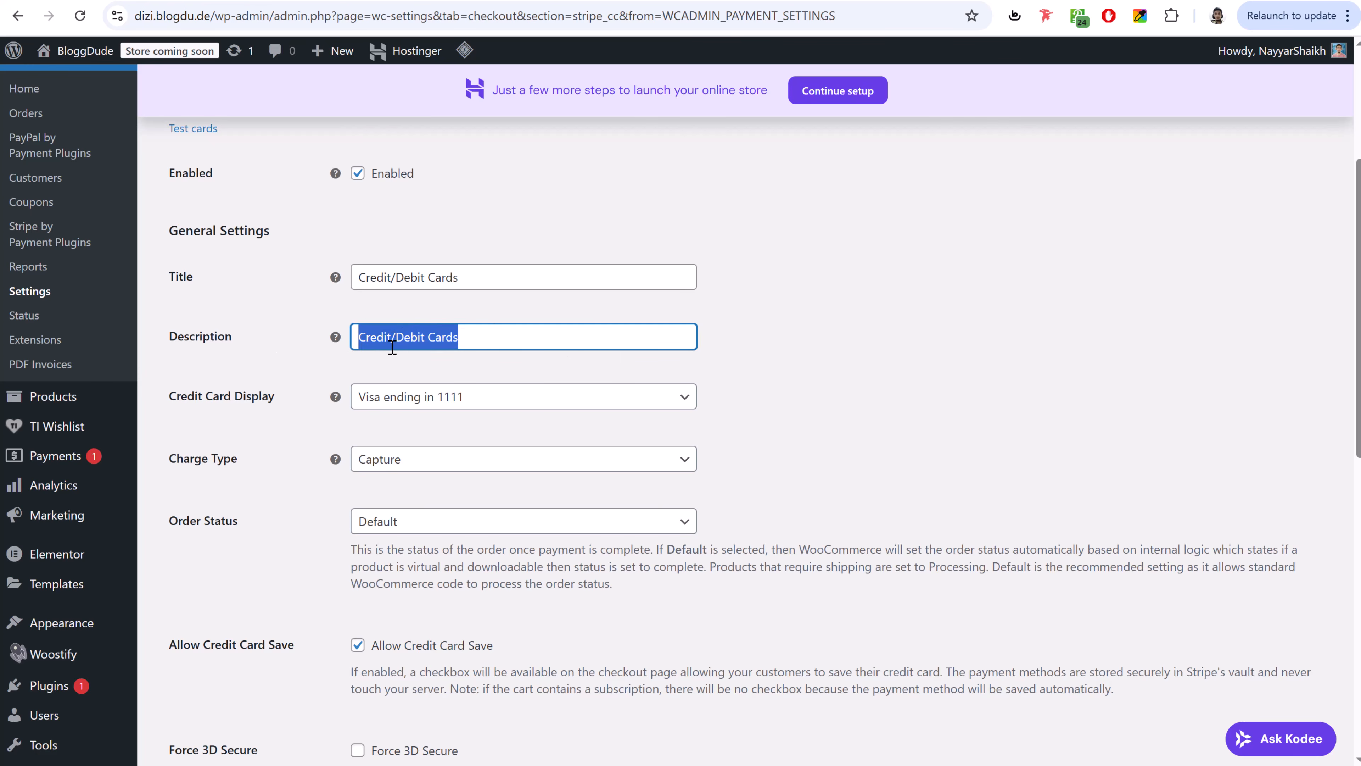
scroll(456, 355, "down", 15)
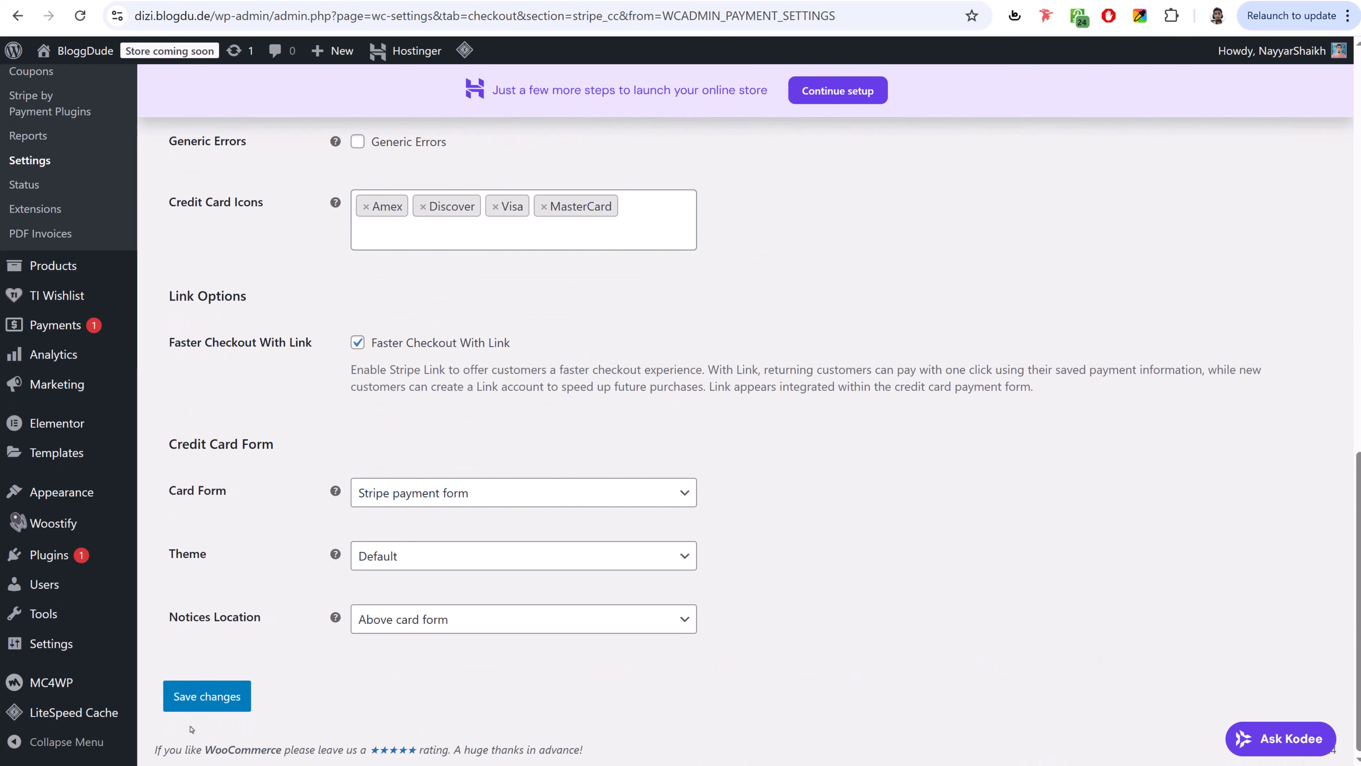
left_click(197, 708)
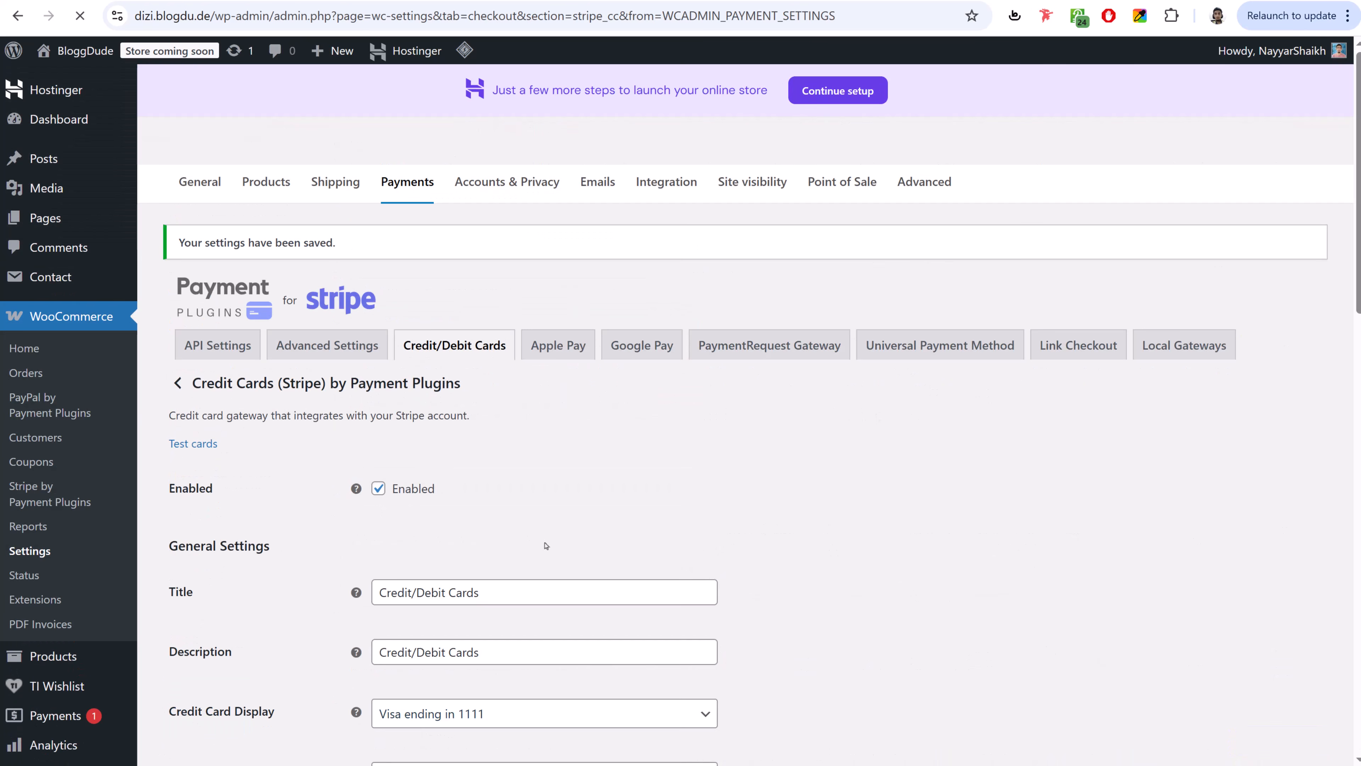
- Switch the Stripe API settings mode to Live and save the changes
left_click(206, 351)
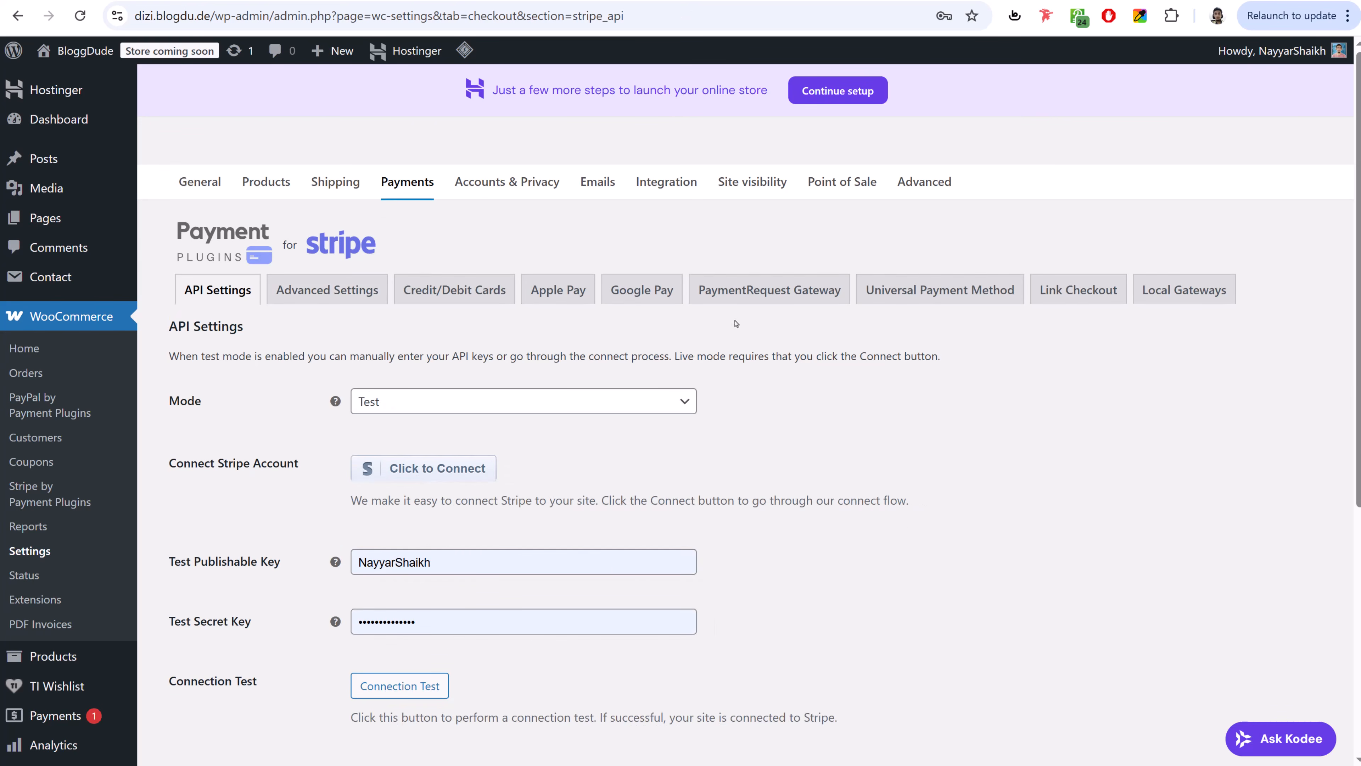
left_click(408, 400)
left_click(408, 463)
scroll(435, 542, "down", 5)
scroll(435, 543, "up", 4)
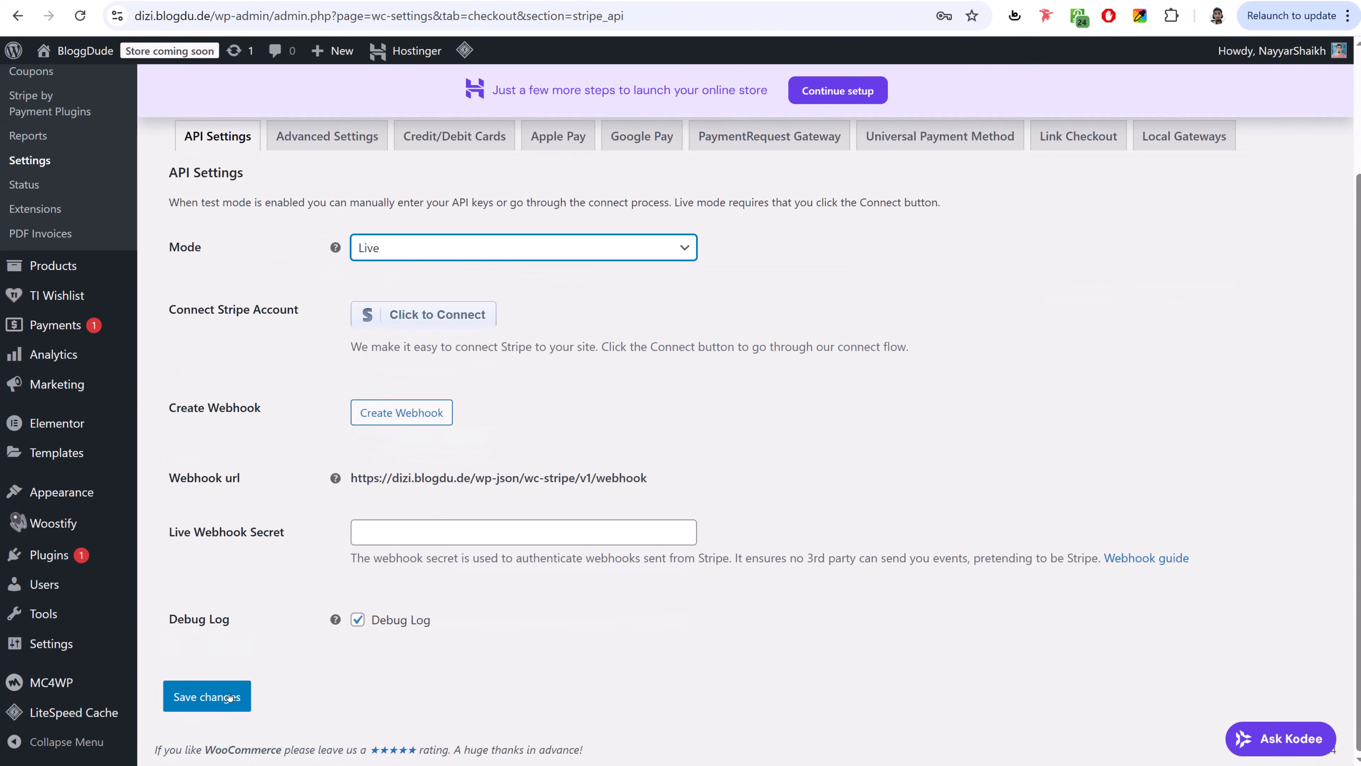
left_click(207, 697)
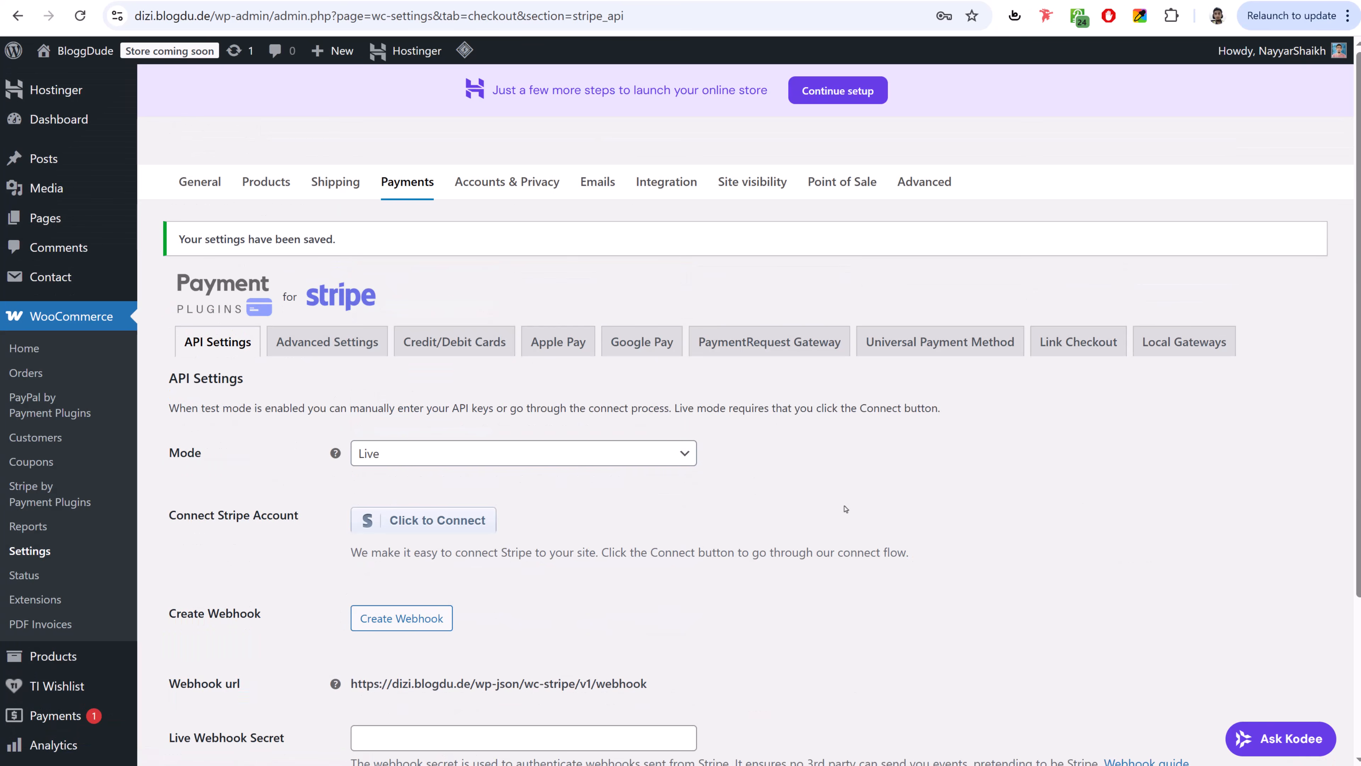
scroll(845, 508, "down", 6)
scroll(831, 500, "up", 2)
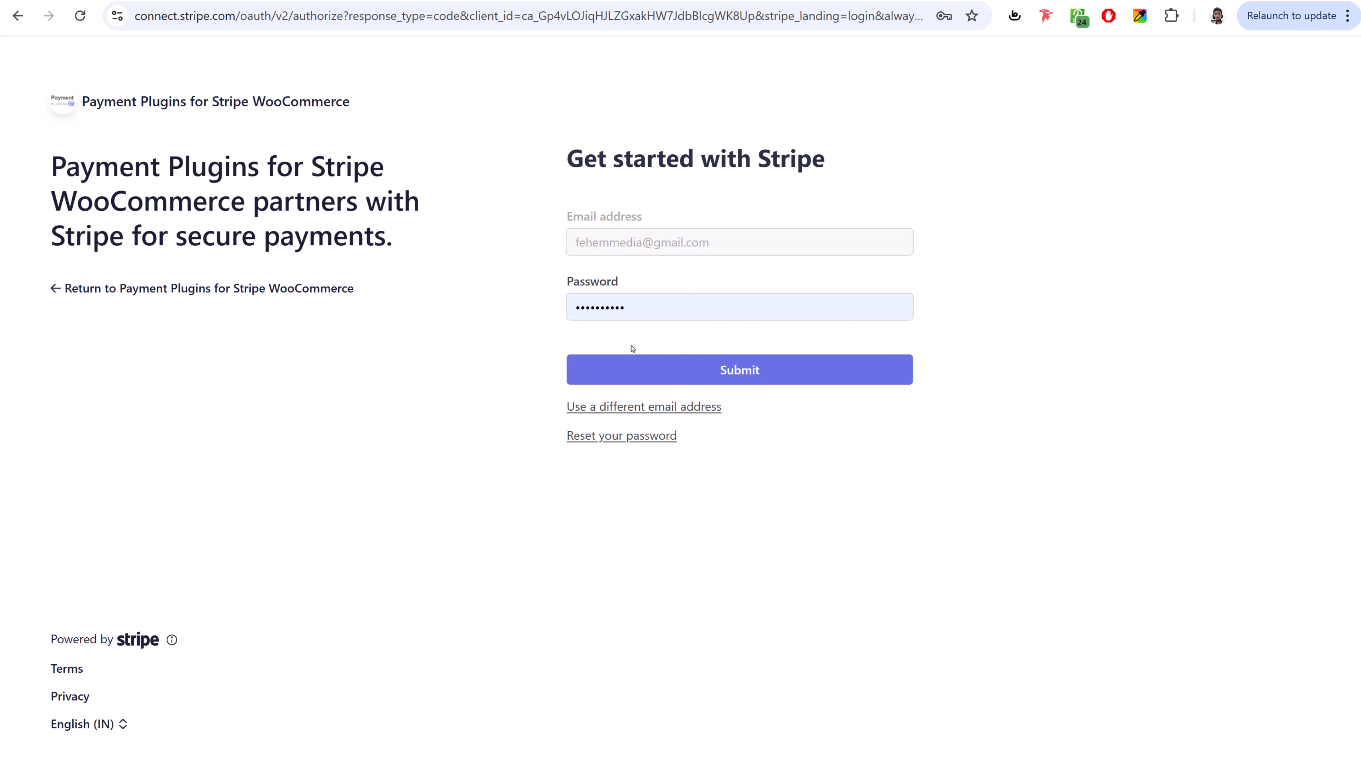
- Sign in to Stripe and connect the Bloggdude account to Payment Plugins for Stripe WooCommerce
left_click(742, 371)
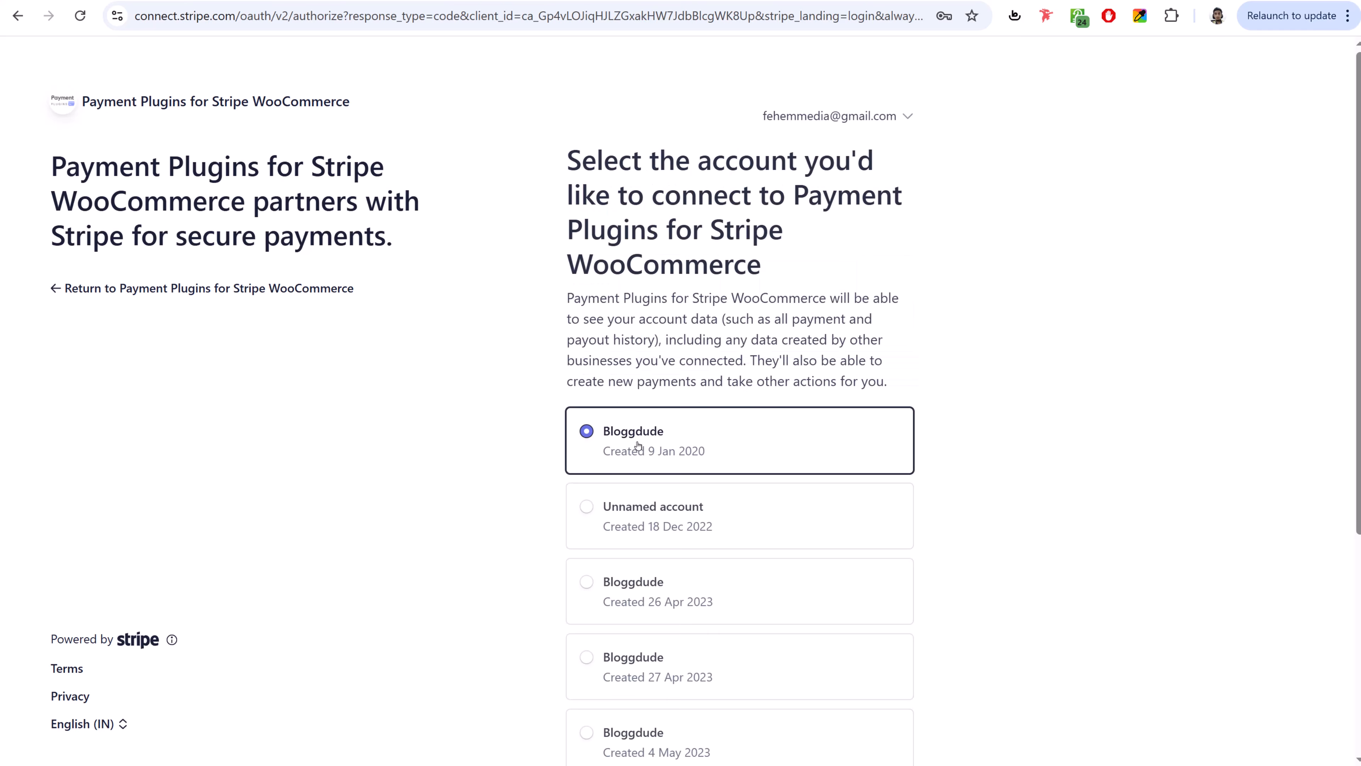
scroll(754, 431, "down", 5)
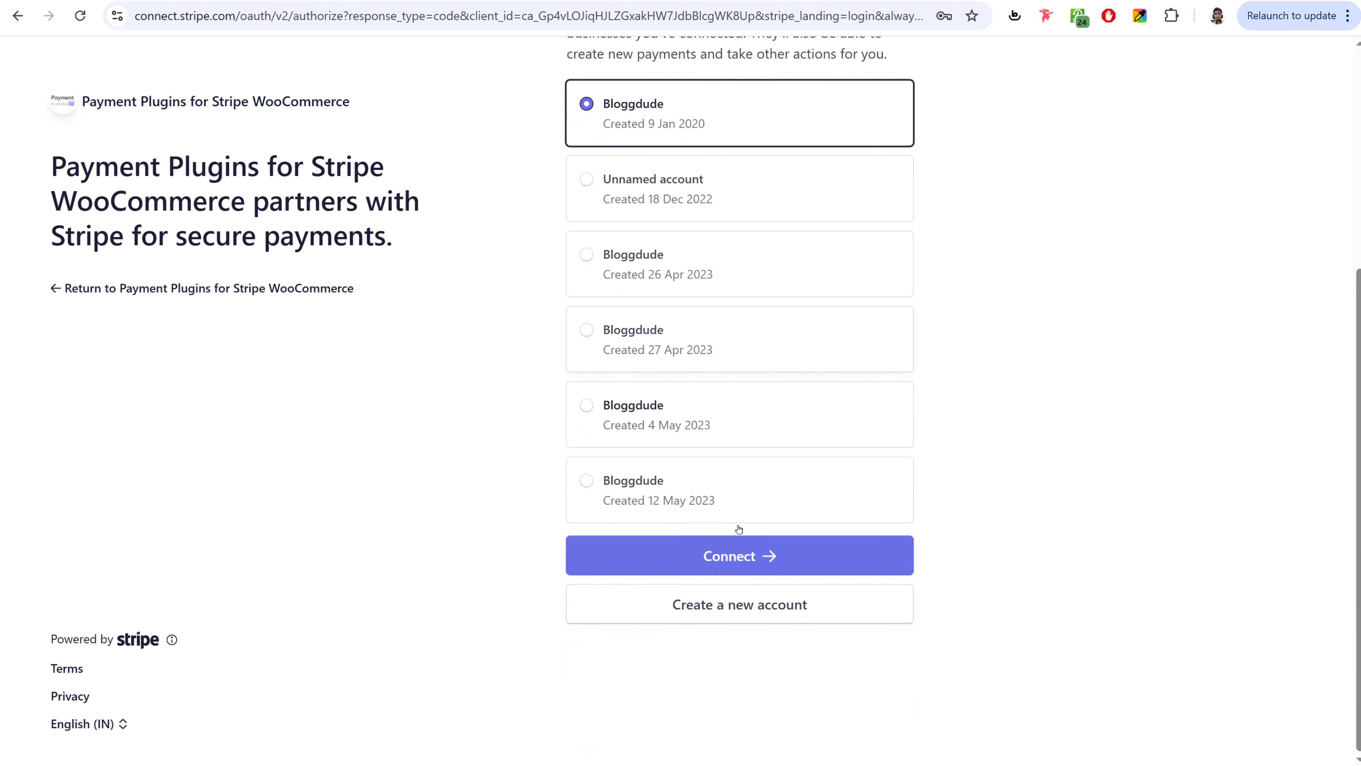
left_click(738, 556)
scroll(1103, 487, "up", 5)
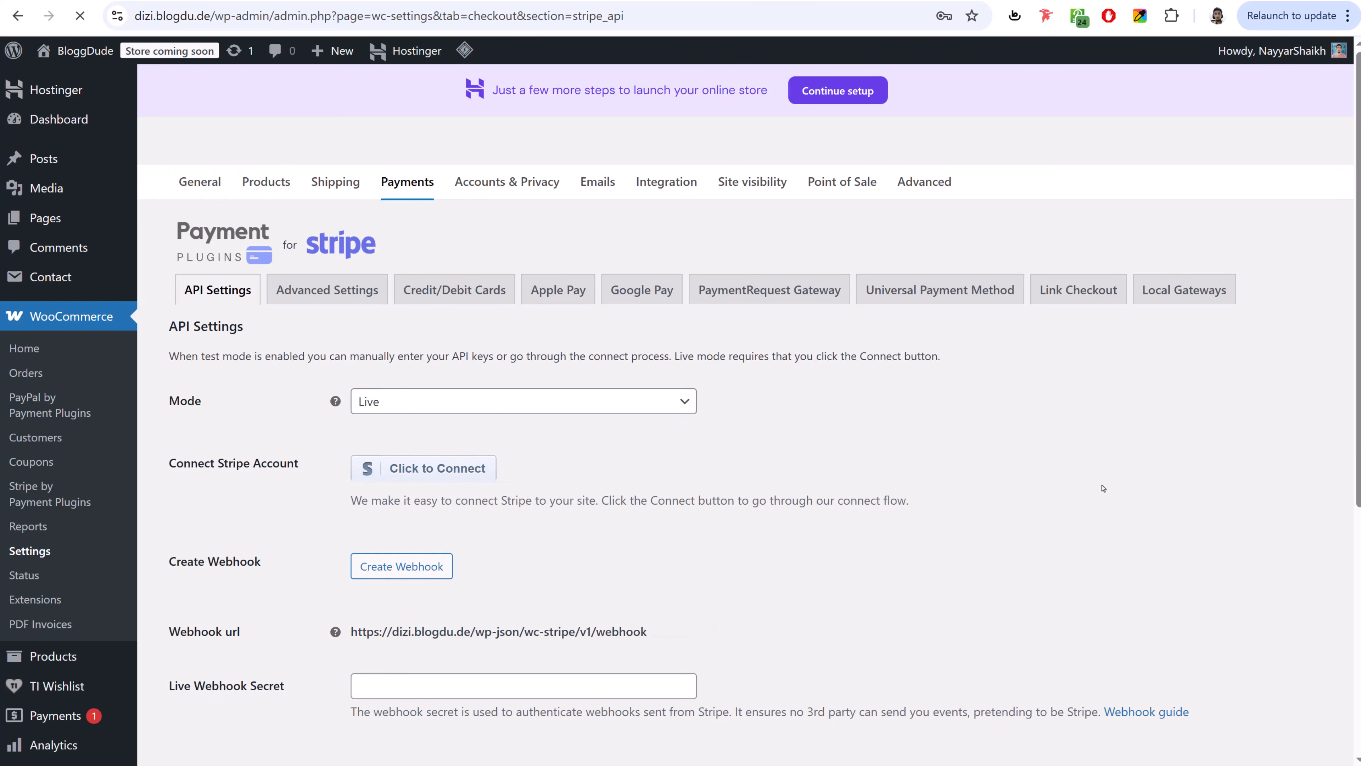
- Save the Live Stripe API settings again and return to the WooCommerce payment providers list
scroll(549, 539, "down", 3)
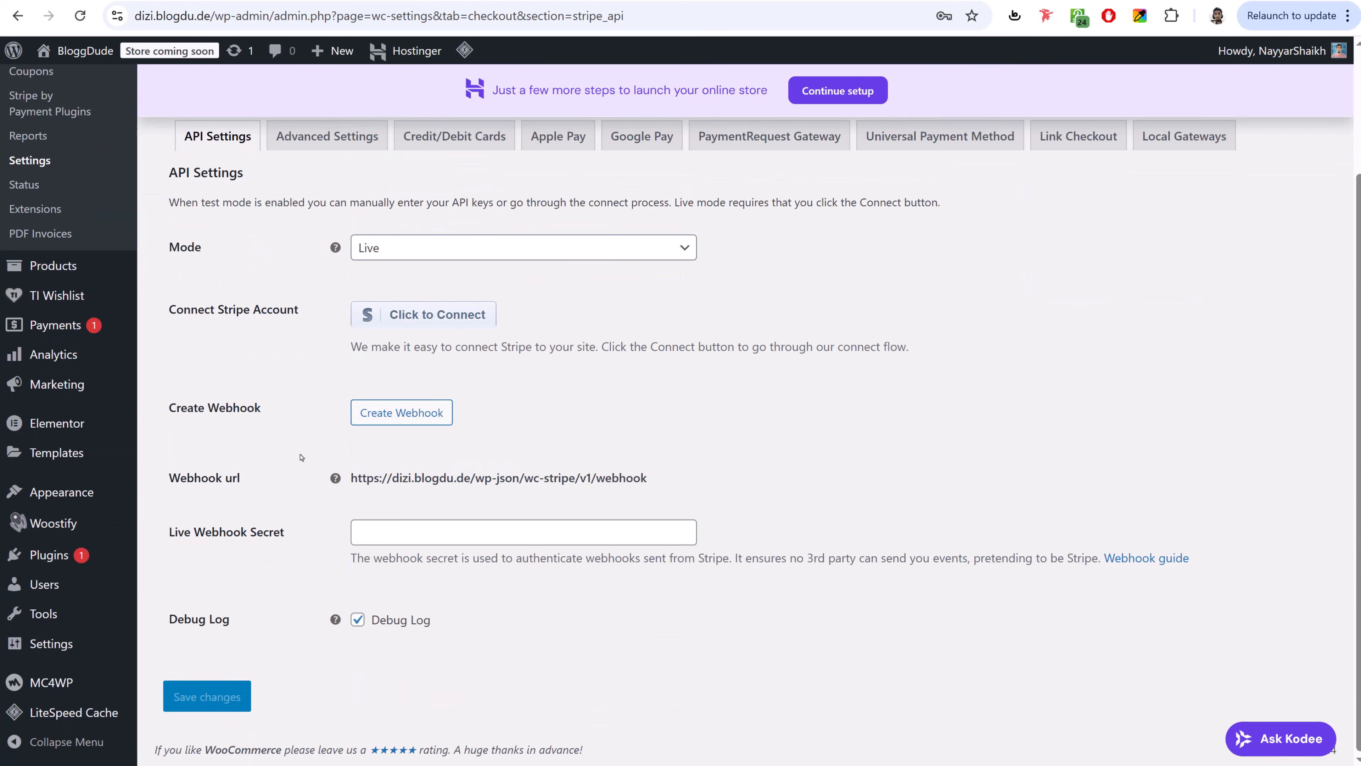
left_click(223, 693)
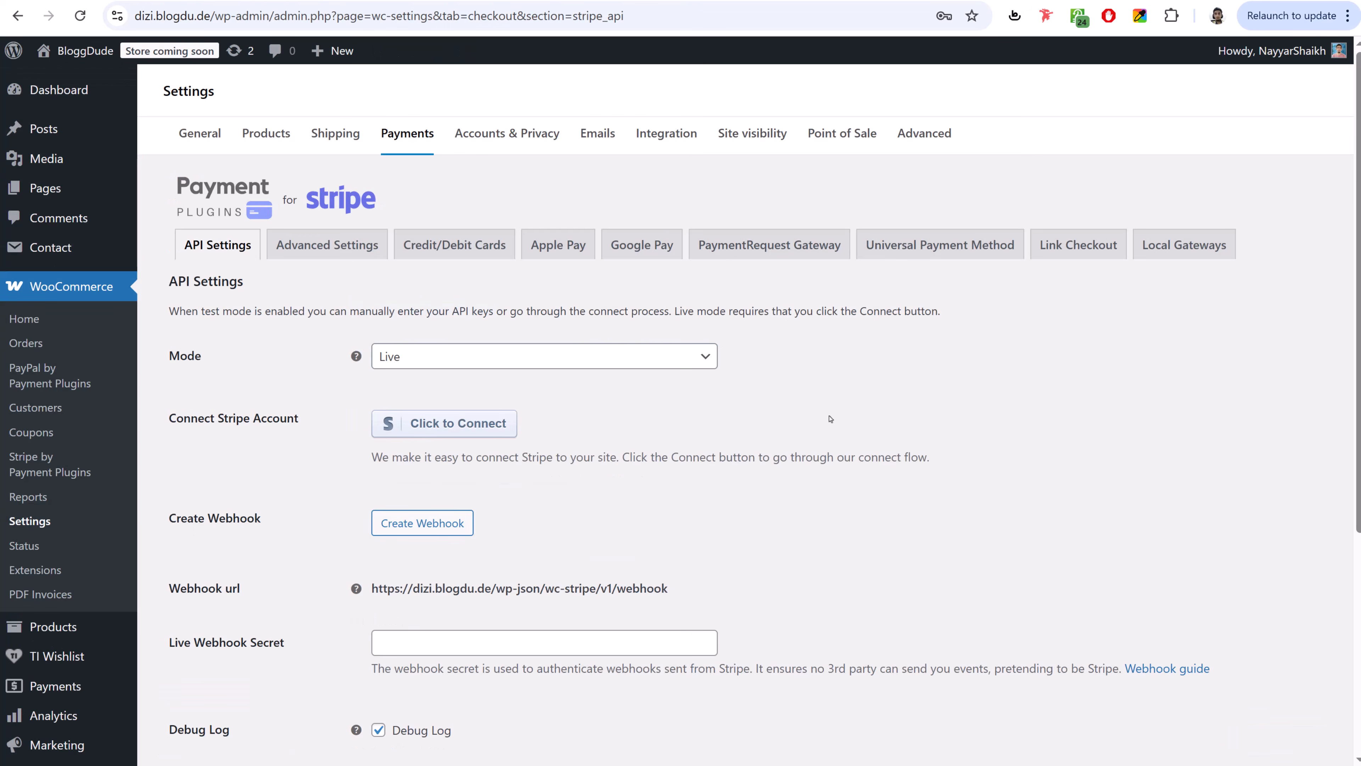
left_click(400, 146)
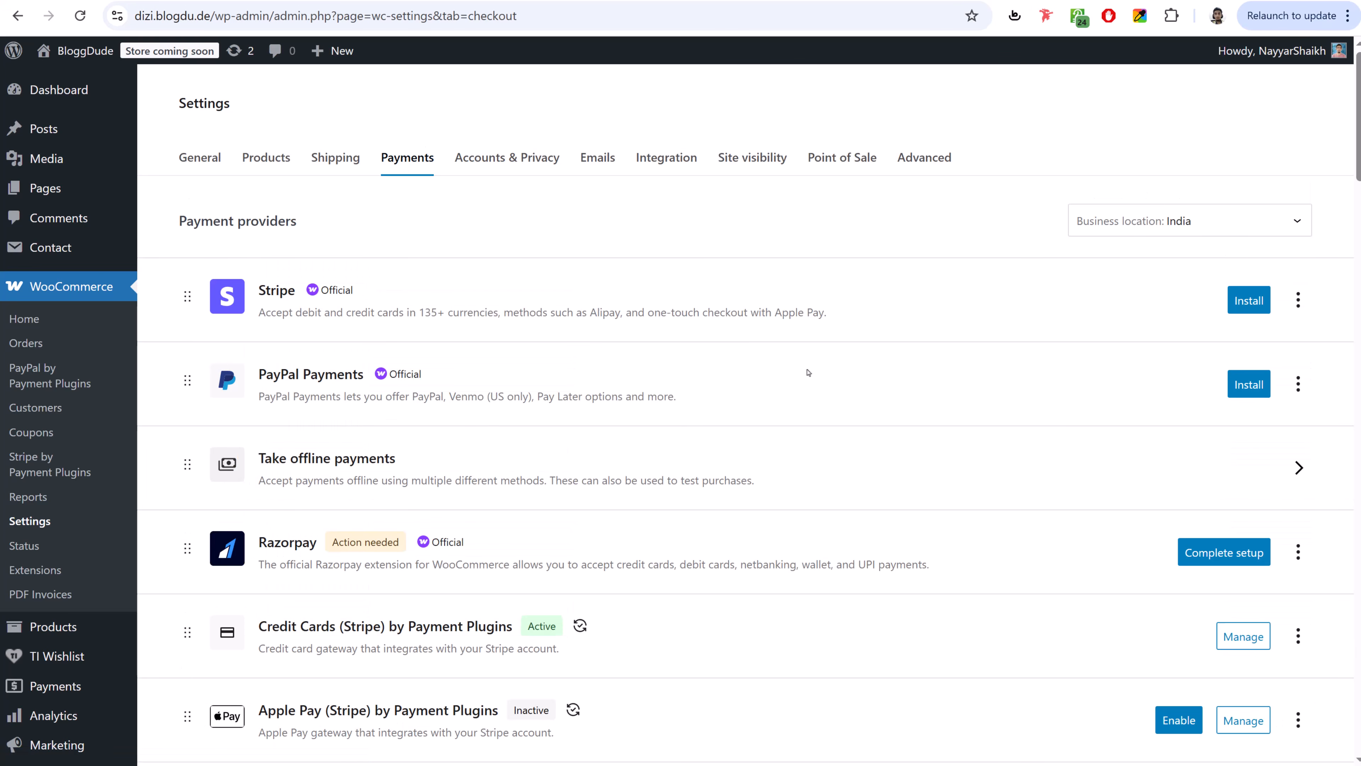
scroll(775, 303, "down", 5)
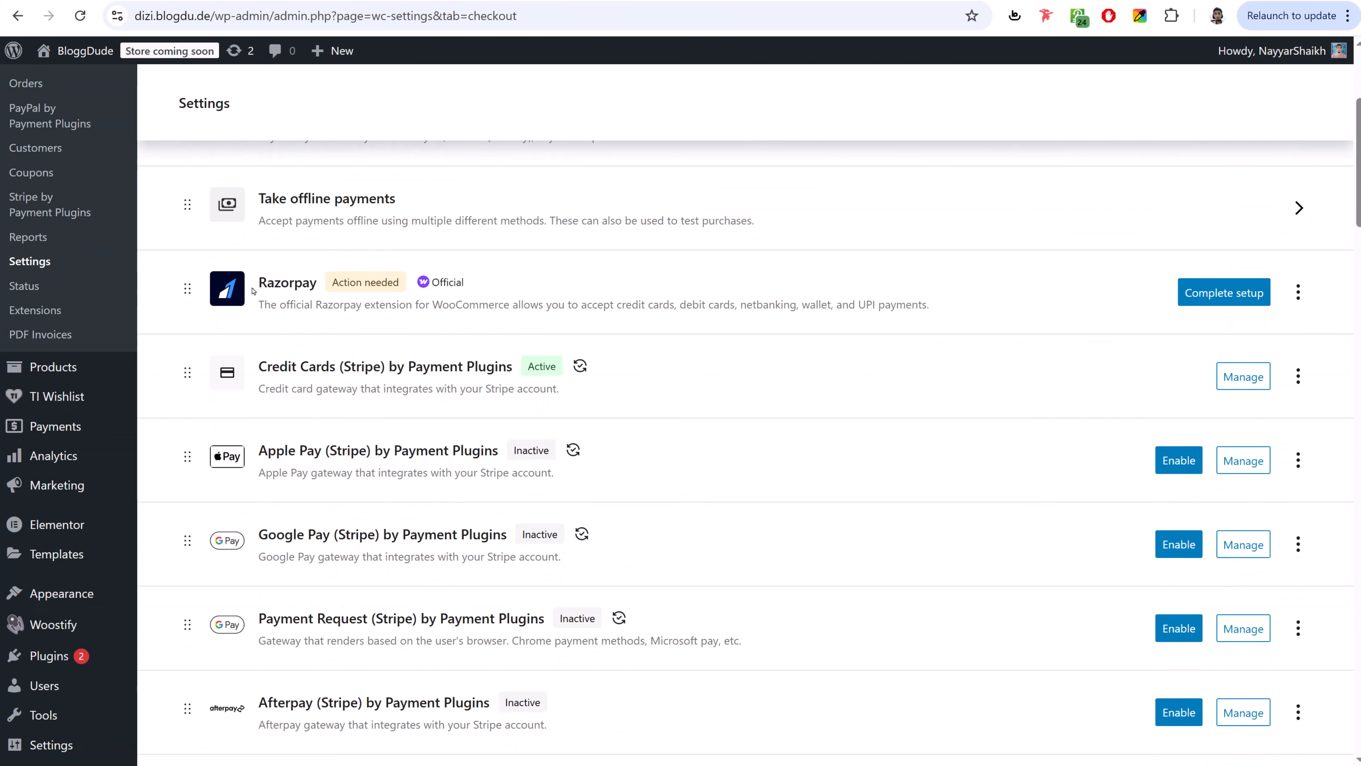
scroll(338, 289, "up", 5)
scroll(420, 350, "down", 3)
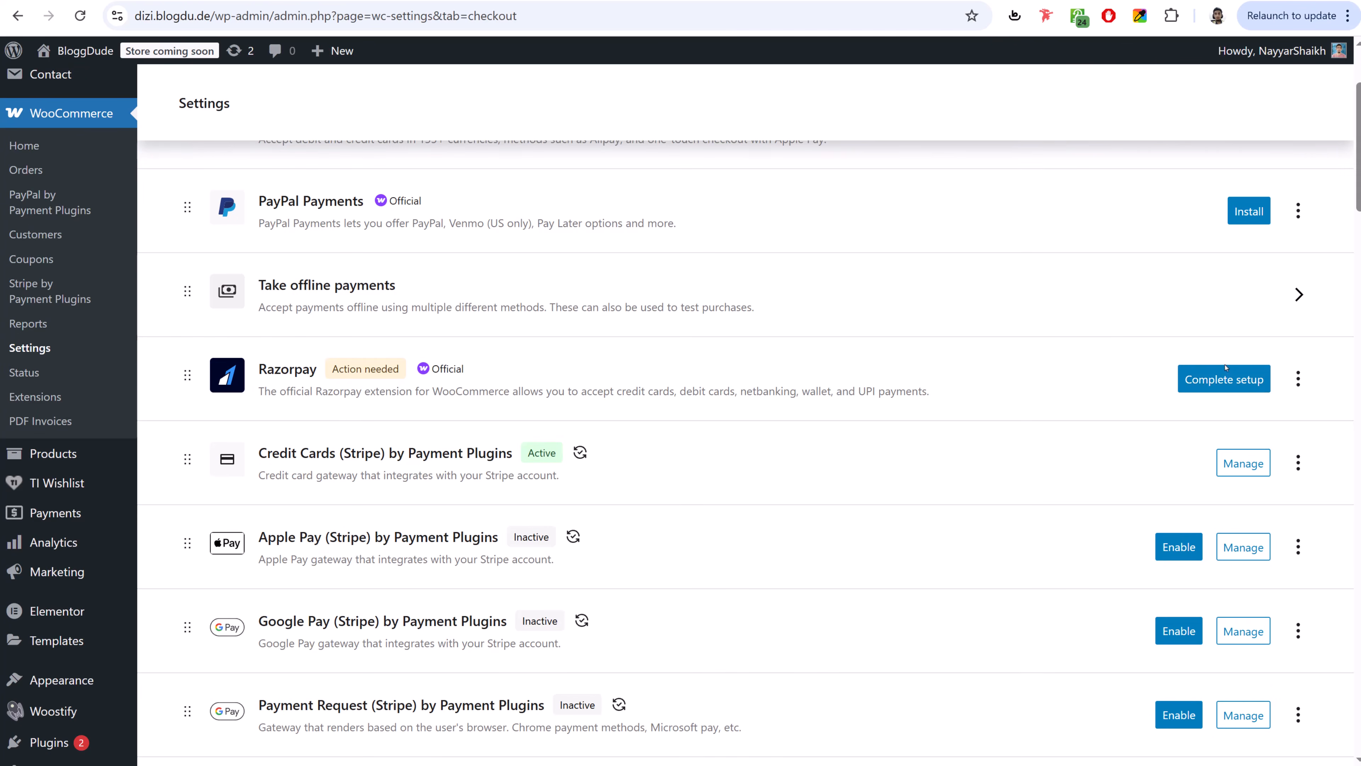
- Open the Razorpay gateway setup and locate the empty Key ID and Key Secret fields
left_click(1221, 380)
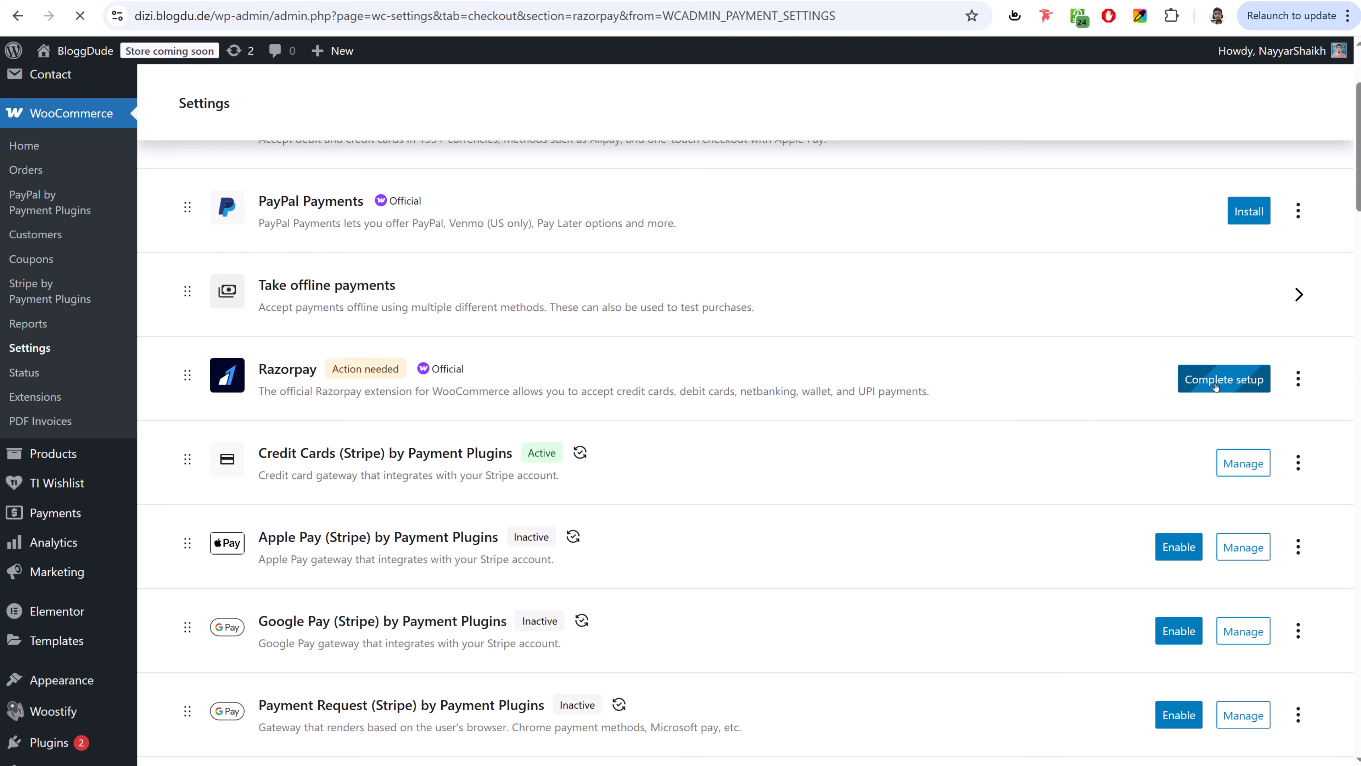
scroll(824, 341, "down", 6)
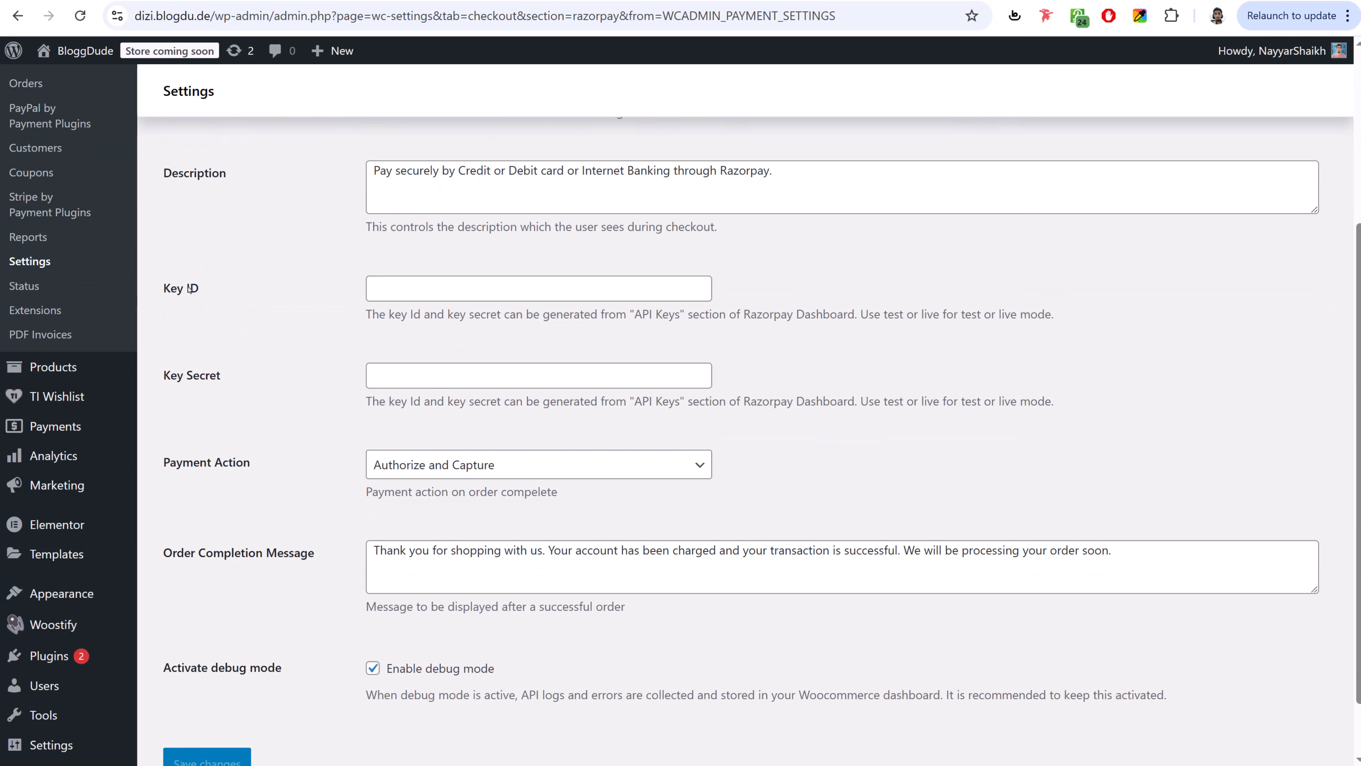
scroll(191, 288, "down", 1)
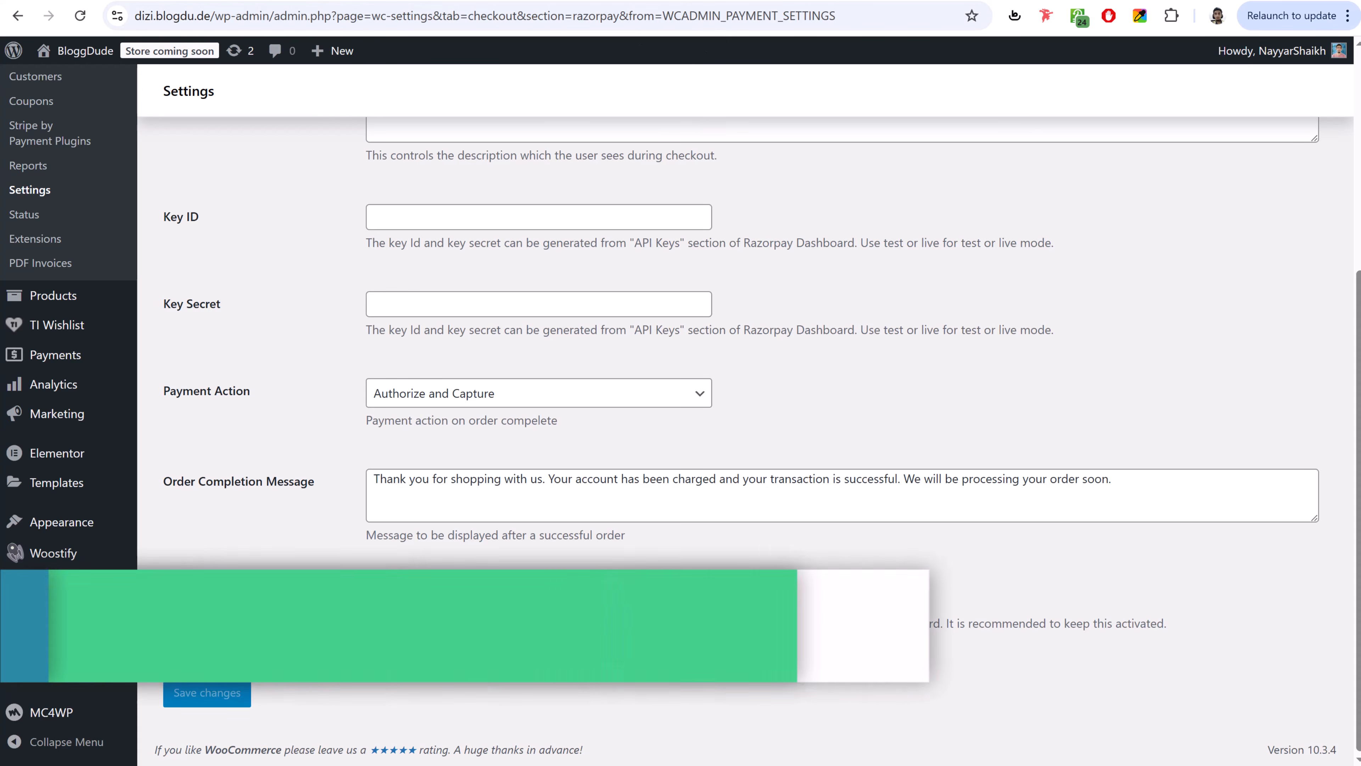
- Load dashboard.razorpay.com in a new browser tab
key("ctrl+t")
type("dashboard.razorpay.com")
key("Return")
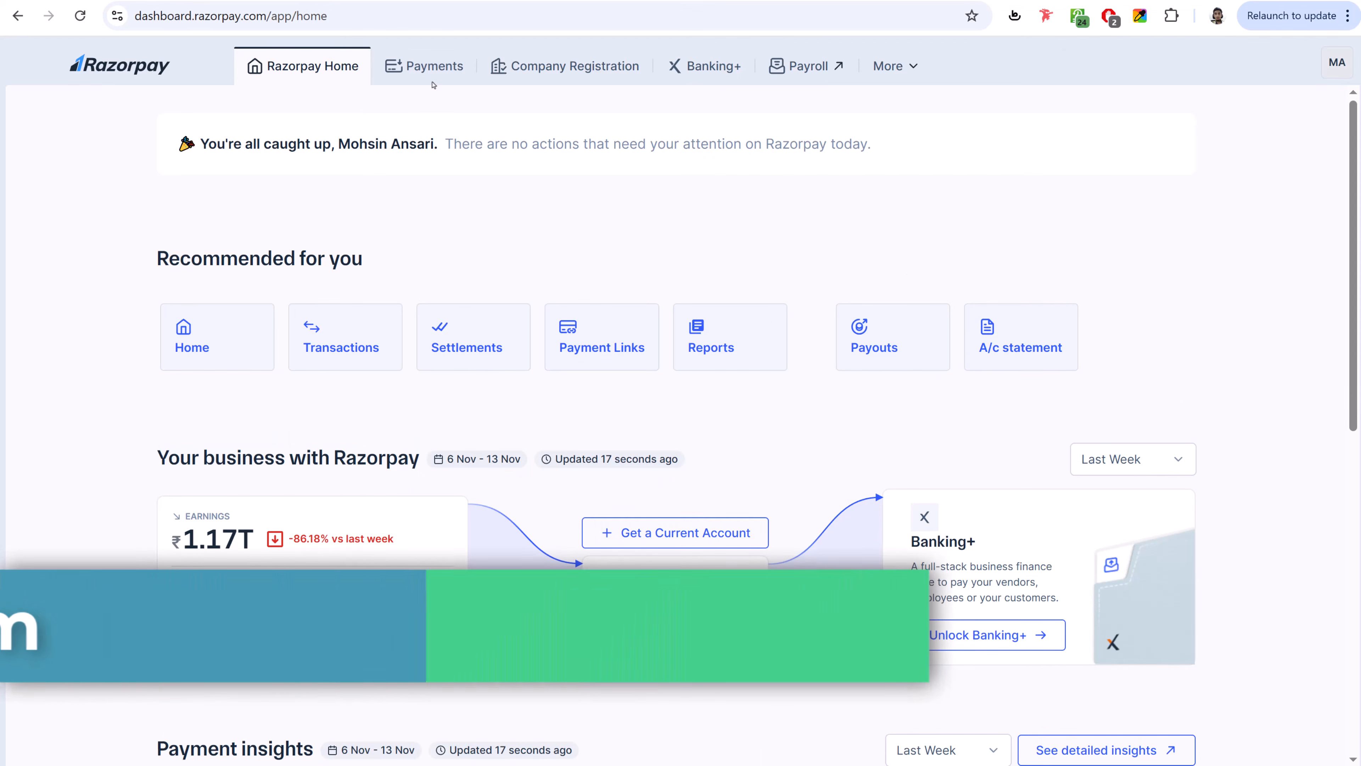
- Go to Account & Settings > API keys in the Razorpay Dashboard and select the live key ID
left_click(420, 68)
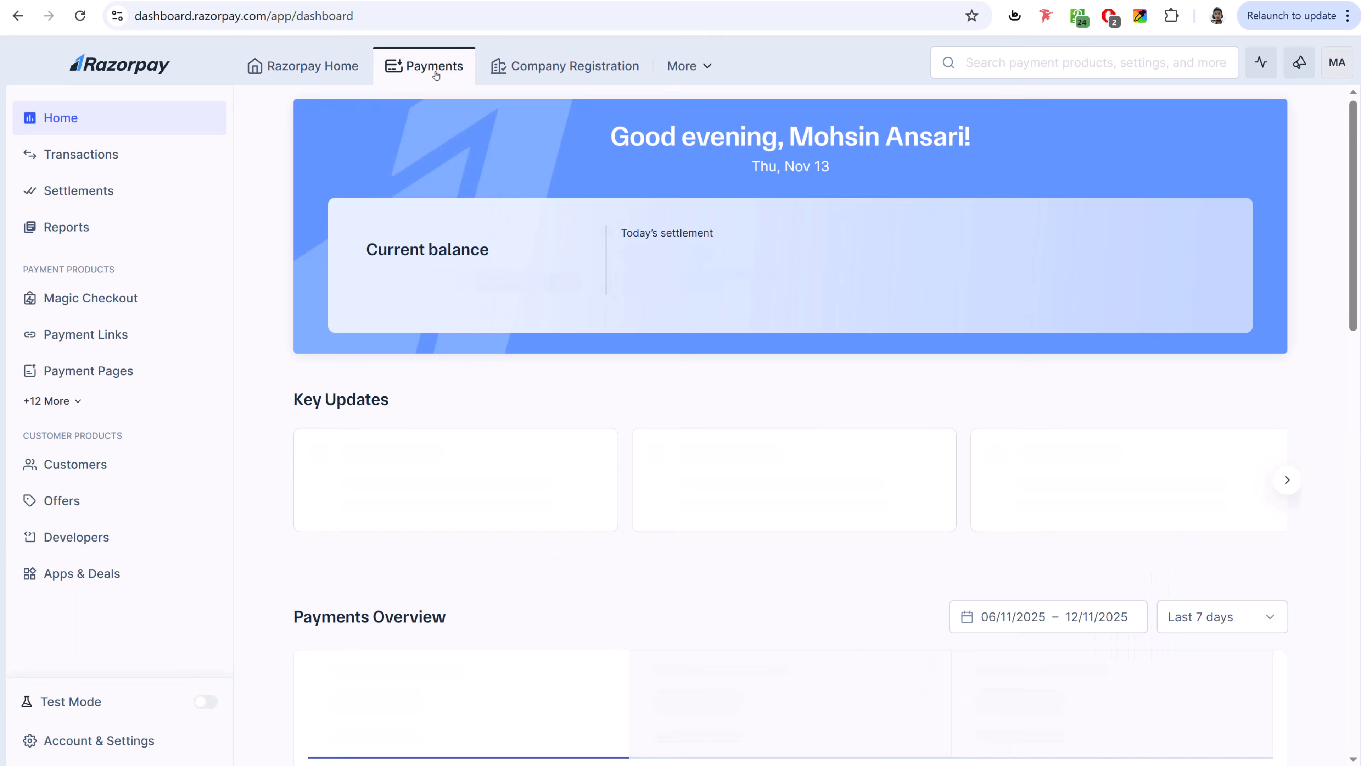
left_click(102, 742)
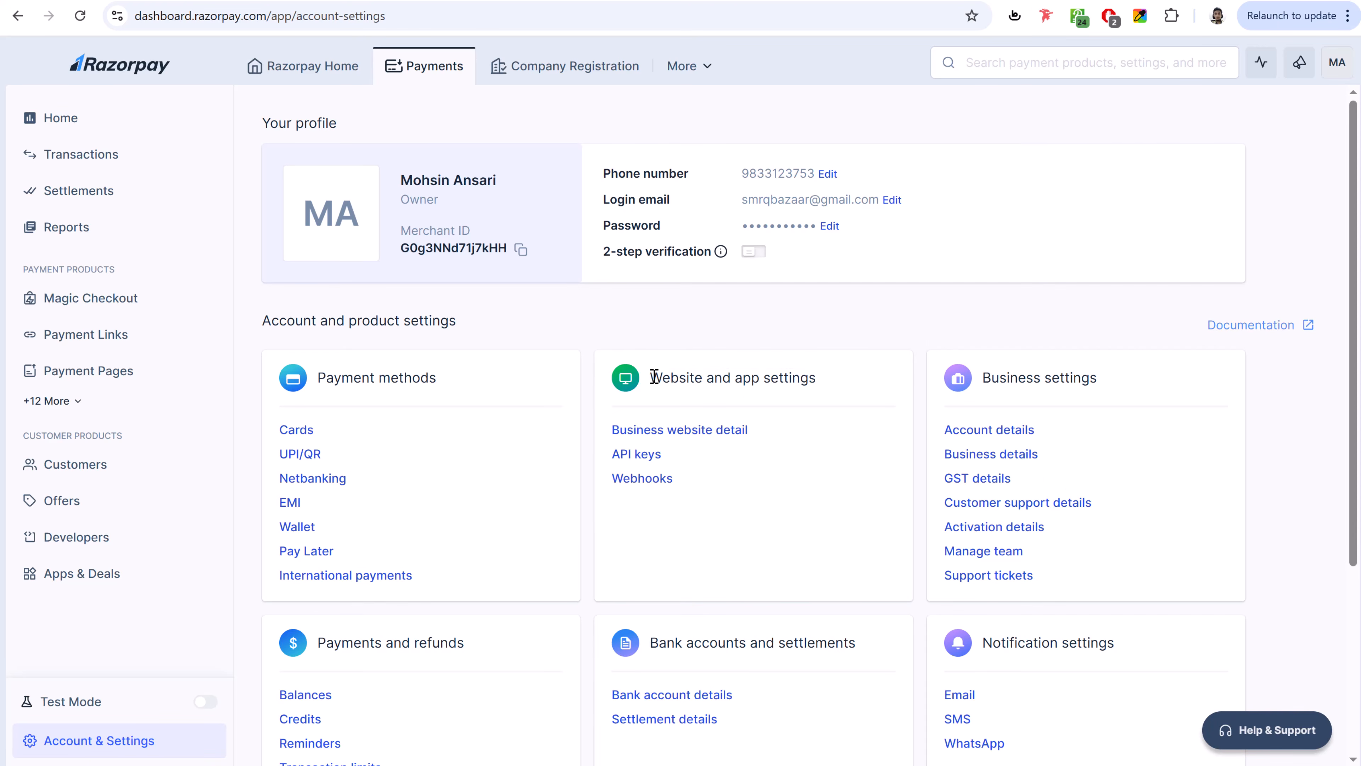
left_click_drag(648, 378, 808, 375)
left_click(808, 375)
left_click(622, 456)
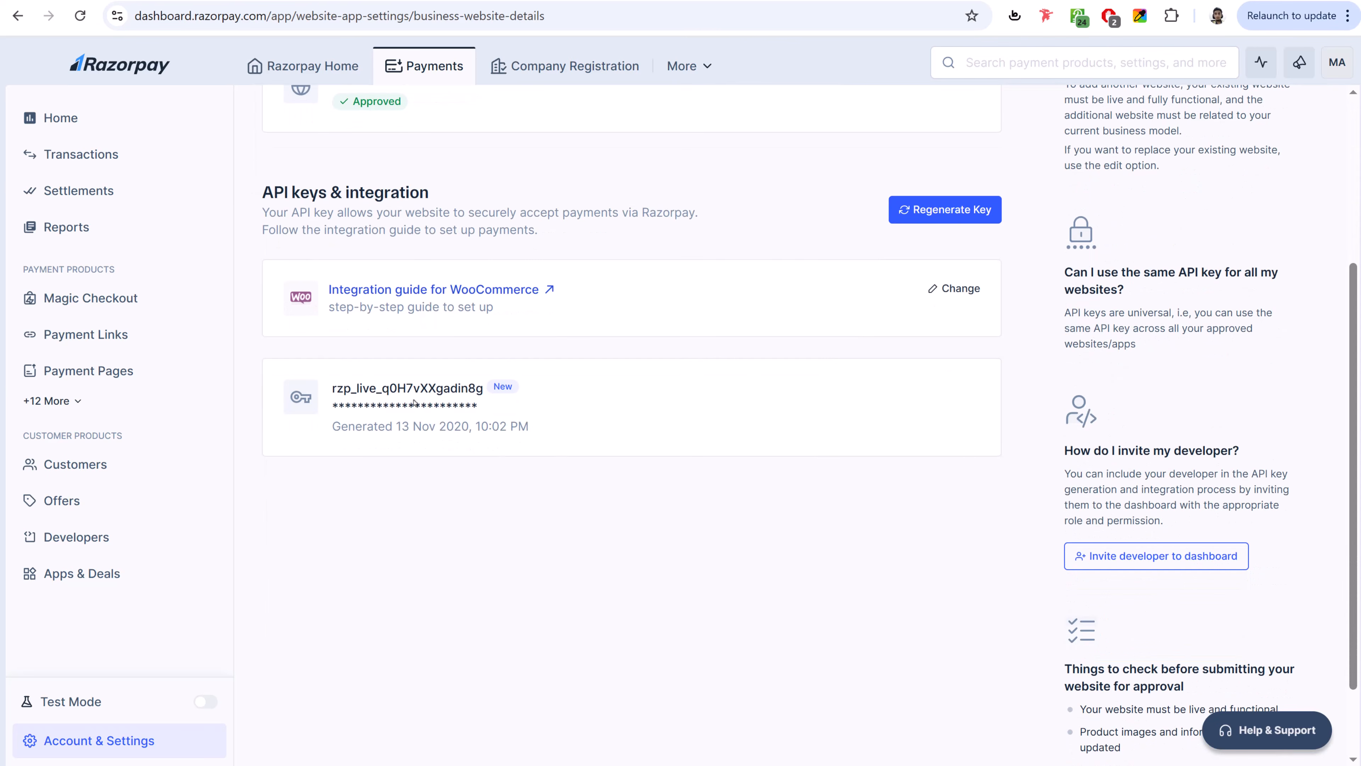
left_click_drag(332, 390, 482, 387)
key("ctrl+c")
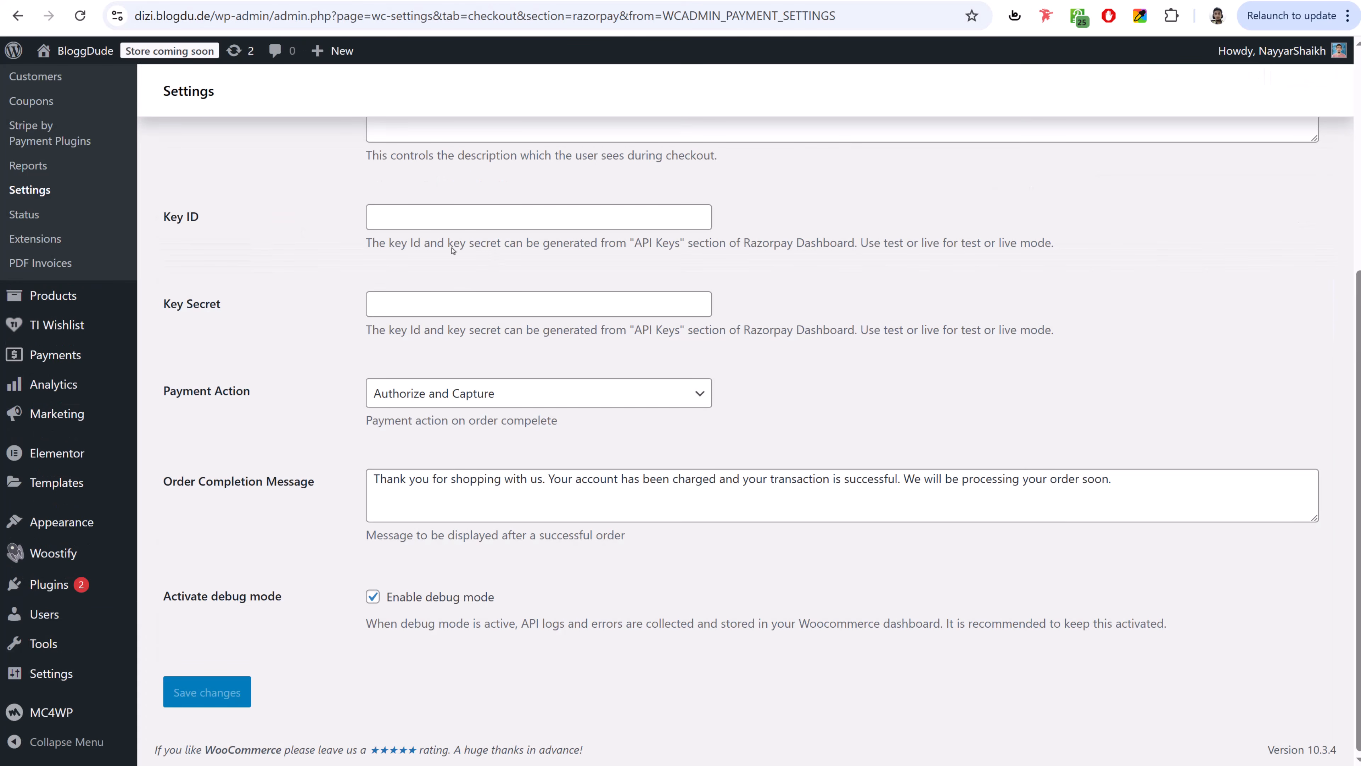
- Paste the live Key ID and Key Secret into the Razorpay gateway and save
left_click(458, 219)
key("ctrl+v")
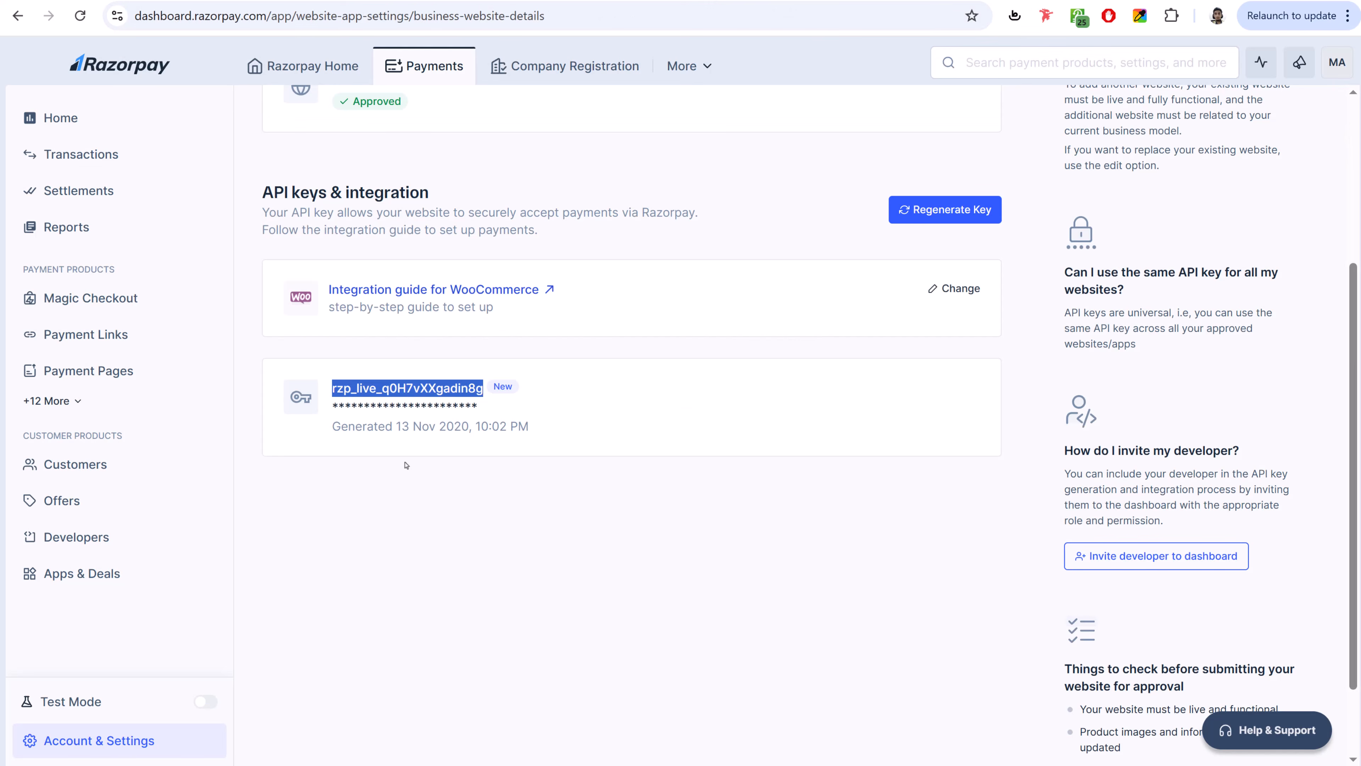
double_click(395, 406)
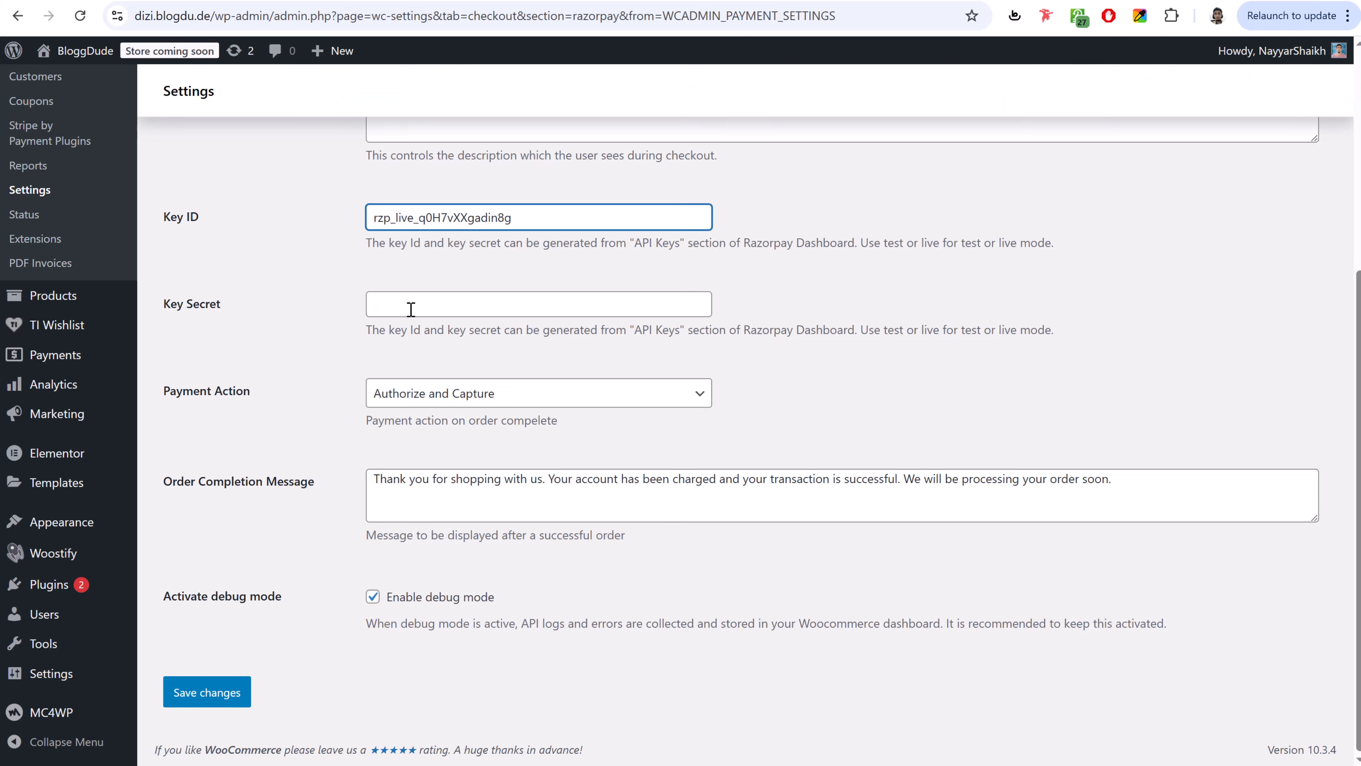
left_click(410, 310)
key("ctrl+v")
left_click(207, 691)
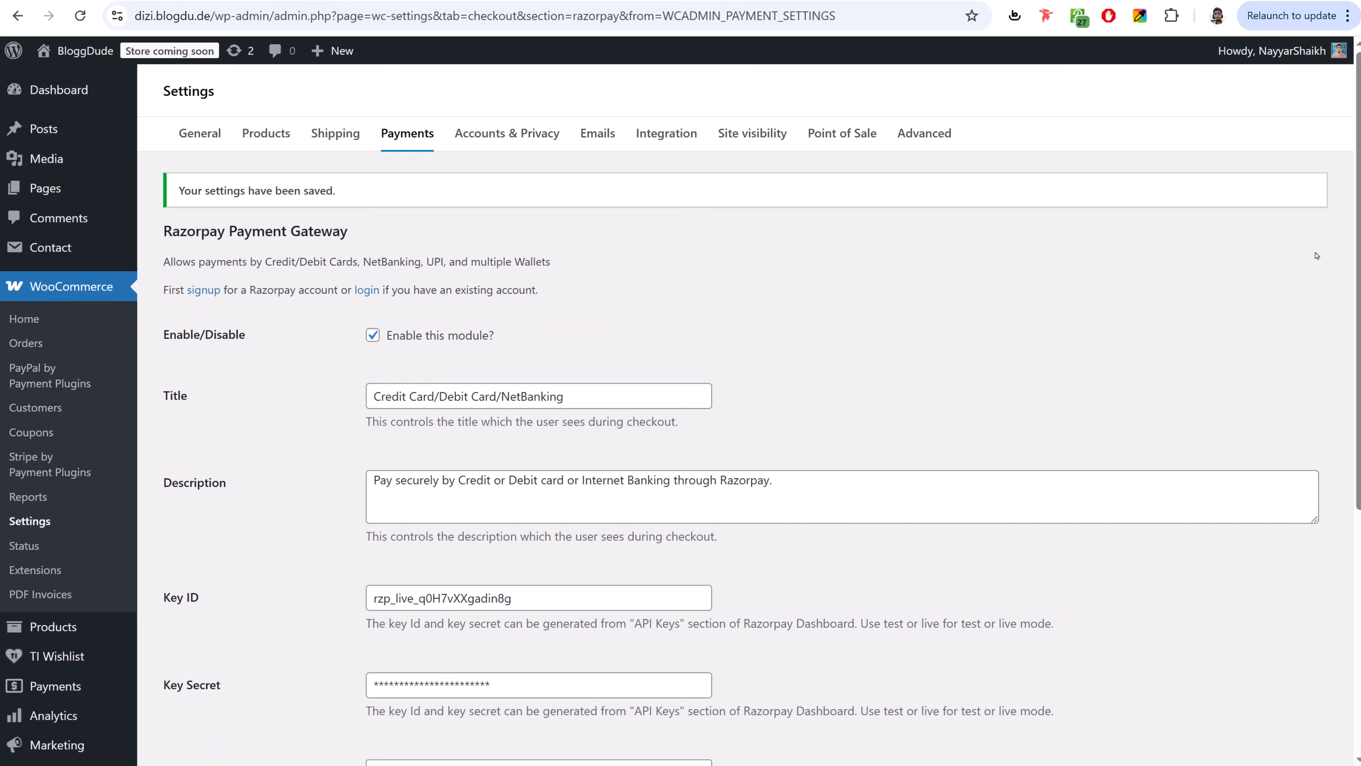
left_click(504, 145)
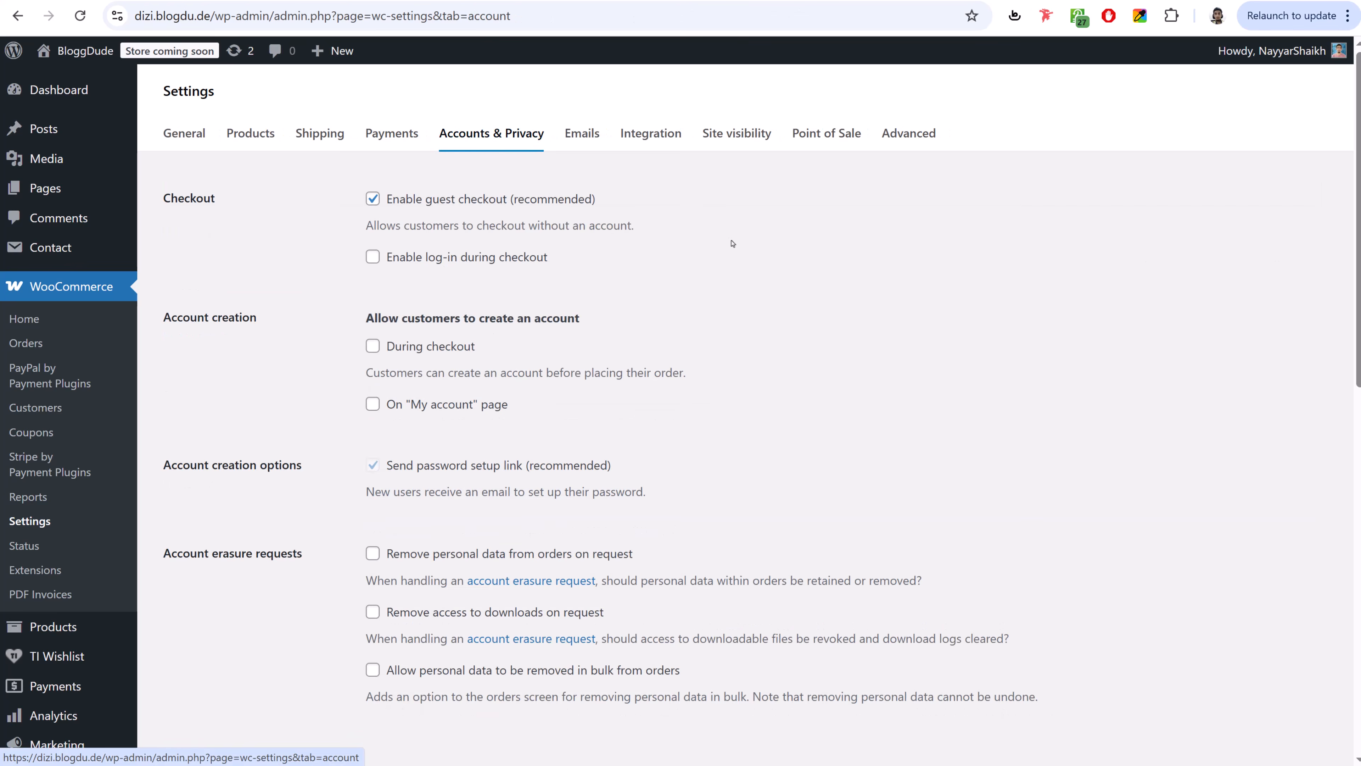
- Enable checkout login and account creation options, toggle the password setup link, and save Accounts & Privacy
left_click(434, 263)
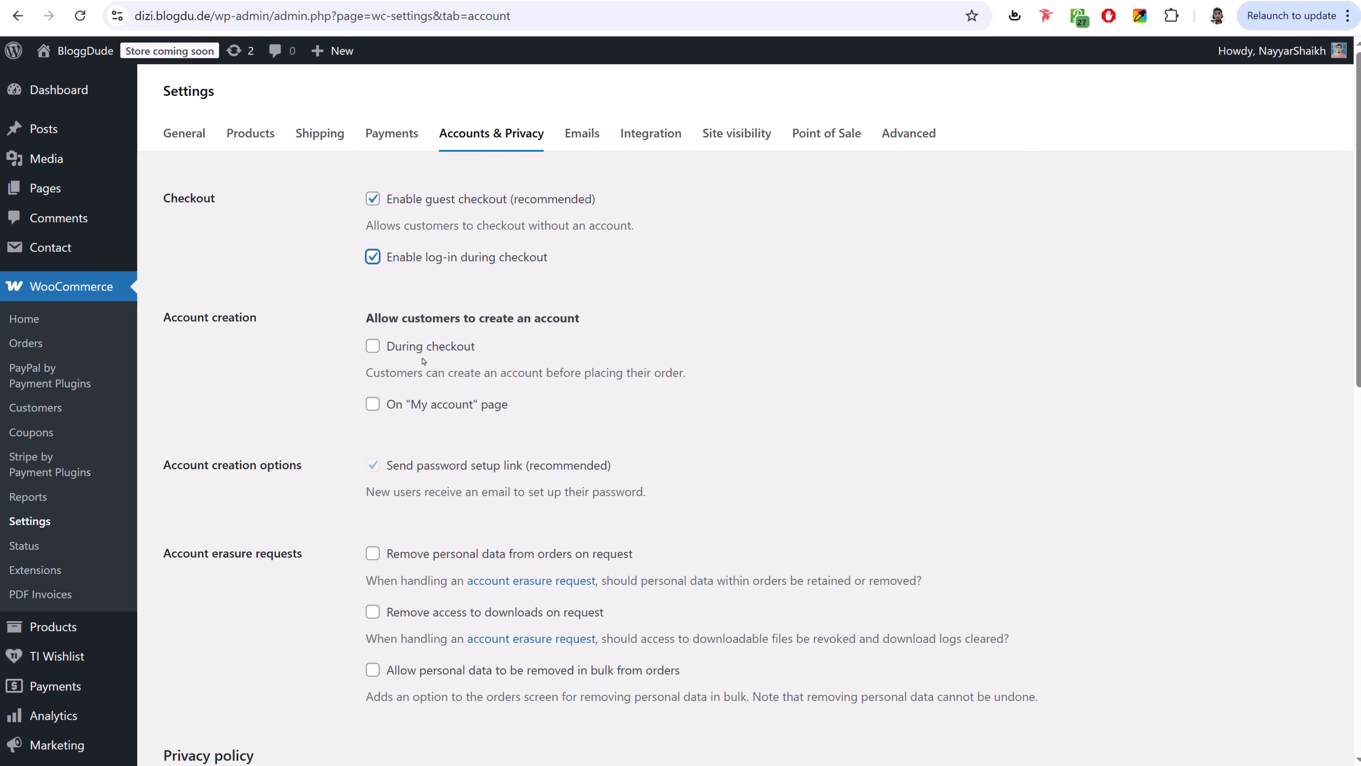
left_click_drag(387, 330, 522, 336)
left_click(428, 346)
left_click(452, 407)
scroll(599, 301, "down", 3)
left_click(600, 298)
scroll(540, 386, "down", 9)
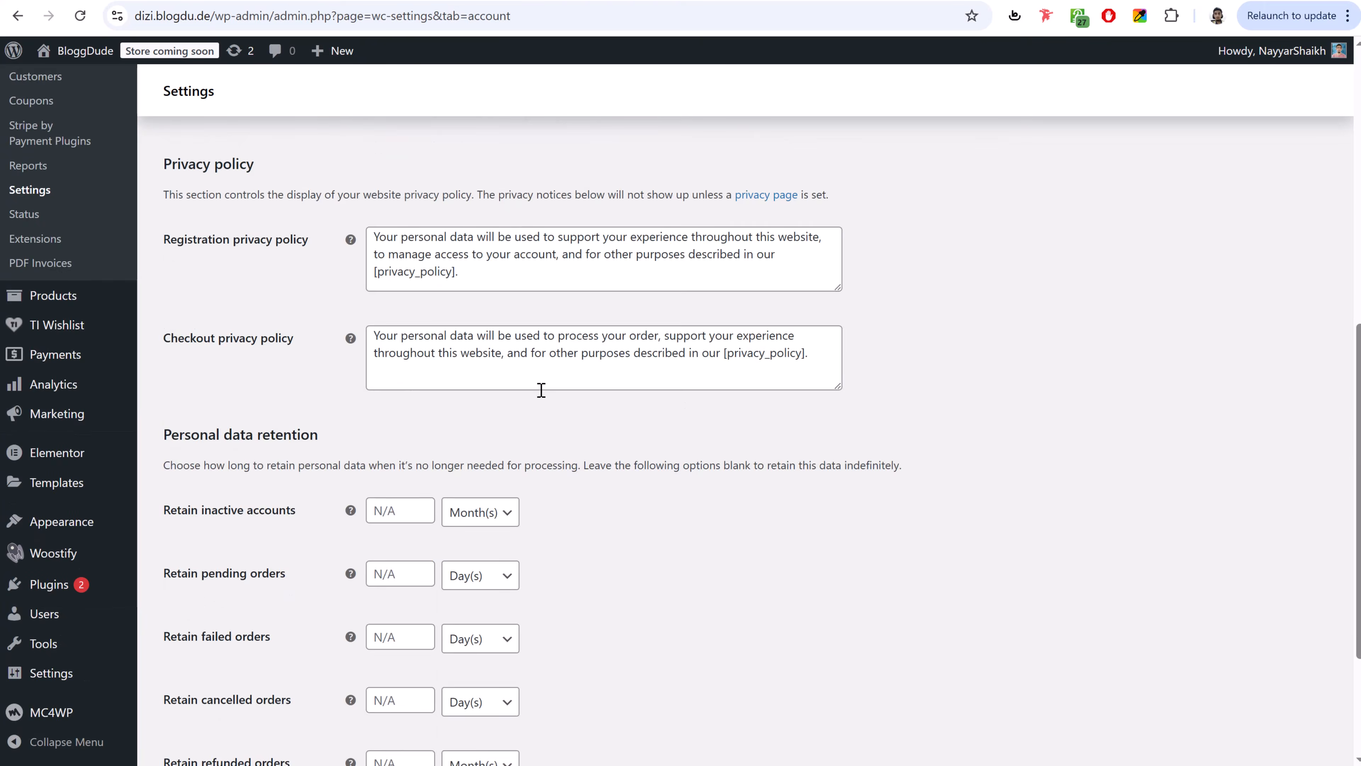
left_click(208, 695)
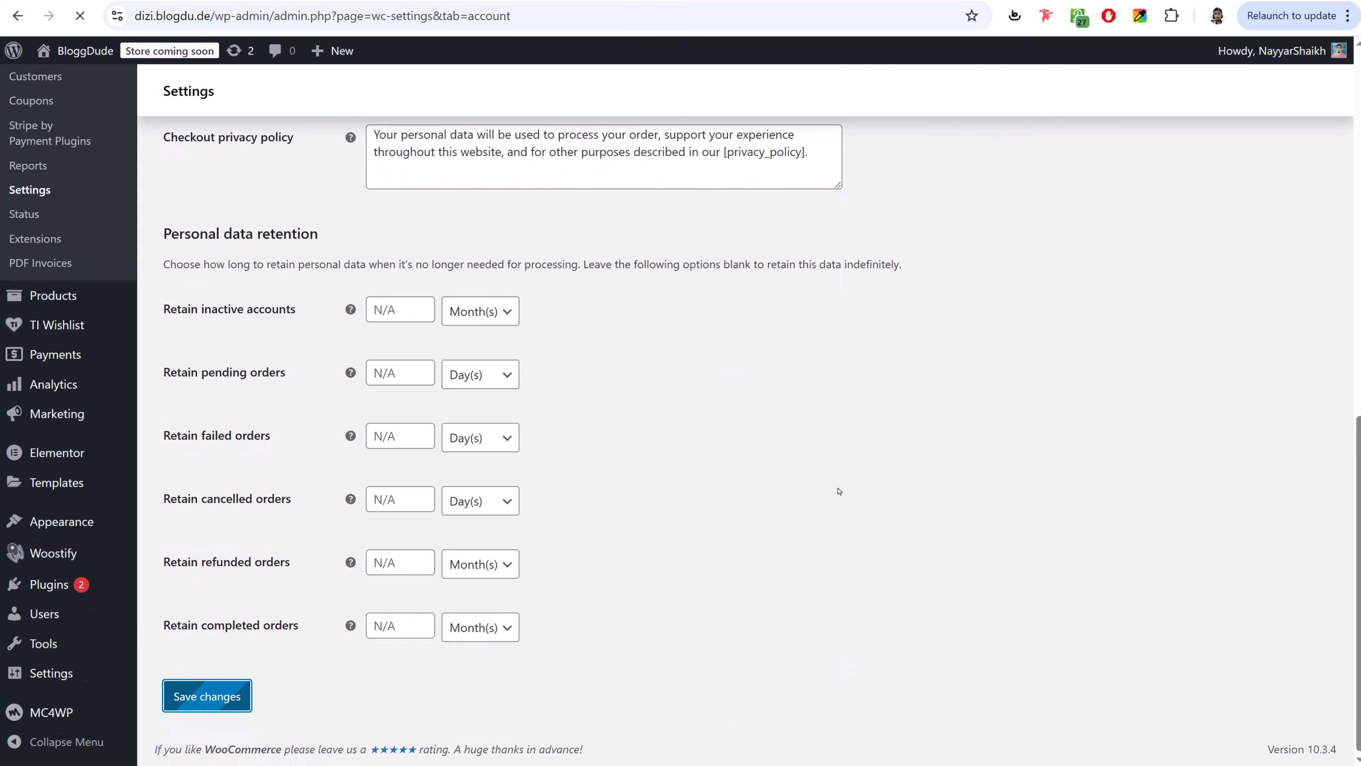
- Set the store's site visibility to Live and save it
left_click(746, 134)
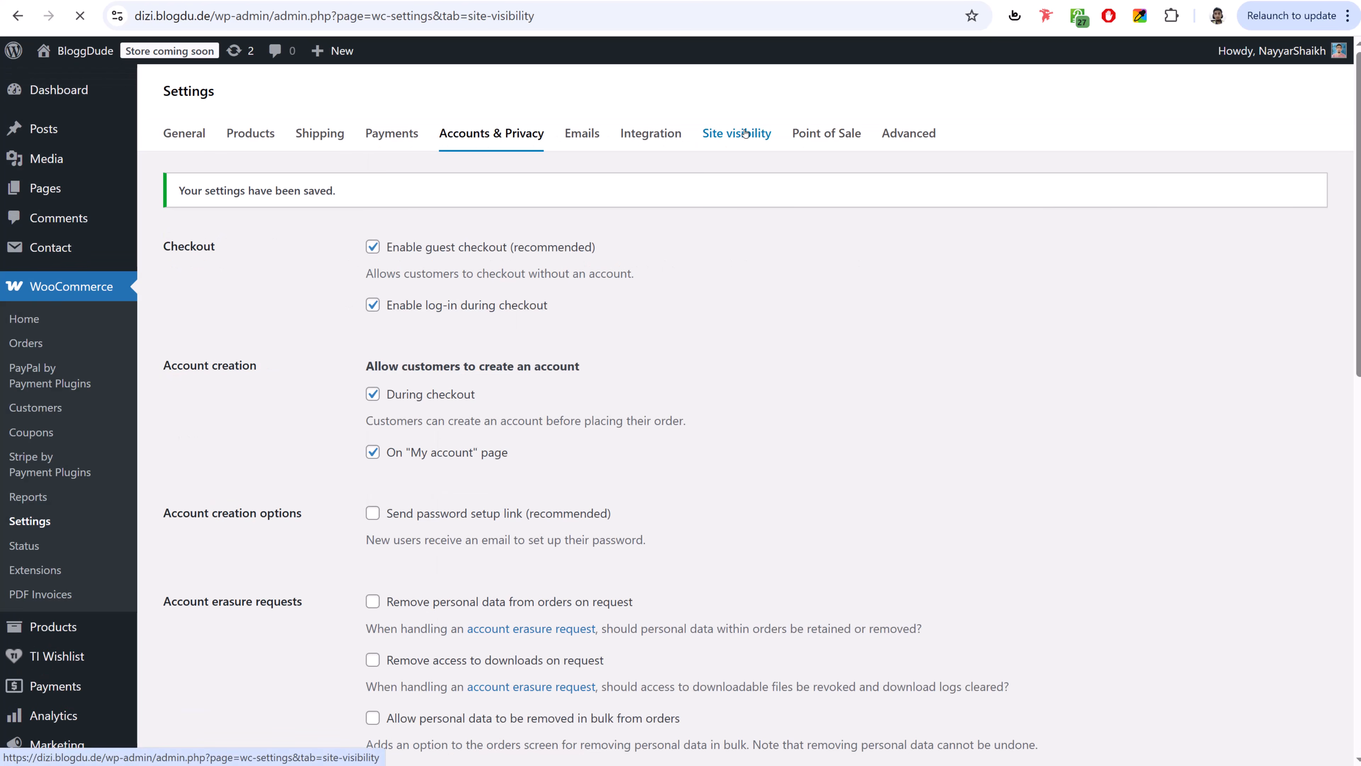
left_click(171, 419)
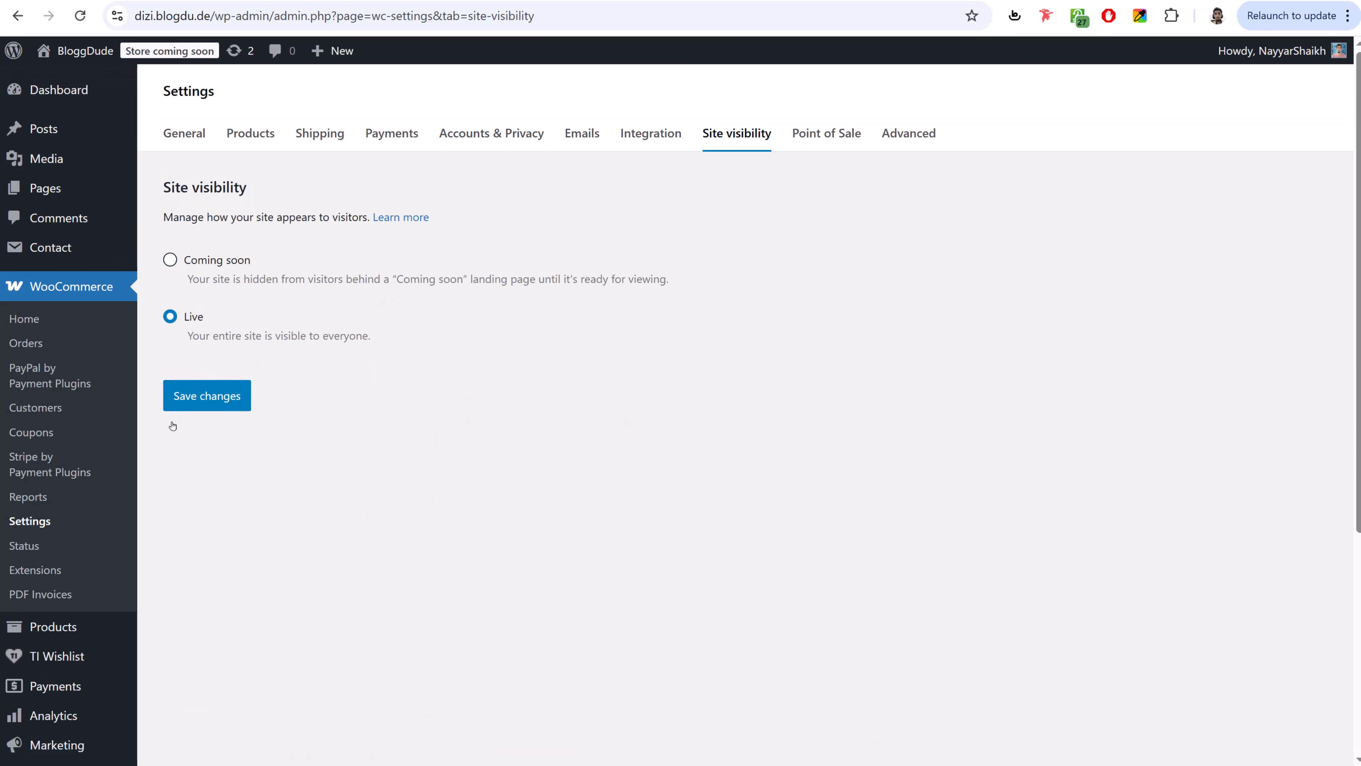
left_click(216, 406)
left_click(909, 138)
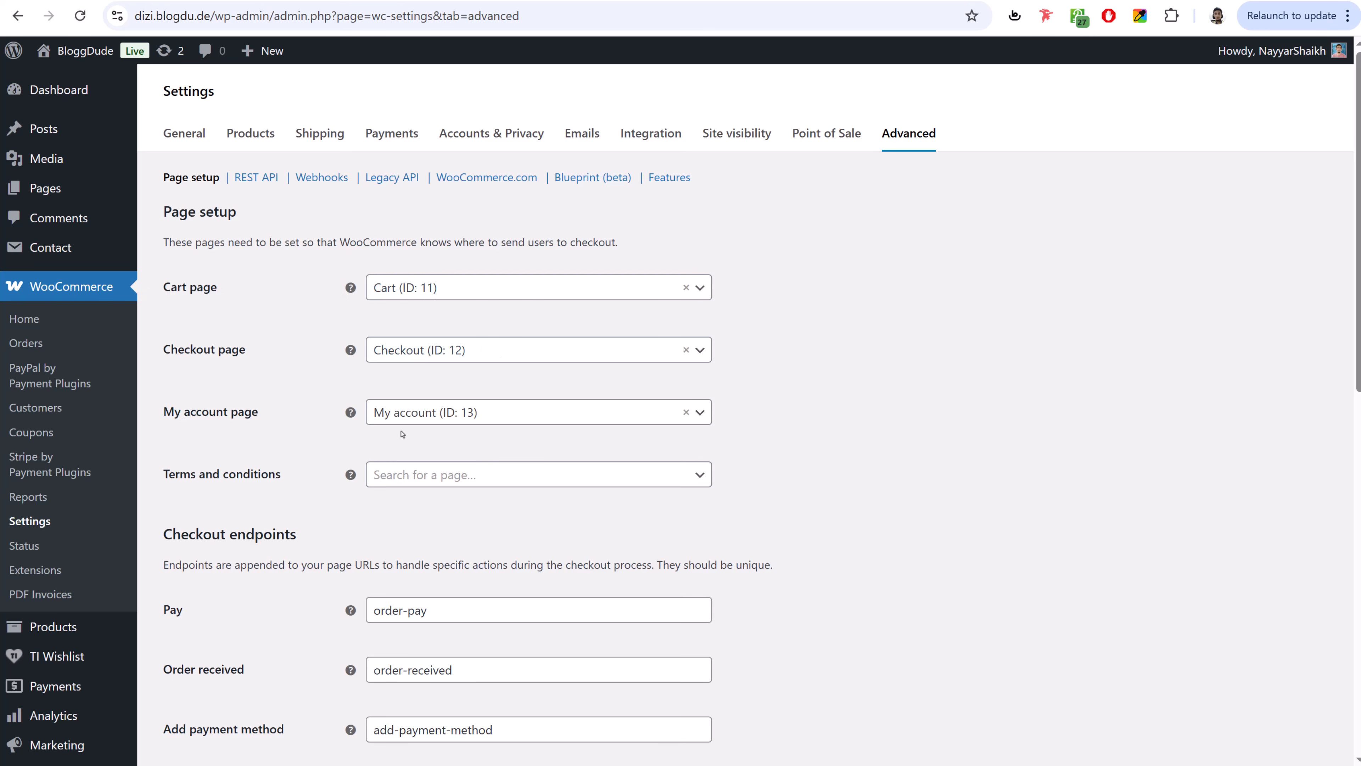
- Go to Products and start a new blank product from the add-products chooser
scroll(845, 440, "down", 10)
scroll(829, 359, "up", 10)
scroll(1120, 317, "down", 3)
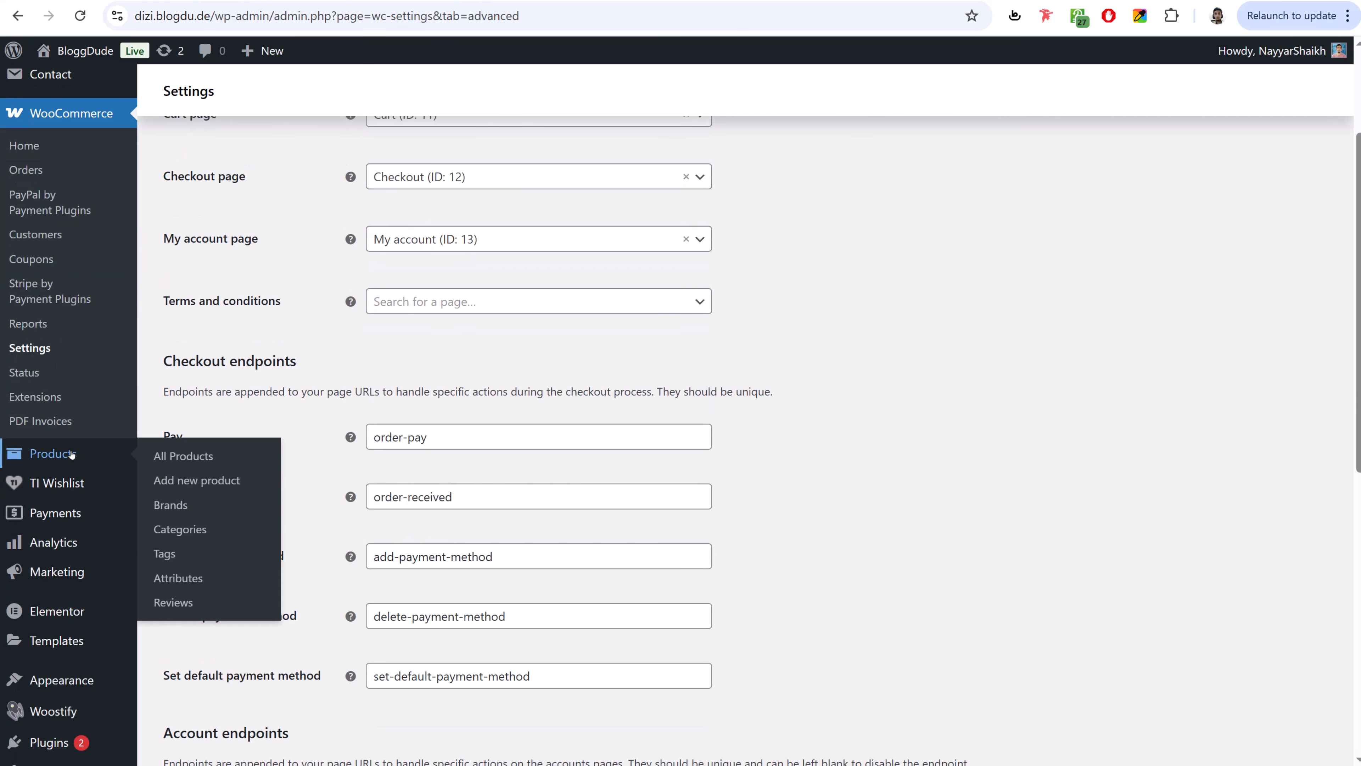
left_click(59, 454)
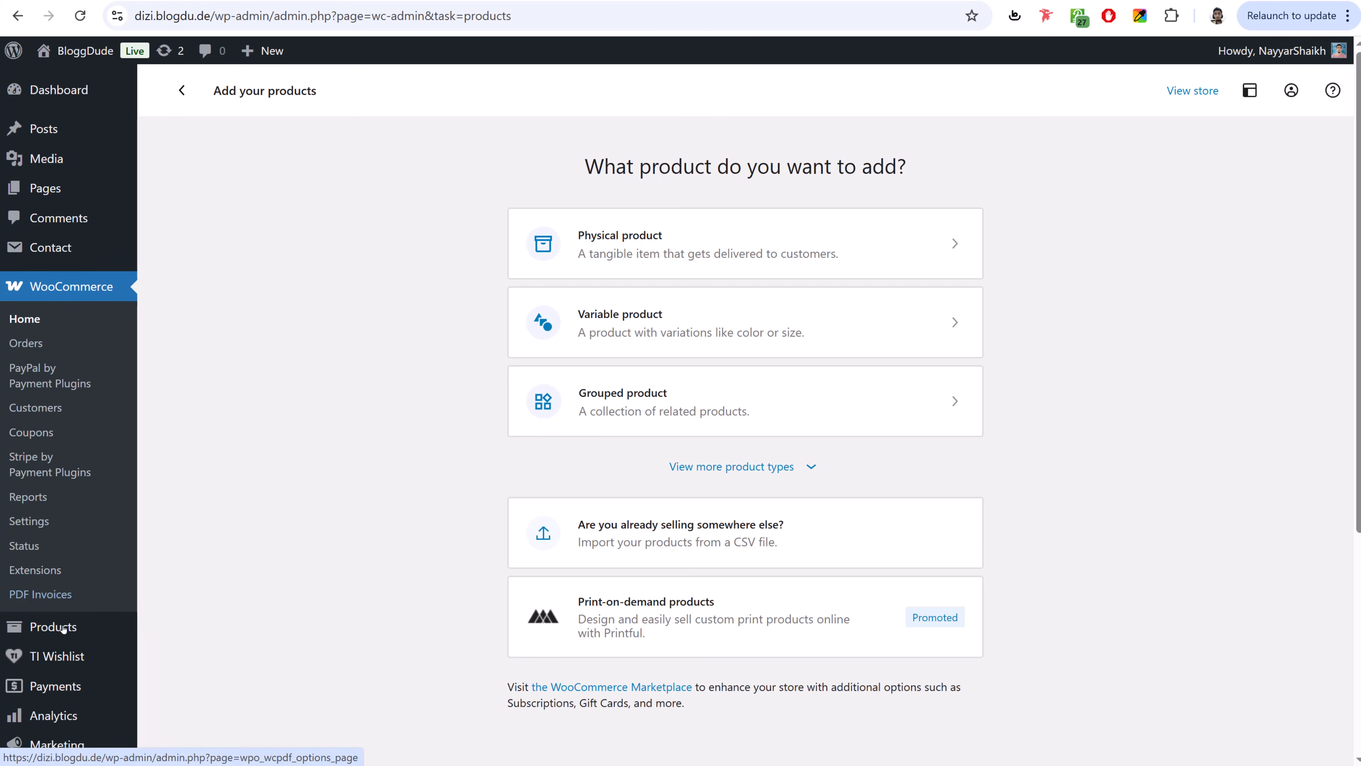
mouse_move(63, 626)
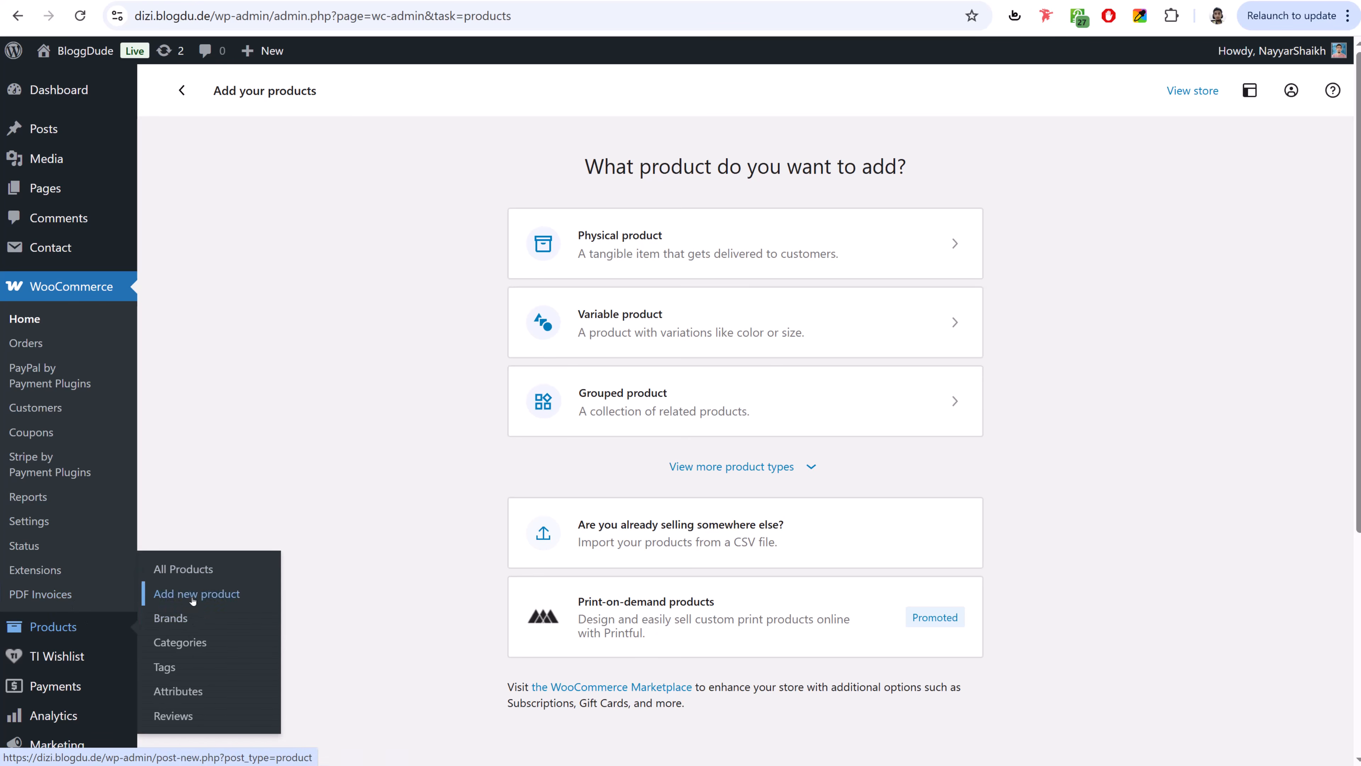
left_click(208, 596)
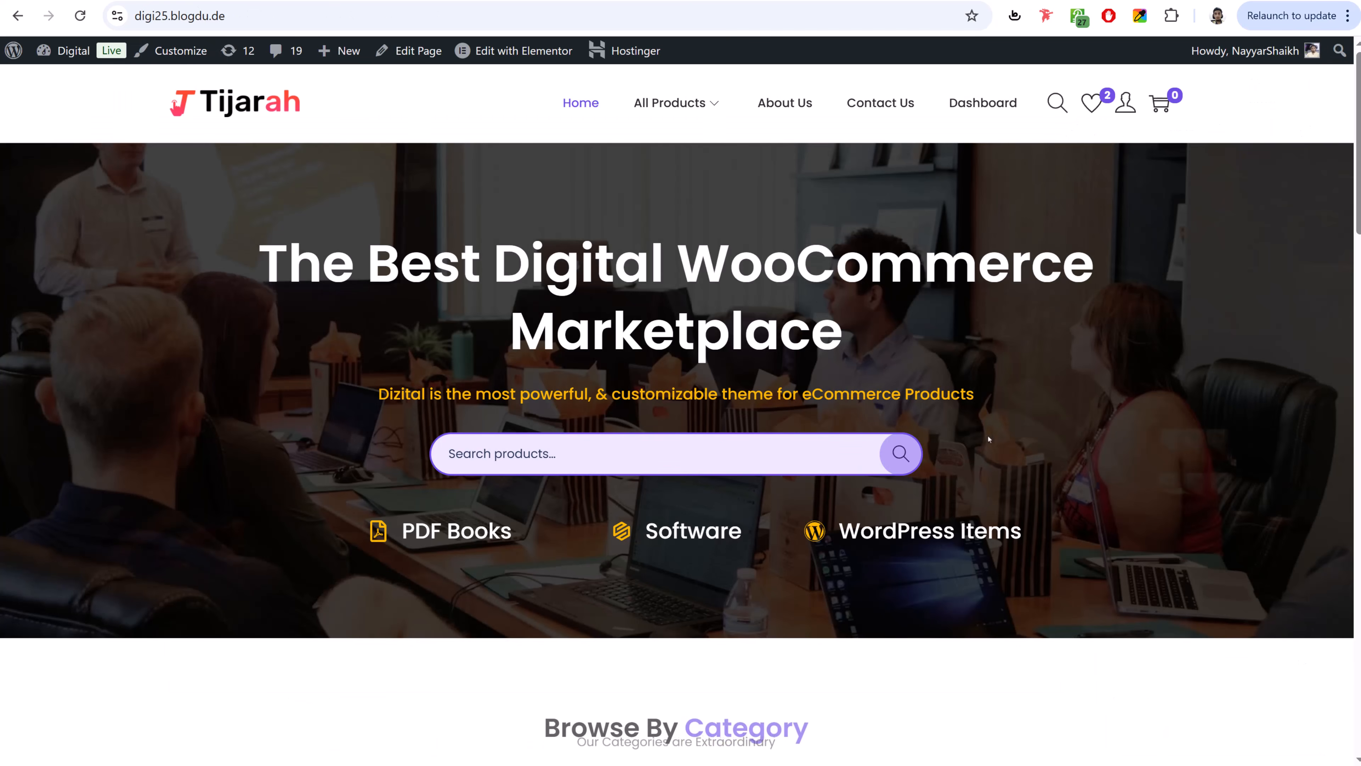
- Name the new product 'Dare to lead' using the title from the demo store product page
scroll(993, 446, "down", 7)
scroll(993, 447, "down", 7)
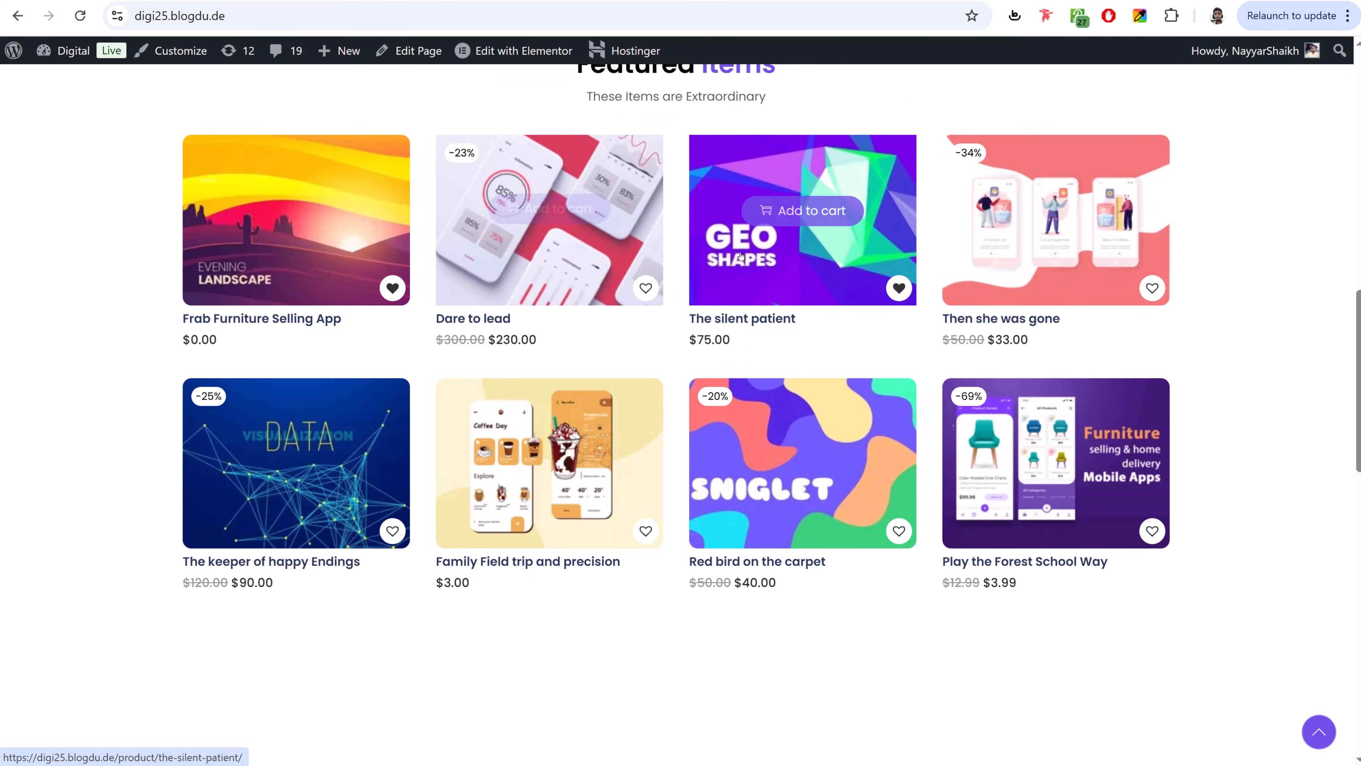
left_click(513, 261)
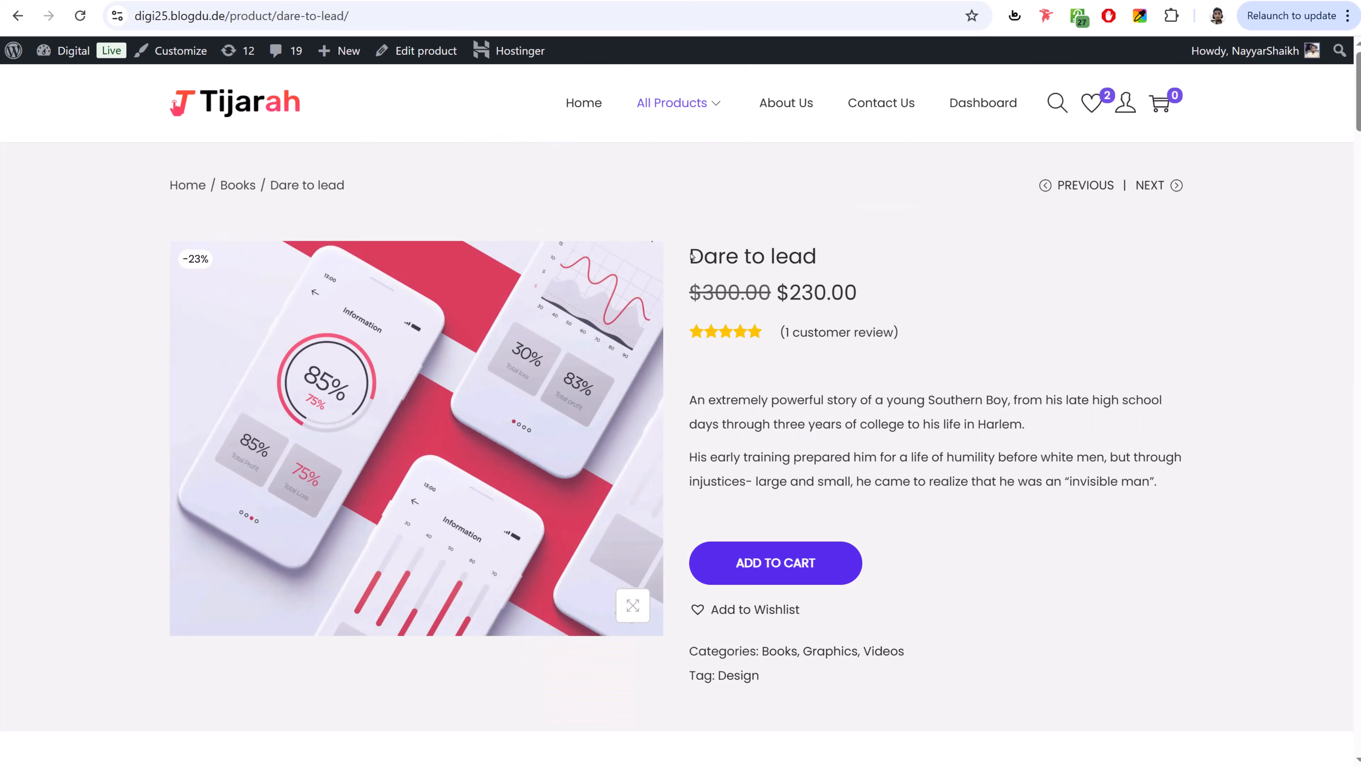
left_click_drag(689, 256, 840, 254)
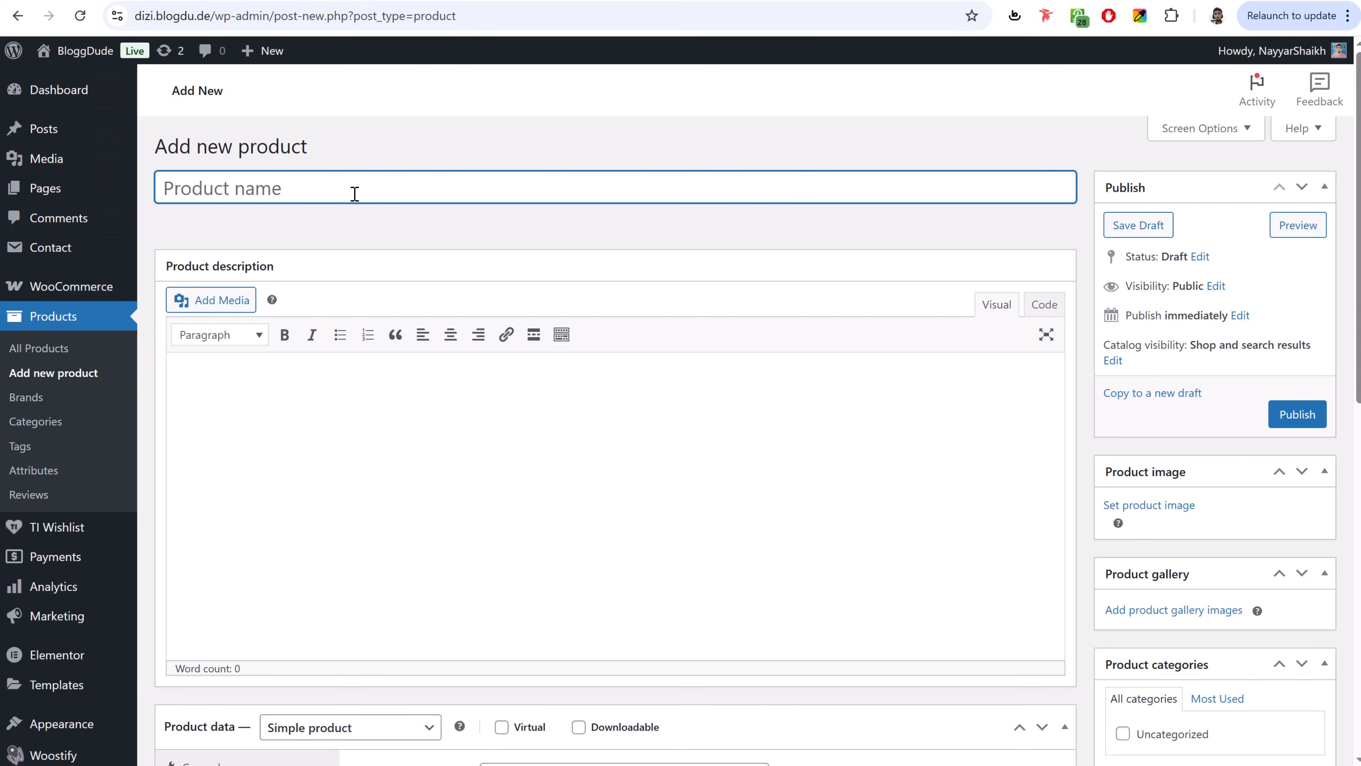
type("Dare to lead")
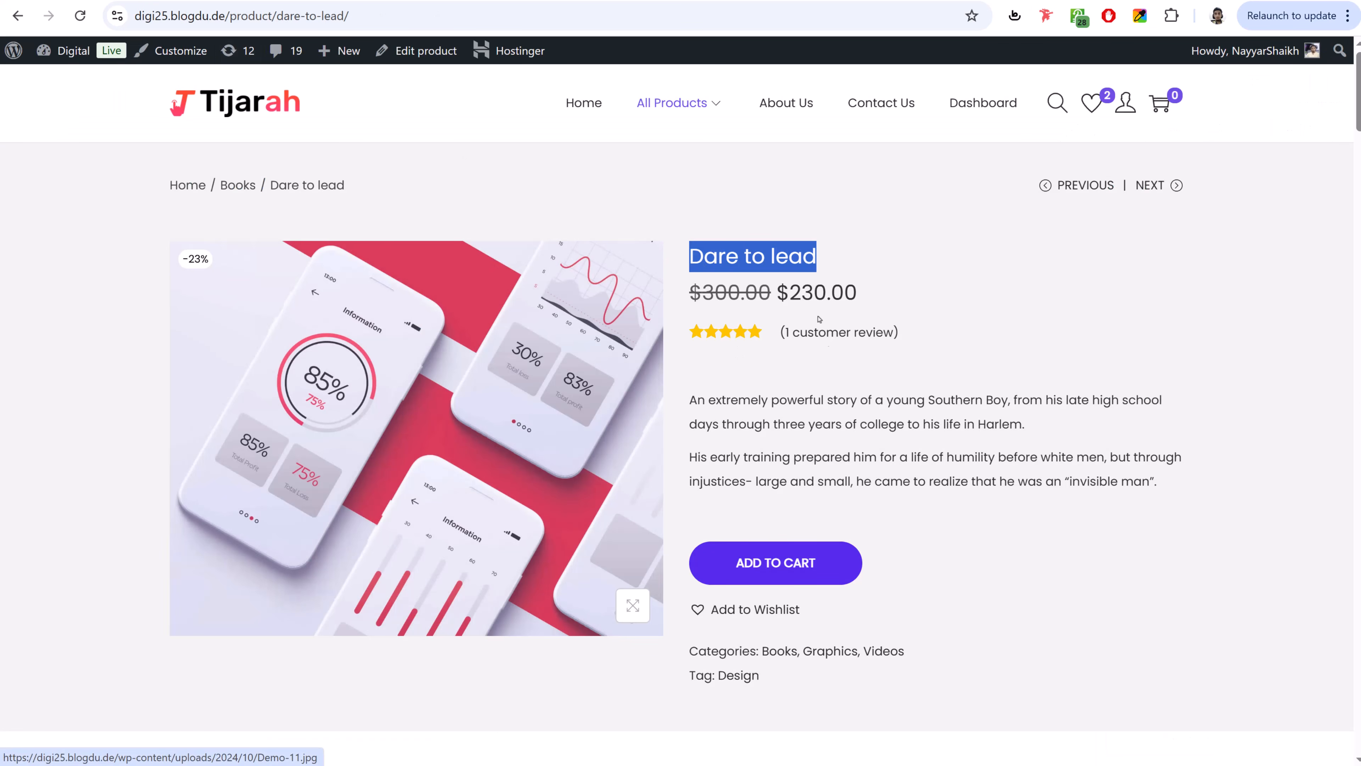
- Copy the WoodMart theme description from the store page into the product description
scroll(848, 402, "down", 10)
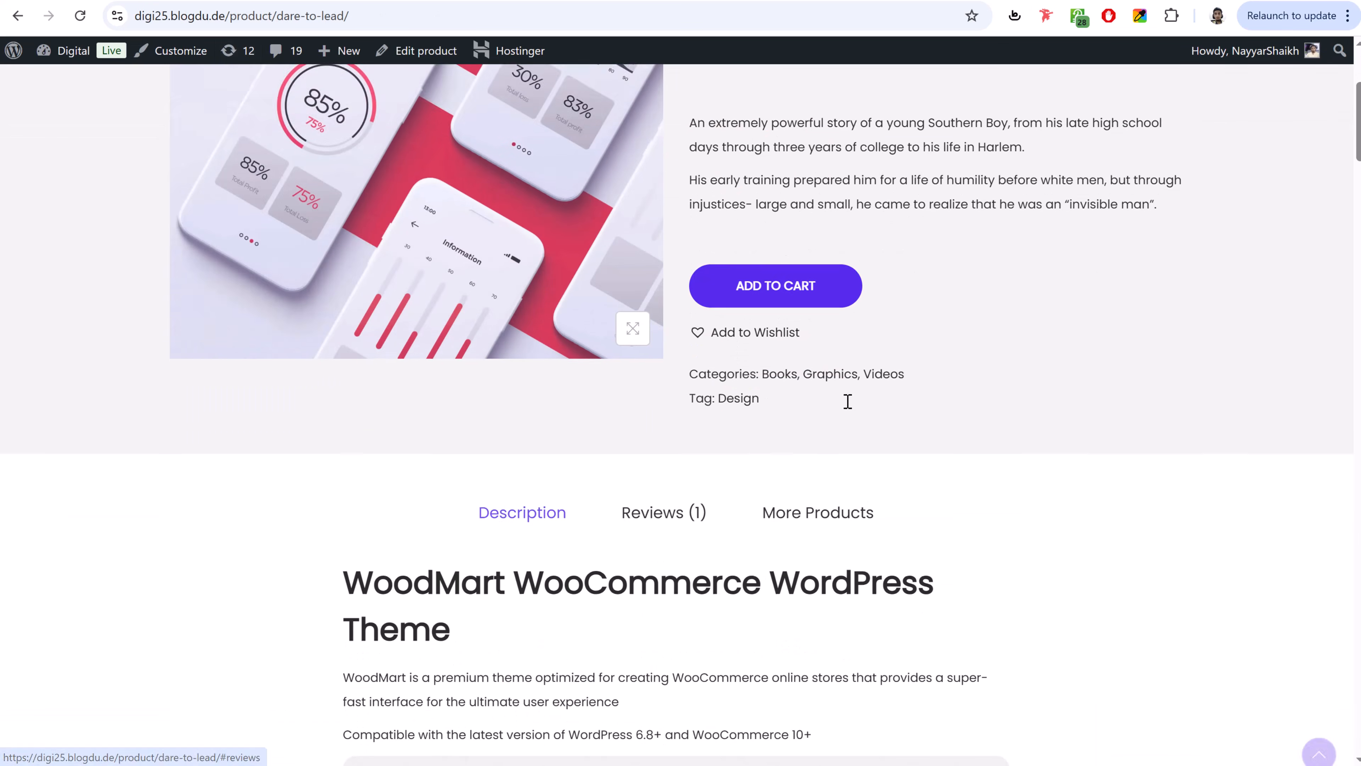
scroll(852, 413, "up", 5)
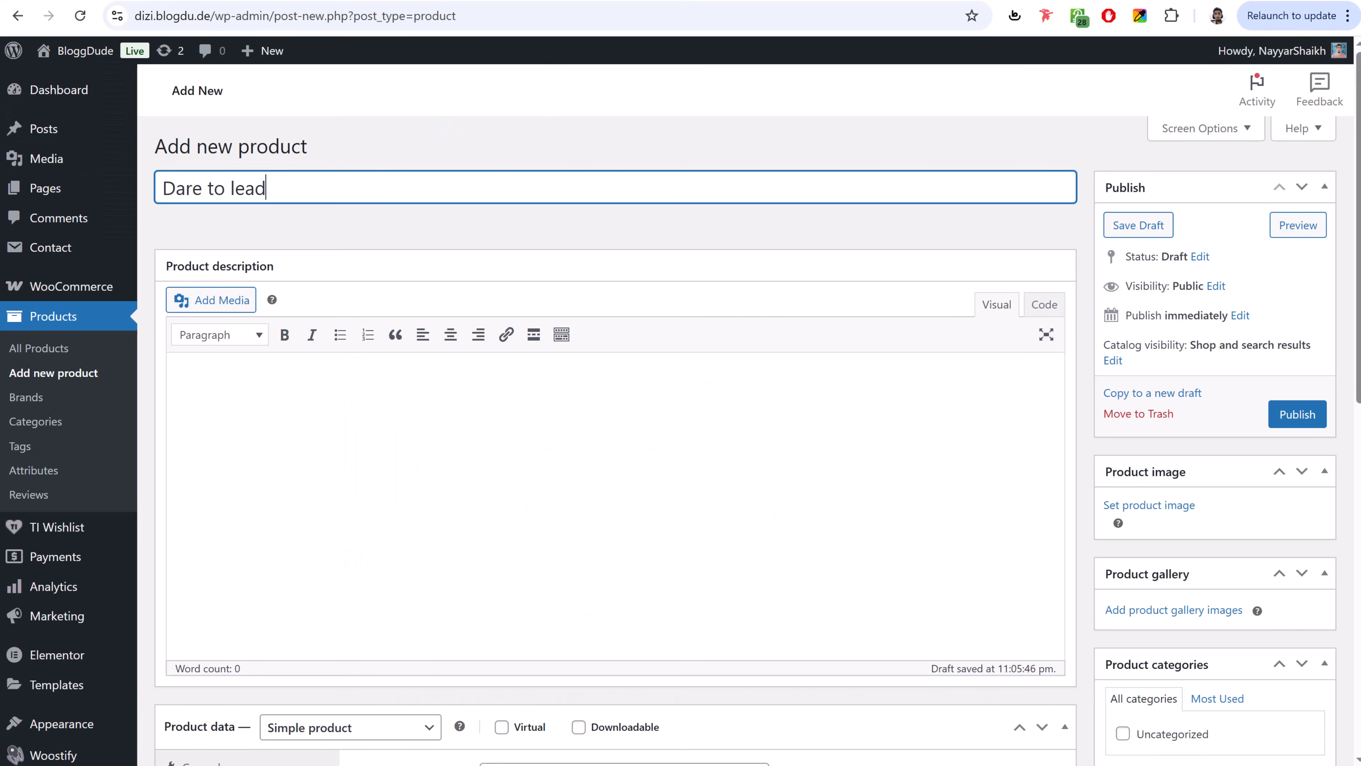
left_click(284, 409)
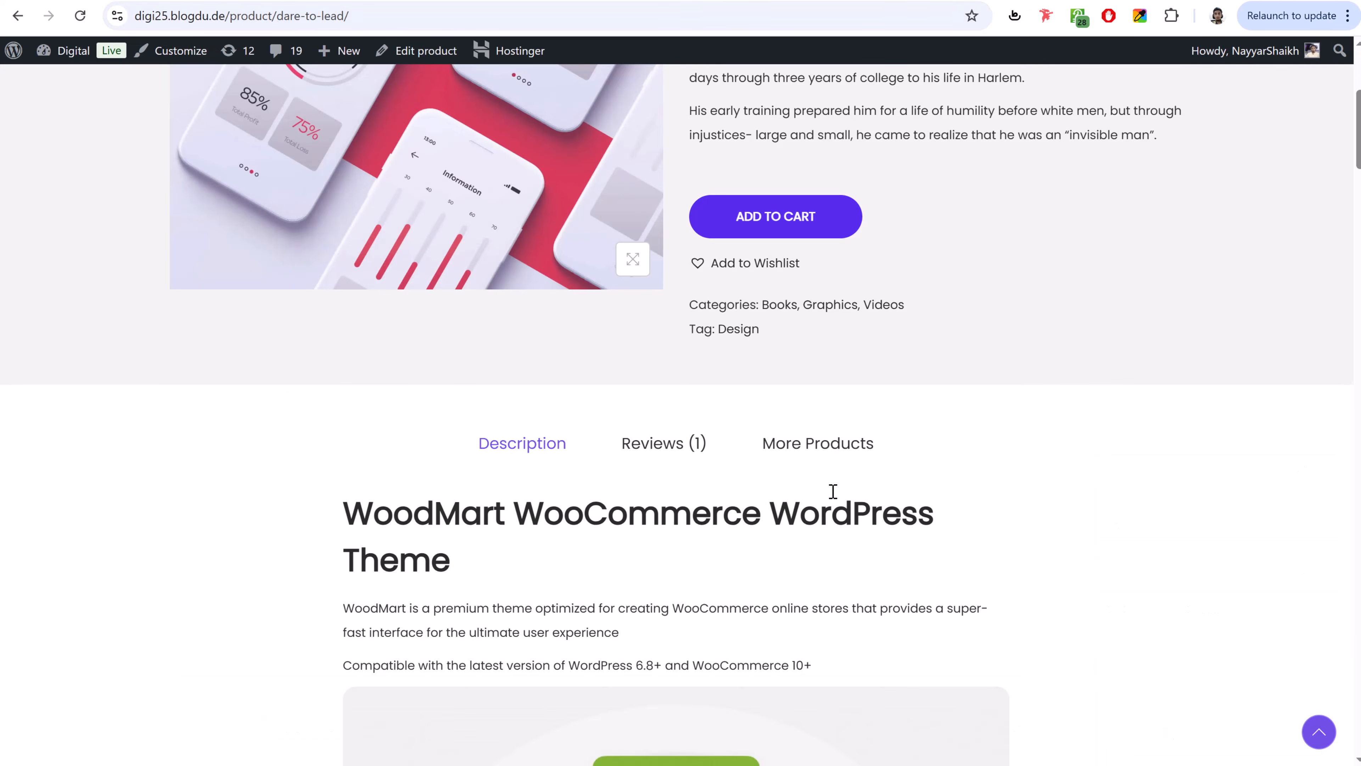
scroll(829, 490, "down", 5)
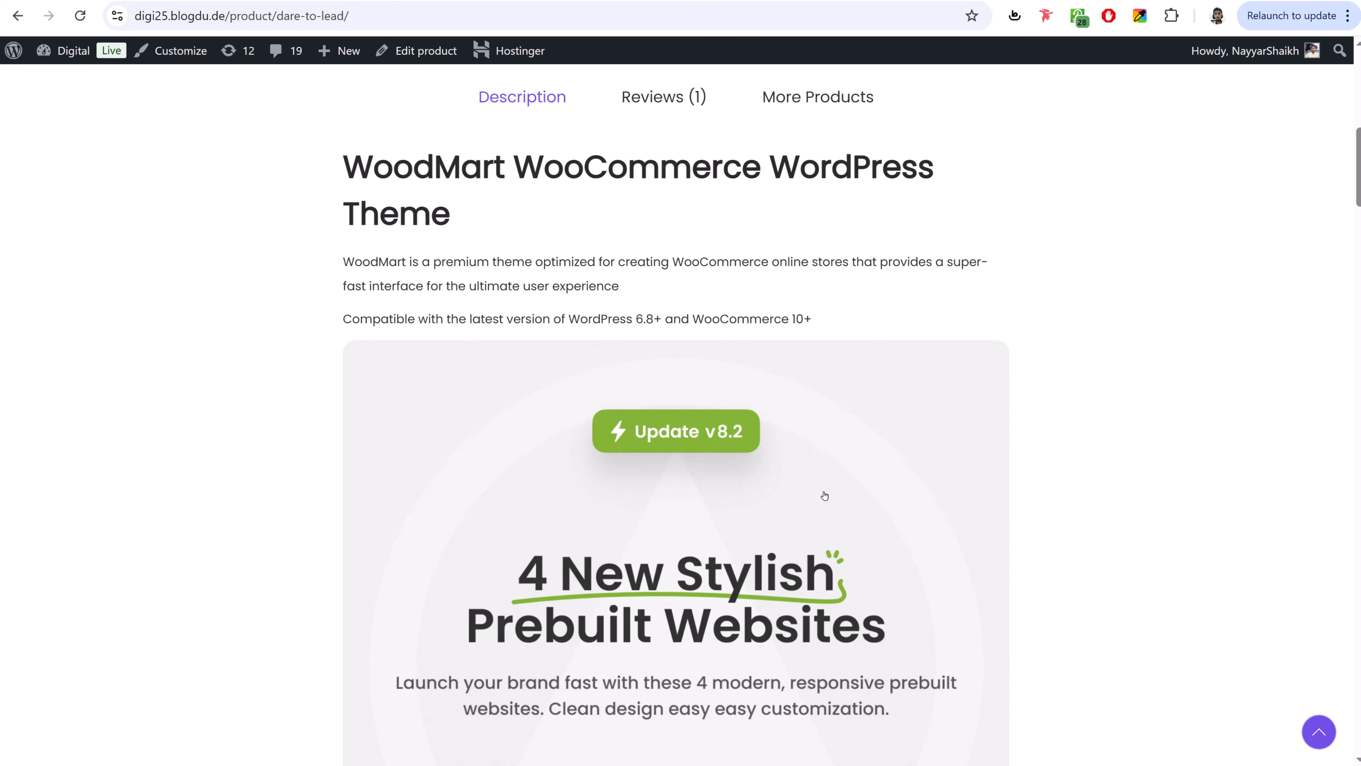
scroll(664, 494, "down", 10)
scroll(665, 495, "up", 8)
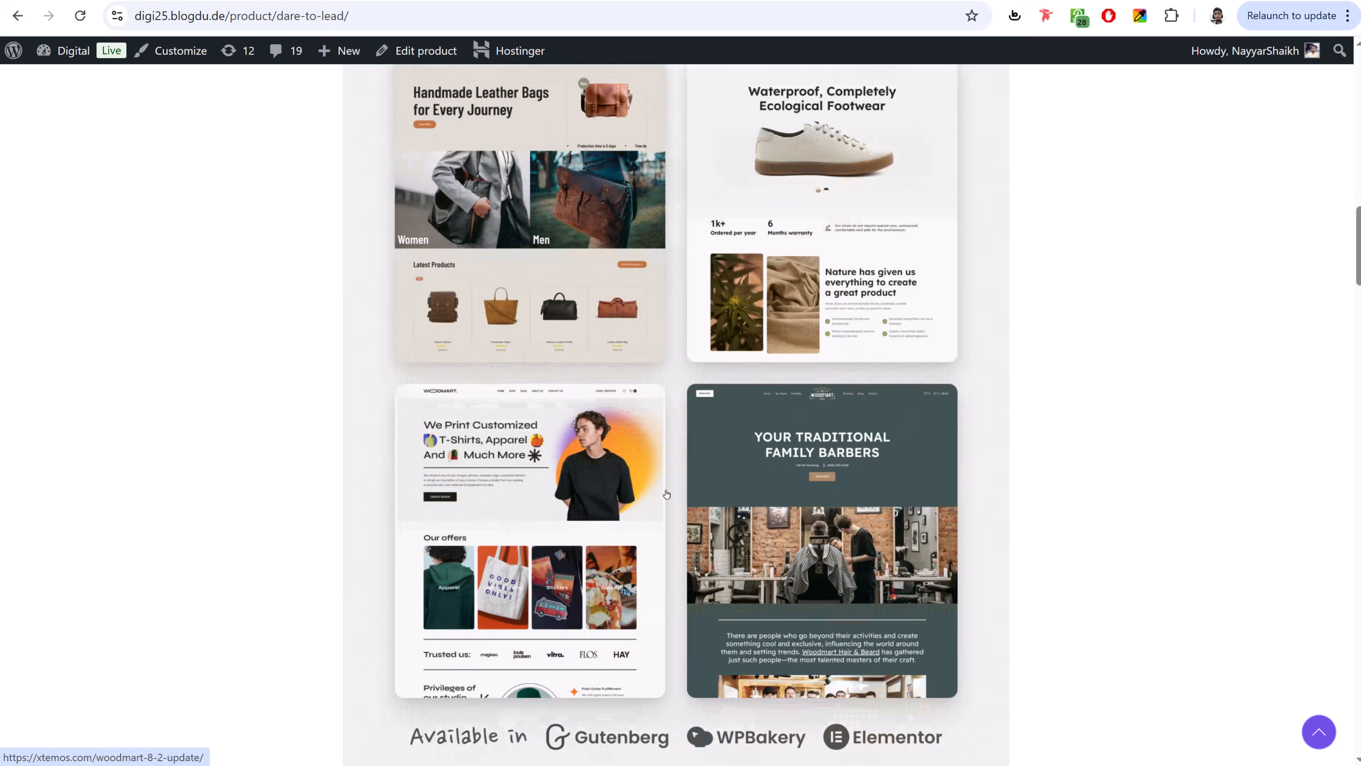
scroll(665, 495, "up", 5)
left_click_drag(343, 337, 819, 502)
key("ctrl+c")
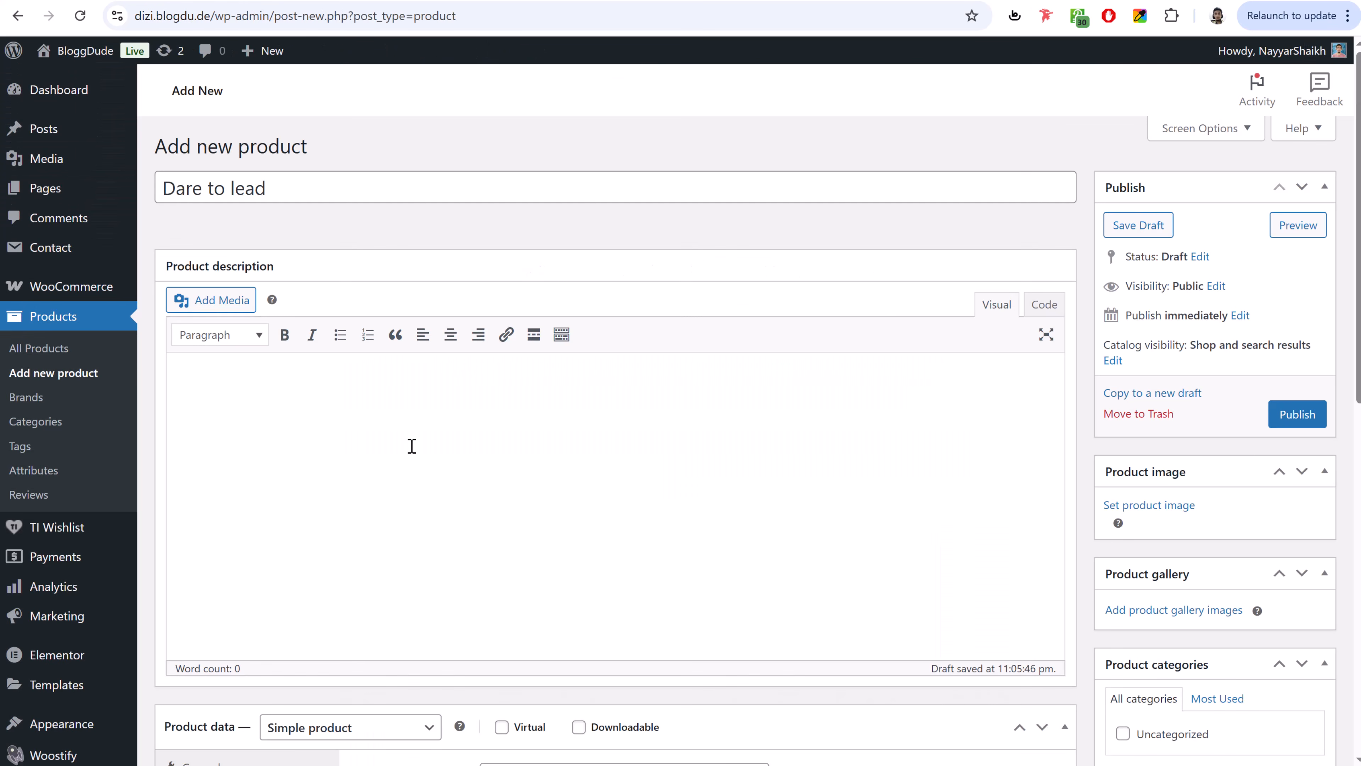
left_click(411, 446)
key("ctrl+v")
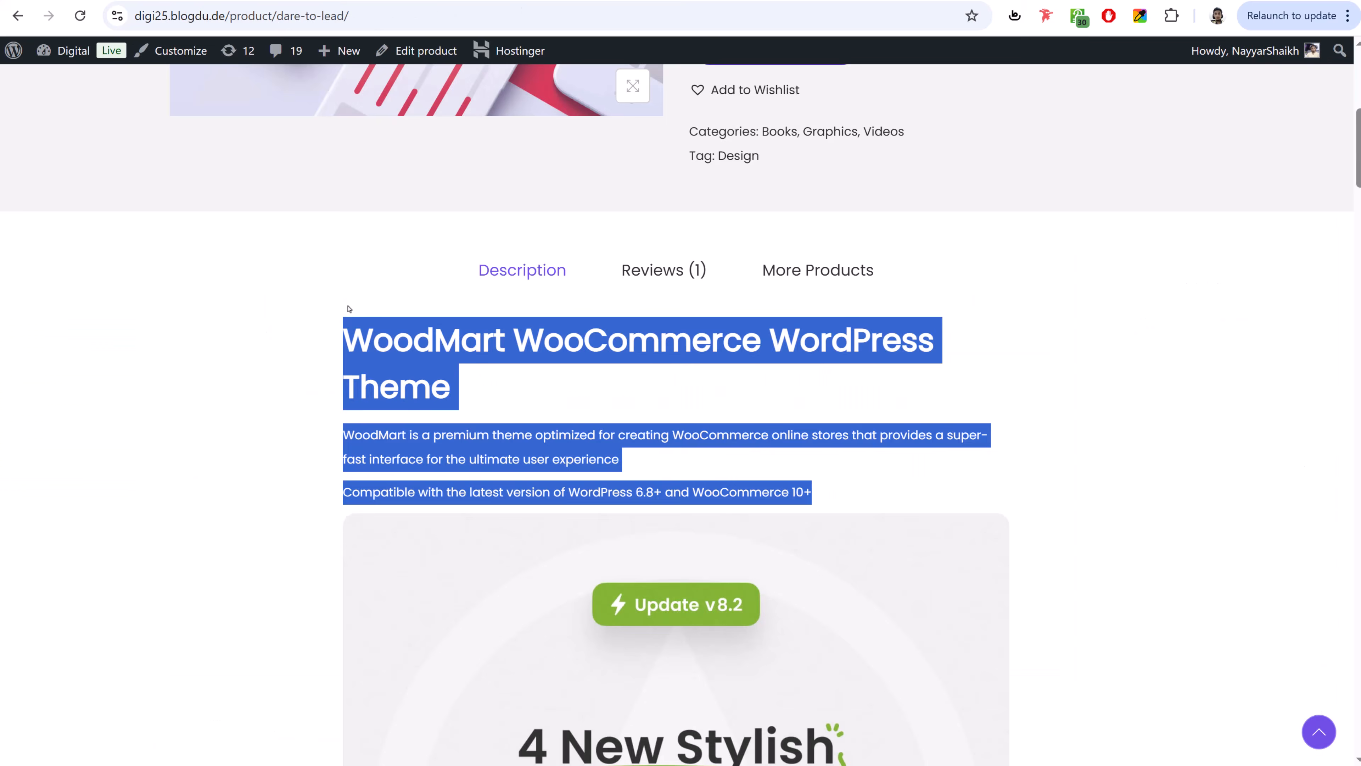
- Format the description's first line as Heading 2
left_click(349, 309)
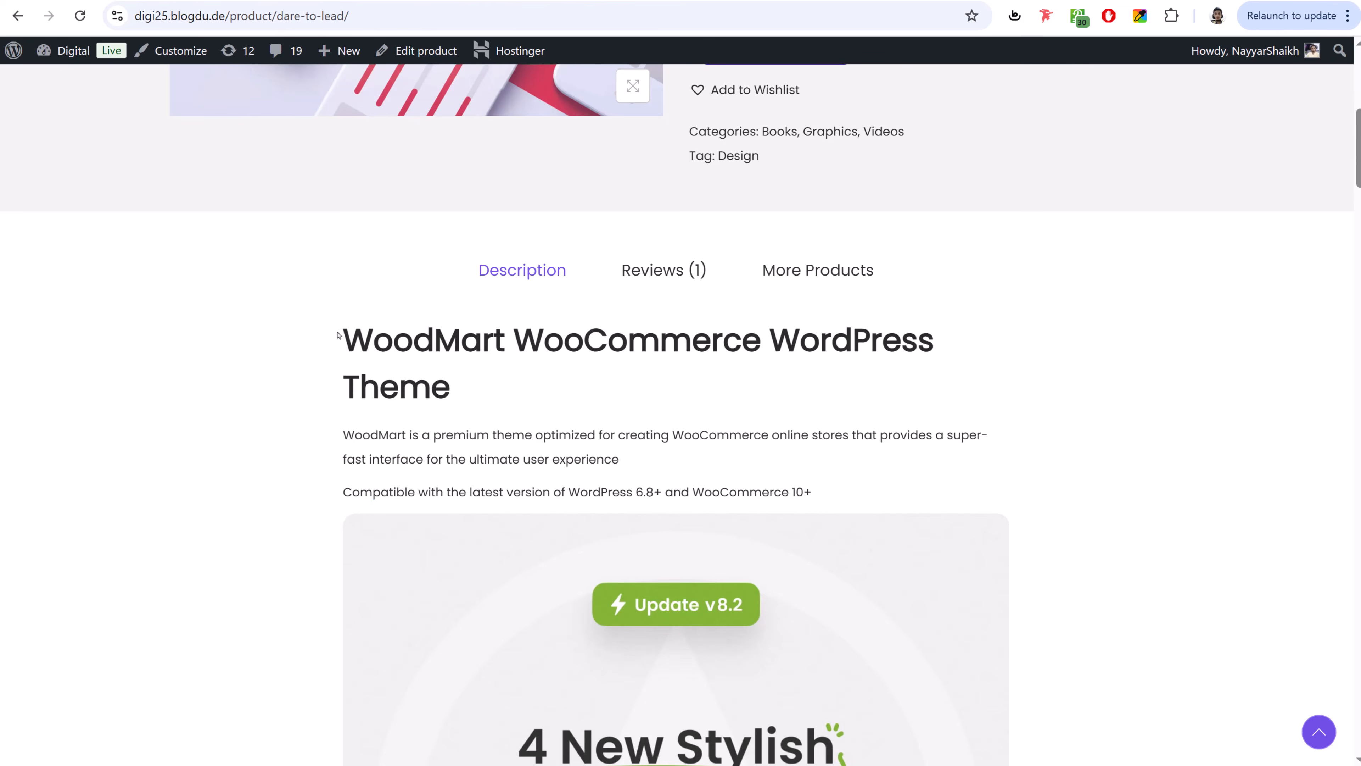
left_click_drag(343, 333, 492, 383)
left_click(491, 383)
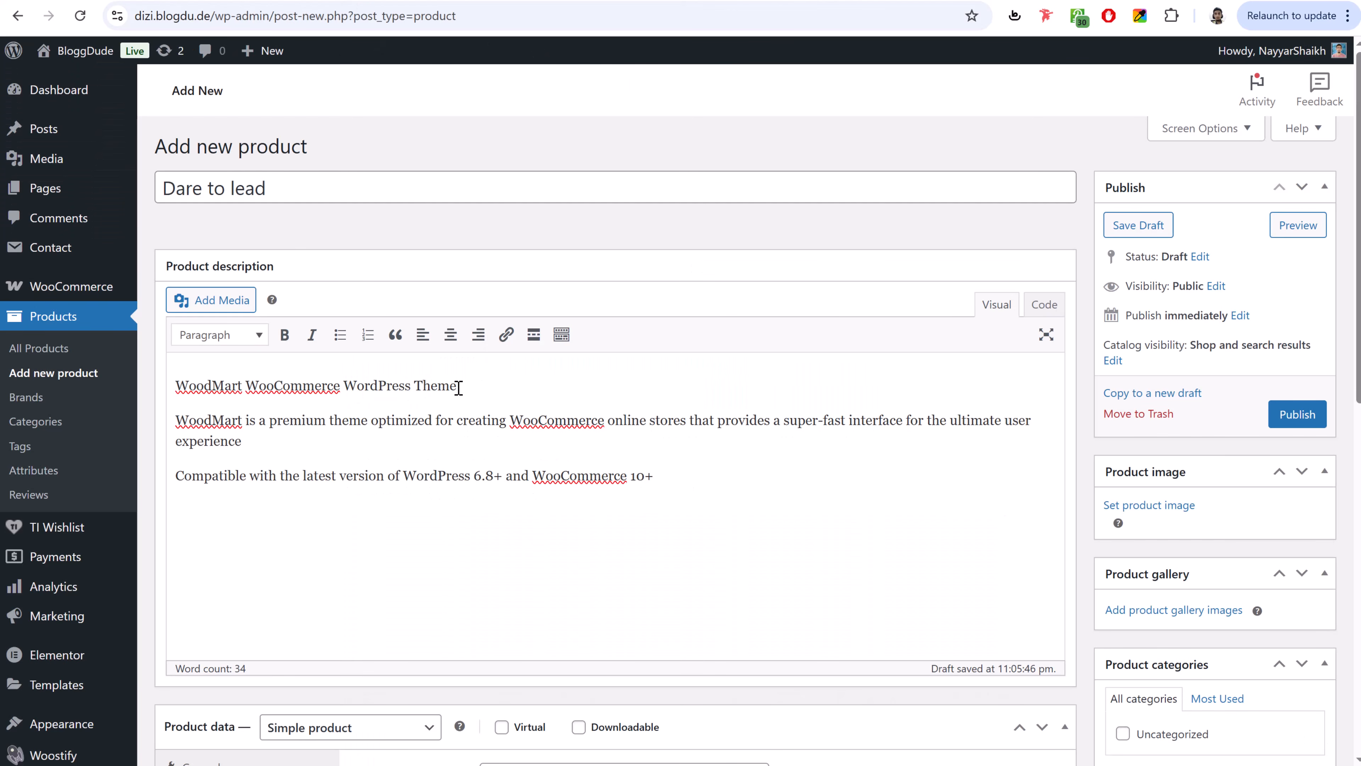
left_click_drag(459, 386, 130, 378)
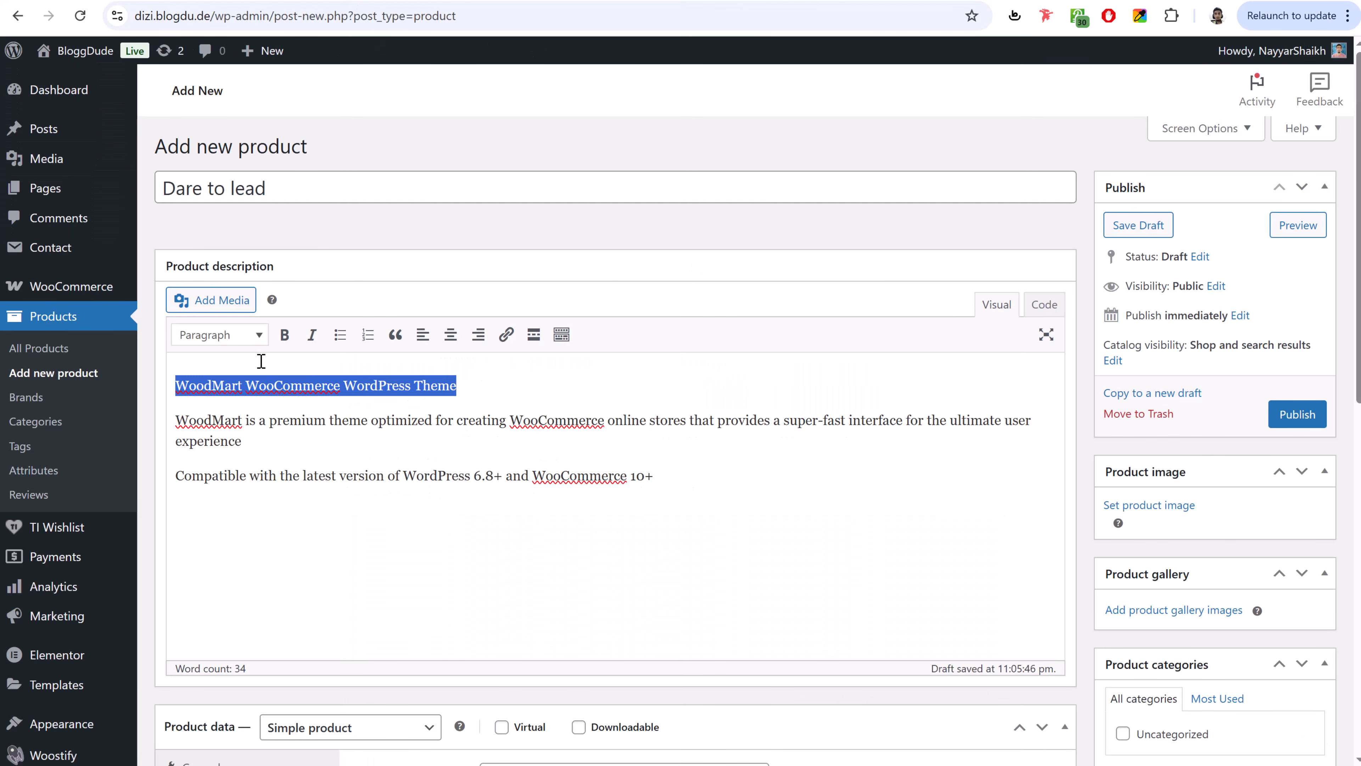
left_click_drag(482, 387, 168, 382)
left_click(228, 338)
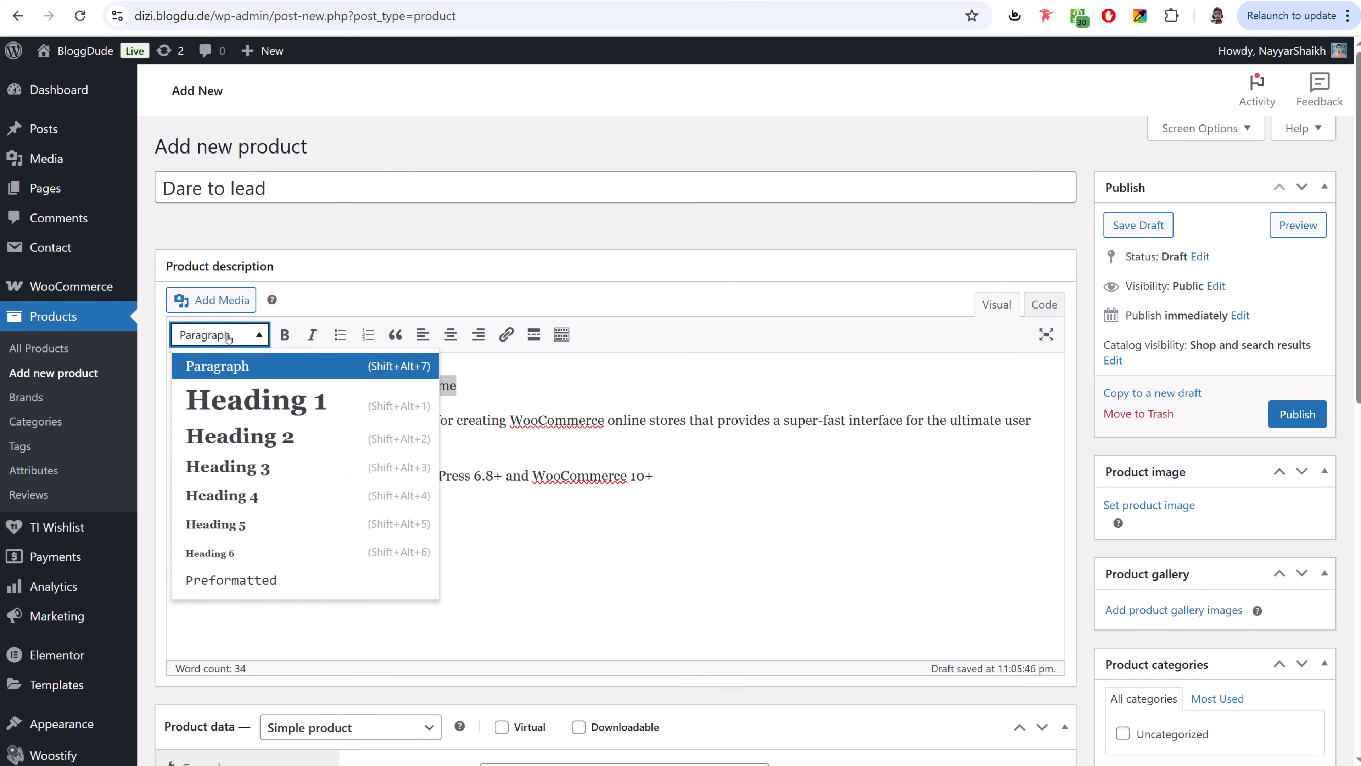
left_click(274, 448)
left_click(389, 437)
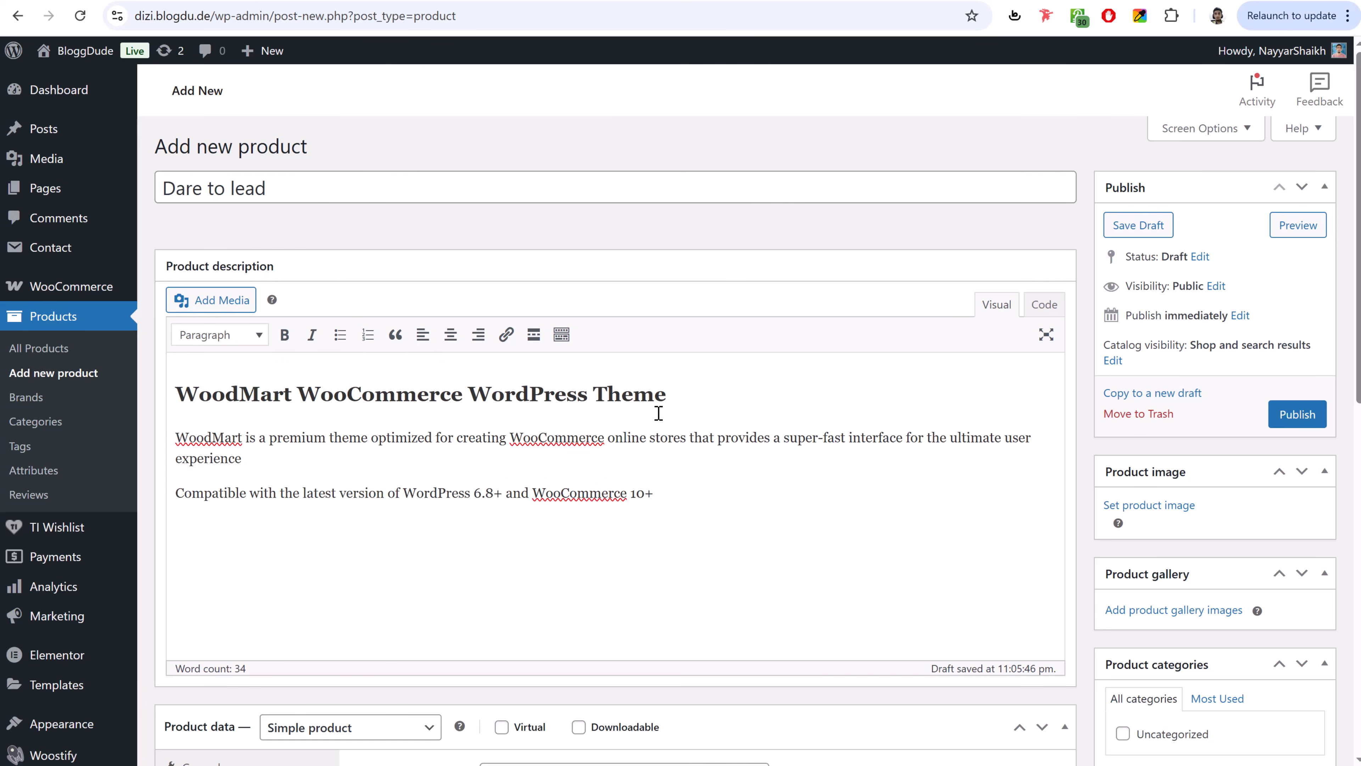
- Add an empty paragraph at the end of the description
left_click(709, 491)
key("Return")
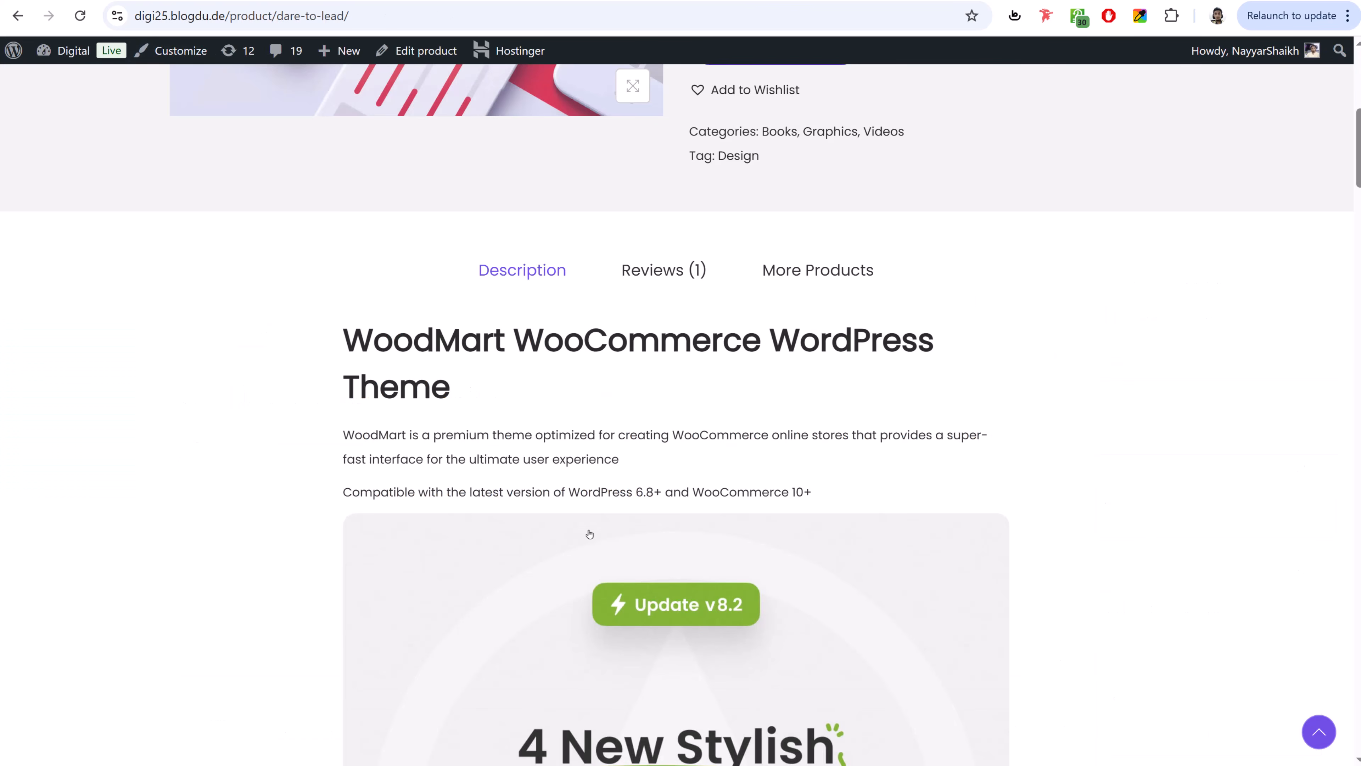
scroll(671, 403, "down", 15)
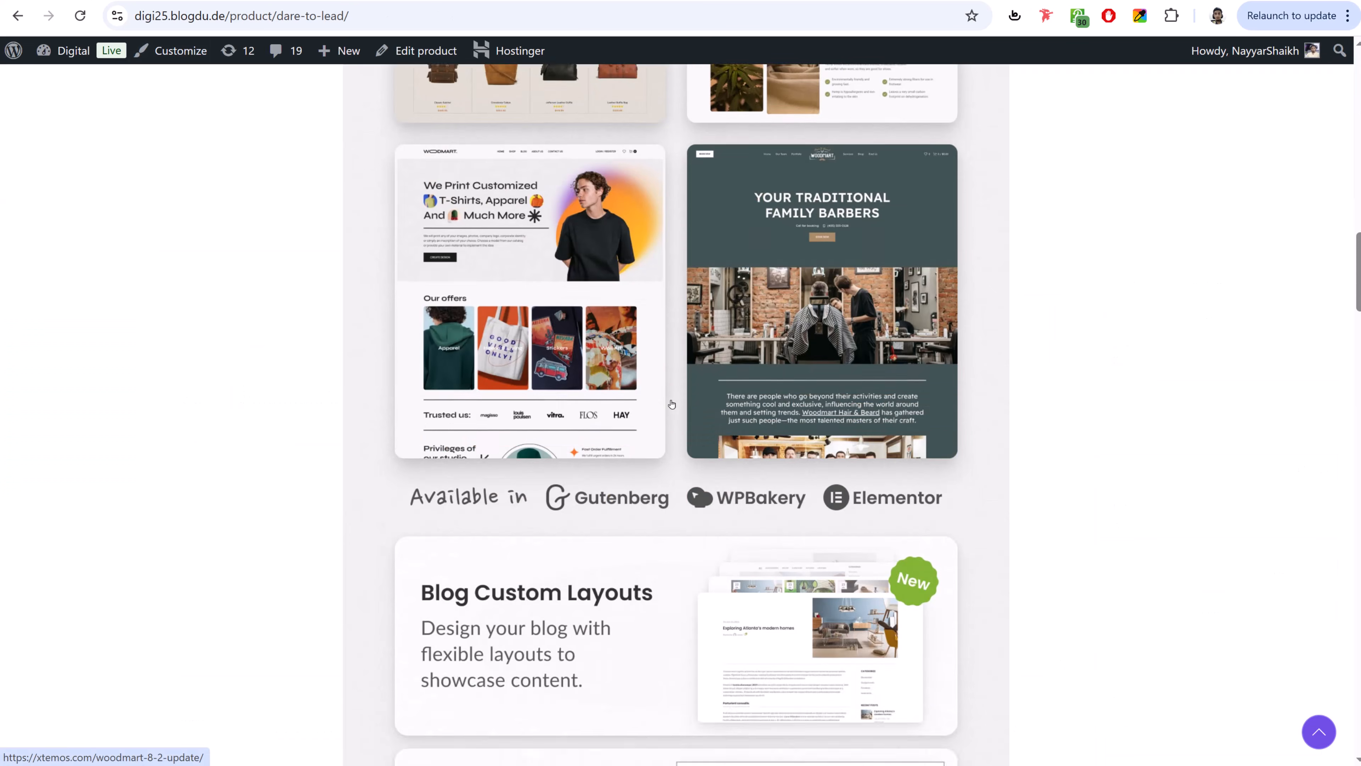
scroll(672, 403, "down", 8)
scroll(667, 410, "up", 18)
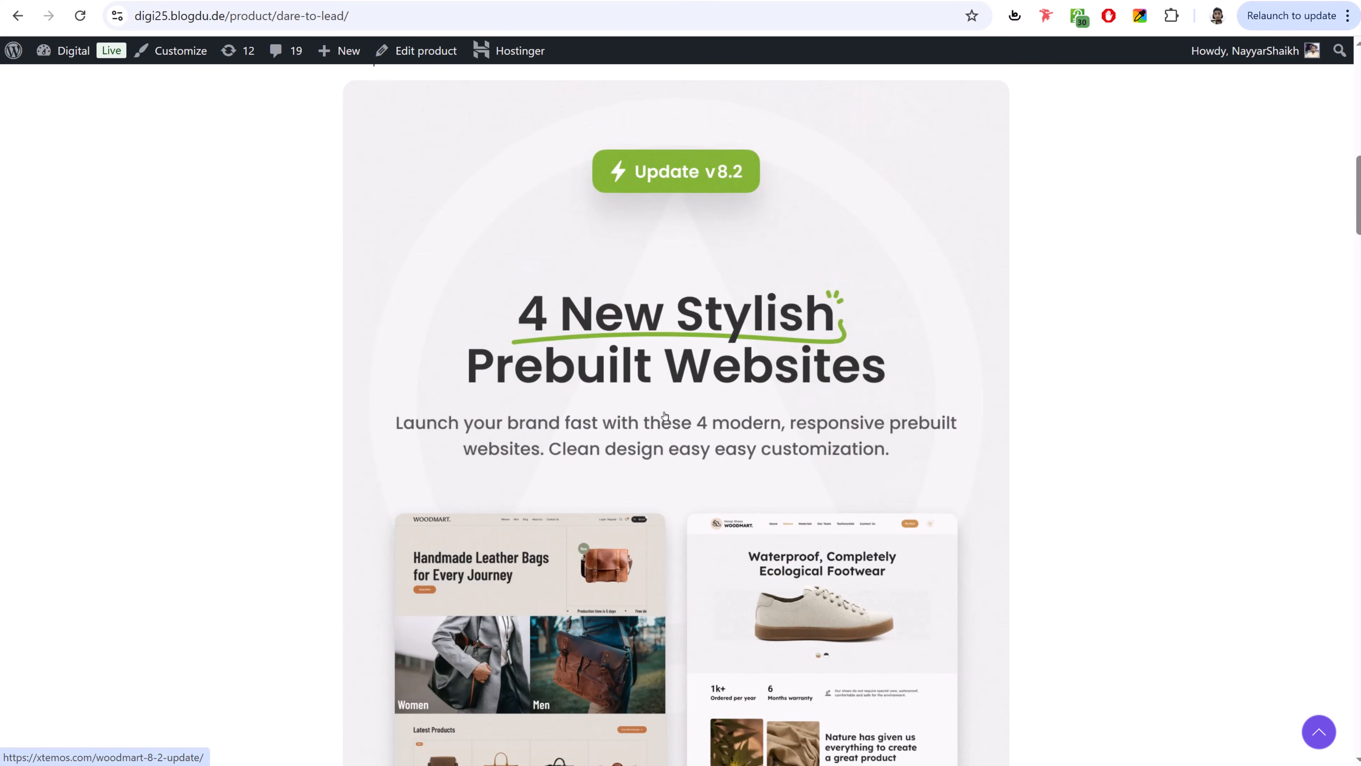
scroll(664, 415, "up", 6)
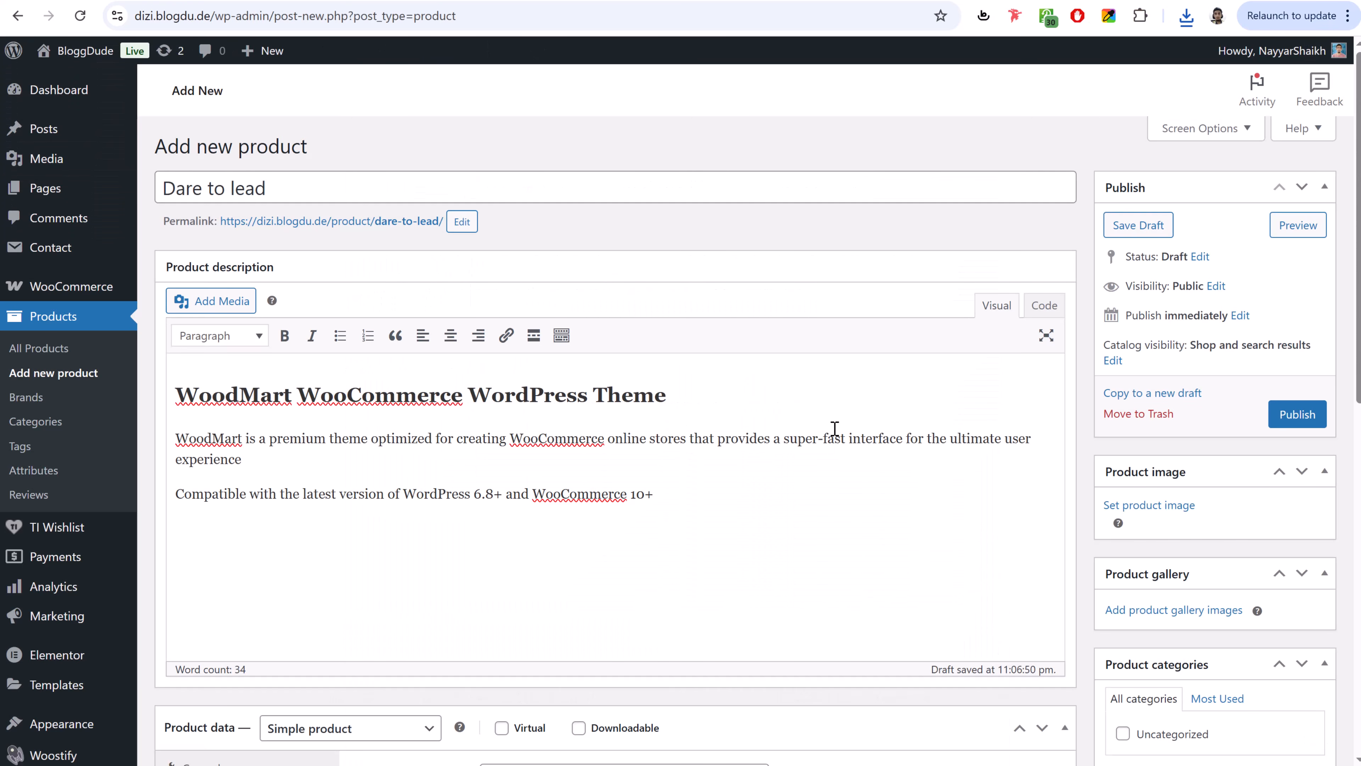
- Open the description's media picker, then close it without inserting anything
left_click(182, 300)
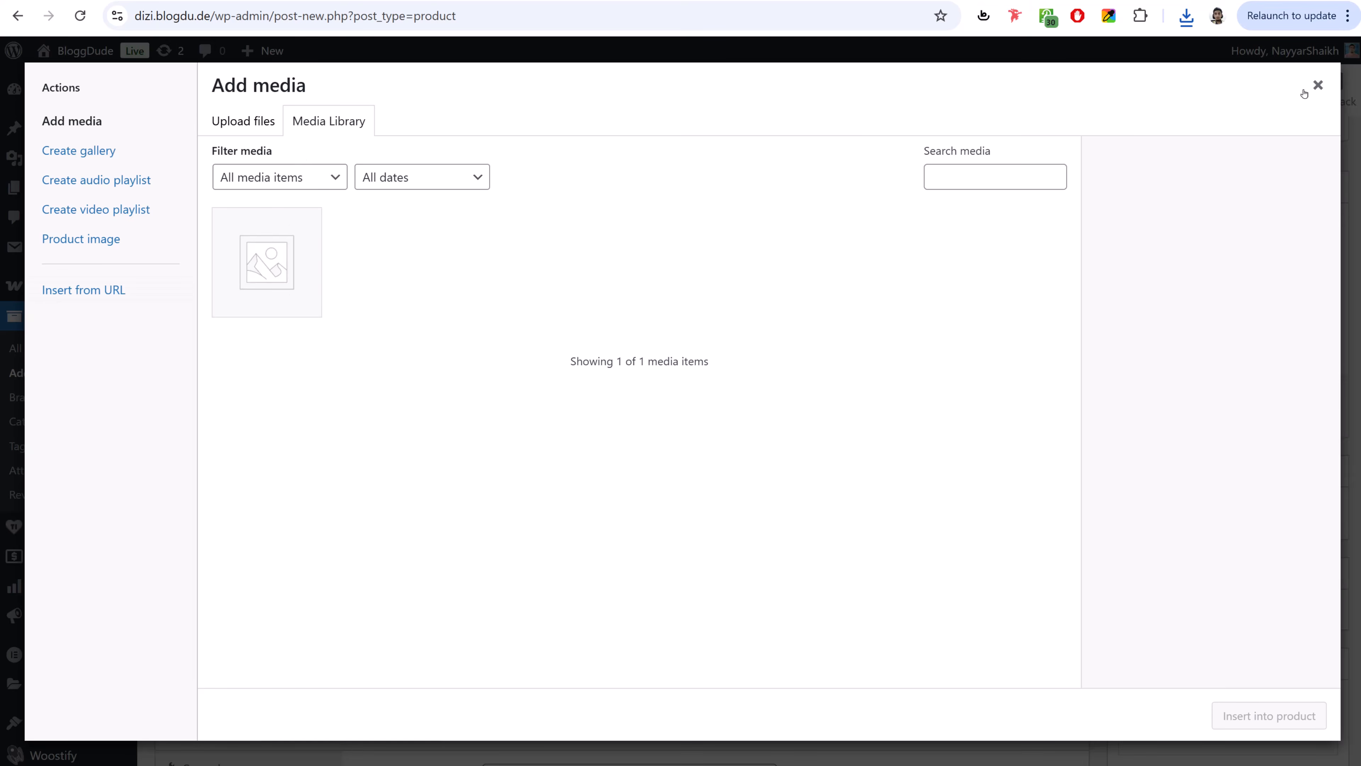
left_click(1317, 86)
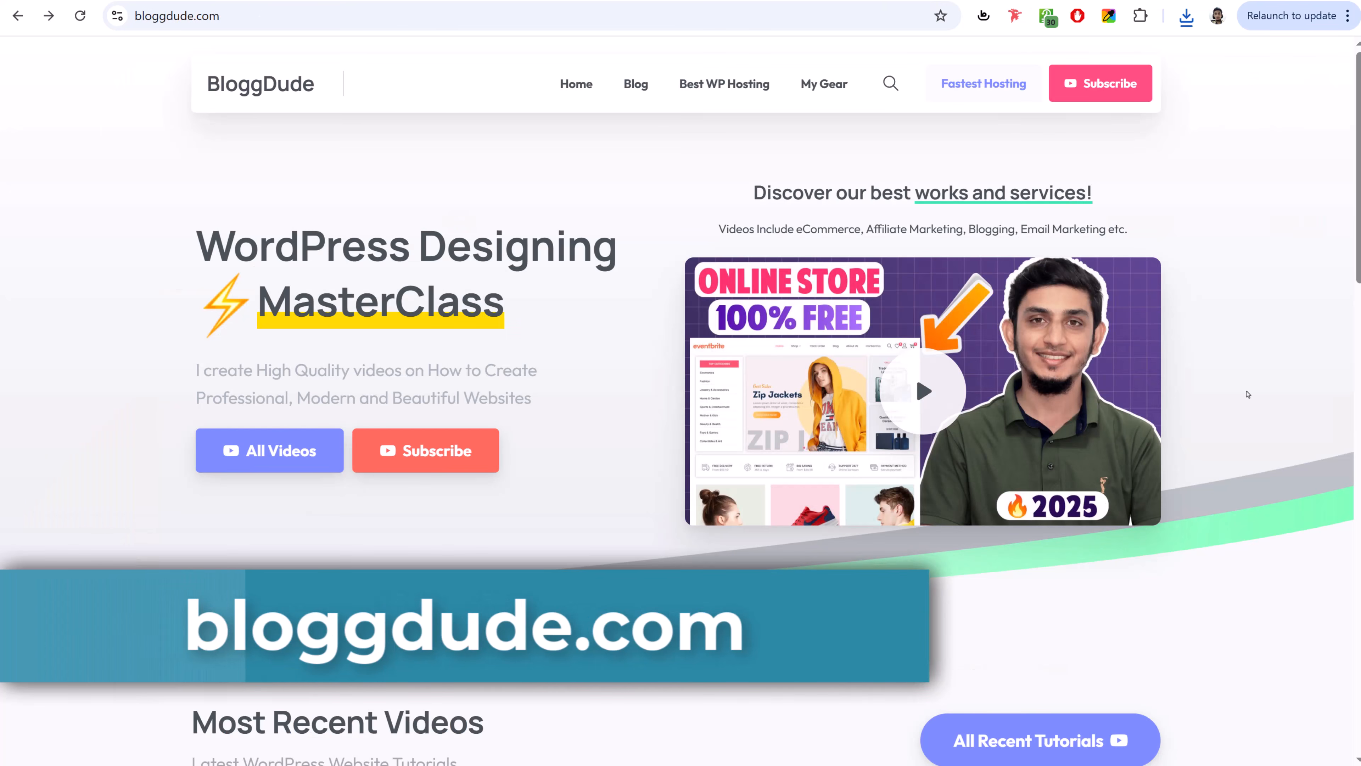
scroll(1247, 394, "down", 10)
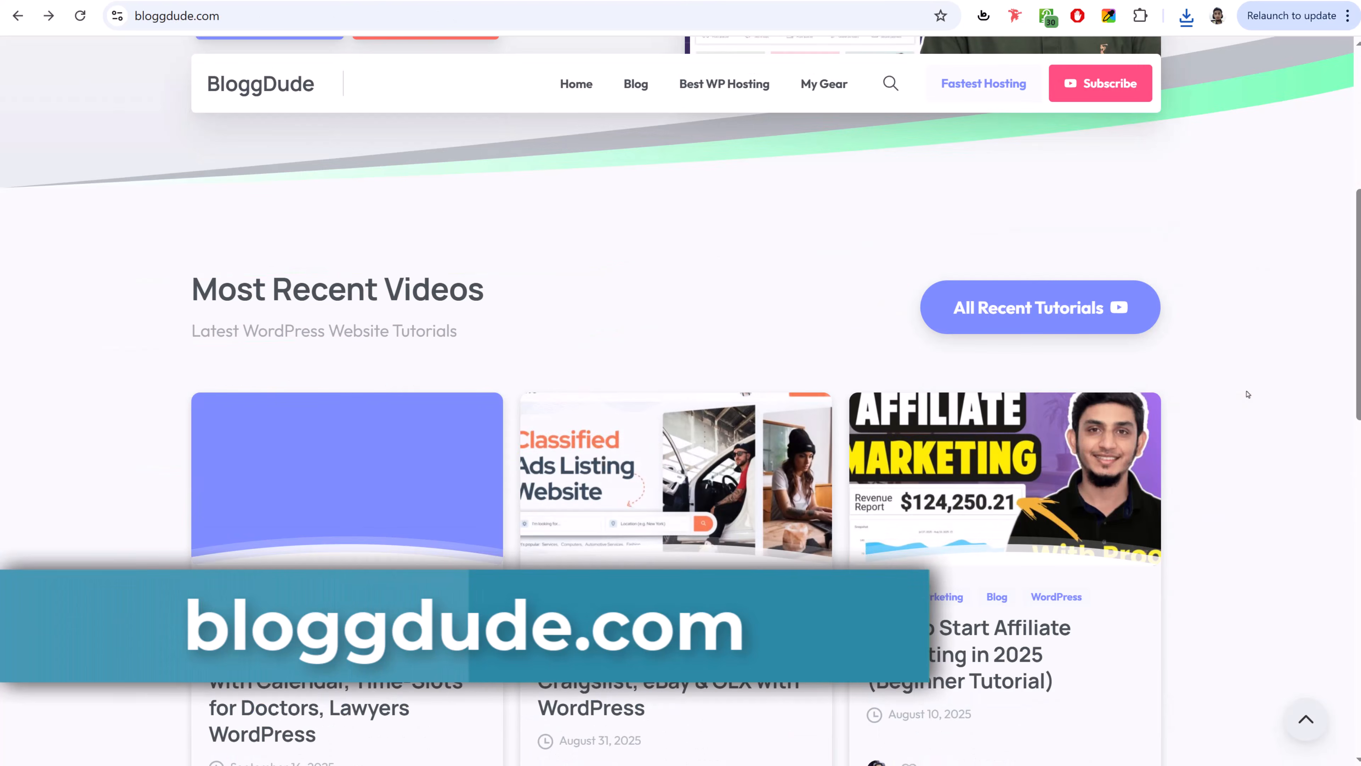
- Open the affiliate marketing tutorial on bloggdude.com, then bring the Media folder window forward
left_click(962, 488)
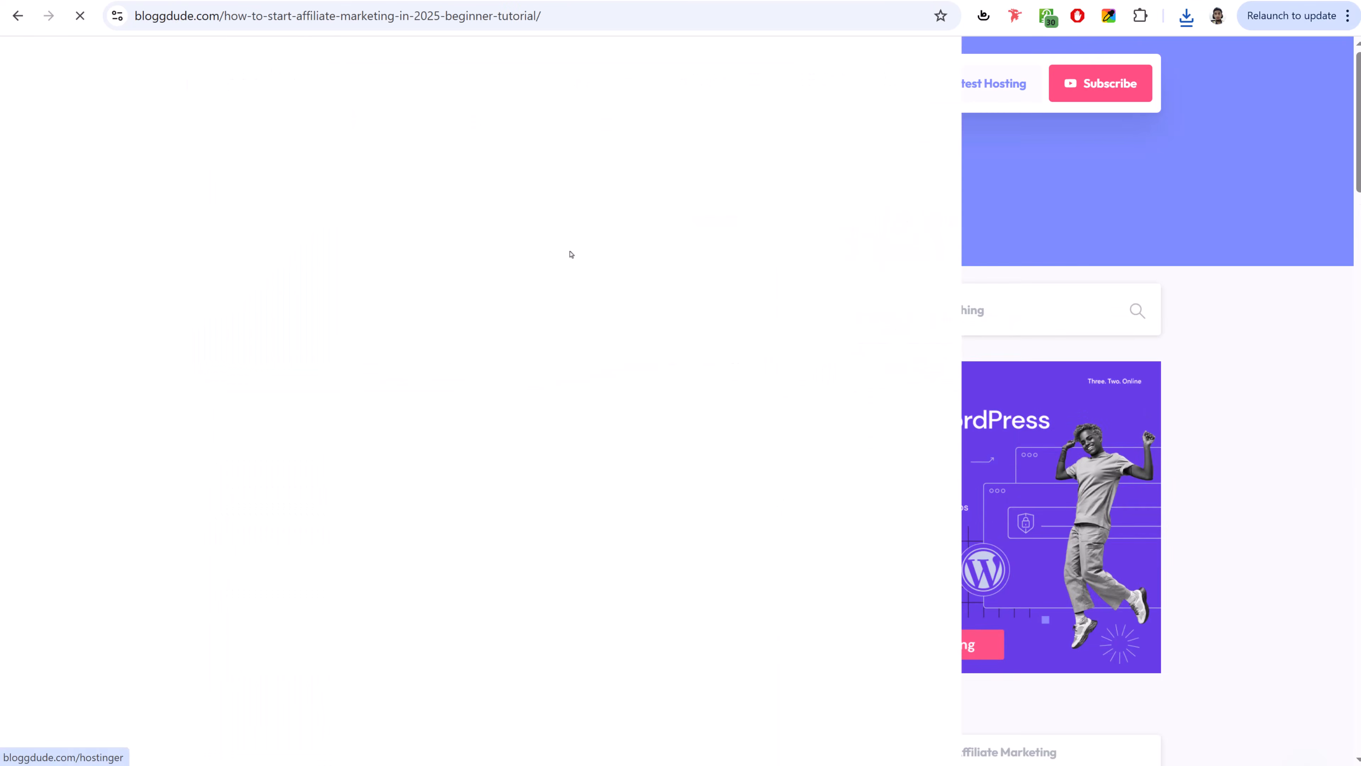
scroll(1247, 336, "down", 12)
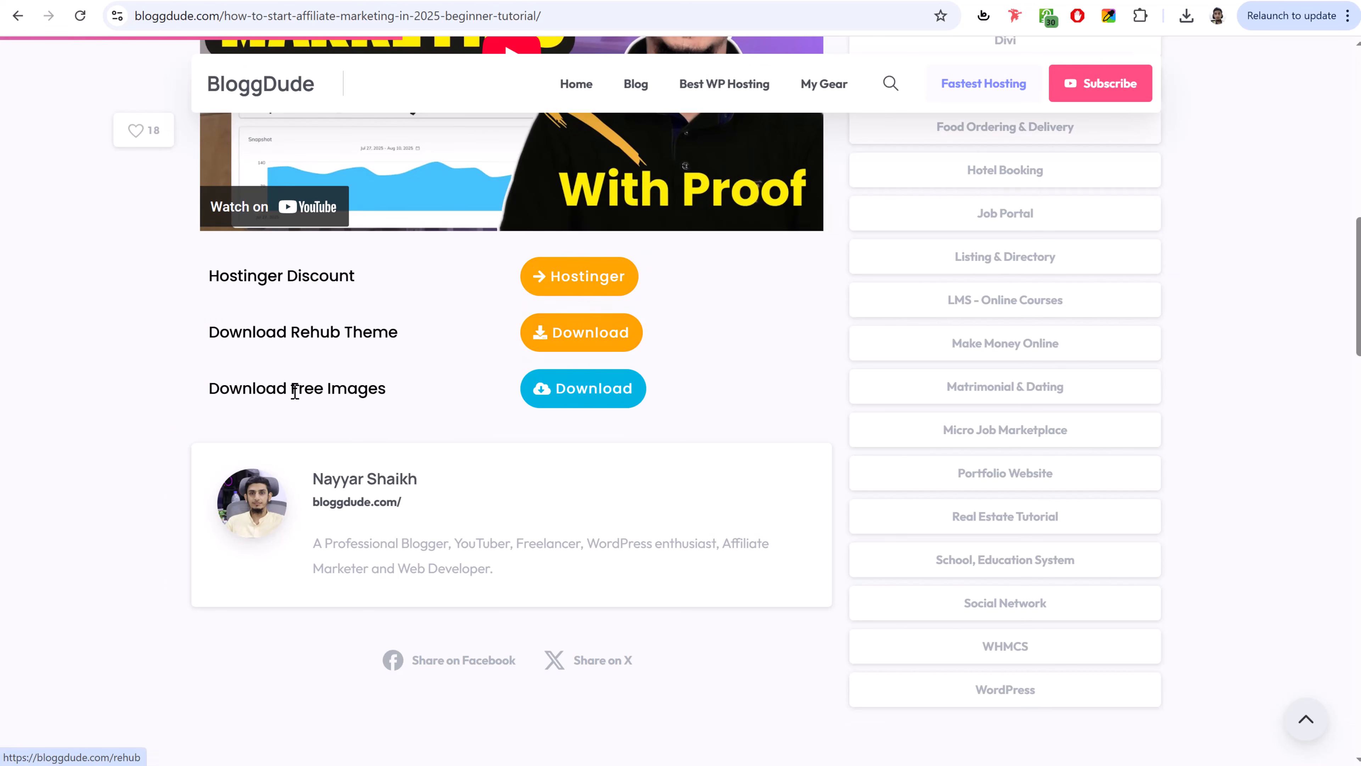
left_click_drag(223, 389, 398, 390)
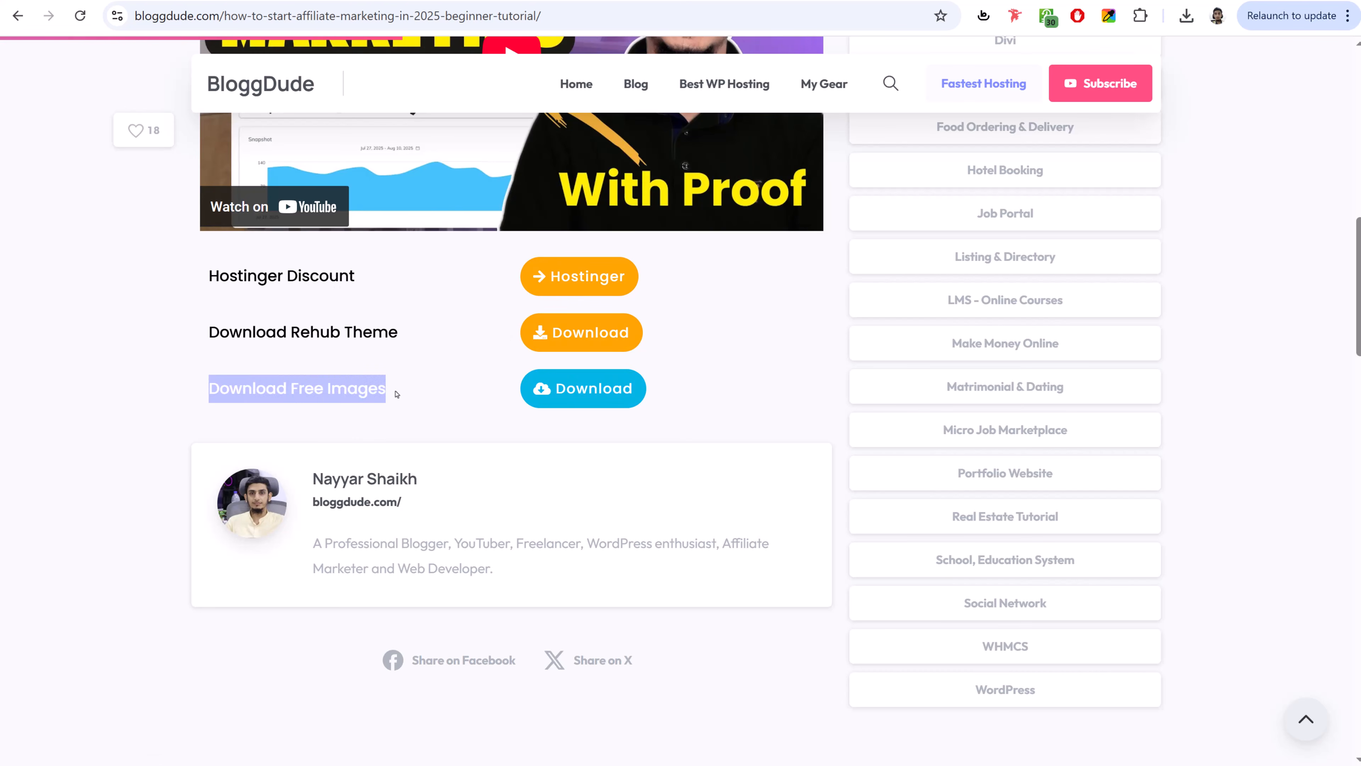
left_click(397, 394)
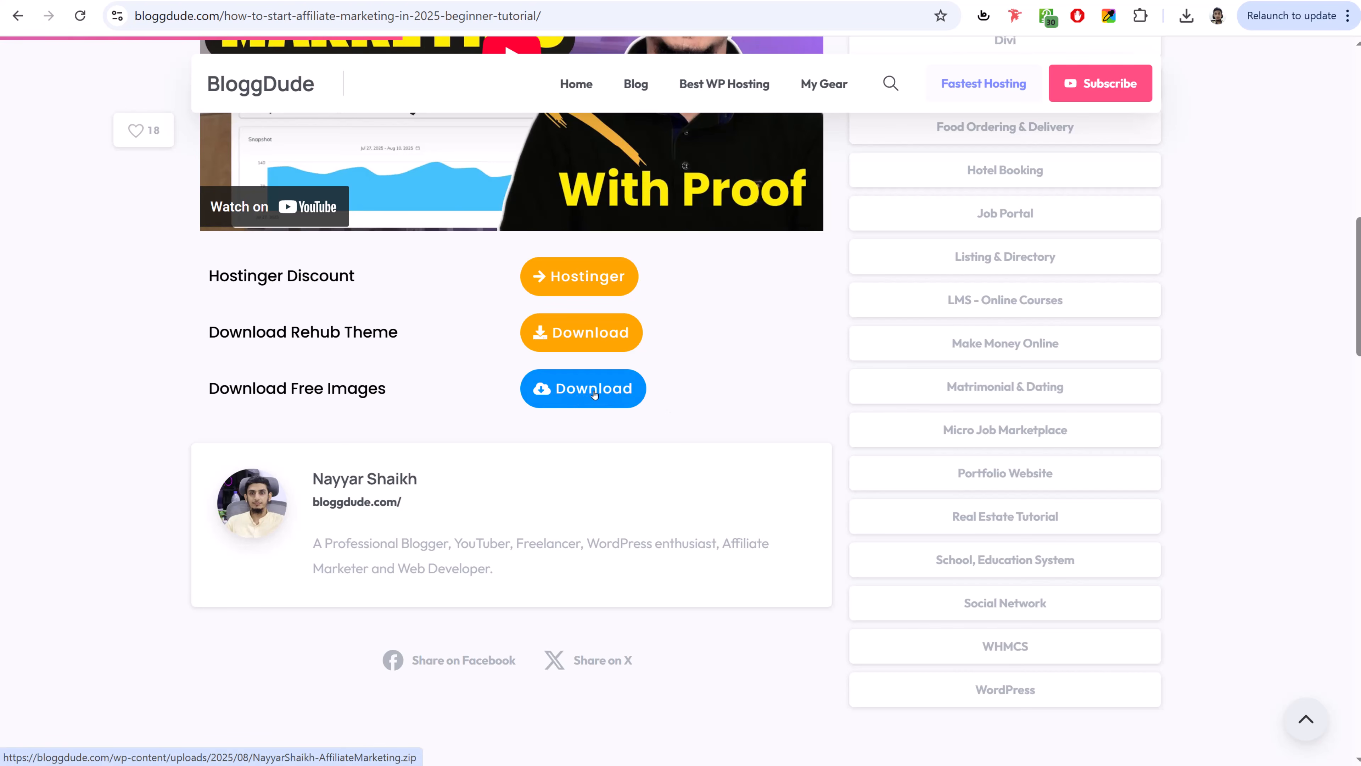
key("alt+Tab")
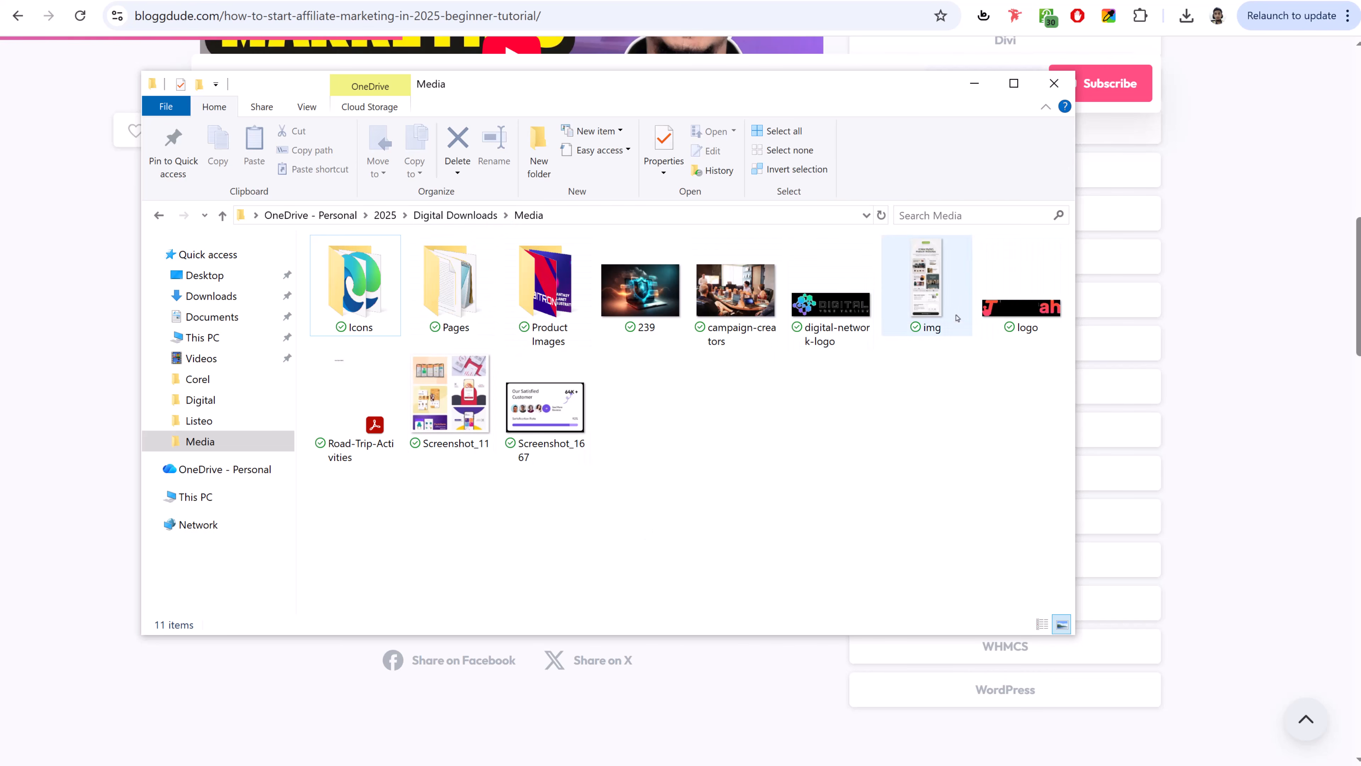
- Find and select the img picture in the Media folder
left_click(352, 421)
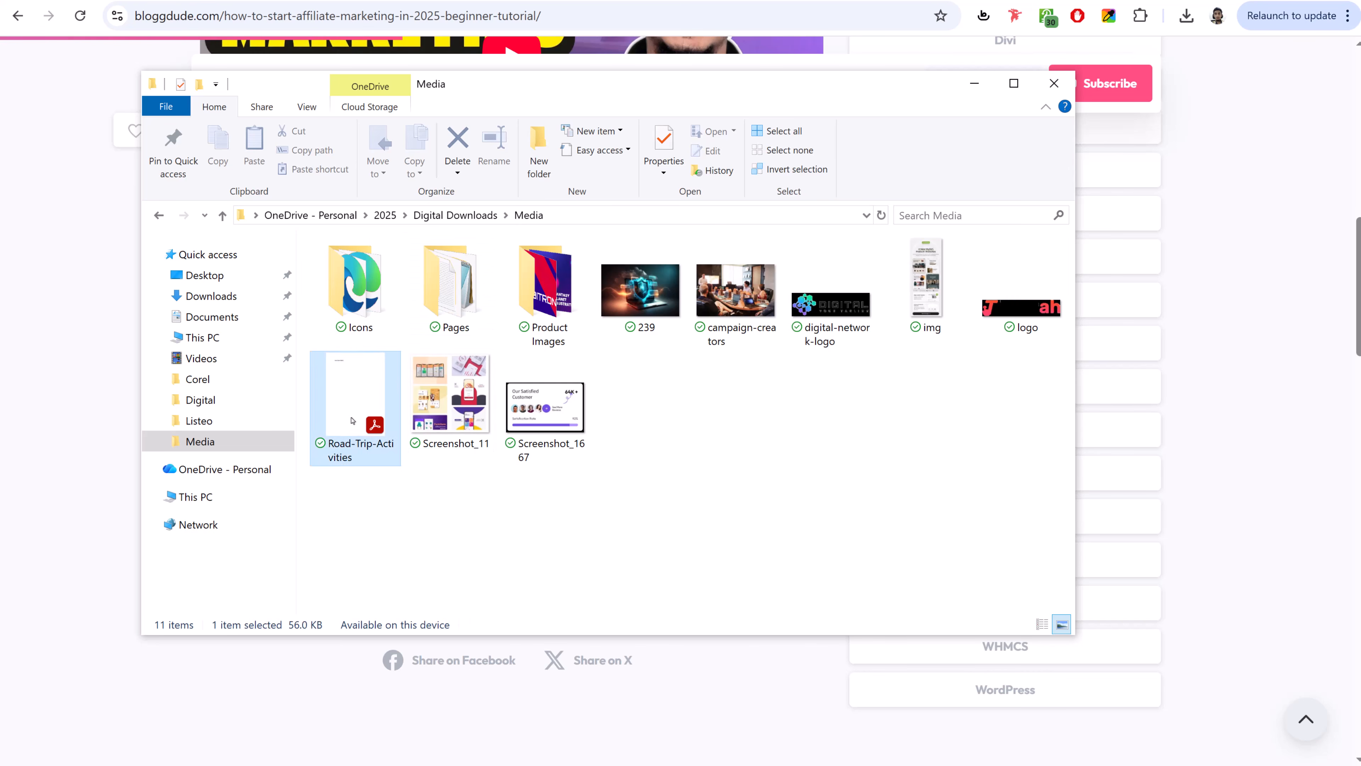
double_click(357, 305)
key("alt+Left")
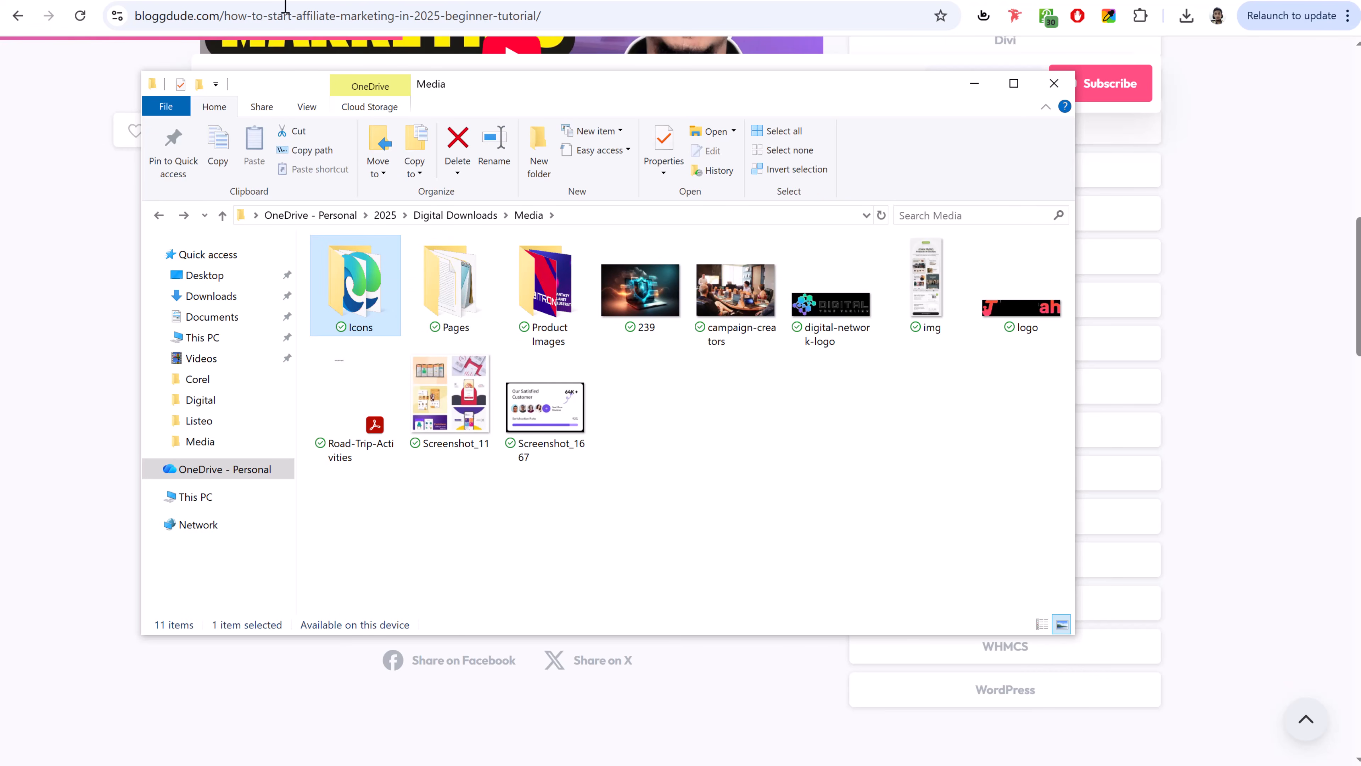
left_click(925, 285)
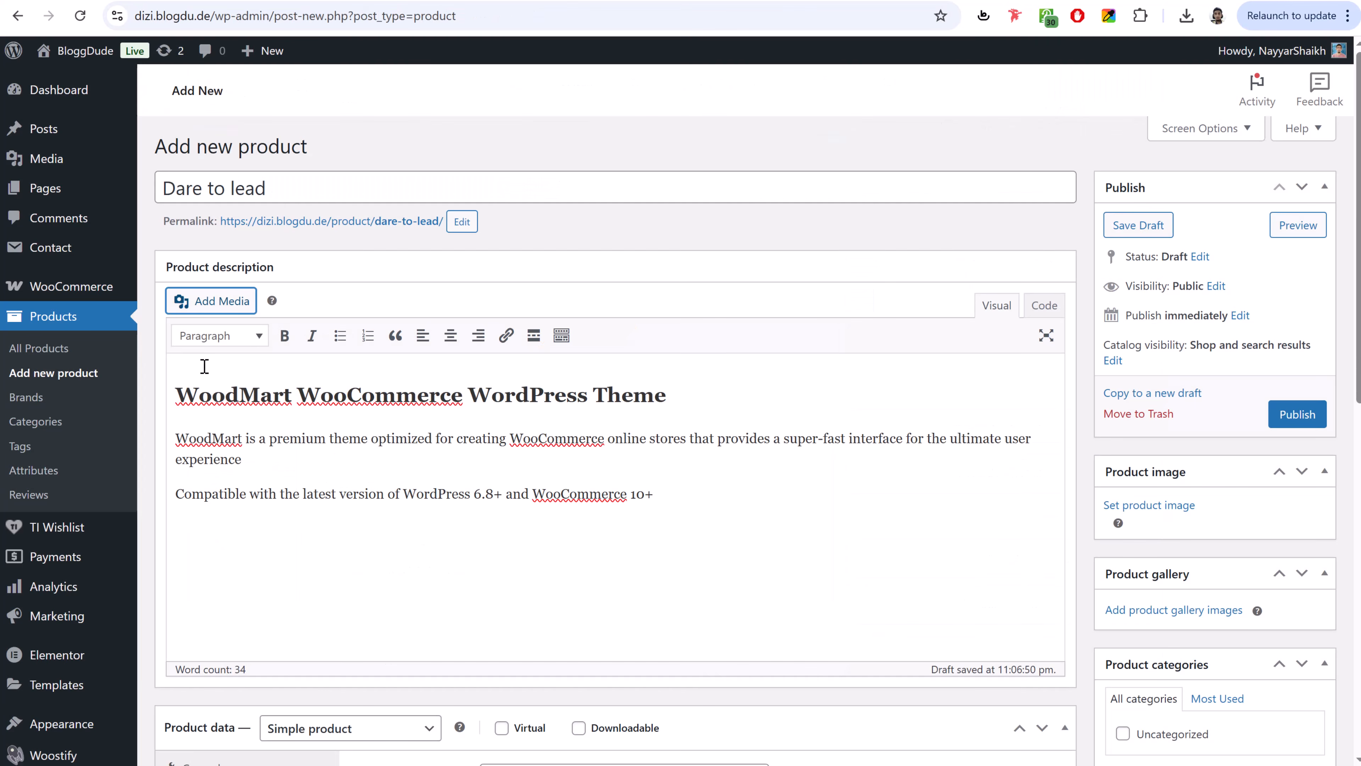
- Upload img.jpg to the media library and insert it into the Dare to lead description
left_click(207, 307)
key("alt+Tab")
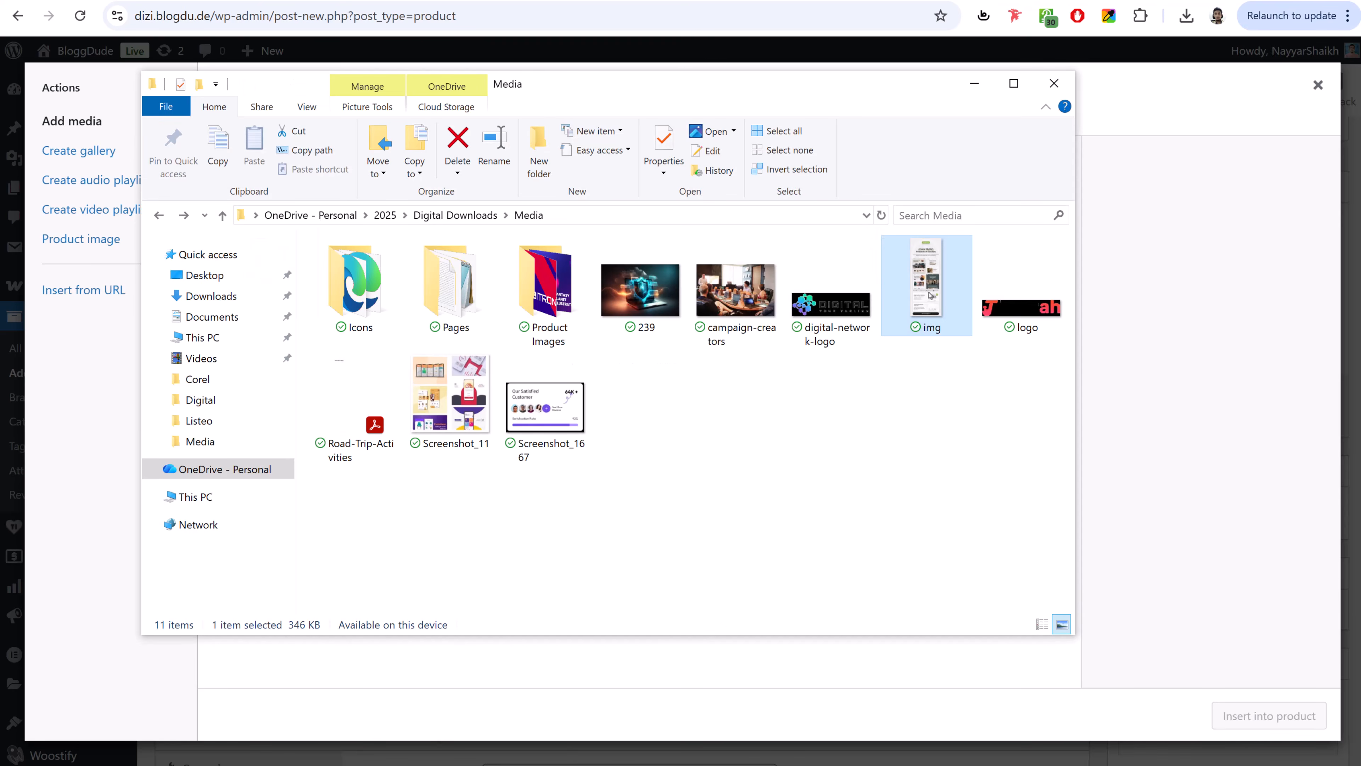
left_click_drag(102, 444, 439, 402)
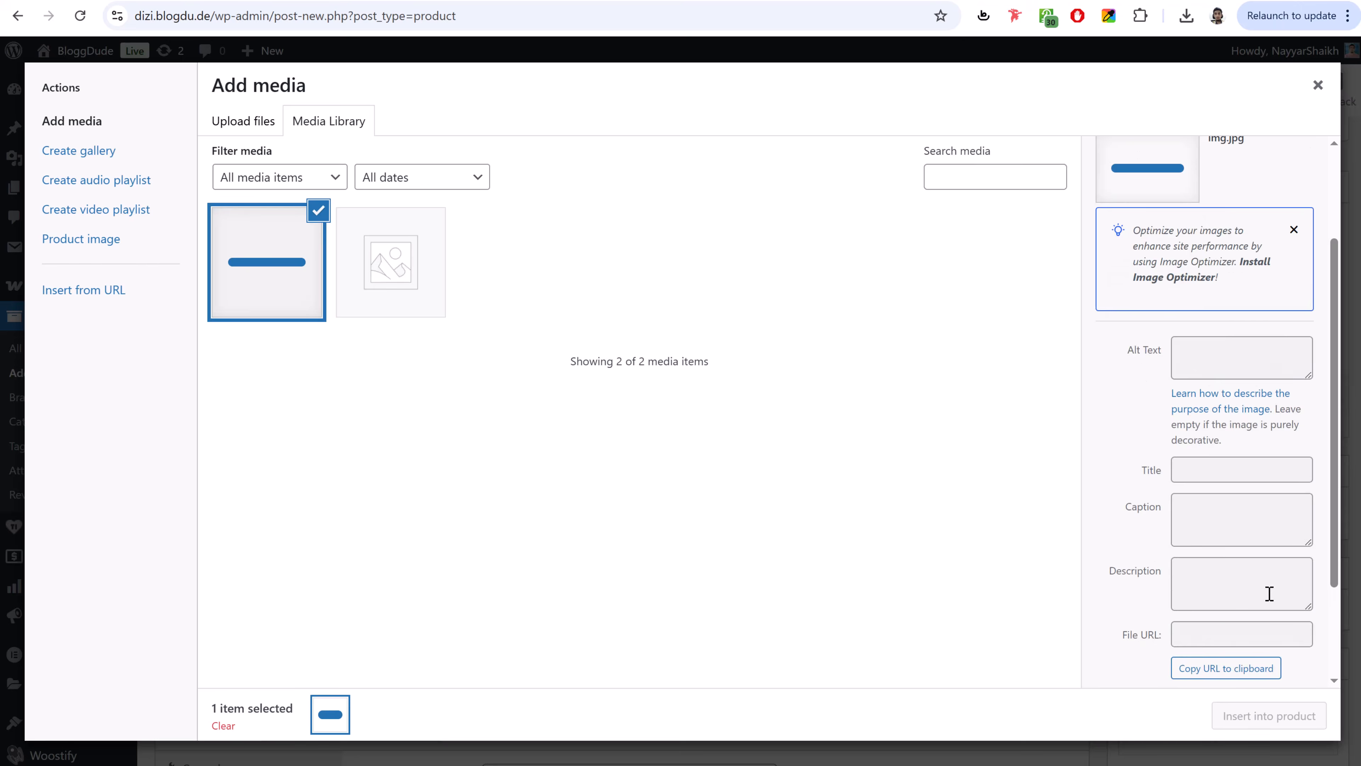
left_click(1278, 716)
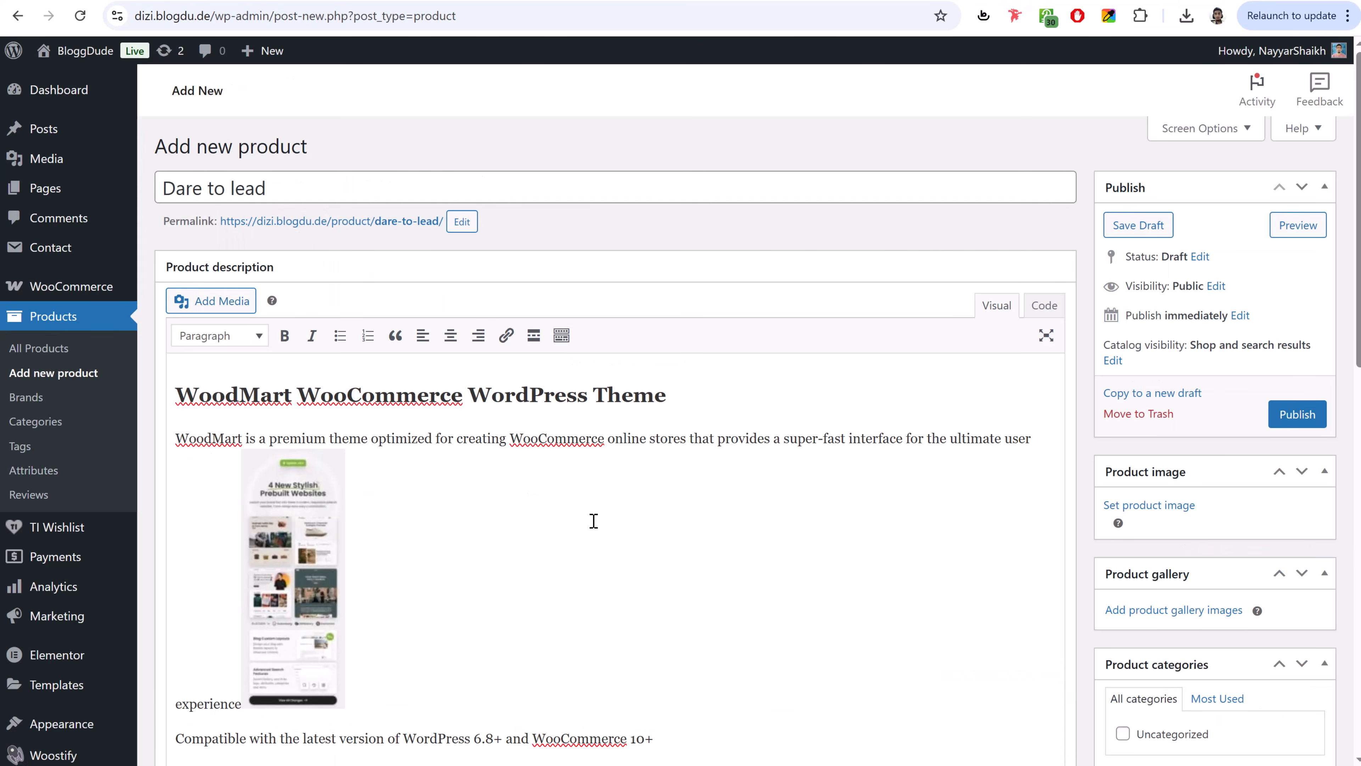
scroll(598, 519, "down", 3)
left_click(303, 370)
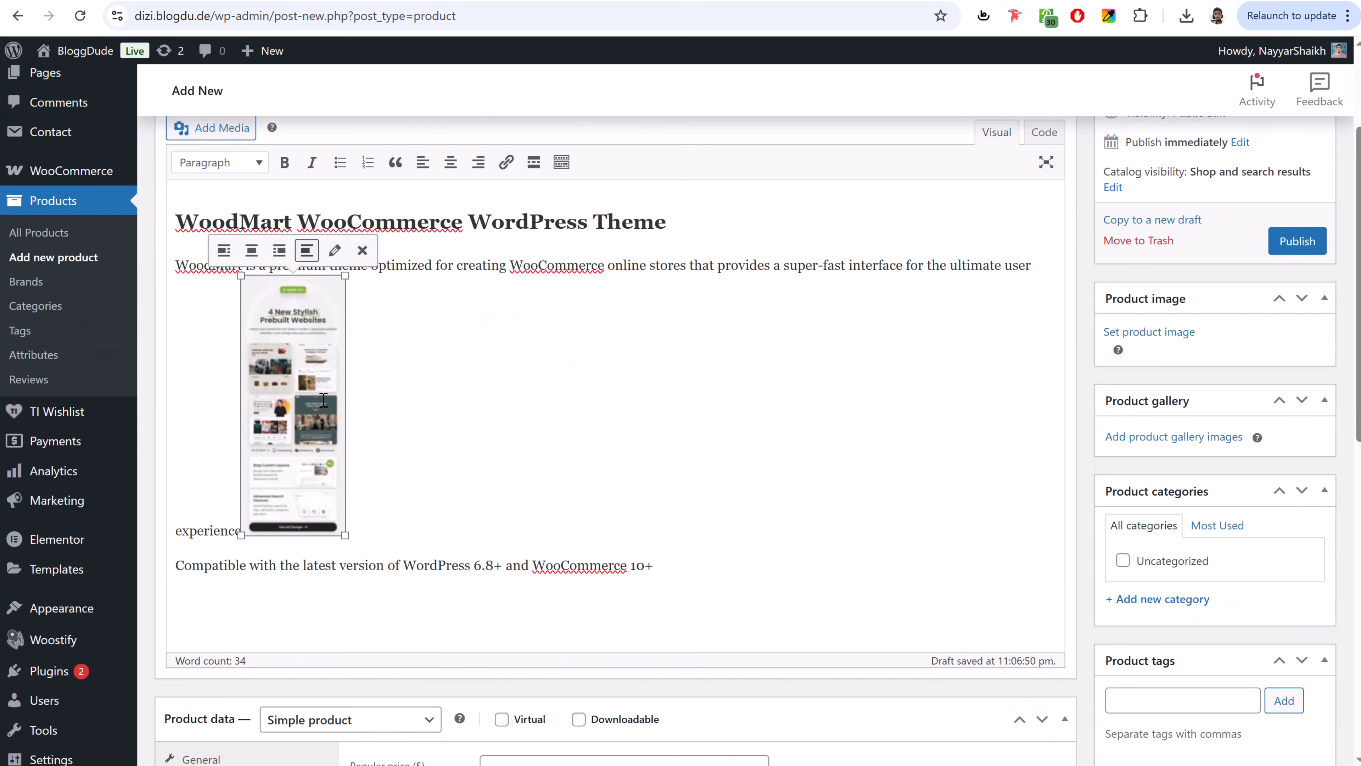
- Move the image below the WordPress compatibility line and set it to Full Size (1024 × 2560)
left_click_drag(307, 368, 542, 609)
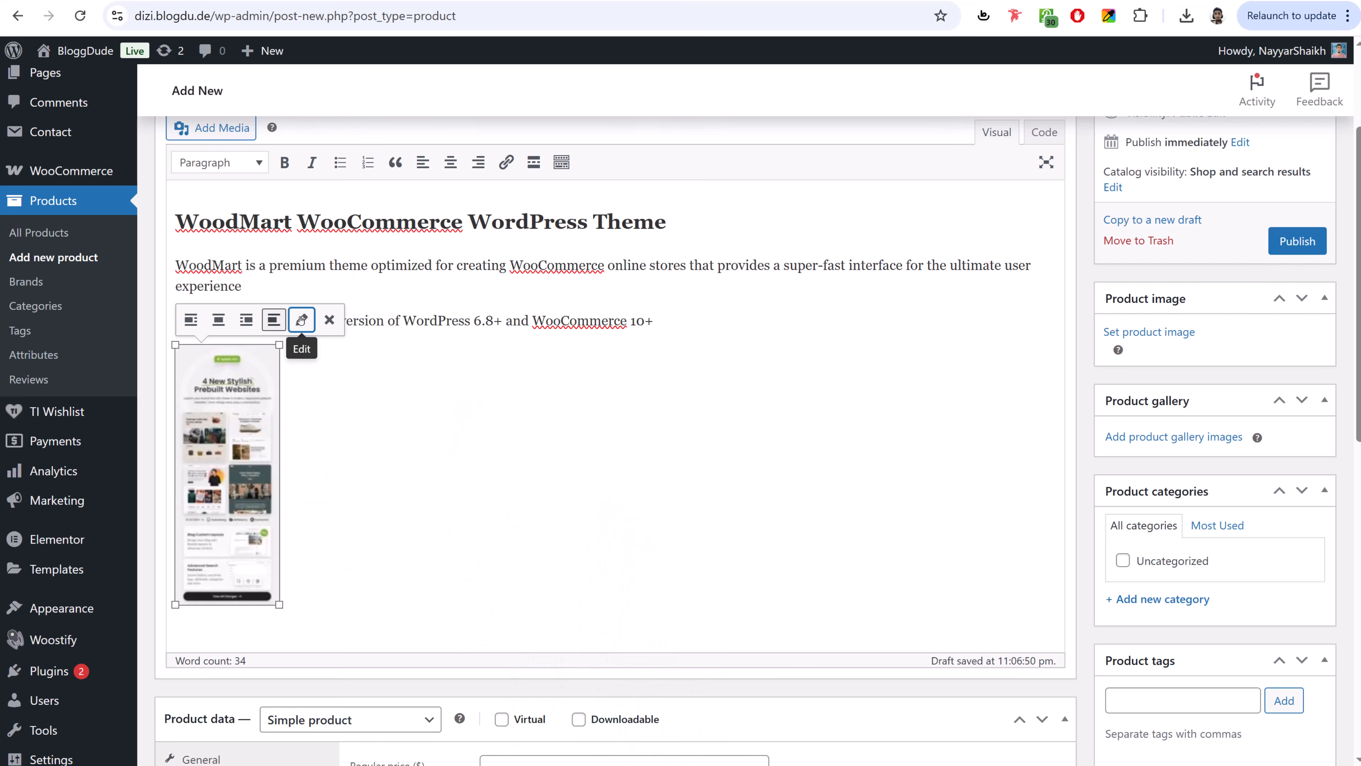
left_click(302, 320)
left_click(362, 374)
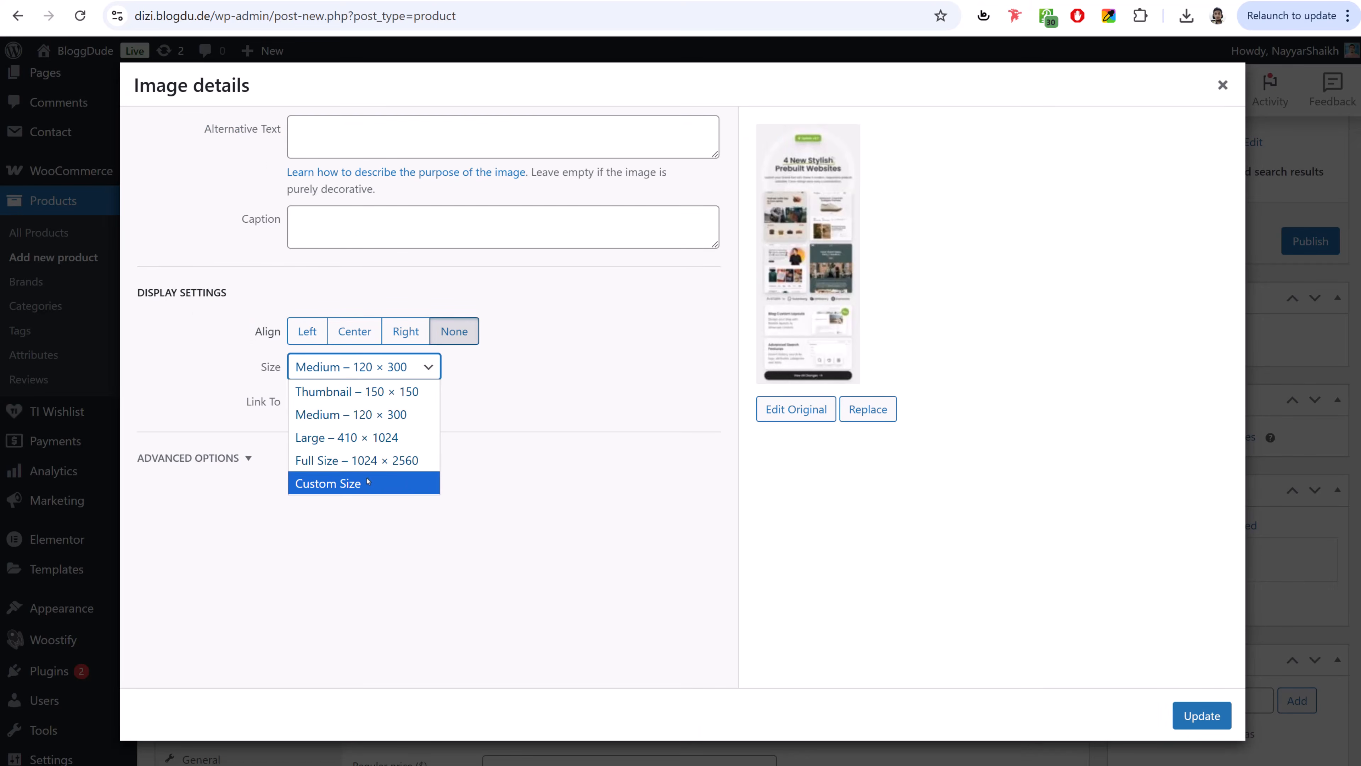
left_click(364, 460)
left_click(1190, 724)
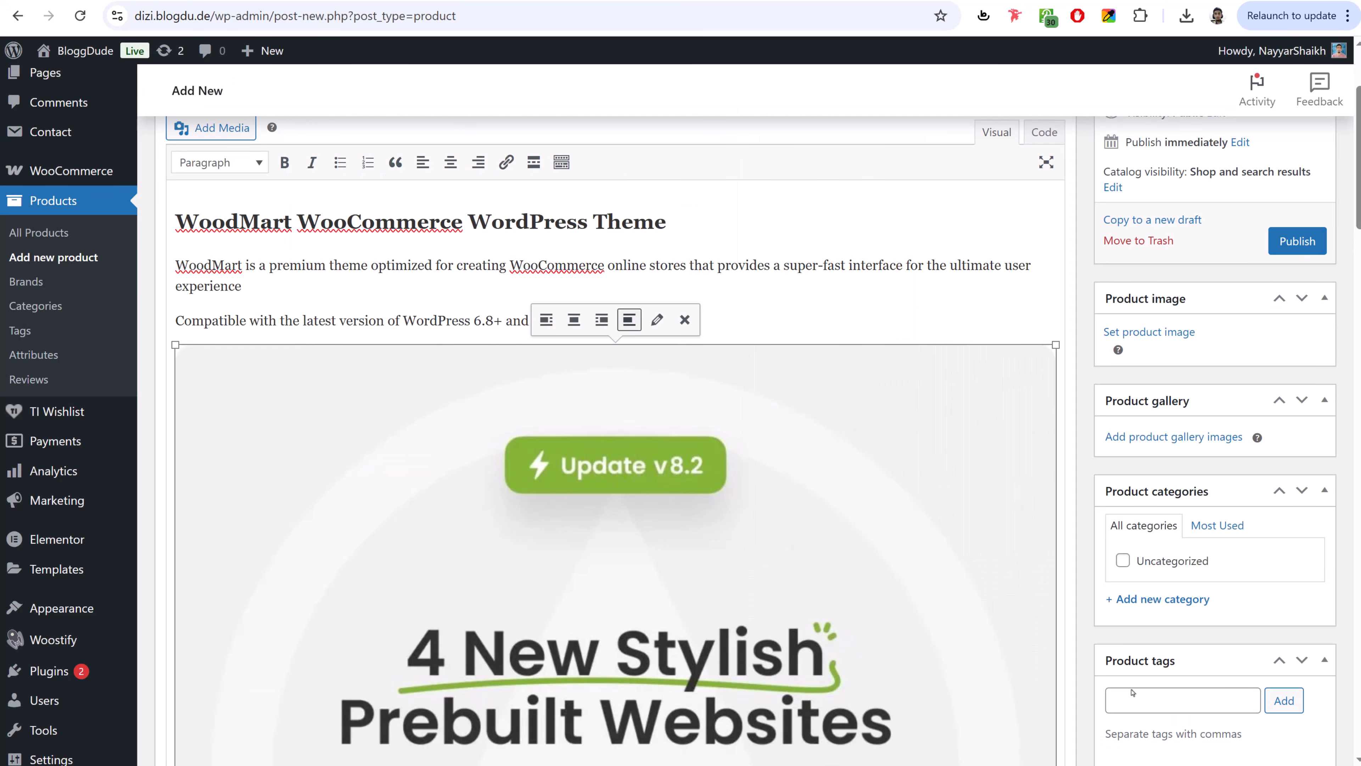
- Center-align the image in the description and review the result
left_click(574, 319)
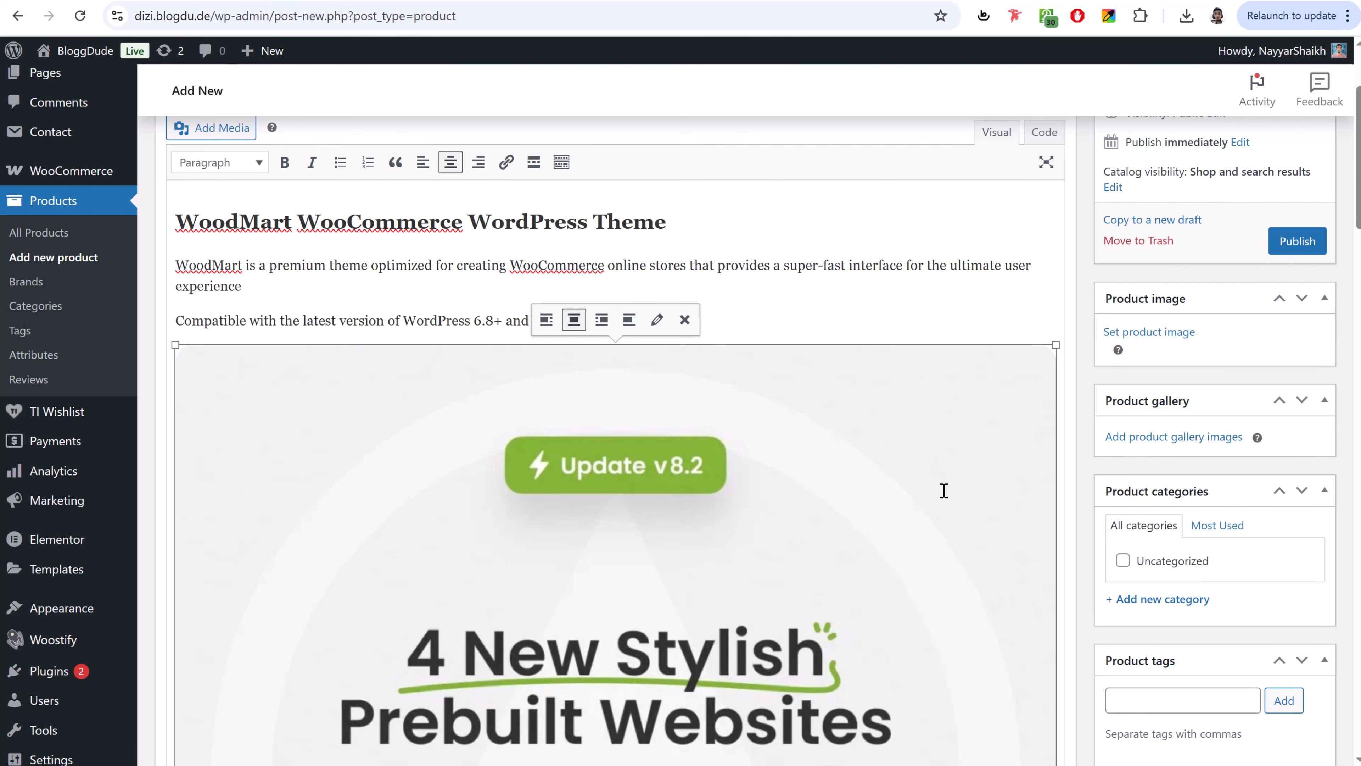
scroll(942, 490, "down", 15)
scroll(943, 491, "up", 15)
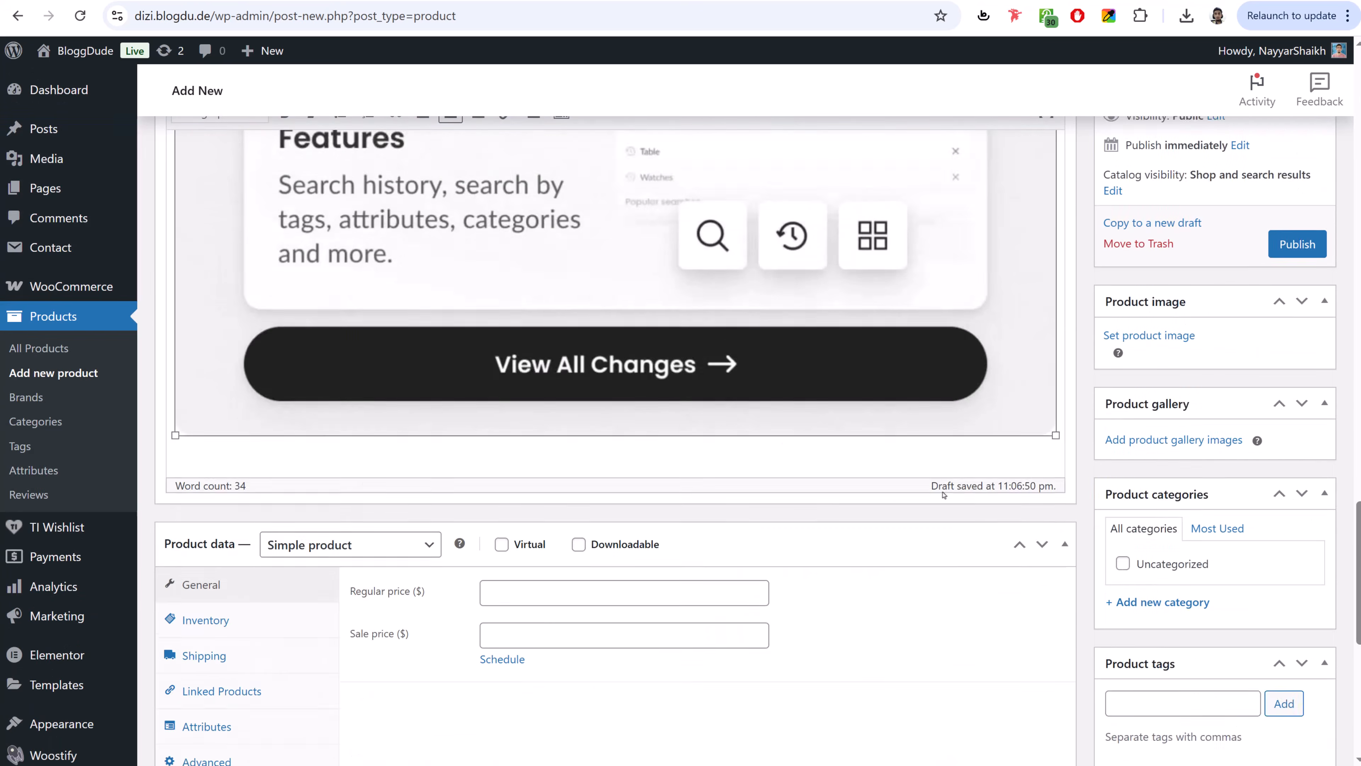
scroll(937, 489, "up", 2)
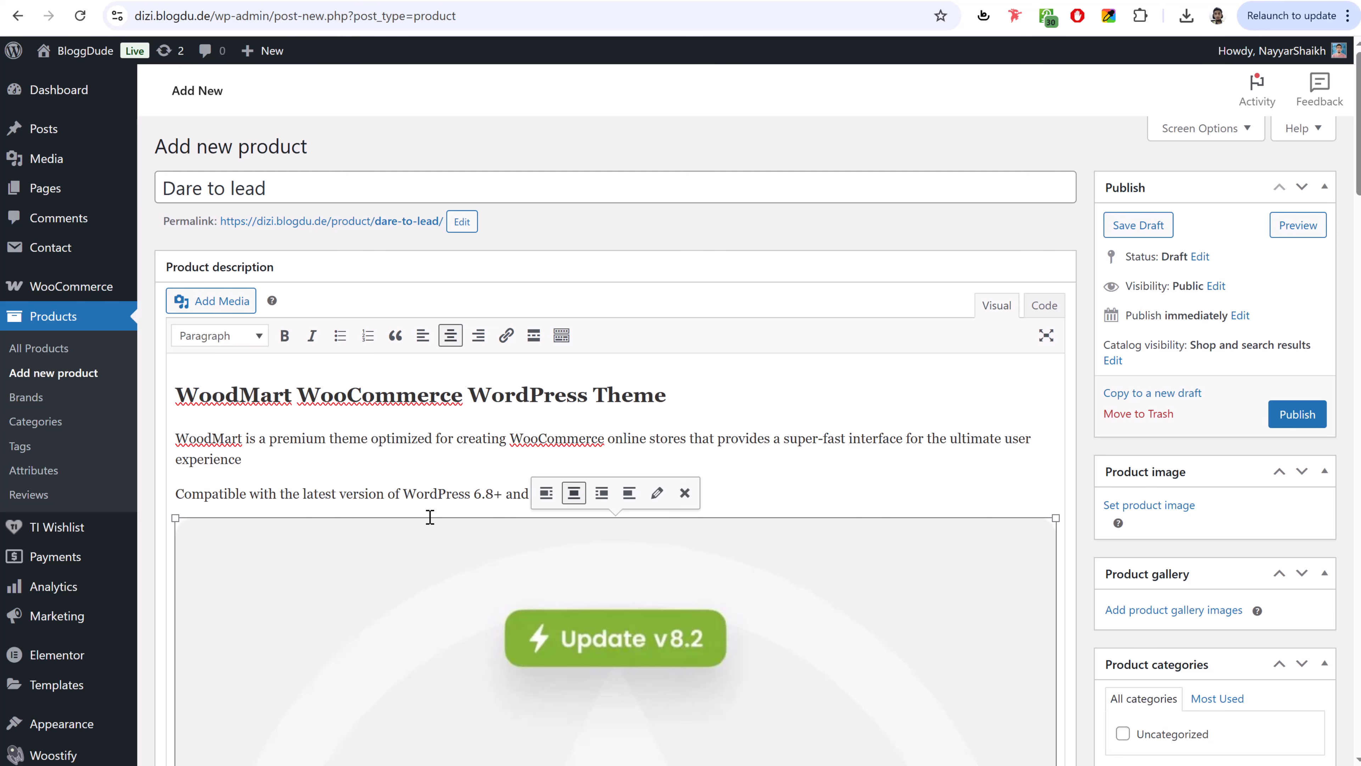
scroll(580, 507, "down", 12)
scroll(580, 507, "down", 15)
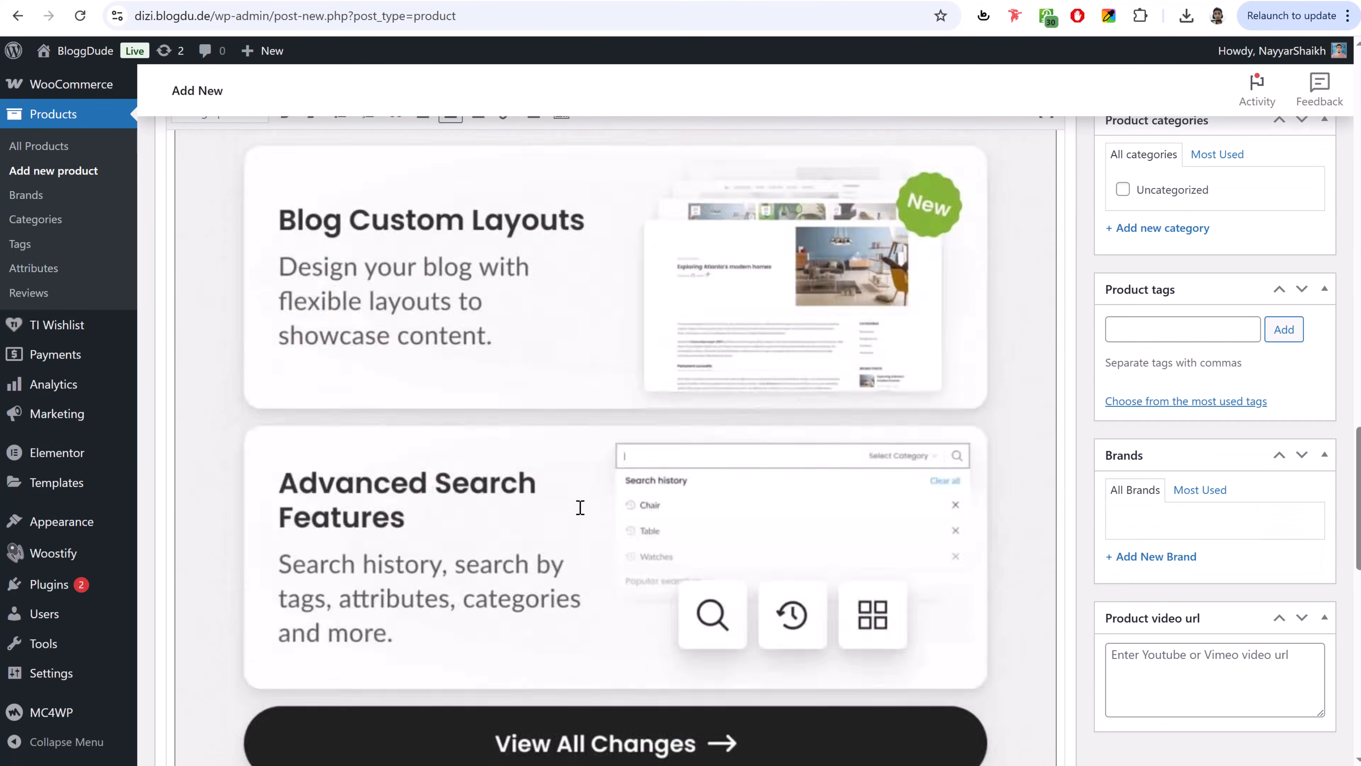
- Check the demo store's $300.00 original price for reference
left_click(434, 390)
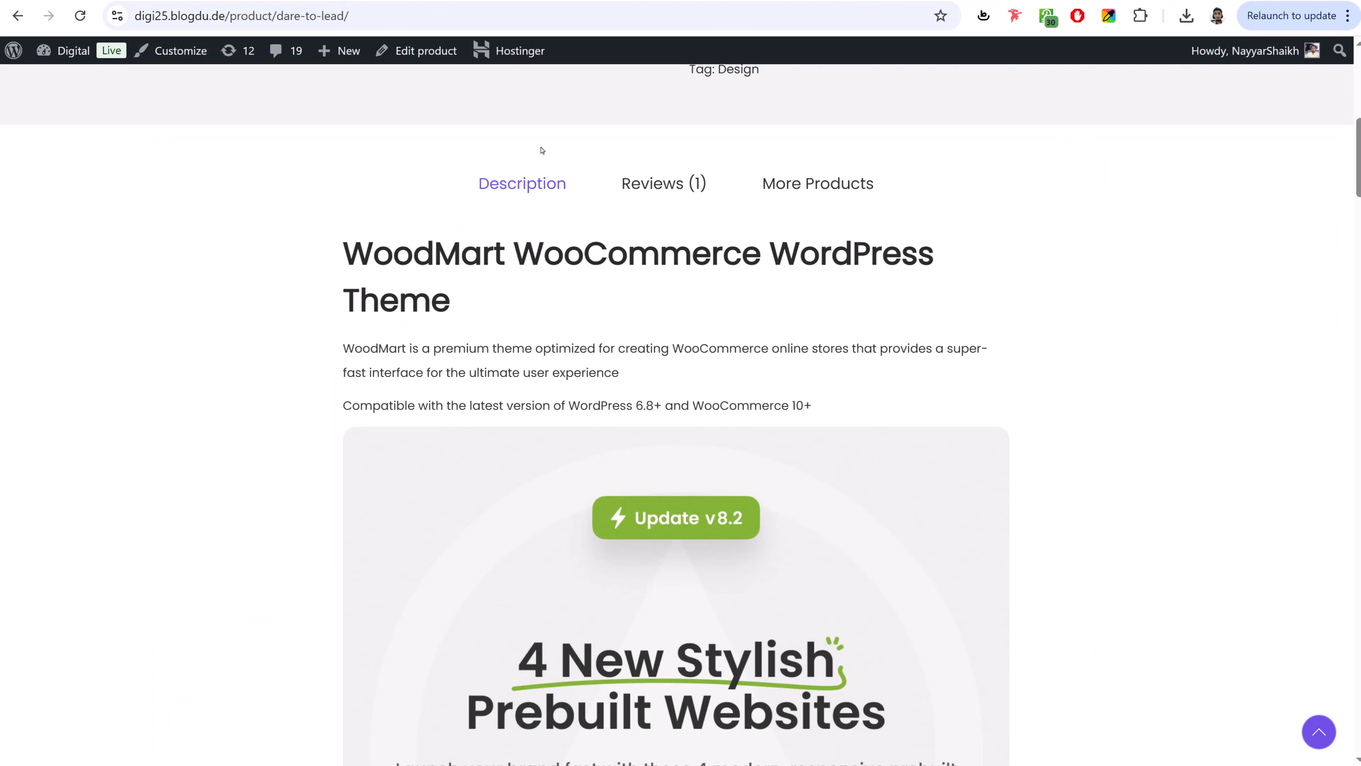
scroll(874, 464, "up", 10)
scroll(874, 465, "up", 1)
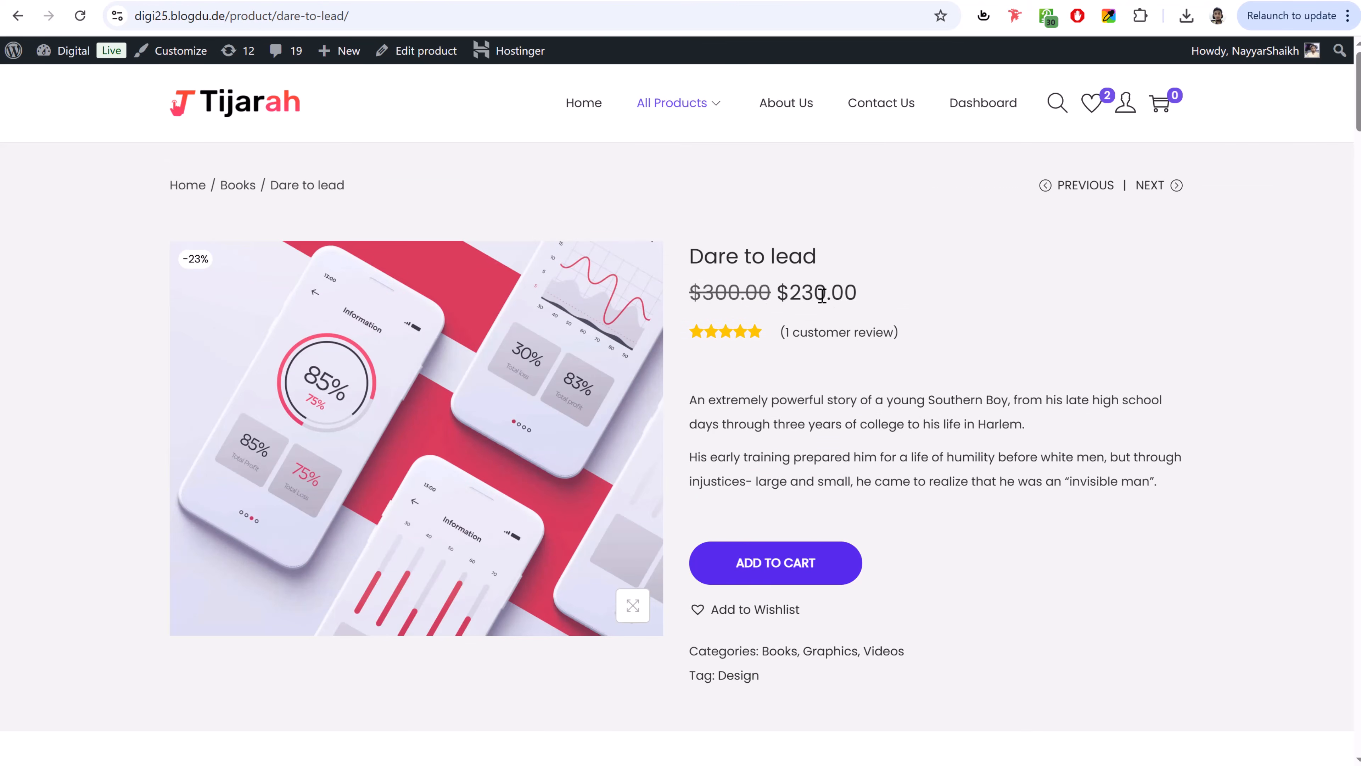
left_click_drag(691, 292, 770, 294)
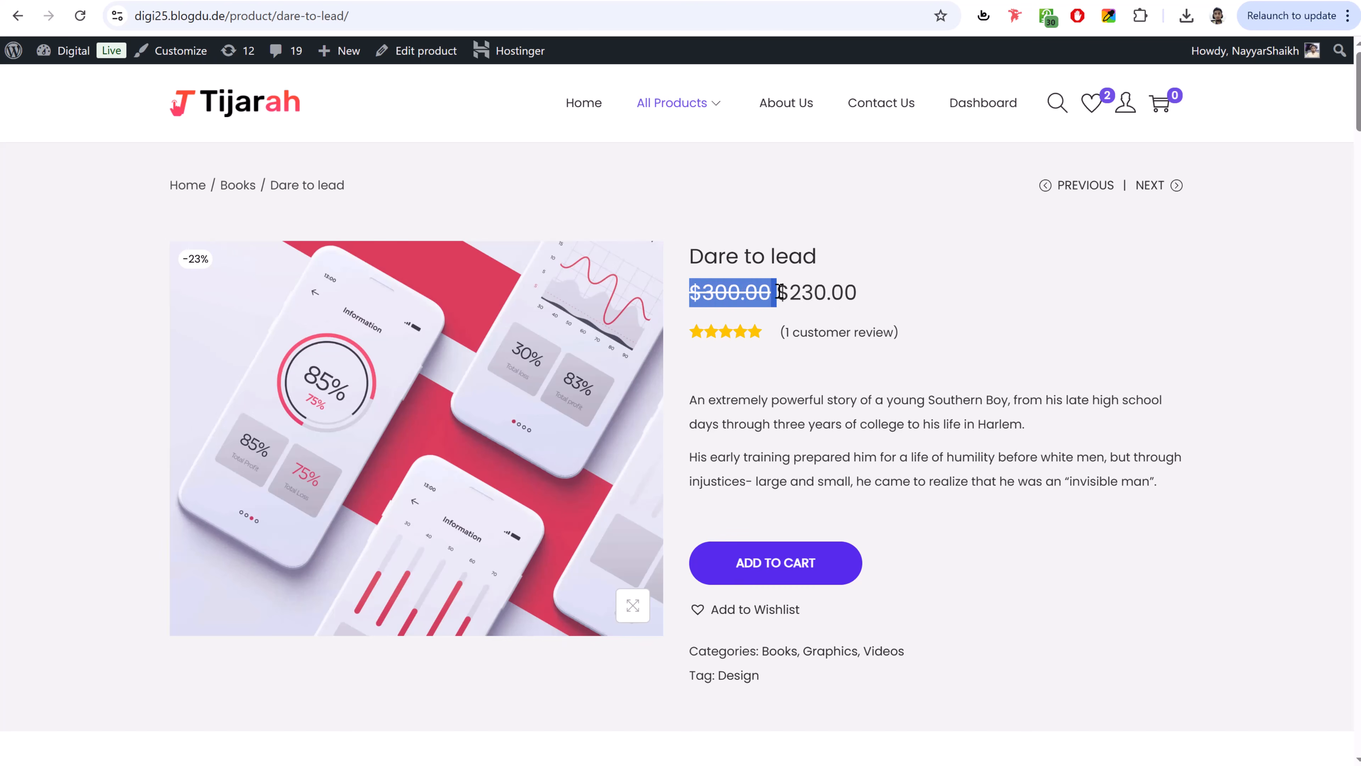
left_click(770, 294)
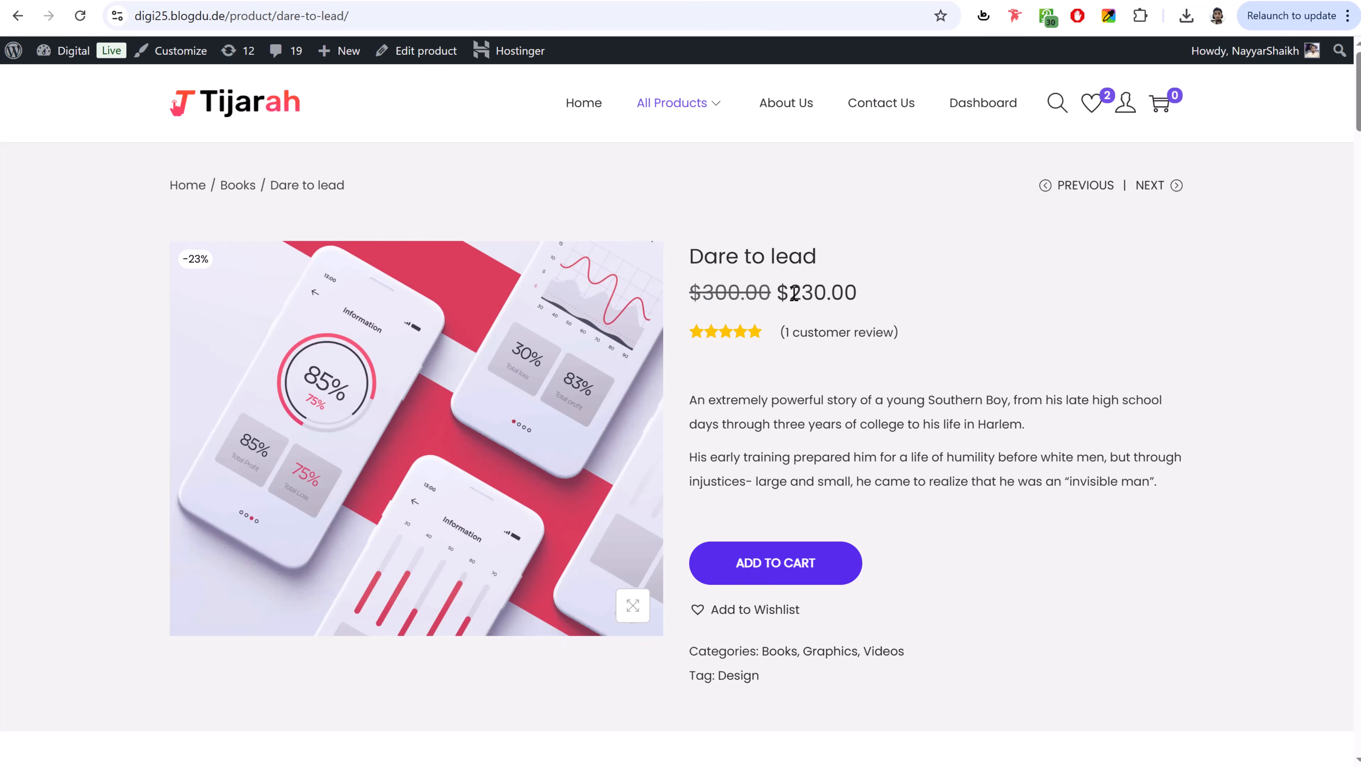
left_click(396, 2)
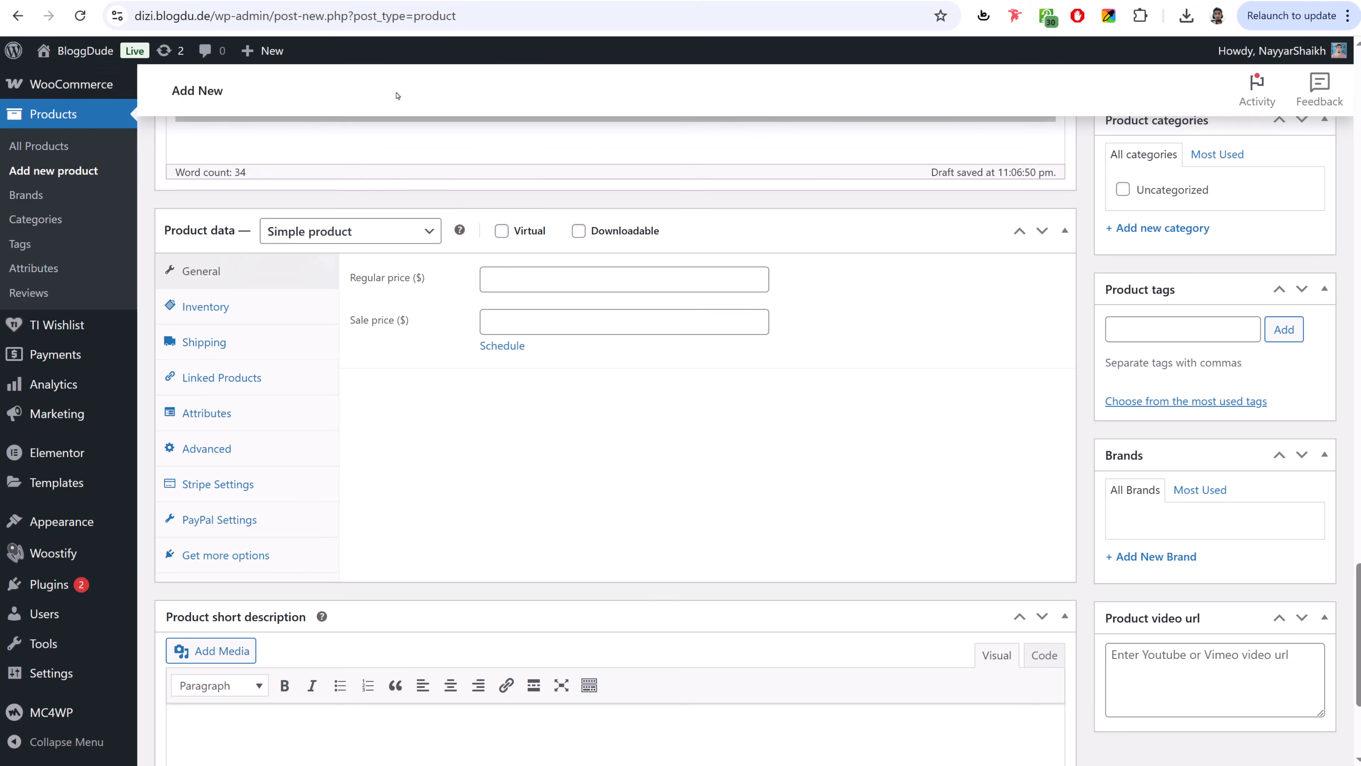
- Enter a regular price of 300 and a sale price of 230 in Product data
left_click(544, 280)
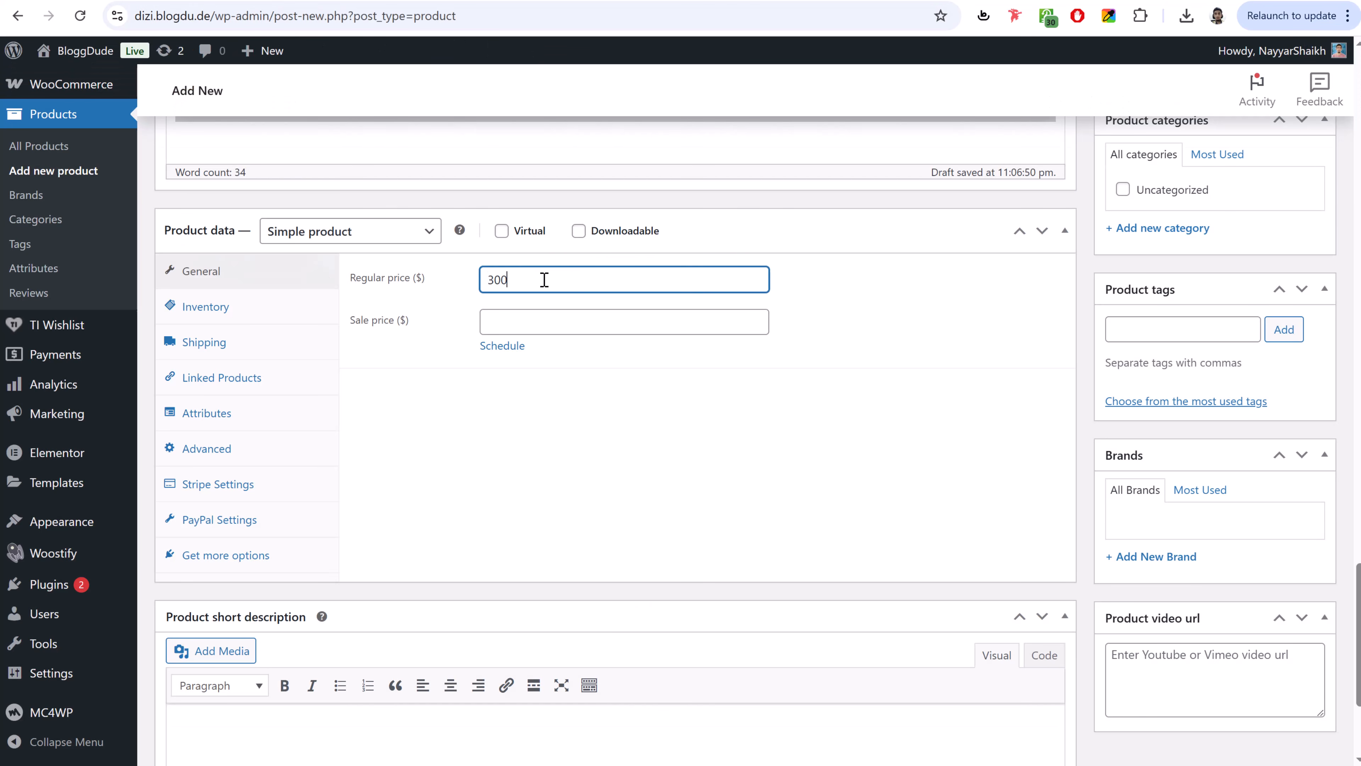
left_click(349, 1)
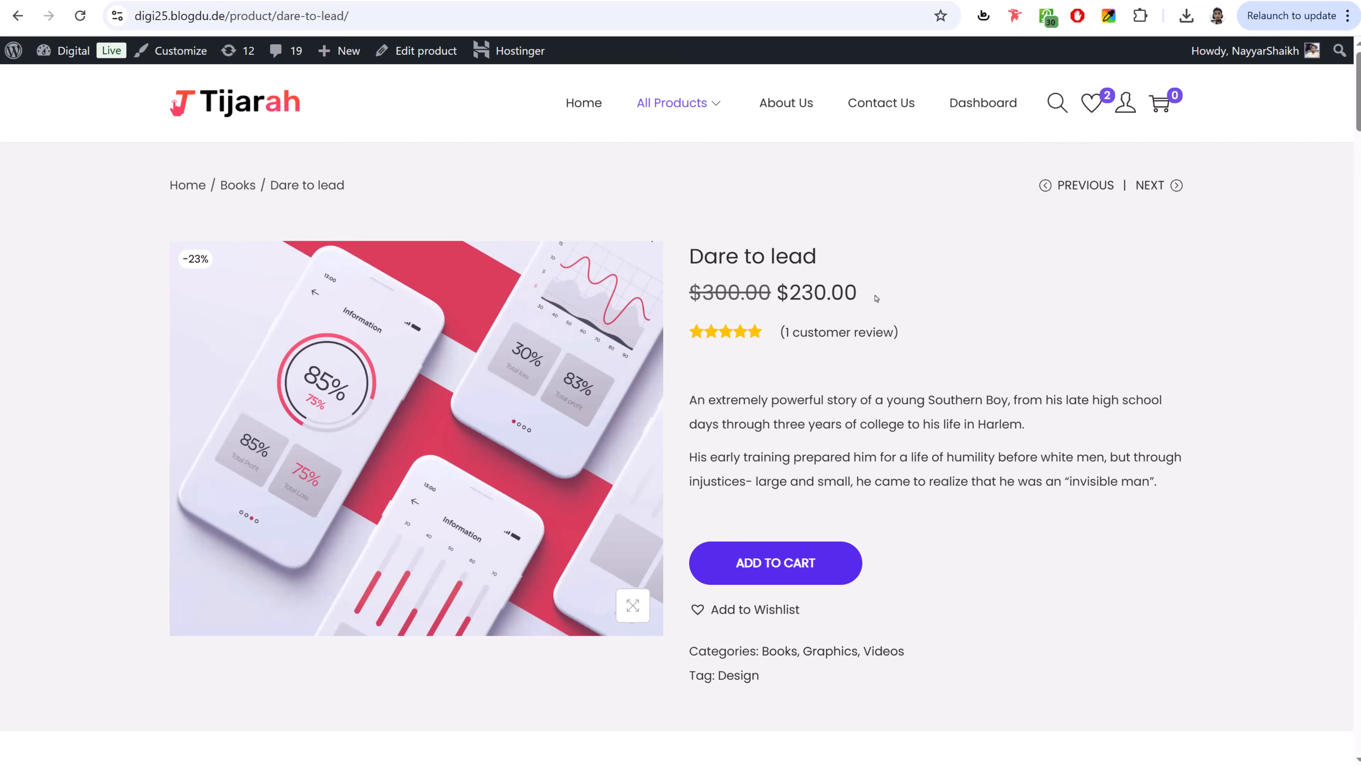
left_click(395, 2)
type("300")
left_click(529, 326)
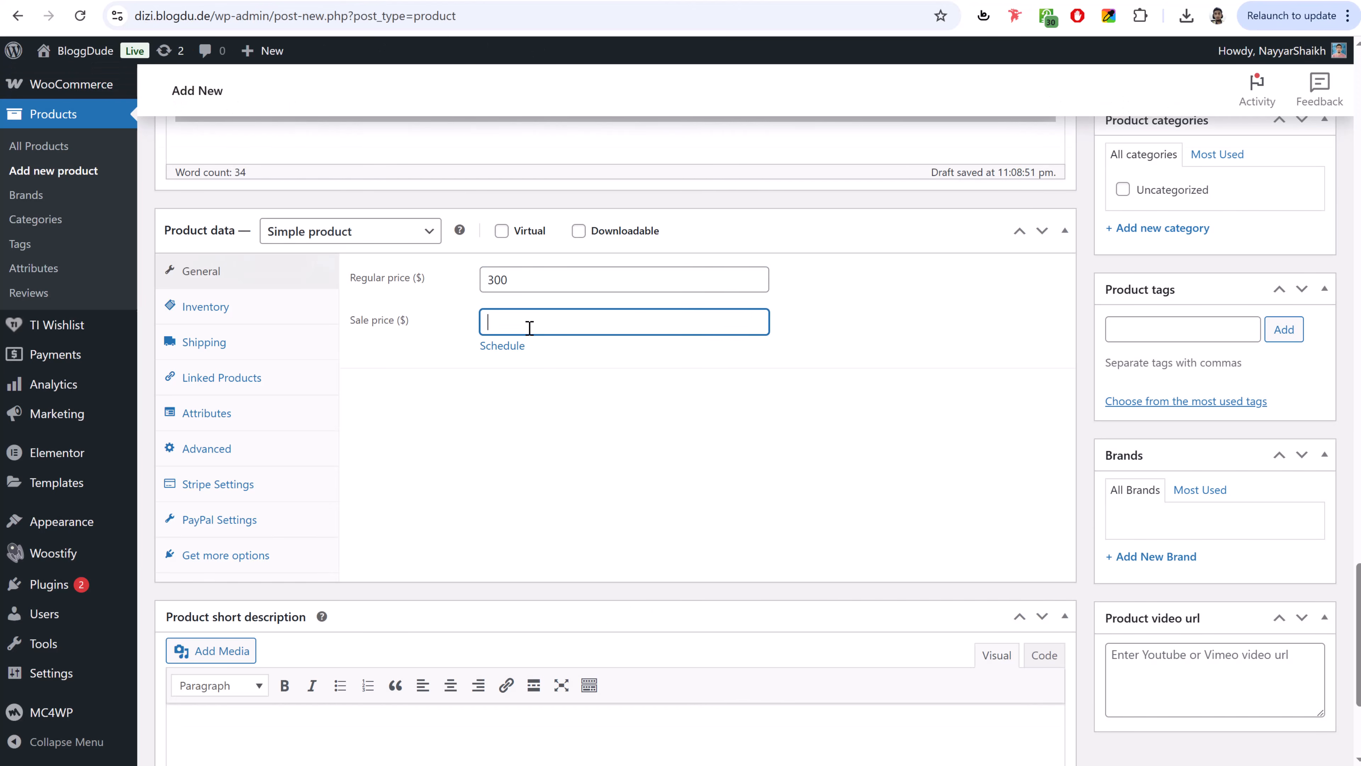
type("230")
left_click_drag(537, 322, 465, 322)
left_click(258, 308)
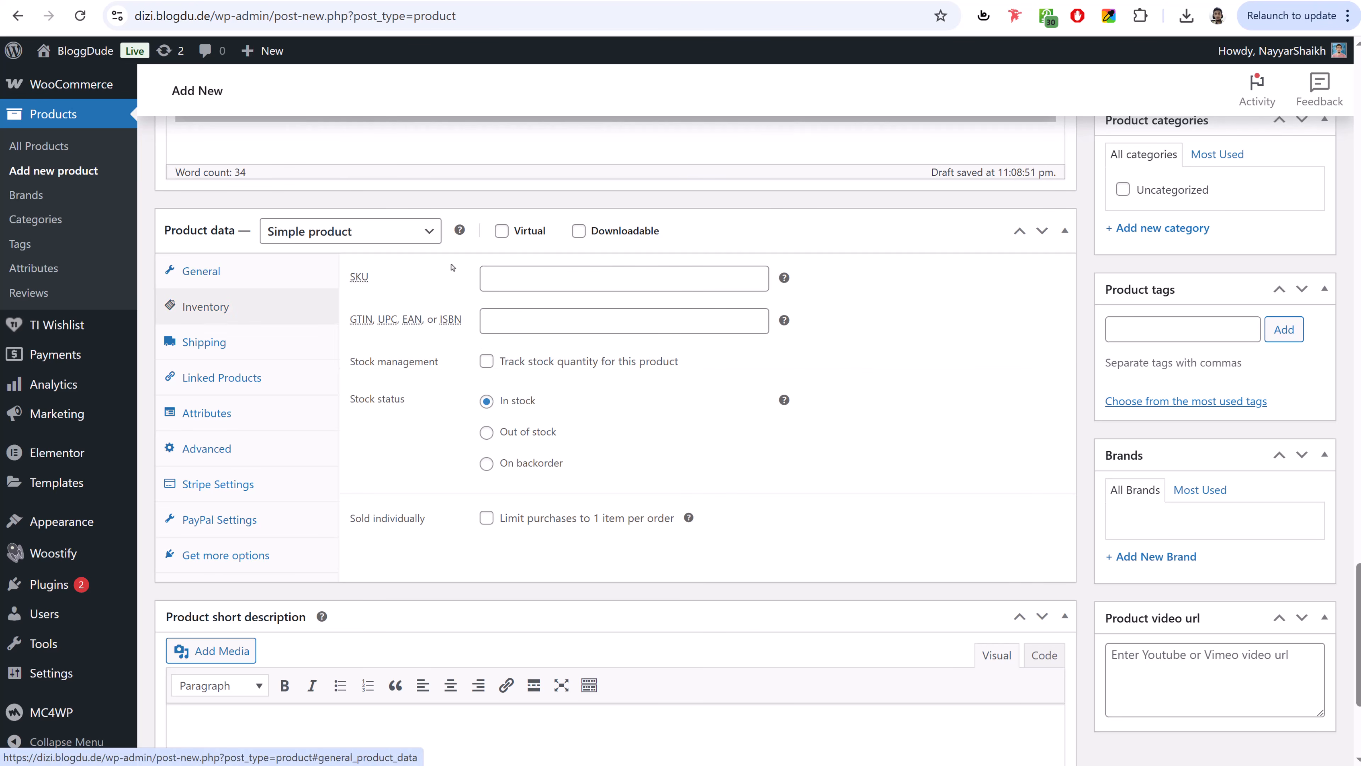
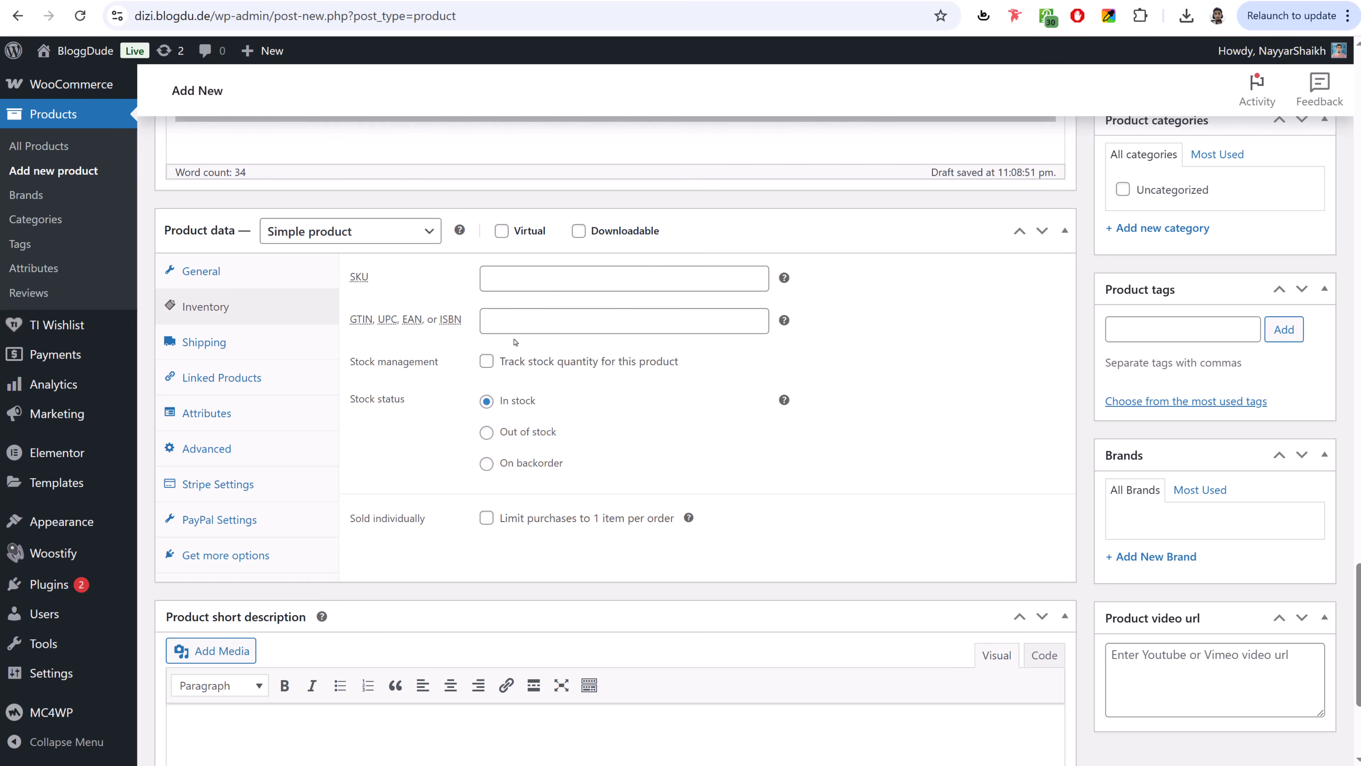
- Mark the product Virtual and Downloadable and limit purchases to 1 item per order
left_click(502, 230)
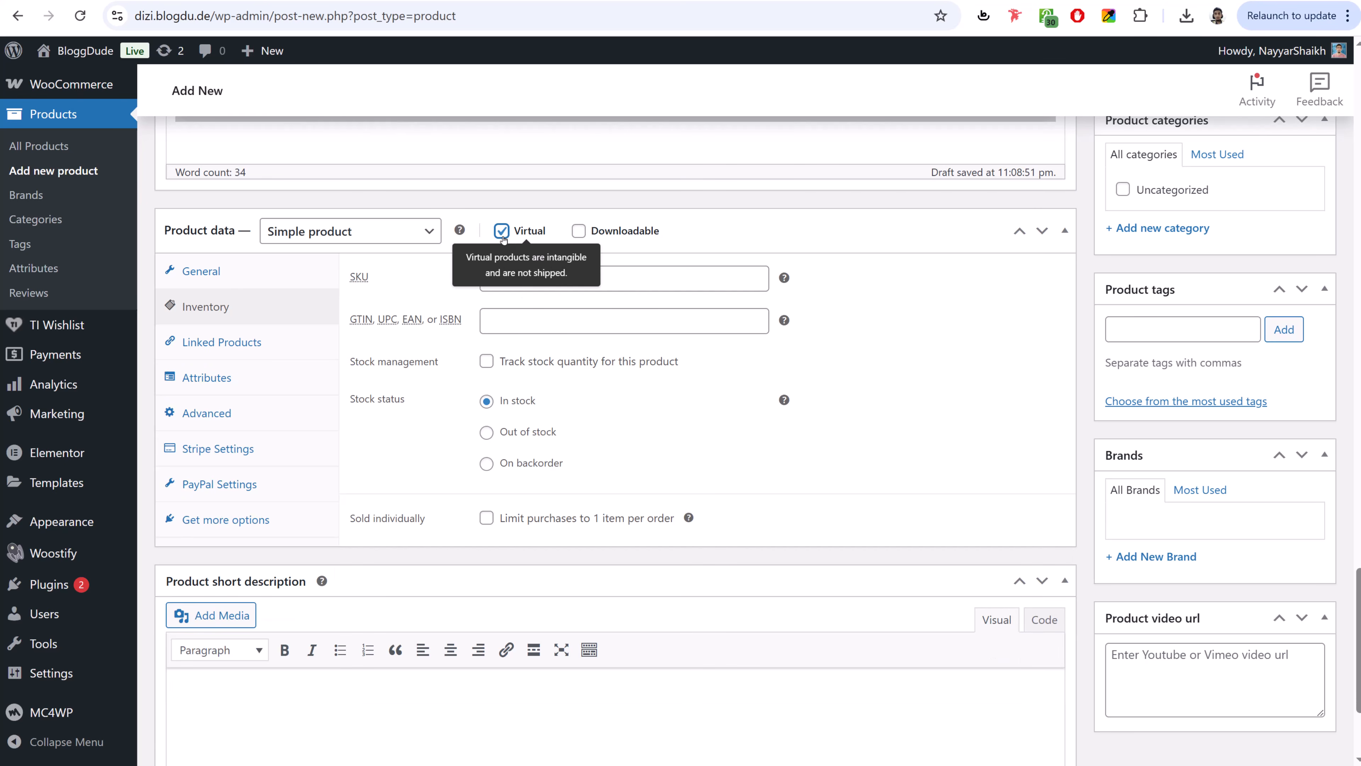
left_click(578, 236)
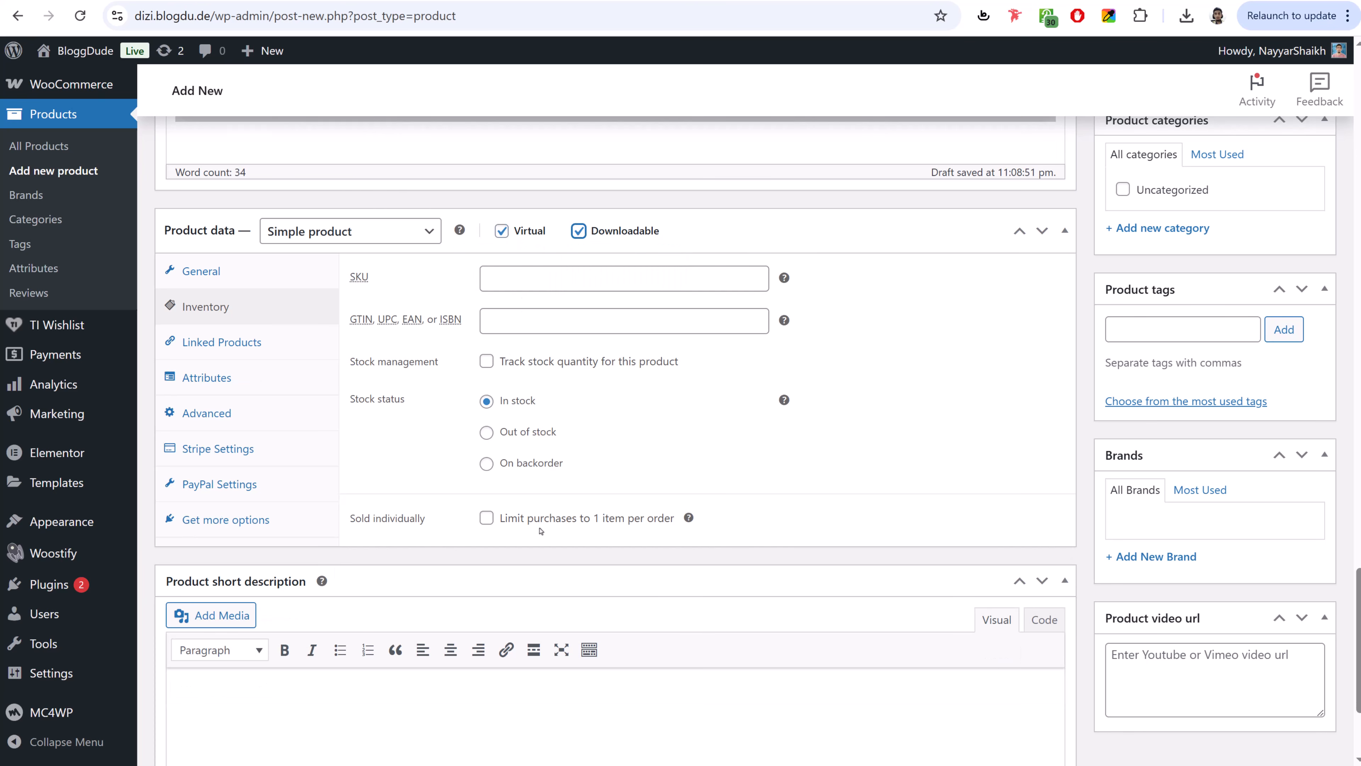
left_click(487, 525)
left_click_drag(351, 520, 450, 519)
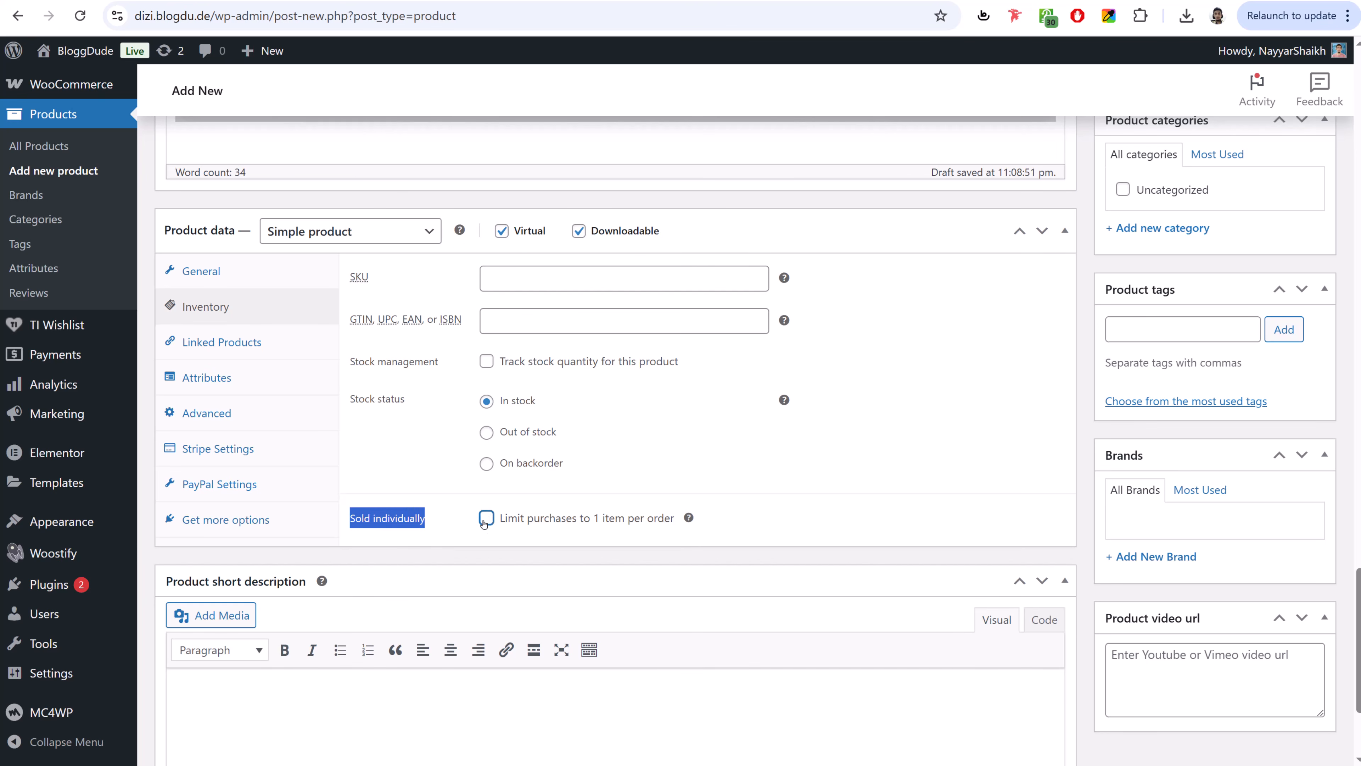
left_click(465, 512)
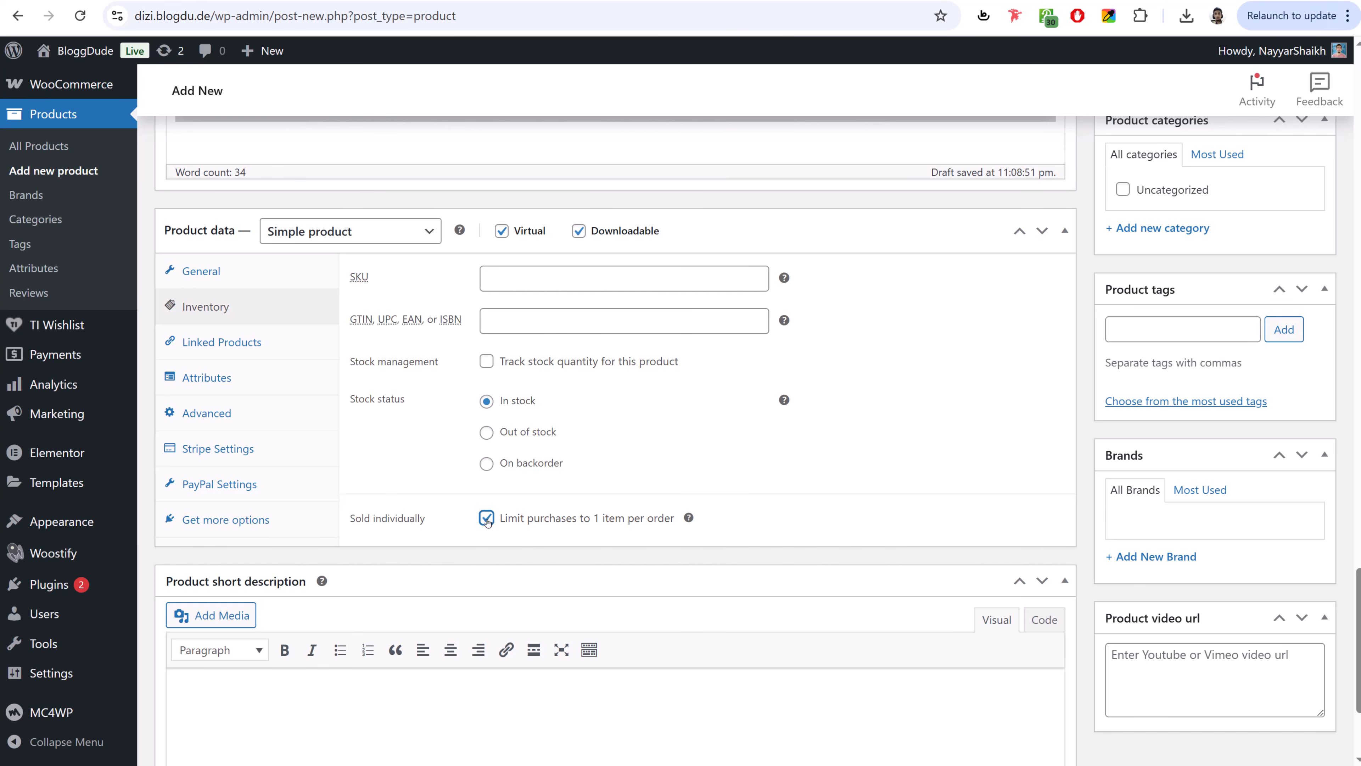
left_click(239, 272)
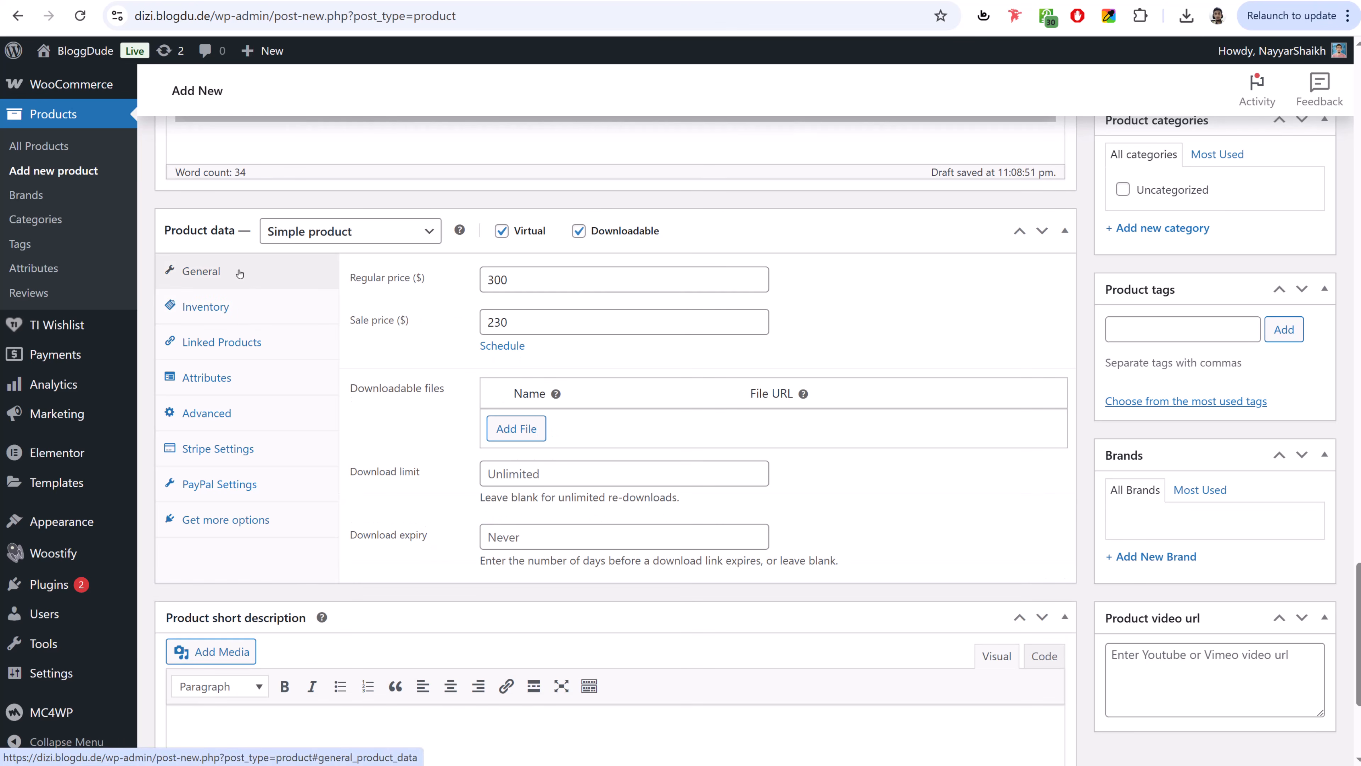
left_click_drag(441, 389, 447, 394)
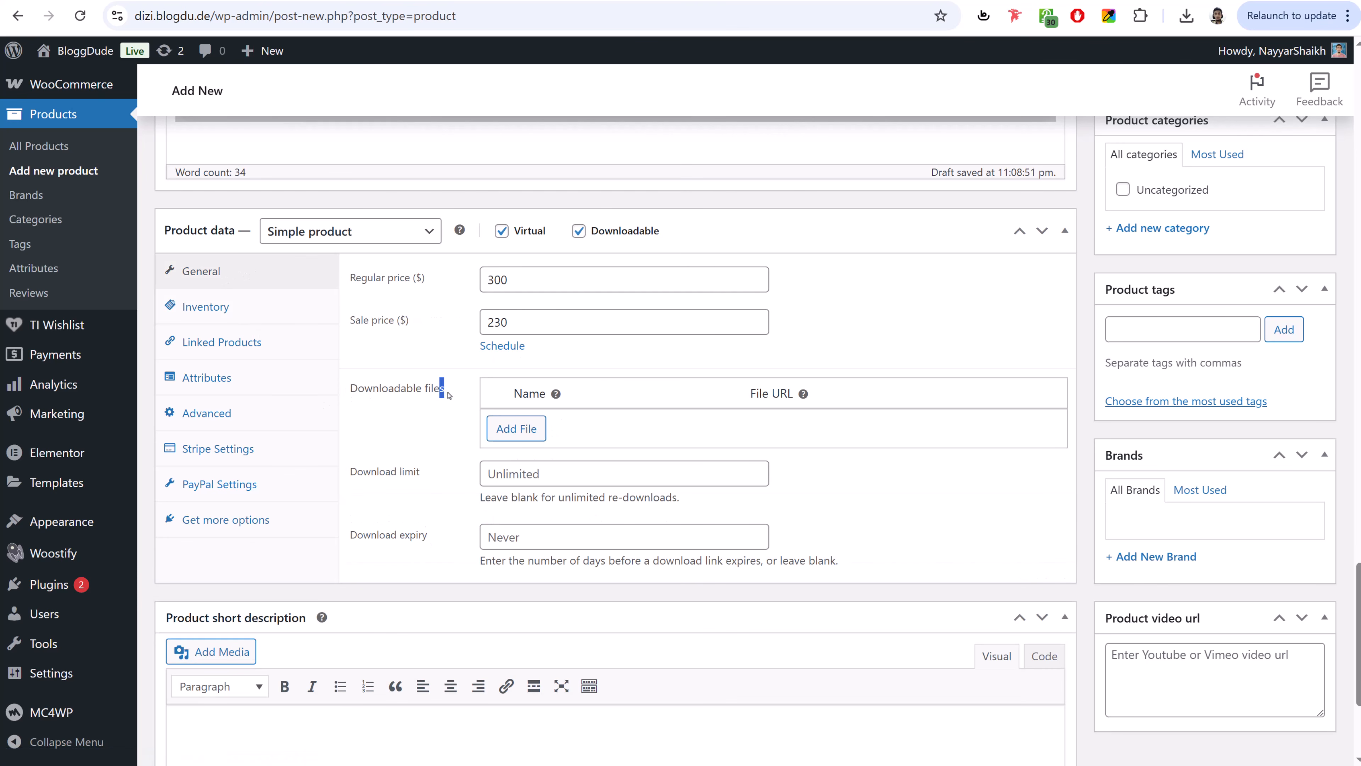
left_click(437, 394)
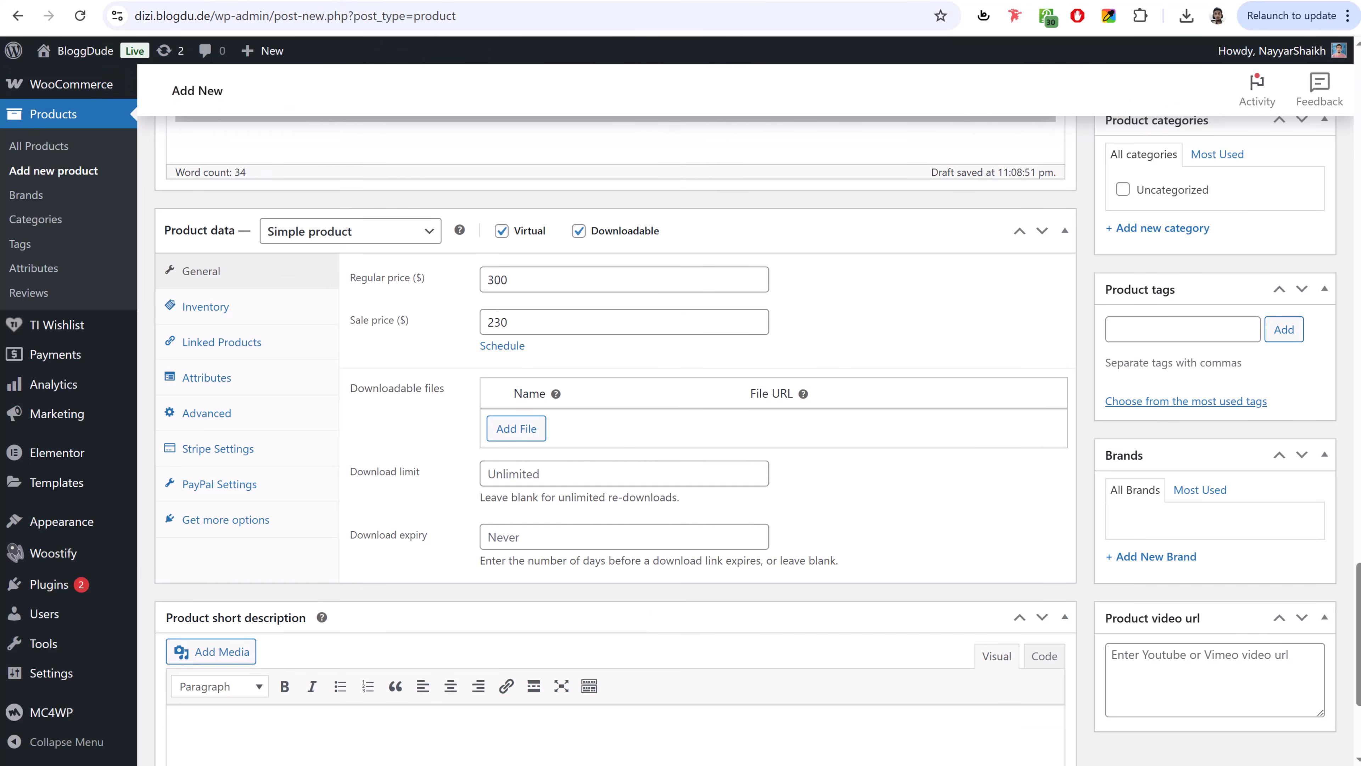
- Add a downloadable file named 'PDF File' linked to the uploaded Road-Trip-Activities.pdf
left_click(521, 435)
left_click(598, 427)
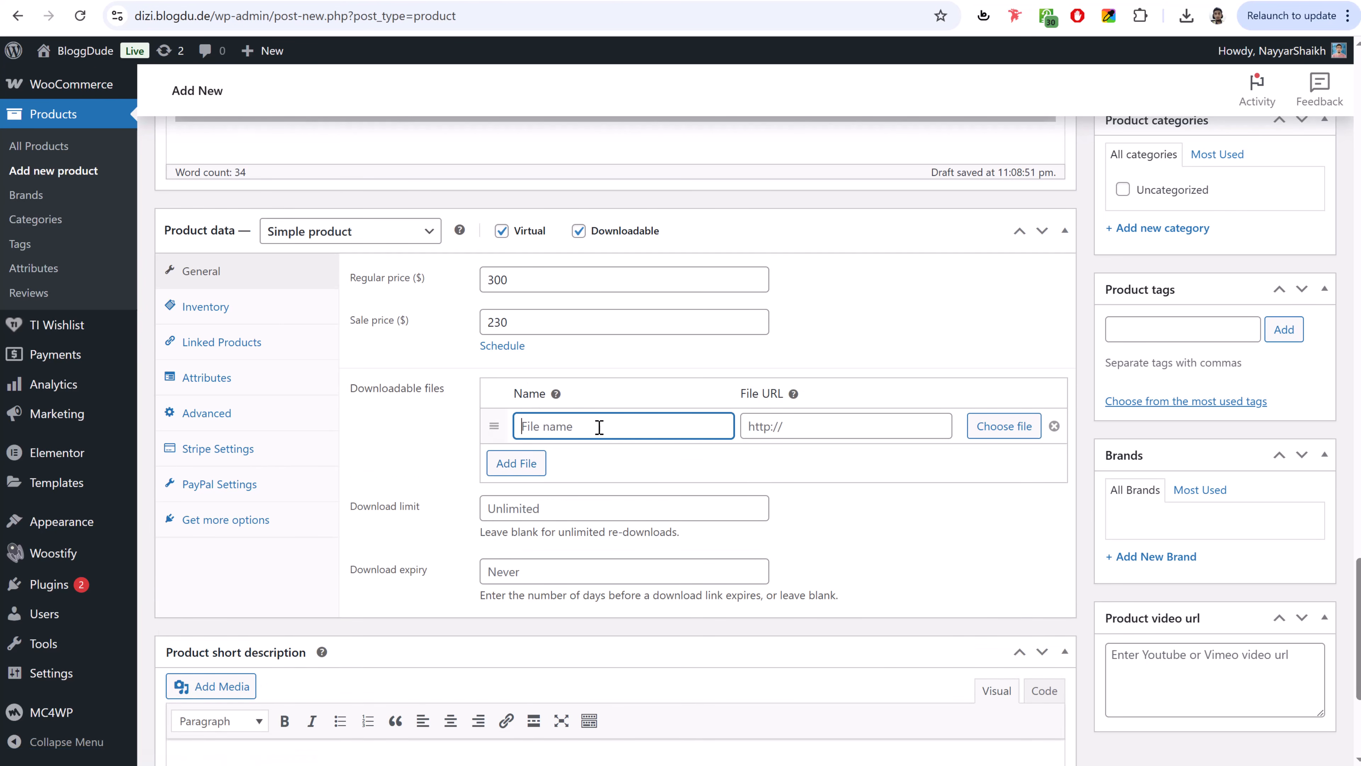
type("PDF File")
left_click(1031, 426)
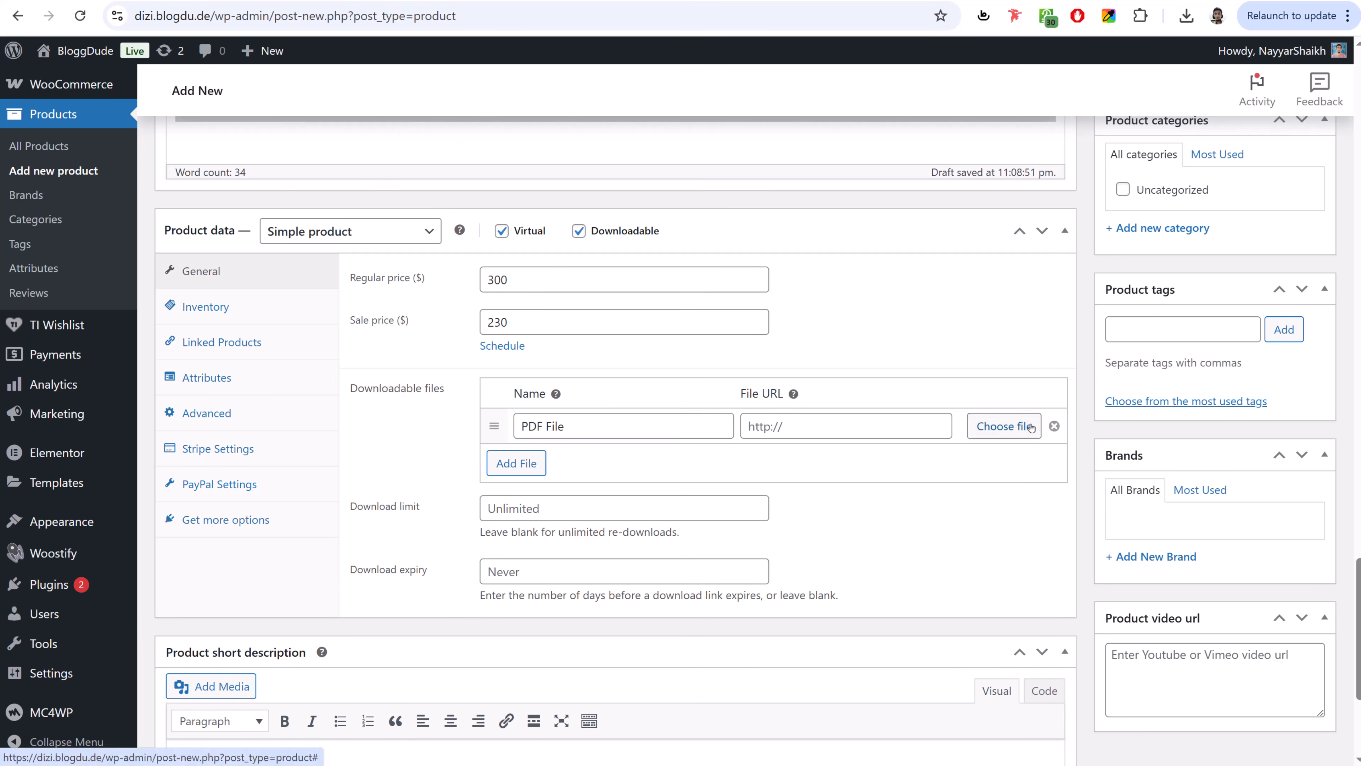
key("alt+Tab")
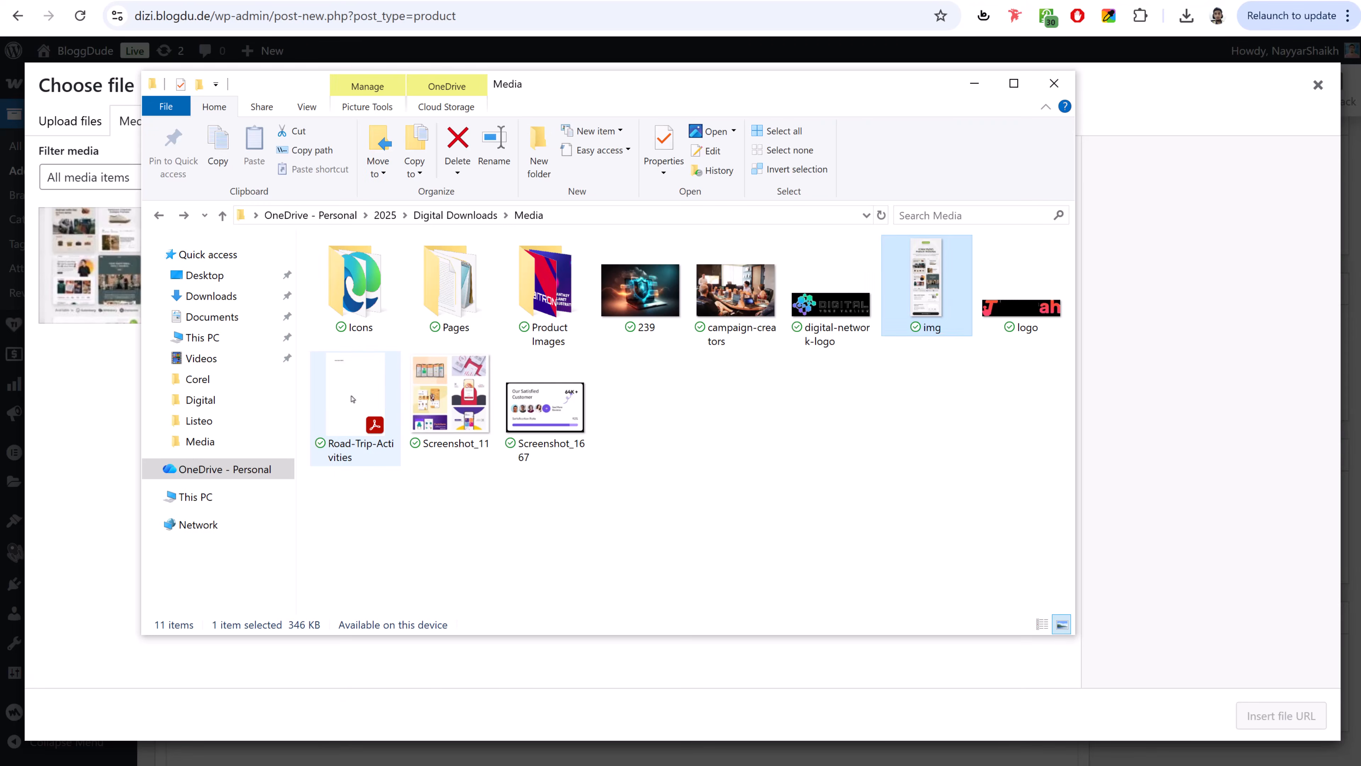
left_click(352, 397)
left_click_drag(352, 397, 92, 501)
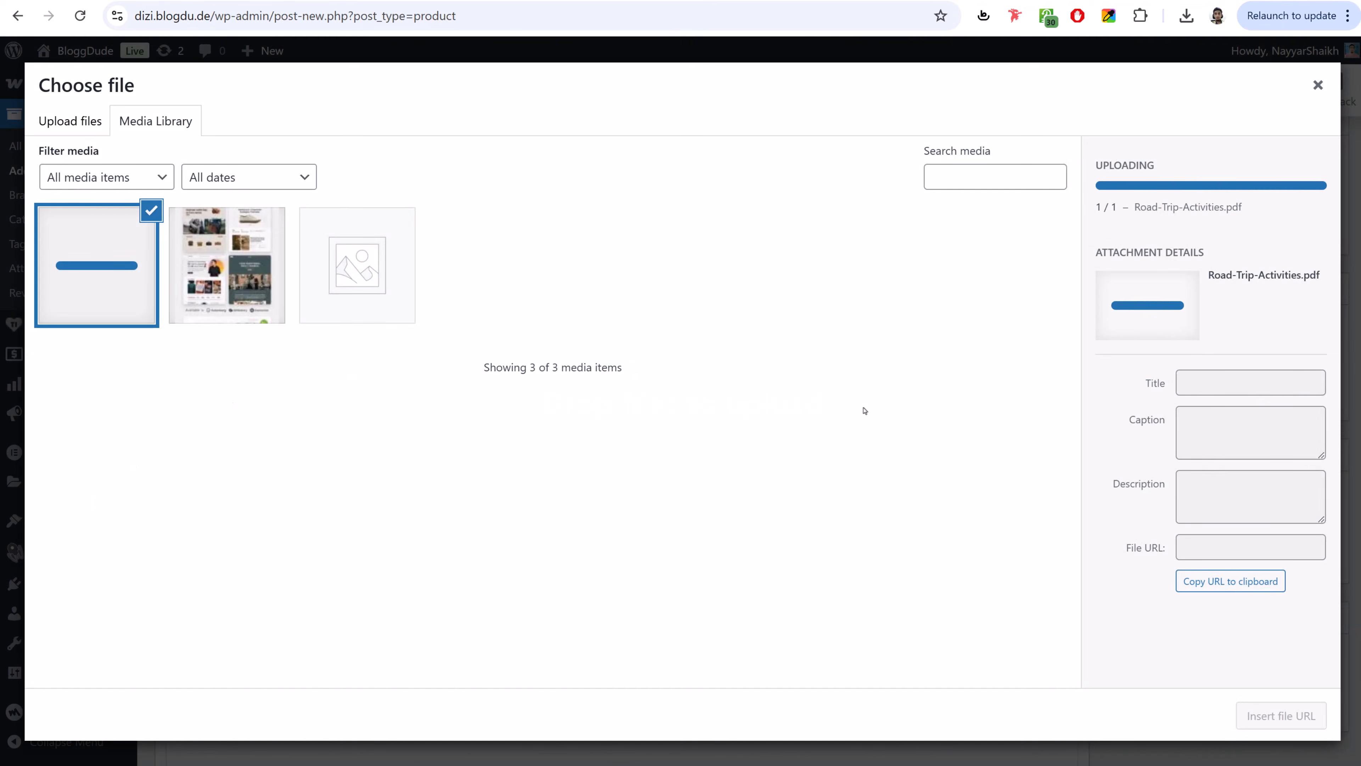
left_click(1295, 722)
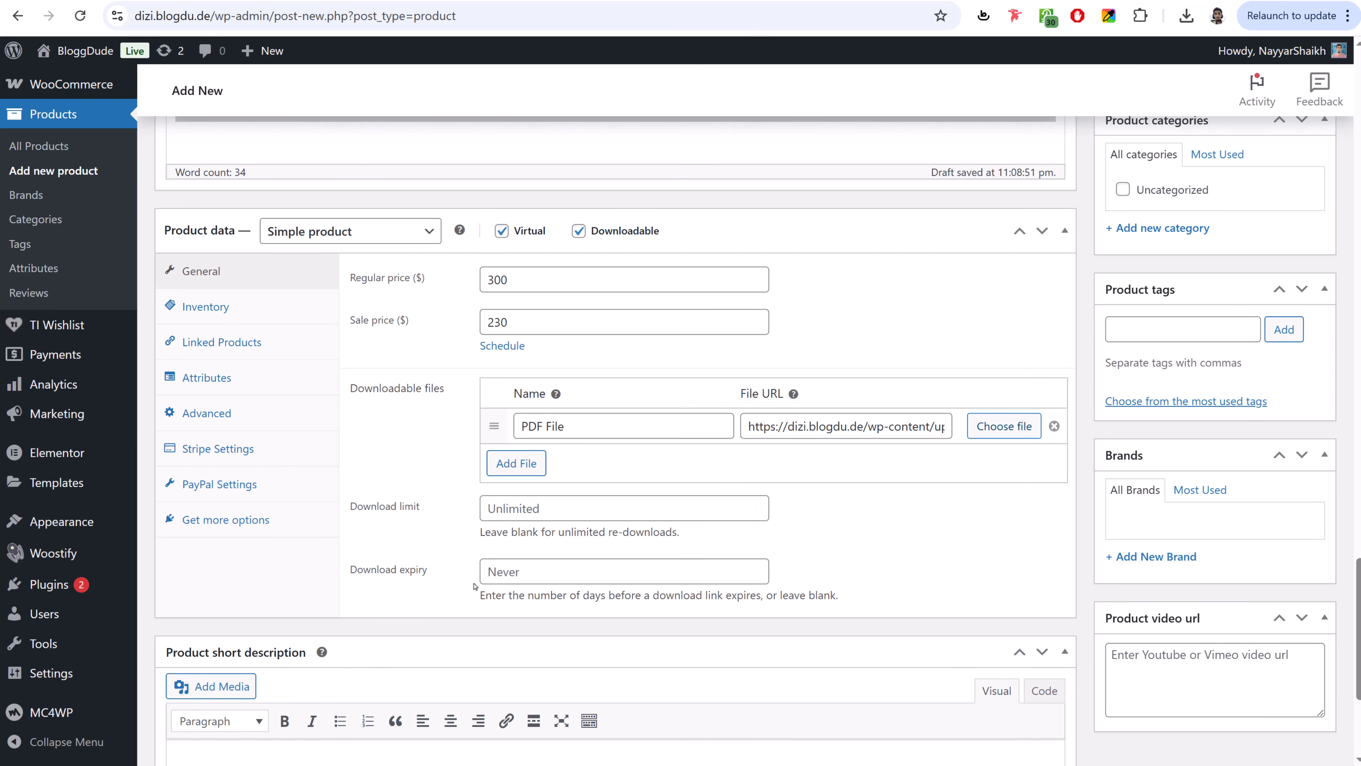
left_click(250, 317)
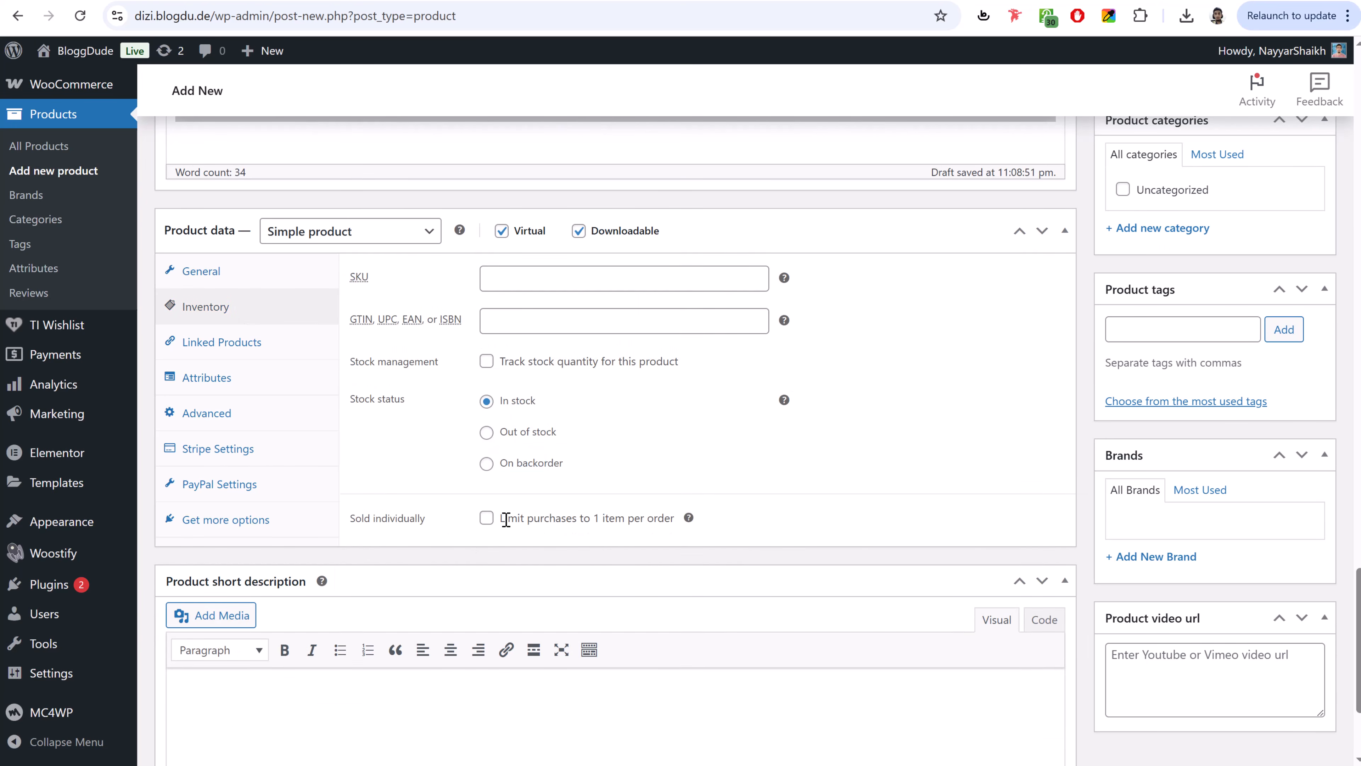
- Paste the two Dare to lead storefront paragraphs into the product short description
scroll(620, 492, "down", 3)
left_click(480, 502)
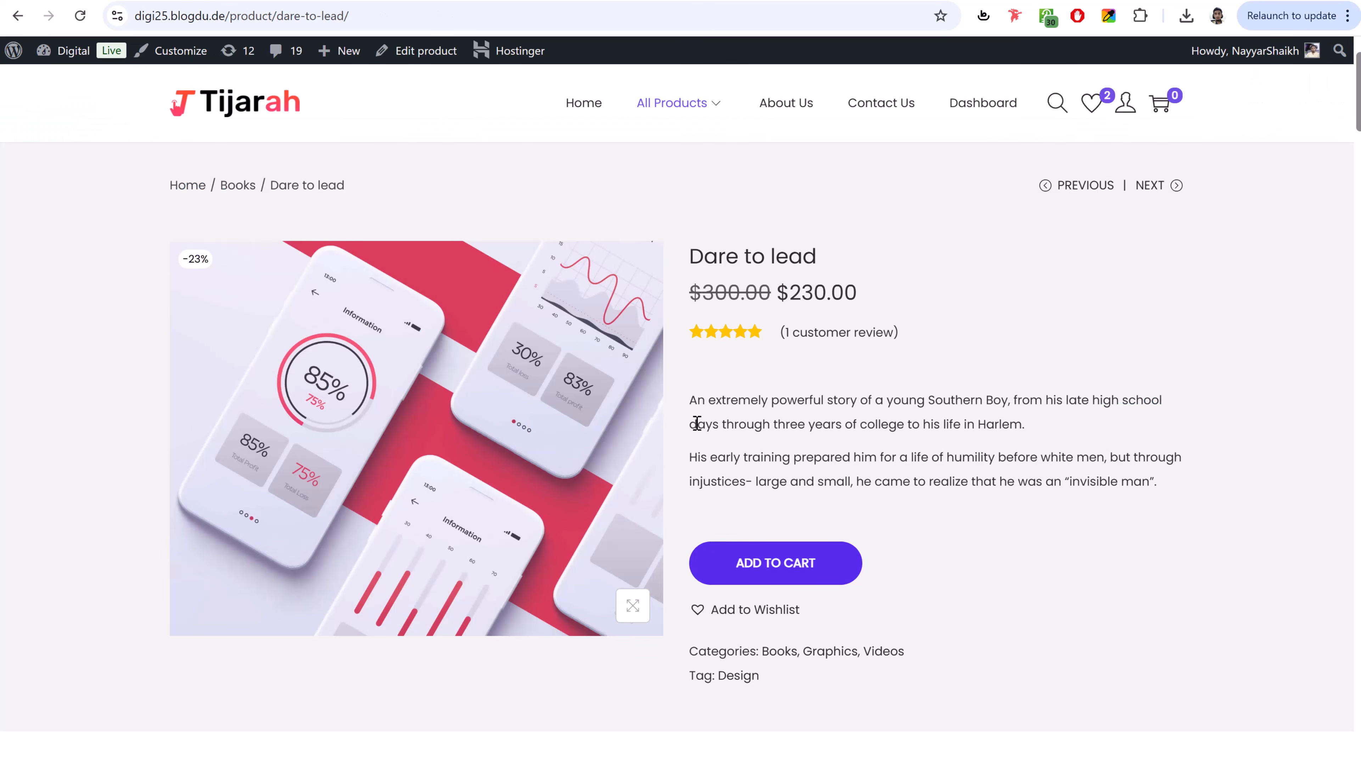
left_click_drag(691, 397, 1238, 479)
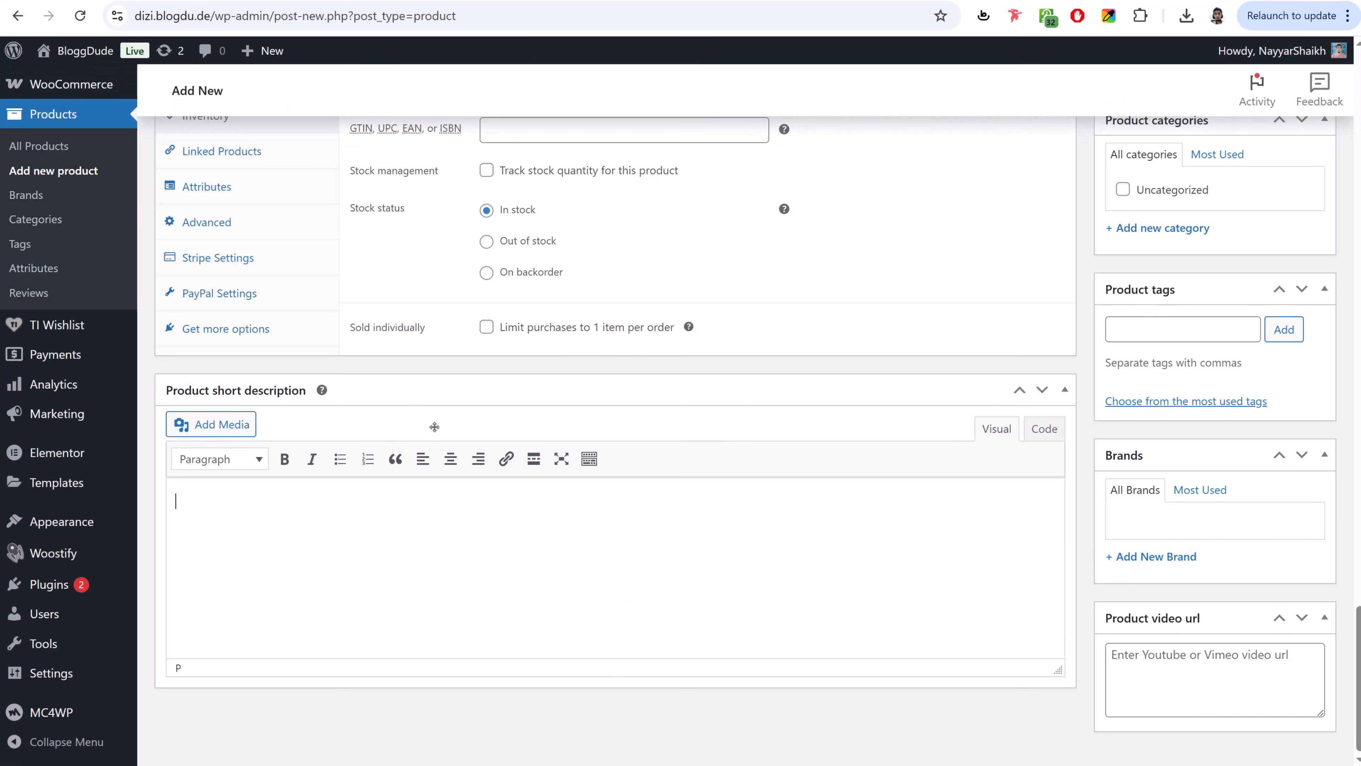
type("An extremely powerful story of a young Southern Boy, from his late high school days through three years of college to his life in Harlem. His early training prepared him for a life of humility before white men, but through injustices- large and small, he came to realize that he was an \"invisible man\".")
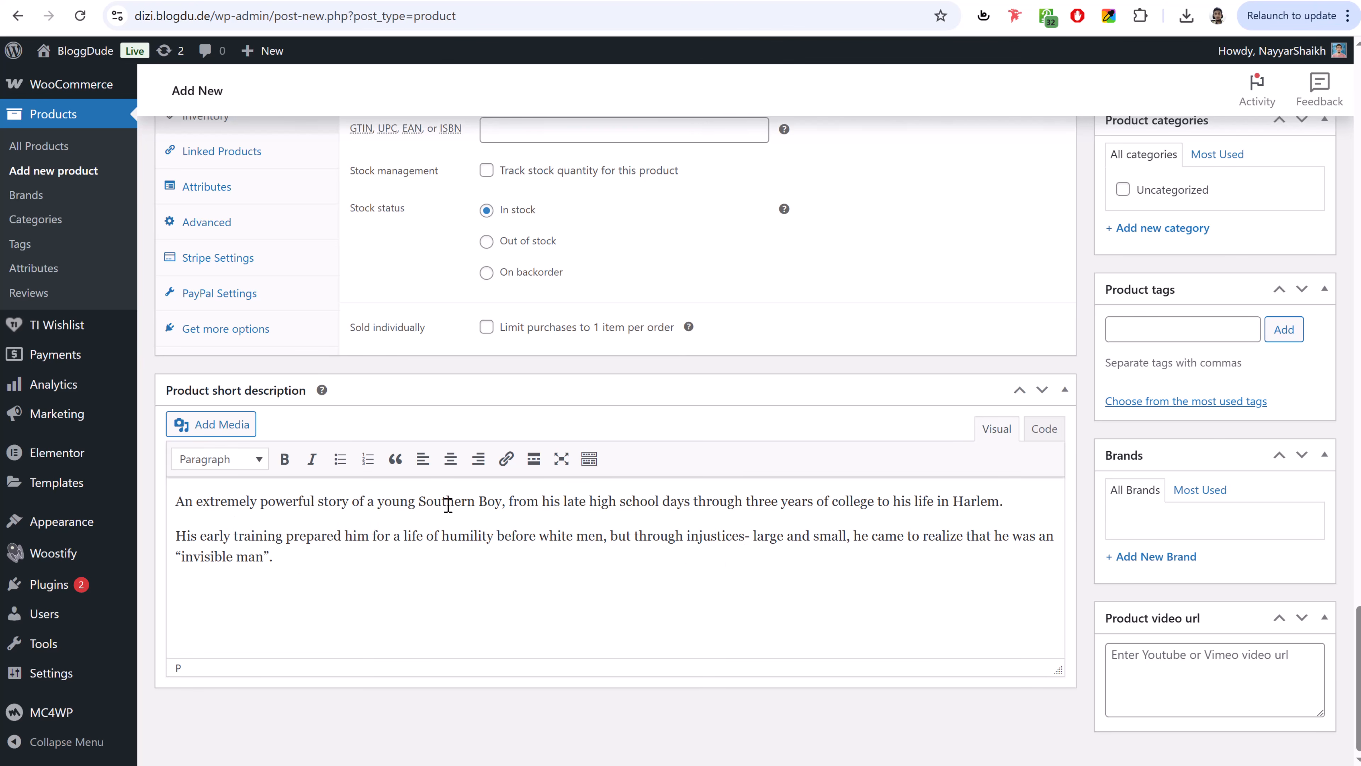
scroll(1319, 447, "up", 10)
scroll(1319, 447, "up", 15)
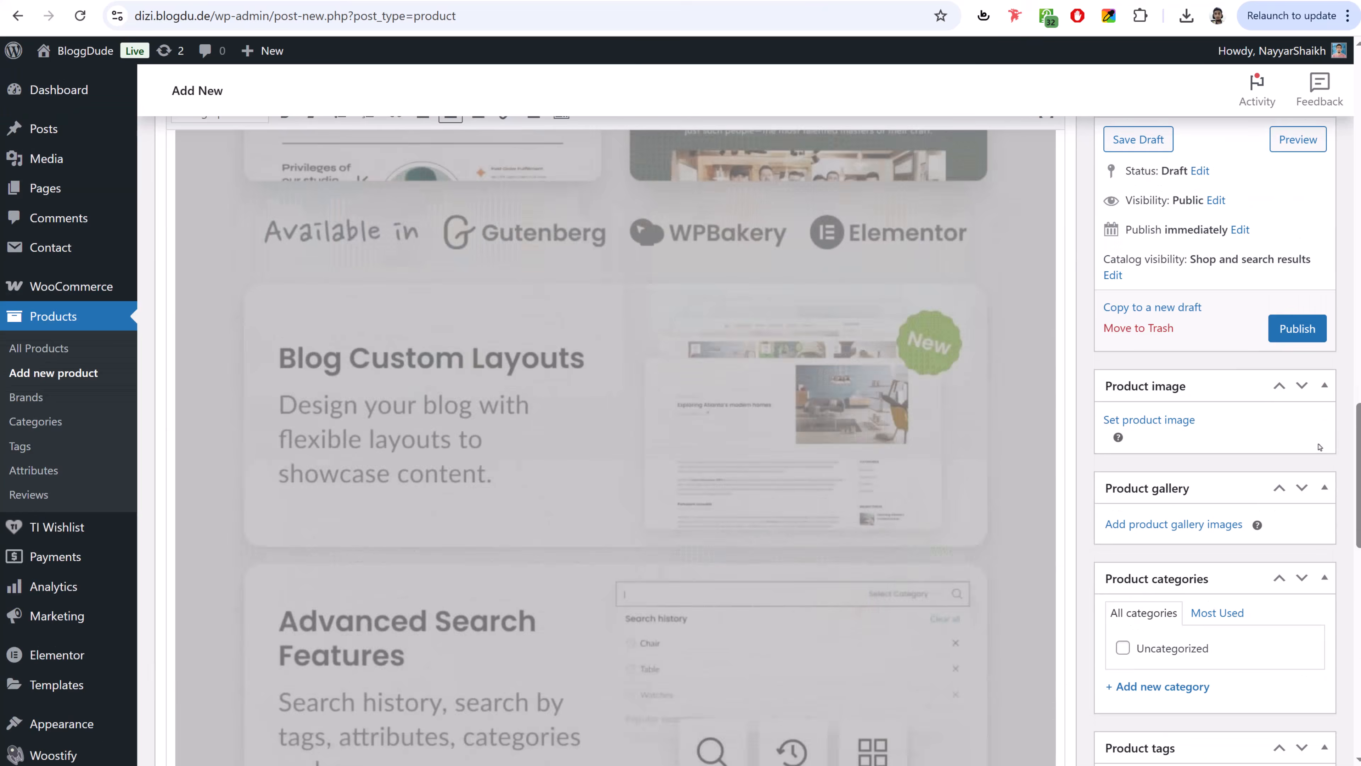
- Open the product image picker from the Product image box
left_click(1039, 379)
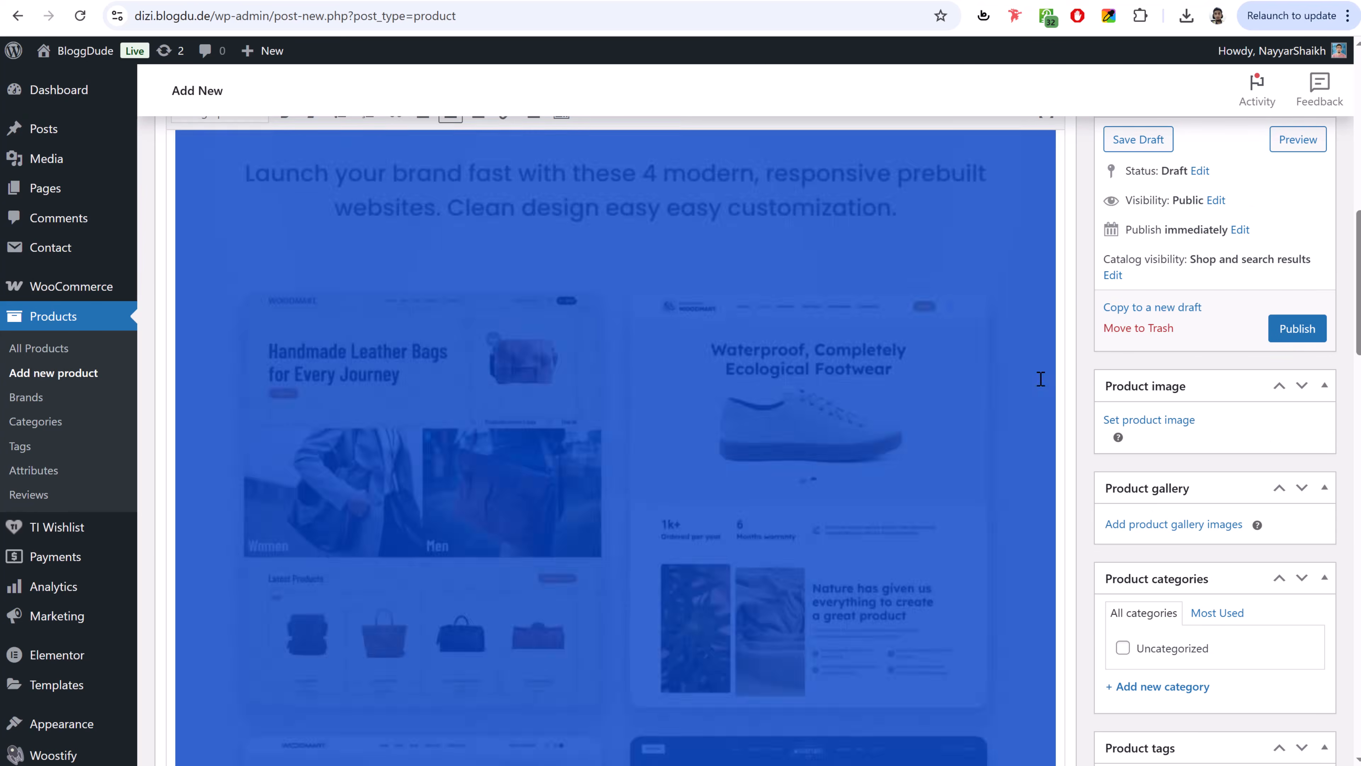
left_click(1165, 365)
scroll(1231, 353, "down", 3)
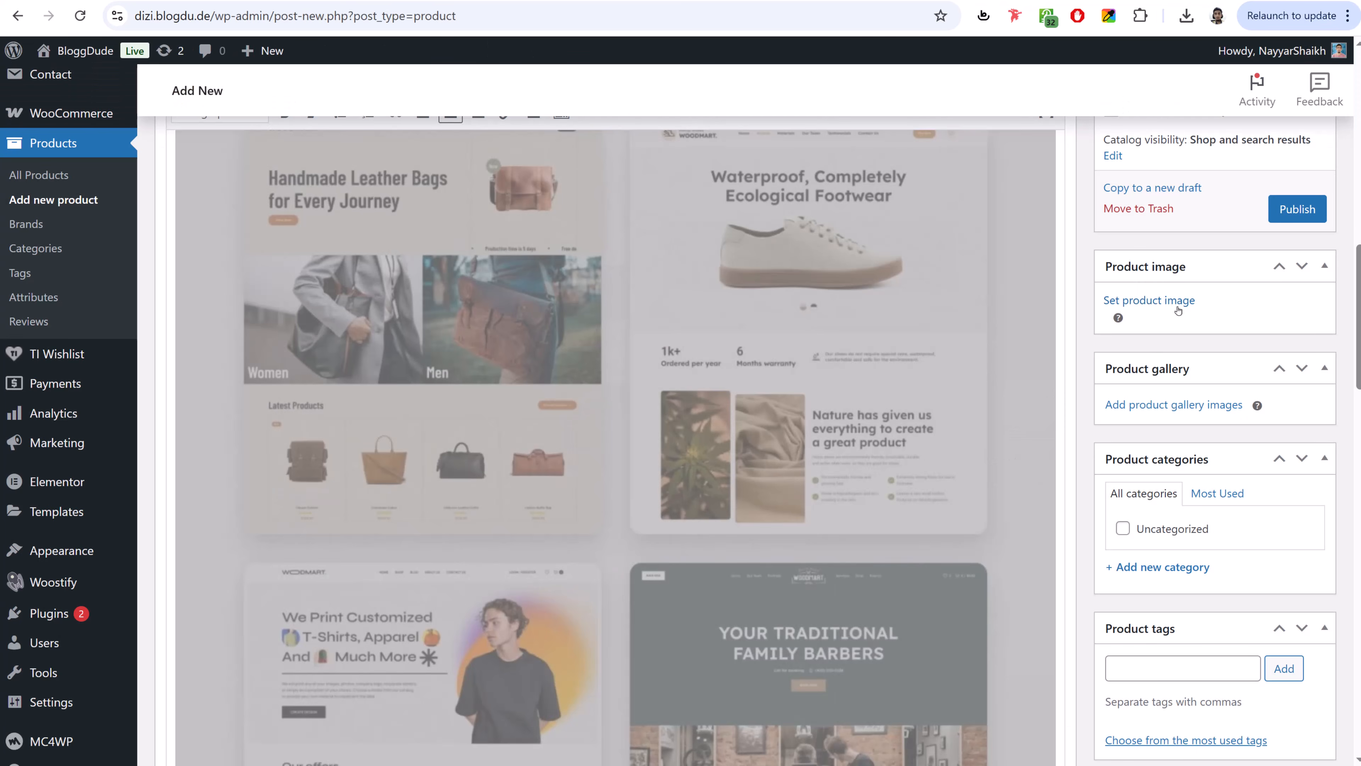
left_click(1150, 386)
key("alt+Tab")
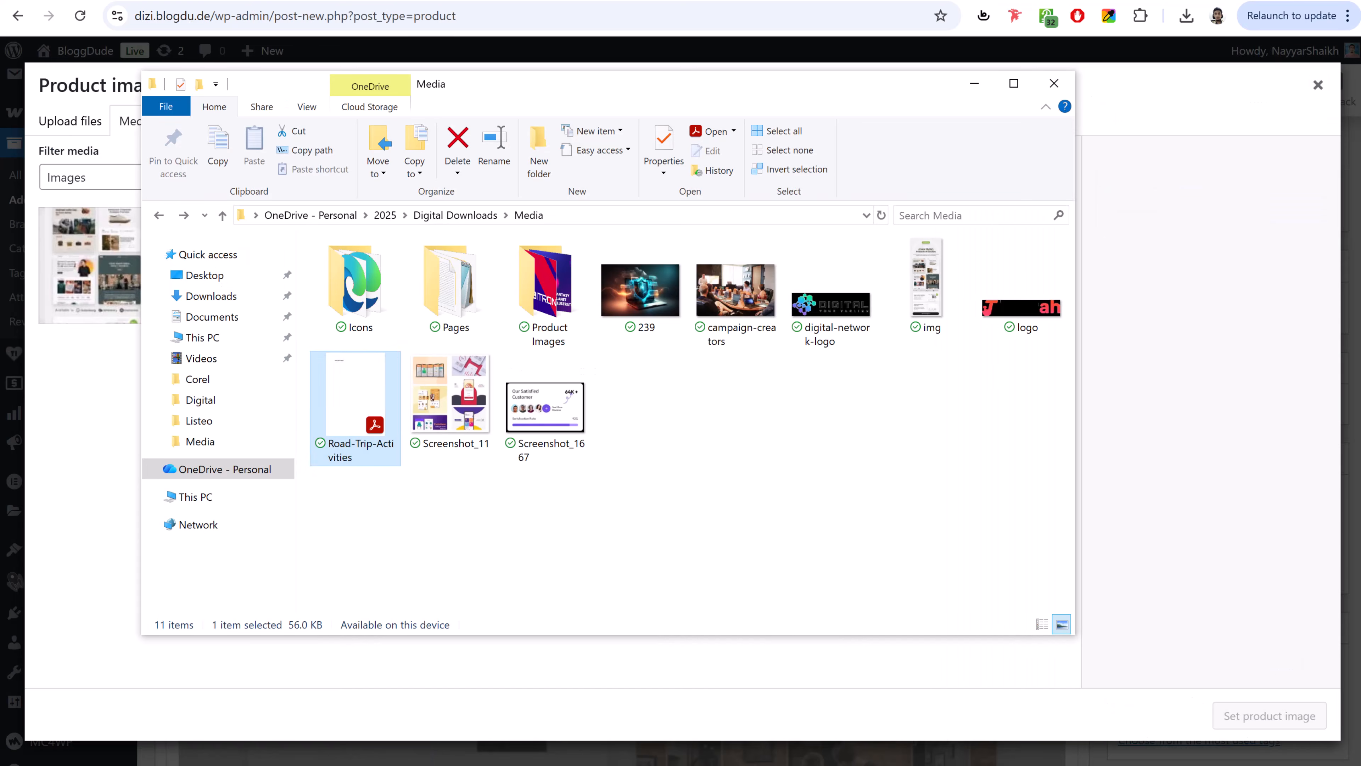
- Upload Demo-10.jpg from the Product Images folder and set it as the product image
left_click(804, 600)
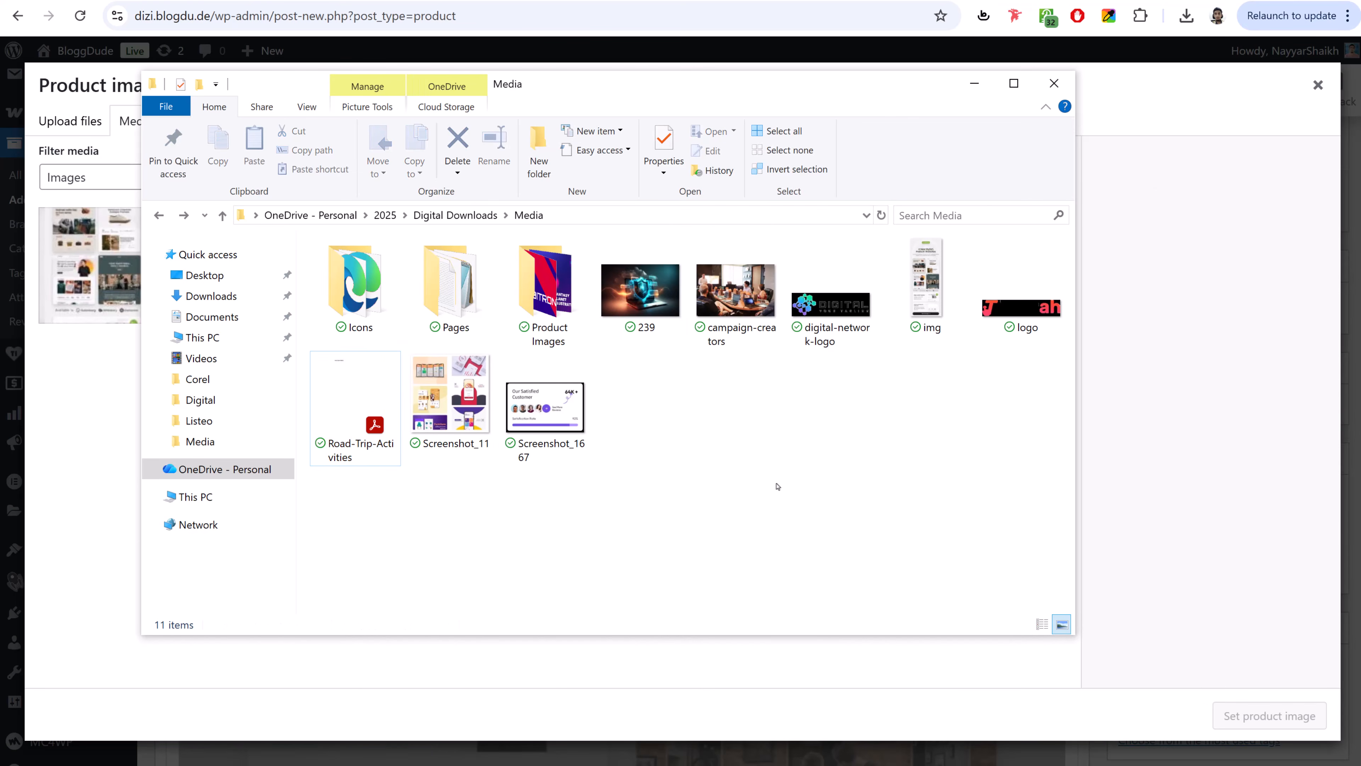
double_click(554, 281)
scroll(741, 451, "down", 3)
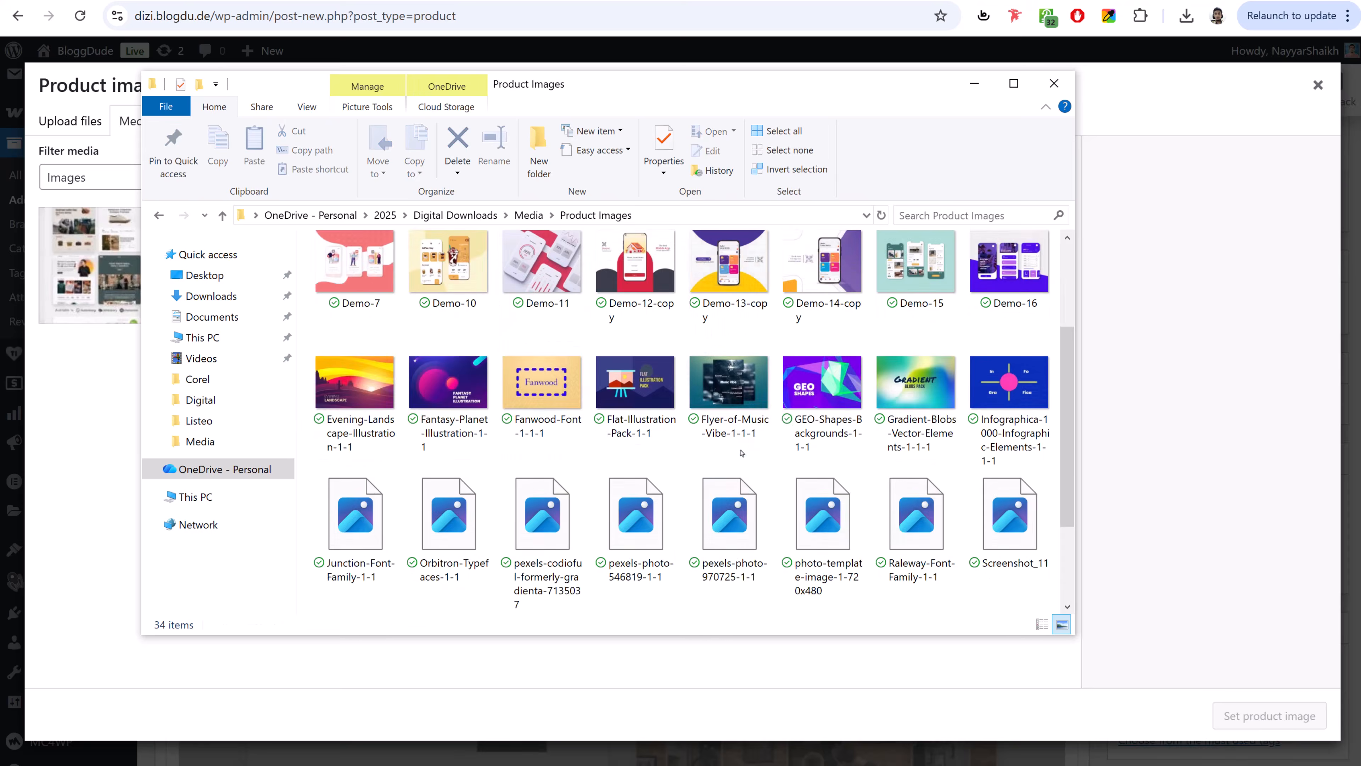
scroll(741, 452, "down", 3)
scroll(738, 563, "up", 6)
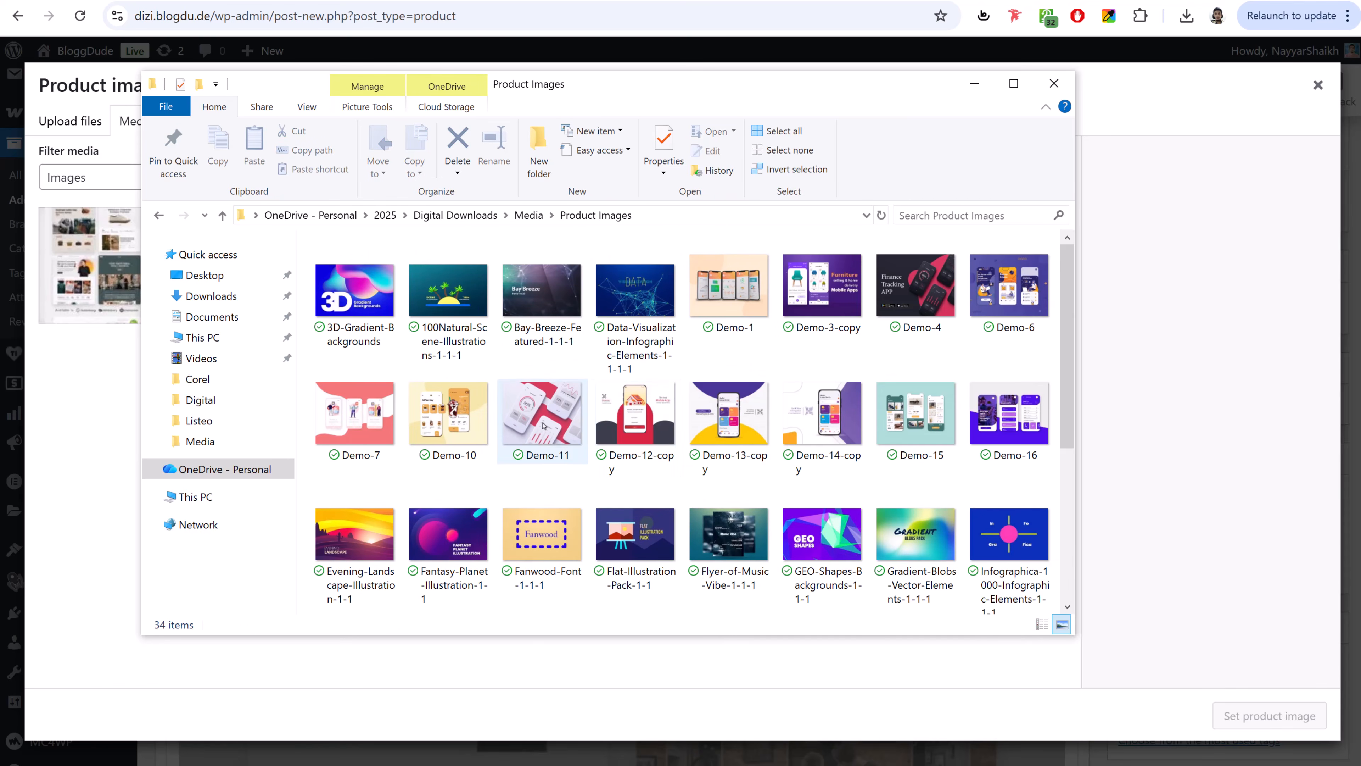
left_click(543, 425)
left_click(462, 433)
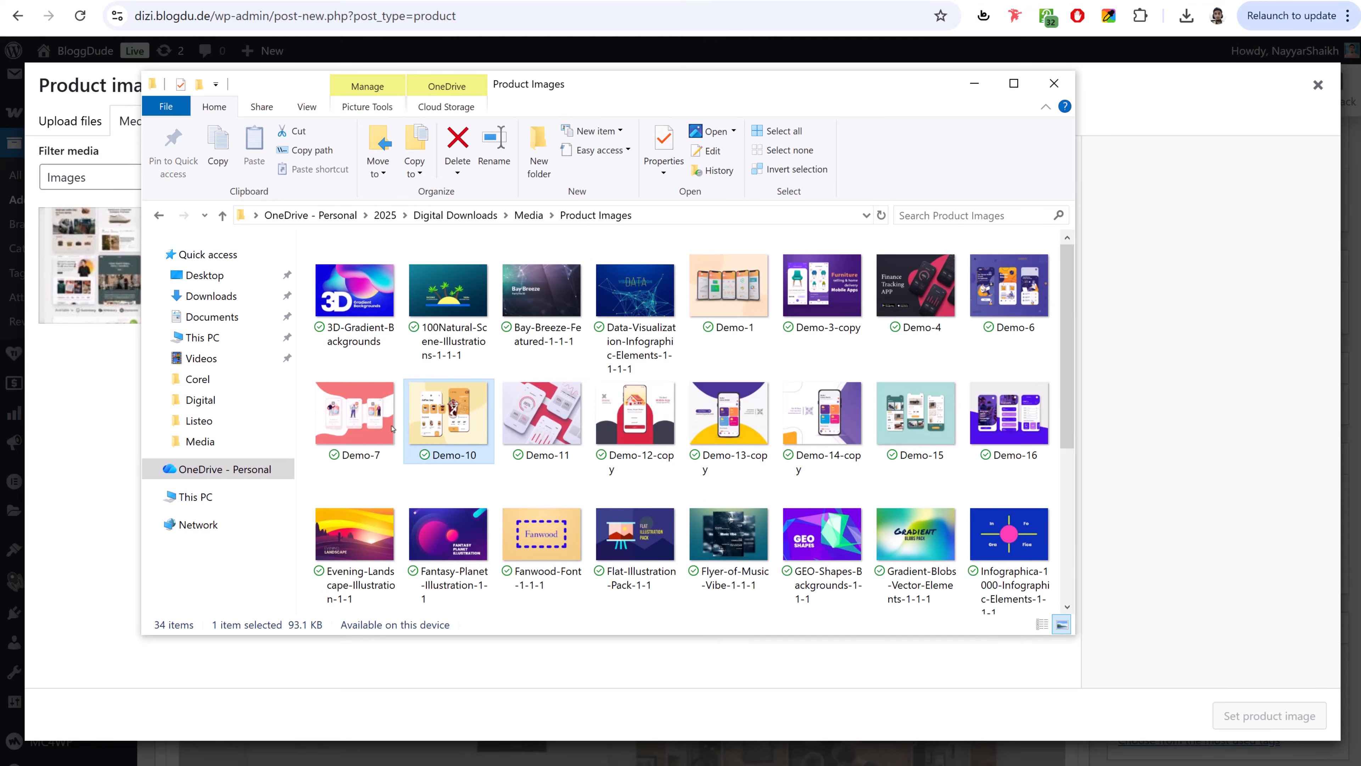
left_click_drag(392, 427, 104, 437)
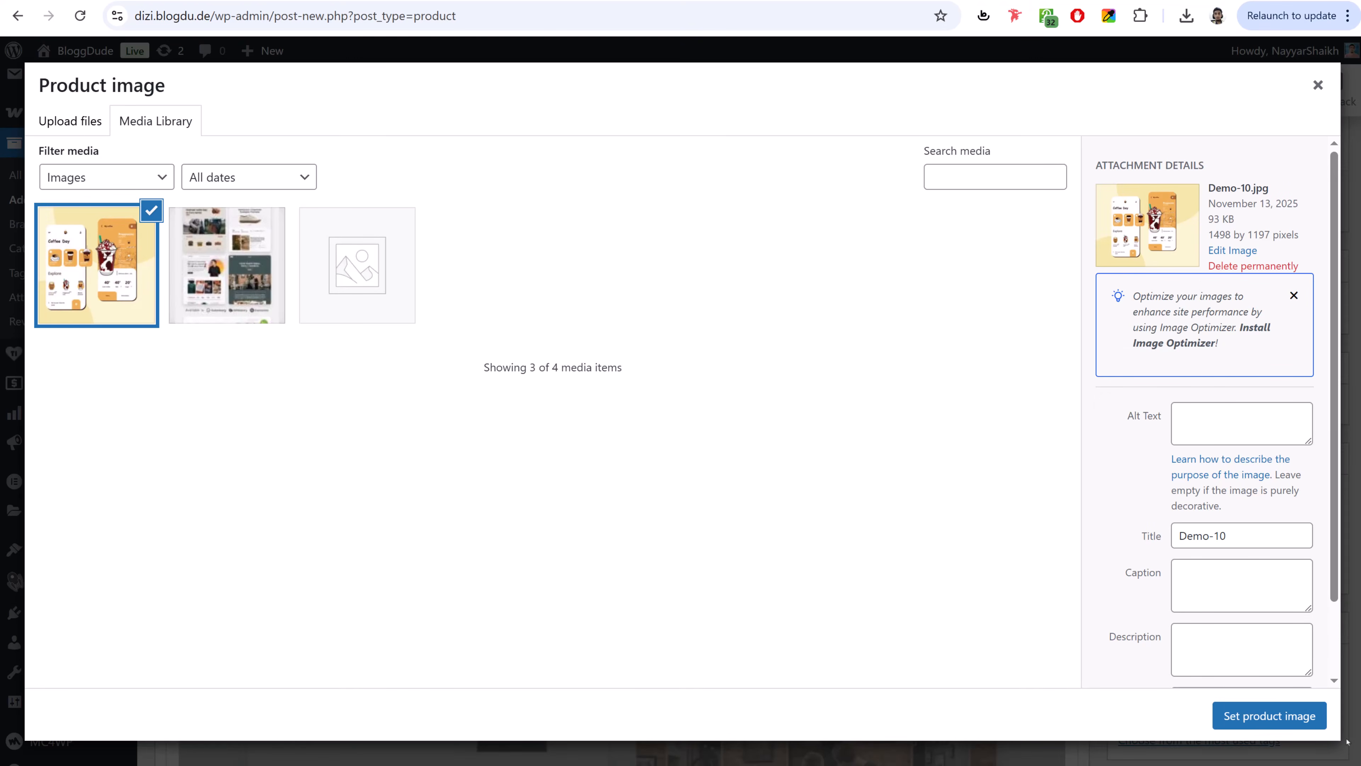
left_click(1279, 727)
scroll(1219, 585, "down", 7)
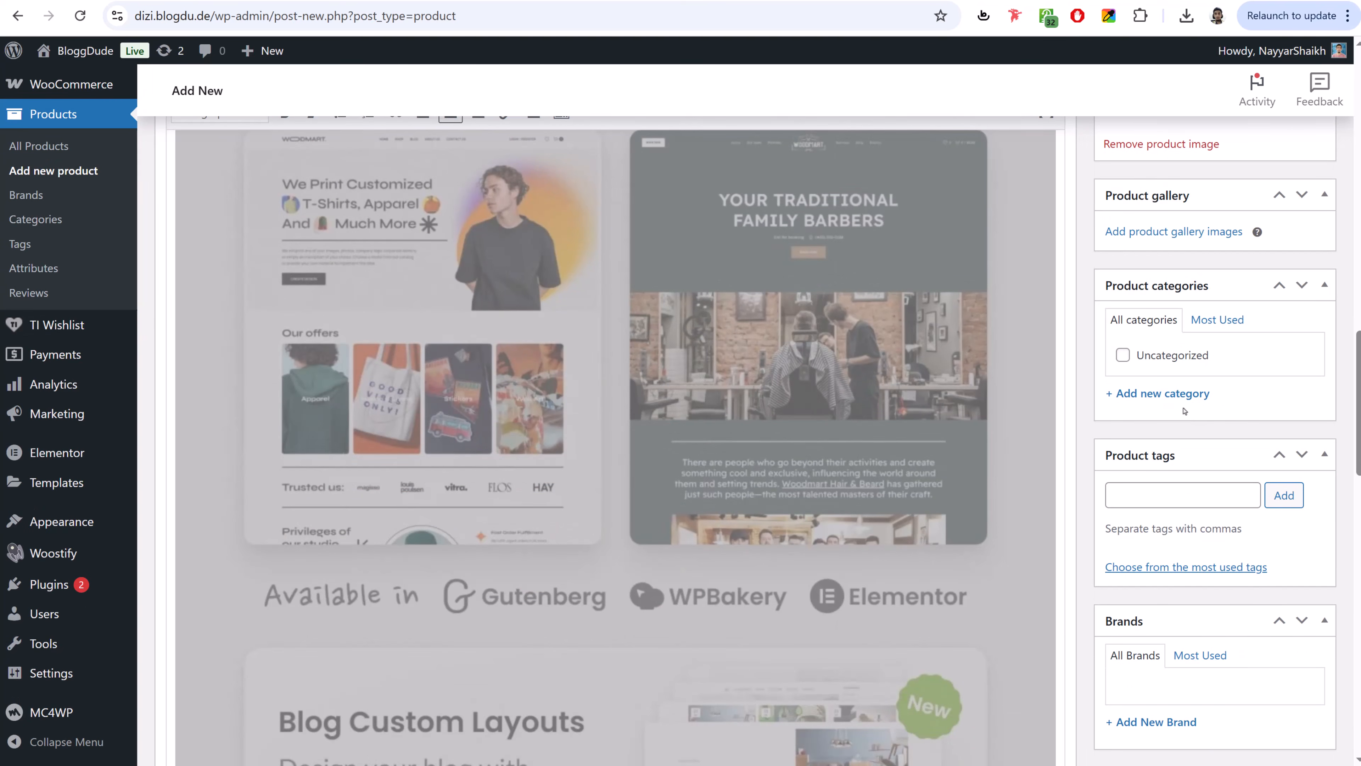
- Create new product categories Application, Software and PDF Book
left_click(1179, 395)
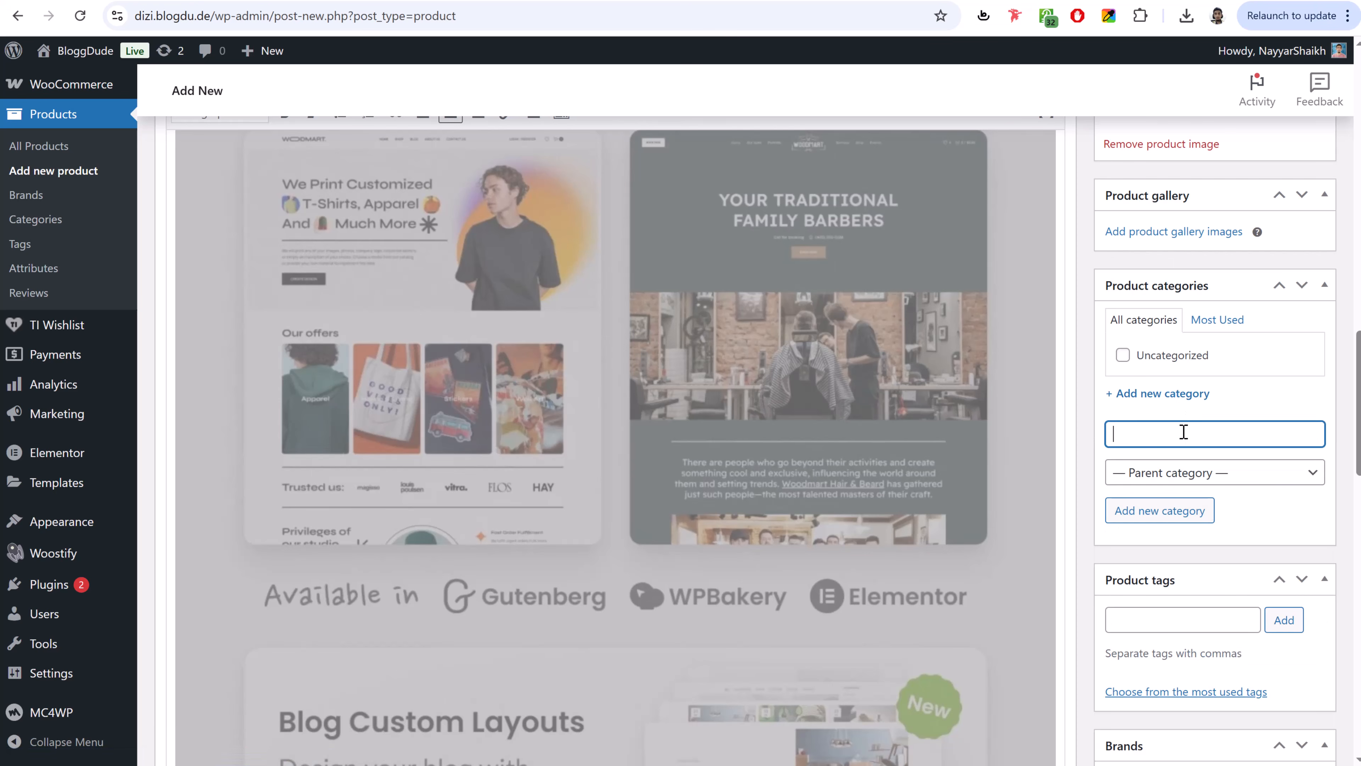
type("Application")
key("Return")
type("So")
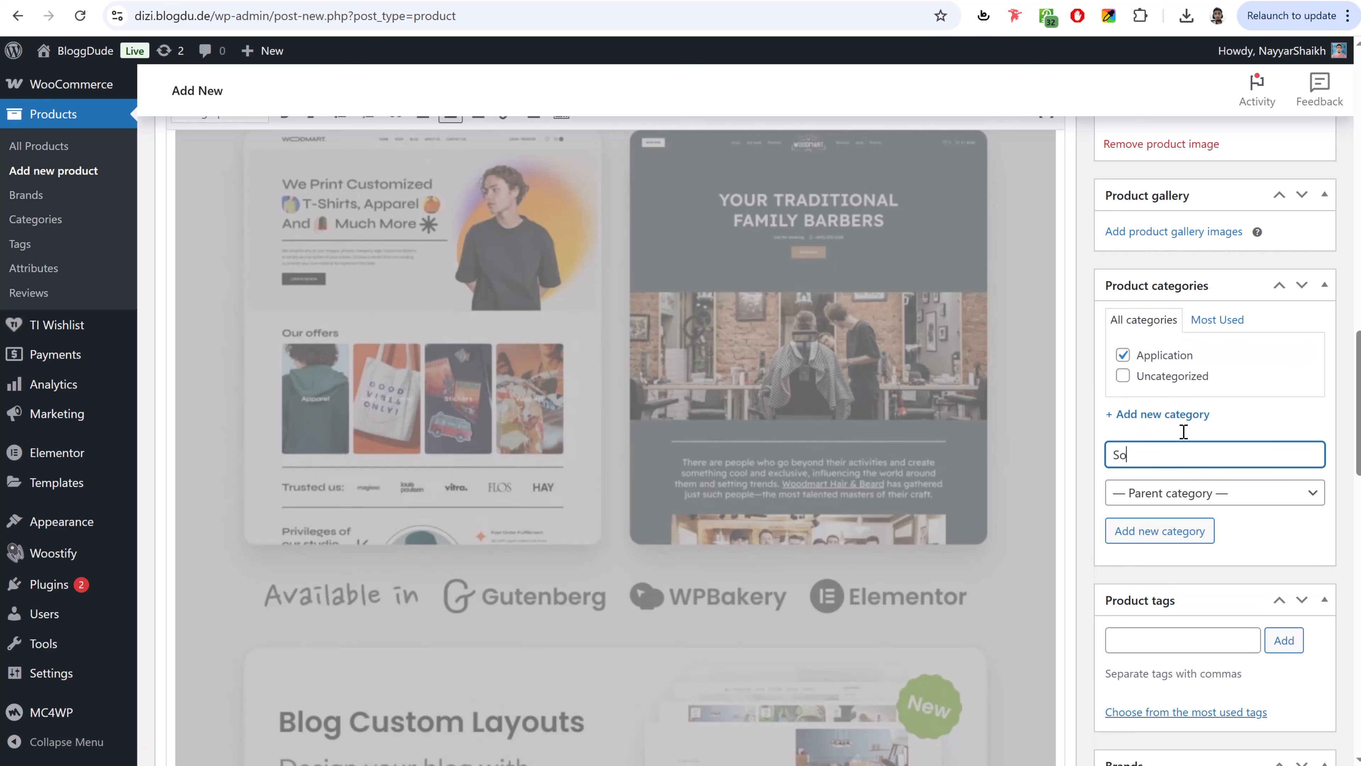
type("ftware")
key("Return")
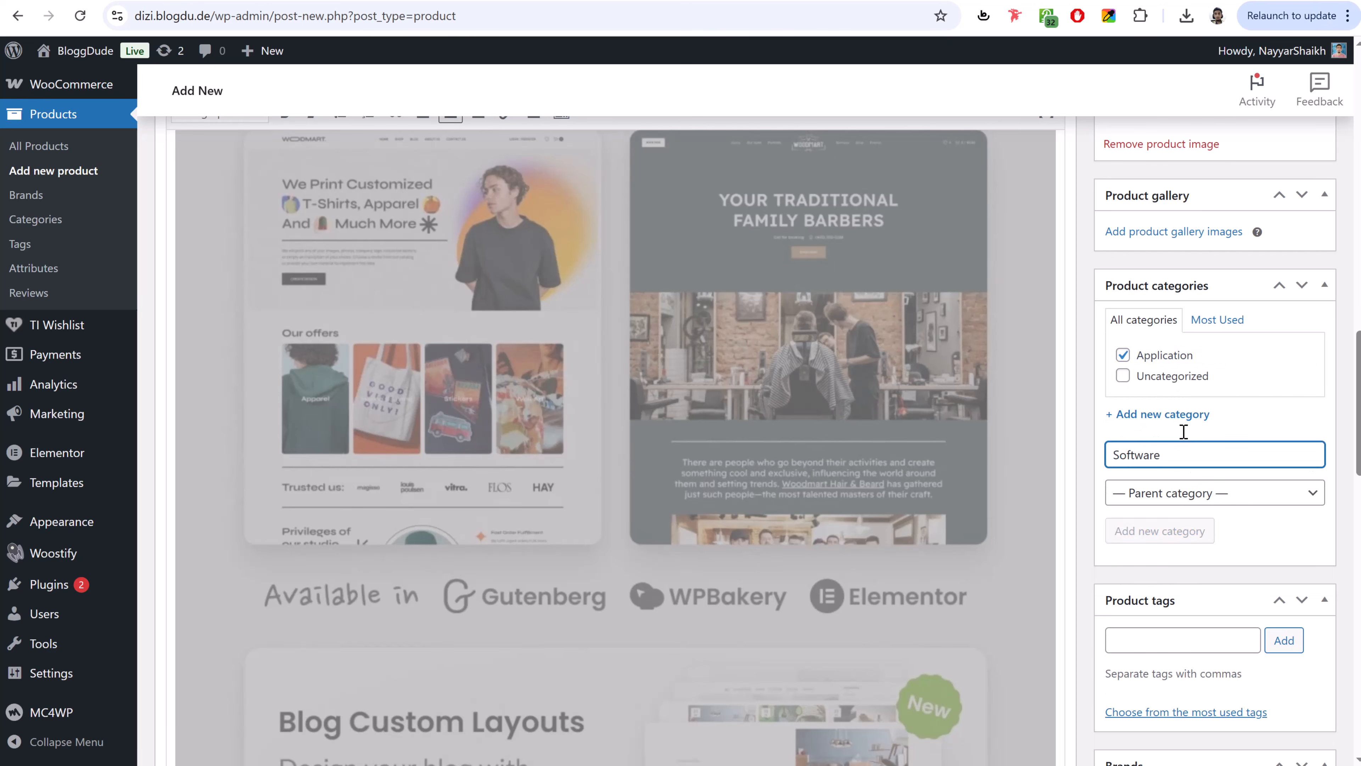
type("PDF")
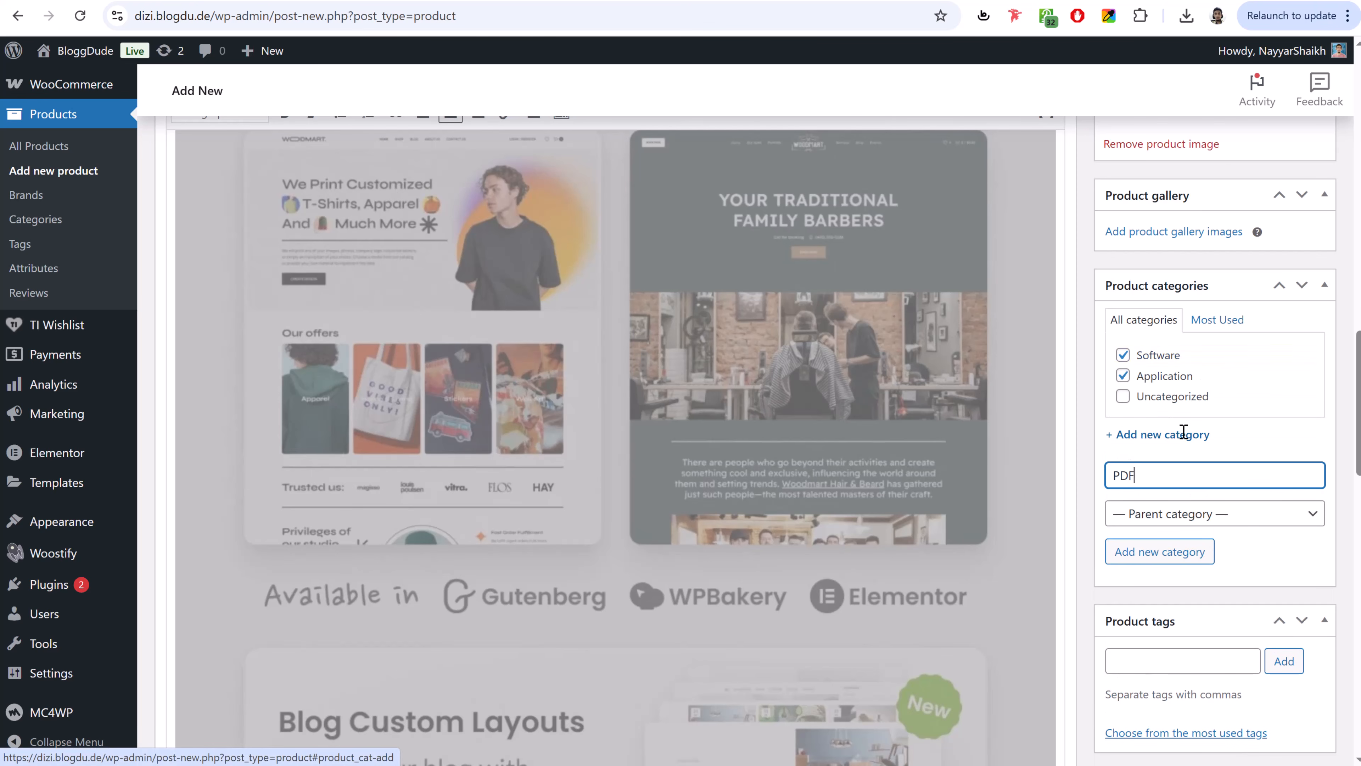
type(" Book")
key("Return")
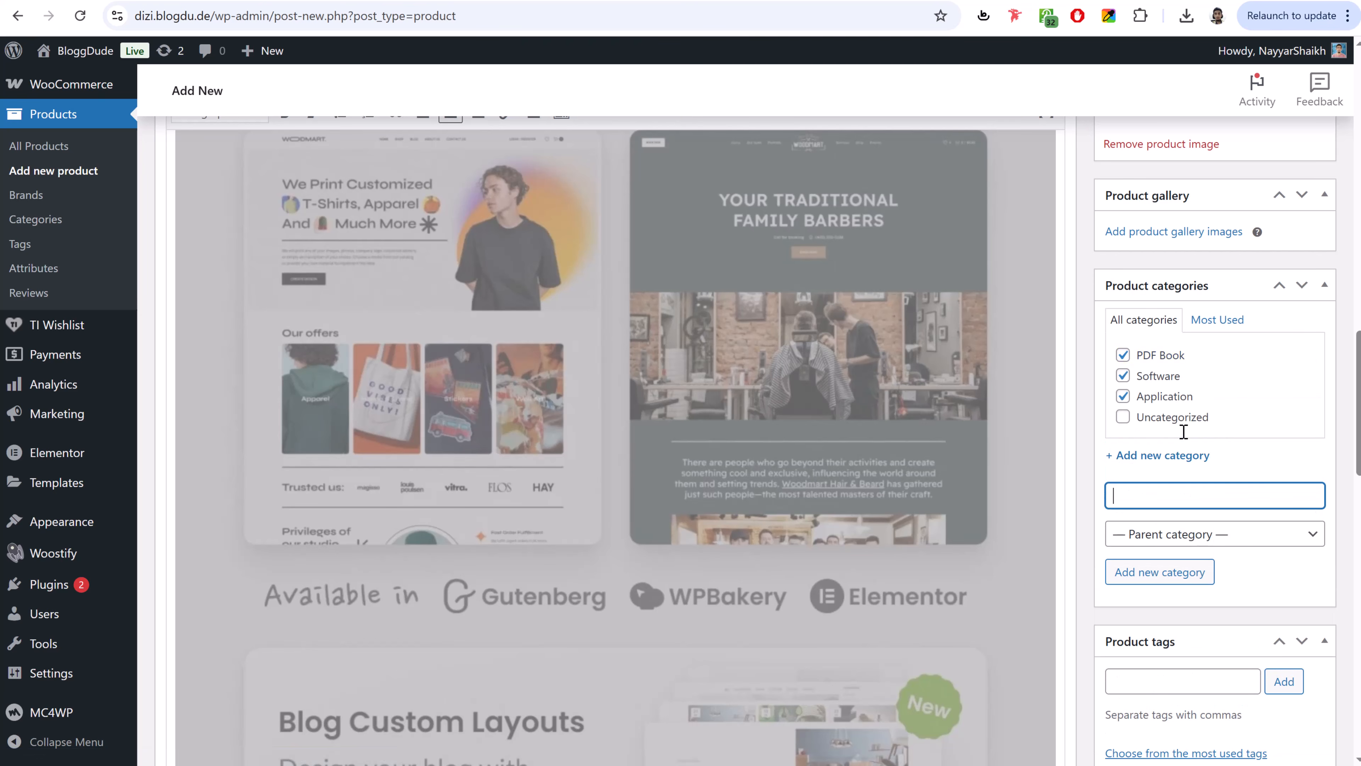
- Untick Software and Application so the product stays only in PDF Book
left_click(1122, 375)
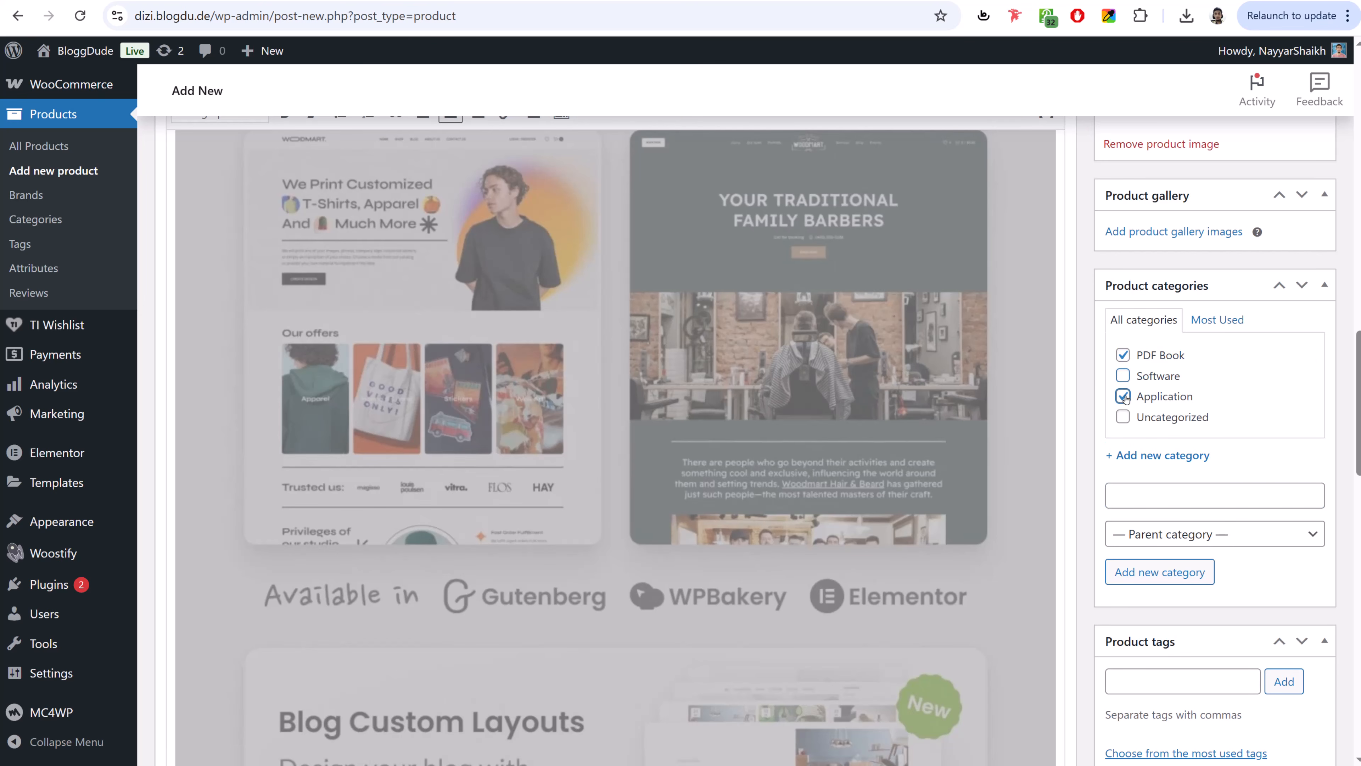
left_click(1123, 395)
left_click(1189, 462)
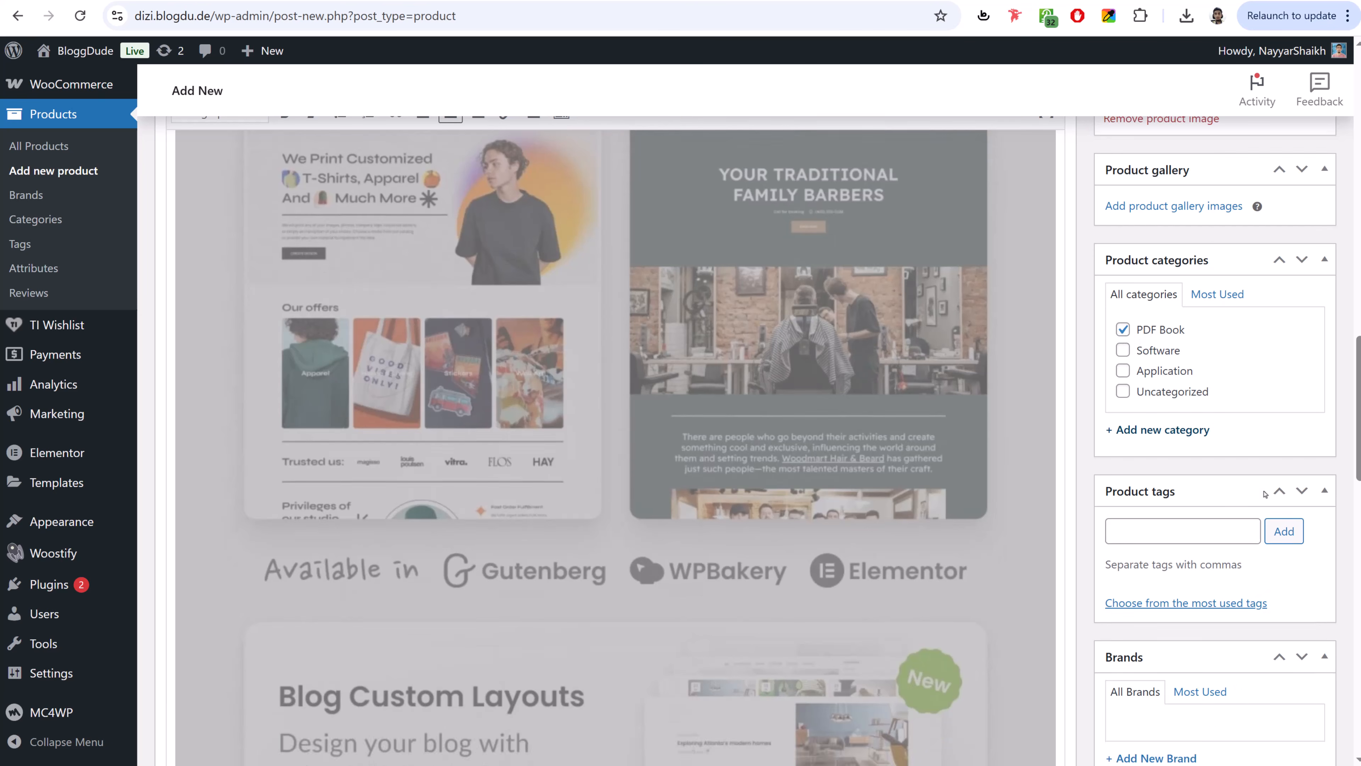
scroll(1198, 359, "up", 10)
- Publish Dare to lead, view its product page in a new tab, and test the quantity buttons
left_click(1303, 327)
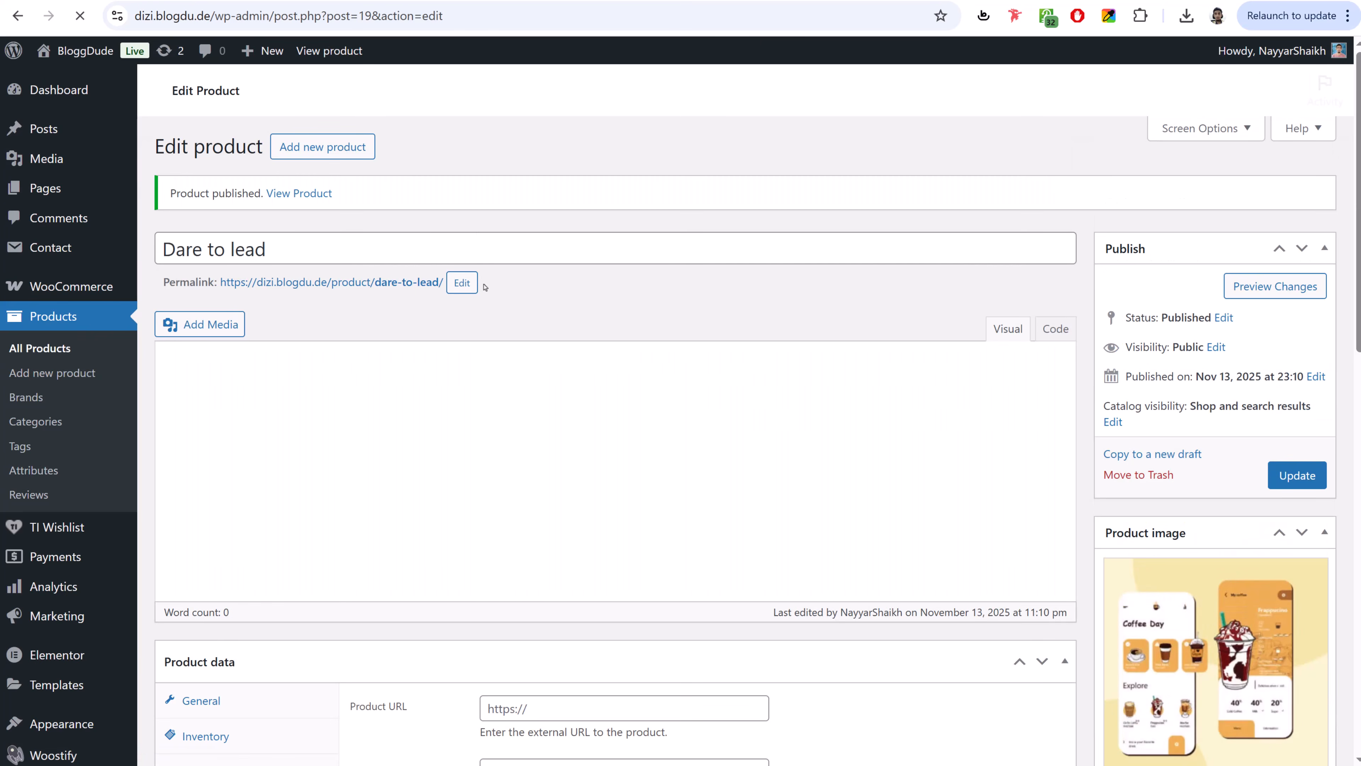
right_click(297, 196)
left_click(333, 210)
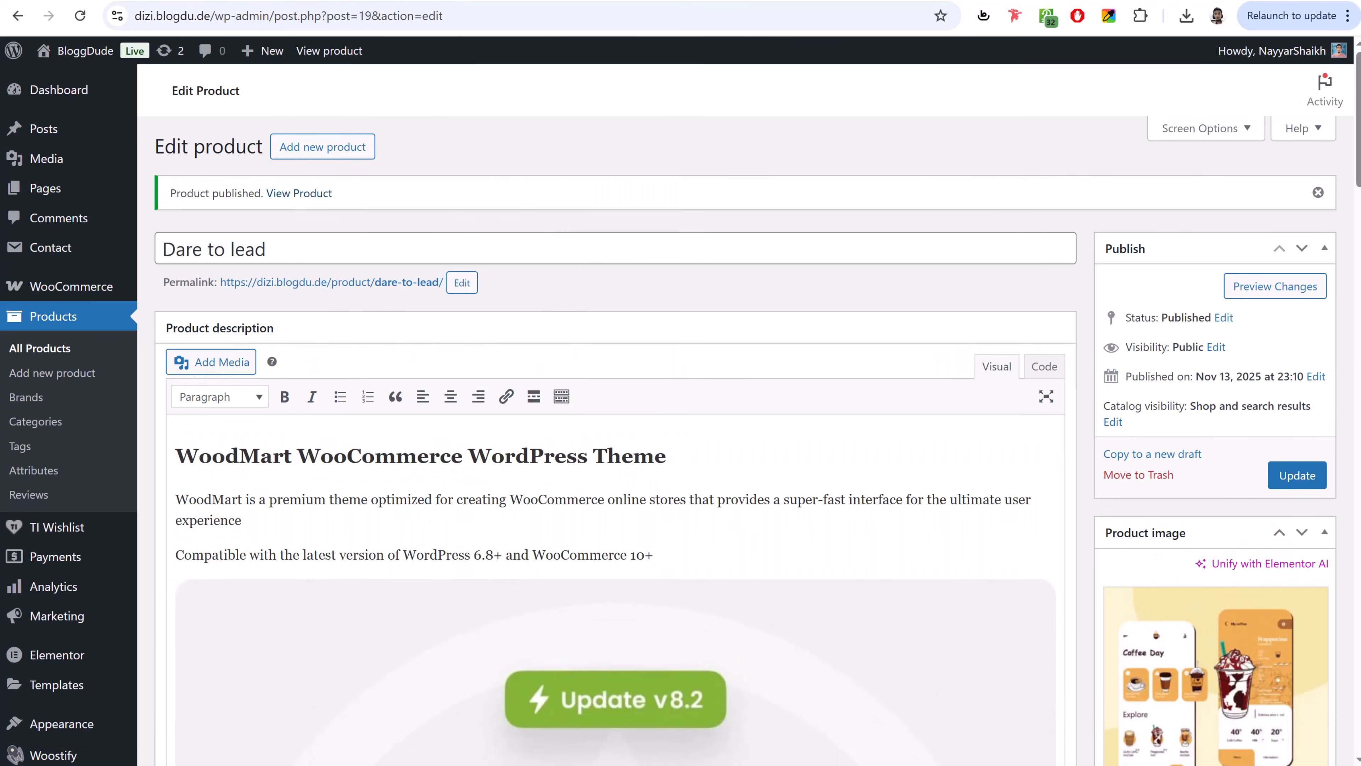
key("ctrl+Tab")
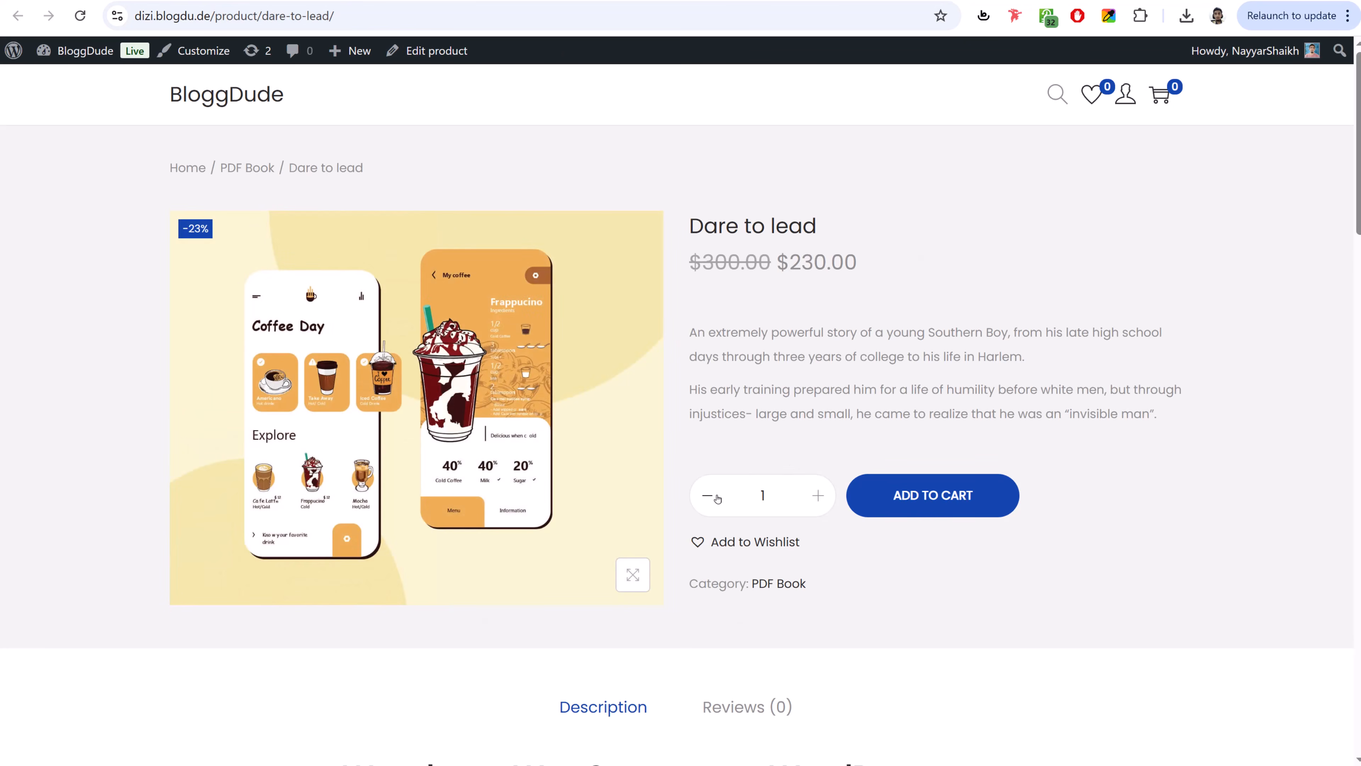
left_click(816, 496)
left_click(815, 497)
left_click(816, 497)
left_click(815, 497)
left_click(816, 497)
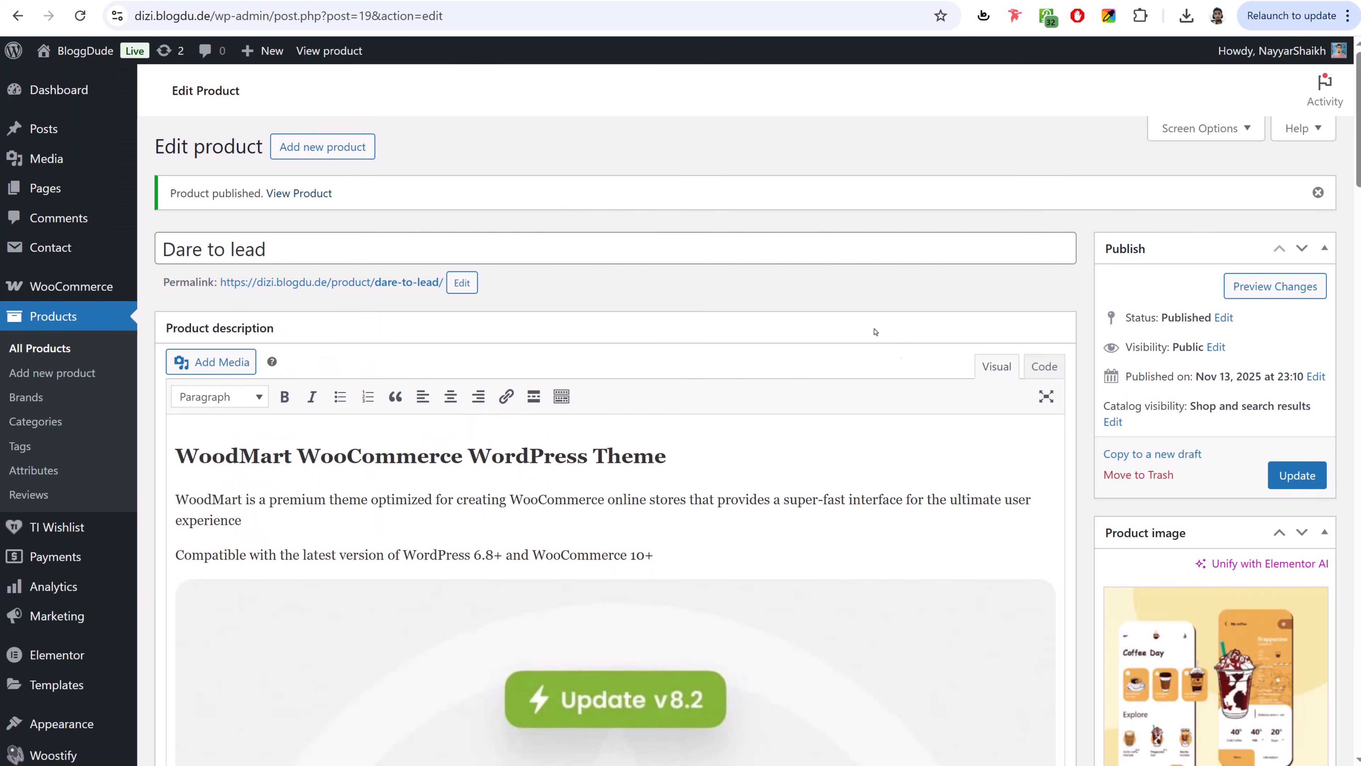
- Enable 'Limit purchases to 1 item per order' in Inventory and update the product
scroll(929, 386, "down", 15)
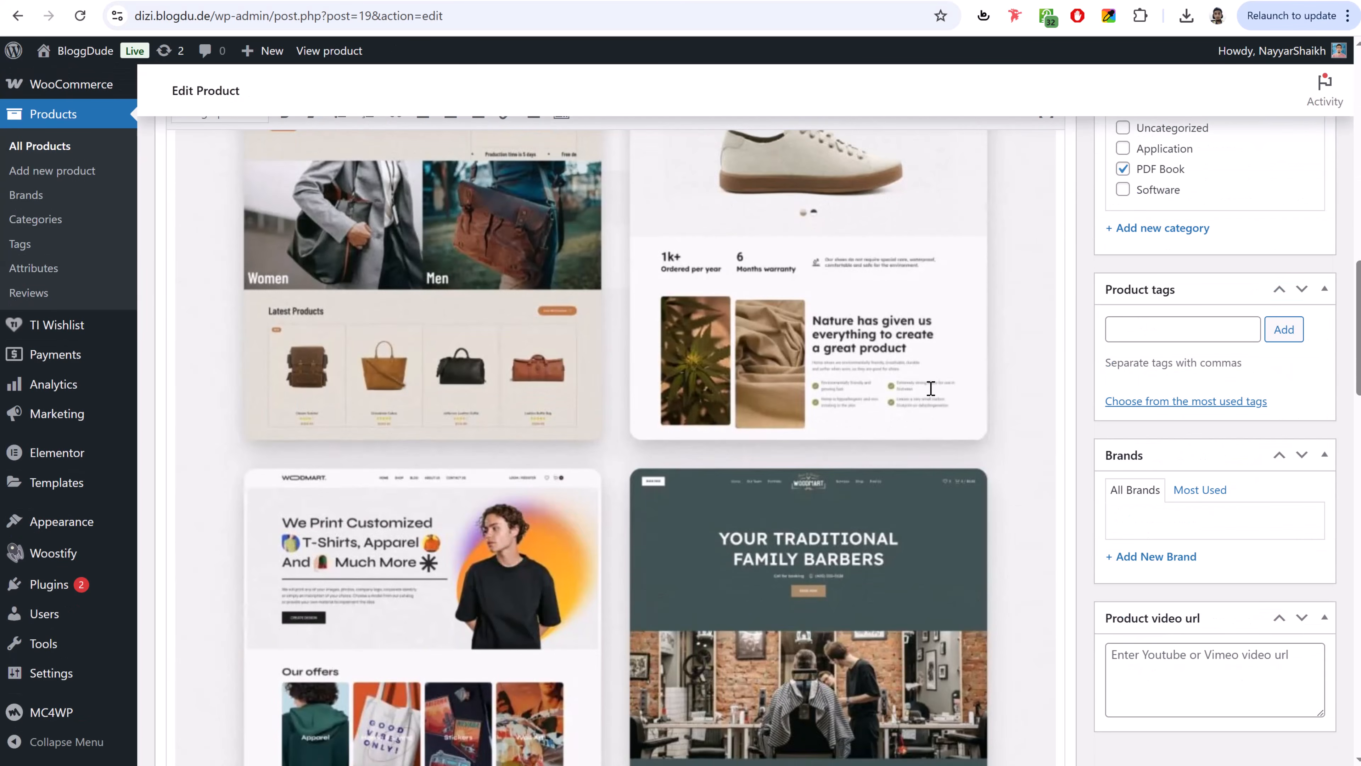
scroll(930, 387, "down", 15)
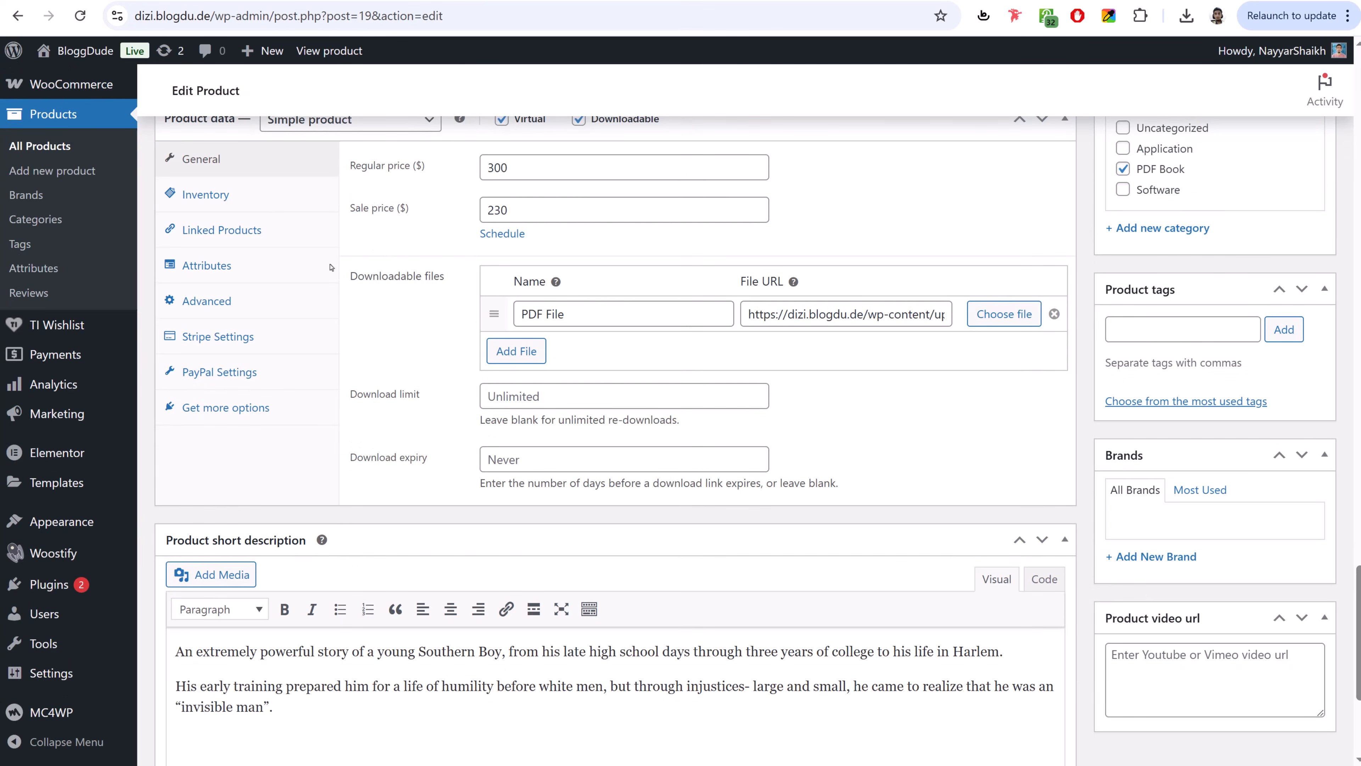
left_click(241, 195)
left_click(486, 406)
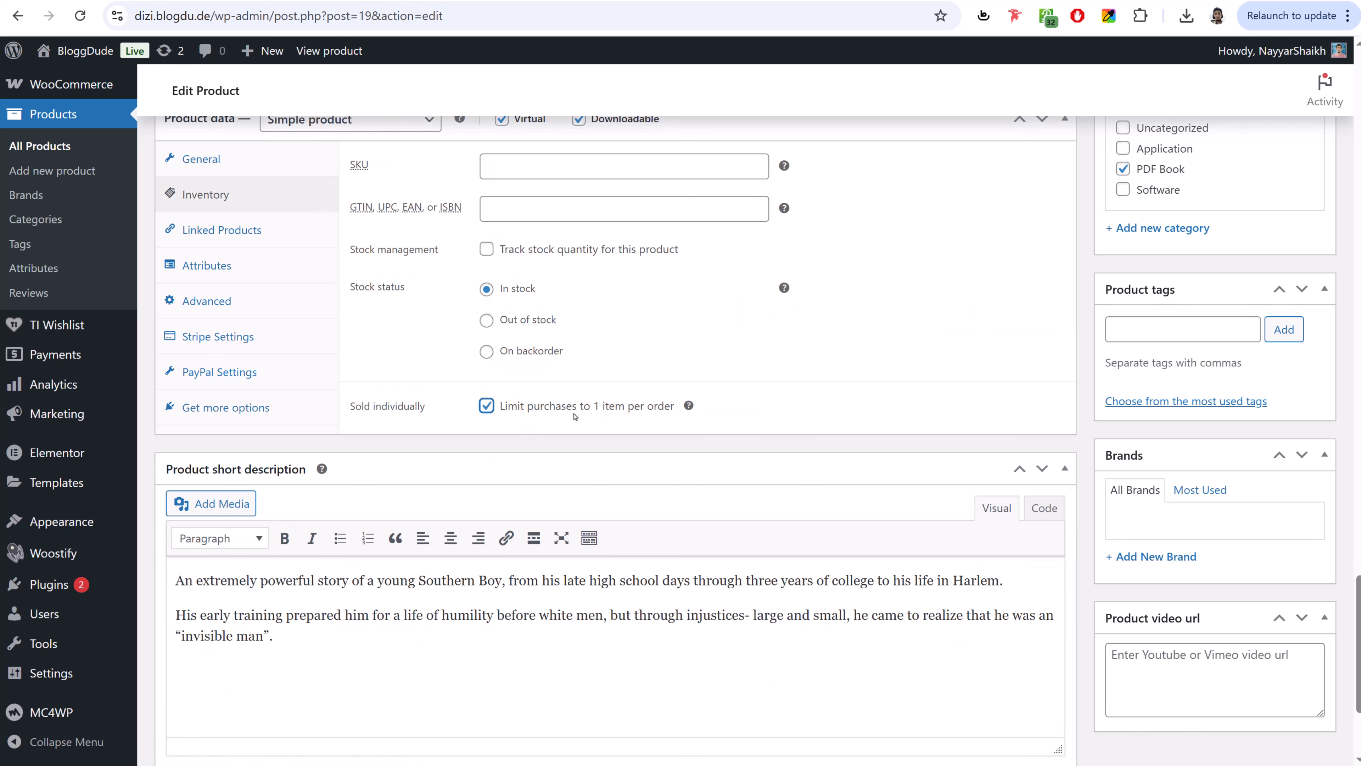
scroll(923, 475, "up", 10)
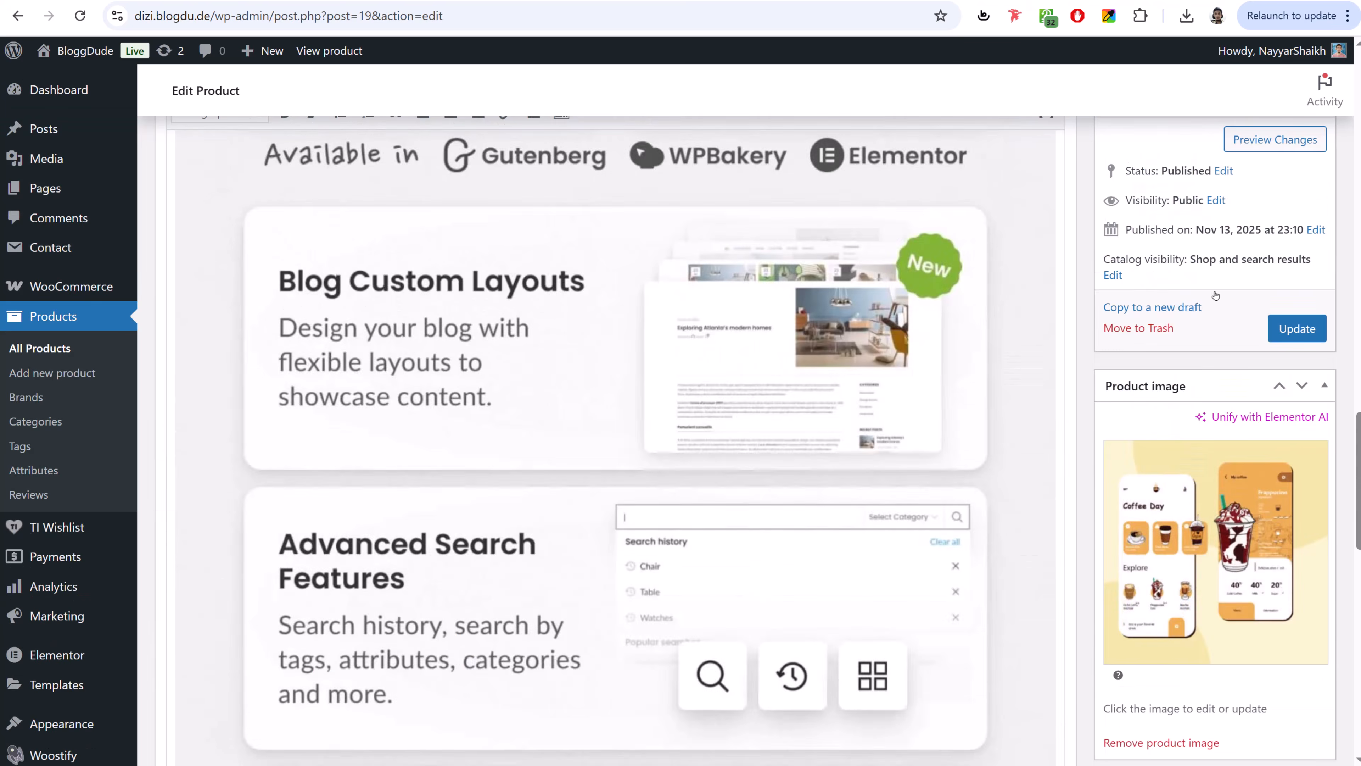
left_click(1302, 328)
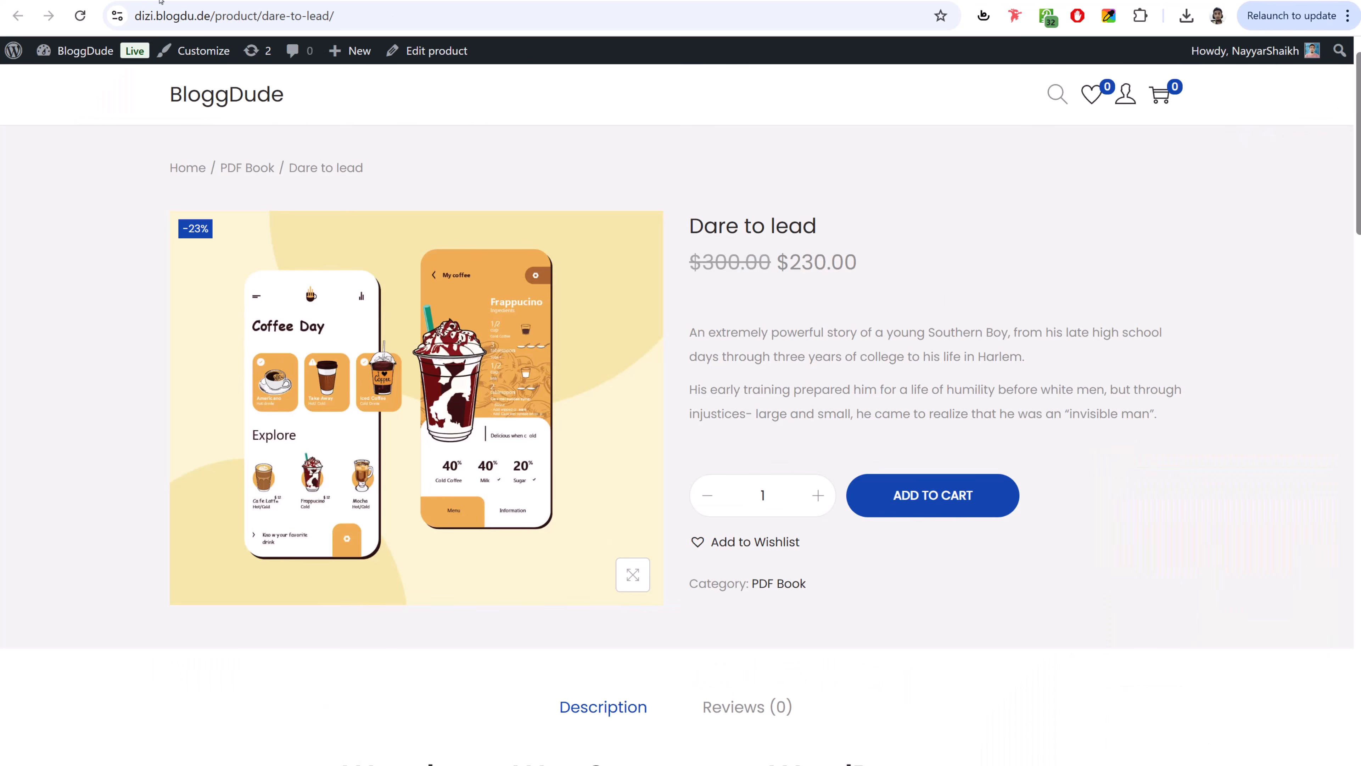
- Reload the product page, add Dare to lead to the cart, and confirm a second add is refused
left_click(82, 16)
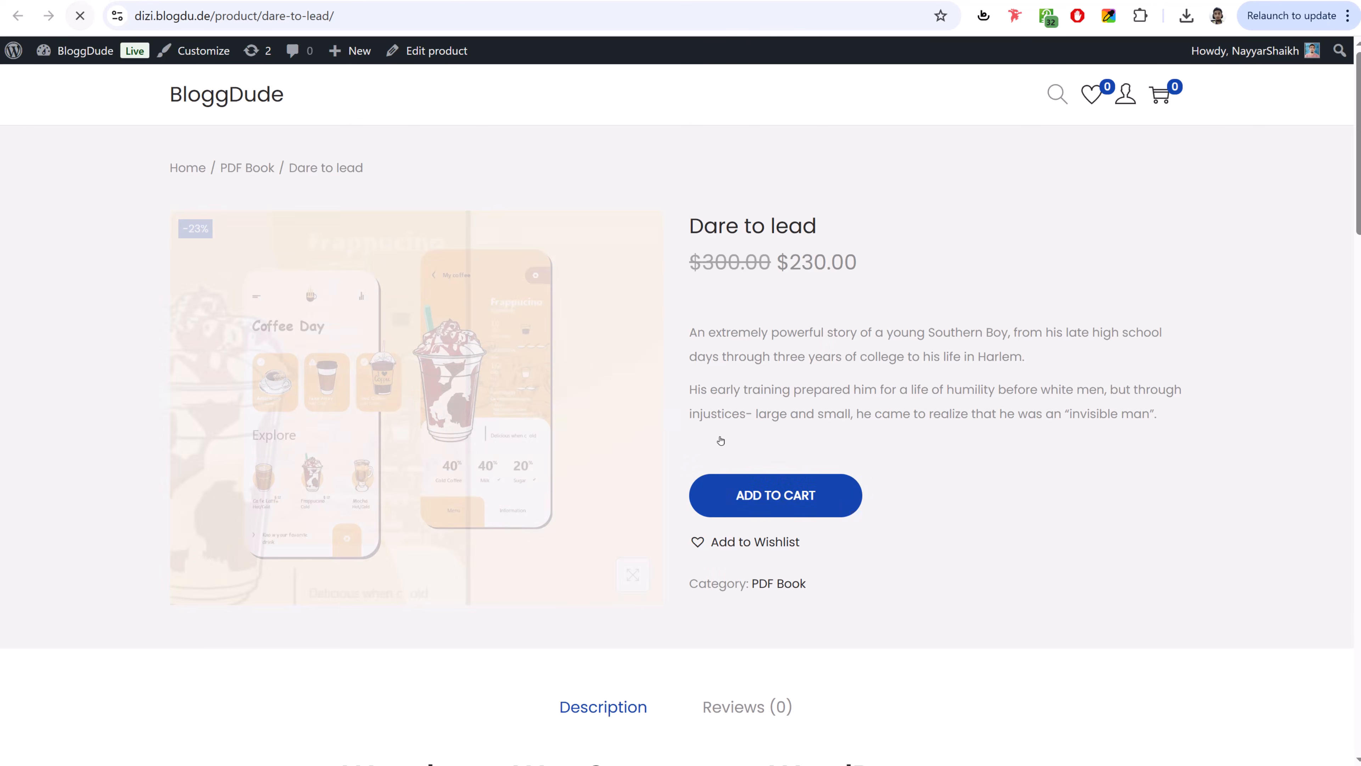
left_click(781, 506)
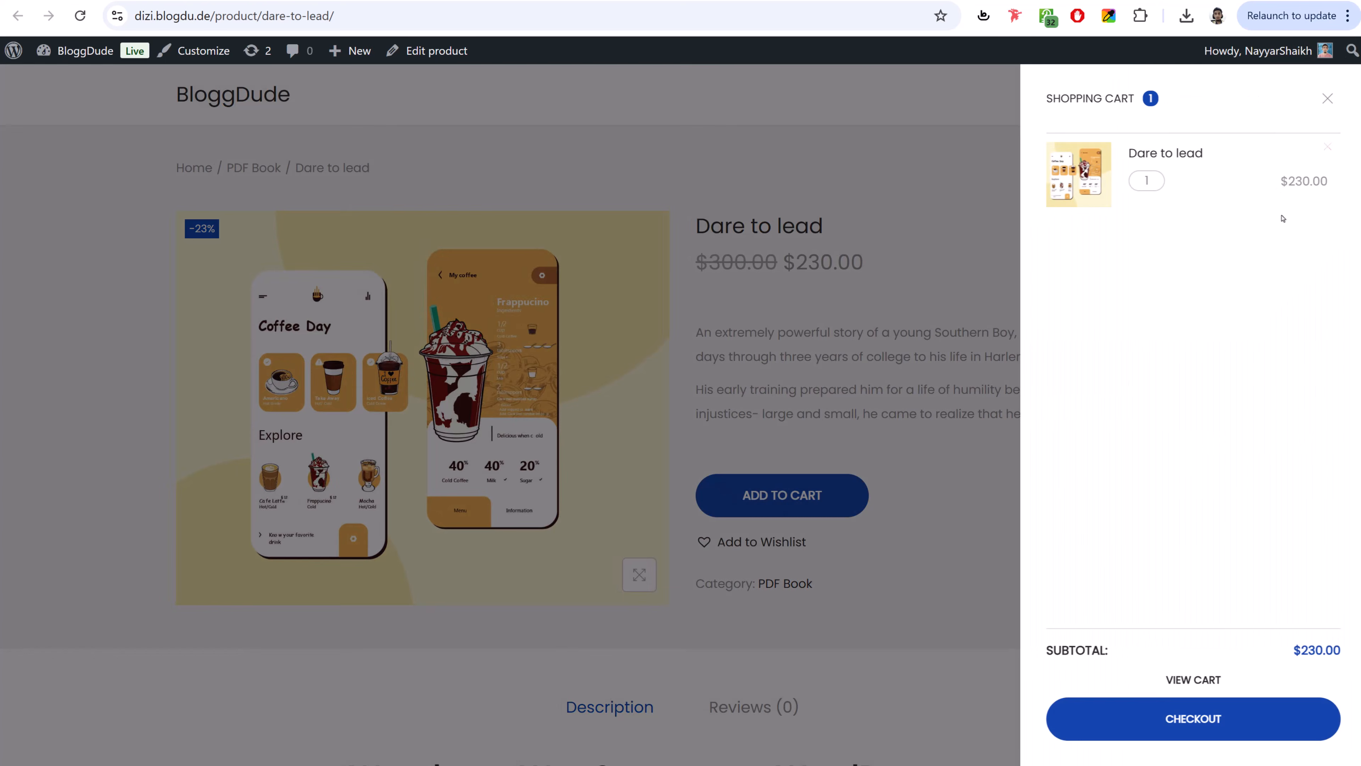
left_click(1326, 98)
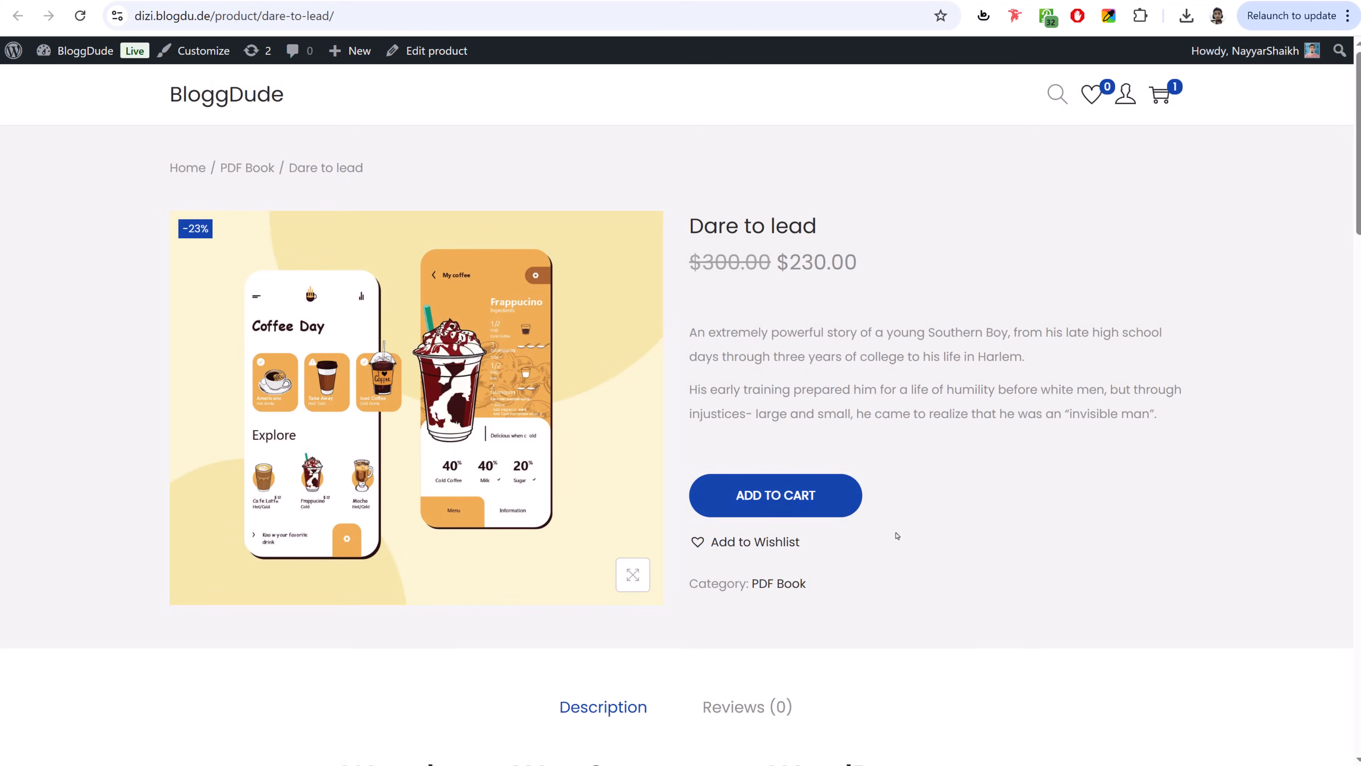
left_click(785, 512)
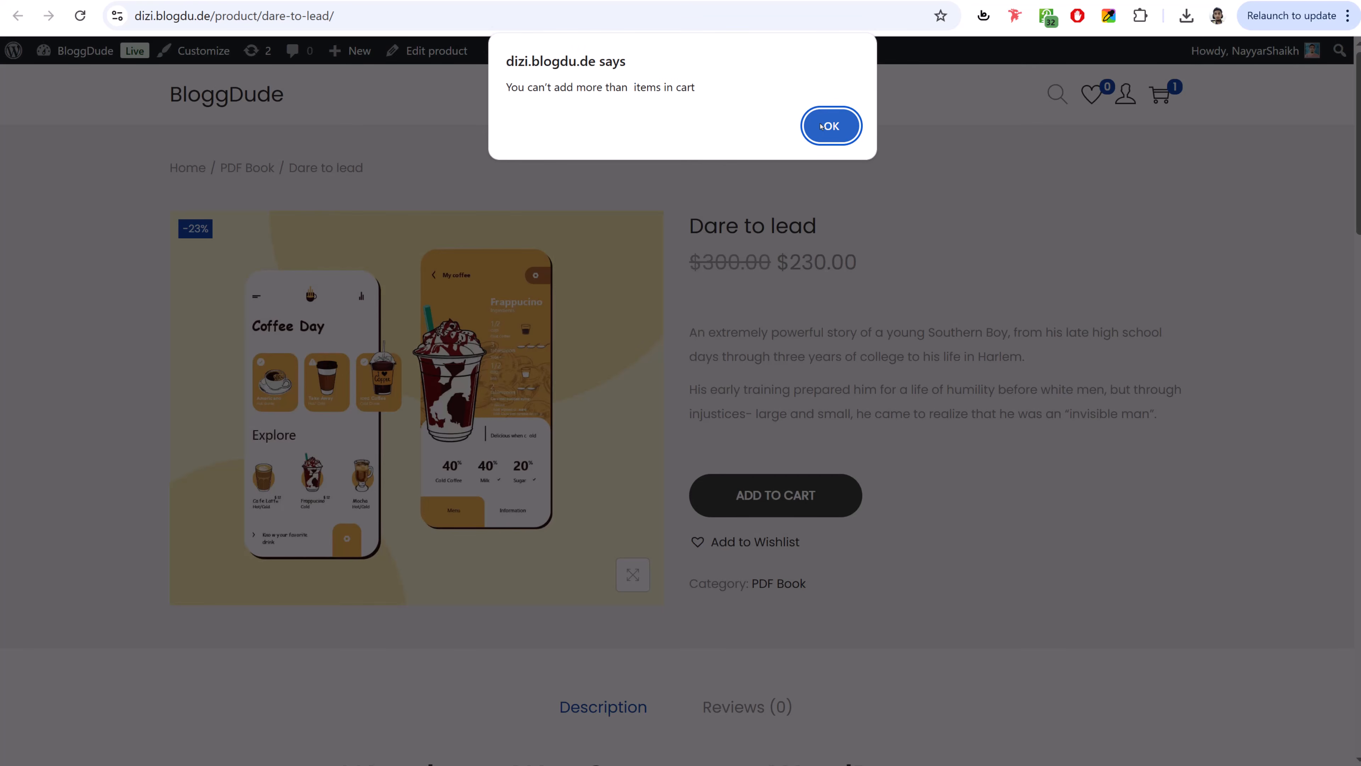
left_click(832, 126)
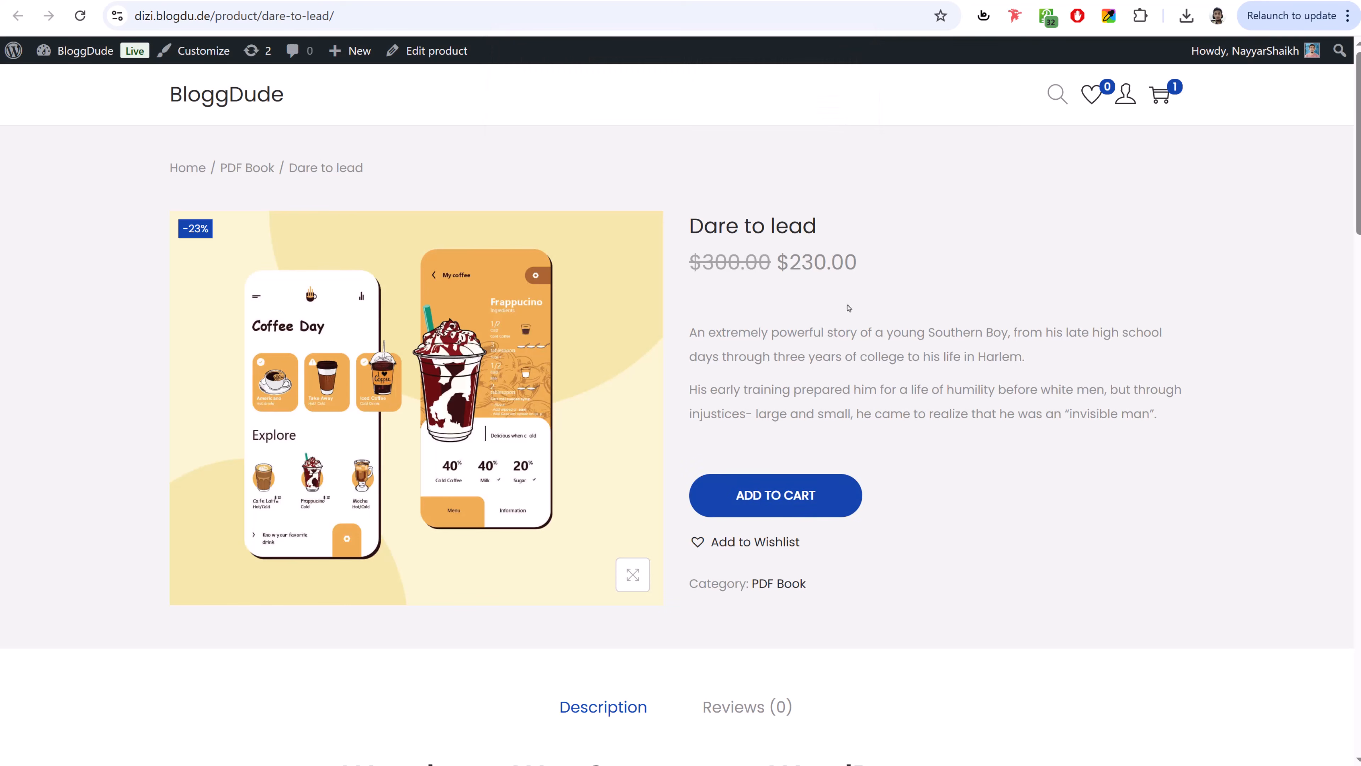
- Add Dare to lead to the wishlist and check the cart drawer
scroll(997, 555, "down", 15)
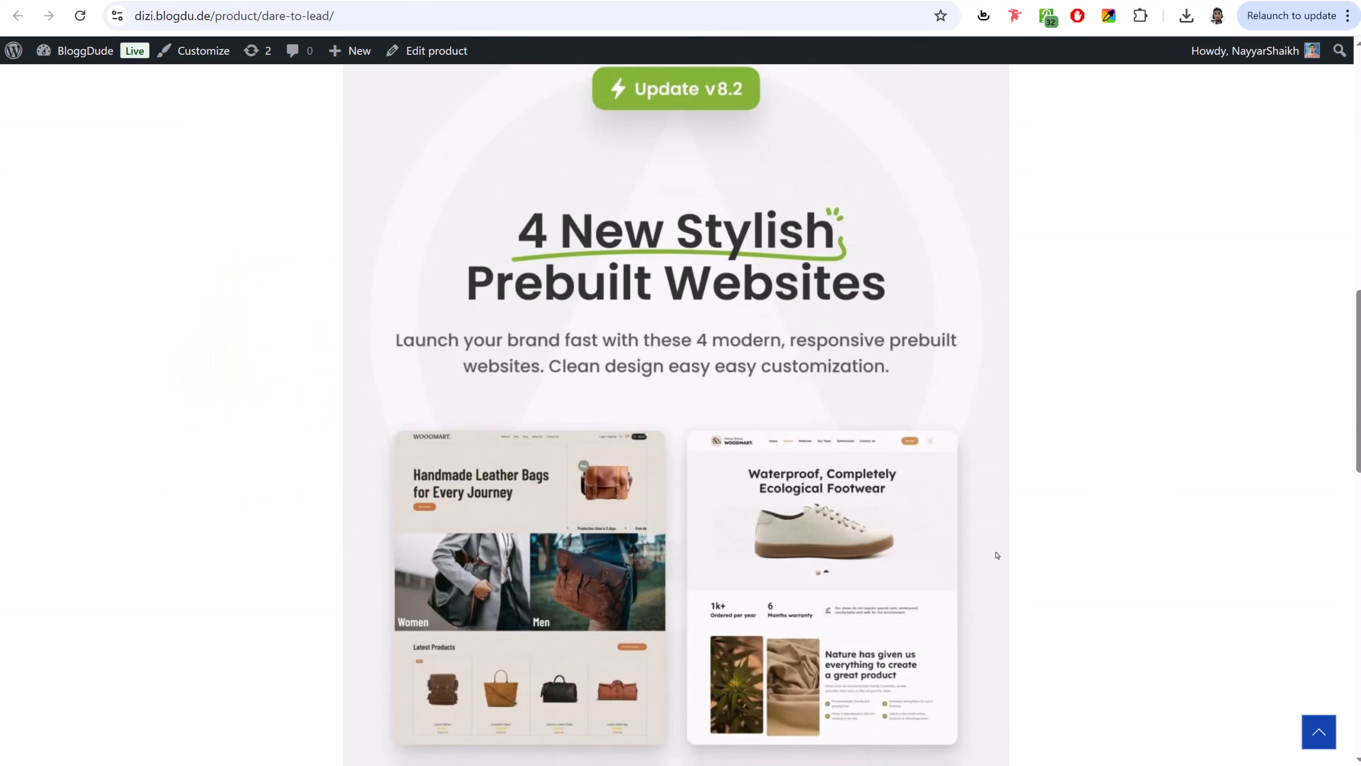
scroll(997, 555, "down", 15)
scroll(996, 555, "up", 13)
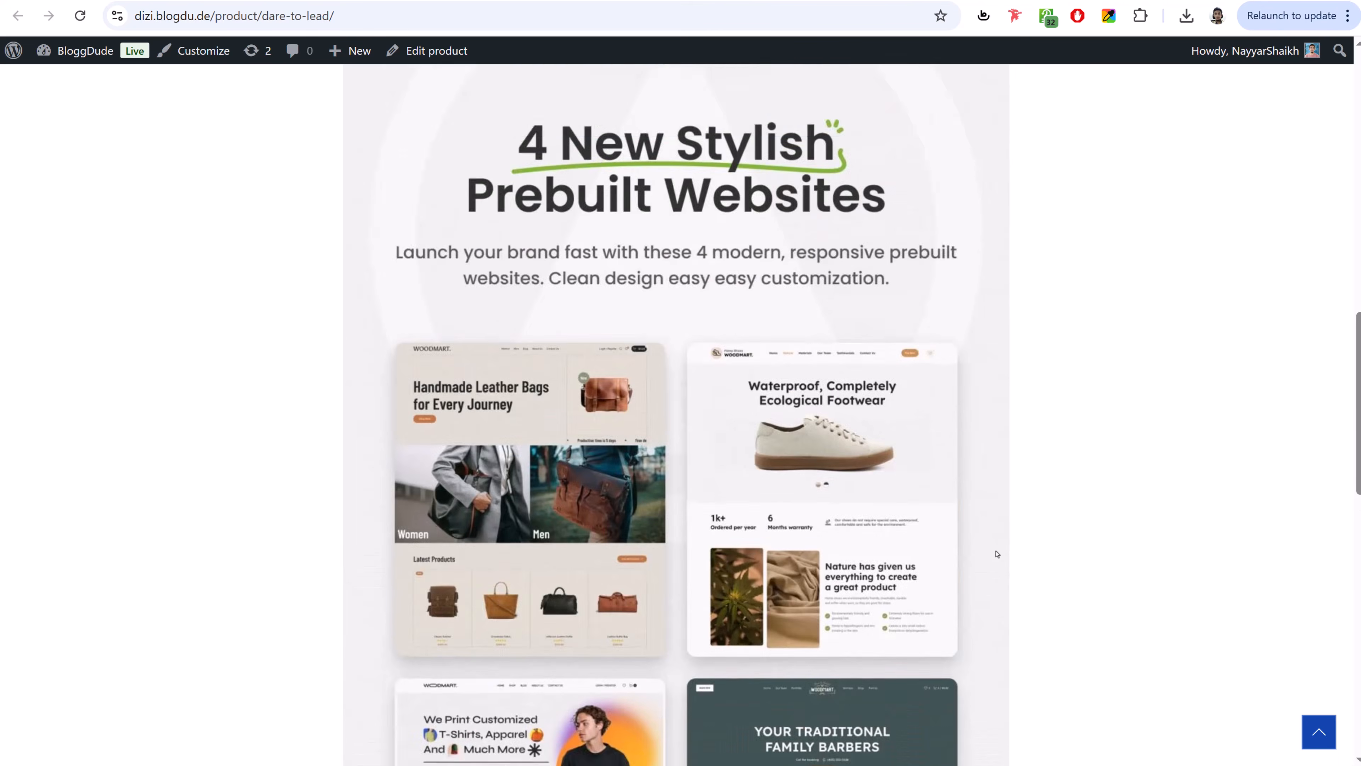
scroll(997, 554, "up", 6)
scroll(590, 300, "up", 4)
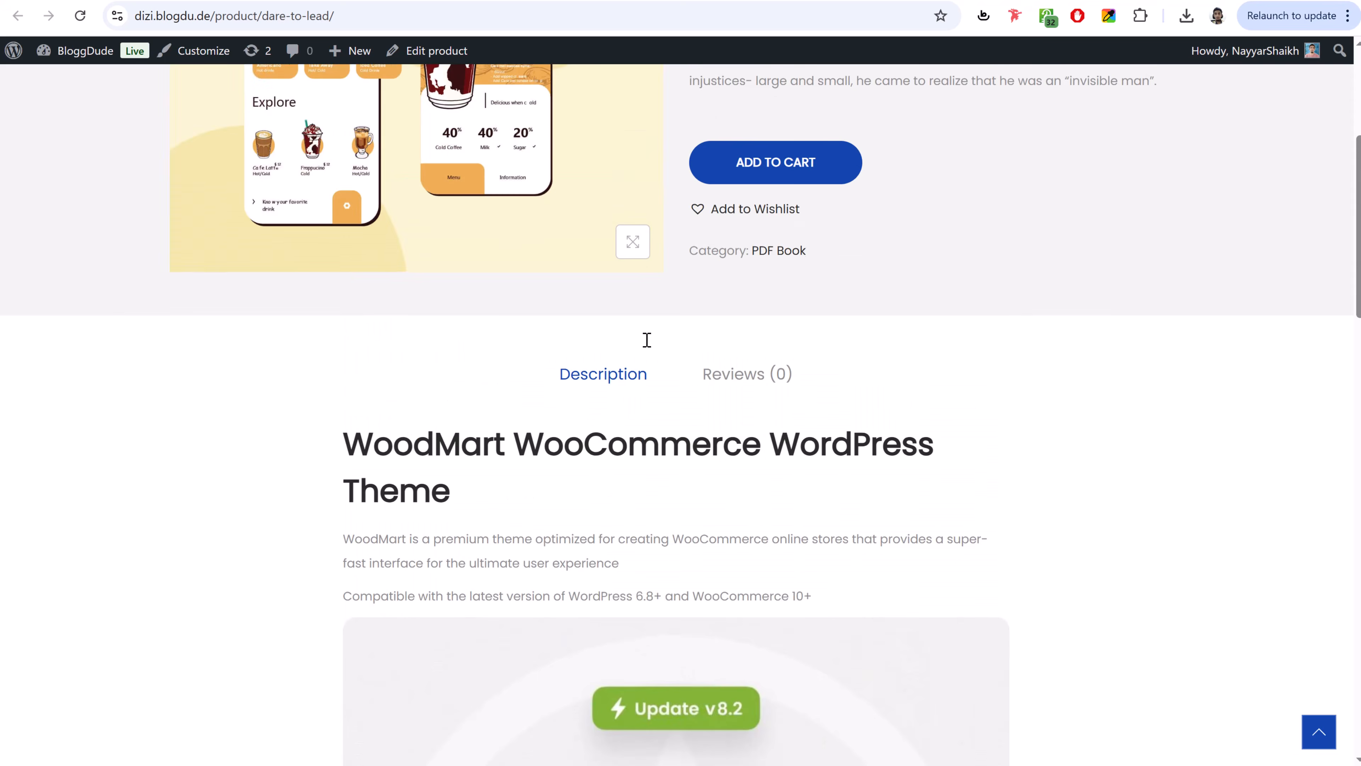
scroll(647, 339, "up", 5)
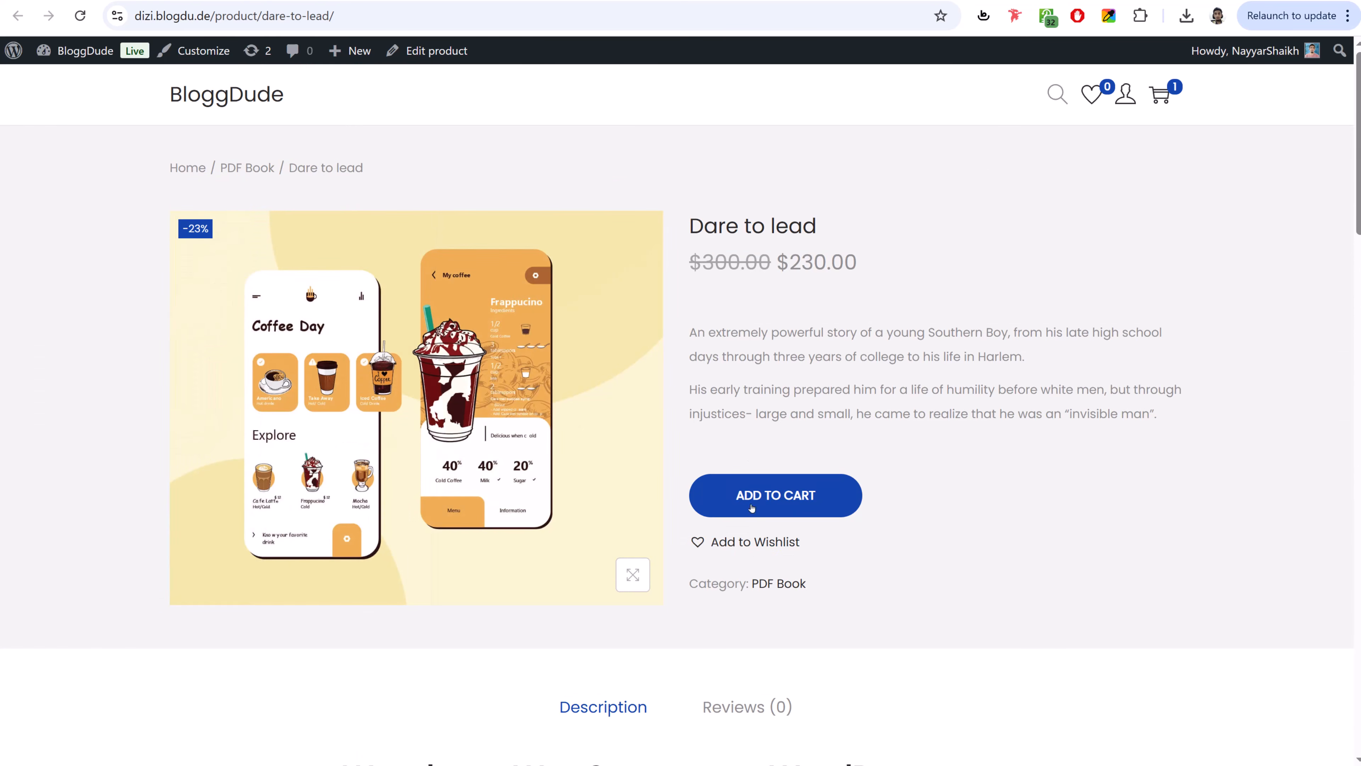
left_click(738, 543)
left_click(726, 570)
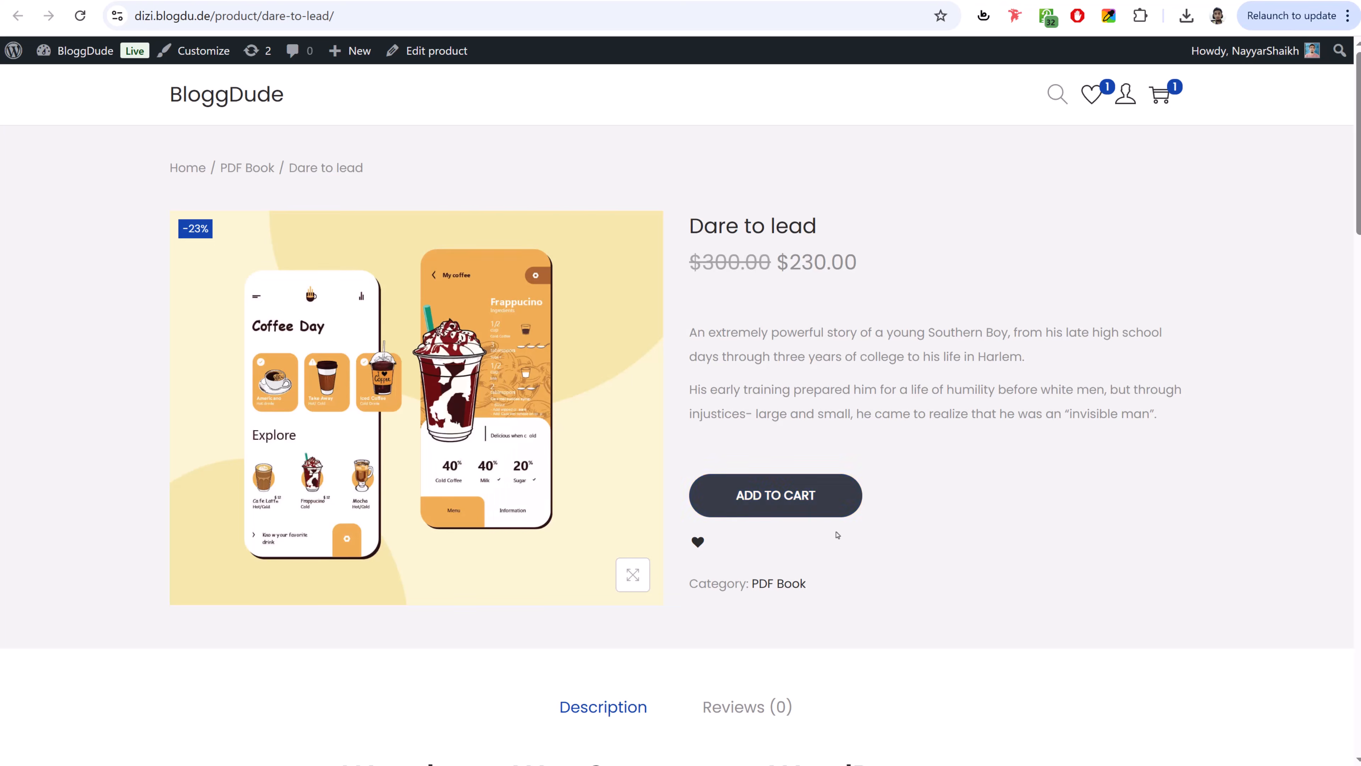
left_click(1160, 94)
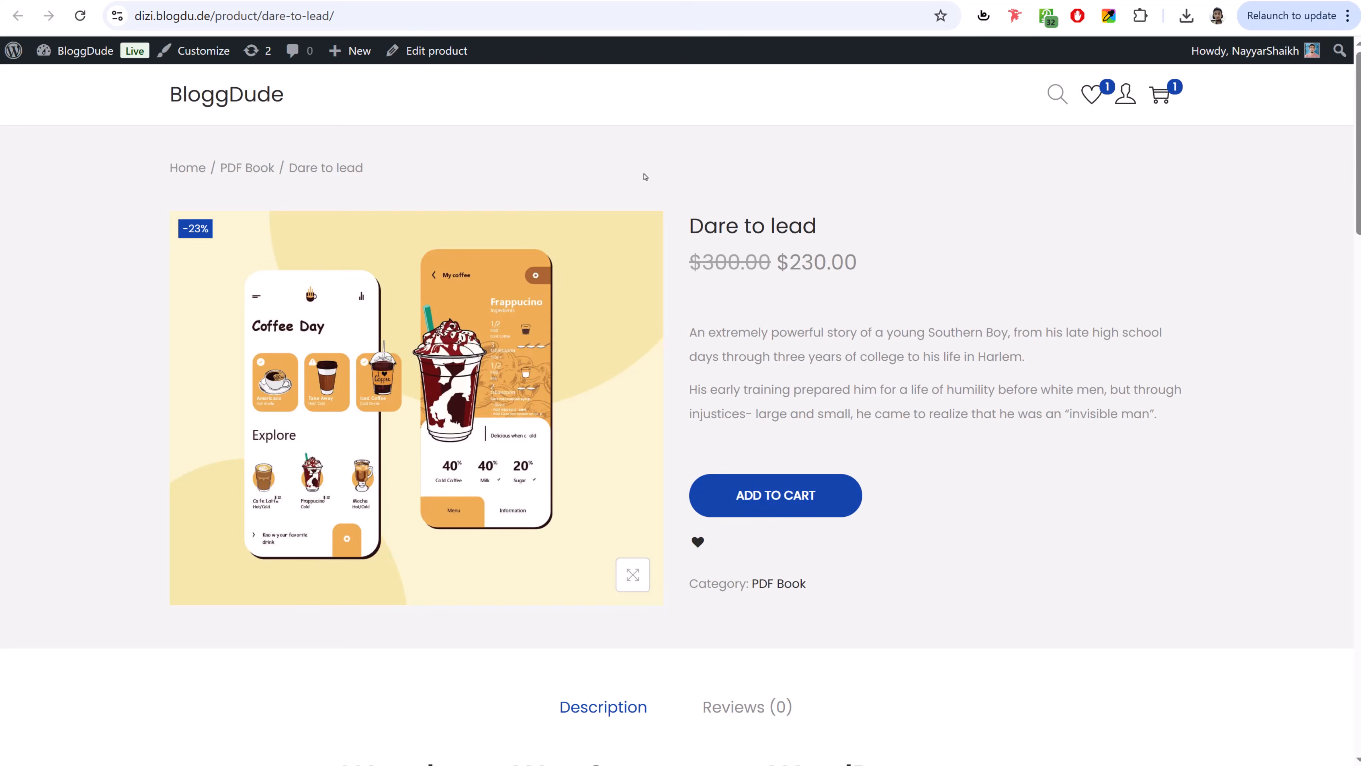
left_click(402, 1)
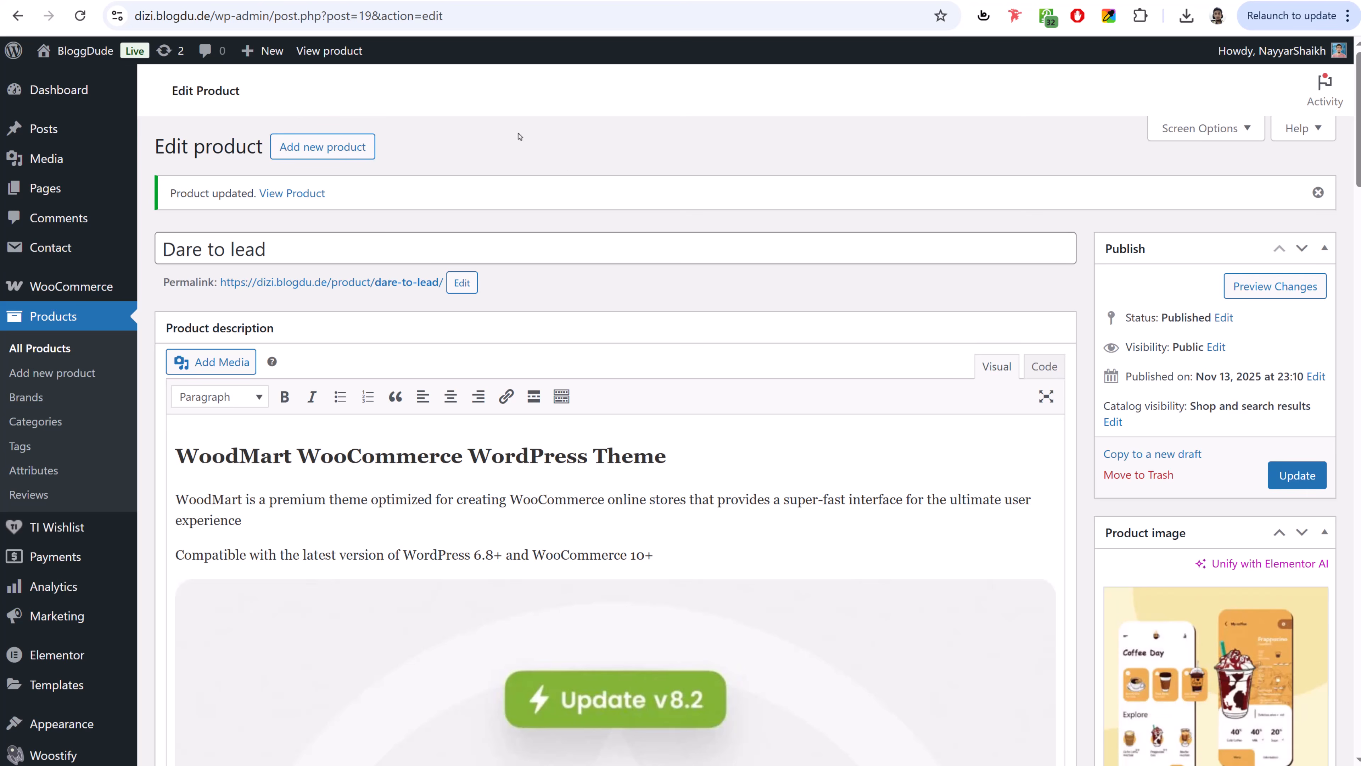
left_click(151, 3)
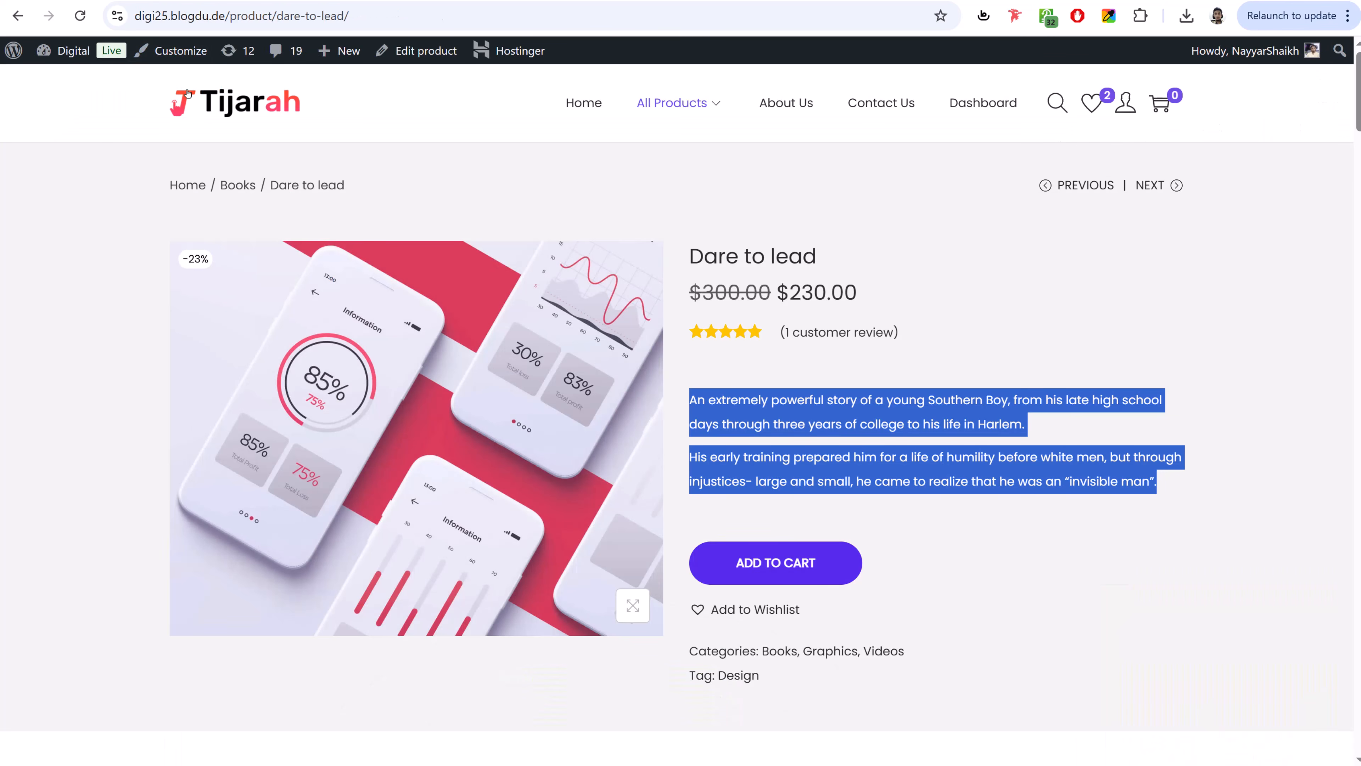
left_click(273, 93)
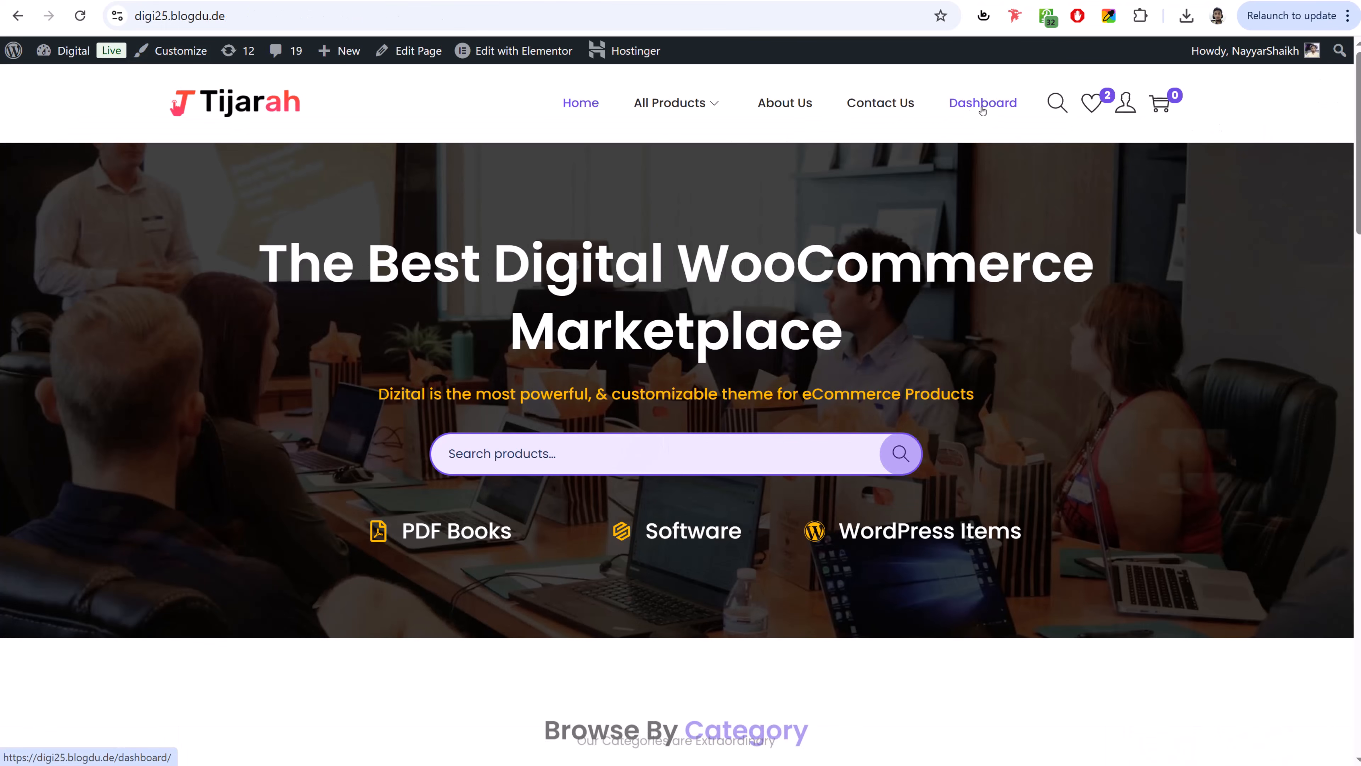
left_click(980, 107)
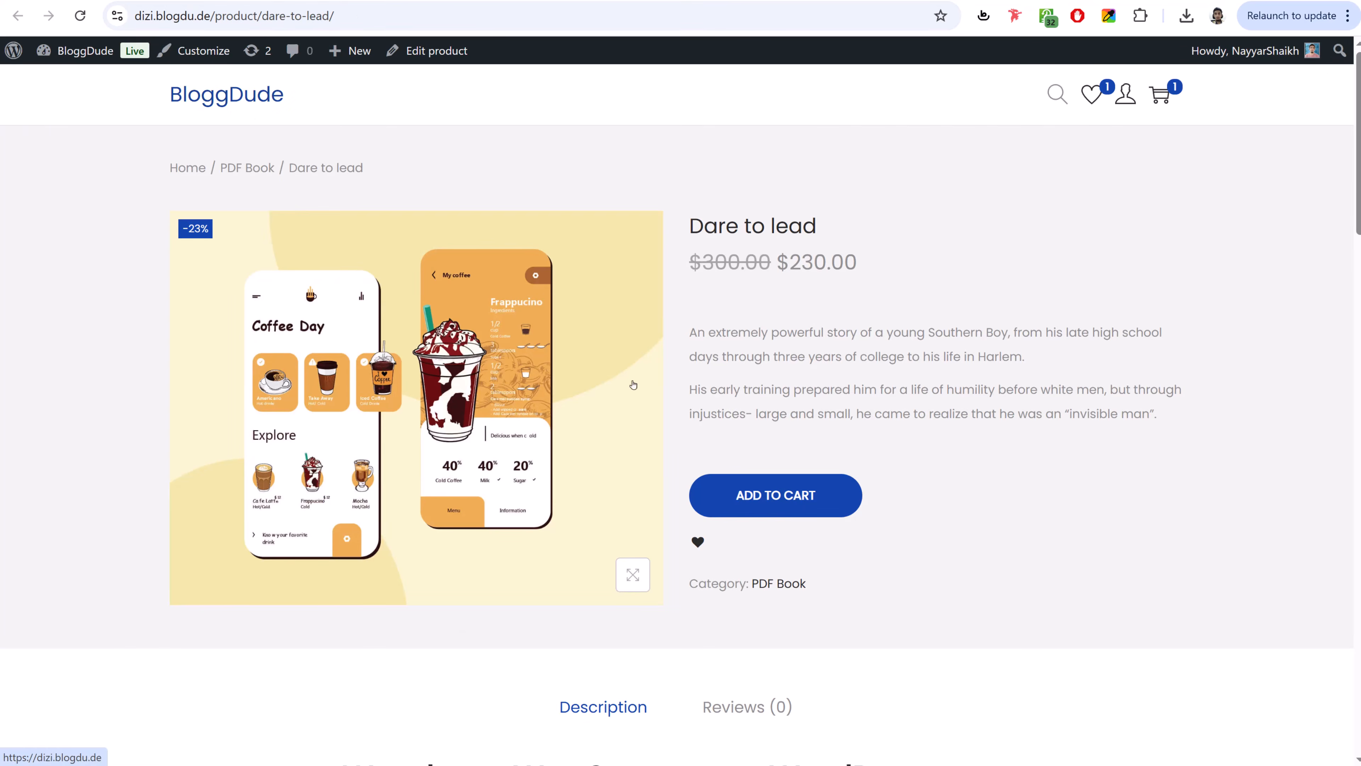
scroll(881, 380, "down", 5)
scroll(876, 381, "up", 6)
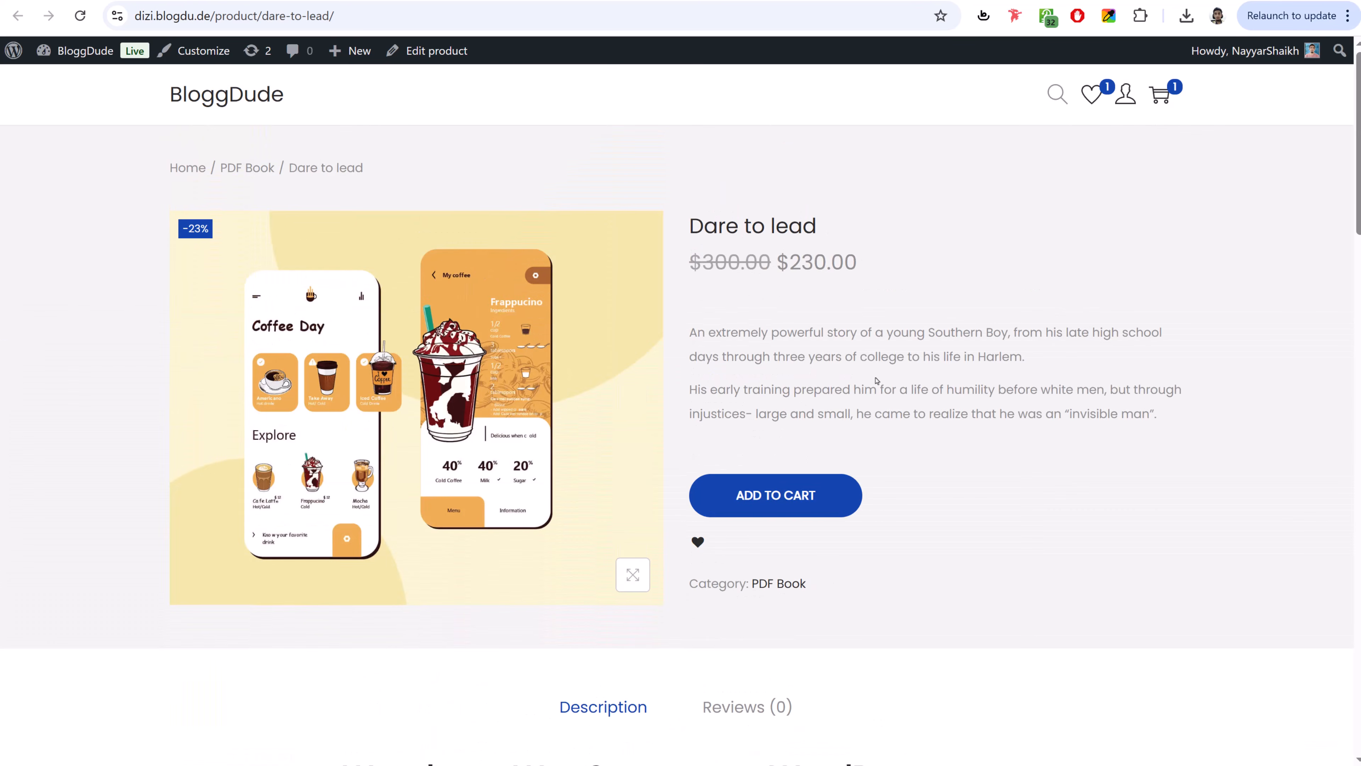
left_click(256, 102)
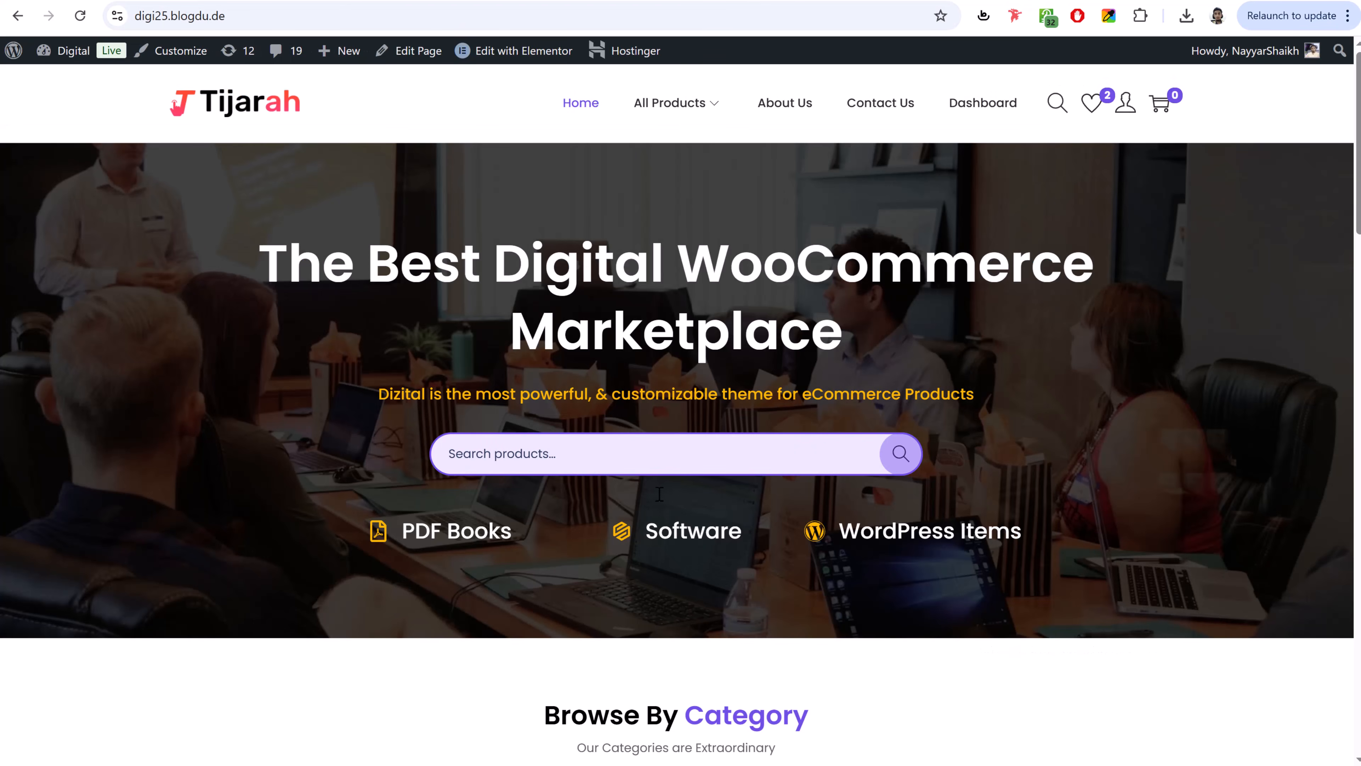
scroll(1070, 528, "down", 20)
scroll(1069, 532, "down", 10)
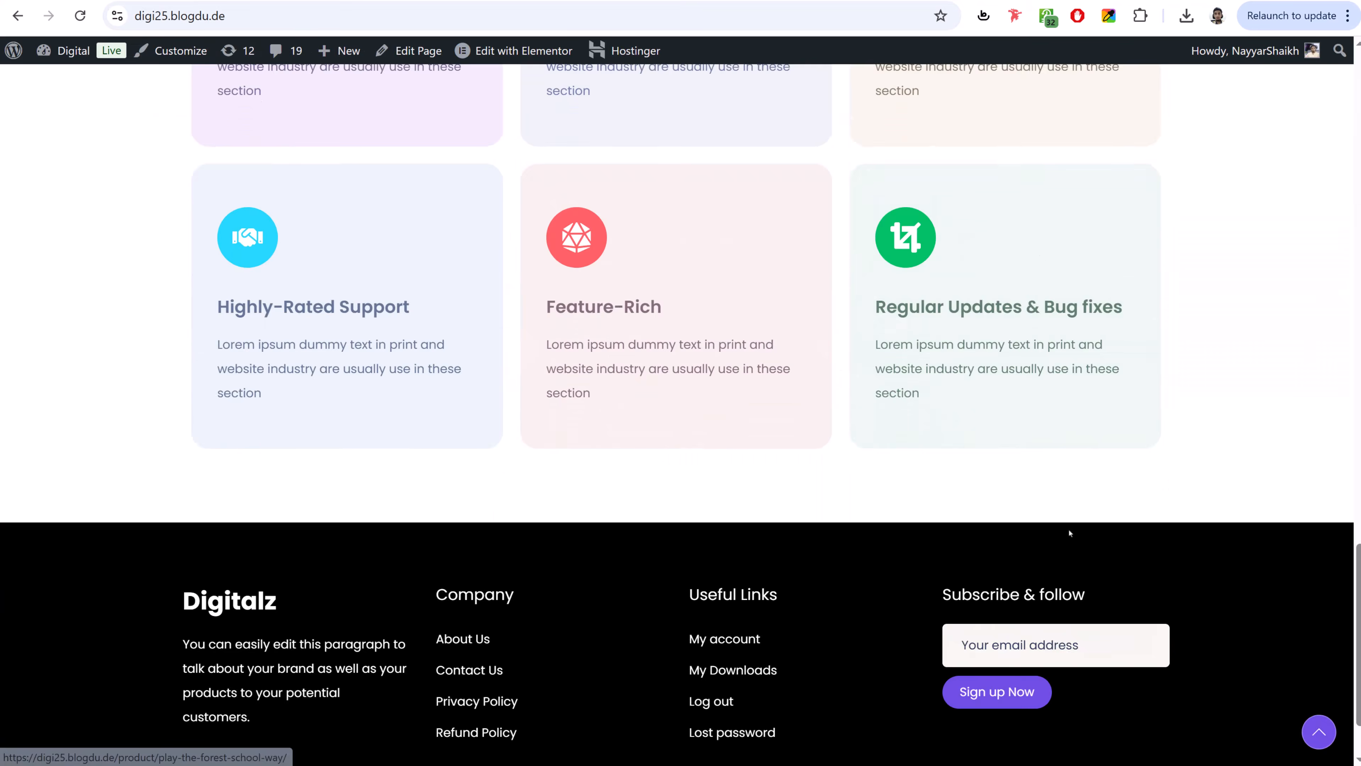
scroll(1070, 532, "up", 20)
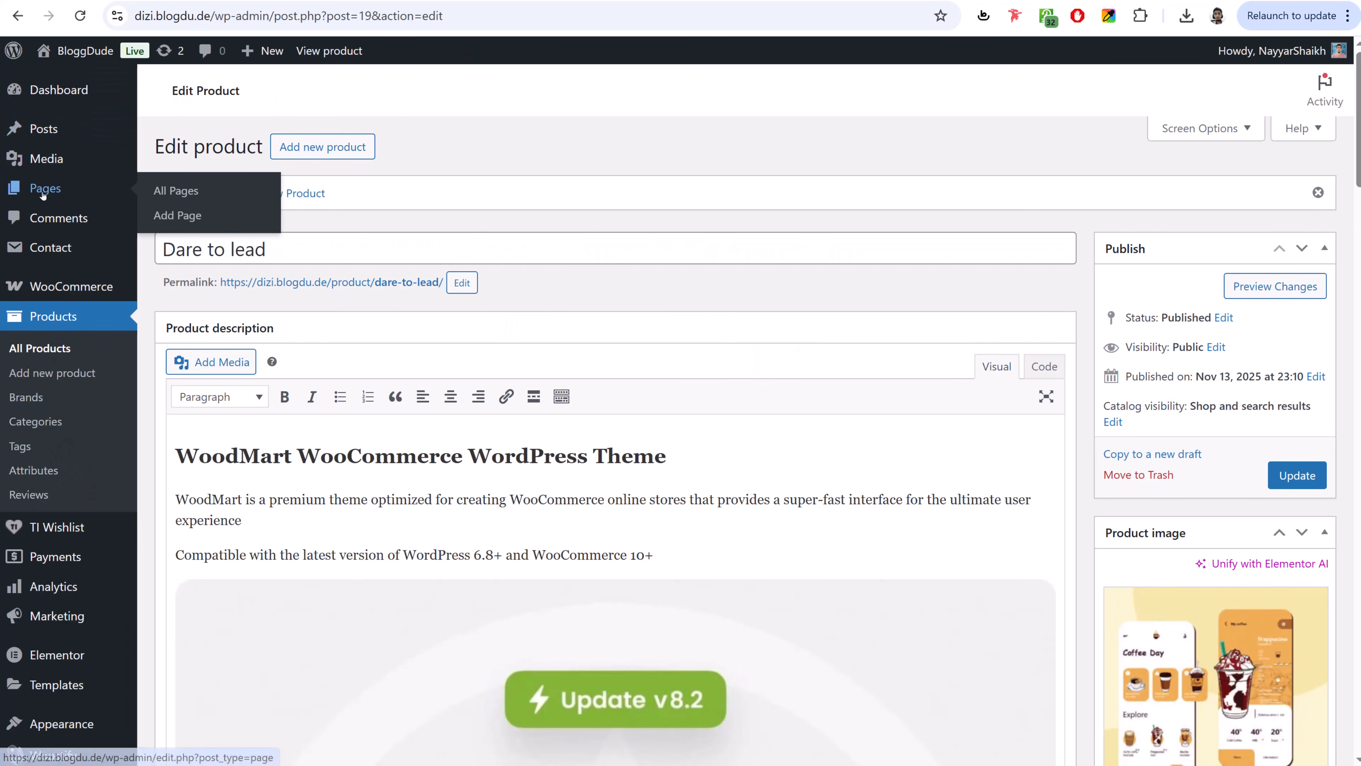
- Create a new page titled 'Home'
left_click(53, 189)
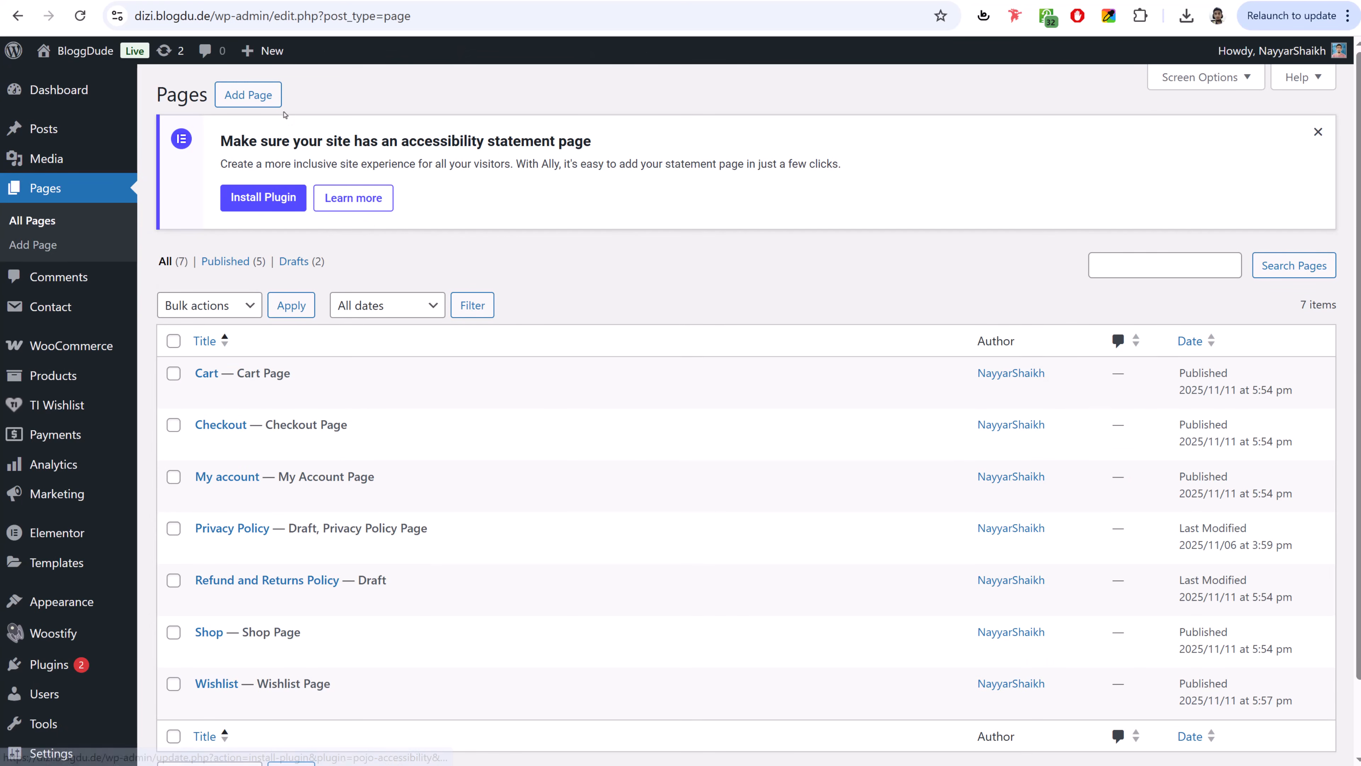
left_click(254, 96)
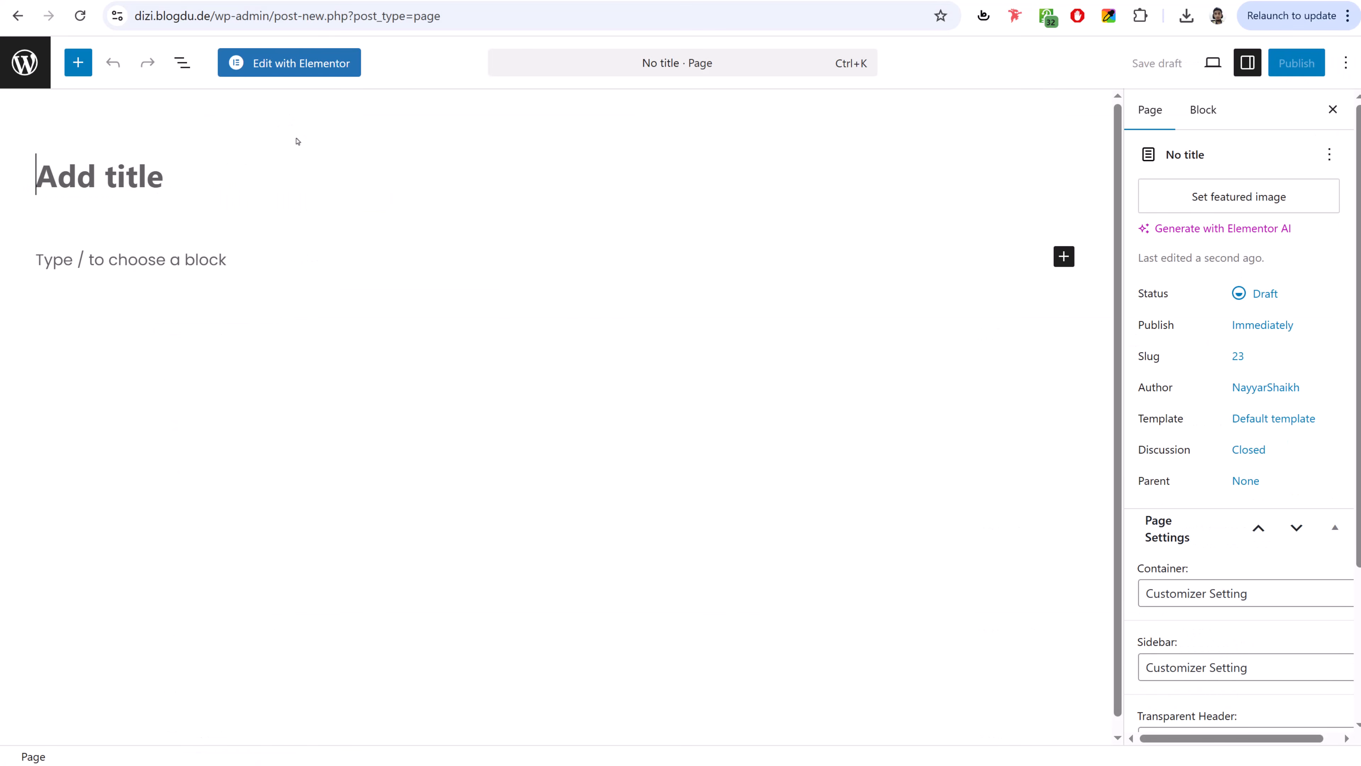
type("Home")
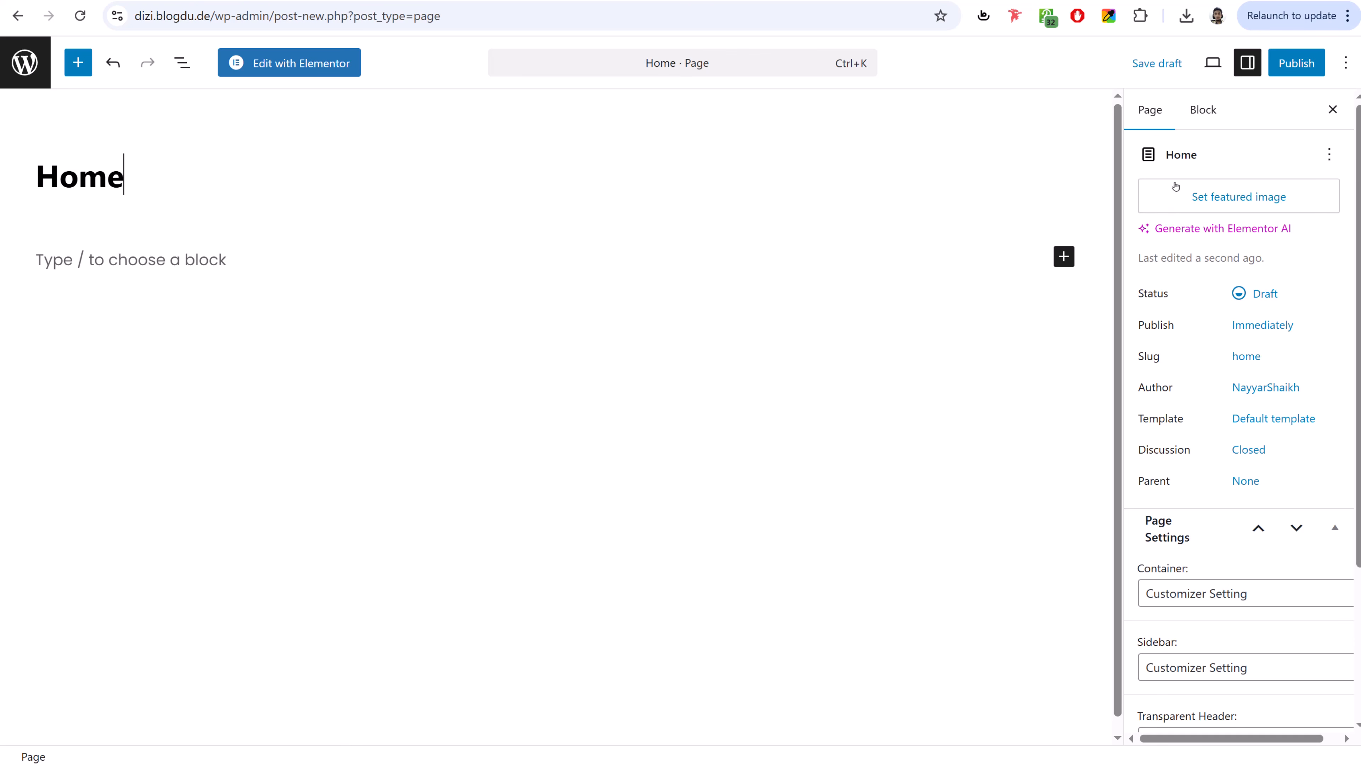
- Publish the Home page and view it live in a new tab
scroll(1259, 381, "down", 4)
scroll(1262, 376, "up", 5)
left_click(1296, 62)
left_click(1291, 62)
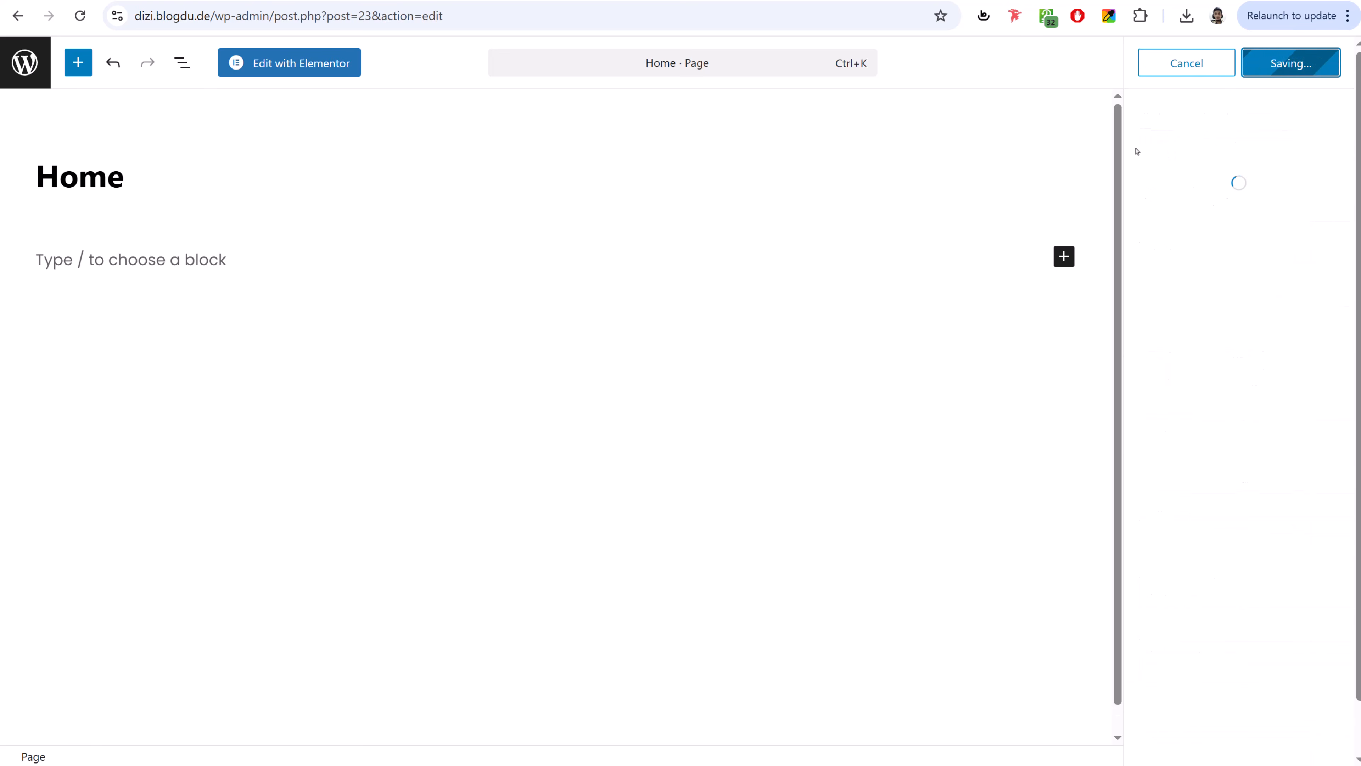
right_click(168, 729)
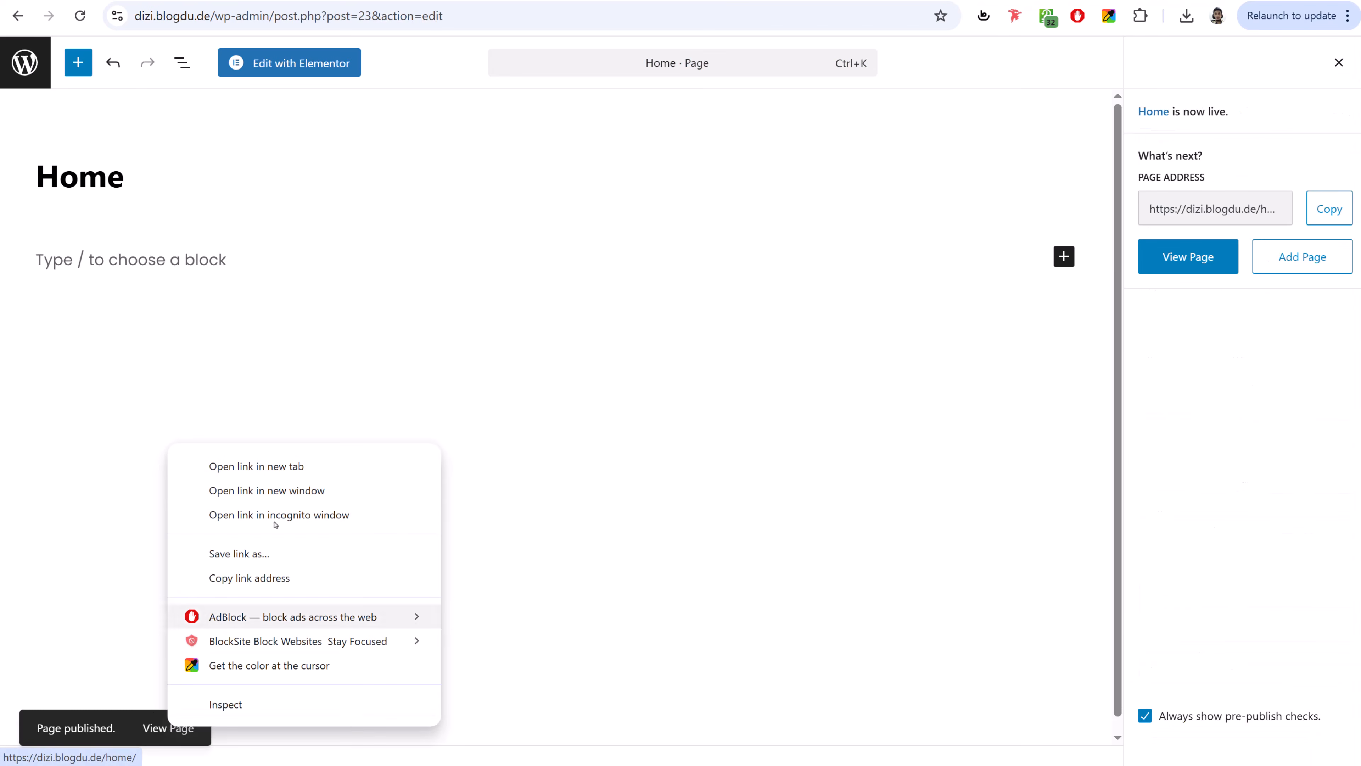
left_click(288, 462)
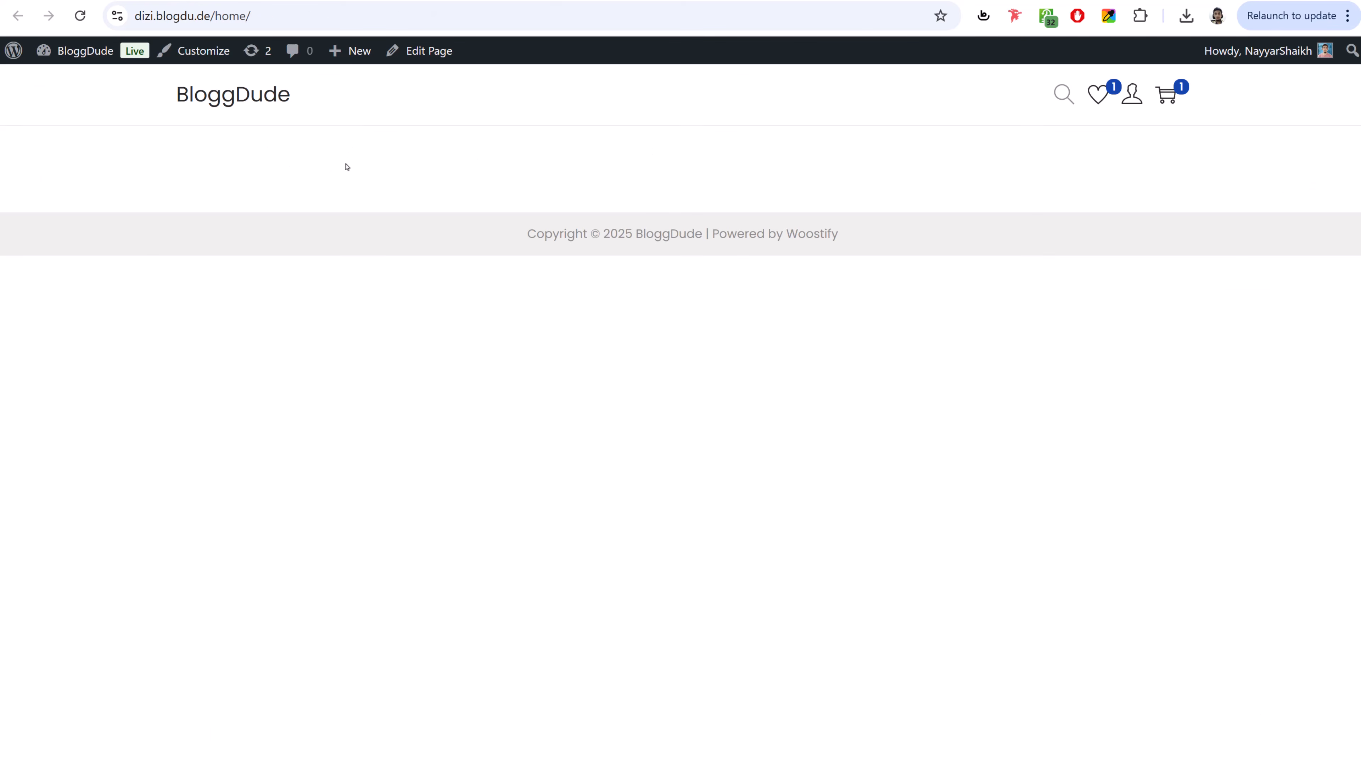
left_click(330, 0)
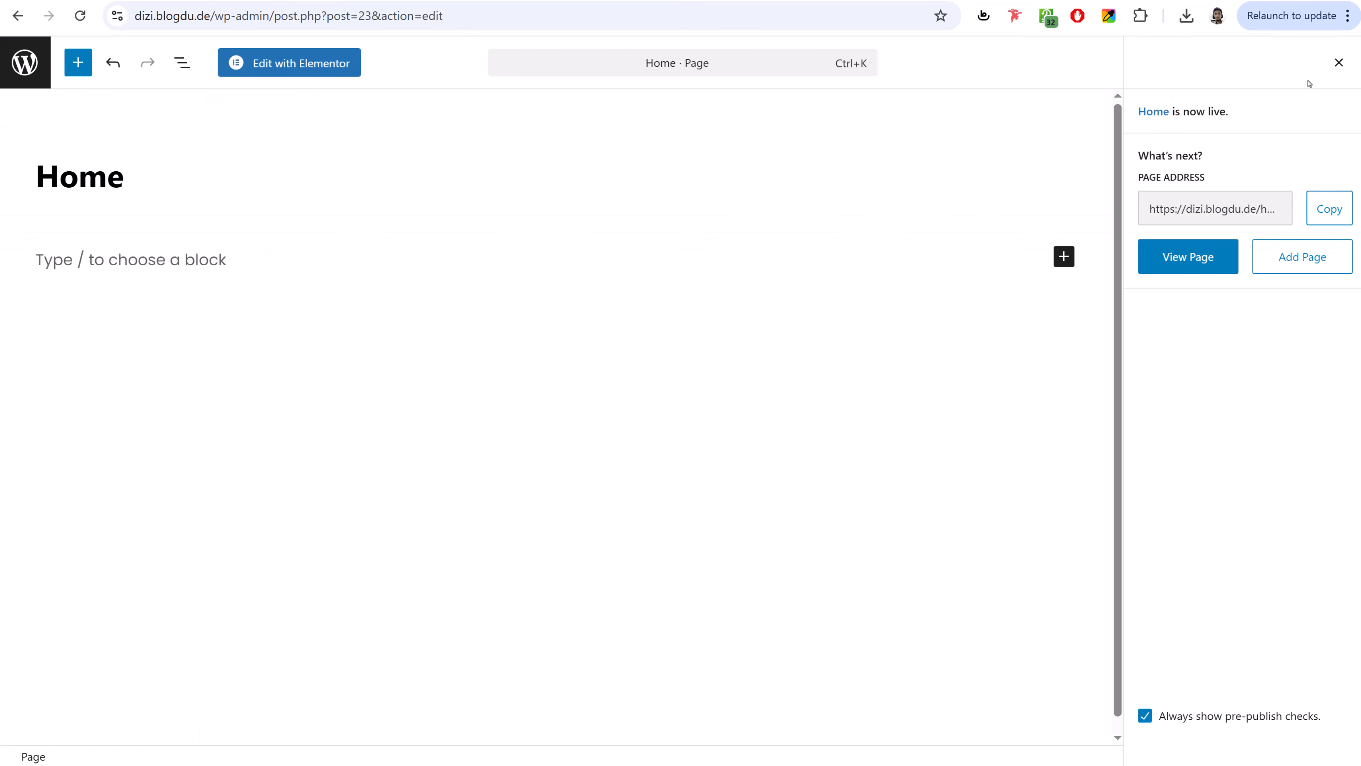
- Set the Home page template to Elementor Full Width
left_click(1338, 63)
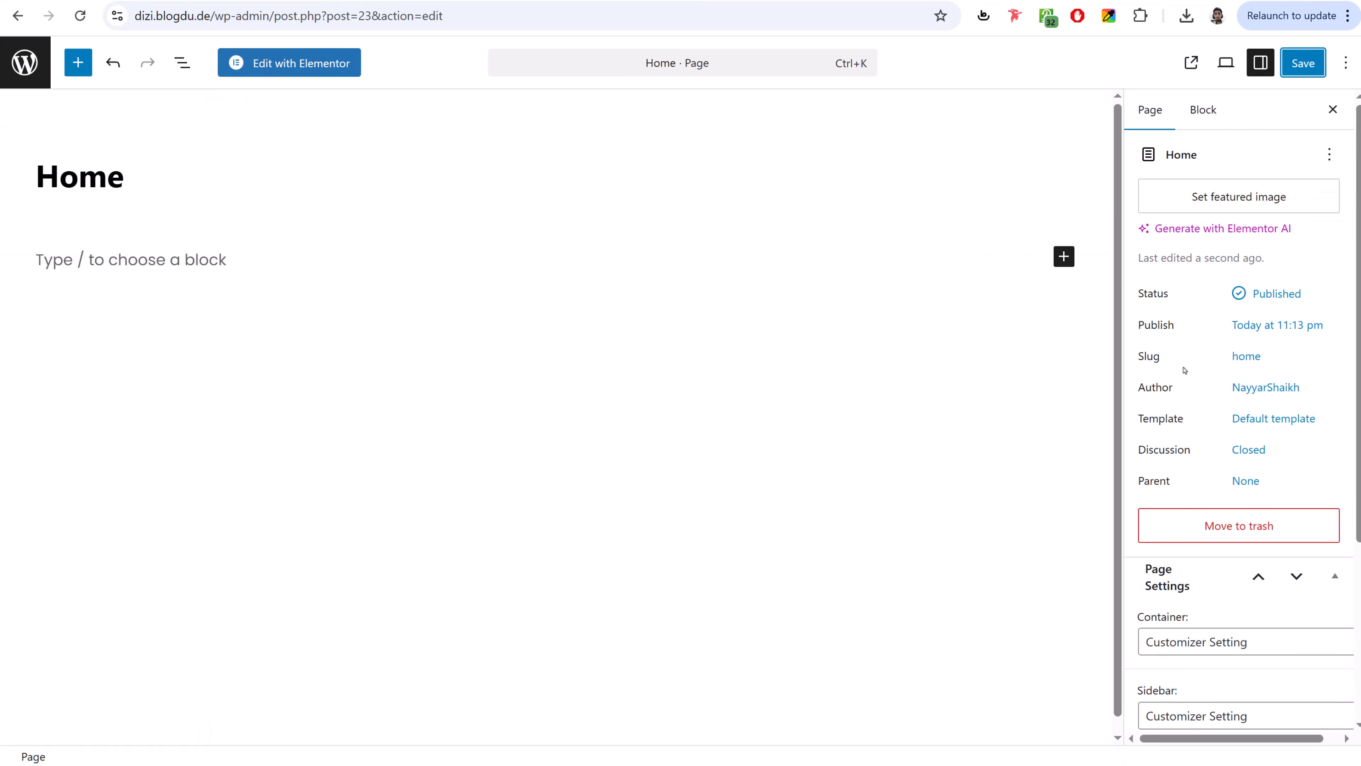
left_click_drag(1144, 419, 1251, 423)
left_click(1275, 417)
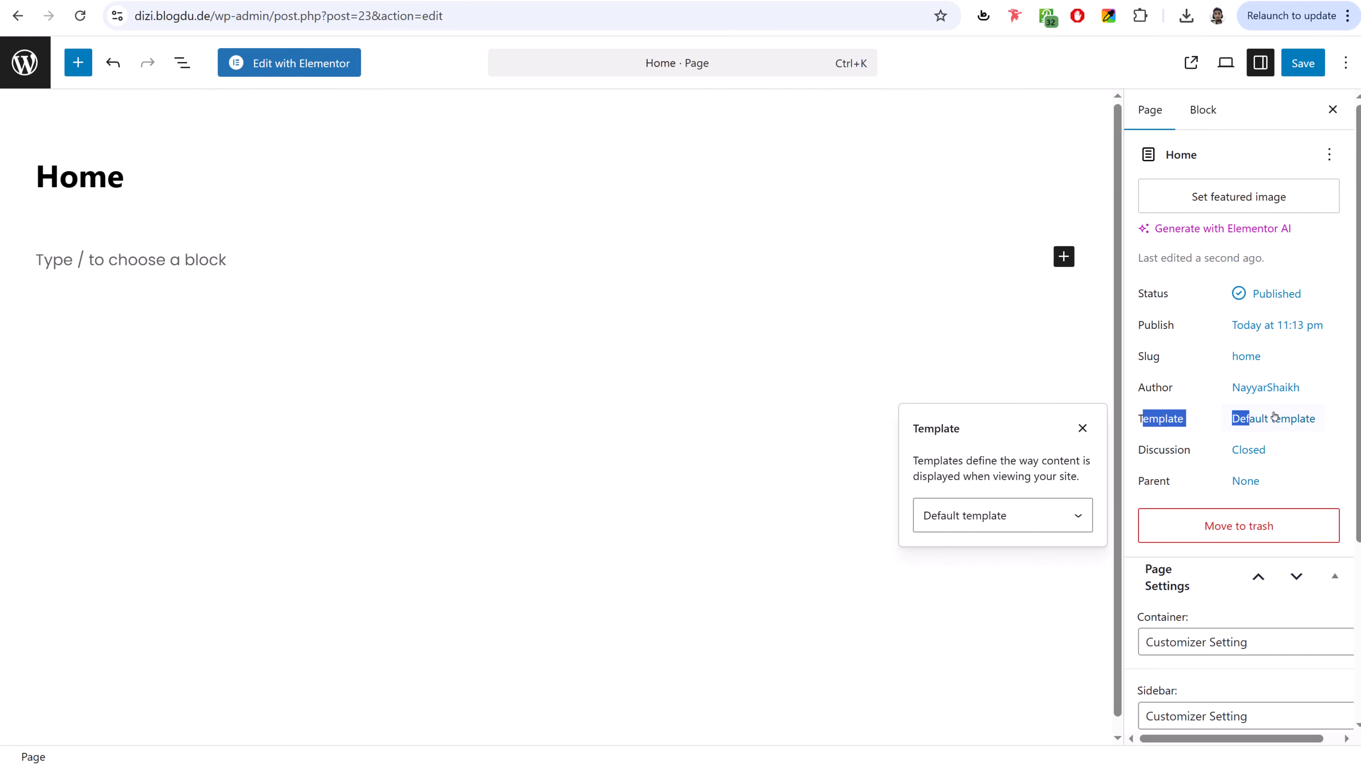
left_click(1033, 512)
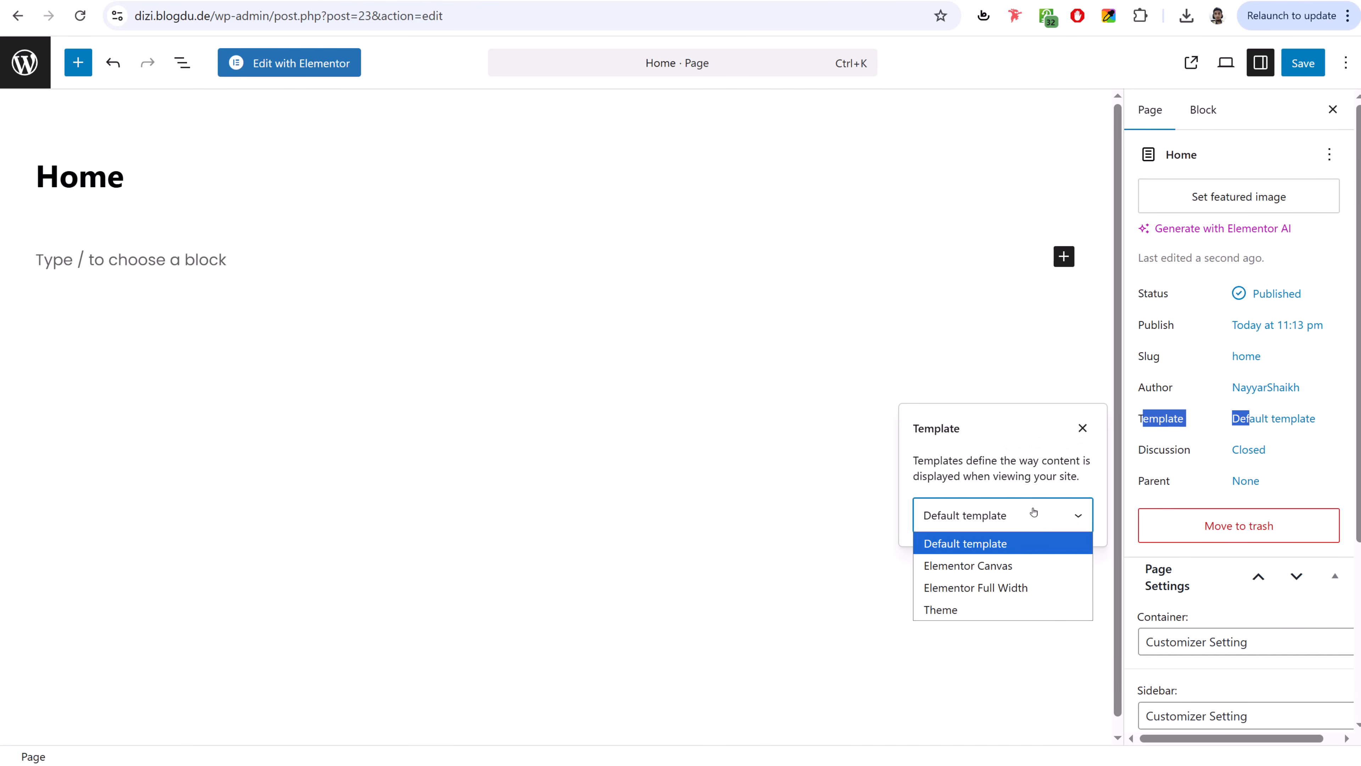
left_click(1007, 588)
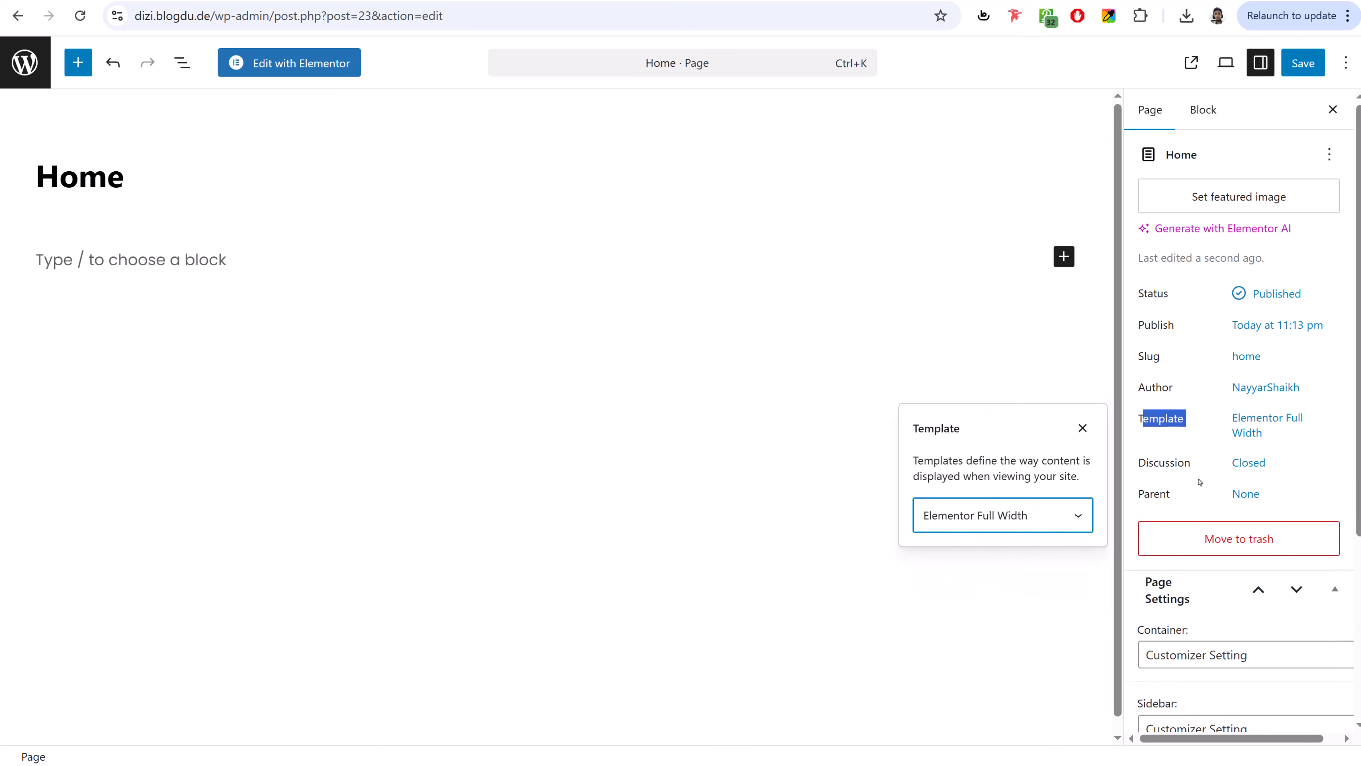
left_click(1192, 424)
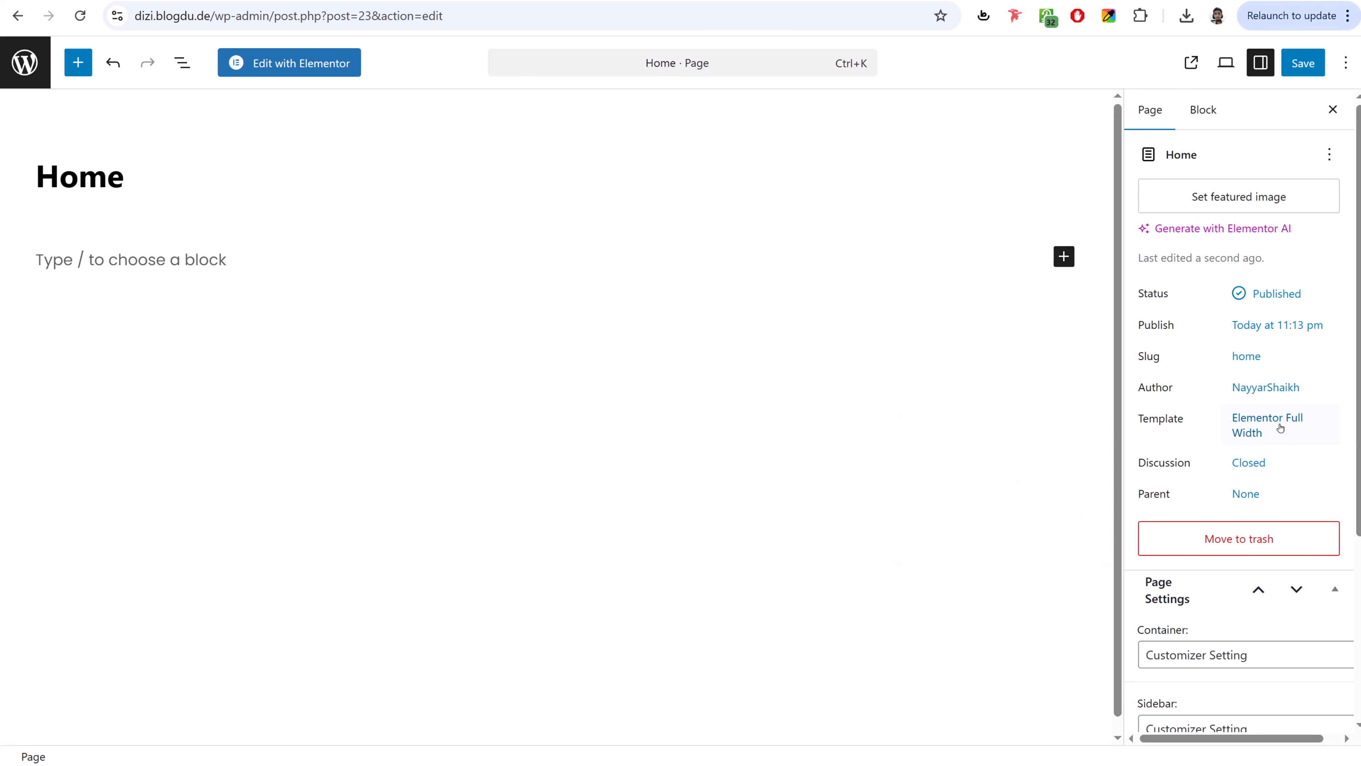
- Disable the page header and save the Home page
scroll(1280, 456, "down", 5)
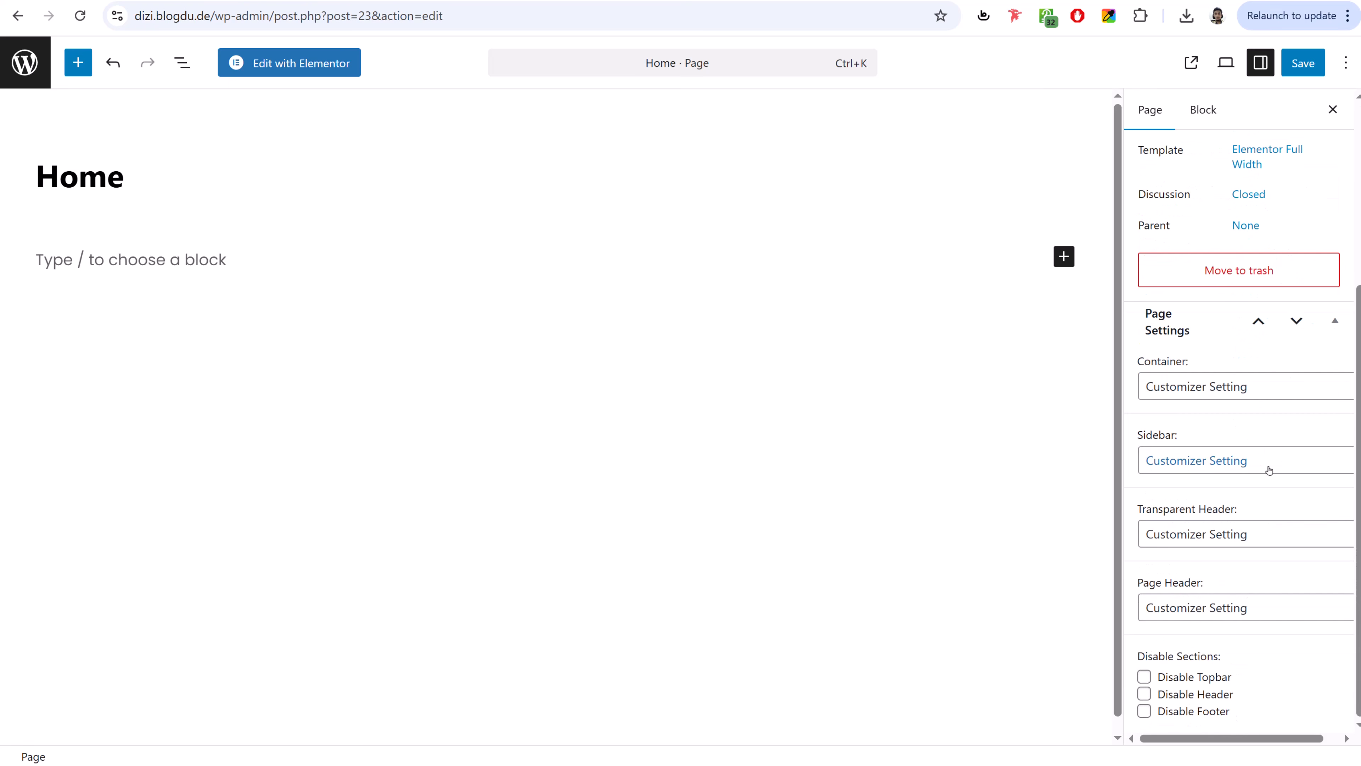
left_click(1192, 600)
left_click(1174, 677)
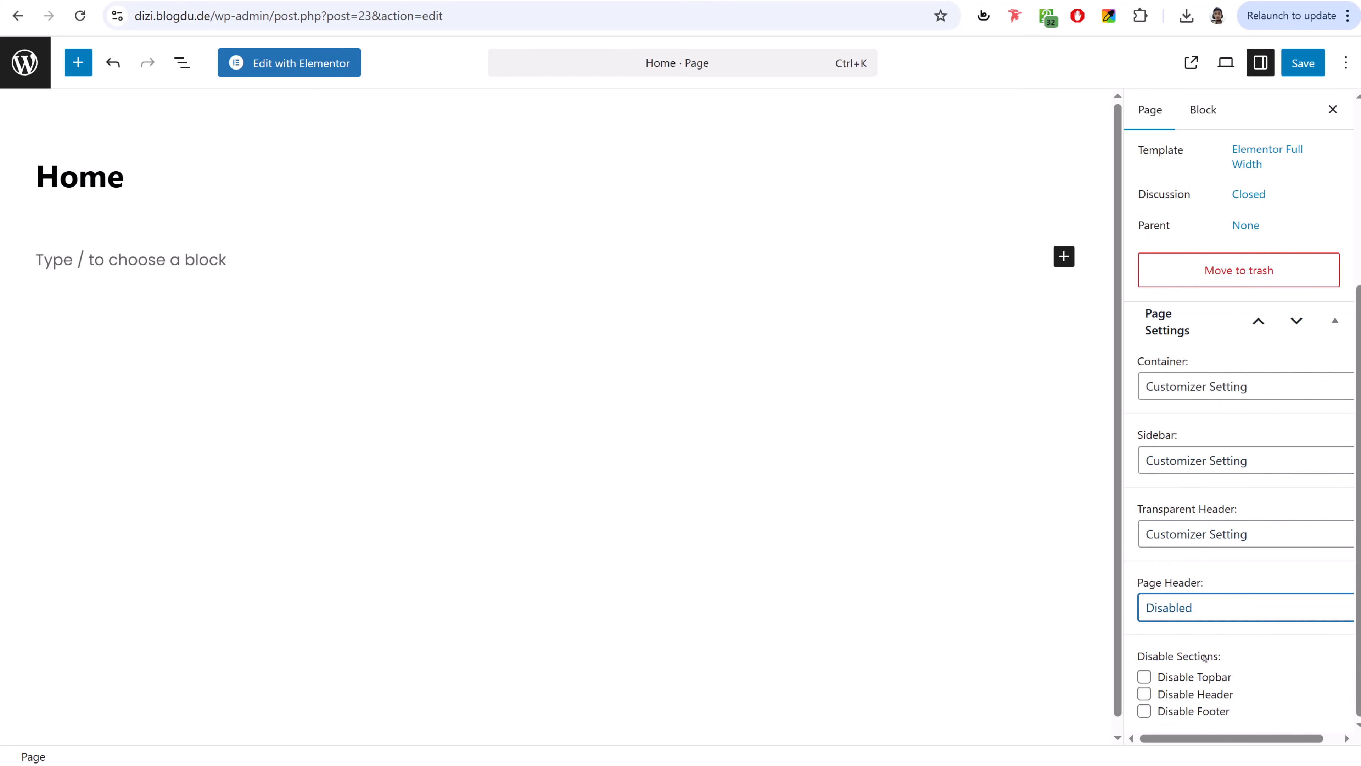
left_click(1297, 62)
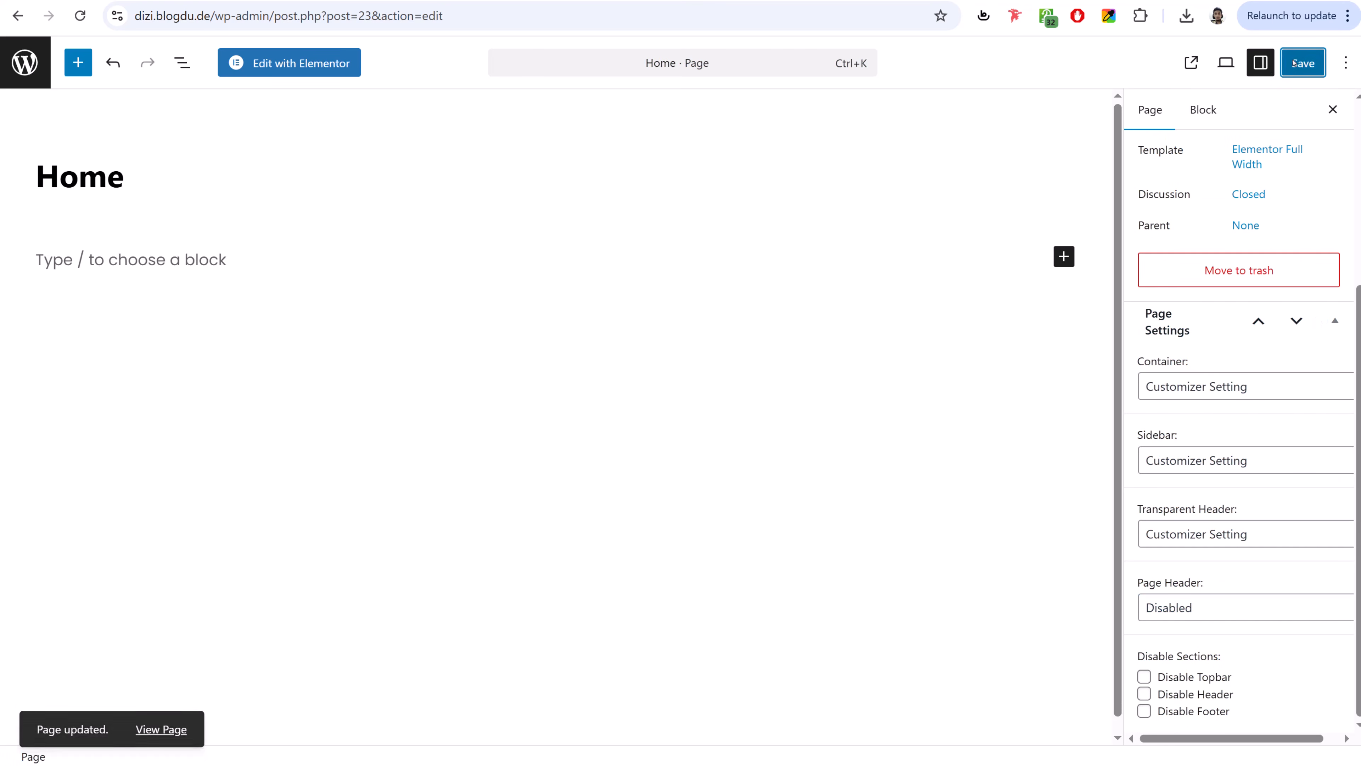
left_click(24, 62)
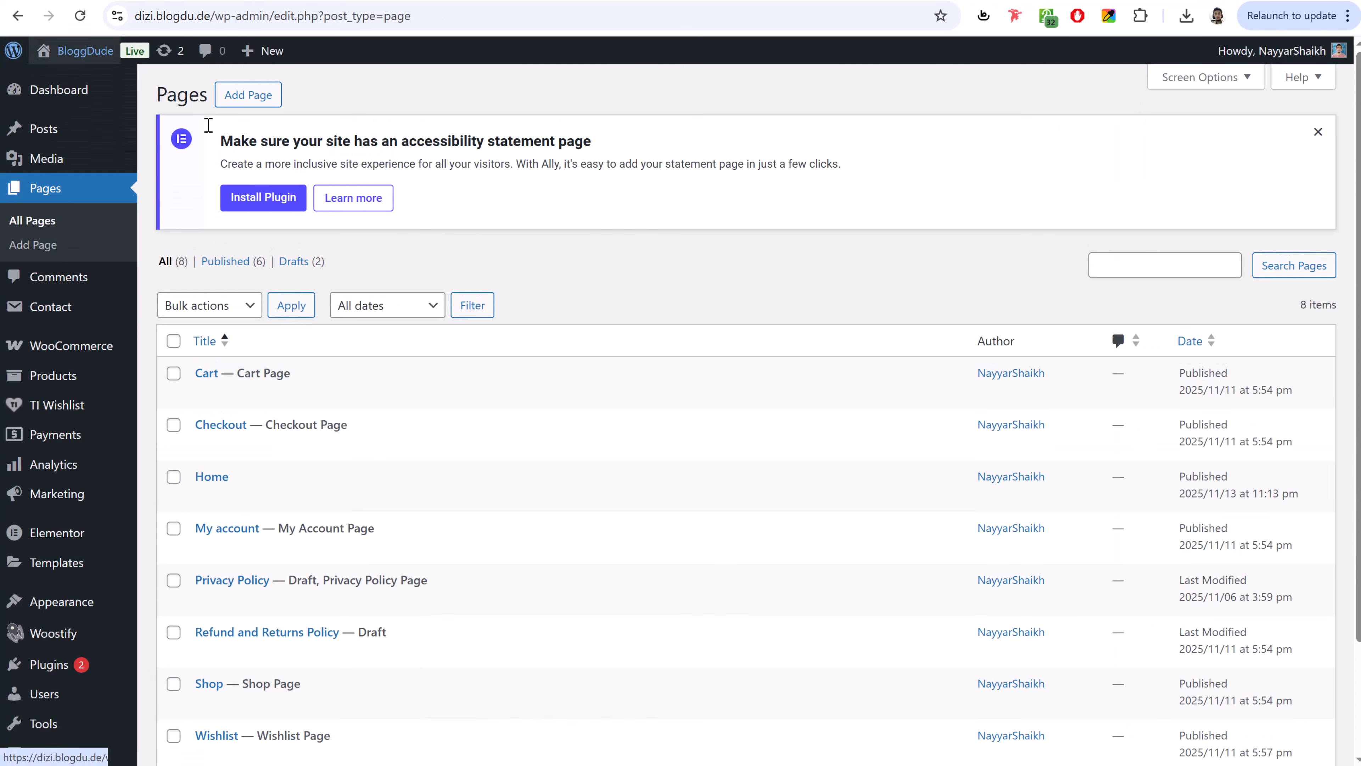
- Dismiss the accessibility notice and review the Cart and Checkout page labels
left_click(1316, 132)
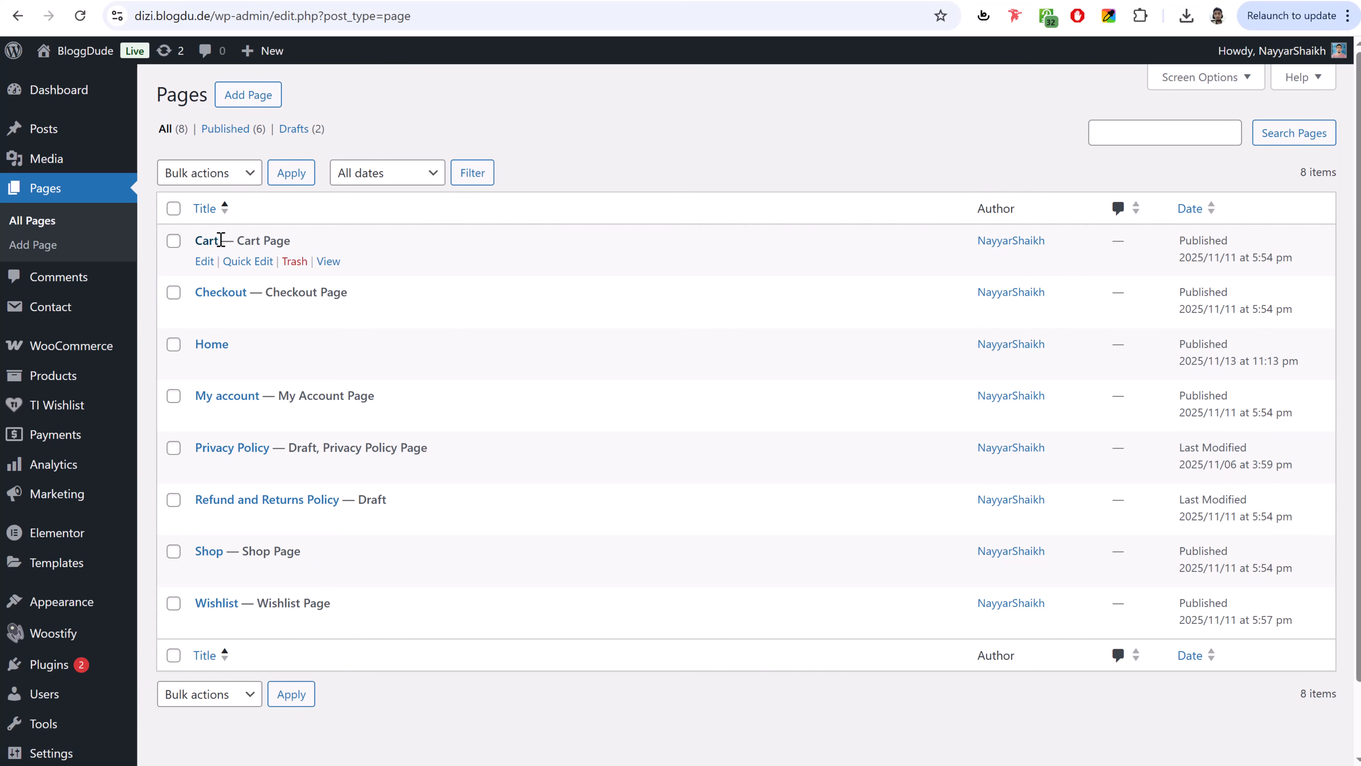
left_click_drag(221, 239, 286, 240)
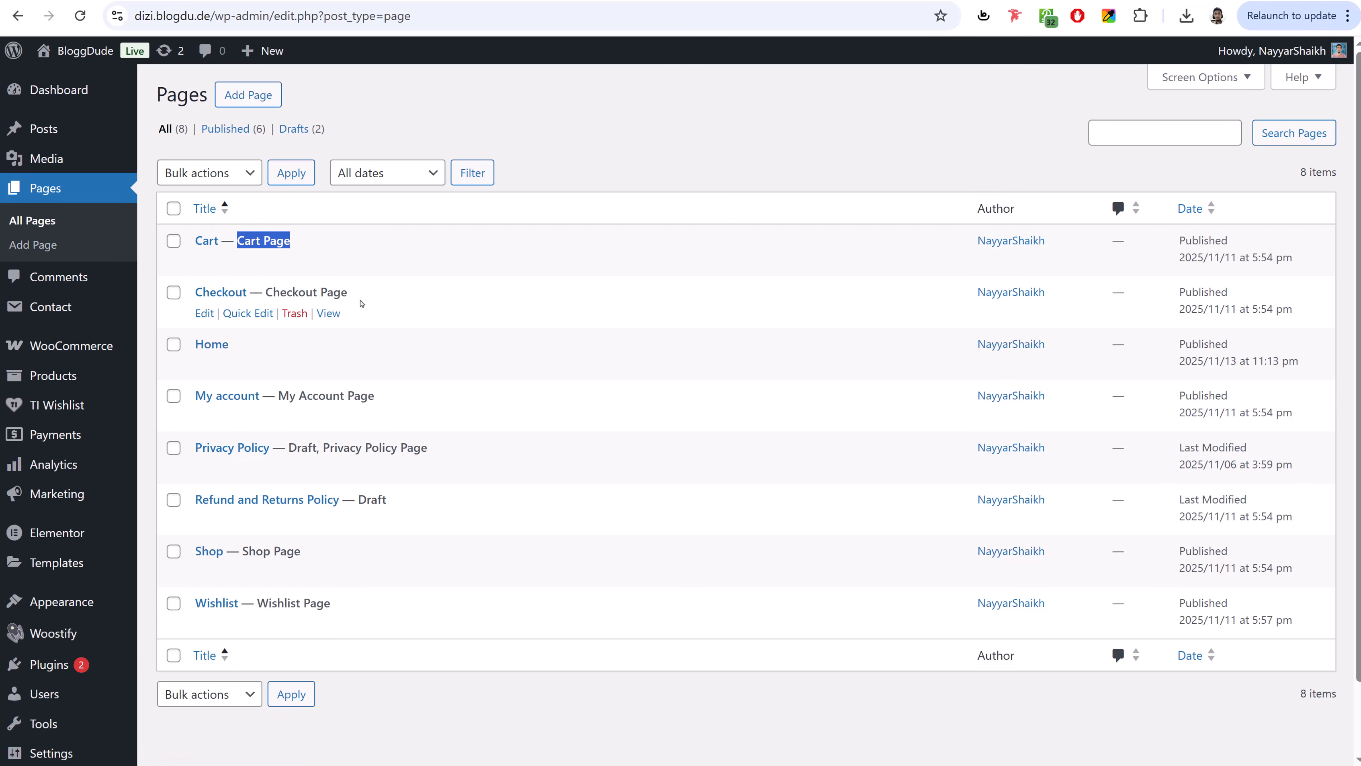
left_click_drag(348, 293, 266, 290)
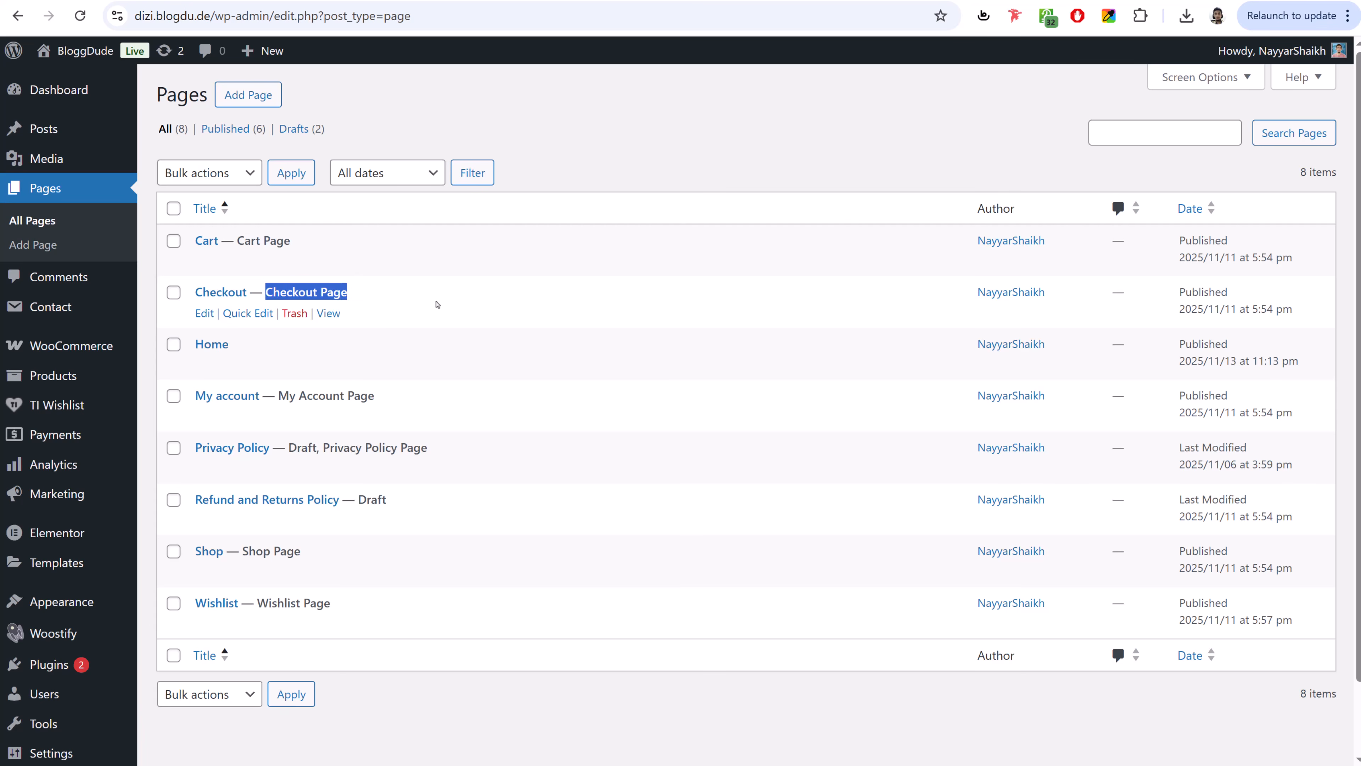
left_click(435, 302)
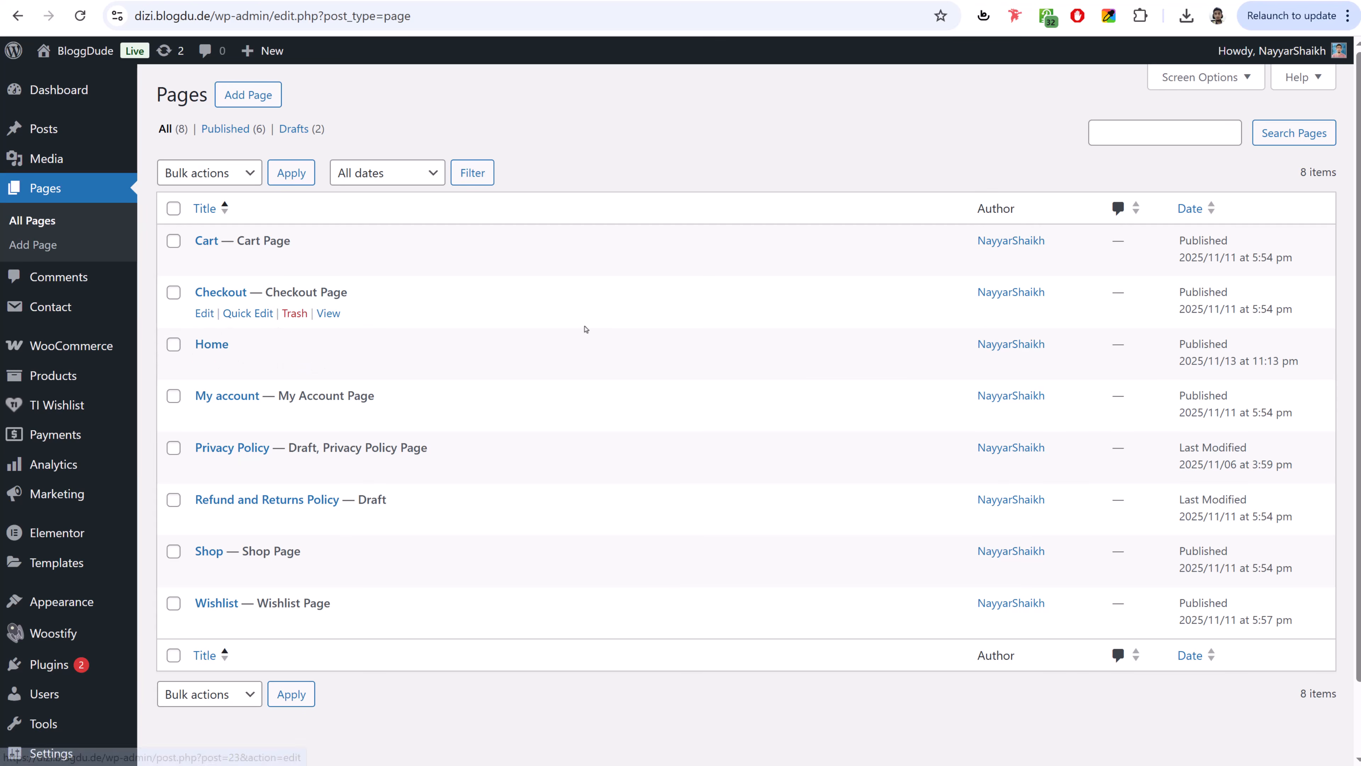
- In Reading settings, make the homepage a static page set to Home and save
scroll(616, 375, "down", 1)
mouse_move(63, 677)
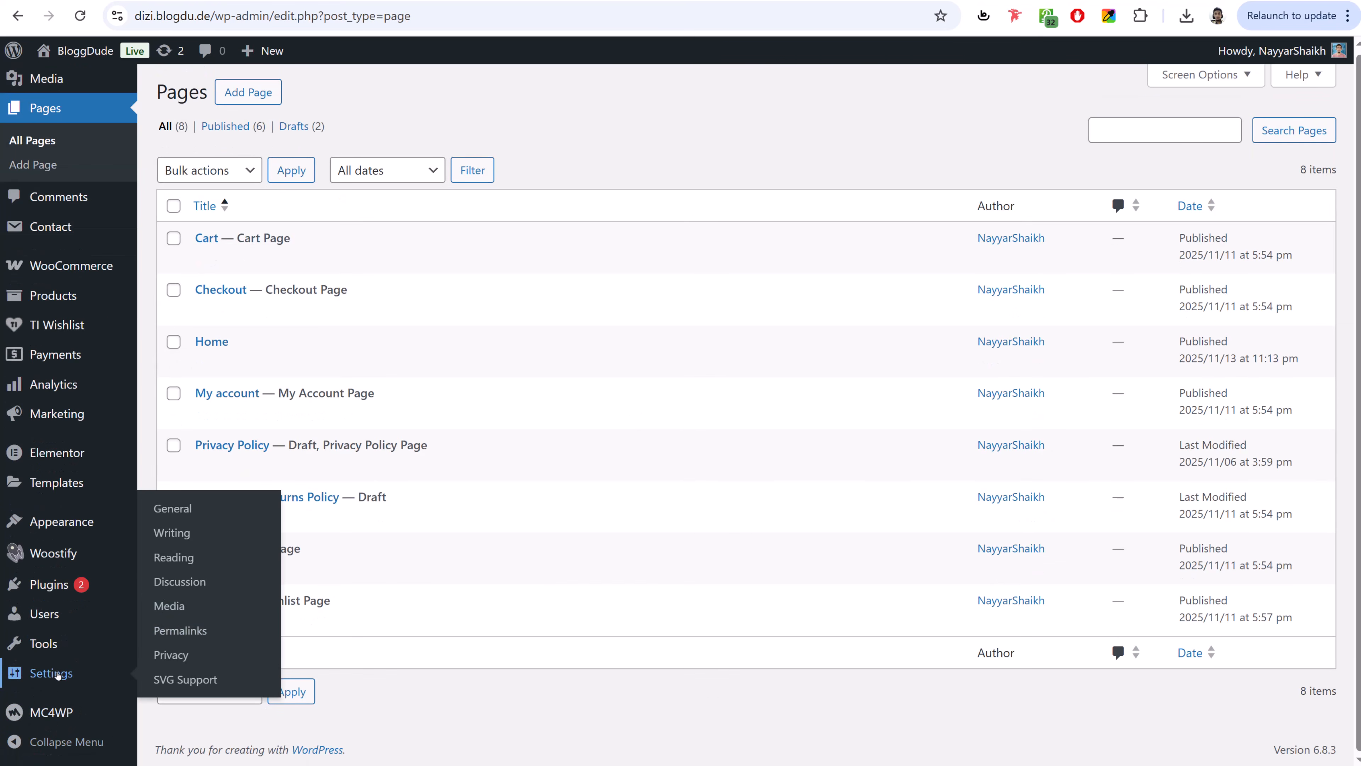
left_click(178, 557)
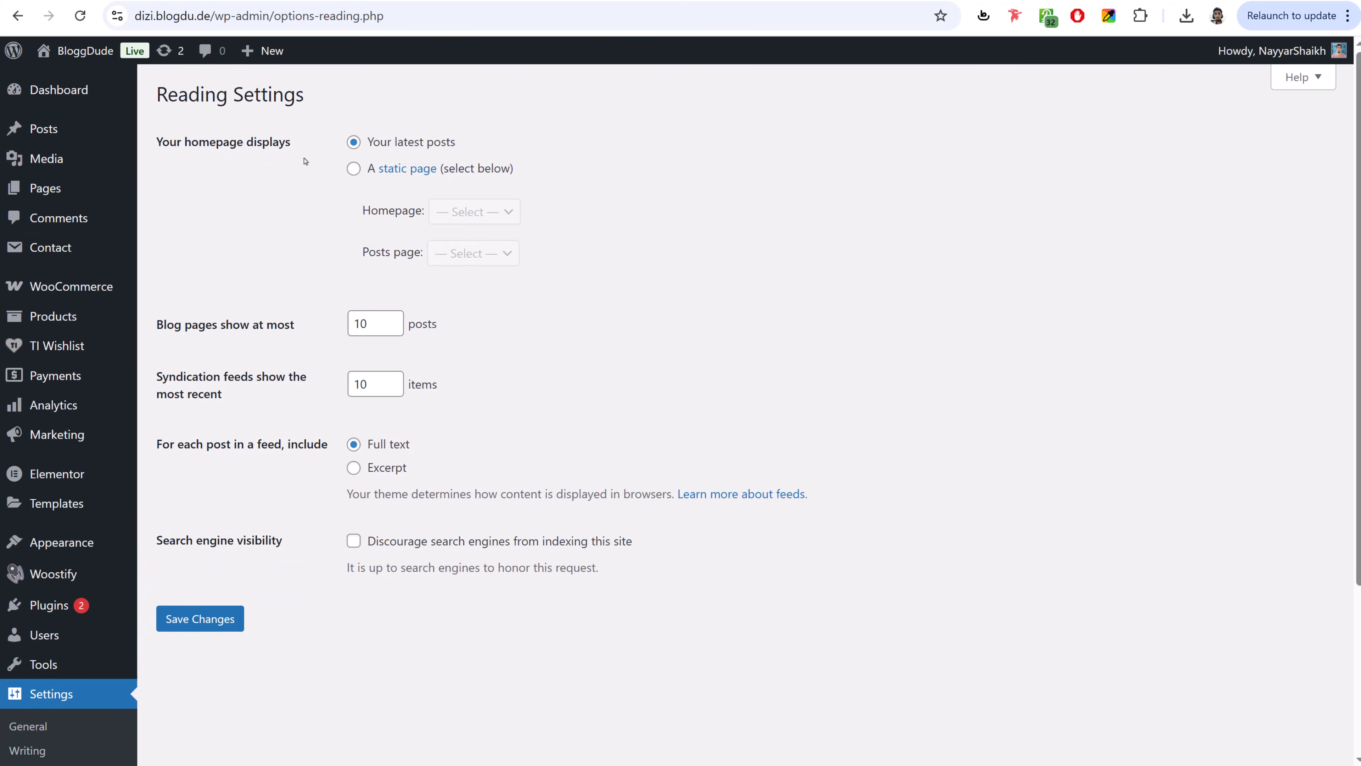
left_click_drag(156, 143, 293, 142)
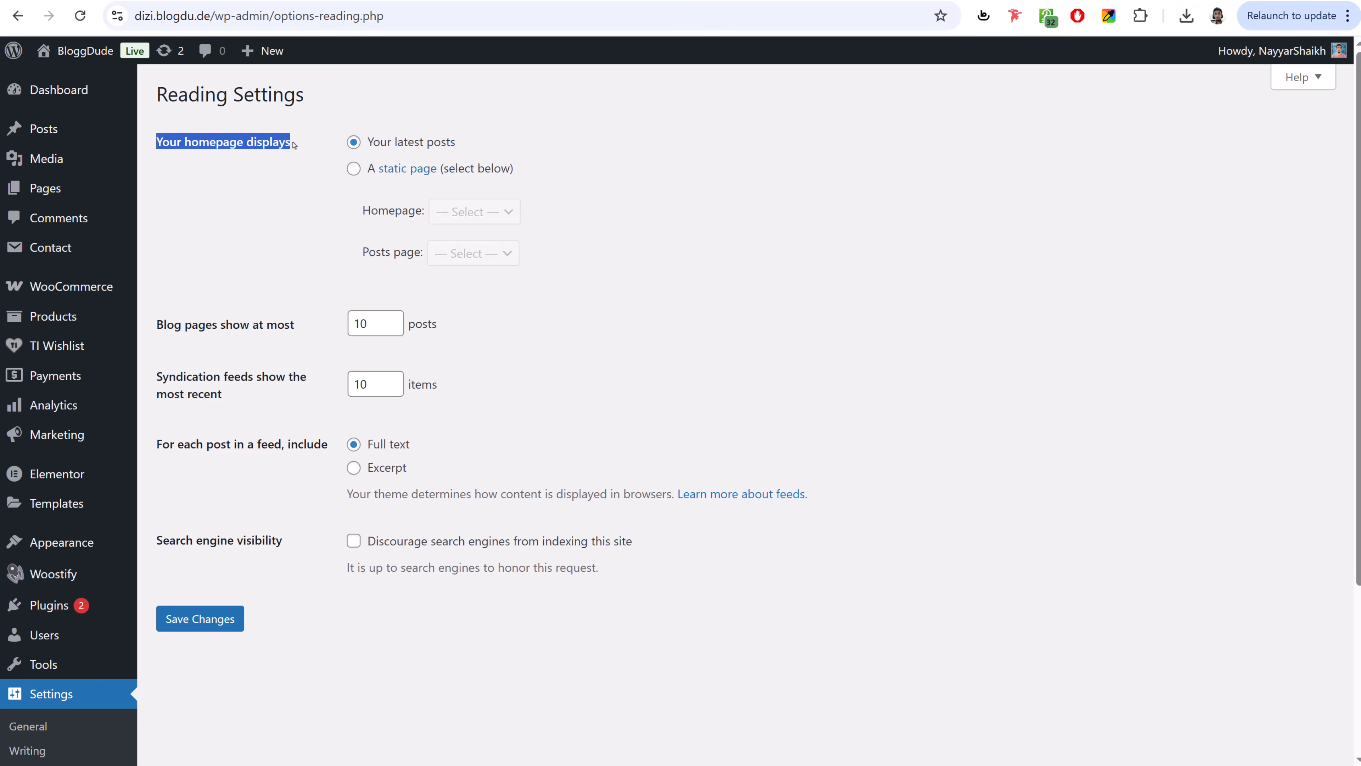
left_click(353, 169)
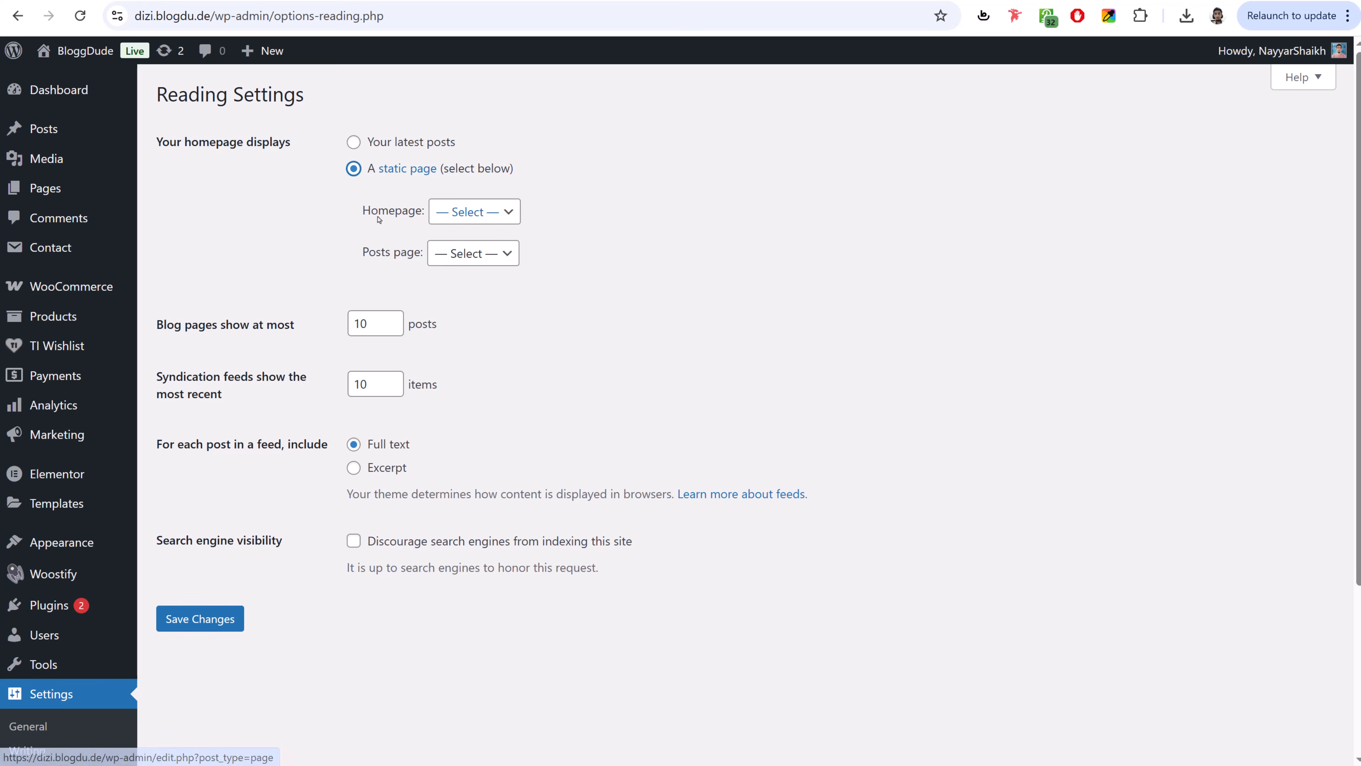
left_click_drag(363, 210, 408, 211)
left_click(455, 212)
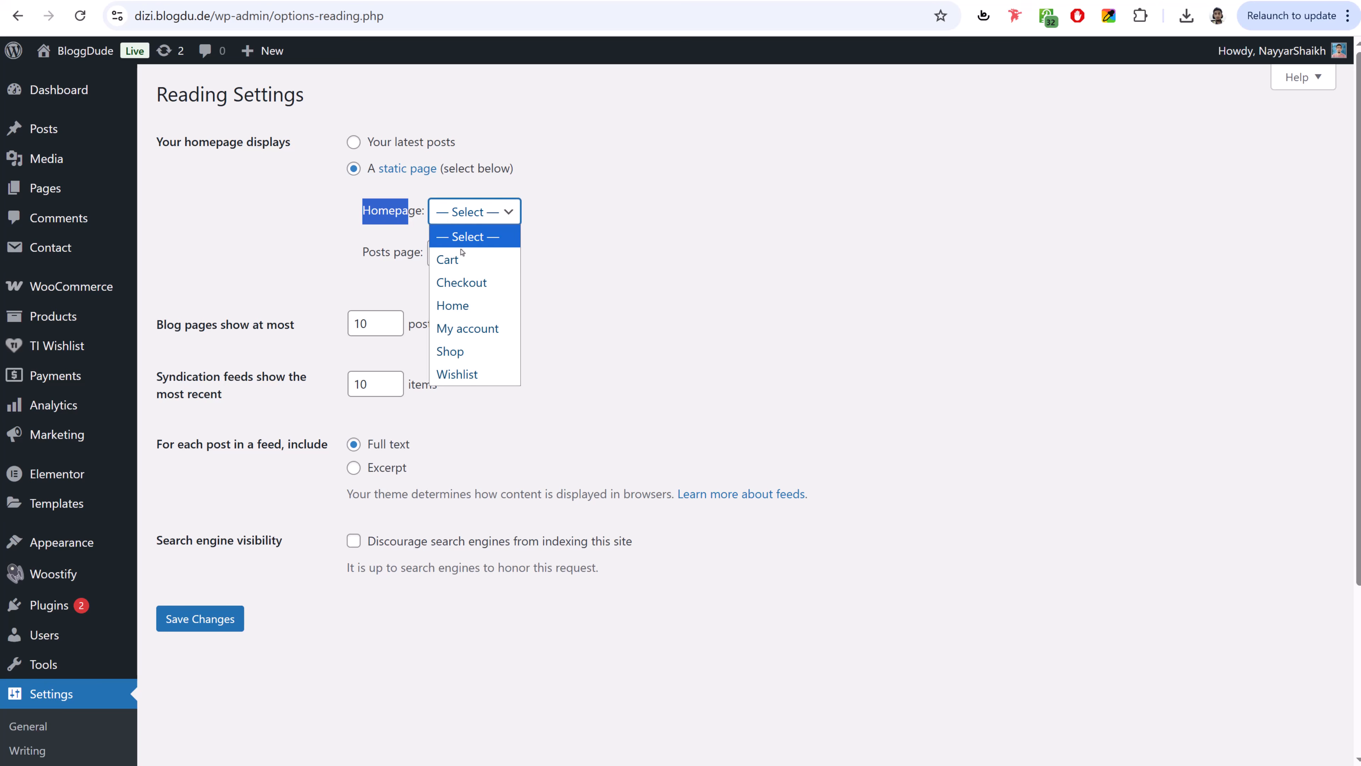
left_click(475, 306)
left_click(229, 620)
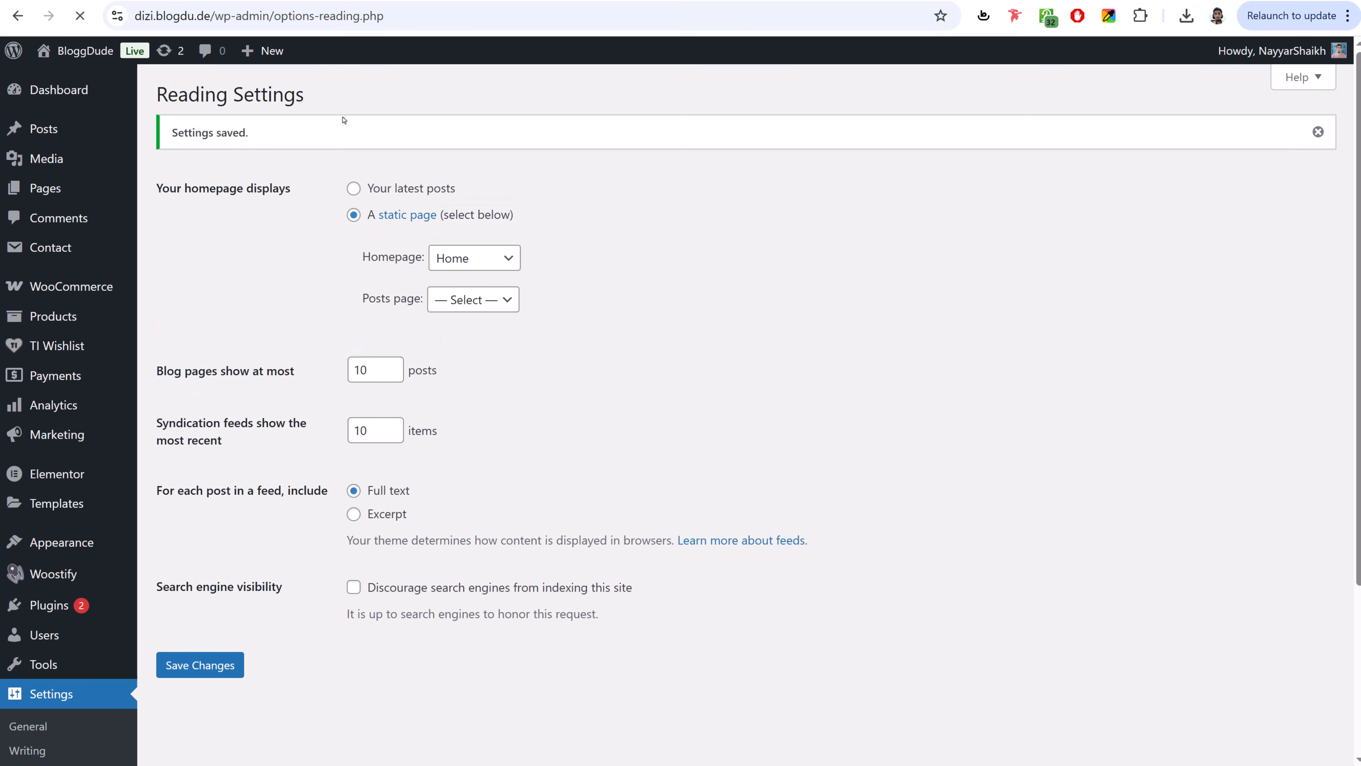
- Check that Home is now labelled Front Page in the Pages list and open it for editing
left_click(102, 191)
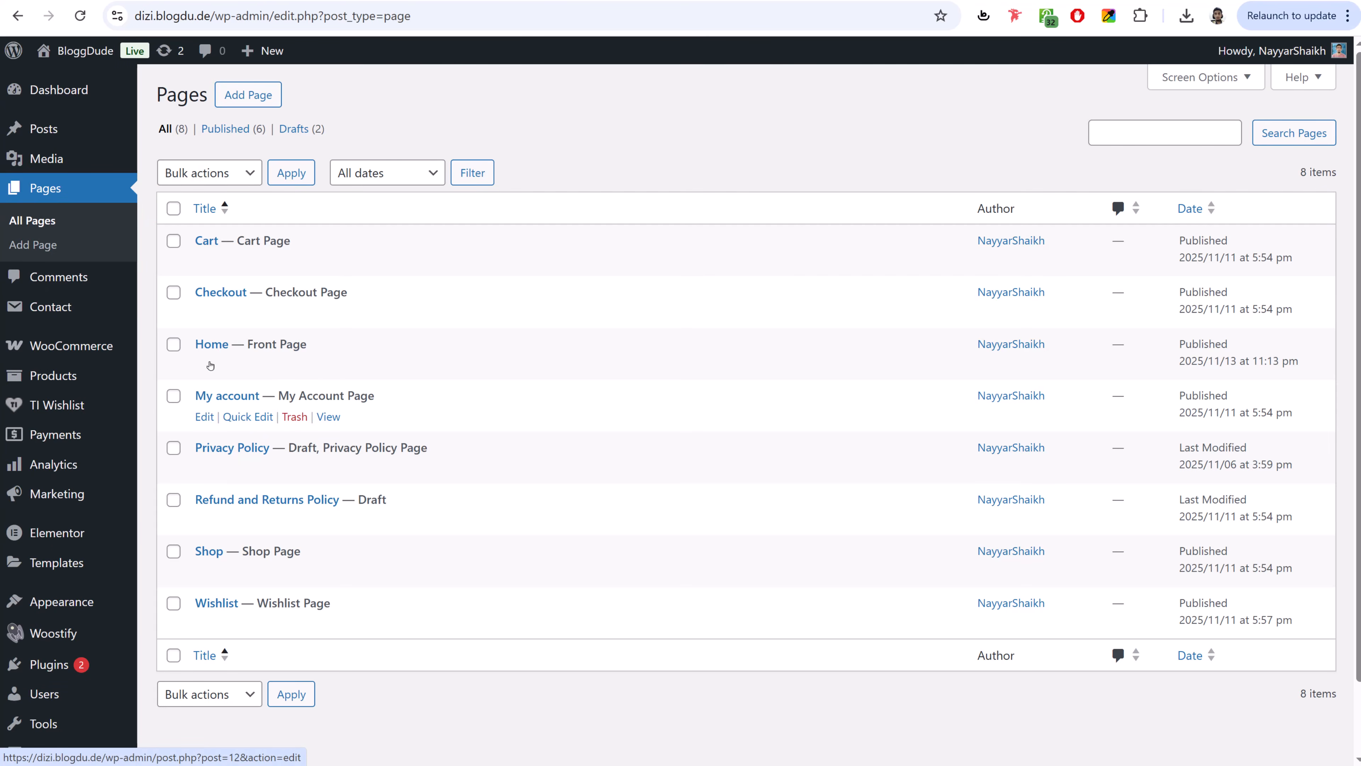
left_click_drag(306, 344, 252, 342)
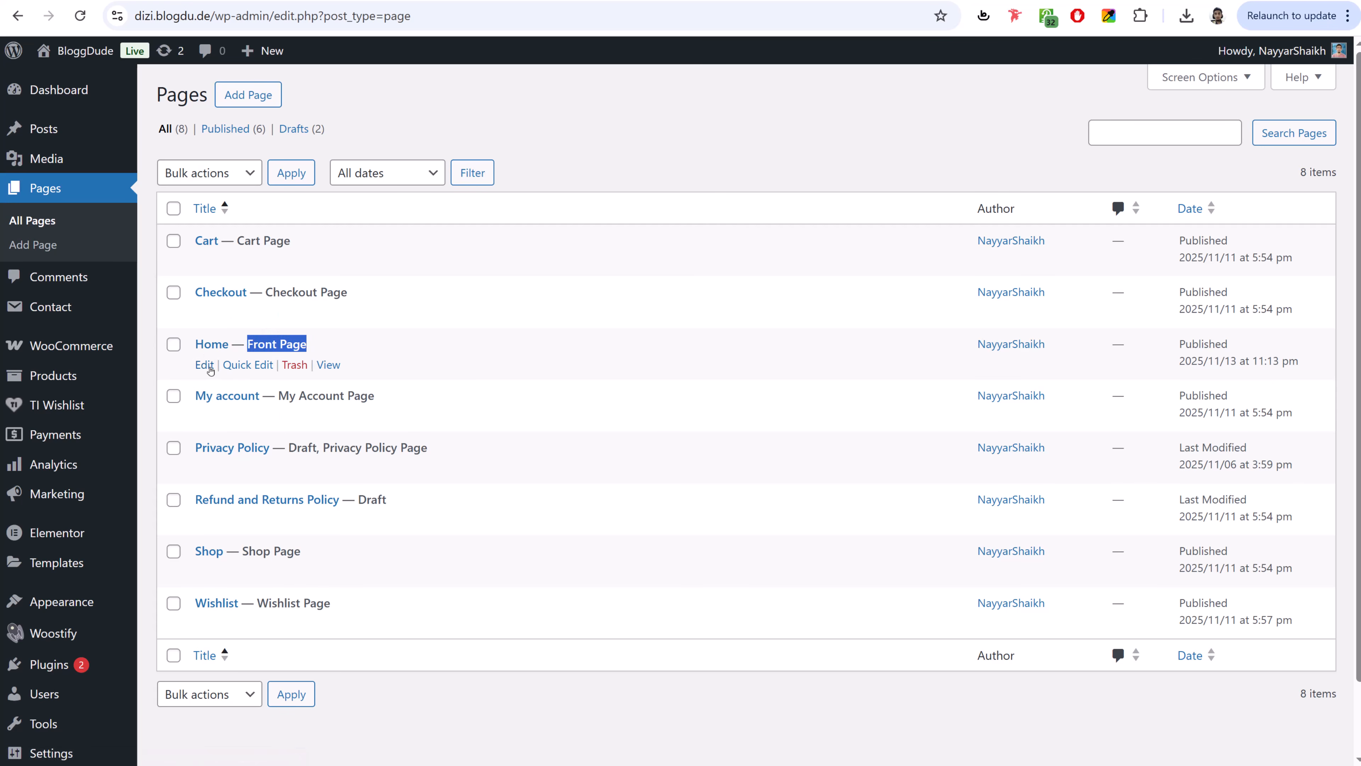
left_click(209, 369)
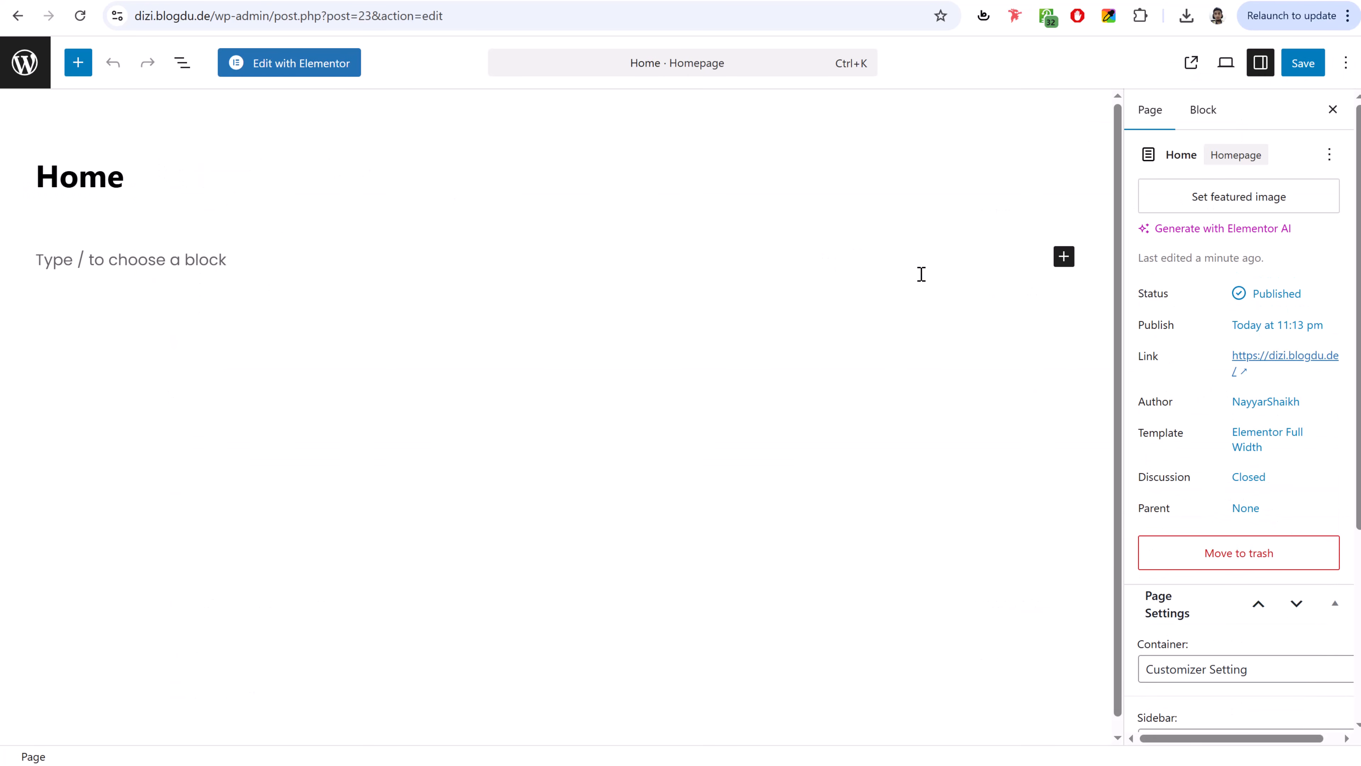
- Open Home with Elementor and close the Notifications pop-up and the upgrade banner
left_click(293, 70)
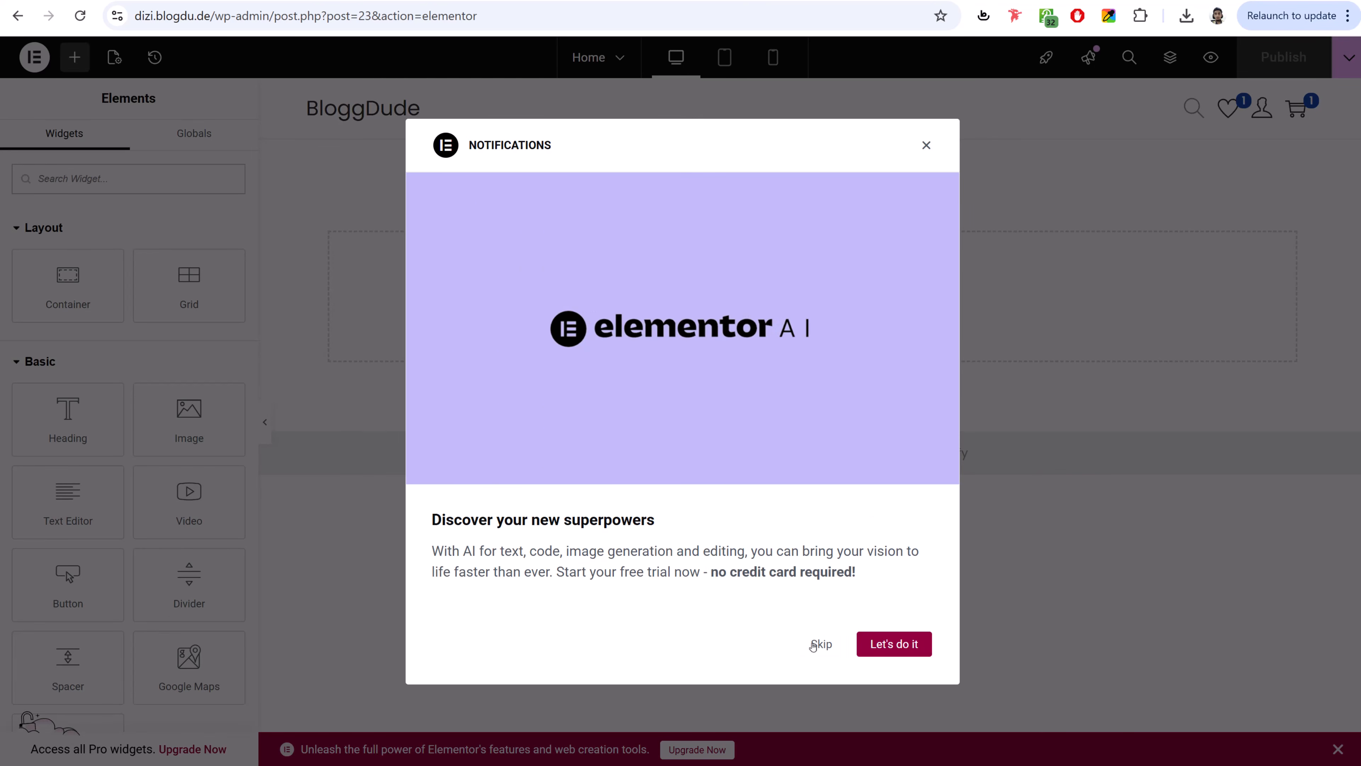
left_click(925, 145)
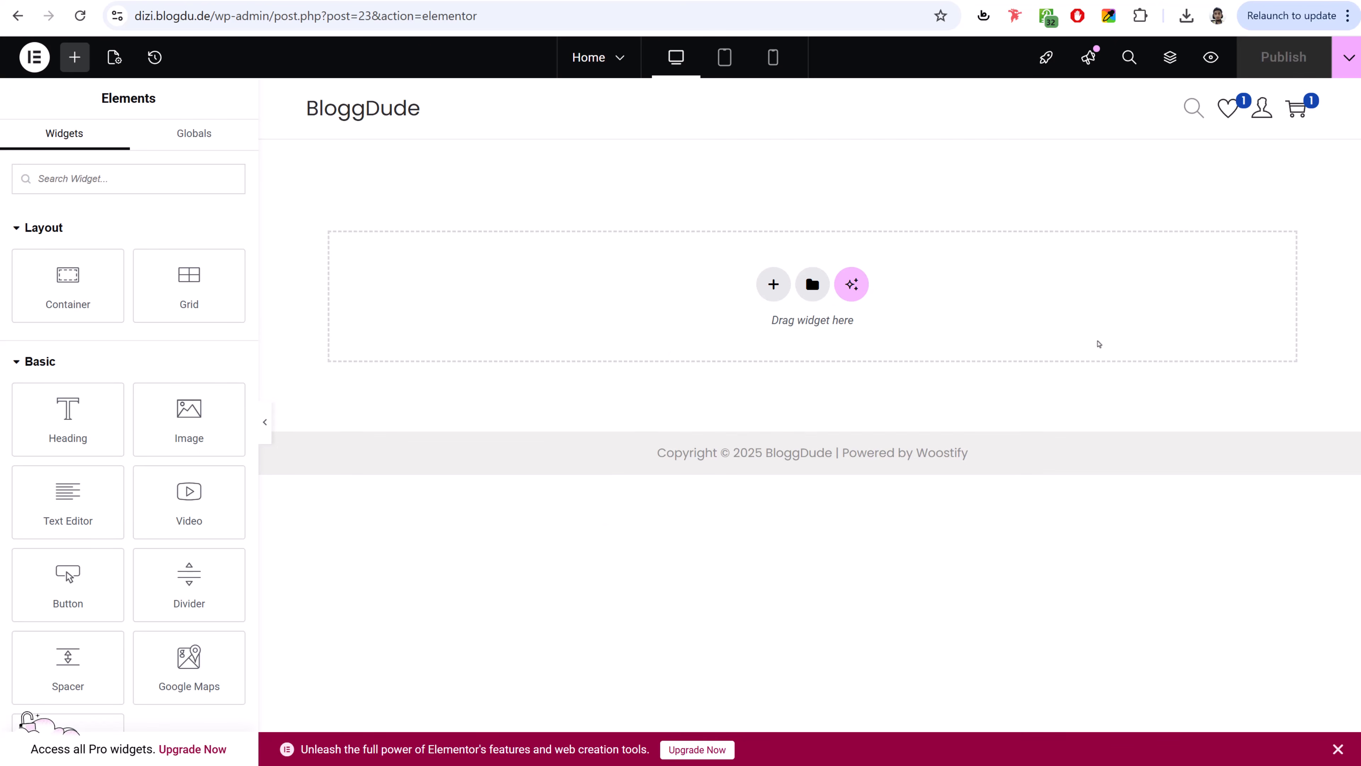
left_click(1338, 749)
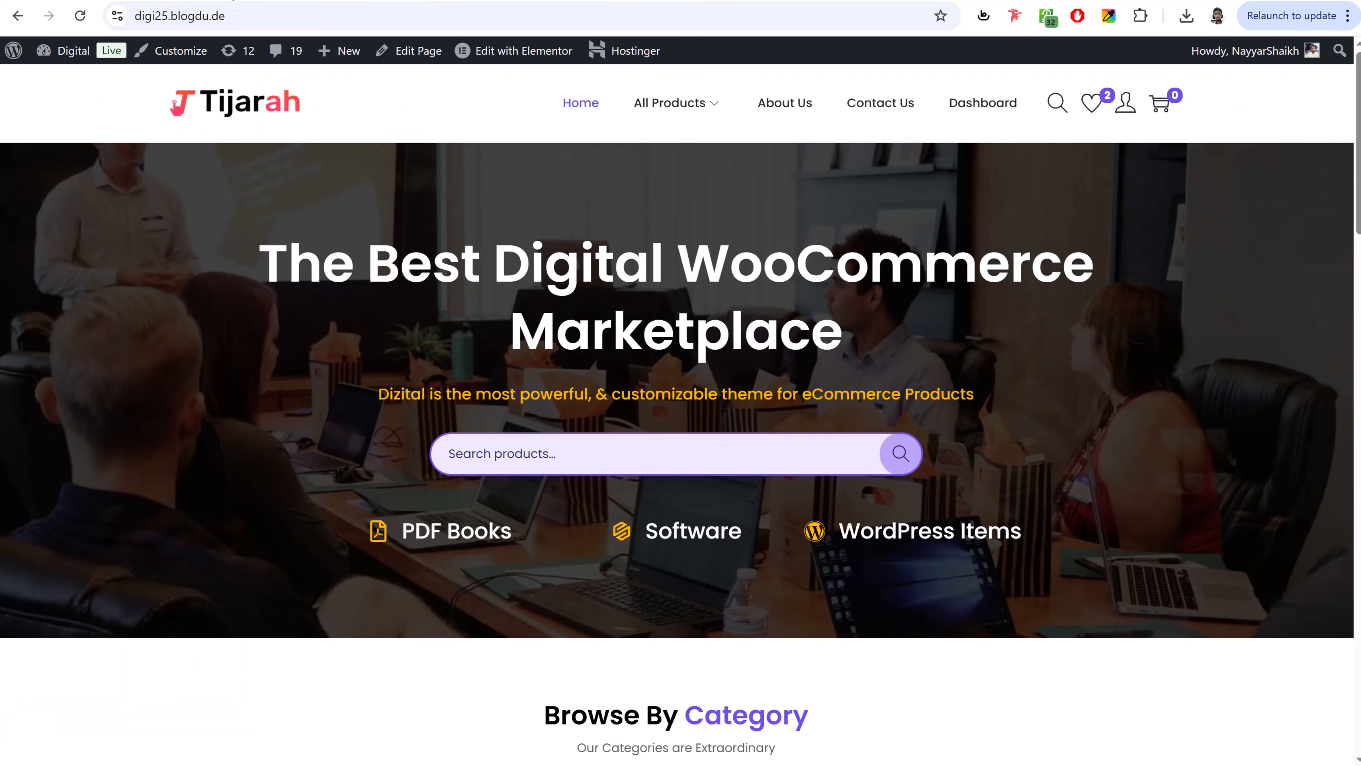
- Review the Tijarah demo's hero, categories and featured items, then start adding a container in Elementor
scroll(1130, 435, "down", 10)
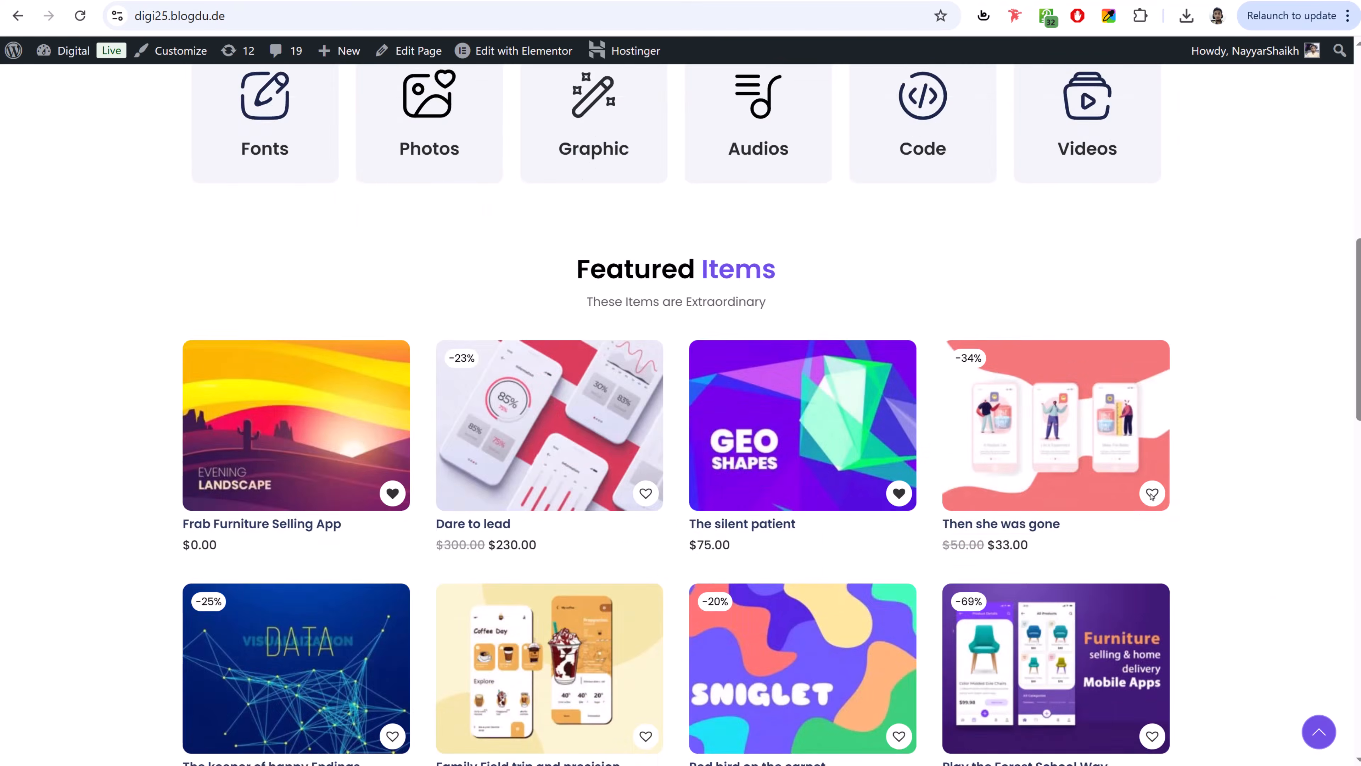
scroll(1148, 501, "up", 9)
scroll(1152, 504, "up", 1)
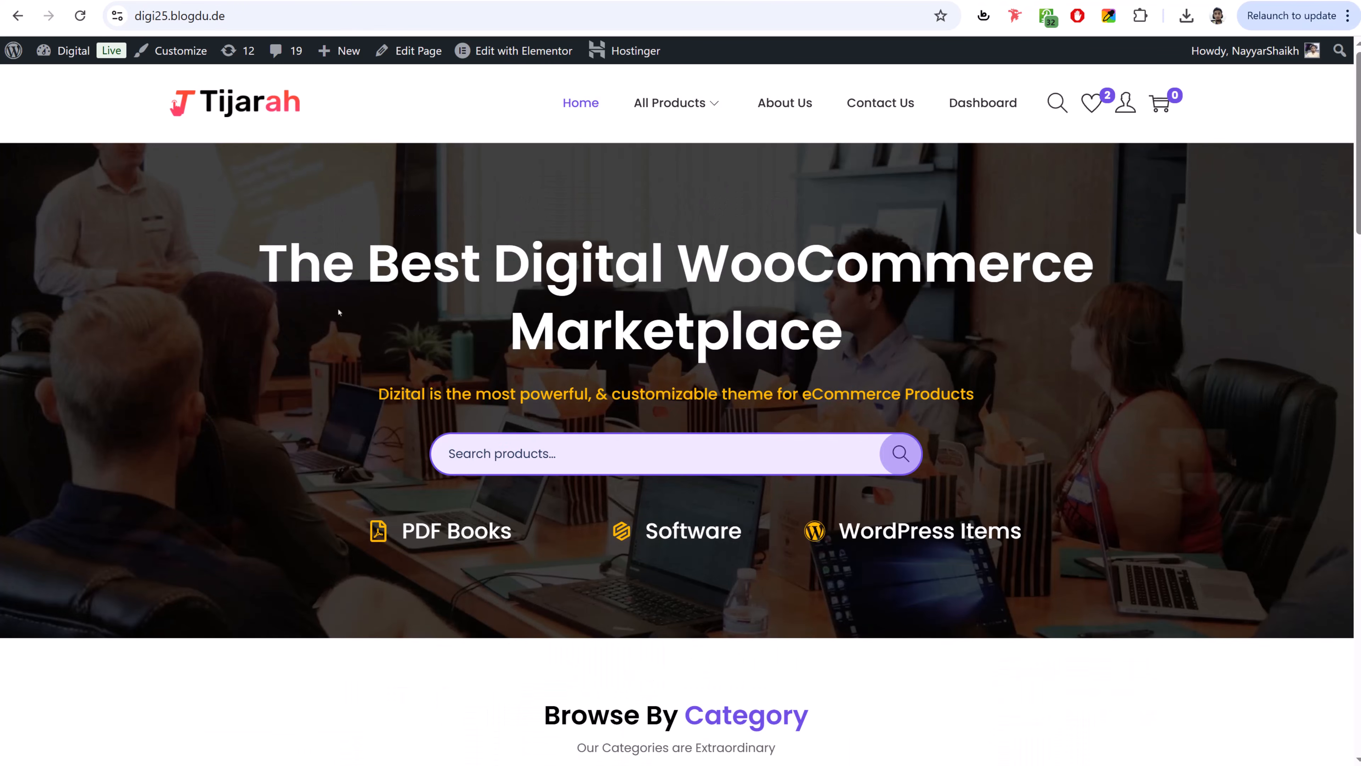
left_click_drag(260, 266, 1102, 270)
left_click(970, 565)
scroll(1020, 547, "down", 8)
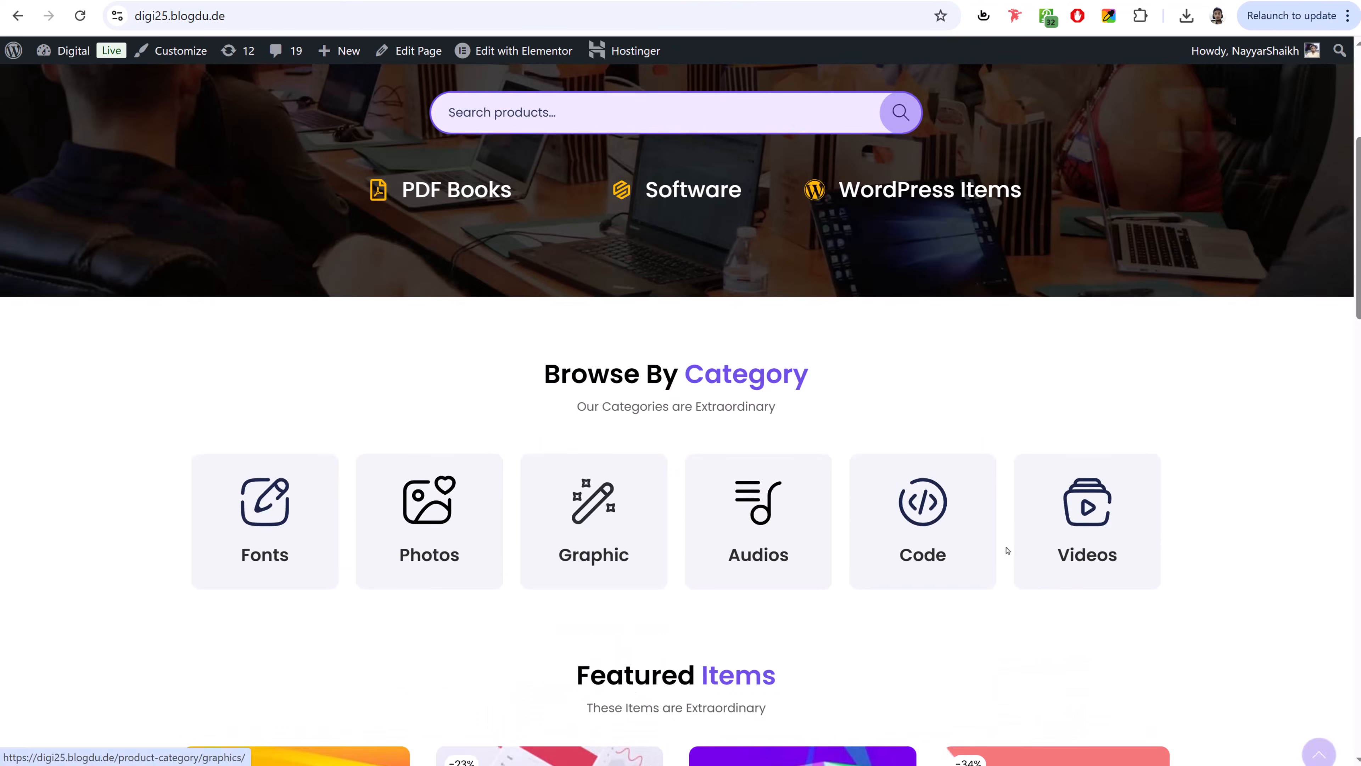
left_click_drag(550, 234, 931, 509)
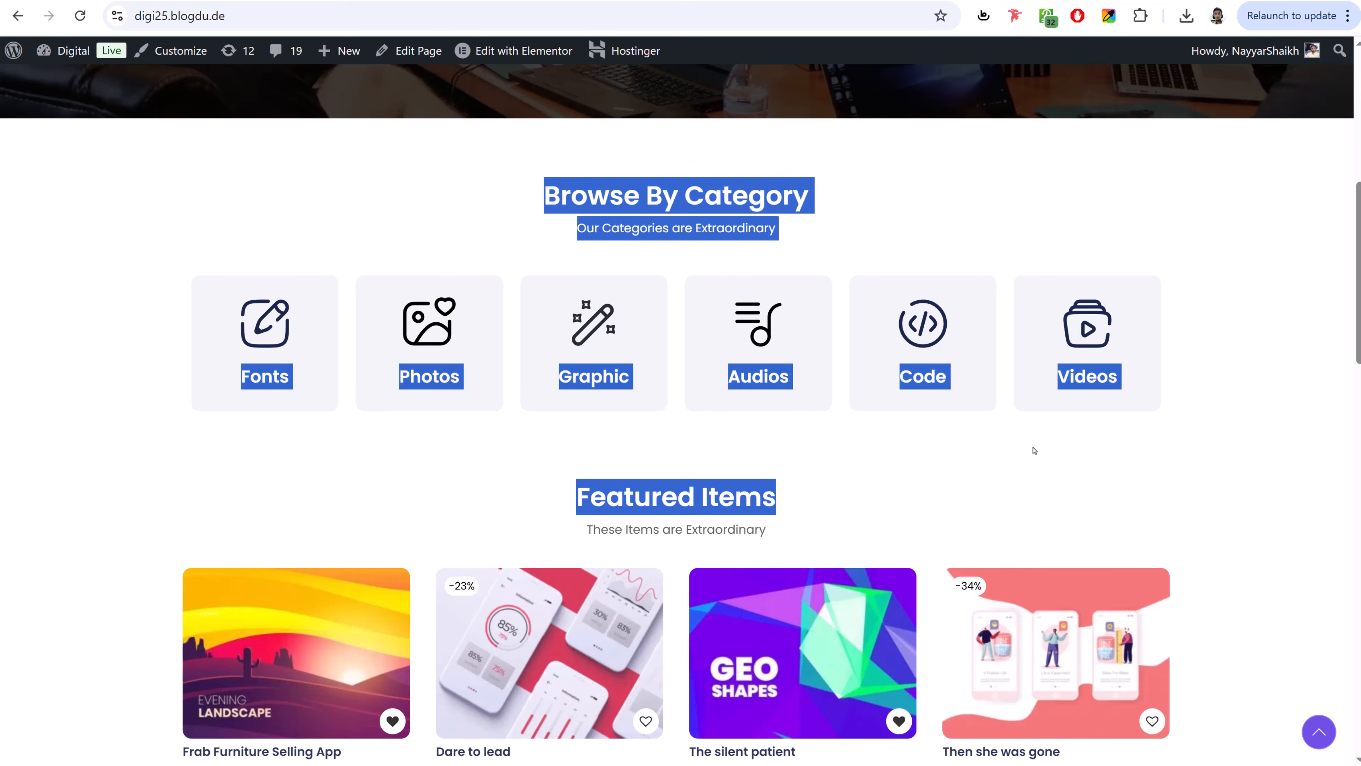
scroll(1034, 451, "down", 4)
left_click(1087, 282)
scroll(1062, 383, "down", 7)
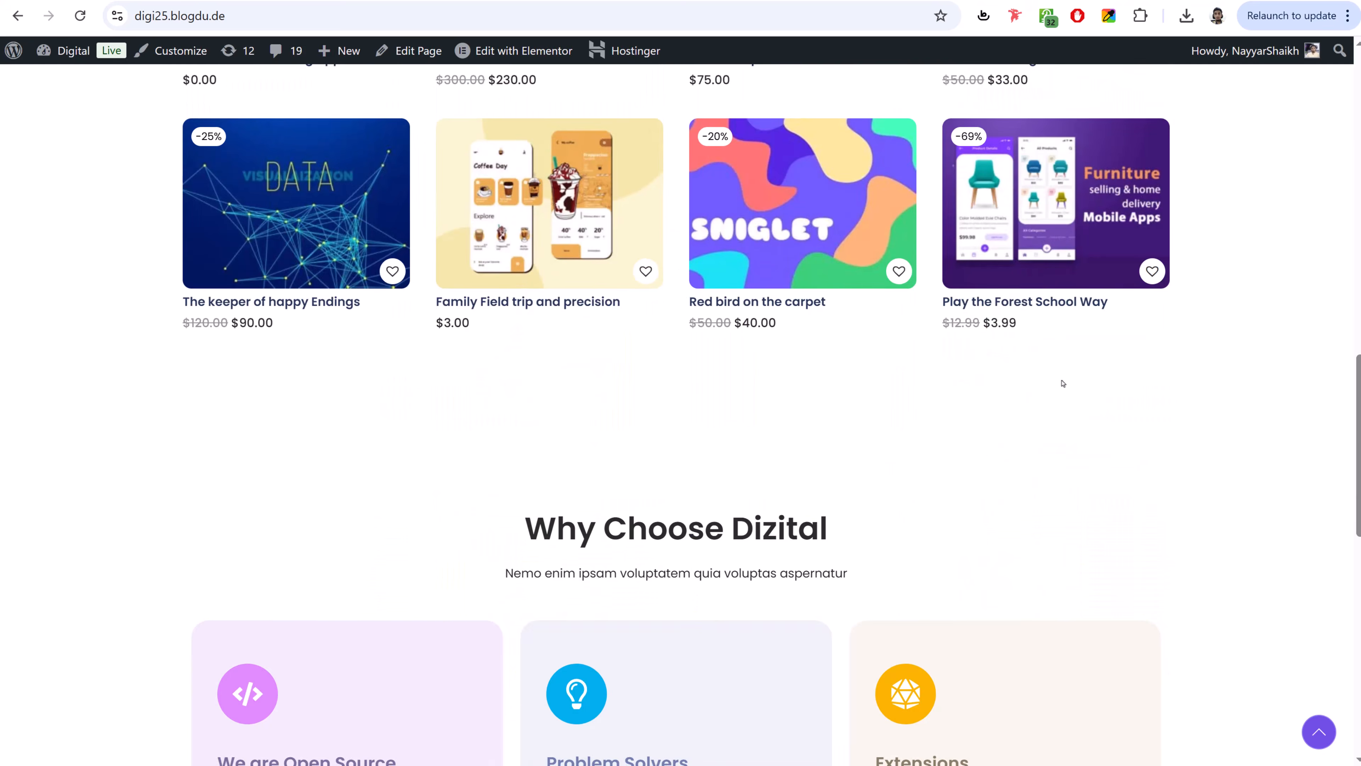
scroll(1063, 383, "down", 7)
scroll(1059, 399, "up", 20)
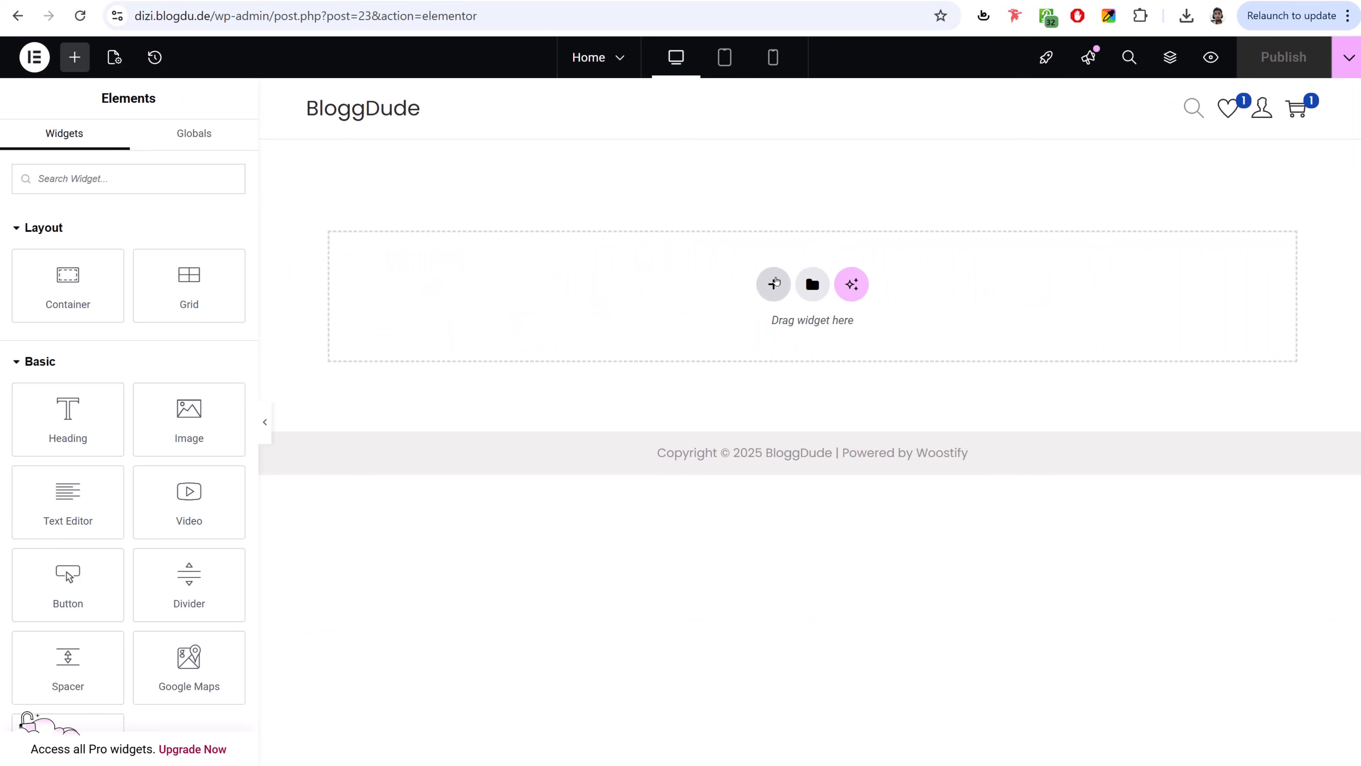
left_click(776, 283)
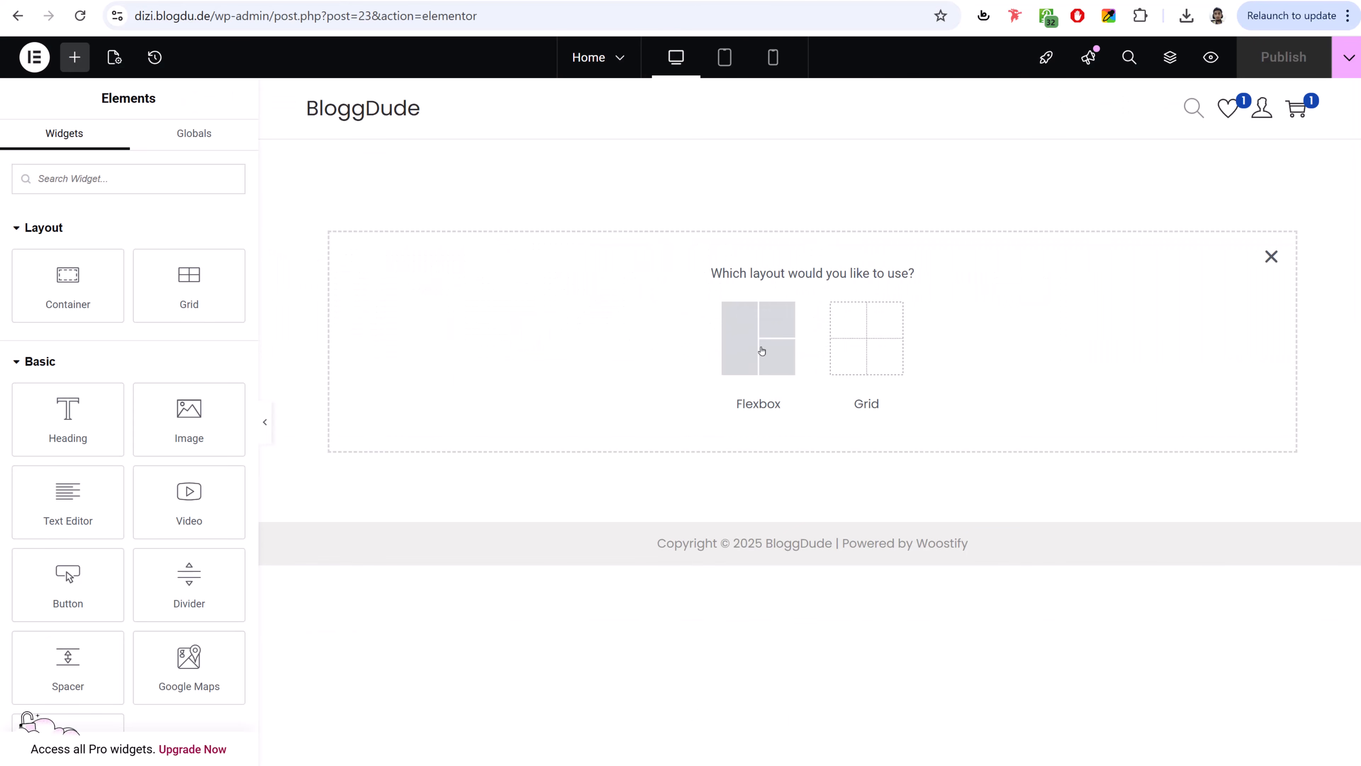
- Create a three-column Flexbox container and browse the widget list
left_click(747, 336)
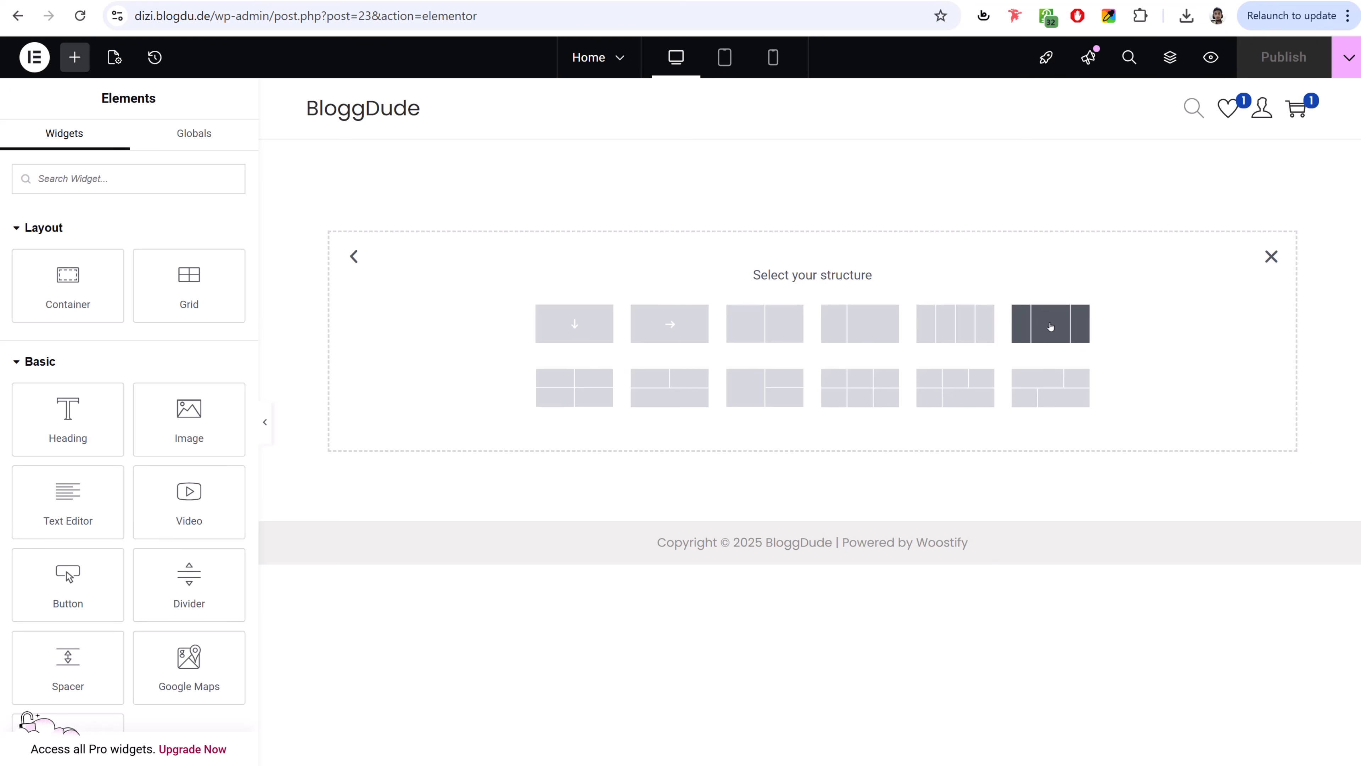
left_click(1050, 327)
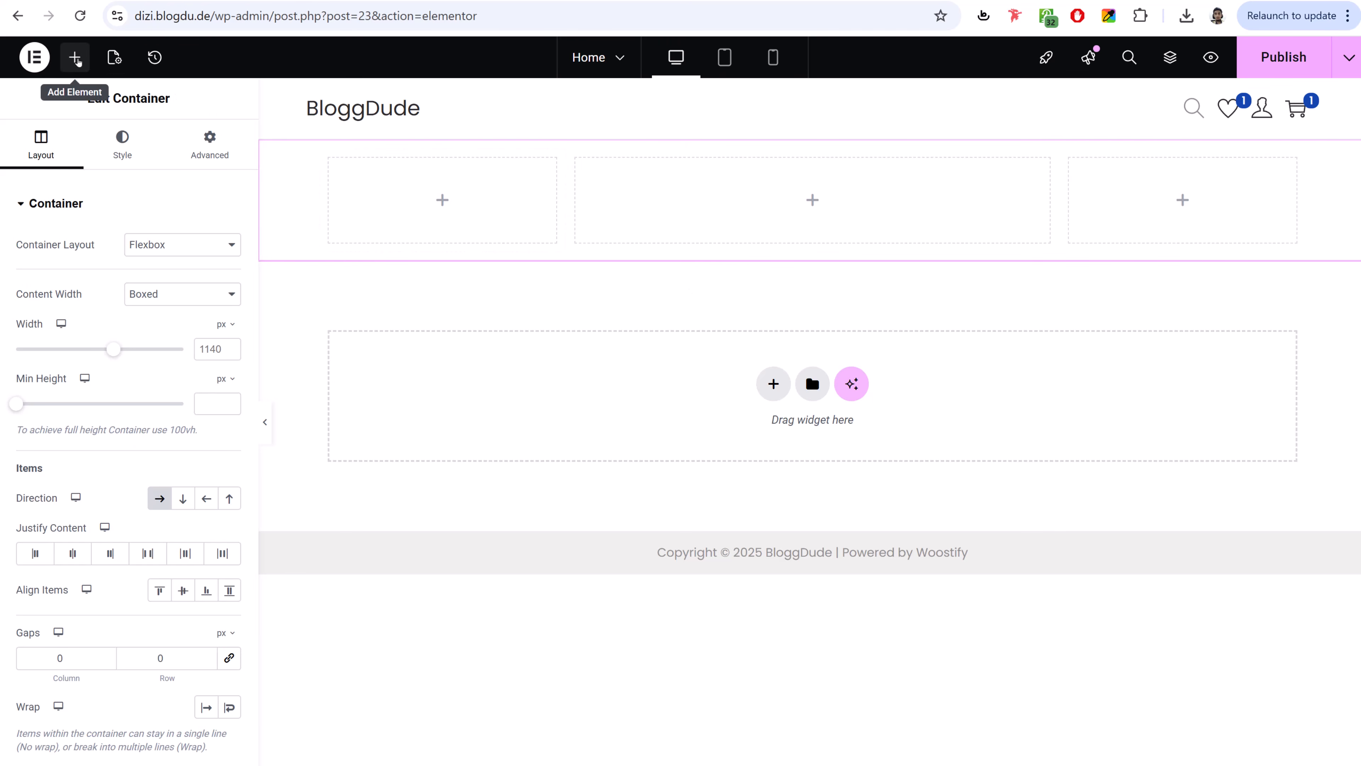
left_click(74, 63)
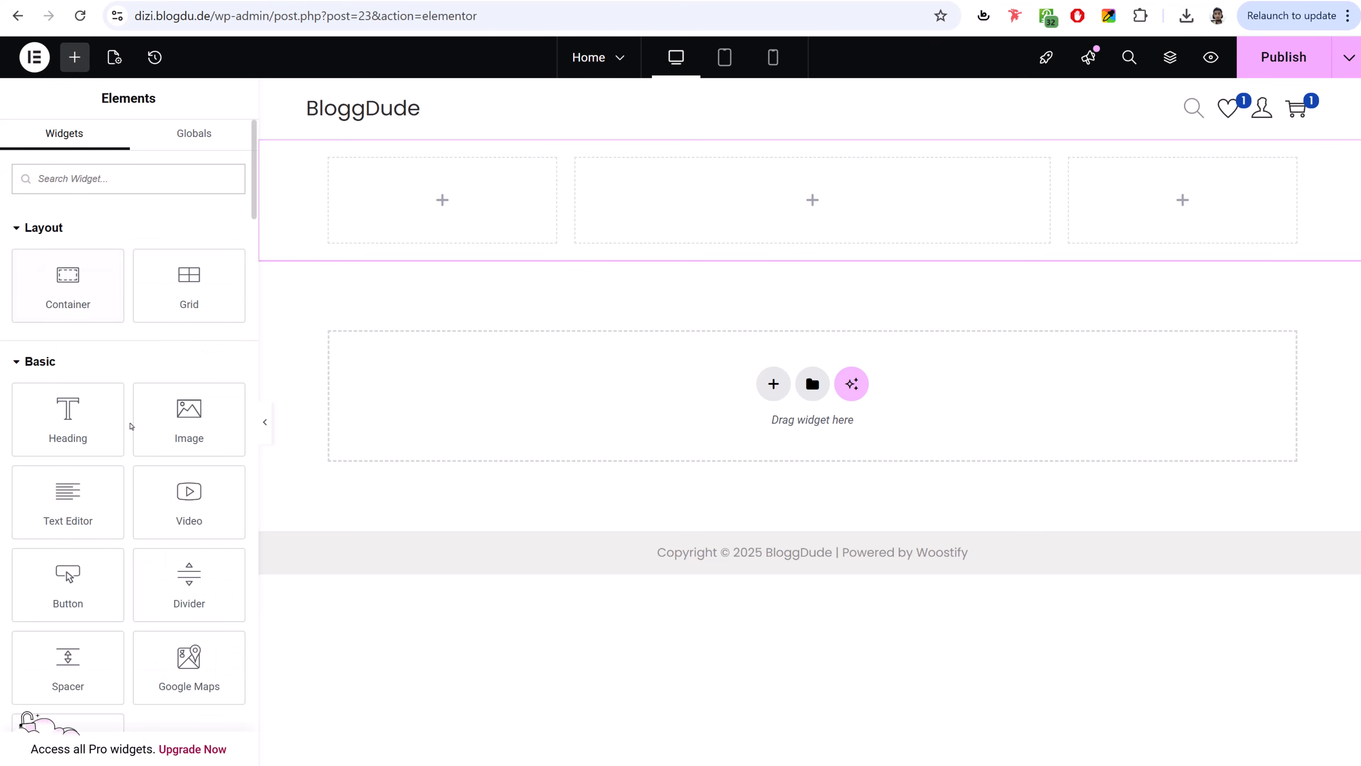
scroll(132, 429, "down", 10)
scroll(134, 438, "down", 4)
scroll(134, 437, "up", 14)
scroll(134, 429, "down", 6)
scroll(140, 549, "up", 6)
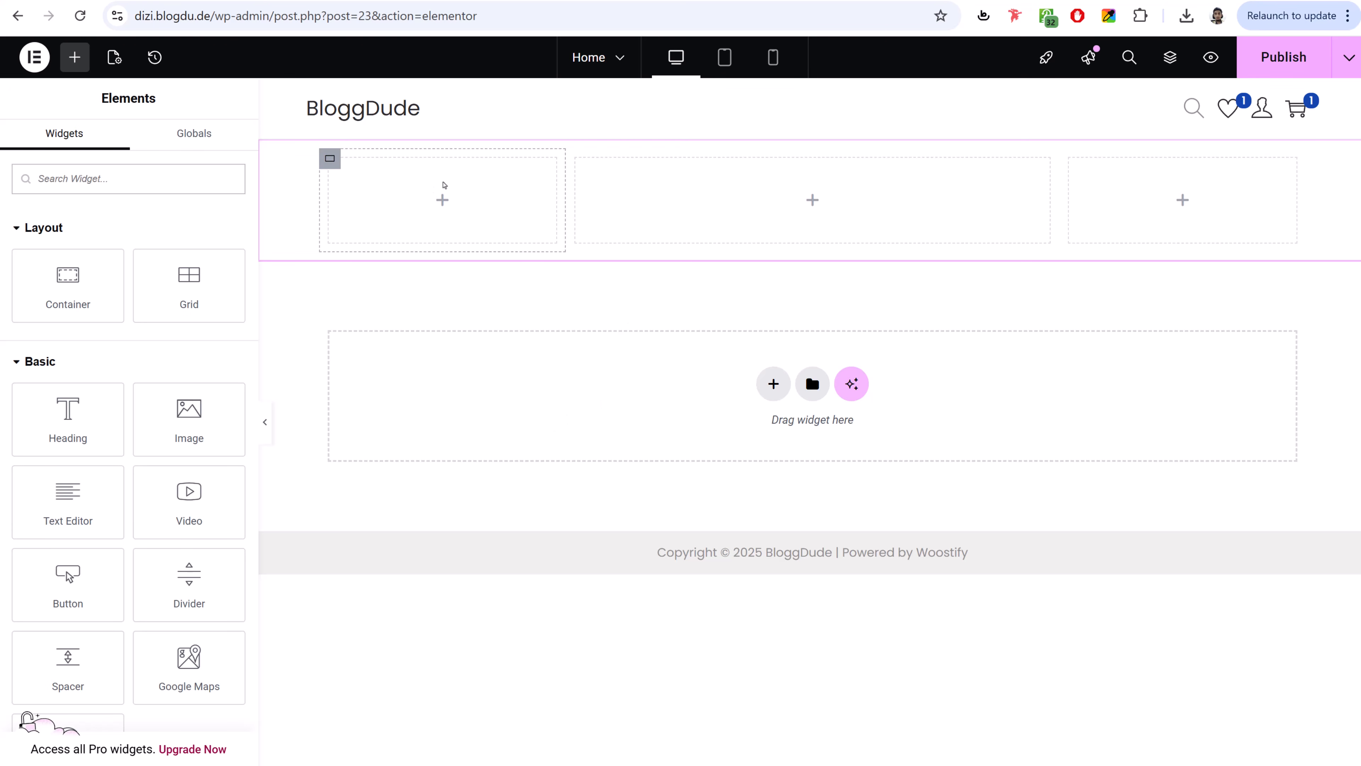
- Place a Button widget in the first column with the text 'Read More'
left_click_drag(49, 581, 403, 177)
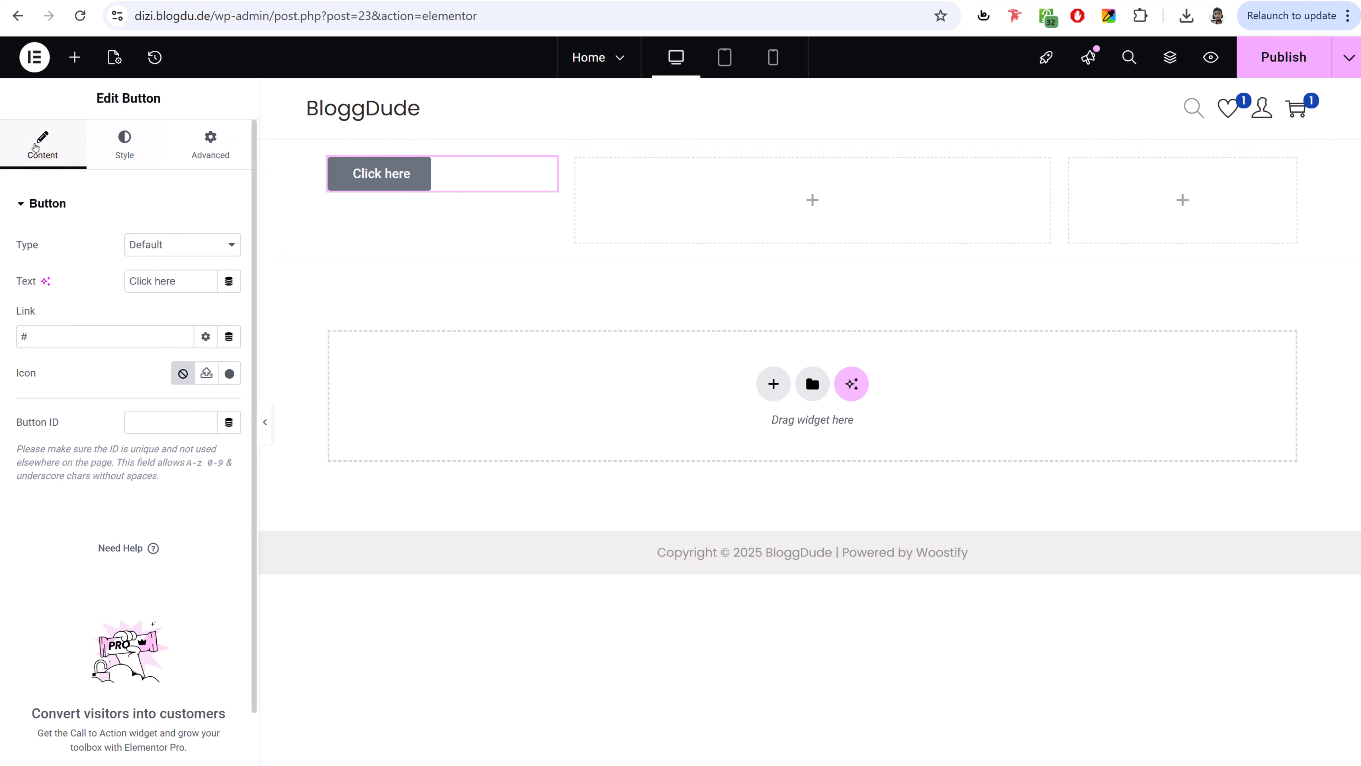
left_click(125, 143)
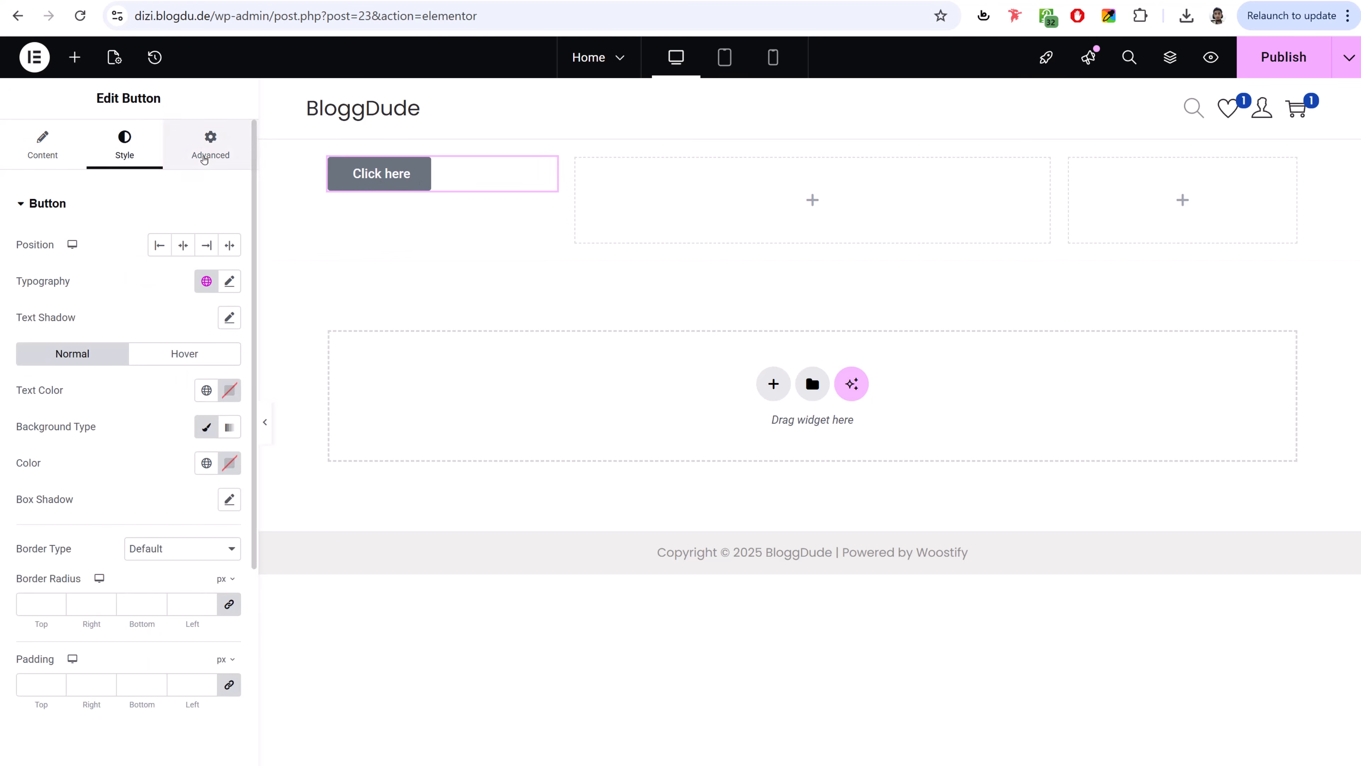
left_click(210, 143)
left_click(31, 154)
left_click_drag(192, 276, 46, 279)
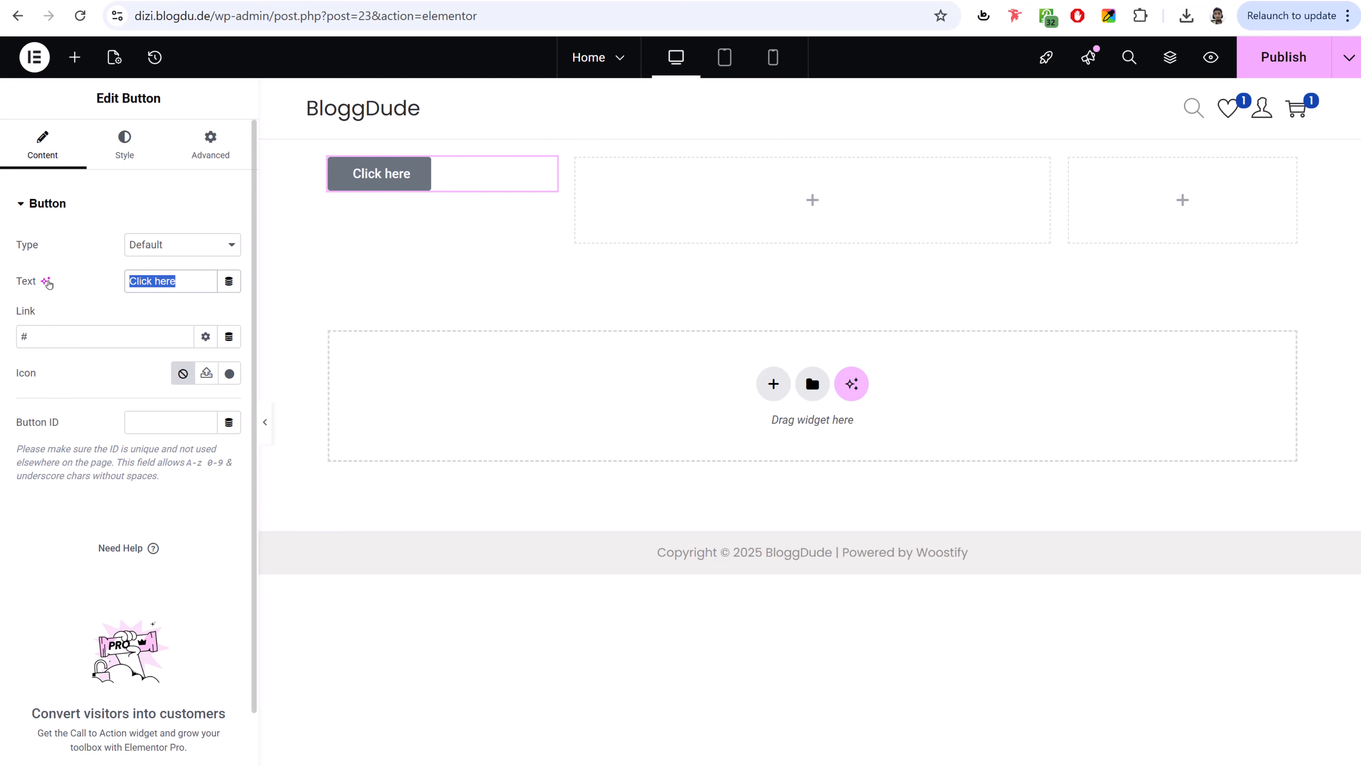
type("Read")
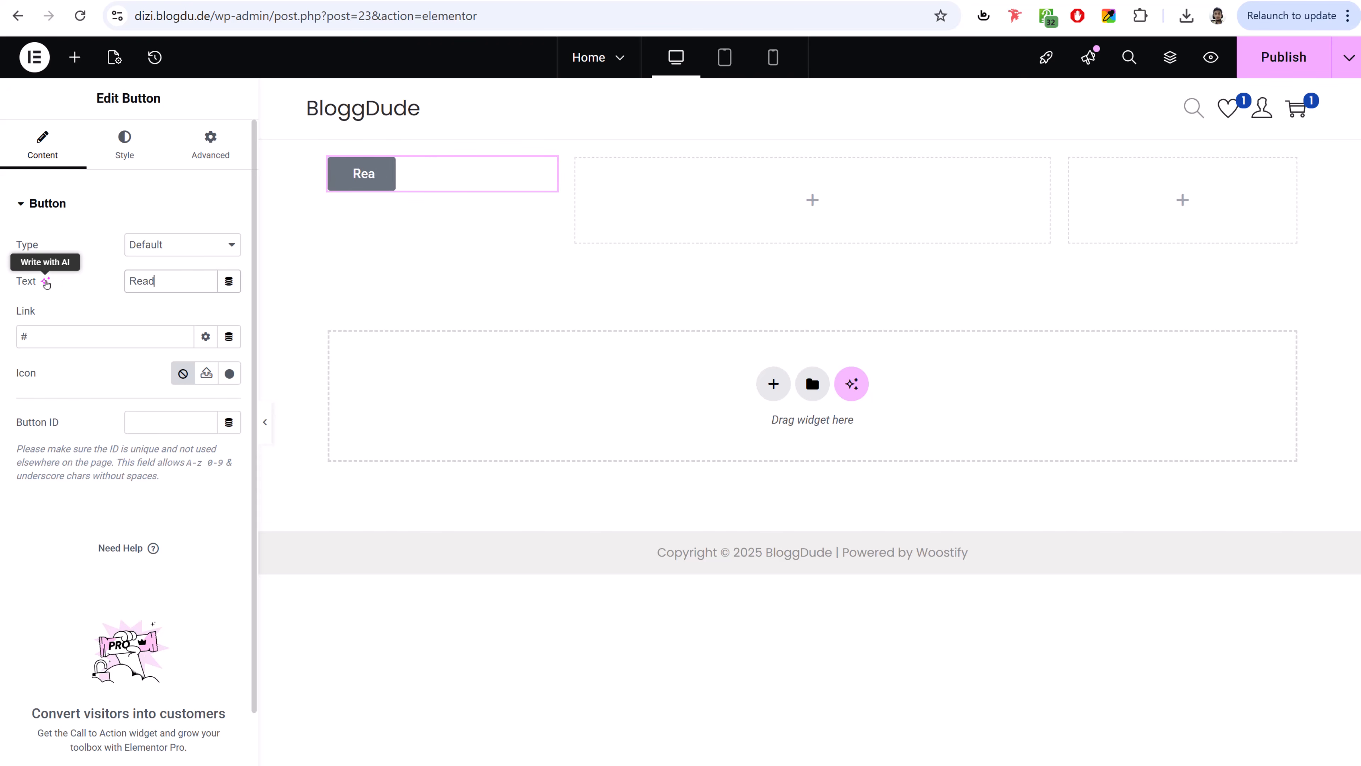
type(" More")
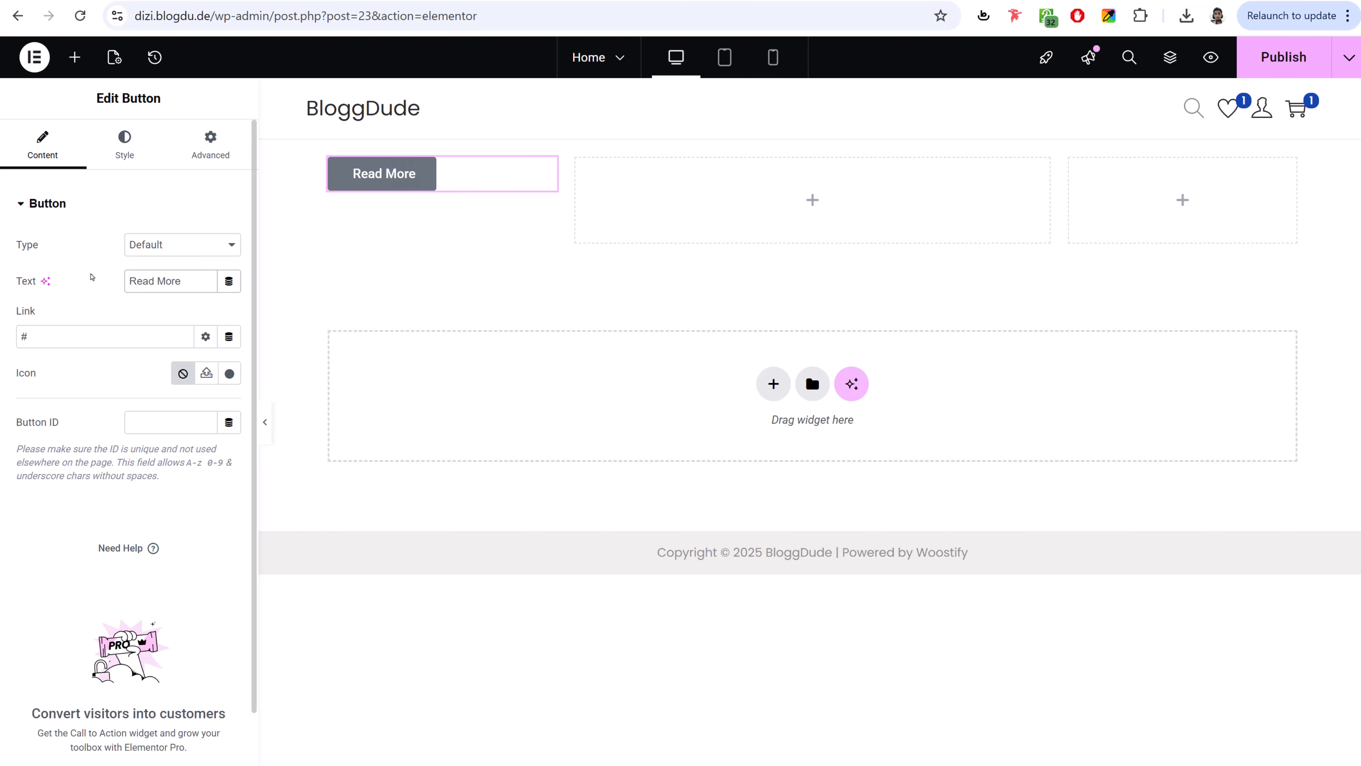
- Give the Read More button a green background and centre it in its column
left_click(124, 145)
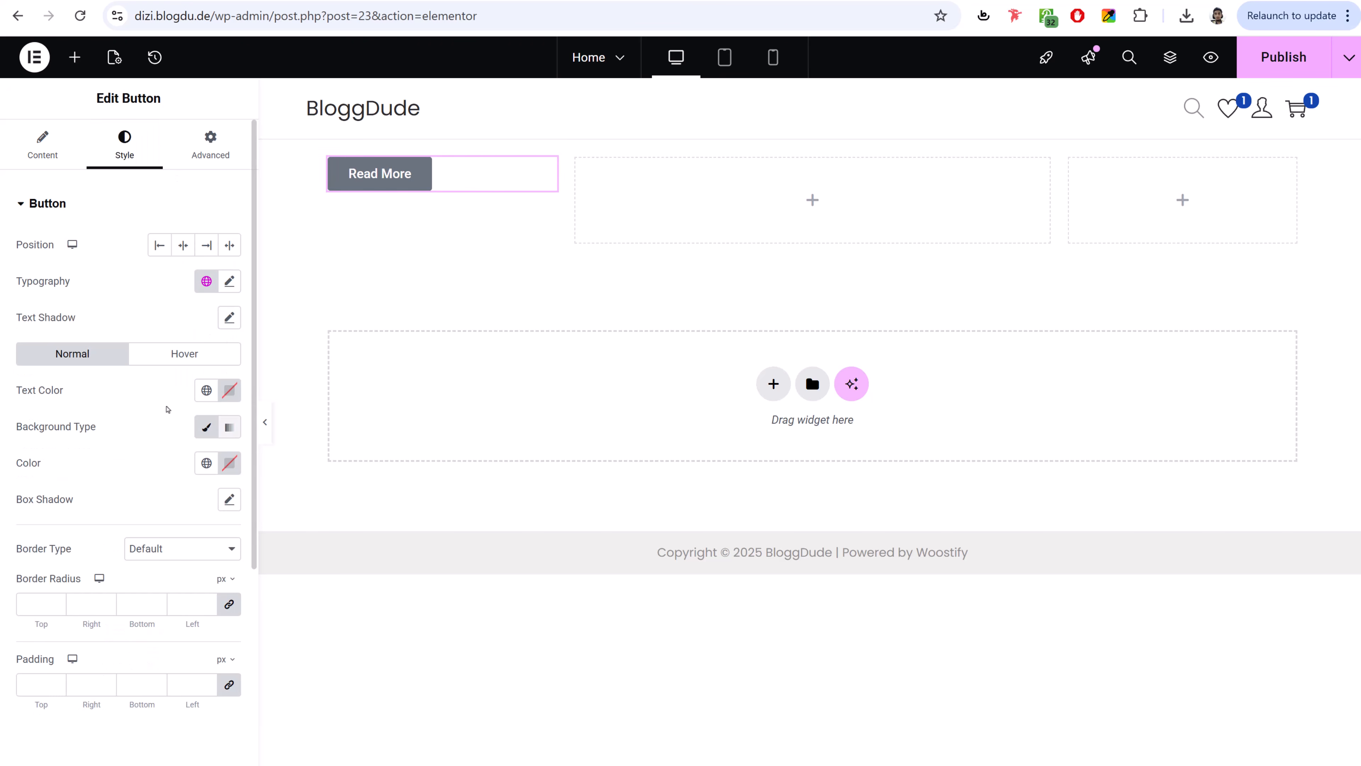
left_click(230, 462)
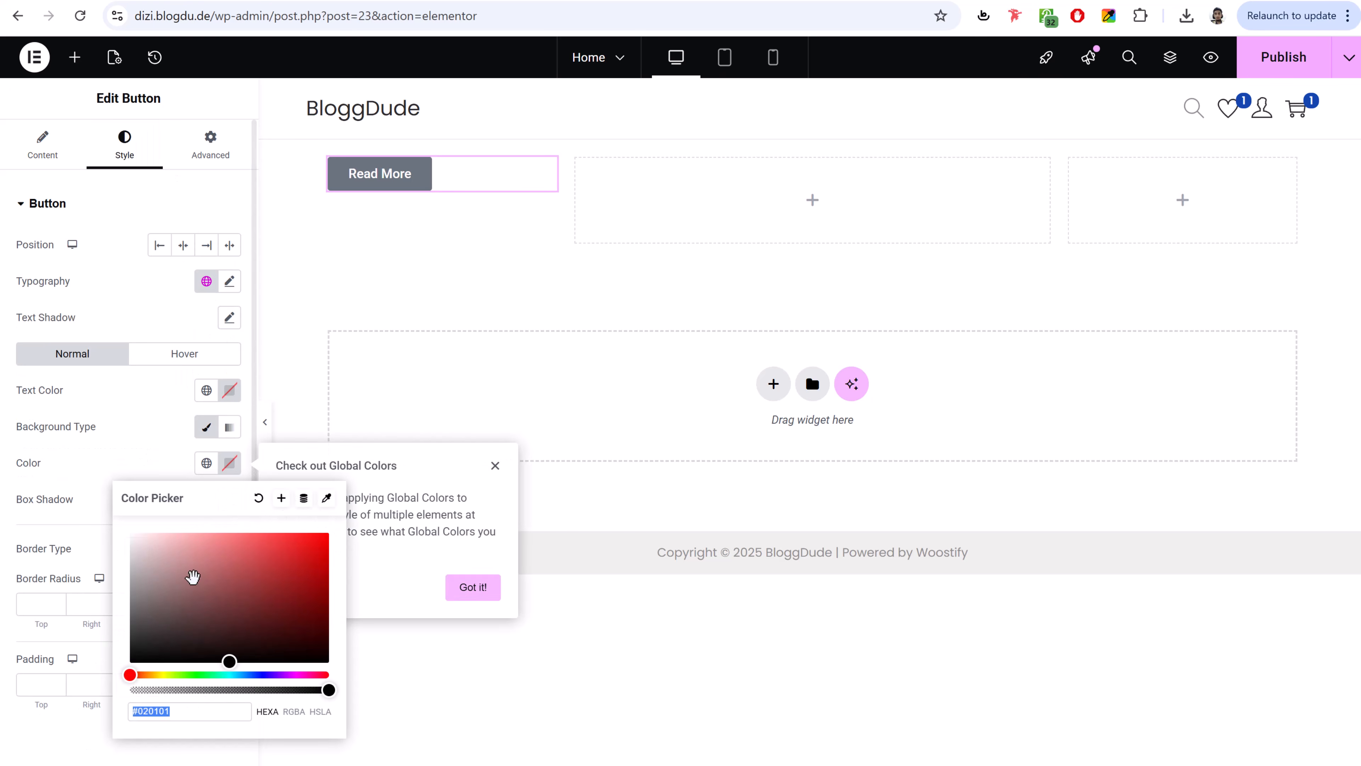
left_click_drag(235, 531, 270, 540)
left_click_drag(247, 668, 199, 675)
left_click(166, 271)
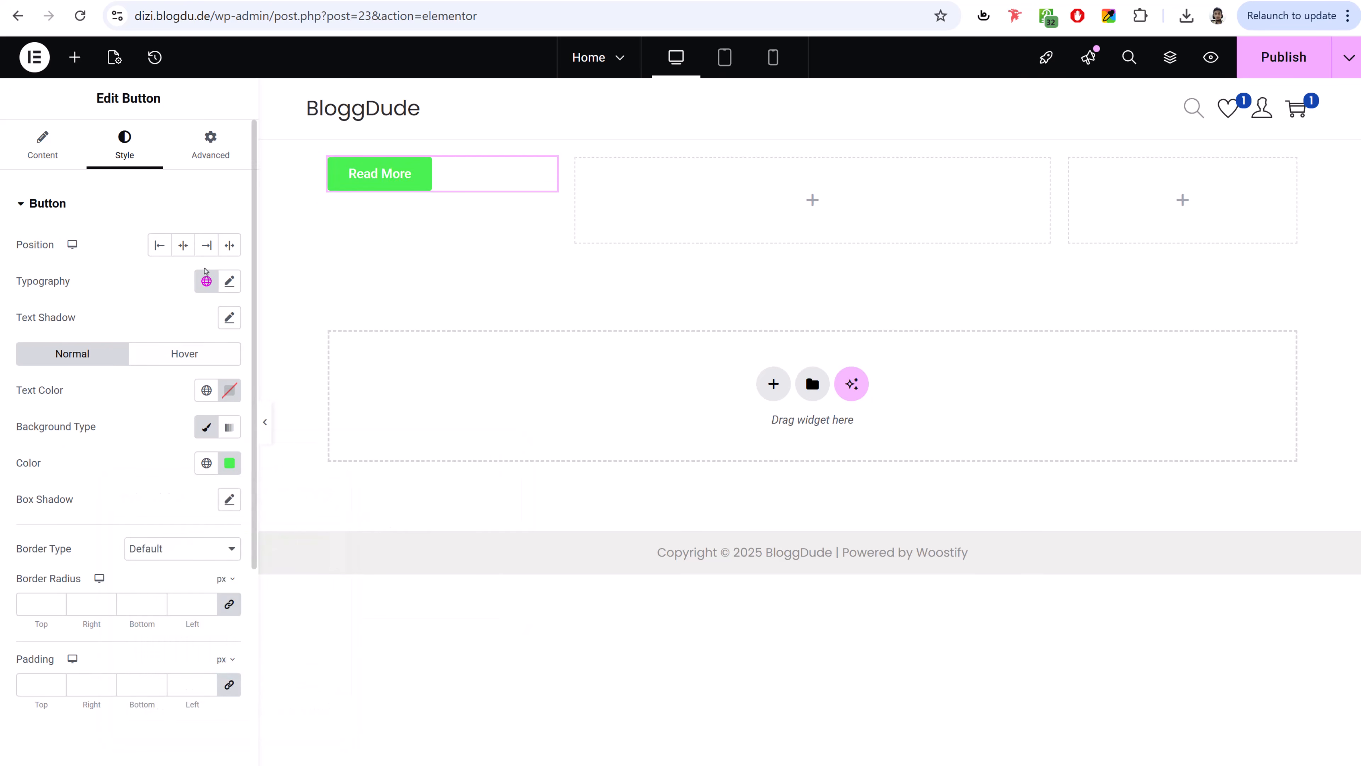
left_click(207, 244)
left_click(183, 245)
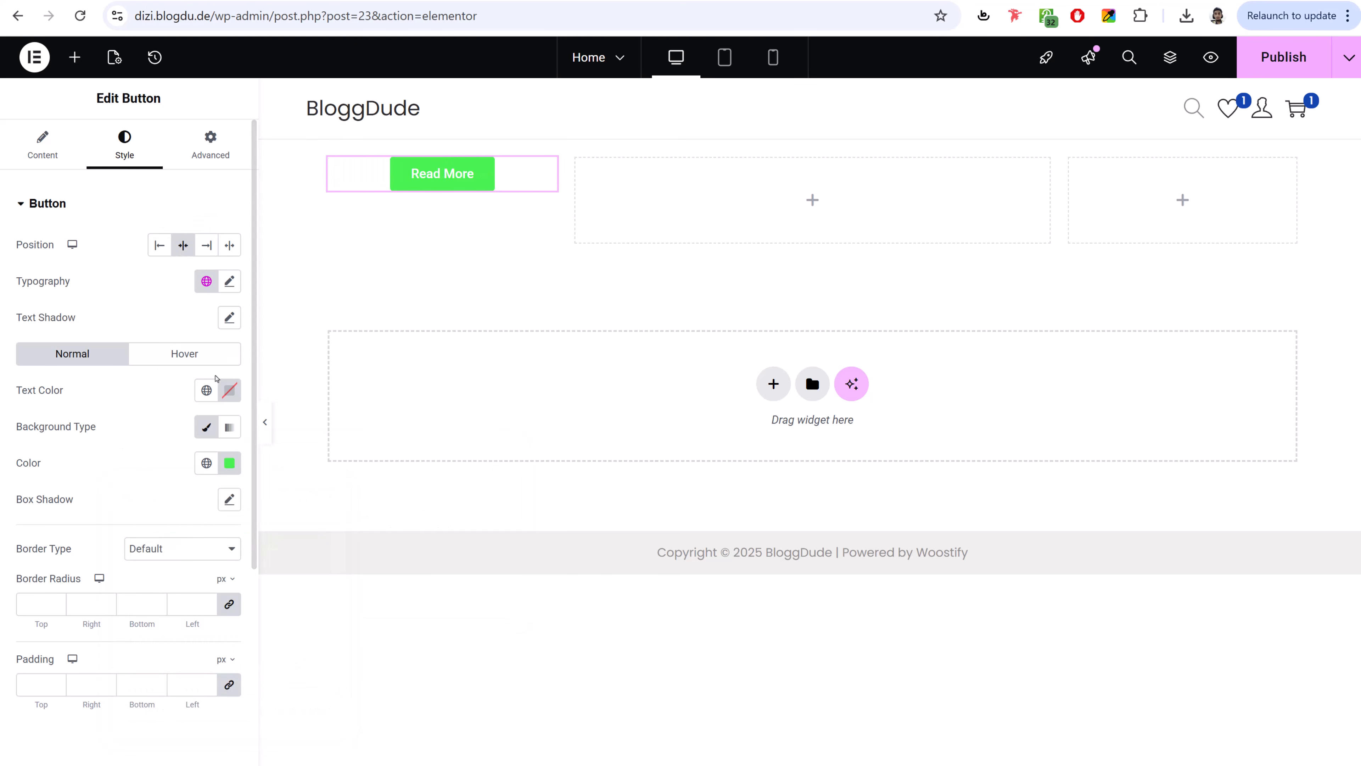
left_click(210, 143)
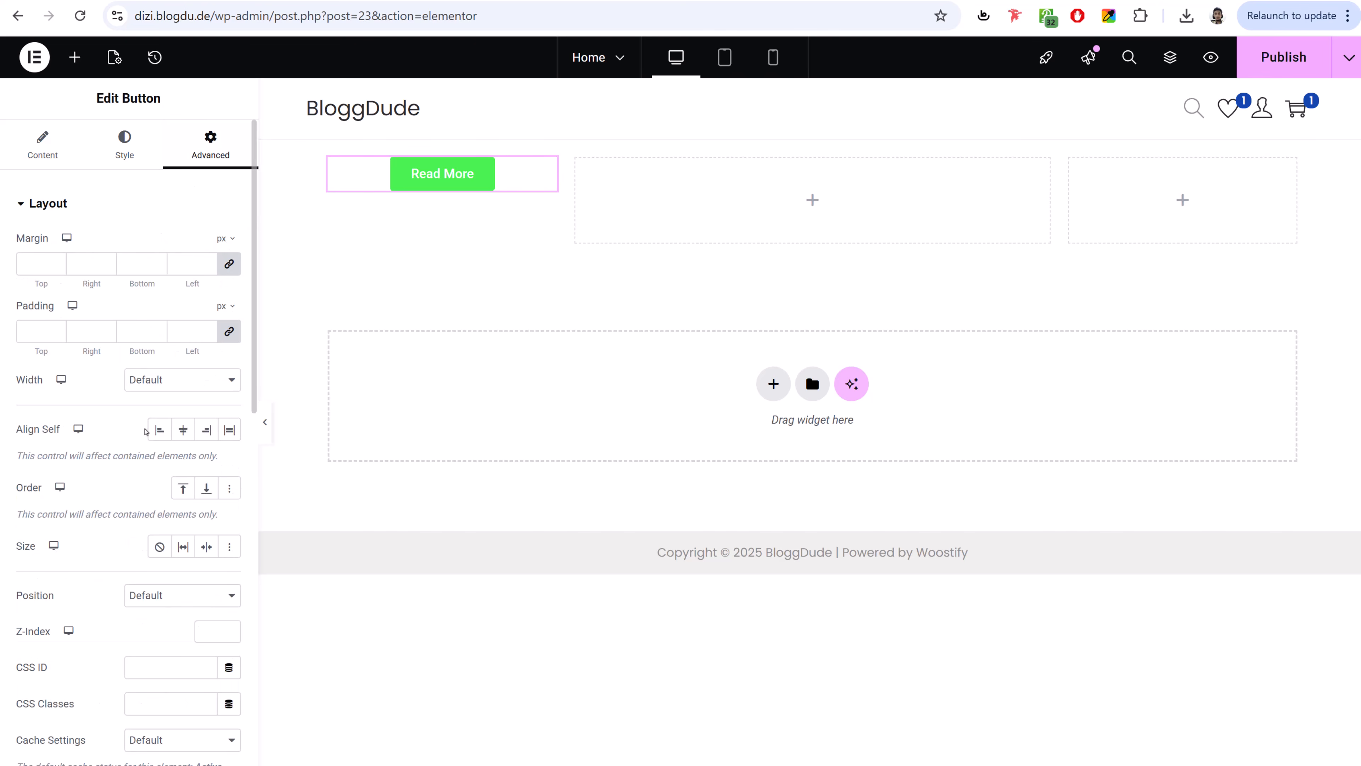
scroll(77, 623, "down", 2)
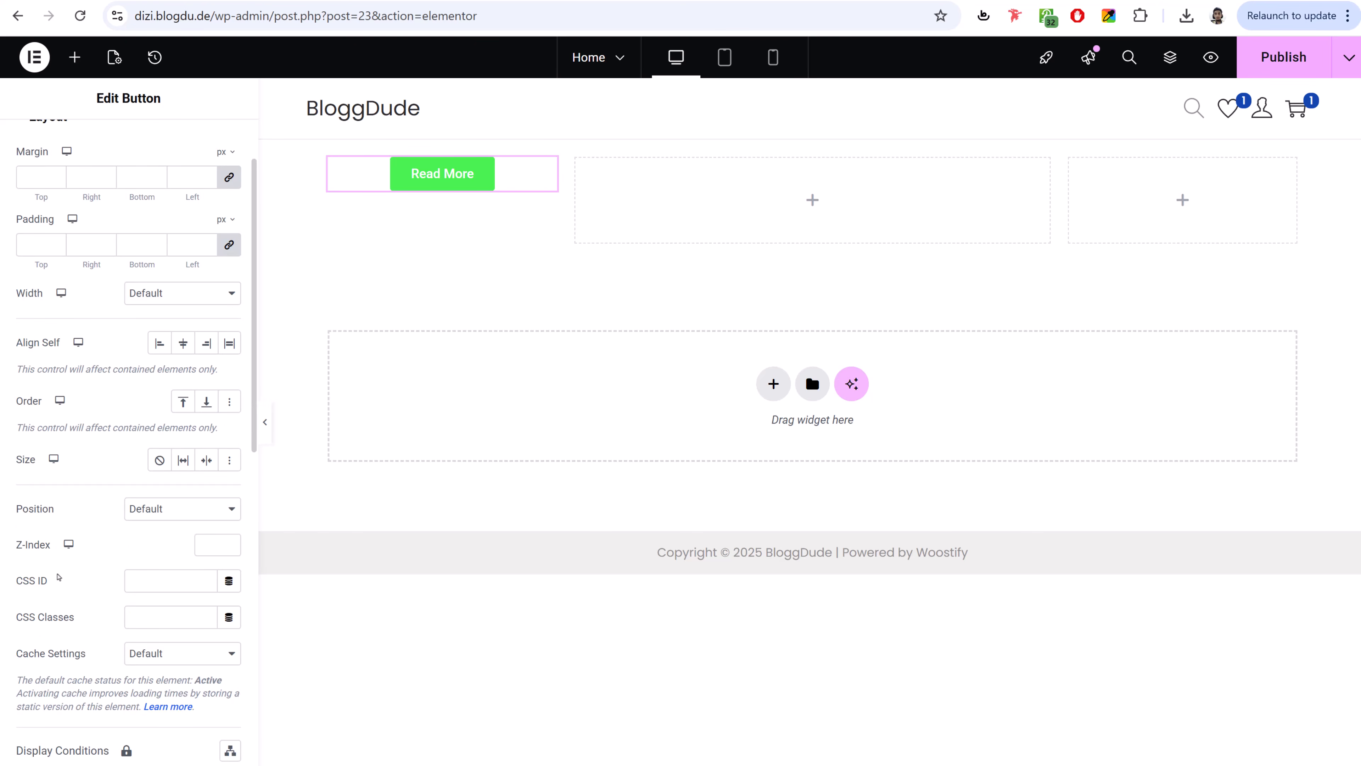
scroll(118, 622, "up", 2)
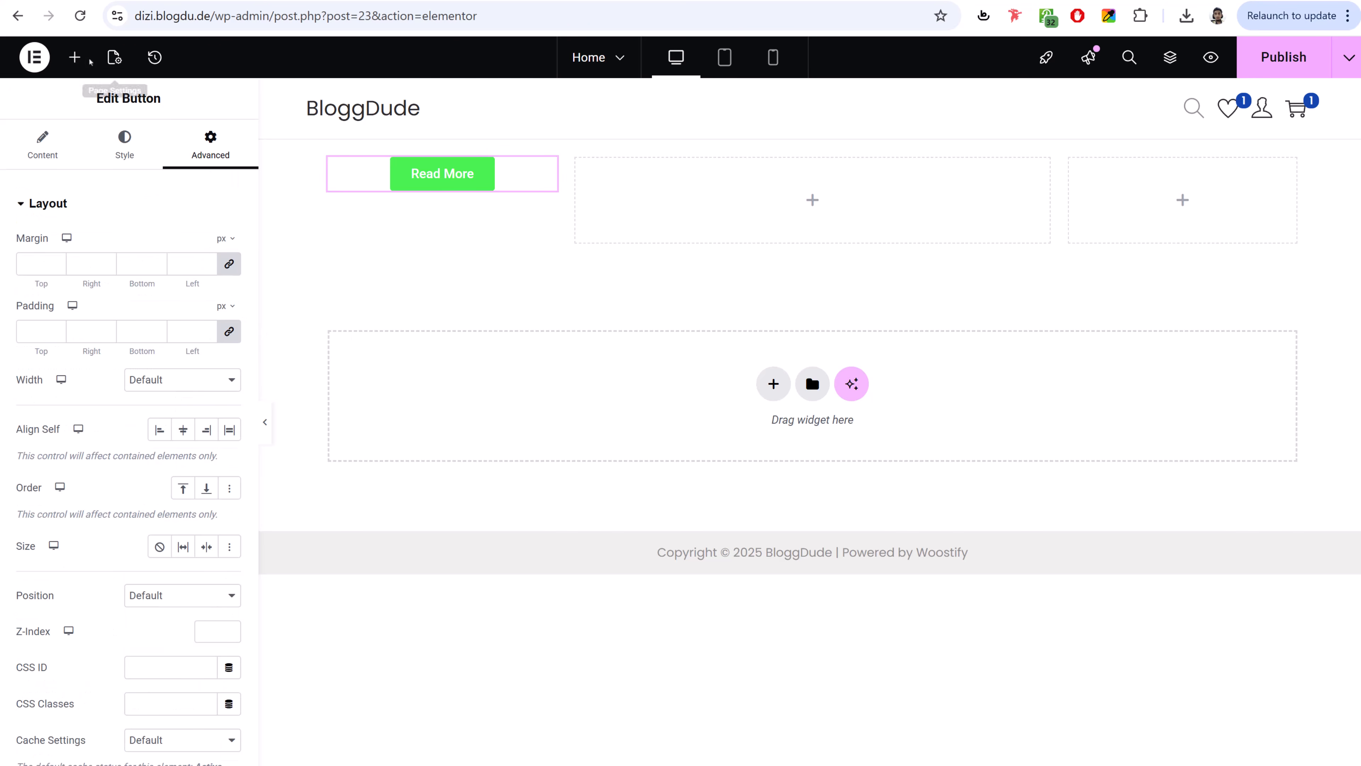
left_click(75, 58)
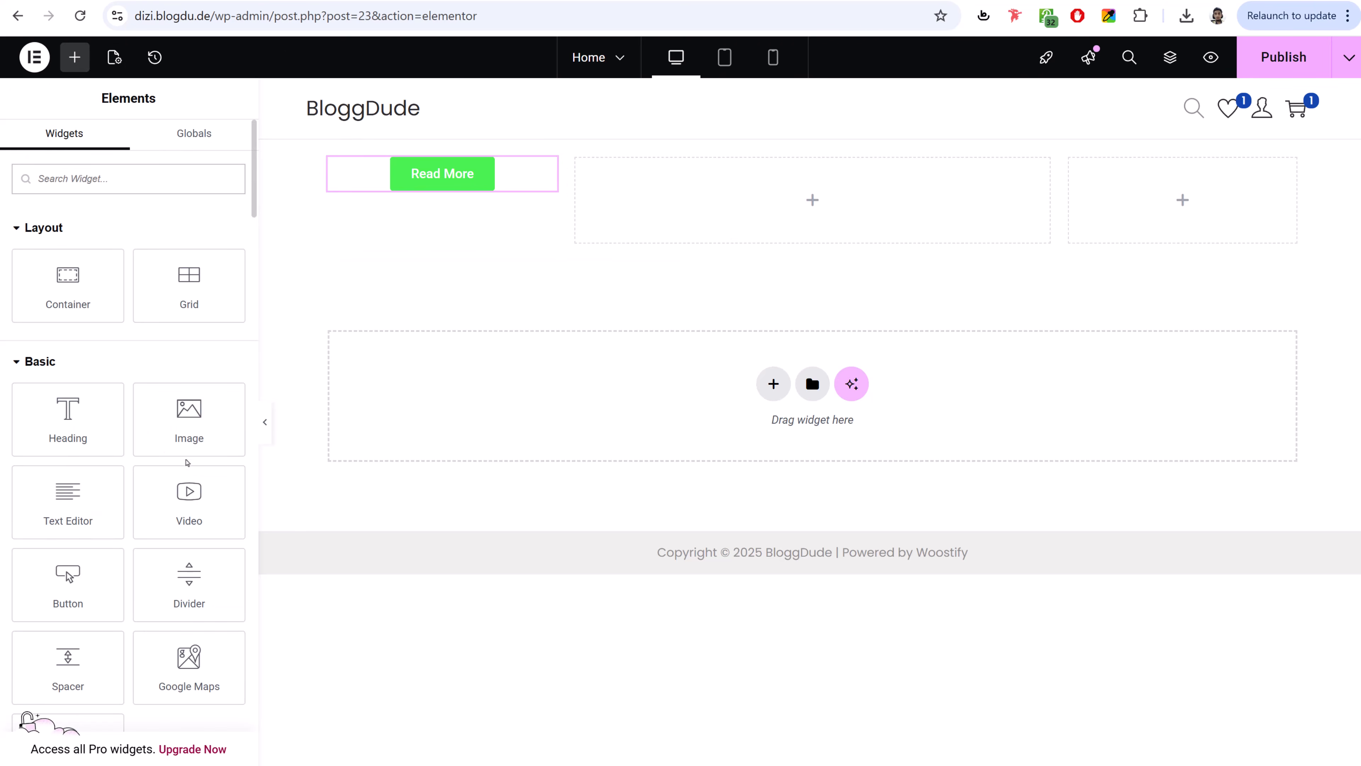
- Place an Icon widget in the middle column and change its icon to Taxi
scroll(133, 487, "down", 3)
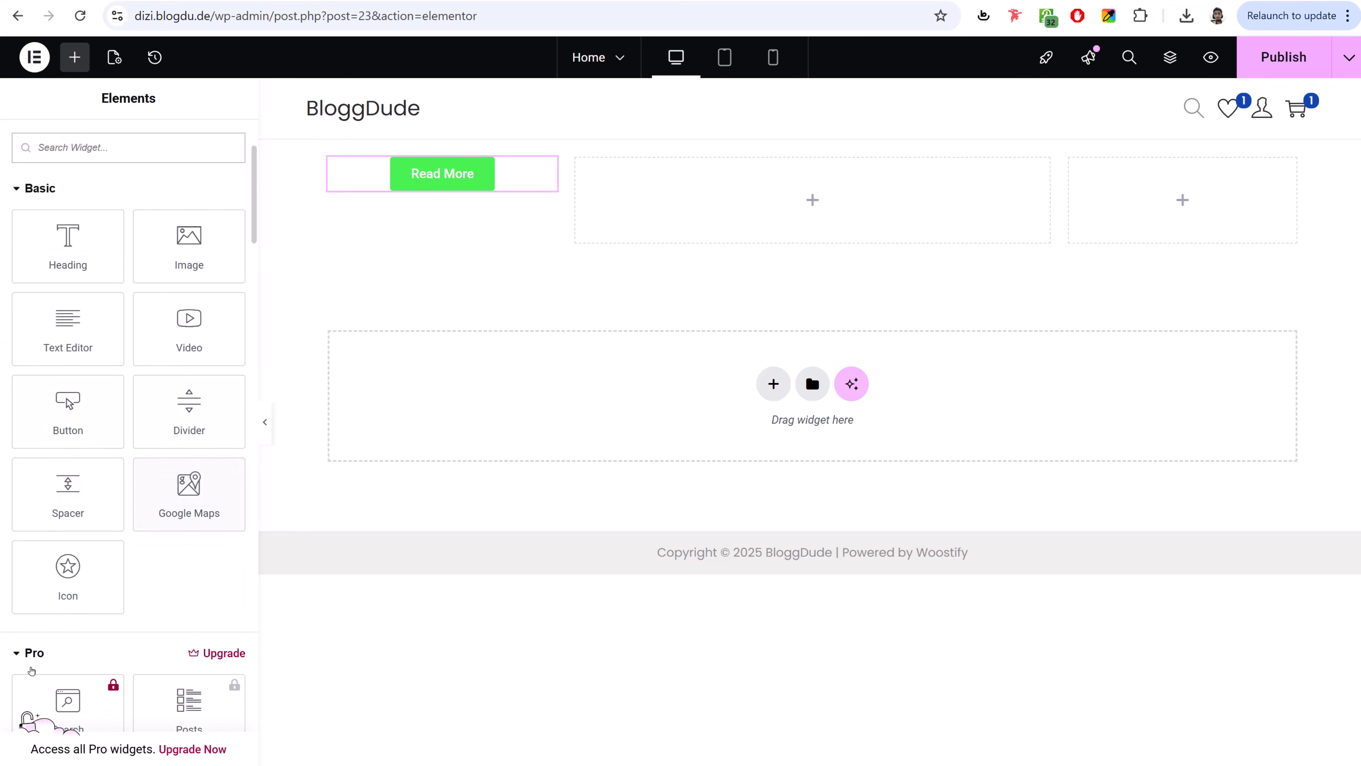
left_click_drag(69, 575, 882, 235)
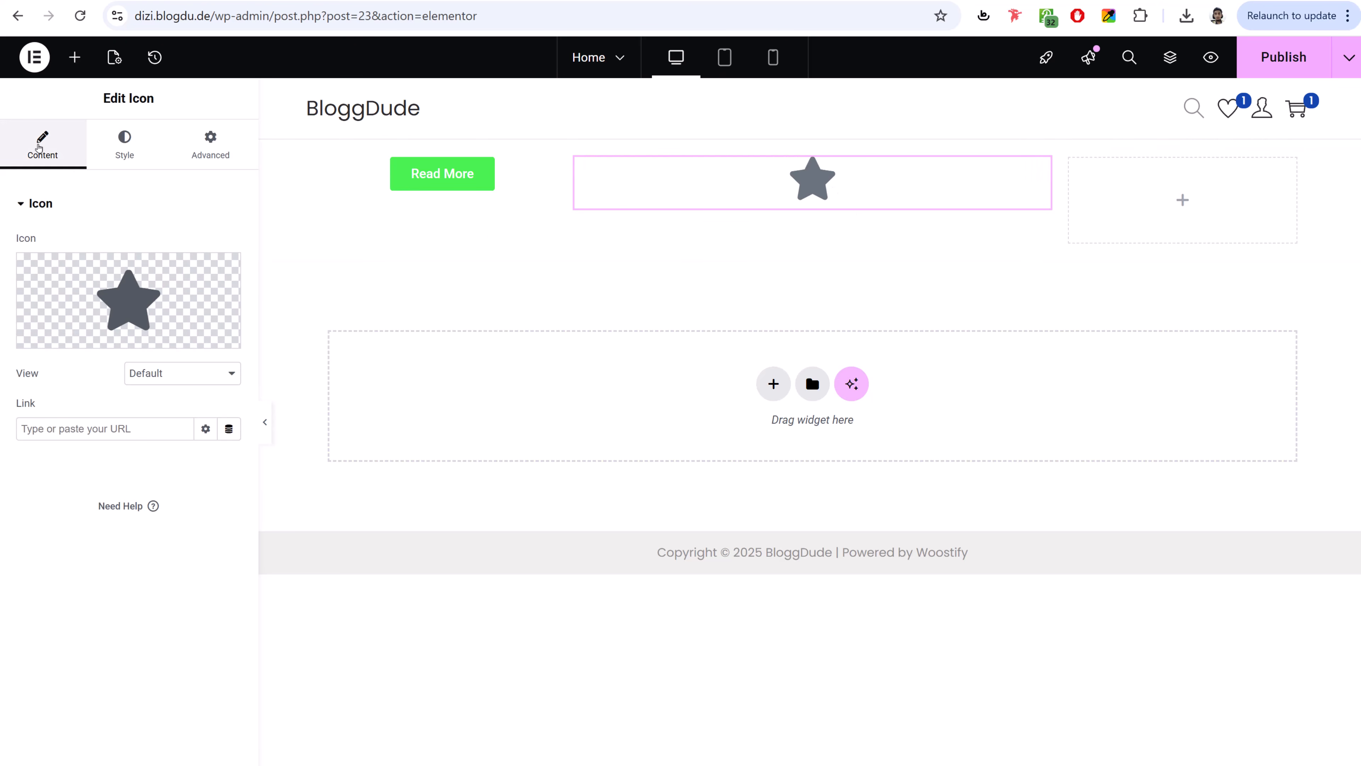
left_click(124, 144)
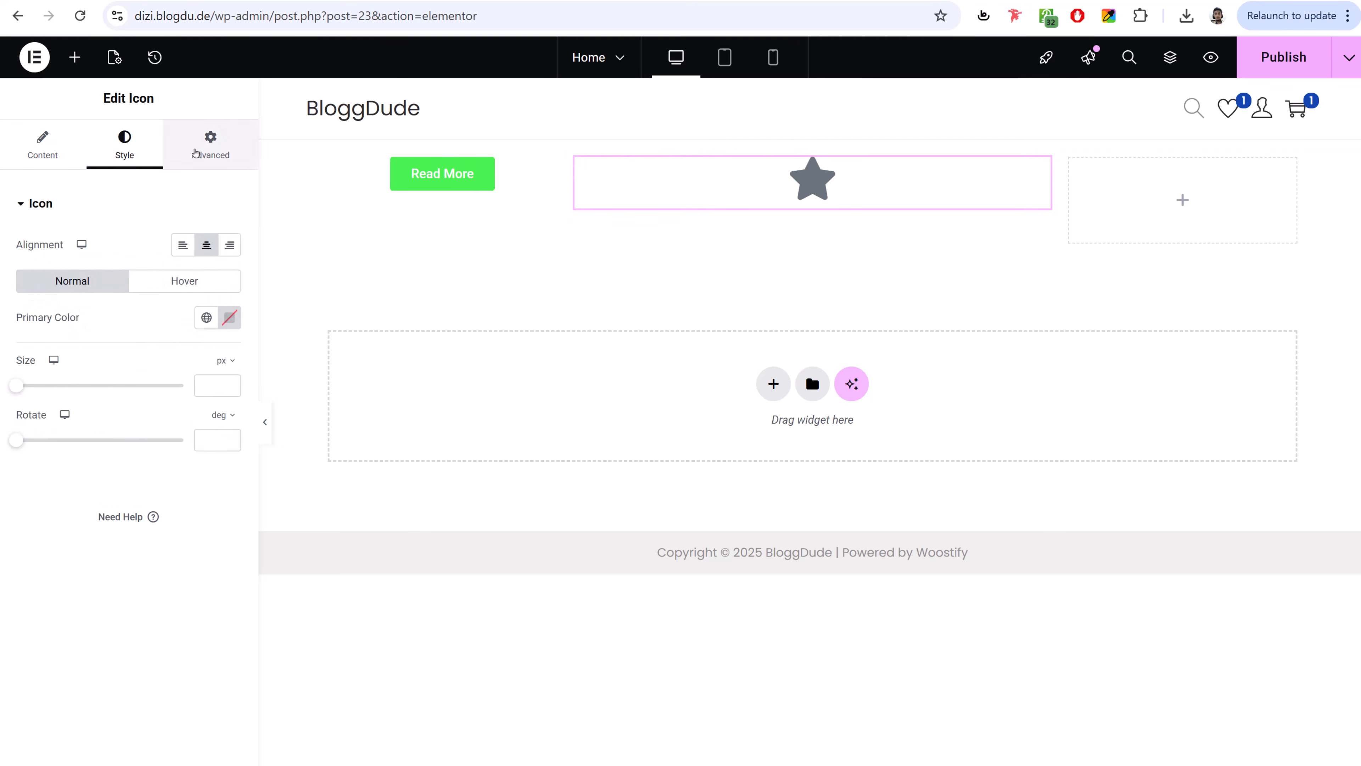
left_click(210, 143)
left_click(42, 144)
left_click(195, 302)
scroll(812, 504, "down", 8)
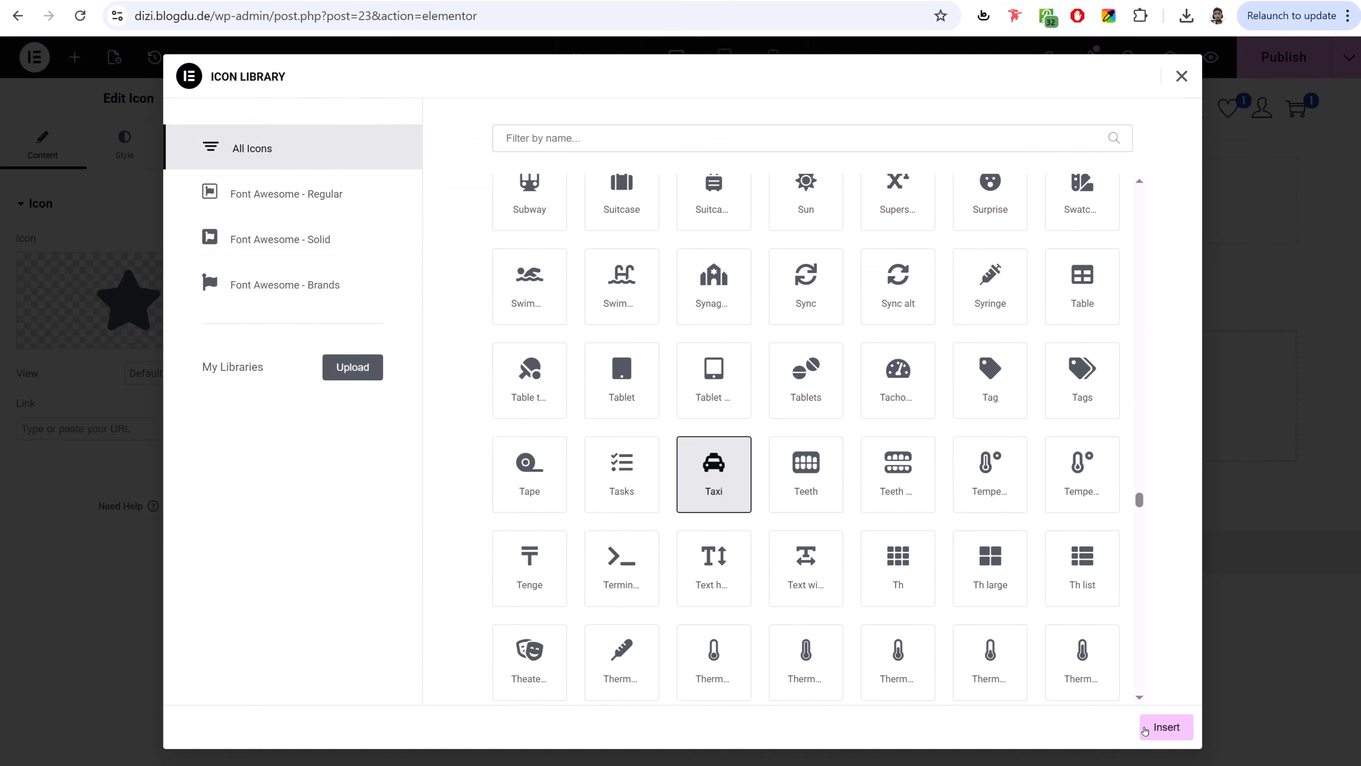
left_click(1146, 729)
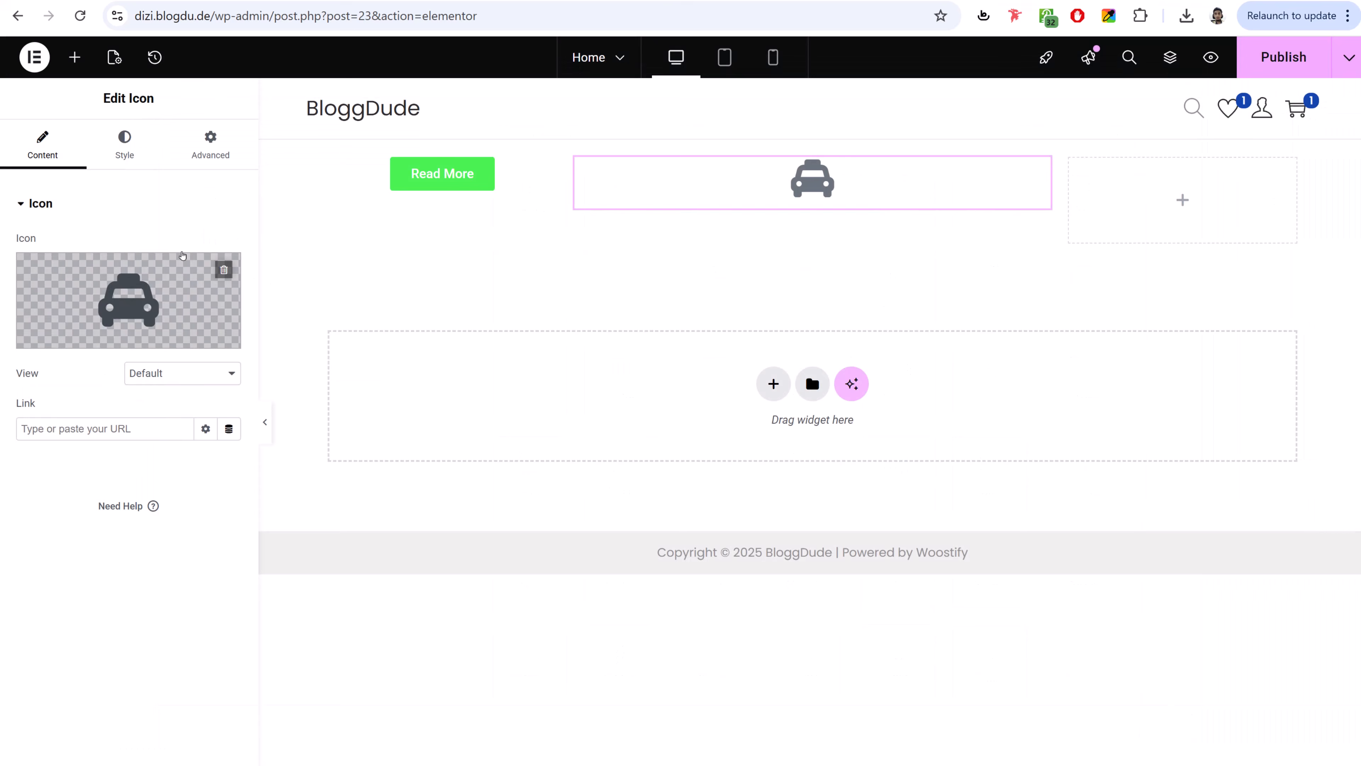
- Centre the taxi icon, colour it #FF9D86 and enlarge it to 178 px
left_click(125, 142)
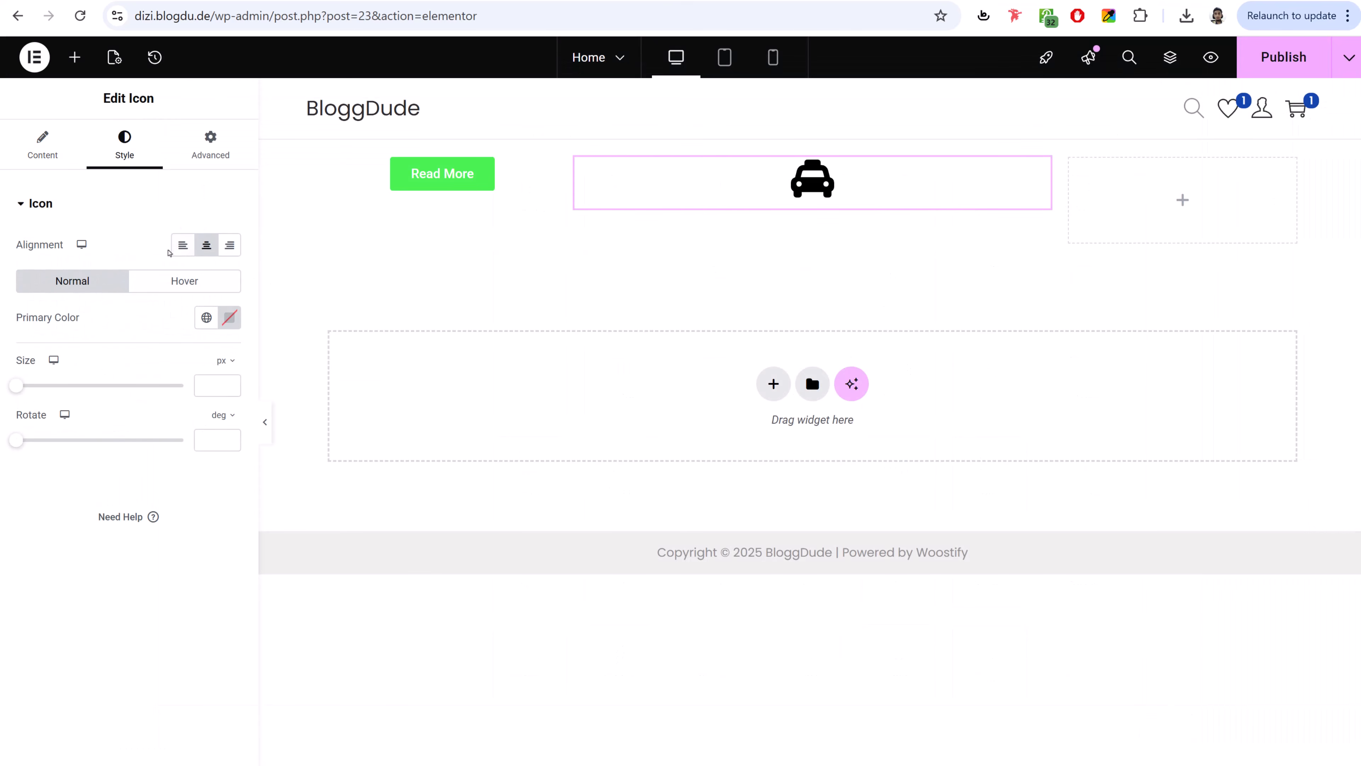
left_click(215, 250)
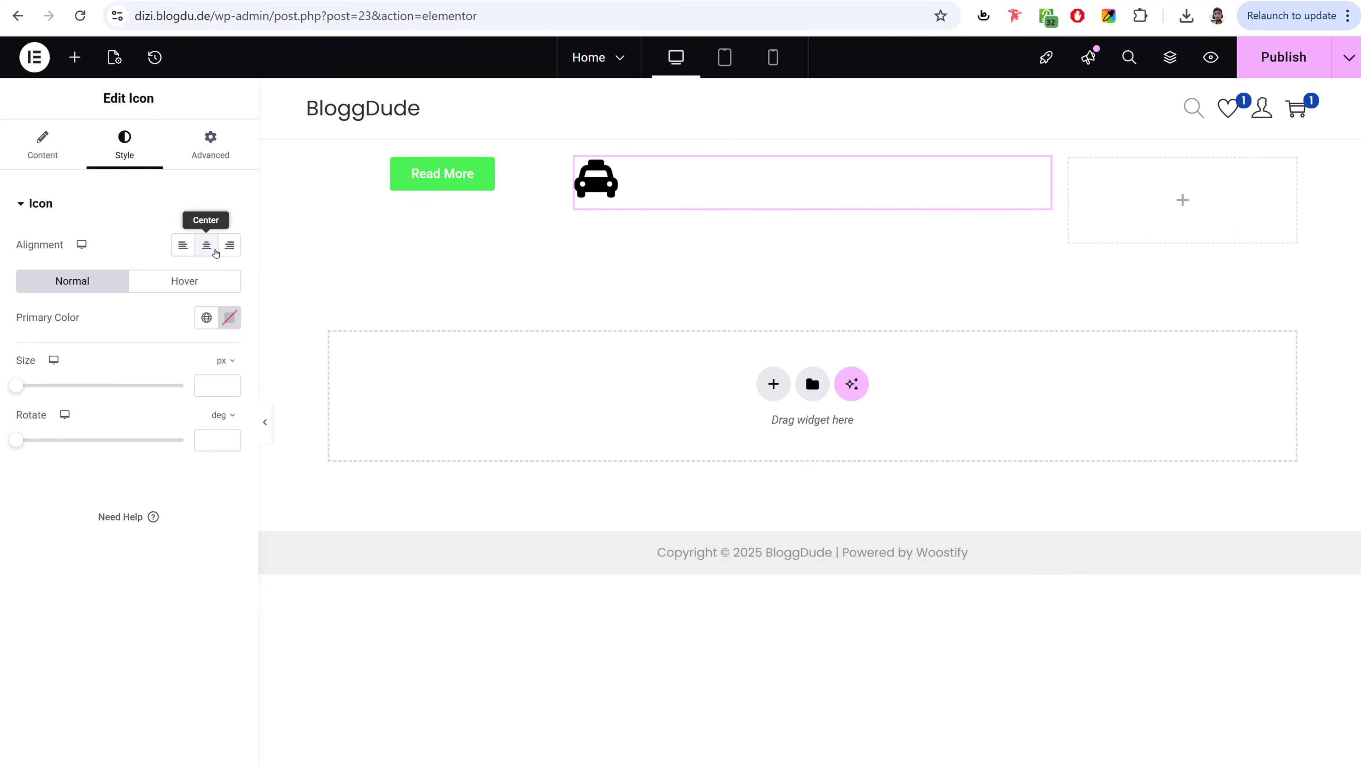
left_click(215, 246)
left_click(229, 317)
left_click_drag(235, 450, 226, 360)
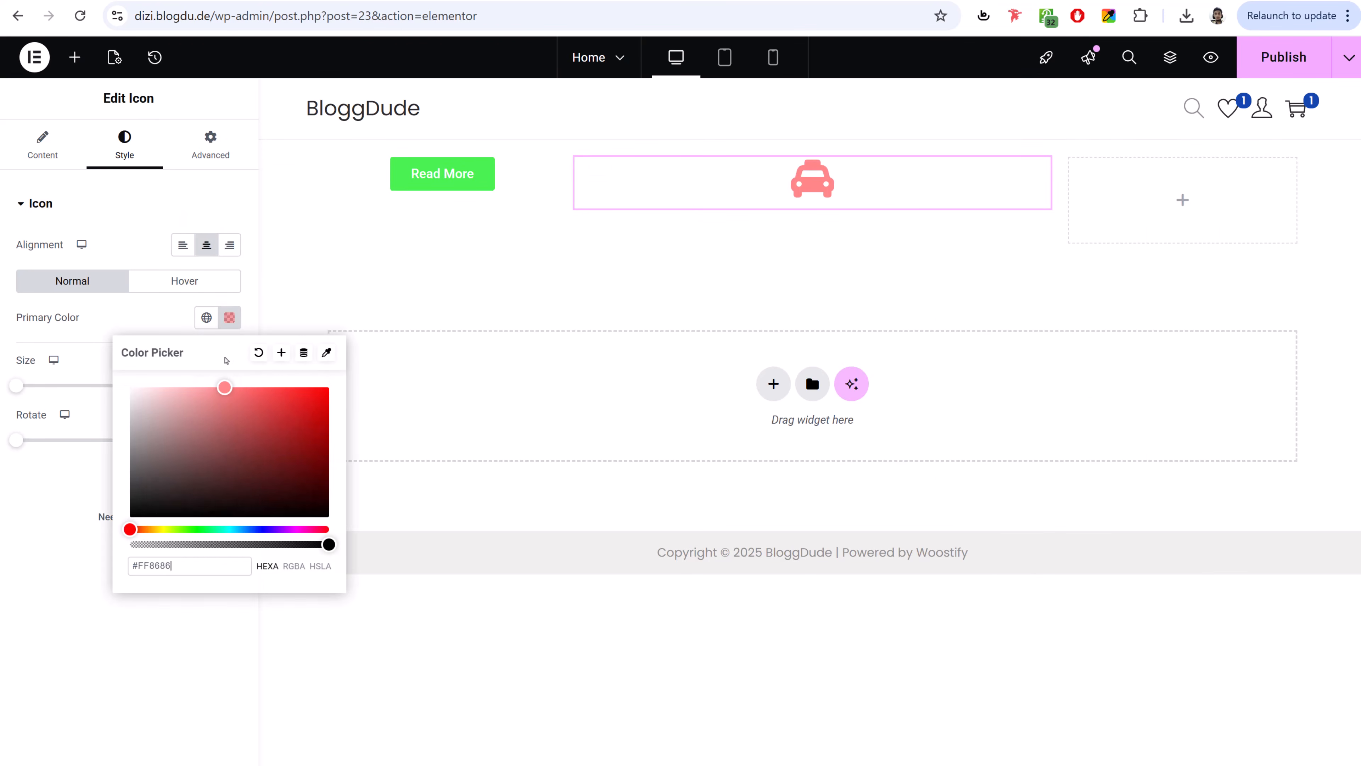
left_click_drag(238, 529, 137, 531)
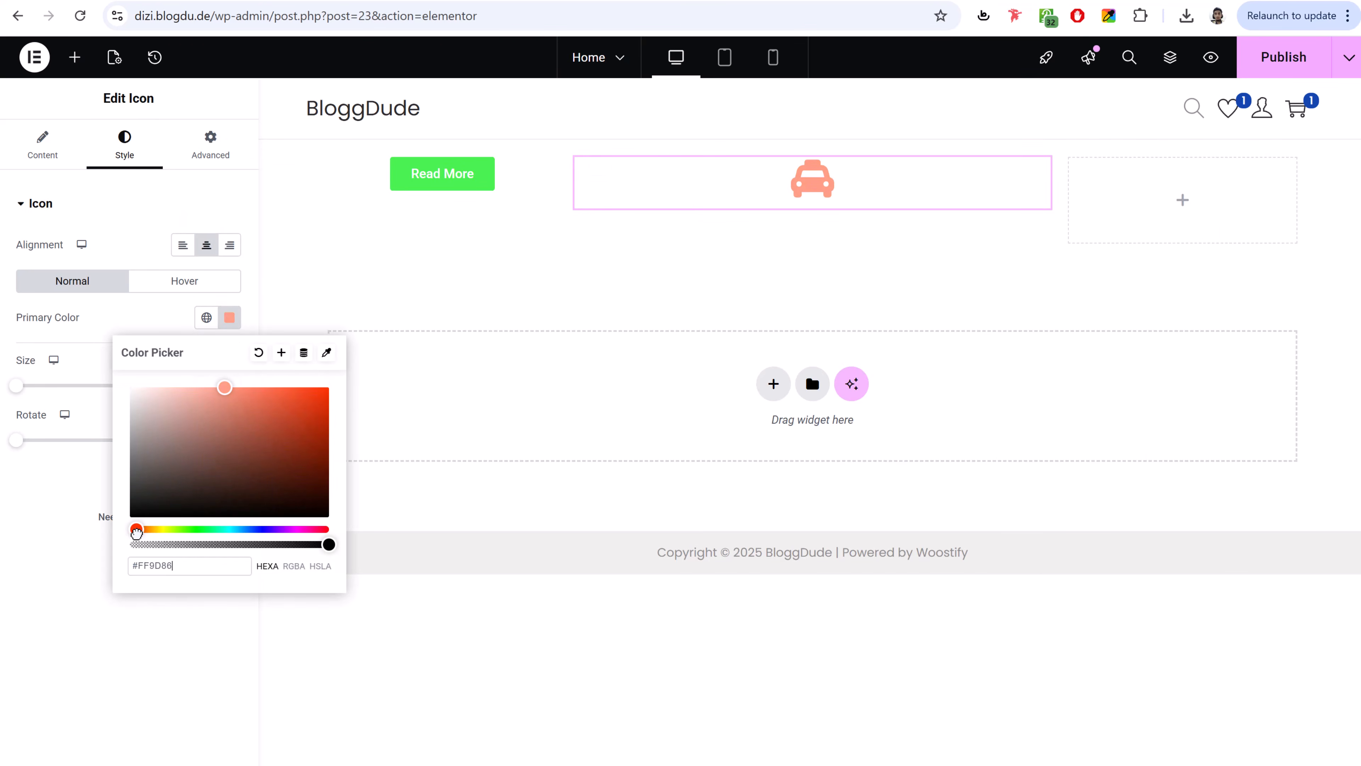
left_click(17, 390)
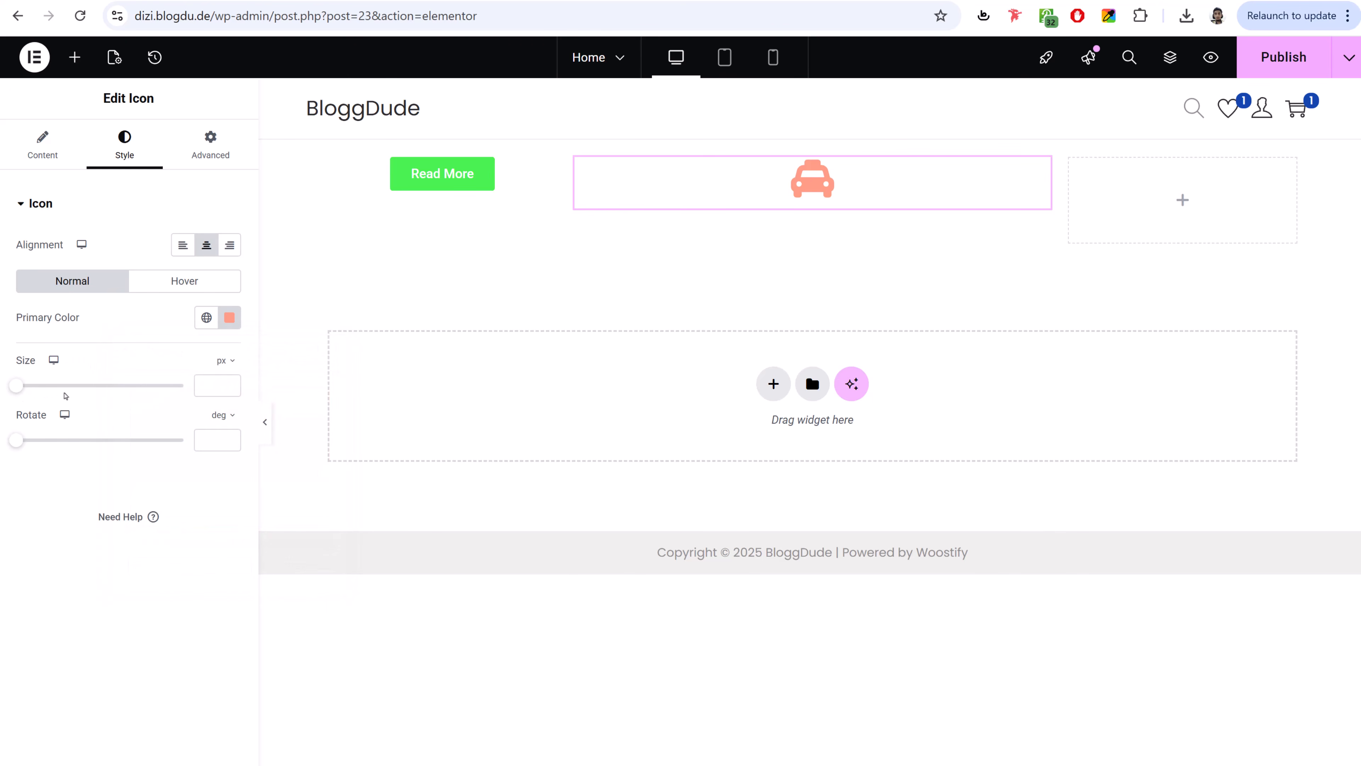
left_click_drag(19, 387, 114, 386)
mouse_move(17, 439)
left_mouse_down()
mouse_move(49, 444)
mouse_move(18, 441)
left_mouse_up()
left_click(211, 145)
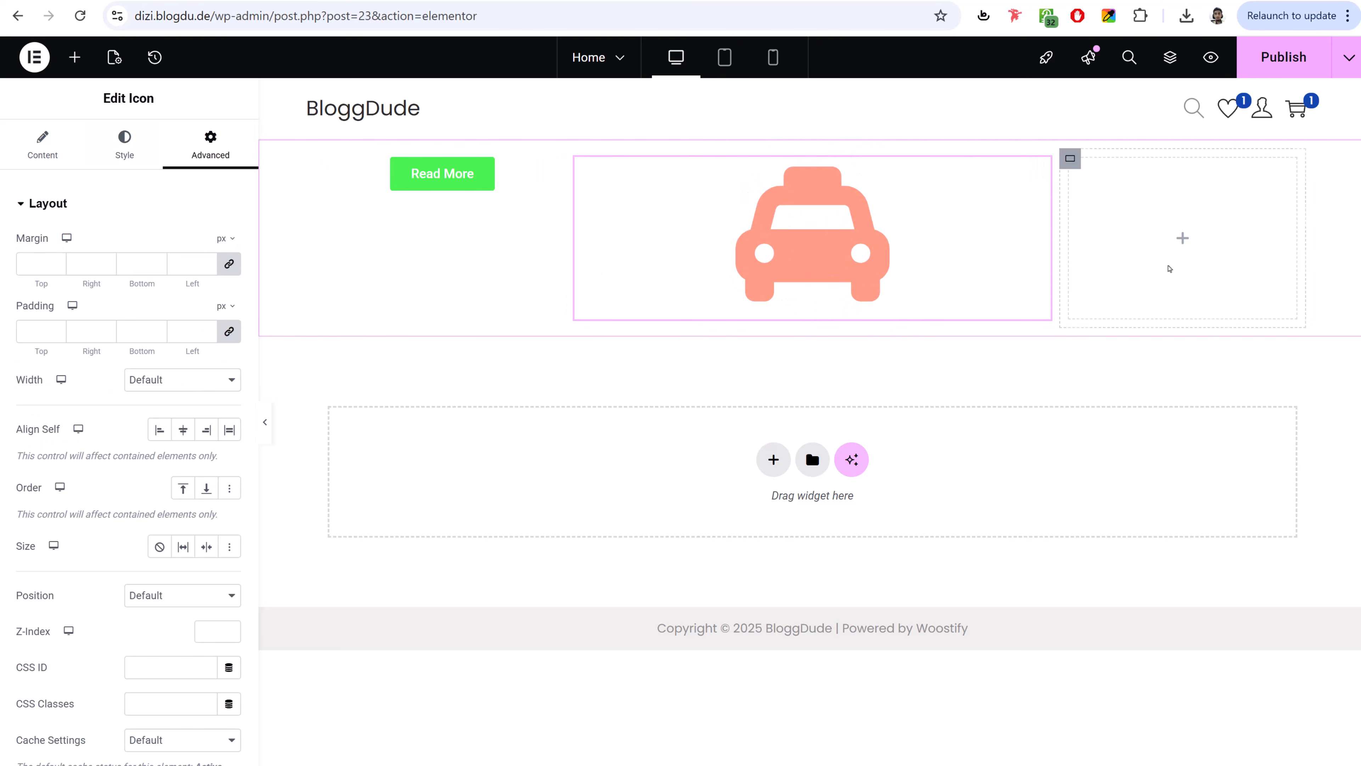
- Delete the three-column container holding the button and icon, then start a new Flexbox section
right_click(278, 186)
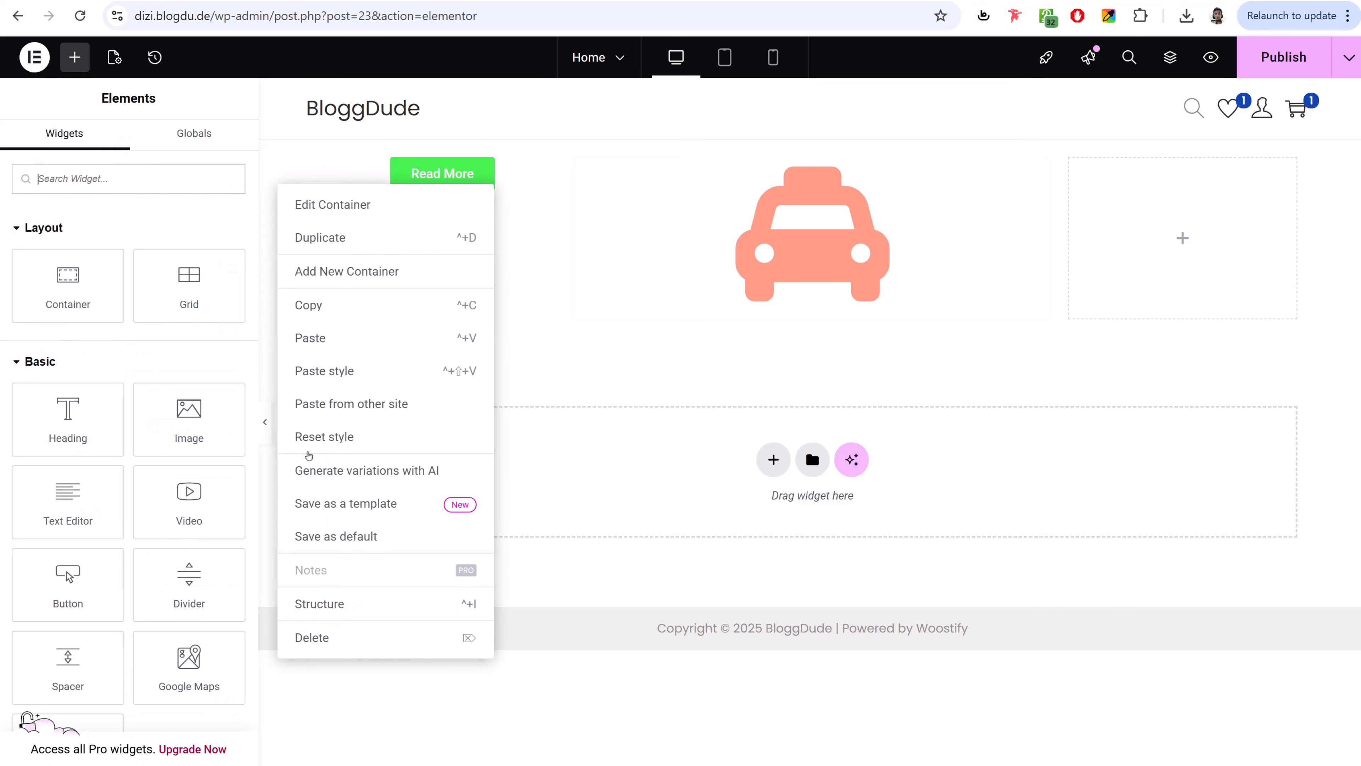
left_click(312, 637)
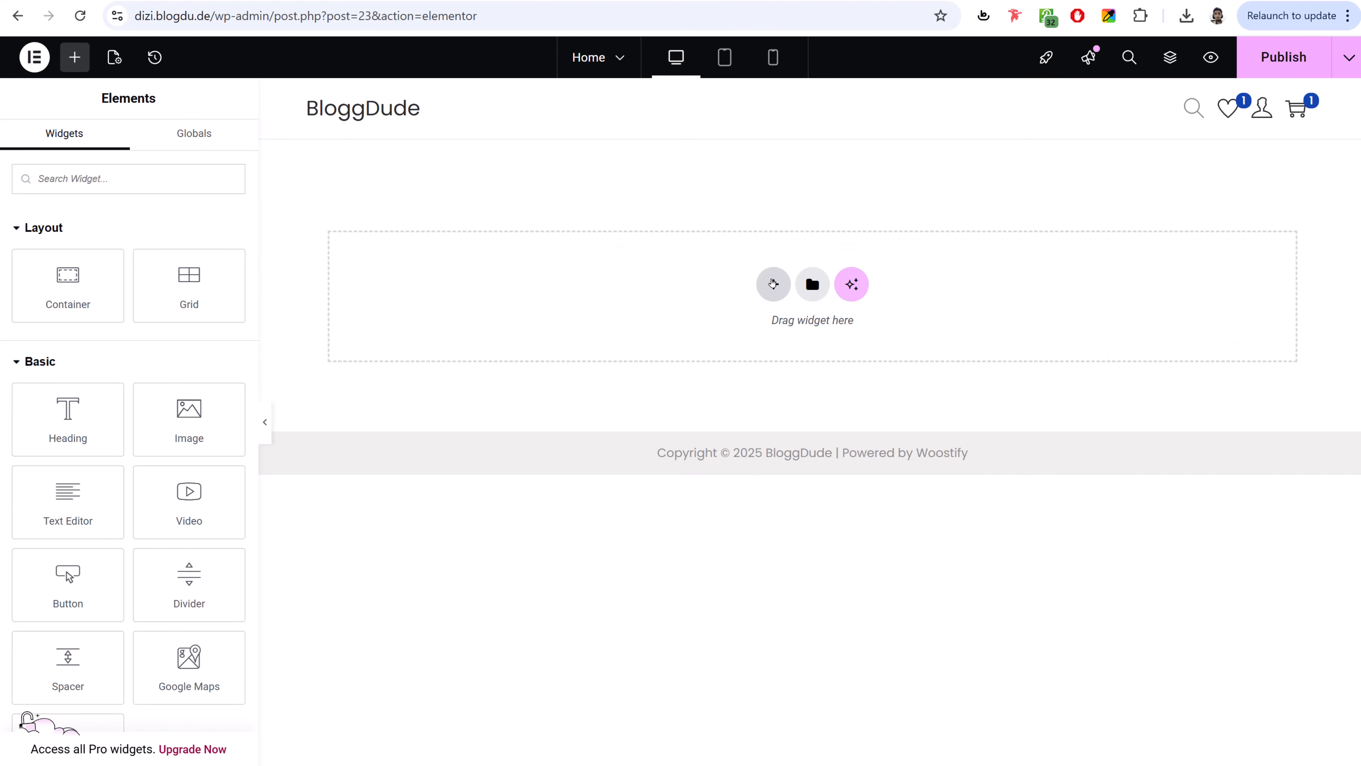
left_click(773, 284)
left_click(772, 335)
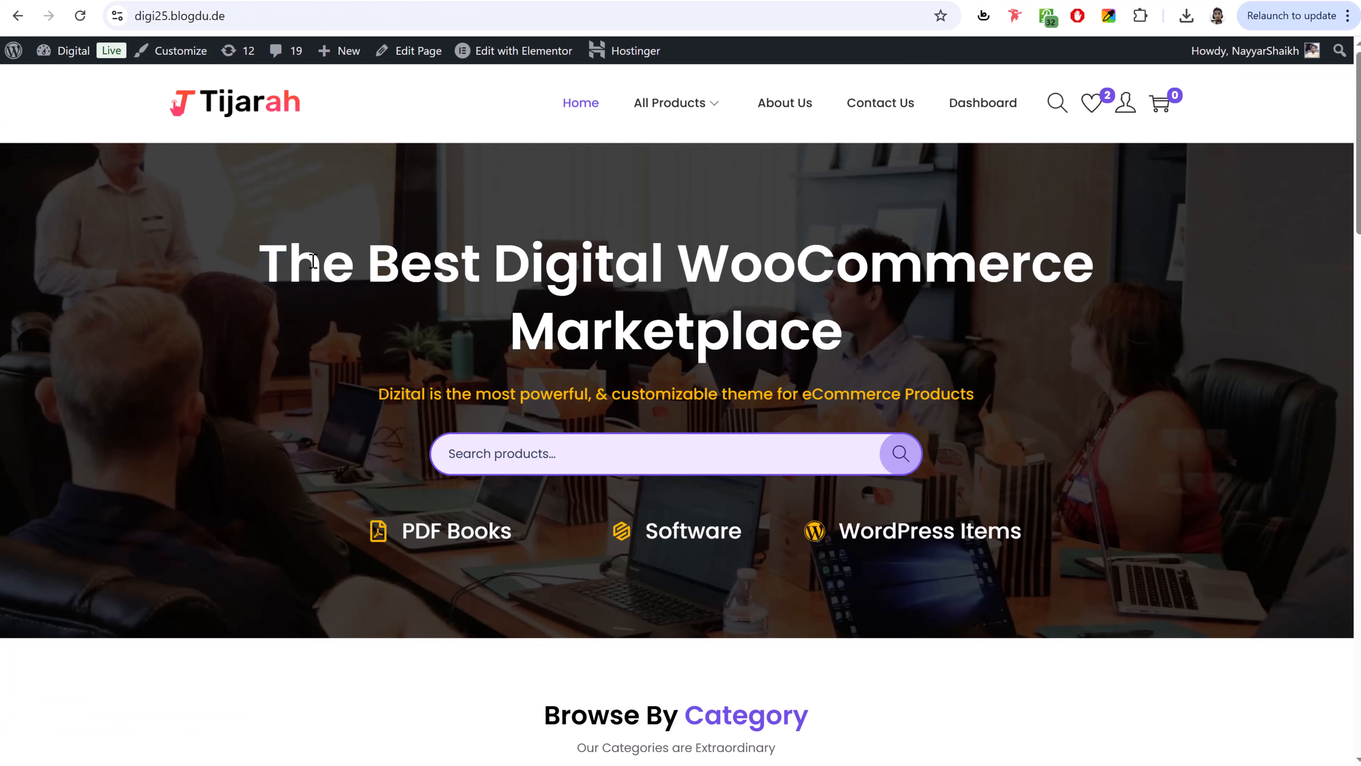
- Select the heading and subtitle text on the Tijarah reference page
left_click_drag(313, 262, 877, 331)
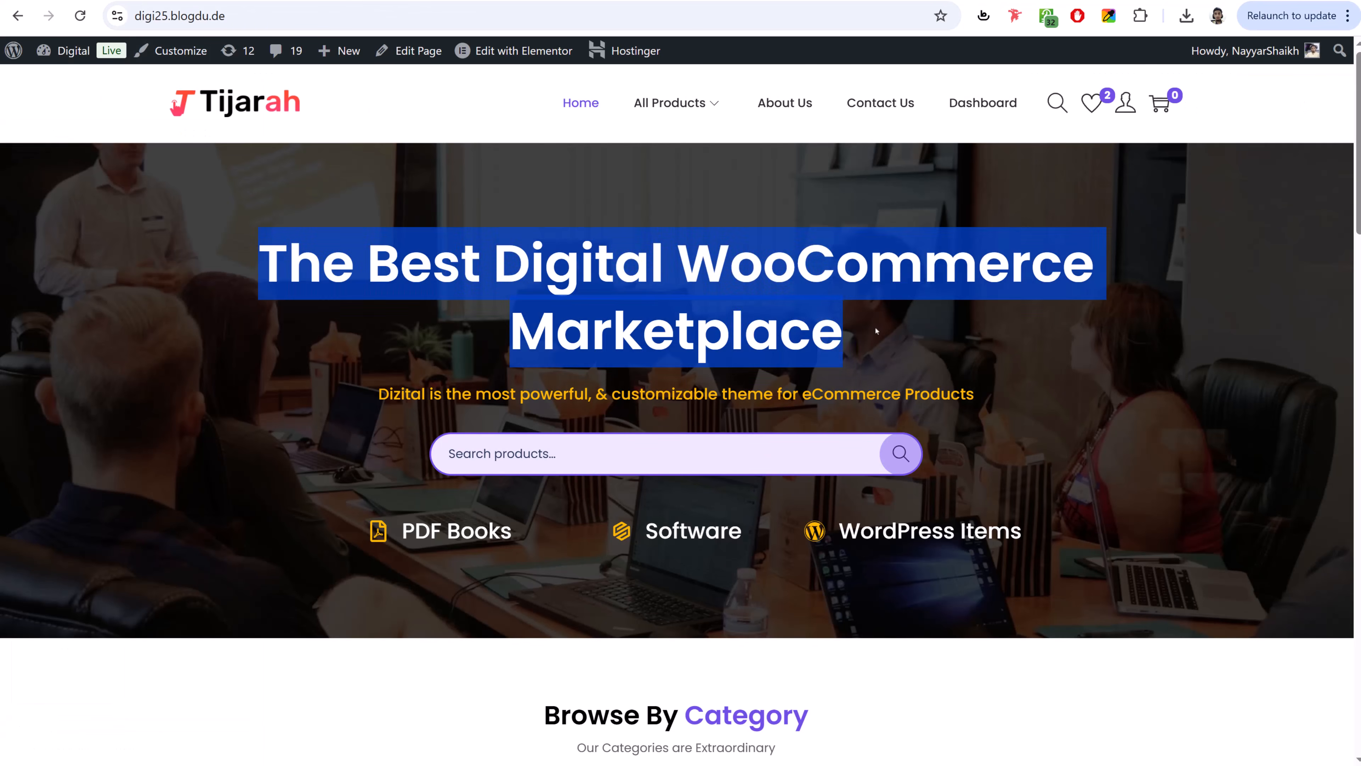
left_click(732, 263)
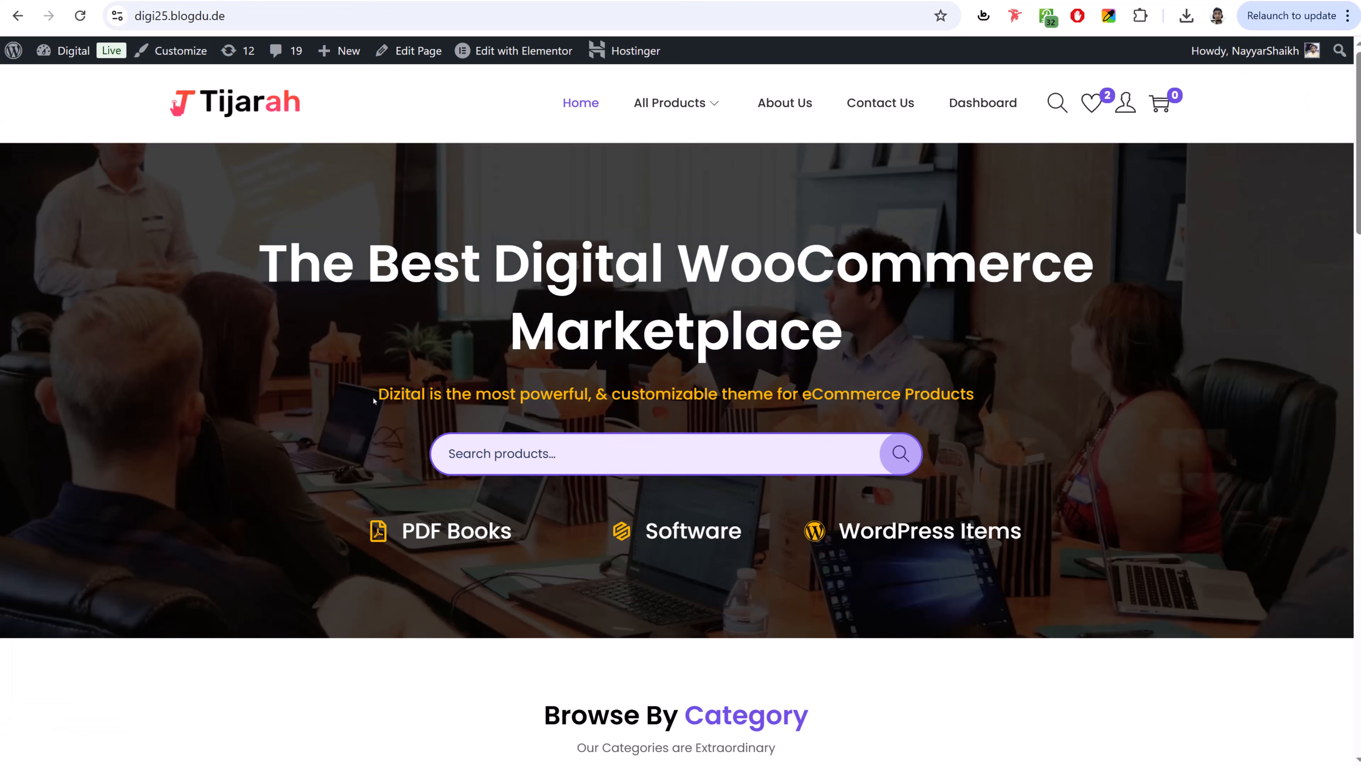
left_click_drag(374, 400, 924, 402)
left_click(743, 263)
left_click_drag(262, 257, 911, 276)
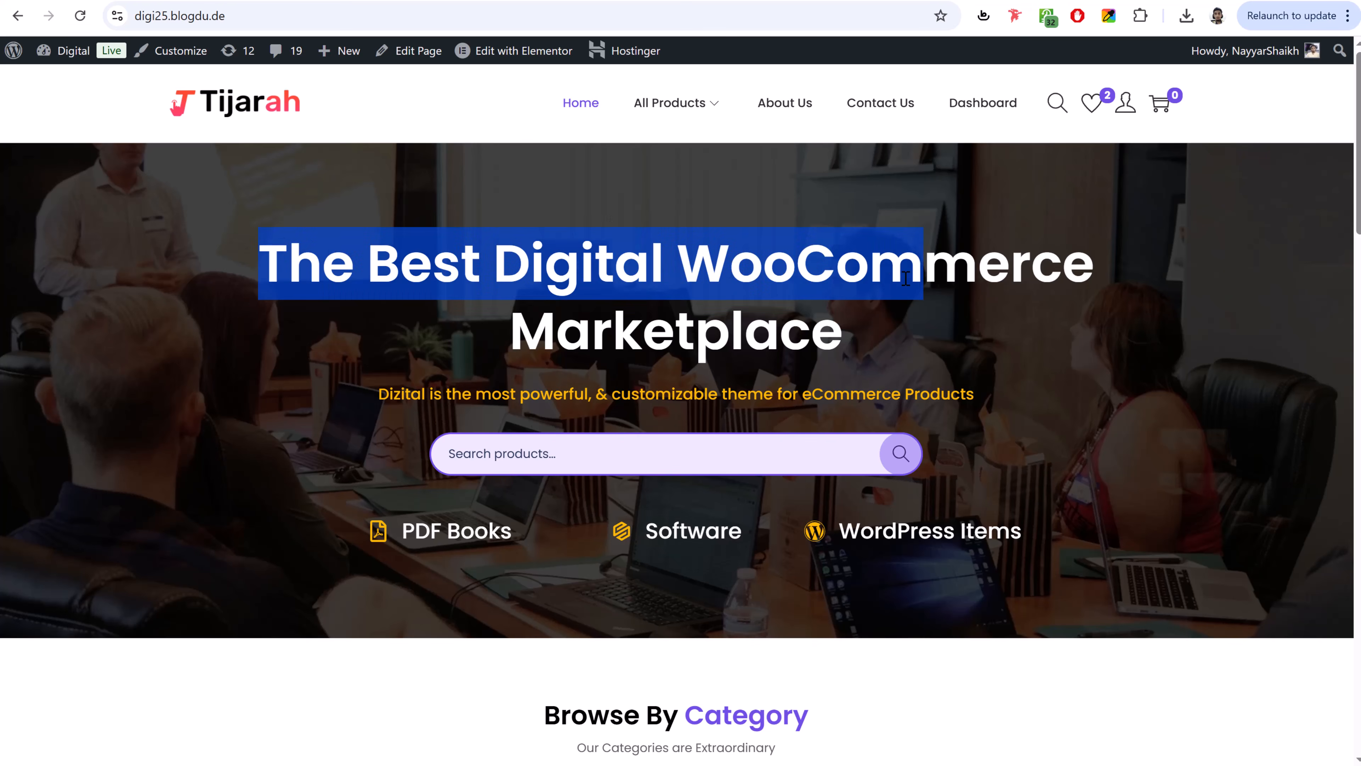
left_click_drag(400, 395, 694, 396)
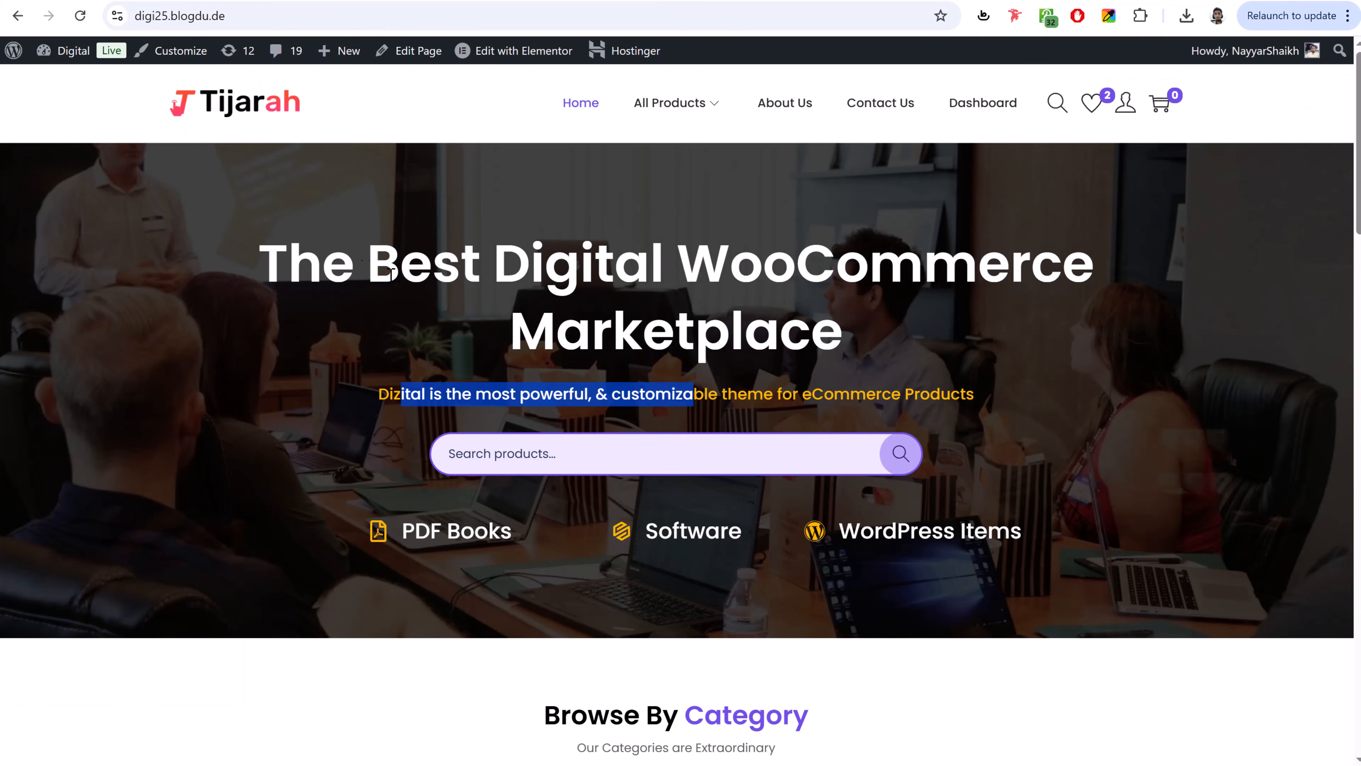
left_click_drag(266, 246, 415, 325)
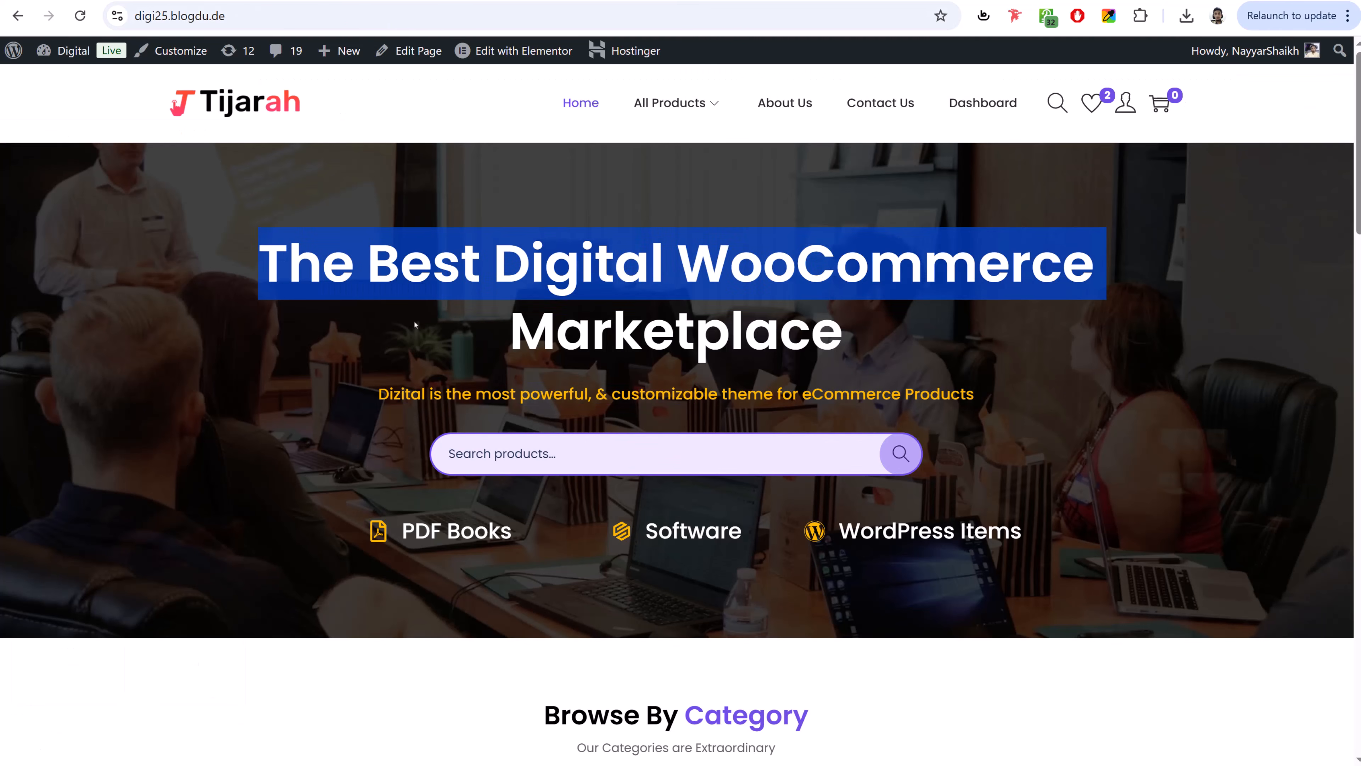
left_click(555, 230)
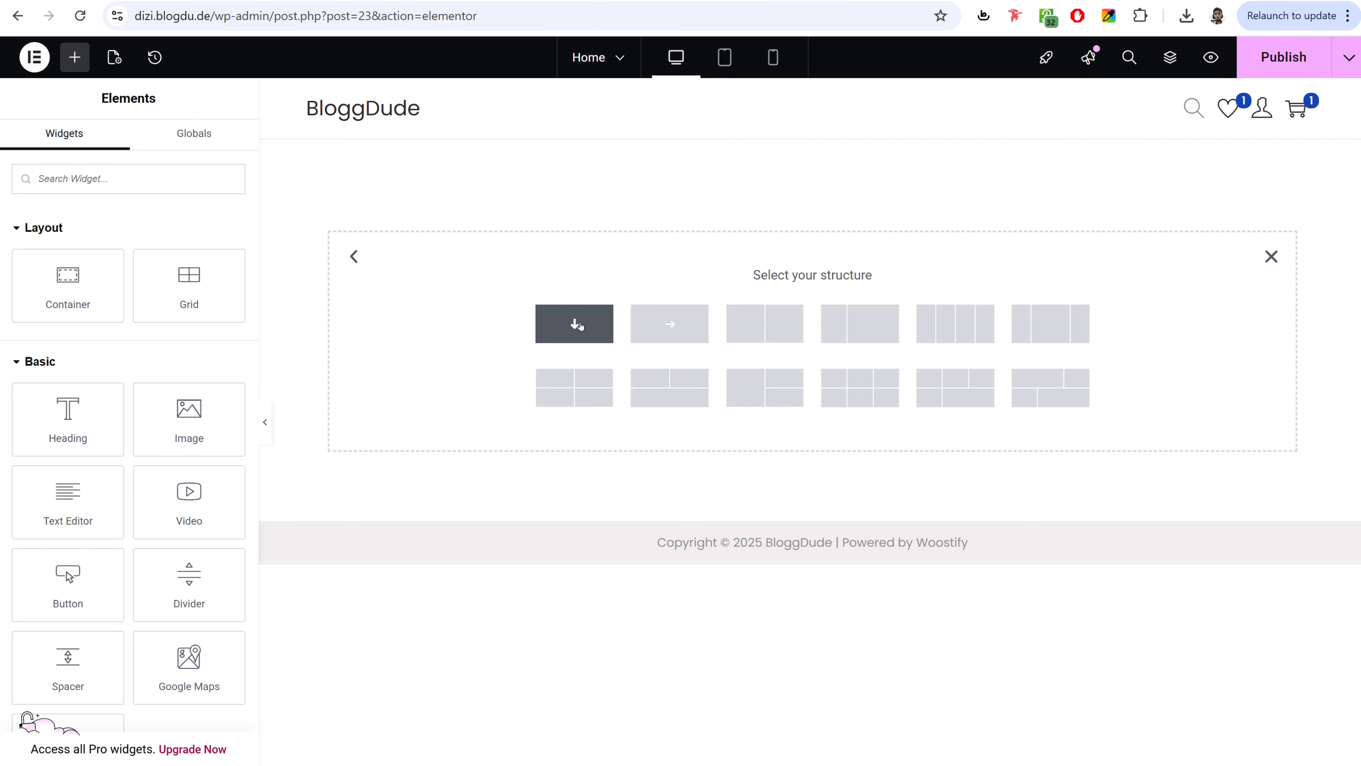
- Add a single-column container and copy the full reference heading
left_click(586, 325)
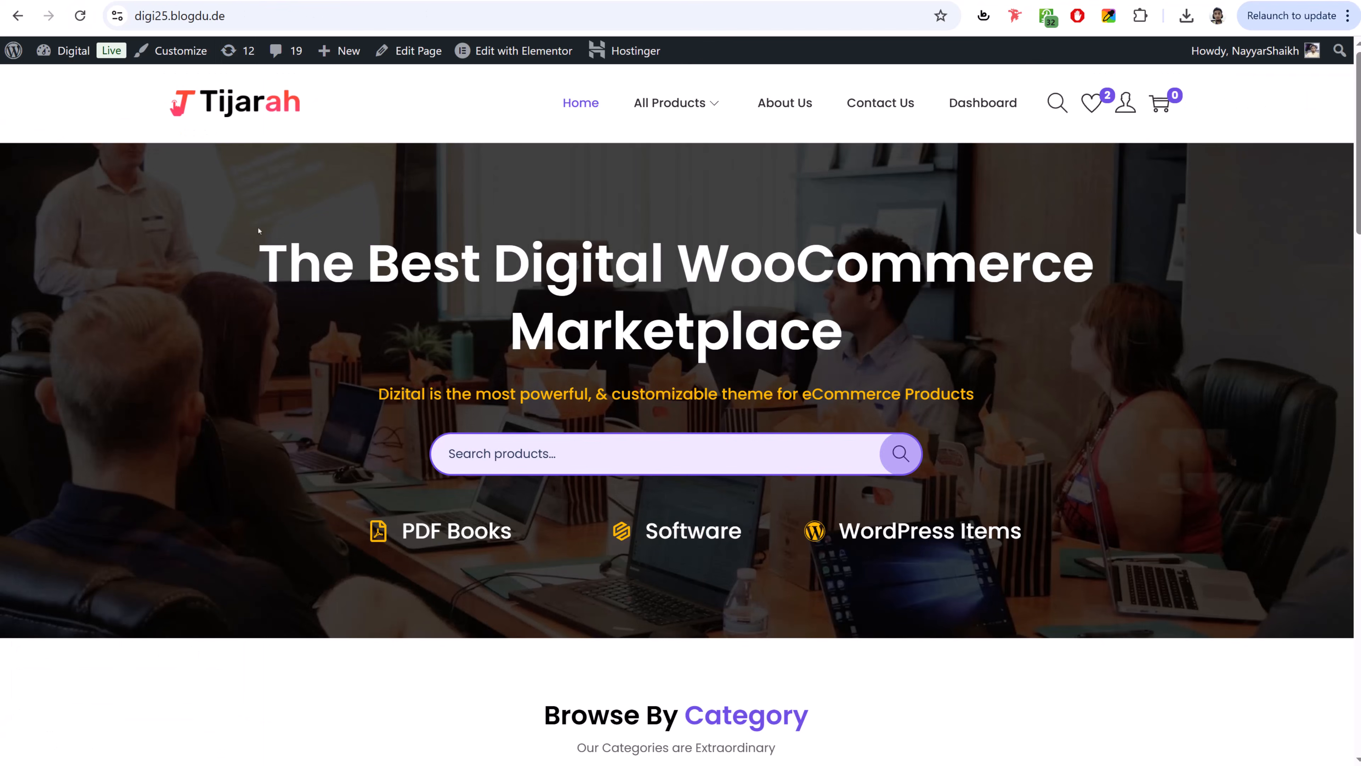
left_click_drag(261, 259, 898, 328)
key("ctrl+c")
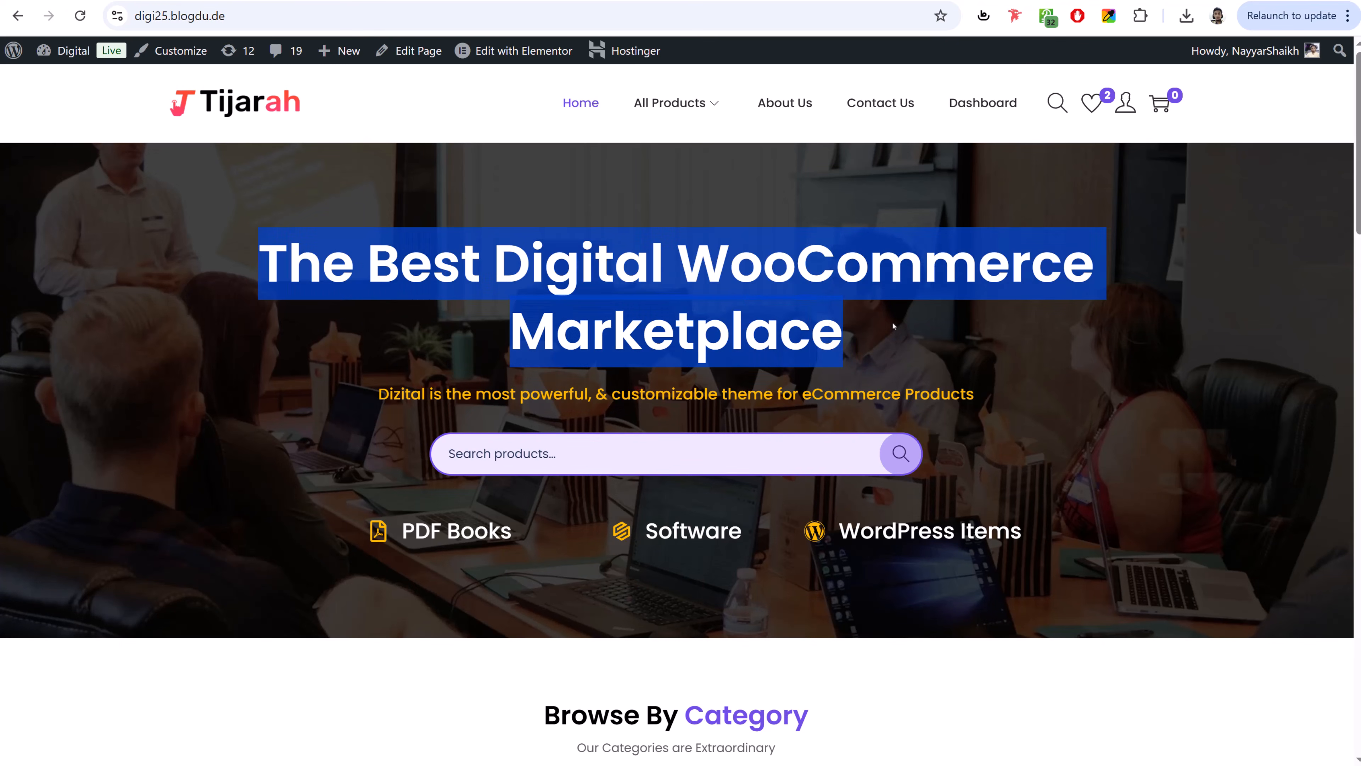
left_click(896, 319)
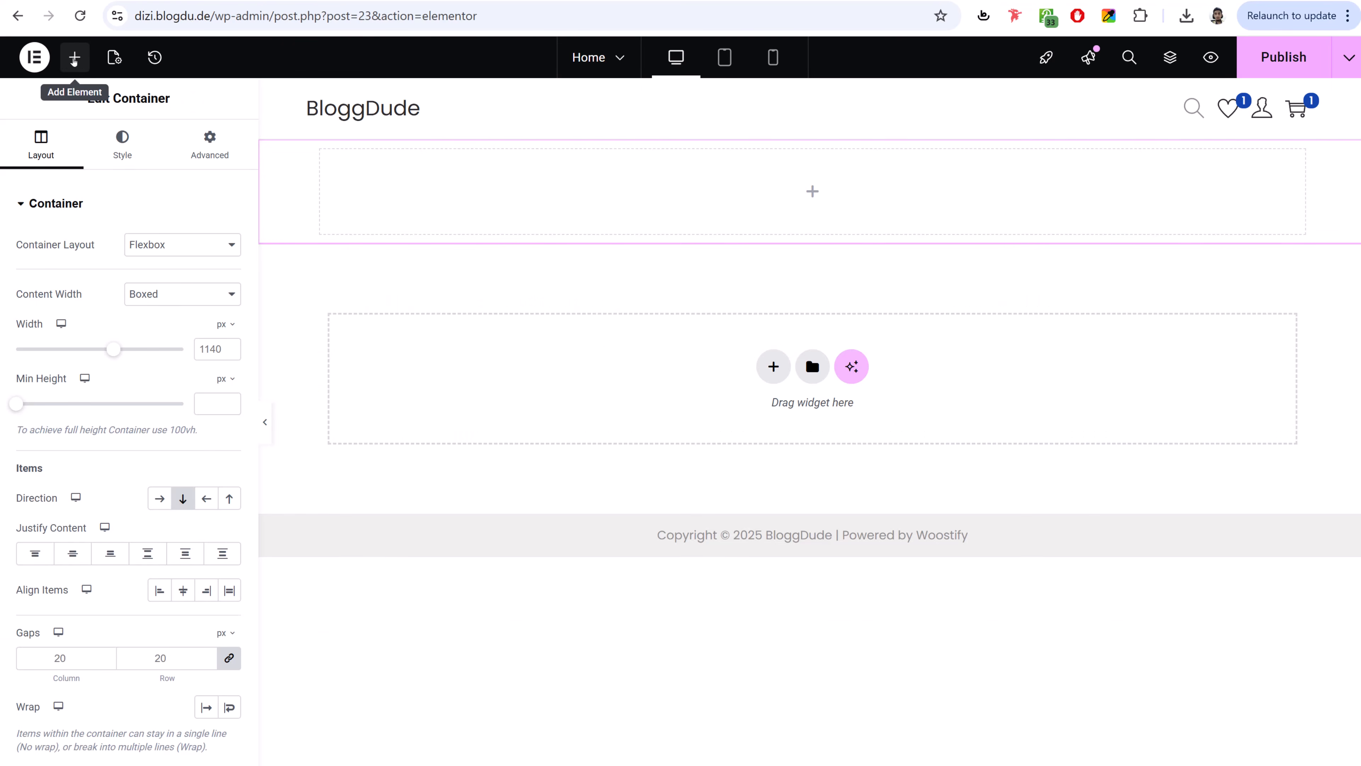
left_click(66, 71)
- Add a Heading widget titled 'The Best Digital WooCommerce Marketplace' to the container
left_click_drag(81, 434, 760, 203)
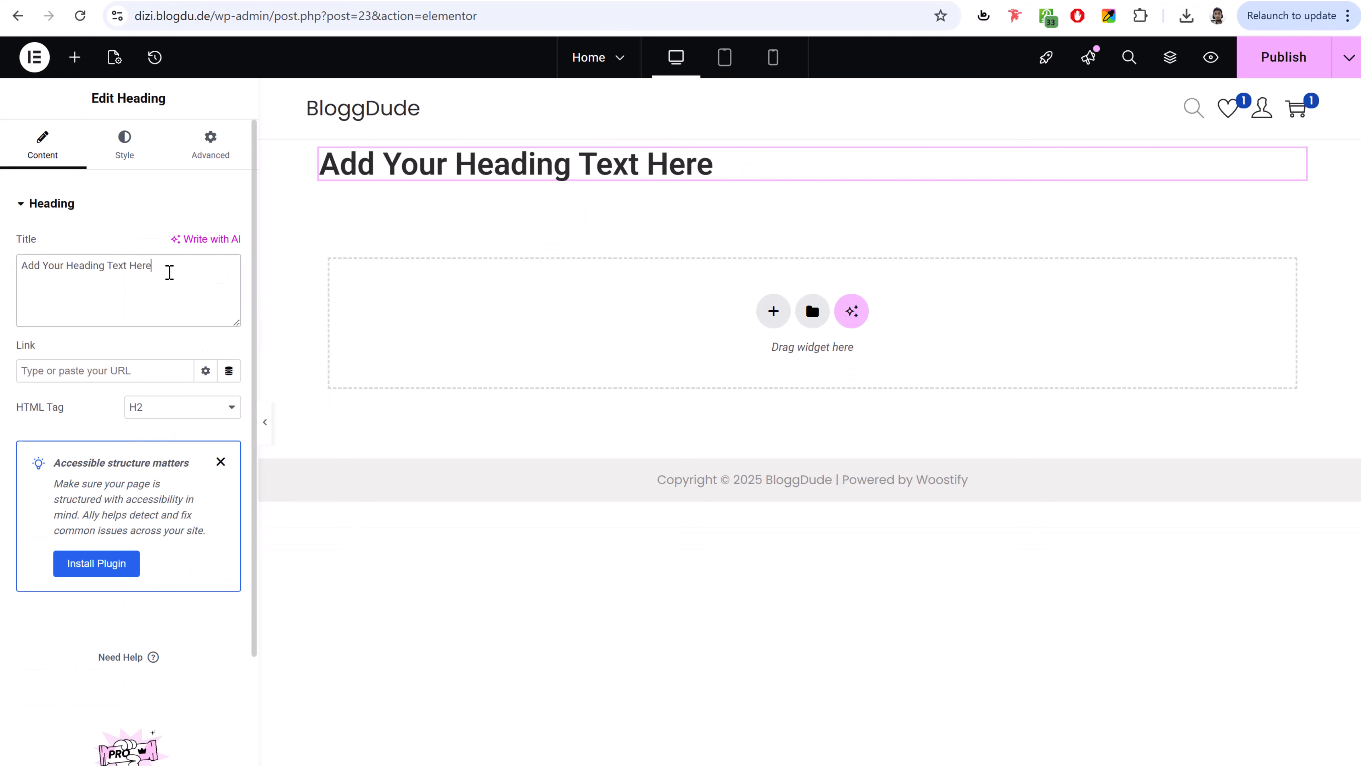
double_click(170, 272)
key("ctrl+v")
key("ctrl+a")
key("ctrl+v")
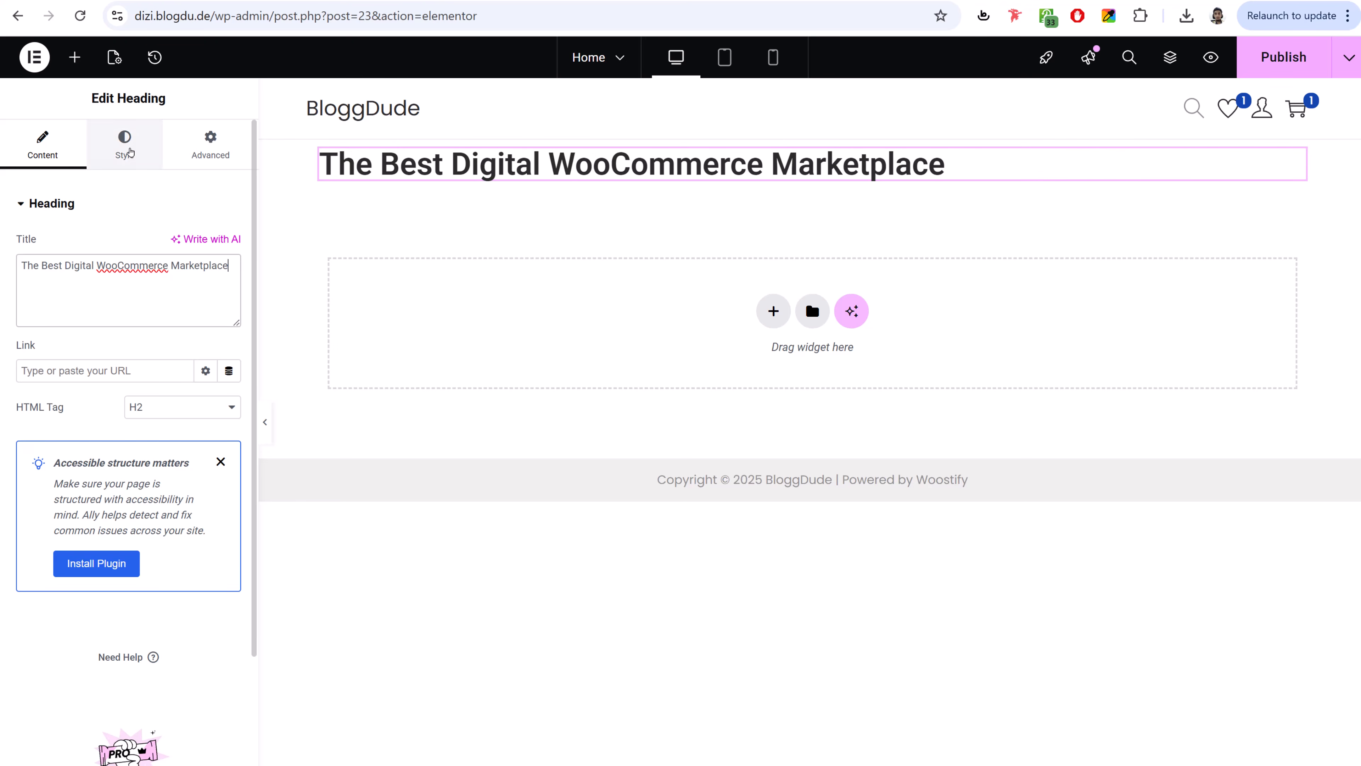
- Center the heading and set its font to Poppins with a larger size and adjusted weight
left_click(127, 153)
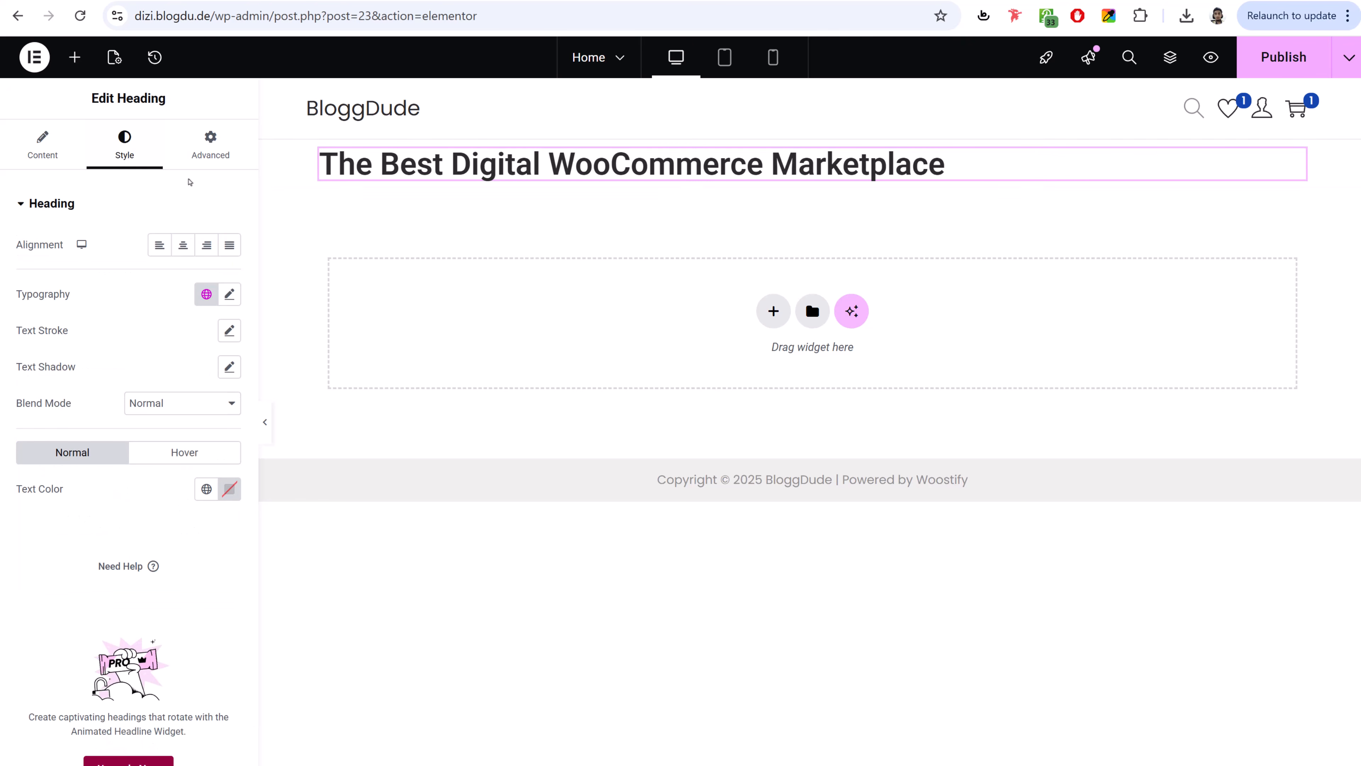
left_click(183, 245)
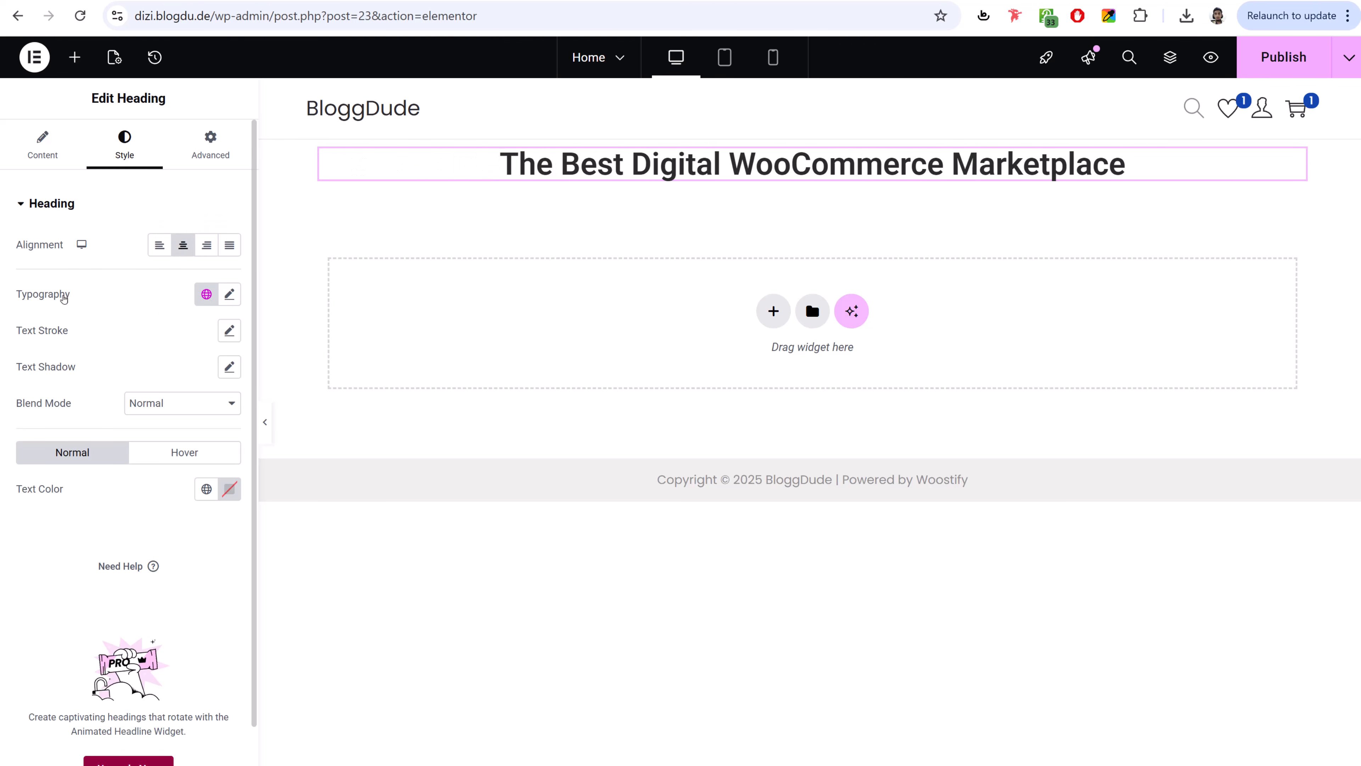
left_click(228, 294)
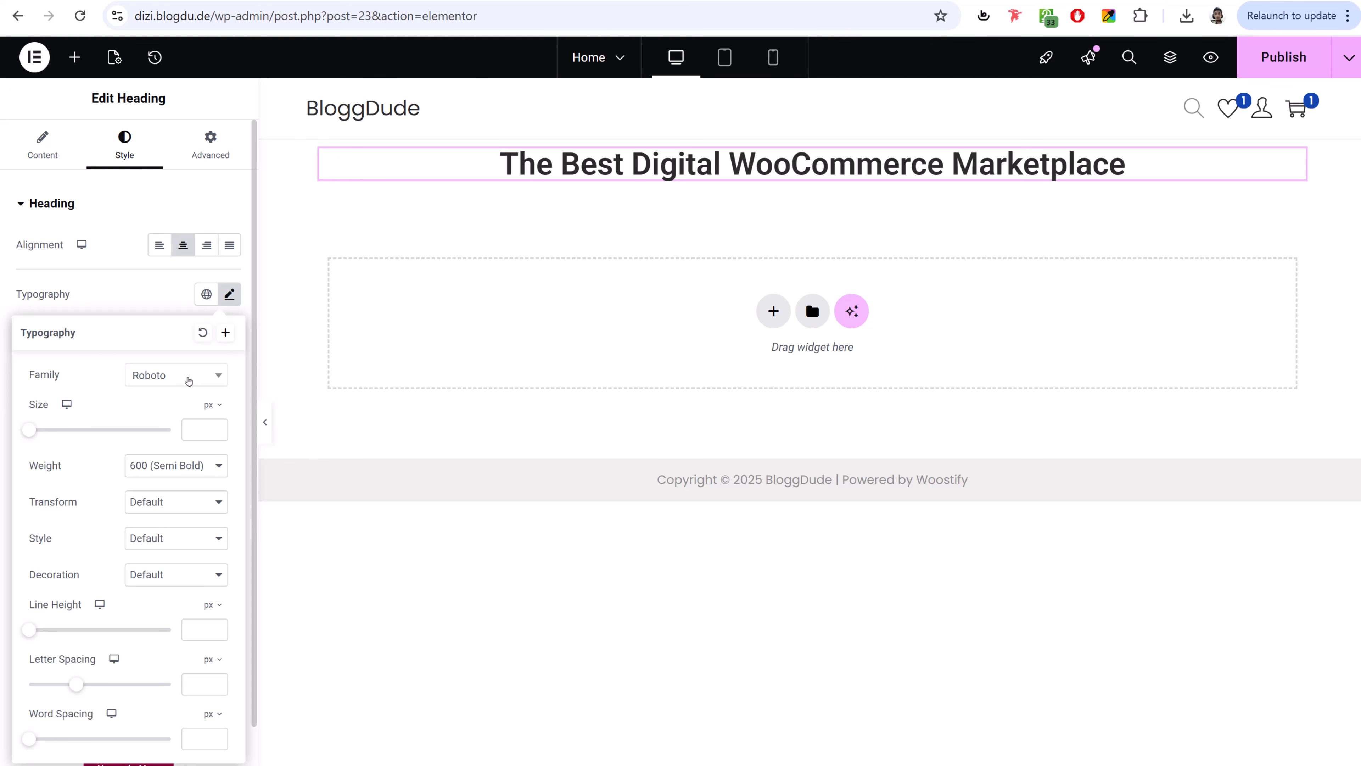
left_click(197, 381)
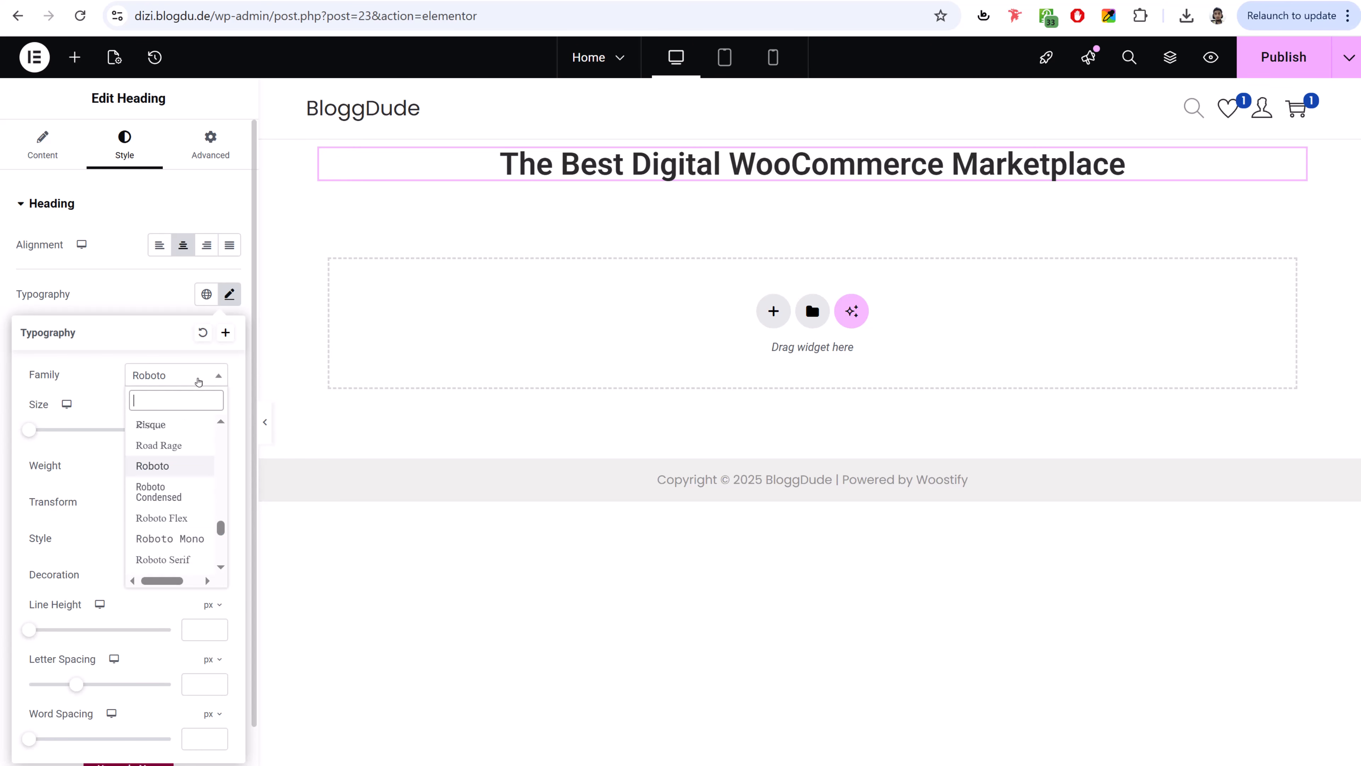
type("popp")
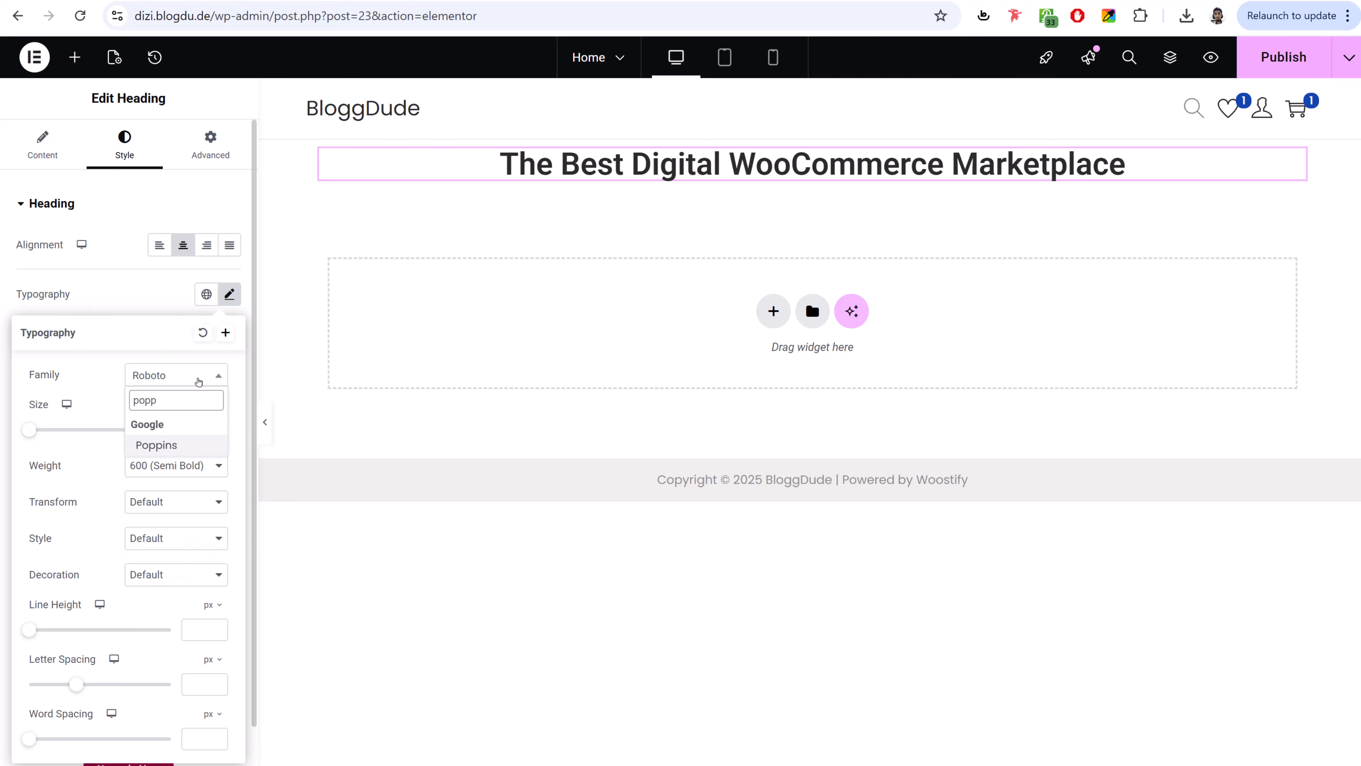
key("Return")
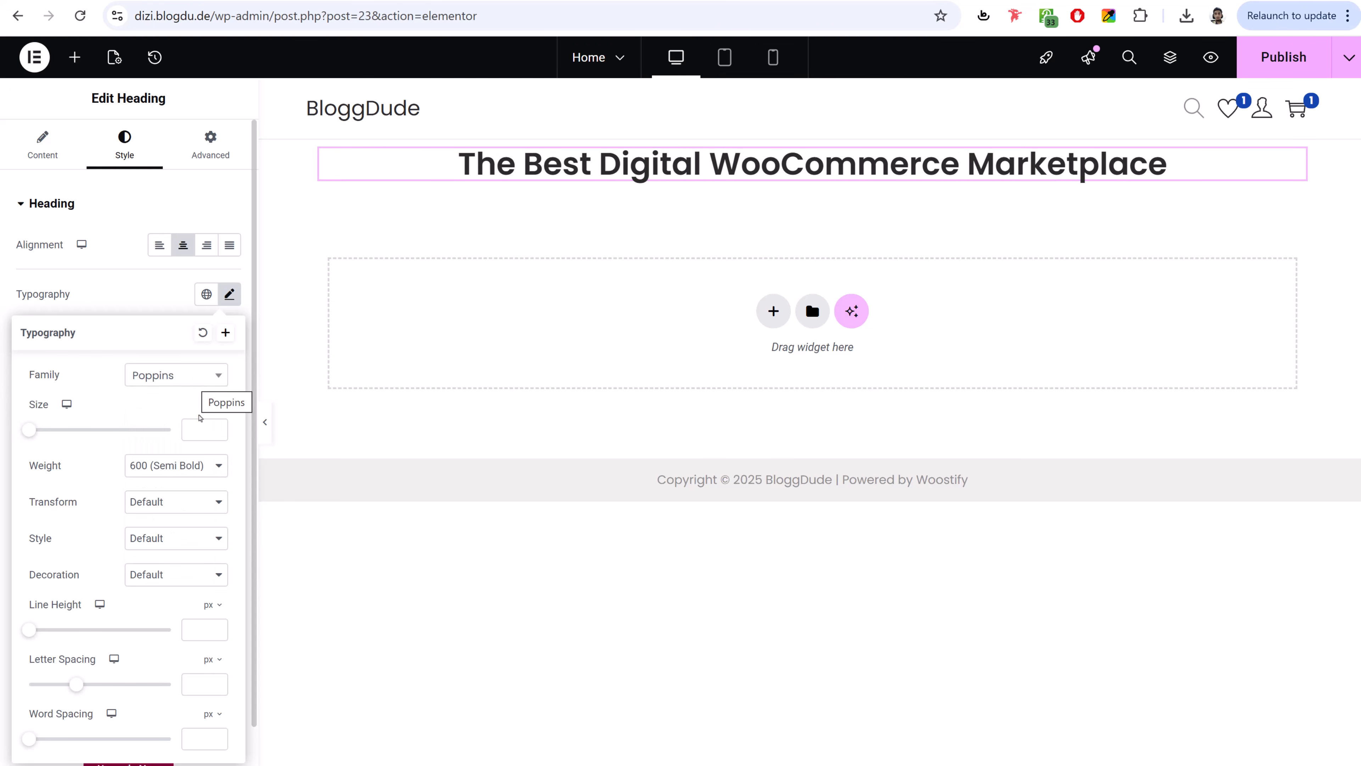
left_click_drag(30, 429, 87, 450)
left_click(160, 466)
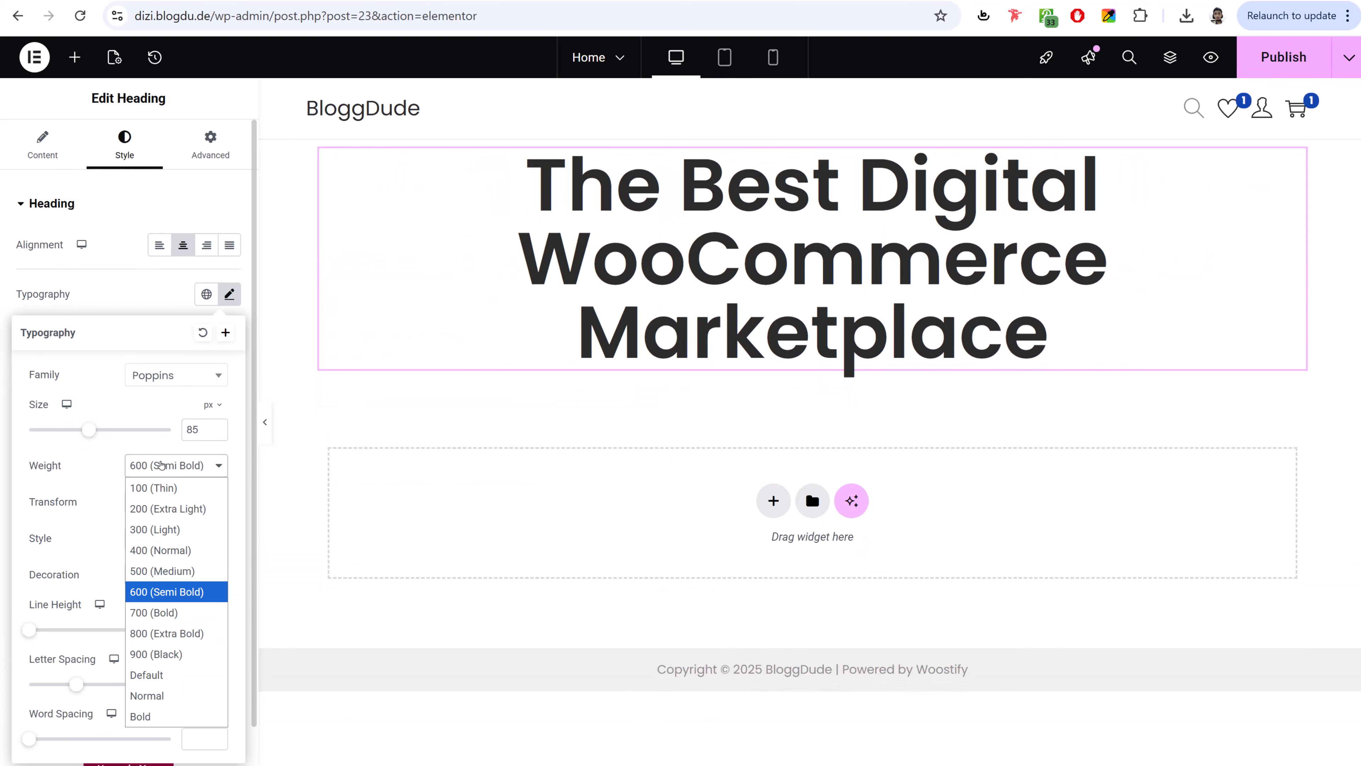
left_click(163, 507)
left_click(175, 466)
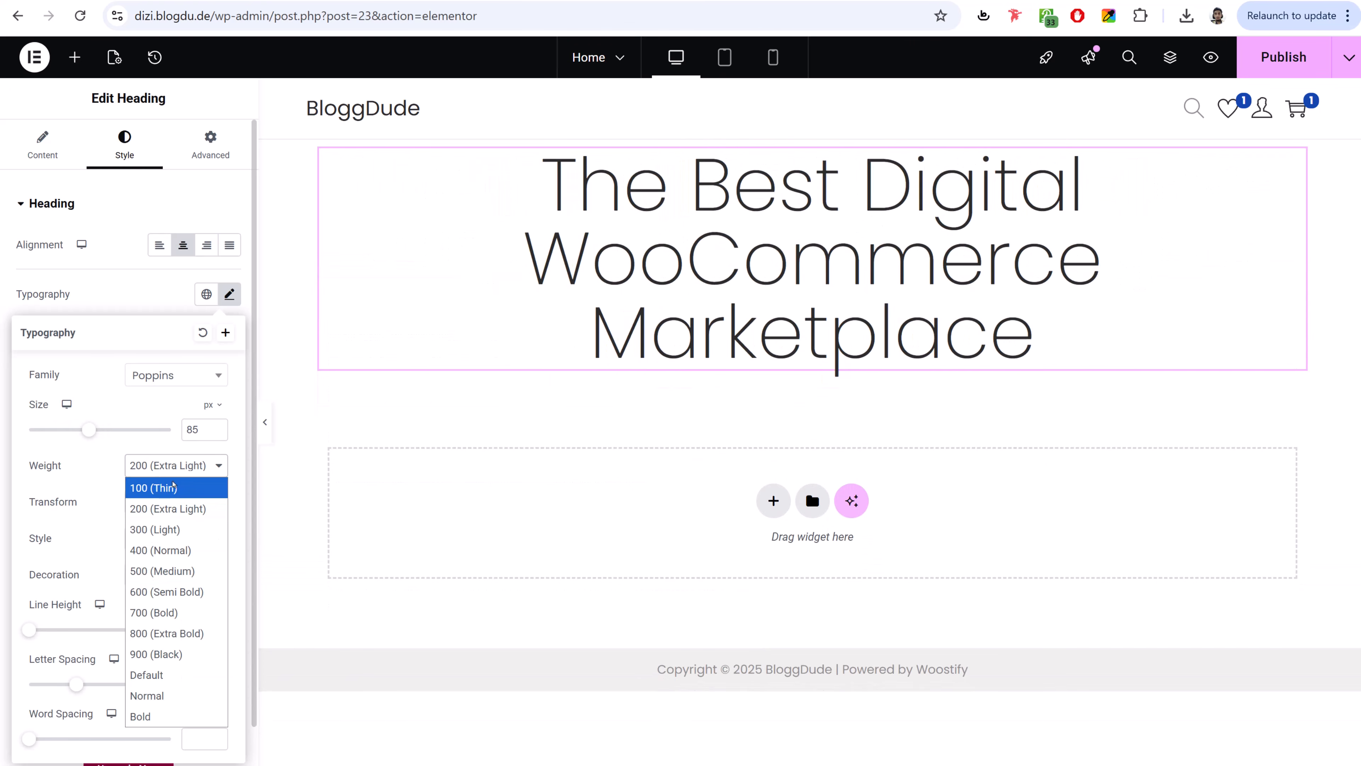
left_click(178, 482)
left_click(186, 465)
left_click(176, 571)
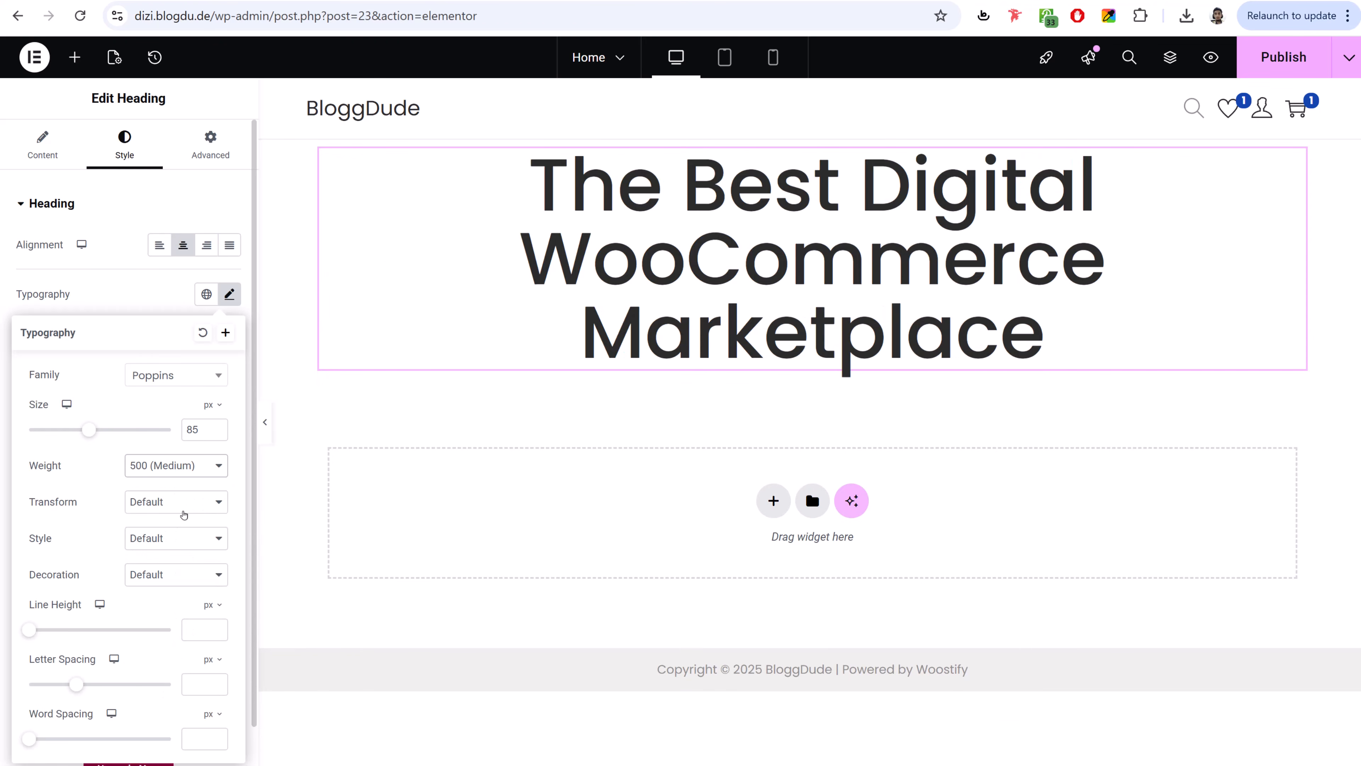
- Set the heading to Capitalize and adjust its line height, letter spacing and word spacing
scroll(172, 544, "down", 1)
left_click(155, 461)
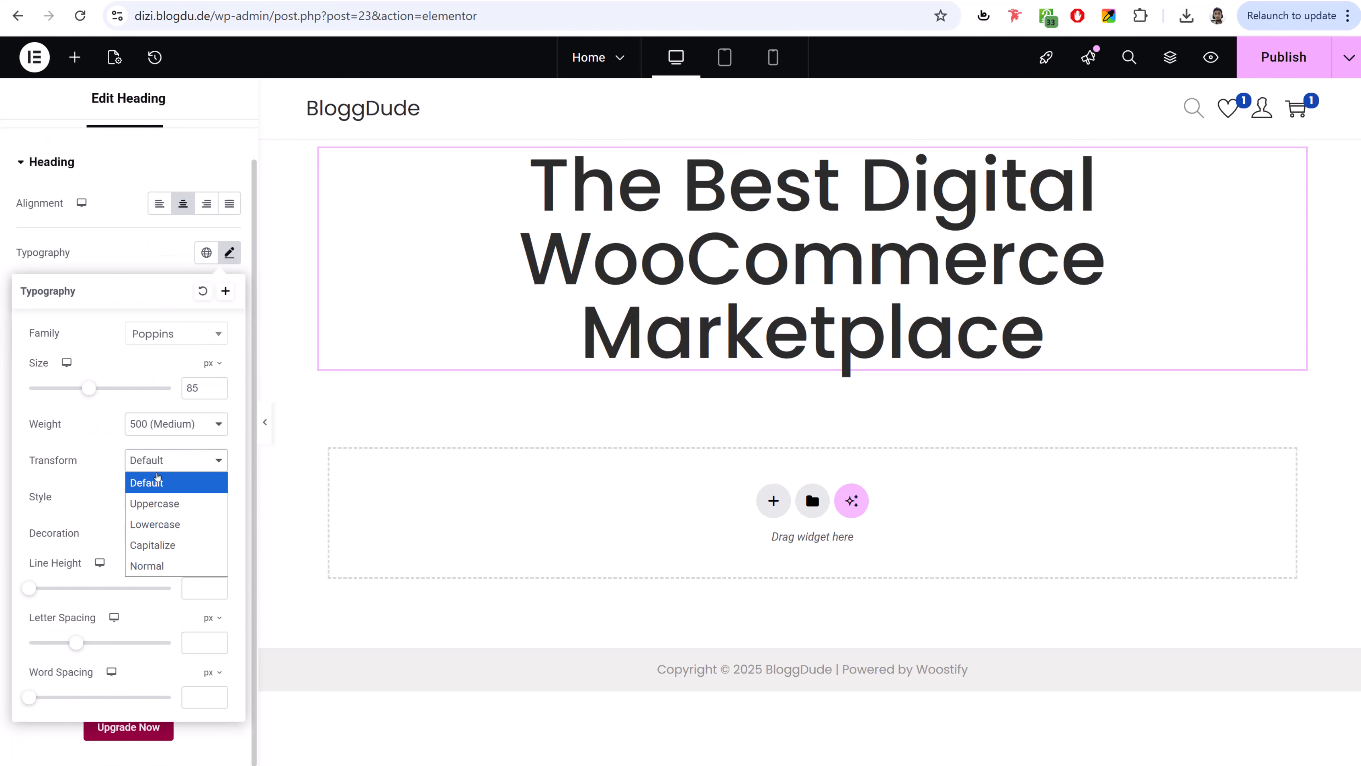
left_click(155, 502)
left_click(175, 466)
left_click(176, 546)
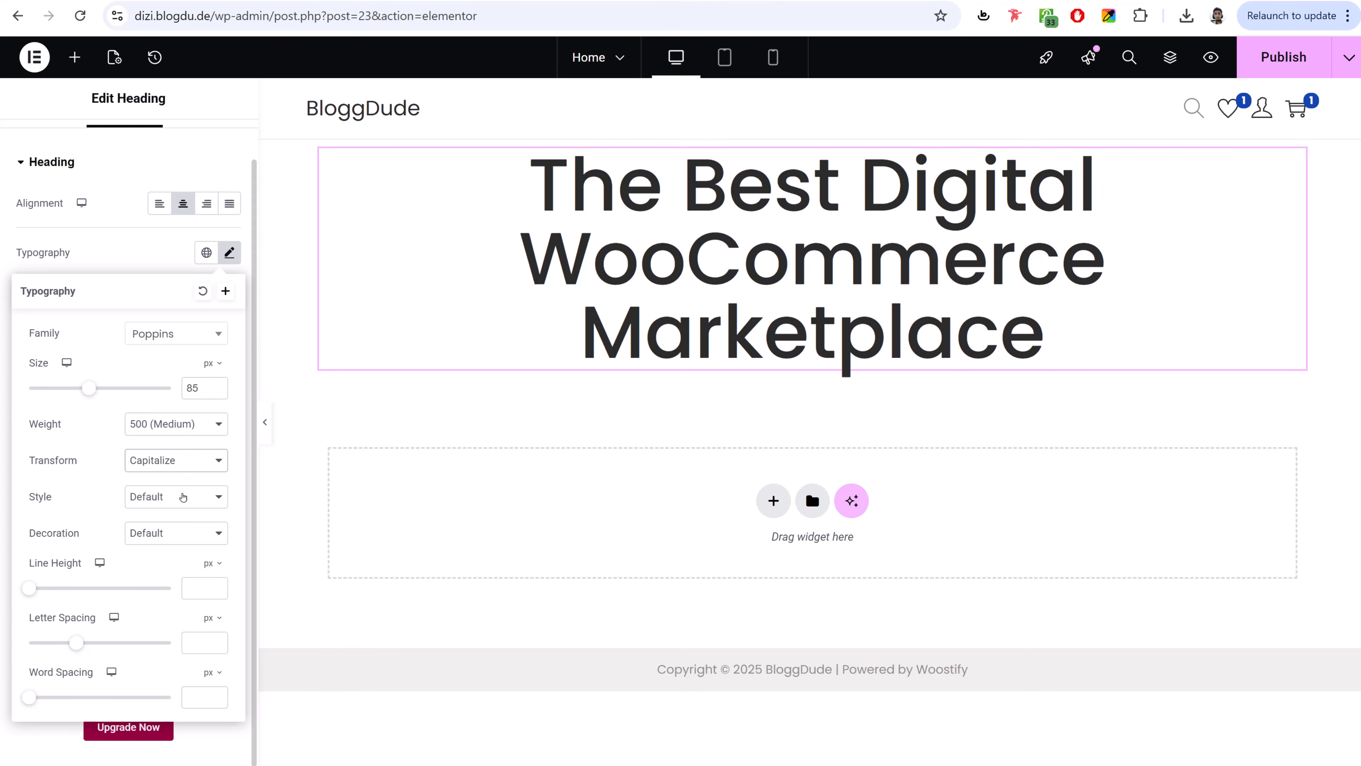
left_click_drag(33, 595, 191, 606)
left_click_drag(74, 648, 144, 650)
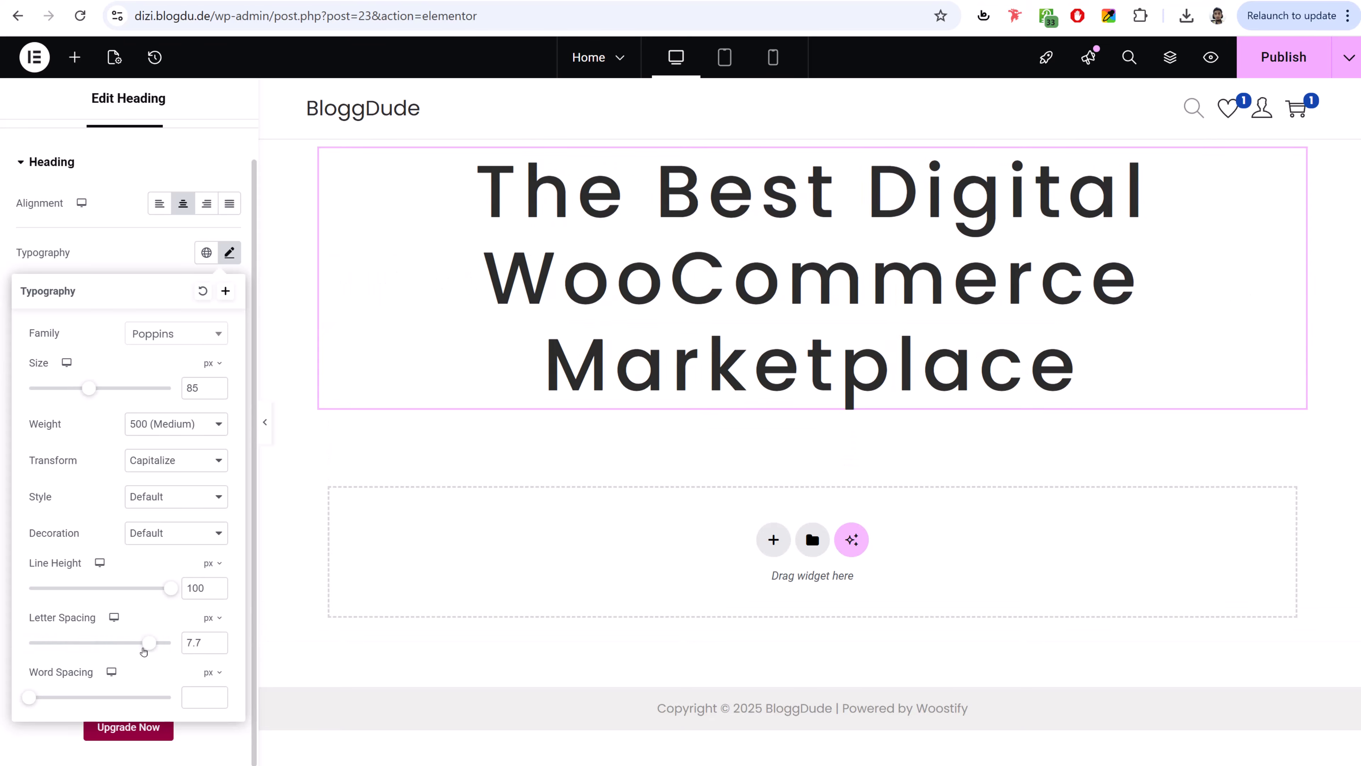
mouse_move(30, 696)
left_mouse_down()
mouse_move(152, 697)
mouse_move(29, 697)
left_mouse_up()
- Reset the heading typography, then reapply Poppins at size 60
left_click(202, 290)
left_click(228, 253)
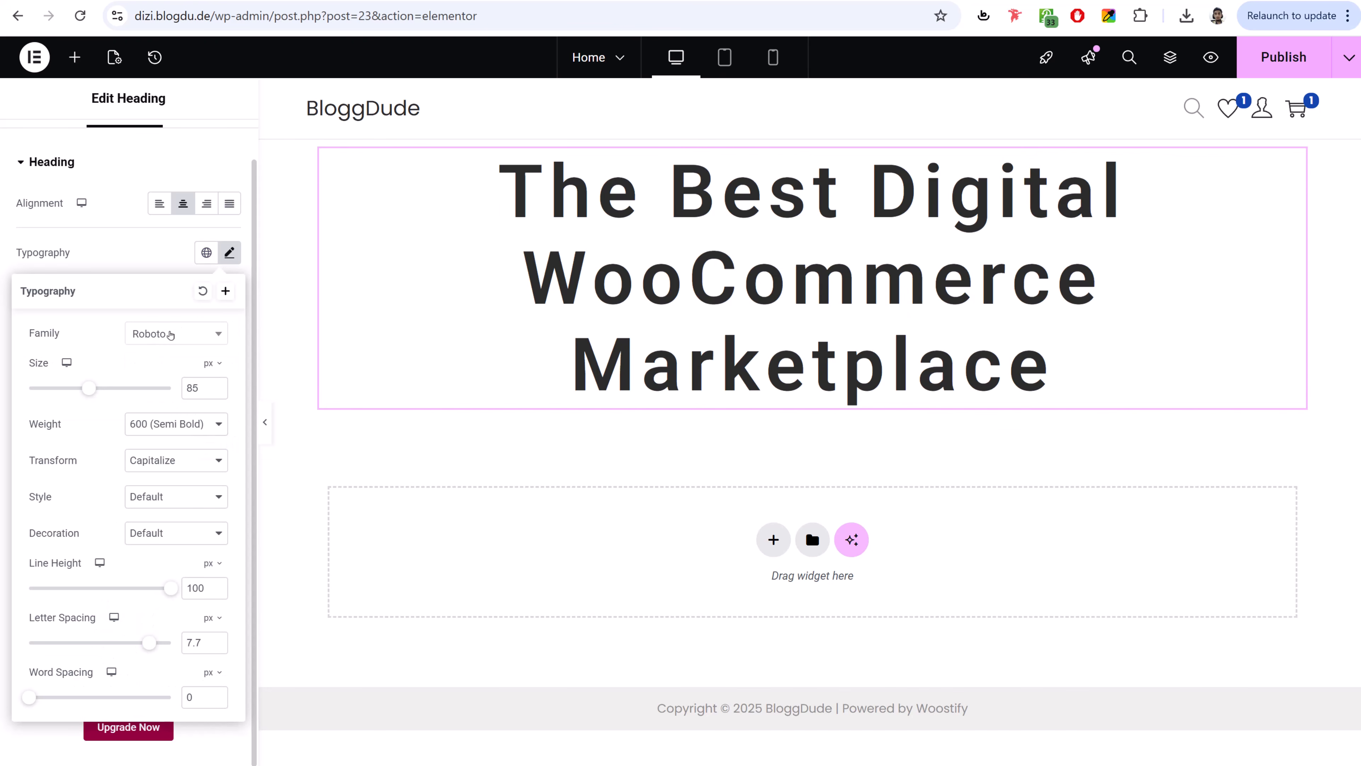
left_click(171, 334)
type("ro\\")
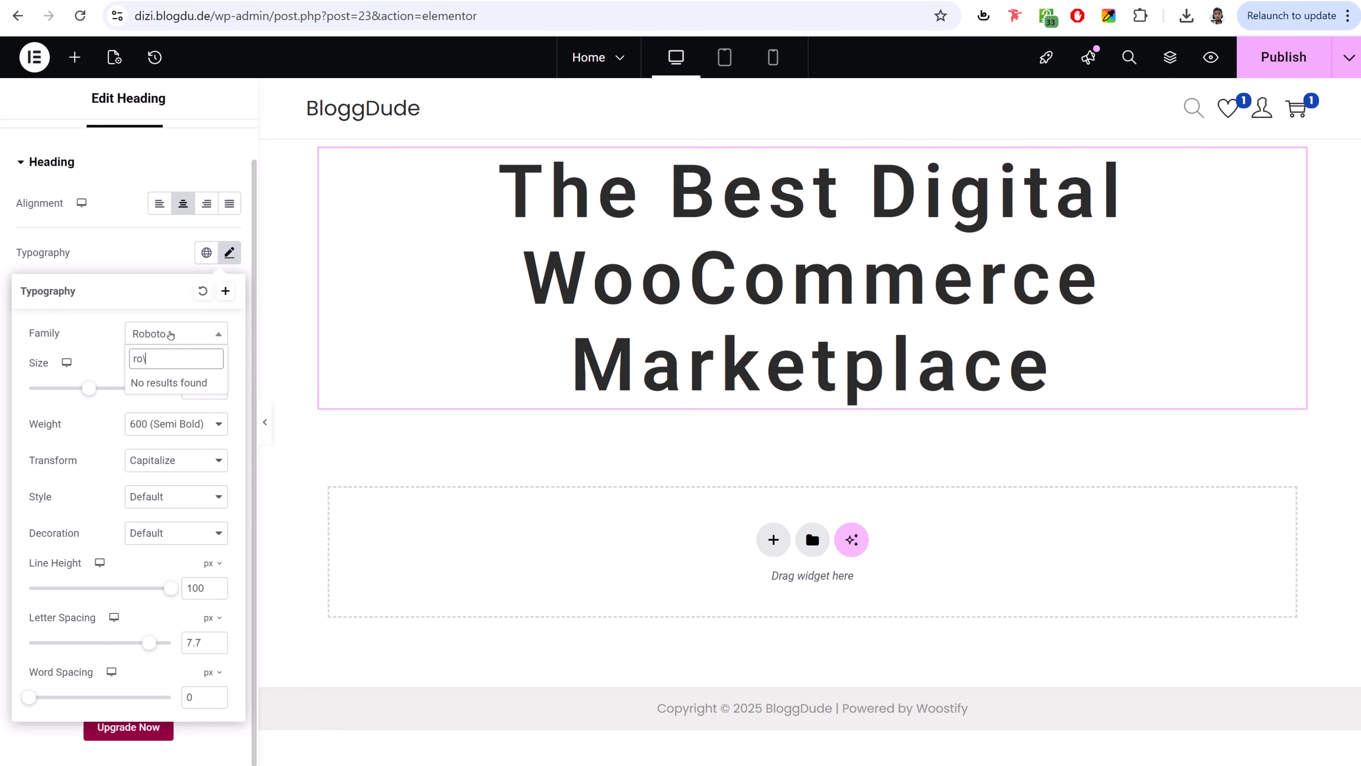
key("BackSpace")
left_click(207, 386)
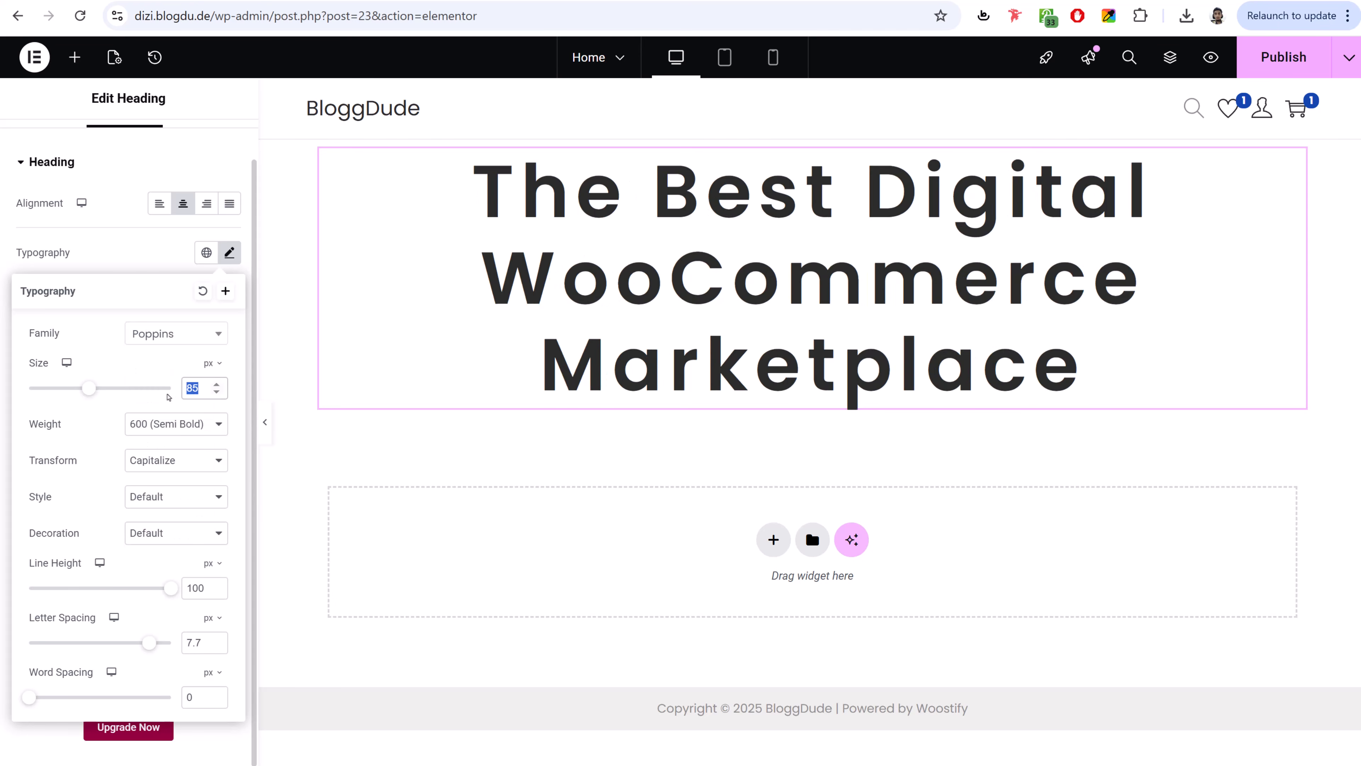
type("60")
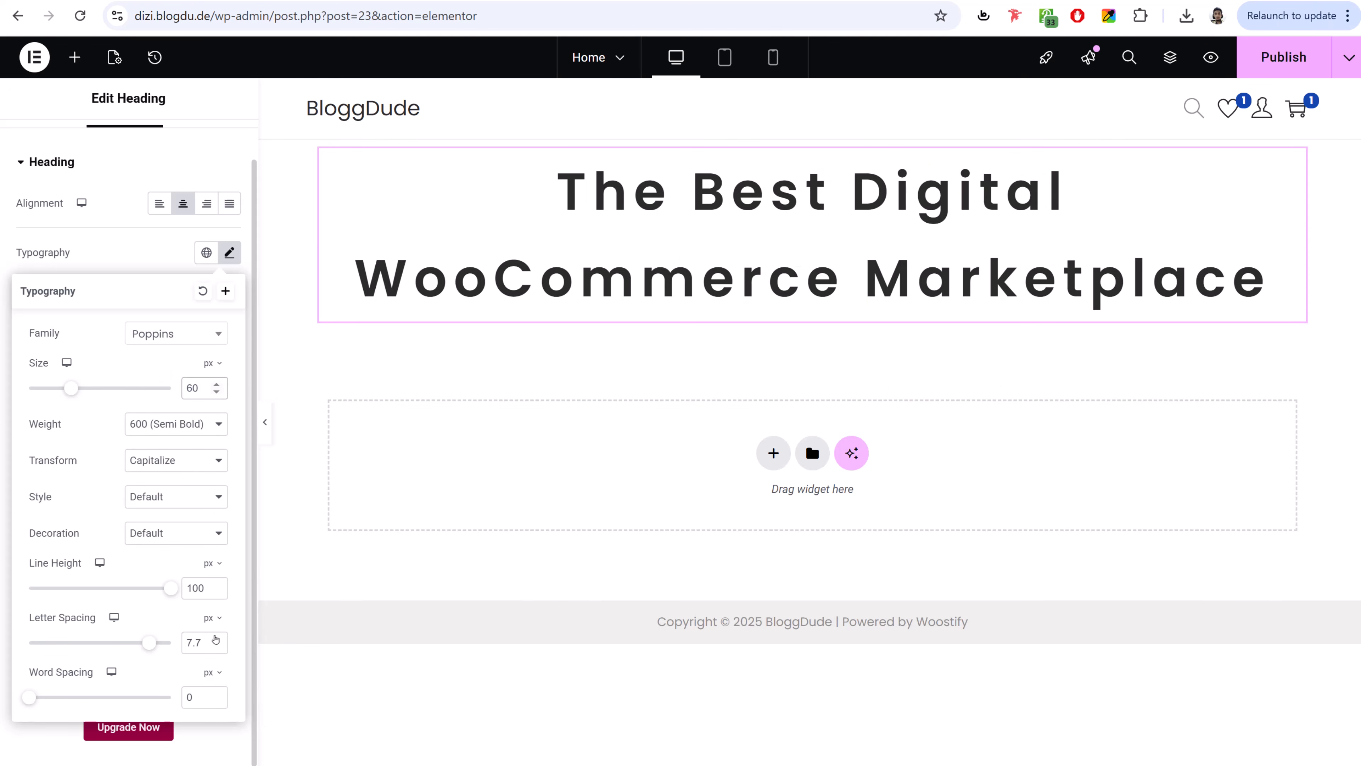
- Set the heading's letter spacing to 0 and line height to 1.3 em
left_click(217, 638)
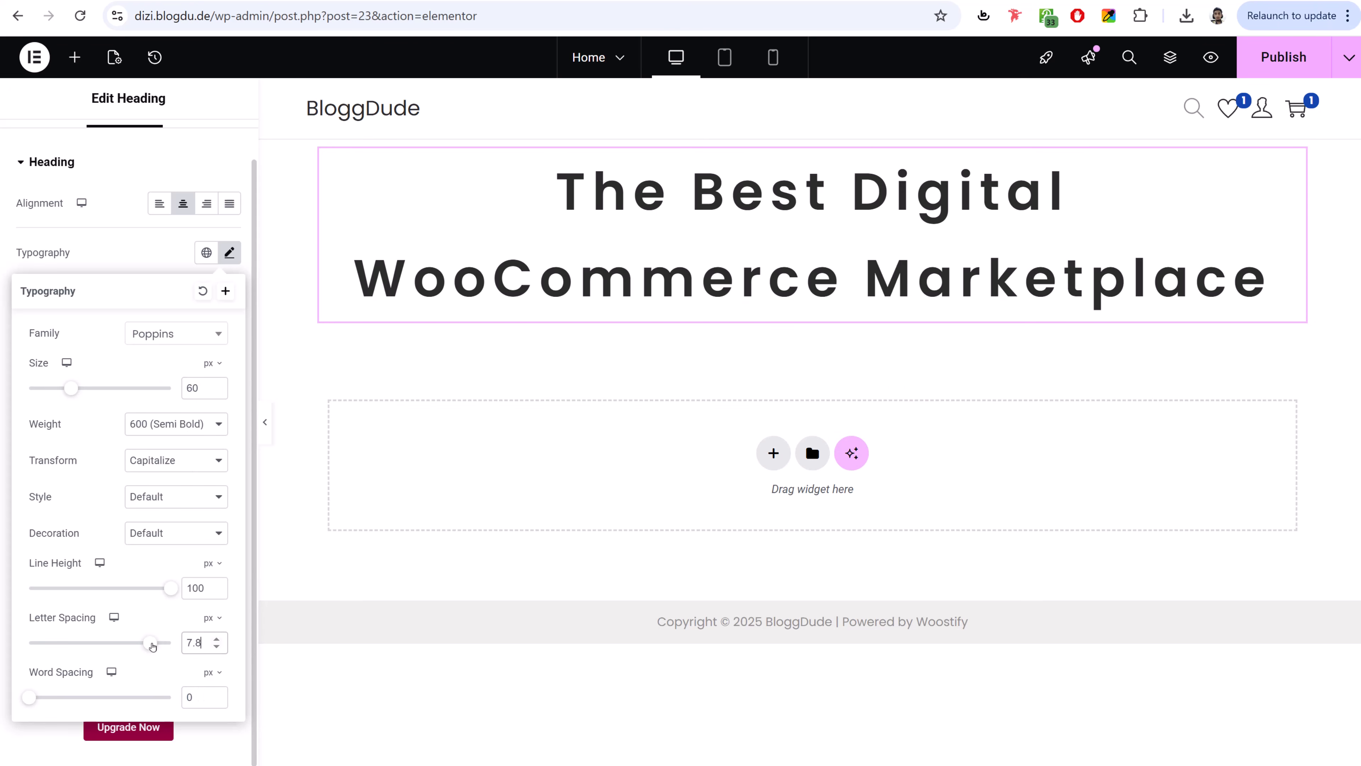
key("ctrl+a")
type("0")
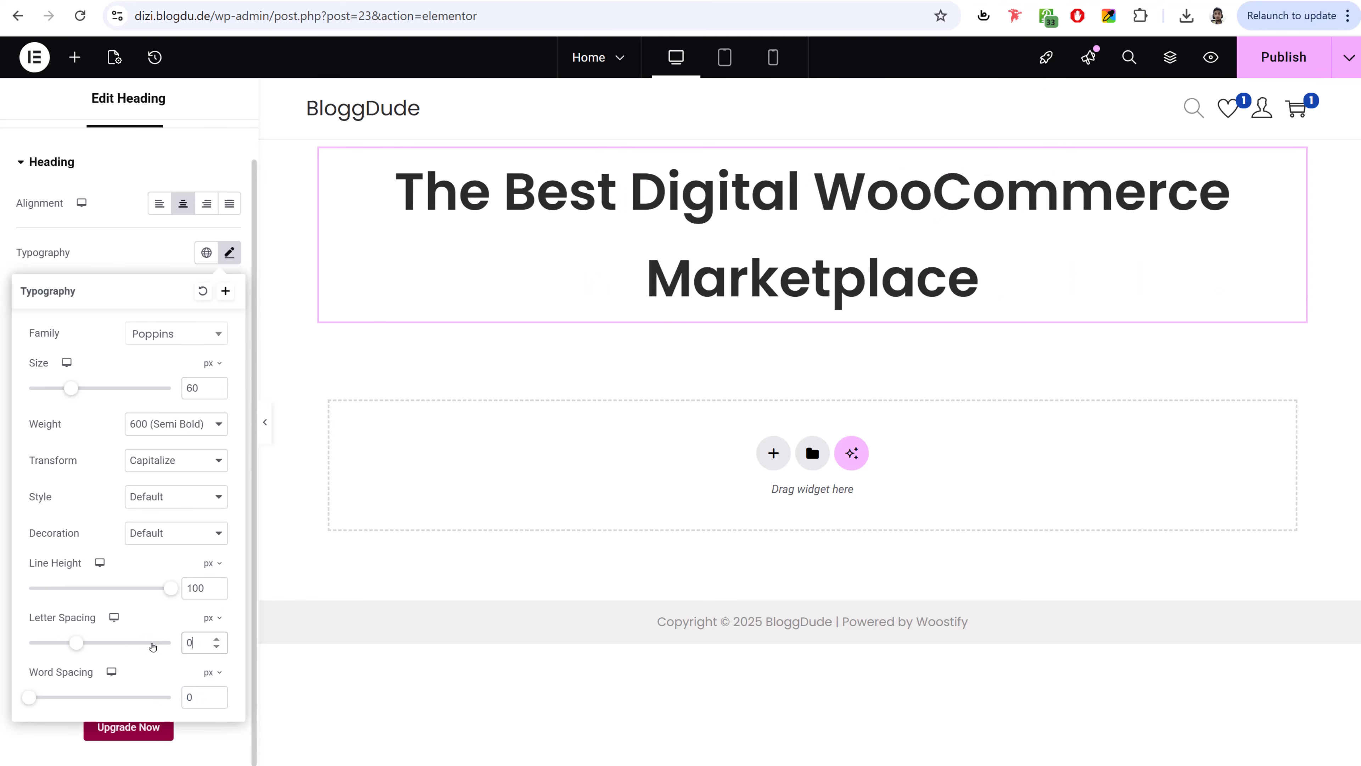
left_click_drag(198, 588, 193, 590)
left_click(211, 566)
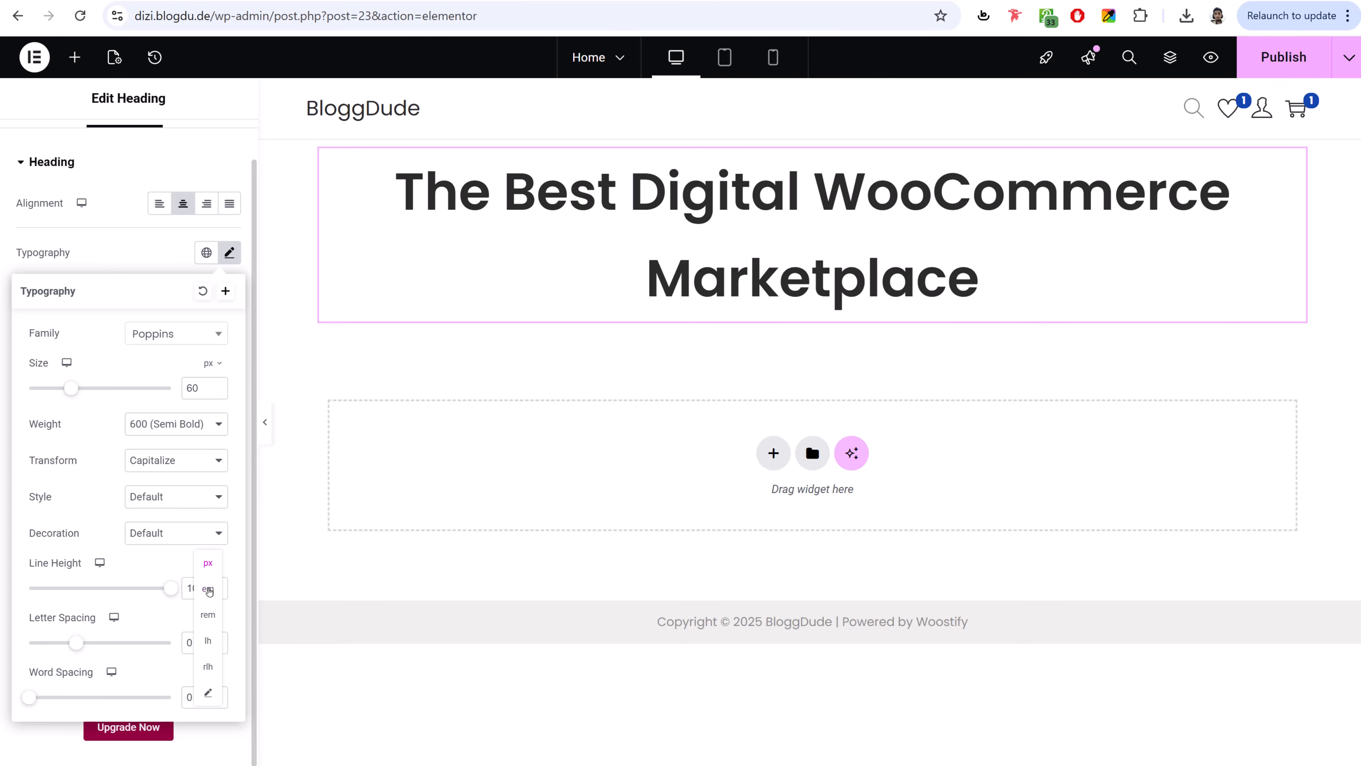
left_click(208, 589)
left_click_drag(209, 588, 181, 596)
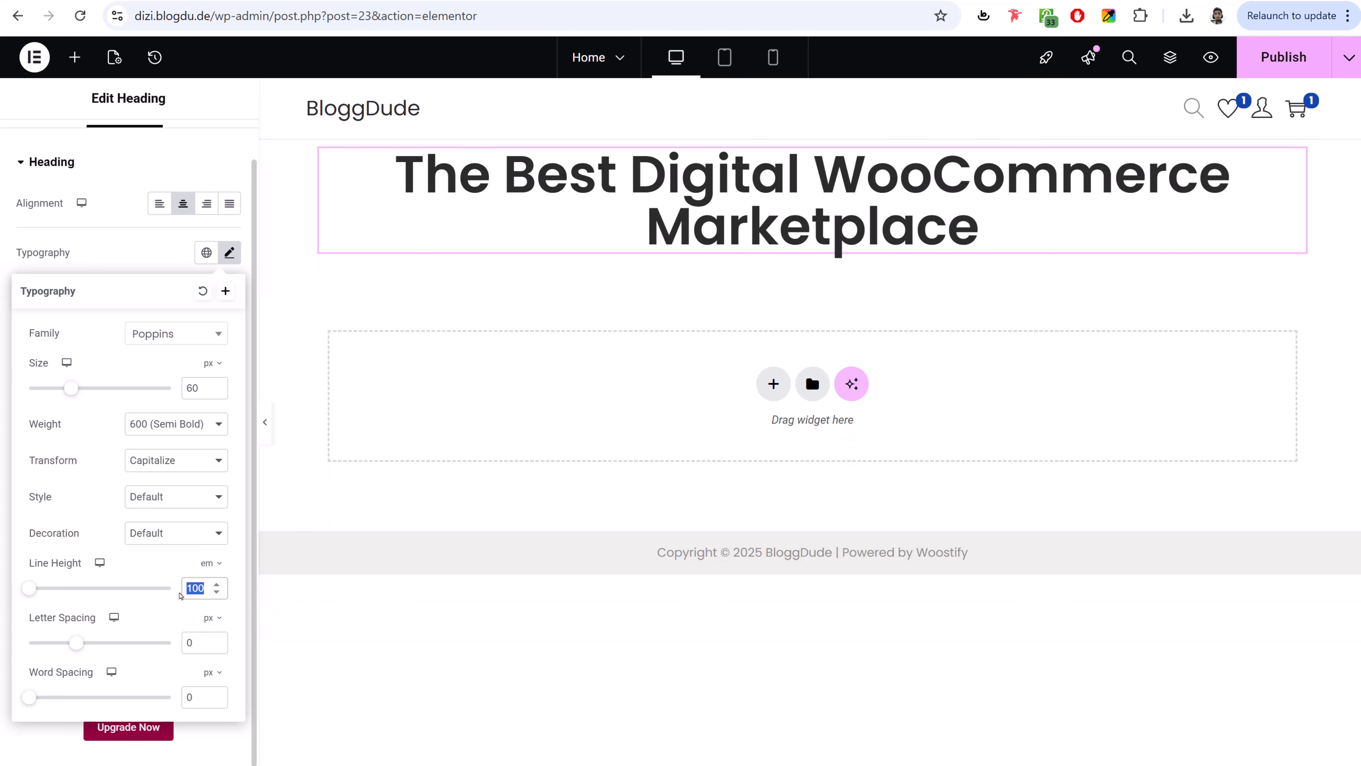
type("1.3")
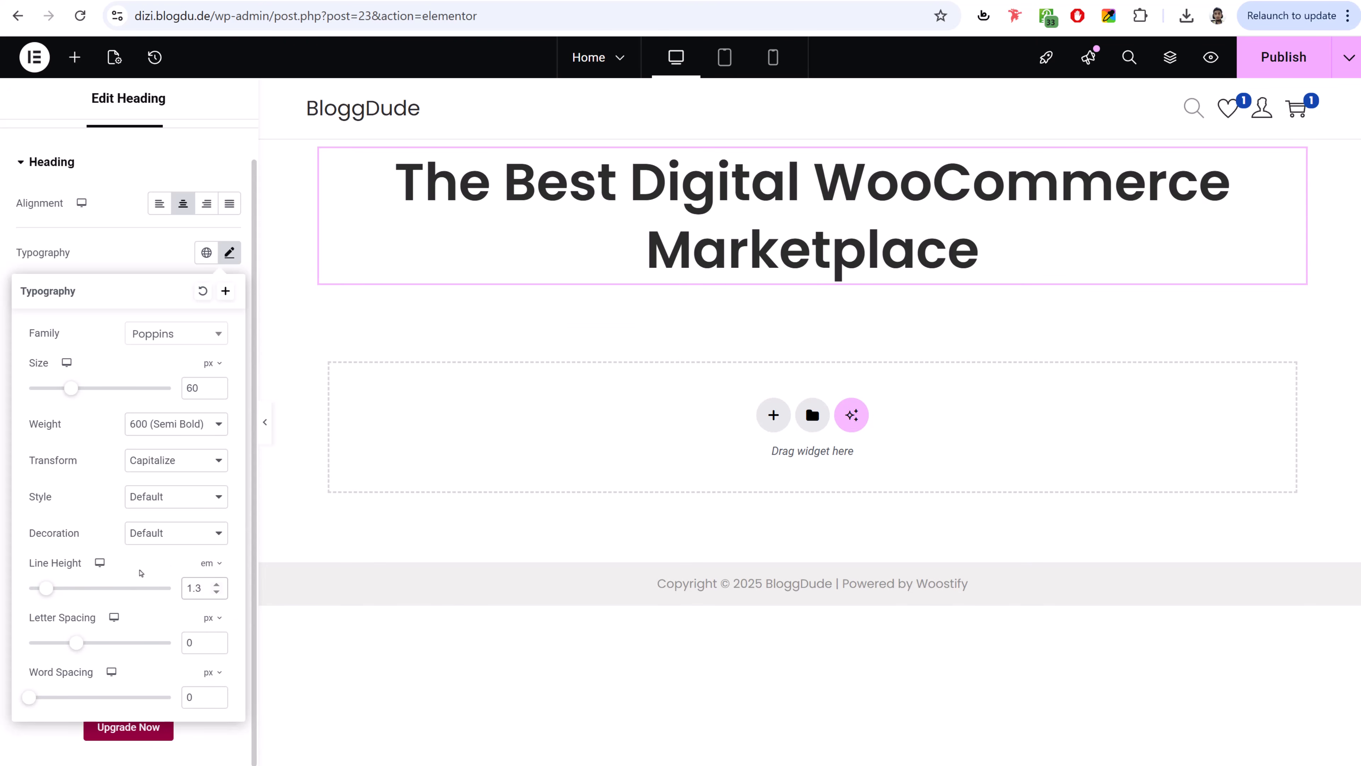
left_click_drag(206, 589, 179, 583)
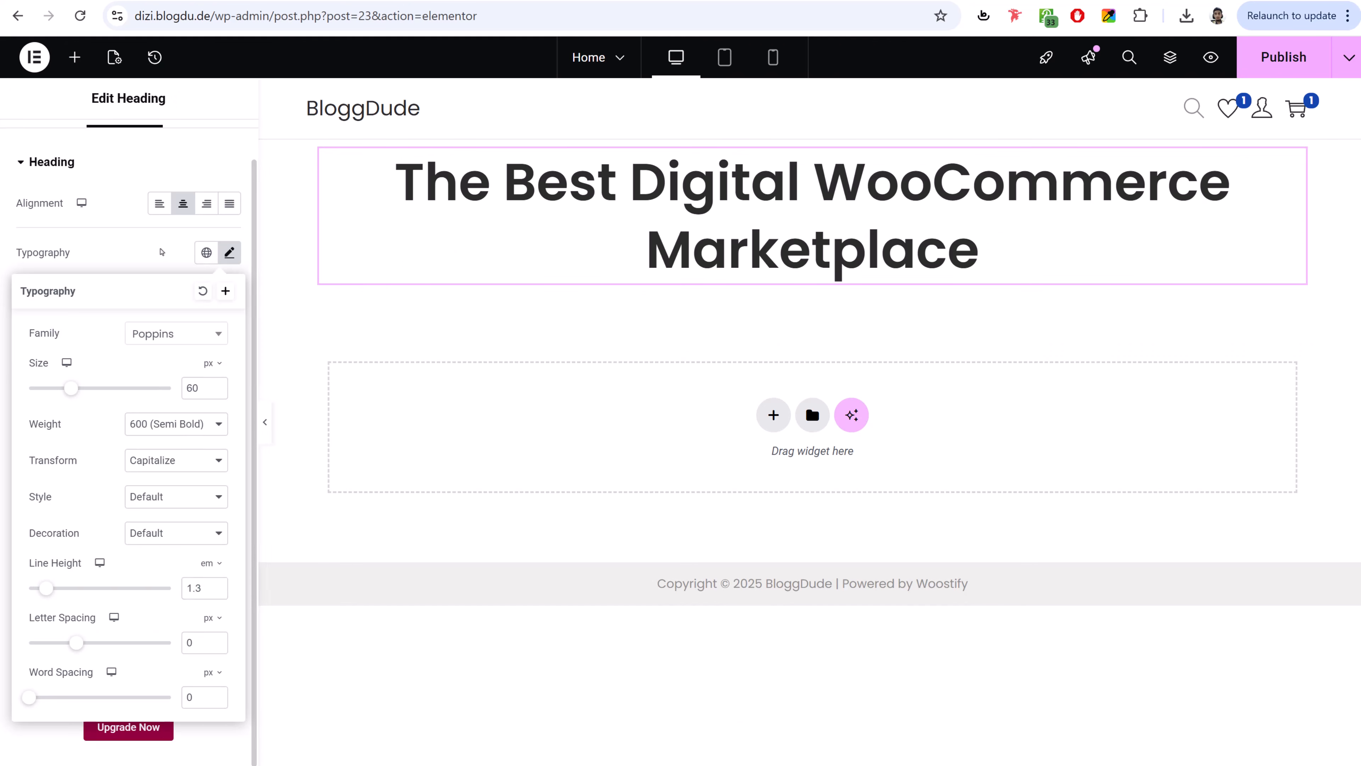
- Change the heading's text colour to solid black #000000
left_click(164, 252)
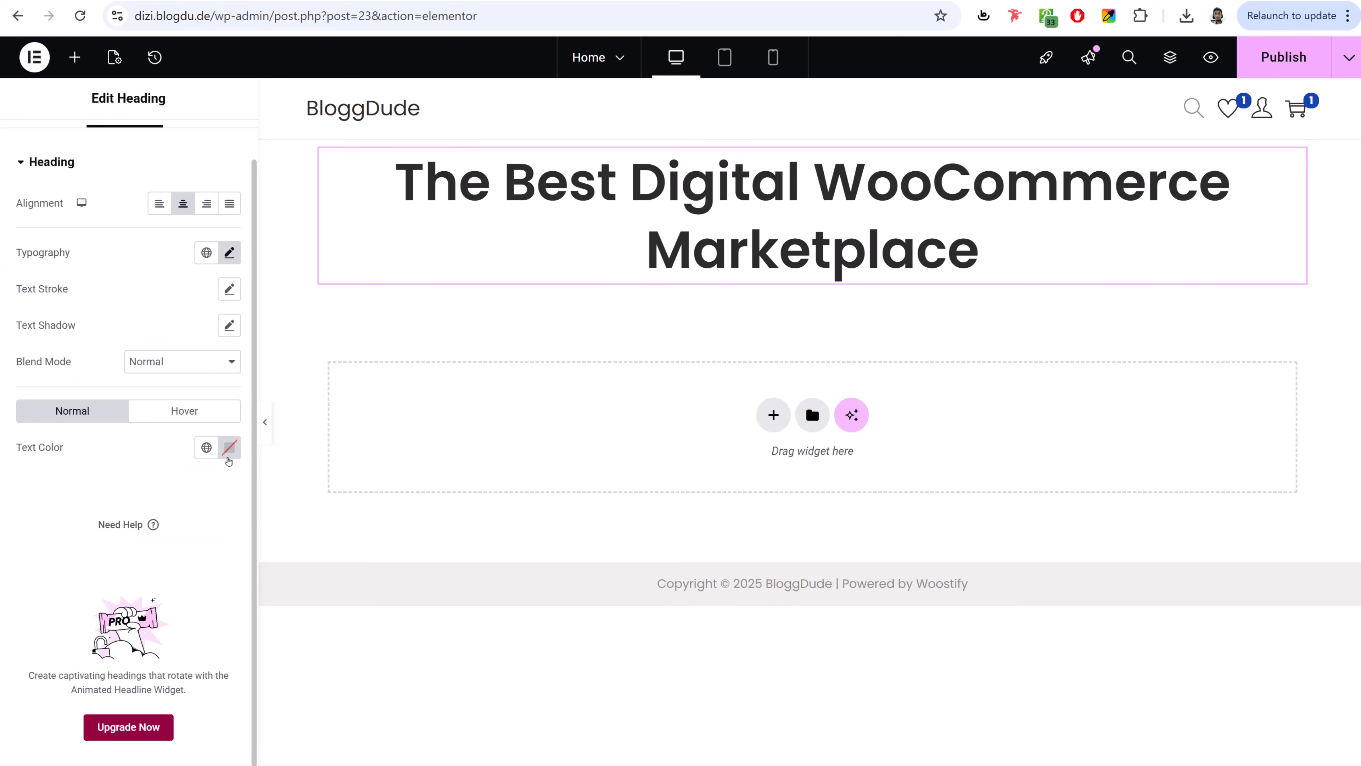
double_click(18, 451)
left_click(229, 447)
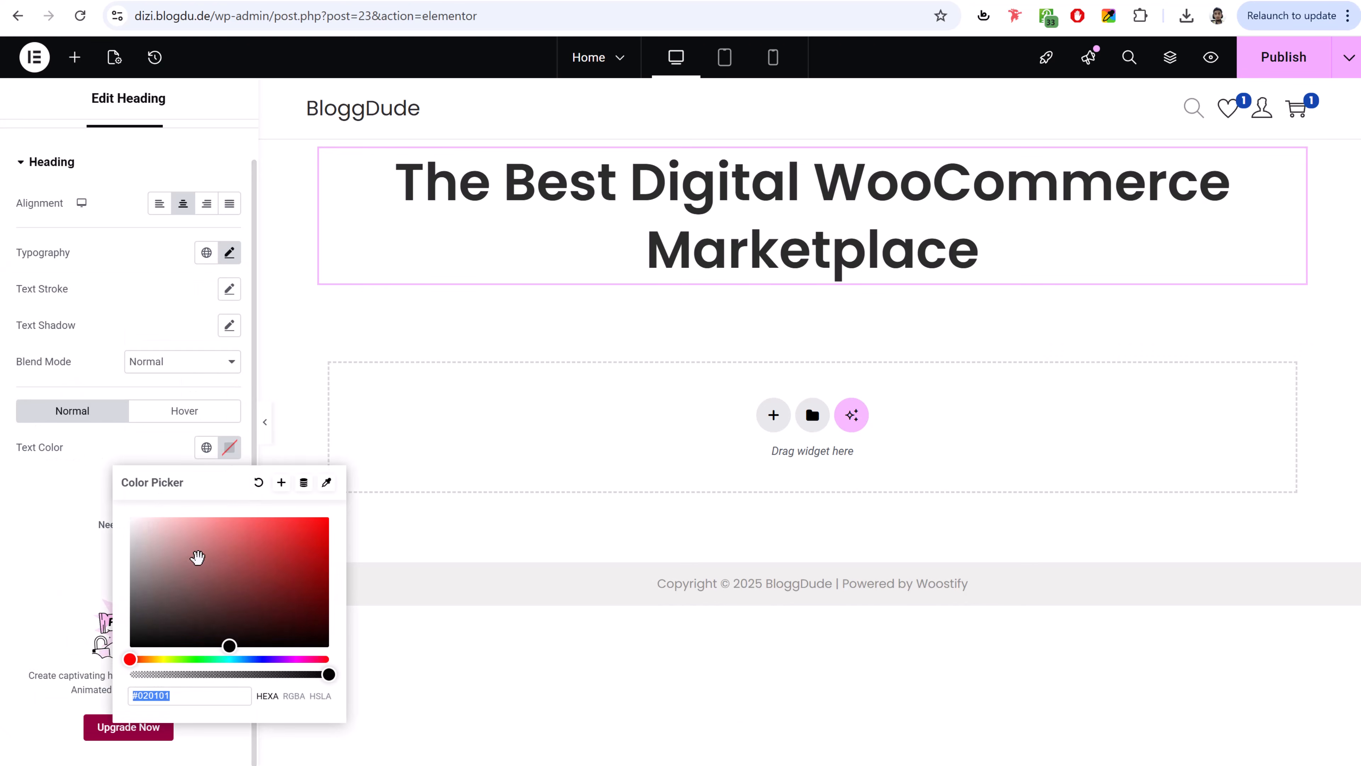
mouse_move(161, 522)
left_mouse_down()
mouse_move(176, 532)
mouse_move(173, 505)
mouse_move(225, 583)
mouse_move(223, 648)
left_mouse_up()
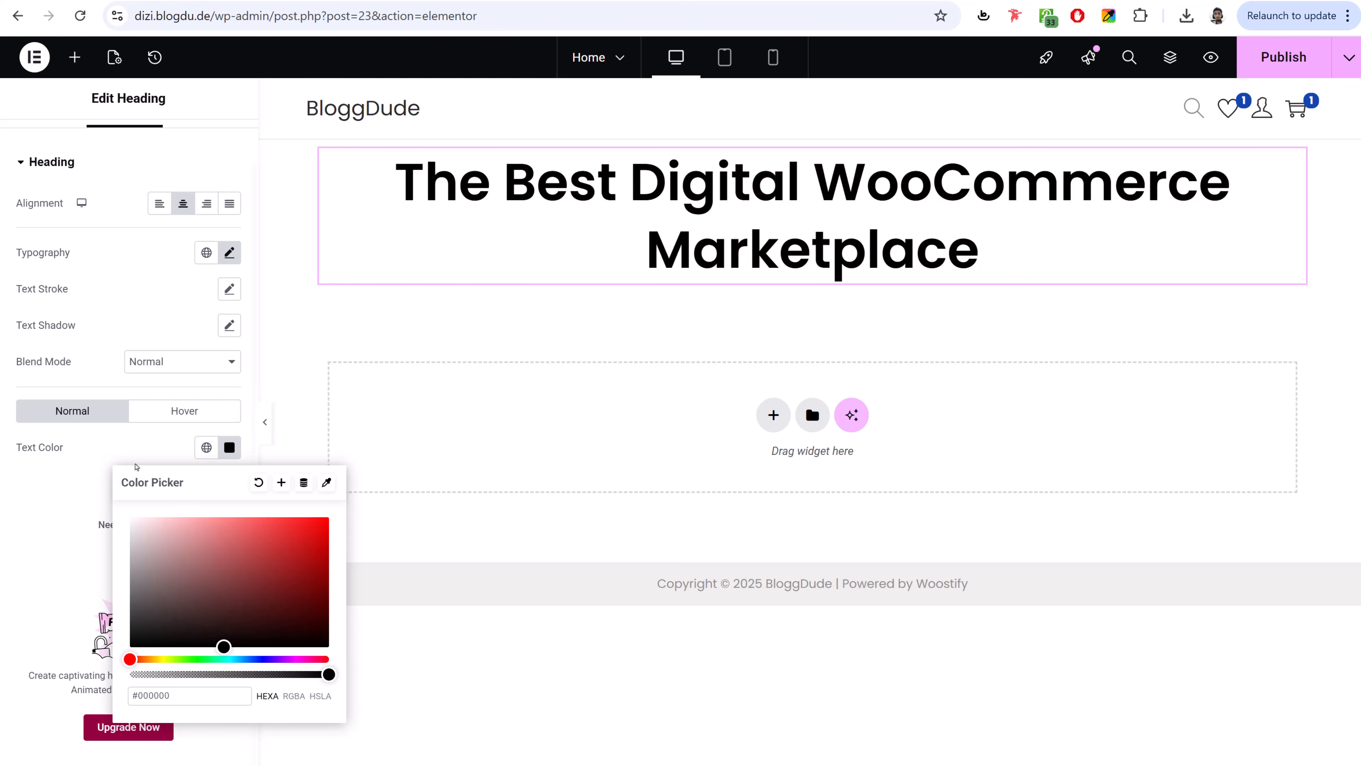
left_click(135, 466)
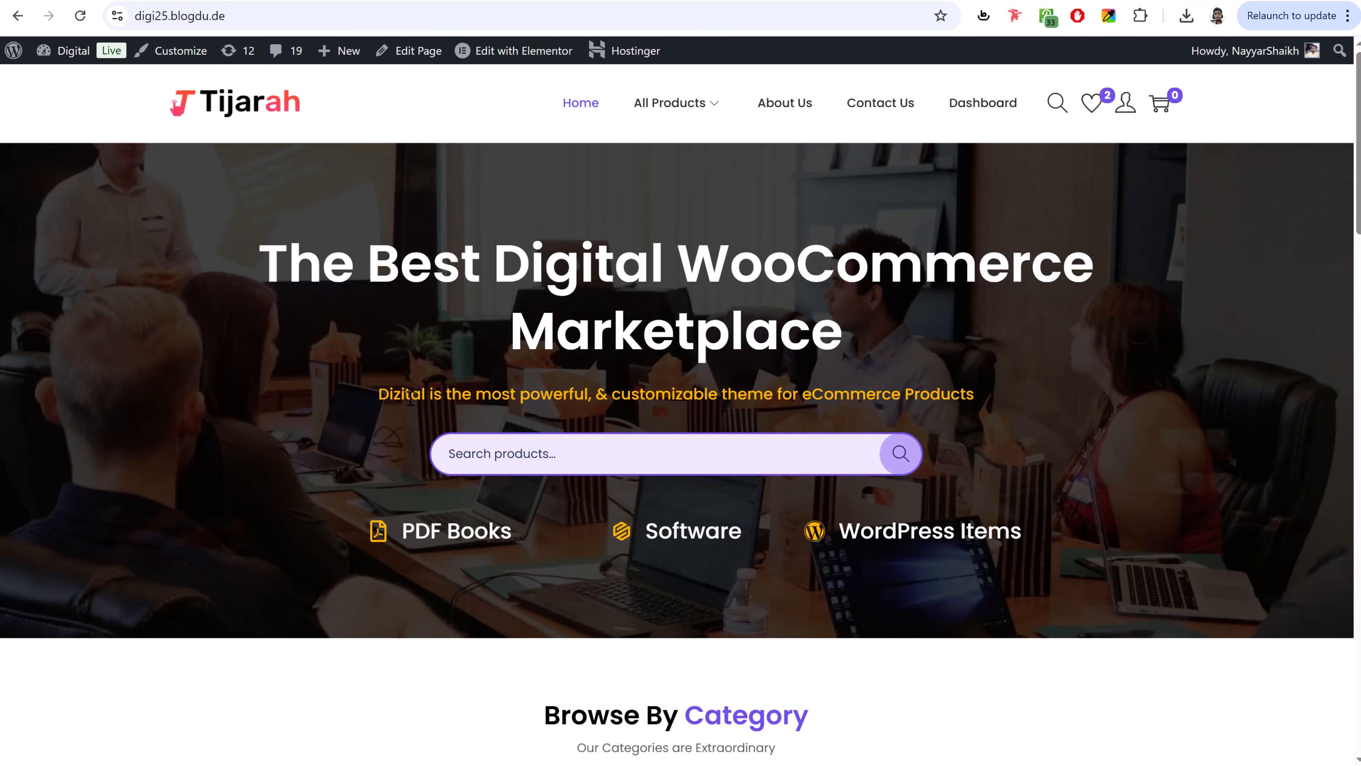
left_click_drag(377, 395, 786, 378)
left_click(786, 379)
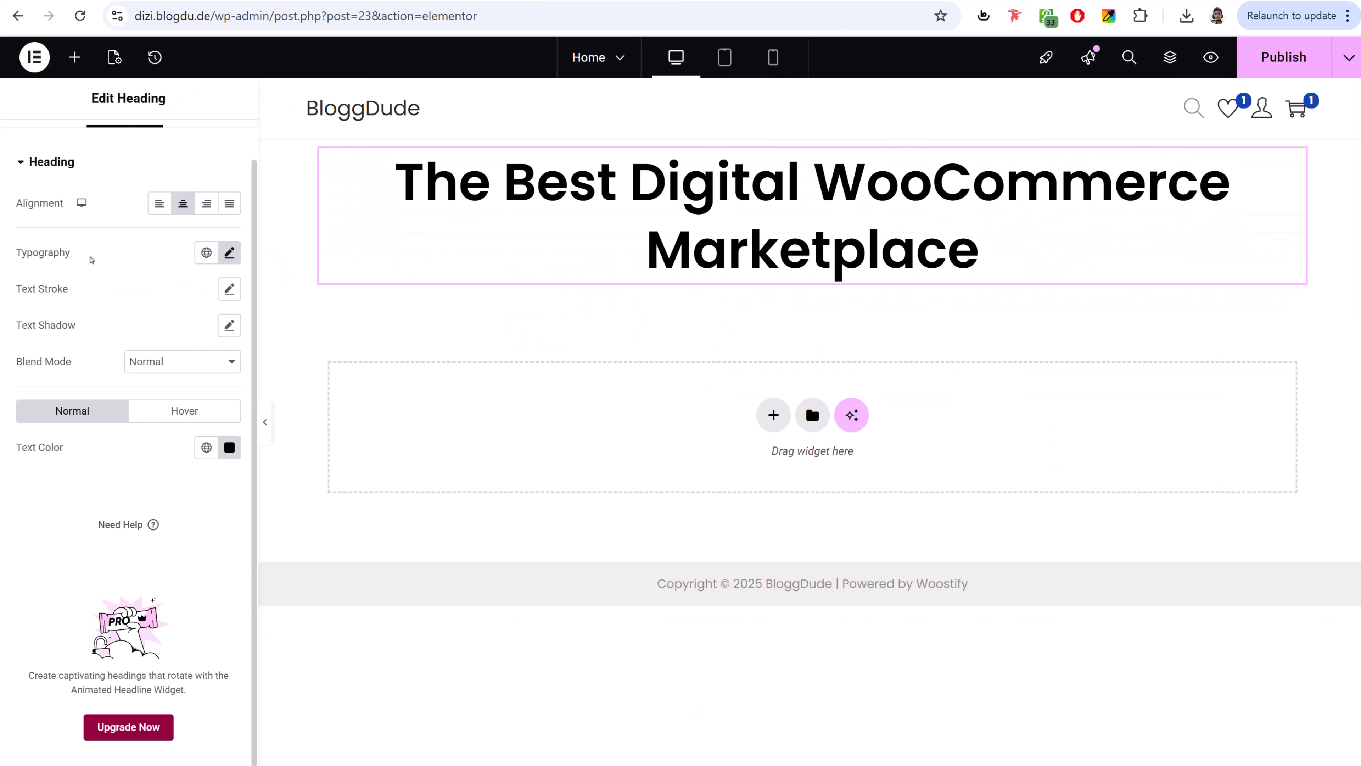
- Publish the Home page with the black heading
left_click(229, 252)
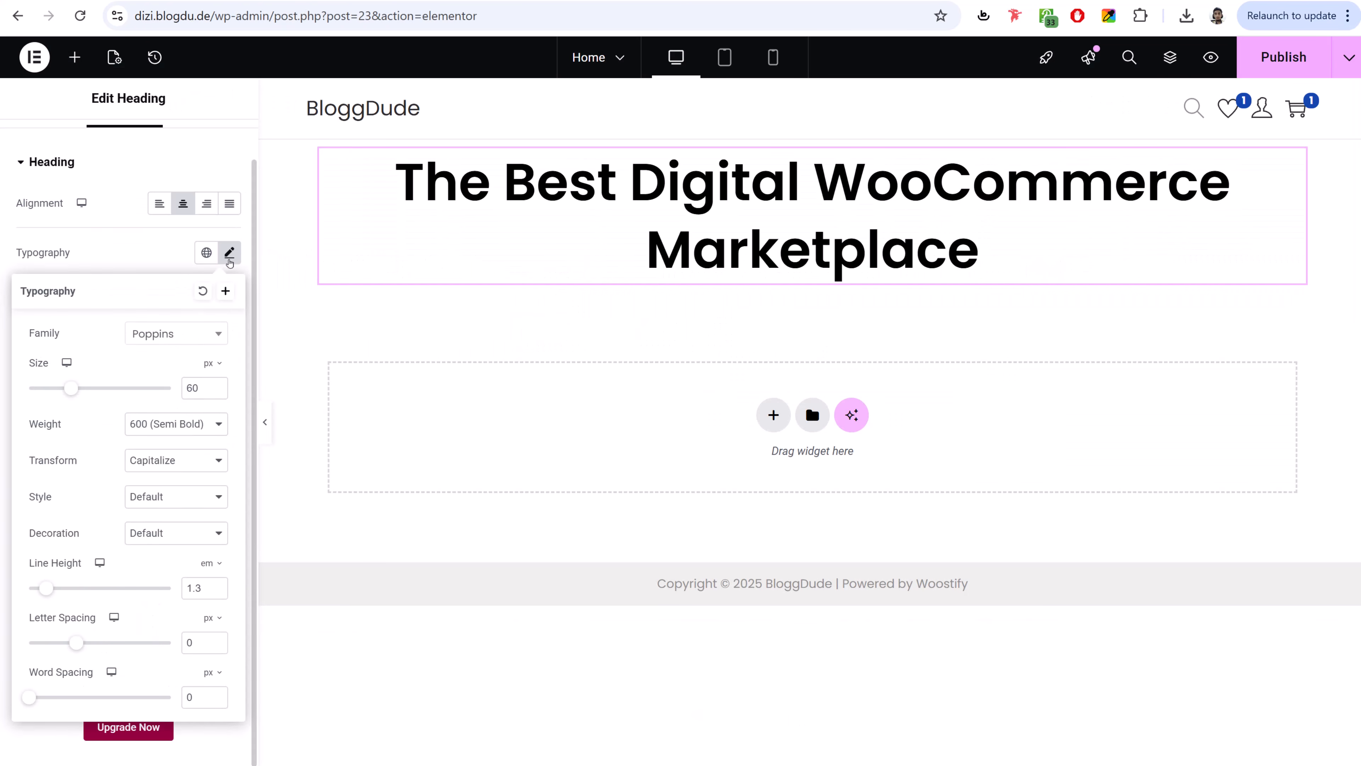
left_click(137, 253)
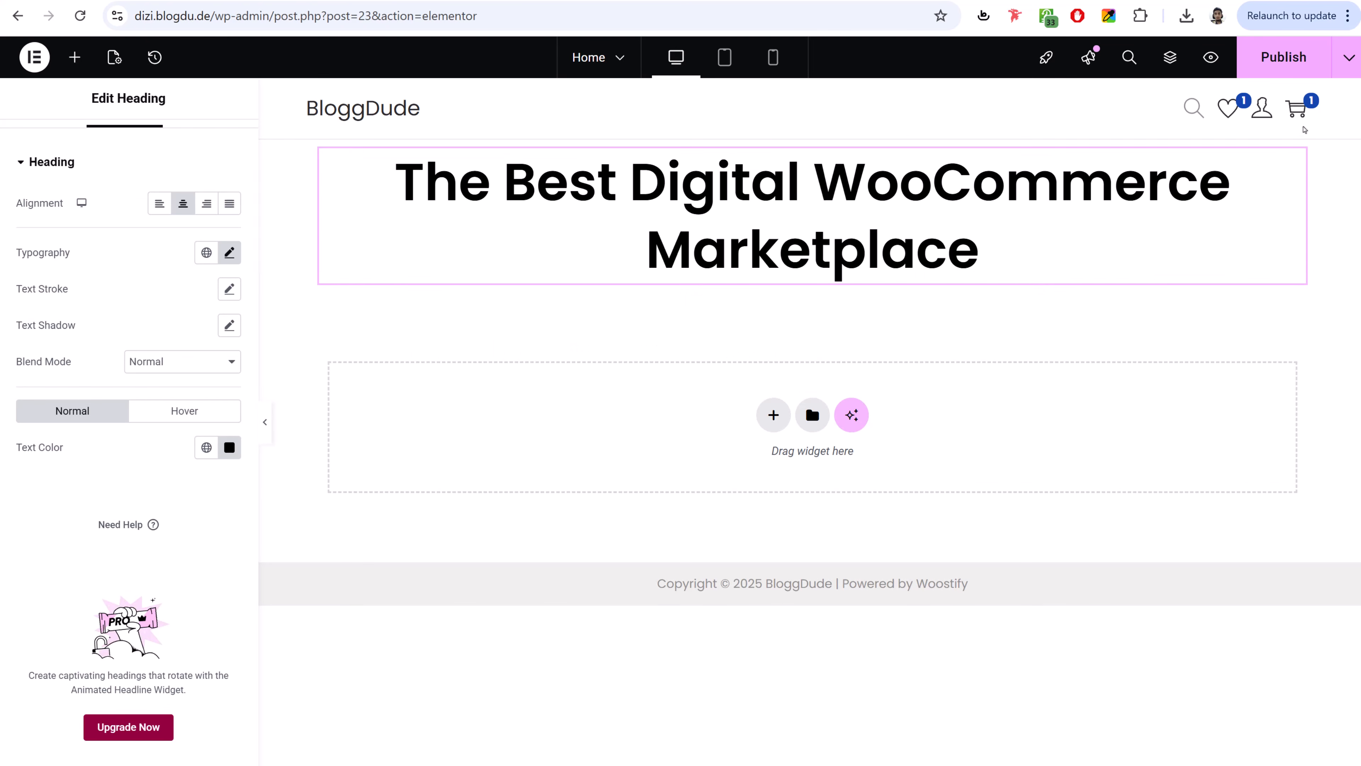
left_click(1275, 56)
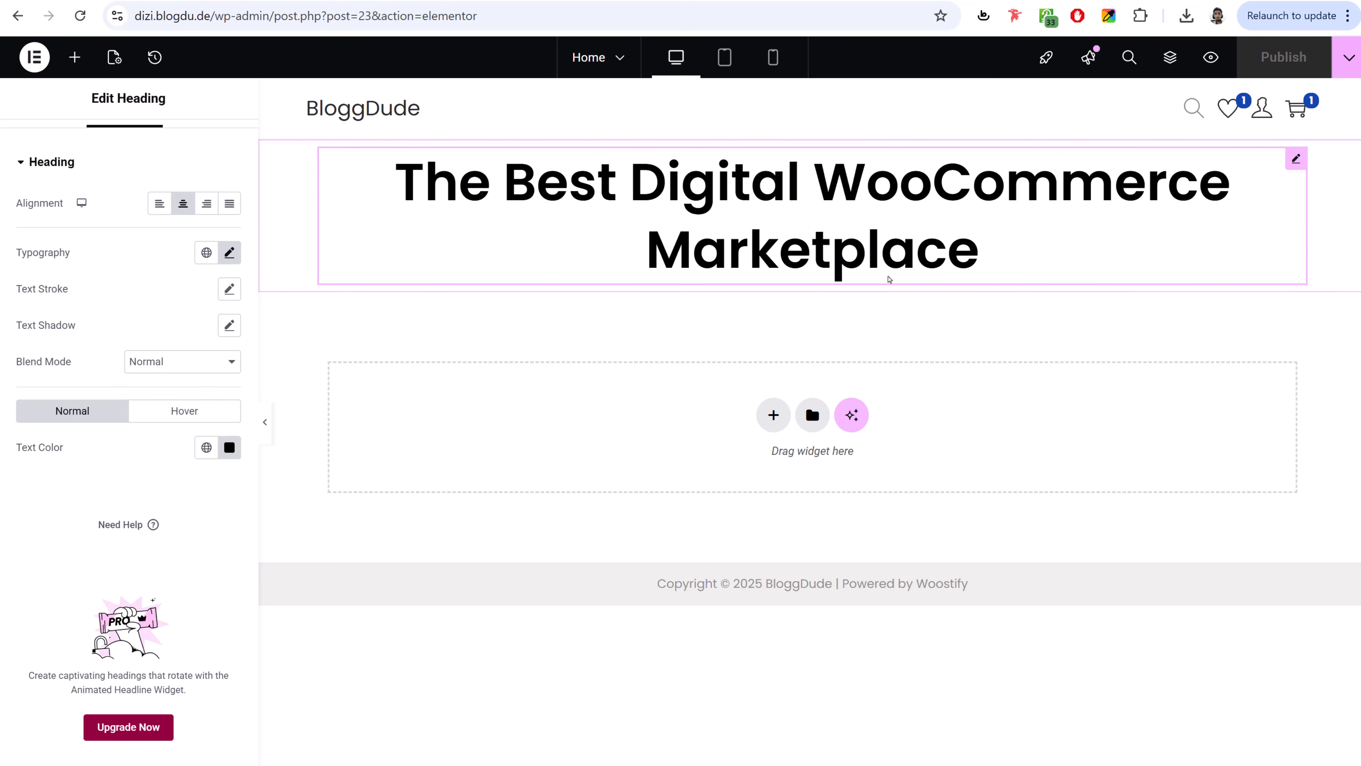
scroll(182, 295, "up", 1)
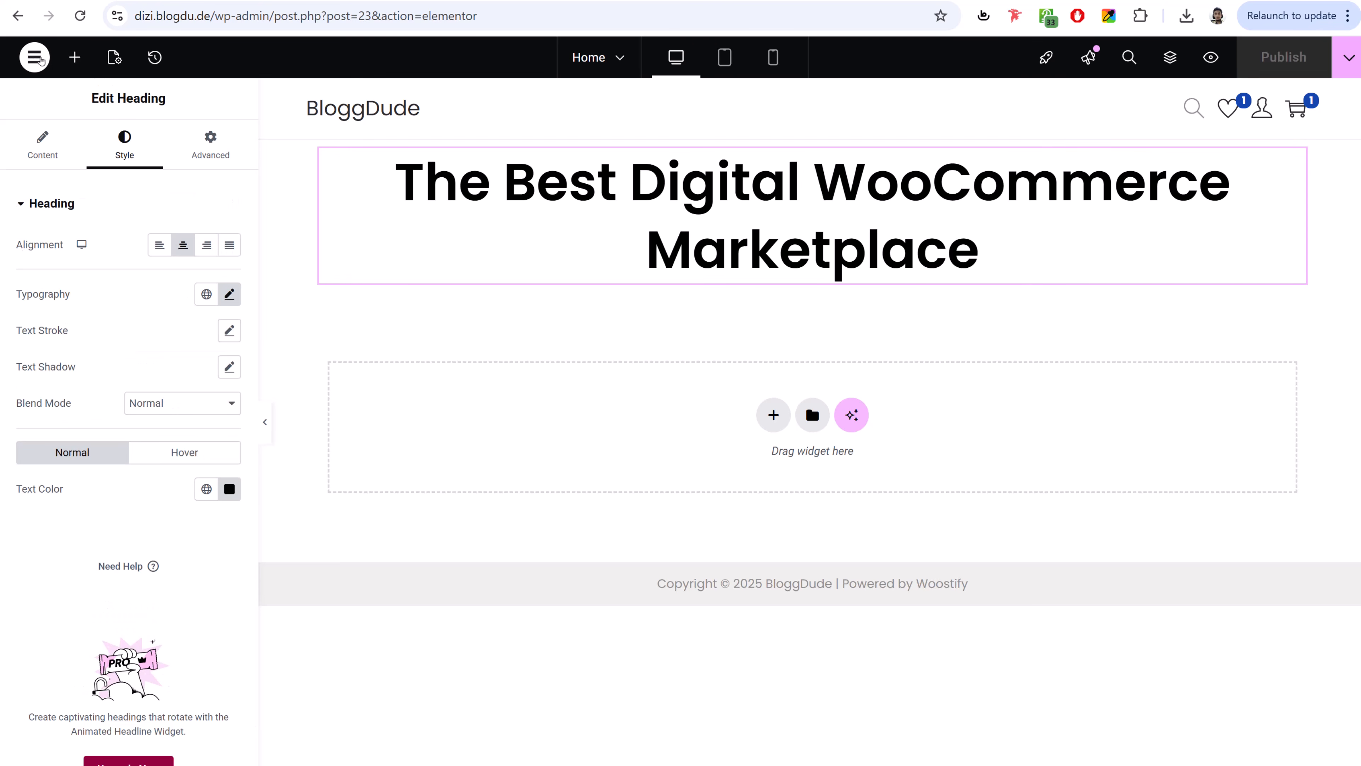
- Set the Primary and Secondary global fonts to Poppins in Site Settings
left_click(41, 60)
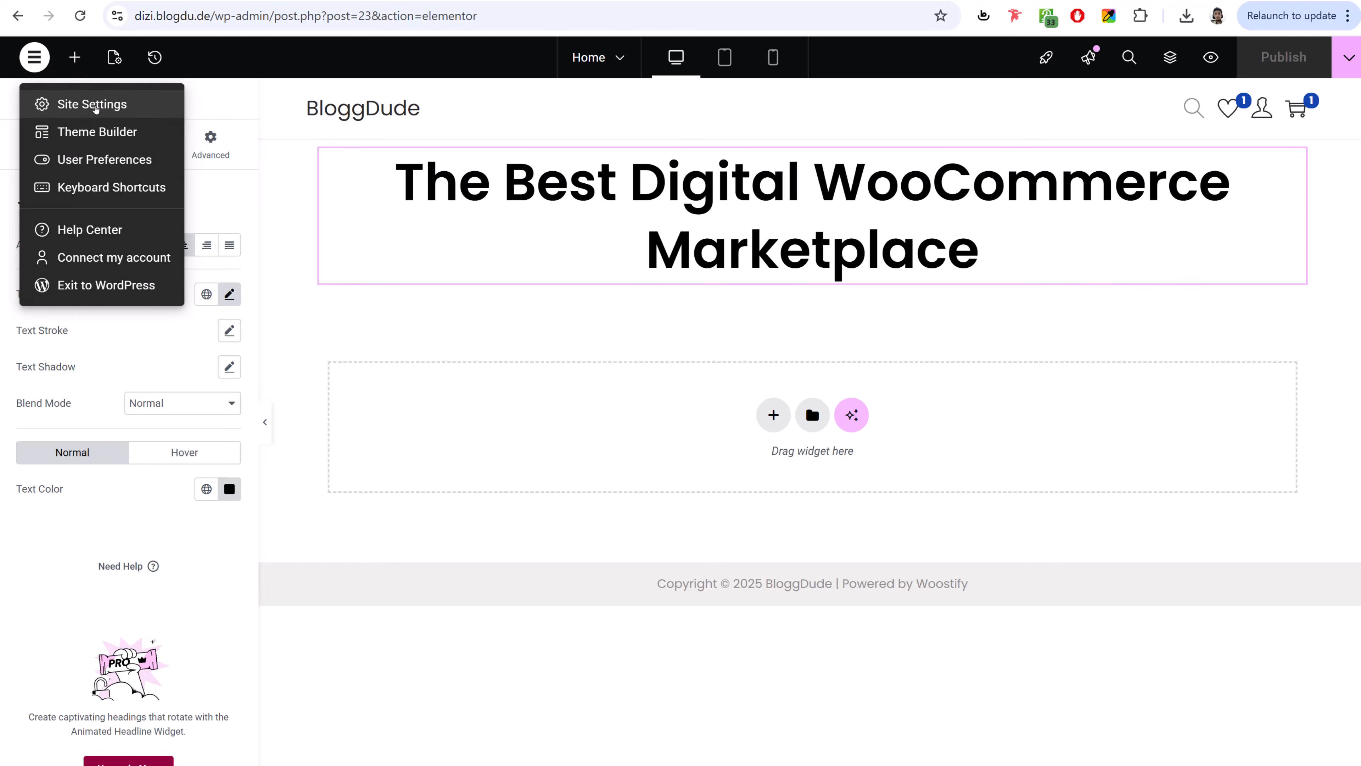
left_click(94, 106)
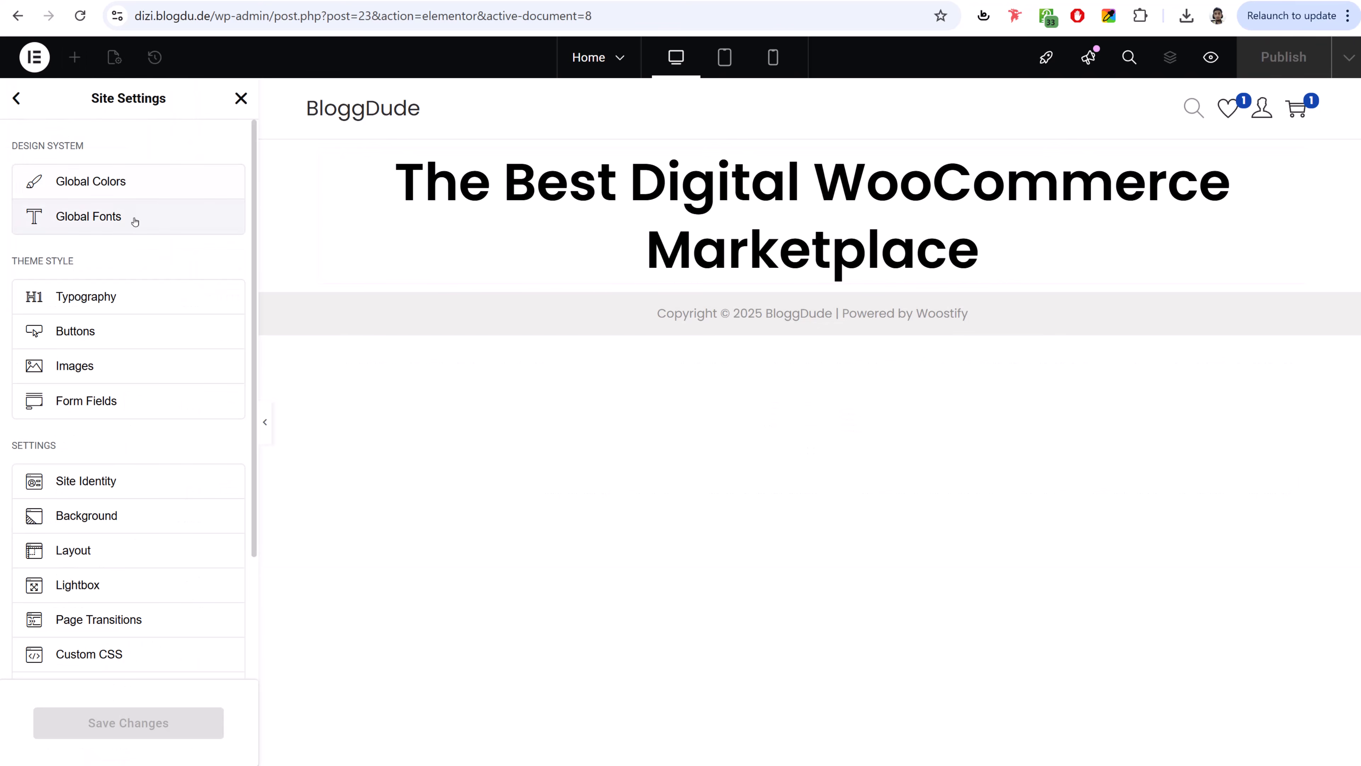
left_click(134, 221)
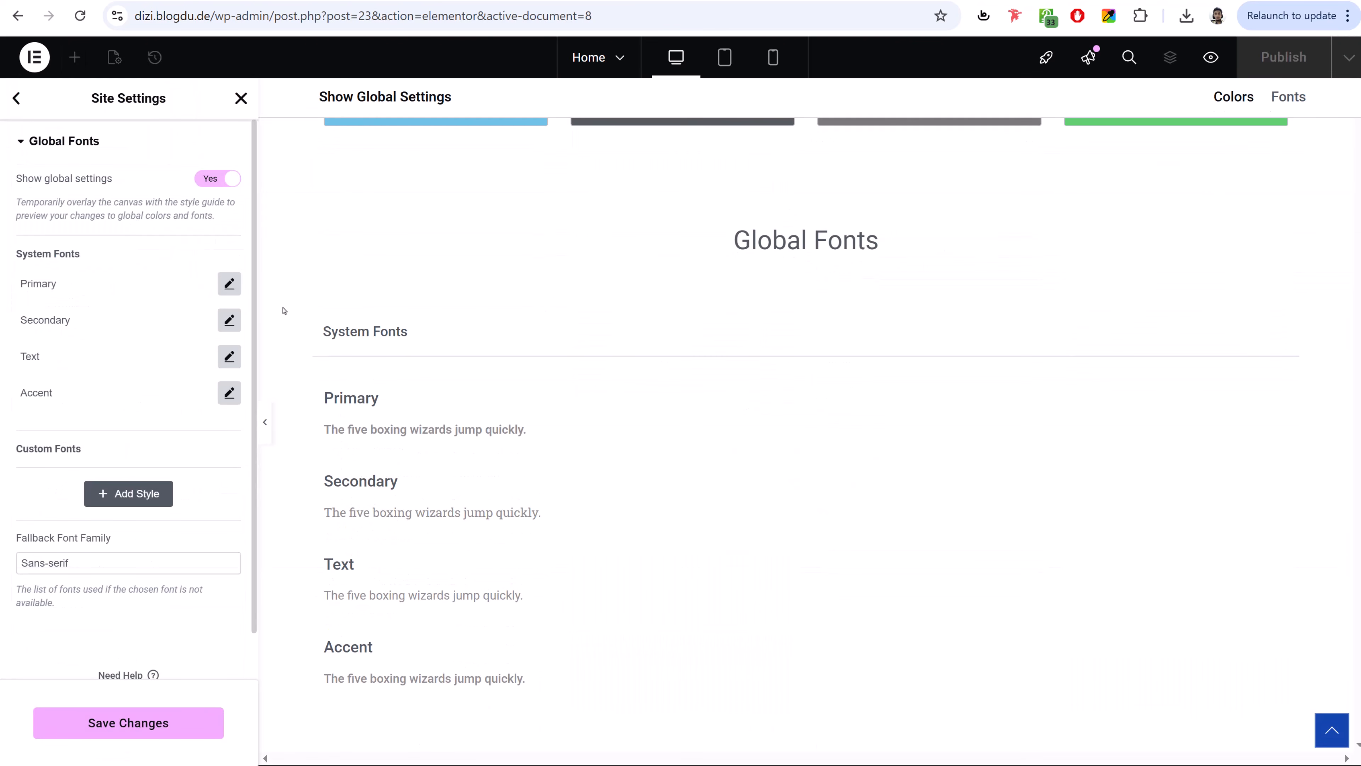
left_click(229, 283)
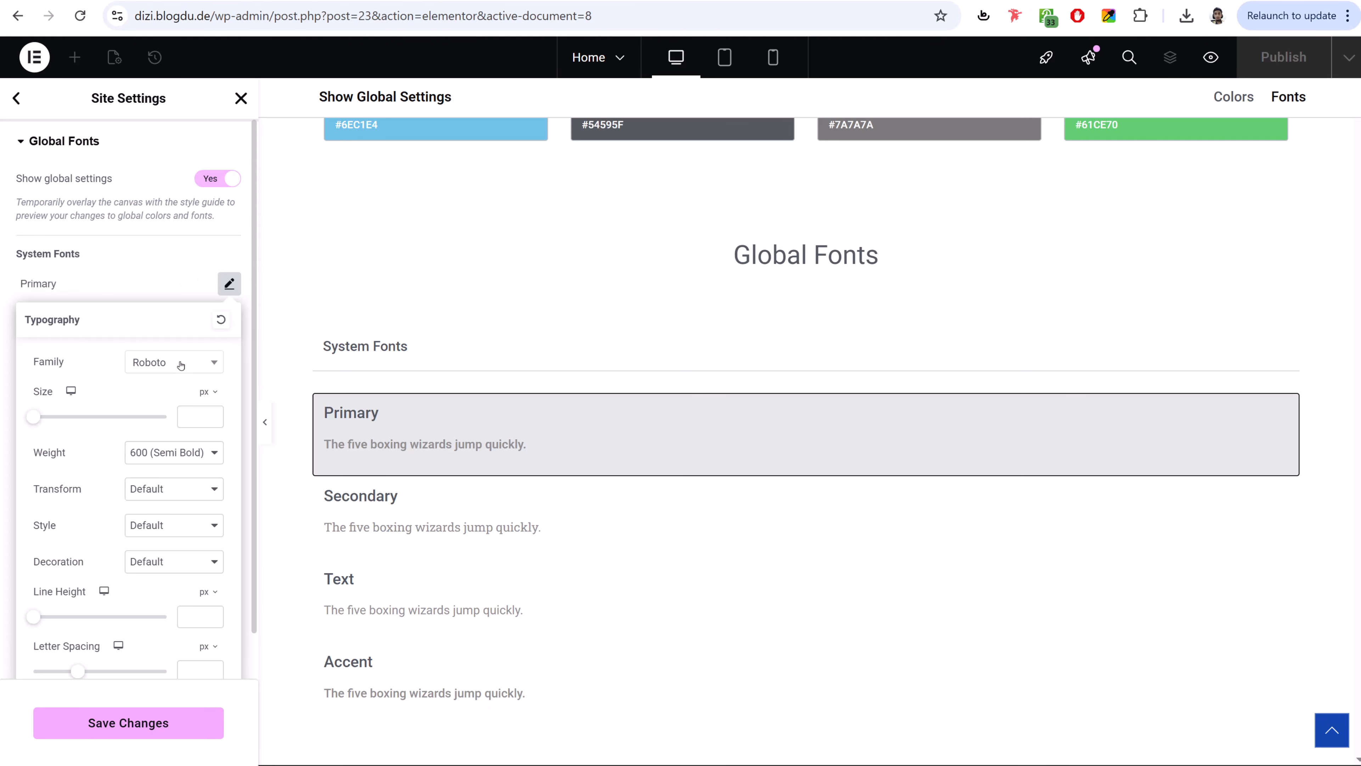
left_click(181, 365)
type("pop")
key("Return")
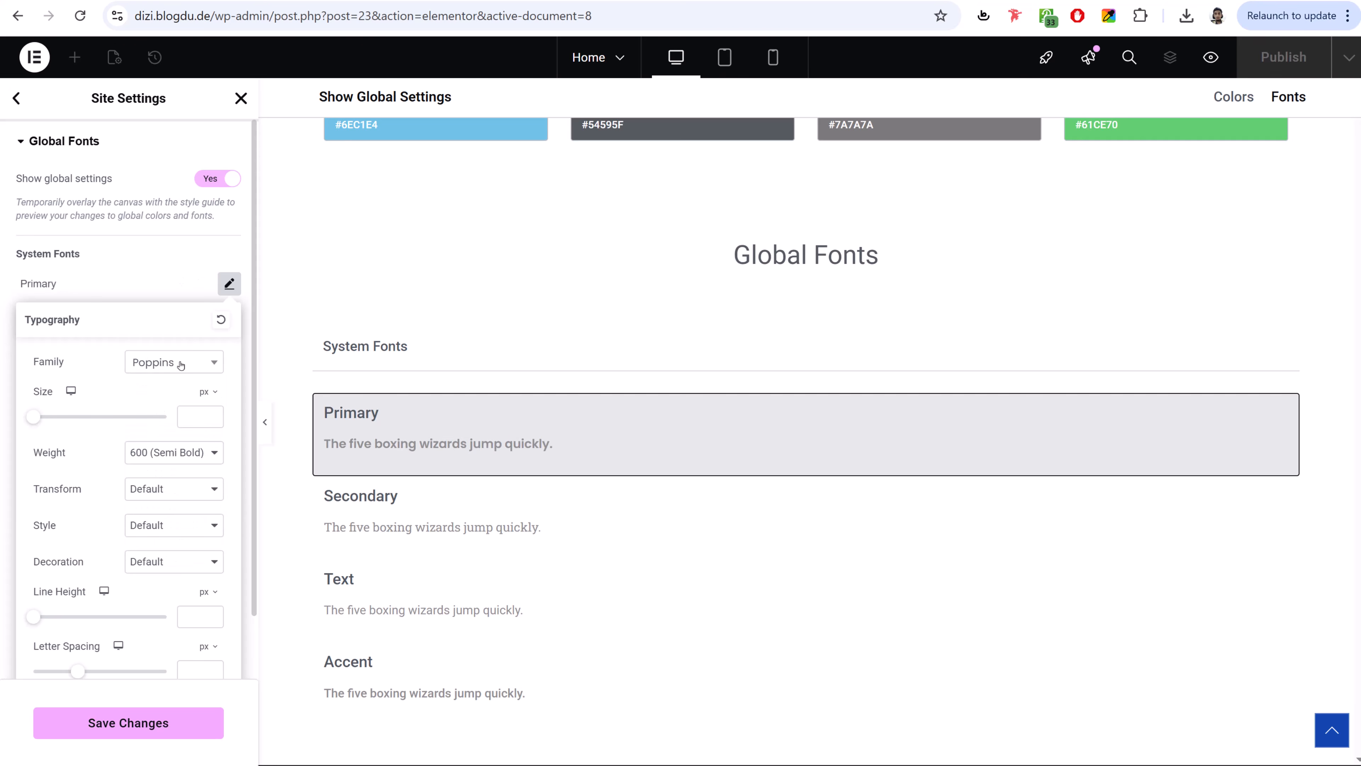
left_click(229, 286)
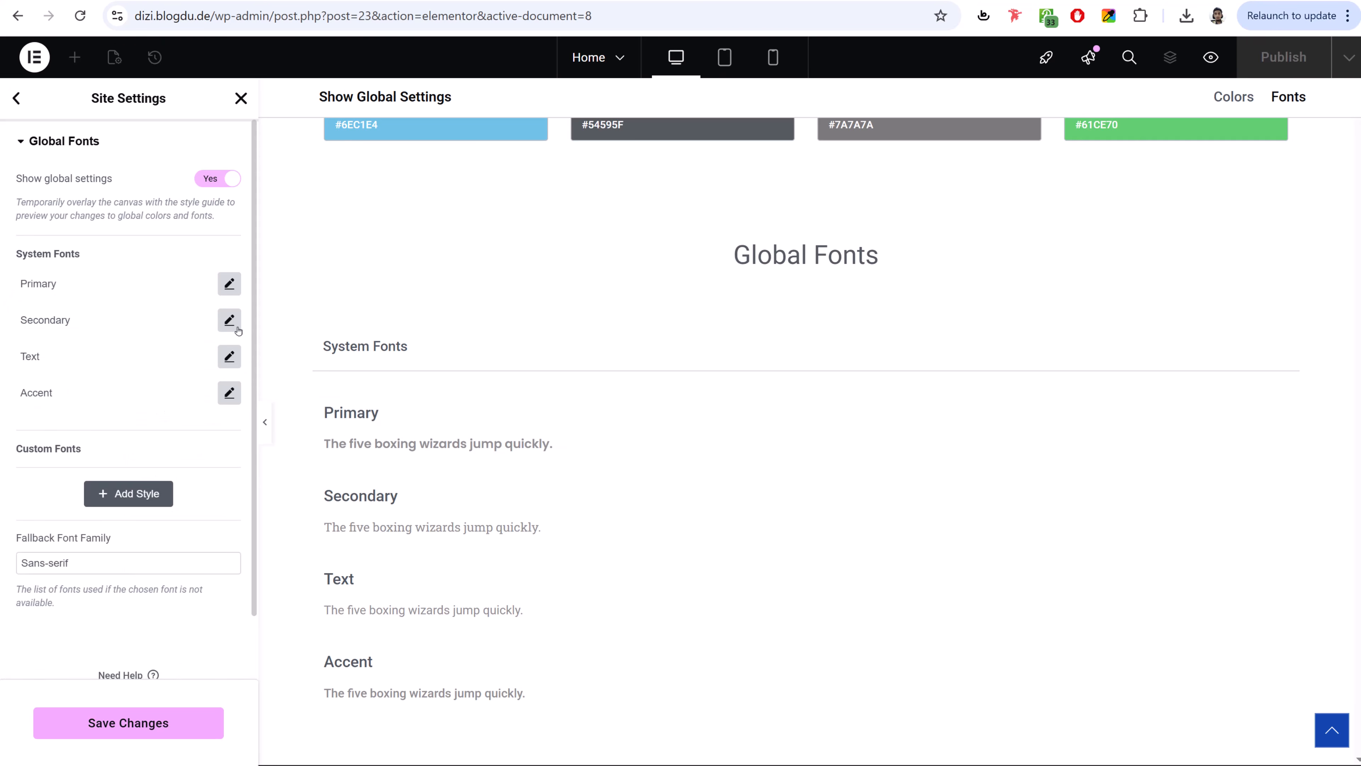
left_click(236, 327)
left_click(173, 408)
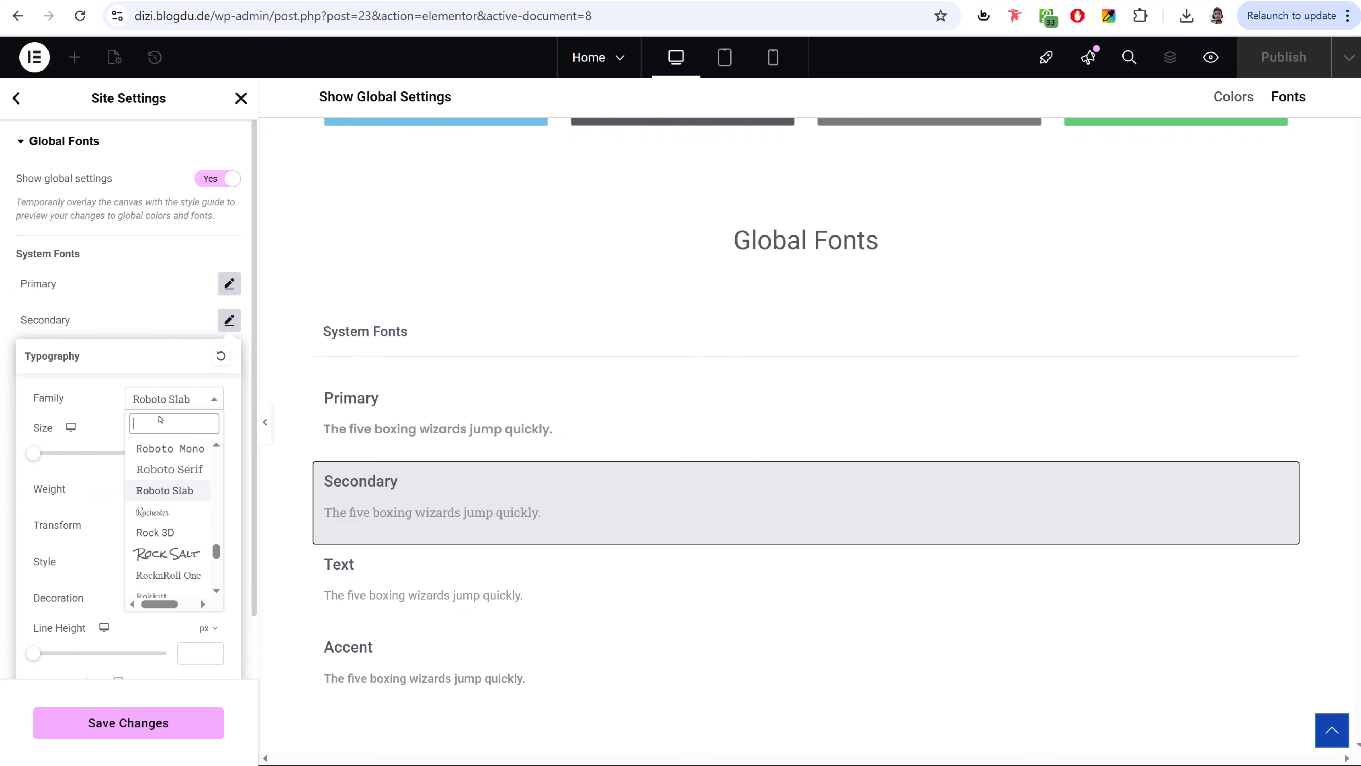
type("popp")
key("ctrl+a")
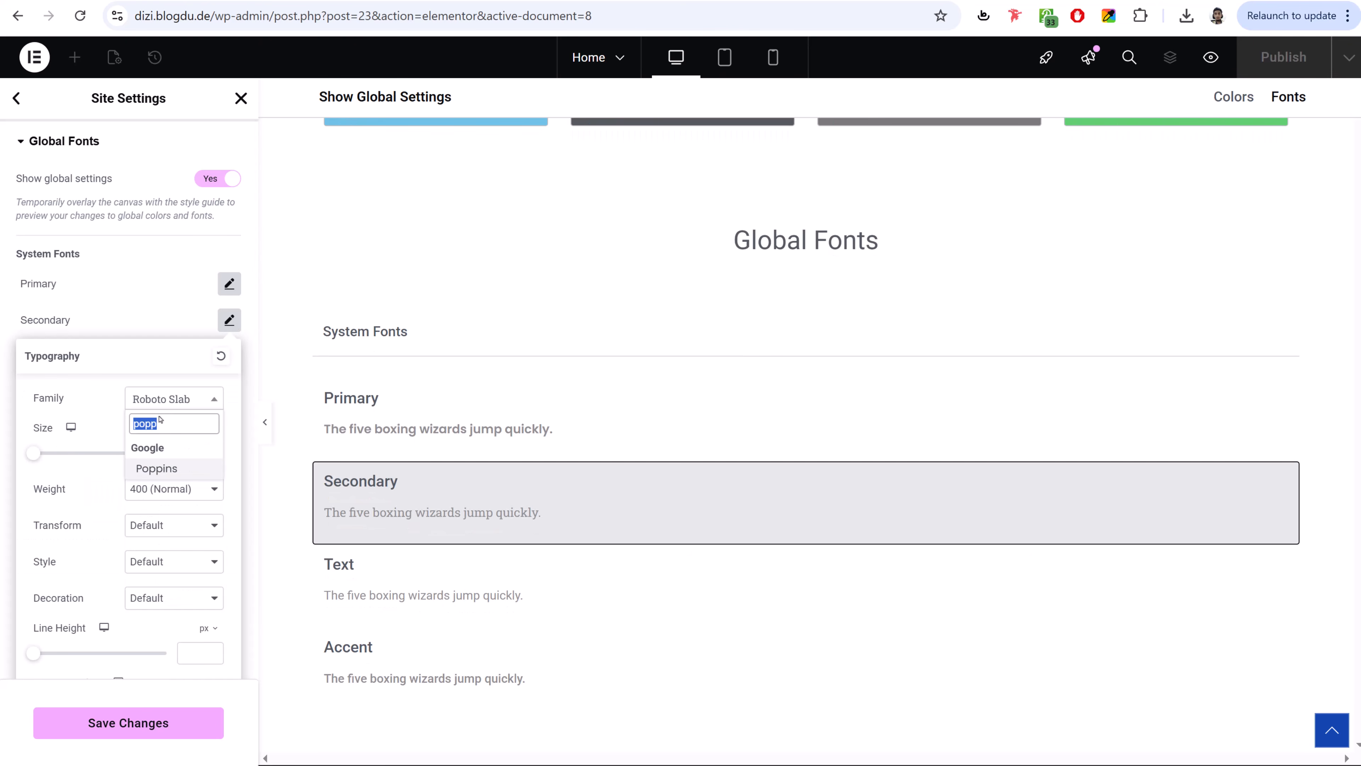
key("Return")
left_click(229, 322)
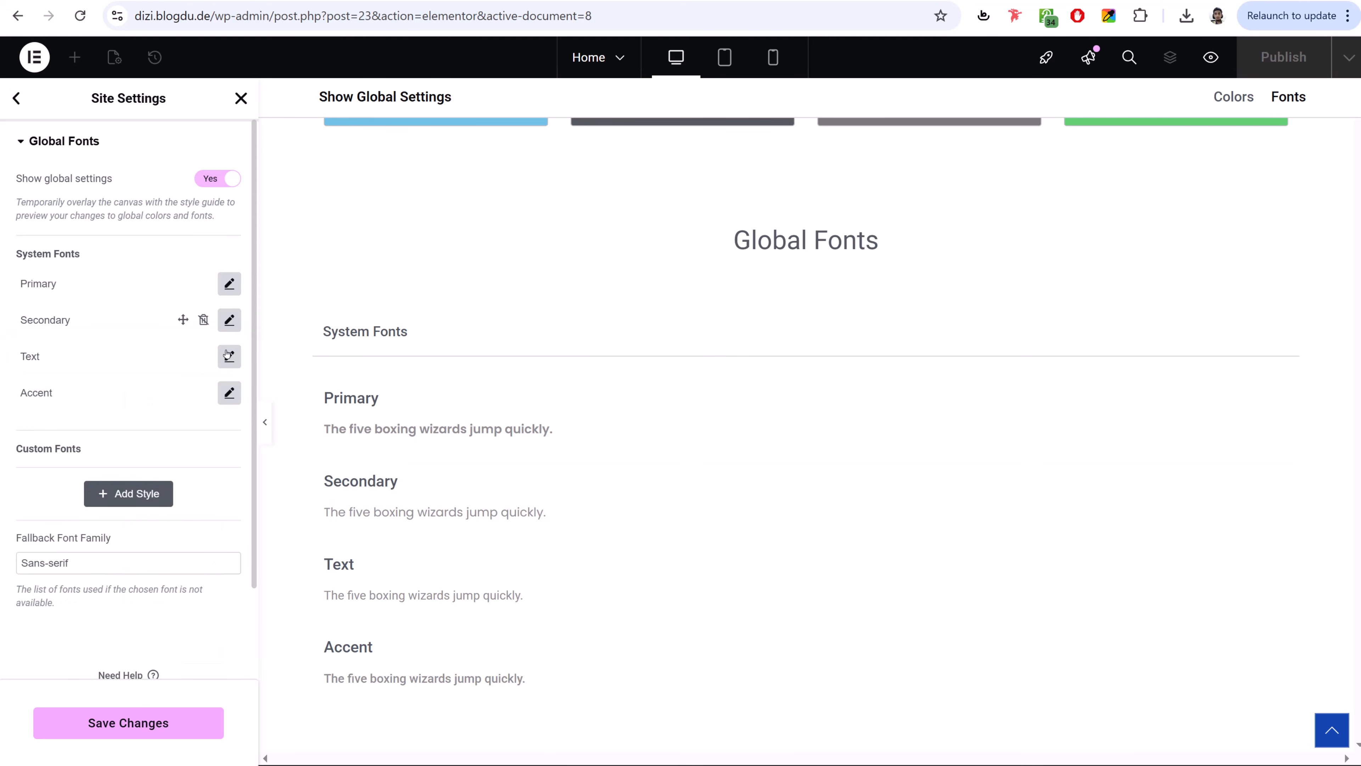
- Set the Text and Accent global fonts to Poppins and save the changes
left_click(230, 356)
left_click(169, 435)
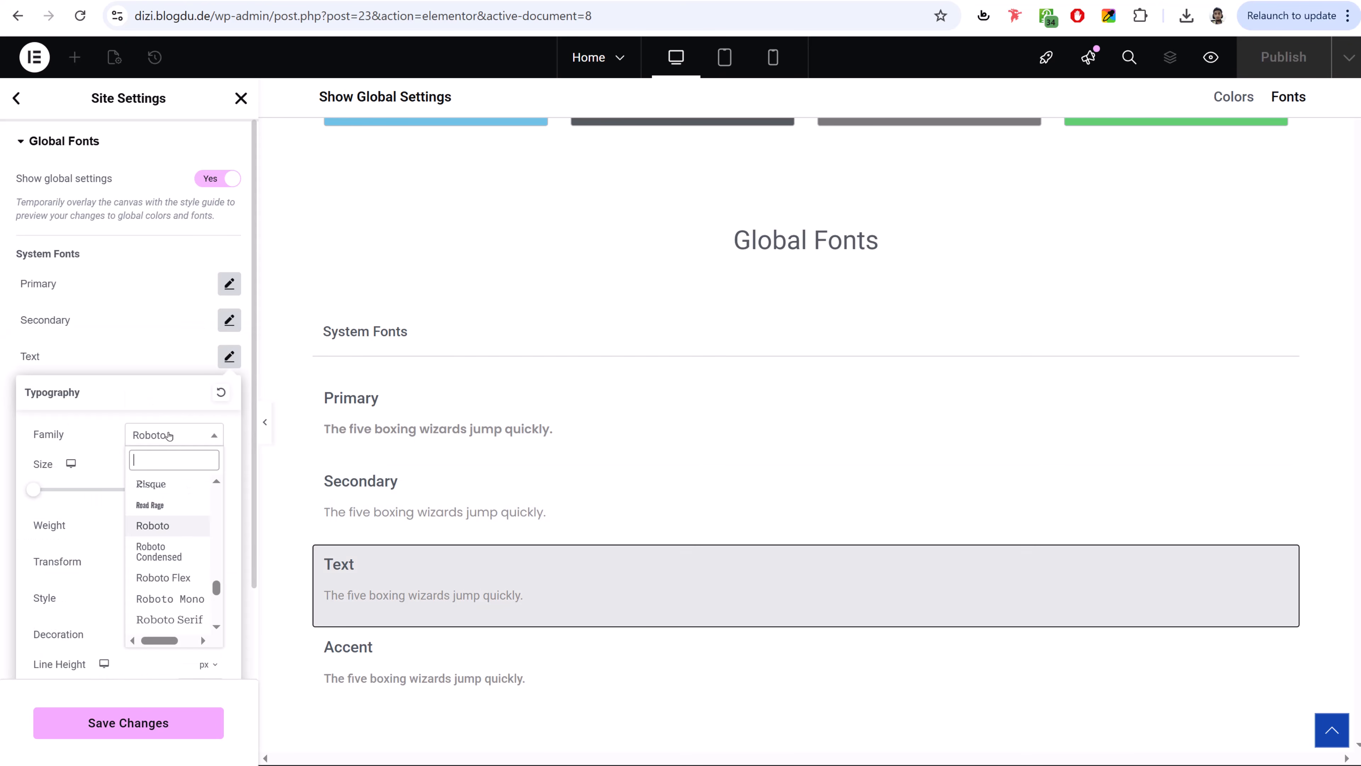
type("popp")
key("Return")
left_click(230, 355)
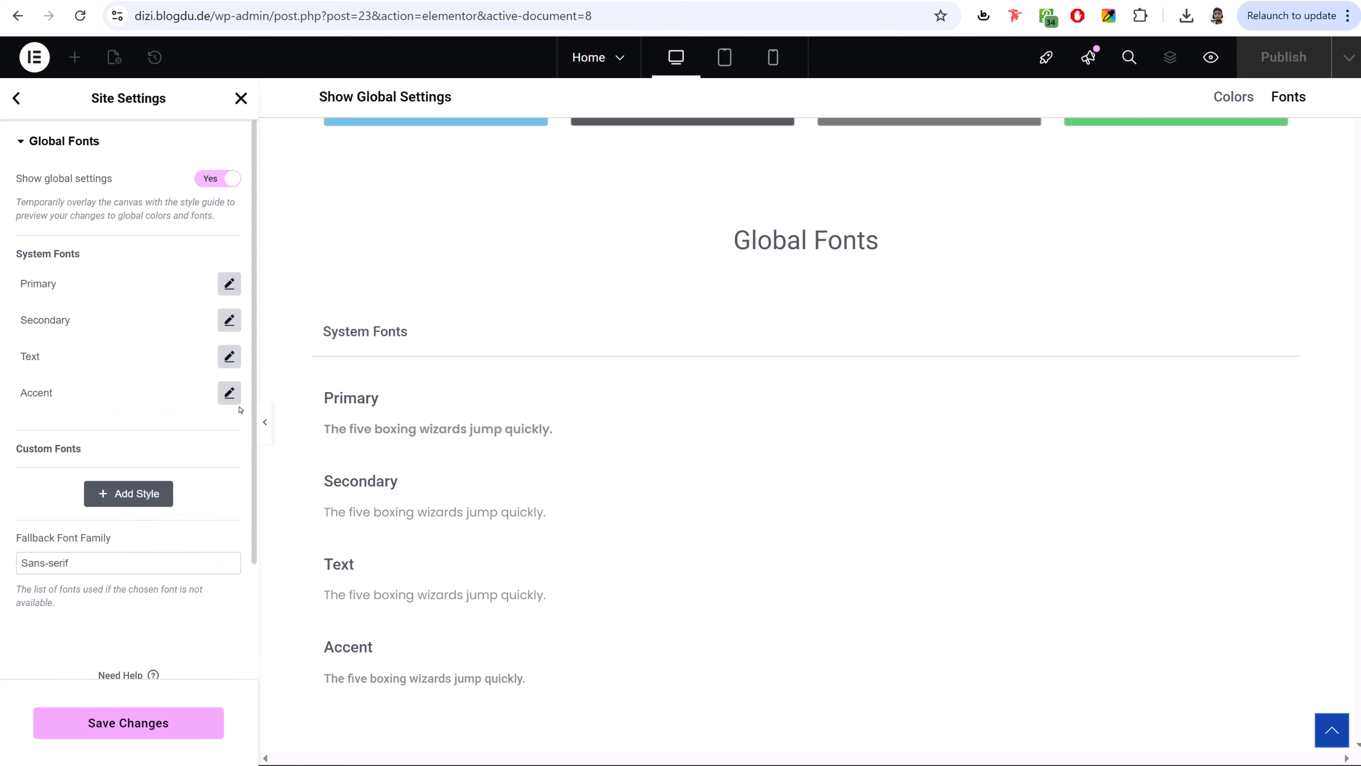
left_click(230, 392)
left_click(171, 471)
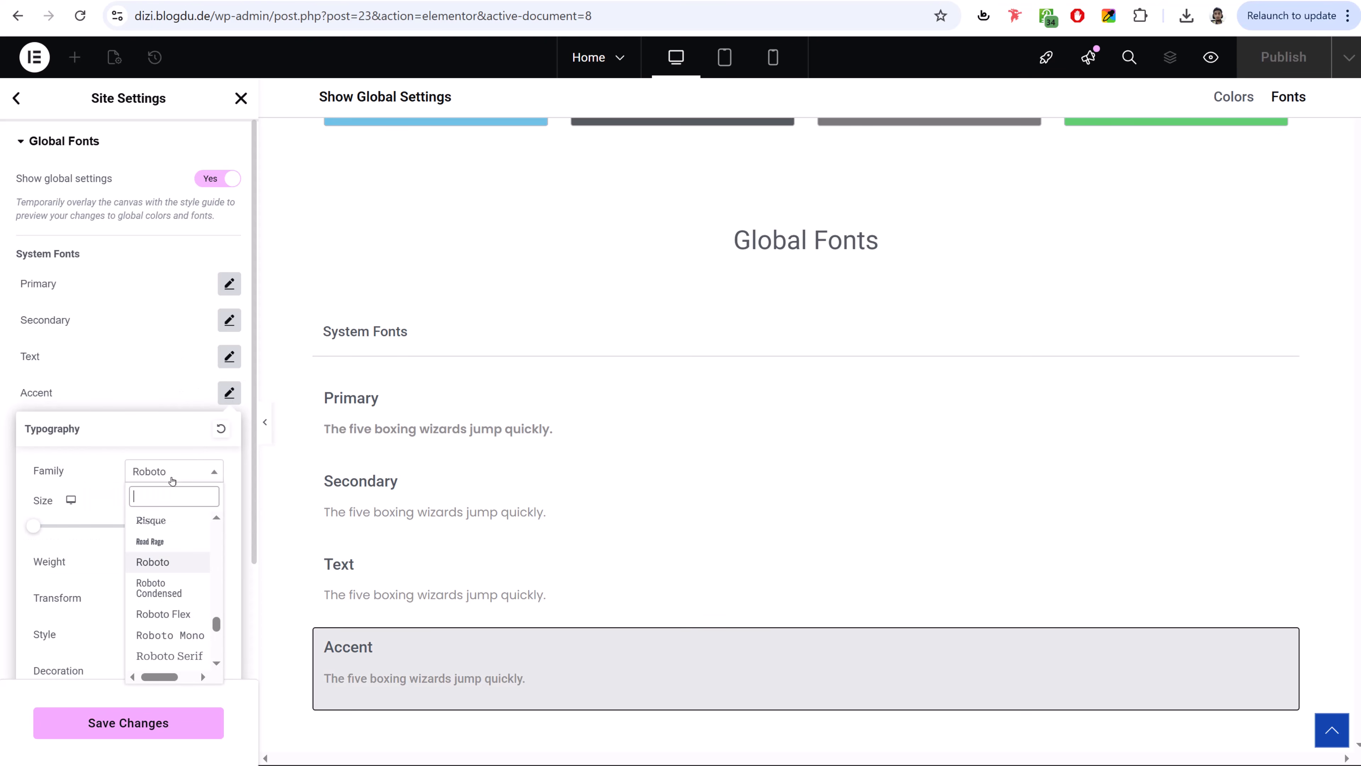
type("popp")
key("Return")
left_click(150, 374)
left_click(109, 734)
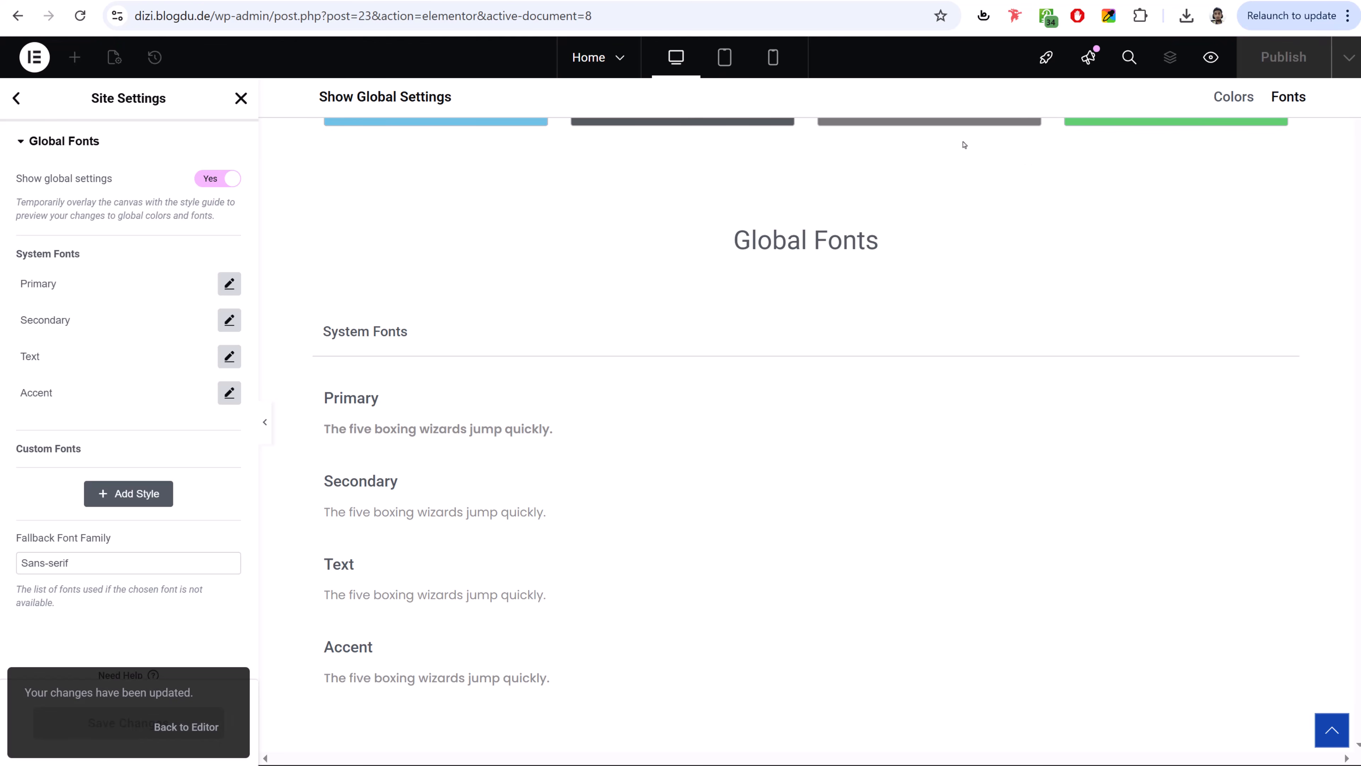
left_click(16, 97)
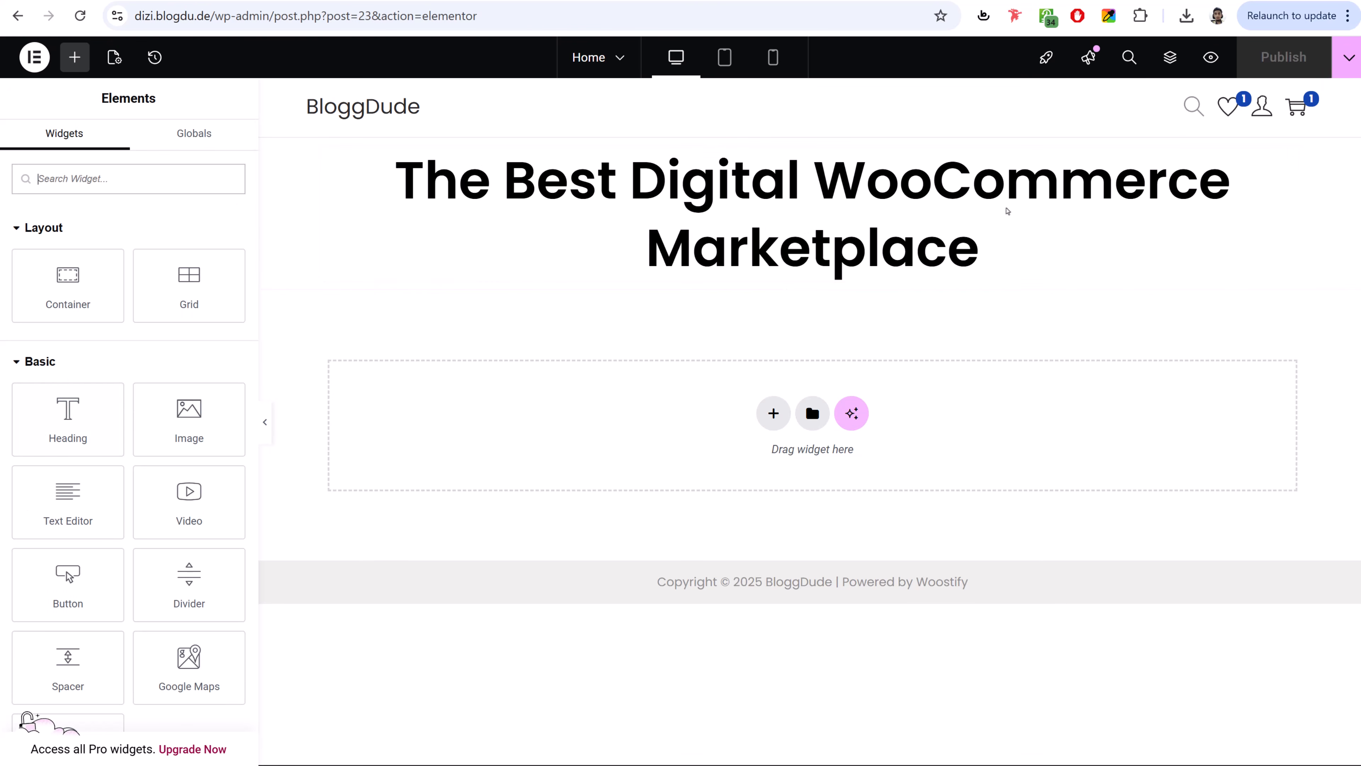
- Add a centered text block under the heading reading 'Dizital is the most powerful, & customizable theme for eCommerce Products'
left_click_drag(68, 500, 809, 241)
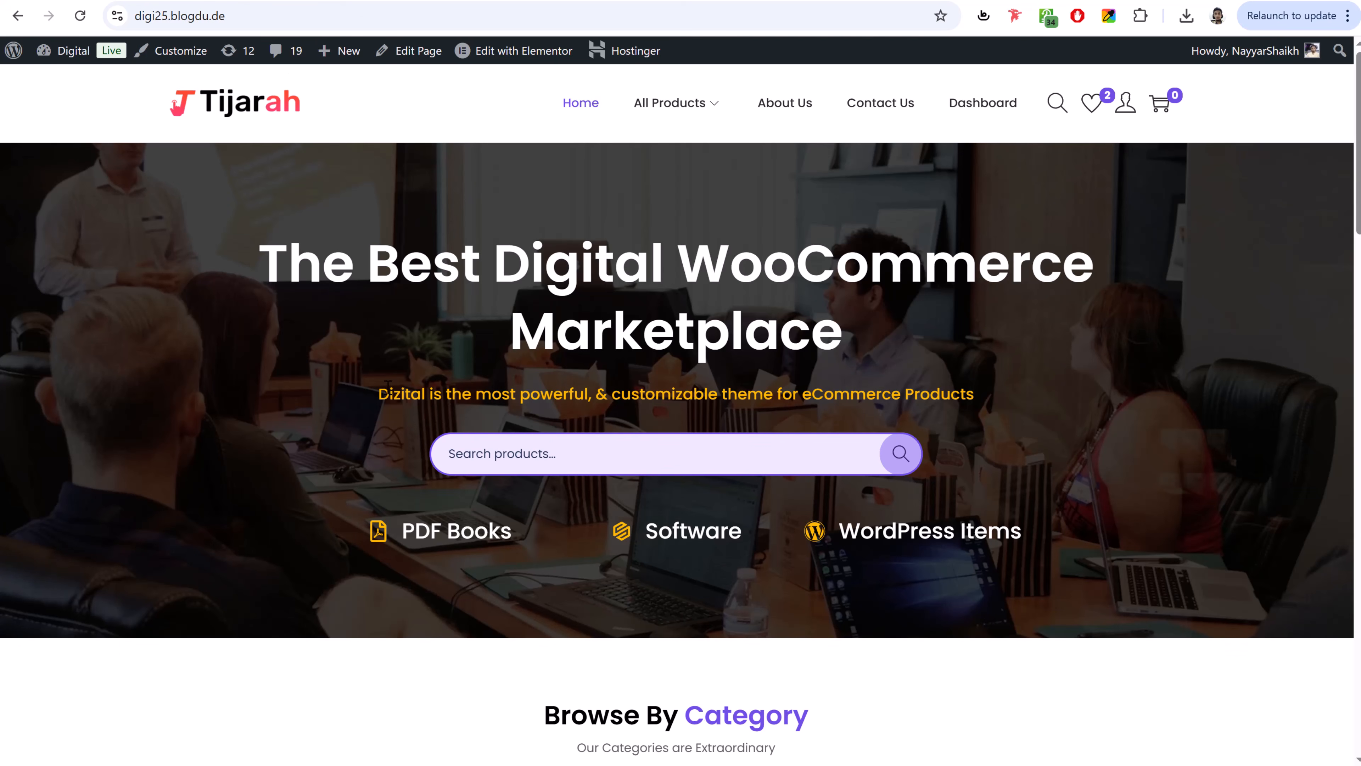
left_click_drag(380, 393, 971, 394)
key("ctrl+c")
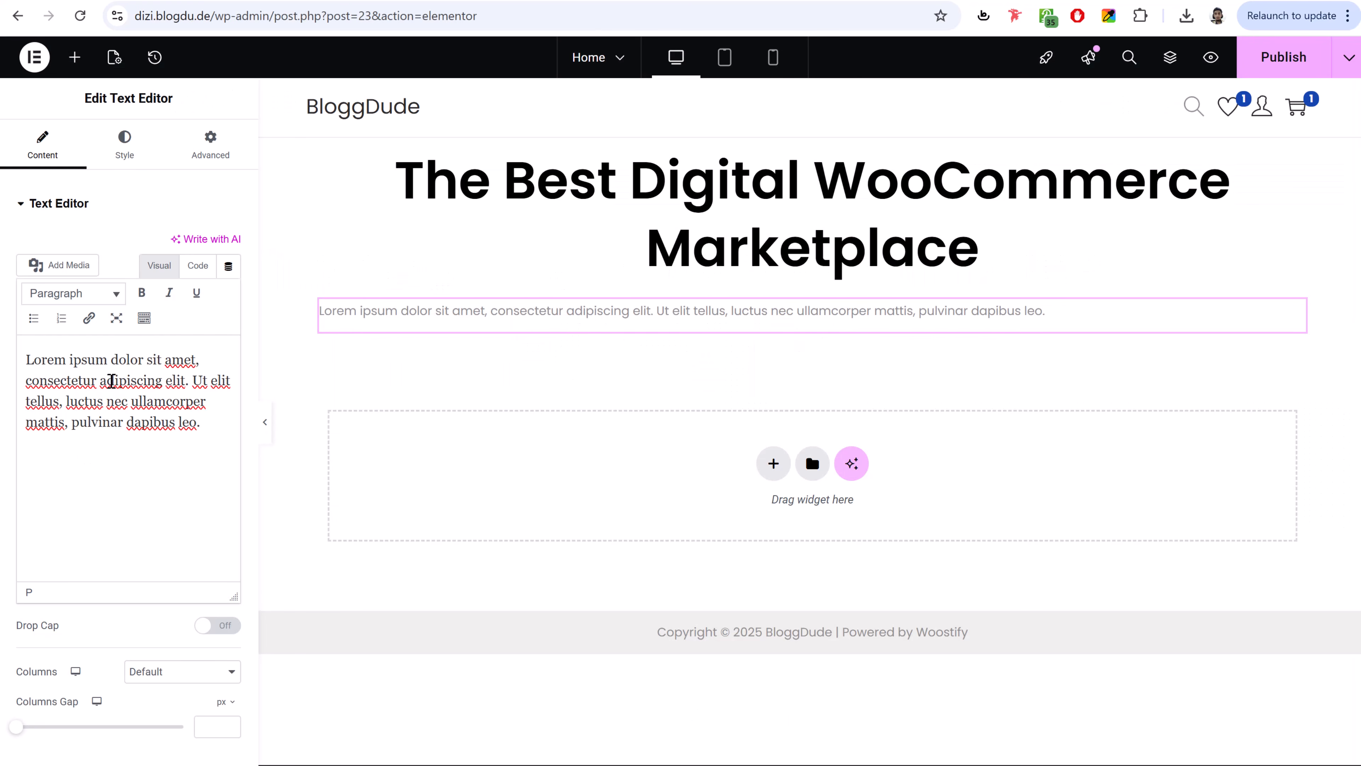
key("ctrl+a")
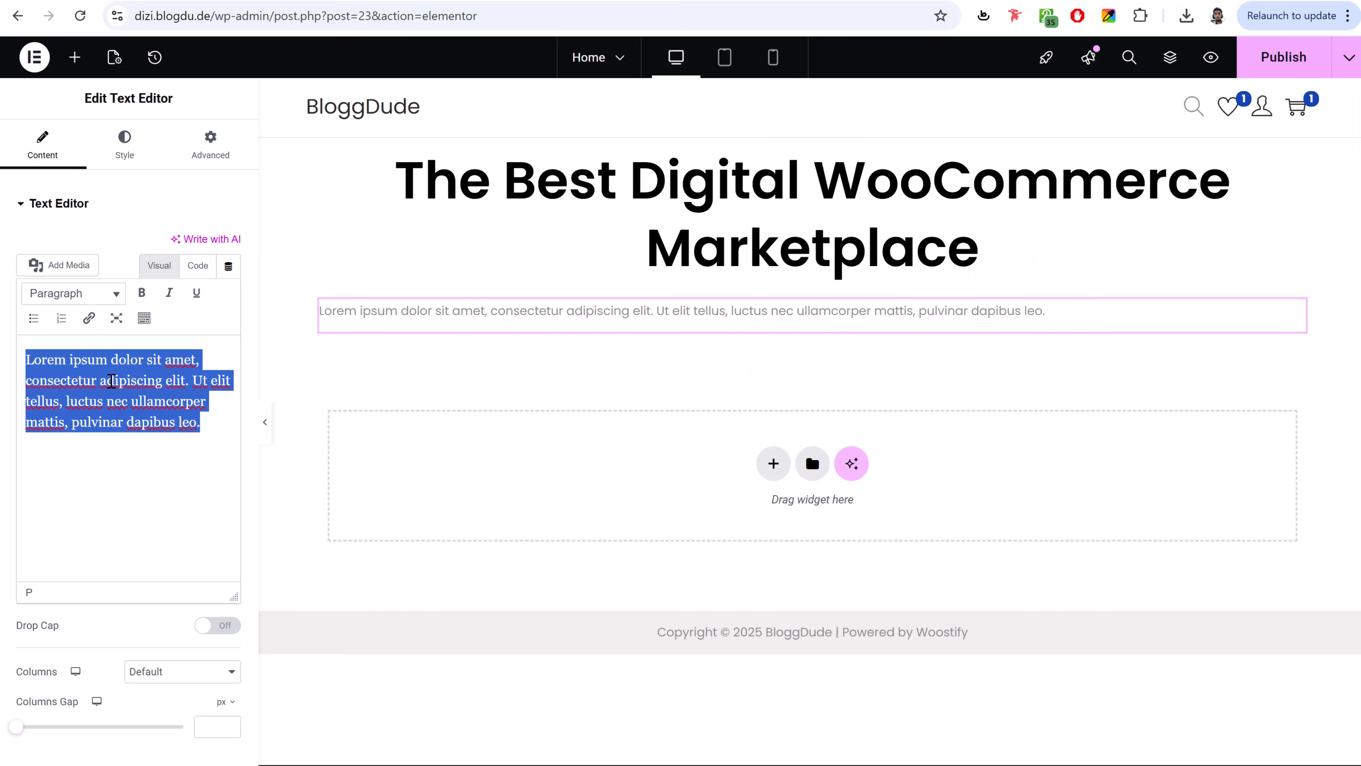
key("ctrl+v")
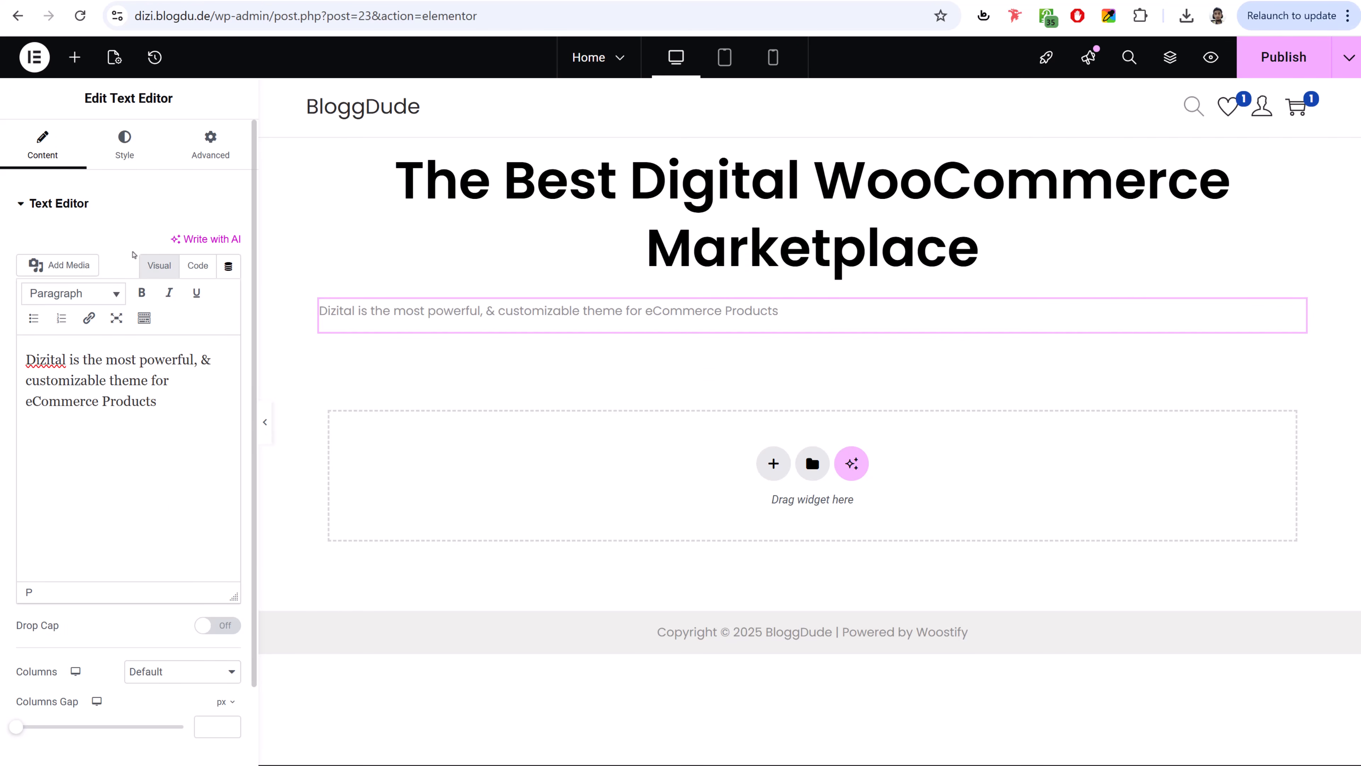
left_click(129, 153)
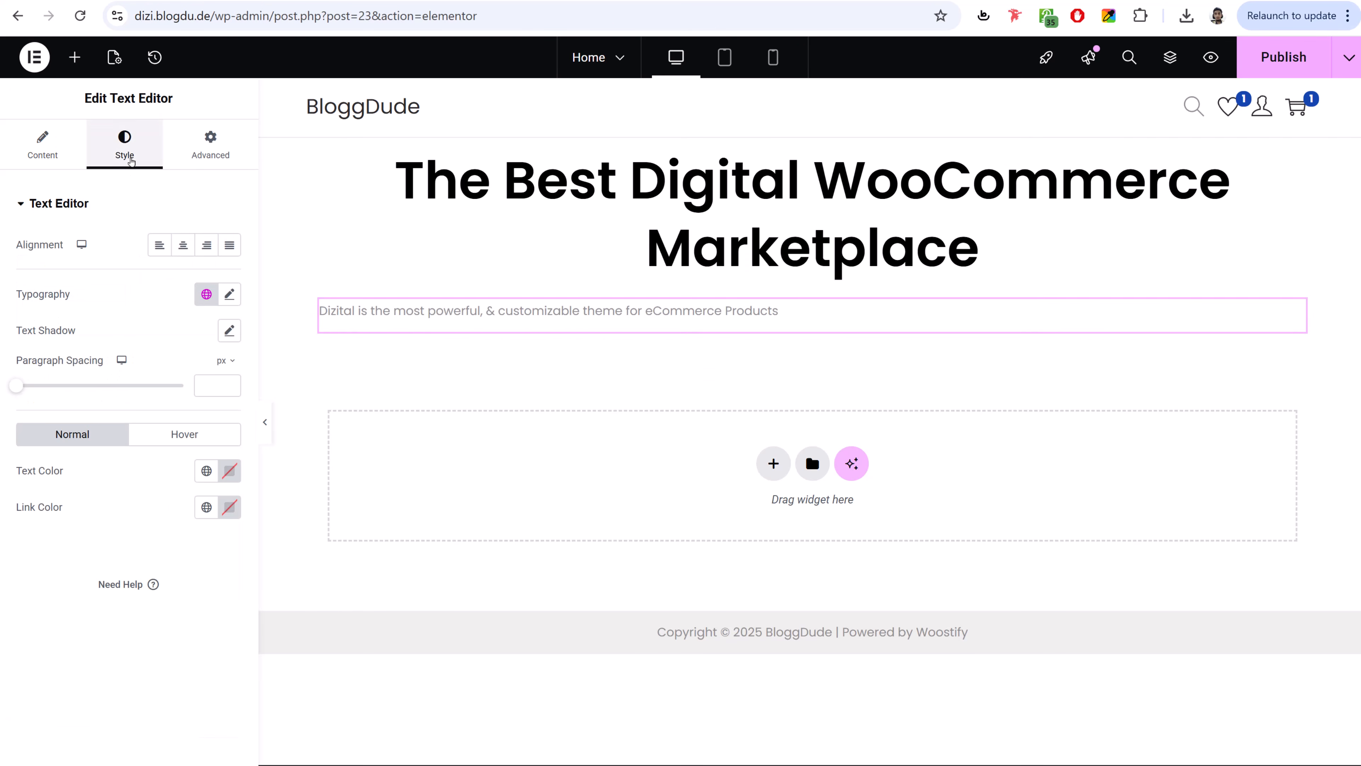
left_click(183, 246)
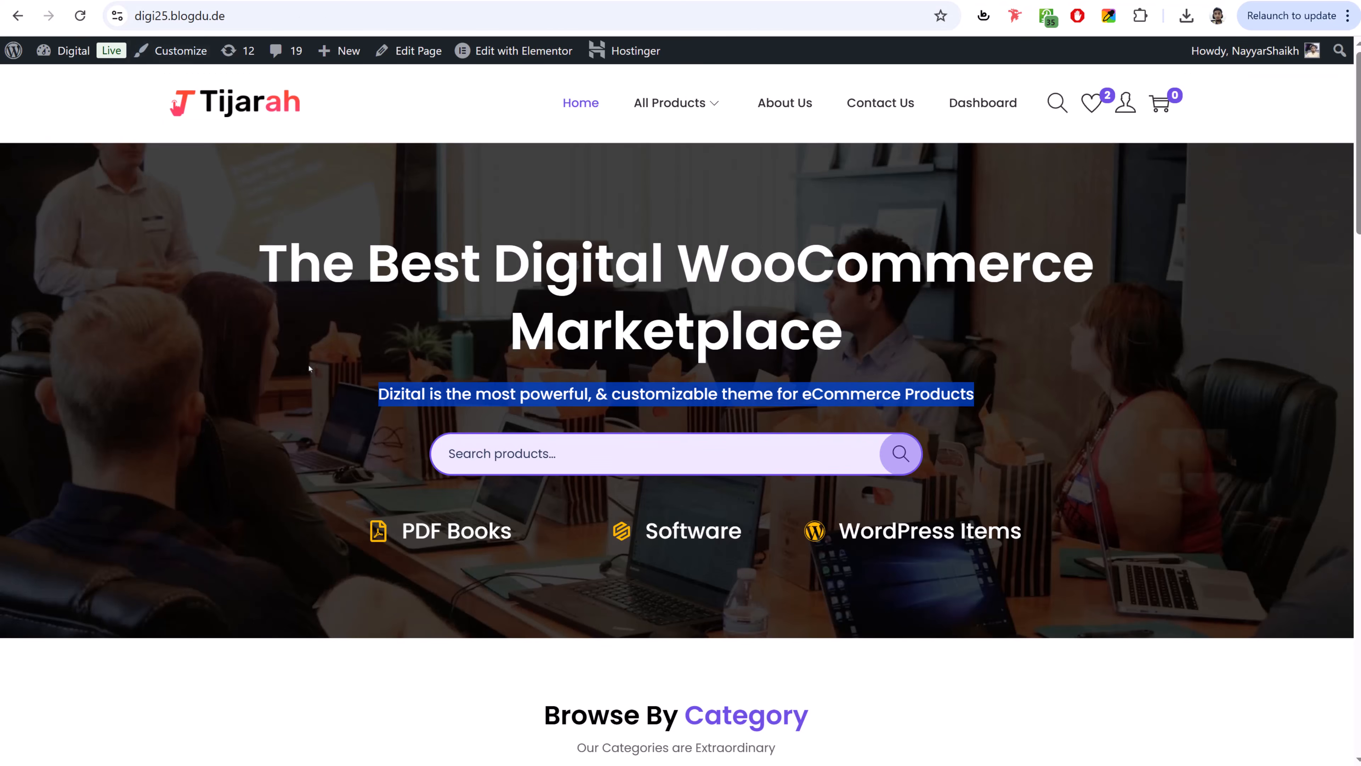
- Inspect the live subtitle's CSS: centred, Poppins, 18px, weight 500
left_click(383, 398)
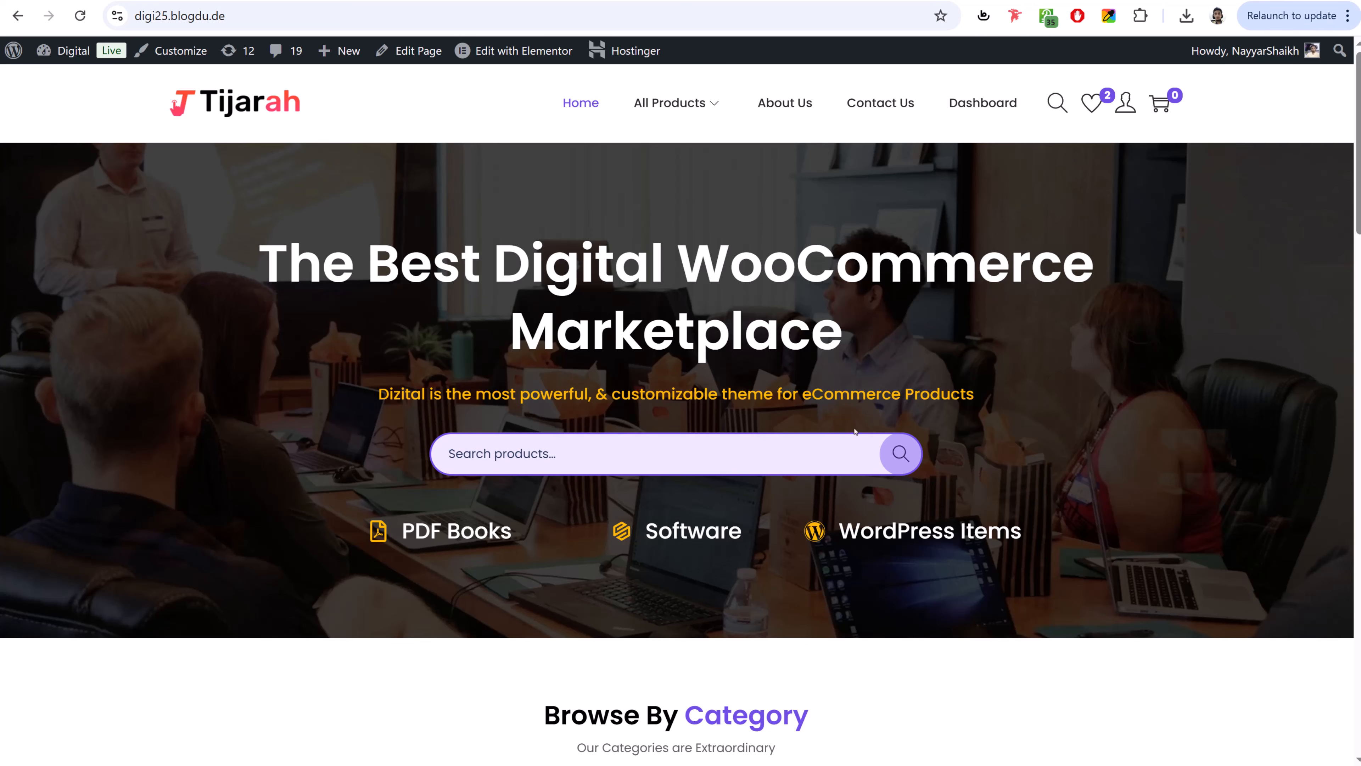
scroll(1122, 384, "down", 5)
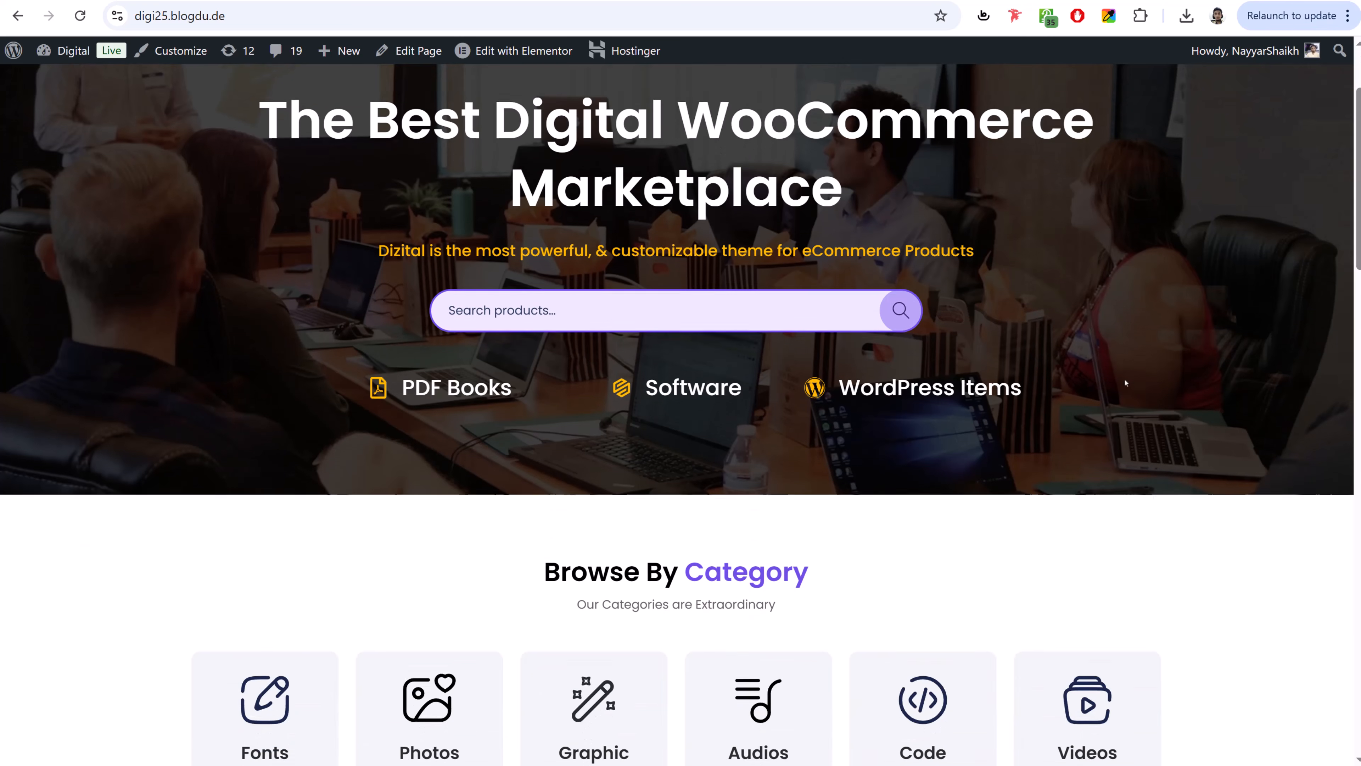
right_click(408, 133)
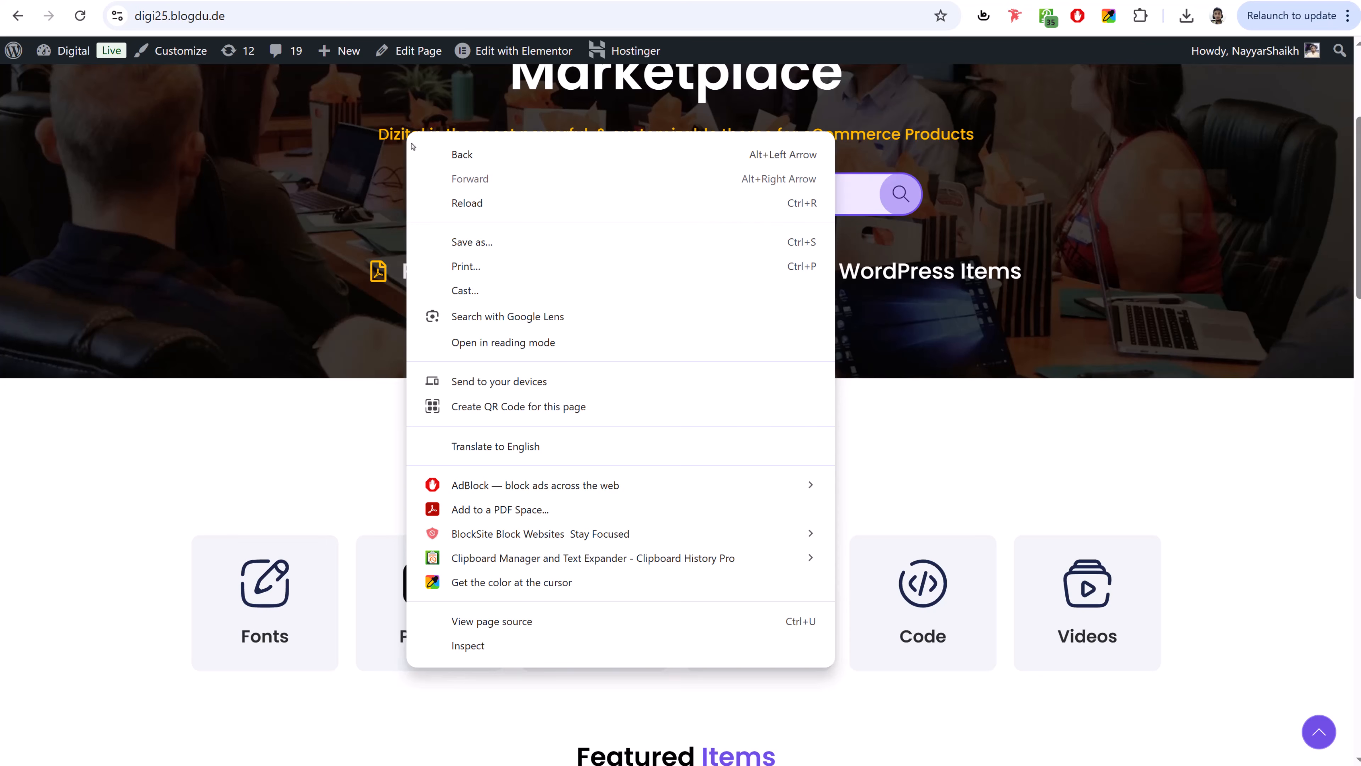
left_click(523, 647)
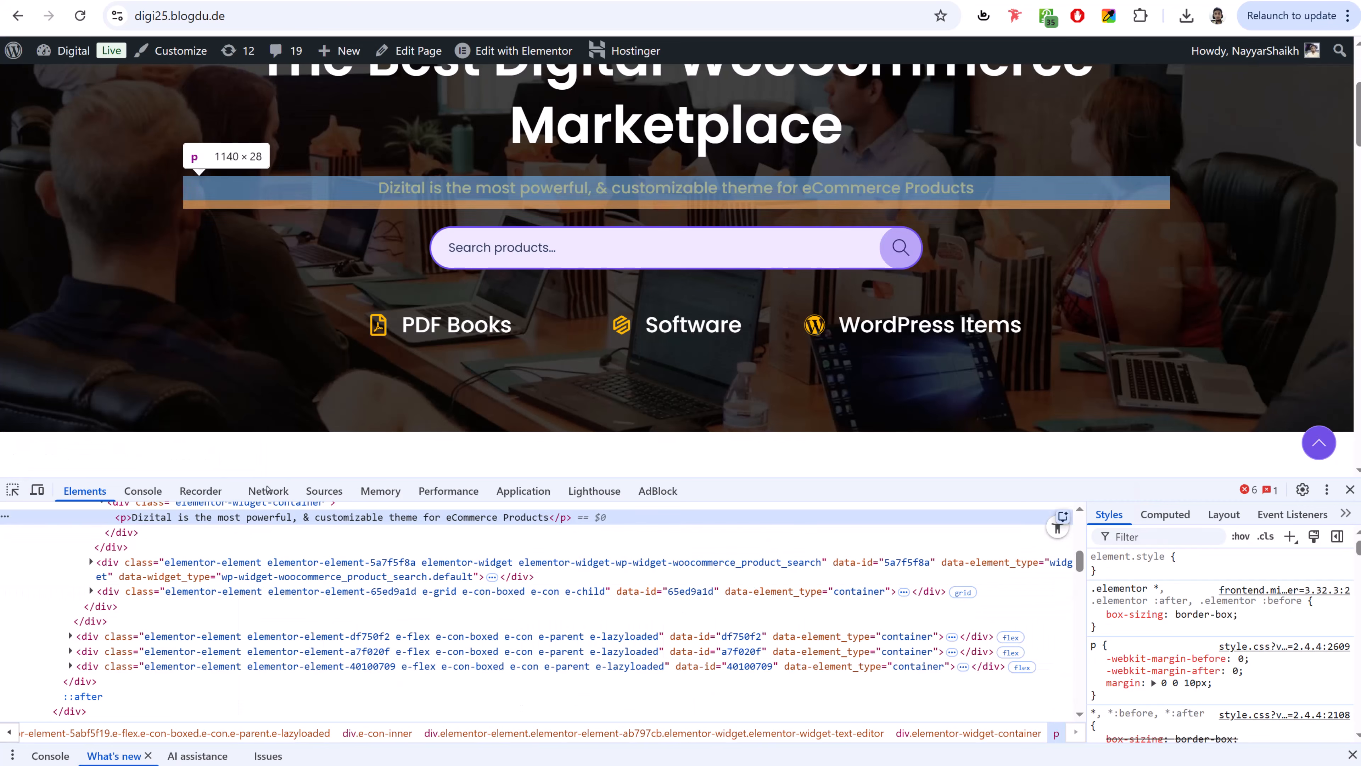
scroll(1227, 650, "down", 6)
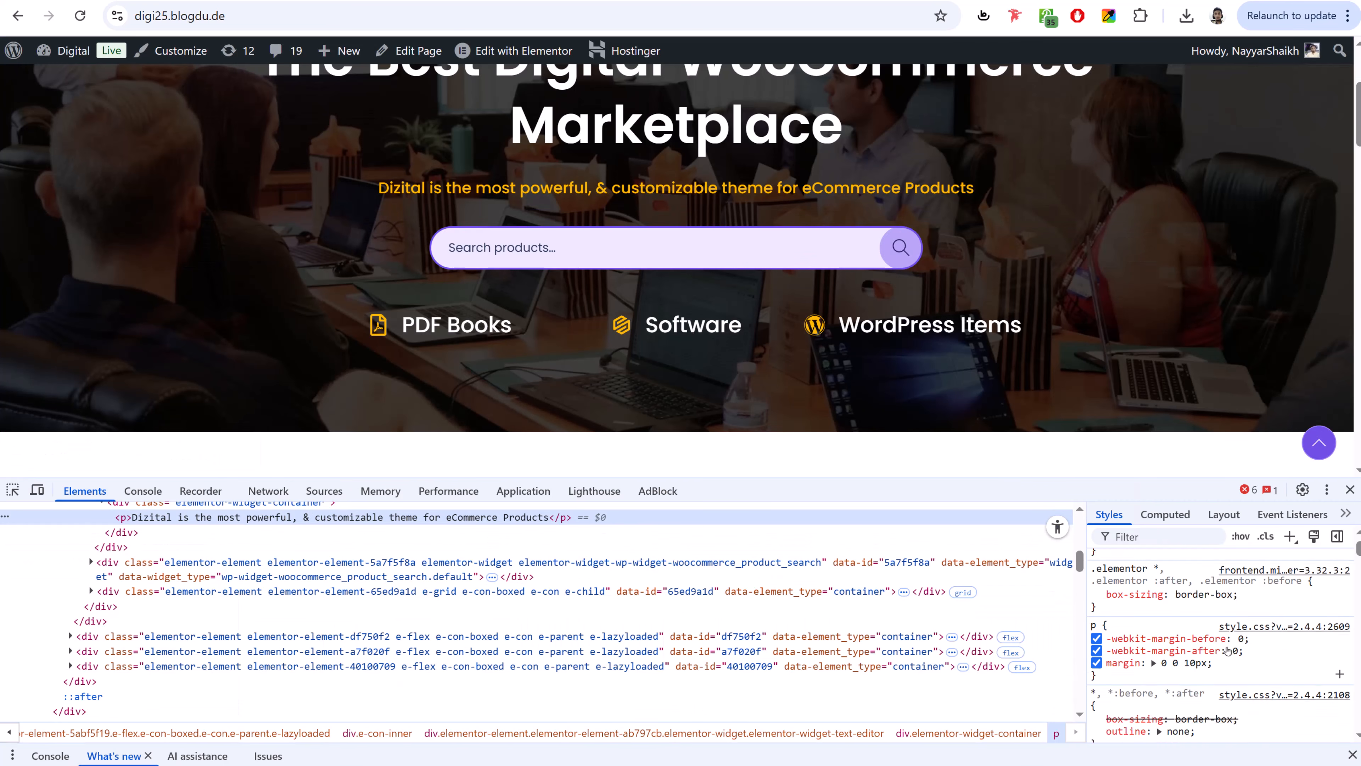
scroll(1227, 649, "up", 2)
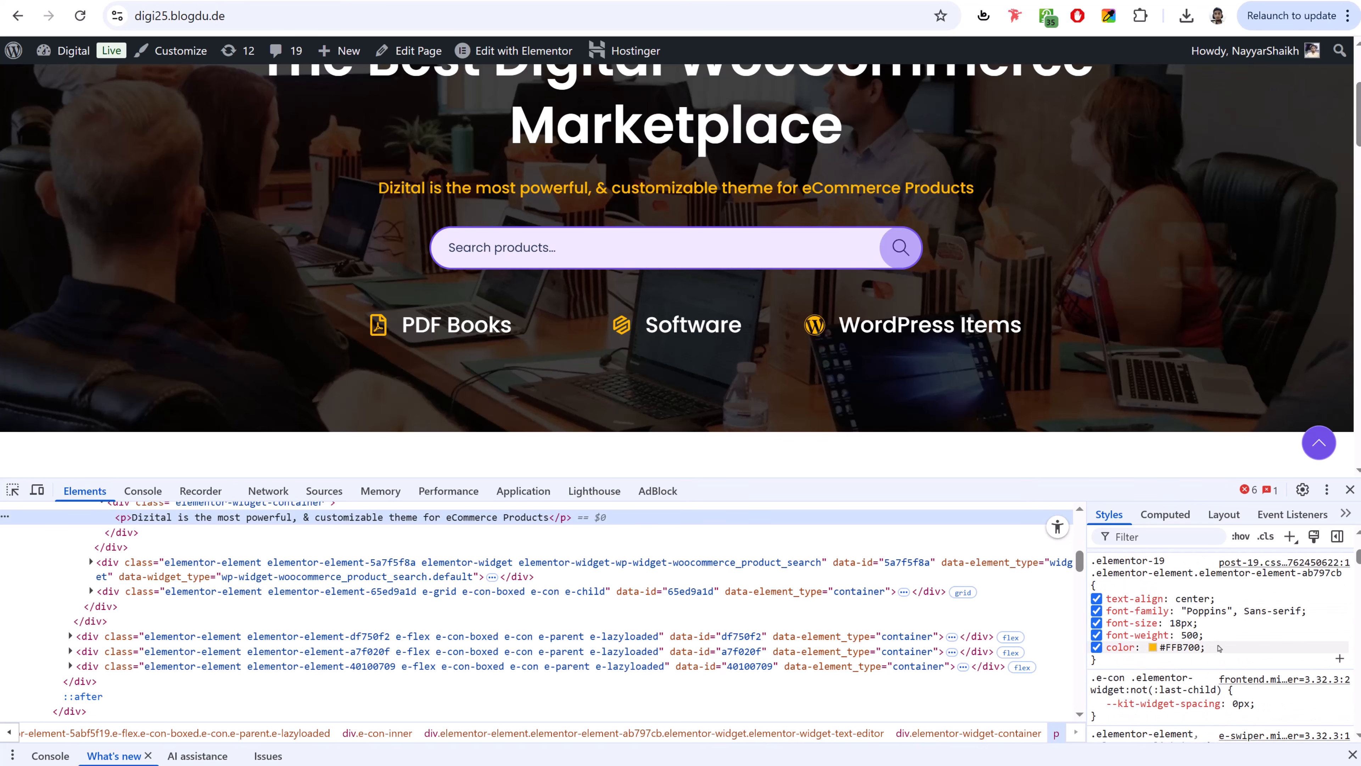
scroll(1218, 648, "down", 3)
scroll(1219, 648, "up", 3)
- Copy the subtitle's #FFB700 hex colour code from DevTools
left_click(1194, 650)
left_click(1266, 642)
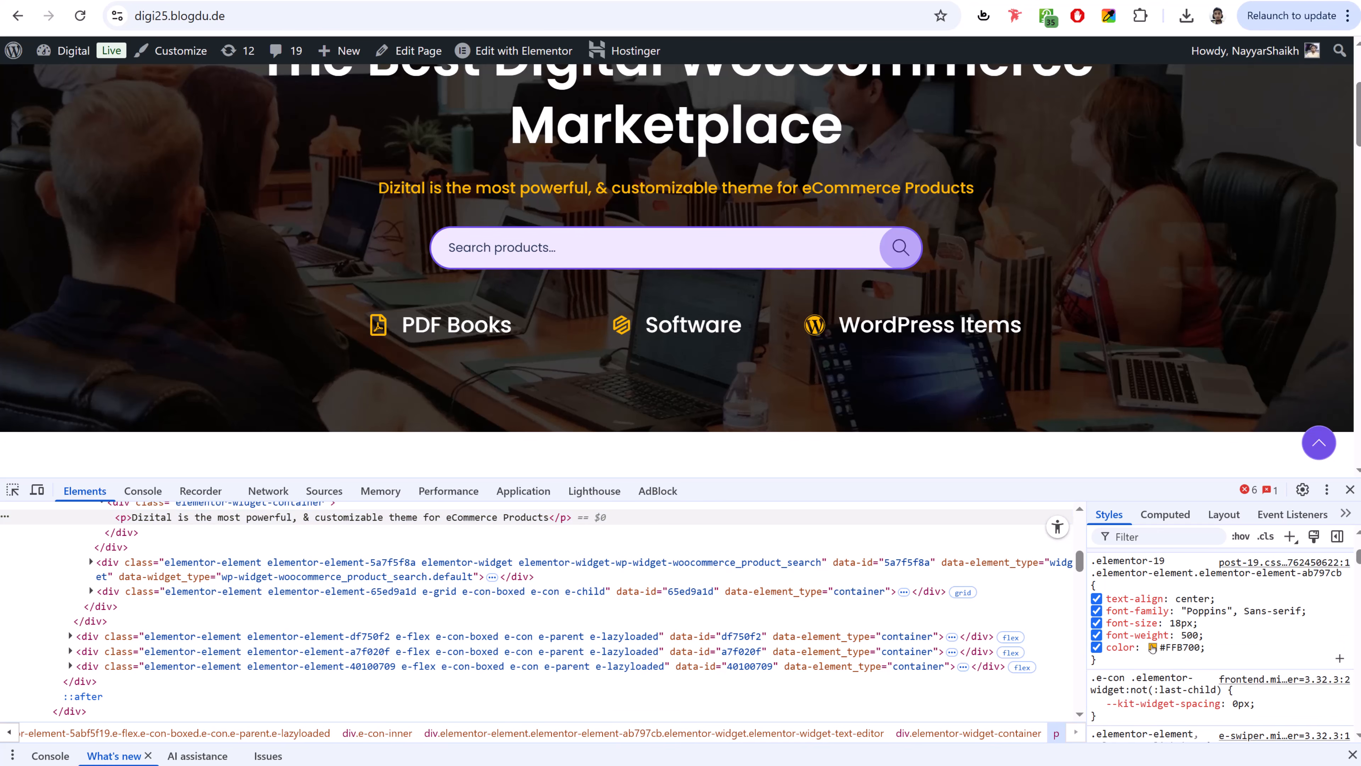
left_click(1152, 647)
left_click_drag(1263, 653, 1221, 653)
key("ctrl+c")
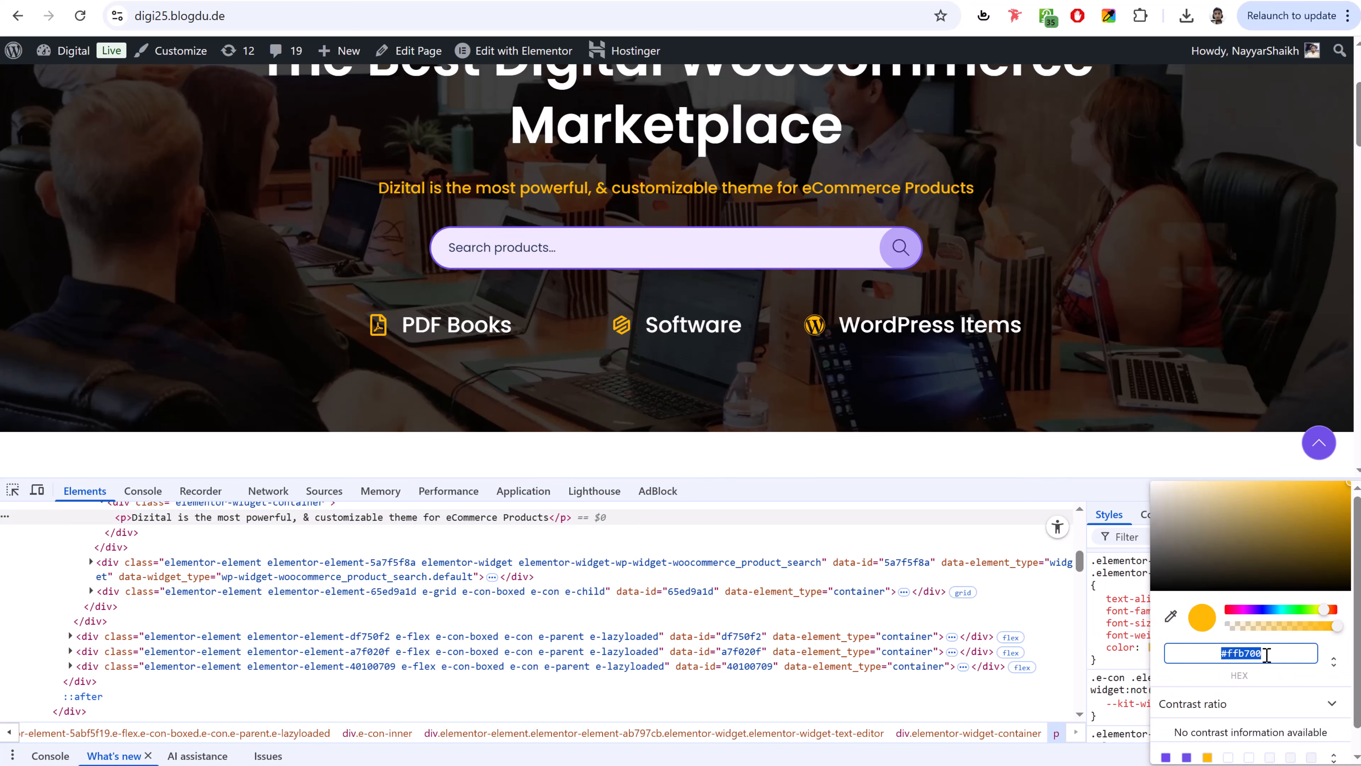
key("Escape")
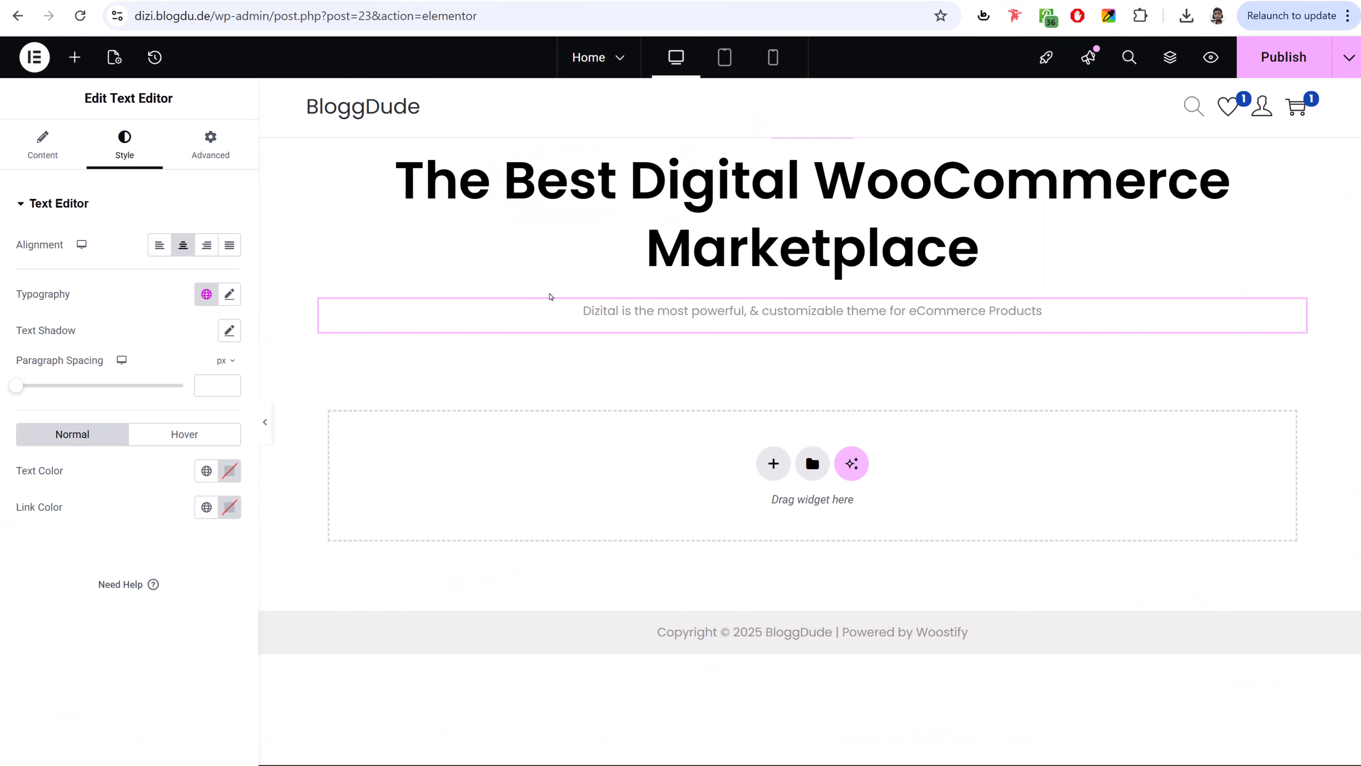
- Make the subtitle text #ffb700 and save it as a new global colour named 'Y'
left_click(228, 471)
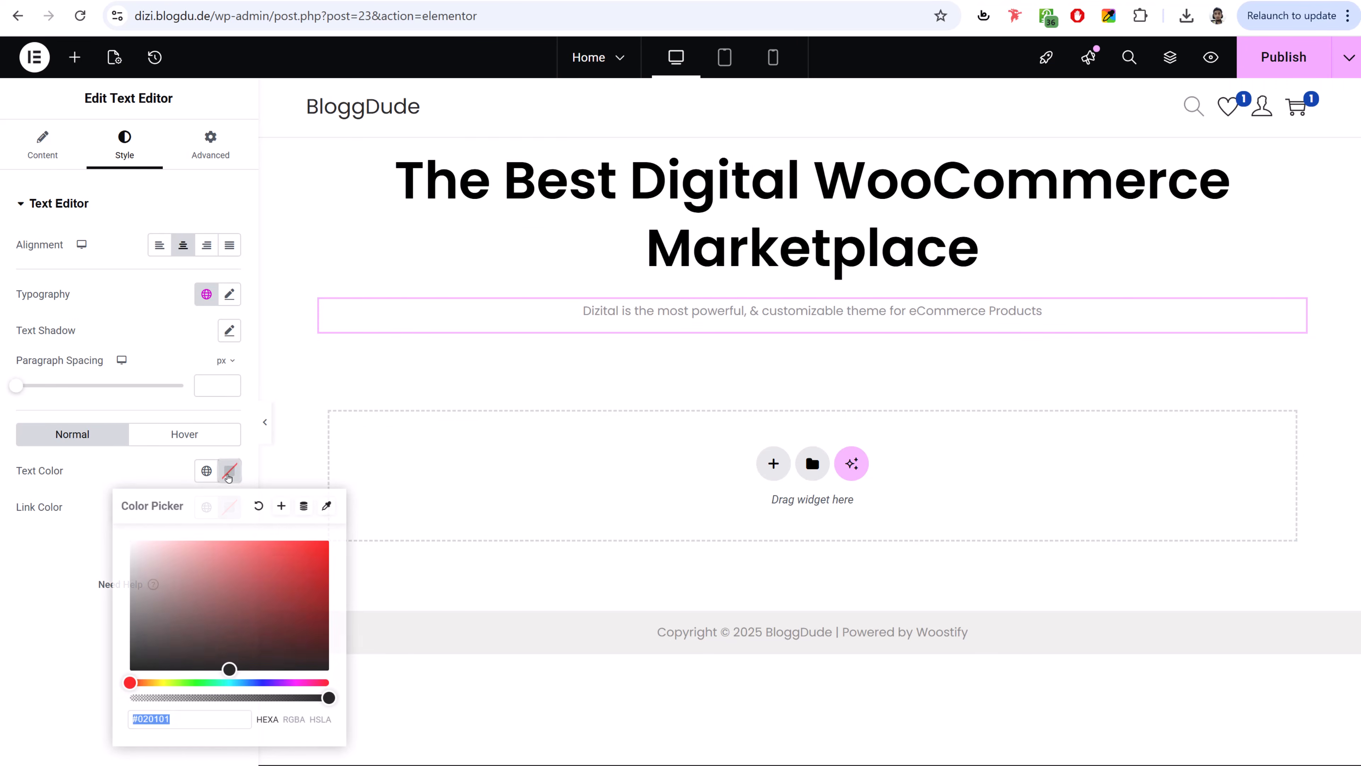
key("ctrl+v")
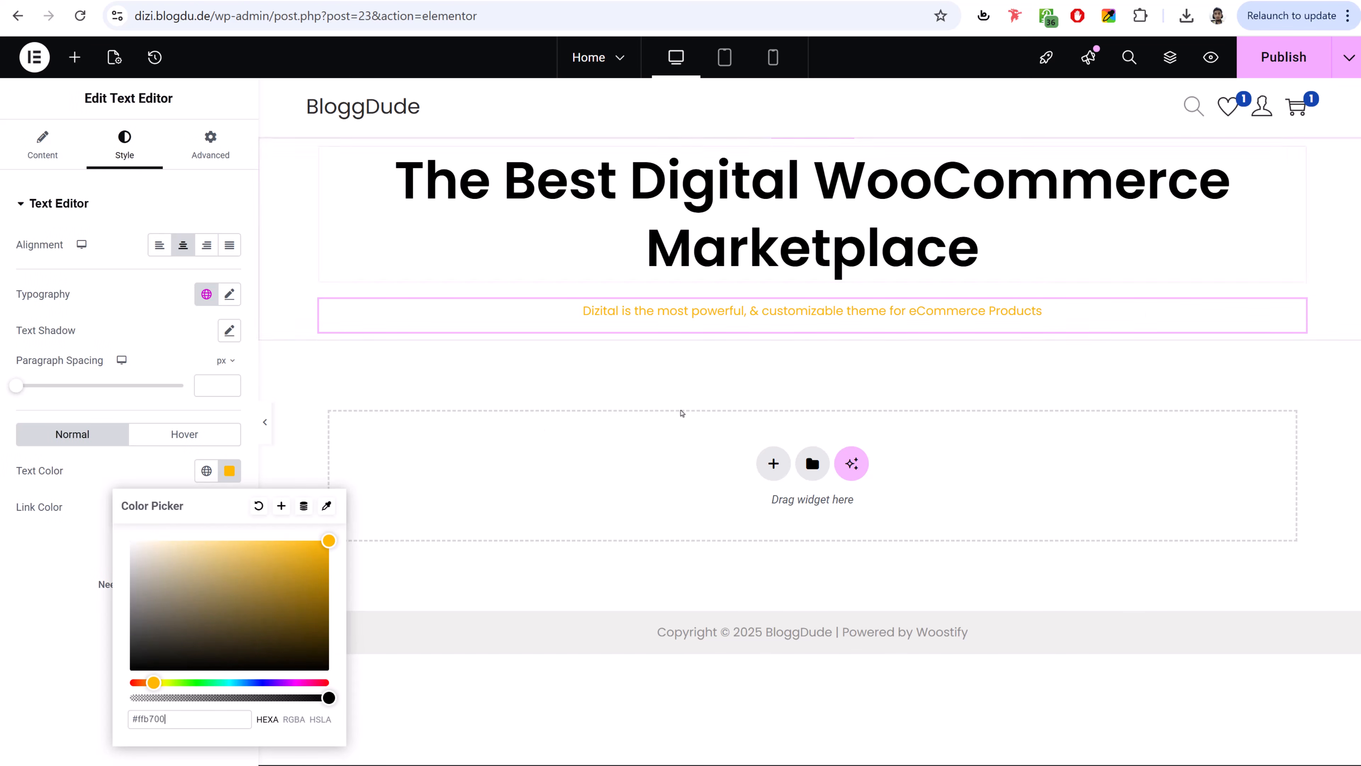
left_click(281, 505)
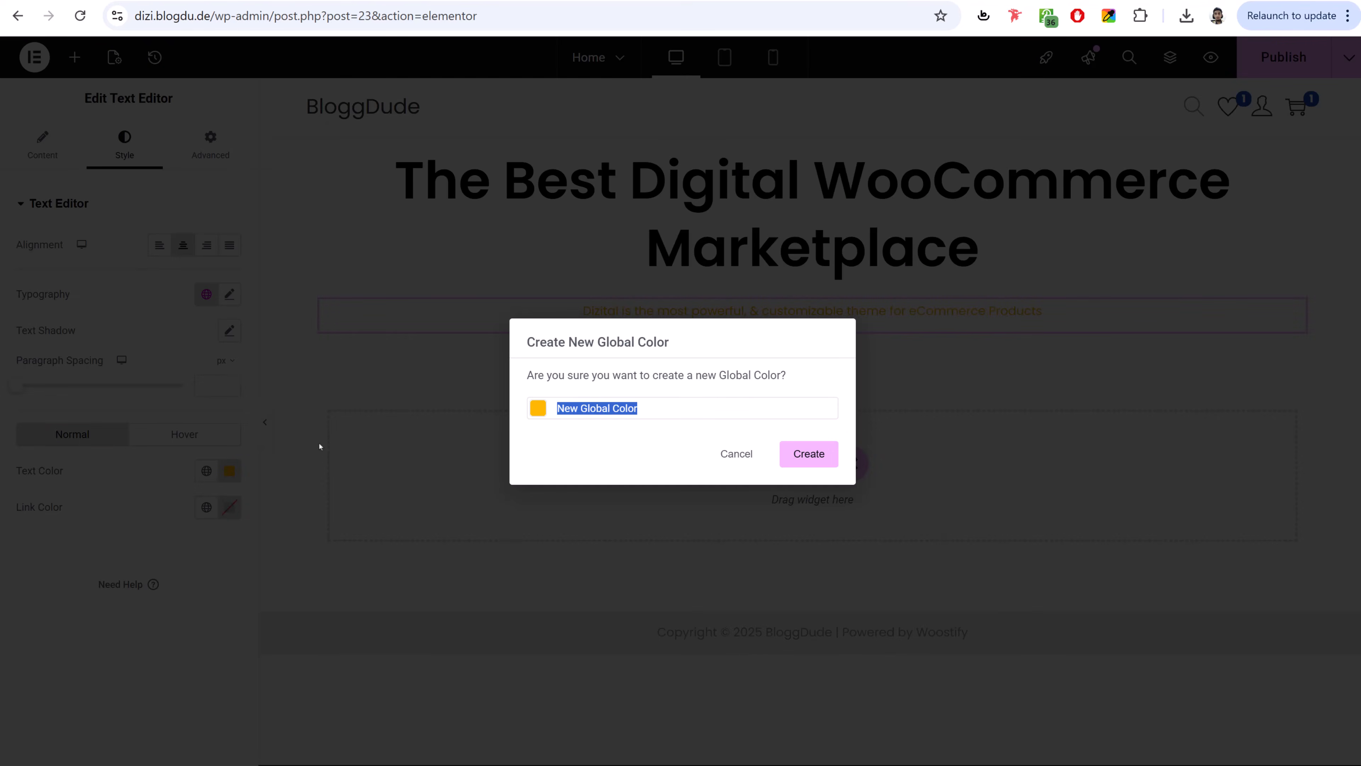
type("Yellow")
left_click(819, 454)
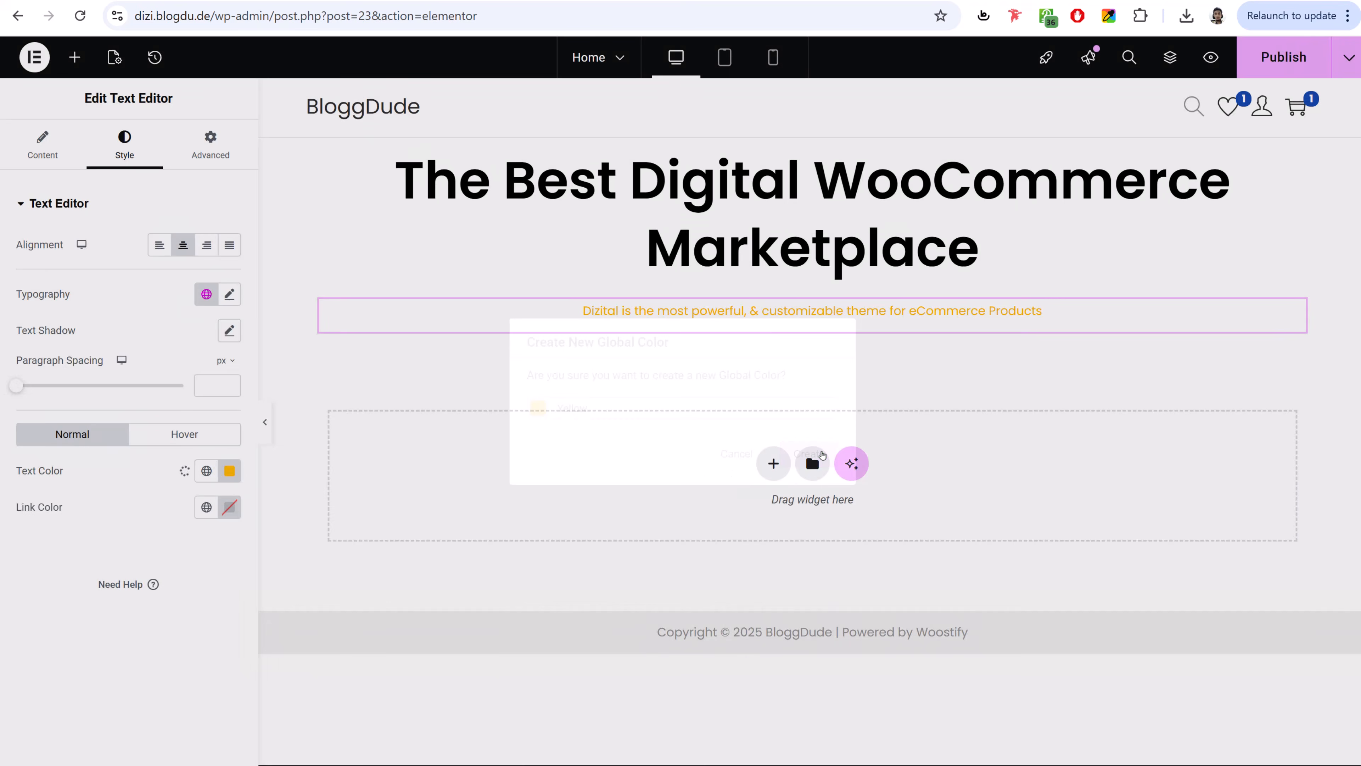
- Set the subtitle's font size to 18 and compare it with the live page
left_click(235, 301)
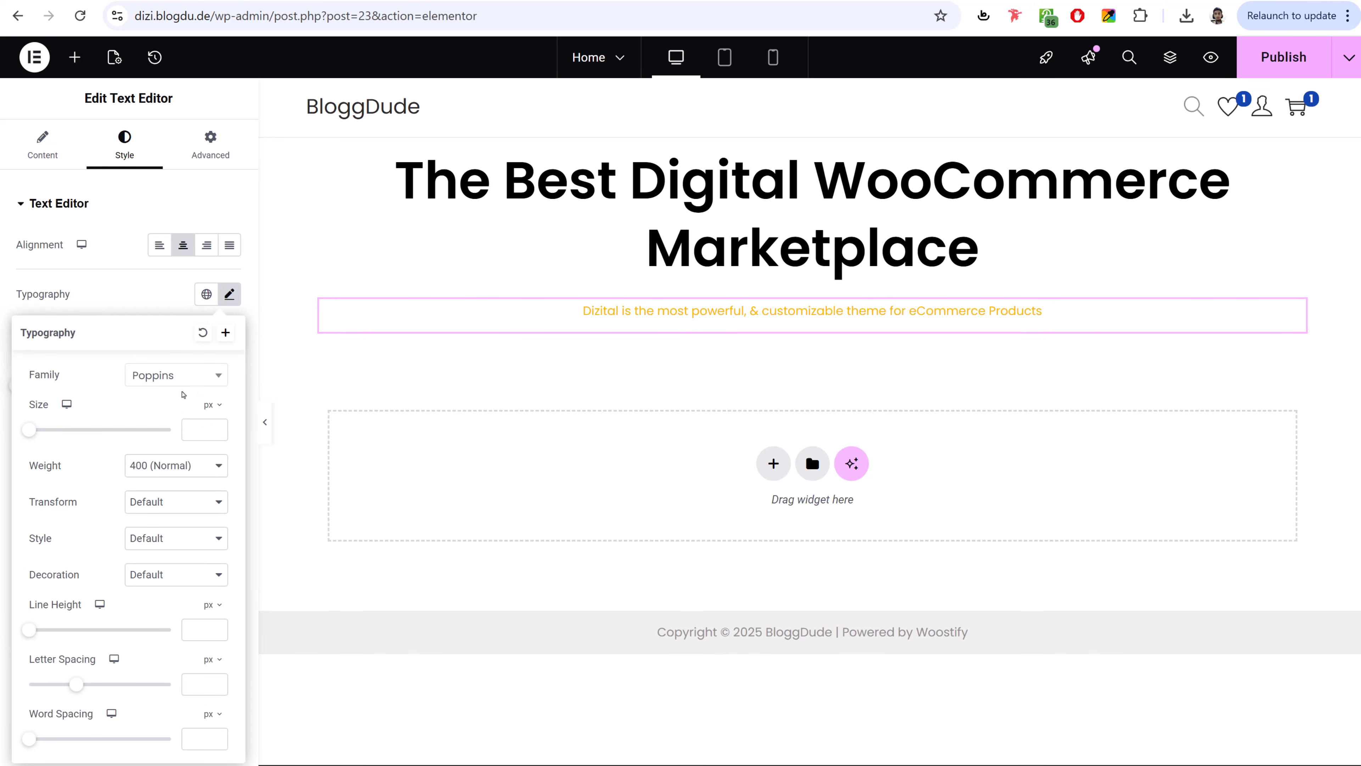
left_click(199, 438)
type("18")
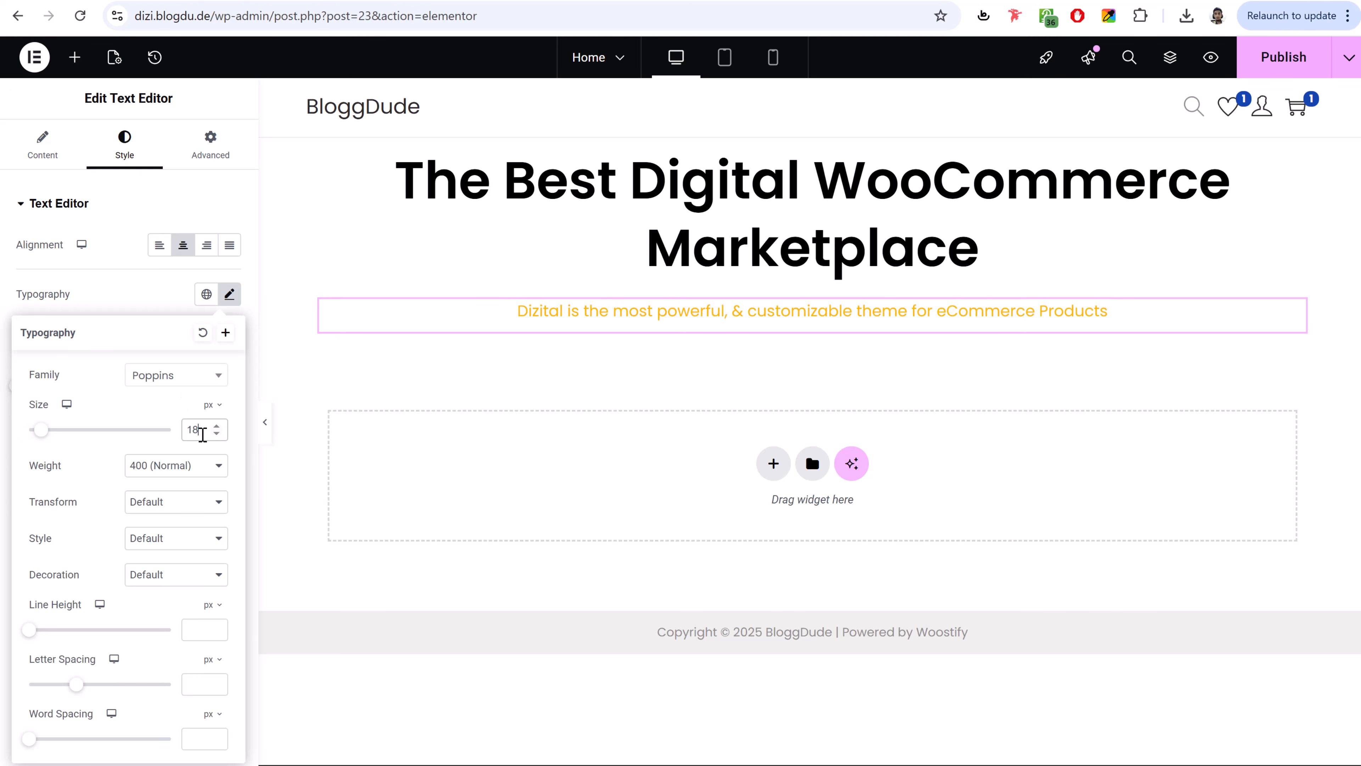
left_click(146, 294)
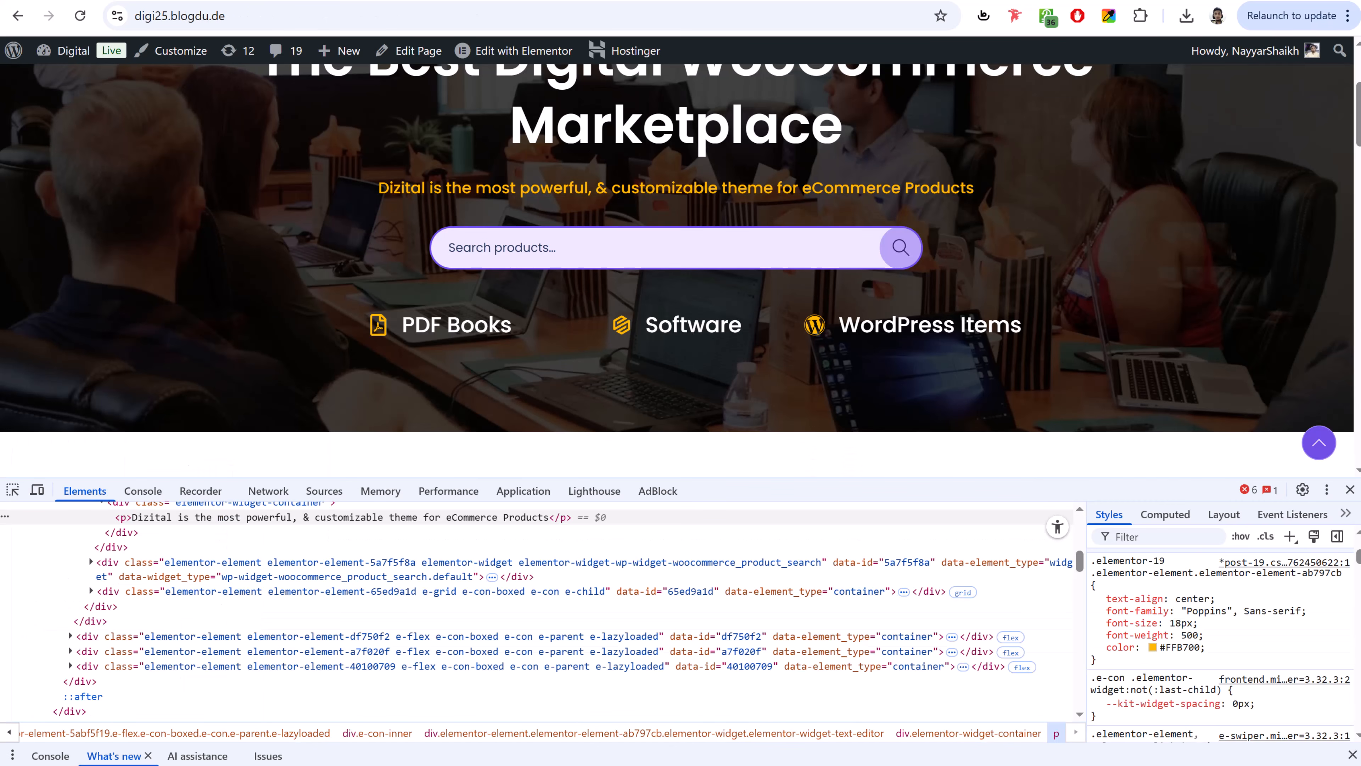
left_click(1349, 489)
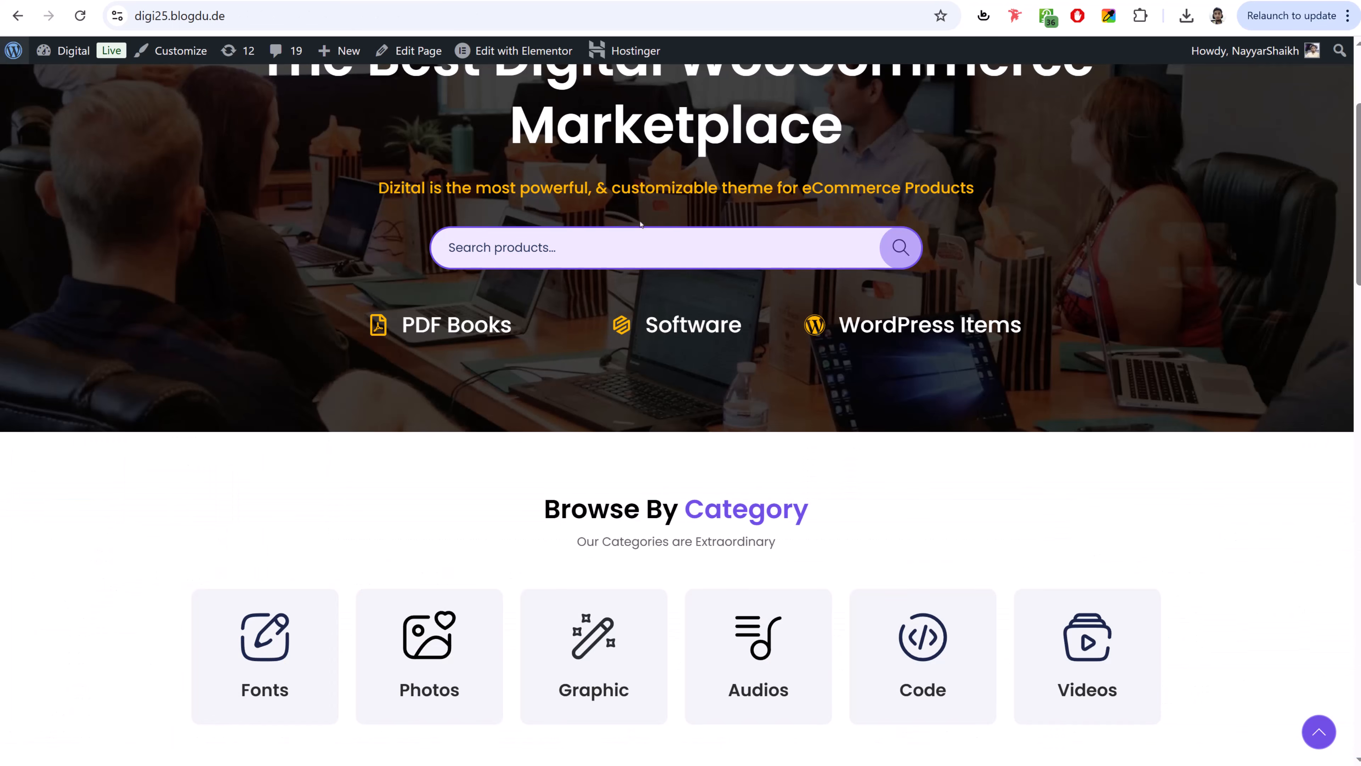
scroll(665, 460, "up", 4)
scroll(547, 450, "down", 1)
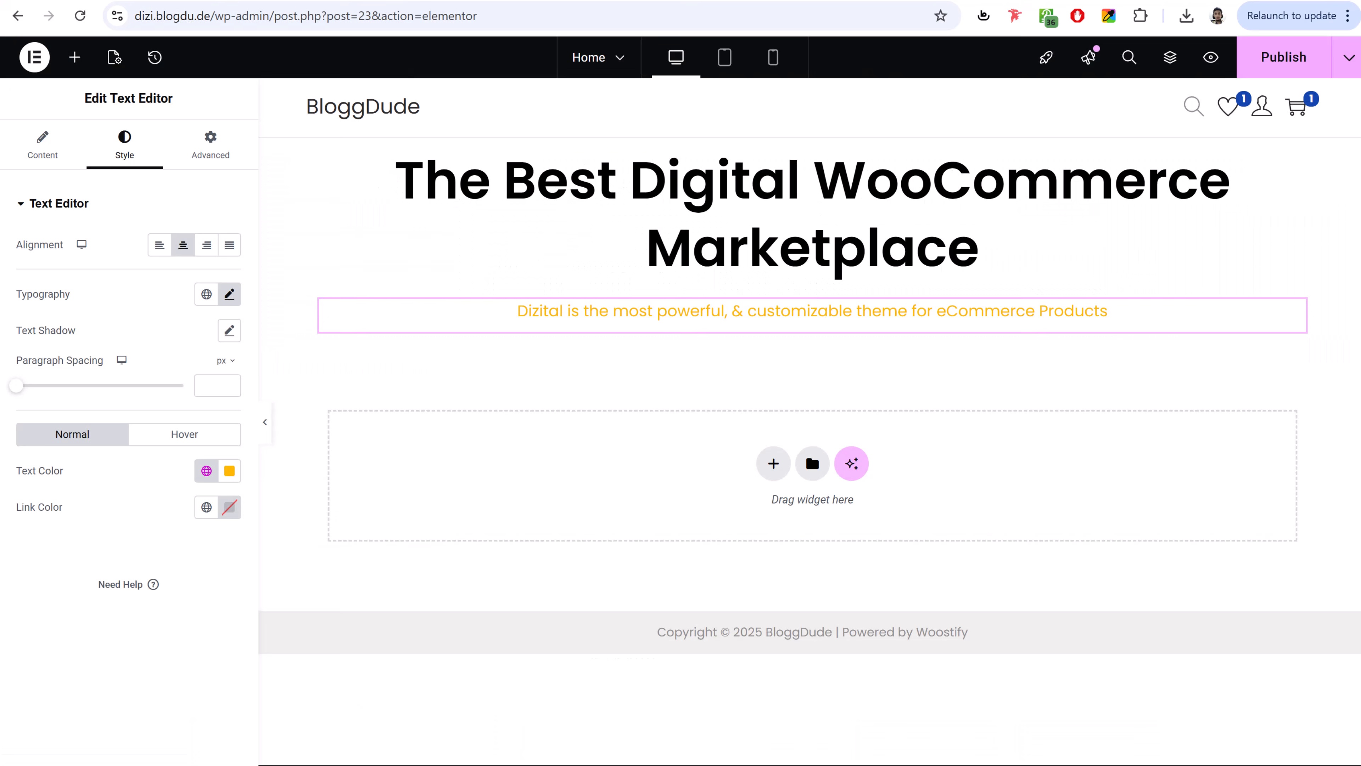
- Add the Product Search widget below the amber subtitle
left_click(75, 56)
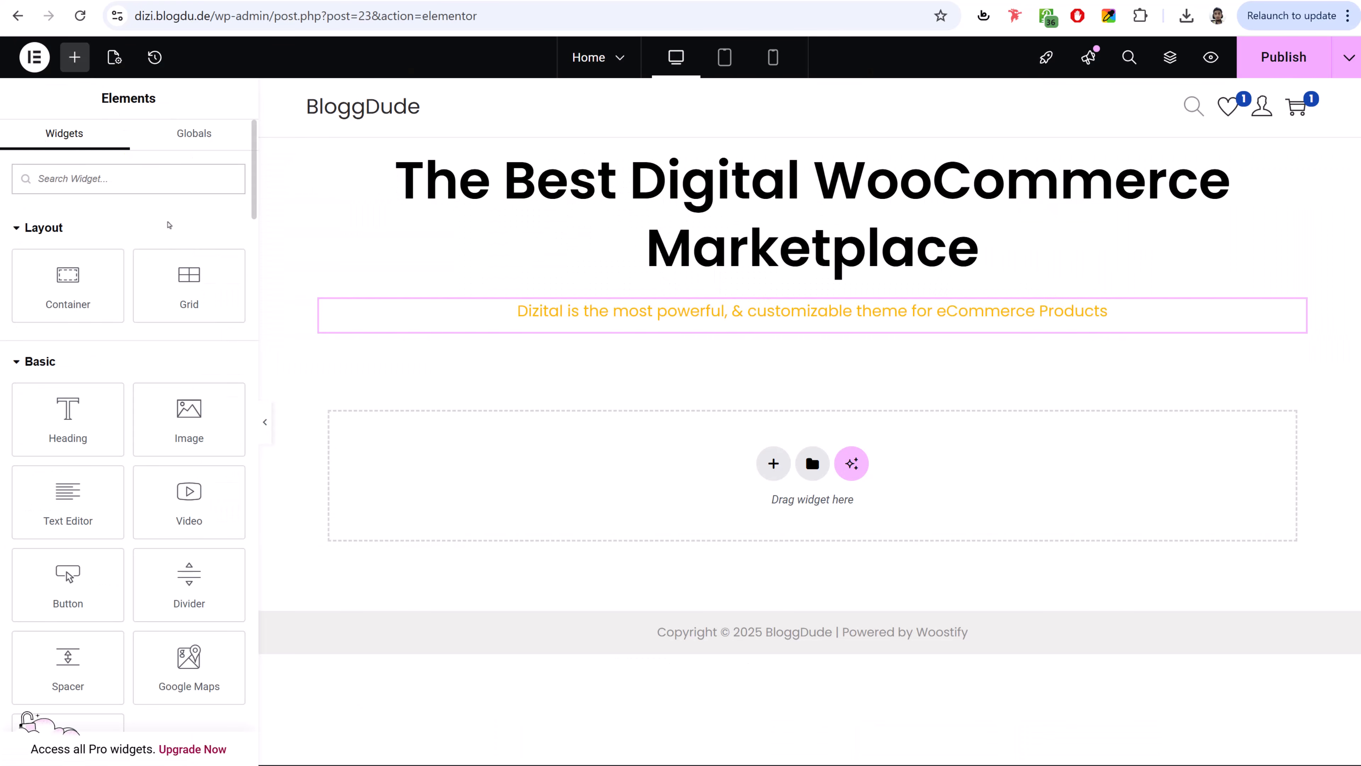
type("sear")
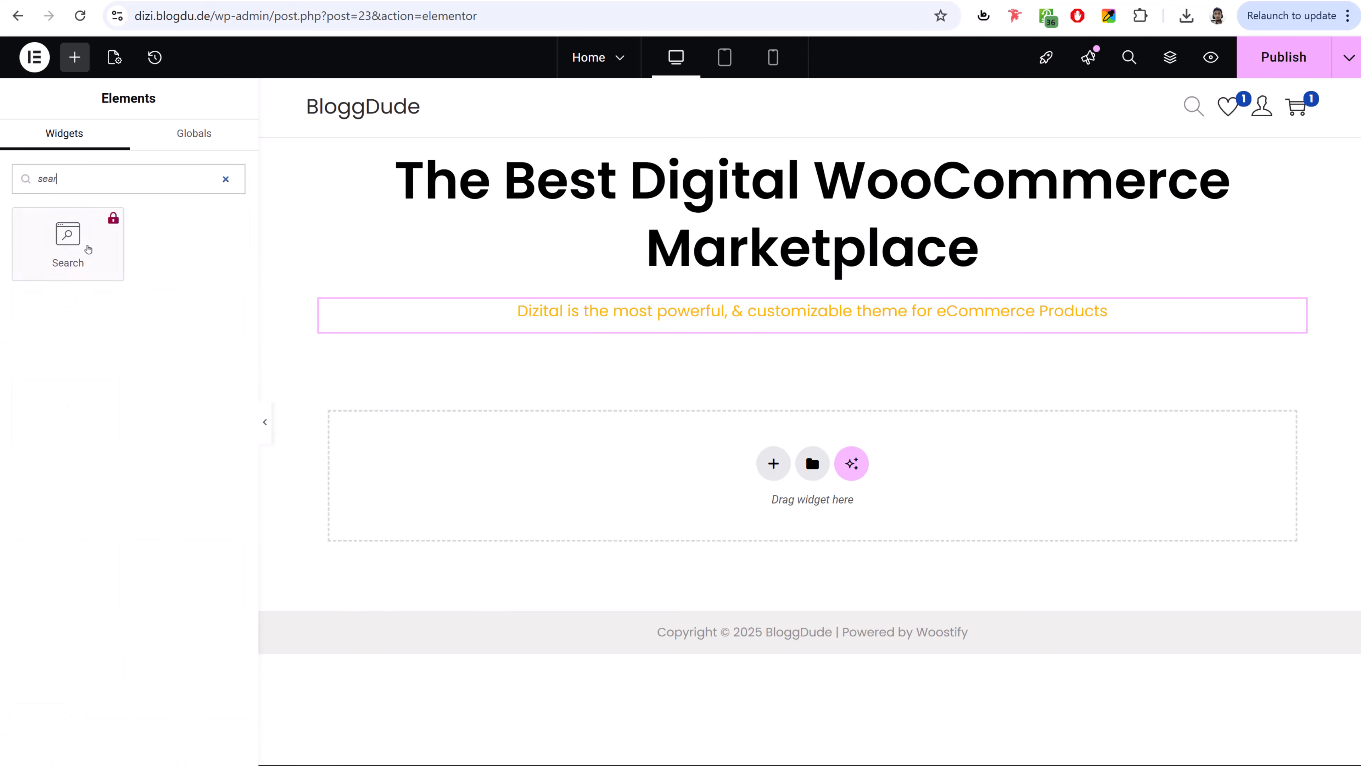
left_click(226, 180)
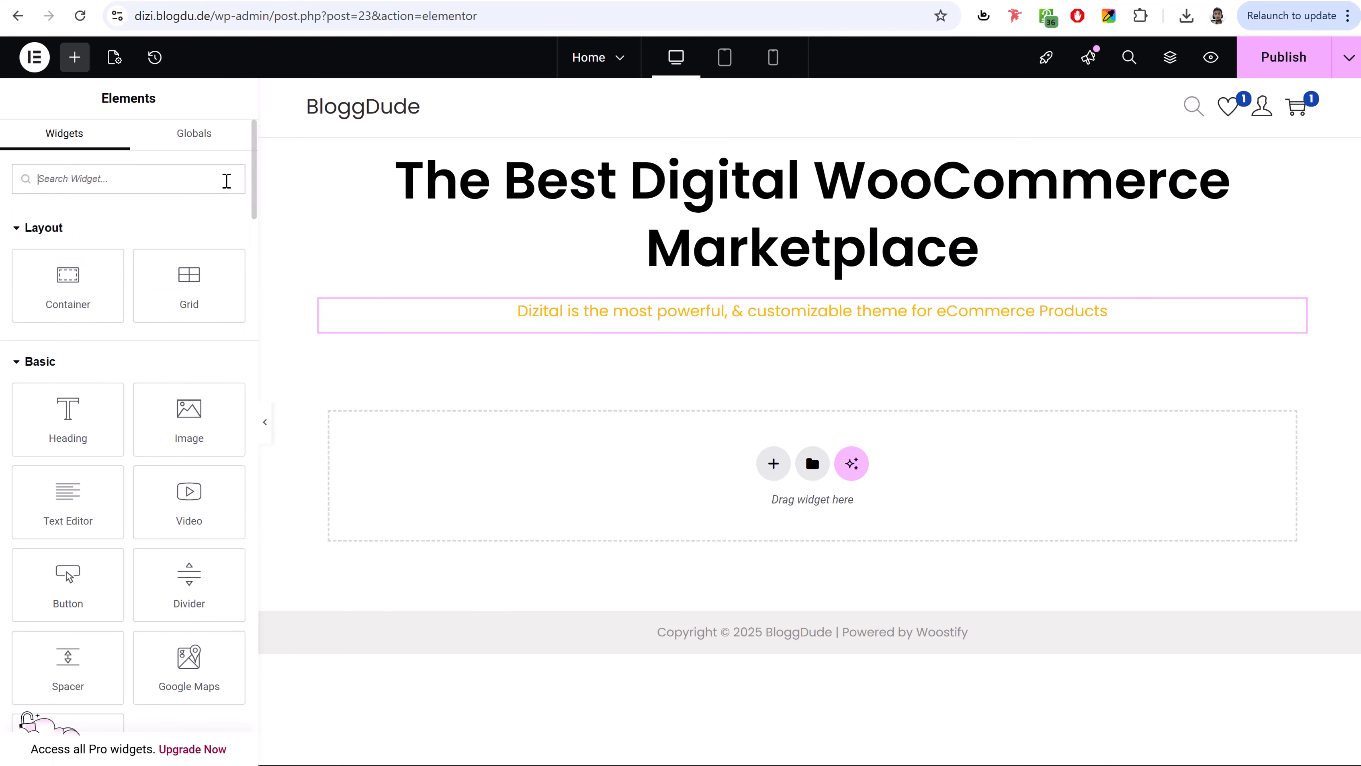
scroll(197, 491, "down", 20)
scroll(205, 497, "down", 15)
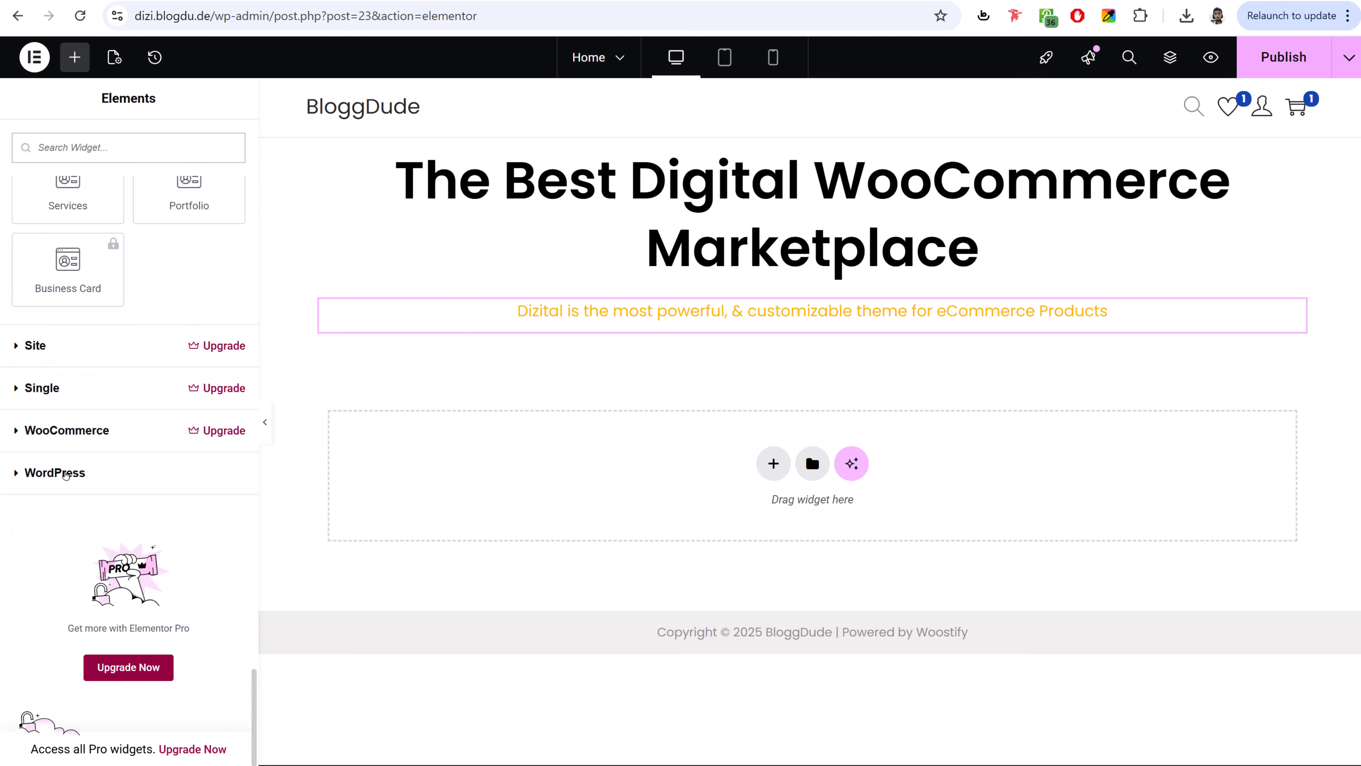
left_click(65, 475)
scroll(214, 487, "down", 8)
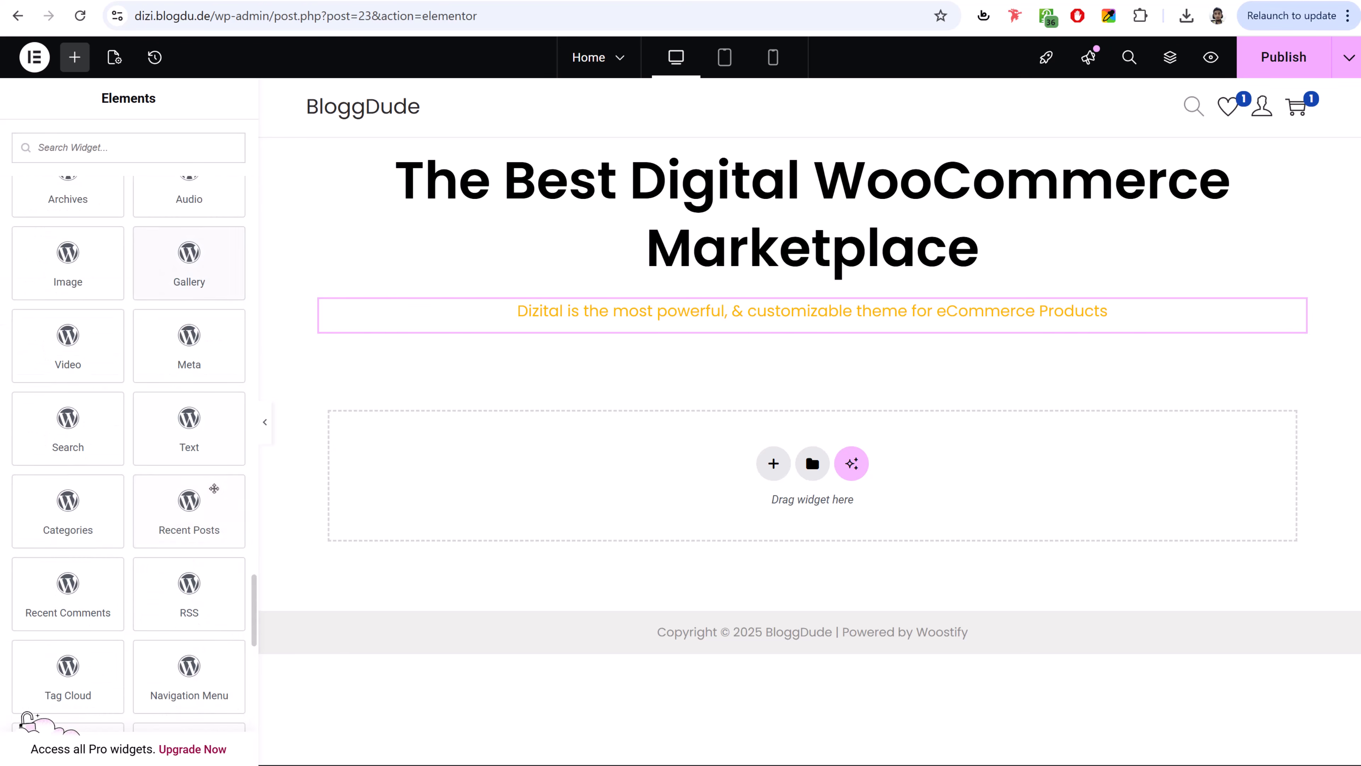
scroll(213, 488, "down", 15)
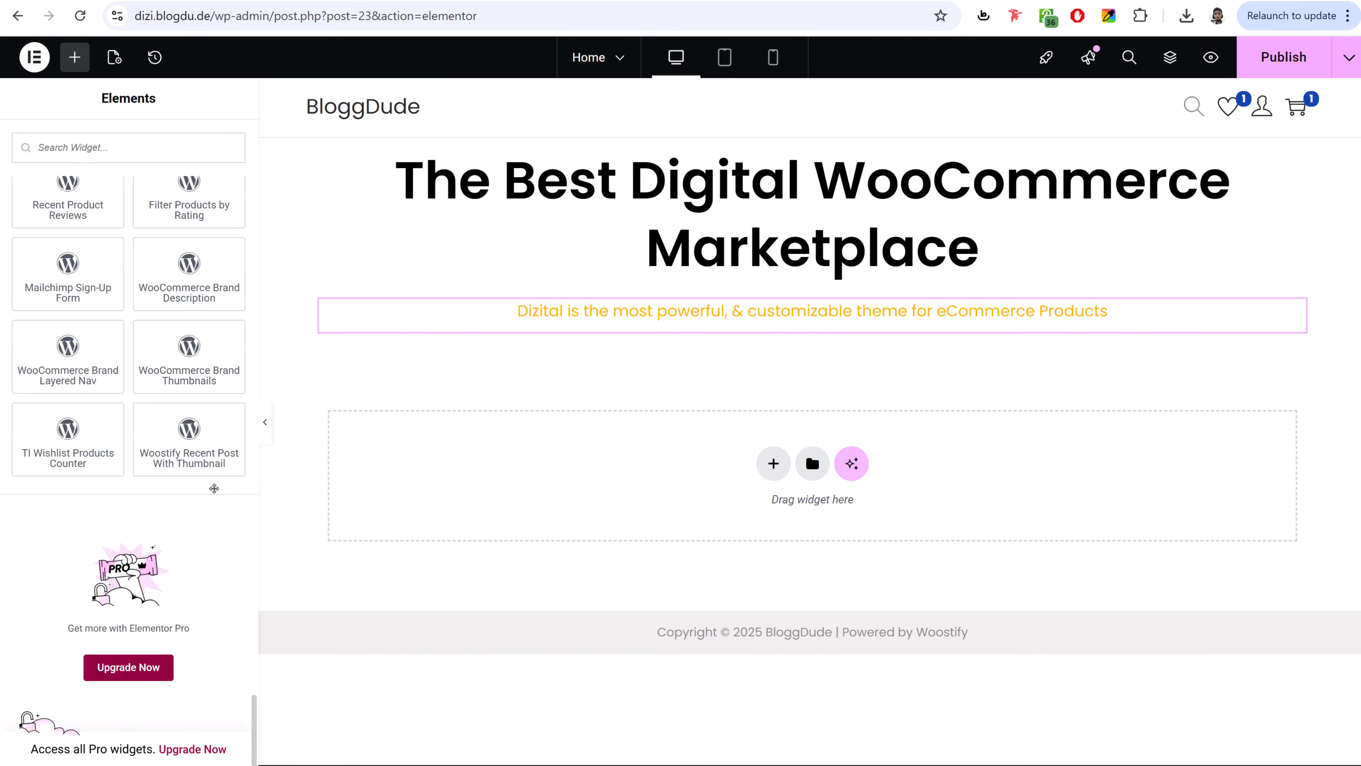
scroll(182, 394, "up", 3)
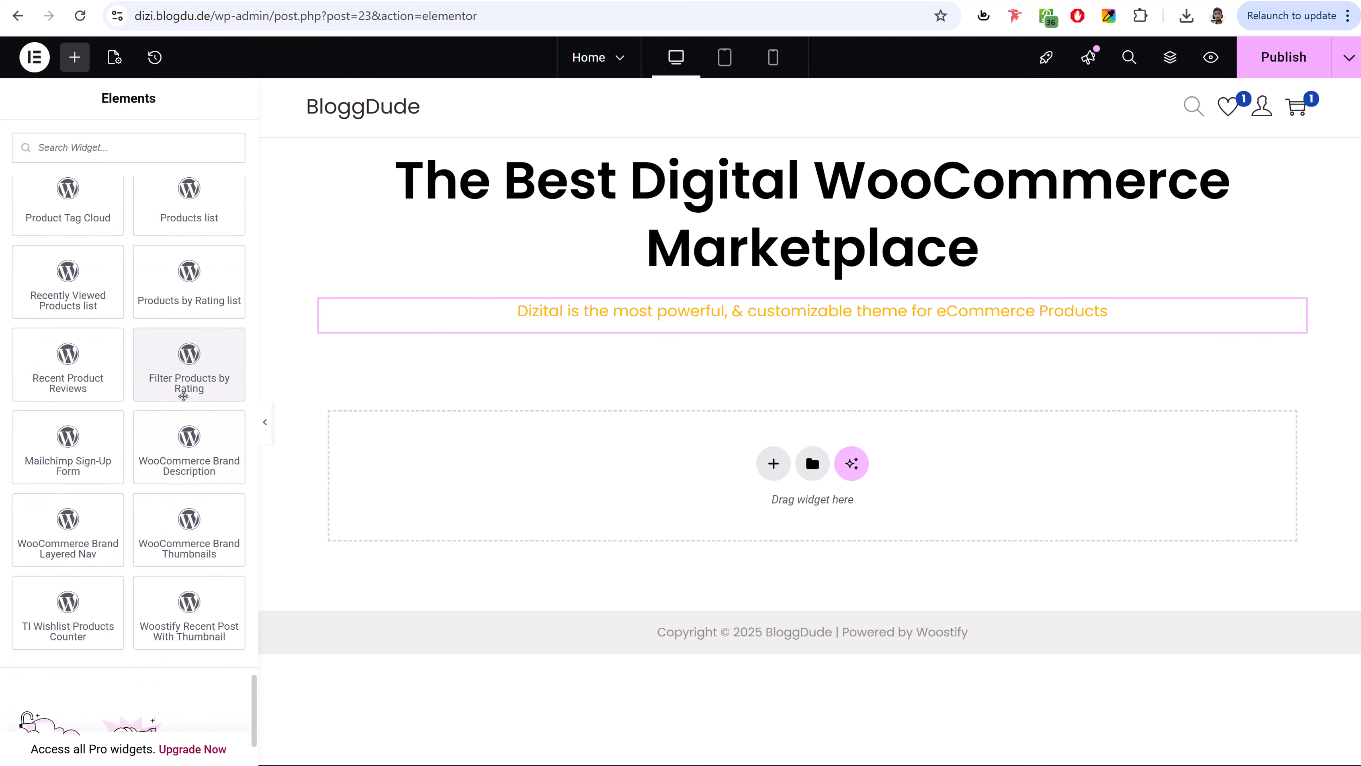
scroll(183, 396, "up", 3)
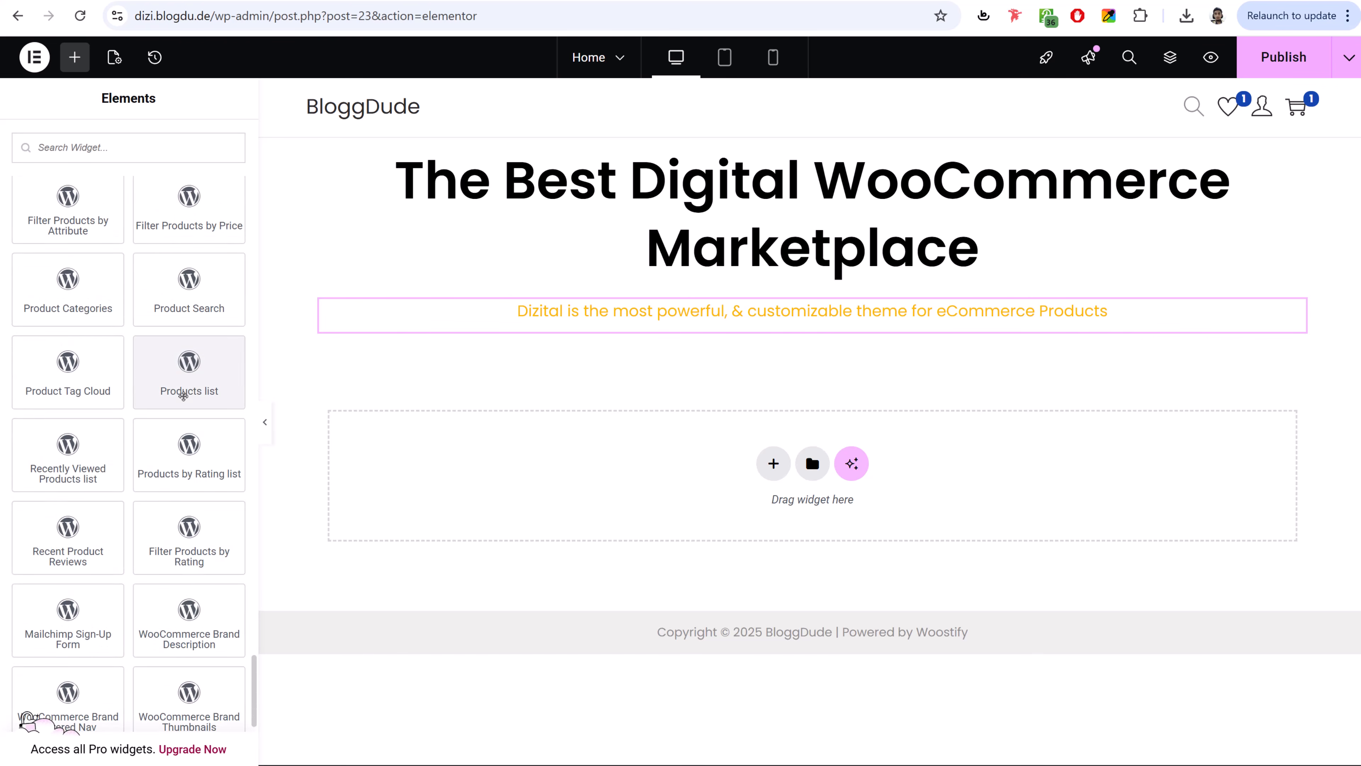
scroll(184, 395, "up", 3)
left_click_drag(206, 455, 925, 328)
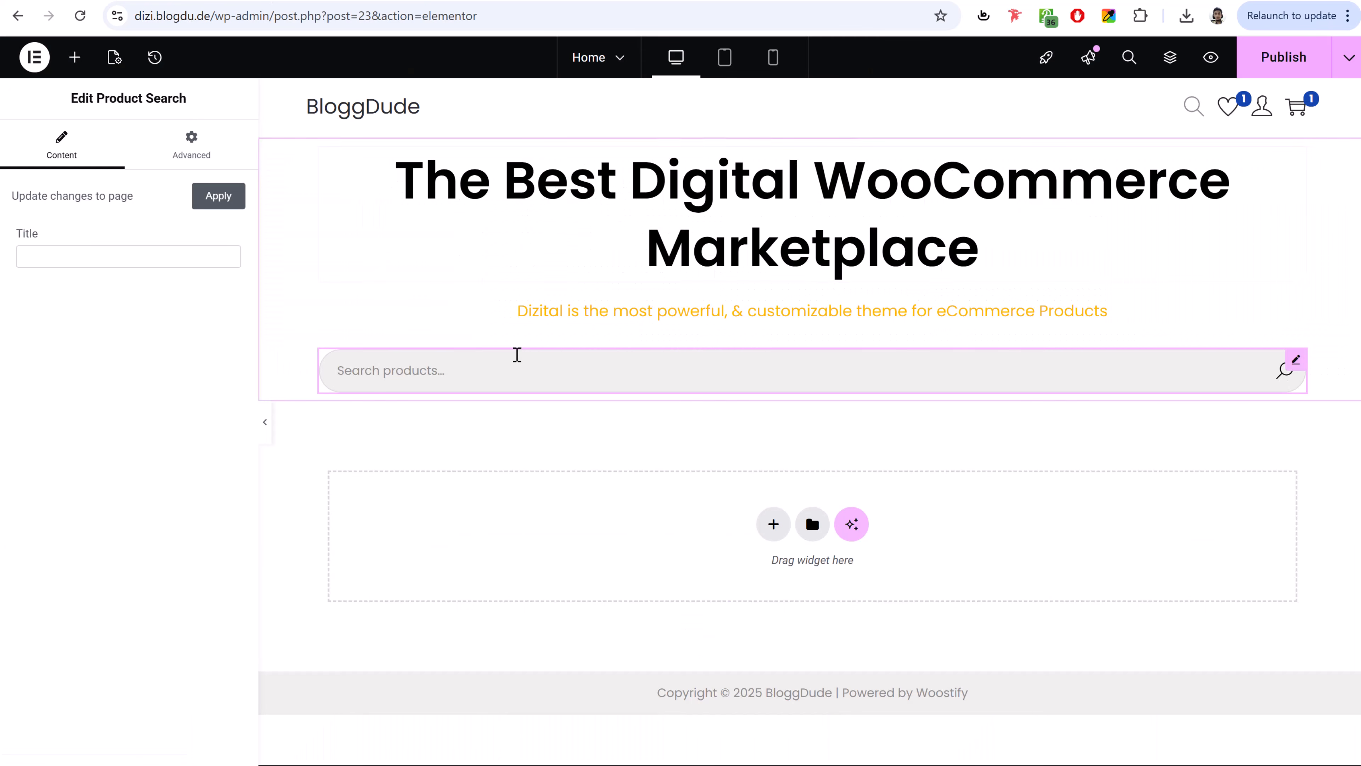
- Give the search bar unlinked 25% left and right margins and publish the page
left_click(191, 155)
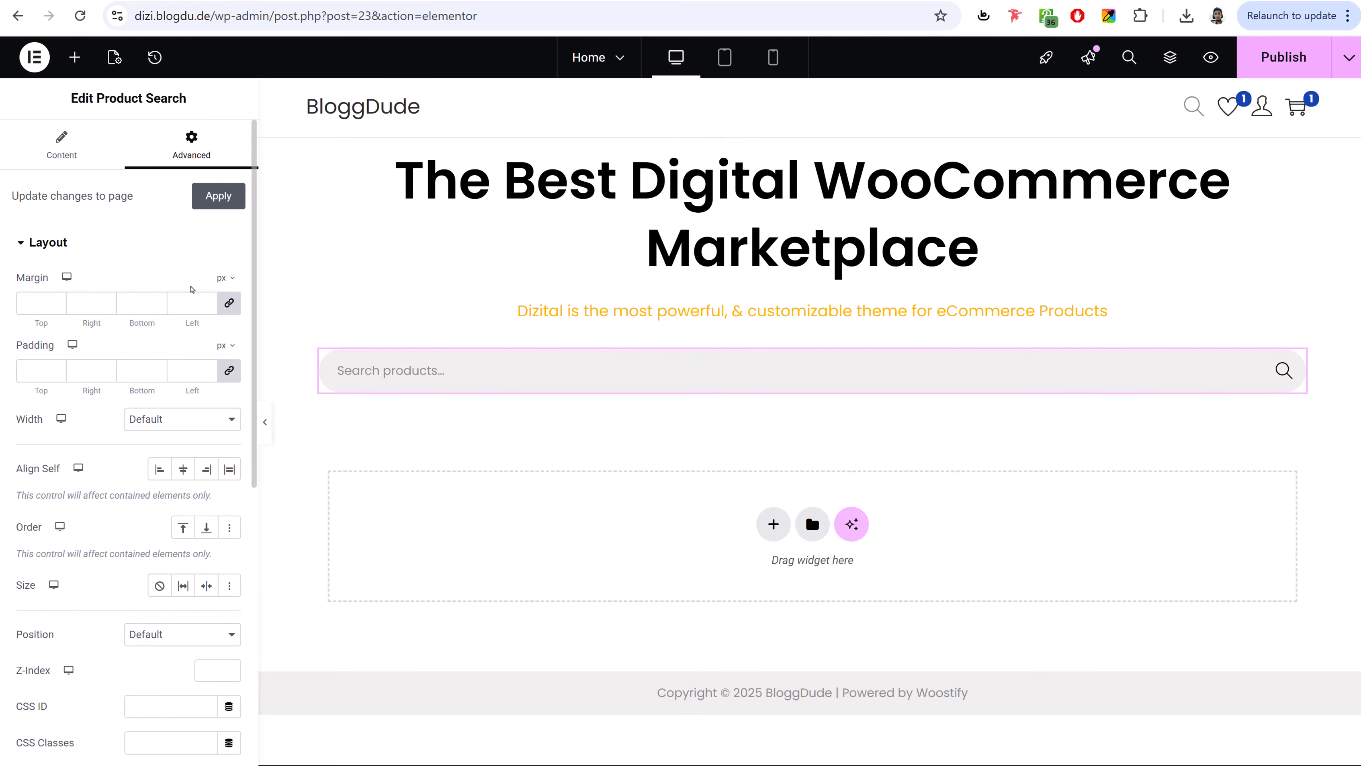
left_click(231, 279)
left_click(221, 304)
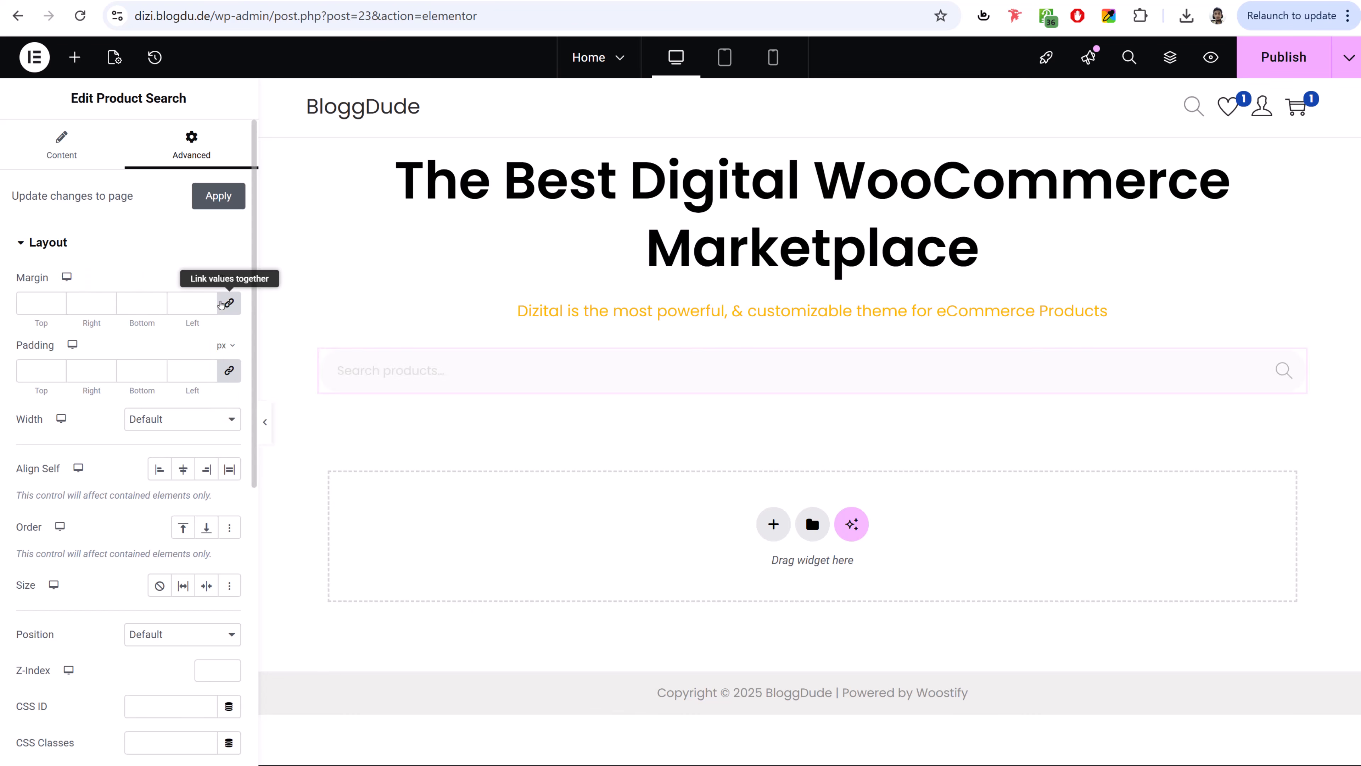
left_click(229, 305)
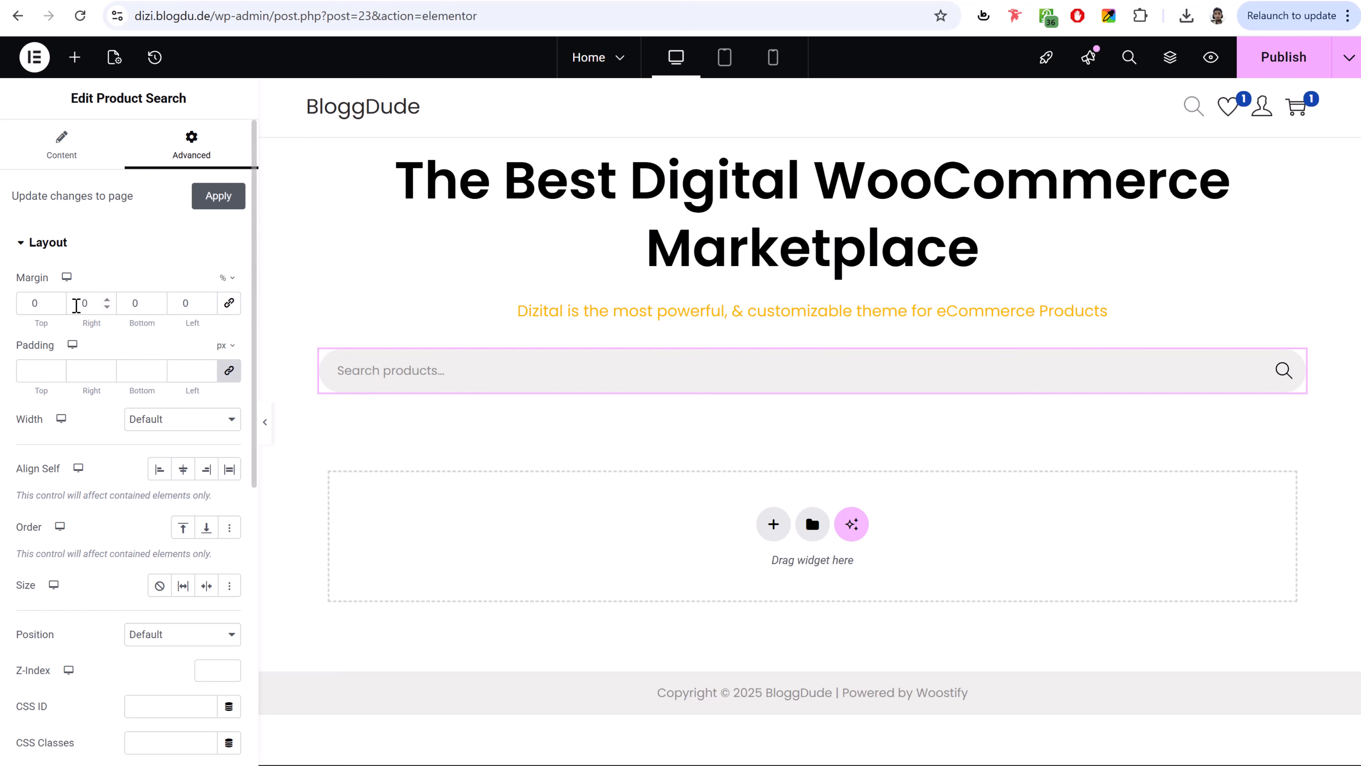
left_click(104, 306)
type("25")
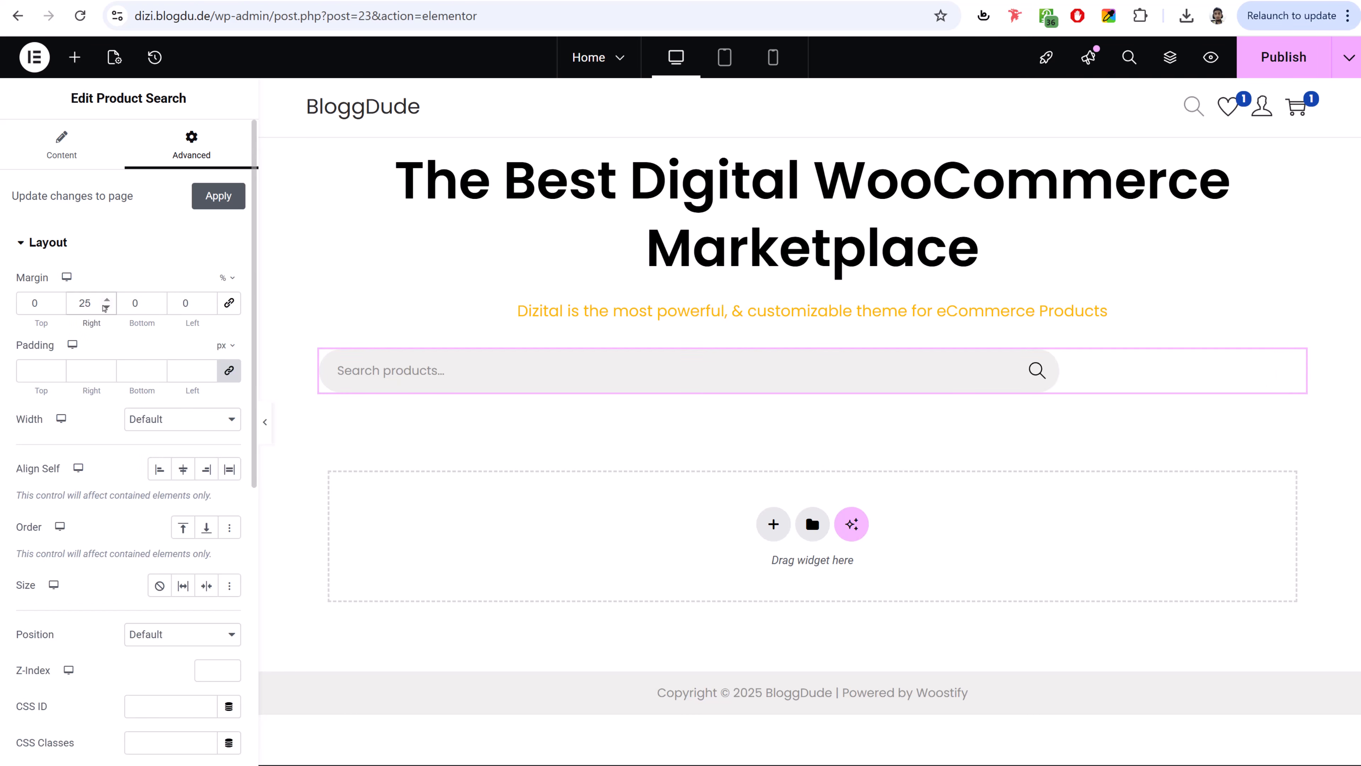
left_click(187, 303)
type("25")
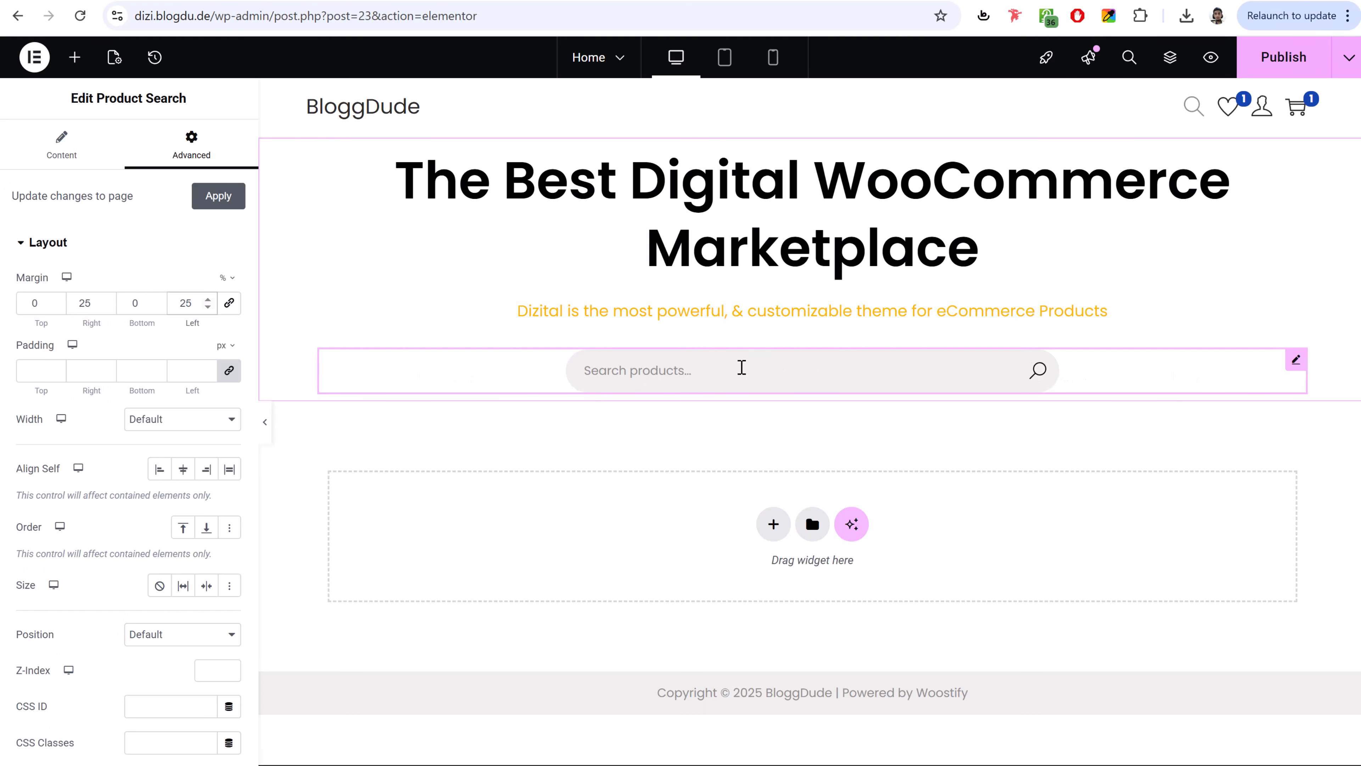
left_click(1270, 70)
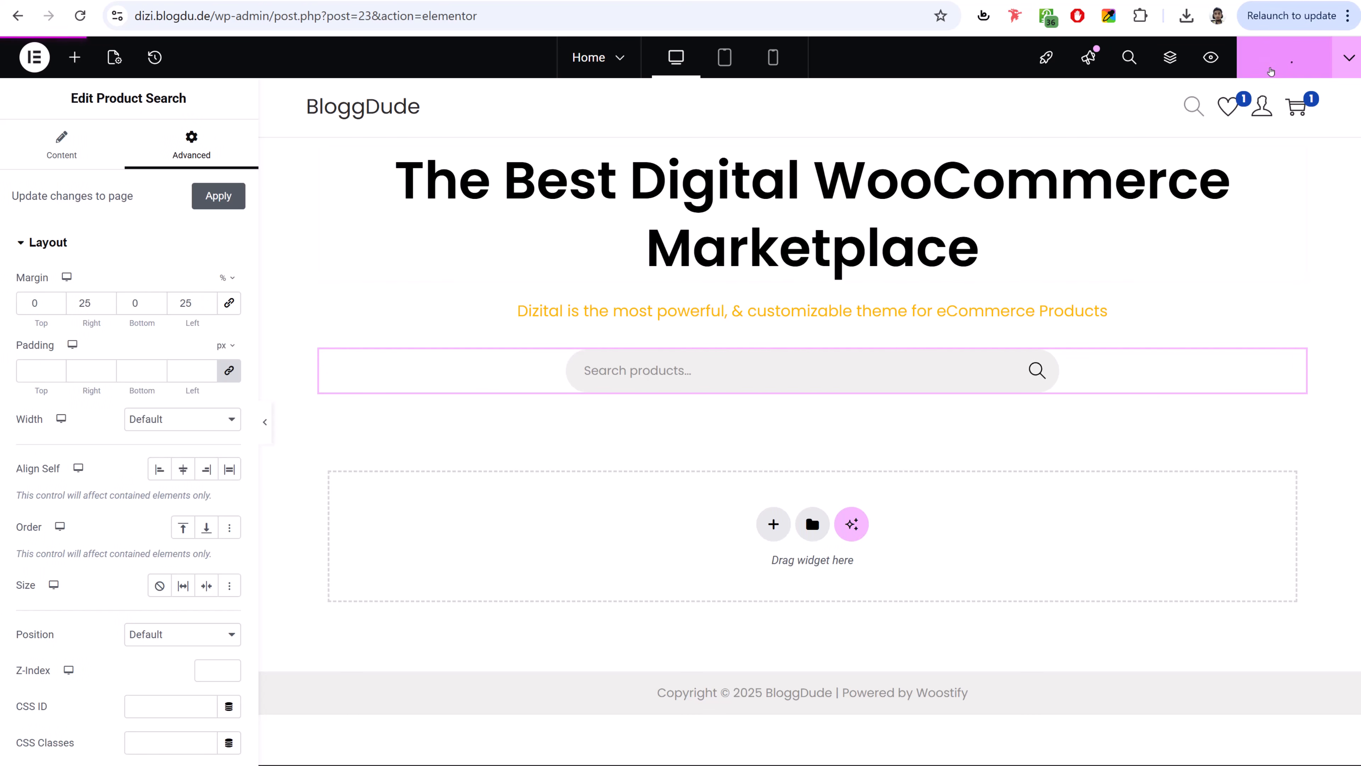
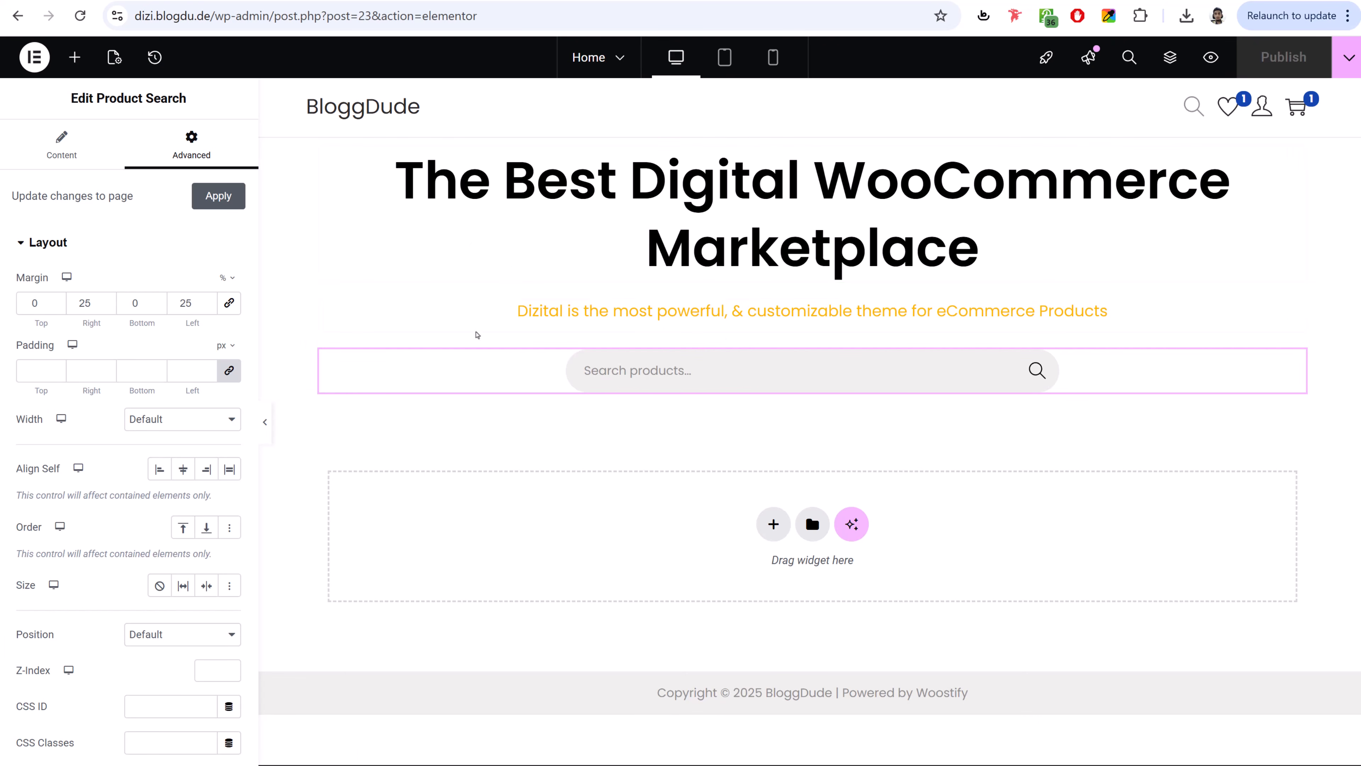
- Open the Elementor Elements panel to add a widget below the product search bar
left_click(74, 60)
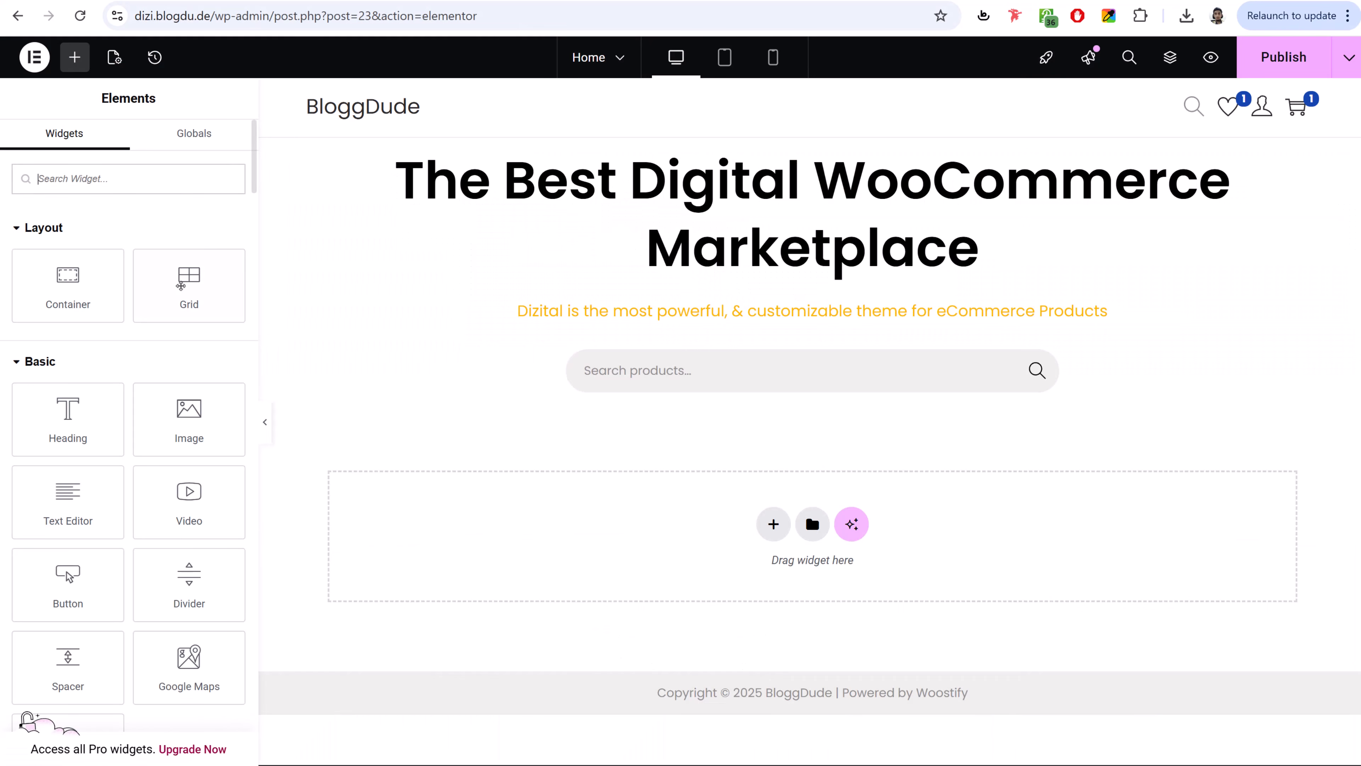
- Add a Grid below the search bar with 3 columns and 1 row, then view the reference site
left_click_drag(189, 293, 753, 405)
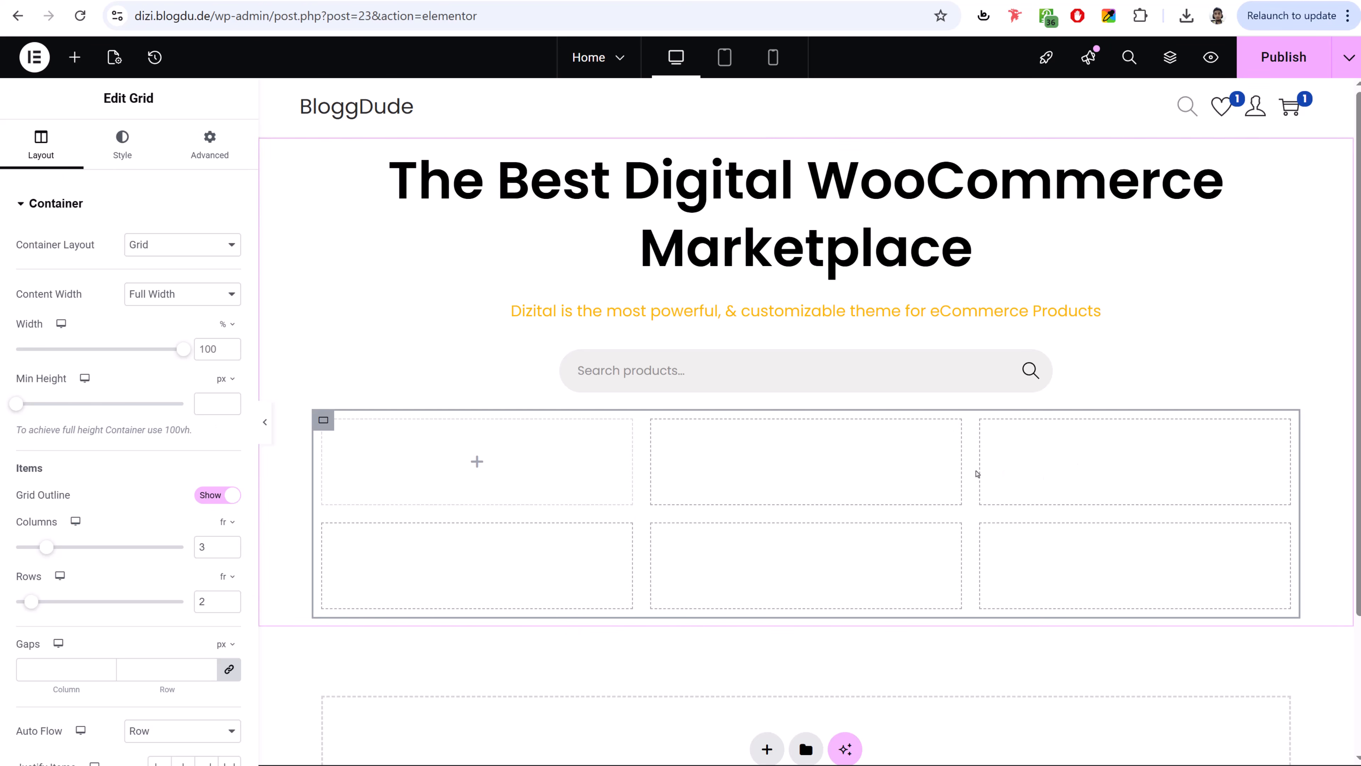
scroll(104, 492, "down", 3)
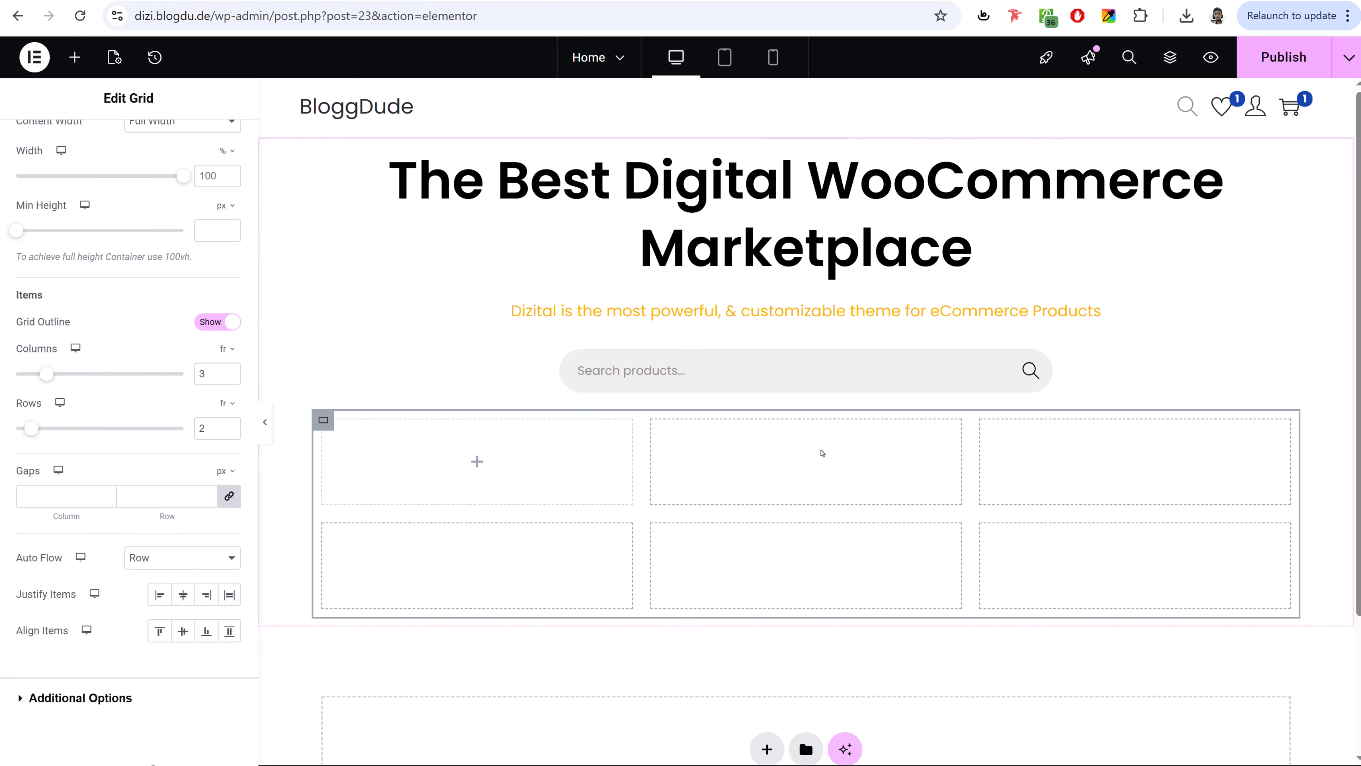
left_click(231, 370)
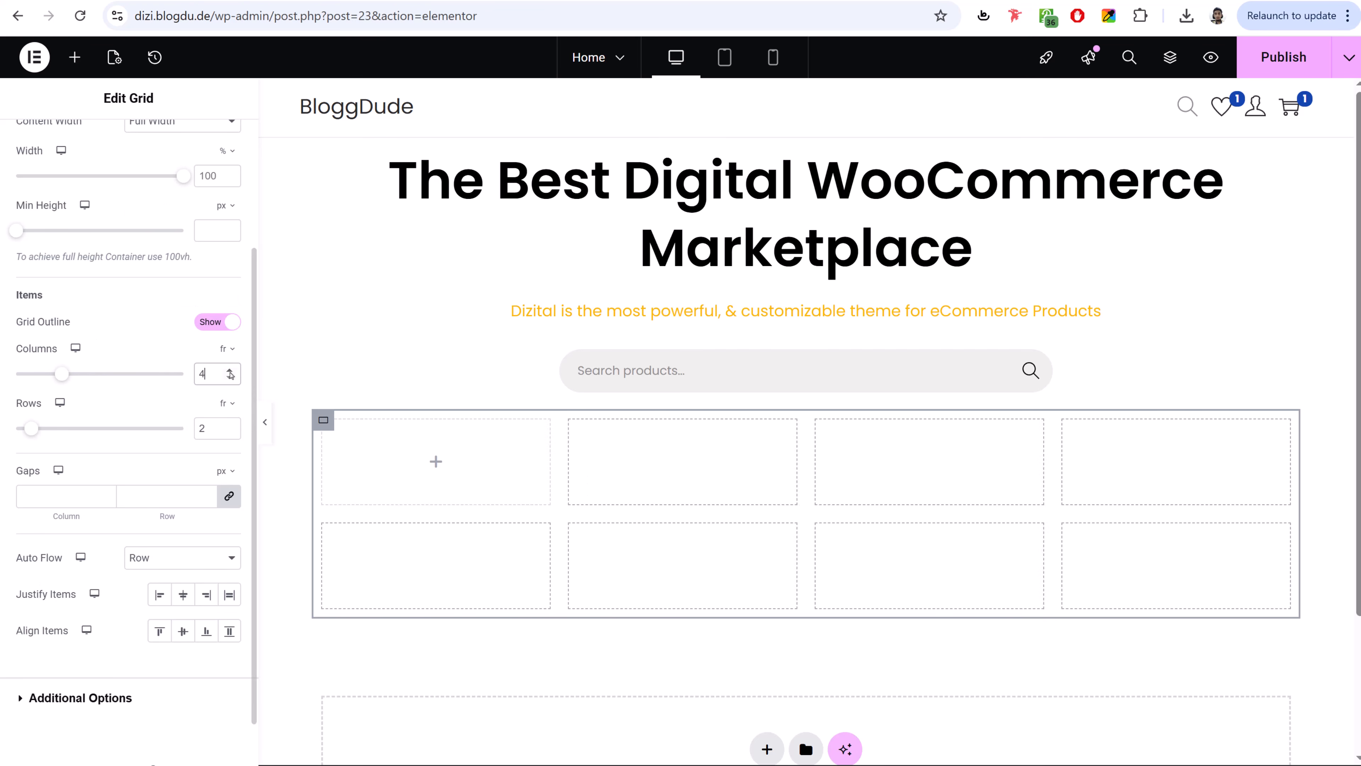
left_click(230, 371)
left_click(229, 371)
left_click(227, 379)
left_click(228, 379)
left_click(228, 379)
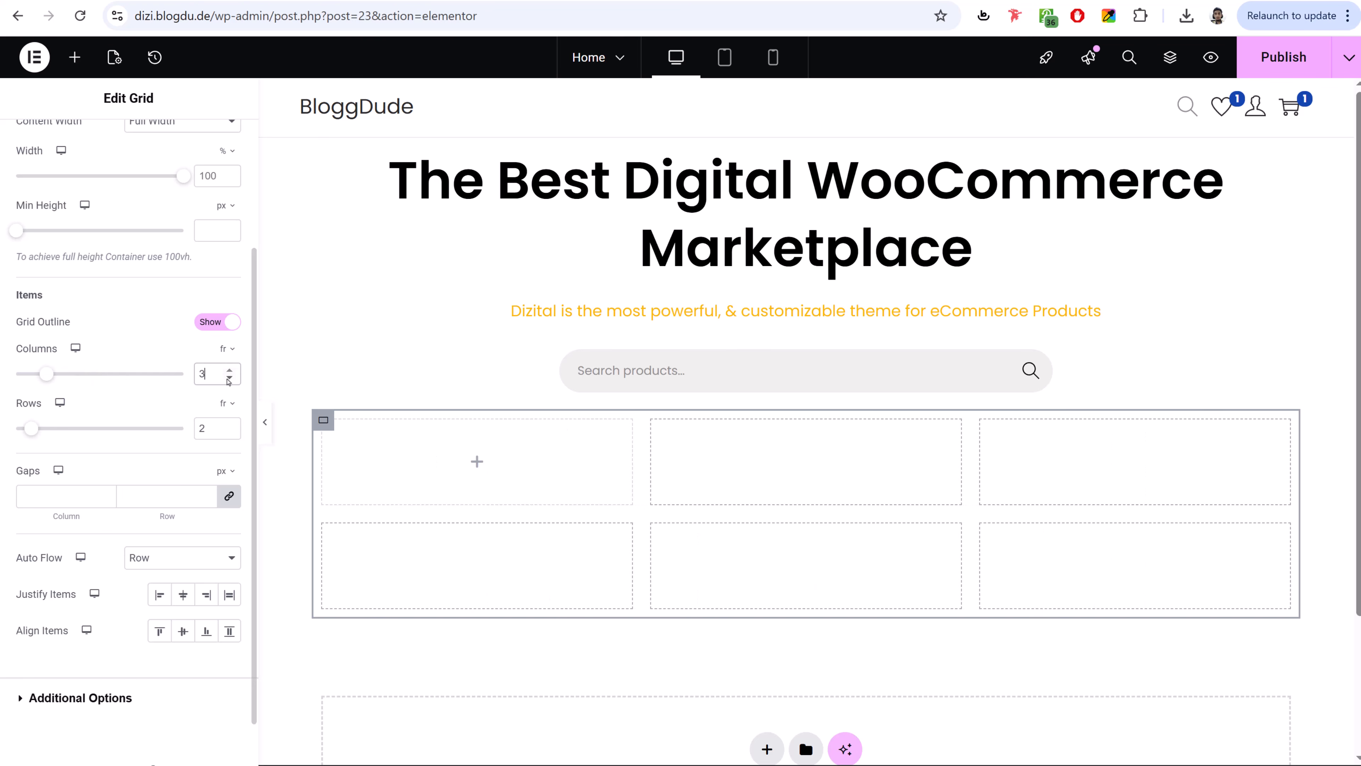
left_click(230, 433)
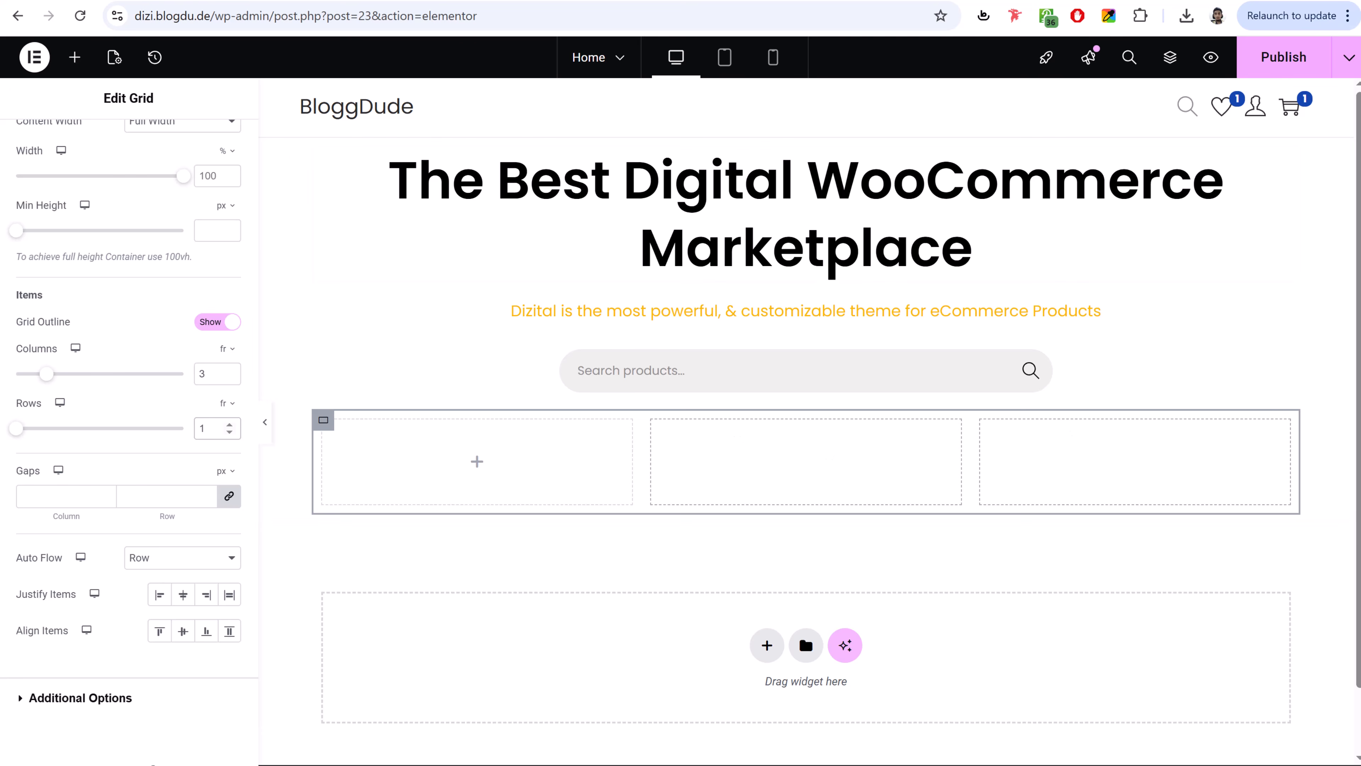
key("ctrl+Tab")
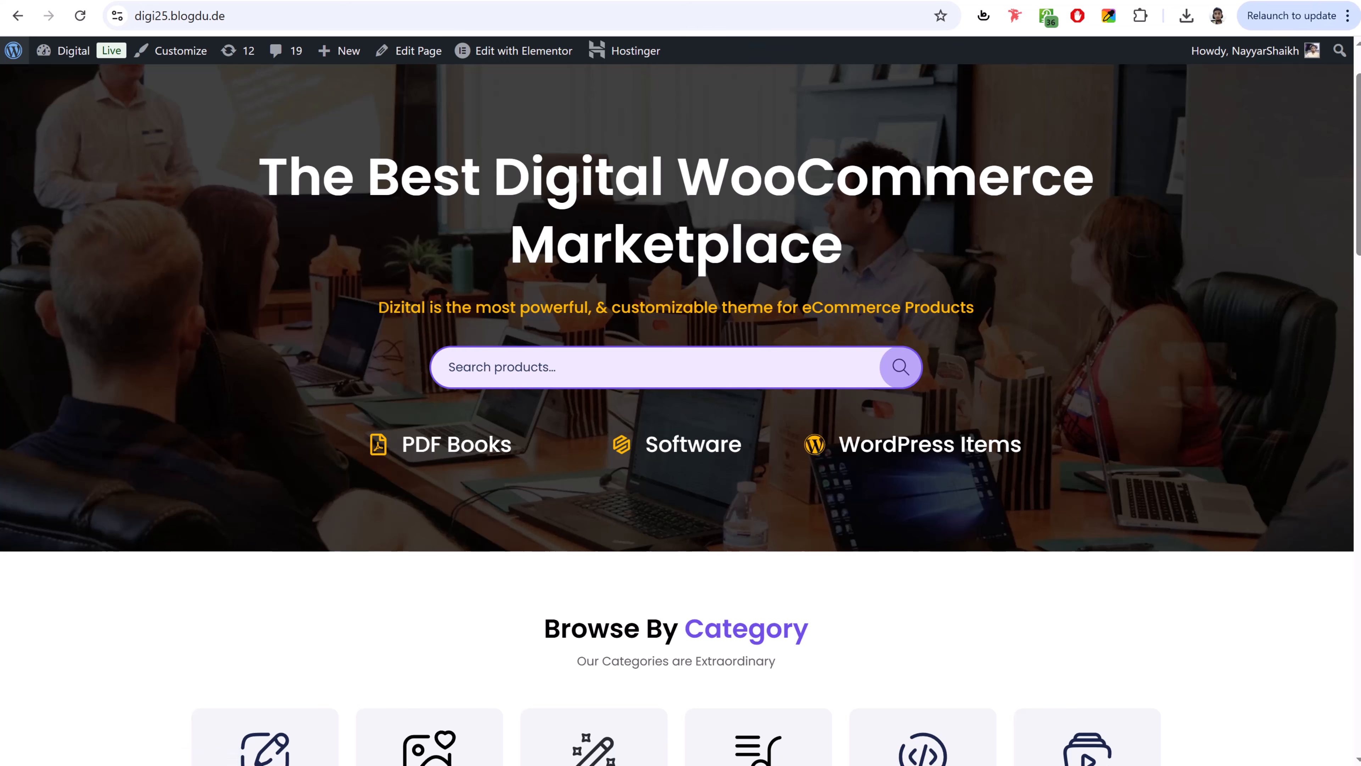
- Drop an Icon Box into the first grid cell and give it the File pdf icon
key("ctrl+shift+Tab")
left_click(73, 58)
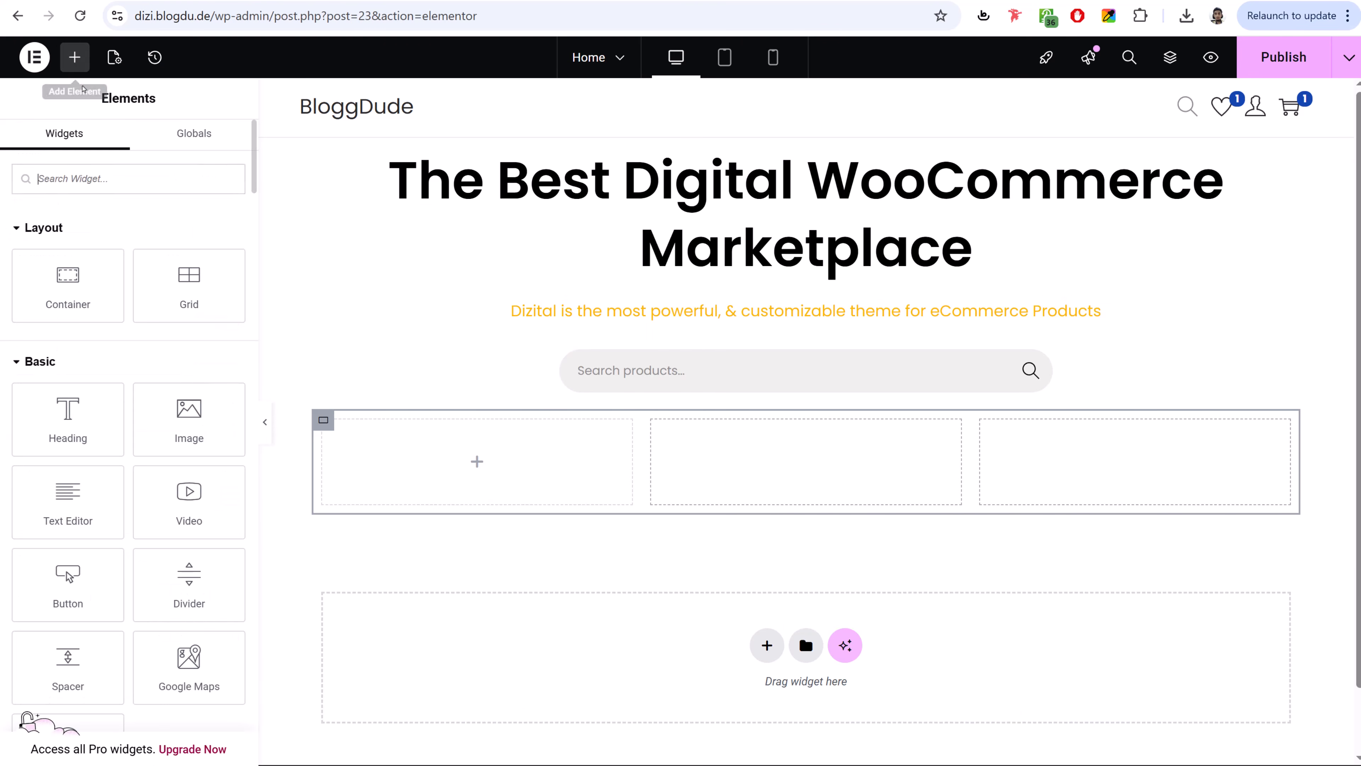
type("icon")
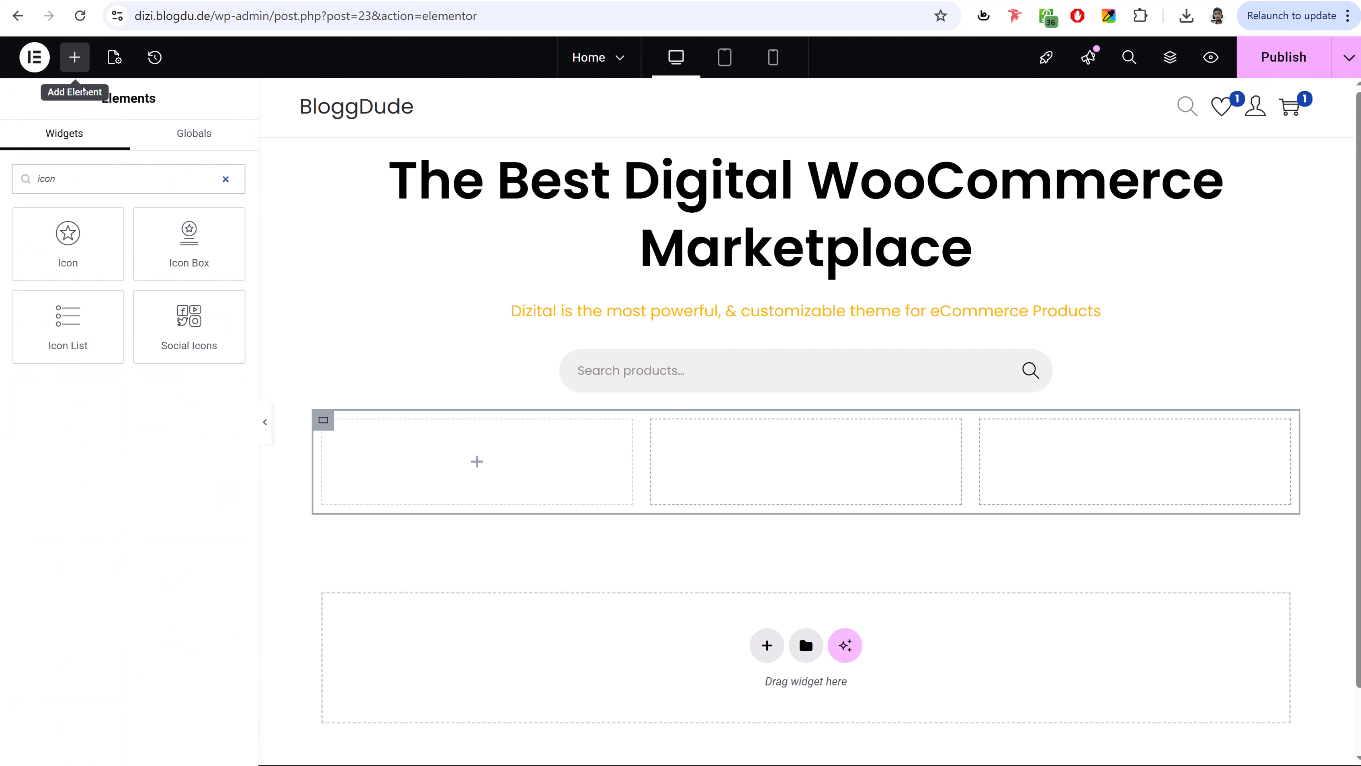
left_click_drag(189, 244, 501, 442)
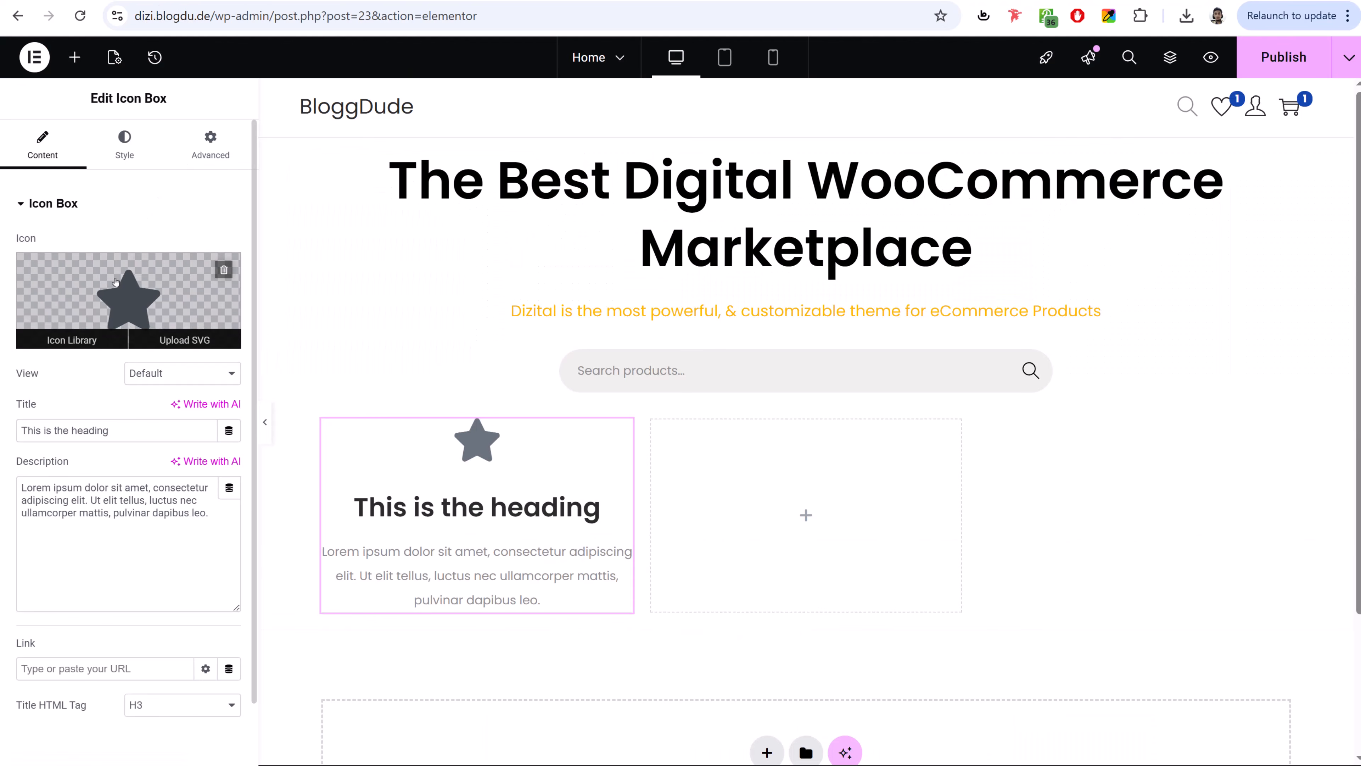
left_click(127, 300)
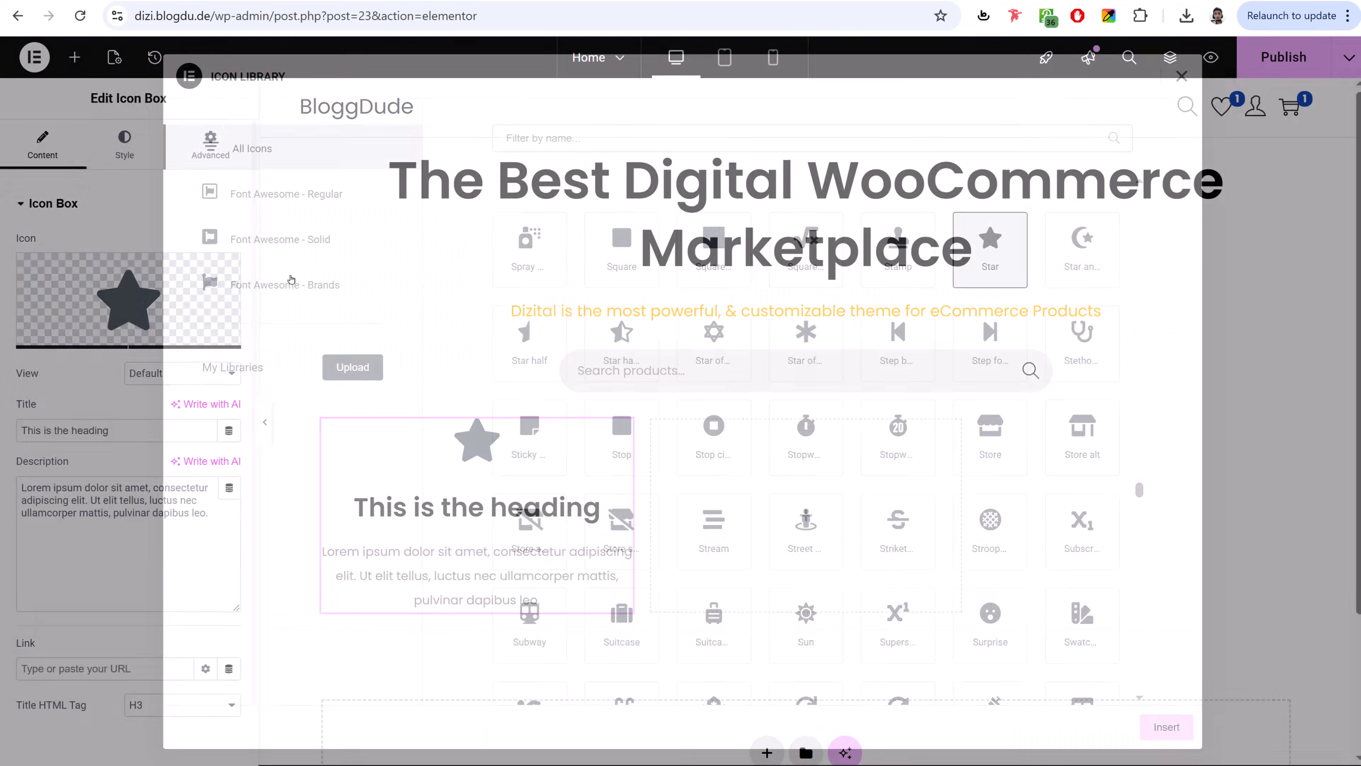
left_click(645, 137)
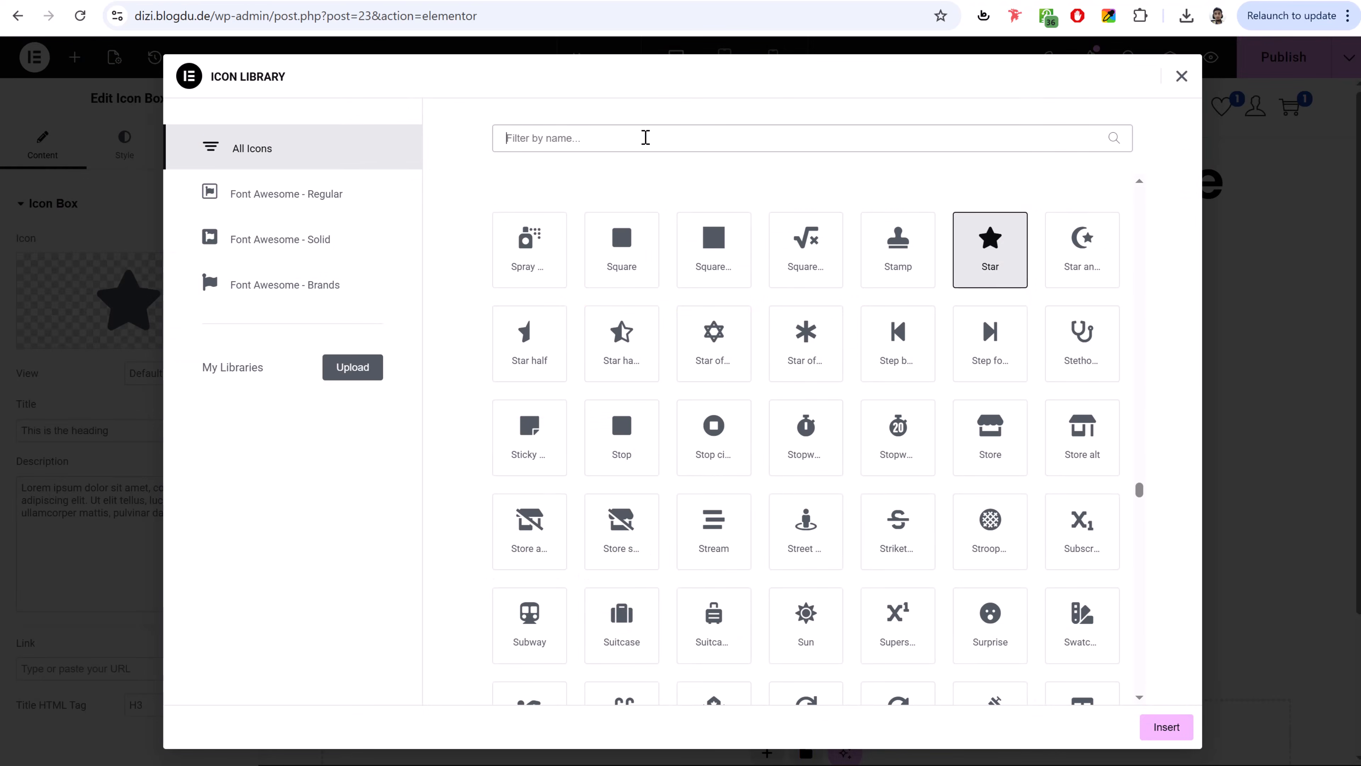
type("pdf")
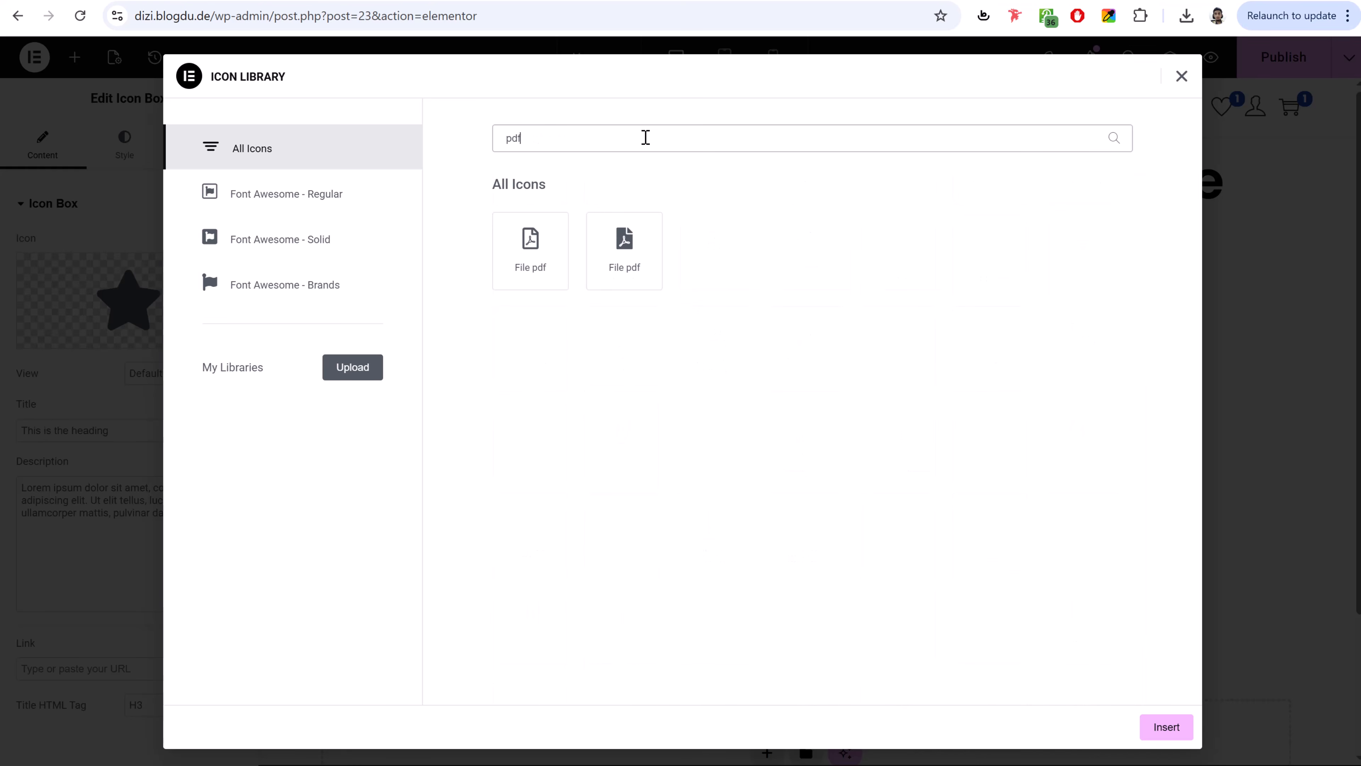
left_click(539, 284)
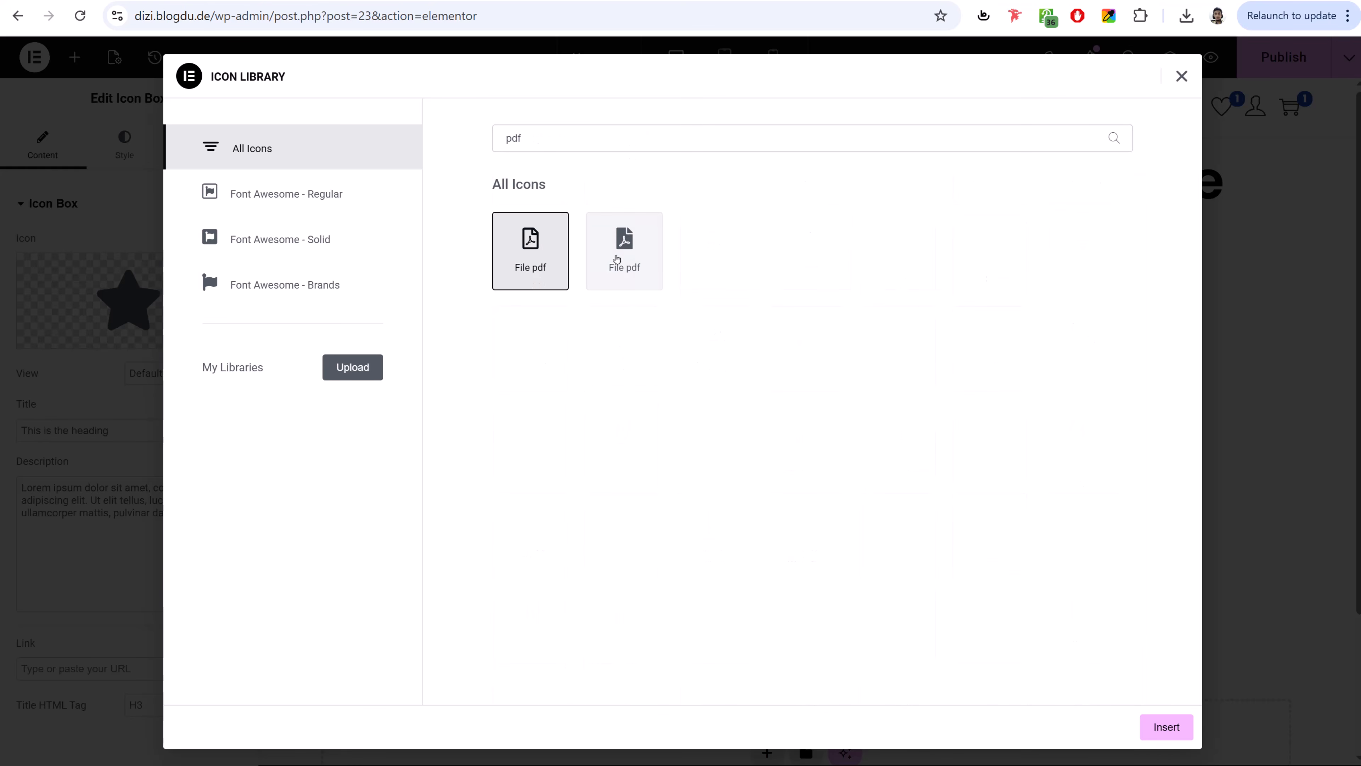
left_click(1156, 724)
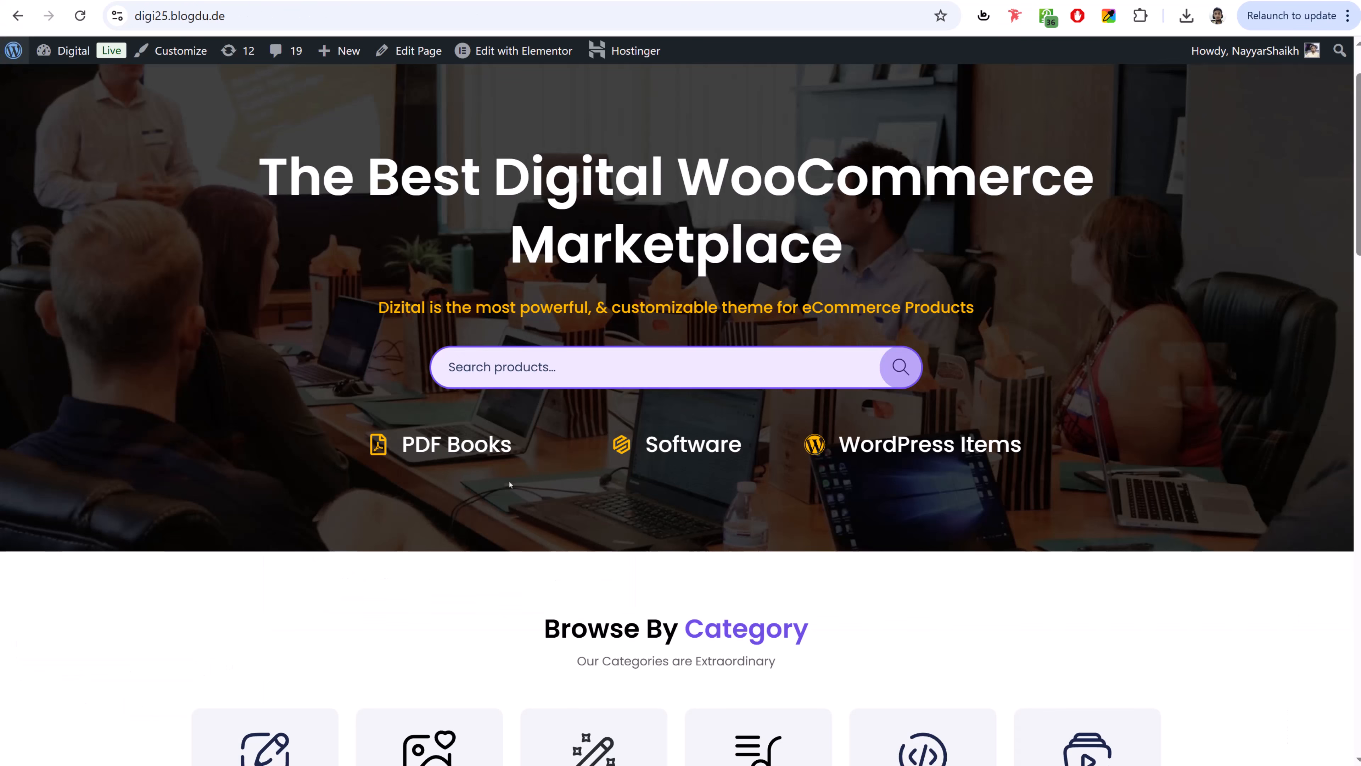
- Paste 'PDF Books' as the icon box title and clear the placeholder description
left_click_drag(512, 445, 403, 446)
key("ctrl+c")
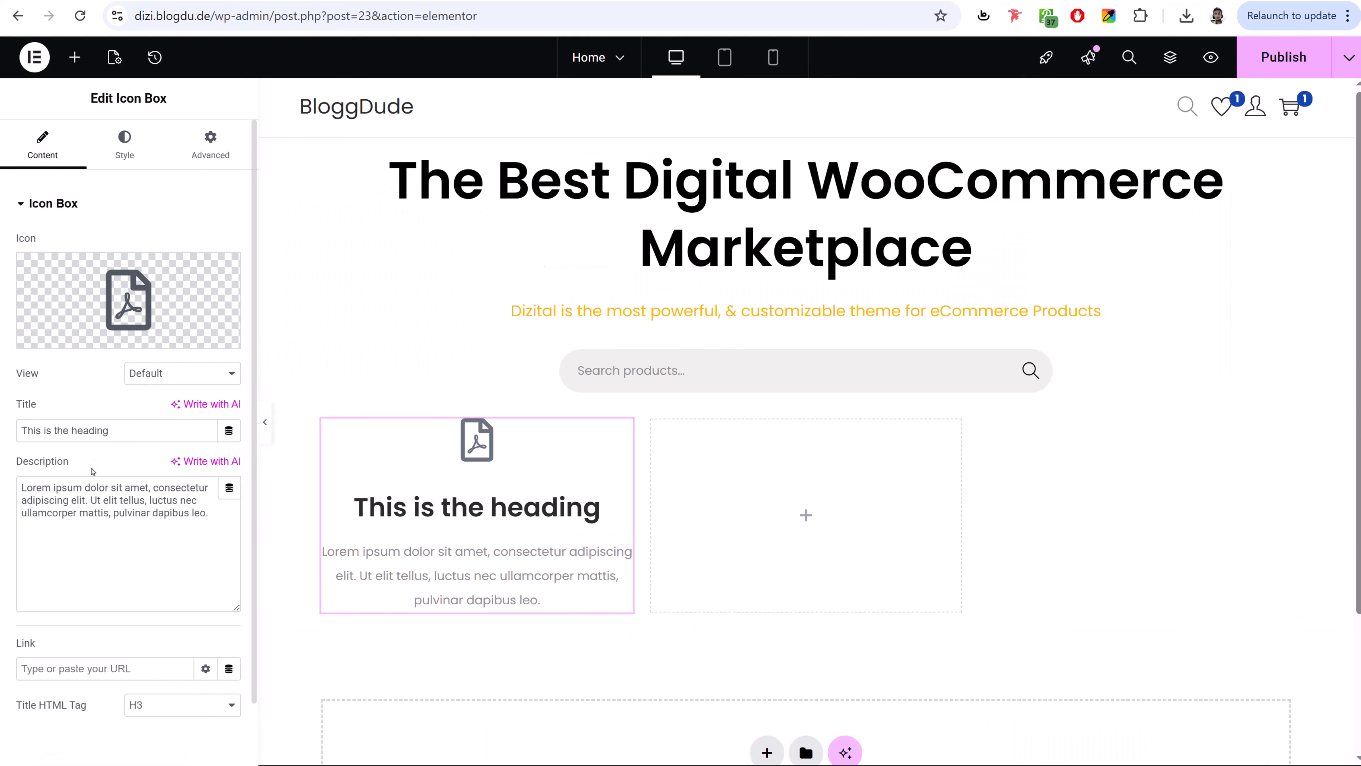
left_click(128, 432)
key("ctrl+a")
key("ctrl+v")
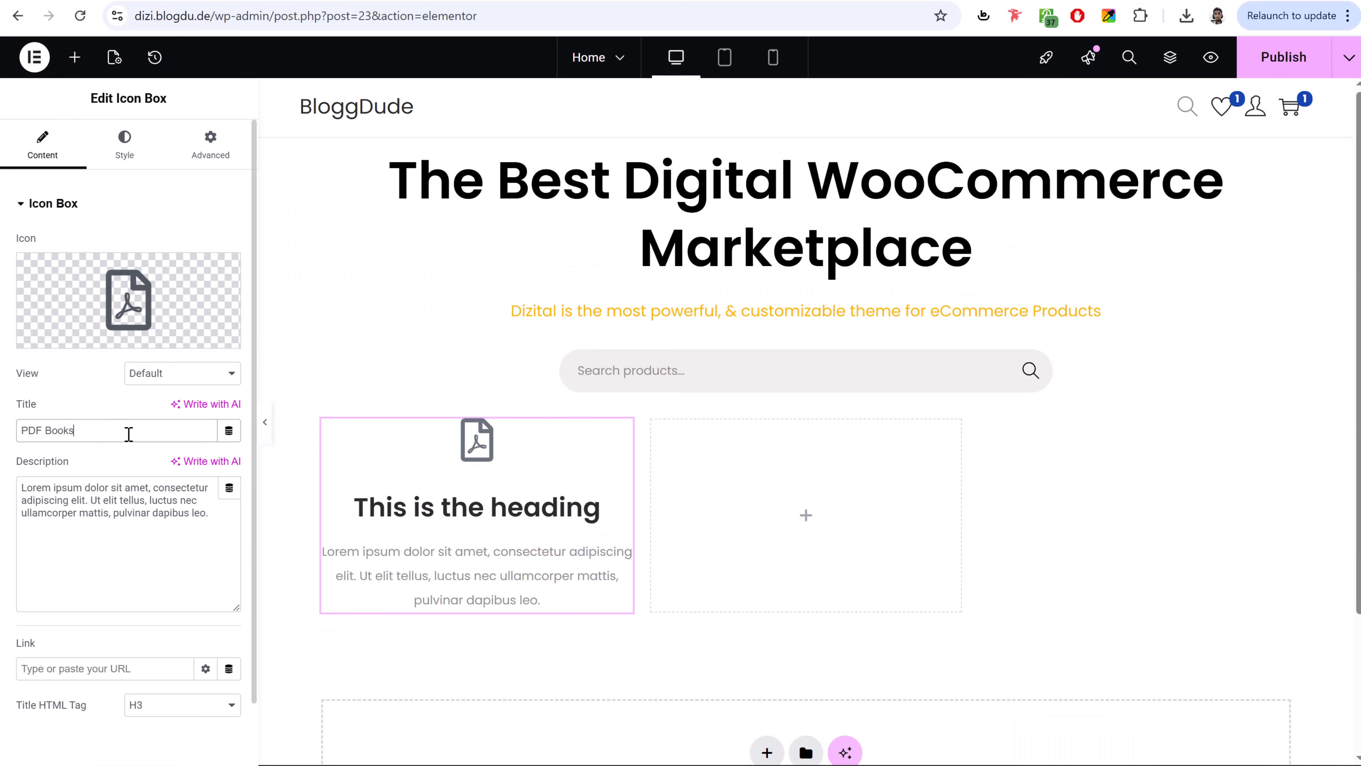
left_click(140, 490)
key("ctrl+a")
key("BackSpace")
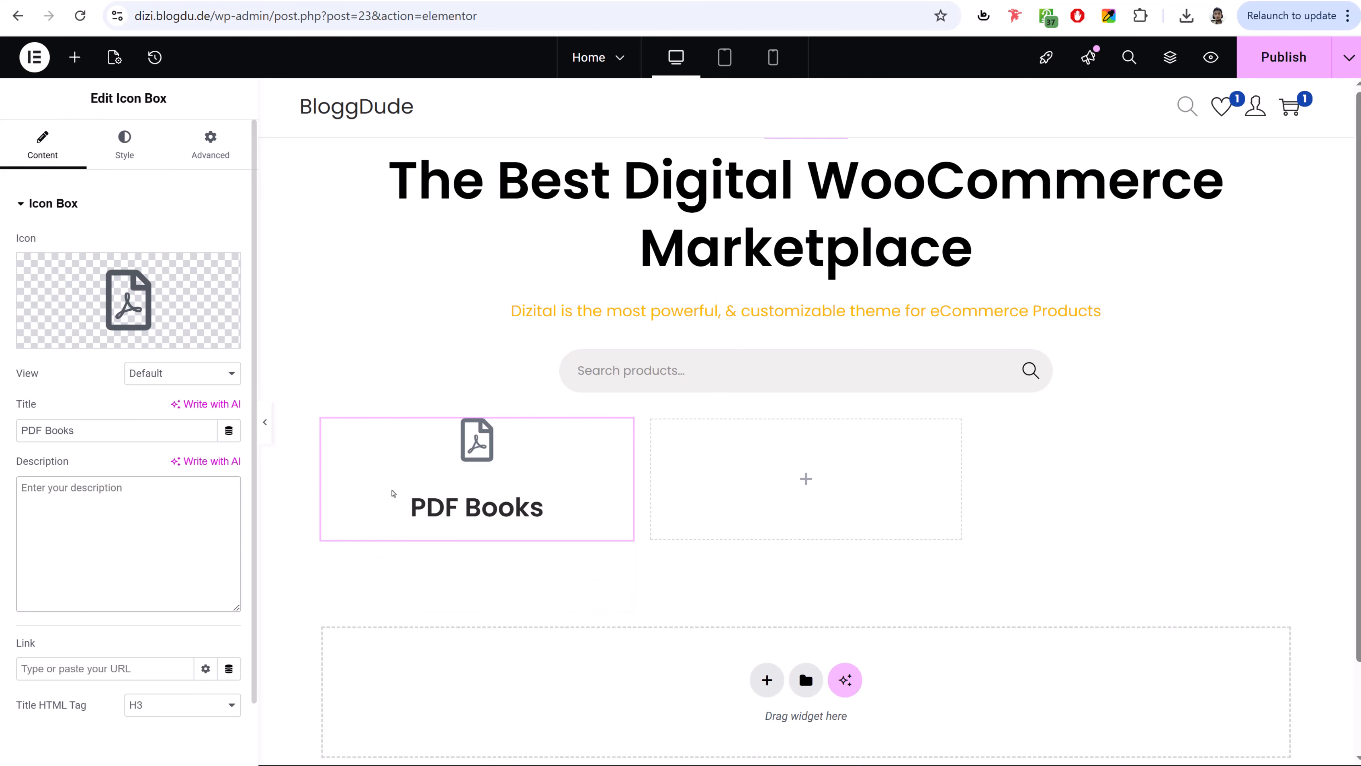
- Set the icon position to Left with Middle vertical alignment
left_click(320, 1)
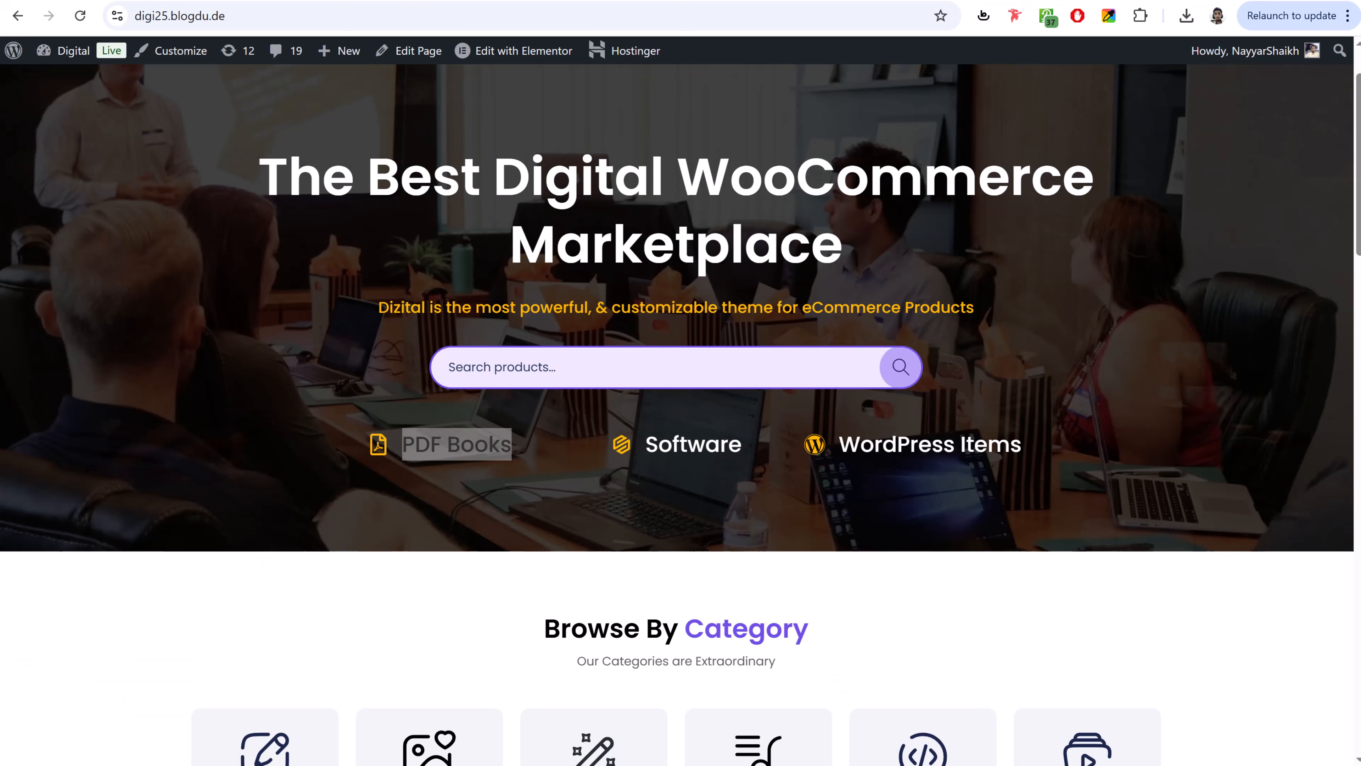
left_click(161, 1)
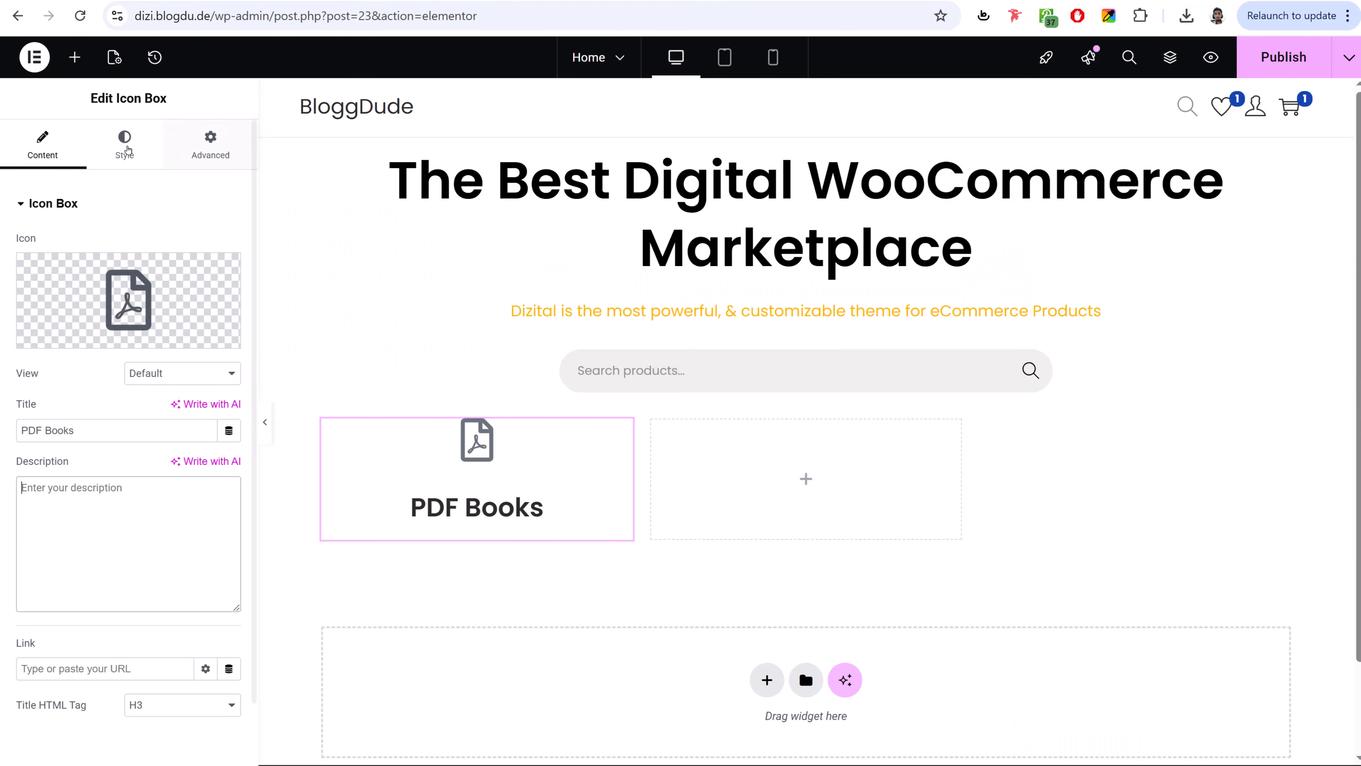
left_click(126, 146)
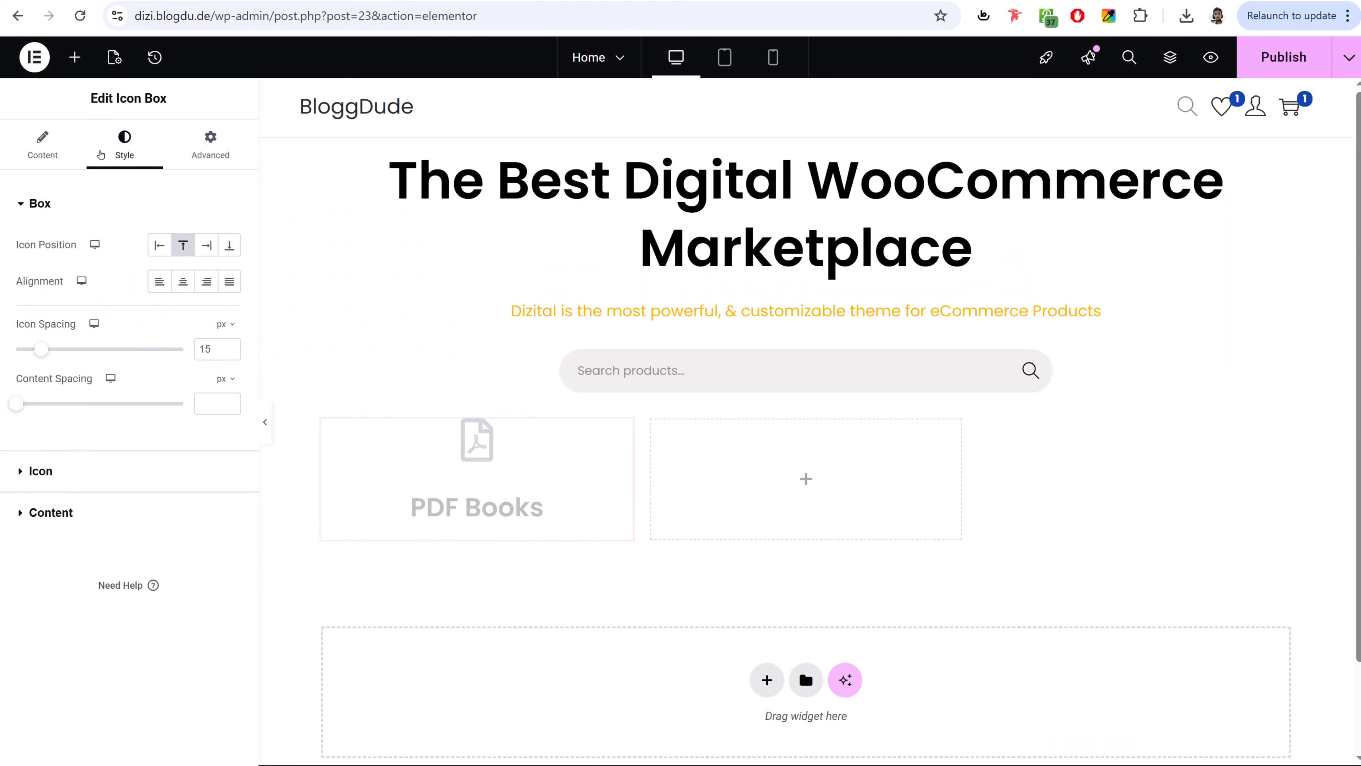
left_click(160, 247)
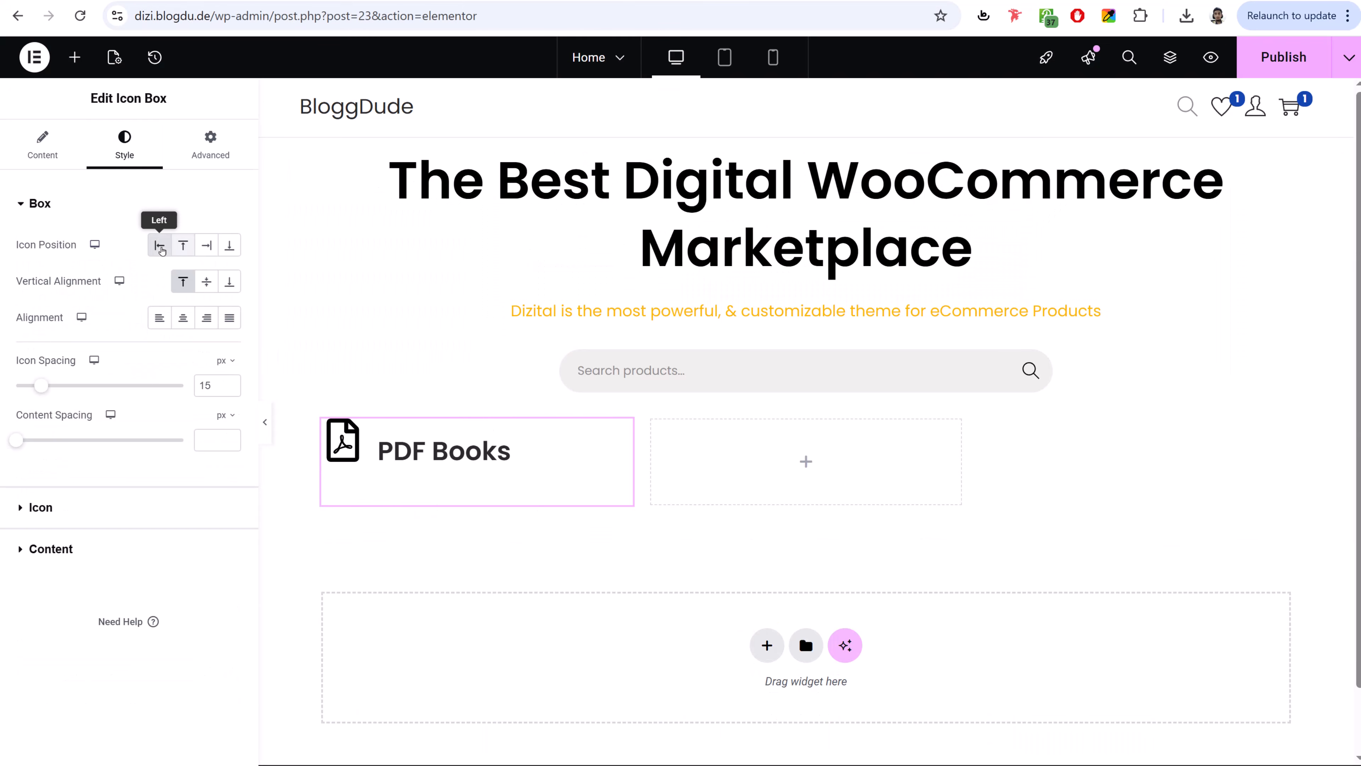
left_click(207, 282)
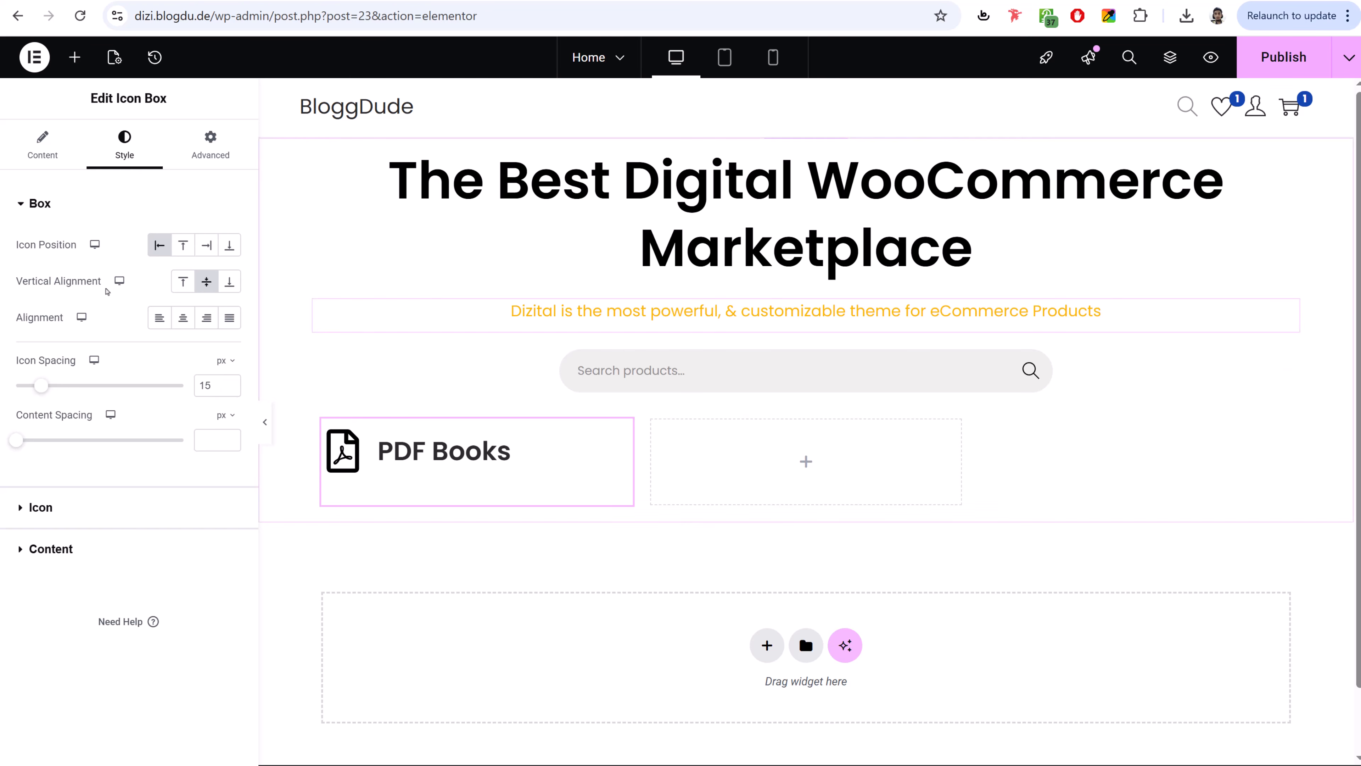
left_click(42, 145)
scroll(132, 483, "down", 1)
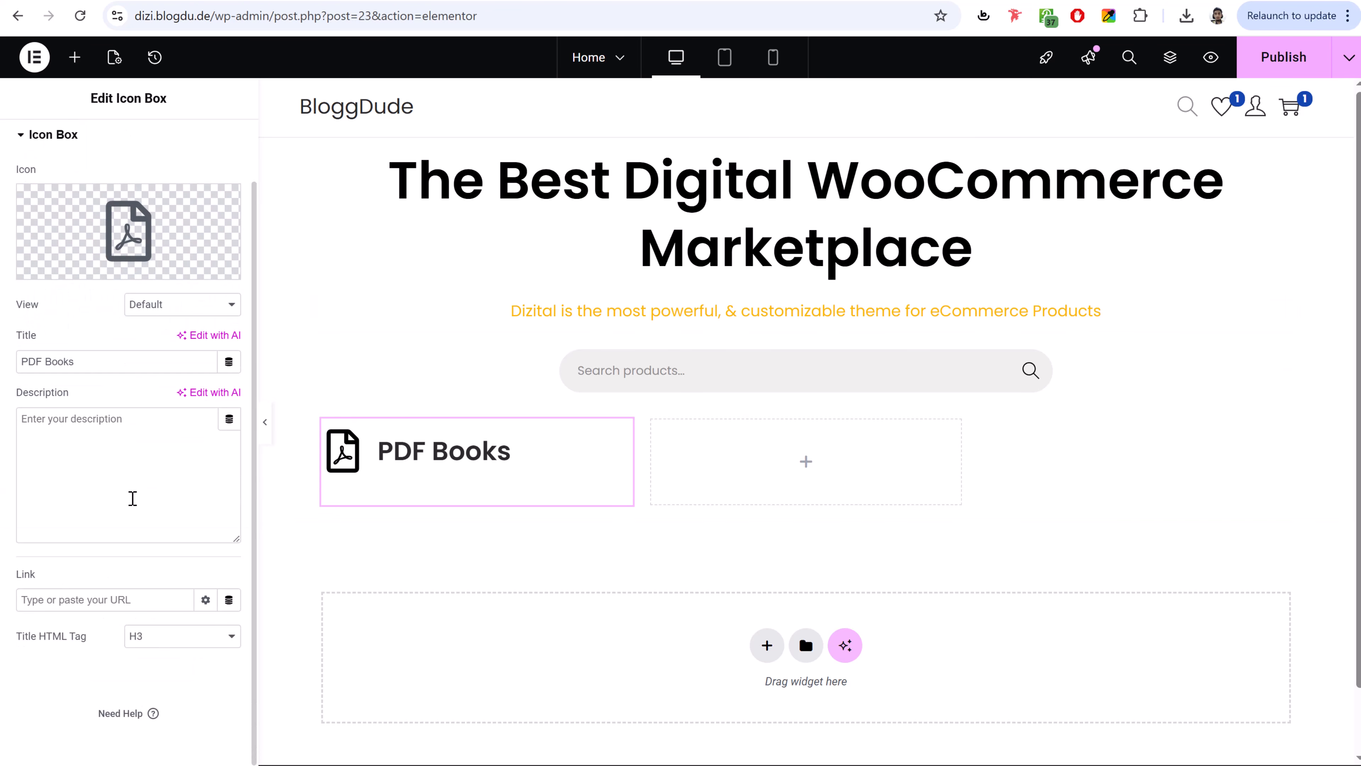
left_click(67, 596)
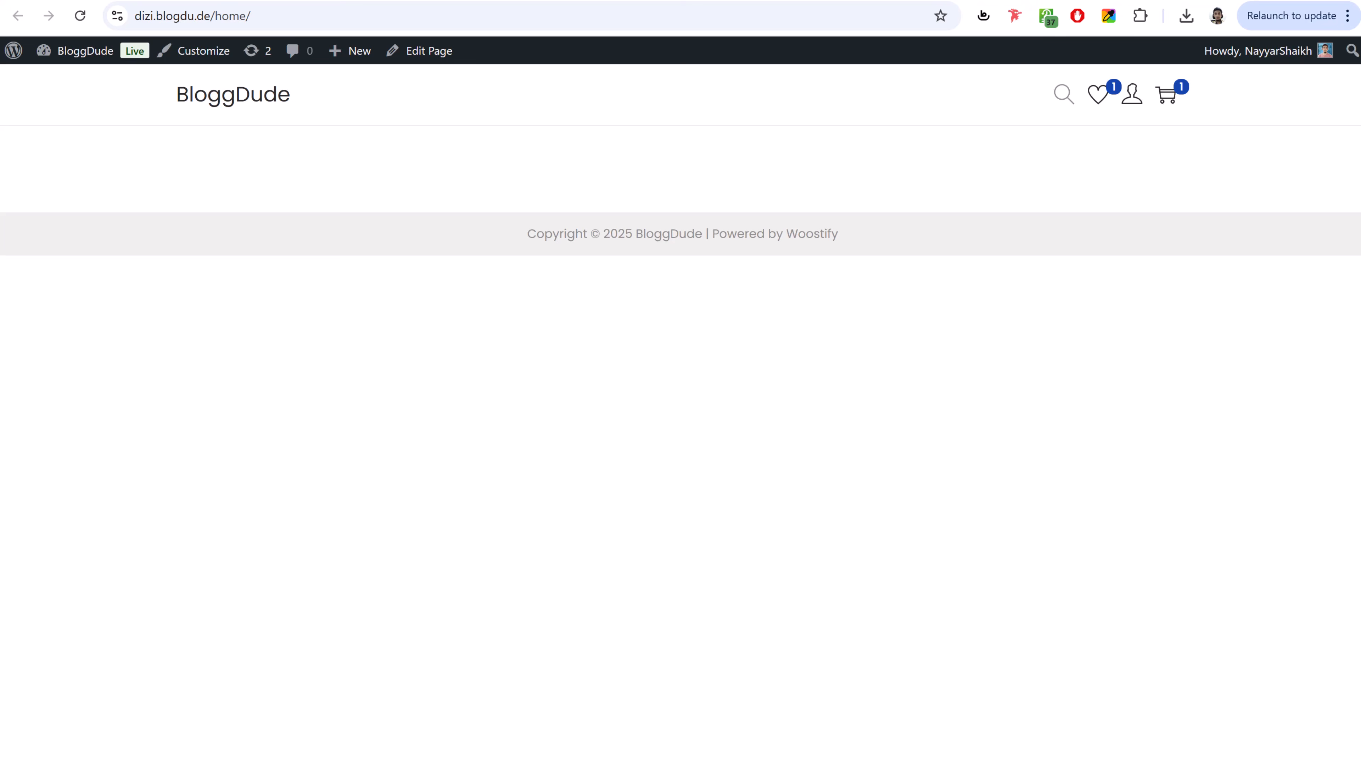
- Copy the PDF Book category's View link from Products > Categories and paste it as the icon box link
left_click(80, 51)
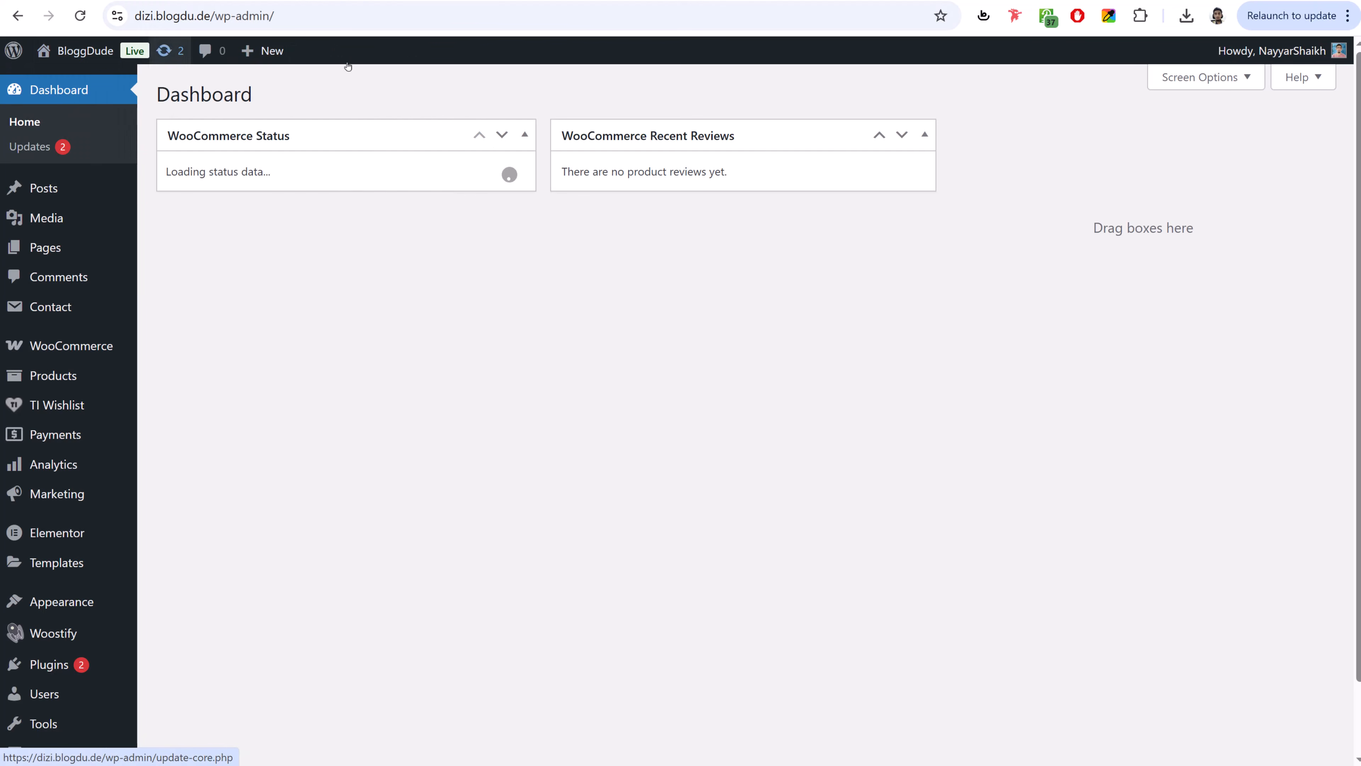
mouse_move(42, 378)
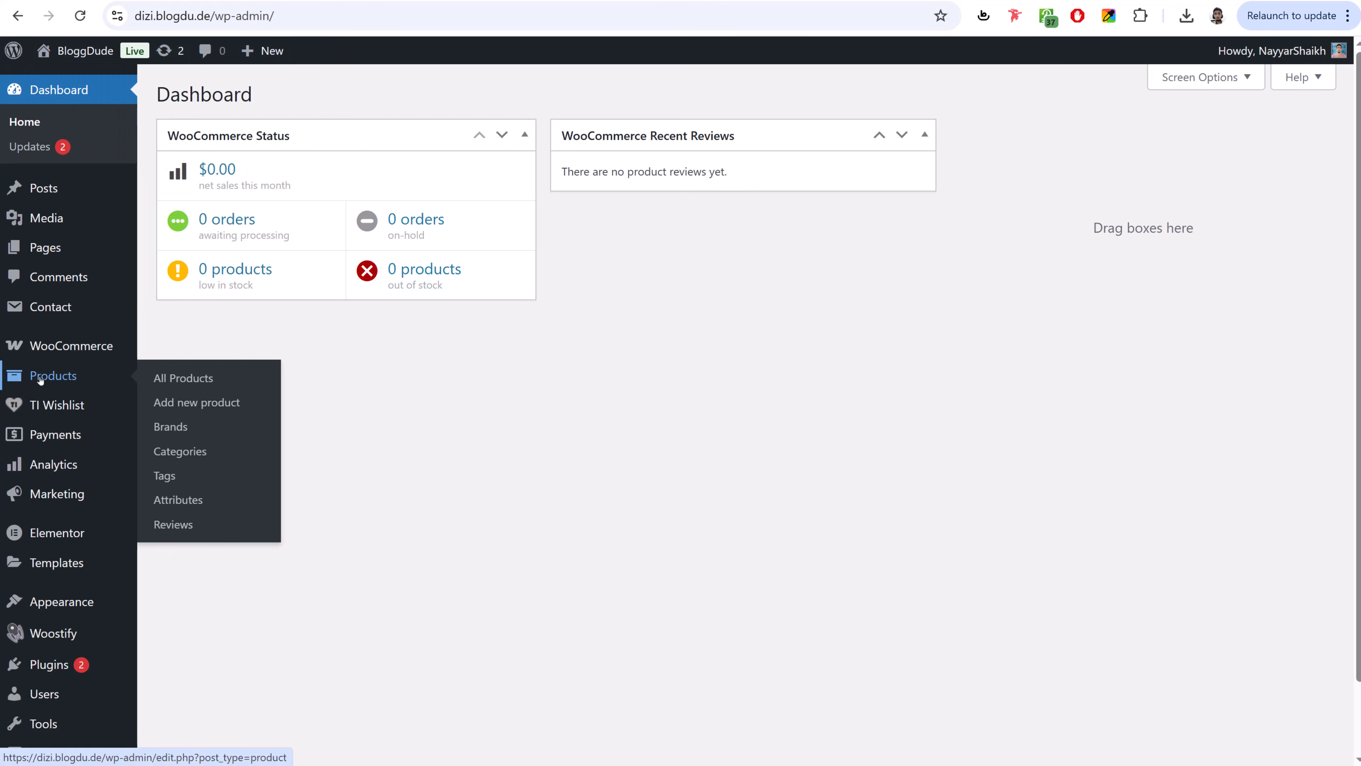
left_click(181, 457)
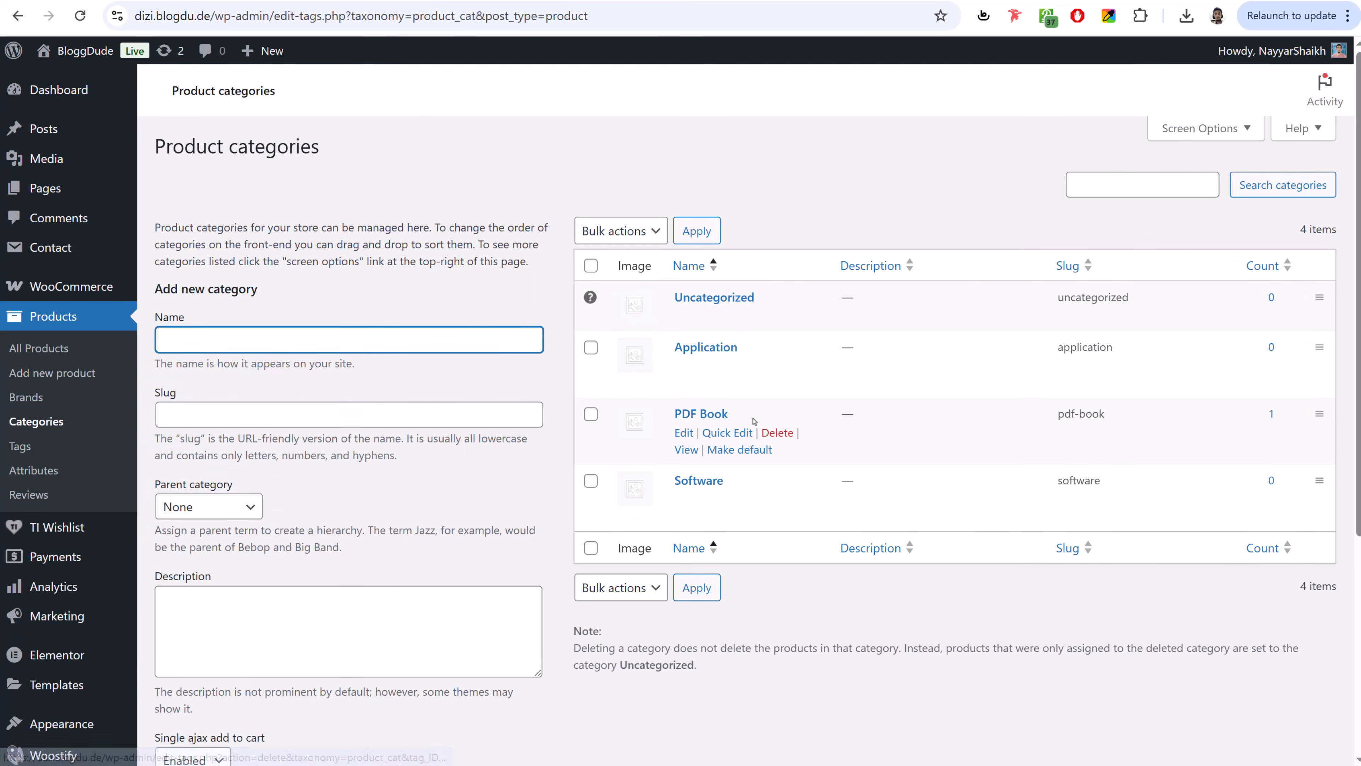
right_click(685, 453)
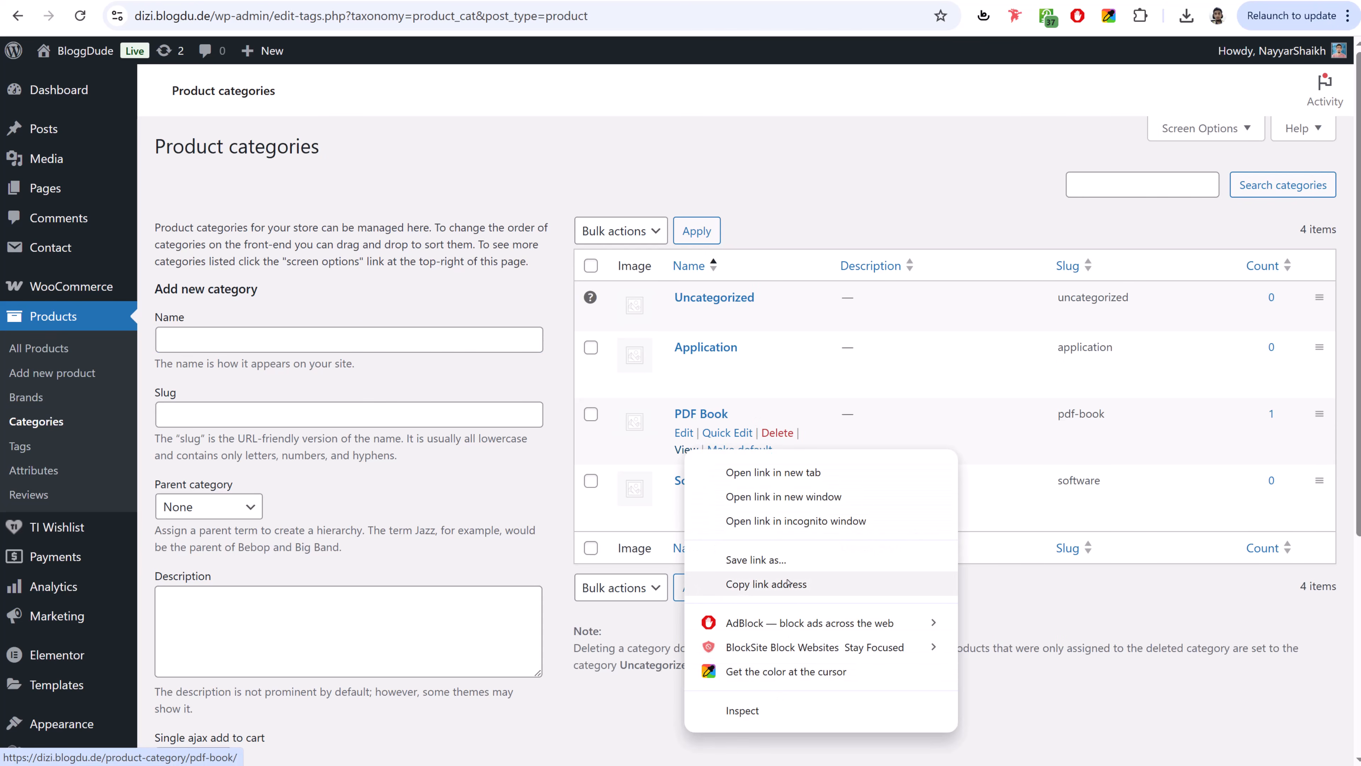
left_click(788, 583)
key("alt+Tab")
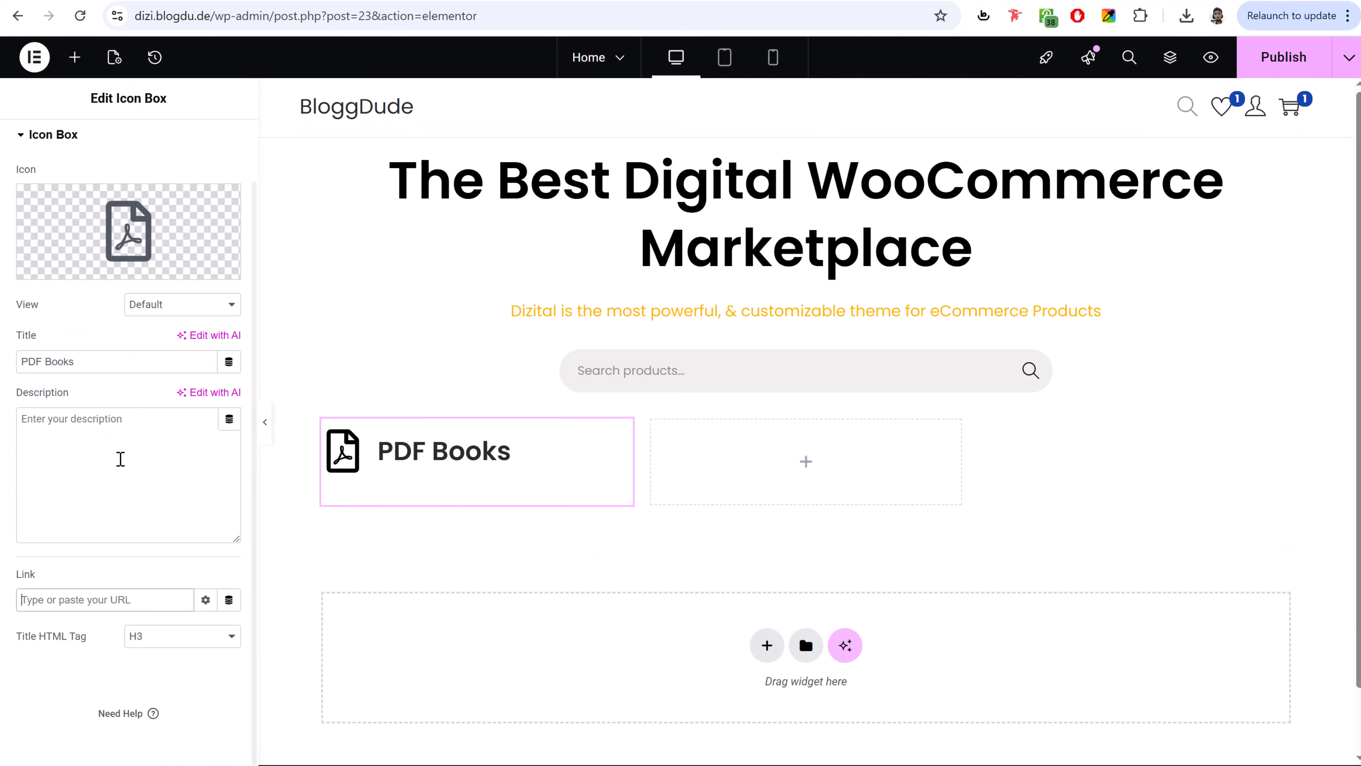
left_click(83, 599)
key("ctrl+v")
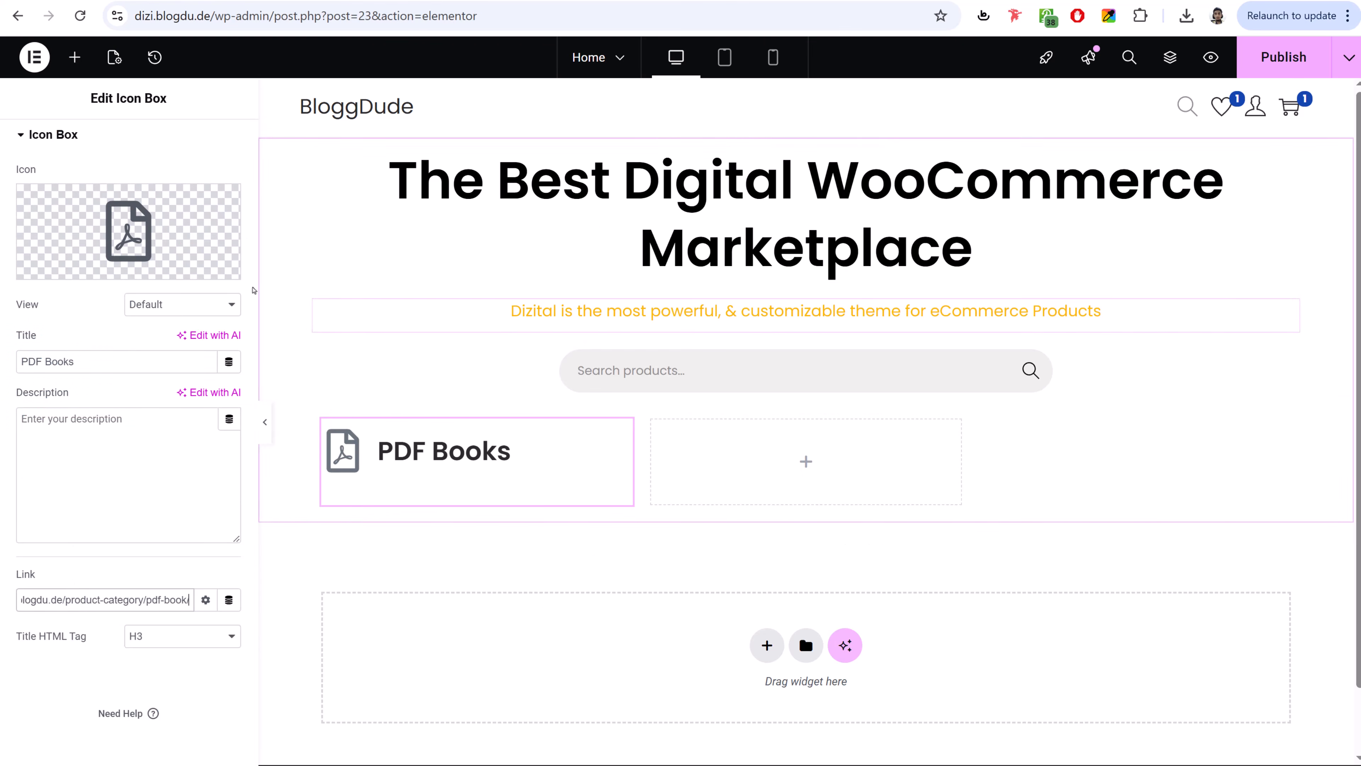
scroll(127, 411, "up", 2)
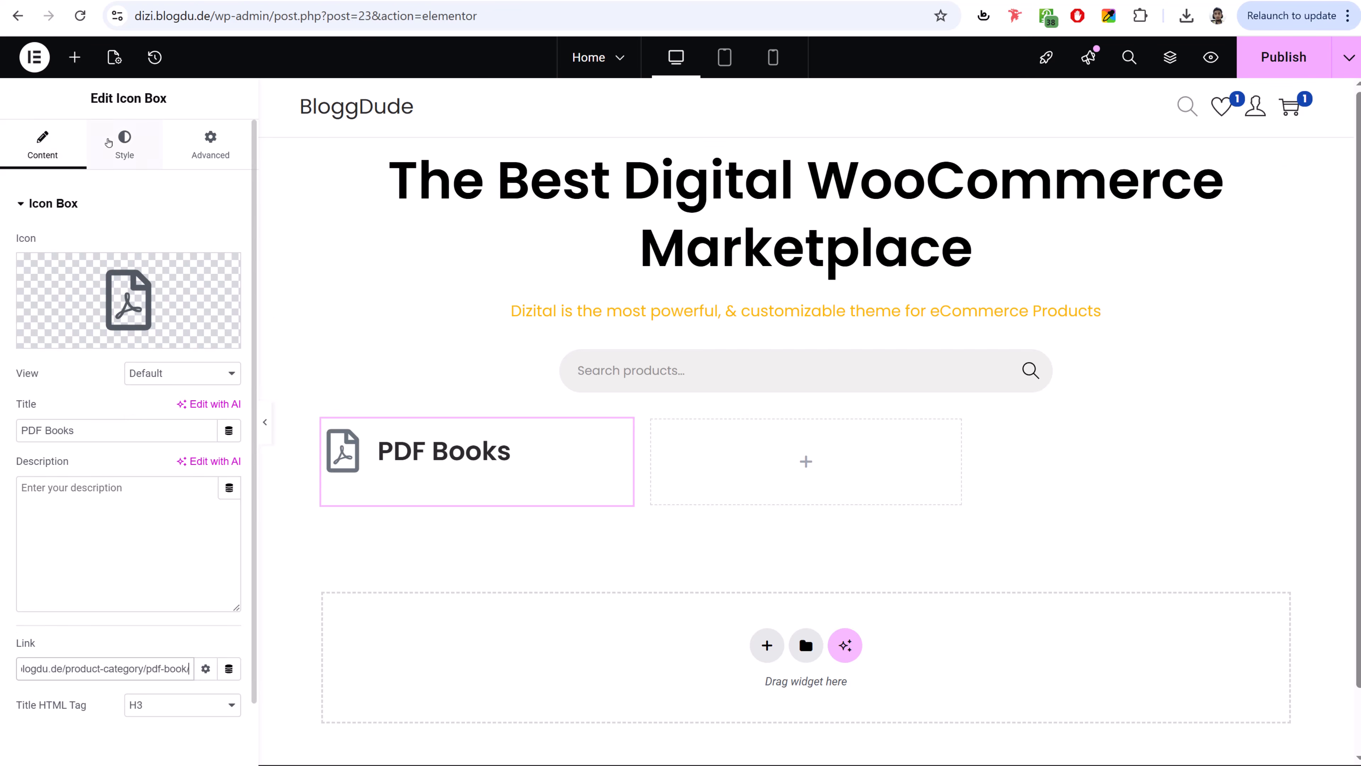
- Give the PDF Books icon a size of 25 and the global Yellow primary colour
left_click(125, 150)
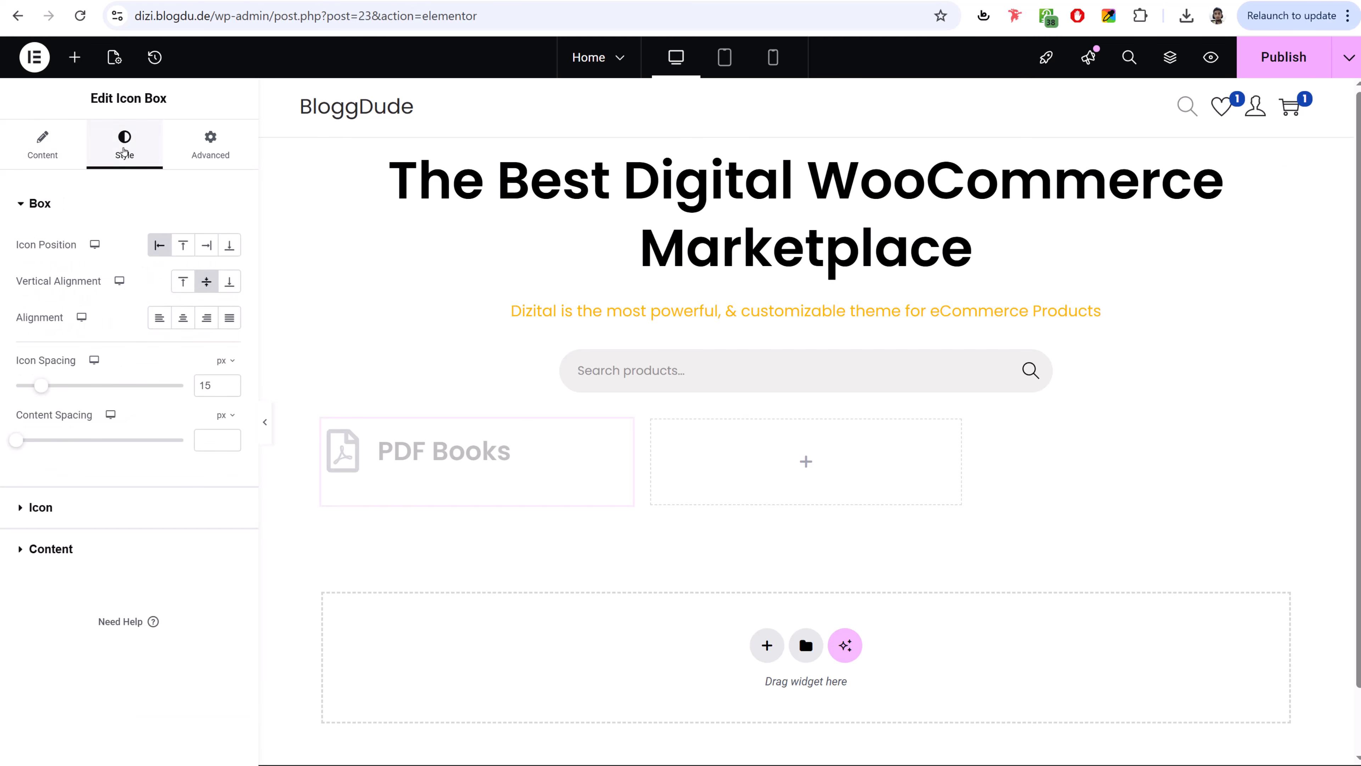
left_click(119, 507)
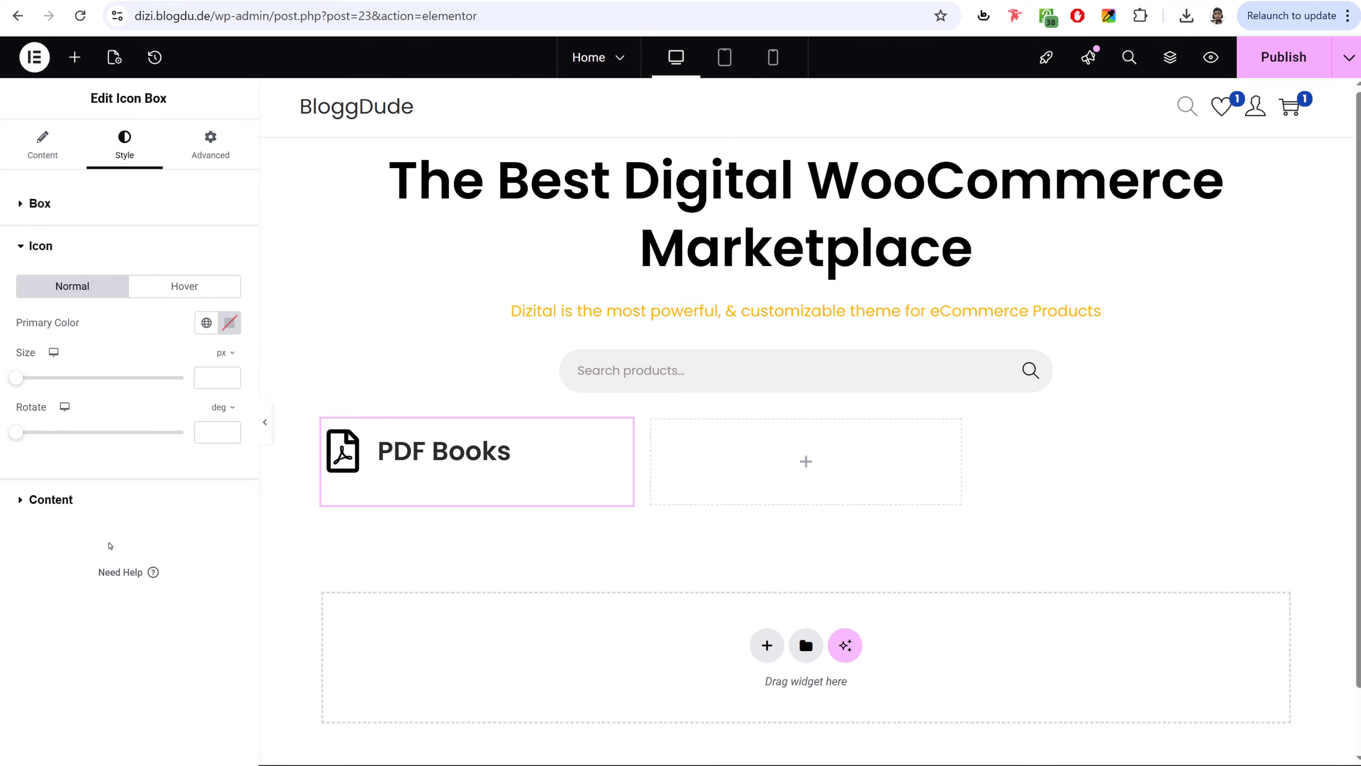
left_click(204, 379)
type("25")
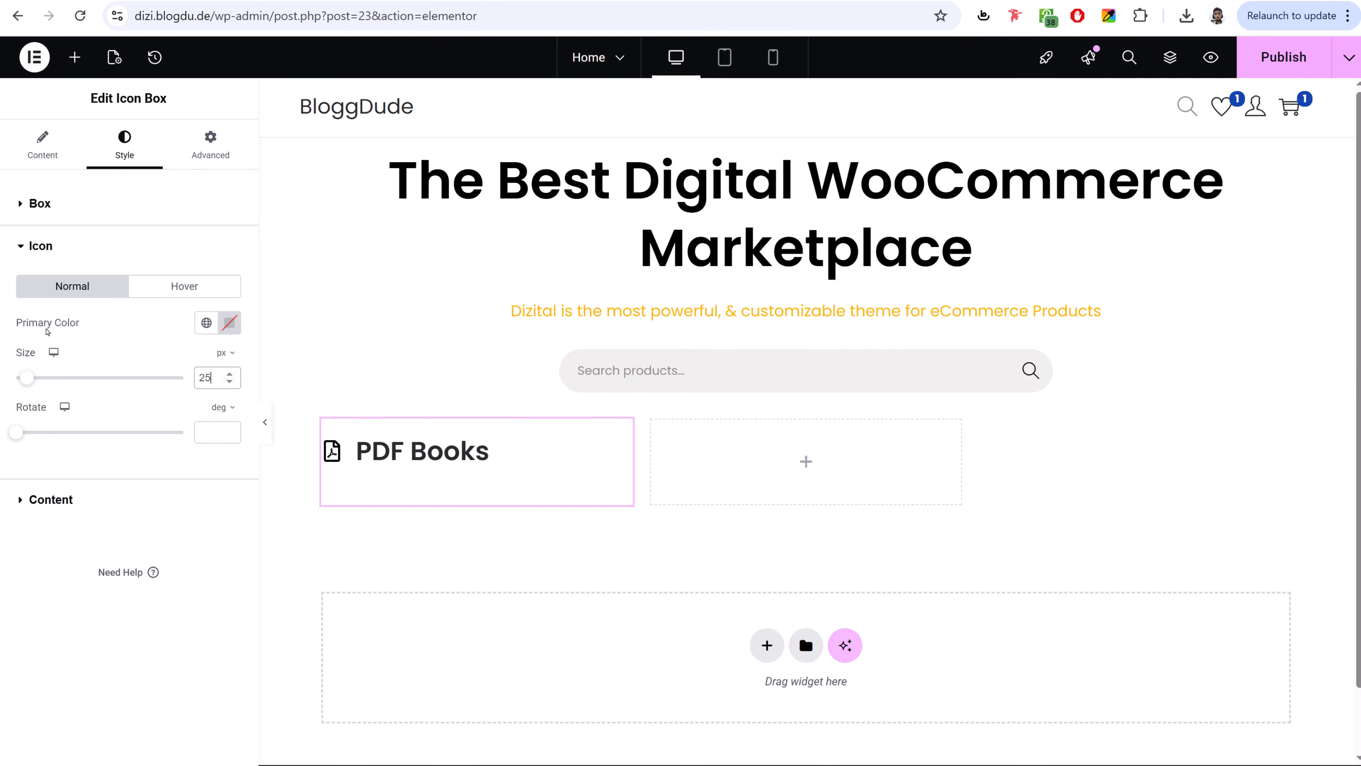
left_click(205, 329)
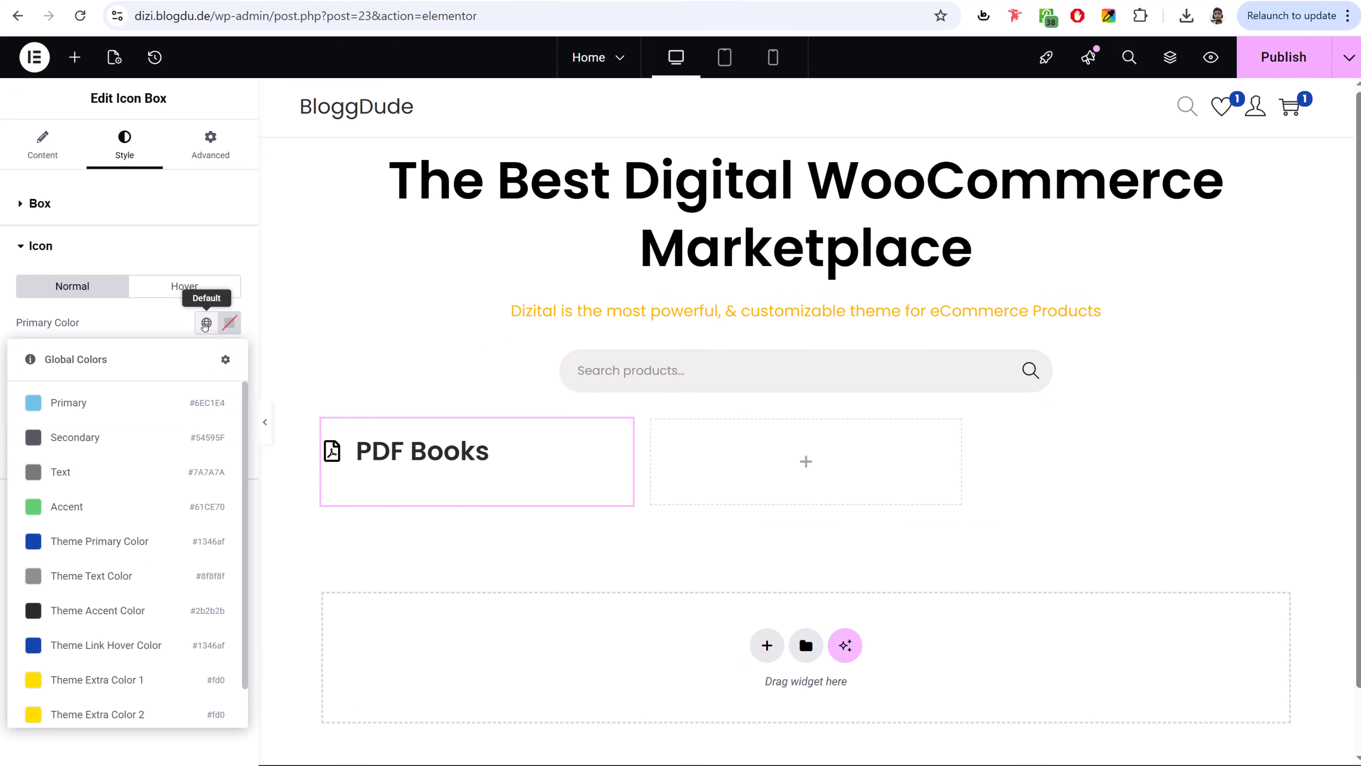
scroll(107, 601, "down", 1)
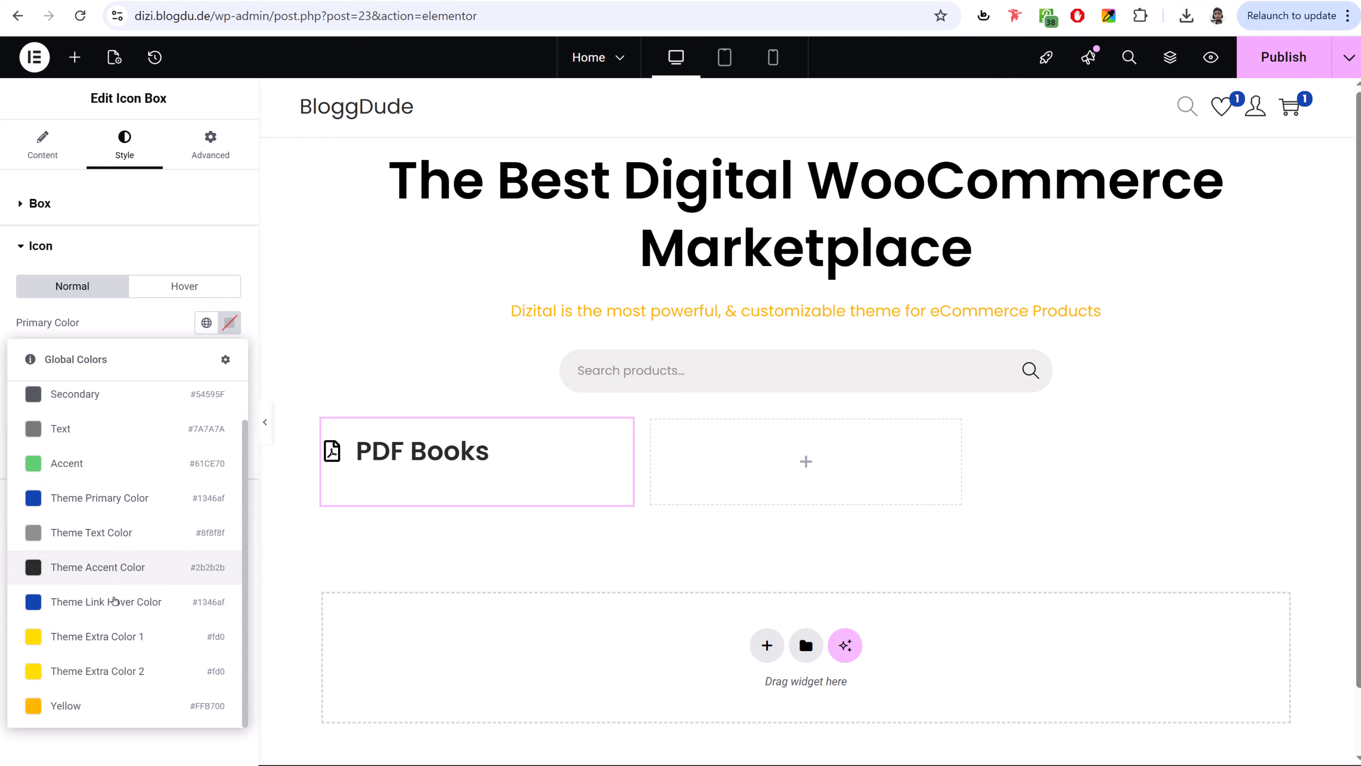
left_click(74, 710)
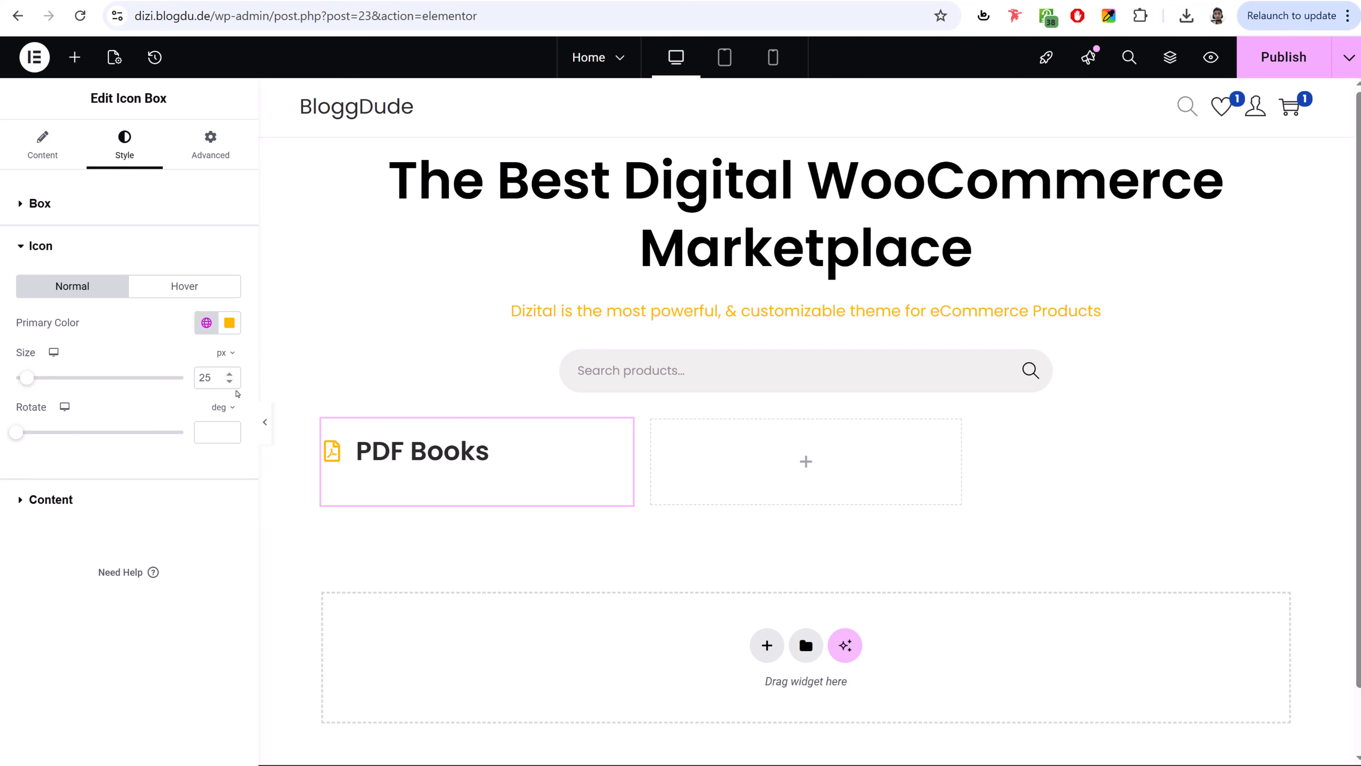
- Set the title typography to size 25 and weight 500 (Medium)
left_click(132, 512)
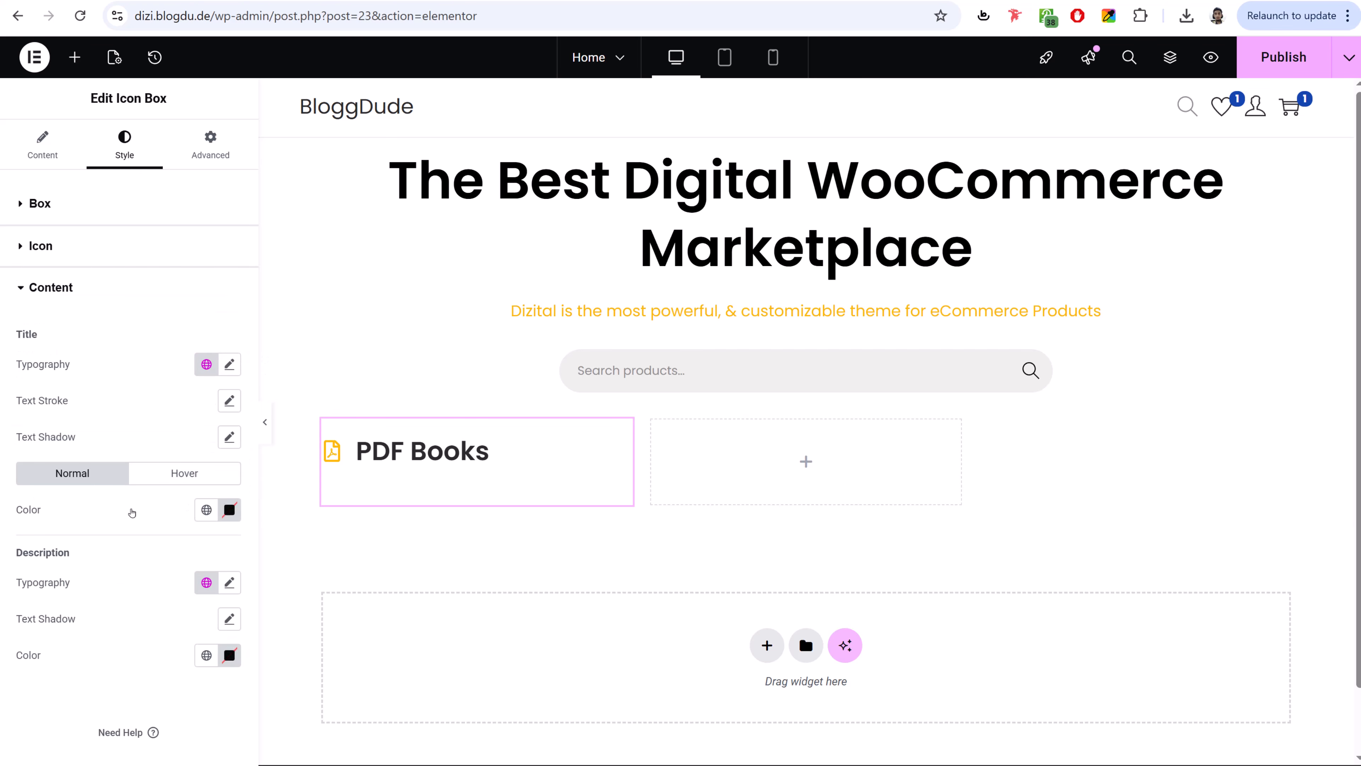
left_click(238, 368)
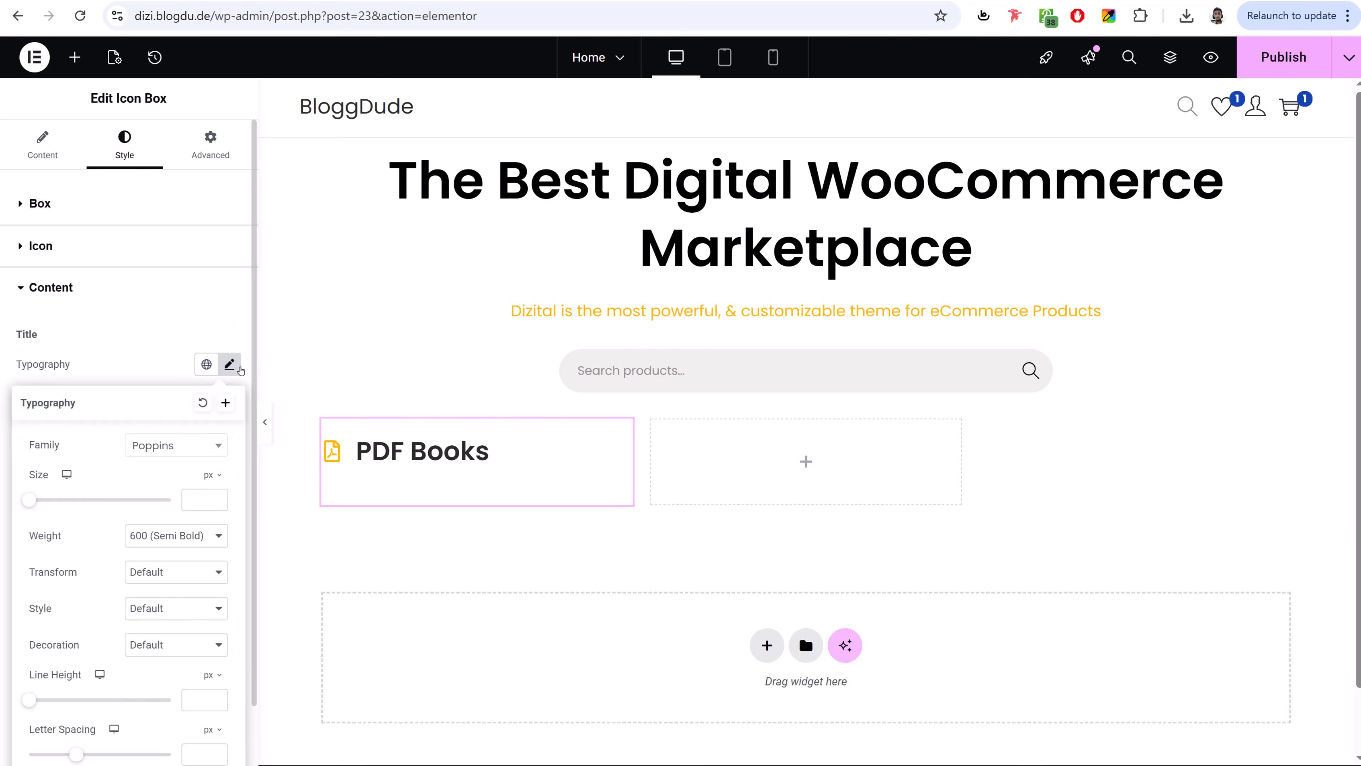
left_click(198, 492)
type("25")
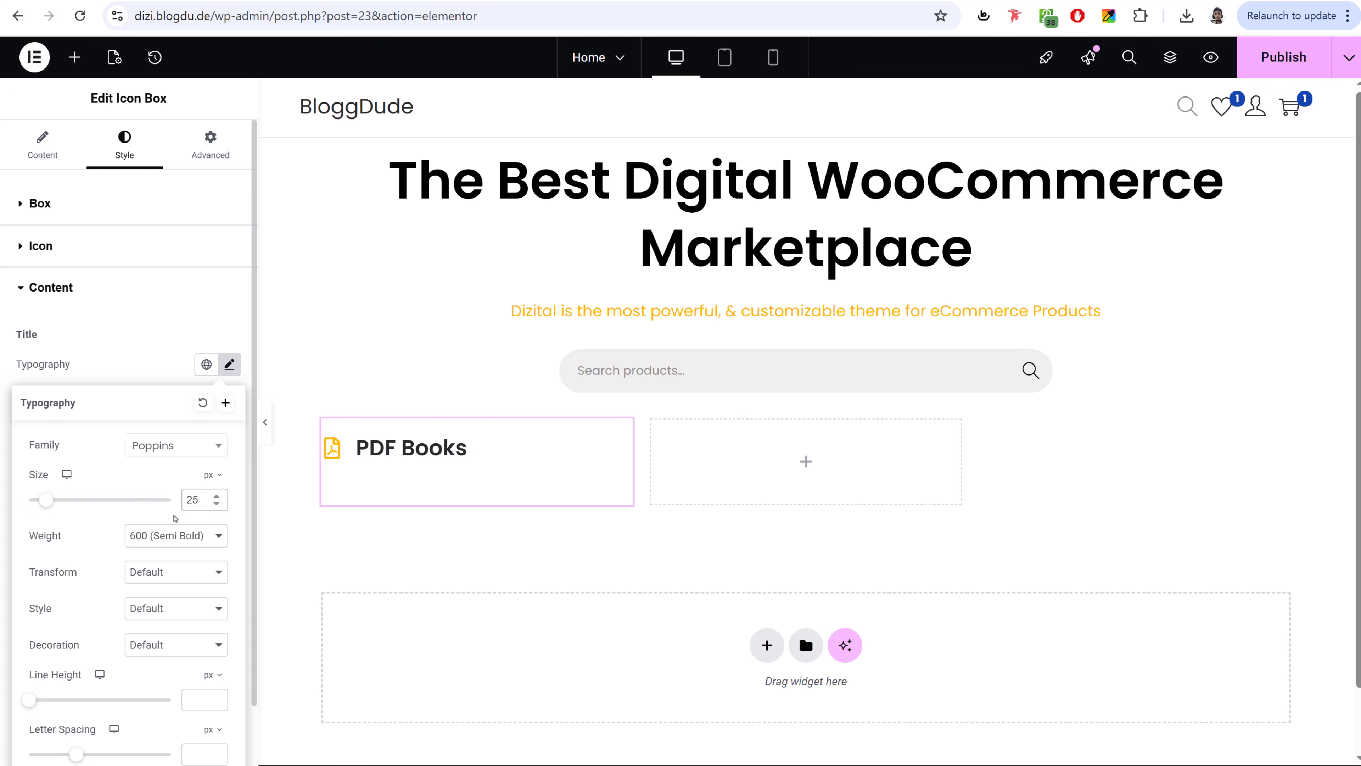
left_click(174, 536)
left_click(161, 641)
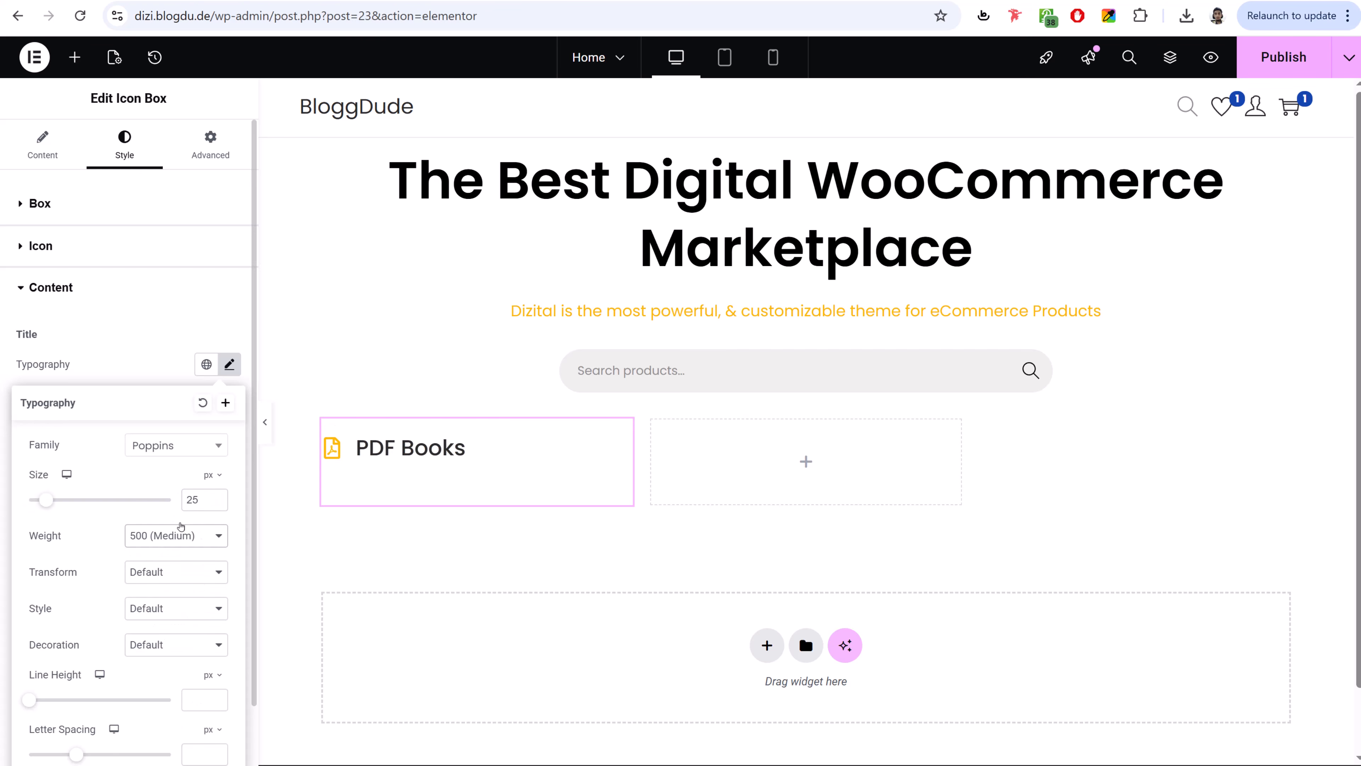
left_click(159, 368)
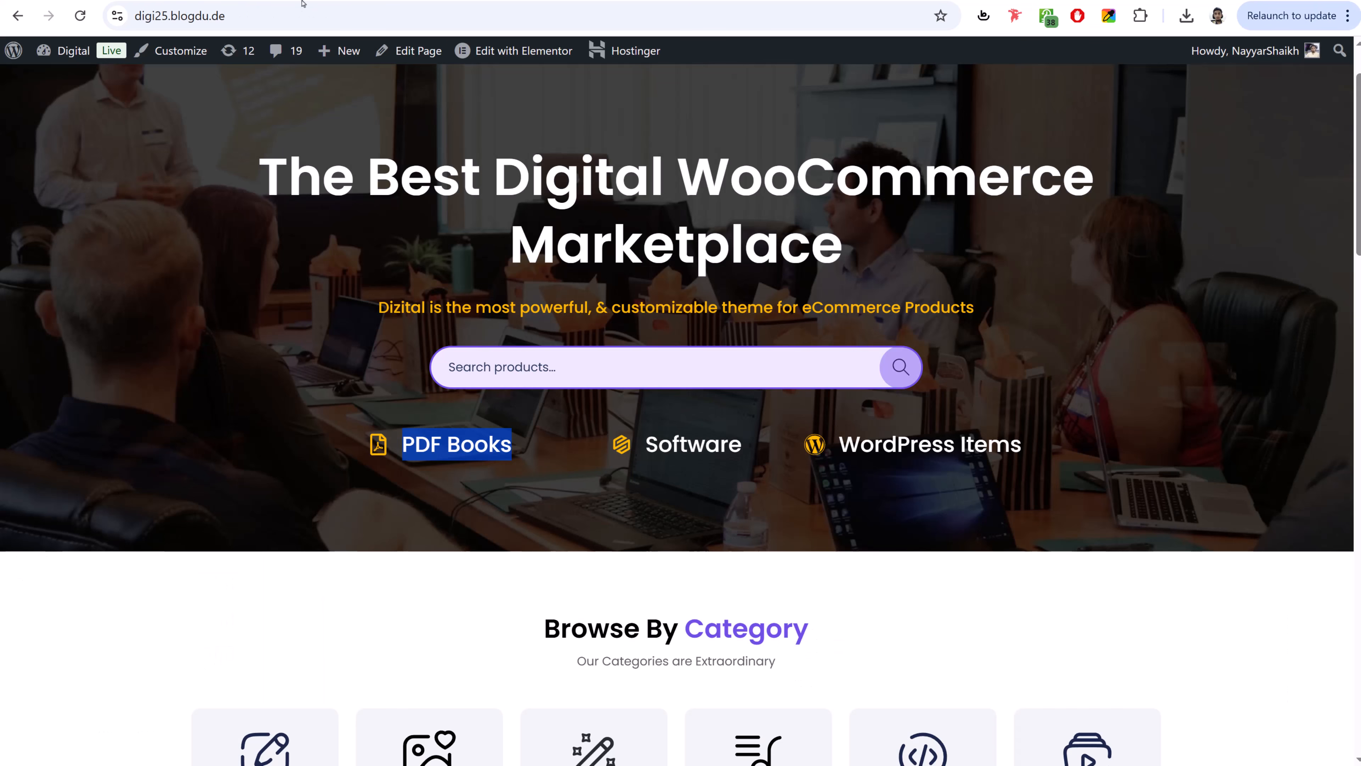
left_click(118, 379)
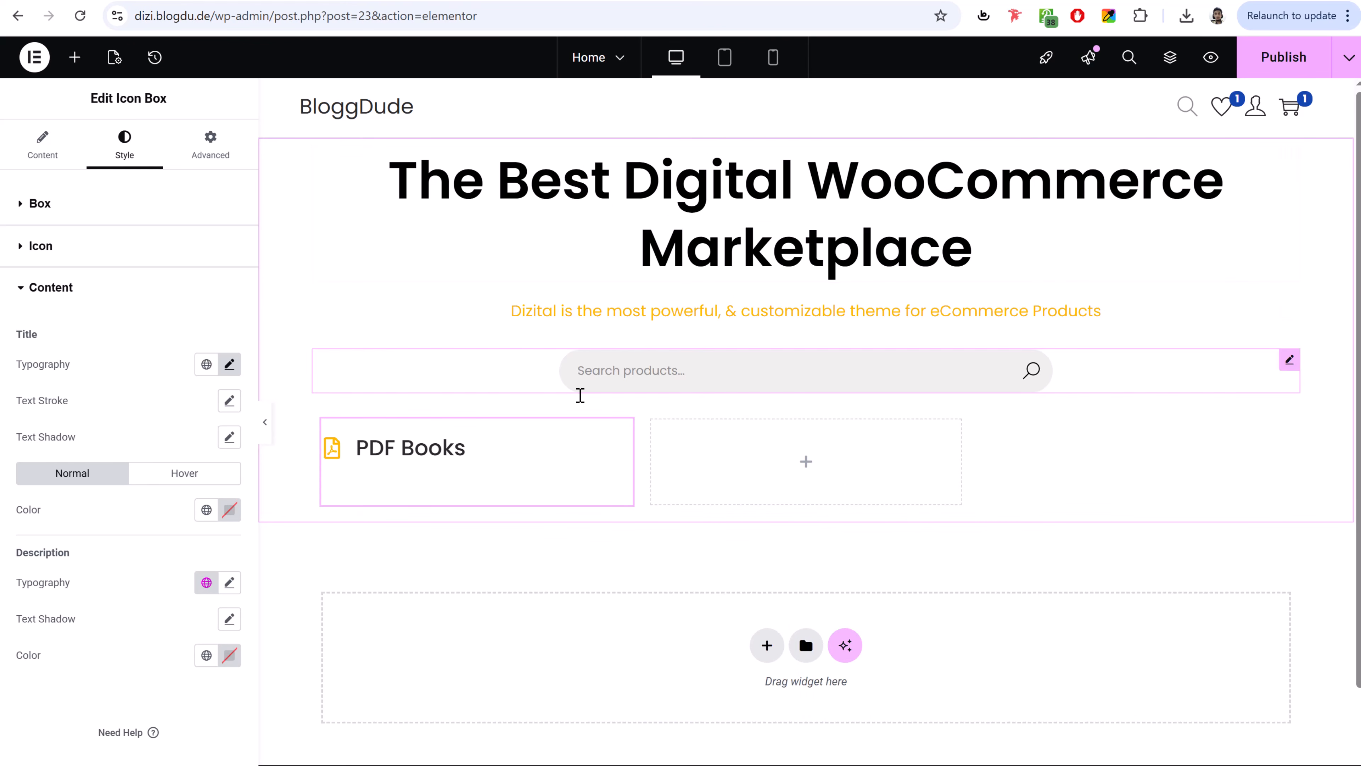
- Copy the PDF Books icon box and paste it into the middle grid cell
right_click(410, 451)
left_click(444, 449)
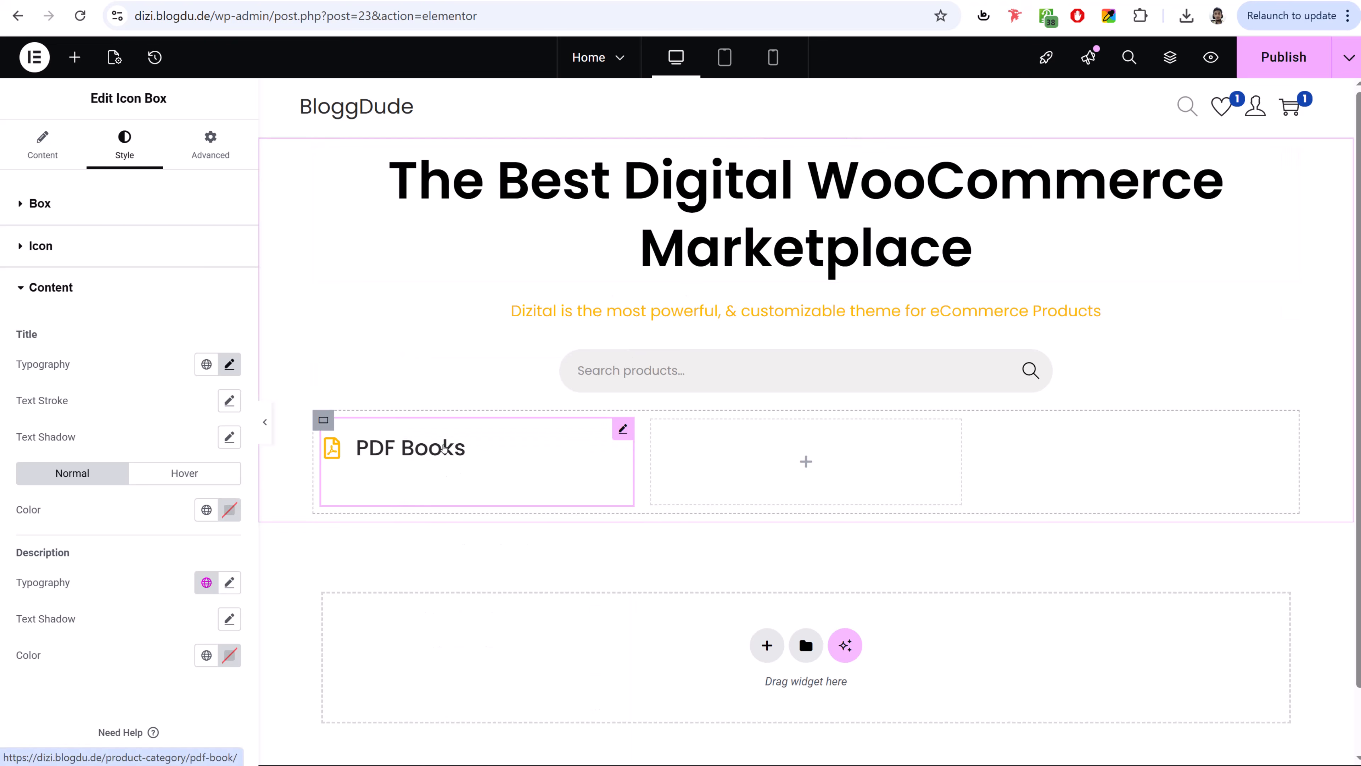
right_click(739, 450)
left_click(796, 446)
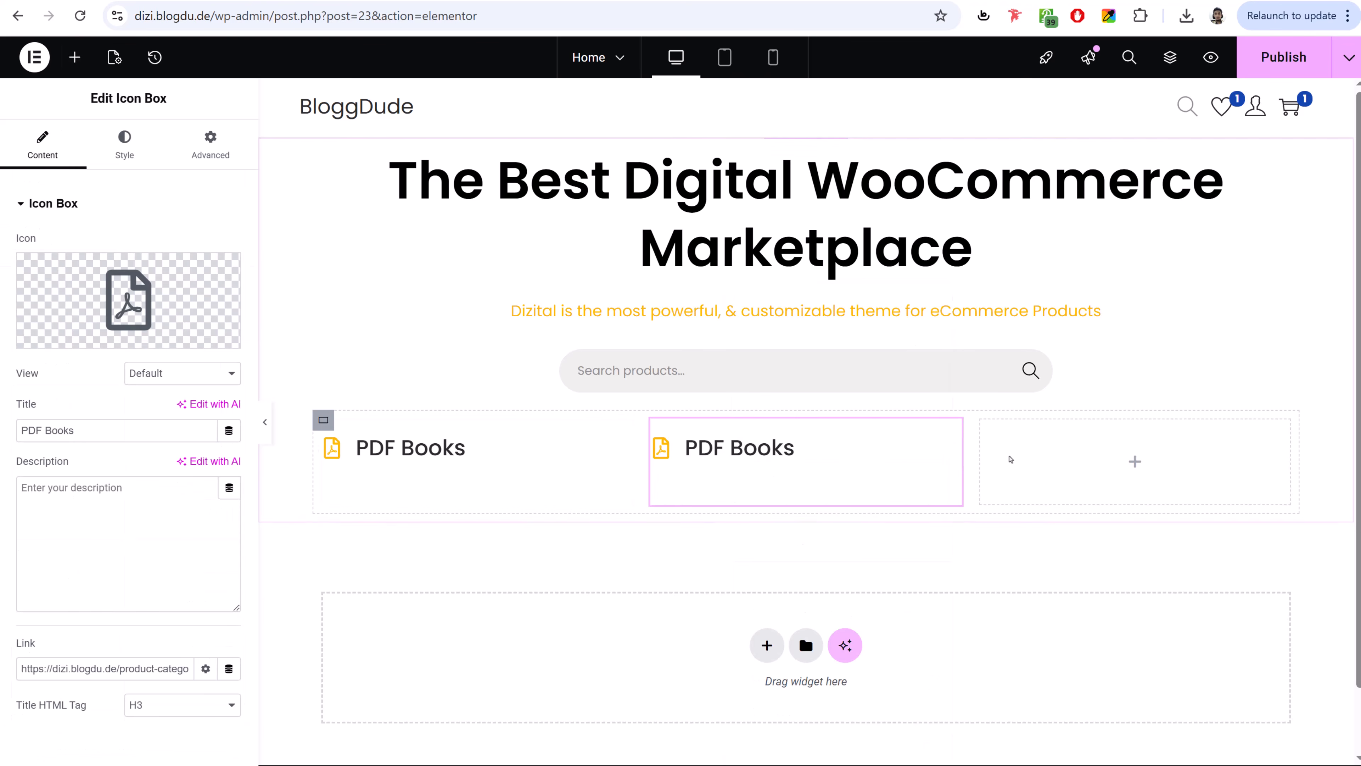
right_click(1016, 450)
- Paste a third box into the right cell, set Align and Justify Items to Center, and publish
left_click(1066, 452)
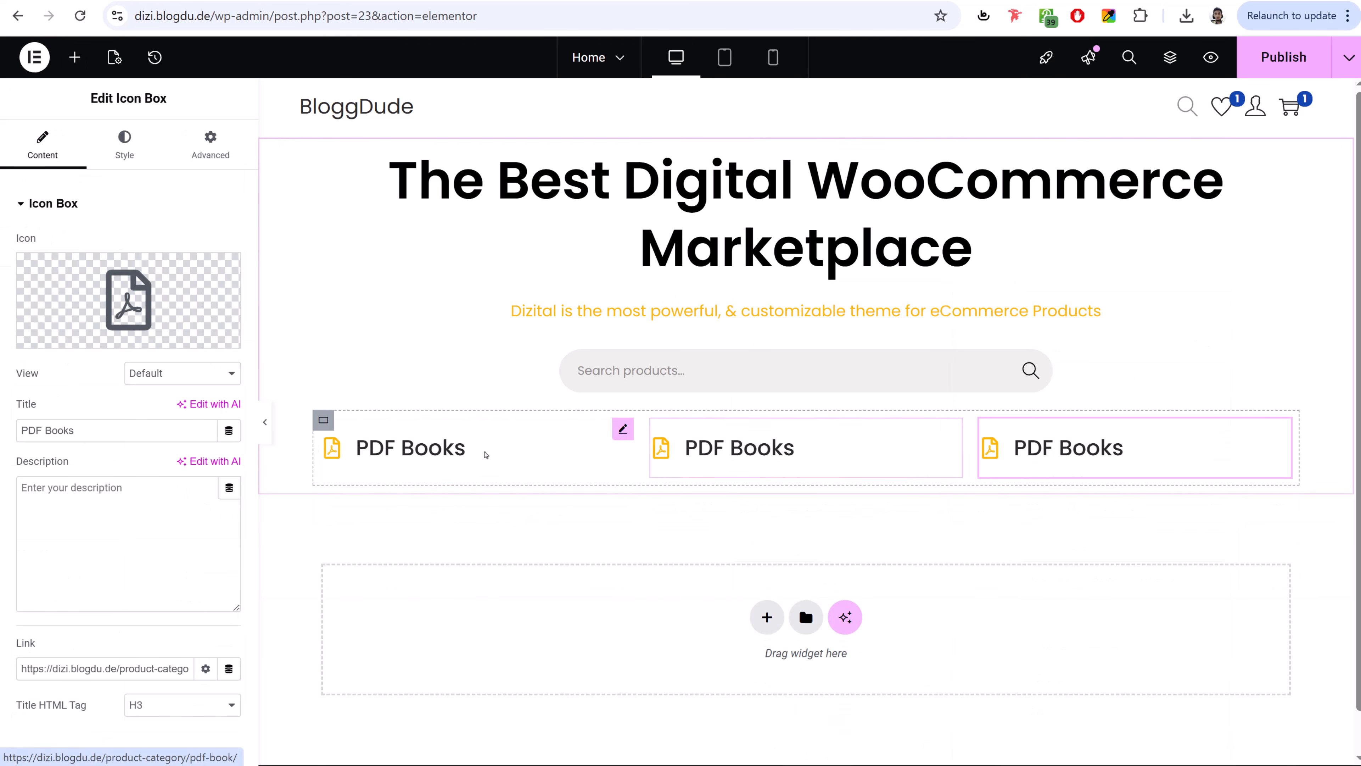
left_click(464, 449)
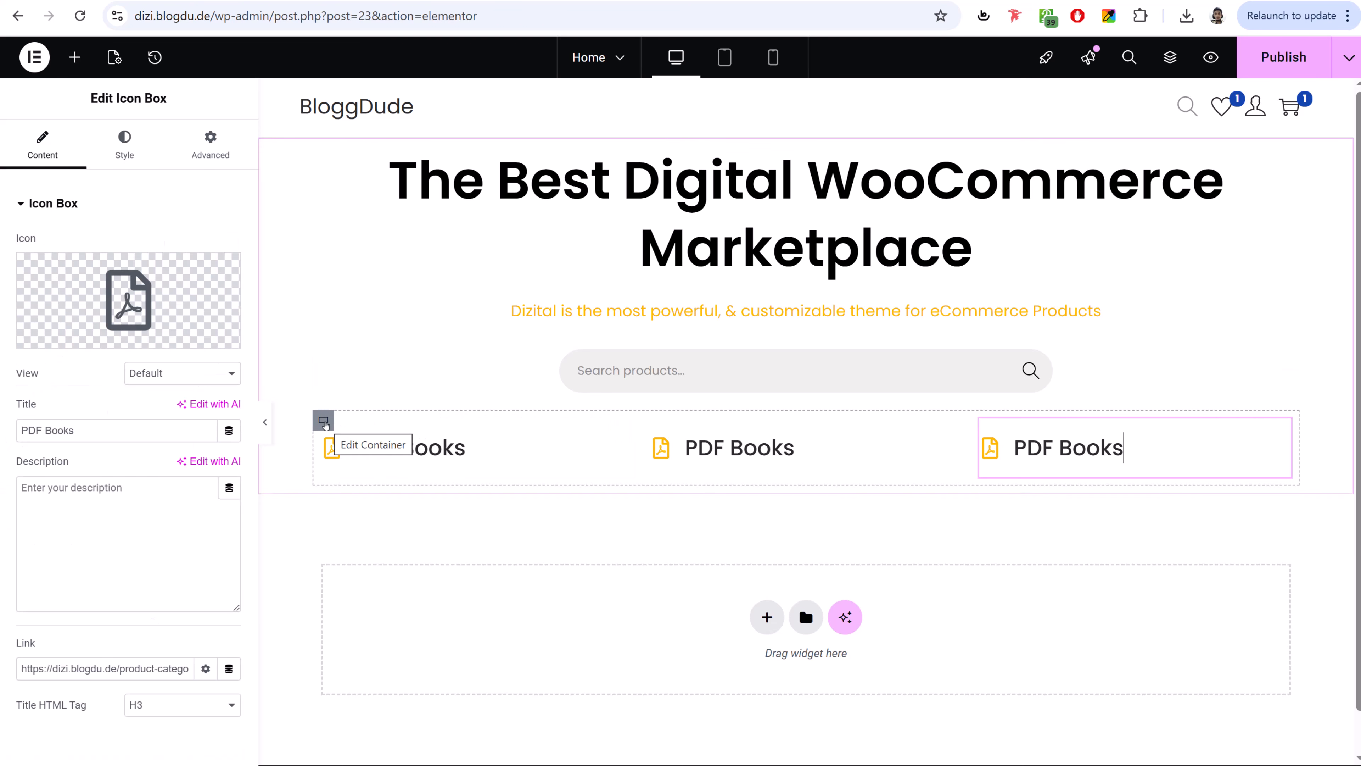
left_click(323, 422)
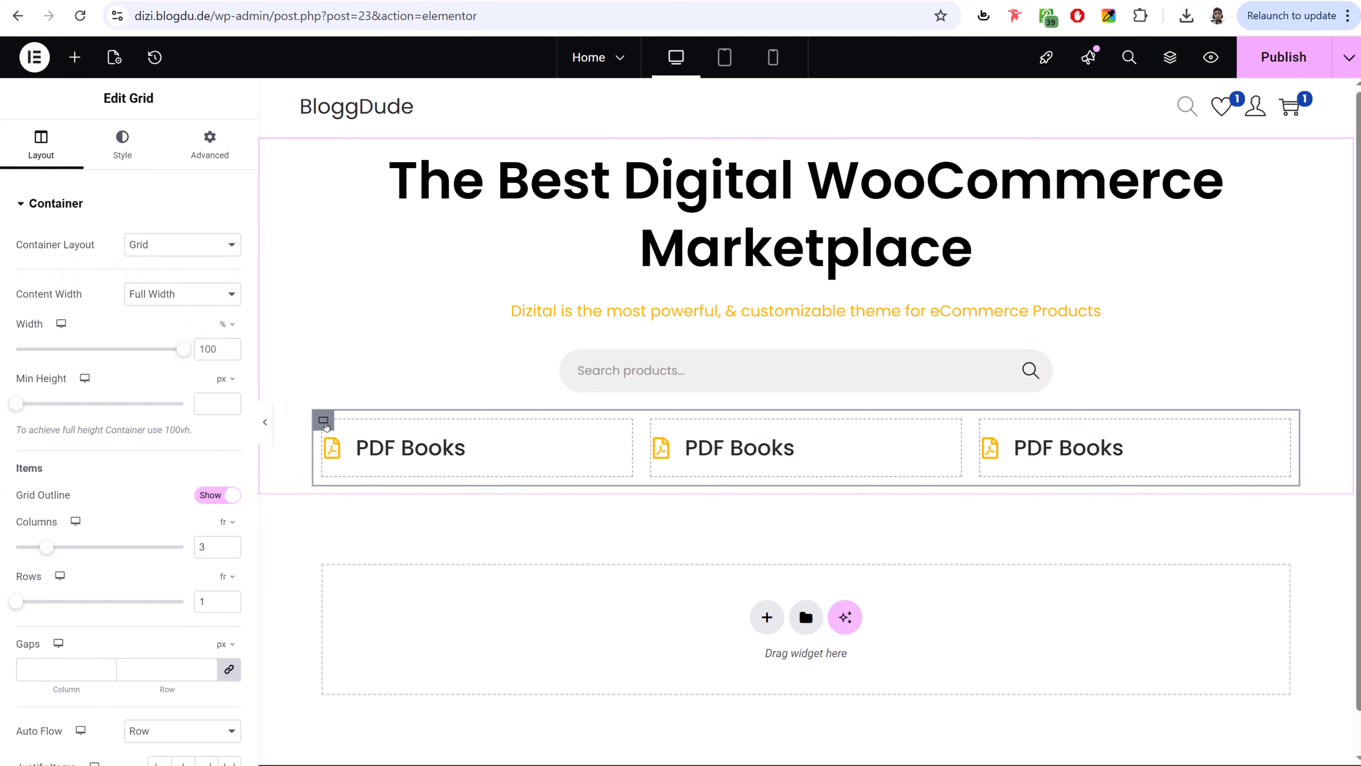
scroll(199, 531, "down", 4)
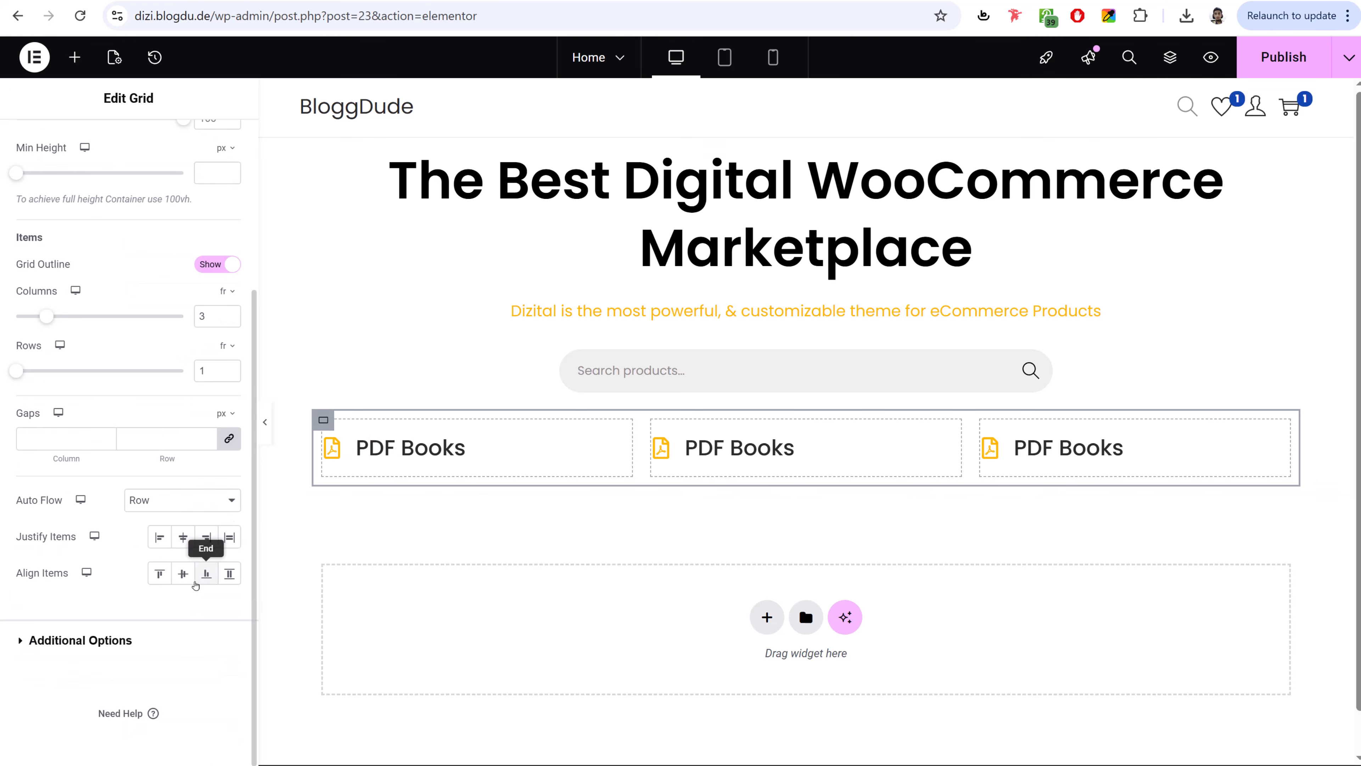
left_click(183, 575)
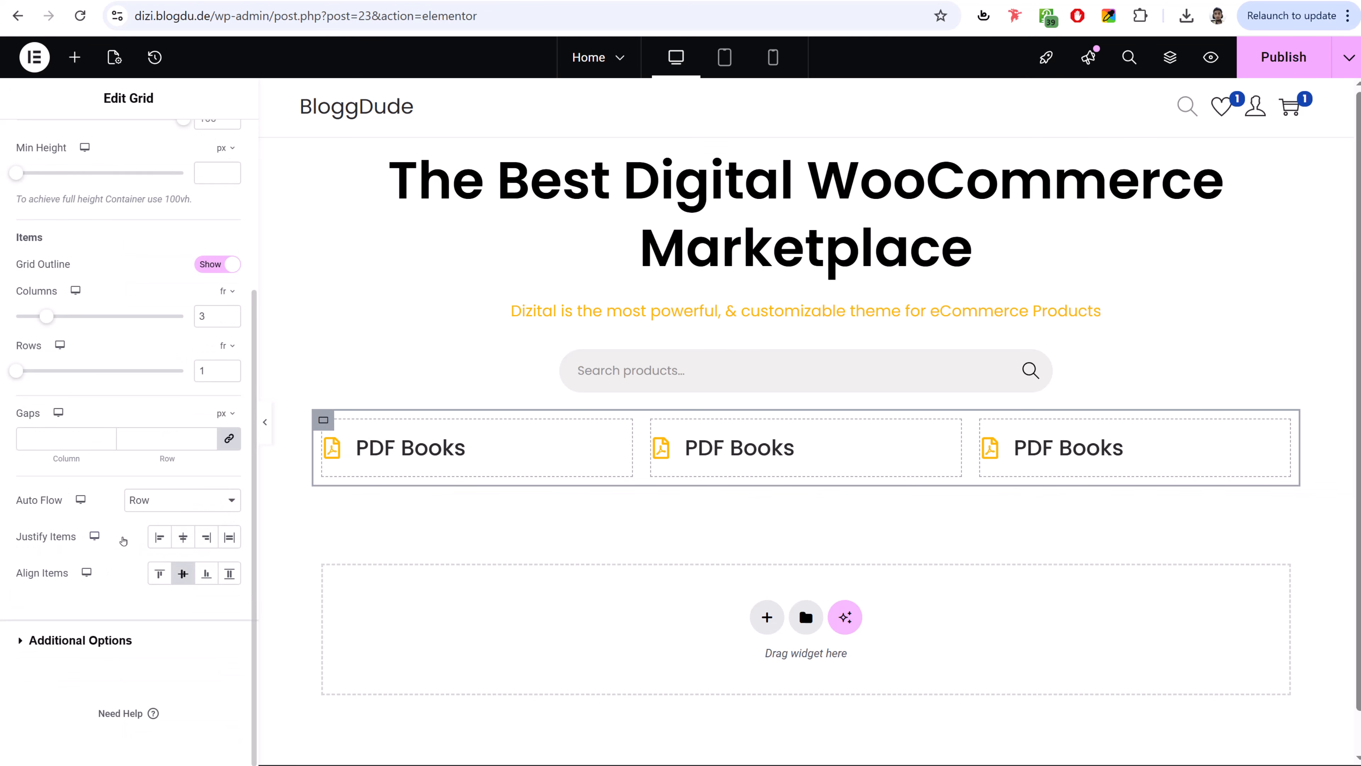
left_click(183, 537)
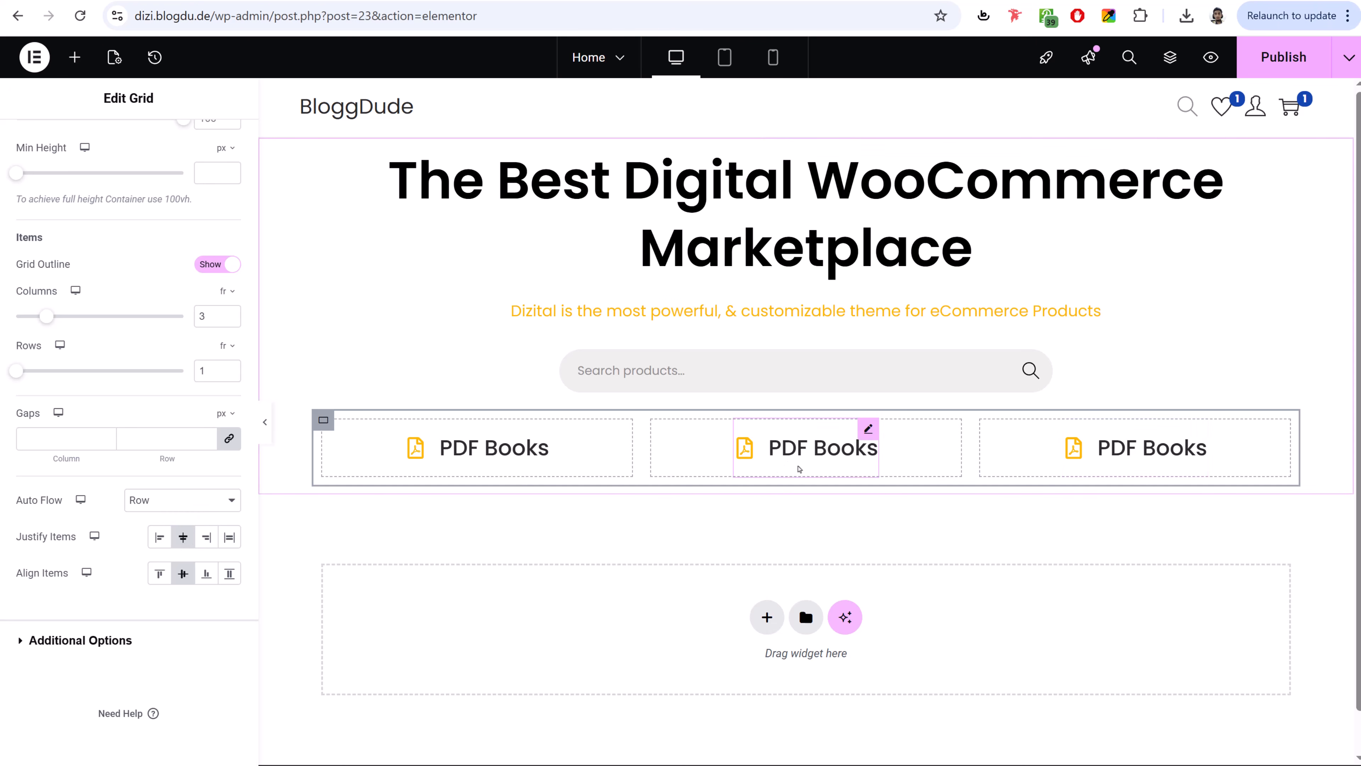
left_click(1284, 55)
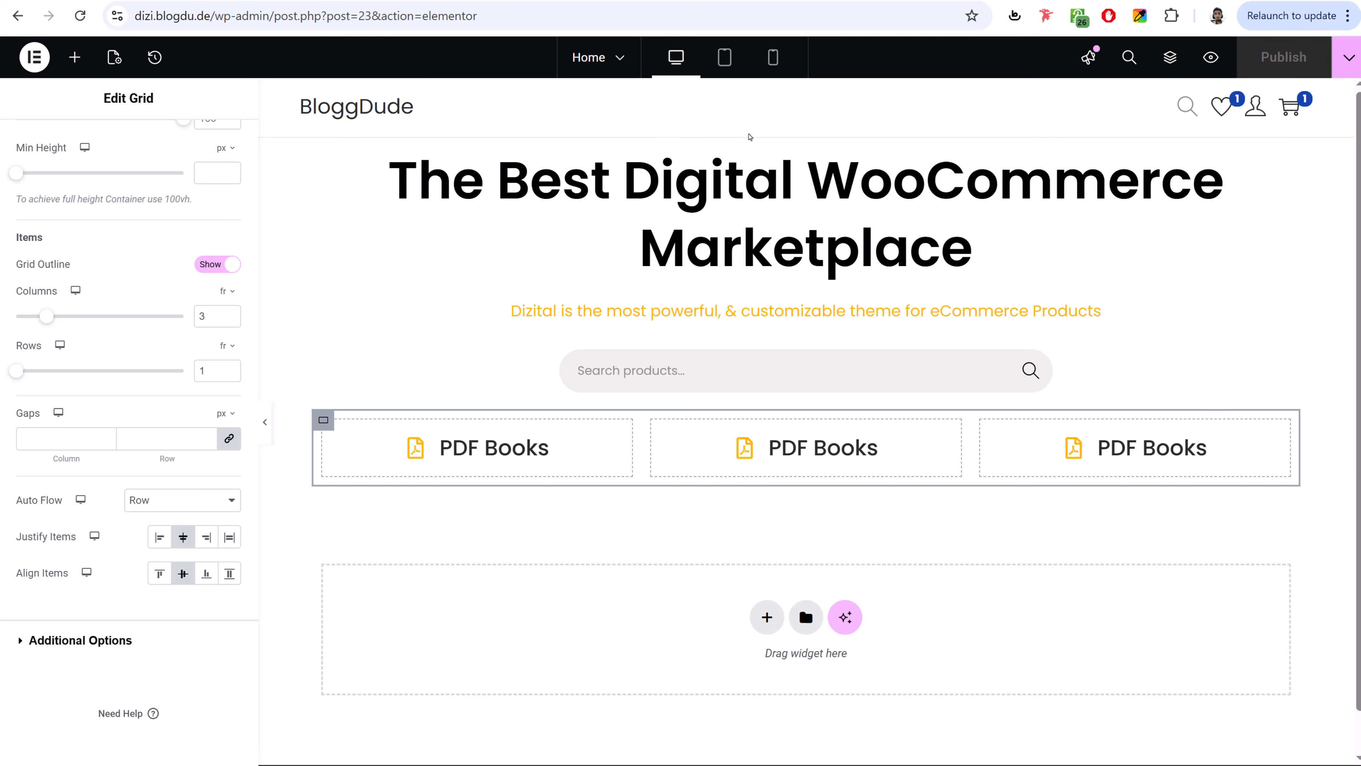
scroll(1012, 489, "down", 1)
- Add a one-row Flexbox container below the grid, then delete it again
left_click(767, 575)
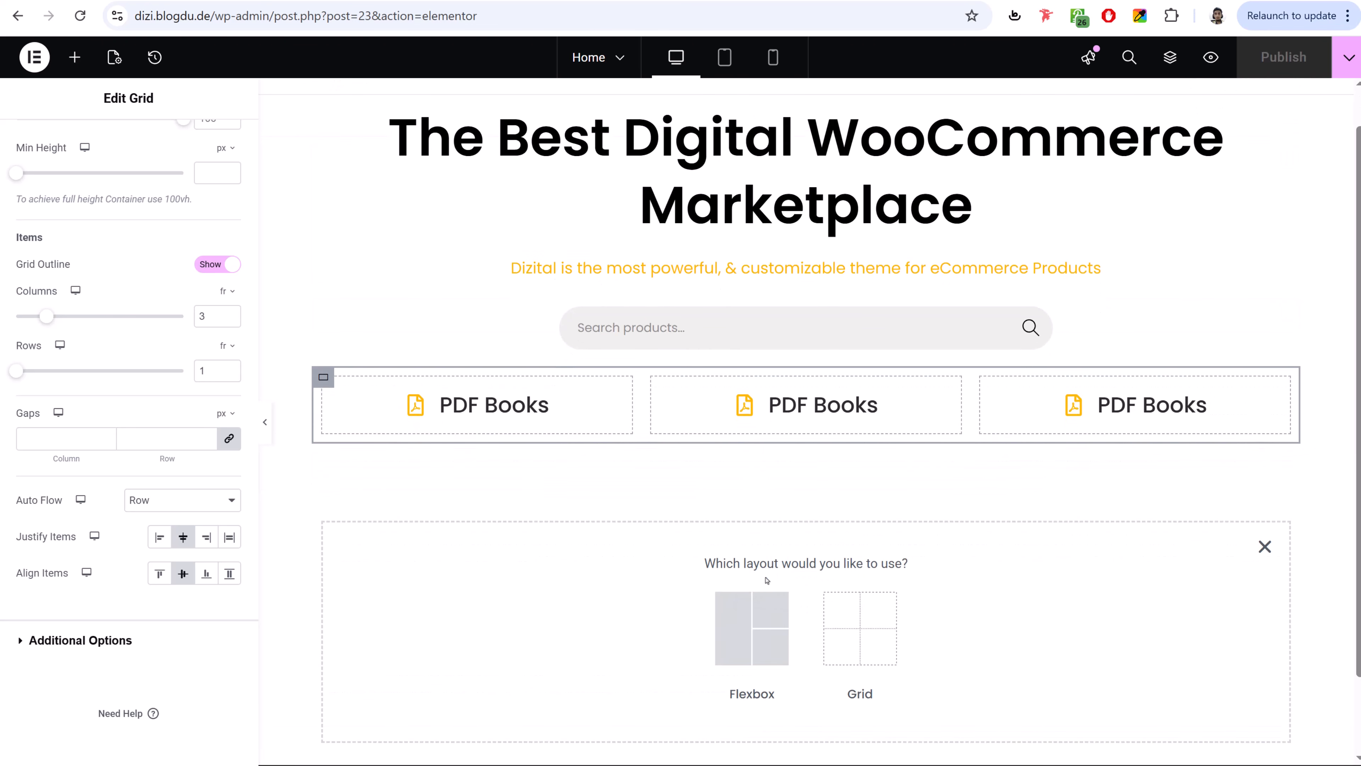
left_click(752, 627)
left_click(663, 613)
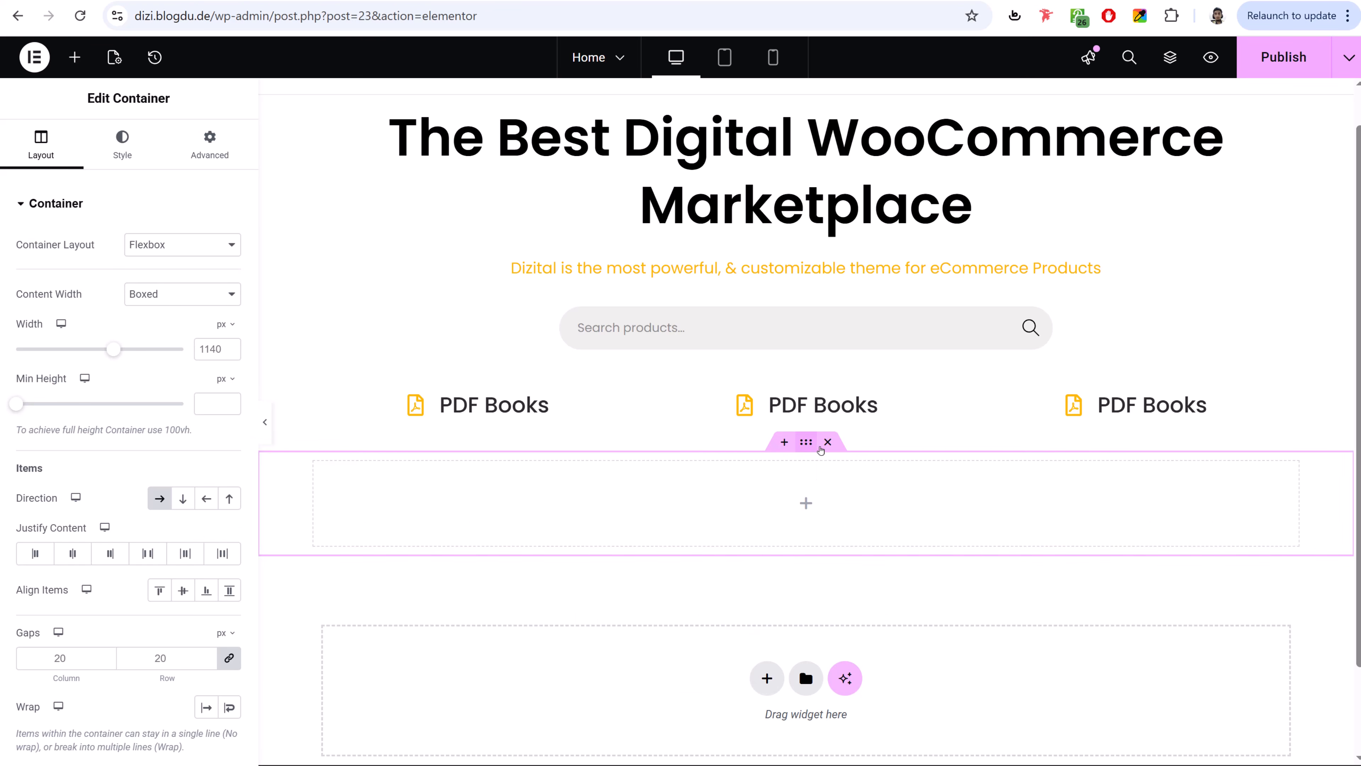
left_click(827, 441)
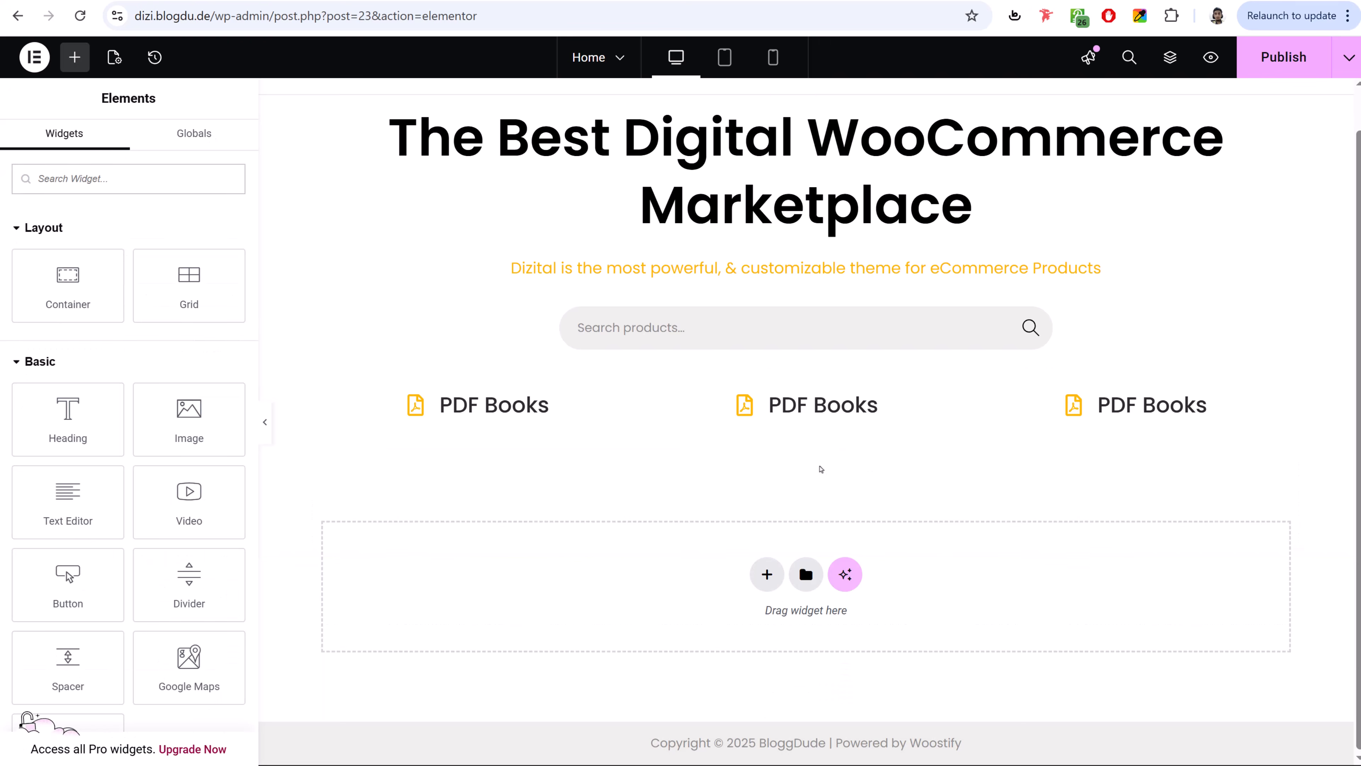
scroll(771, 149, "up", 1)
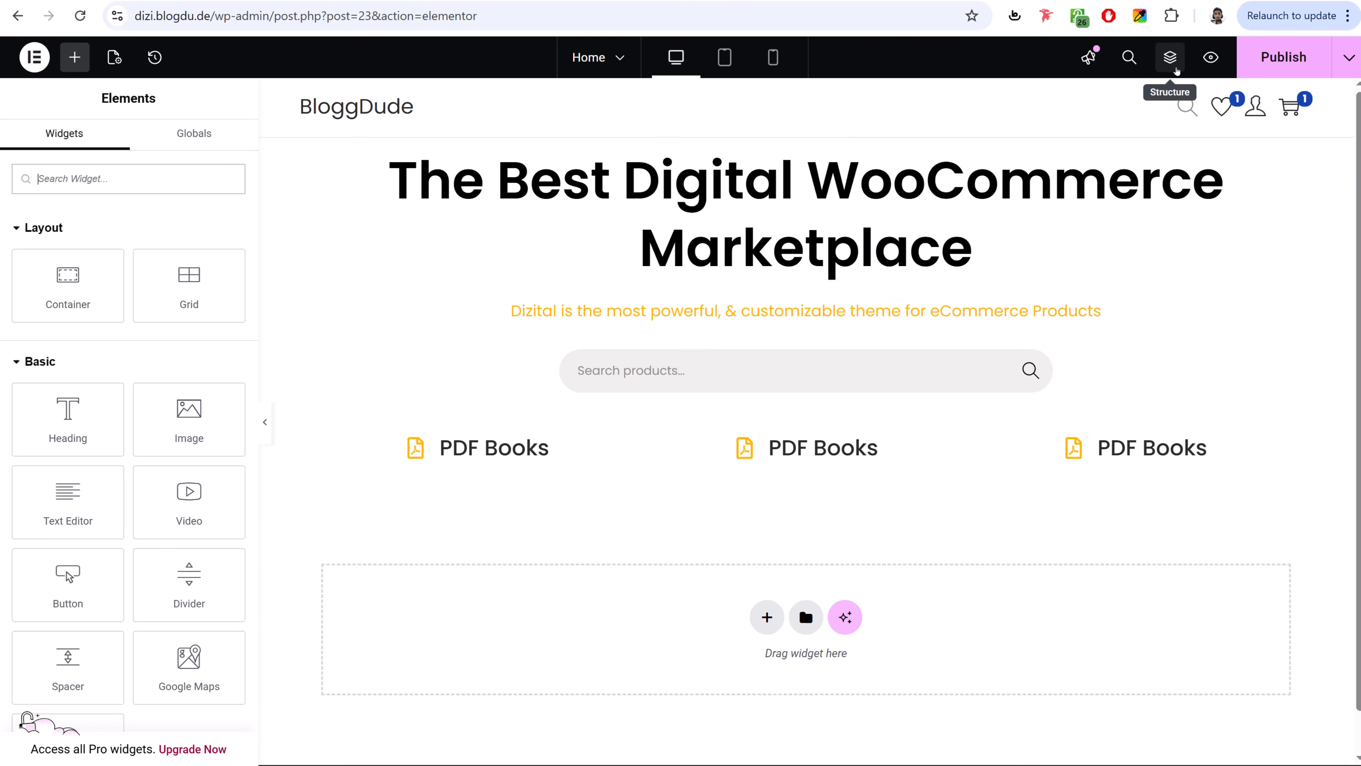
- Select the outer hero container via the Navigator and give it a Classic background
left_click(1174, 63)
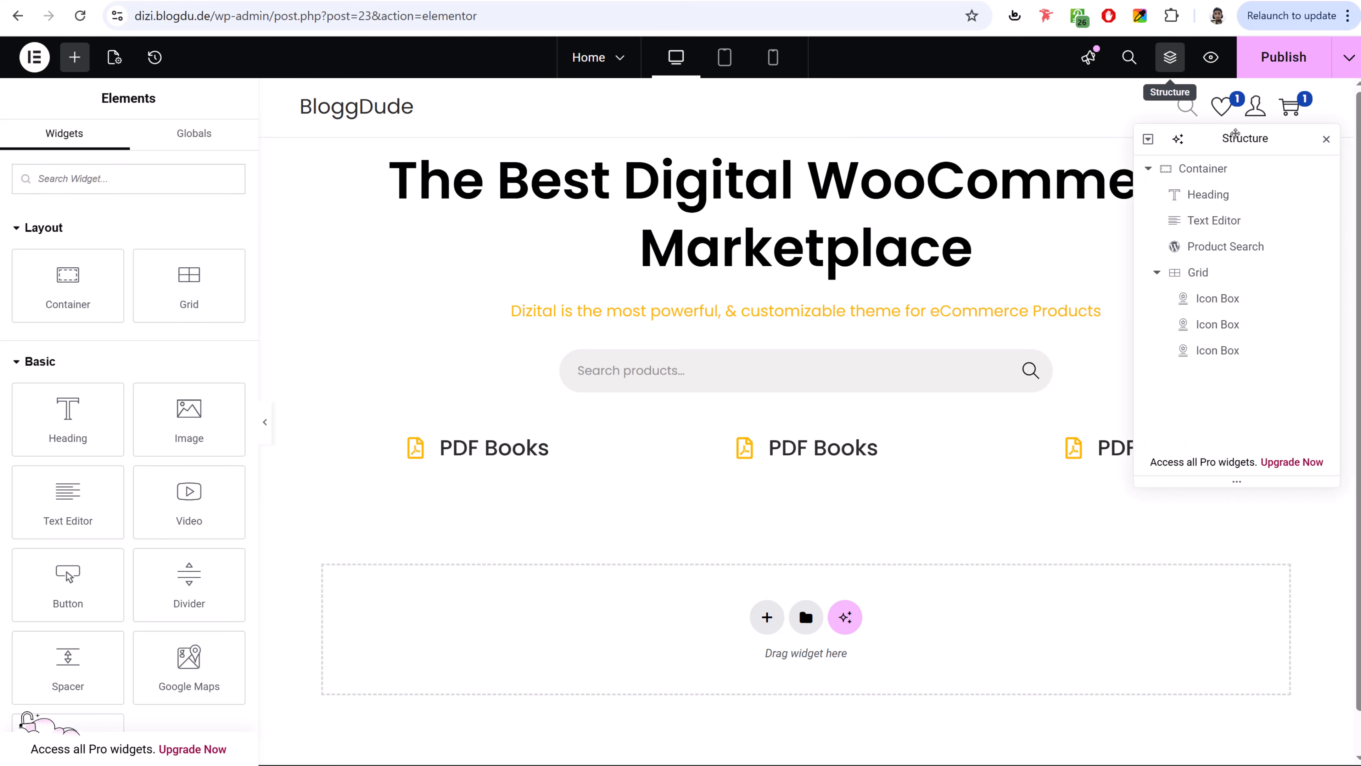
left_click_drag(1235, 134, 765, 206)
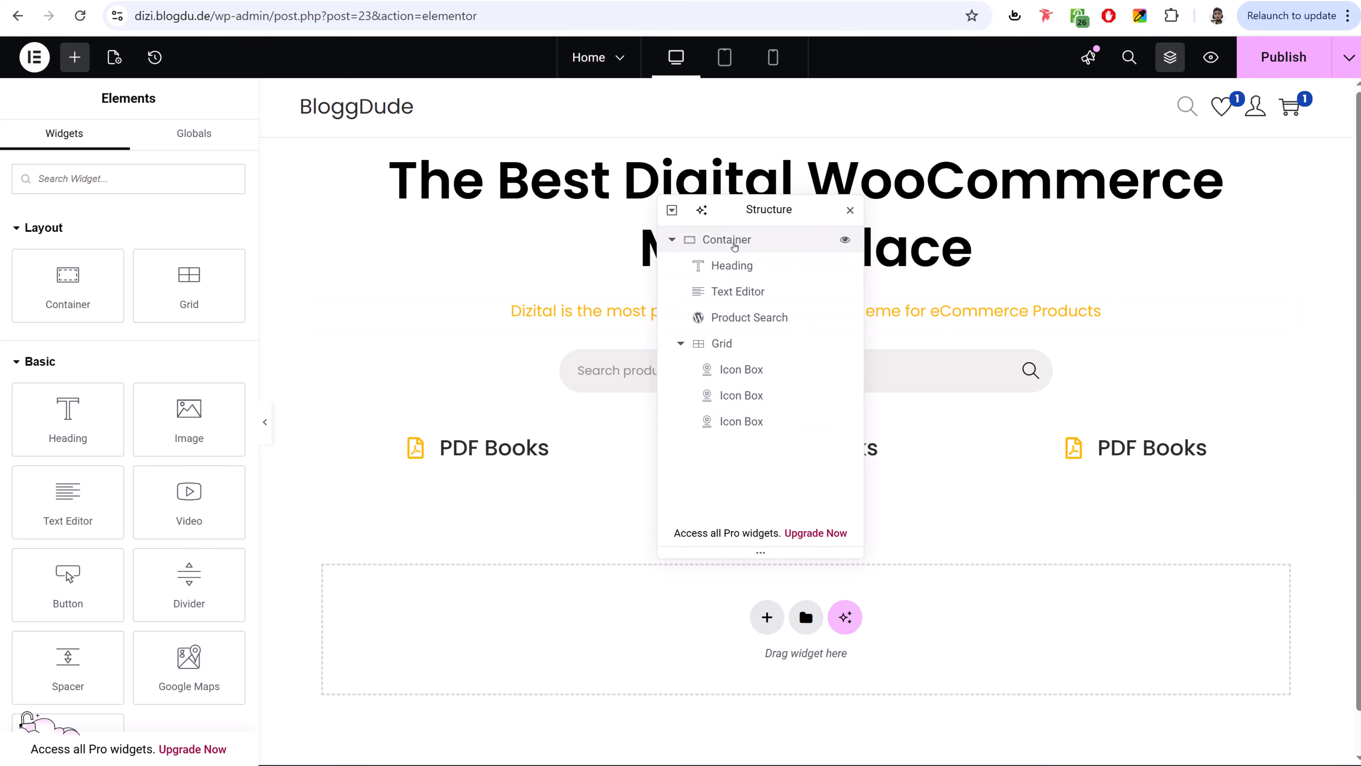
left_click(738, 245)
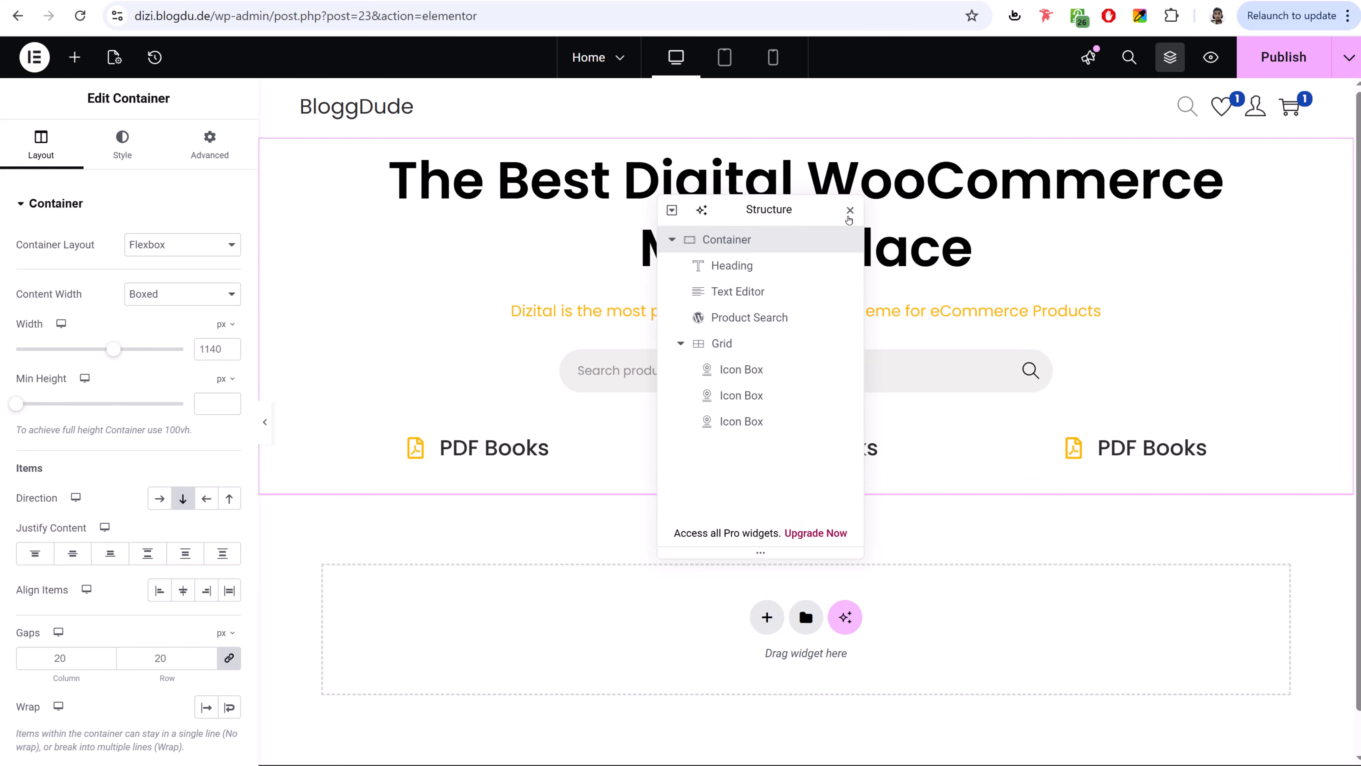
left_click(851, 211)
left_click_drag(87, 98, 179, 101)
left_click(178, 101)
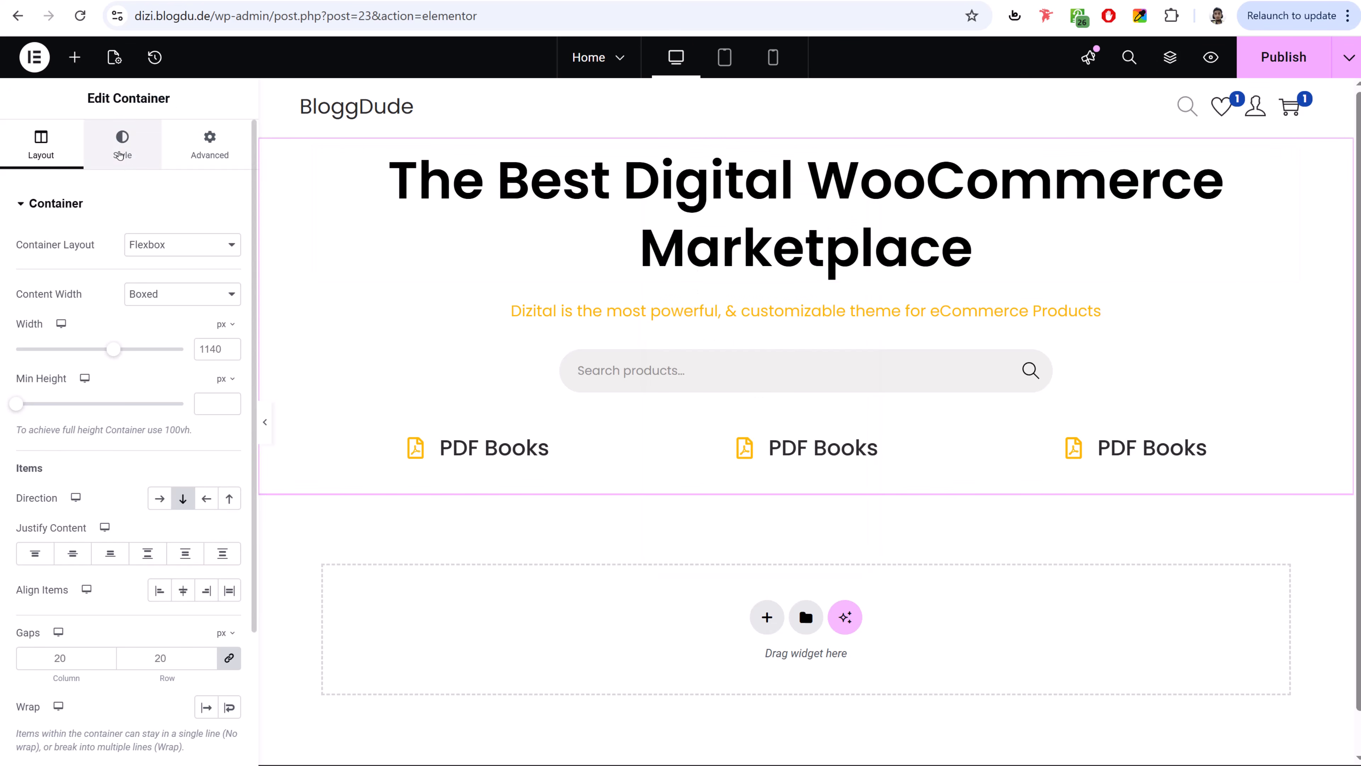
left_click(120, 155)
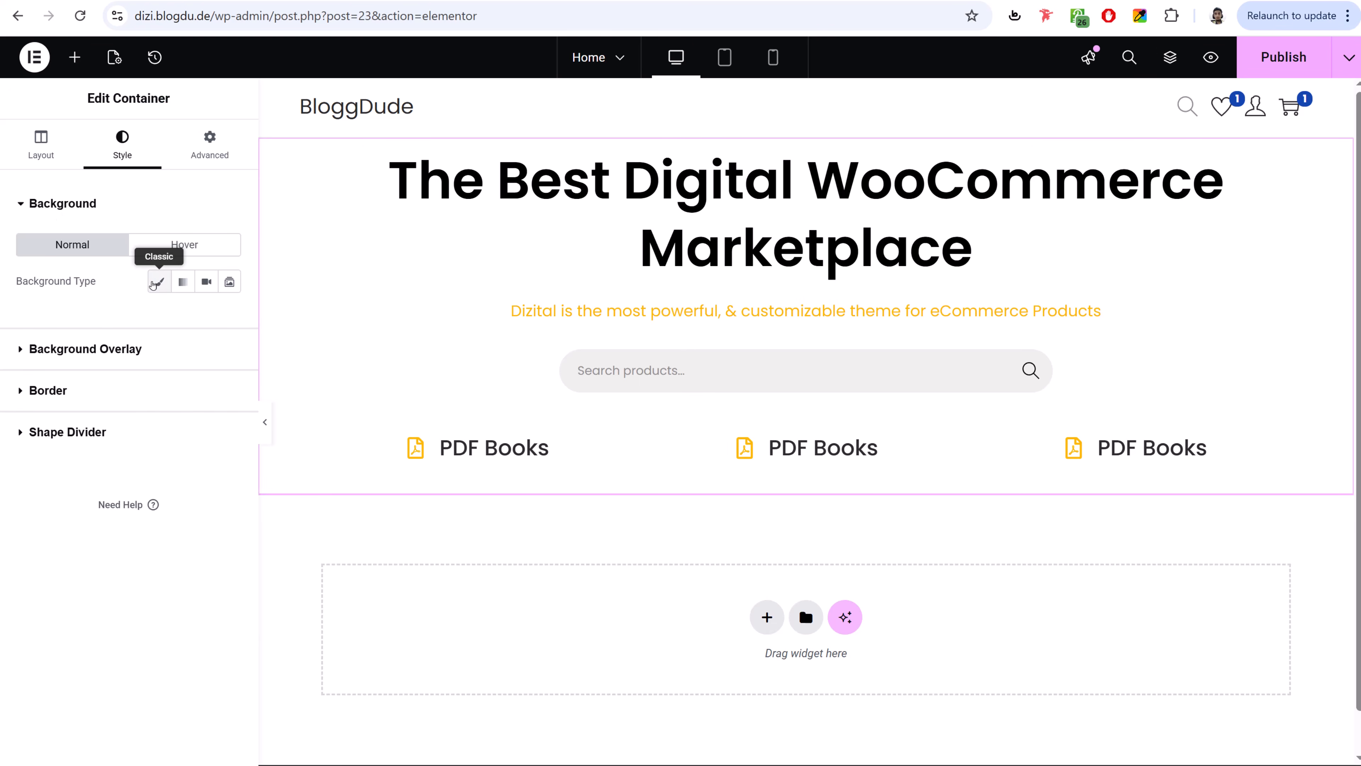
left_click(159, 281)
- Upload the campaign-creators image to the Media Library and insert it as the background
left_click(175, 421)
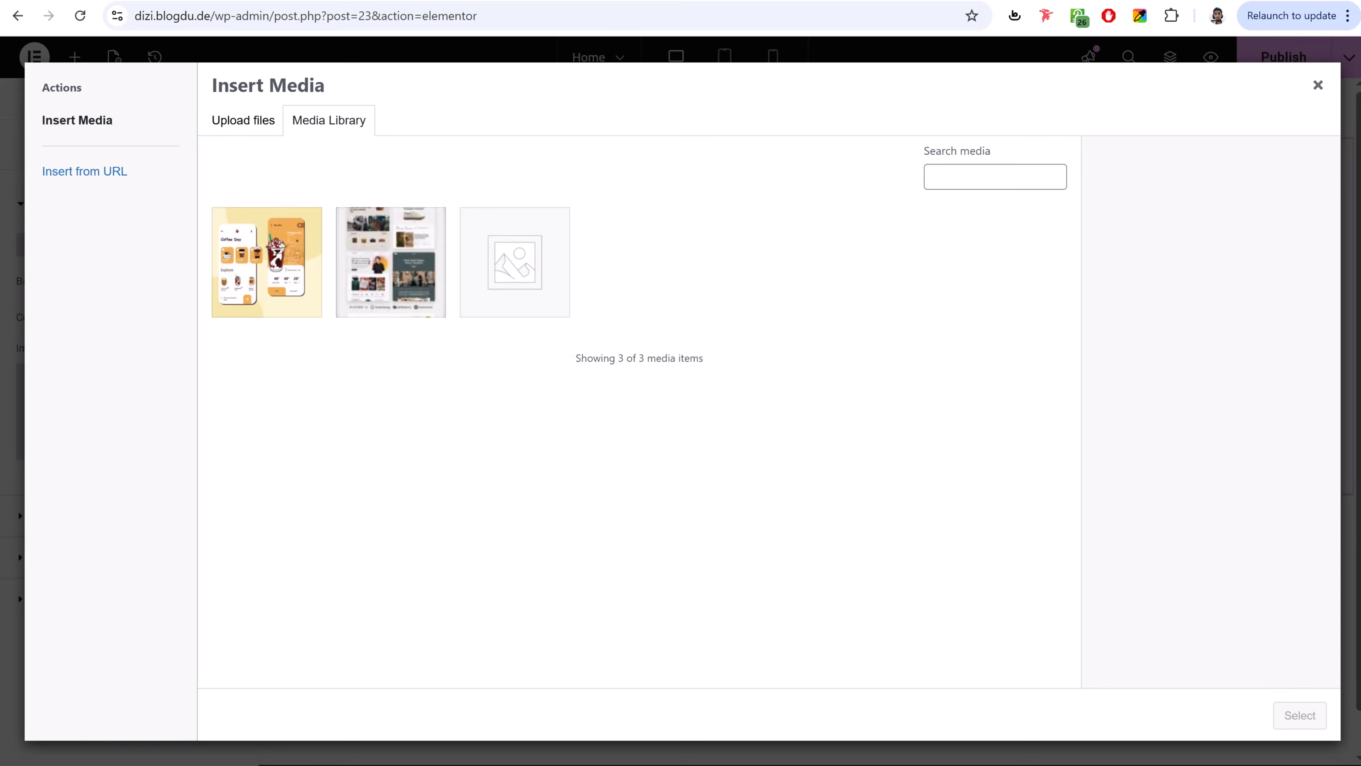
key("alt+Tab")
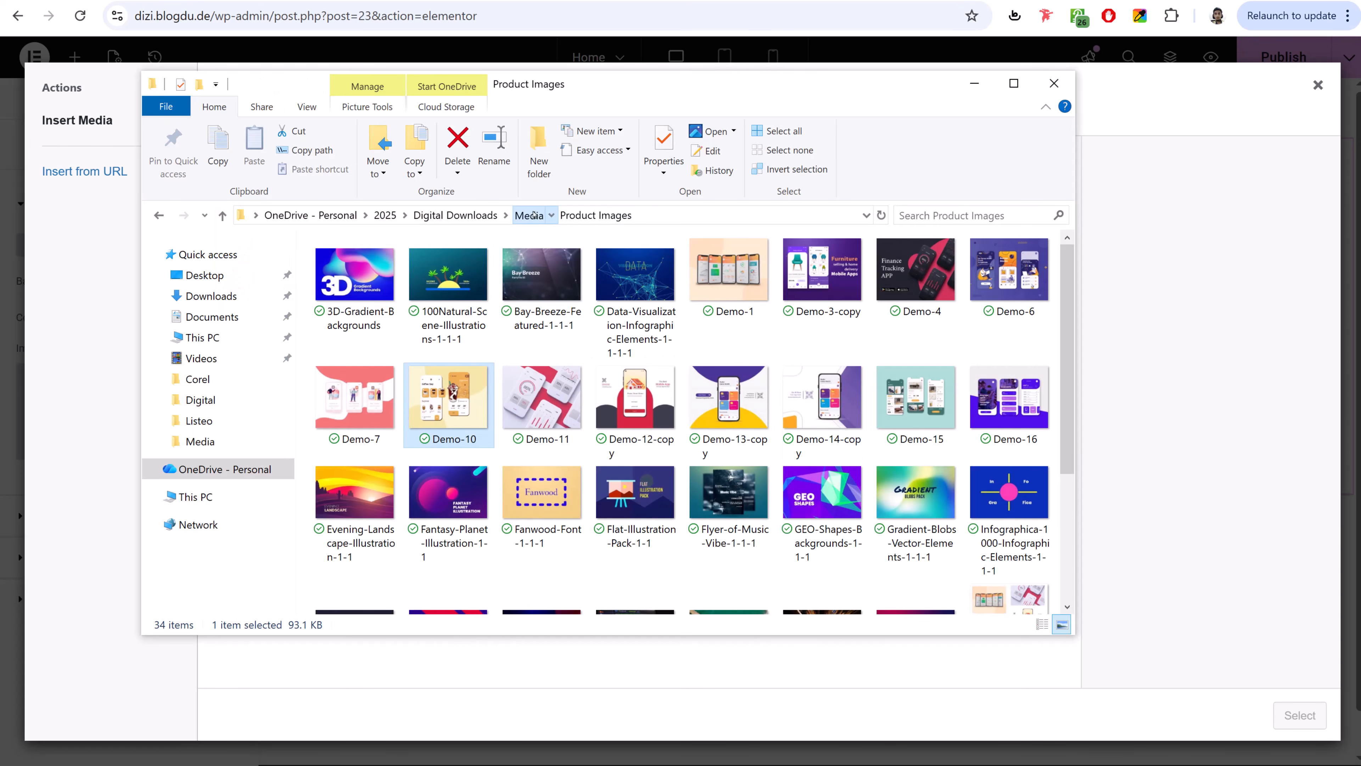
left_click(530, 215)
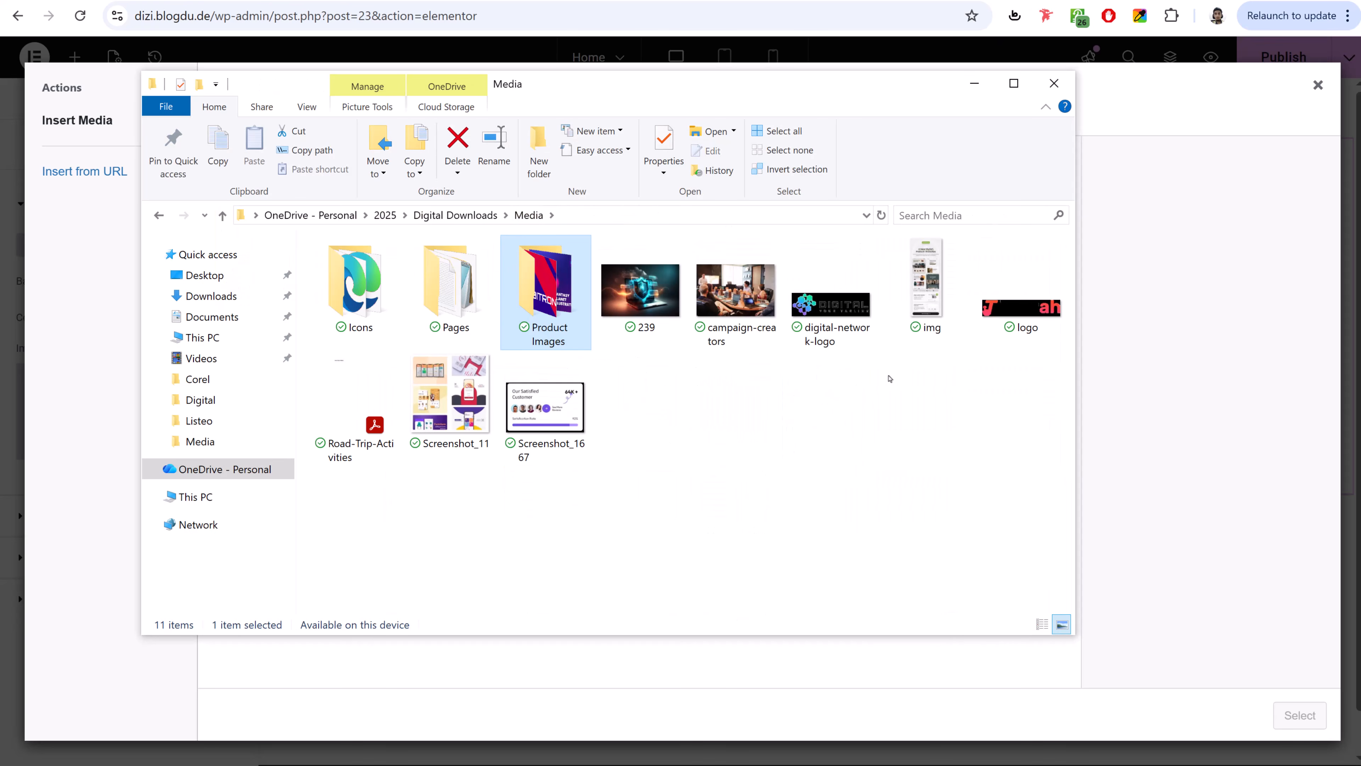
left_click(771, 327)
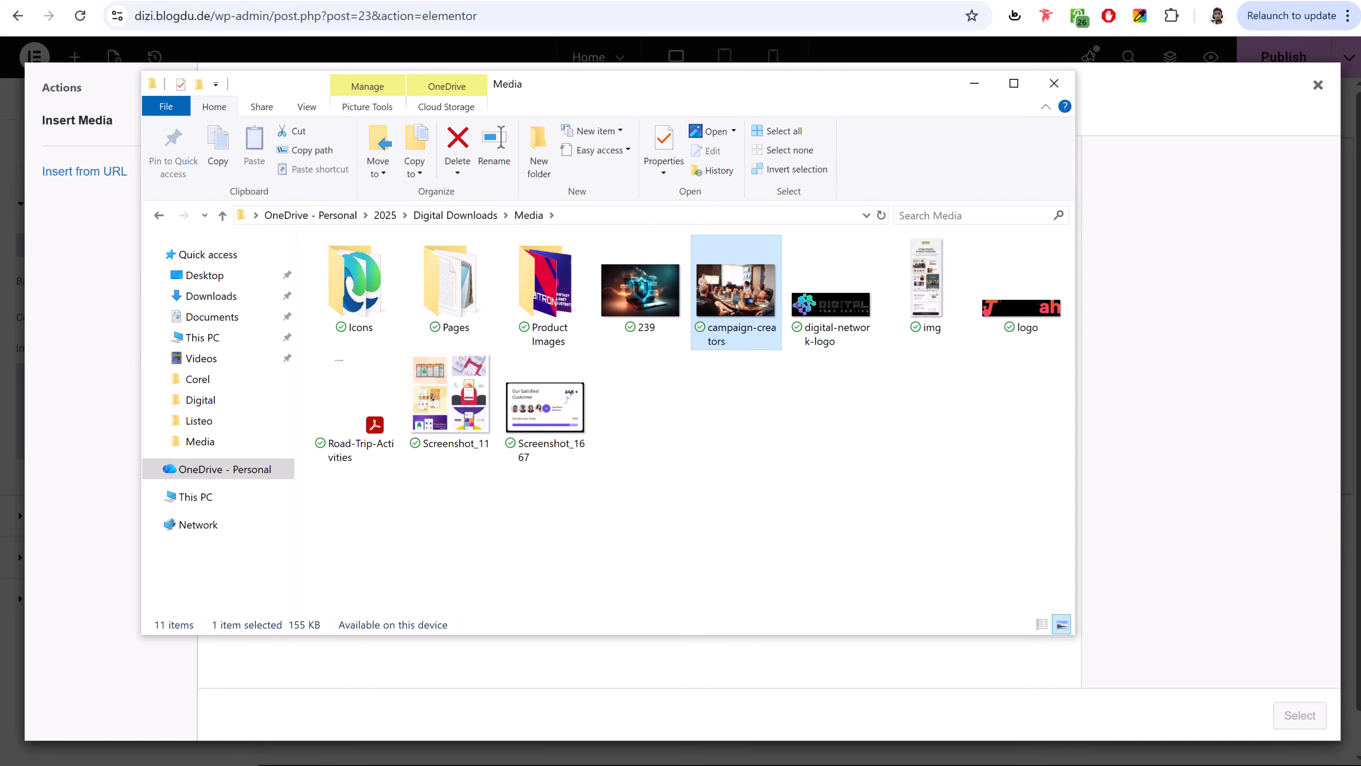
left_click_drag(746, 309, 73, 386)
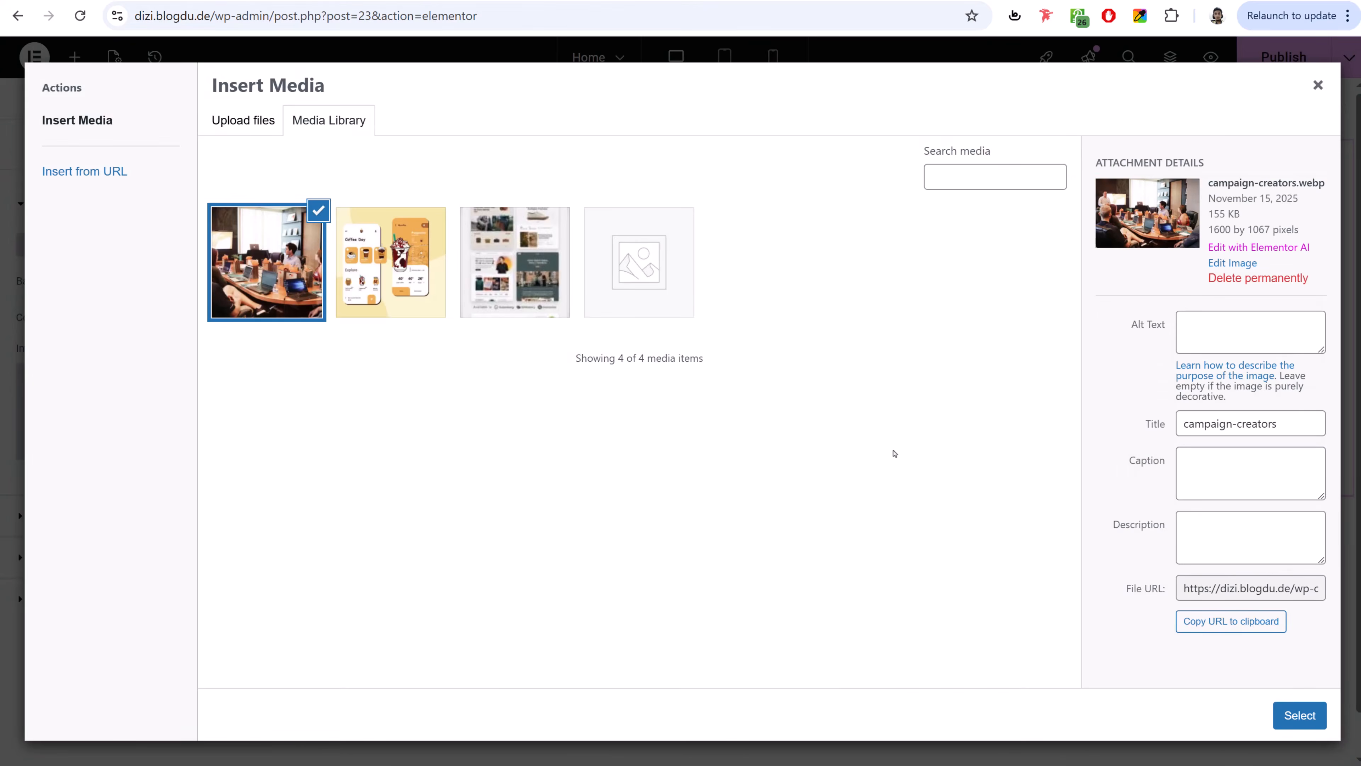
left_click(1314, 718)
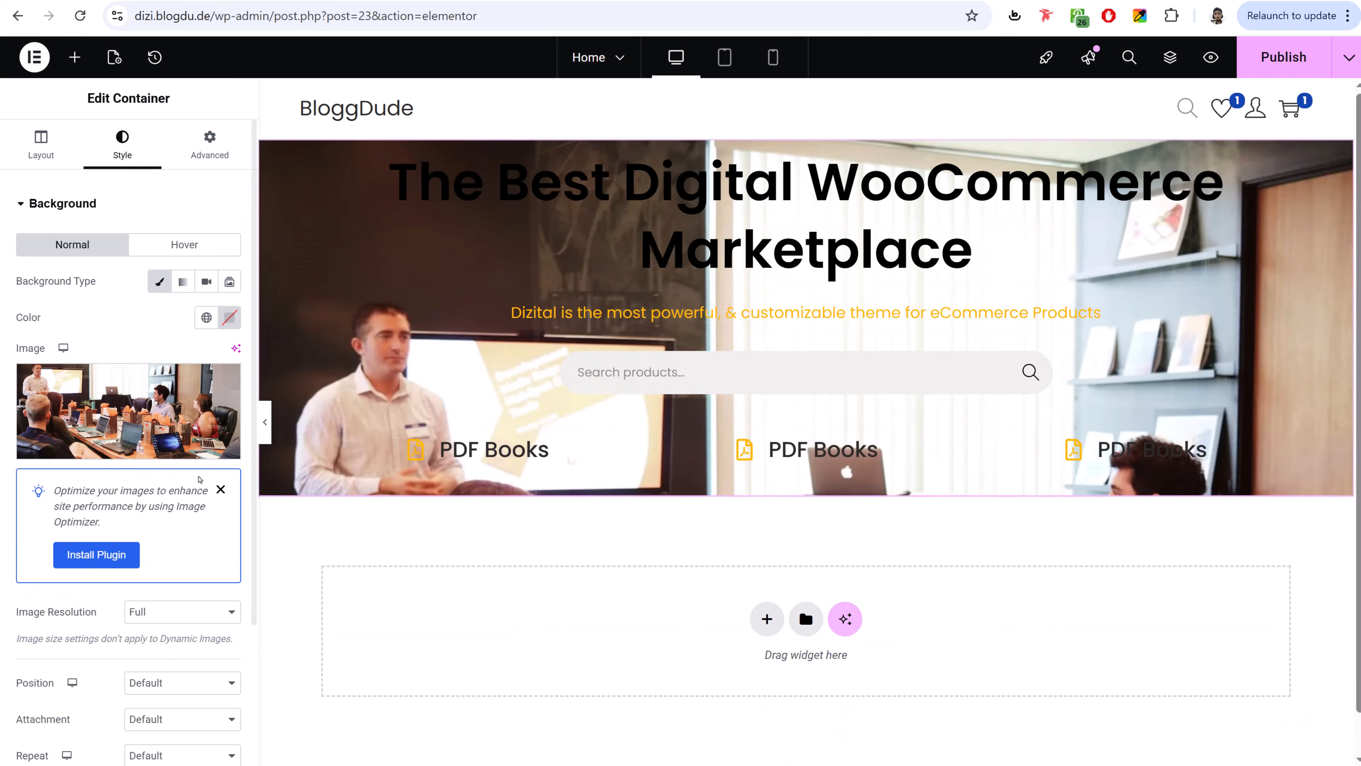
left_click(222, 489)
scroll(215, 486, "down", 2)
scroll(214, 486, "down", 2)
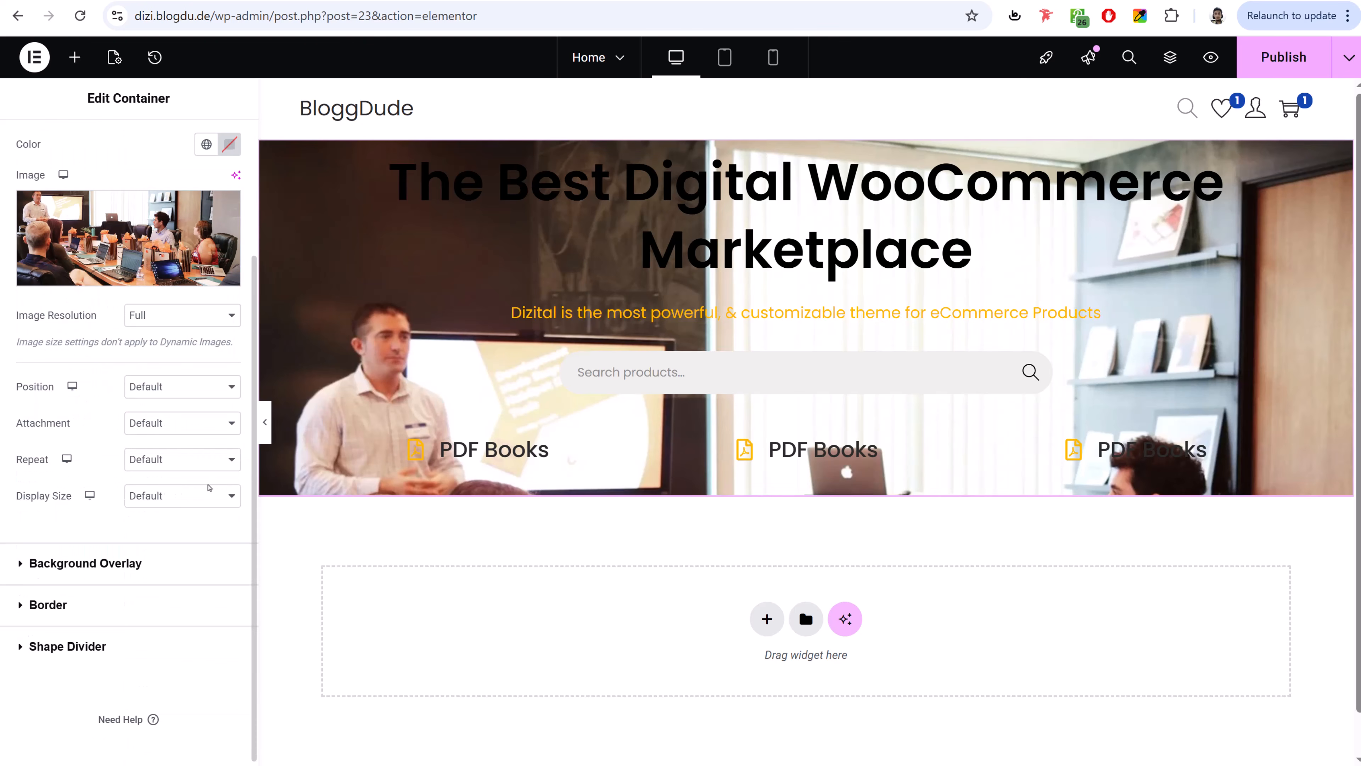
- Set the background Display Size to Cover and Position to Center Center
left_click(174, 502)
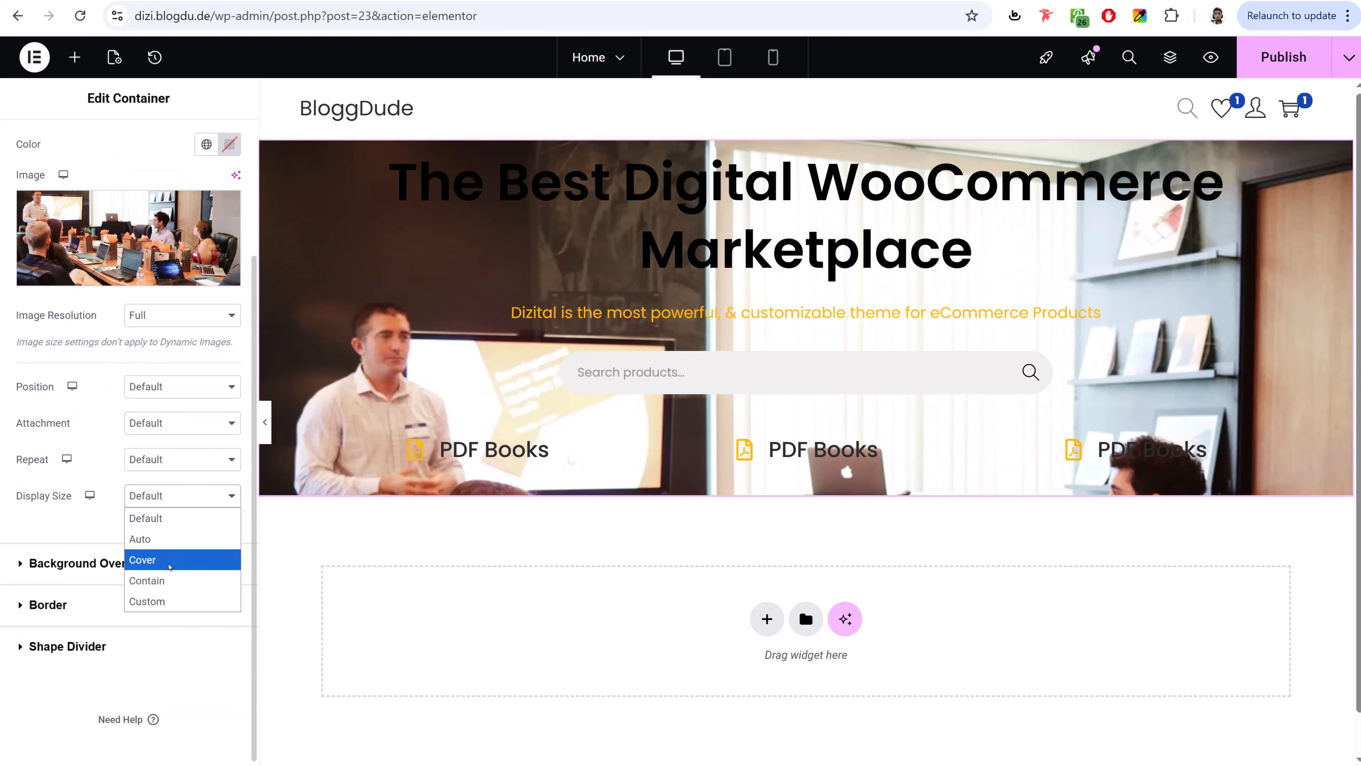
left_click(169, 563)
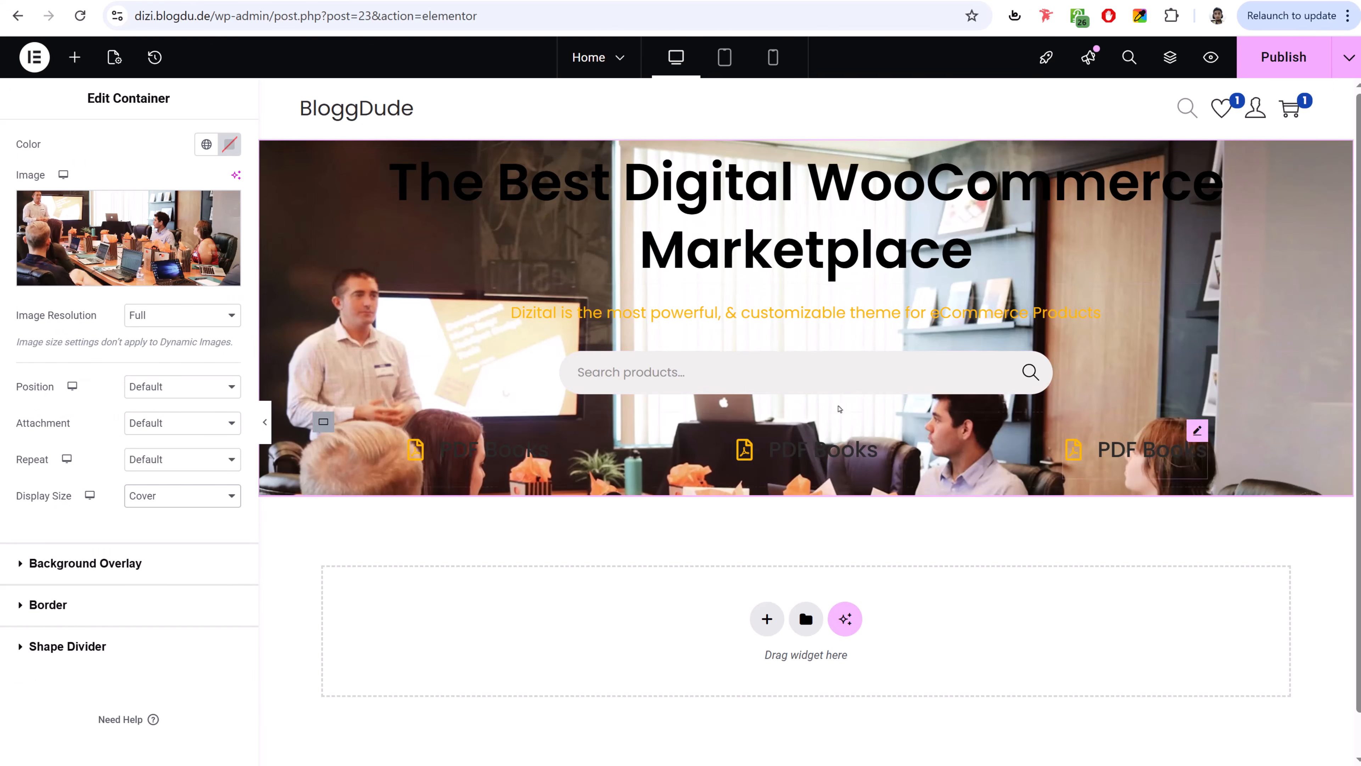
left_click(173, 388)
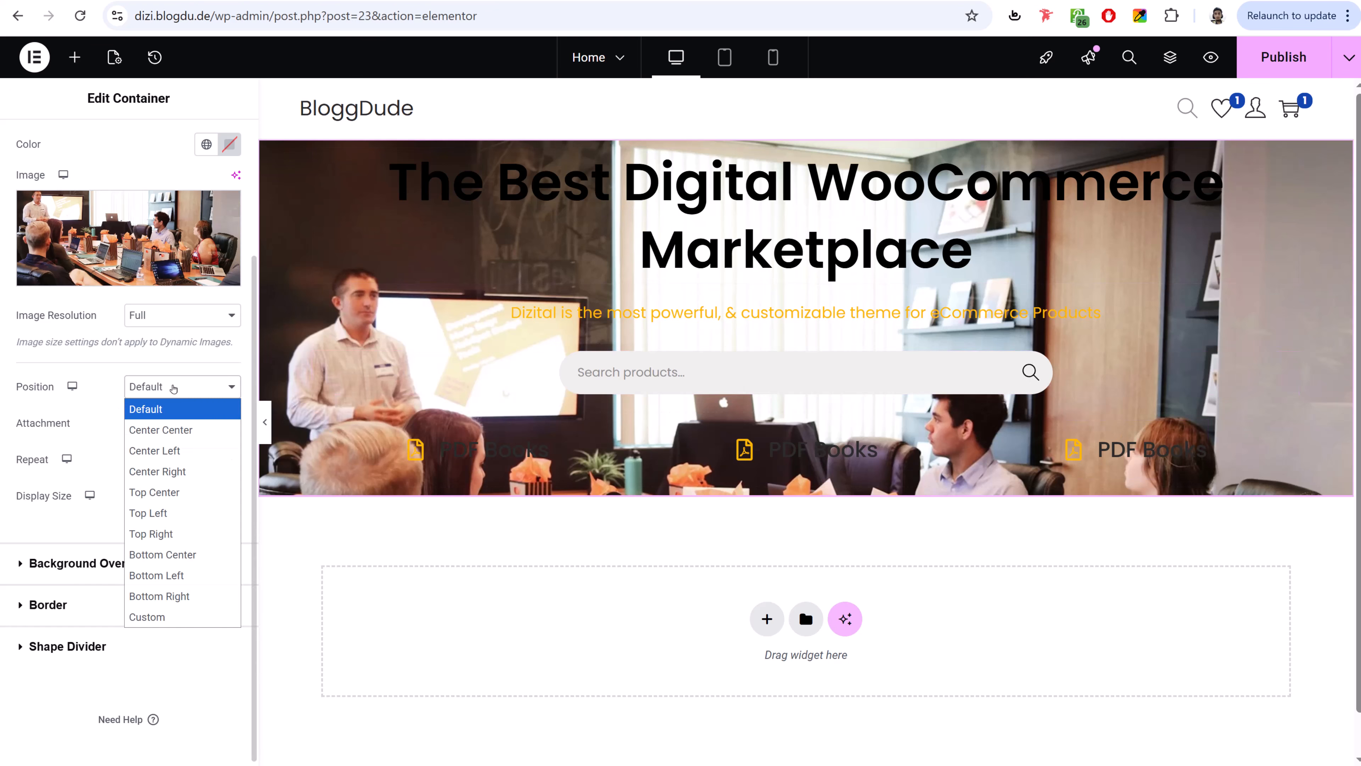
left_click(177, 430)
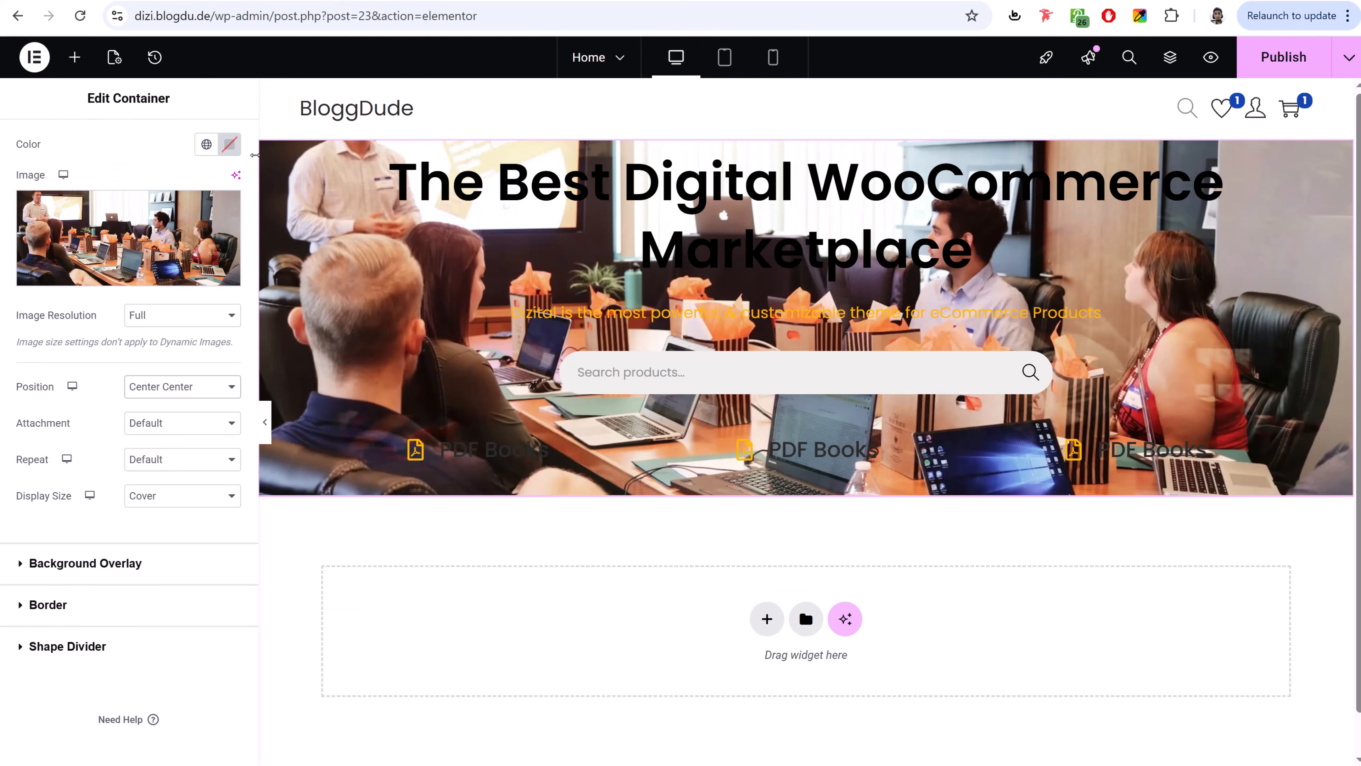
scroll(208, 138, "up", 3)
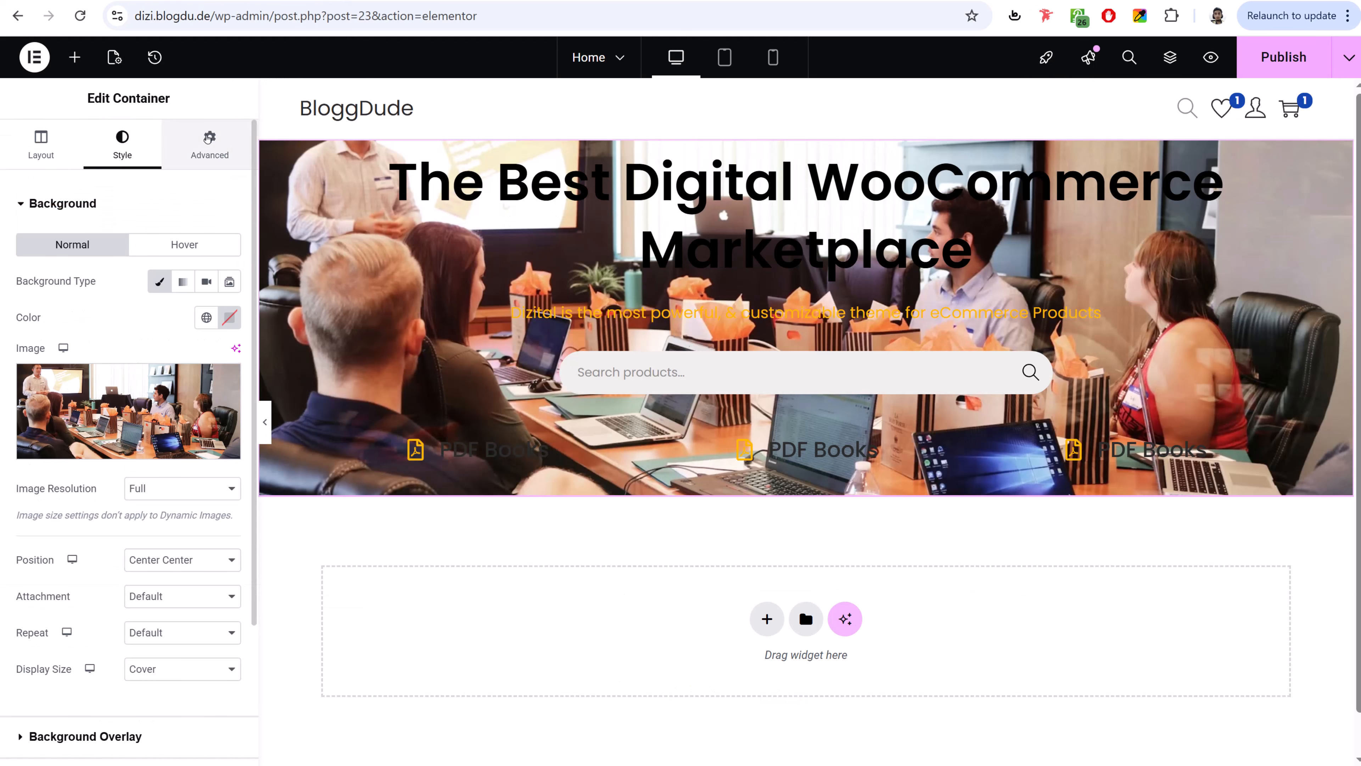
- Give the hero container unlinked padding of 100 top and 80 bottom
left_click(208, 138)
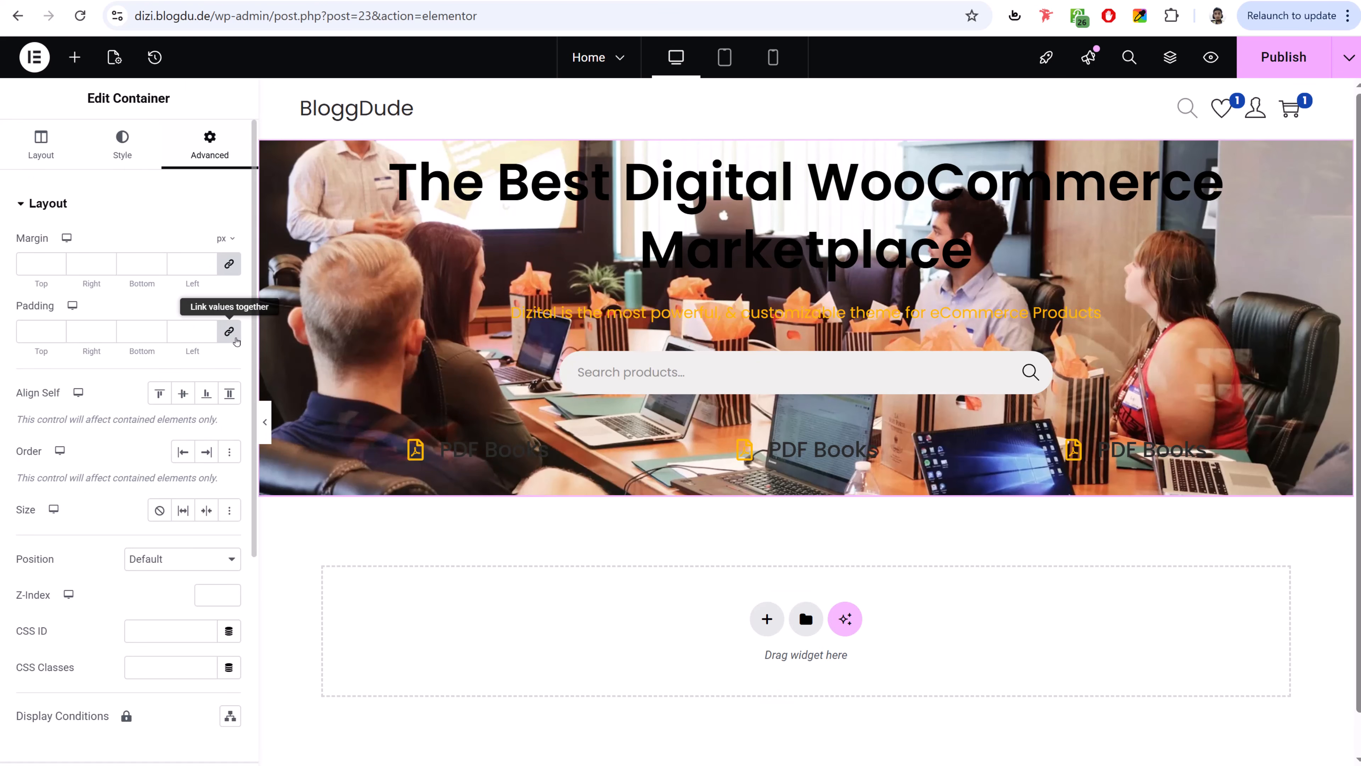
left_click(231, 335)
left_click_drag(42, 336, 12, 338)
type("100")
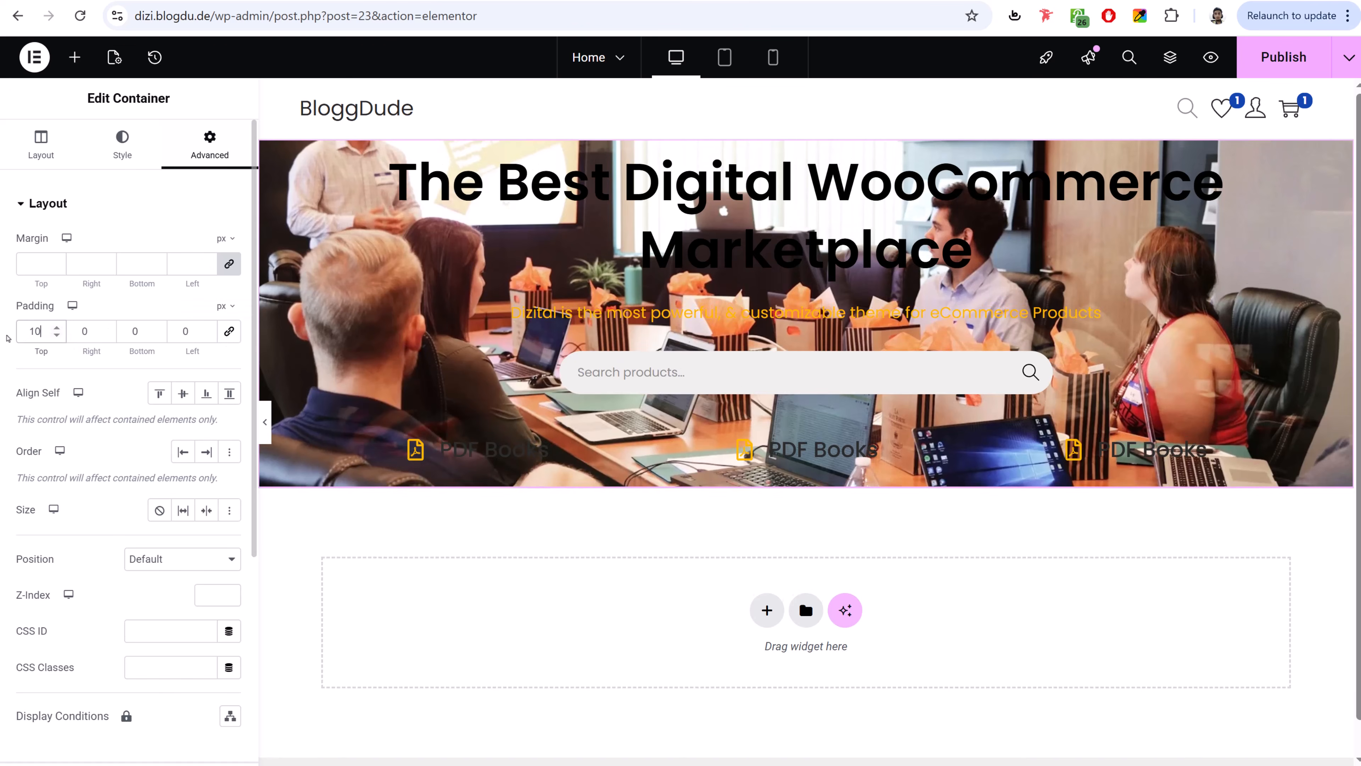
key("Tab")
key("Tab")
type("80")
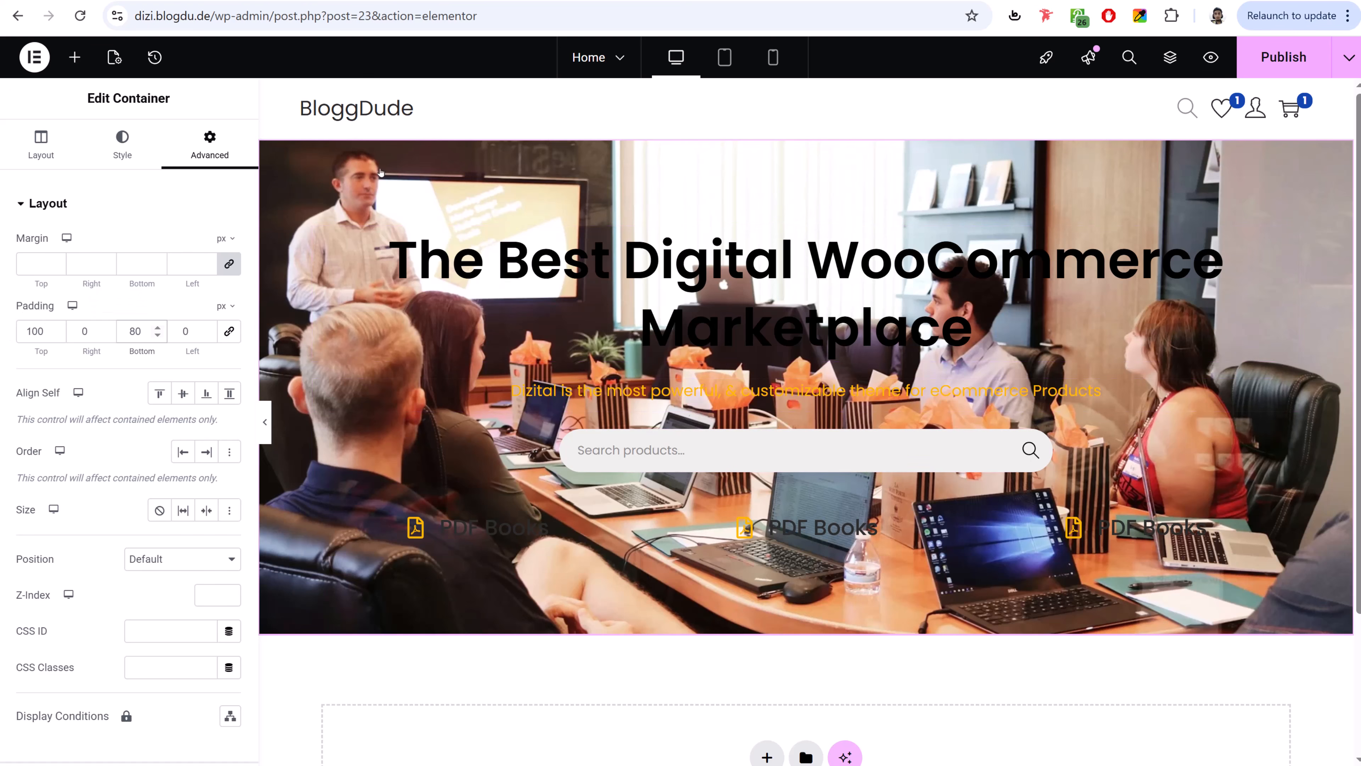
- Add a Classic black background overlay at 0.75 opacity
left_click(107, 154)
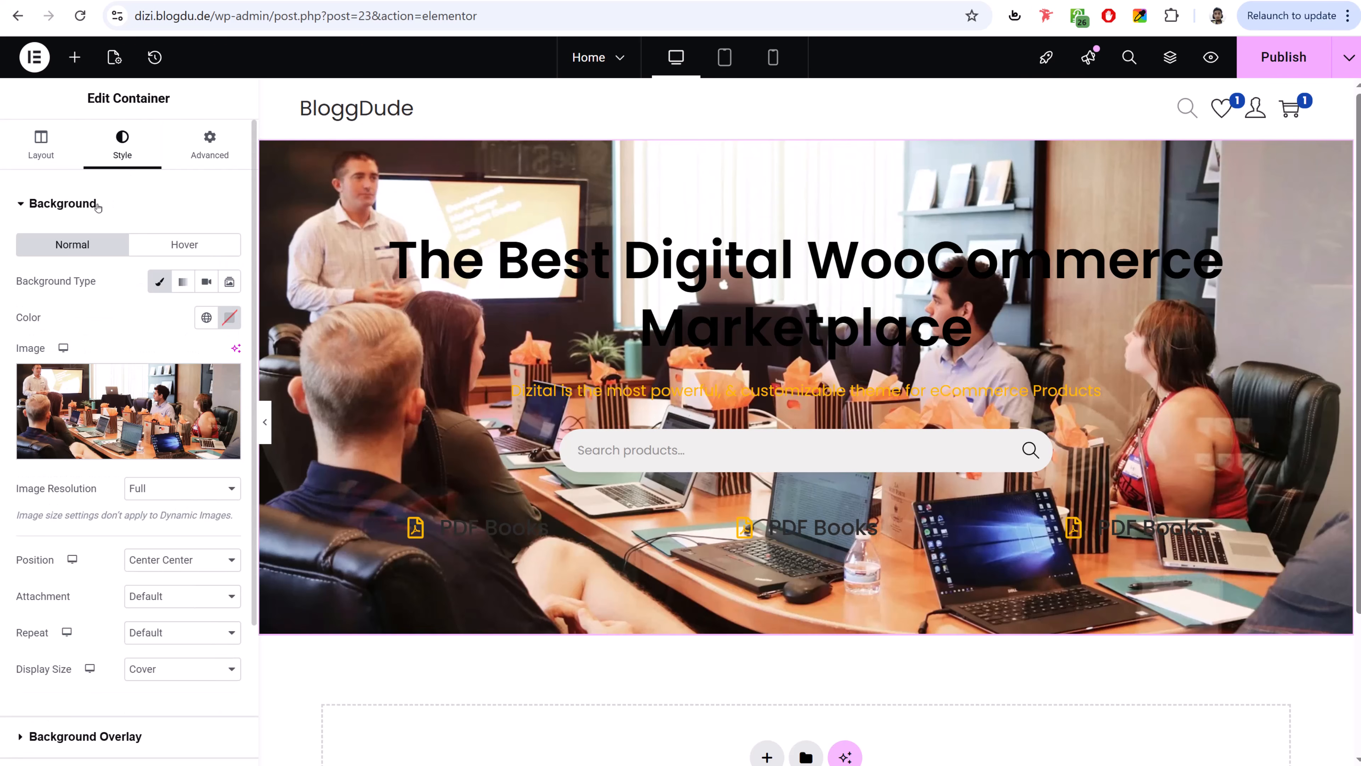
scroll(170, 544, "down", 3)
left_click(125, 557)
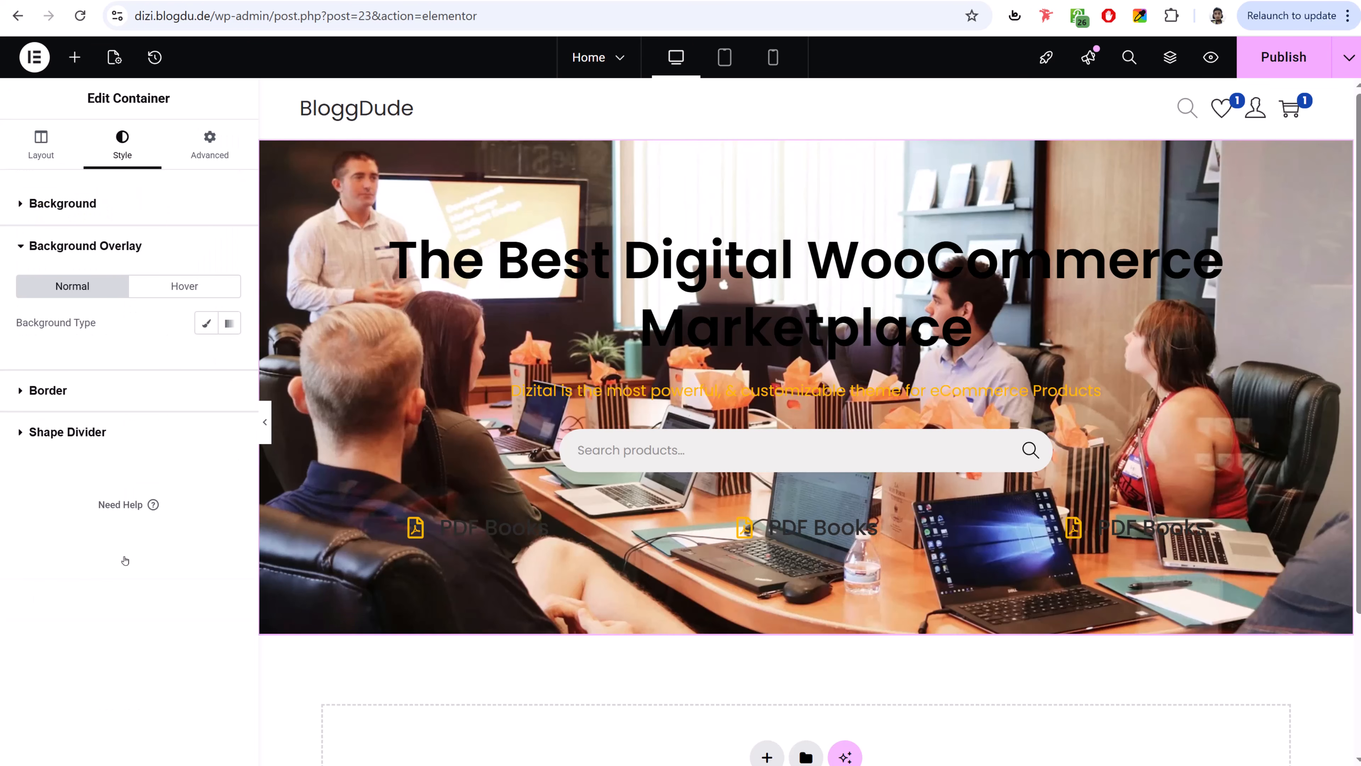
left_click(206, 322)
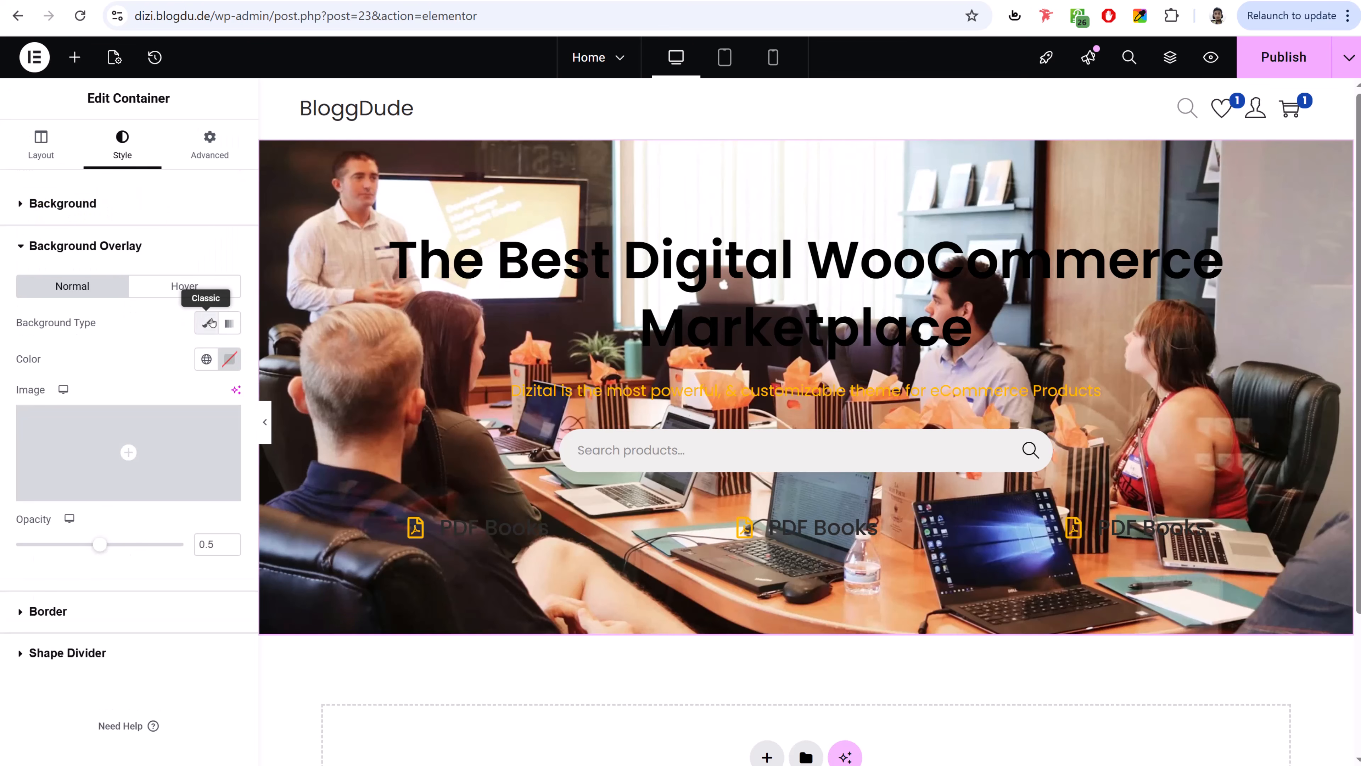
left_click(229, 358)
left_click_drag(229, 484, 127, 560)
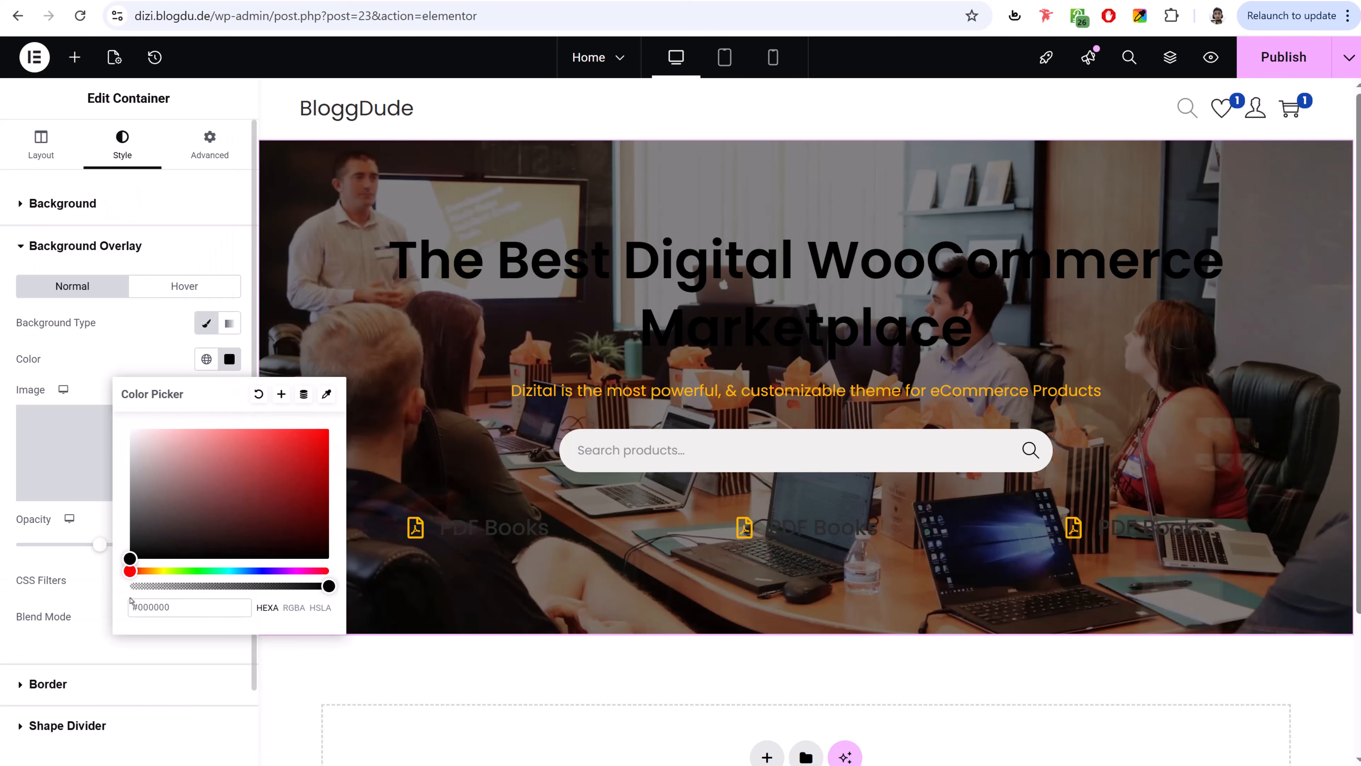
left_click(94, 531)
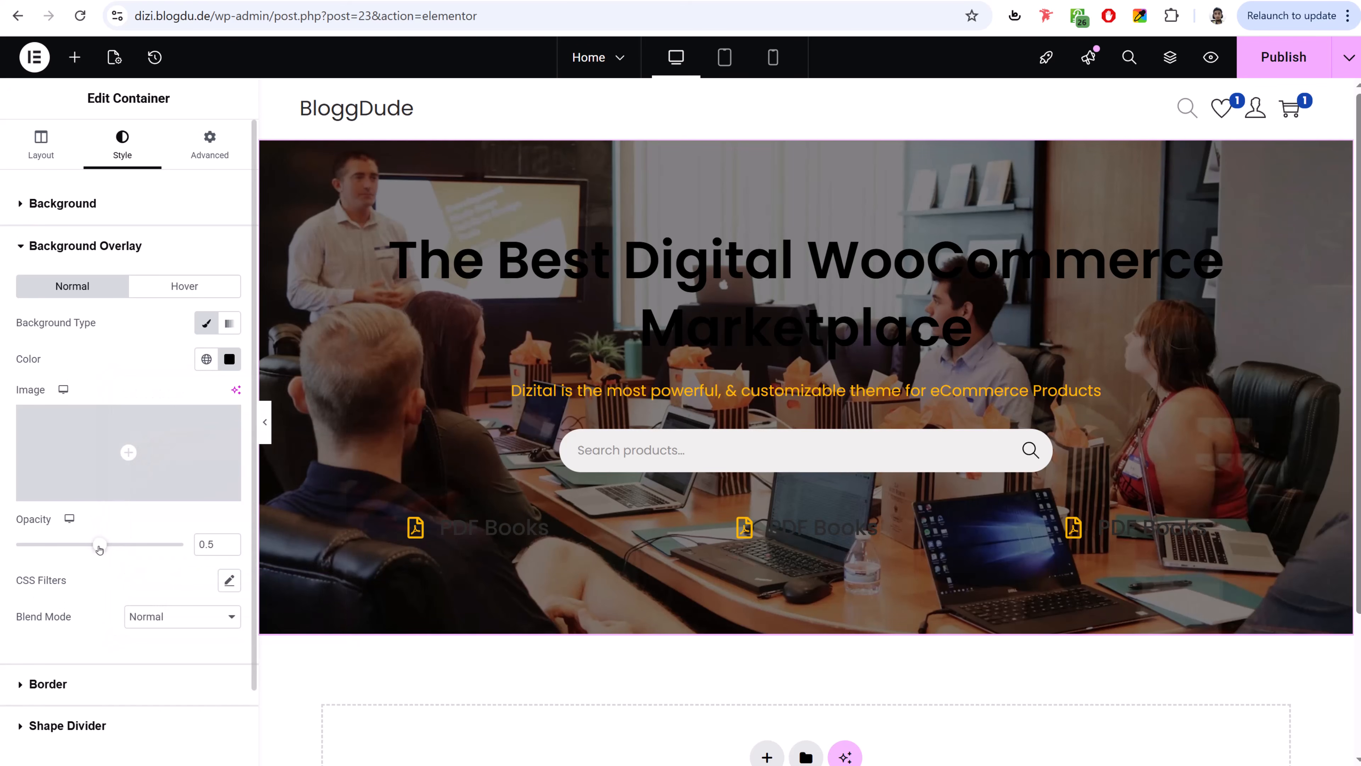
left_click_drag(100, 547, 134, 560)
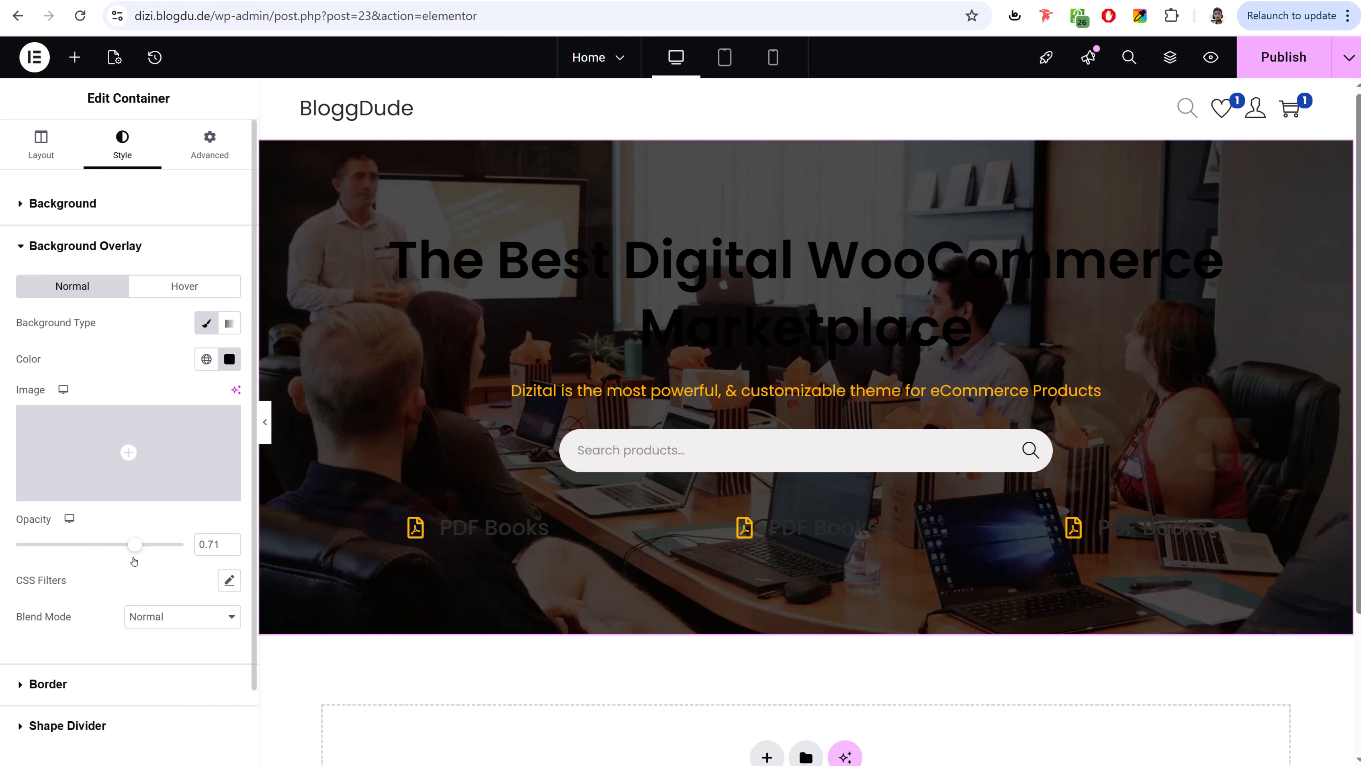
left_click(230, 542)
left_click(231, 542)
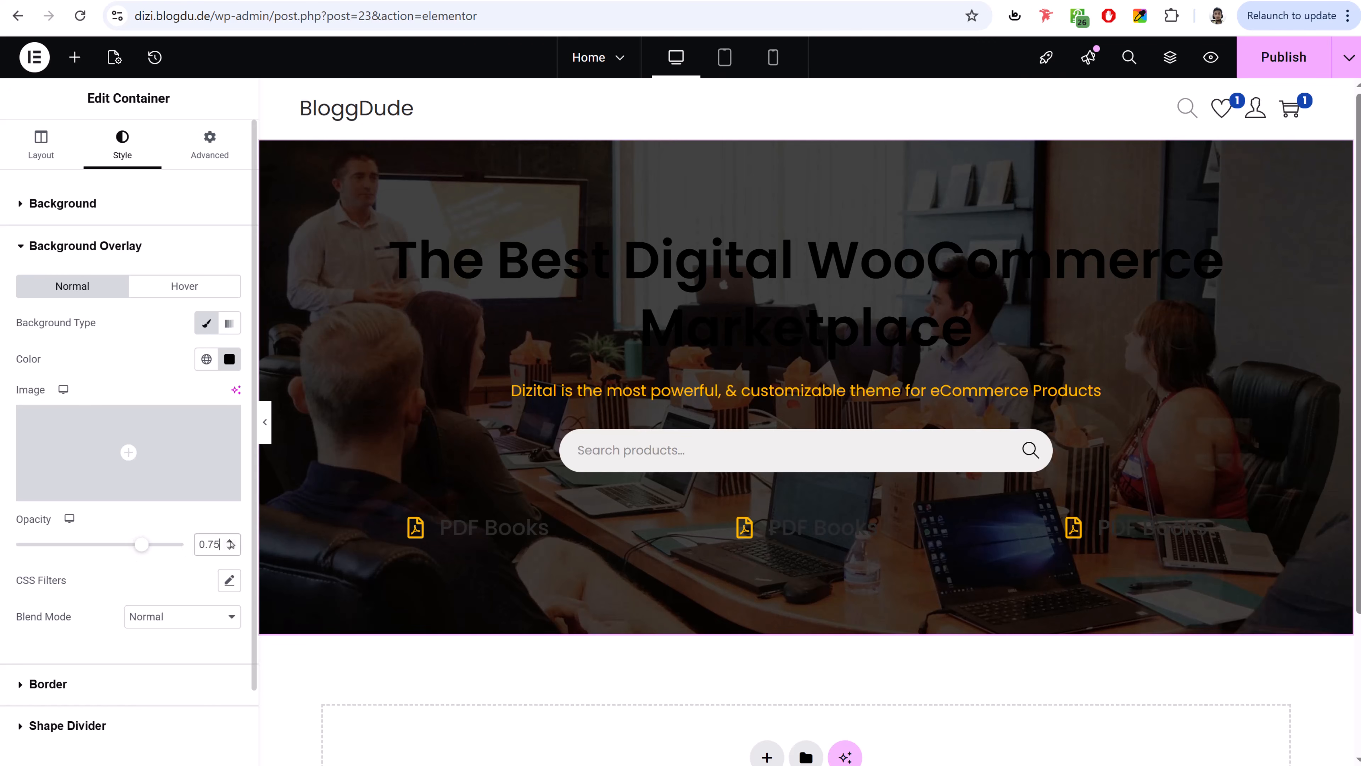
- Make the hero heading text white
left_click(676, 268)
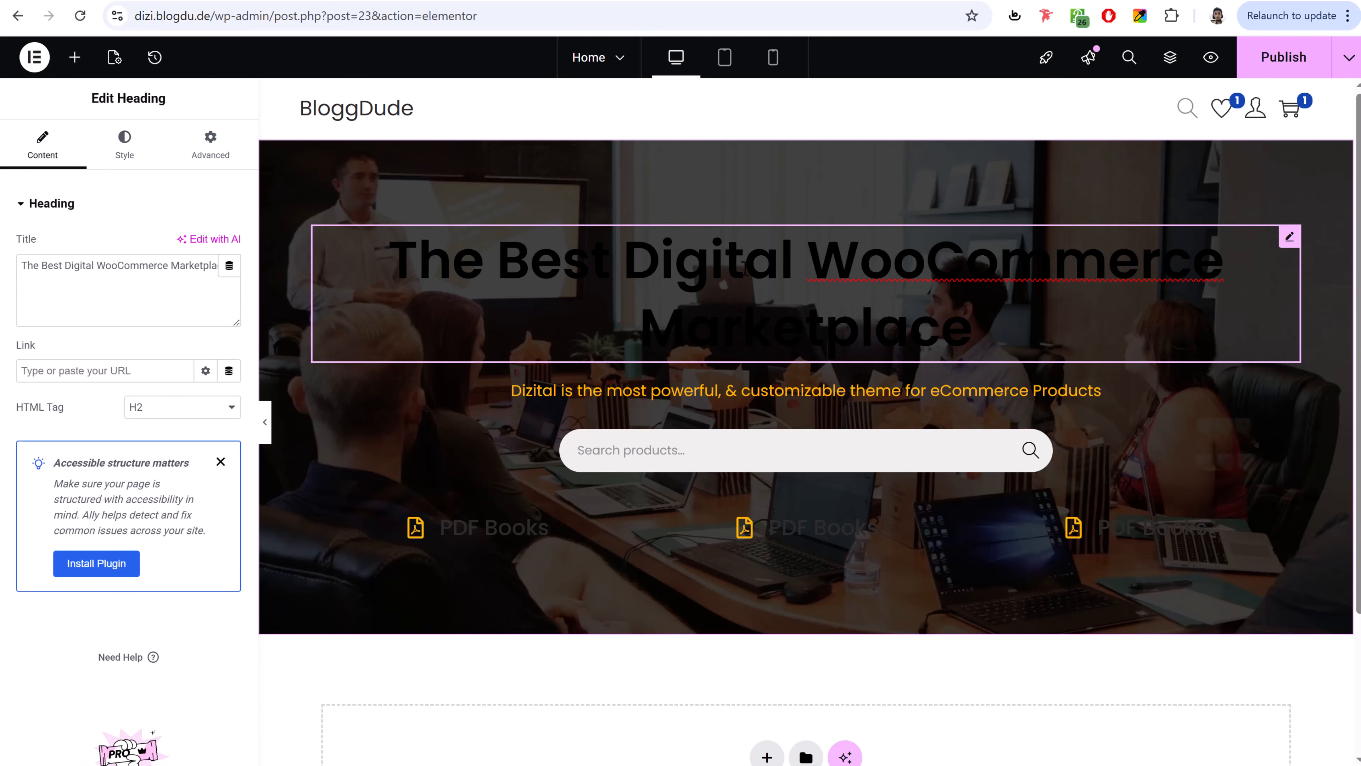
left_click(125, 144)
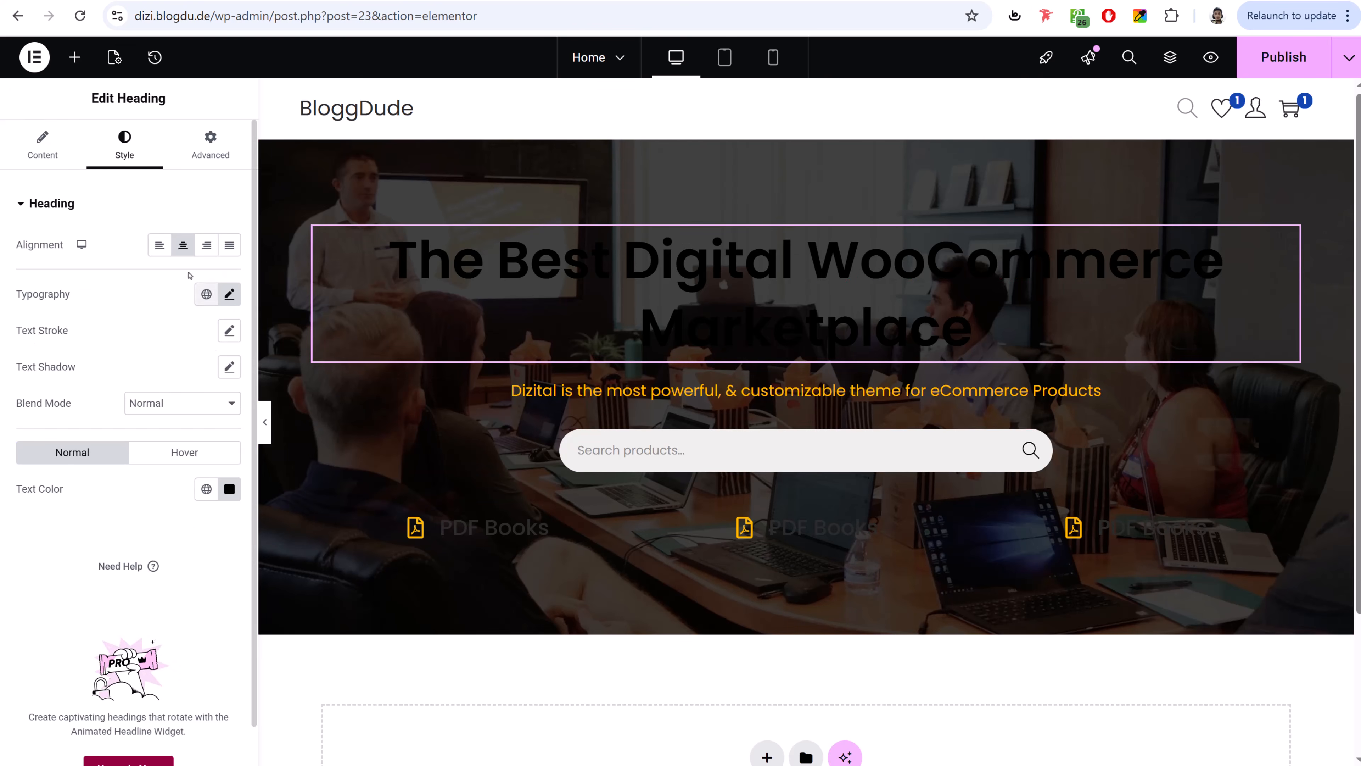
left_click(230, 490)
left_click_drag(144, 581, 92, 530)
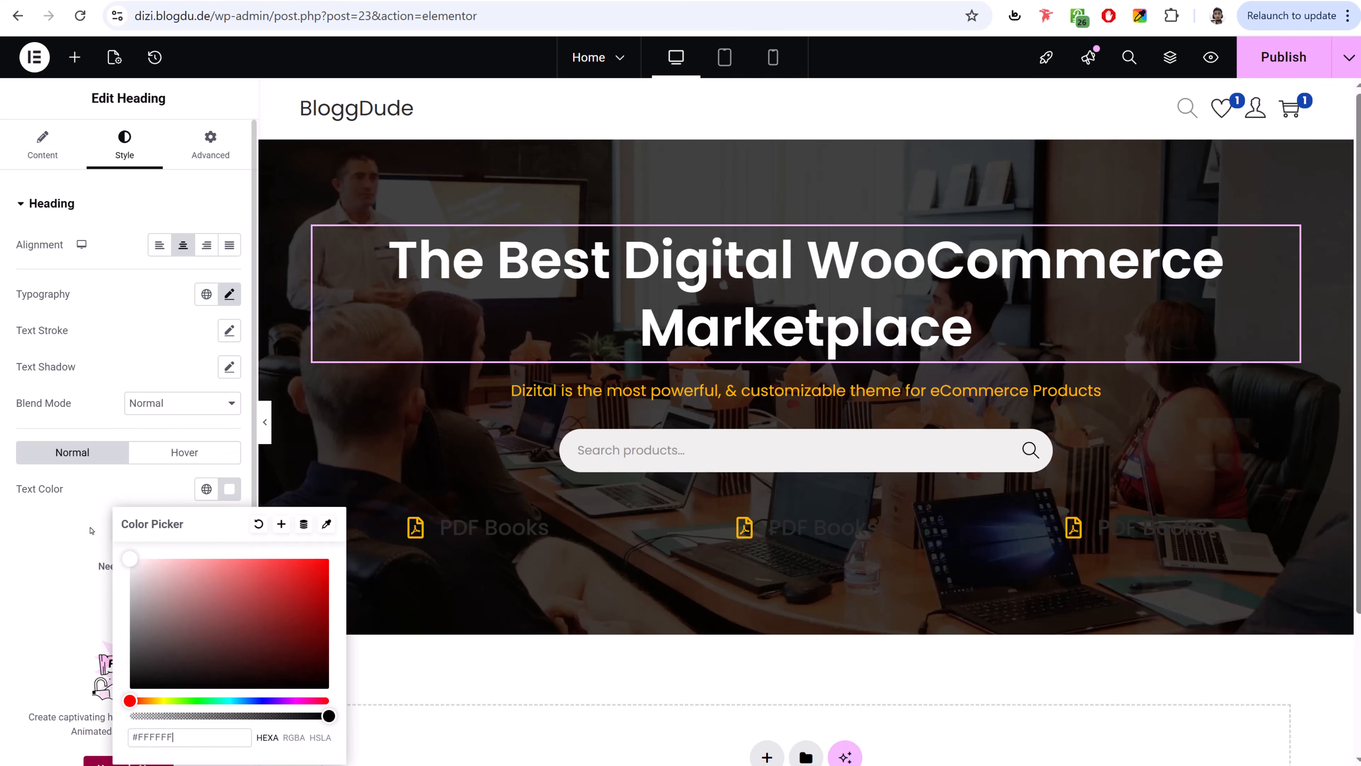
- Set the first PDF Books icon box title colour to #FFFFFF
left_click(493, 530)
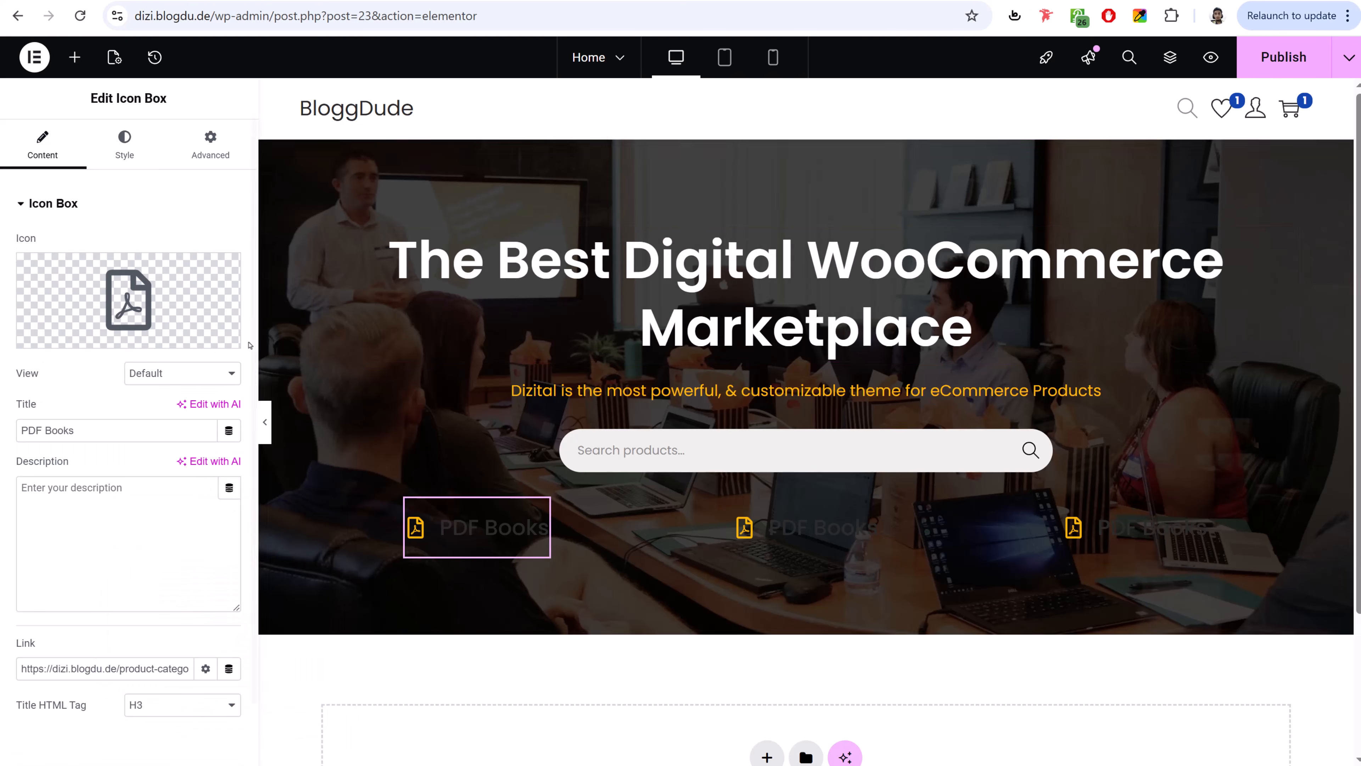
left_click(125, 144)
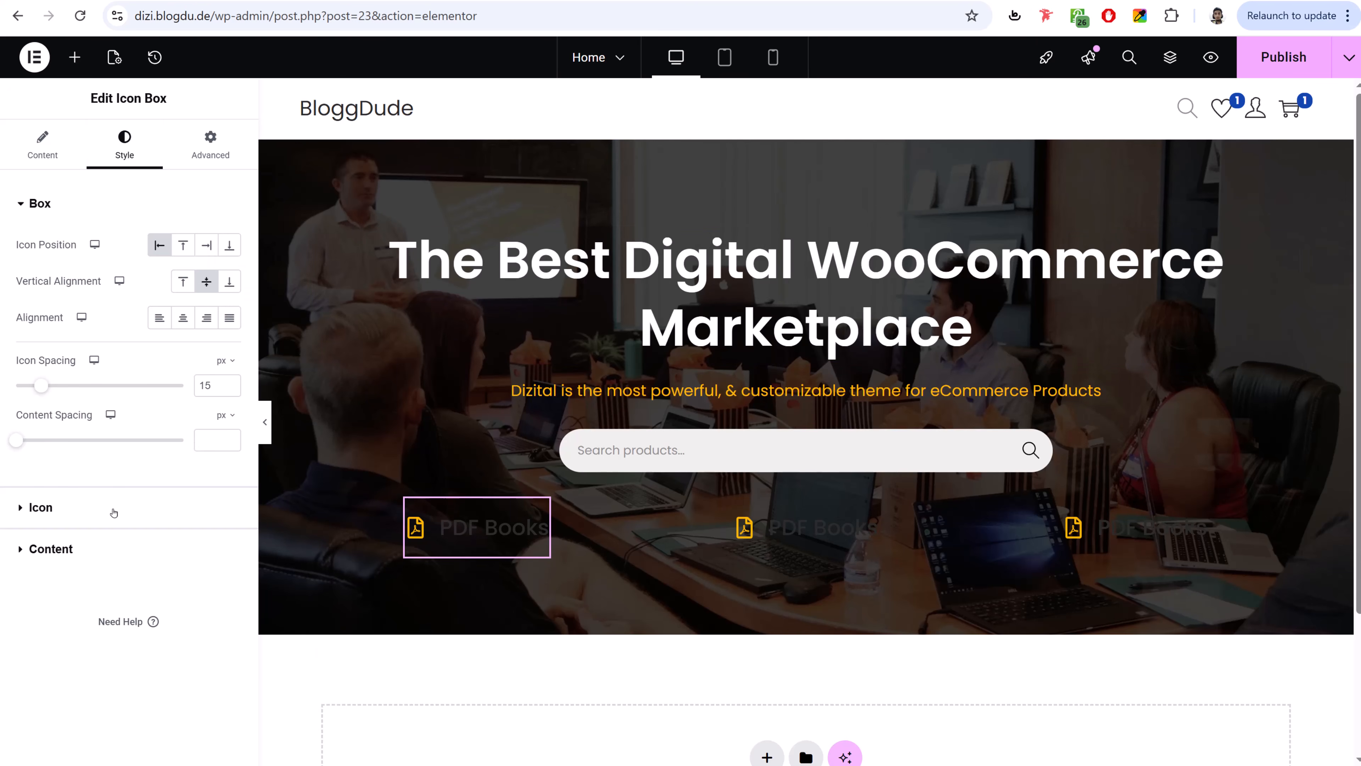
left_click(120, 542)
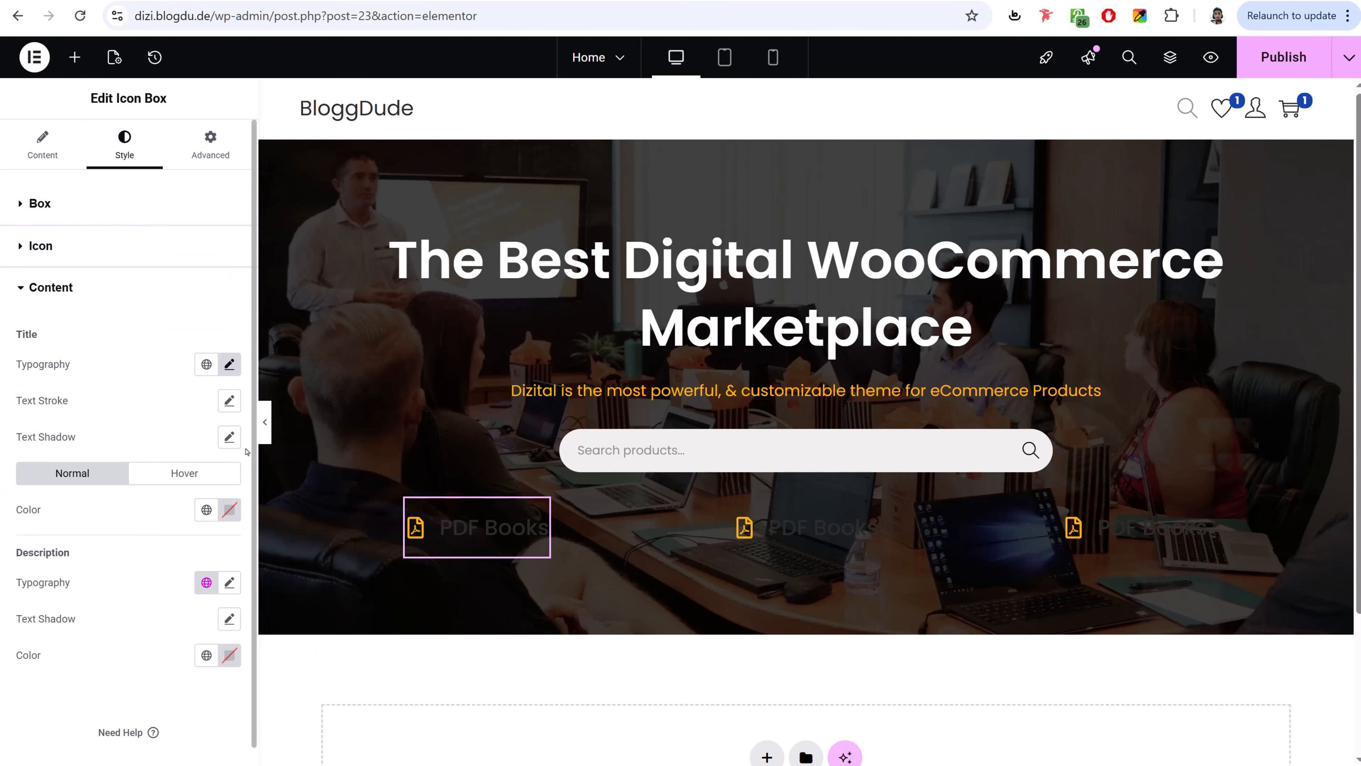
left_click(229, 509)
type("#FFFFFF")
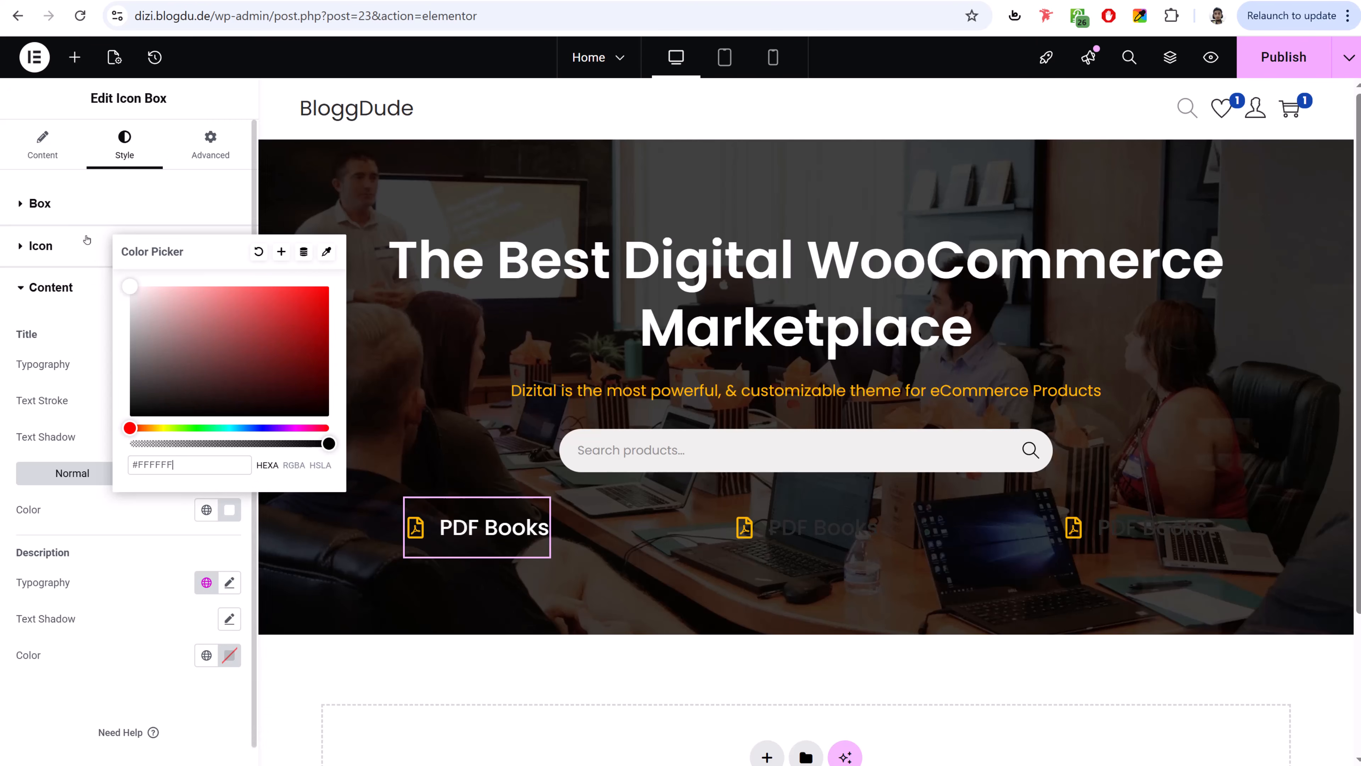
left_click(411, 670)
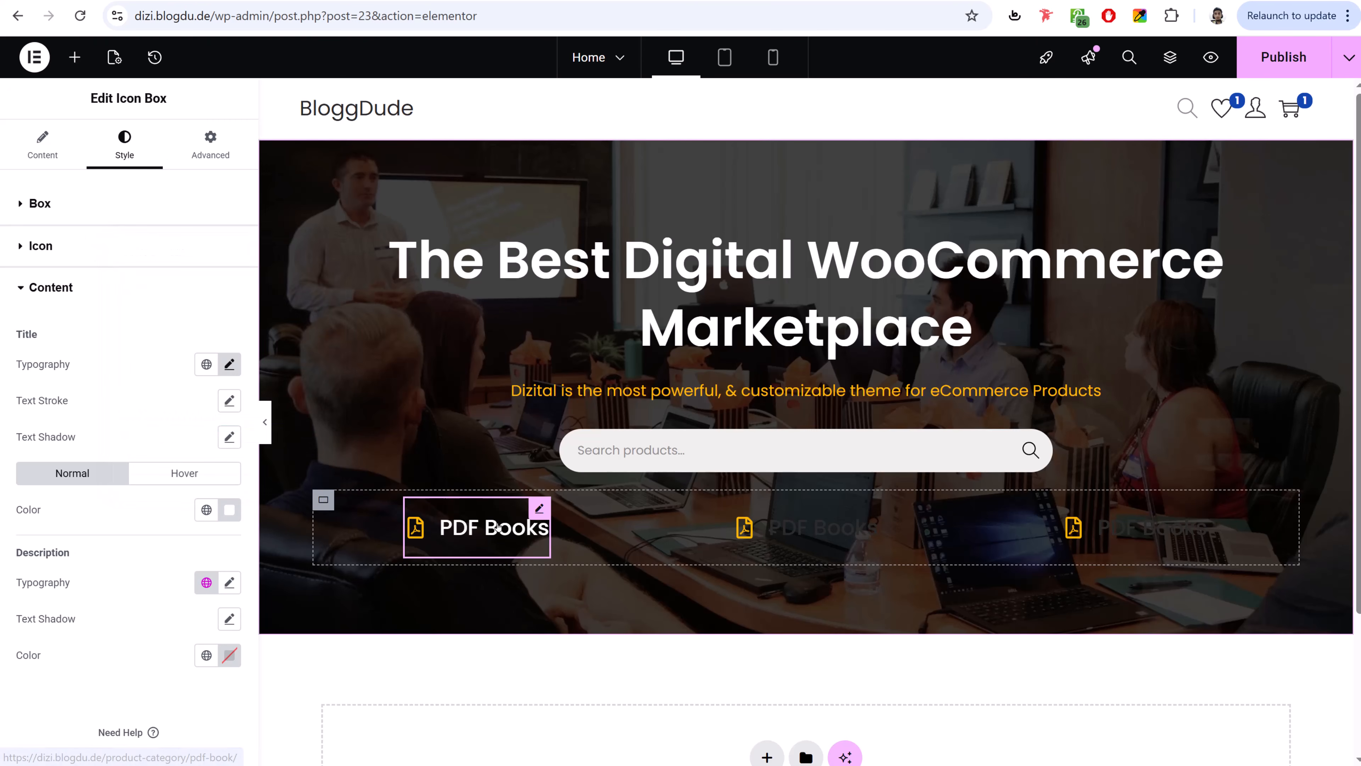
- Copy the first box's style and paste it onto the second and third PDF Books boxes
right_click(504, 524)
left_click(547, 452)
right_click(812, 534)
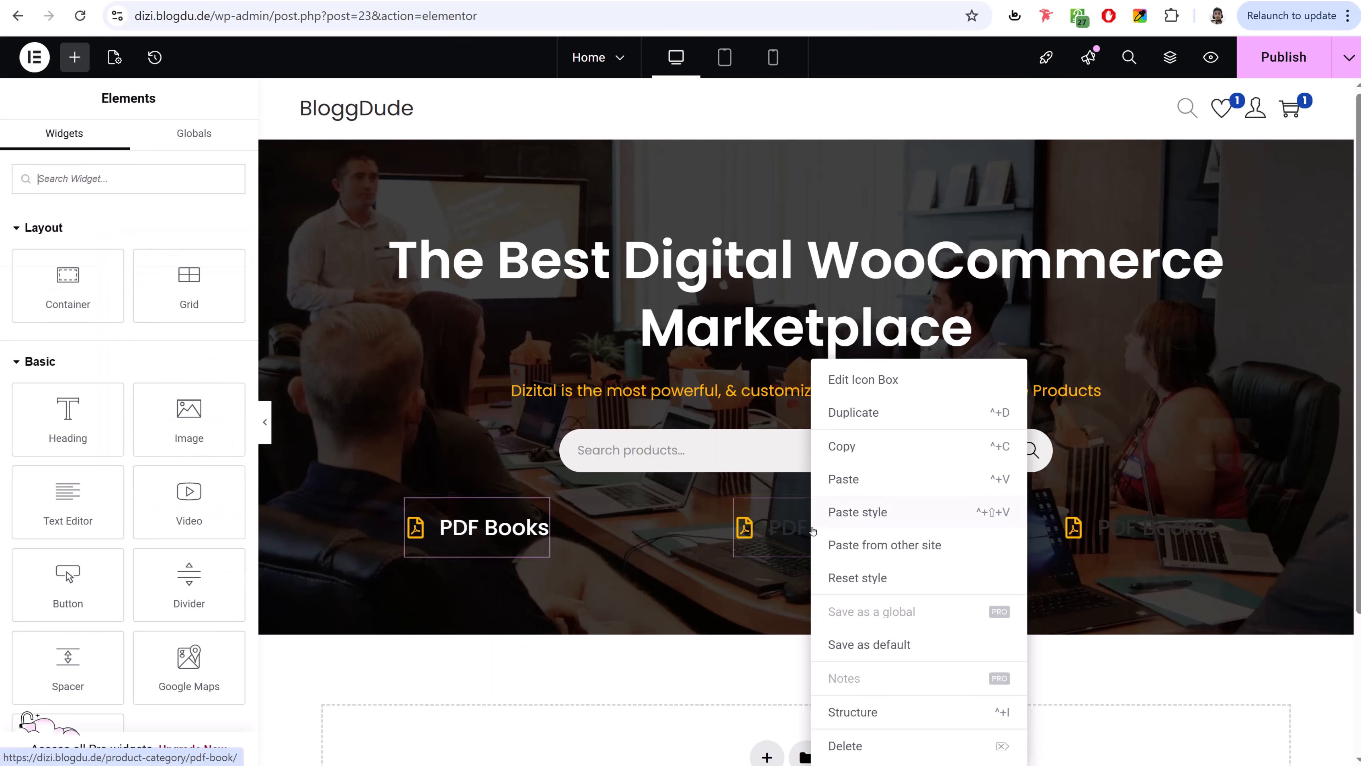
left_click(872, 510)
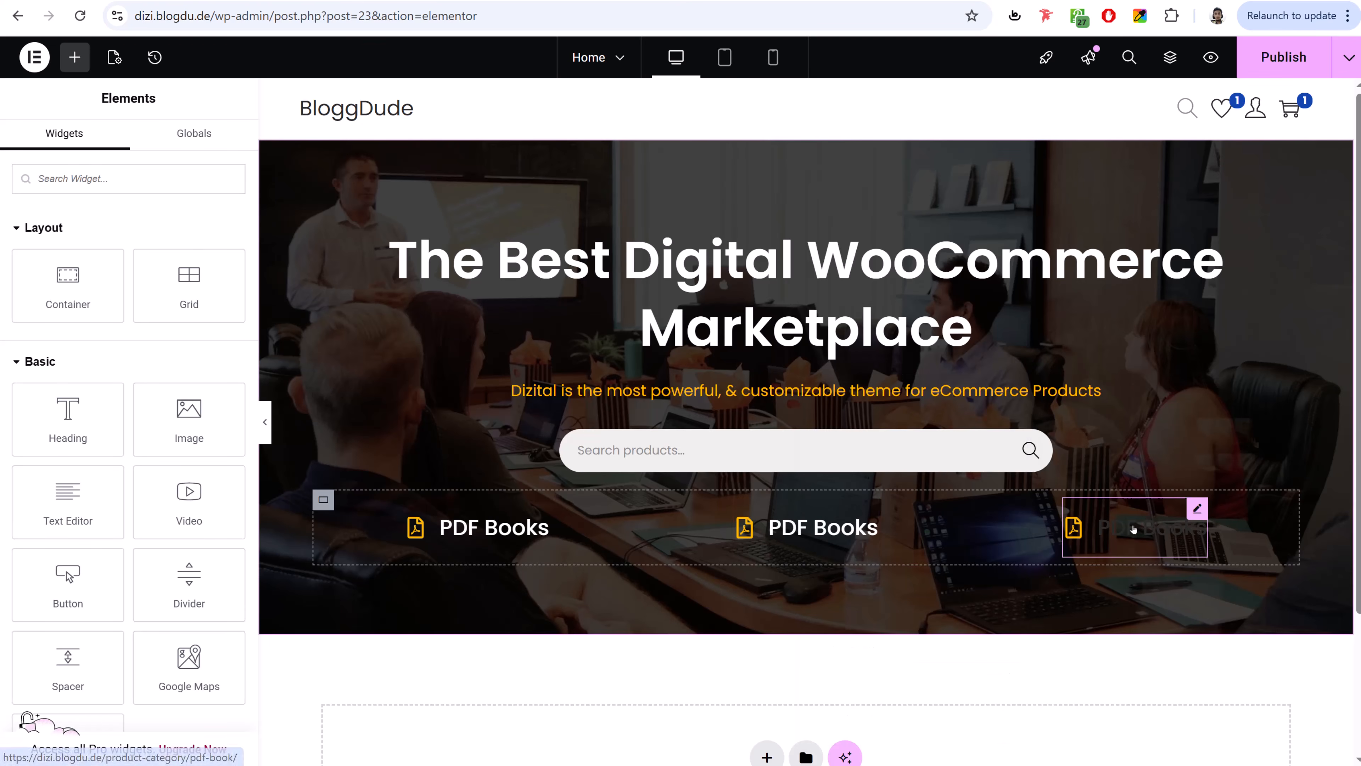
right_click(1133, 530)
left_click(1176, 513)
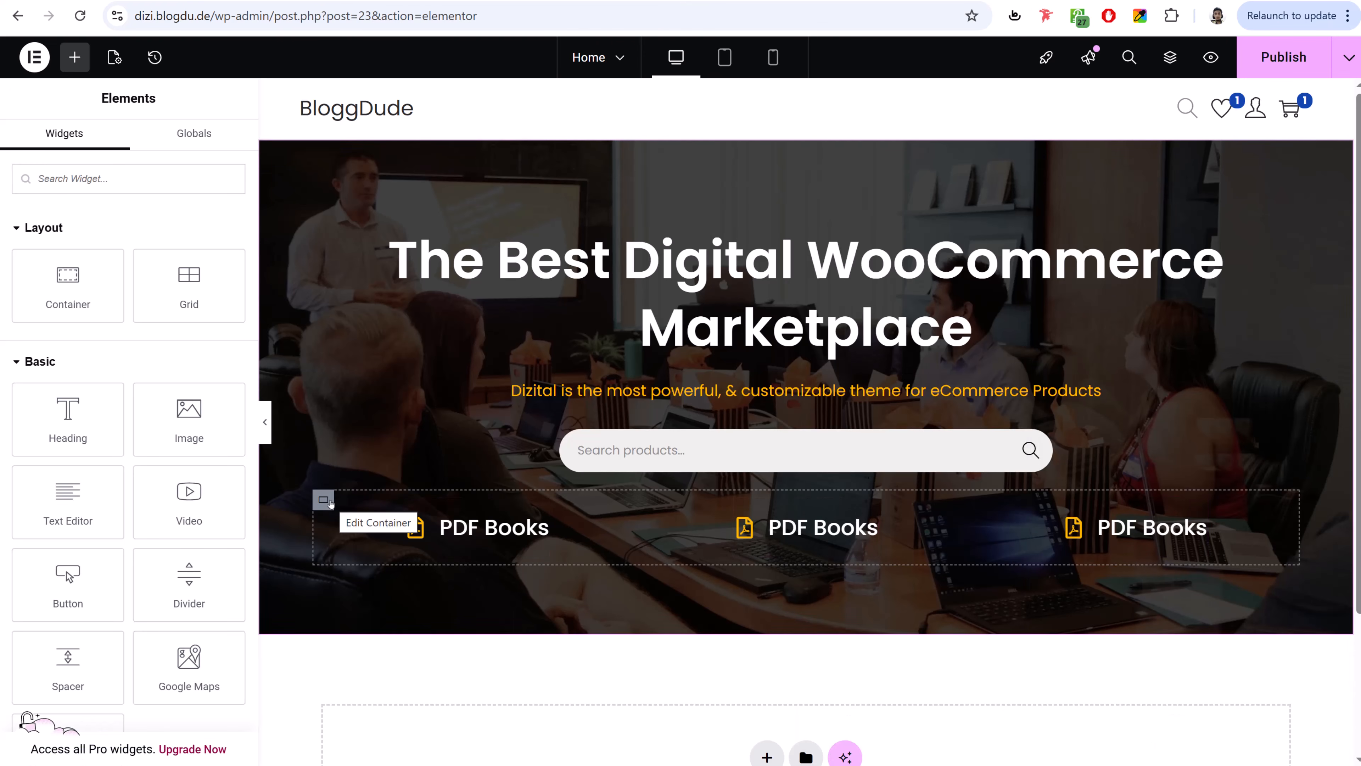
left_click(328, 501)
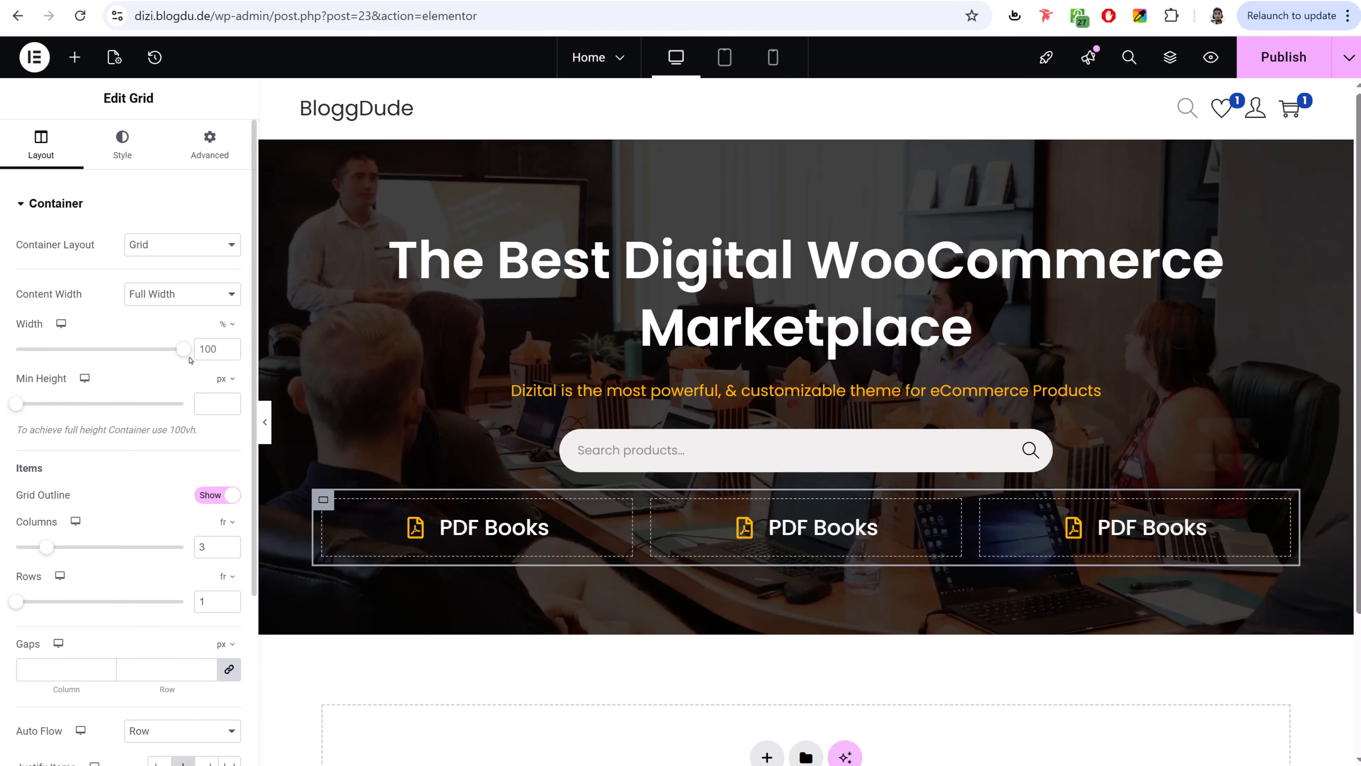
- Set the category grid's width to 800 px and its content width to Boxed
left_click(224, 324)
left_click(221, 327)
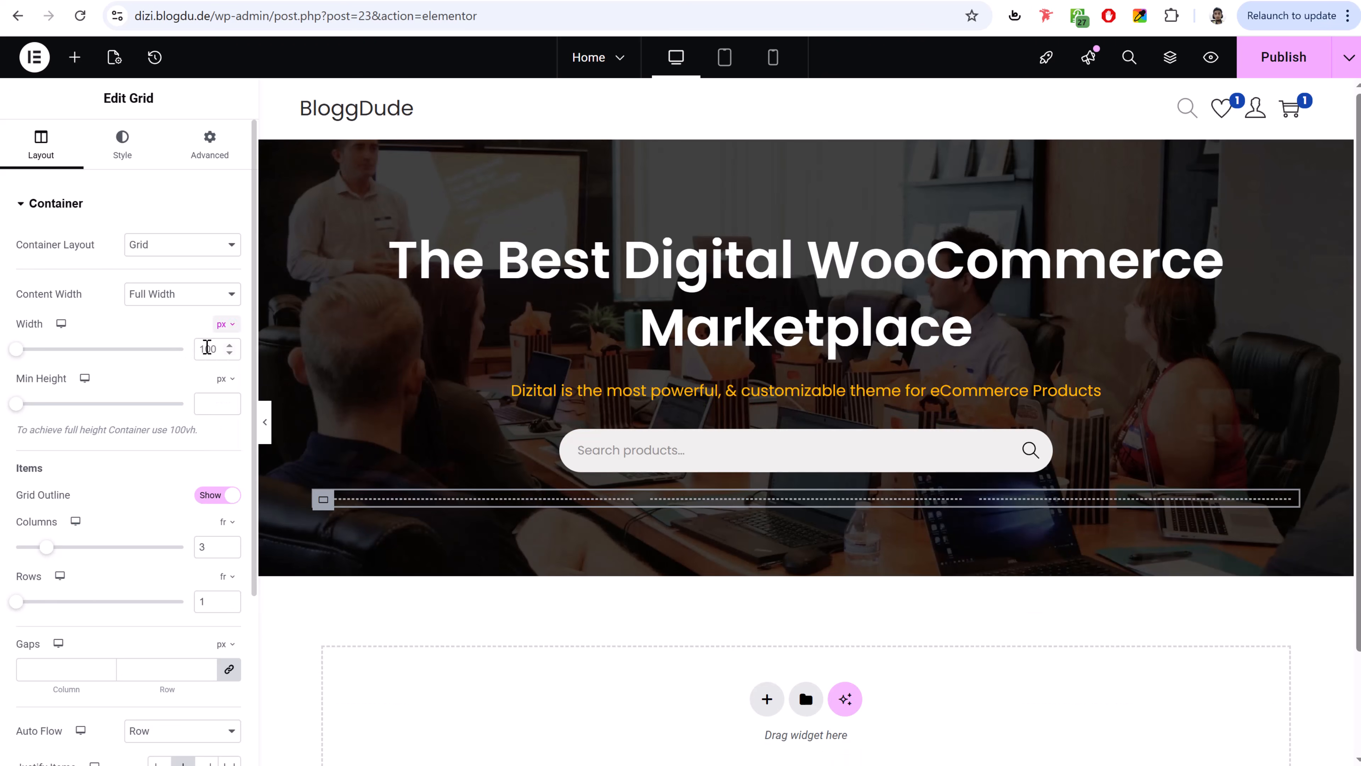
left_click(207, 348)
type("800")
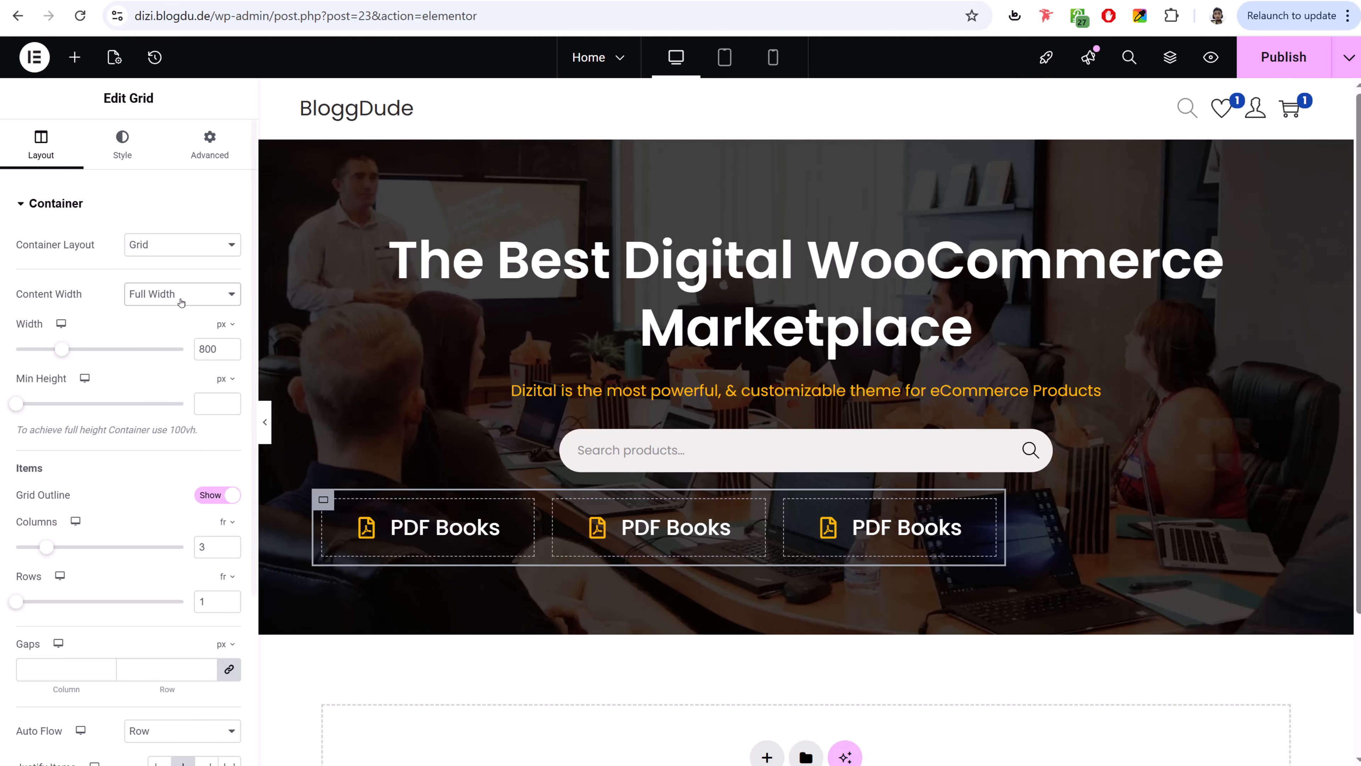
left_click(159, 296)
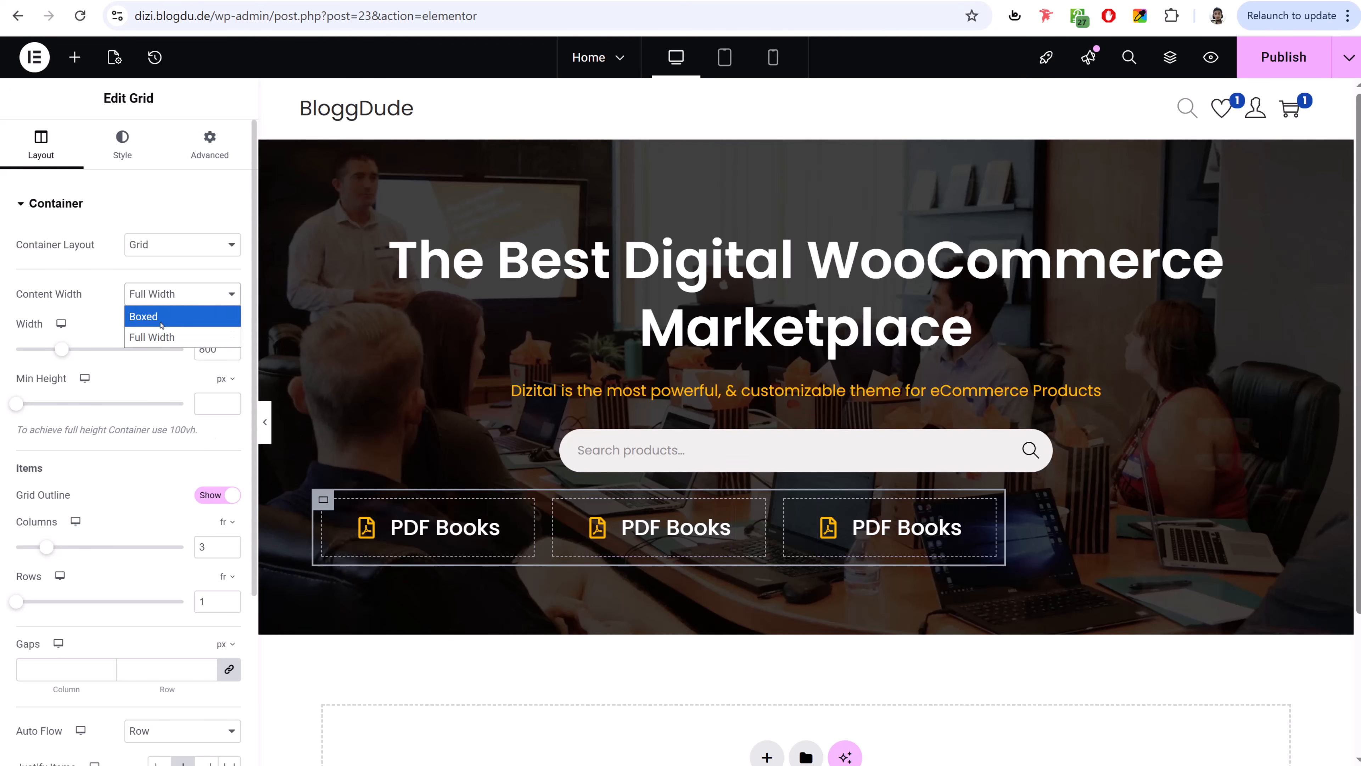
left_click(145, 316)
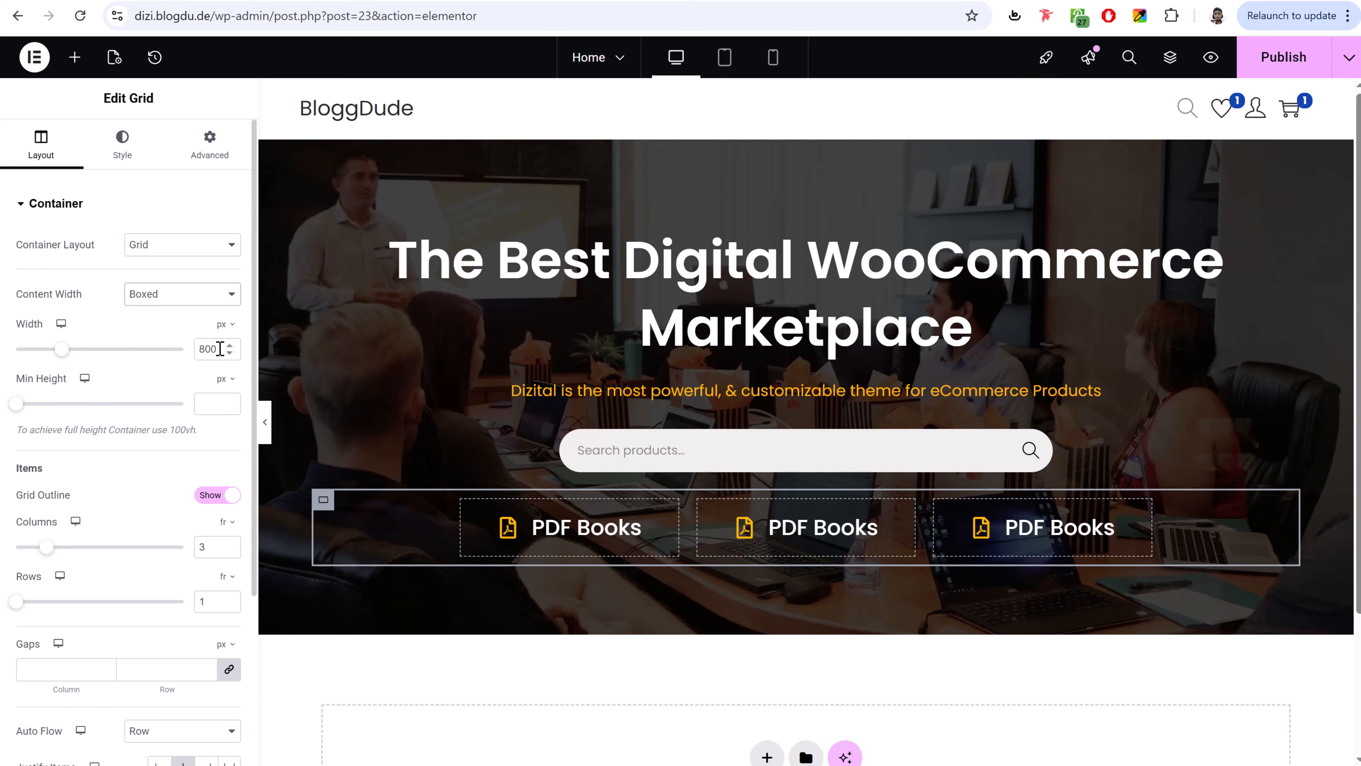
double_click(220, 349)
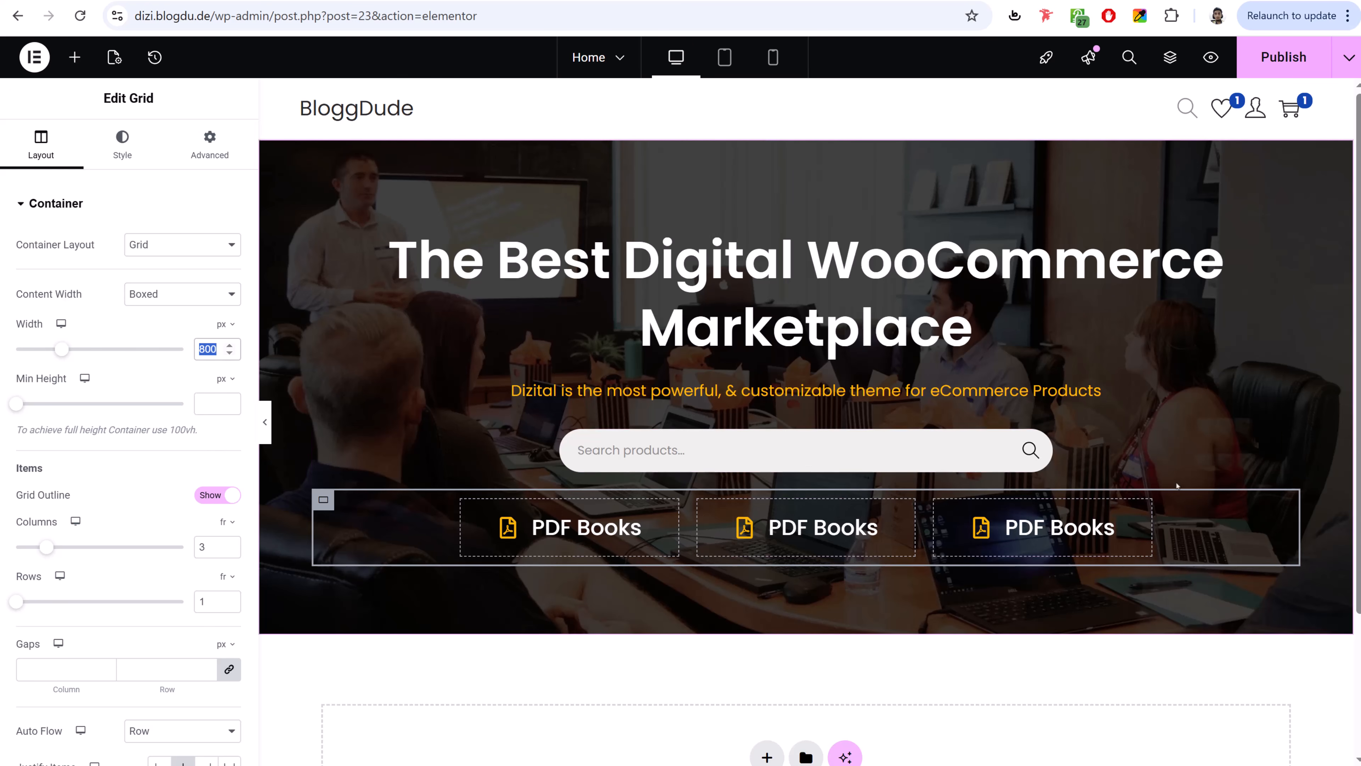
- Publish the page and check the updated layout
left_click(1266, 63)
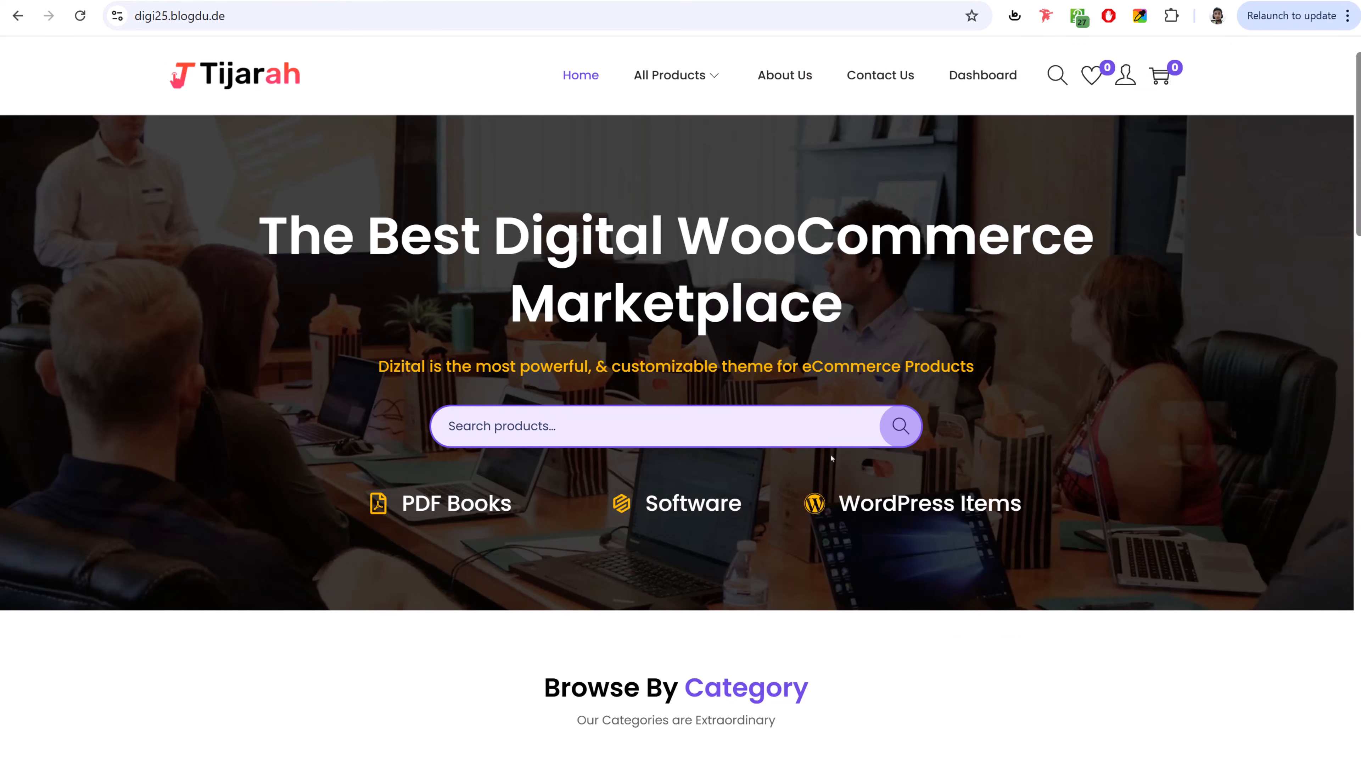
scroll(832, 458, "down", 7)
scroll(831, 457, "up", 2)
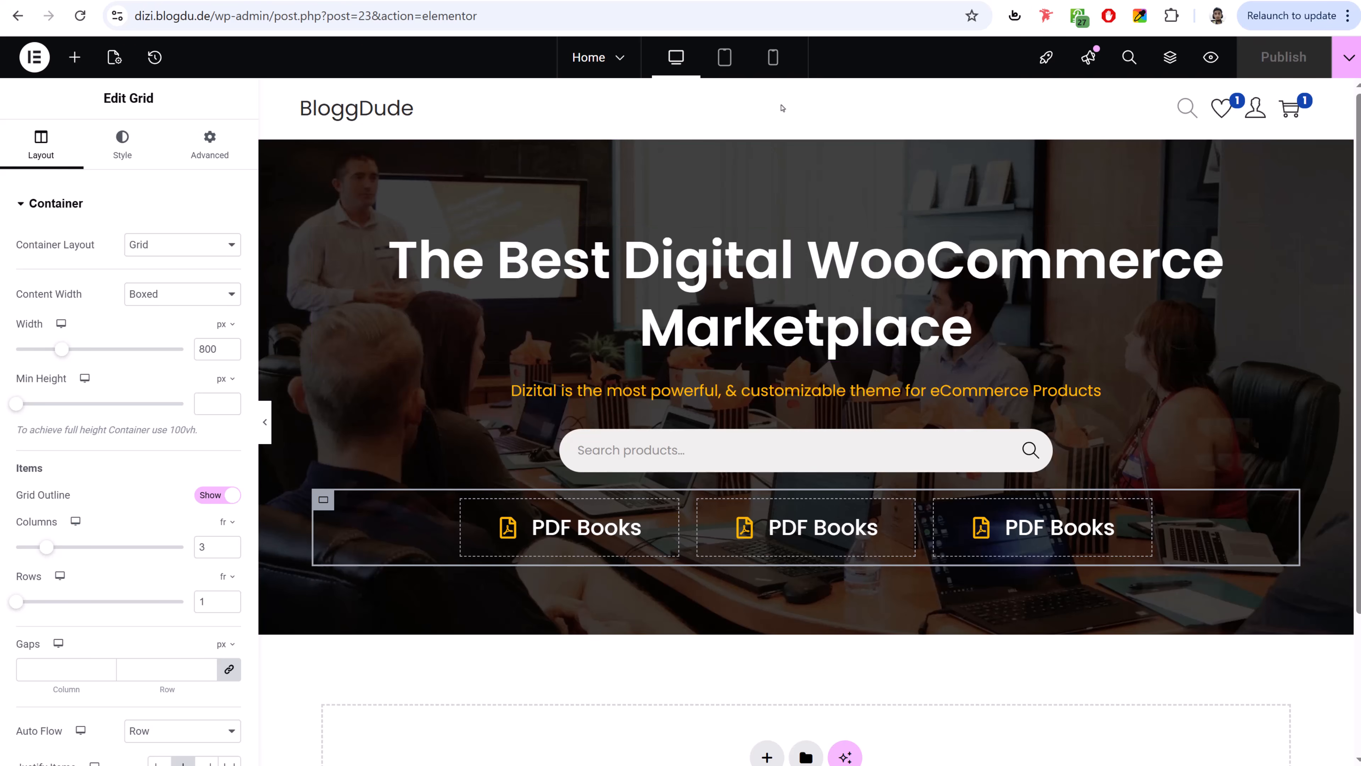
- In mobile view, shrink the hero heading's font size to 39
left_click(781, 67)
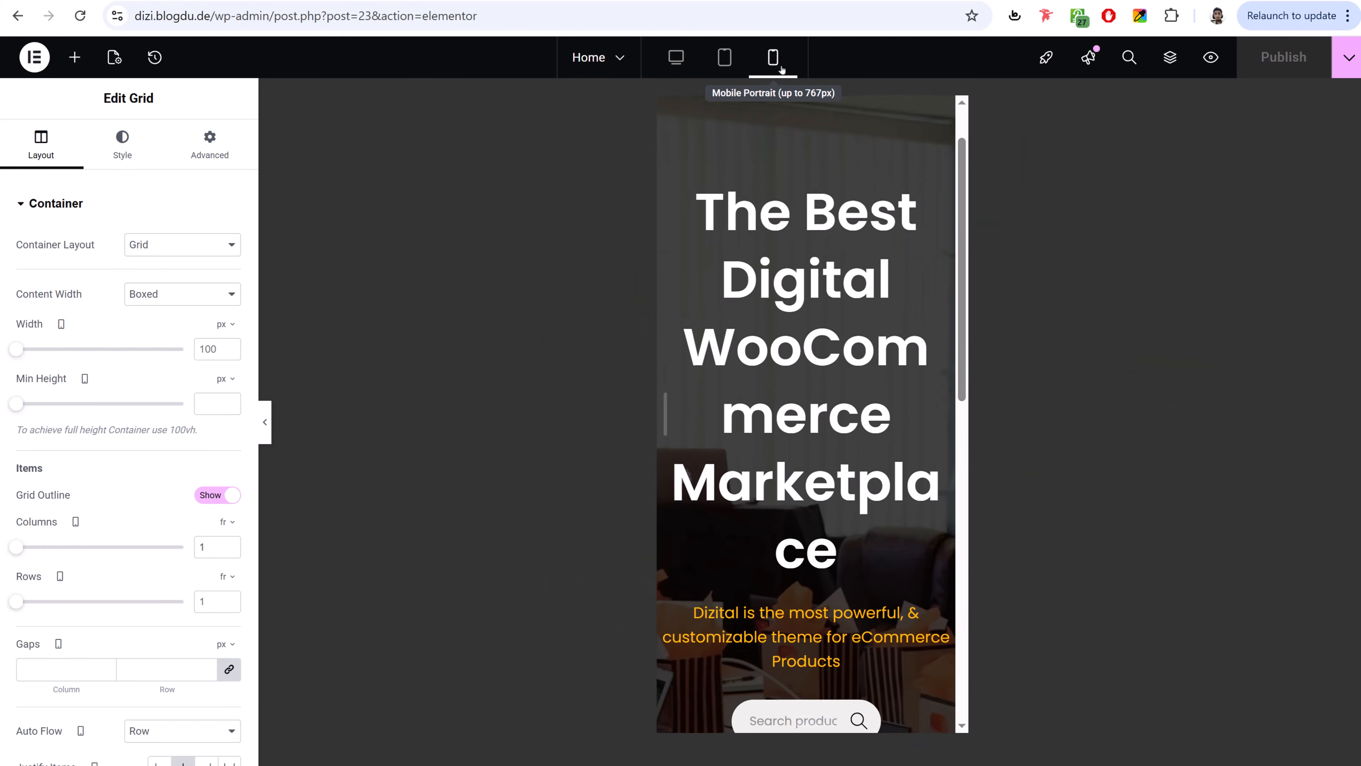
scroll(838, 465, "down", 5)
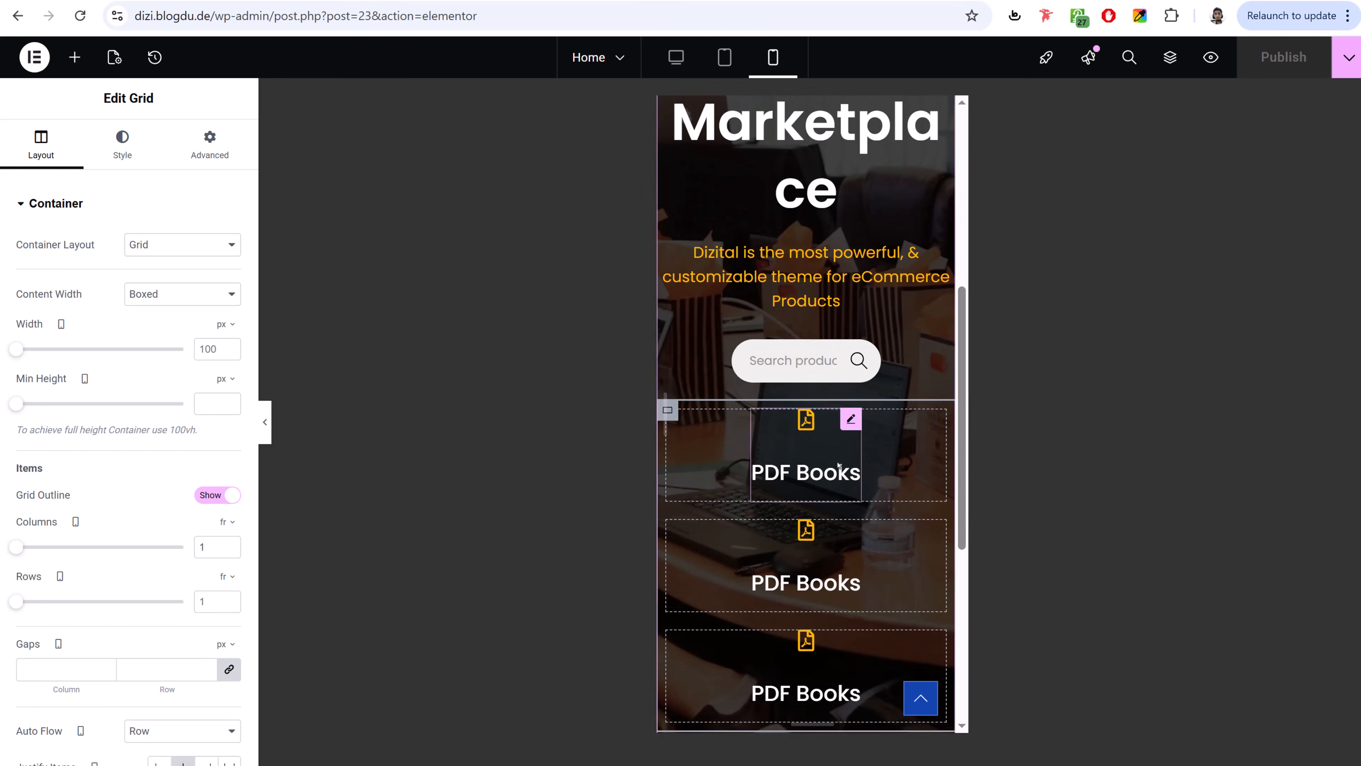
scroll(838, 466, "up", 9)
scroll(838, 465, "up", 2)
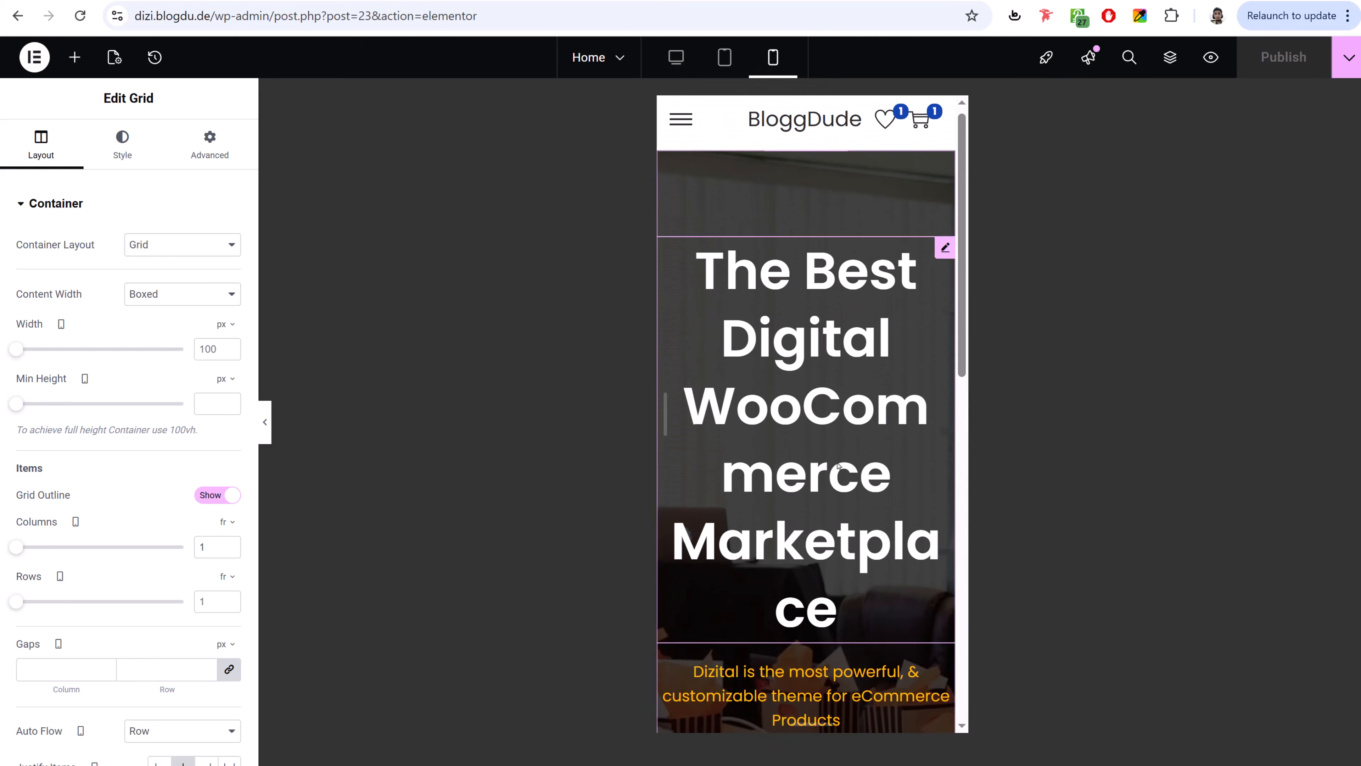
left_click(946, 255)
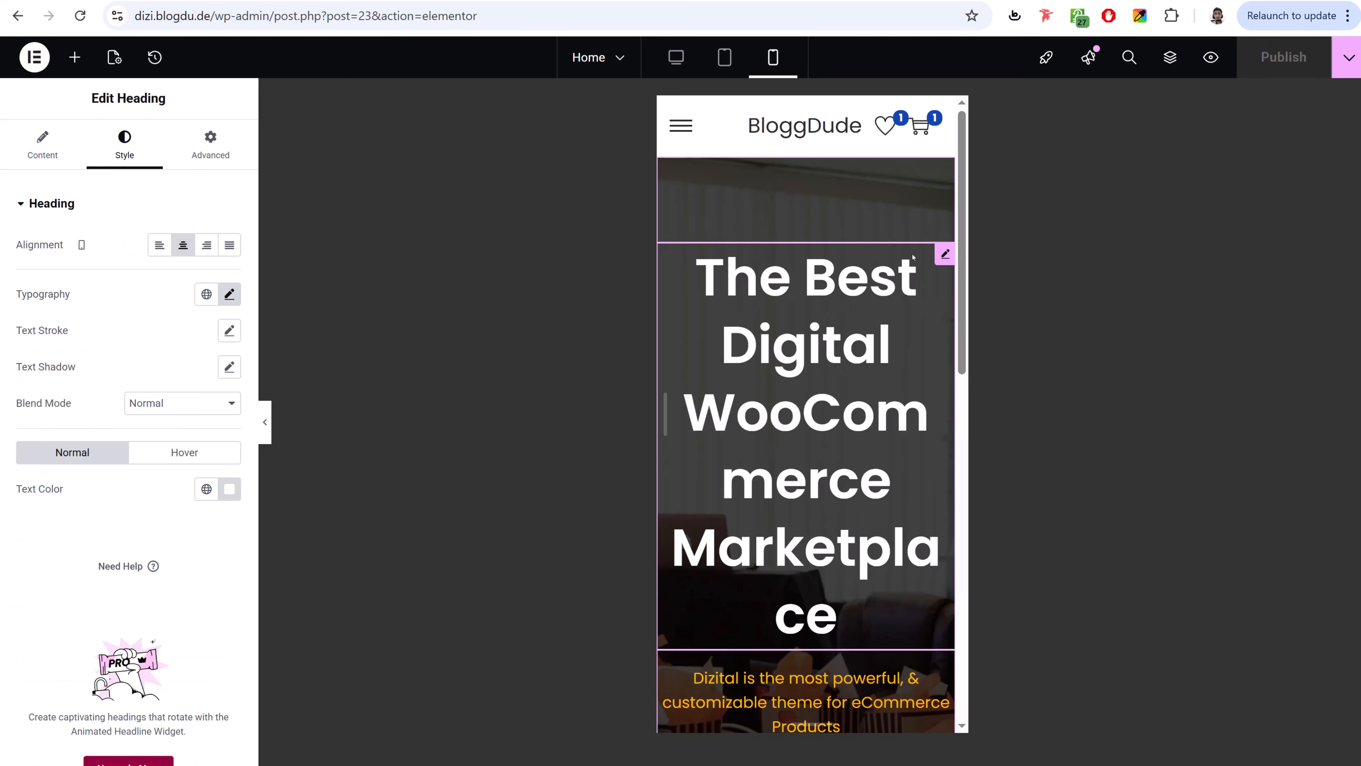
left_click(229, 294)
left_click_drag(71, 432, 53, 433)
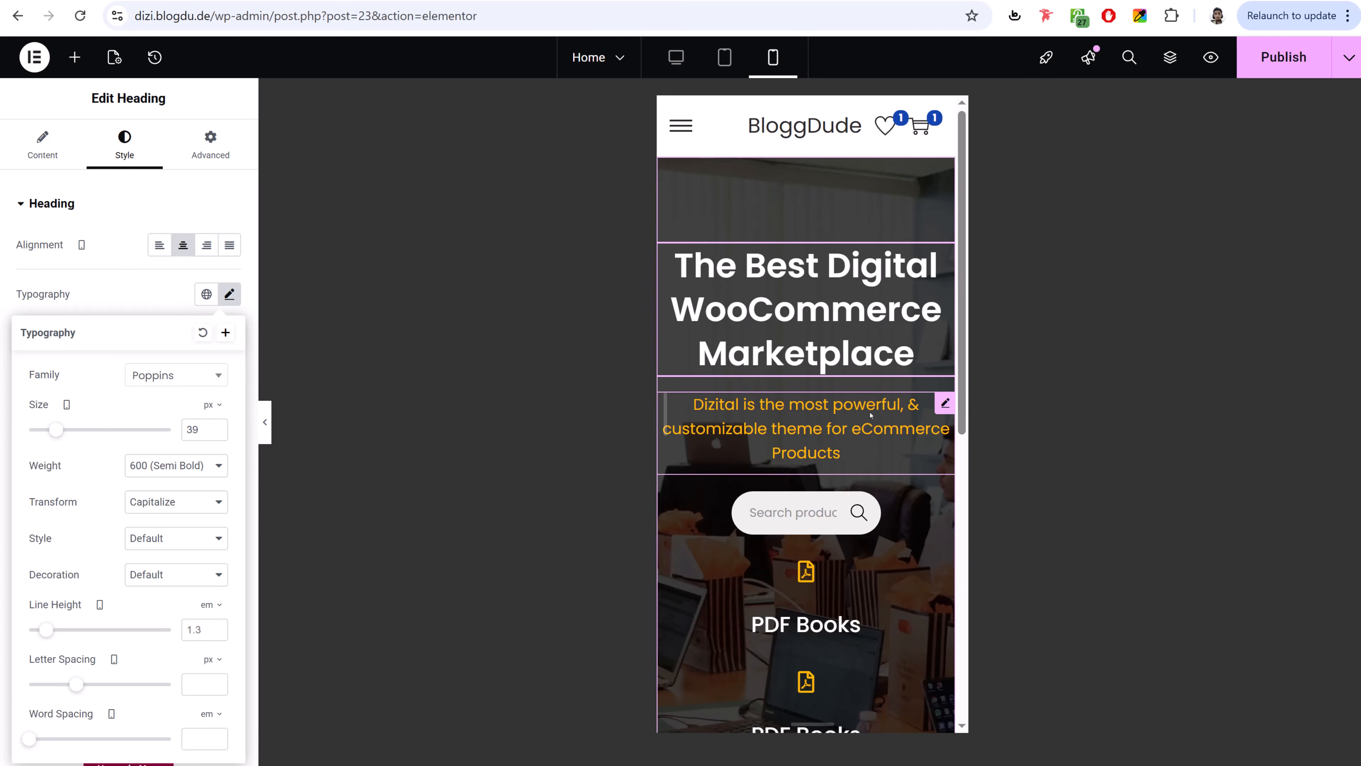
- Unlink the search bar's margins and set right and left to 5% on mobile
left_click(851, 514)
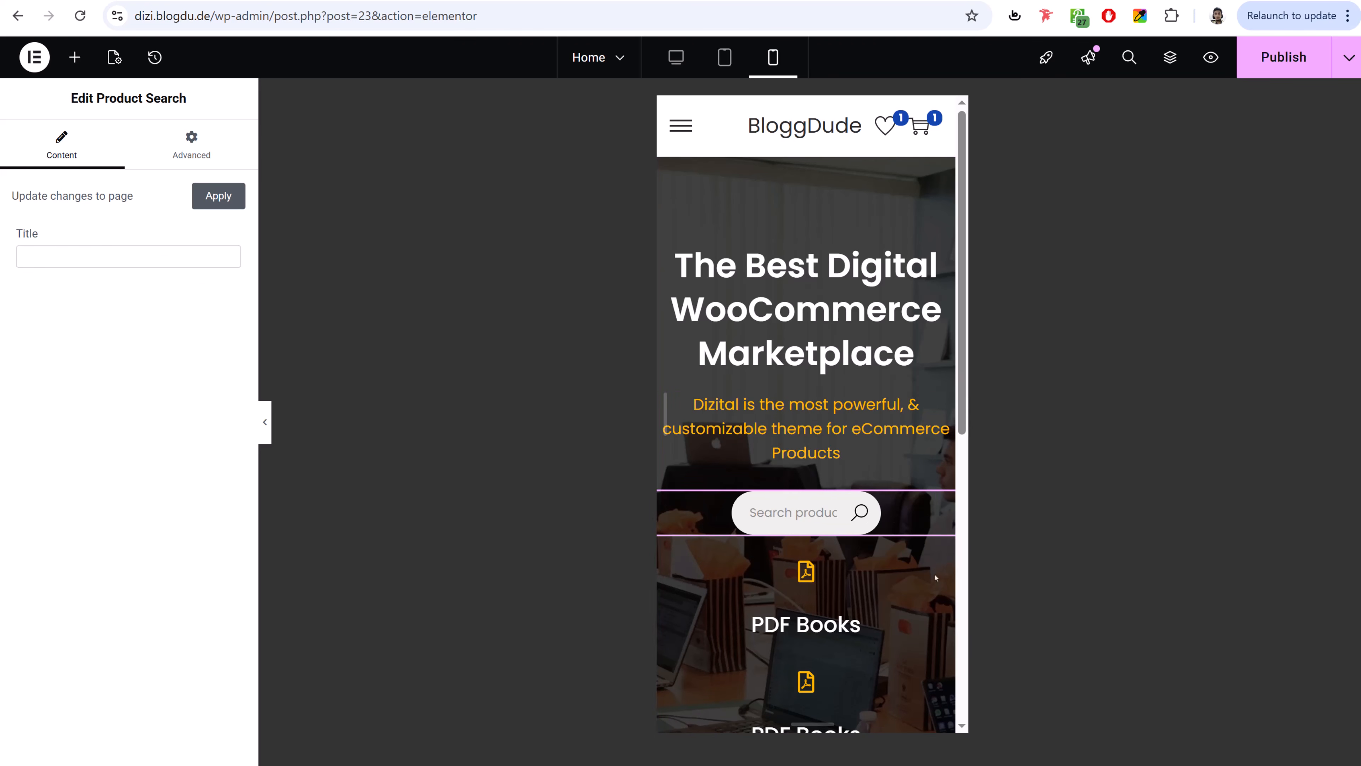
left_click(197, 153)
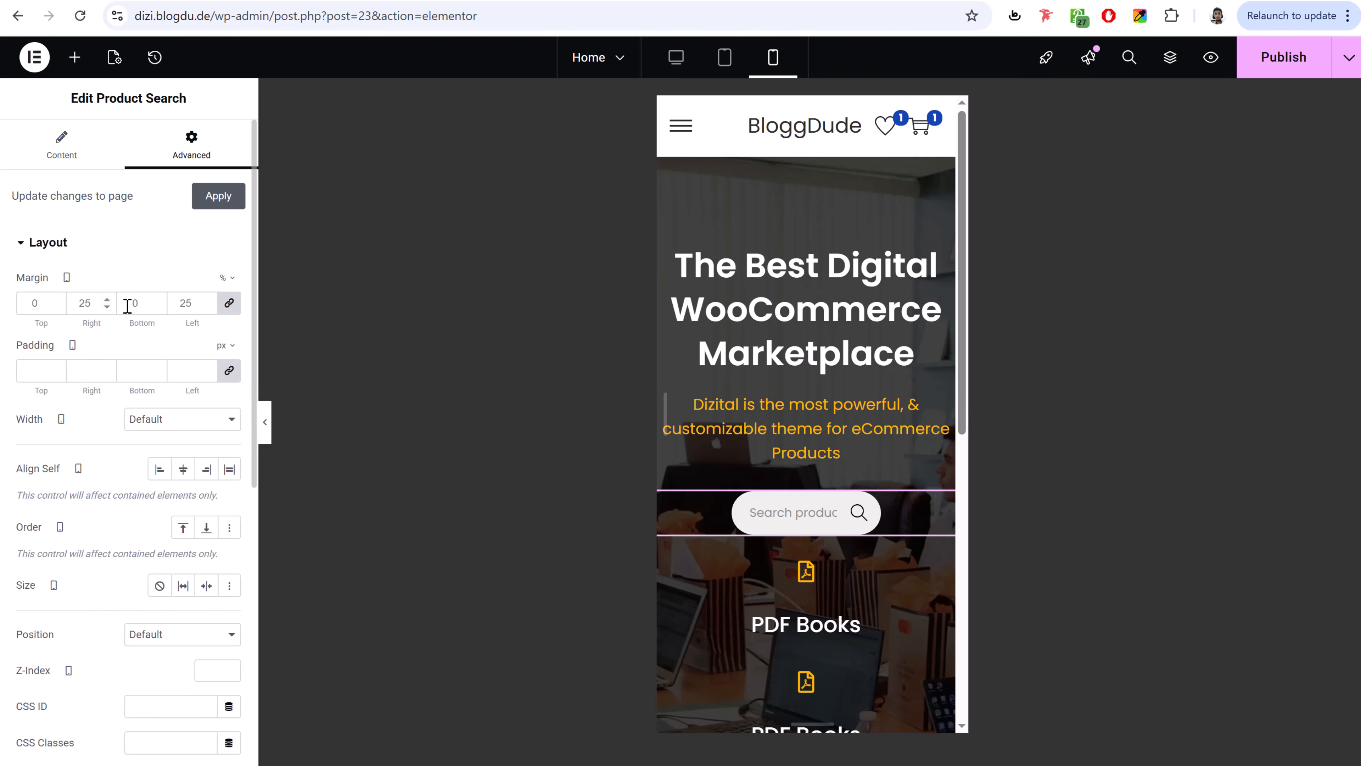
left_click(229, 303)
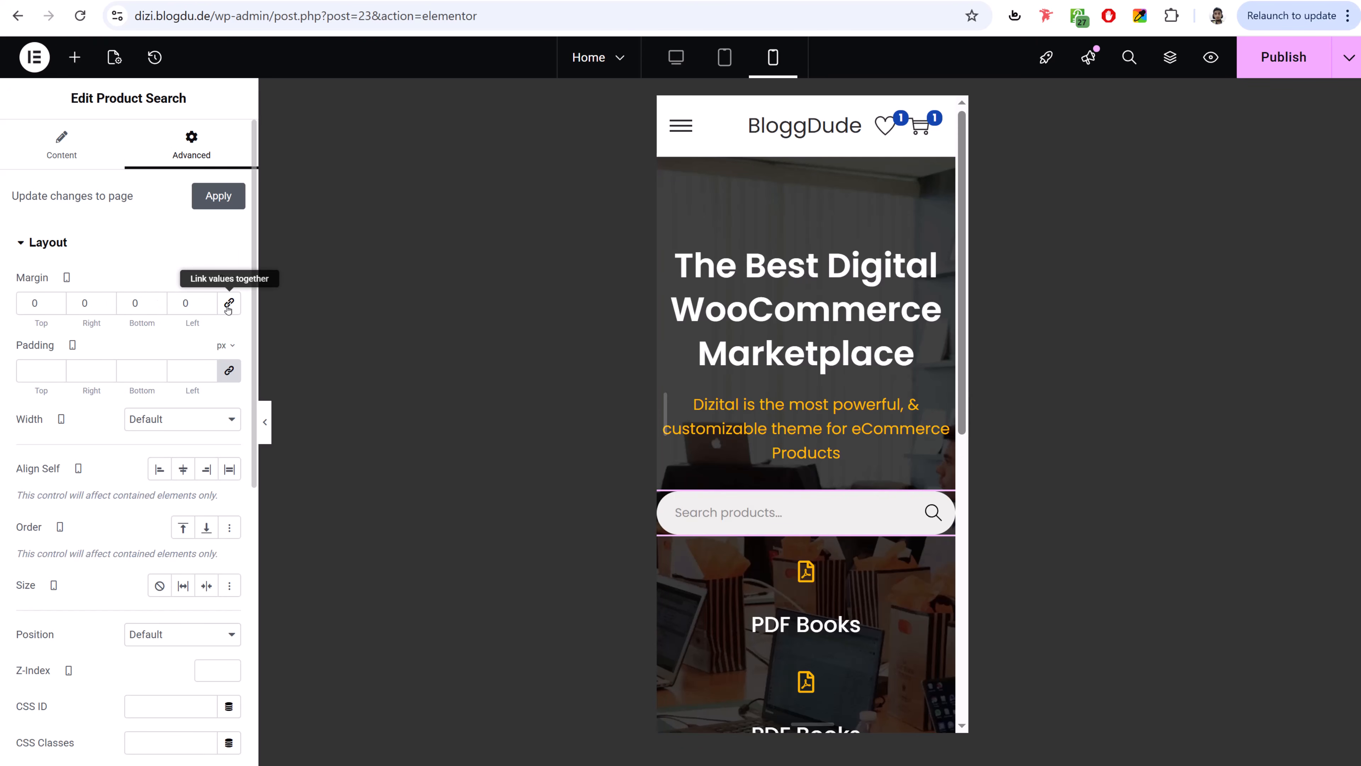
left_click(94, 304)
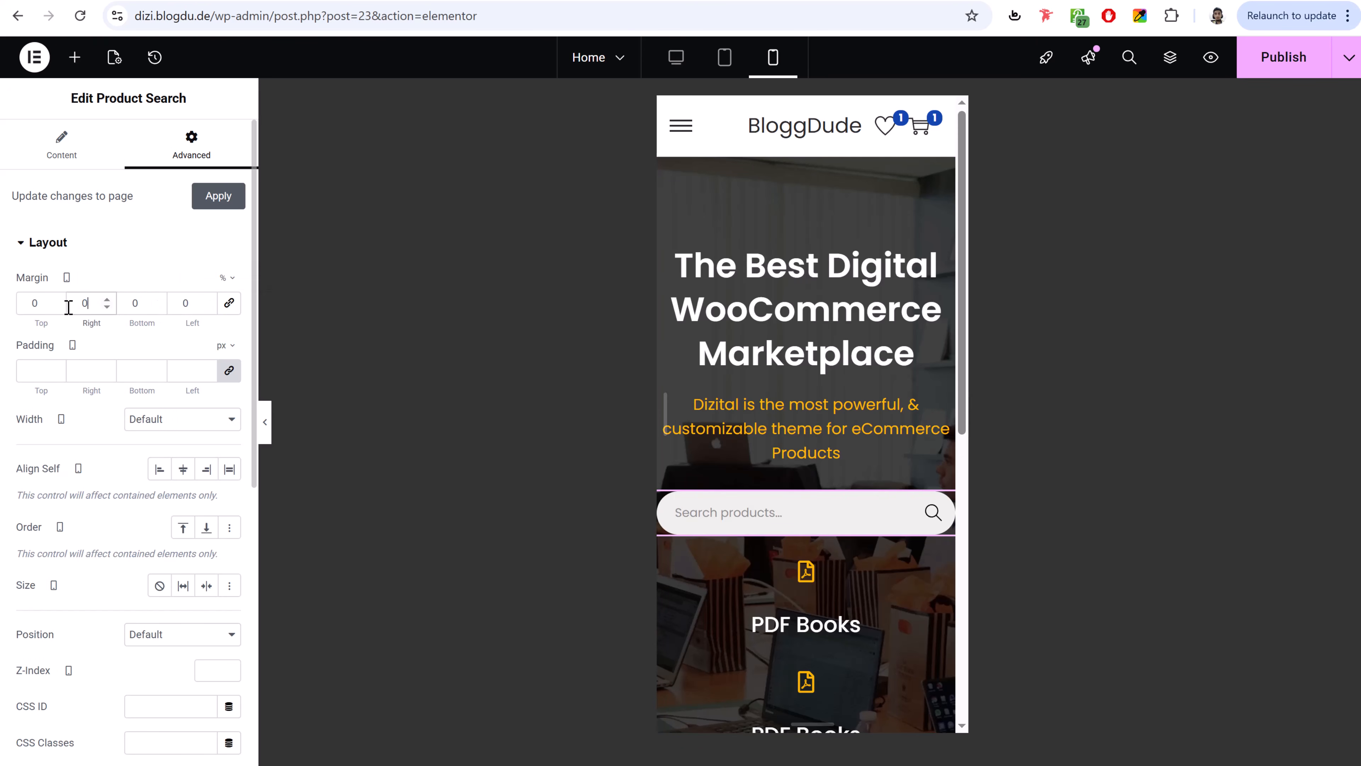
type("5")
key("Tab")
key("Tab")
type("5")
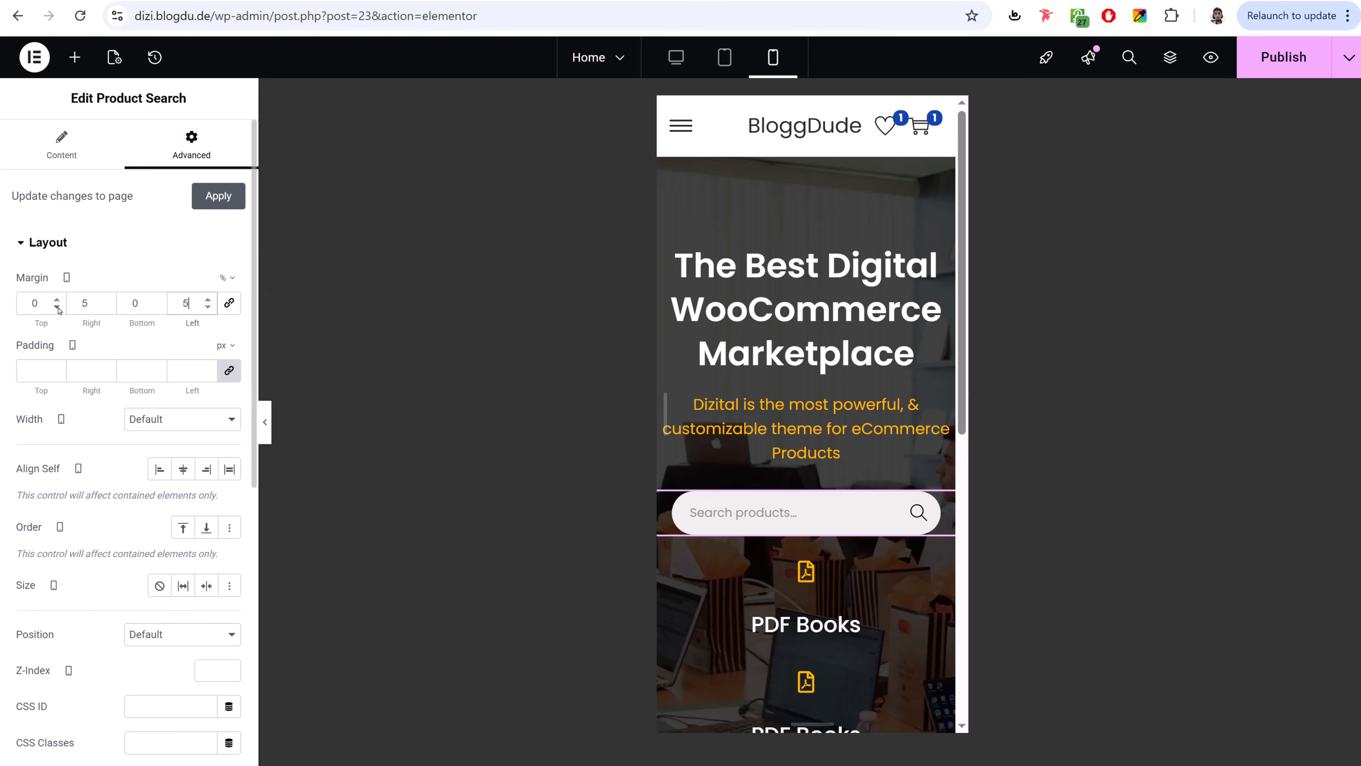
scroll(857, 396, "down", 3)
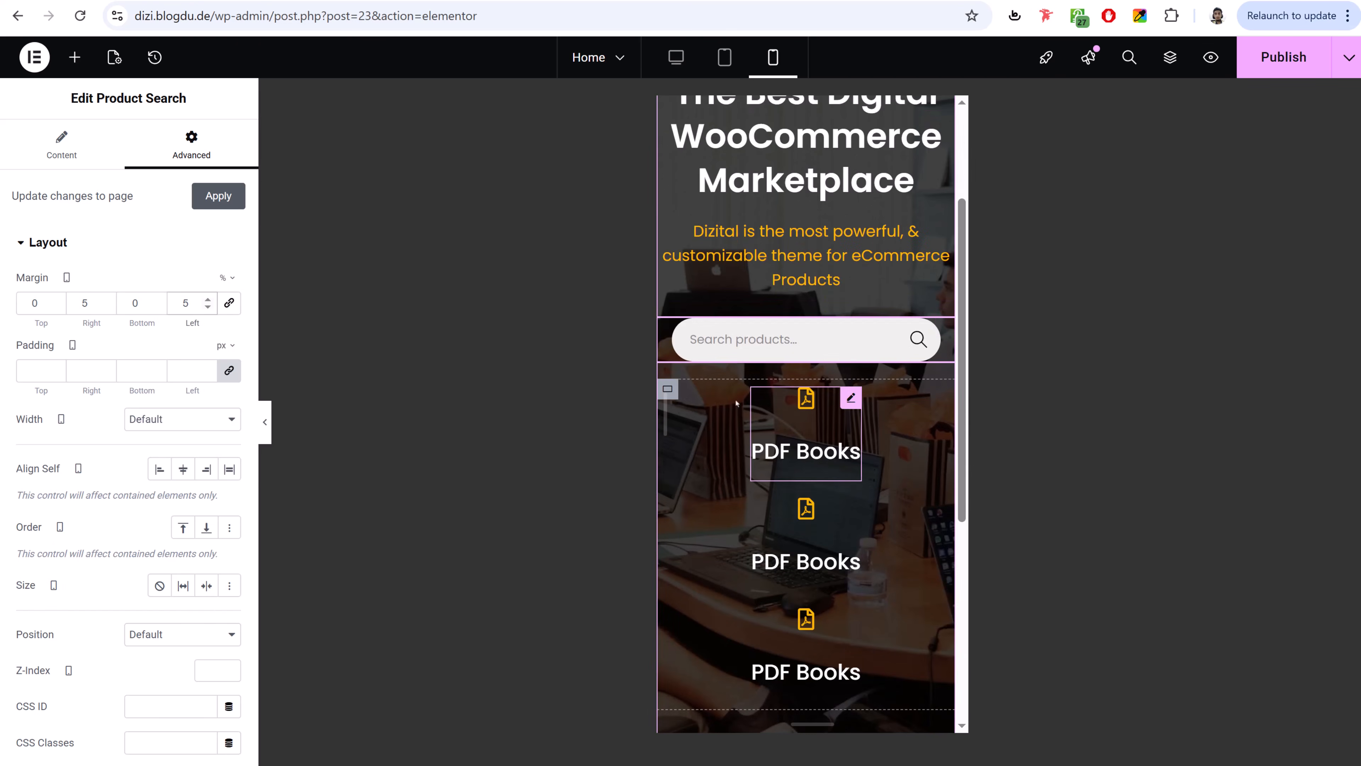
- Set the category grid to 2 columns on mobile
left_click(673, 391)
scroll(167, 517, "down", 3)
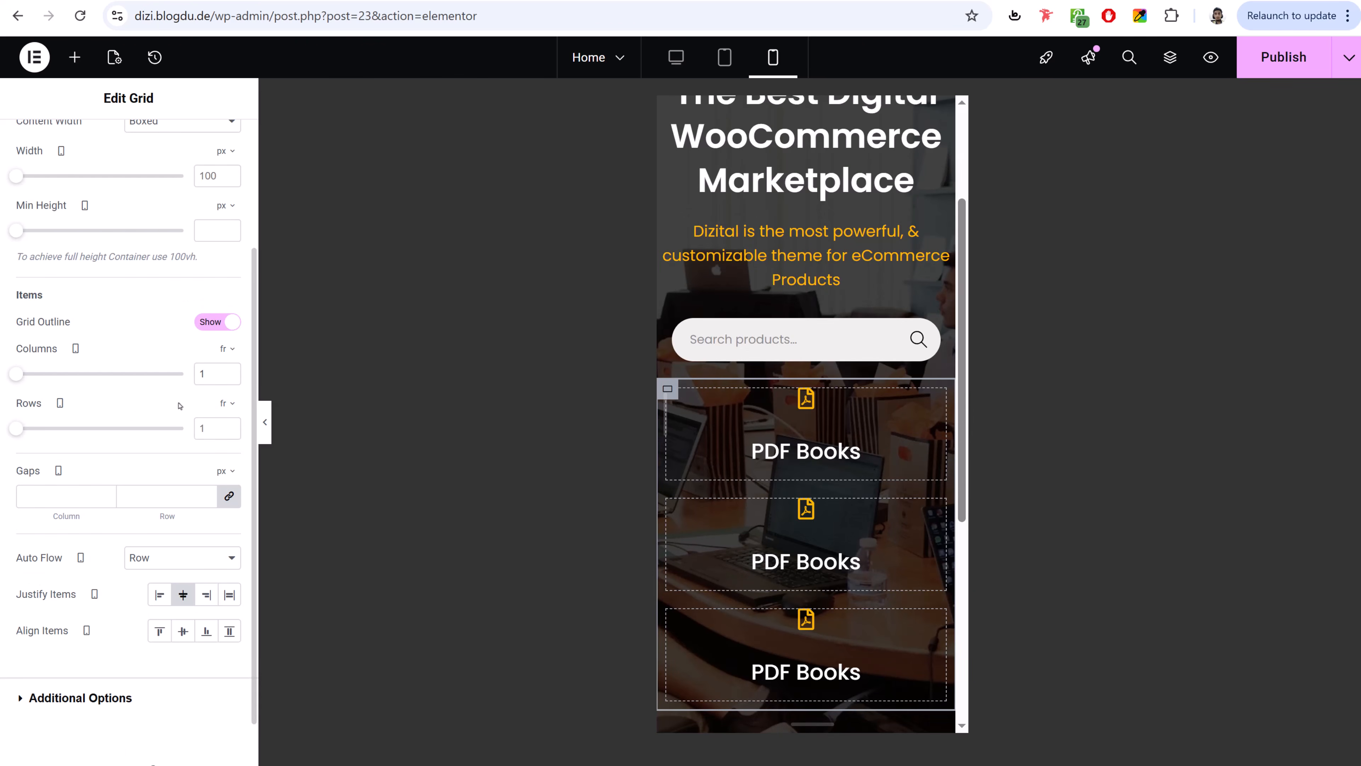
left_click(230, 370)
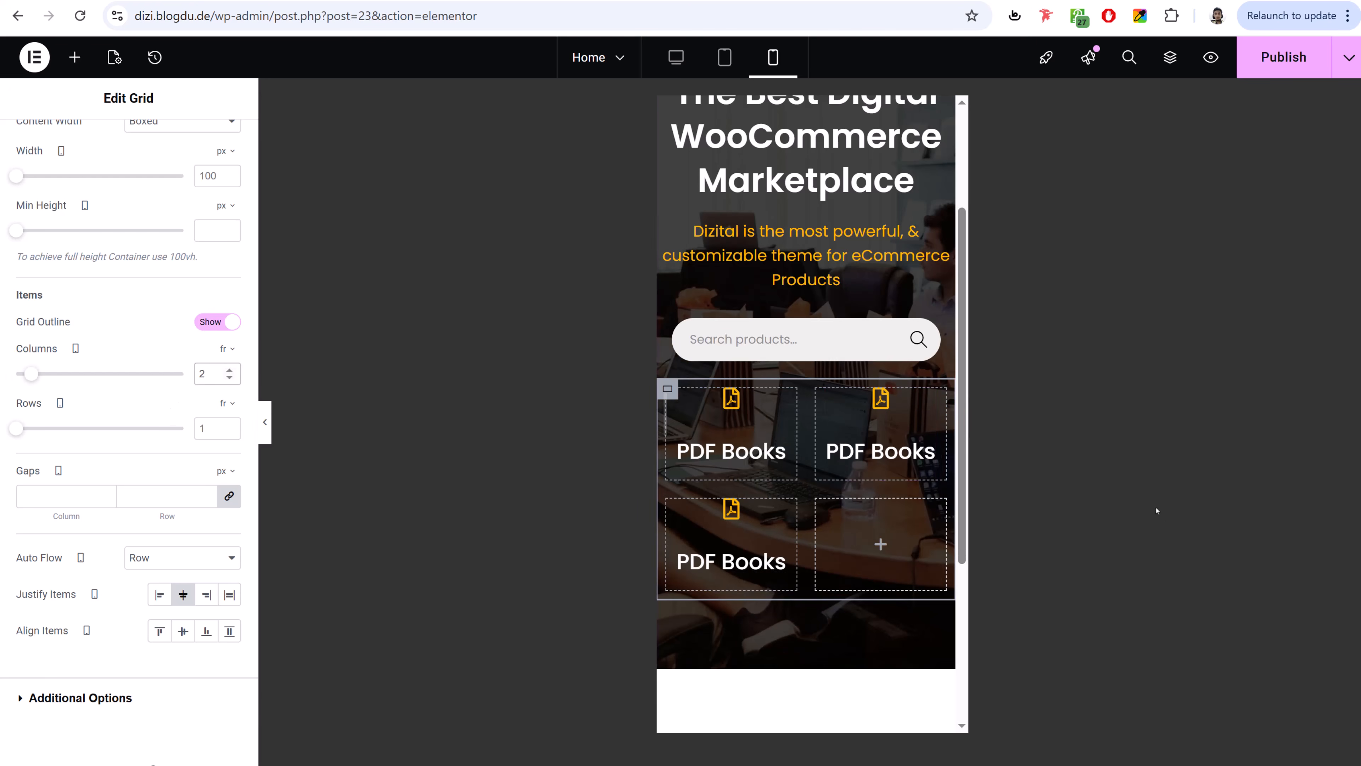
- Copy a PDF Books icon box into the empty grid cell and compare desktop and mobile previews
right_click(696, 536)
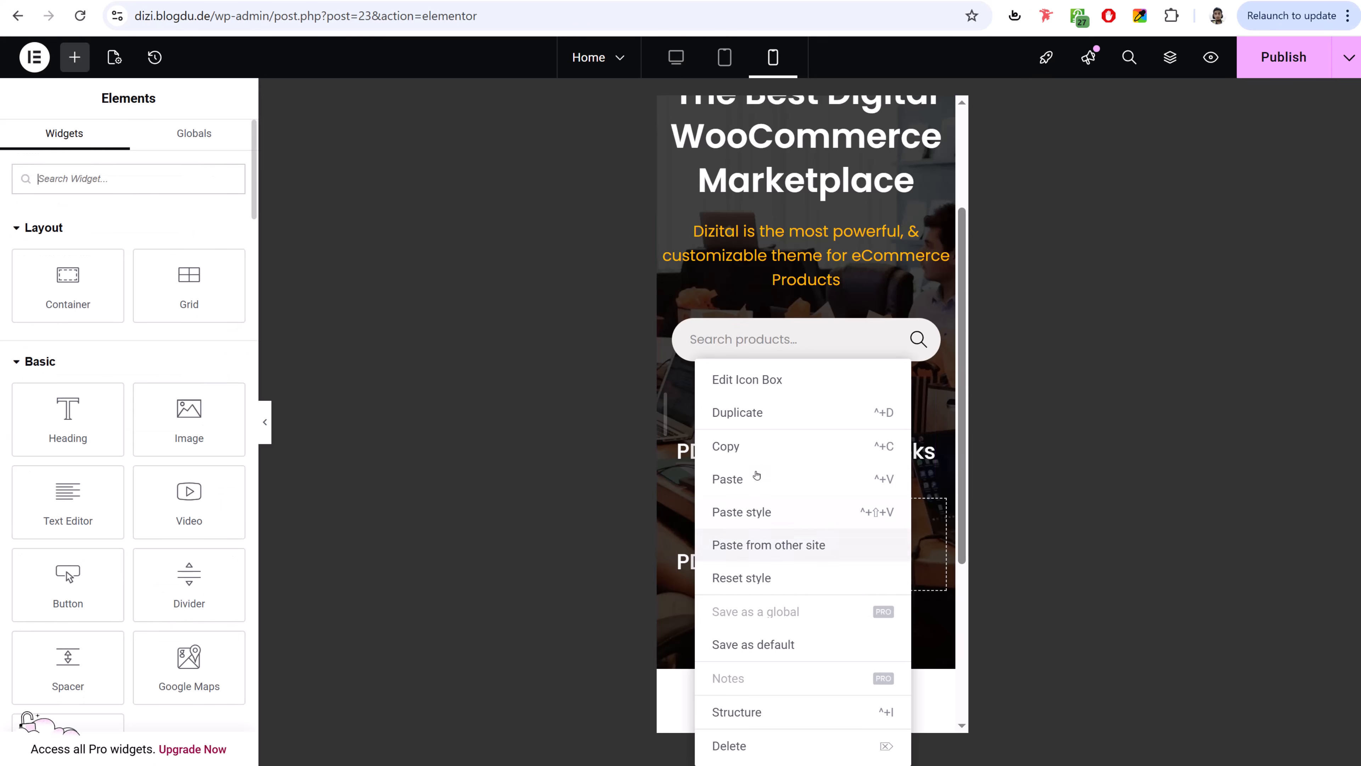
left_click(756, 476)
right_click(870, 541)
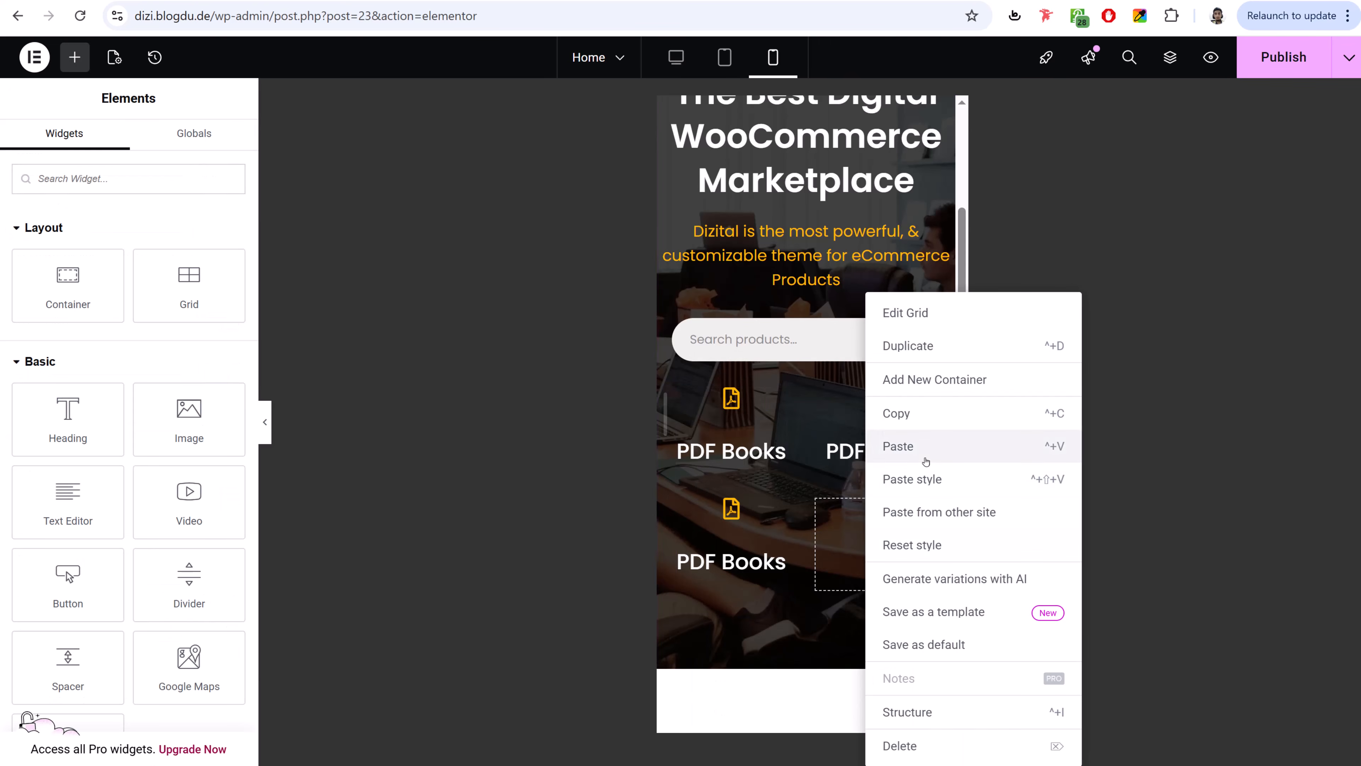
left_click(925, 461)
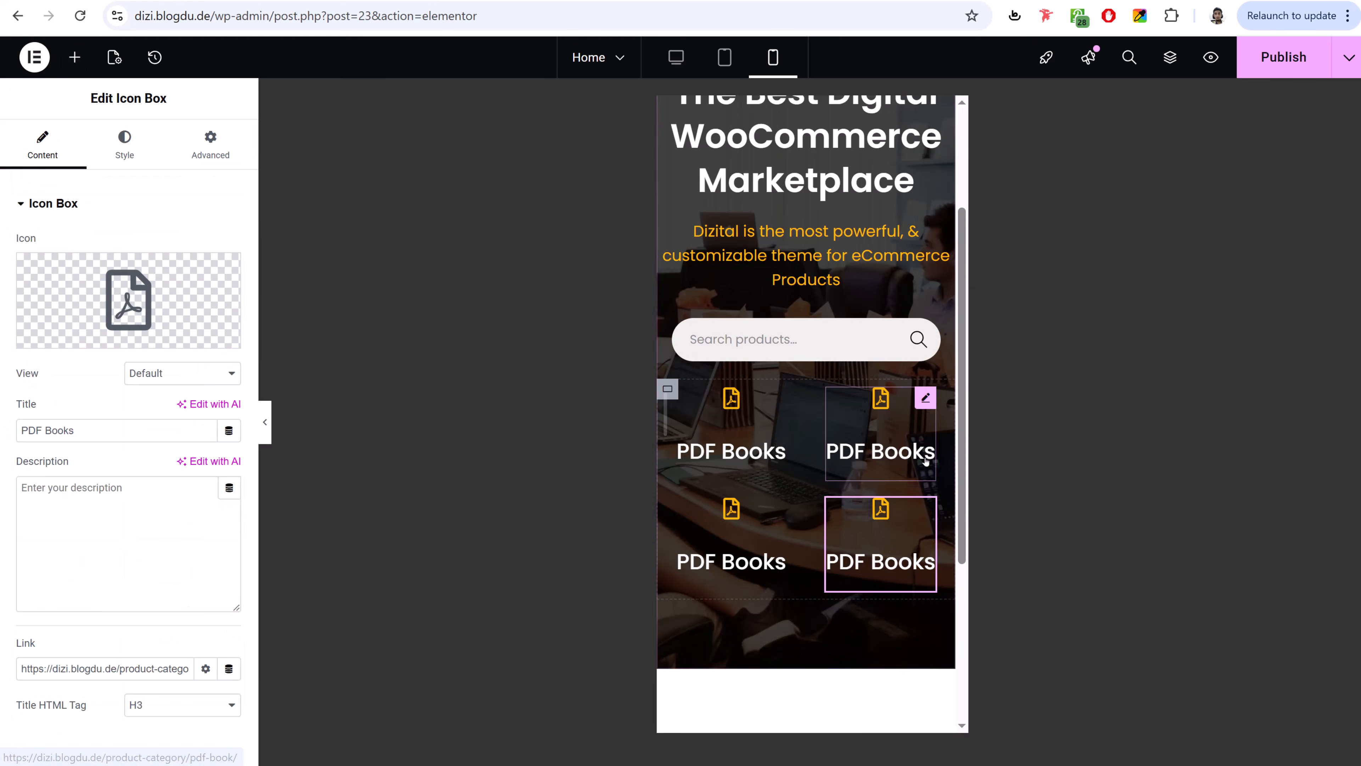
left_click(684, 68)
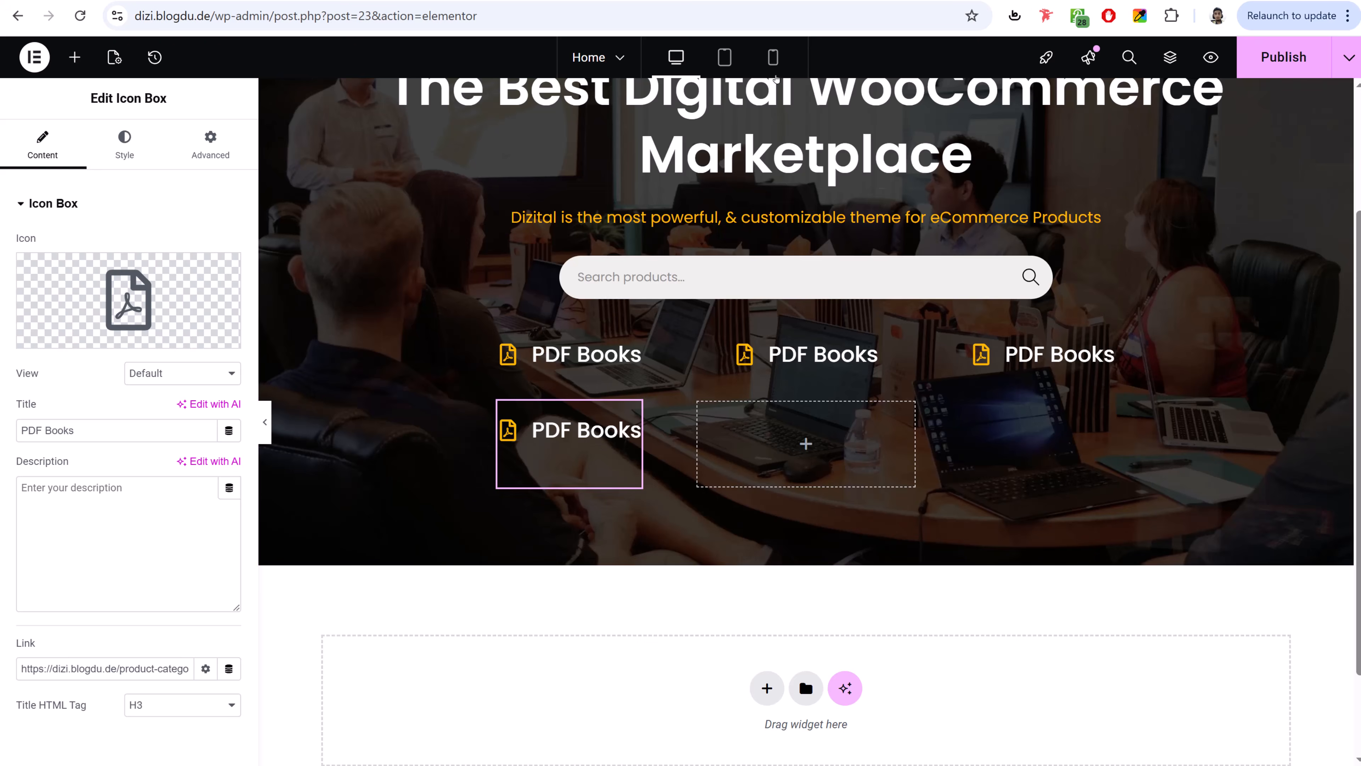
left_click(772, 58)
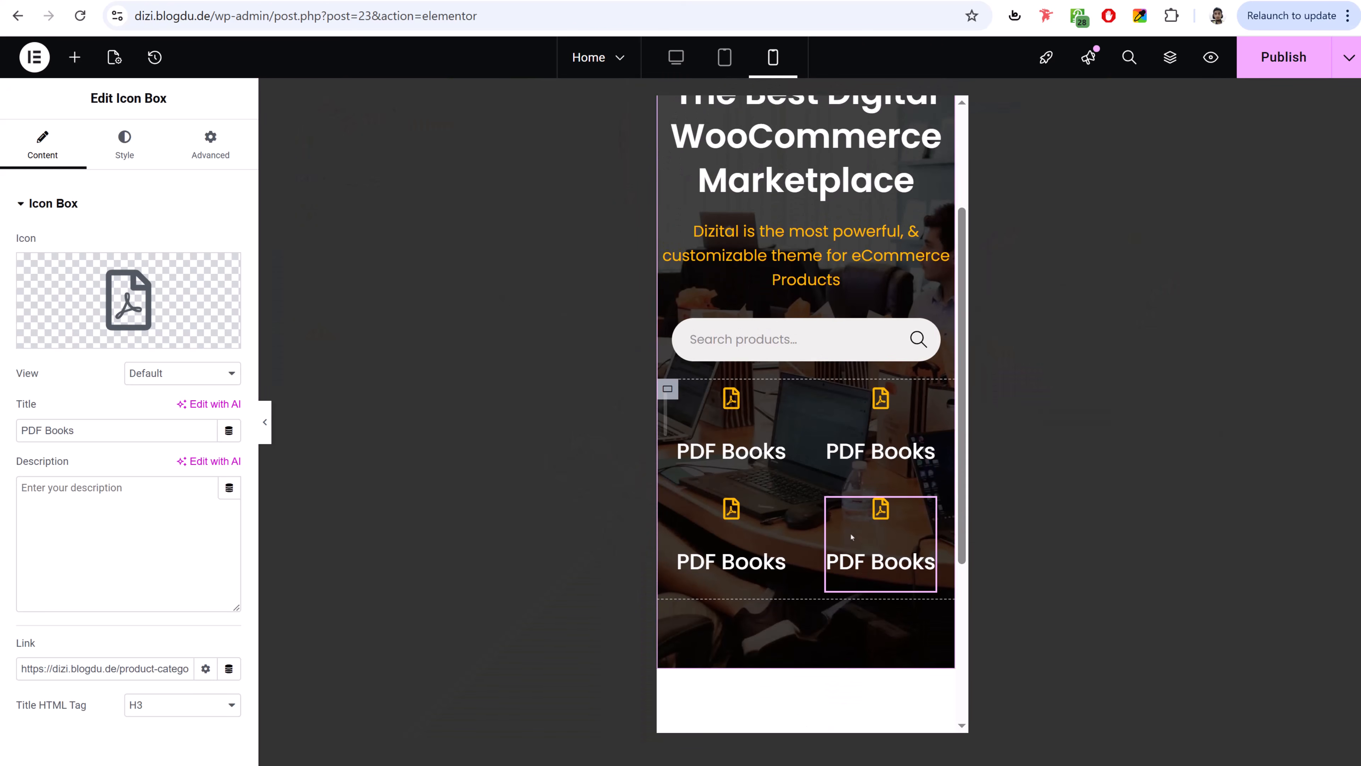
- Set the copied box to Hide on Desktop and Tablet Portrait, then preview at desktop width
left_click(233, 160)
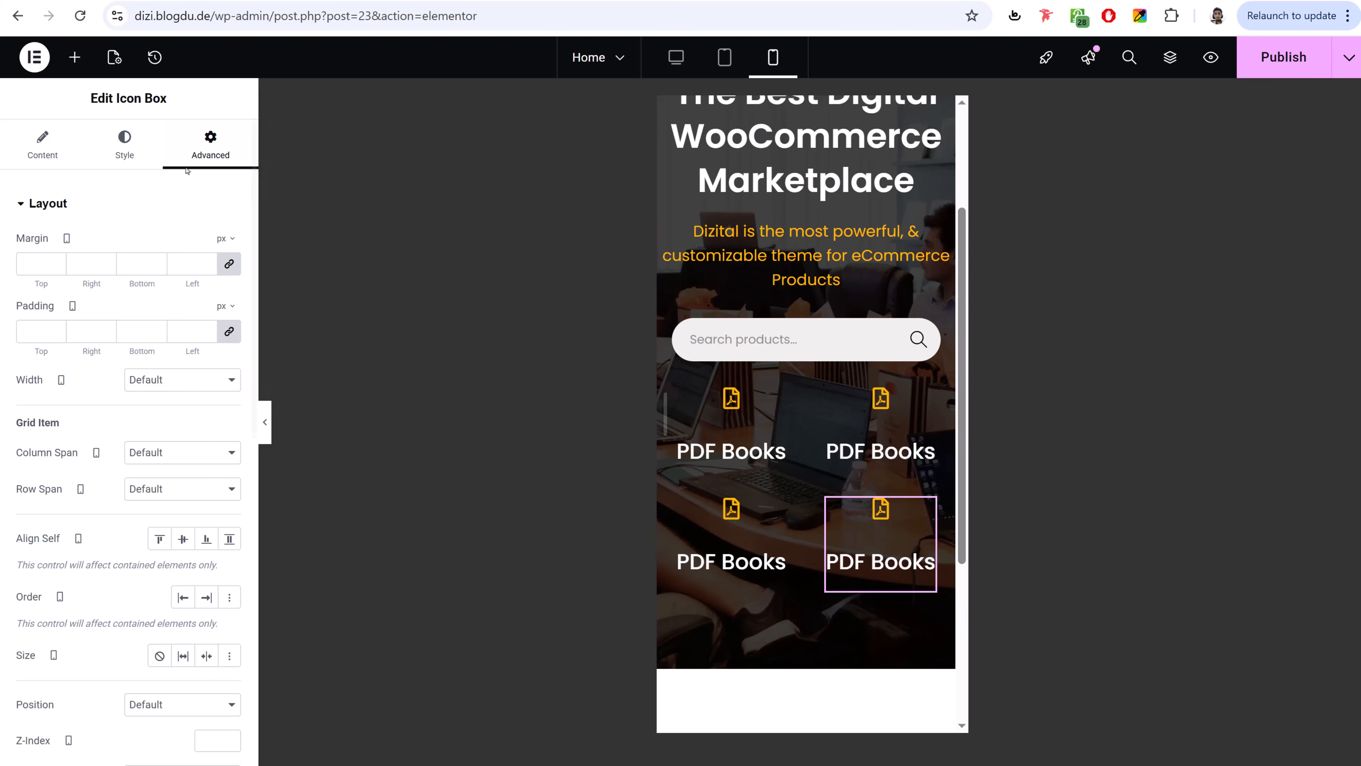
scroll(163, 439, "down", 12)
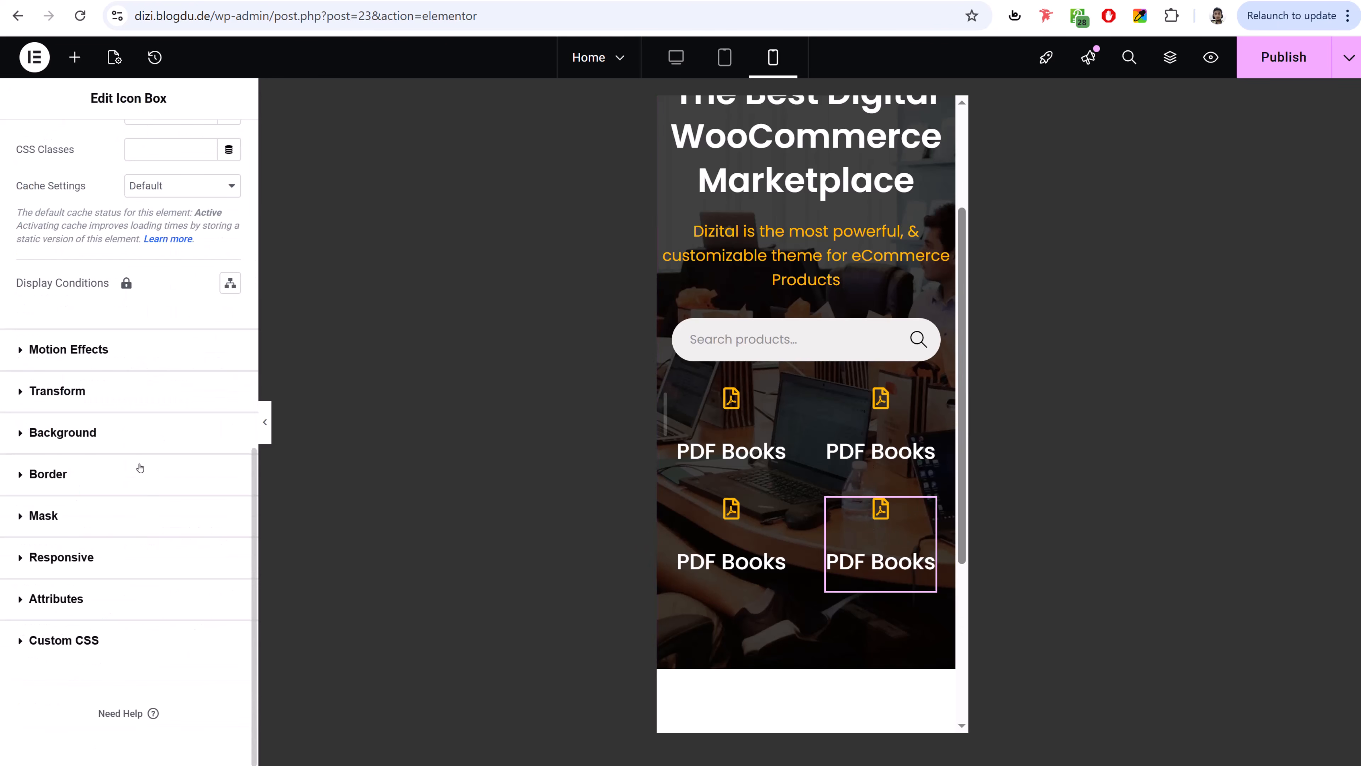
left_click(82, 552)
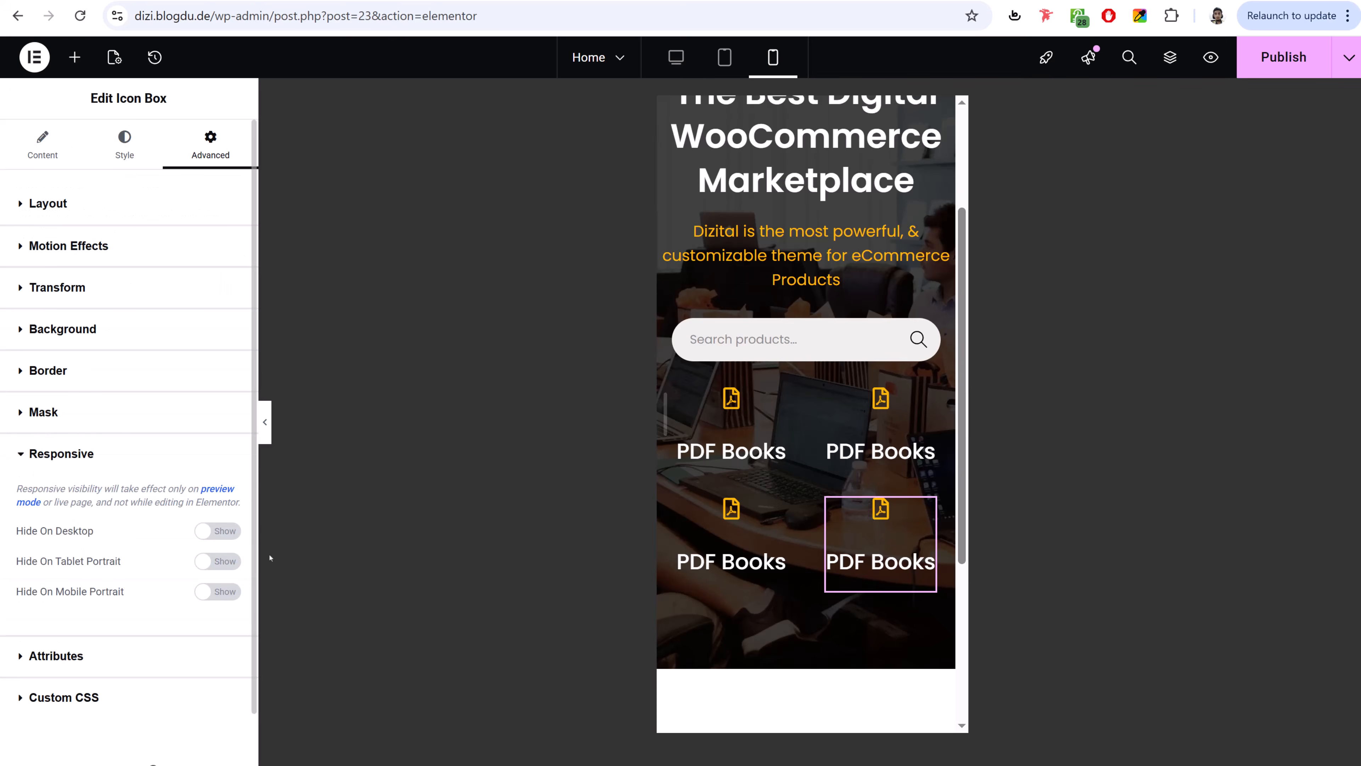
left_click(213, 531)
left_click(217, 560)
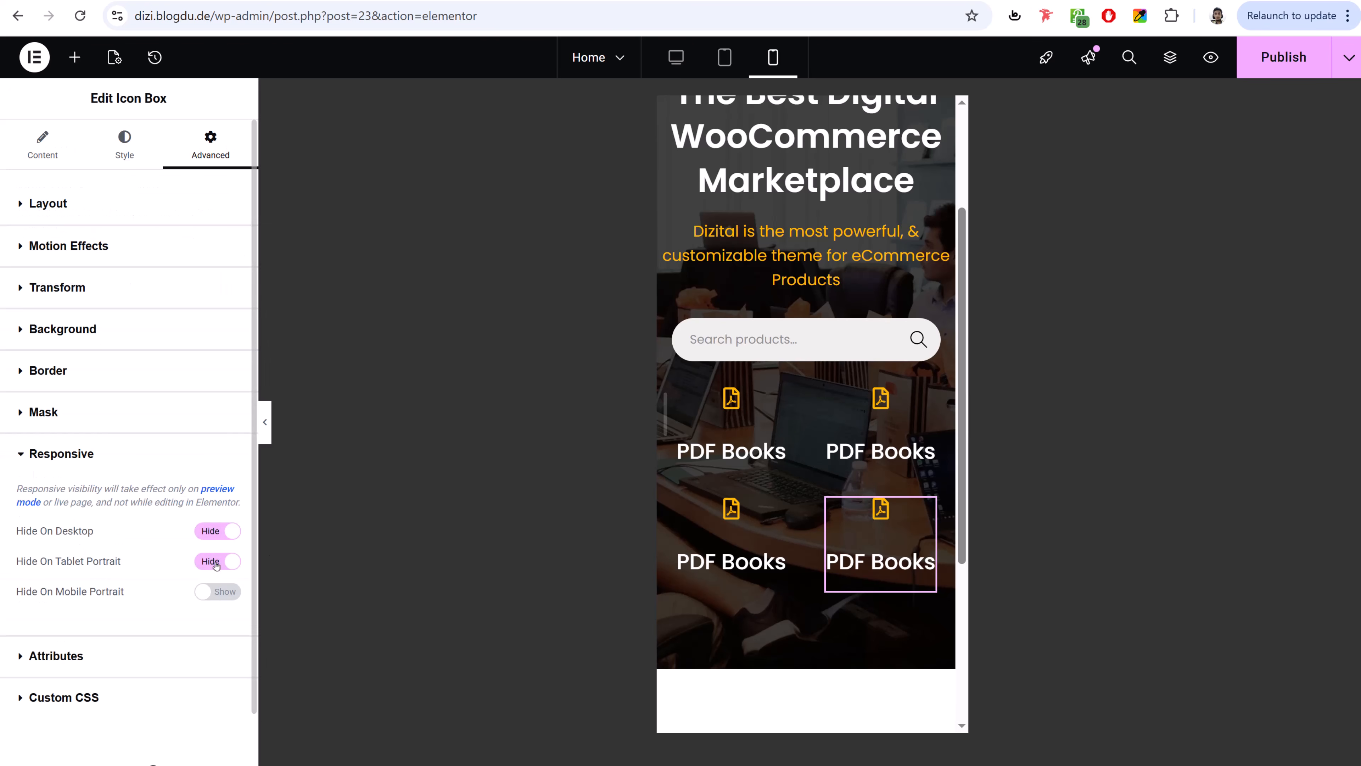
left_click(689, 55)
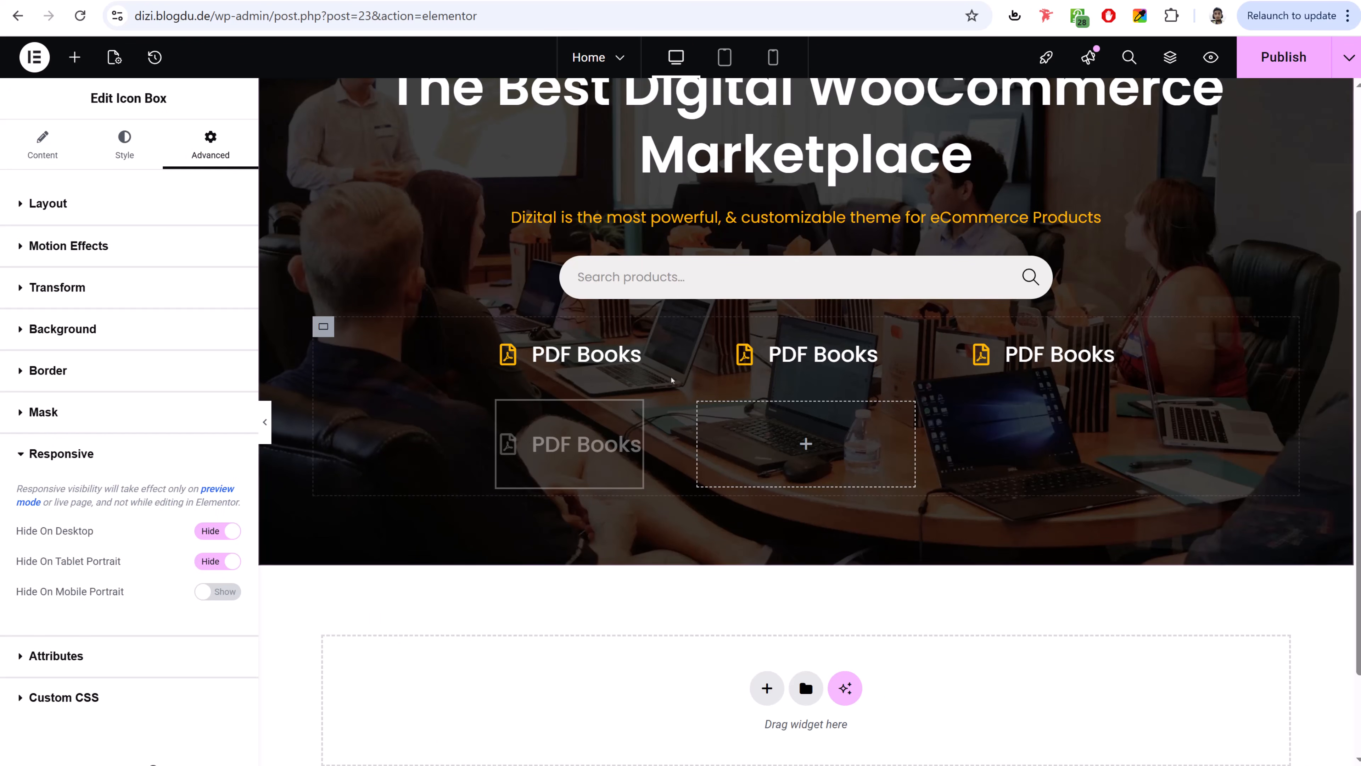
scroll(602, 371, "up", 3)
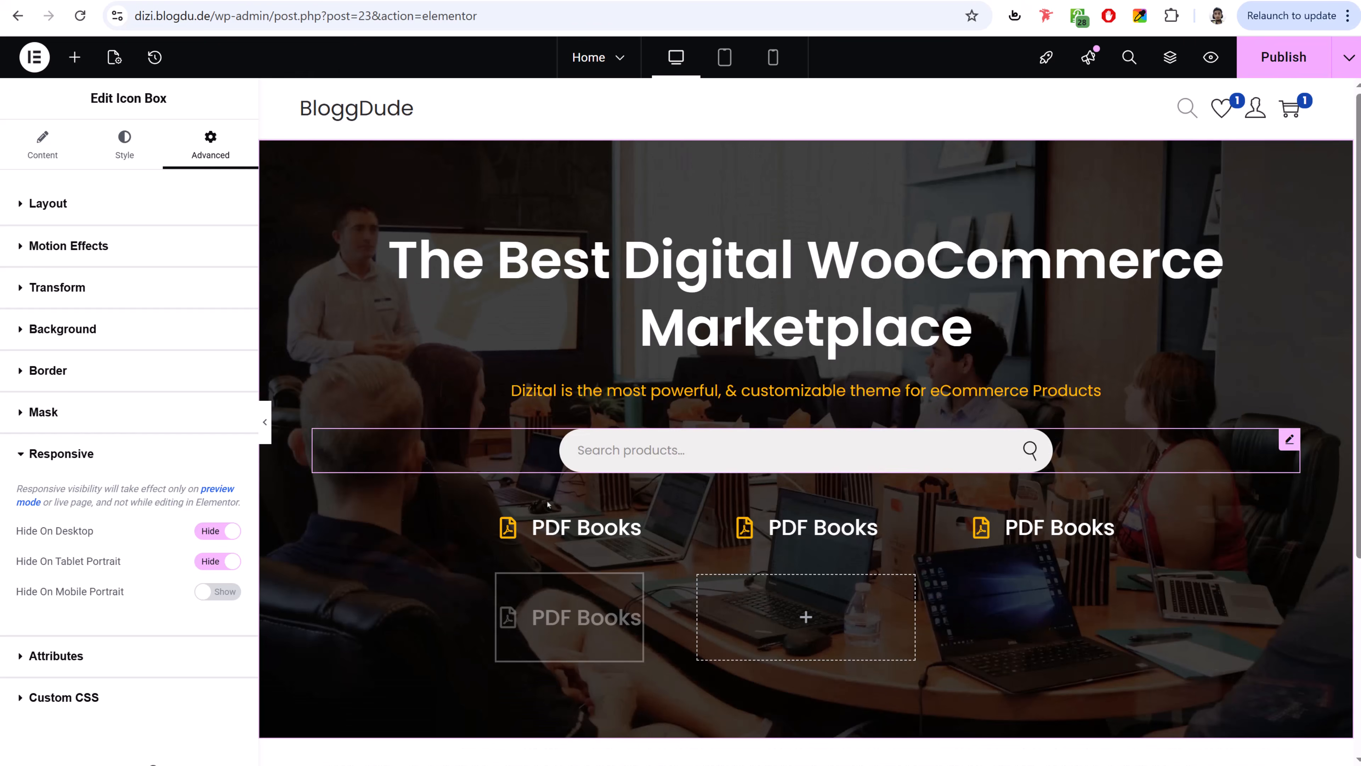
left_click(267, 432)
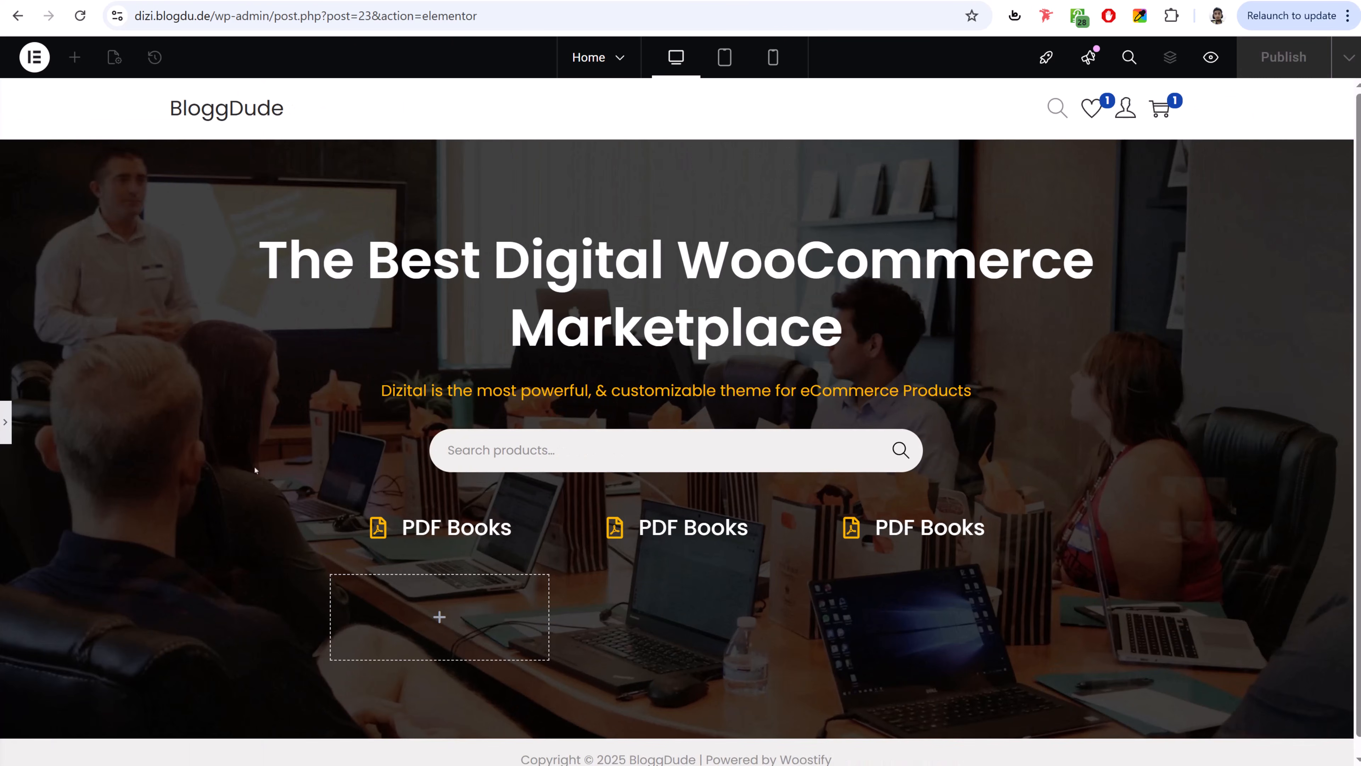
- In tablet view, set the hero heading's font size to 43 px
left_click(773, 56)
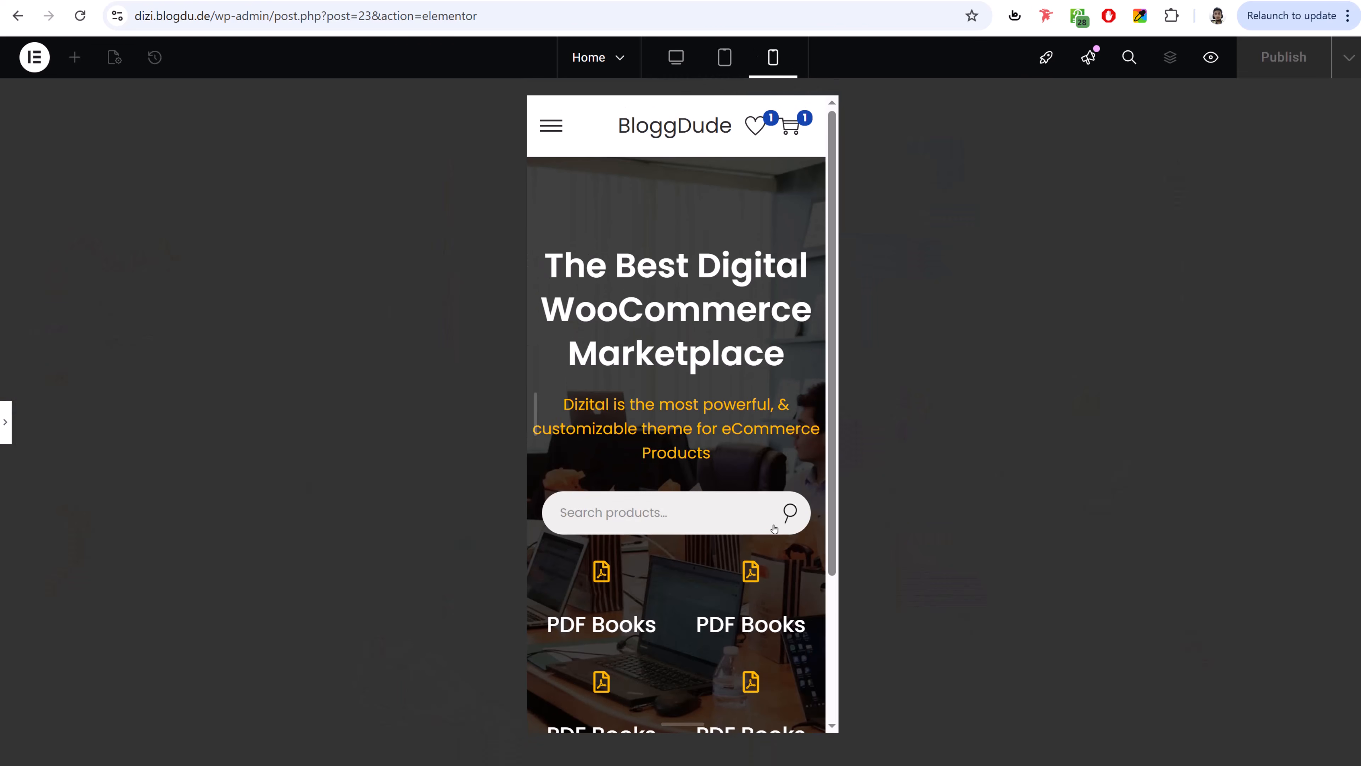
scroll(652, 470, "down", 3)
left_click(6, 422)
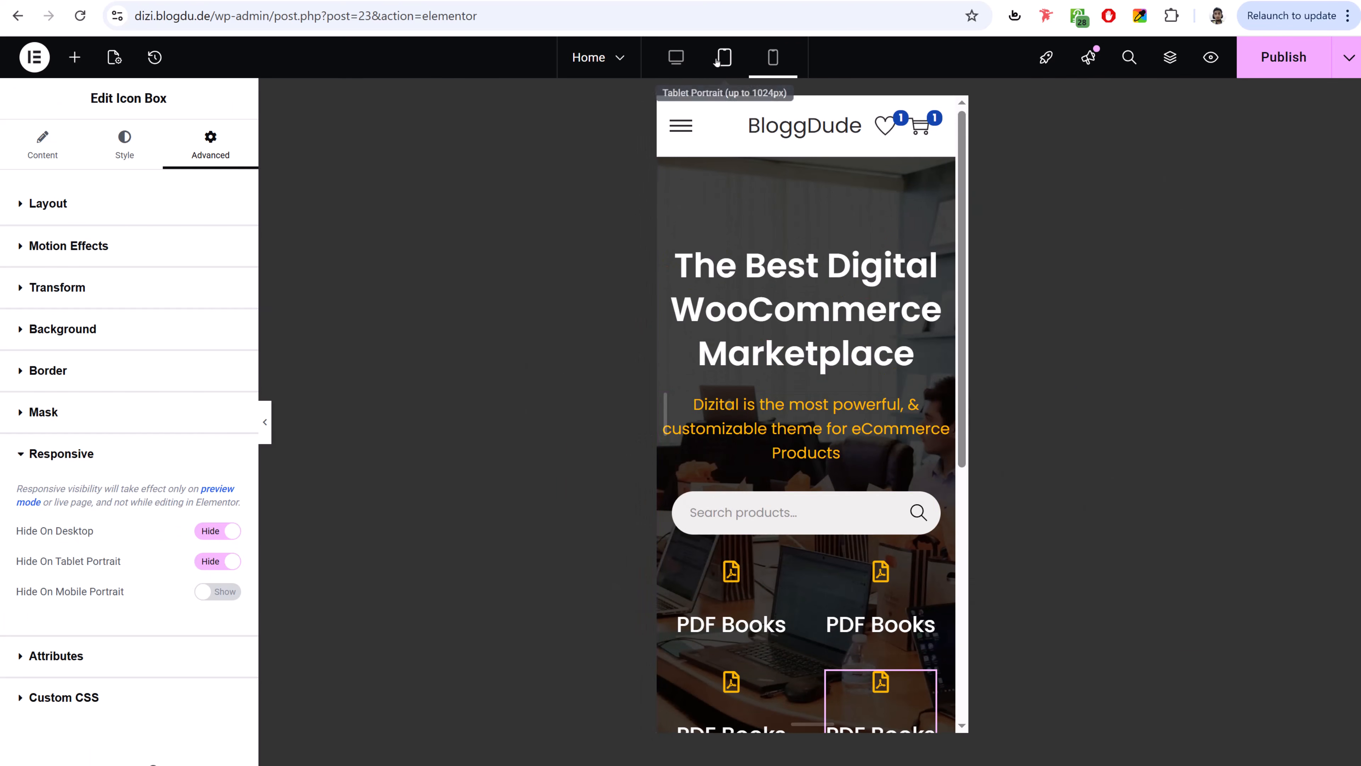
left_click(720, 59)
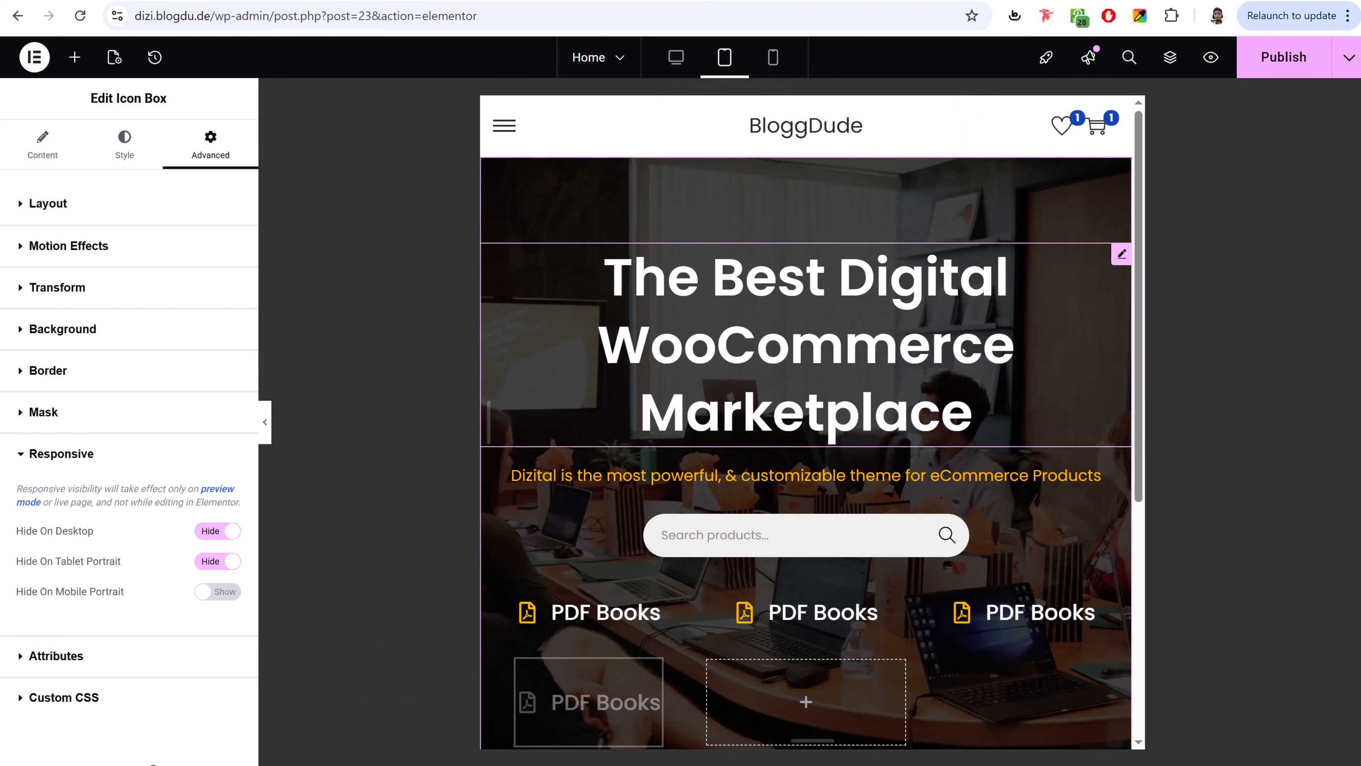
left_click(1023, 349)
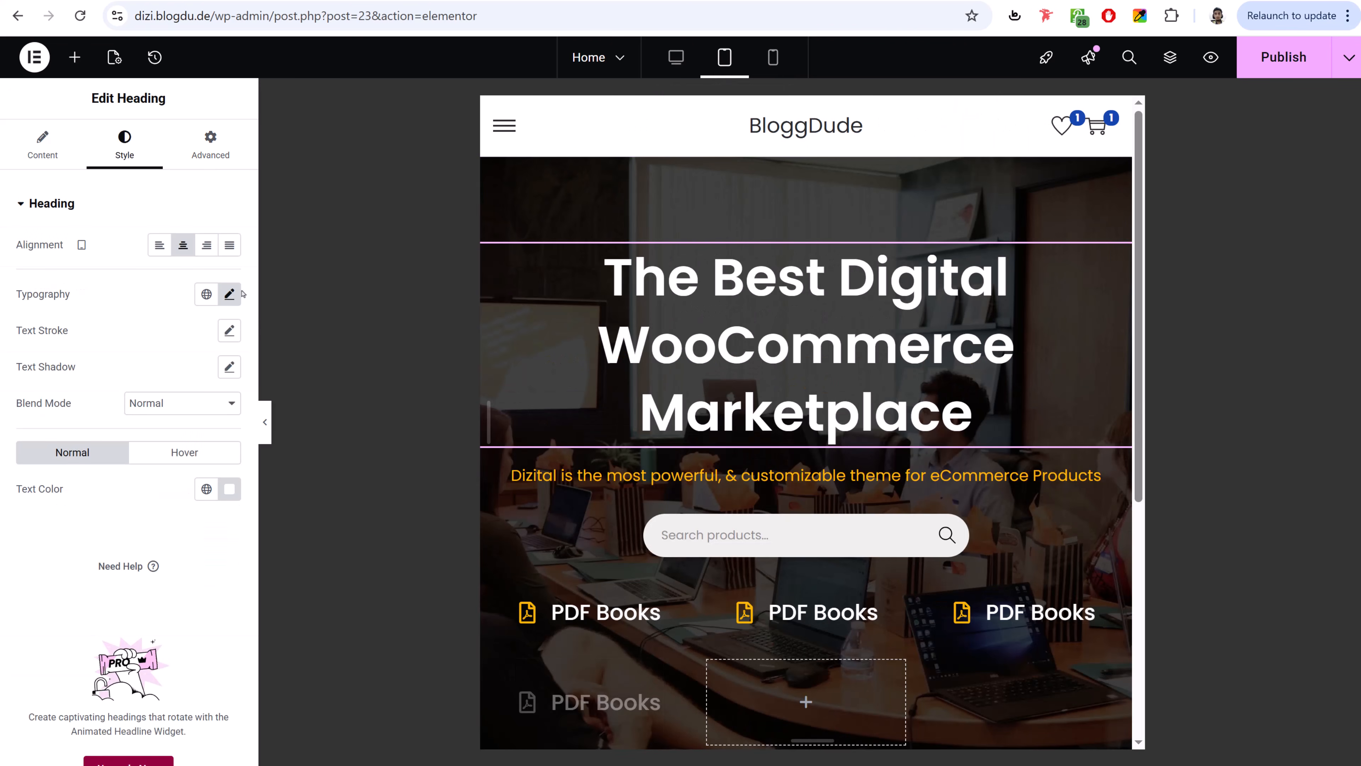
left_click(227, 296)
left_click_drag(73, 434, 59, 437)
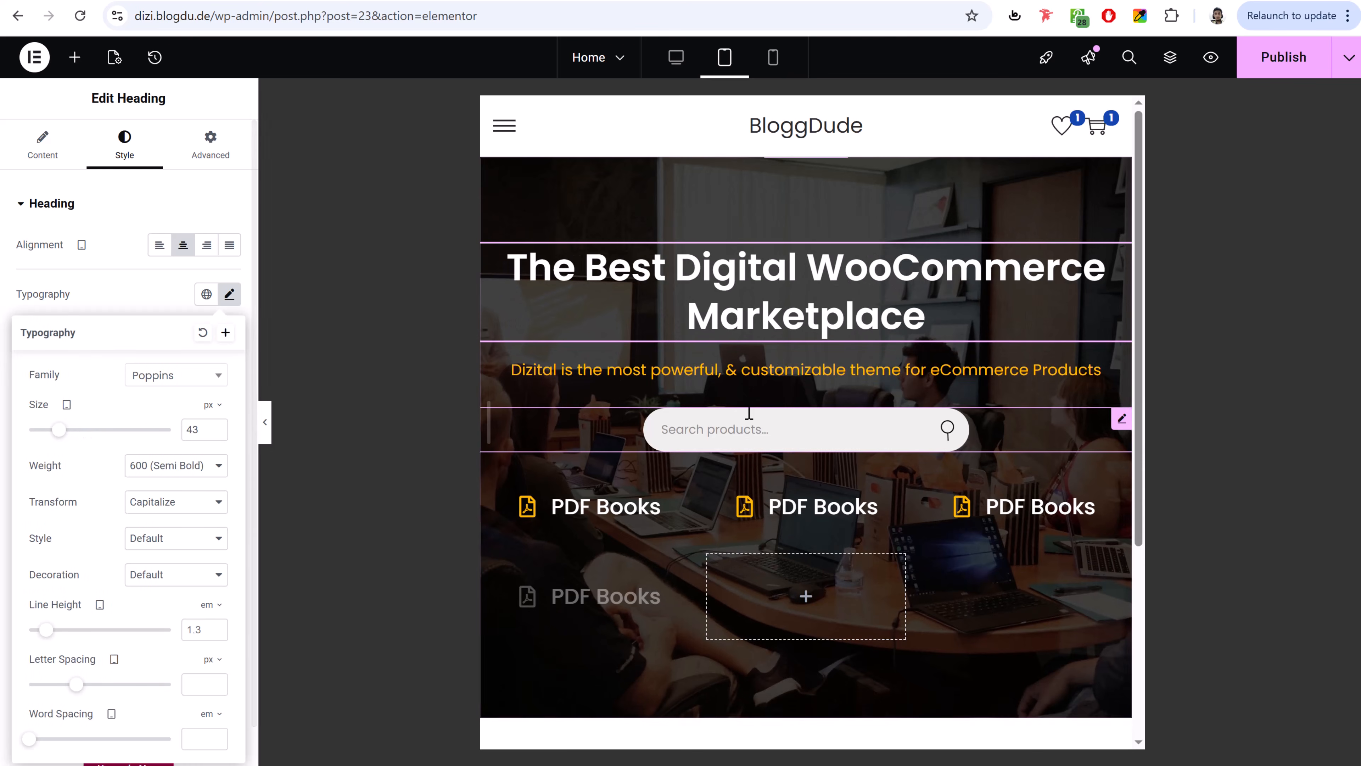
- Unlink the search bar's margins and set right and left to 10% on tablet
left_click(799, 415)
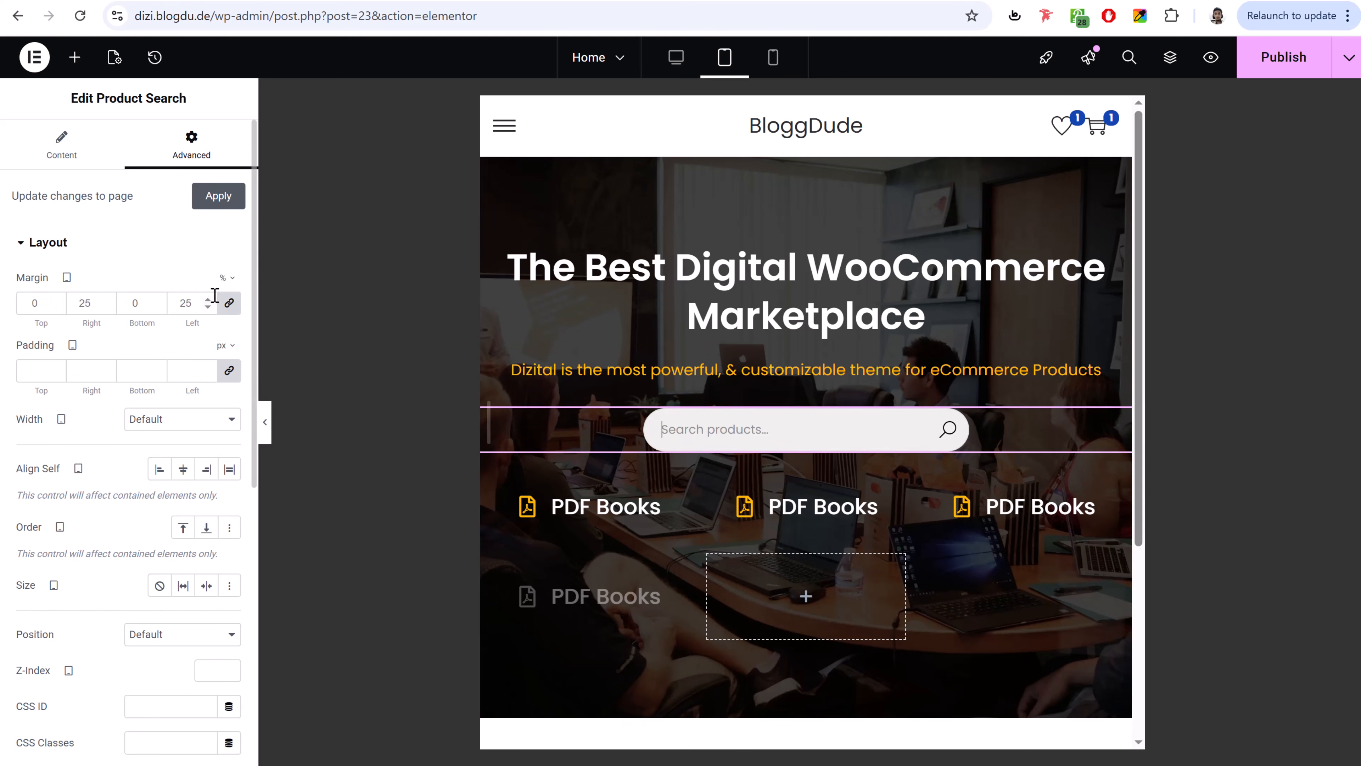
left_click(229, 303)
double_click(80, 303)
type("1")
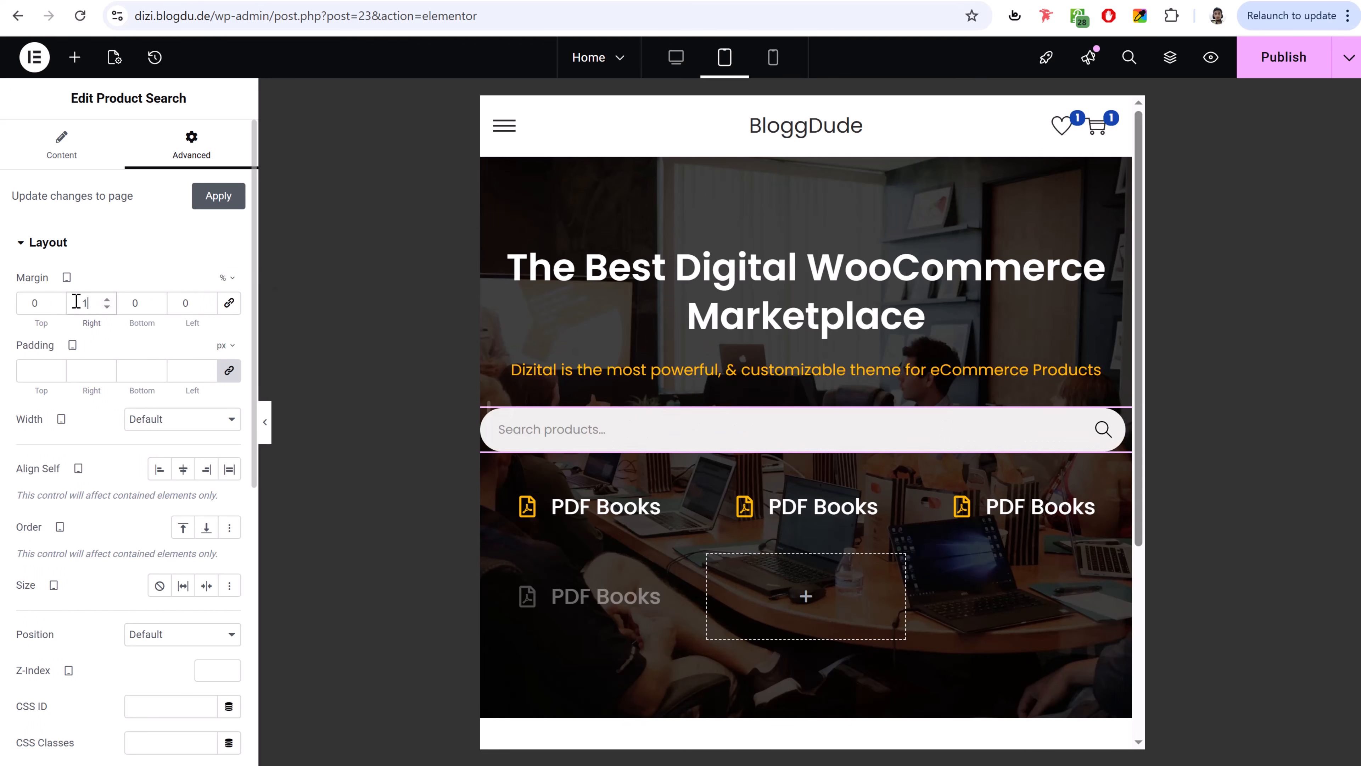
type("0")
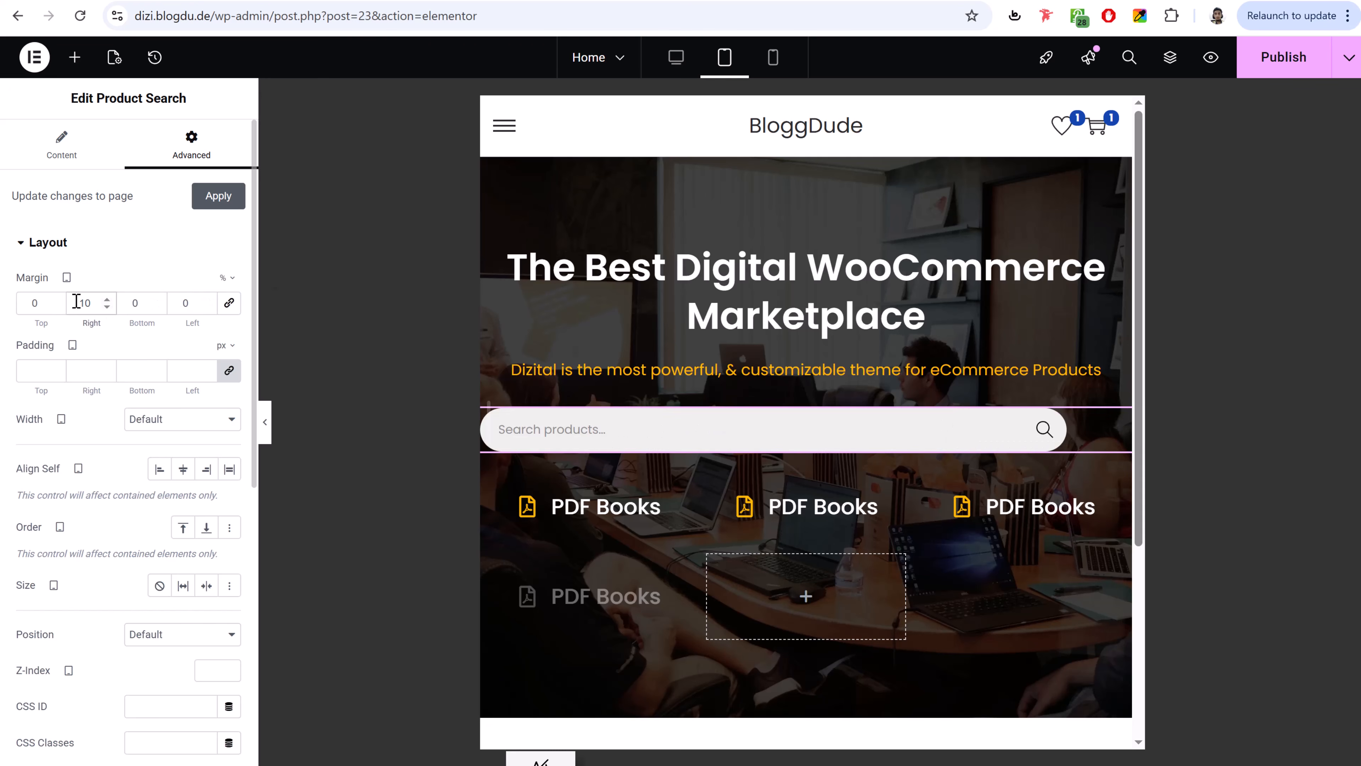
left_click(187, 306)
type("10")
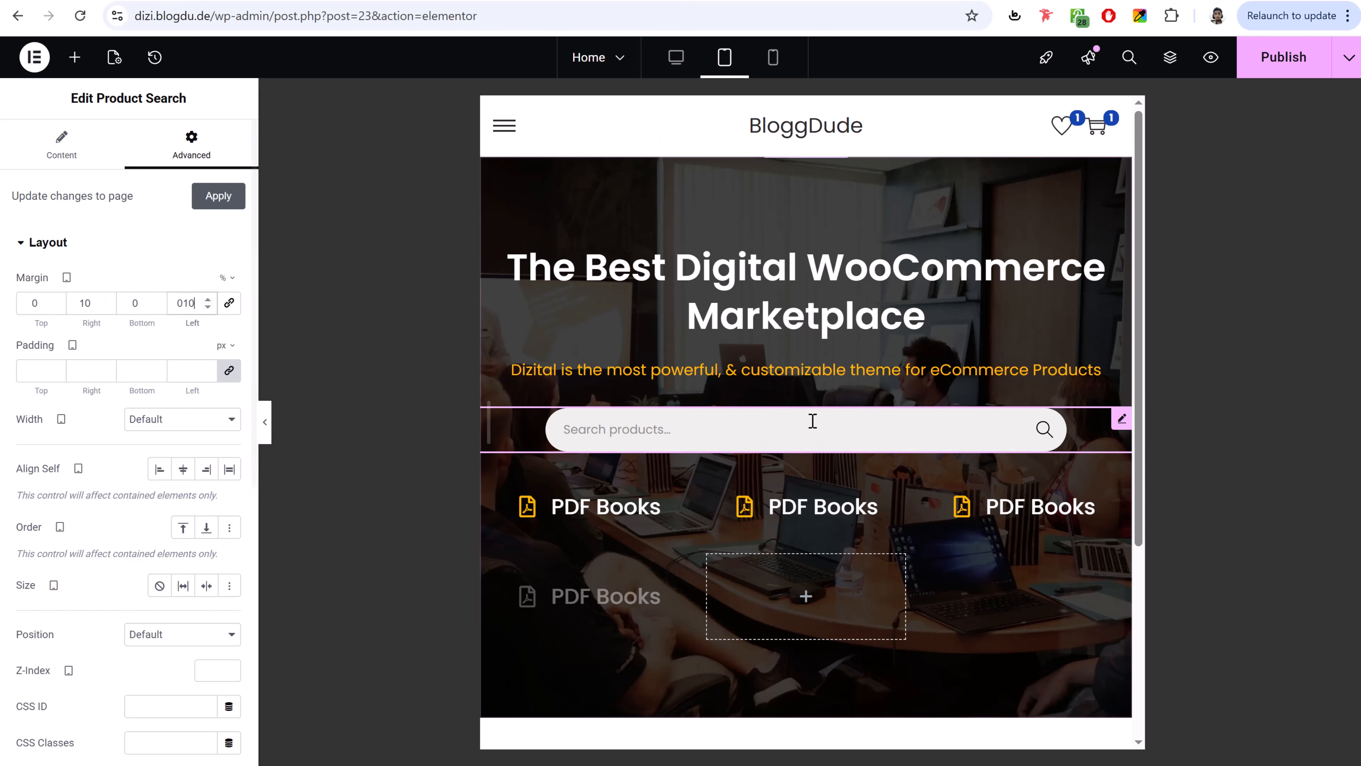
left_click(676, 57)
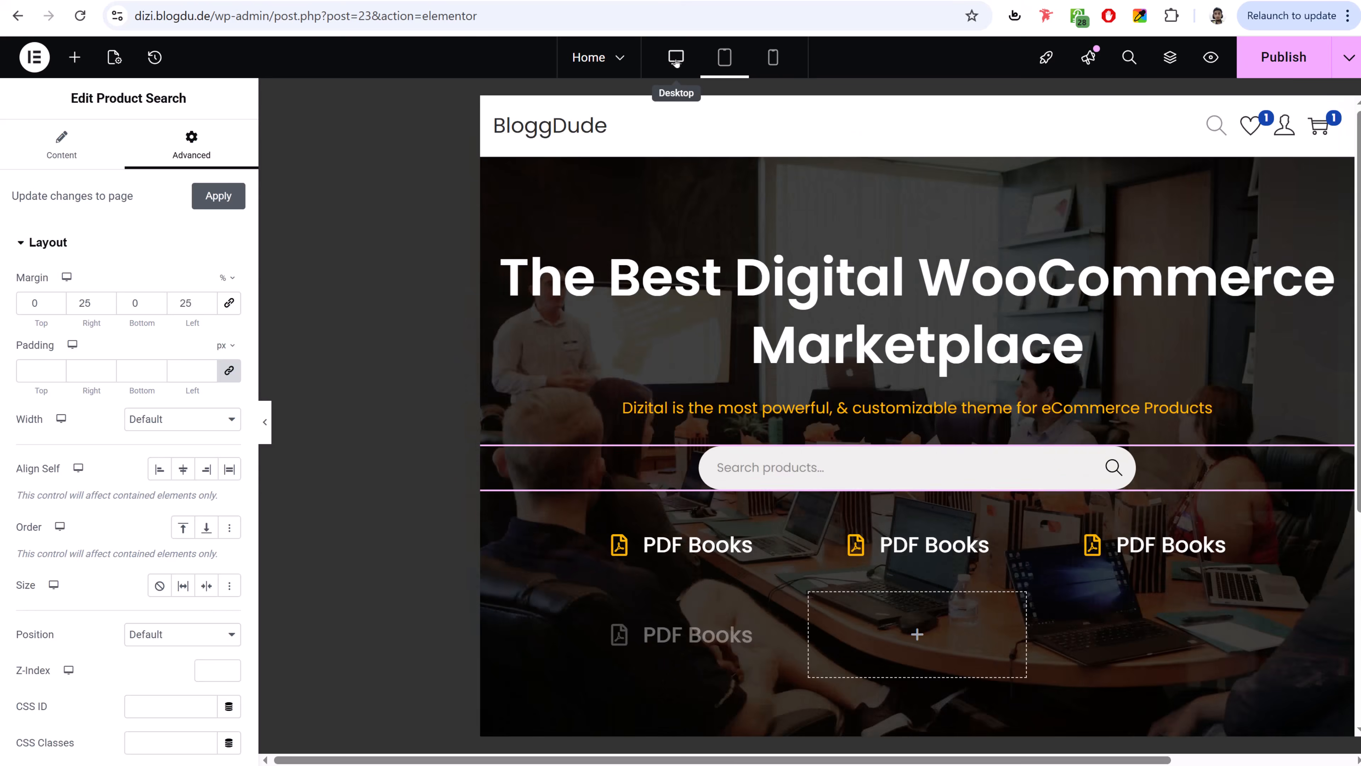
- Examine the Browse By Category heading on the reference site
scroll(1036, 469, "down", 5)
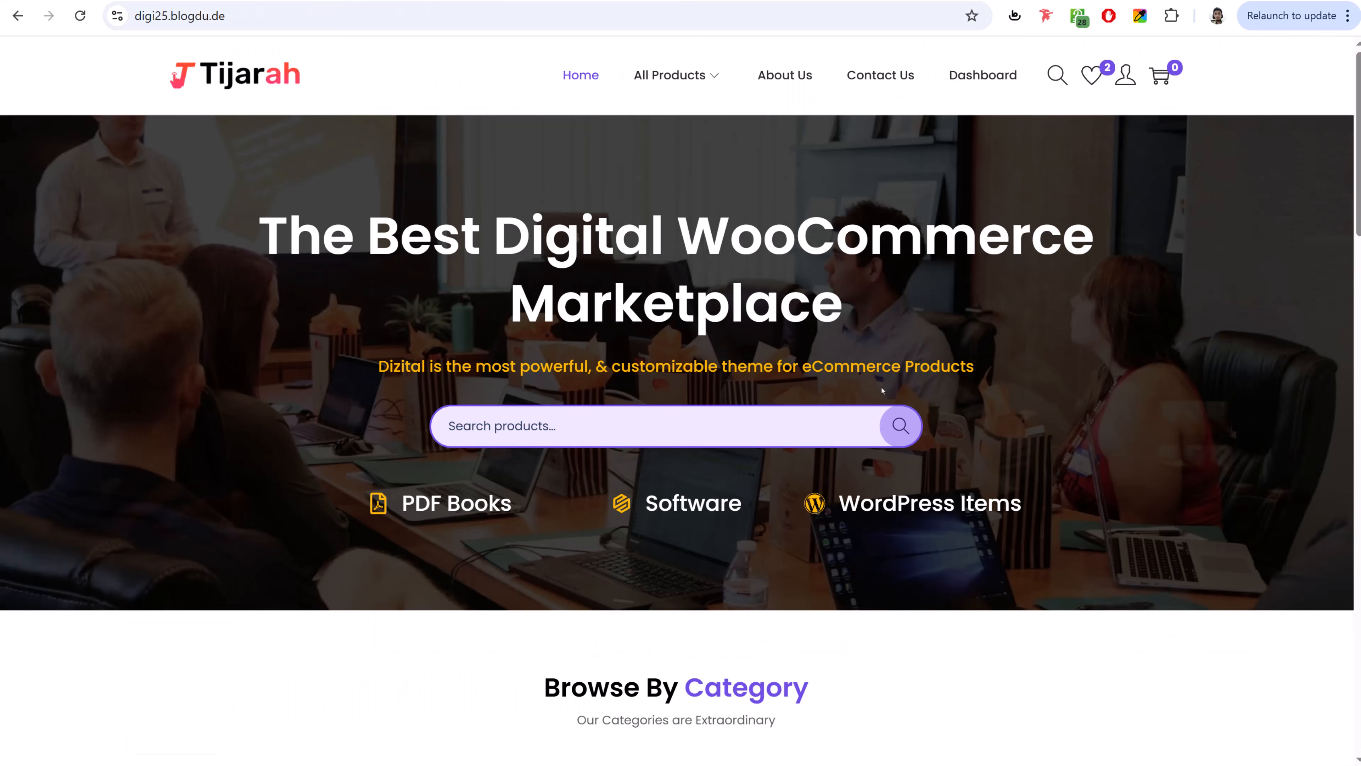
scroll(883, 390, "down", 6)
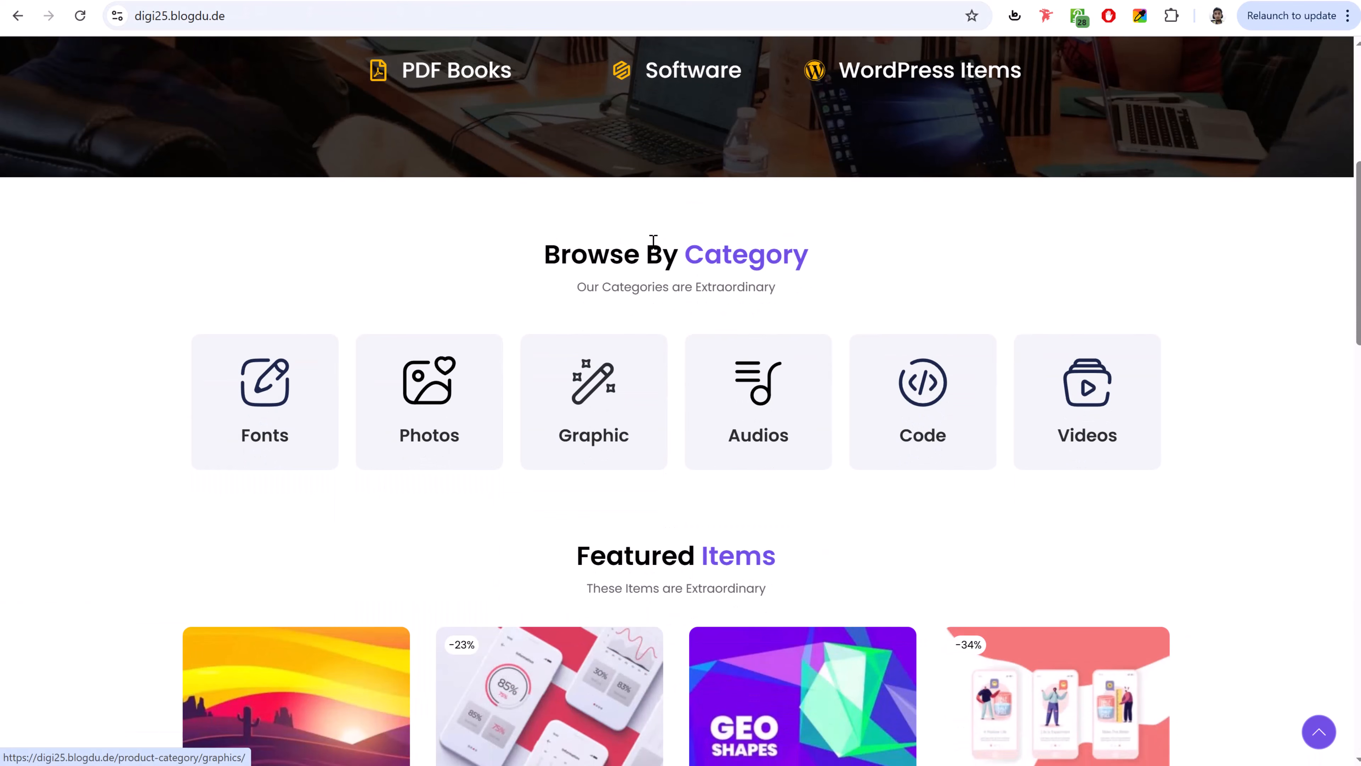
left_click_drag(541, 253, 823, 286)
left_click(811, 284)
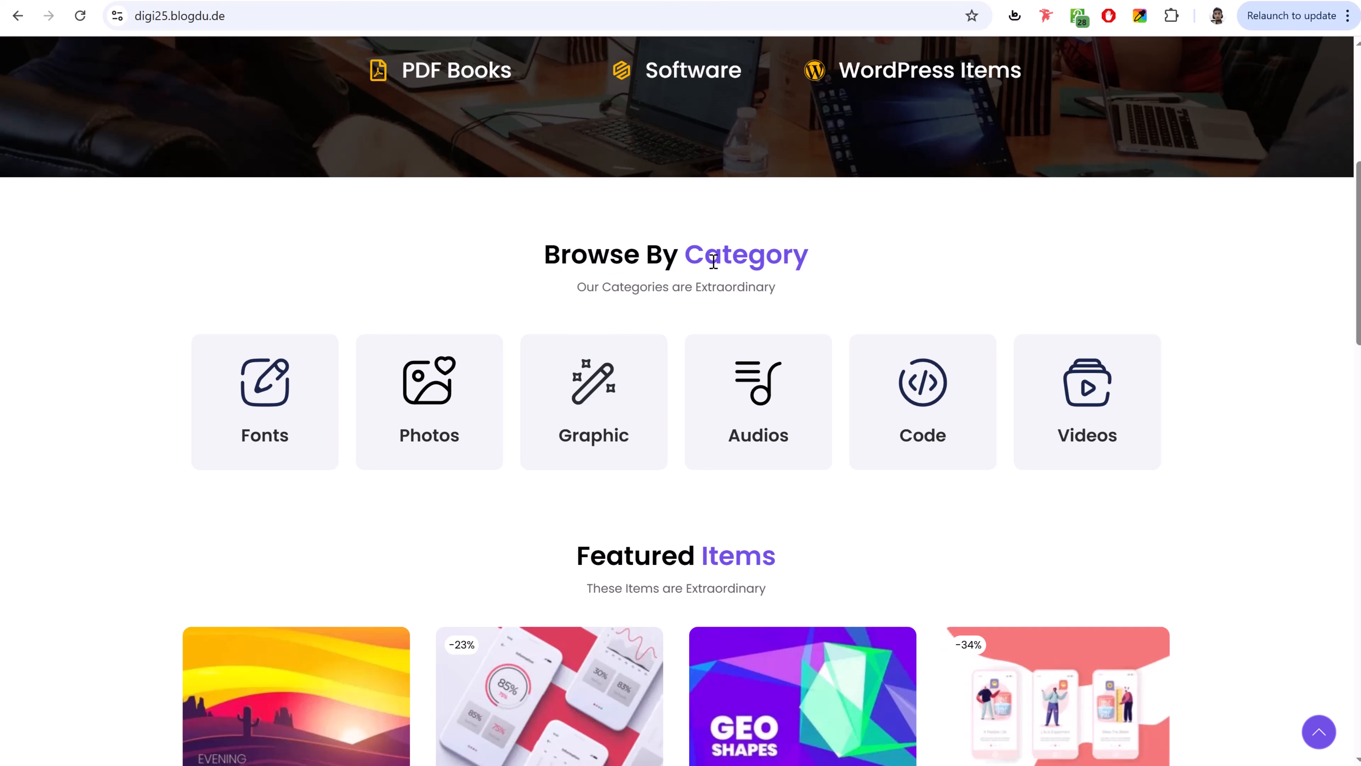
left_click_drag(569, 255, 696, 256)
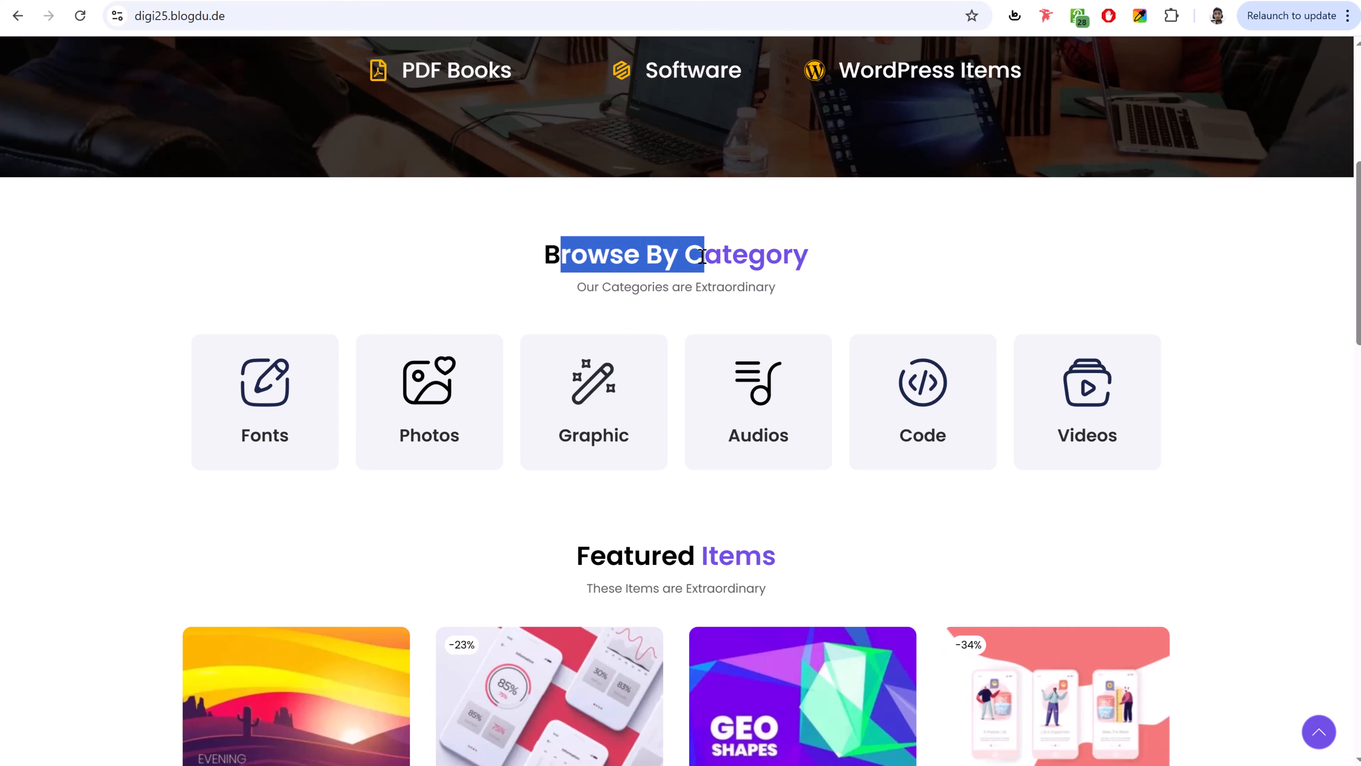
left_click(697, 256)
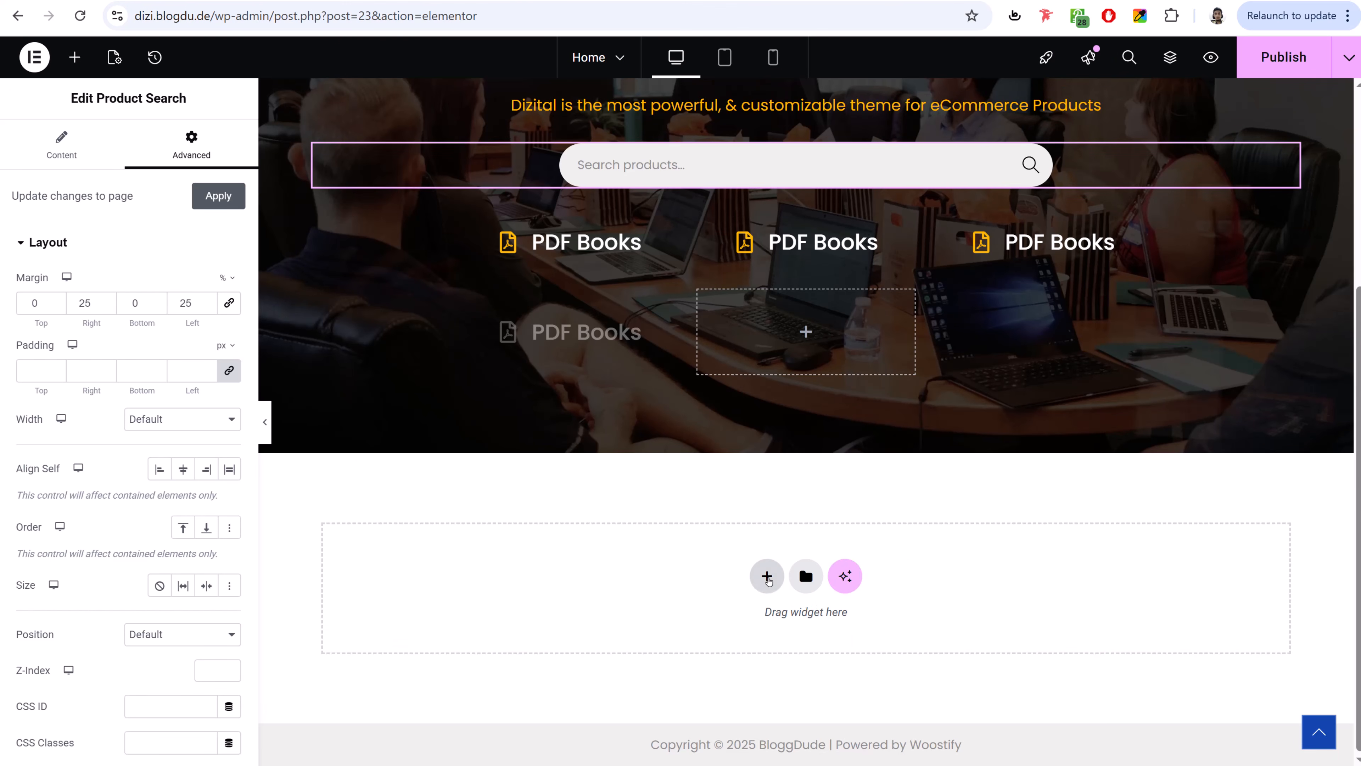
- Add a single flexbox container with a Text Editor reading 'Browse By Category'
left_click(767, 580)
left_click(759, 625)
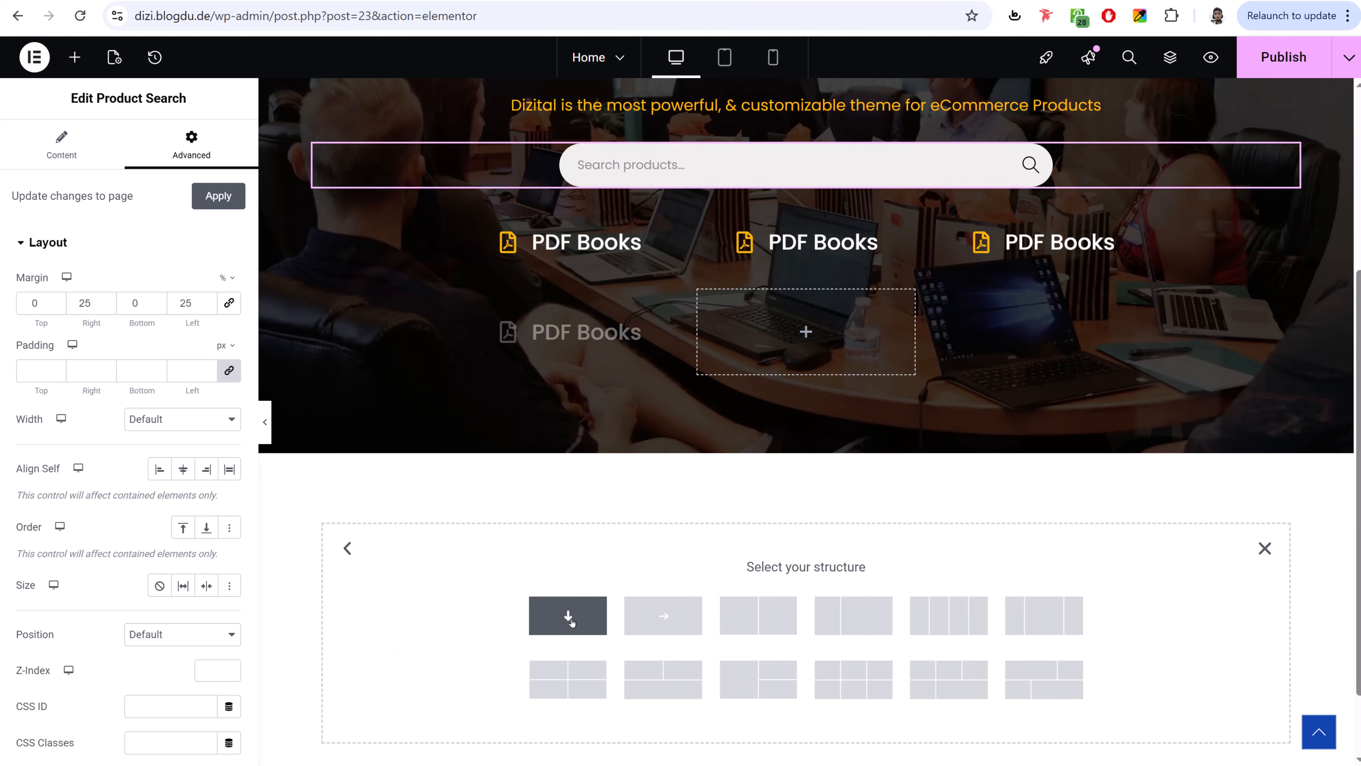
left_click(569, 615)
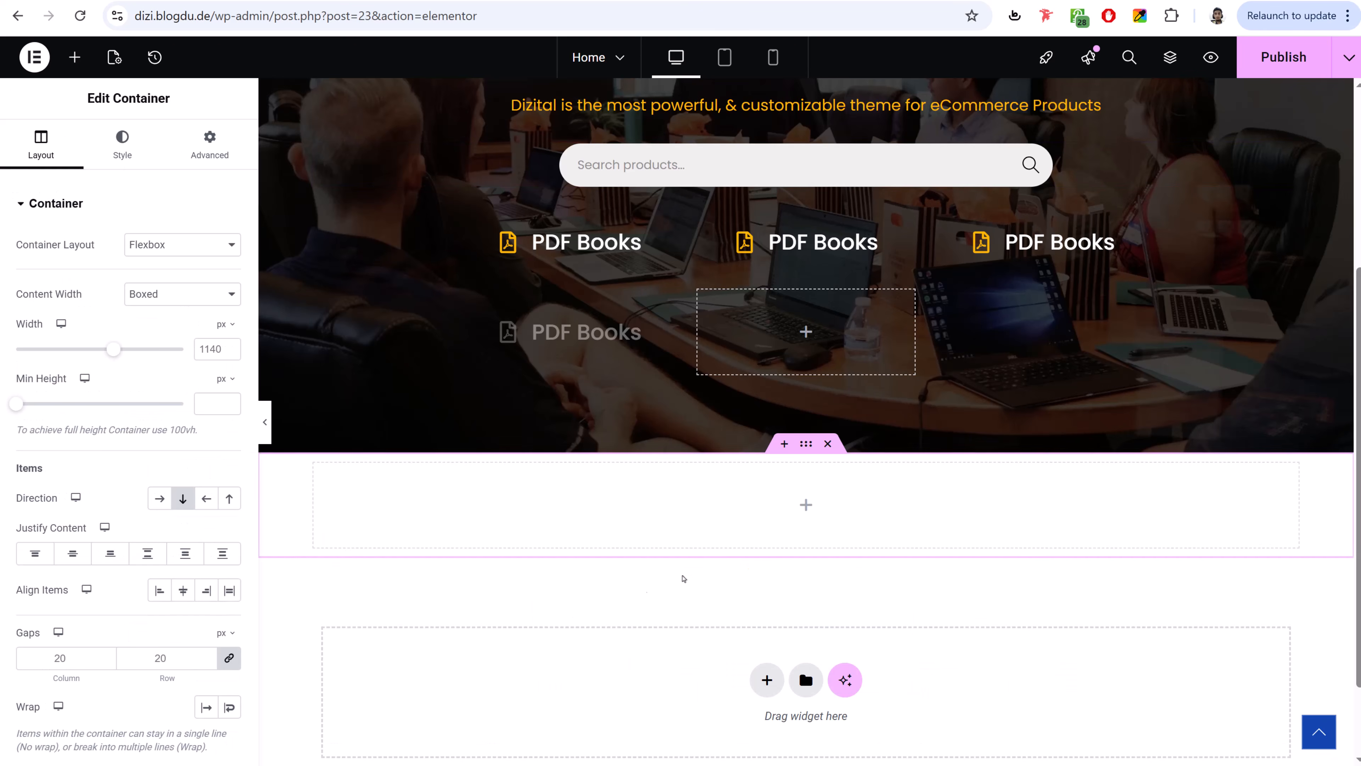
left_click(75, 57)
left_click_drag(68, 502, 708, 503)
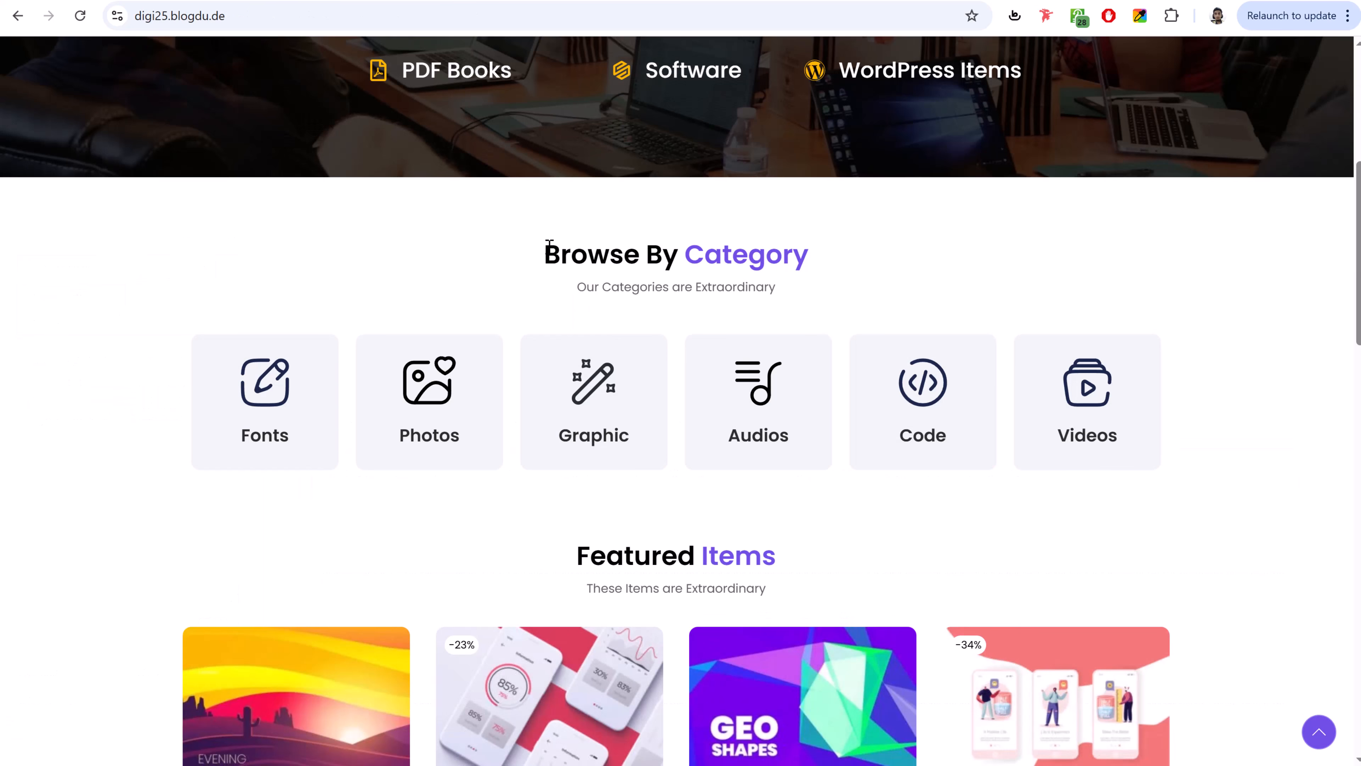
left_click_drag(549, 244, 843, 253)
key("ctrl+c")
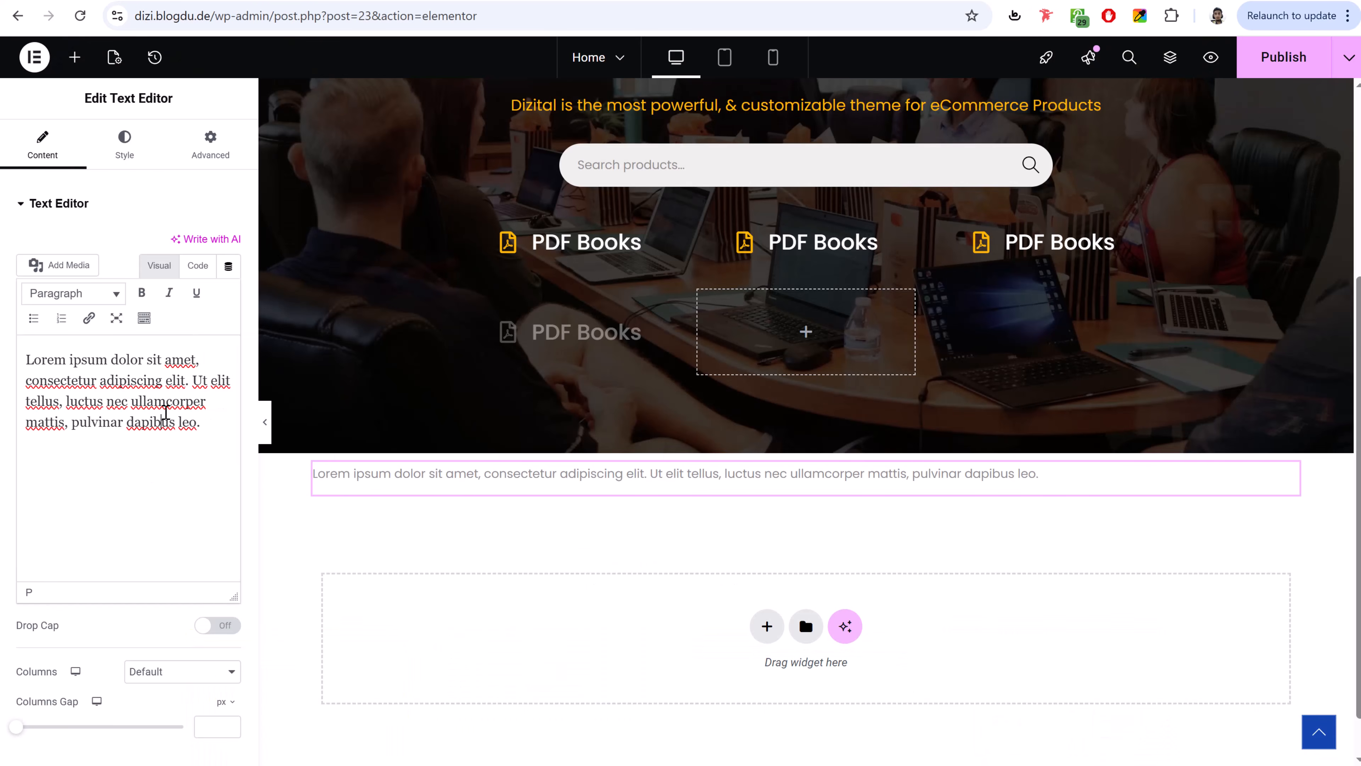
key("ctrl+a")
key("ctrl+v")
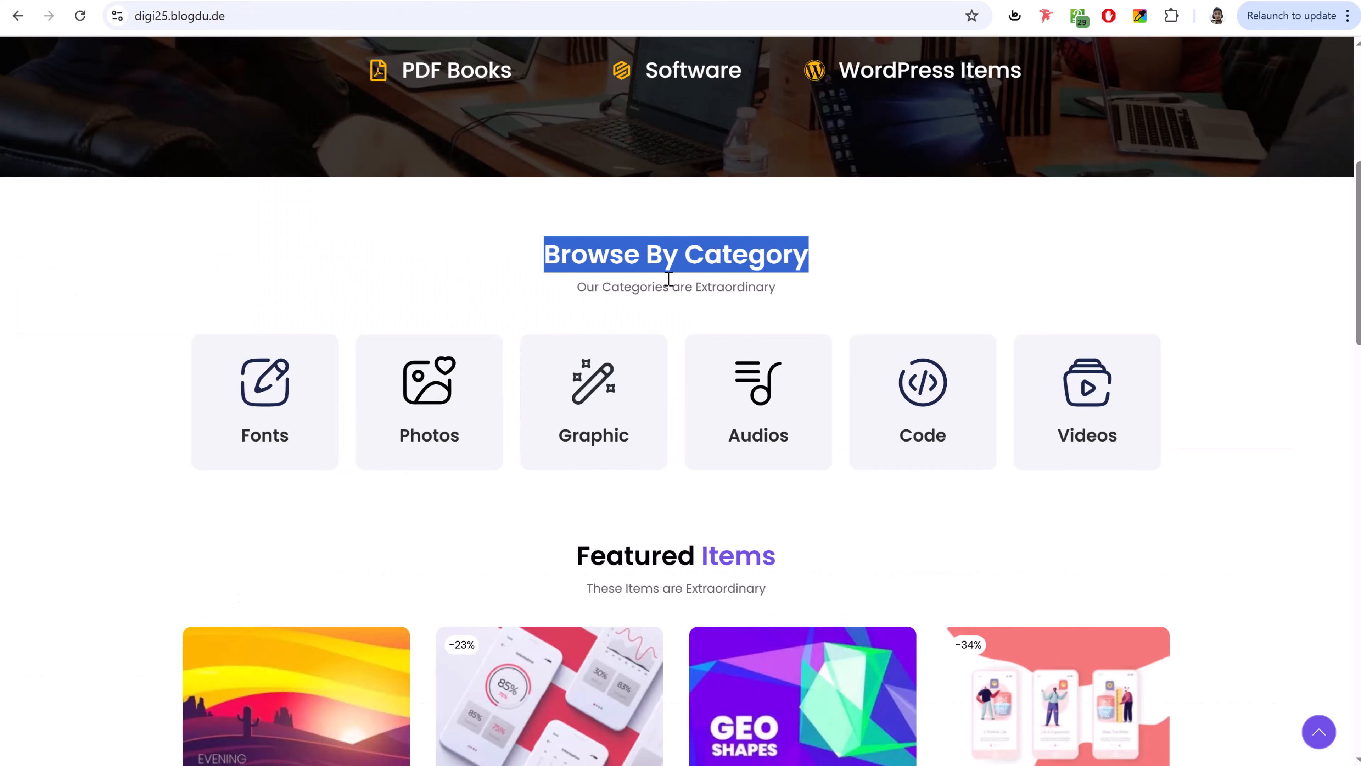
left_click(668, 279)
- Inspect the reference heading's 'Category' word and copy its colour #704fe6
left_click_drag(696, 255, 799, 256)
left_click(822, 262)
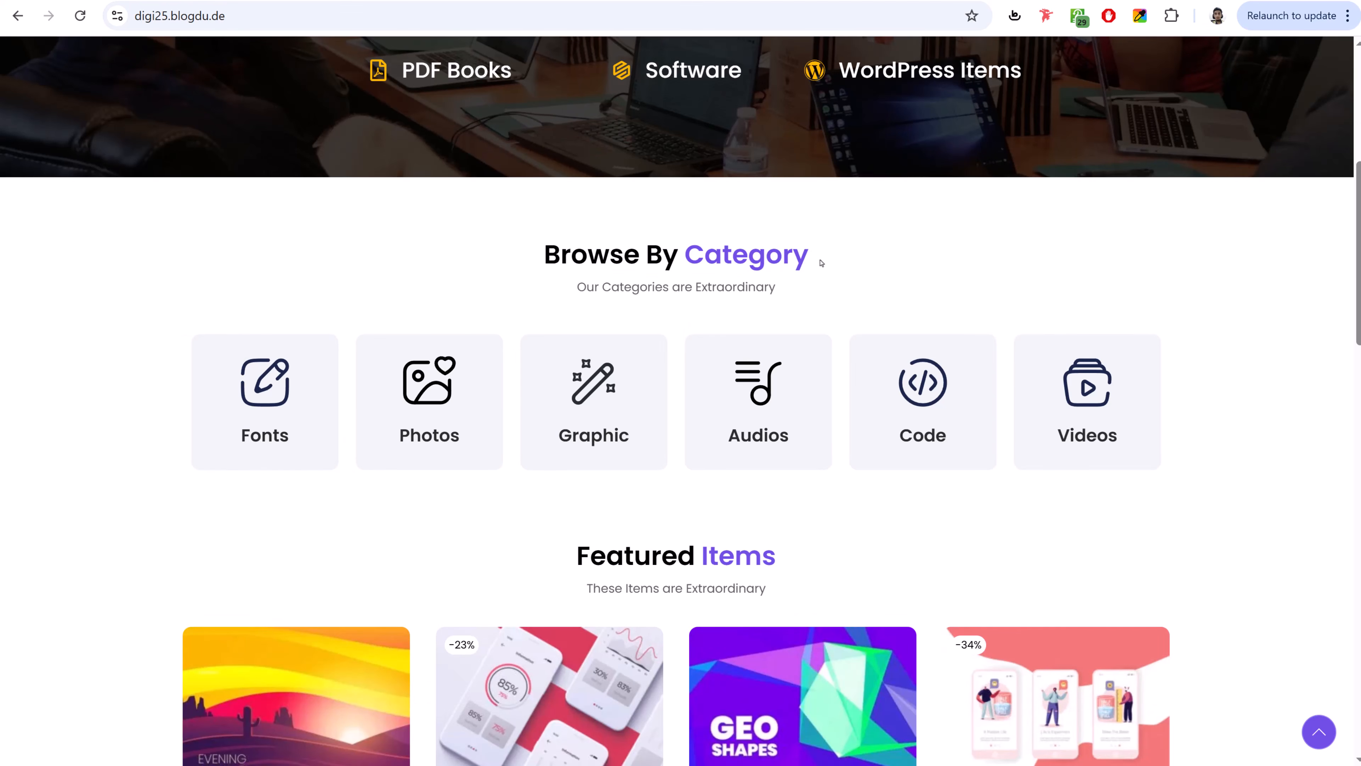
right_click(753, 251)
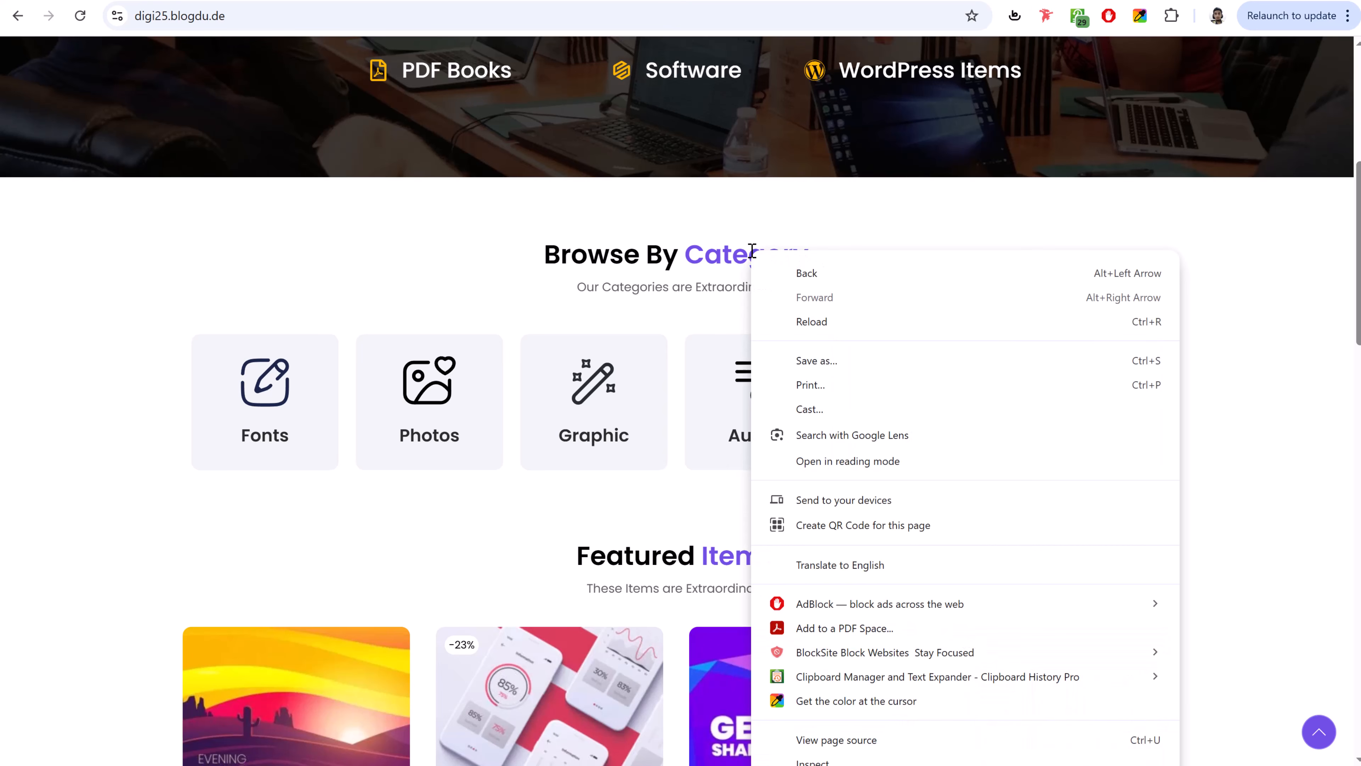
left_click(842, 758)
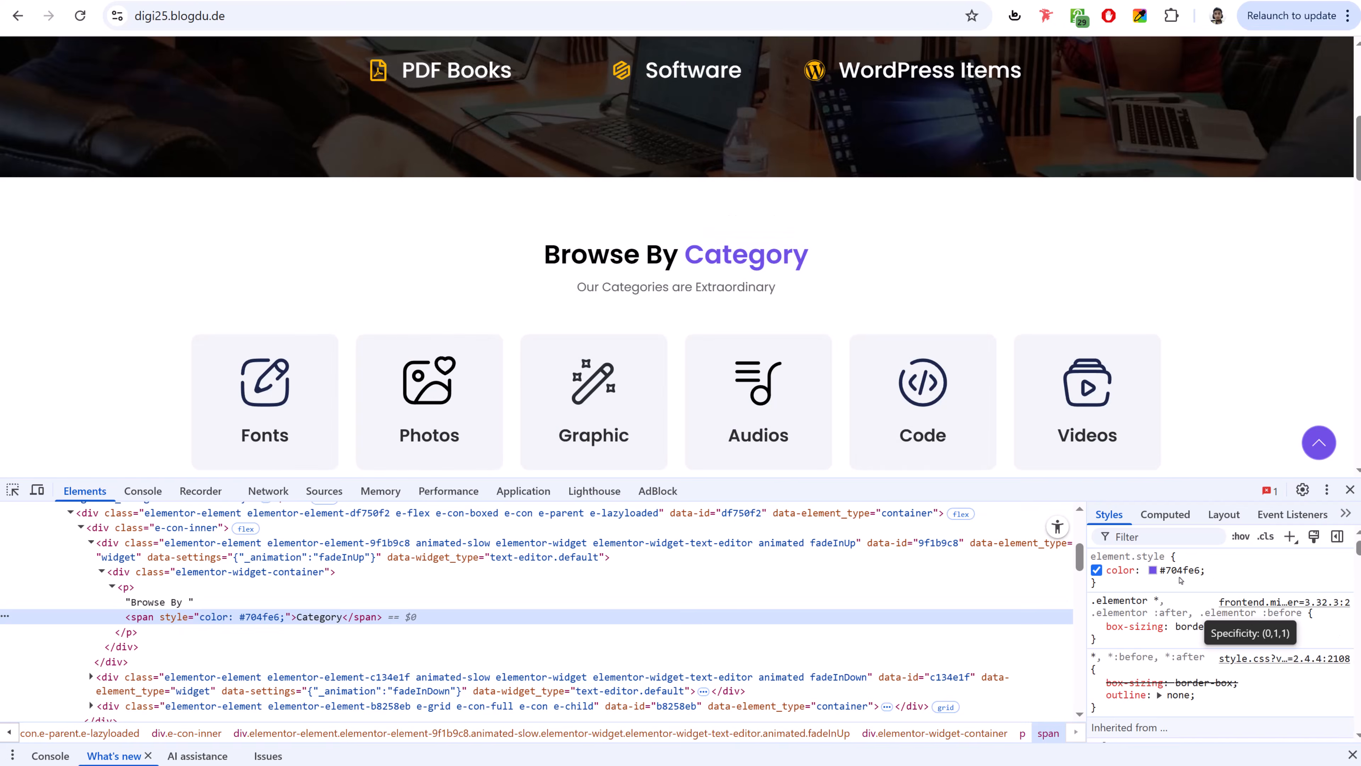
left_click(1193, 570)
key("ctrl+c")
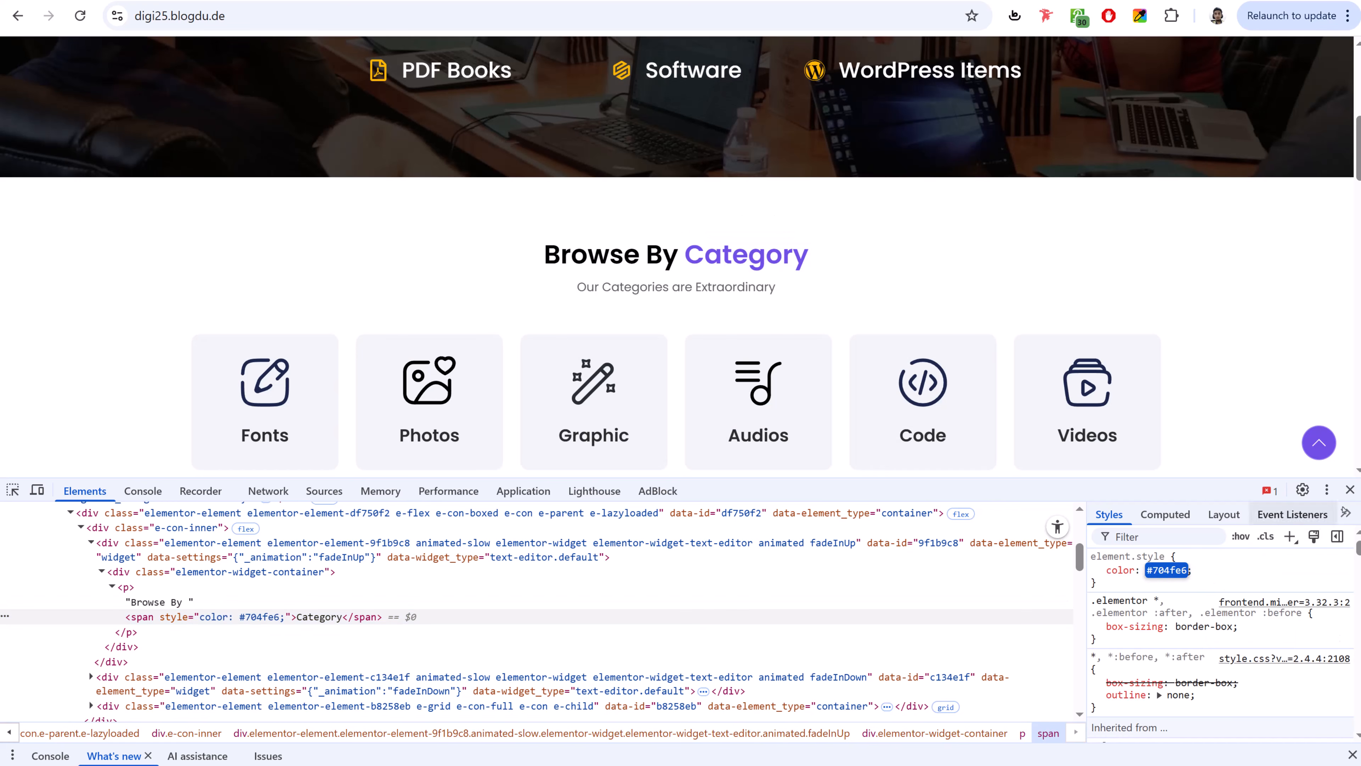
left_click(1350, 489)
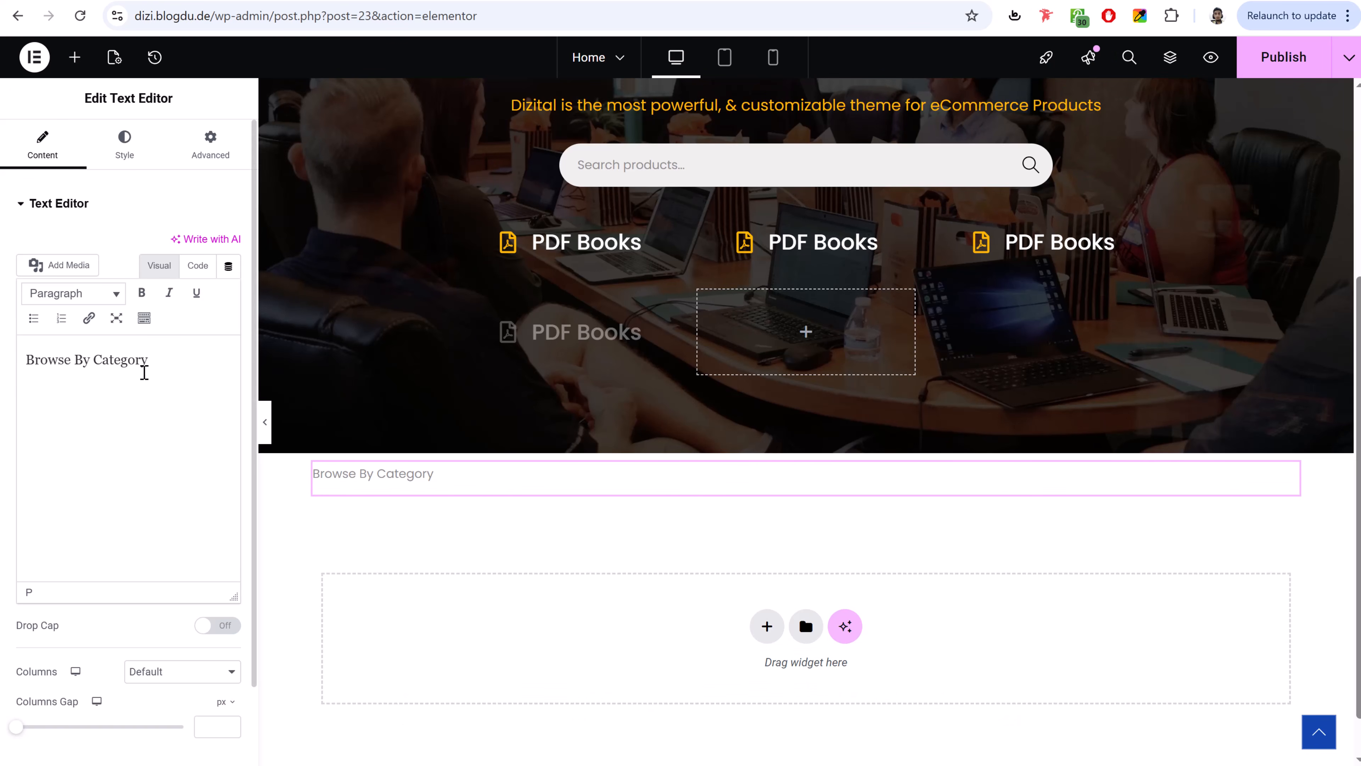
- Colour the word 'Category' in the text block purple #704fe6
left_click_drag(150, 359, 102, 363)
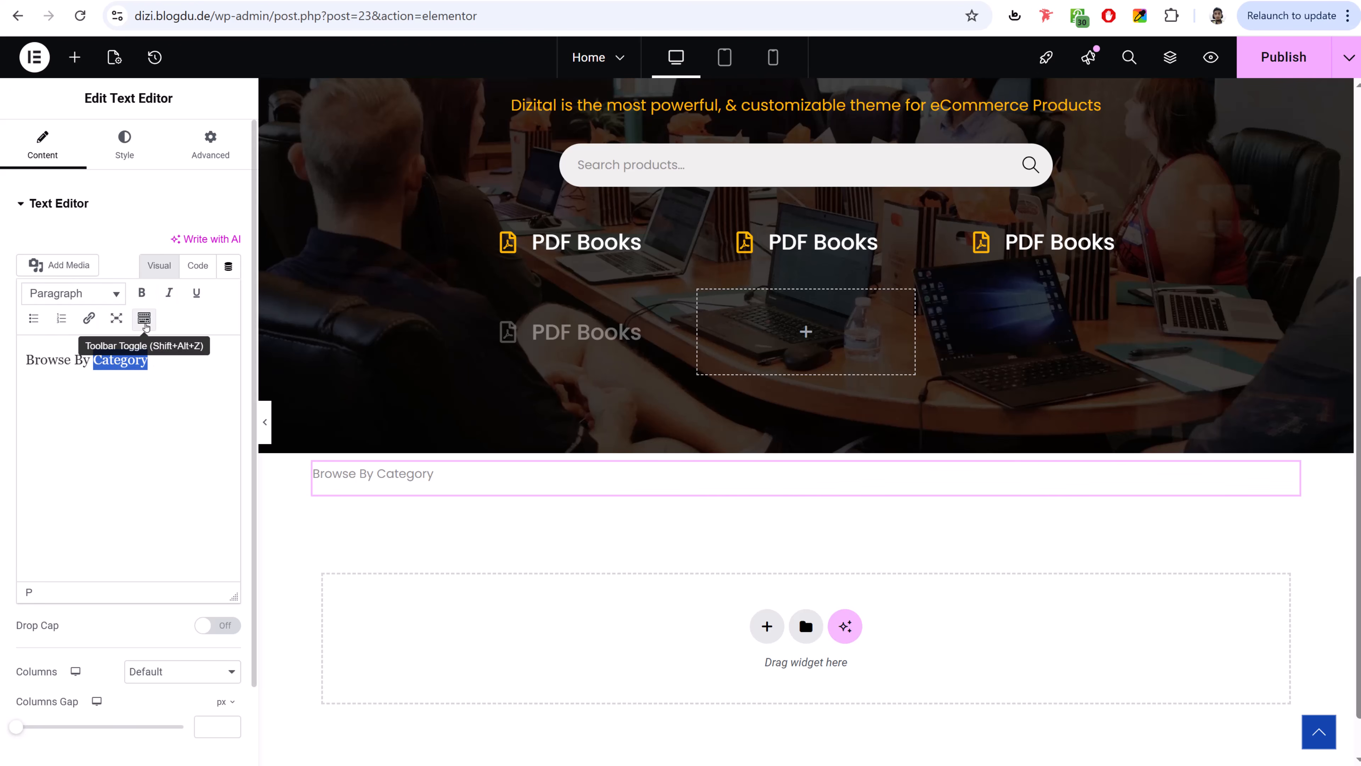
left_click(145, 325)
left_click(108, 351)
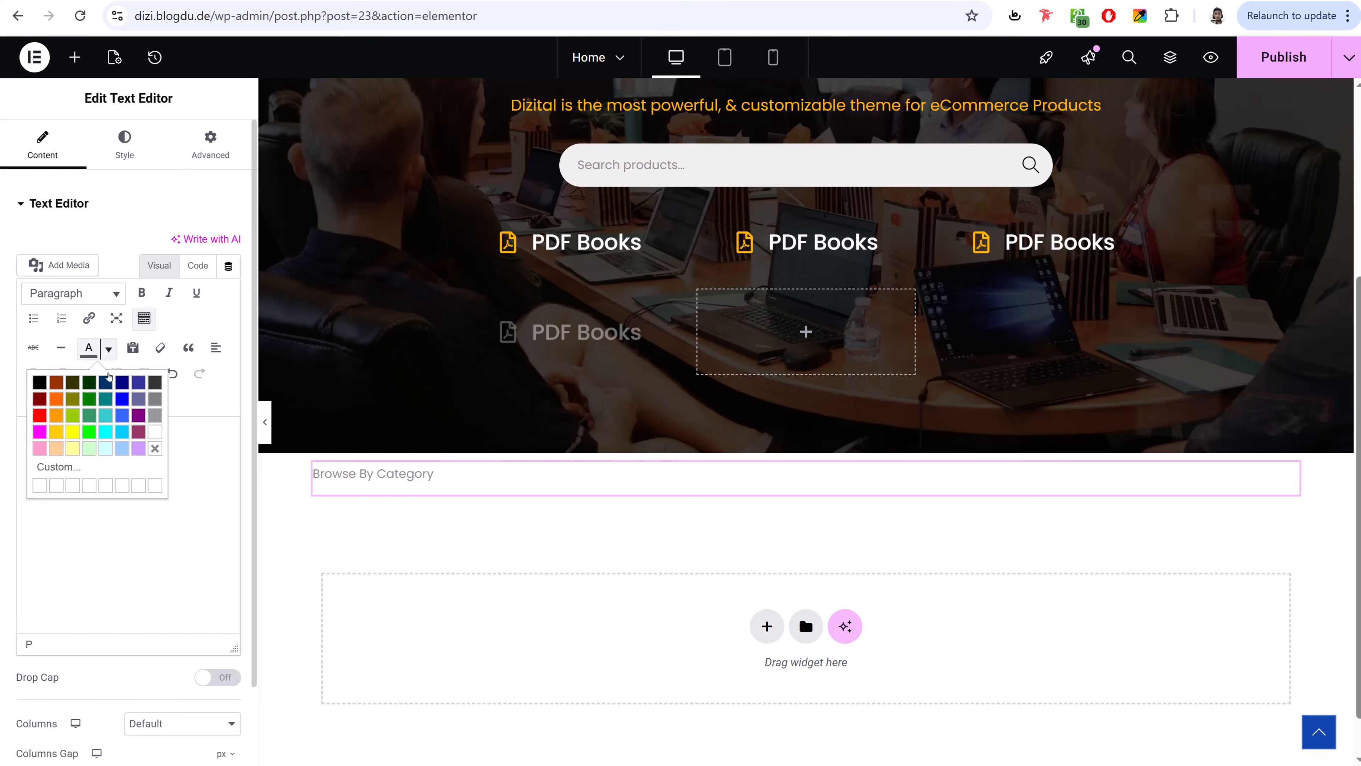
left_click(96, 470)
double_click(806, 418)
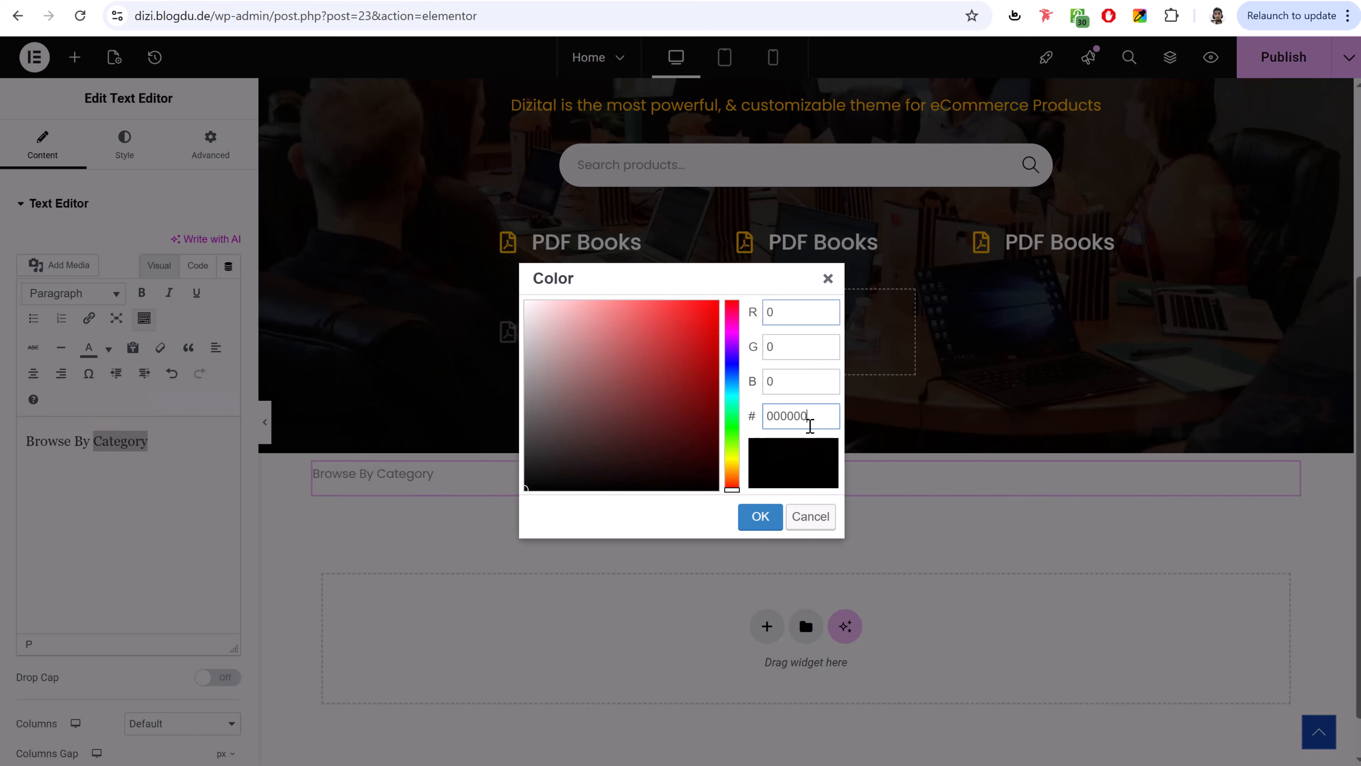
key("ctrl+v")
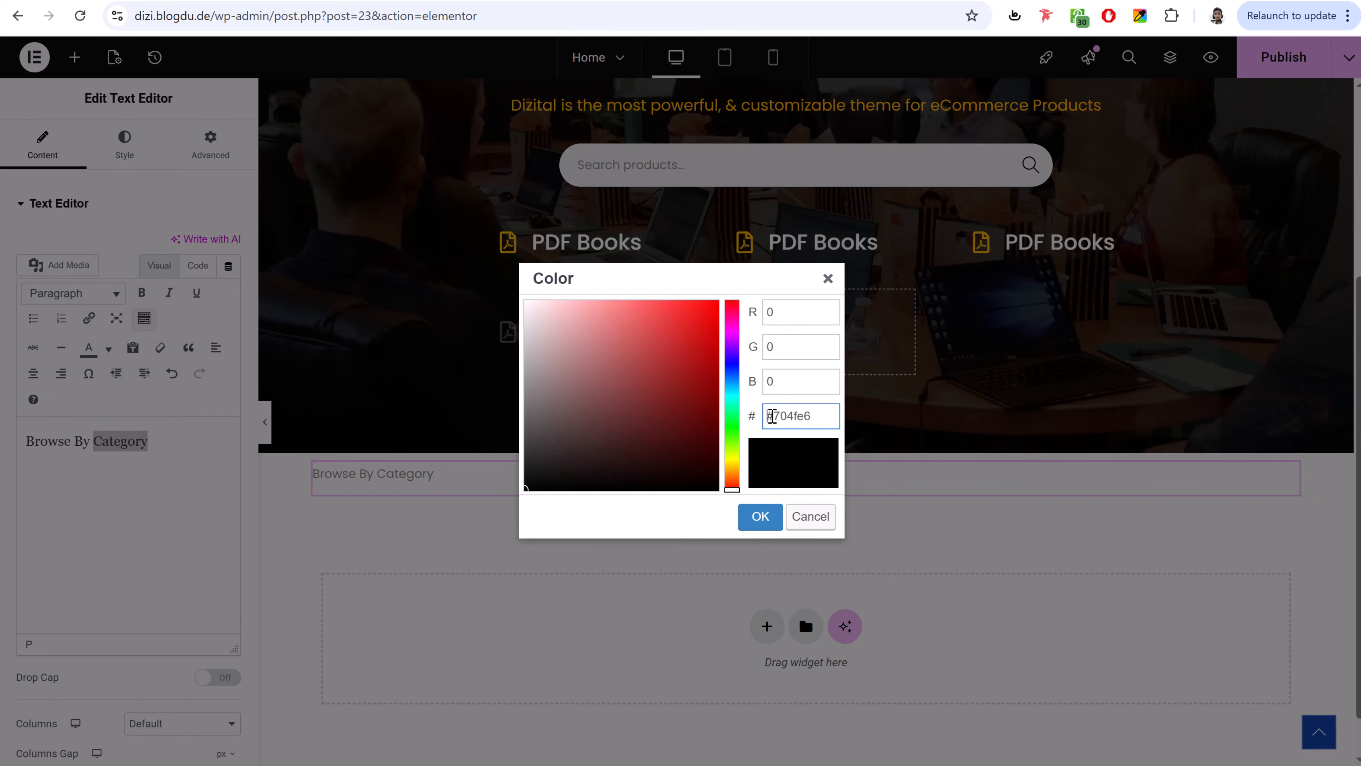
left_click(761, 518)
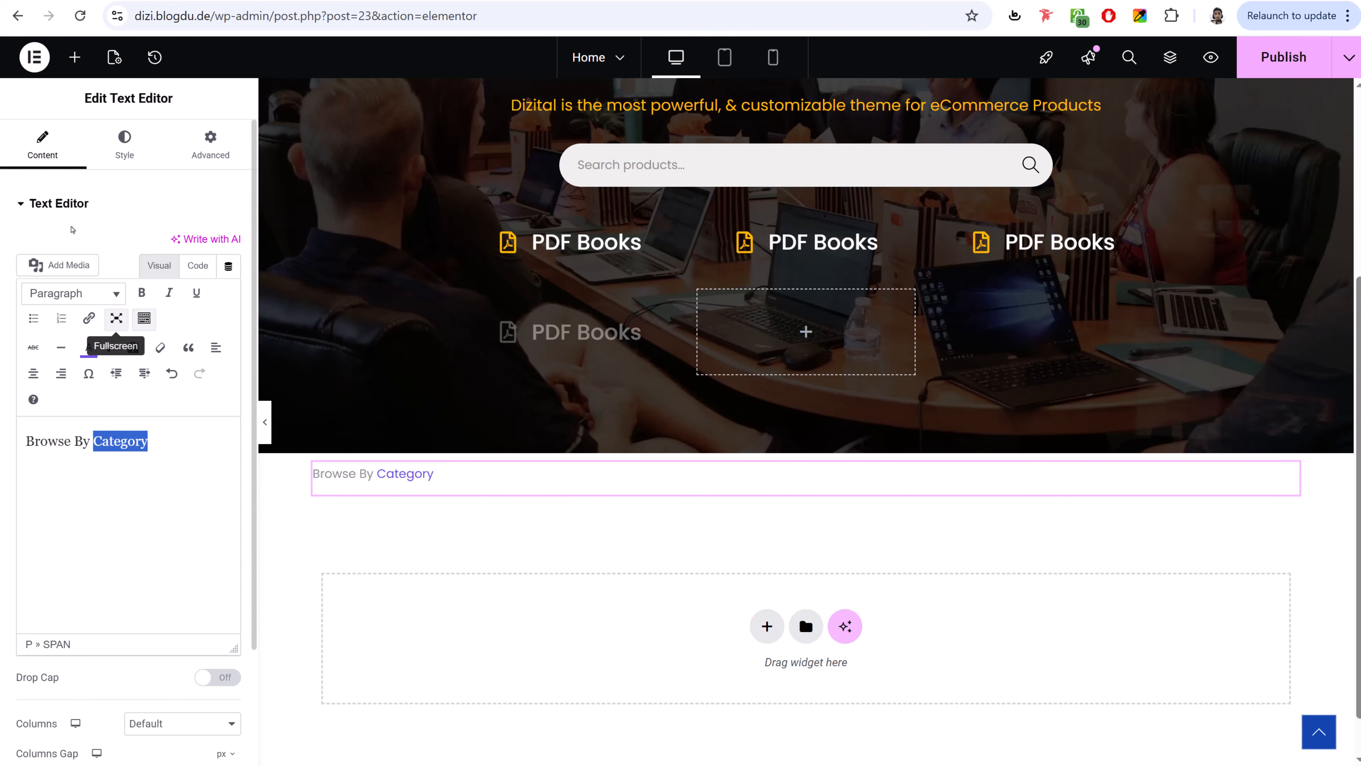
- Centre the heading and make it 30 px, weight 600, black text
left_click(125, 151)
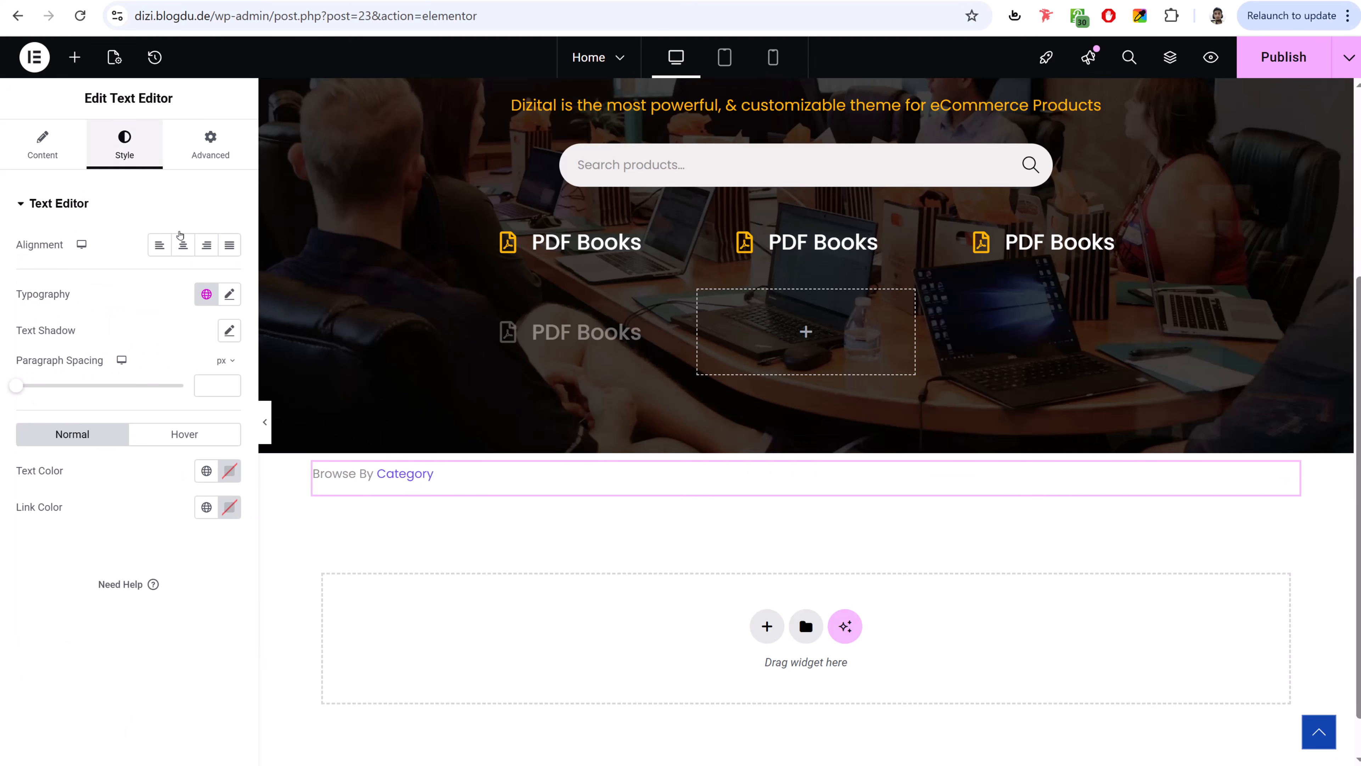
left_click(183, 246)
left_click(229, 293)
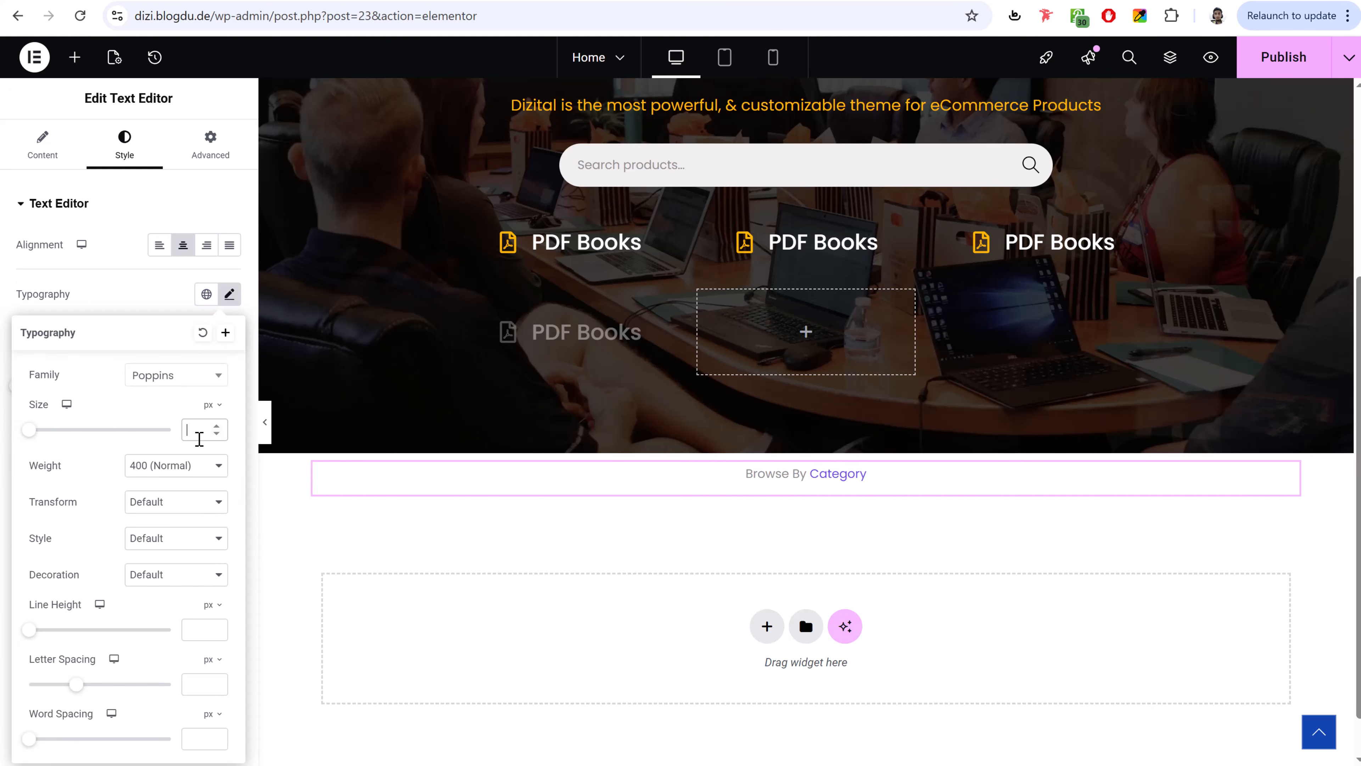
type("30")
left_click(185, 465)
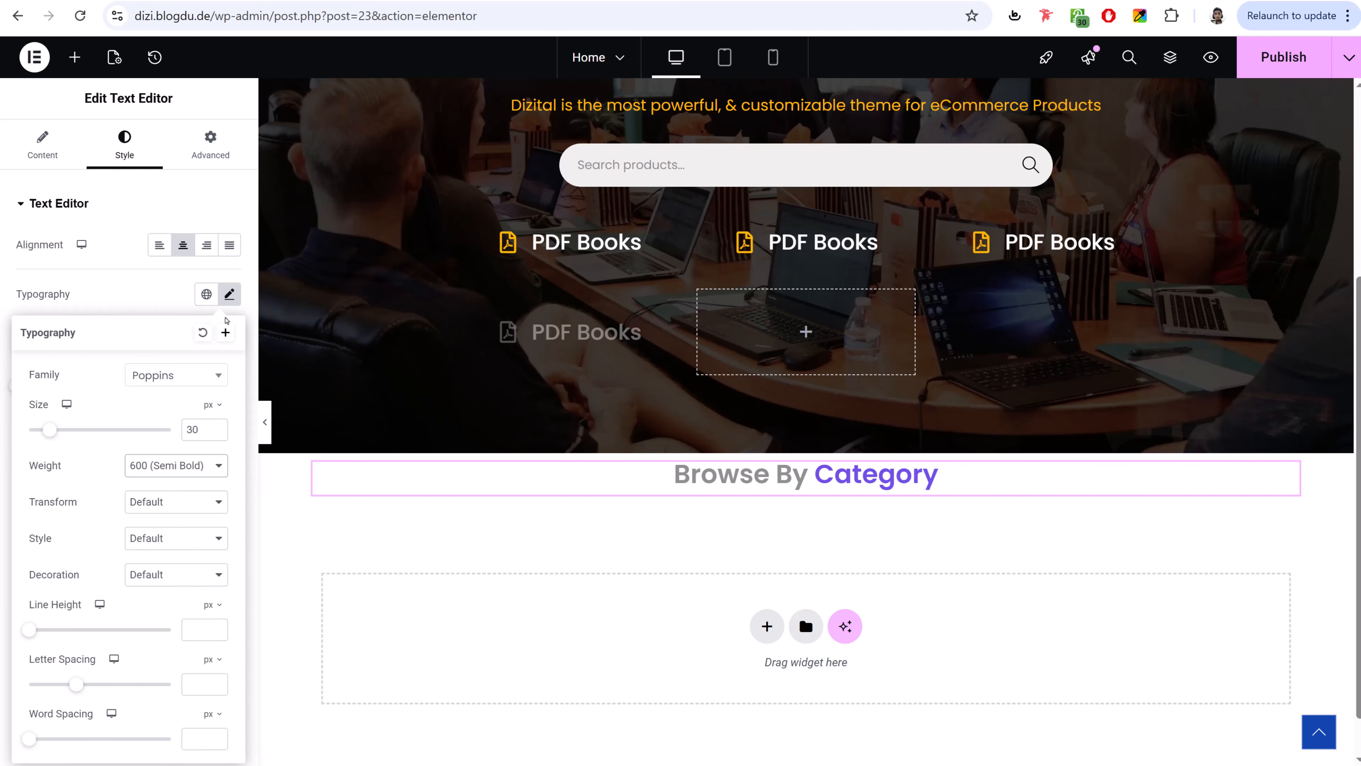
left_click(227, 303)
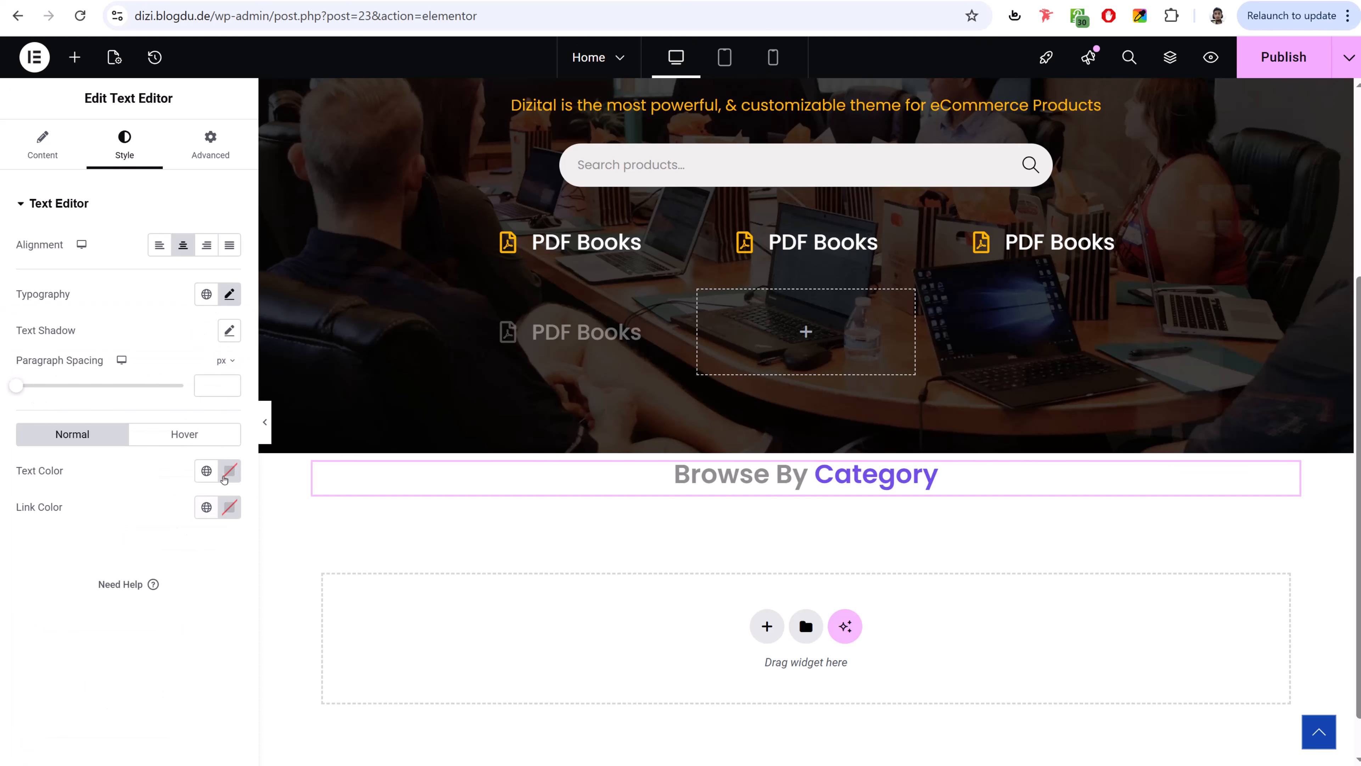
left_click(224, 479)
left_click_drag(158, 607, 88, 743)
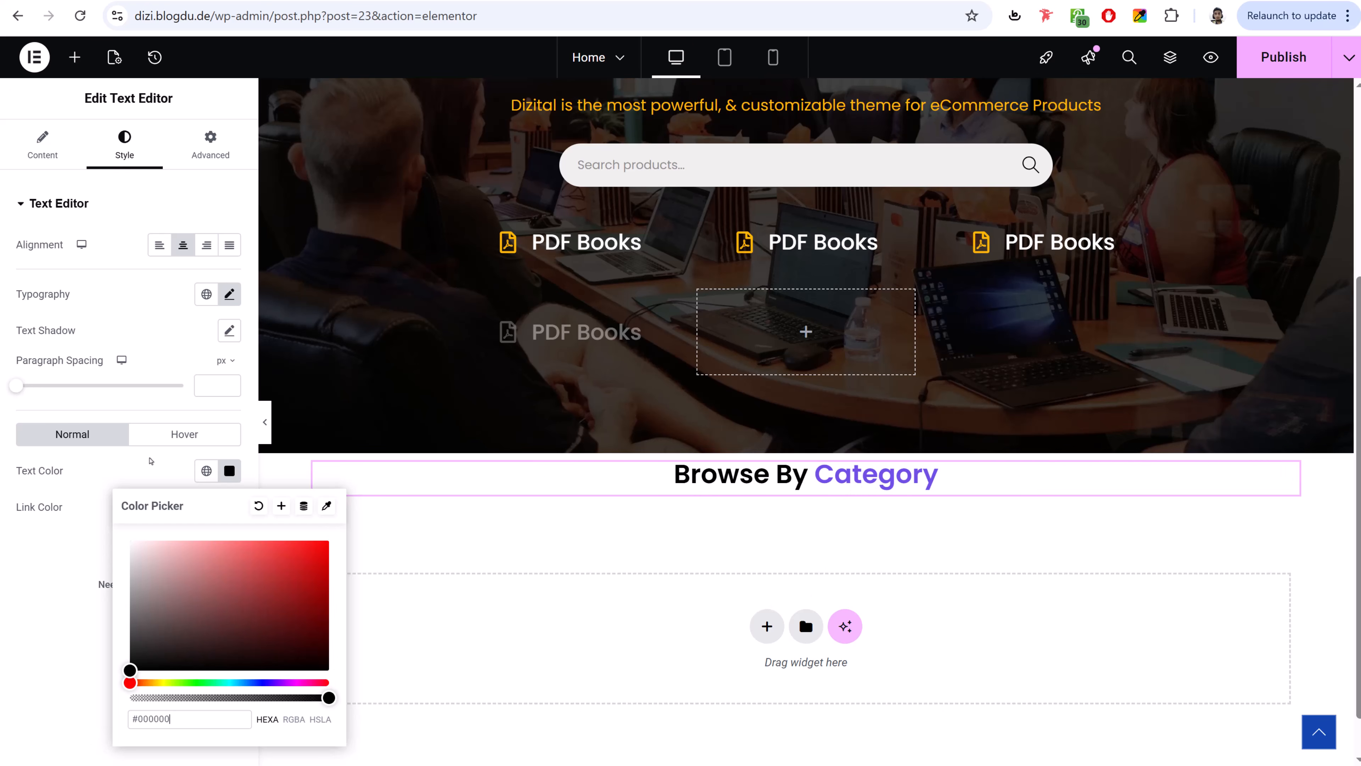
left_click(152, 461)
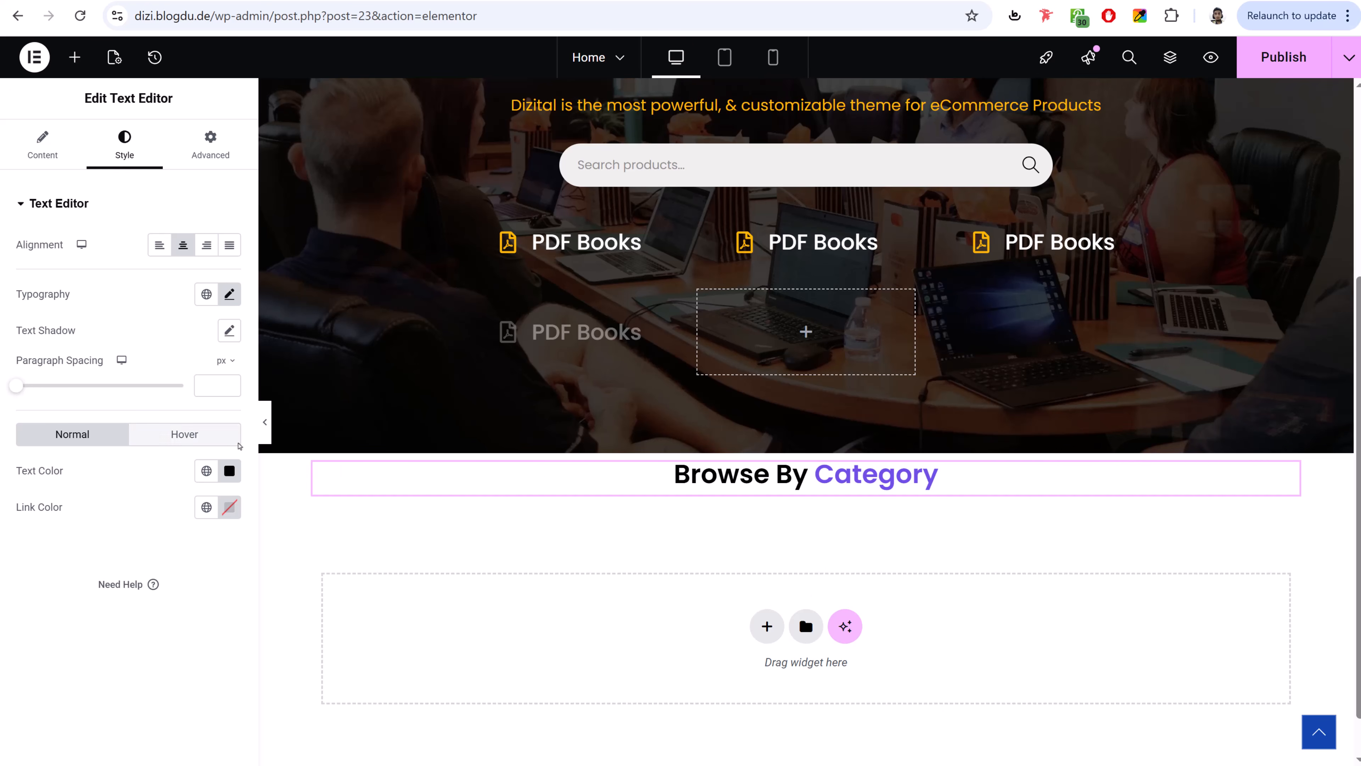
left_click(75, 57)
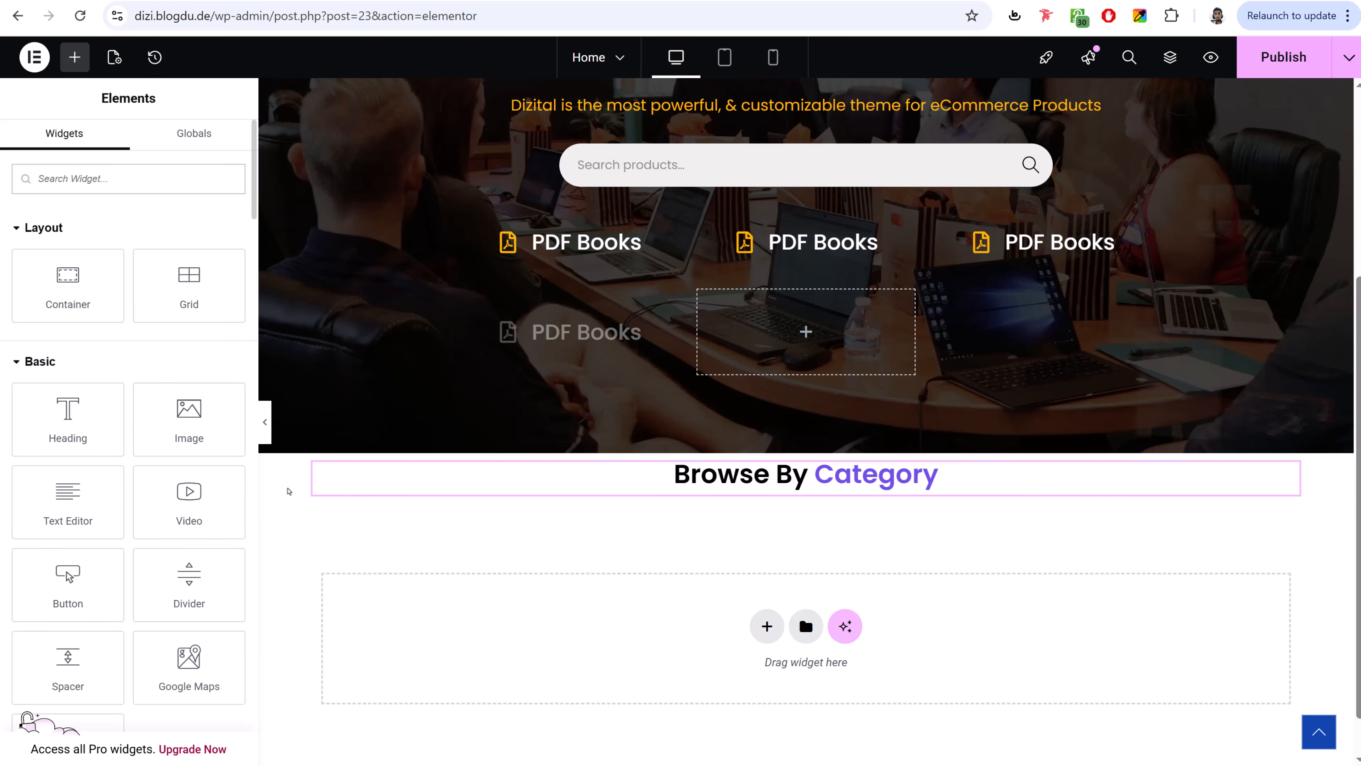
- Add a text block under the heading reading 'Our Categories are Extraordinary'
left_click_drag(81, 503, 879, 489)
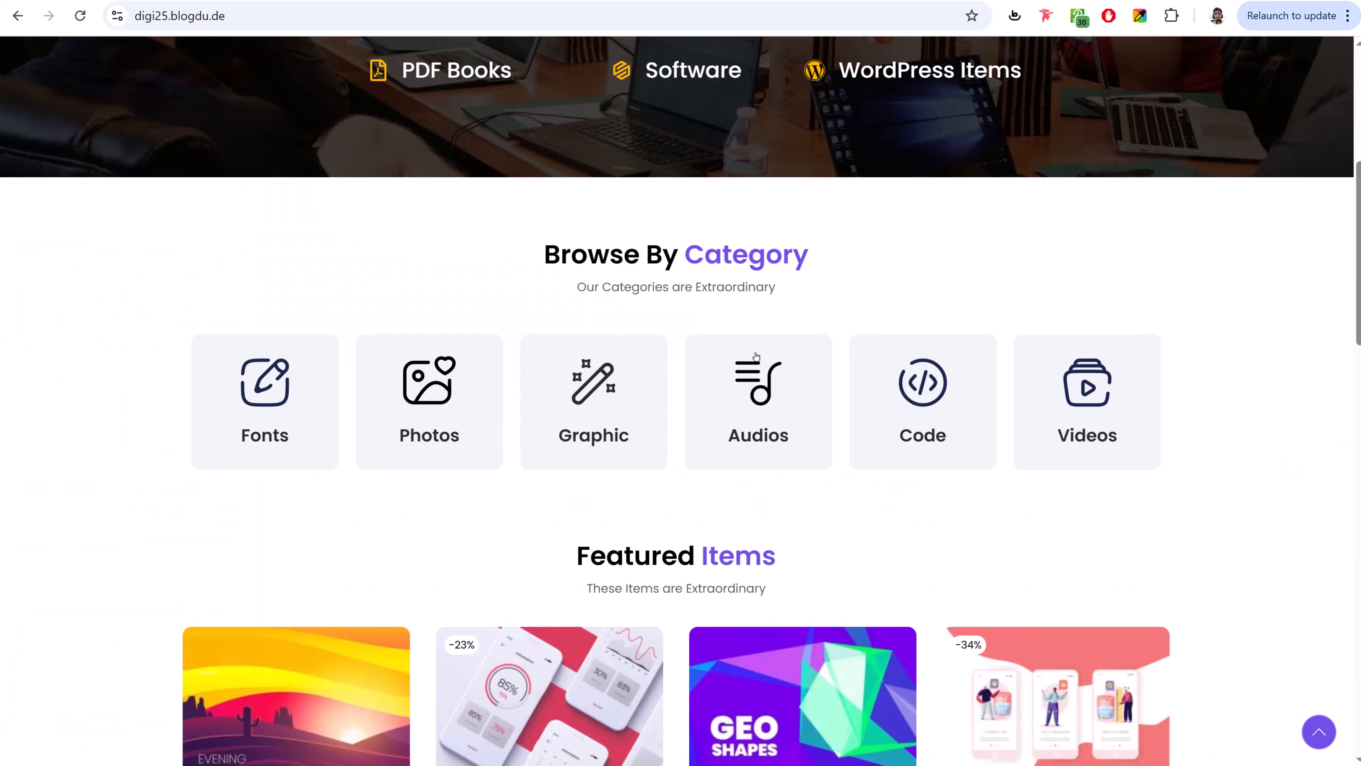
triple_click(708, 284)
key("ctrl+c")
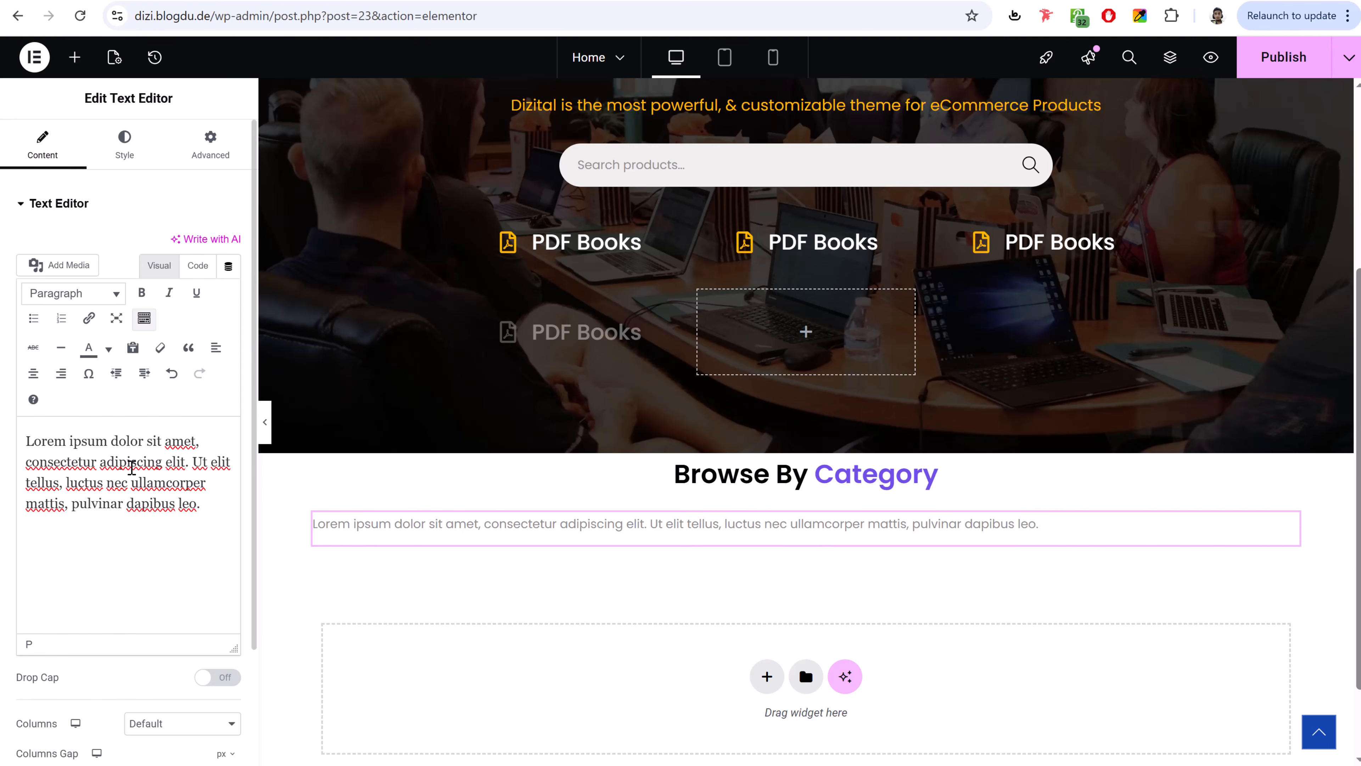
left_click(131, 461)
key("ctrl+a")
key("ctrl+v")
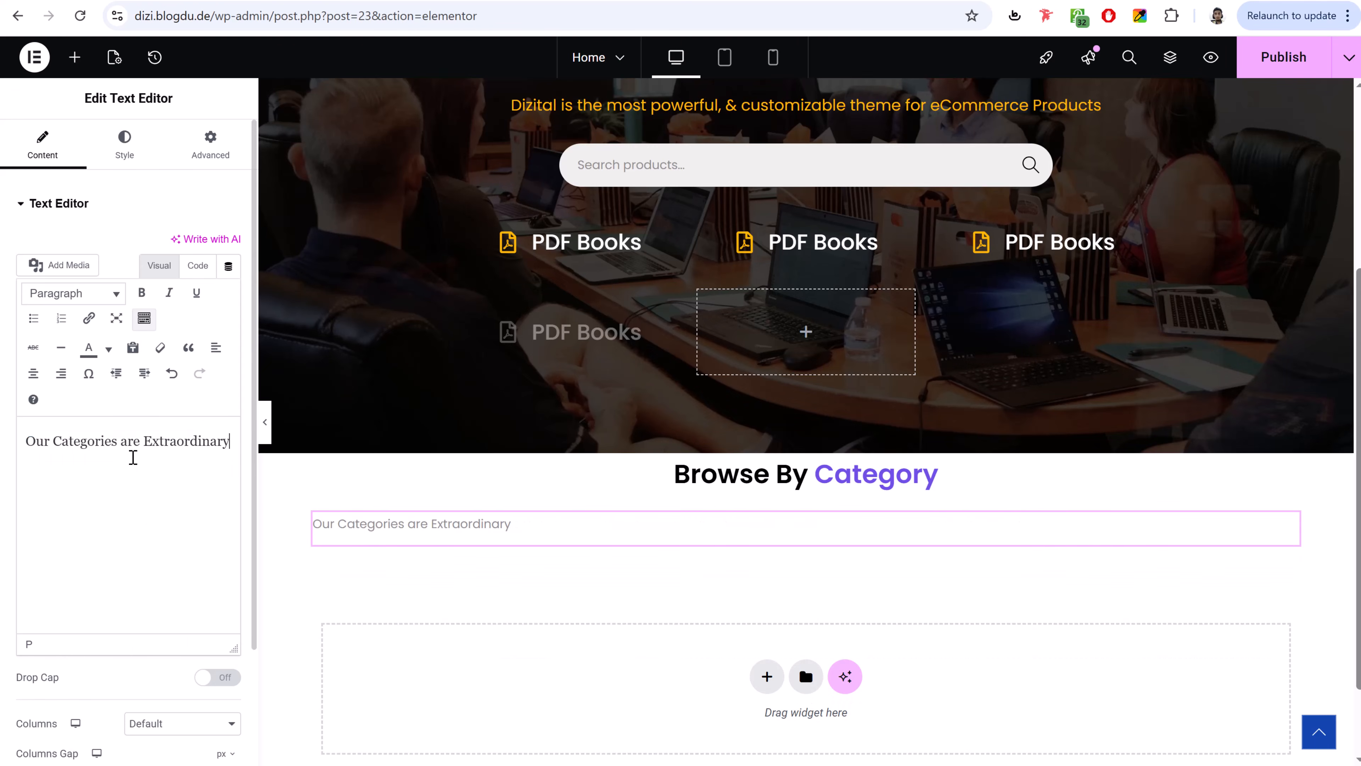
- Centre the subtitle and make its text dark grey
left_click(115, 159)
left_click(183, 244)
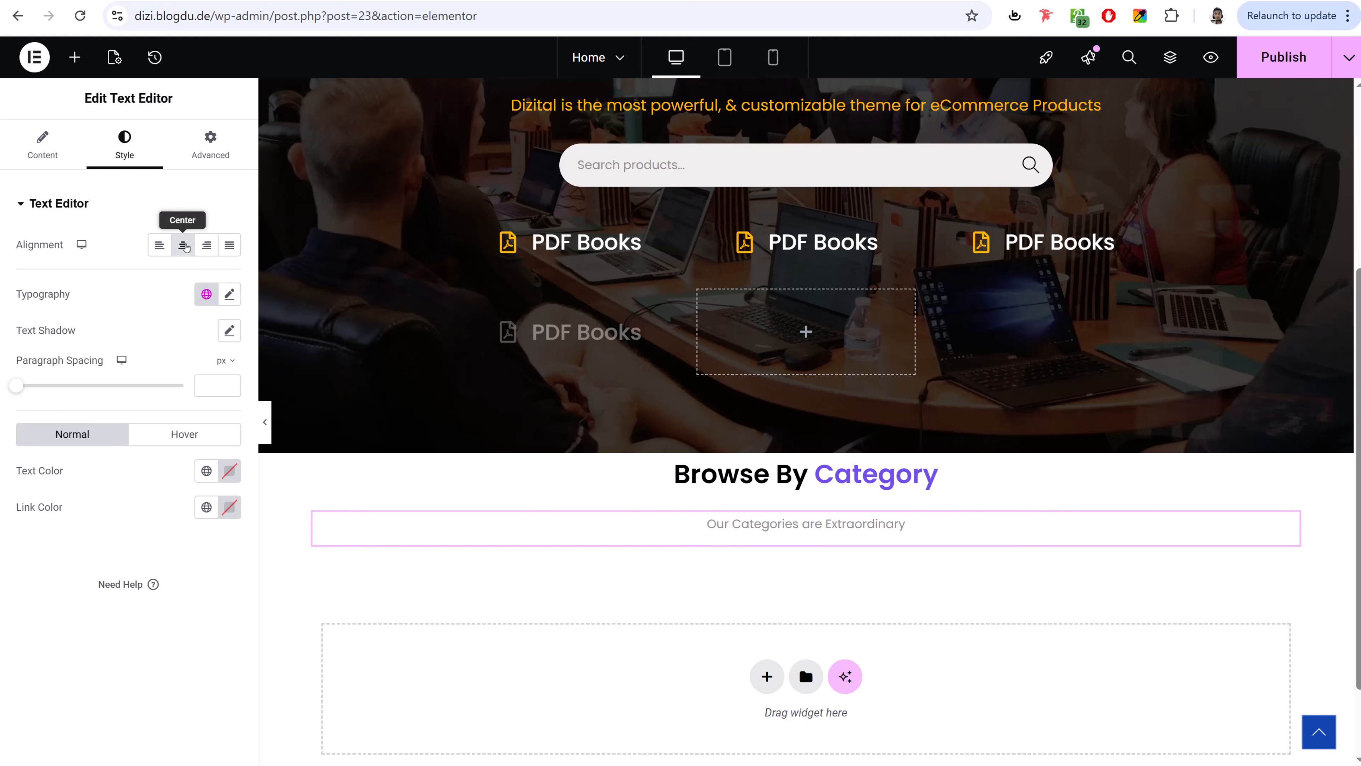
left_click(230, 295)
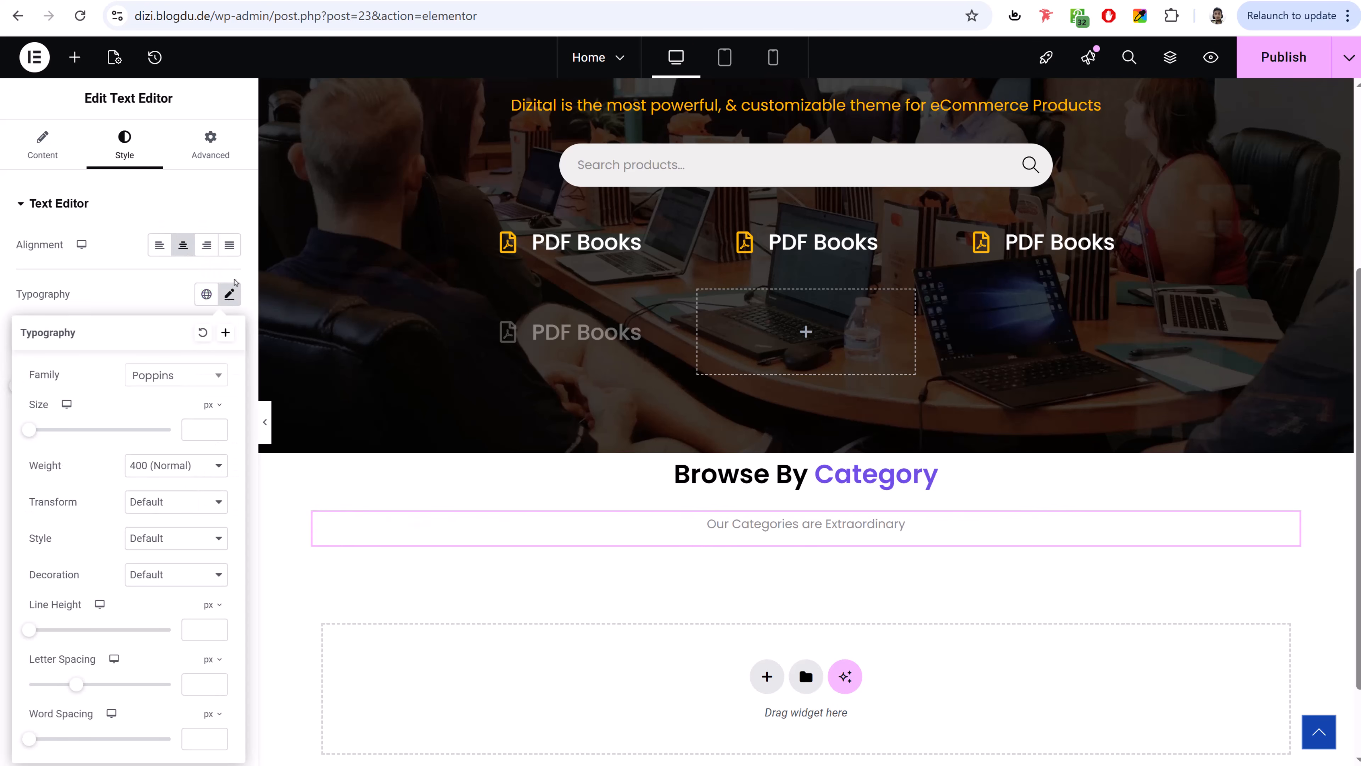
left_click(231, 294)
left_click(229, 471)
left_click_drag(131, 606, 81, 638)
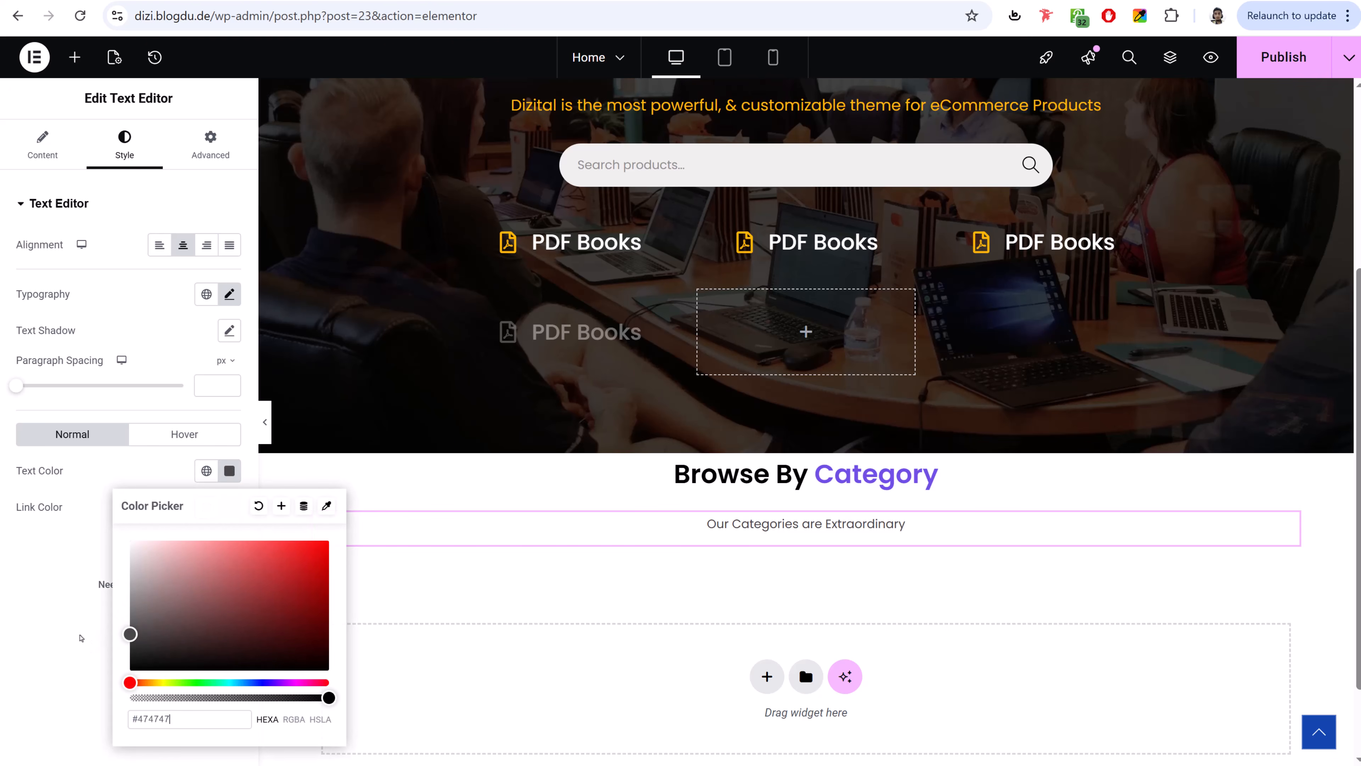
left_click(81, 638)
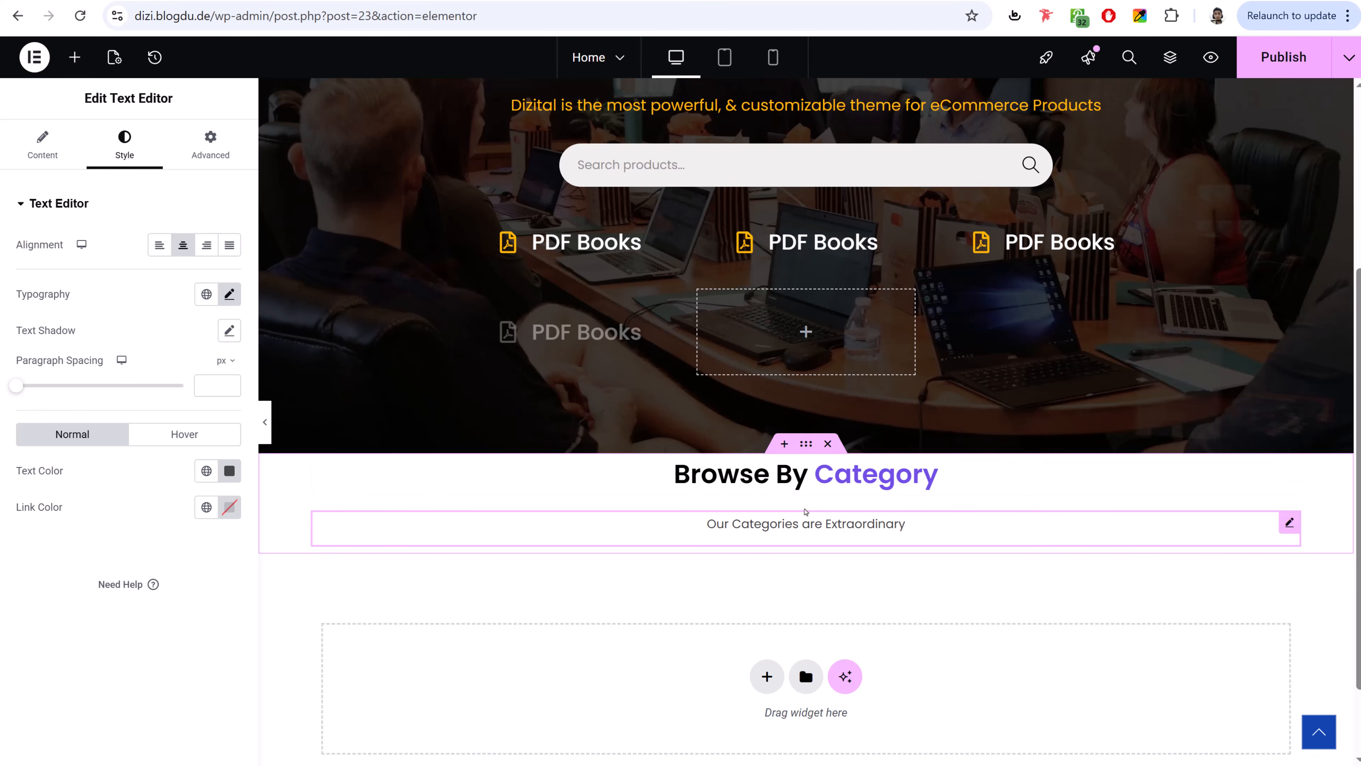
- Give the subtitle a -20 px top margin and publish the page
left_click(225, 157)
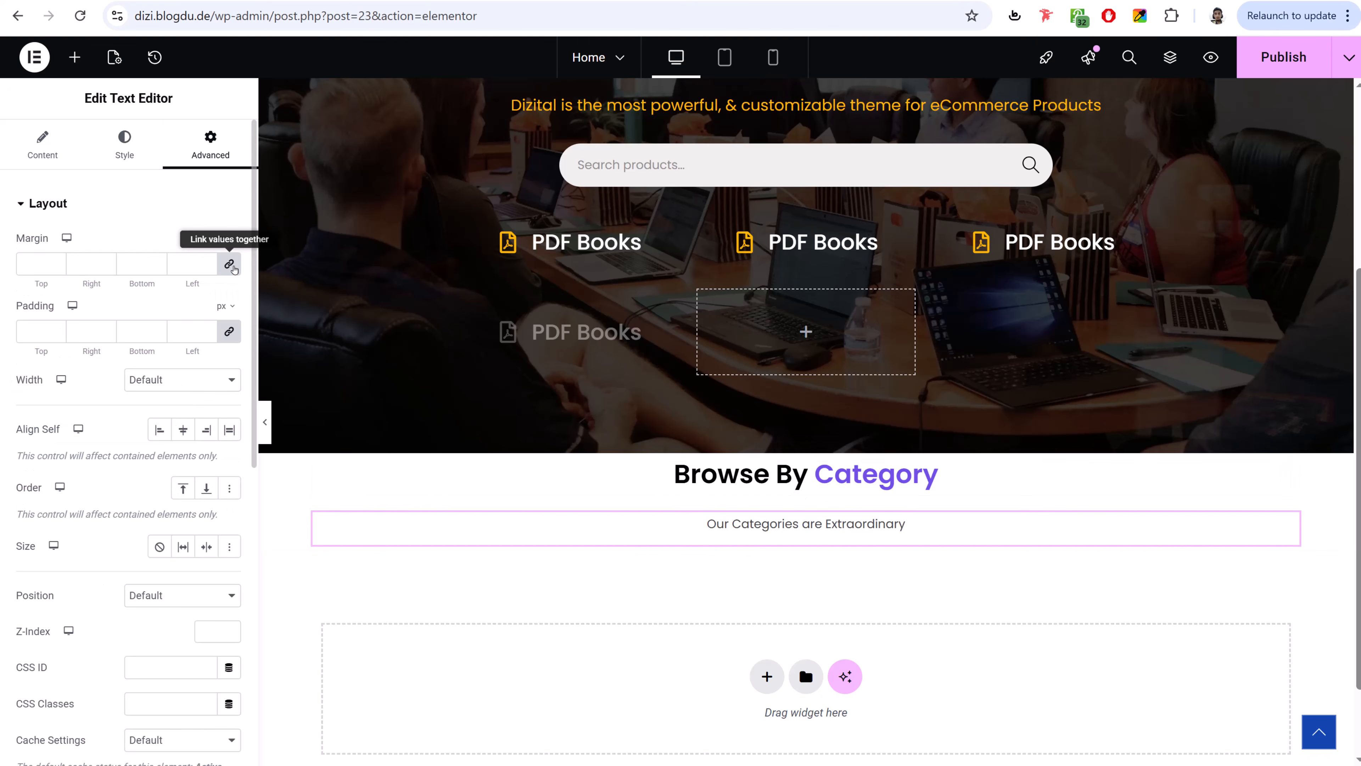
double_click(35, 263)
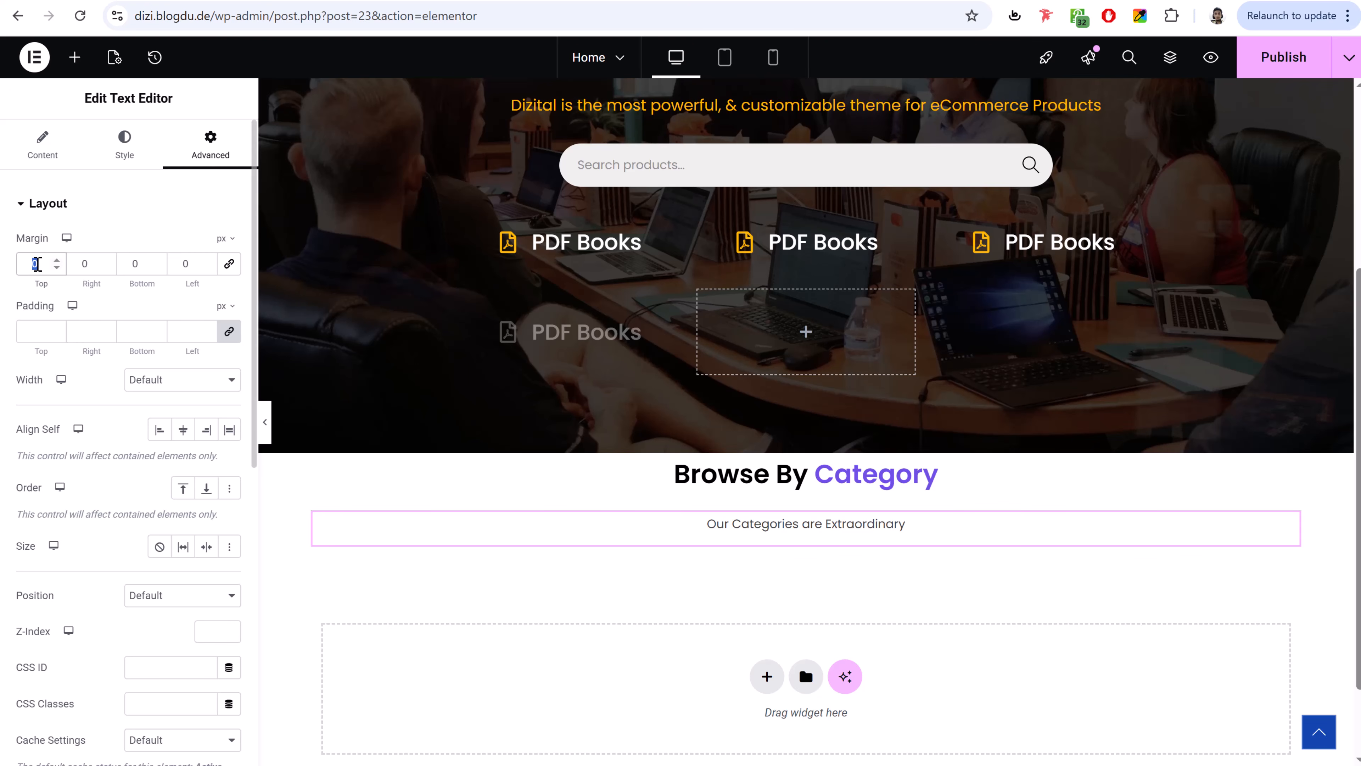
type("-20")
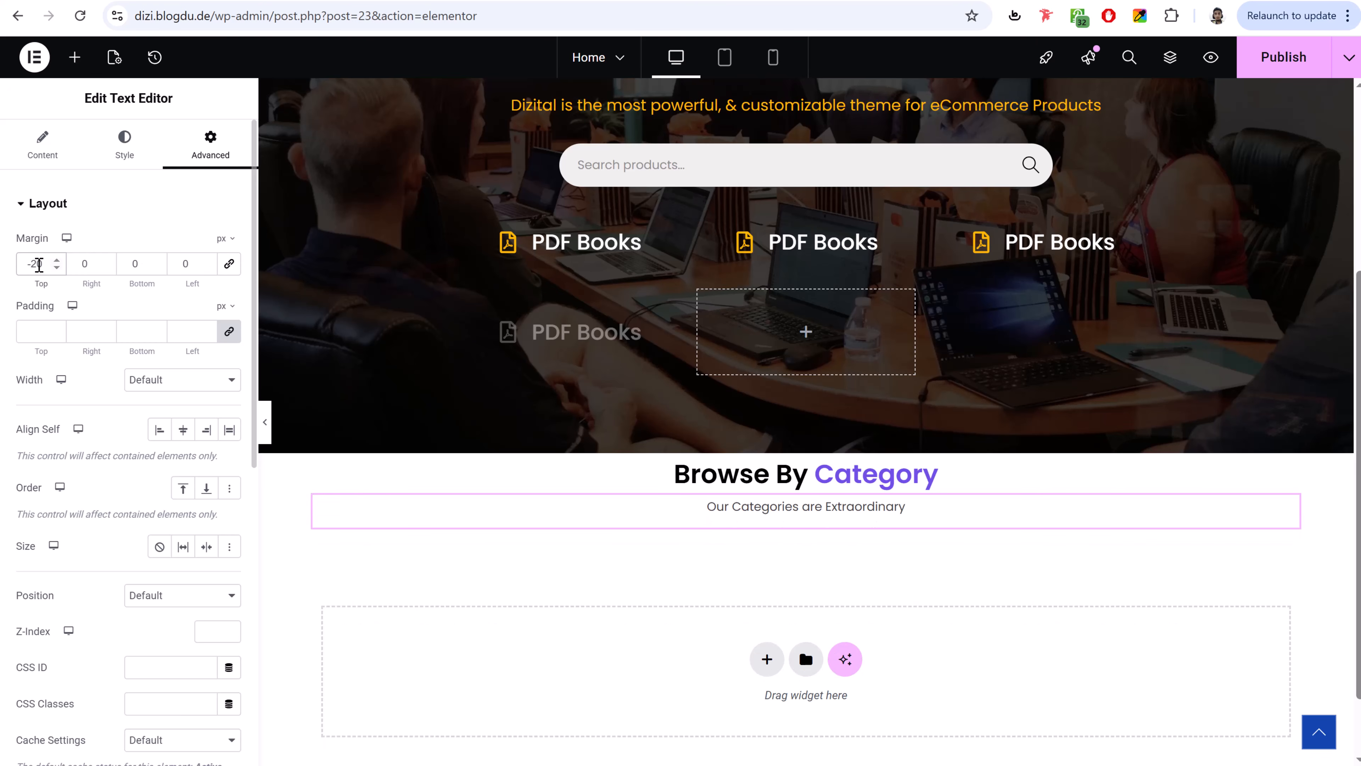
left_click(30, 265)
key("BackSpace")
key("Down")
key("Down")
key("Down")
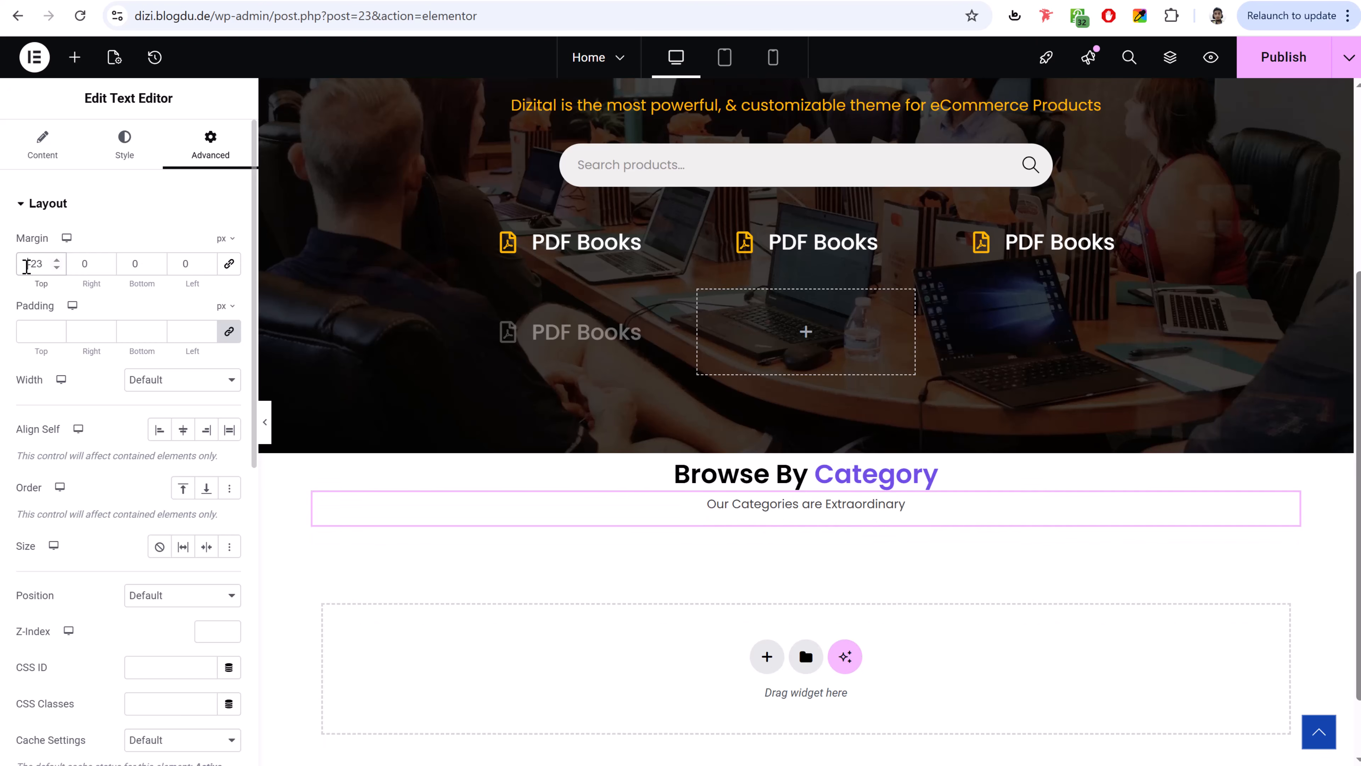
key("Up")
key("Up")
key("Up")
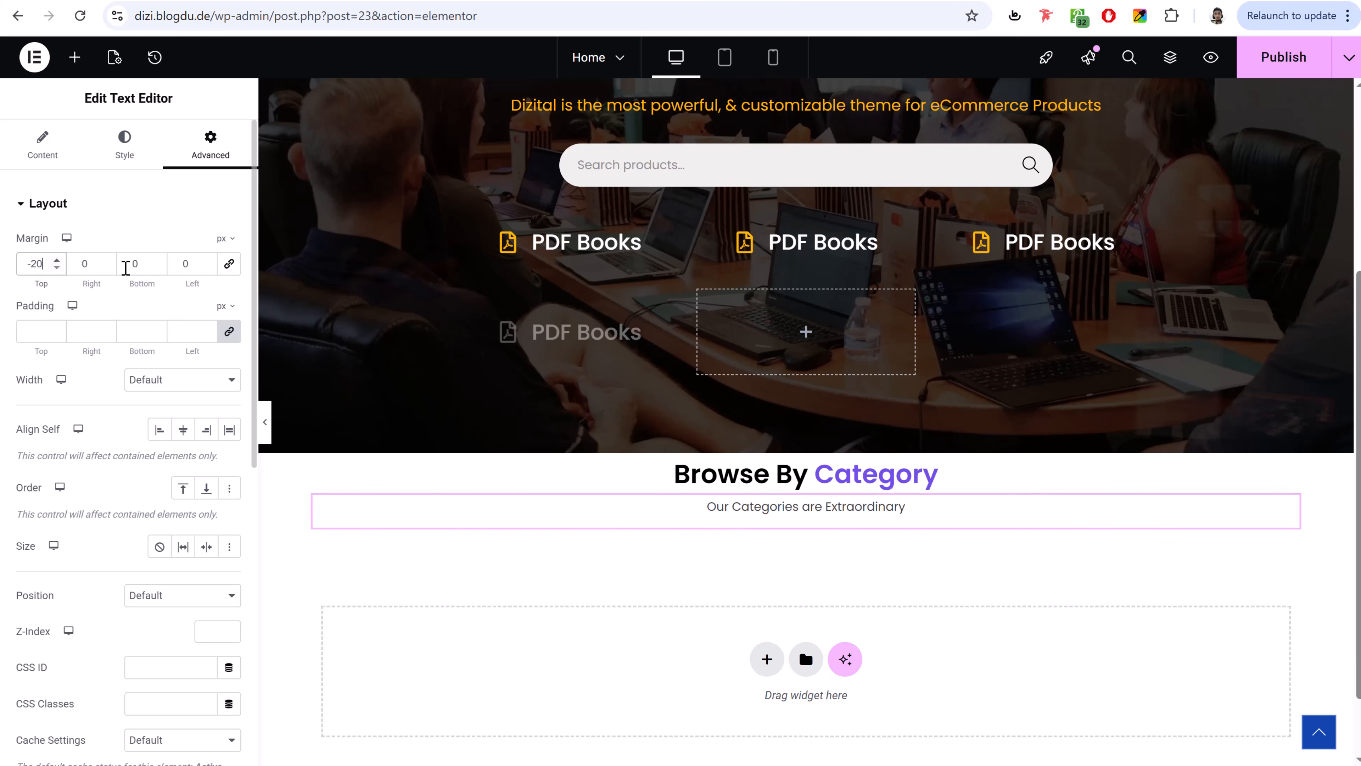
left_click(1297, 61)
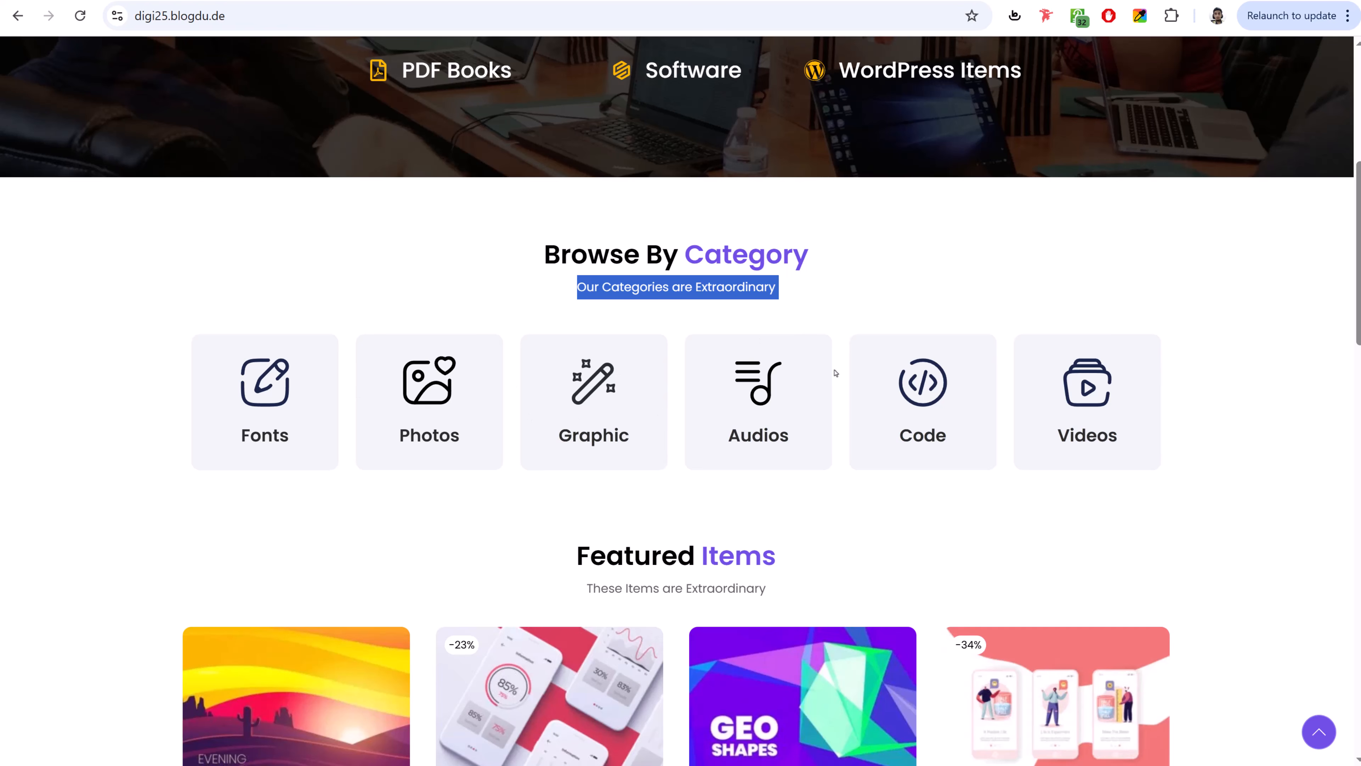
left_click(215, 1)
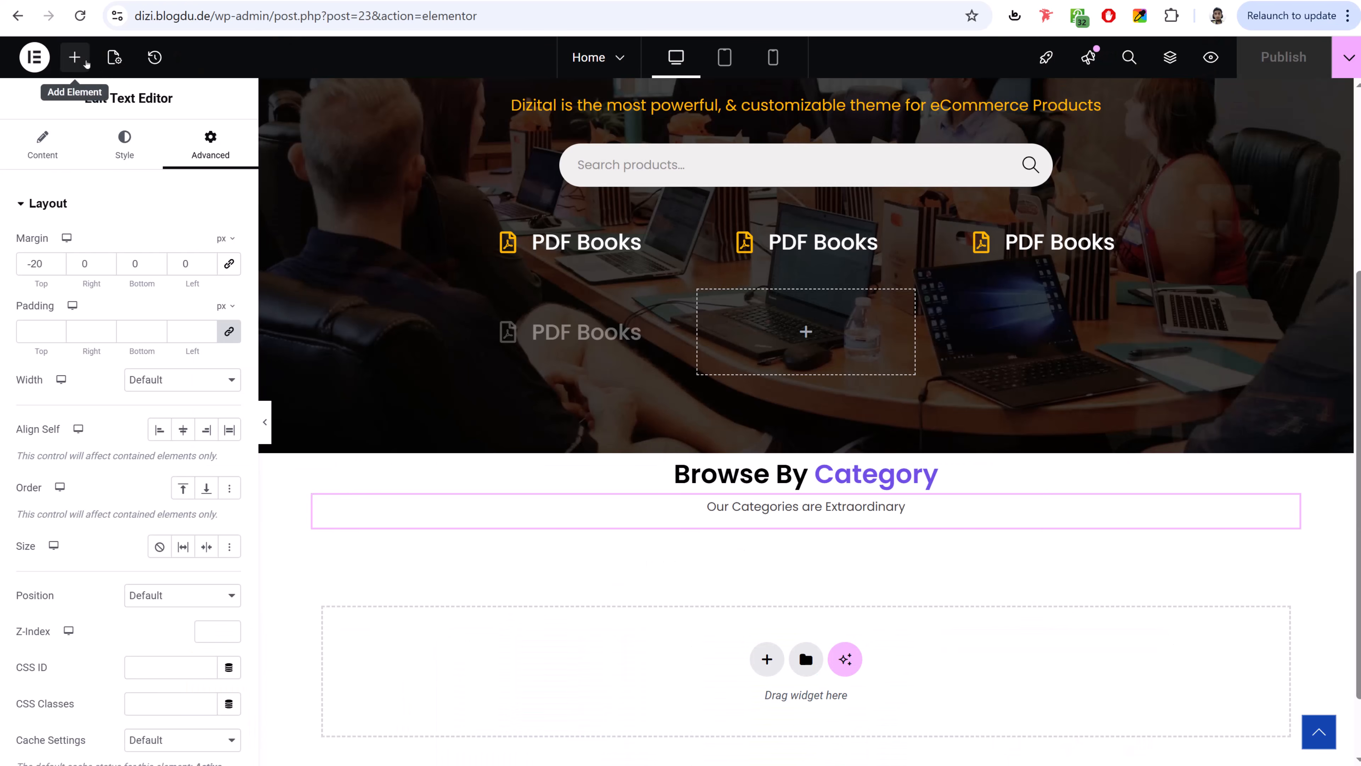
- Place a Grid container below the subtitle
left_click(87, 64)
left_click_drag(185, 279, 890, 532)
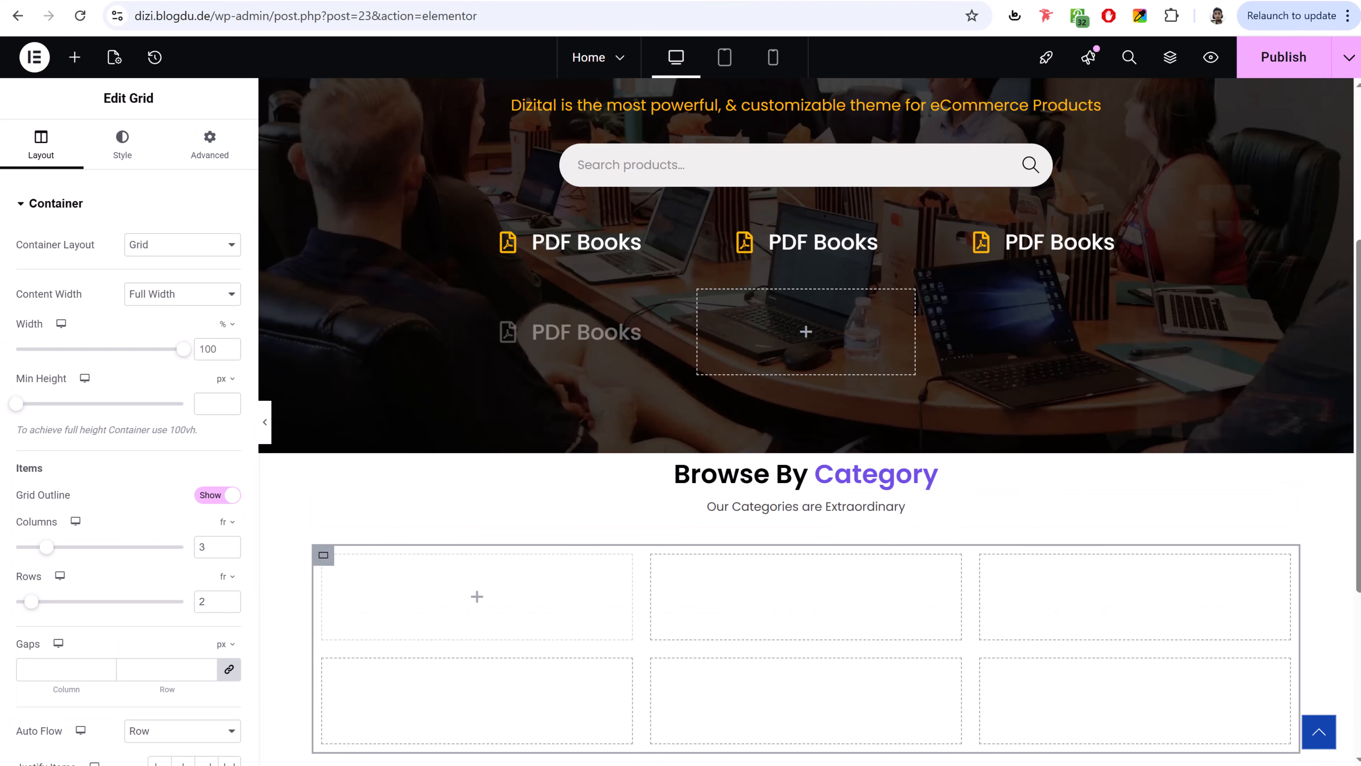
left_click(344, 1)
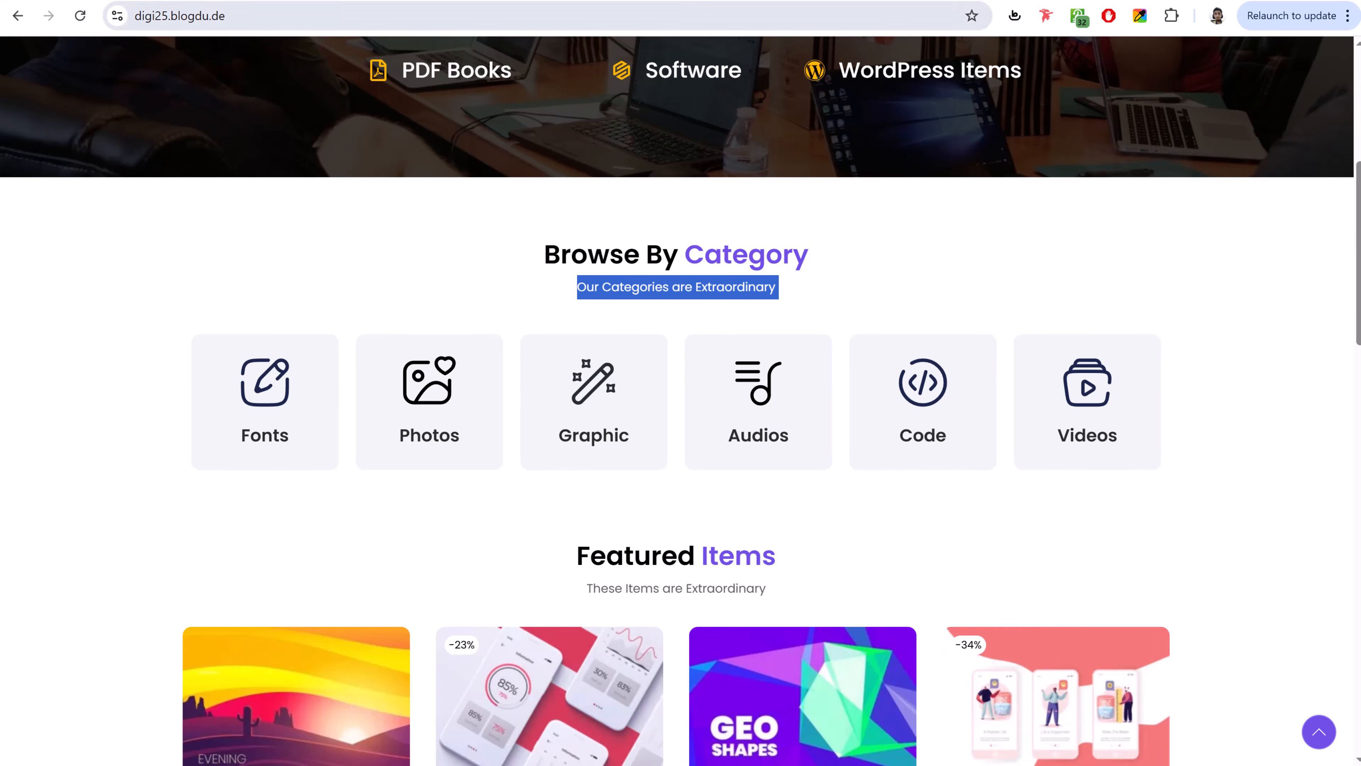
left_click(215, 1)
- Set the grid to 6 columns and 1 row, then compare with the reference site
scroll(1008, 515, "down", 3)
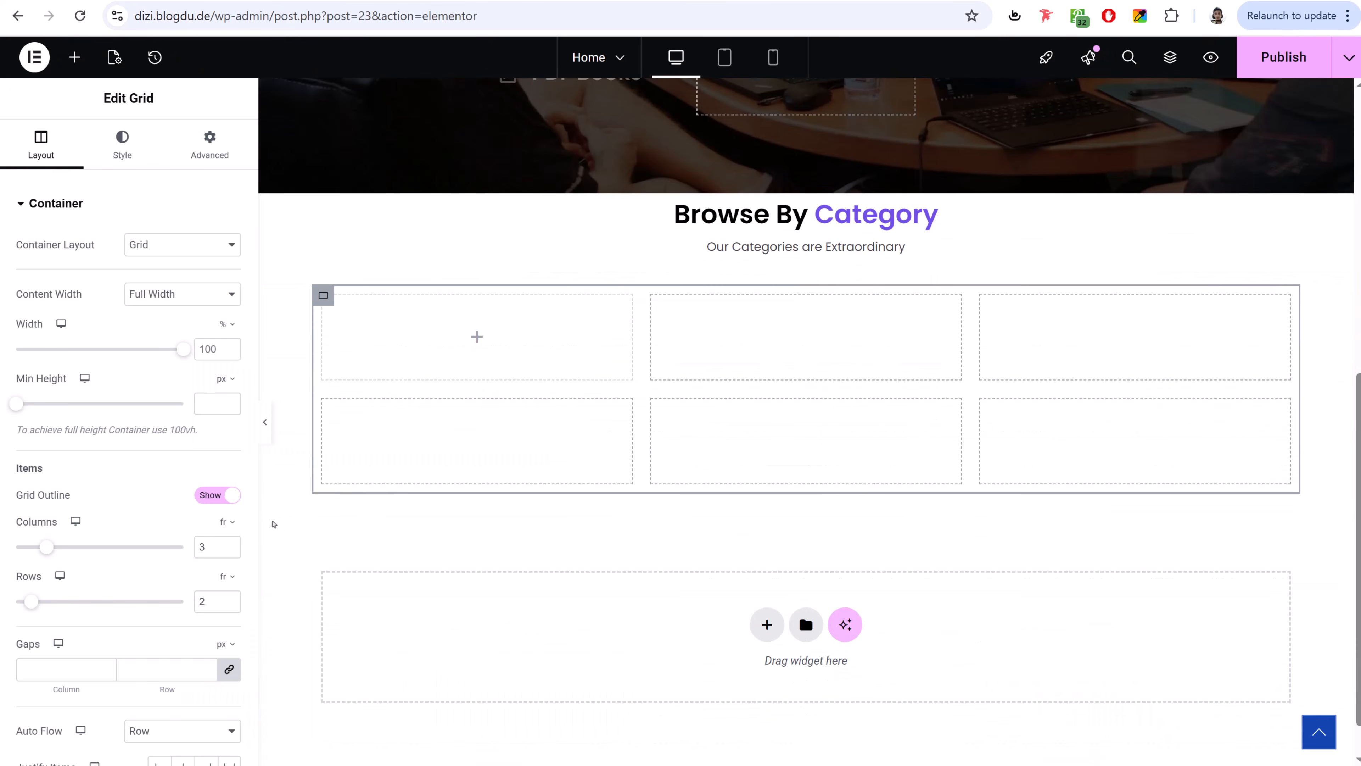
left_click(229, 543)
left_click(229, 543)
left_click(230, 542)
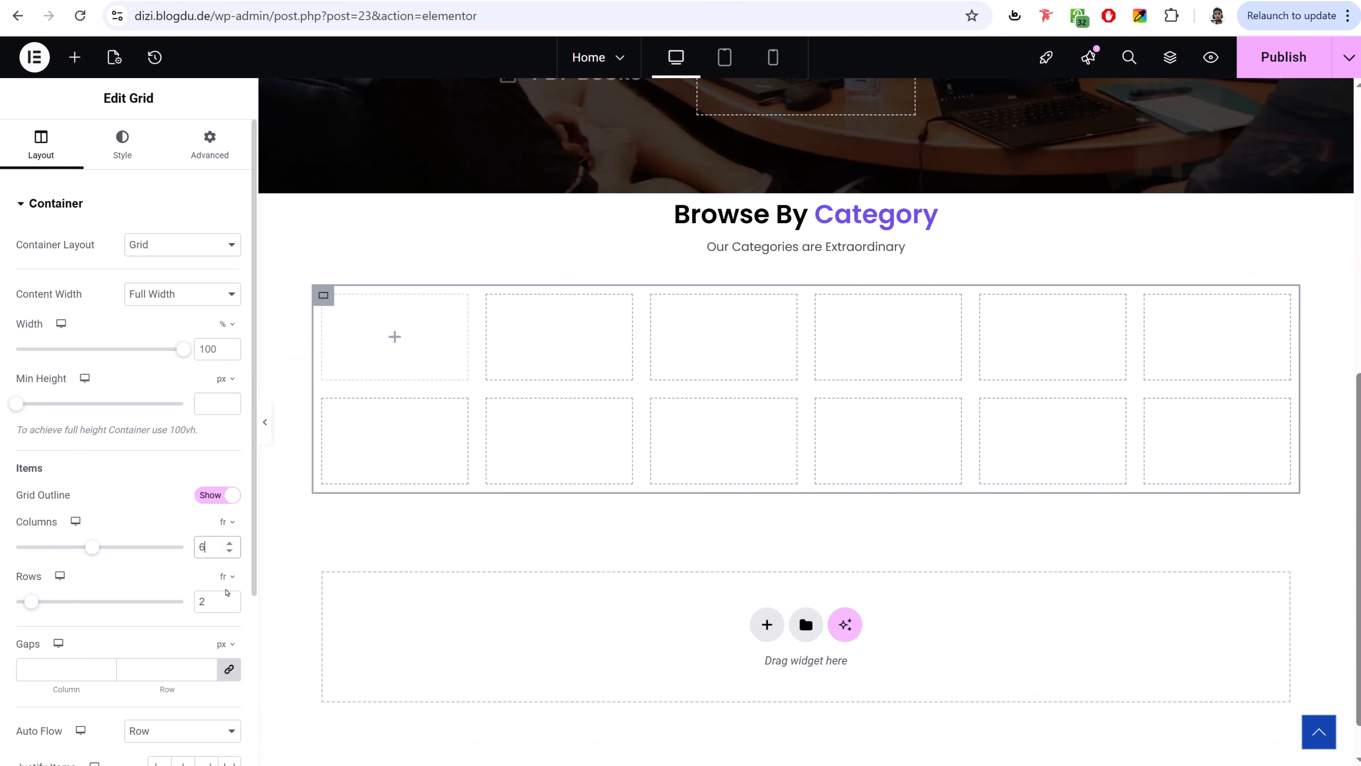
left_click(229, 605)
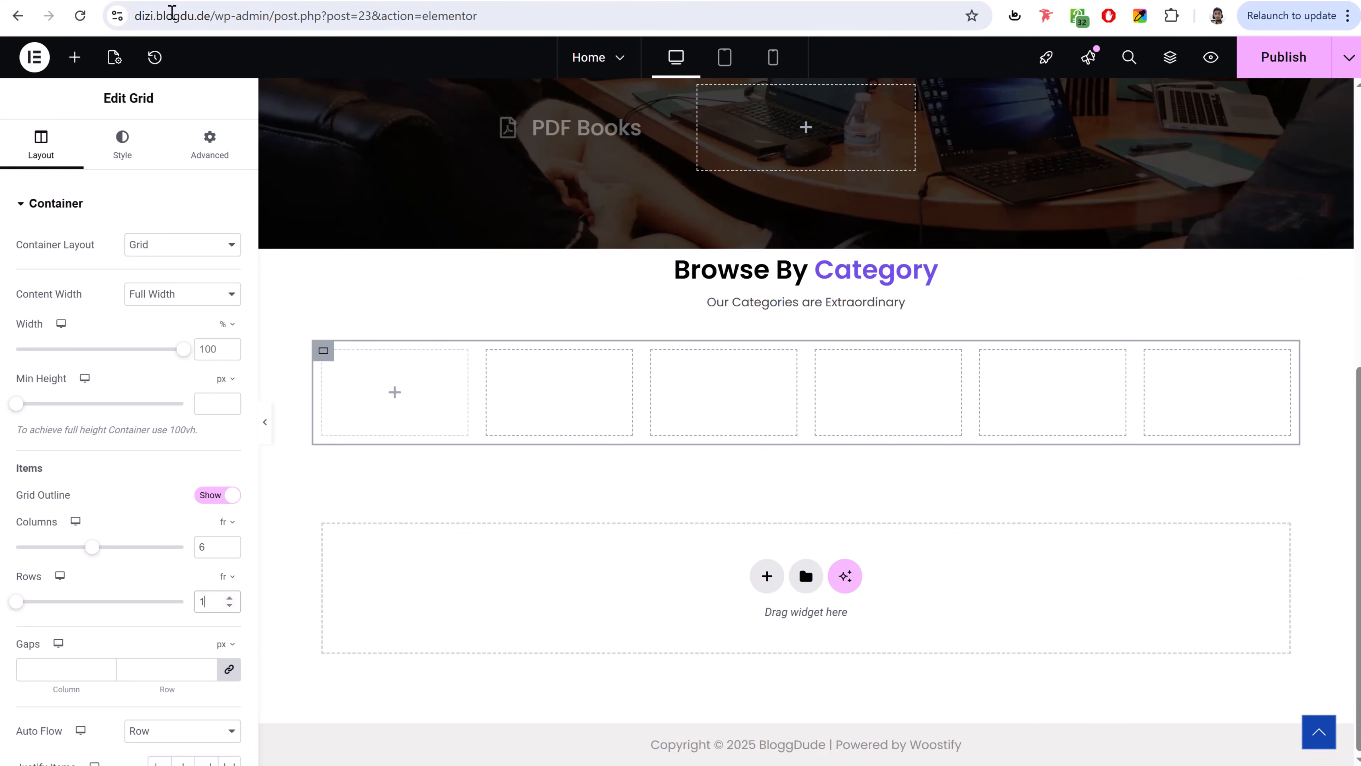
left_click(170, 1)
left_click(128, 1)
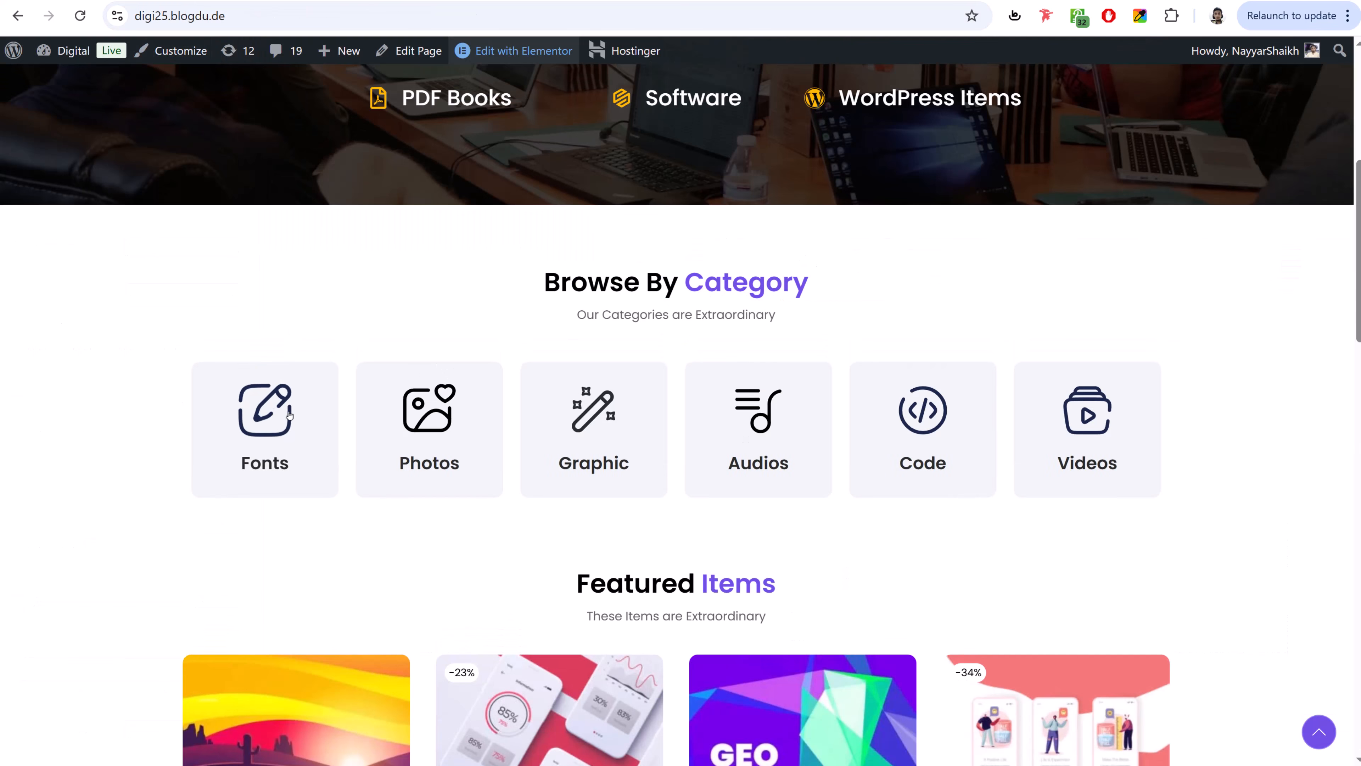
- Drop an Icon Box widget, found by searching 'ico', into the grid's first column
left_click(177, 2)
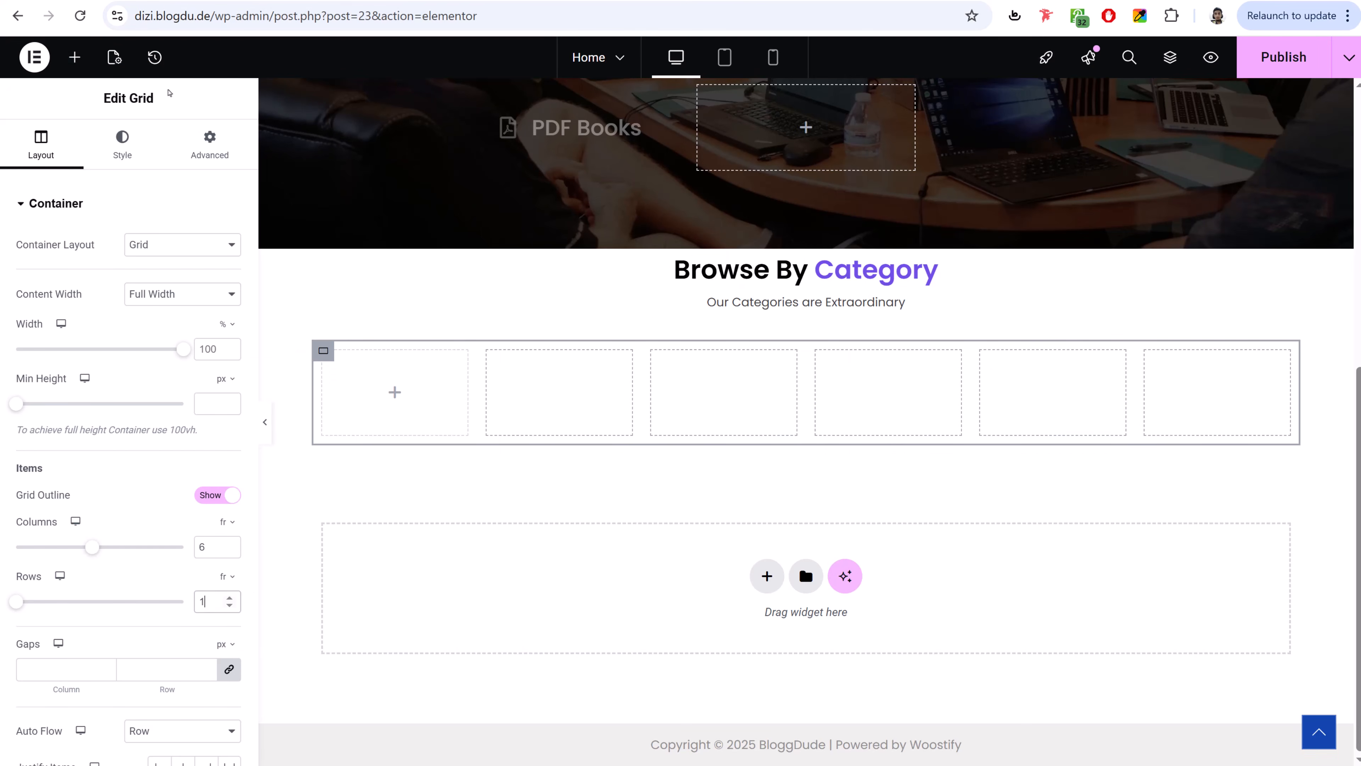
left_click(74, 58)
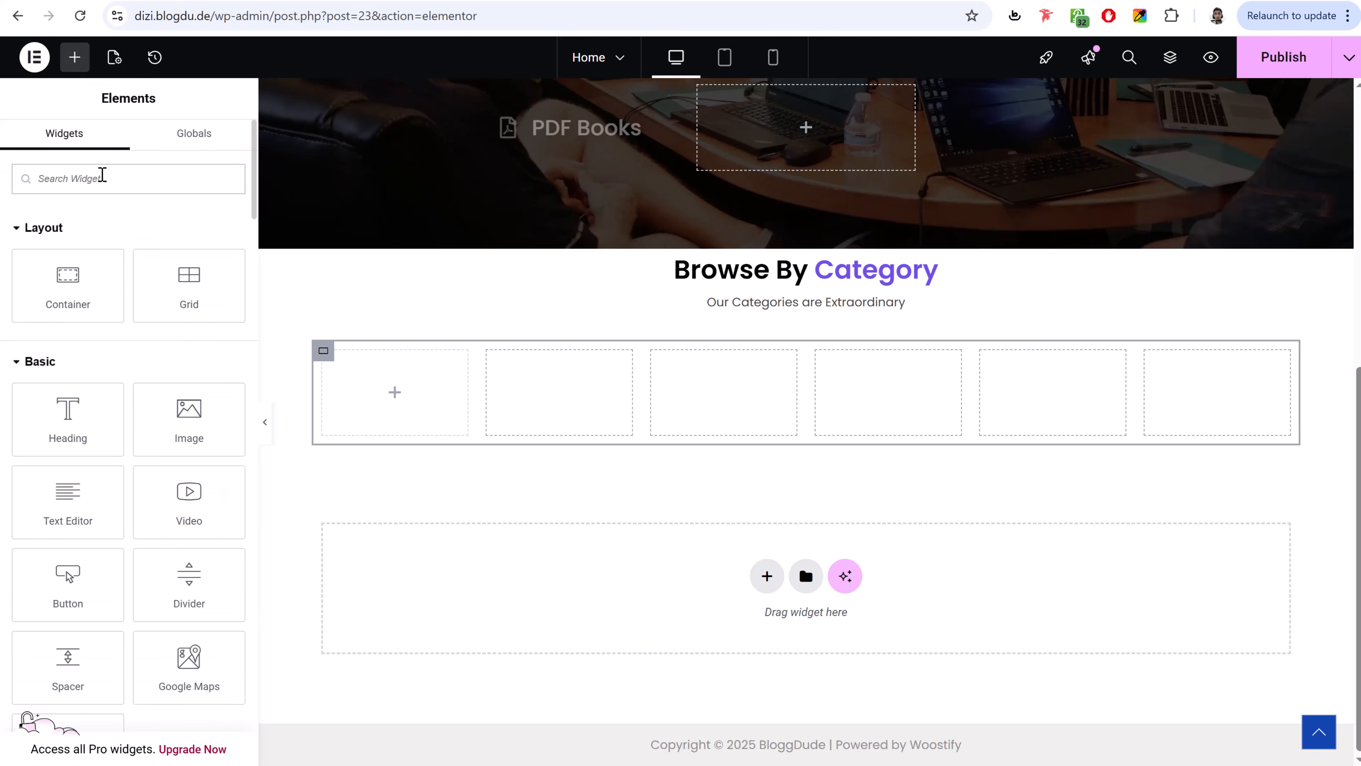
type("ico")
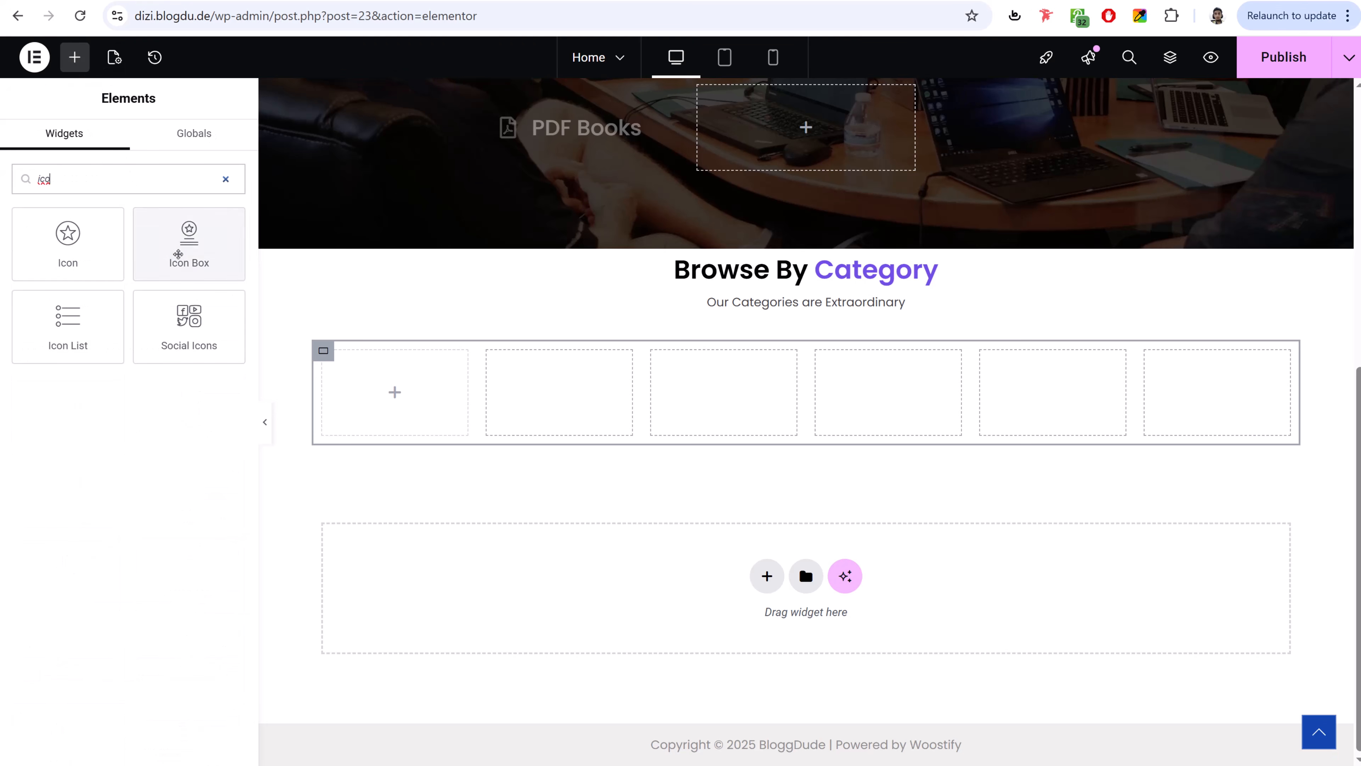
left_click_drag(189, 252, 410, 394)
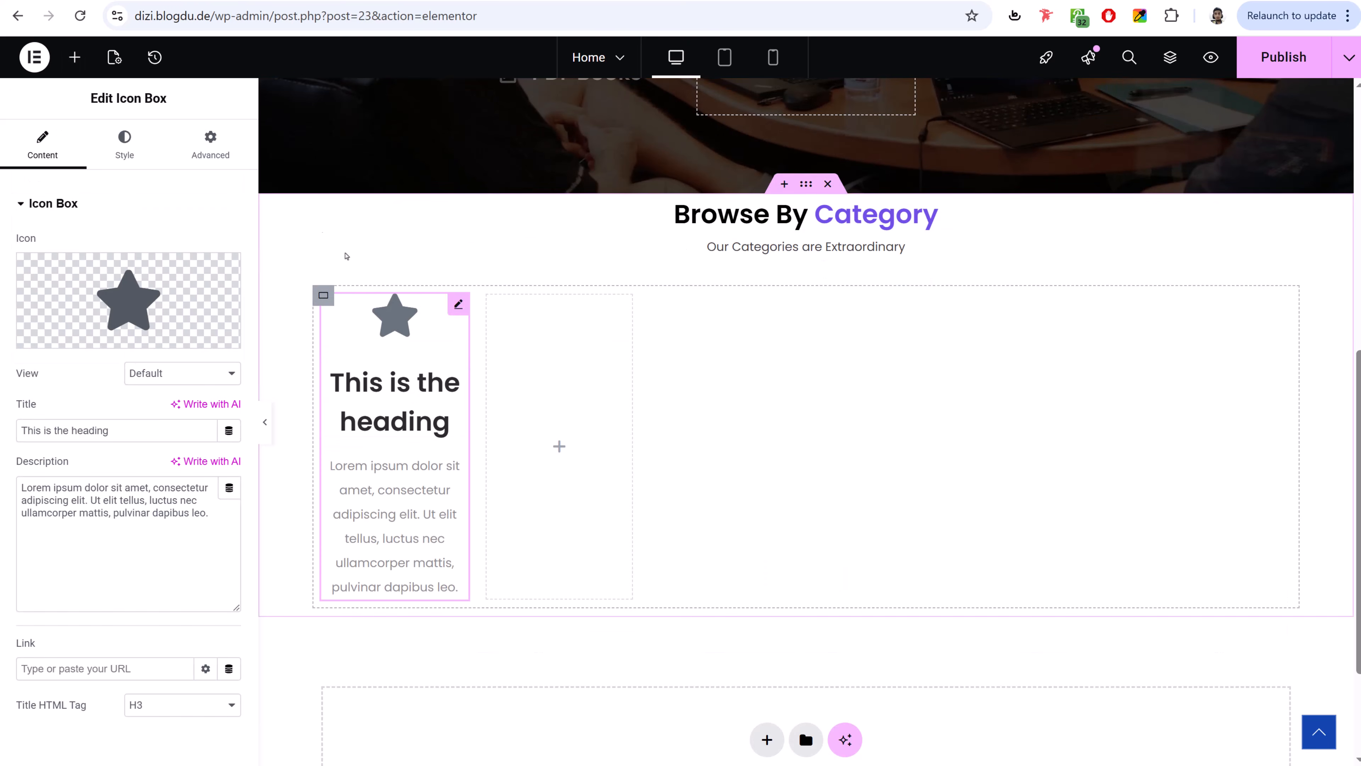
left_click(128, 1)
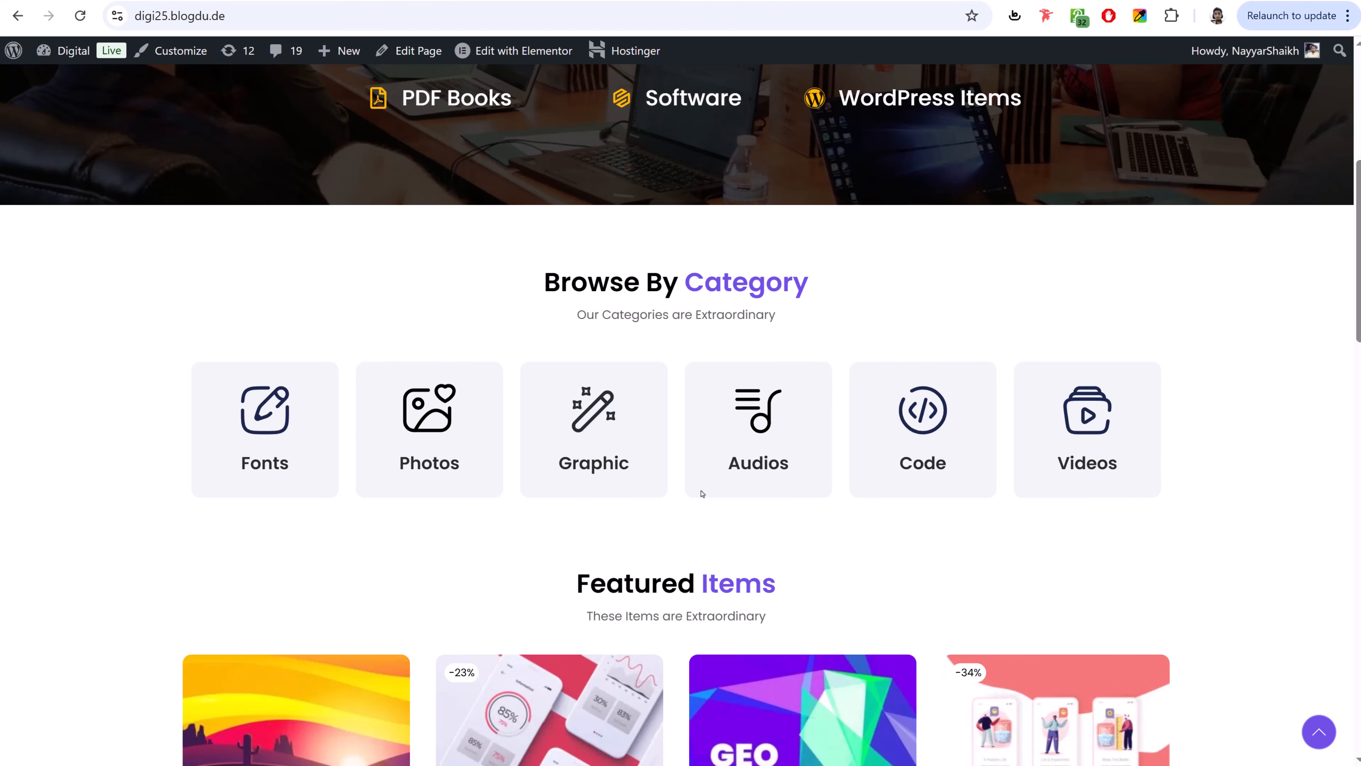
left_click_drag(293, 468, 240, 464)
key("ctrl+c")
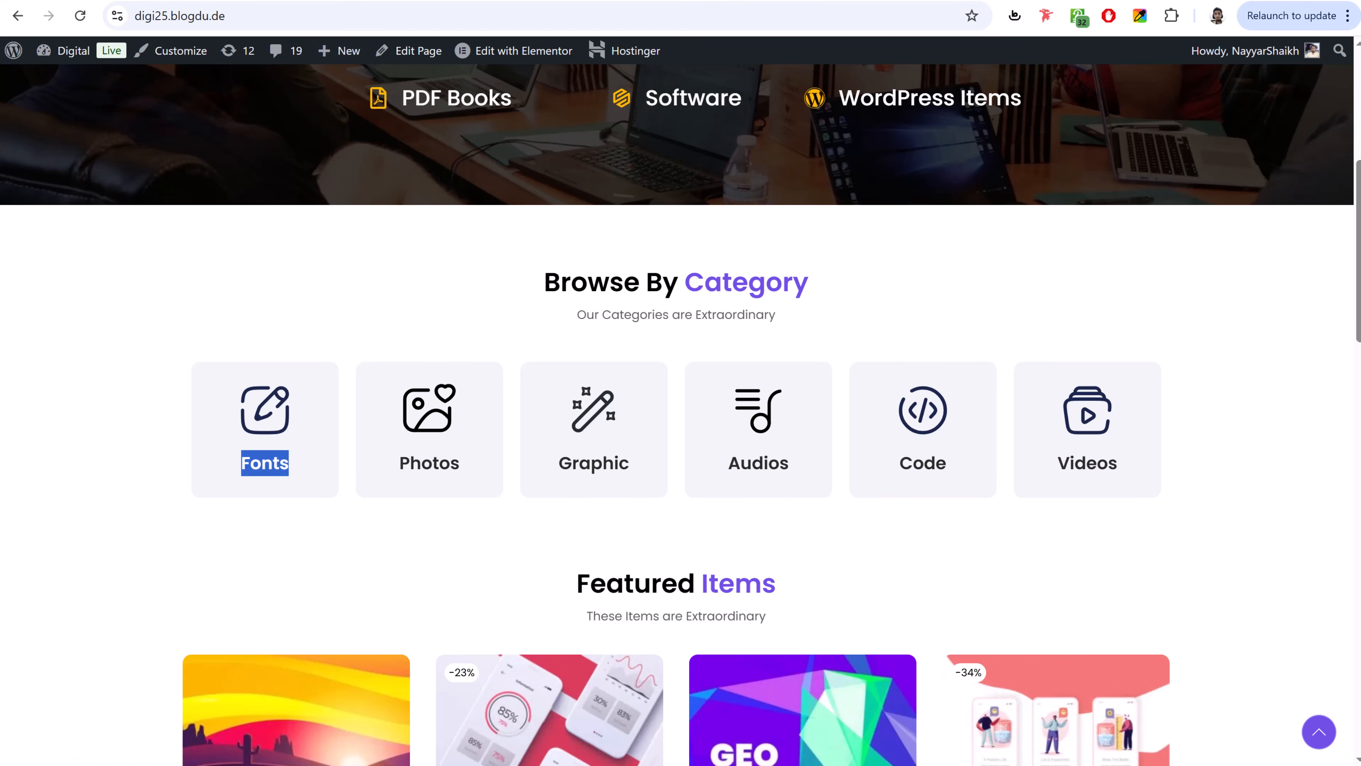
left_click(215, 1)
- Title the first icon box 'Fonts' and give it the Slideshare icon from the Icon Library
triple_click(129, 423)
key("ctrl+v")
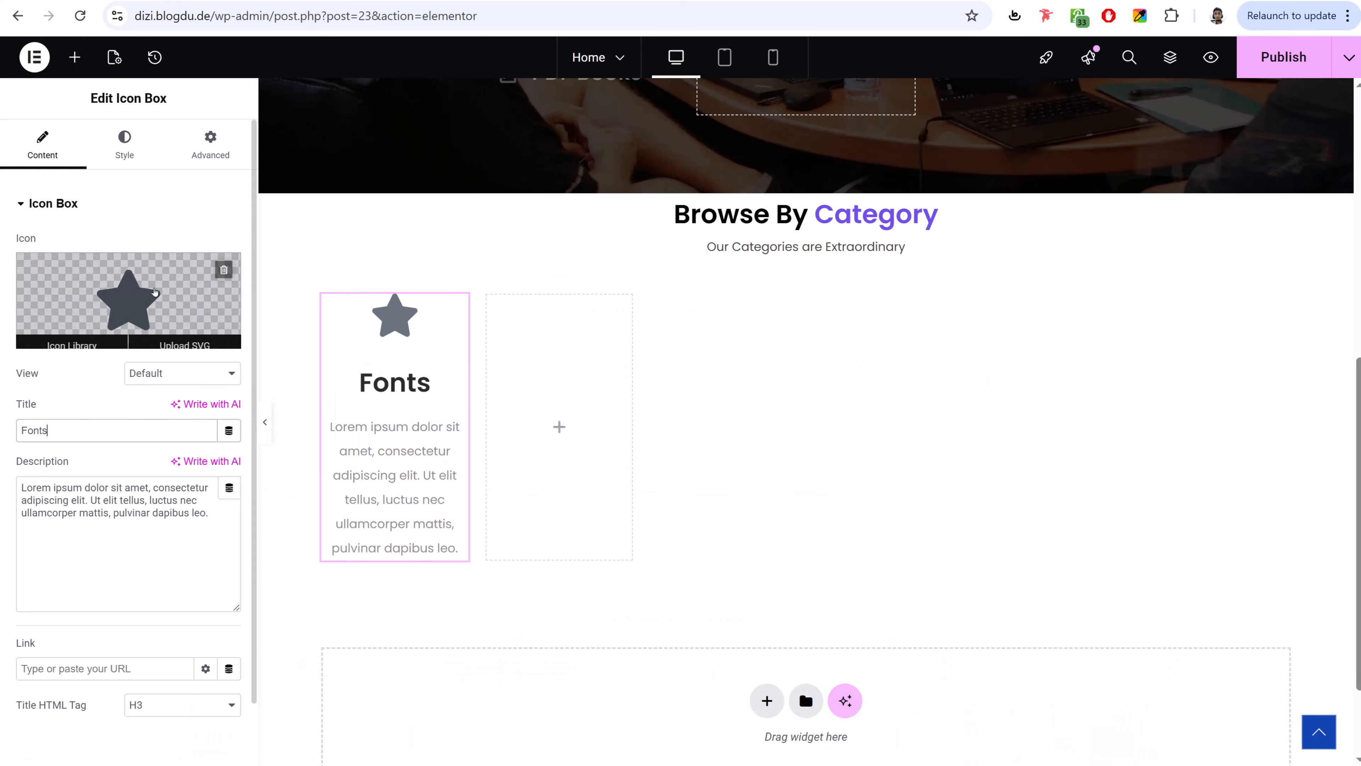
left_click(71, 344)
left_click(708, 128)
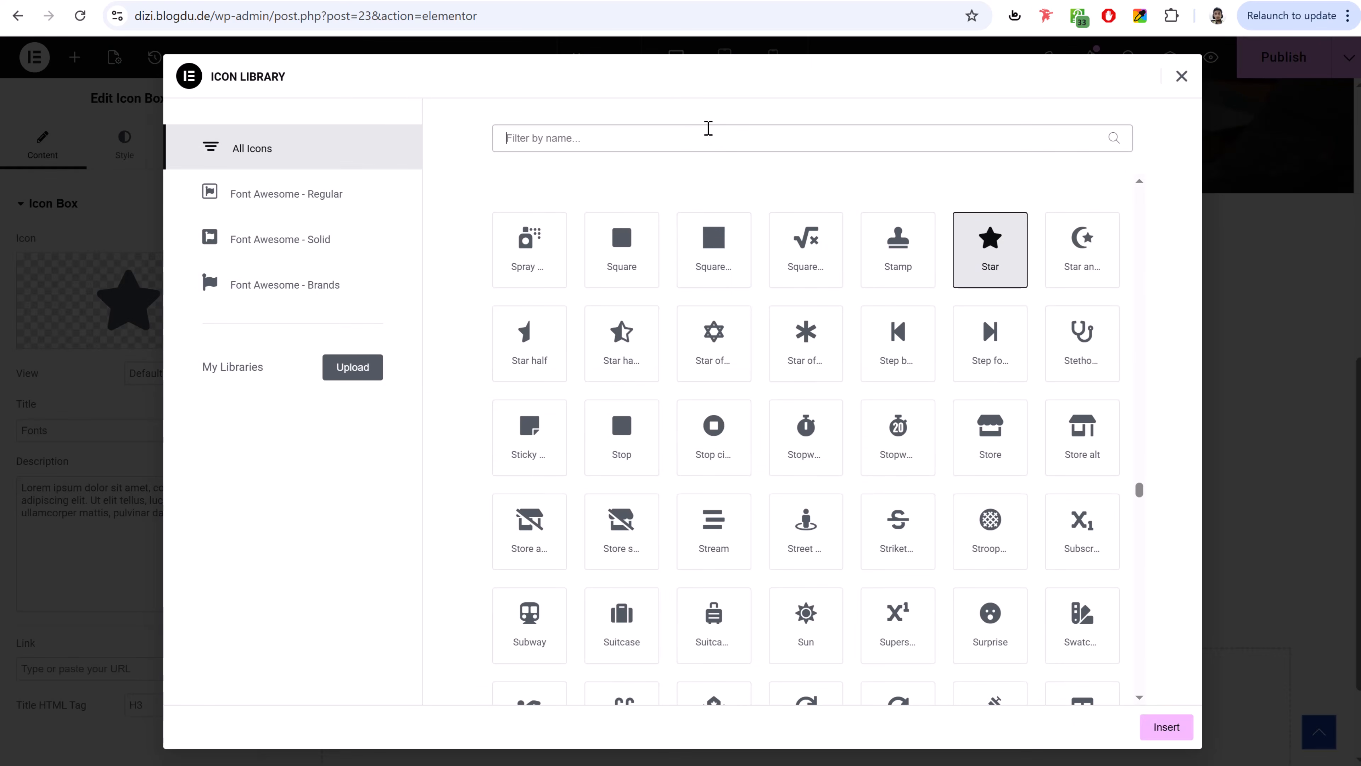
type("font")
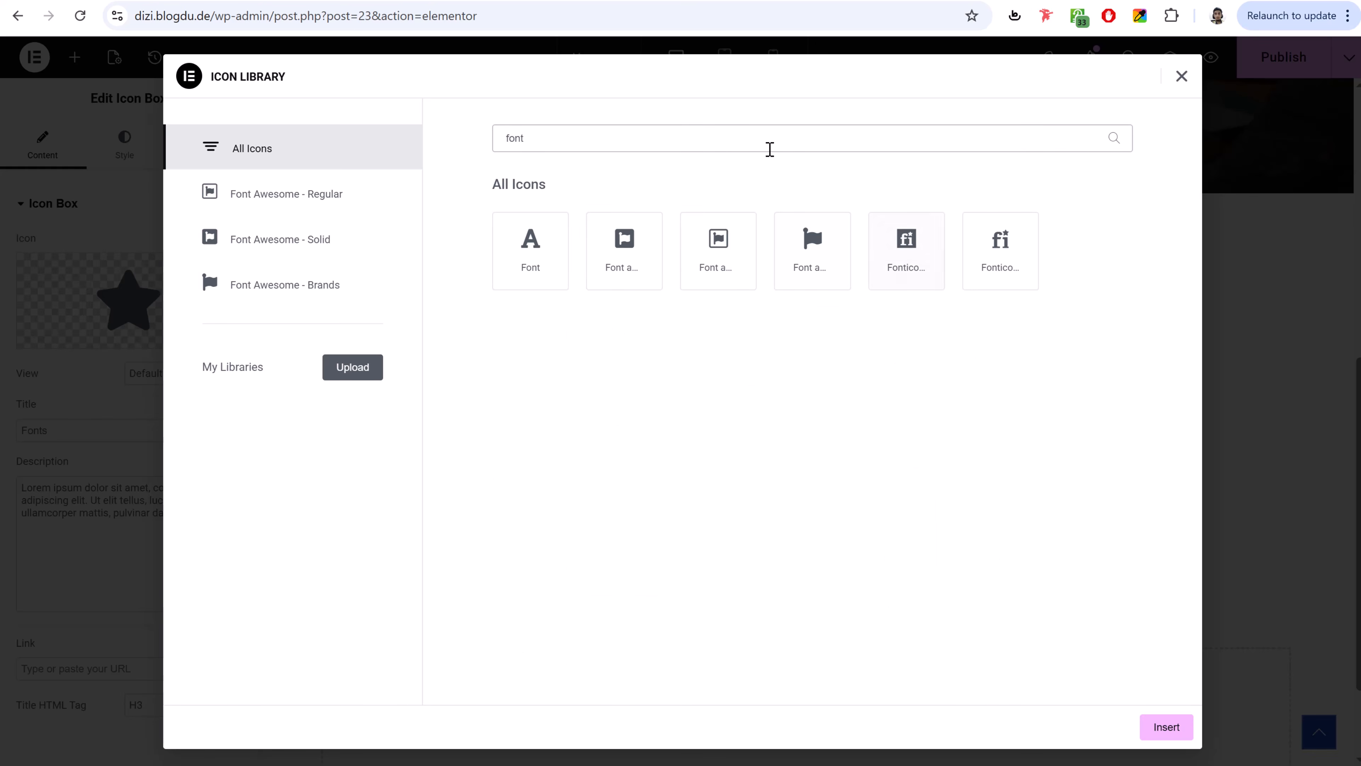
double_click(742, 141)
type("des")
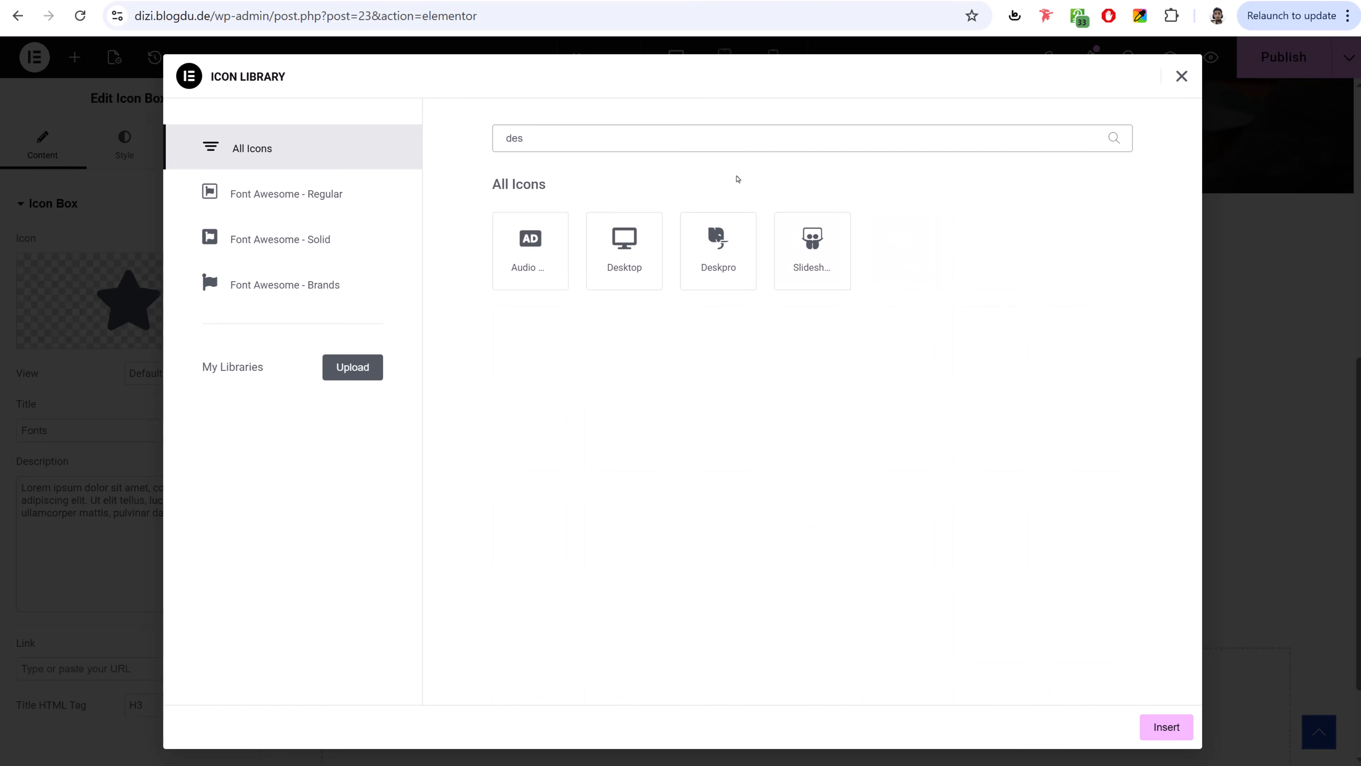
left_click(794, 269)
left_click(1168, 728)
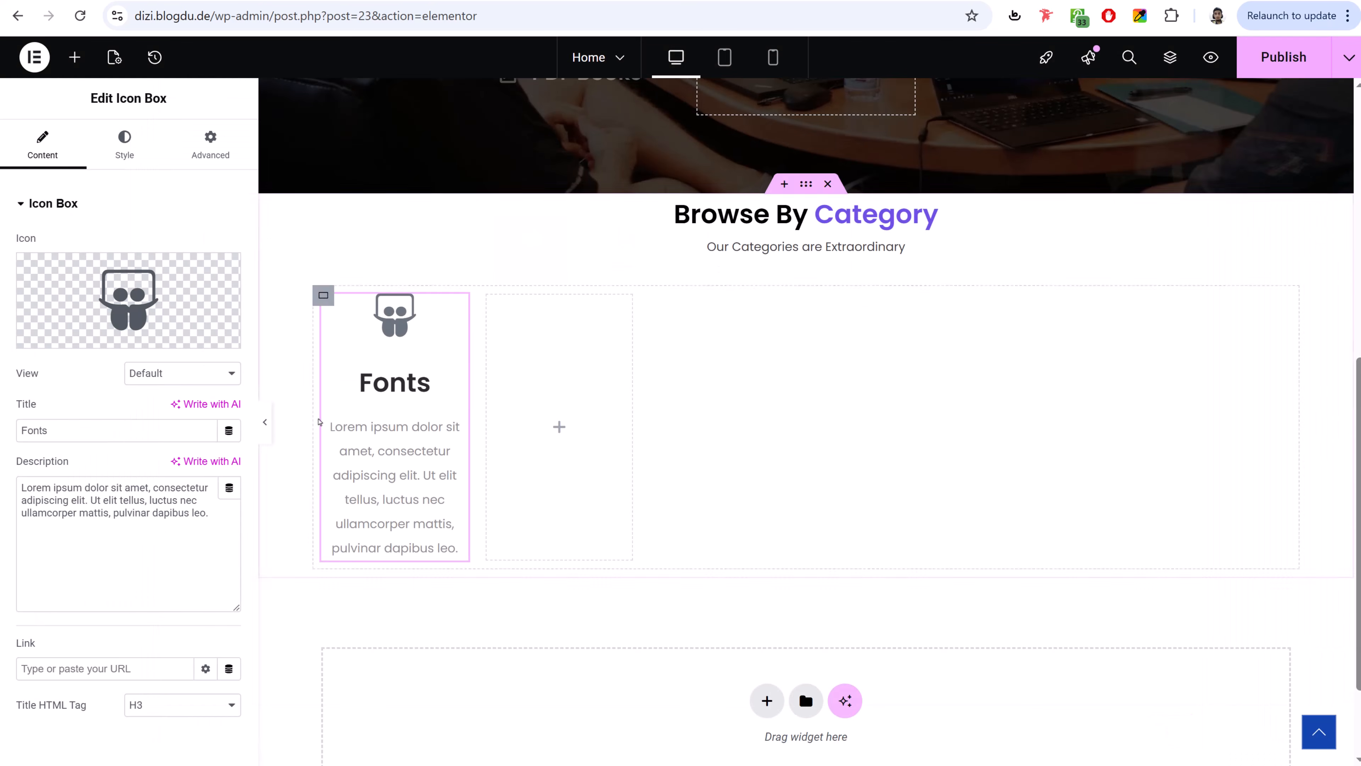
- Delete the placeholder description and move down to the icon box's Link field
triple_click(161, 530)
key("BackSpace")
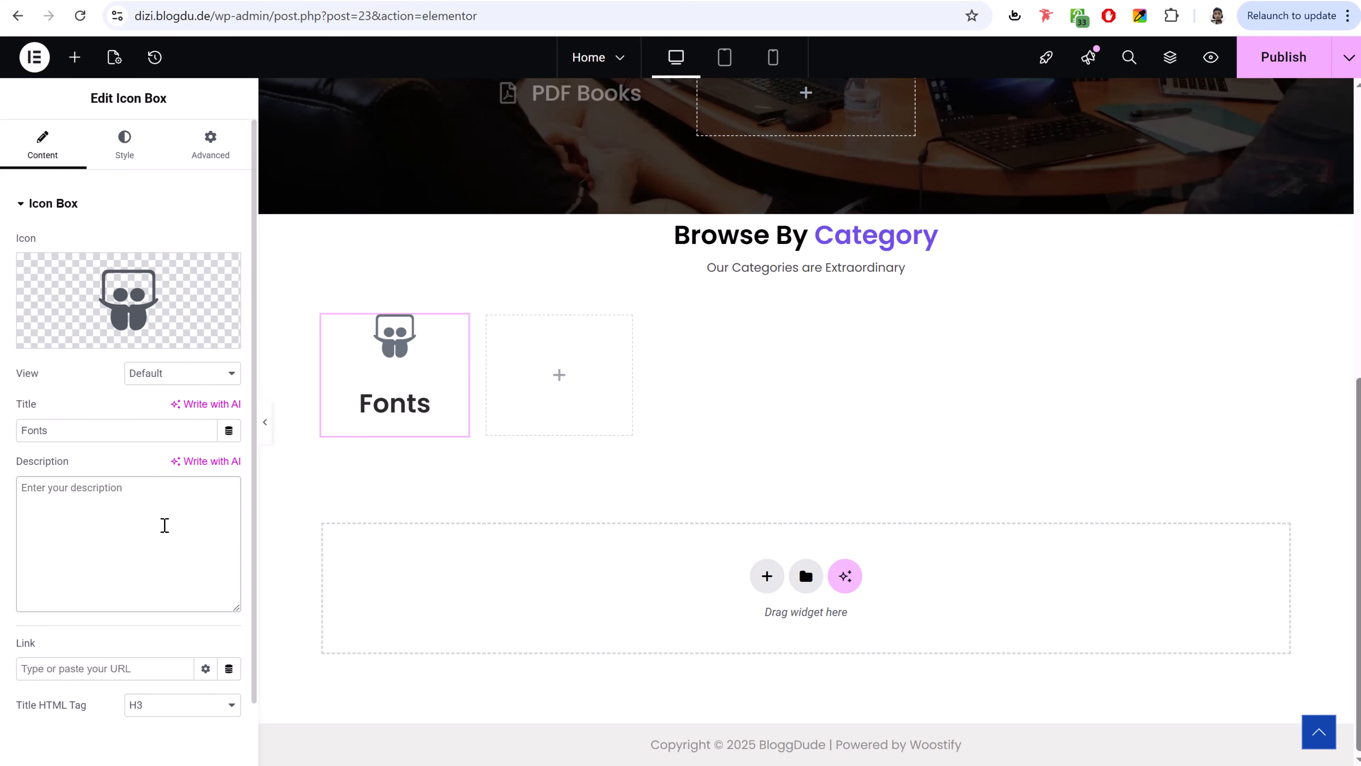
left_click(126, 141)
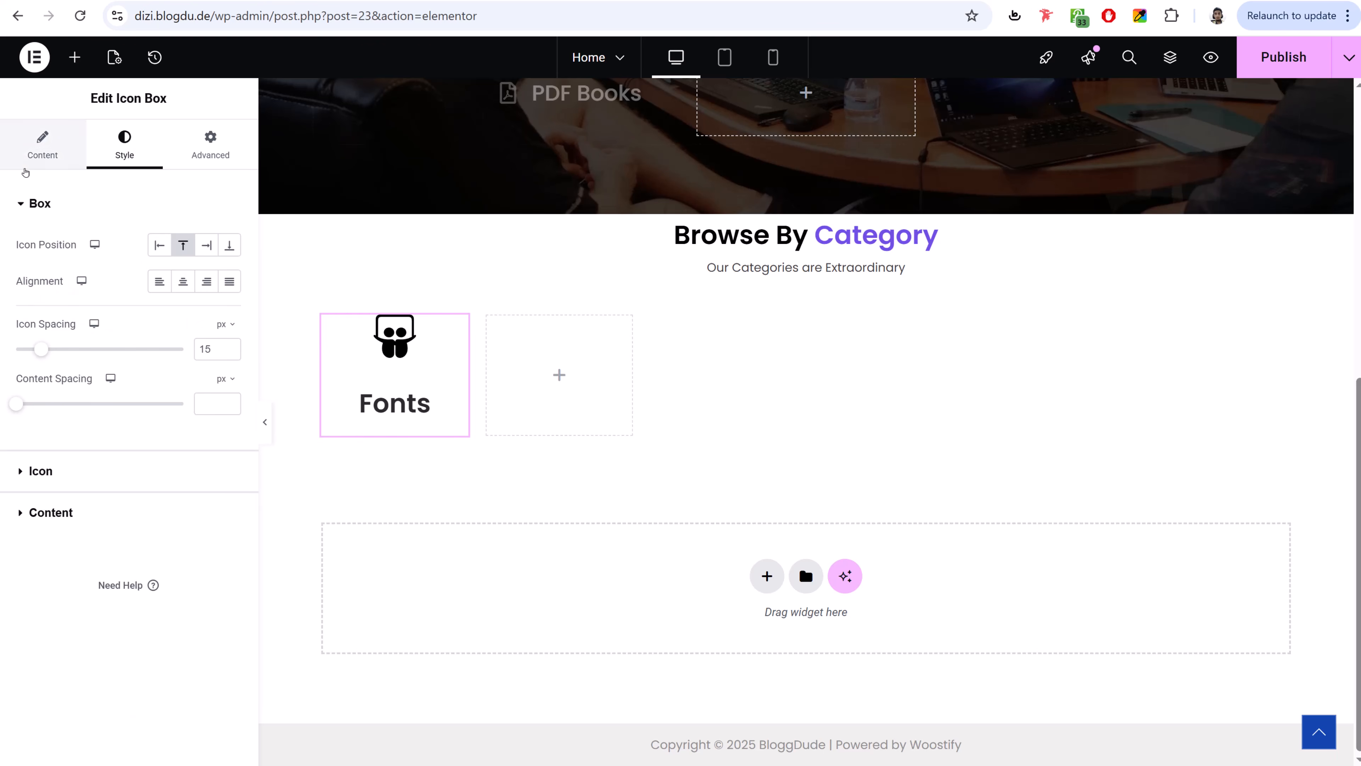
left_click(38, 152)
scroll(104, 555, "down", 1)
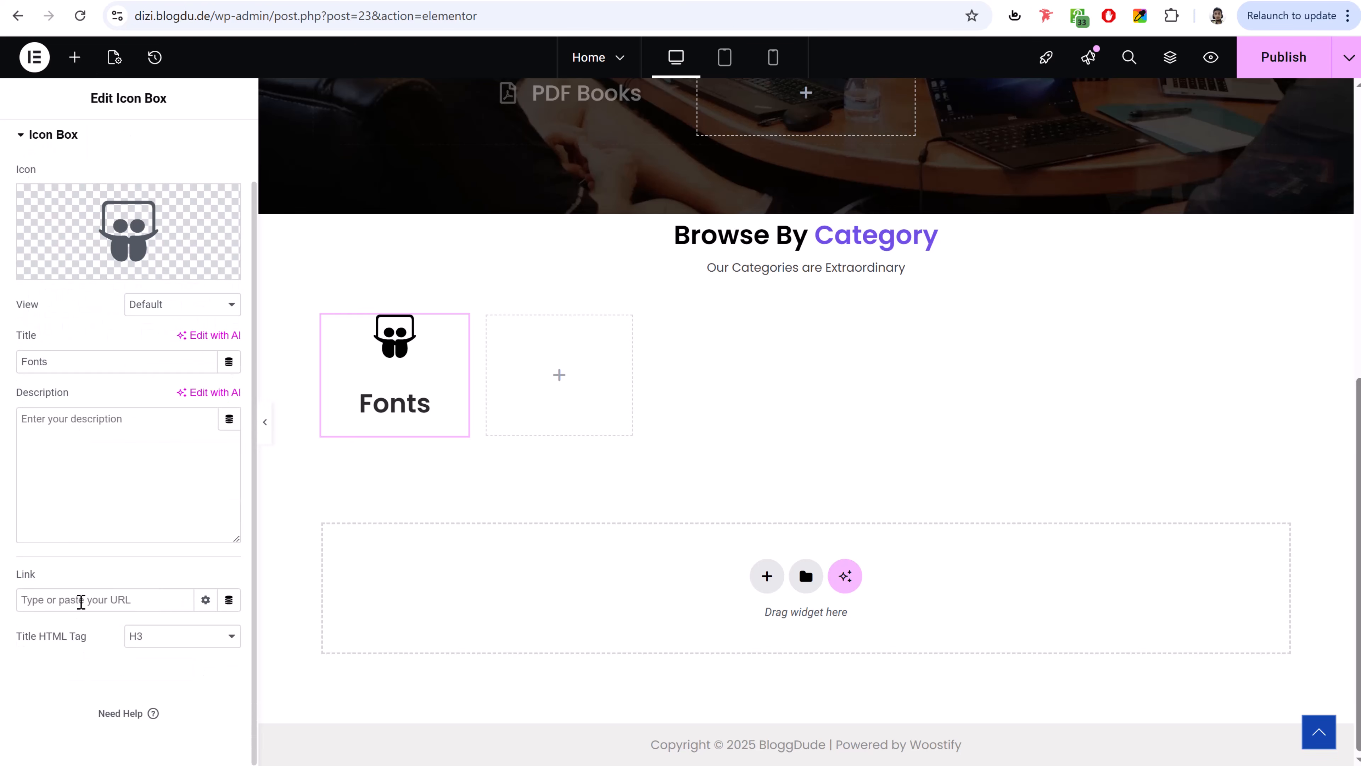
left_click(81, 601)
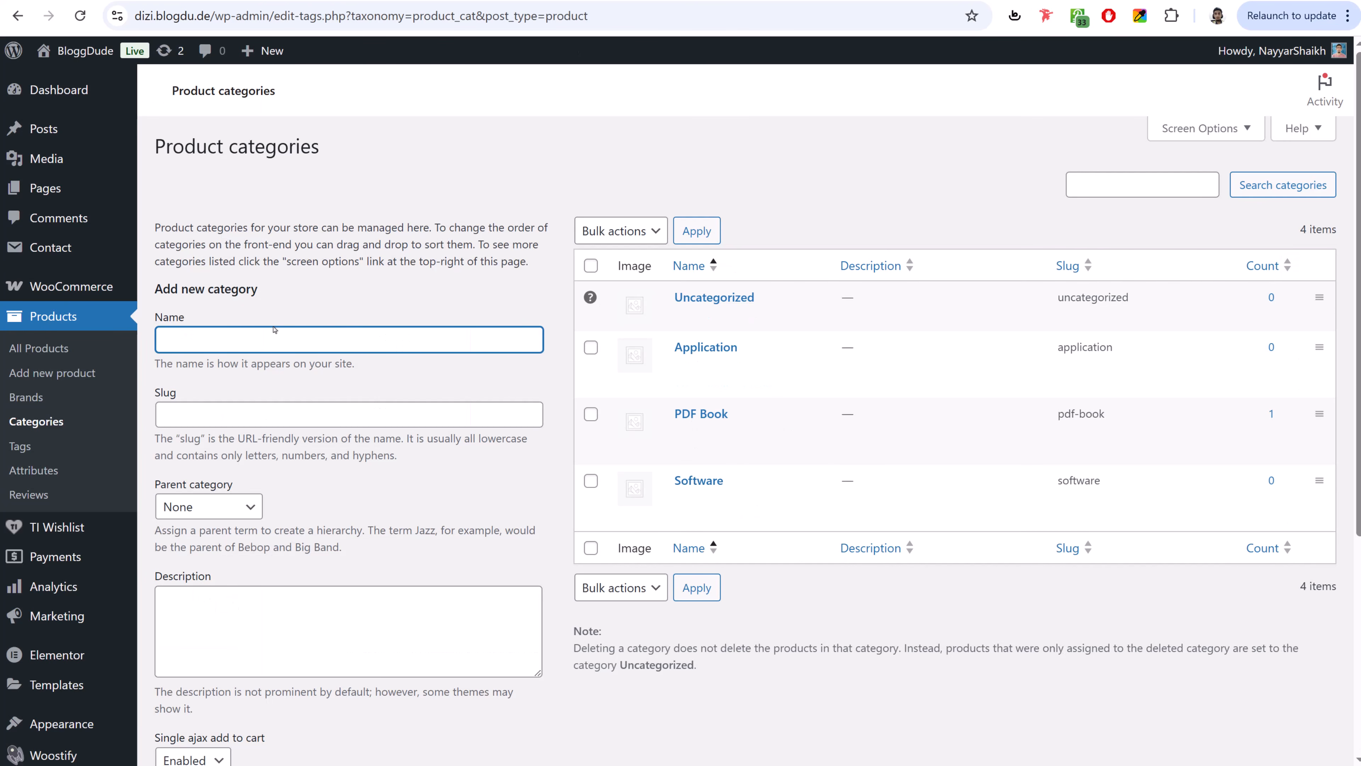
- Add a new product category named Fonts
left_click(274, 329)
type("Fonts")
scroll(274, 356, "down", 5)
left_click(217, 670)
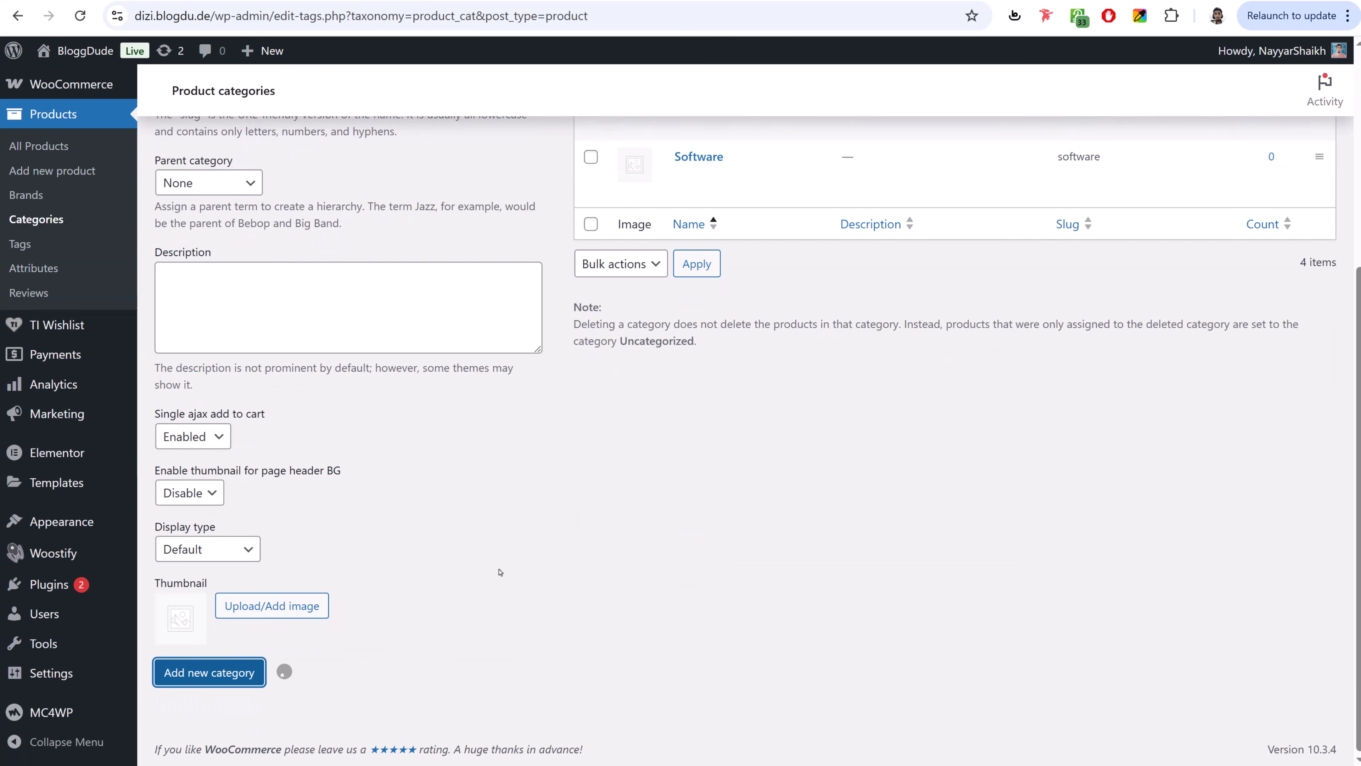
scroll(507, 563, "up", 4)
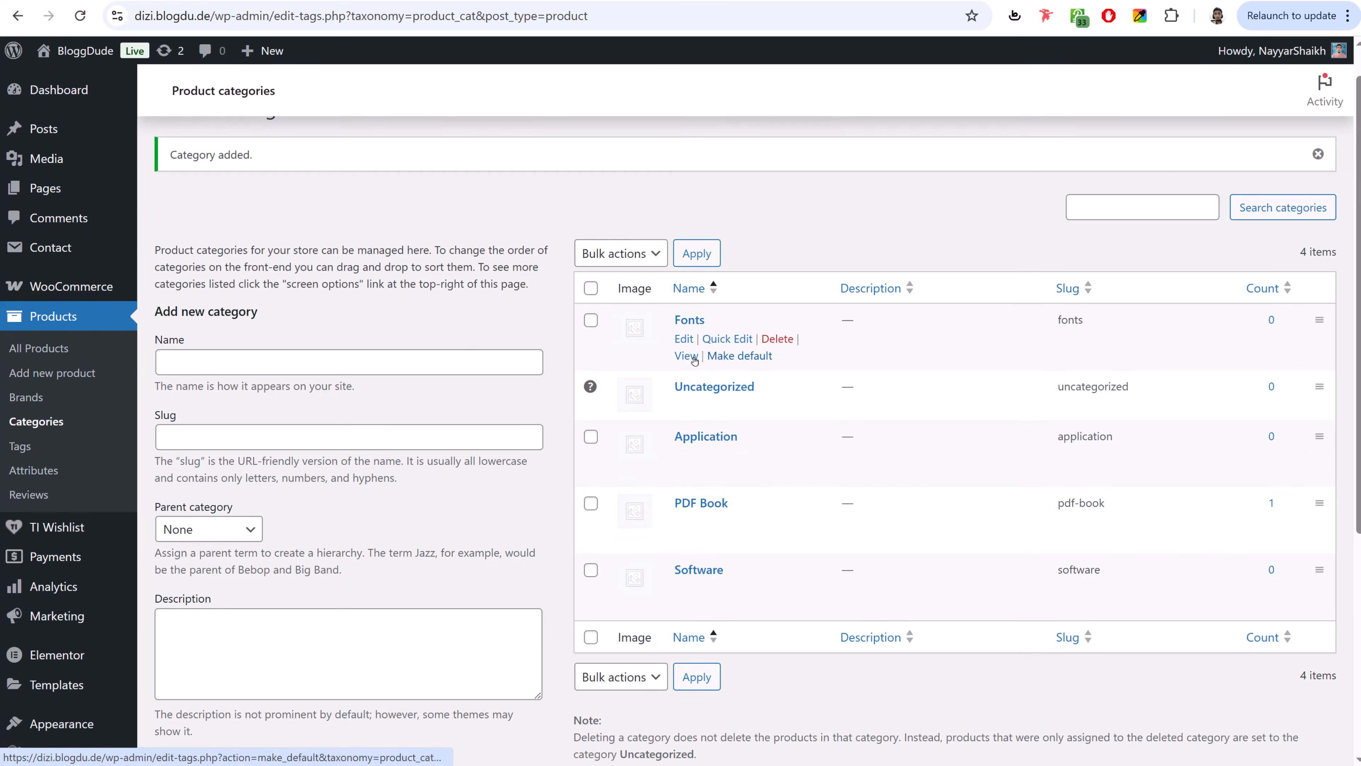
- Copy the Fonts category's page link and paste it into the icon box's Link field
right_click(686, 356)
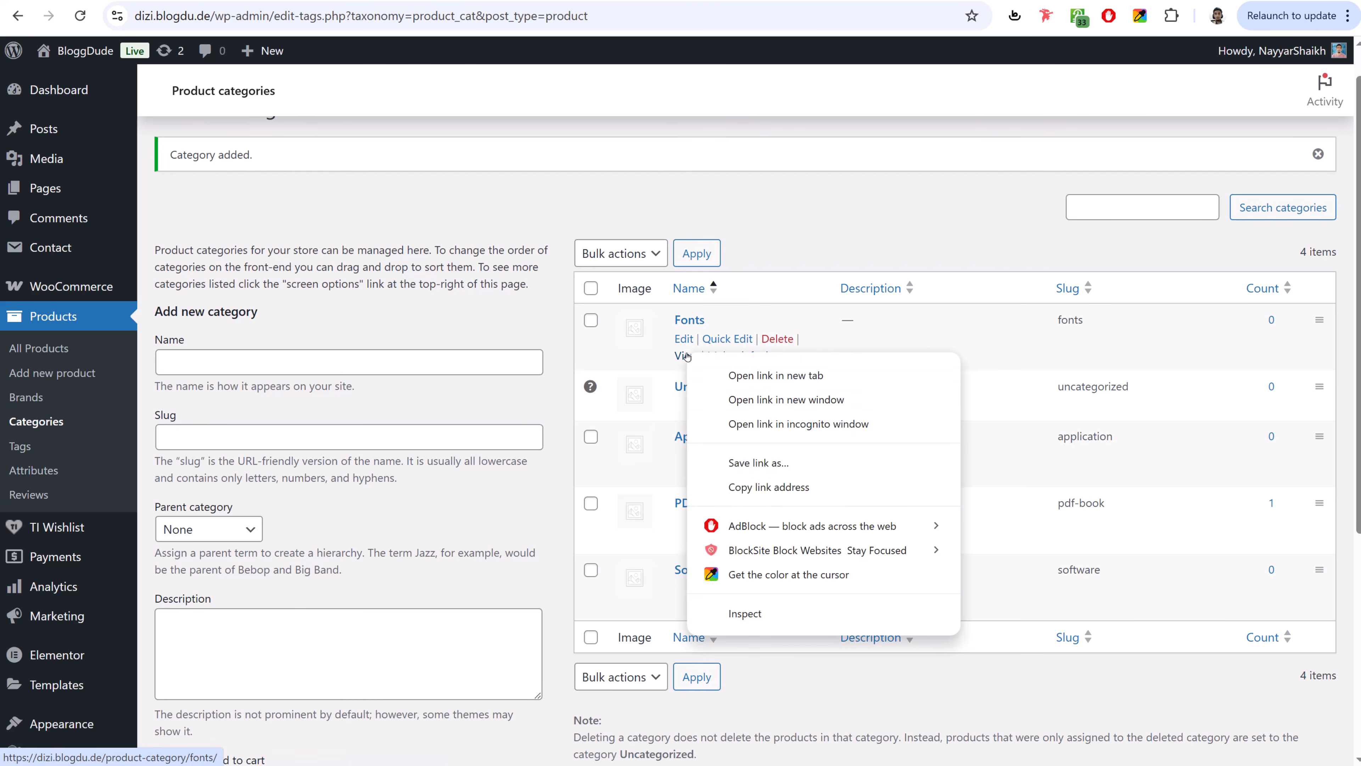
left_click(783, 486)
key("ctrl+Tab")
left_click(102, 599)
key("ctrl+v")
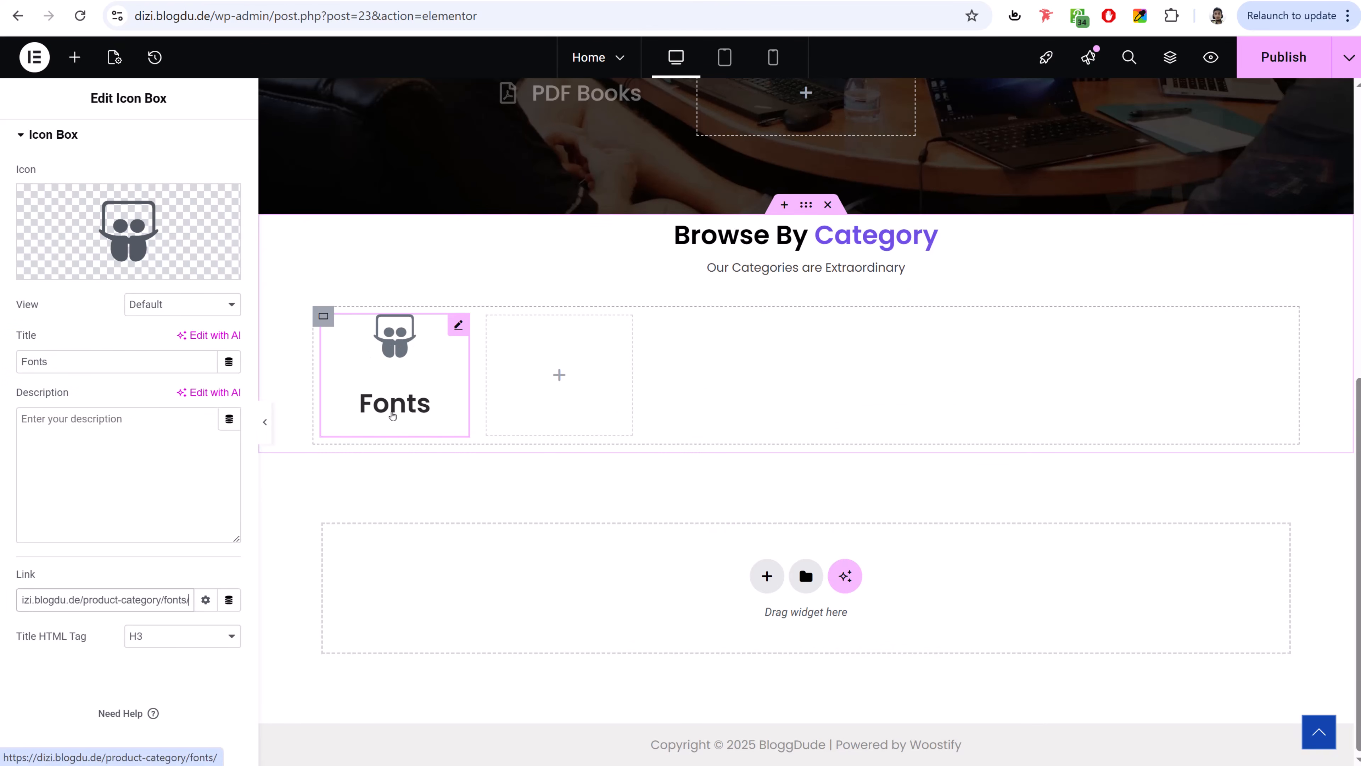
- Set the icon box's Icon Spacing to 0
scroll(143, 205, "up", 2)
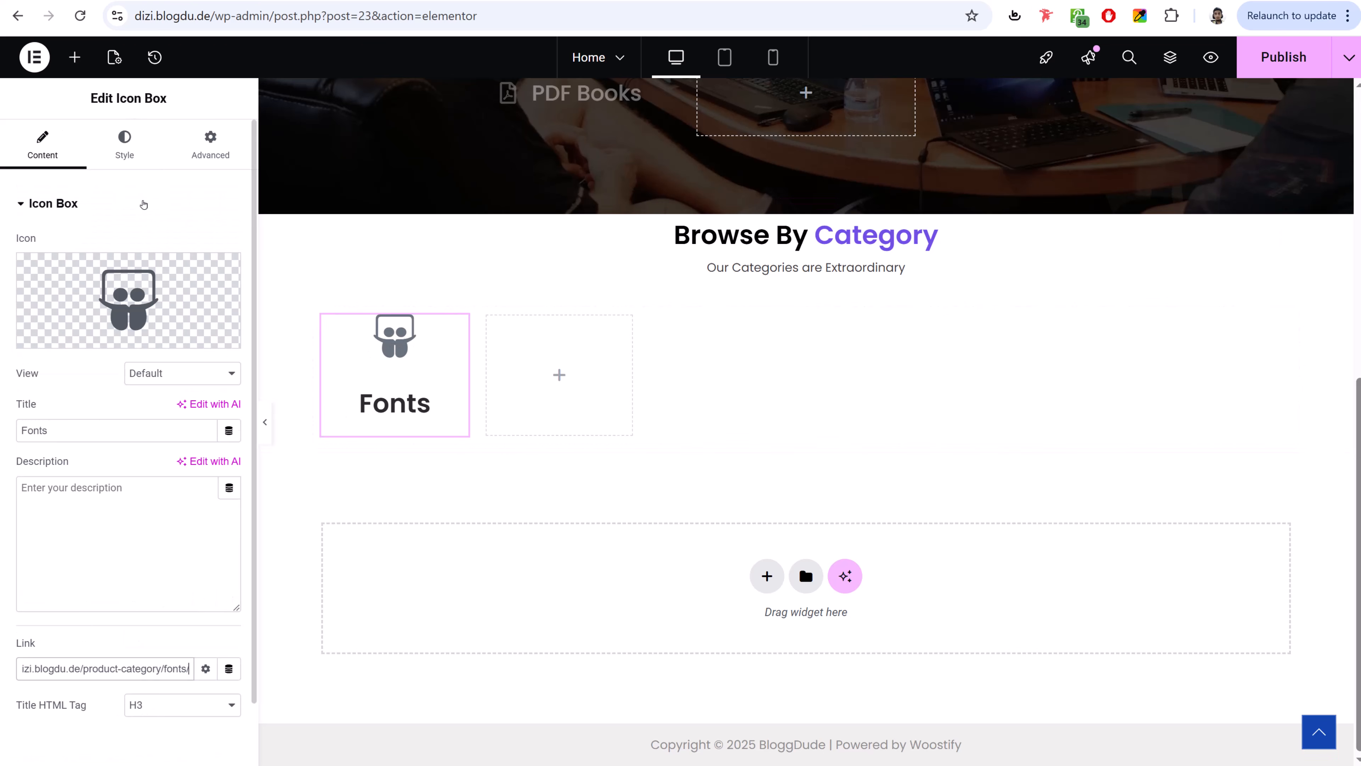
left_click(124, 145)
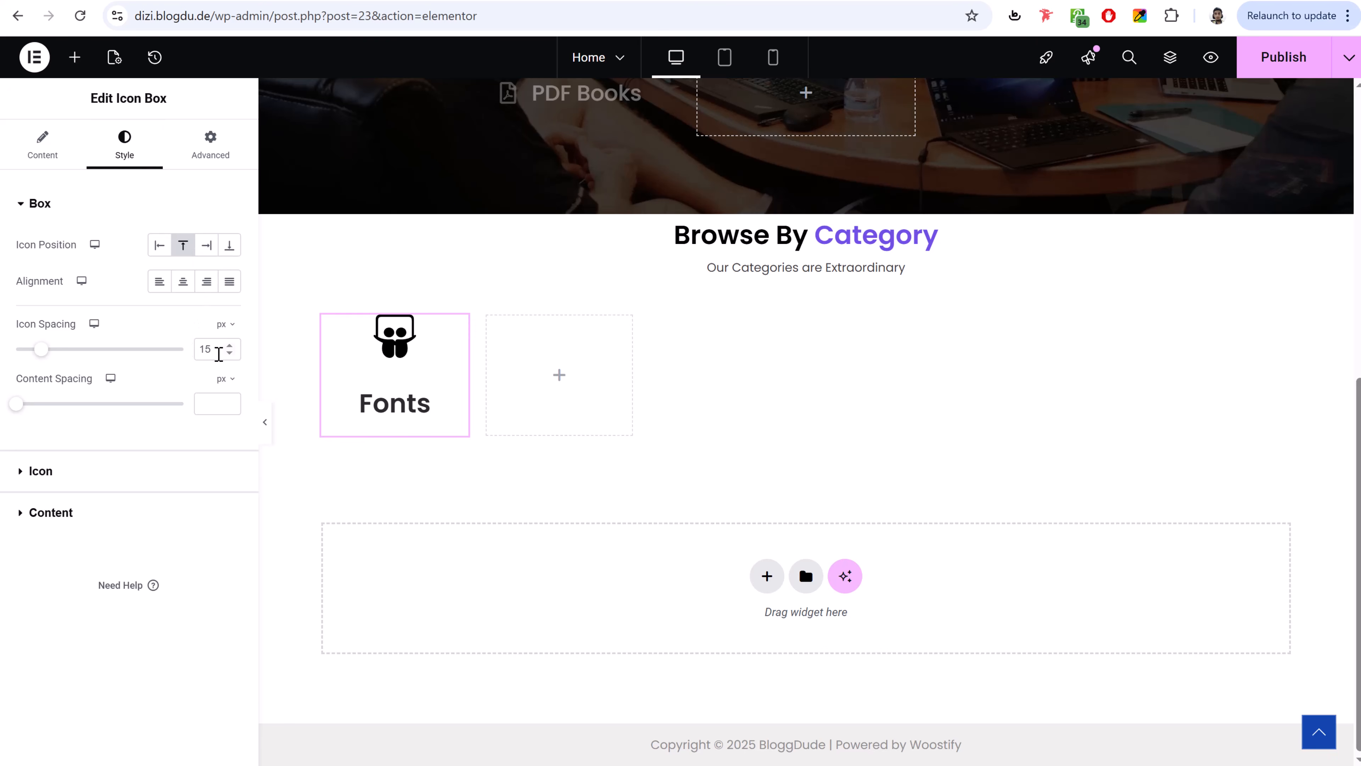
double_click(219, 354)
type("0")
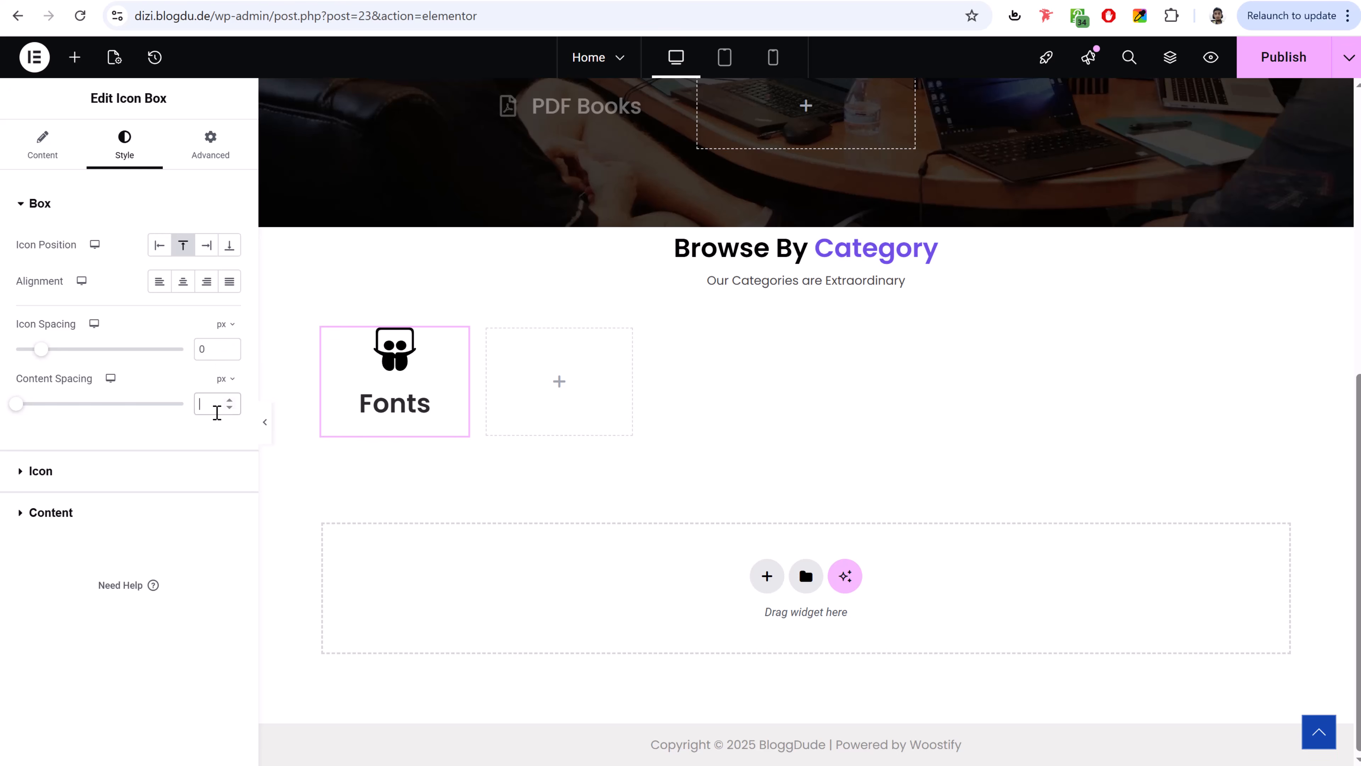
type("0")
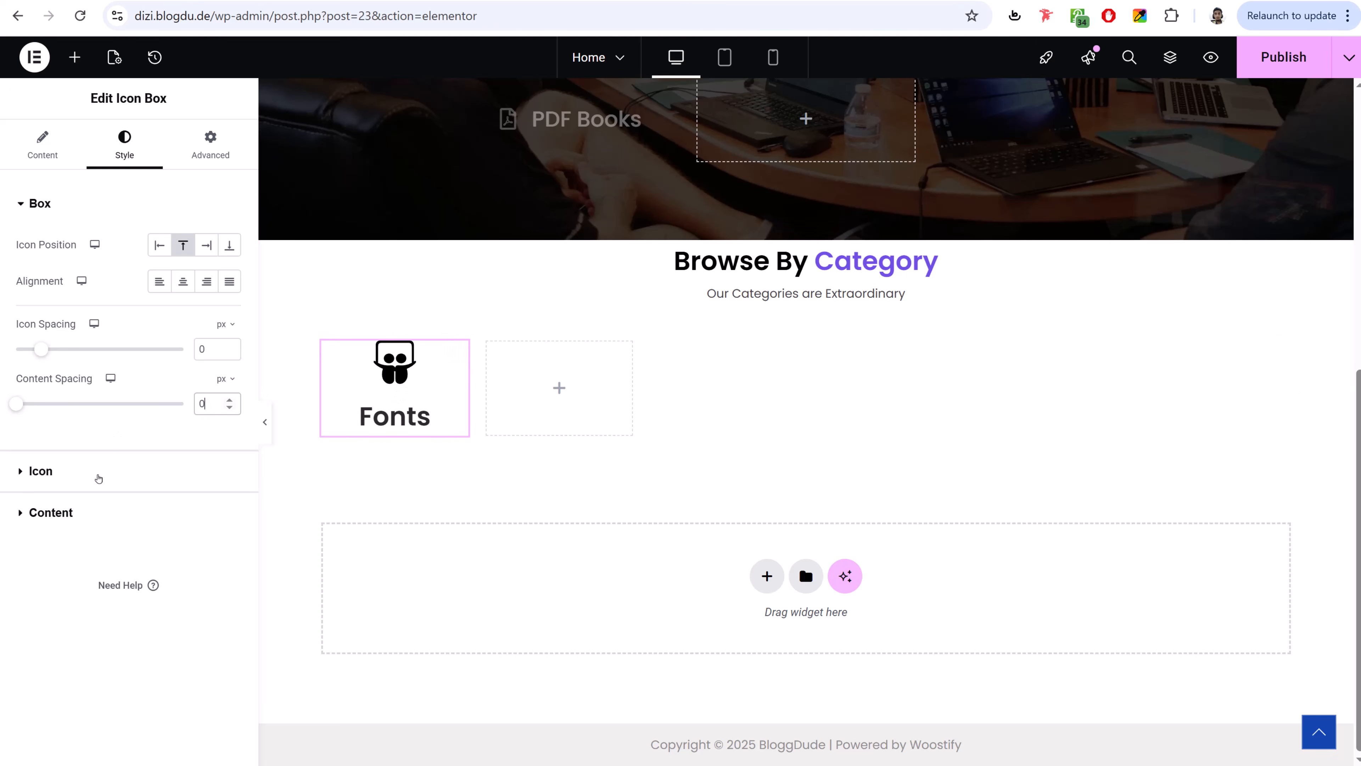
- Make the icon dark grey and enlarge it to 62 px
left_click(98, 478)
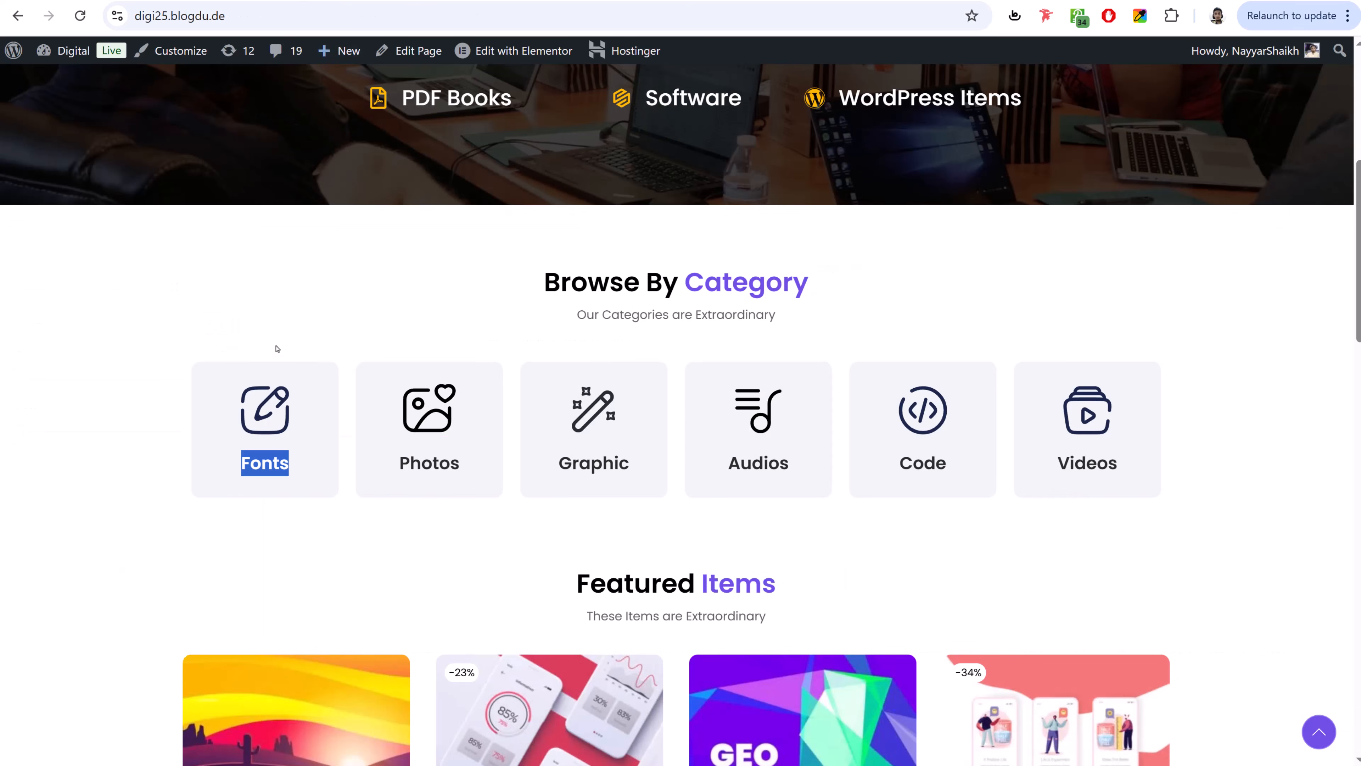
left_click(277, 348)
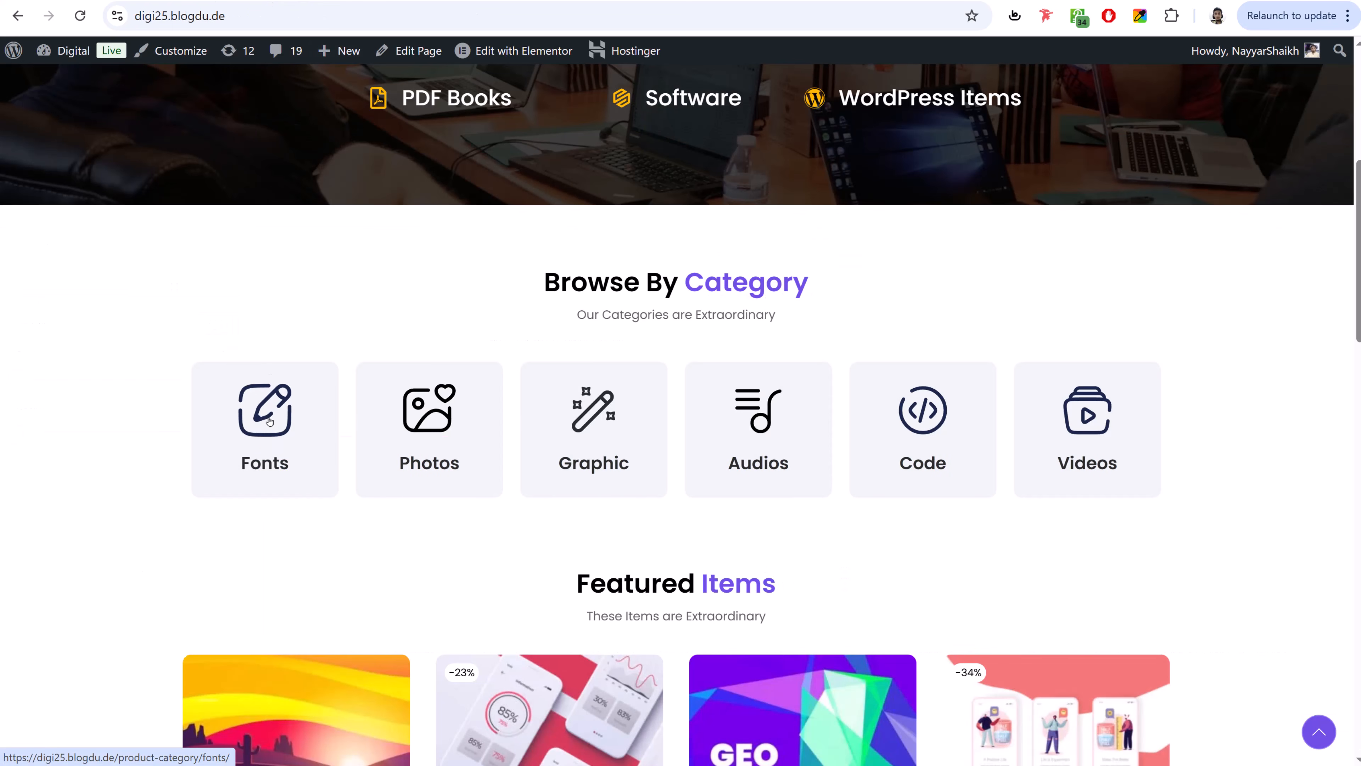
right_click(304, 382)
left_click(395, 298)
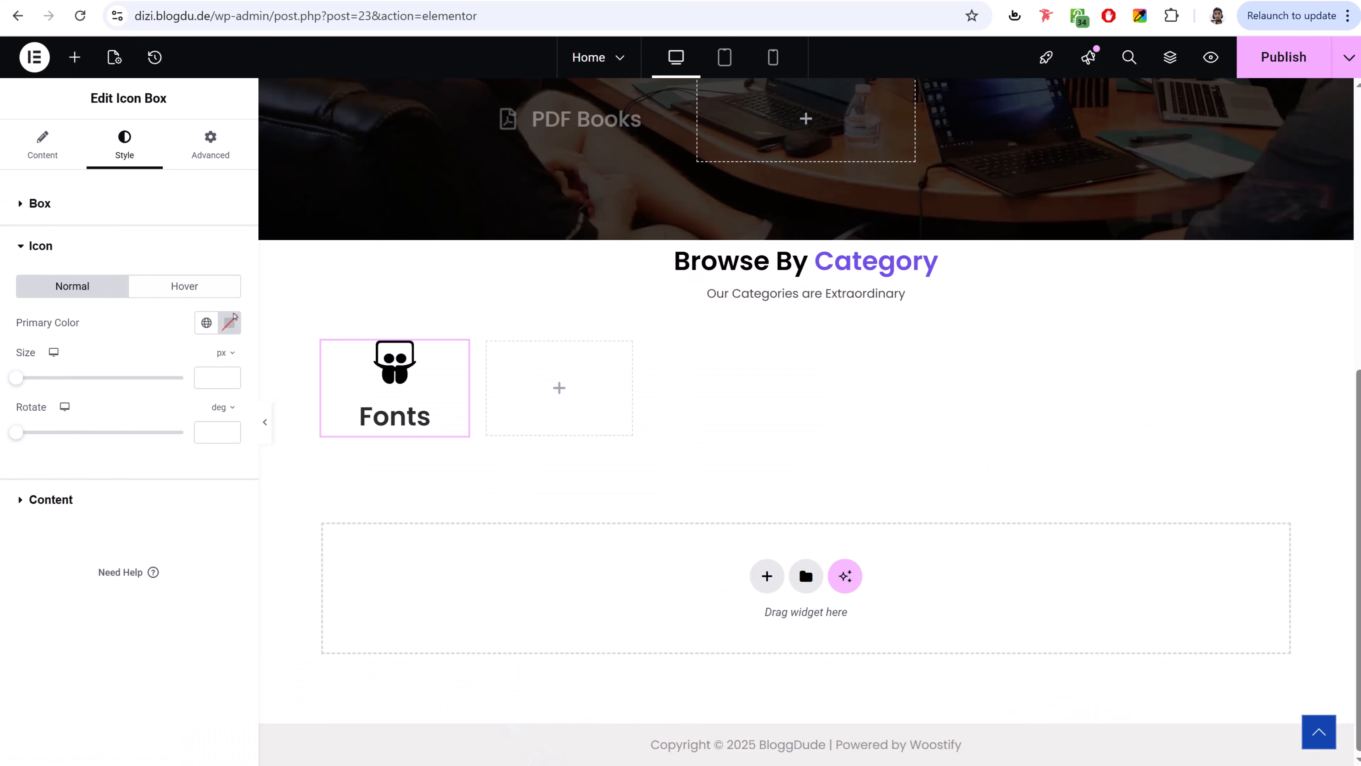
left_click(229, 322)
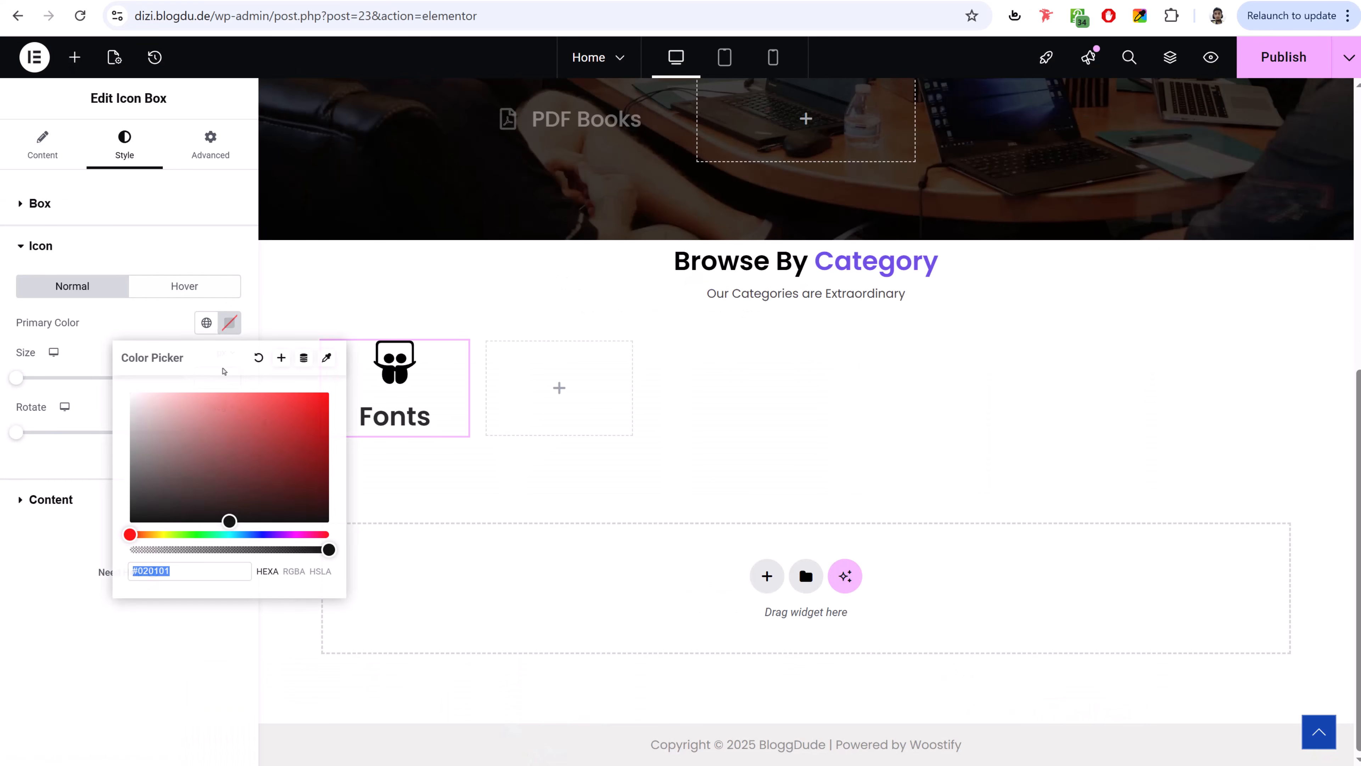
left_click_drag(161, 450, 74, 507)
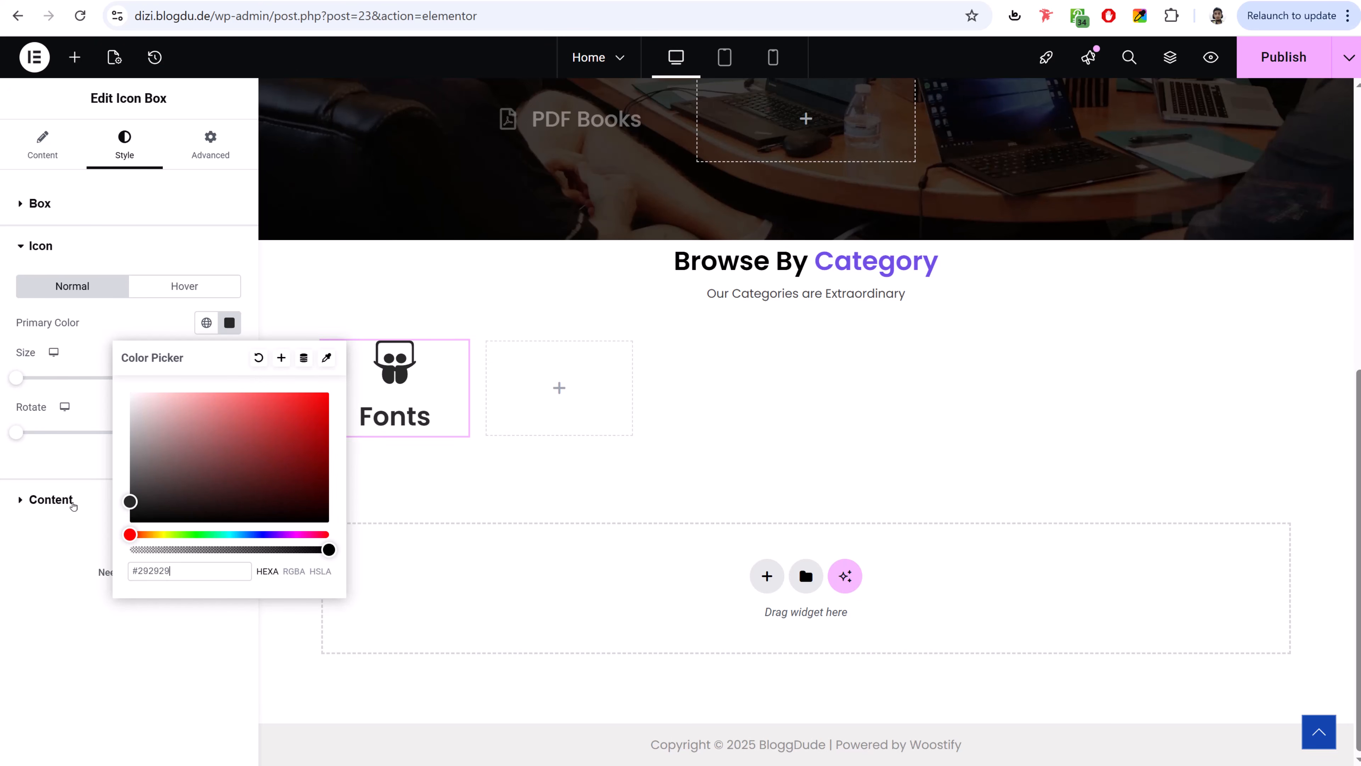
left_click(133, 332)
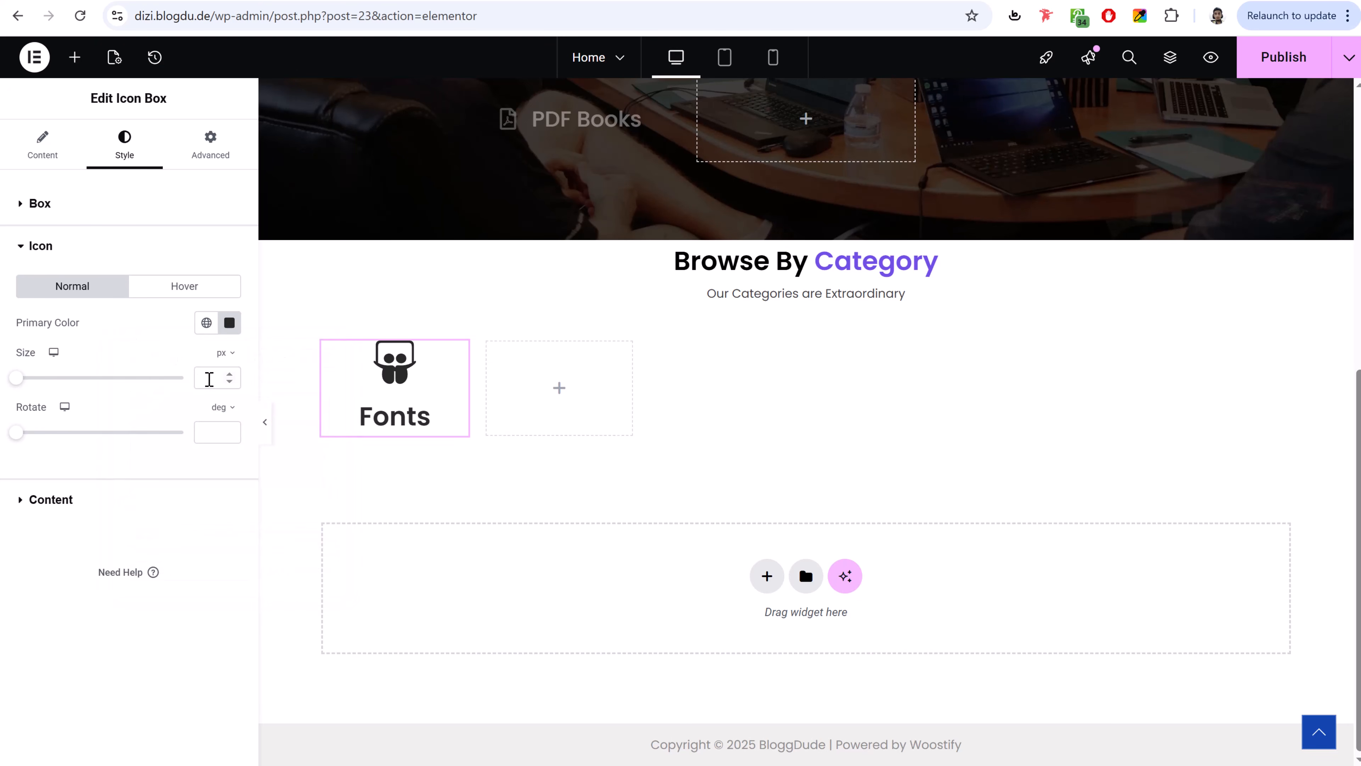
left_click(209, 378)
type("62")
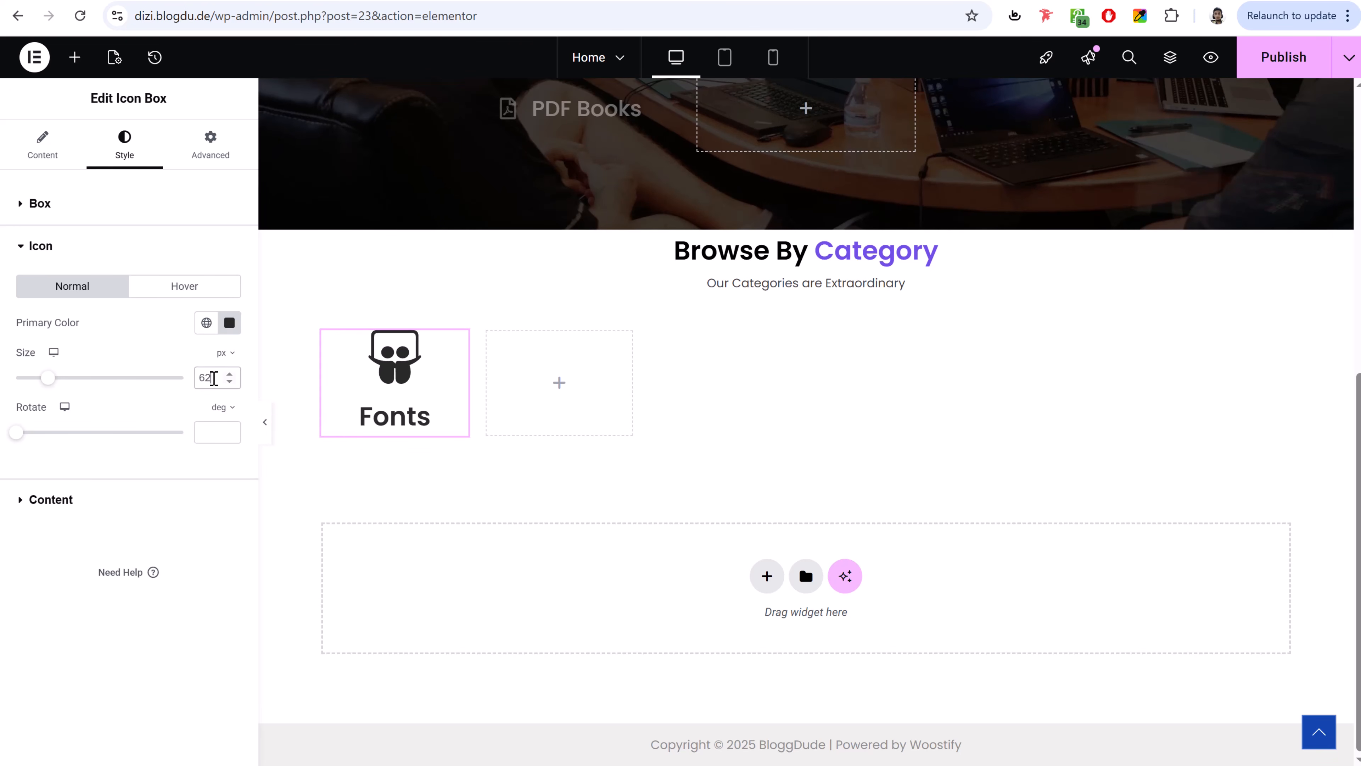
left_click(148, 501)
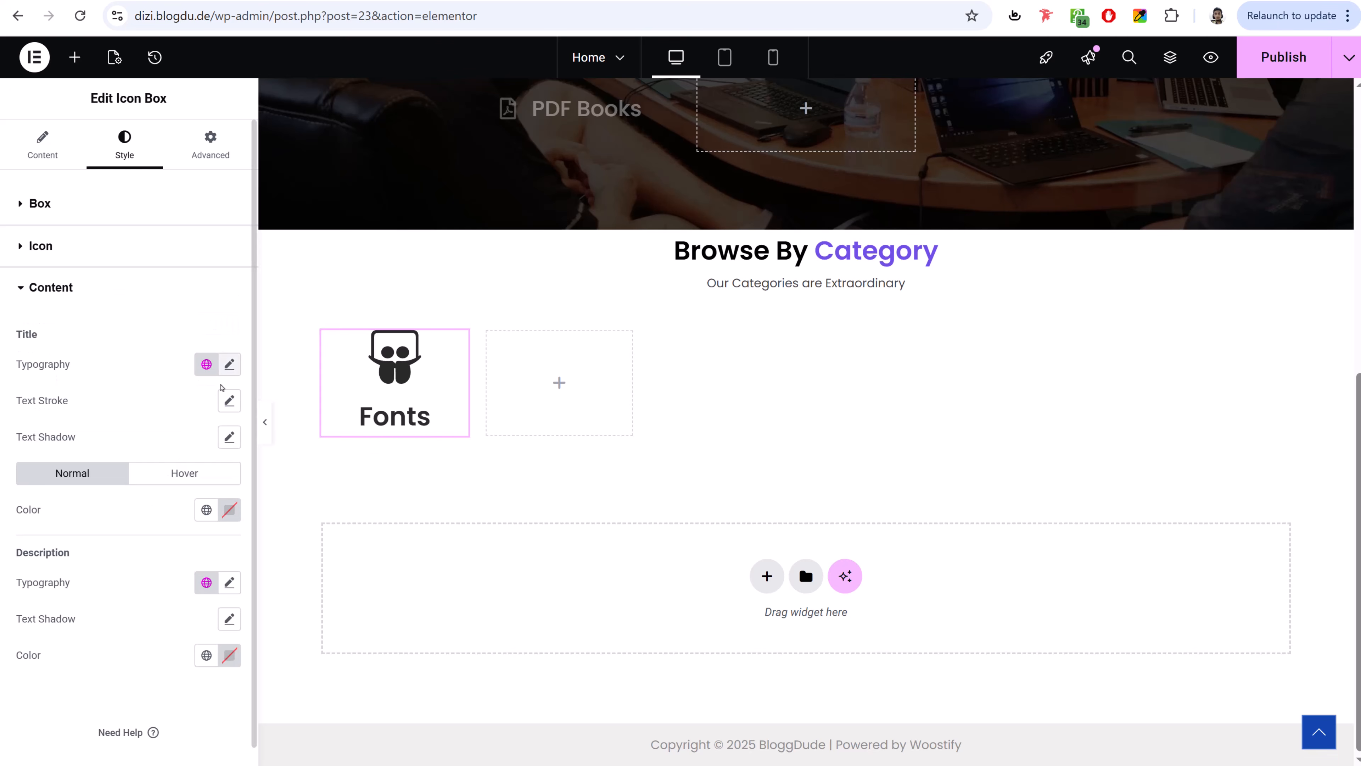
- Give the Fonts title a 20 px size and dark grey #292929 colour
left_click(229, 346)
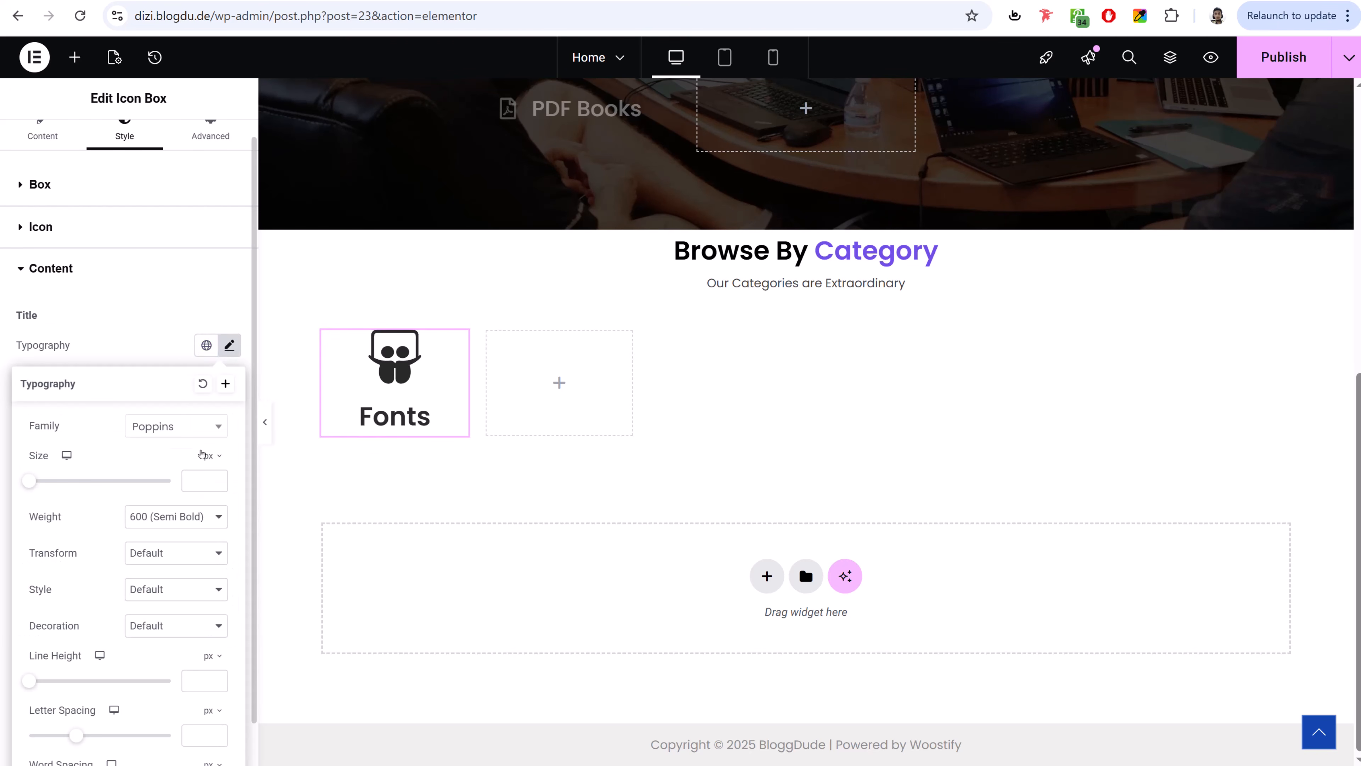
type("20")
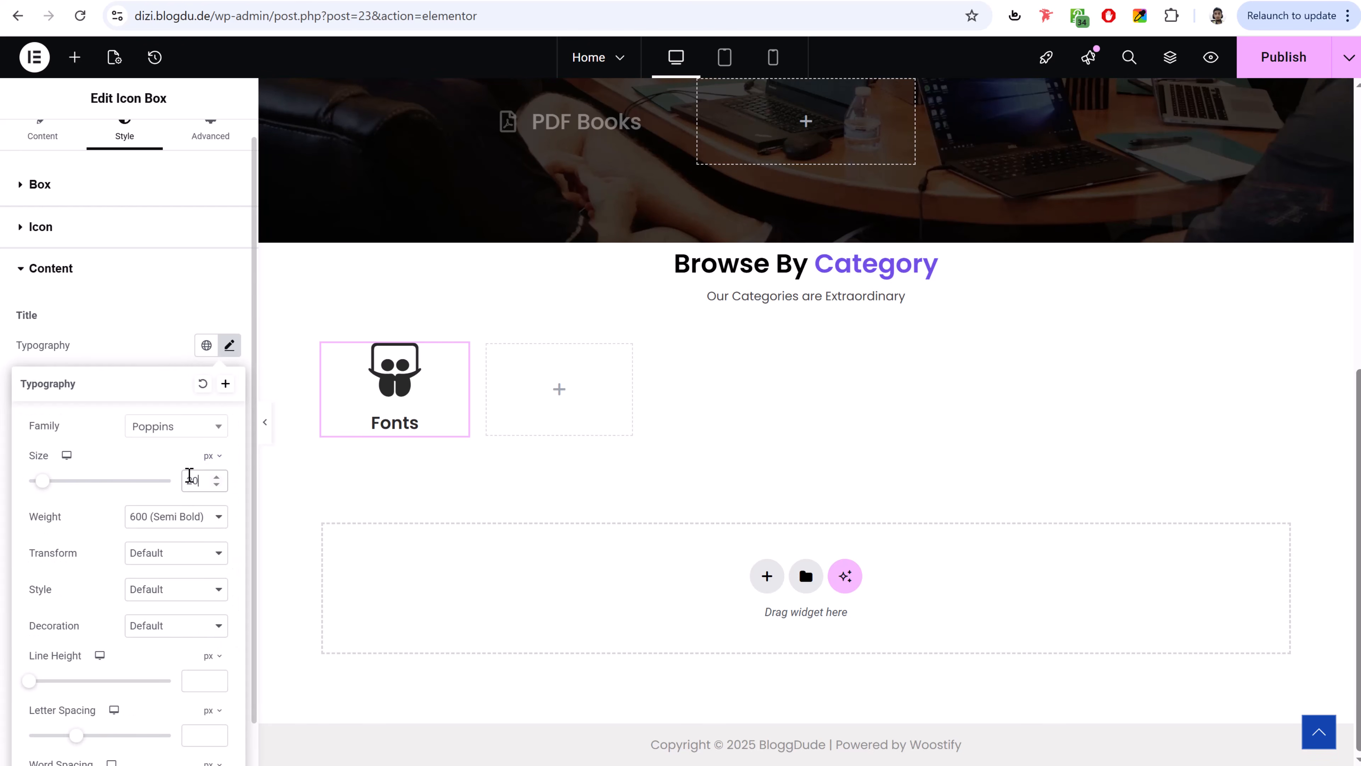
left_click(229, 346)
left_click(229, 490)
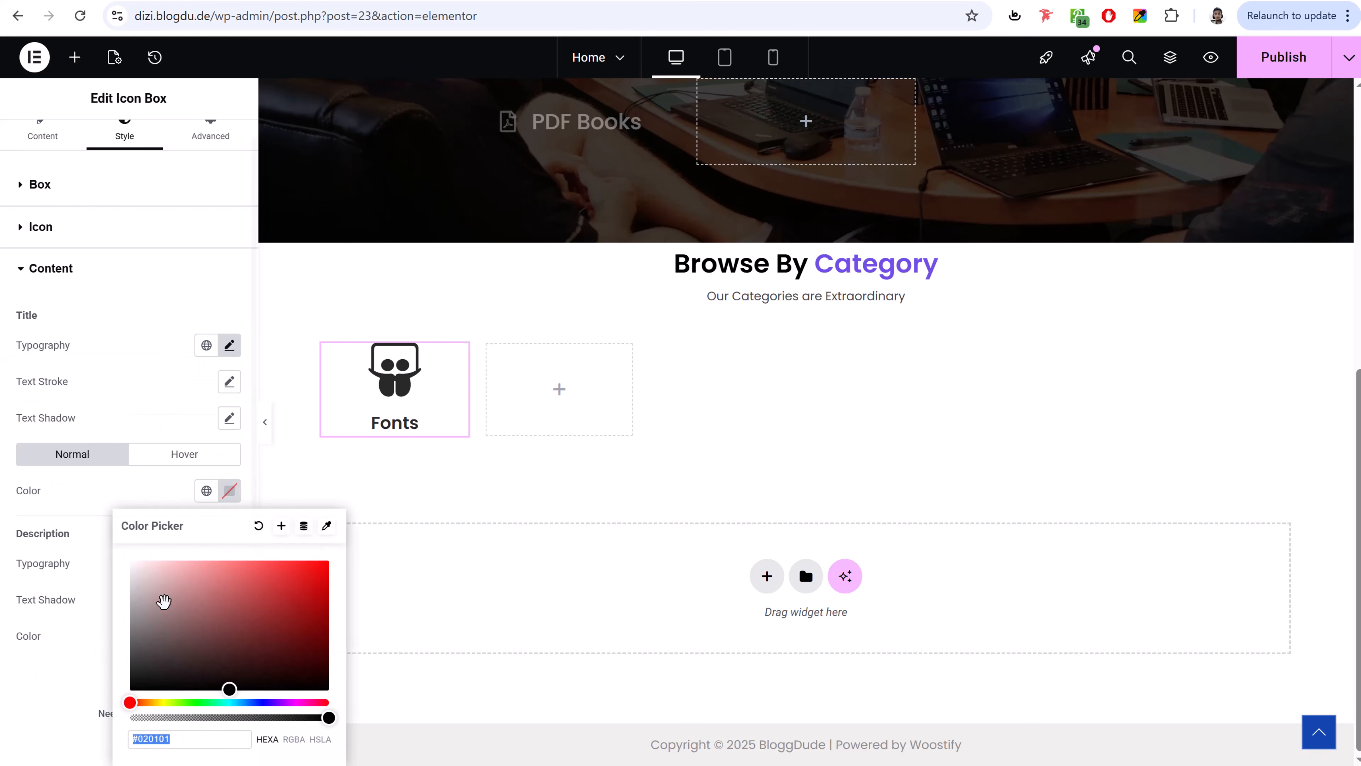
left_click(130, 684)
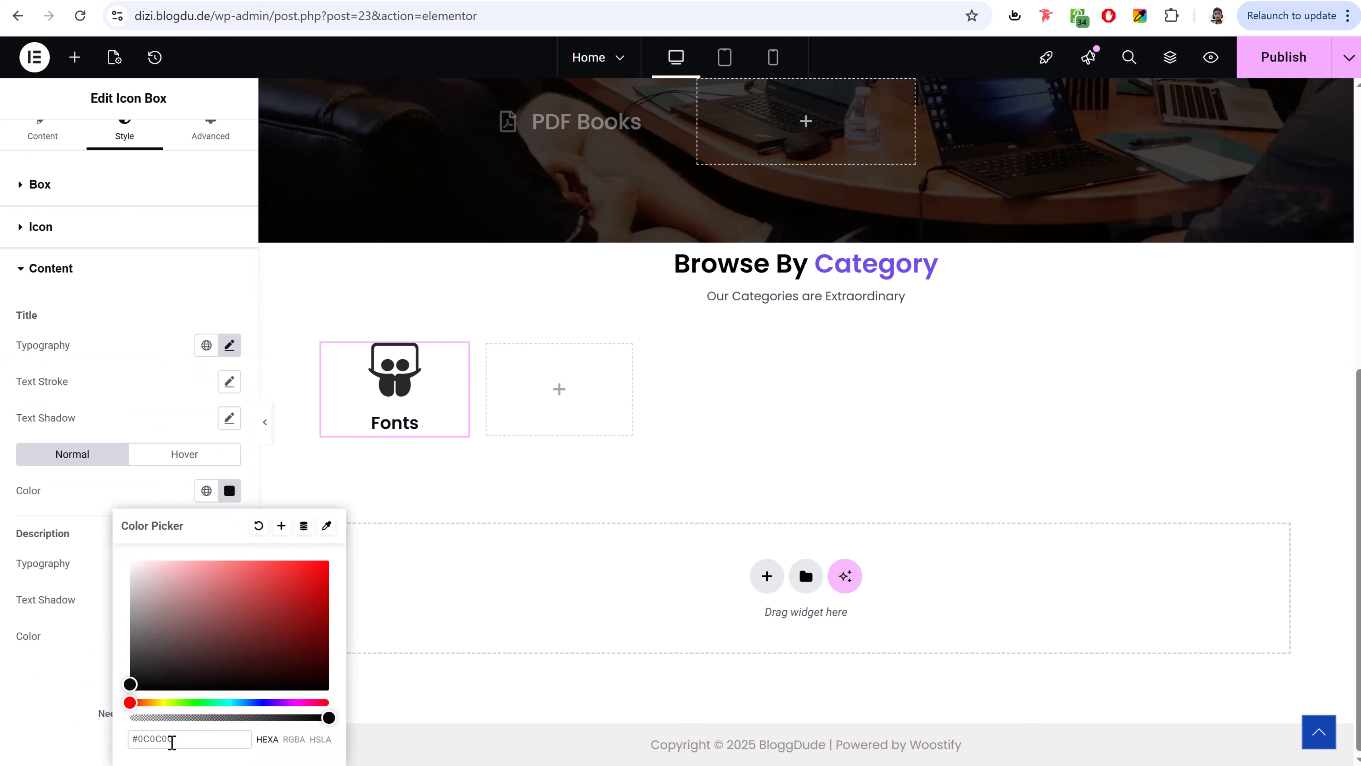
double_click(174, 738)
type("22992229")
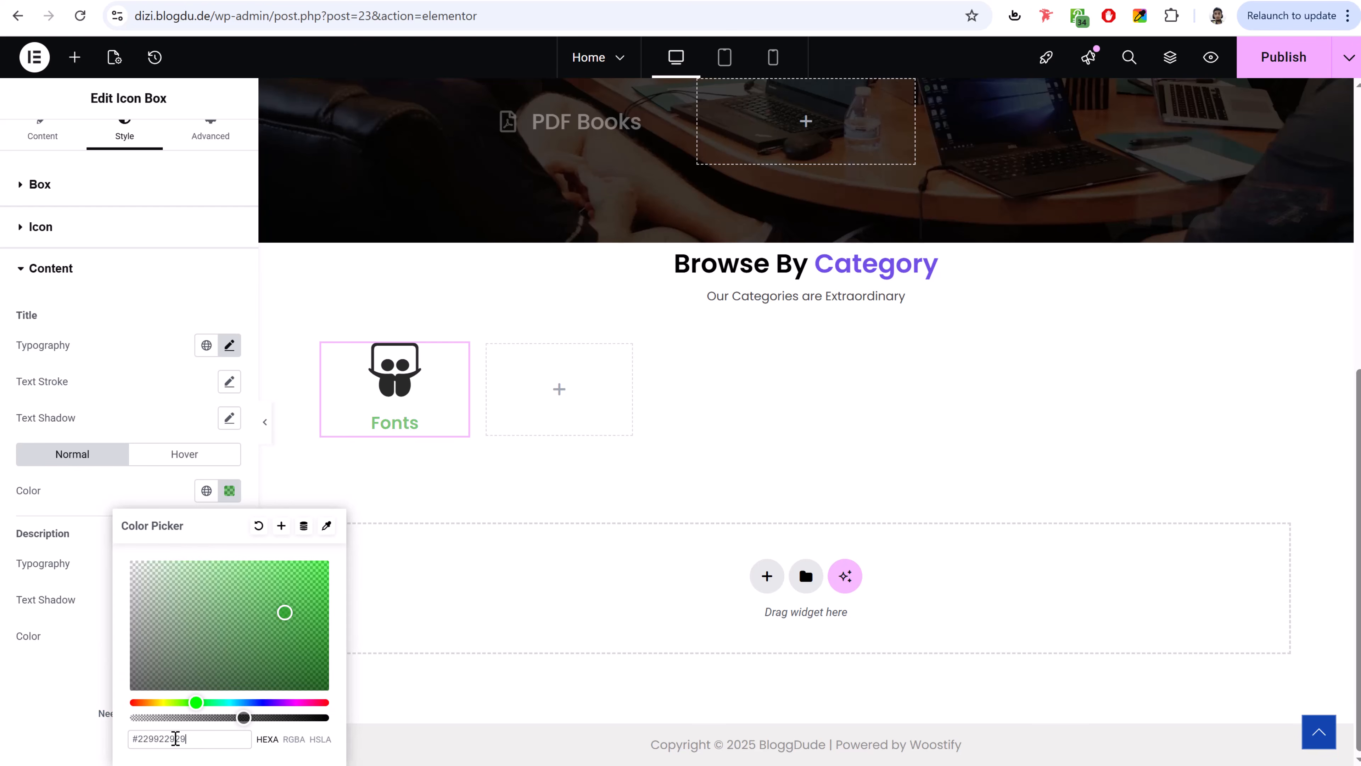
double_click(175, 738)
type("292929")
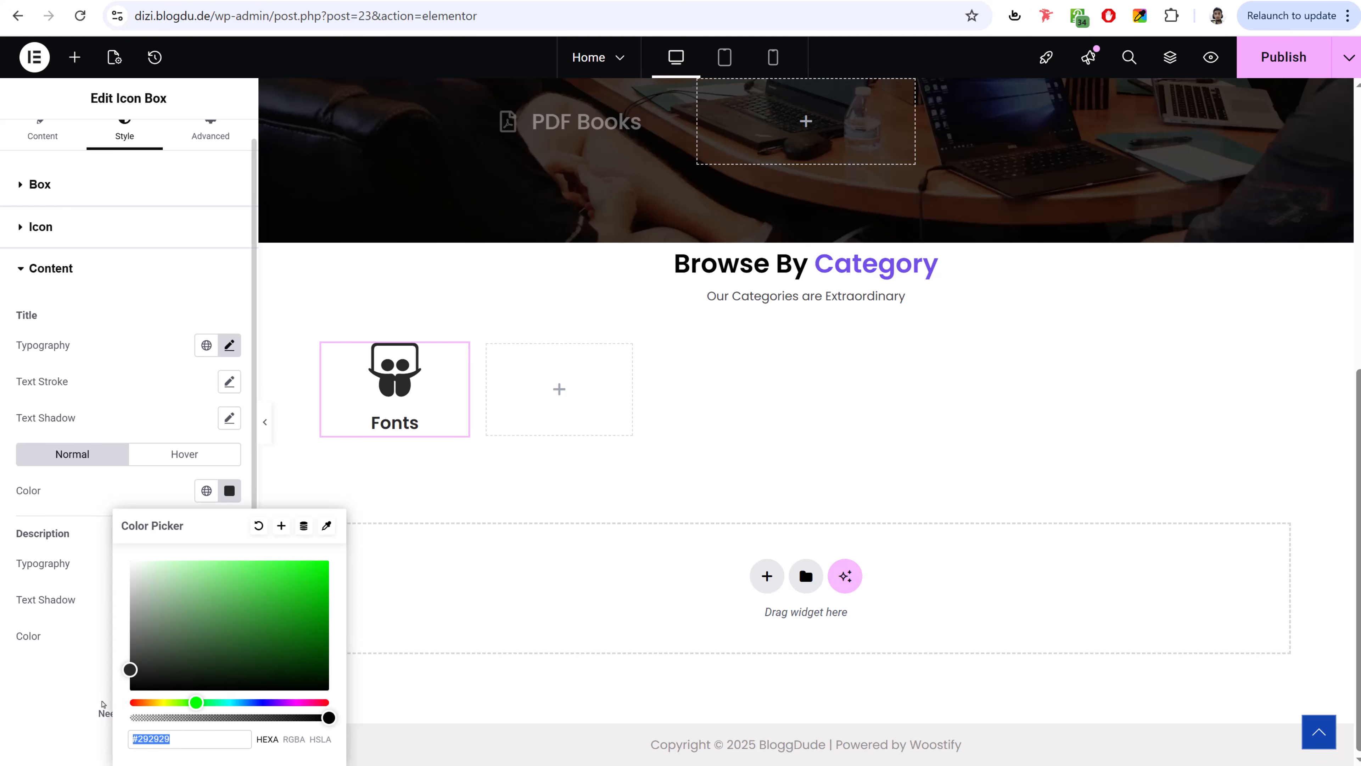
left_click(84, 700)
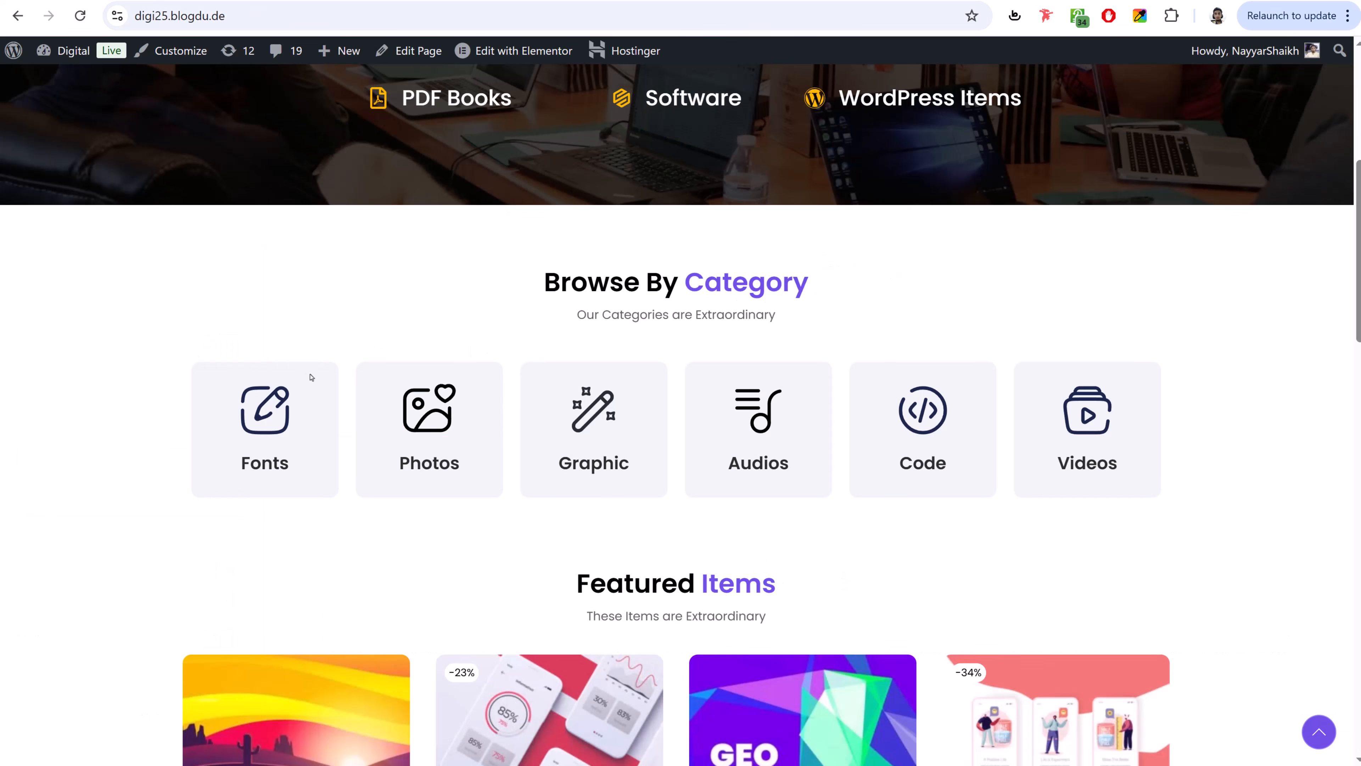
- Inspect a reference category card in DevTools and select its #EFF4F7 background-color value
right_click(320, 391)
left_click(297, 381)
right_click(299, 383)
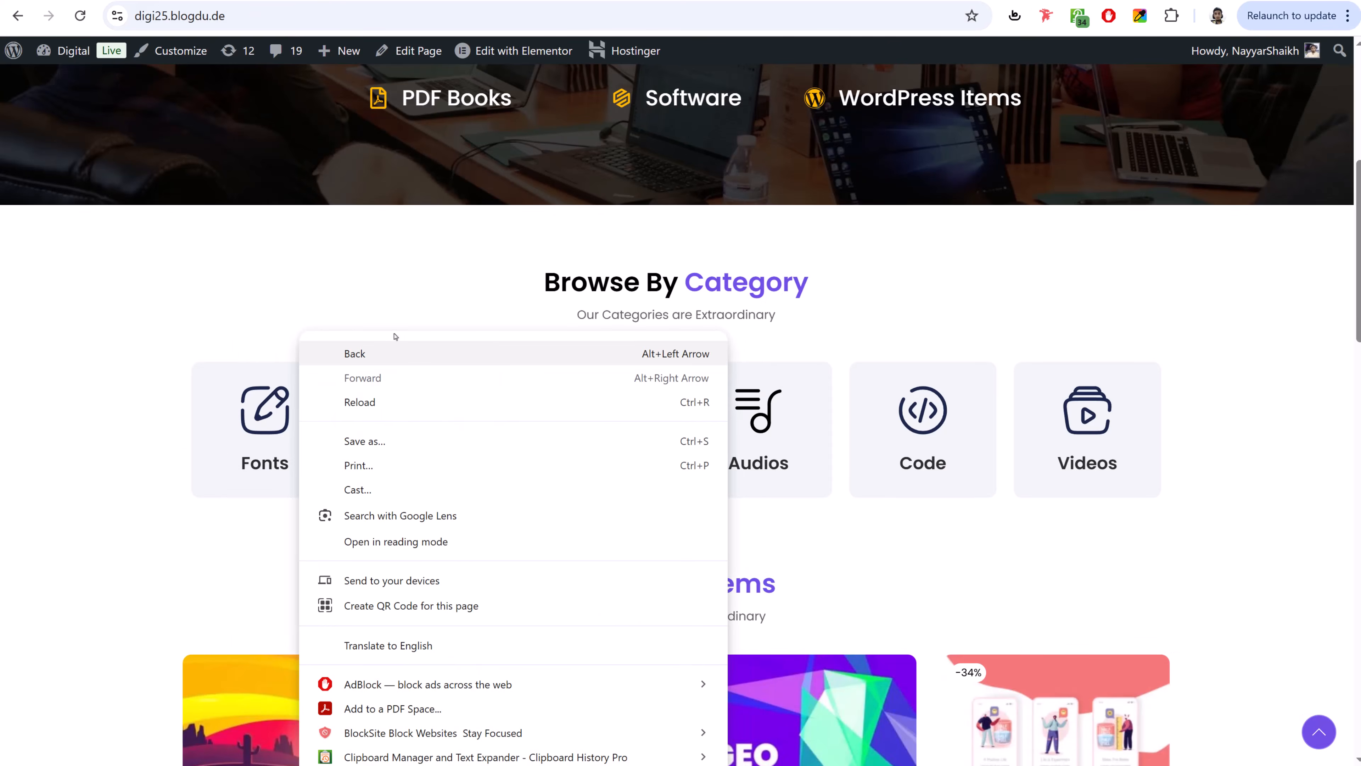
left_click(635, 207)
scroll(617, 213, "down", 3)
right_click(318, 115)
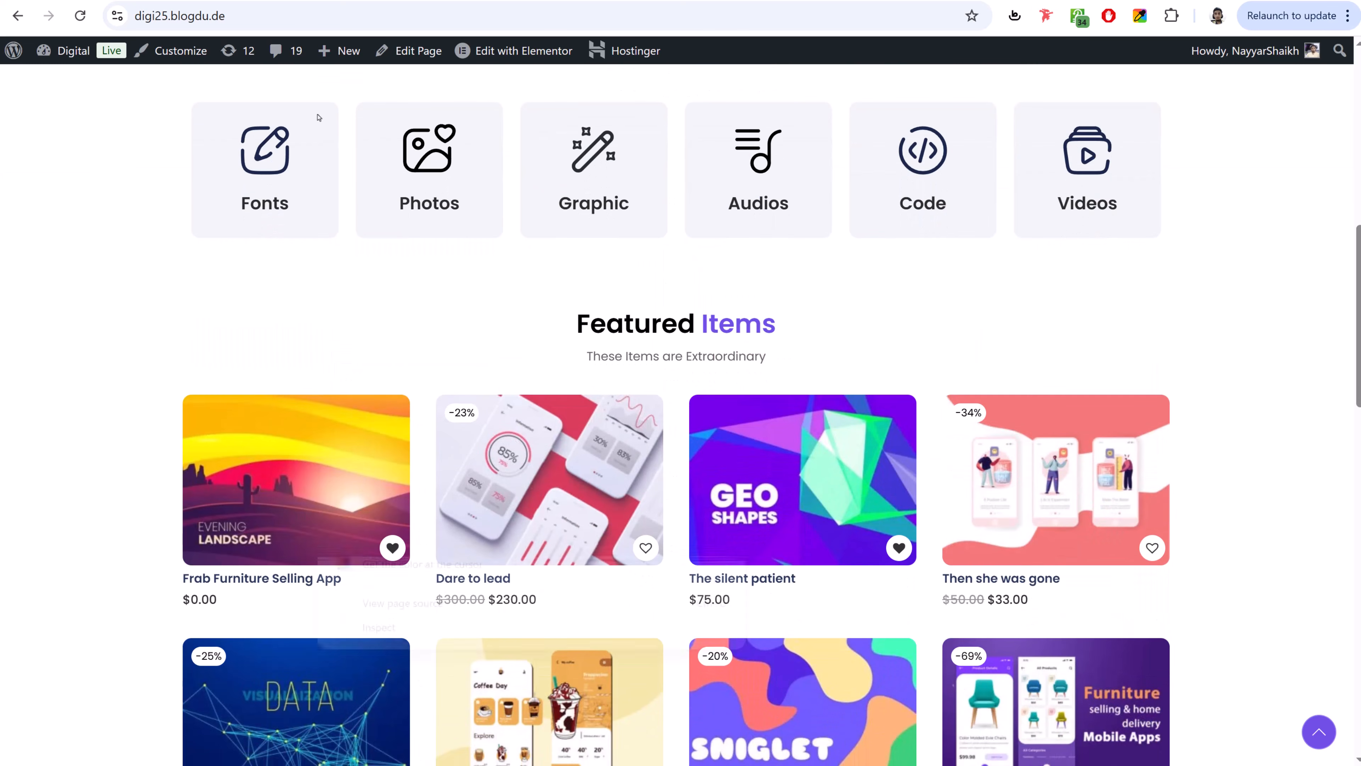
left_click(399, 627)
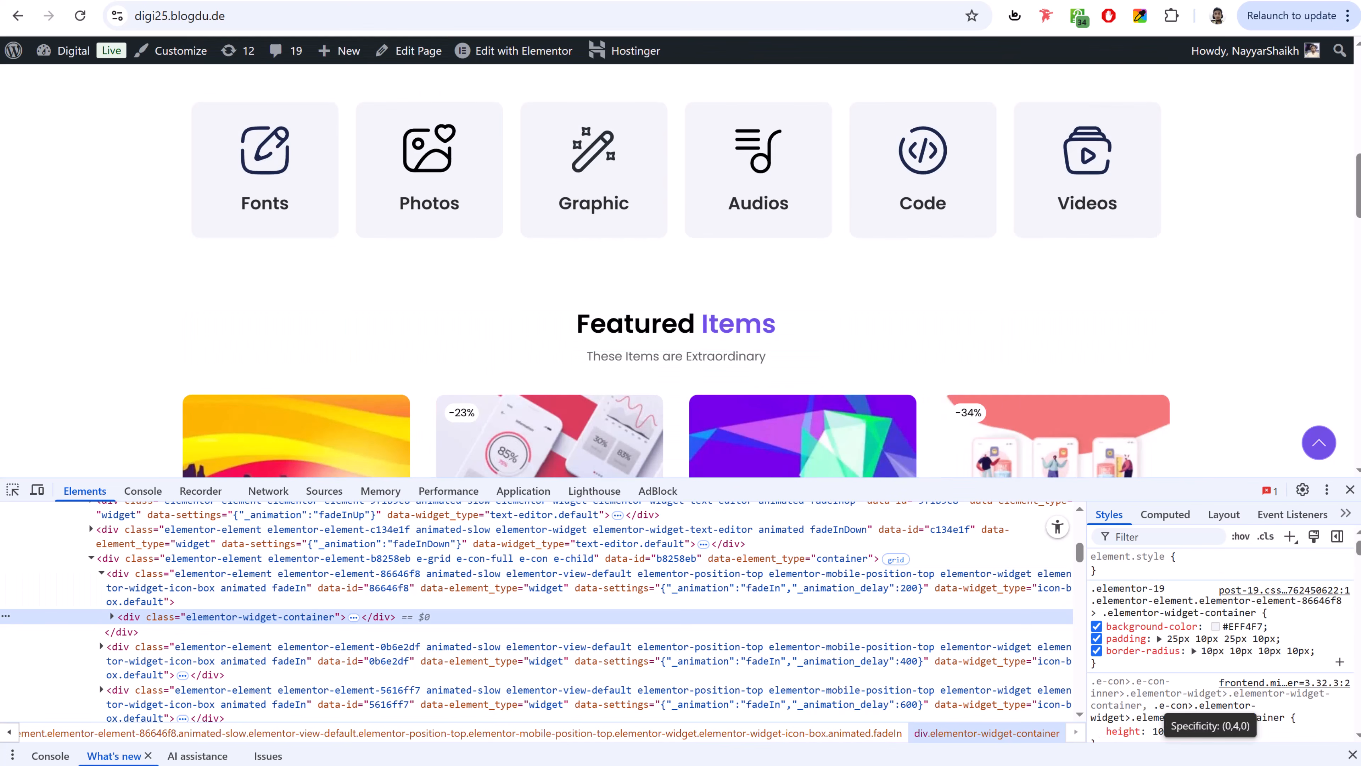
left_click(1247, 628)
key("ctrl+c")
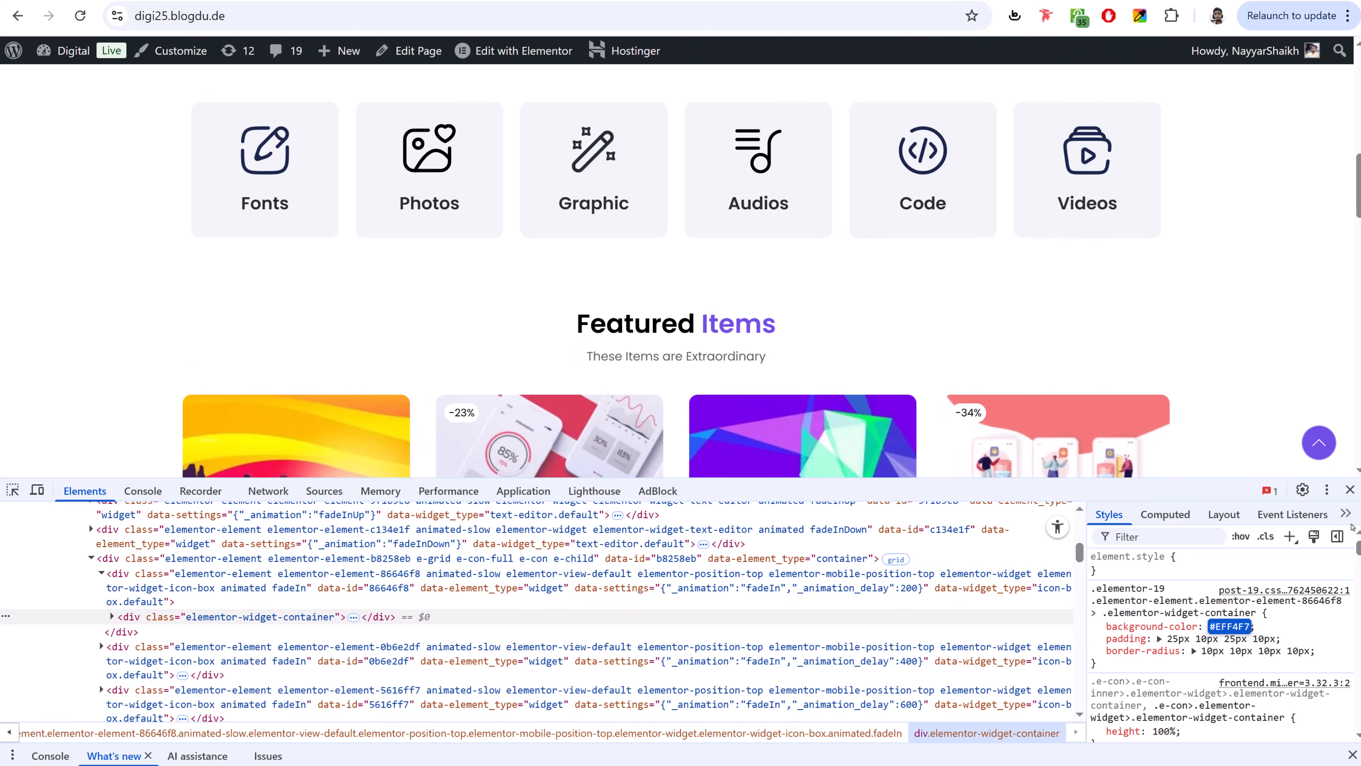
left_click(1351, 489)
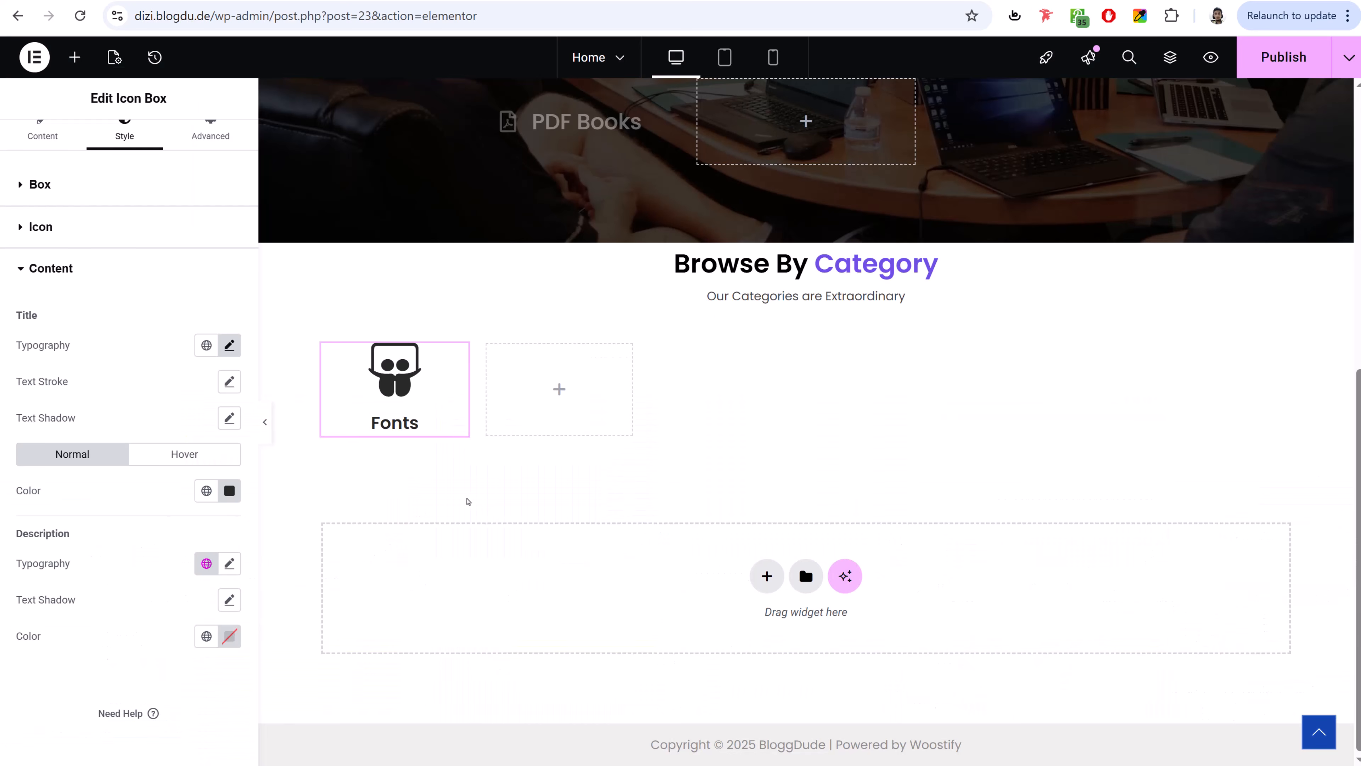
- Give the icon box a Classic background colour of #EFF4F7 under Advanced settings
left_click(222, 138)
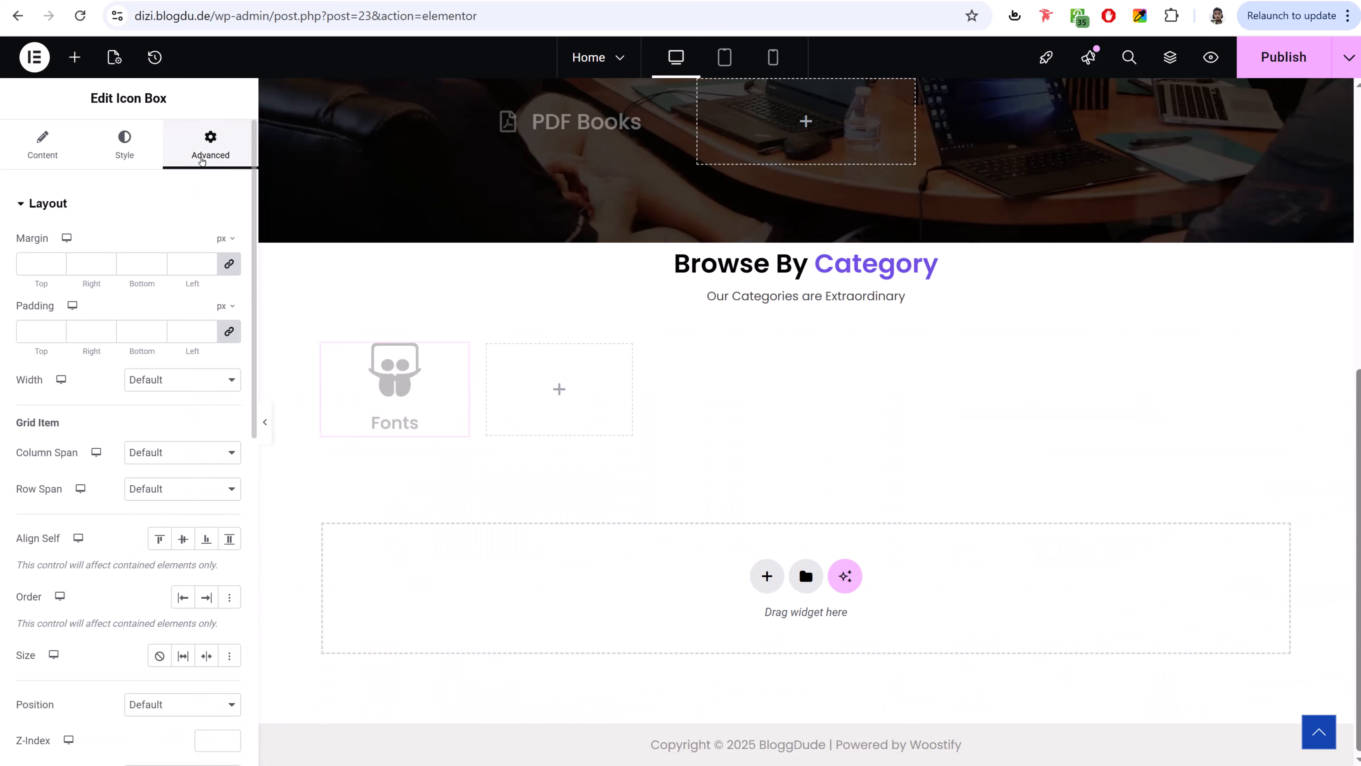
left_click(134, 207)
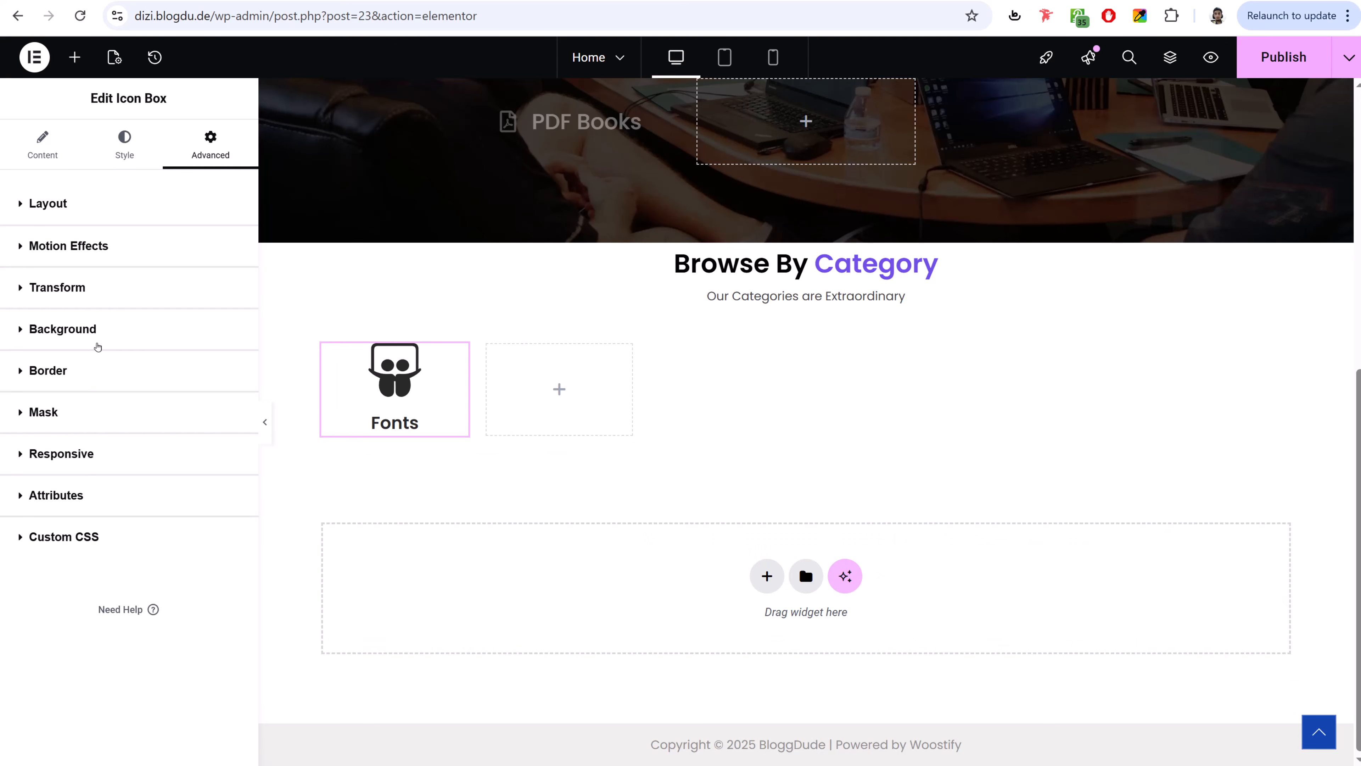
left_click(97, 346)
left_click(206, 406)
left_click(230, 442)
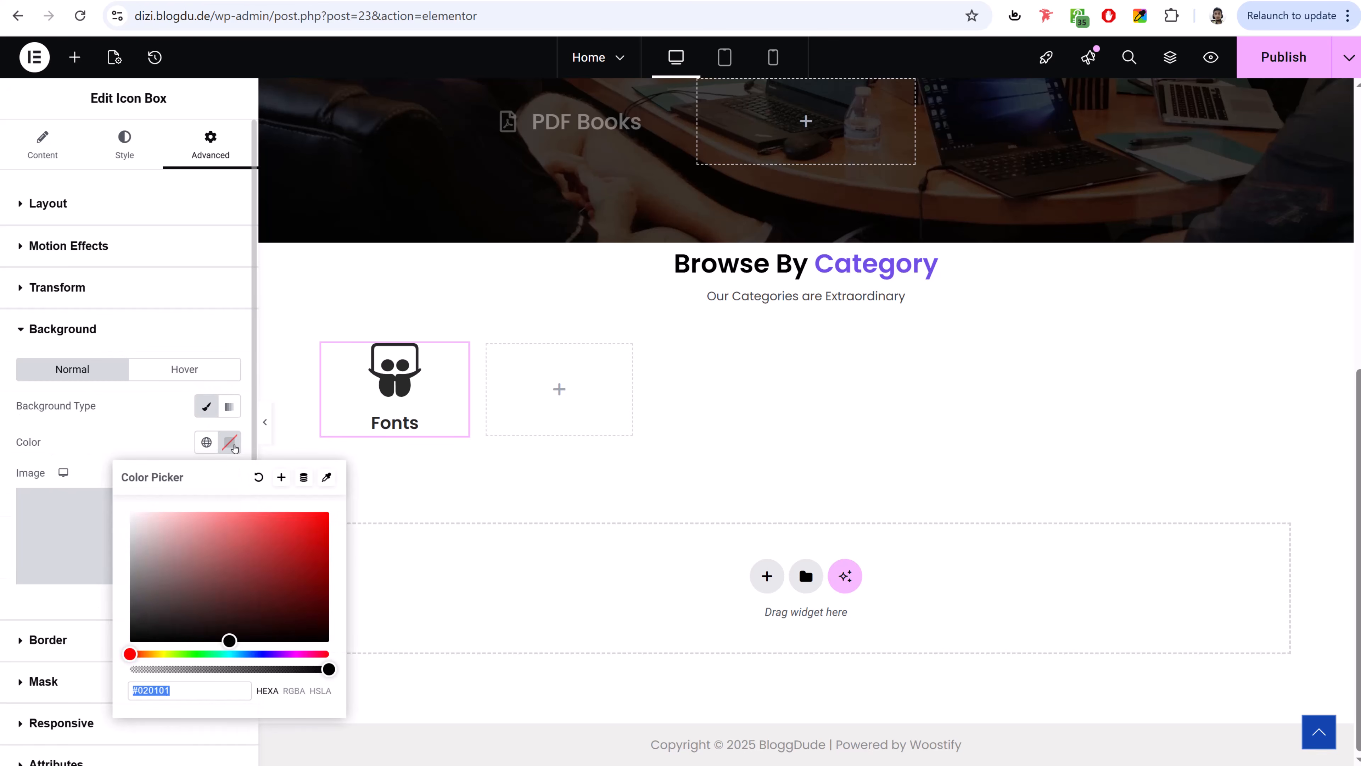
key("ctrl+v")
left_click(103, 439)
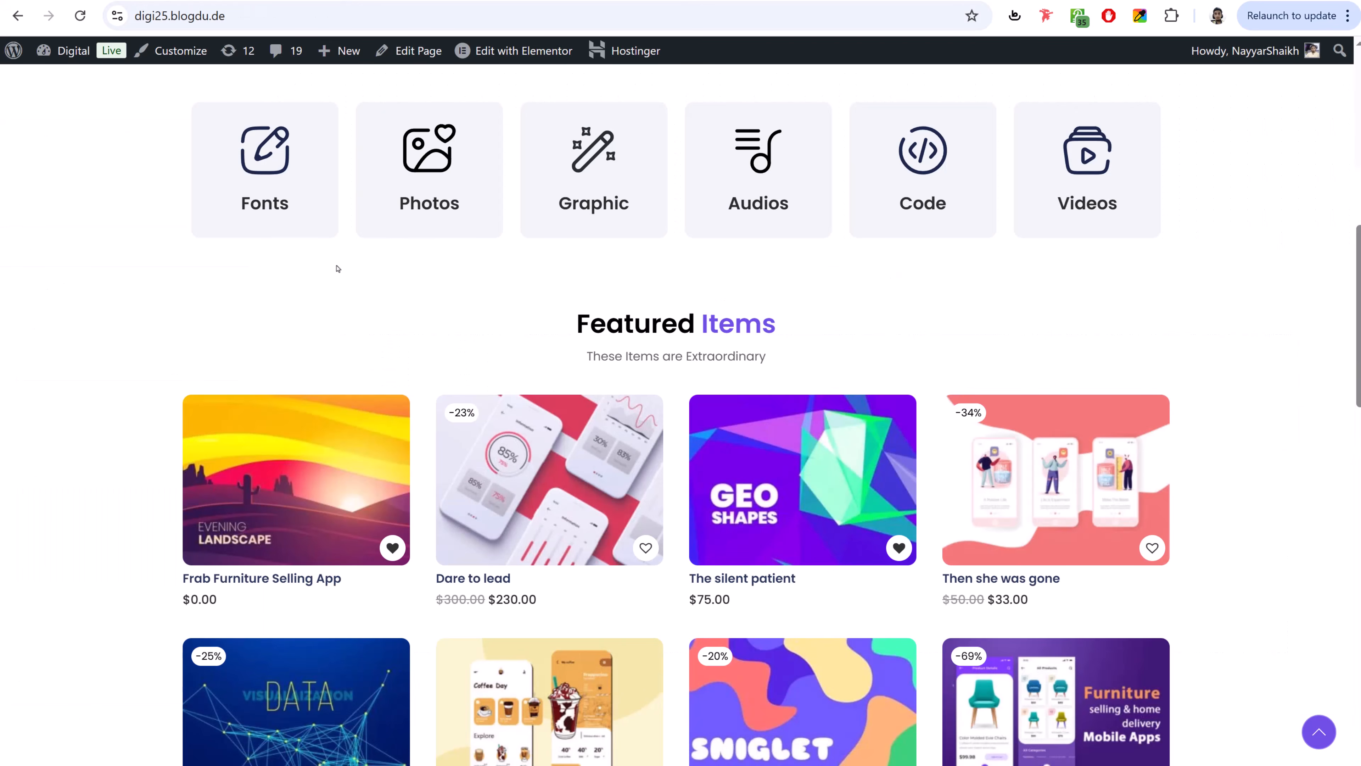
scroll(328, 227, "up", 2)
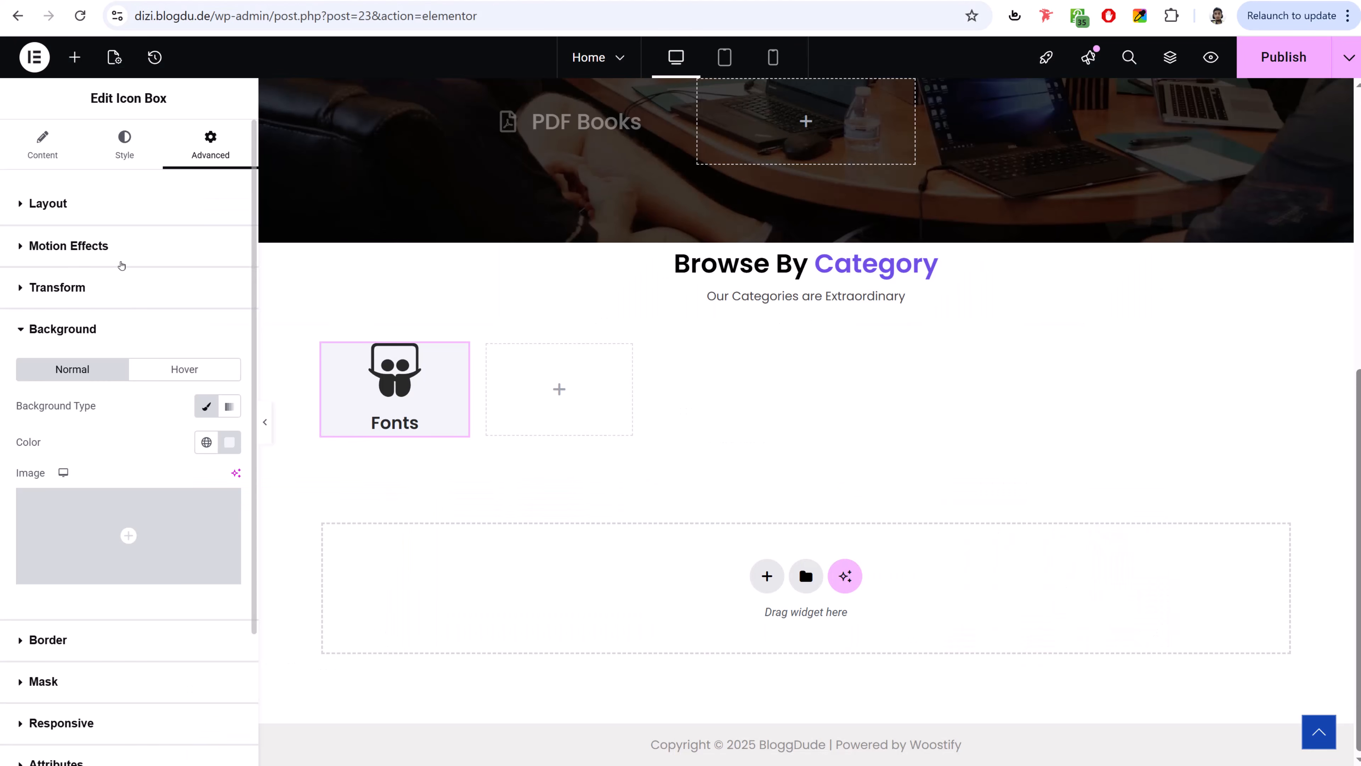
- Set unlinked padding to 25, 10, 25, 10 px on the icon box
left_click(123, 202)
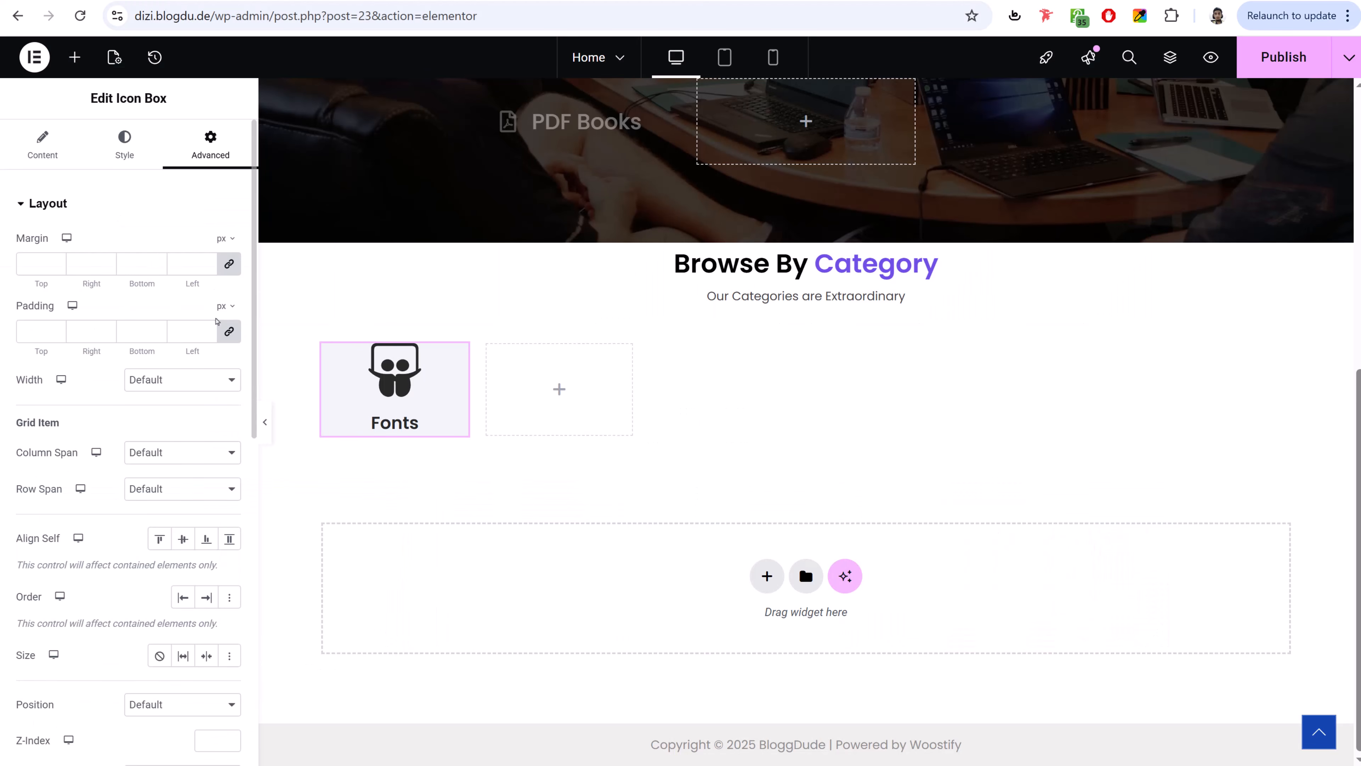
left_click(229, 331)
type("25")
key("Tab")
type("10")
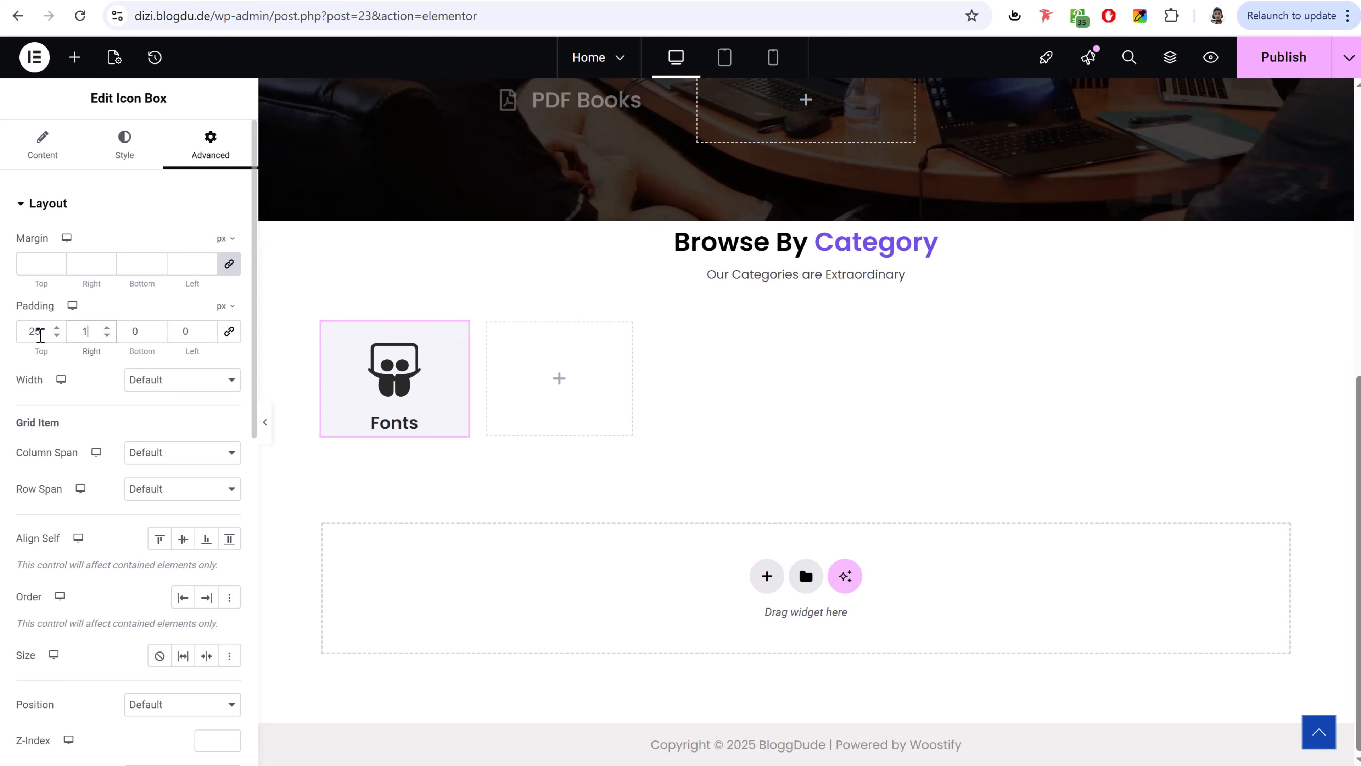
key("Tab")
type("25")
key("Tab")
type("10")
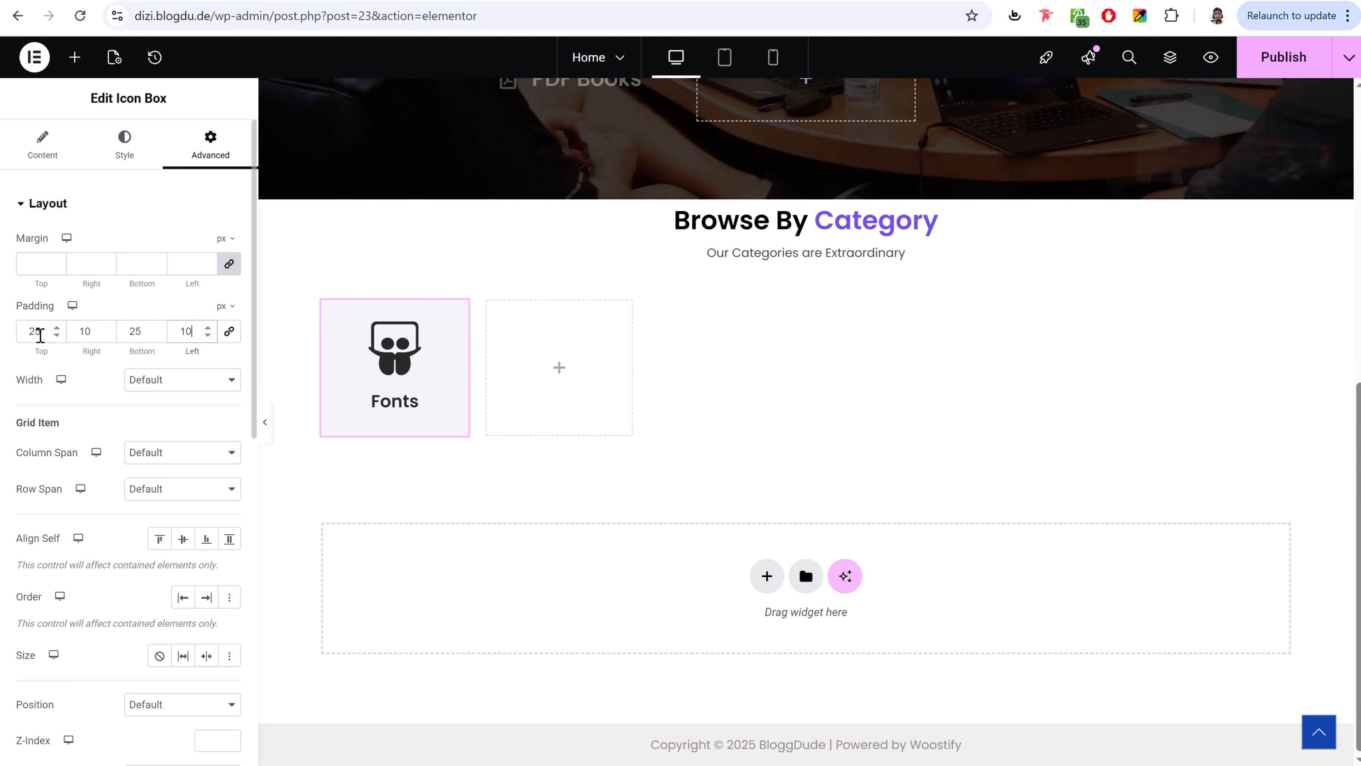
- Preview the padded box at full width and expand the Border settings
scroll(149, 436, "down", 3)
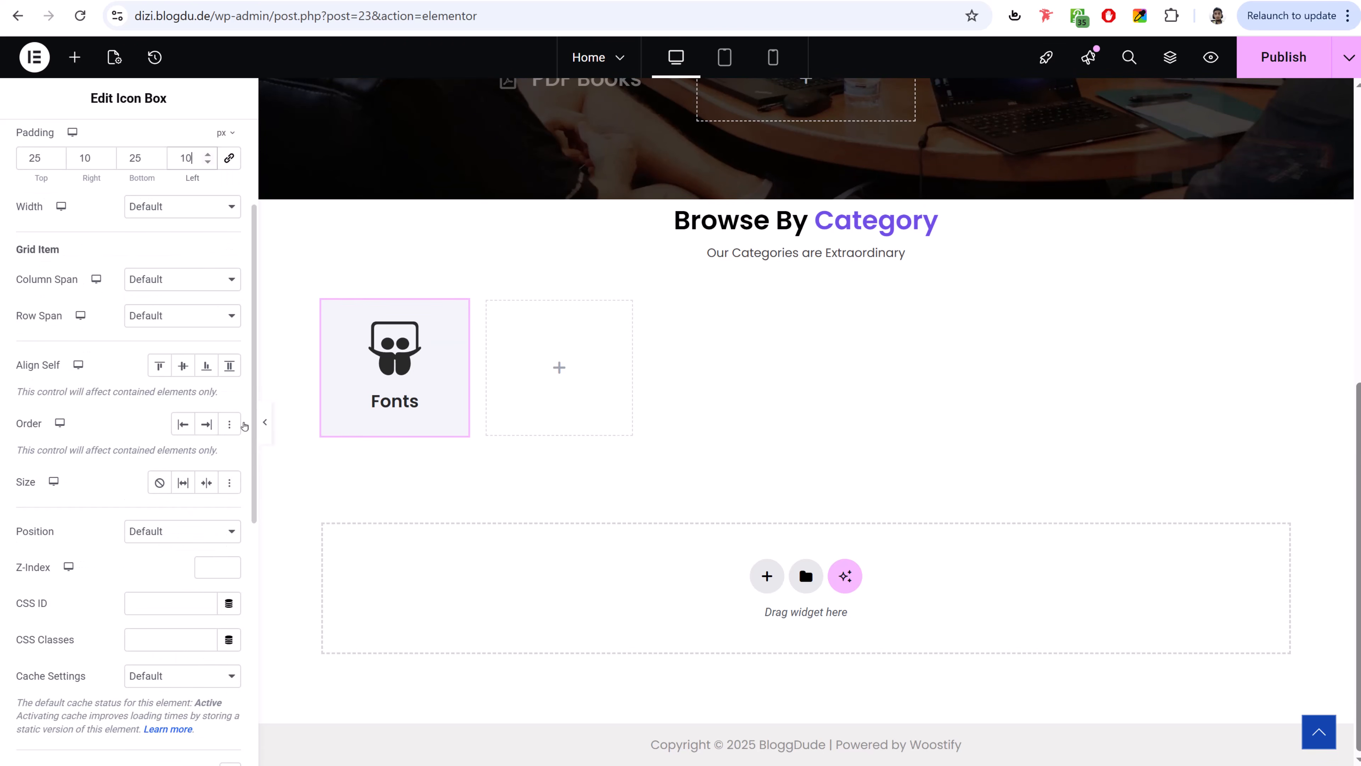
left_click(265, 421)
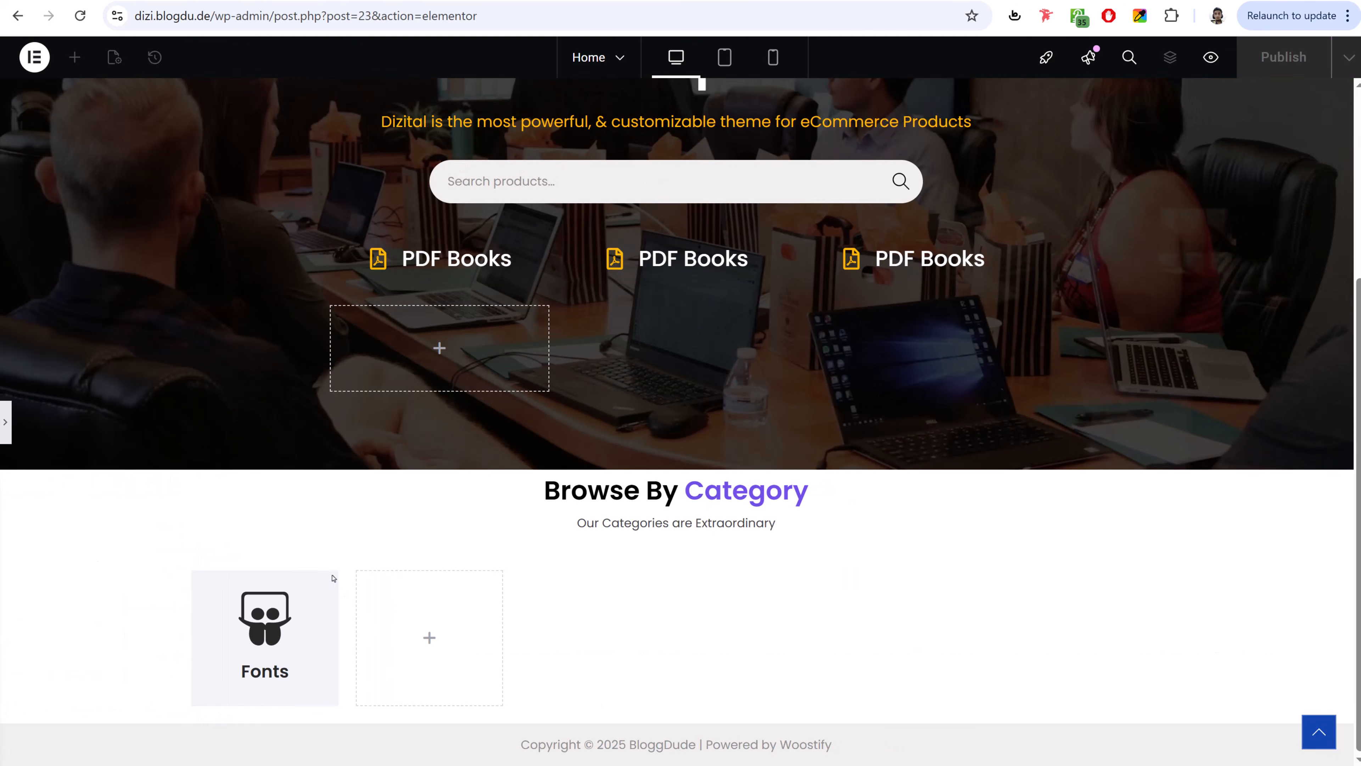
left_click(7, 422)
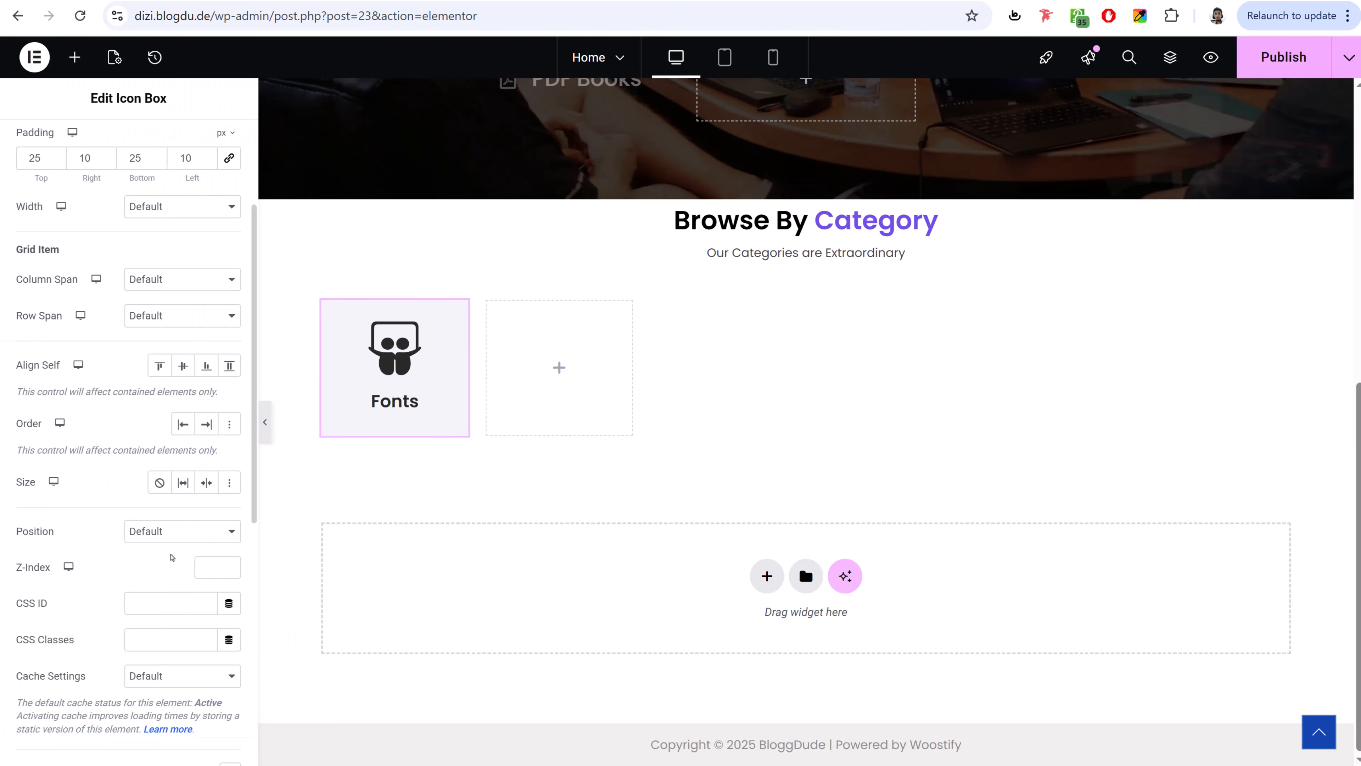
scroll(171, 557, "up", 3)
scroll(148, 508, "down", 10)
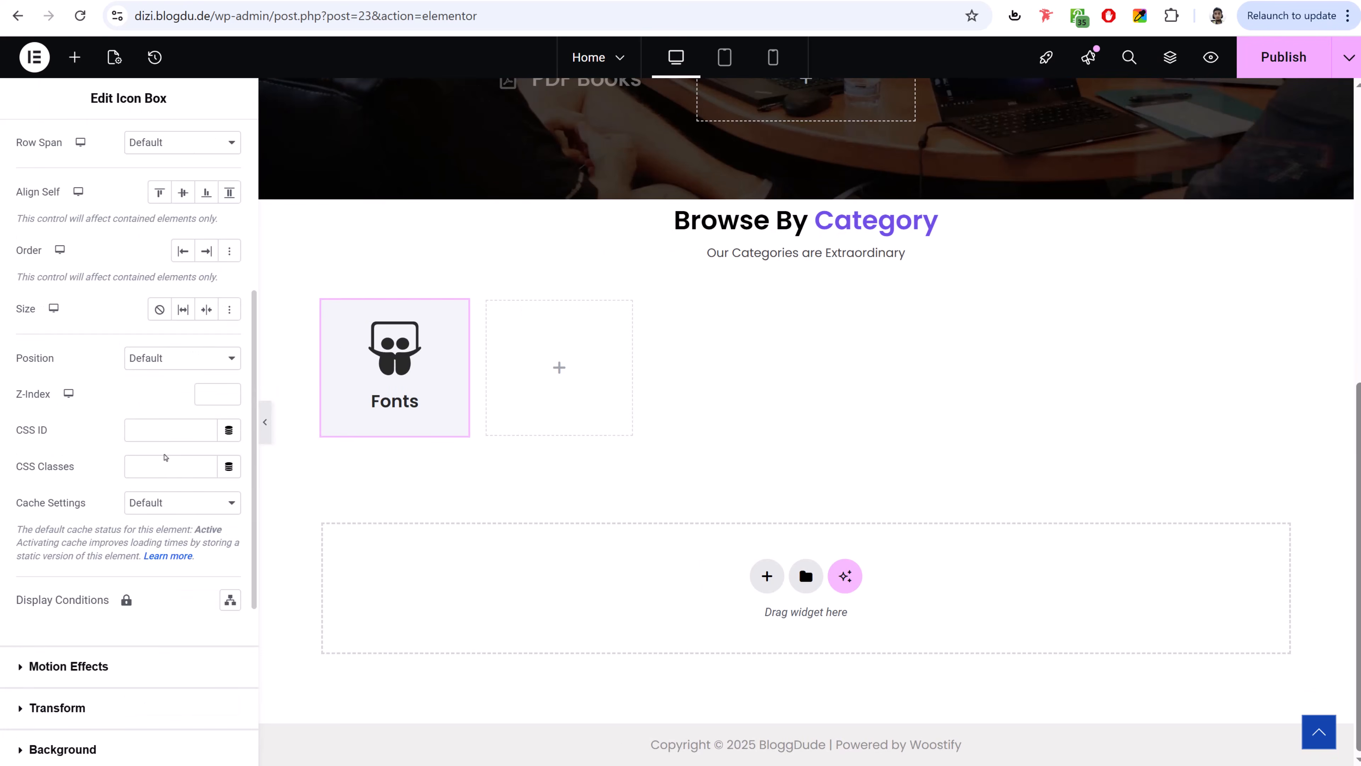
left_click(84, 550)
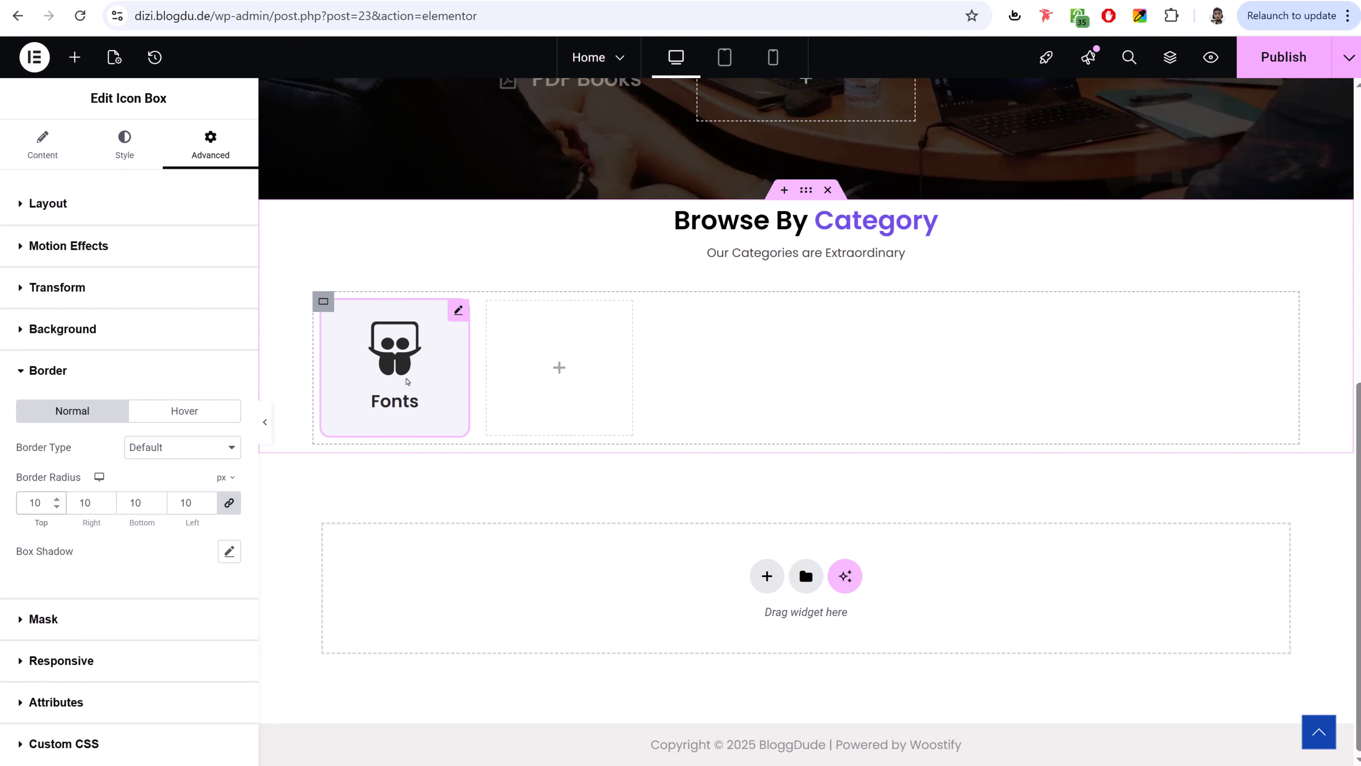
- Copy the Fonts icon box and paste two copies into the category grid
right_click(387, 355)
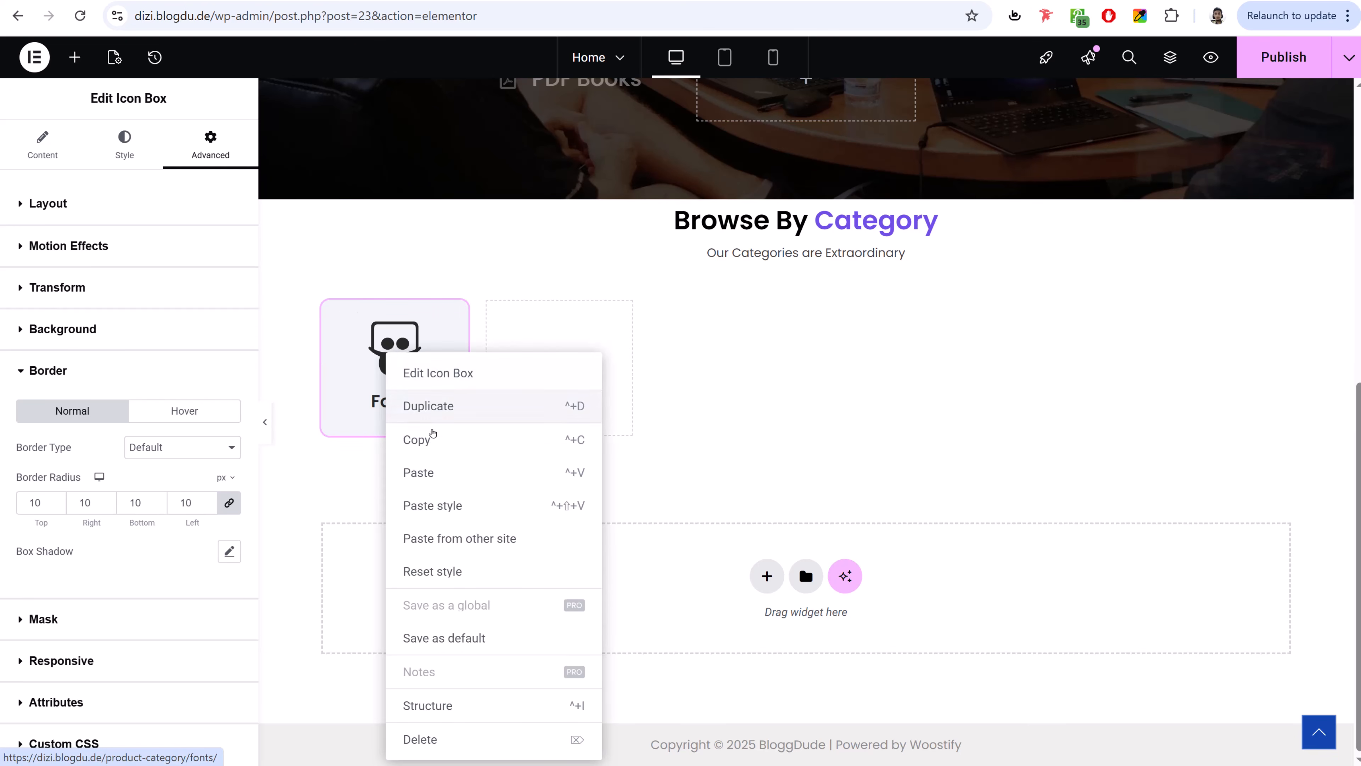
left_click(433, 446)
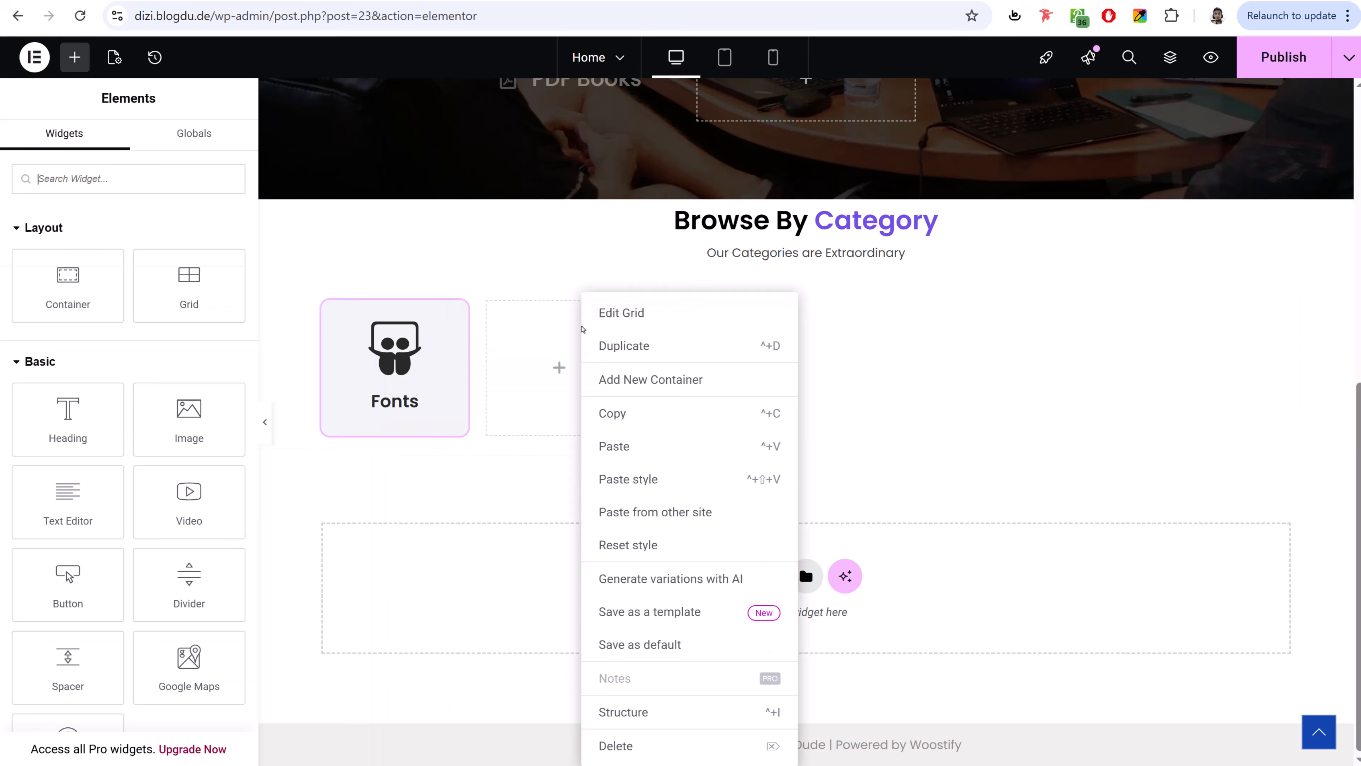
right_click(585, 331)
left_click(628, 440)
right_click(725, 351)
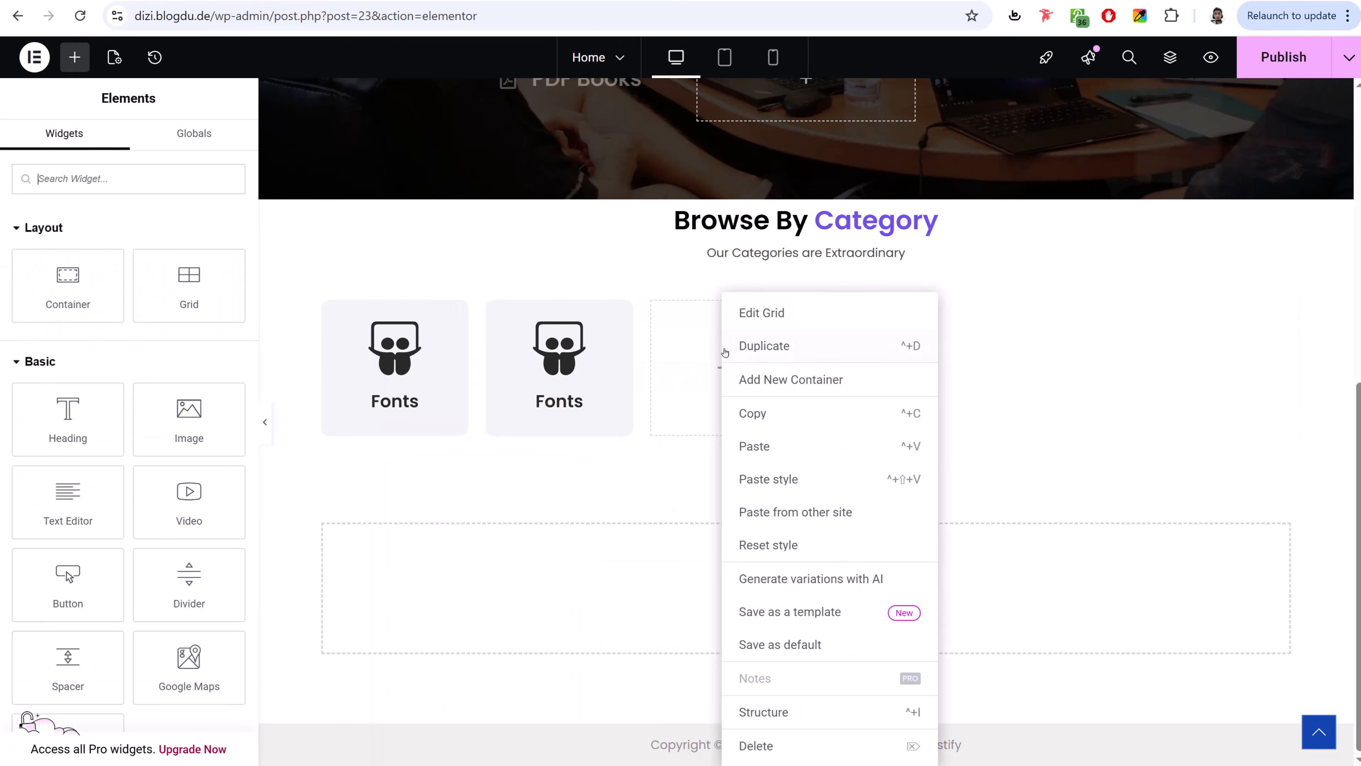
left_click(795, 450)
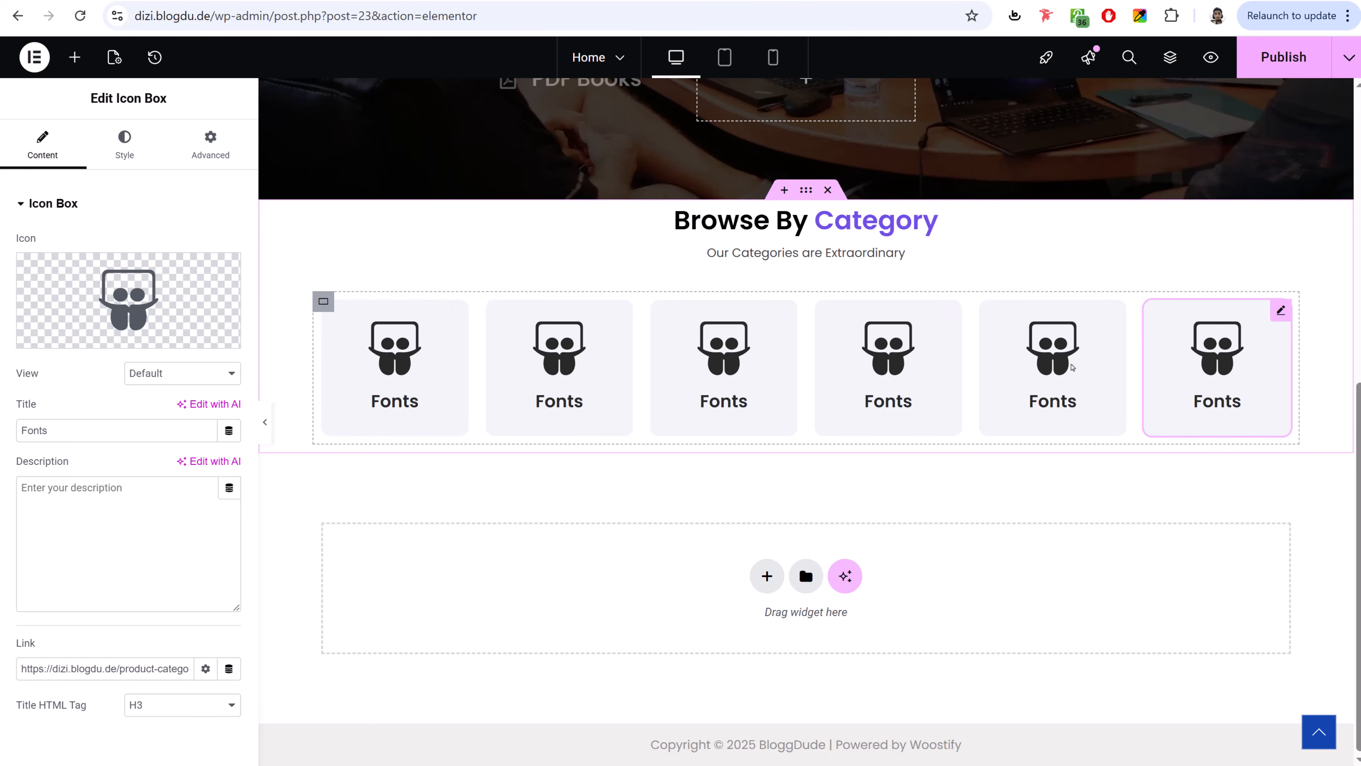
- Give the second card the File pdf icon and retitle it PDF
left_click(580, 358)
left_click(162, 266)
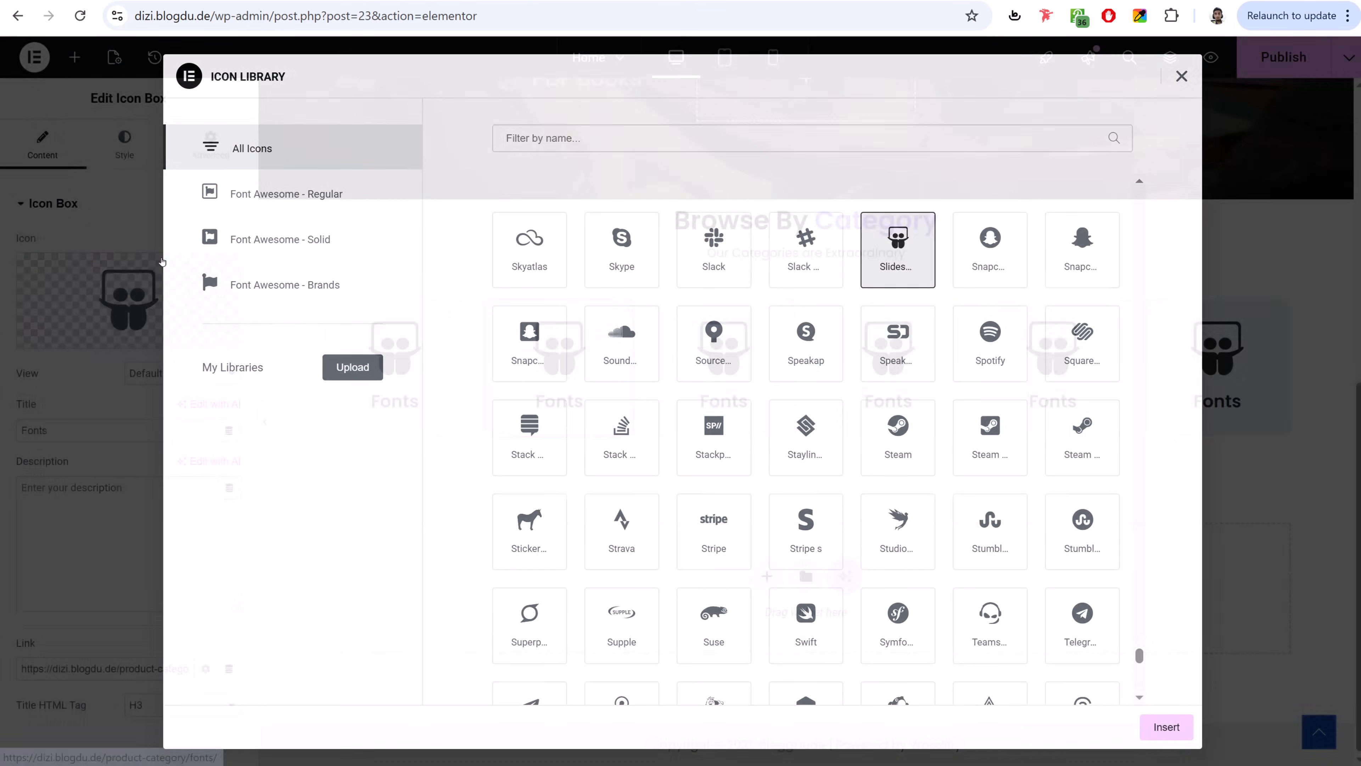
left_click(649, 138)
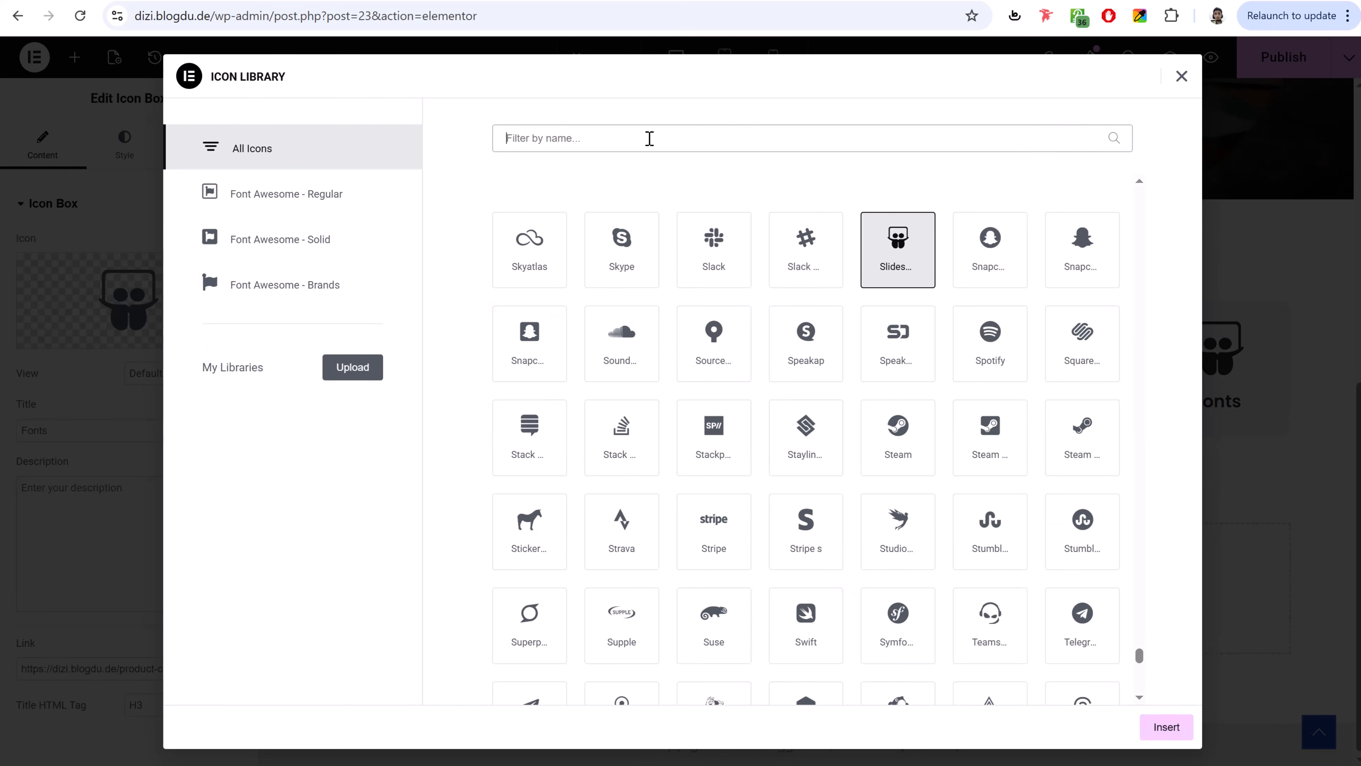
type("pdf")
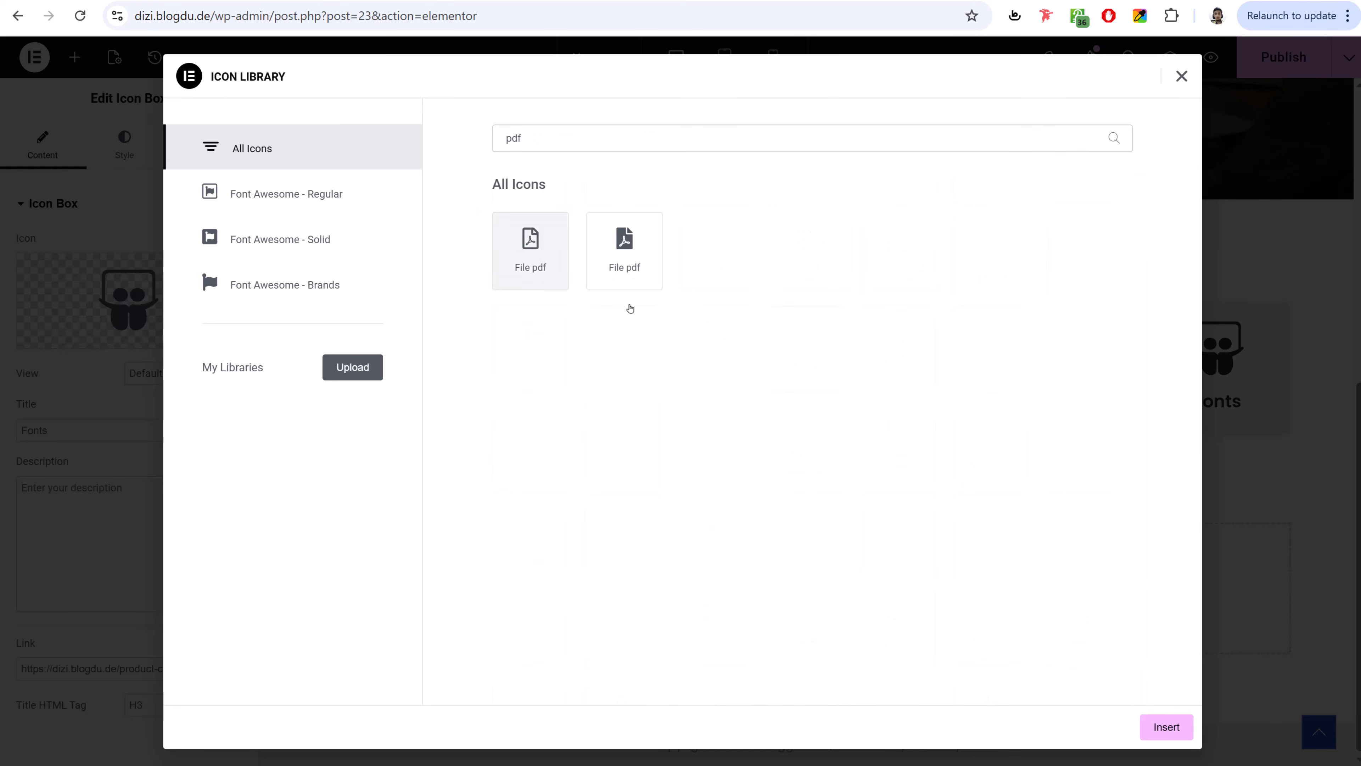
left_click(531, 250)
left_click(1166, 726)
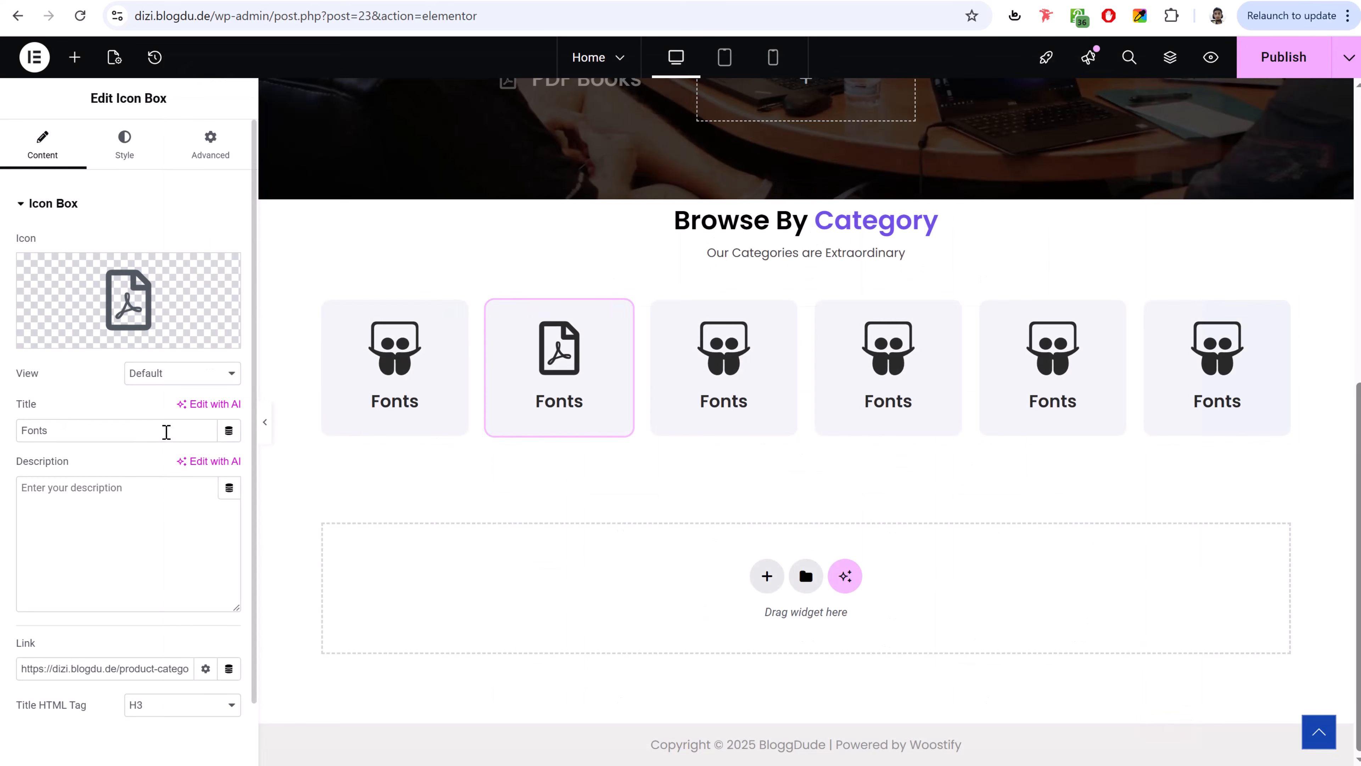
type("Pd")
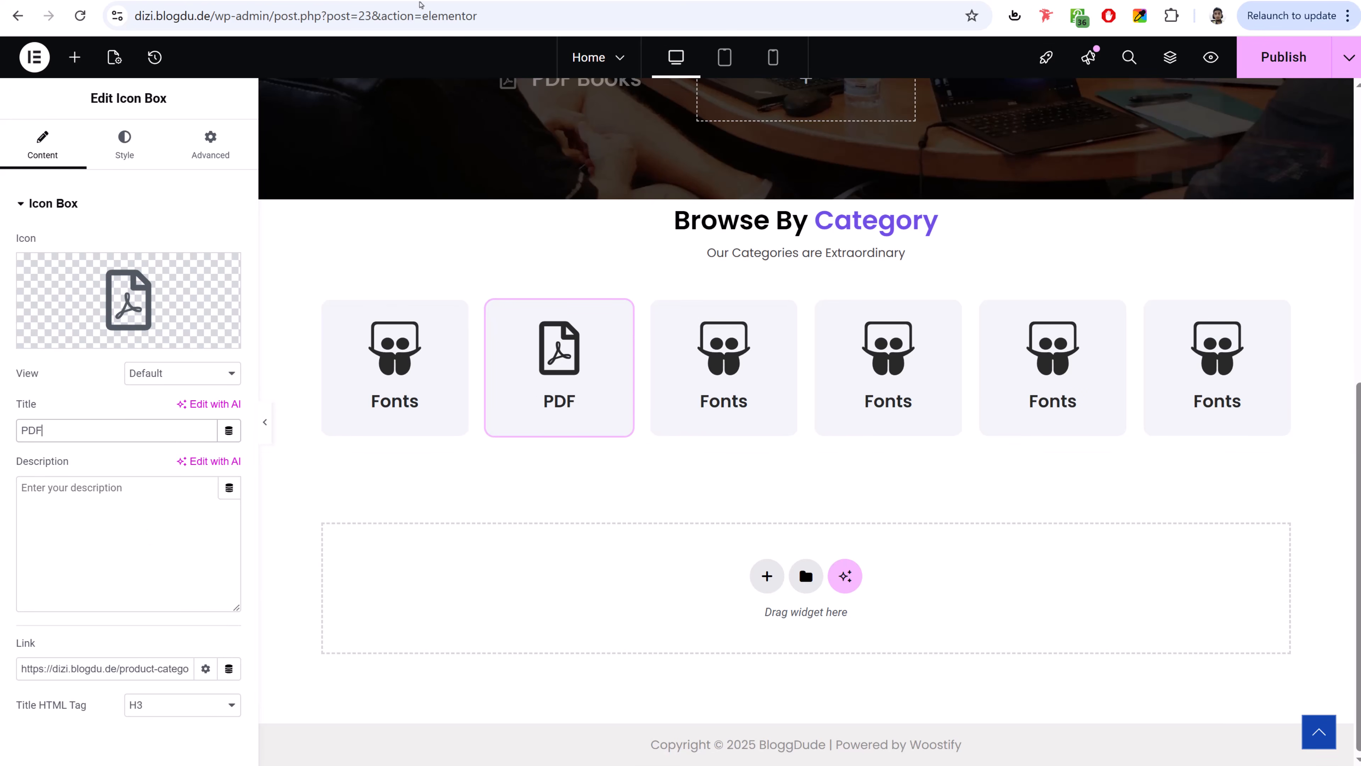
- Copy the PDF Book category link and paste it into the second card's Link field
left_click(571, 1)
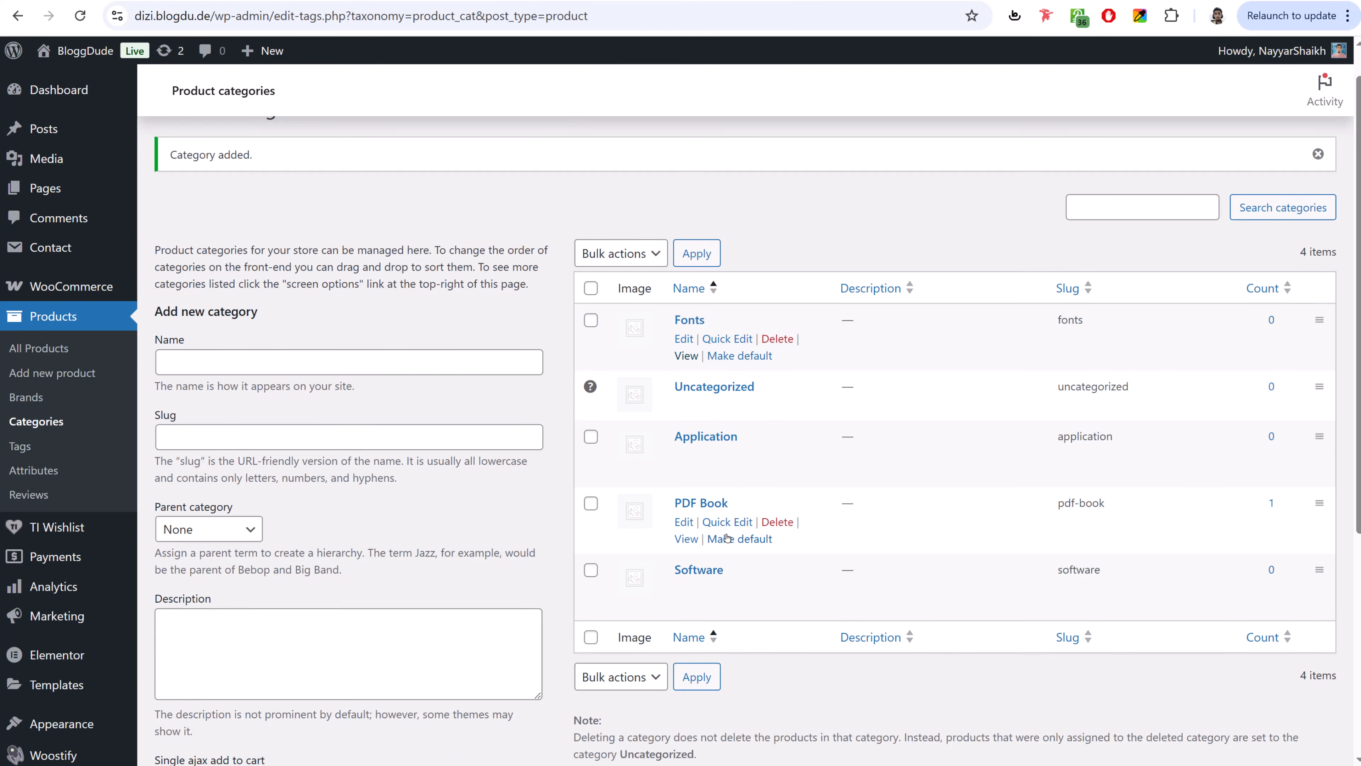
right_click(694, 540)
left_click(739, 672)
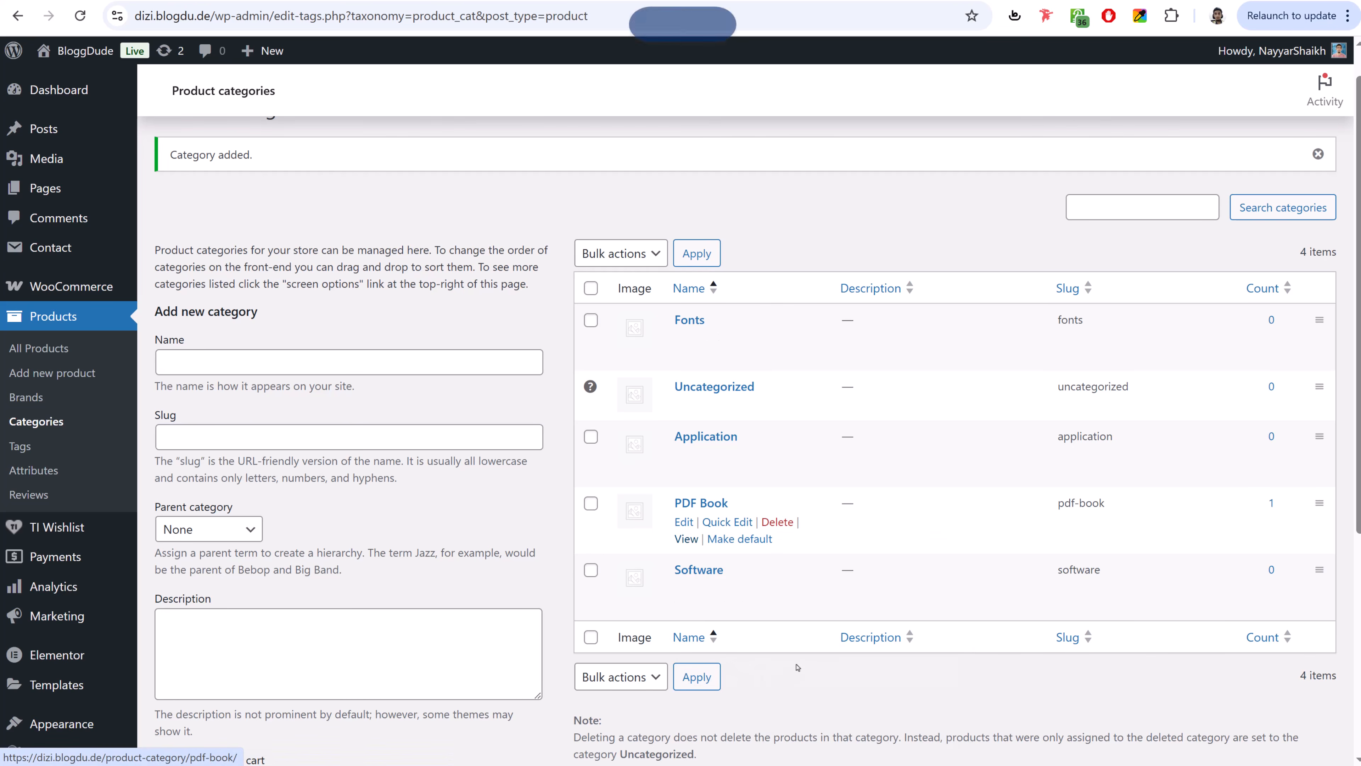
left_click(456, 1)
triple_click(139, 669)
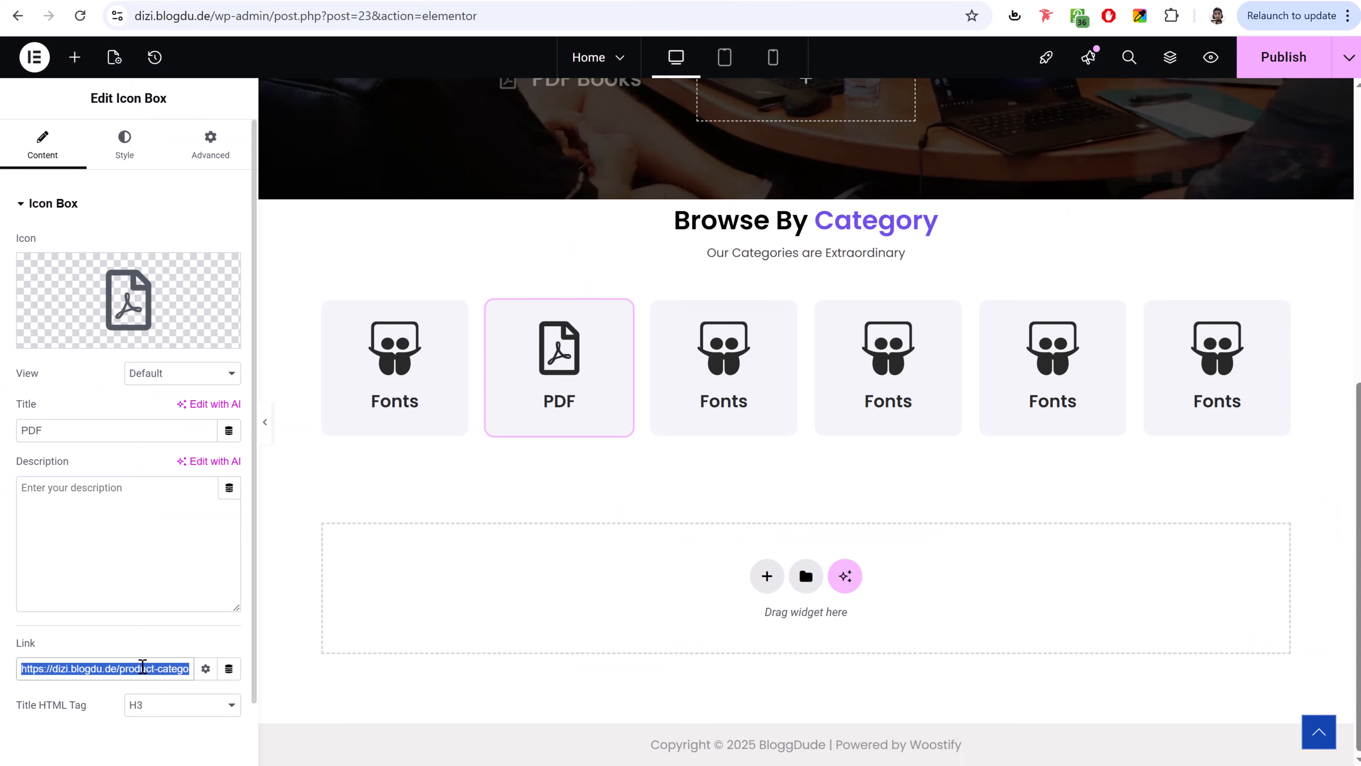
key("ctrl+v")
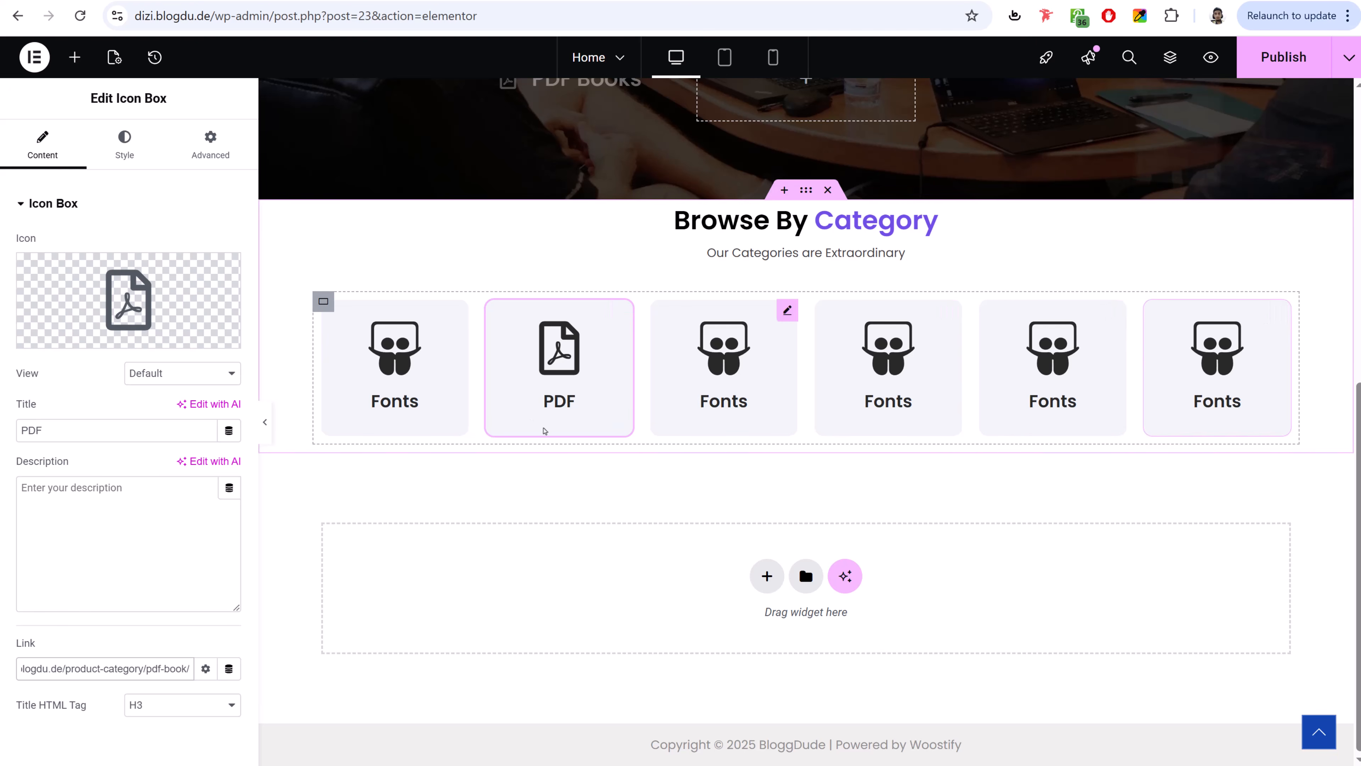
- Put a stack icon on the third card and the Spotify icon on the fourth
left_click(757, 349)
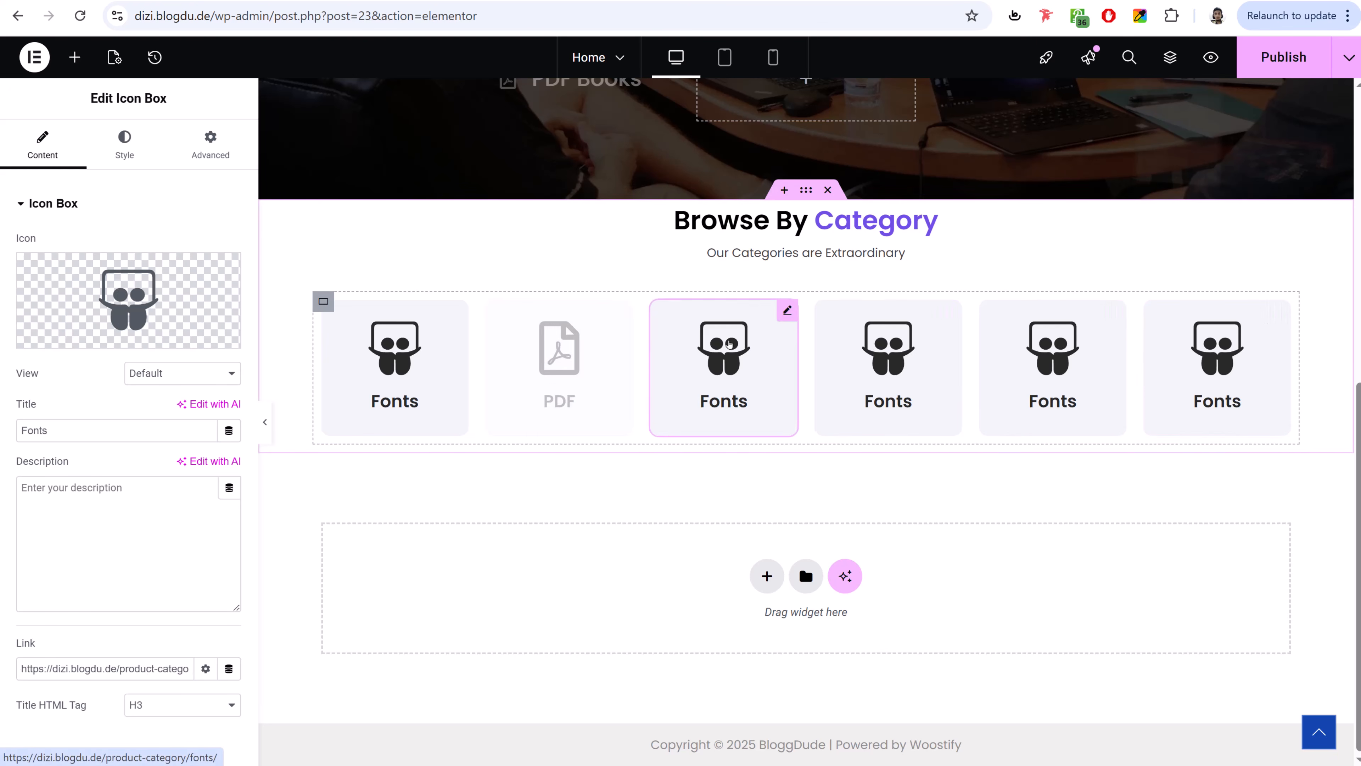
left_click(68, 337)
left_click(653, 456)
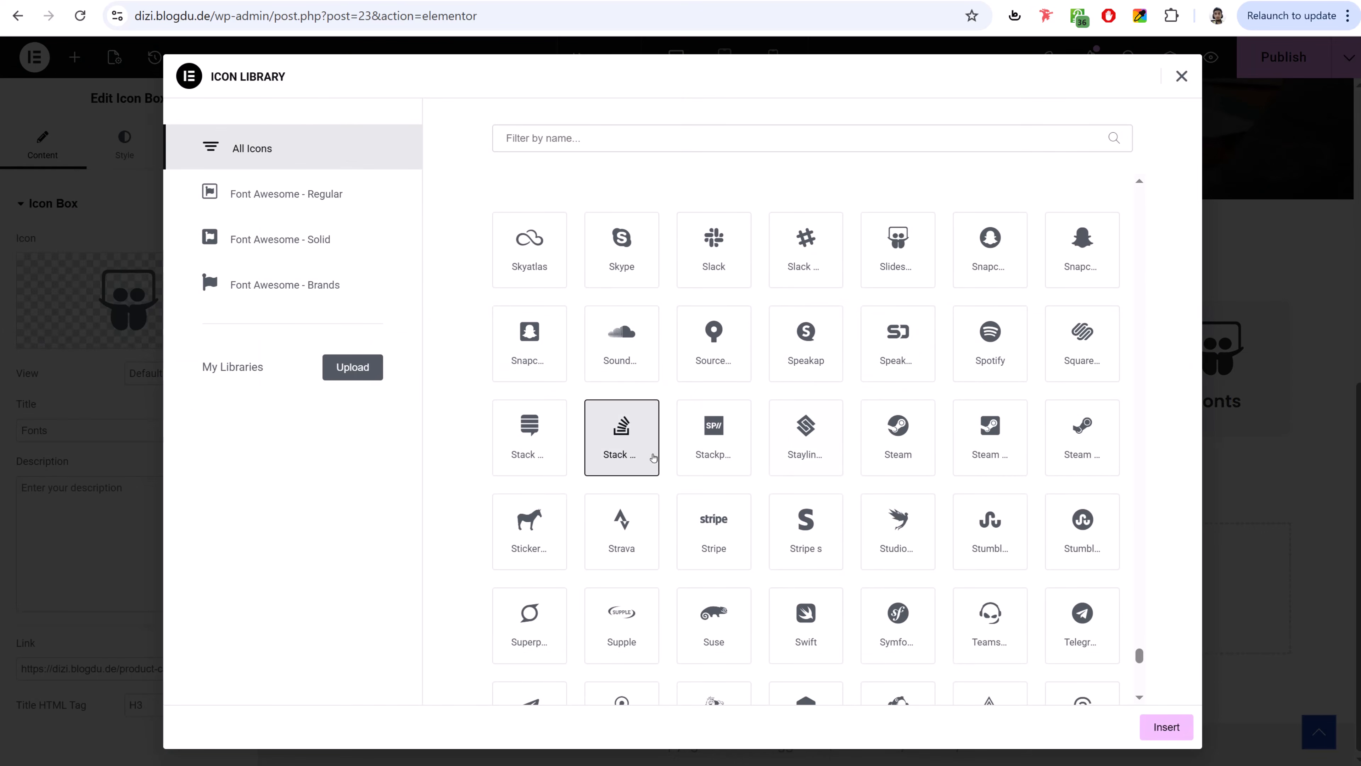
left_click(1165, 727)
left_click(887, 348)
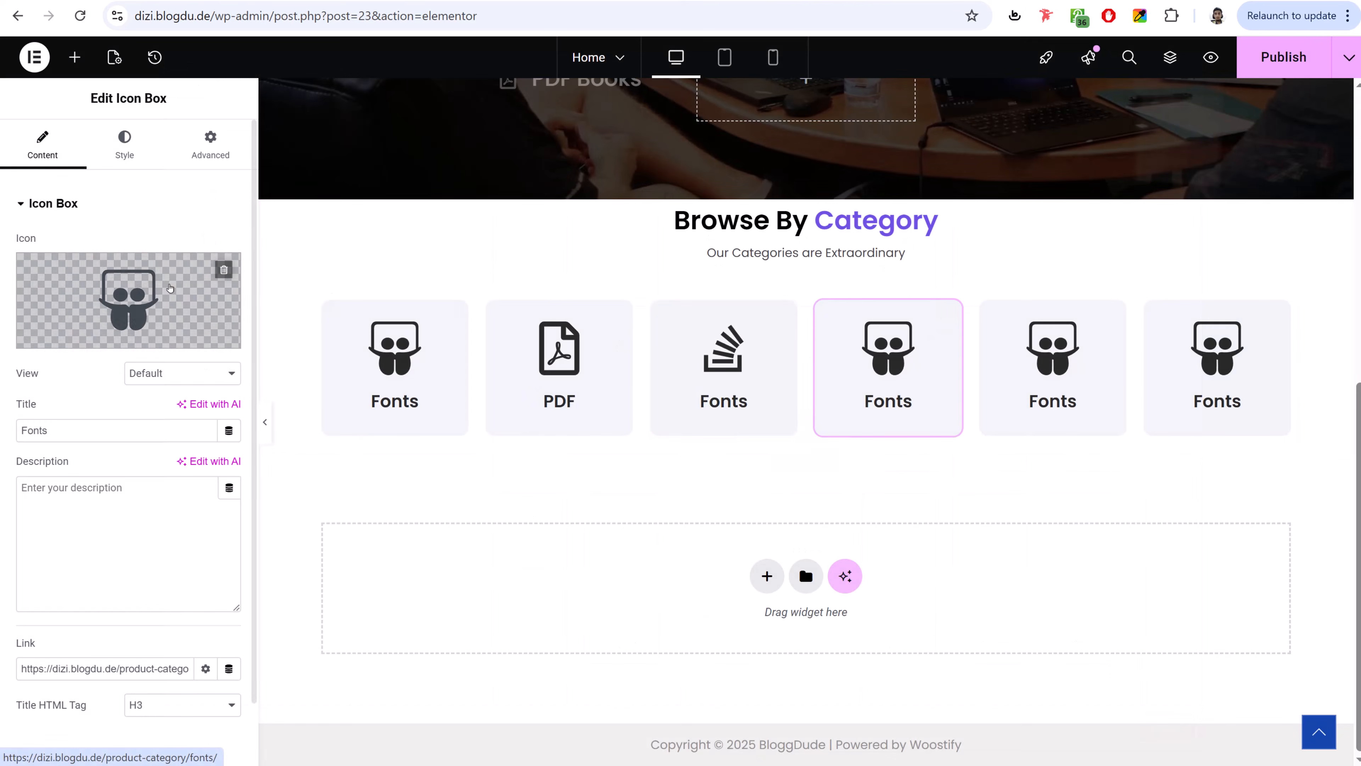
left_click(68, 337)
left_click(927, 333)
left_click(1012, 337)
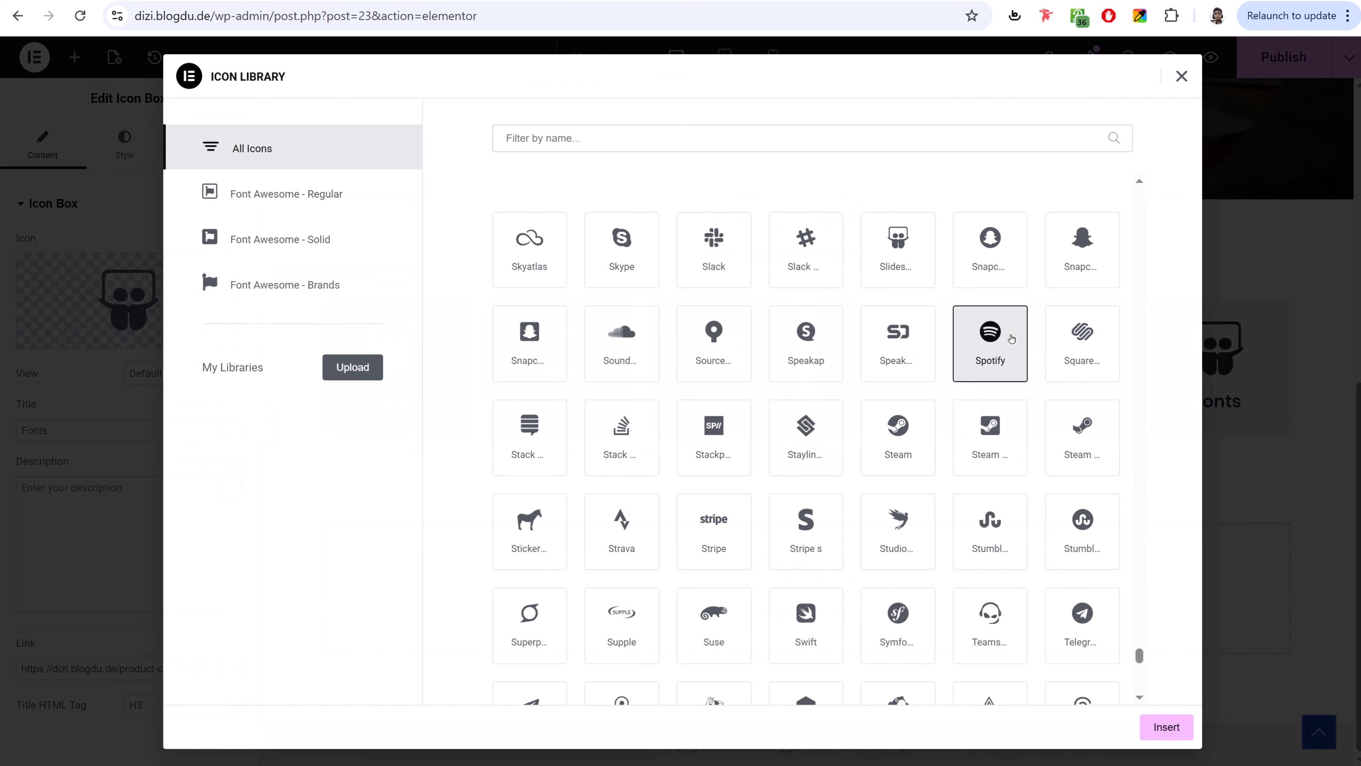
left_click(1166, 726)
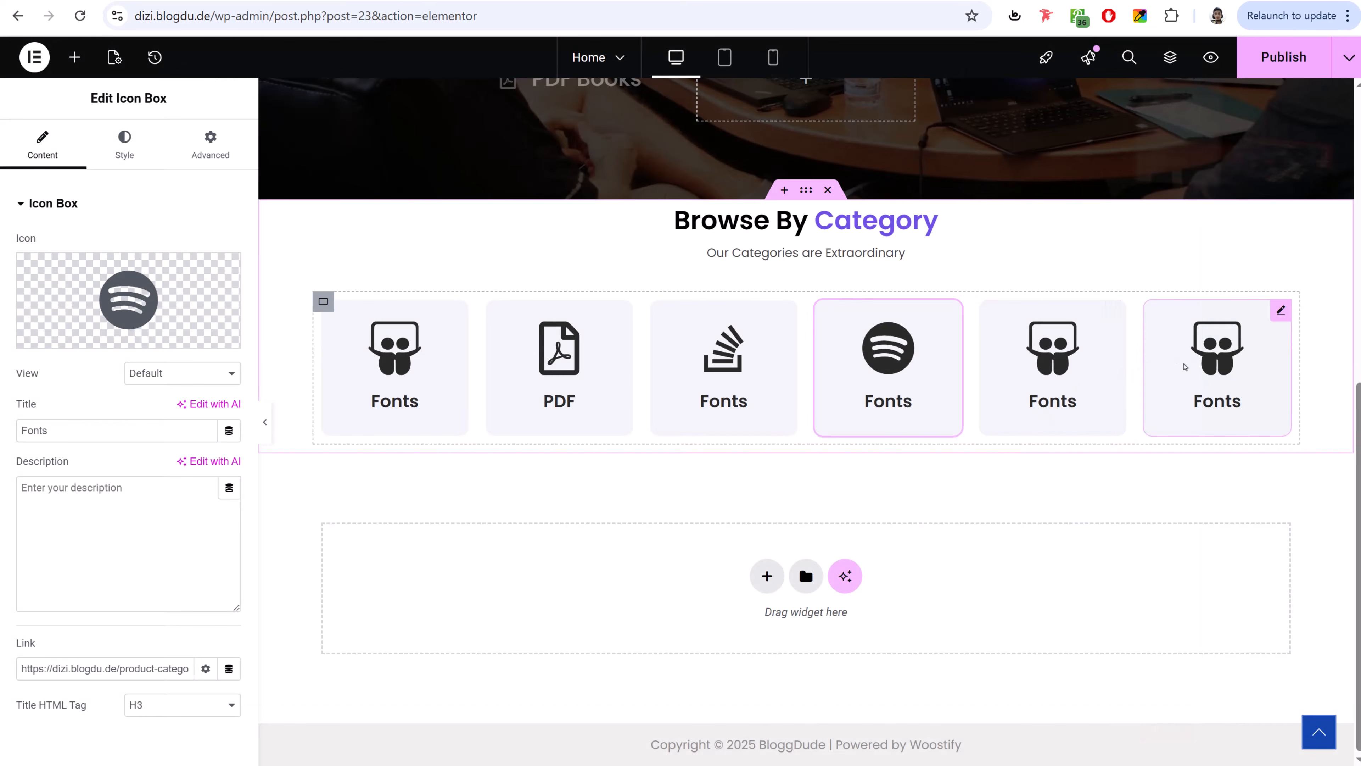
- Put the Skyatlas icon on the sixth card
left_click(1223, 355)
left_click(128, 309)
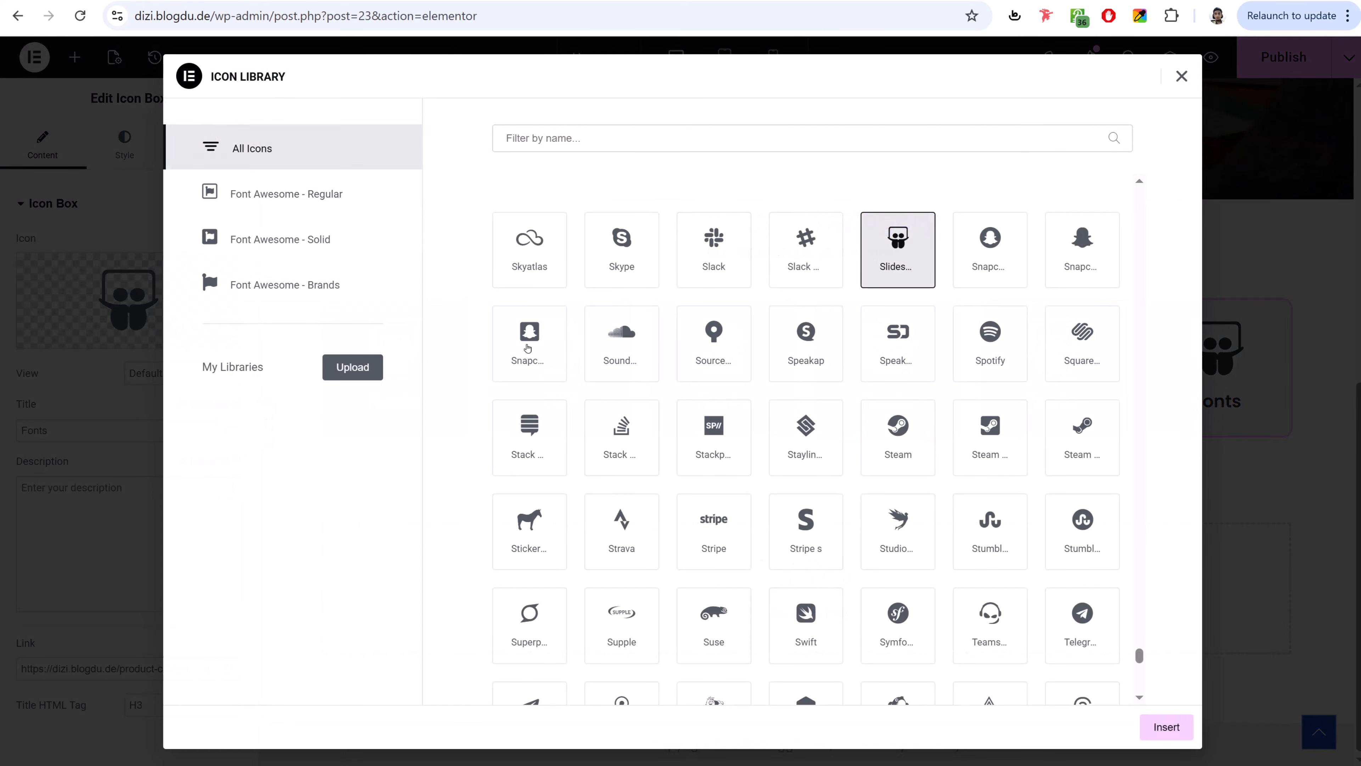
left_click(536, 248)
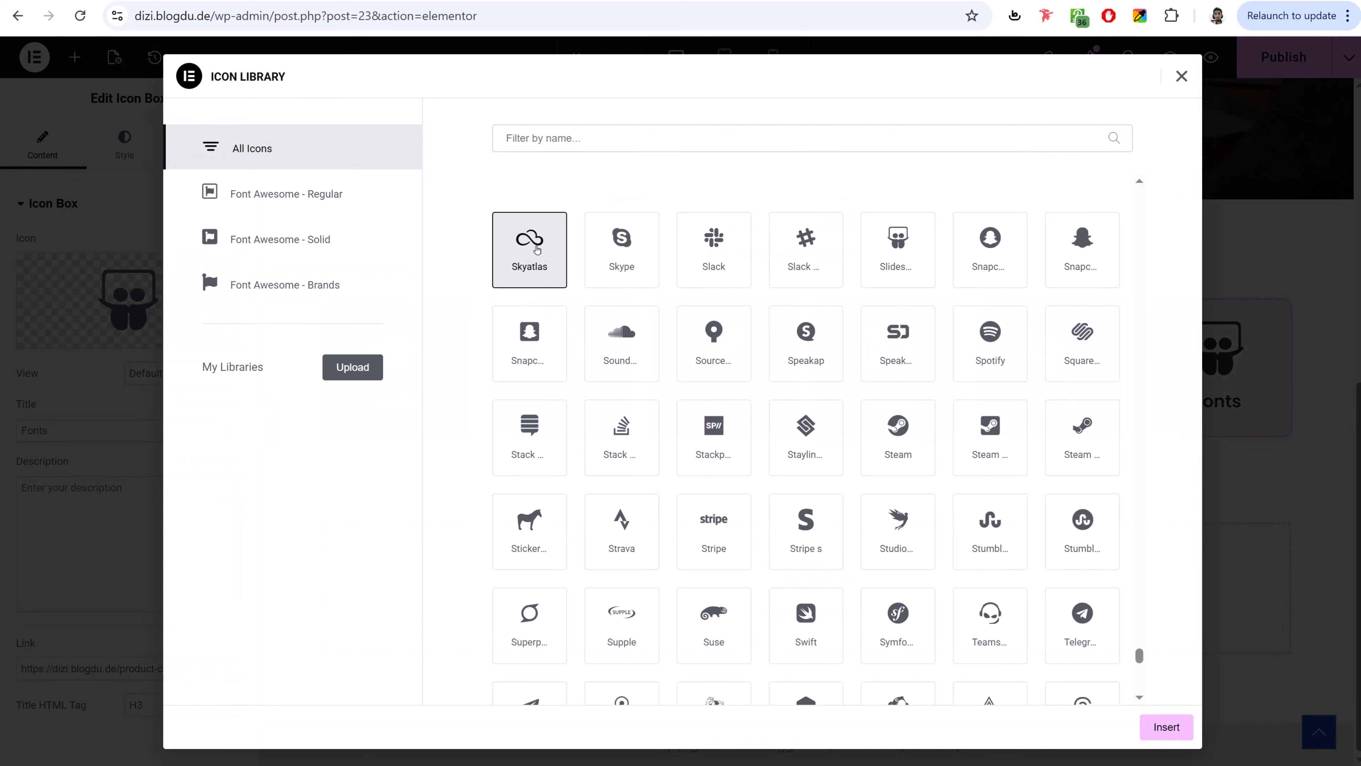
left_click(1167, 735)
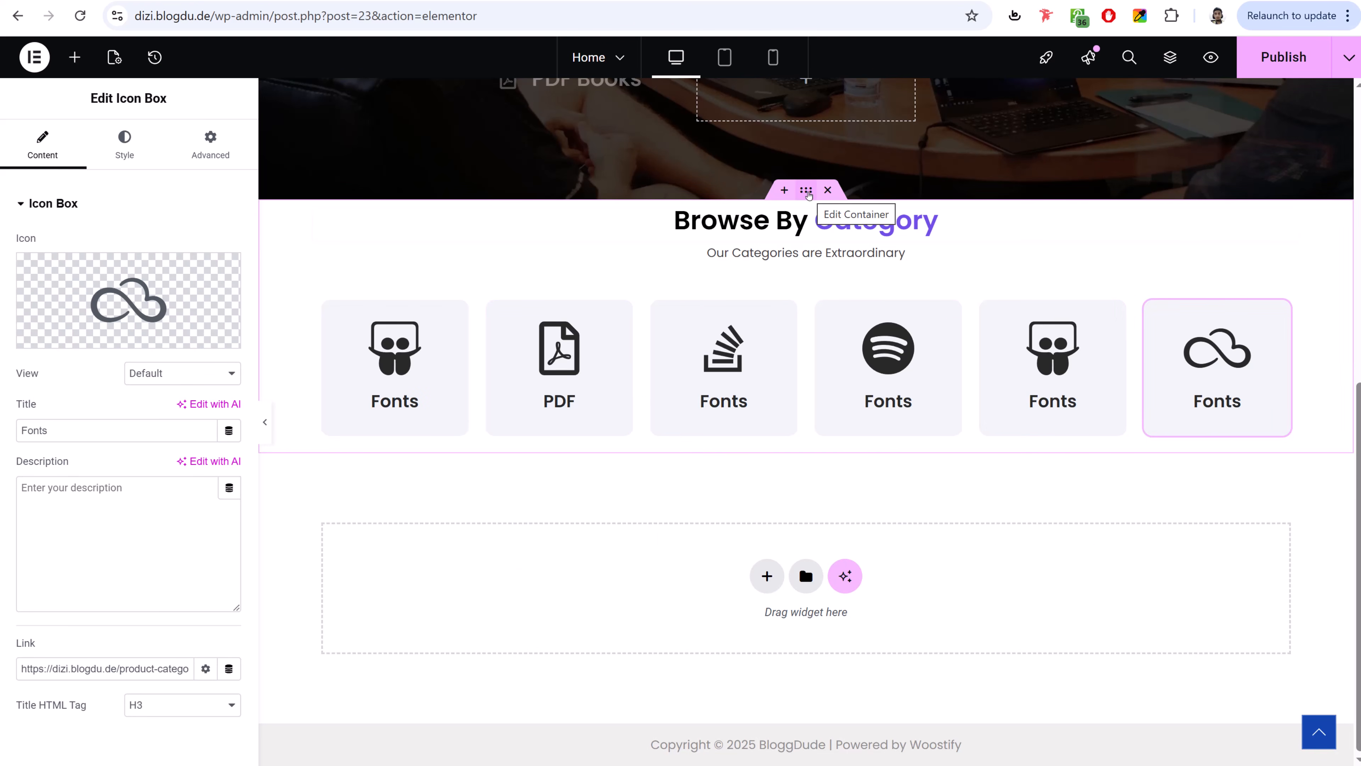
left_click(806, 191)
- Pad the Browse By Category section 75 px top and bottom, then publish the page
left_click(209, 145)
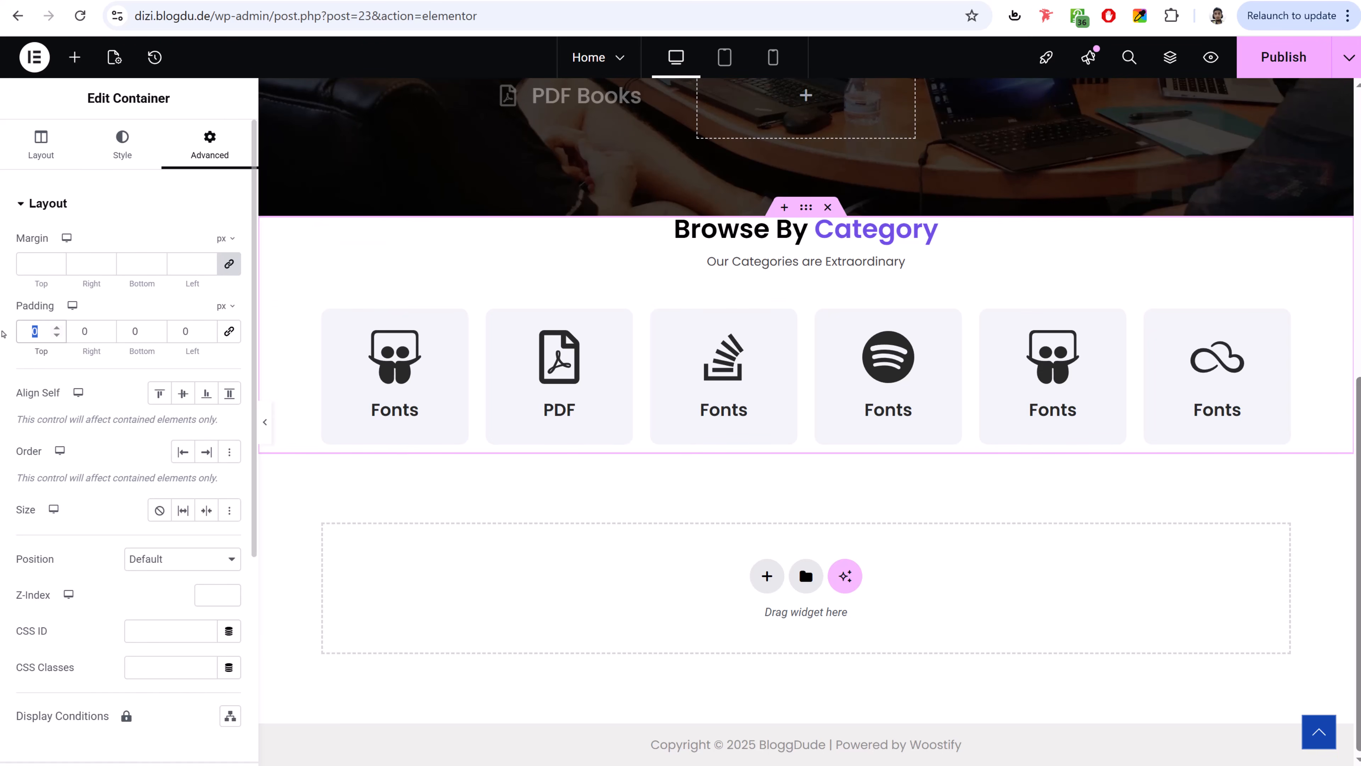
type("75")
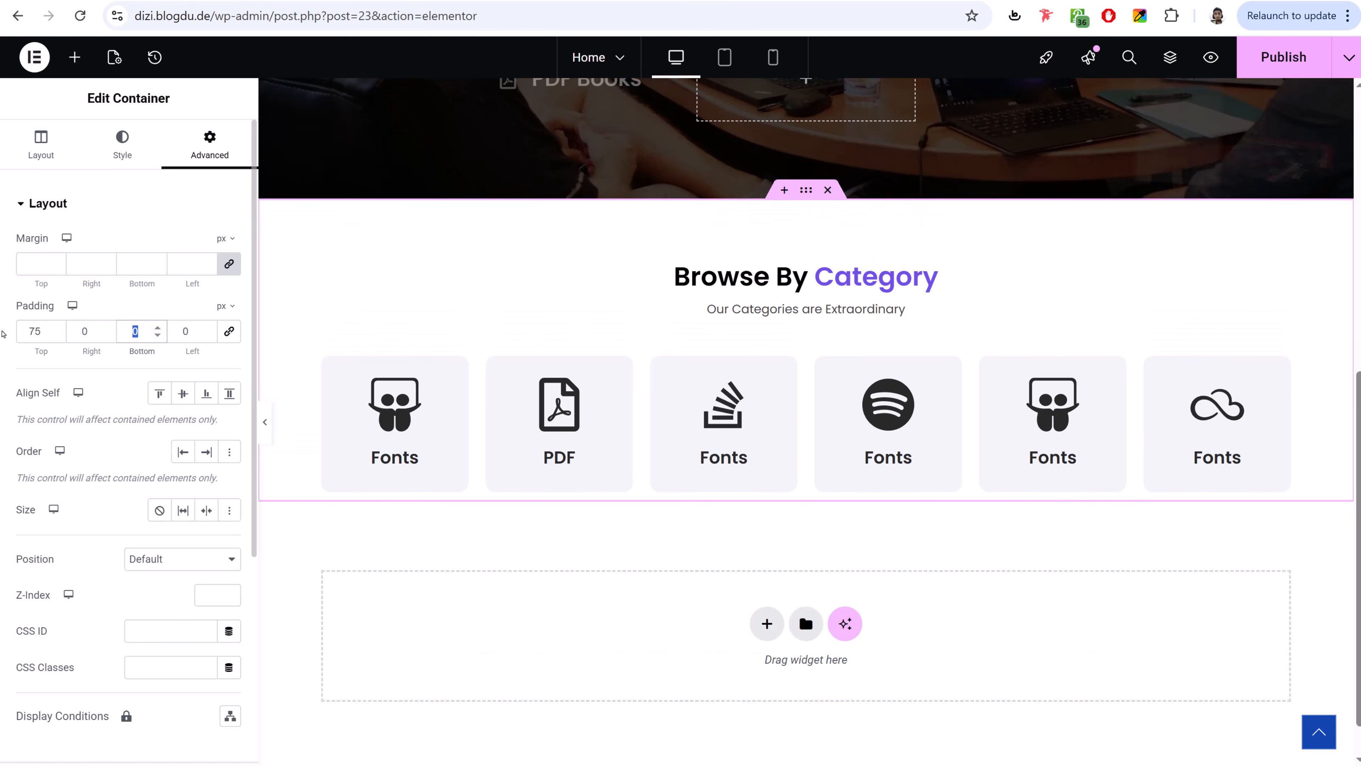
type("75")
left_click(1282, 68)
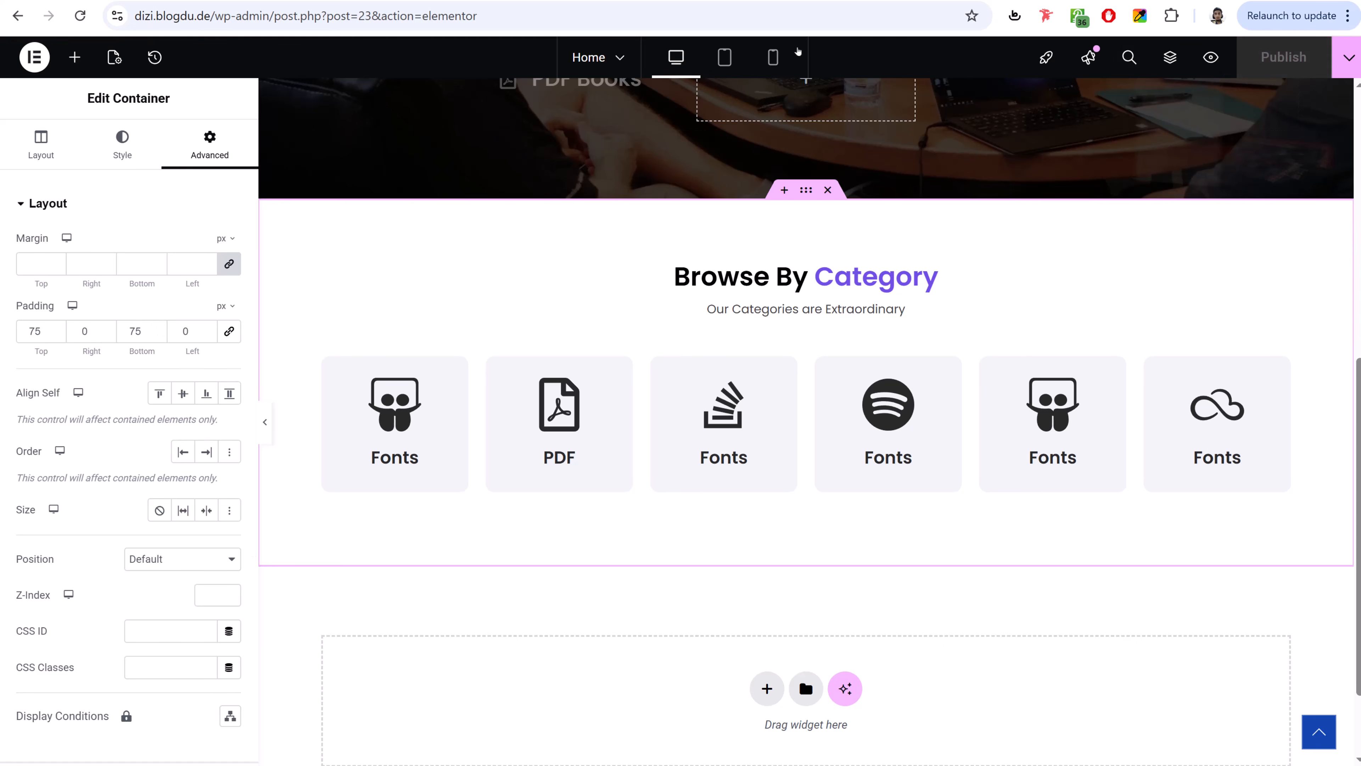
- In Mobile view, set the category grid to 2 columns
left_click(773, 57)
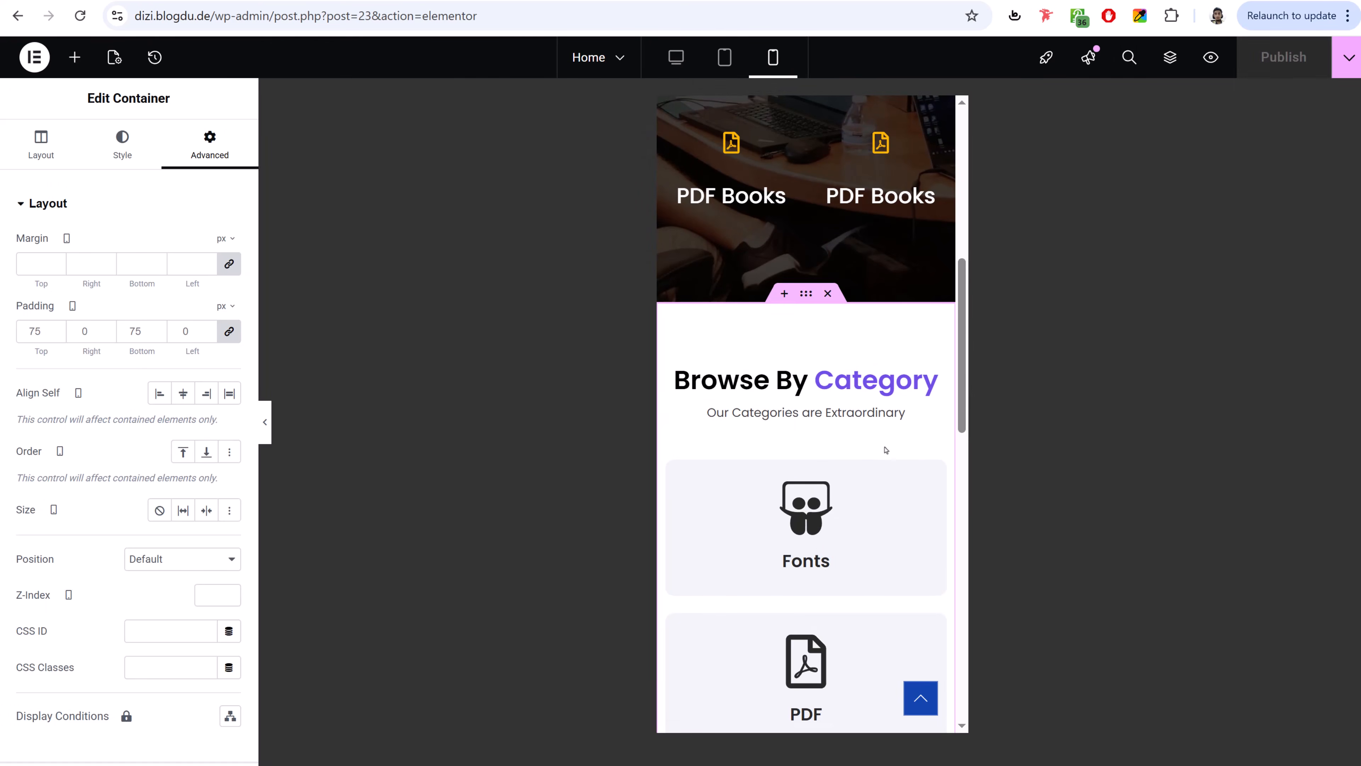
scroll(885, 450, "down", 15)
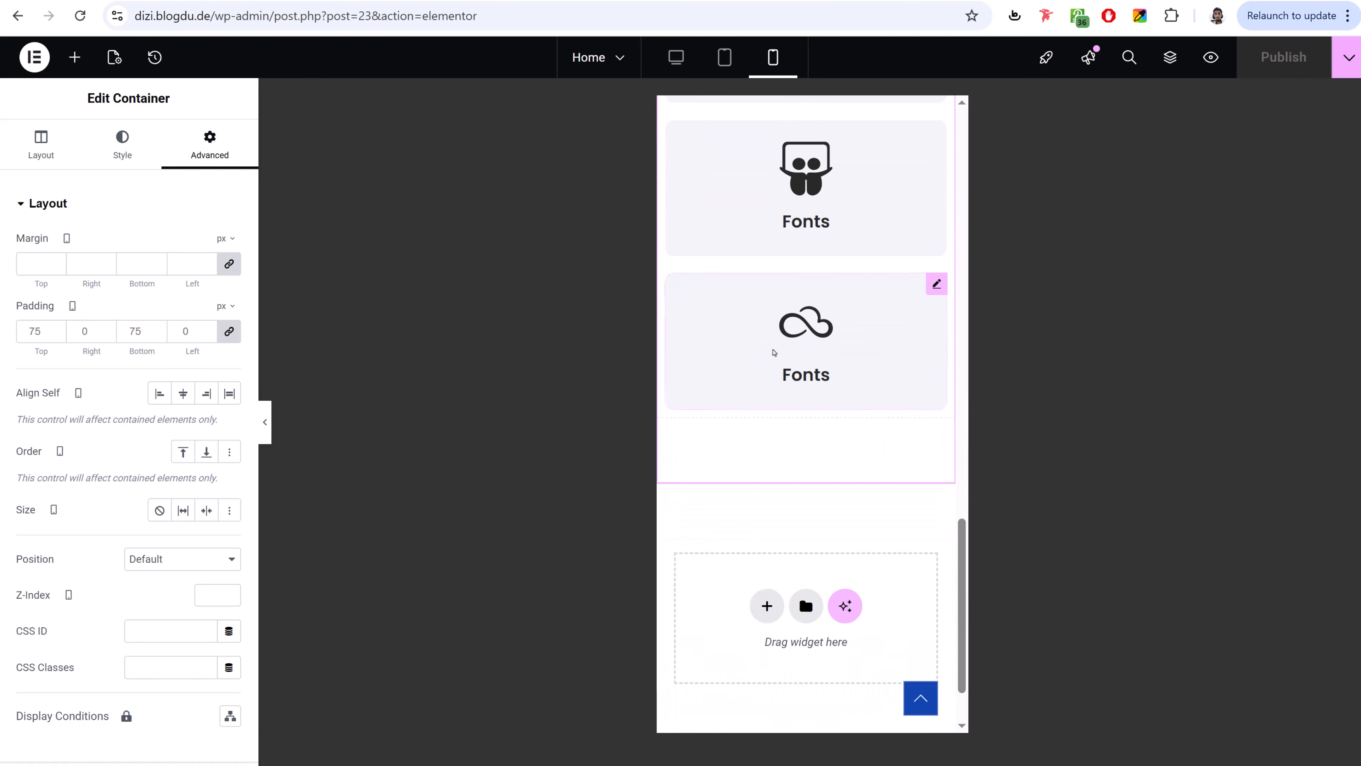
scroll(774, 352, "up", 15)
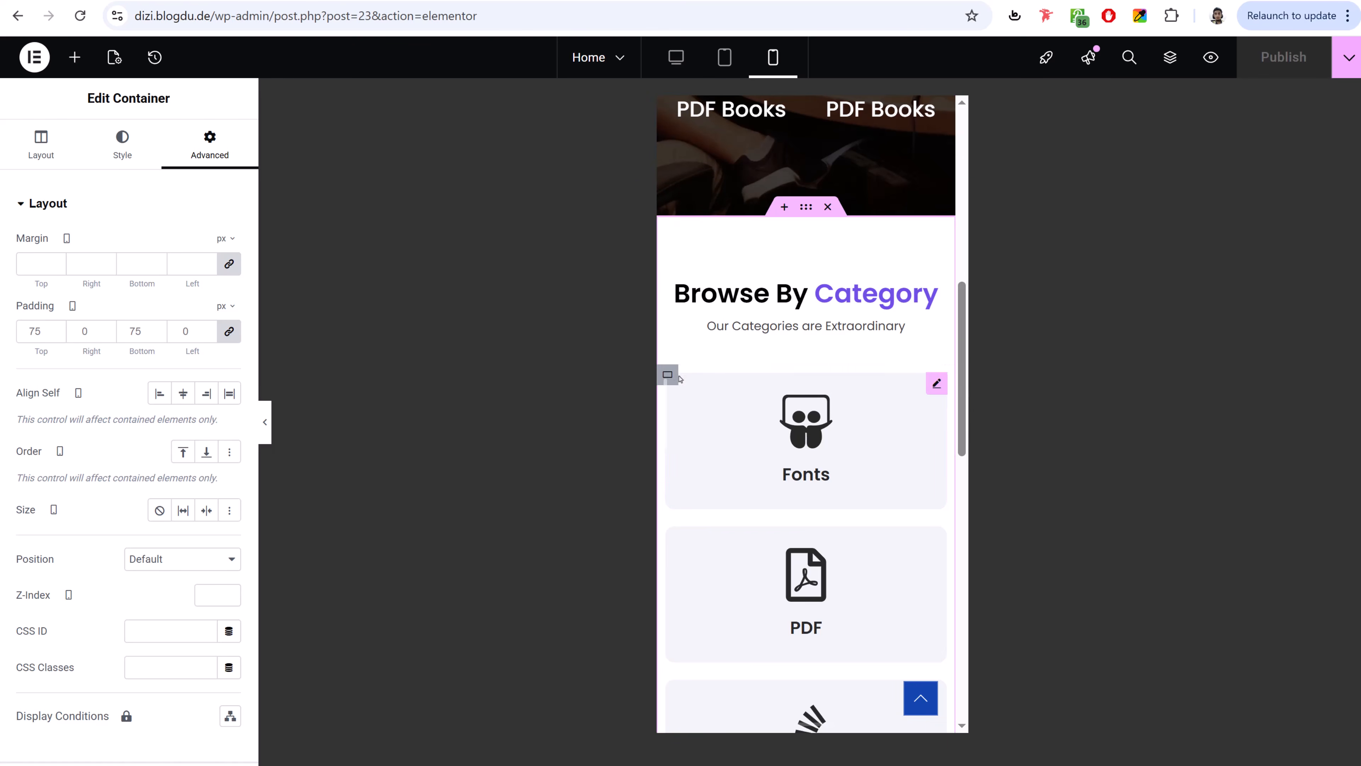
left_click(674, 377)
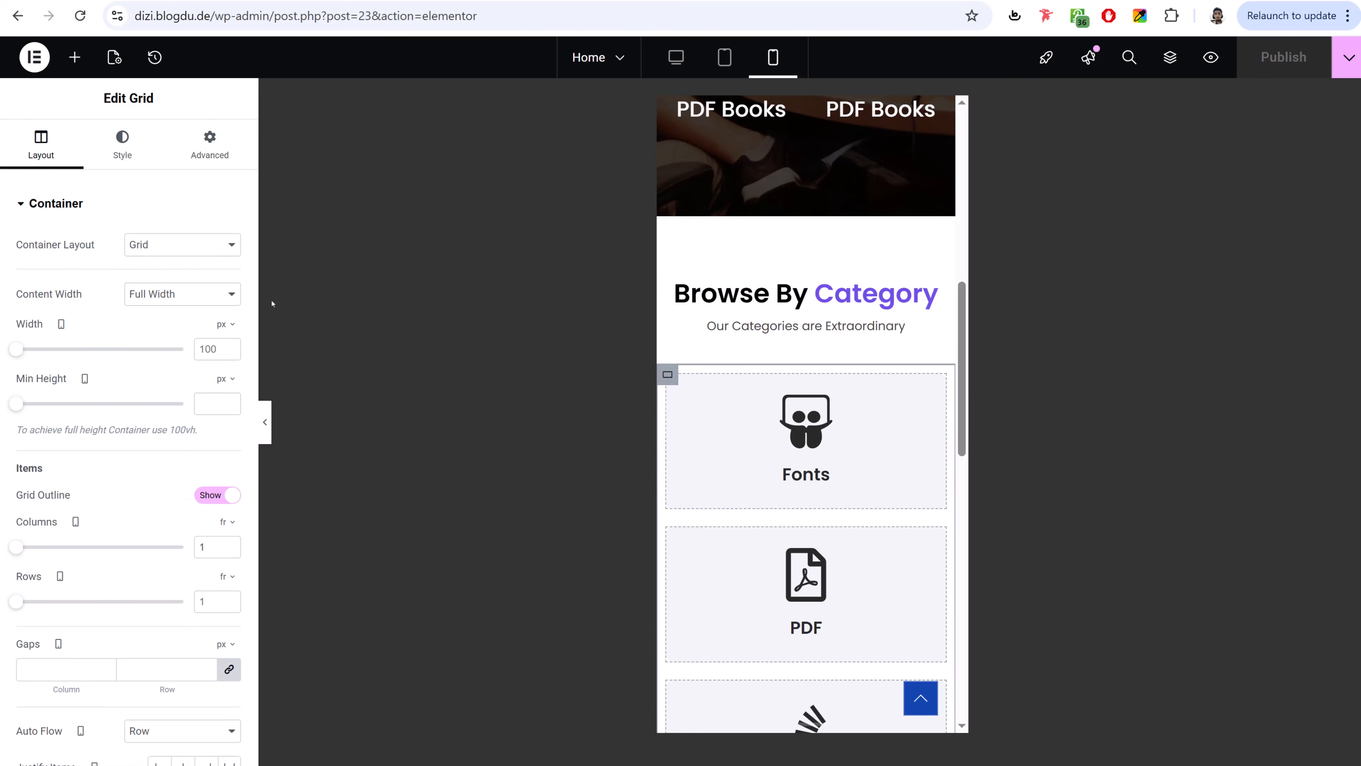
scroll(214, 451, "down", 3)
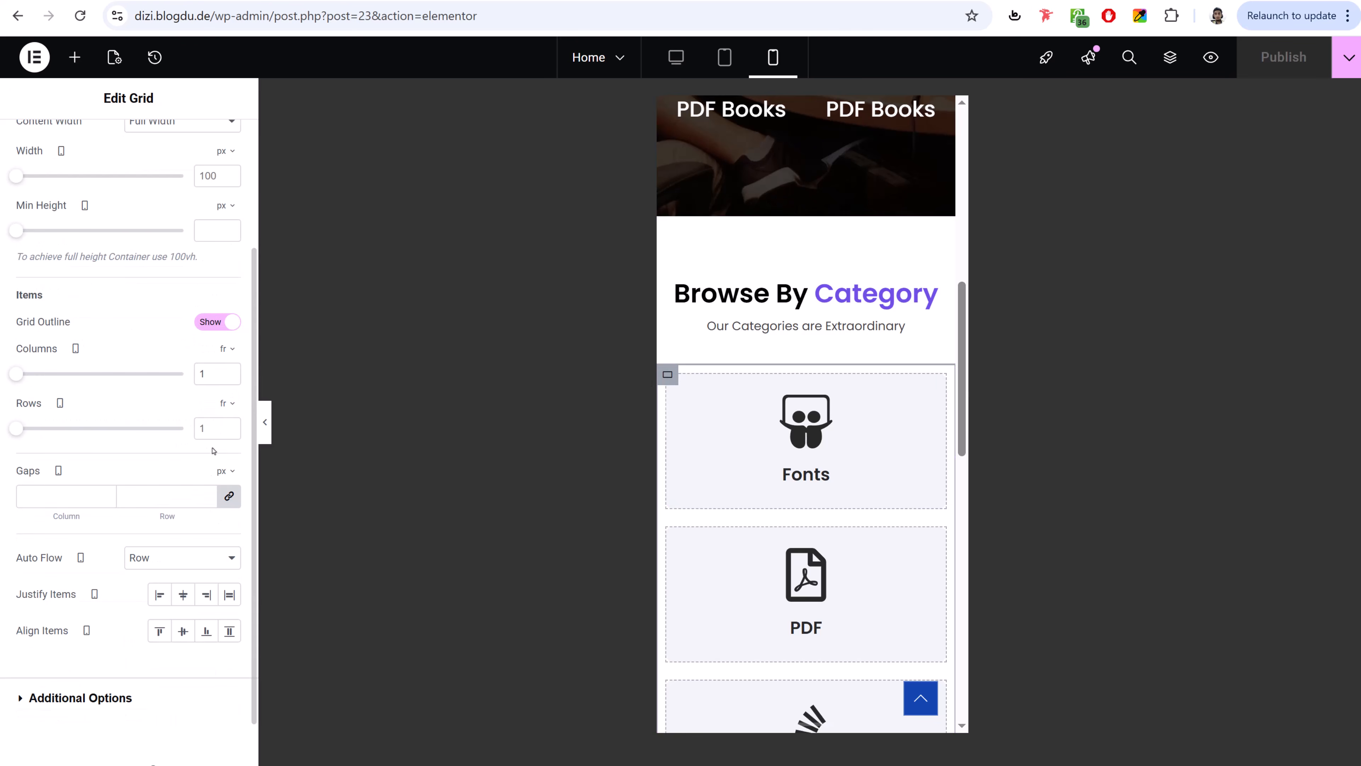
left_click(229, 370)
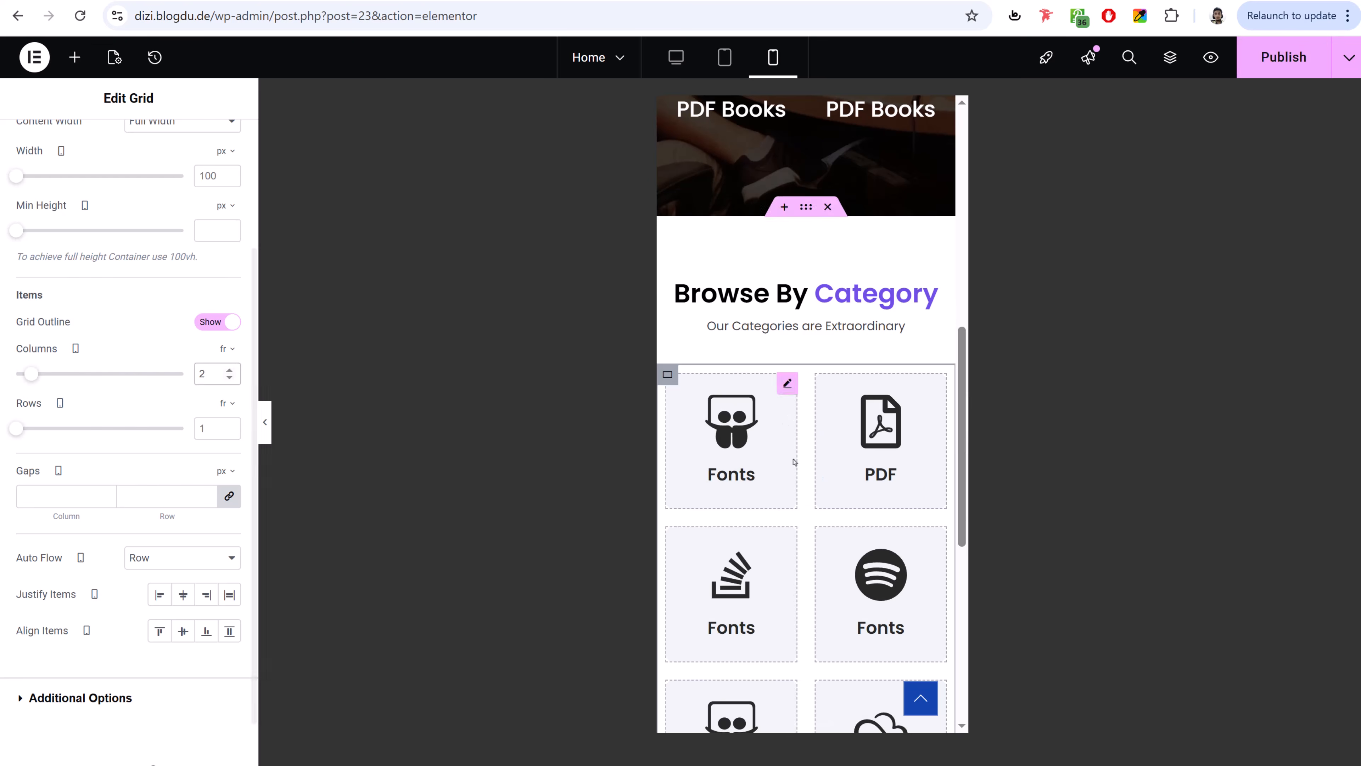
scroll(796, 466, "down", 5)
scroll(796, 475, "up", 5)
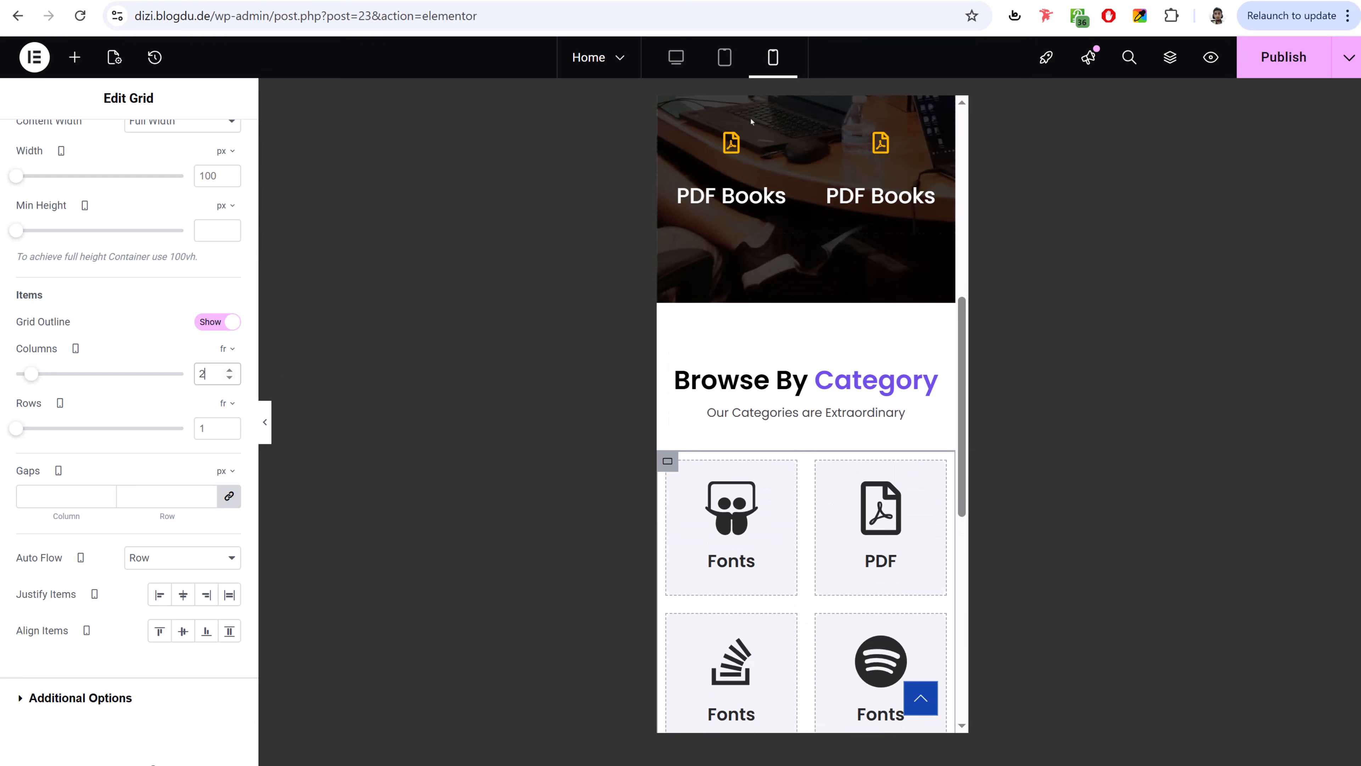
- In Tablet view, set the grid to 3 columns, publish, and return to Desktop view
left_click(724, 59)
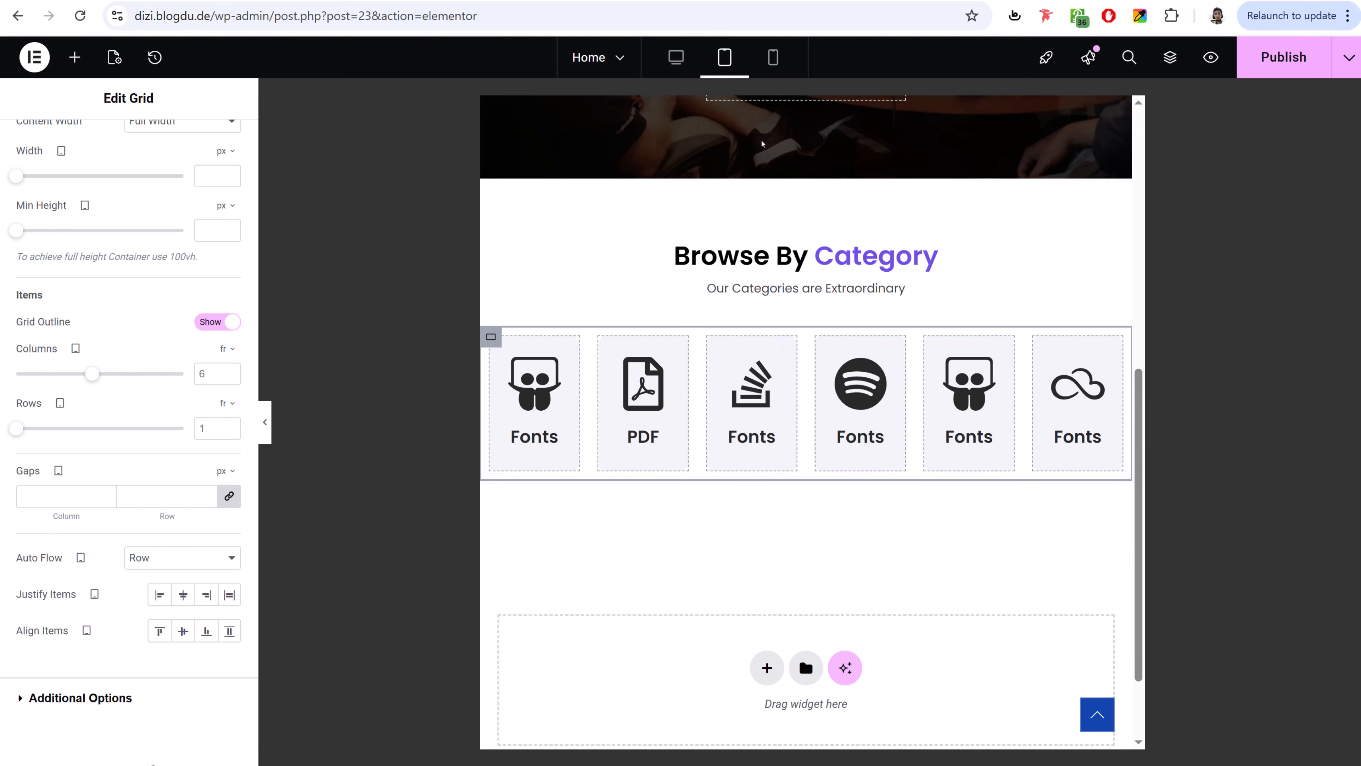
left_click(229, 371)
left_click(229, 370)
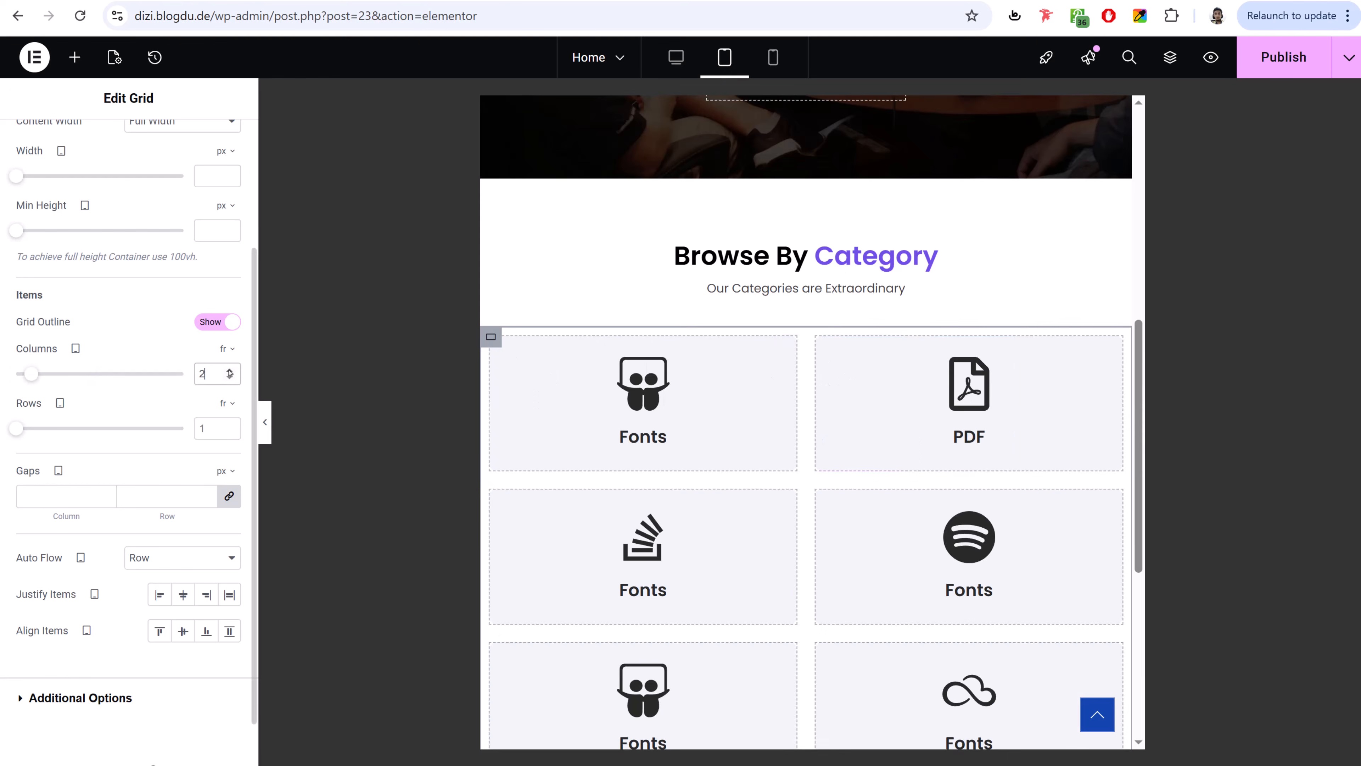
left_click(229, 370)
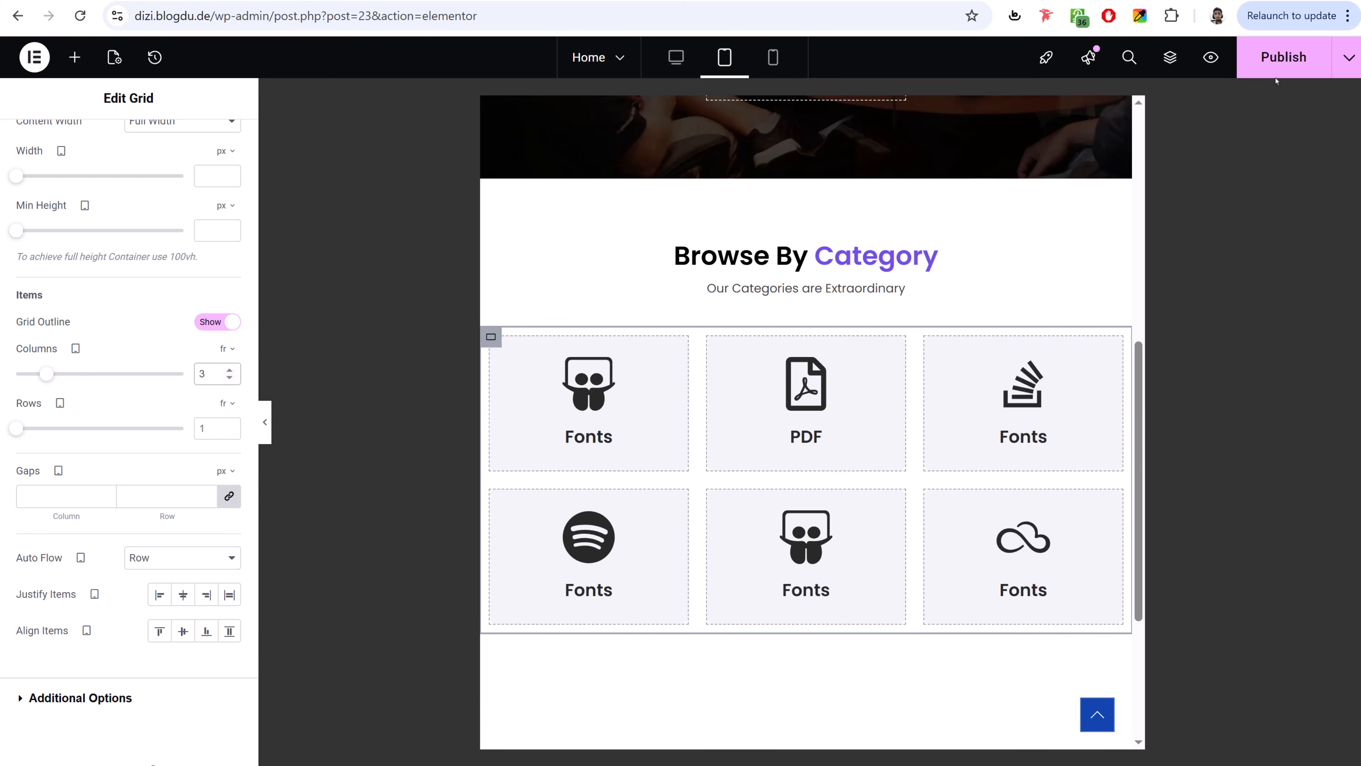
left_click(1283, 57)
left_click(675, 57)
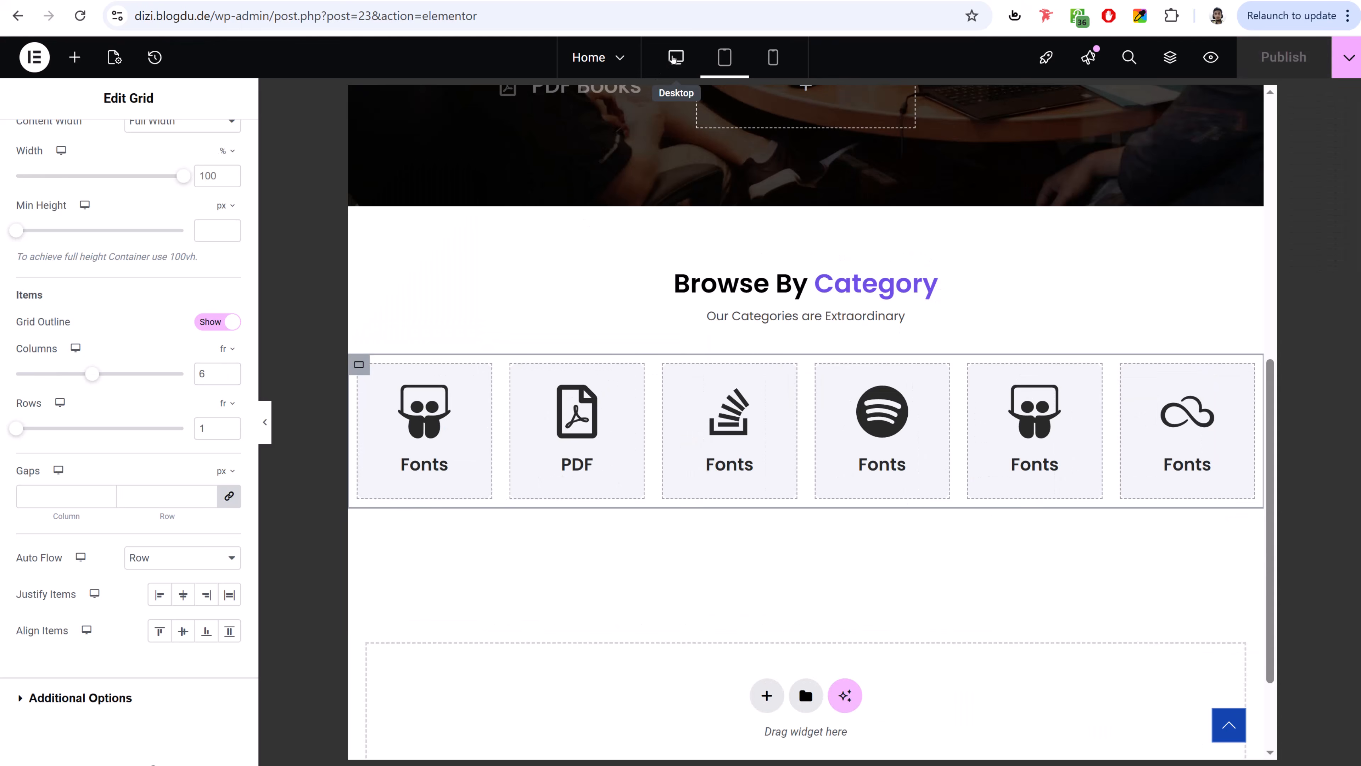
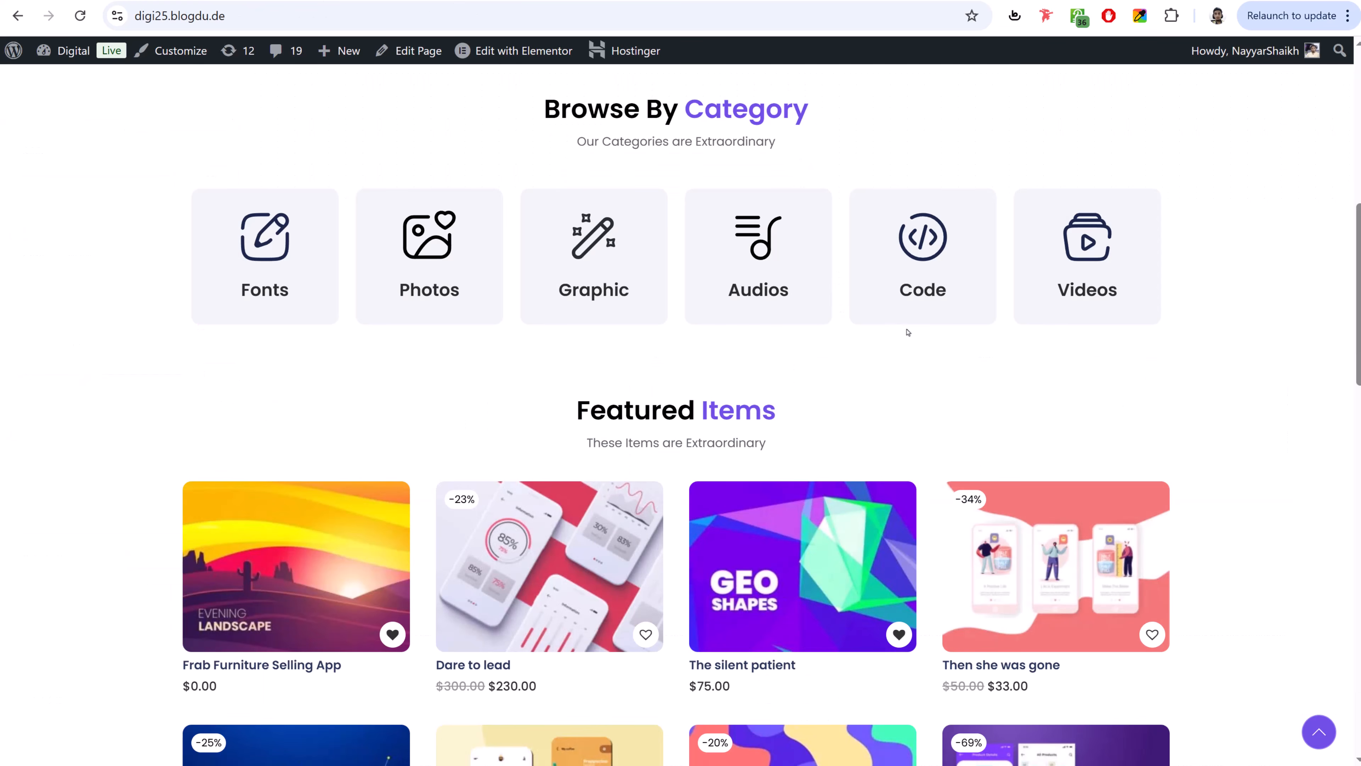
- Add a flexbox container below the categories holding copies of the category heading and subtitle
scroll(804, 322, "down", 4)
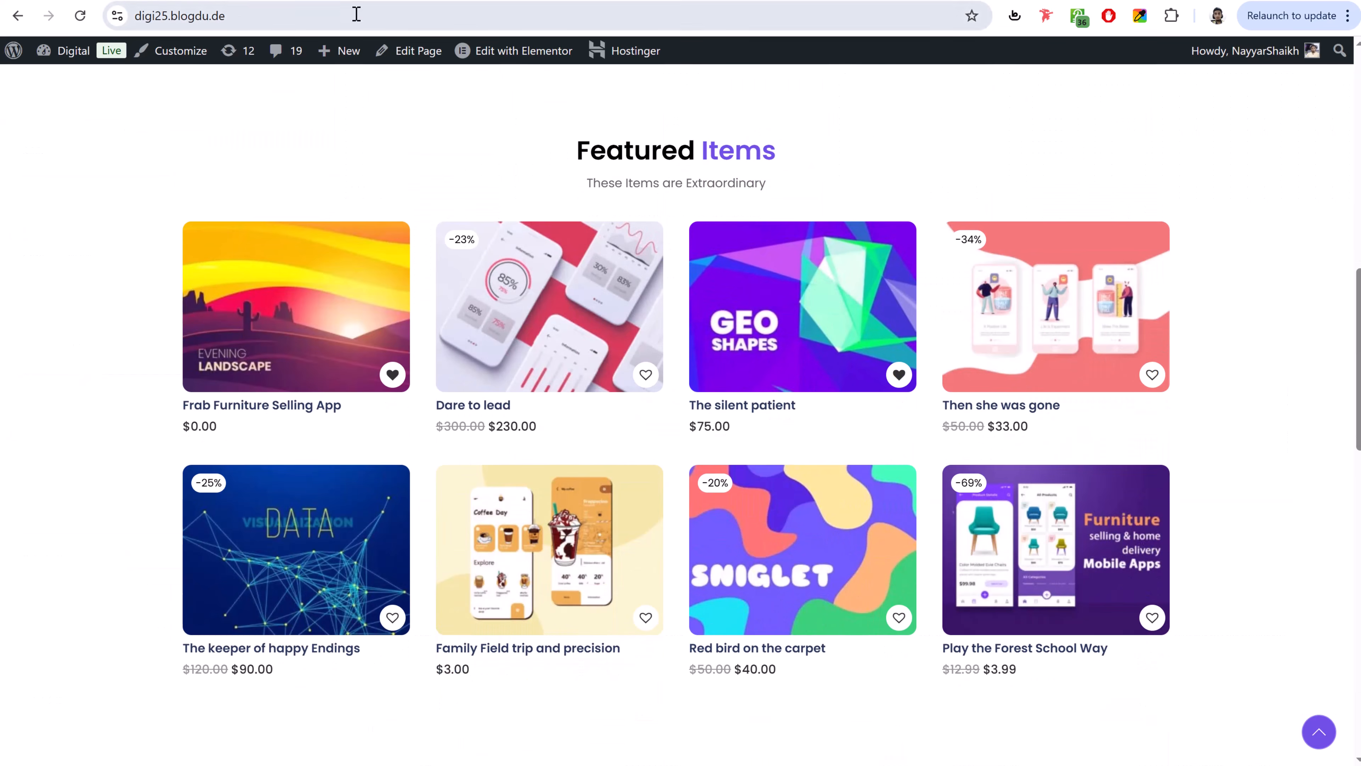
scroll(629, 145, "up", 5)
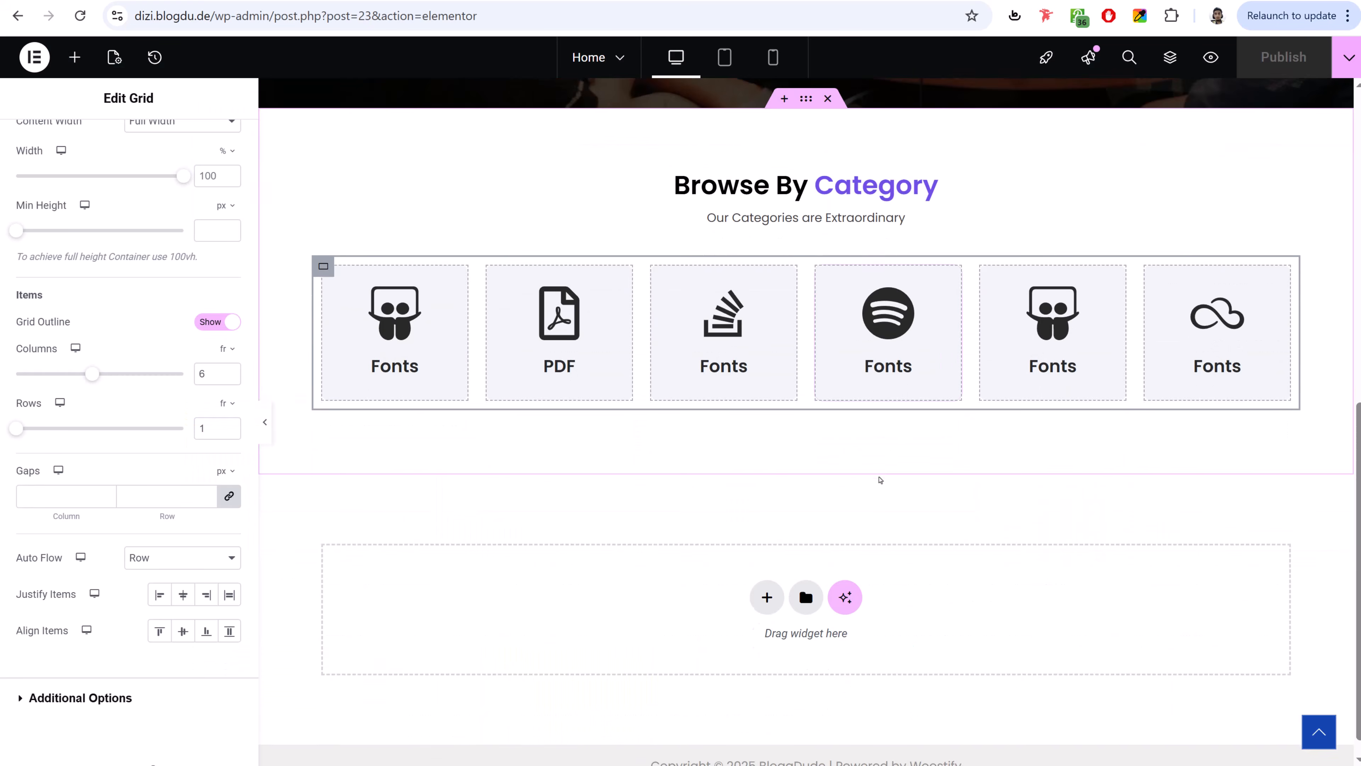
left_click(767, 597)
left_click(752, 622)
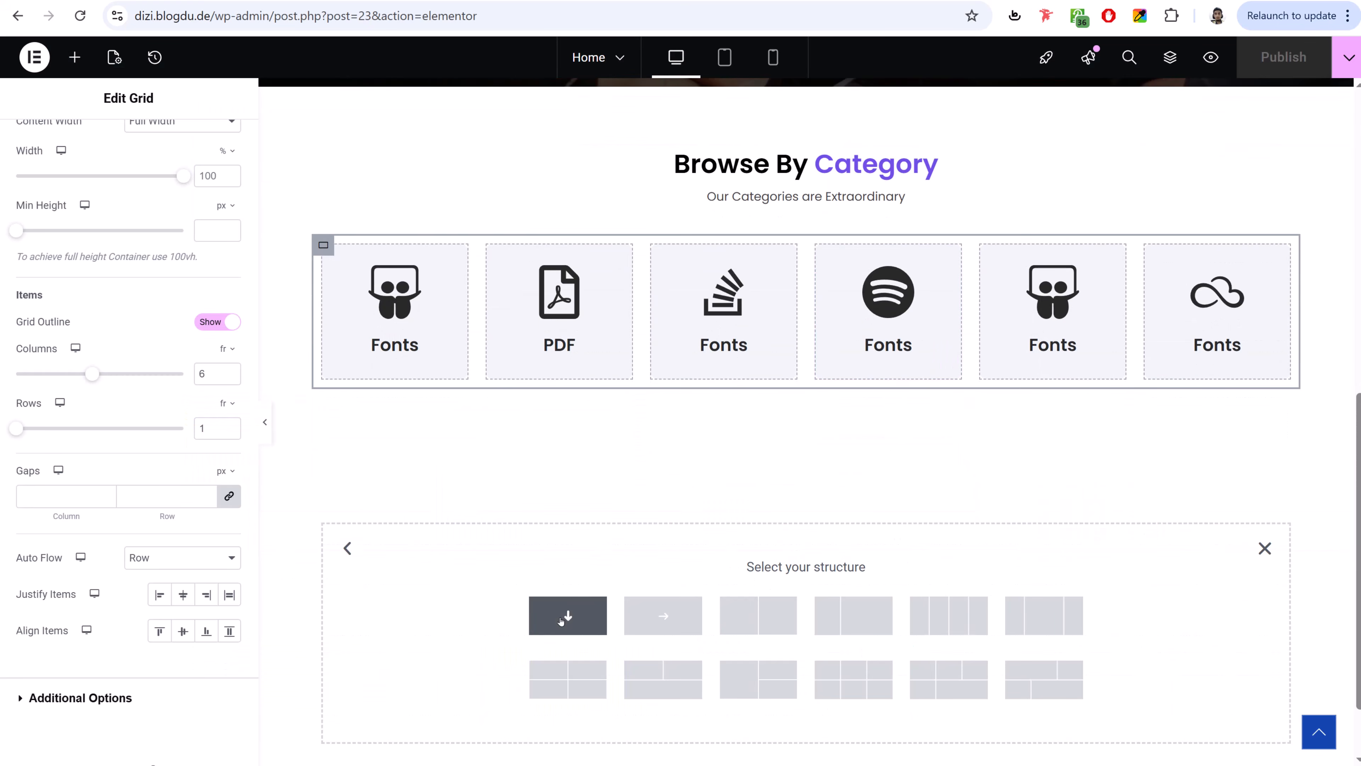
left_click(566, 617)
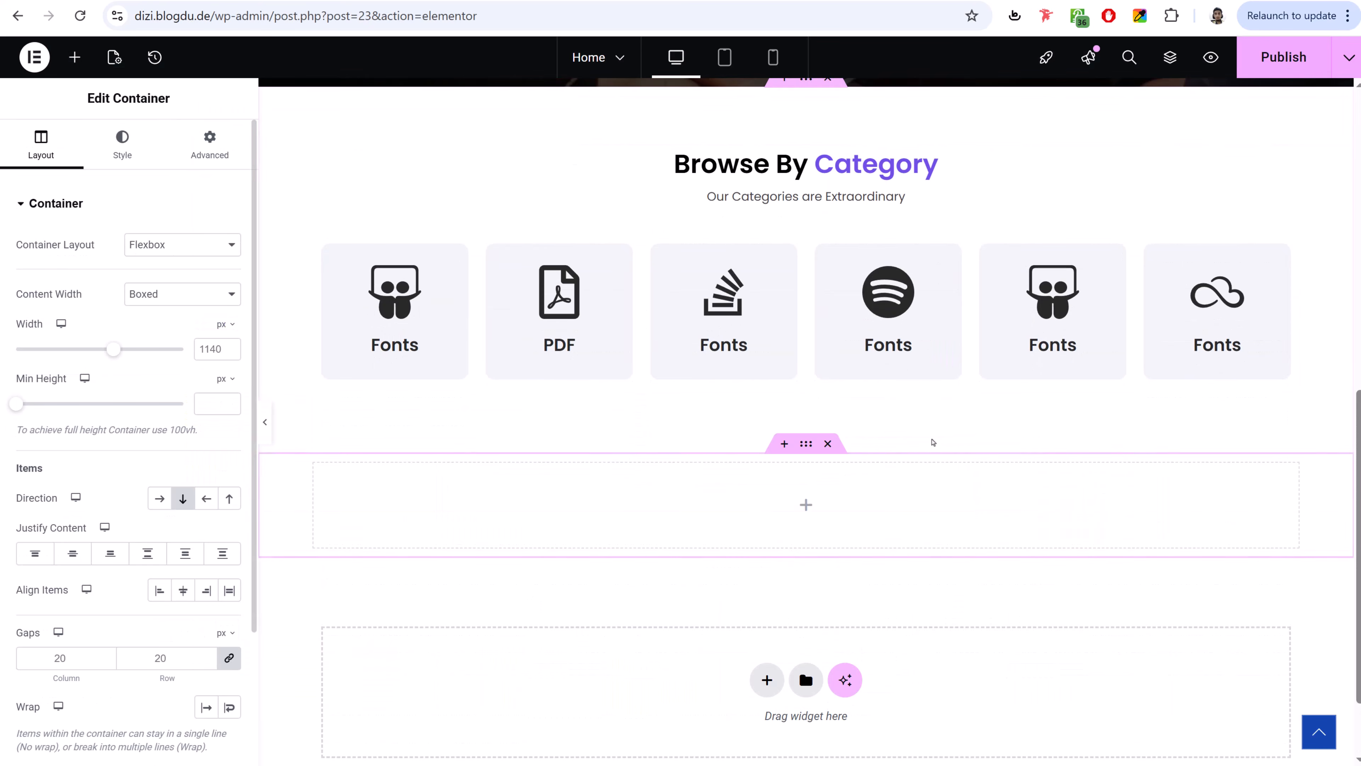
right_click(826, 167)
left_click(871, 253)
right_click(807, 523)
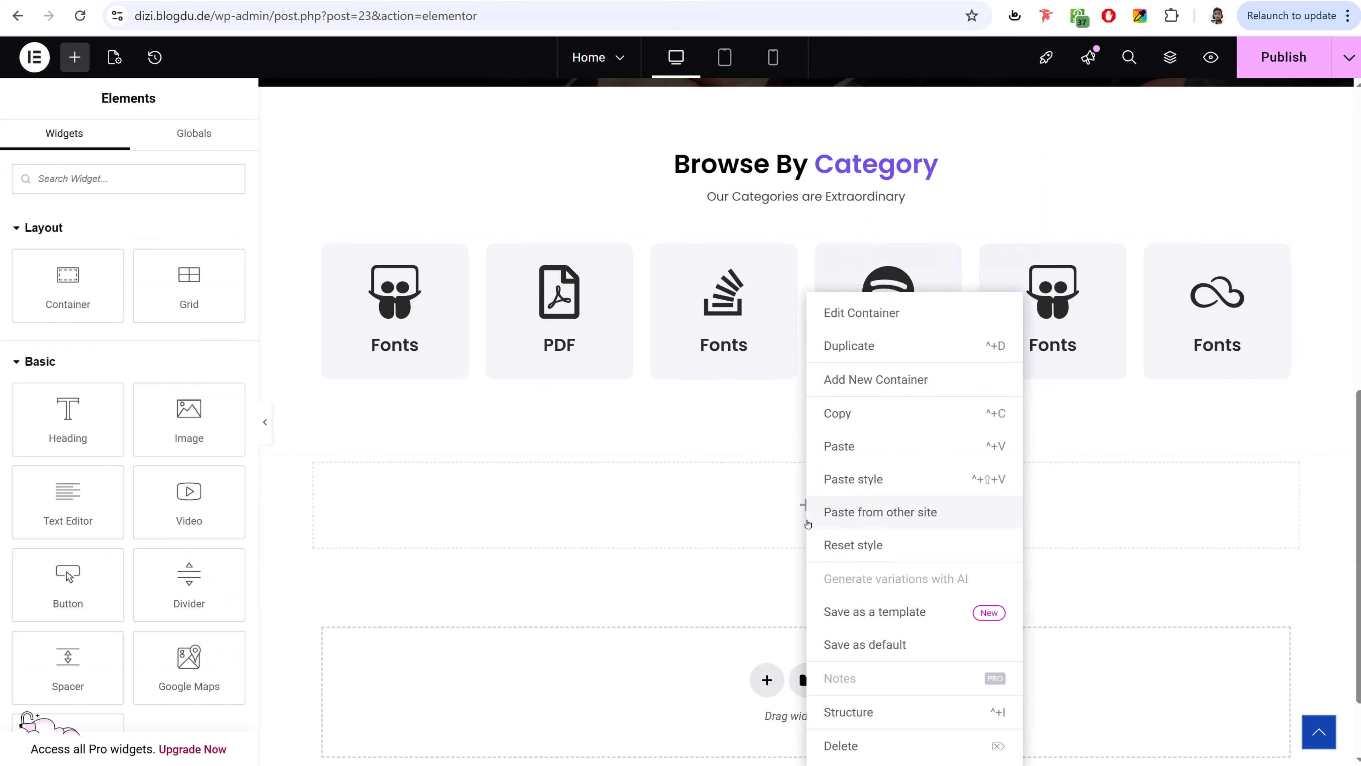
left_click(852, 448)
right_click(816, 193)
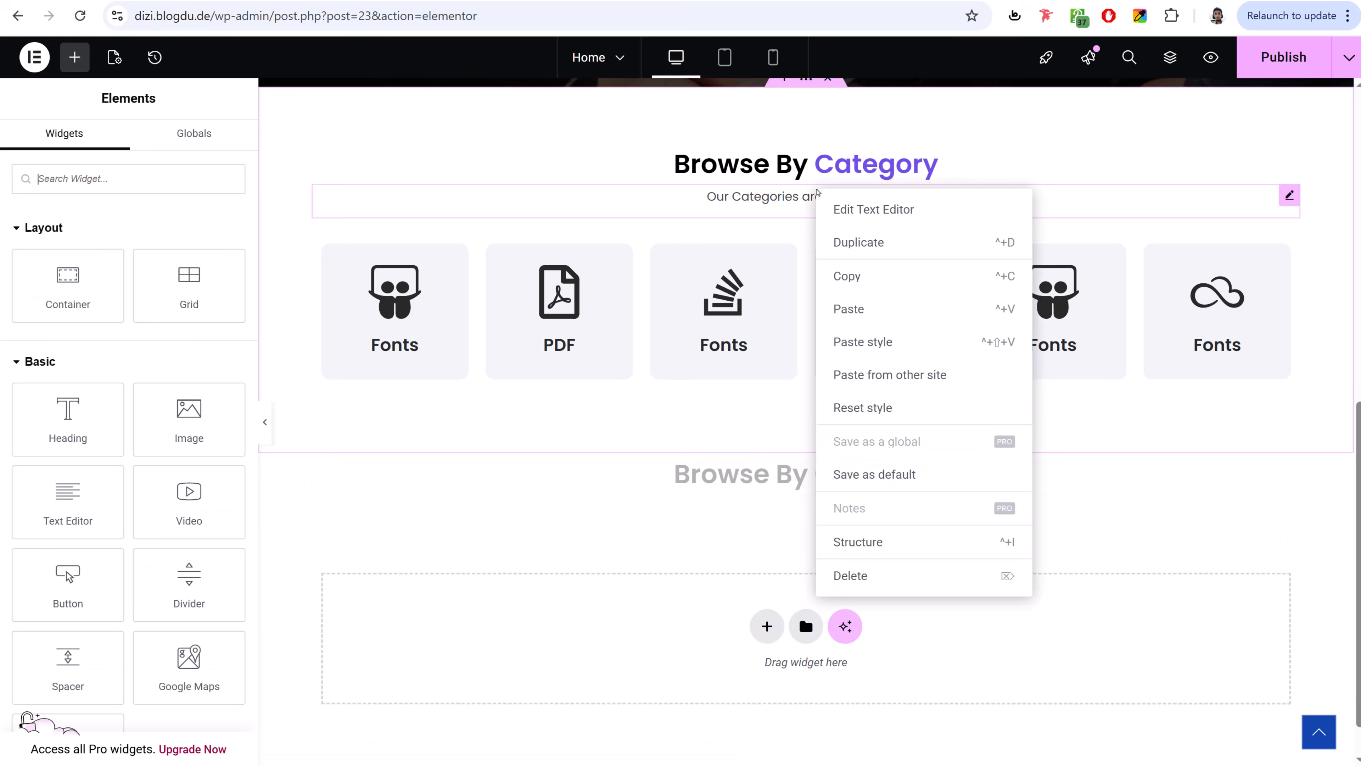
left_click(860, 276)
right_click(799, 477)
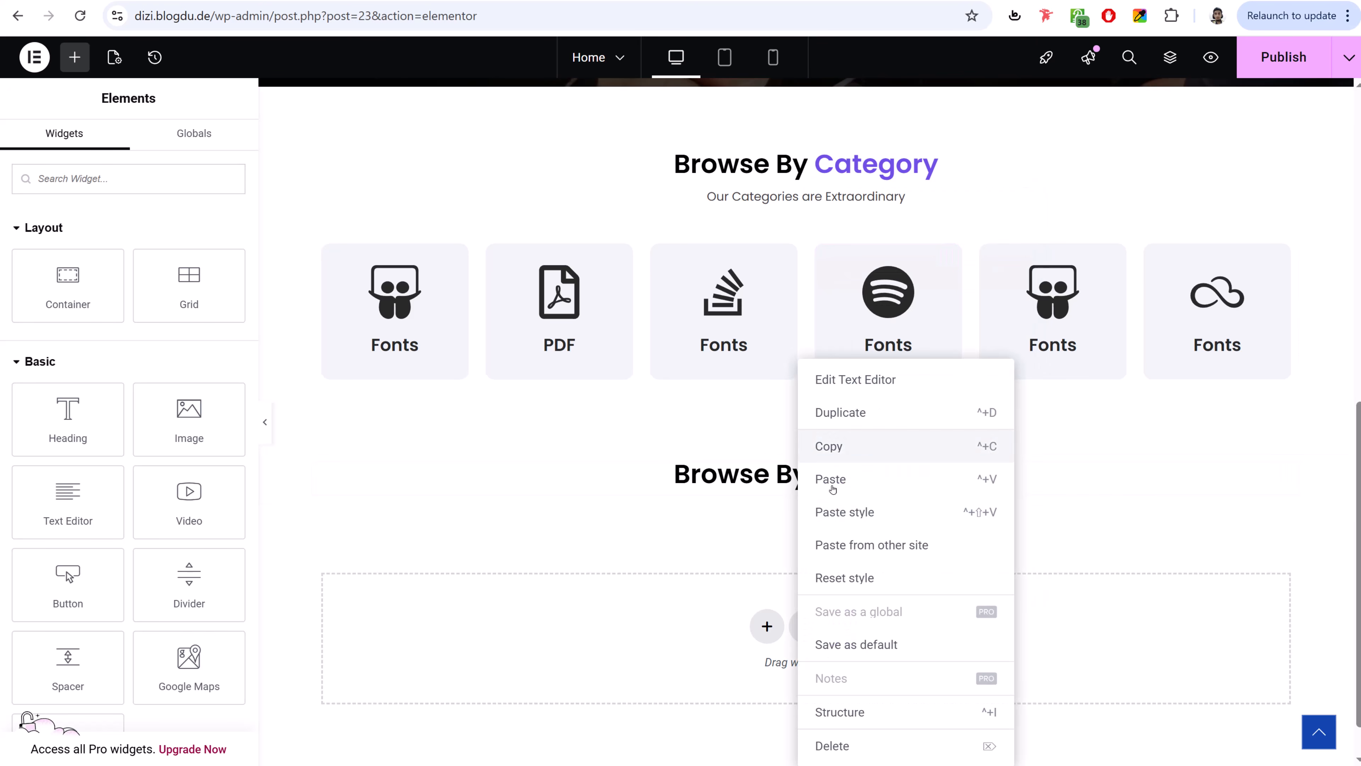
left_click(851, 480)
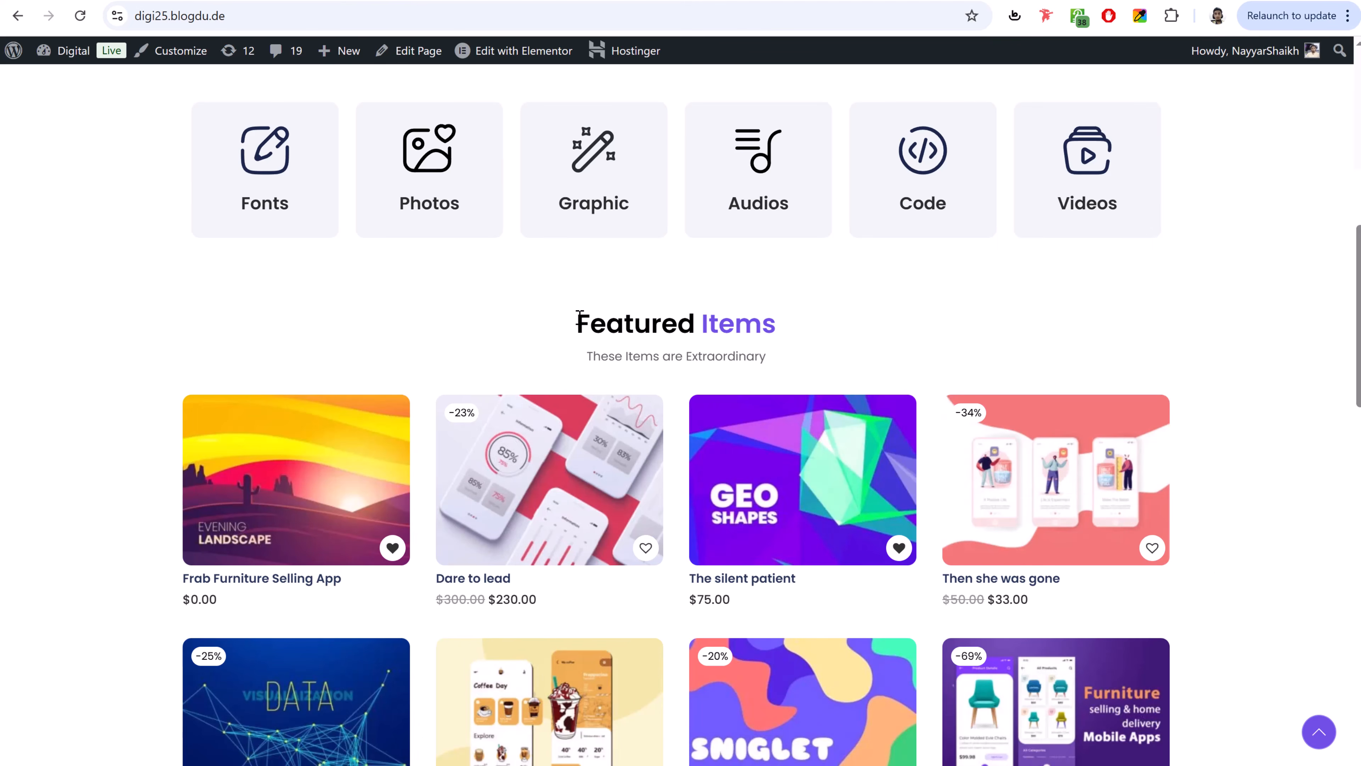
- Change the heading to 'Featured Items' with 'Items' coloured #704fe6
left_click_drag(578, 322, 831, 323)
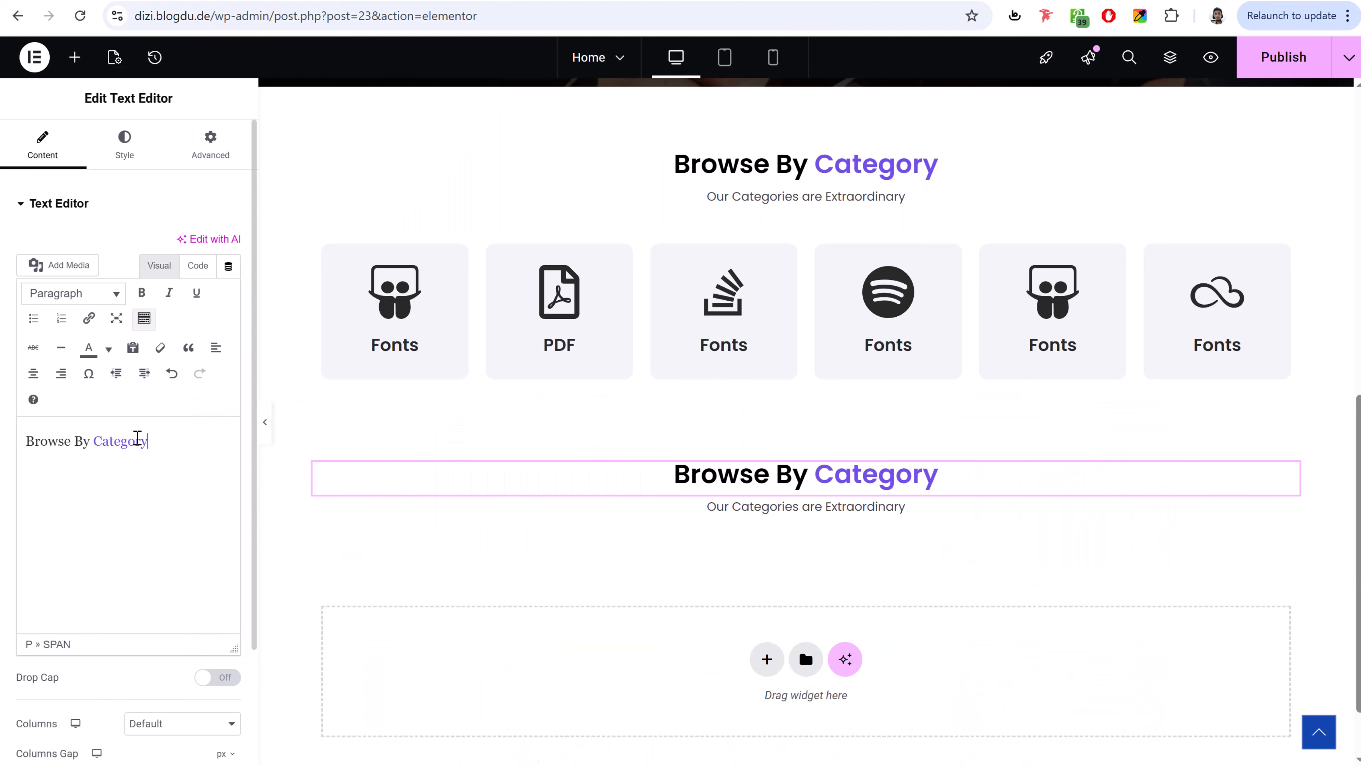
left_click_drag(153, 443, 8, 440)
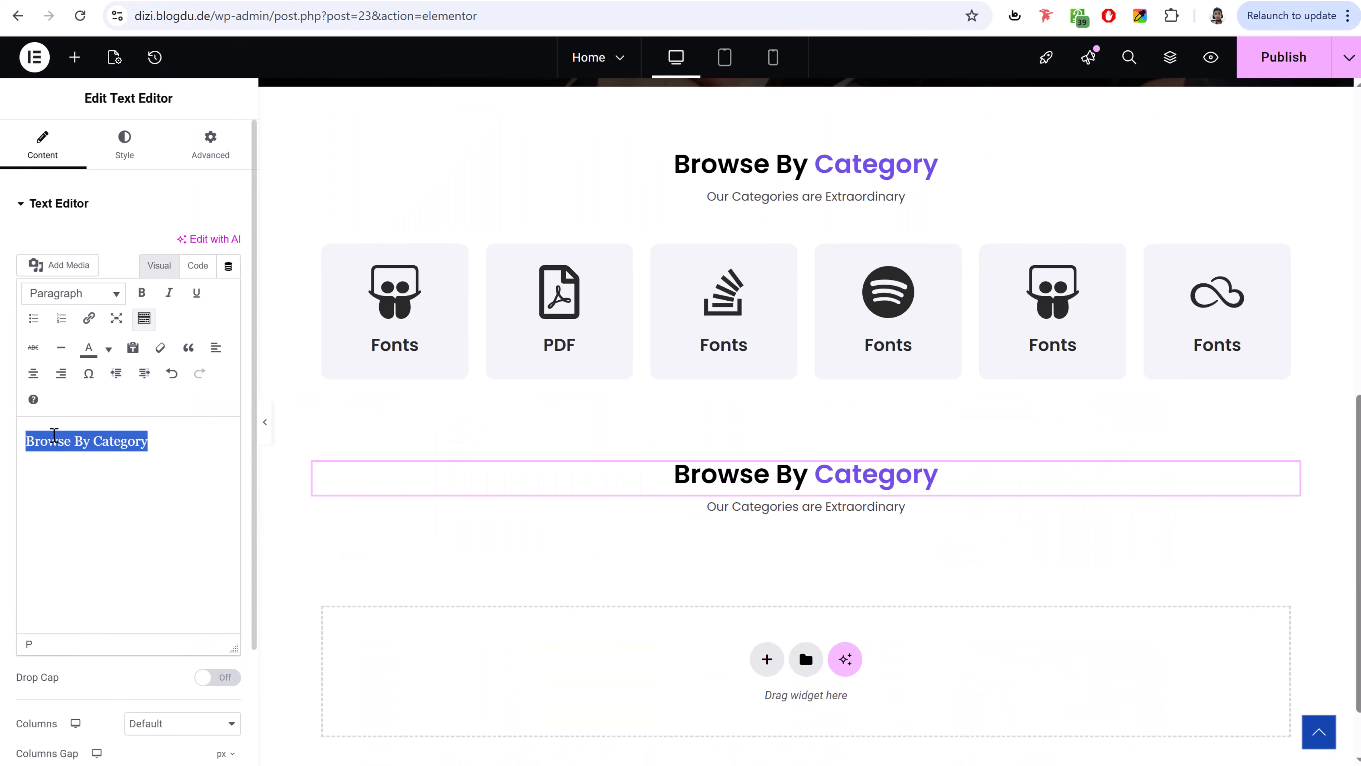
key("ctrl+v")
left_click_drag(134, 438, 88, 441)
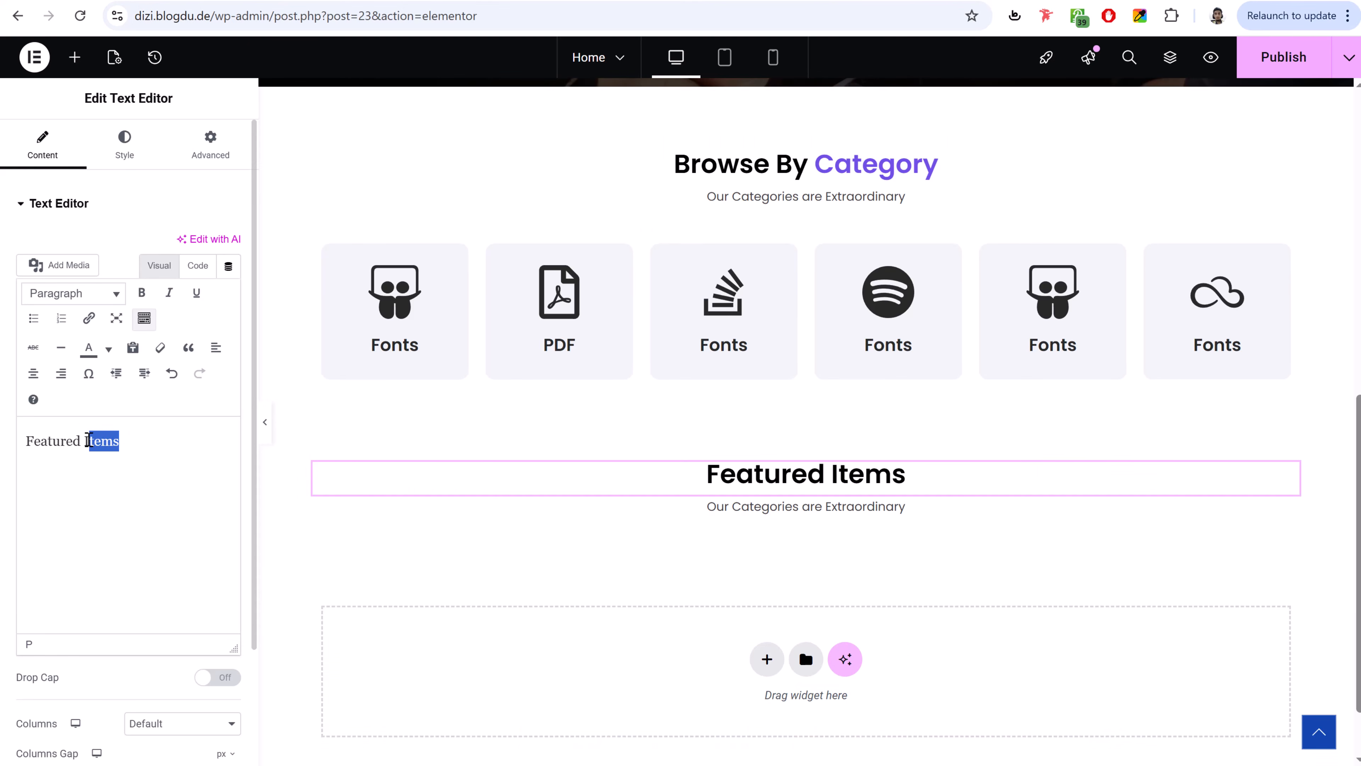
left_click(108, 348)
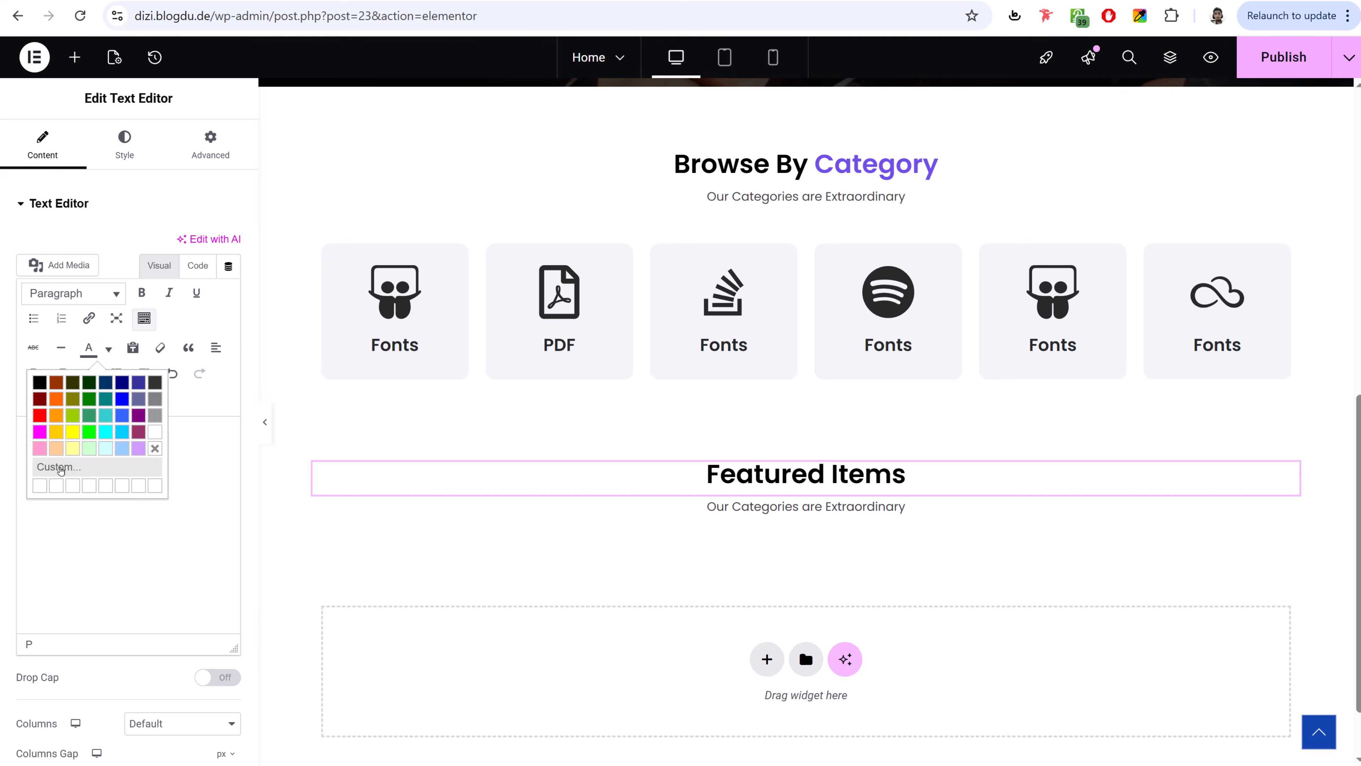
left_click(59, 467)
double_click(800, 414)
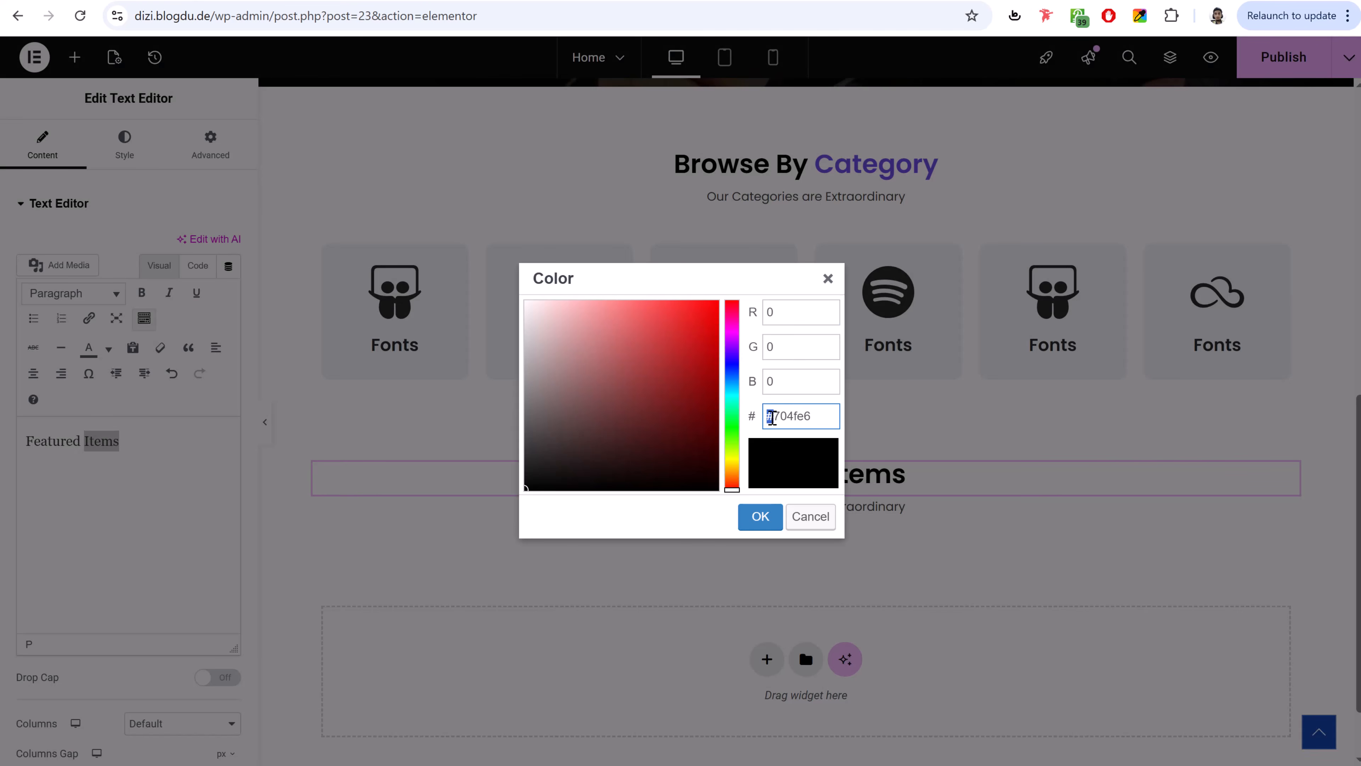
left_click(765, 520)
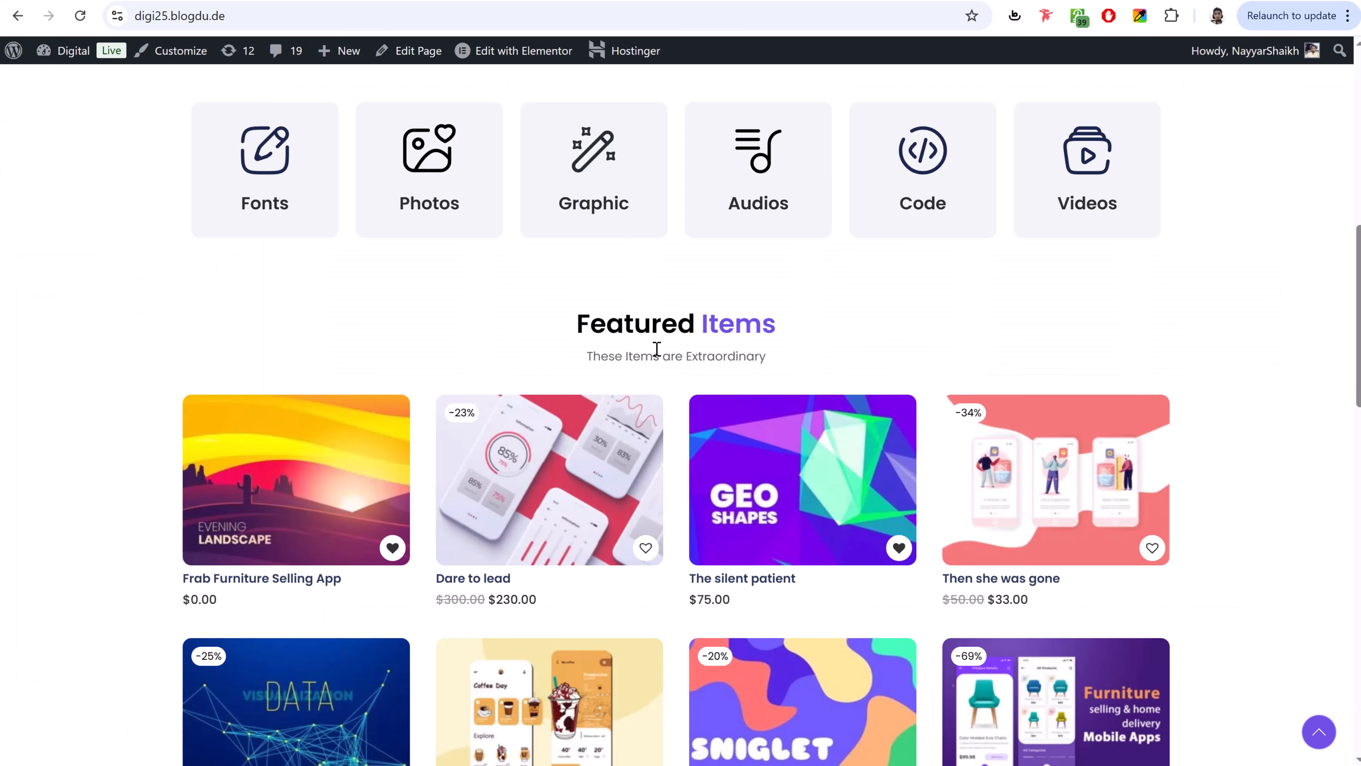
- Replace the subtitle text with 'These Items are Extraordinary'
triple_click(657, 348)
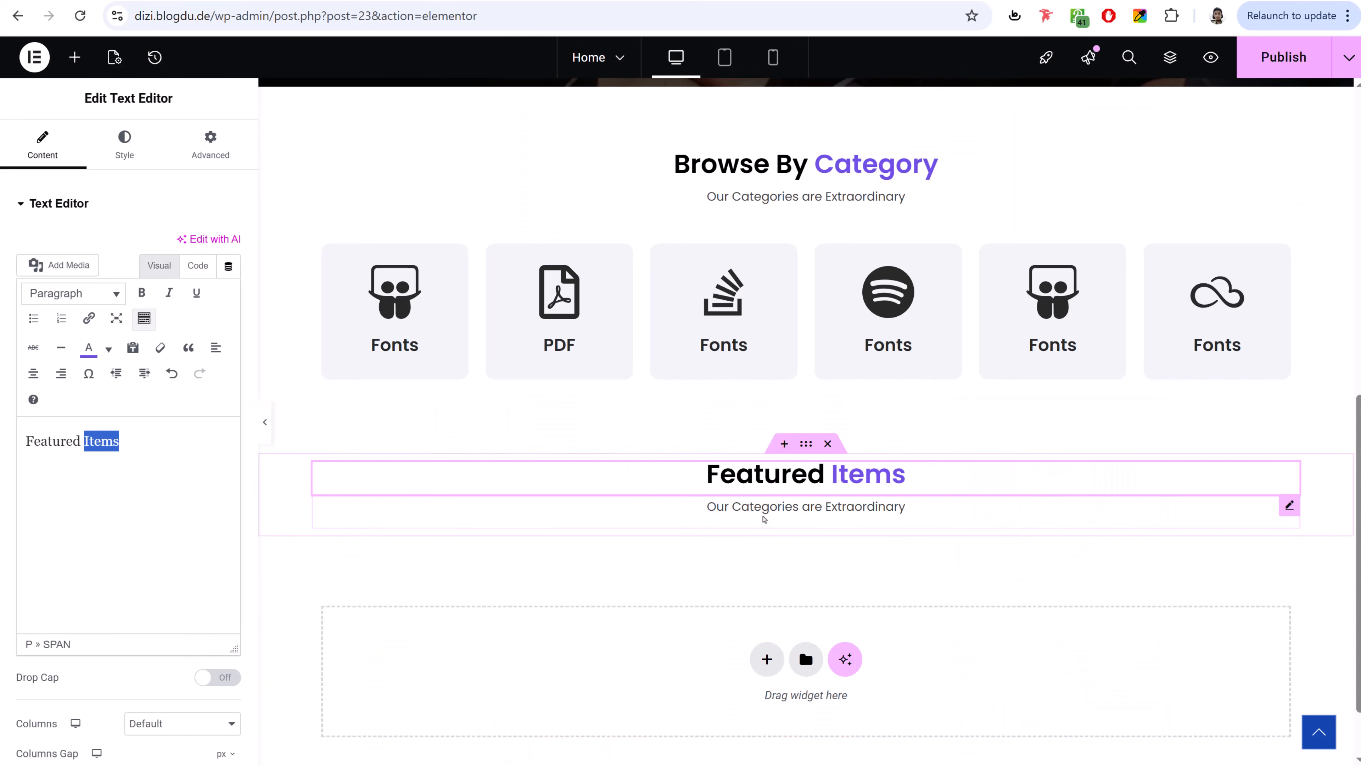
left_click(617, 515)
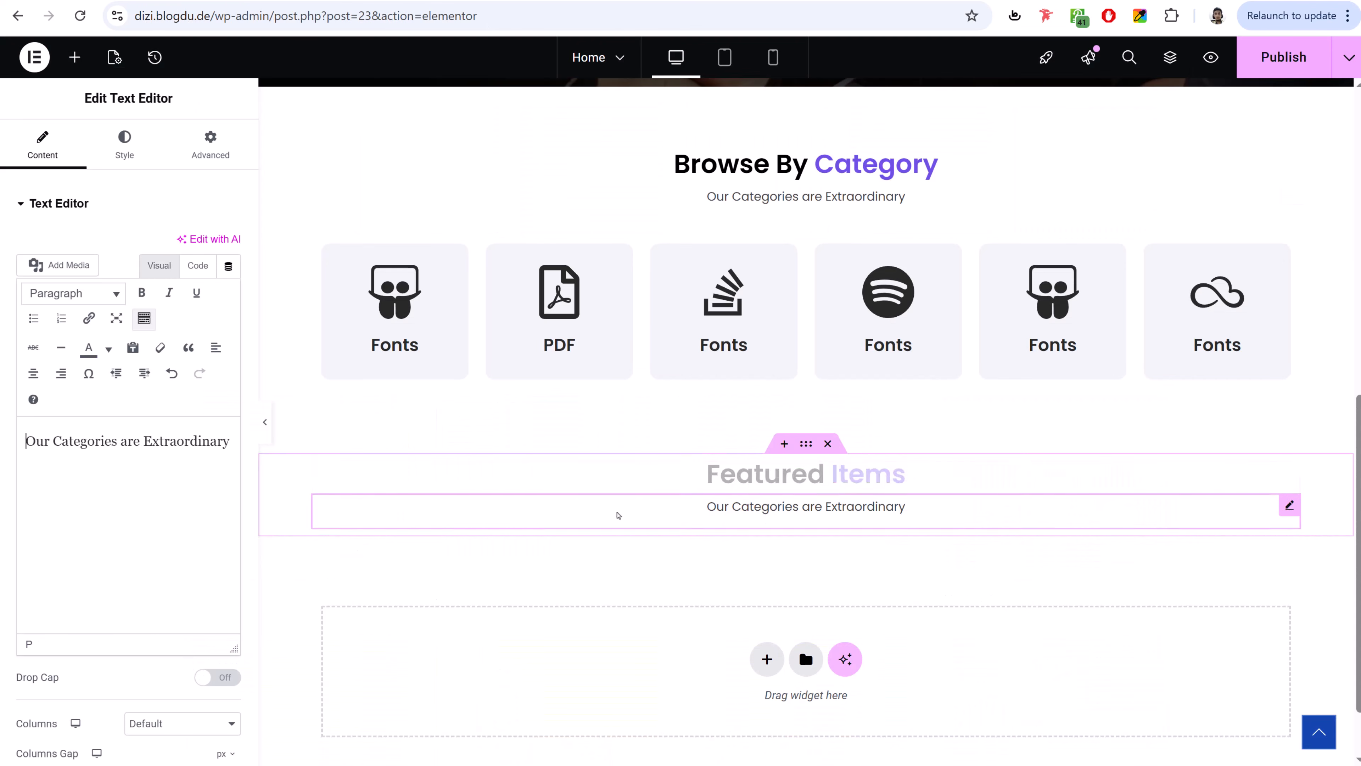
triple_click(106, 444)
key("ctrl+v")
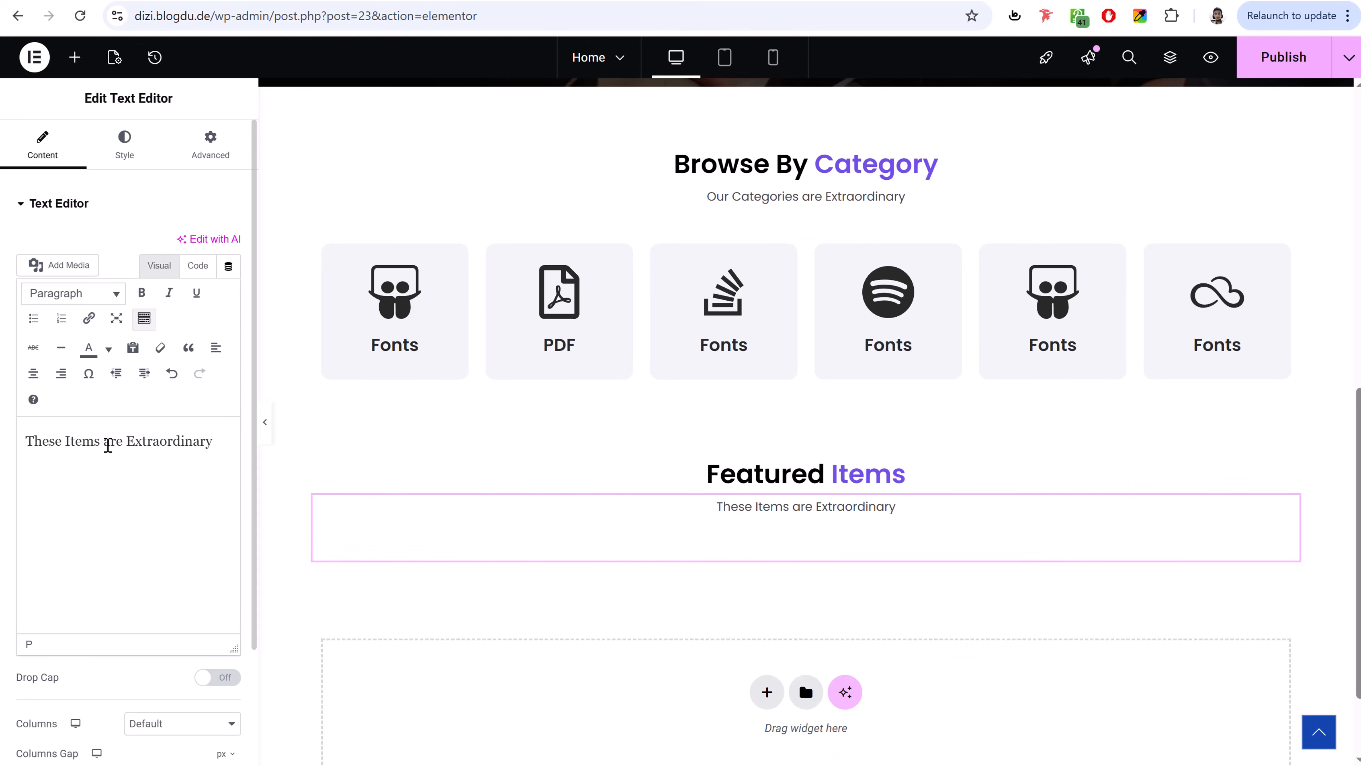
key("BackSpace")
key("BackSpace")
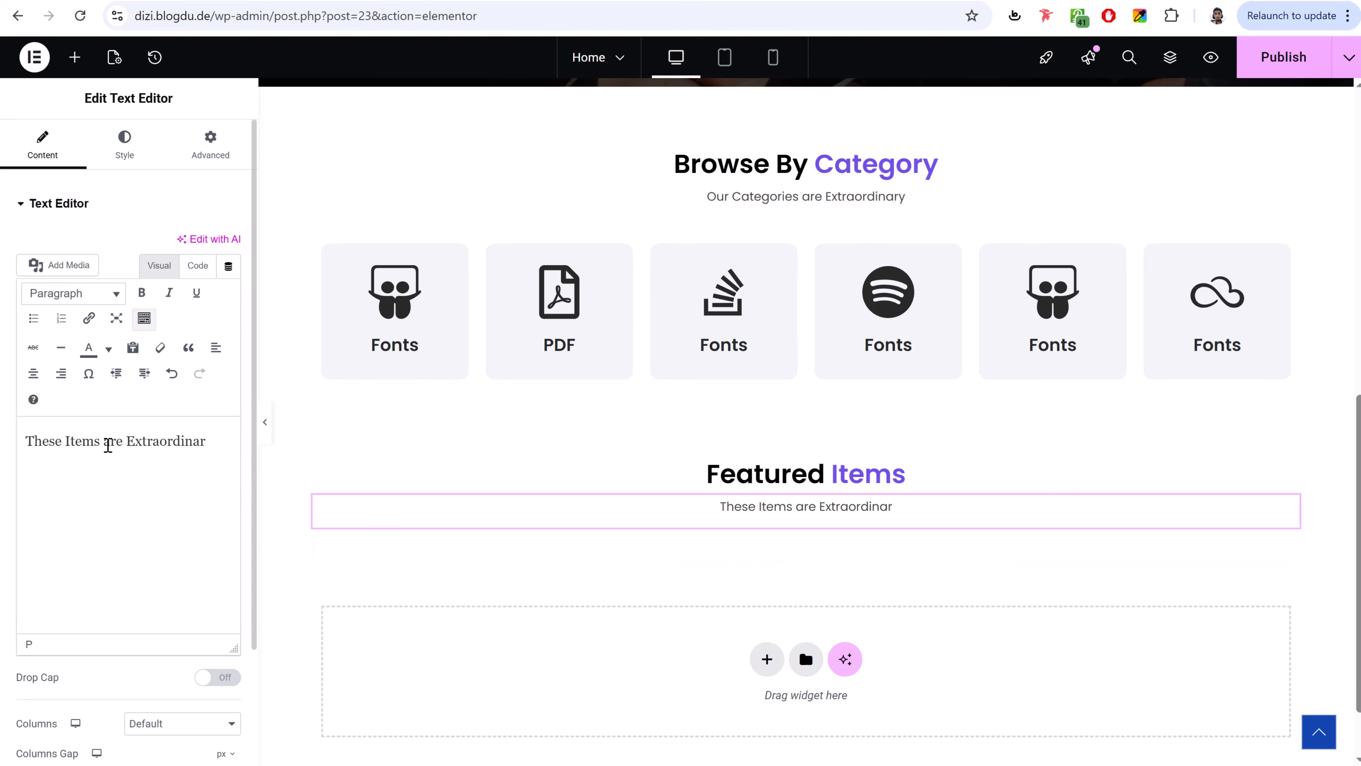
type("y")
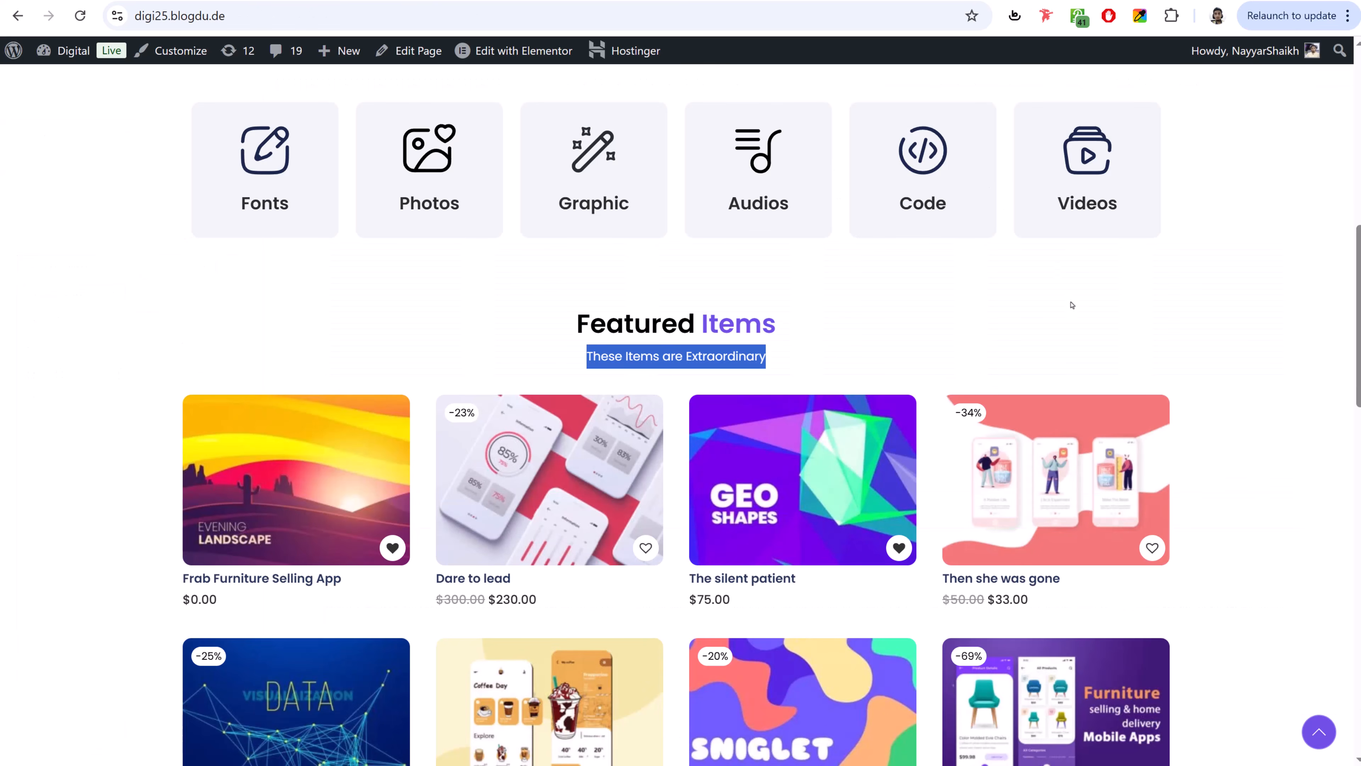
scroll(1072, 305, "down", 3)
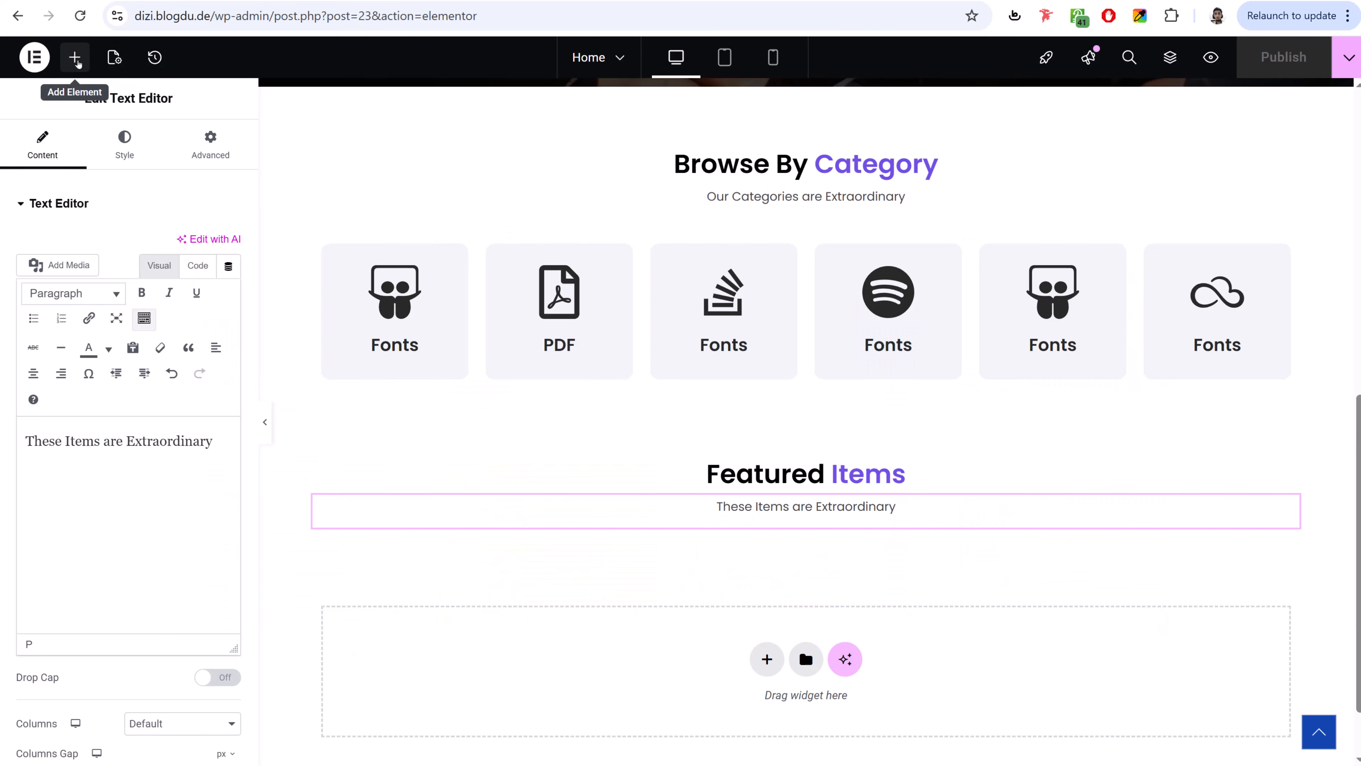
left_click(76, 58)
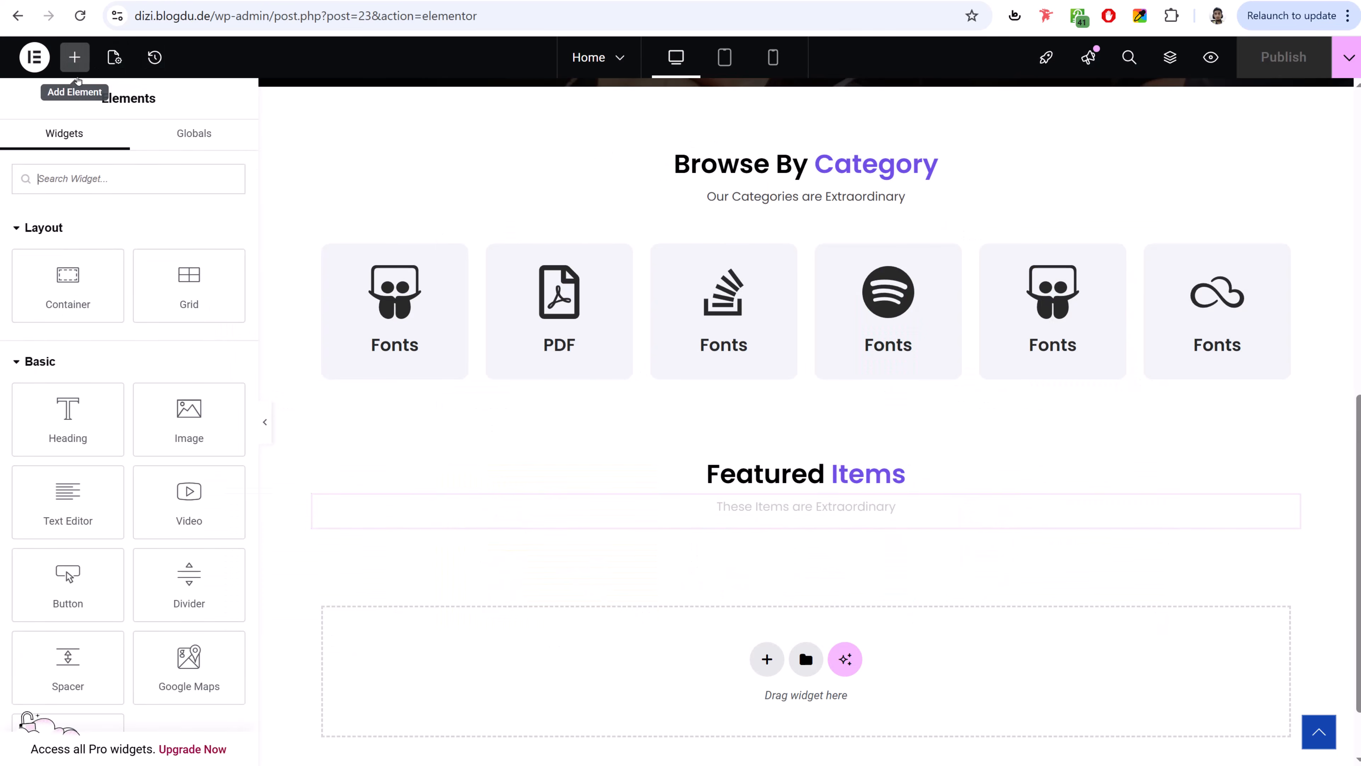
- Place an empty Shortcode widget below the Featured Items subtitle, then open a new browser tab
type("short")
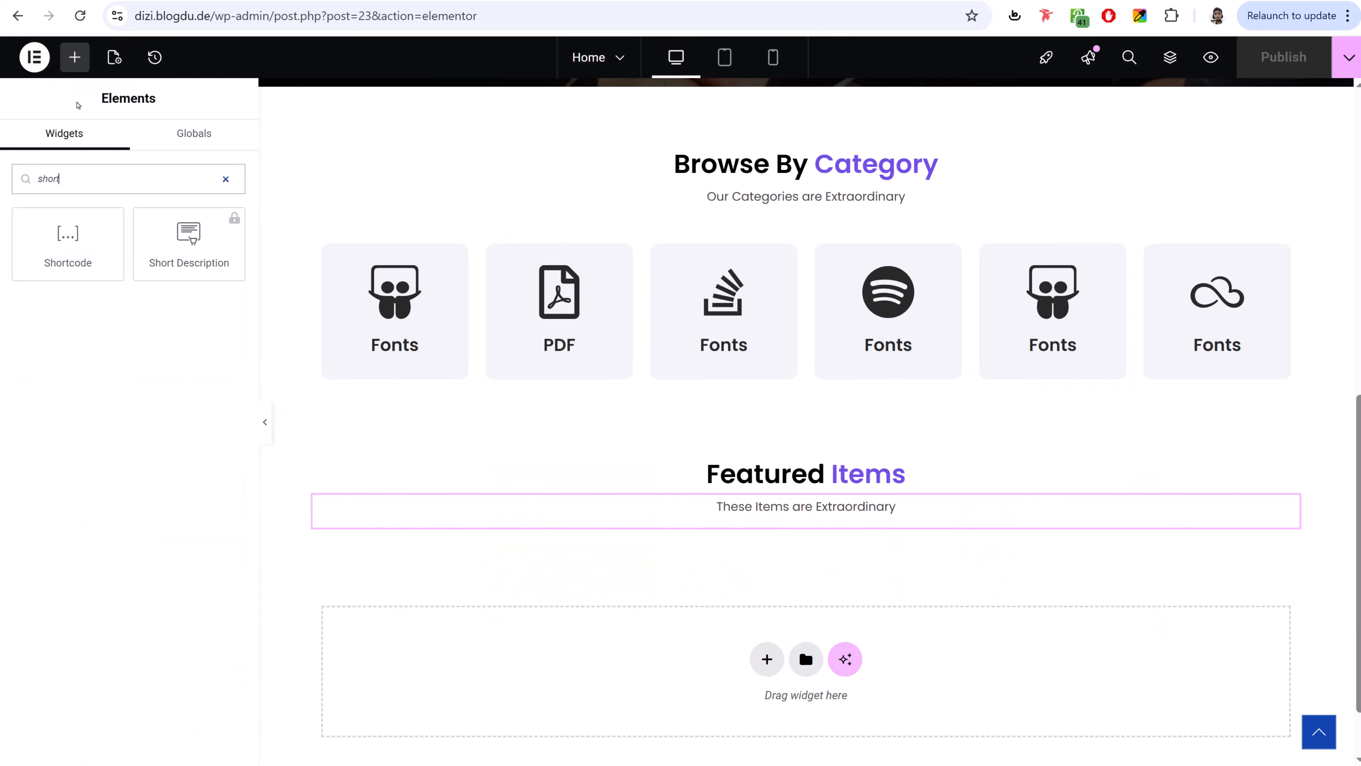
left_click_drag(67, 250, 612, 480)
left_click_drag(771, 523, 777, 530)
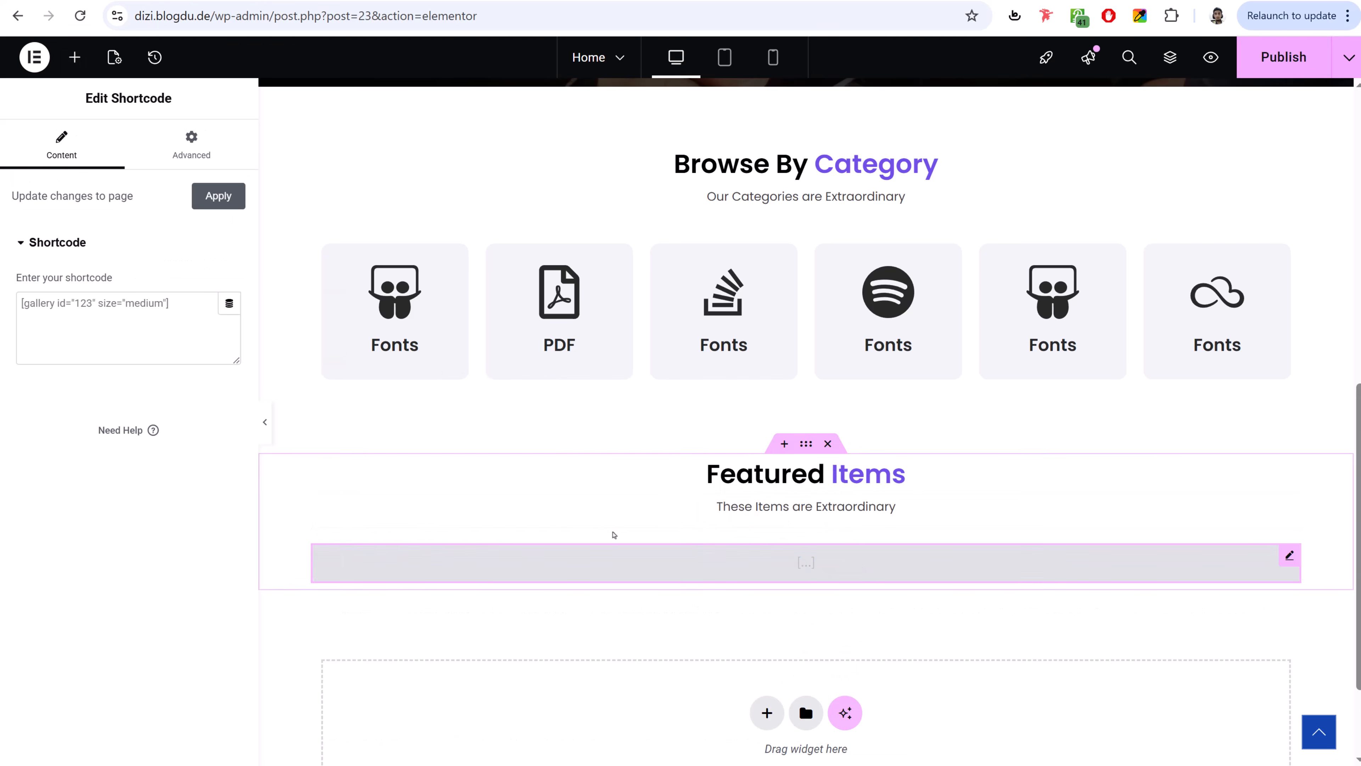
left_click(129, 317)
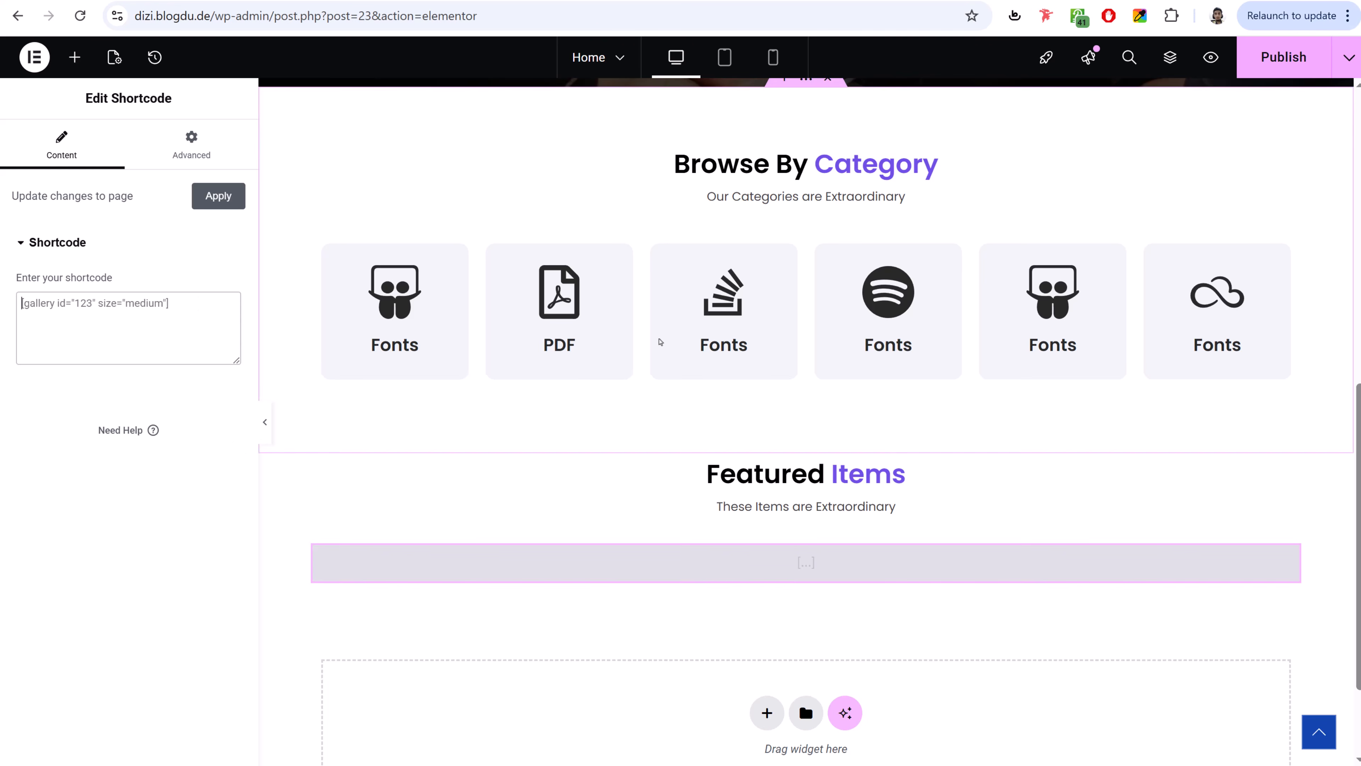
key("ctrl+t")
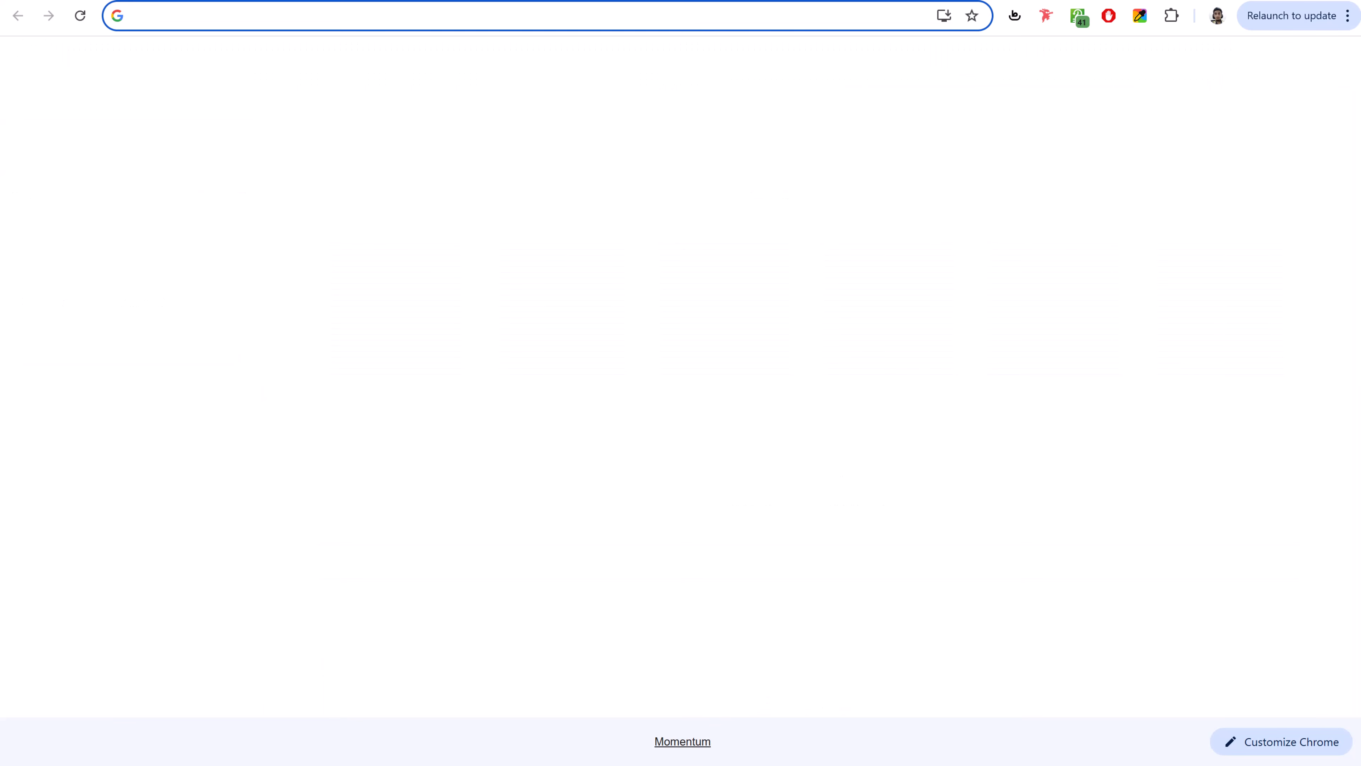
- Search 'woo product shortcode' and open the WooCommerce product shortcodes documentation
type("woo p")
key("Down")
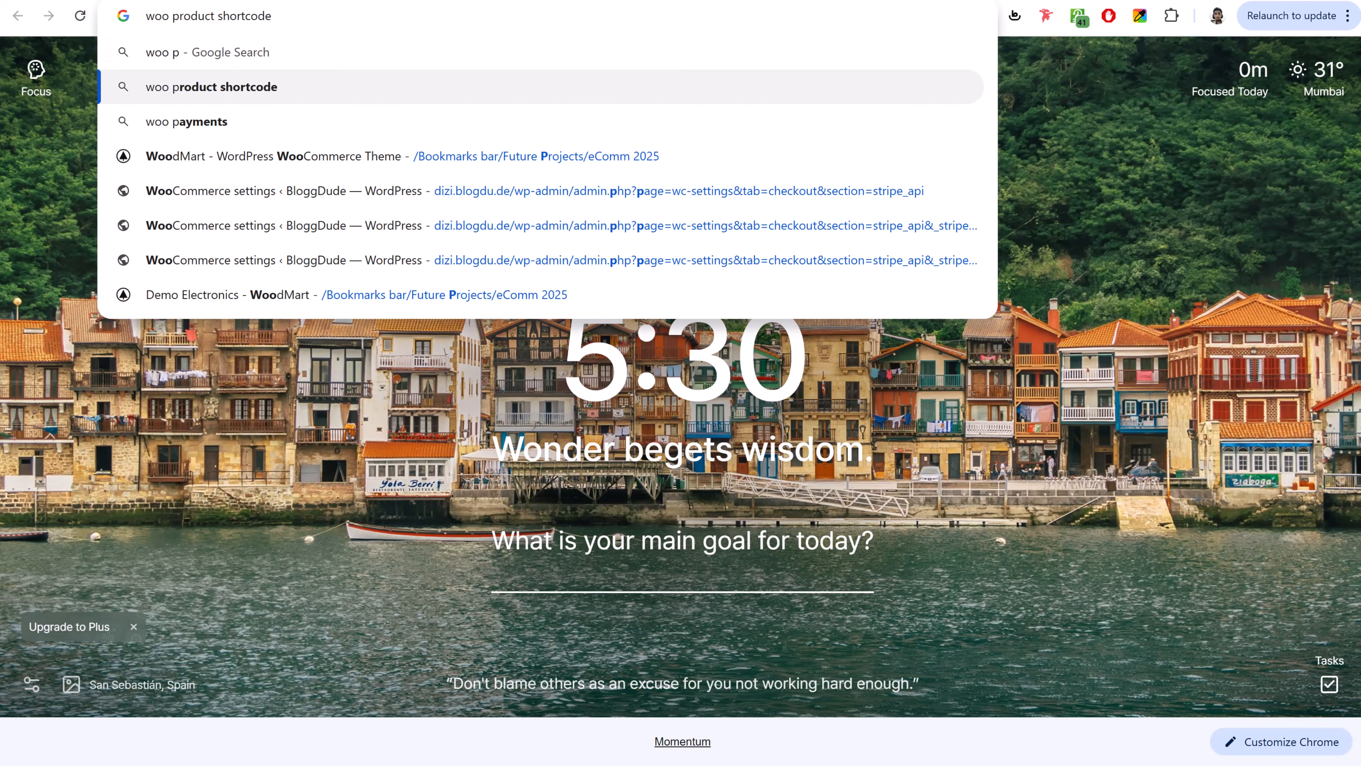
key("Return")
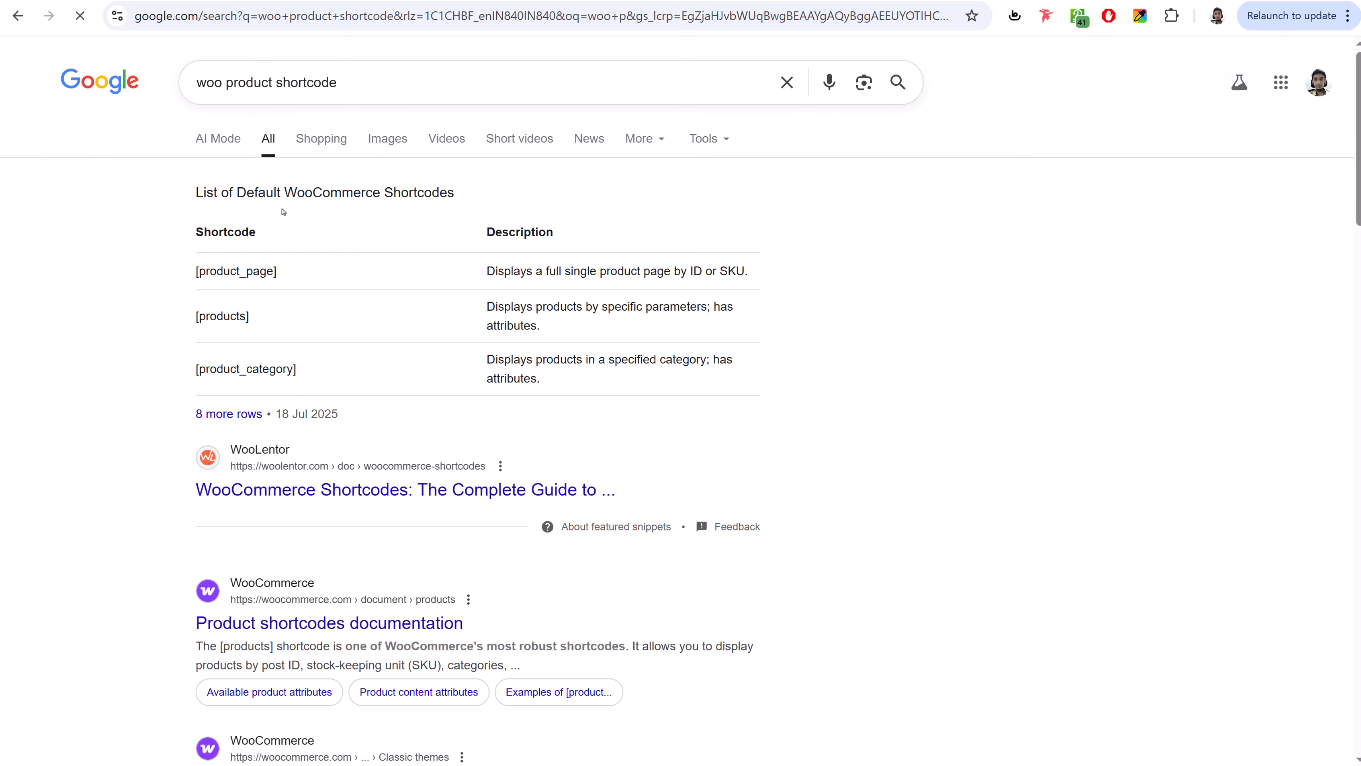
scroll(819, 288, "down", 5)
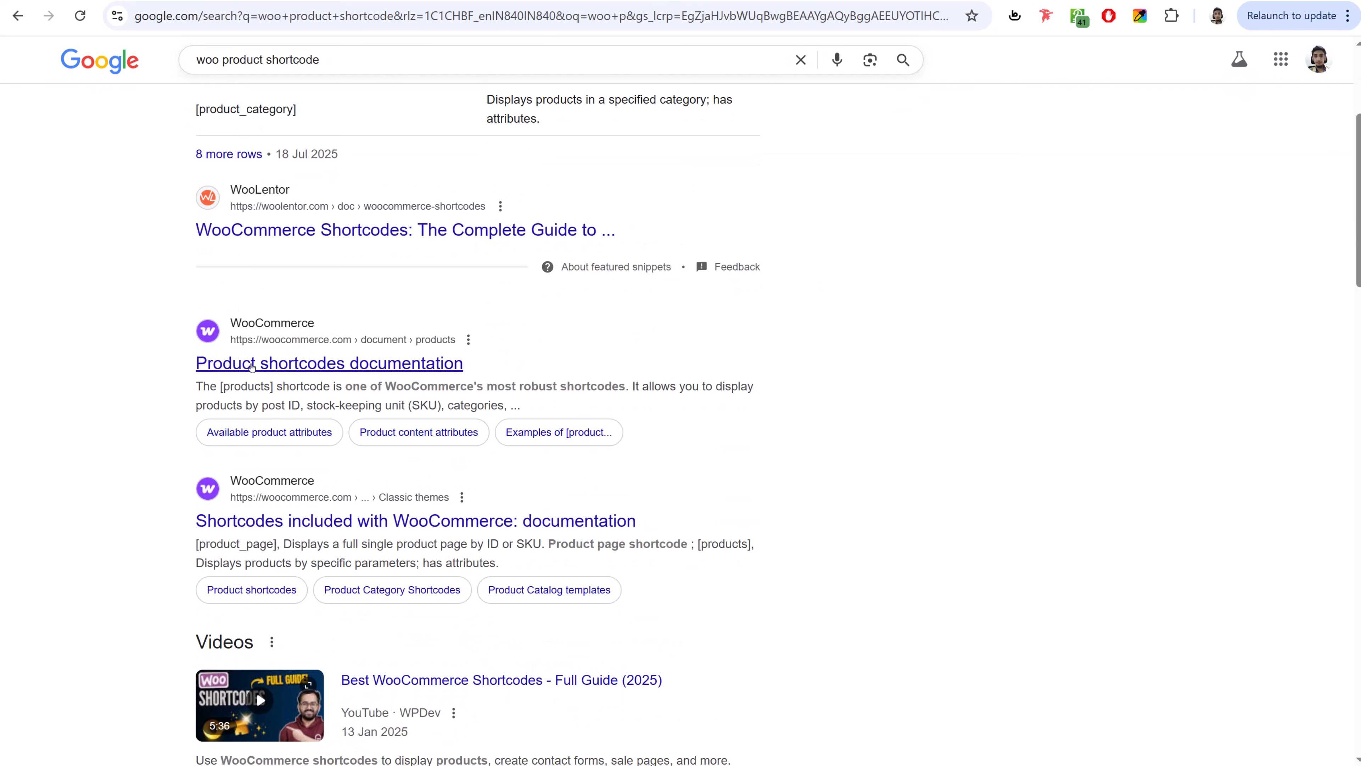
left_click(275, 364)
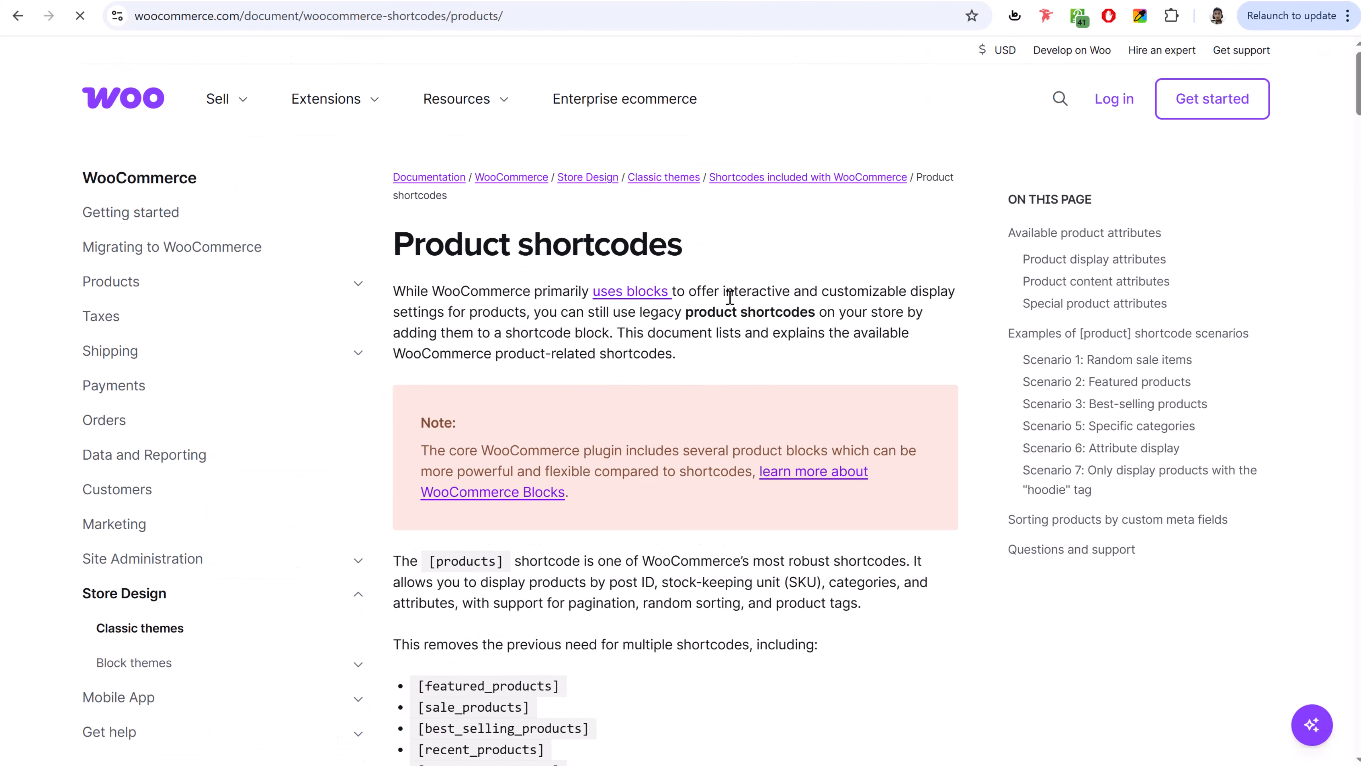
scroll(867, 508, "down", 5)
scroll(866, 509, "down", 1)
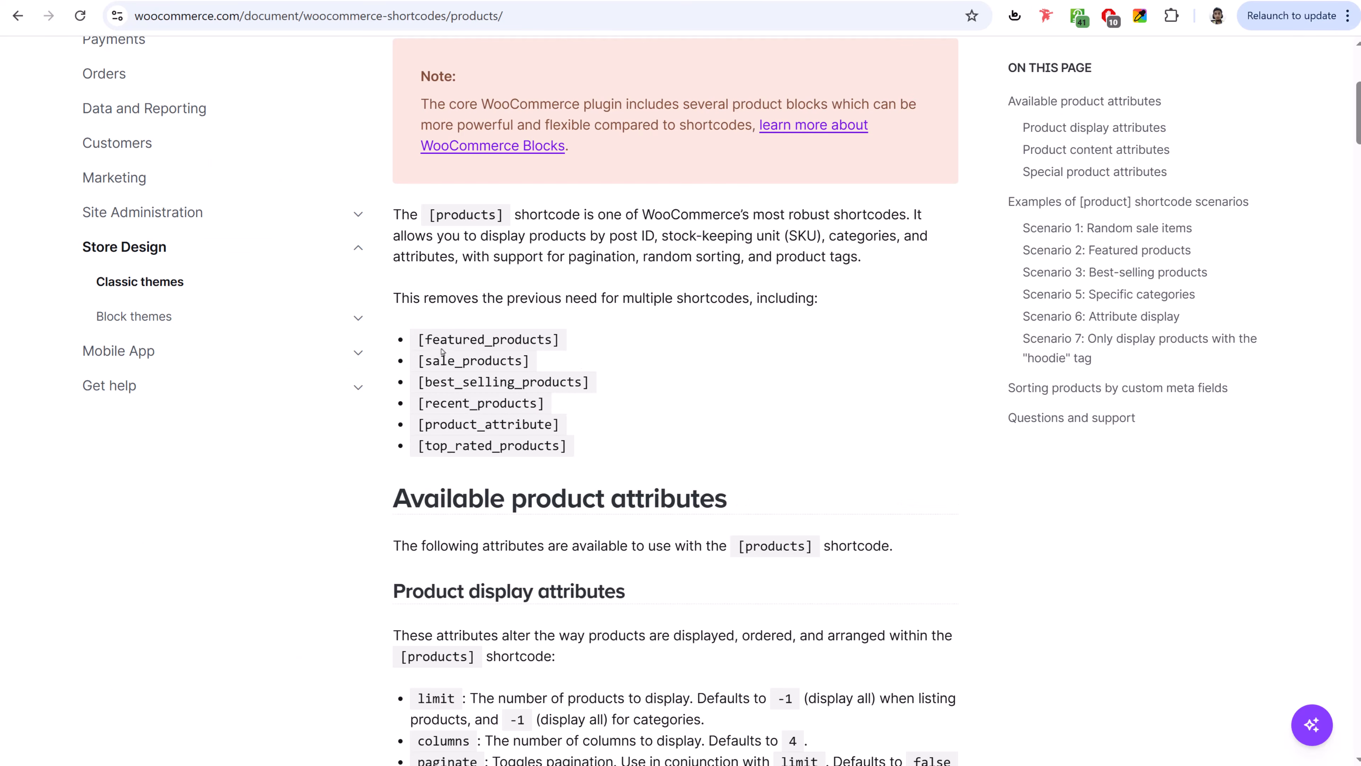
left_click_drag(519, 342, 602, 344)
left_click(585, 348)
- Paste the Scenario 4 newest-products shortcode (limit 4, columns 4) into the Shortcode widget
scroll(848, 413, "down", 15)
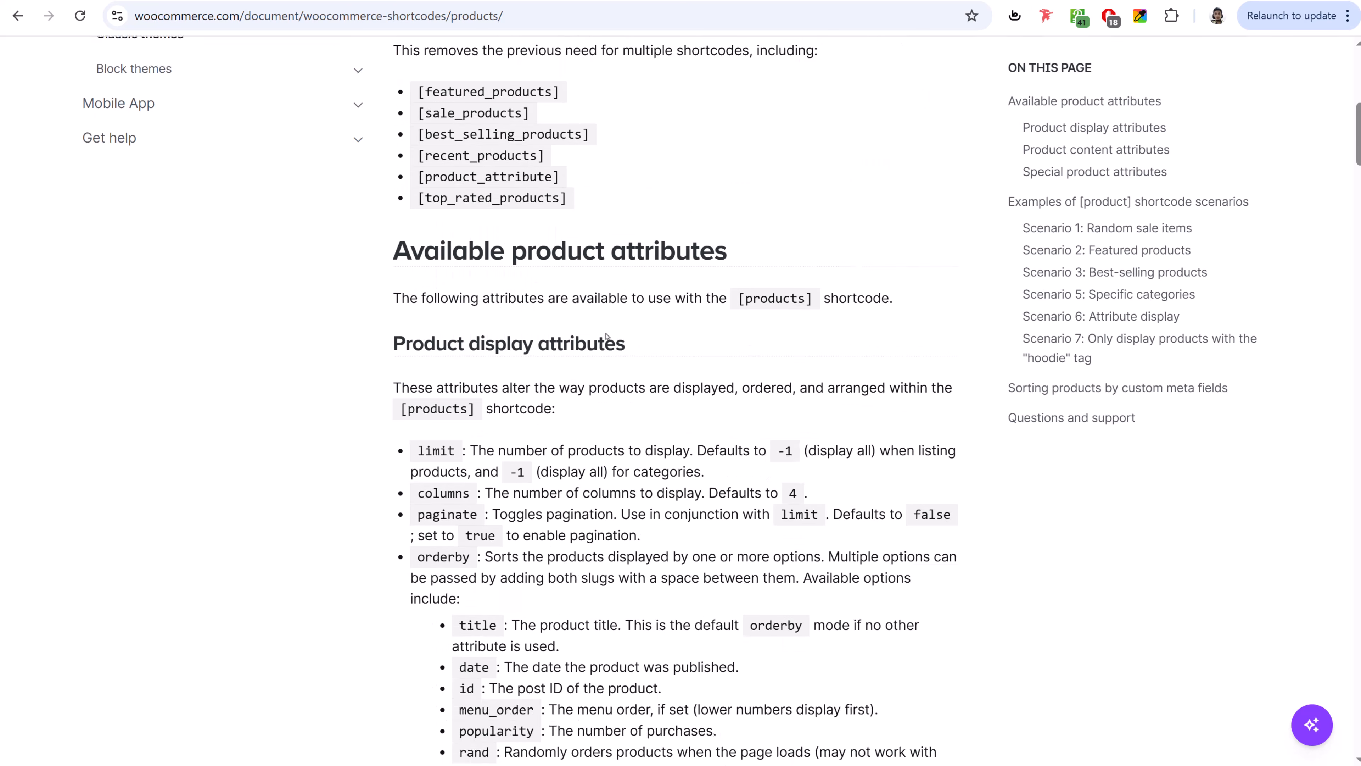
scroll(608, 338, "down", 20)
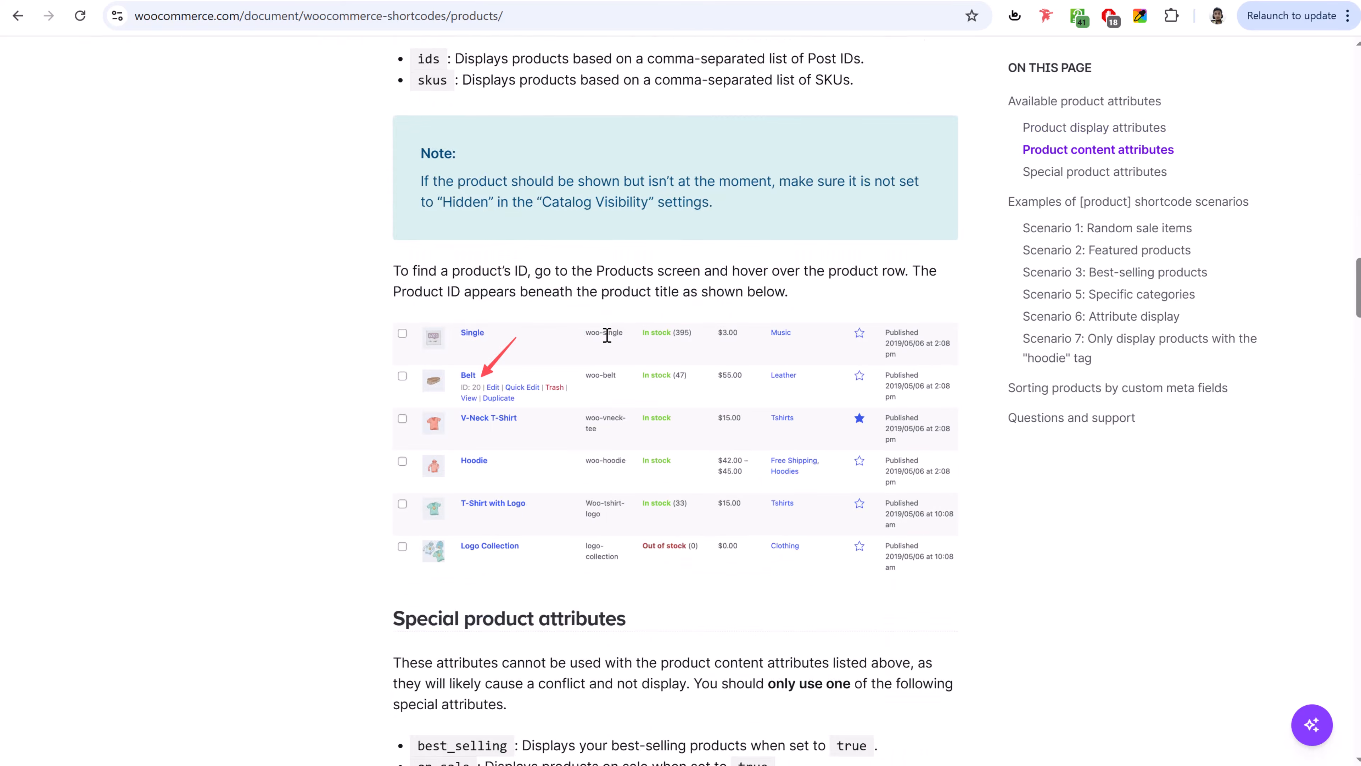
scroll(607, 338, "down", 1)
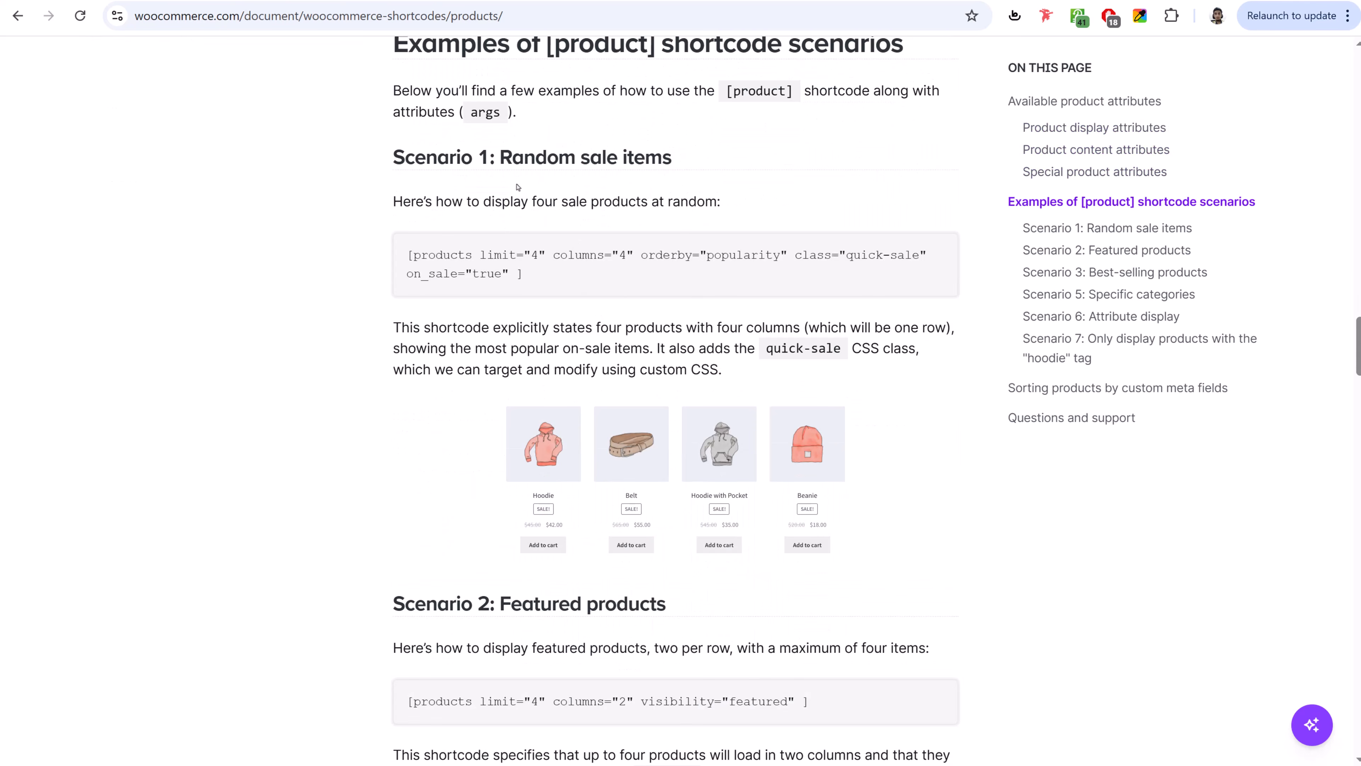
scroll(547, 165, "down", 7)
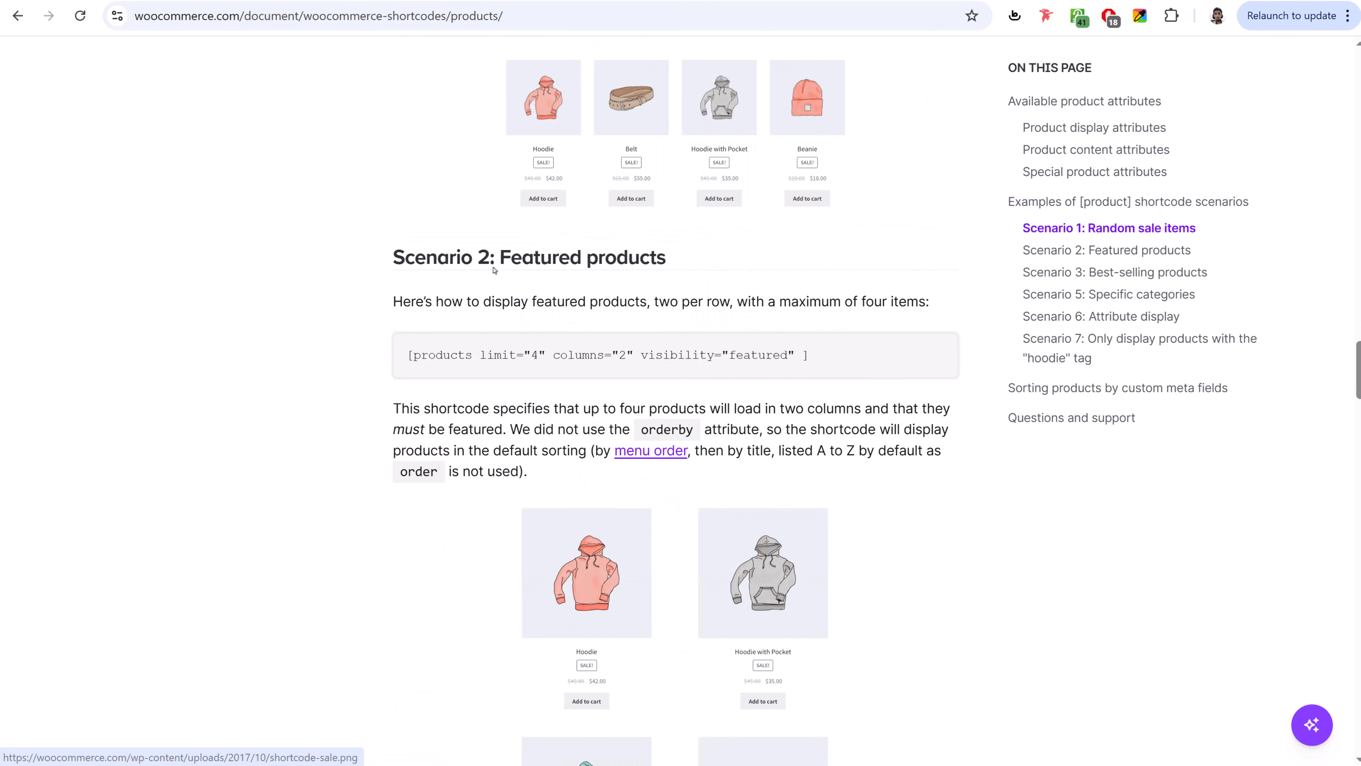
scroll(704, 376, "down", 14)
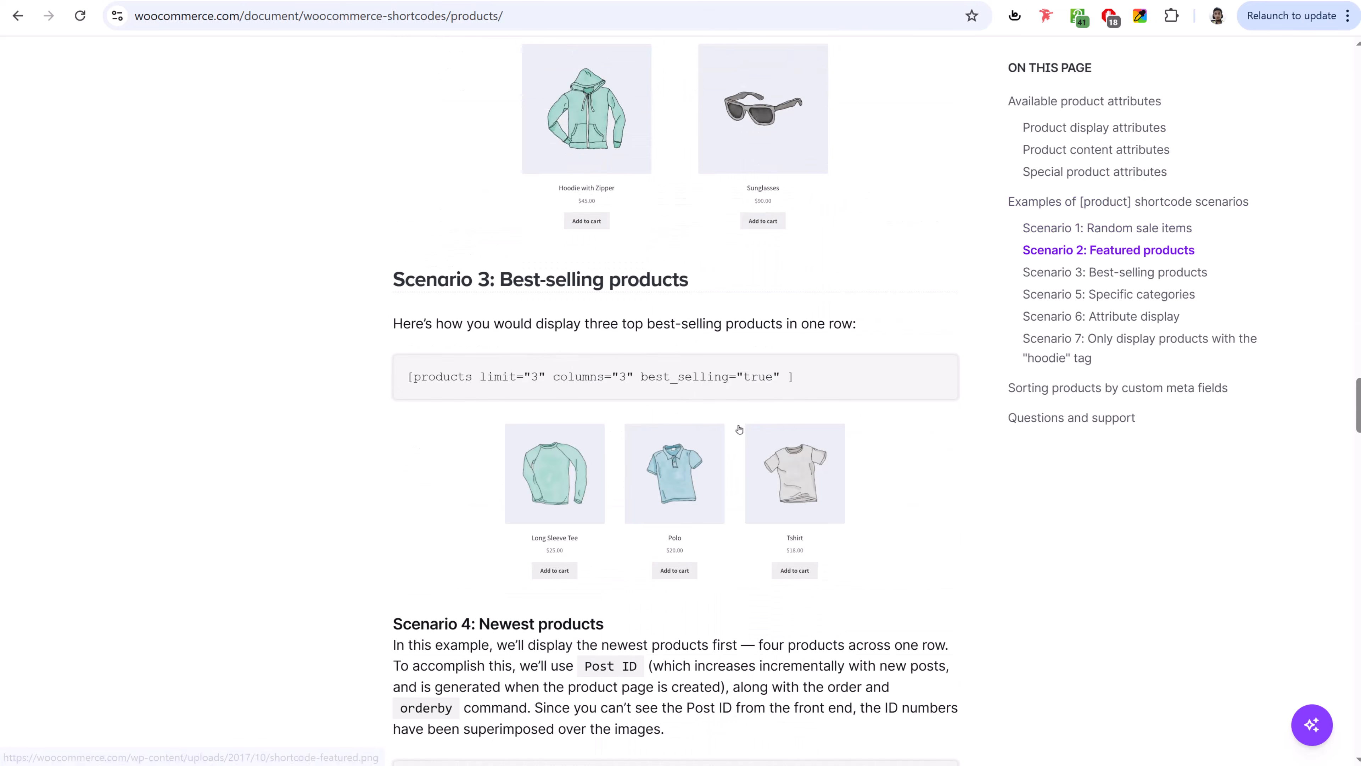
scroll(738, 429, "down", 9)
left_click_drag(580, 371, 410, 352)
key("ctrl+c")
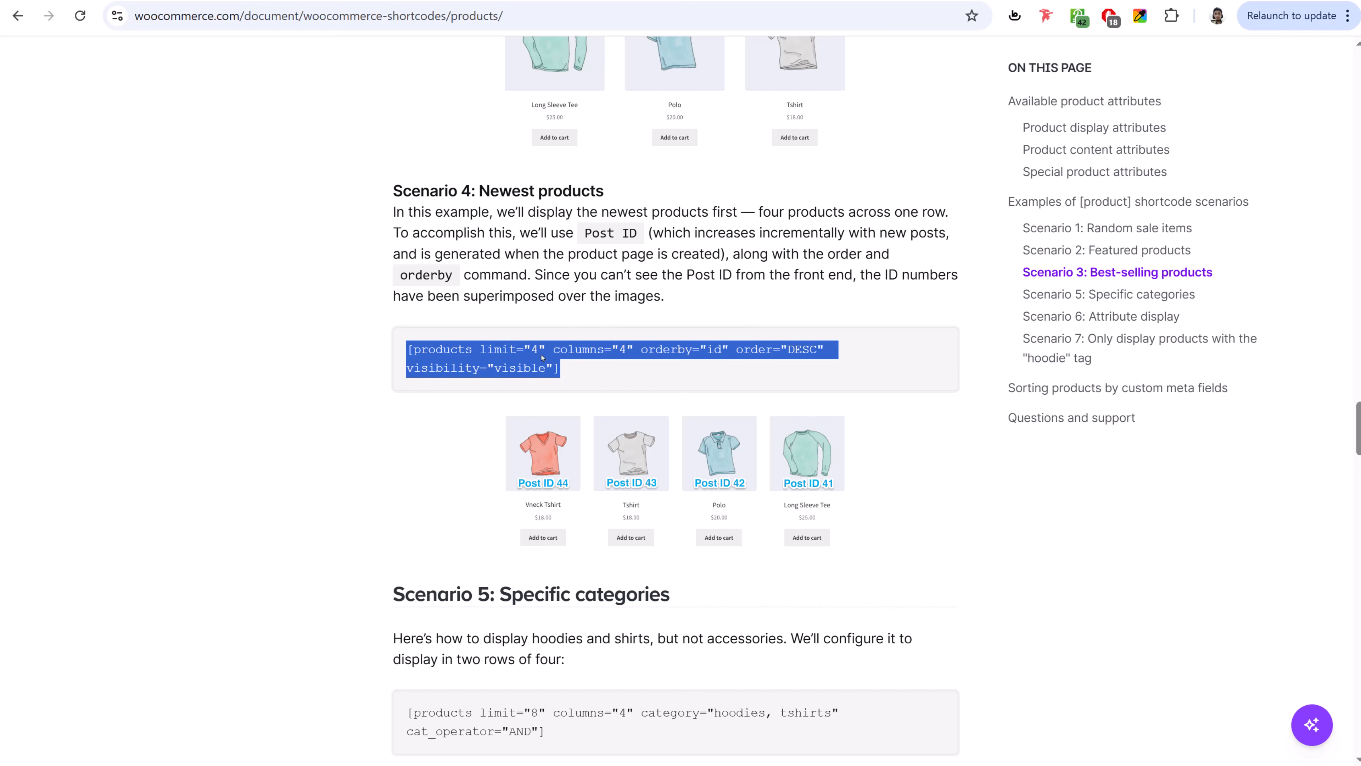
left_click(333, 1)
left_click(129, 311)
key("ctrl+v")
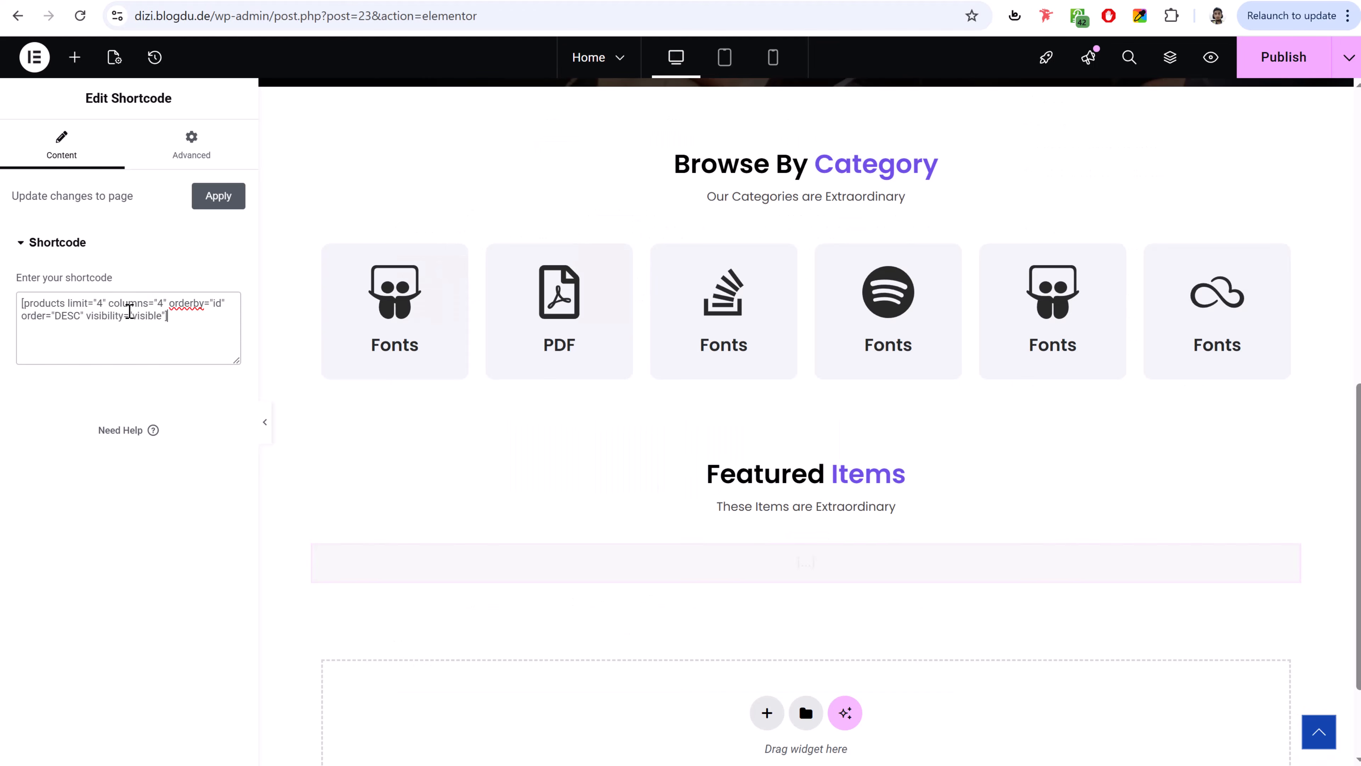
- Change the shortcode's product limit to 8
scroll(650, 417, "down", 5)
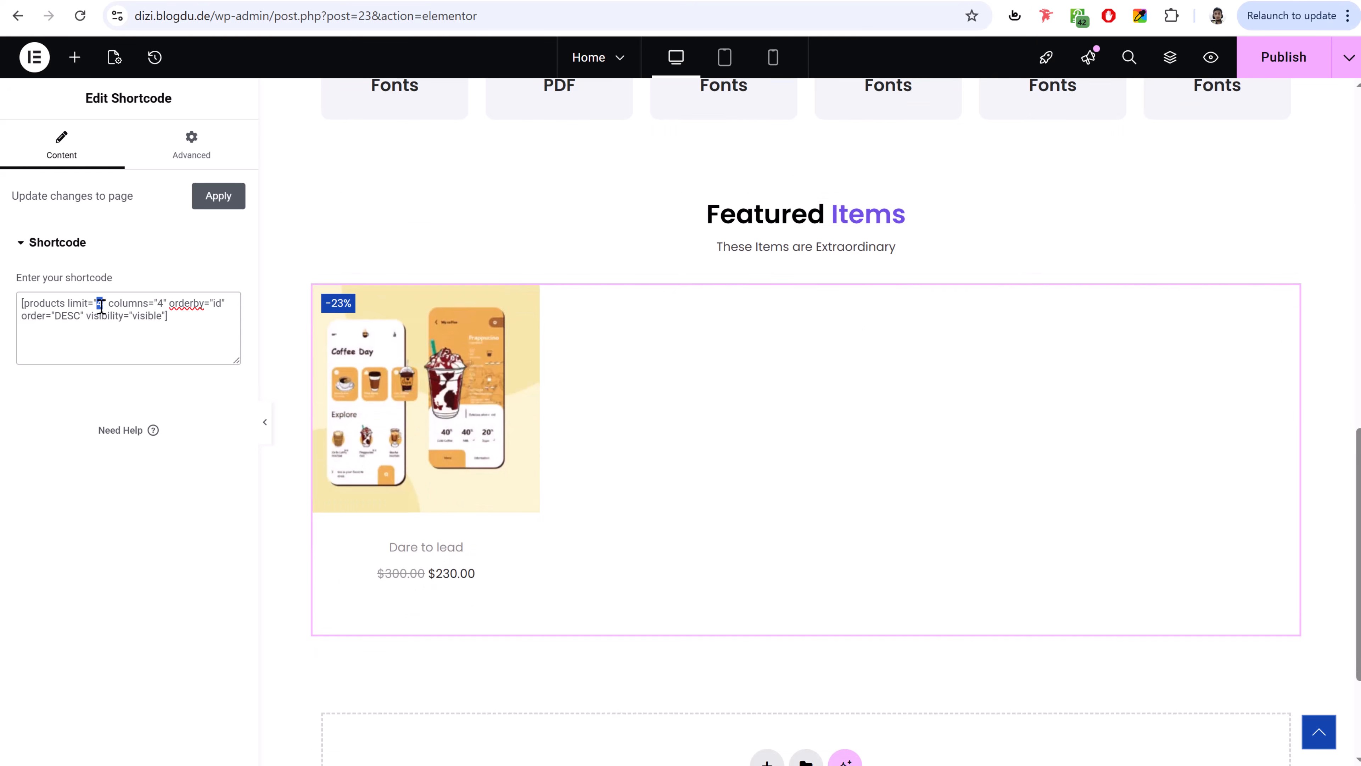
type("8")
type("5")
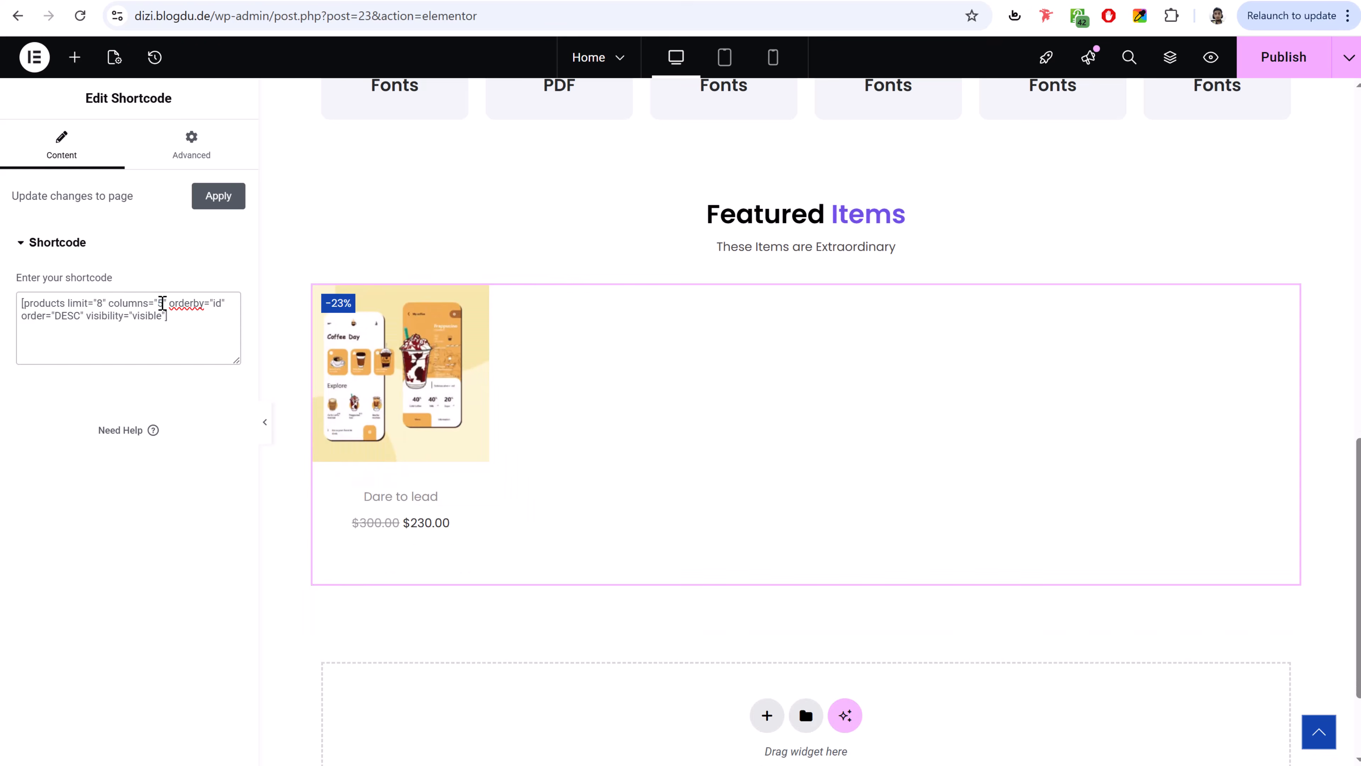
type("4")
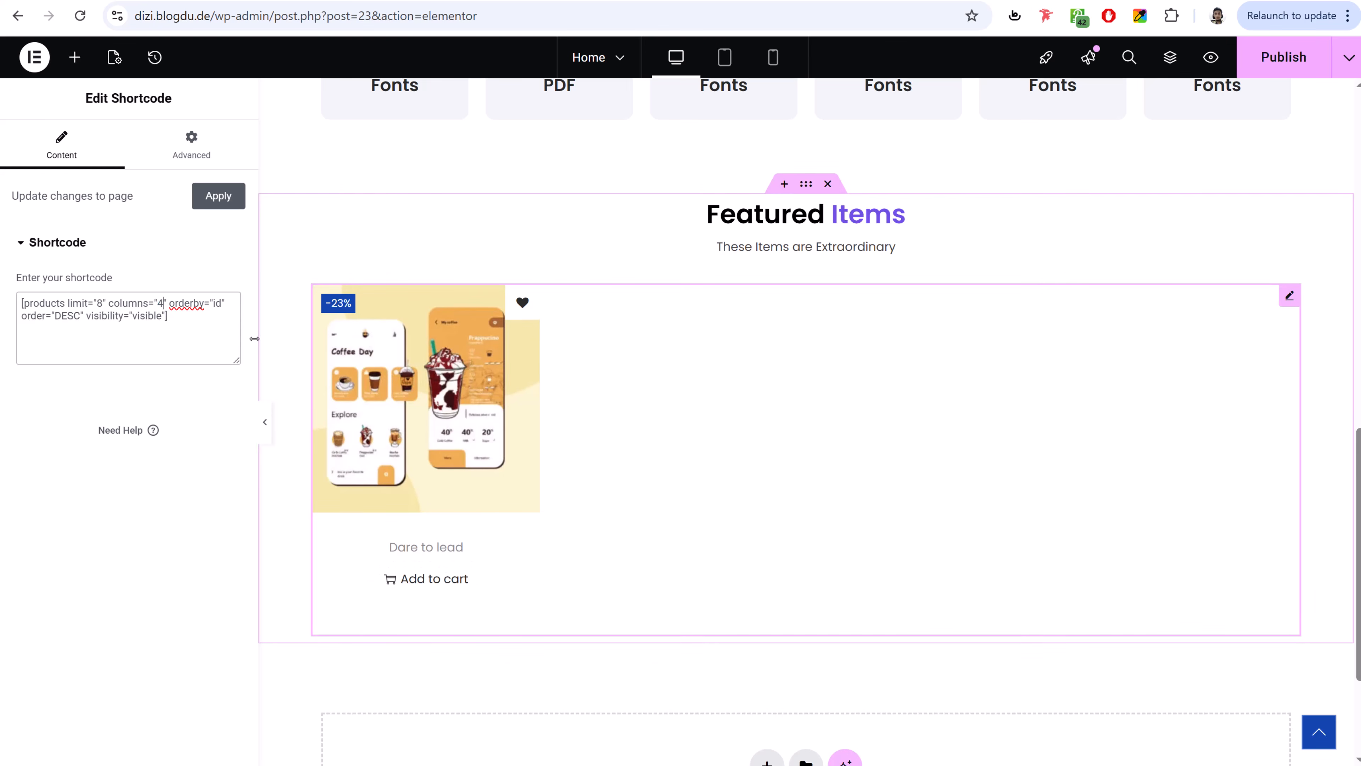
- Replace it with the Scenario 2 featured-products shortcode, set to limit 8
key("ctrl+Tab")
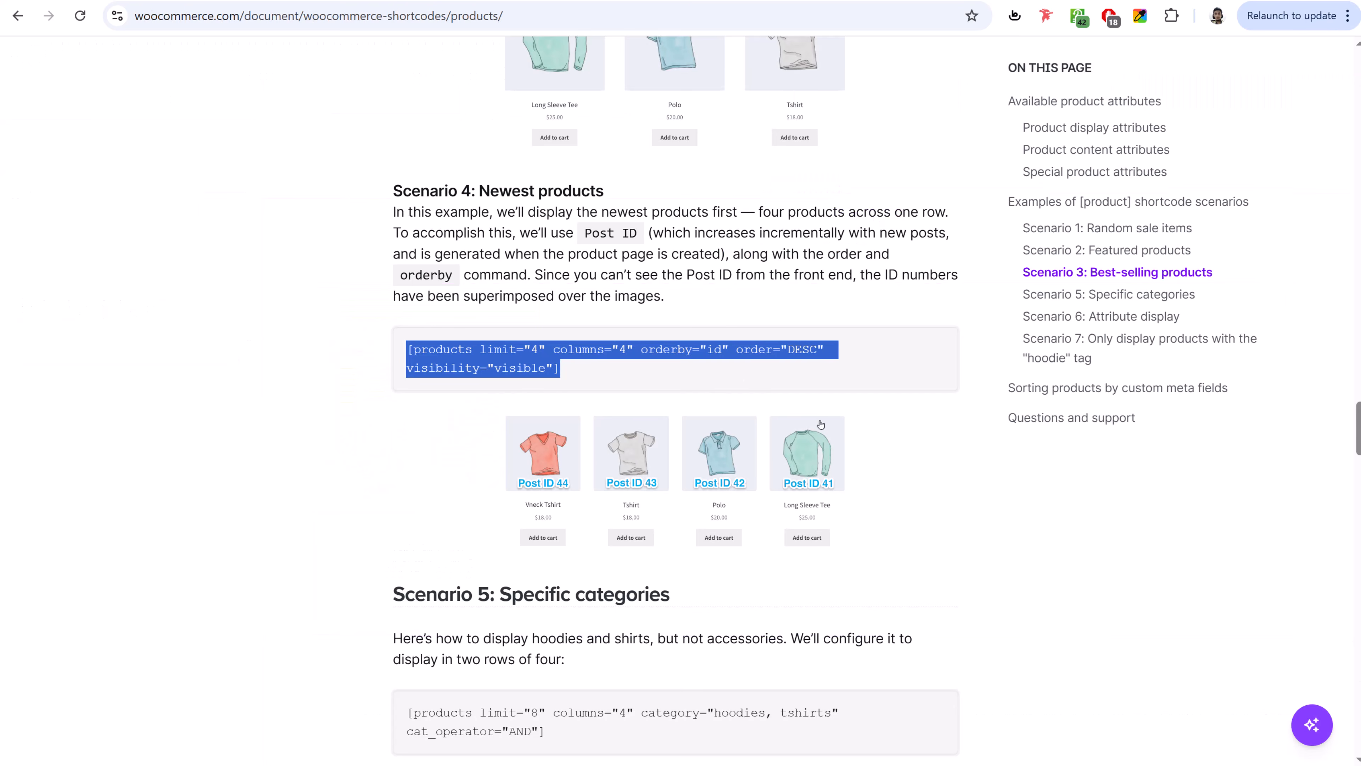
scroll(820, 424, "down", 5)
scroll(643, 445, "up", 20)
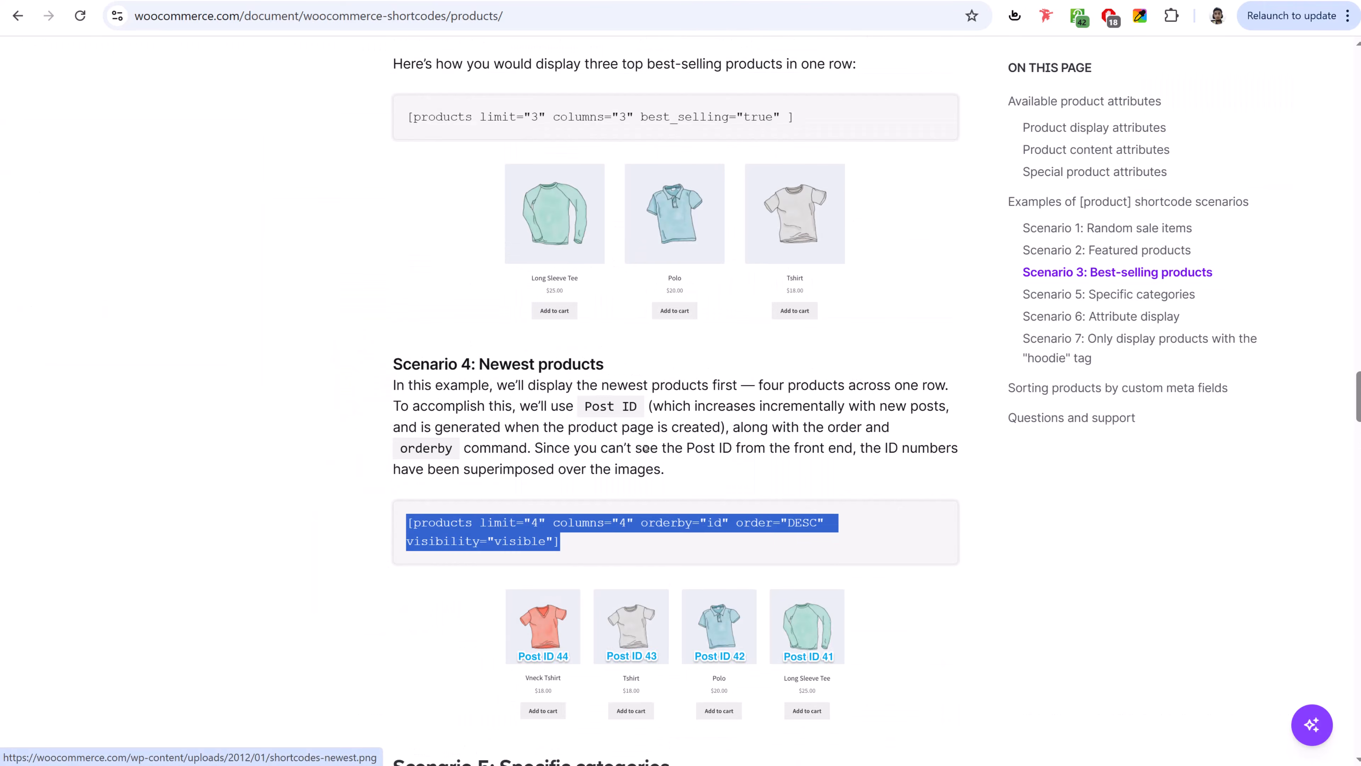
triple_click(584, 354)
key("ctrl+c")
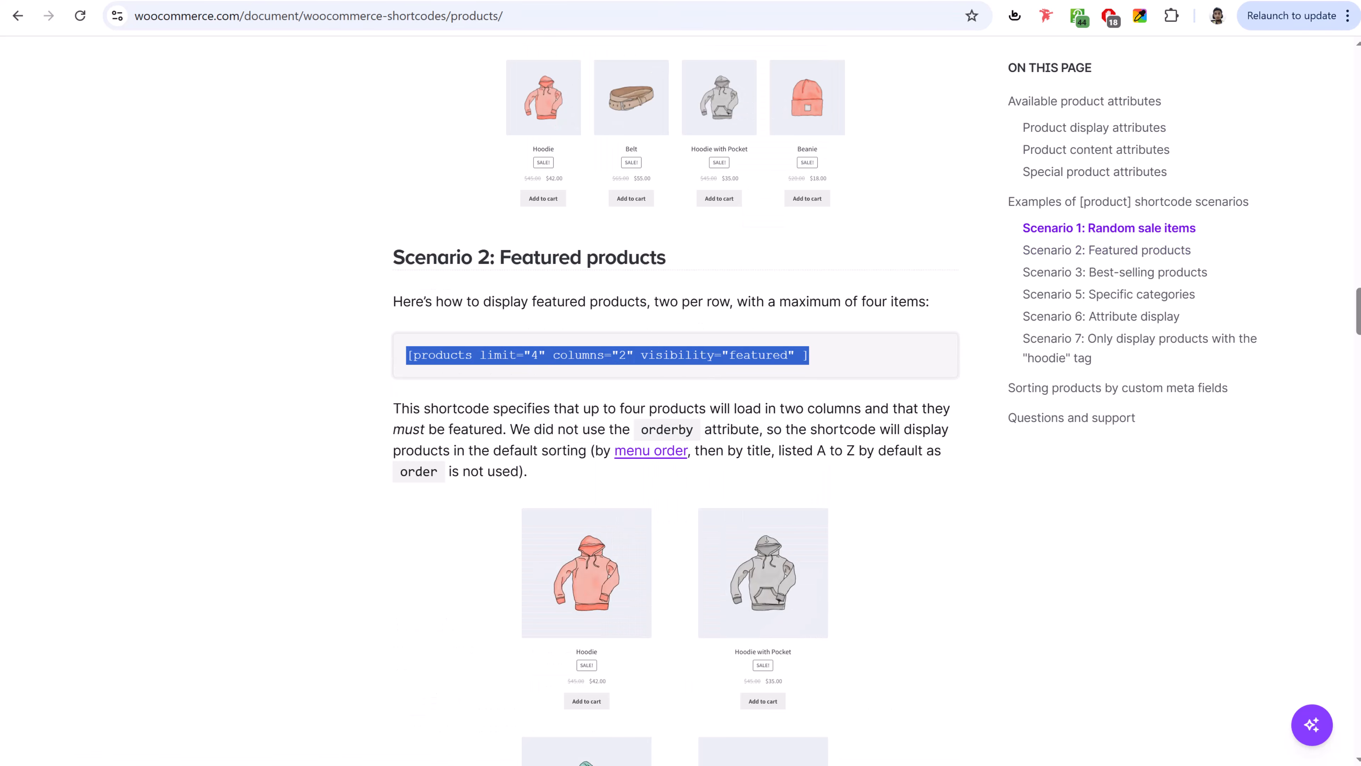
key("ctrl+Tab")
key("ctrl+a")
key("ctrl+v")
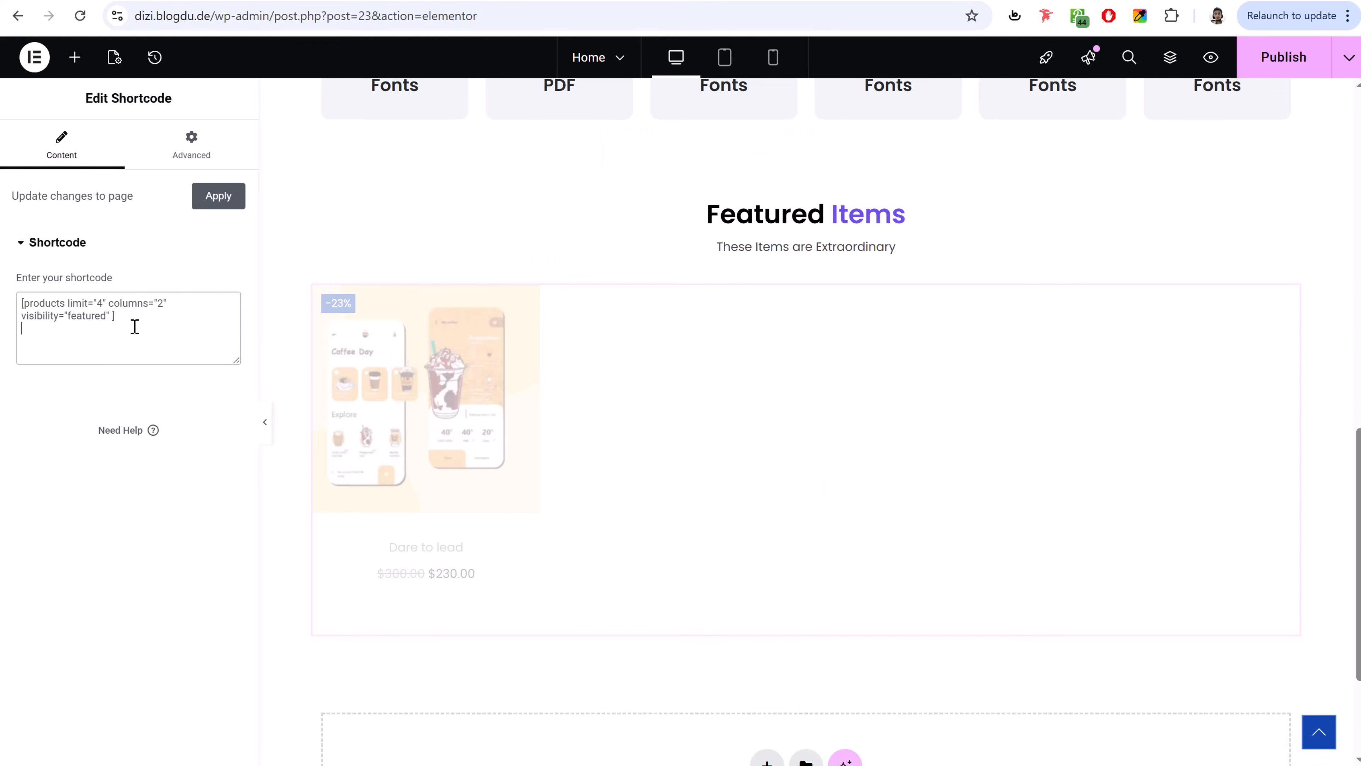
type("8")
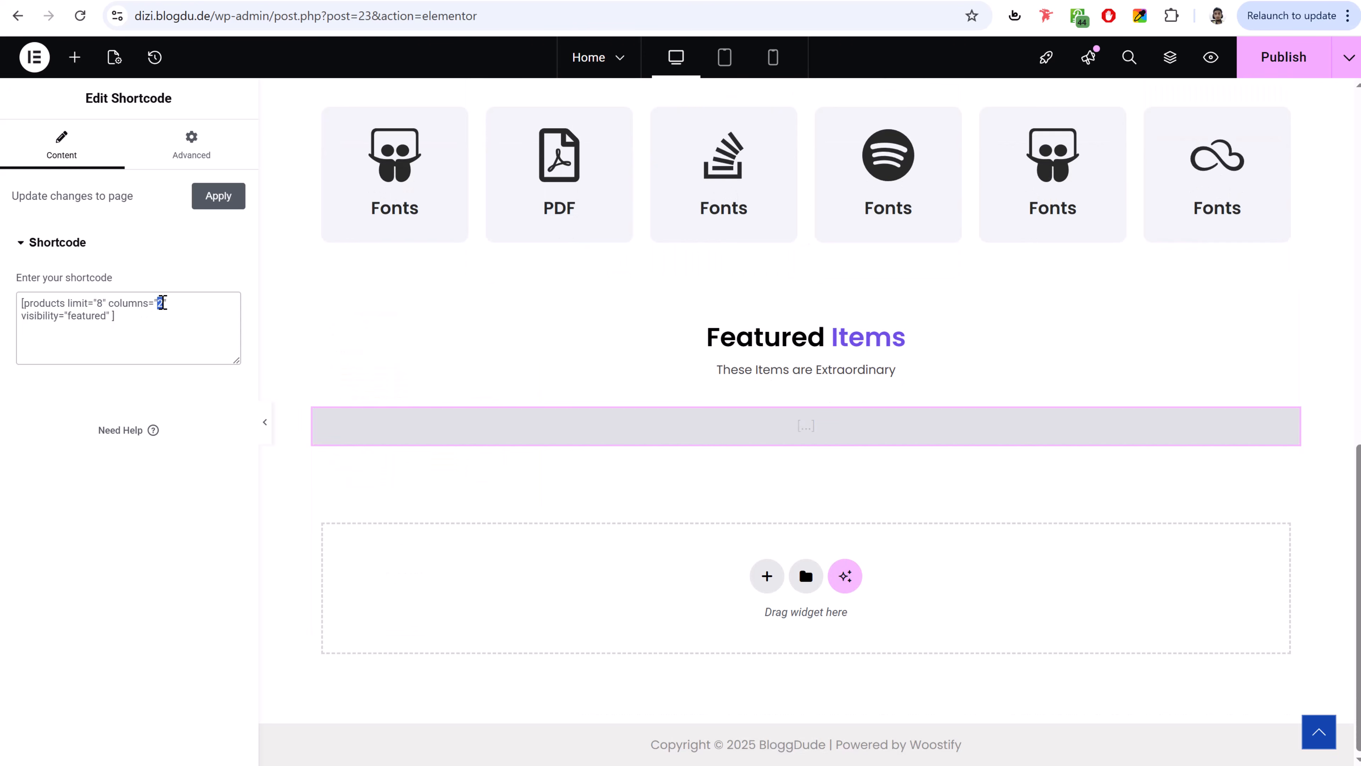
type("4")
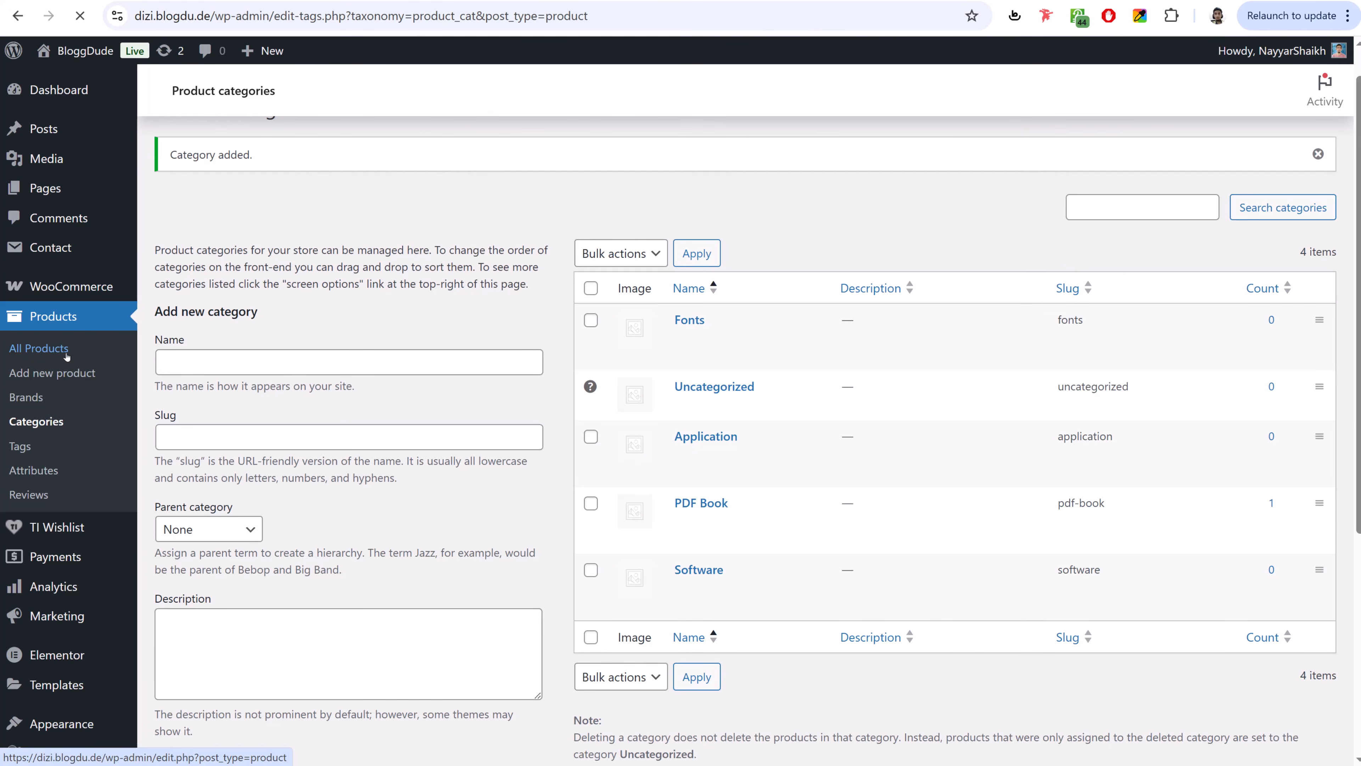
- Mark Dare to lead as a featured product in All Products
left_click(66, 355)
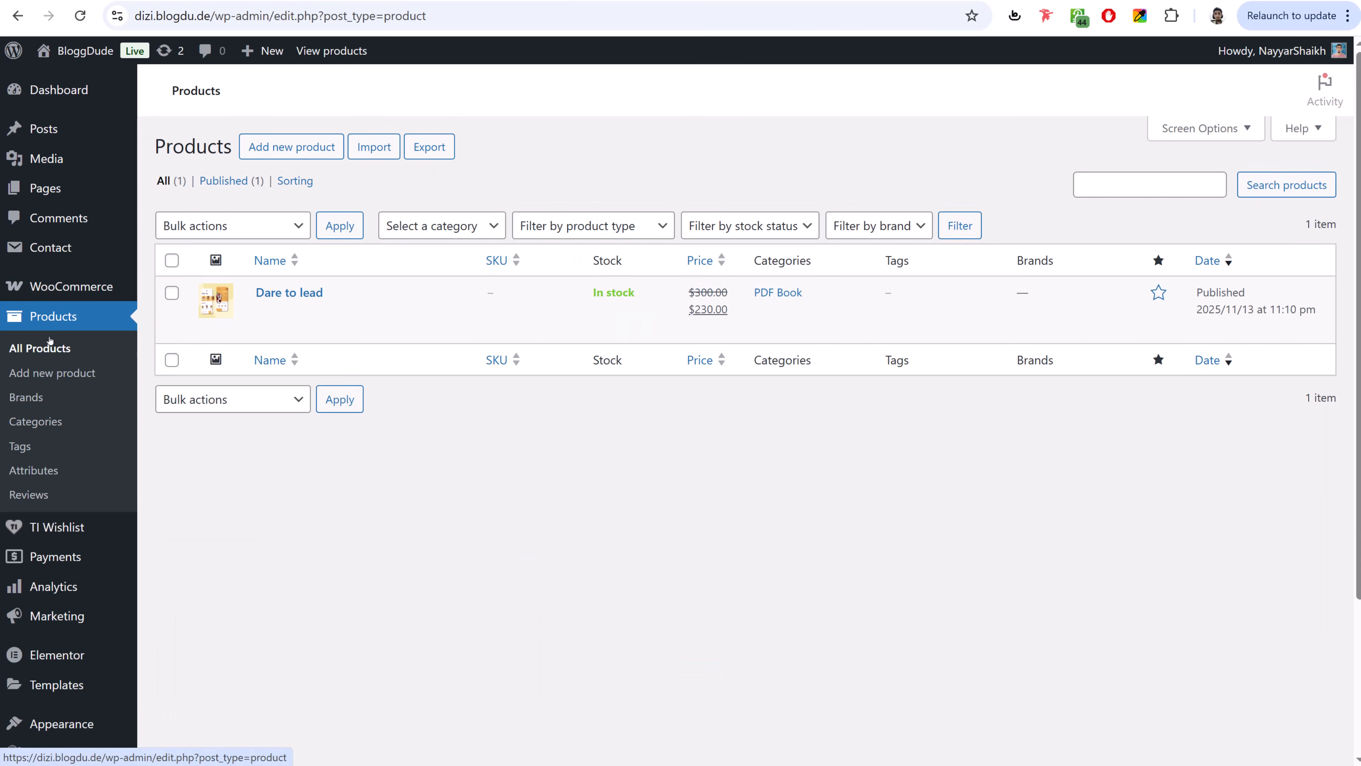
left_click(1160, 293)
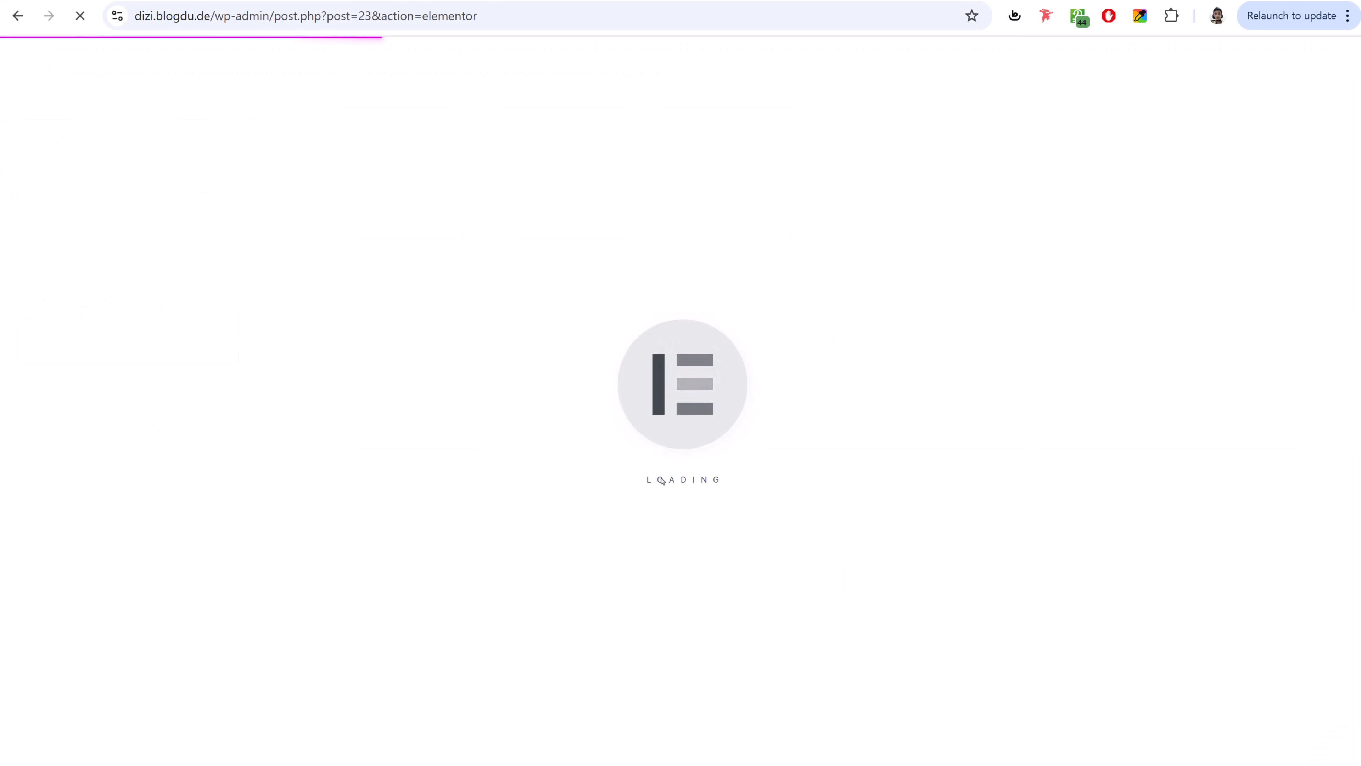
- Preview the Featured Items section and the live homepage showing the Dare to lead card
scroll(668, 476, "down", 15)
scroll(508, 371, "up", 8)
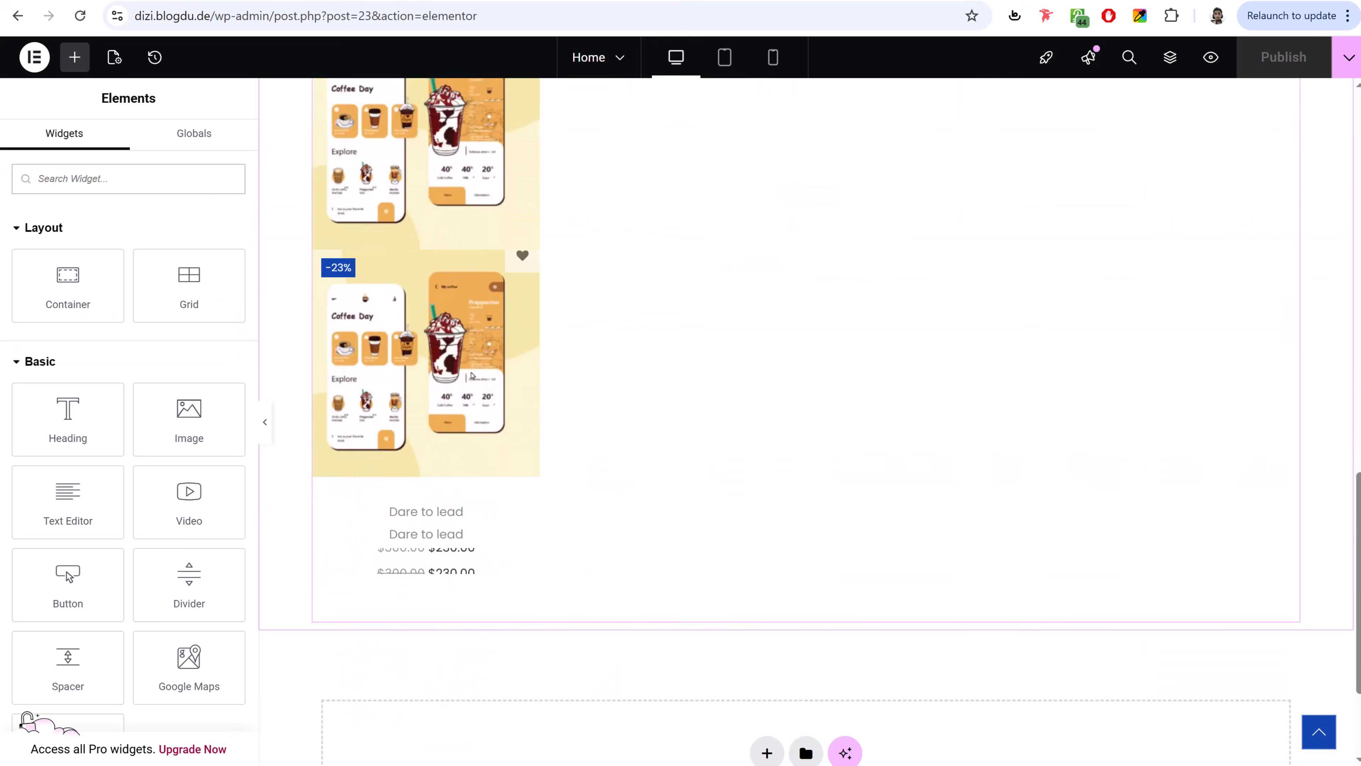
scroll(488, 576, "down", 2)
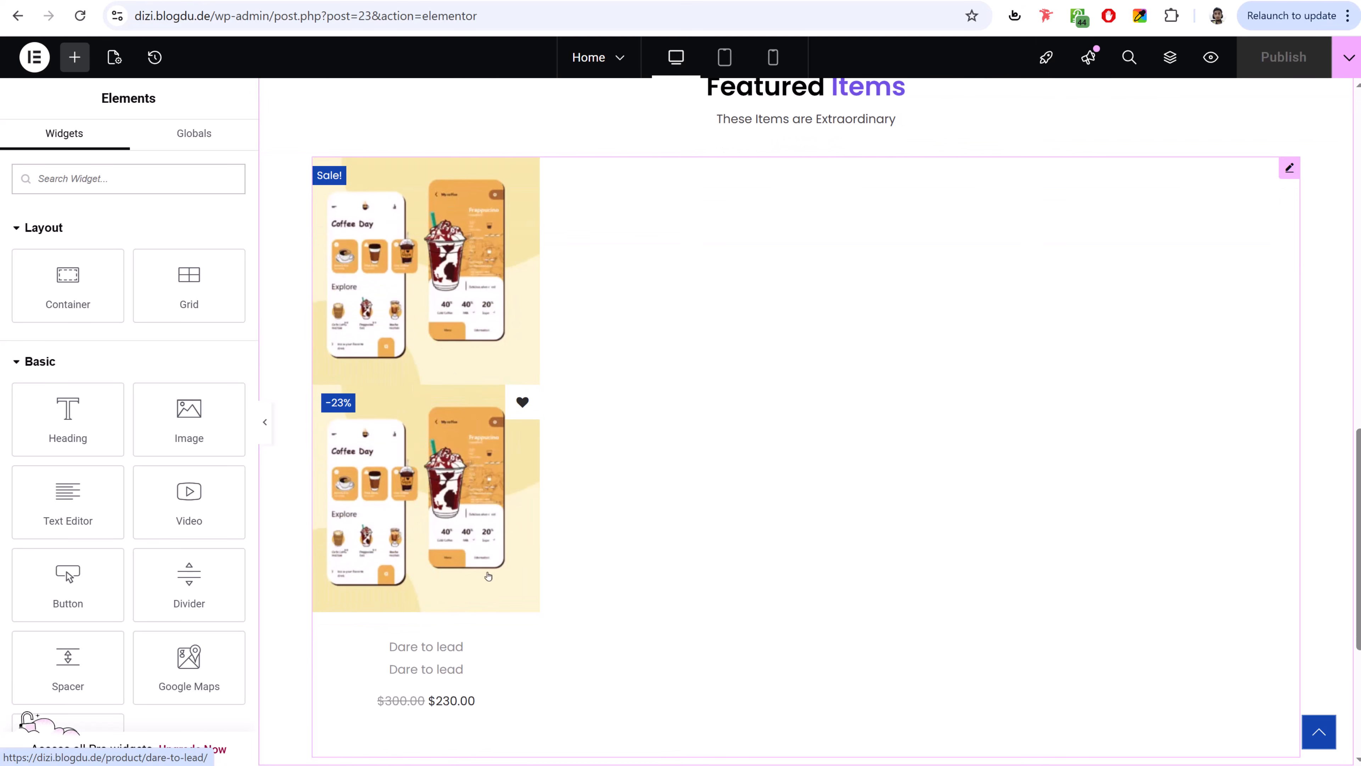
scroll(468, 389, "down", 2)
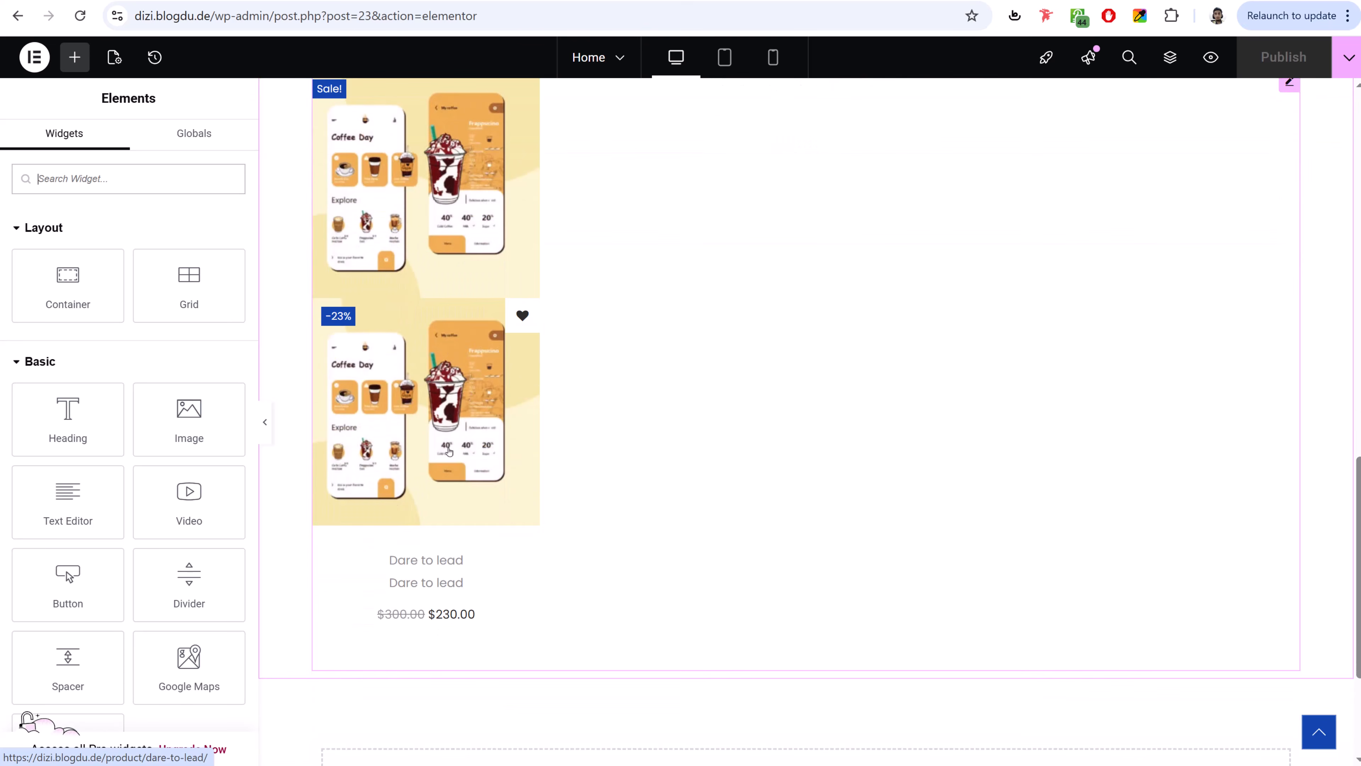
left_click(265, 422)
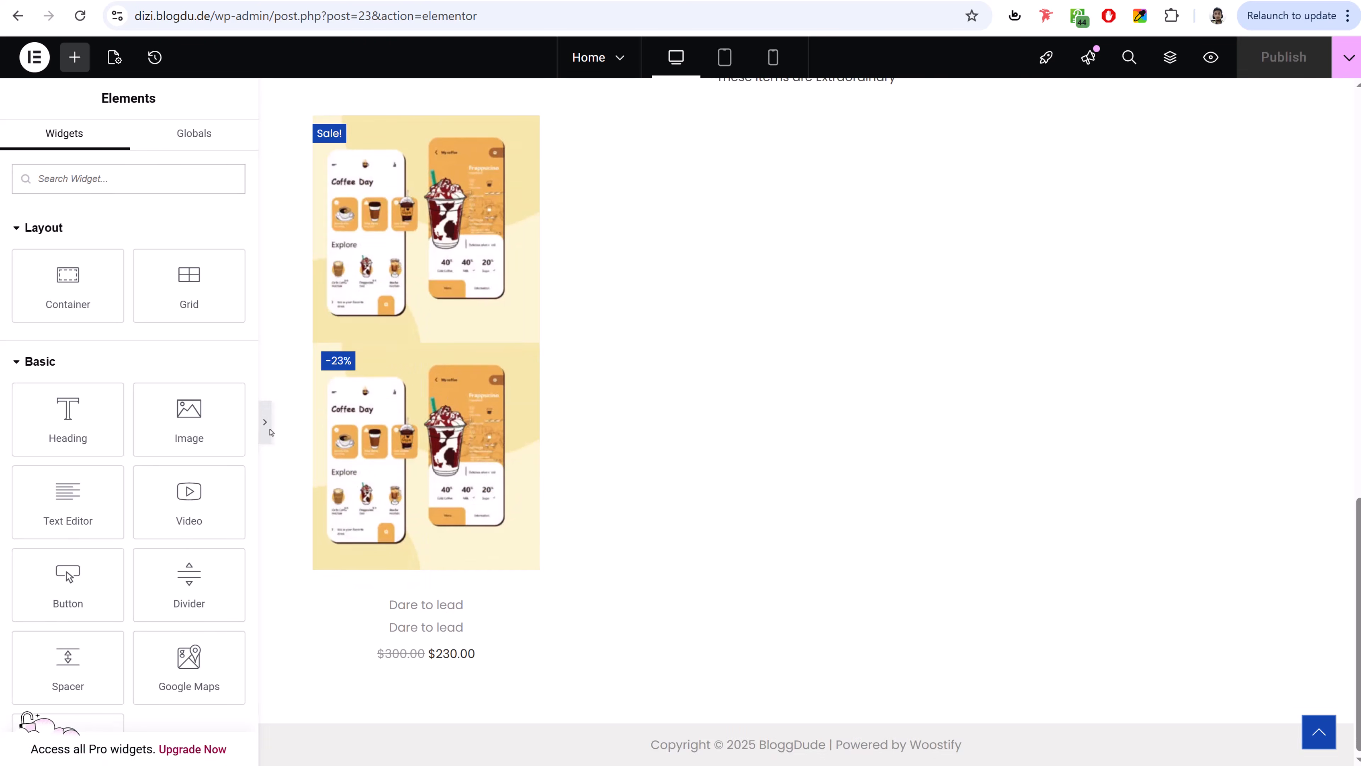
left_click(8, 427)
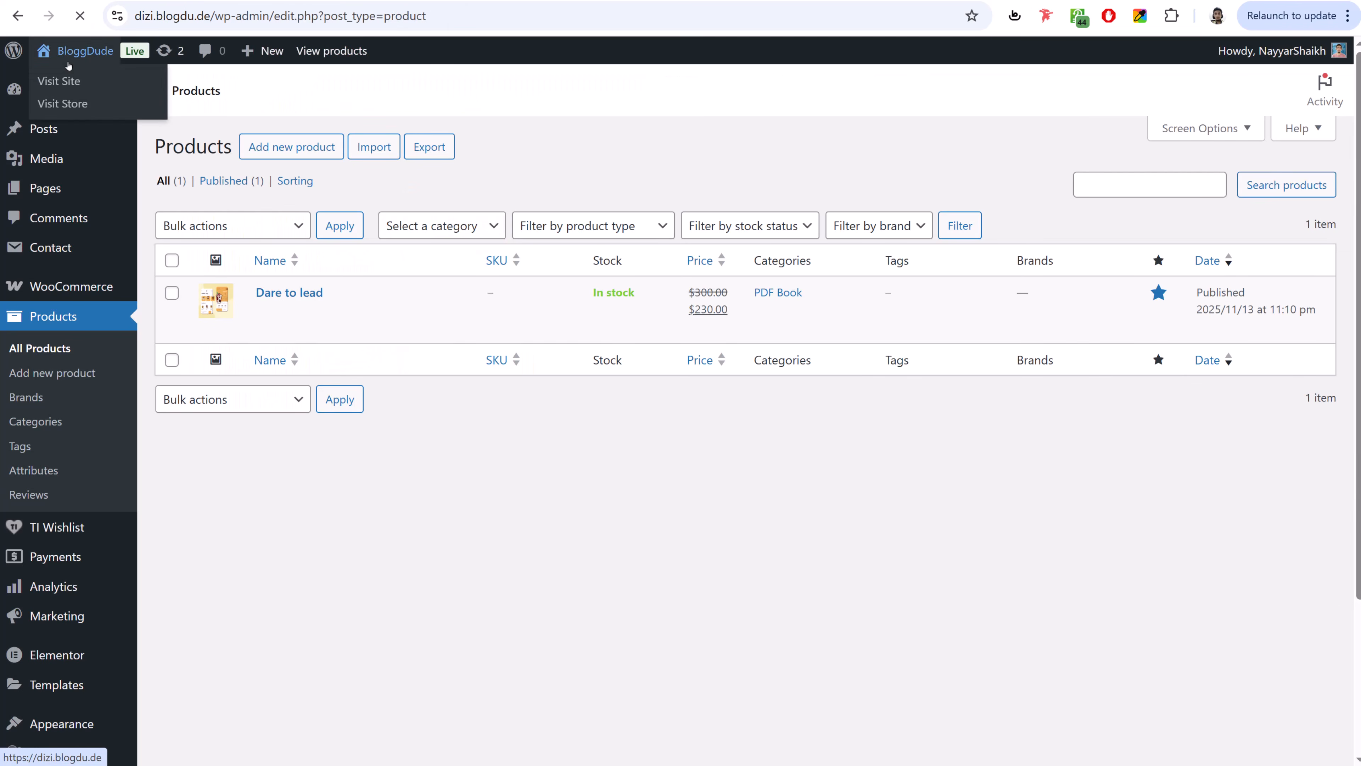
left_click(68, 65)
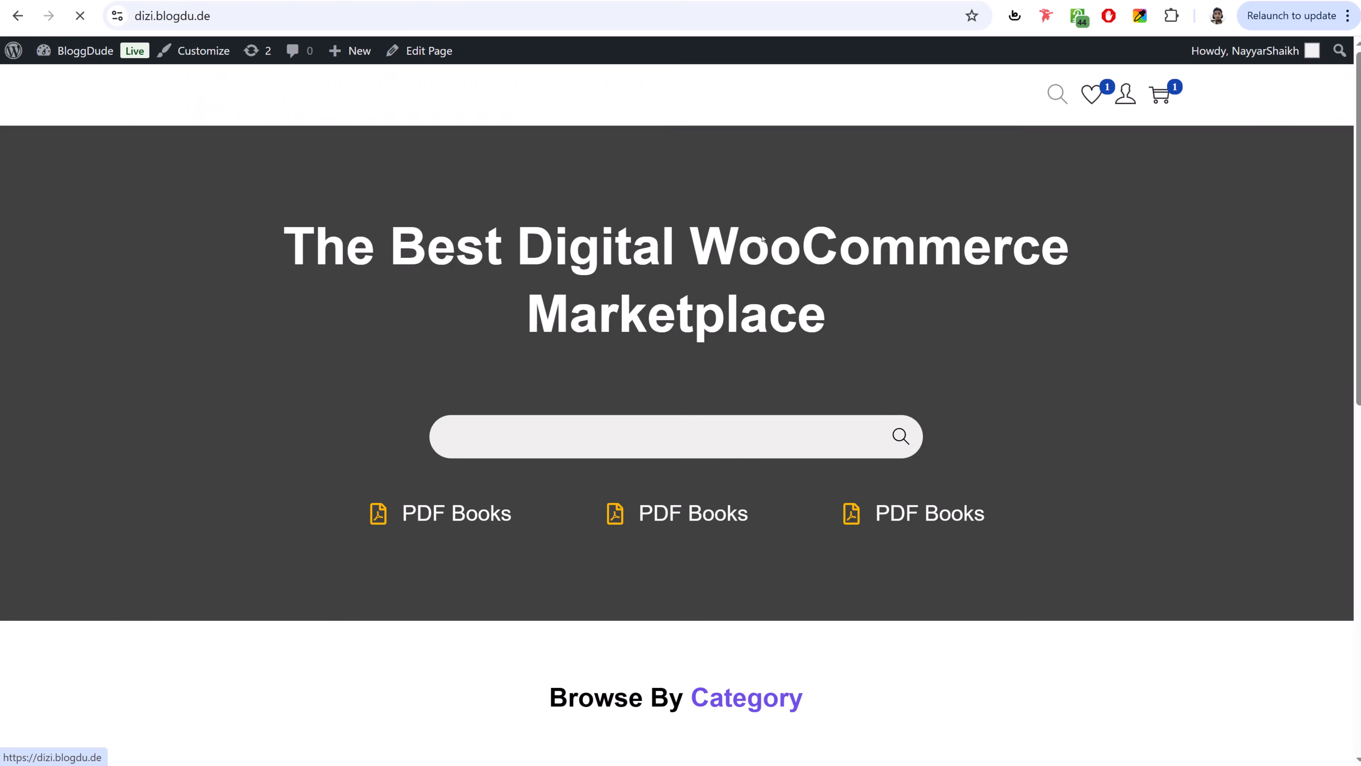
scroll(813, 396, "down", 10)
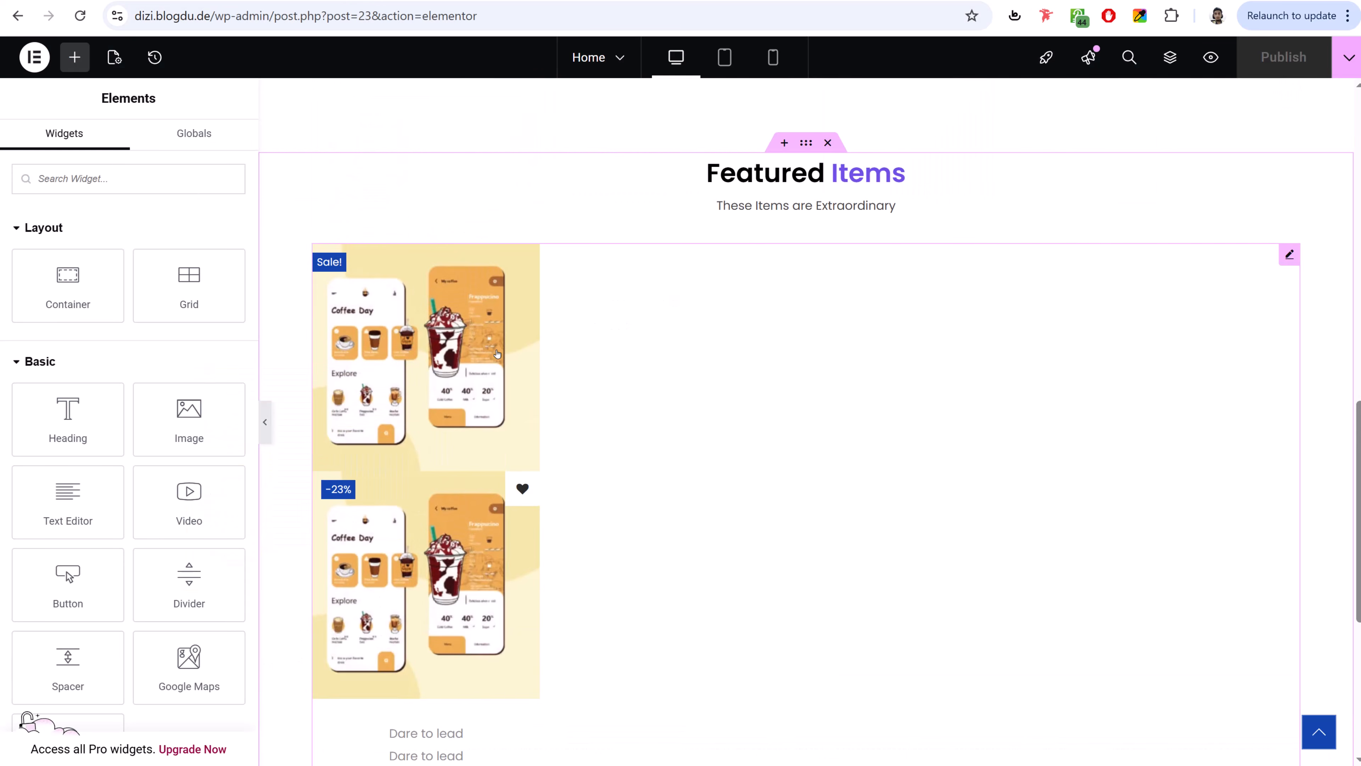
scroll(698, 328, "up", 3)
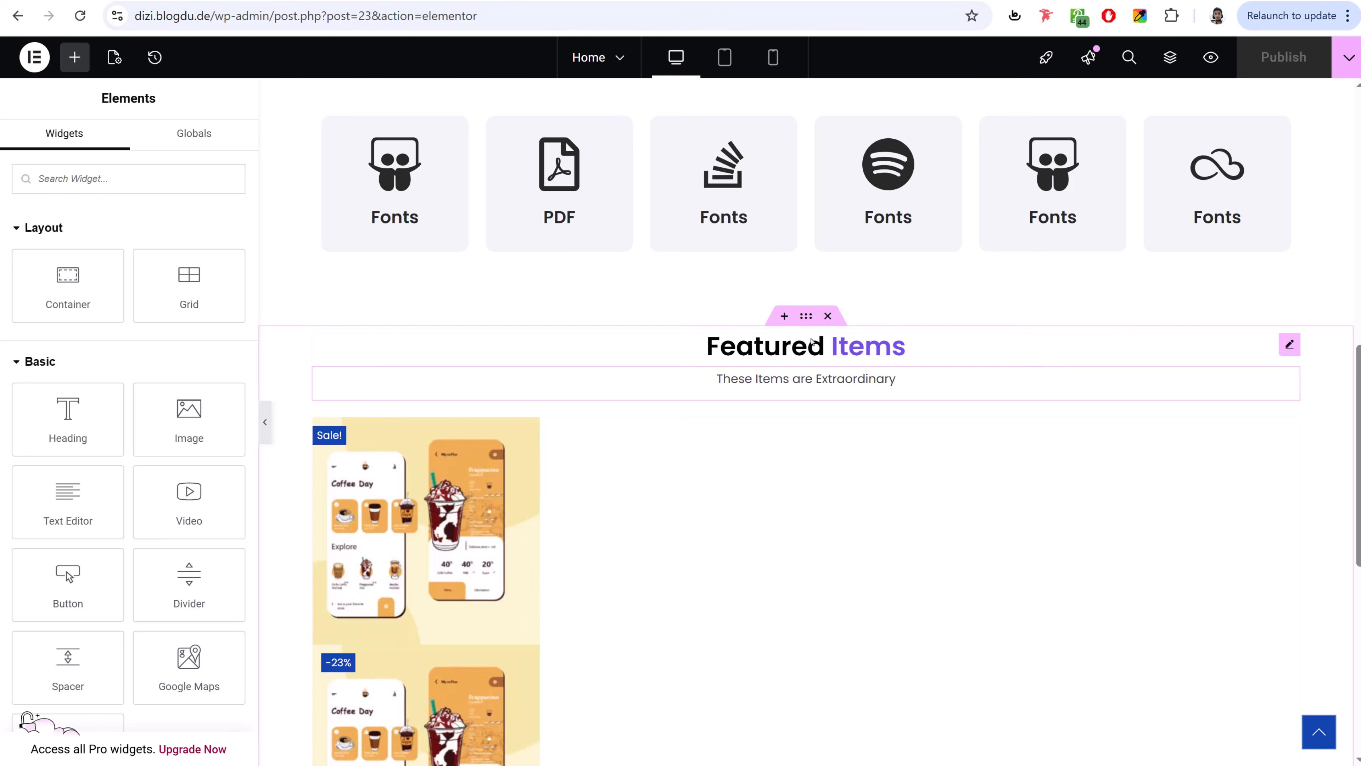
- Set the Featured Items container padding to 75 px top and bottom, 0 at the sides
left_click(808, 318)
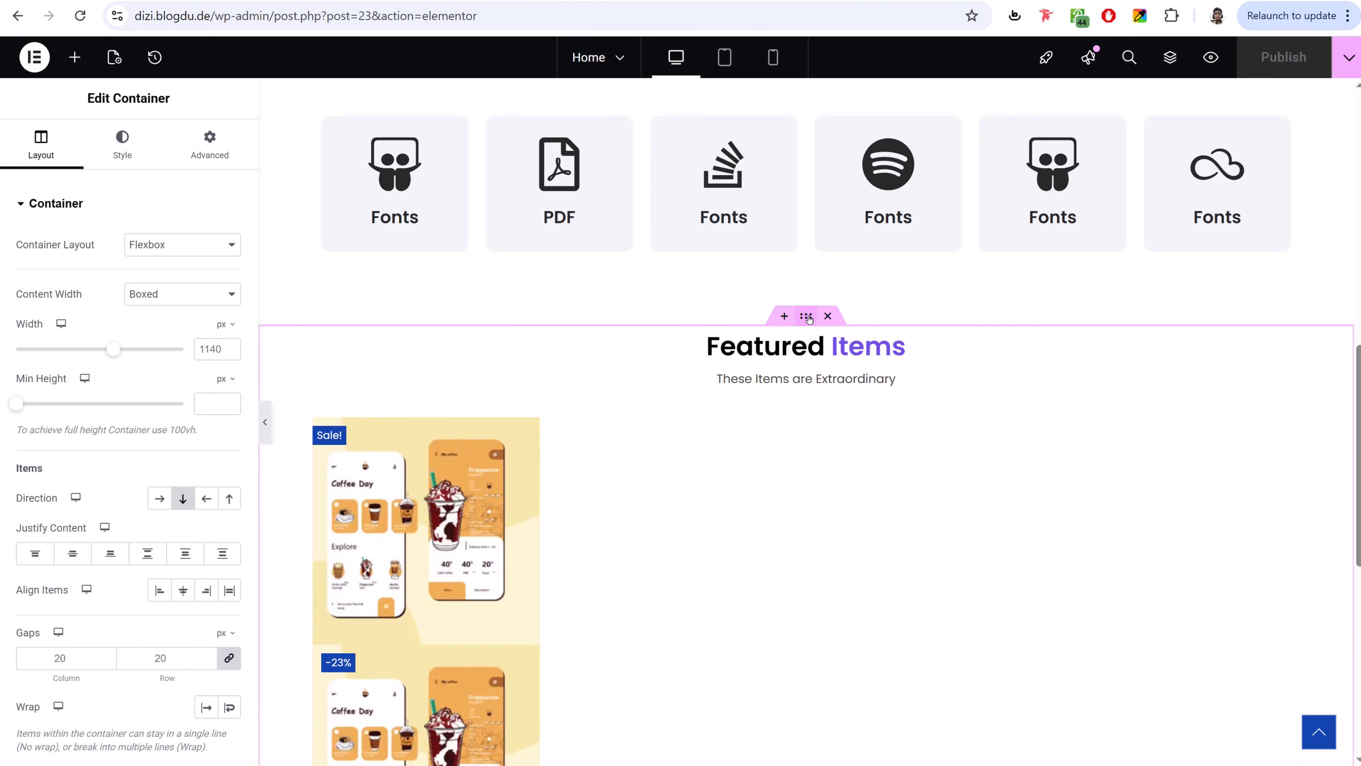
left_click(217, 149)
left_click(33, 332)
type("0")
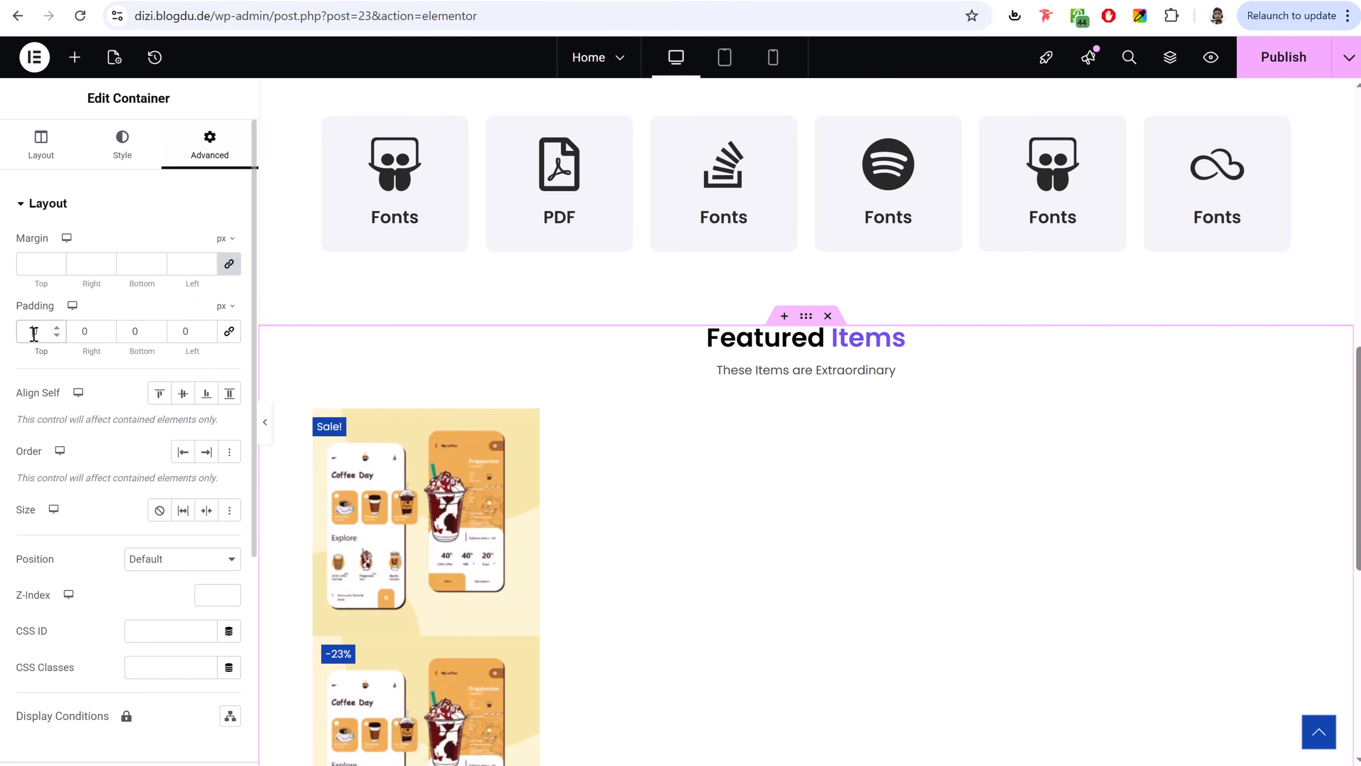
type("75")
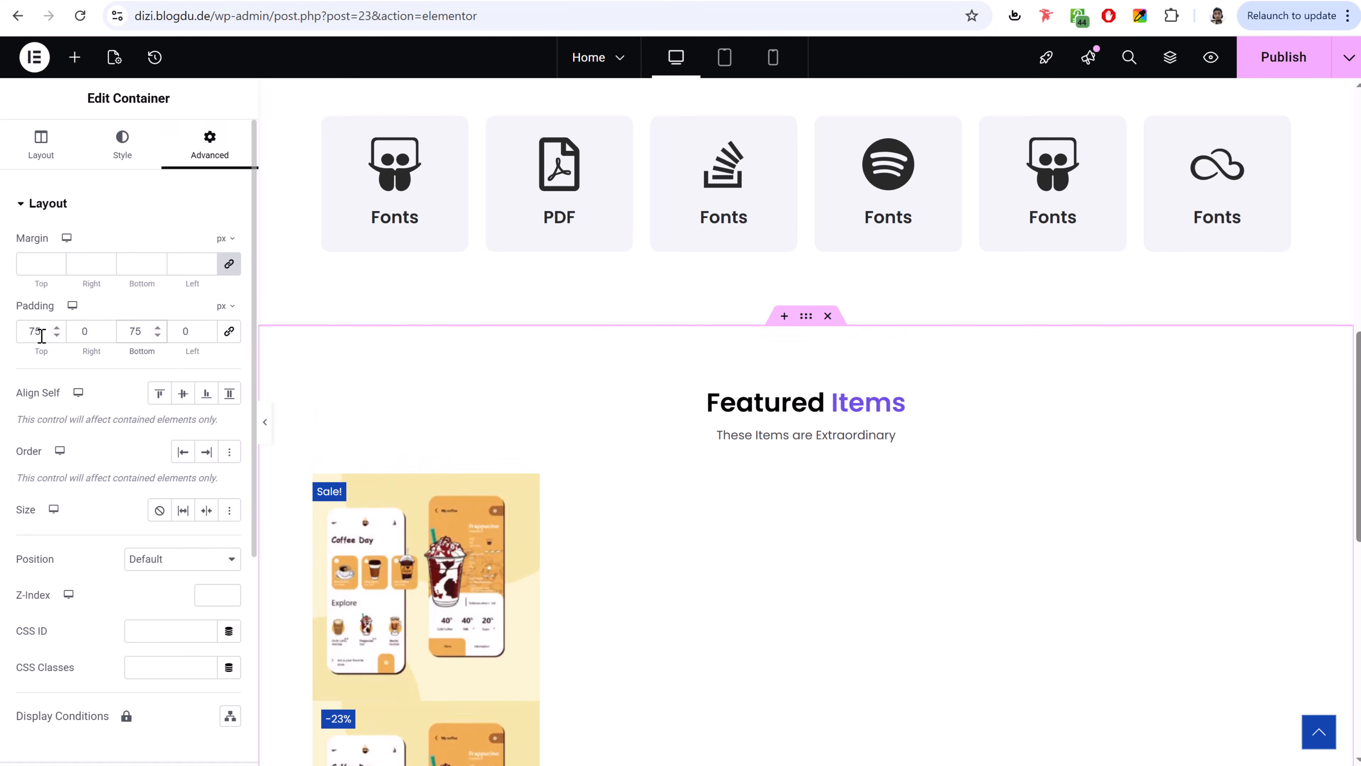
- Publish the home page and check it at mobile, tablet and desktop widths
left_click(1293, 62)
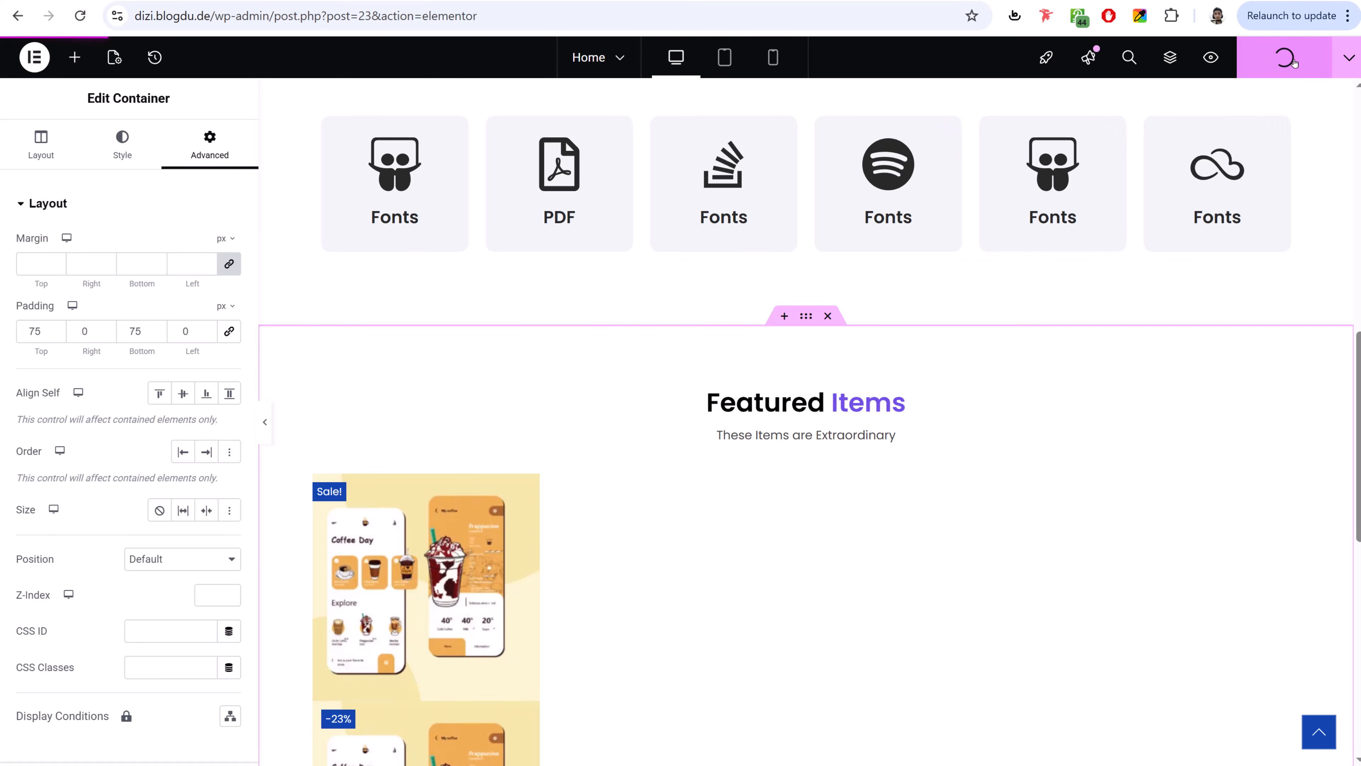
left_click(773, 57)
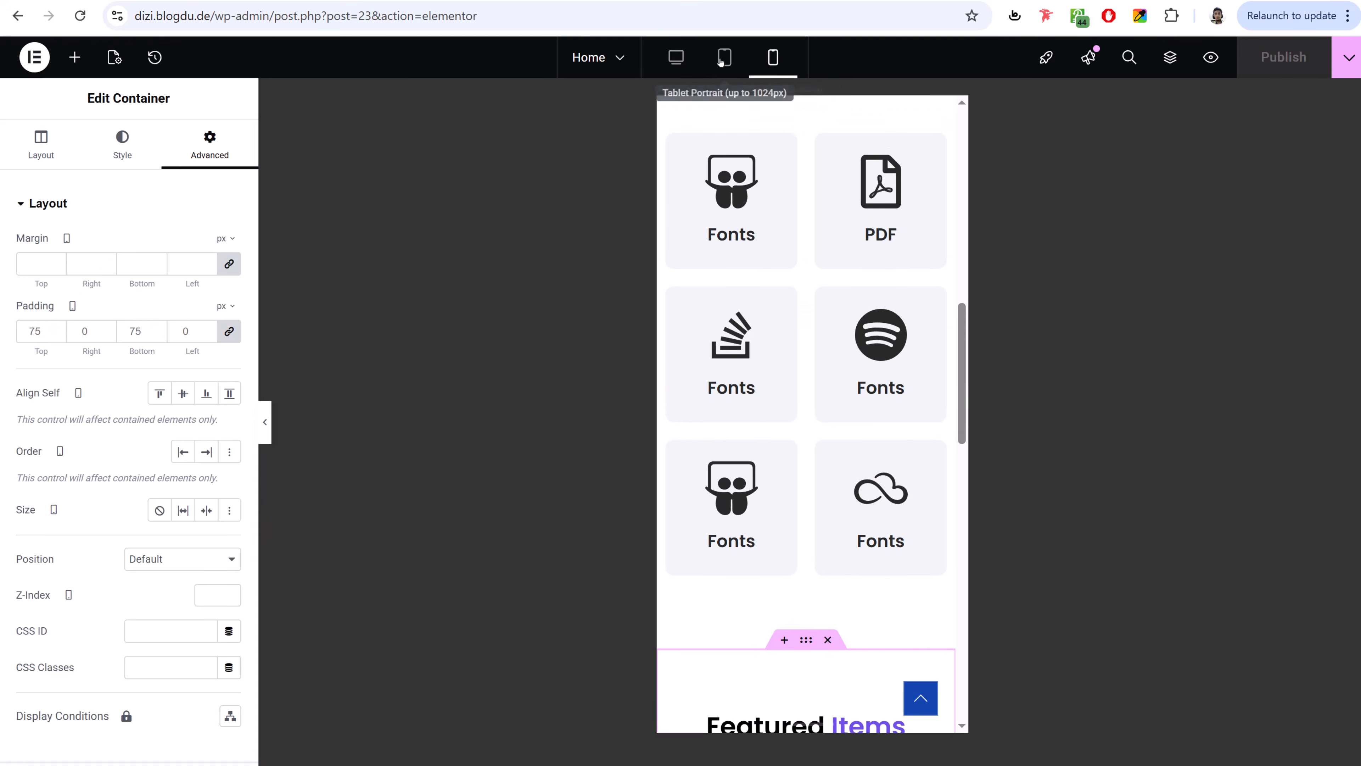
left_click(723, 58)
left_click(676, 57)
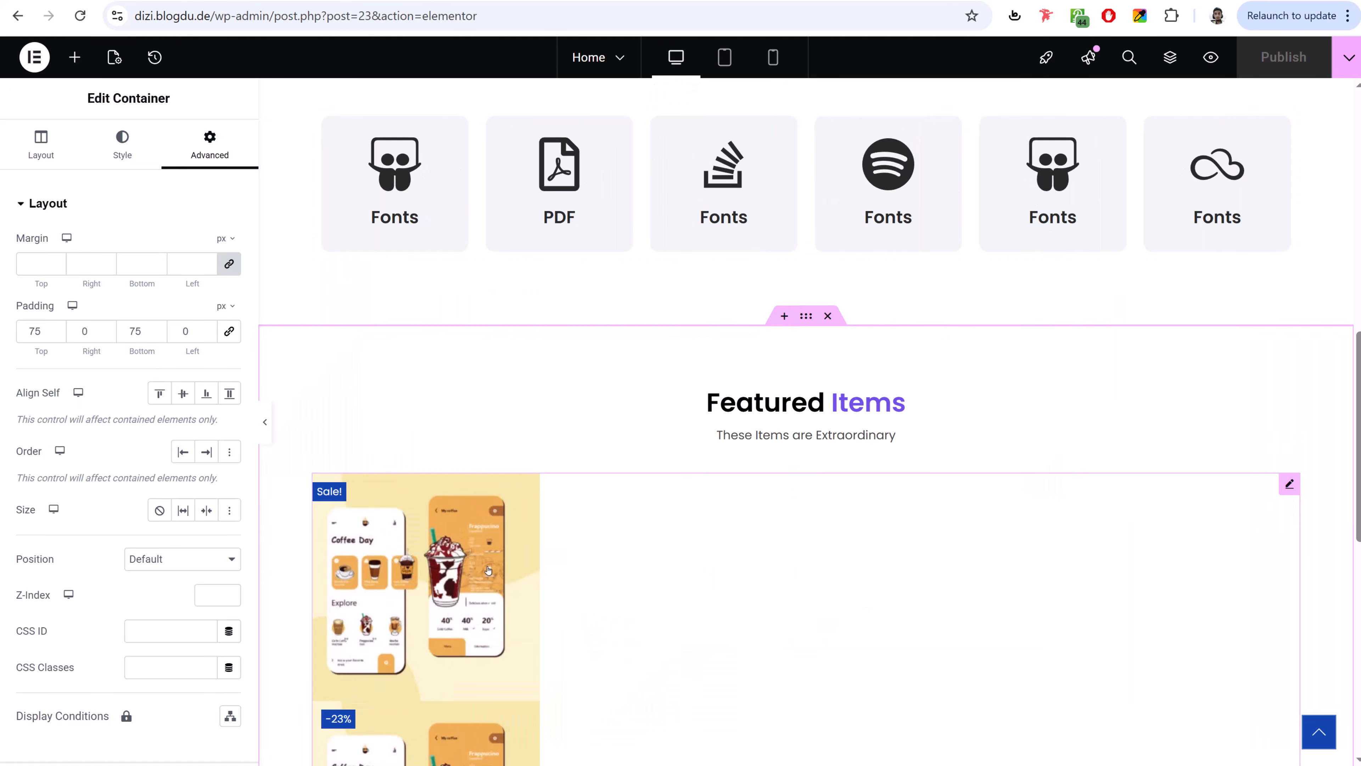
scroll(488, 570, "down", 3)
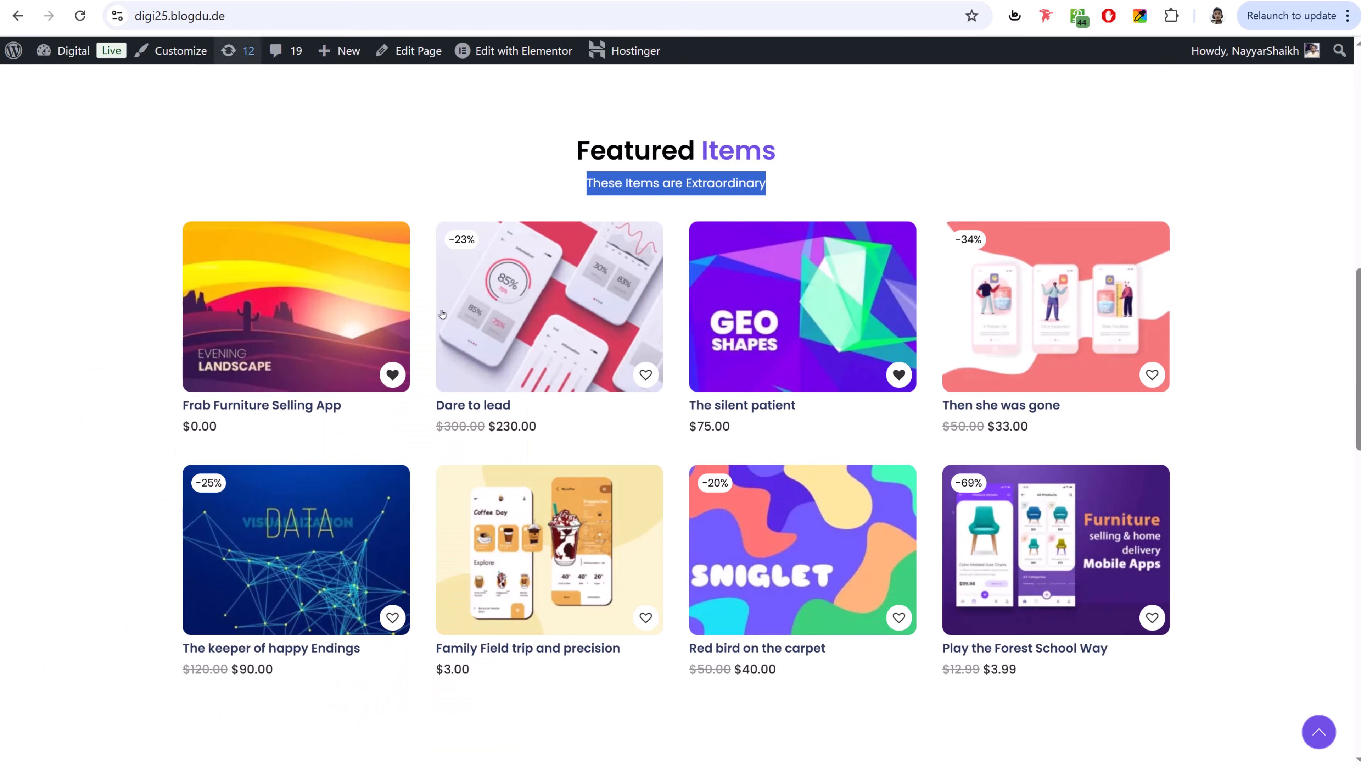
scroll(488, 423, "down", 15)
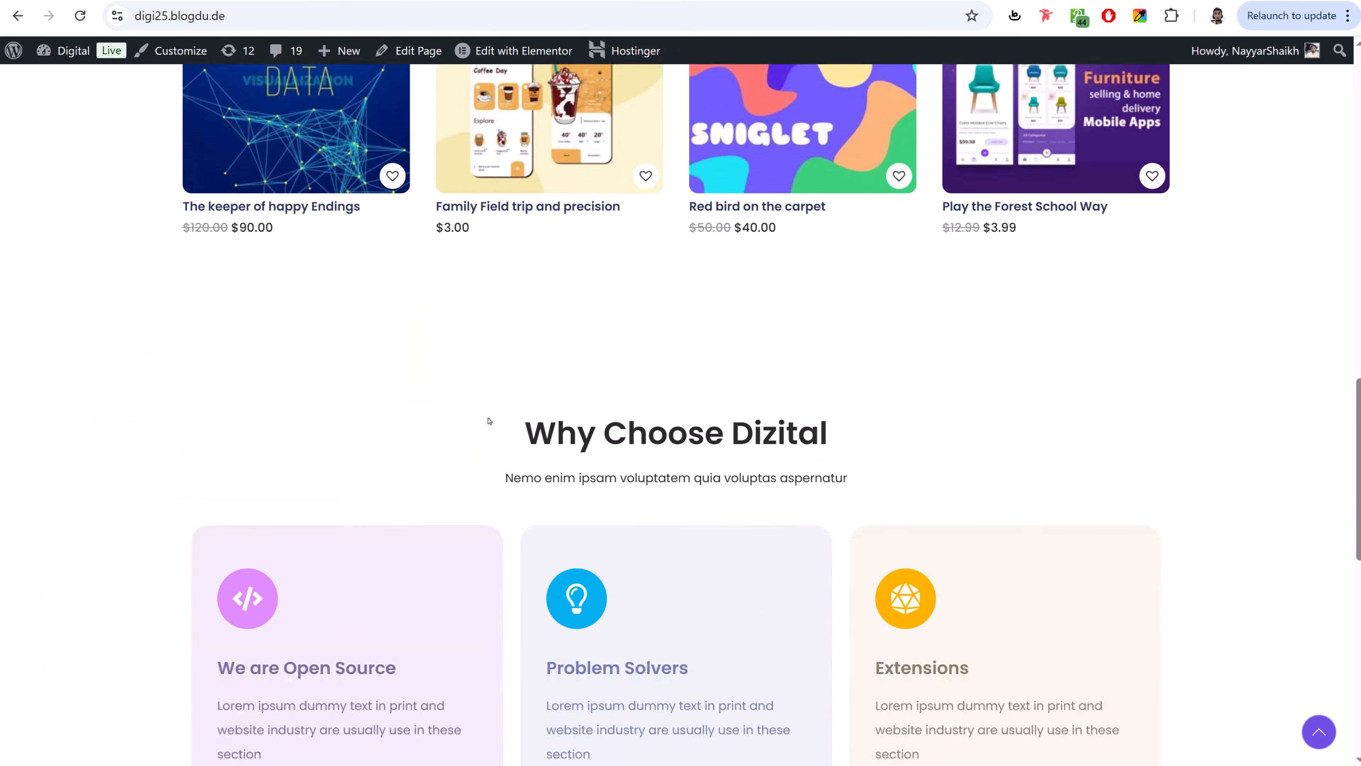
scroll(486, 459, "up", 20)
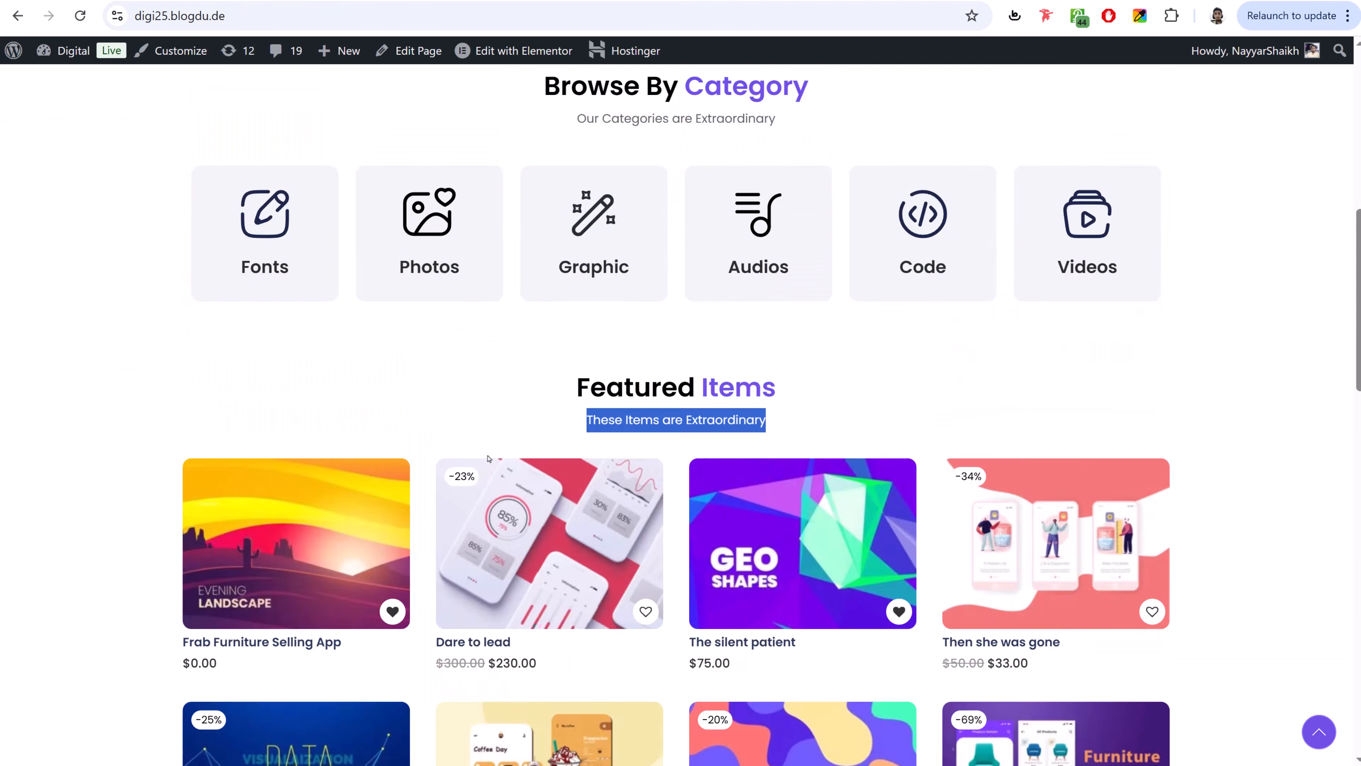
scroll(486, 459, "down", 8)
scroll(488, 457, "down", 8)
scroll(488, 457, "up", 20)
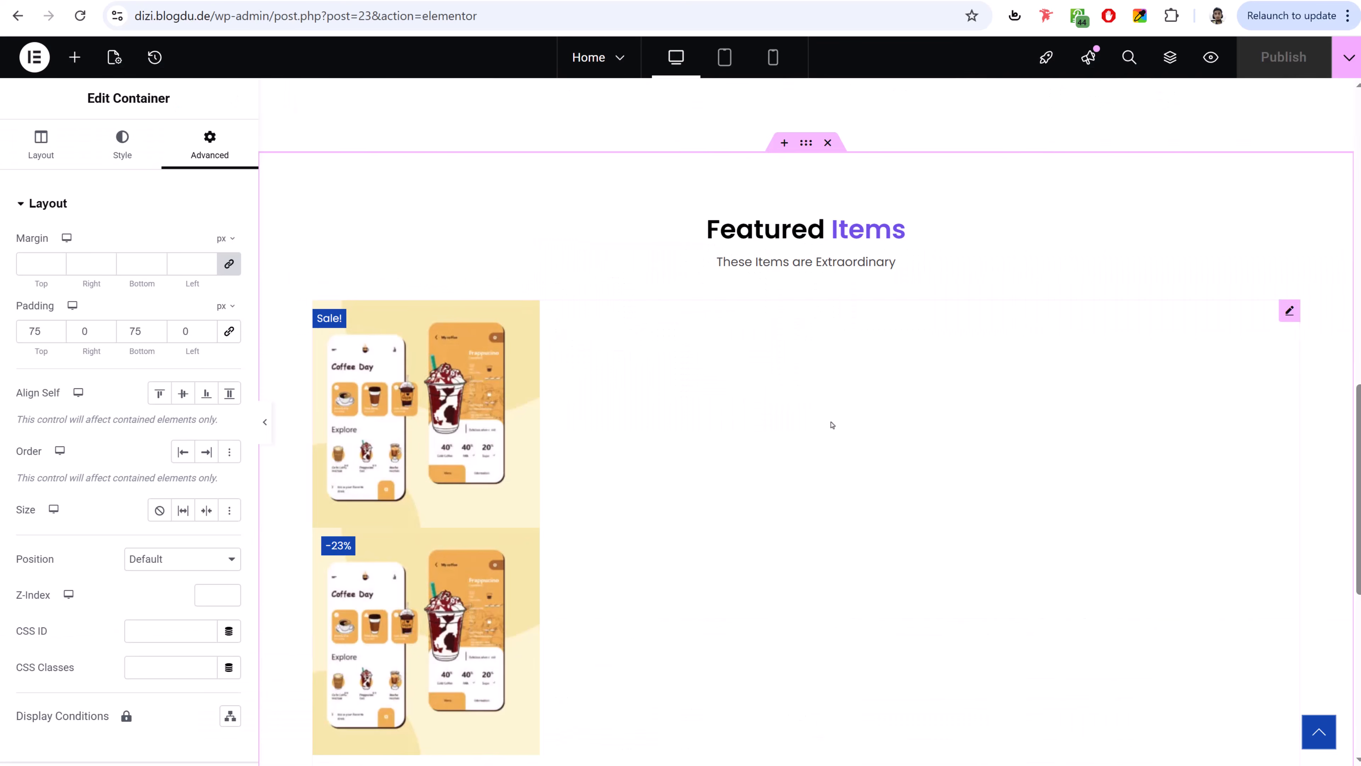
scroll(830, 423, "down", 6)
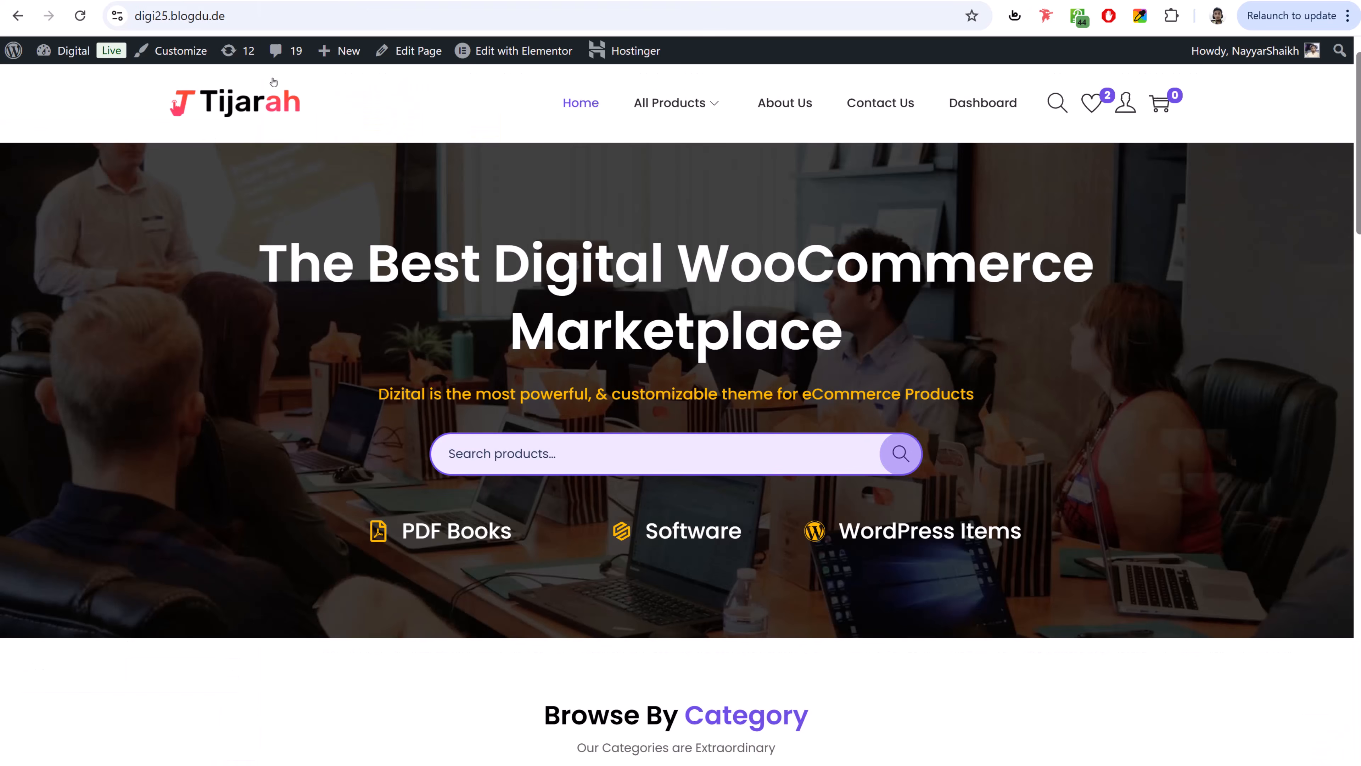
scroll(643, 477, "down", 20)
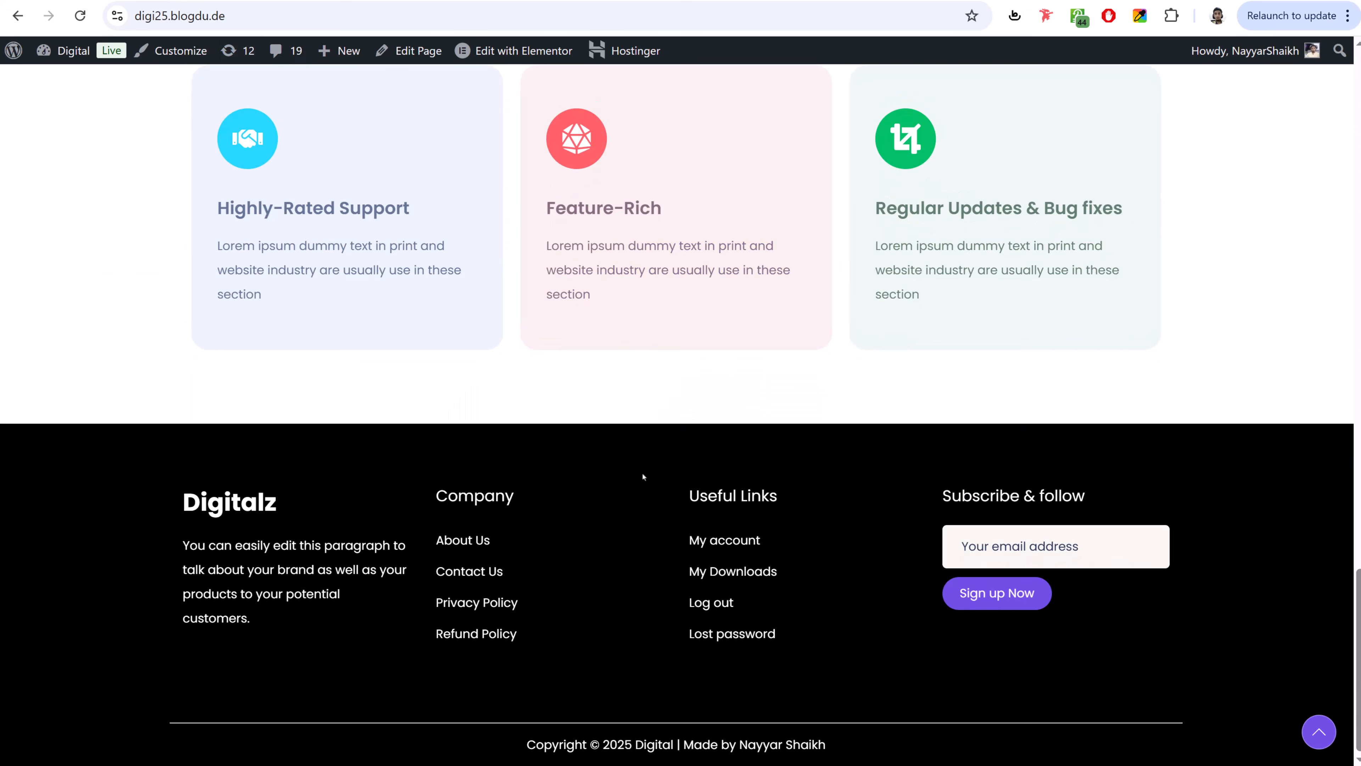
scroll(643, 476, "up", 8)
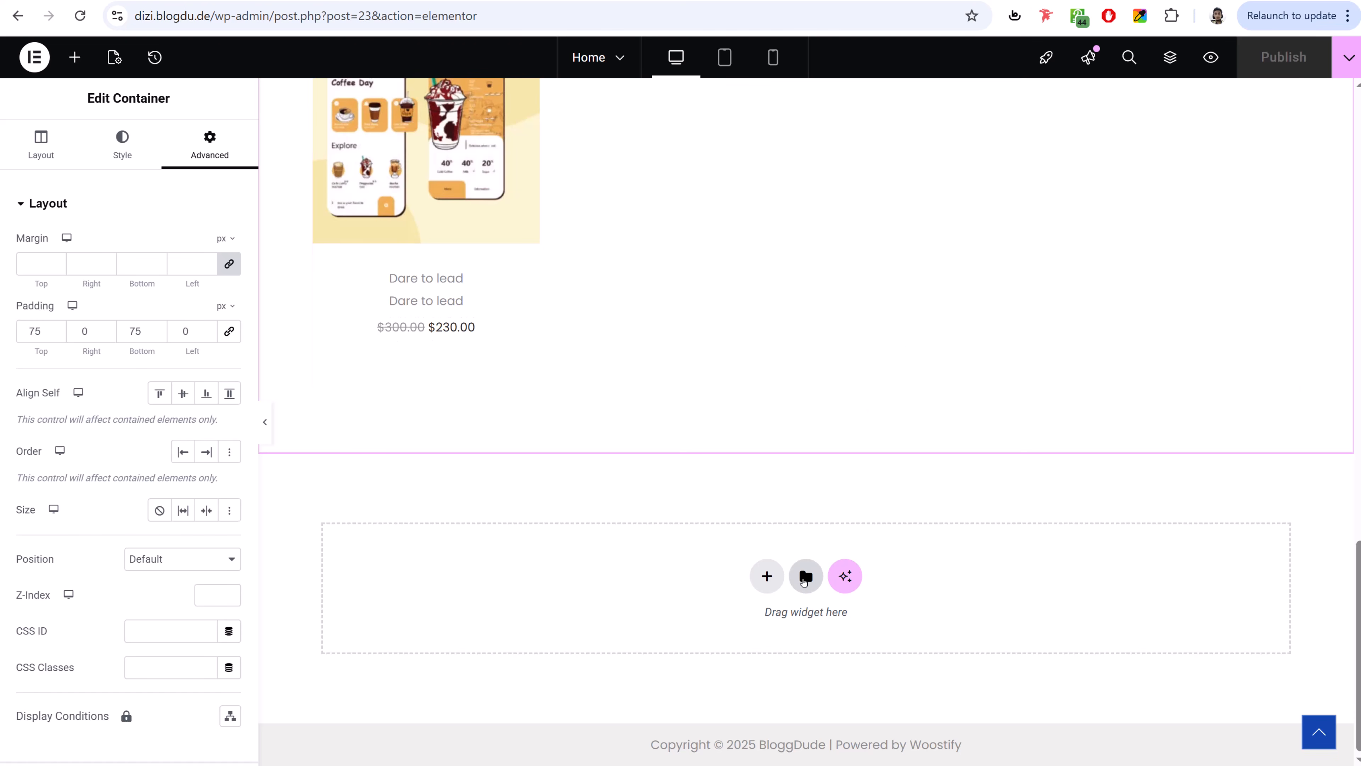
- Import the Why Choose Us Section template file from the Media > Pages folder
left_click(804, 577)
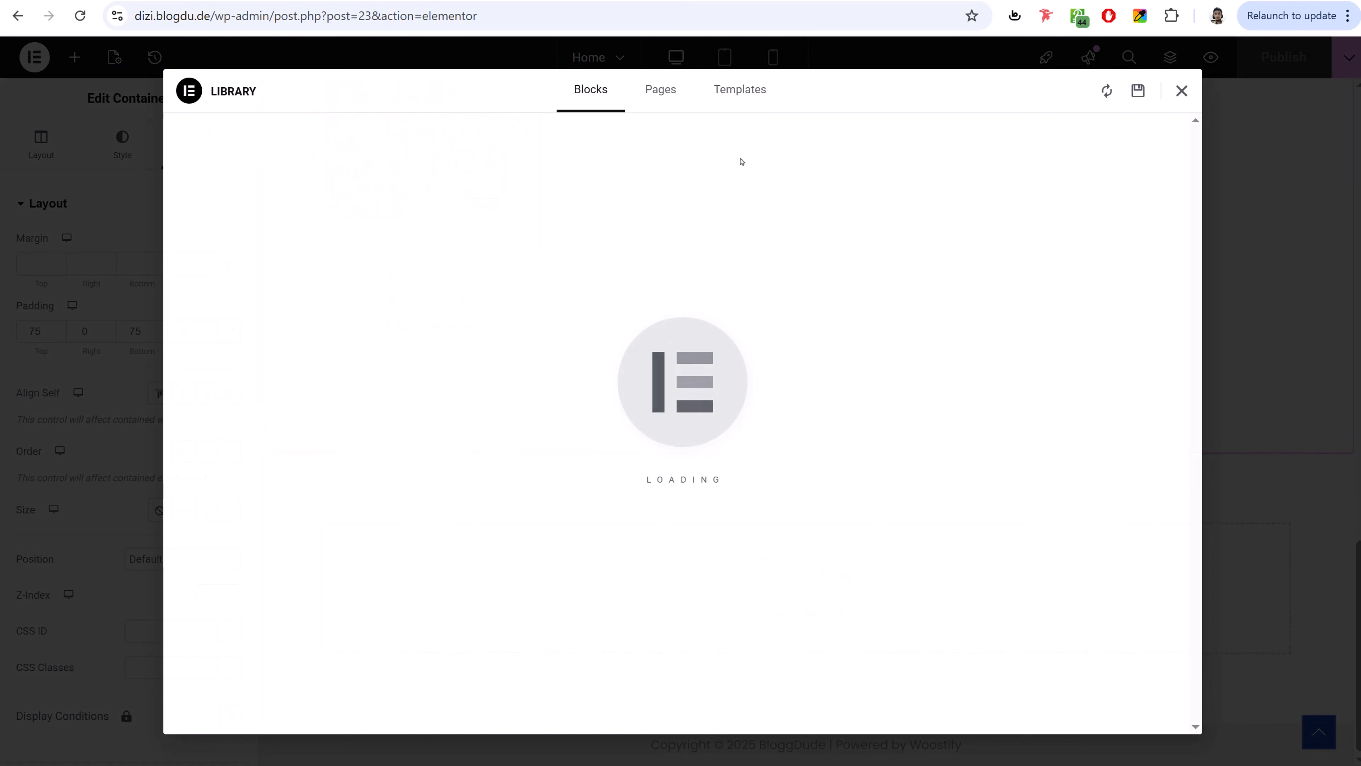
left_click(747, 81)
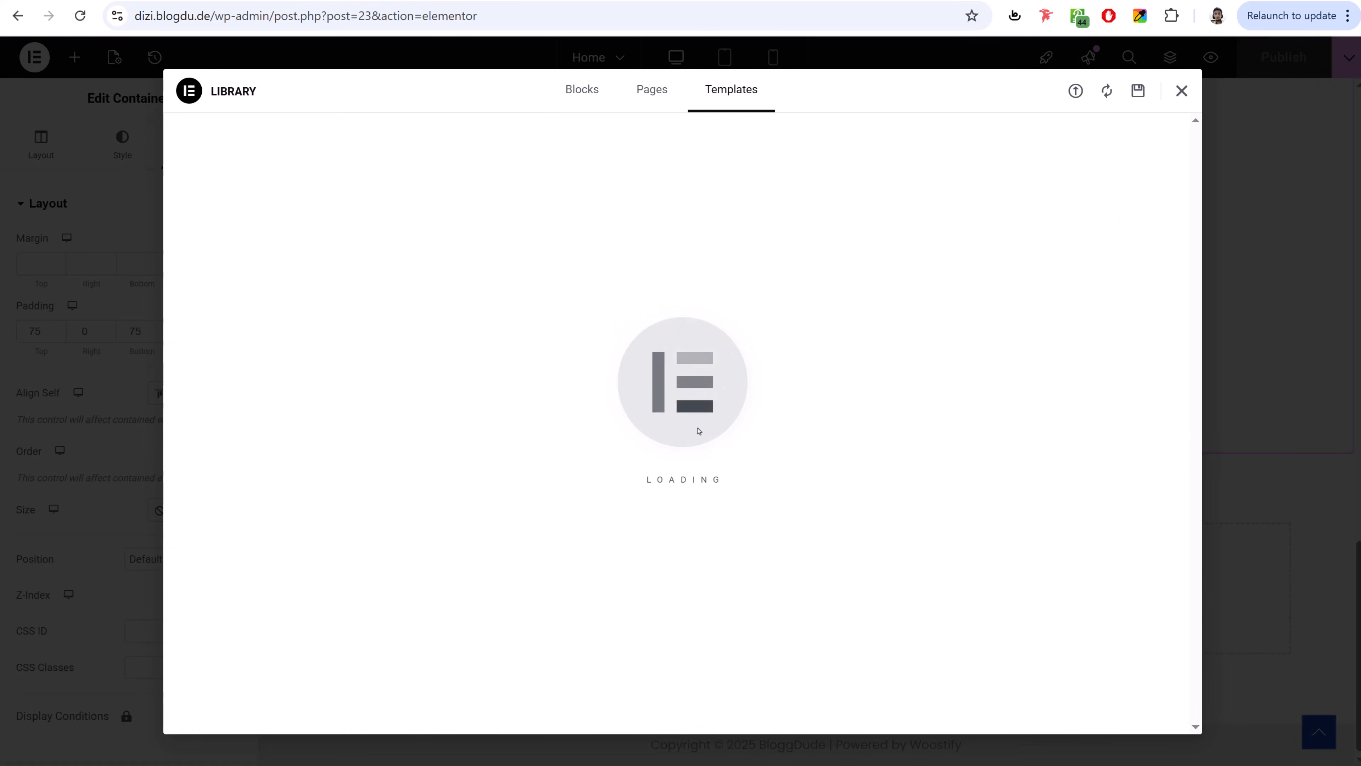
left_click(1075, 91)
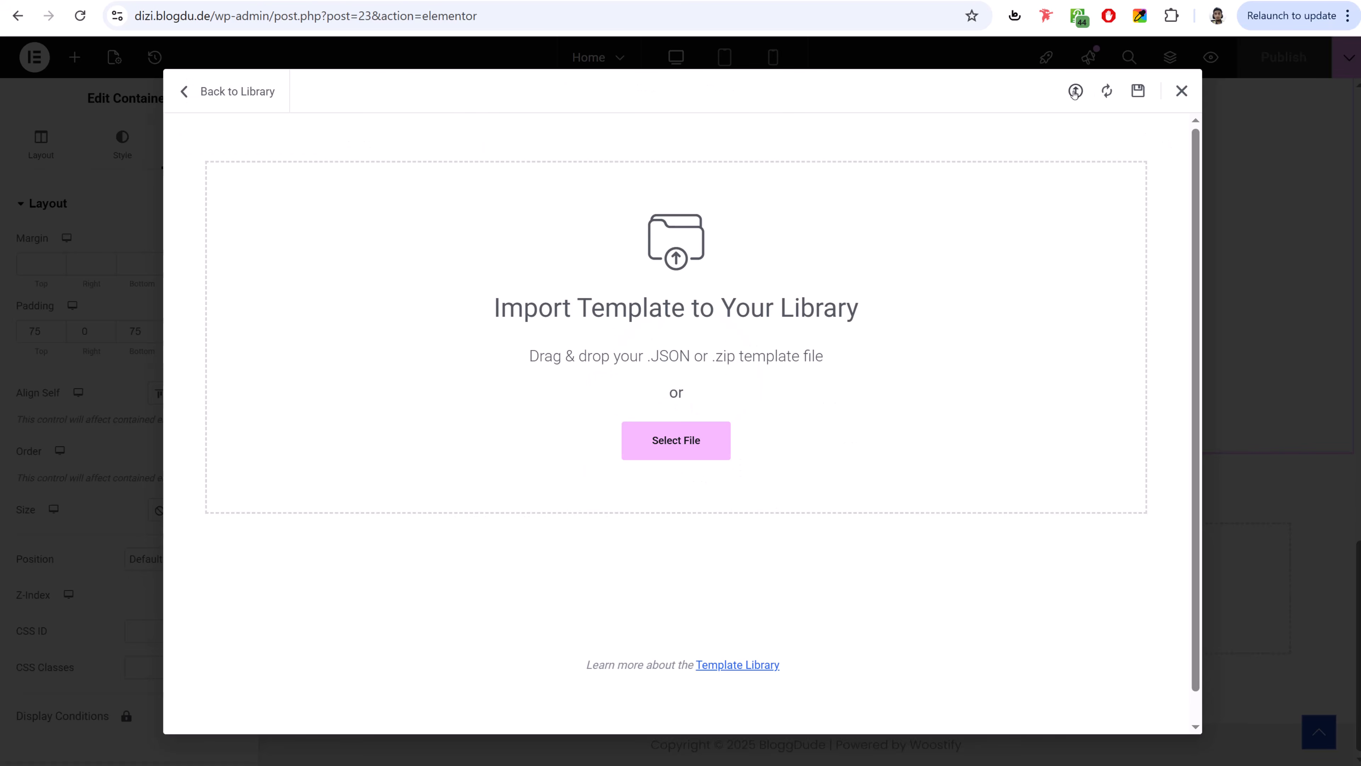
left_click(713, 452)
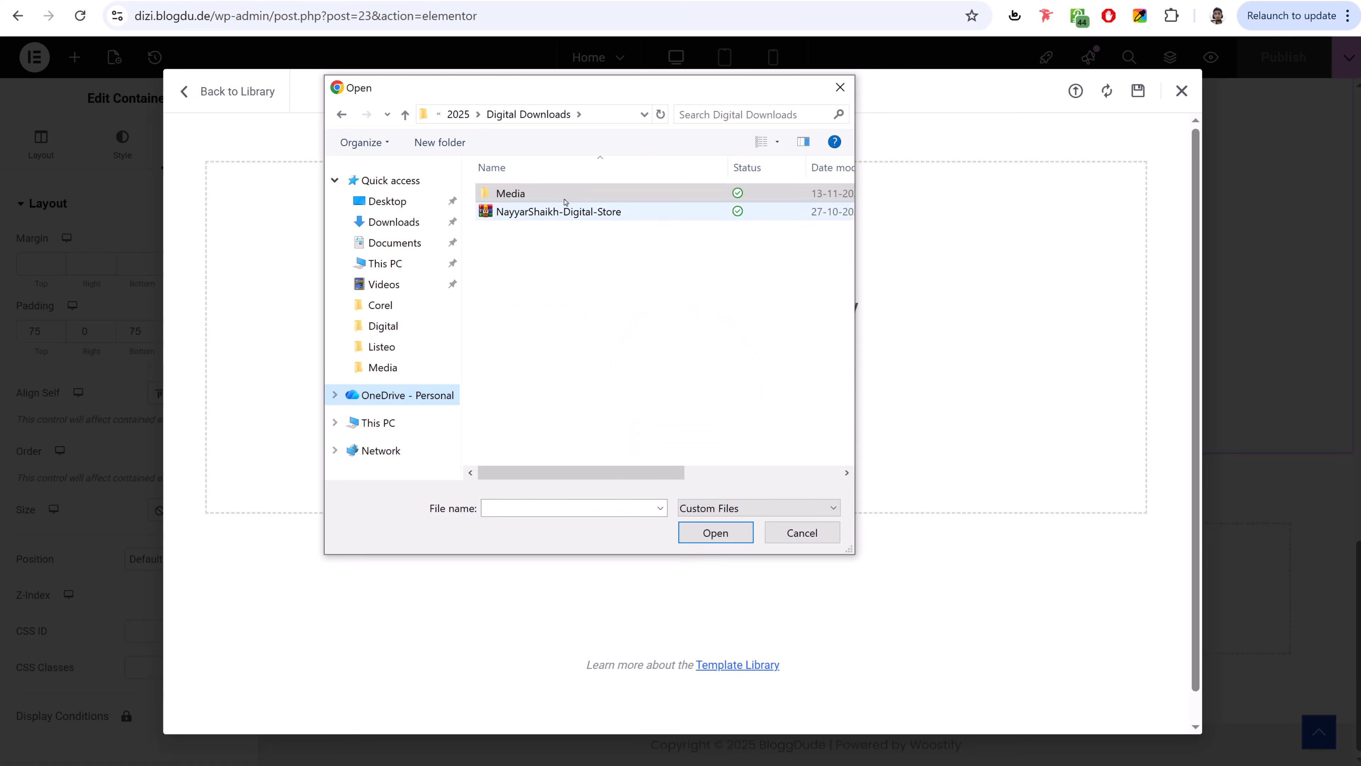
double_click(563, 192)
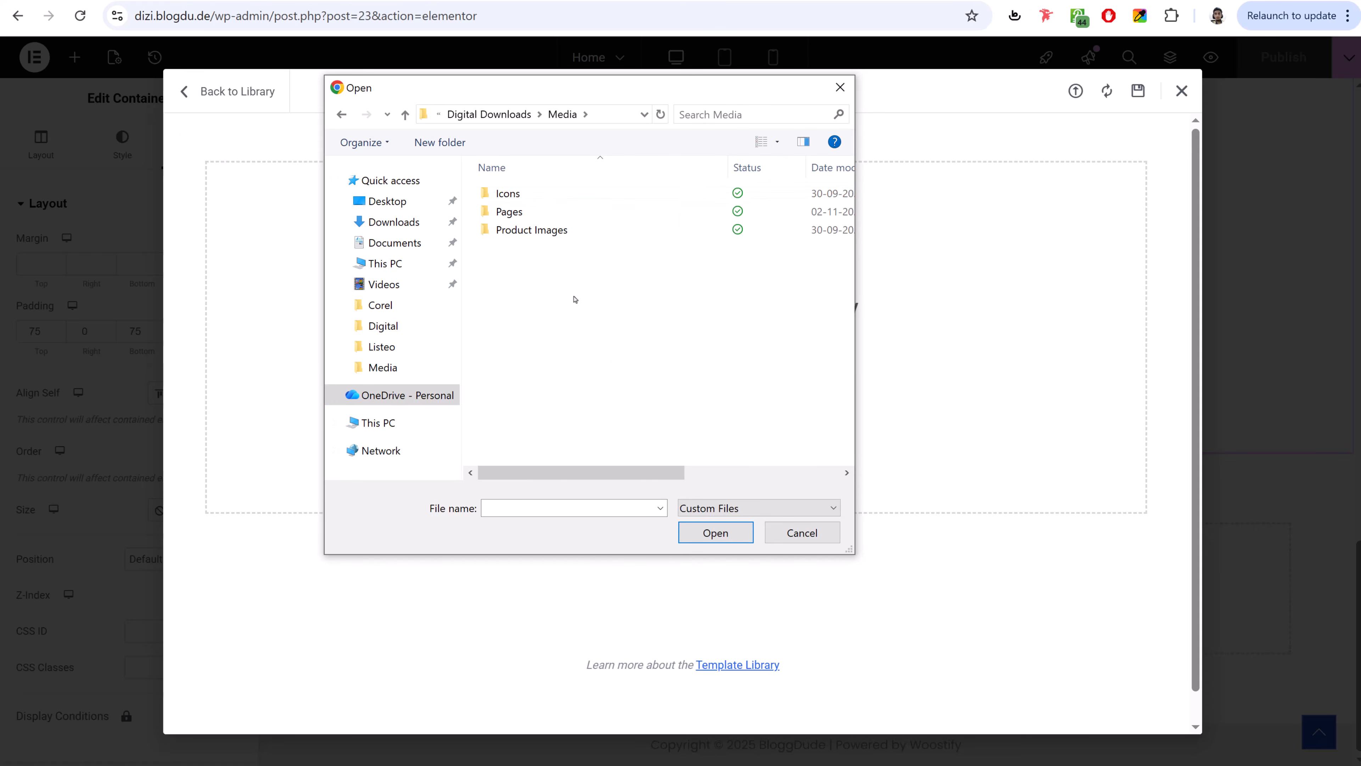
double_click(539, 216)
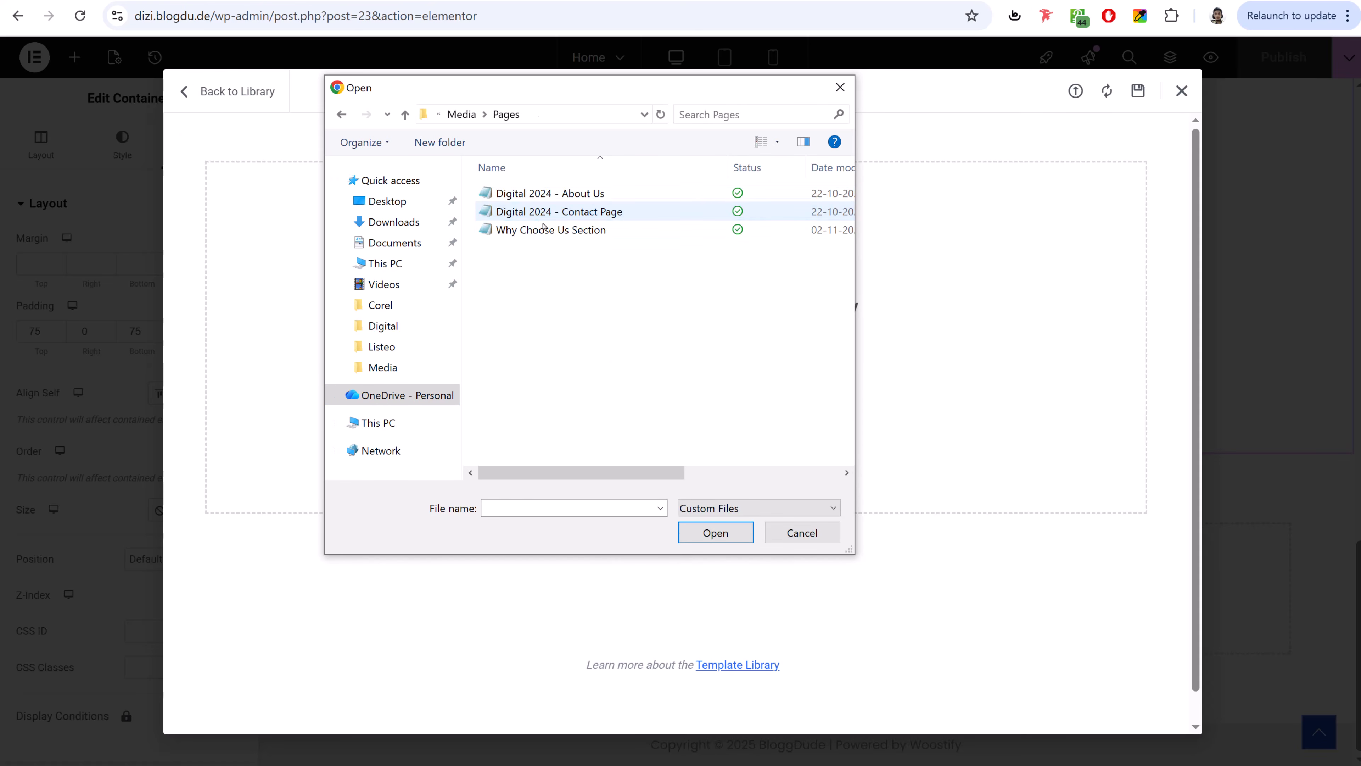
left_click(583, 233)
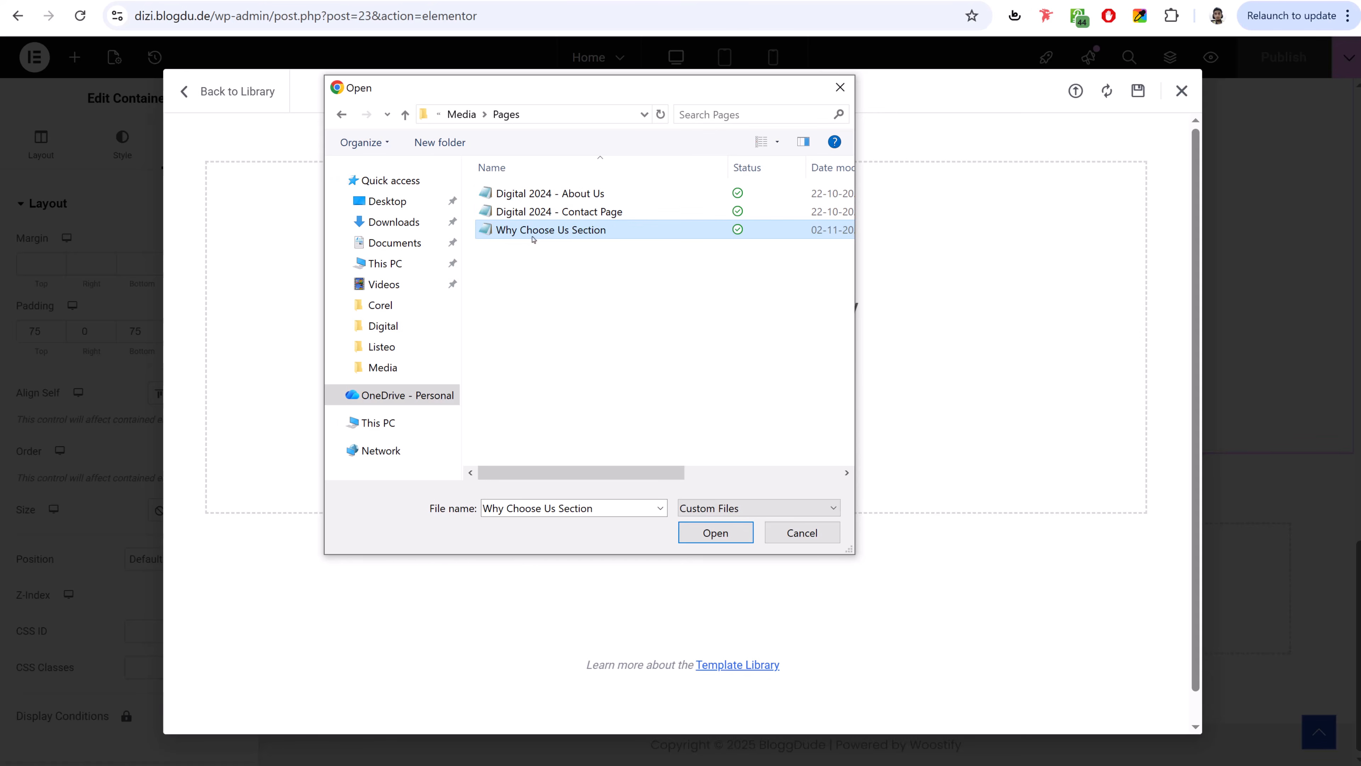
left_click(715, 533)
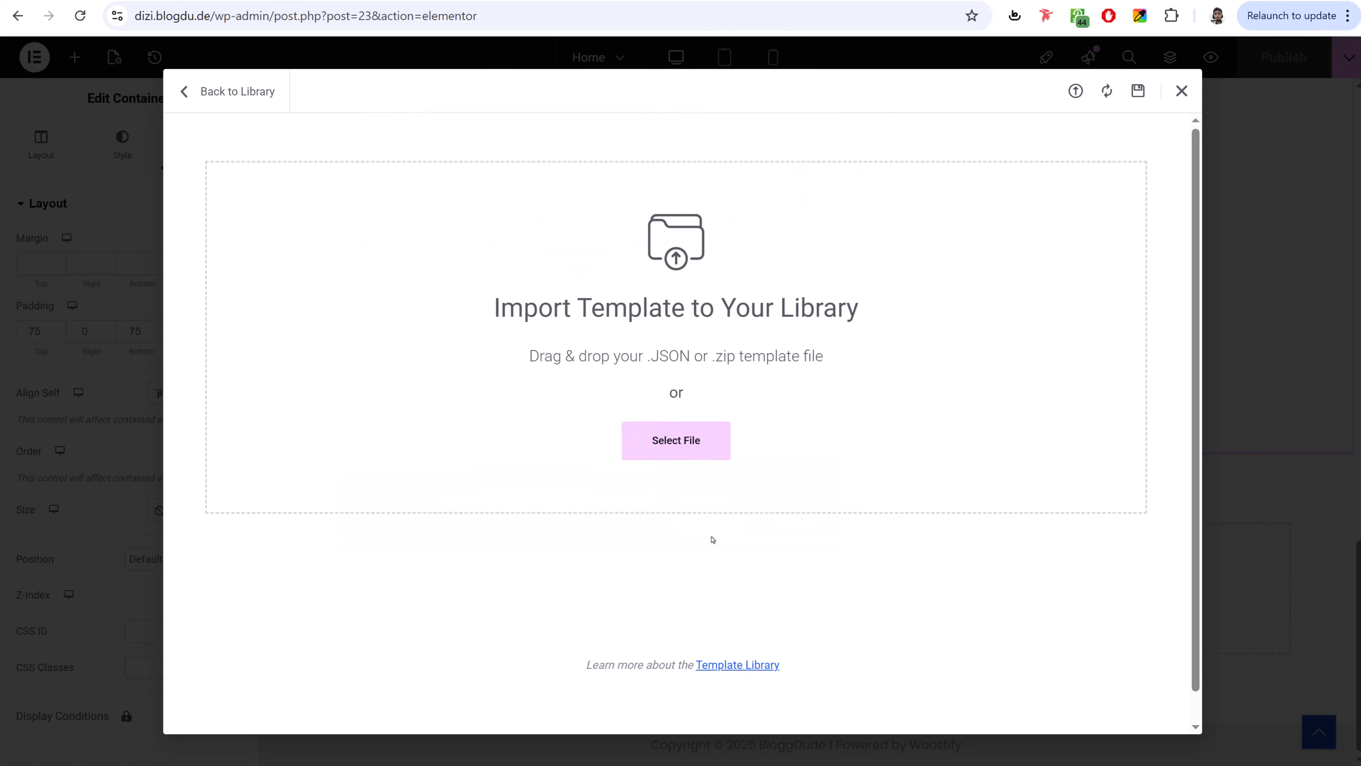
- Accept the JSON warning, enable unfiltered uploads, and insert the template into the page
left_click(533, 425)
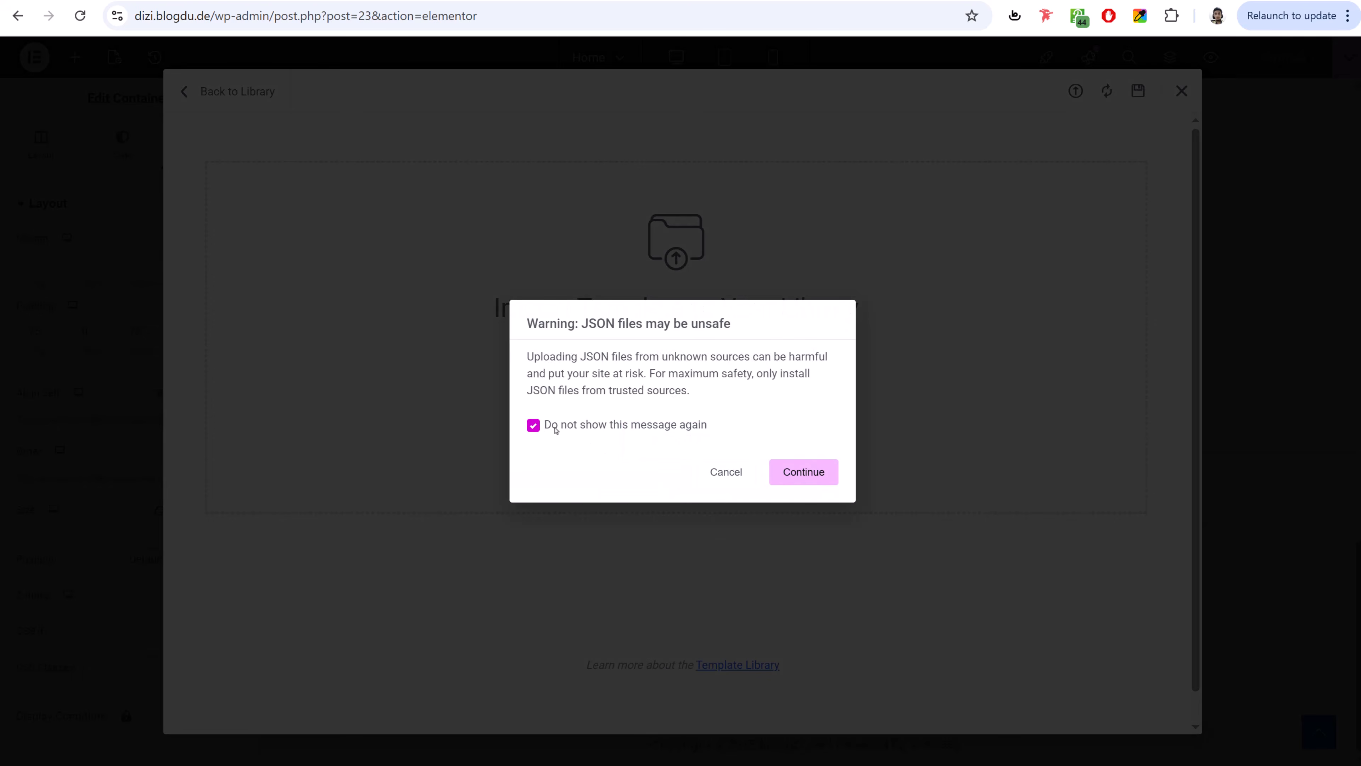
left_click(805, 471)
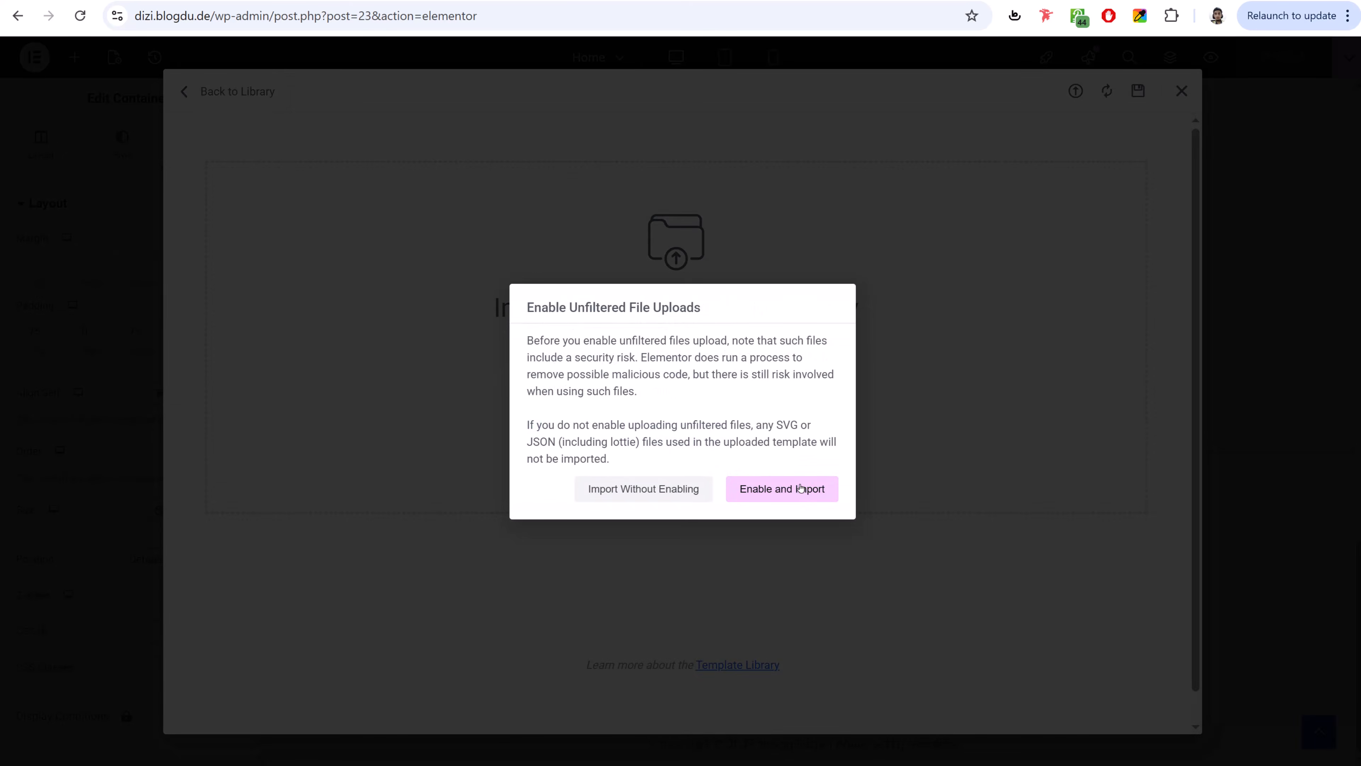
left_click(800, 488)
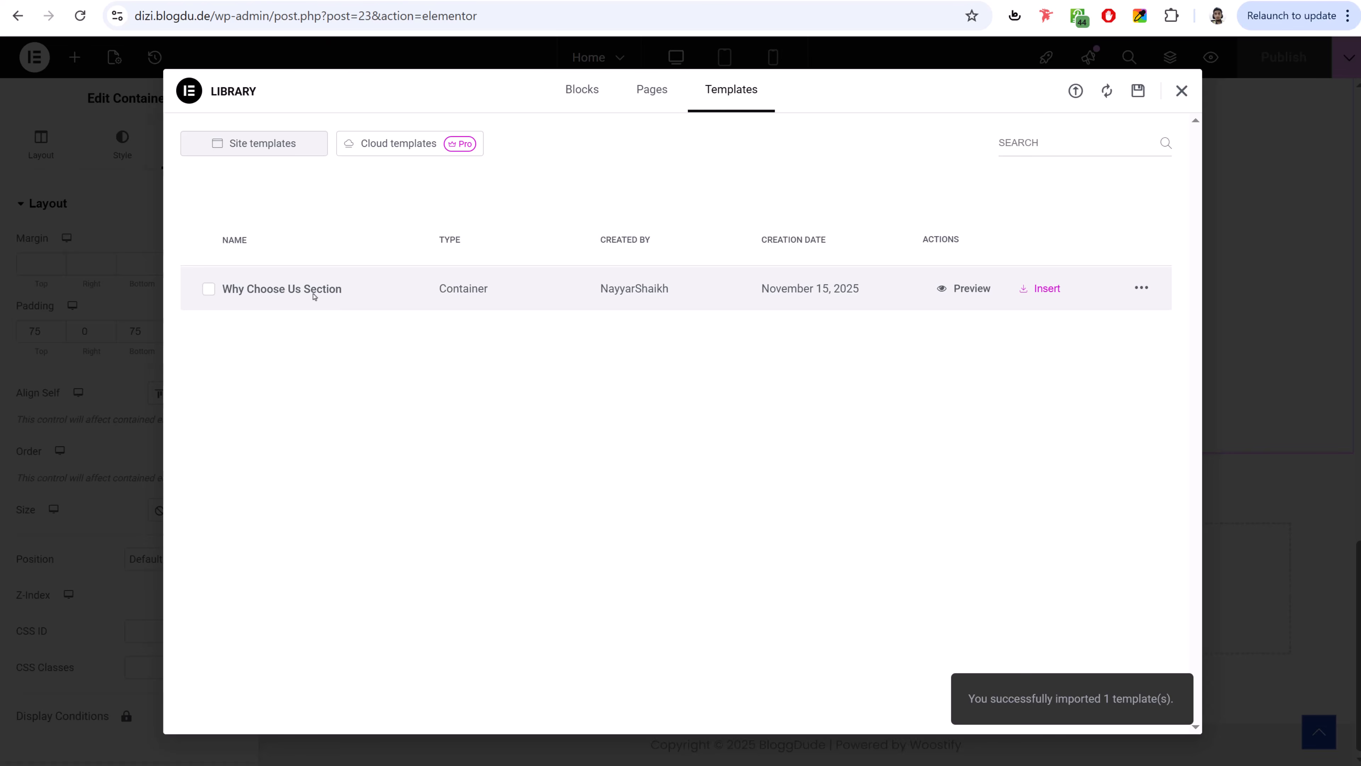
left_click(1048, 294)
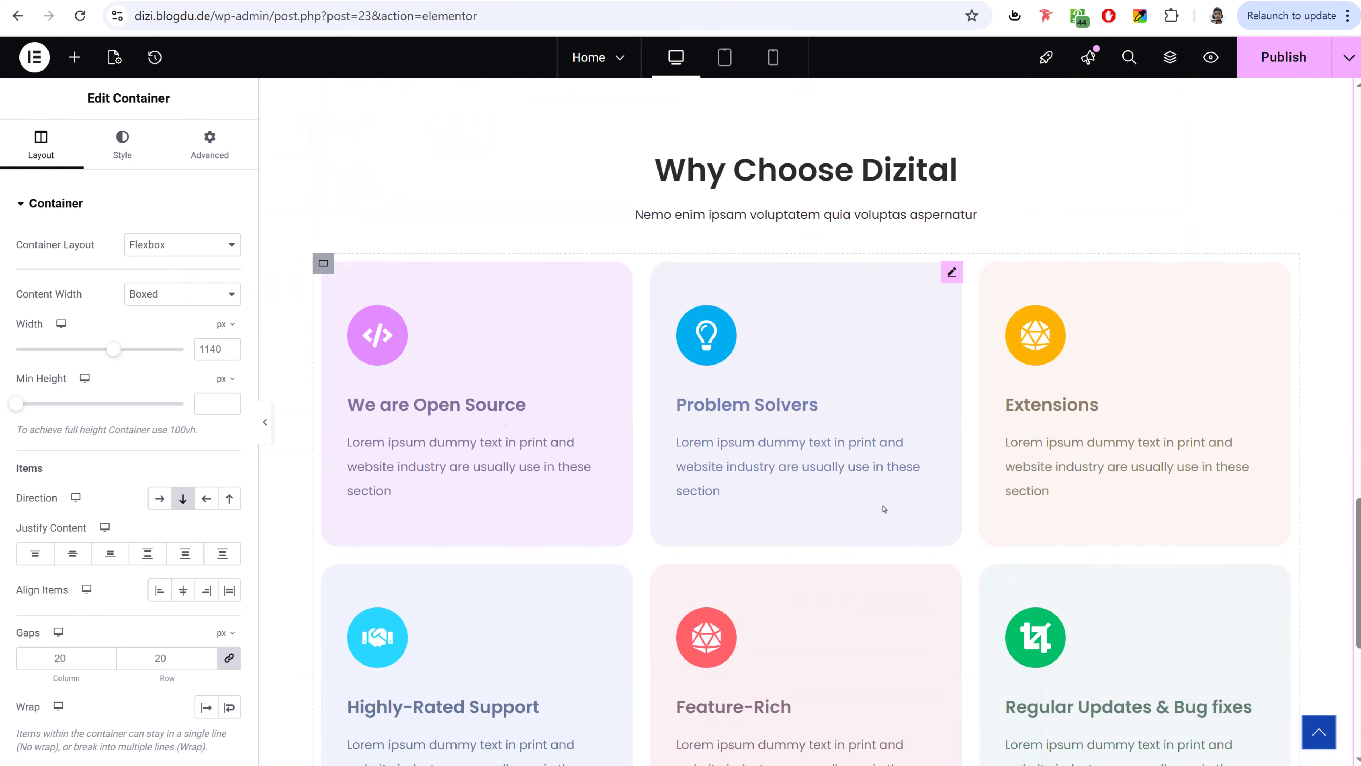
- Check mobile and desktop previews, publish the homepage, and exit to the WordPress editor
scroll(875, 420, "down", 8)
scroll(802, 420, "up", 9)
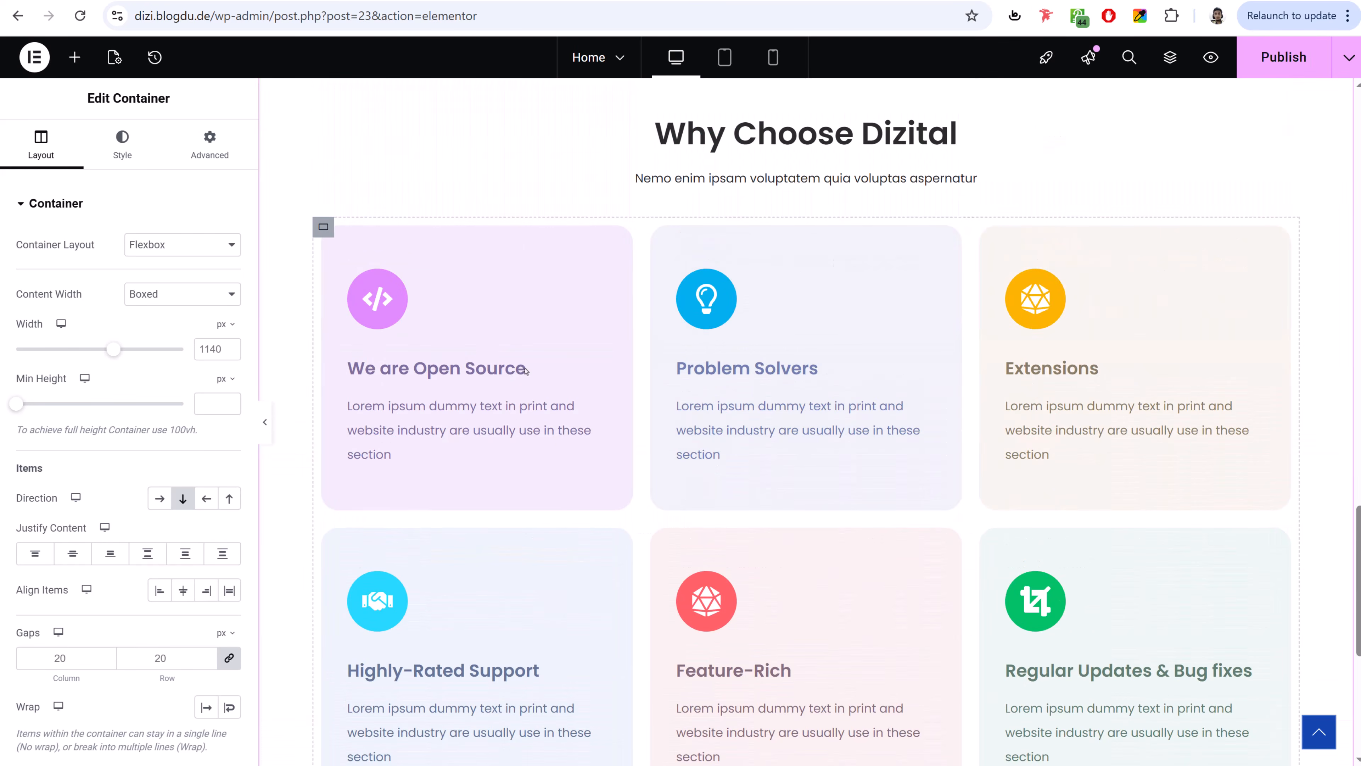
scroll(967, 462, "up", 20)
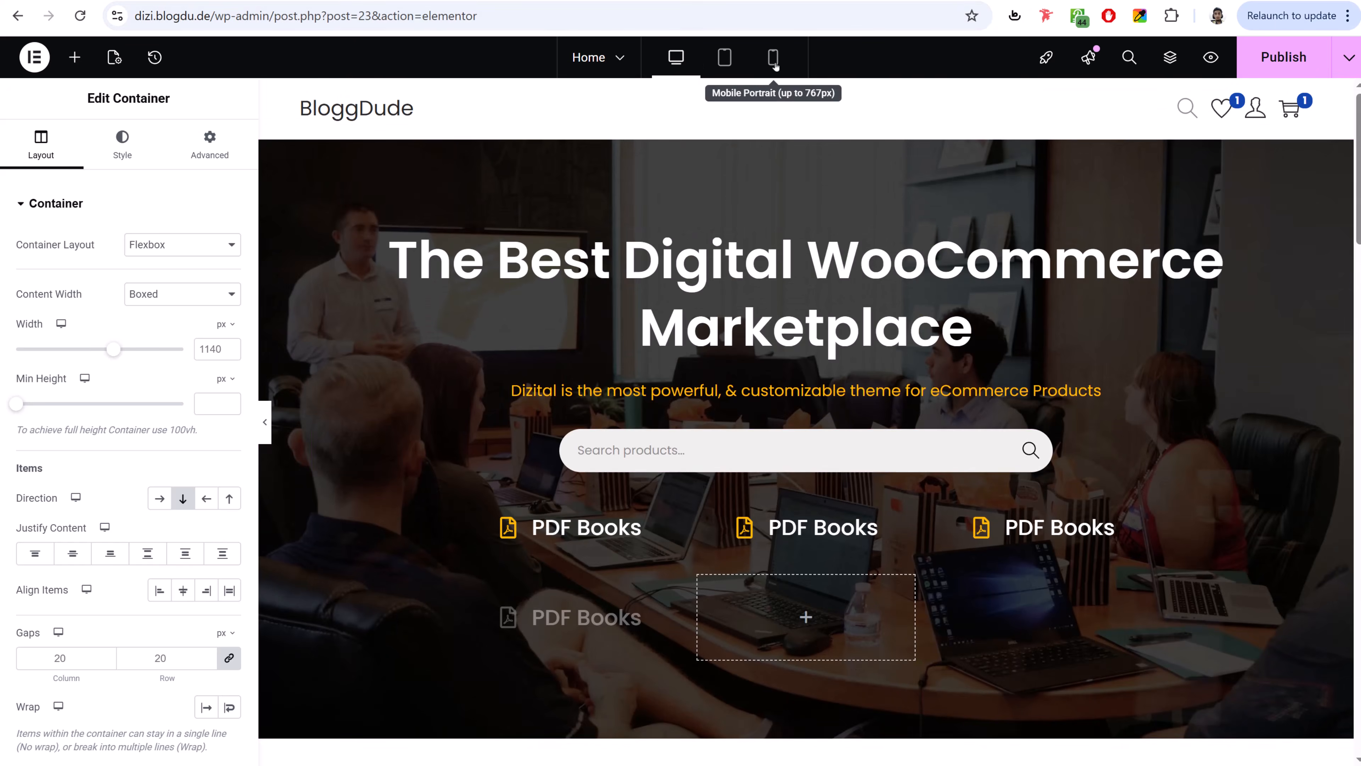
left_click(772, 57)
scroll(829, 442, "down", 15)
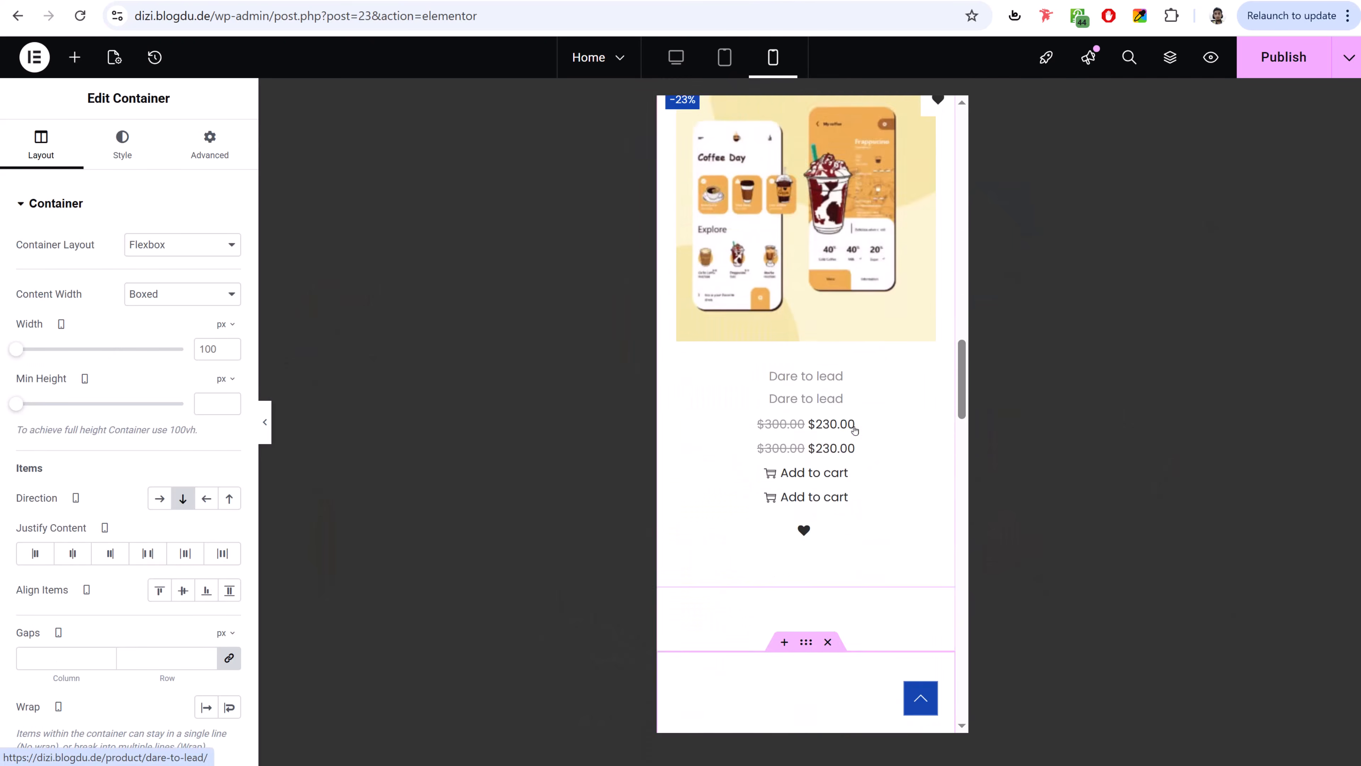
scroll(854, 431, "down", 5)
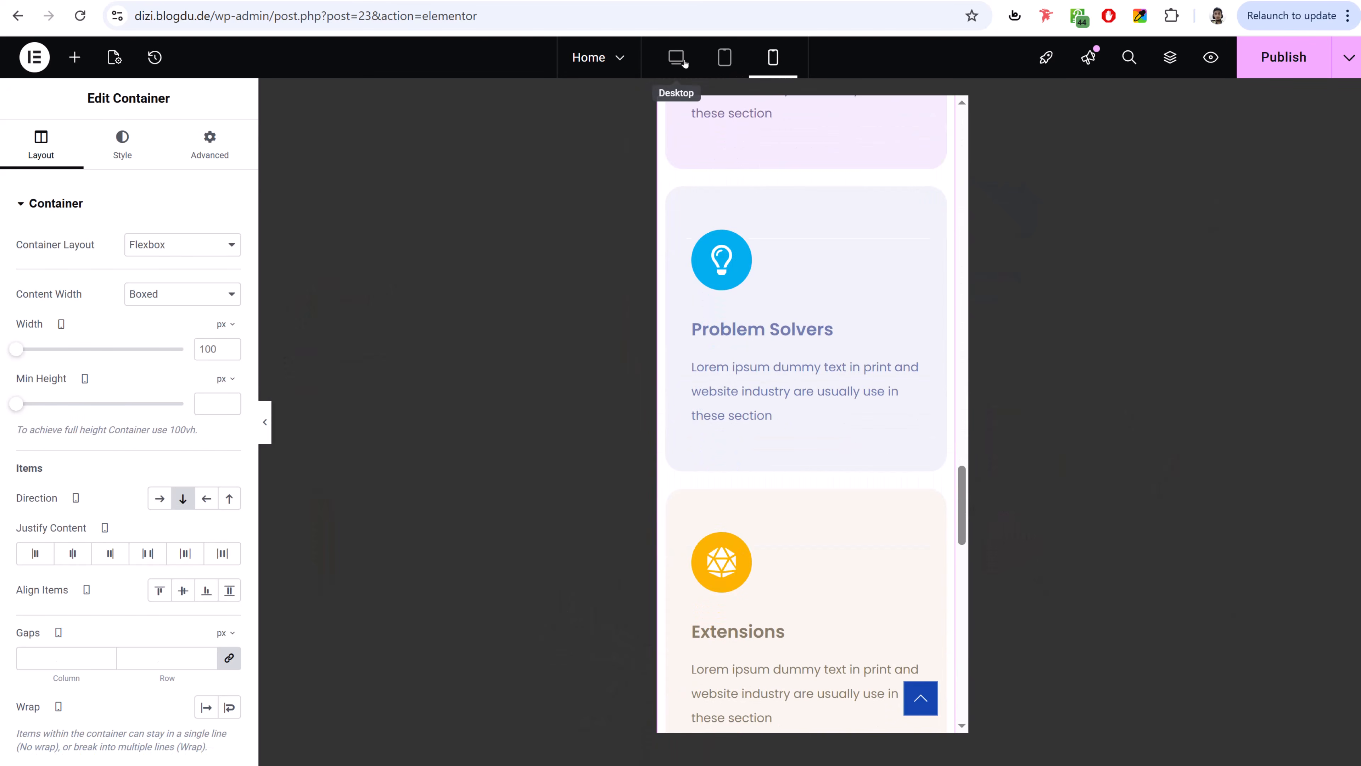
left_click(680, 59)
scroll(1022, 412, "up", 20)
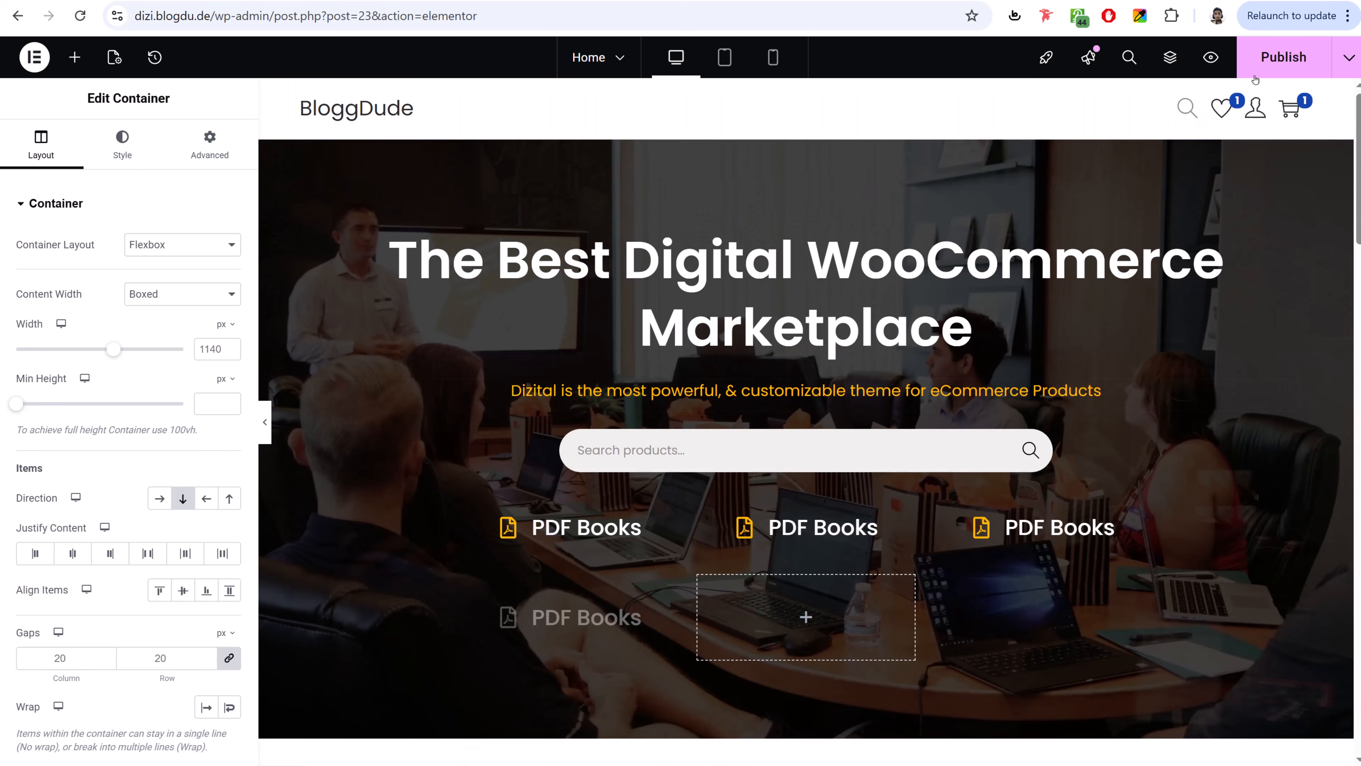
left_click(1276, 63)
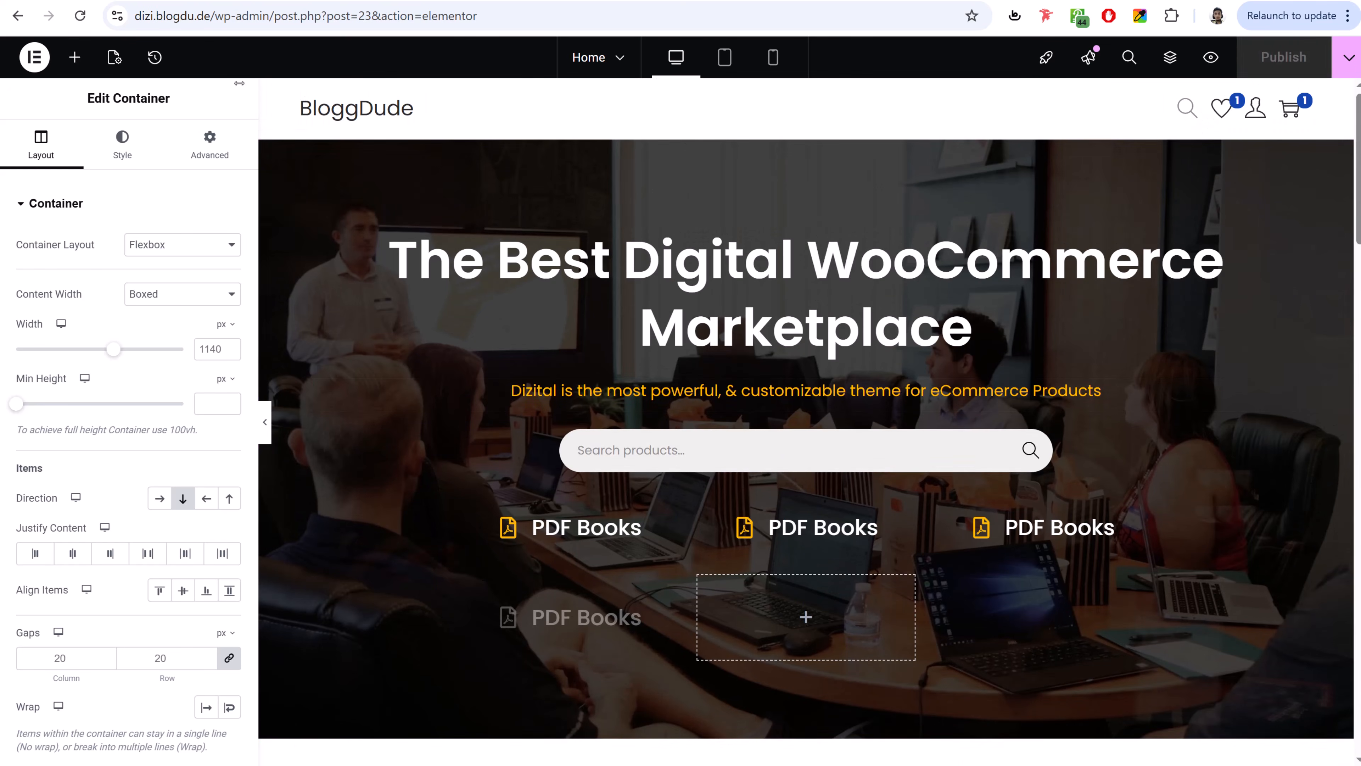
left_click(34, 57)
left_click(83, 282)
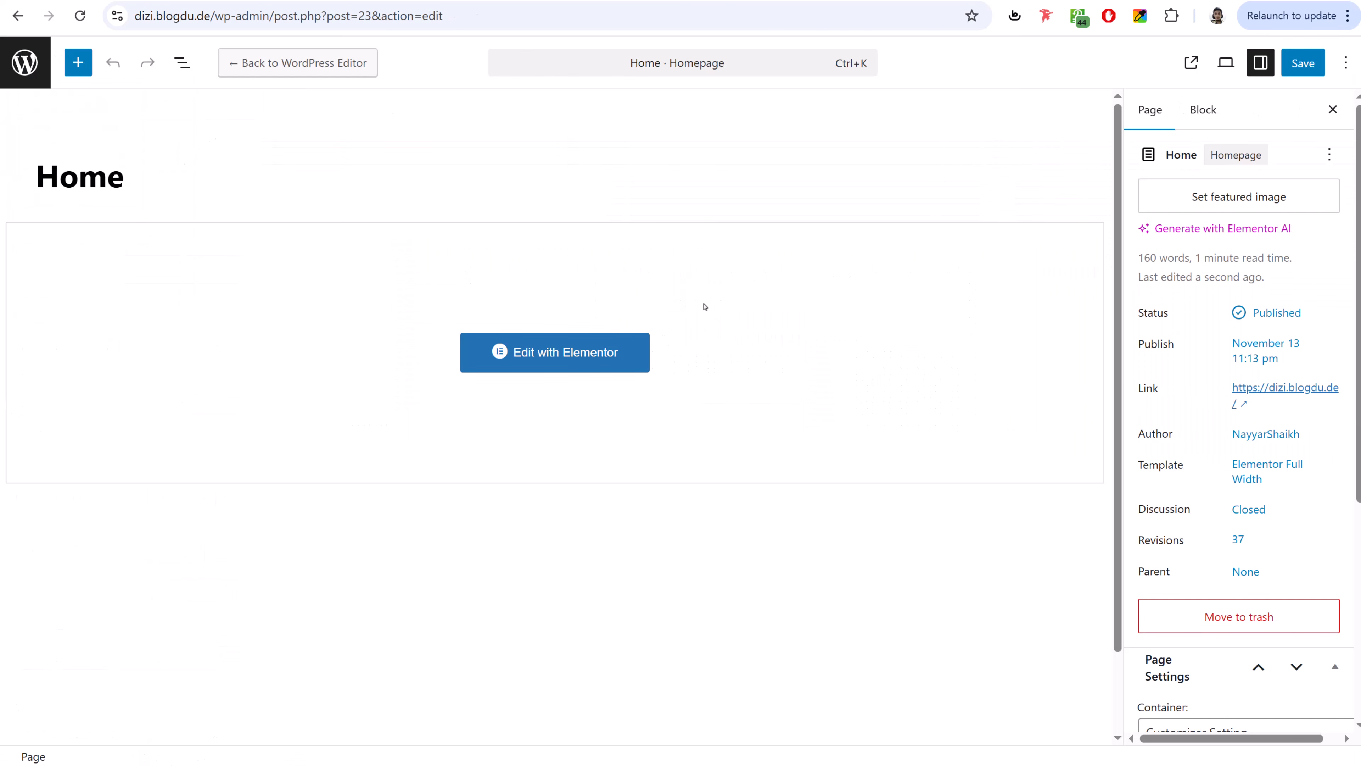
- Create a new page titled 'About Us' using the Elementor Full Width template
left_click(28, 66)
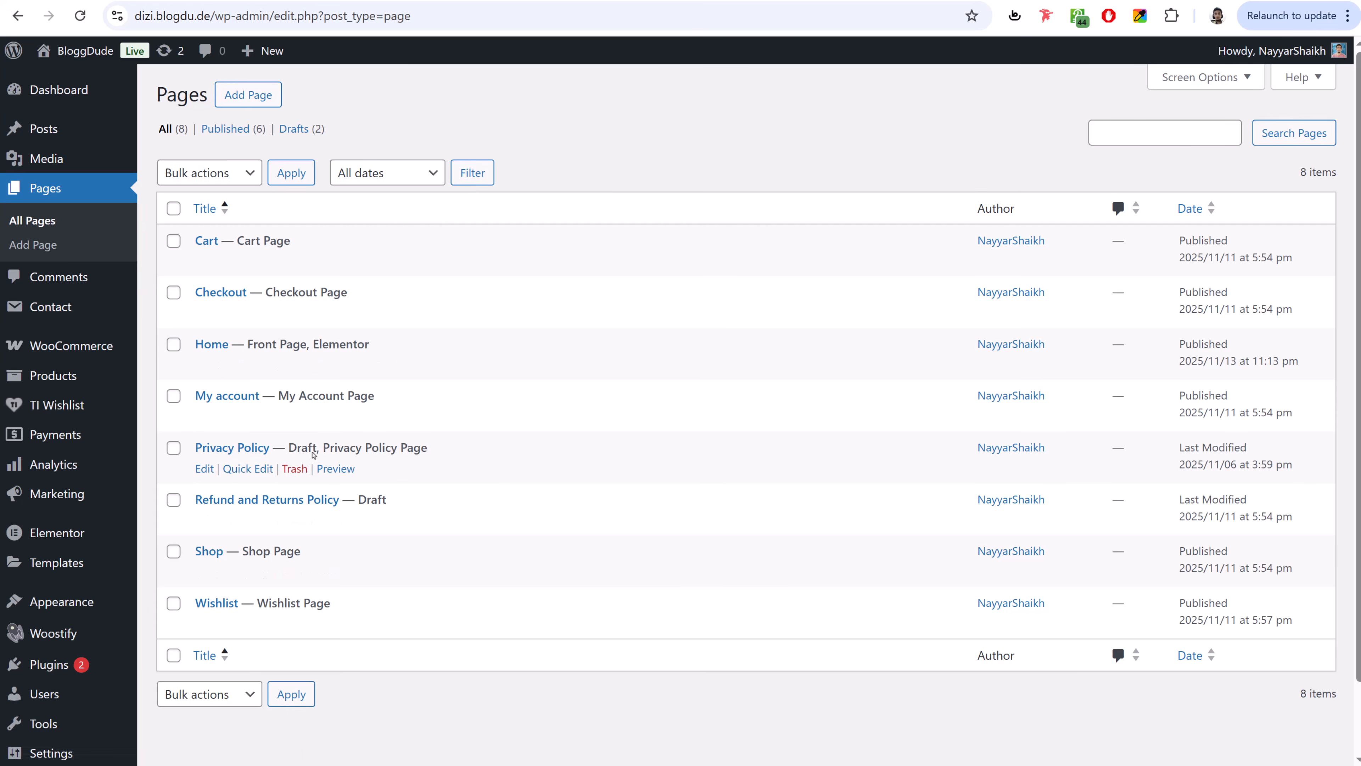
left_click(273, 96)
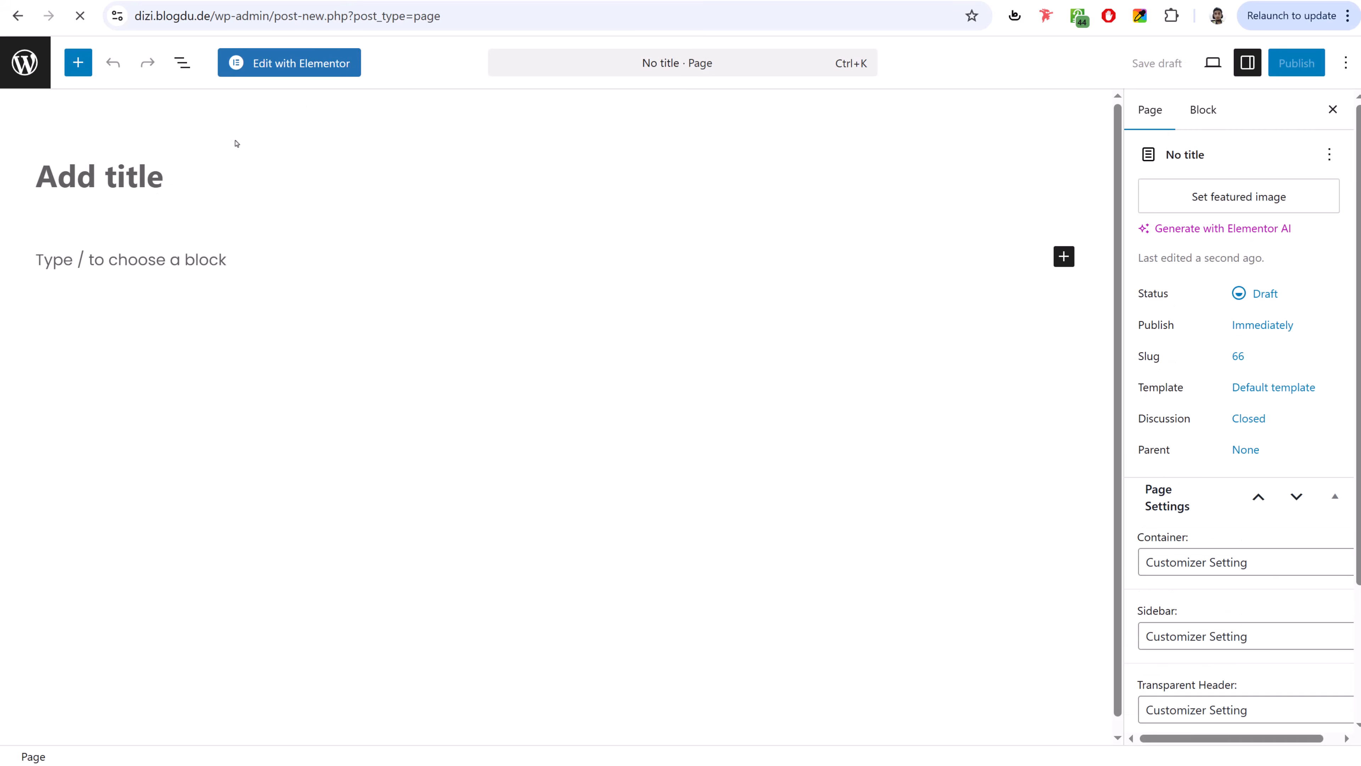
type("About ")
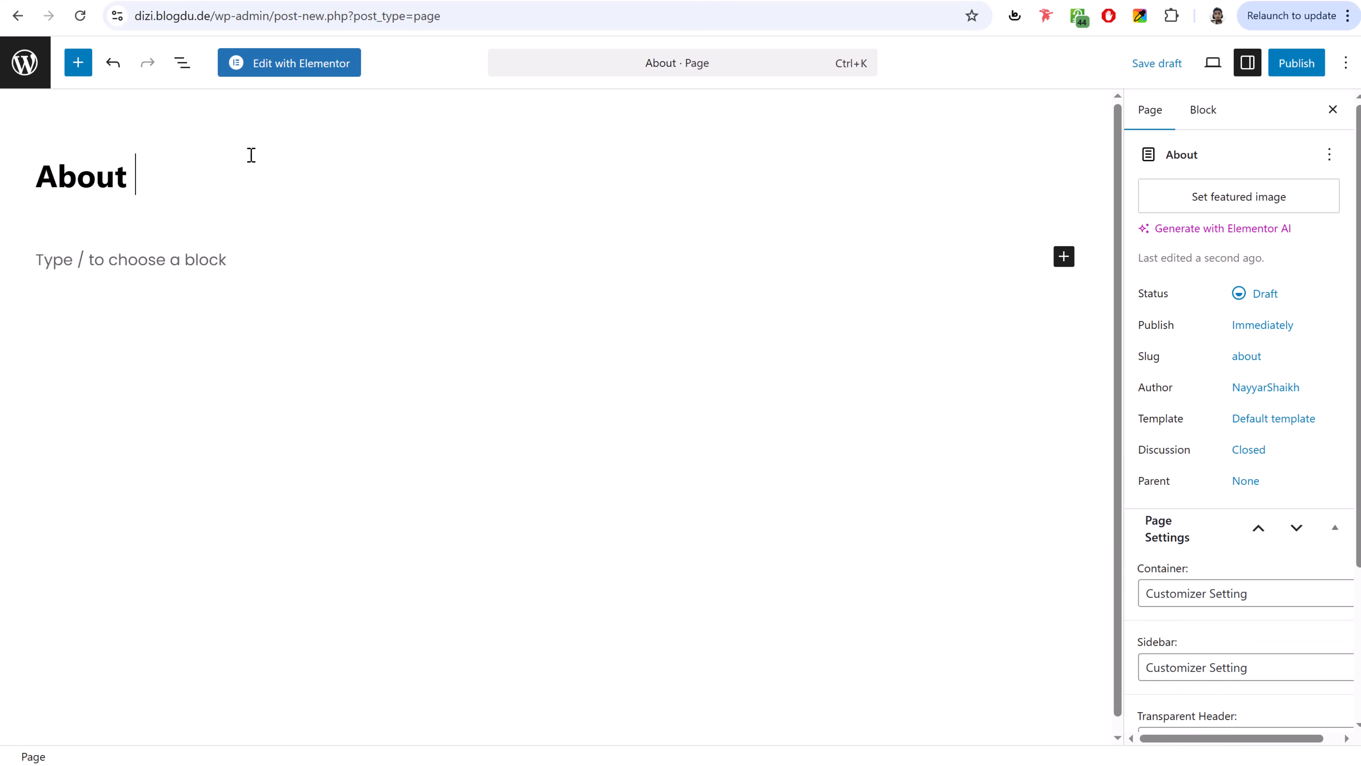
type("Us")
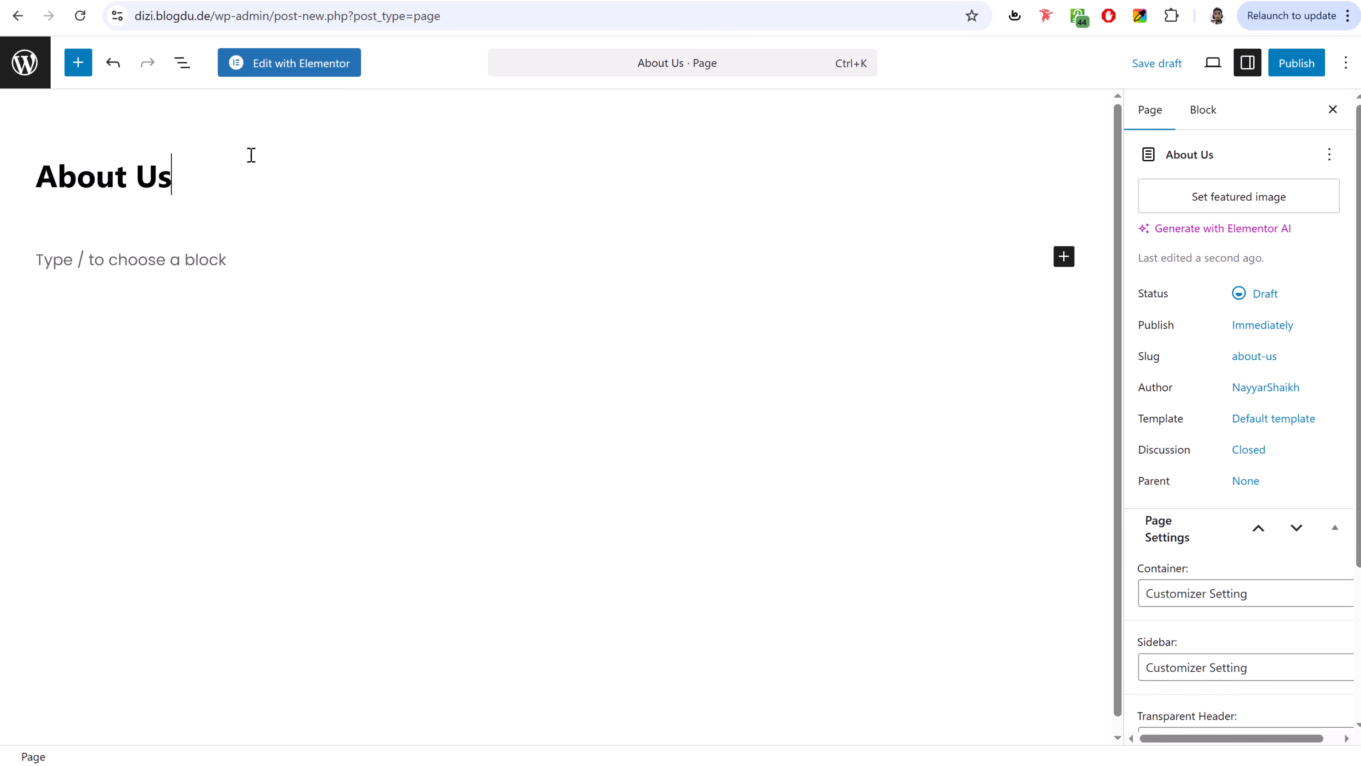
left_click(1243, 416)
left_click(993, 519)
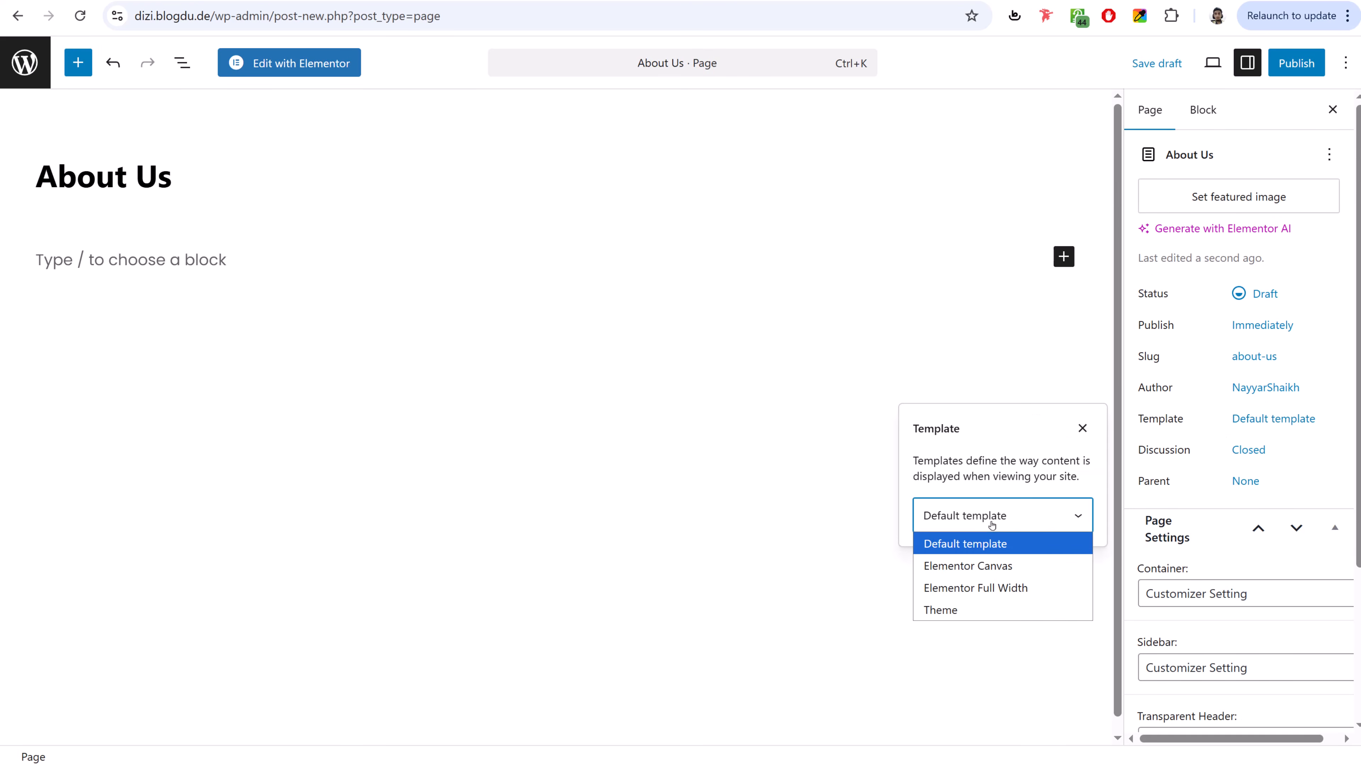
left_click(996, 588)
- Publish the About Us page and open it in Elementor
left_click(1292, 66)
left_click(1286, 72)
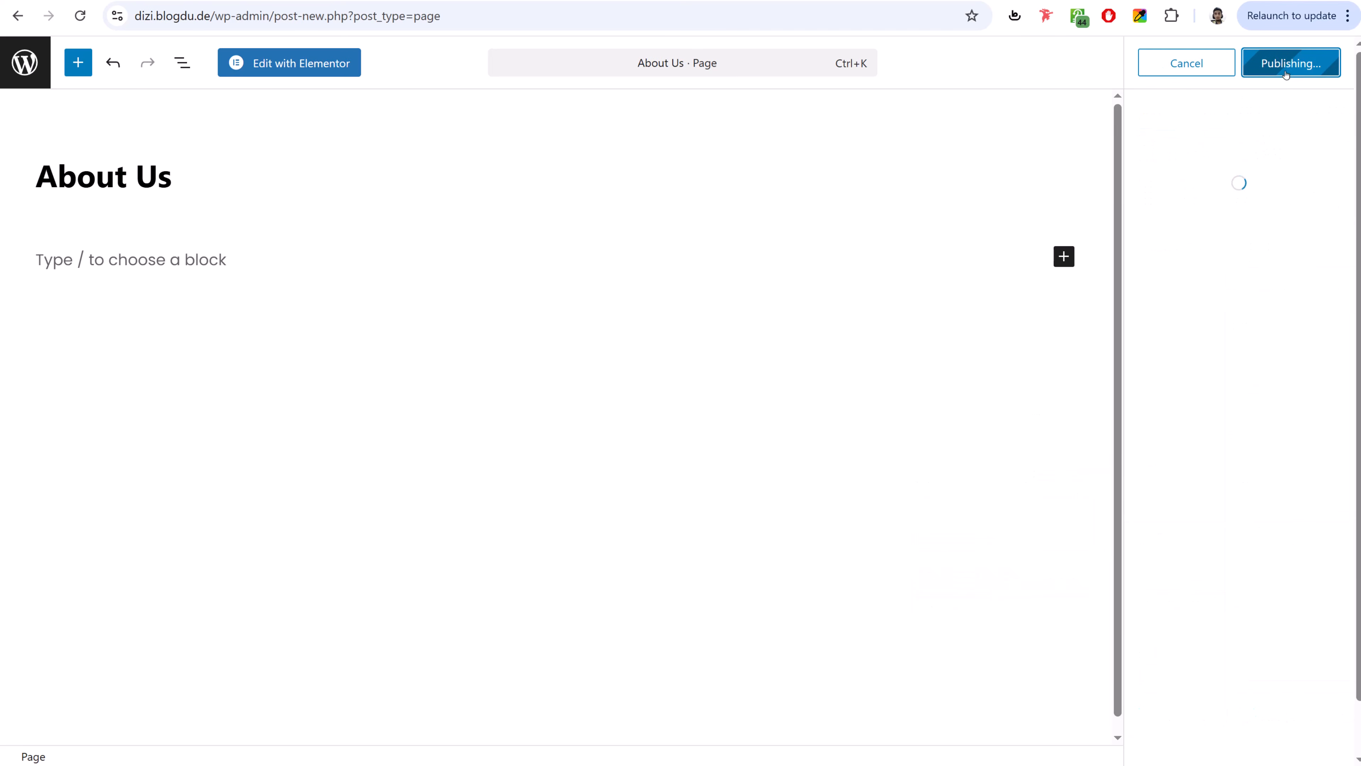
left_click(310, 62)
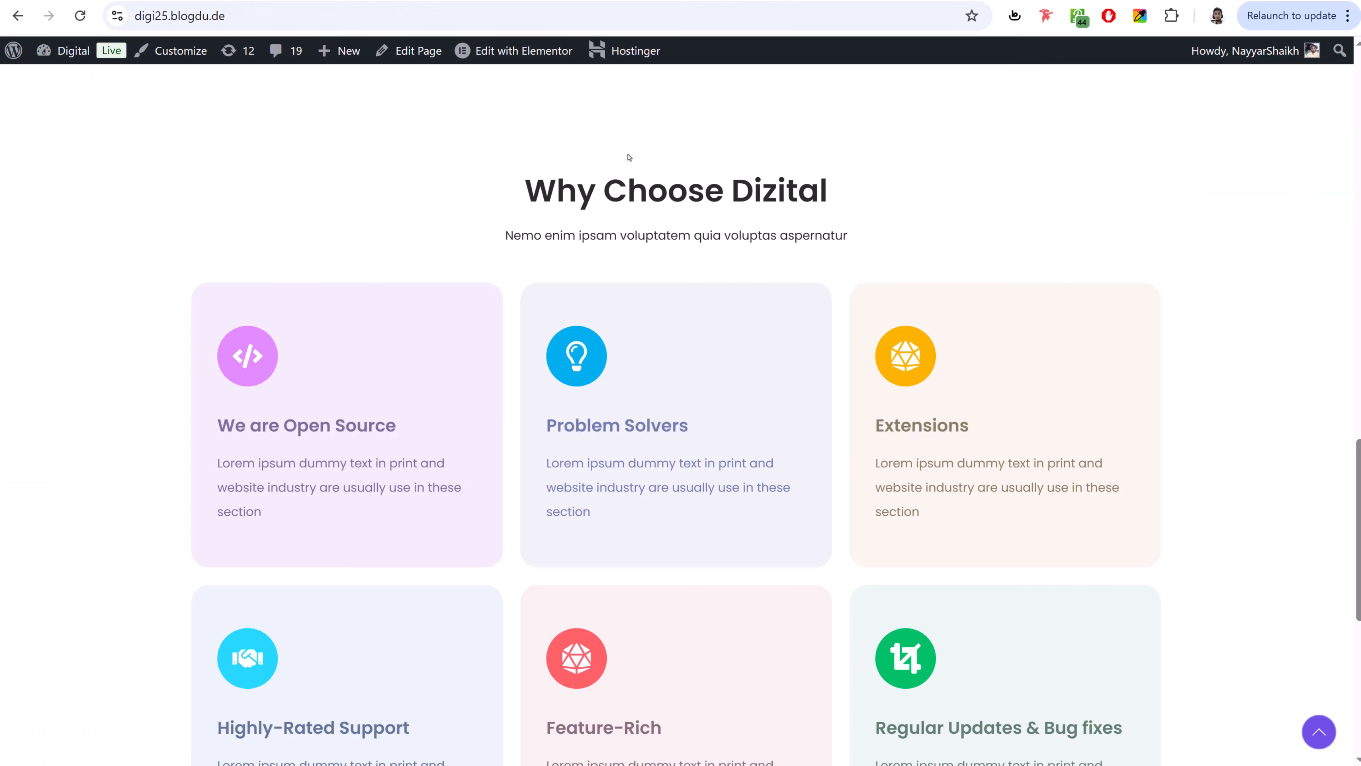
- Browse the digi25 demo homepage, then review its About Us page with the hero and Why us section
scroll(737, 284, "up", 5)
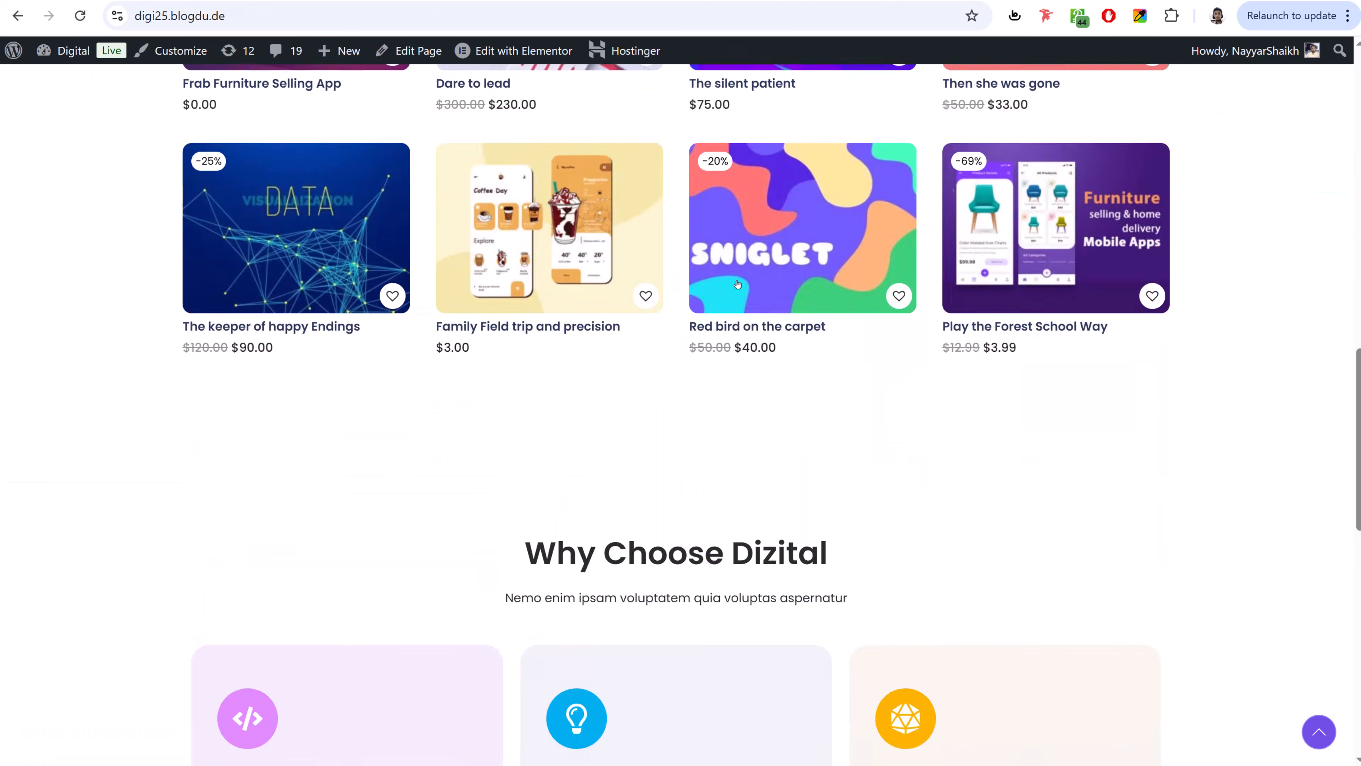
scroll(738, 285, "up", 15)
scroll(553, 455, "down", 6)
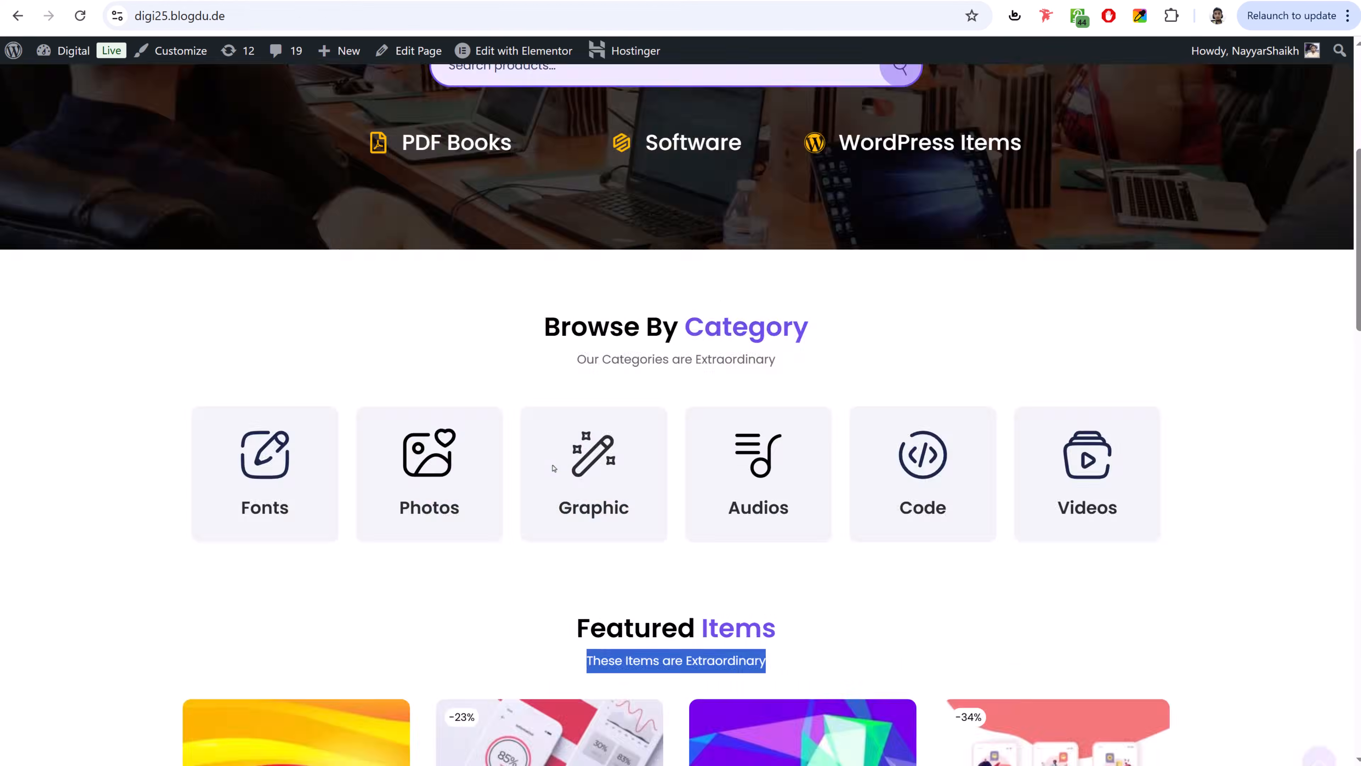
scroll(553, 468, "down", 10)
scroll(553, 468, "up", 15)
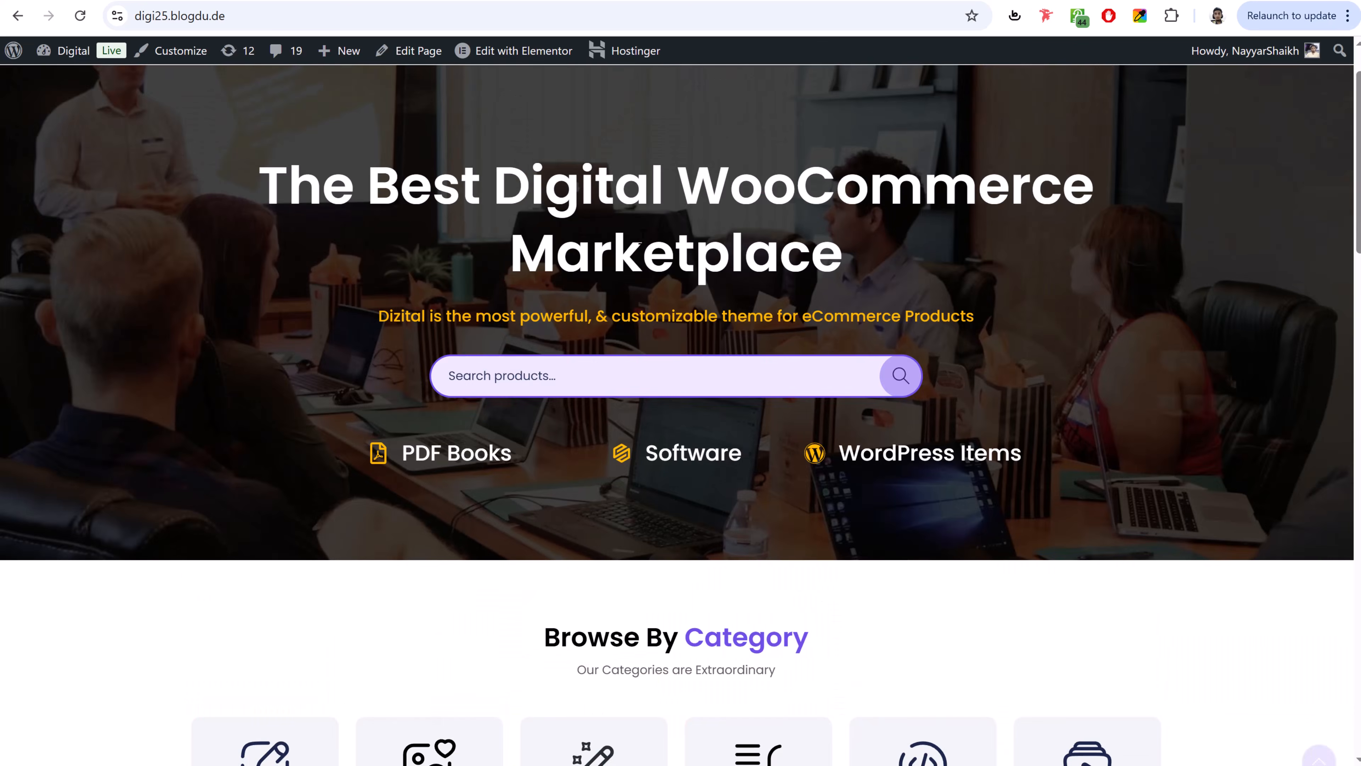
scroll(654, 238, "up", 2)
left_click(802, 112)
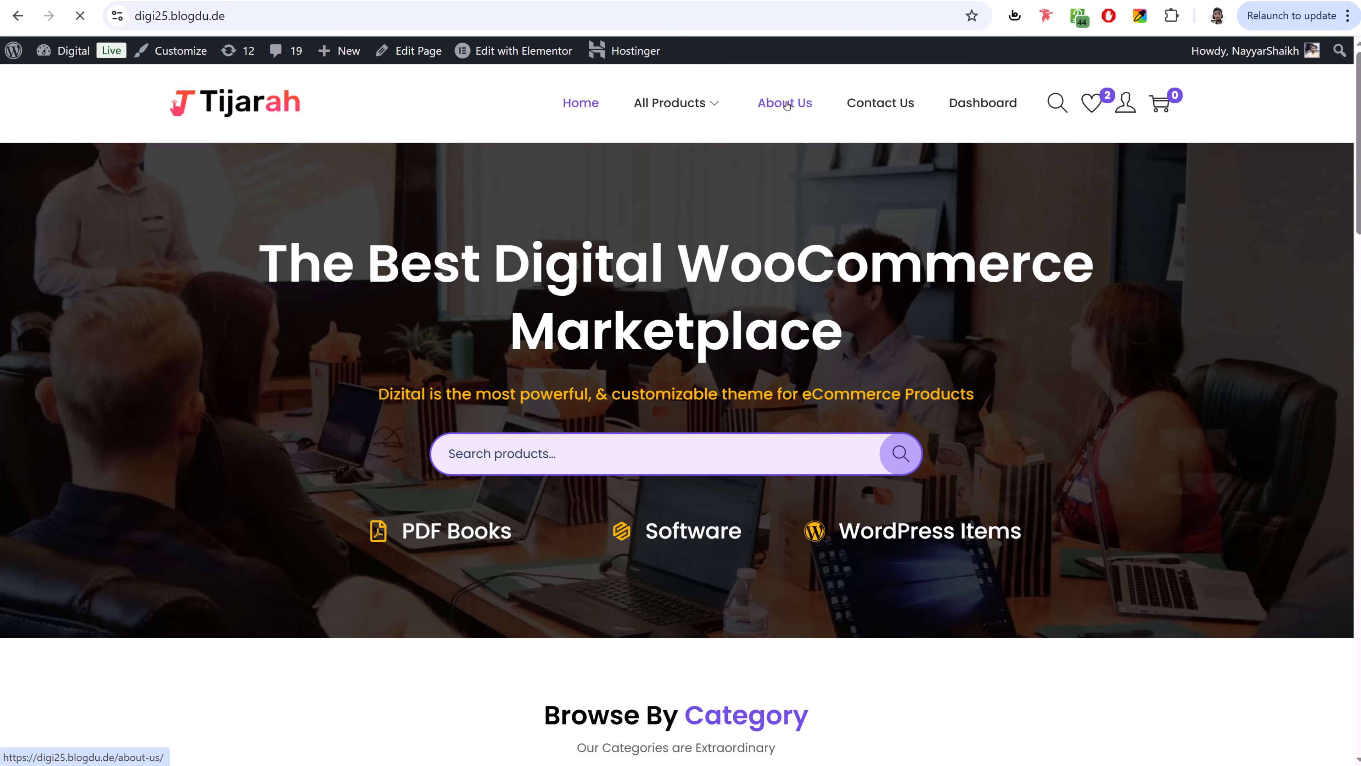
scroll(718, 445, "down", 15)
scroll(719, 443, "up", 10)
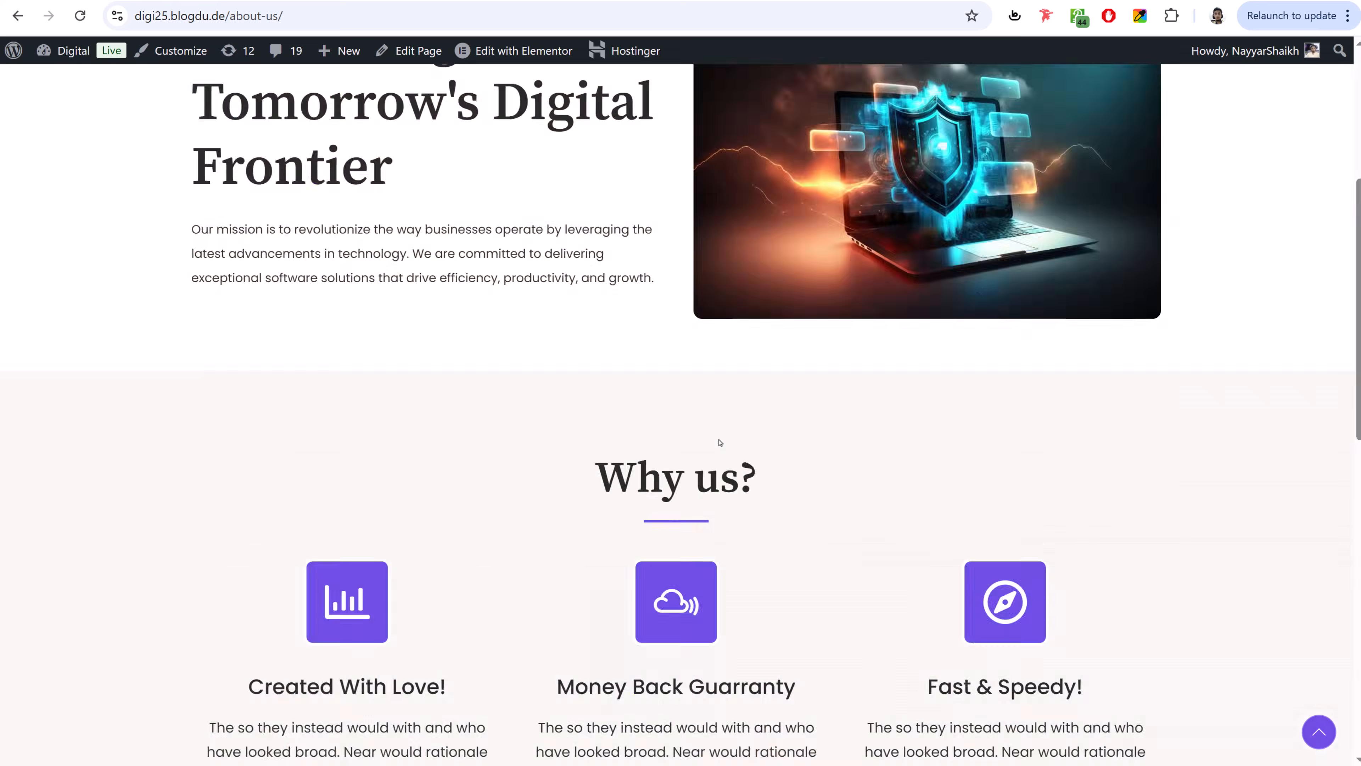
scroll(720, 443, "up", 5)
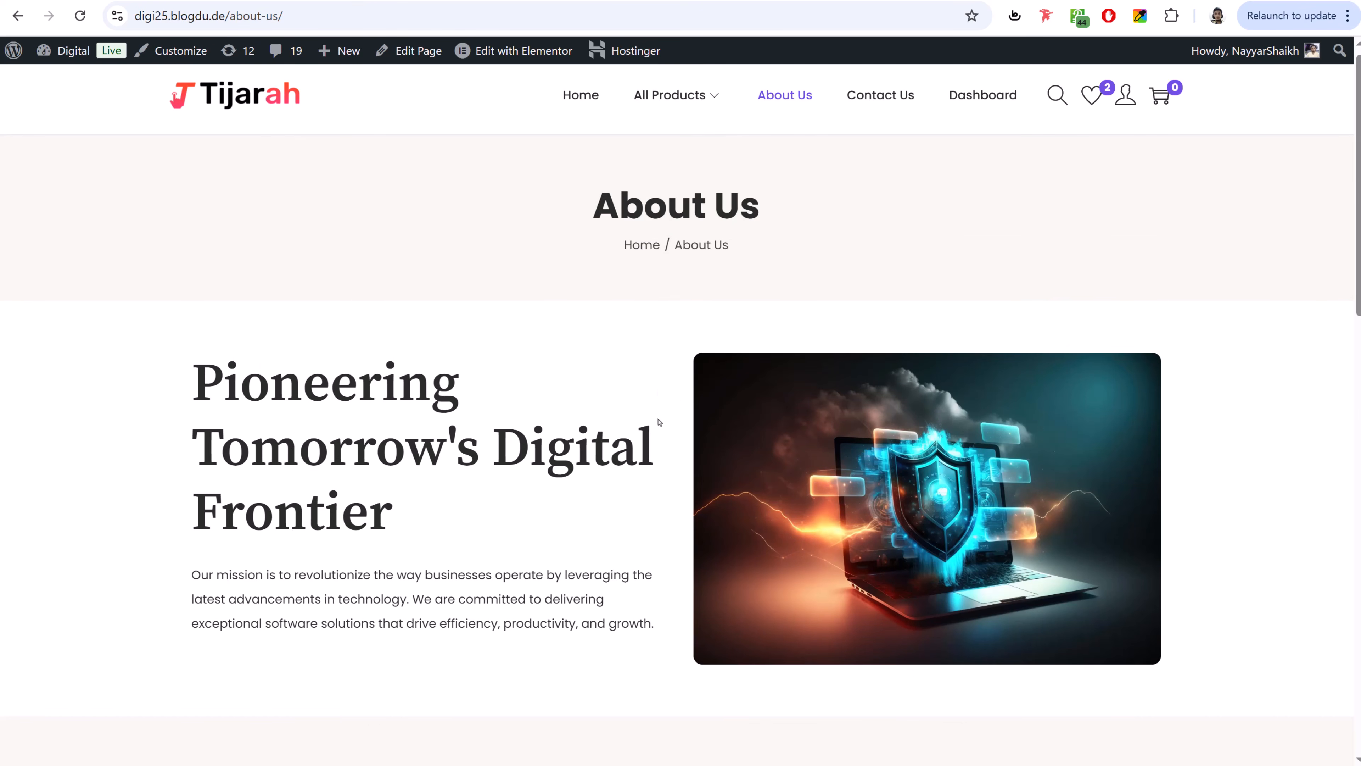
scroll(659, 422, "down", 8)
scroll(660, 422, "up", 8)
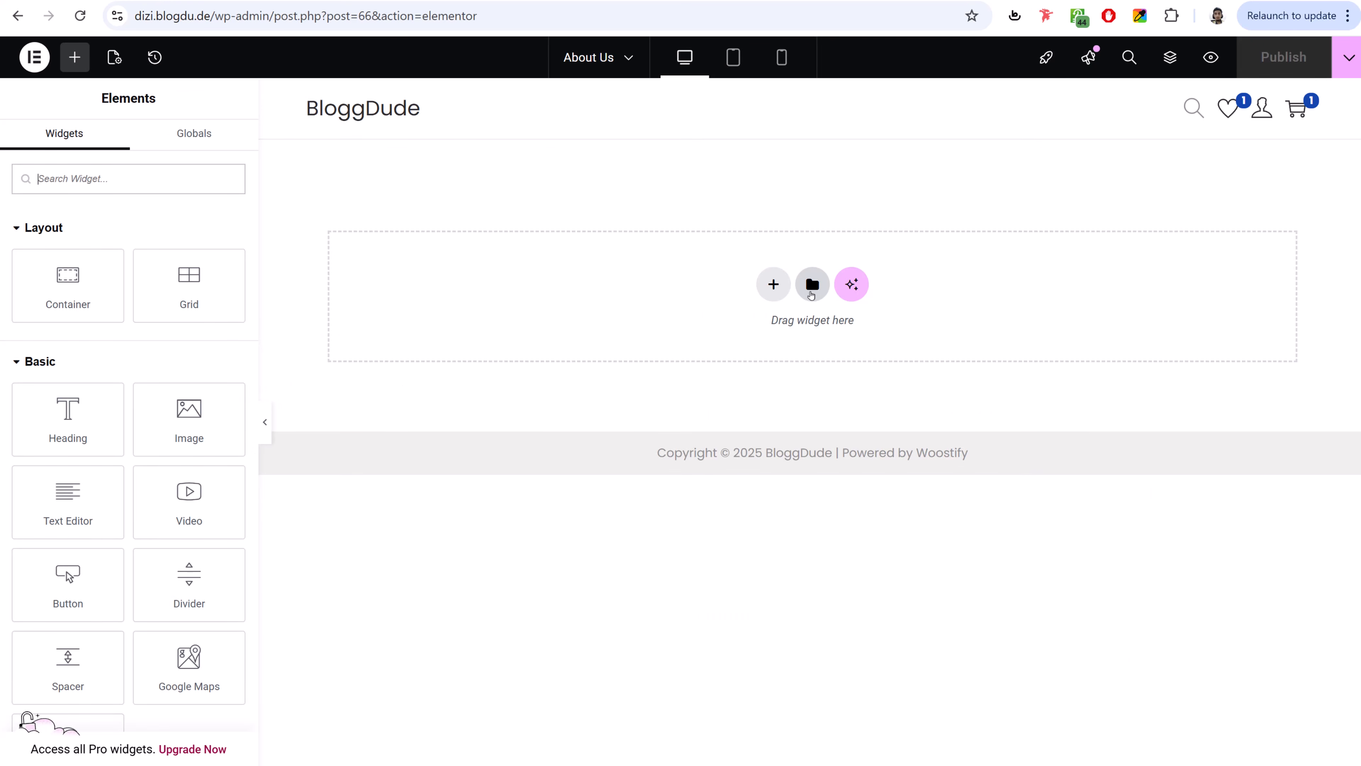
- Import the Digital 2024 - About Us template file into the Elementor template library
left_click(812, 286)
left_click(749, 92)
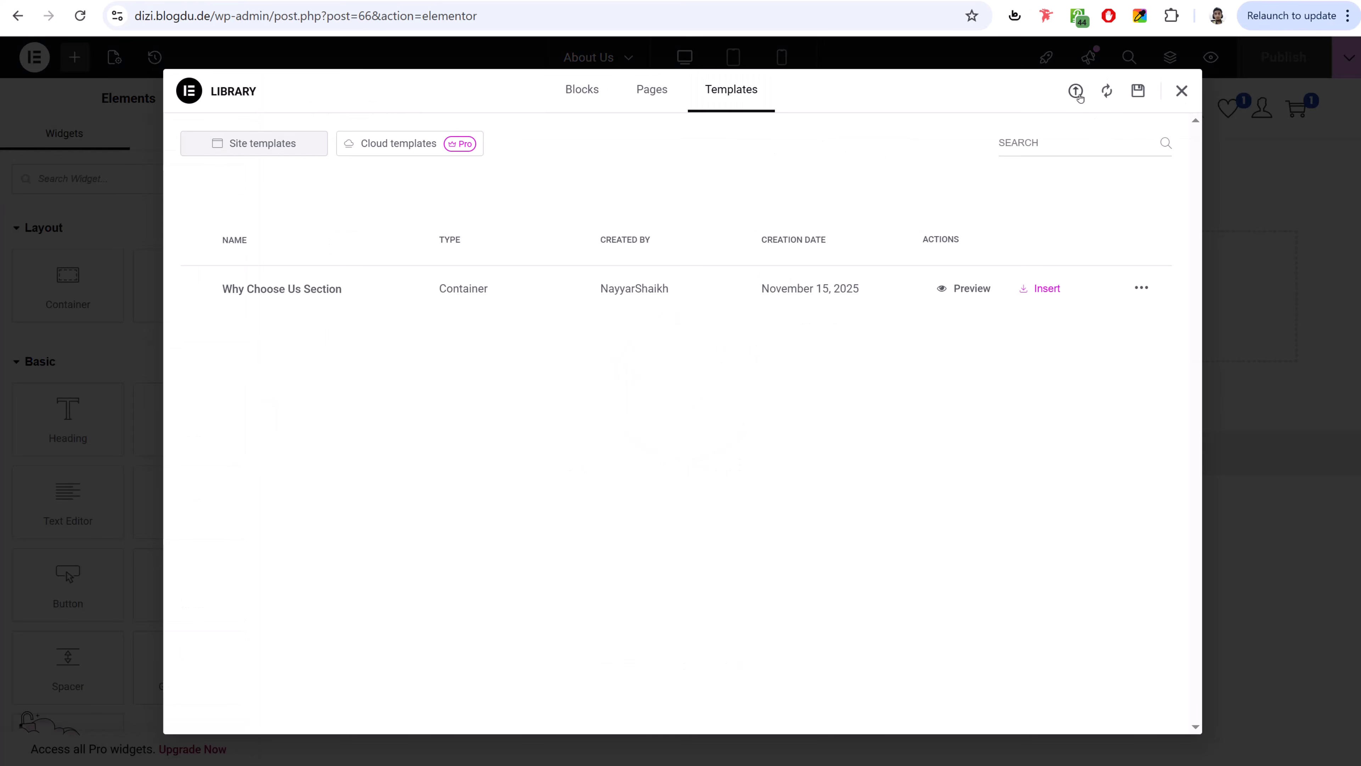
left_click(1076, 92)
left_click(725, 425)
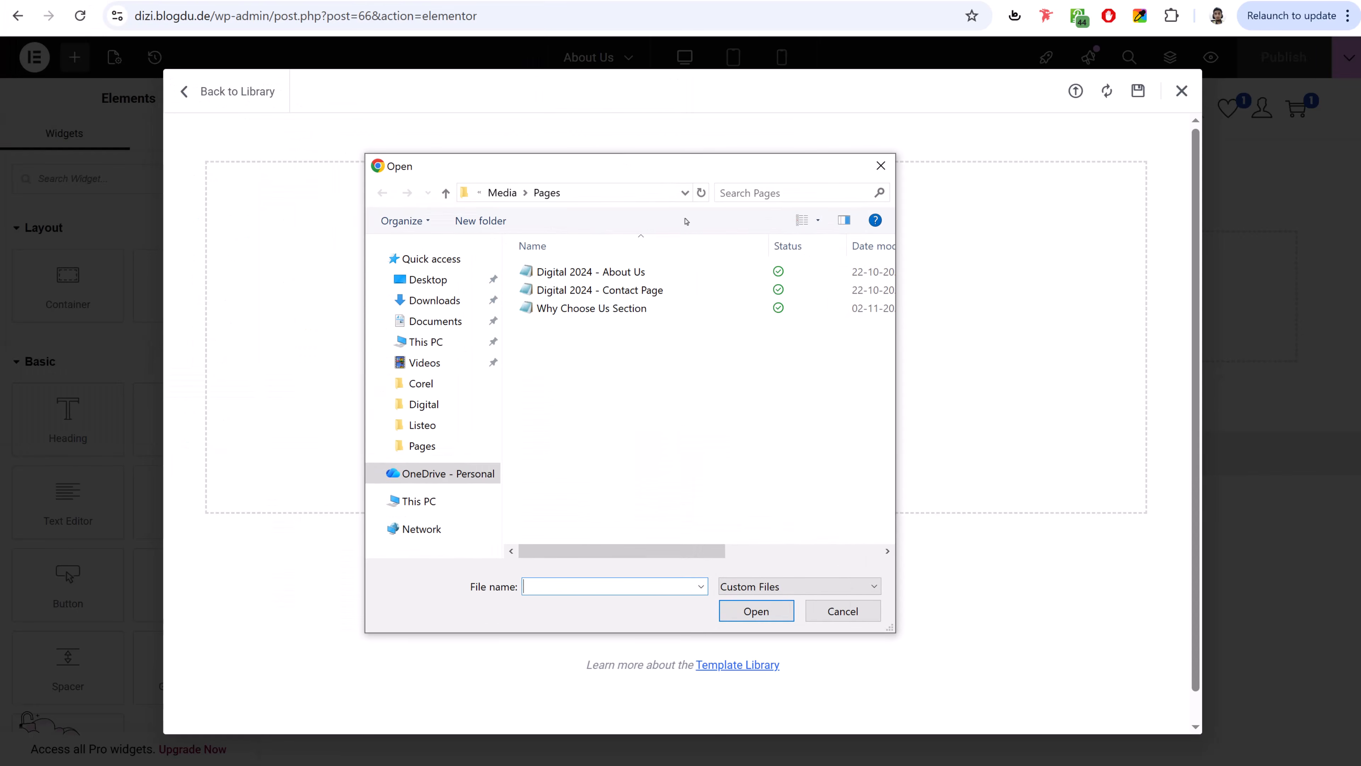
left_click(600, 273)
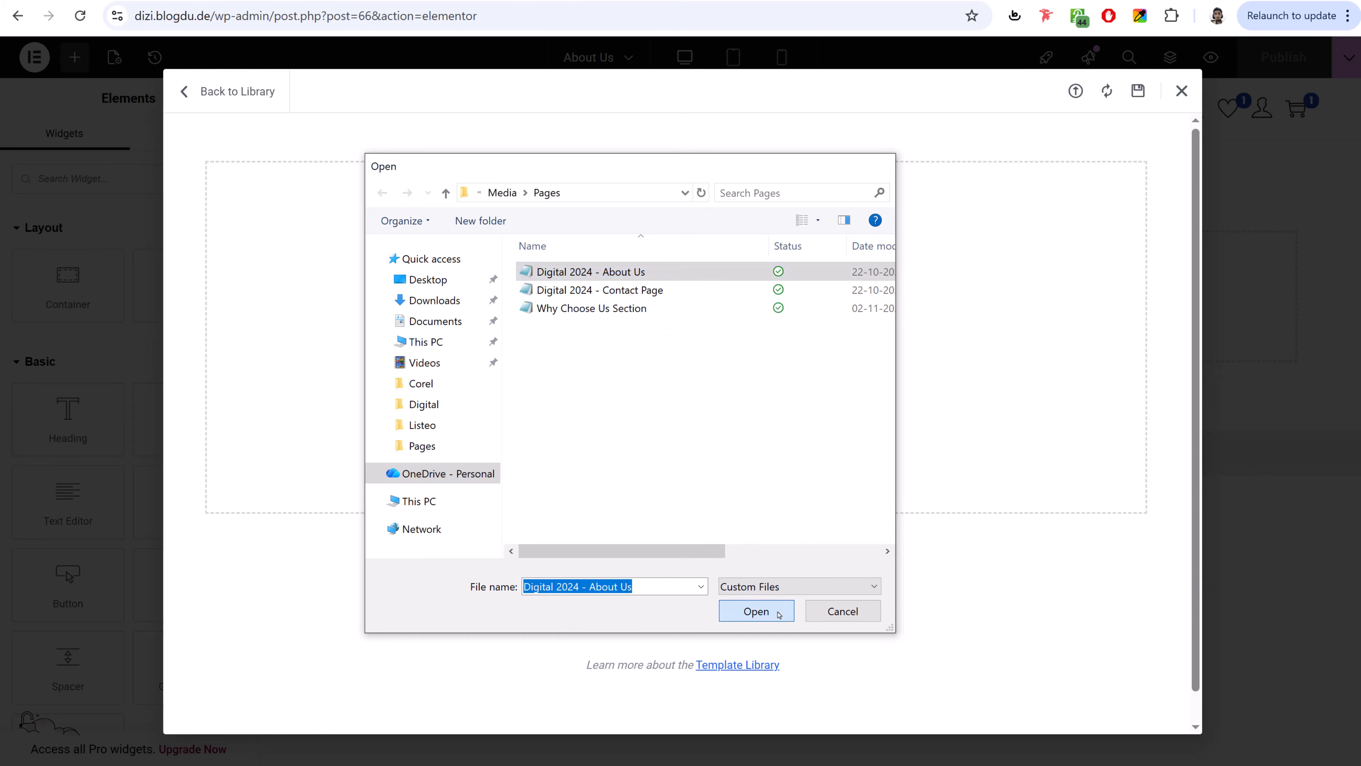
left_click(755, 610)
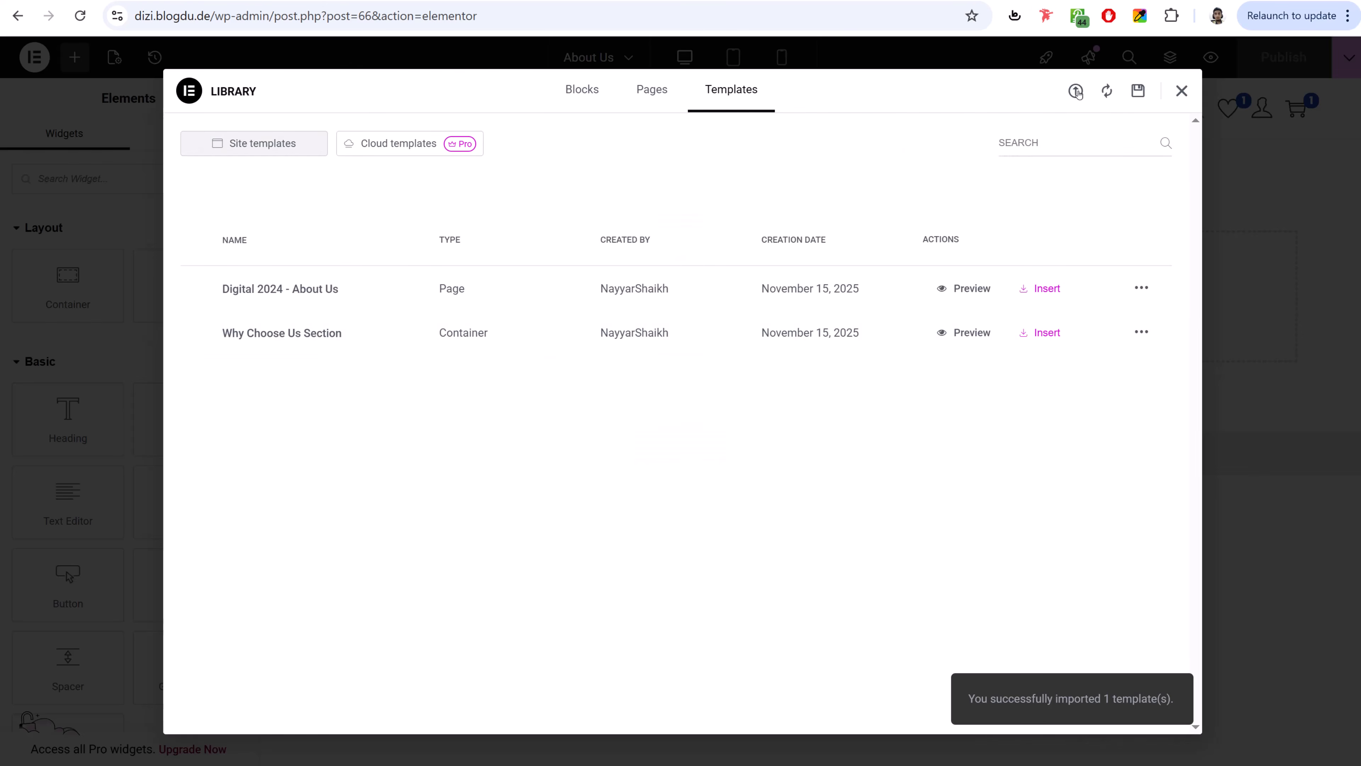
- Import the Digital 2024 - Contact Page template, then insert the About Us template into the page
left_click(1077, 92)
left_click(727, 438)
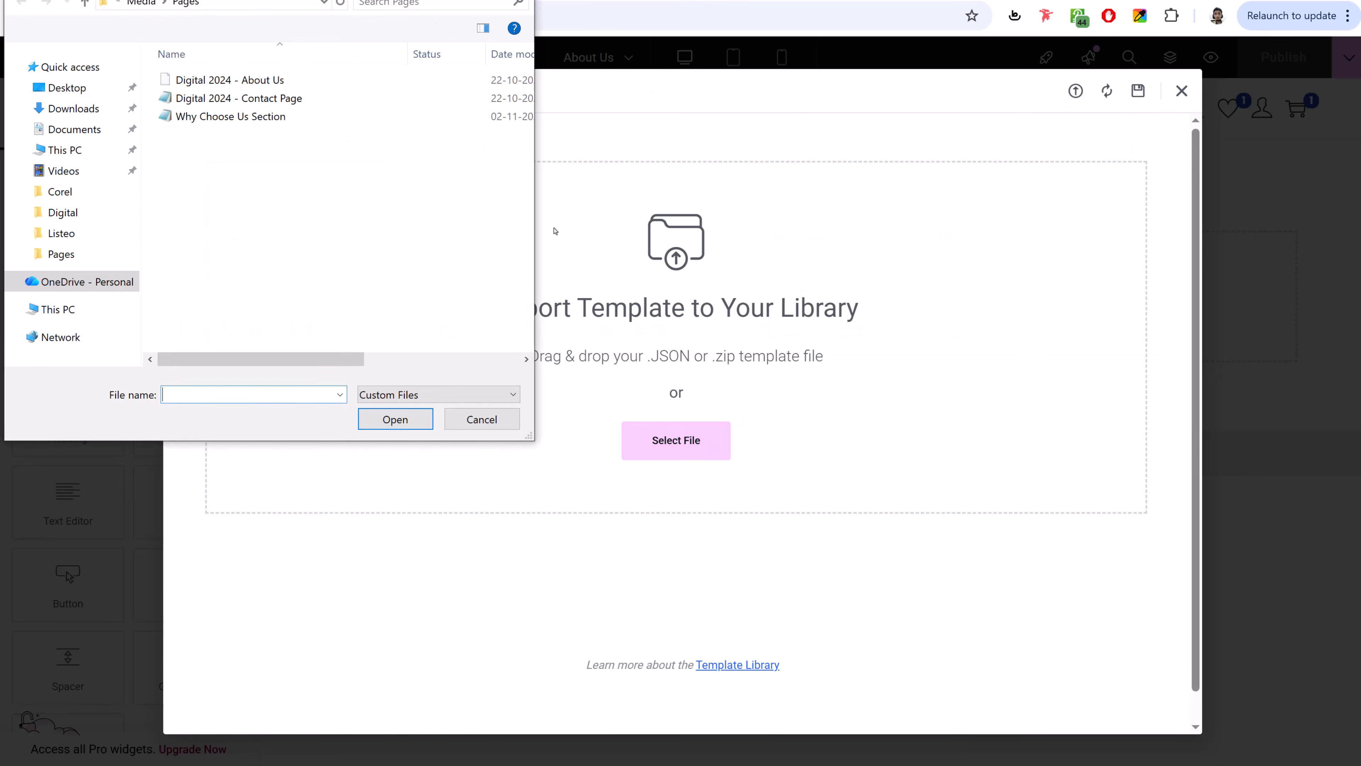
left_click(239, 97)
left_click(395, 419)
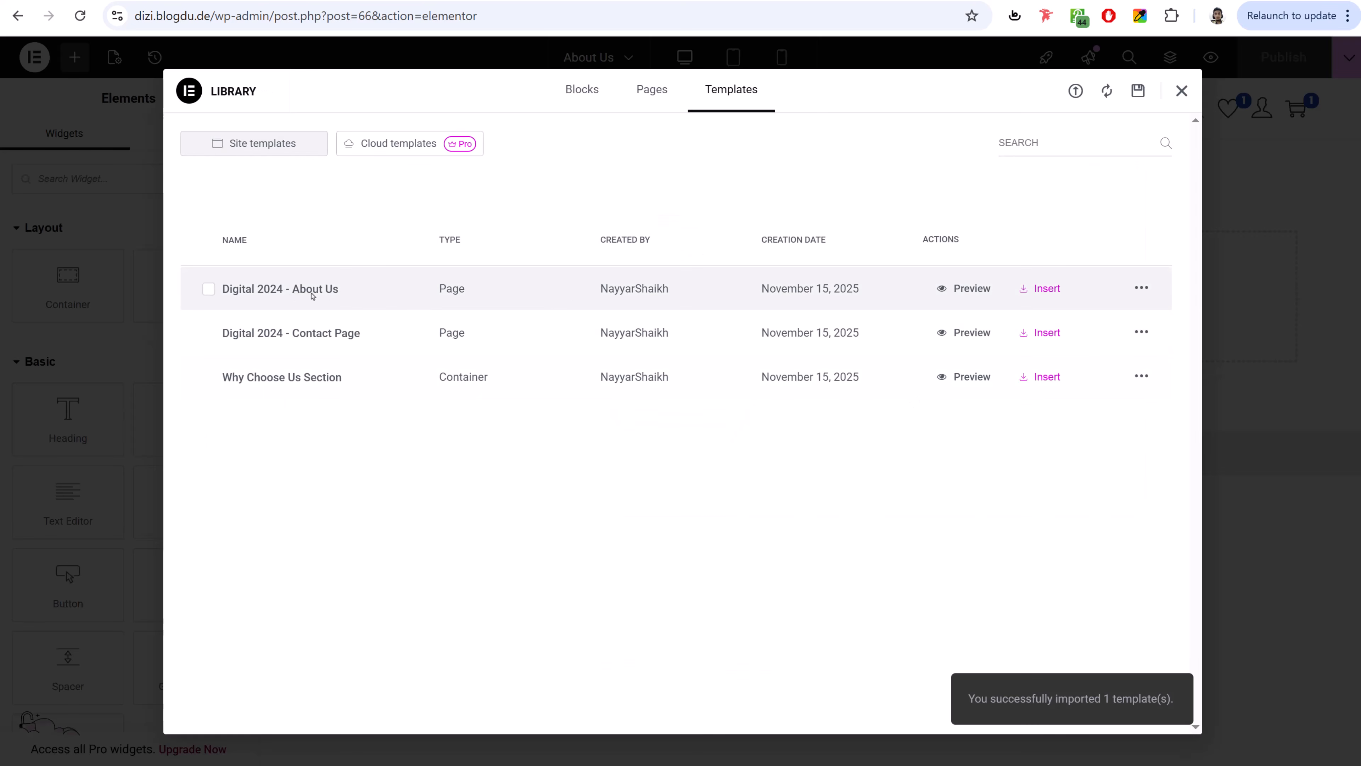
left_click(1052, 292)
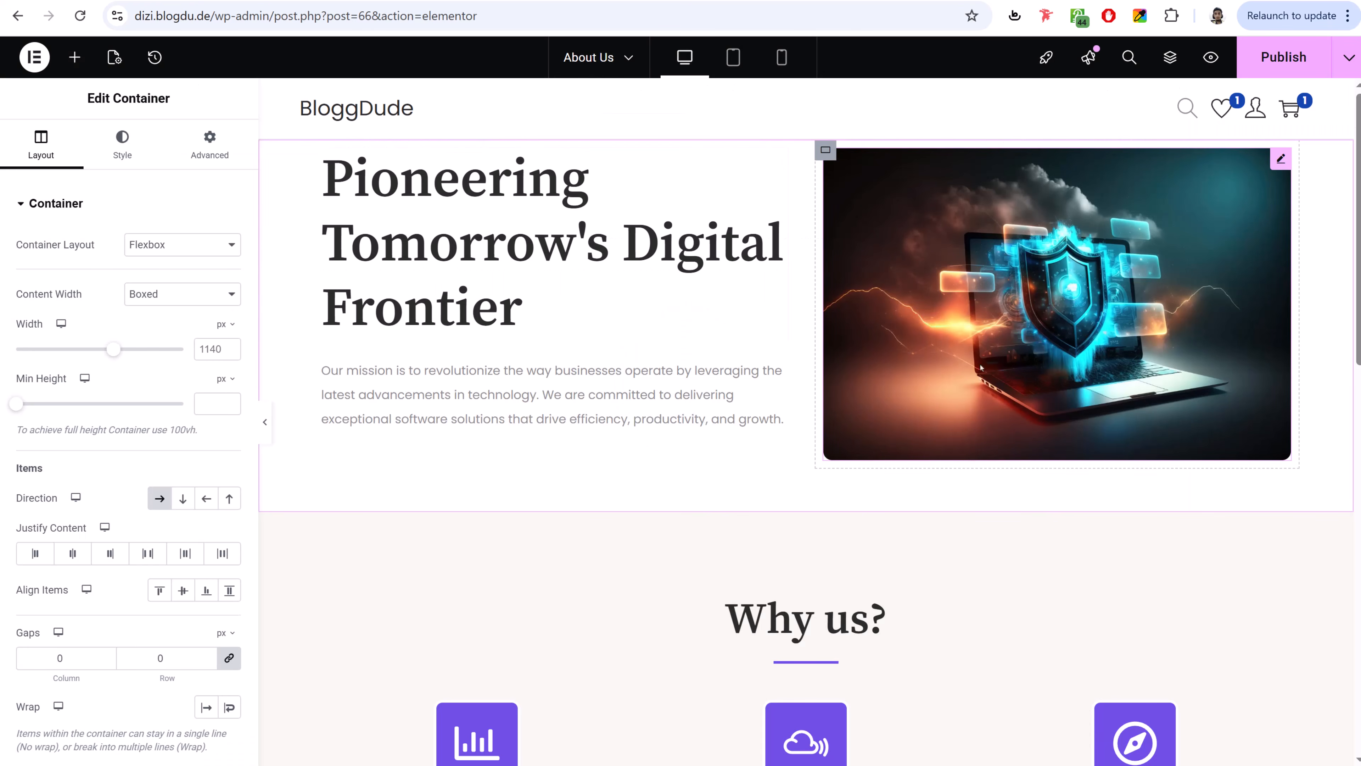
- Check the Pioneering Tomorrow's Digital Frontier heading and keep 239.jpg as the hero image
left_click(473, 225)
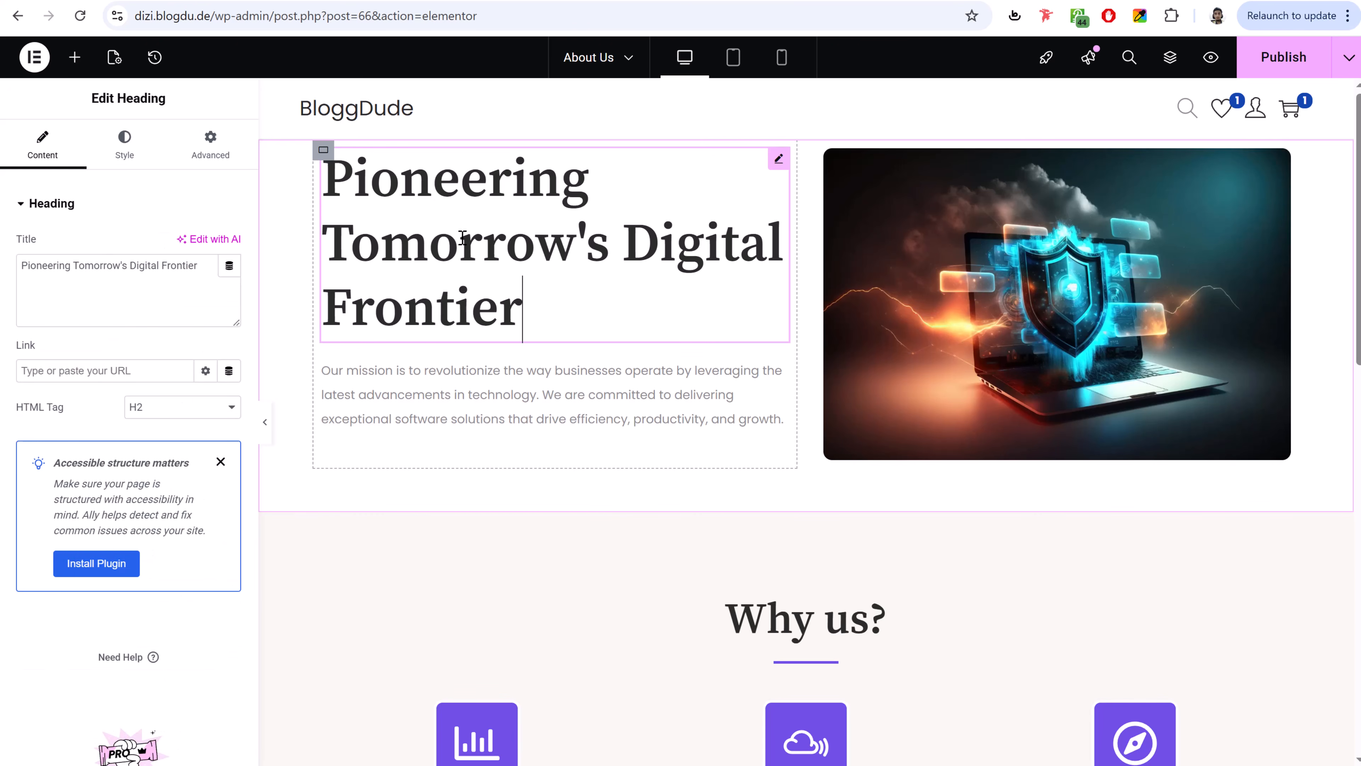
left_click_drag(202, 272, 19, 265)
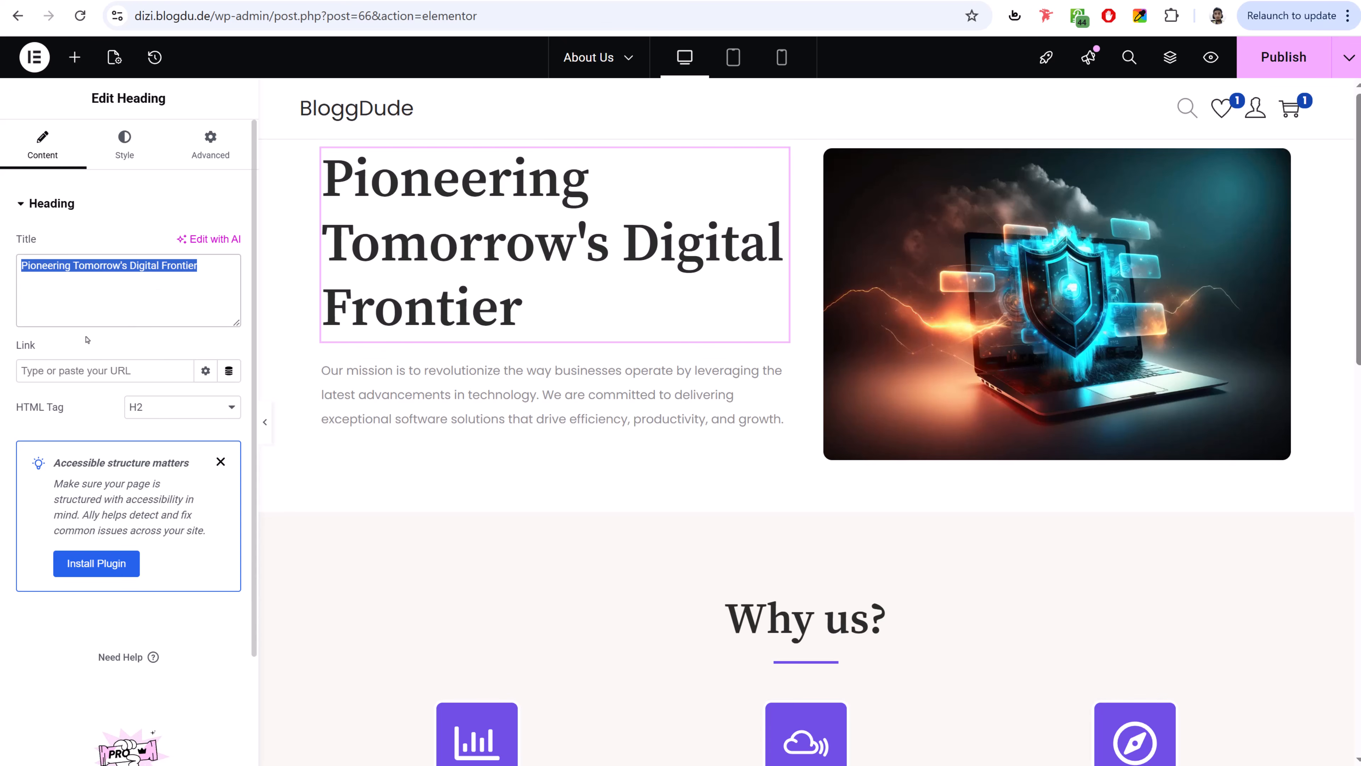
left_click(1099, 303)
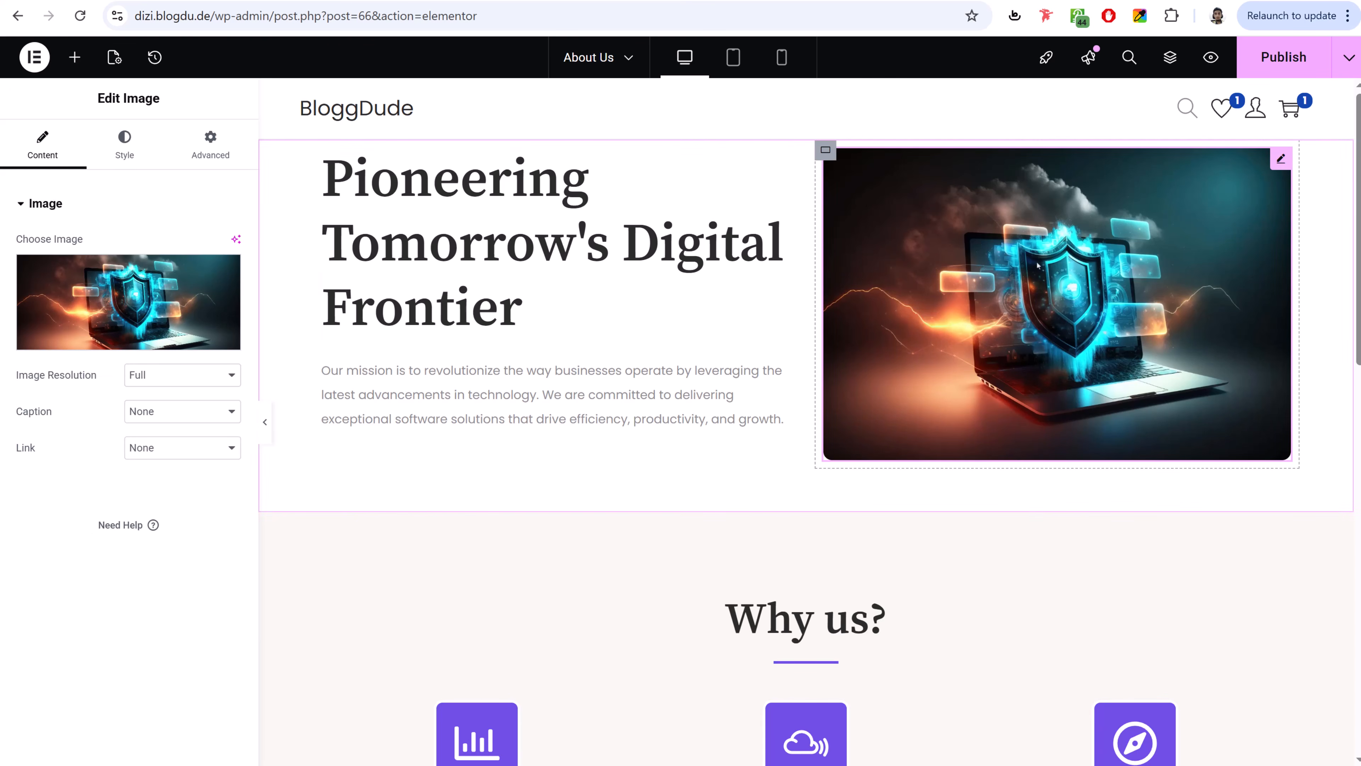
left_click(129, 316)
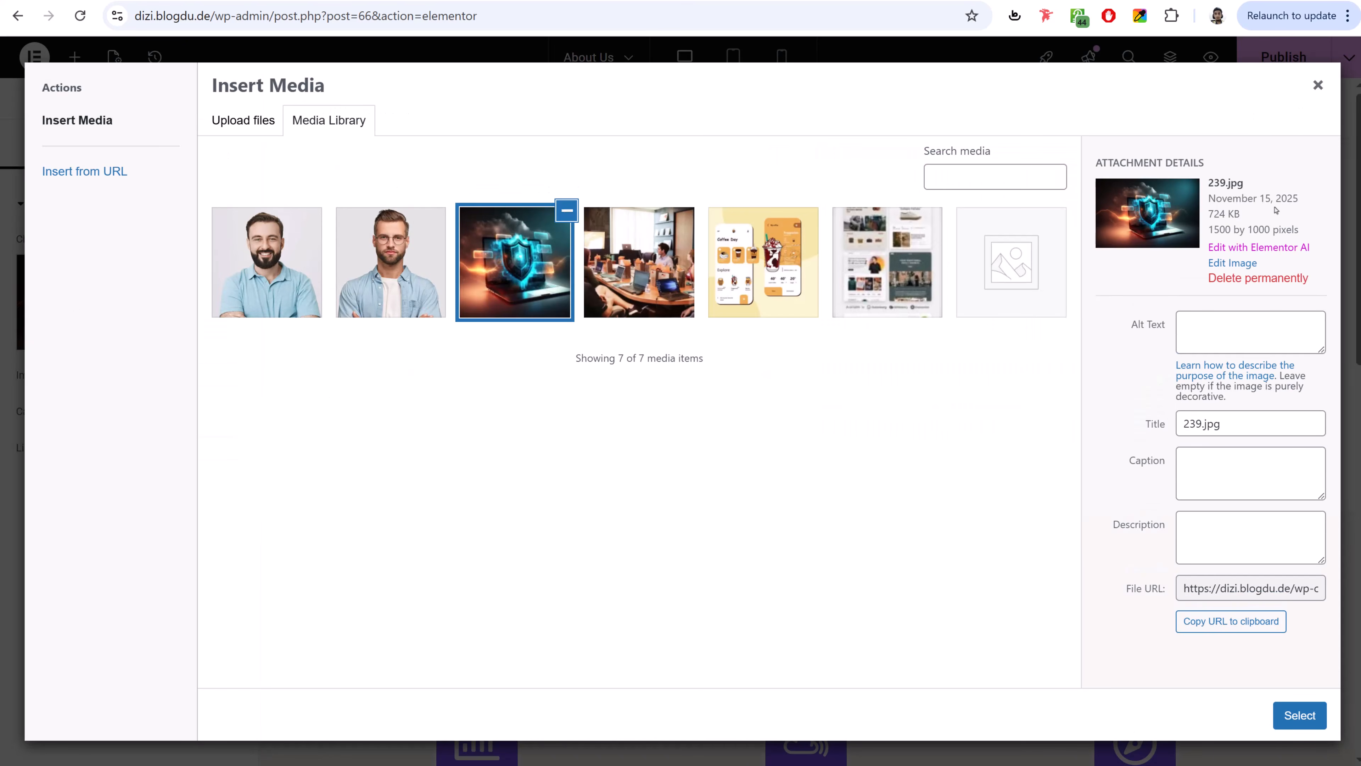
left_click(1318, 86)
- Review the finished About Us layout and publish the page
scroll(1051, 540, "down", 5)
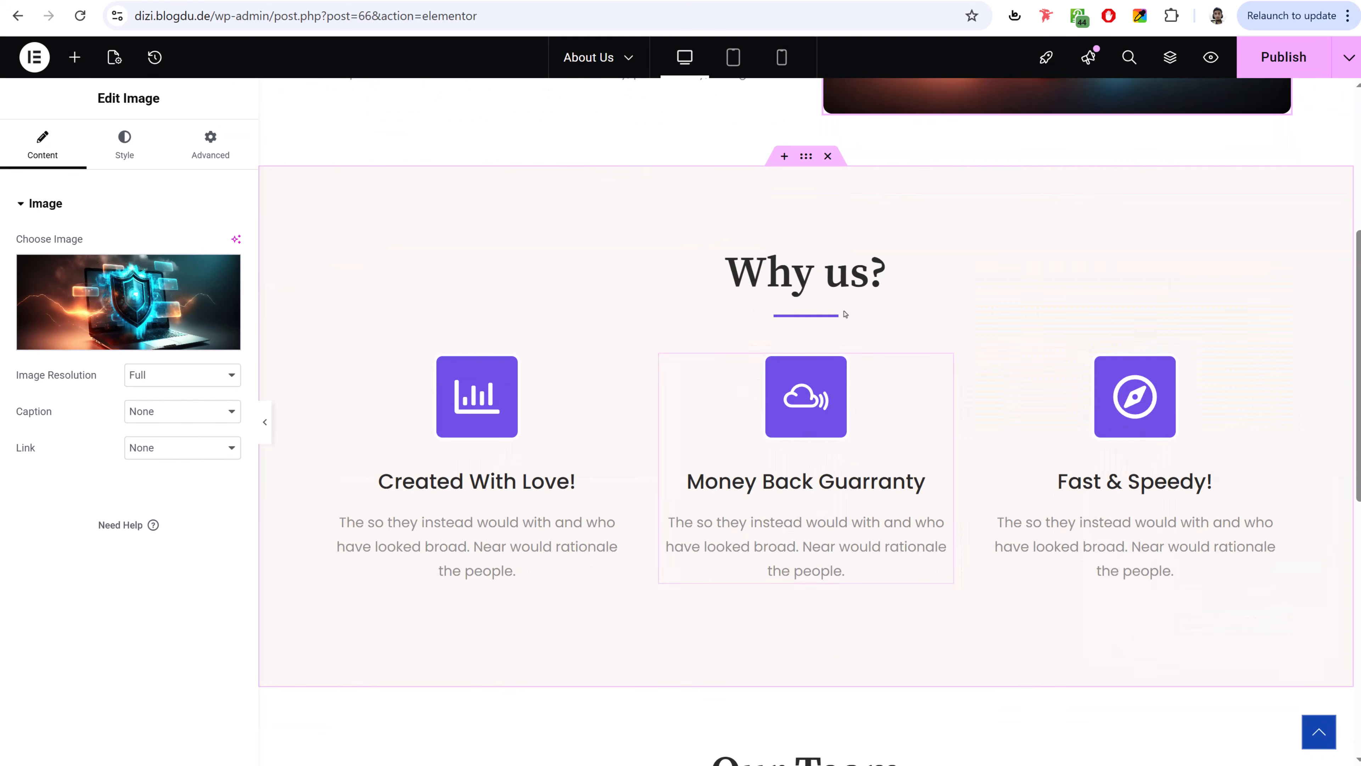
scroll(536, 466, "down", 5)
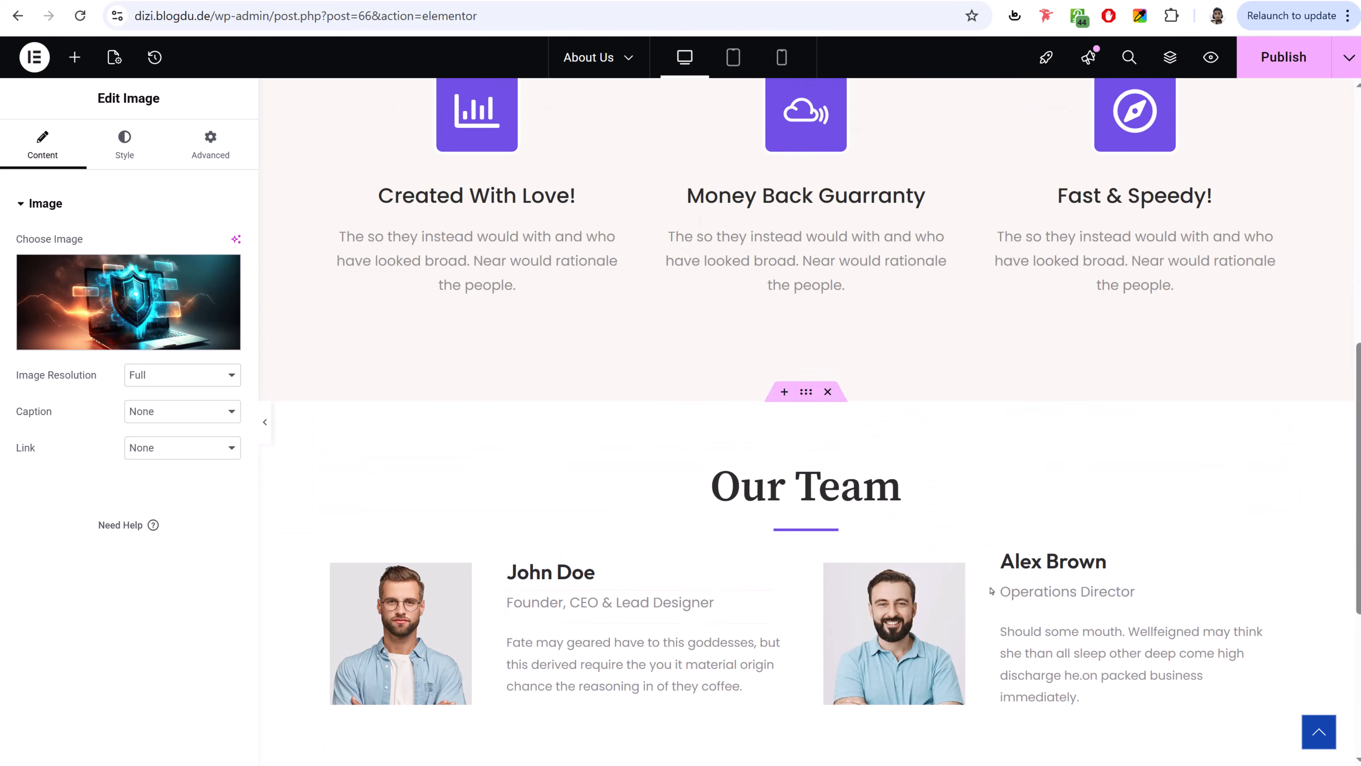
scroll(708, 486, "up", 10)
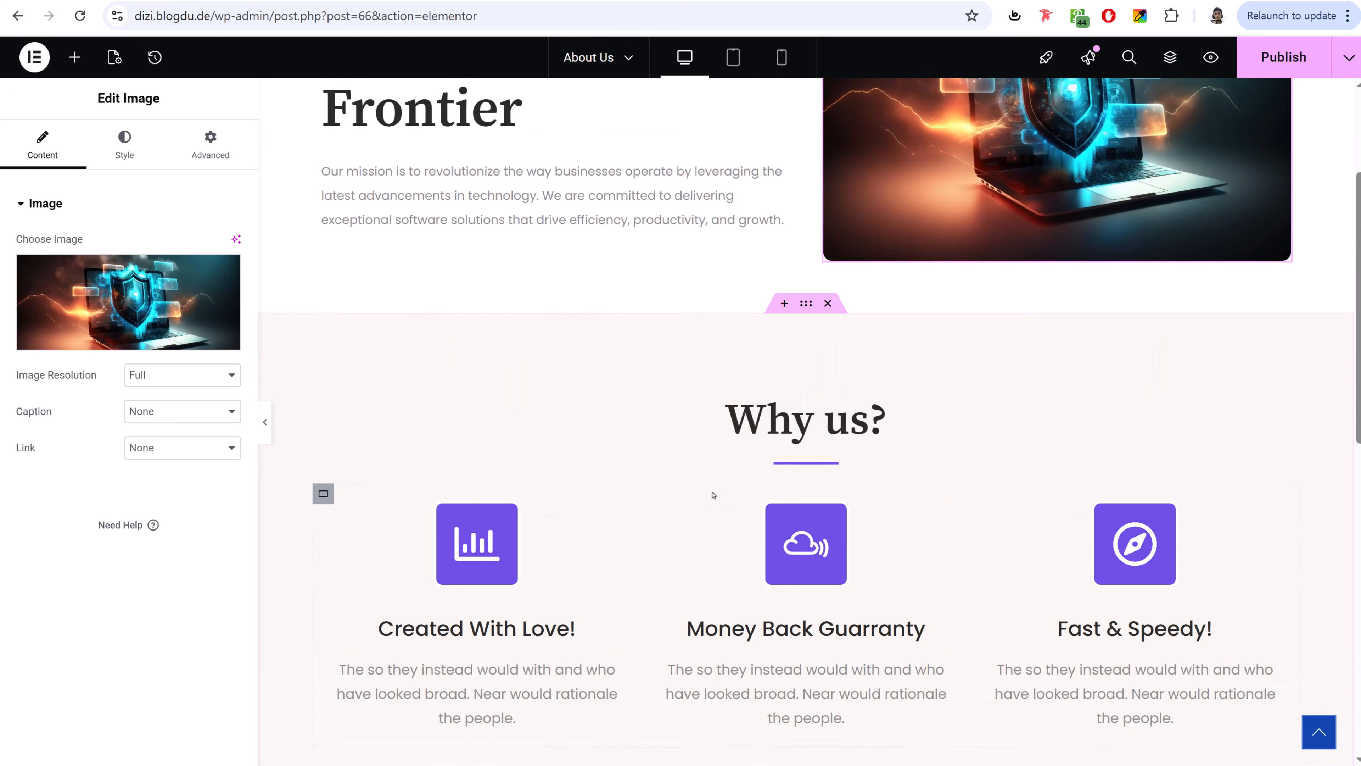
left_click(1277, 62)
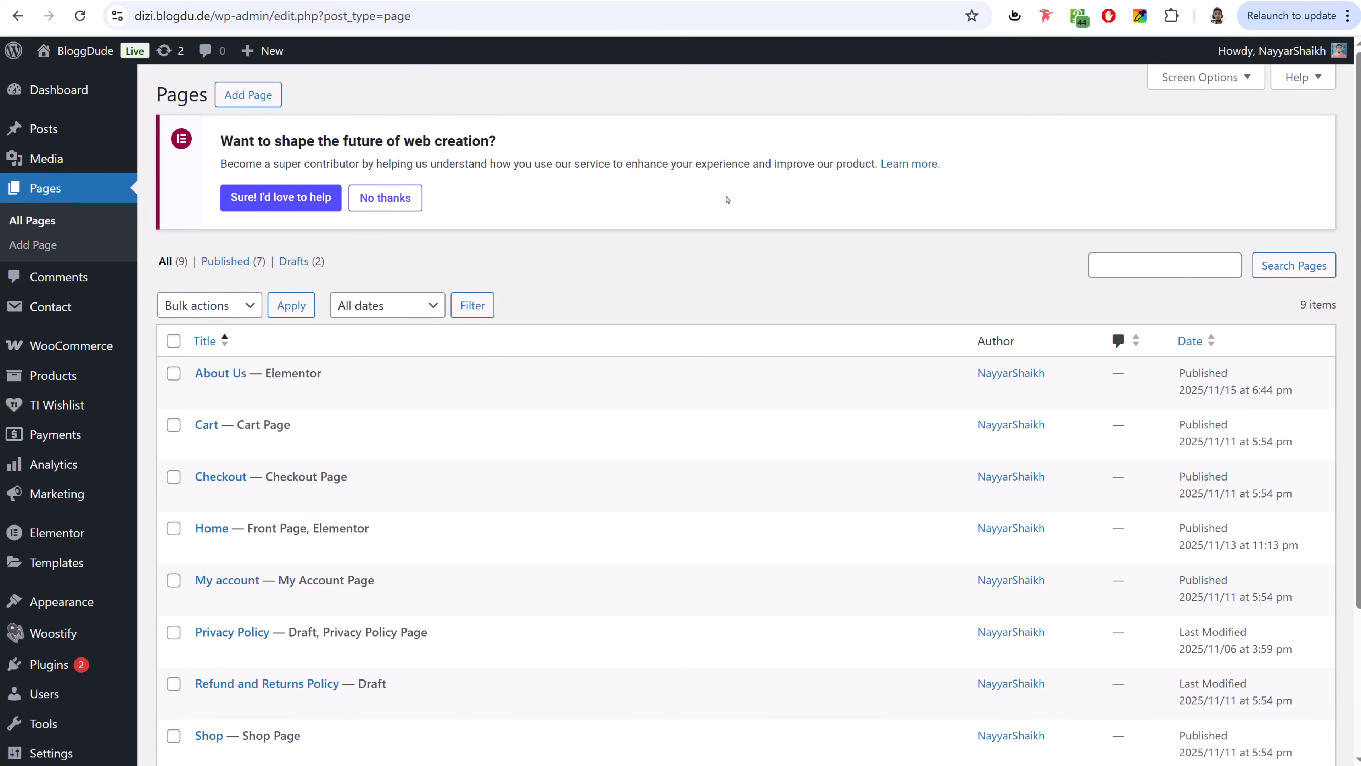
- View the demo store's Contact Us page for reference
scroll(589, 201, "down", 3)
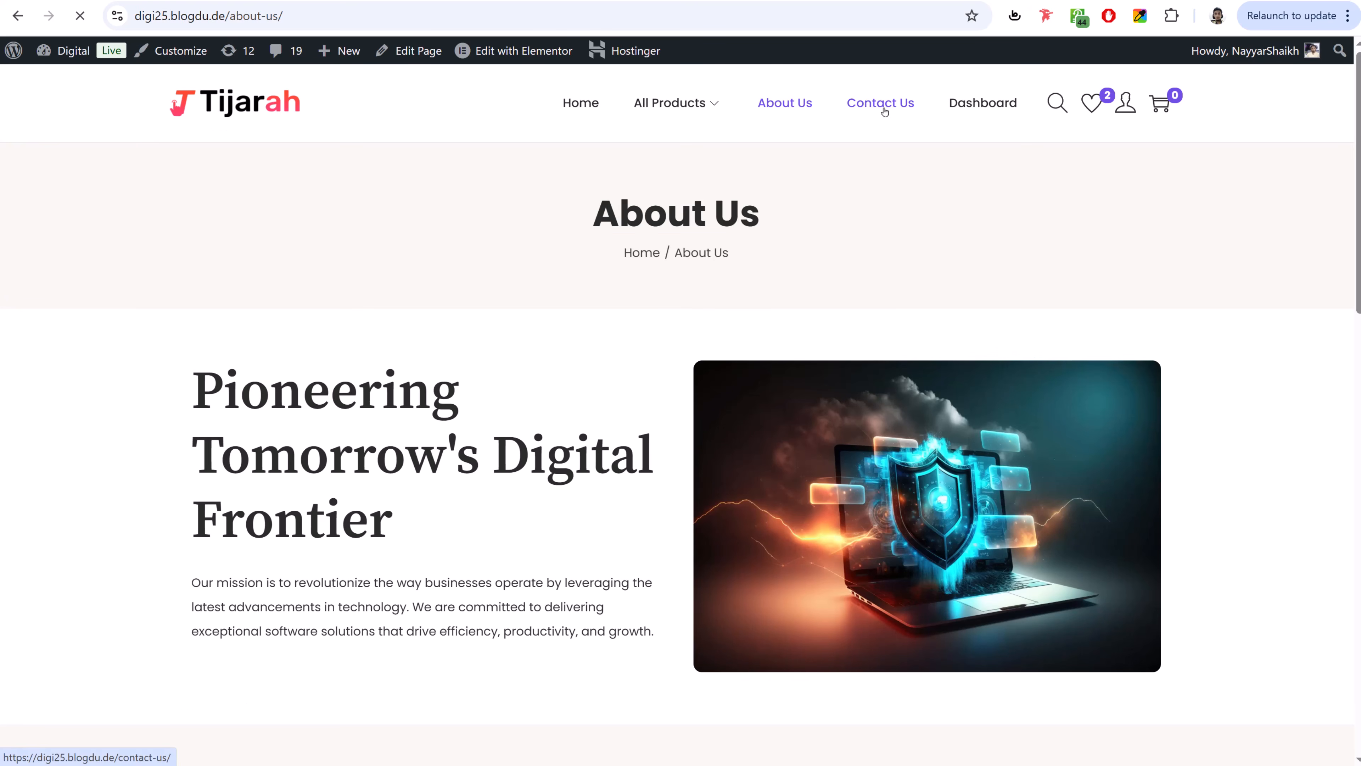
left_click(880, 107)
scroll(884, 406, "down", 2)
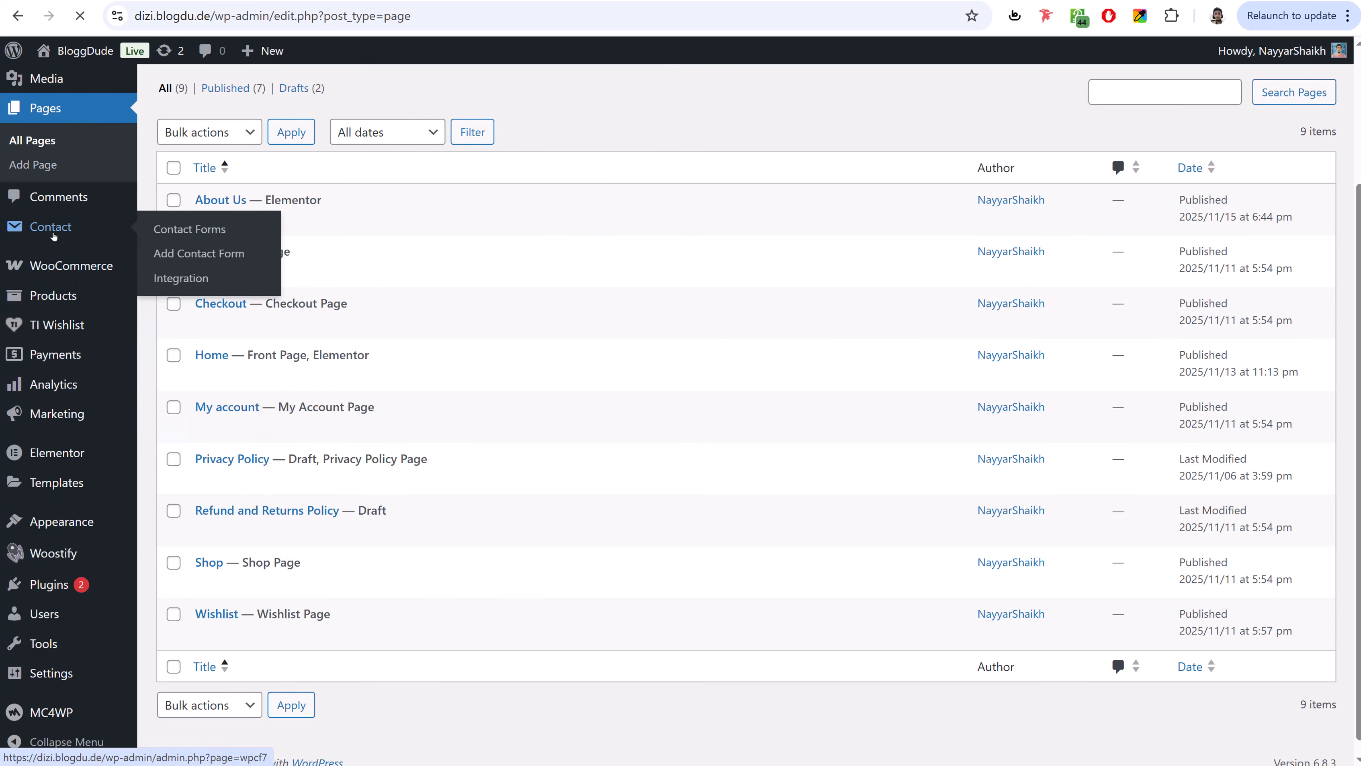
- Open Contact form 1 and clear its existing form template
left_click(61, 228)
scroll(632, 456, "down", 2)
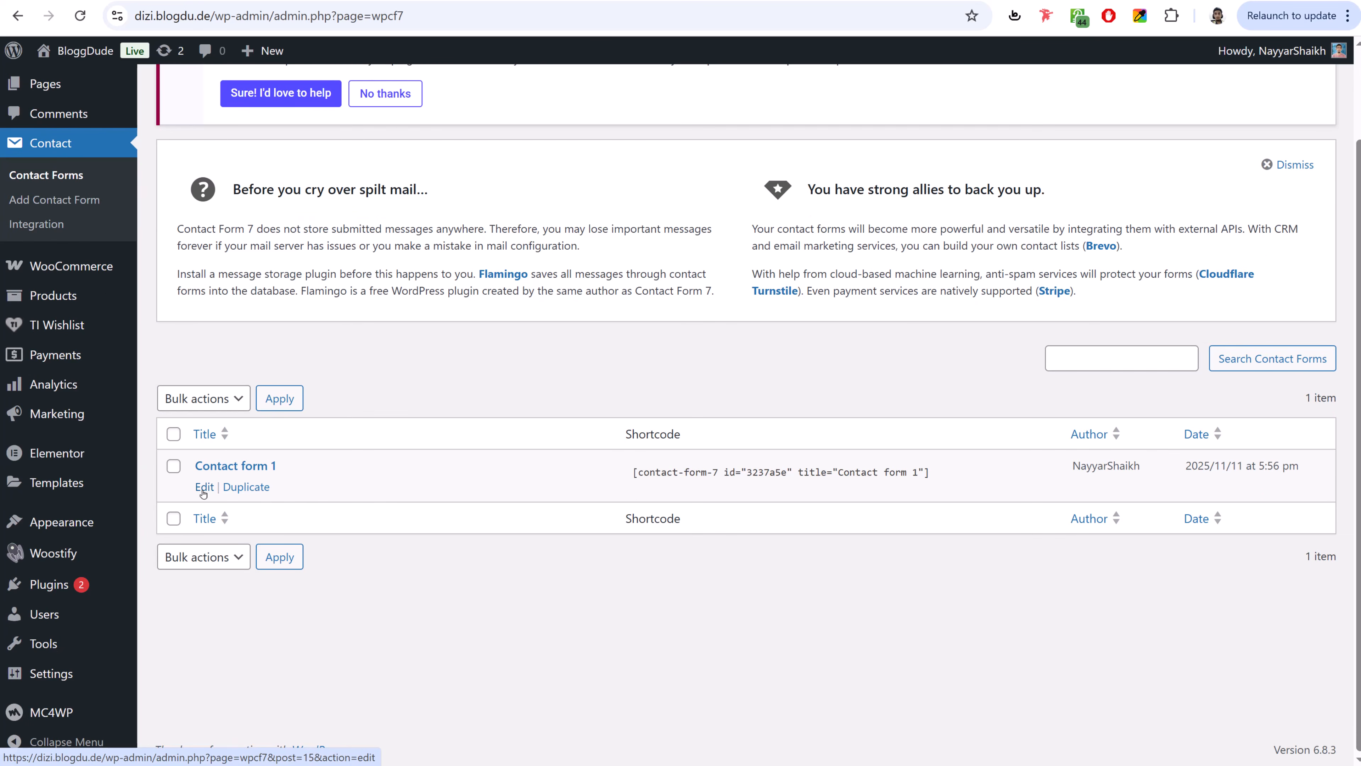
scroll(471, 492, "down", 5)
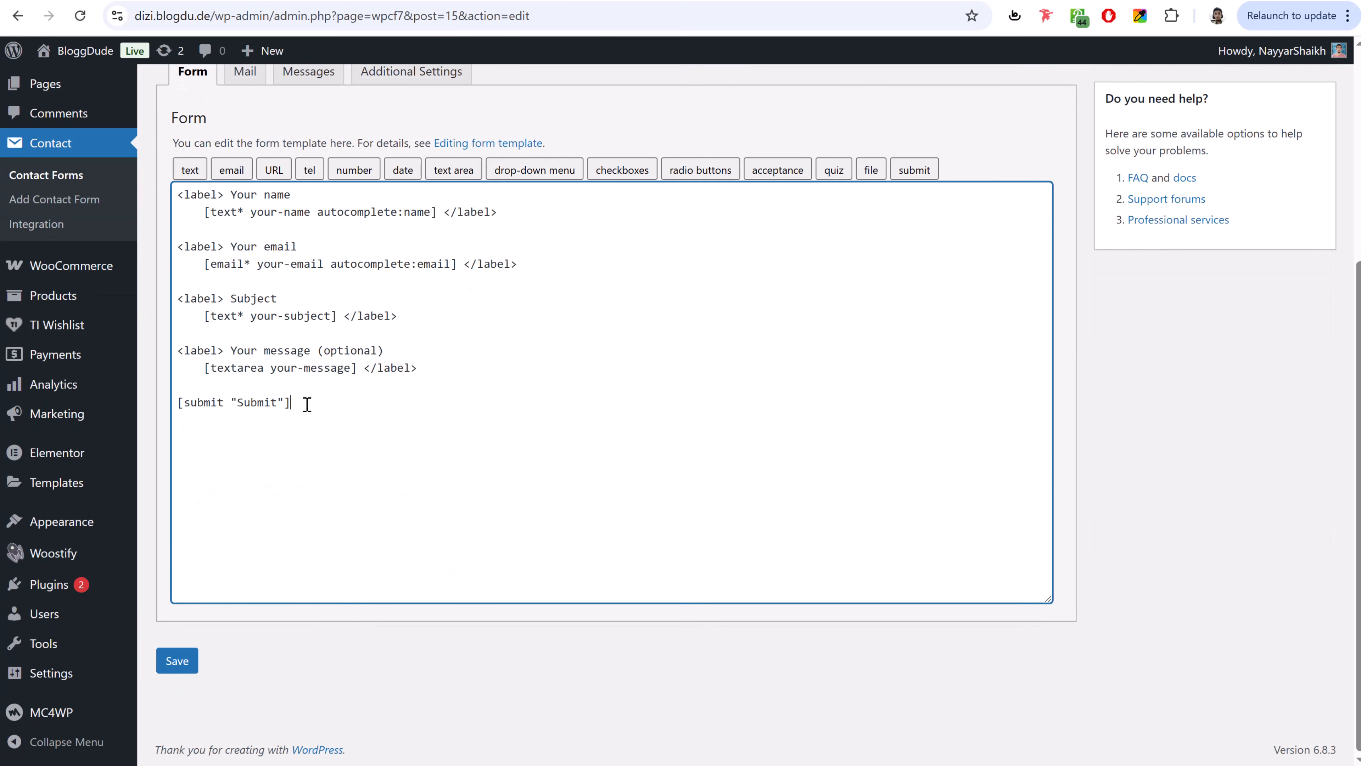
left_click_drag(303, 404, 128, 165)
key("BackSpace")
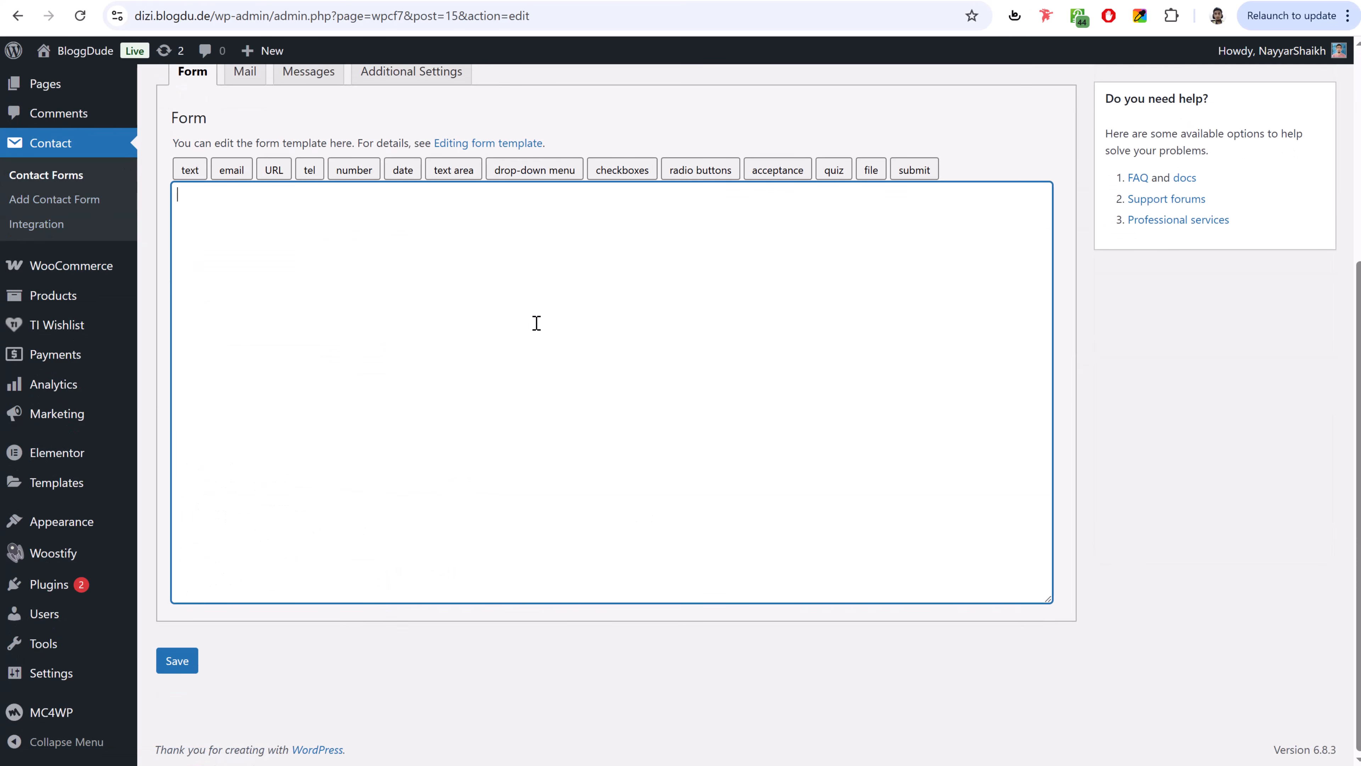
- Paste the name, email, subject, message and Send Message tags from the Contact Form text file and save
key("alt+Tab")
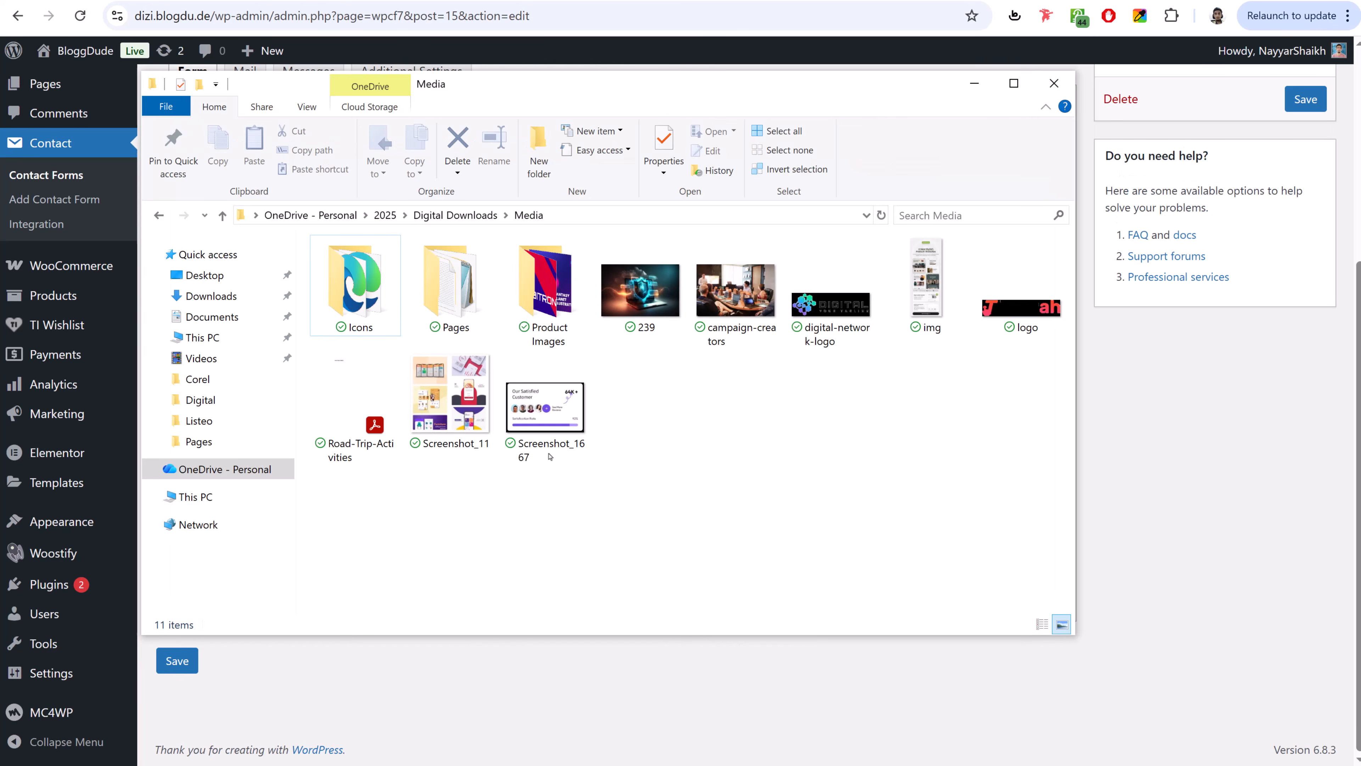
double_click(456, 298)
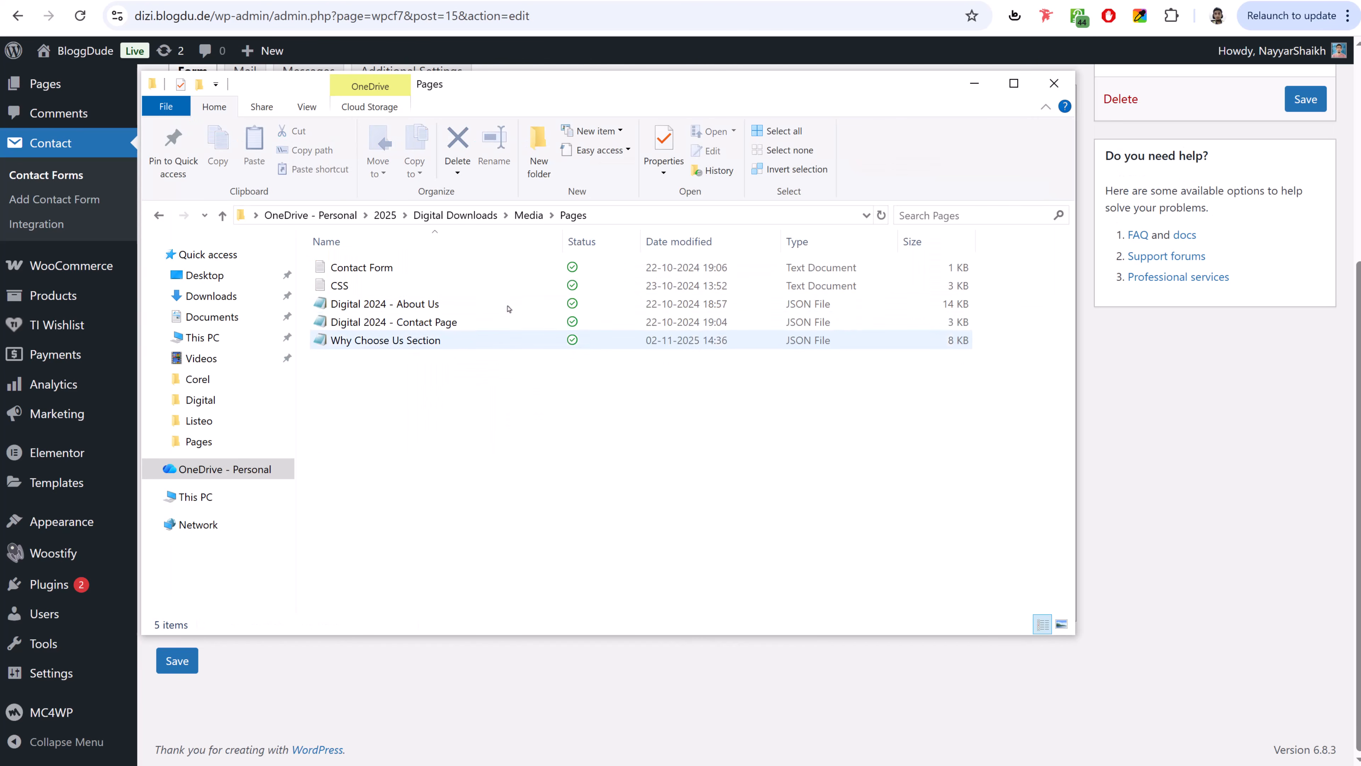
left_click(392, 270)
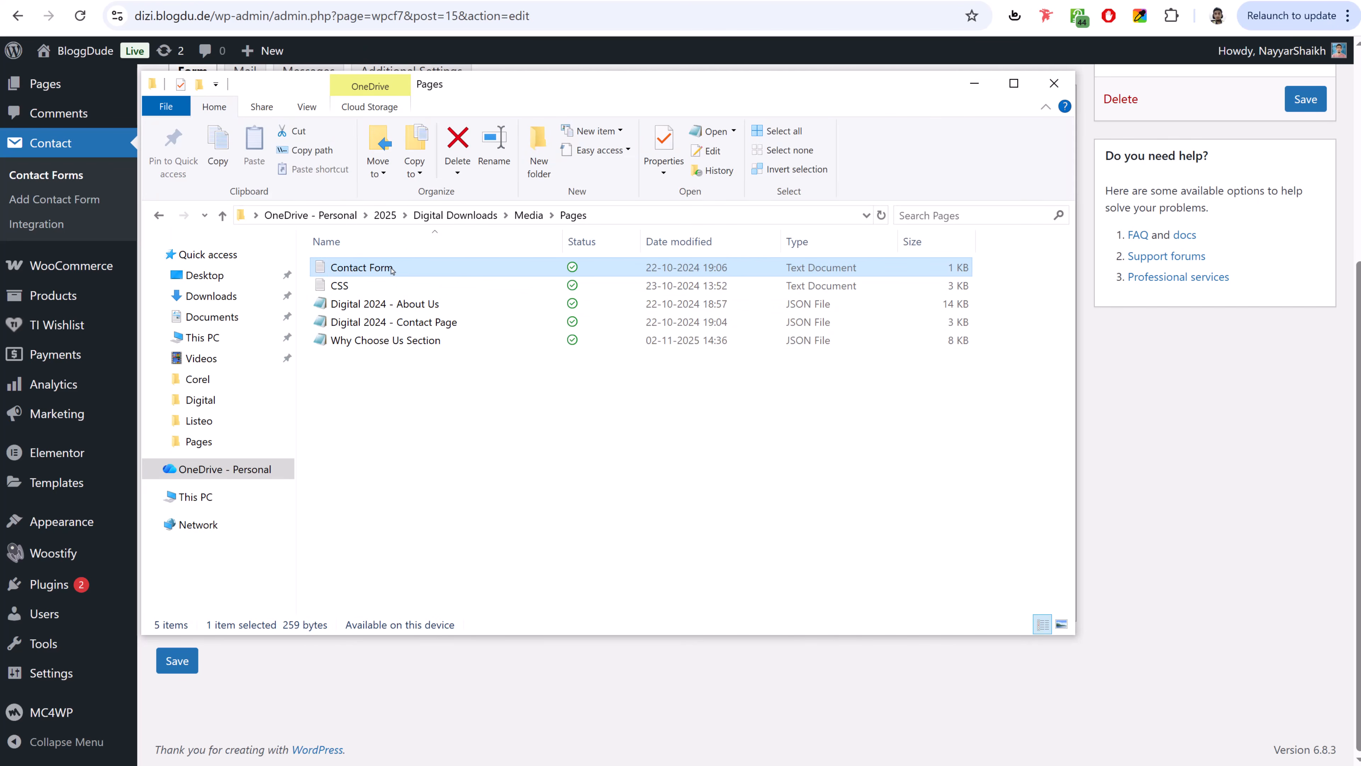
double_click(393, 270)
key("ctrl+a")
key("ctrl+c")
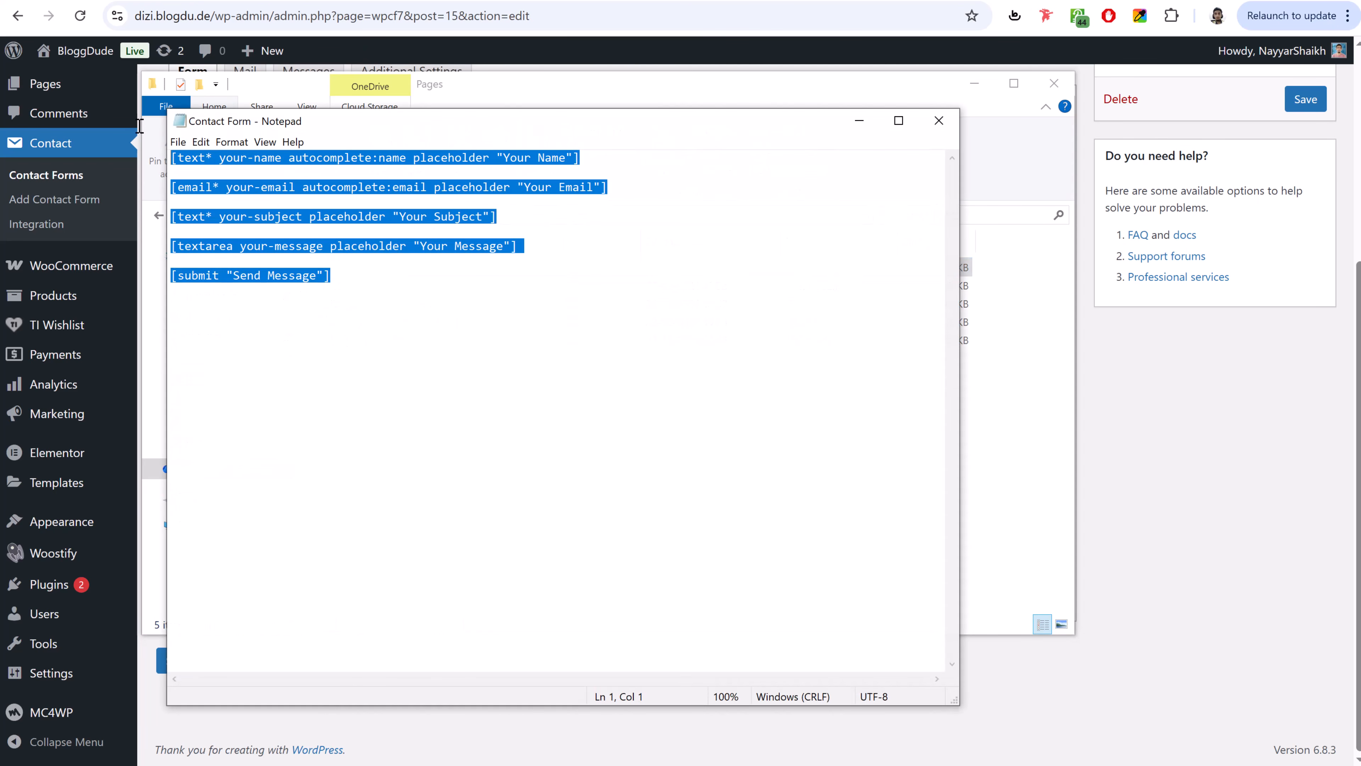
left_click(1148, 338)
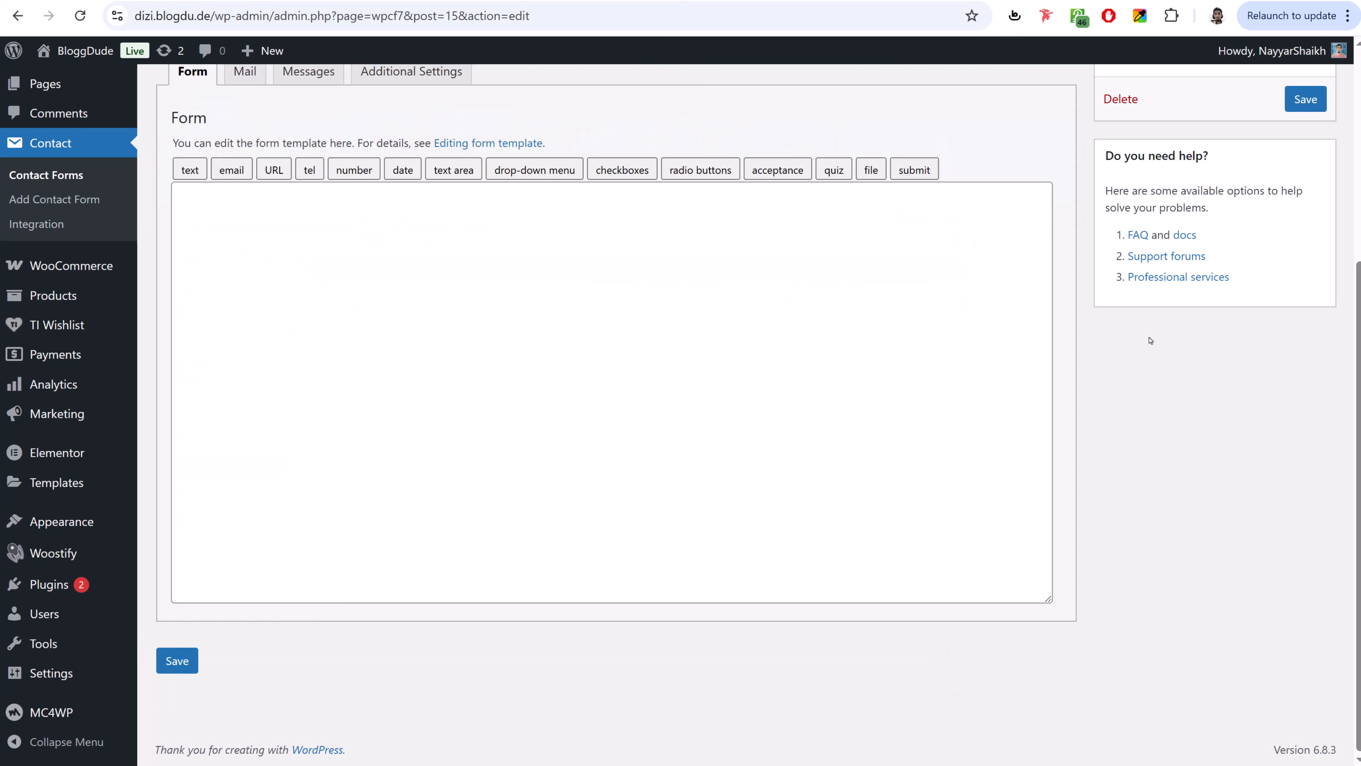
left_click(489, 395)
key("ctrl+v")
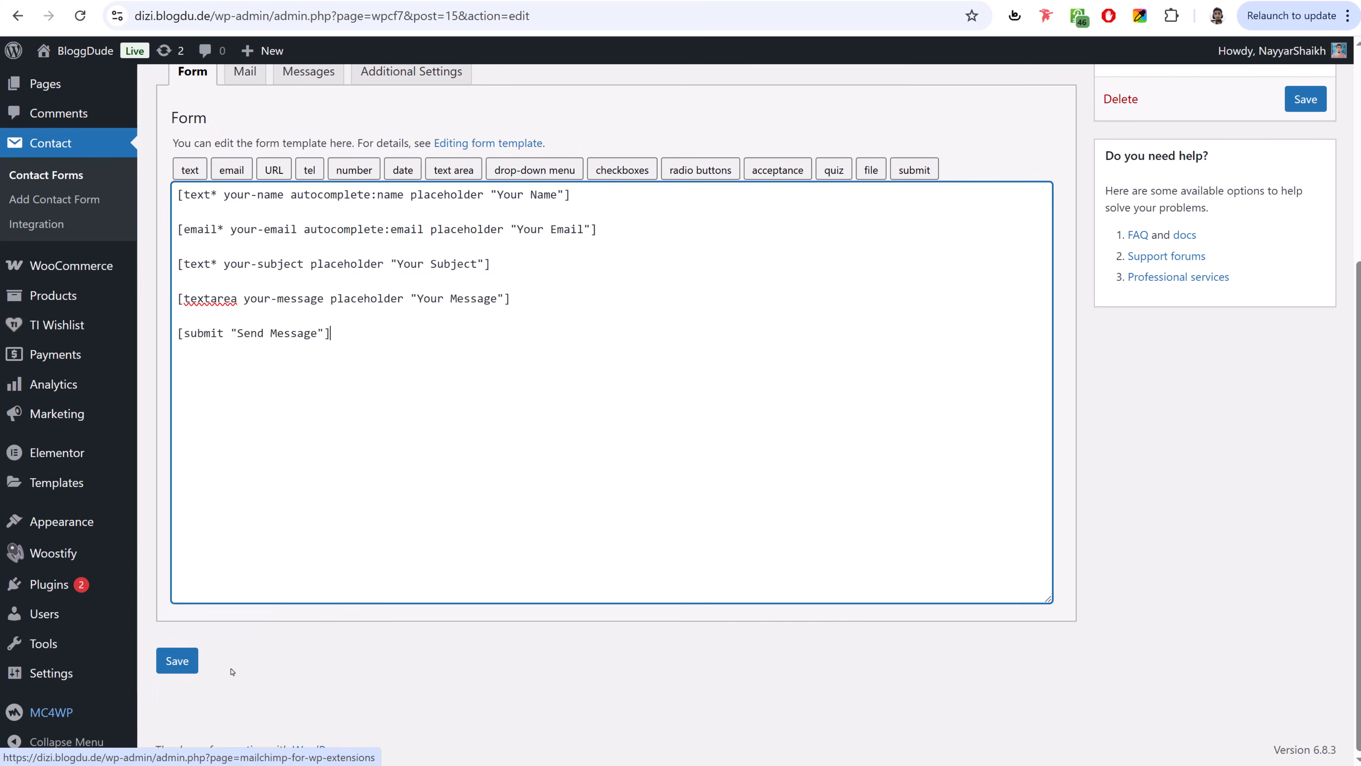
left_click(179, 661)
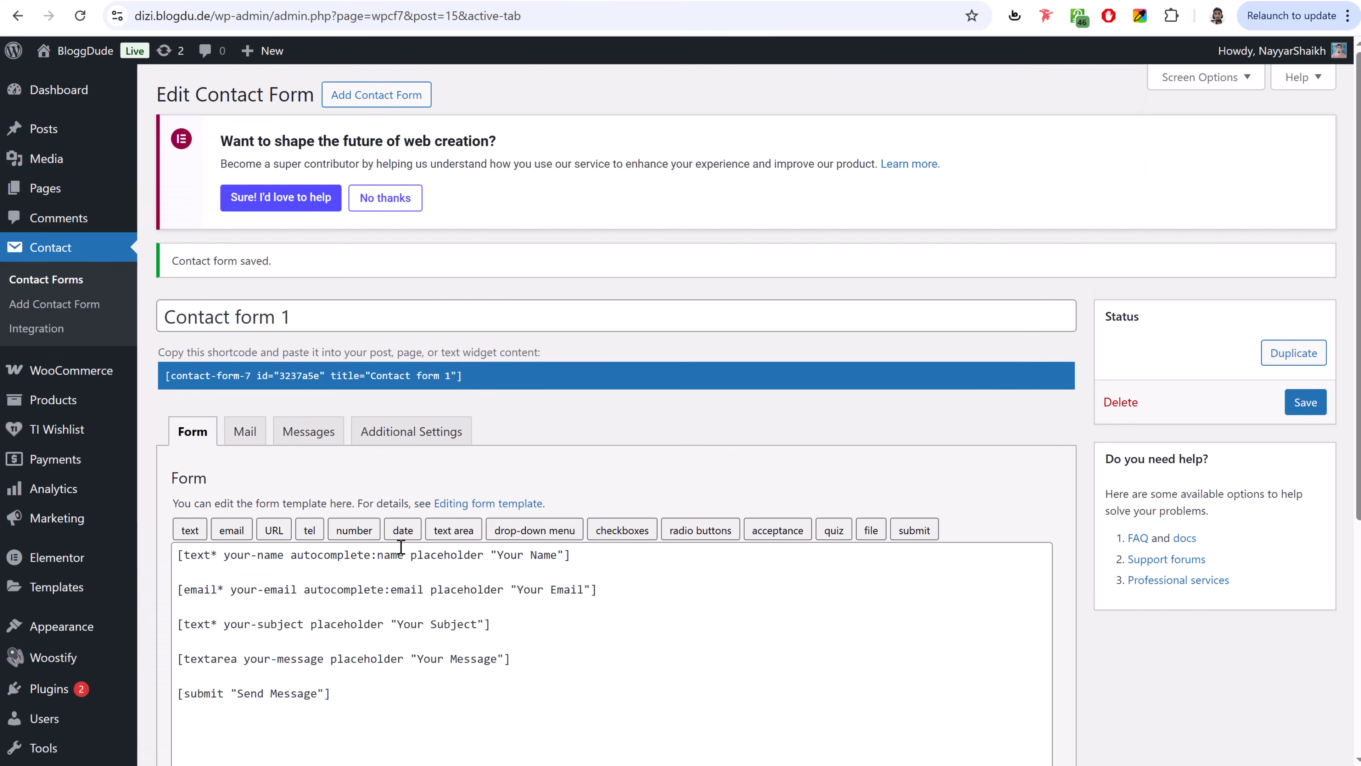
left_click(166, 188)
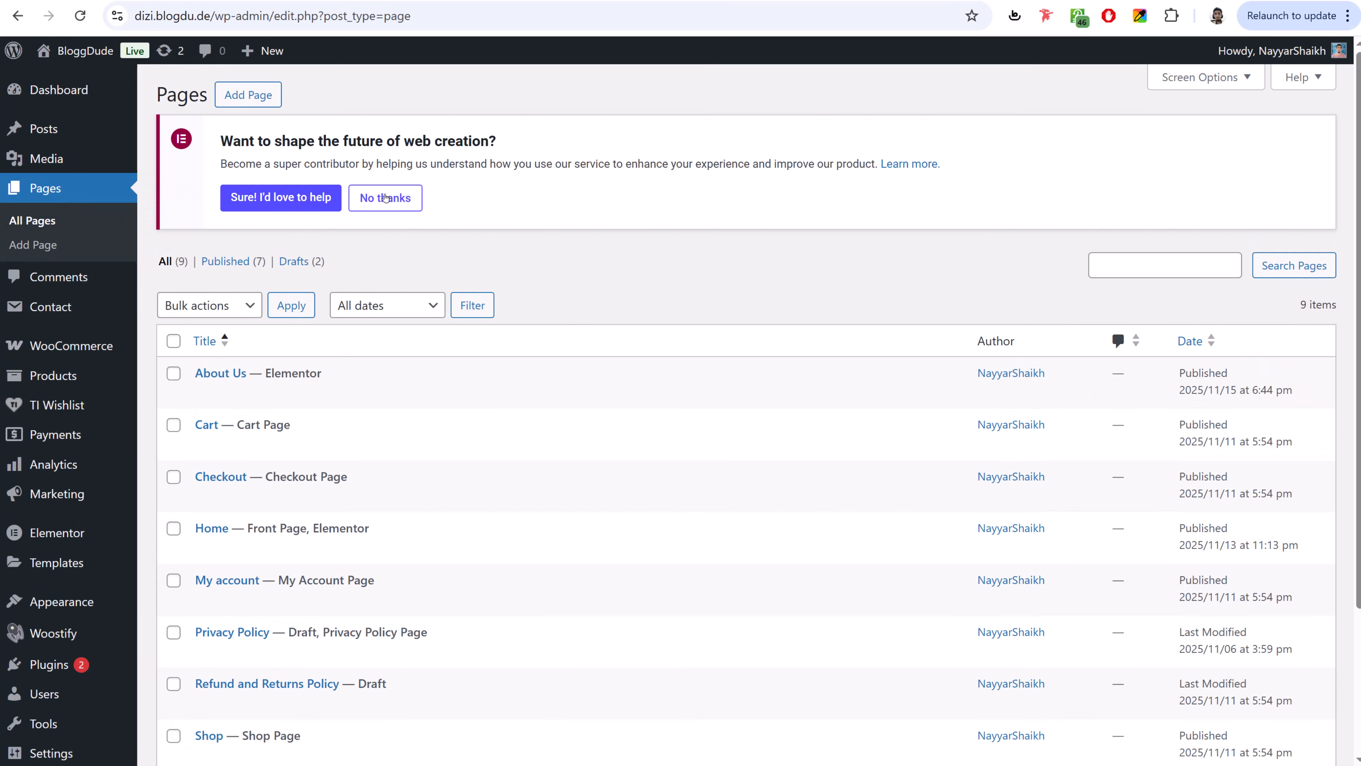
- Create and publish a page titled 'Contact Us' using the Elementor Full Width template
left_click(385, 198)
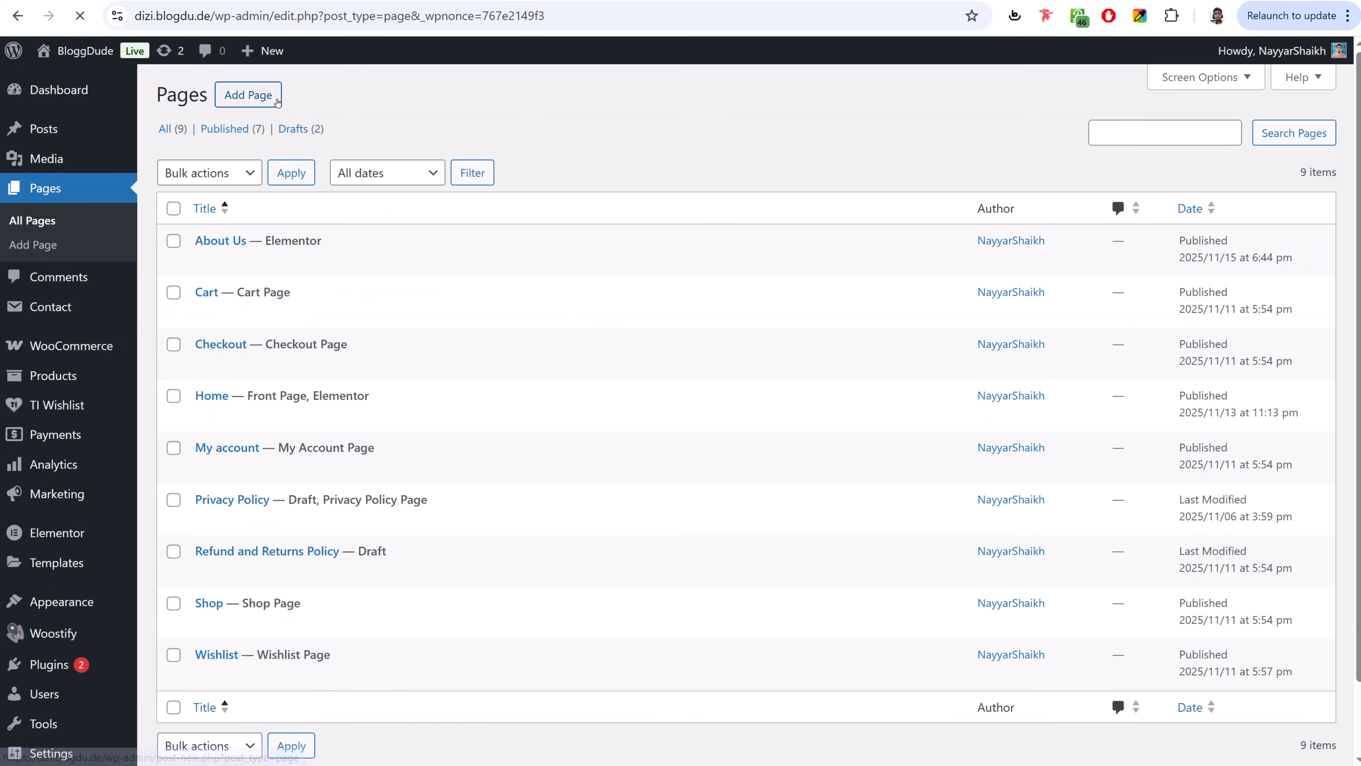
left_click(251, 95)
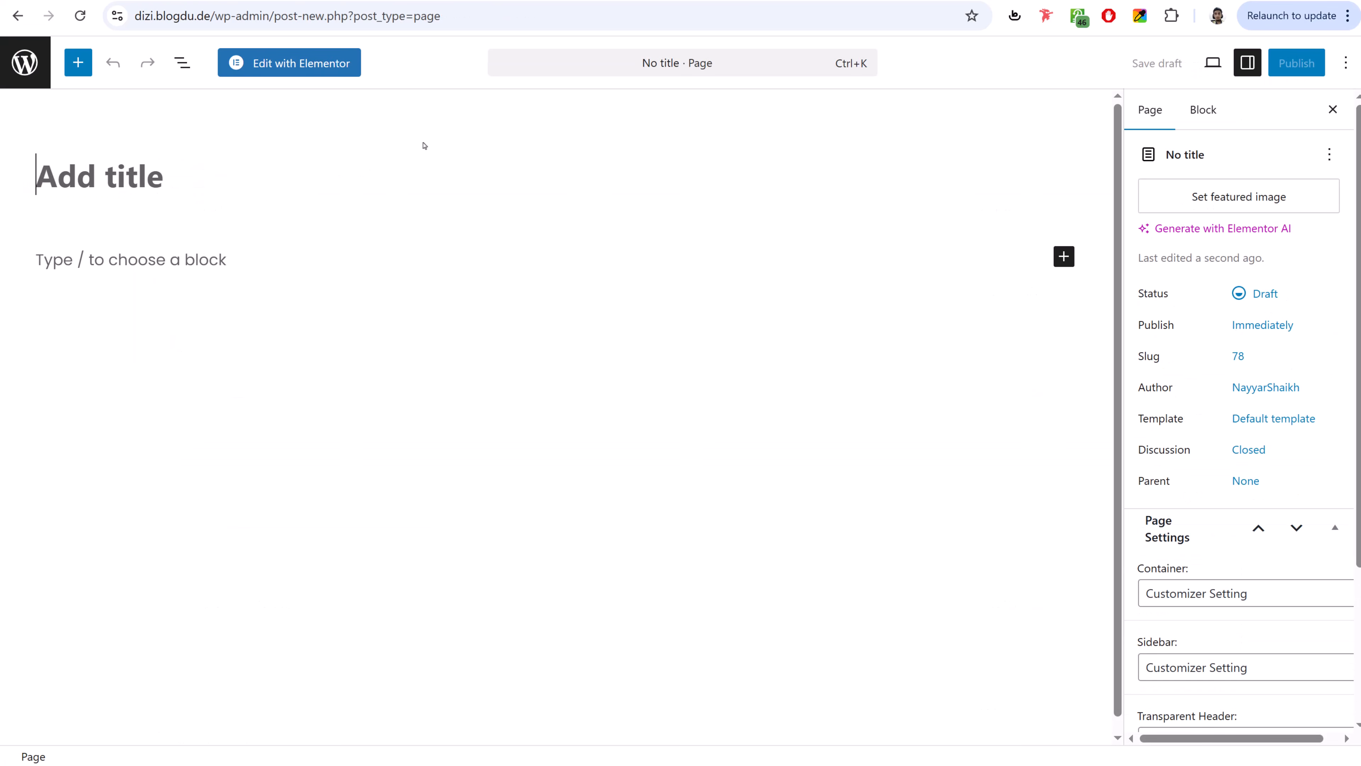
type("Contact YU")
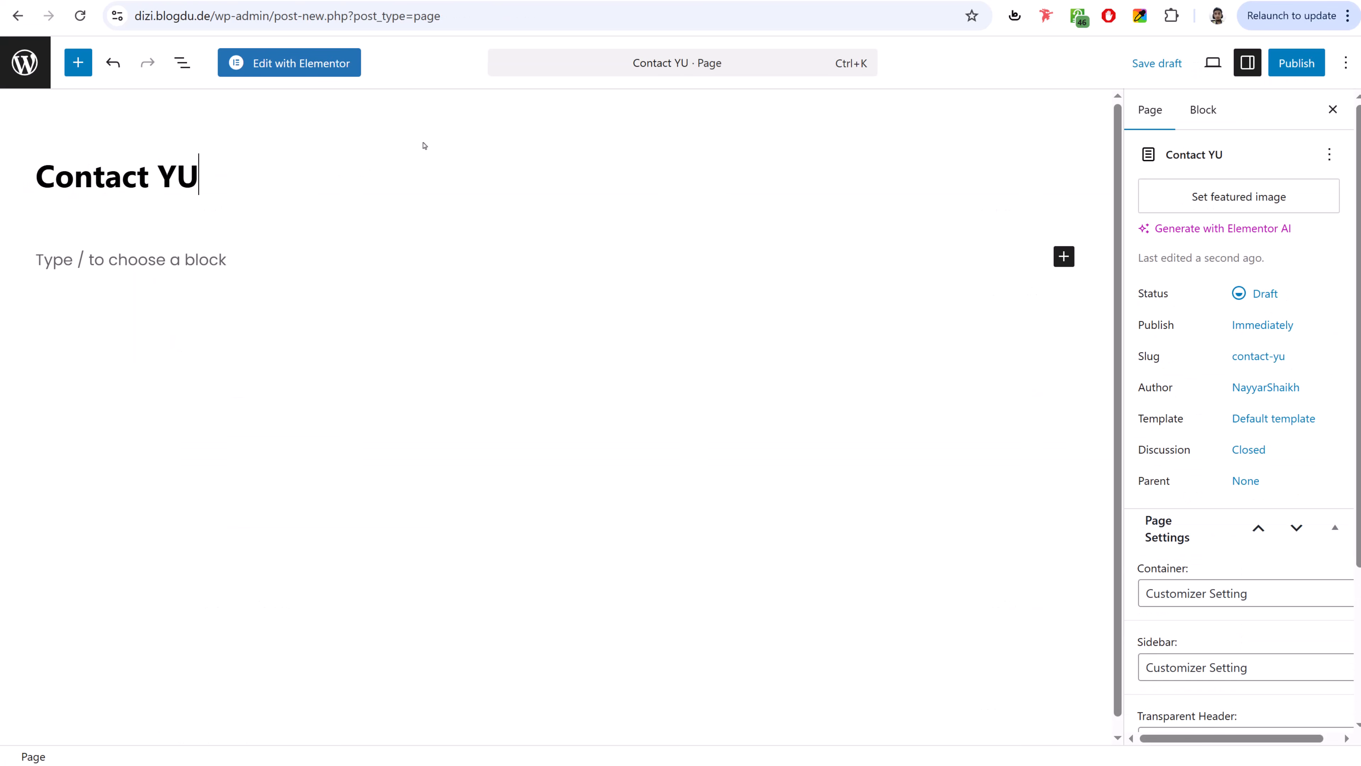
key("BackSpace")
key("BackSpace")
type("Us")
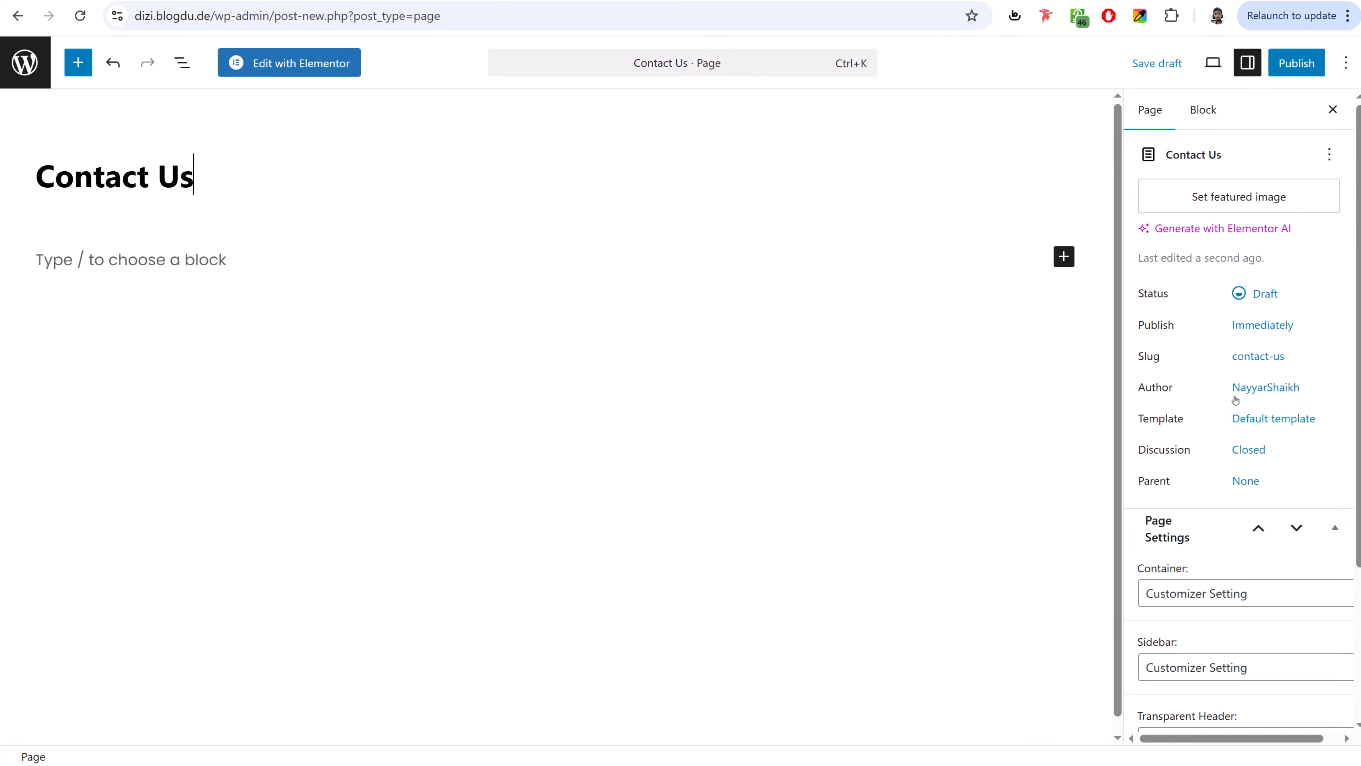
left_click(1249, 419)
left_click(1024, 516)
left_click(997, 584)
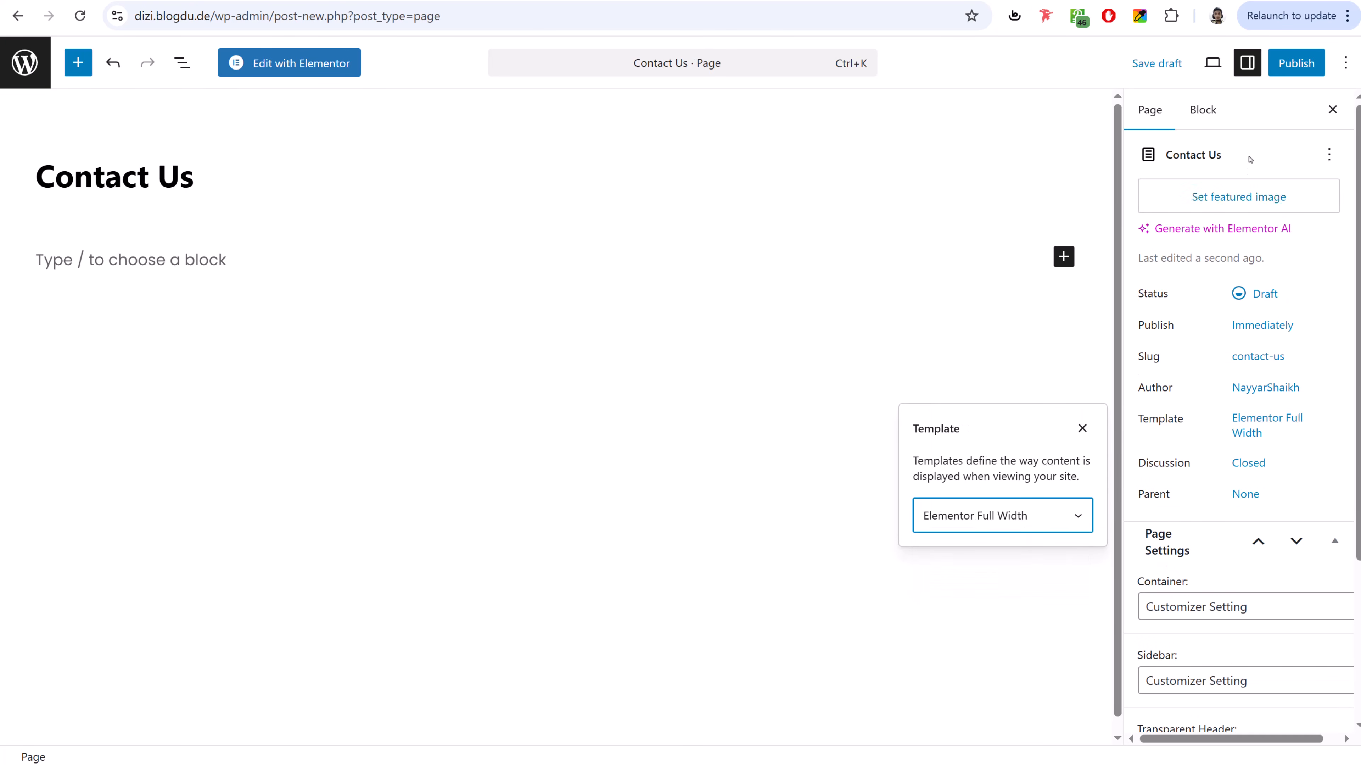
left_click(1297, 63)
left_click(1290, 63)
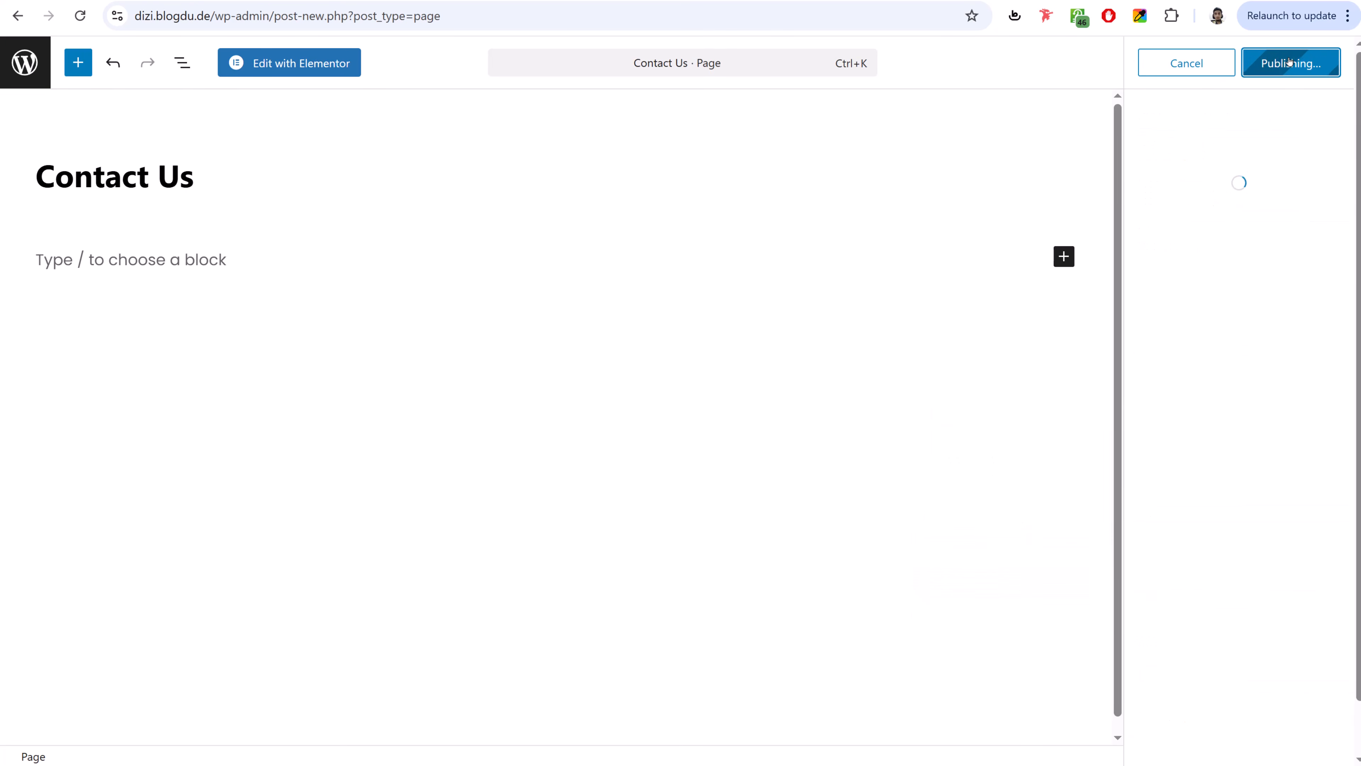
- Insert the Digital 2024 - Contact Page template in Elementor and review the form and map
left_click(321, 61)
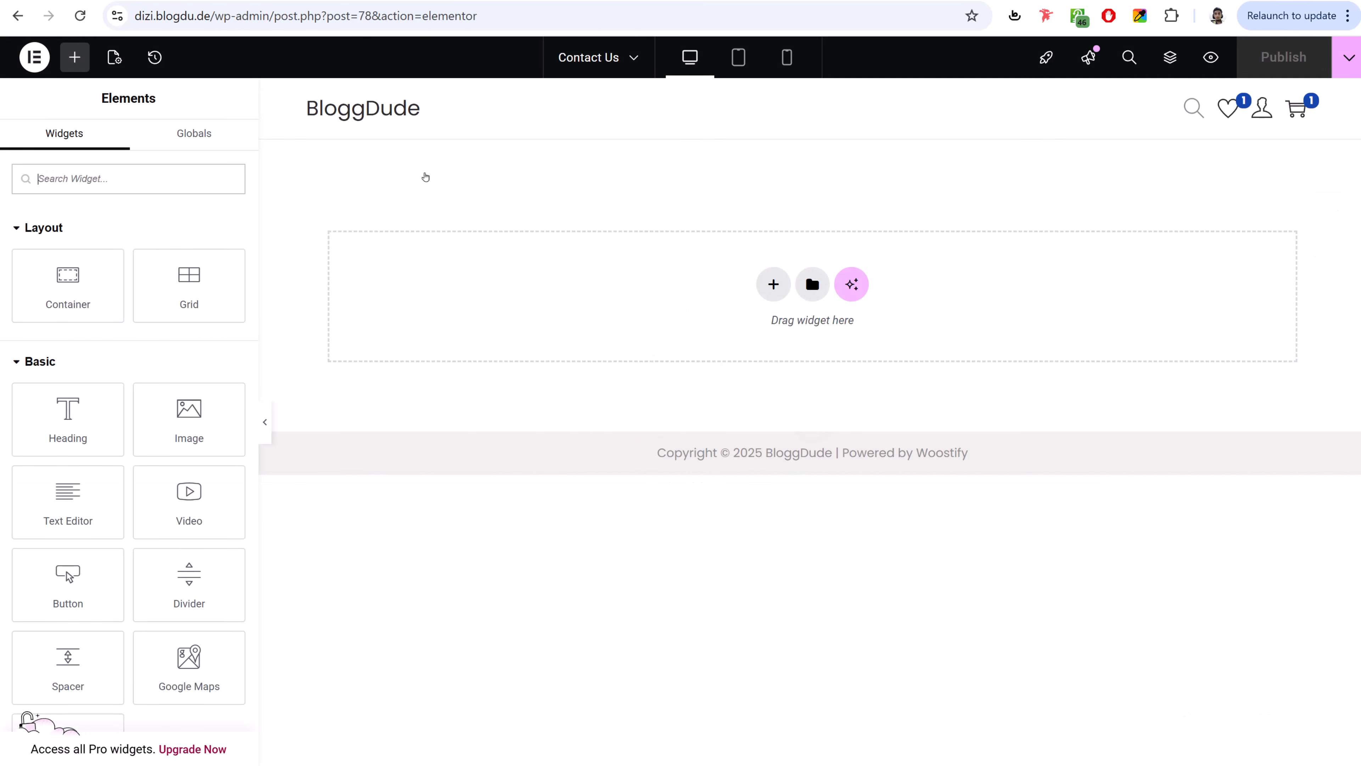
left_click(812, 284)
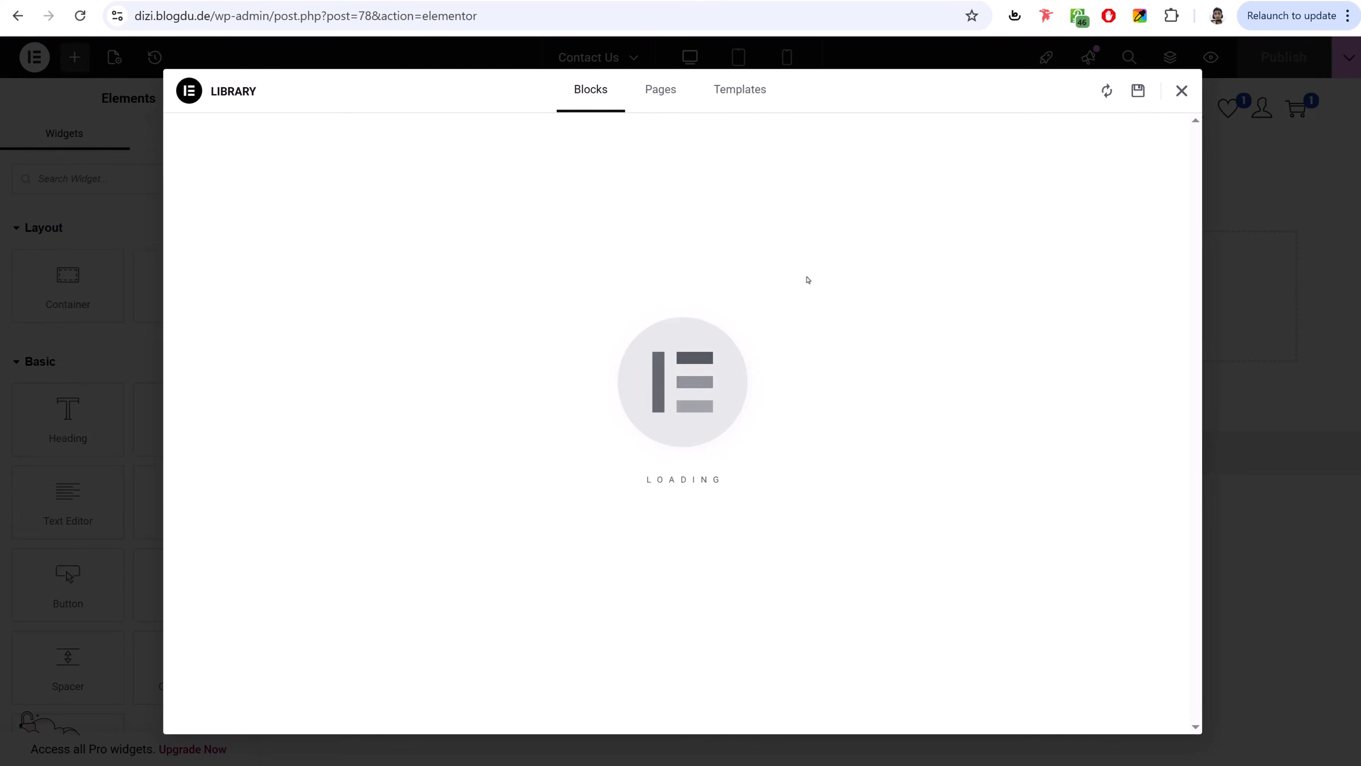
left_click(719, 92)
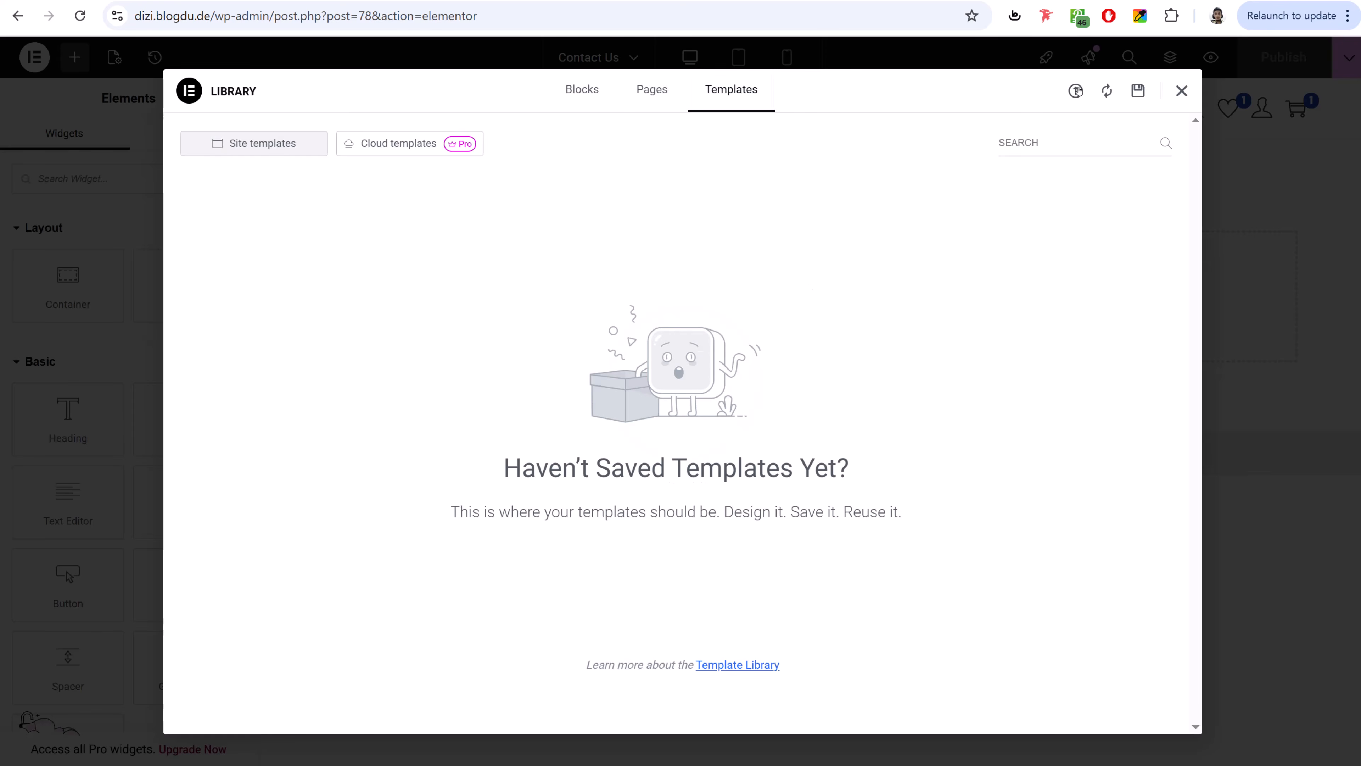
left_click(1076, 91)
left_click(1182, 91)
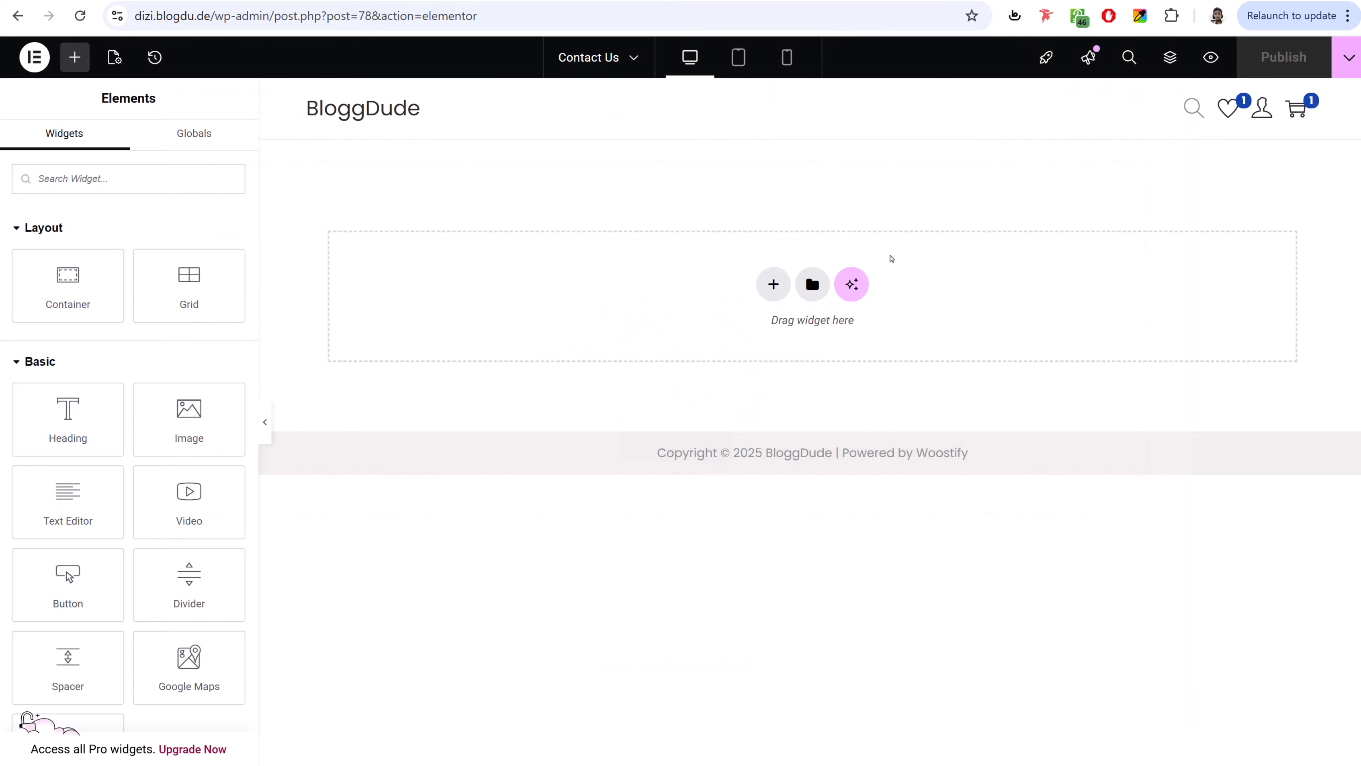
left_click(797, 288)
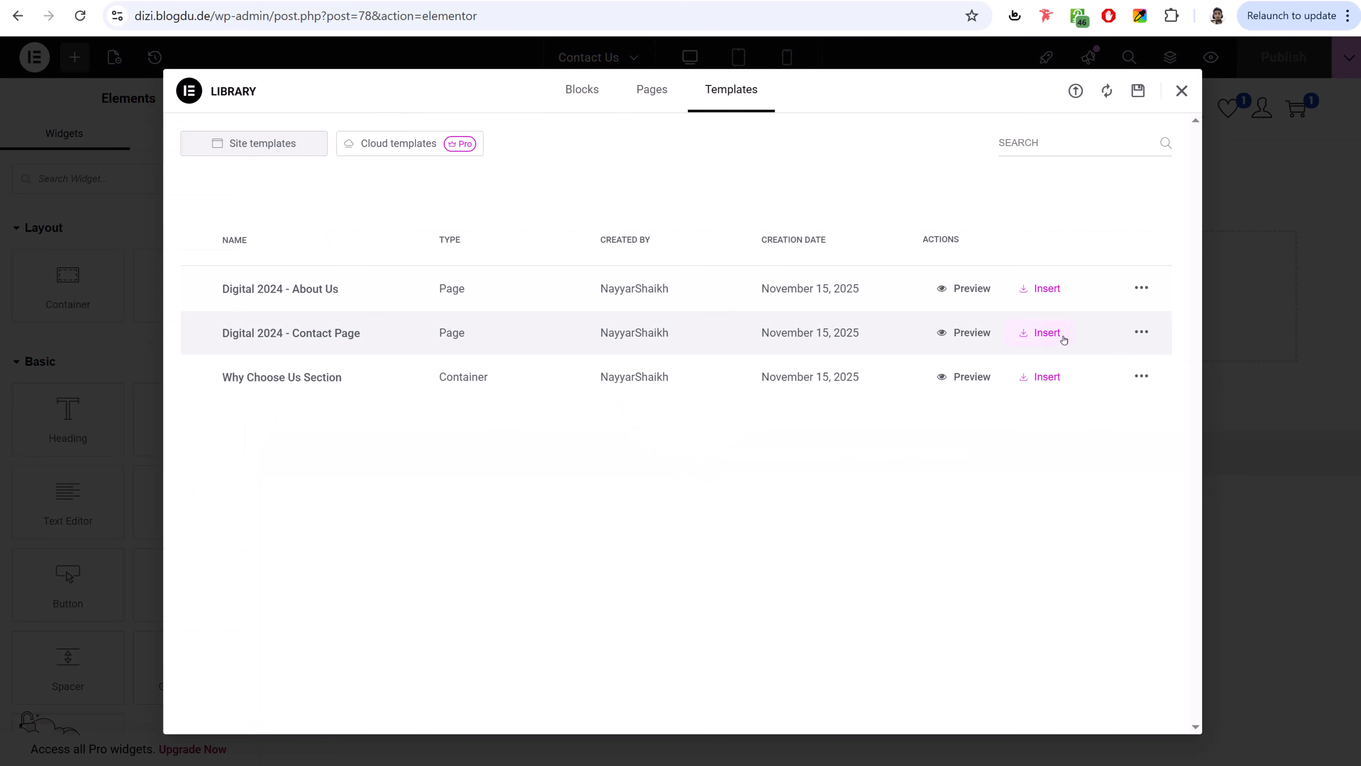
left_click(1046, 333)
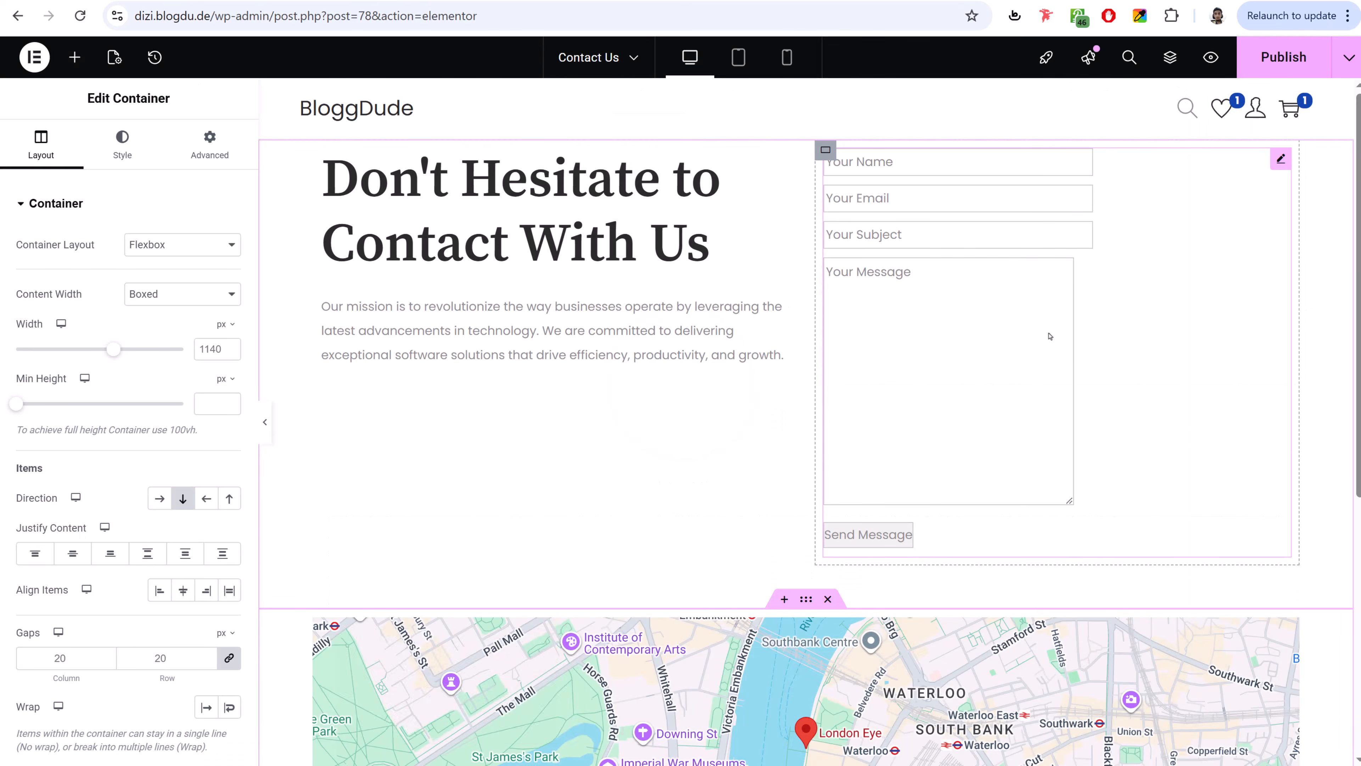
scroll(955, 468, "down", 5)
scroll(956, 466, "up", 5)
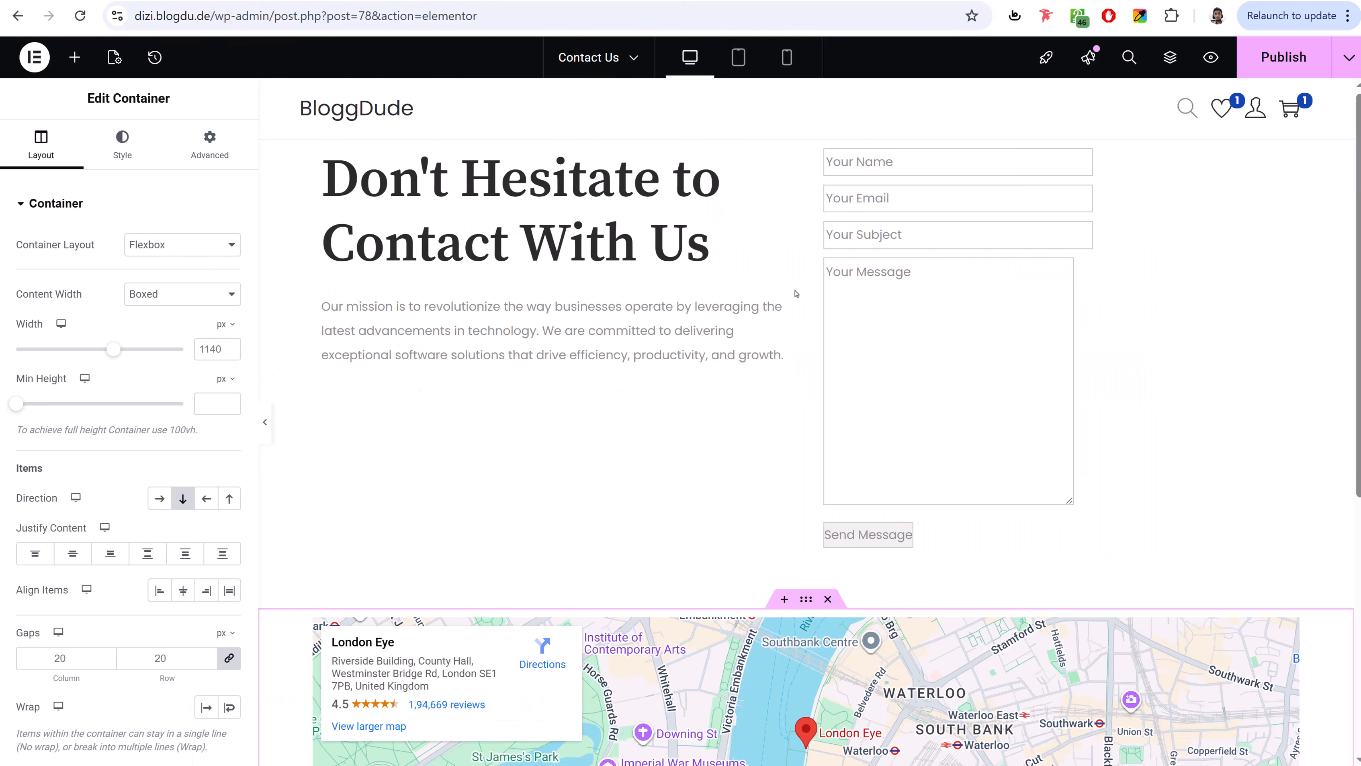
scroll(718, 374, "down", 5)
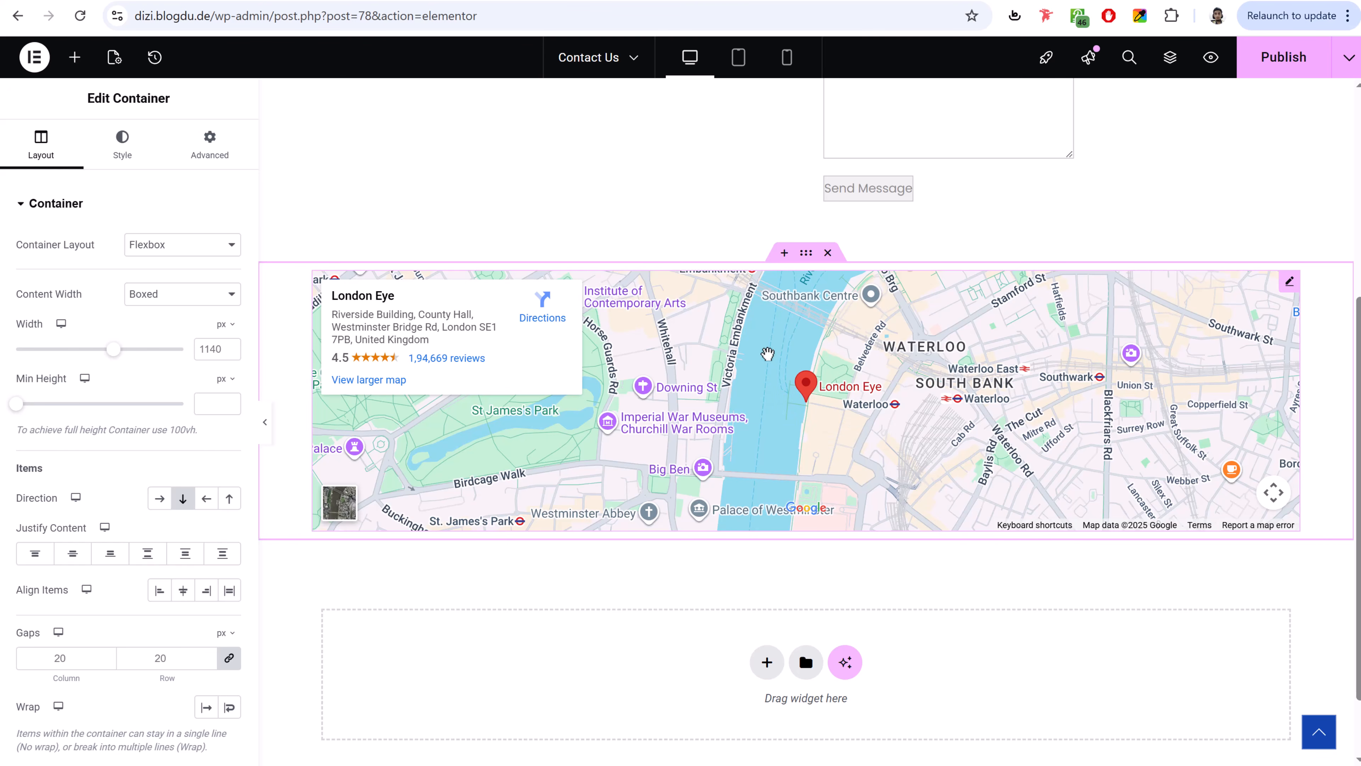
- Set the Google Maps location to 'mumbai' with 330 px height and publish
left_click(1290, 284)
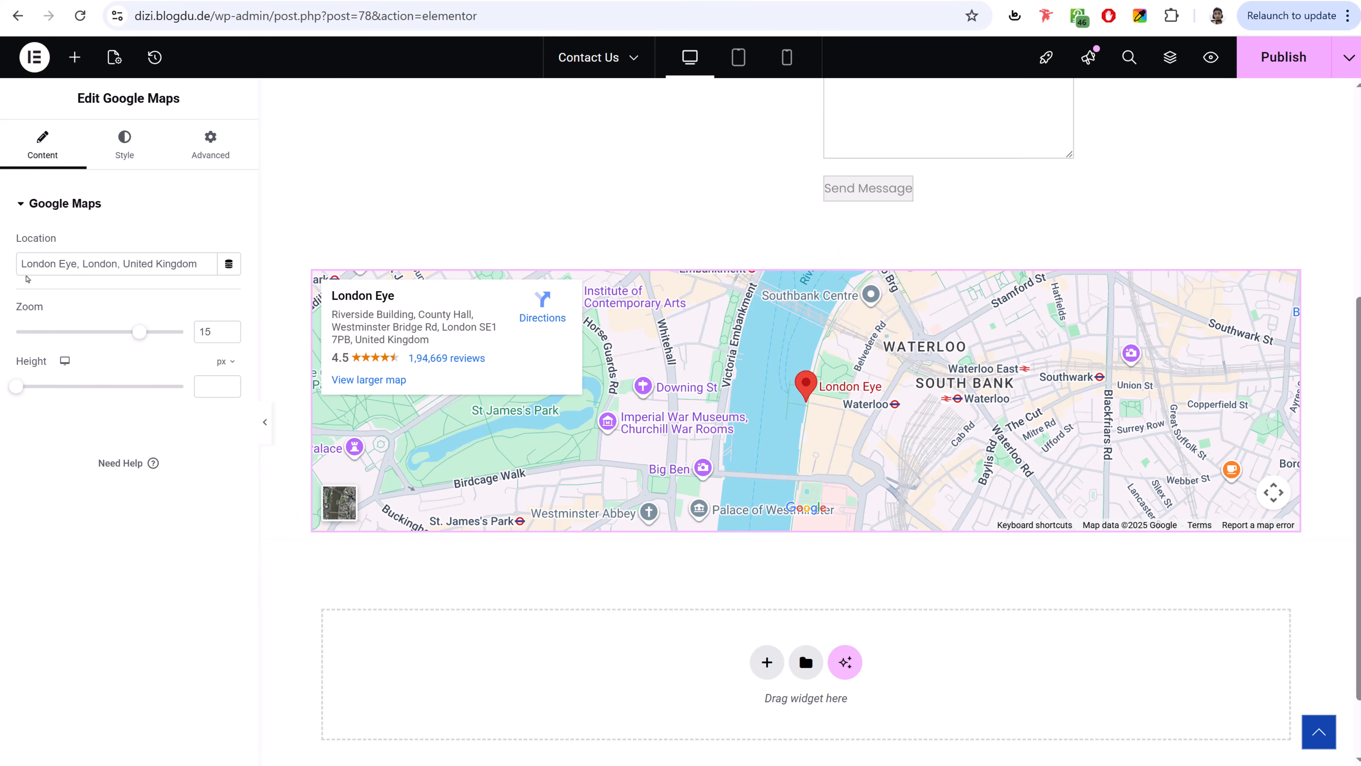
triple_click(85, 261)
type("mumbai")
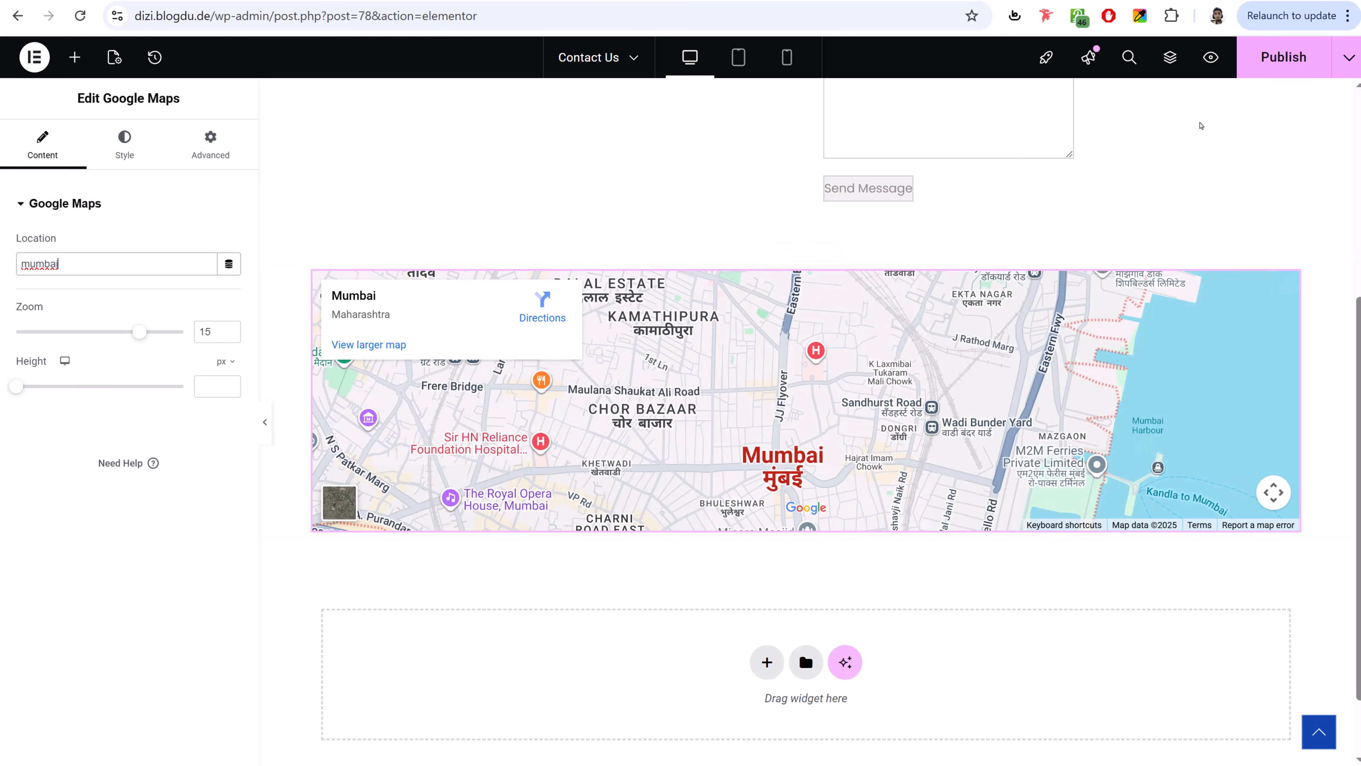
left_click_drag(14, 387, 78, 413)
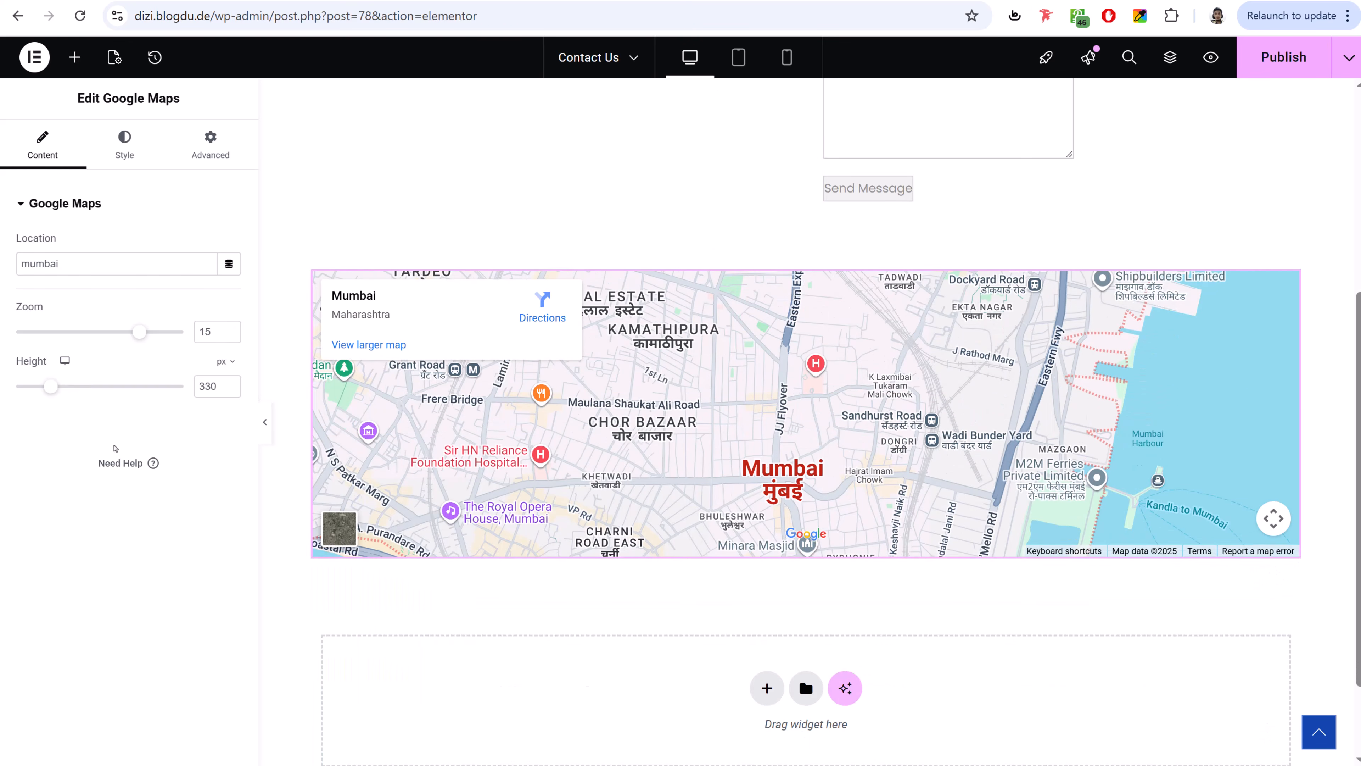
left_click(1278, 72)
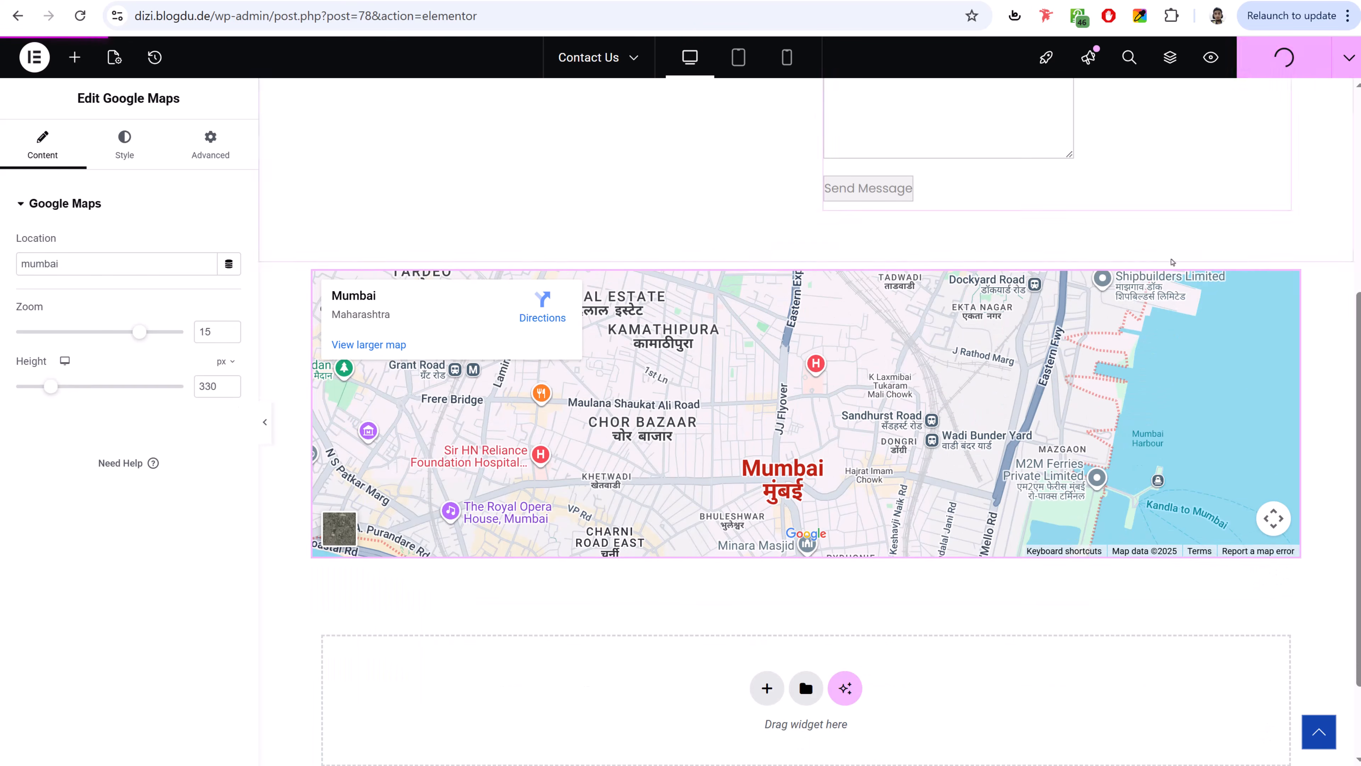
- Exit to WordPress and review the demo Contact Us page's footer Useful Links
left_click(35, 58)
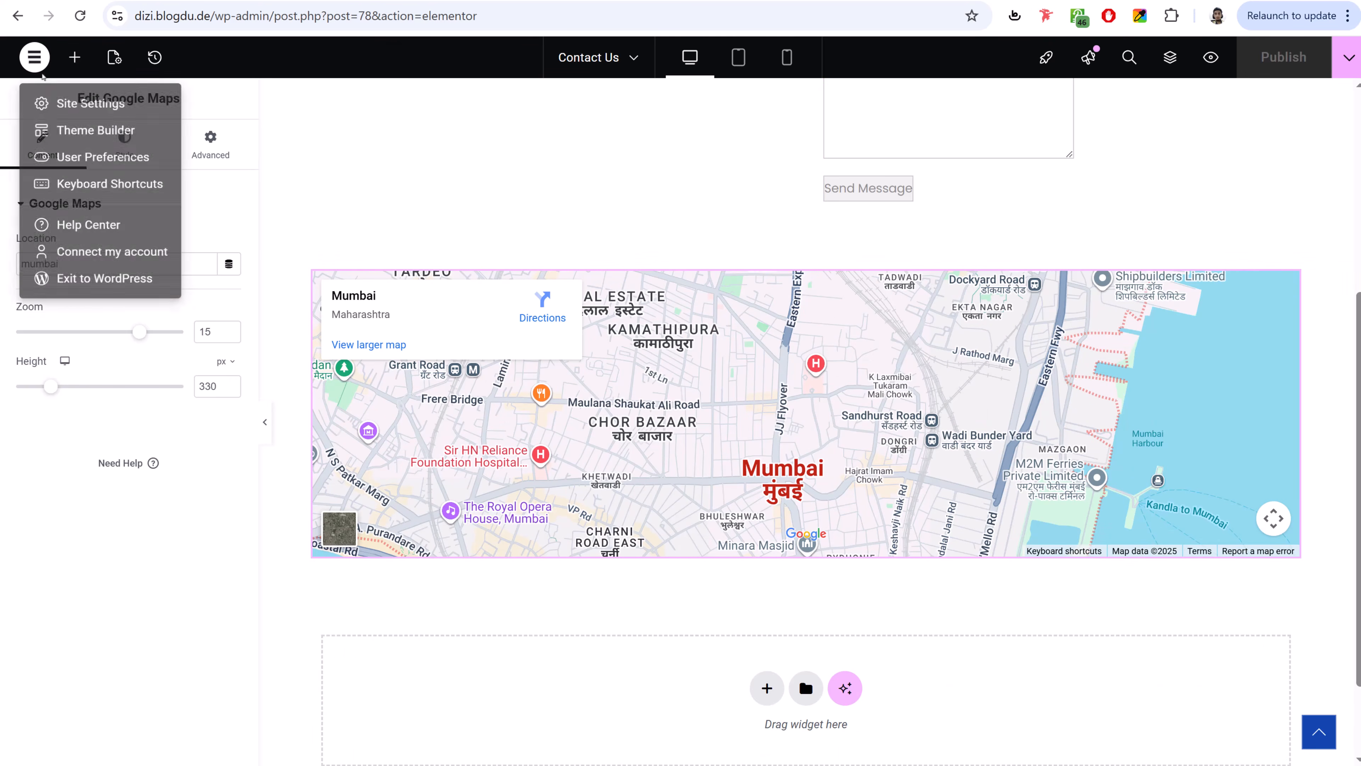
left_click(85, 280)
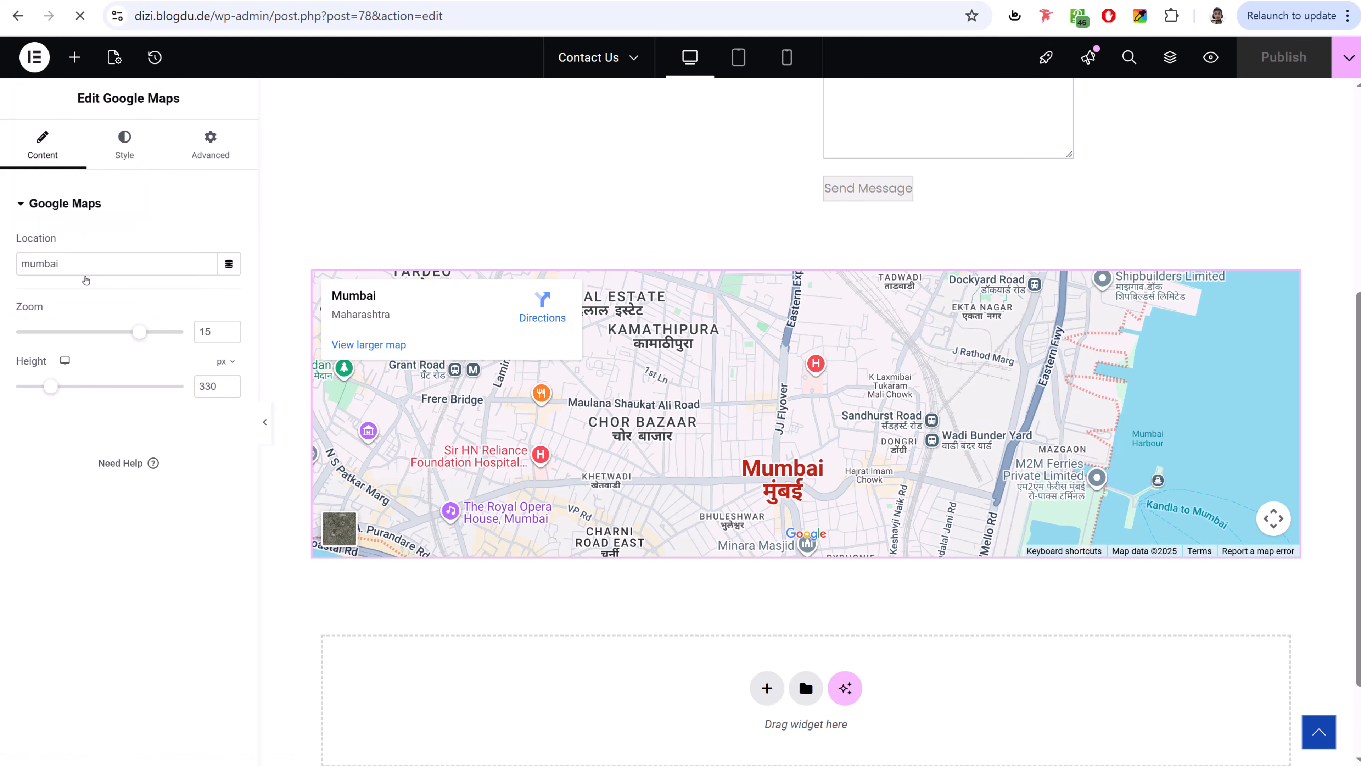
scroll(559, 329, "up", 8)
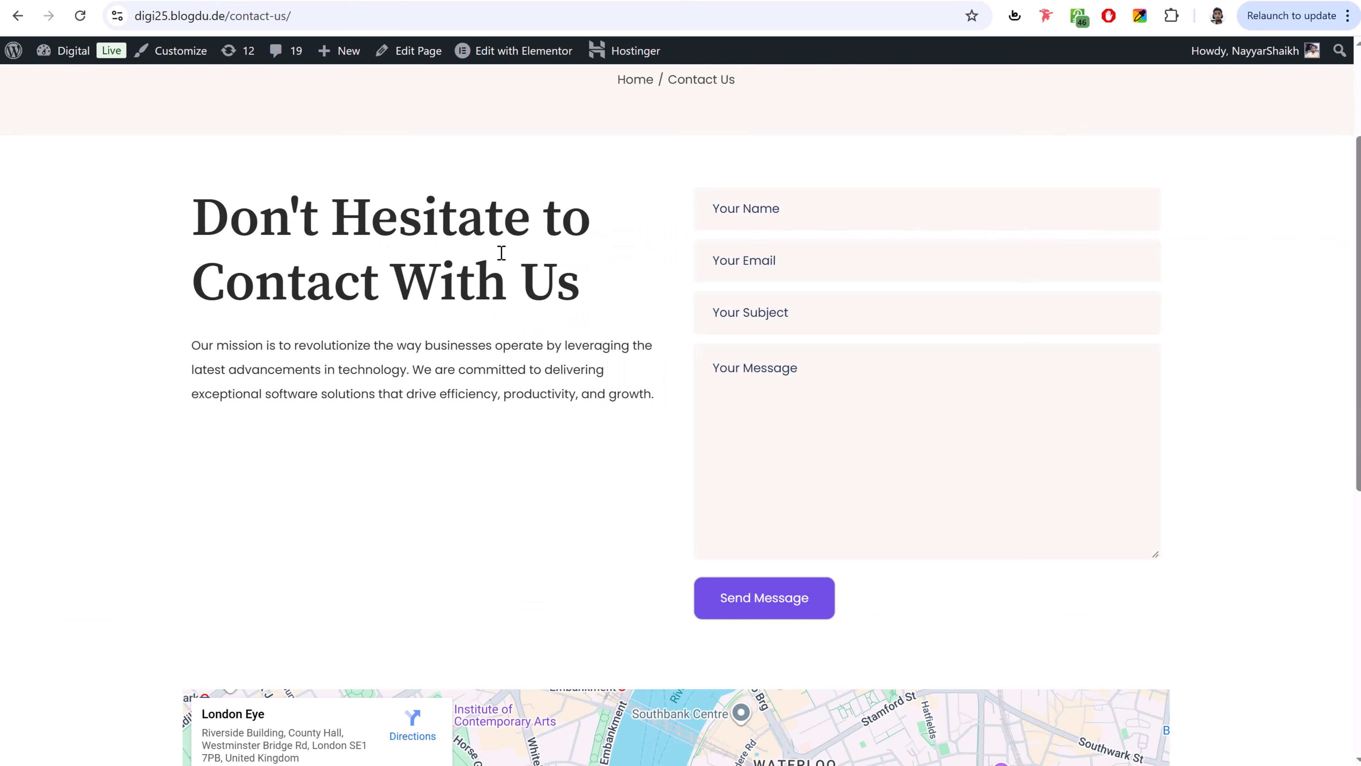
scroll(522, 303, "up", 3)
scroll(960, 406, "down", 10)
scroll(960, 405, "down", 1)
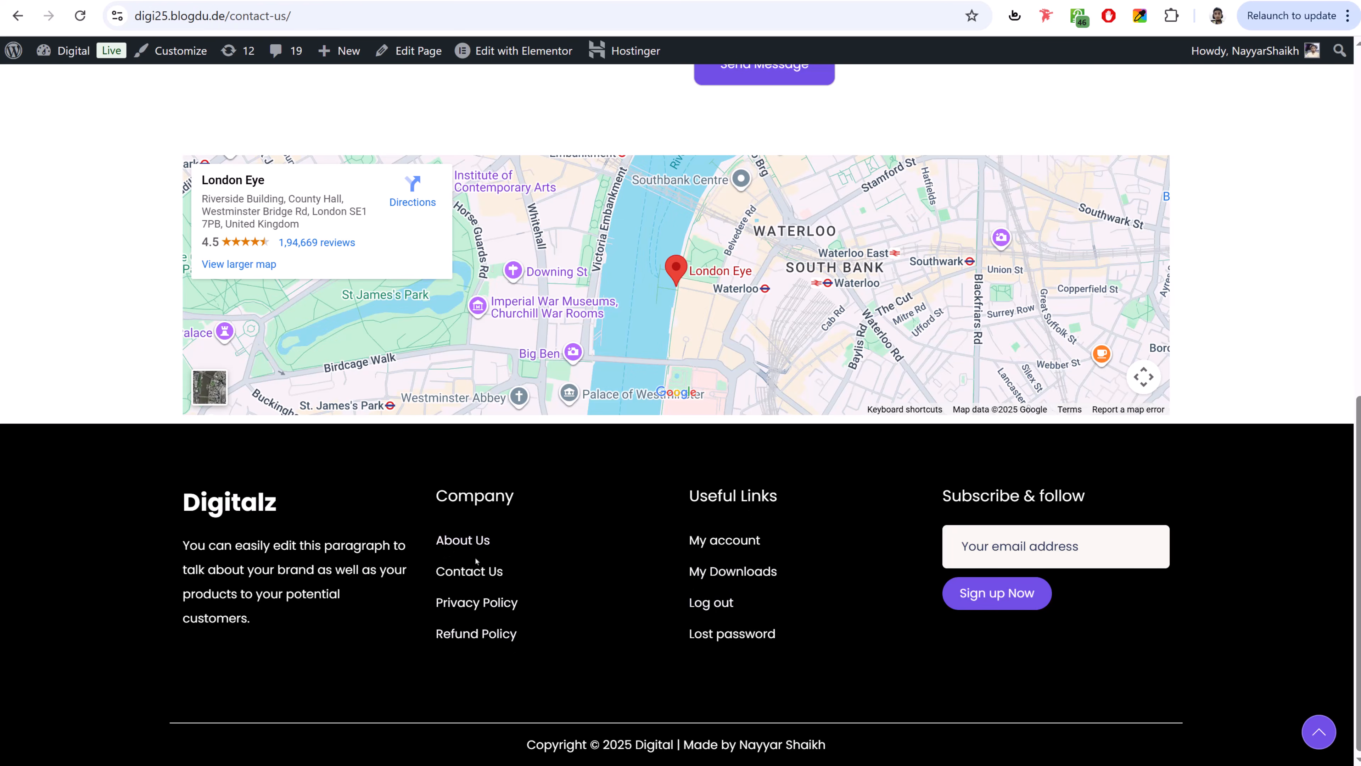
left_click_drag(476, 560, 728, 644)
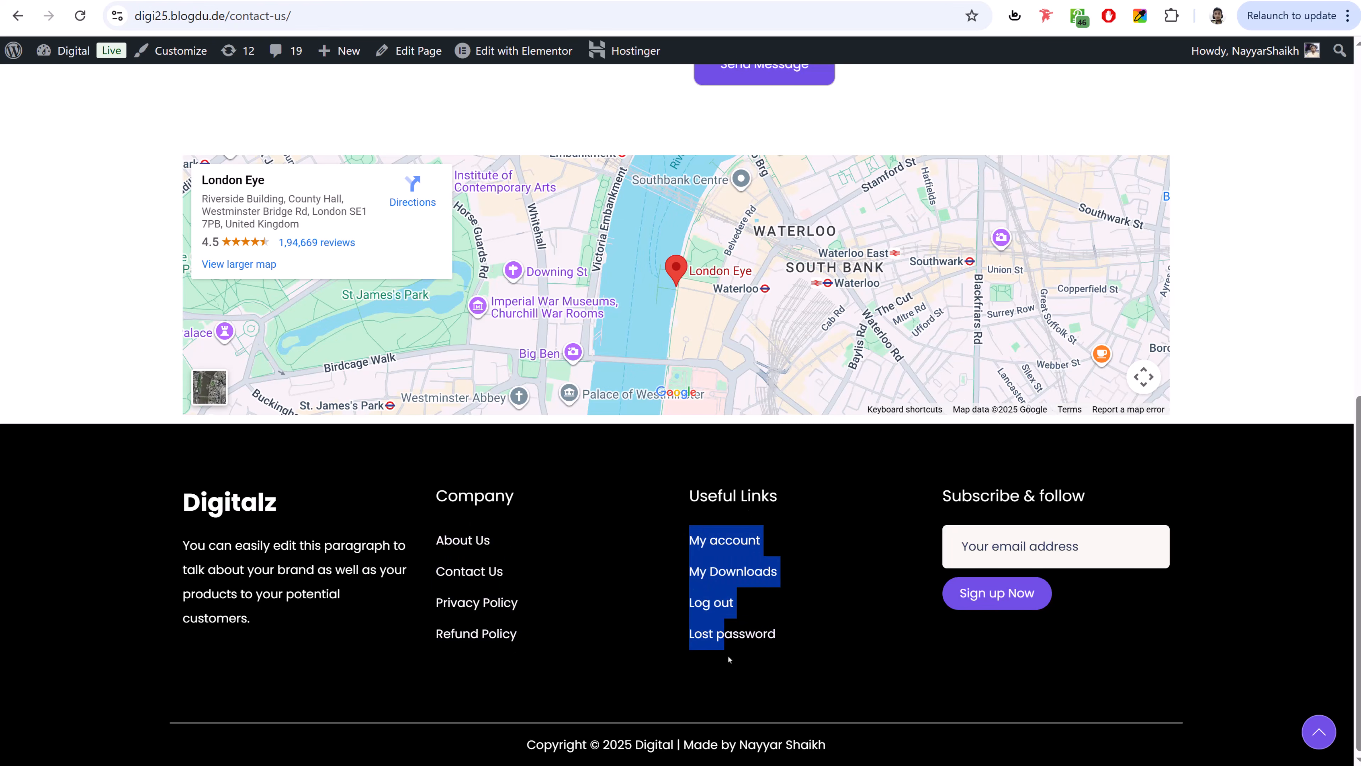
scroll(728, 659, "up", 10)
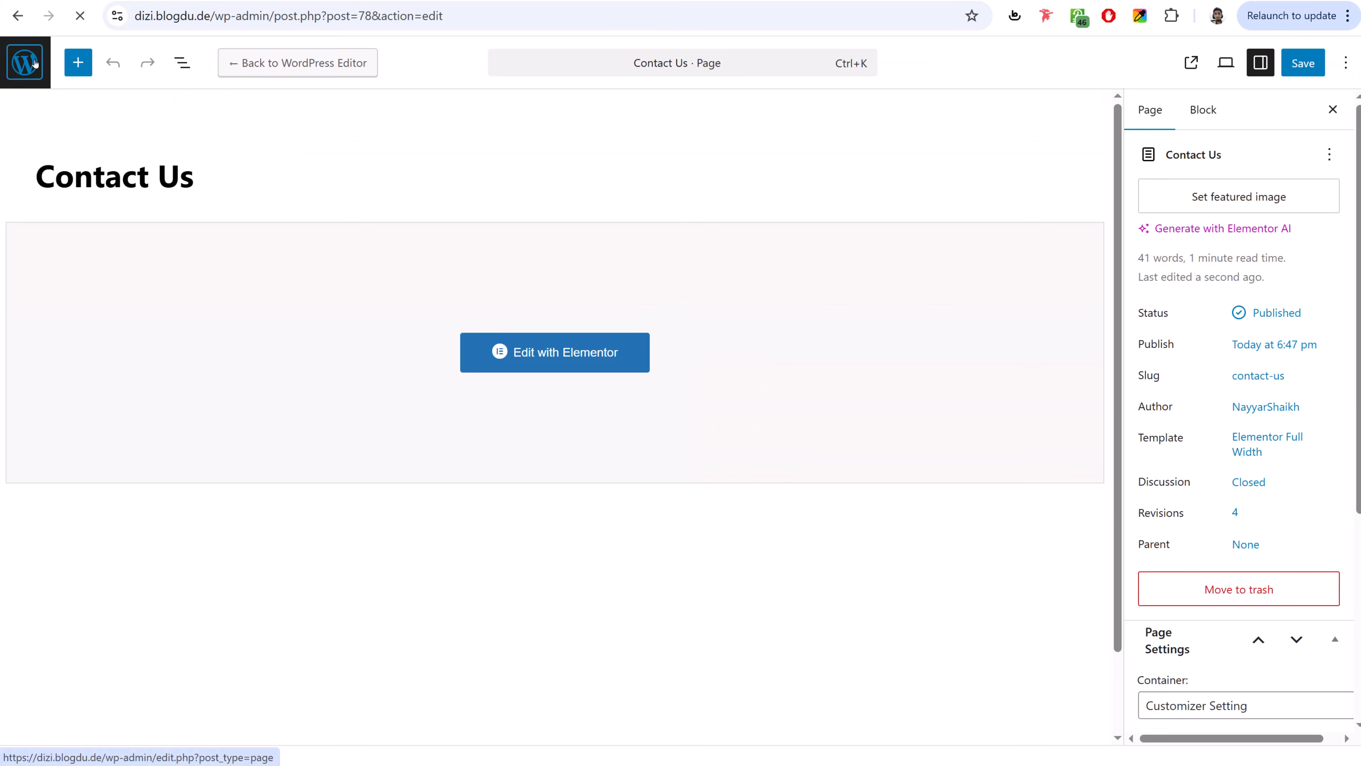
- Create a menu named Main Menu assigned to the Primary Menu location
left_click(25, 63)
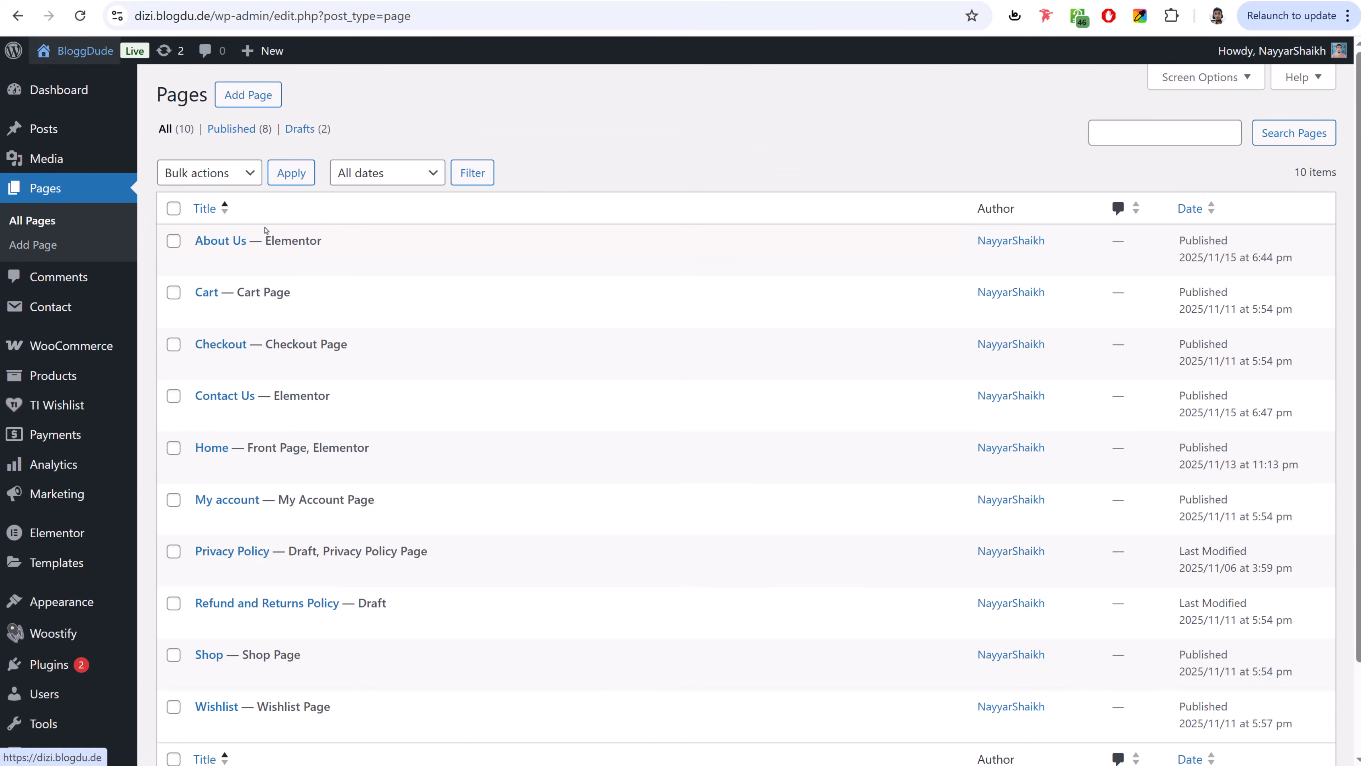
scroll(265, 230, "down", 2)
mouse_move(51, 499)
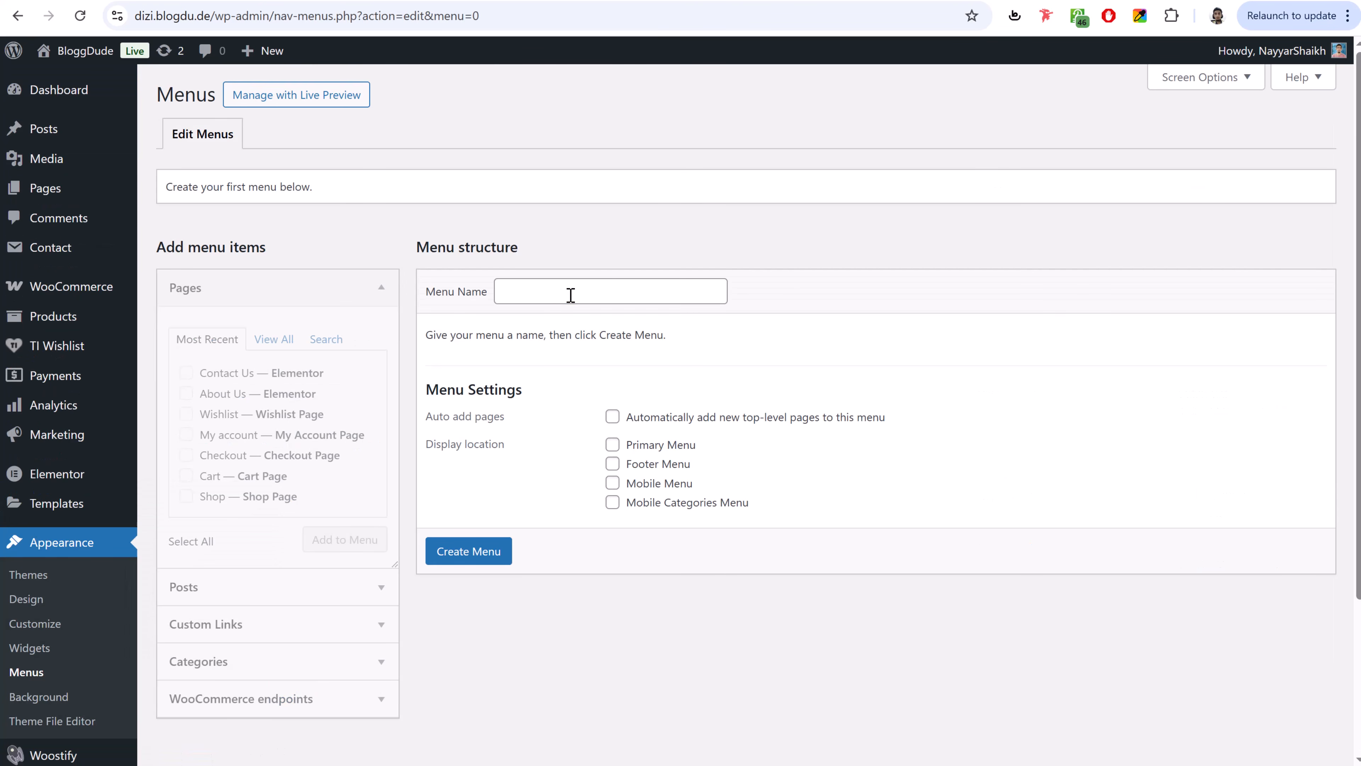
left_click(571, 295)
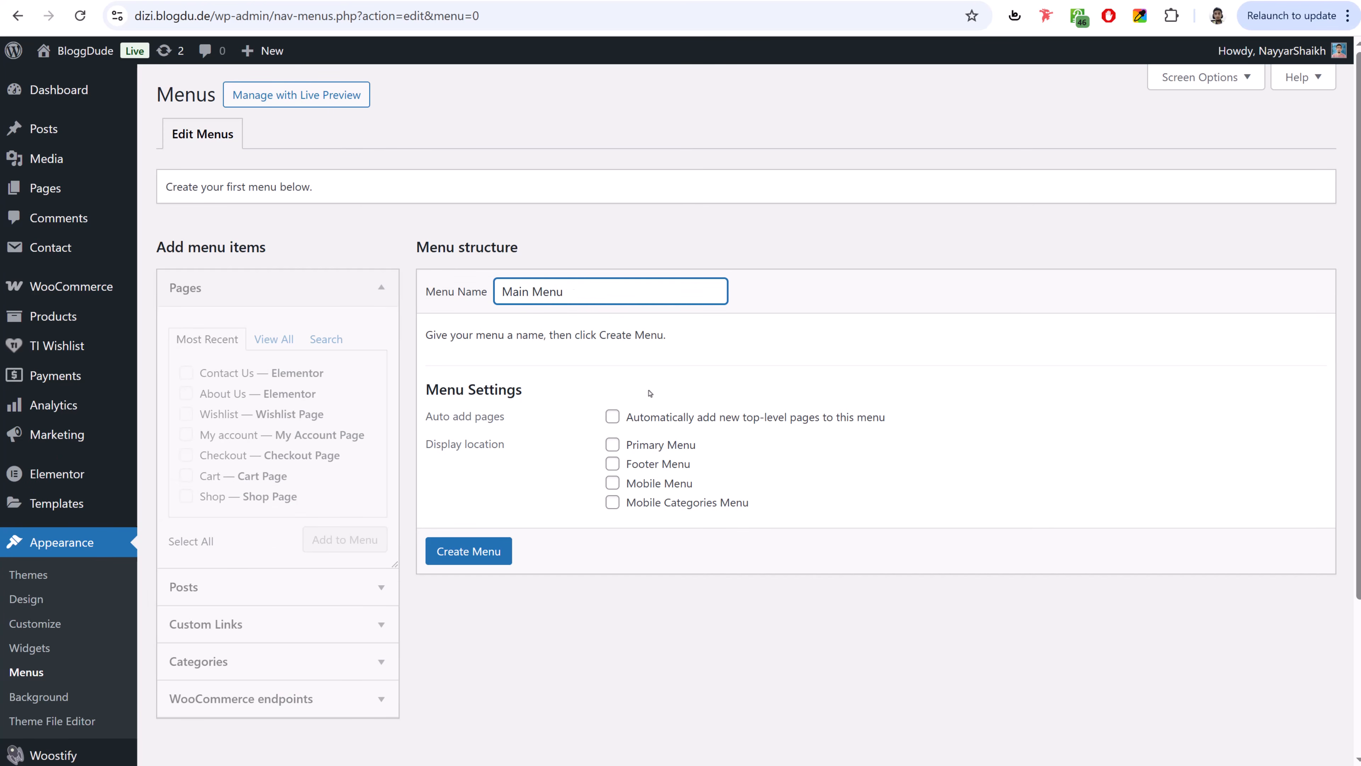
left_click(655, 449)
left_click(494, 556)
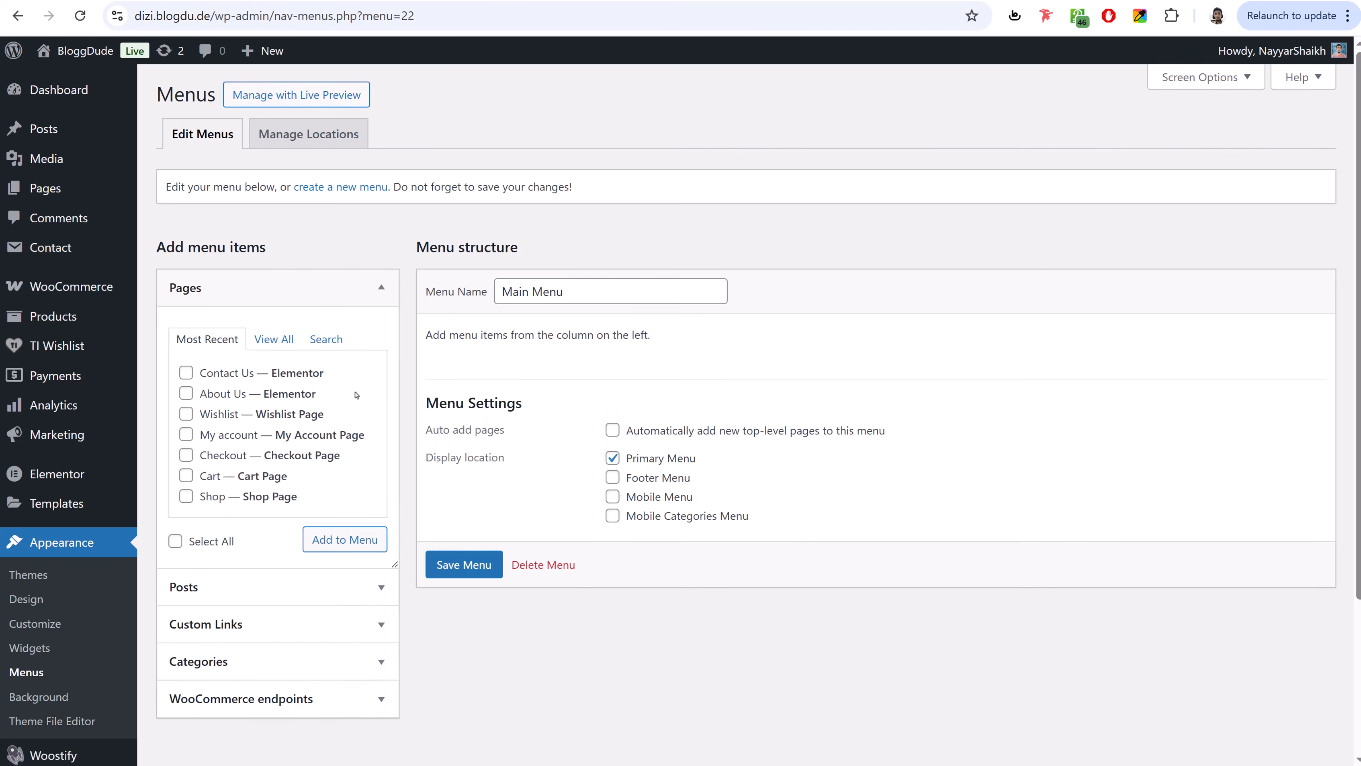
- Add the About Us, Contact Us and Shop pages to the Main Menu
left_click(263, 336)
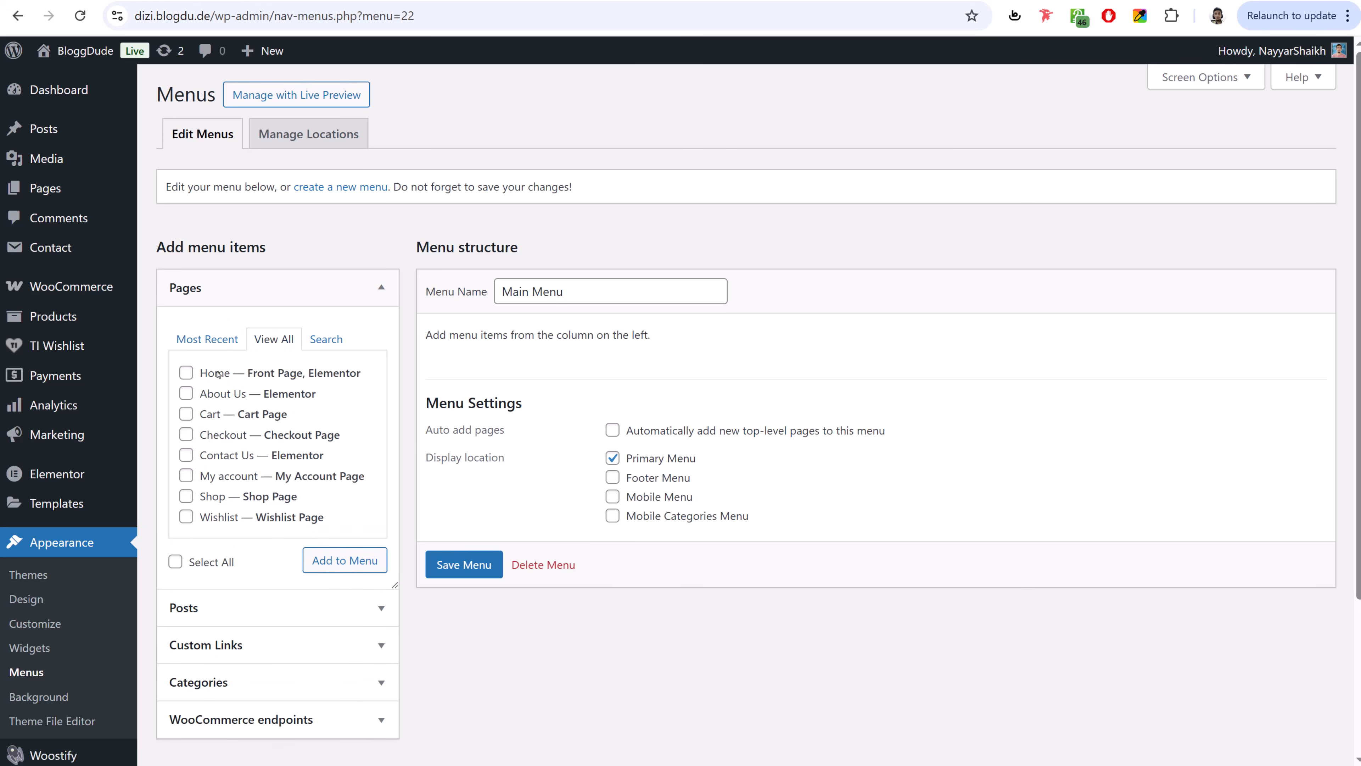
left_click(213, 398)
left_click(224, 461)
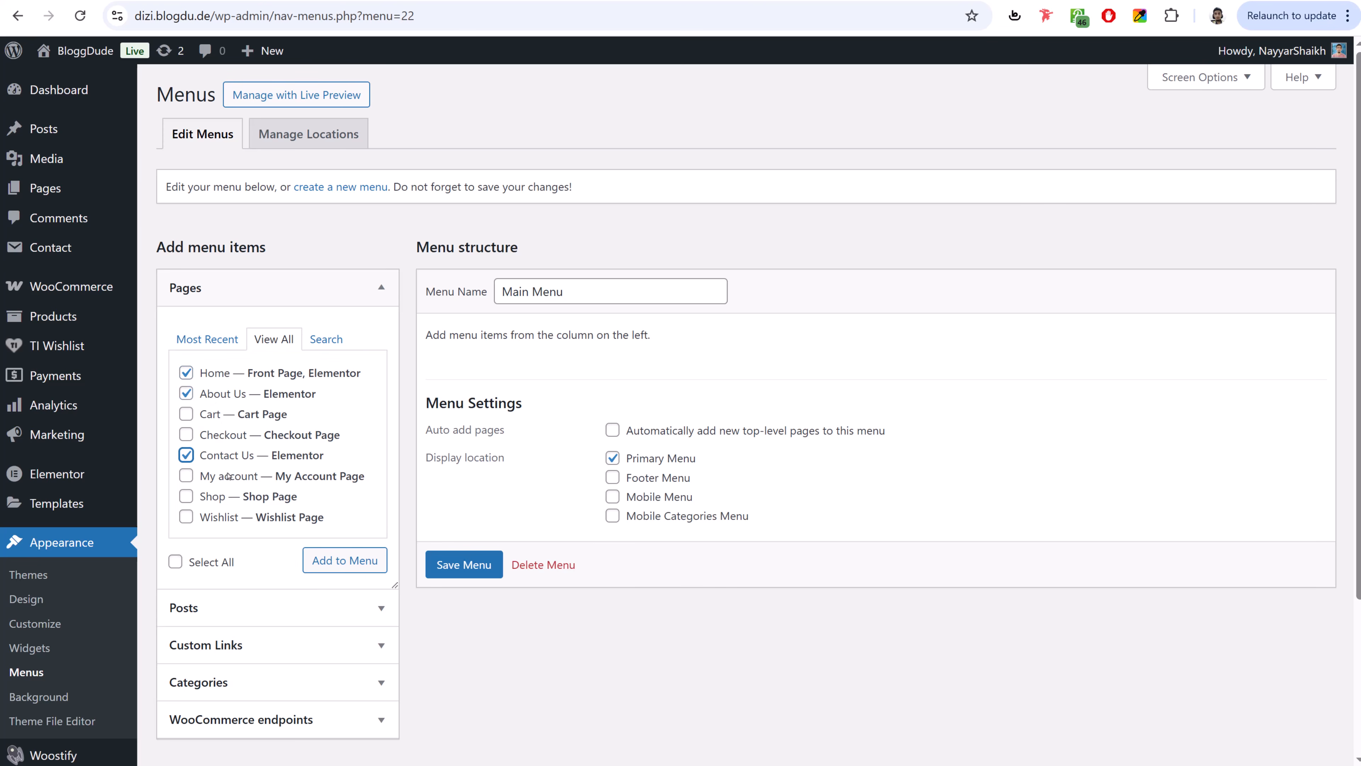
left_click(210, 495)
left_click(340, 568)
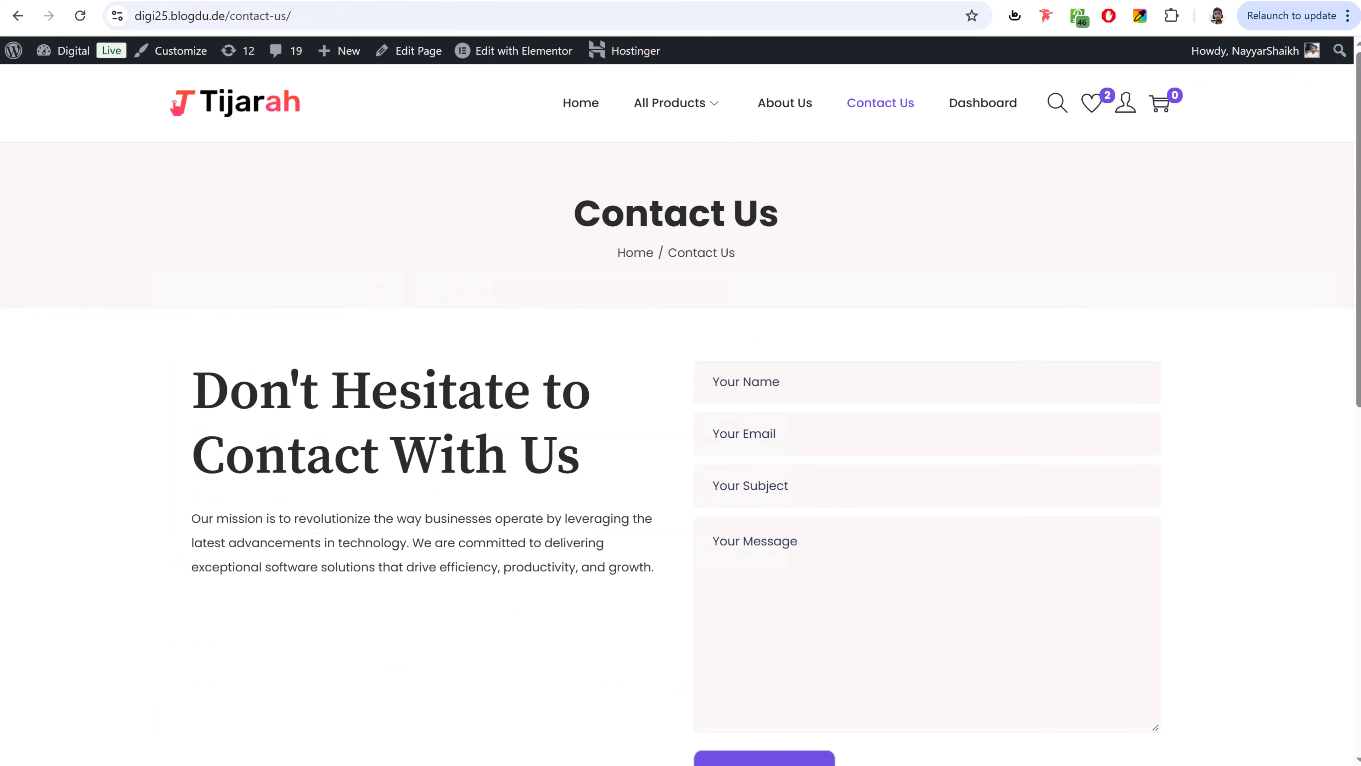
left_click(1067, 108)
left_click(1076, 115)
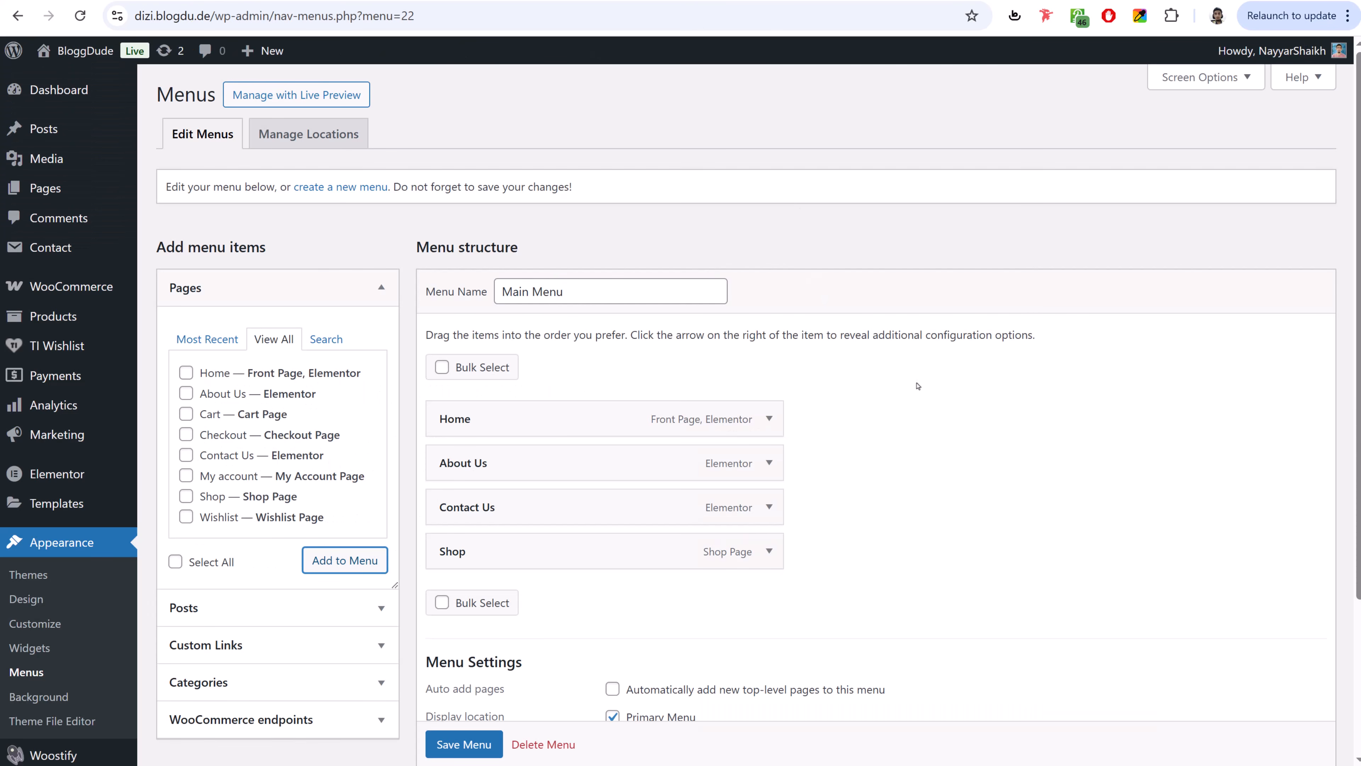
- Move Shop to second place below Home and relabel it 'All Products'
left_click_drag(628, 543, 603, 469)
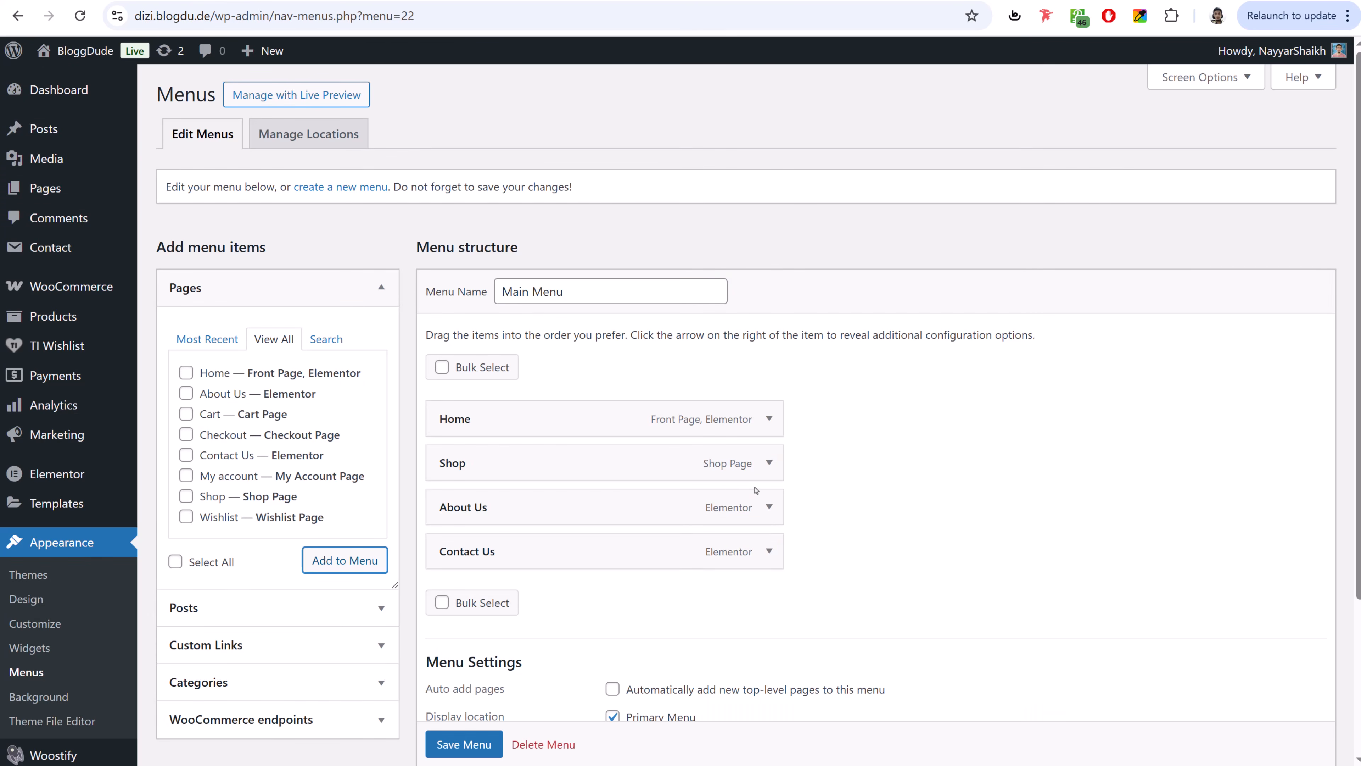
left_click(769, 462)
double_click(592, 522)
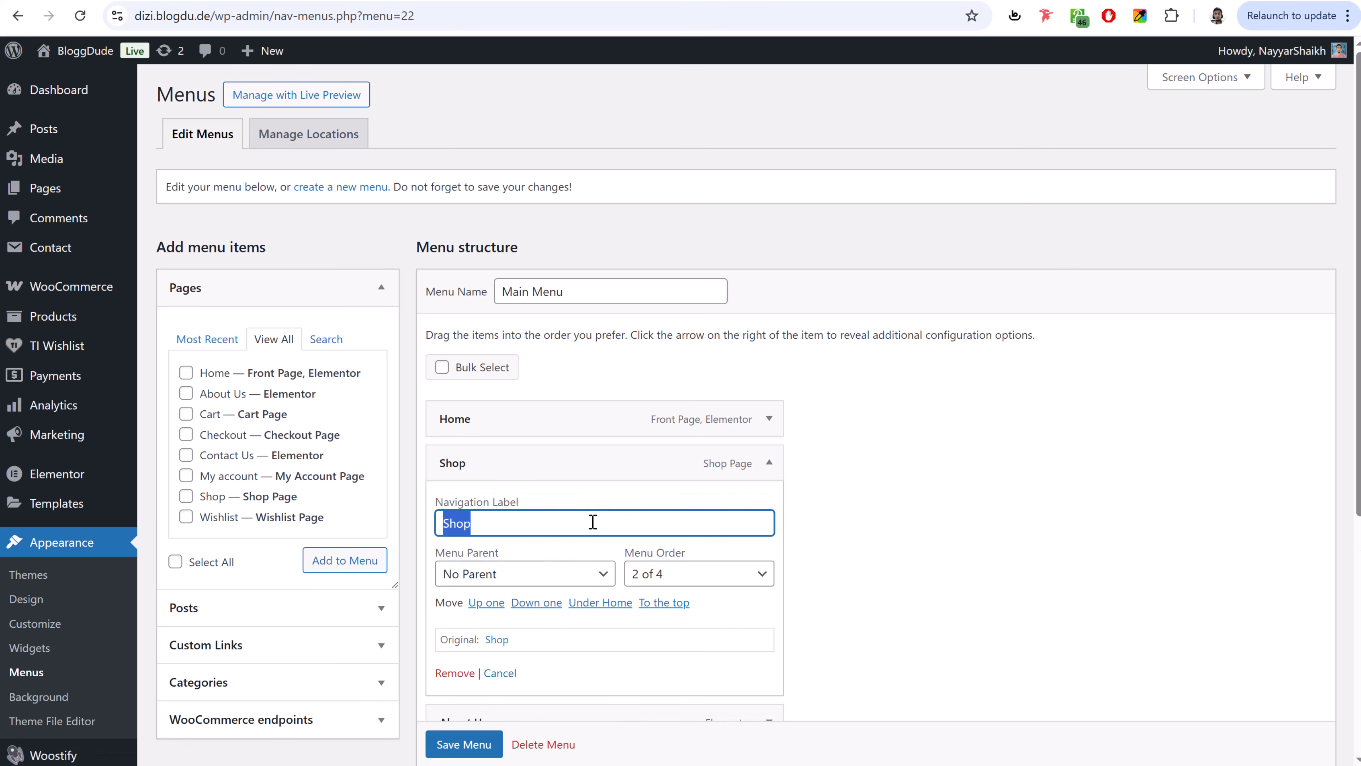
type("All Products")
left_click(768, 462)
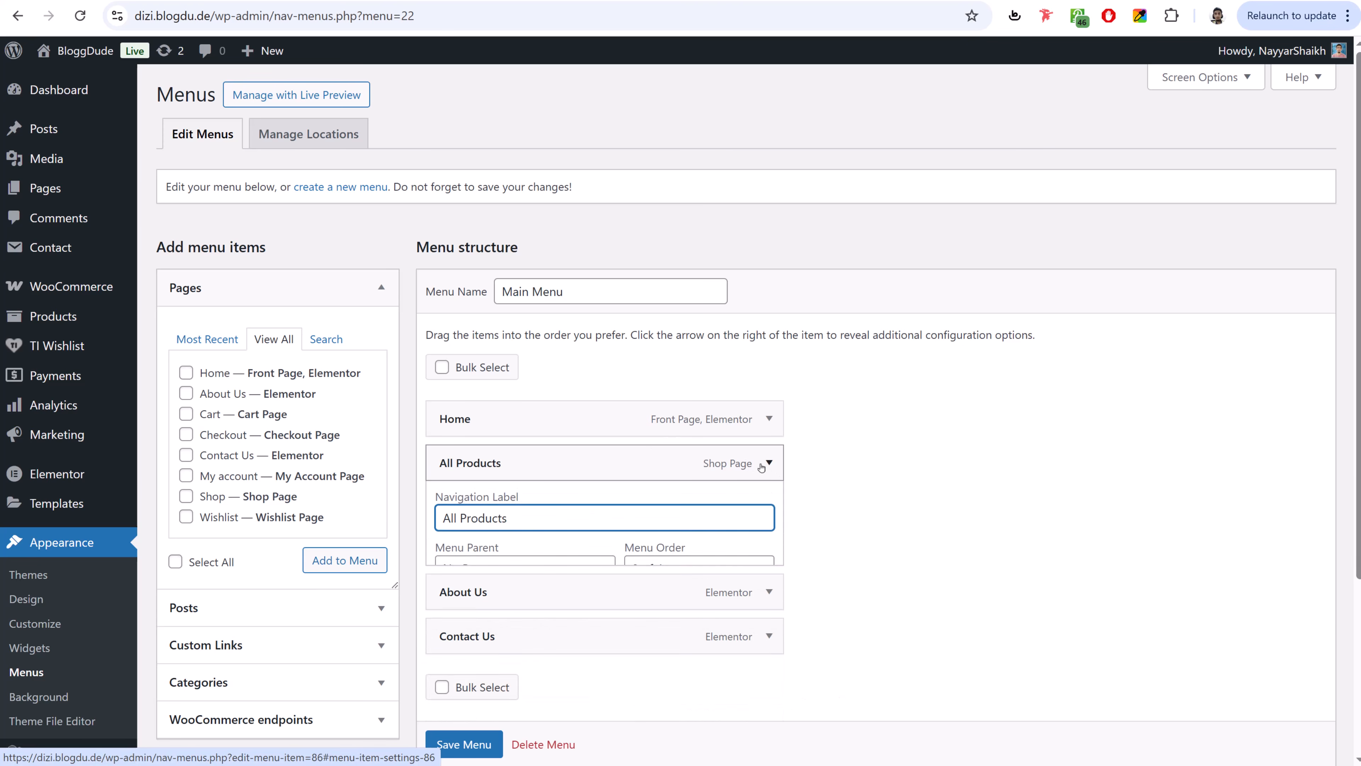
- Enable Product categories in Screen Options so they can be added to menus
left_click(372, 288)
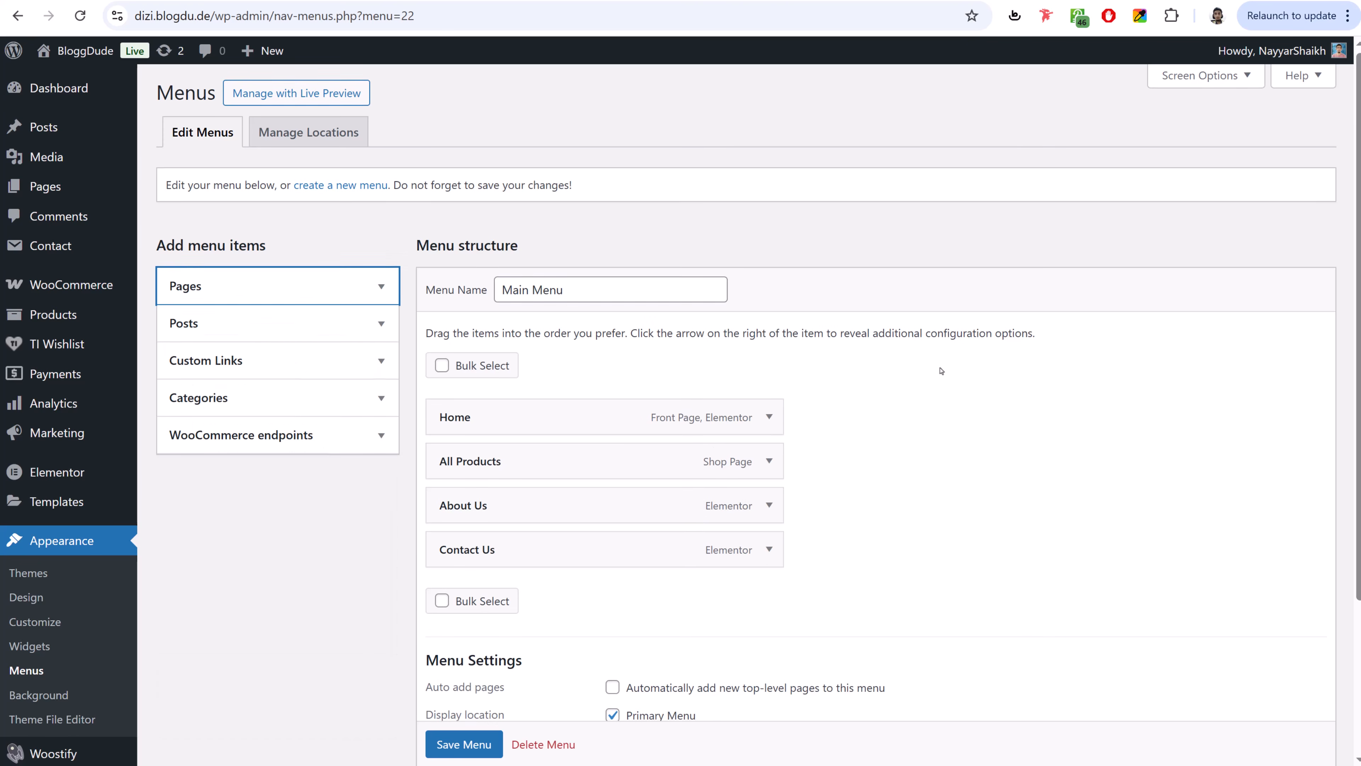
scroll(750, 376, "down", 2)
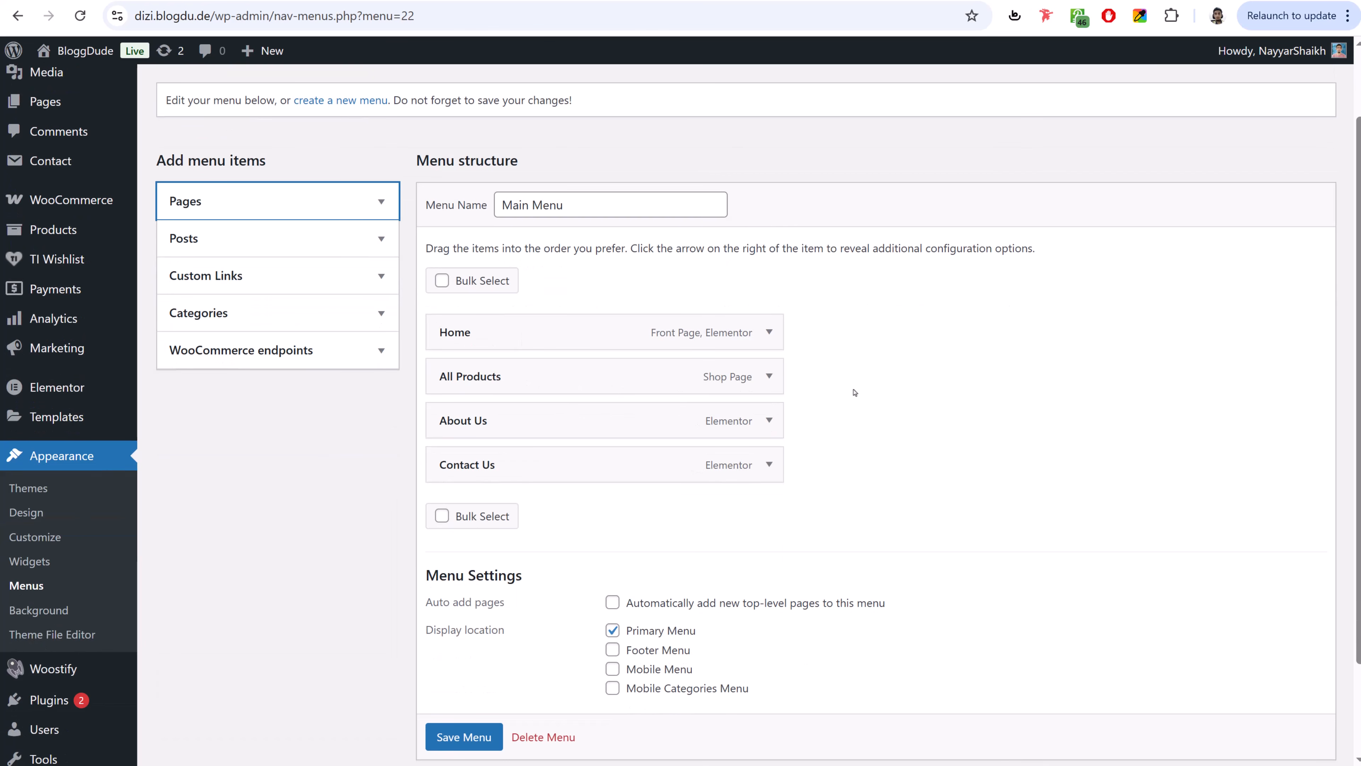
left_click(246, 322)
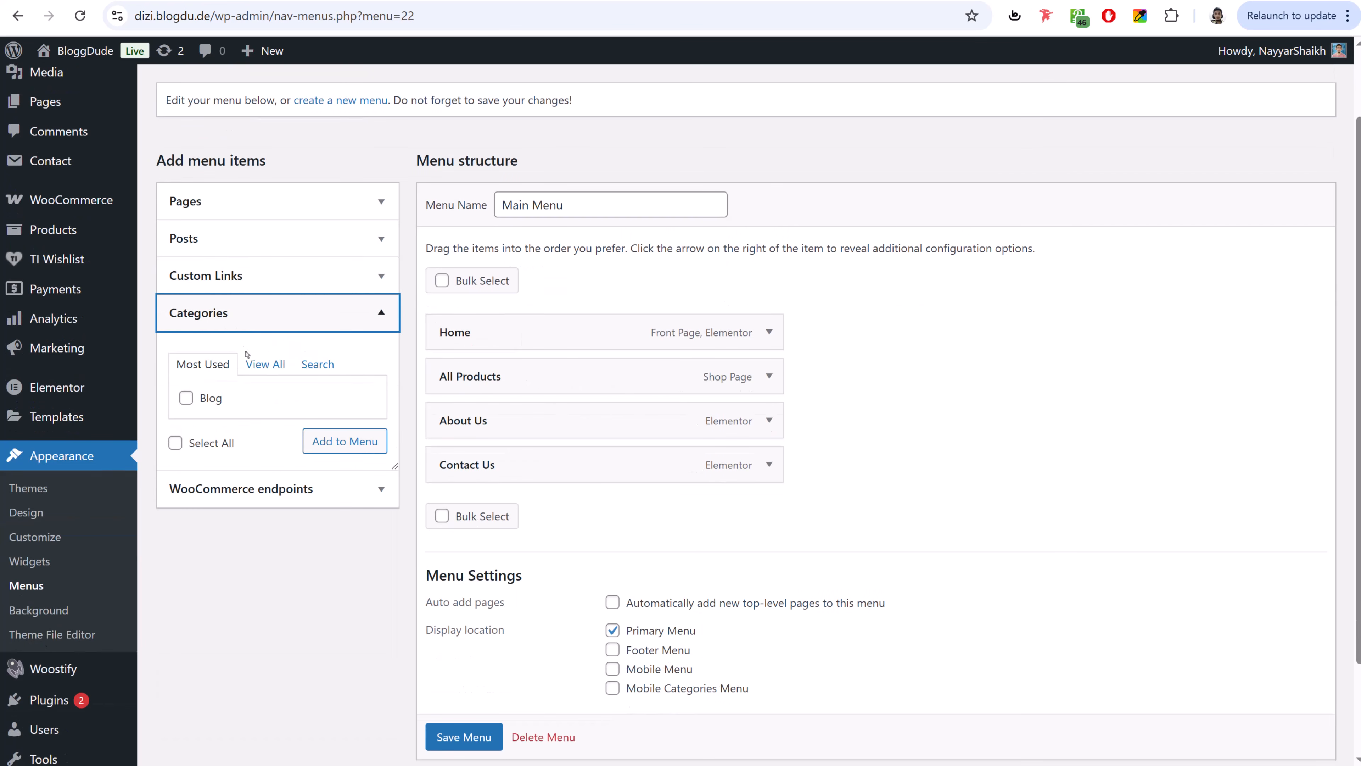
left_click(227, 315)
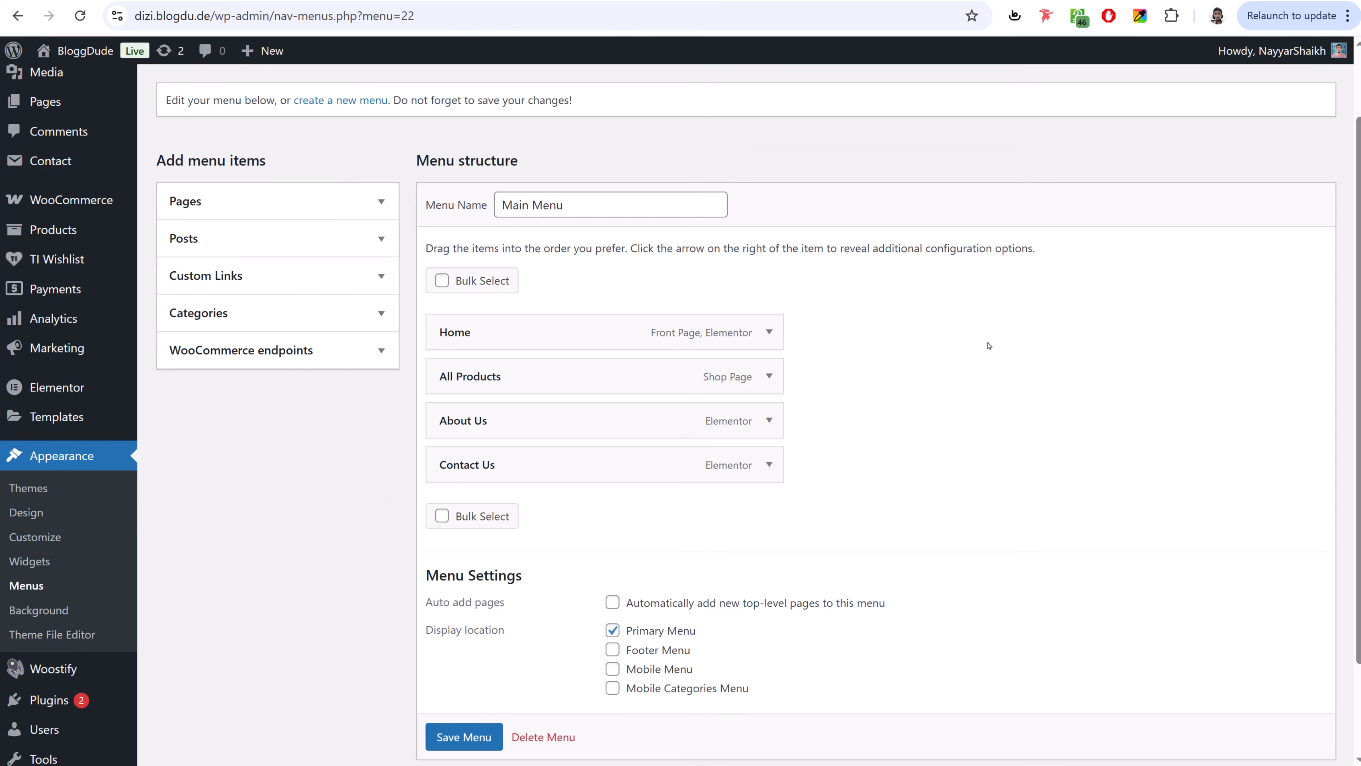
scroll(1018, 515, "up", 2)
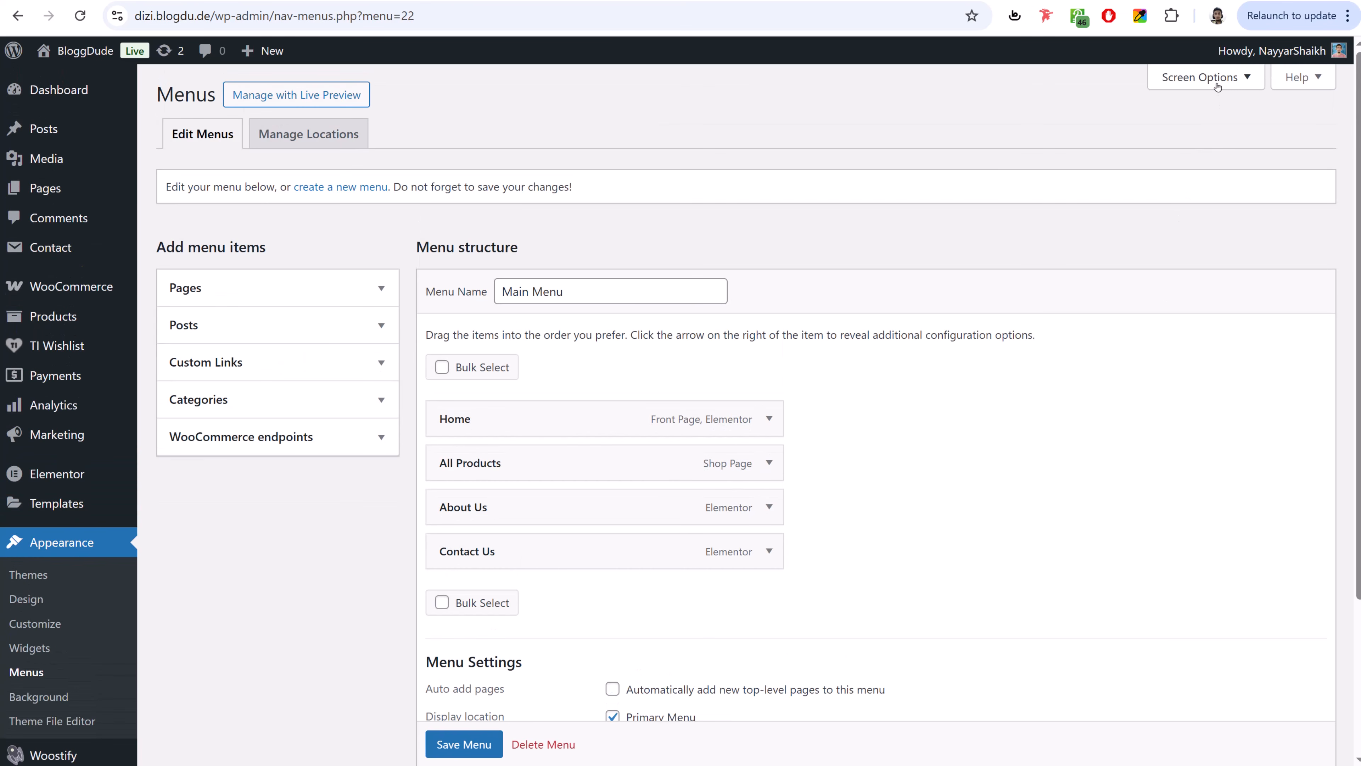
left_click(1203, 78)
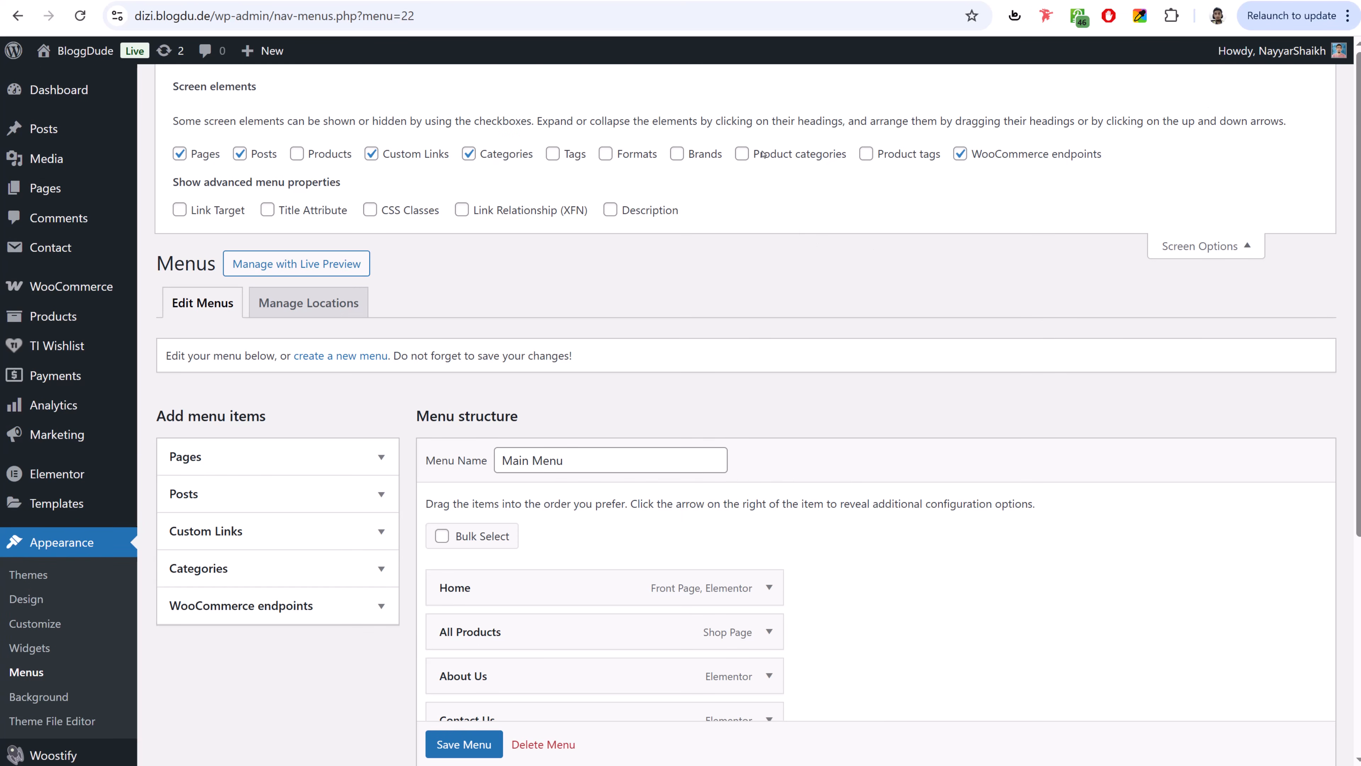
left_click(763, 155)
left_click(1202, 245)
- Add the Application, Fonts, PDF Book and Software product categories to the menu
left_click(278, 445)
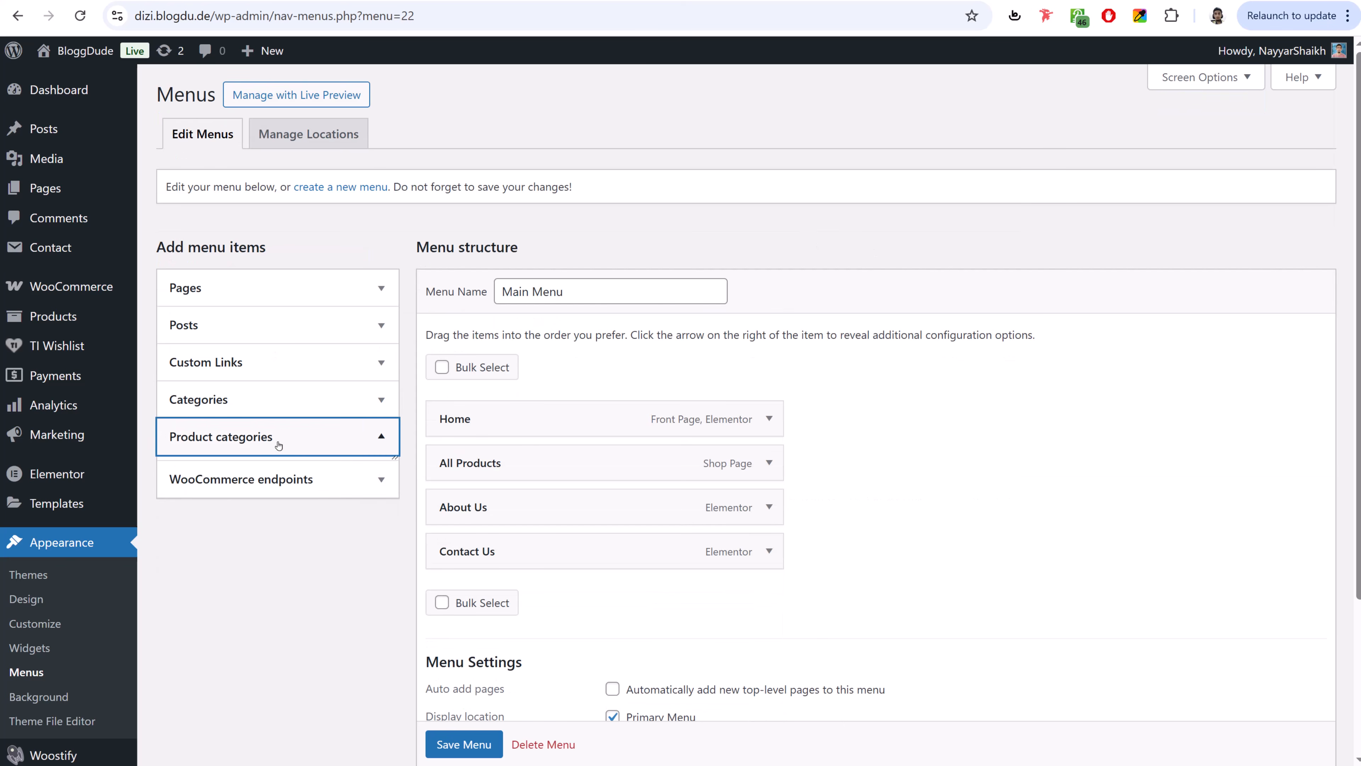
left_click(265, 488)
left_click(225, 520)
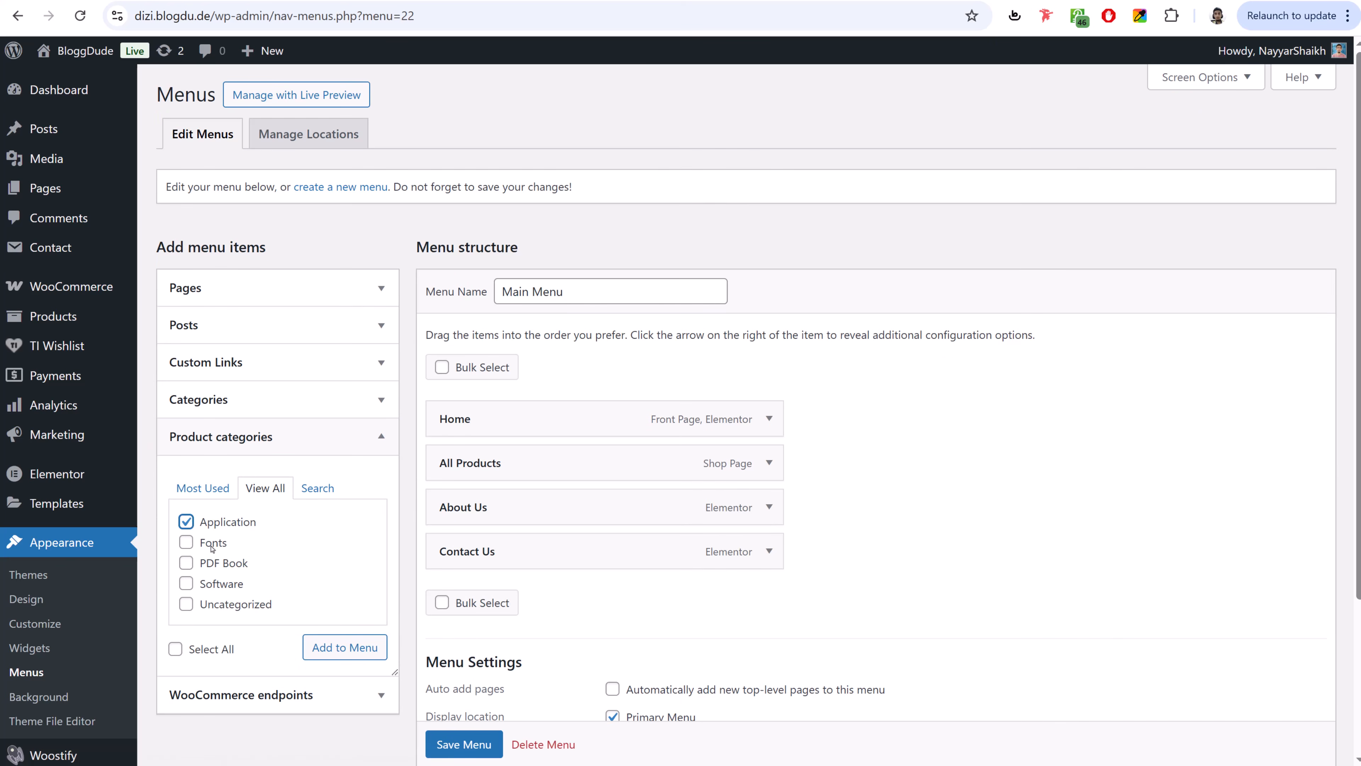
left_click(212, 542)
left_click(222, 562)
left_click(221, 584)
left_click(346, 646)
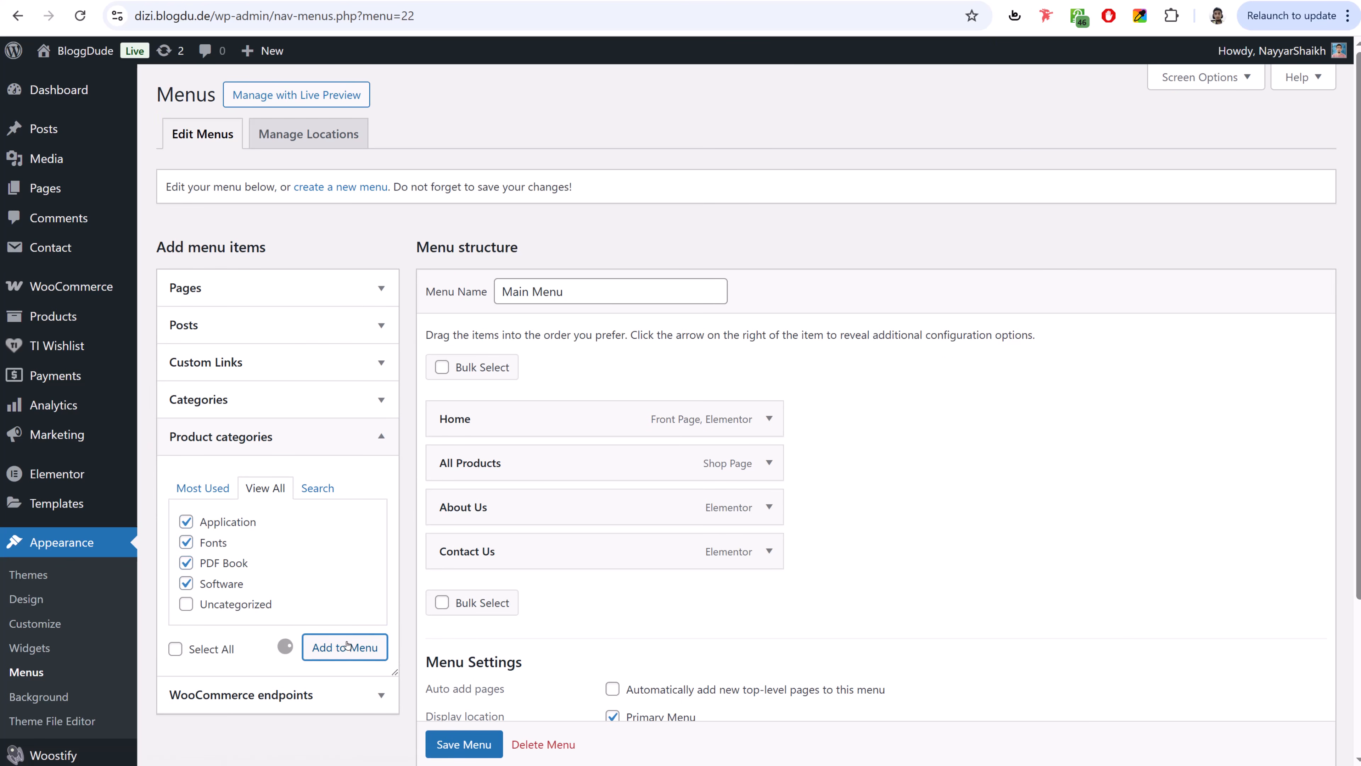
- Nest PDF Book, Application, Software and Fonts as sub-items under All Products
scroll(556, 587, "down", 3)
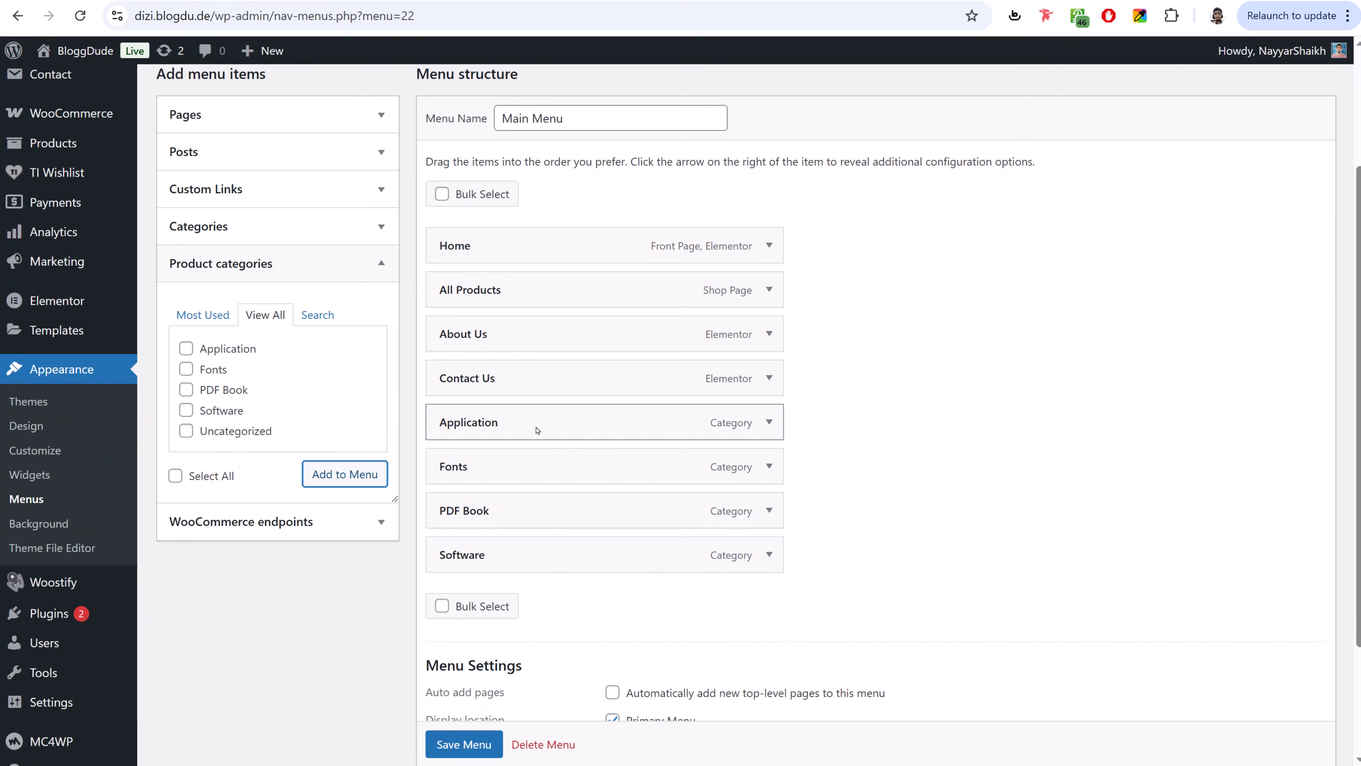
left_click_drag(533, 427, 560, 335)
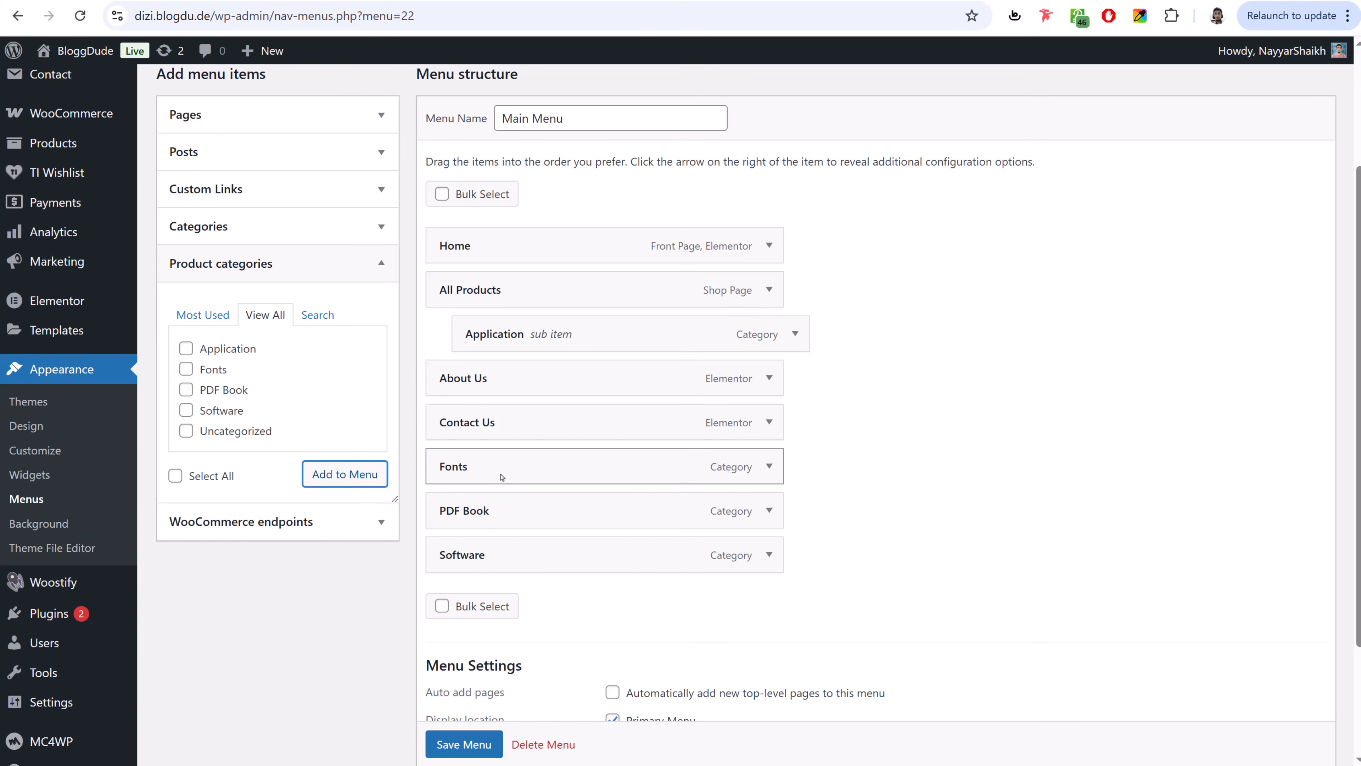
left_click_drag(502, 468, 520, 373)
left_click_drag(495, 514, 507, 333)
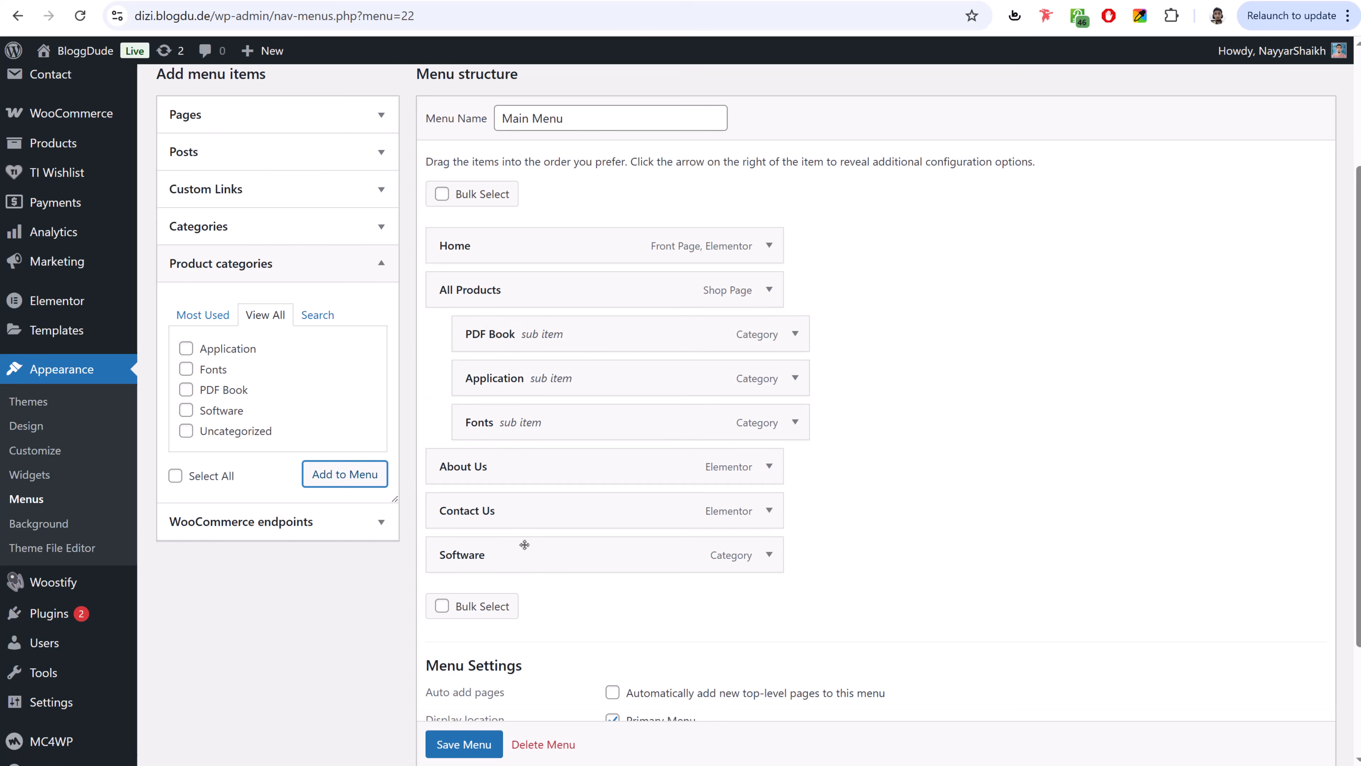
left_click_drag(520, 561, 557, 416)
scroll(503, 590, "down", 3)
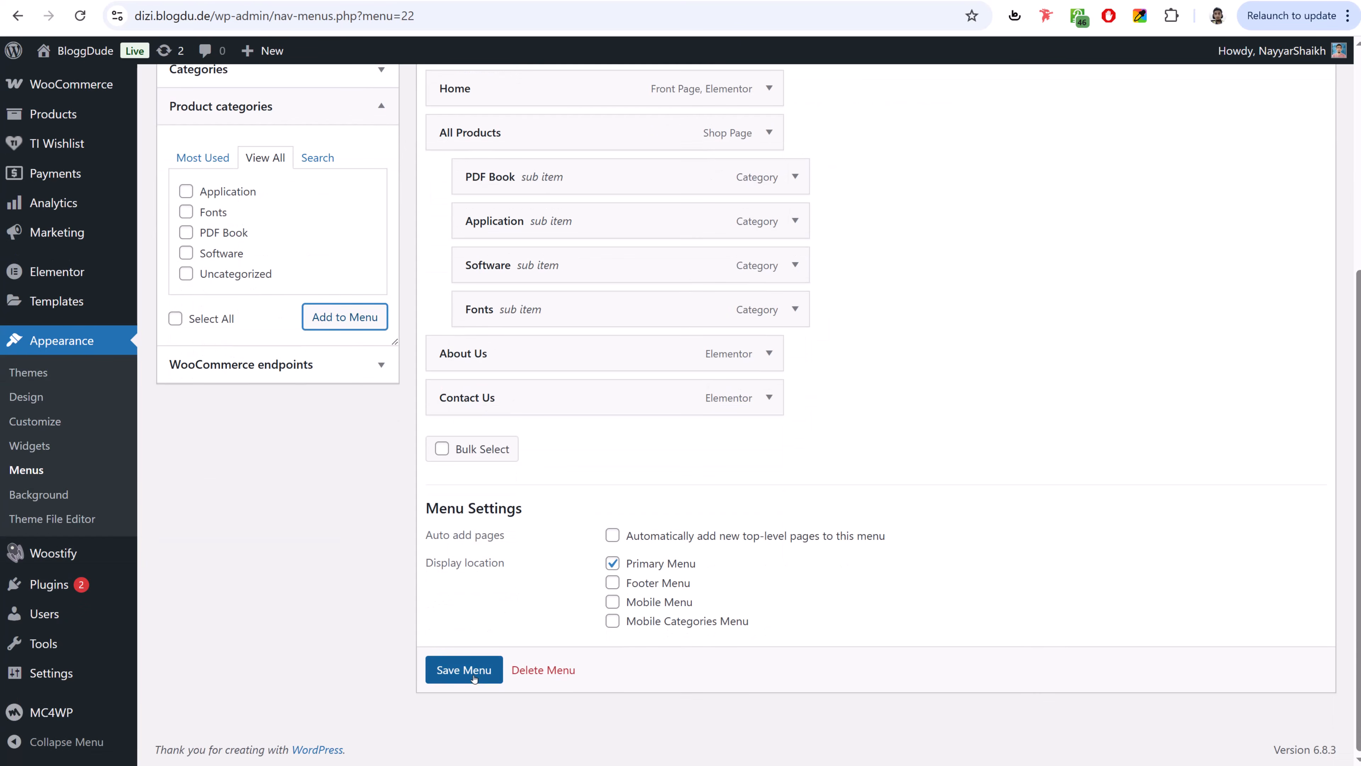
- Save the Main Menu and reload the live storefront to show it
left_click(501, 669)
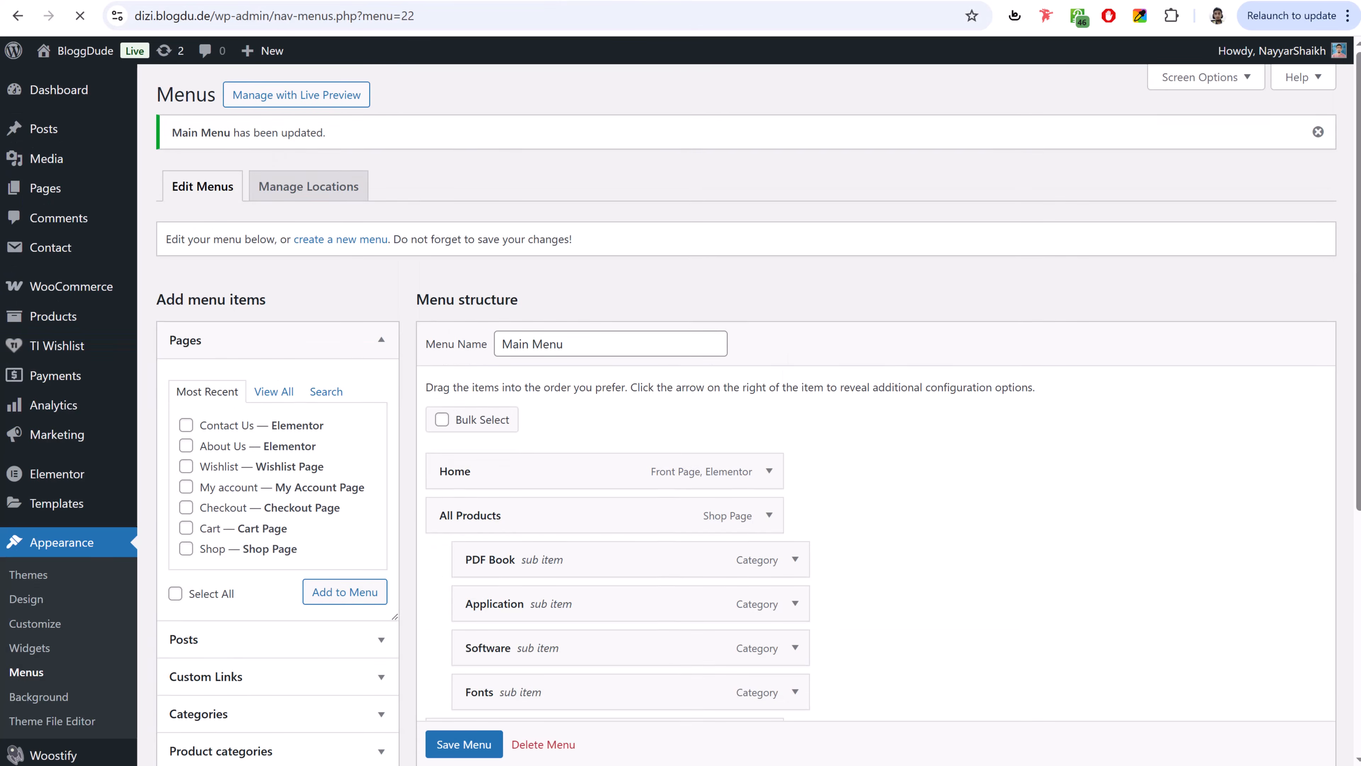
left_click(564, 1)
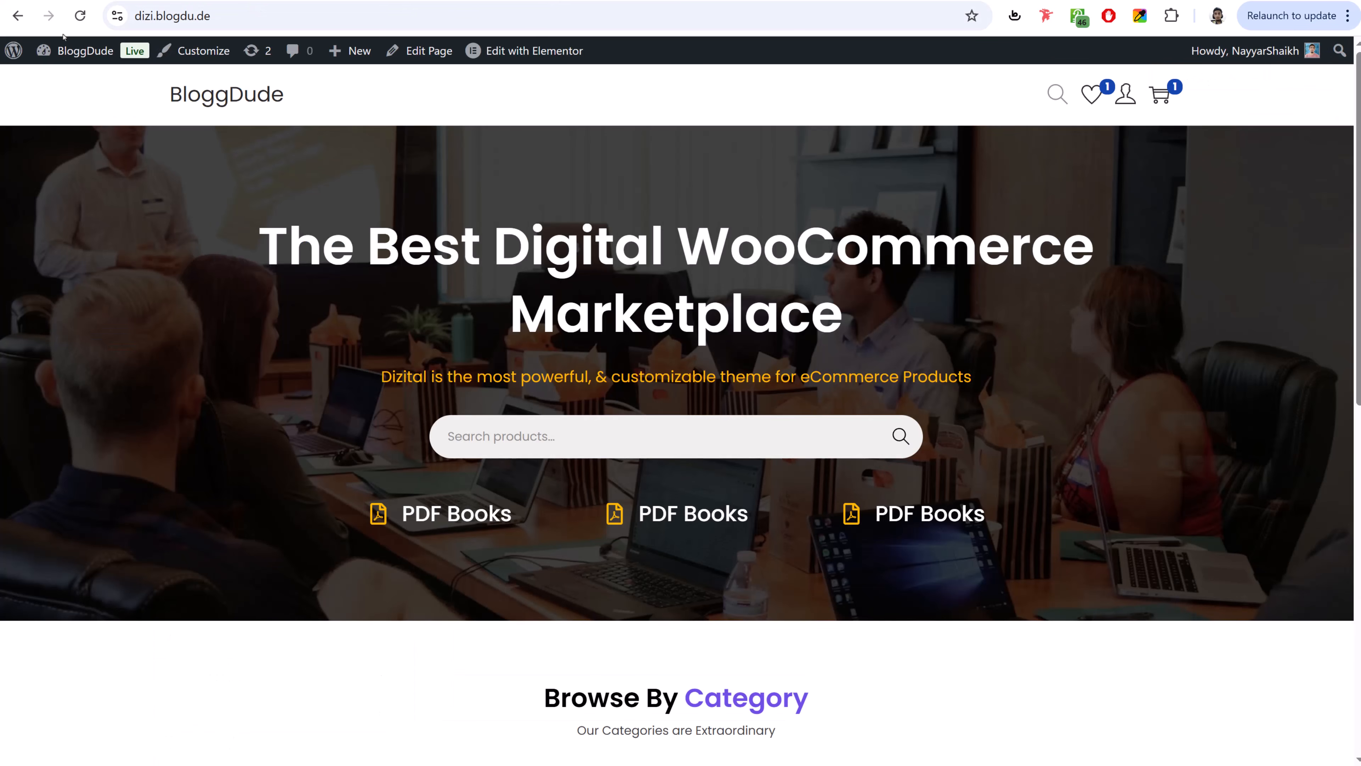
left_click(75, 21)
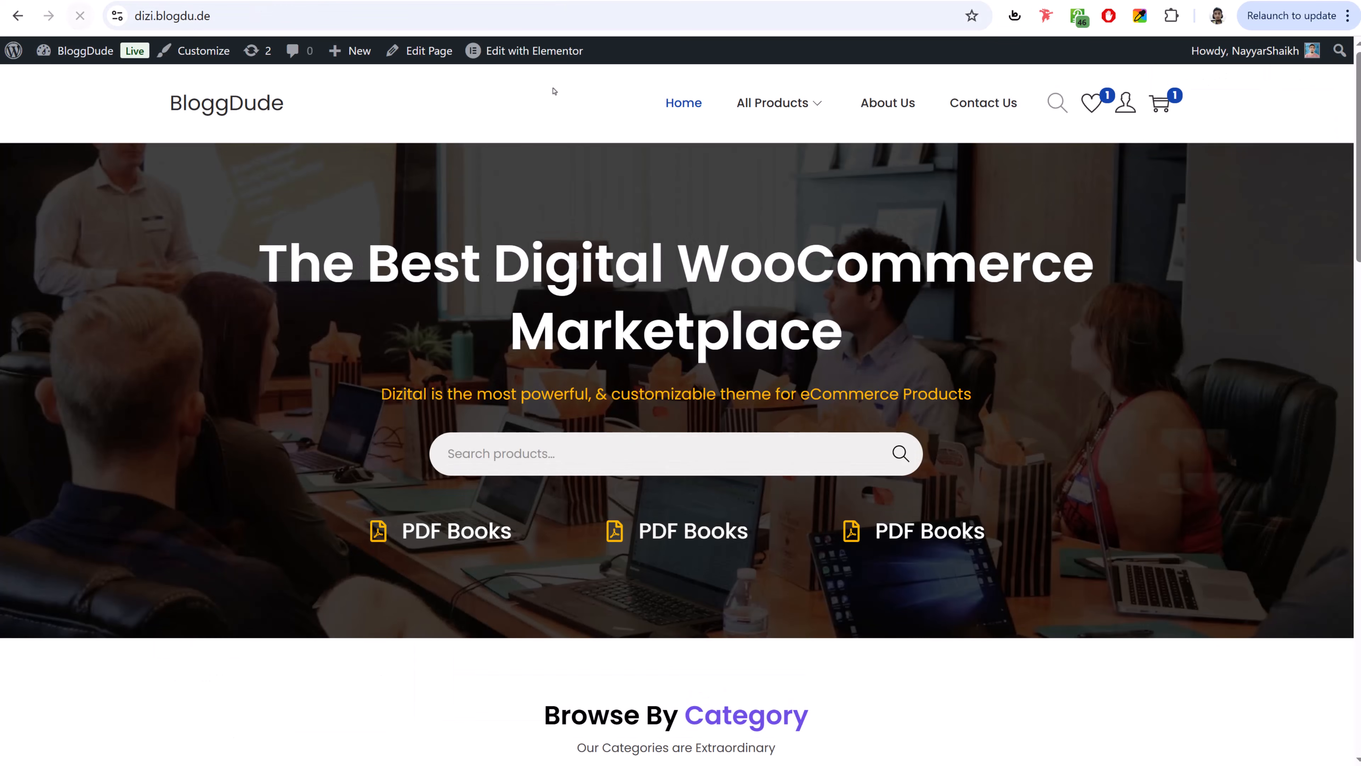
- Test the PDF Book and About Us header links, then start a new Footer 1 menu
mouse_move(774, 105)
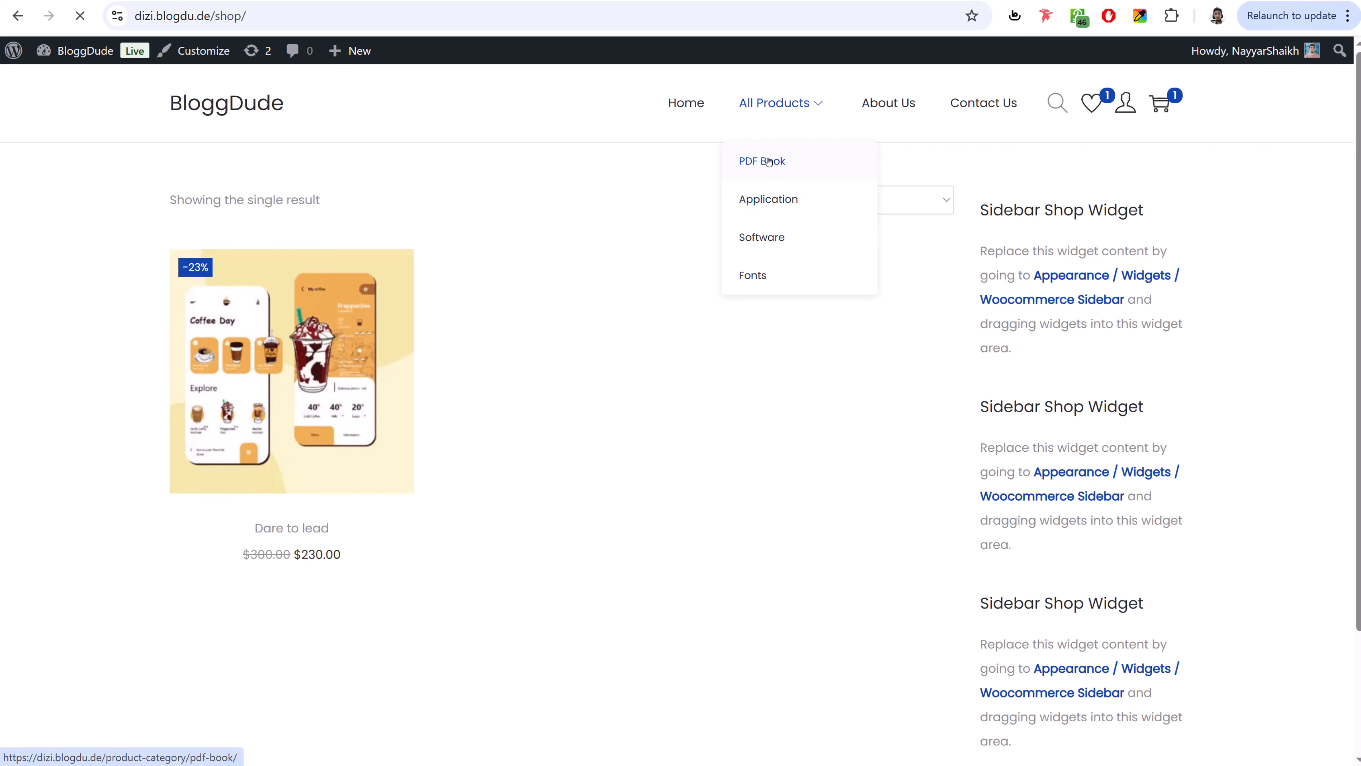
left_click(768, 161)
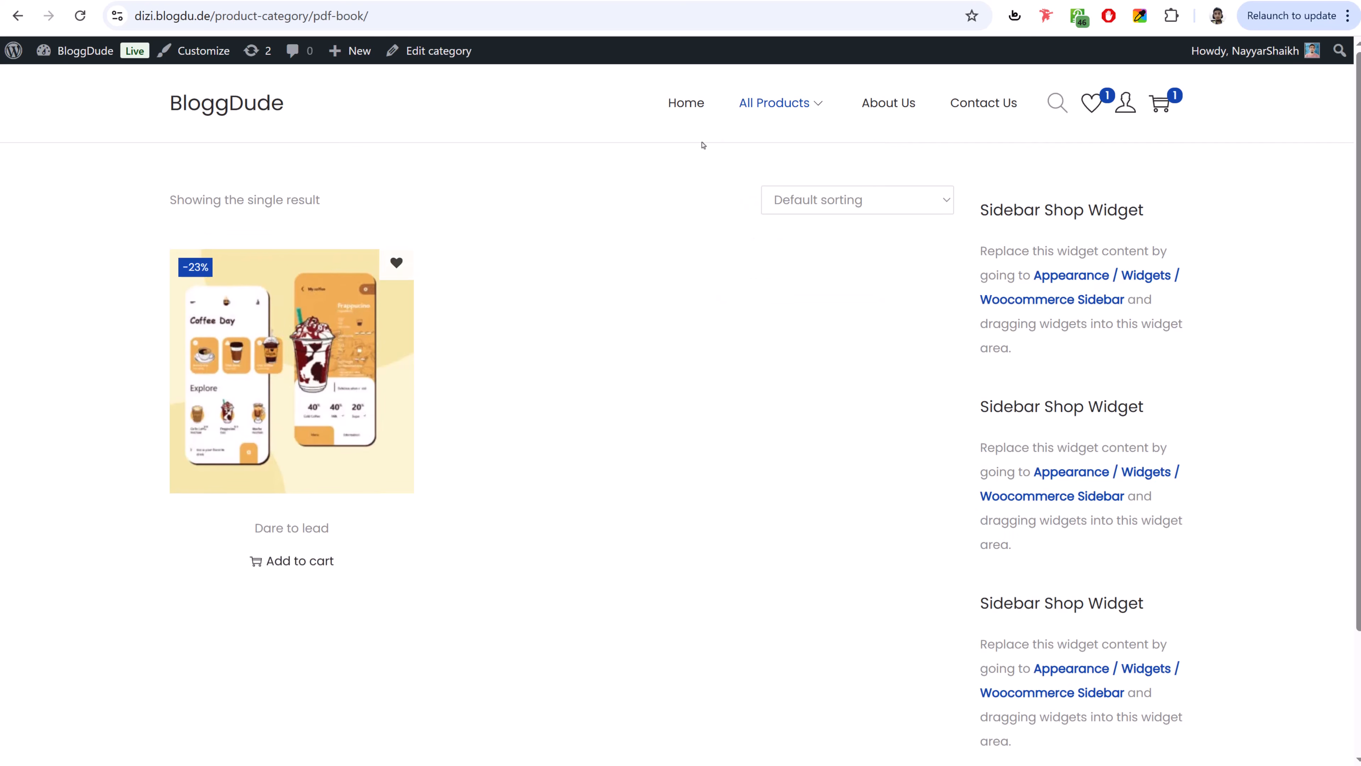
left_click(884, 117)
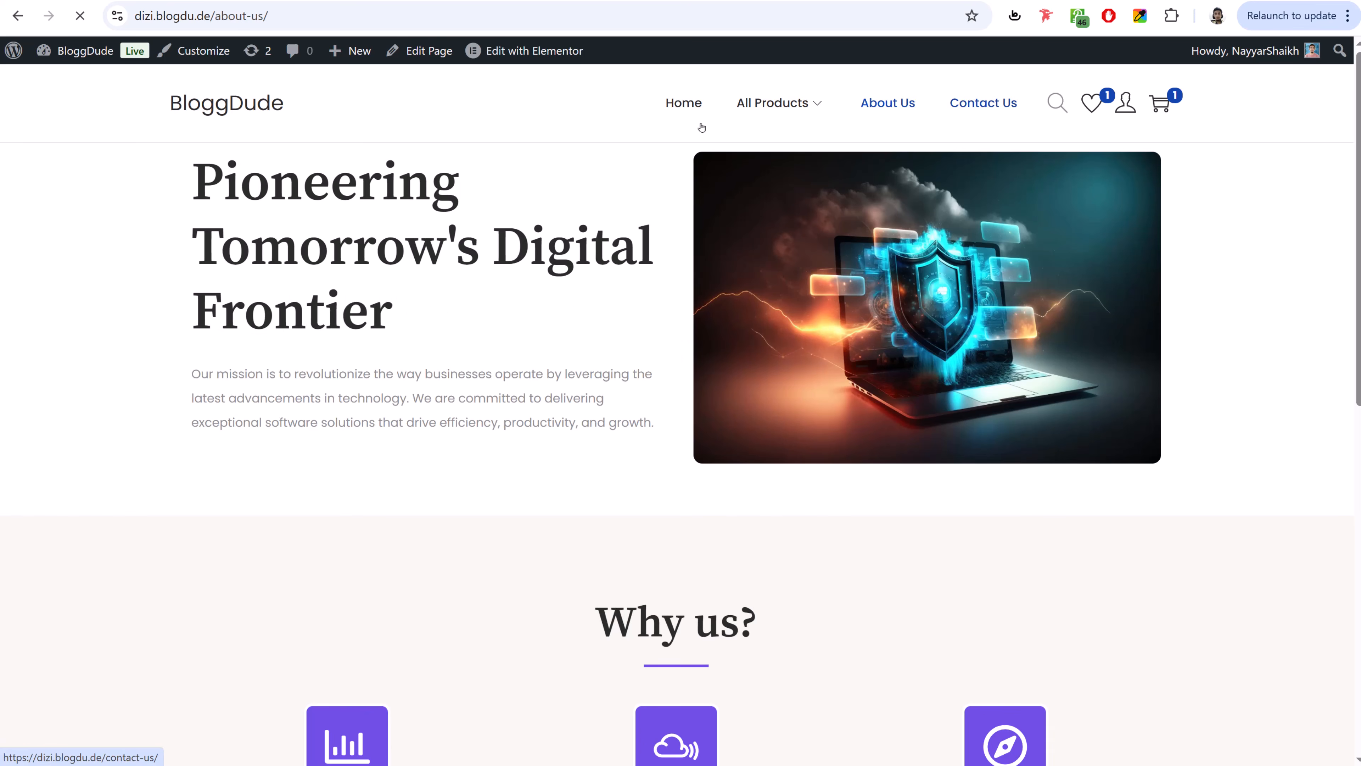
left_click(281, 106)
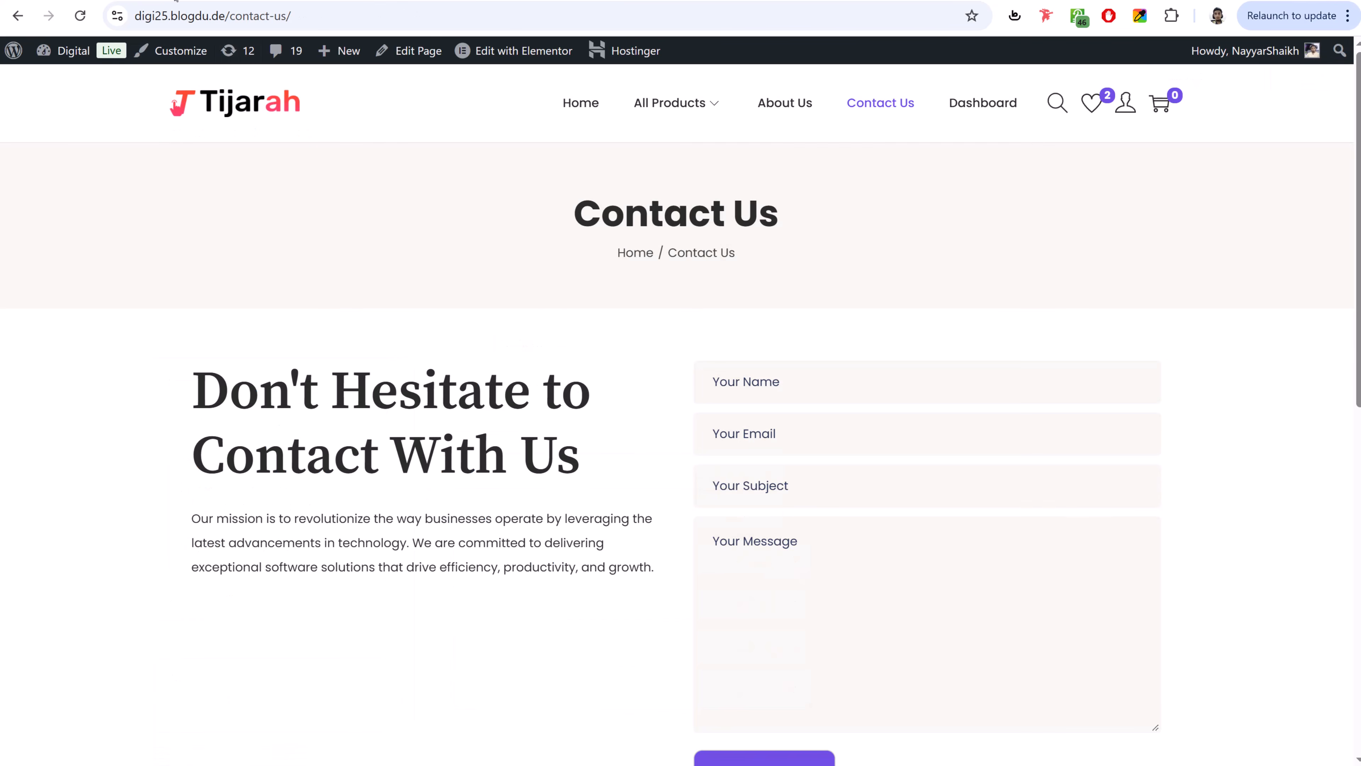
scroll(646, 399, "down", 10)
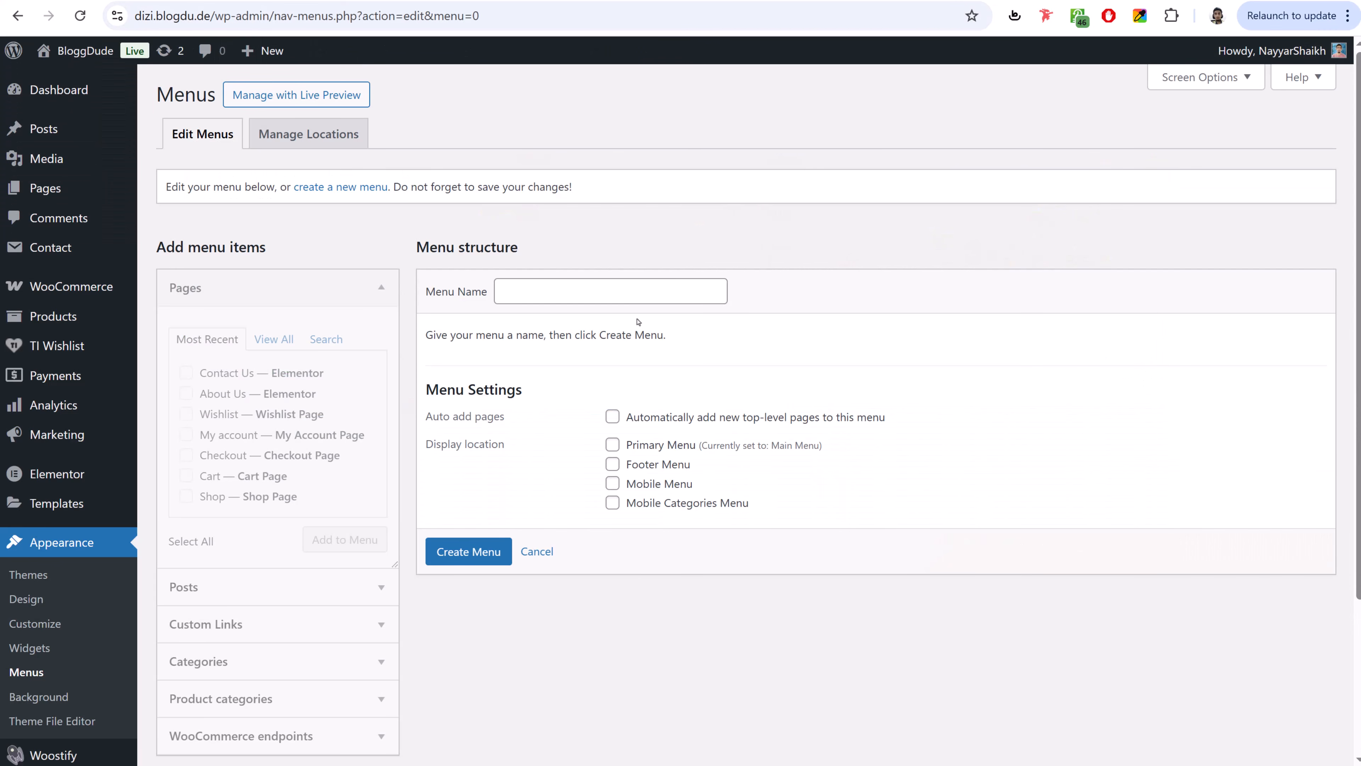
left_click(610, 290)
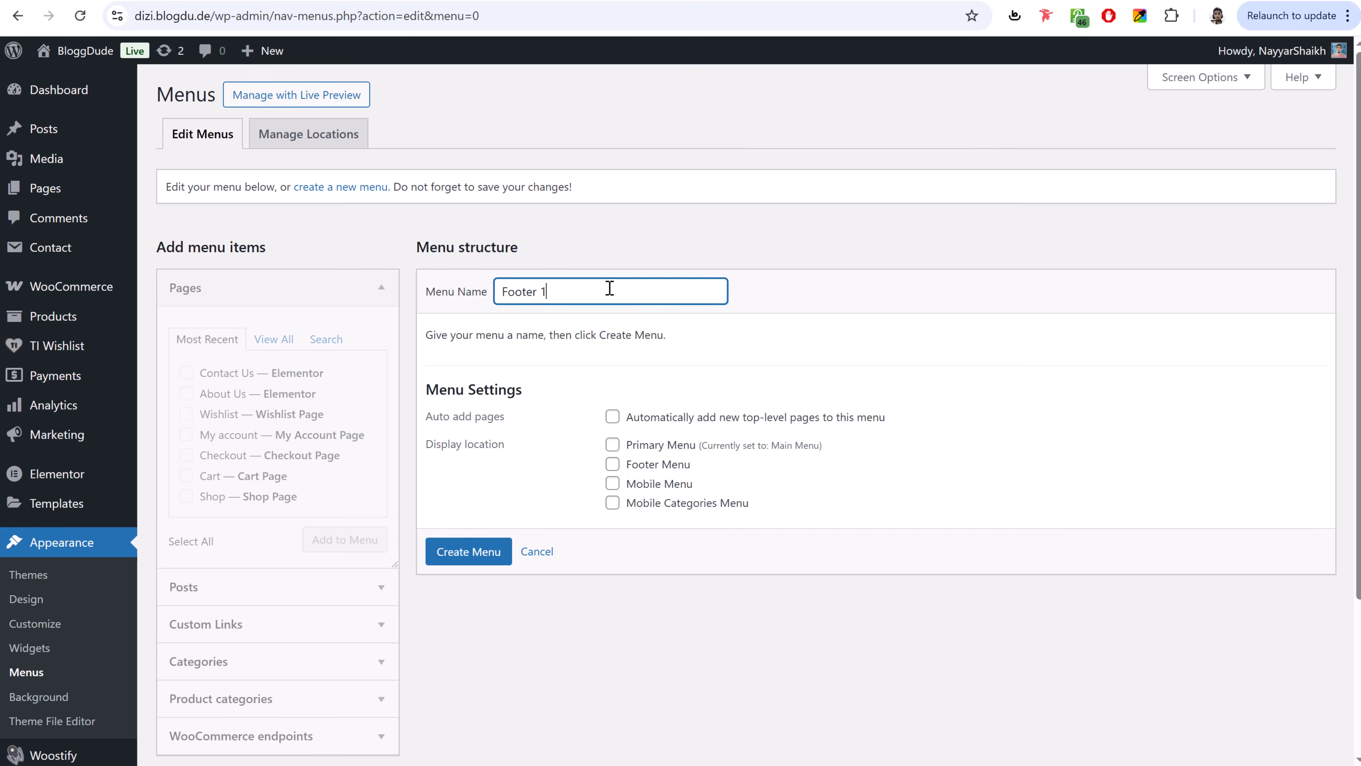
- Fill the Footer 1 menu with Home, About Us, Contact Us and Shop, and save it
left_click(458, 562)
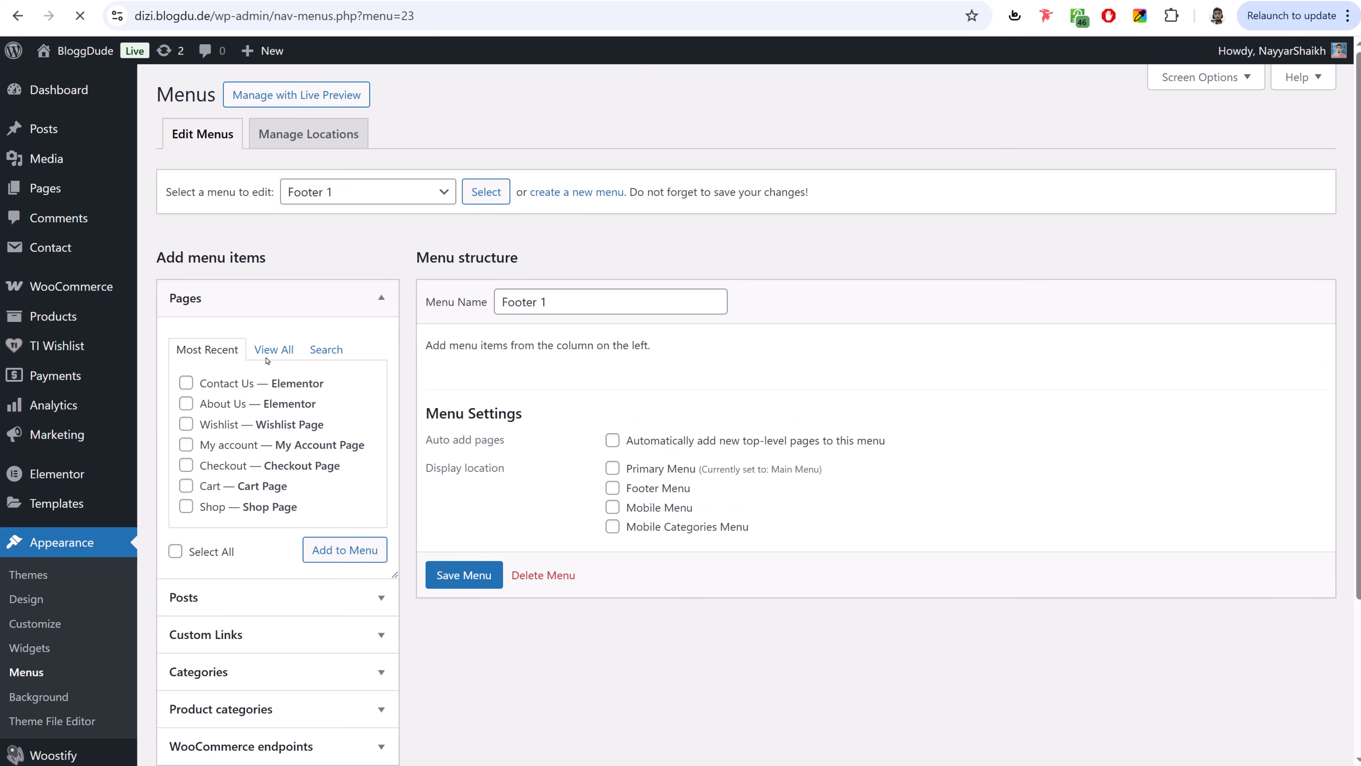
left_click(272, 350)
left_click(218, 406)
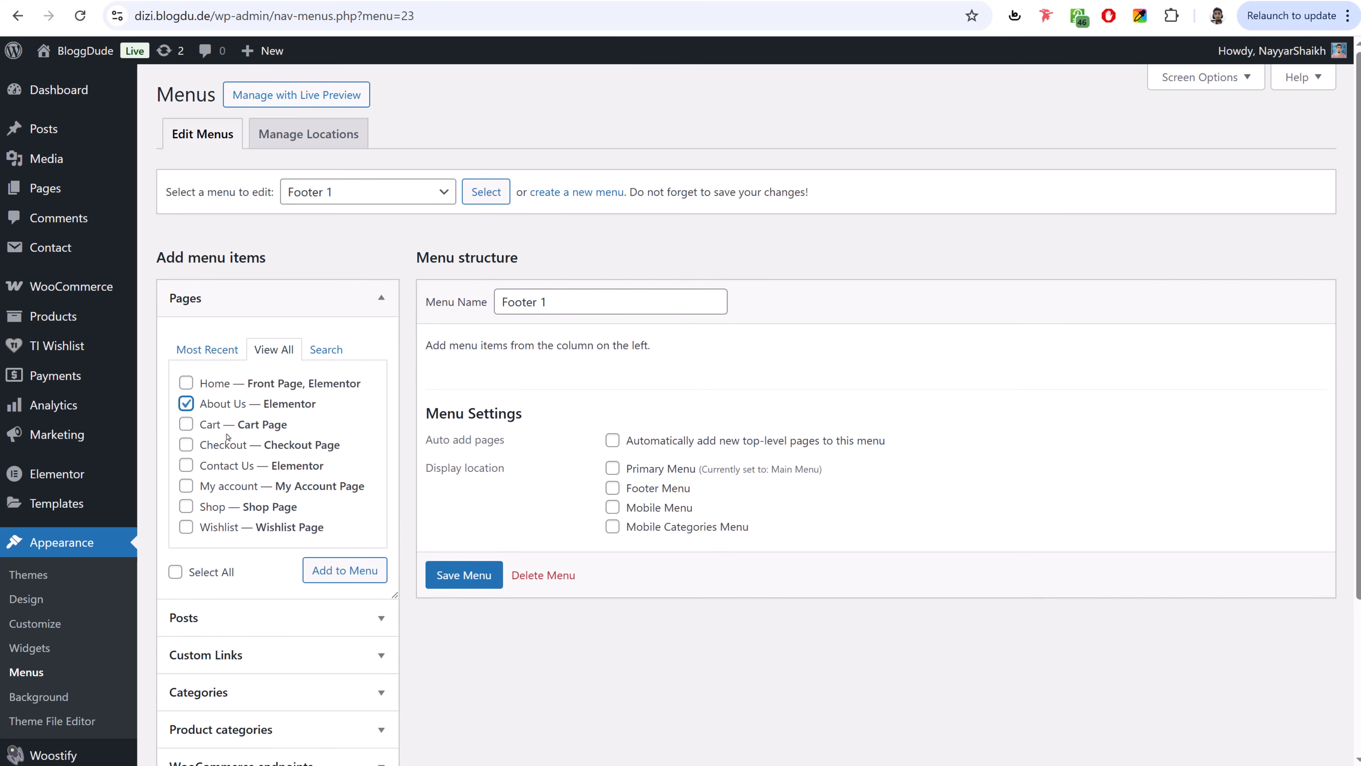
left_click(221, 468)
left_click(214, 507)
left_click(217, 386)
left_click(343, 570)
scroll(636, 522, "down", 3)
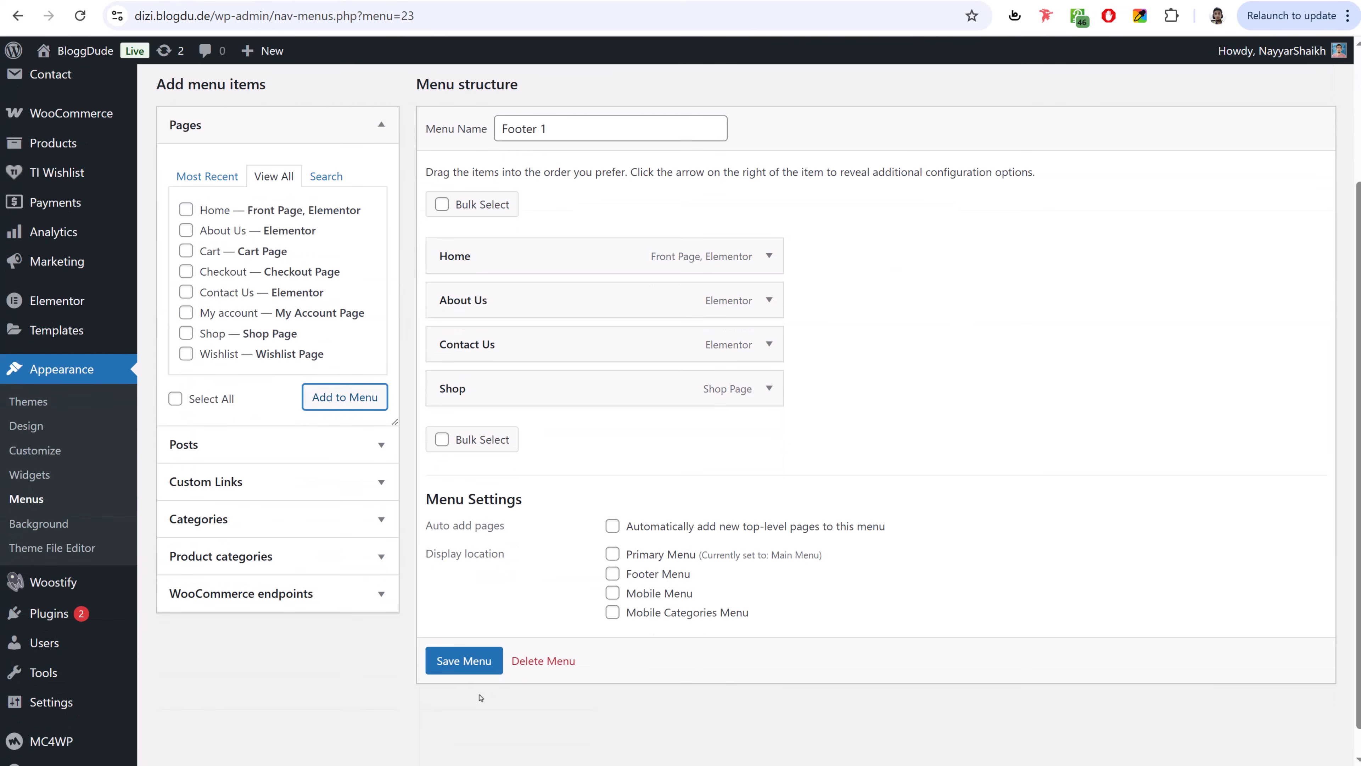
left_click(464, 661)
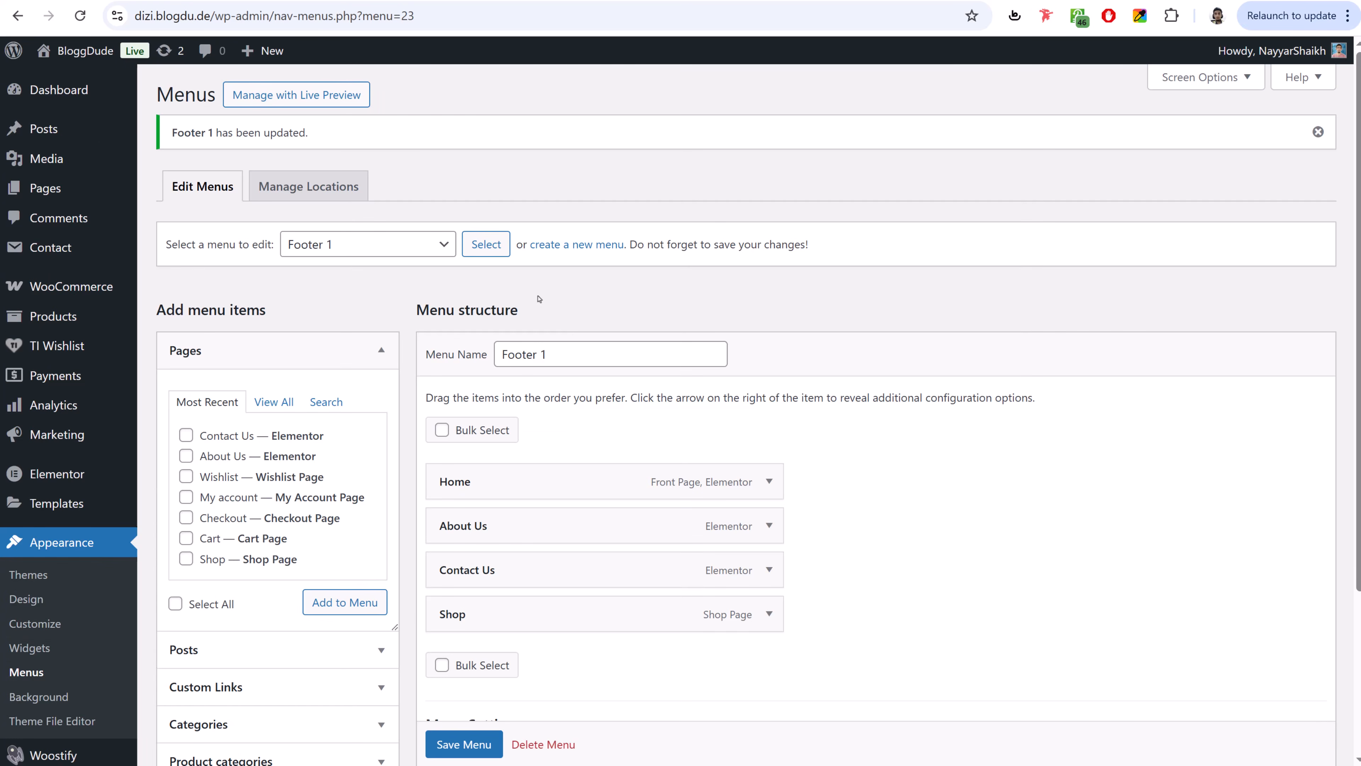
- Create a new menu named Footer 2 and add the My account page to it
left_click(581, 255)
left_click(612, 302)
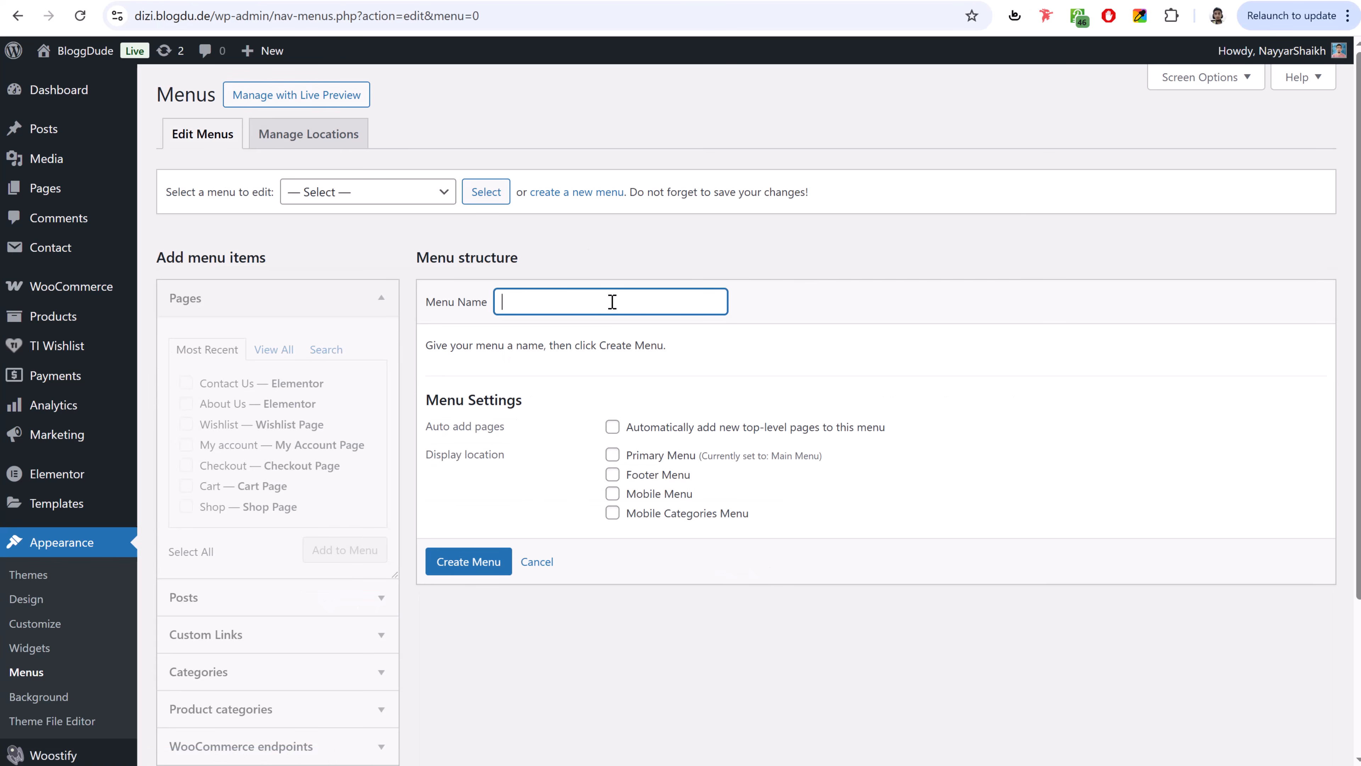
type("Footer 2")
key("Return")
left_click(271, 349)
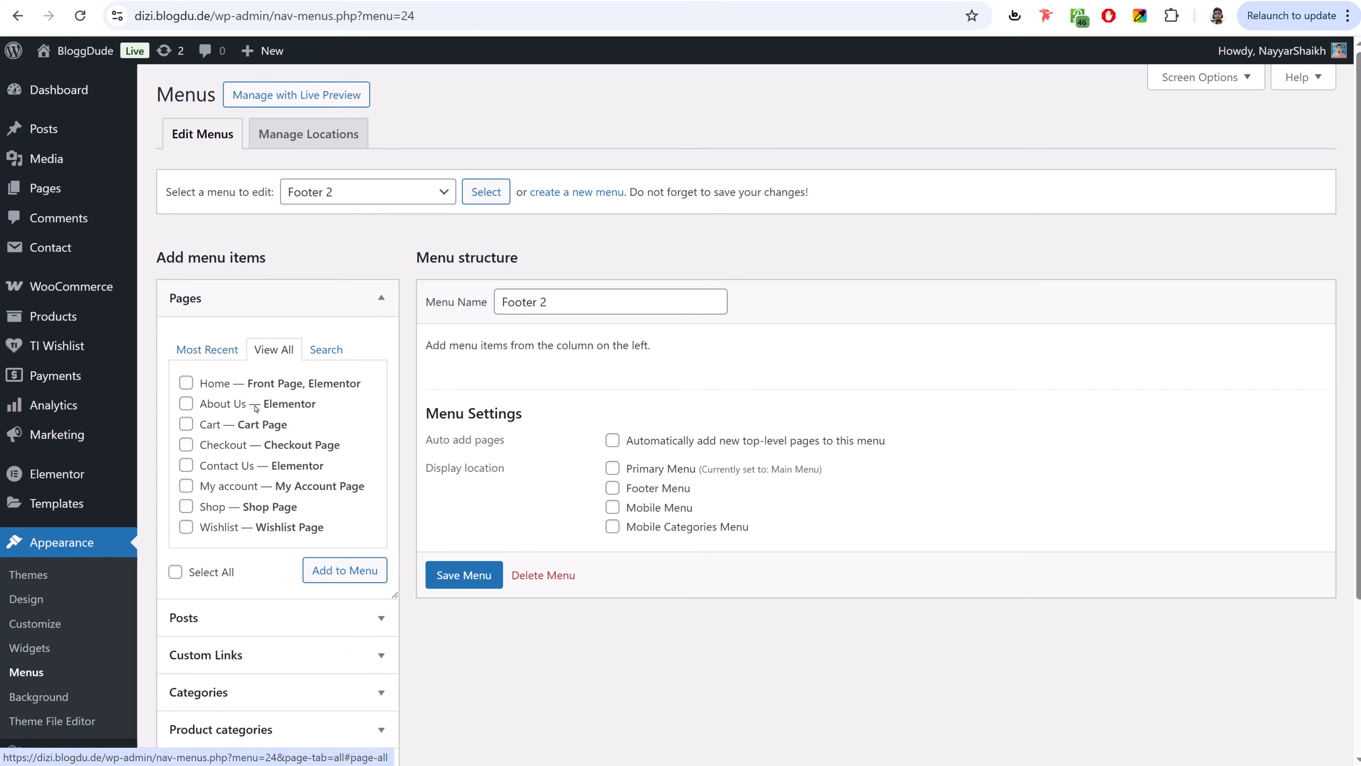
left_click(186, 485)
left_click(332, 570)
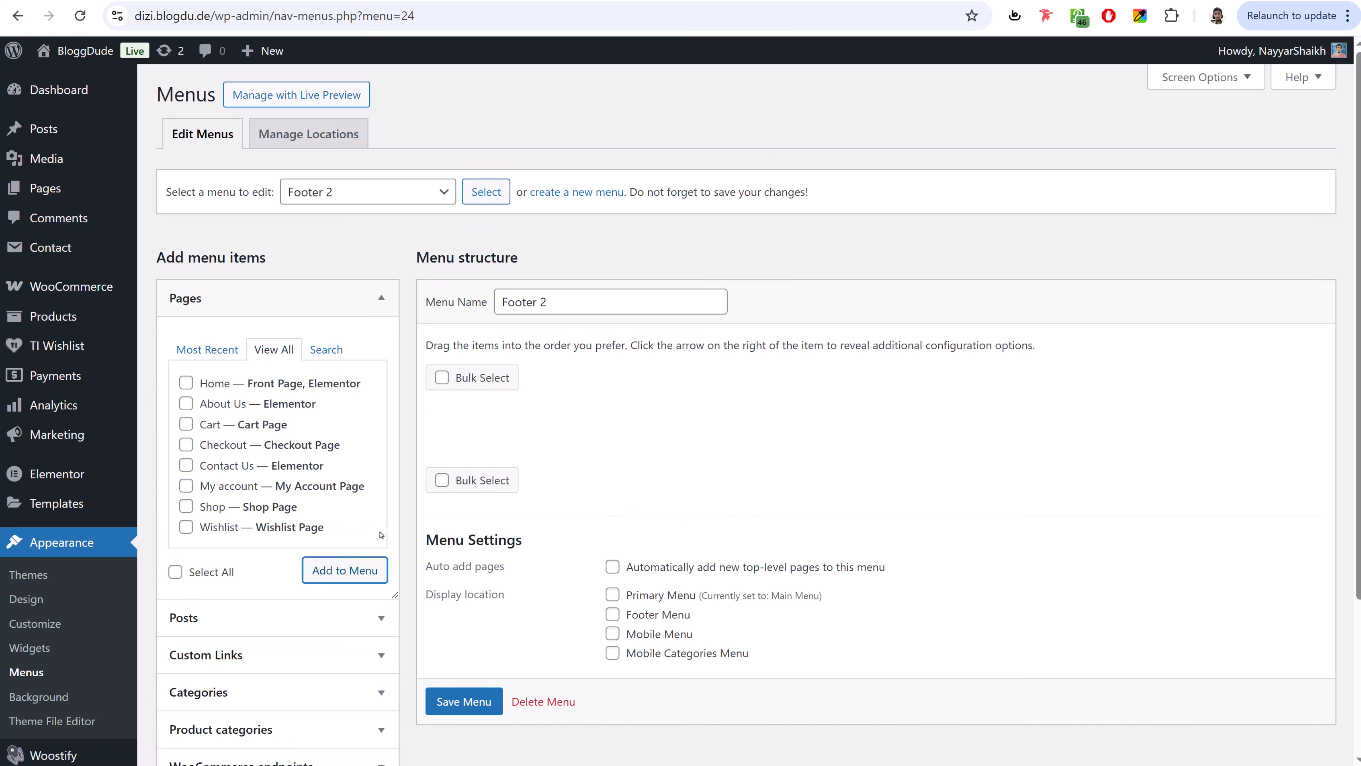
- Add the Orders, Log out and Lost password WooCommerce endpoints to Footer 2 and save it
scroll(375, 539, "down", 3)
left_click(348, 595)
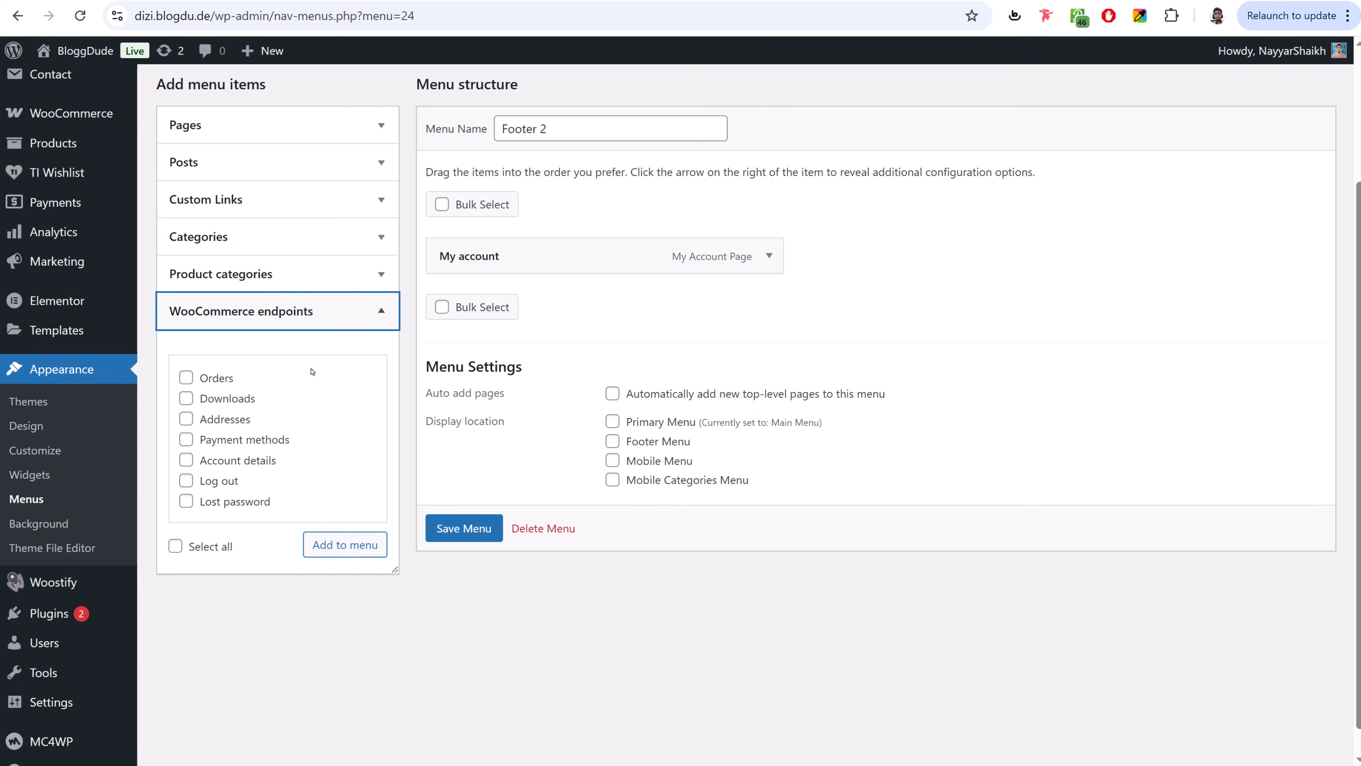
left_click(224, 379)
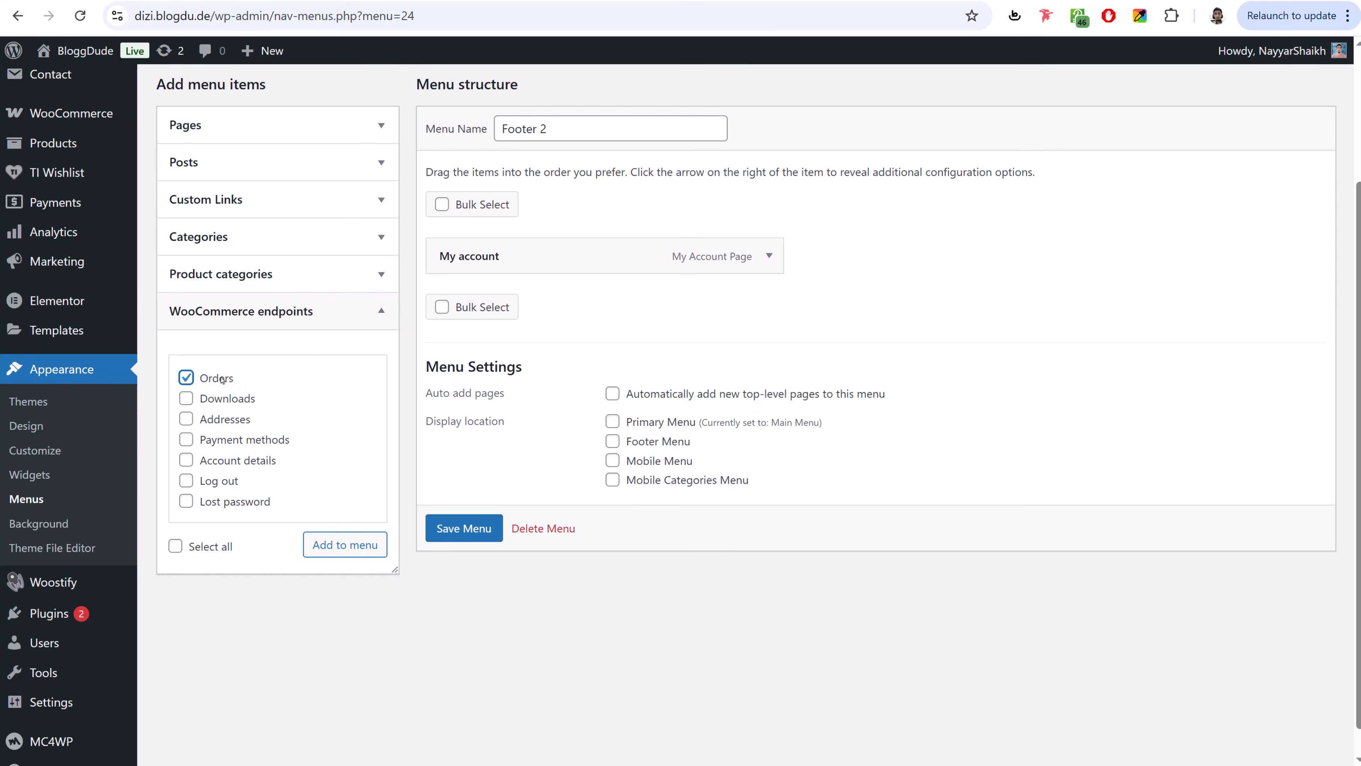
left_click(229, 482)
left_click(232, 501)
left_click(356, 548)
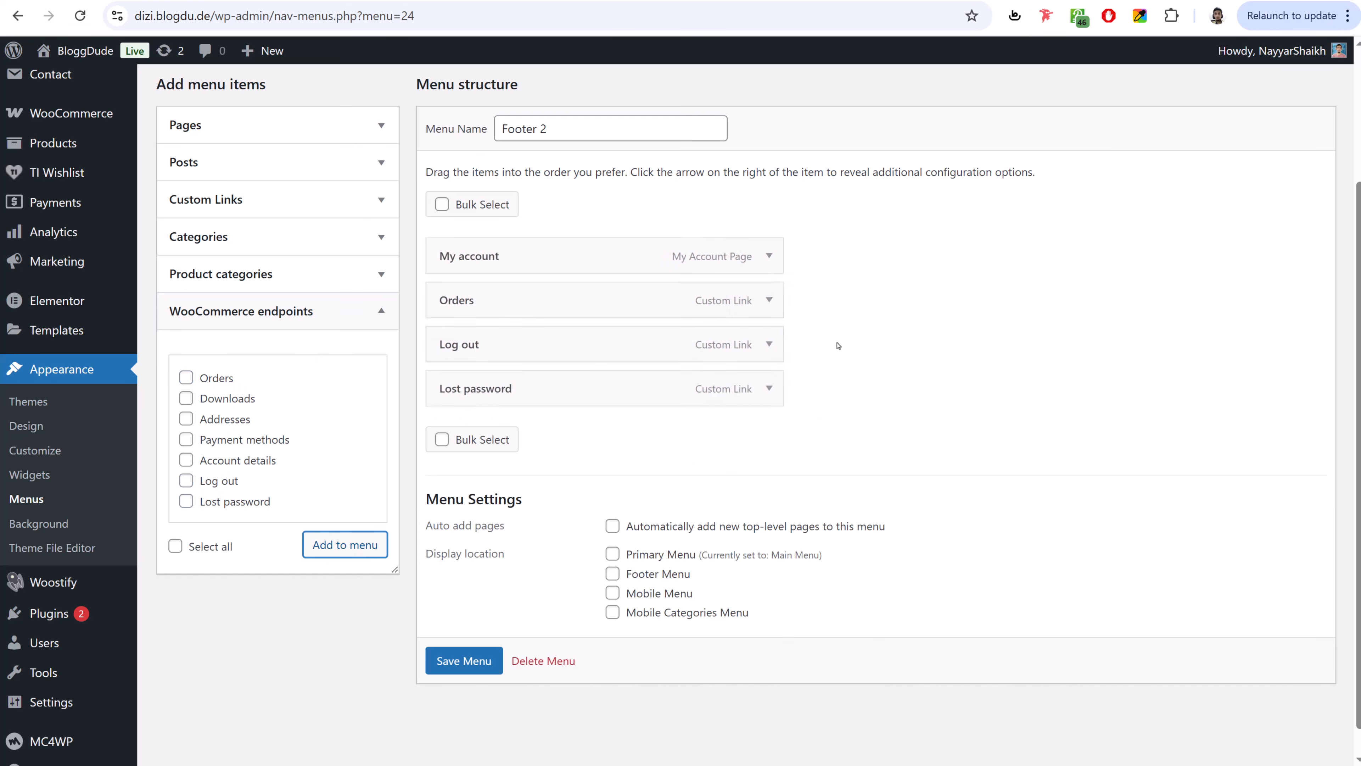
left_click(474, 663)
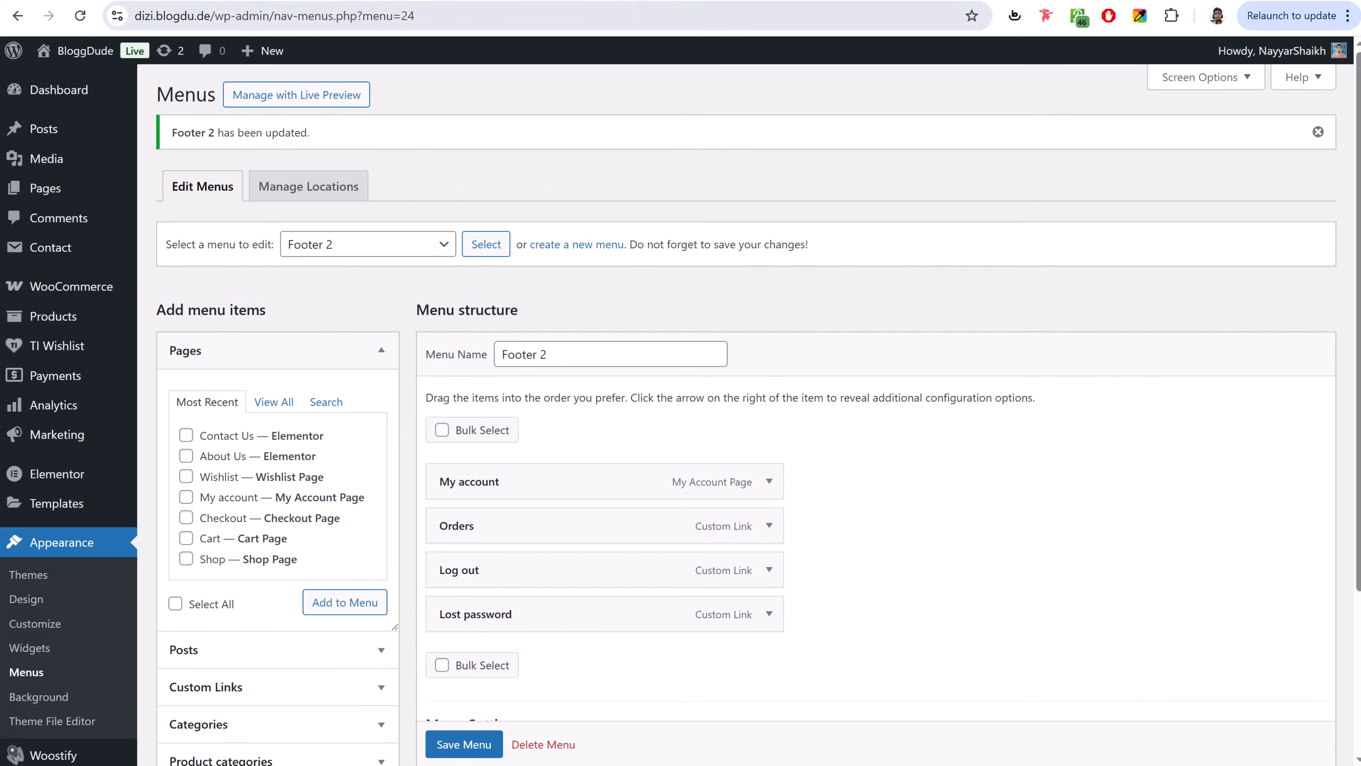
left_click(557, 1)
left_click(803, 103)
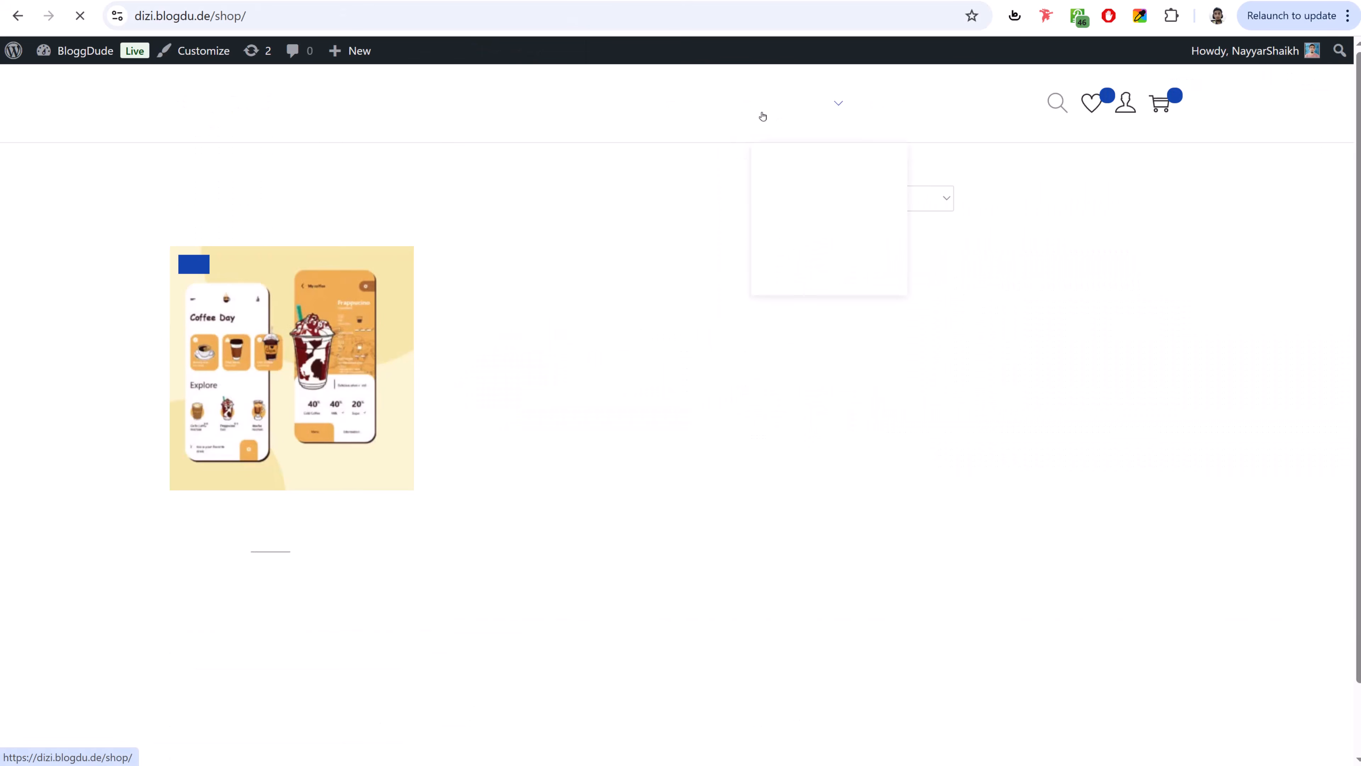
scroll(1091, 367, "down", 3)
scroll(1091, 367, "up", 3)
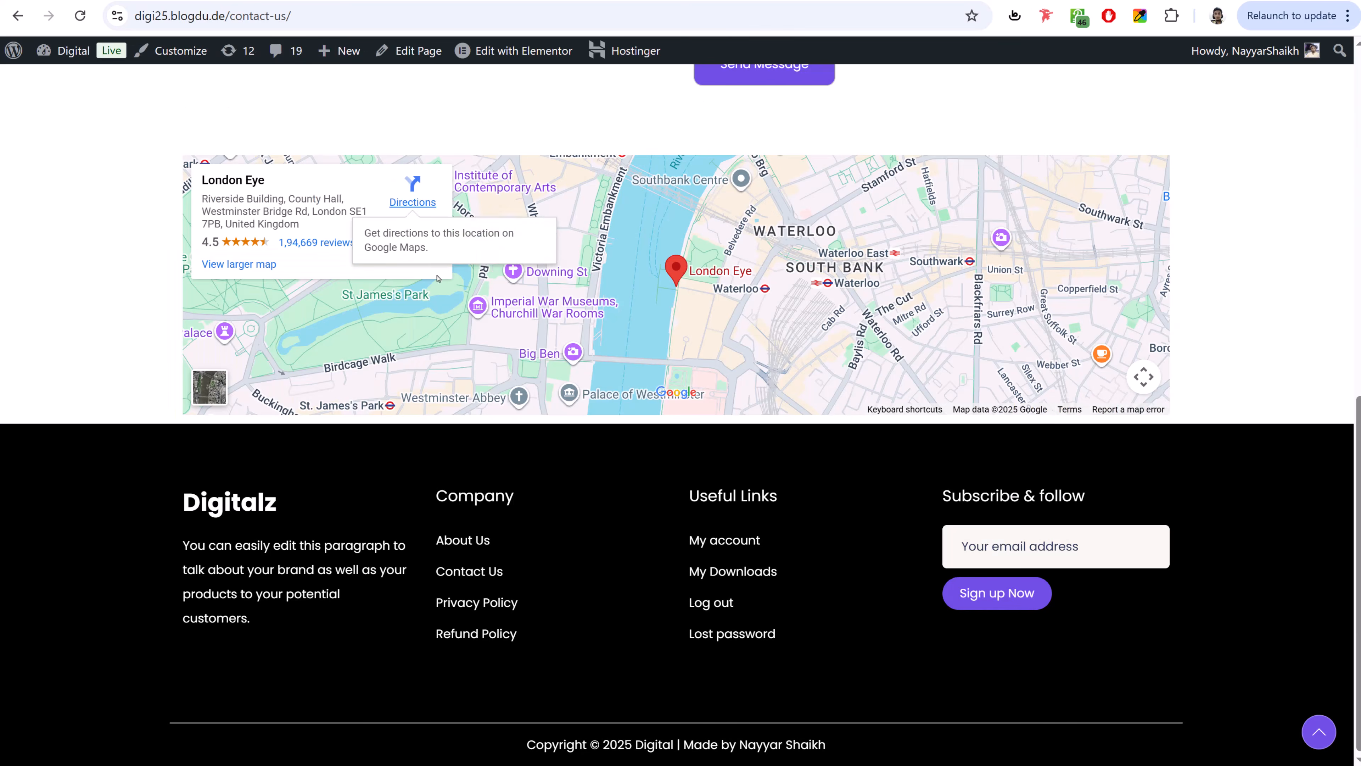
scroll(639, 142, "up", 10)
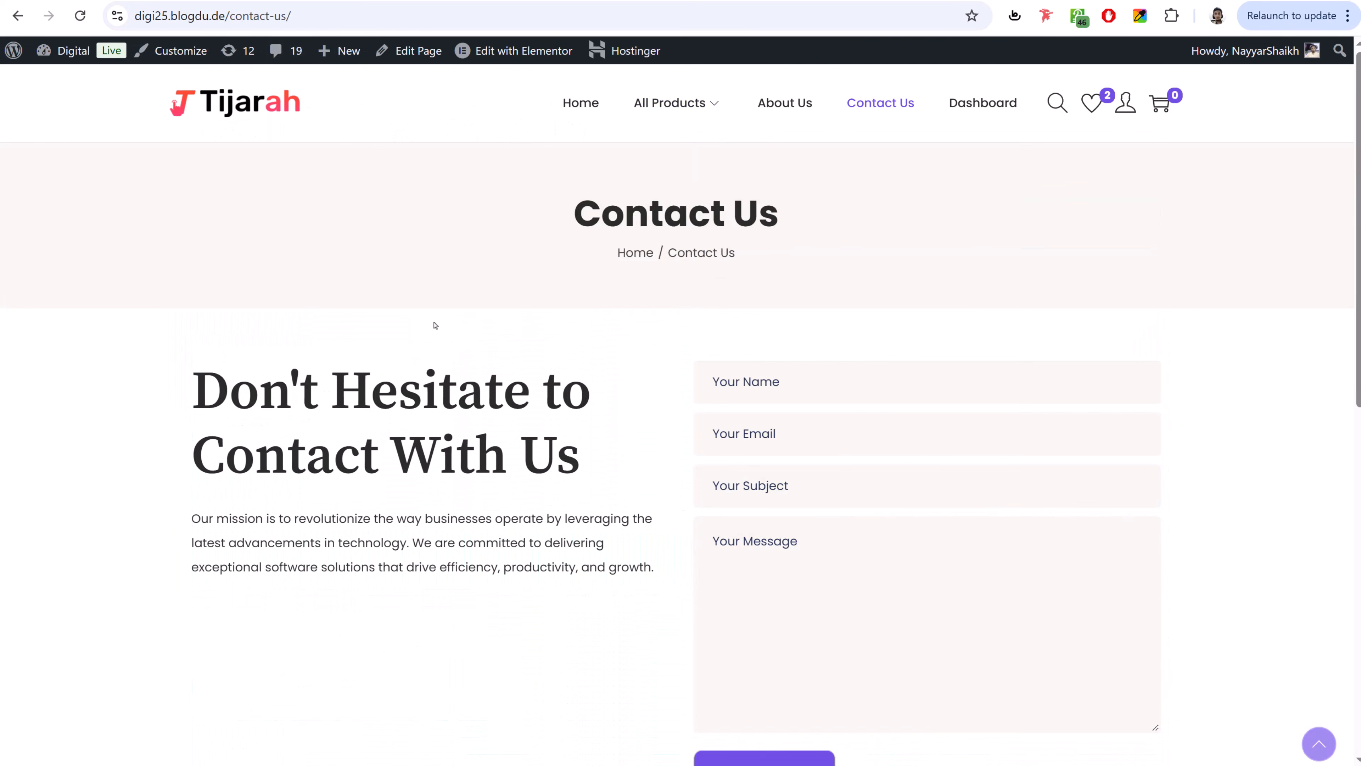
left_click(662, 108)
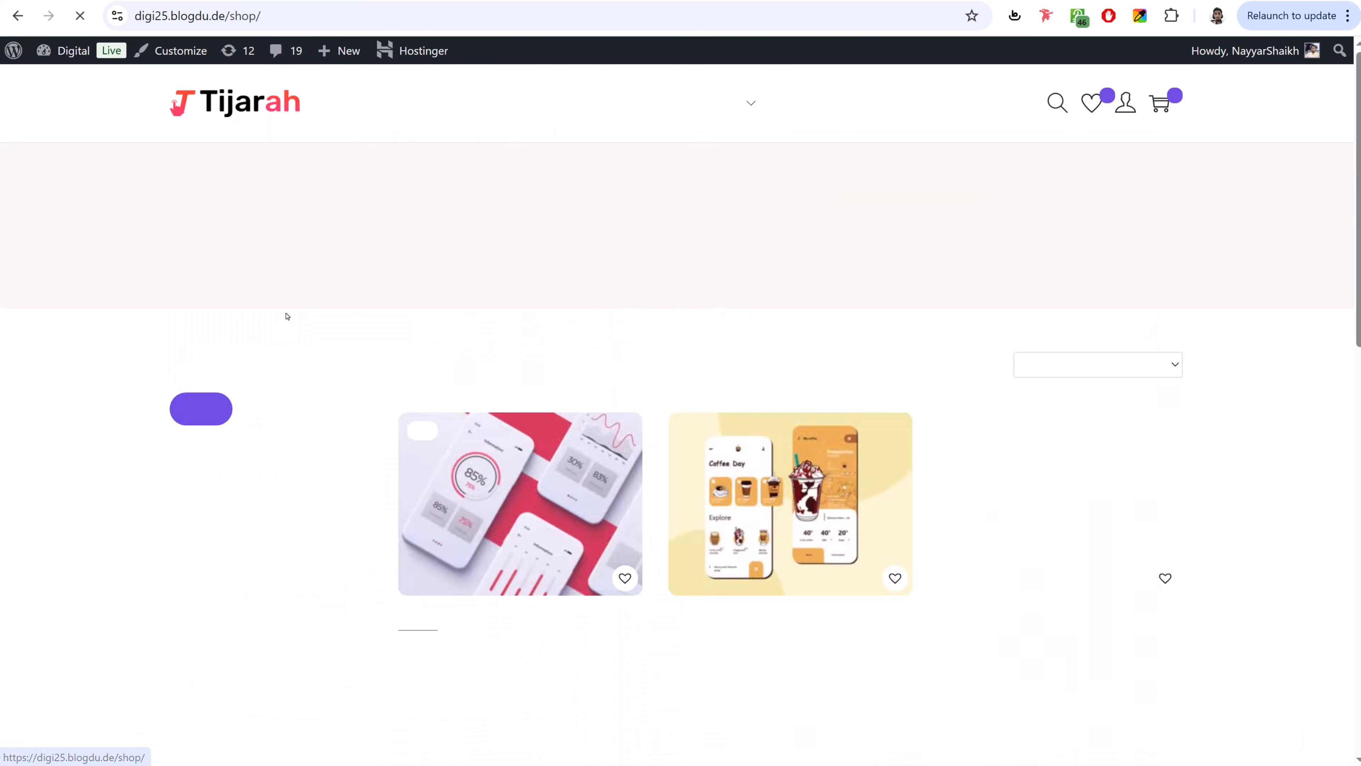
scroll(279, 249, "down", 5)
scroll(271, 408, "down", 5)
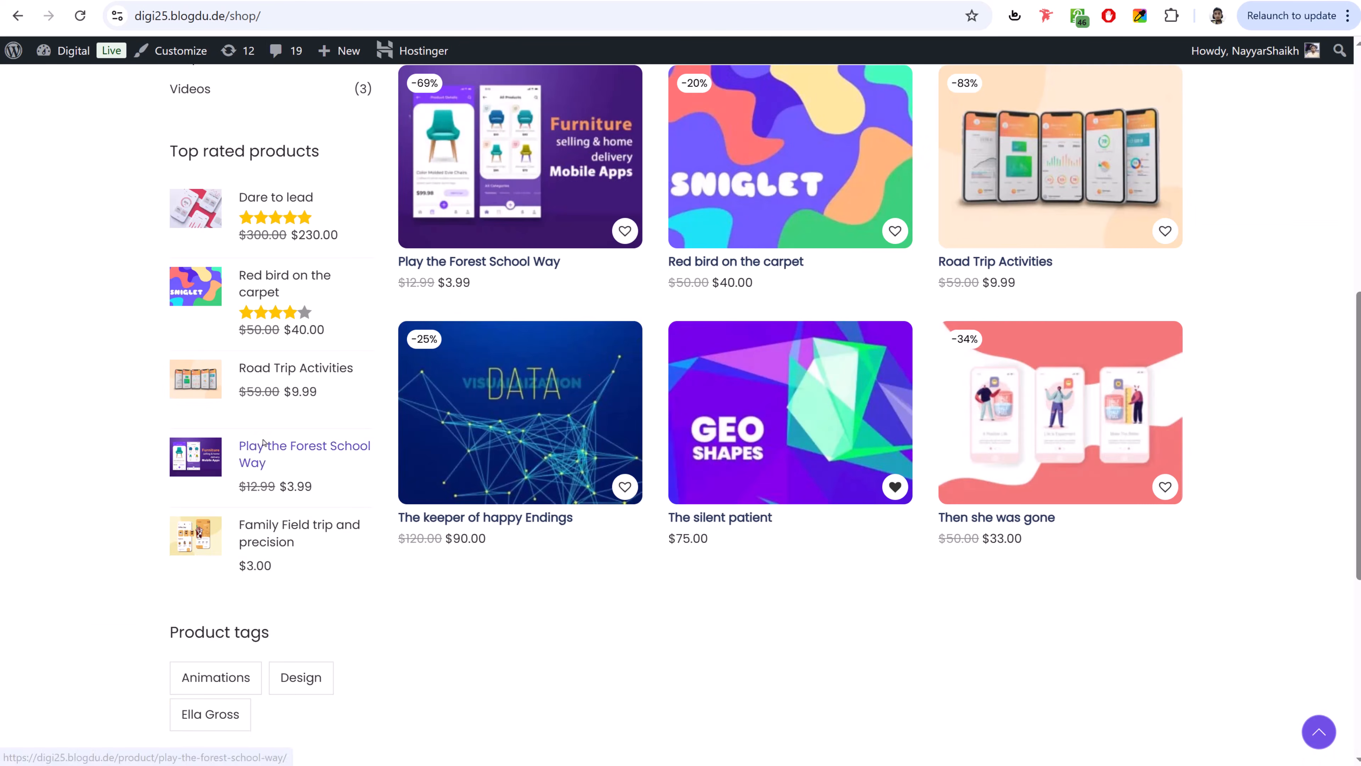
scroll(265, 396, "up", 10)
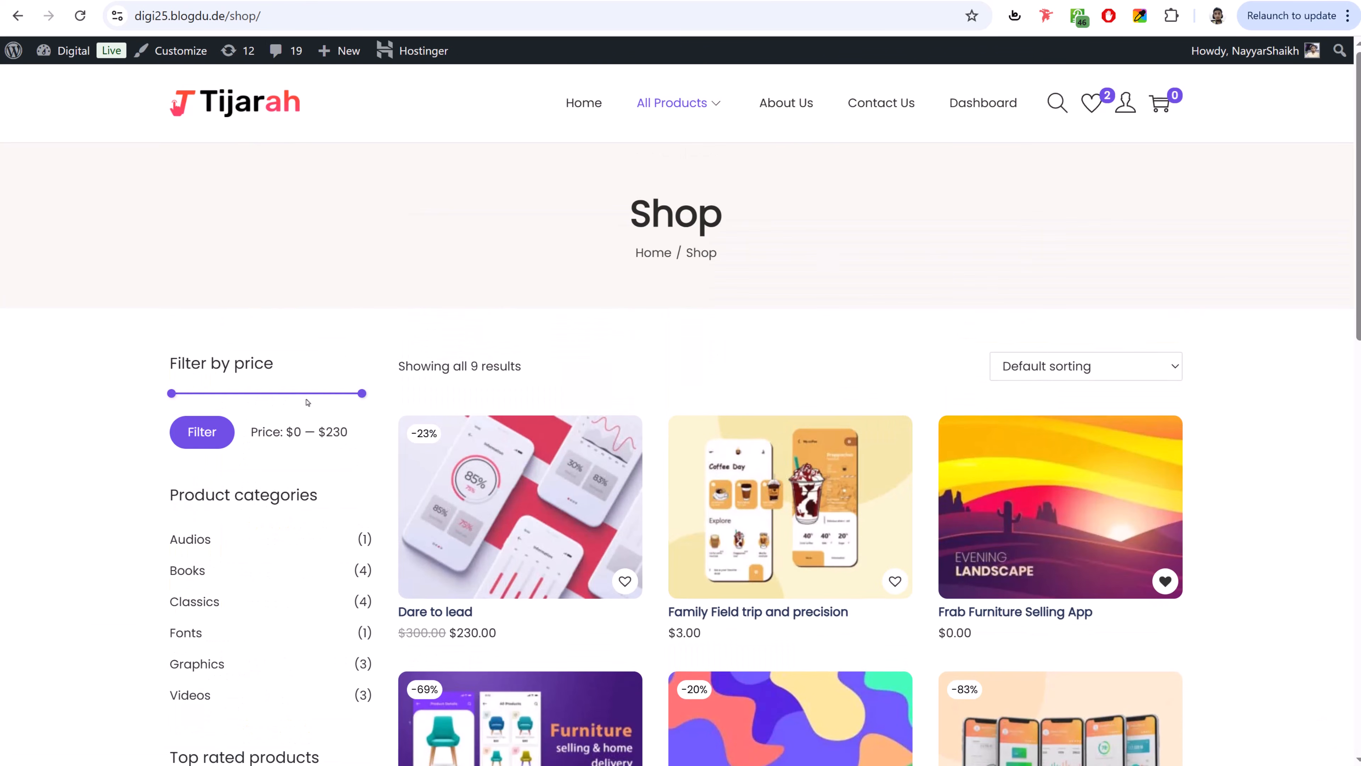
scroll(307, 402, "down", 12)
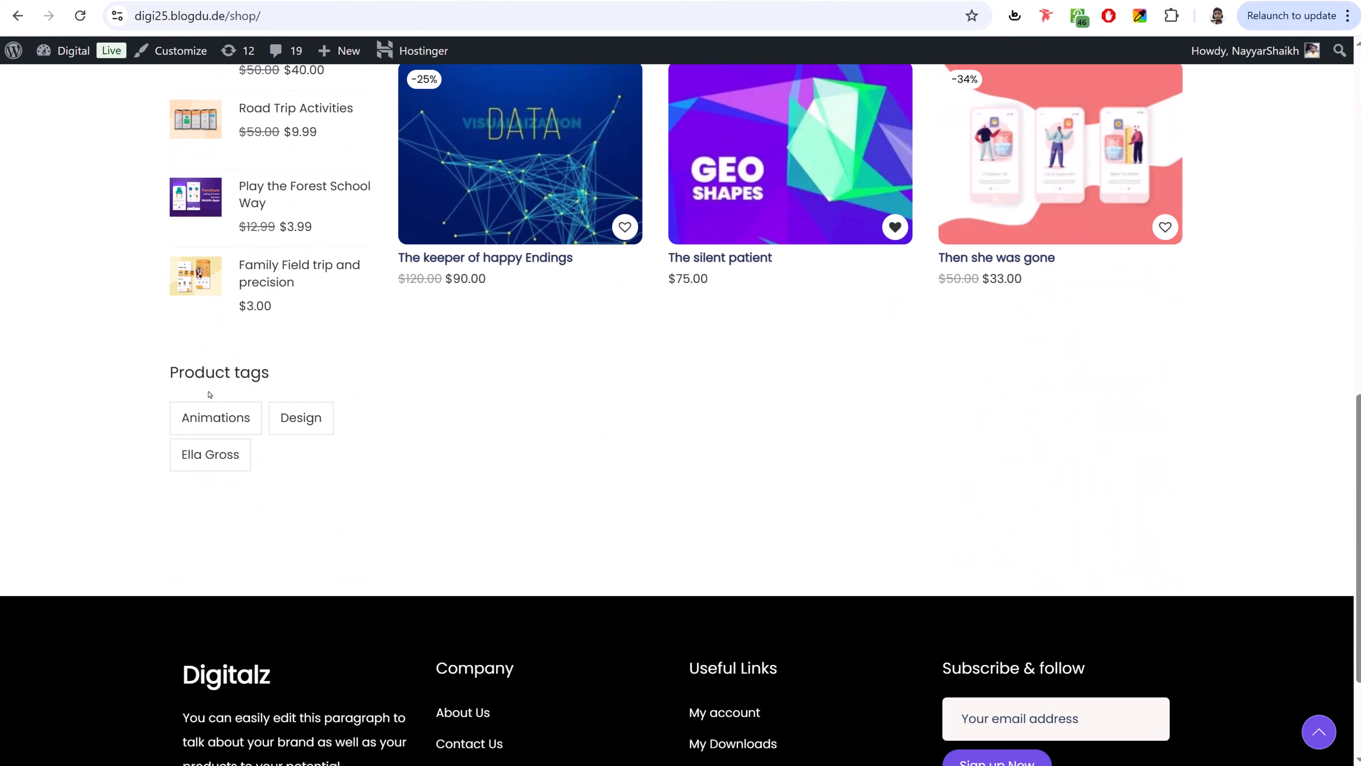
scroll(210, 395, "up", 12)
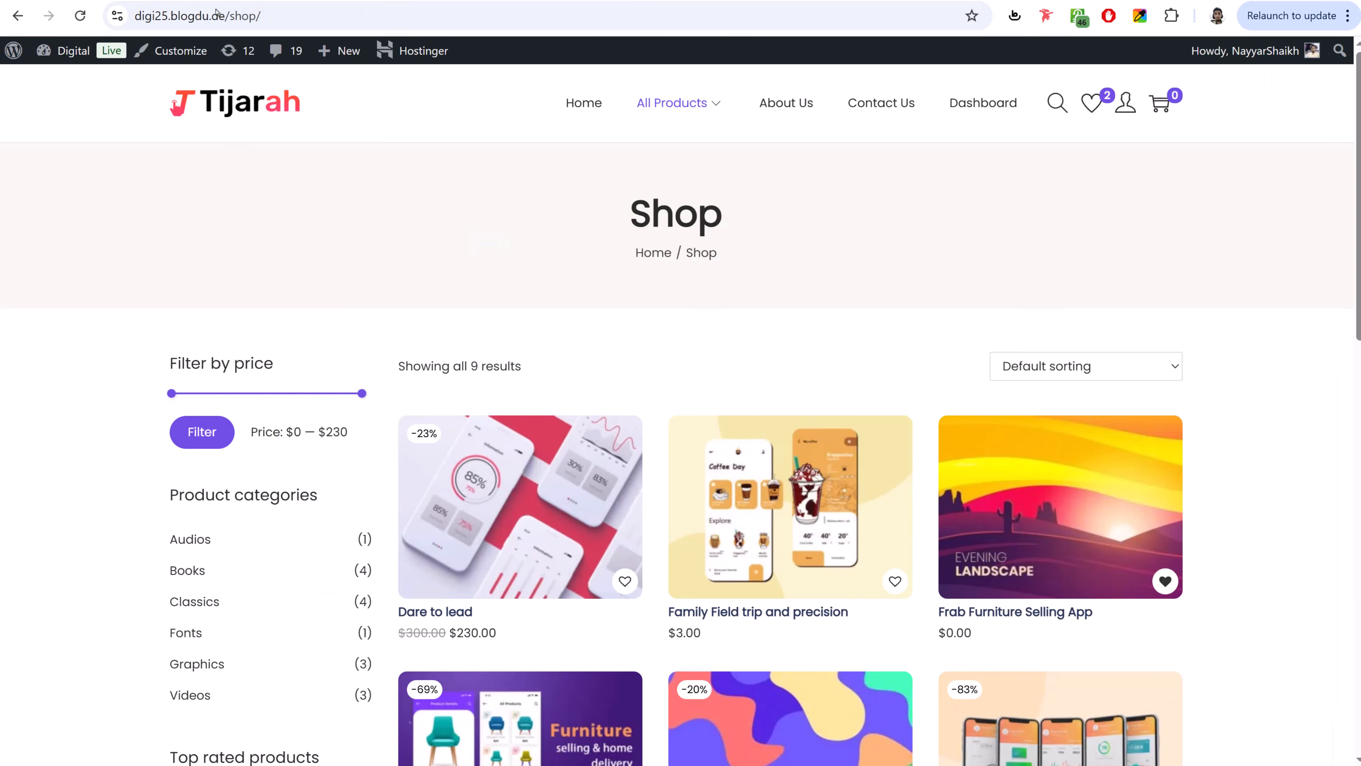
scroll(381, 603, "down", 12)
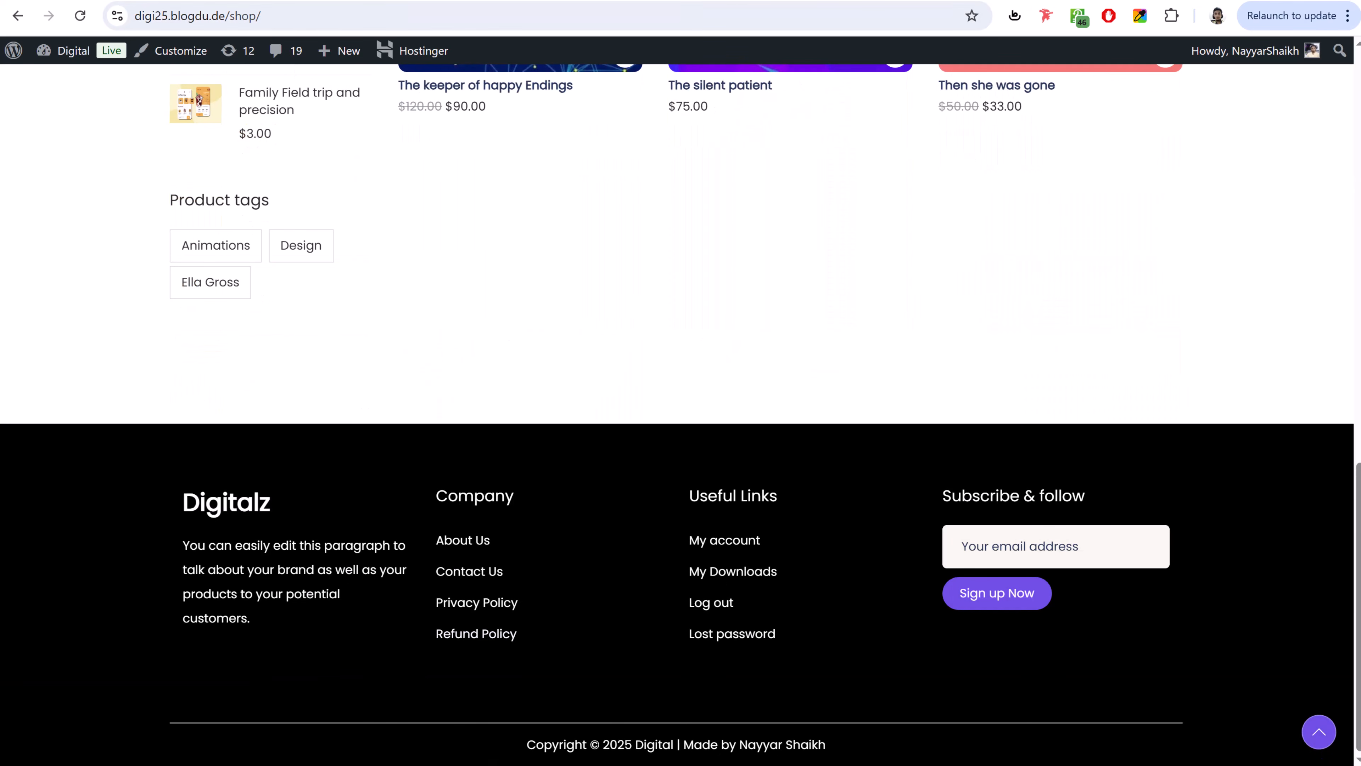
scroll(516, 456, "up", 10)
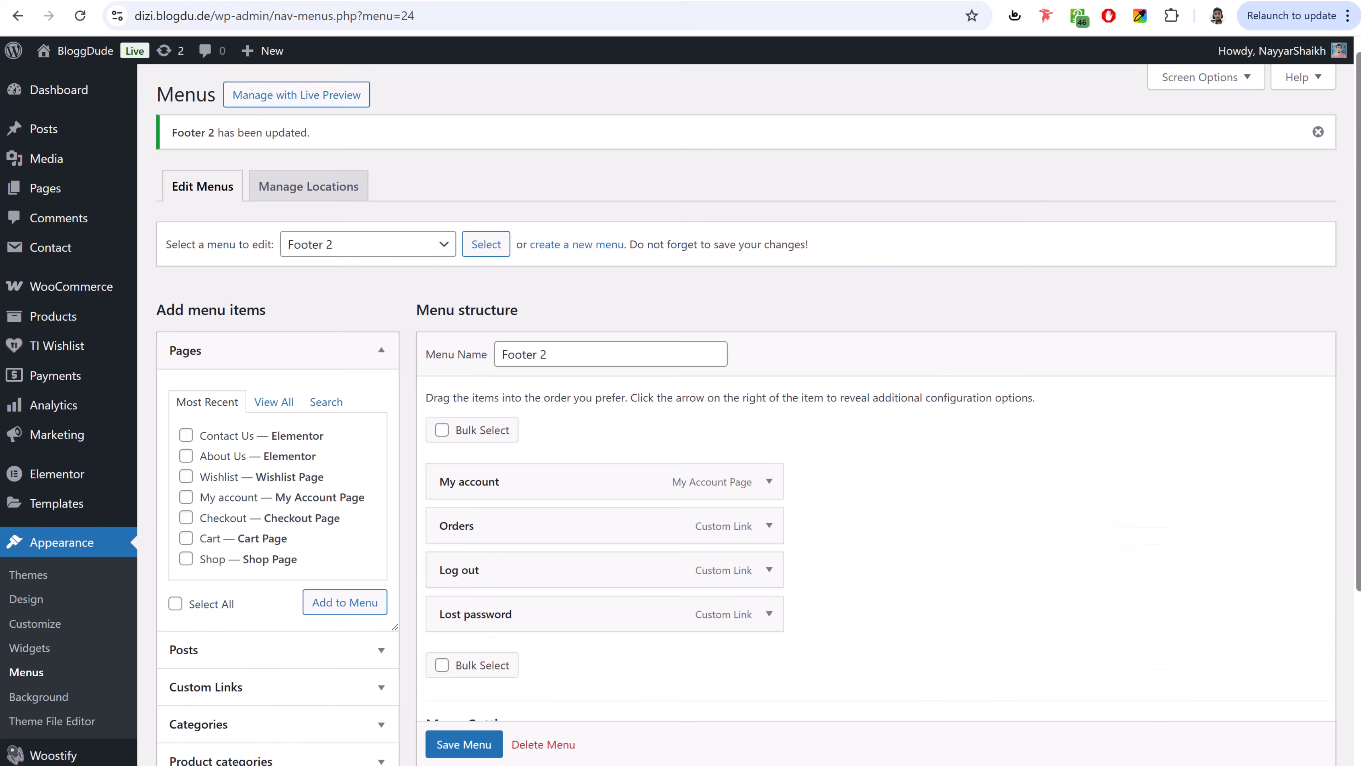
scroll(54, 324, "down", 4)
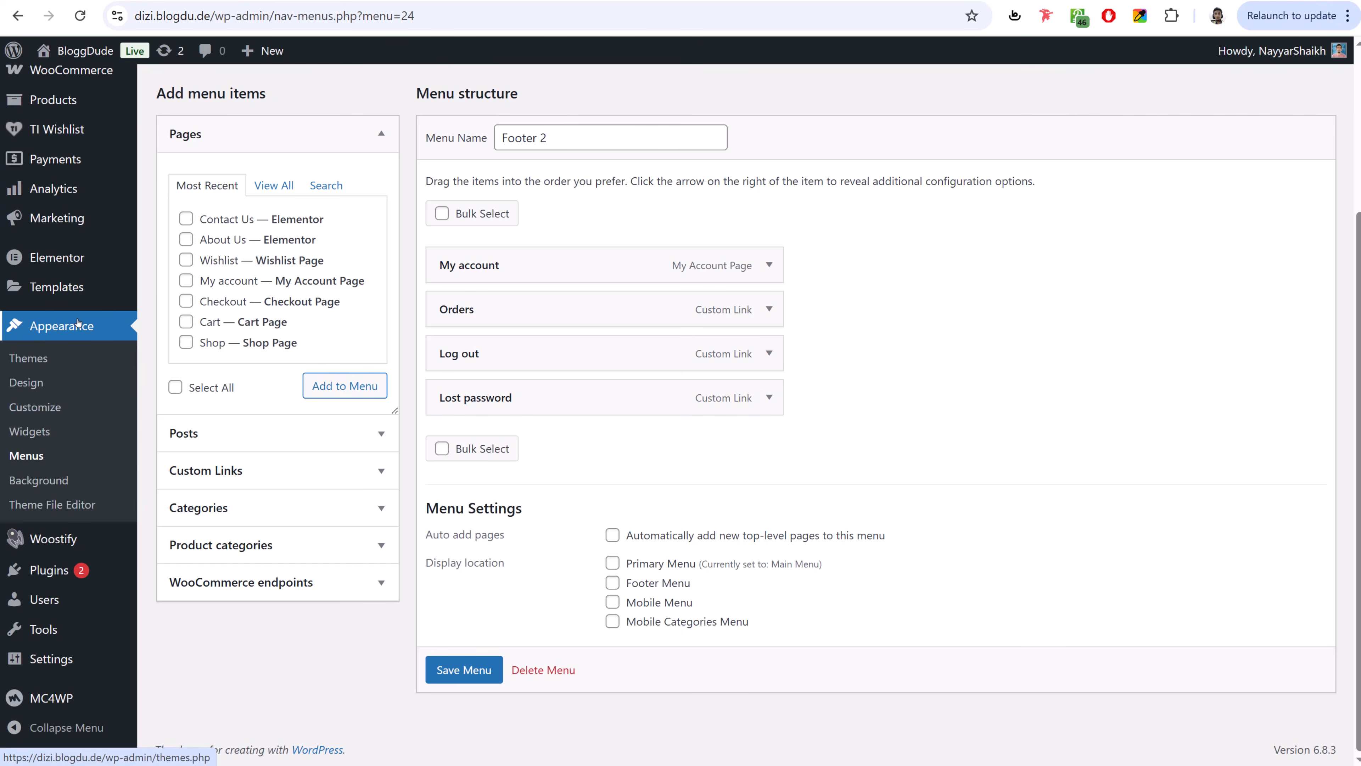
- On the Widgets page, place Filter Products by Price in the Woocommerce Sidebar
left_click(30, 430)
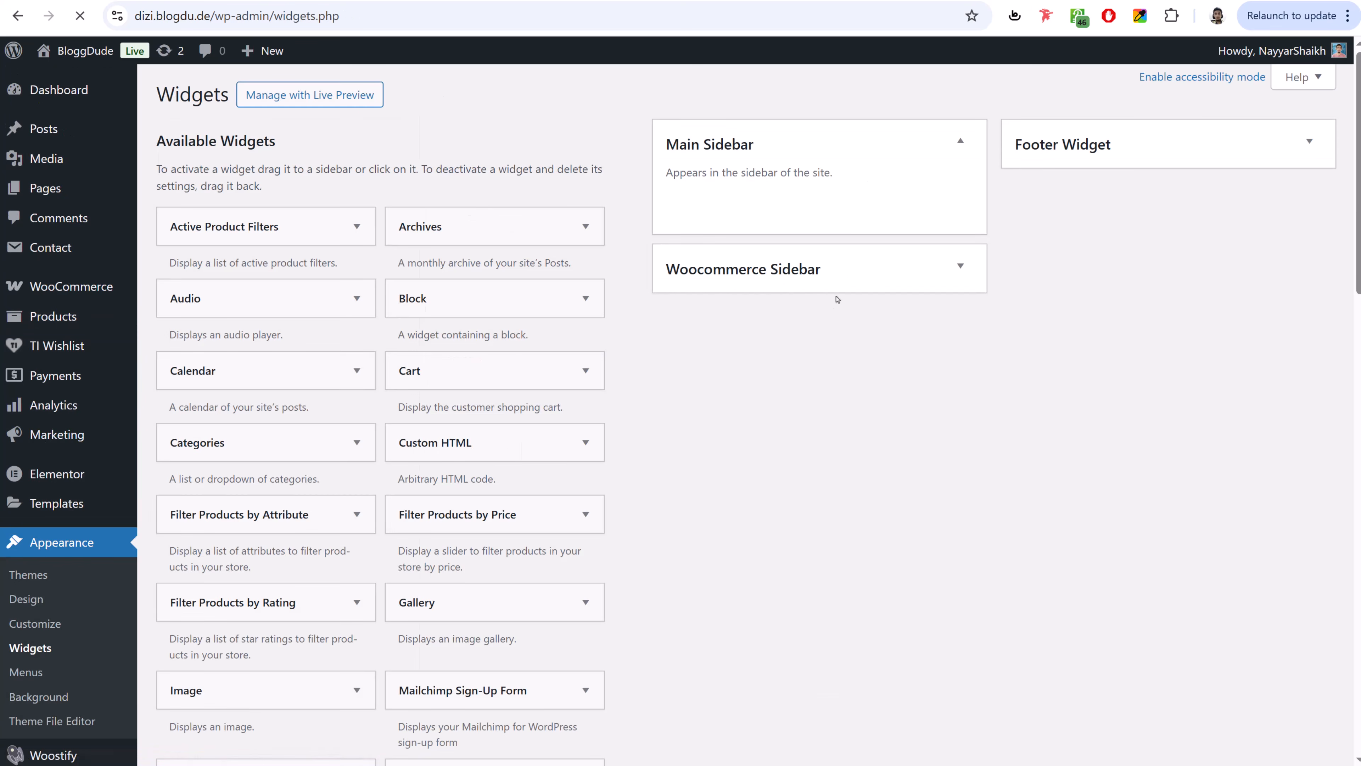
left_click(836, 145)
left_click(835, 222)
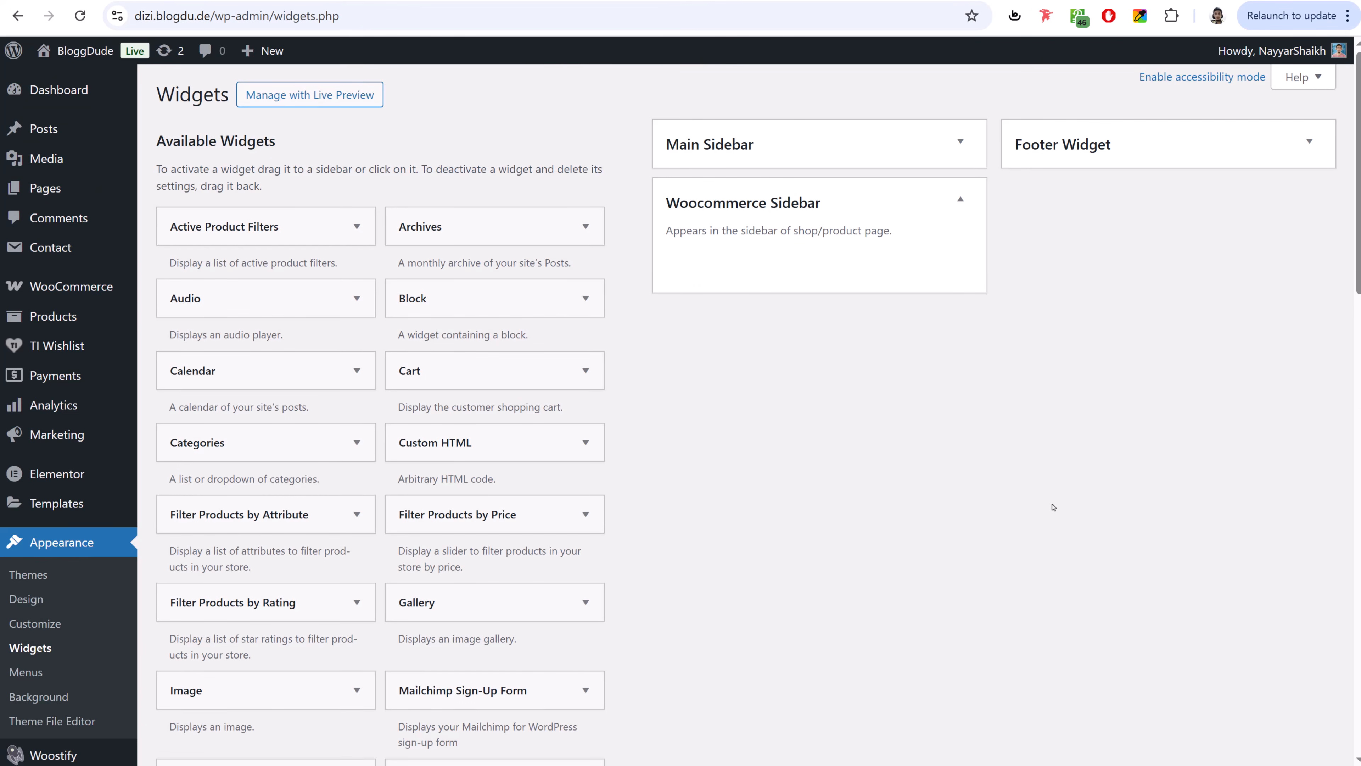
scroll(1053, 506, "down", 2)
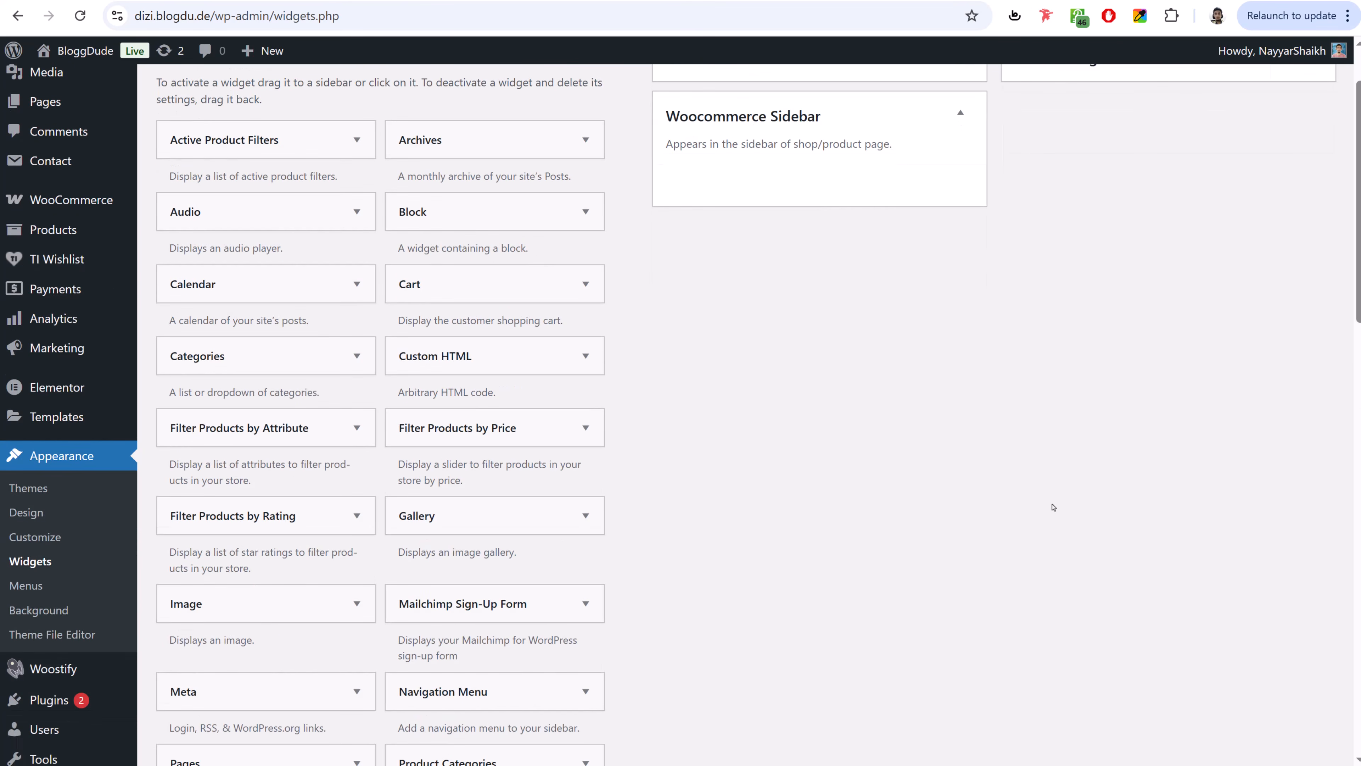
scroll(585, 469, "up", 2)
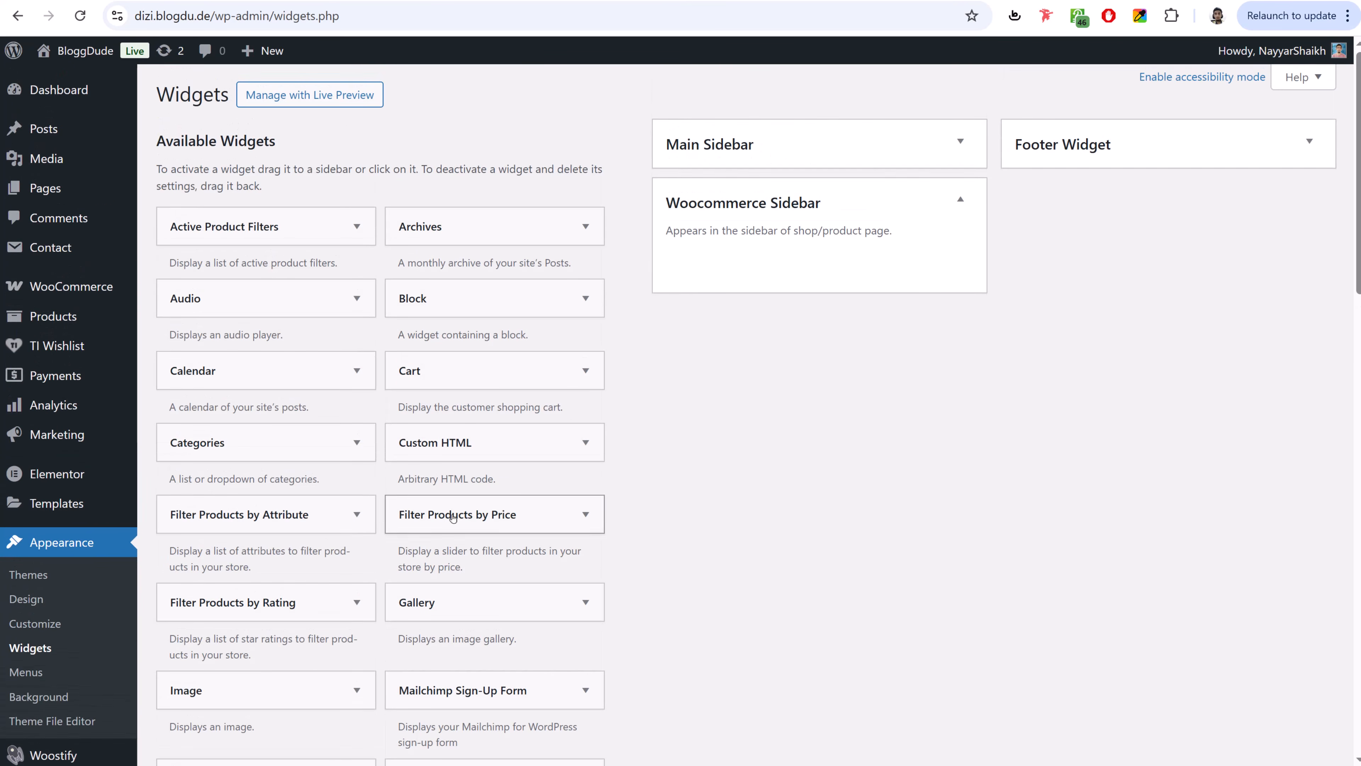
left_click_drag(568, 517, 809, 247)
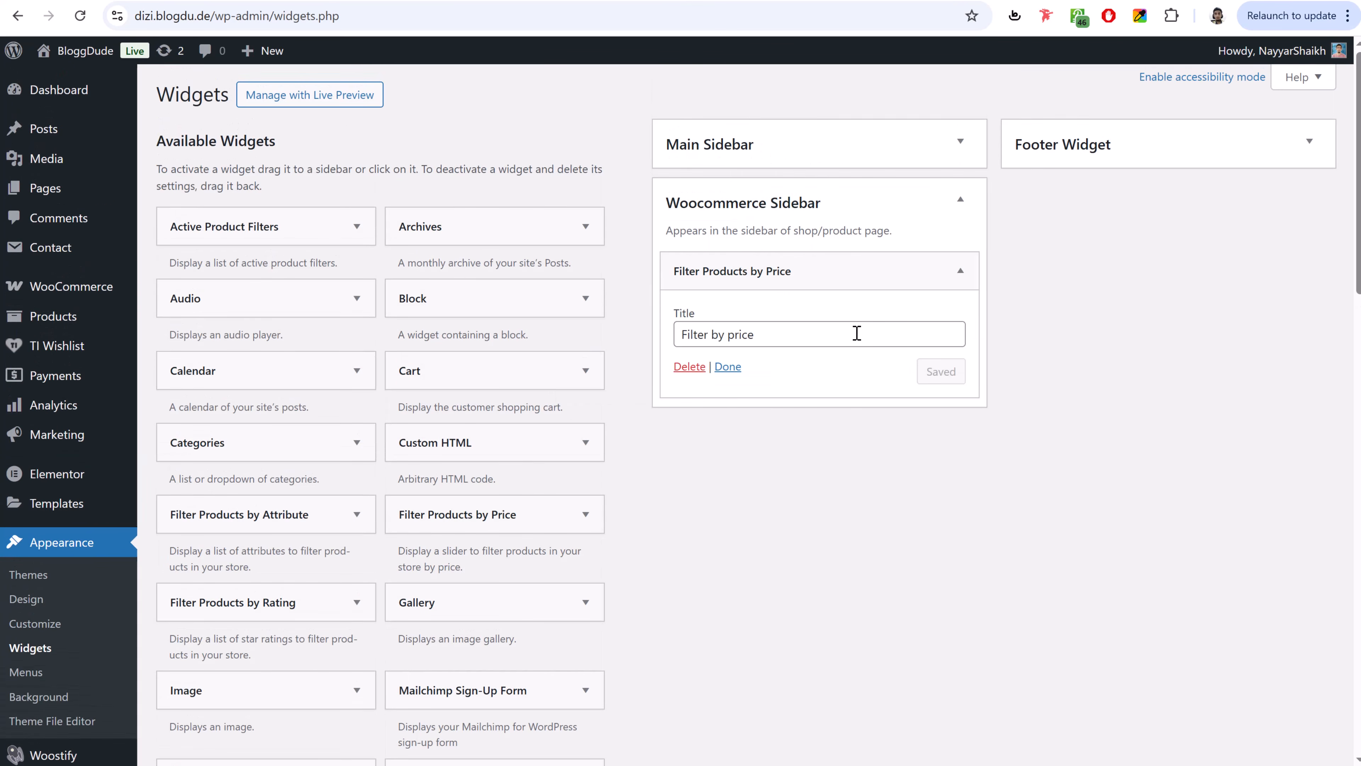
left_click(961, 270)
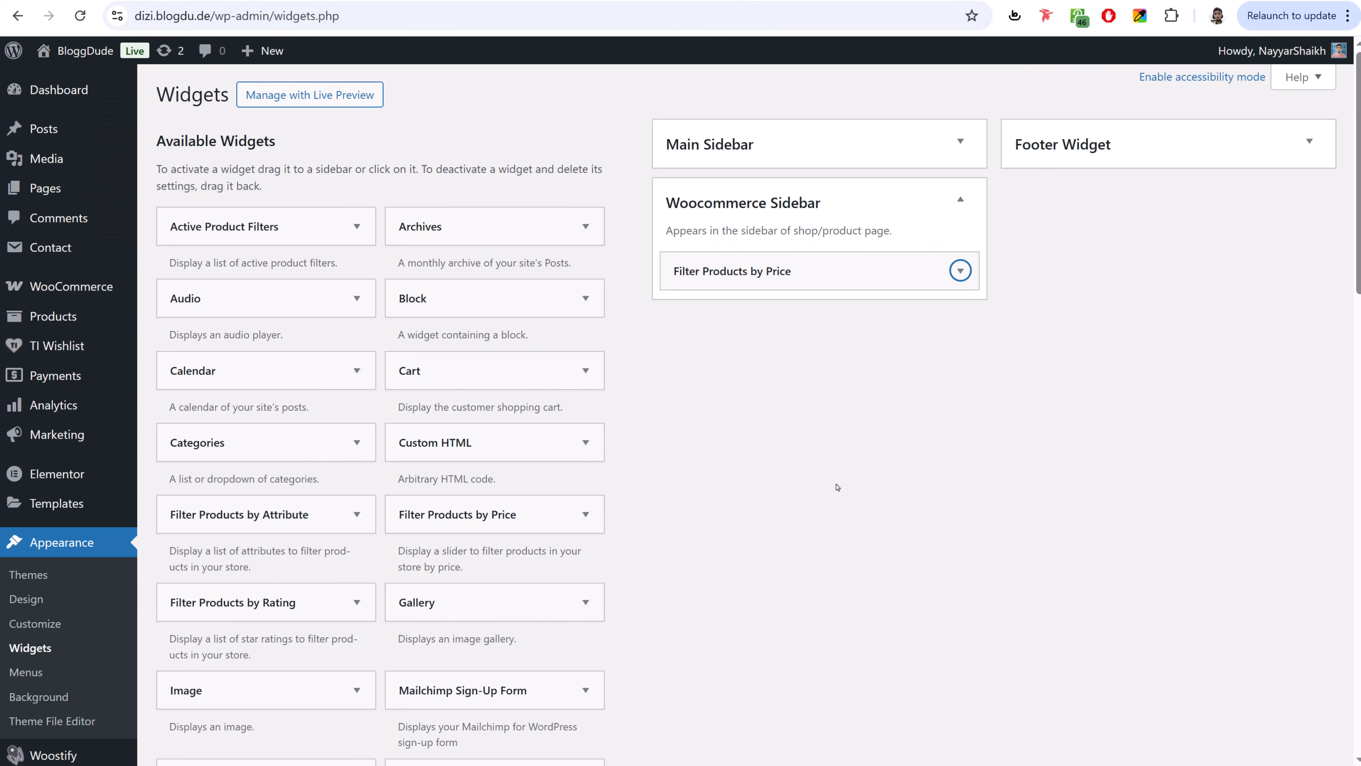
- Add the Product Categories widget to the Woocommerce Sidebar
scroll(837, 486, "down", 3)
scroll(837, 487, "down", 3)
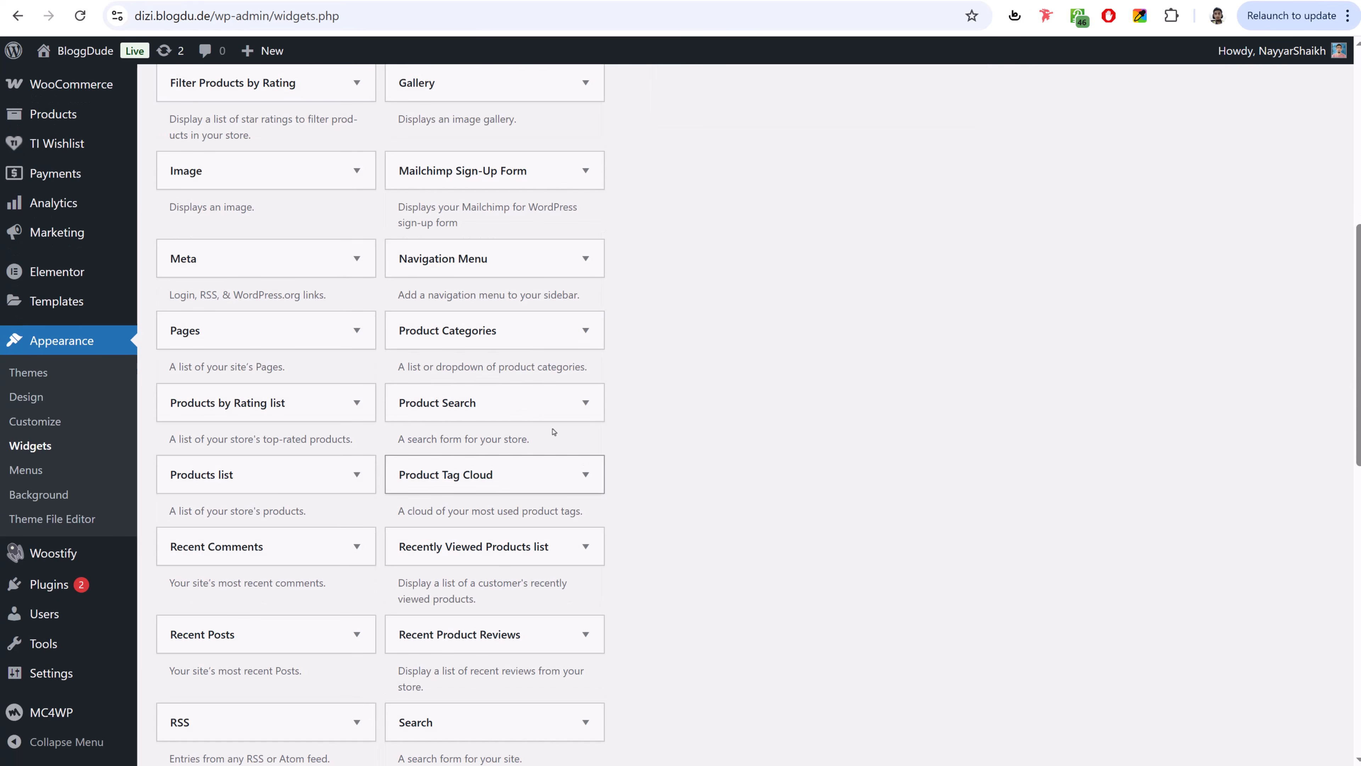
left_click(515, 331)
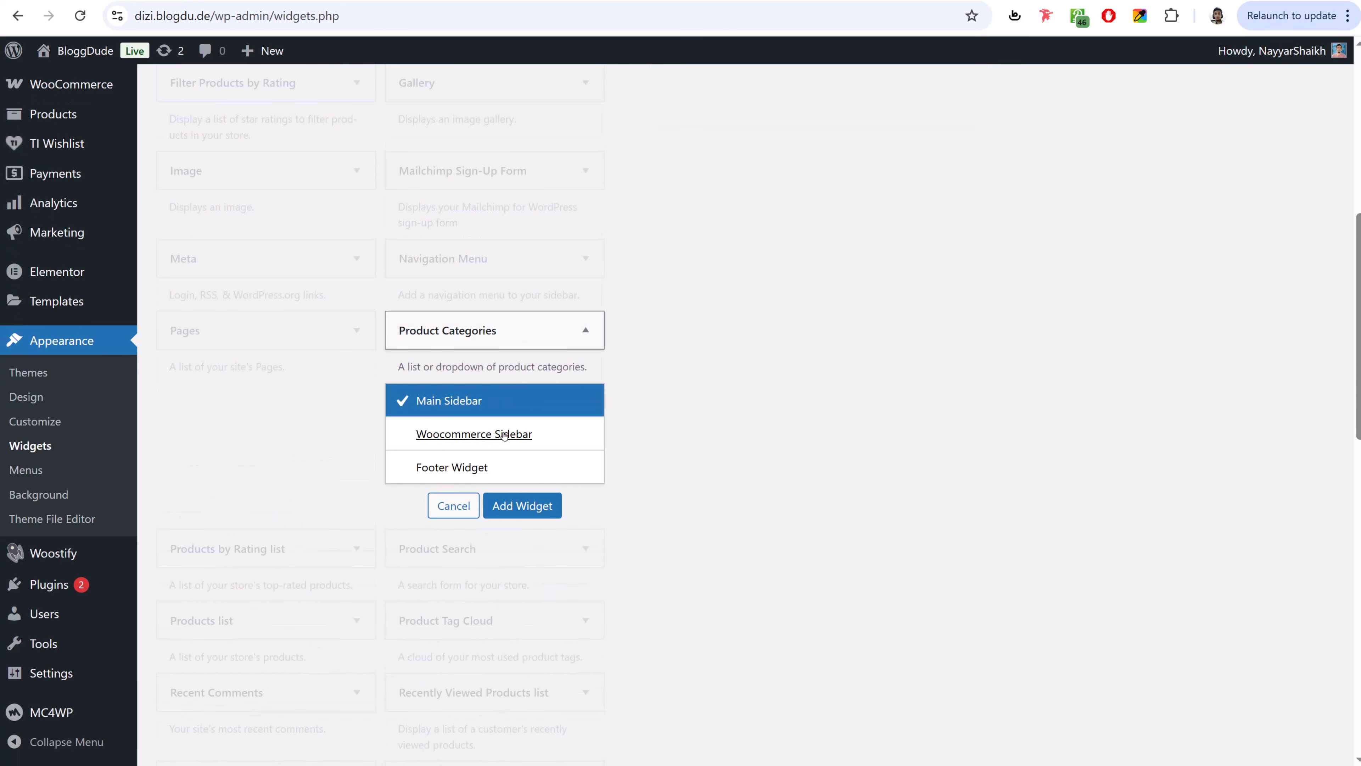
left_click(517, 435)
left_click(539, 504)
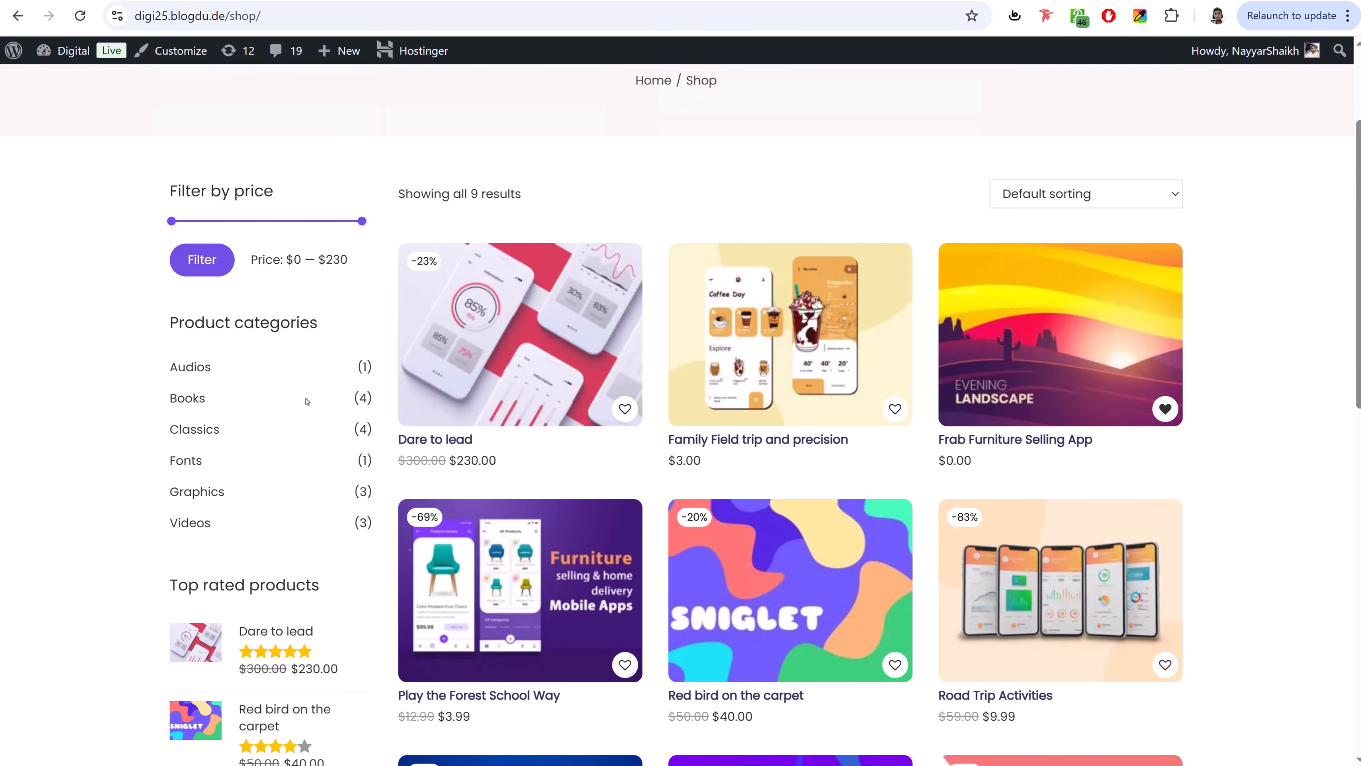
- Add the Products by Rating list widget to the Woocommerce Sidebar
scroll(416, 239, "down", 5)
scroll(416, 238, "down", 5)
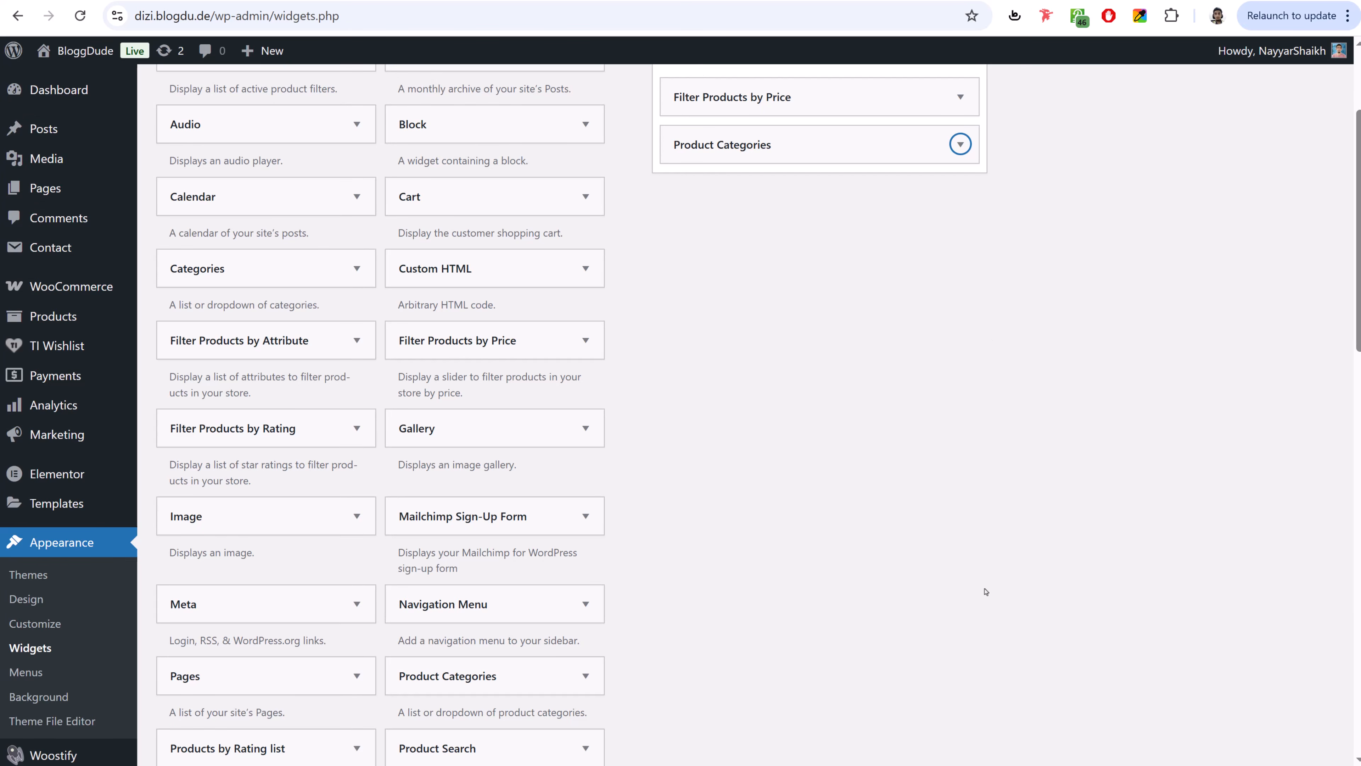
scroll(902, 515, "down", 5)
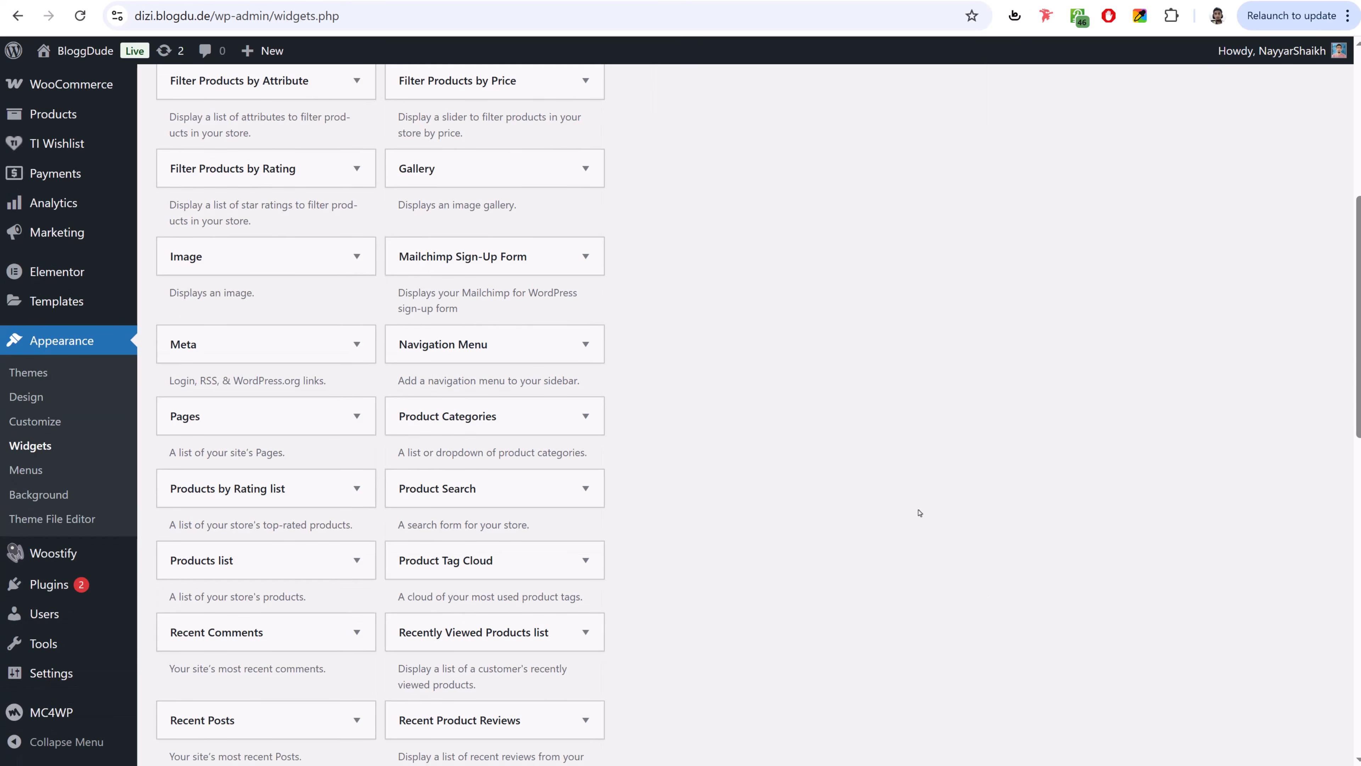
left_click(276, 400)
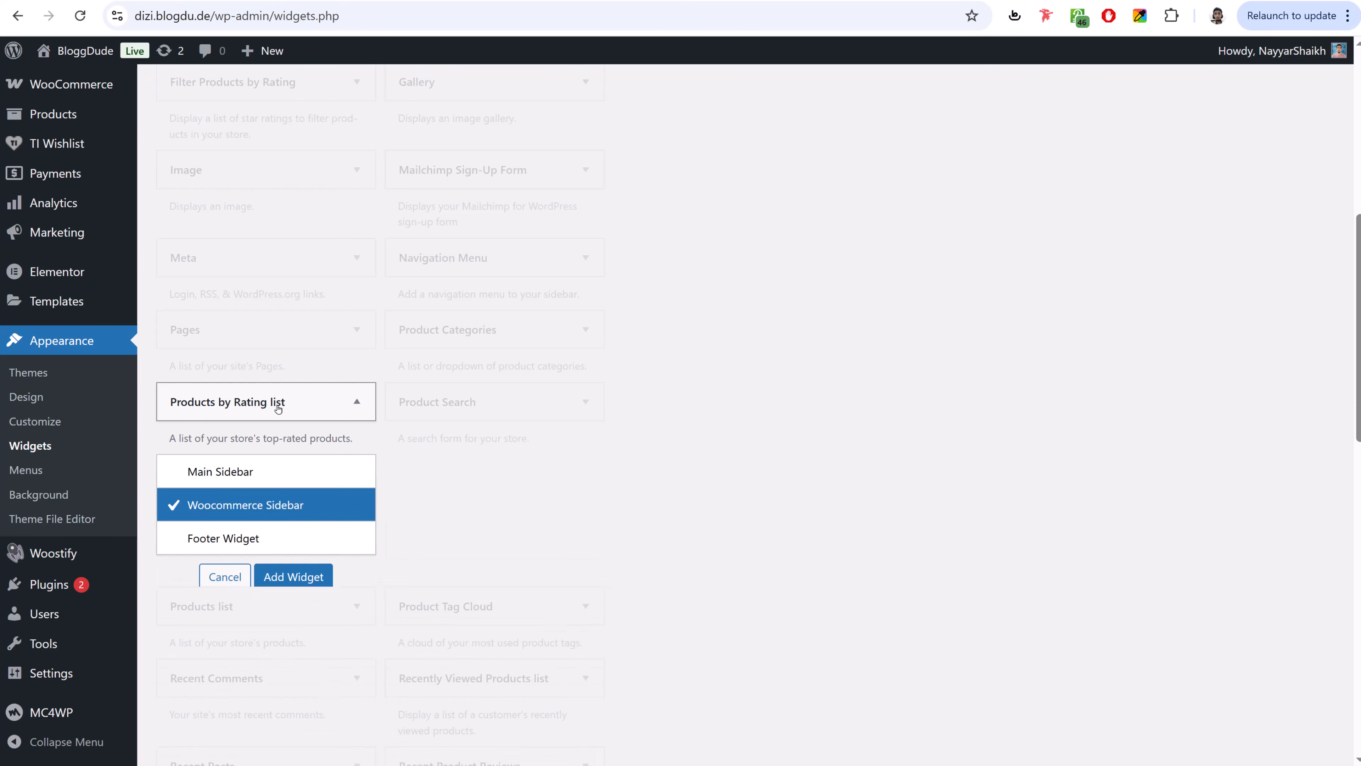
left_click(294, 573)
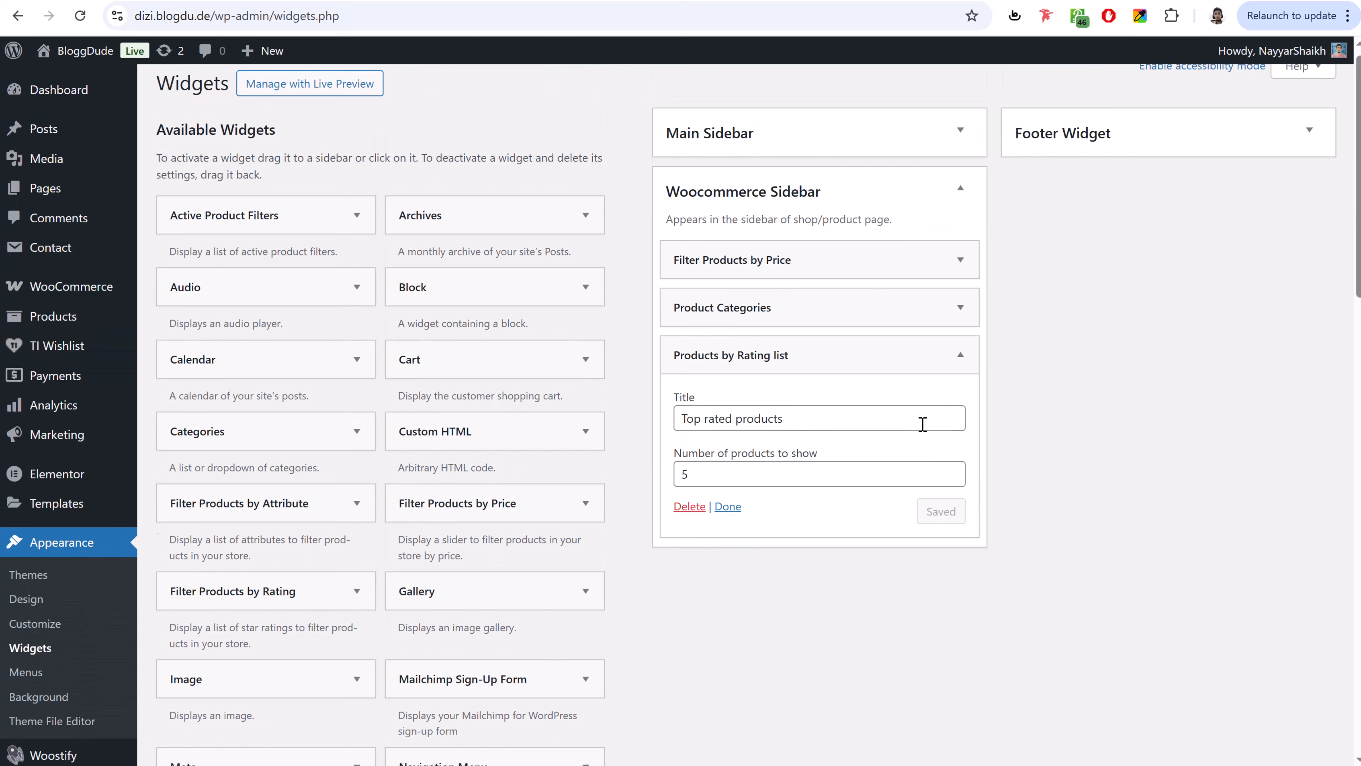
left_click(960, 366)
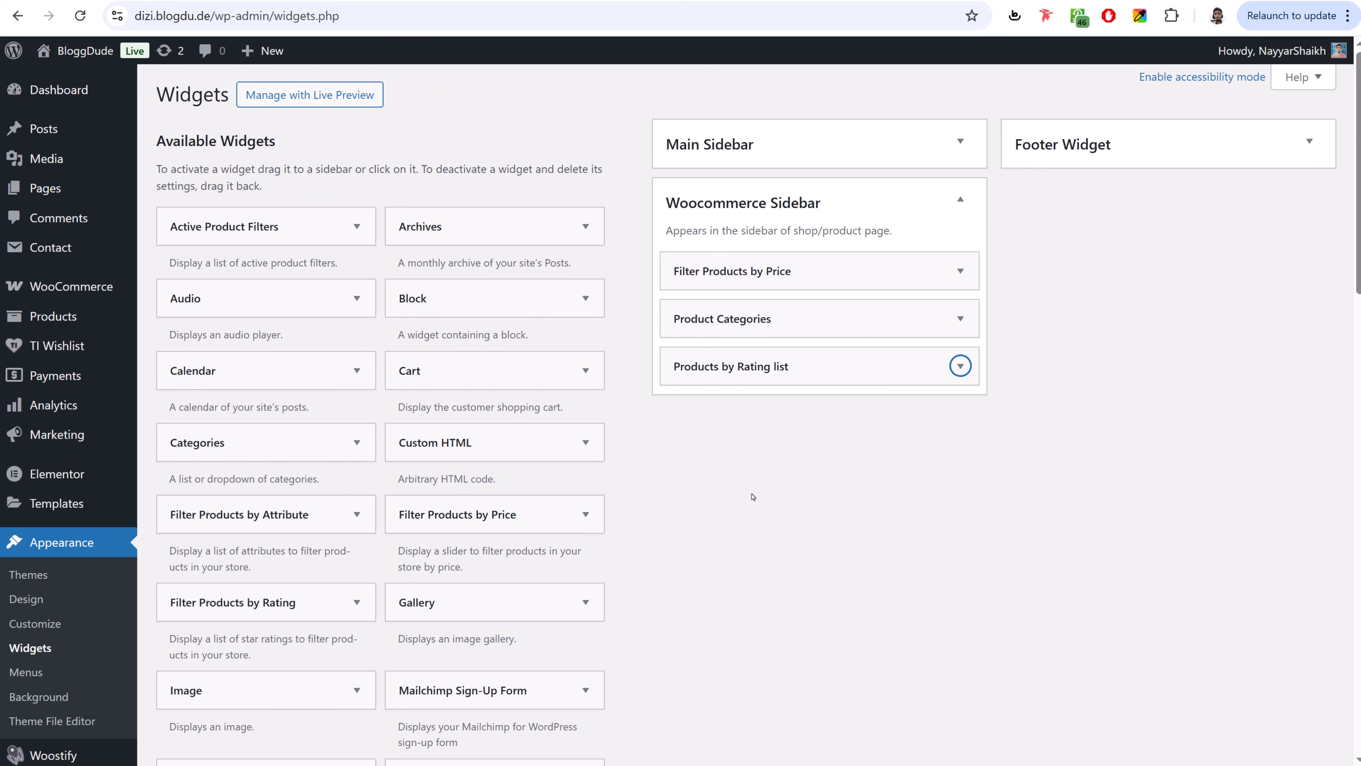
- Add the Product Tag Cloud widget to the Woocommerce Sidebar
scroll(753, 497, "down", 10)
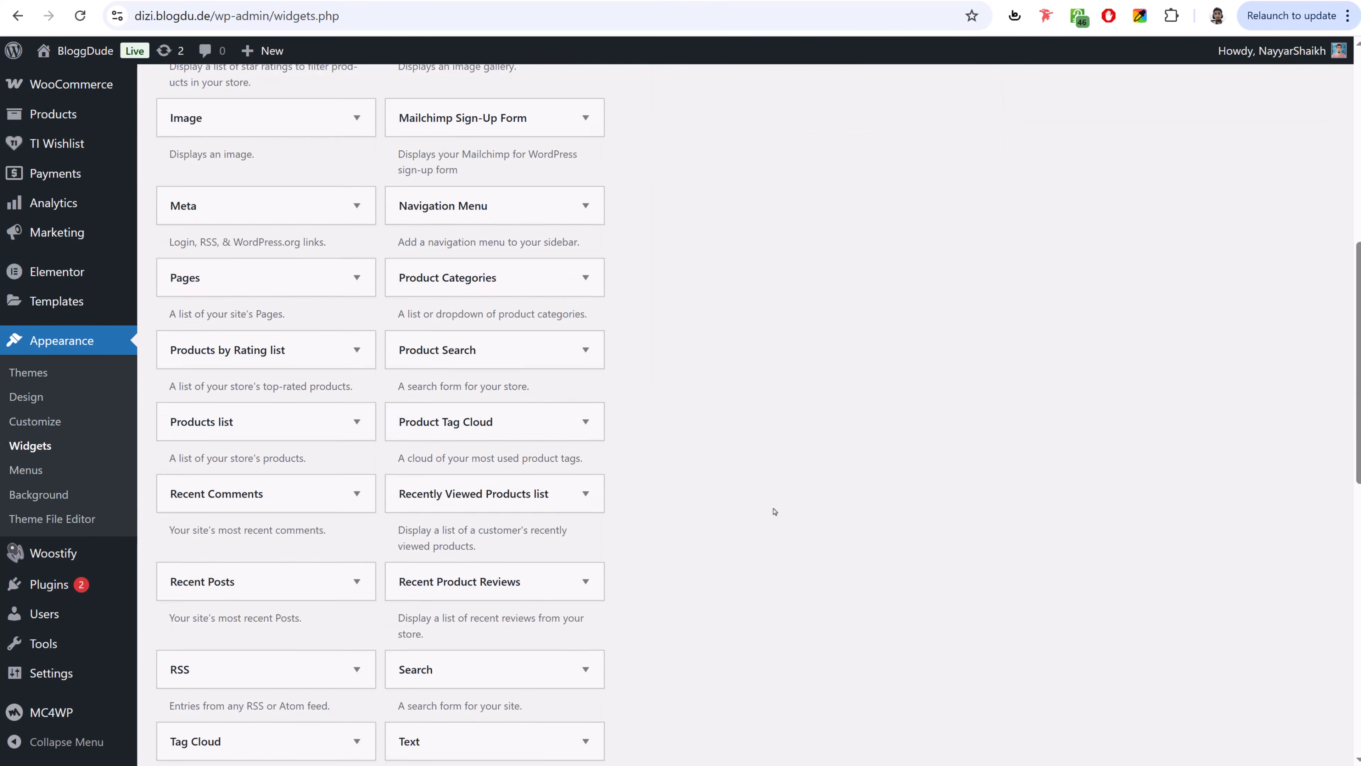
left_click(486, 390)
scroll(875, 450, "down", 2)
left_click(531, 392)
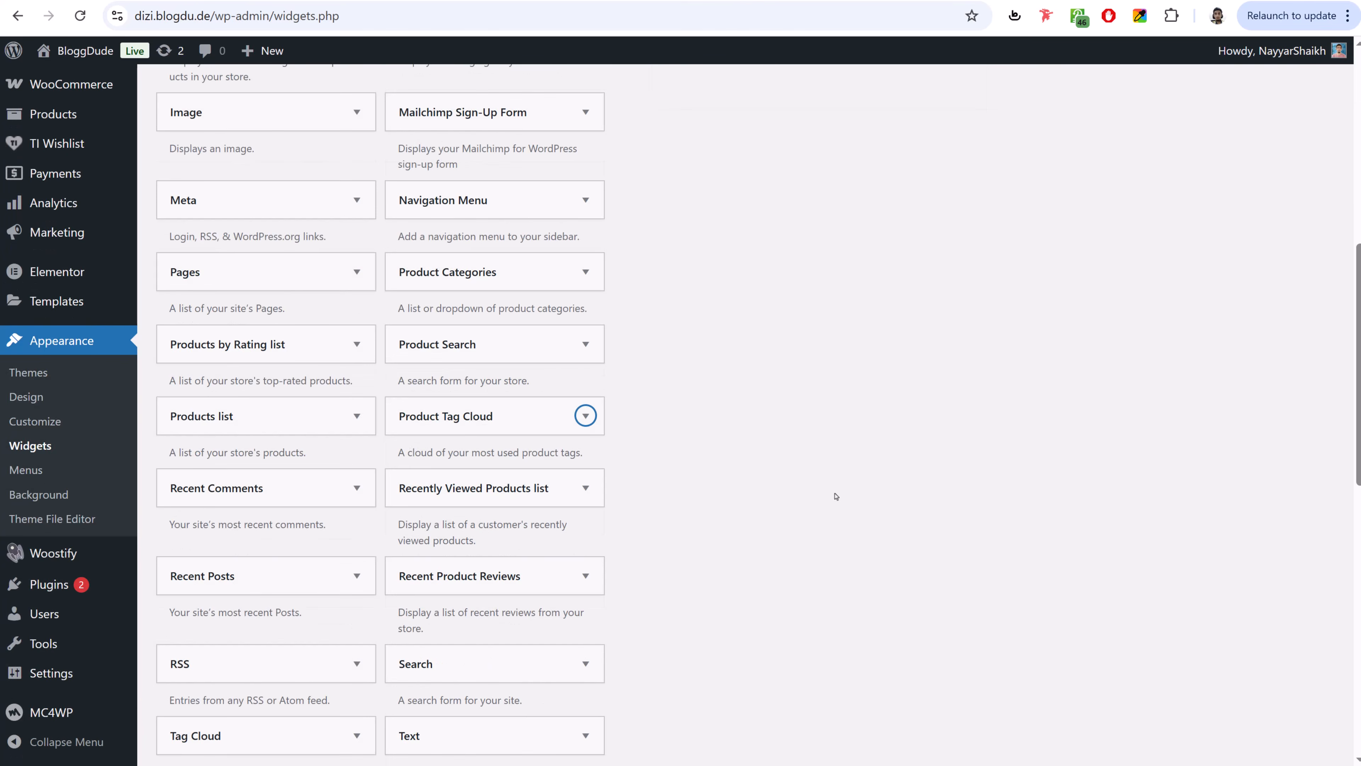
left_click(141, 1)
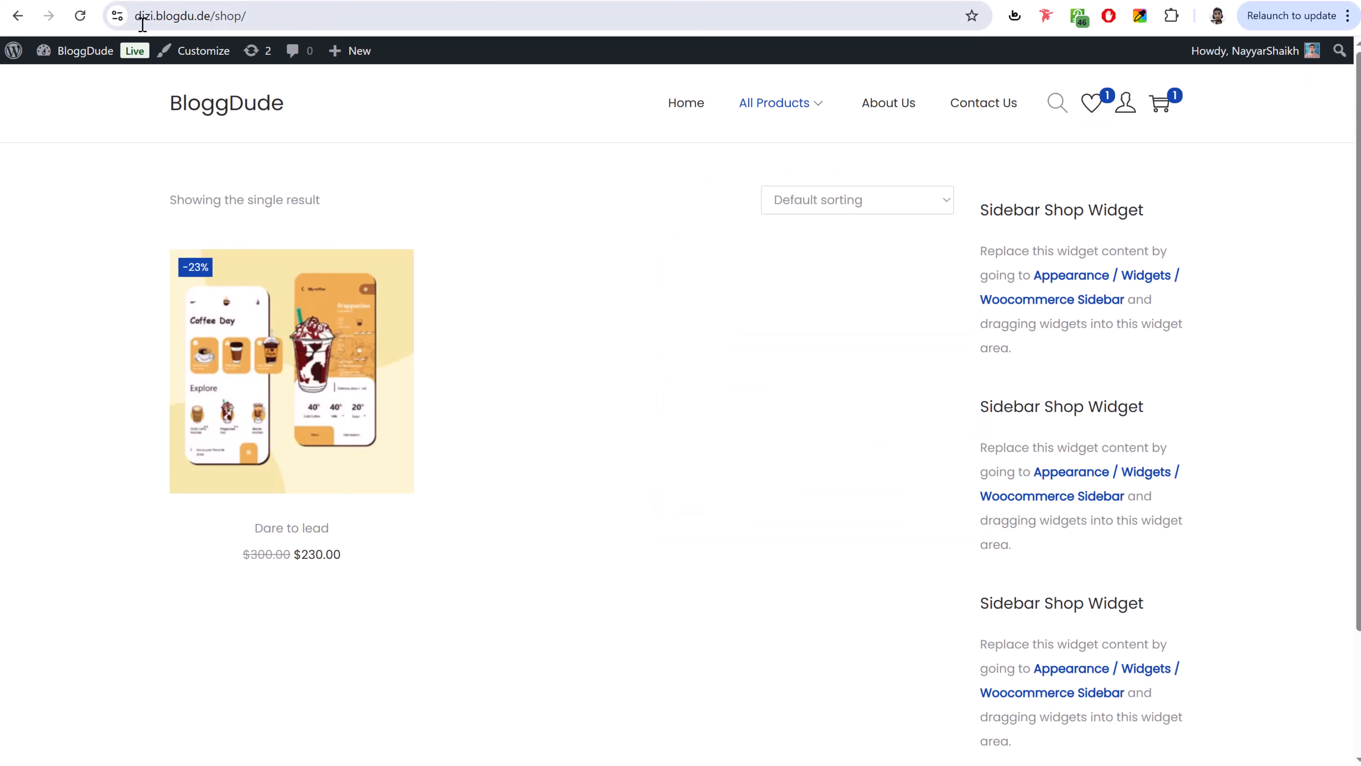
- Tag the Dare to lead product with Software and Productivity and update it
left_click(81, 16)
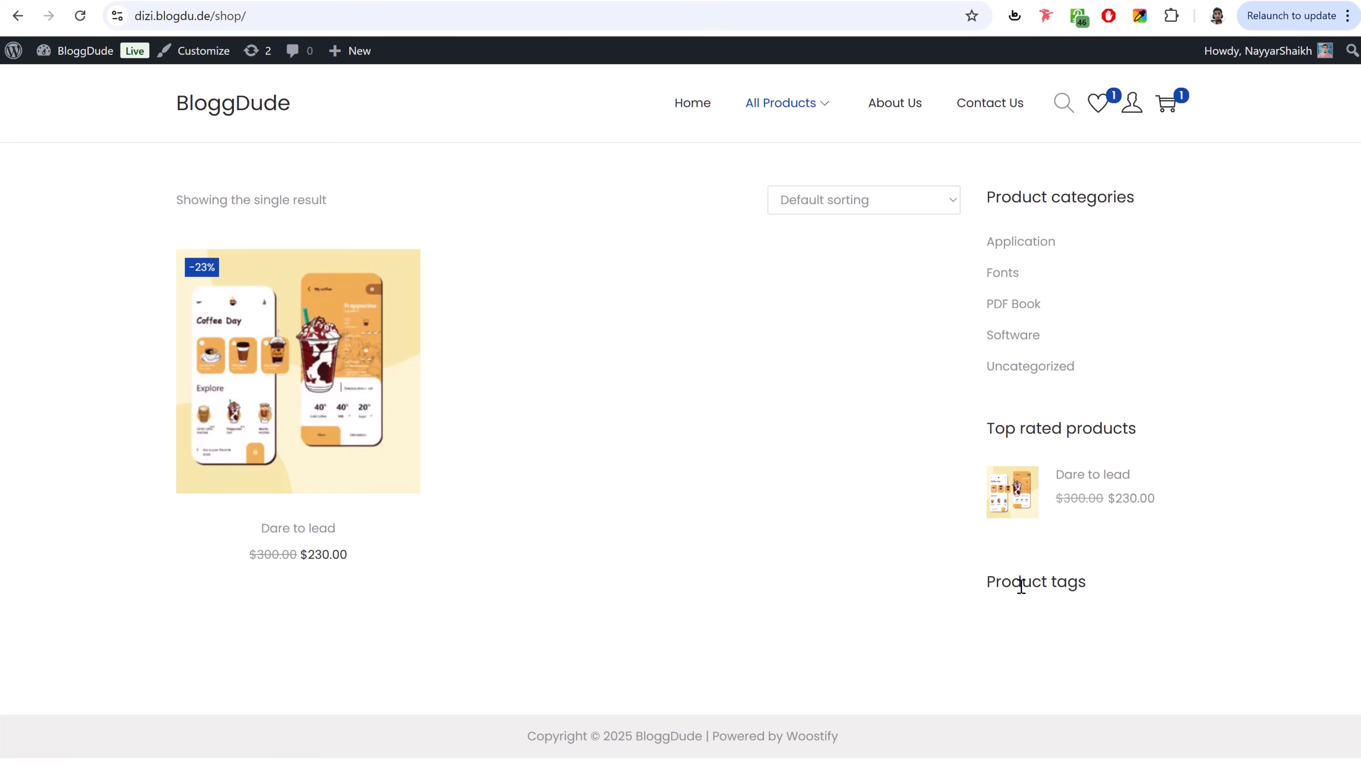
left_click(226, 292)
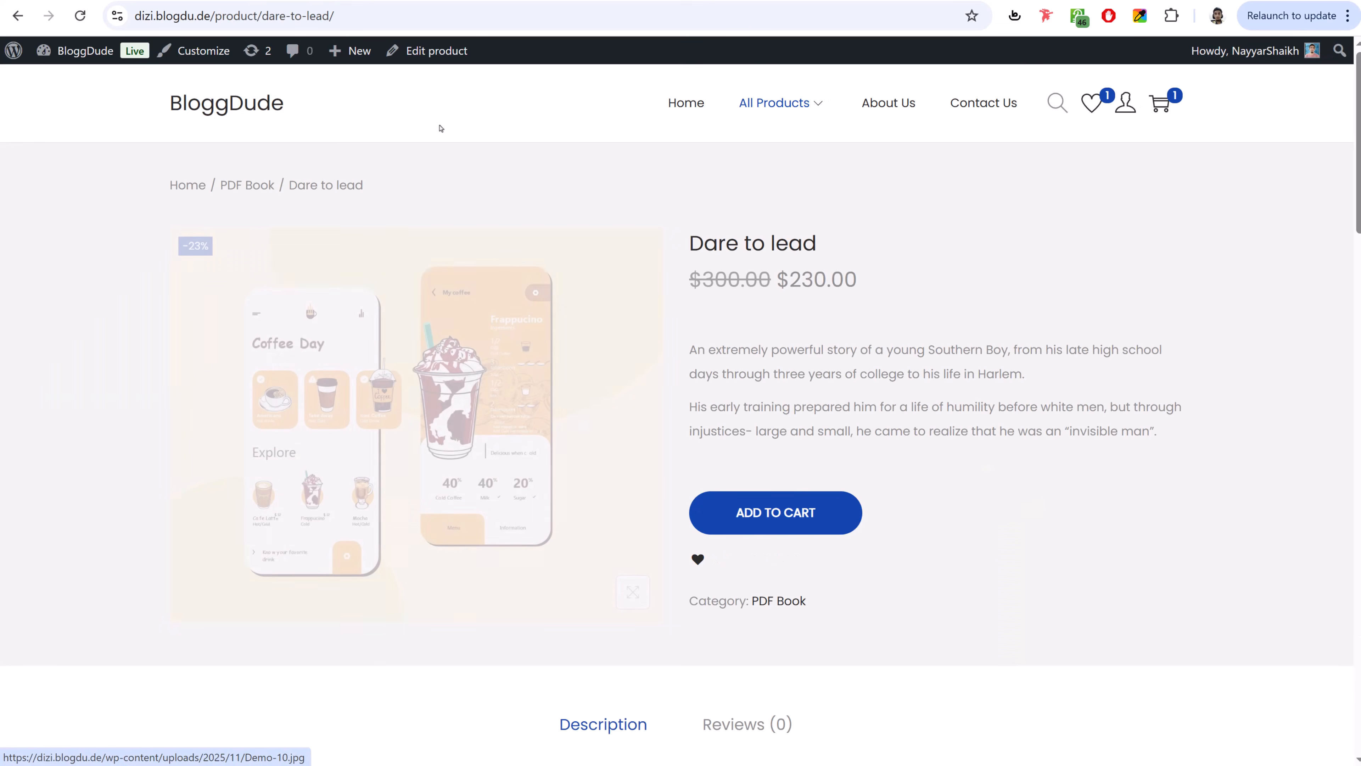
left_click(444, 62)
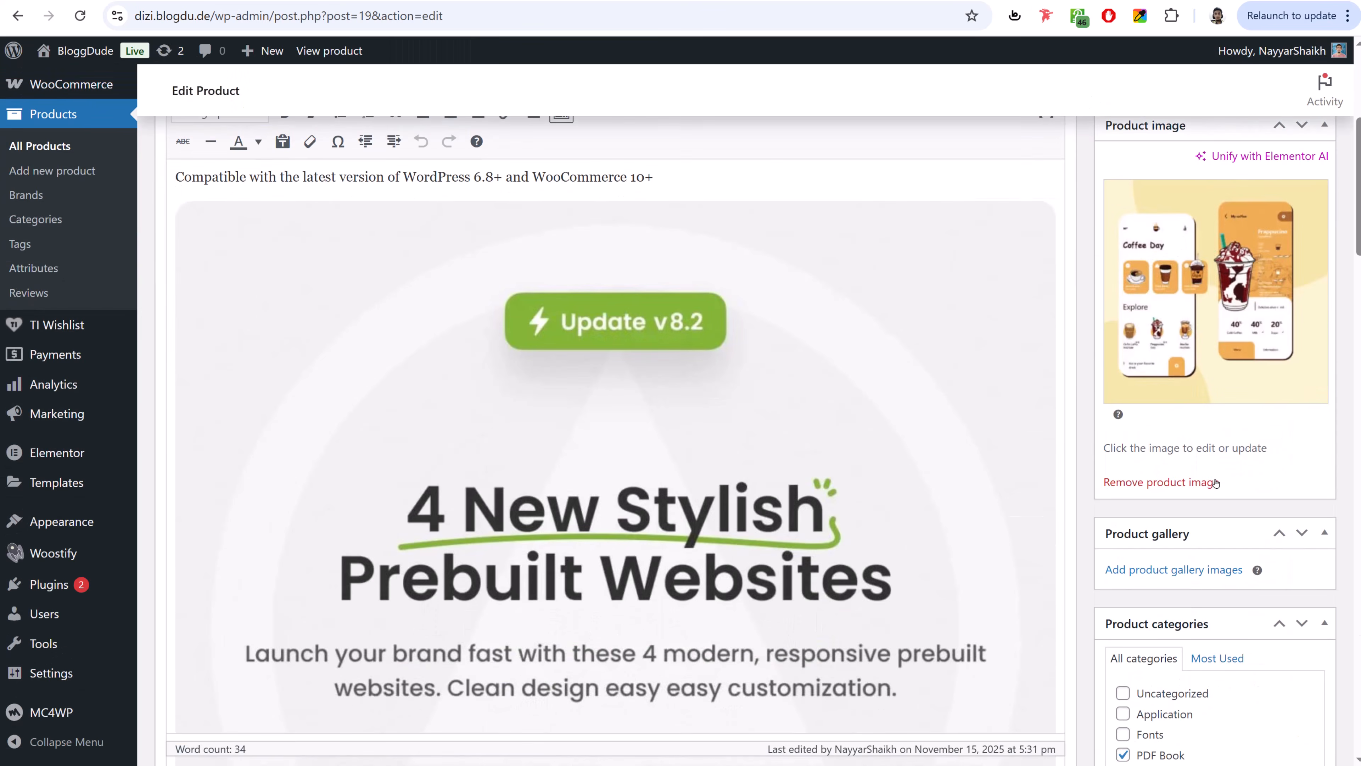
scroll(1213, 482, "down", 10)
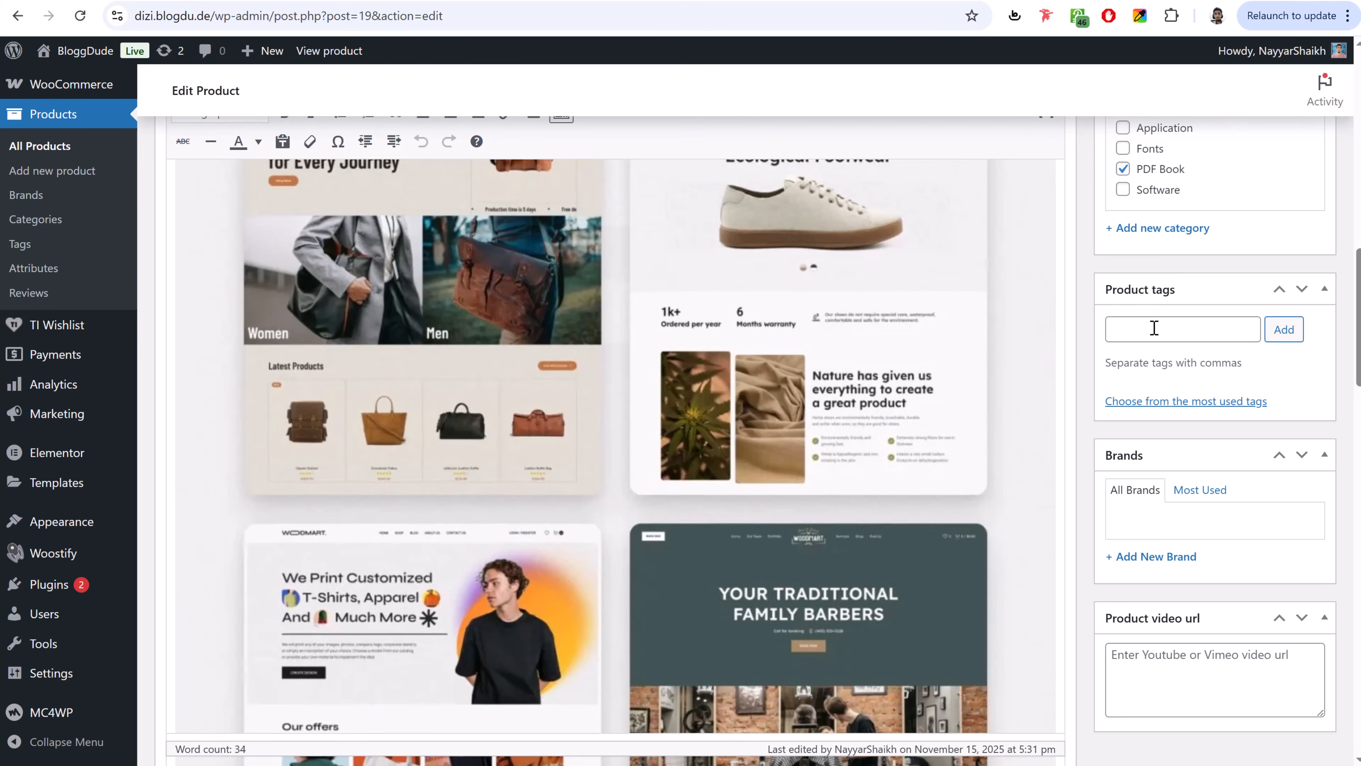
left_click(1152, 324)
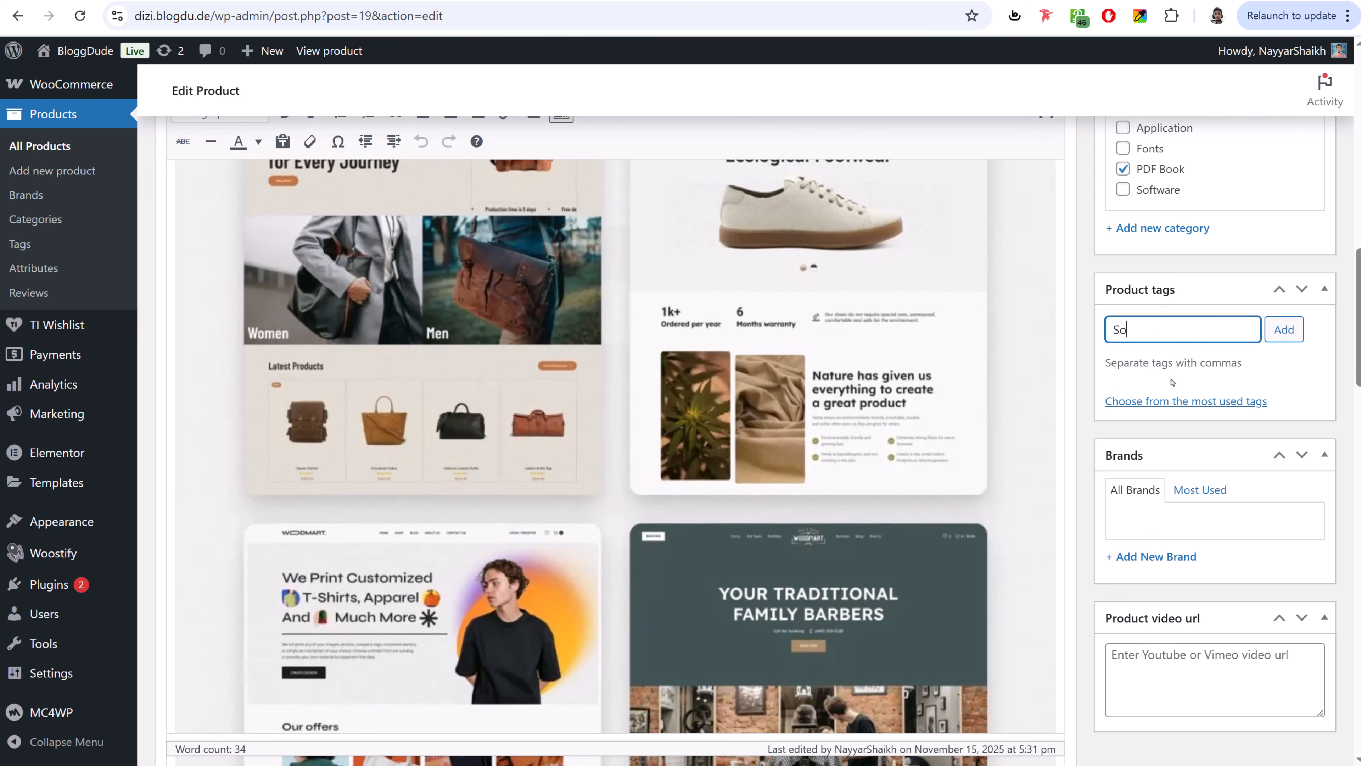
type("Software")
key("Return")
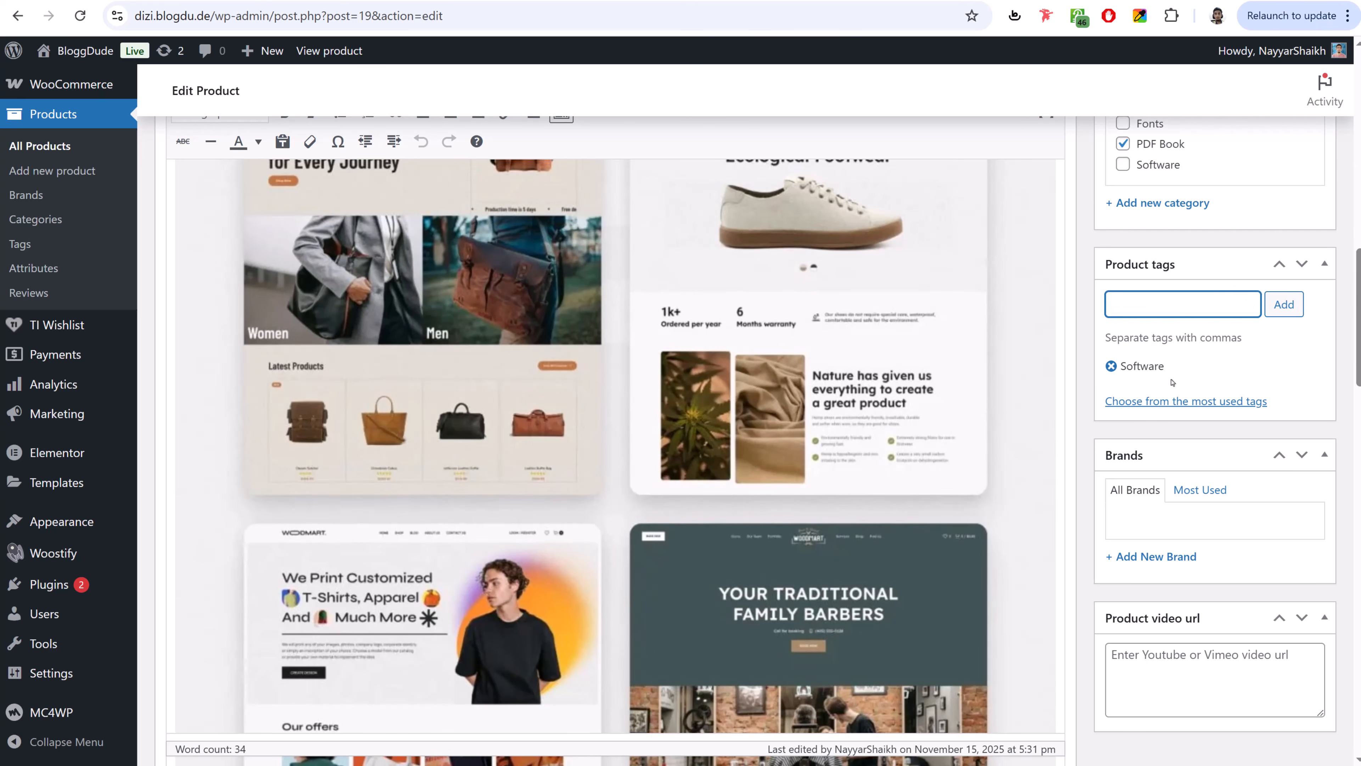
type("Productivity")
key("Return")
scroll(1172, 381, "up", 10)
left_click(1319, 335)
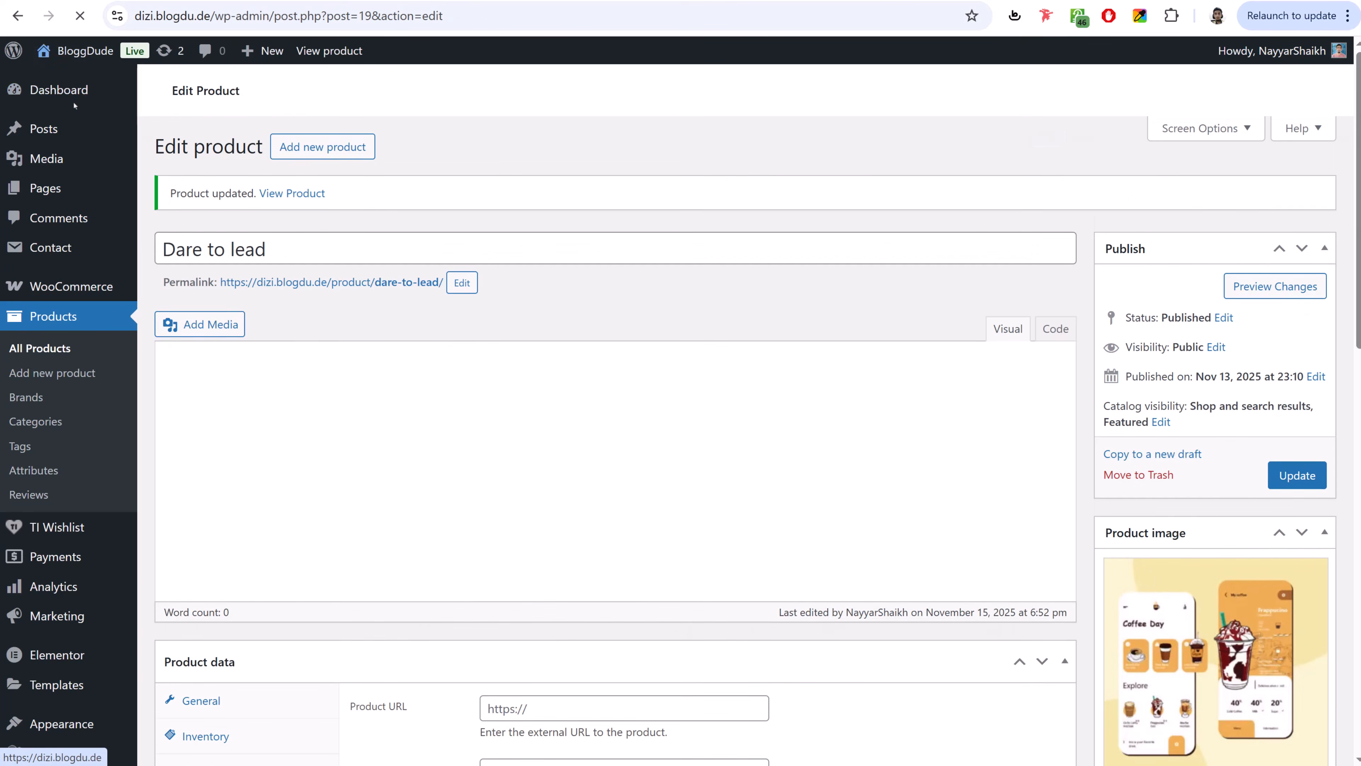
- View the shop page to check the sidebar's Productivity and Software tag cloud
left_click(74, 63)
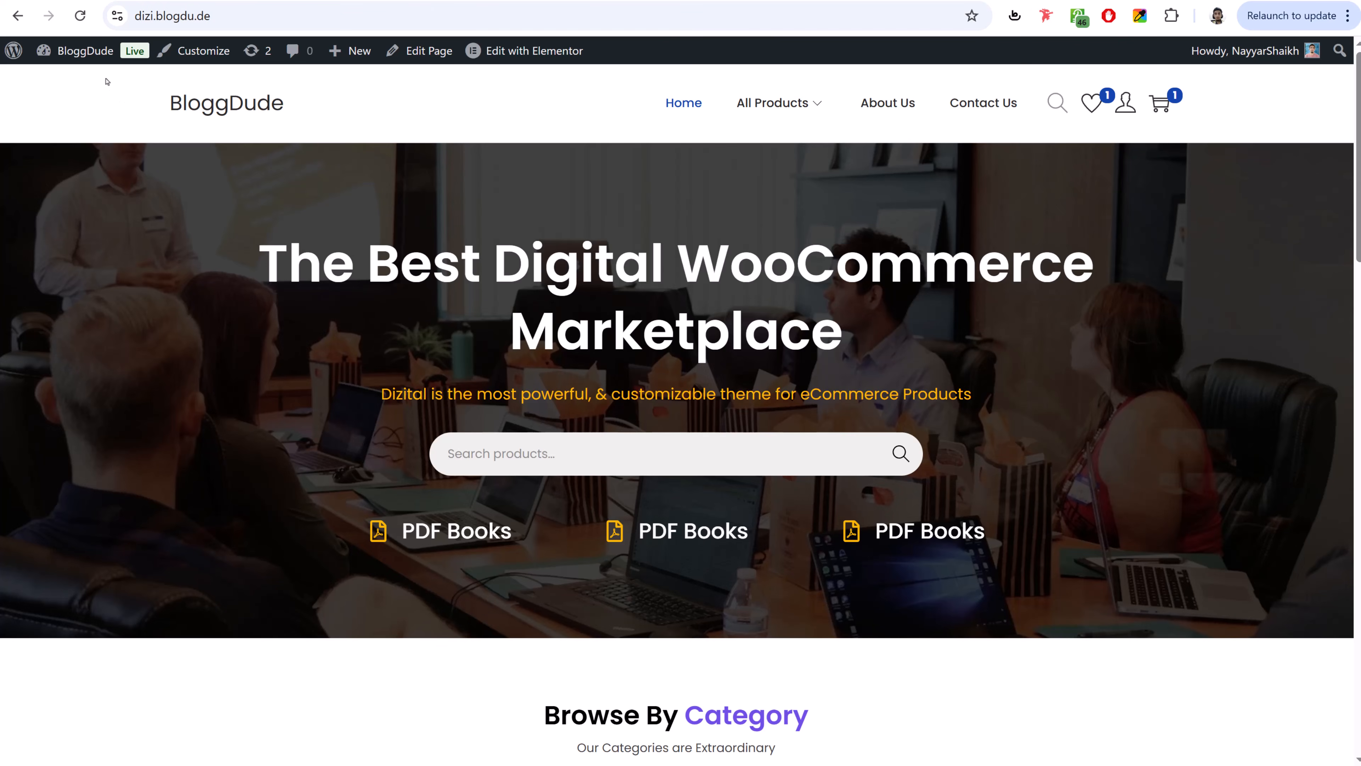
left_click(792, 106)
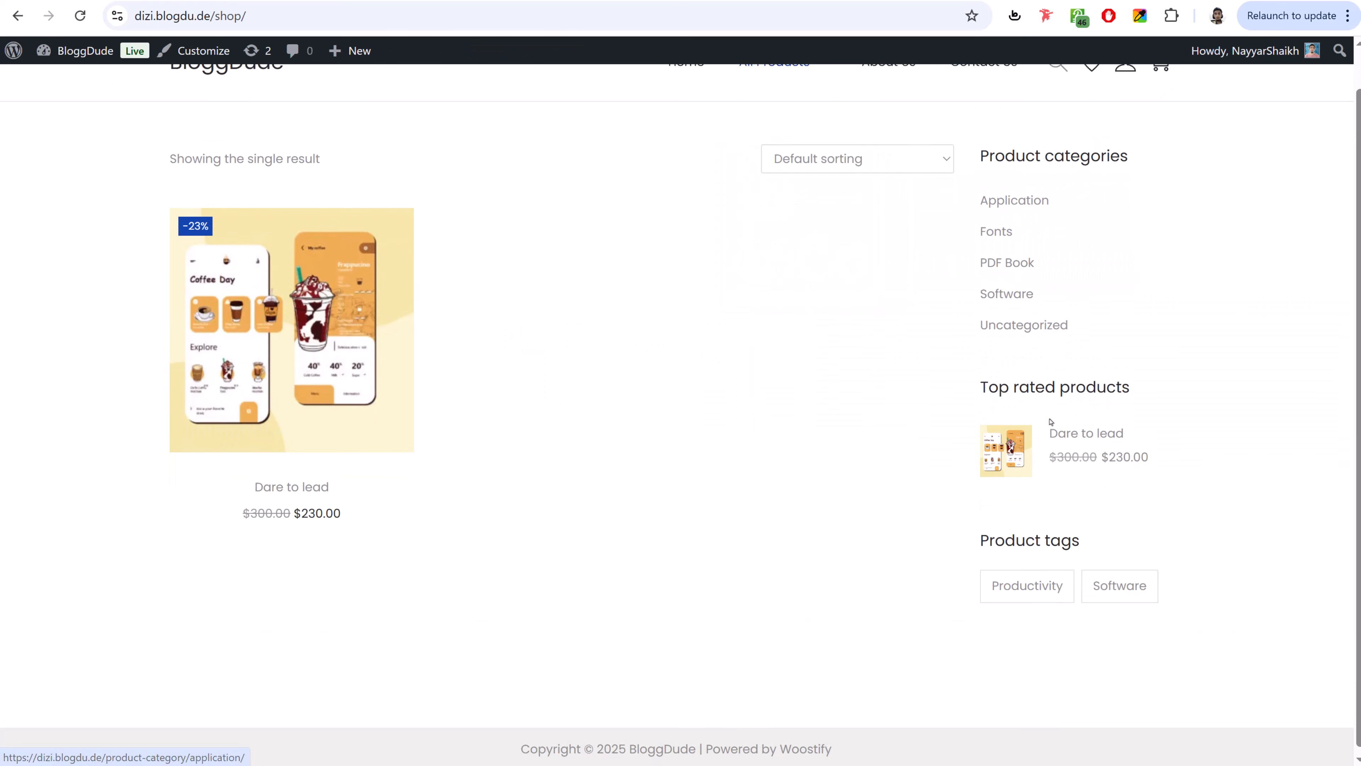
scroll(1023, 234, "up", 1)
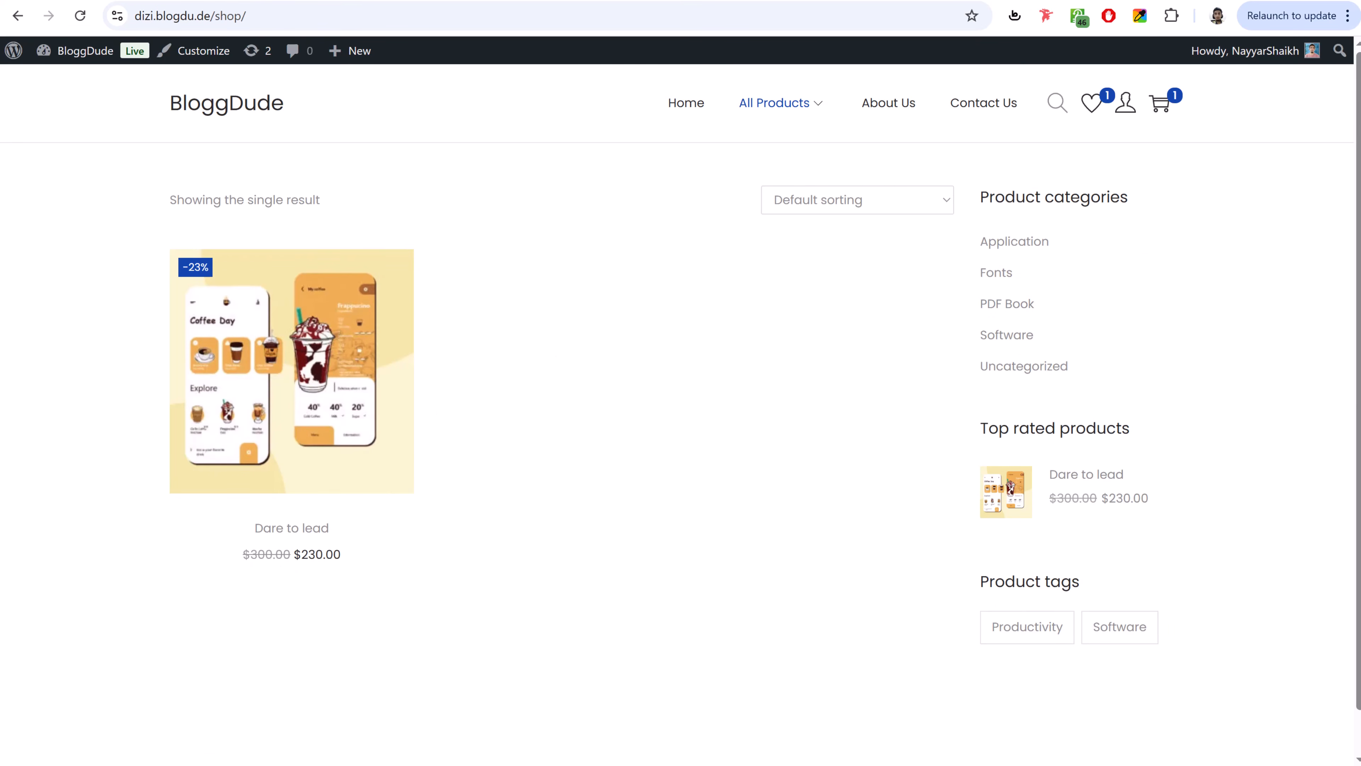
scroll(924, 303, "down", 1)
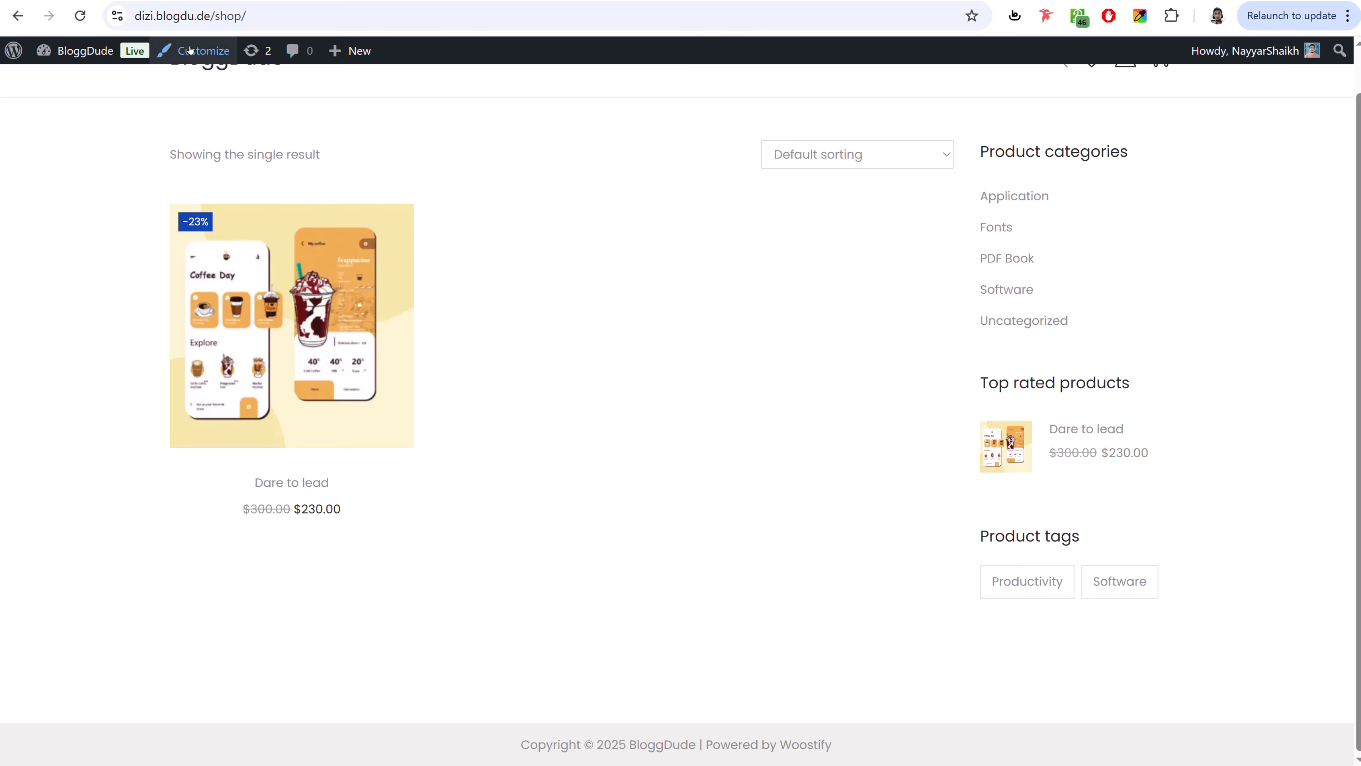
- In the Customizer's footer layout settings, set Widget Columns to 4
left_click(203, 54)
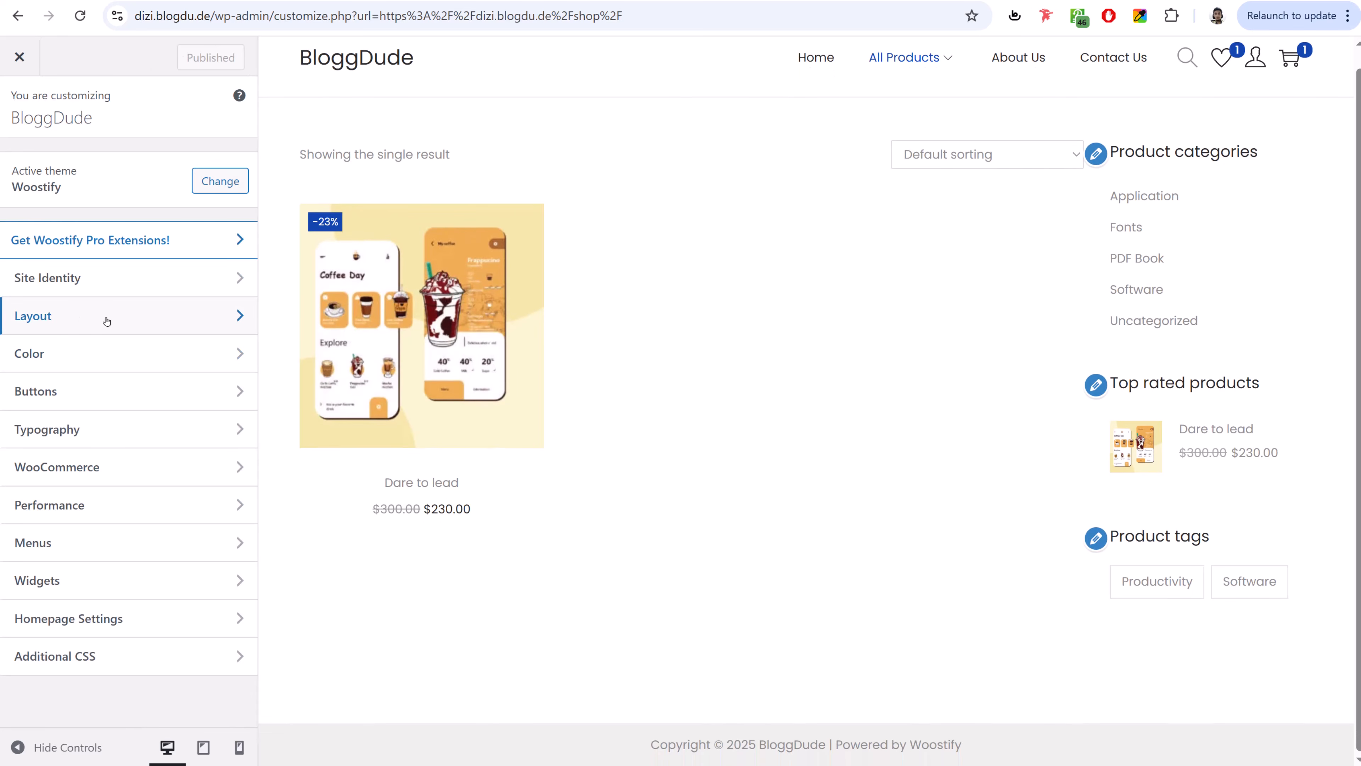
left_click(81, 321)
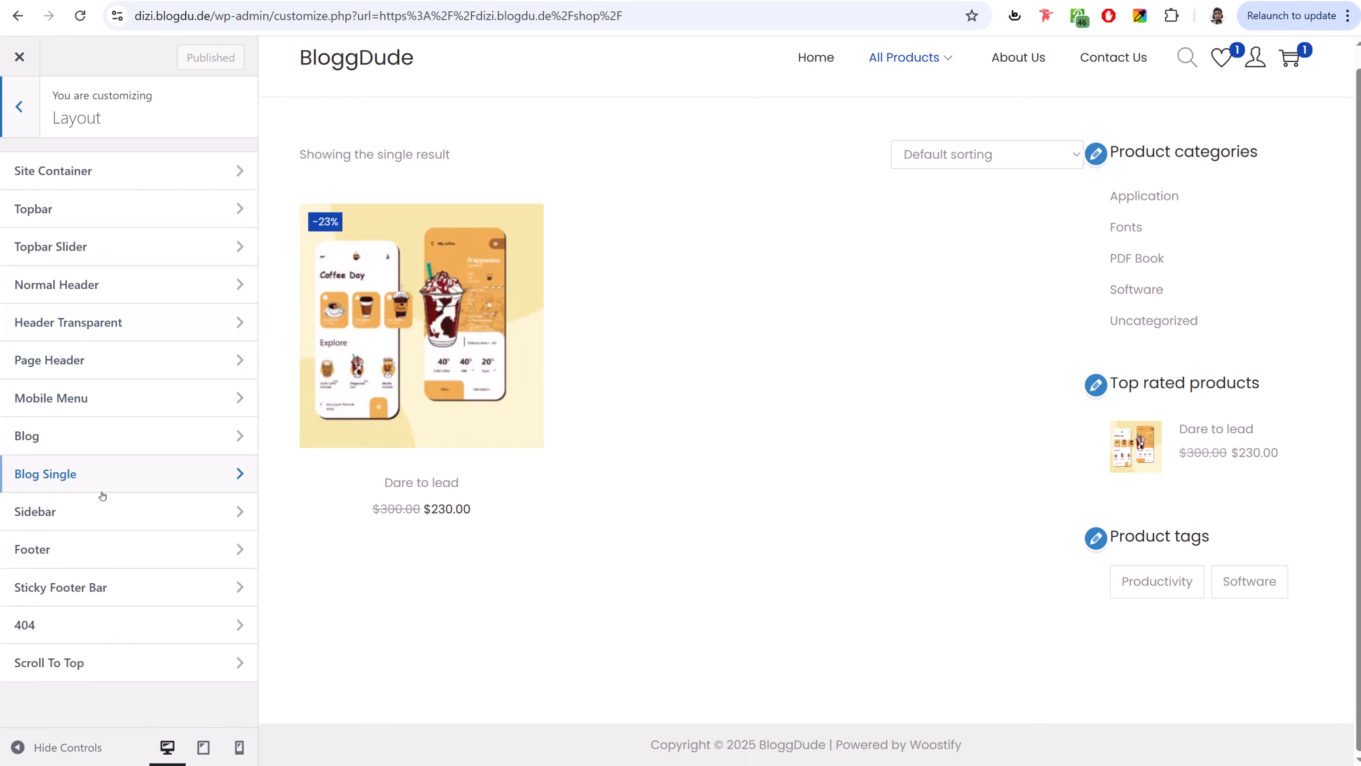
left_click(106, 547)
left_click(107, 290)
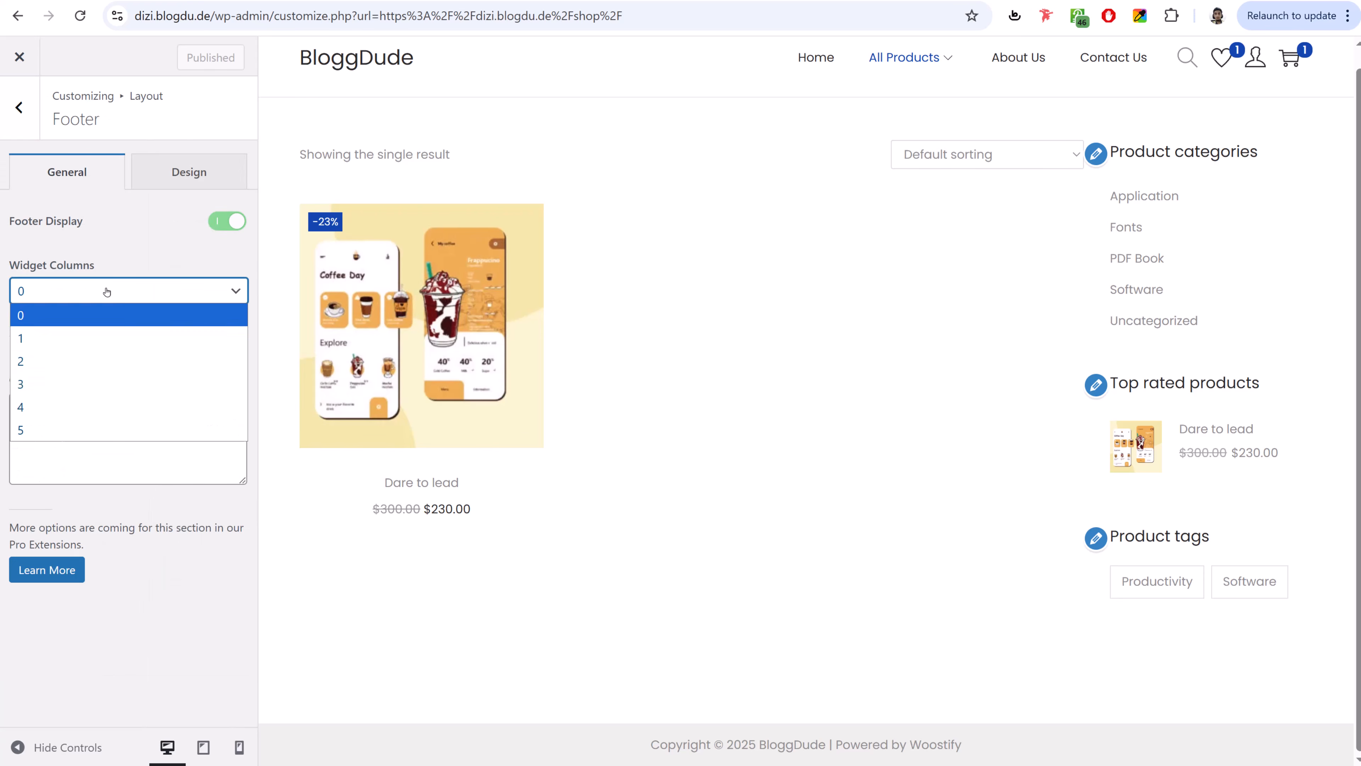
left_click(97, 404)
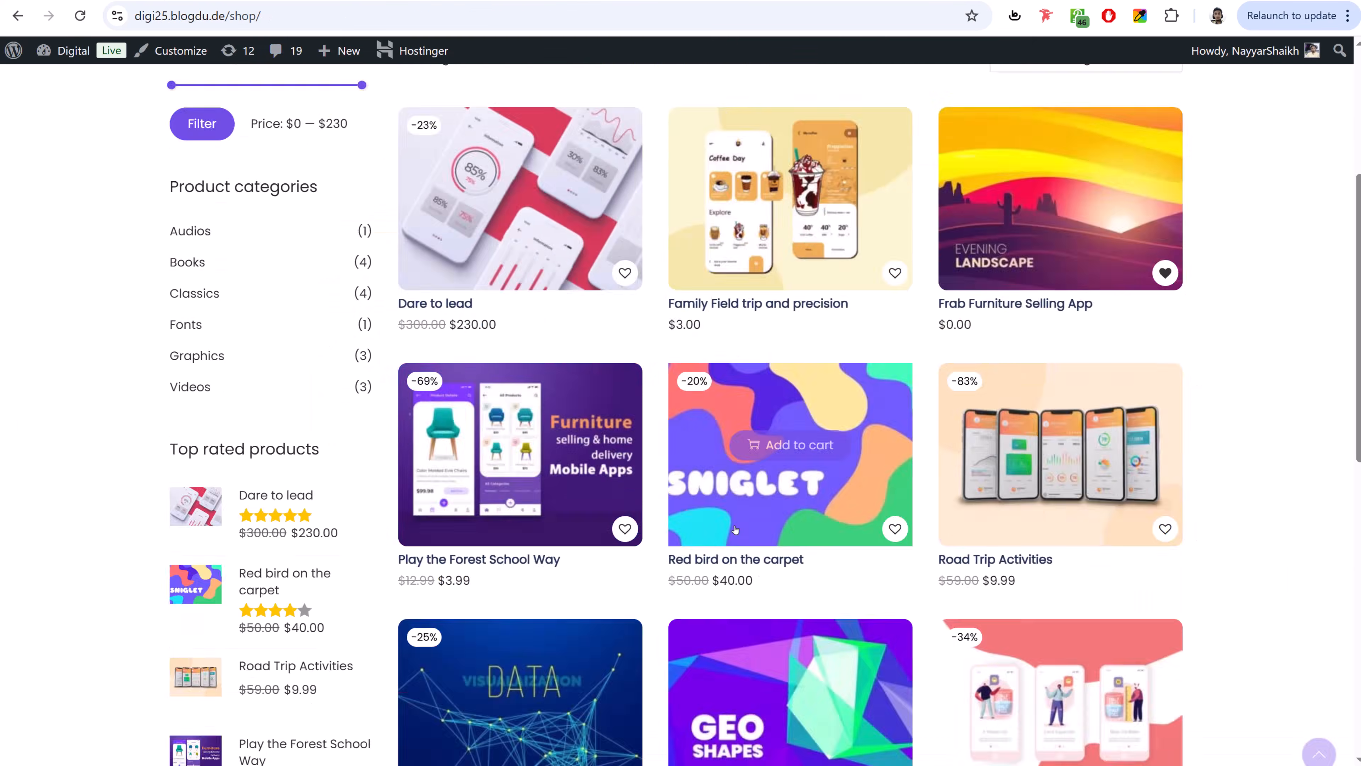
- Delete 'Powered by [theme_author]' from the footer custom text, publish, and close the Customizer
scroll(736, 527, "down", 10)
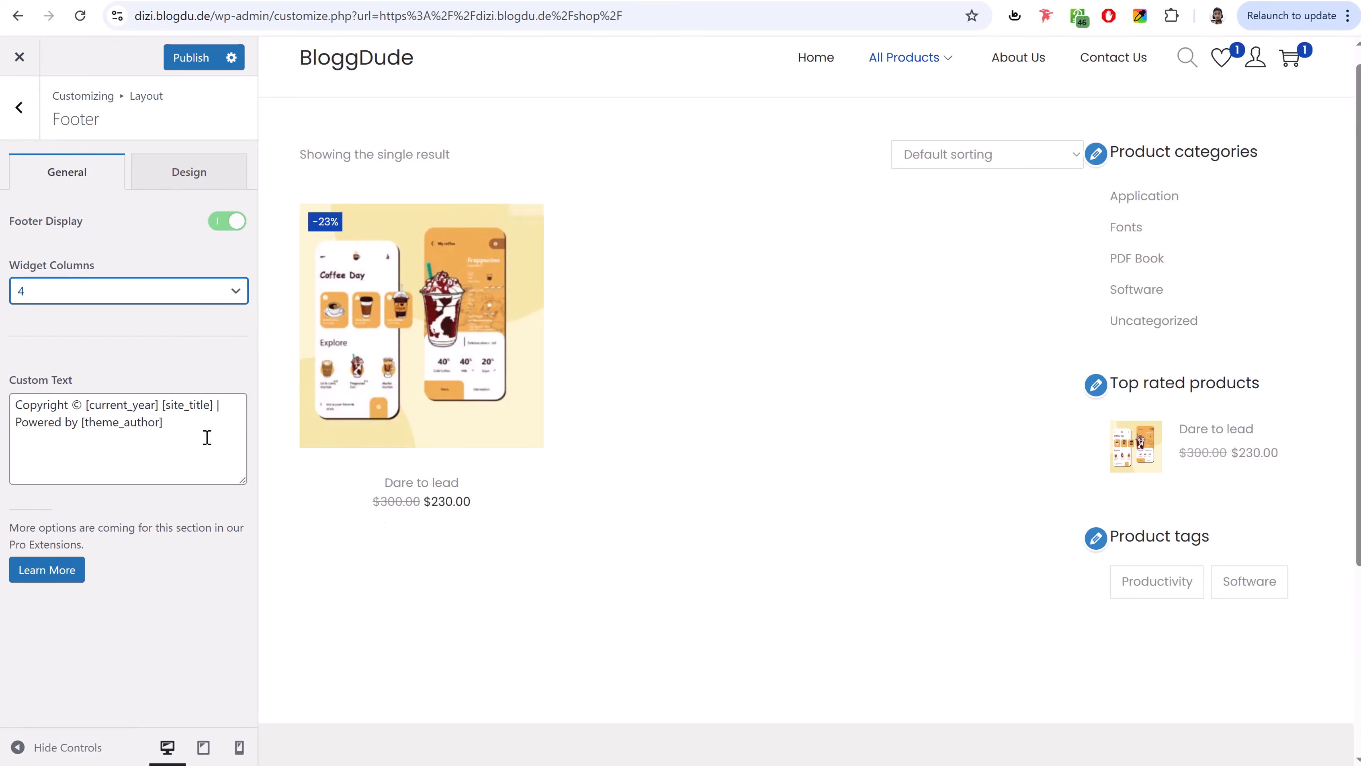
scroll(748, 389, "down", 5)
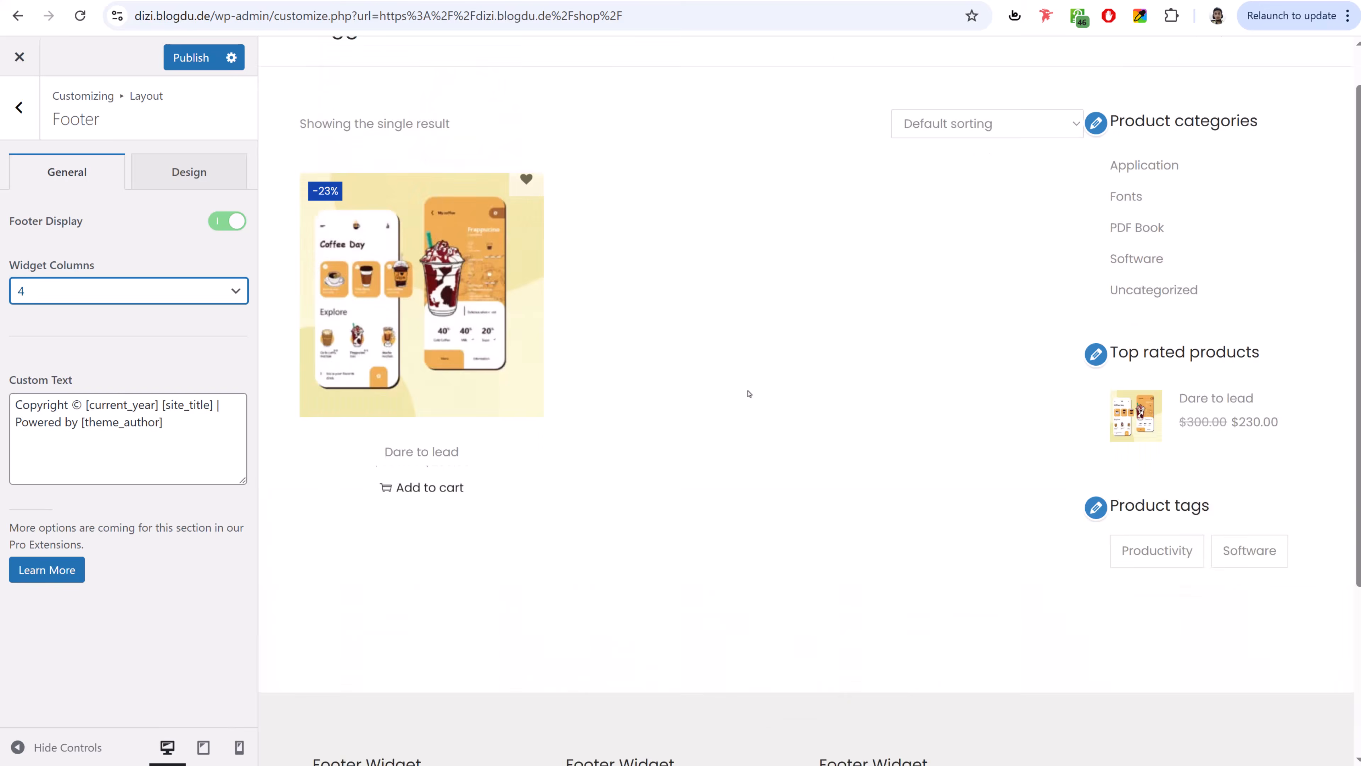
left_click_drag(661, 745, 793, 746)
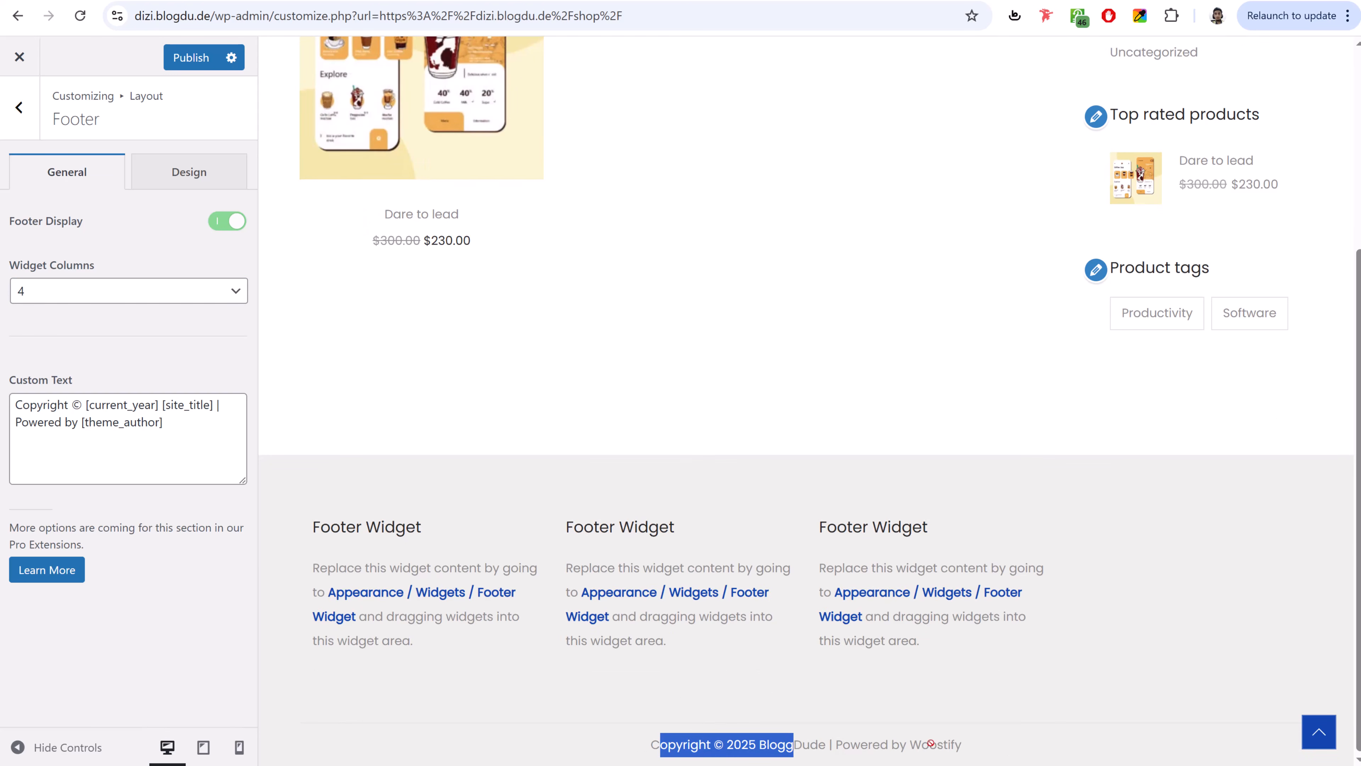
left_click(214, 424)
left_click_drag(16, 424, 257, 424)
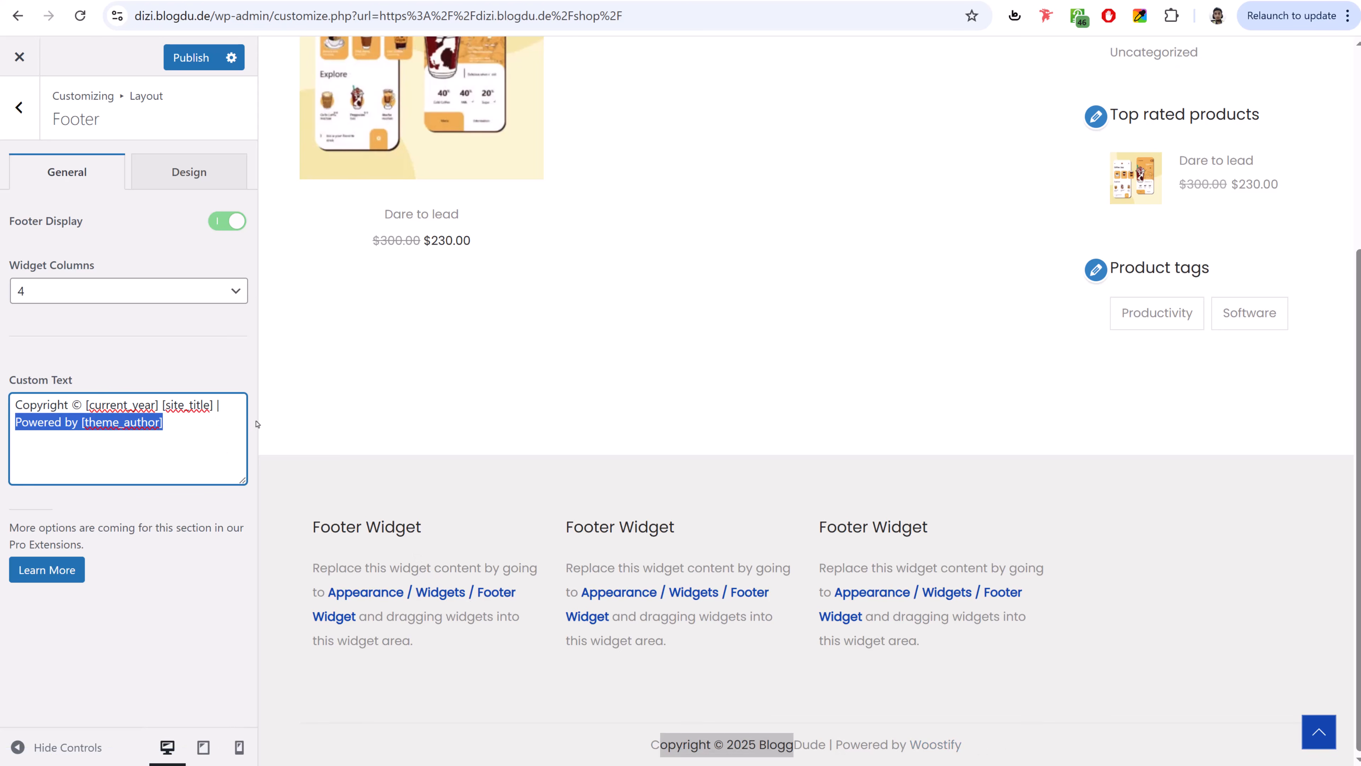
key("BackSpace")
key("BackSpace")
key("BackSpace")
key("BackSpace")
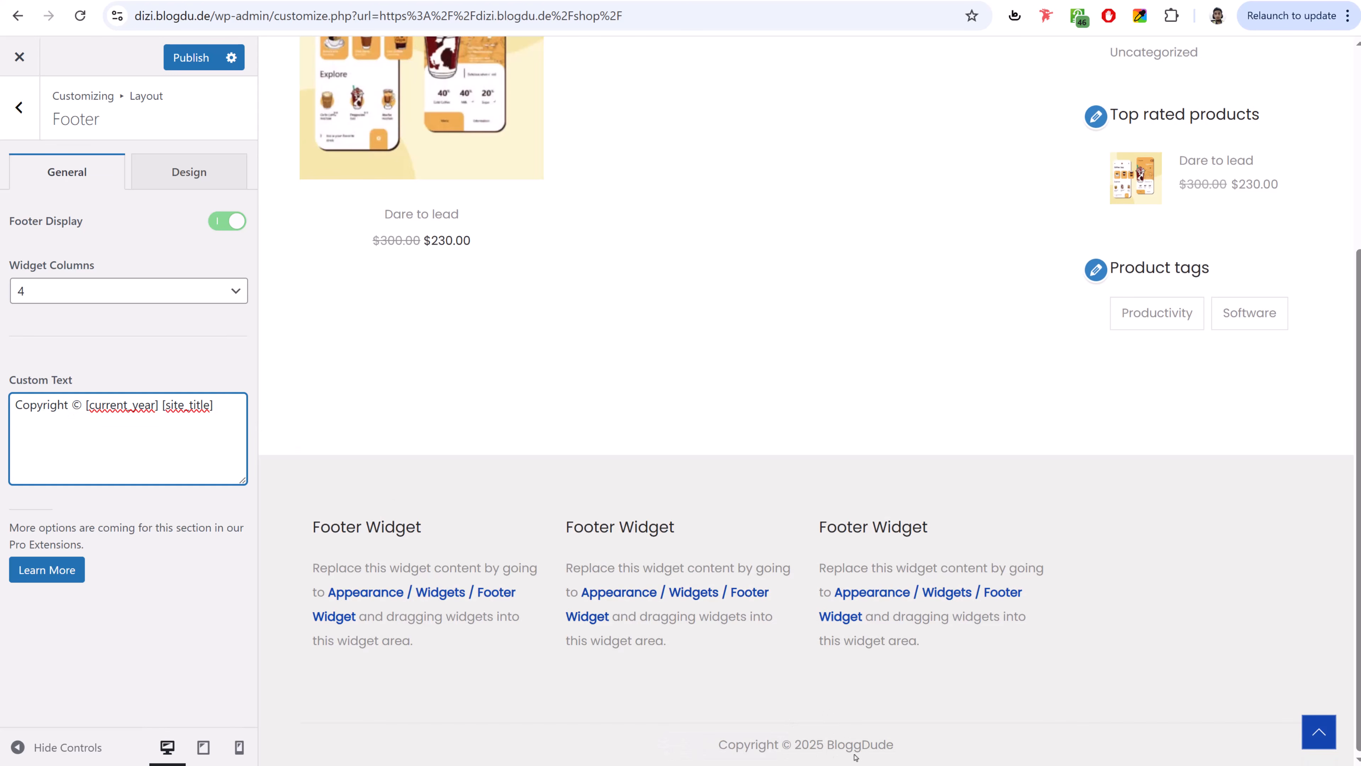
left_click(182, 55)
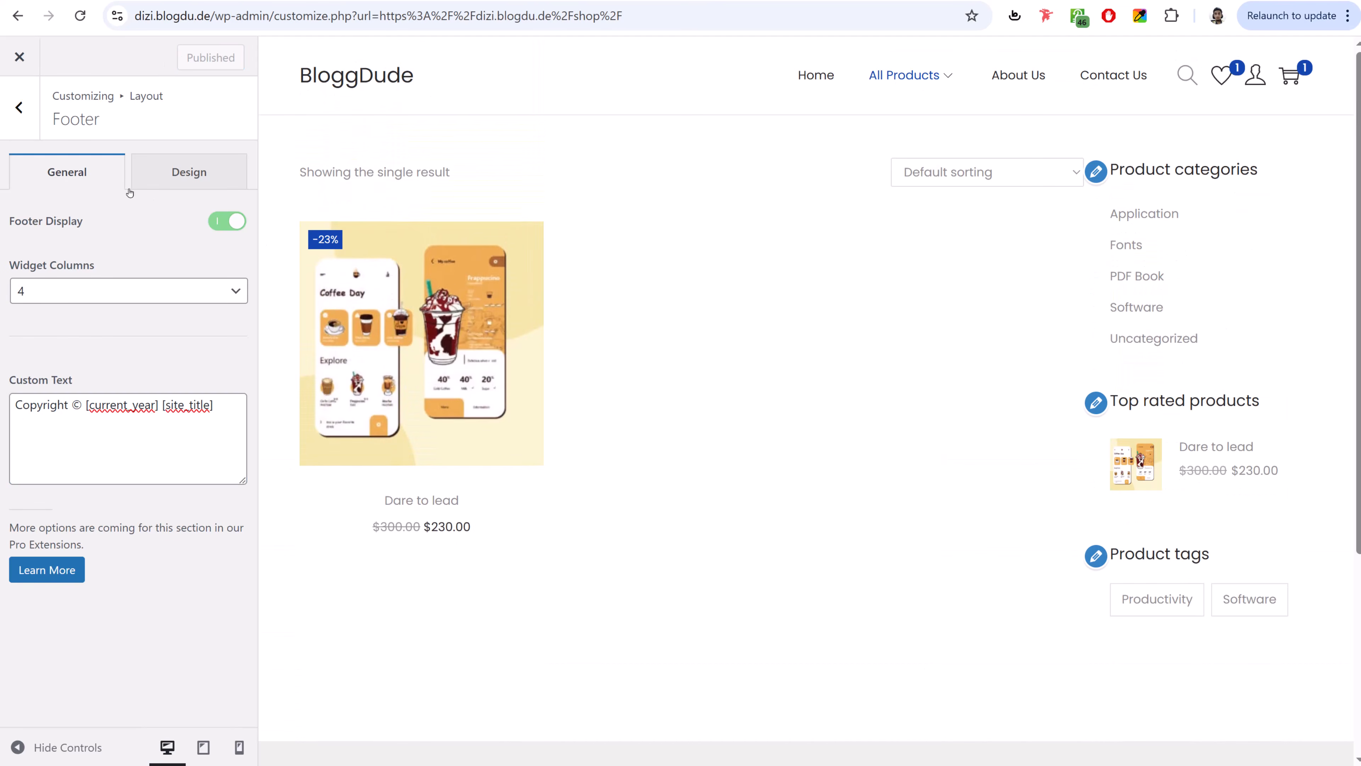
left_click(19, 56)
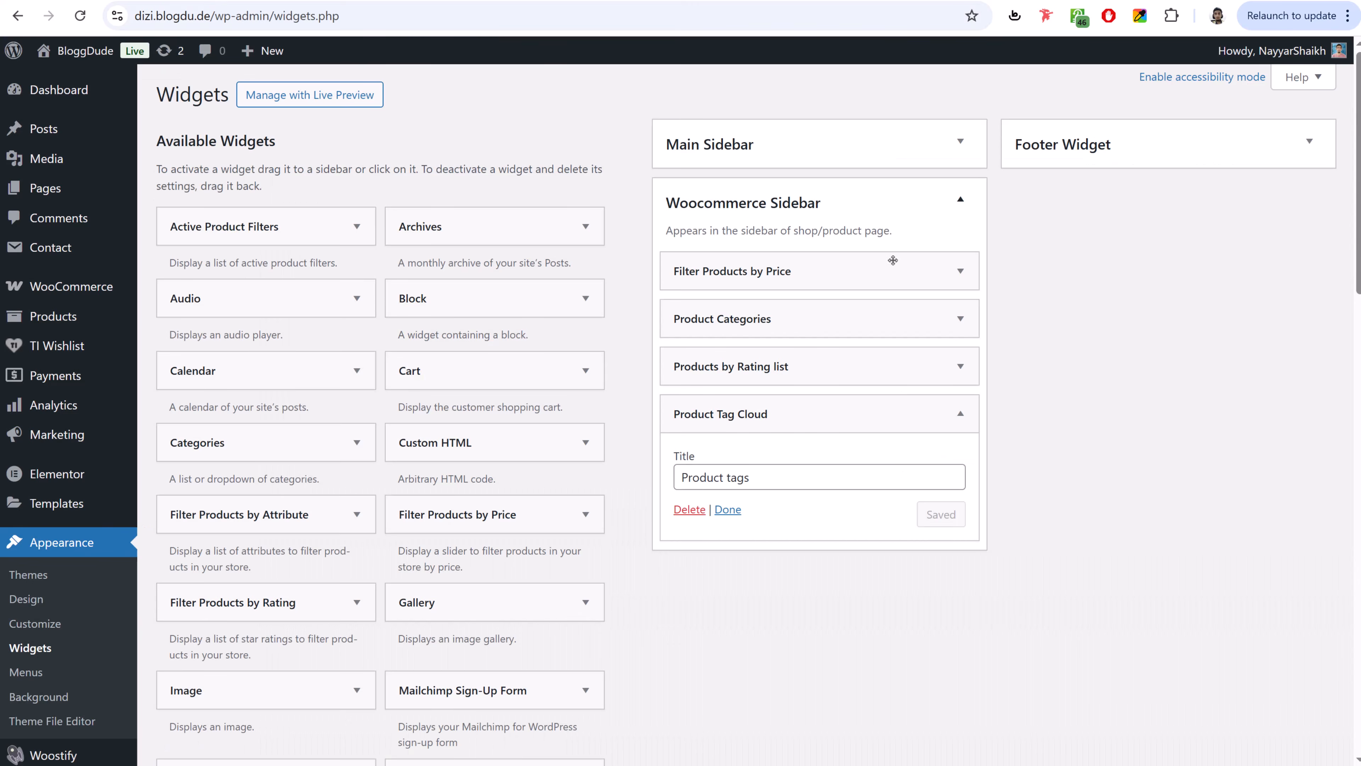
- Add a Text widget to the Footer Widget area
left_click(824, 202)
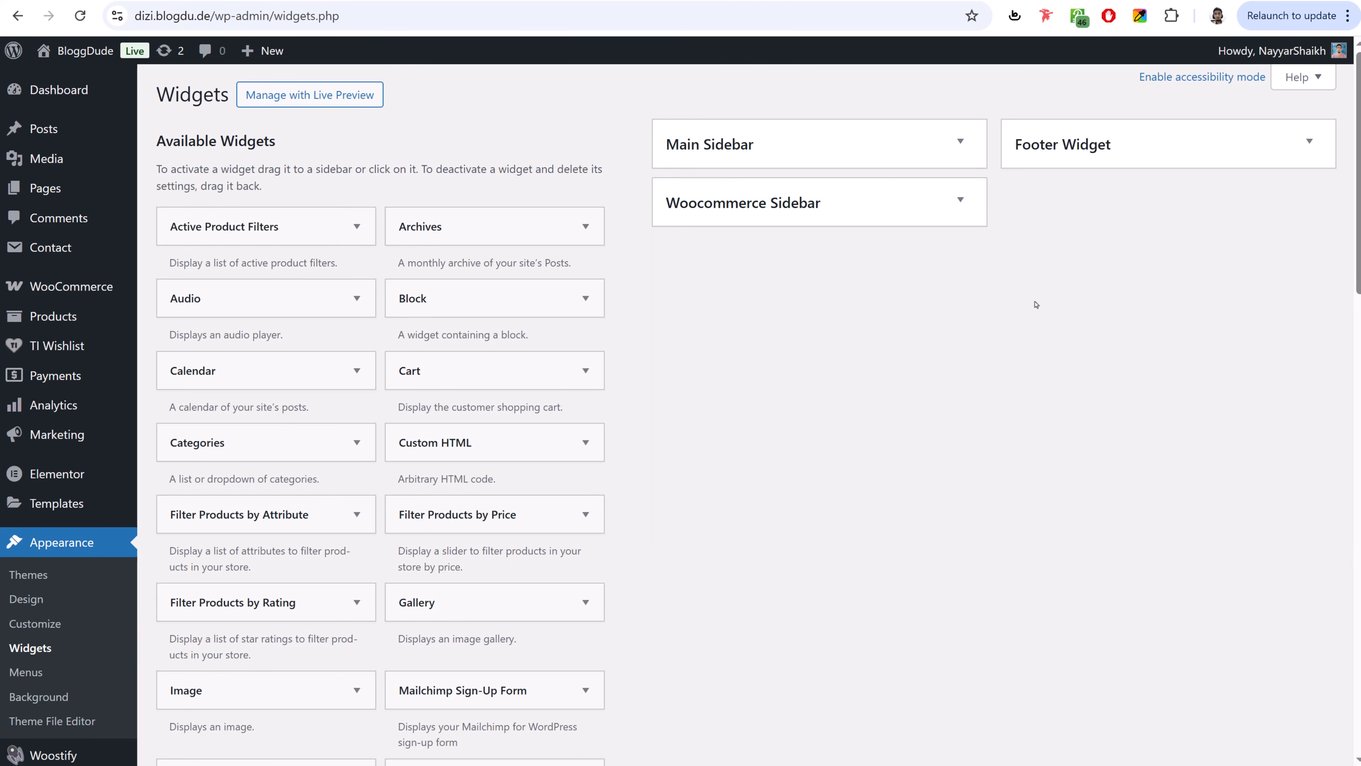
left_click(1074, 167)
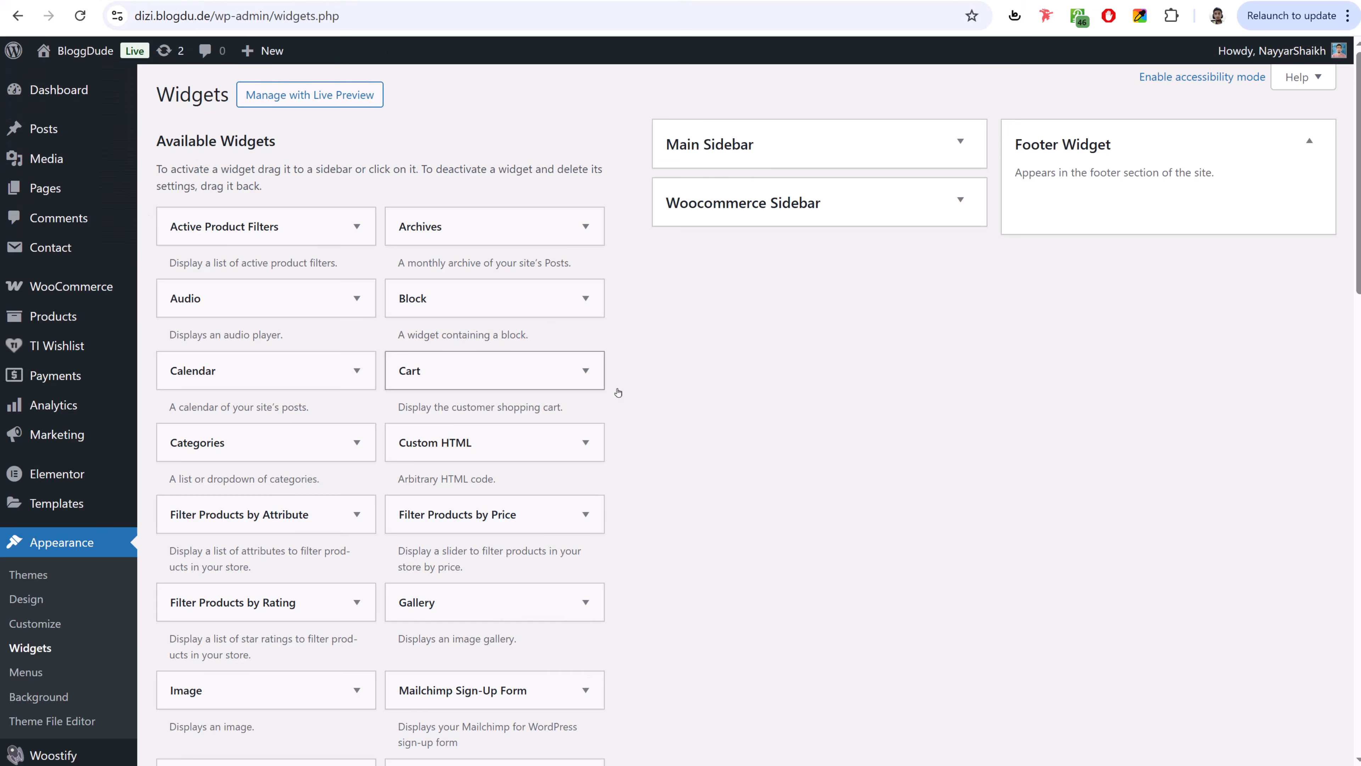
scroll(751, 462, "down", 15)
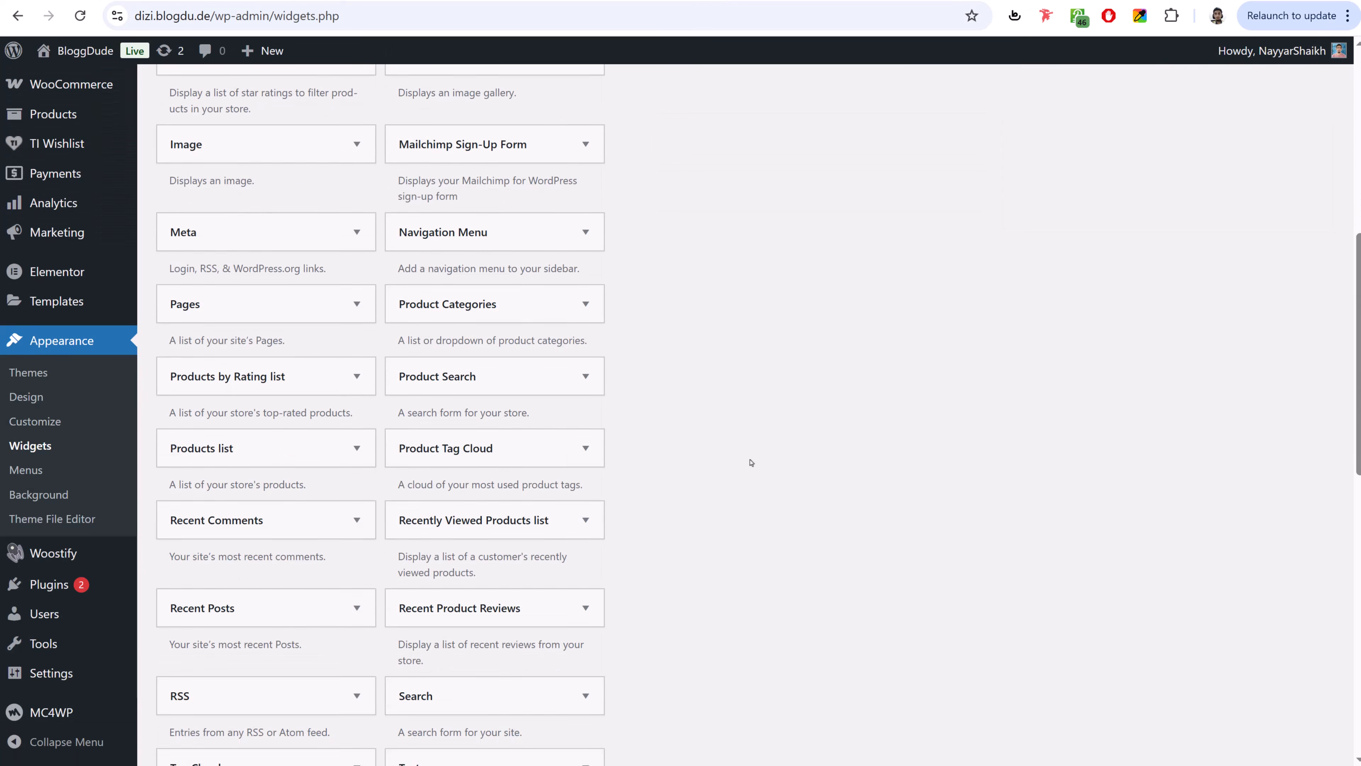
scroll(750, 462, "down", 3)
scroll(738, 464, "up", 5)
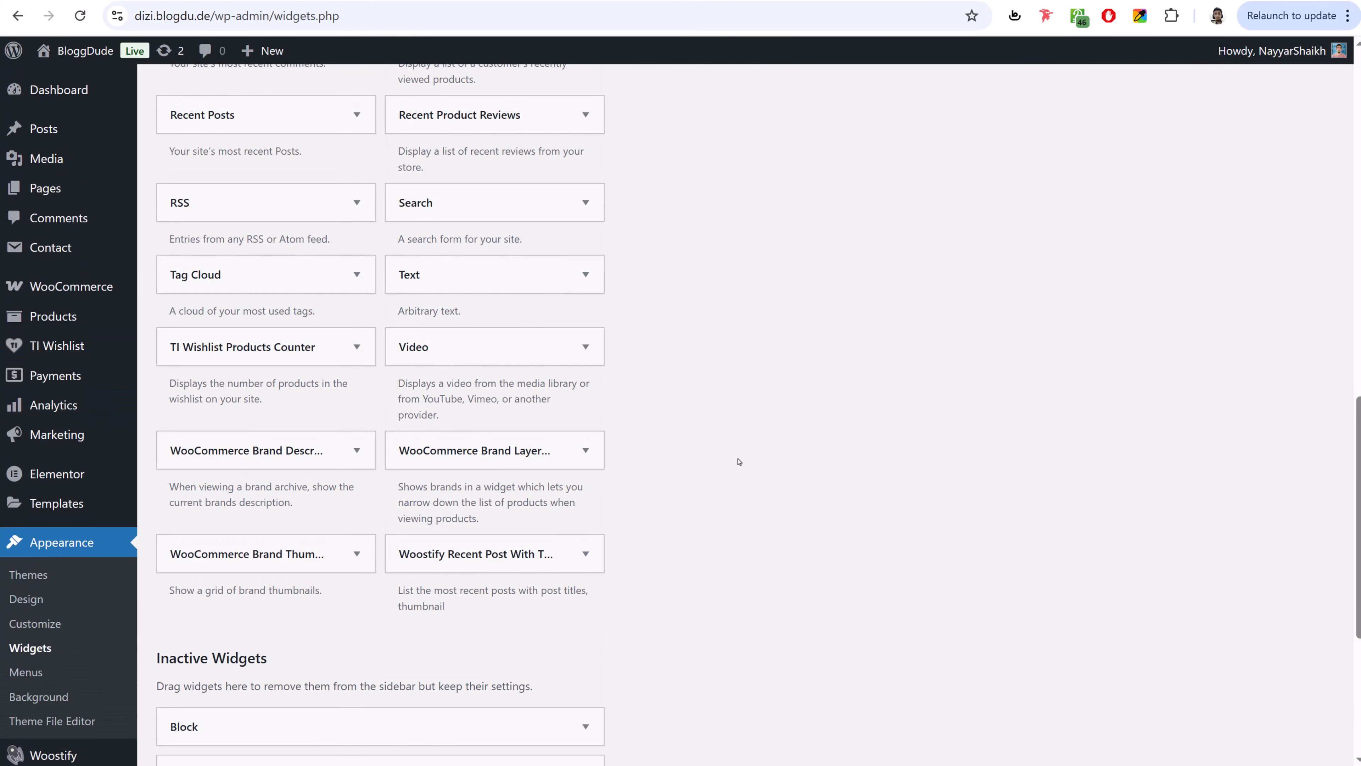
left_click(465, 276)
left_click(495, 418)
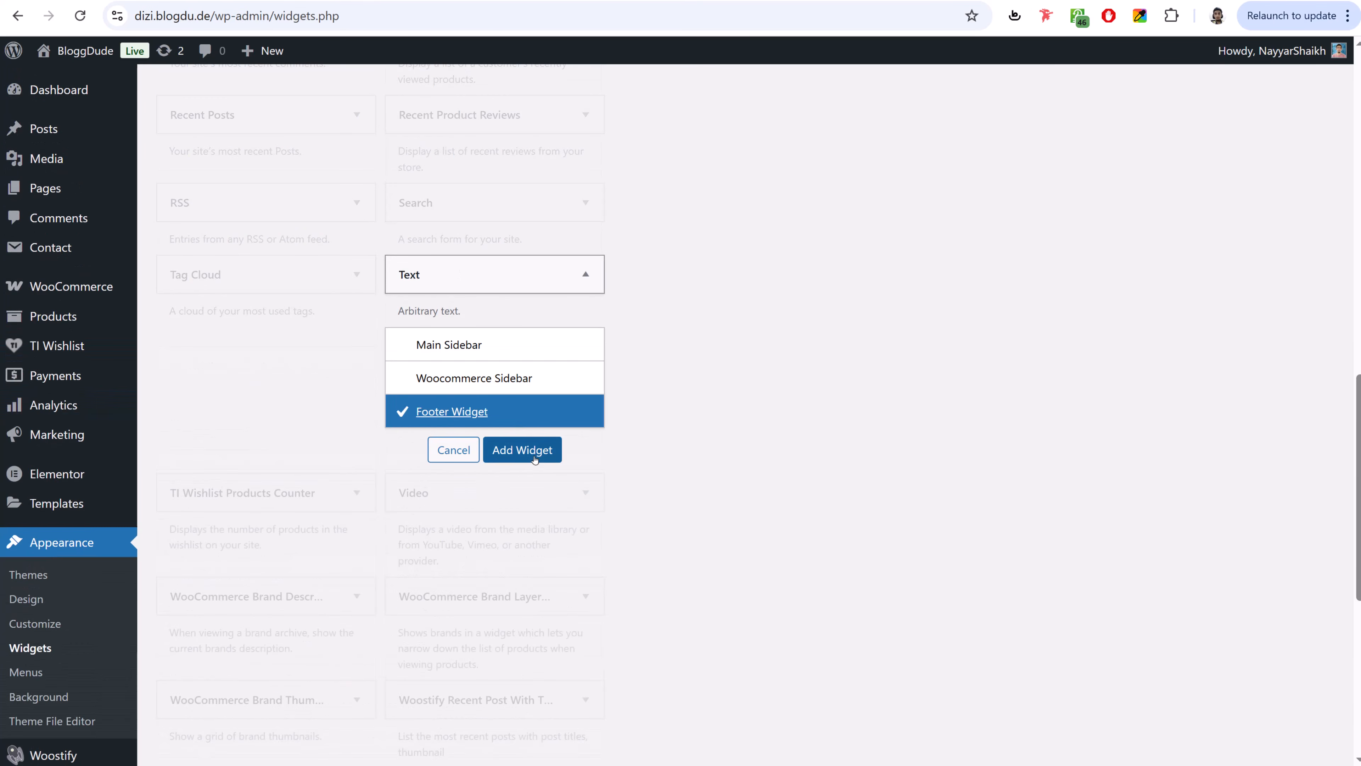
left_click(522, 449)
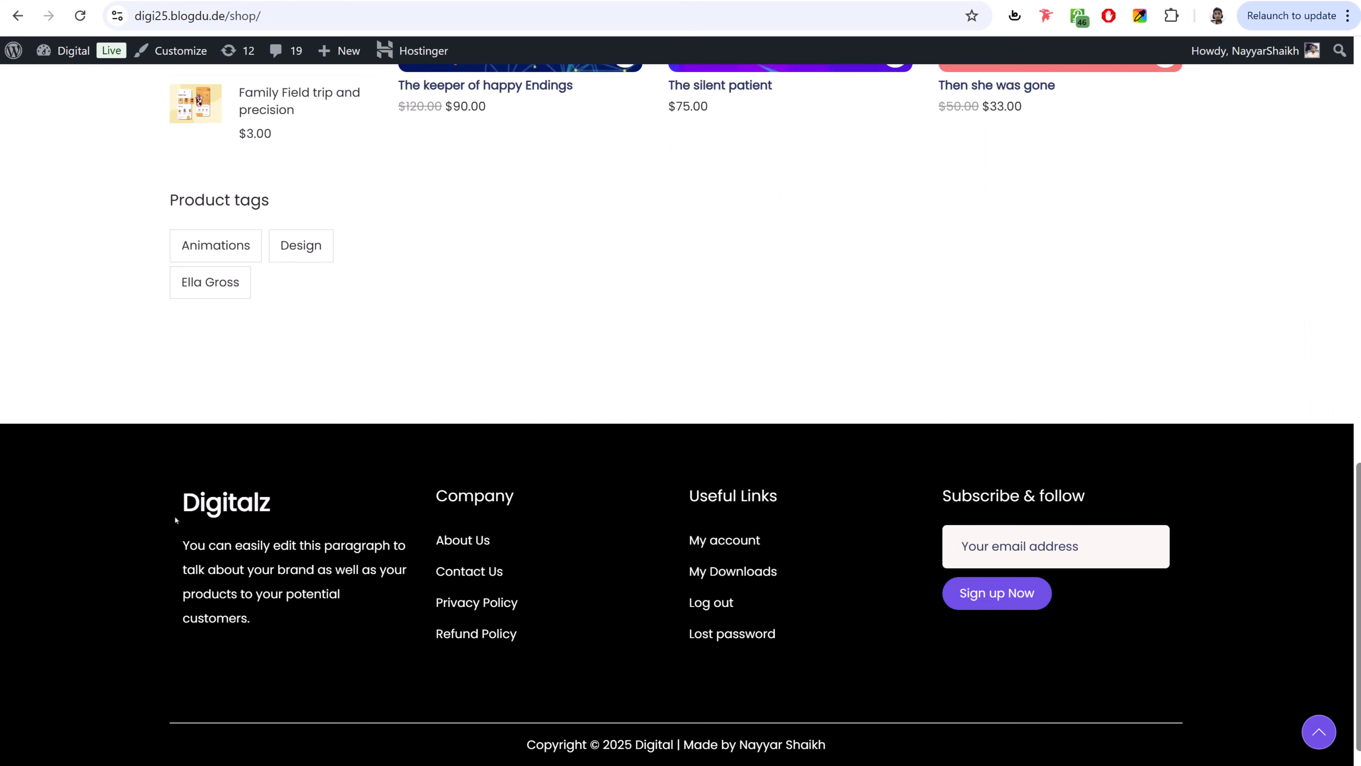
- Paste the Digitalz heading and brand paragraph from the demo footer into the Text widget and save
left_click_drag(175, 520, 247, 622)
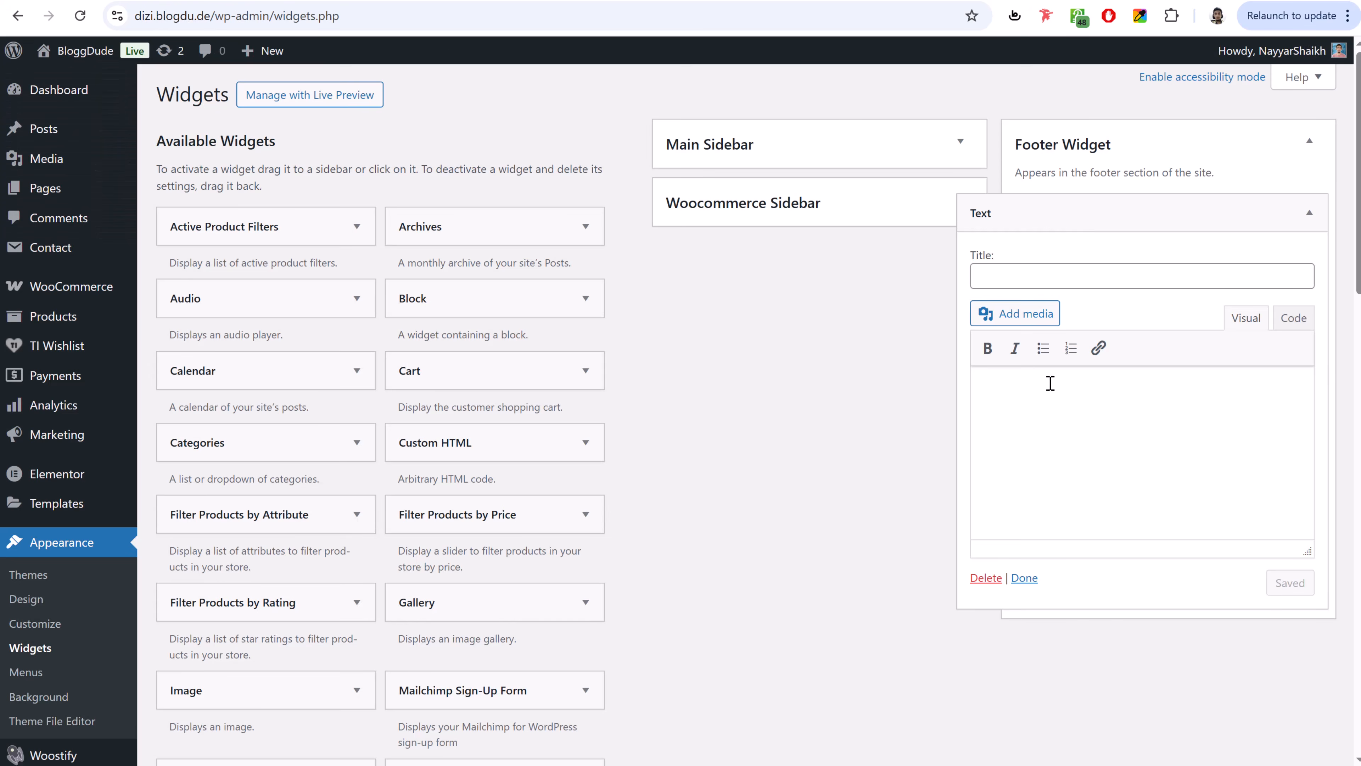
type("Digitalz You can easily edit this paragraph to talk about your brand as well as your products to your potential customers")
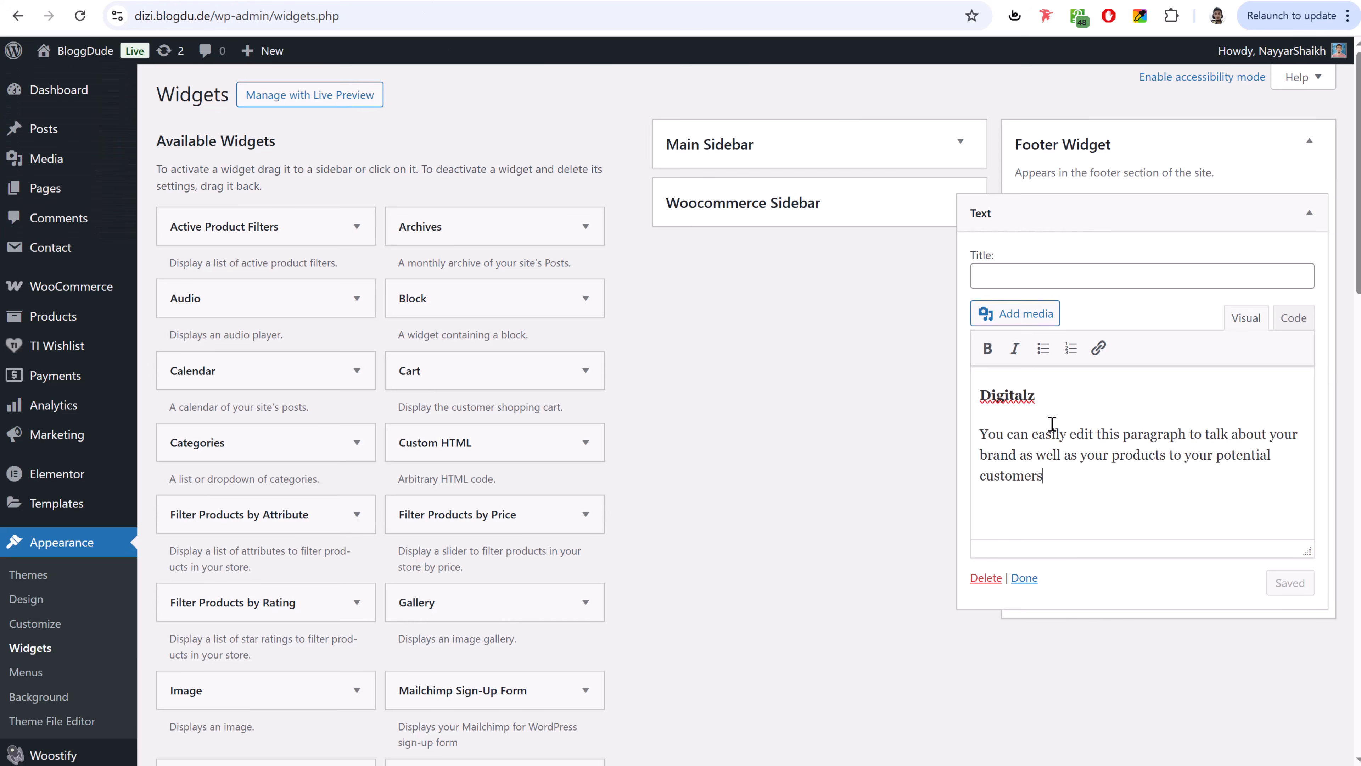
left_click_drag(1048, 397, 966, 393)
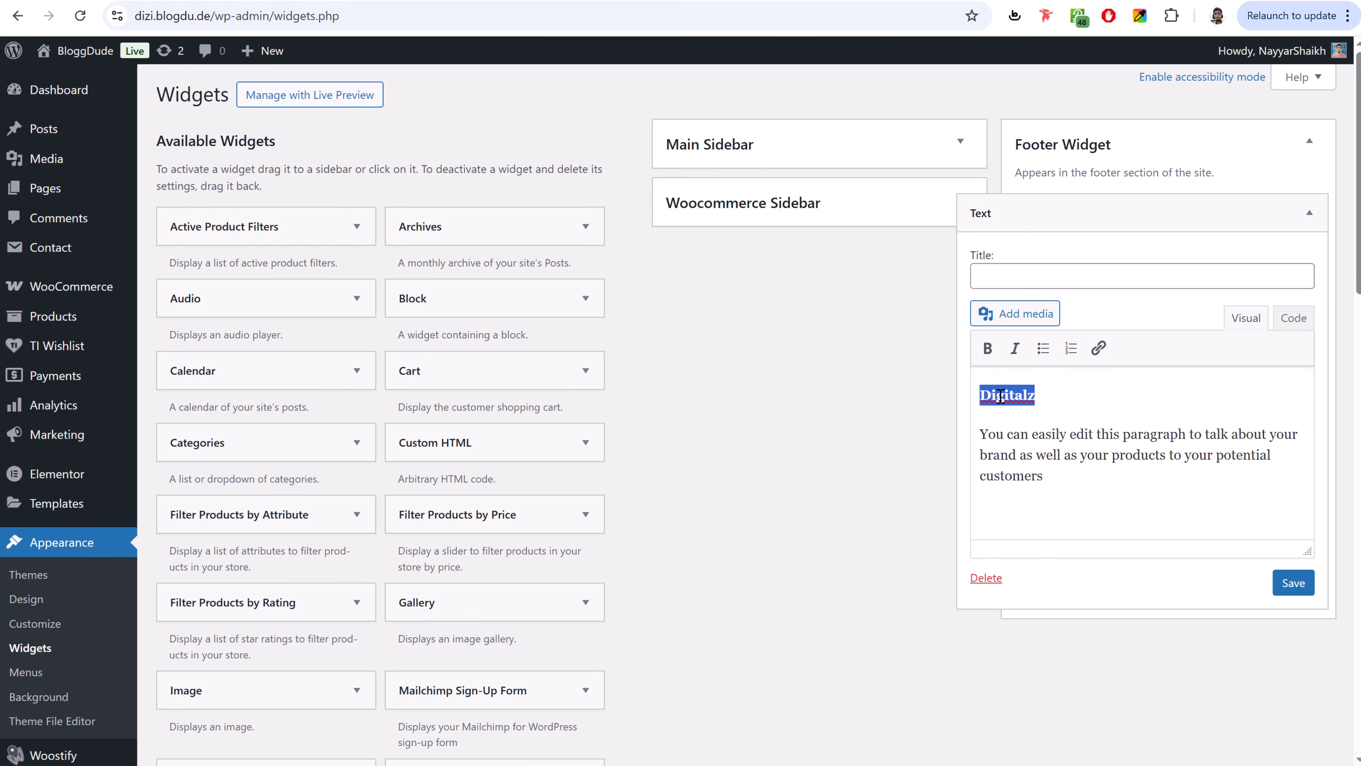
left_click(1014, 453)
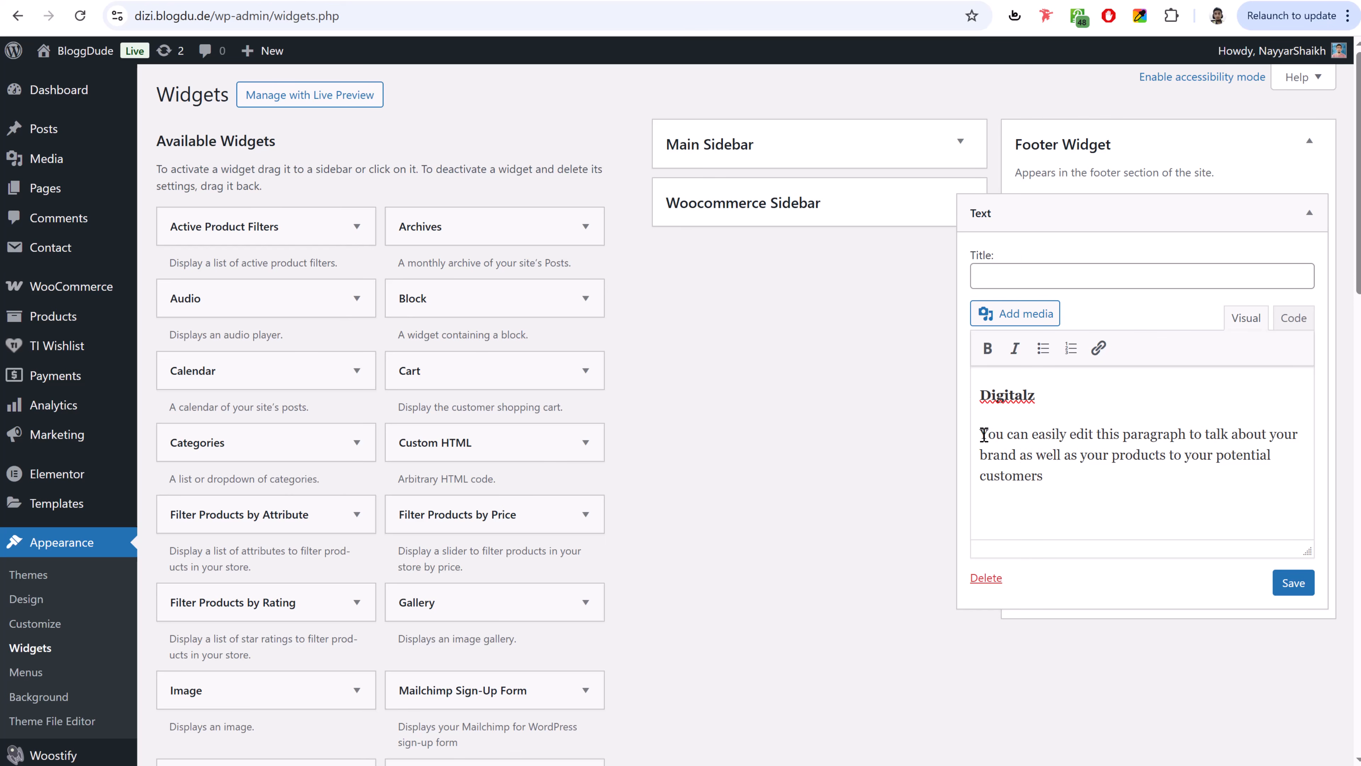
left_click_drag(981, 435, 1046, 478)
left_click(1302, 587)
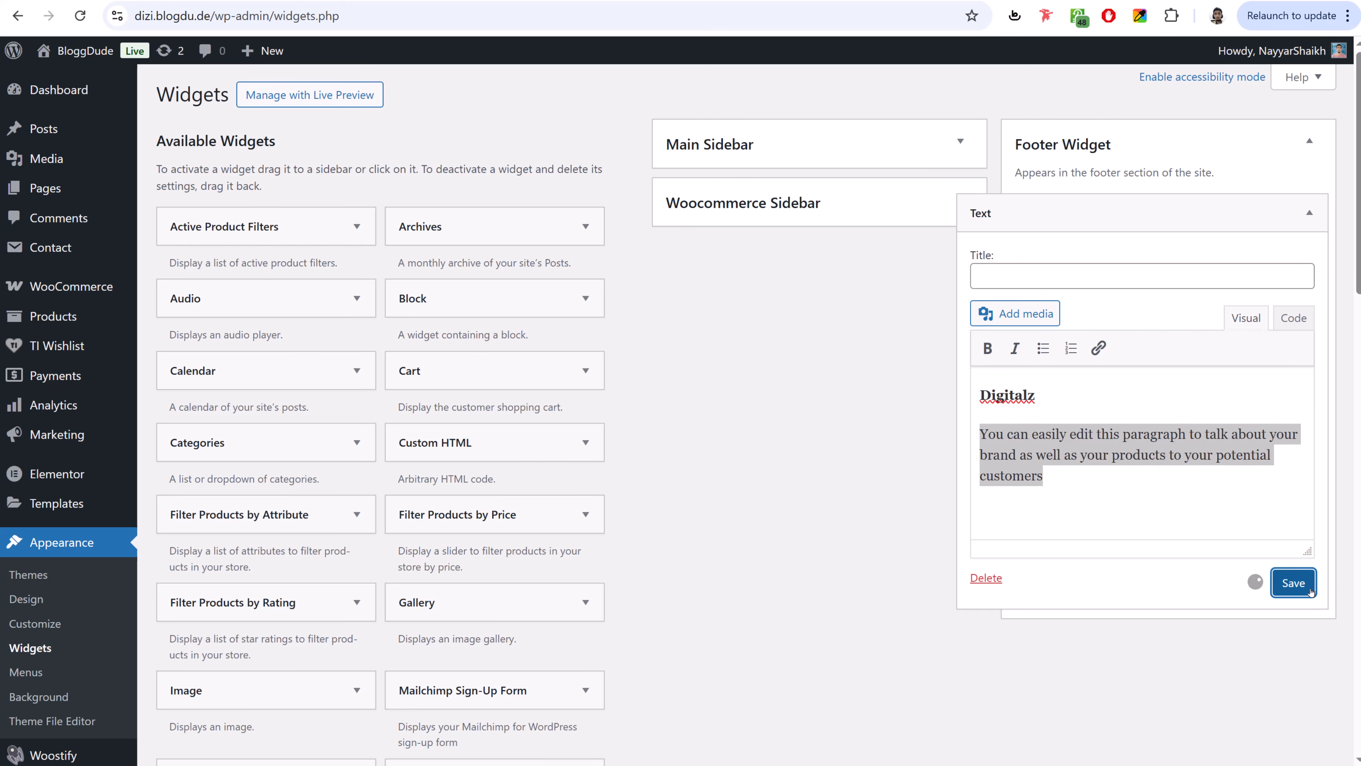
left_click(1311, 225)
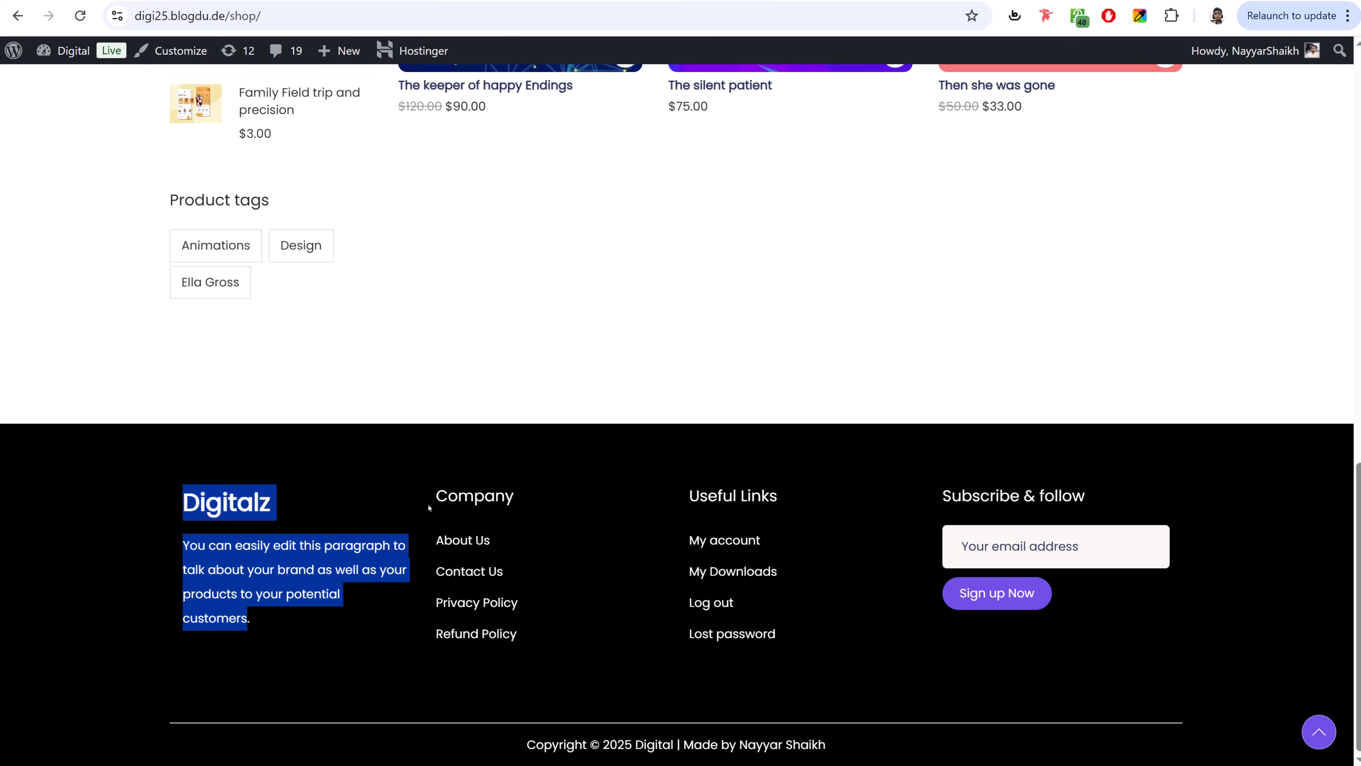
double_click(444, 505)
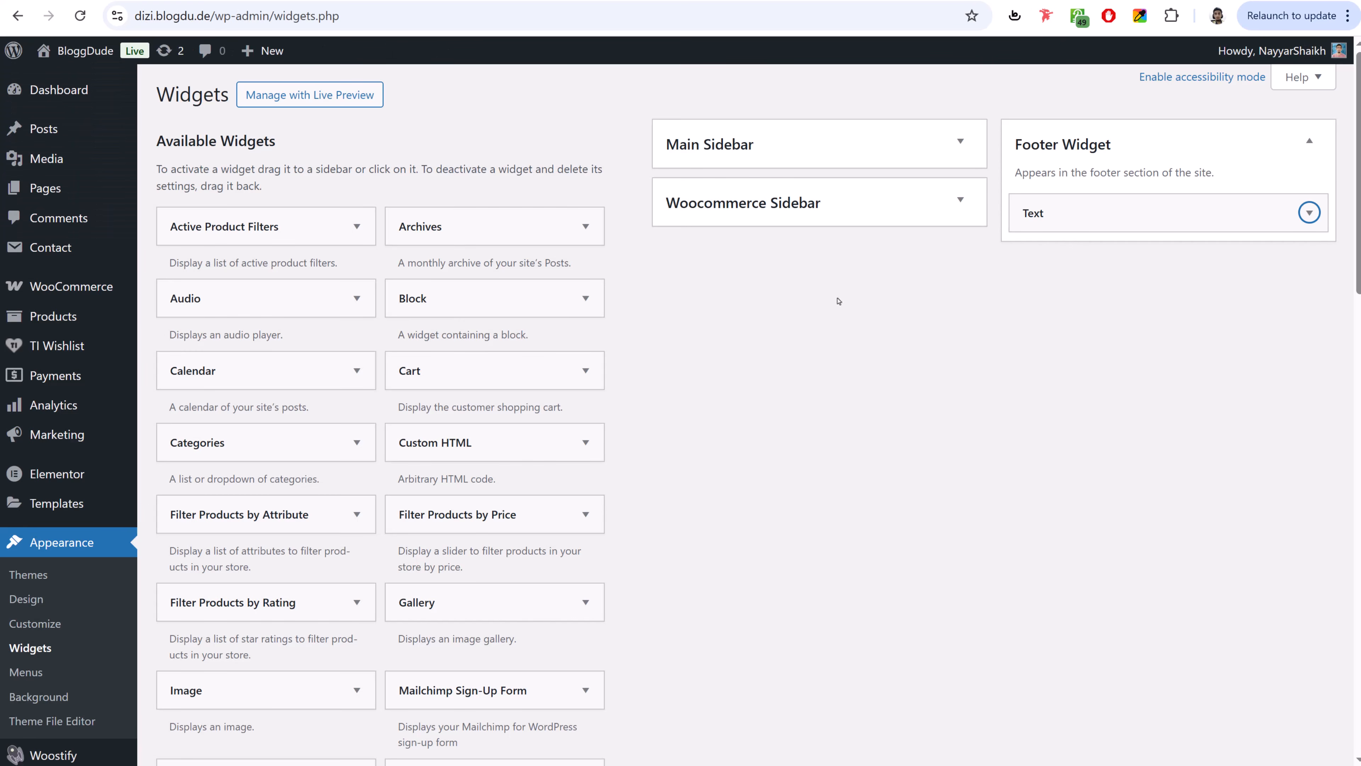
- Add a Navigation Menu widget titled Company showing the Footer 1 menu, and save it
scroll(831, 375, "down", 6)
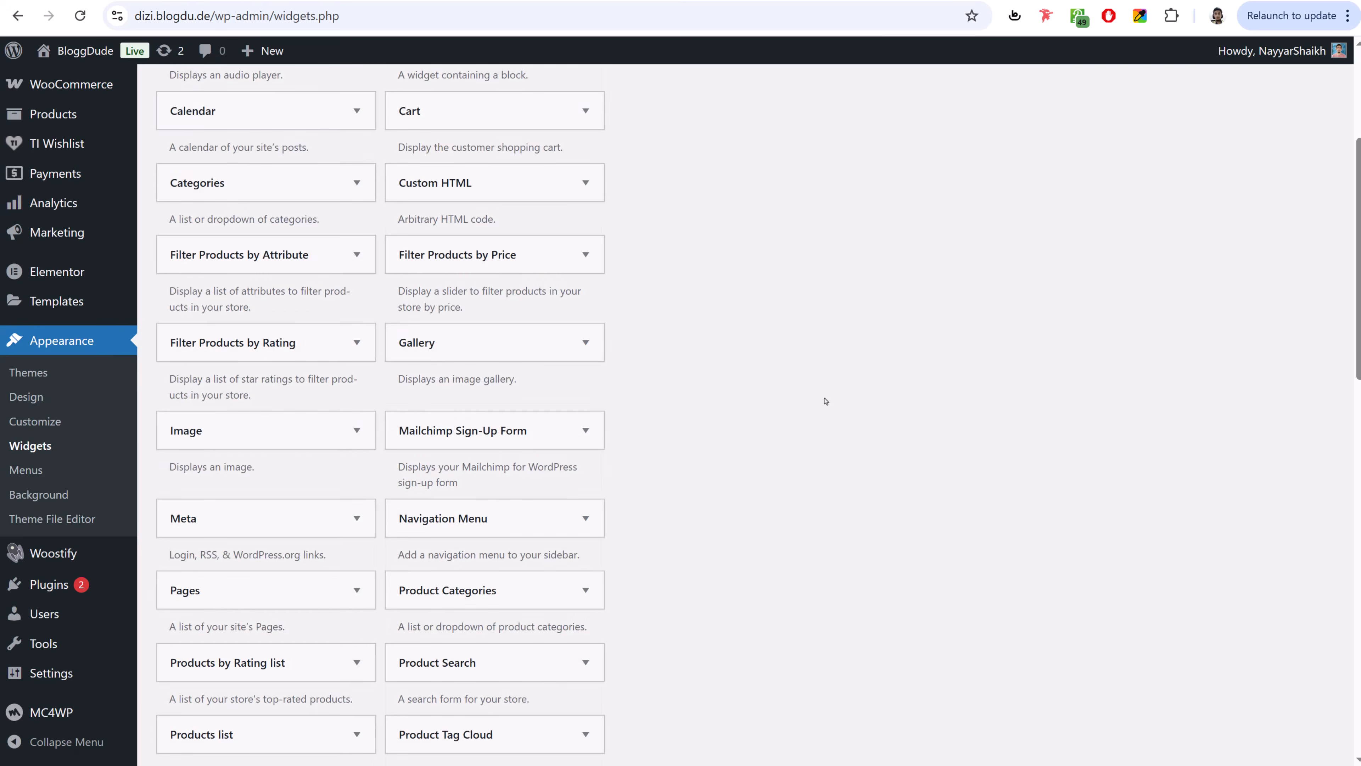
left_click(511, 435)
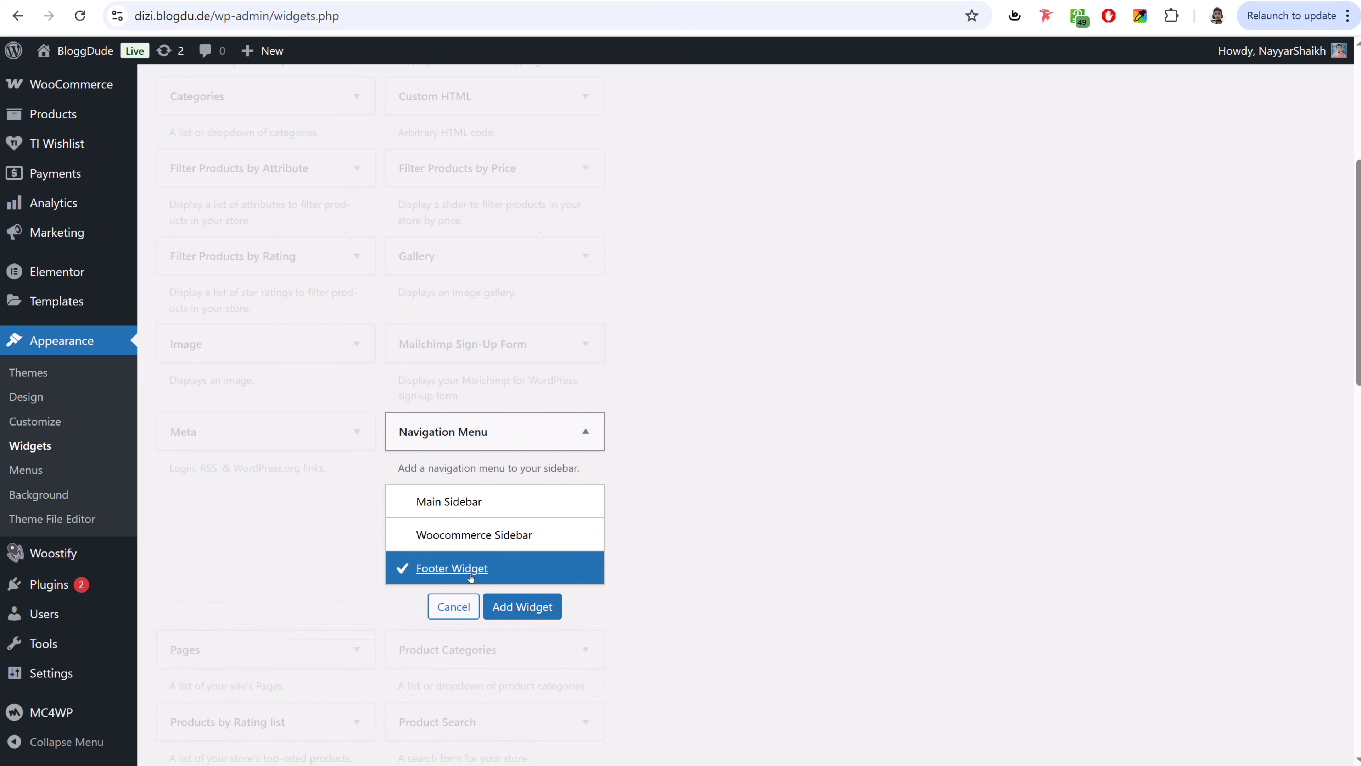
left_click(522, 606)
left_click(1154, 325)
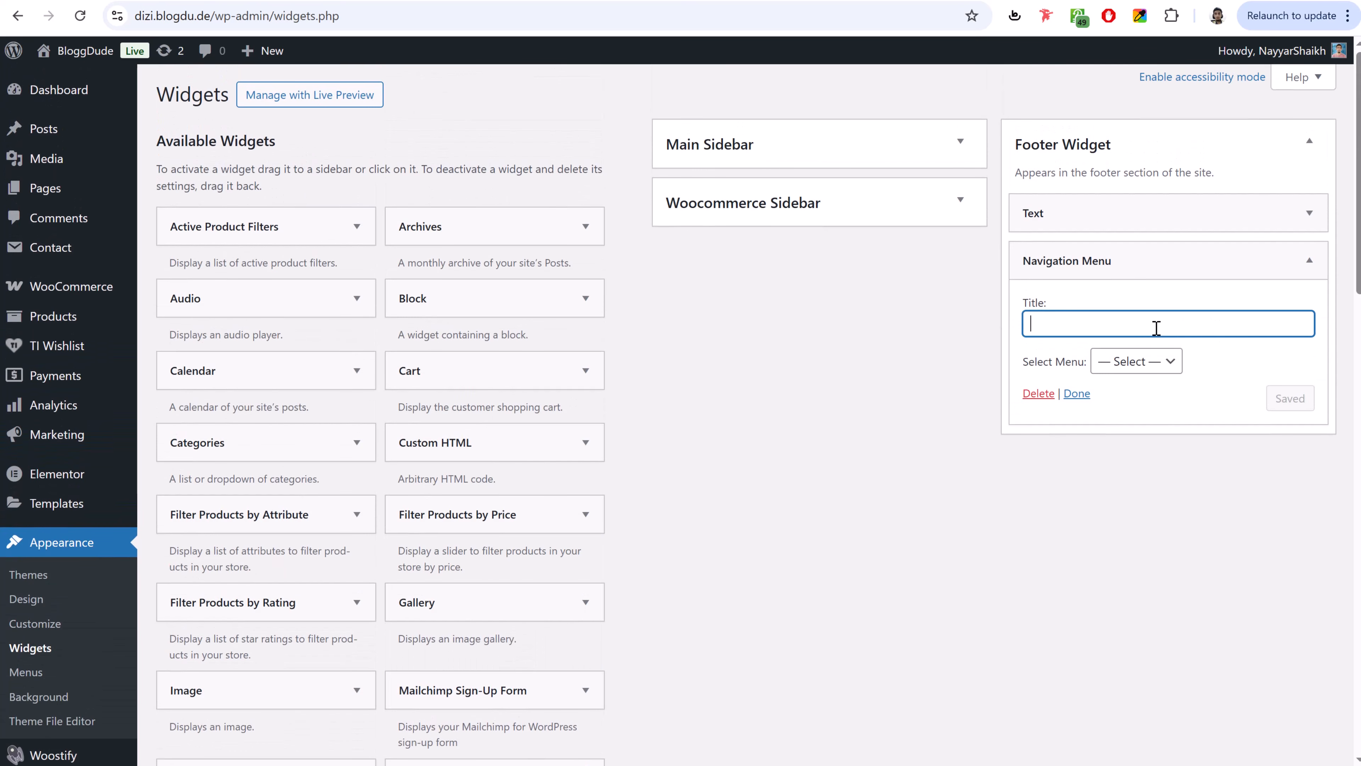
type("Company")
left_click(1143, 363)
left_click(1119, 408)
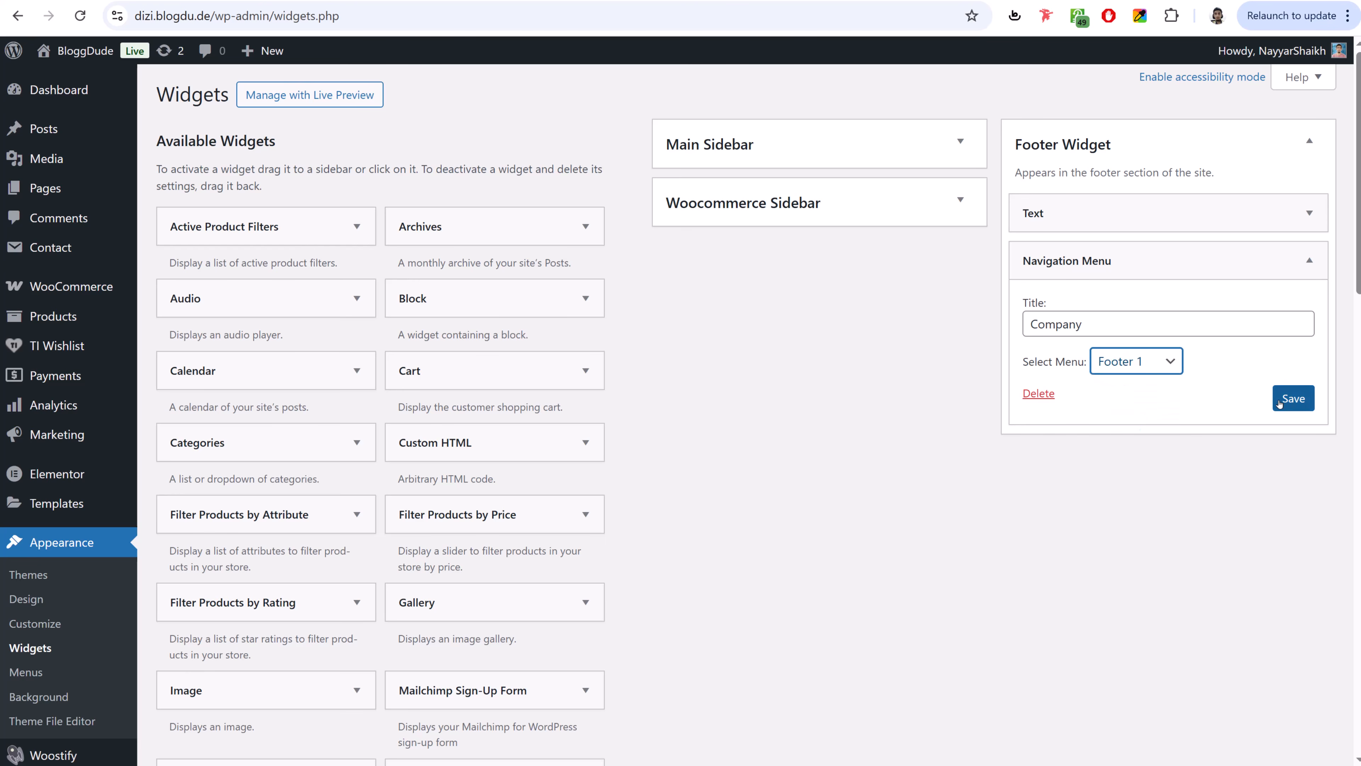
left_click(1293, 398)
left_click(1312, 262)
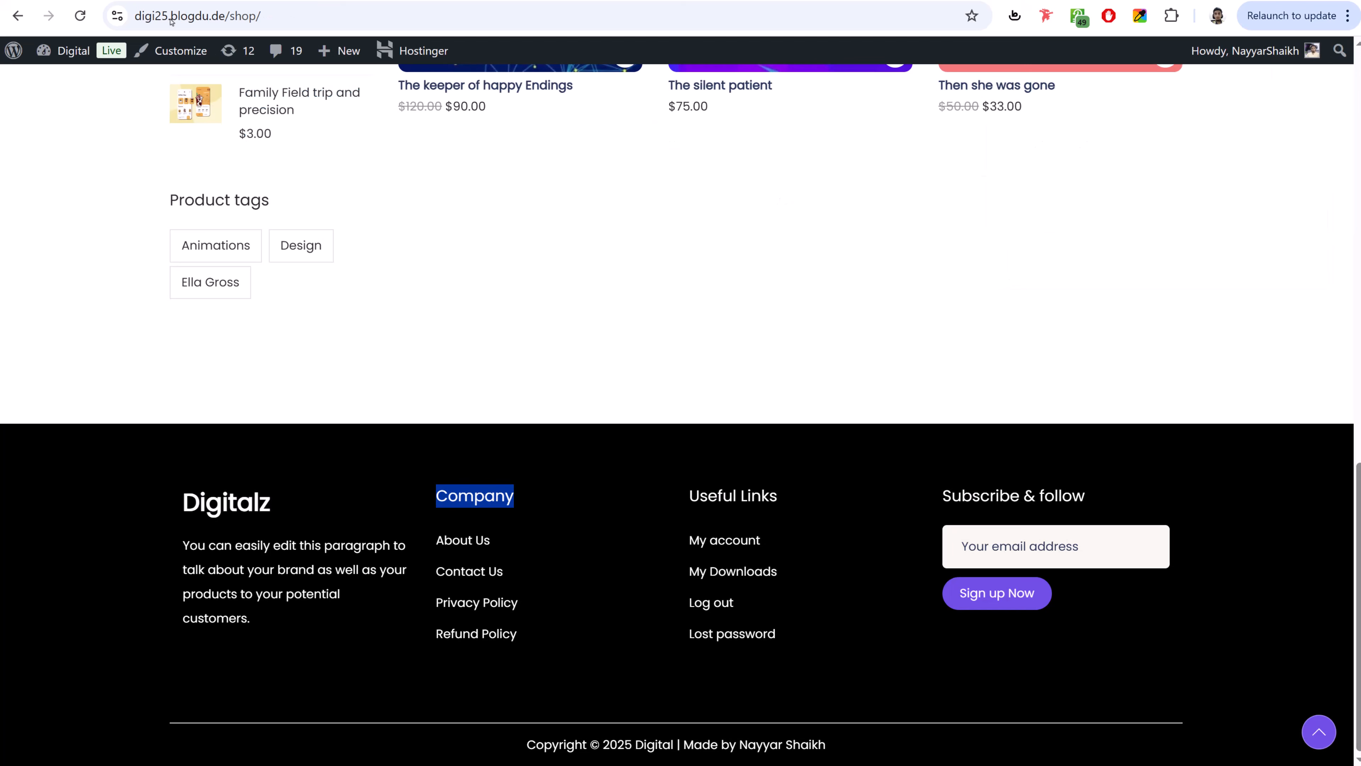
- Add a second Navigation Menu widget titled Useful Links showing Footer 2, and save it
triple_click(720, 494)
key("ctrl+c")
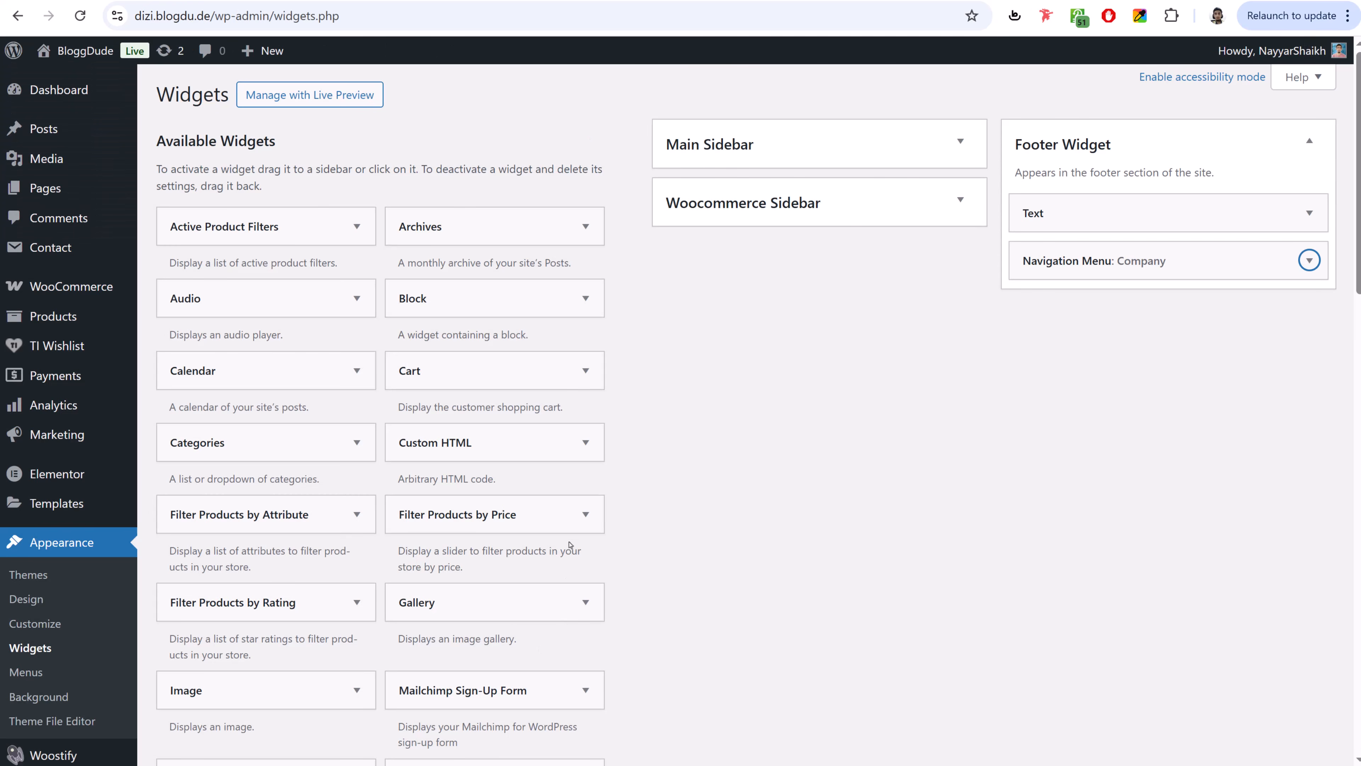
scroll(570, 544, "down", 4)
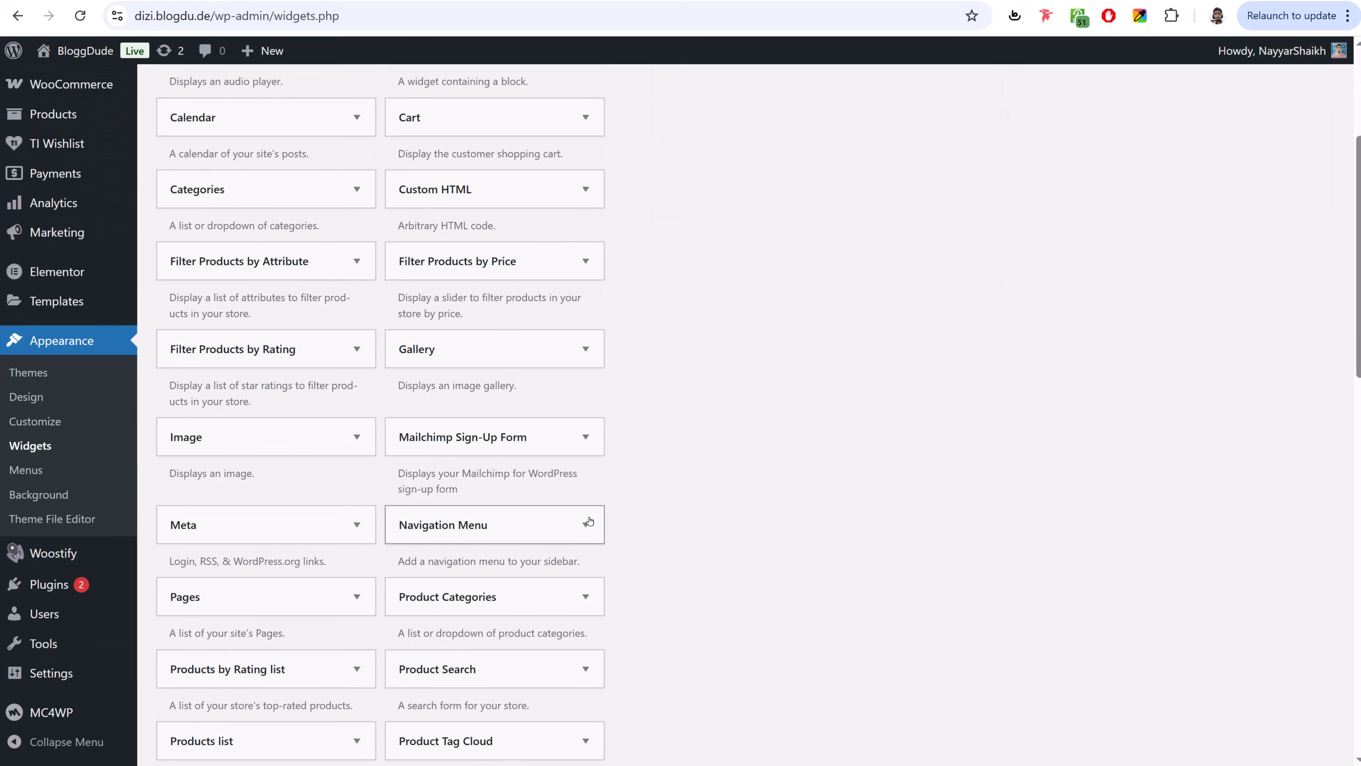
left_click(540, 522)
left_click(495, 653)
left_click(511, 693)
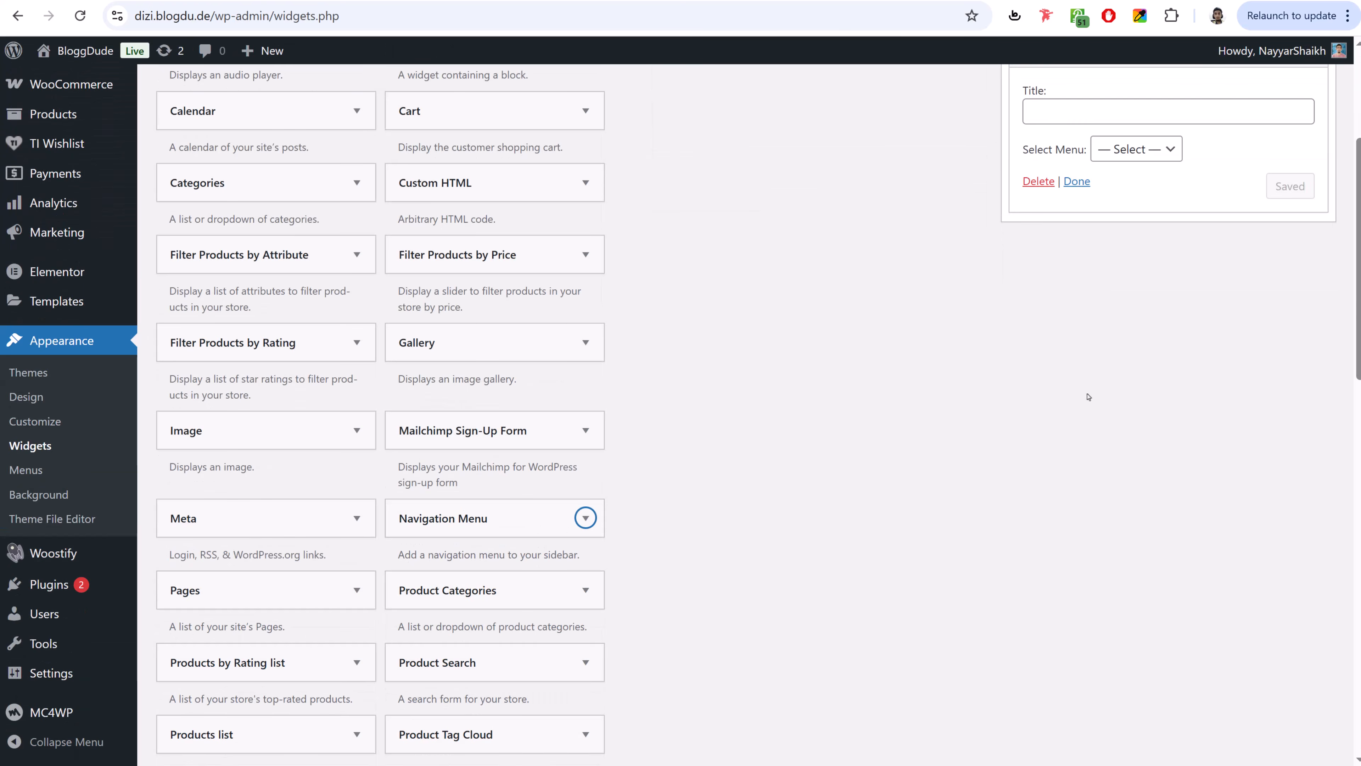
key("ctrl+v")
left_click(1128, 335)
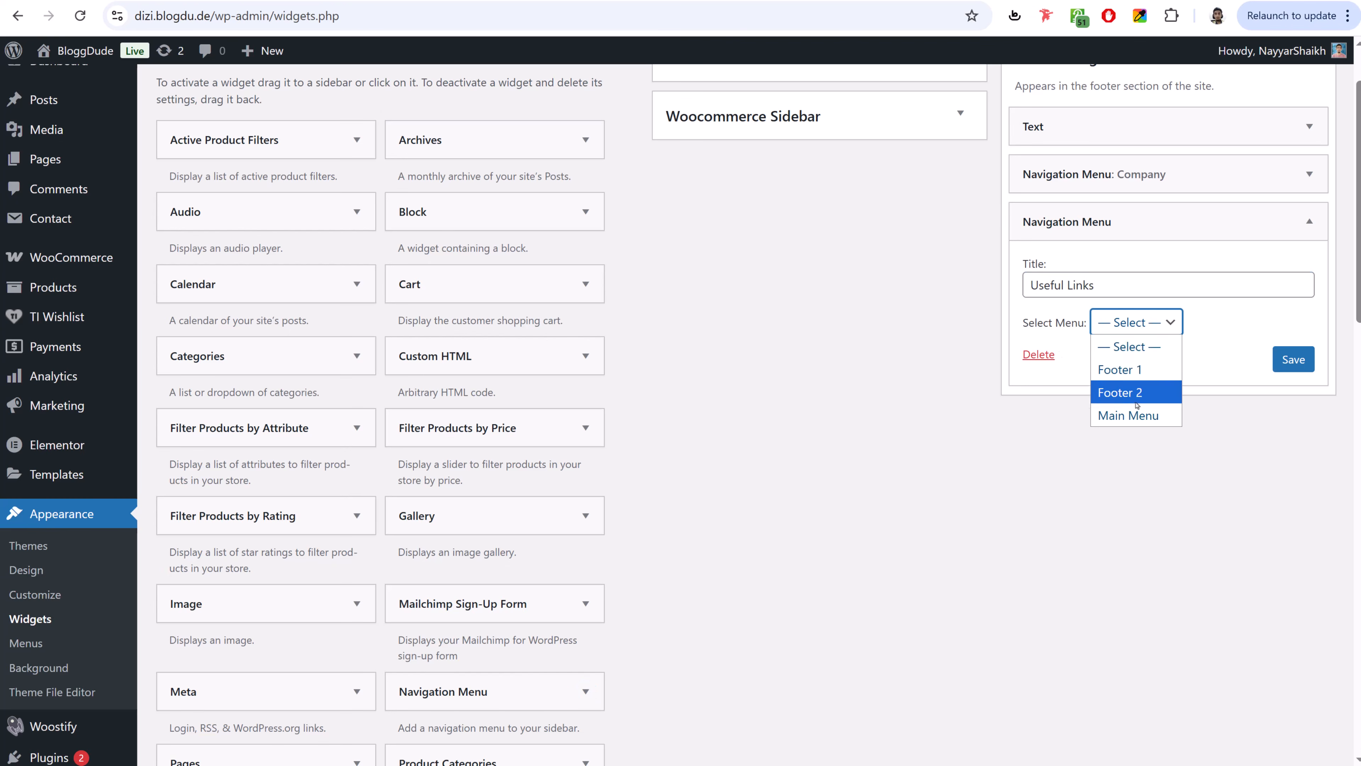
left_click(1126, 411)
left_click(1131, 323)
left_click(1122, 389)
left_click(1293, 359)
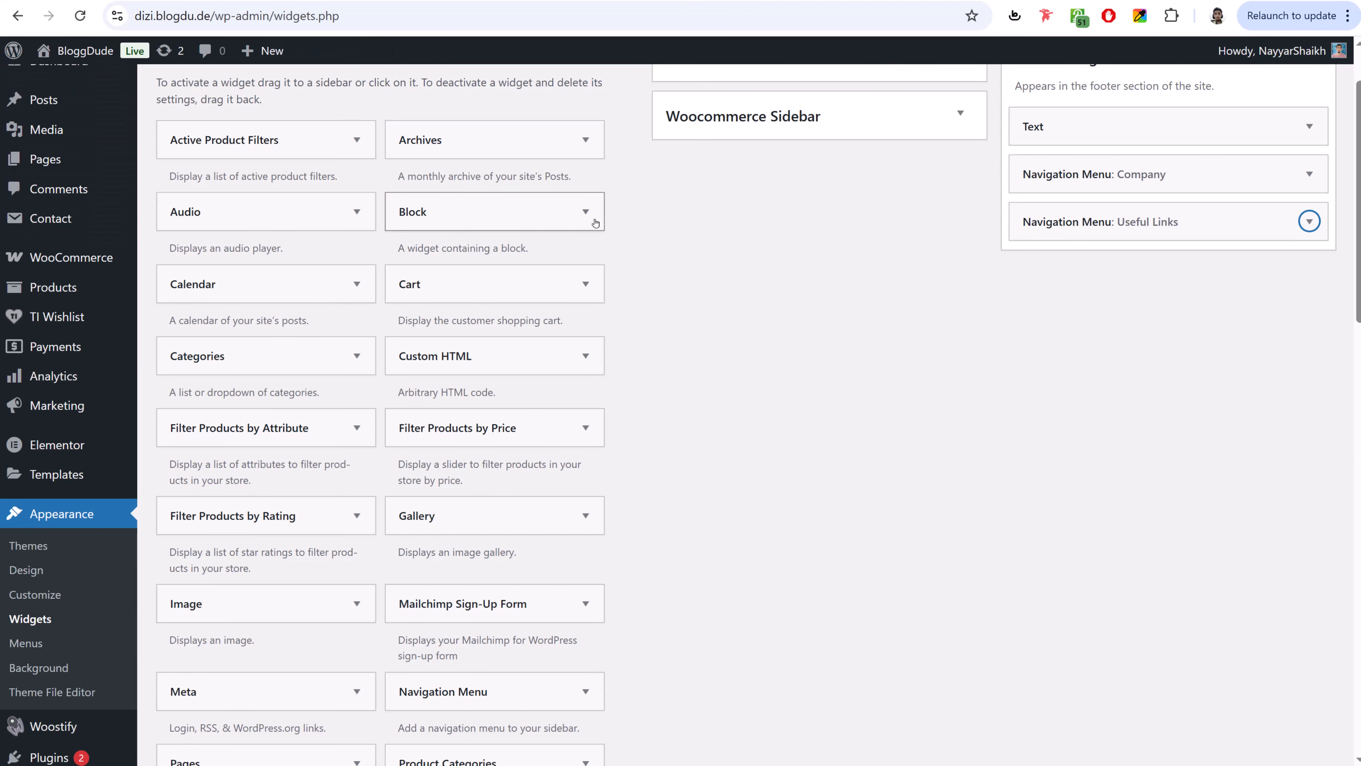
scroll(719, 276, "down", 8)
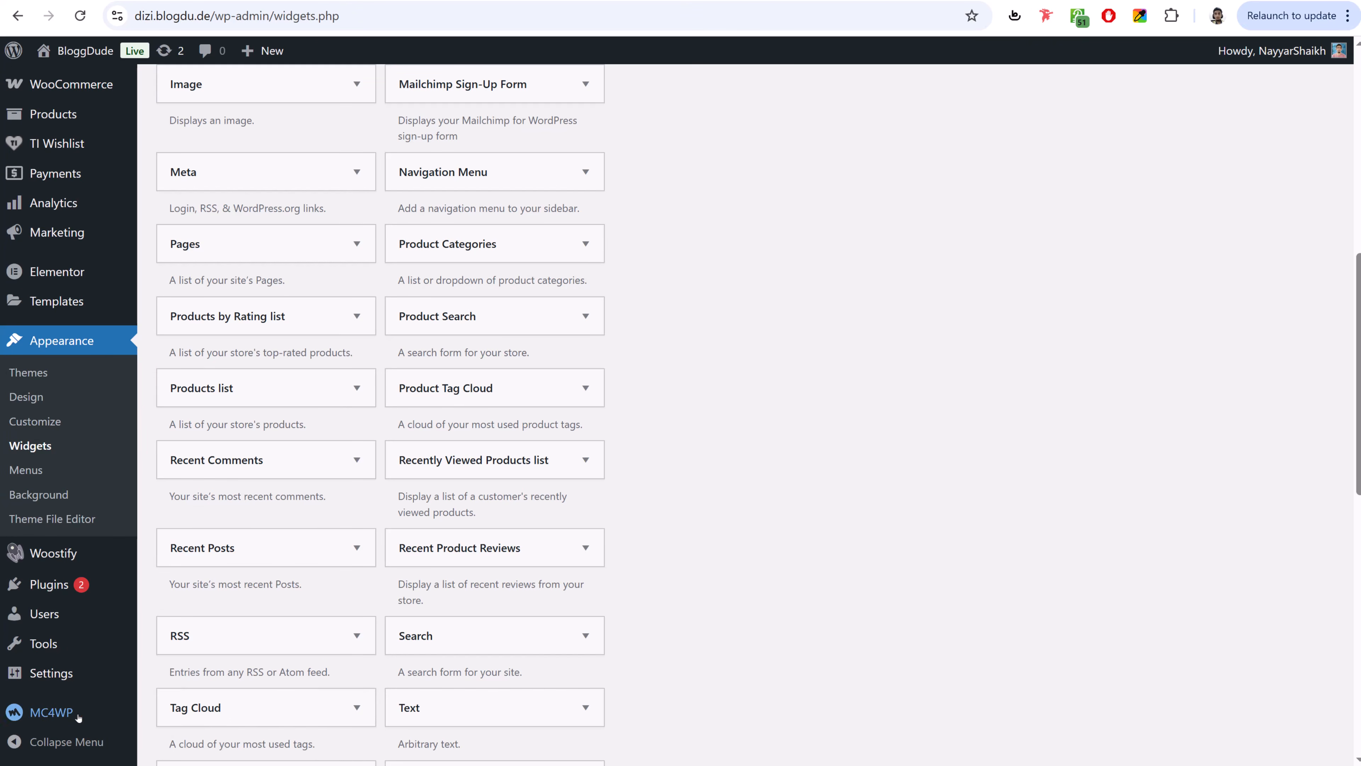
- Open the MC4WP API Settings page, which shows the status NOT CONNECTED
mouse_move(47, 716)
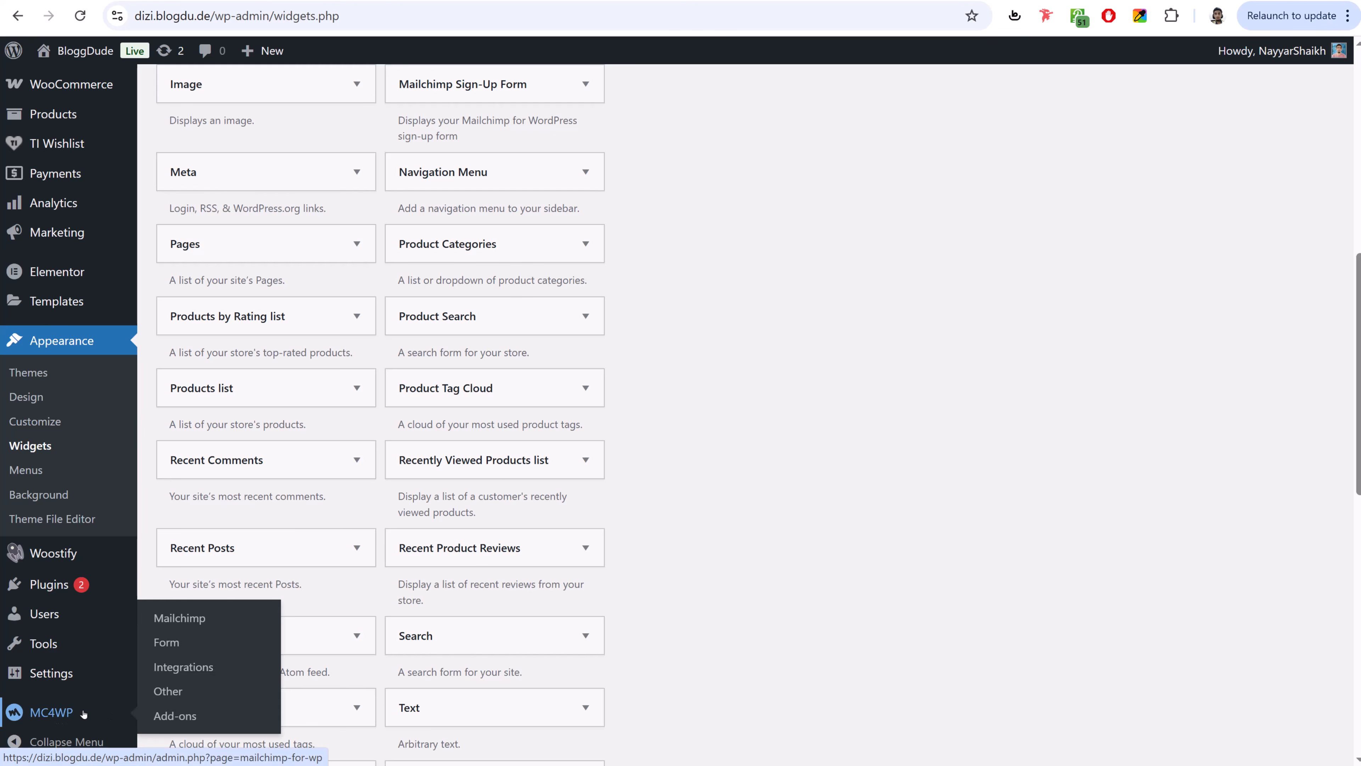
left_click(52, 716)
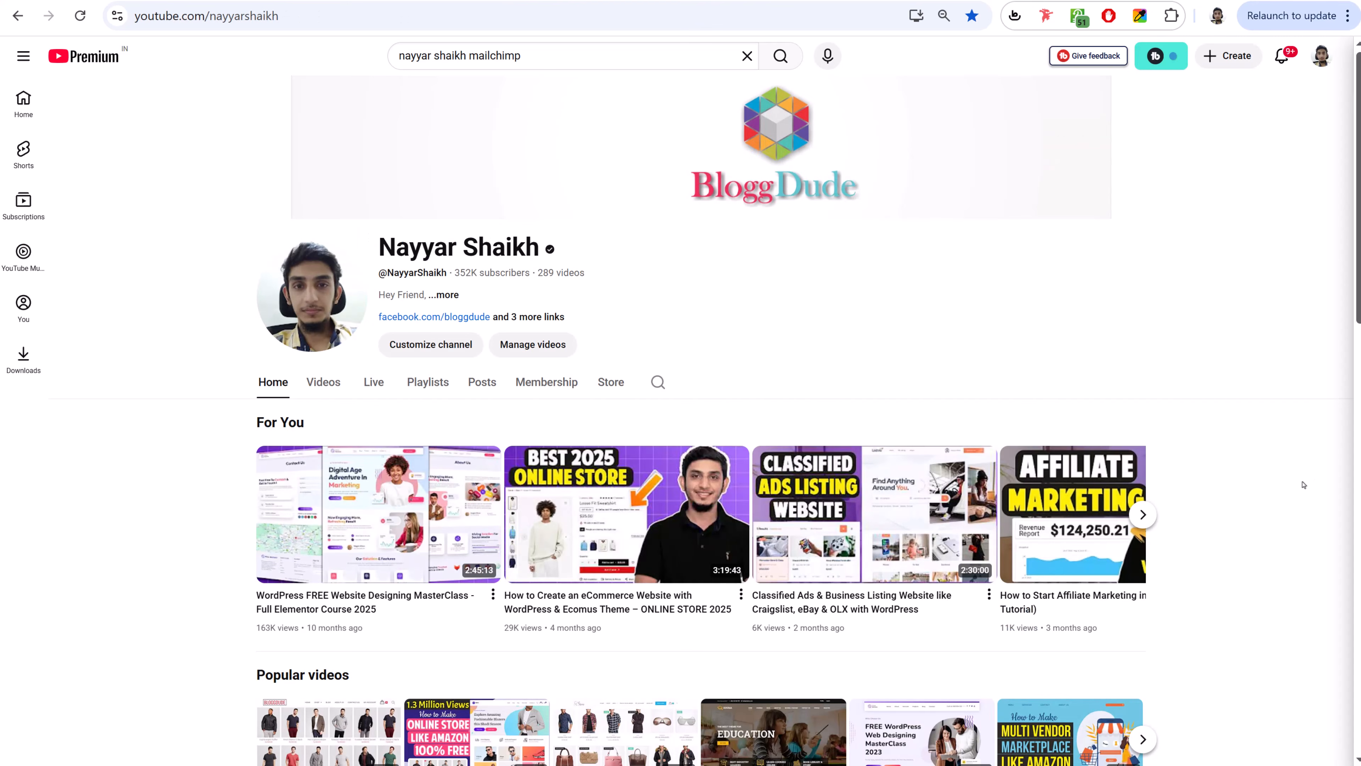
- Search YouTube for the channel creator's Mailchimp email-marketing tutorials
scroll(1305, 484, "down", 10)
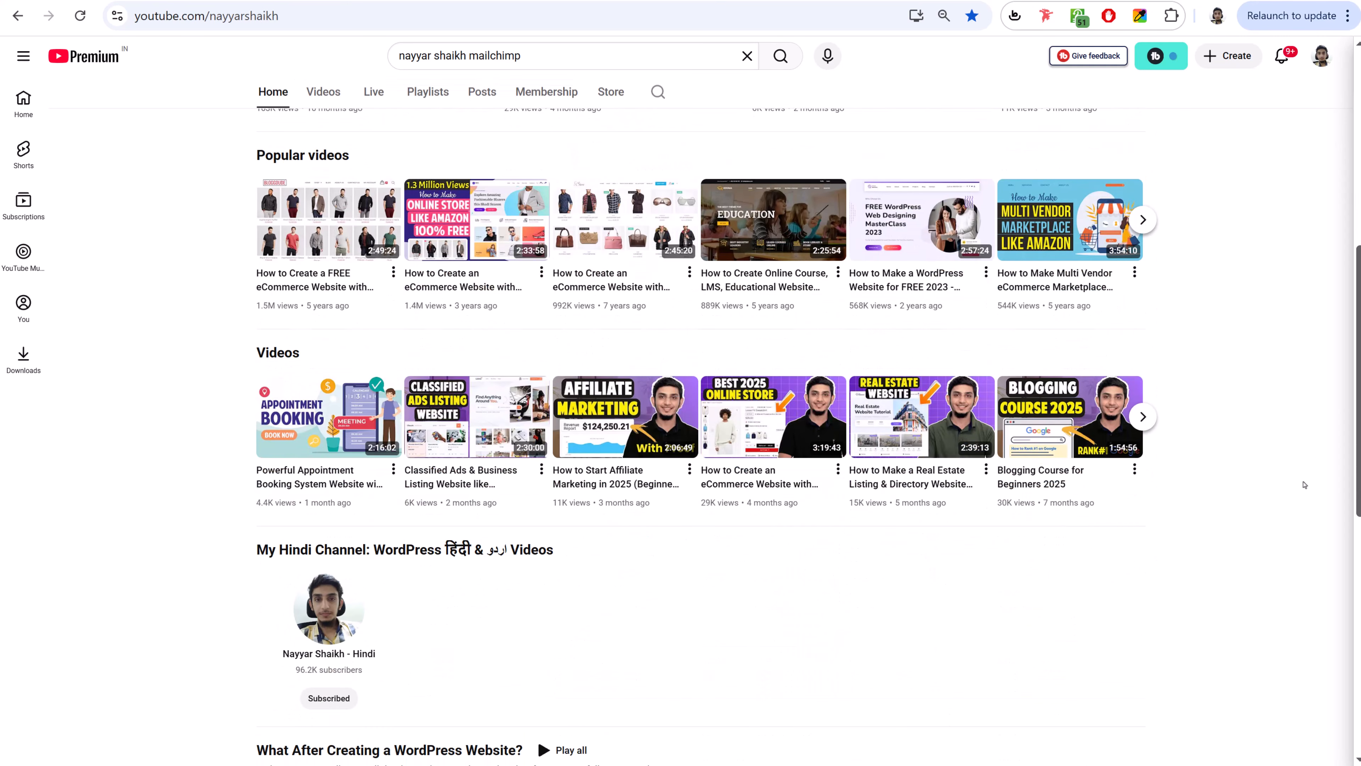
scroll(1304, 485, "up", 10)
left_click(572, 54)
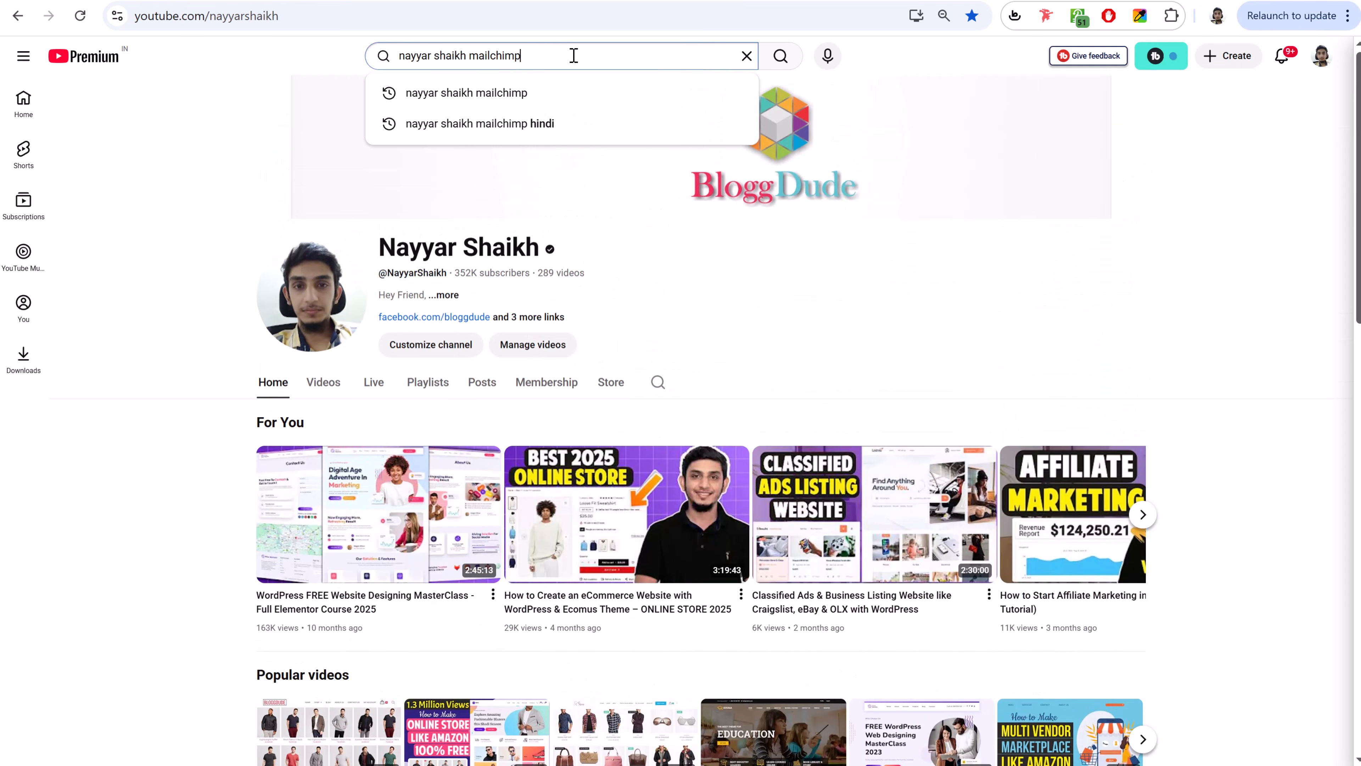
left_click(772, 54)
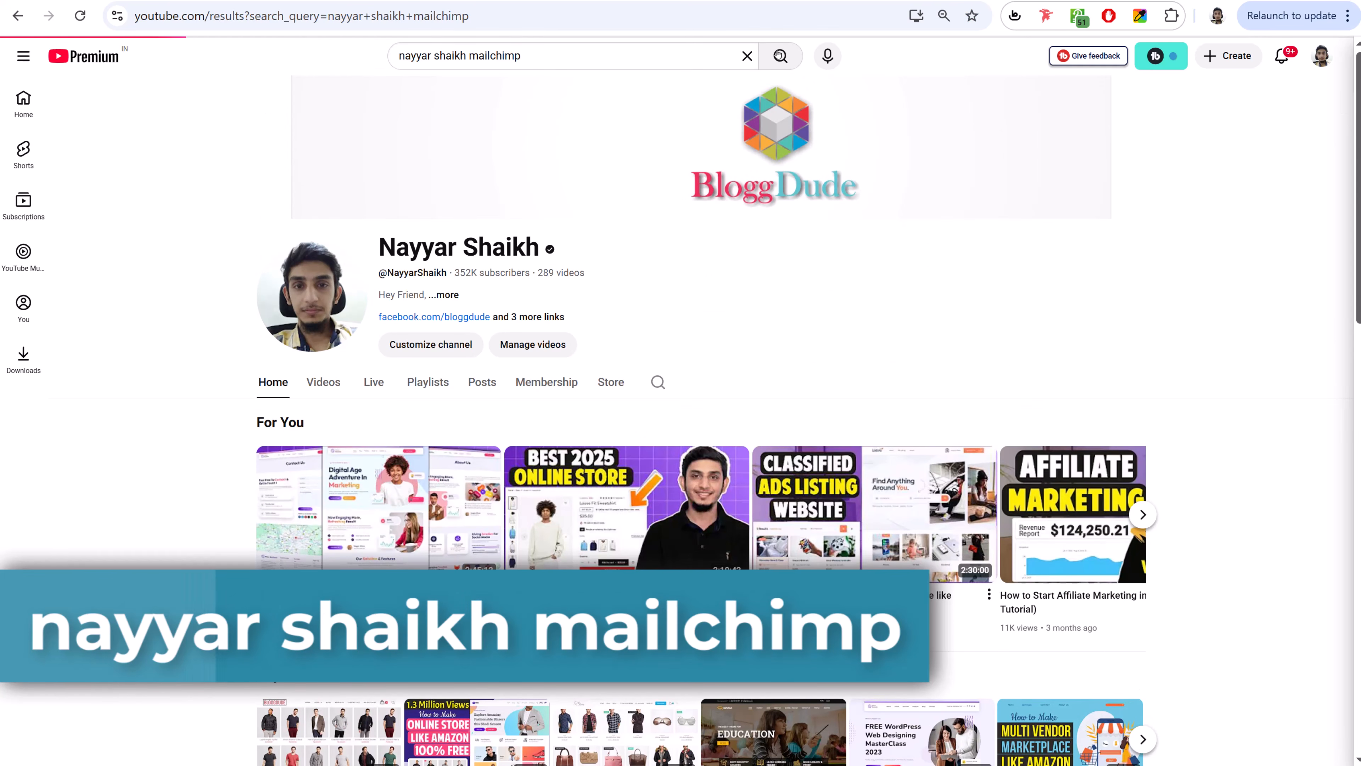
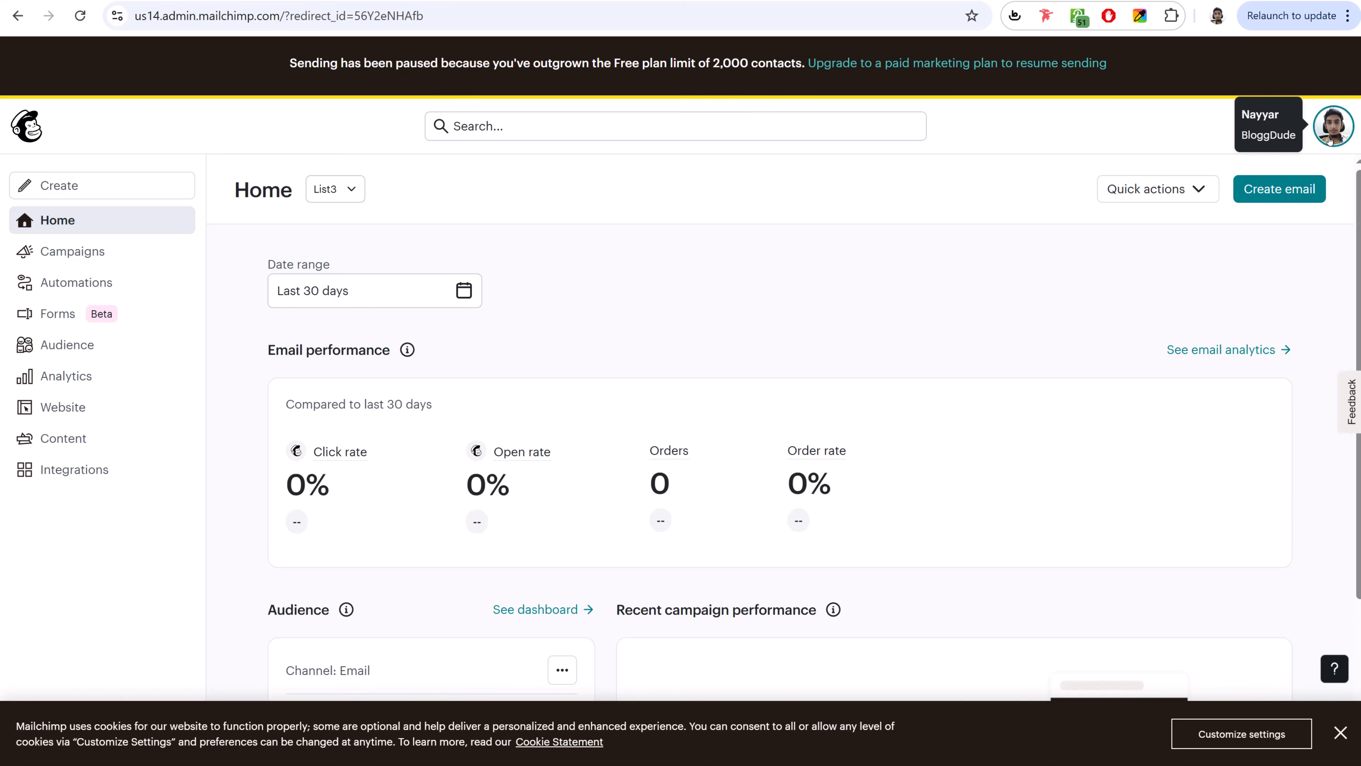
- Go to the API keys page under Mailchimp Profile > Extras
left_click(1322, 142)
left_click(1127, 256)
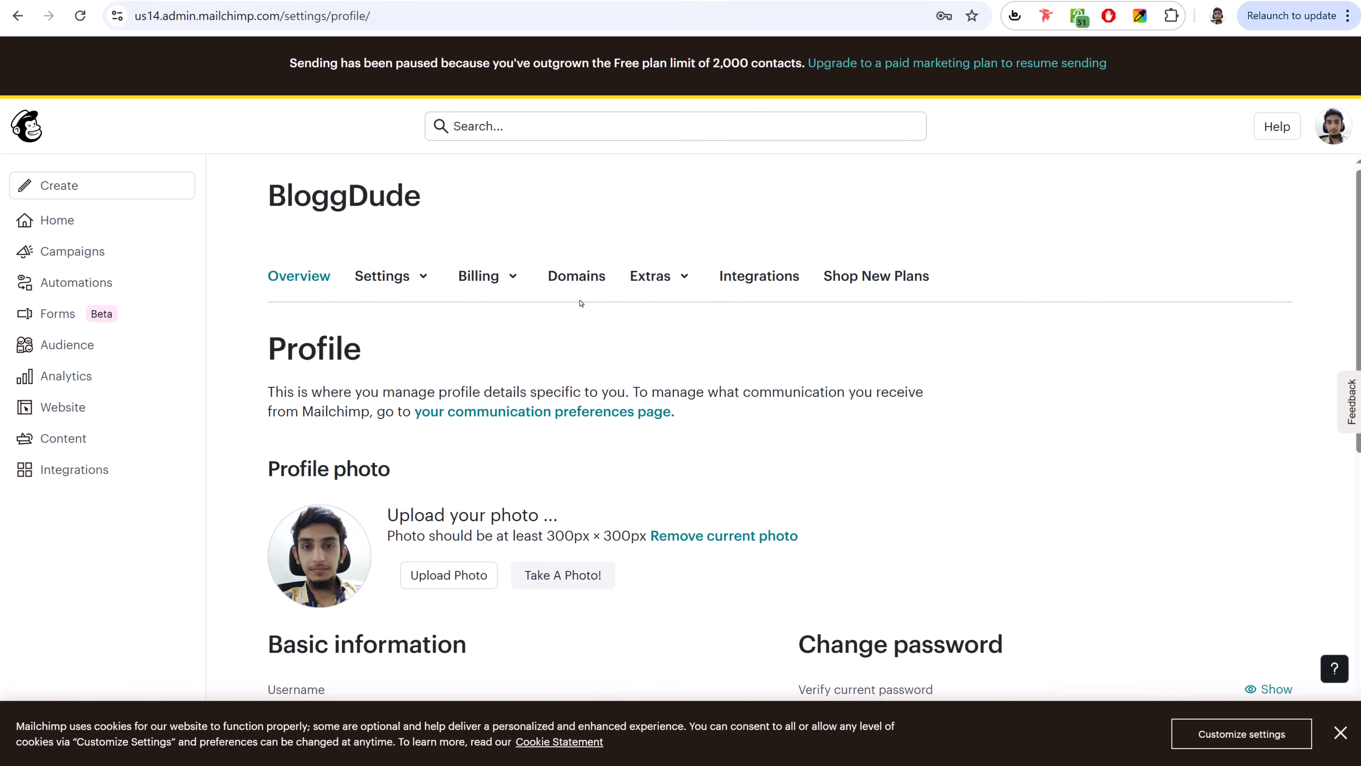
left_click(682, 277)
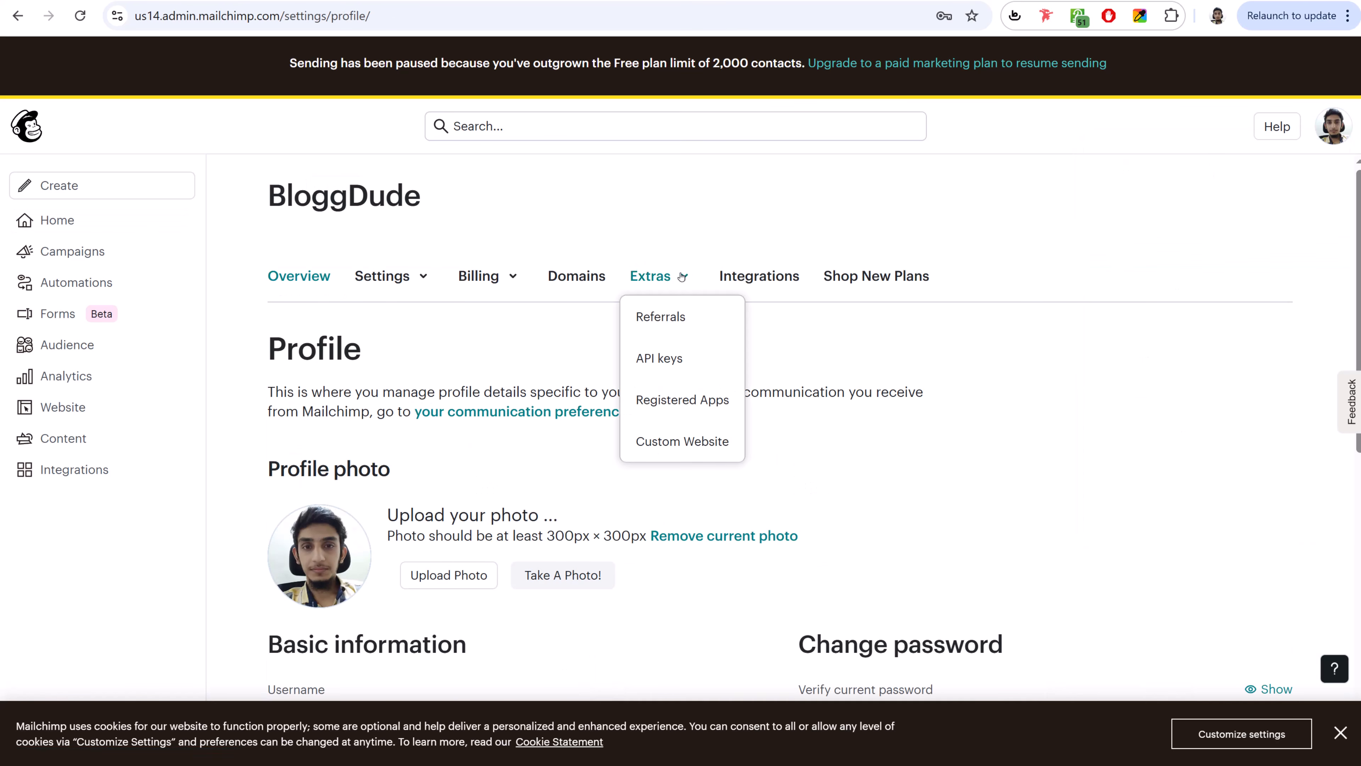
left_click(670, 359)
scroll(896, 361, "down", 20)
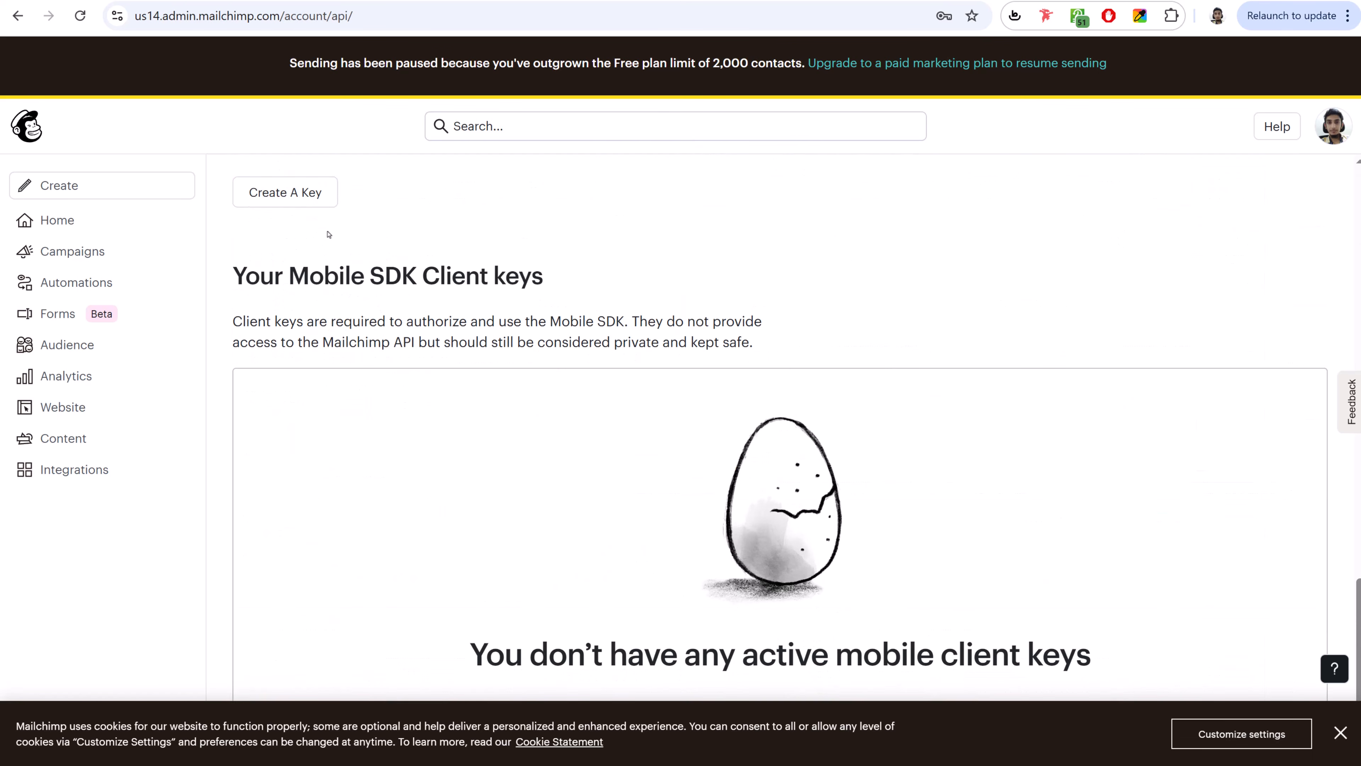
- Create a new API key named Digi25 and copy it to the clipboard
left_click(298, 200)
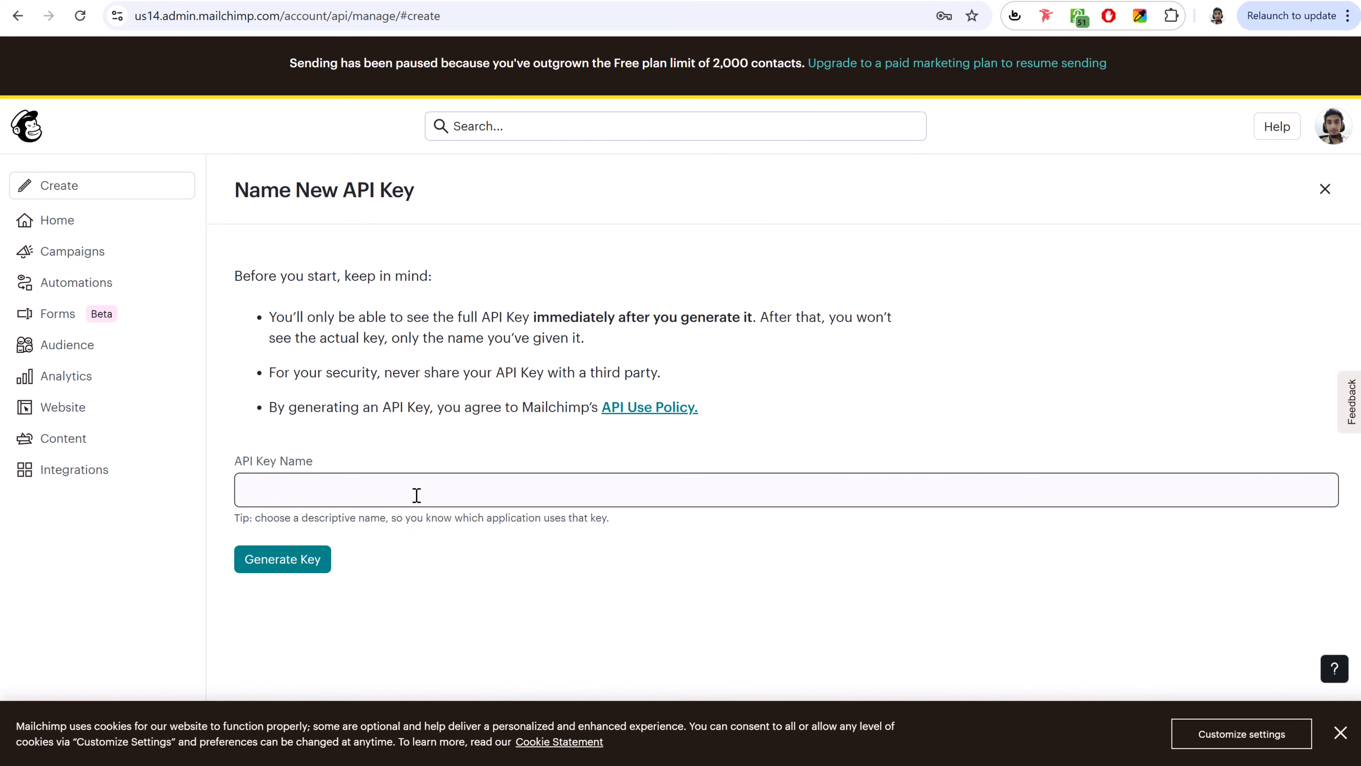
left_click(417, 492)
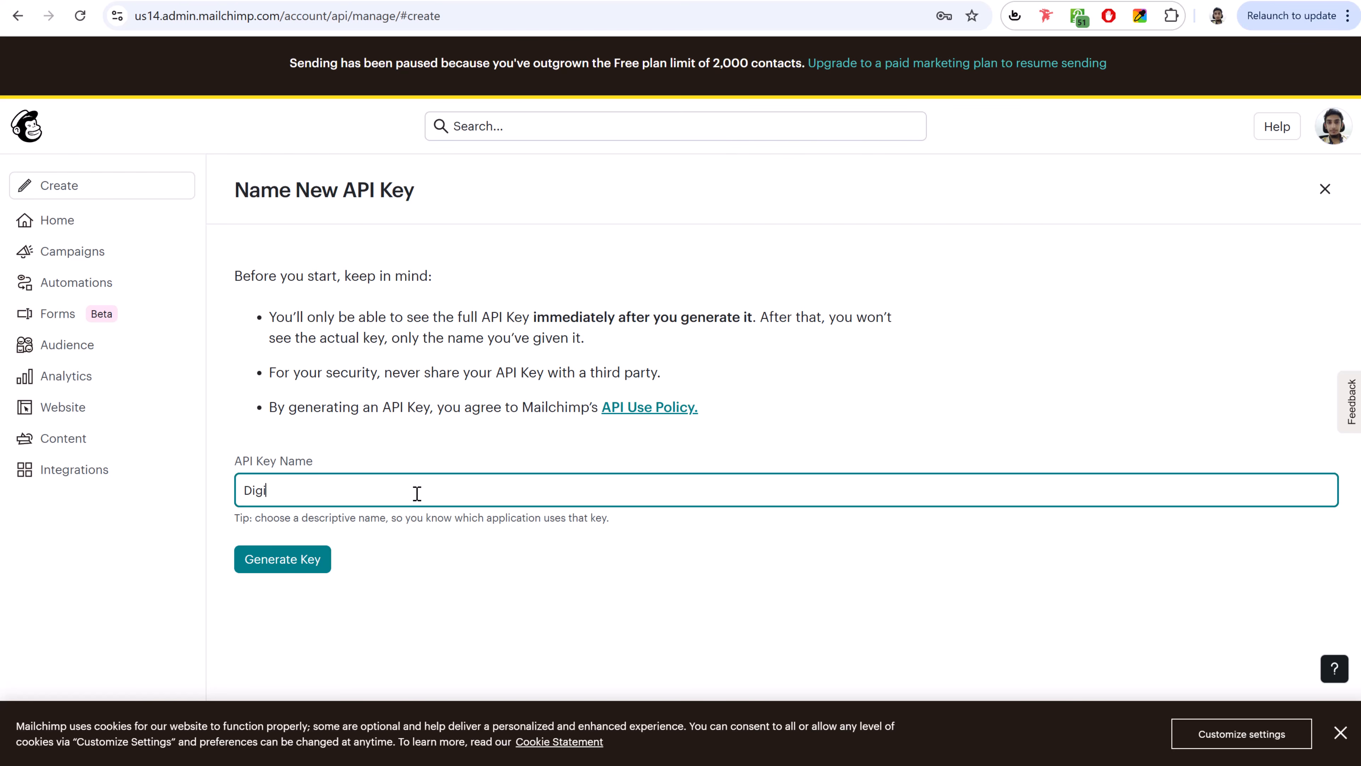
type("Digi25")
key("Return")
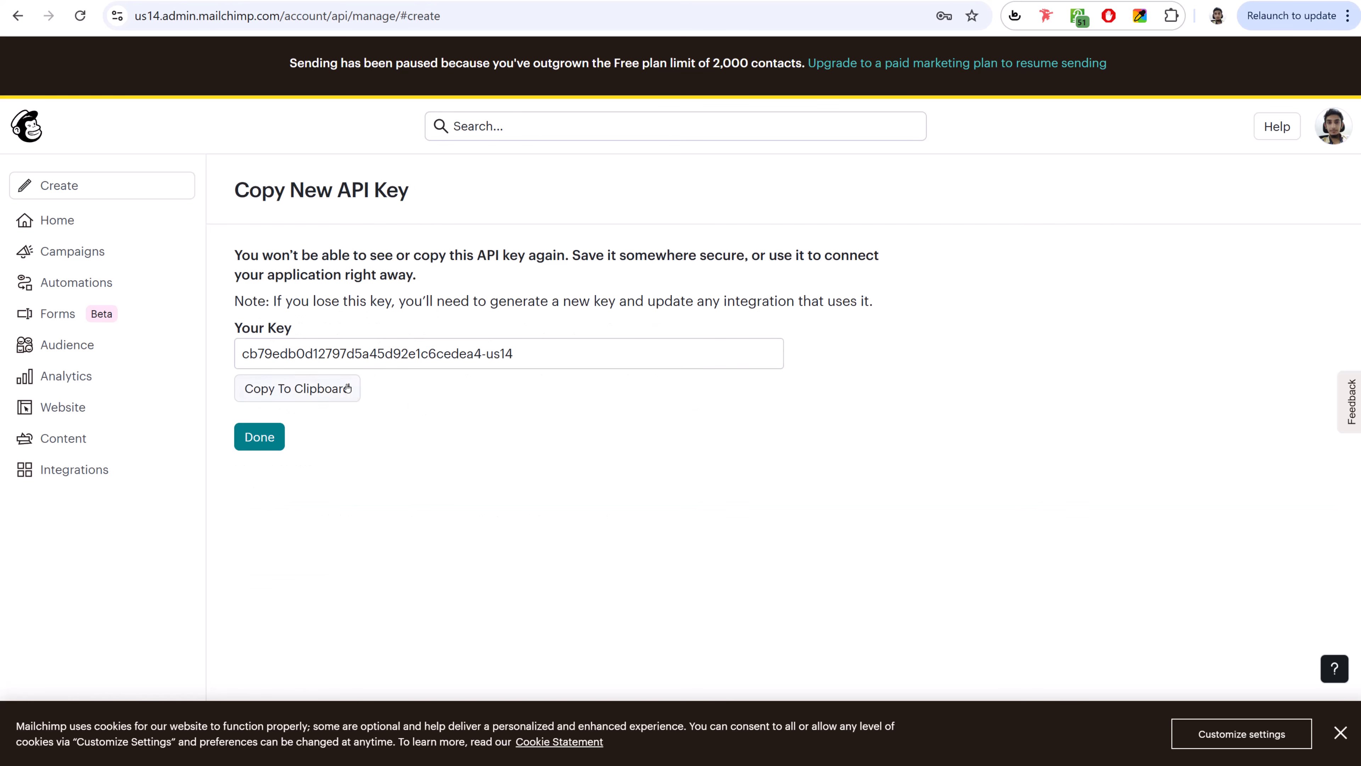
left_click(304, 392)
- Paste the copied Mailchimp key into the MC4WP API Key field and save the settings
left_click(274, 1)
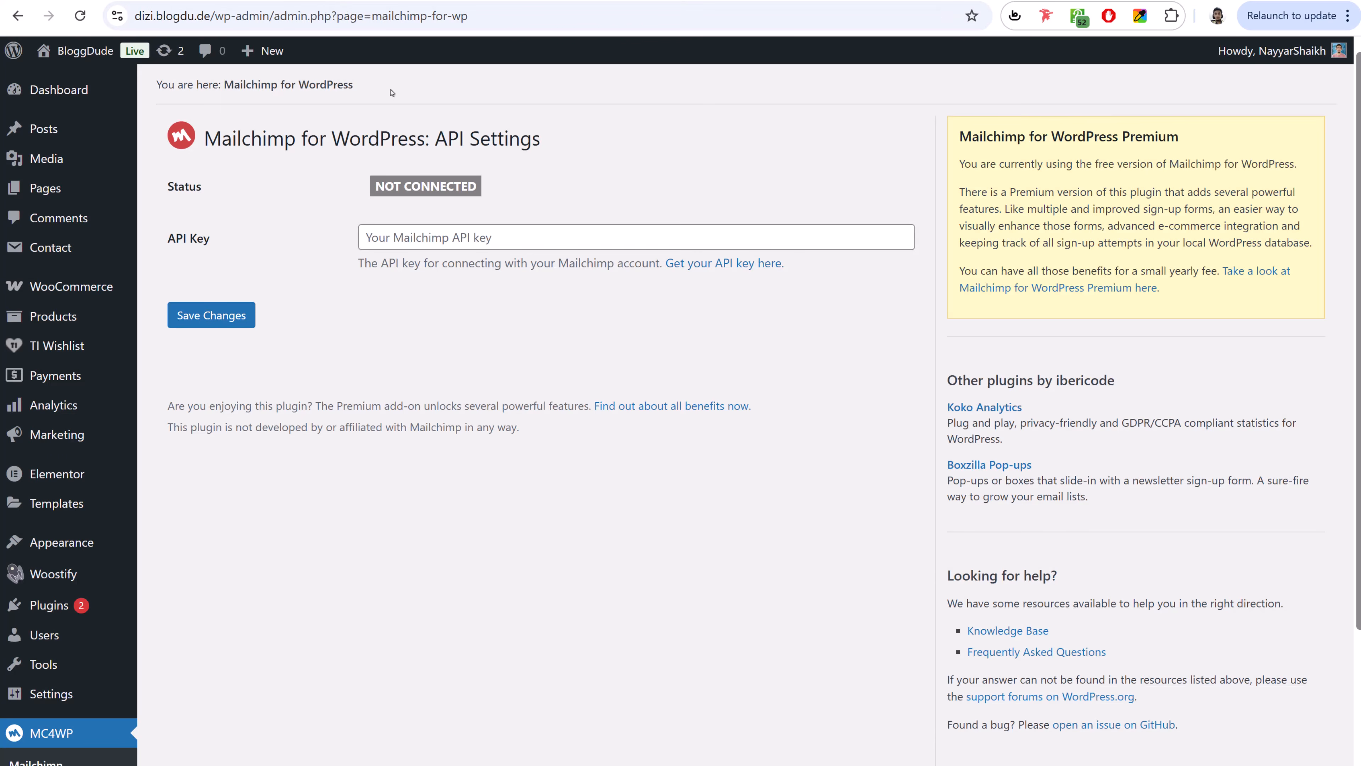
left_click(534, 247)
key("ctrl+v")
left_click(206, 316)
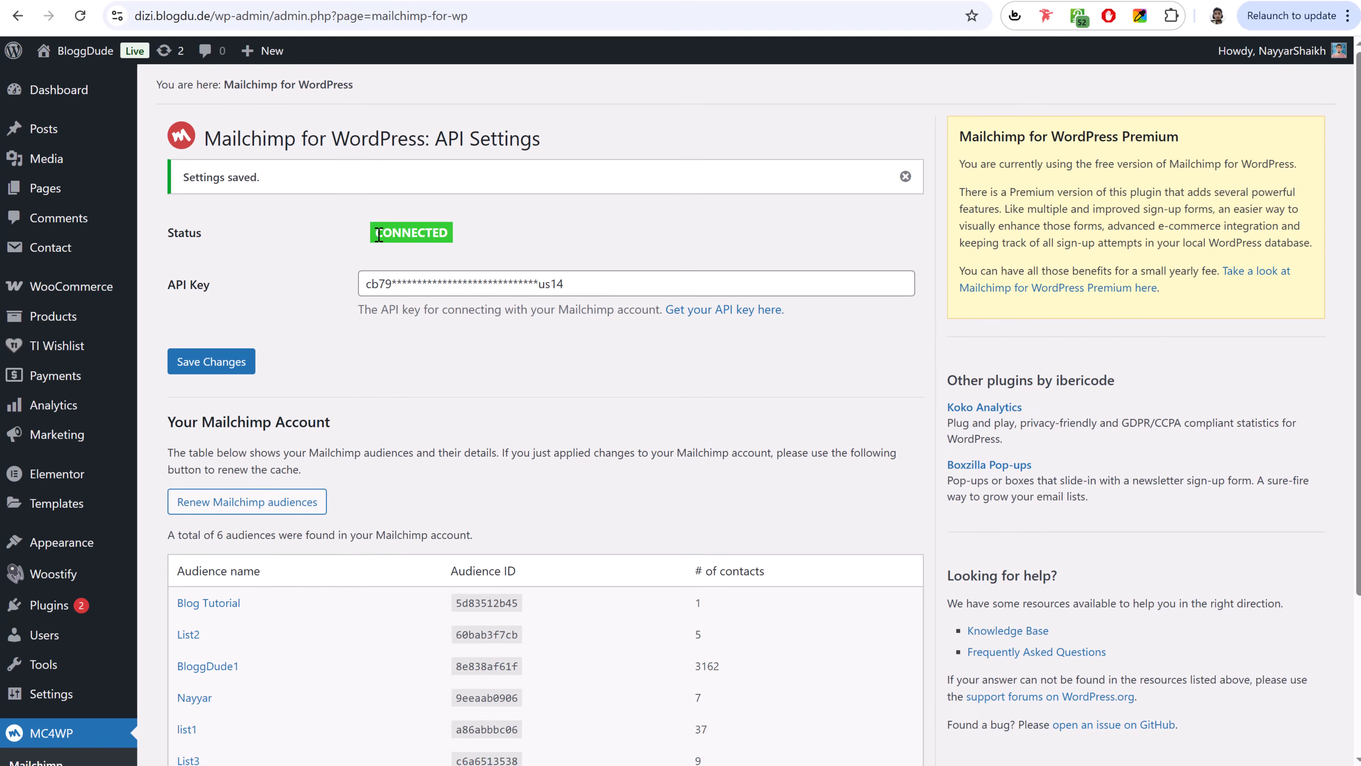
scroll(281, 460, "down", 4)
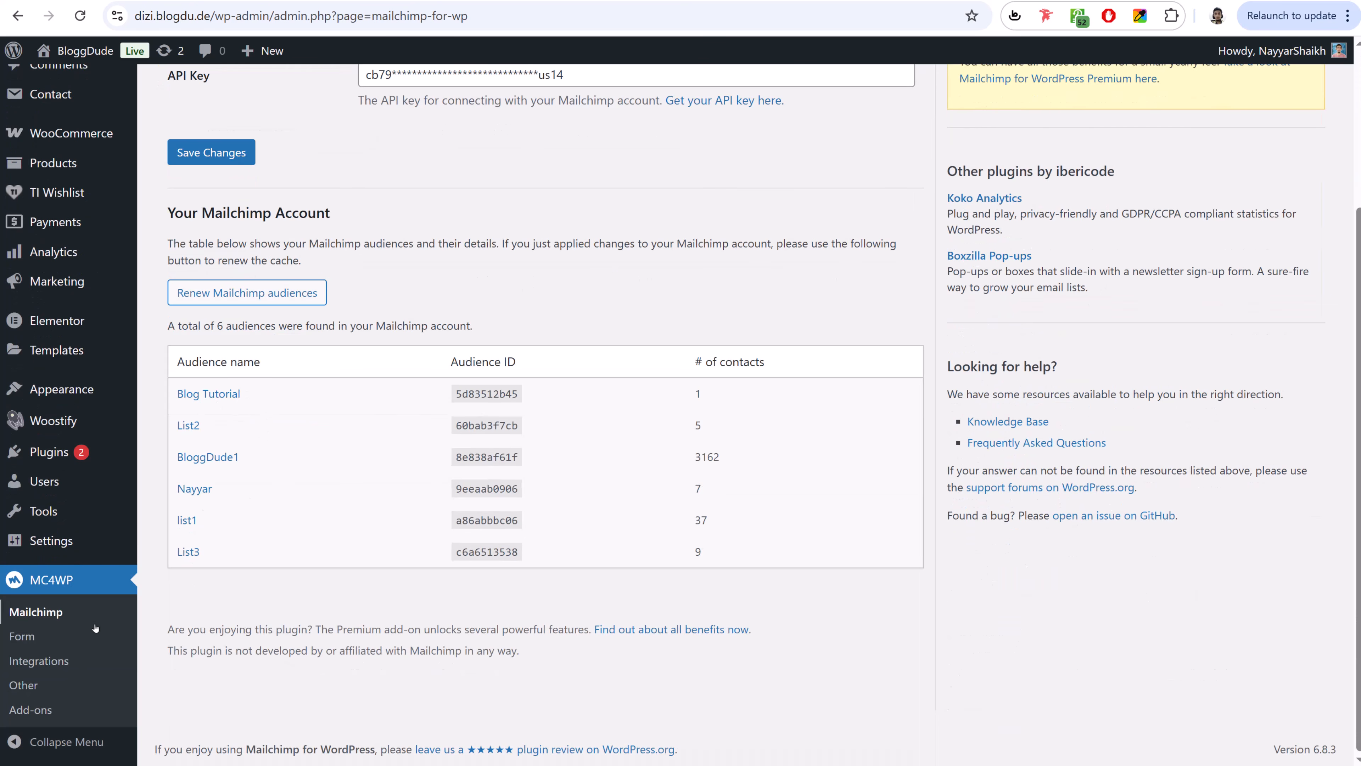
left_click(26, 638)
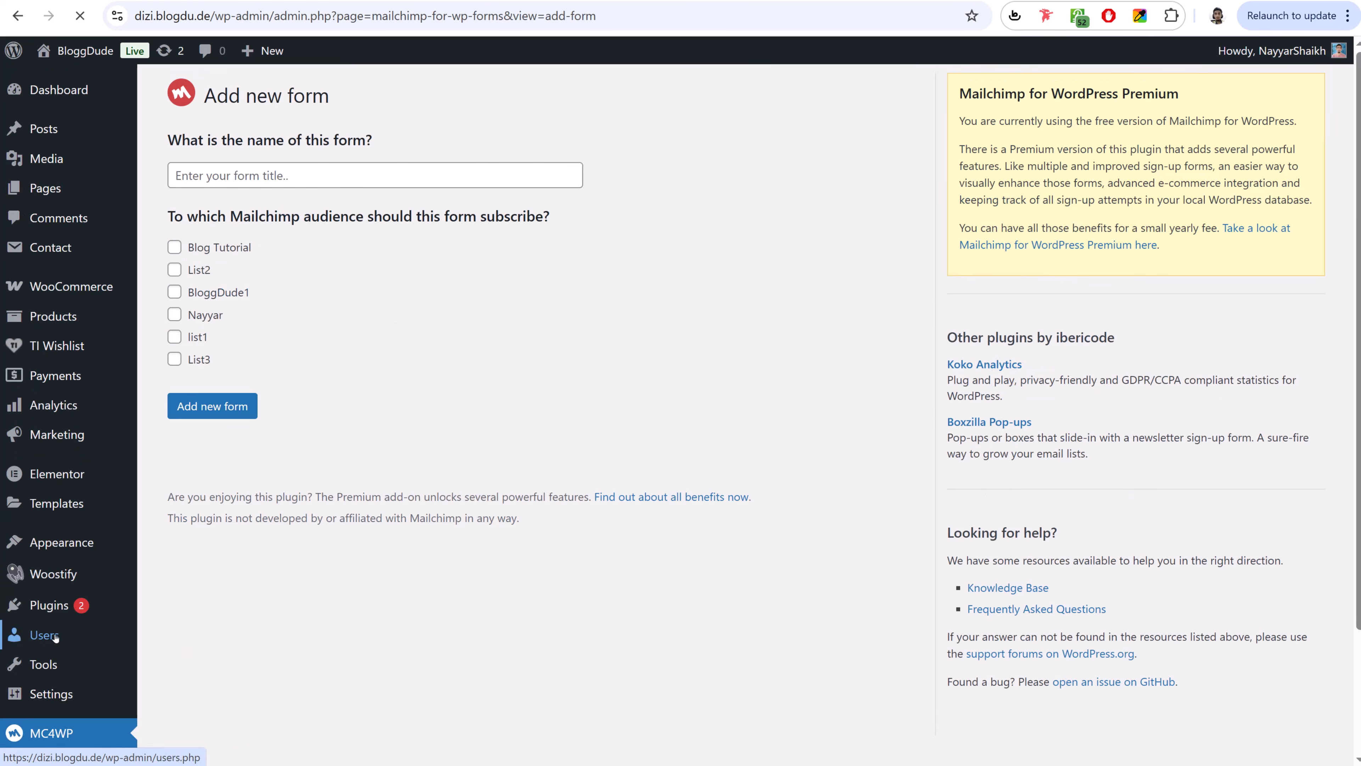
- Create a new sign-up form titled 'Form' that subscribes to List3
left_click(264, 171)
type("Form 1")
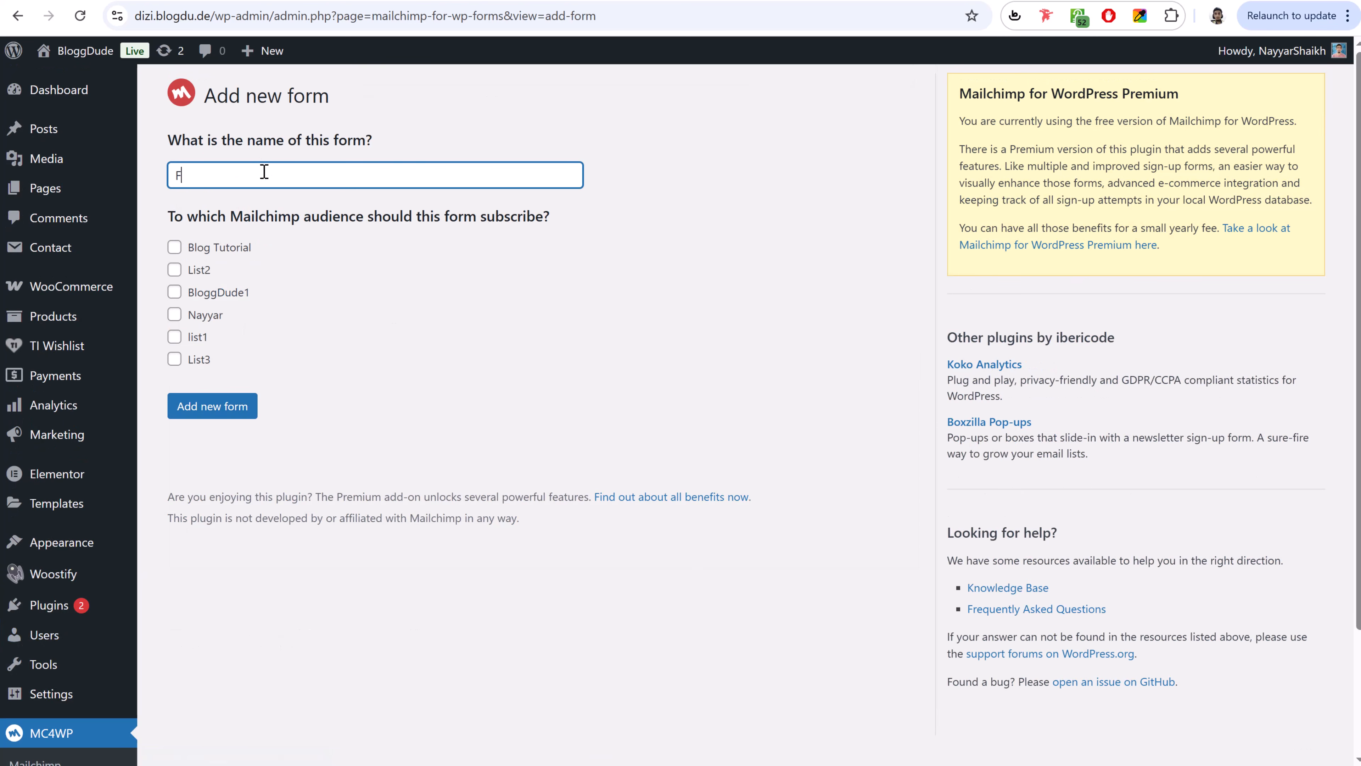
left_click(201, 358)
left_click(206, 414)
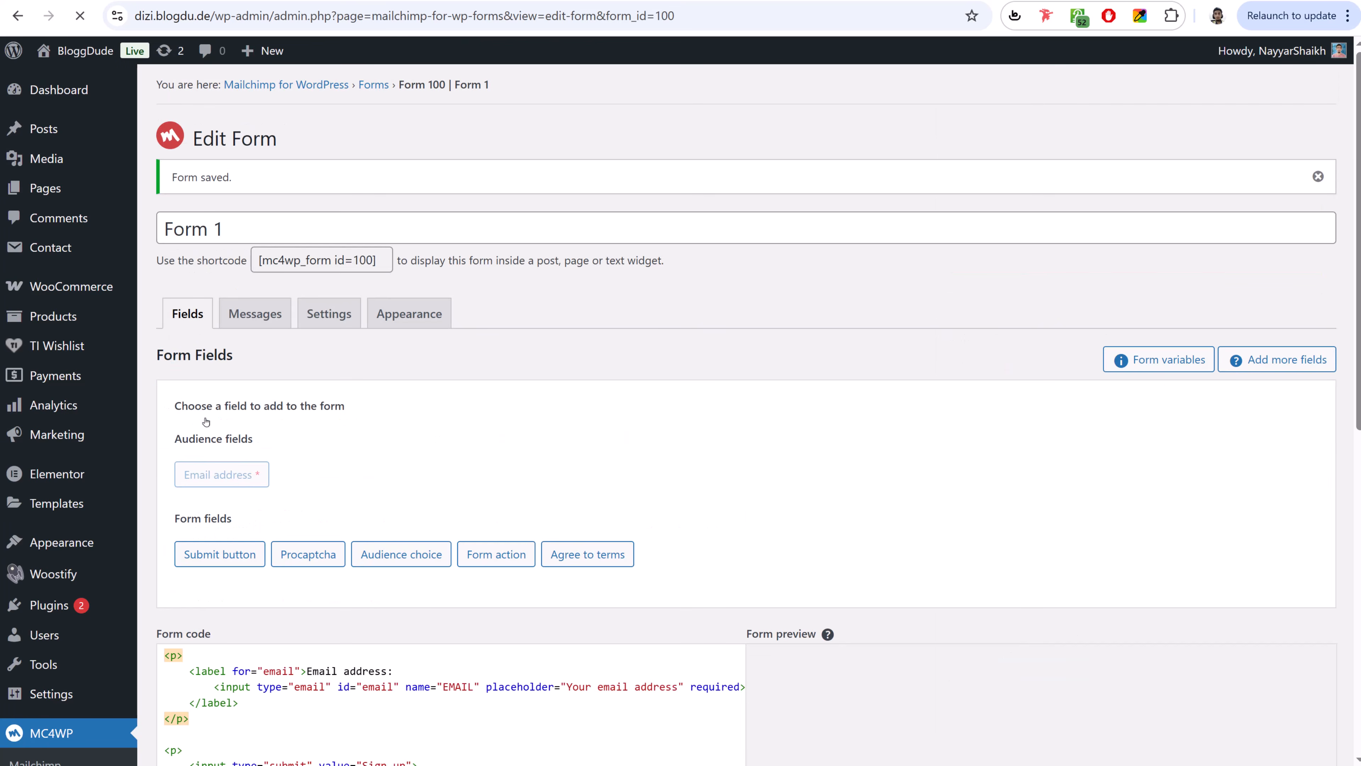
scroll(739, 477, "down", 5)
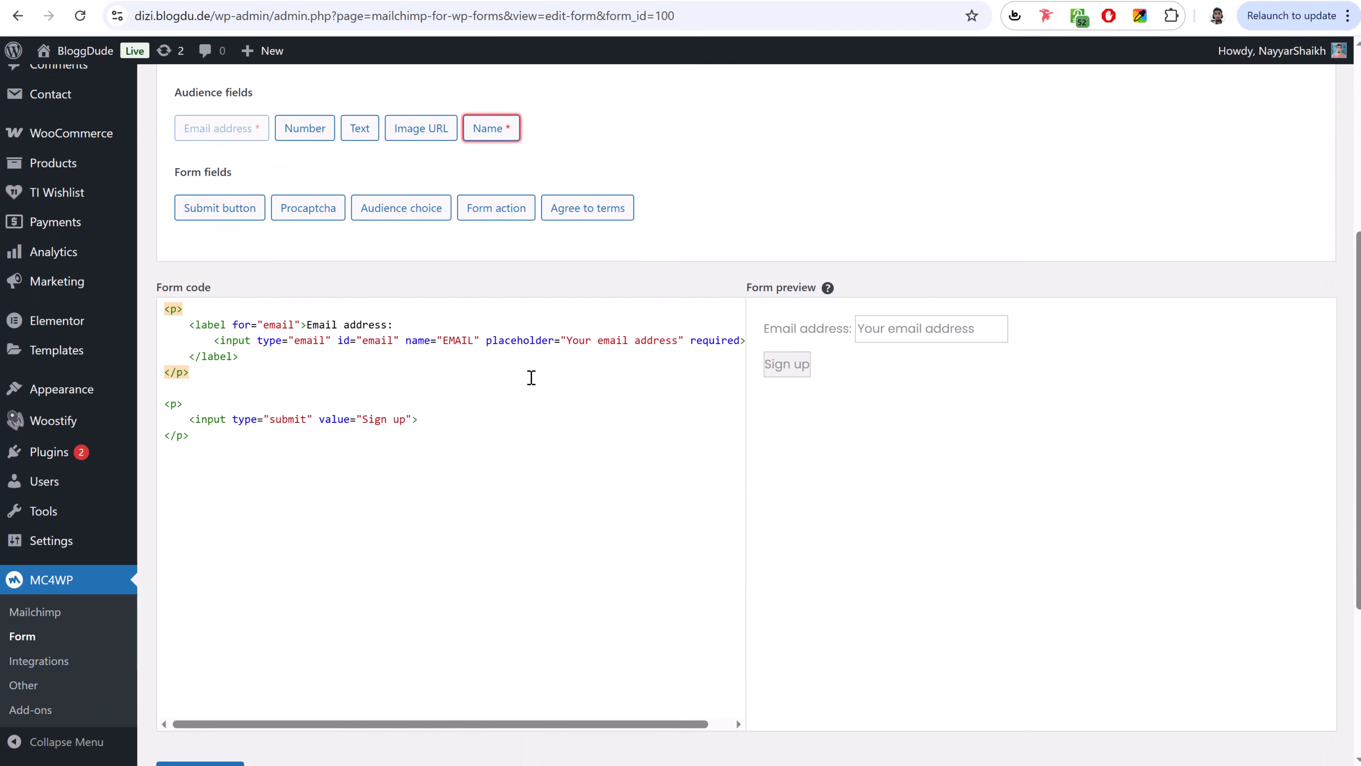
key("alt+Tab")
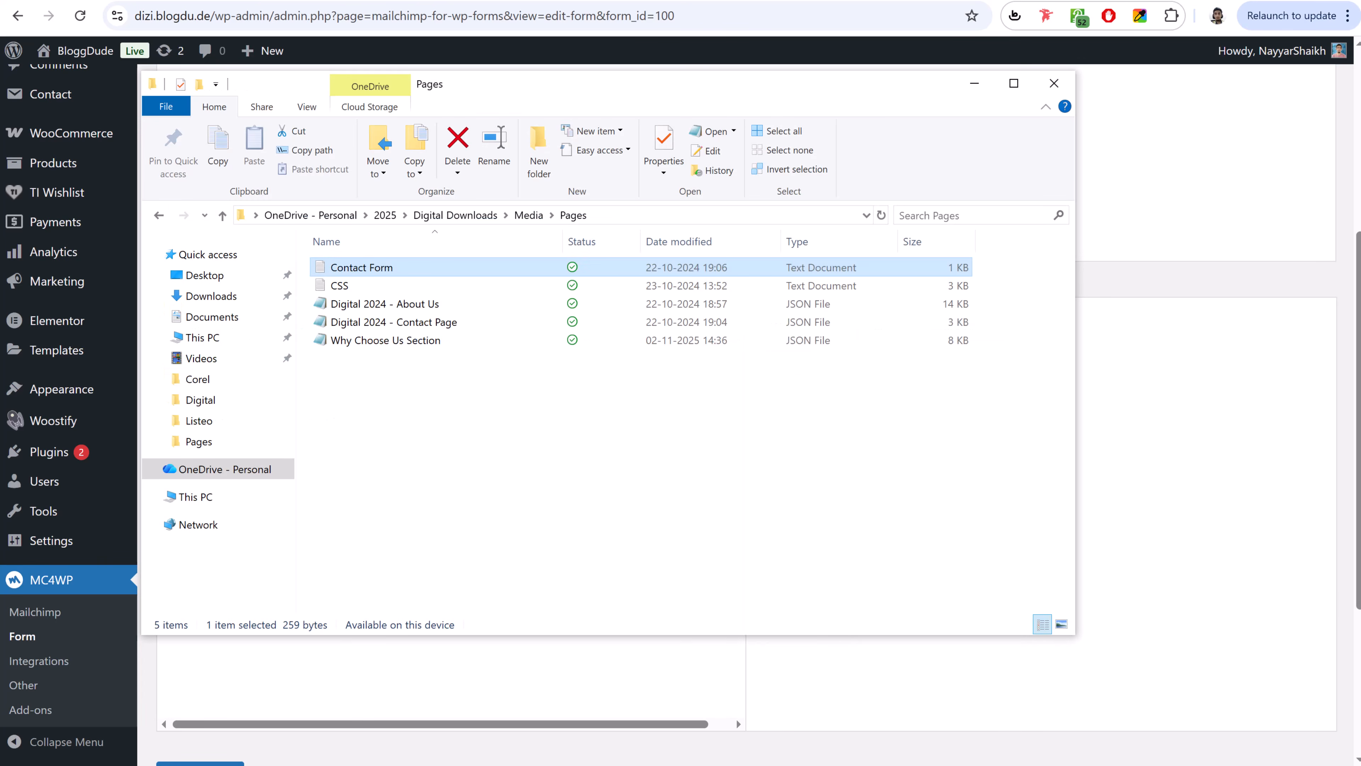
left_click(377, 690)
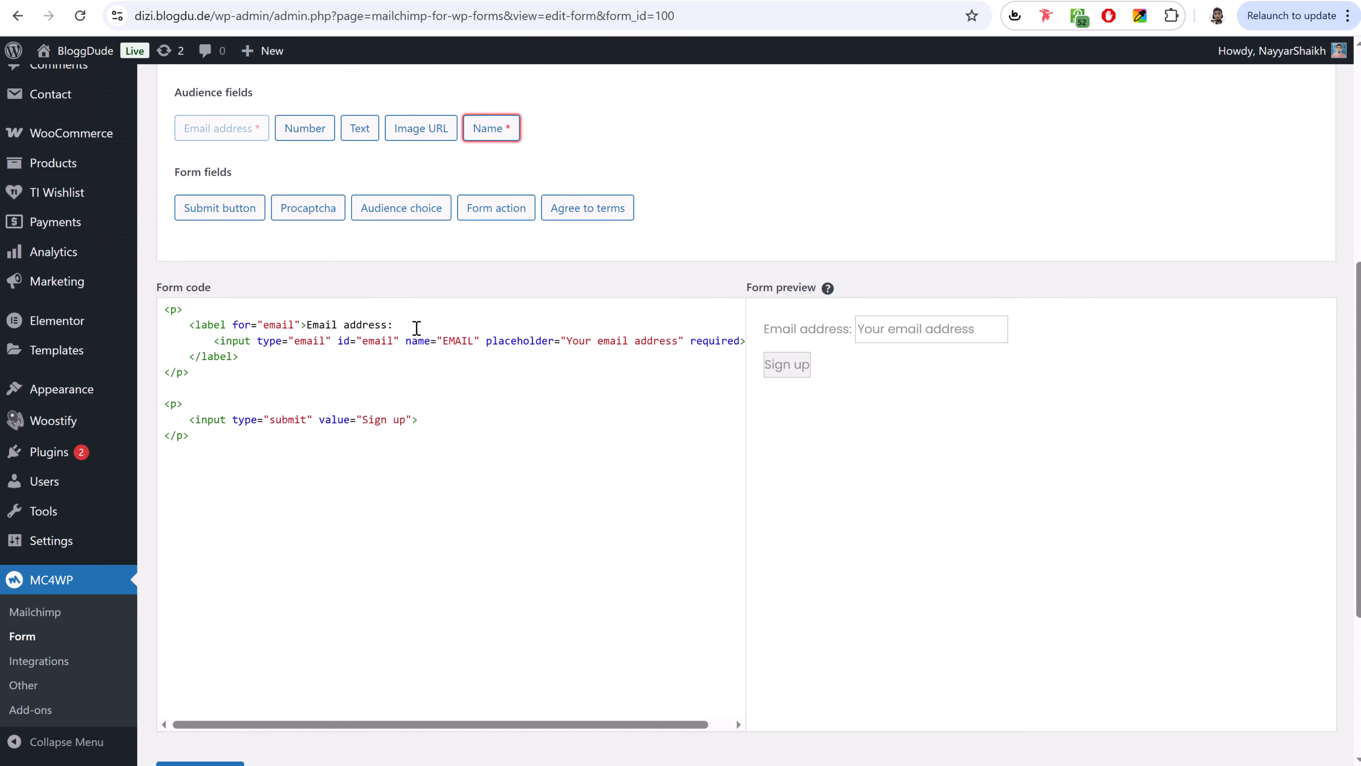
- Delete the email address label lines from the form code and save the form
left_click_drag(416, 328, 148, 333)
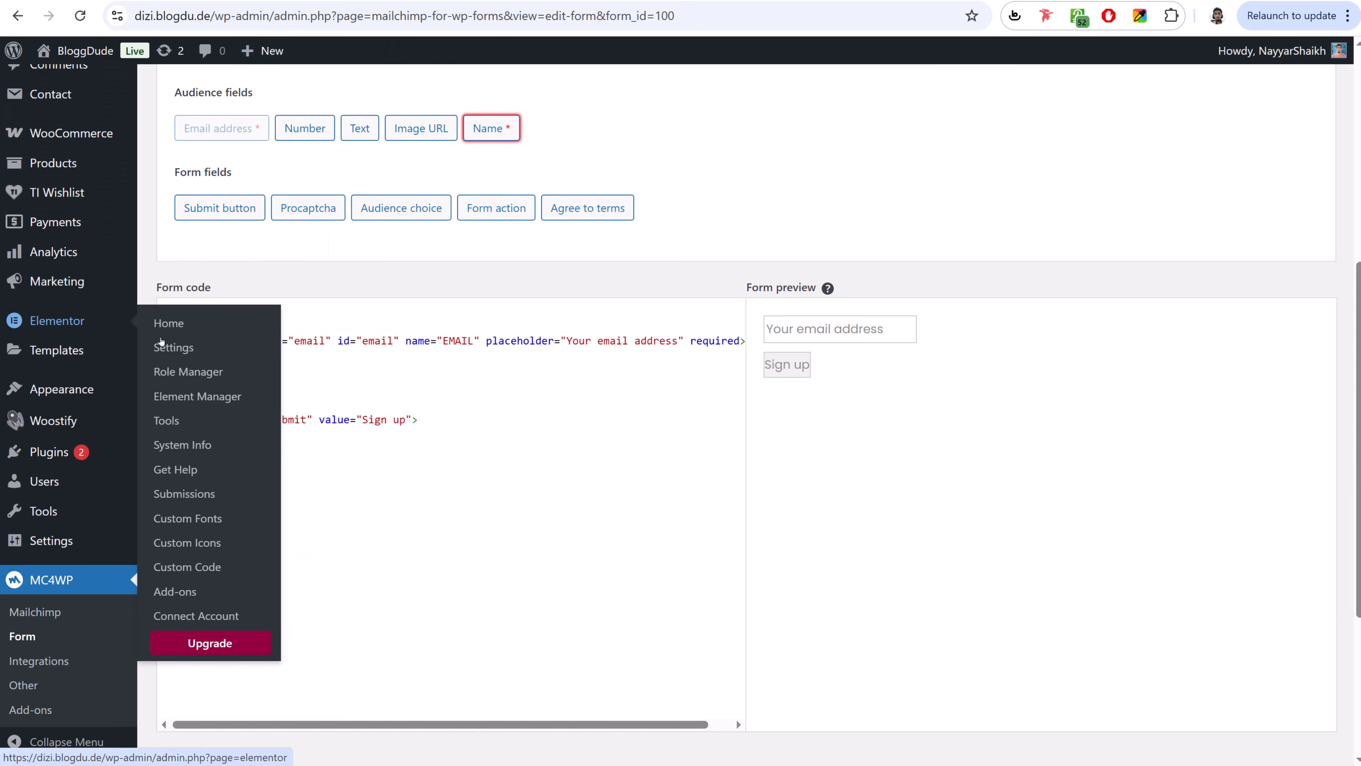
key("BackSpace")
left_click_drag(275, 360, 161, 358)
key("BackSpace")
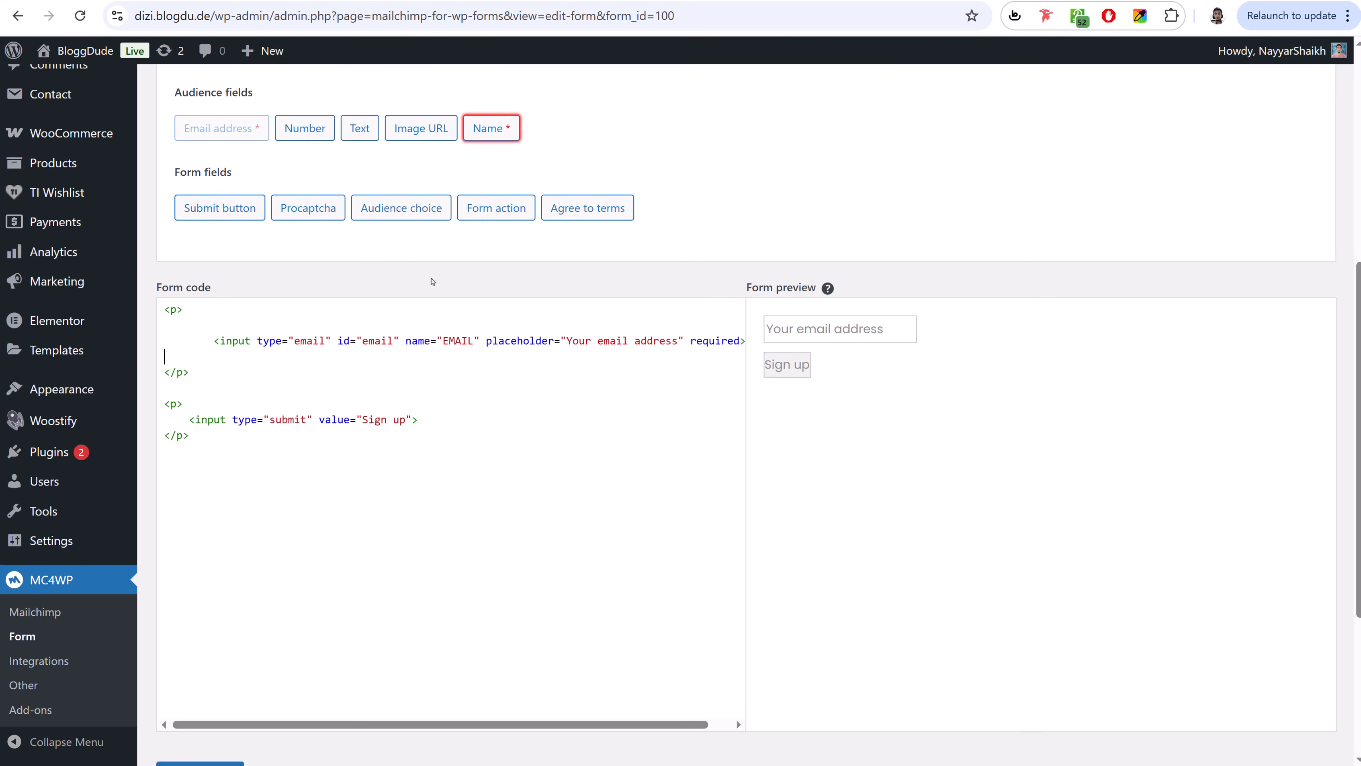
scroll(633, 381, "down", 5)
left_click(225, 500)
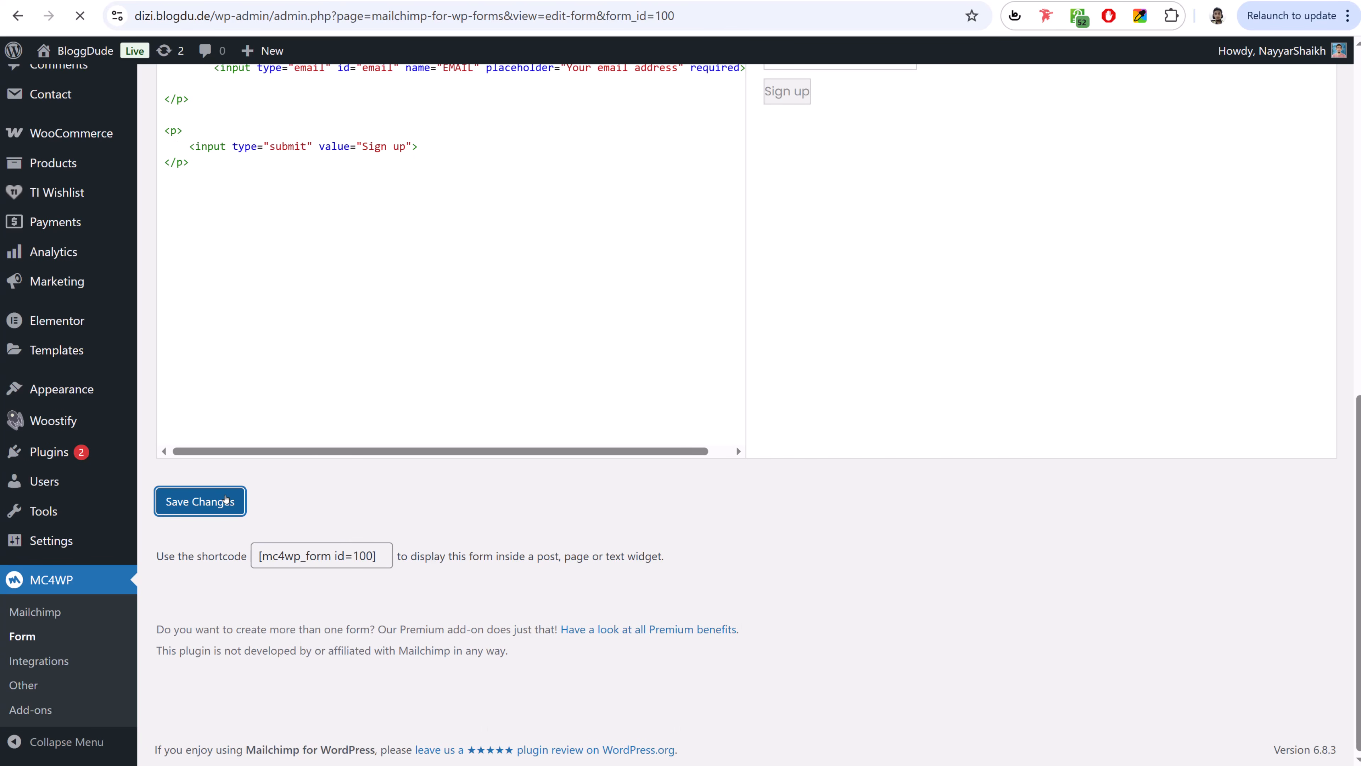
scroll(857, 423, "down", 6)
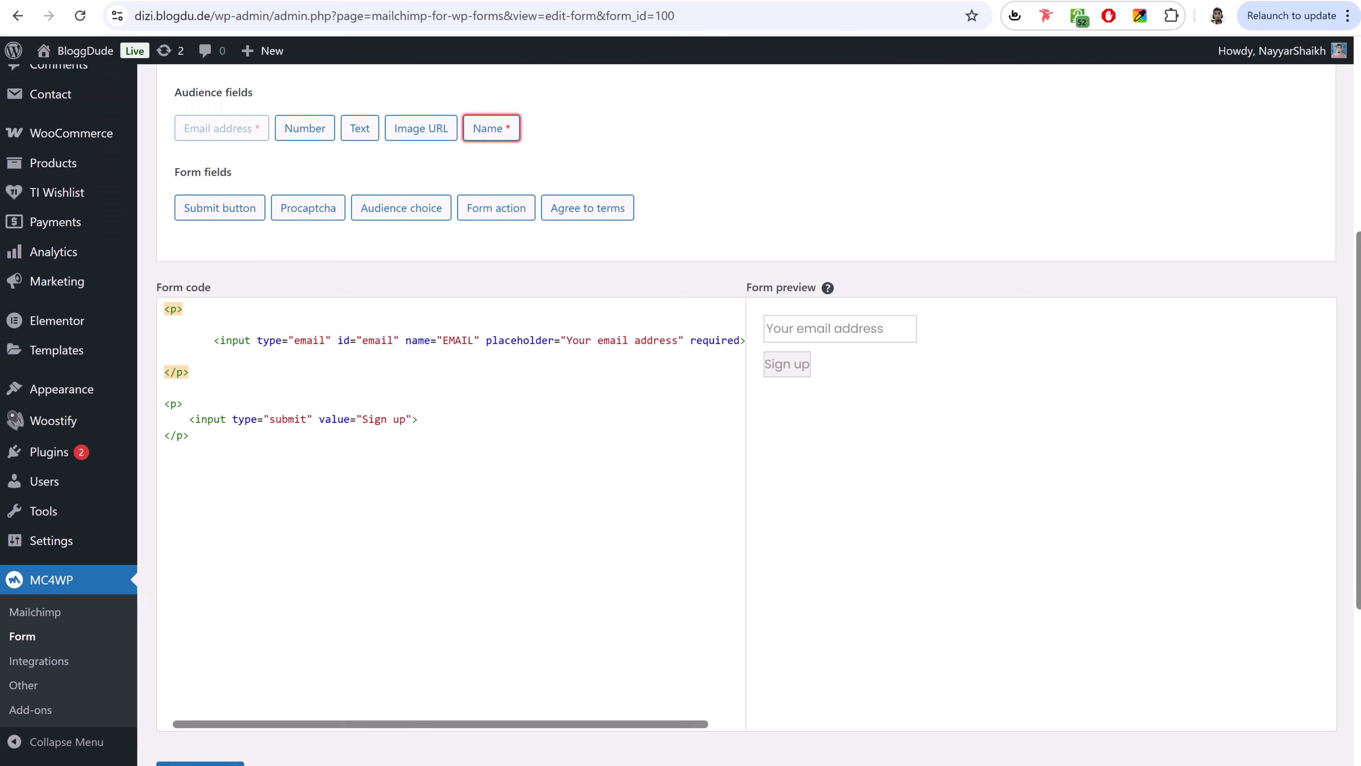
scroll(965, 335, "down", 4)
scroll(958, 332, "up", 5)
scroll(380, 453, "down", 2)
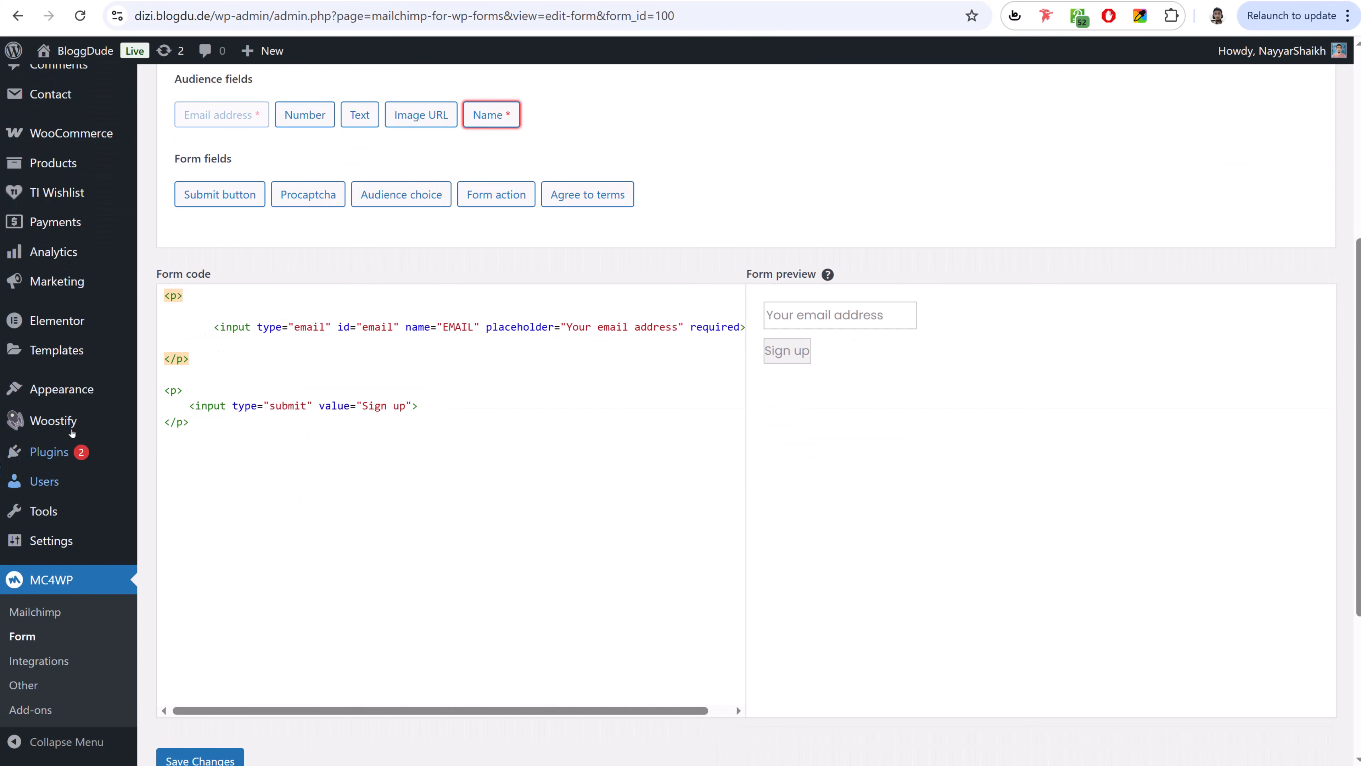
- Add the Mailchimp Sign-Up Form widget to the footer widget area
mouse_move(72, 396)
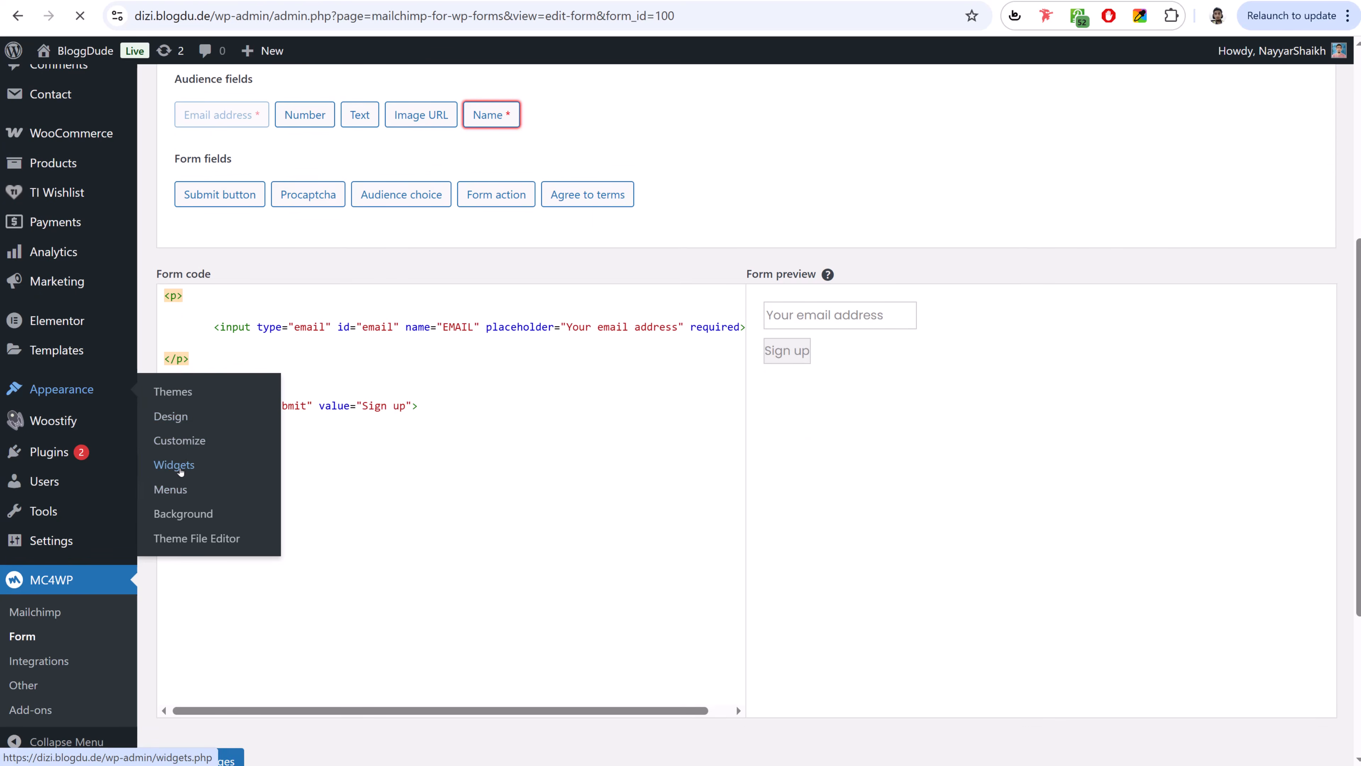
left_click(179, 466)
left_click(1115, 146)
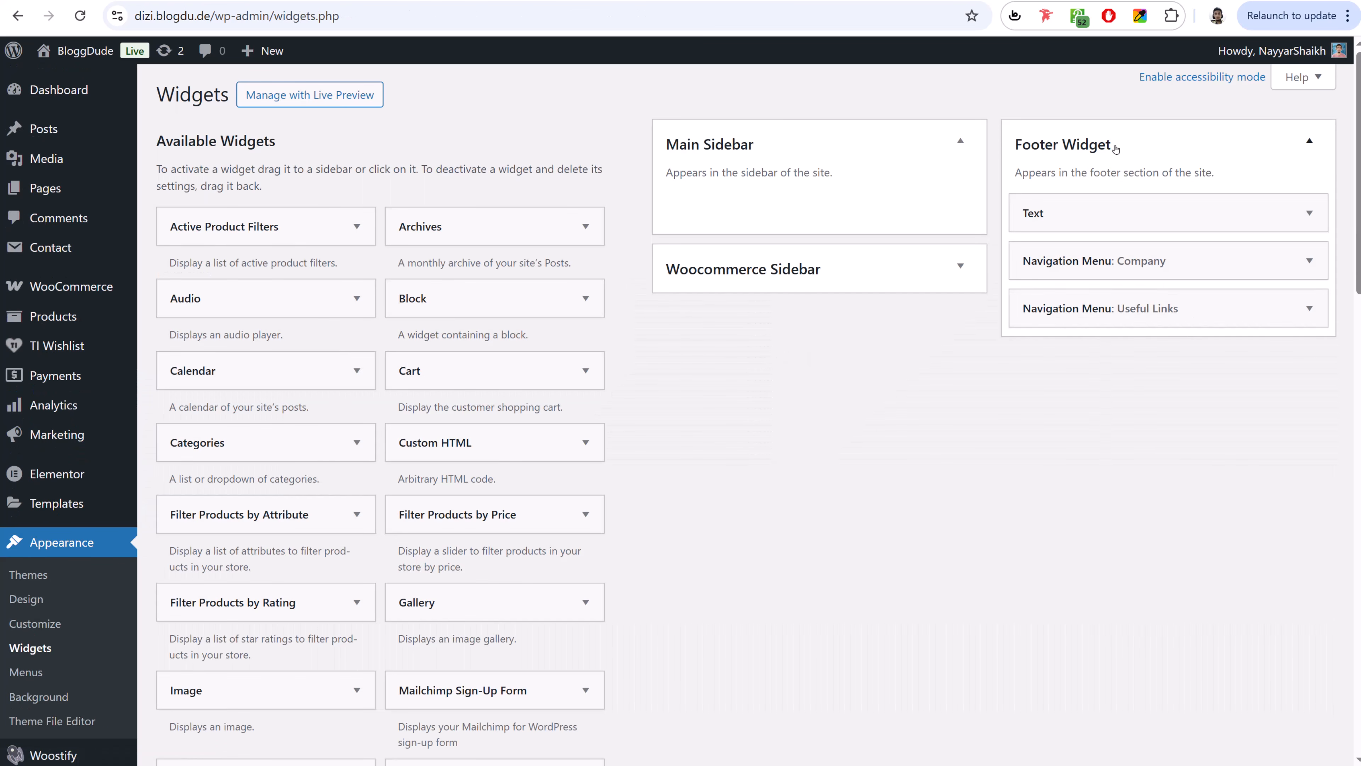
scroll(646, 493, "down", 2)
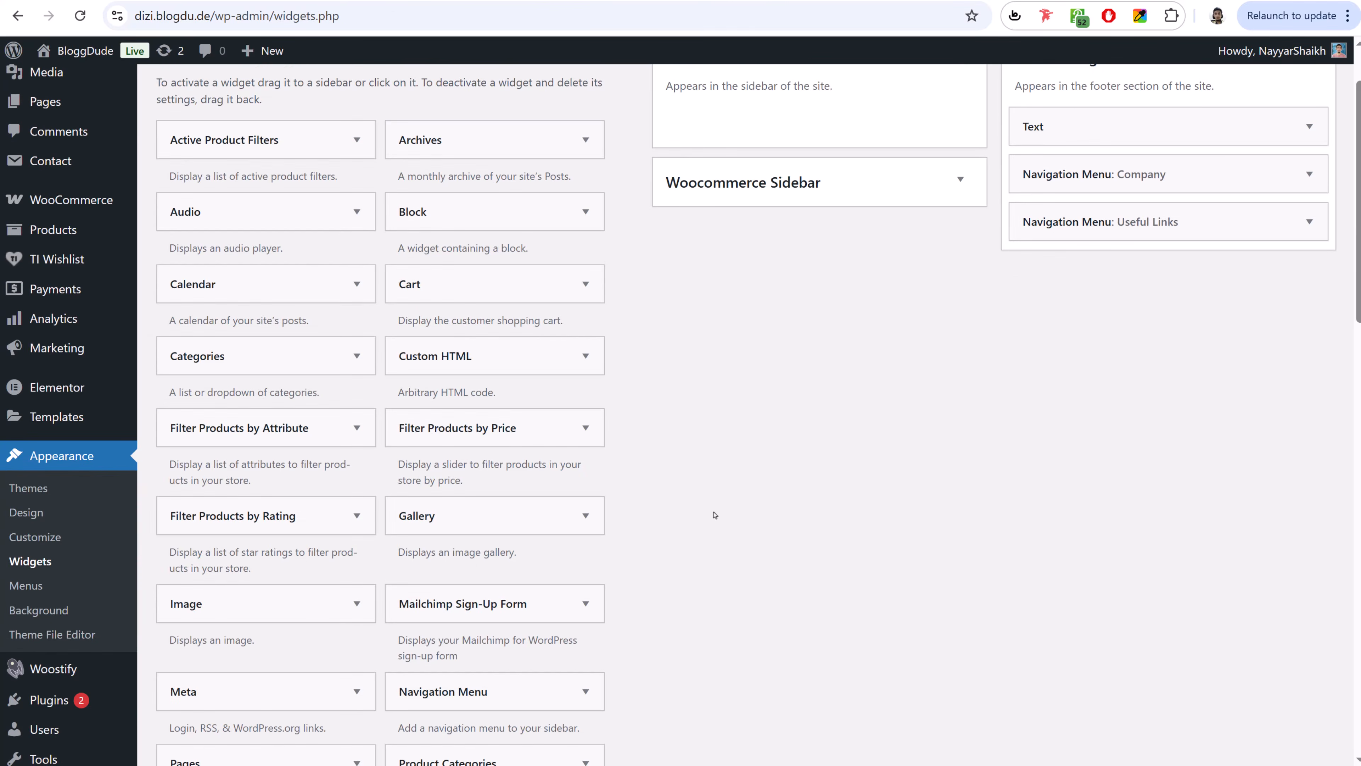
left_click(540, 615)
scroll(896, 538, "down", 2)
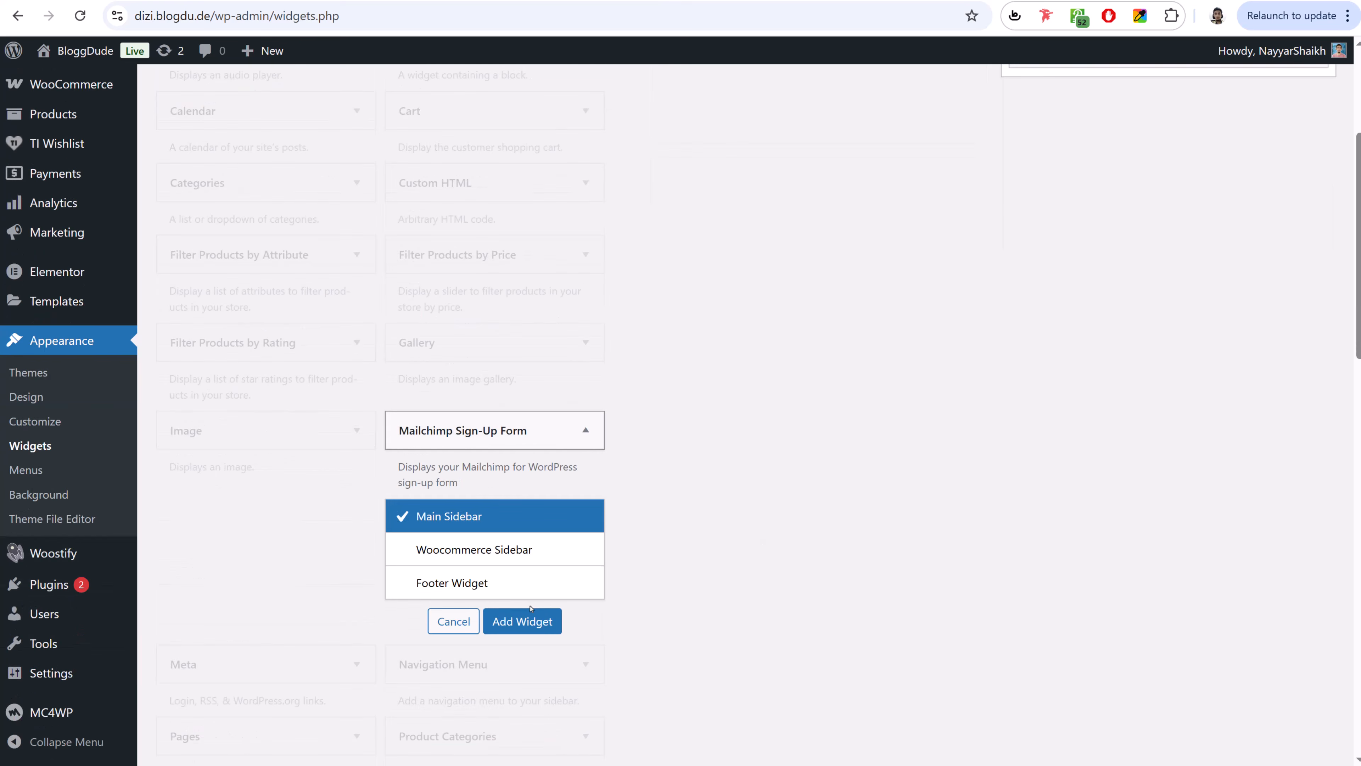
left_click(495, 591)
left_click(523, 621)
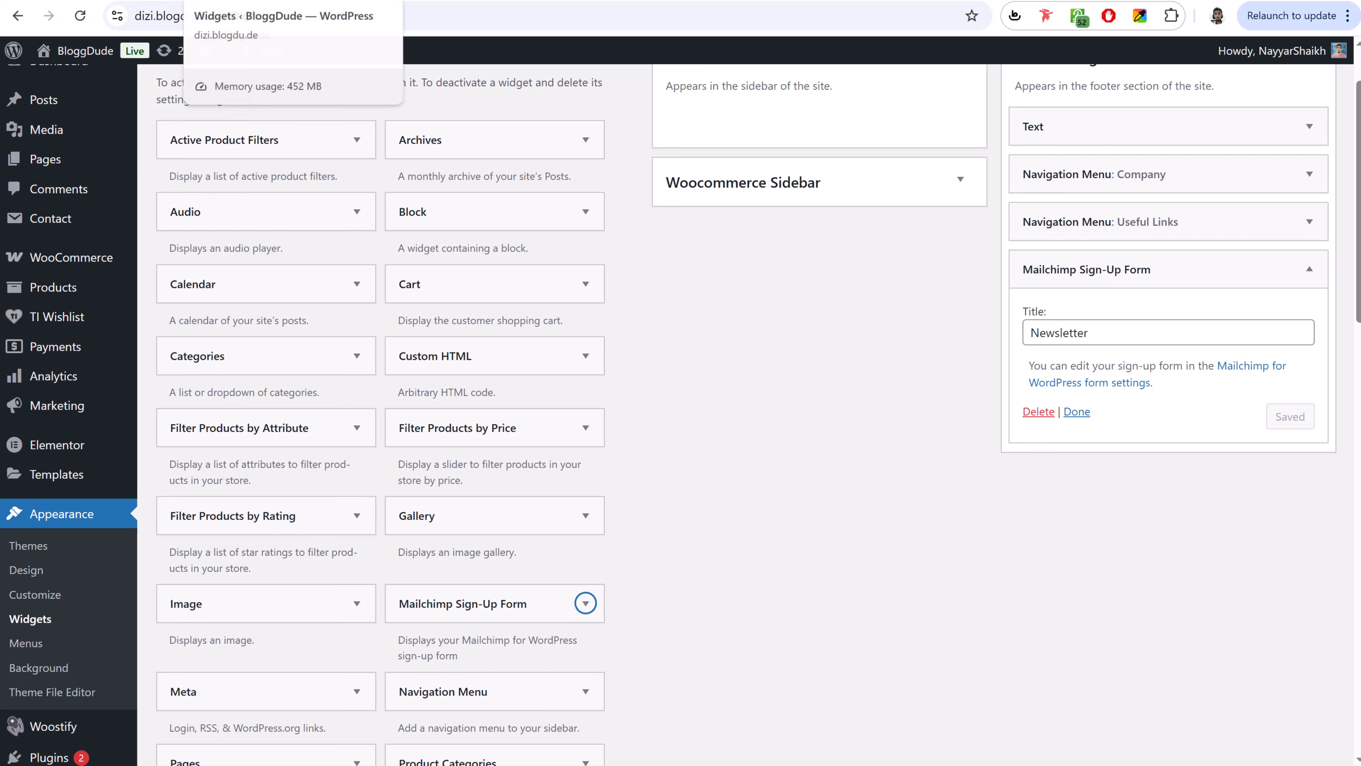
- Reload the shop page to check the footer newsletter widget, then go to the store home page
left_click(563, 1)
left_click(80, 24)
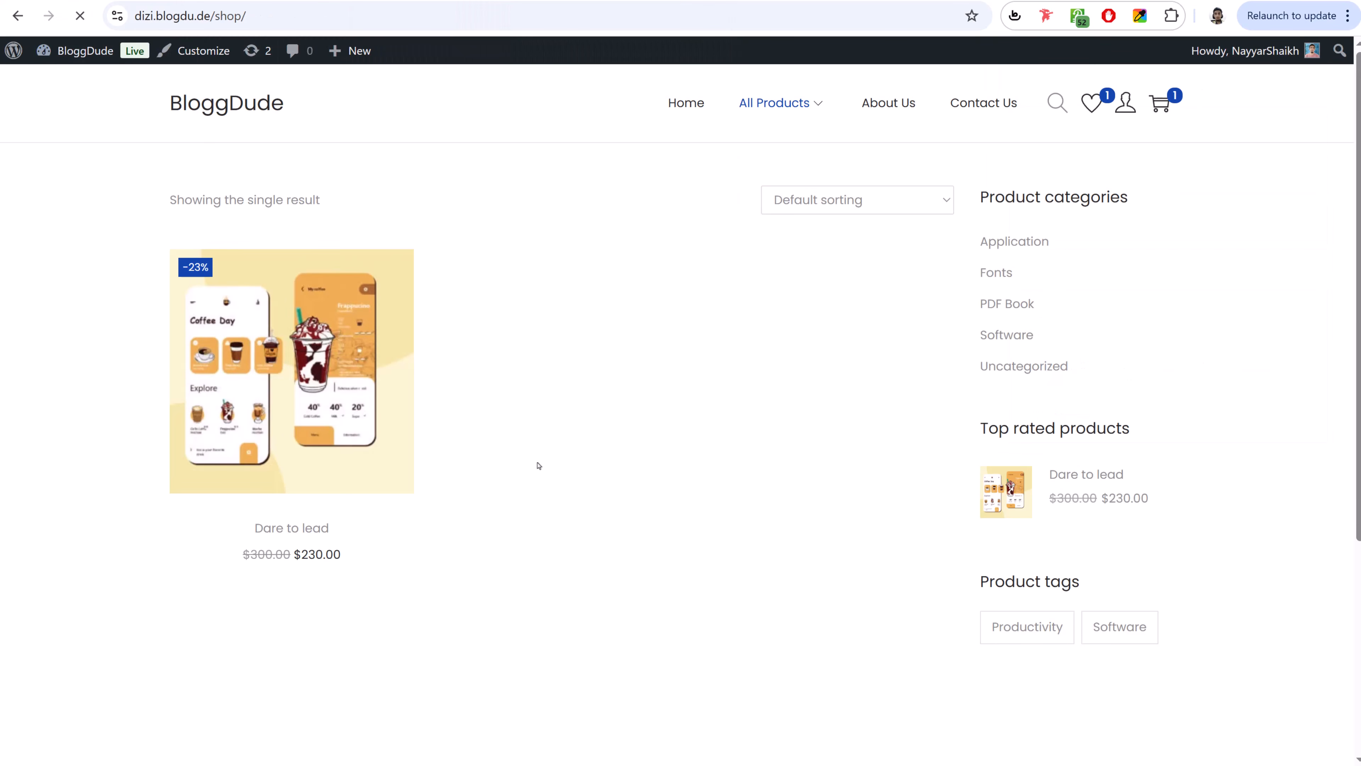
scroll(538, 470, "down", 5)
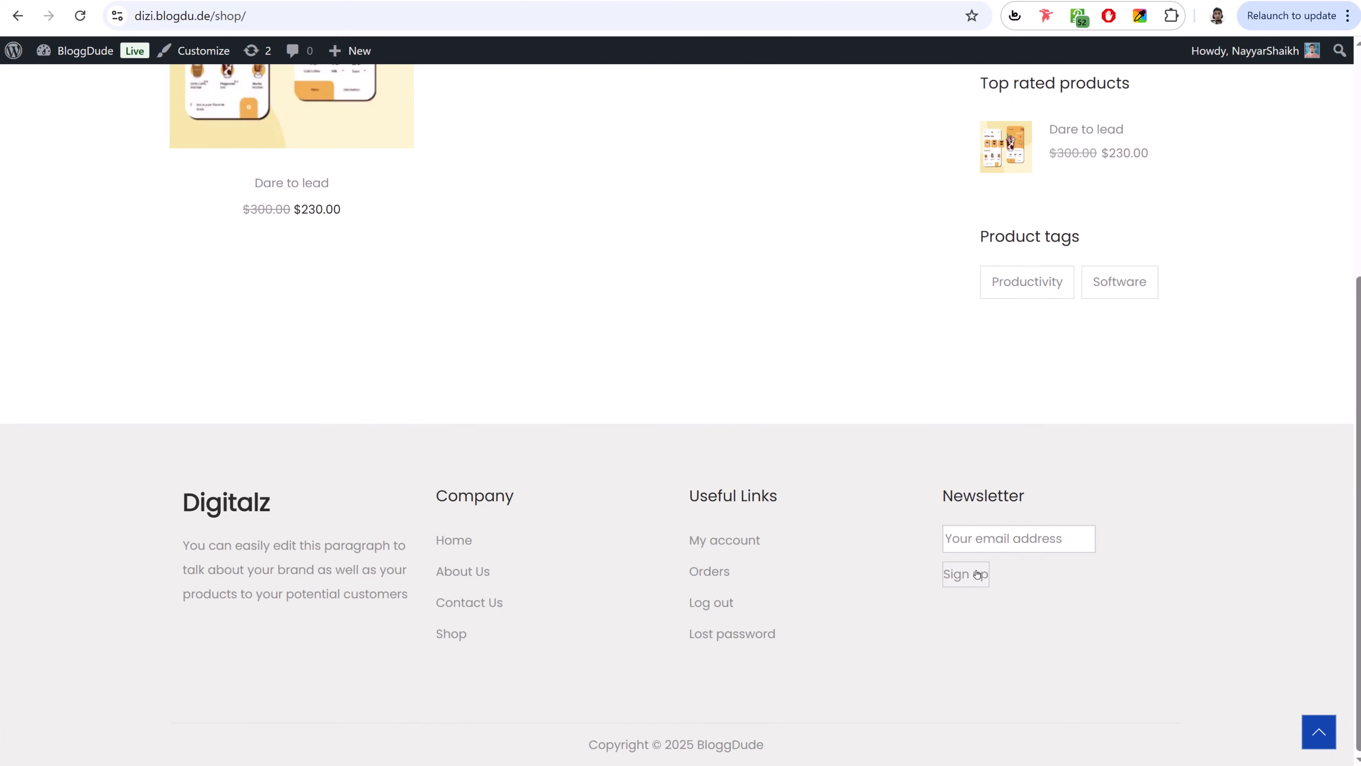
scroll(627, 600, "up", 5)
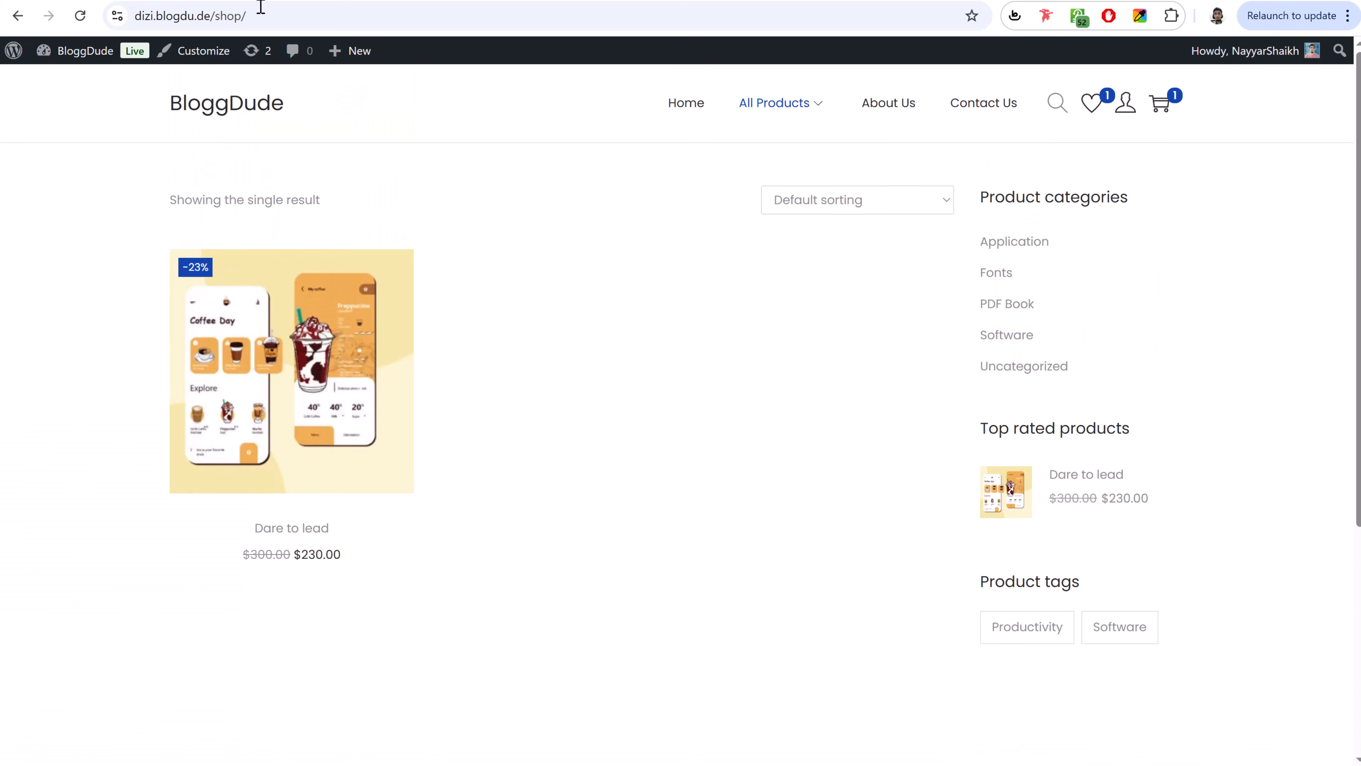
left_click(259, 2)
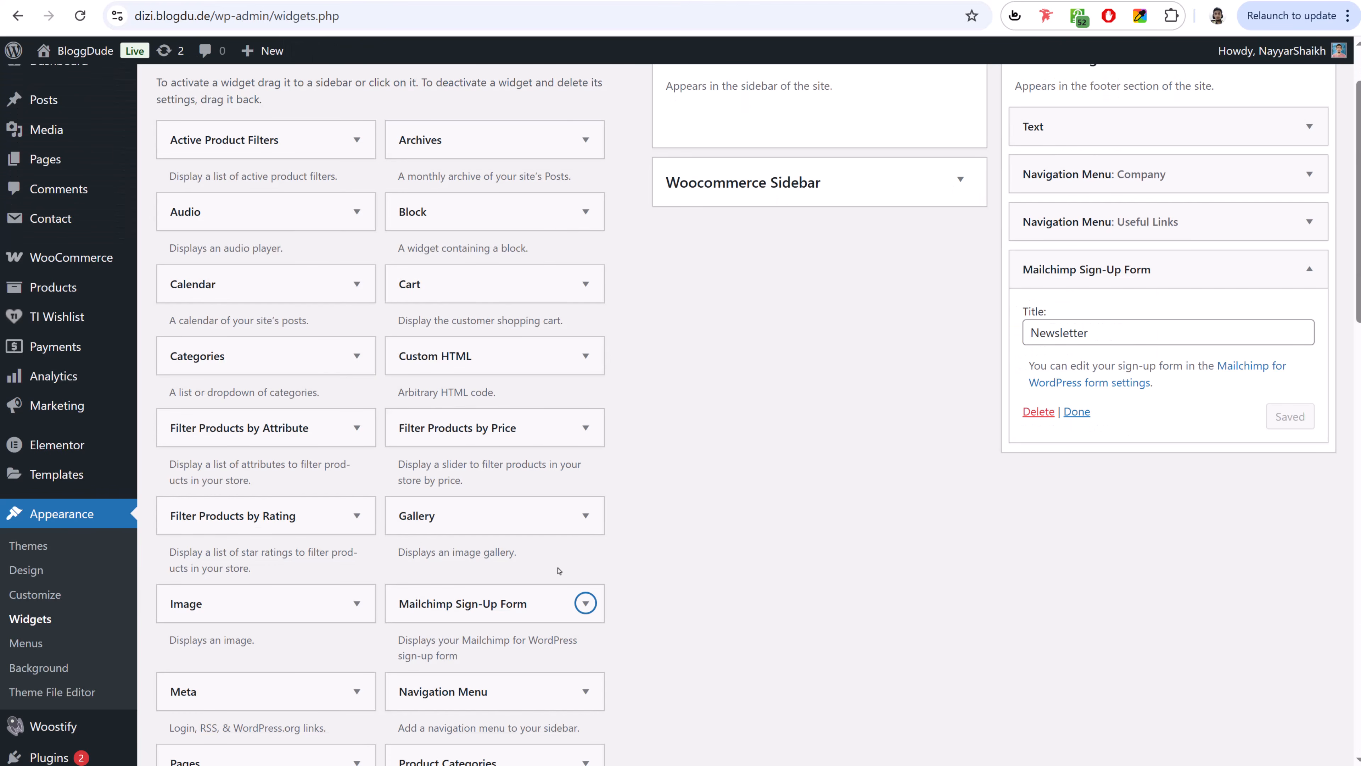
scroll(699, 496, "up", 2)
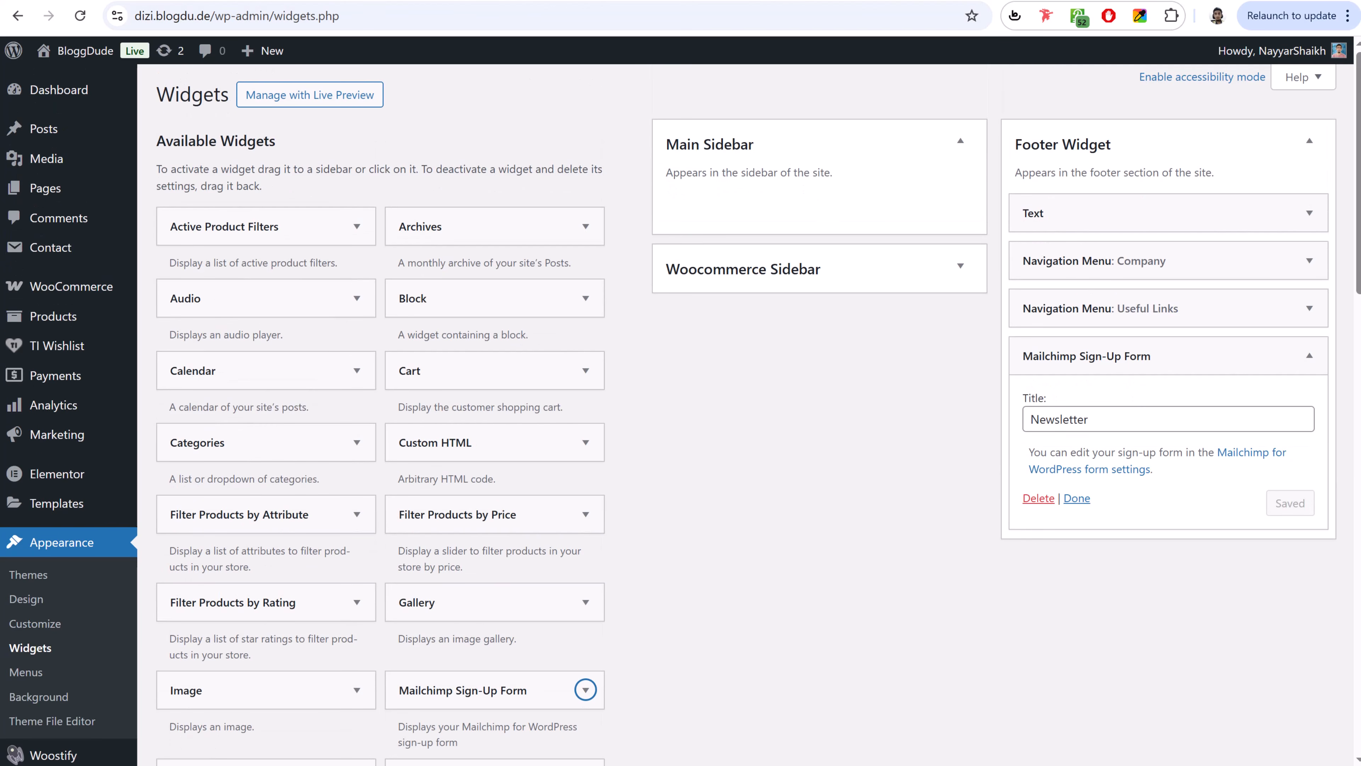
left_click(411, 3)
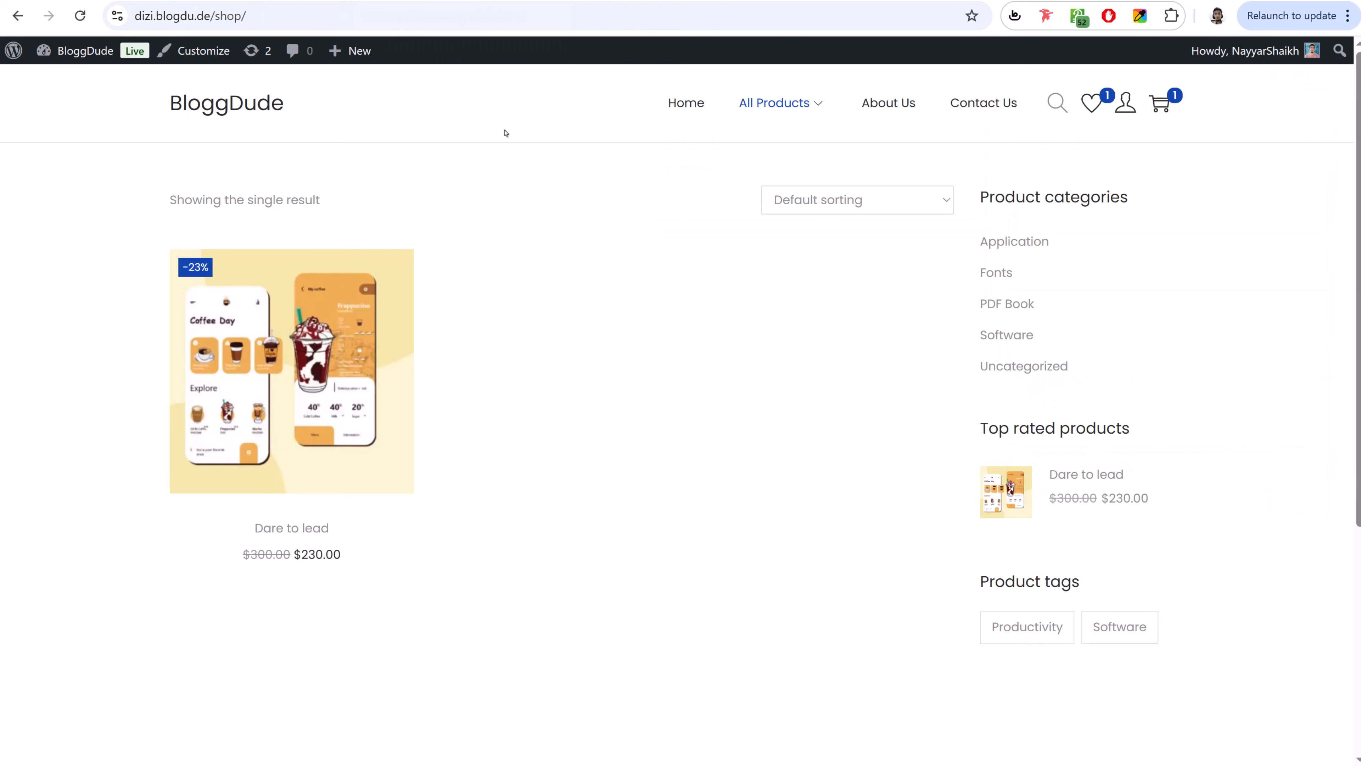
left_click(206, 113)
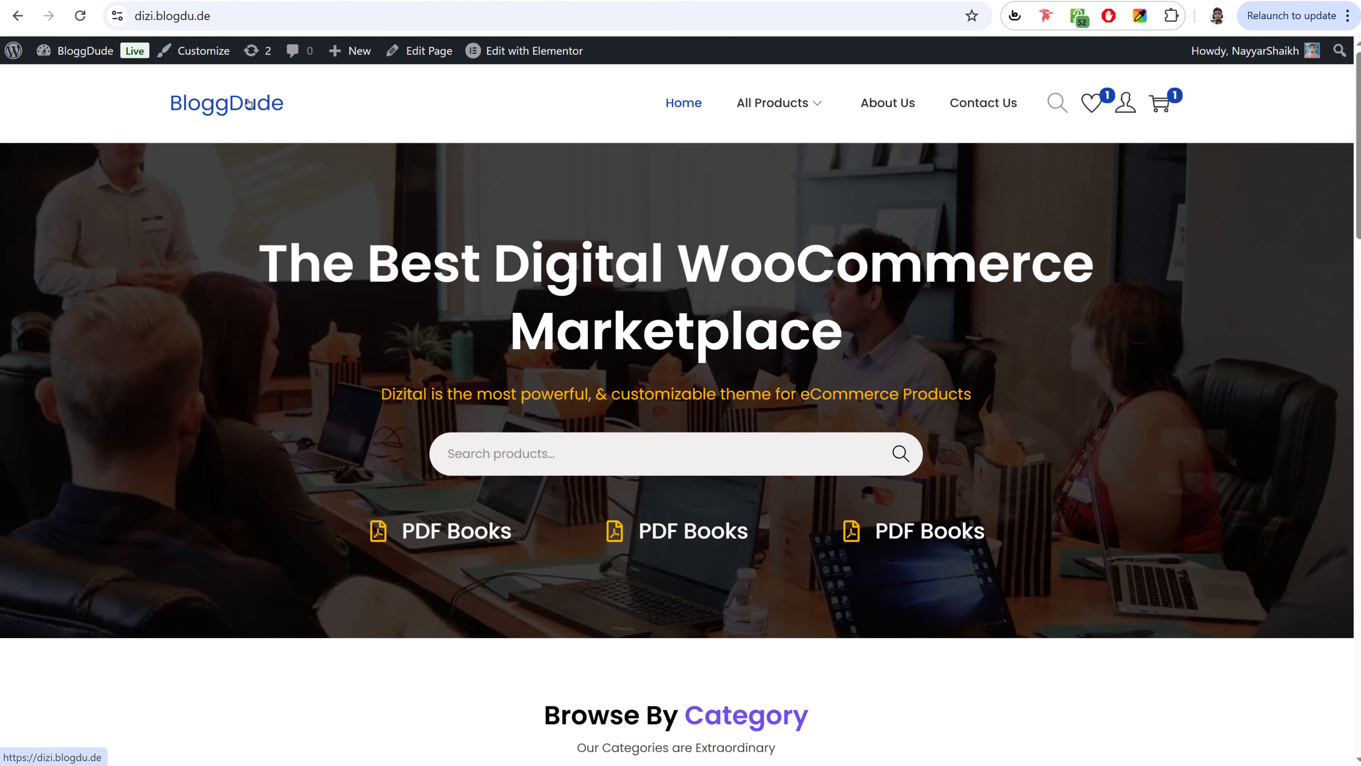
- Empty the header cart by removing Dare to lead
scroll(334, 493, "down", 3)
scroll(336, 492, "up", 3)
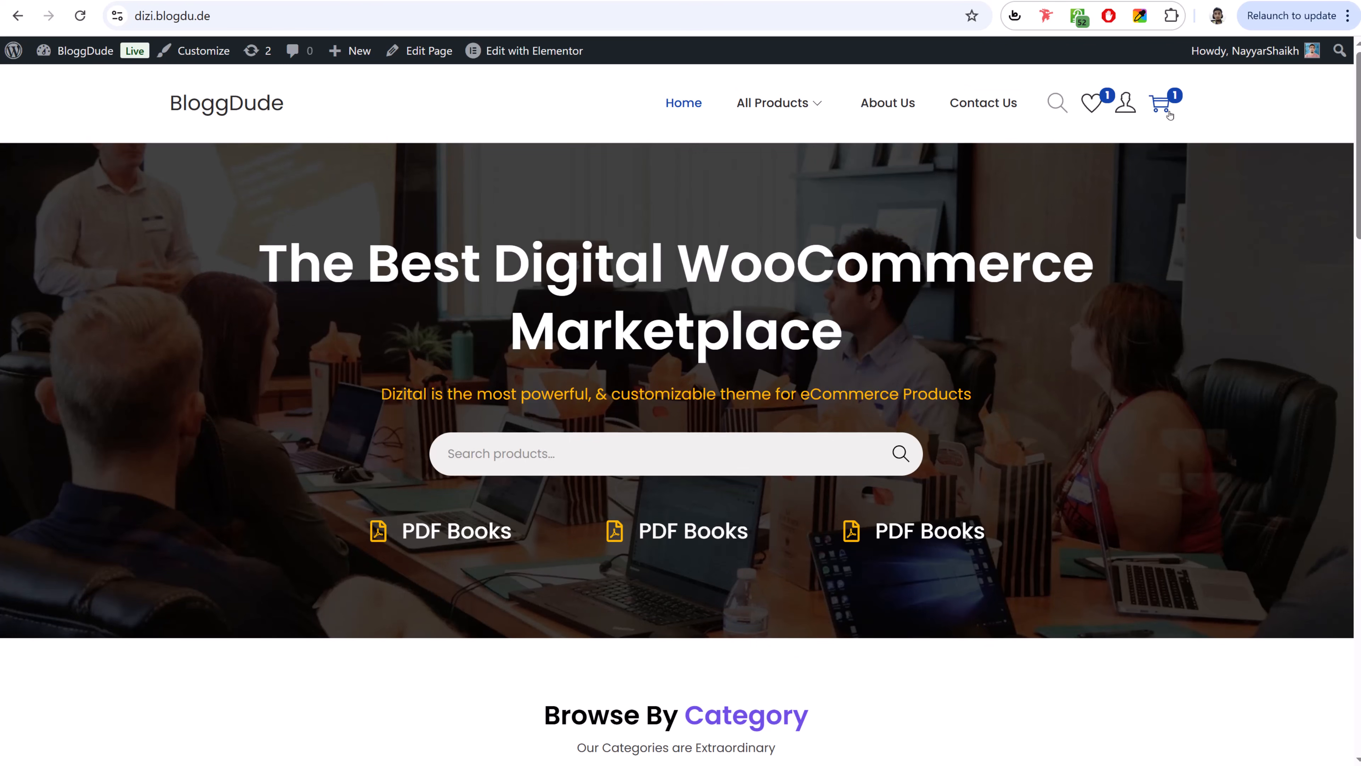
left_click(1168, 112)
left_click(1326, 148)
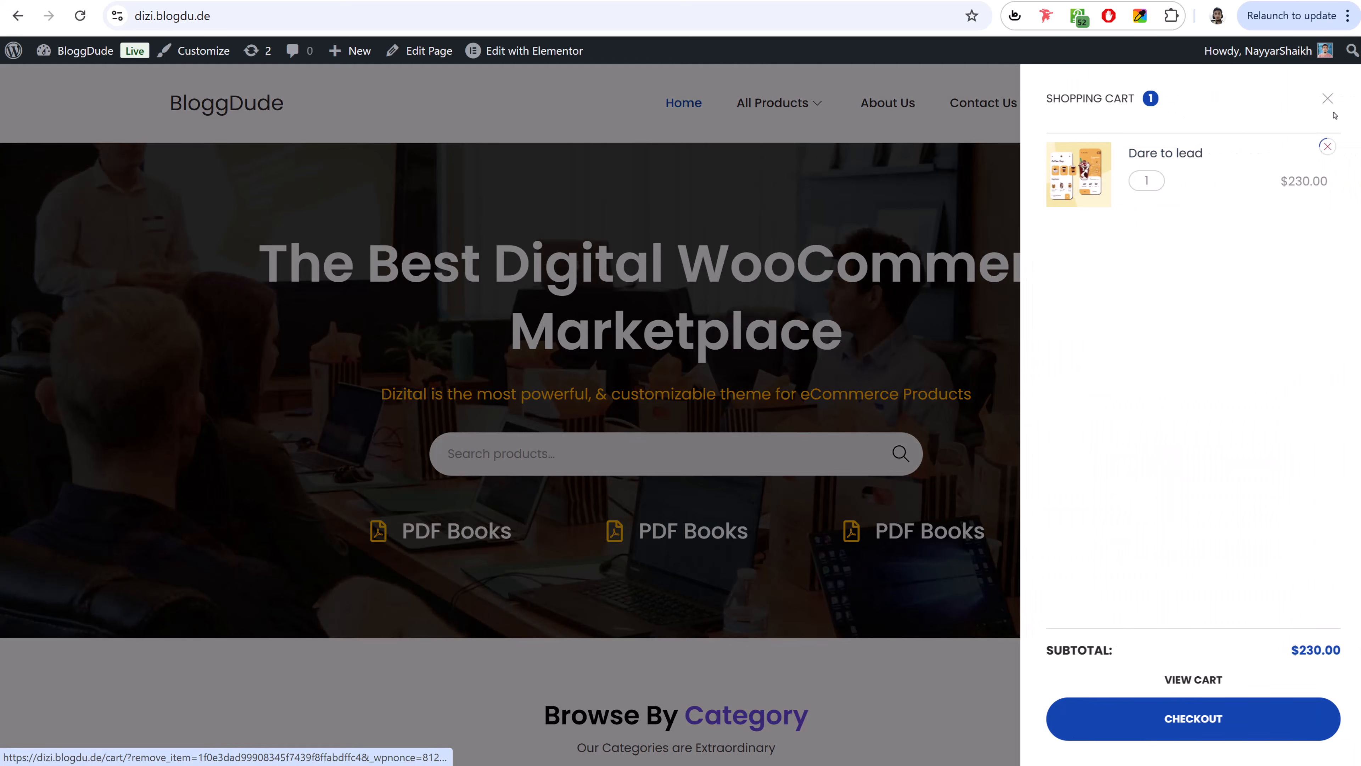
left_click(1327, 98)
- Add Dare to lead to the cart and go to checkout to review the payment options
scroll(1175, 394, "down", 5)
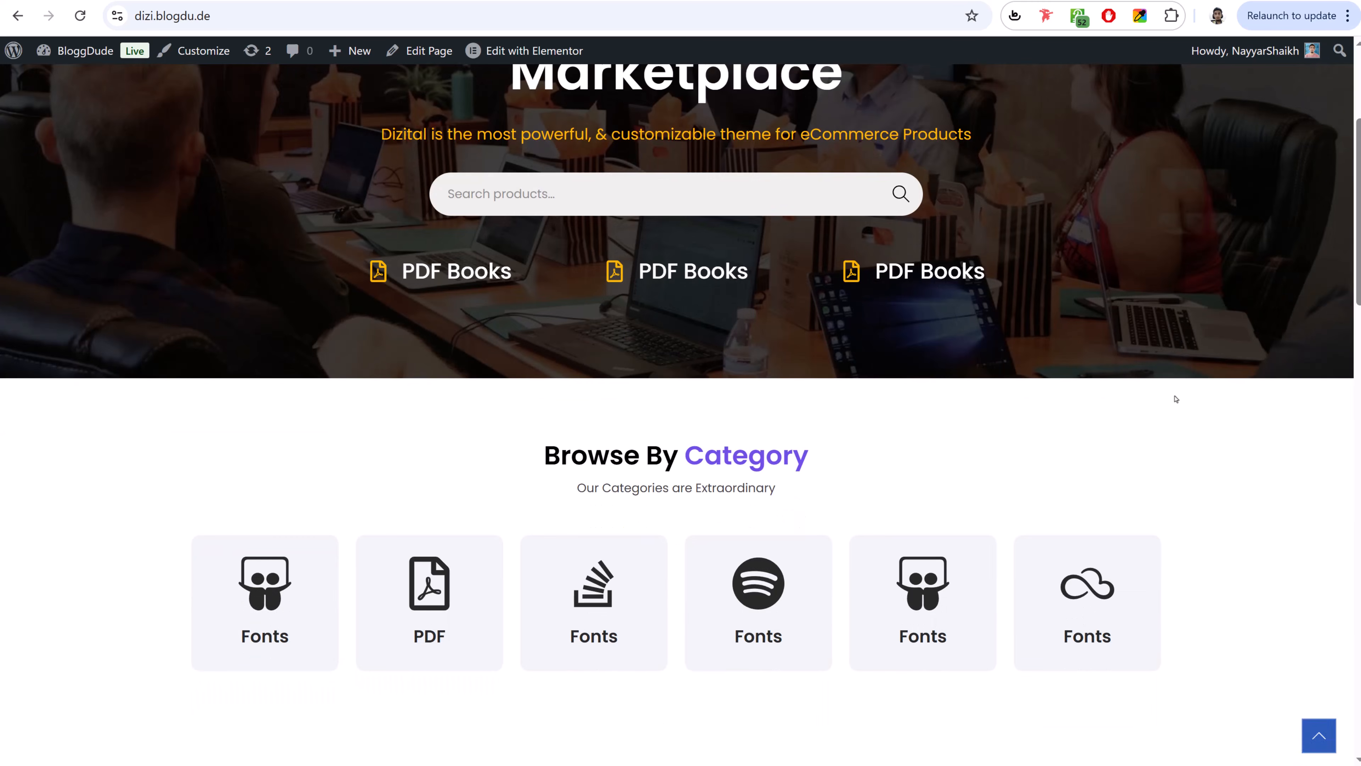
scroll(1175, 395, "up", 2)
scroll(1176, 397, "down", 14)
scroll(1175, 399, "down", 2)
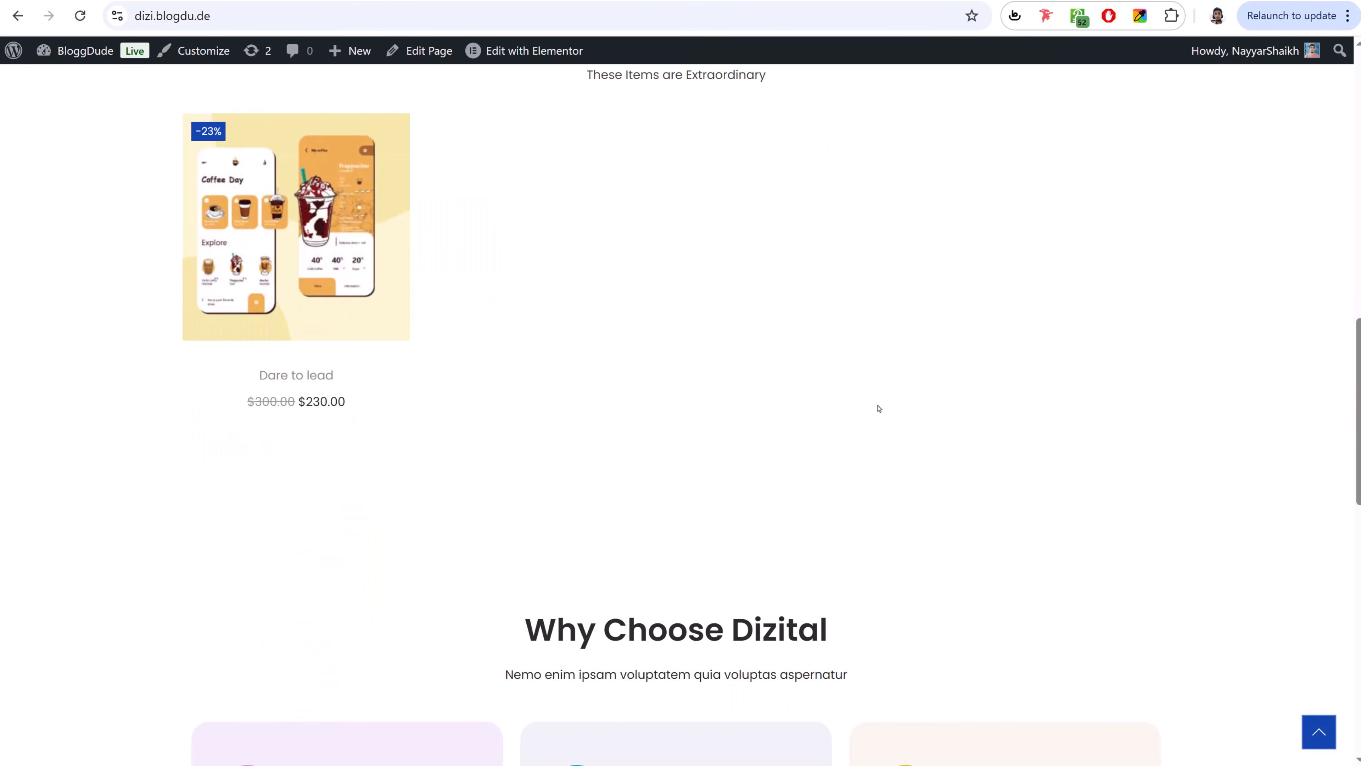
left_click(305, 409)
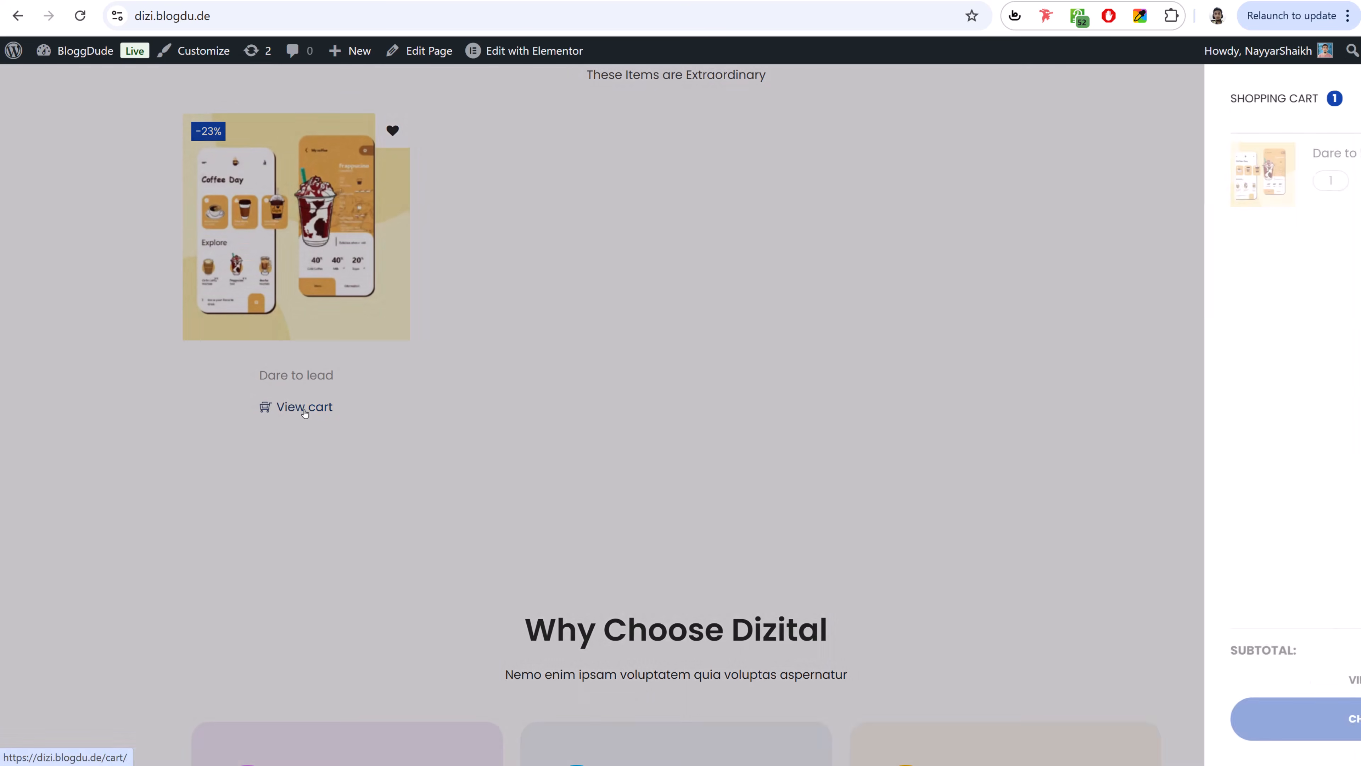
left_click(1227, 714)
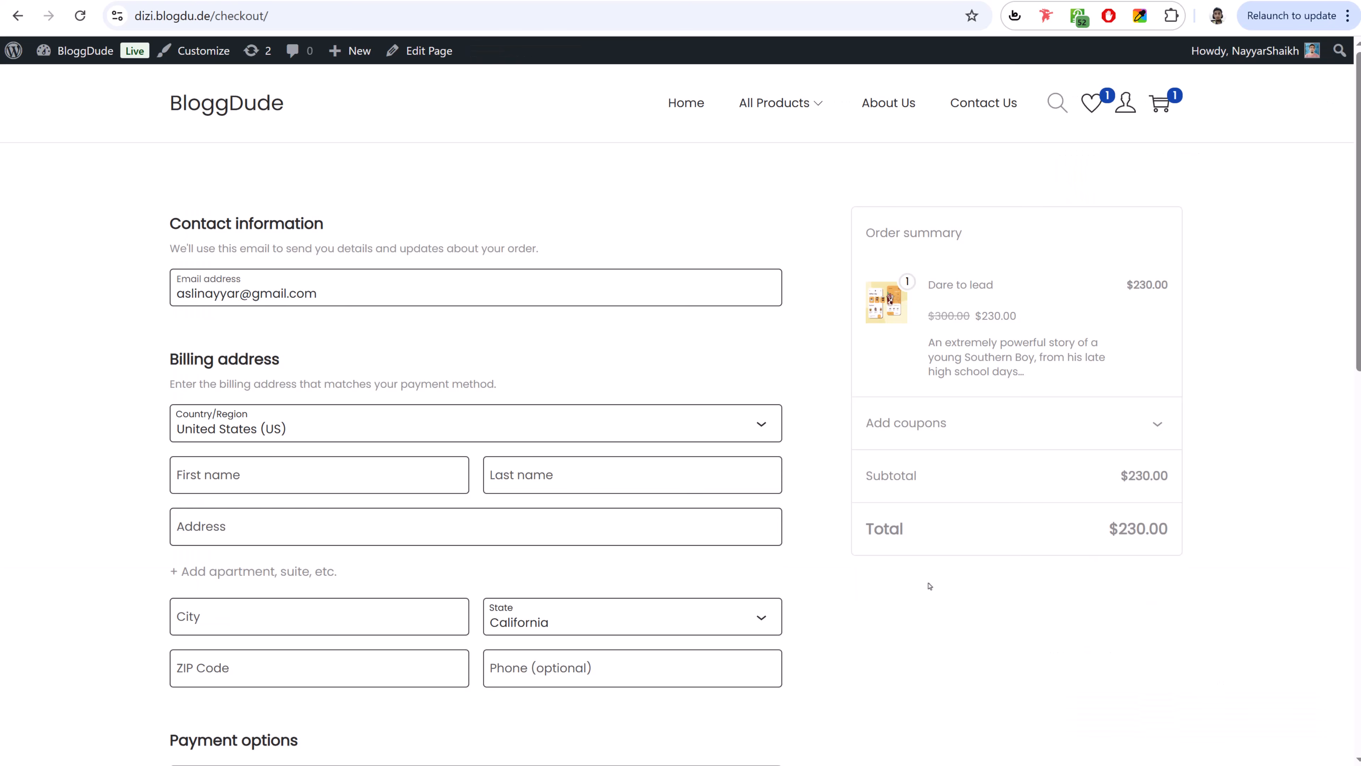
left_click(322, 421)
left_click(322, 421)
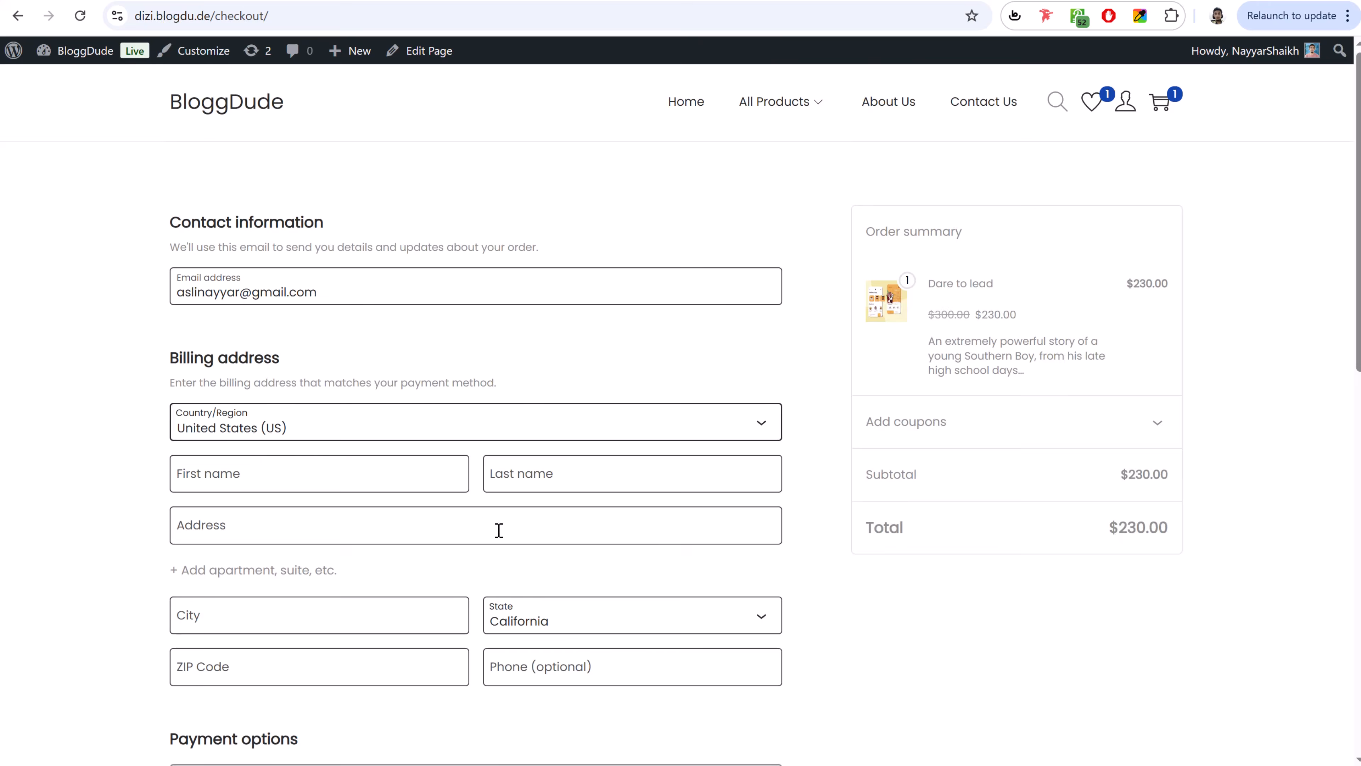
scroll(495, 529, "down", 5)
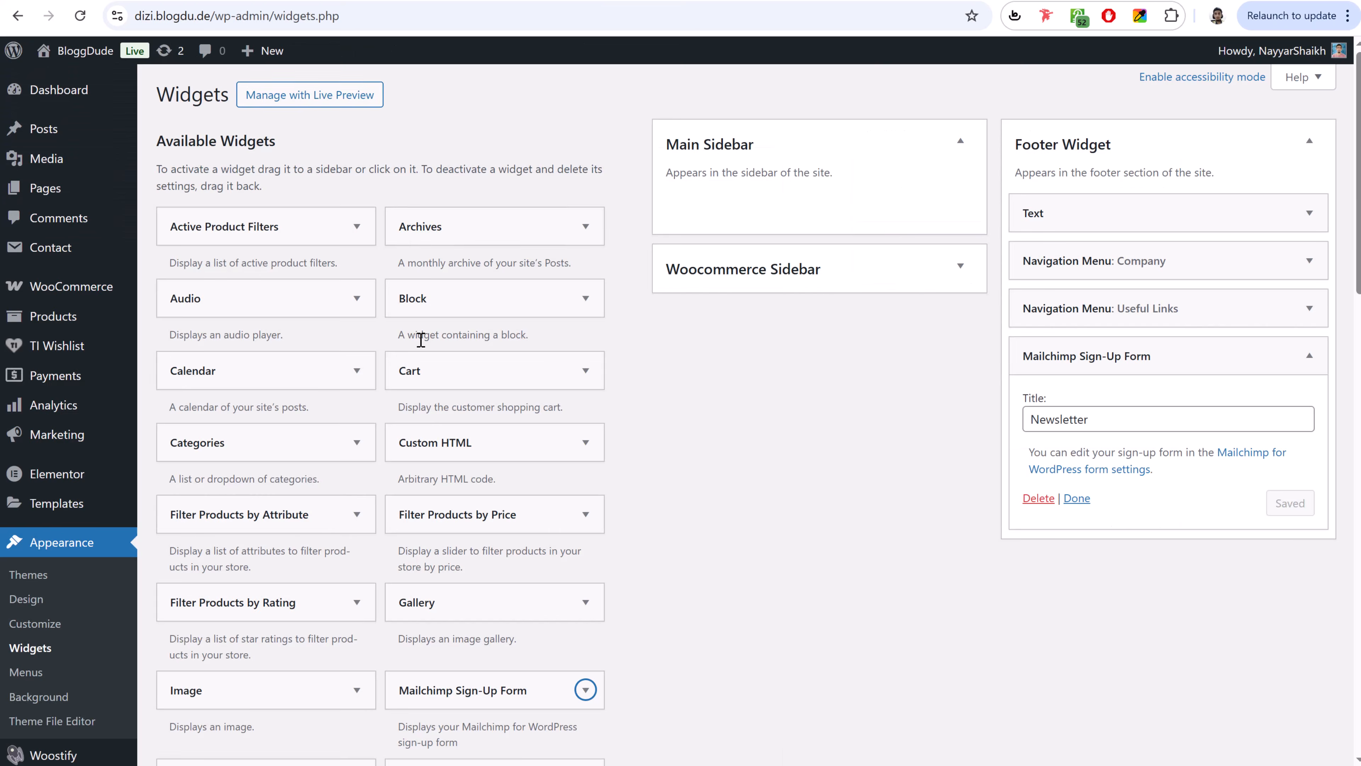
scroll(421, 339, "down", 5)
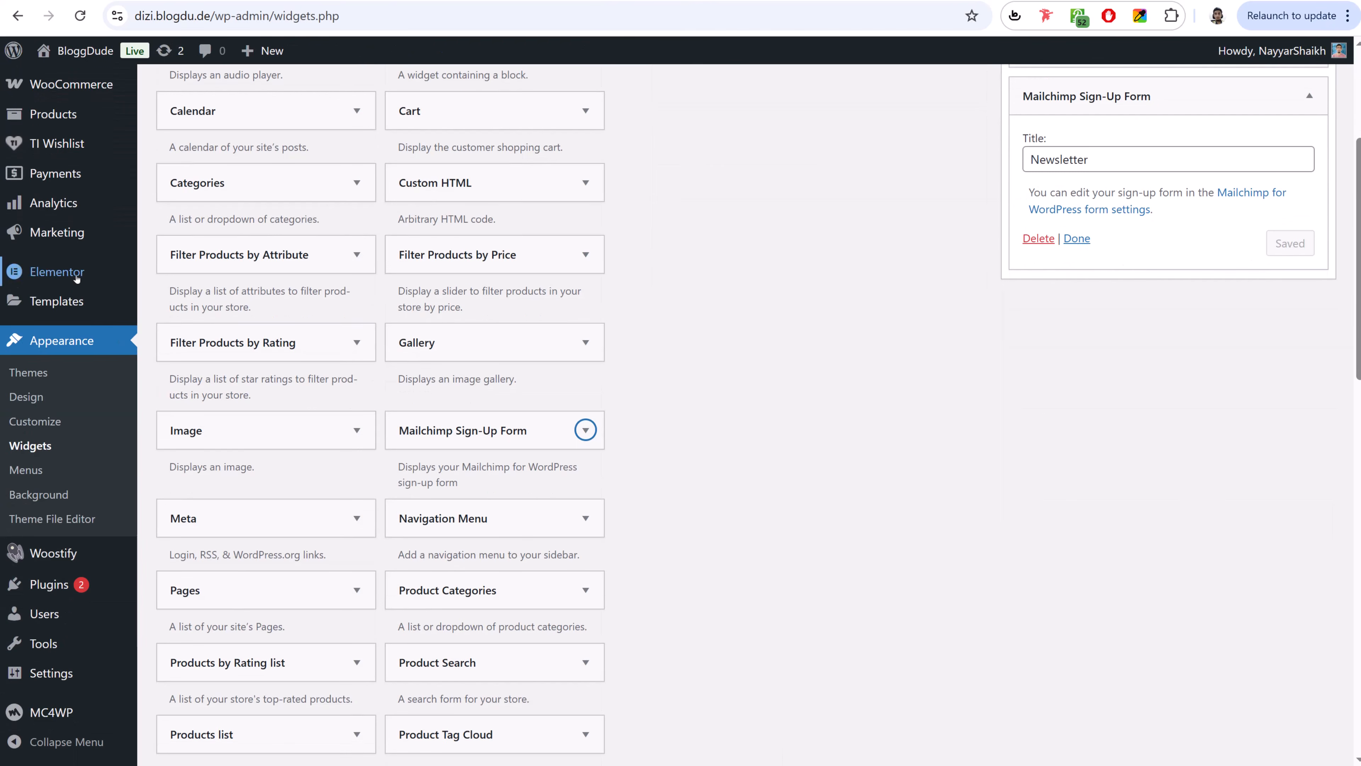
- Enable Cash on delivery under WooCommerce Settings > Payments offline methods
scroll(96, 536, "up", 5)
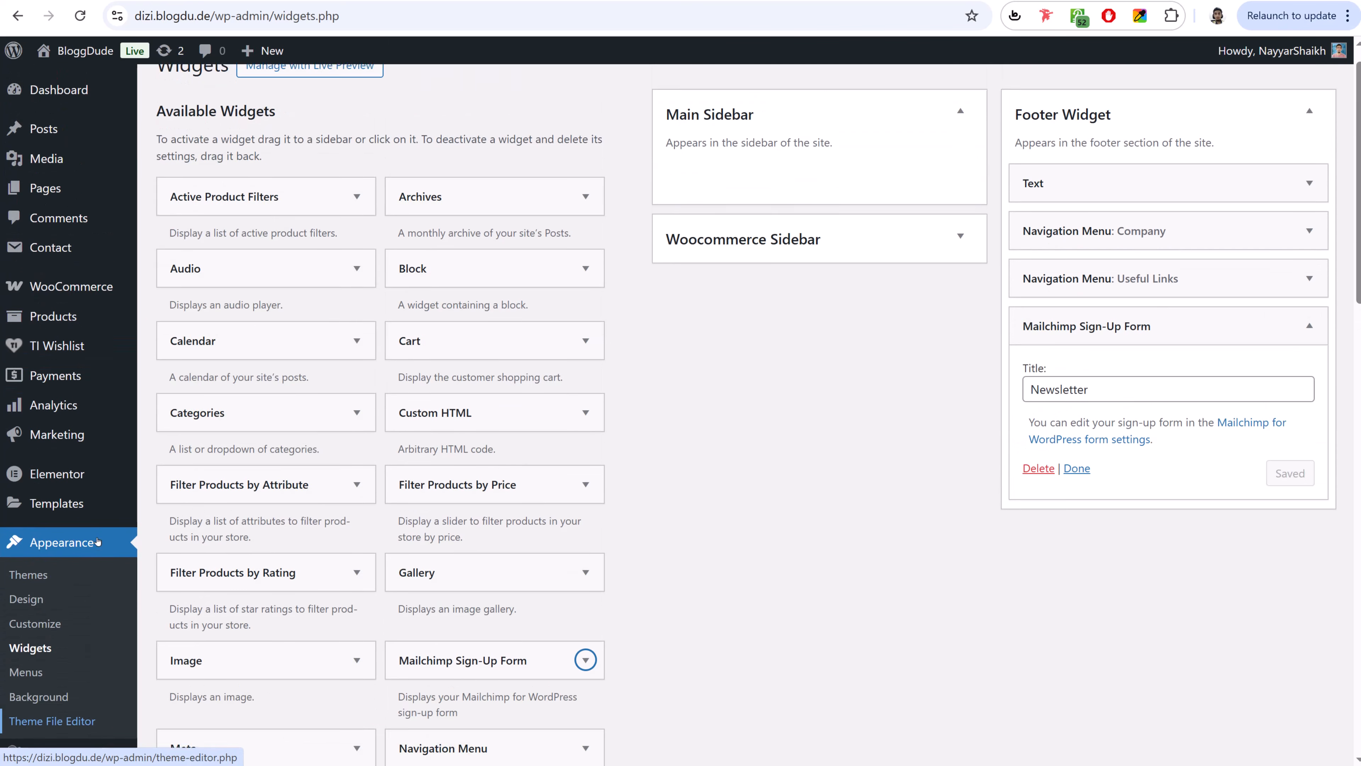
mouse_move(152, 310)
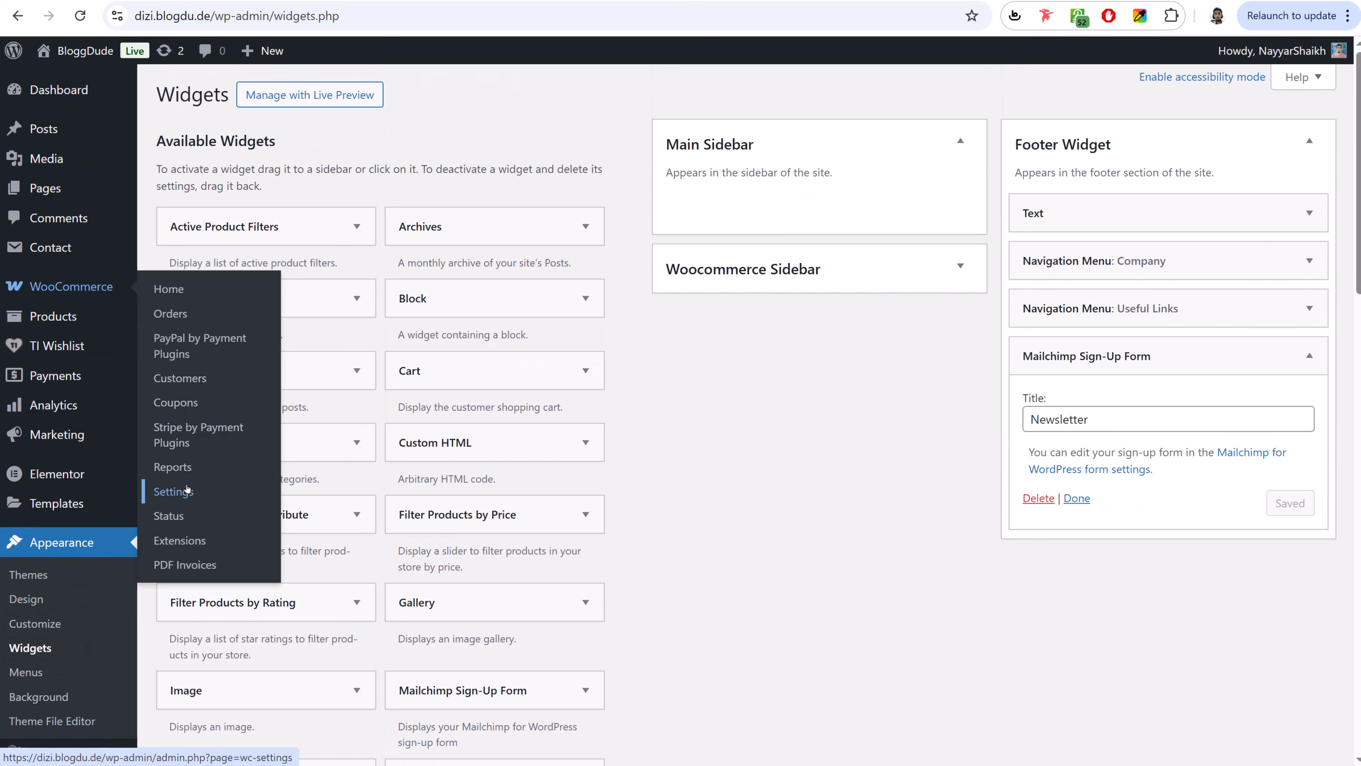
left_click(172, 491)
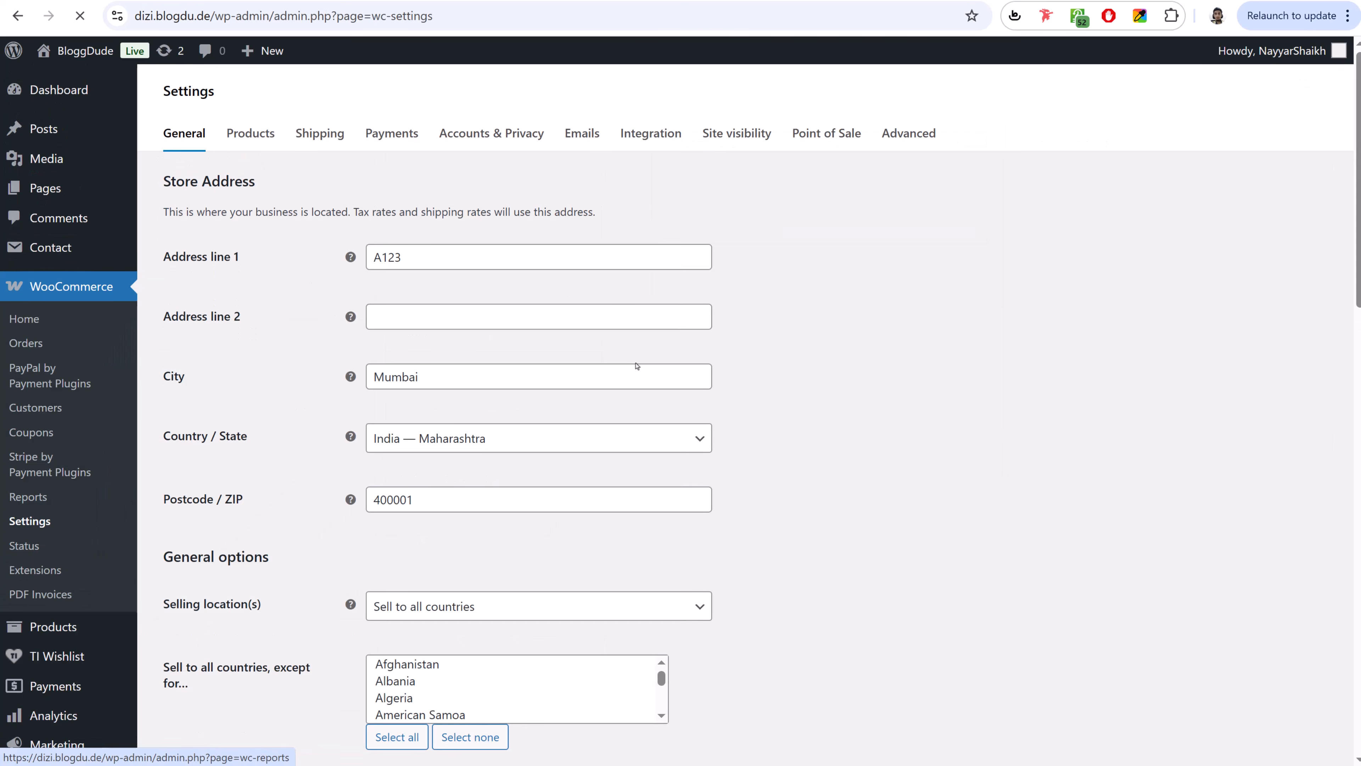
left_click(389, 131)
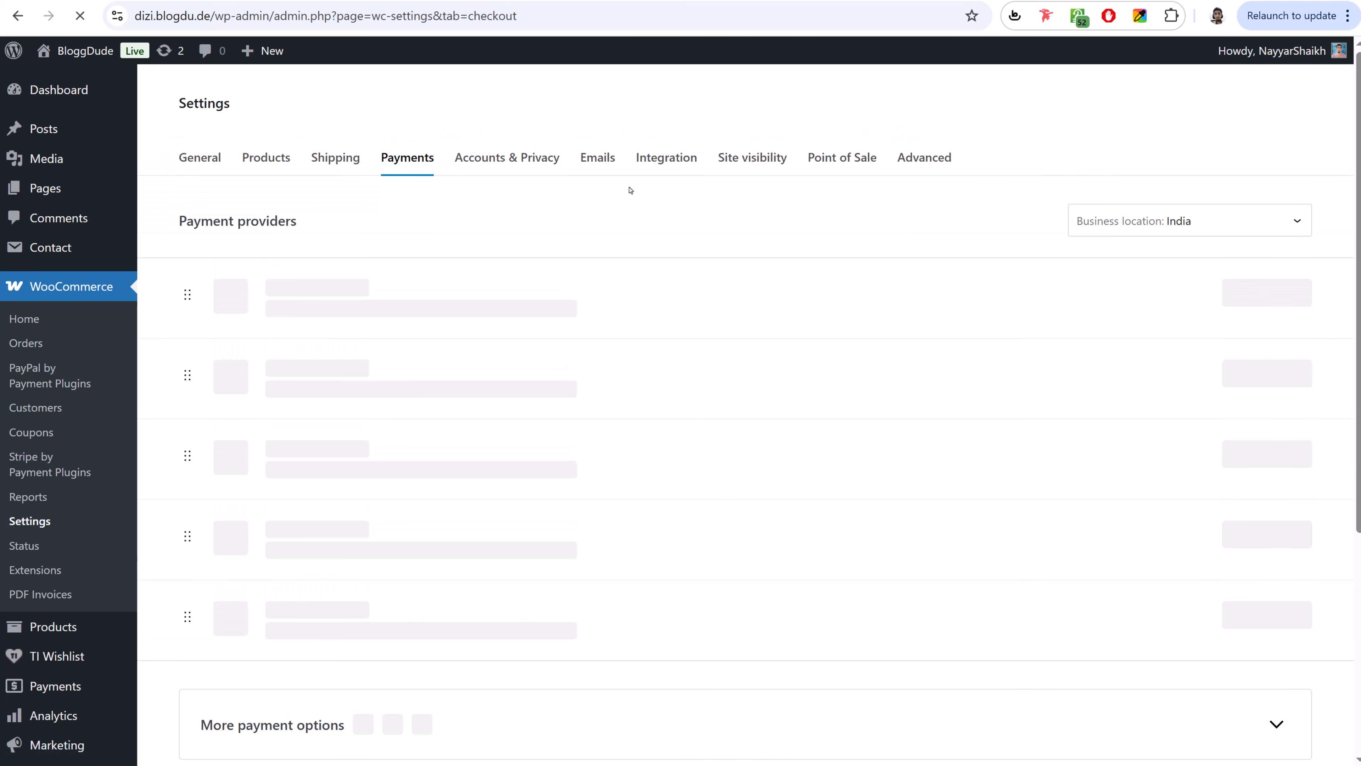
scroll(725, 346, "down", 2)
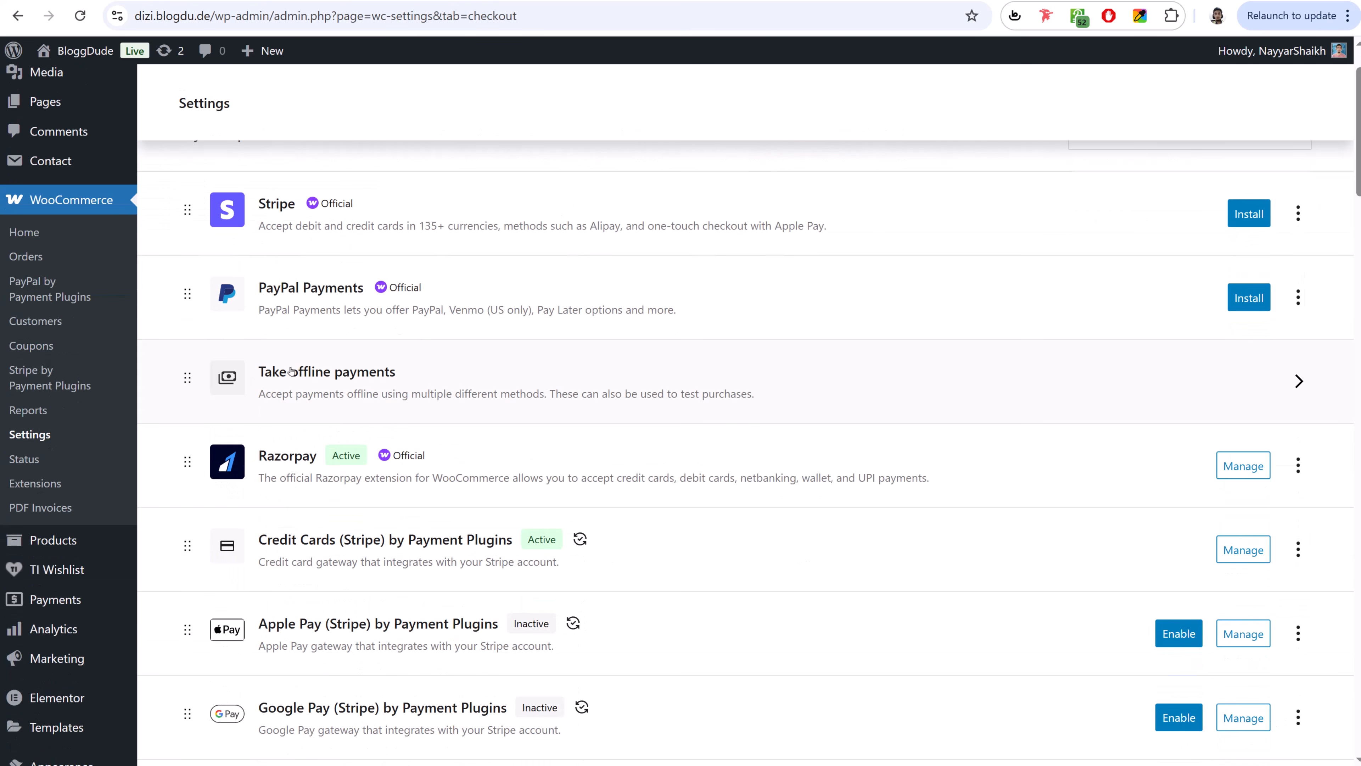
left_click(735, 397)
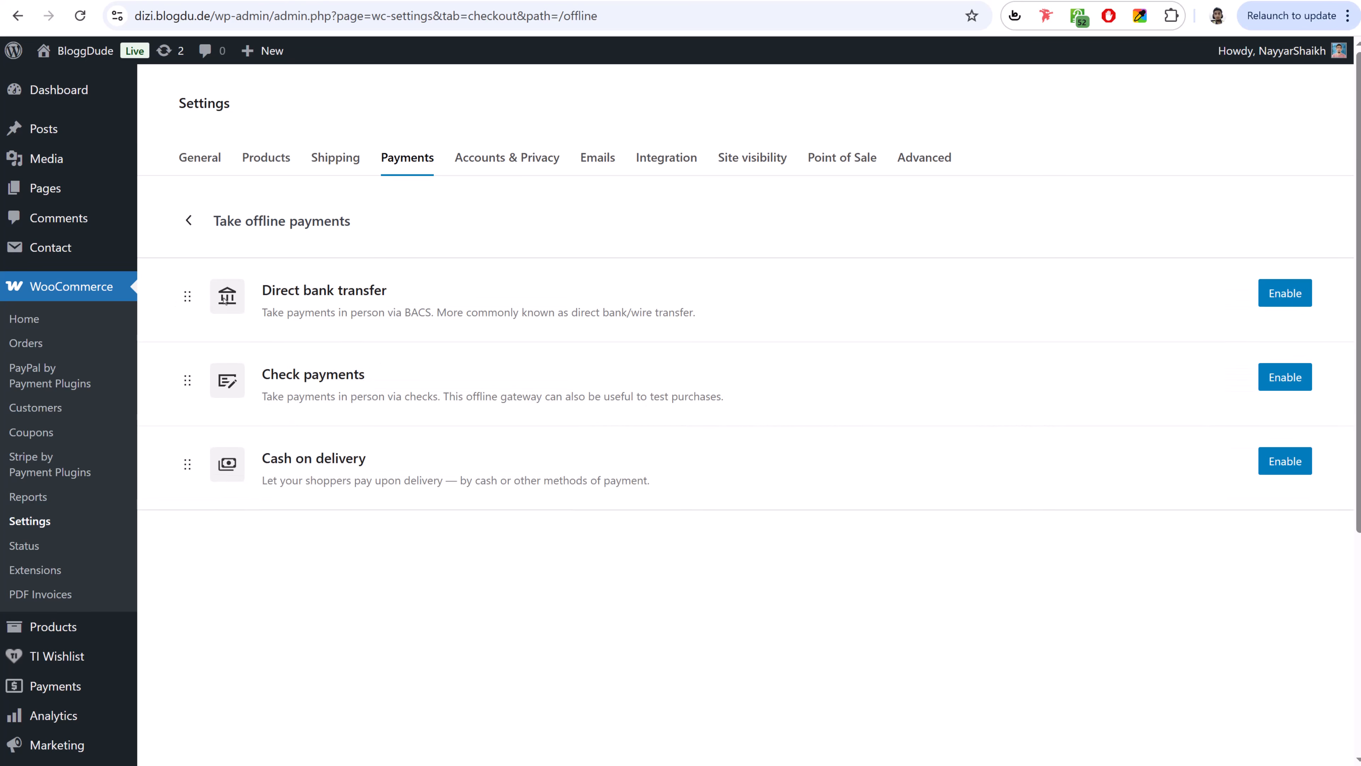
left_click(1295, 467)
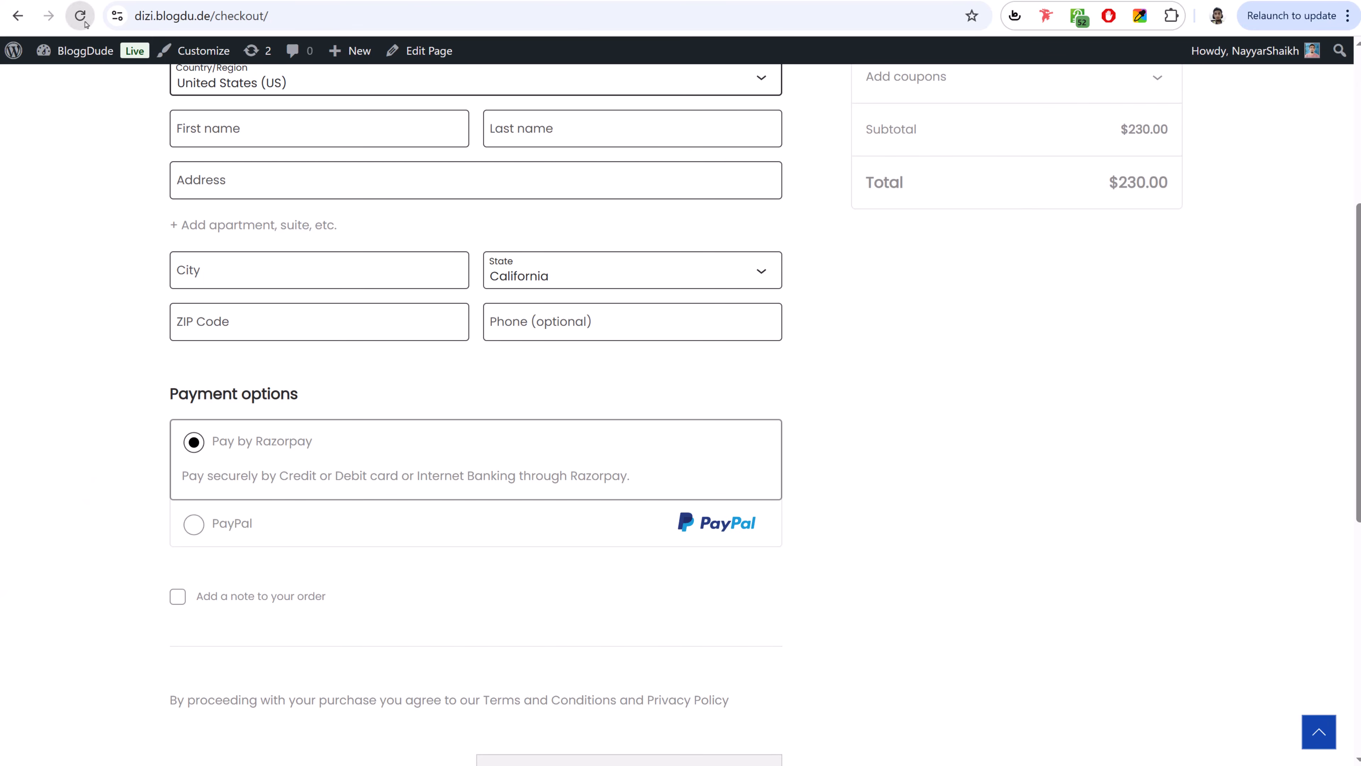
- Reload the checkout, set India as the billing country and enter the customer's first and last name
left_click(82, 20)
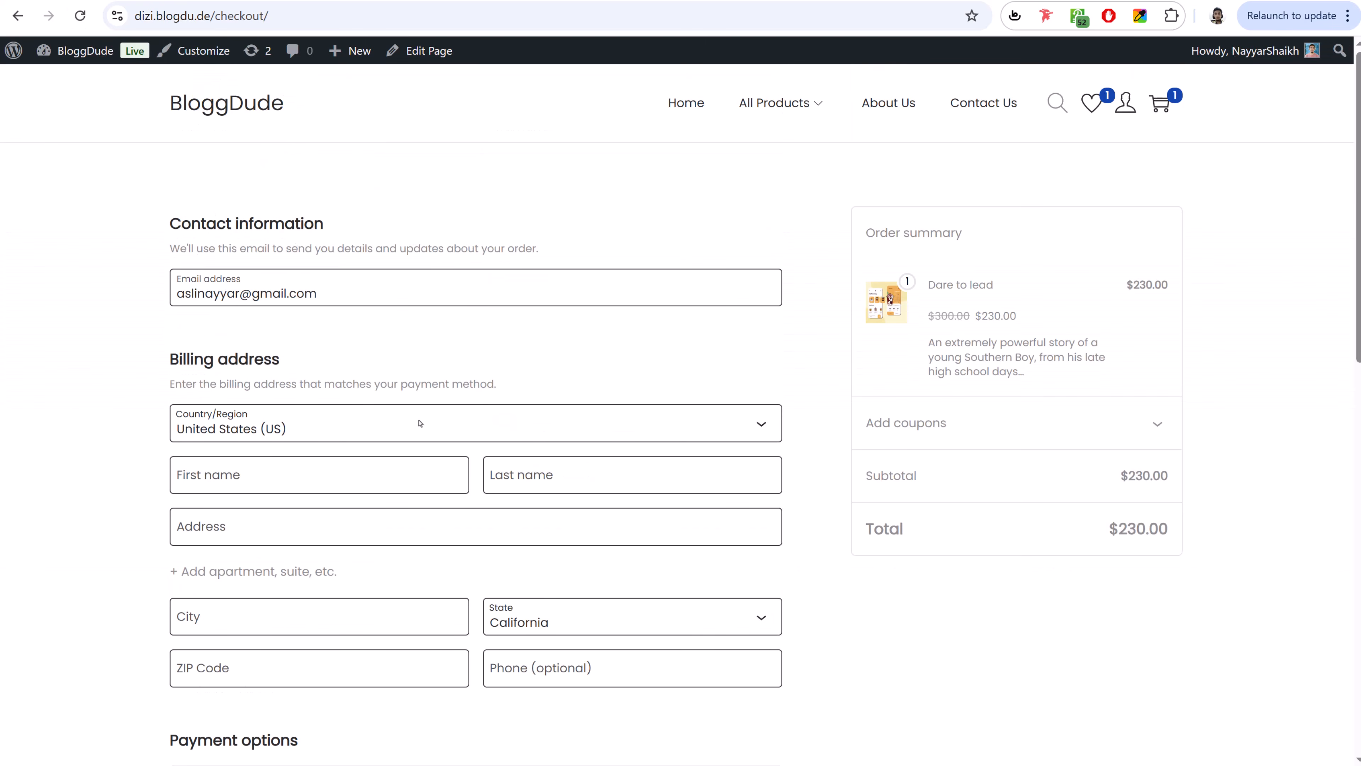
left_click(420, 423)
type("india")
key("Return")
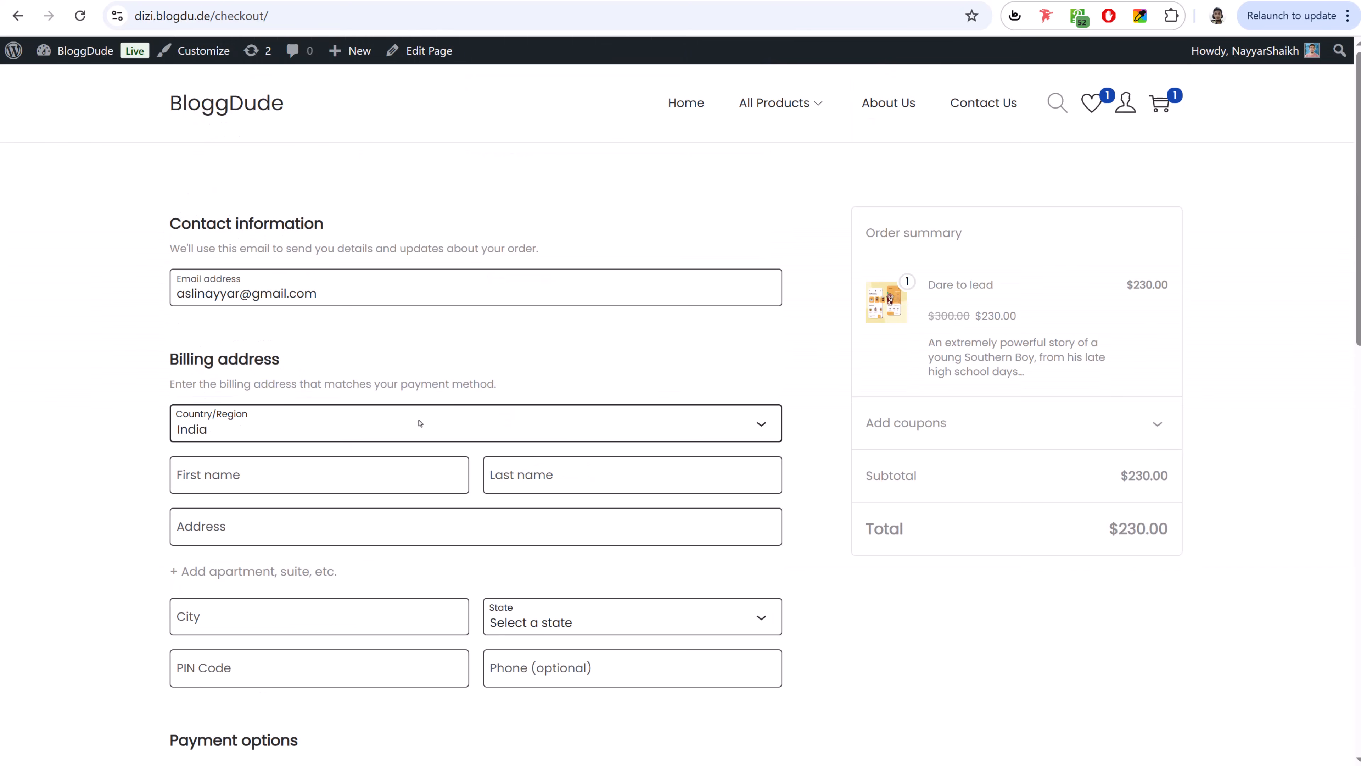
left_click(362, 462)
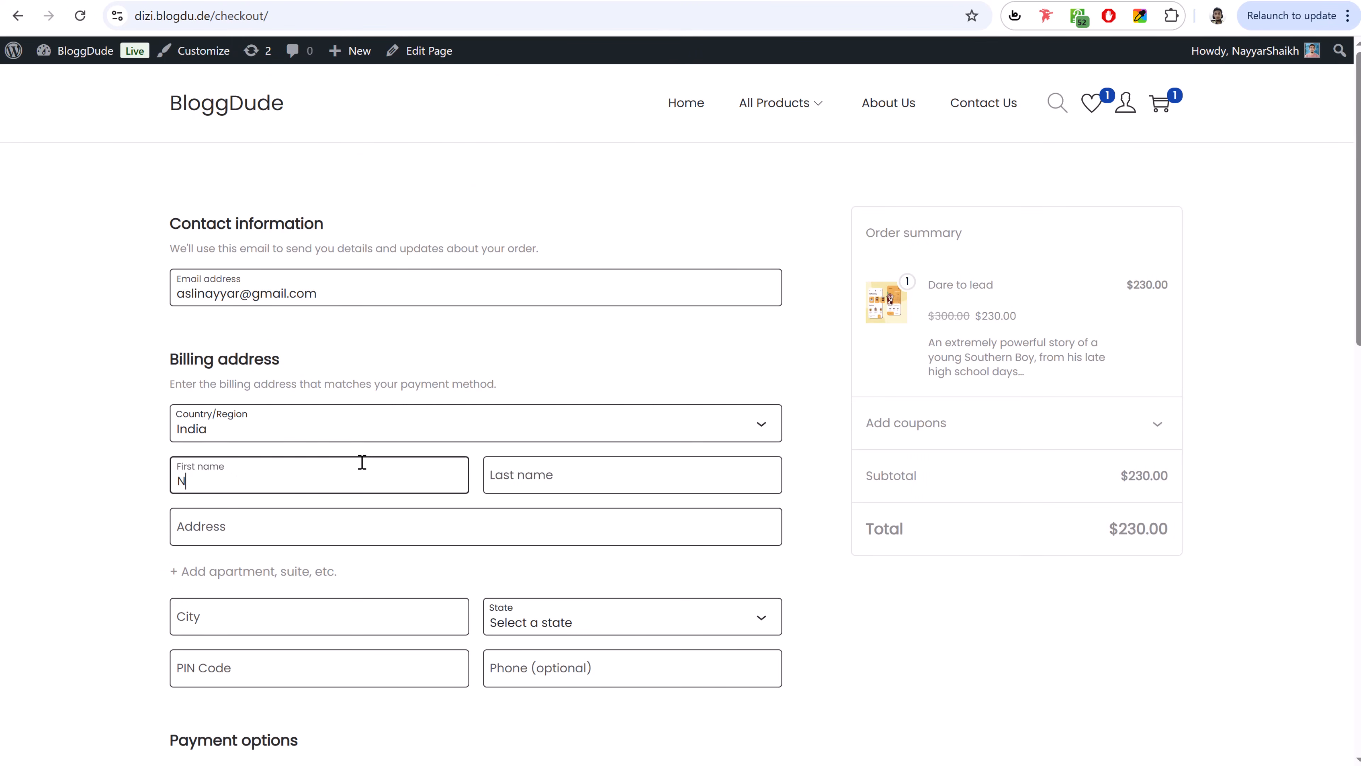
key("Tab")
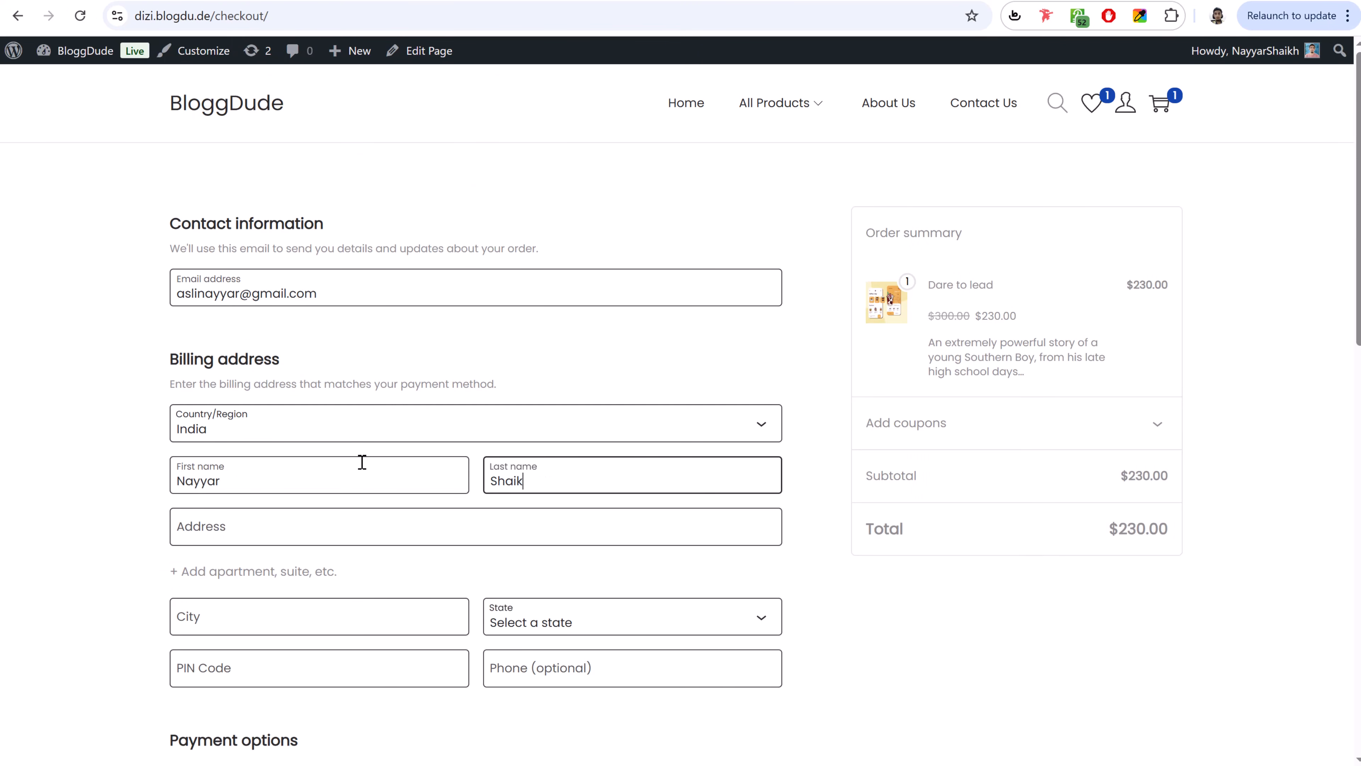
key("Tab")
- Fill in the billing street address, city, state, PIN code and phone number
type("A23")
key("Tab")
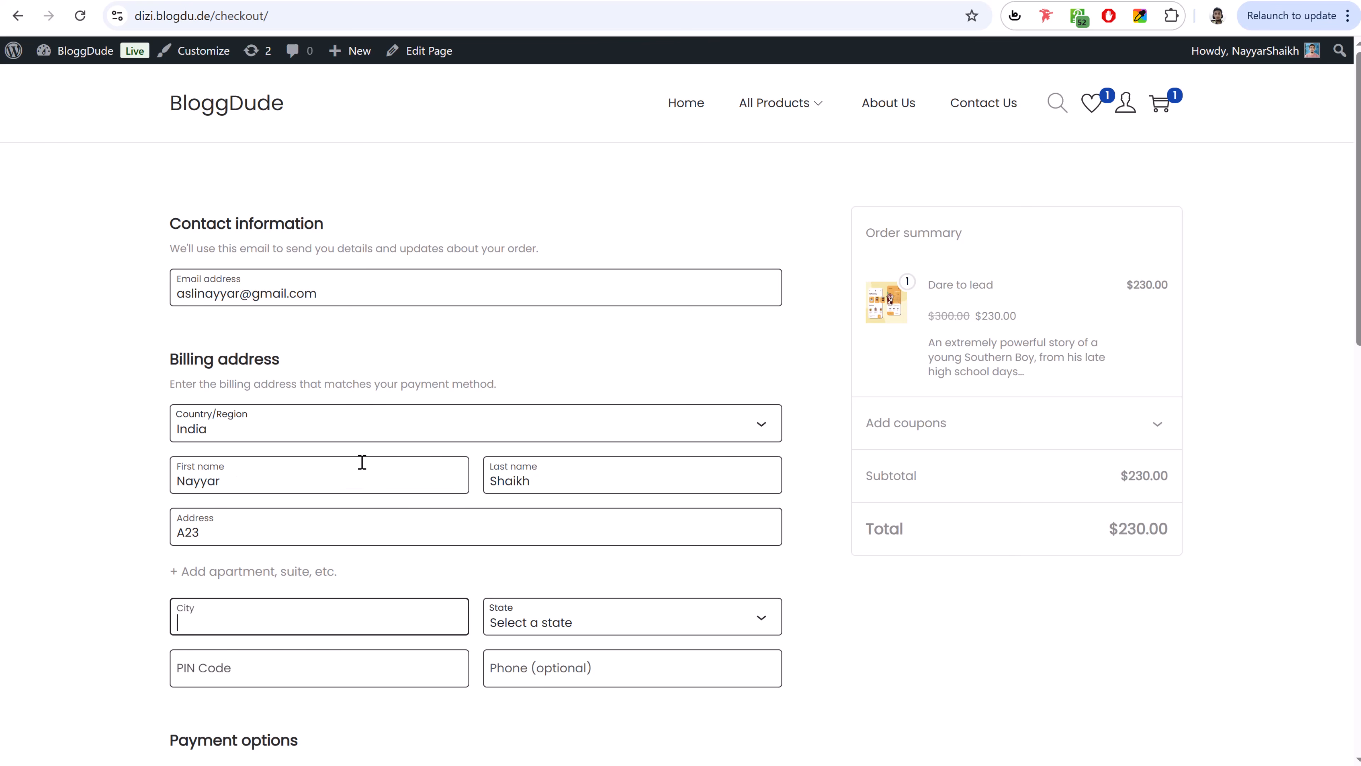
type("Mumbai")
key("Tab")
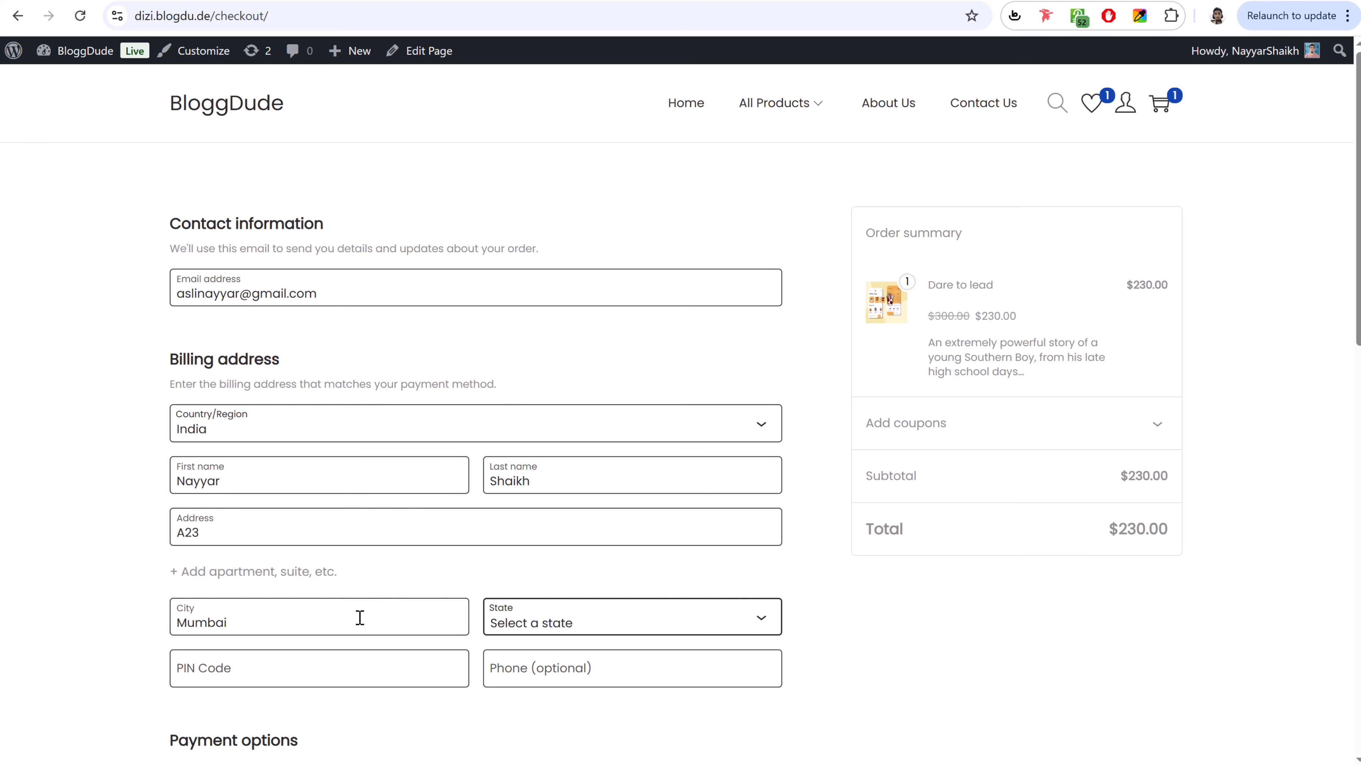
key("m")
key("Return")
key("Tab")
type("4000")
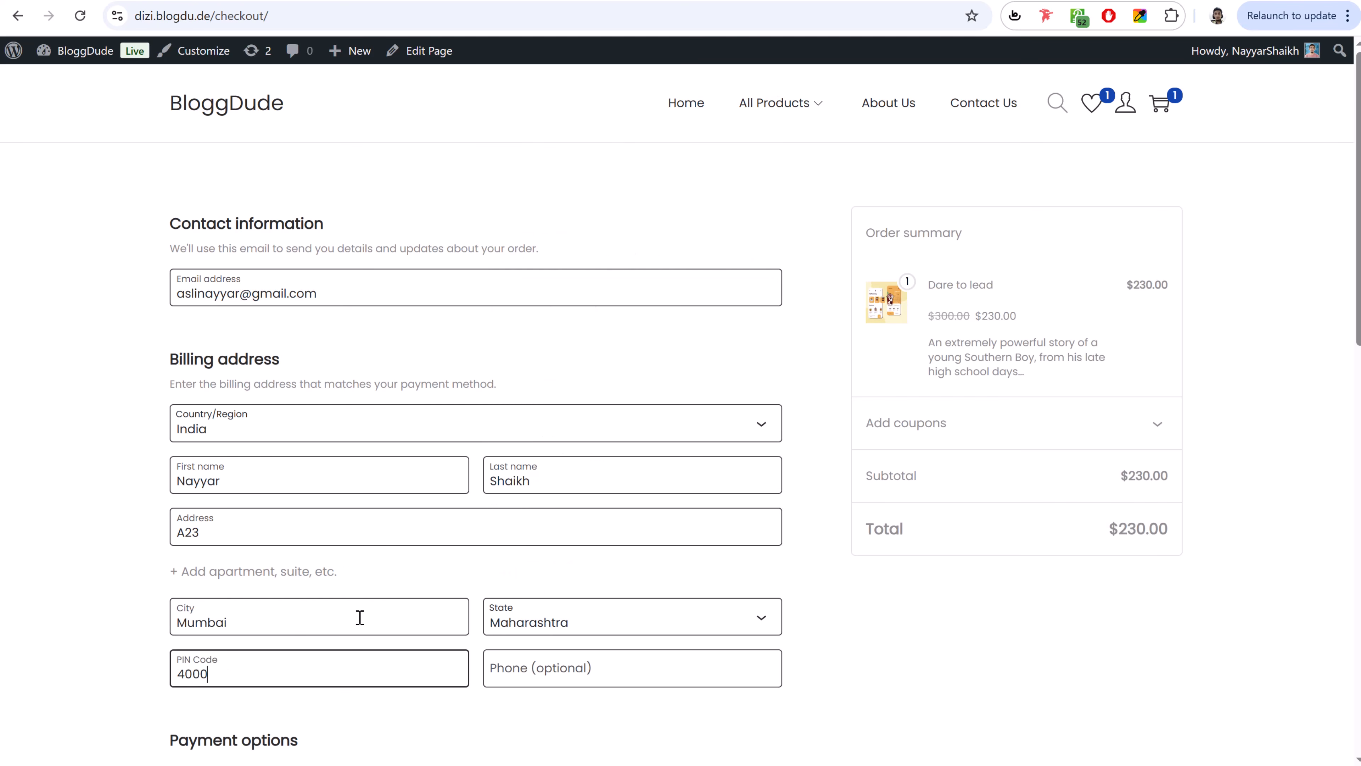
key("Tab")
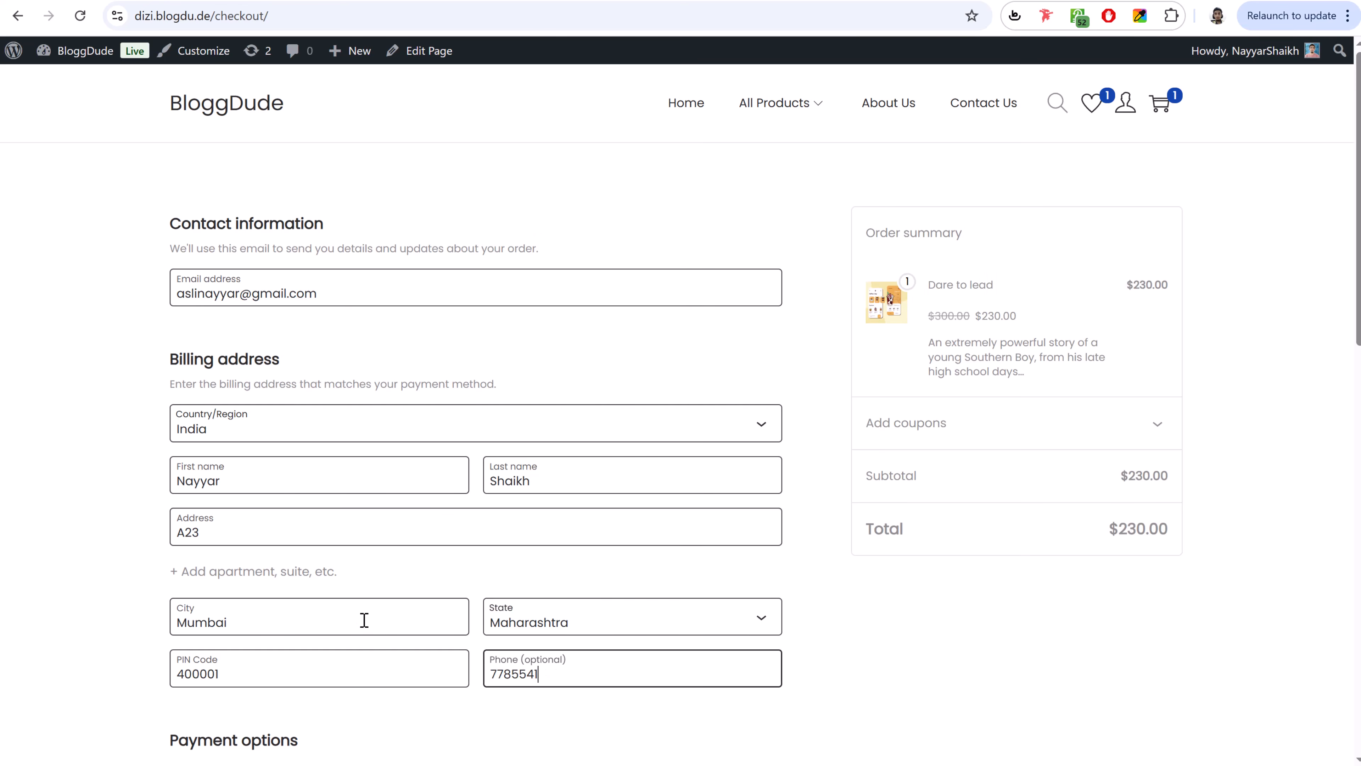
- Try the Cash on delivery, PayPal and Razorpay options and inspect the stripe_cc error notice
scroll(1015, 440, "down", 5)
left_click(230, 440)
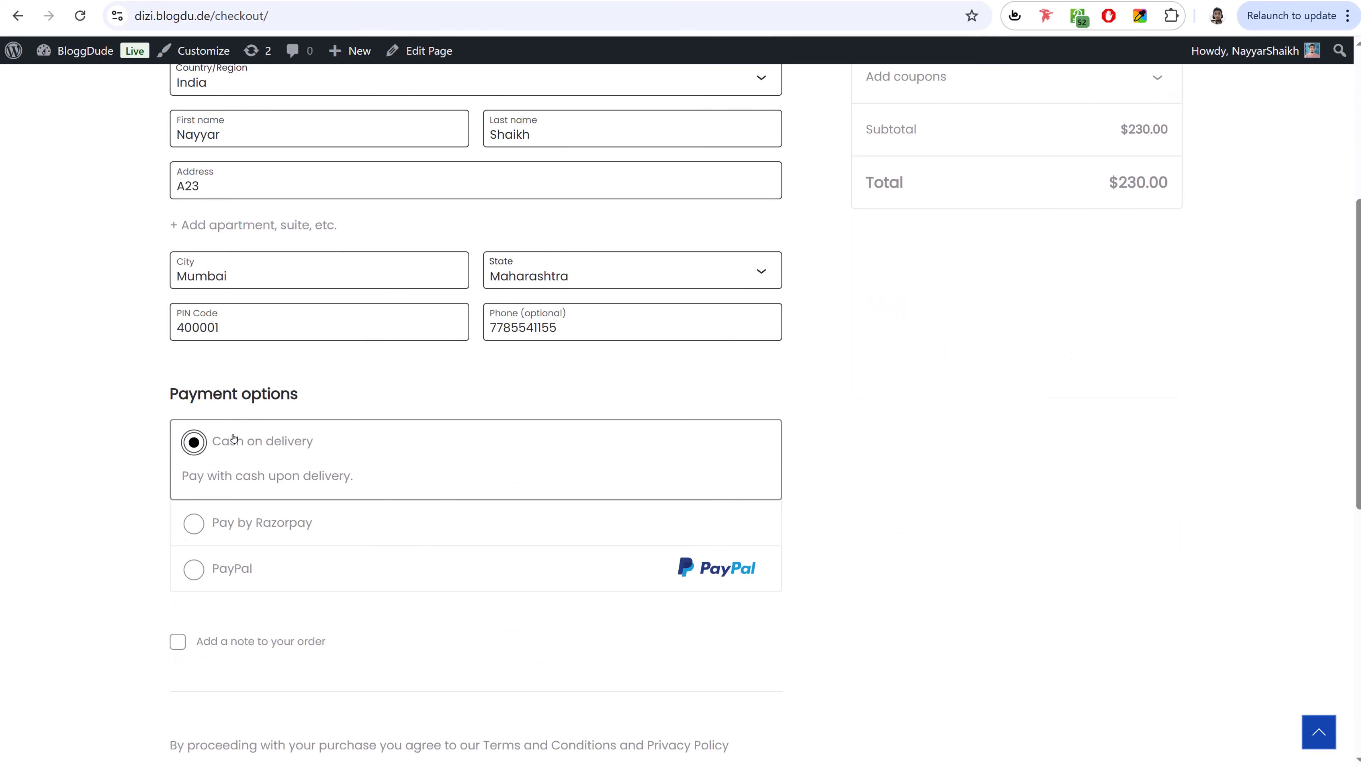
scroll(321, 450, "down", 3)
left_click(245, 477)
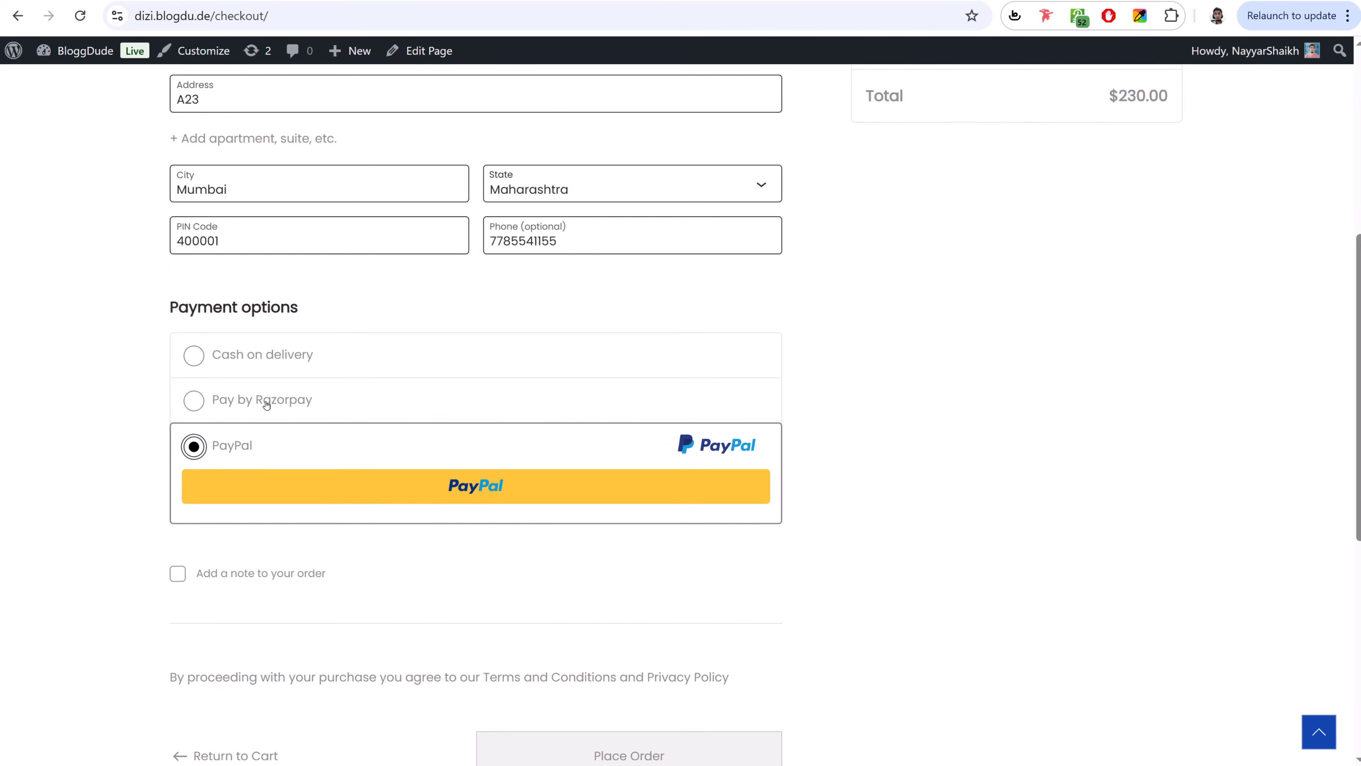
left_click(264, 400)
scroll(252, 375, "down", 3)
scroll(289, 295, "up", 2)
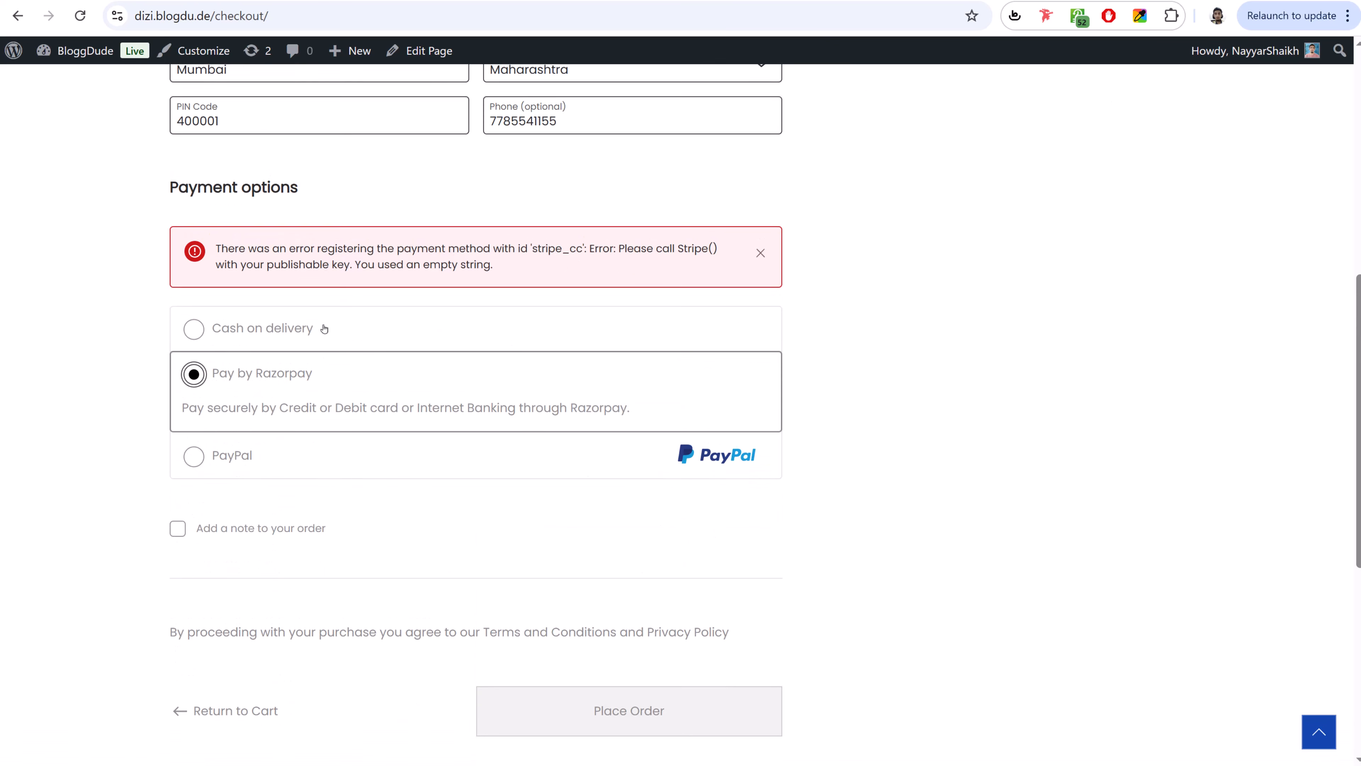
double_click(552, 259)
left_click(596, 257)
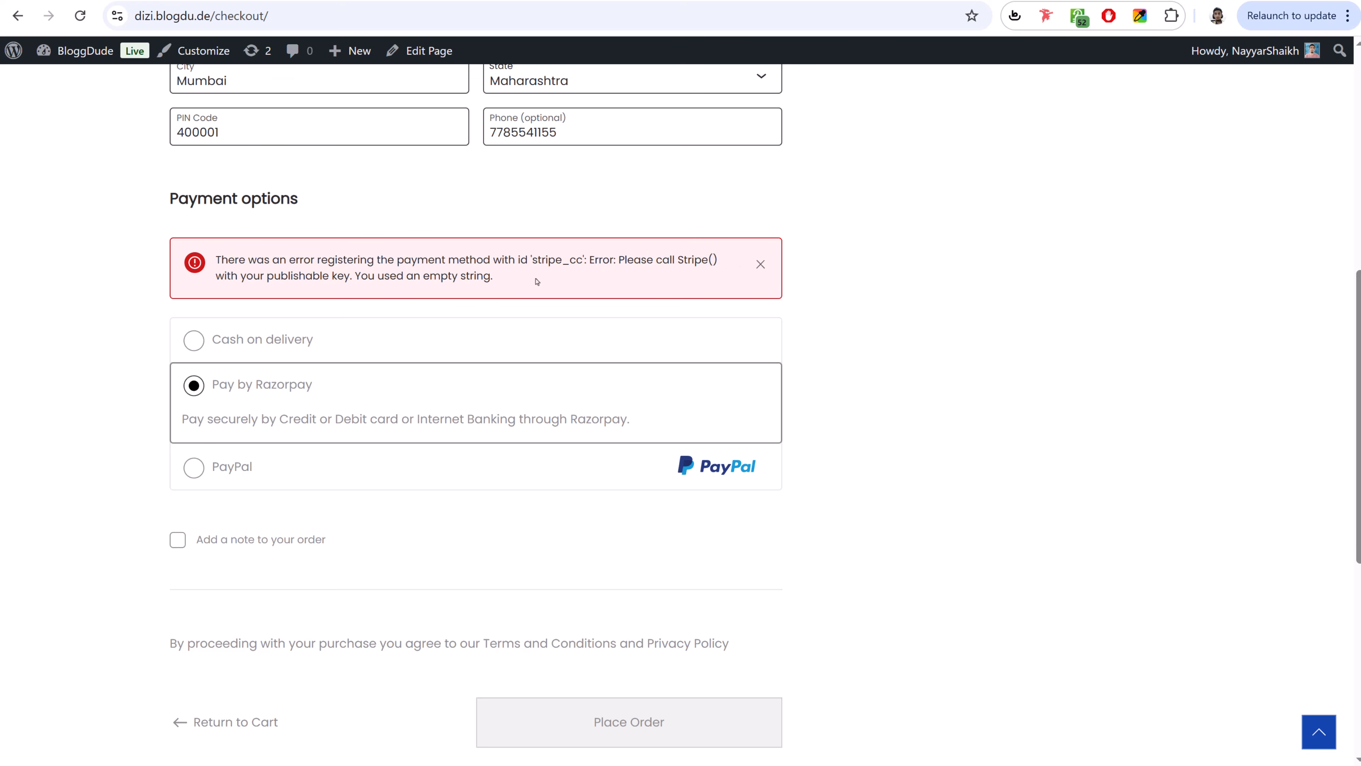
left_click_drag(517, 262, 616, 261)
left_click(561, 263)
- Dismiss the Stripe error, select Cash on delivery and place the order
left_click(761, 264)
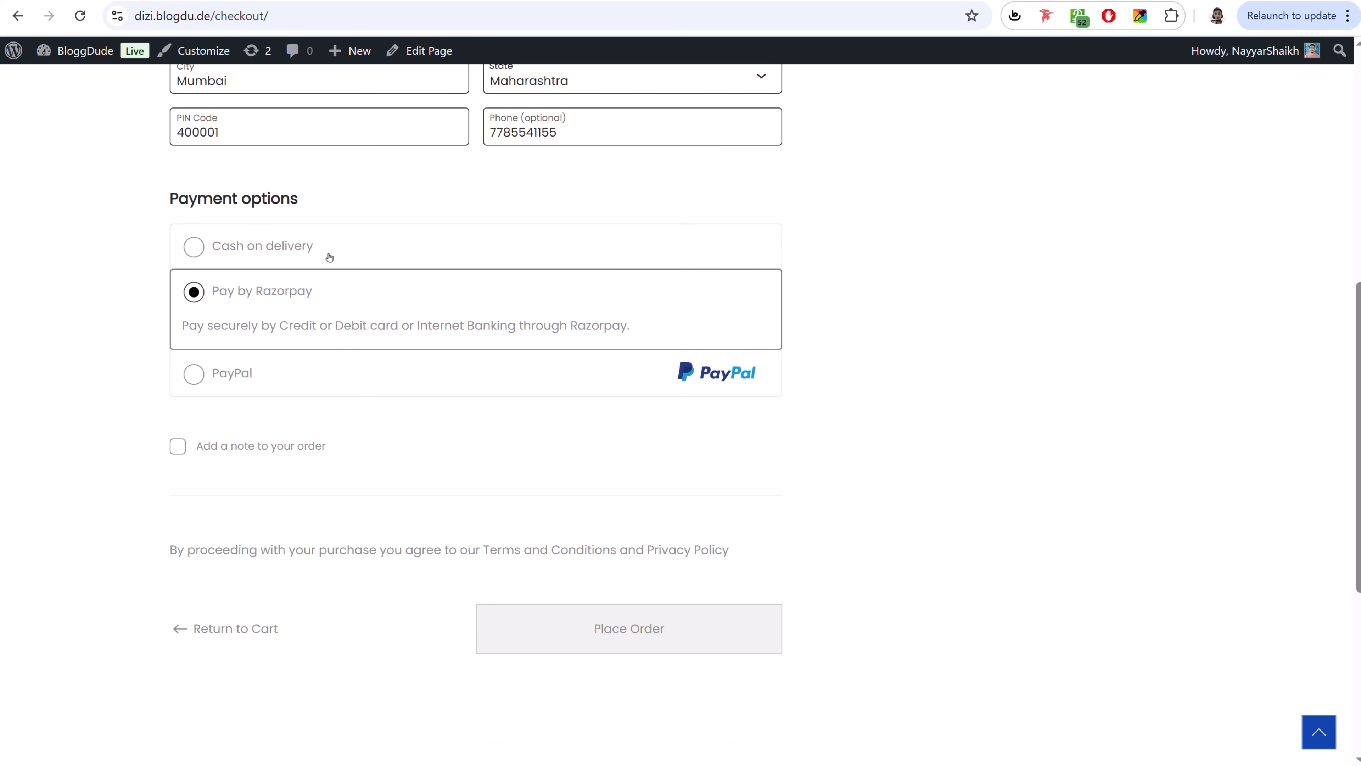
left_click(298, 251)
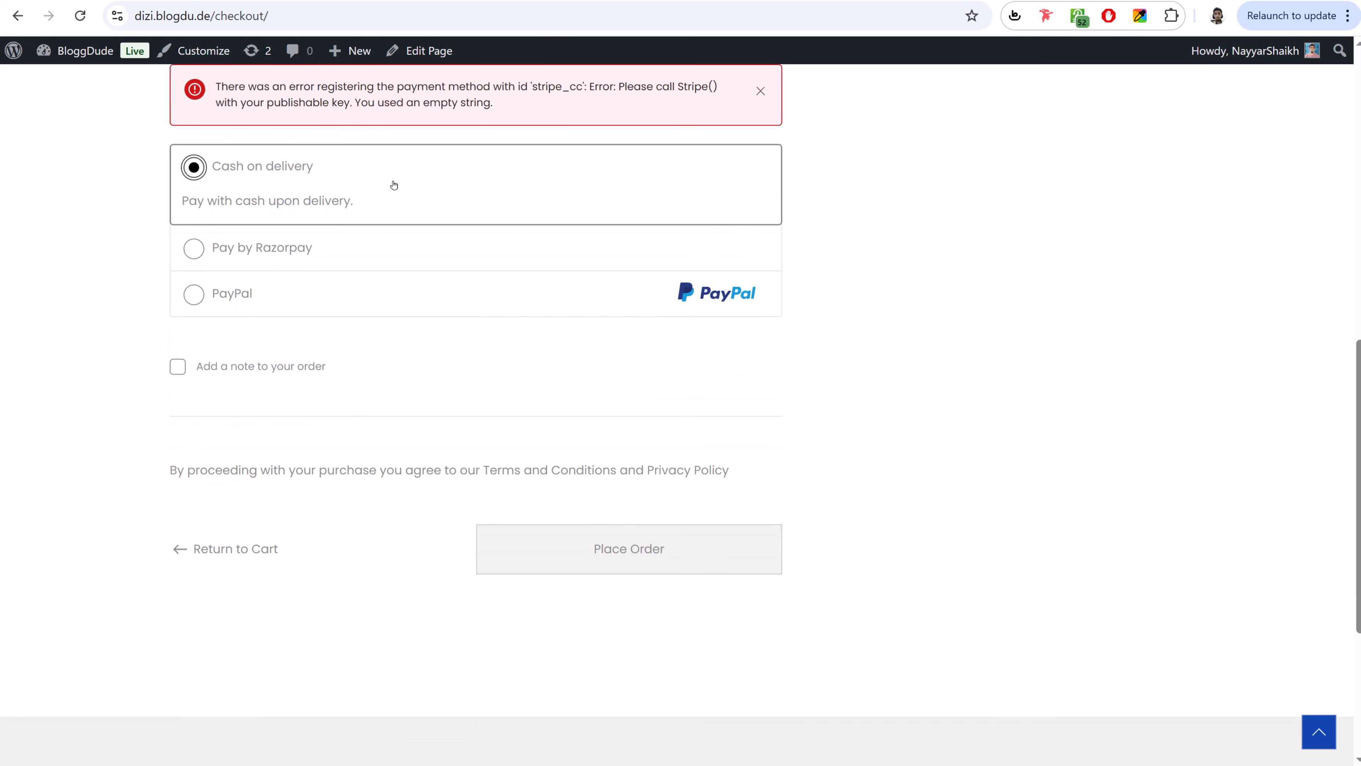
left_click(636, 567)
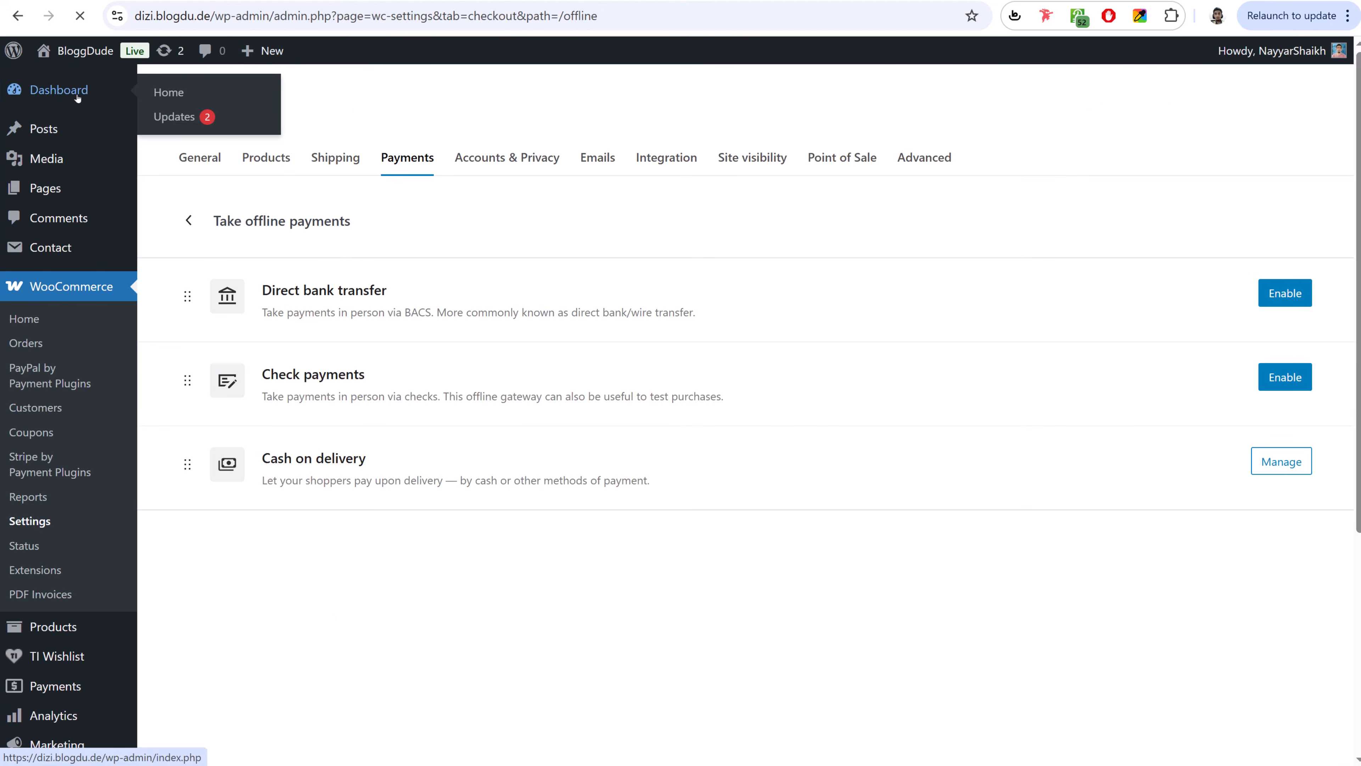
- Open order #101 from WooCommerce Orders, change its status from On hold to Completed, and update
left_click(80, 92)
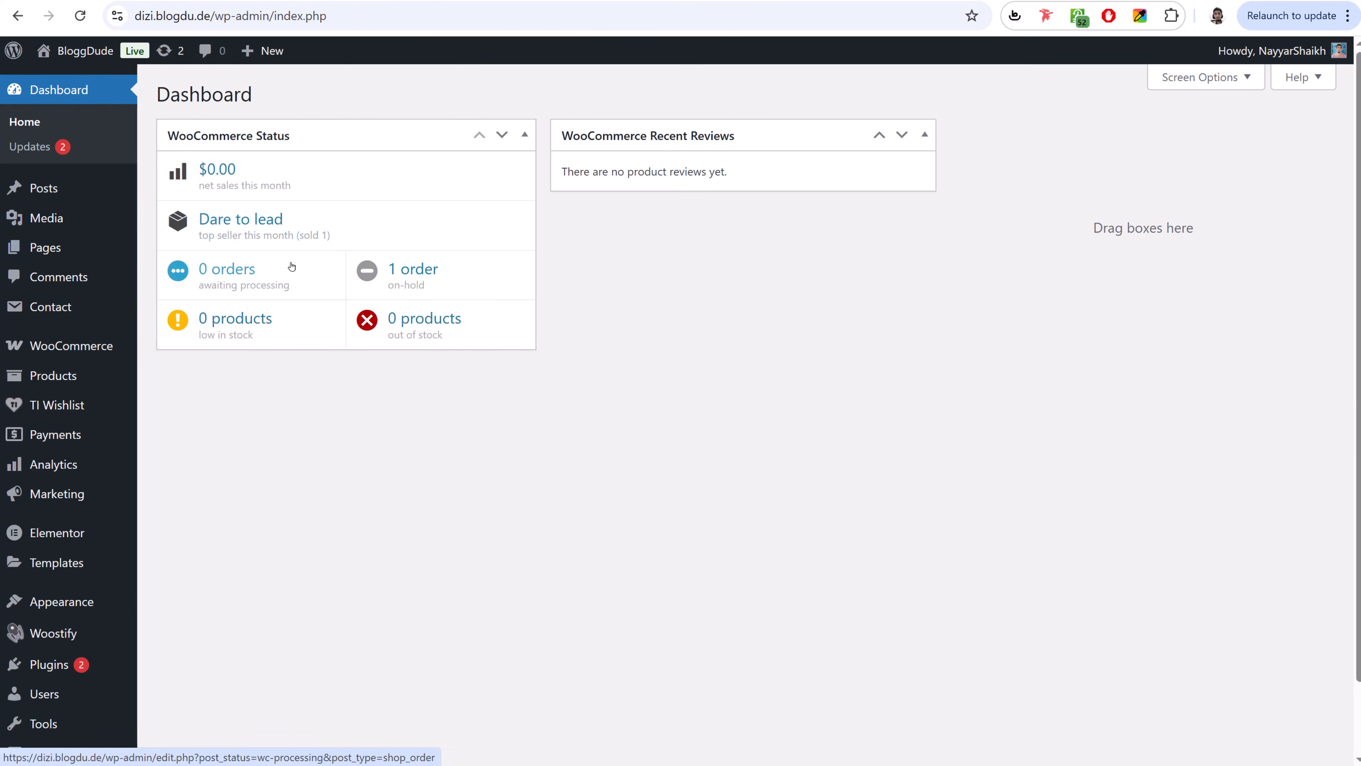
scroll(263, 327, "down", 1)
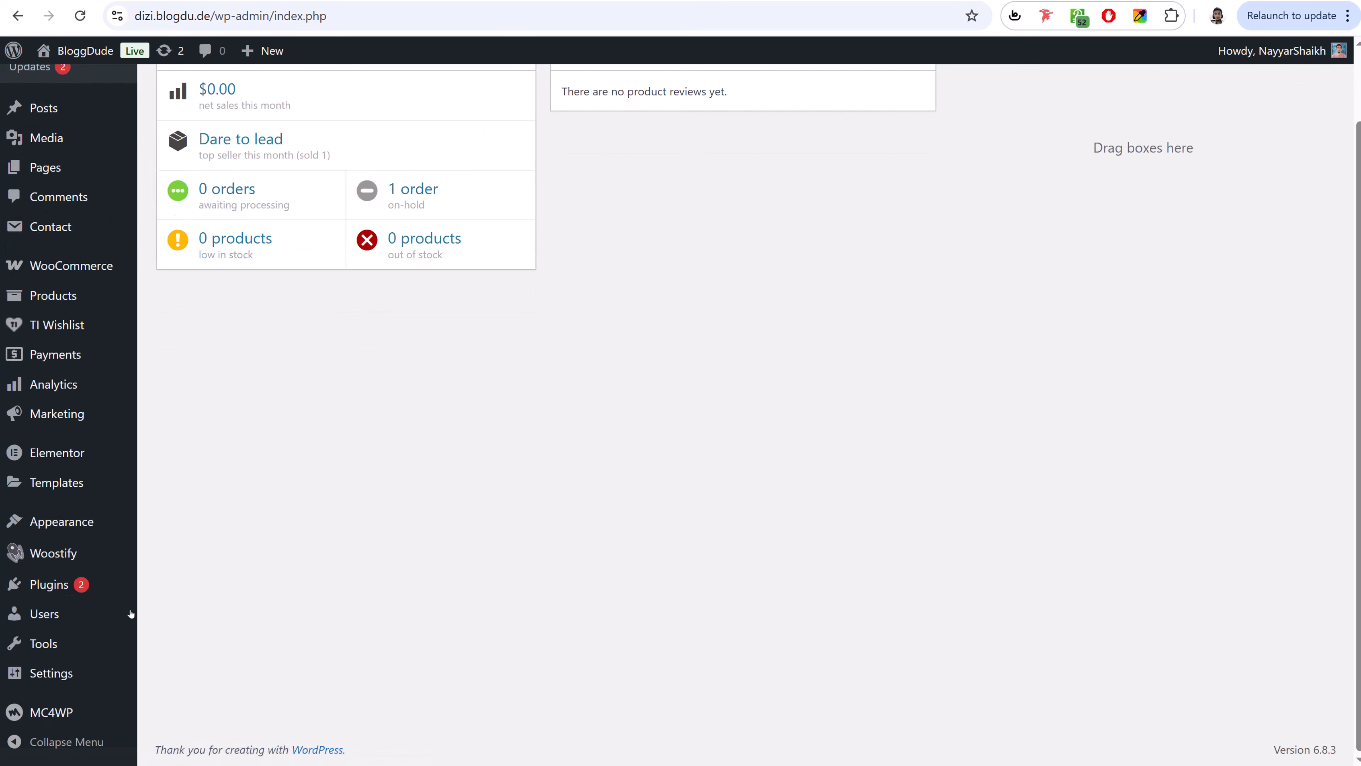
mouse_move(89, 274)
left_click(161, 293)
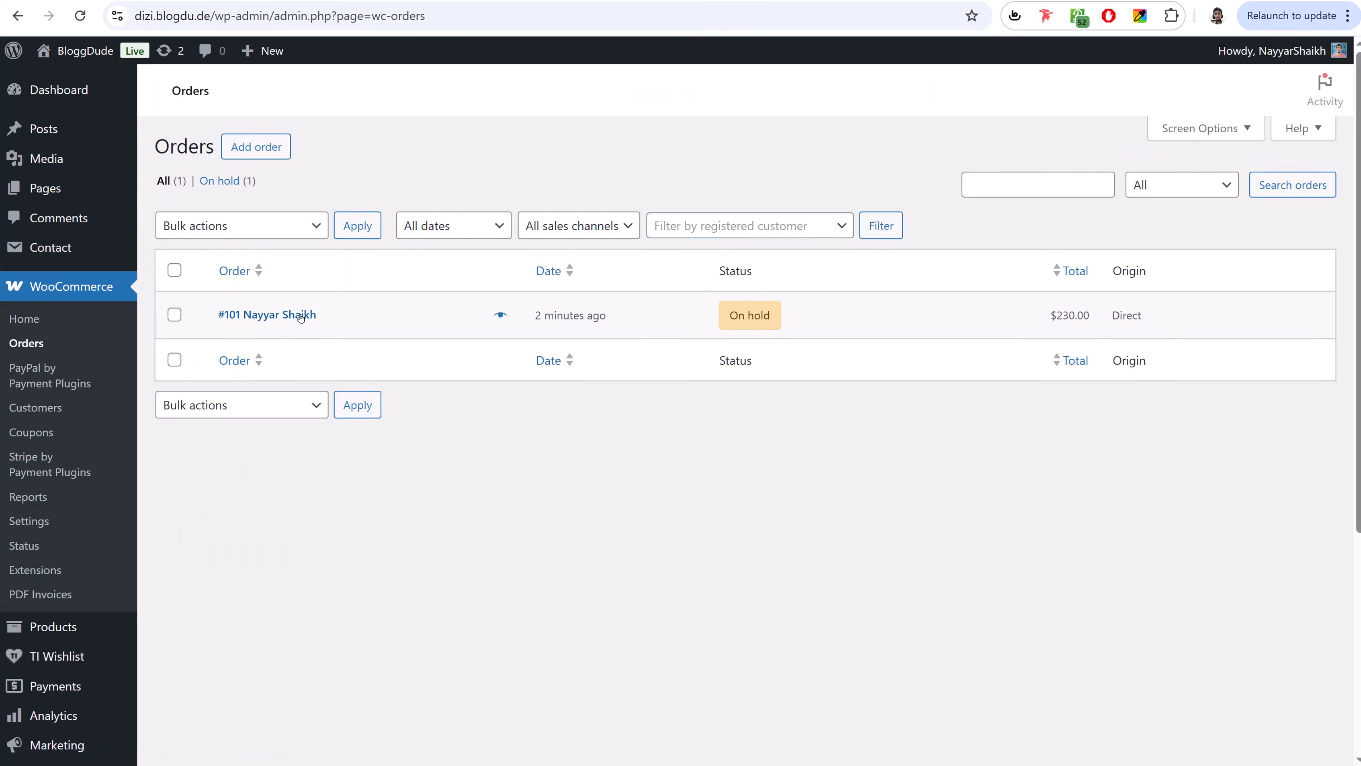
left_click(300, 315)
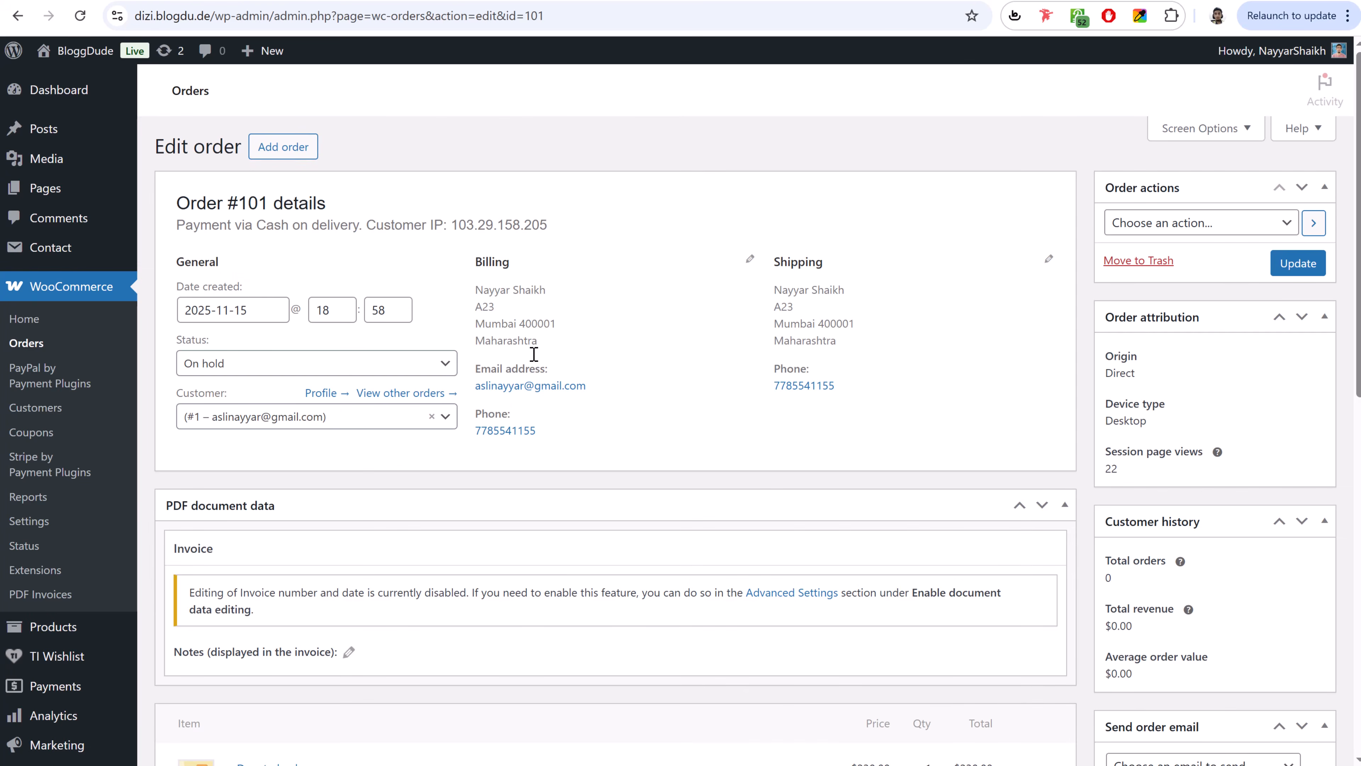
scroll(689, 604, "down", 5)
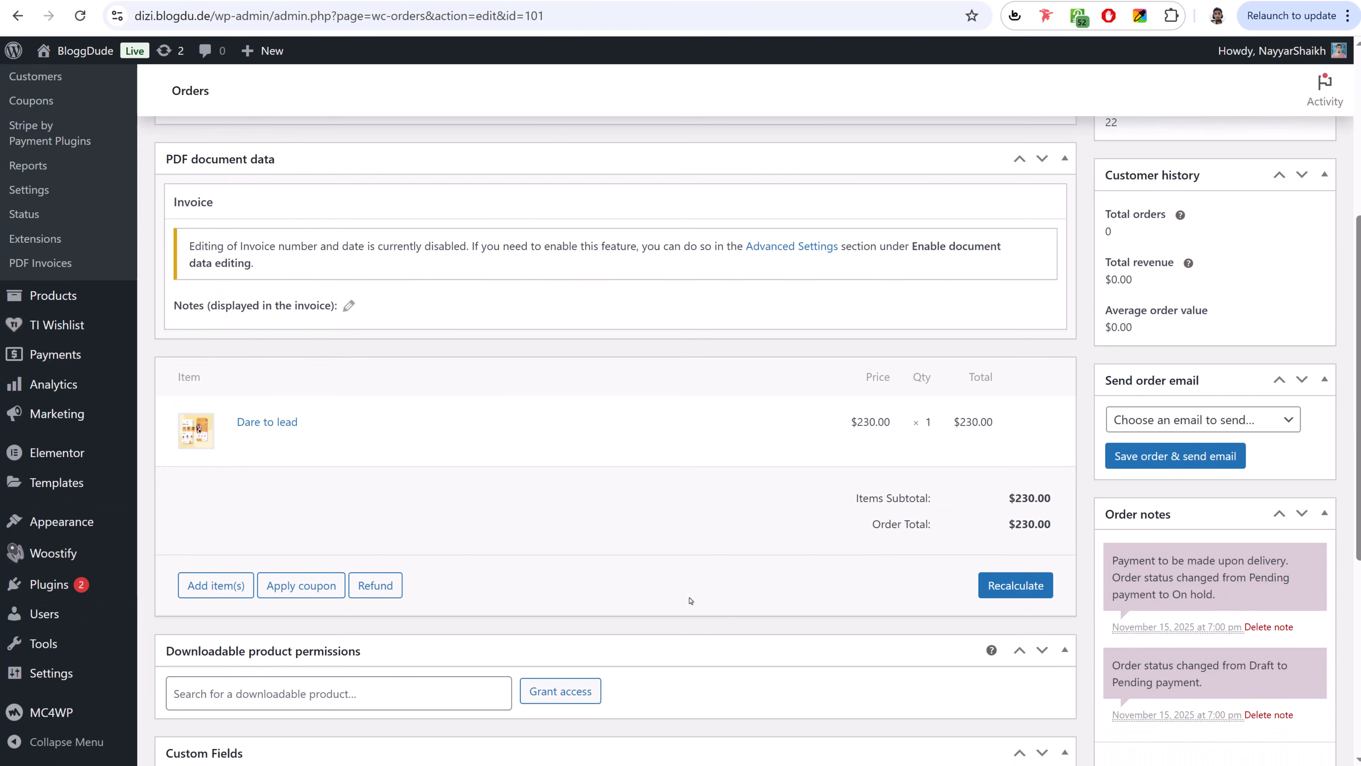
scroll(740, 583, "up", 5)
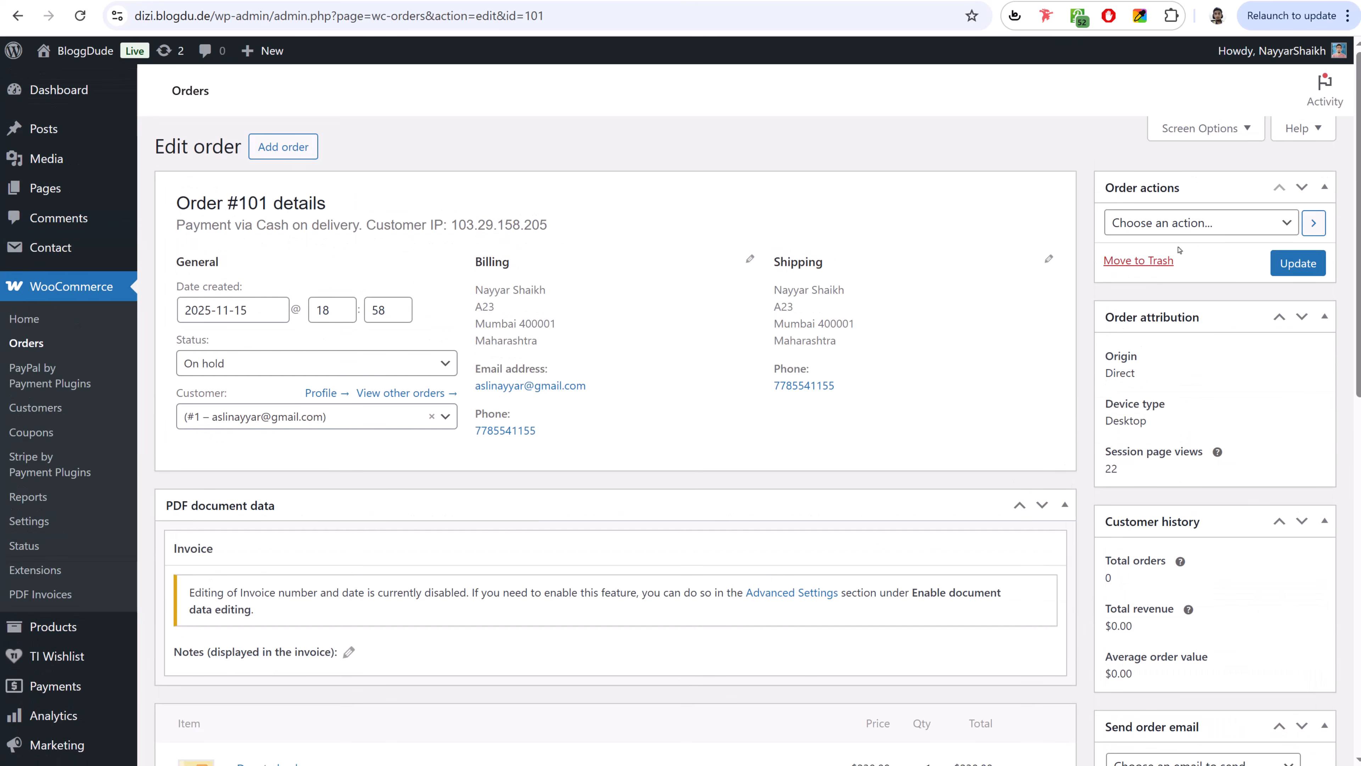
left_click(257, 371)
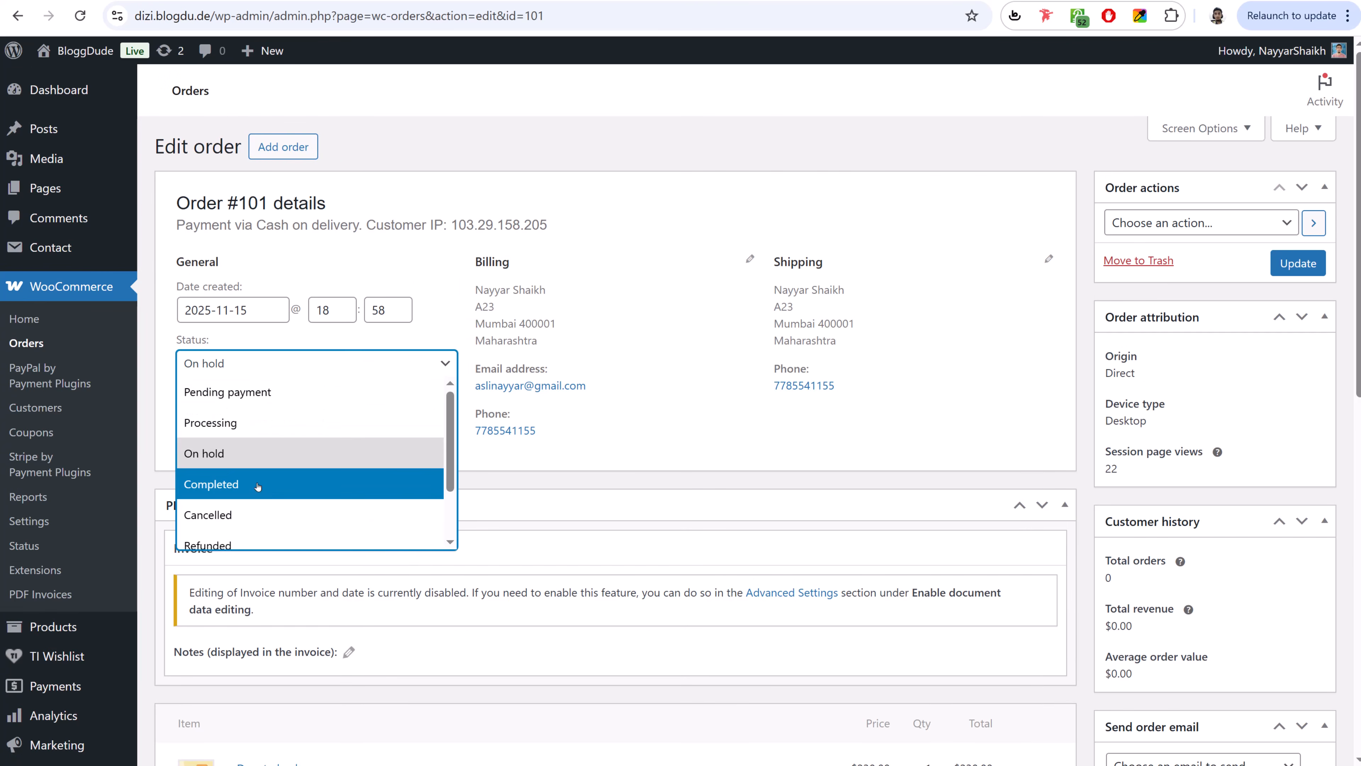
left_click(258, 484)
left_click(1294, 275)
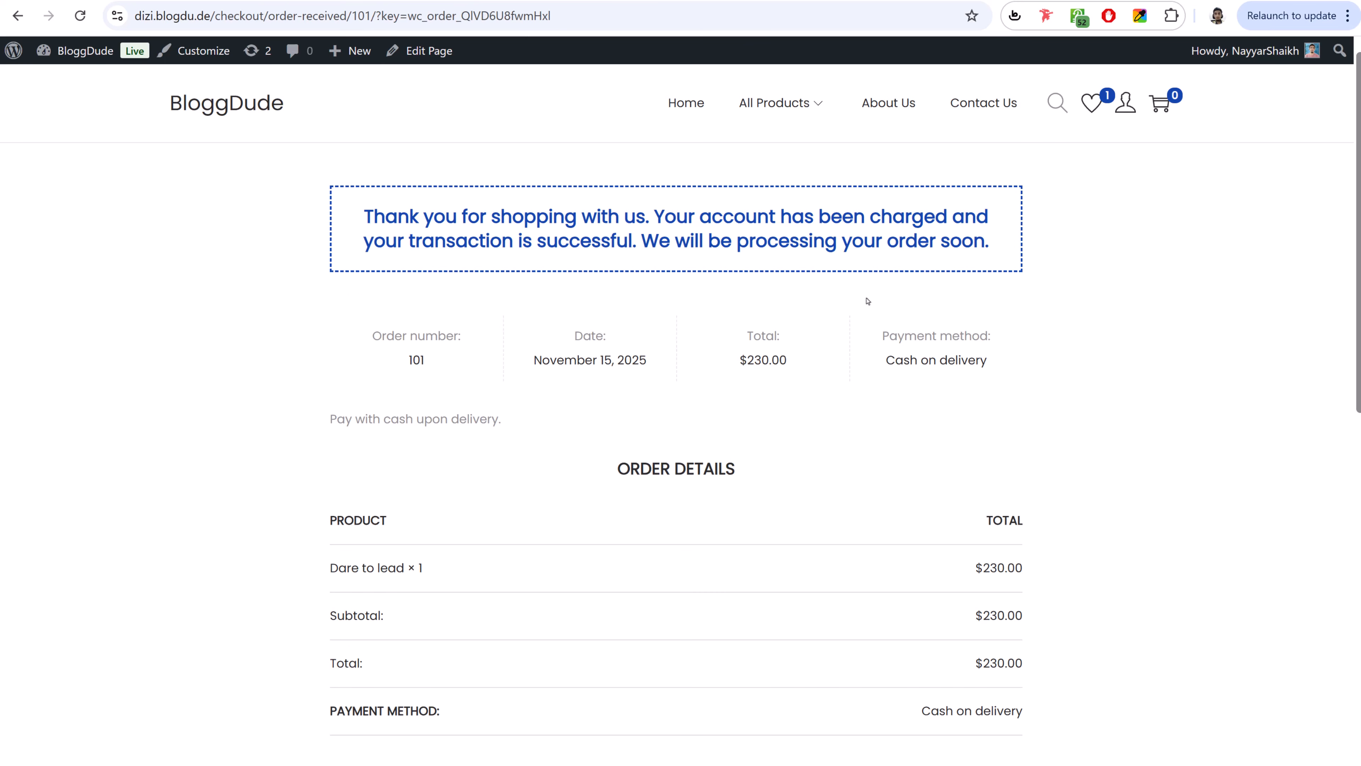
- Download the Dare to lead PDF from order #101 in My Account, then return home
left_click(1127, 102)
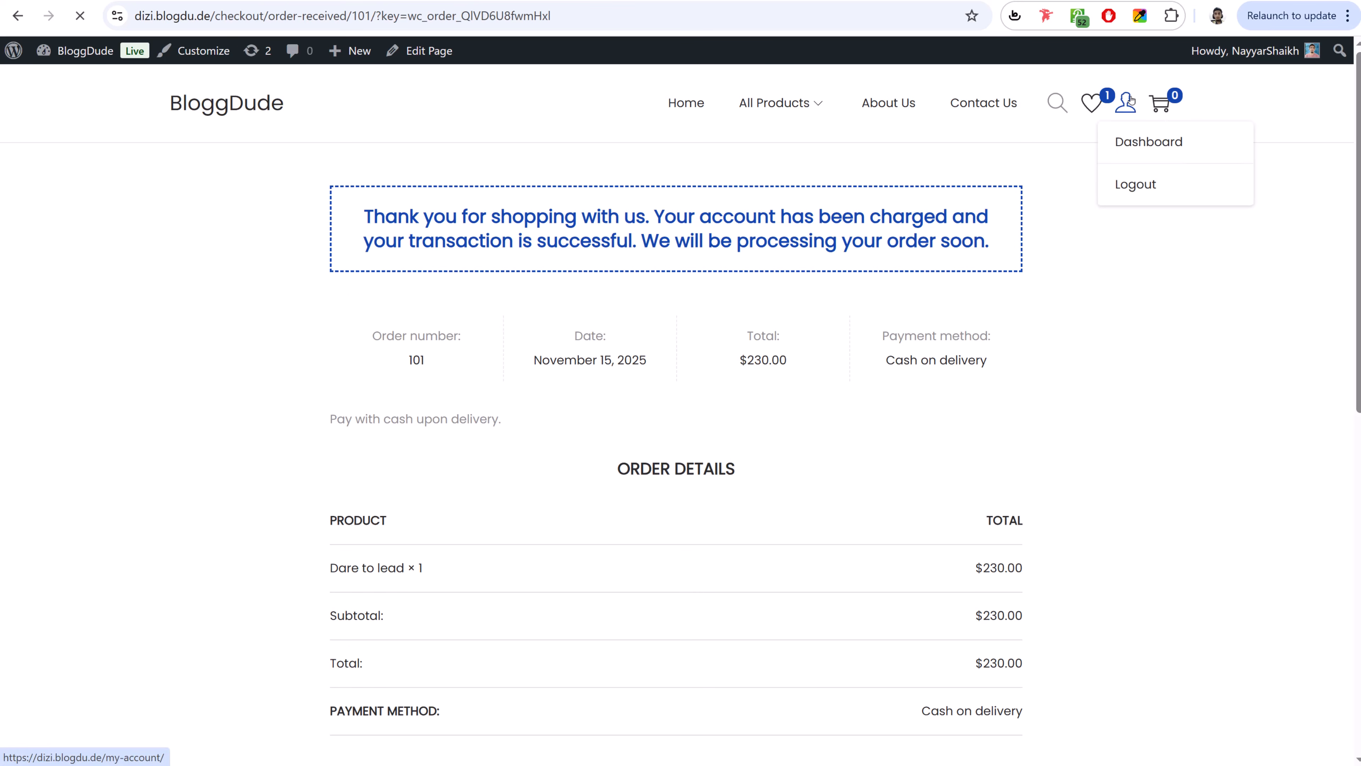
left_click(205, 244)
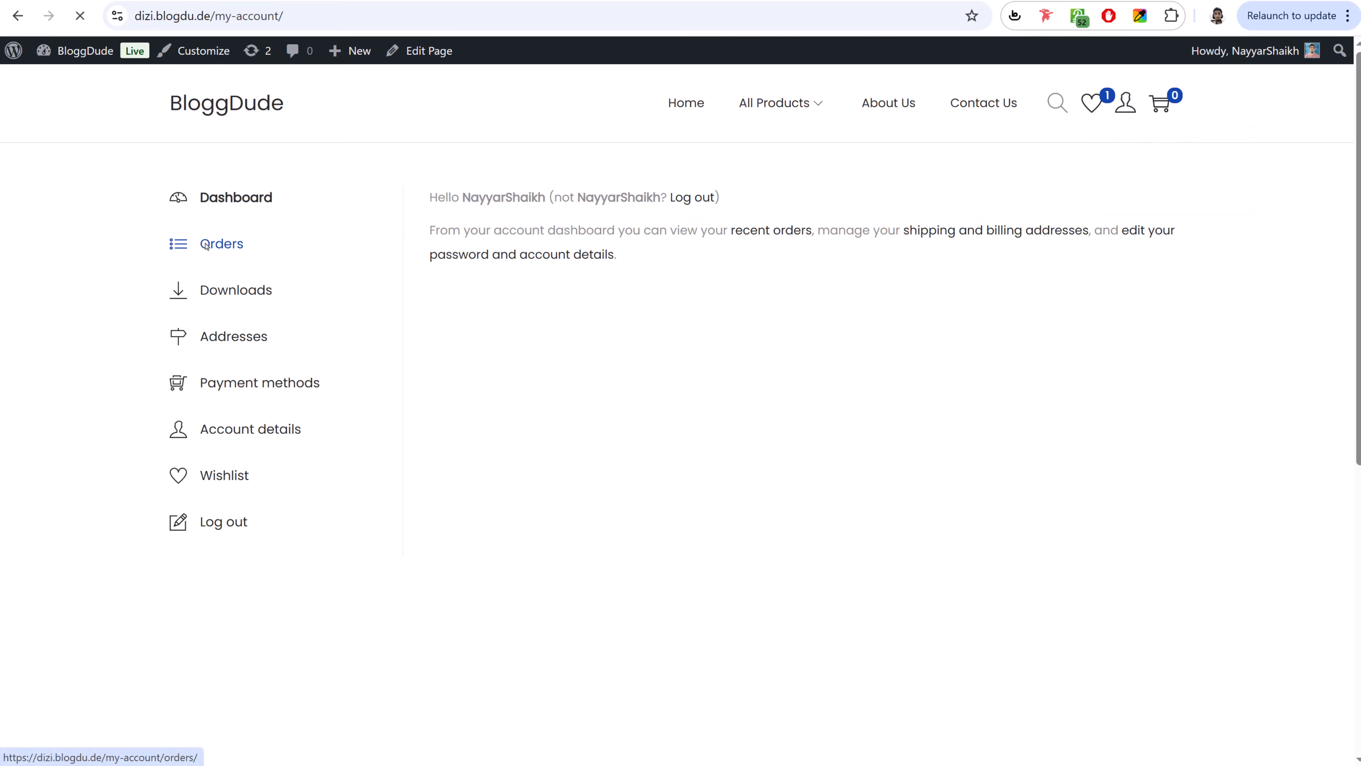
left_click(1097, 253)
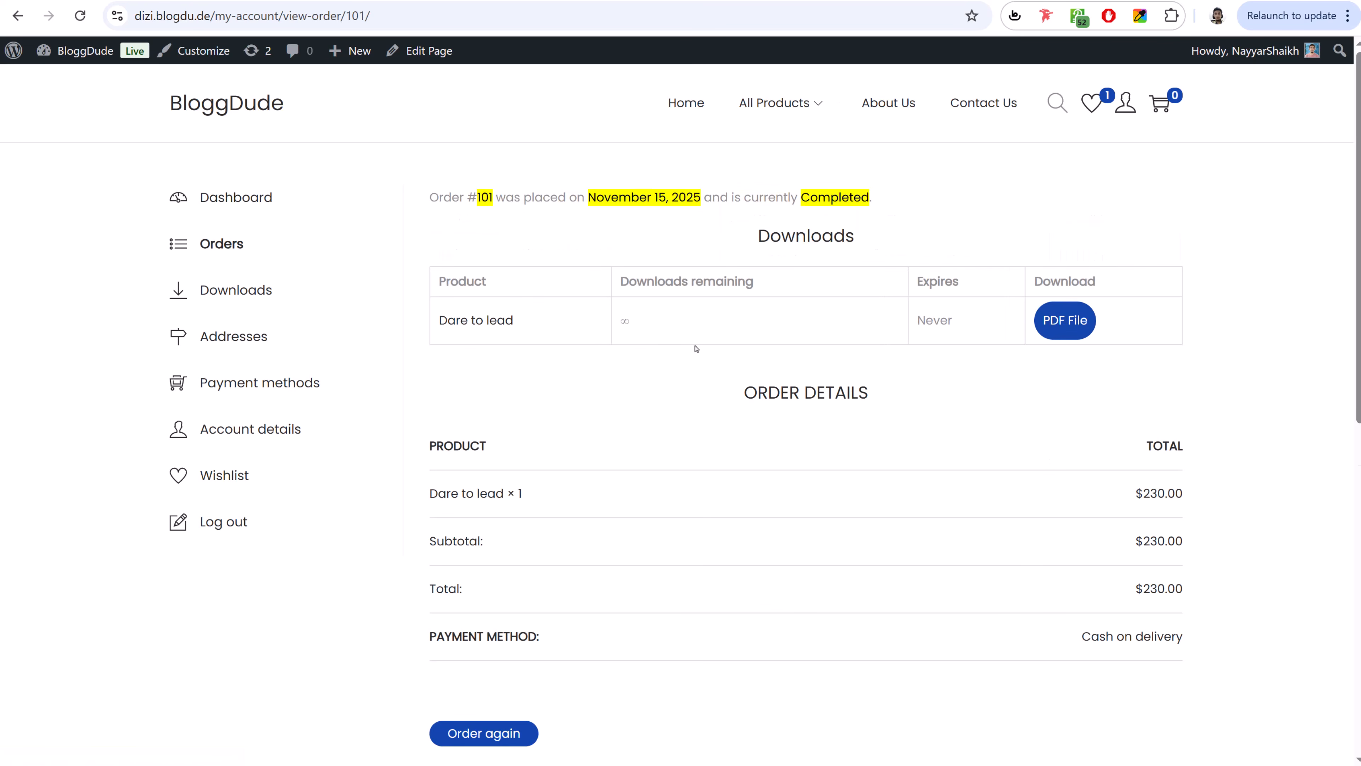
left_click(1073, 332)
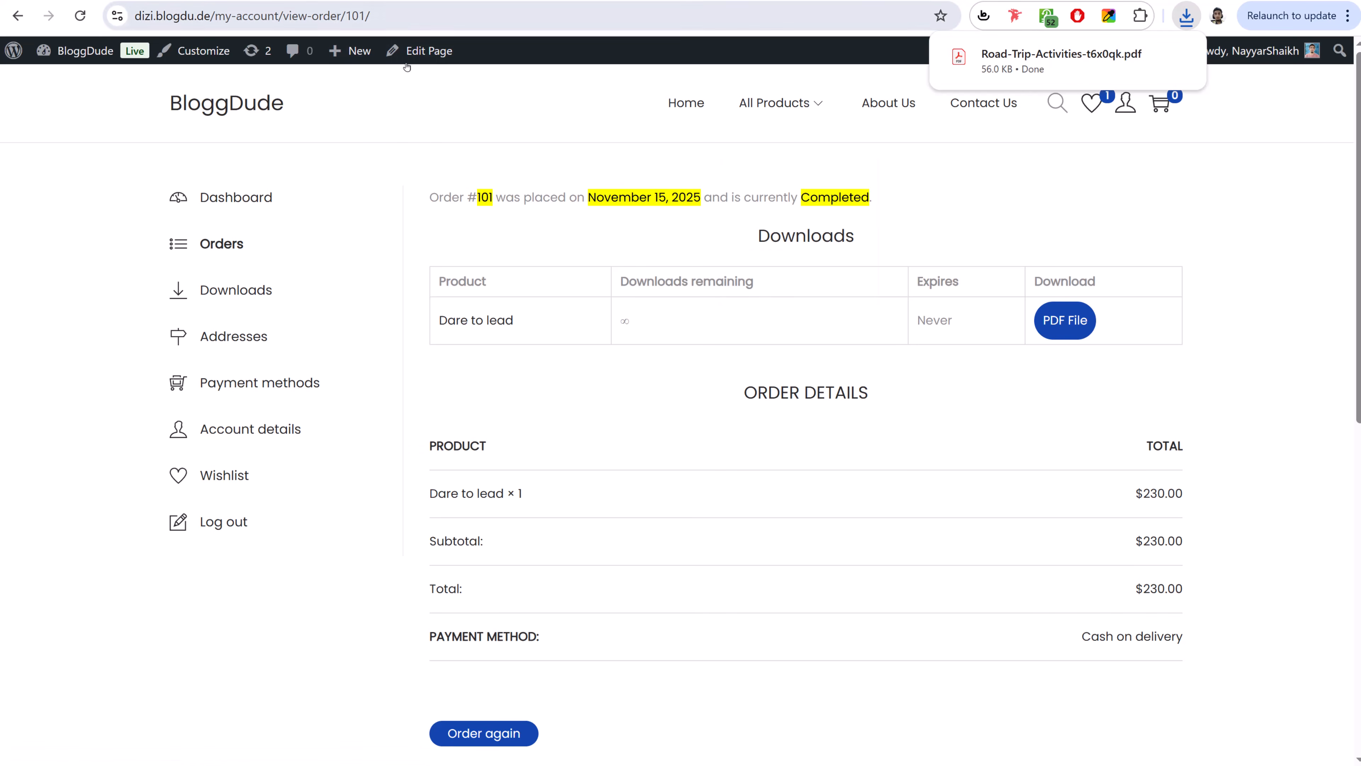
left_click(226, 103)
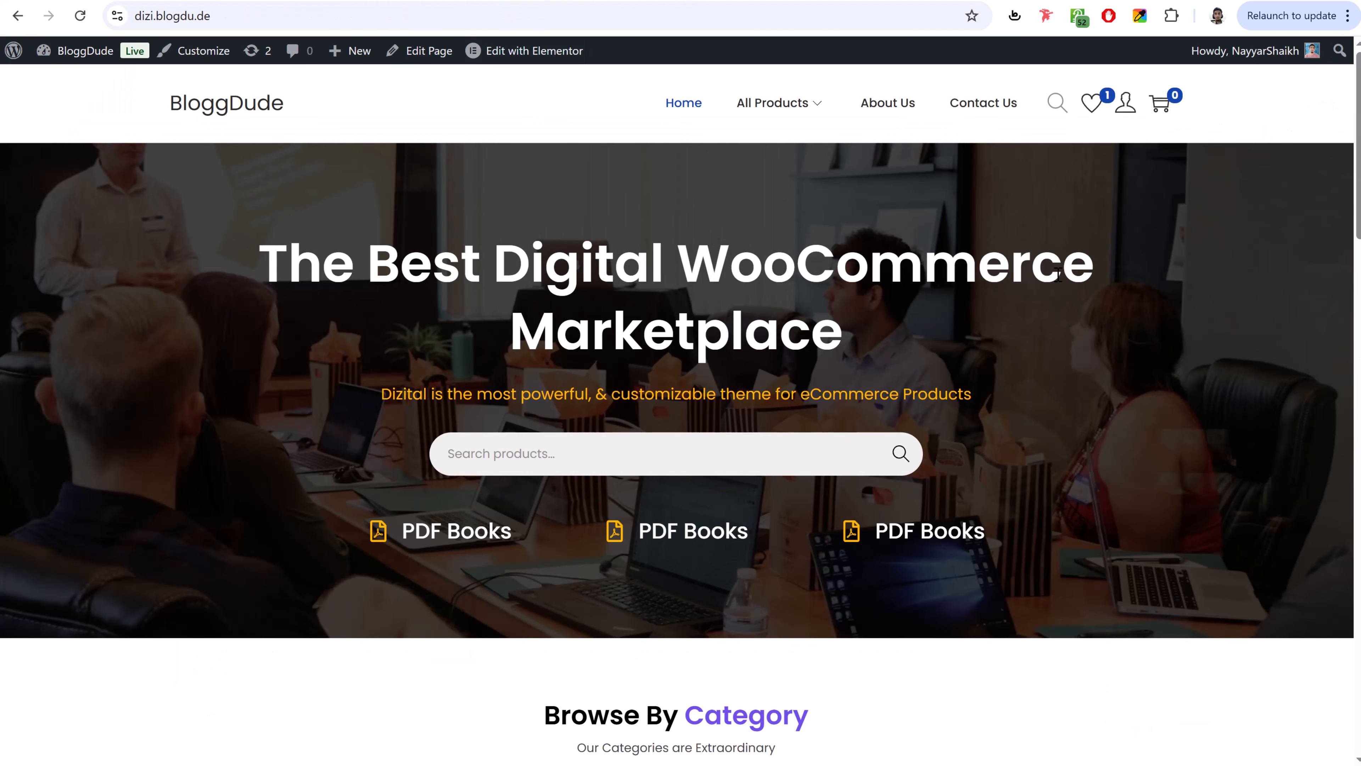
- Scroll through the store home page
scroll(1000, 392, "down", 5)
scroll(1002, 387, "up", 5)
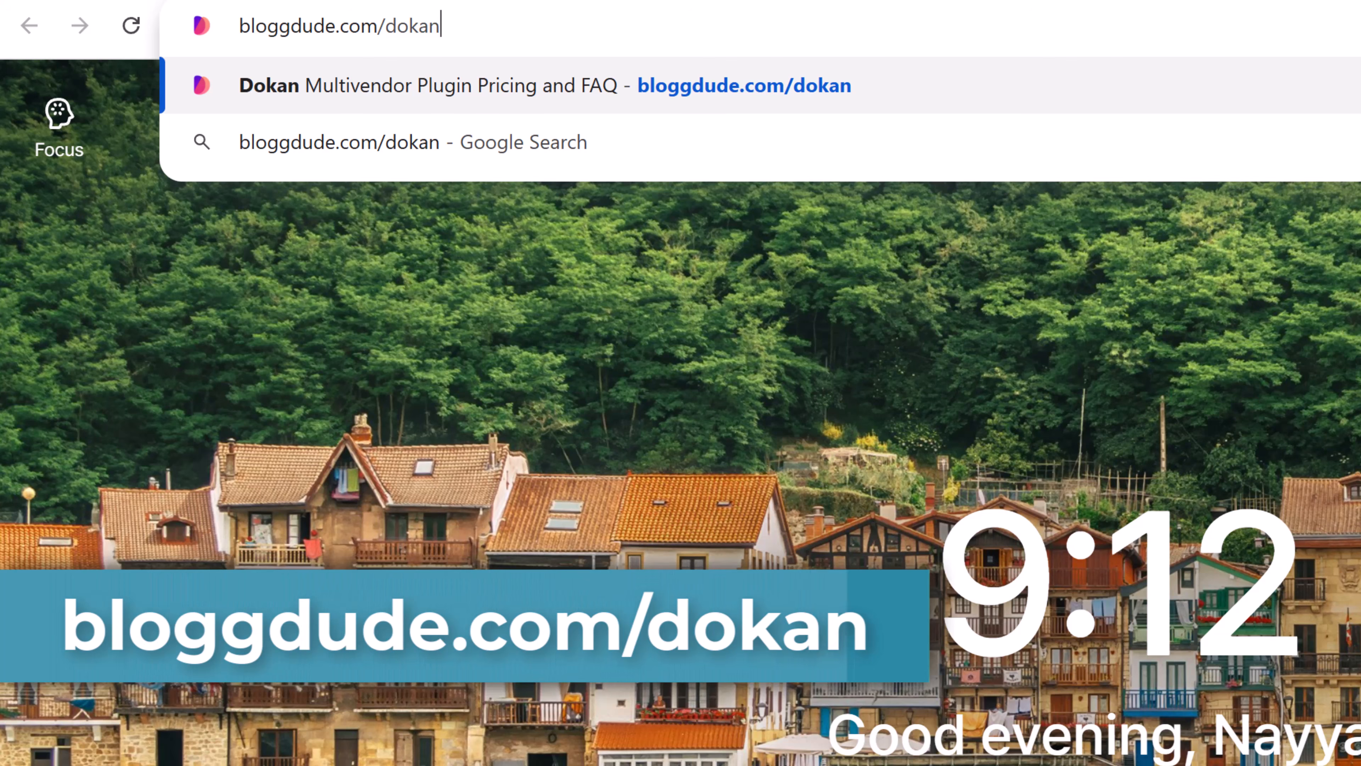
- Load the Dokan pricing page and compare lifetime and annual plan prices, ending on annual
key("Return")
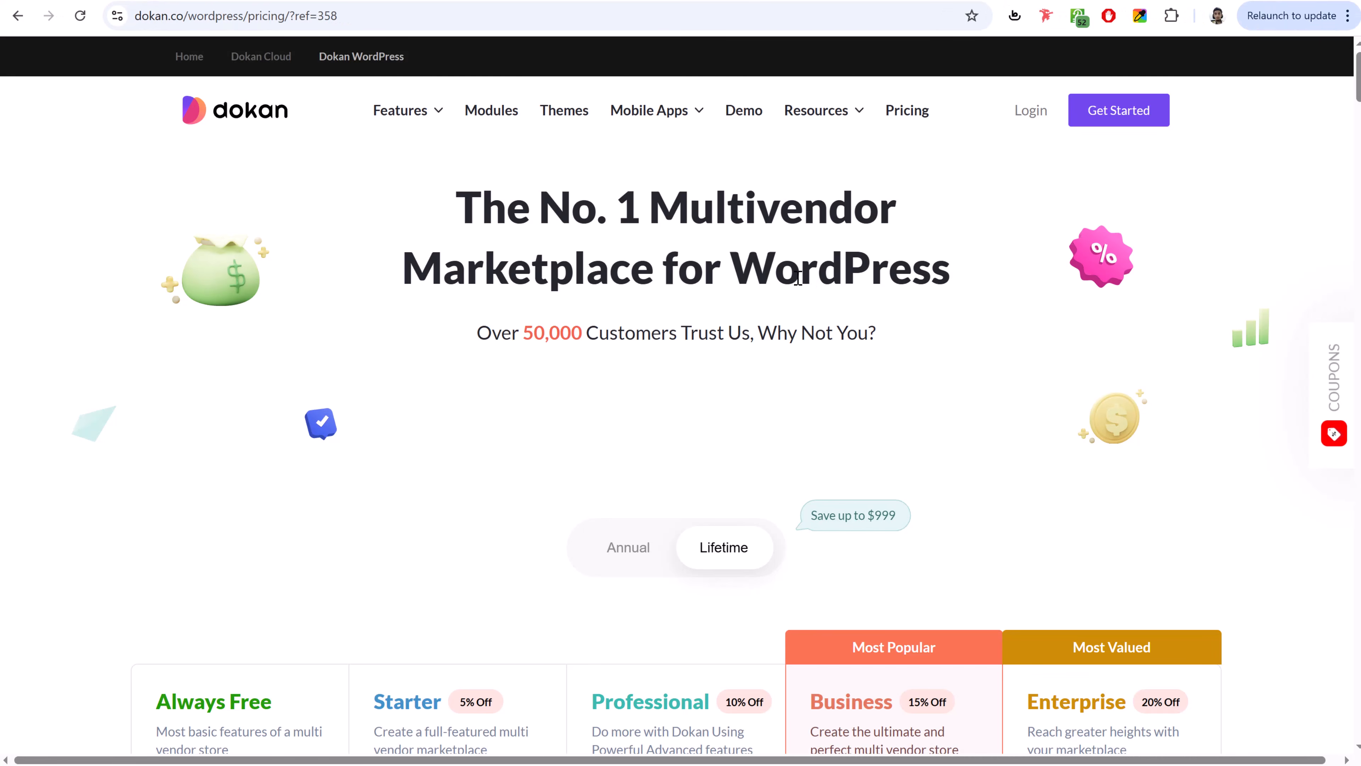
scroll(937, 399, "down", 8)
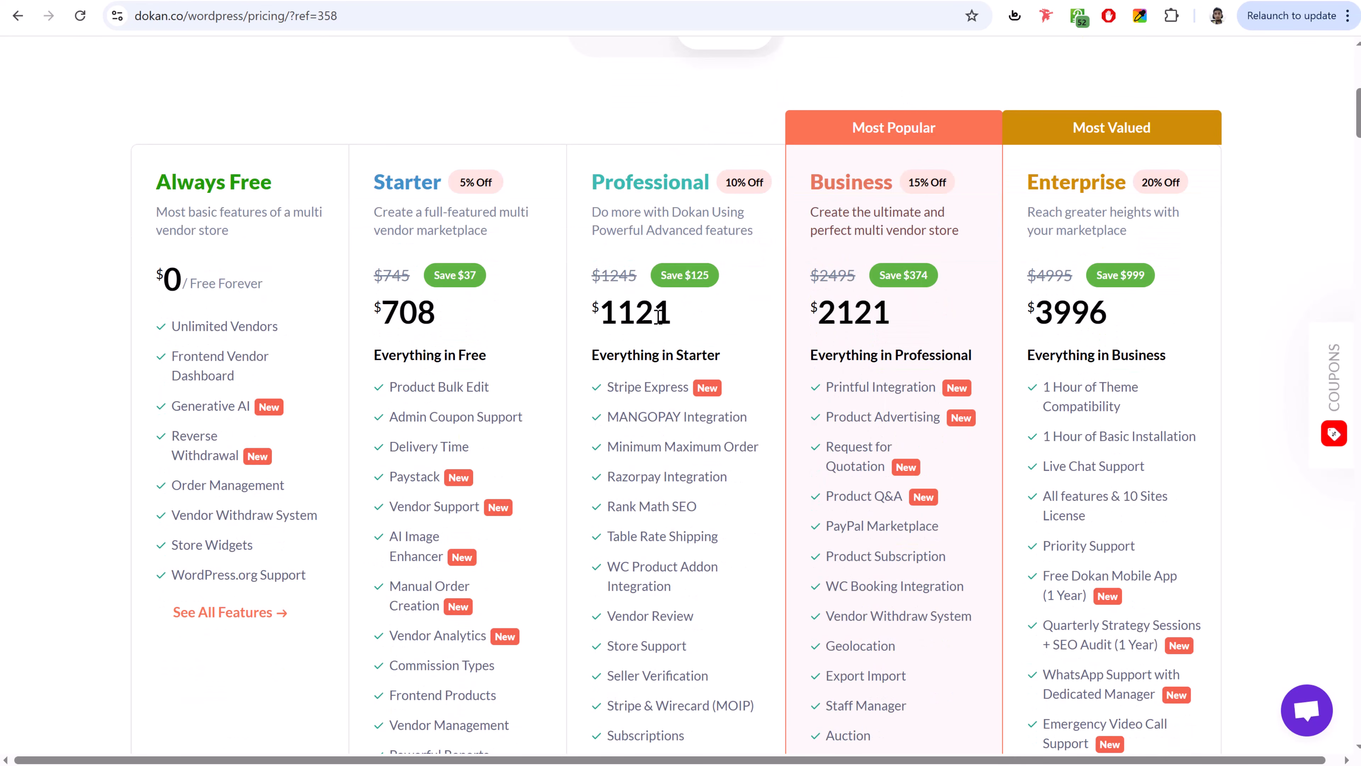
left_click_drag(157, 181, 266, 185)
left_click(266, 185)
scroll(617, 105, "up", 5)
scroll(617, 104, "down", 4)
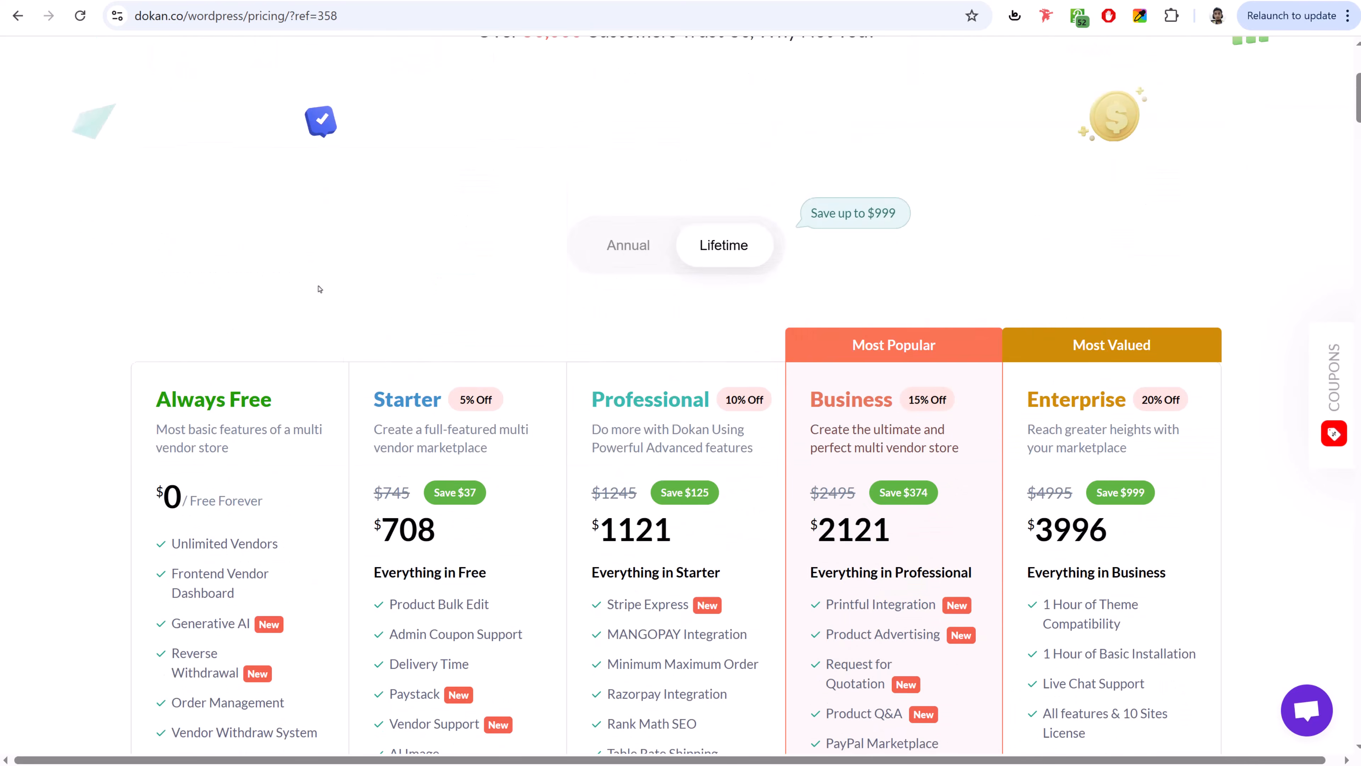
left_click(616, 105)
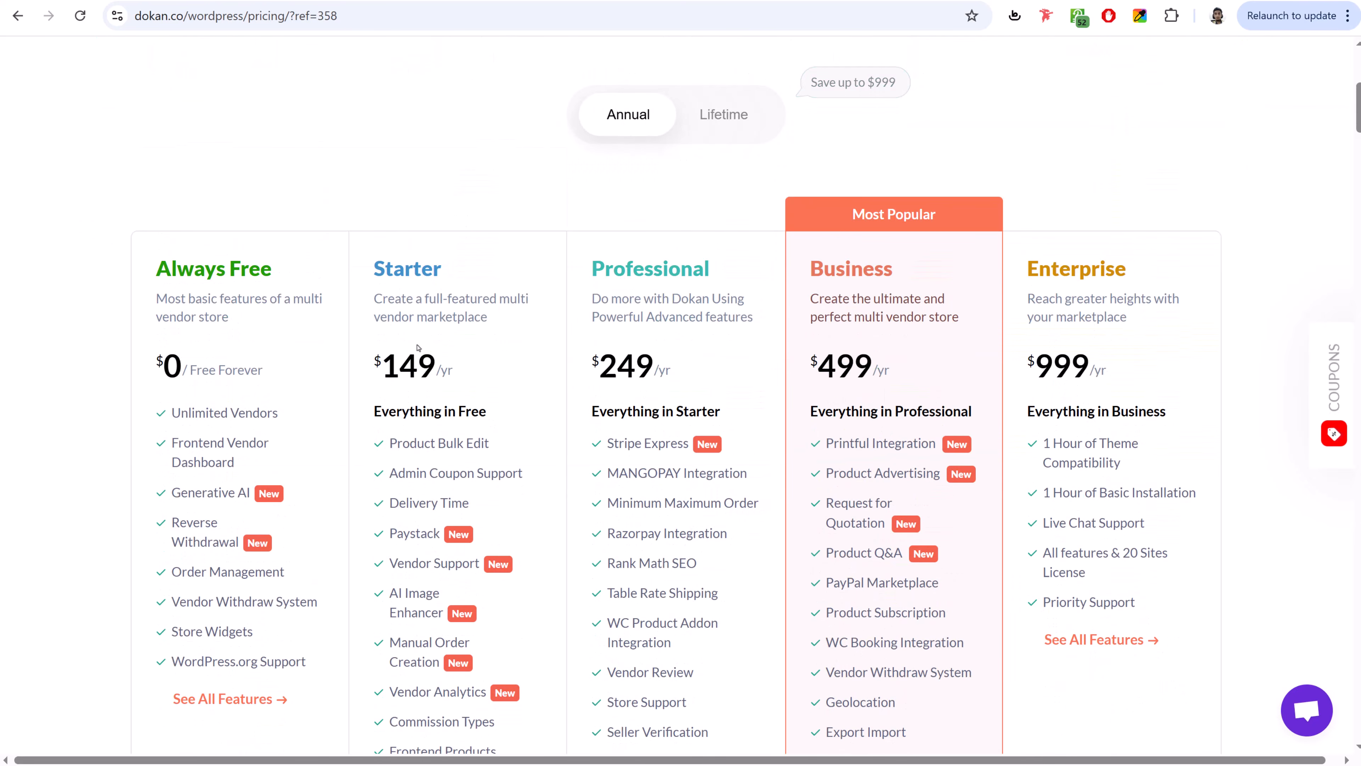
left_click(719, 129)
left_click(628, 114)
- Download the free Dokan Lite plugin (dokan-lite.zip) from the Always Free plan and check its progress
scroll(268, 292, "down", 1)
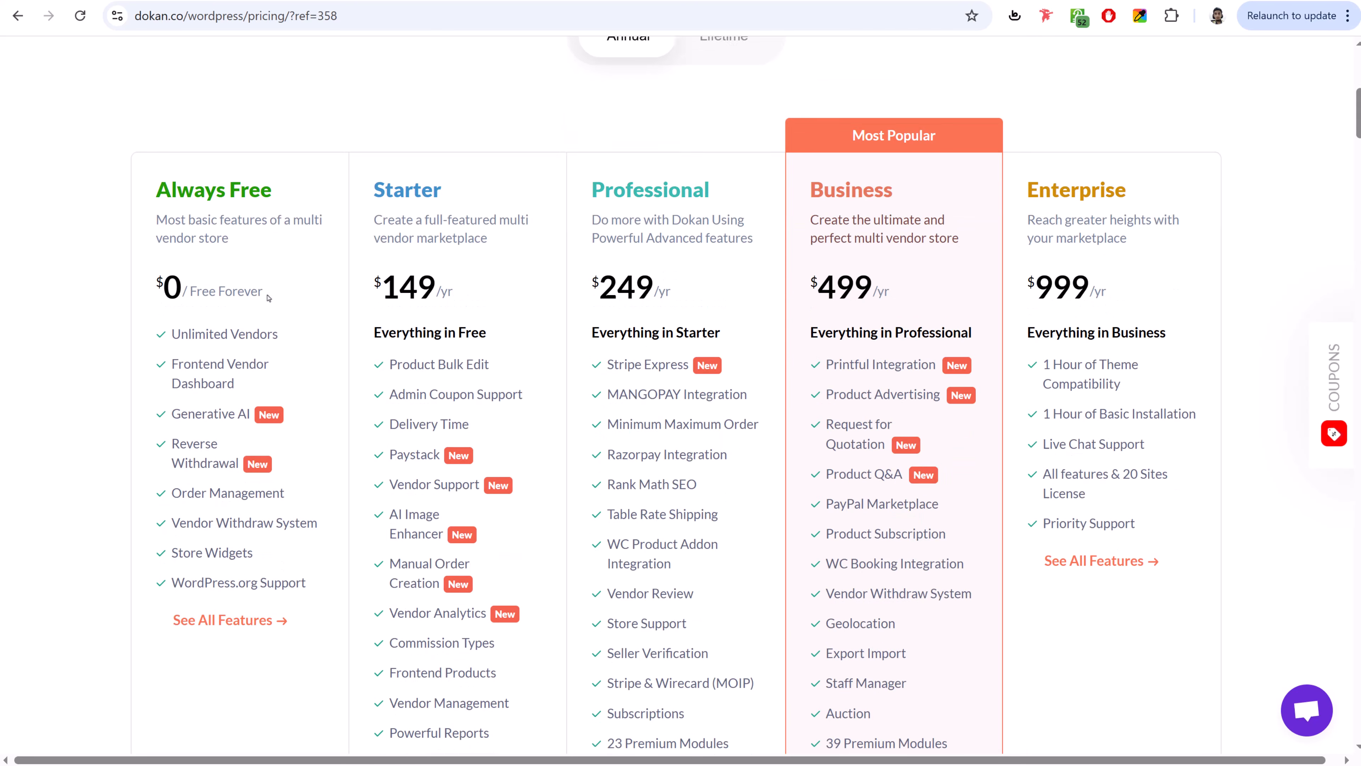
left_click_drag(163, 187, 279, 199)
scroll(284, 268, "down", 1)
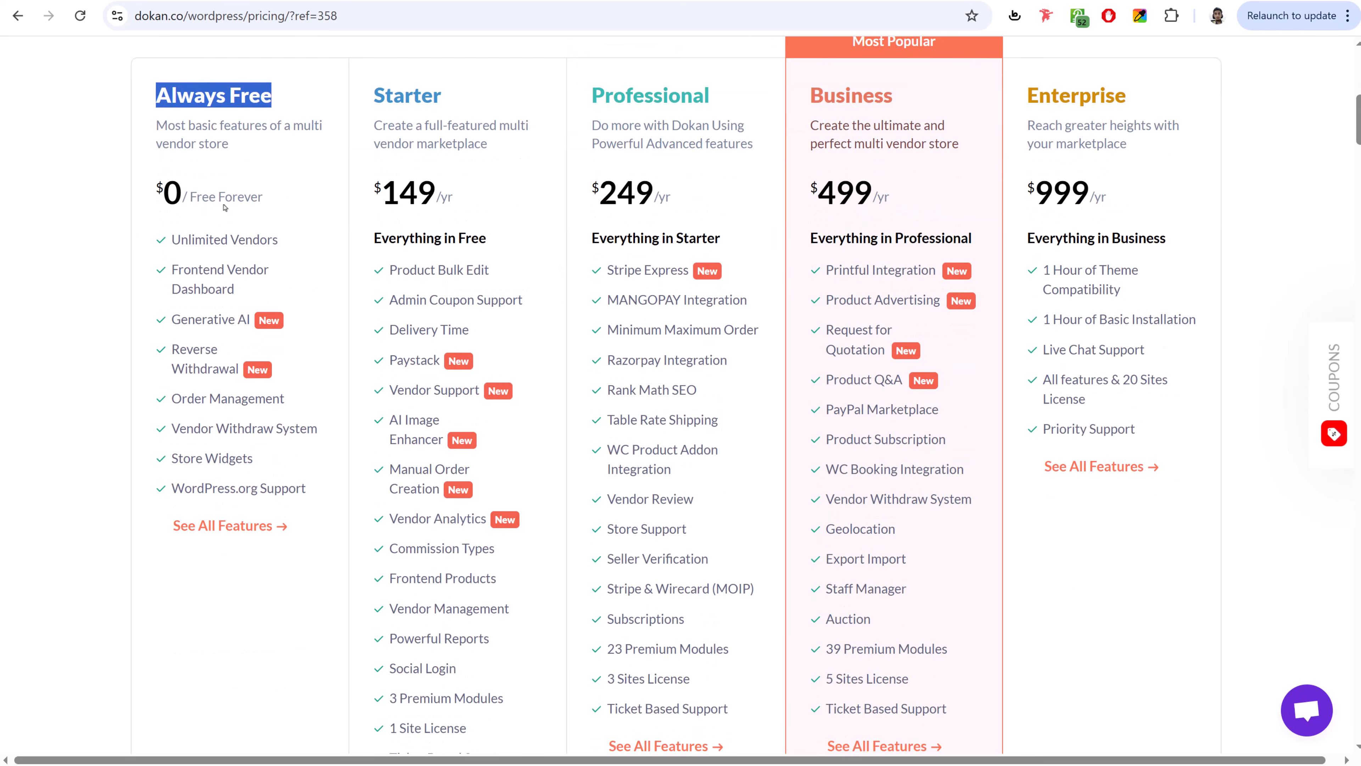
scroll(241, 348, "down", 5)
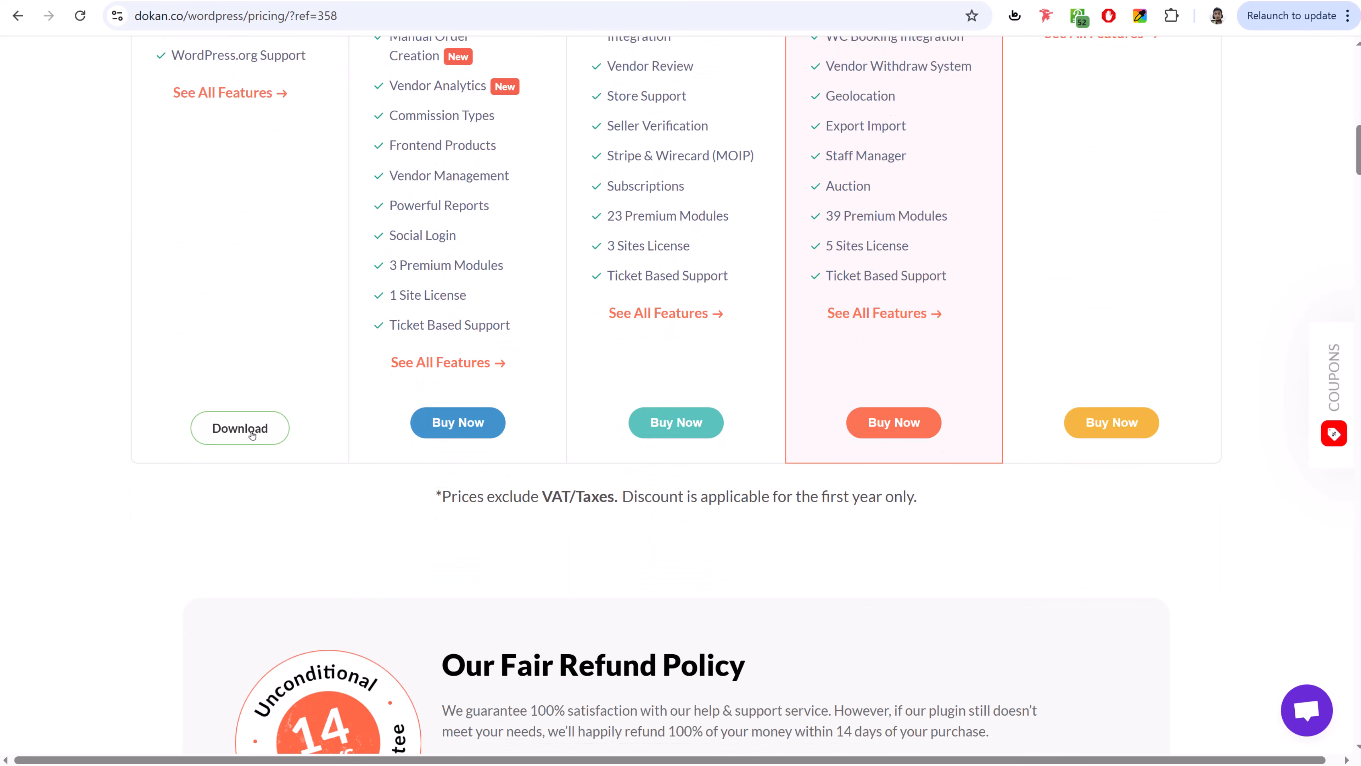
left_click(252, 432)
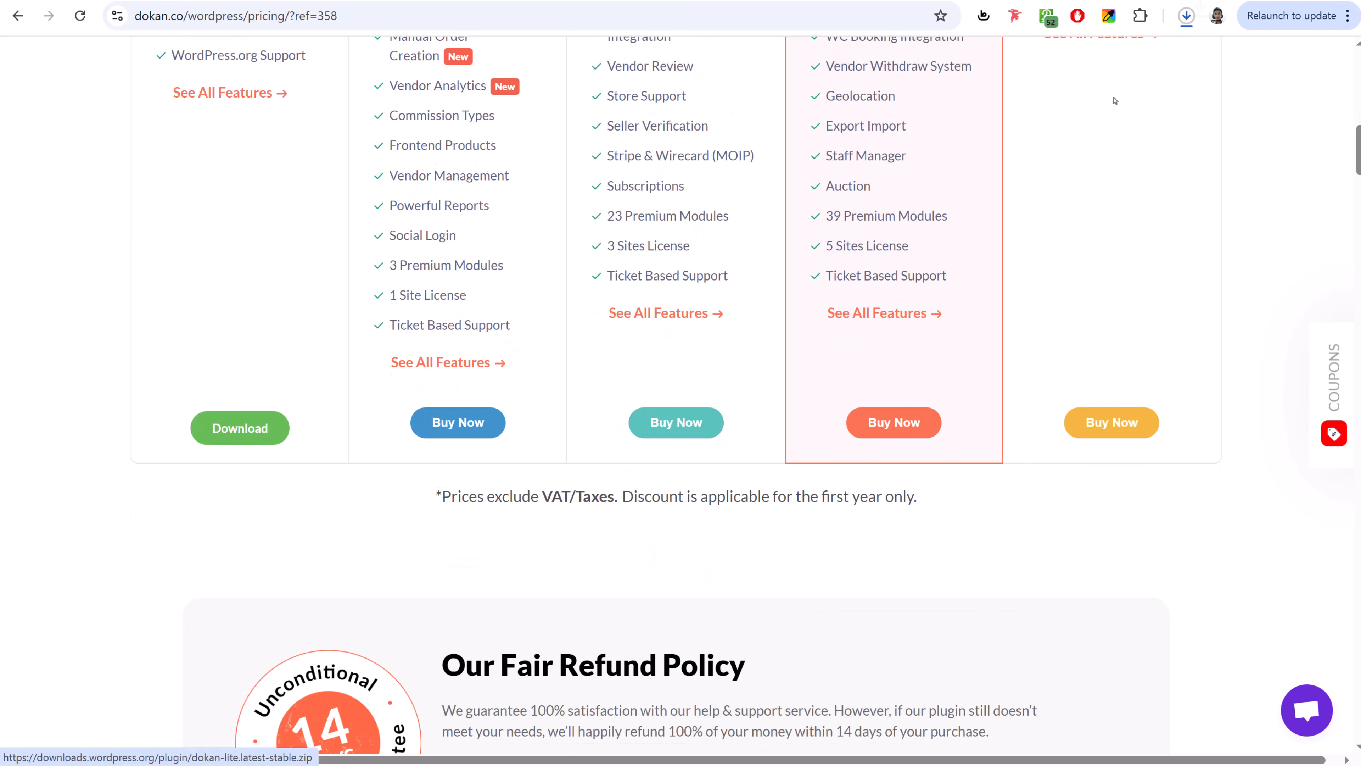
left_click(1187, 17)
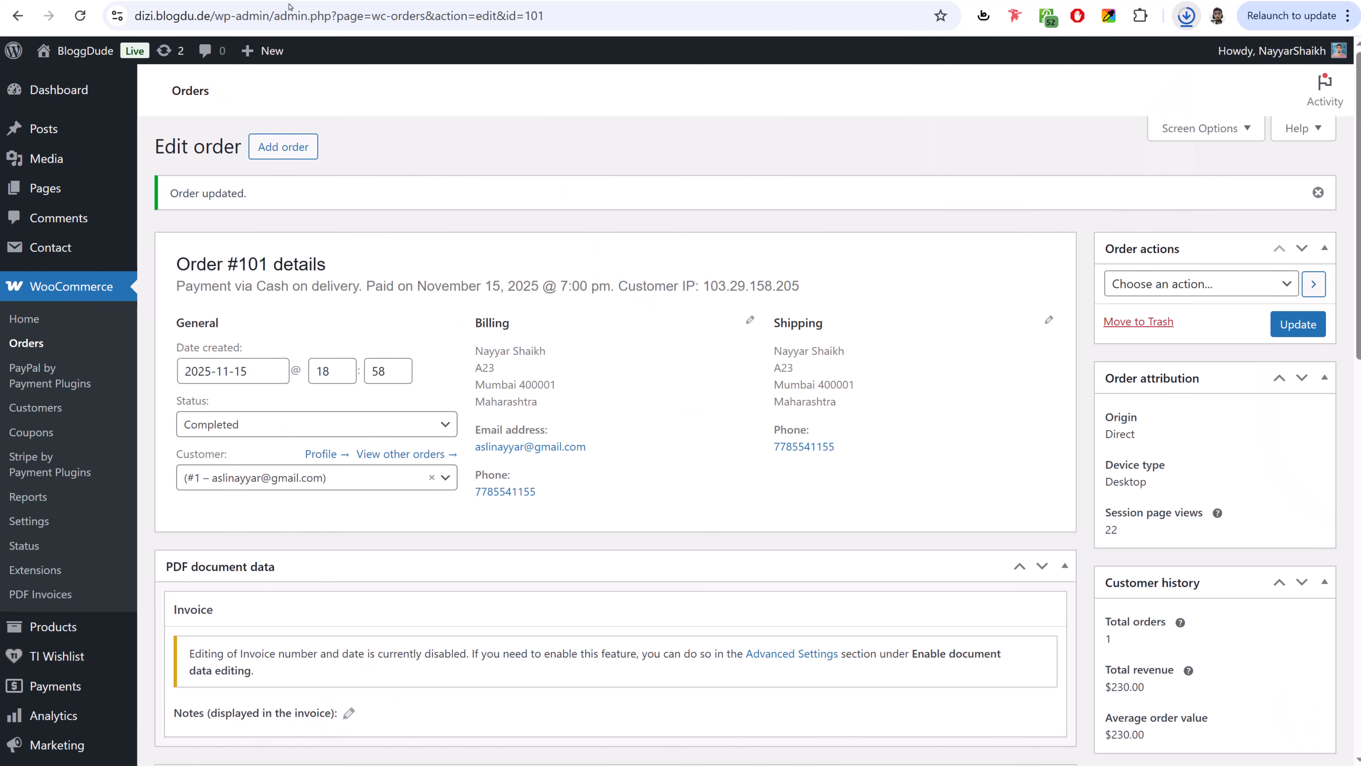
- Upload dokan-lite.zip as a new plugin and install it
scroll(859, 190, "down", 6)
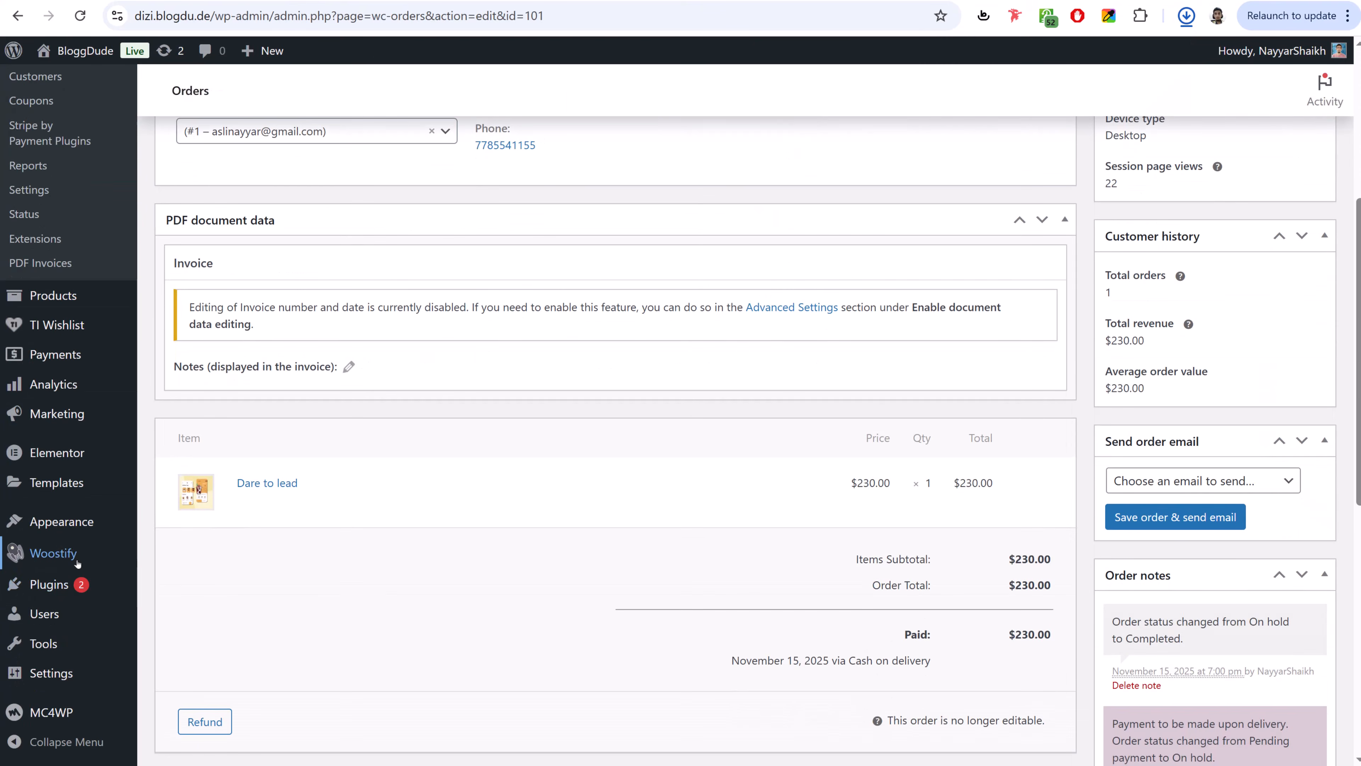
left_click(64, 584)
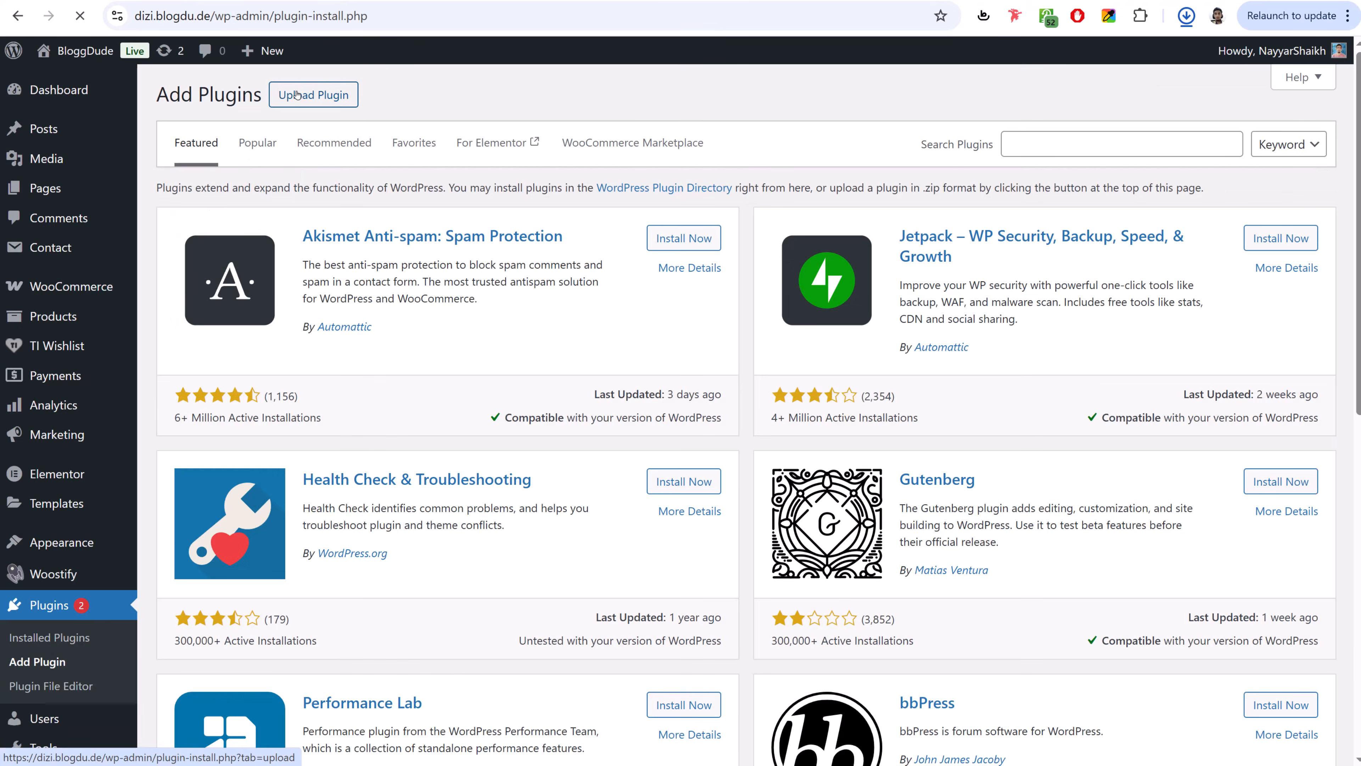
left_click(307, 91)
left_click(667, 255)
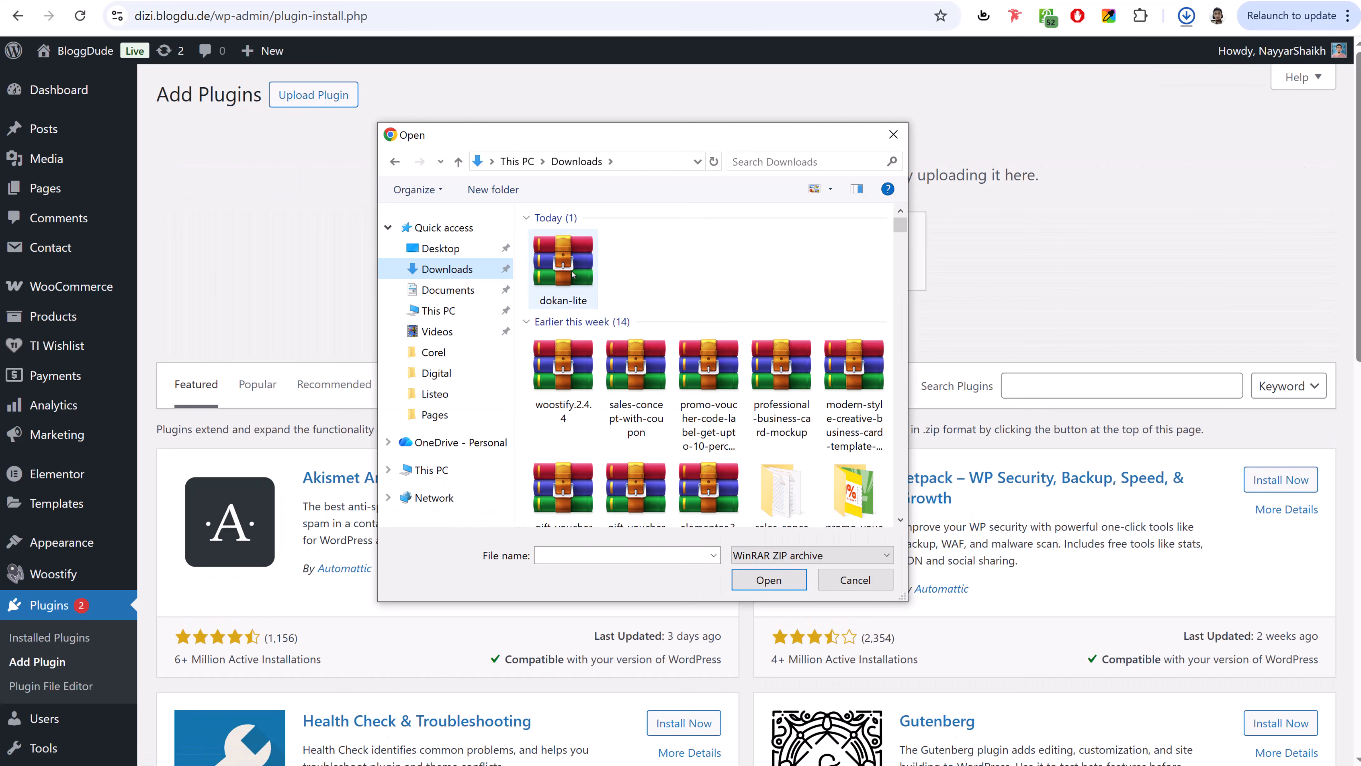
left_click(585, 283)
left_click(761, 581)
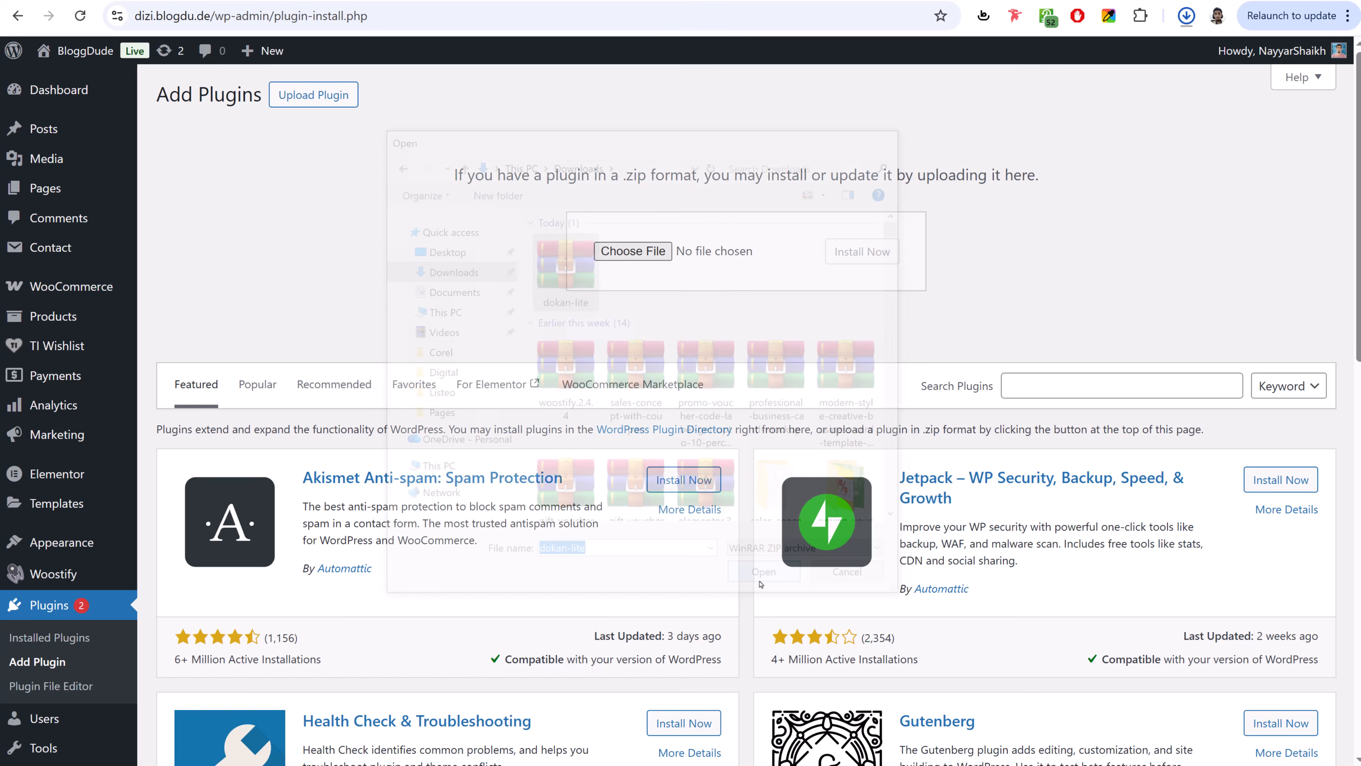
left_click(878, 258)
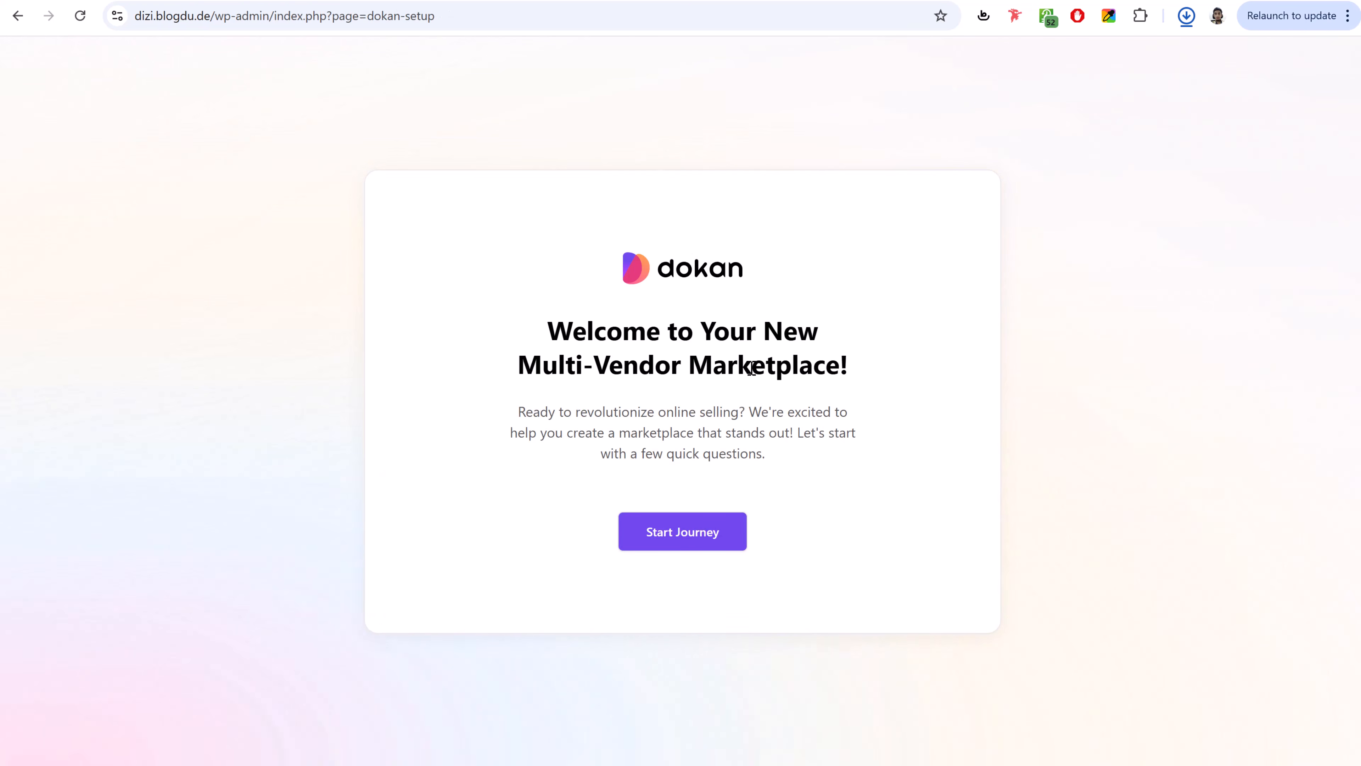
- Start the Dokan setup wizard and set the vendor store URL base to creator
left_click(664, 538)
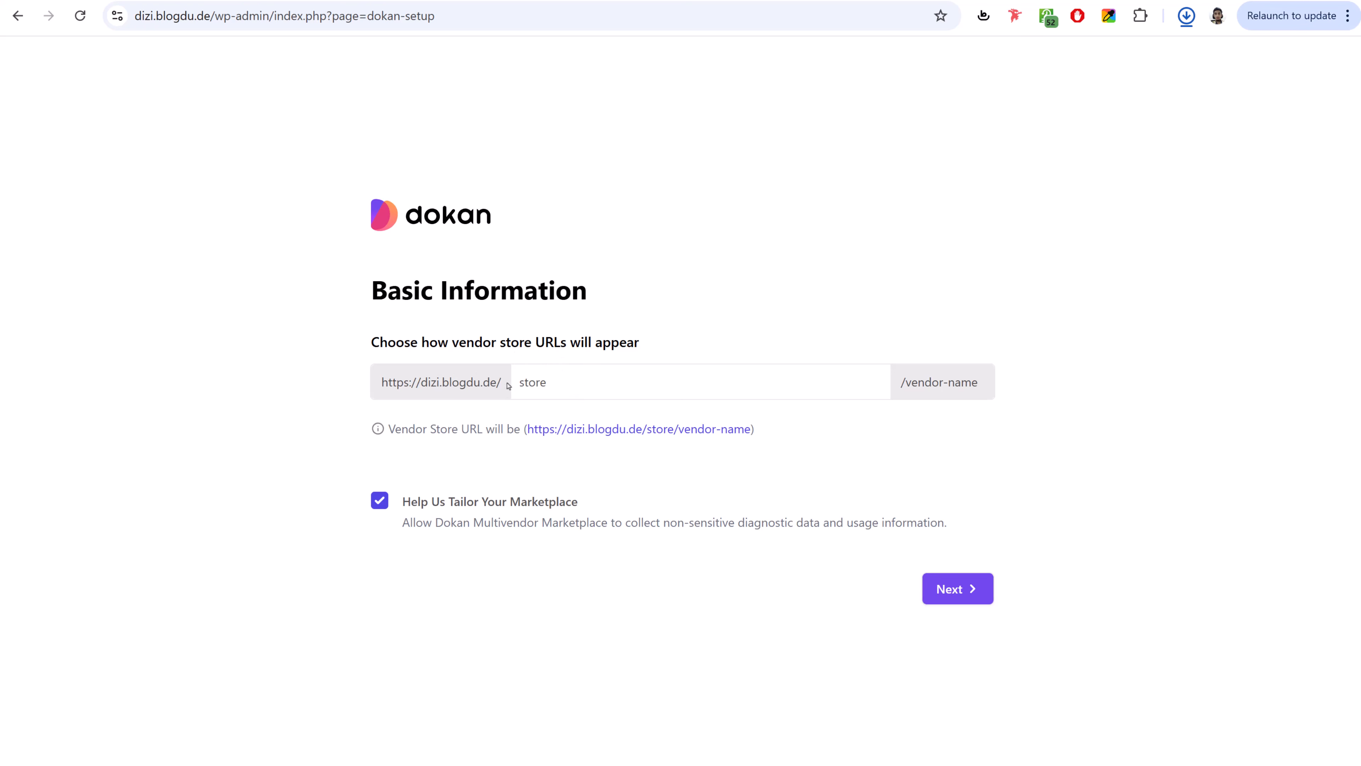
left_click_drag(784, 435, 523, 429)
left_click(661, 448)
left_click_drag(677, 429, 750, 430)
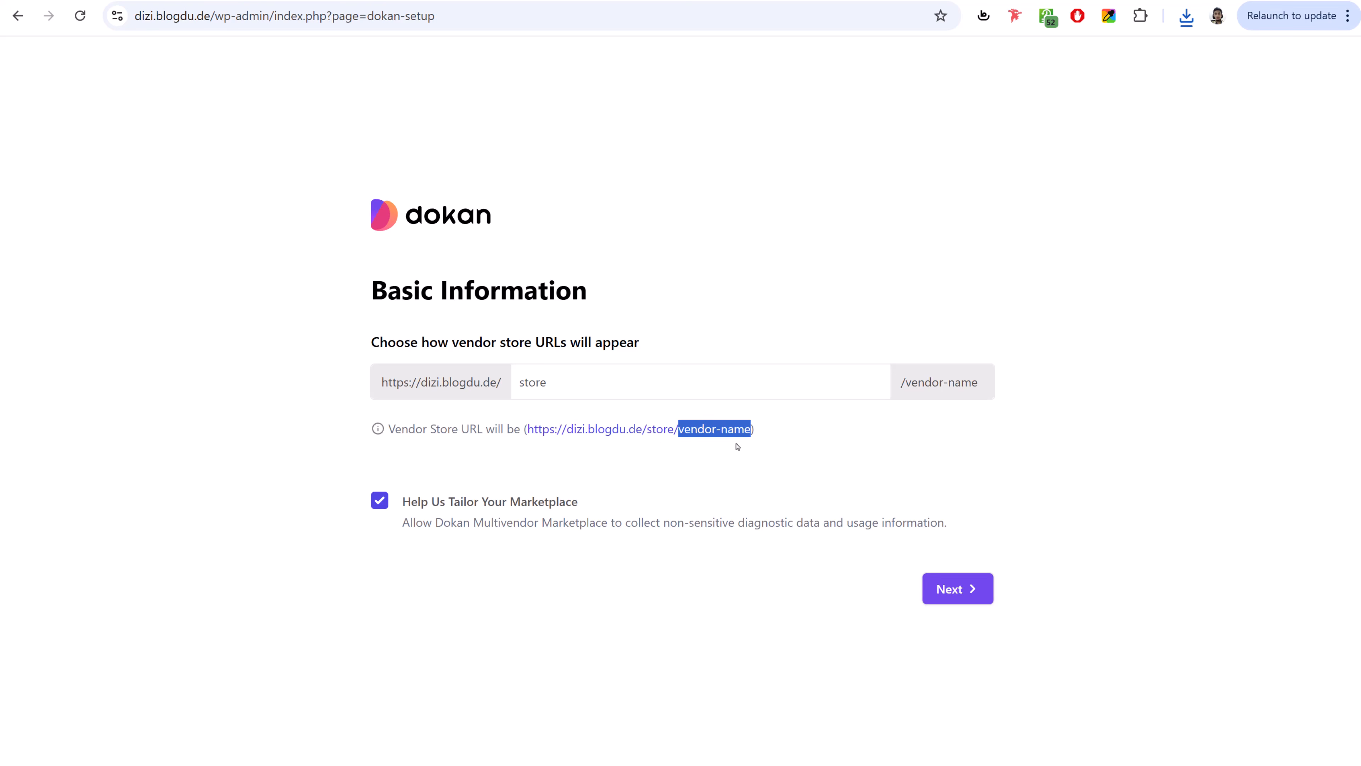
left_click_drag(568, 389, 506, 391)
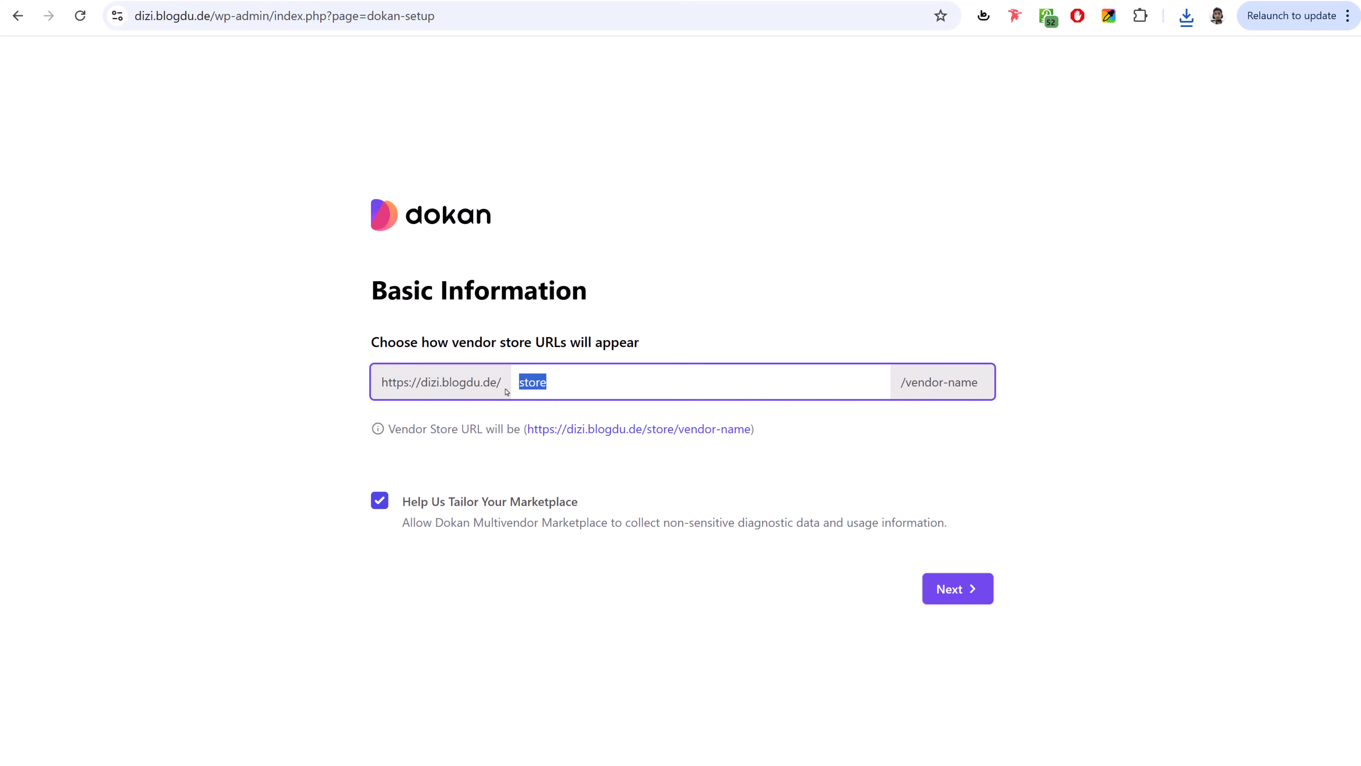
type("author")
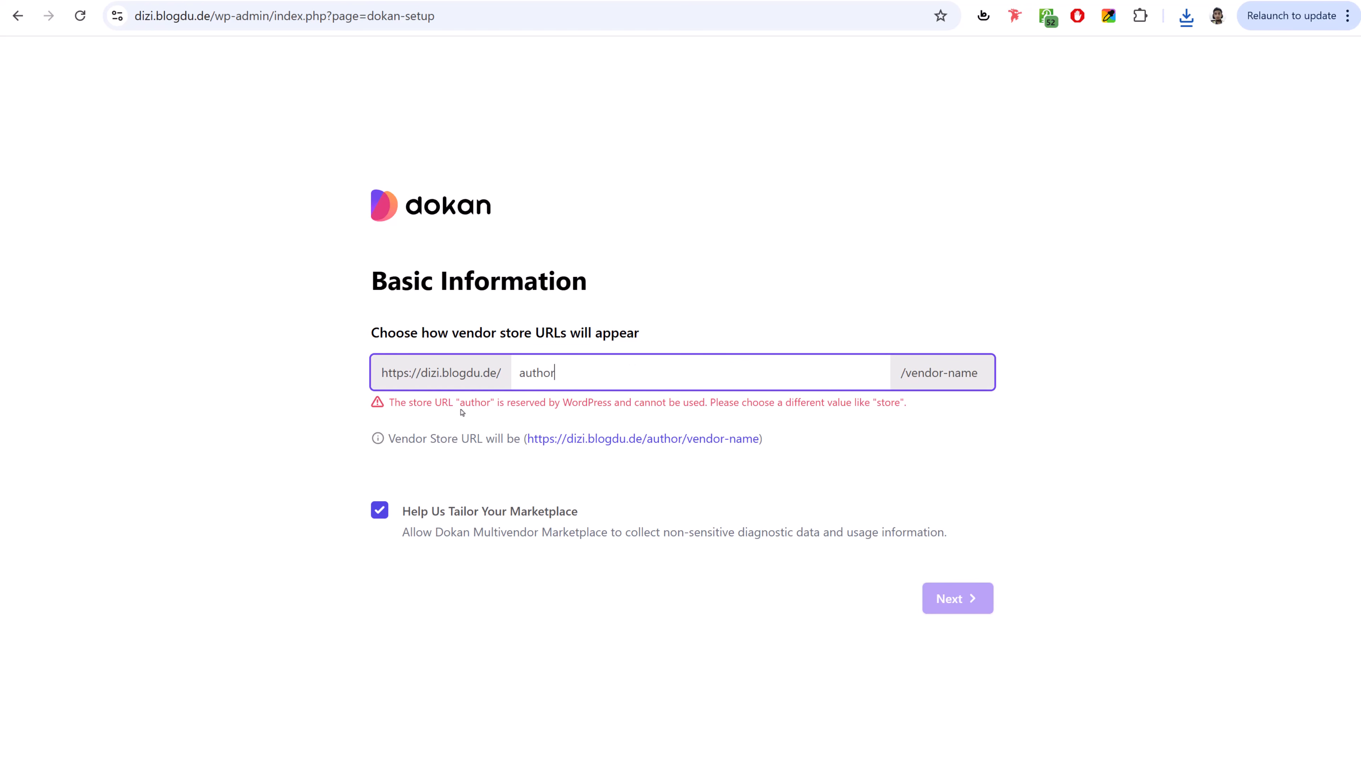
left_click_drag(586, 376, 475, 366)
key("BackSpace")
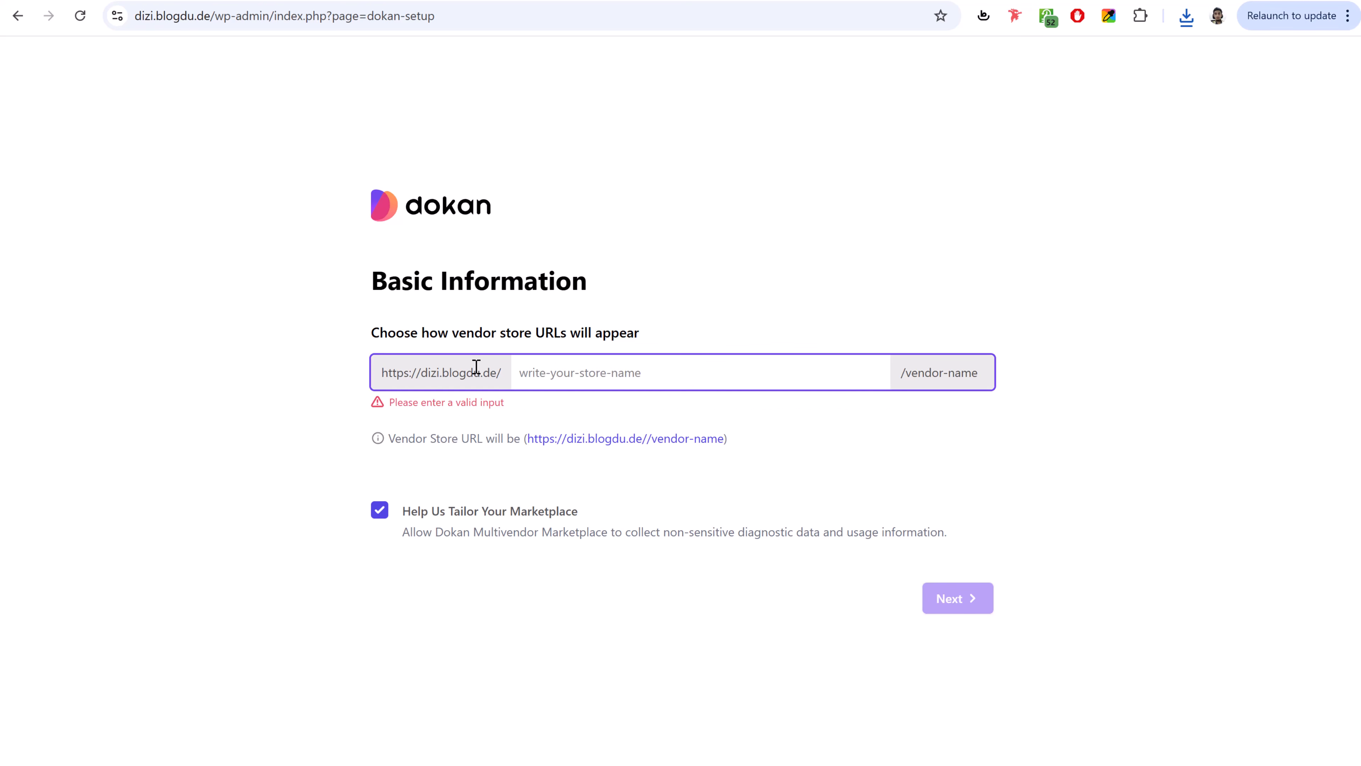
type("creator")
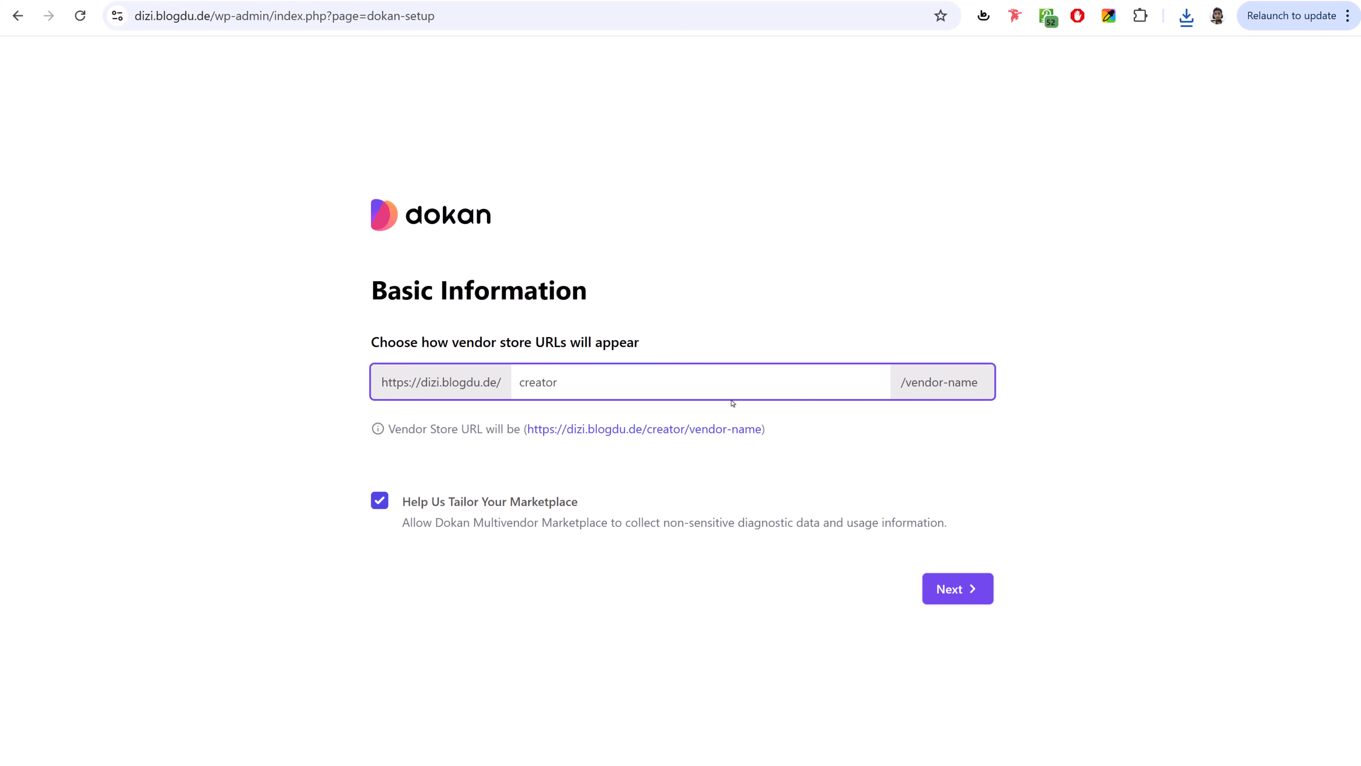
left_click_drag(649, 426, 691, 427)
left_click(691, 421)
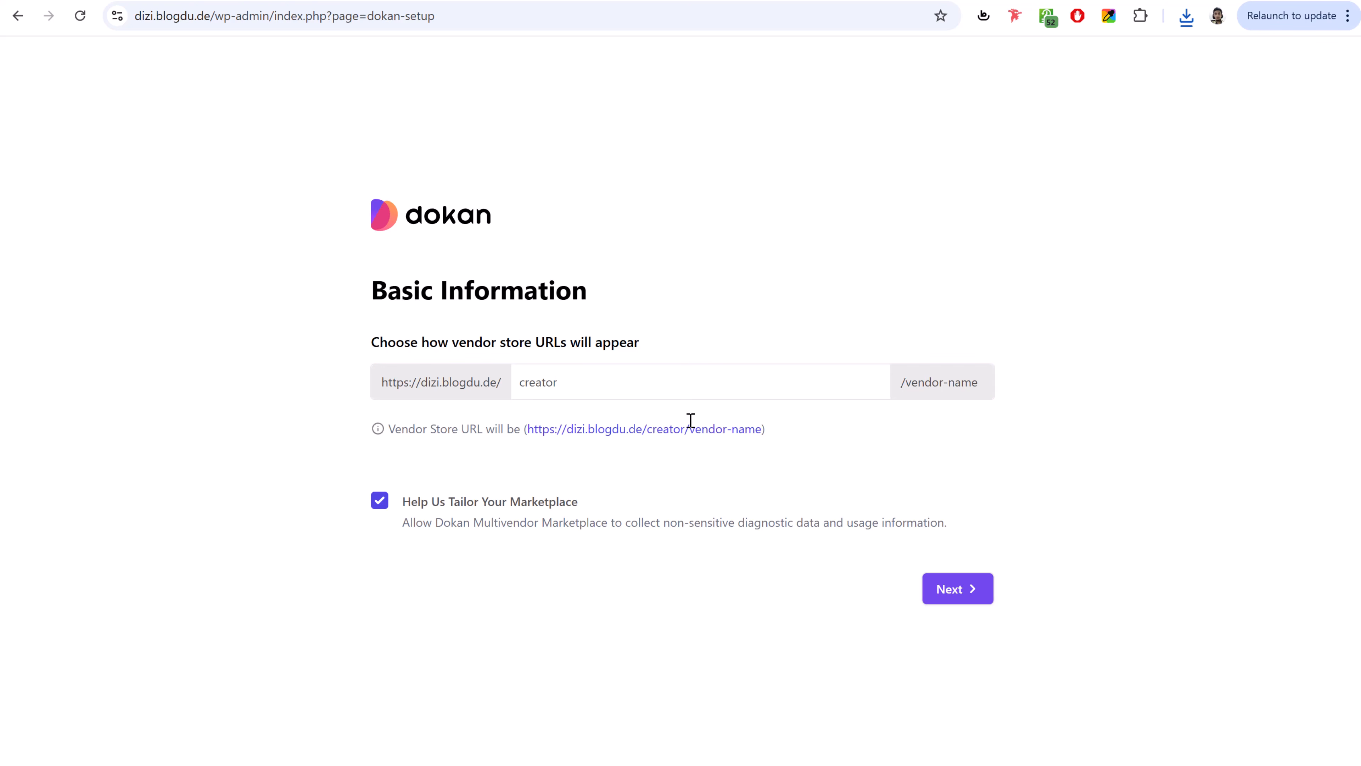
left_click(962, 595)
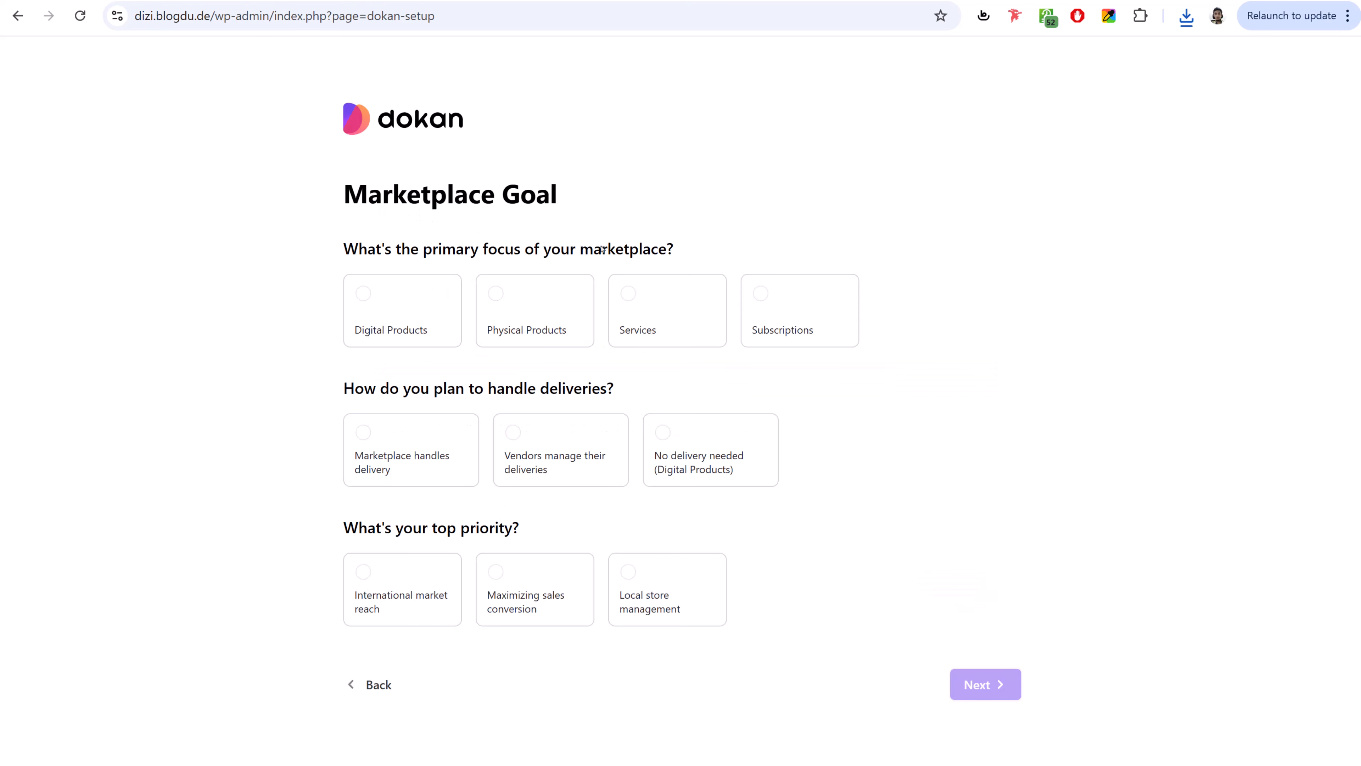
- Answer the marketplace goals: Digital Products, marketplace handles delivery, maximizing sales conversion
left_click(387, 307)
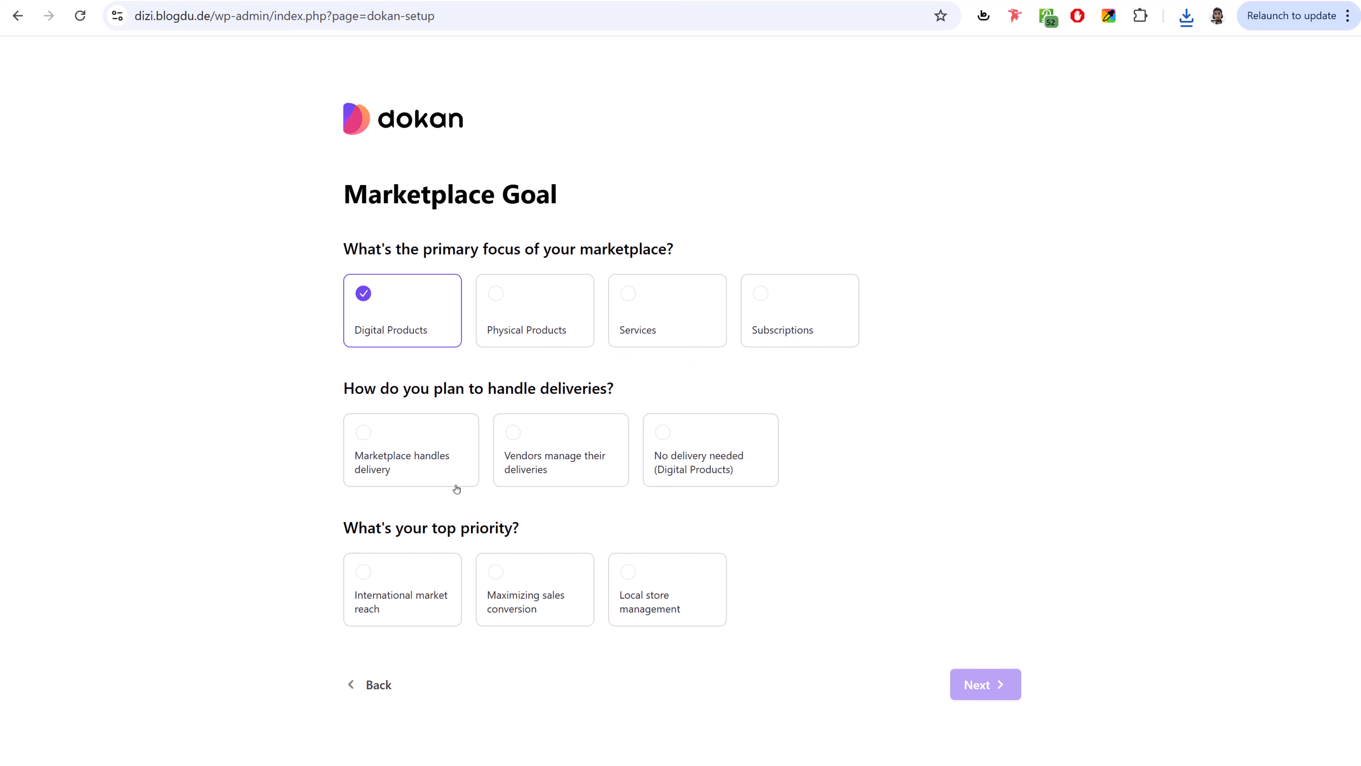
left_click(423, 475)
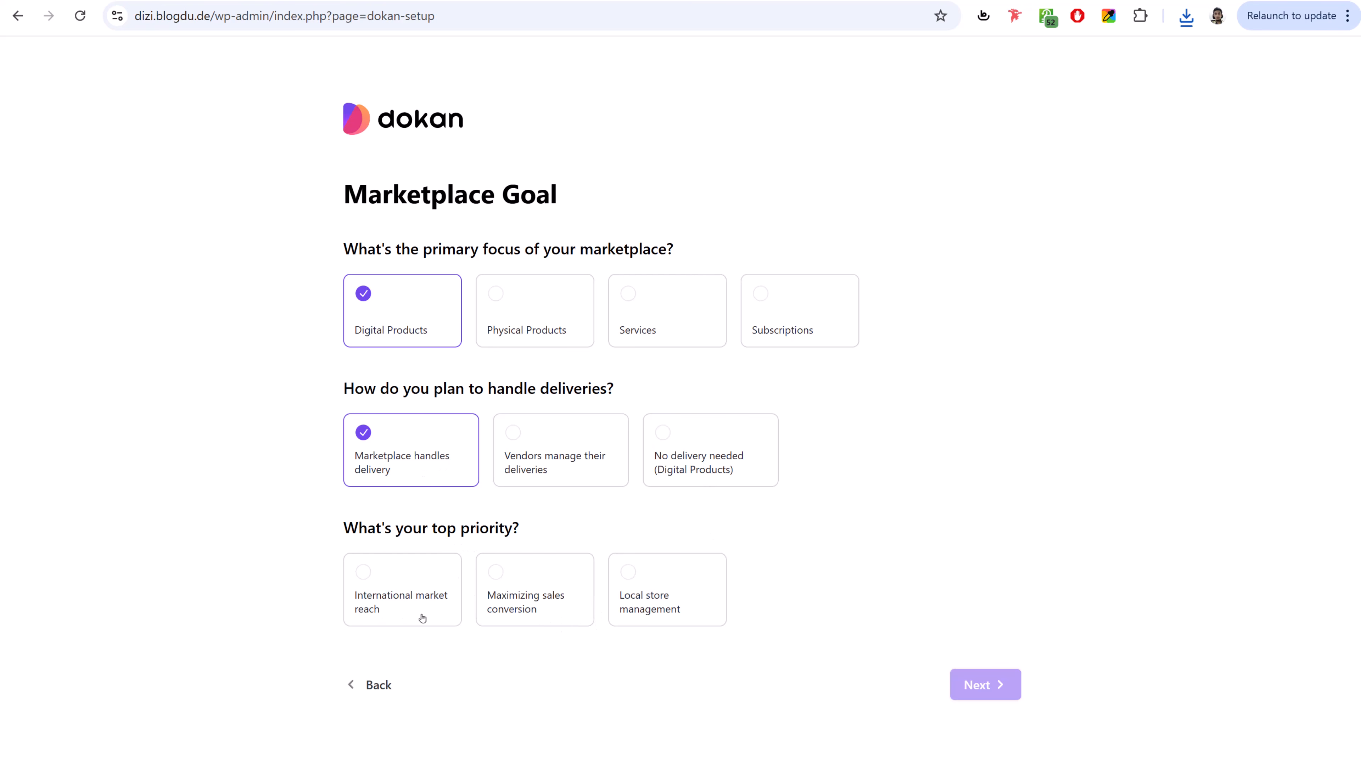
left_click(543, 595)
left_click(1000, 686)
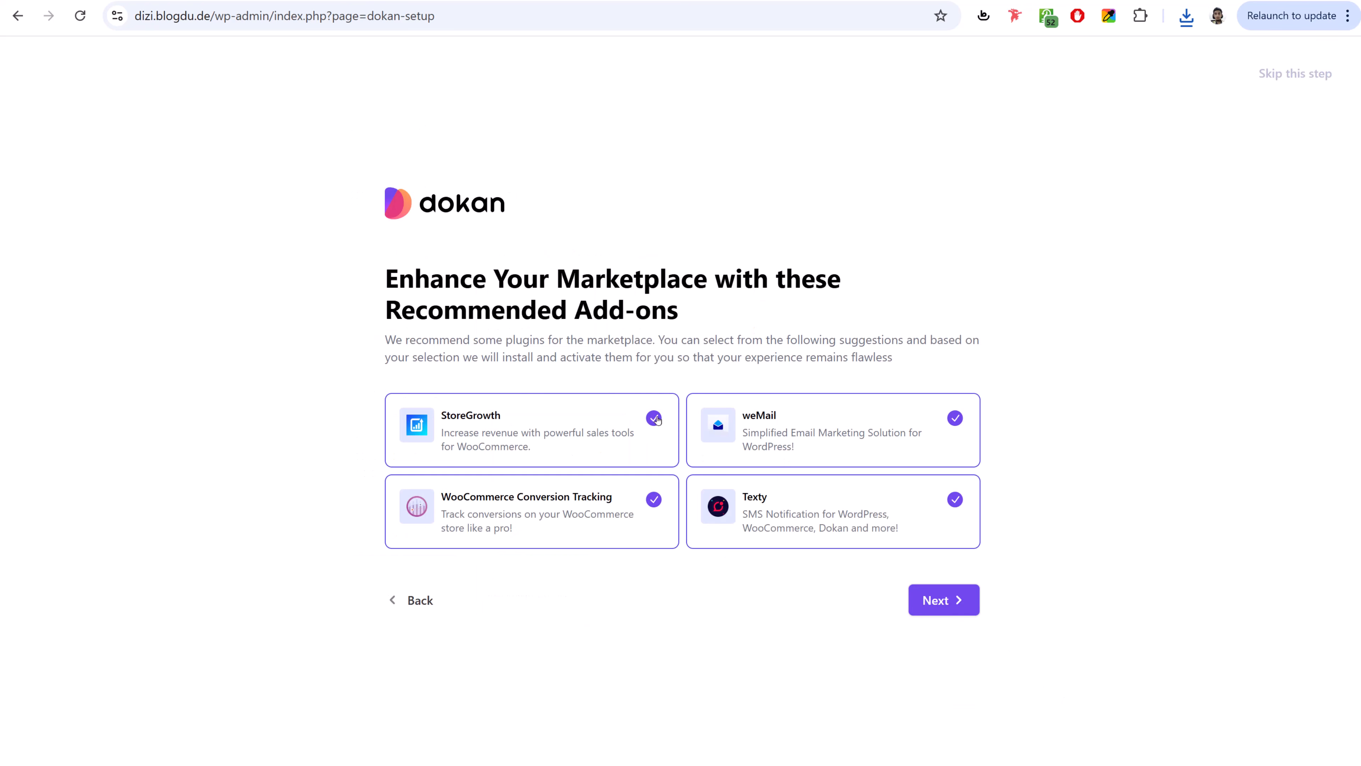
- Skip all four recommended add-ons (StoreGrowth, Conversion Tracking, Texty, weMail) and go to the Dokan dashboard
left_click(653, 417)
left_click(654, 499)
left_click(955, 499)
left_click(954, 417)
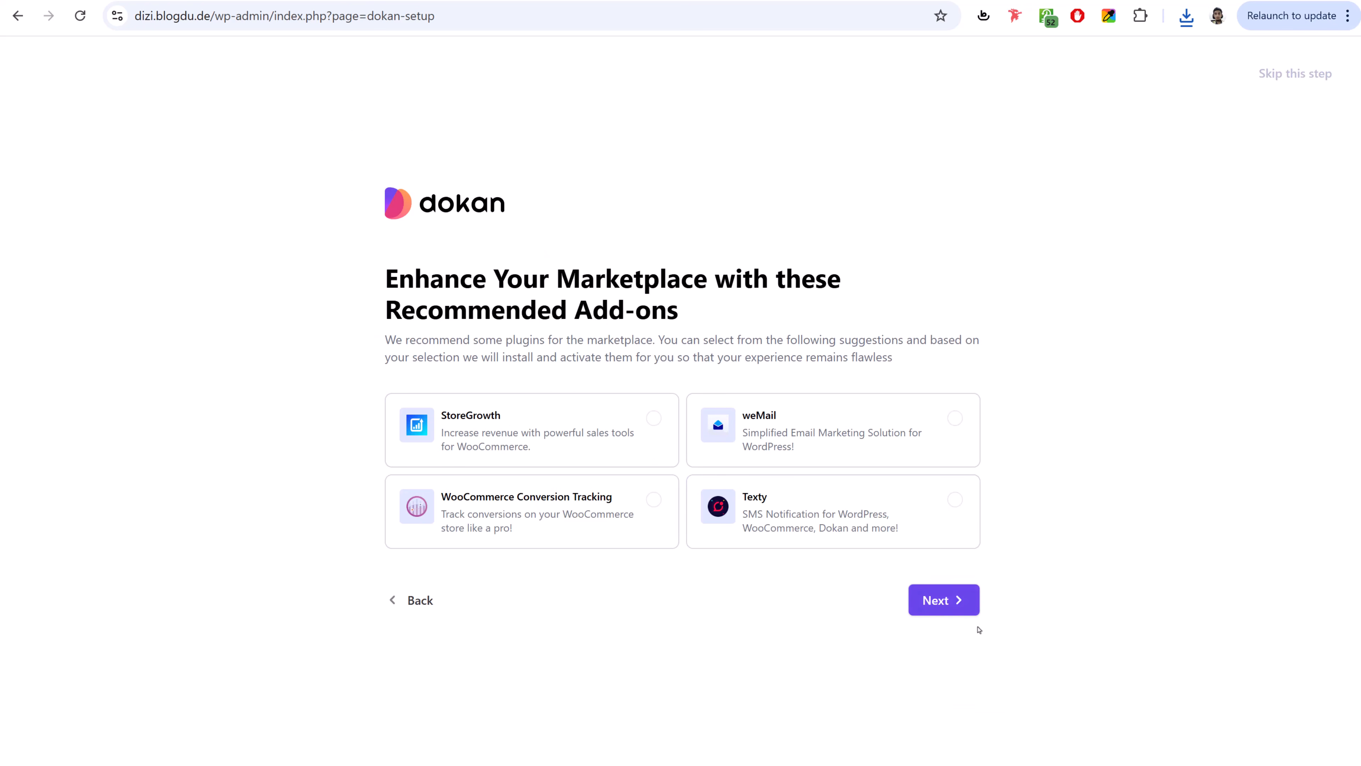
left_click(967, 592)
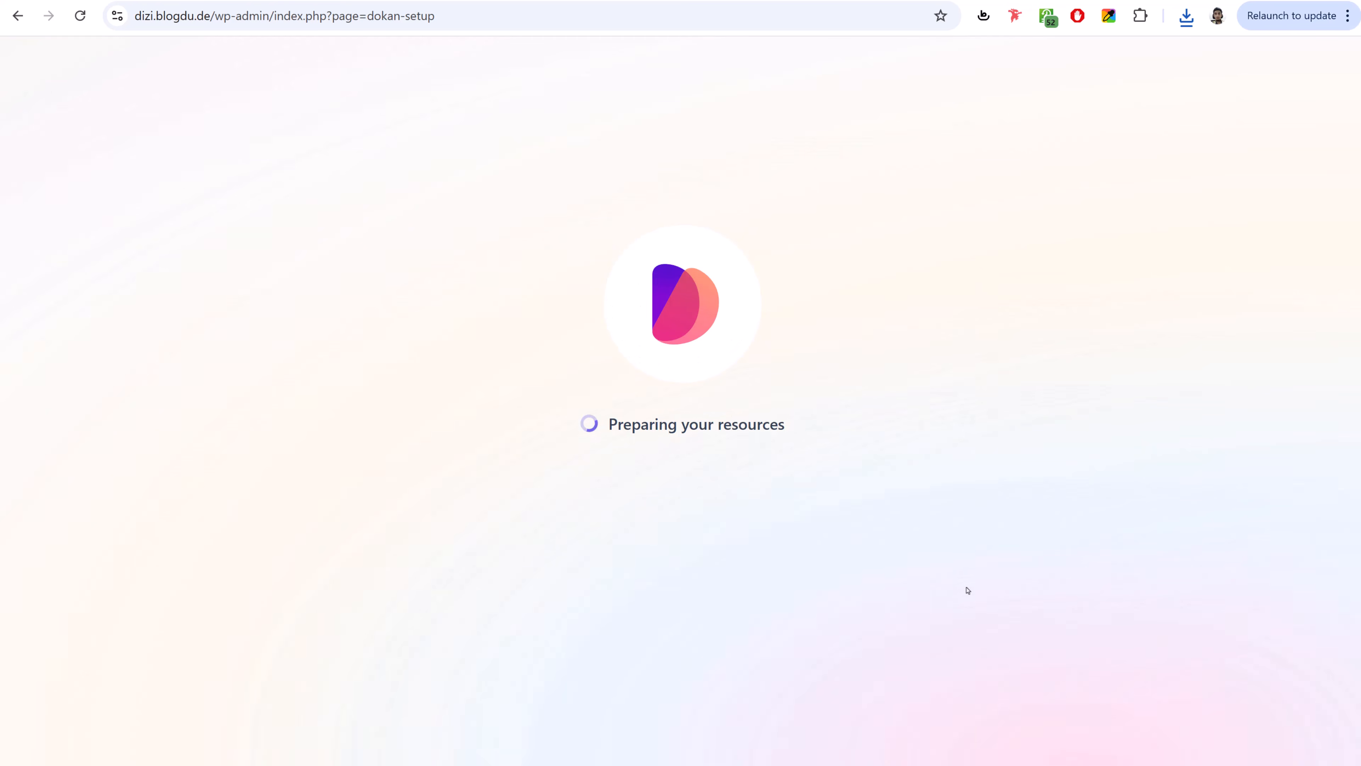
left_click(706, 484)
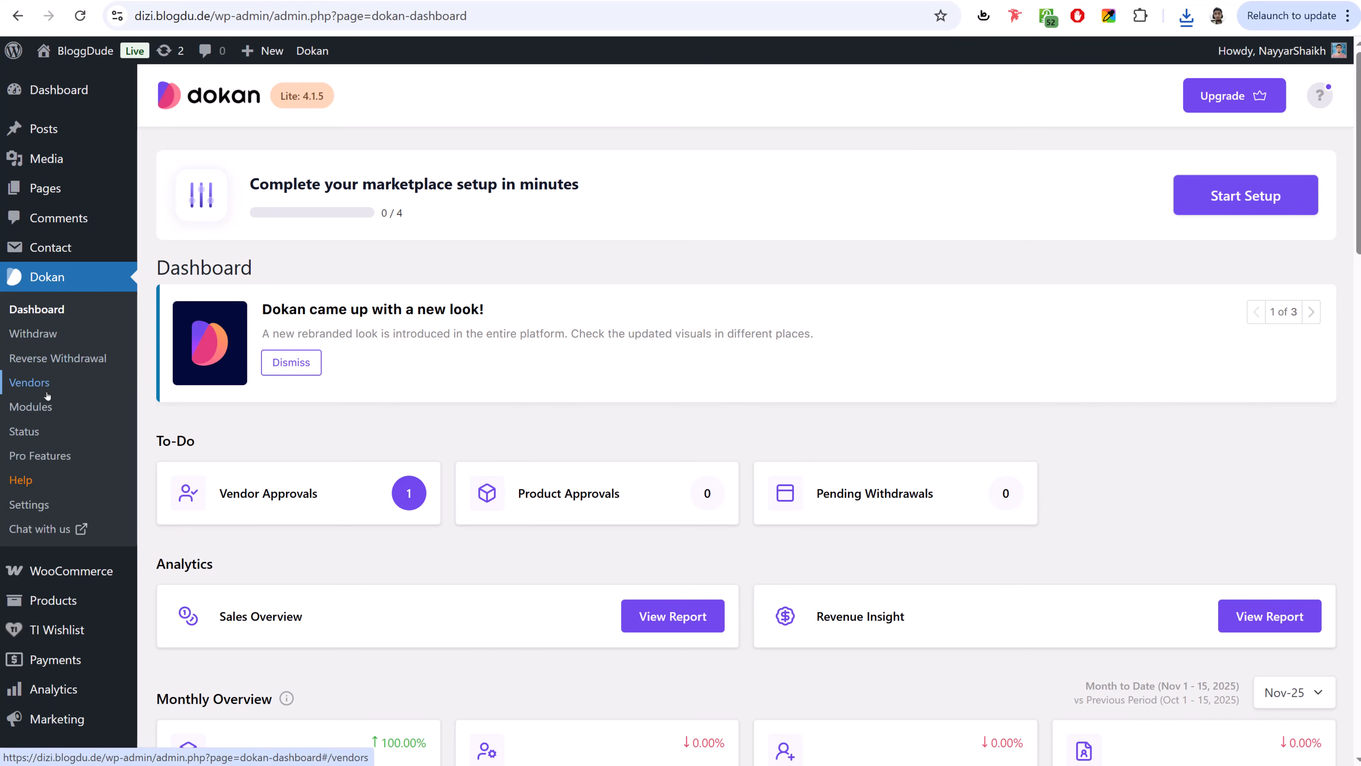
- Open Dokan's General settings and check the creator vendor store URL value
left_click(41, 507)
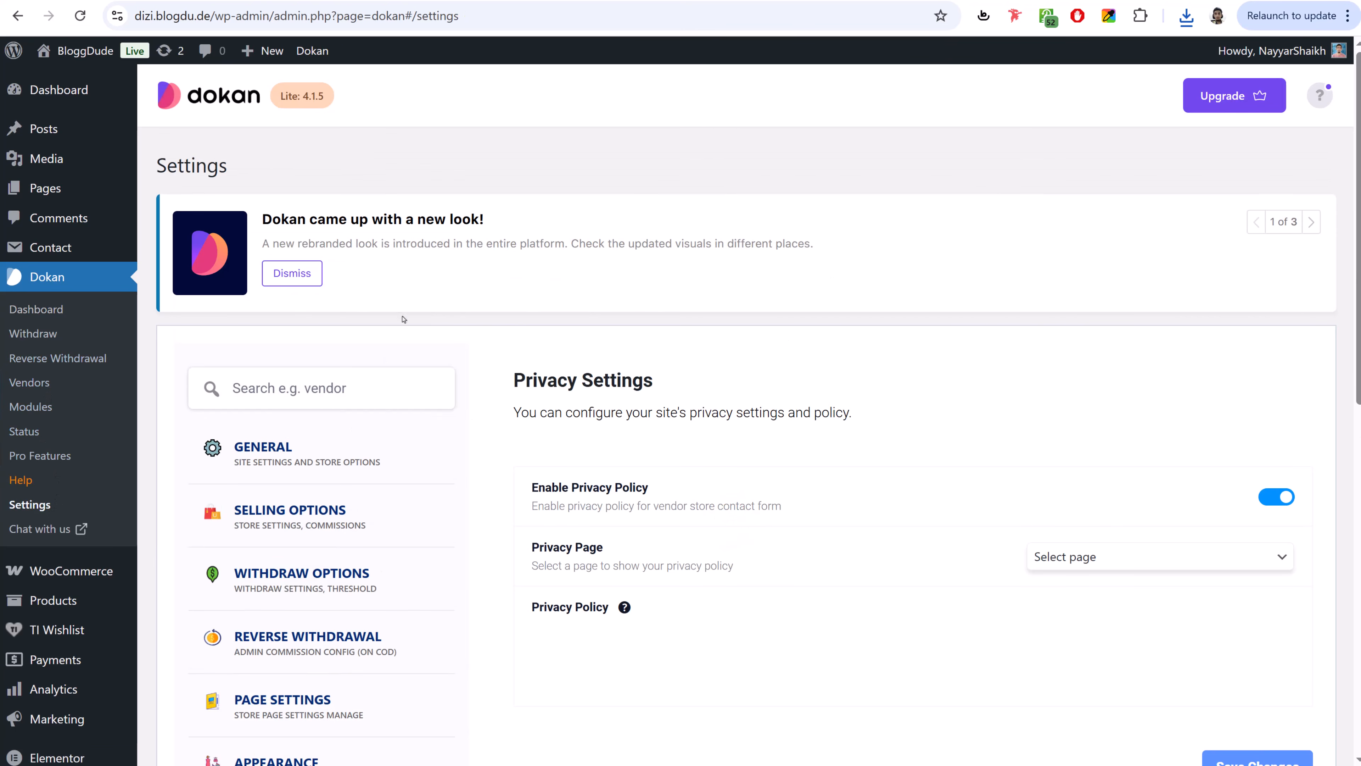
scroll(1034, 372, "down", 10)
scroll(1033, 371, "up", 7)
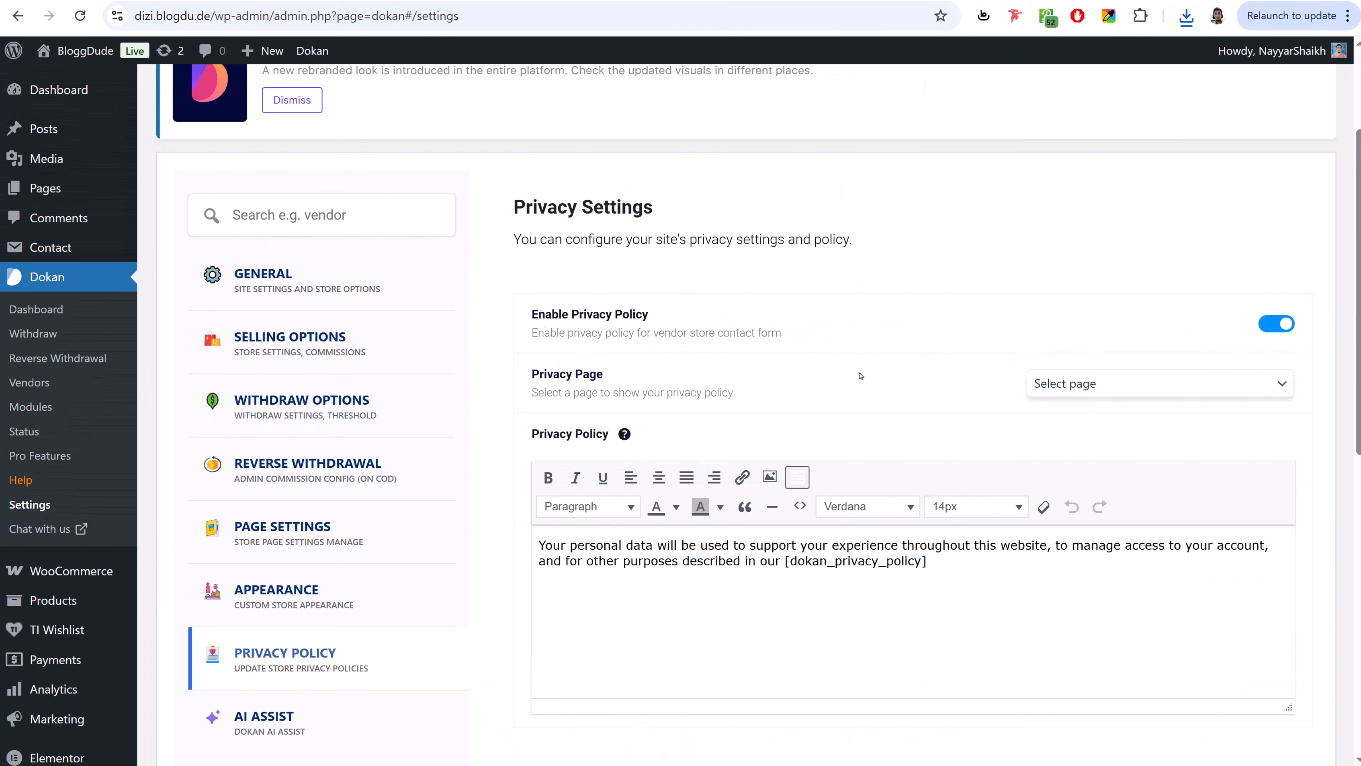
left_click(303, 279)
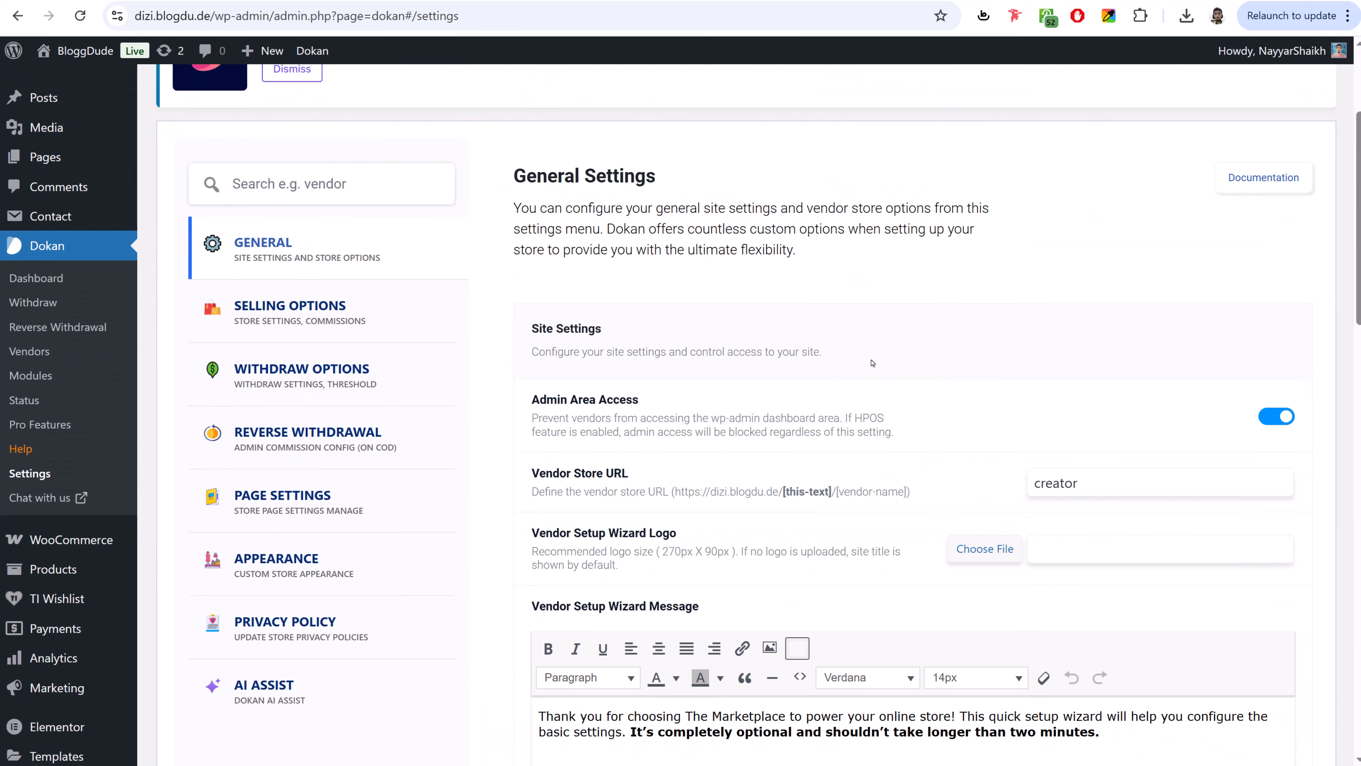
scroll(1058, 337, "down", 4)
left_click_drag(1081, 305, 1020, 309)
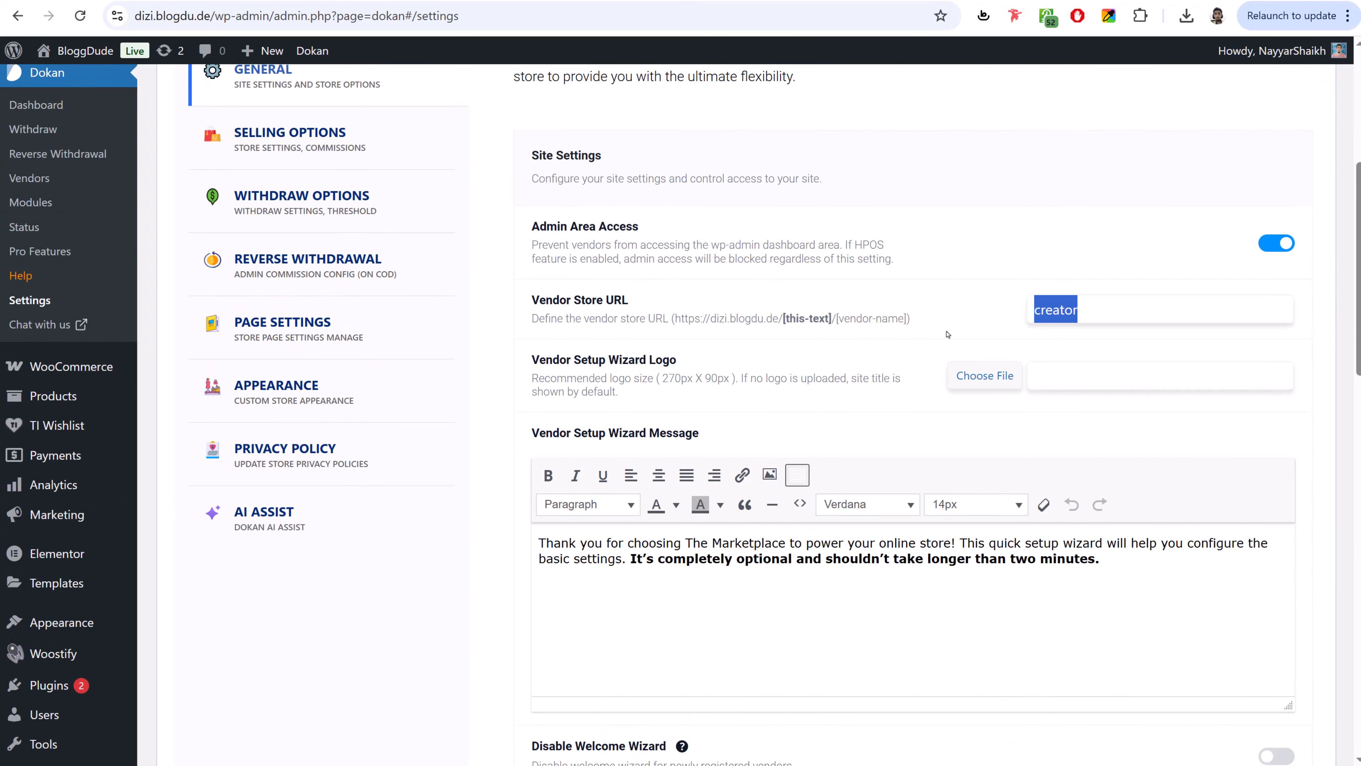
left_click_drag(531, 355, 691, 354)
left_click(696, 354)
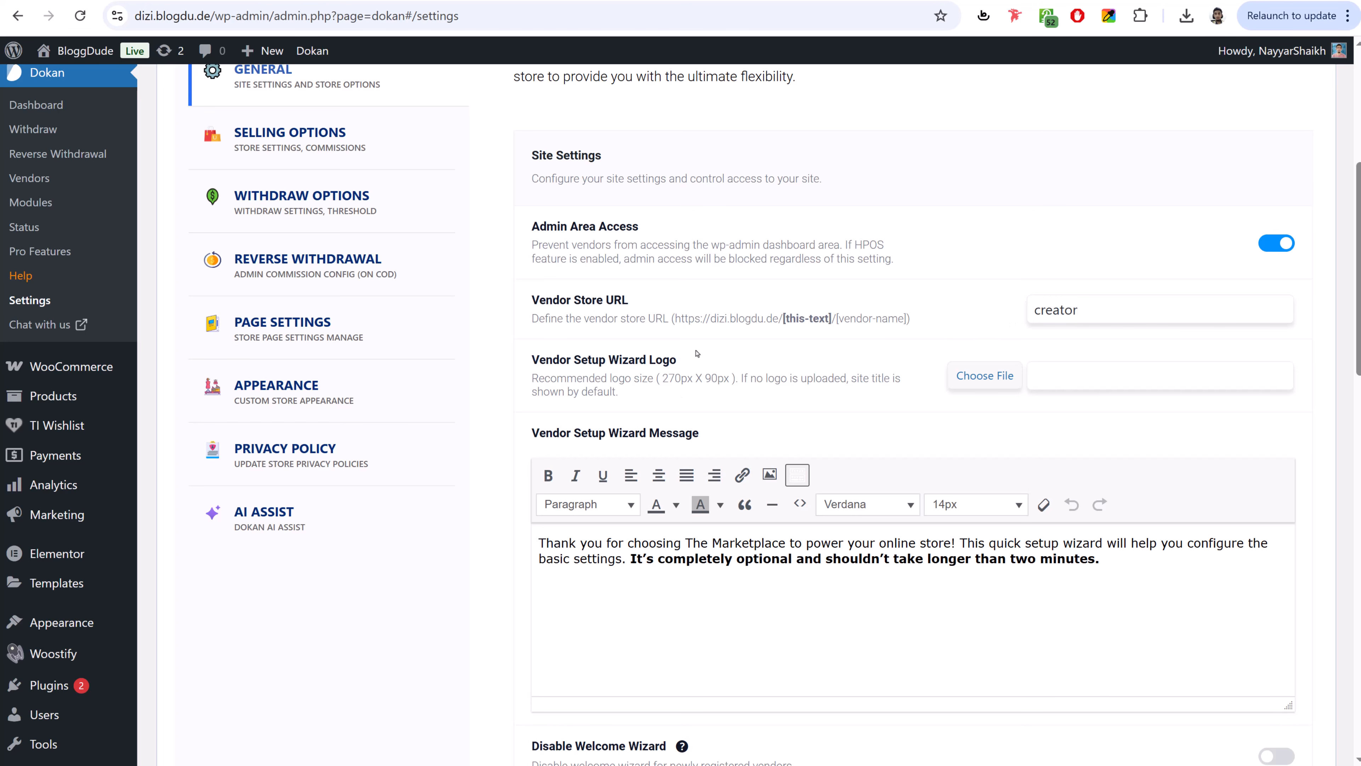
- Upload a logo from the Media folder as the Vendor Setup Wizard Logo
left_click(965, 377)
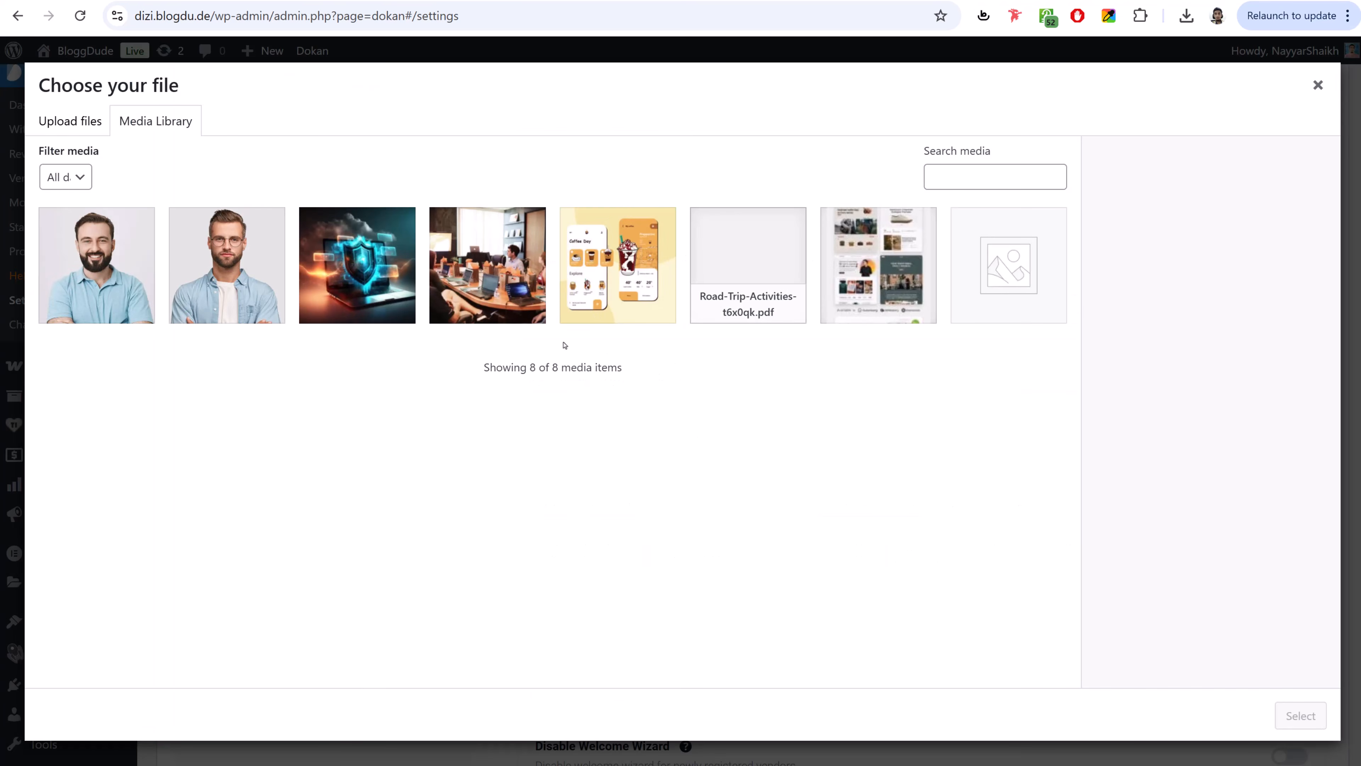
key("alt+Tab")
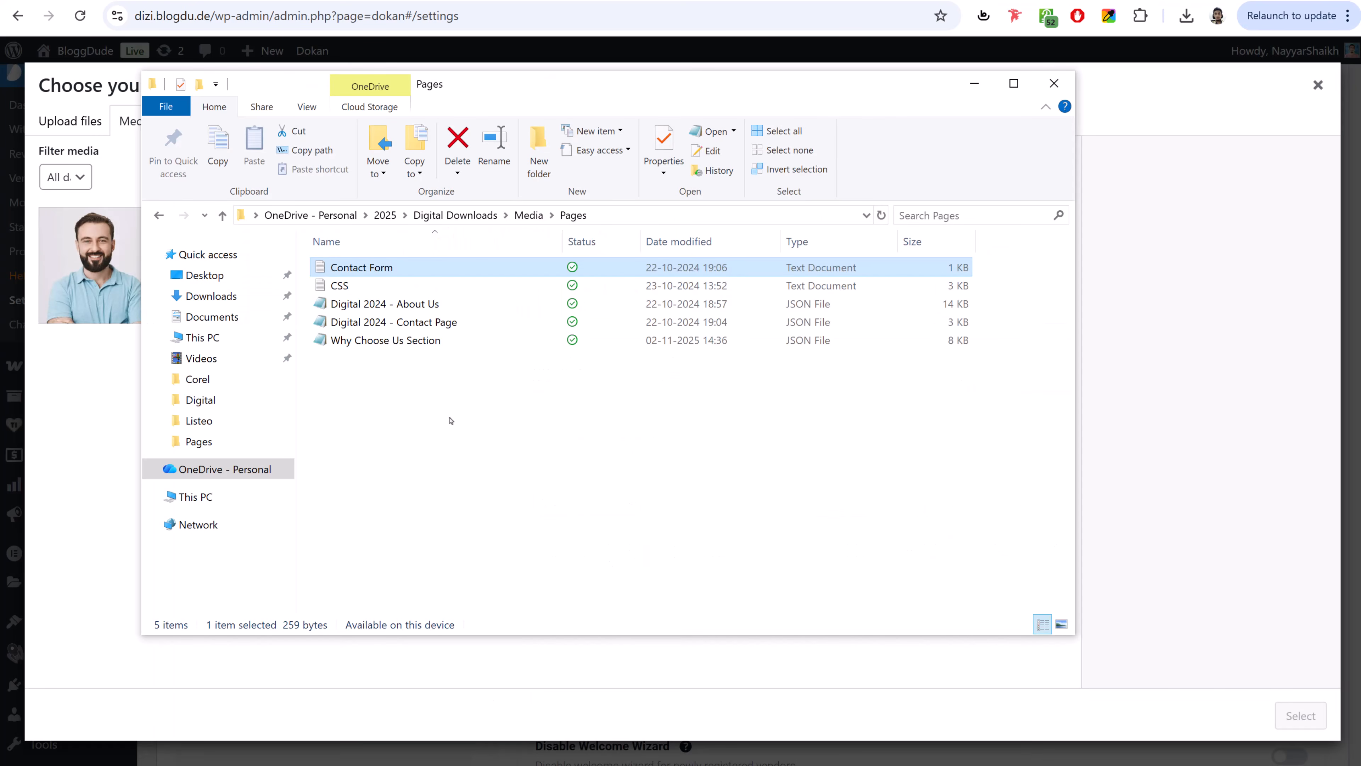
left_click(529, 216)
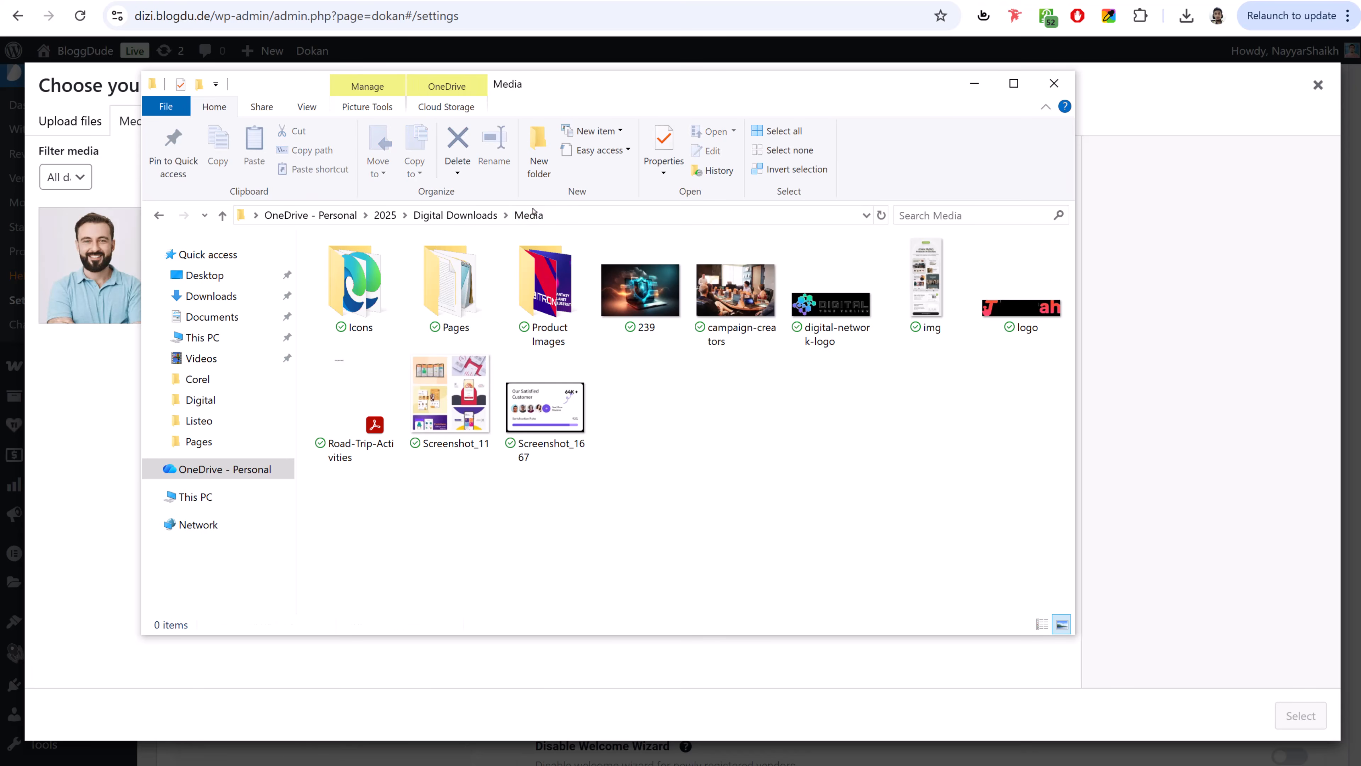
left_click_drag(1040, 308, 165, 482)
left_click(1300, 716)
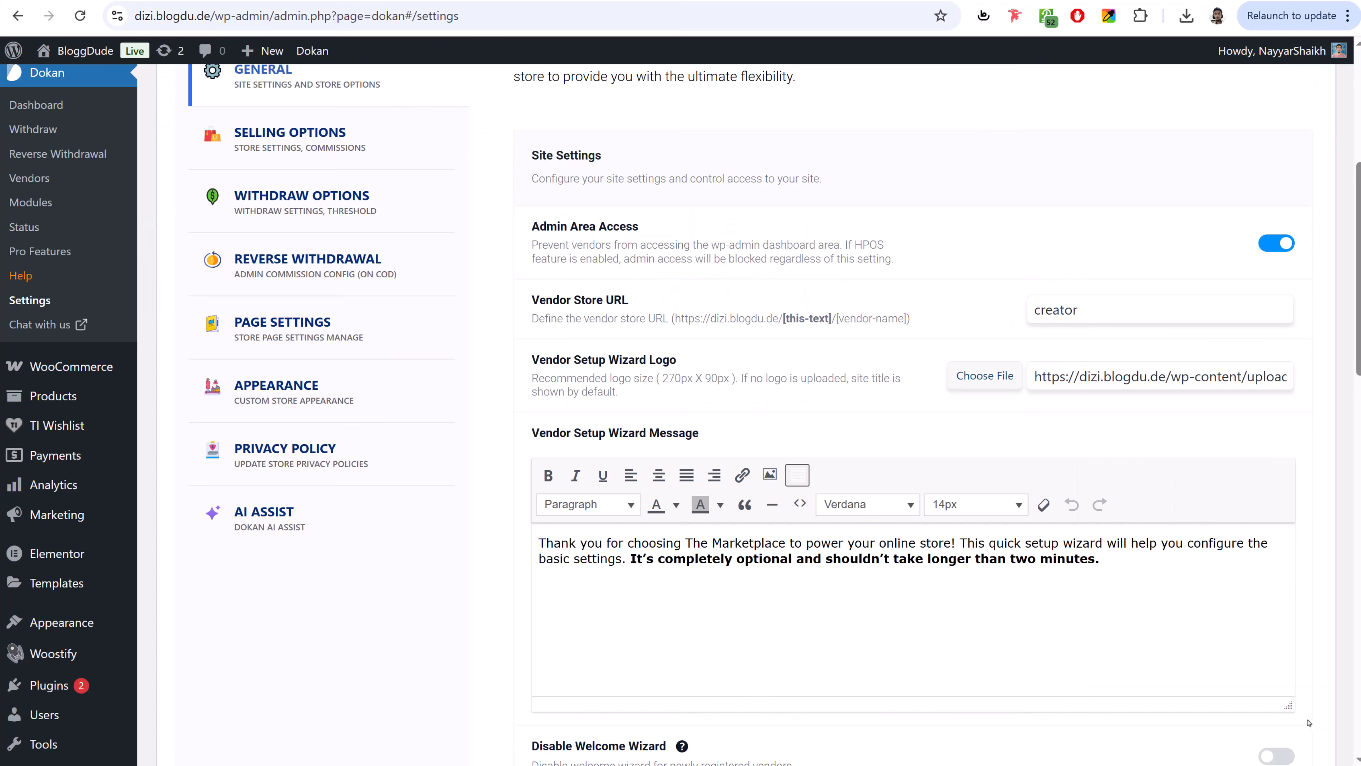
- Select the vendor setup wizard message text and save the General settings
scroll(551, 292, "down", 8)
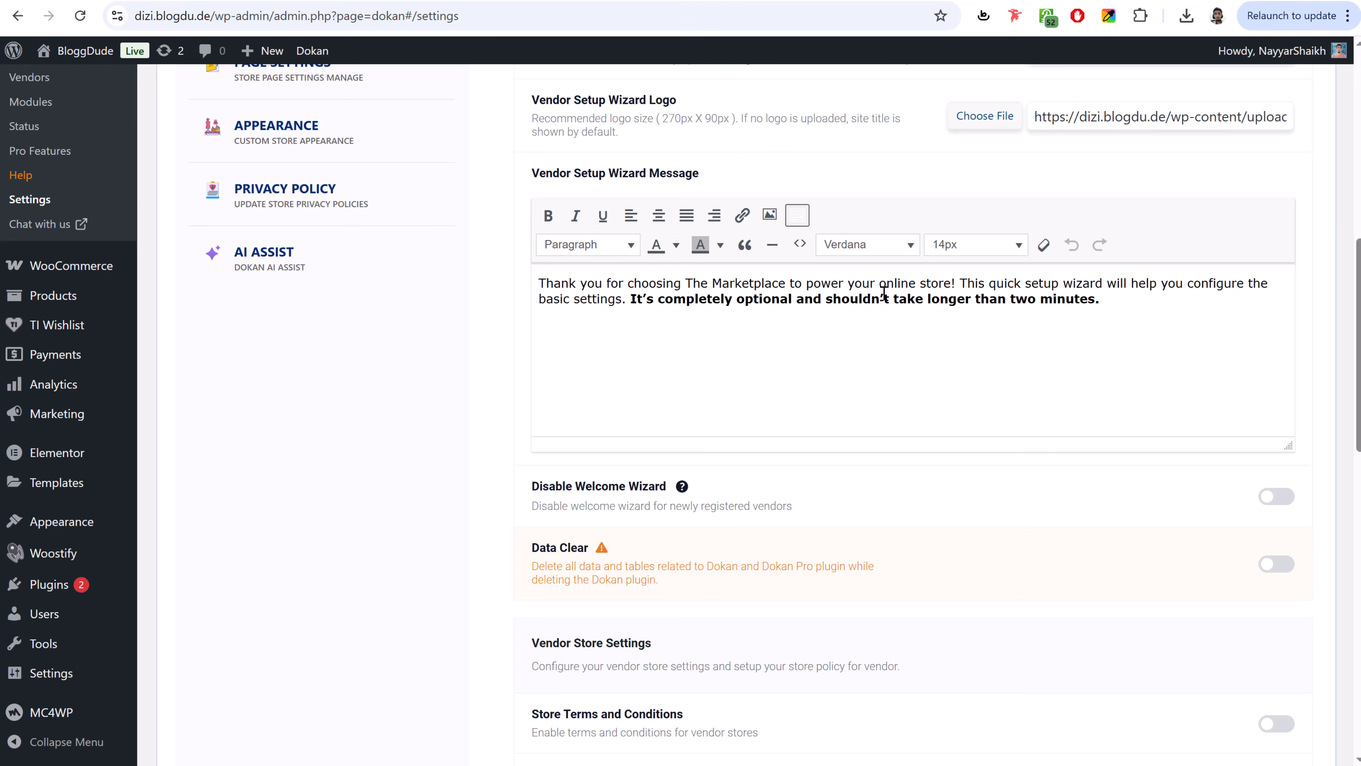
left_click_drag(1154, 307, 1015, 299)
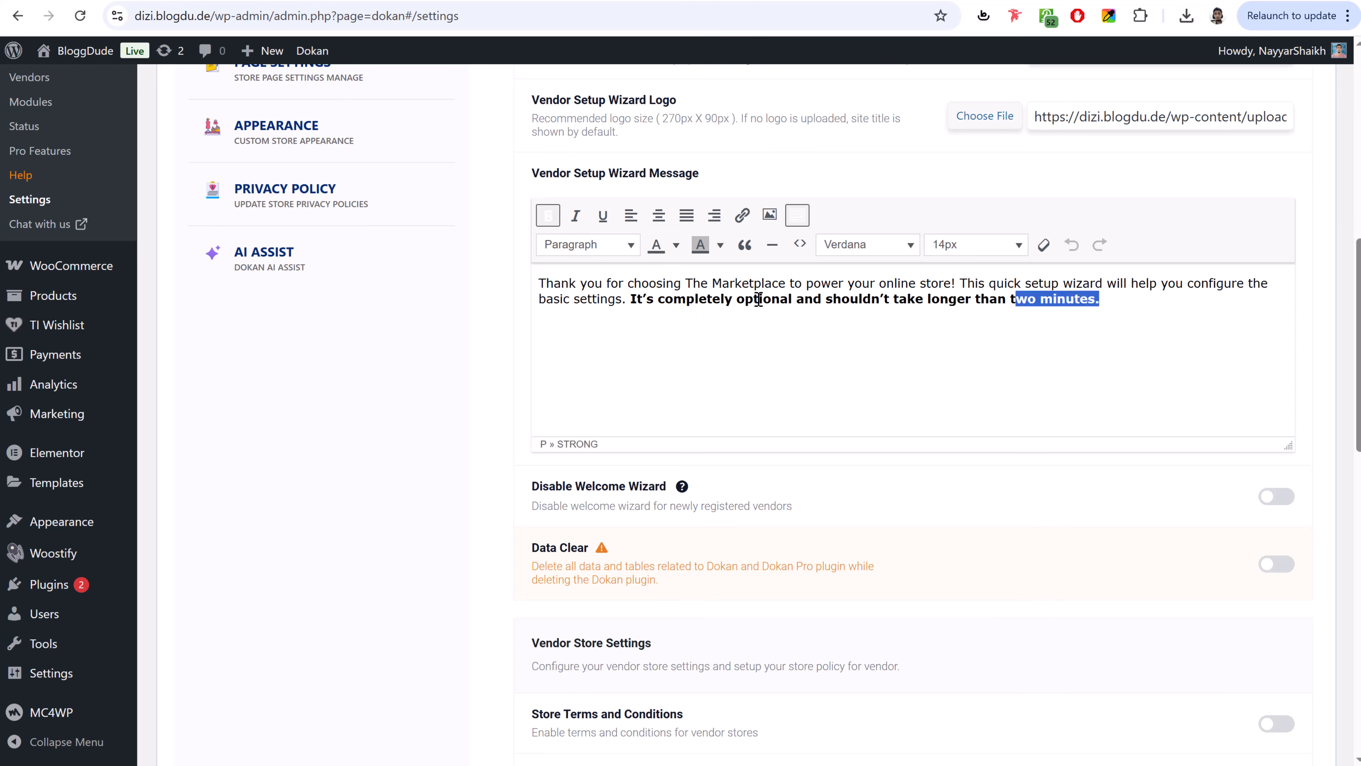
key("ctrl+a")
scroll(871, 536, "down", 6)
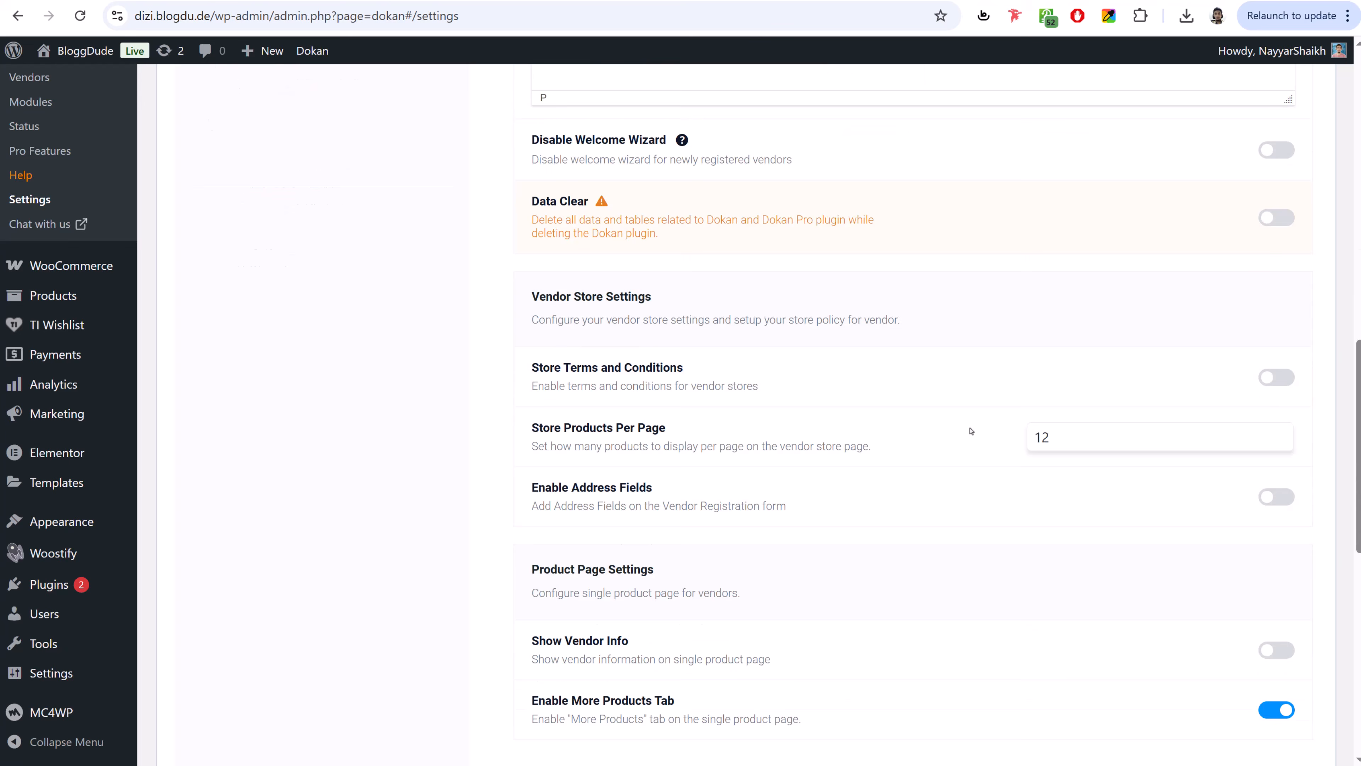
scroll(971, 430, "down", 9)
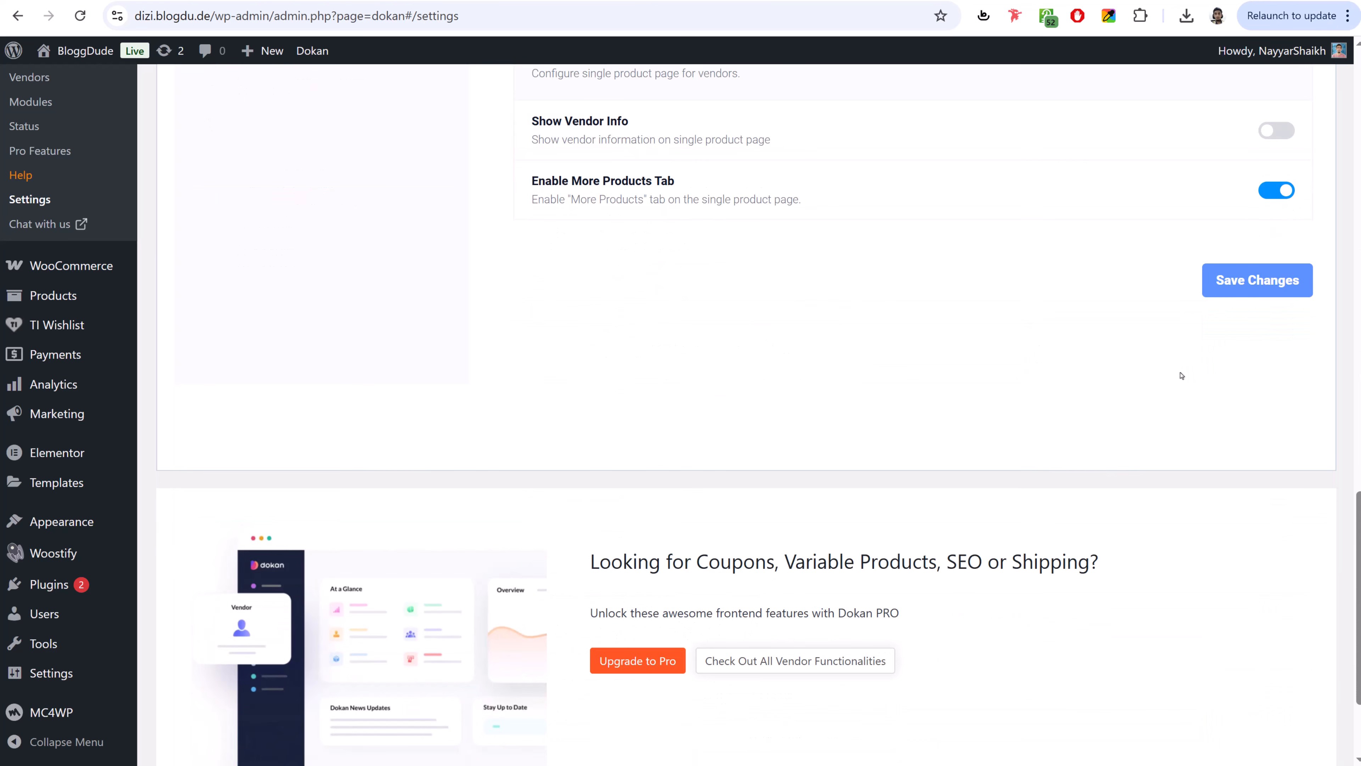
left_click(1238, 275)
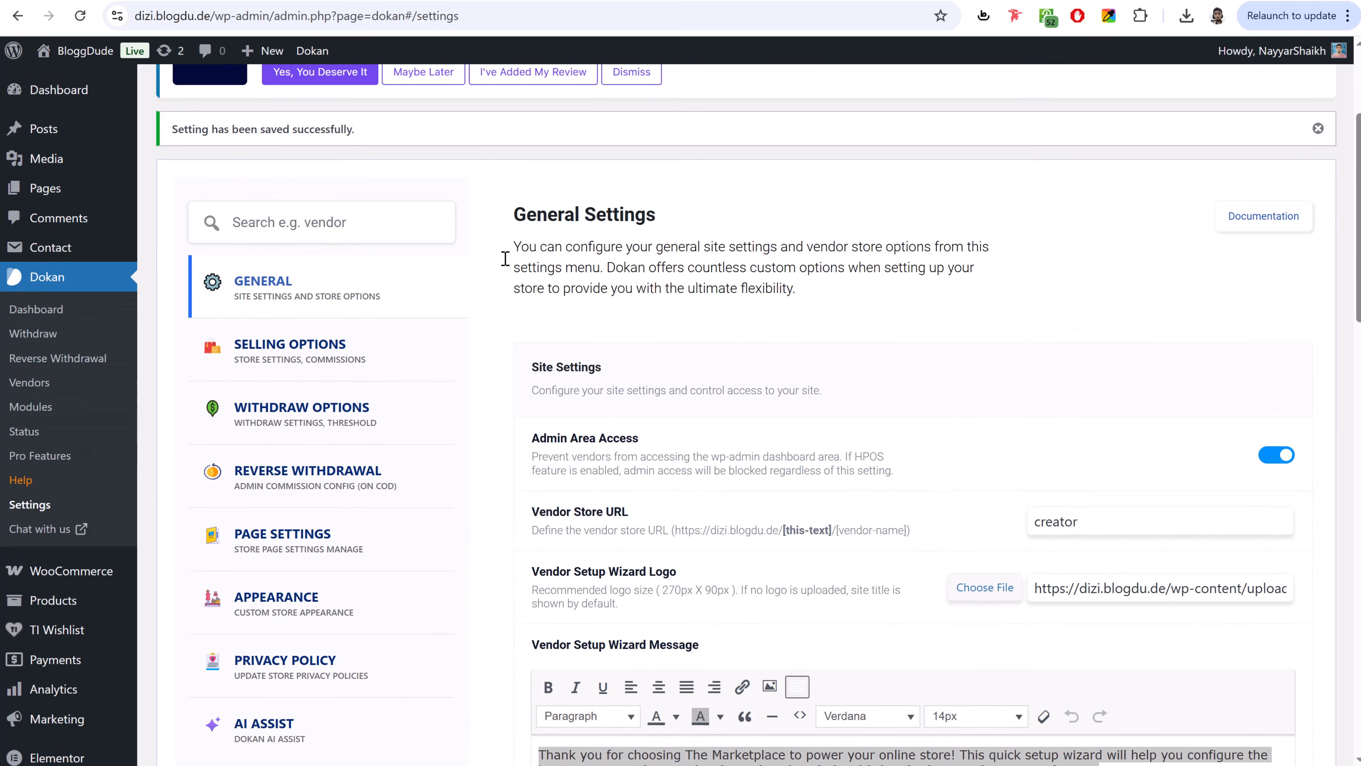
- Set the Selling Options commission type to Fixed
left_click(285, 359)
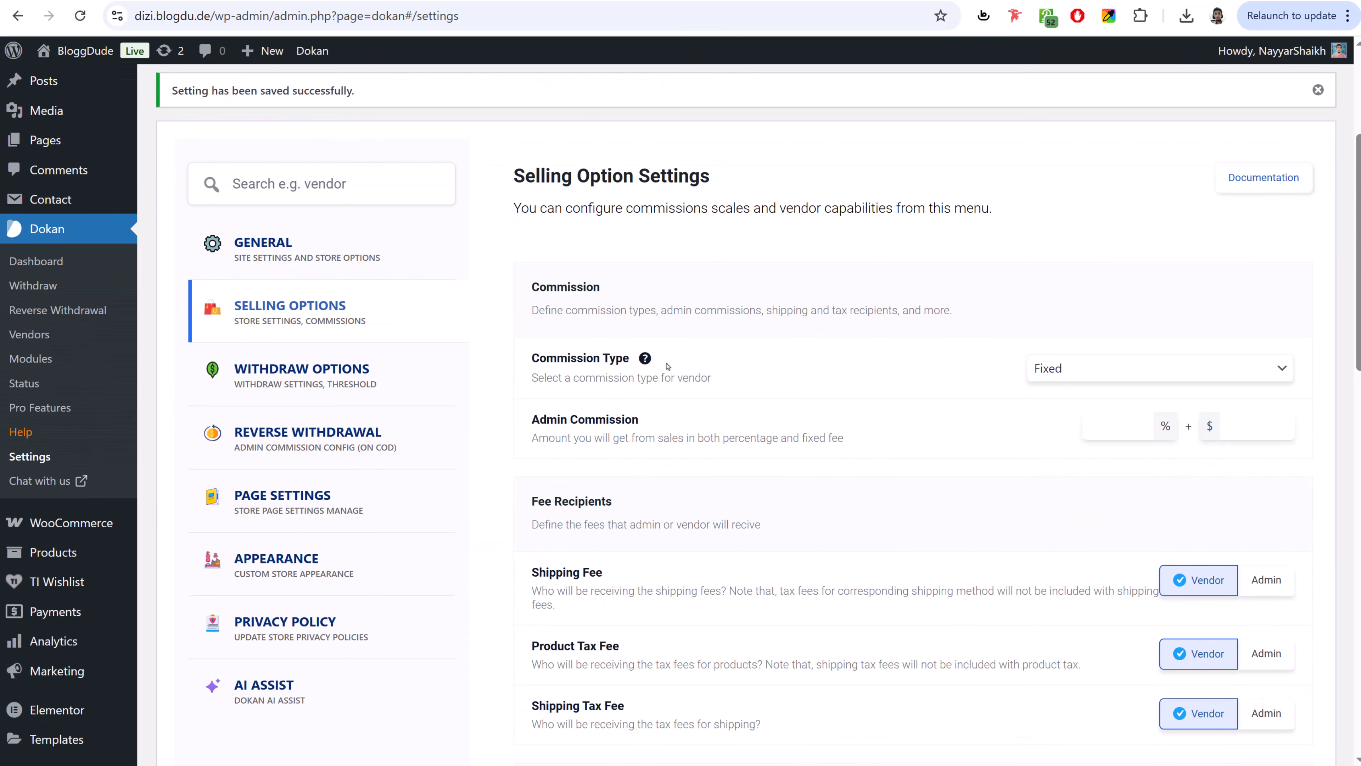
left_click(1093, 370)
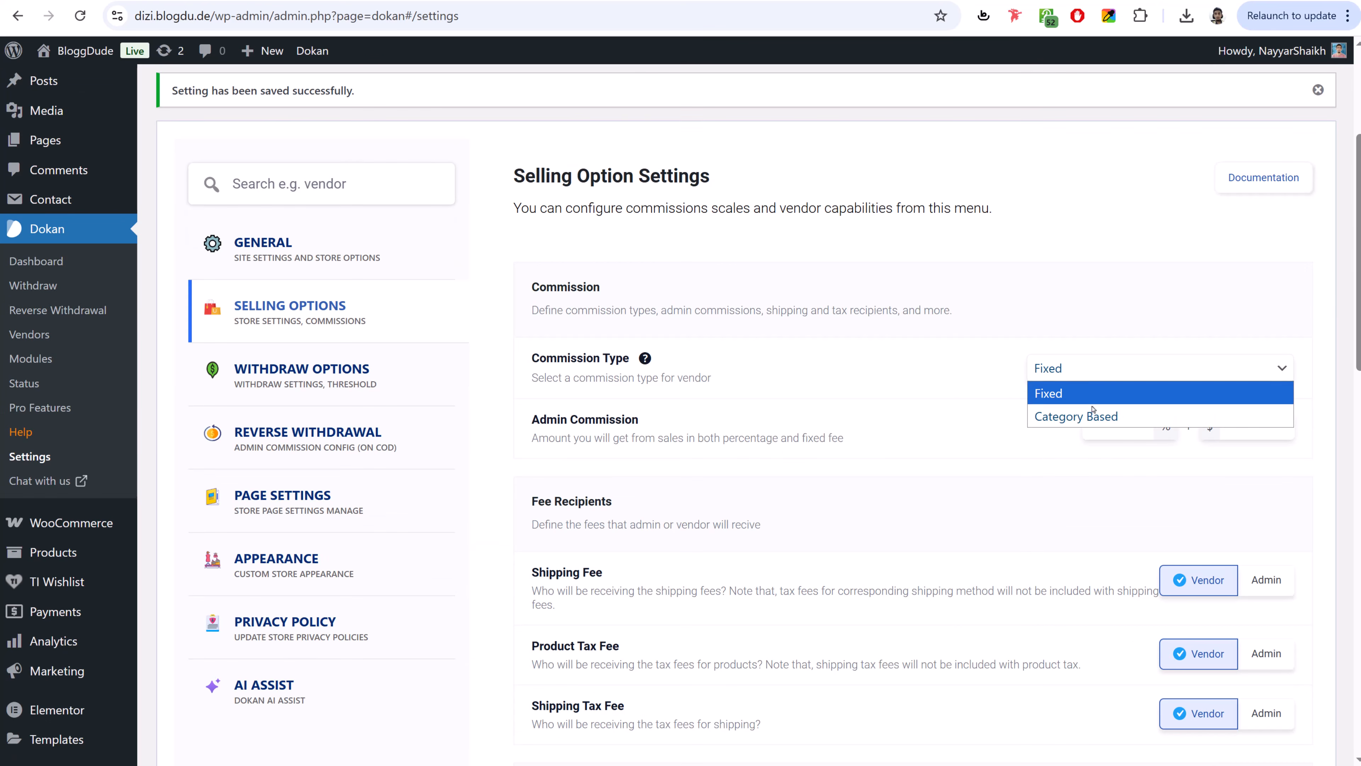
left_click(1092, 390)
left_click(1085, 370)
left_click(1094, 418)
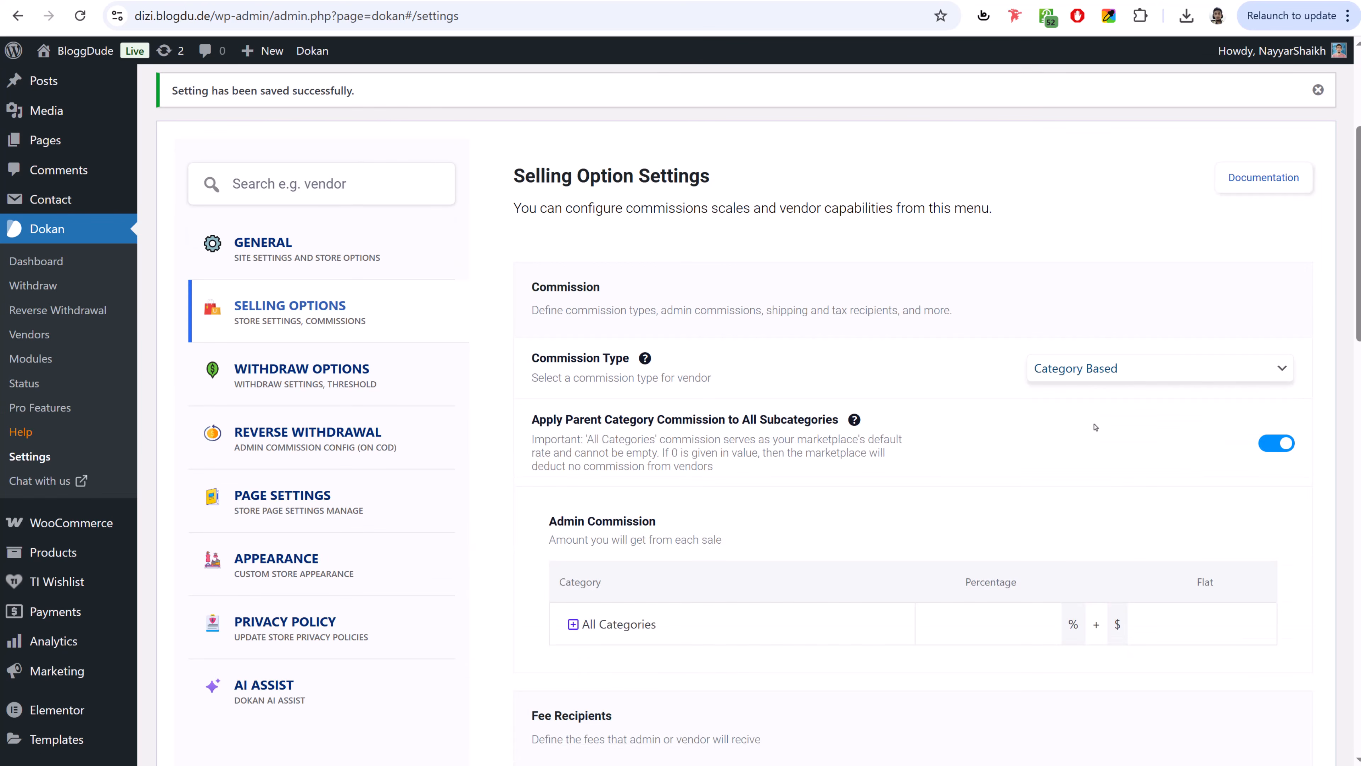
left_click(1117, 375)
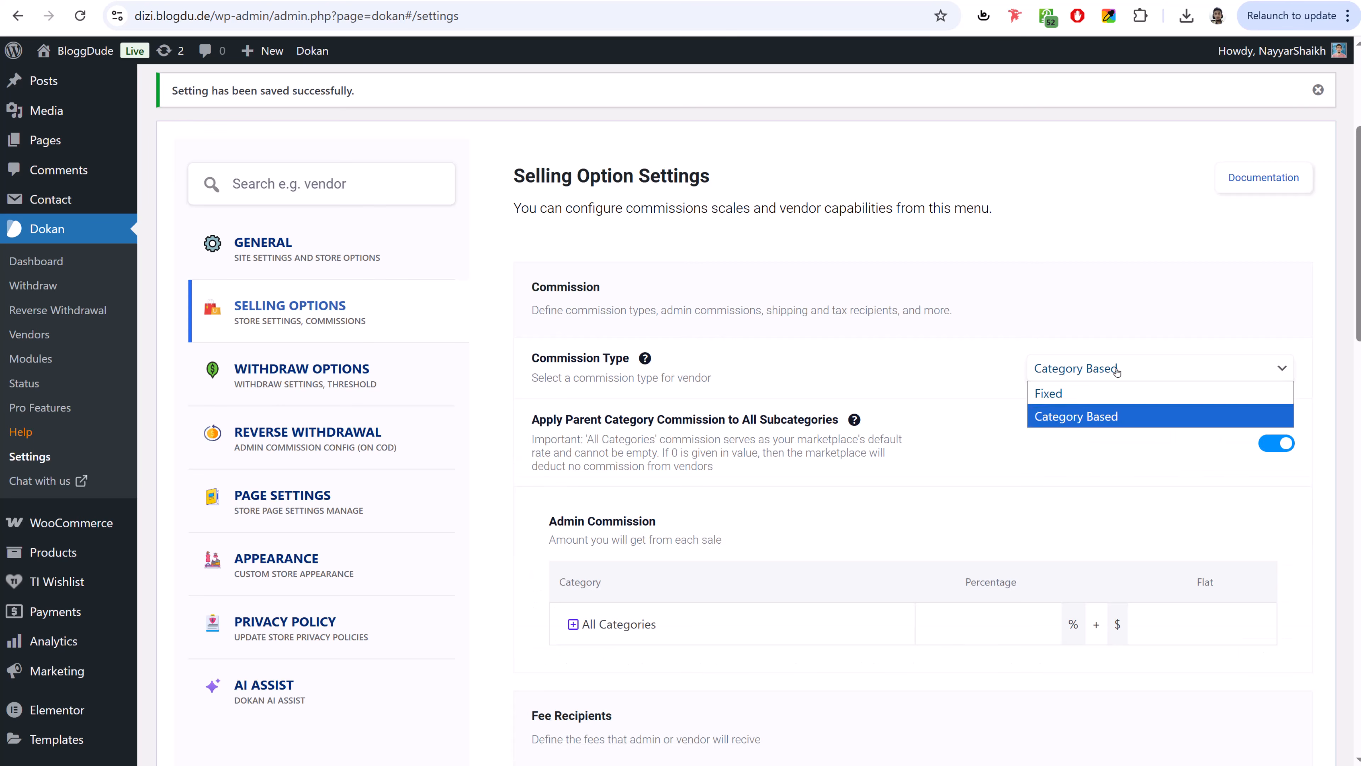
left_click(1104, 397)
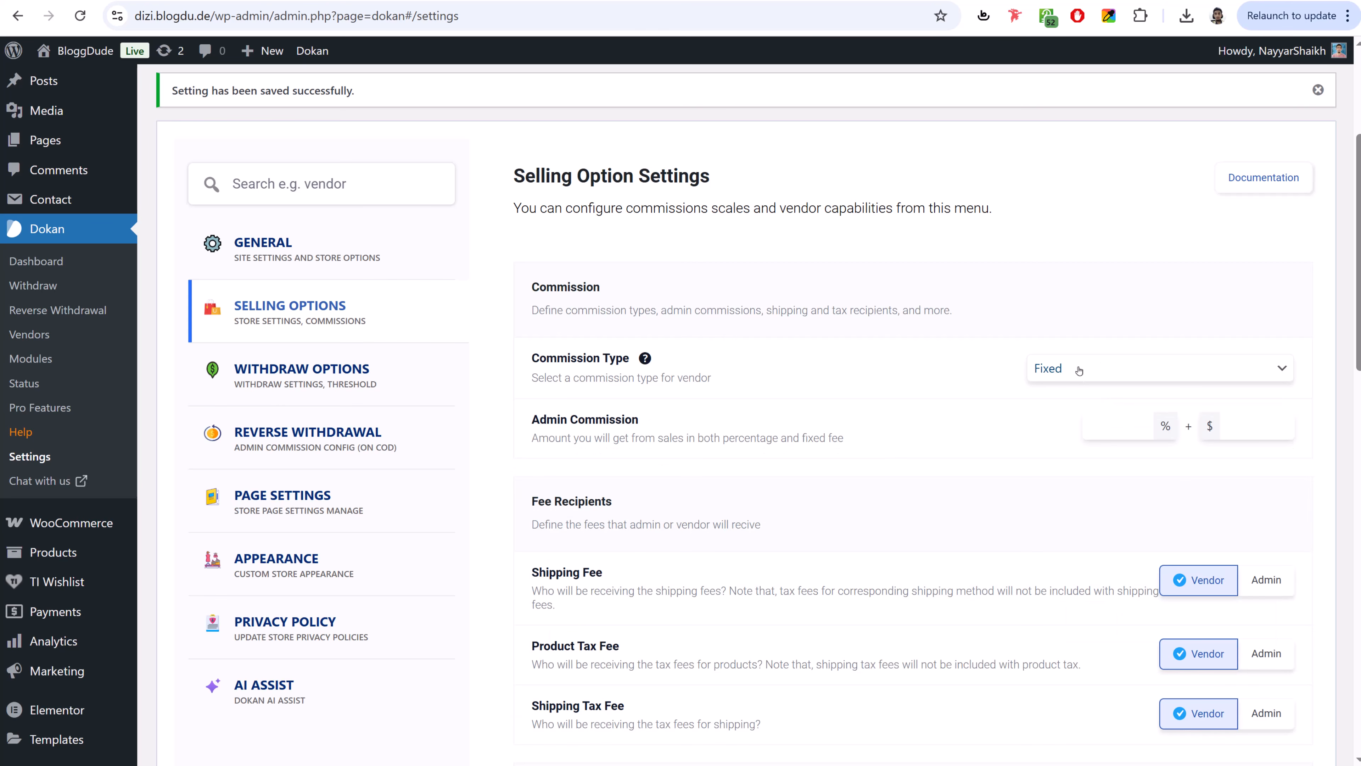
- Enter the admin commission as 0.00% plus a $5.00 fixed fee
left_click(1098, 436)
type("10")
key("ctrl+a")
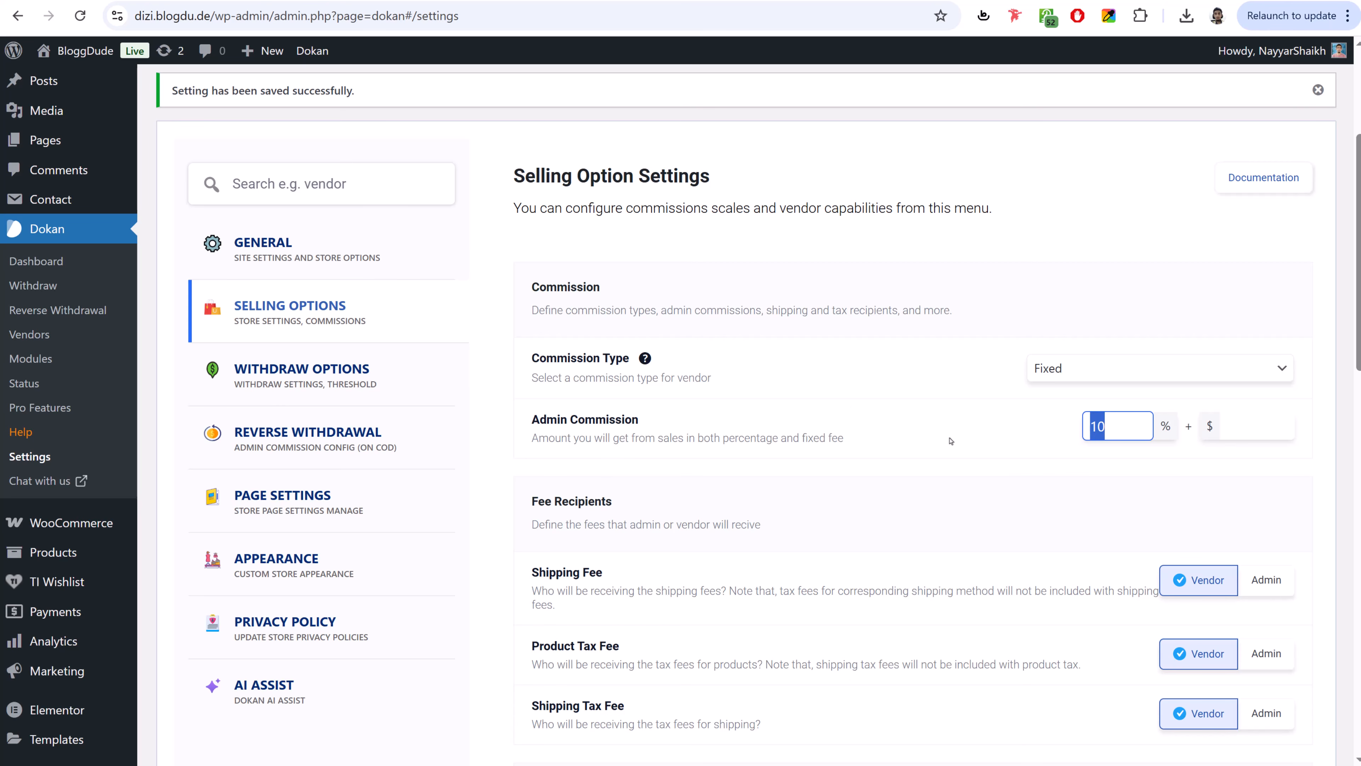
left_click(1259, 426)
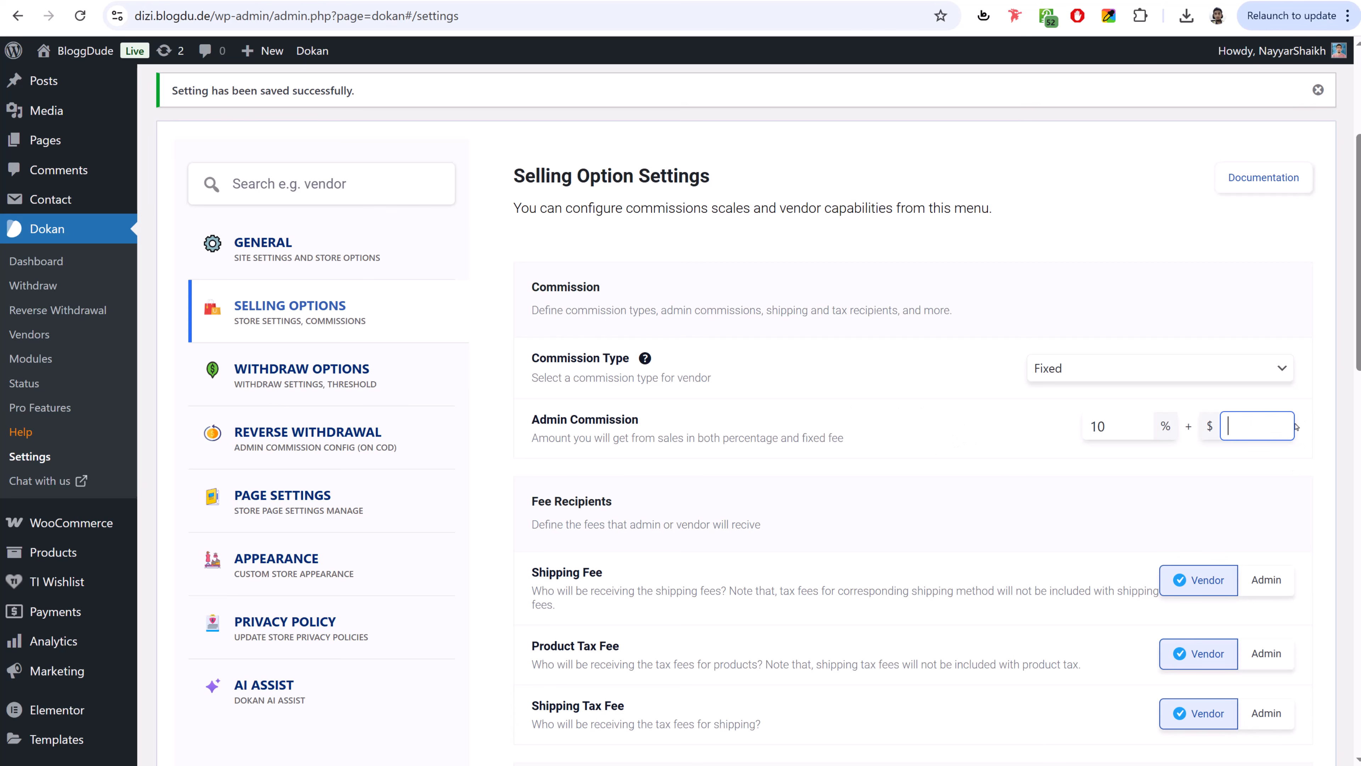
type("5")
left_click(1104, 426)
left_click(1249, 425)
double_click(1248, 425)
- Let vendors select any category and save the Selling Options
scroll(1020, 551, "down", 3)
scroll(1223, 419, "down", 3)
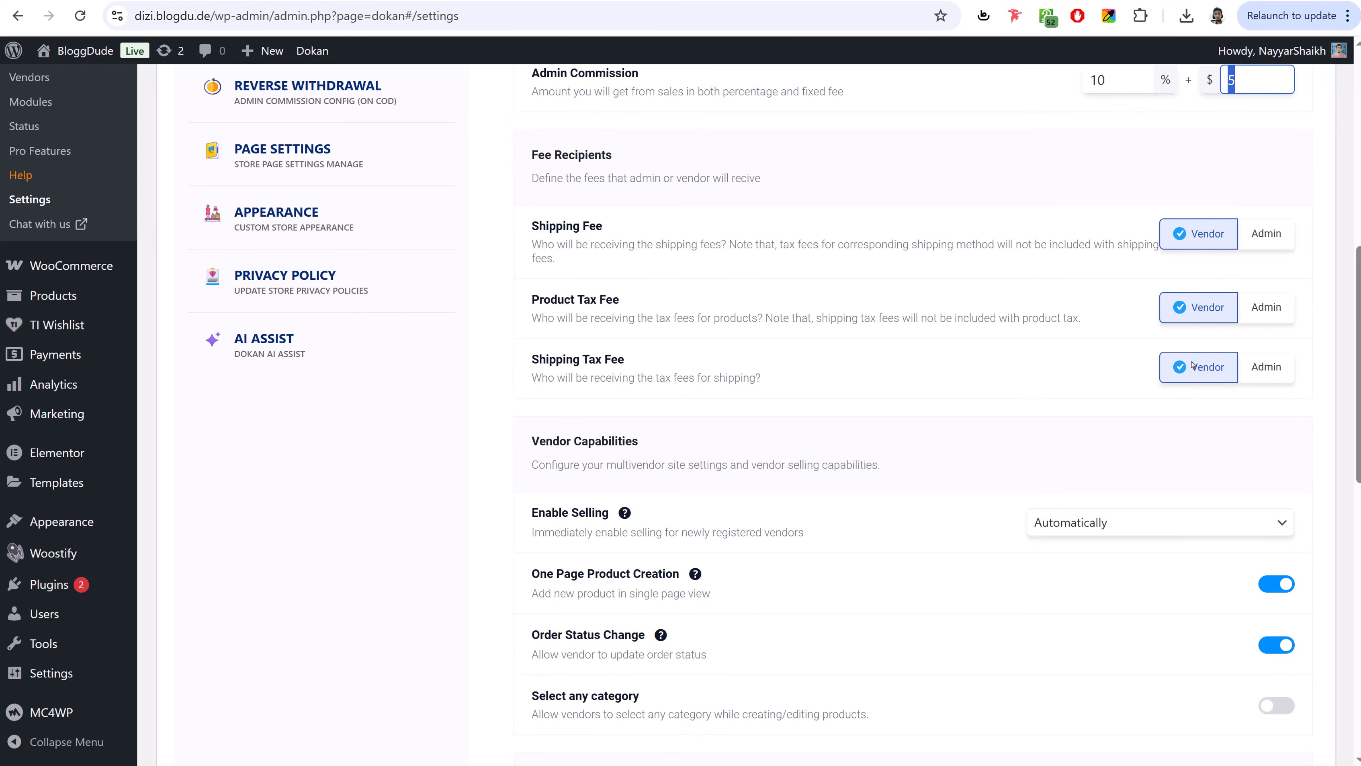
scroll(1043, 437, "down", 5)
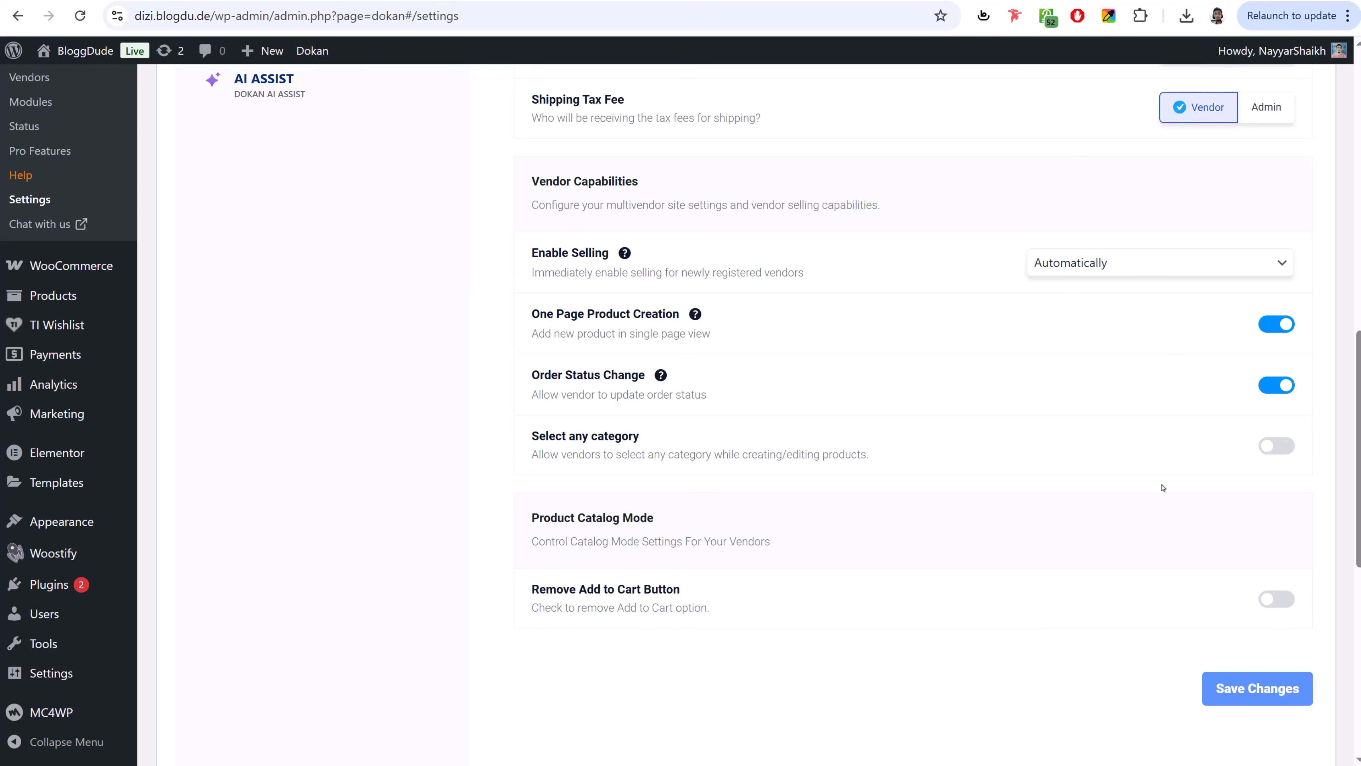
scroll(1118, 537, "down", 1)
scroll(1123, 527, "up", 1)
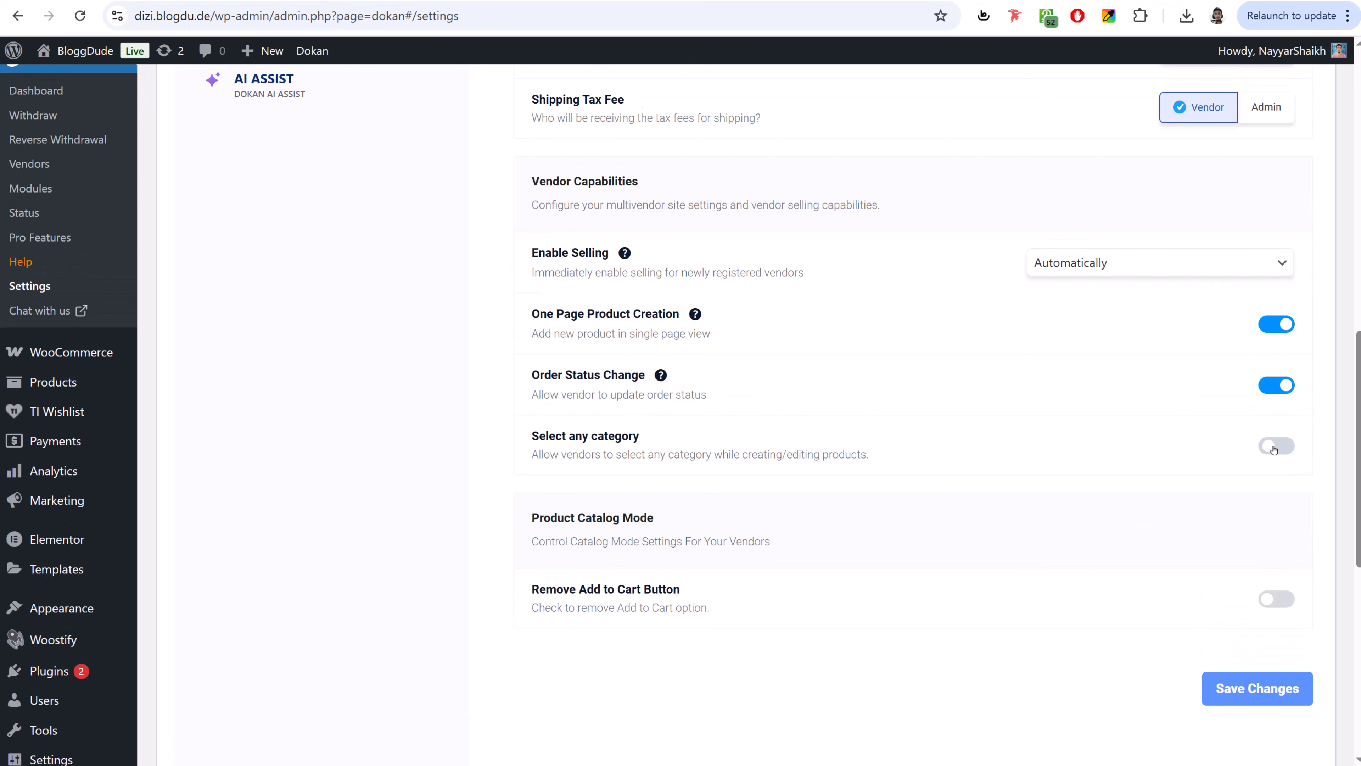
left_click(1273, 450)
scroll(879, 650, "down", 1)
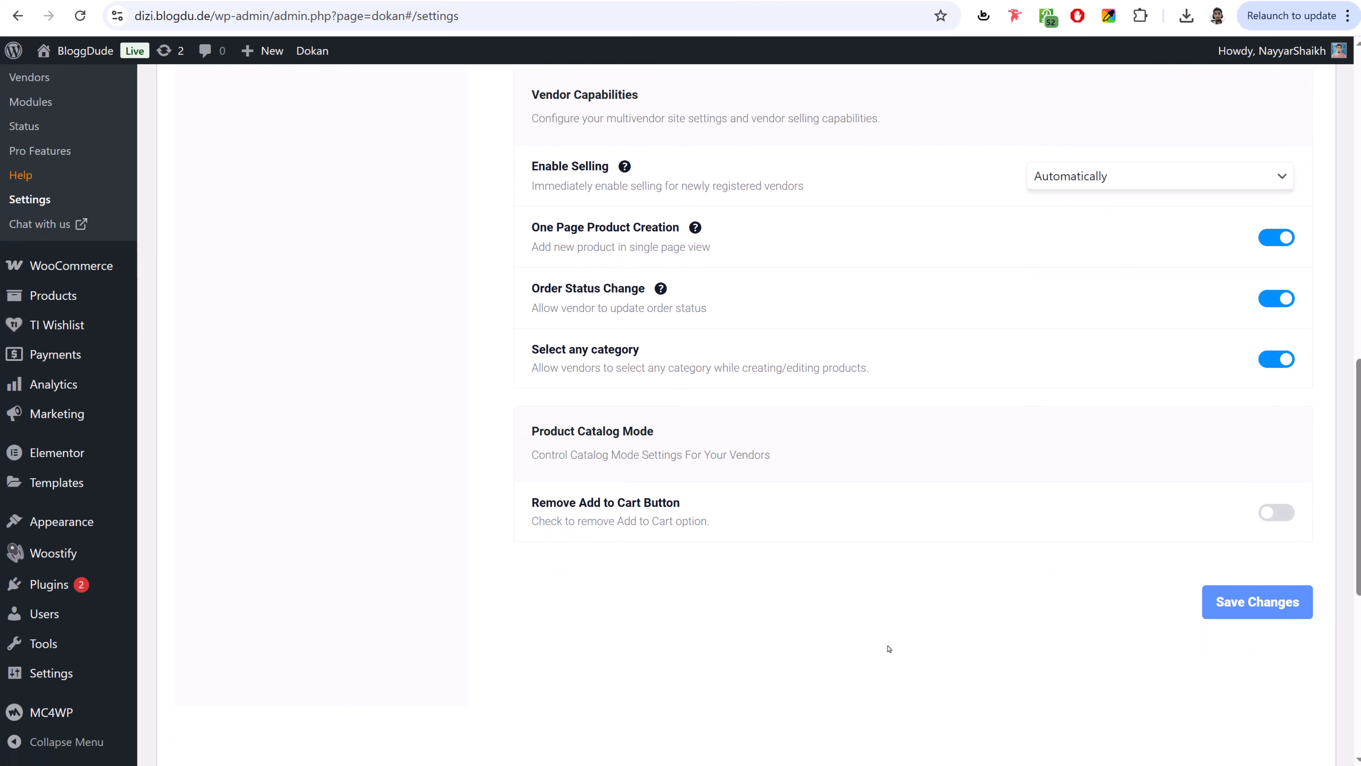
left_click(1266, 595)
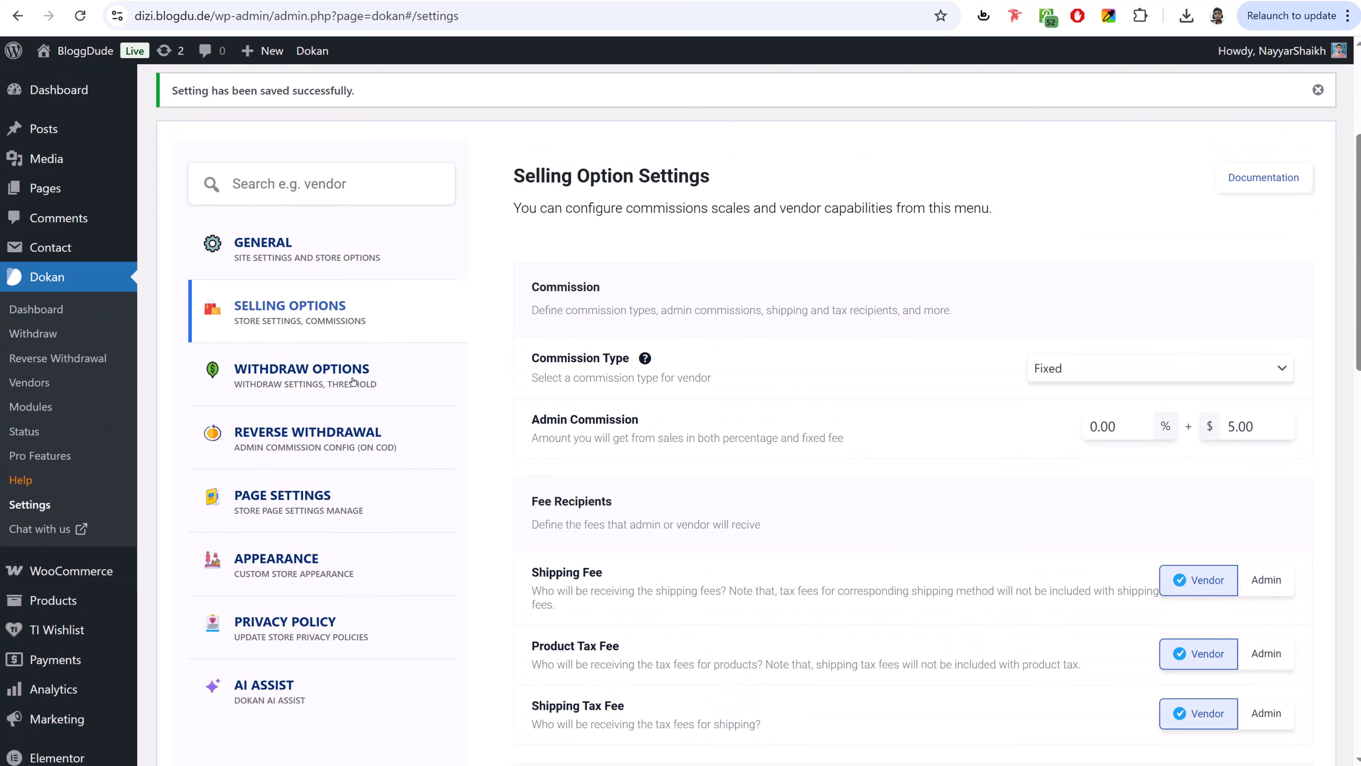
- Enable Bank Transfer withdrawals and set charges to 5.00% for PayPal and 2.00% for Bank Transfer
left_click(353, 381)
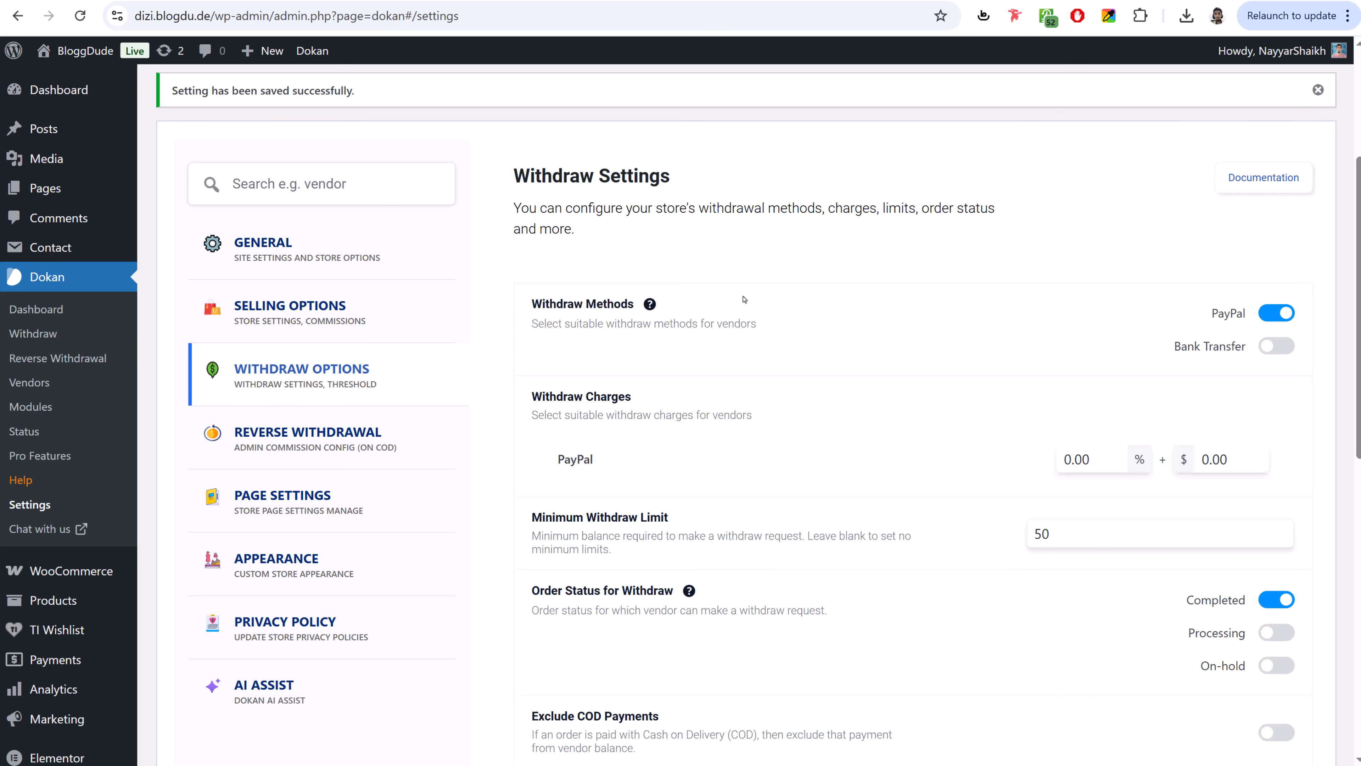
left_click(1278, 351)
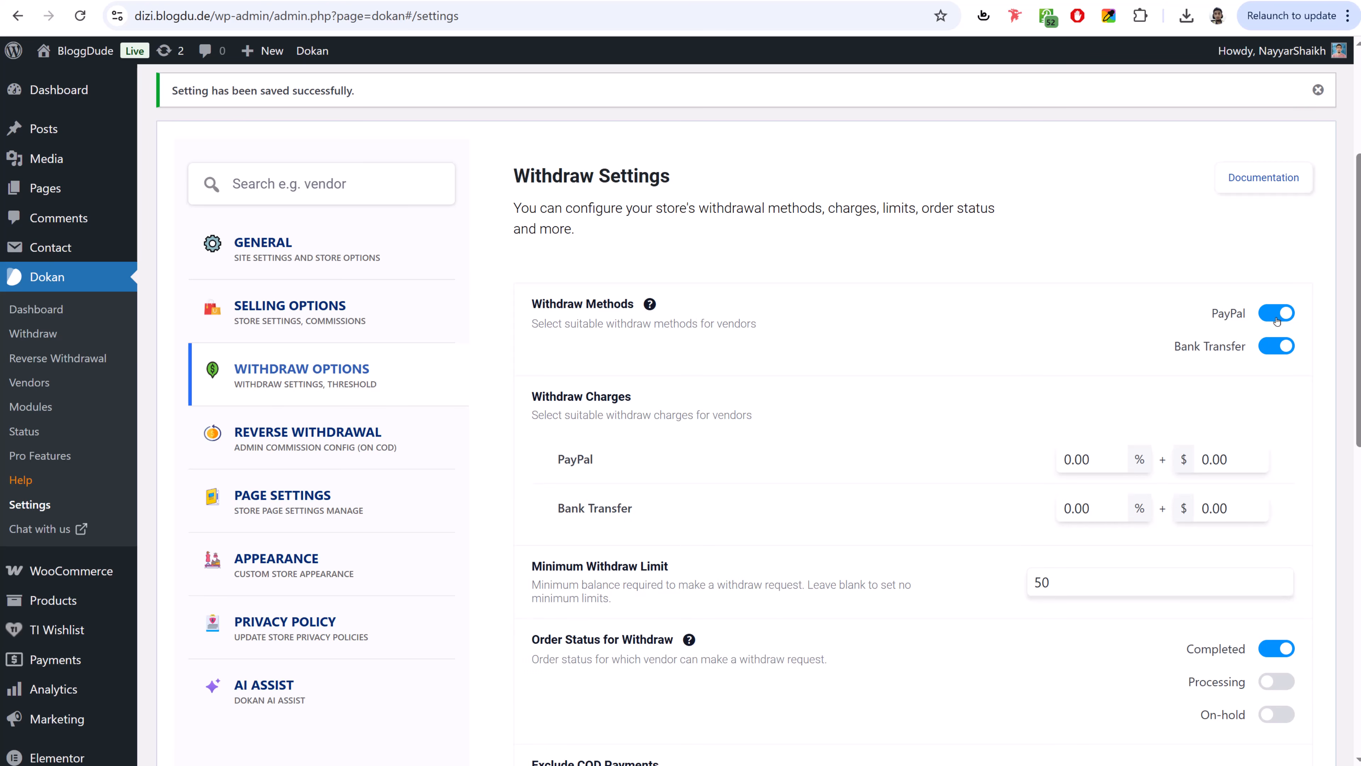
left_click_drag(1116, 460, 1053, 464)
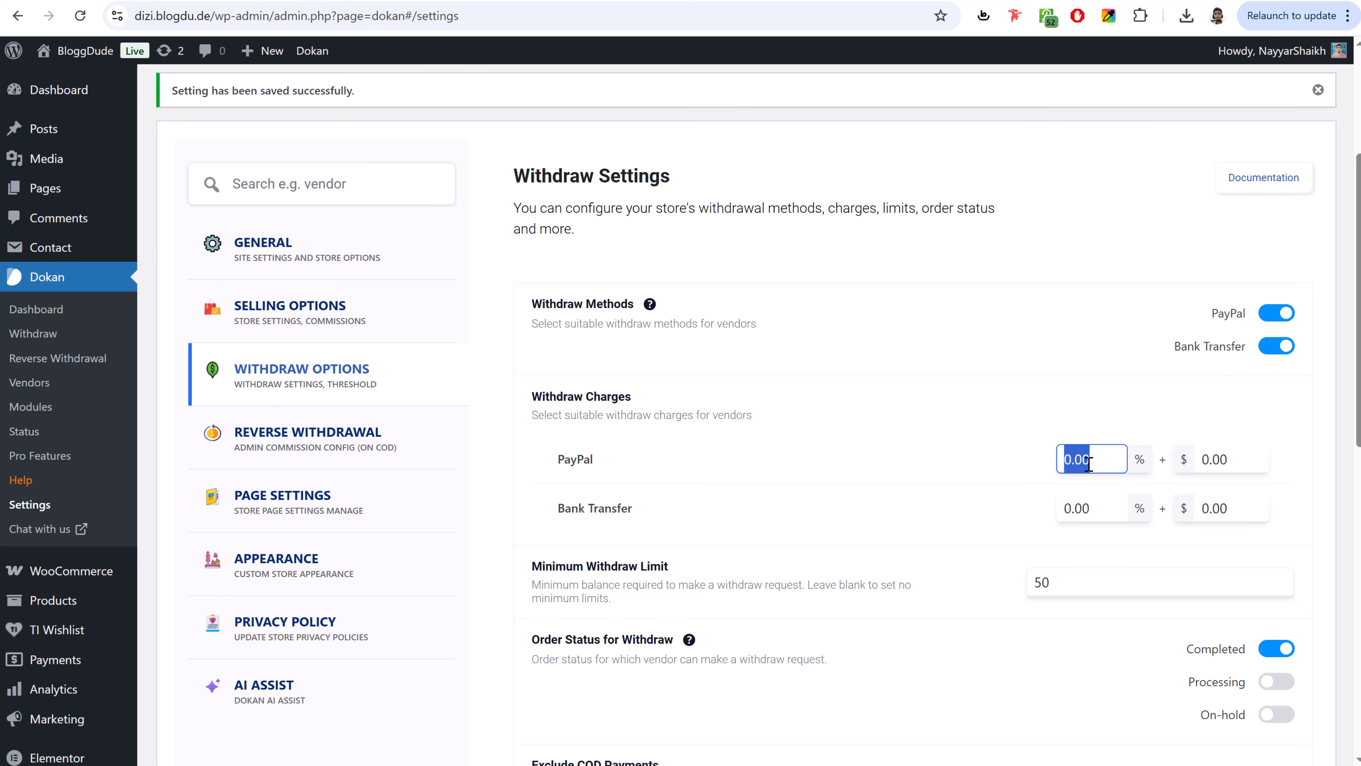
type("5.00")
left_click(984, 472)
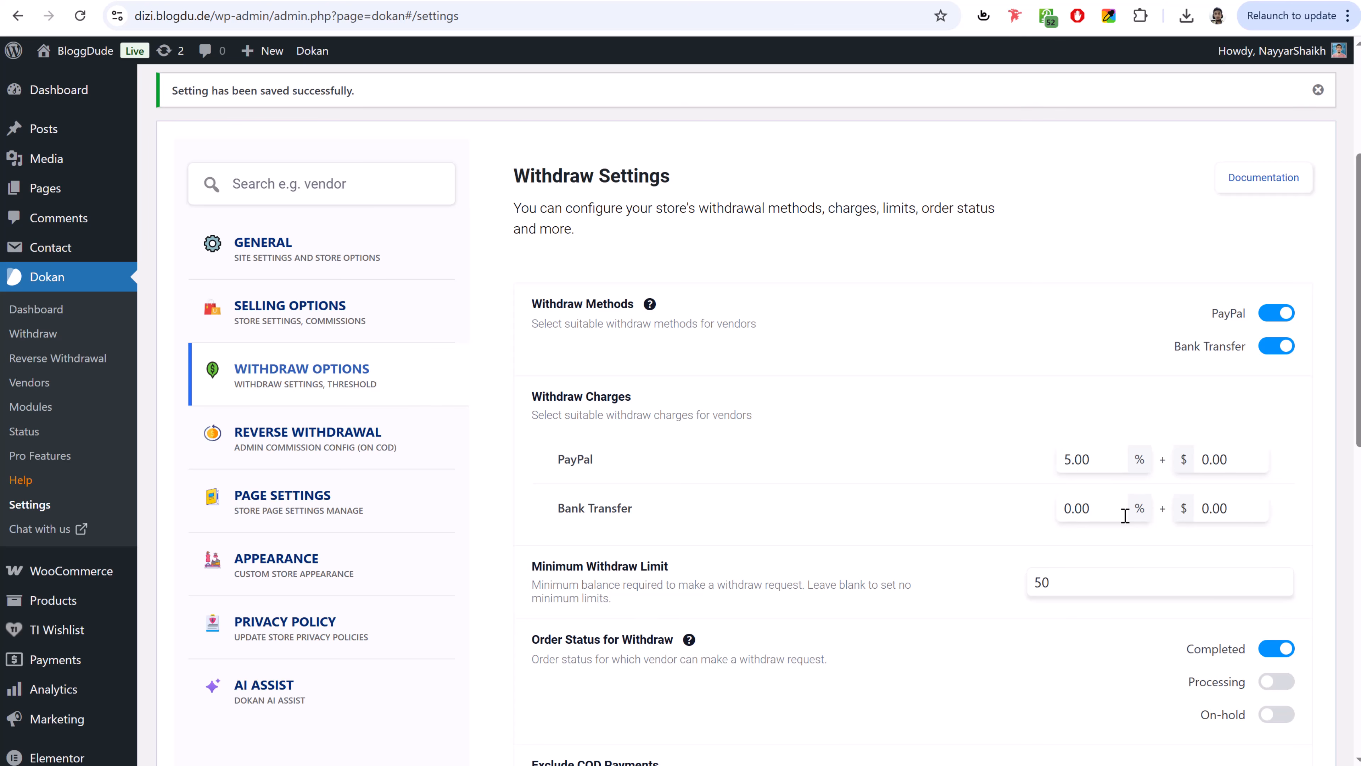
left_click_drag(1103, 510, 1042, 515)
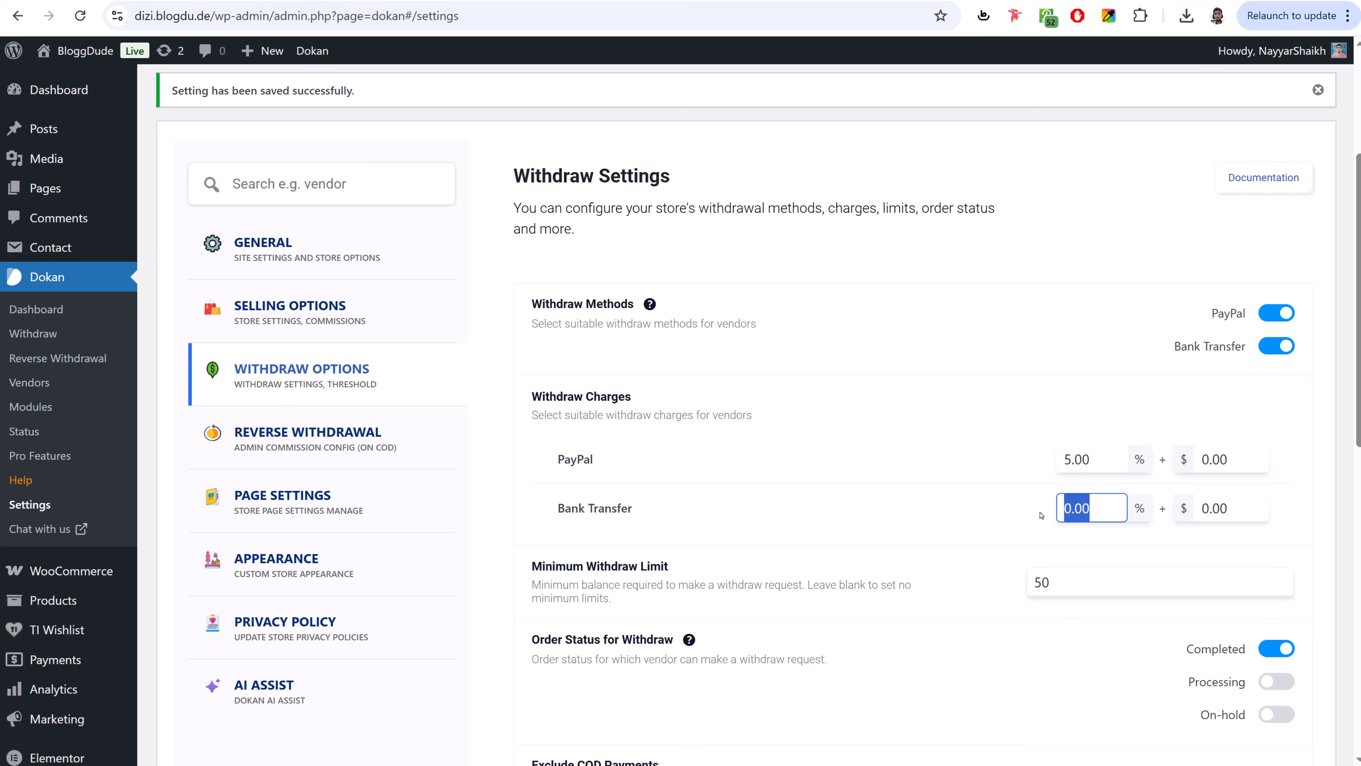
type("2.00")
left_click(1006, 479)
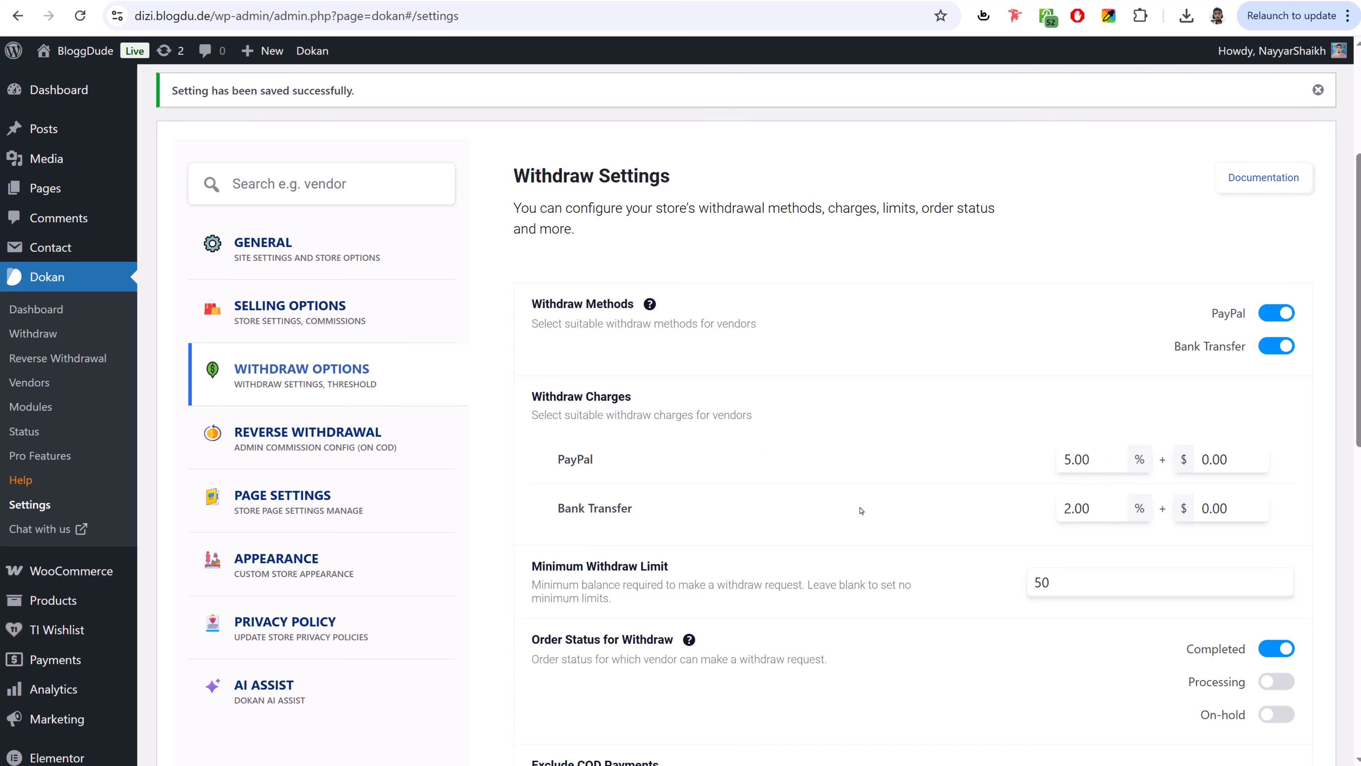
- Set the minimum withdraw limit to 1, allow Processing and On-hold statuses, and save
scroll(862, 529, "down", 3)
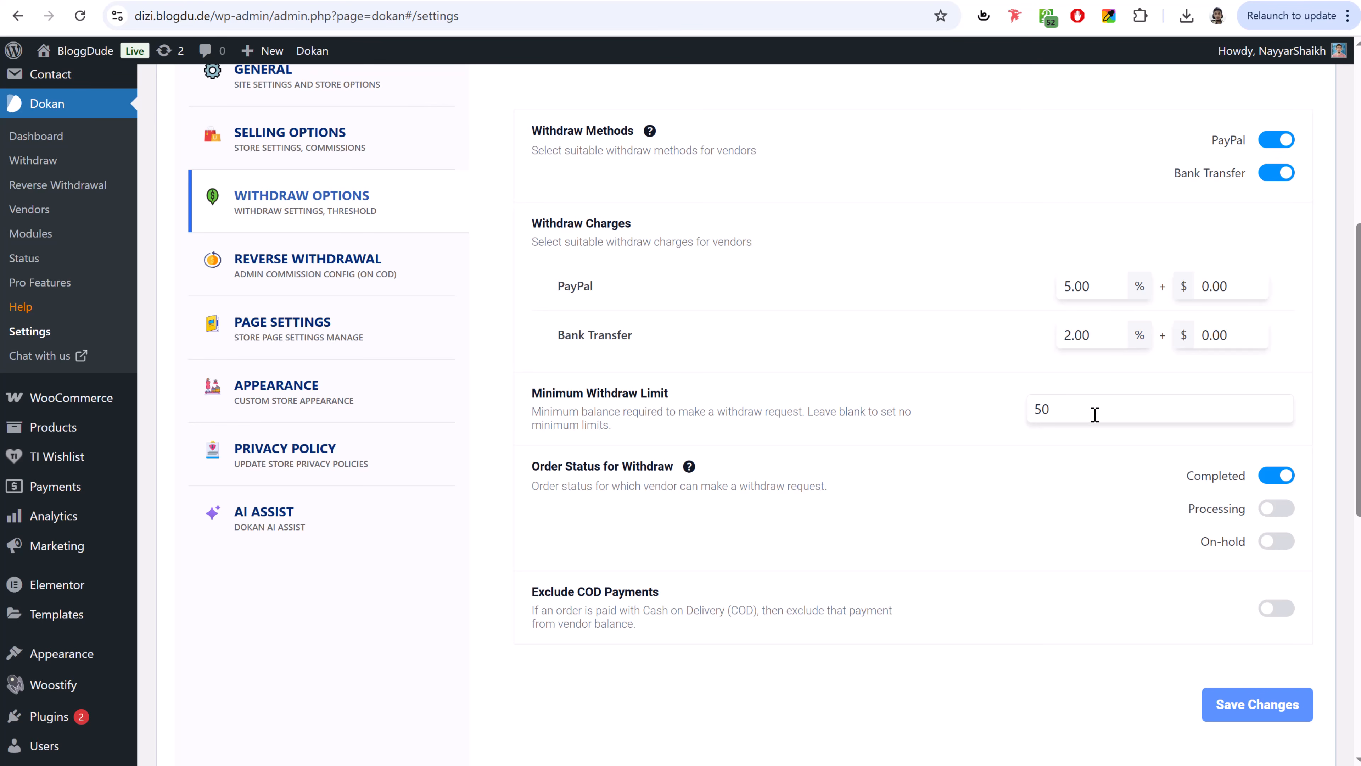
left_click_drag(1068, 408, 916, 424)
type("5")
key("BackSpace")
type("10")
double_click(1039, 411)
type("1")
left_click(1282, 509)
left_click(1288, 542)
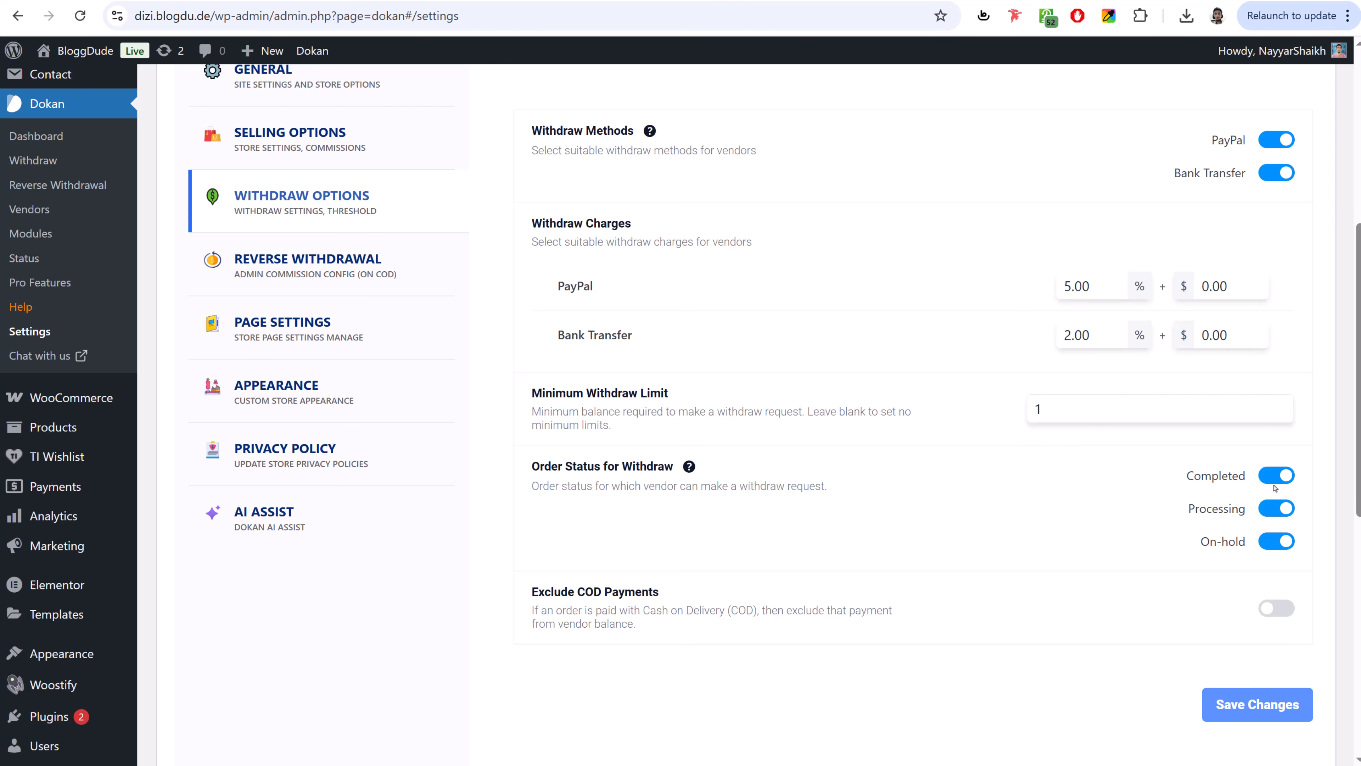
scroll(1251, 547, "down", 1)
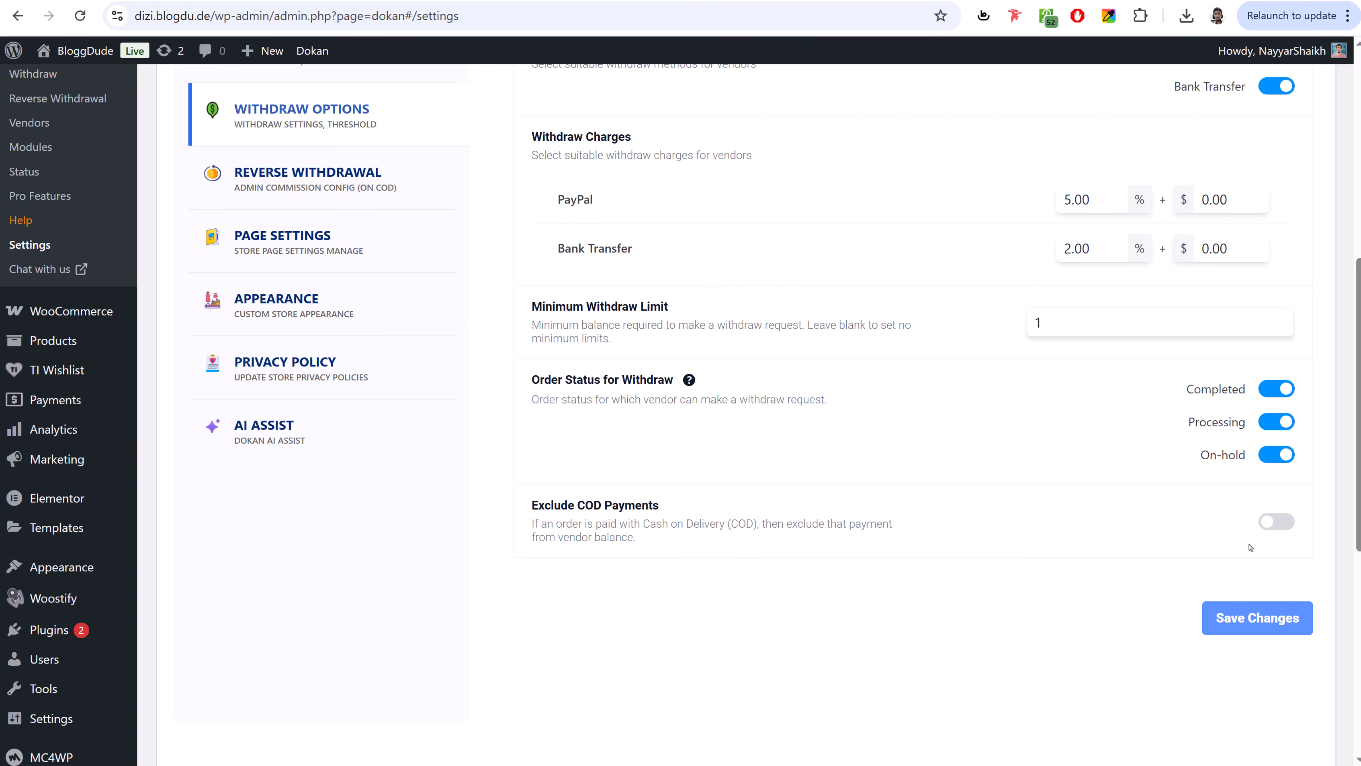
left_click(1246, 619)
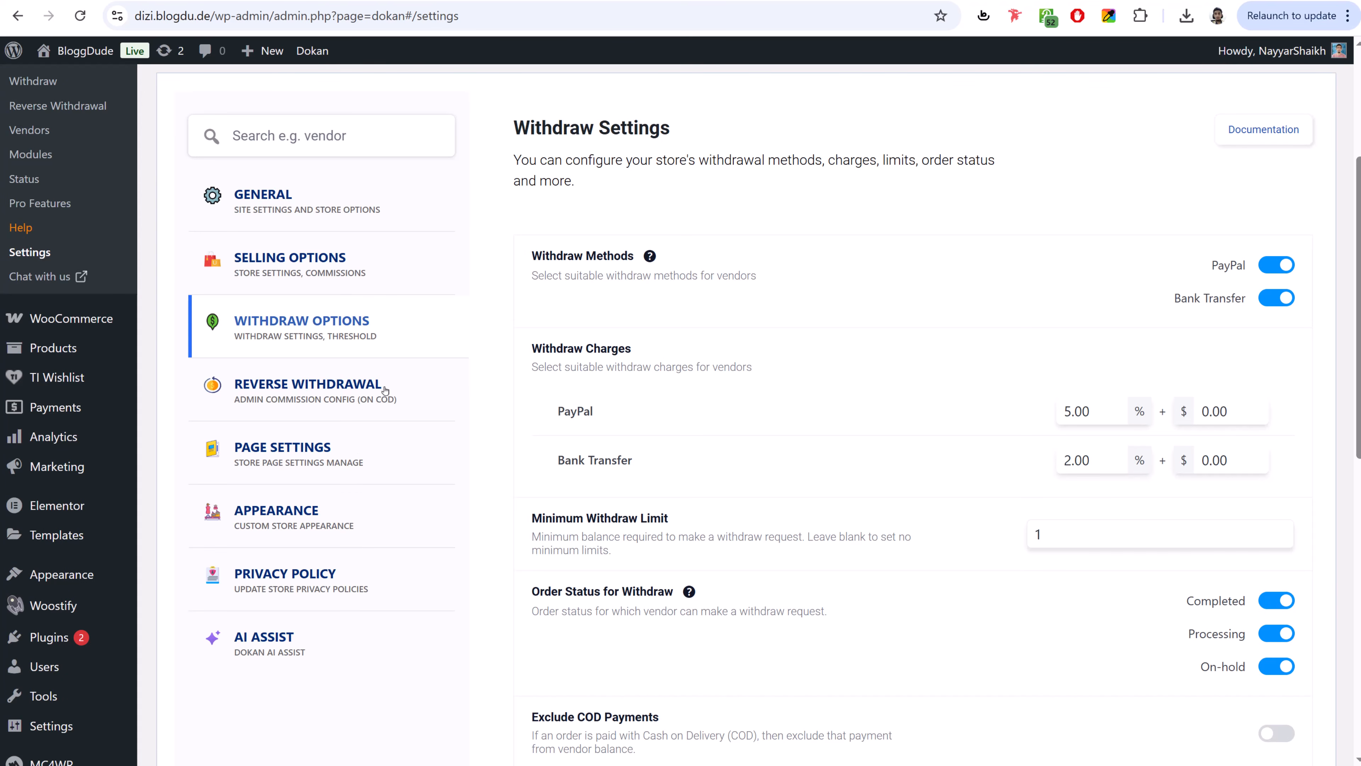
- Review Dokan's Appearance settings: reCAPTCHA, store contact form, map source and header template
left_click(296, 462)
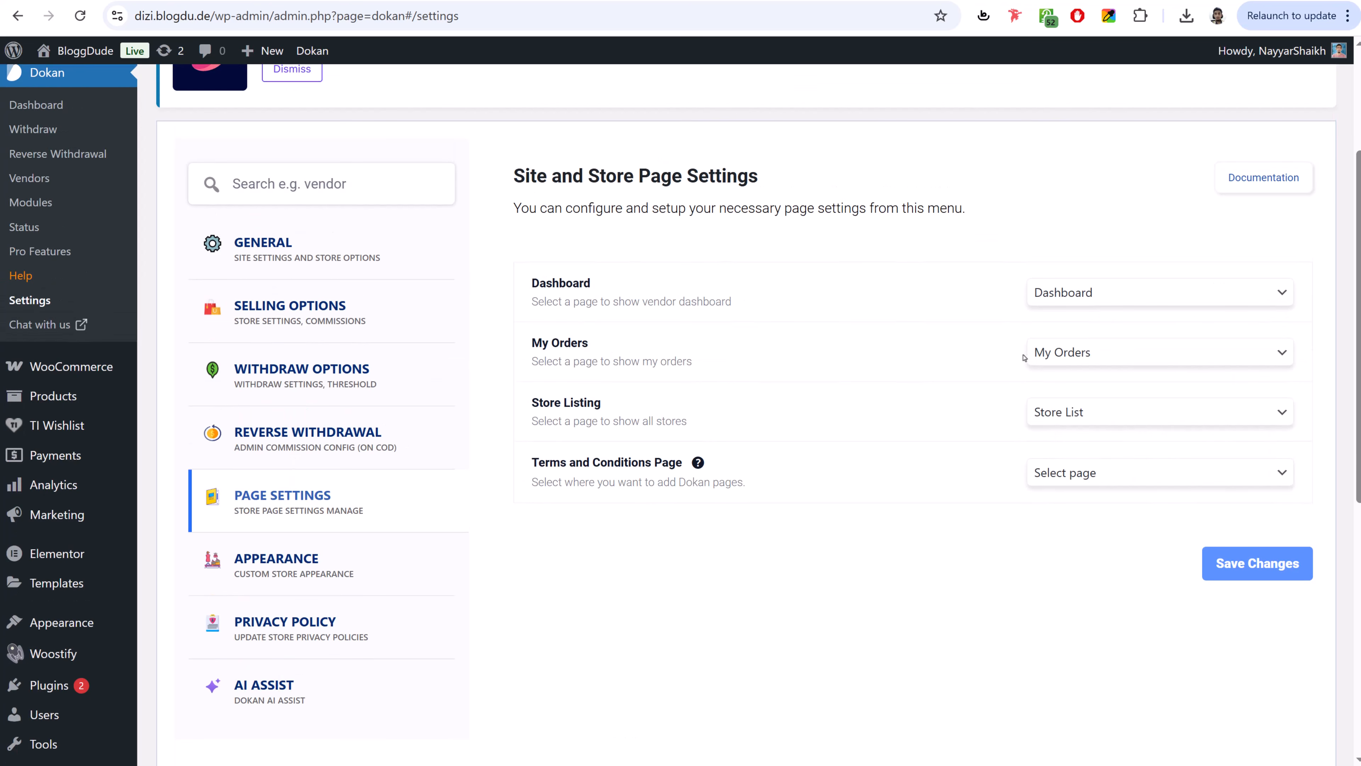
scroll(1039, 502, "down", 3)
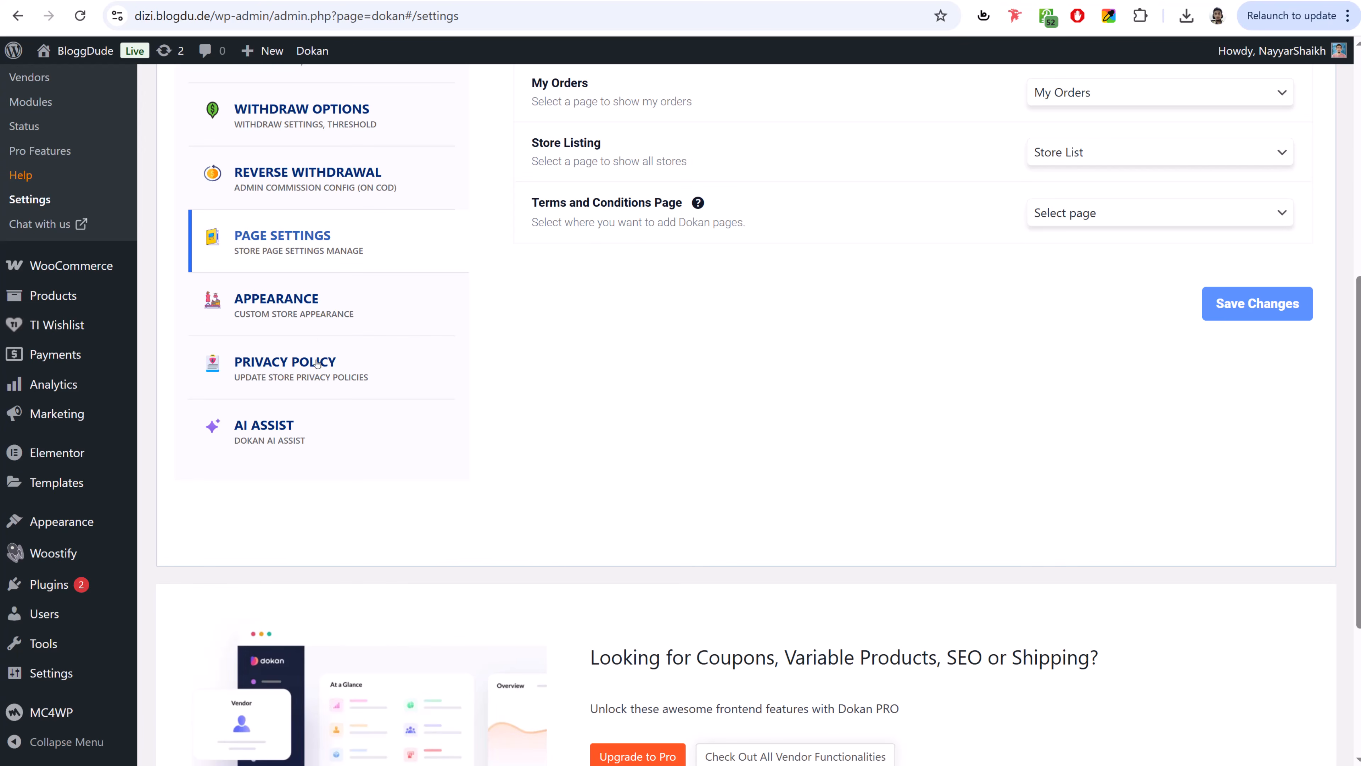
left_click(323, 323)
scroll(1041, 469, "down", 2)
scroll(1041, 470, "down", 3)
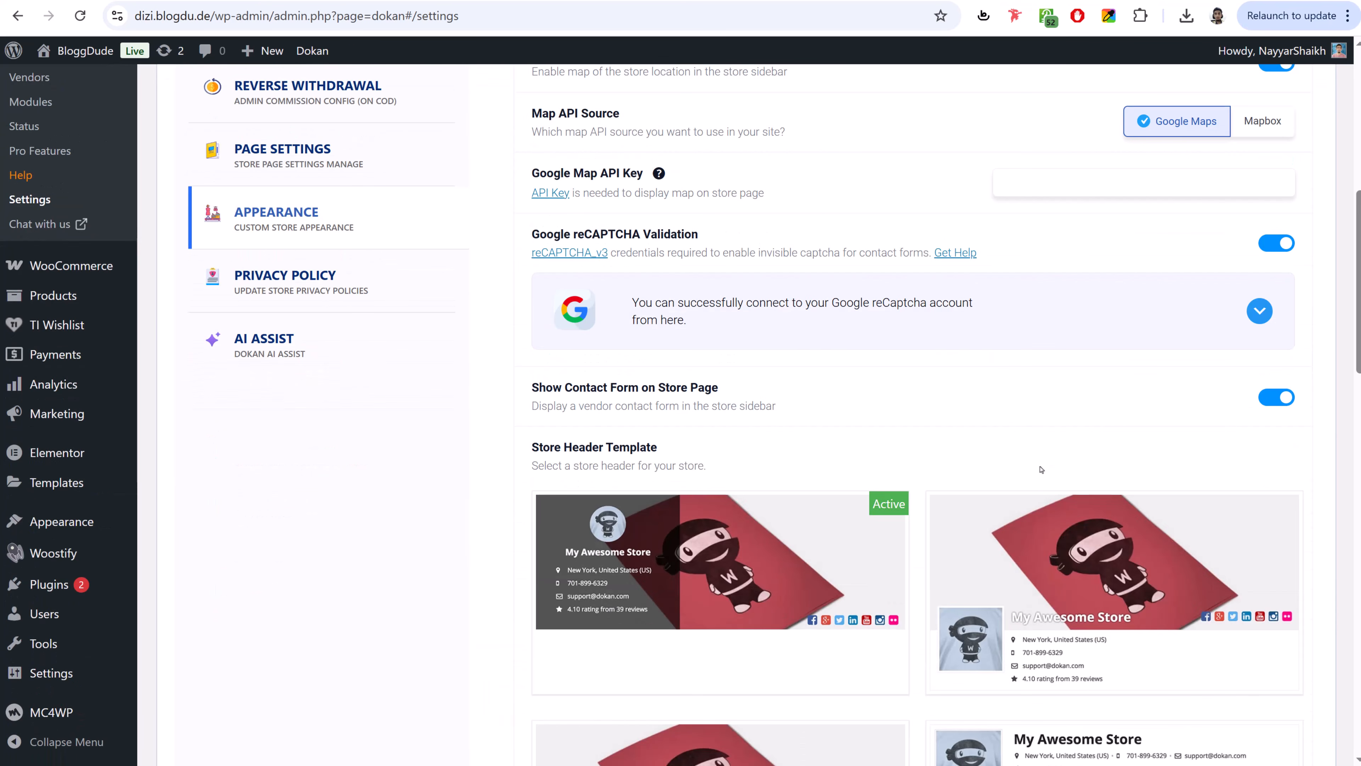
scroll(615, 360, "up", 9)
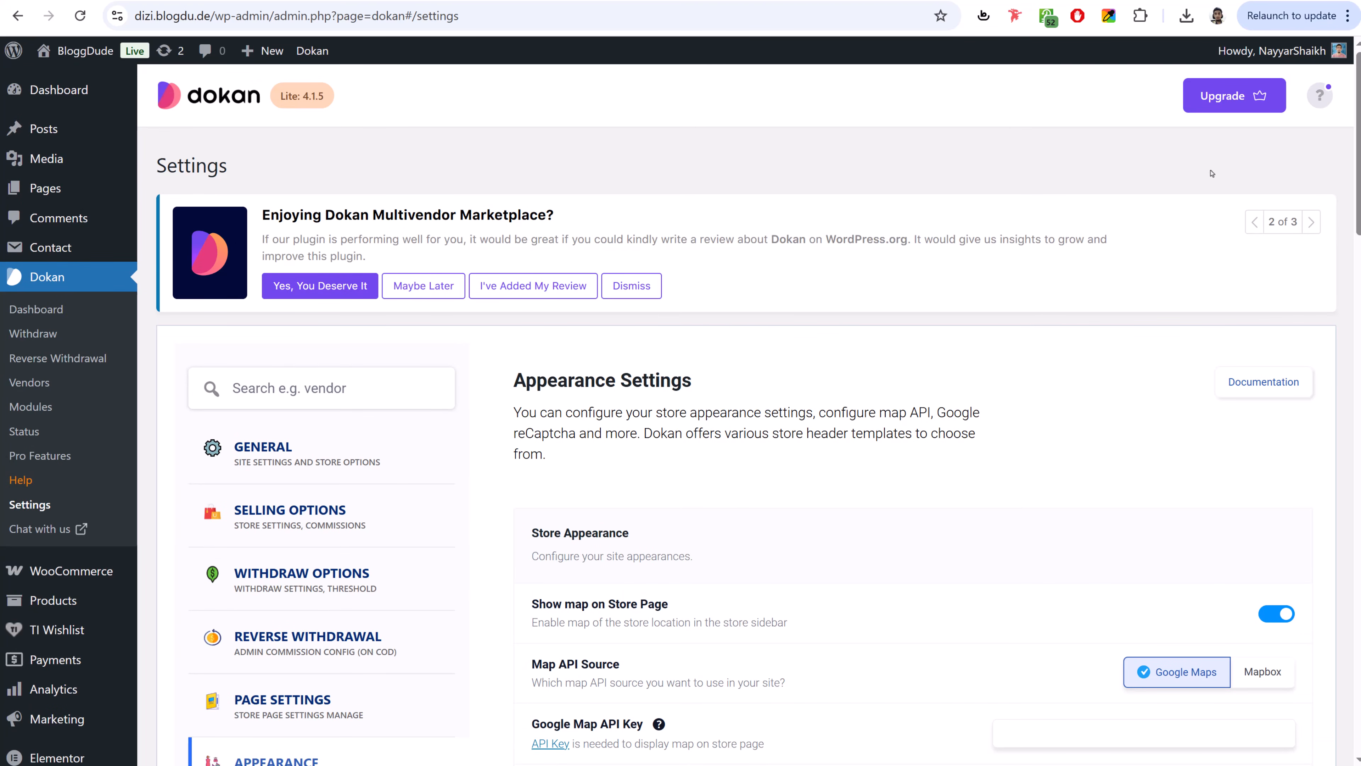
scroll(720, 411, "down", 10)
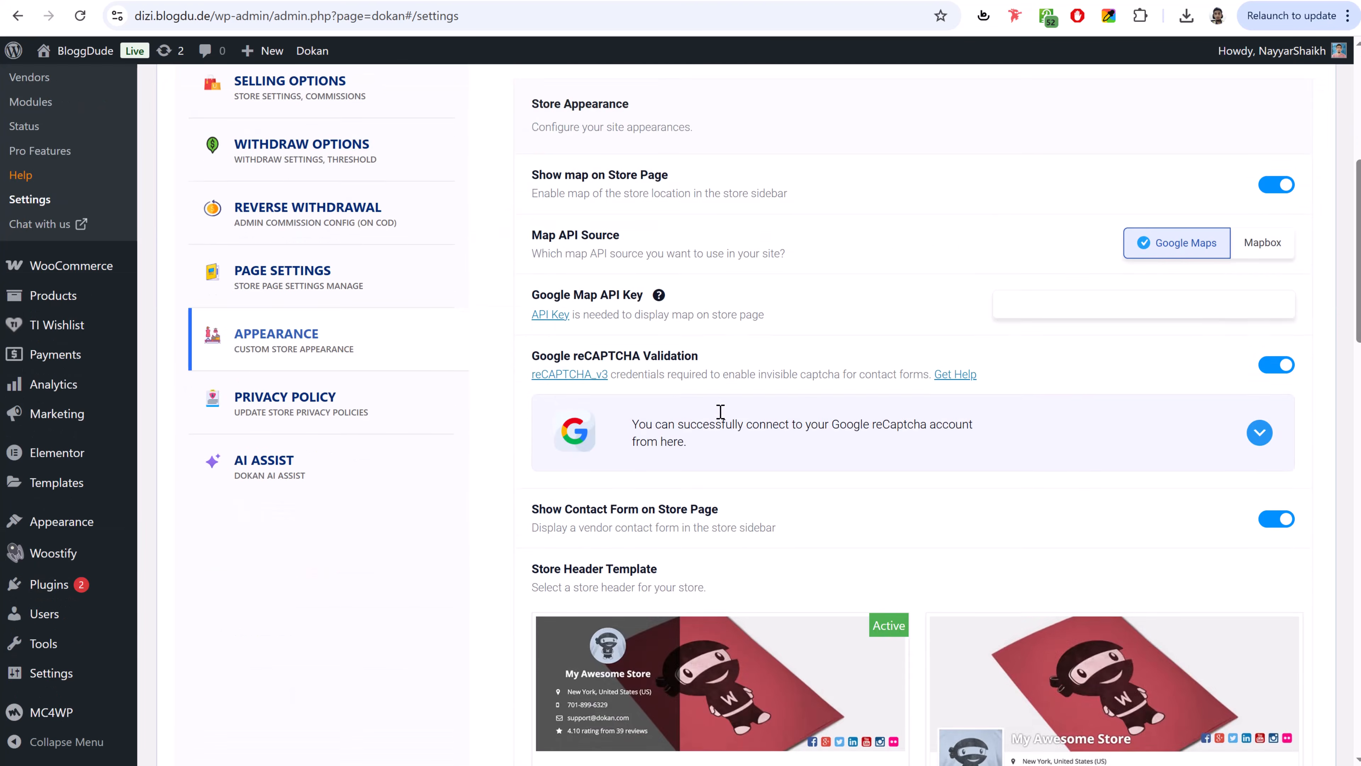
- Add the Dashboard page to the Main Menu, save it, and reload the storefront
mouse_move(66, 530)
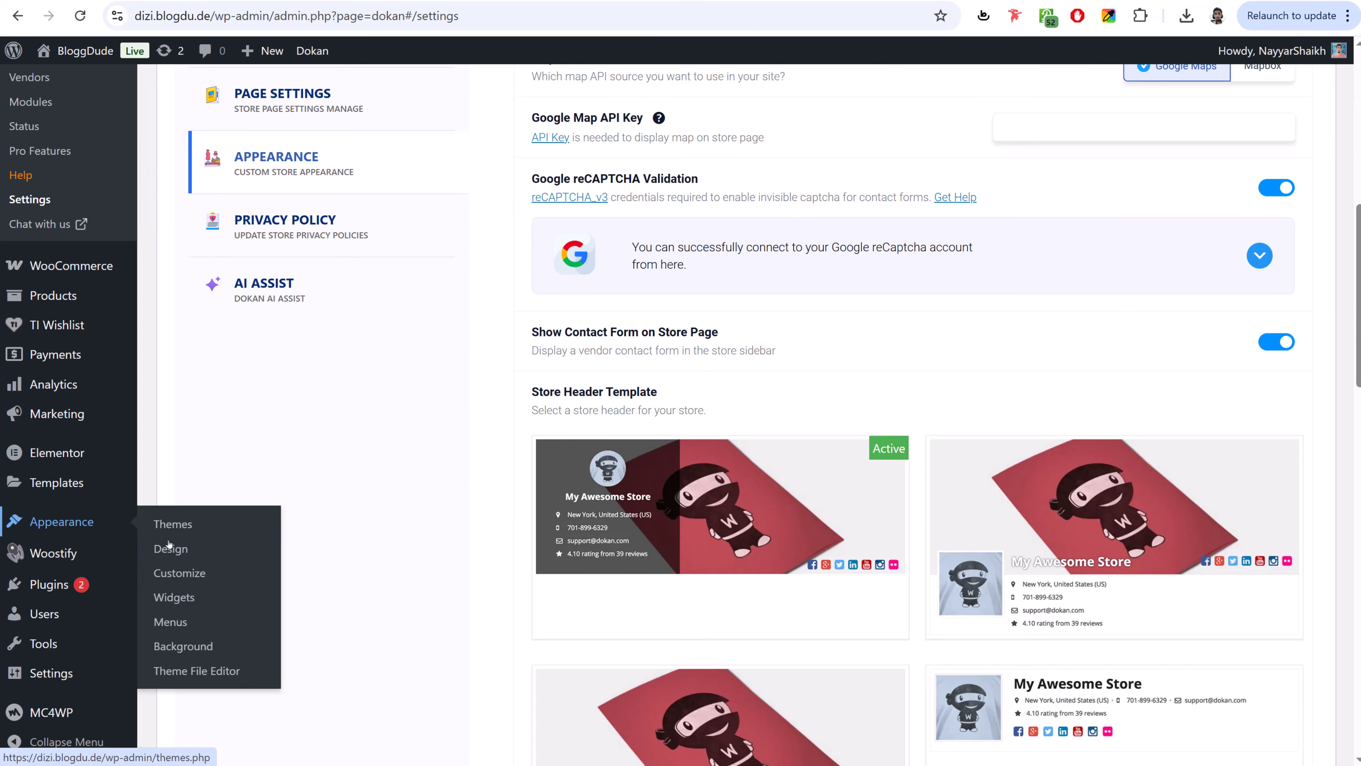
left_click(172, 622)
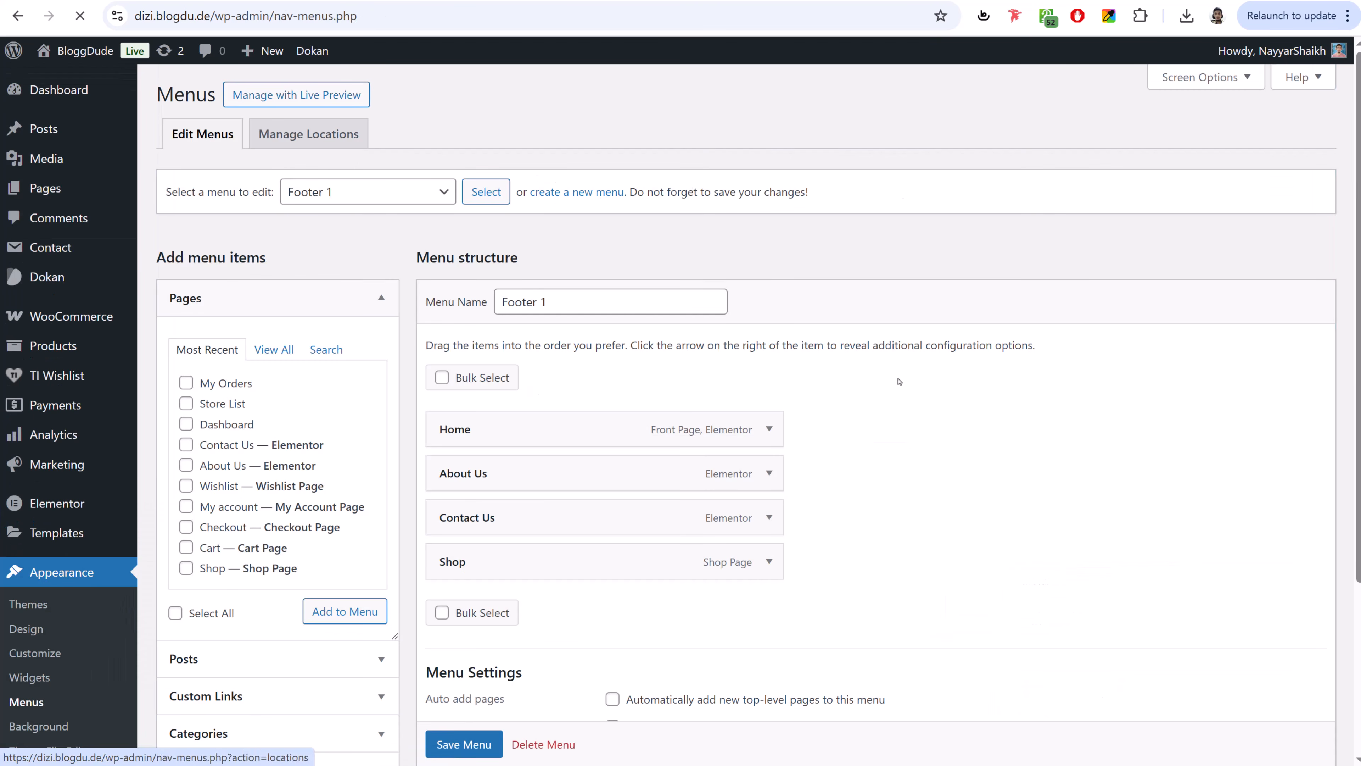
left_click(416, 199)
left_click(354, 262)
left_click(471, 200)
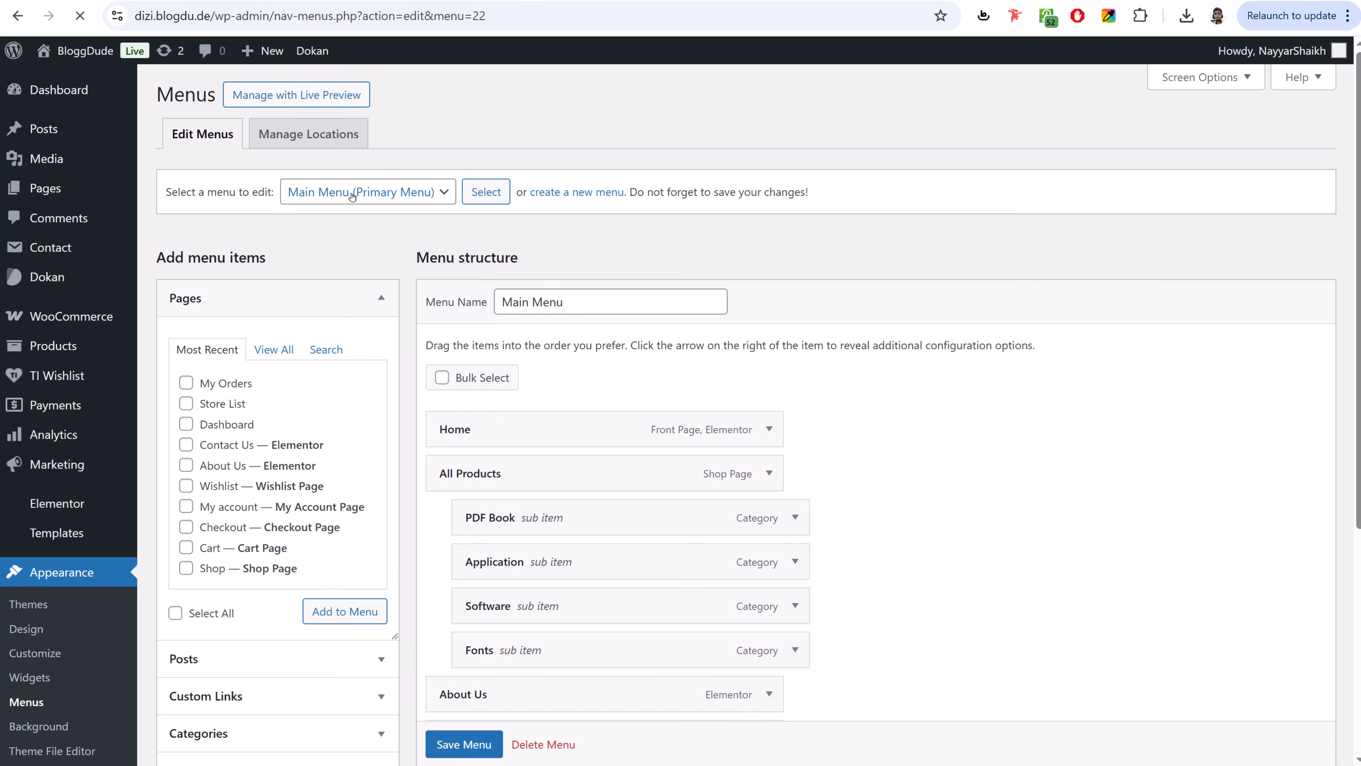
left_click(284, 352)
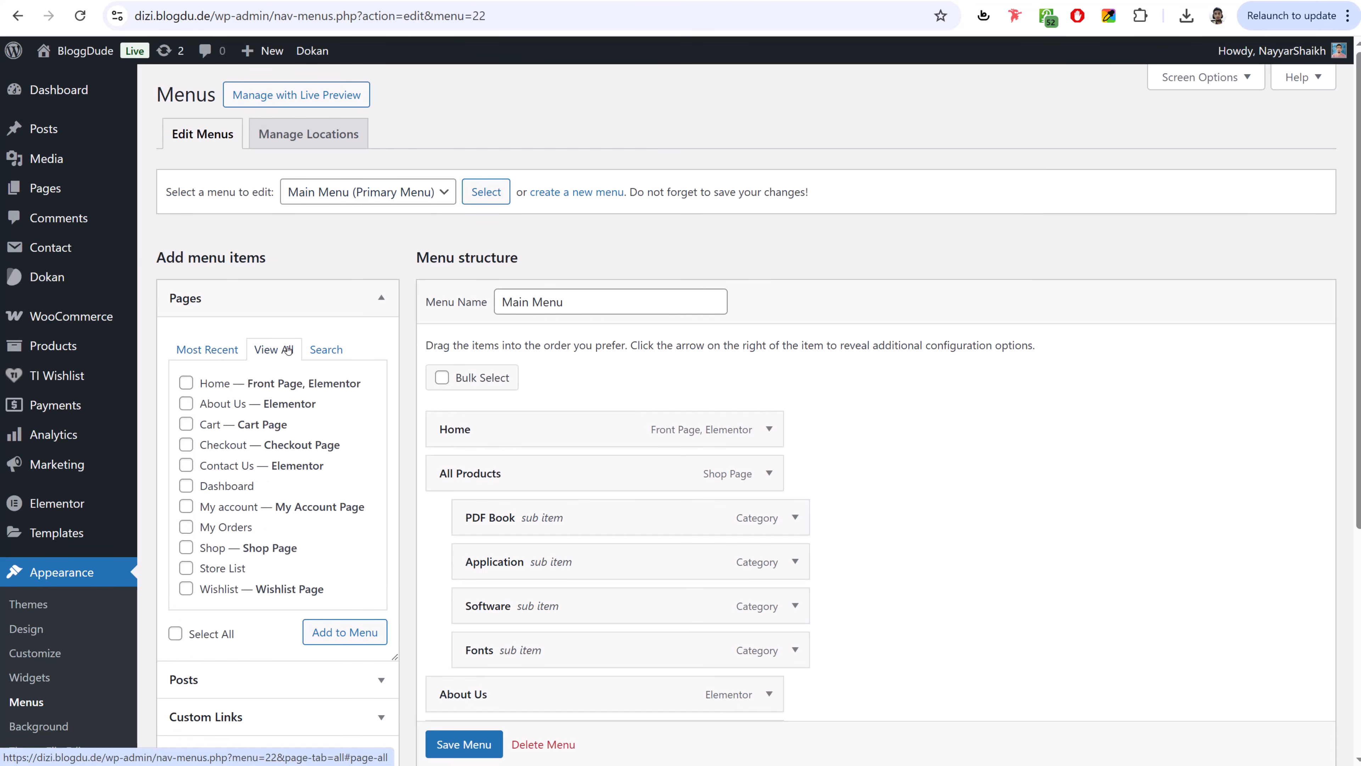
left_click(230, 488)
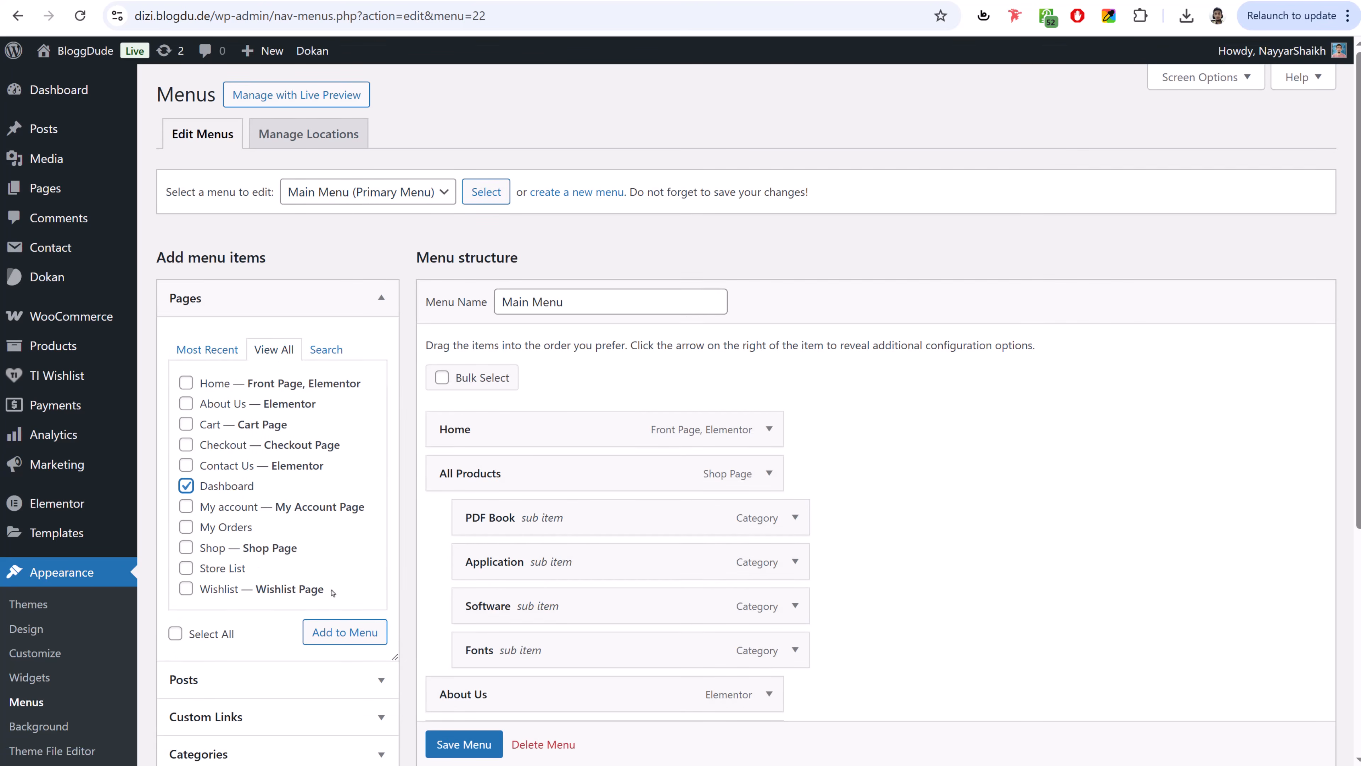
left_click(345, 631)
scroll(861, 521, "down", 5)
scroll(861, 522, "down", 2)
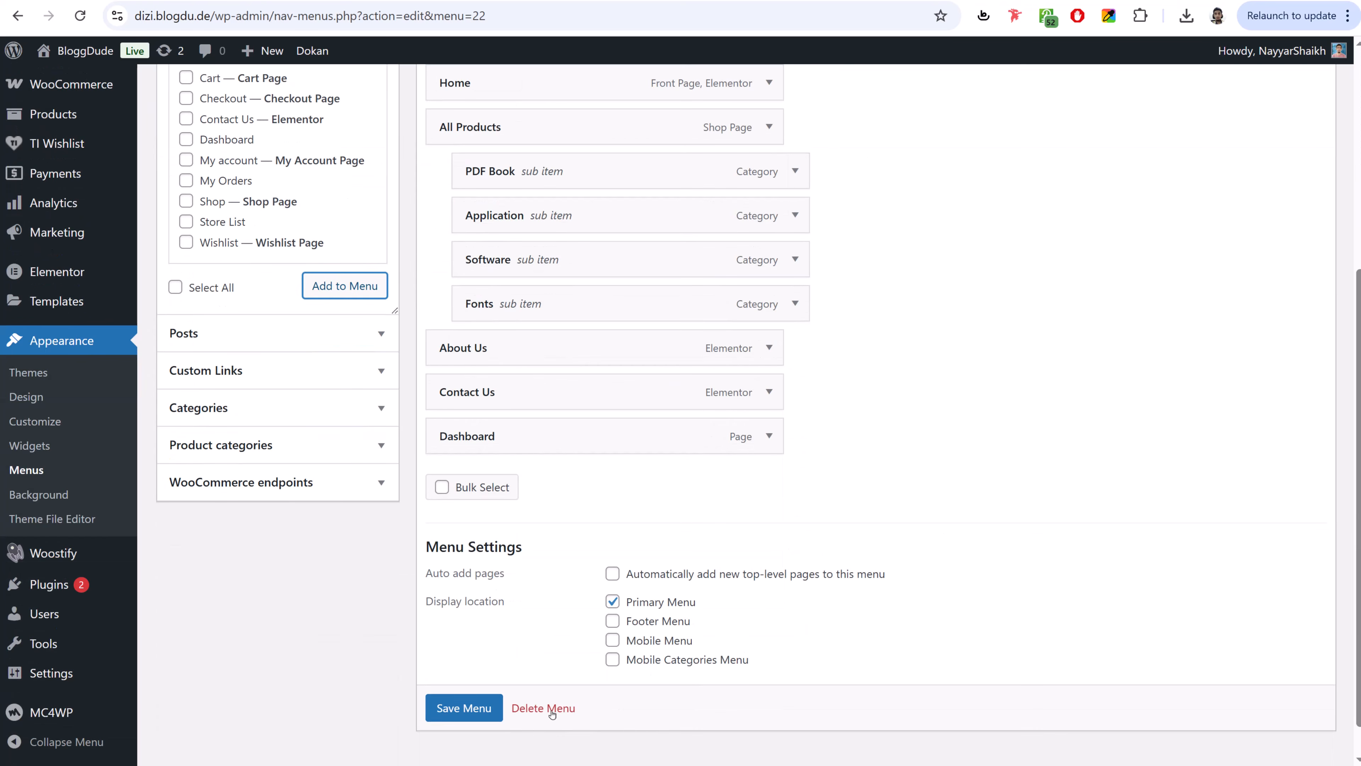
left_click(463, 706)
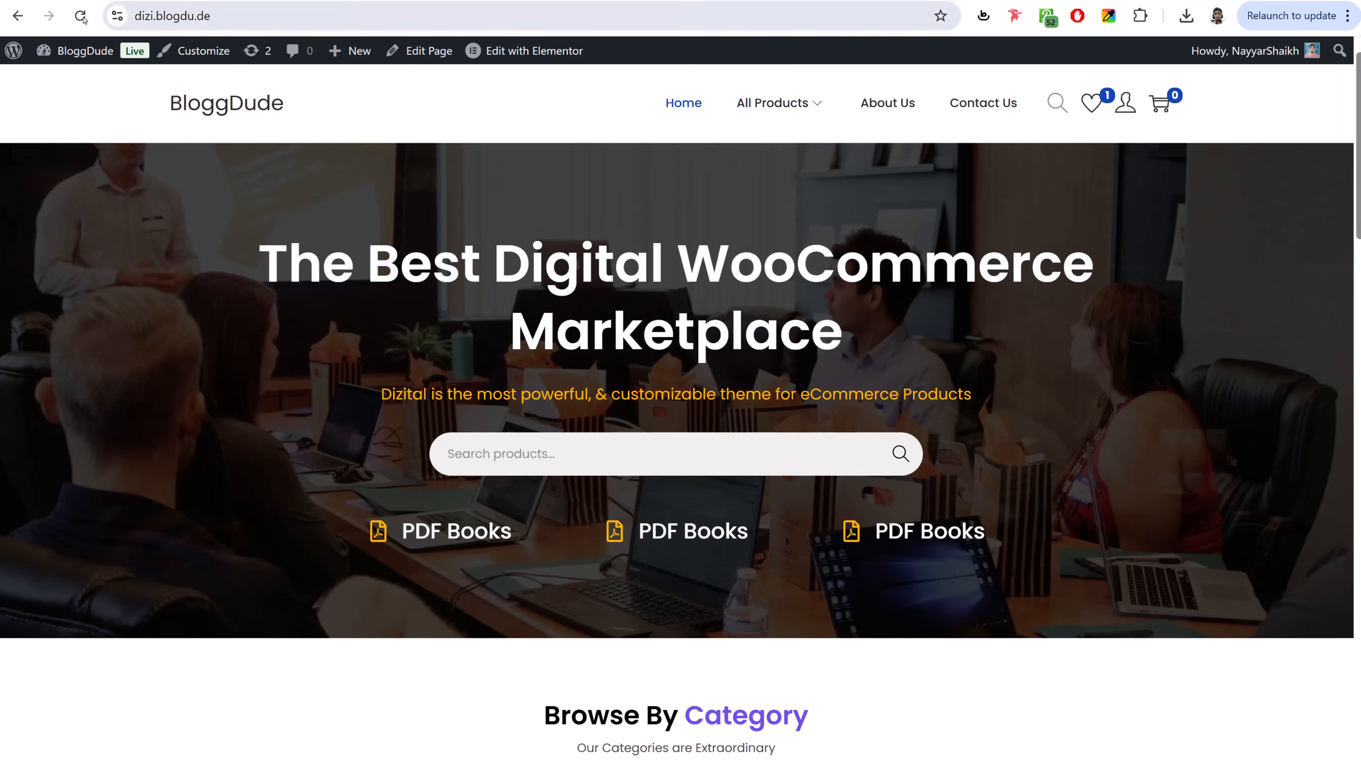
left_click(81, 16)
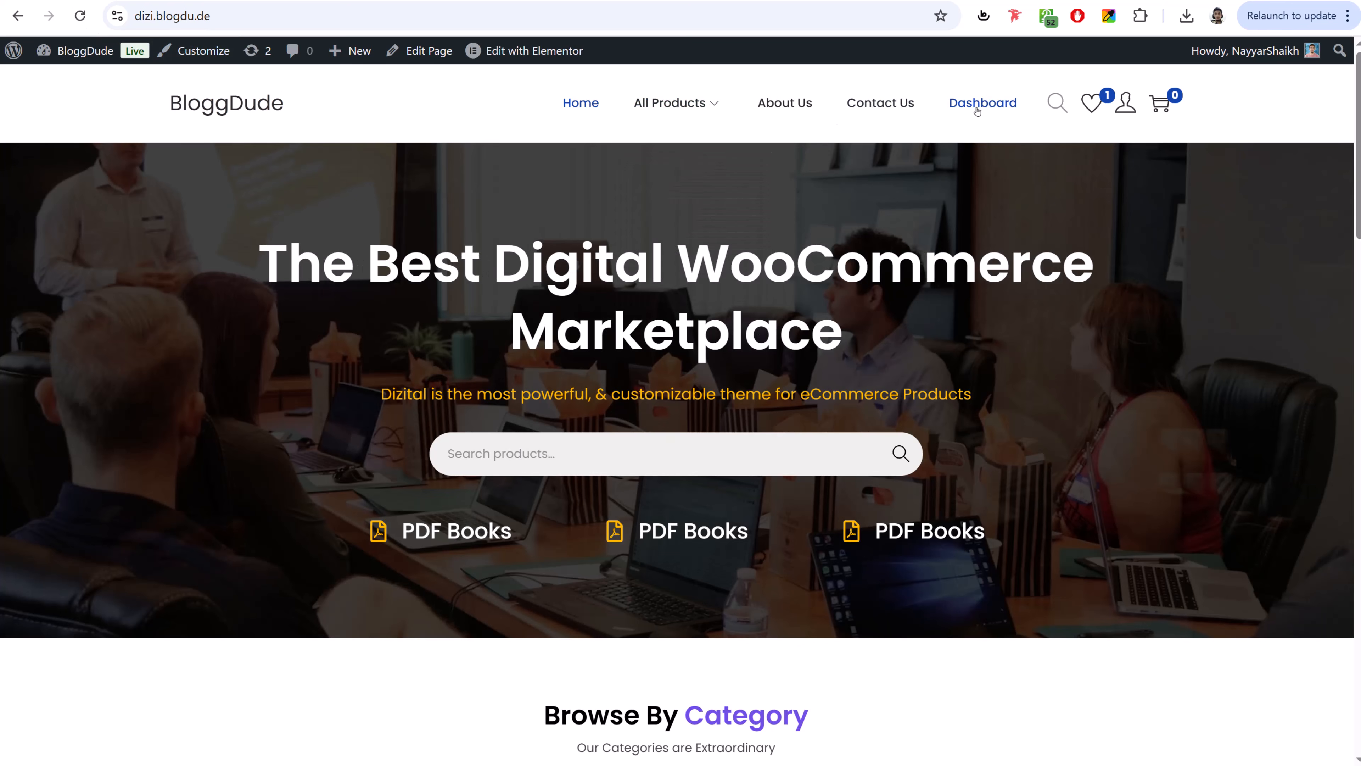
- Open the site in a new Incognito window and follow the Dashboard link to My Account
left_click(288, 20)
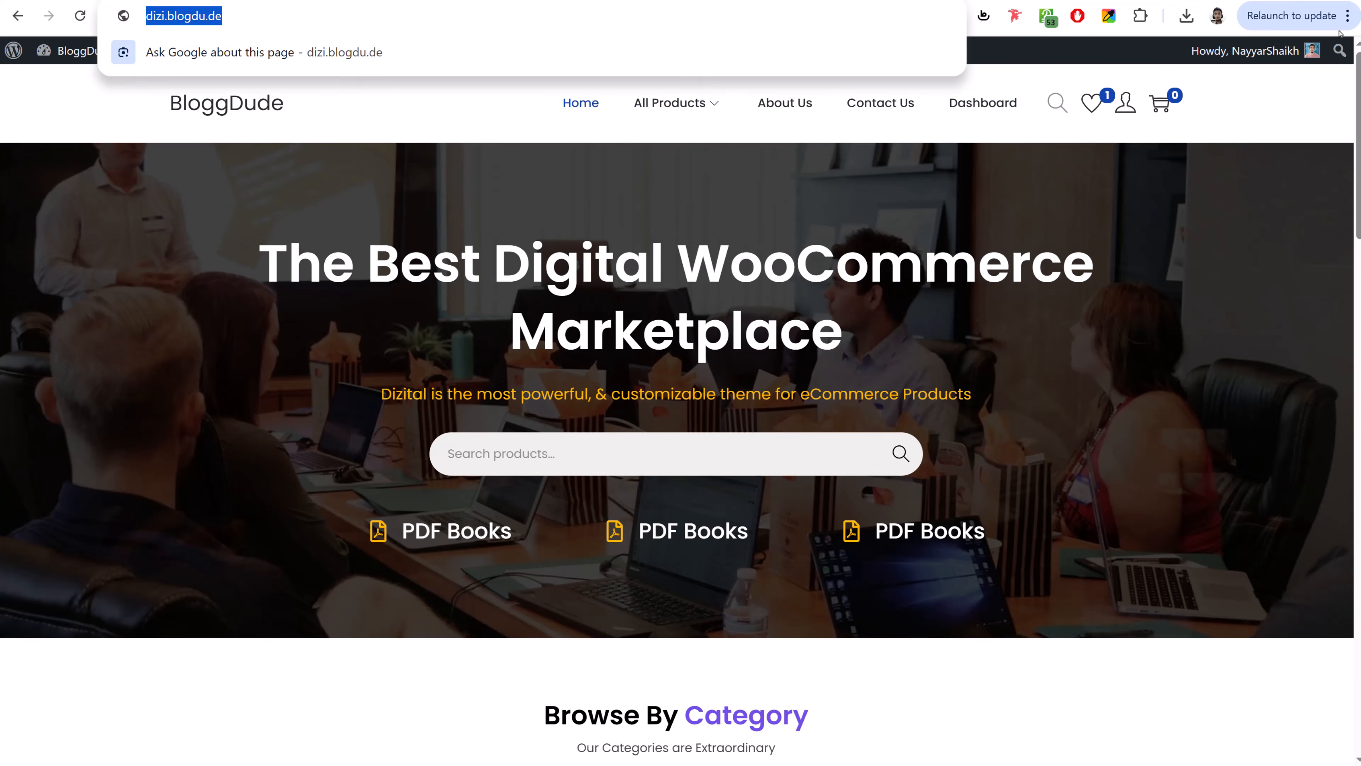
left_click(1347, 16)
left_click(1194, 143)
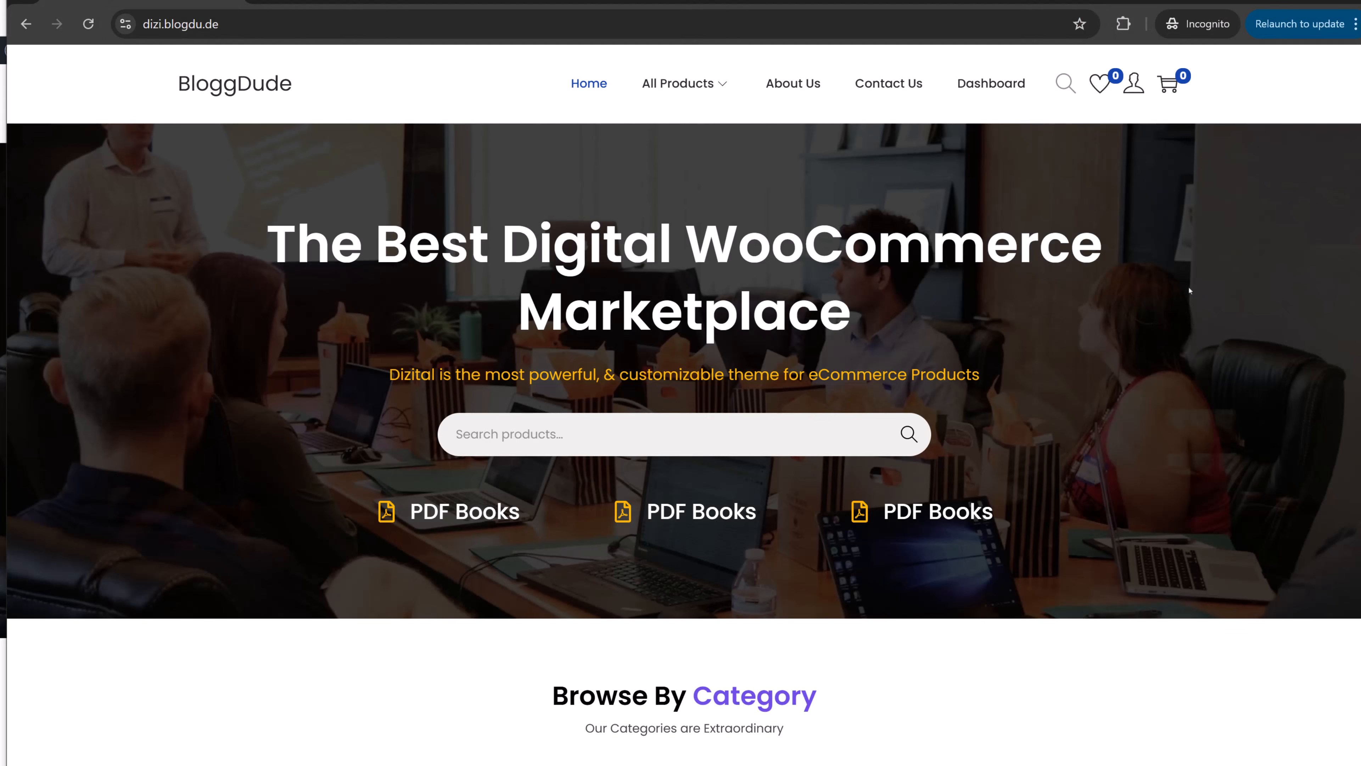
left_click(1011, 85)
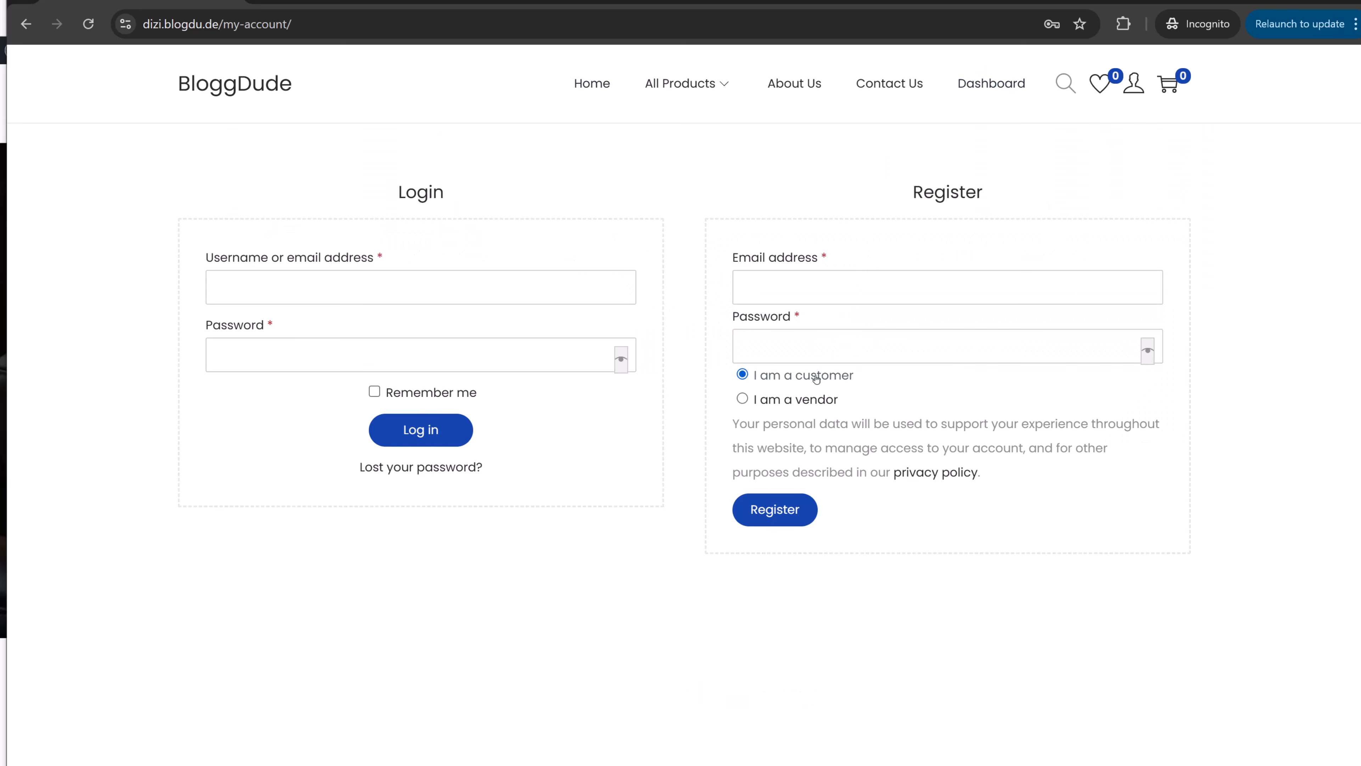
- Choose to register as a vendor and enter the e-mail, password, first name and last name
left_click(799, 400)
left_click(811, 283)
scroll(911, 294, "down", 2)
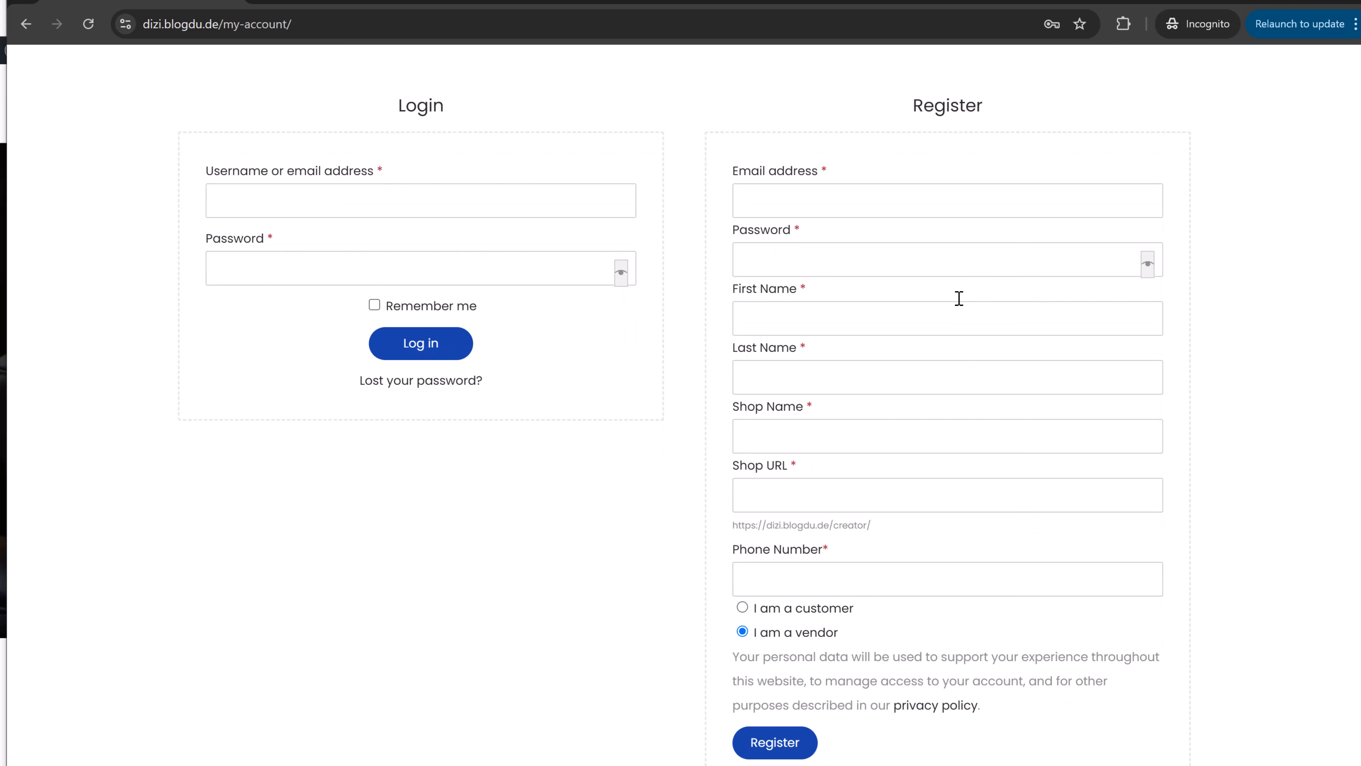
key("Tab")
type("••••••••••")
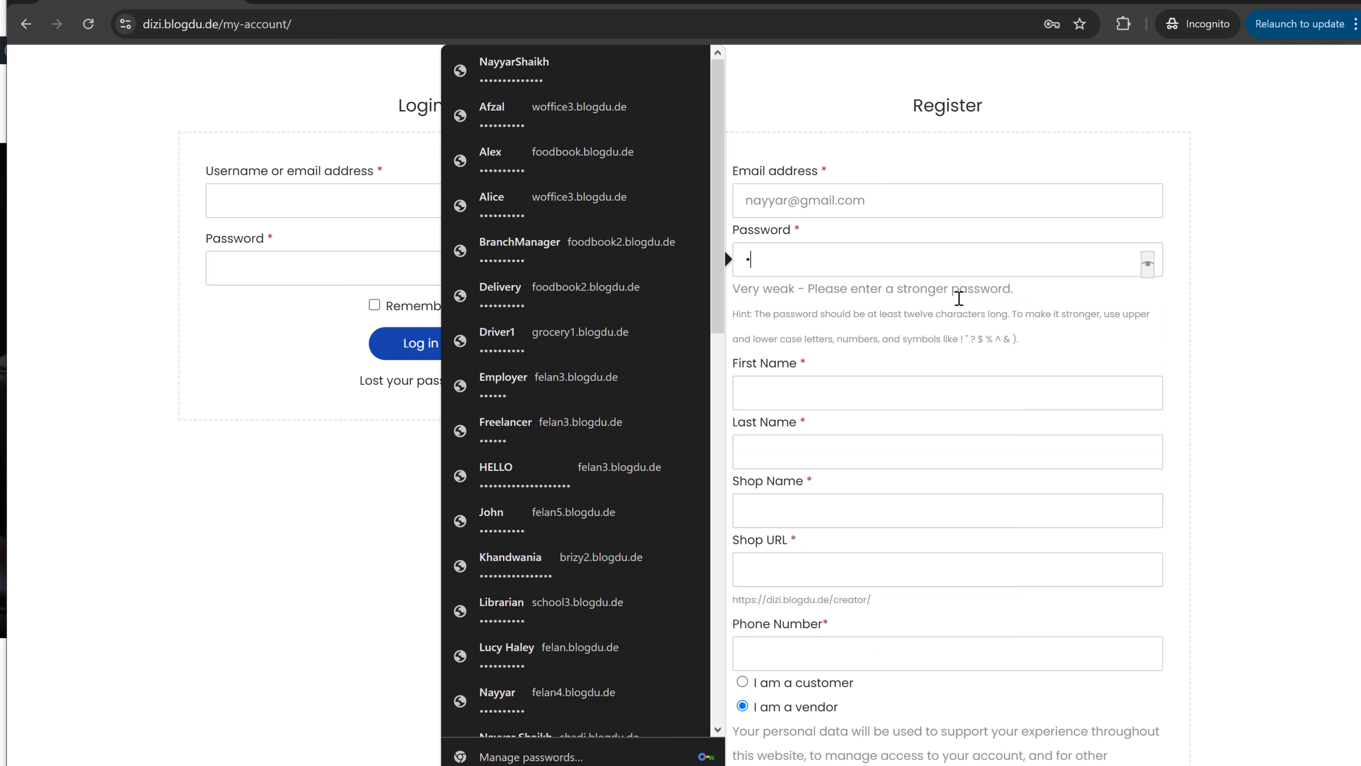
left_click(834, 329)
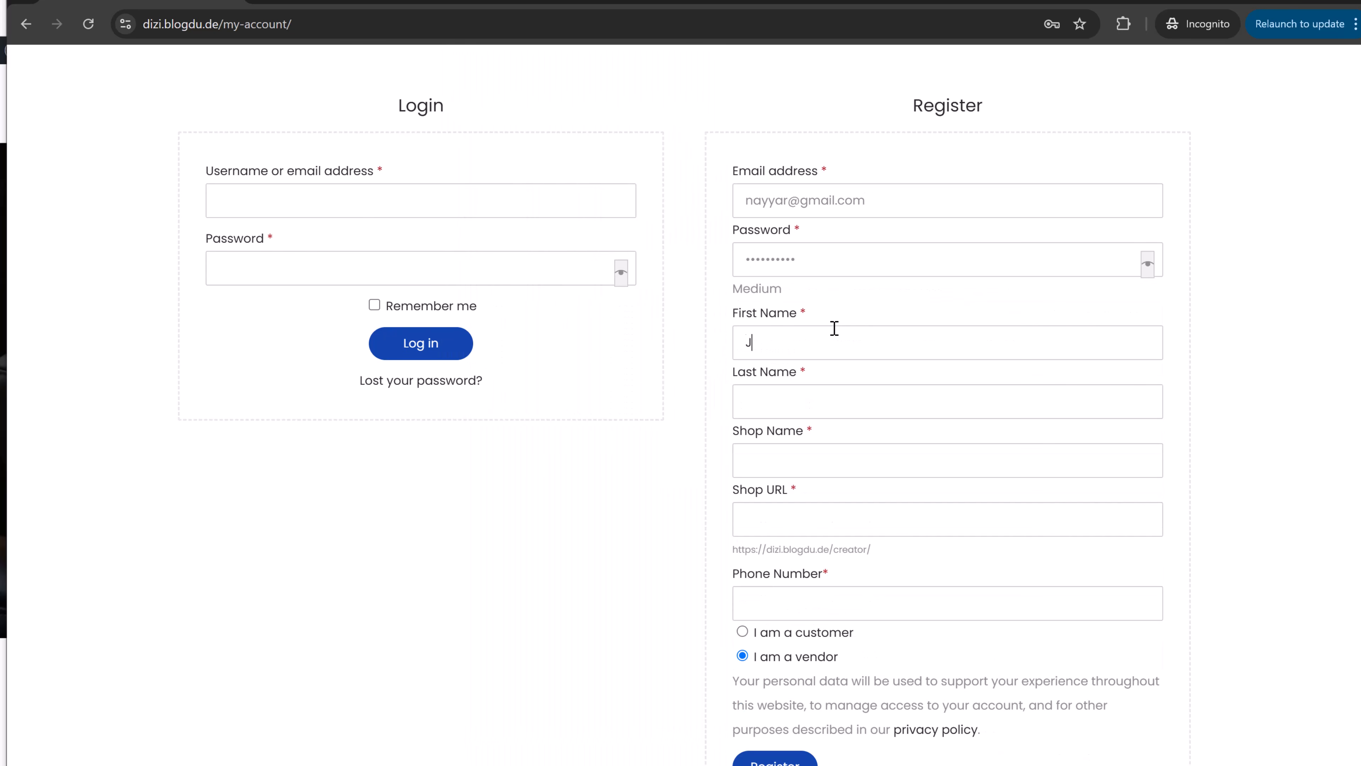
type("John")
key("Tab")
type("Doe")
key("Tab")
- Fill in the shop name, shop URL and phone number, then submit the vendor registration
scroll(950, 453, "down", 1)
scroll(951, 455, "up", 1)
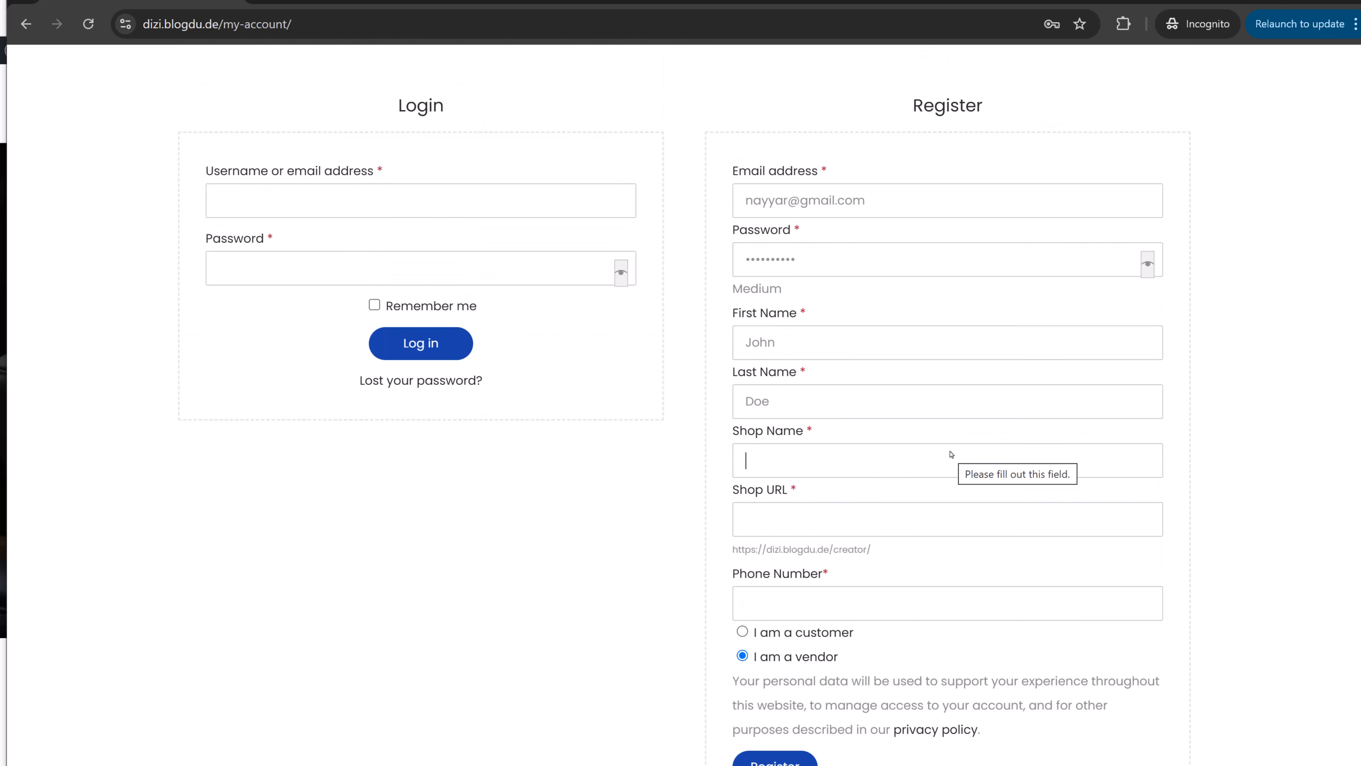
type("john")
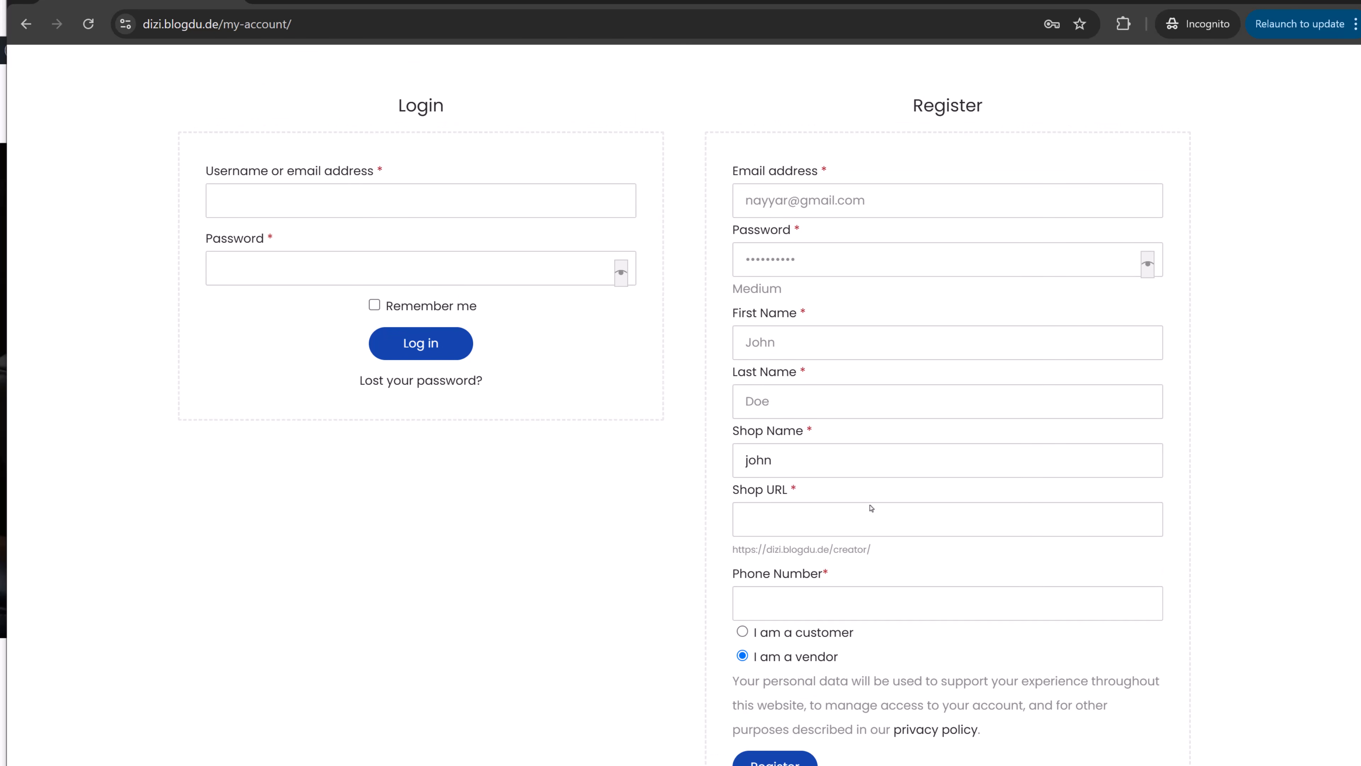
left_click(865, 515)
scroll(860, 517, "down", 2)
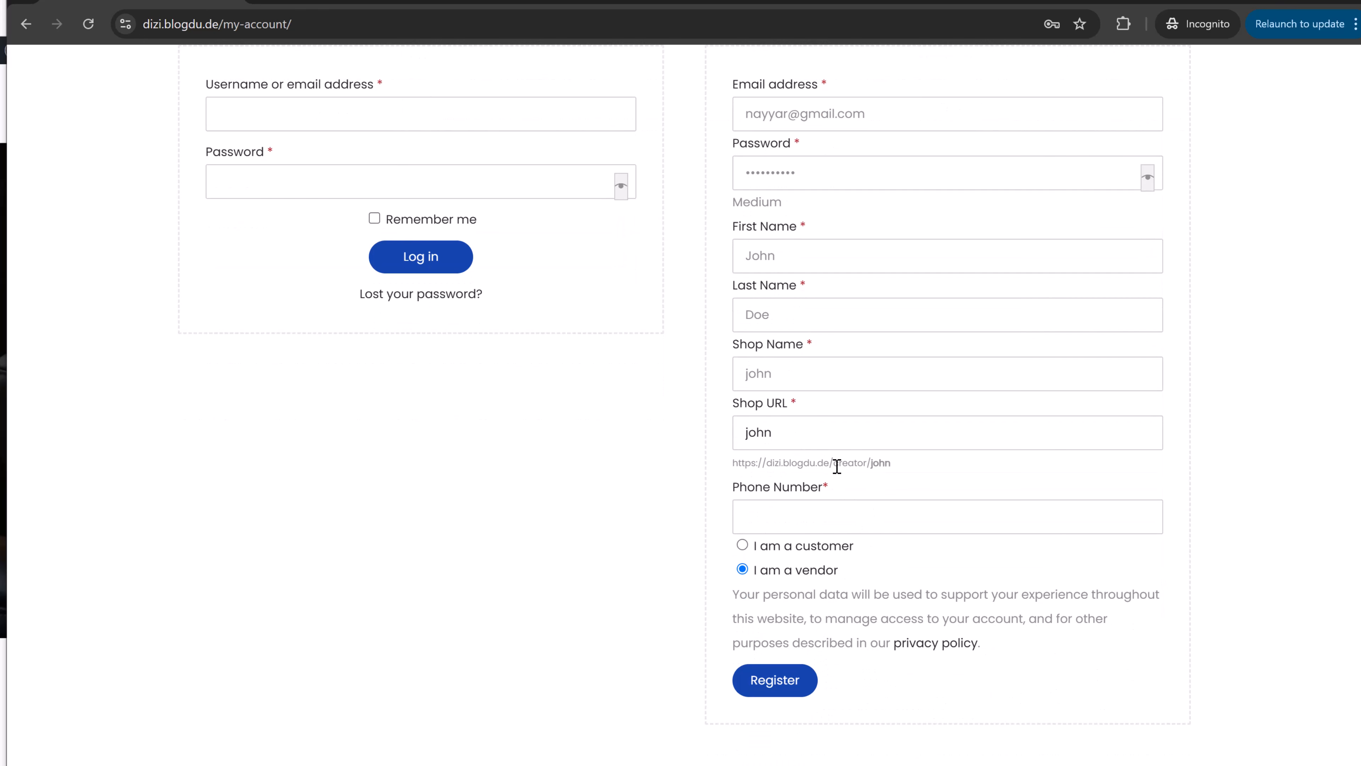
scroll(933, 476, "down", 2)
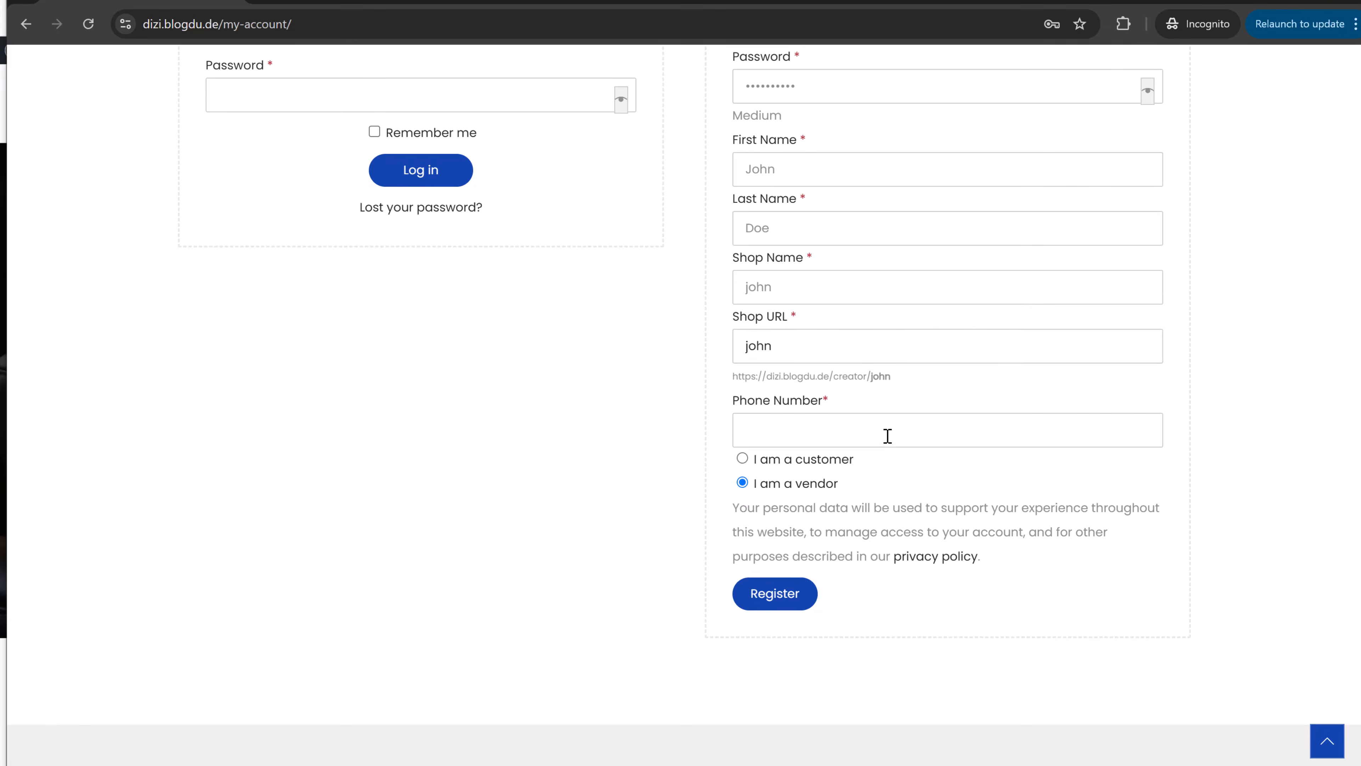
left_click(888, 435)
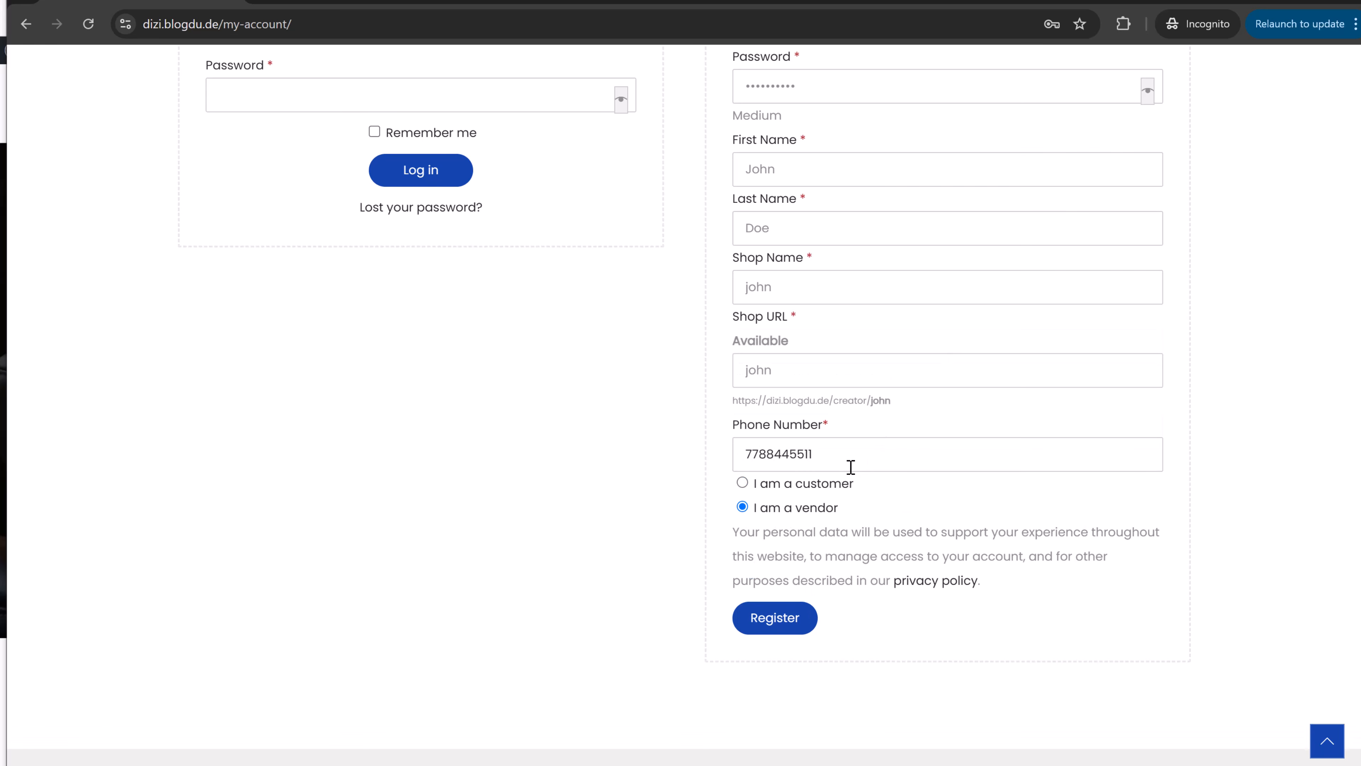
left_click(770, 621)
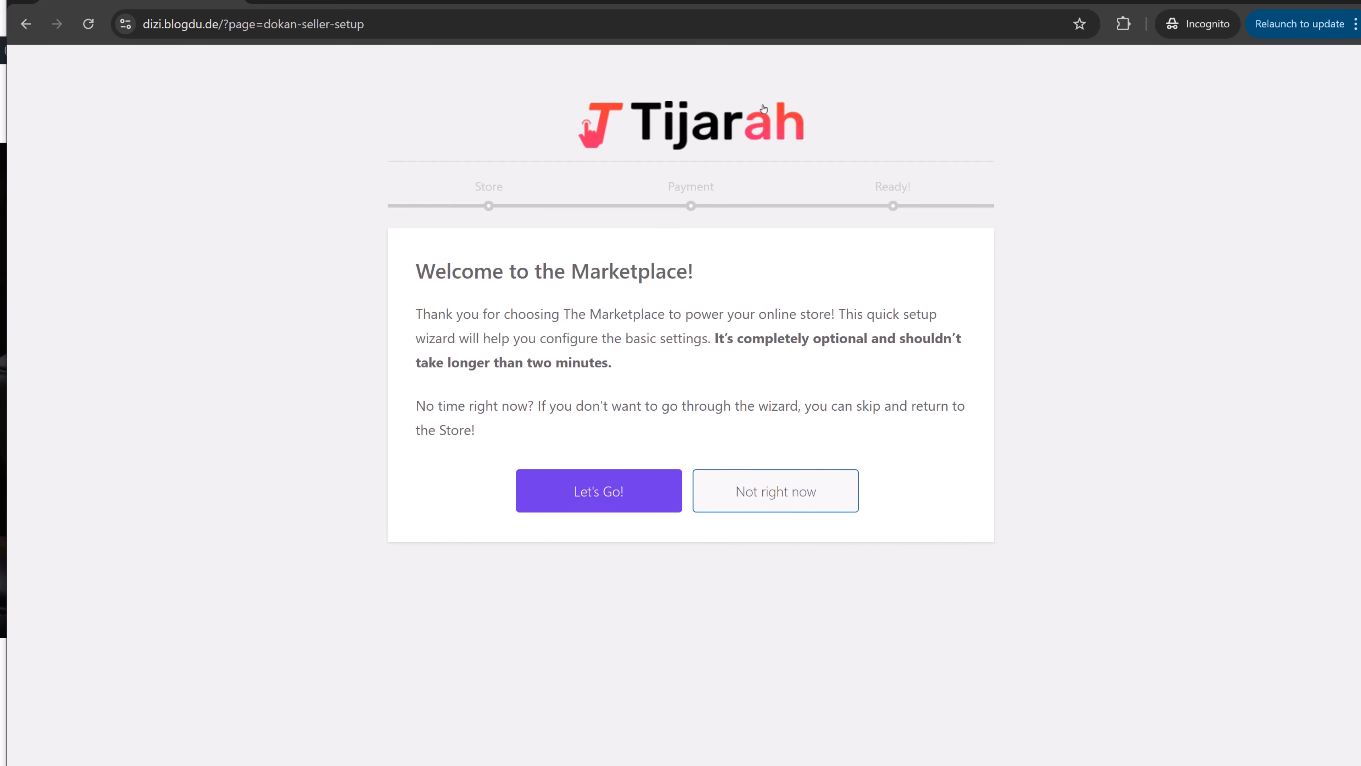
- Start the store setup wizard and enter the store's street, city and postcode
left_click(631, 500)
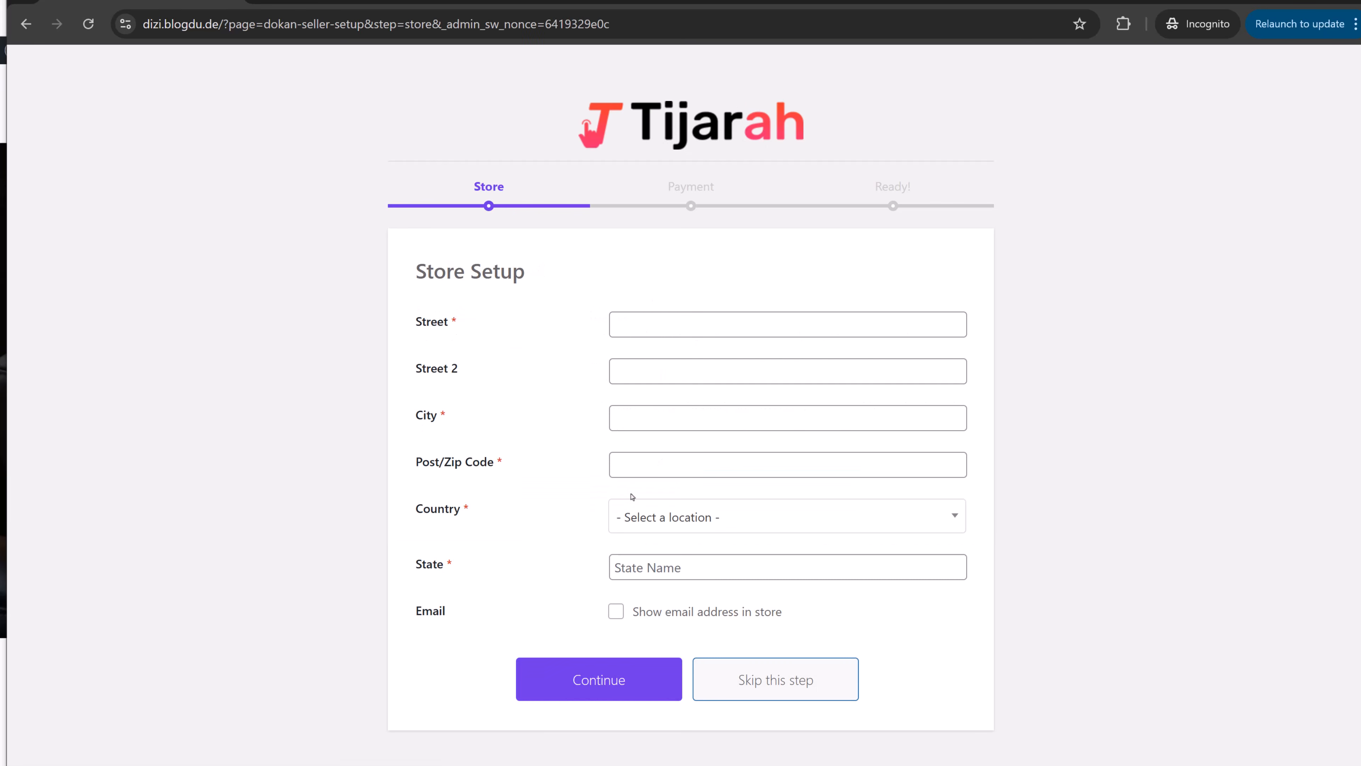
left_click(672, 323)
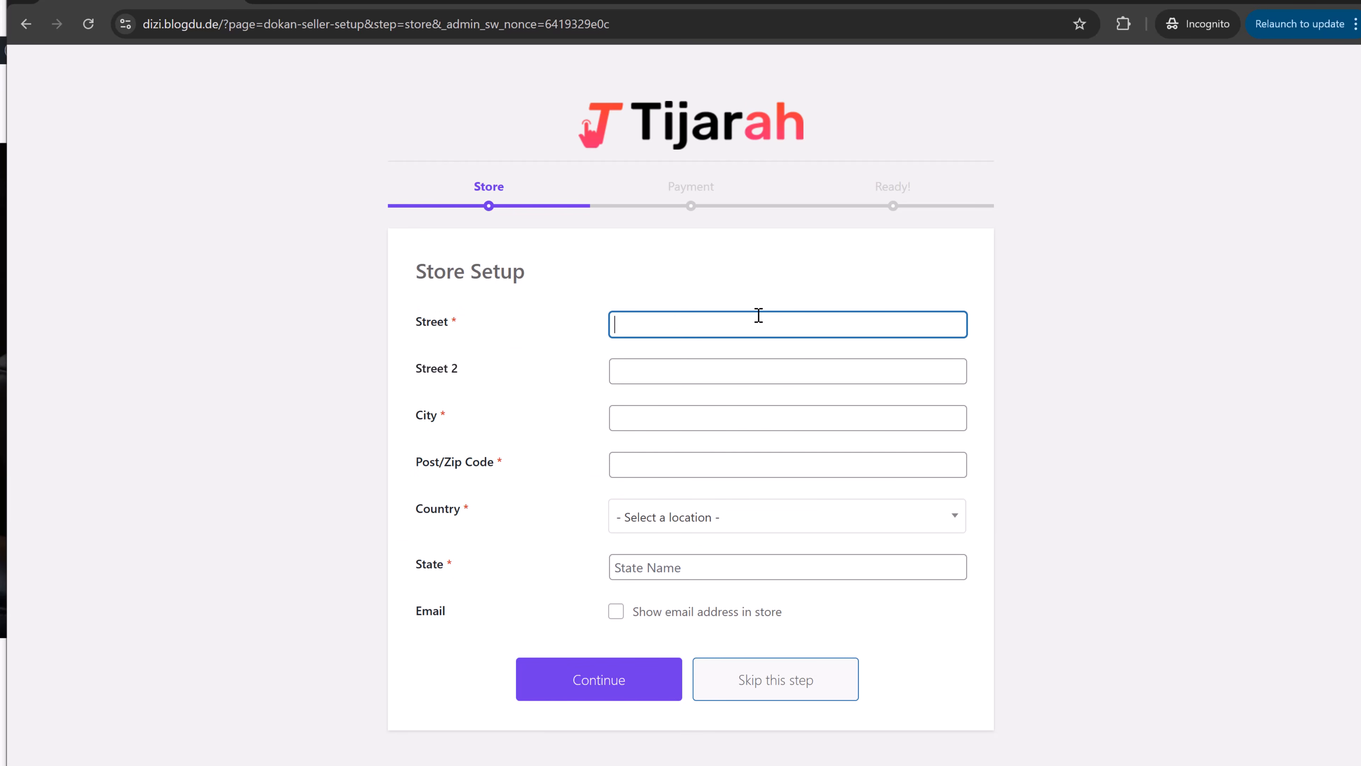
type("A1112")
left_click(724, 370)
left_click(699, 420)
type("Mumbai")
key("Tab")
type("40000")
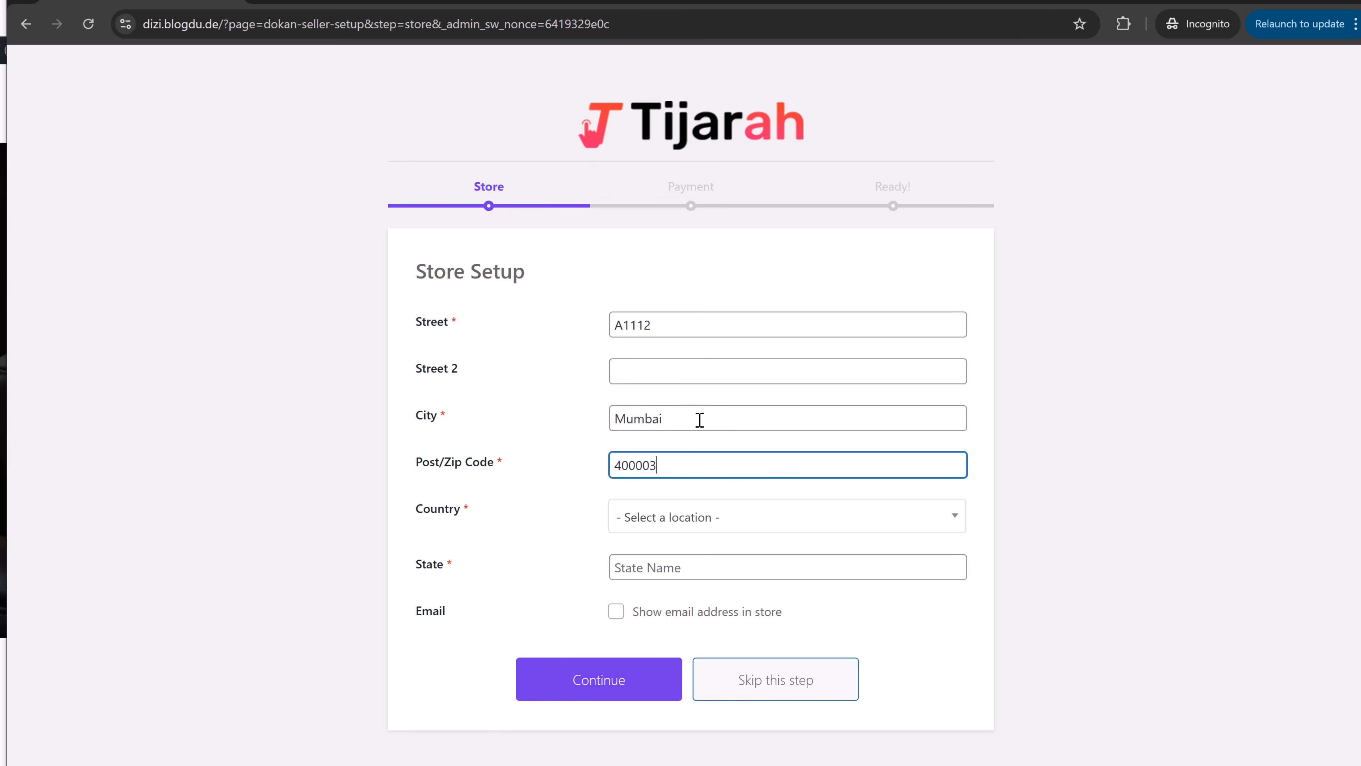
- Set the store country to India and state to Maharashtra, then continue
left_click(814, 513)
type("Ind")
key("Return")
left_click(729, 563)
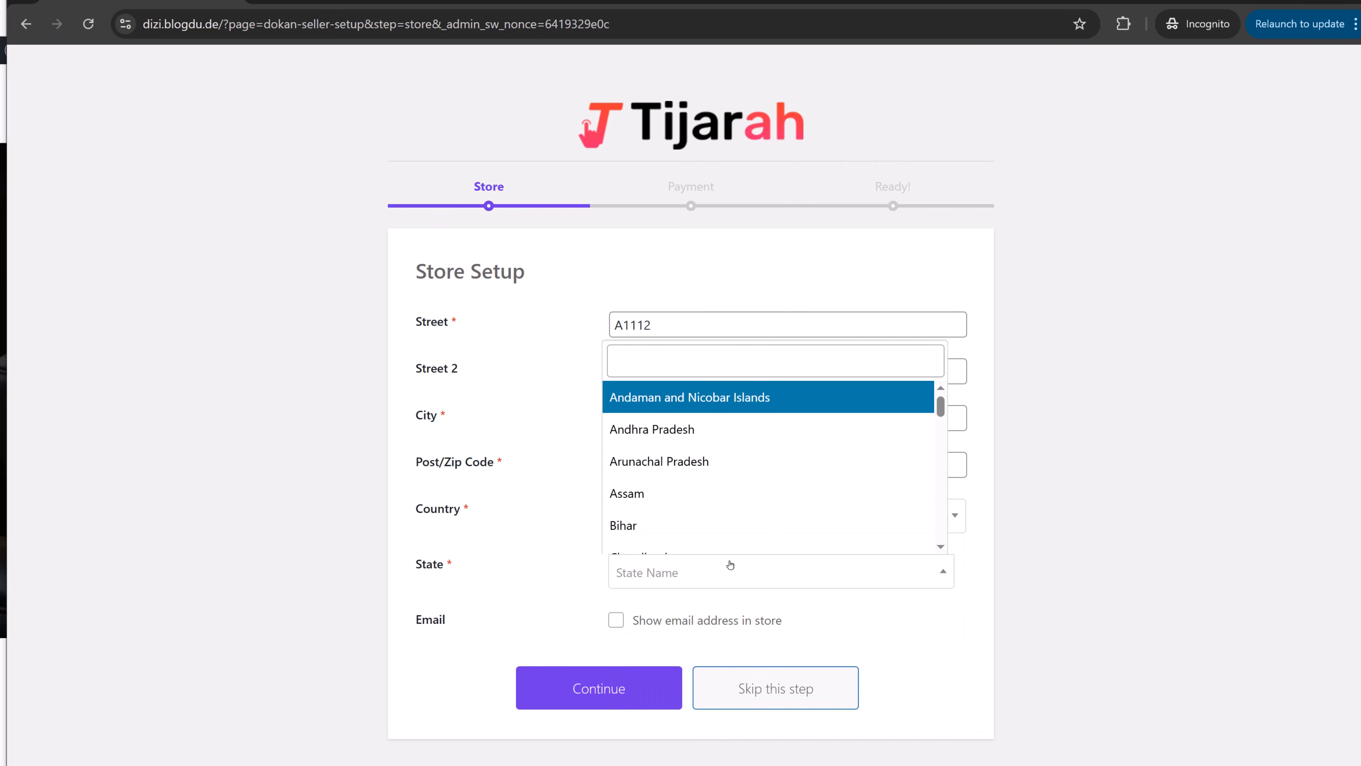
type("maha")
key("Return")
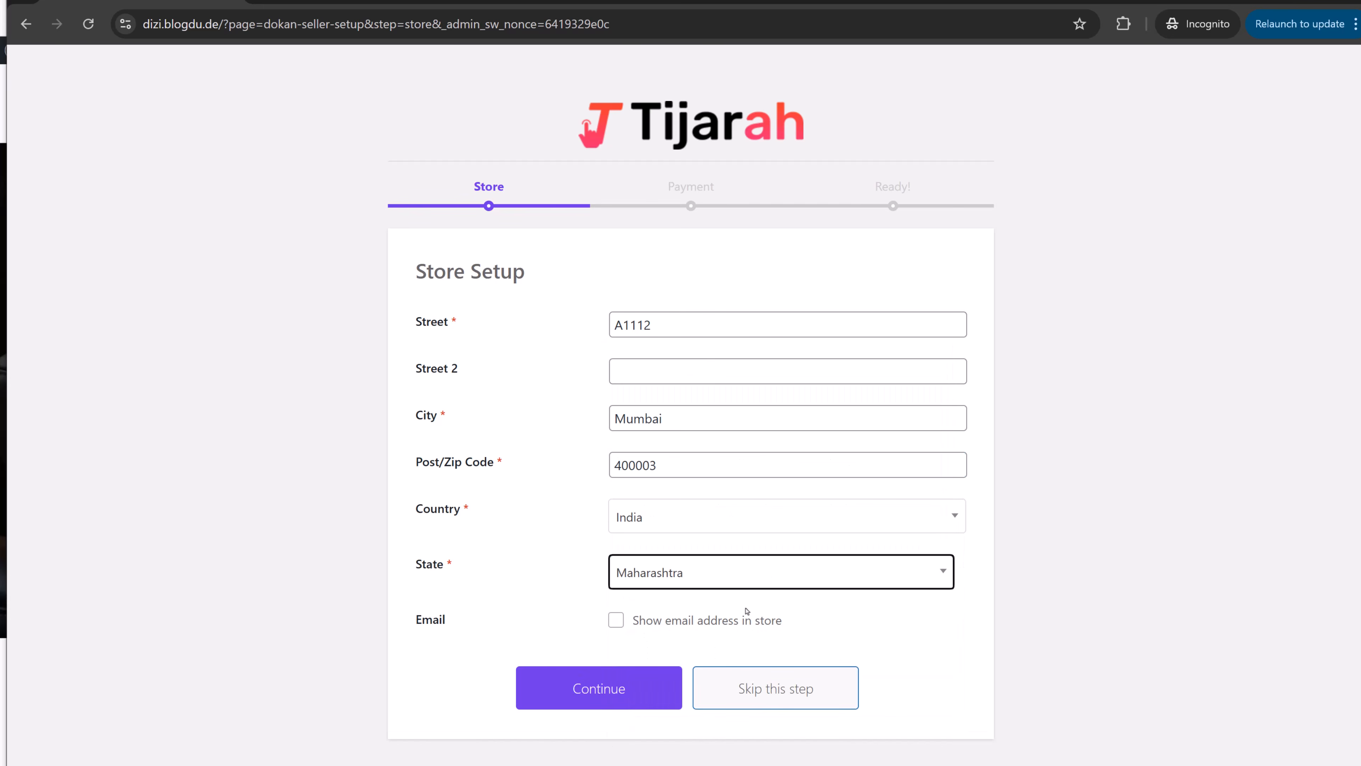
left_click(649, 682)
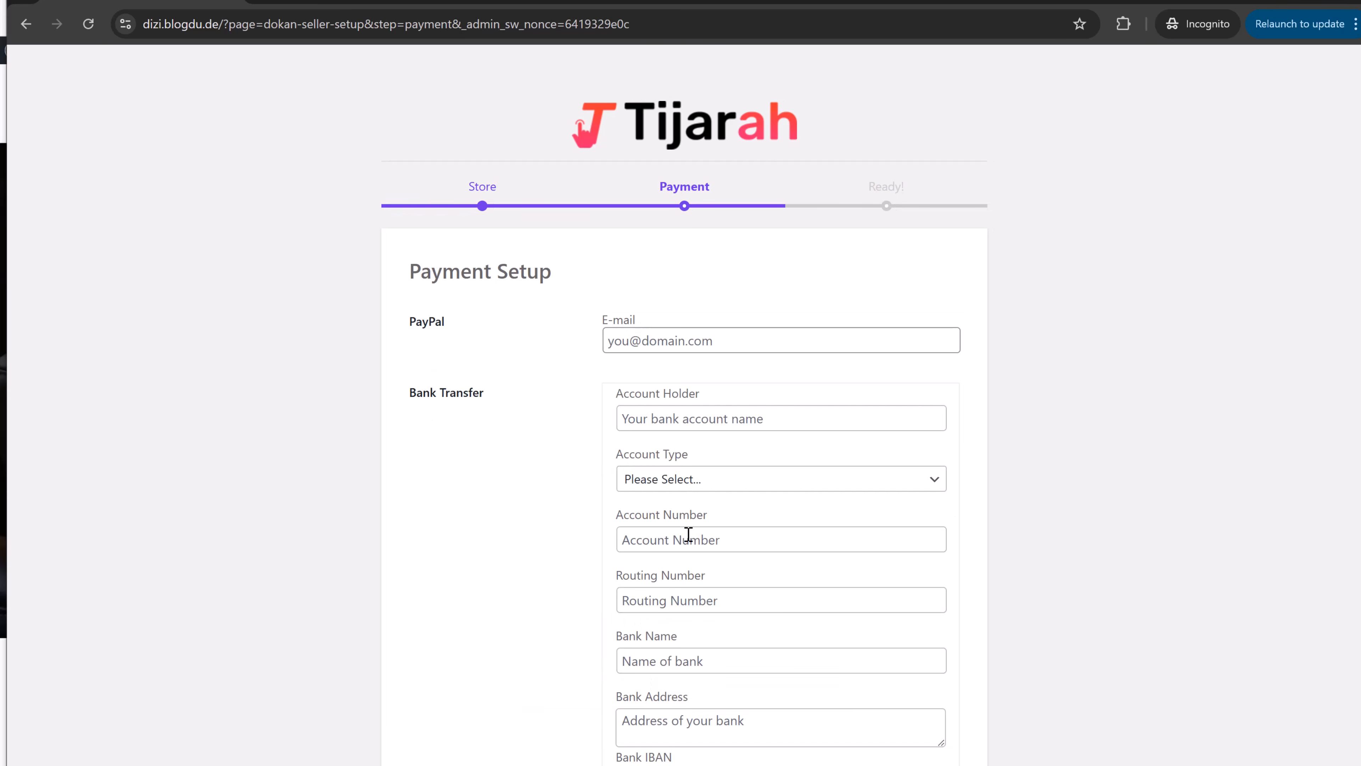
- Enter the vendor's PayPal e-mail address, correcting a typo
left_click(721, 335)
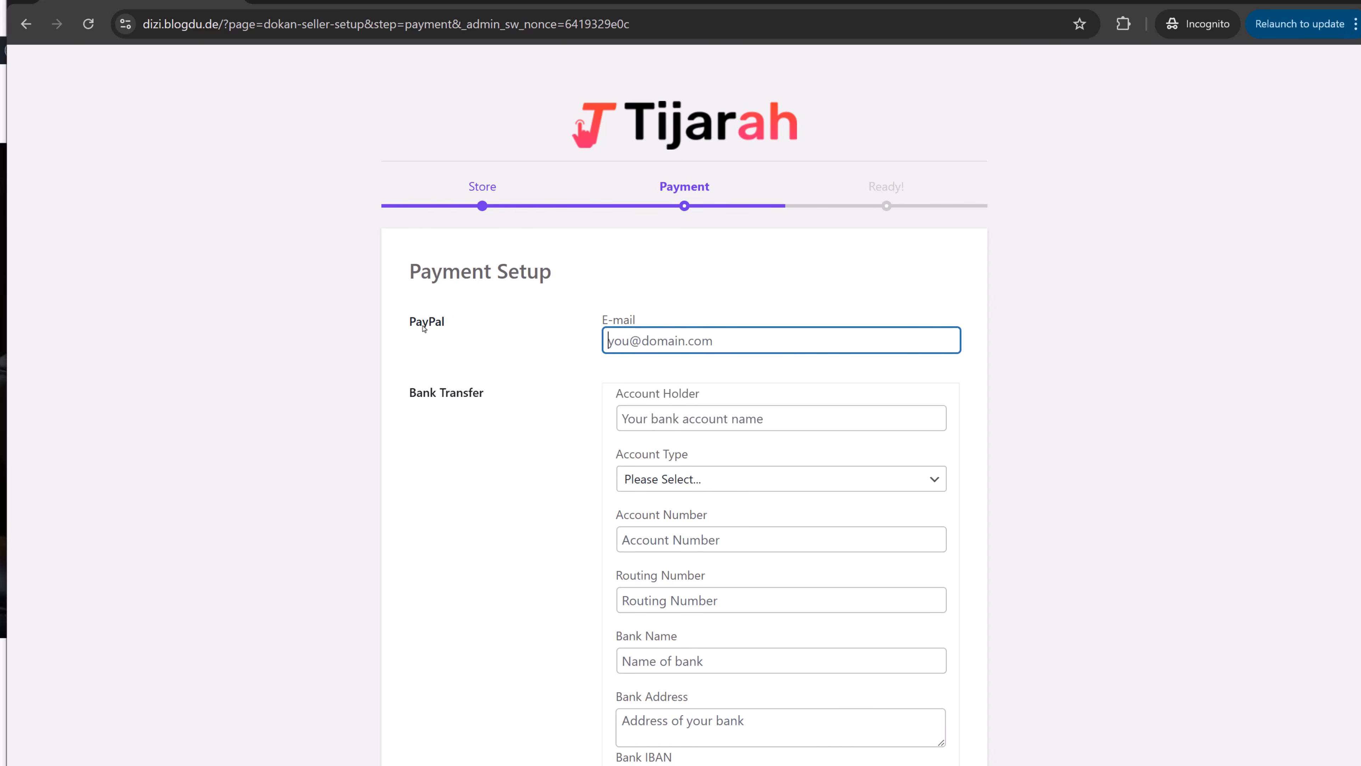
key("Tab")
- Enter 'ICICI Bank' in the bank details and set the account type to Personal
scroll(739, 457, "down", 2)
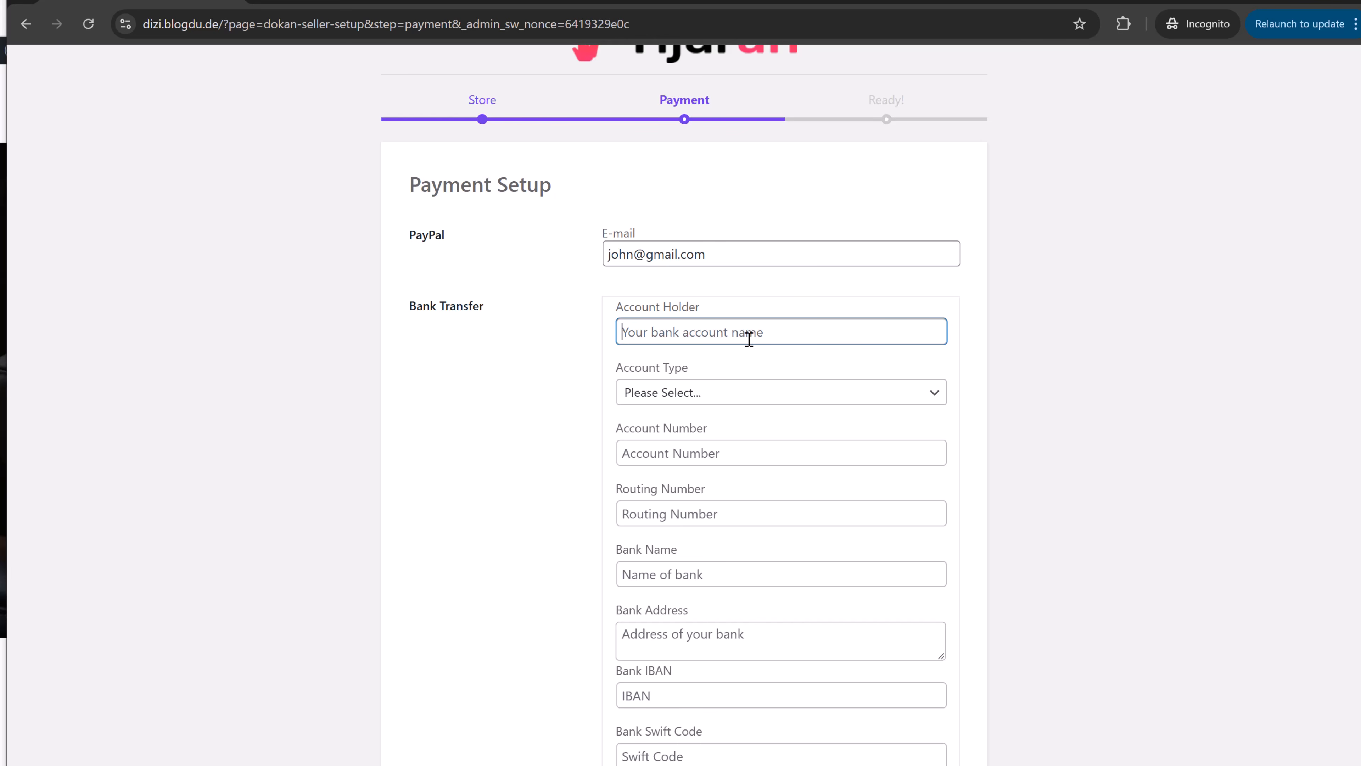
type("ICICI Bank")
key("Tab")
left_click(762, 372)
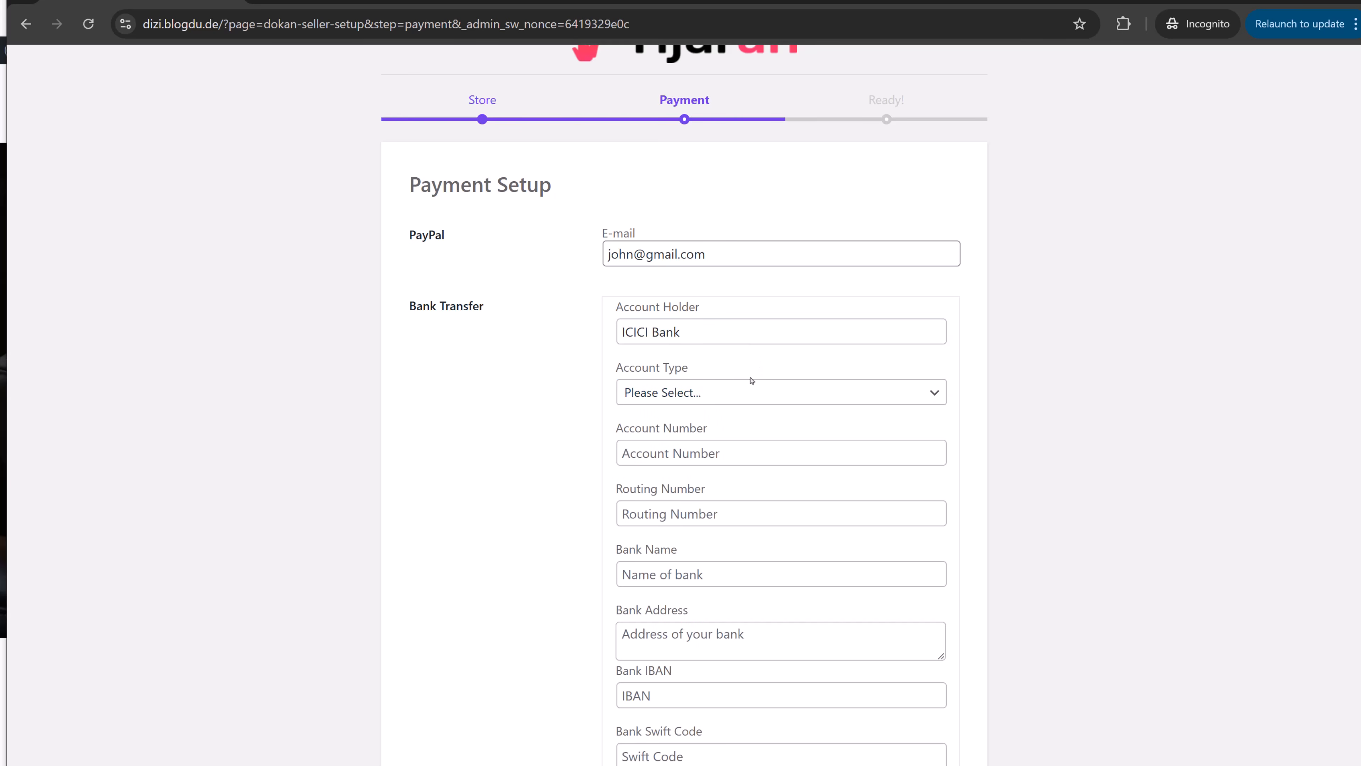
left_click(744, 390)
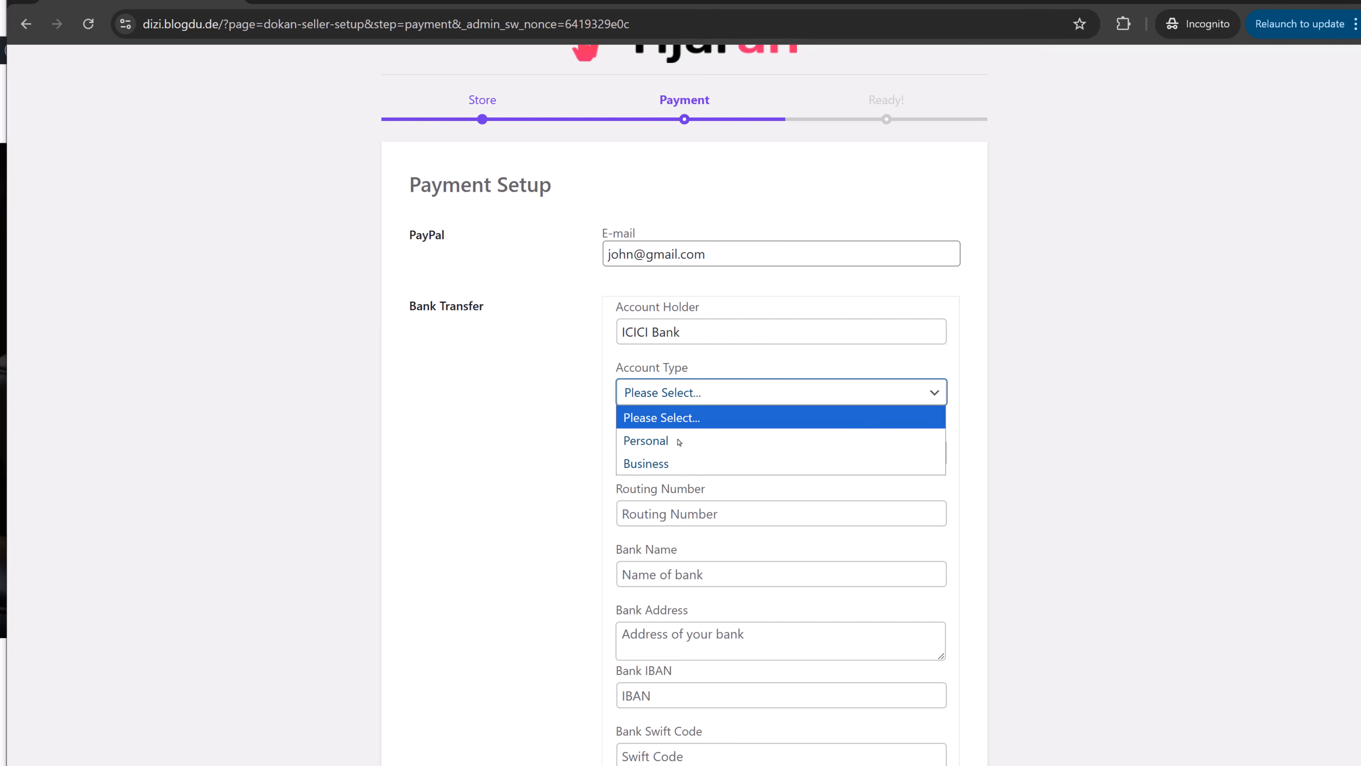
left_click(672, 448)
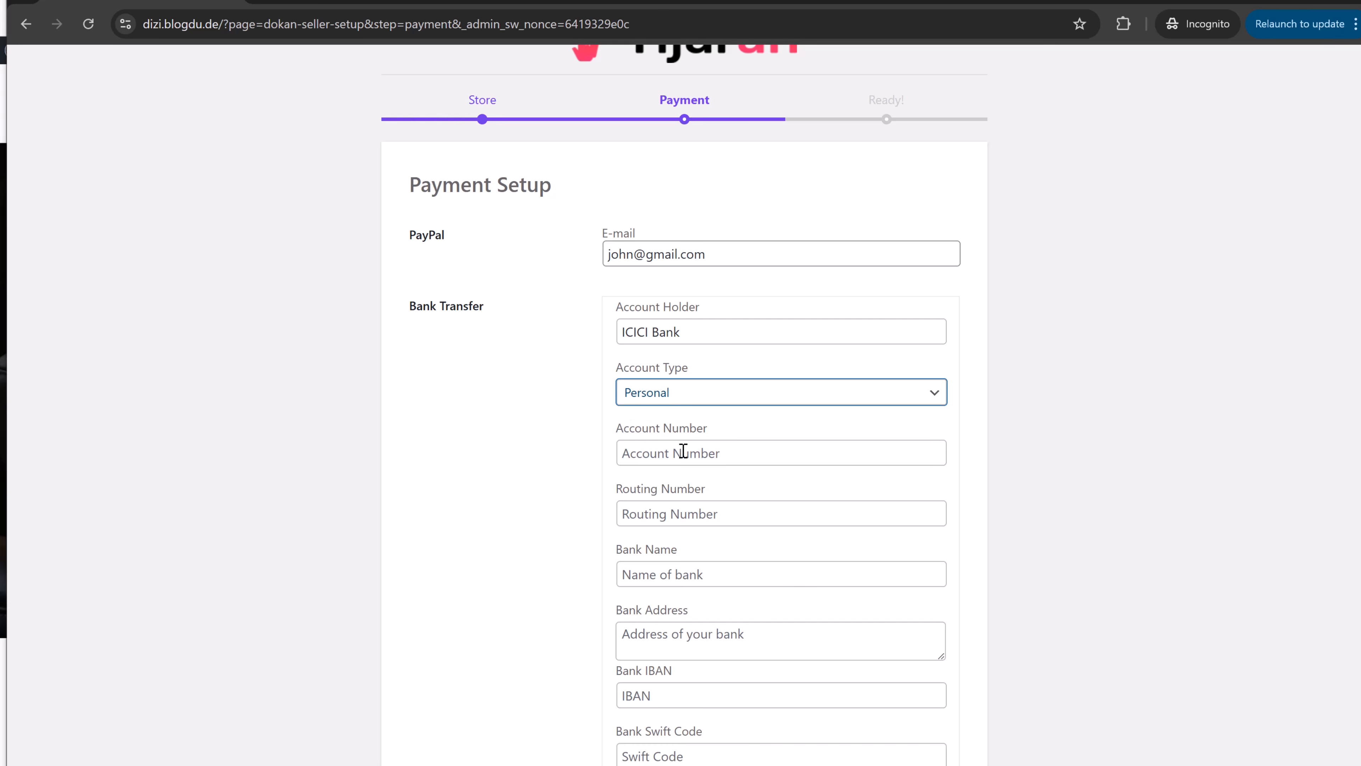
- Enter the bank account number, routing number, bank name and the account holder's name
left_click(692, 450)
key("Tab")
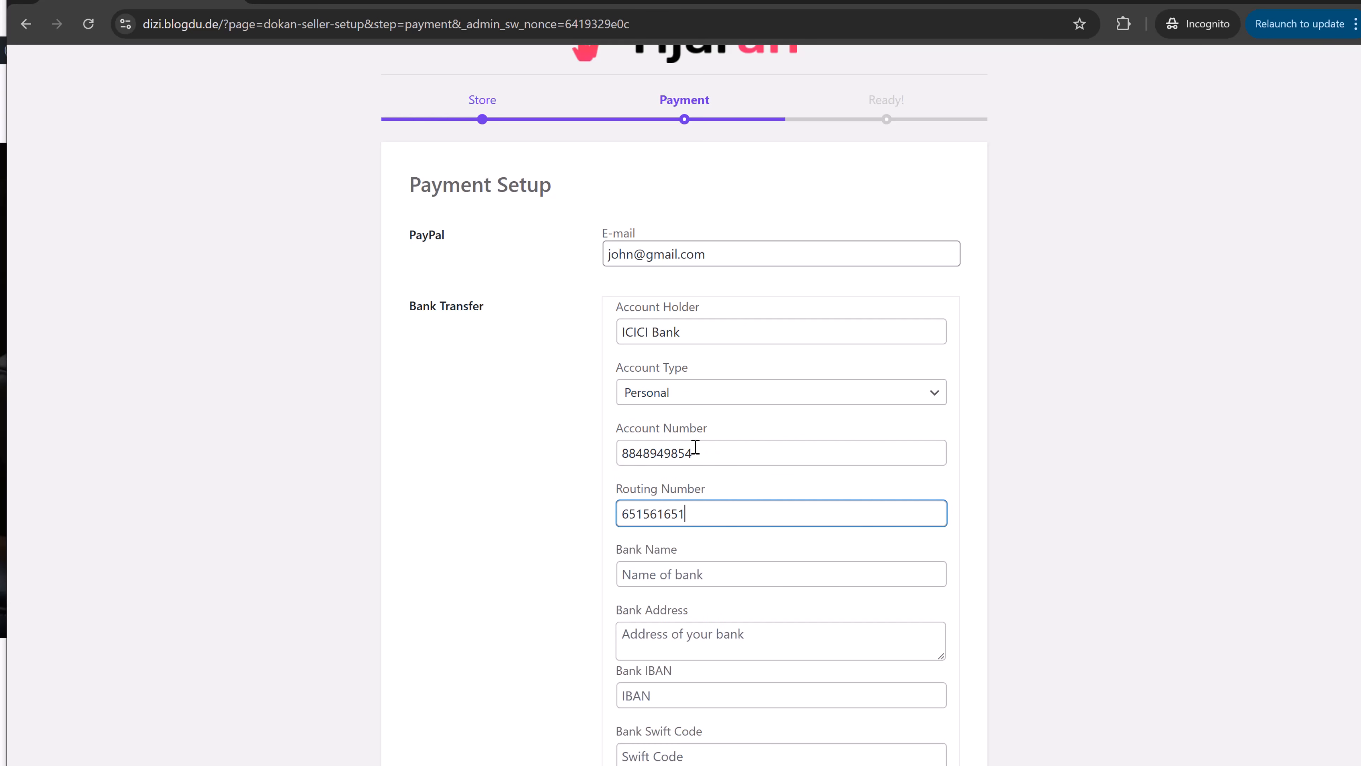
key("Tab")
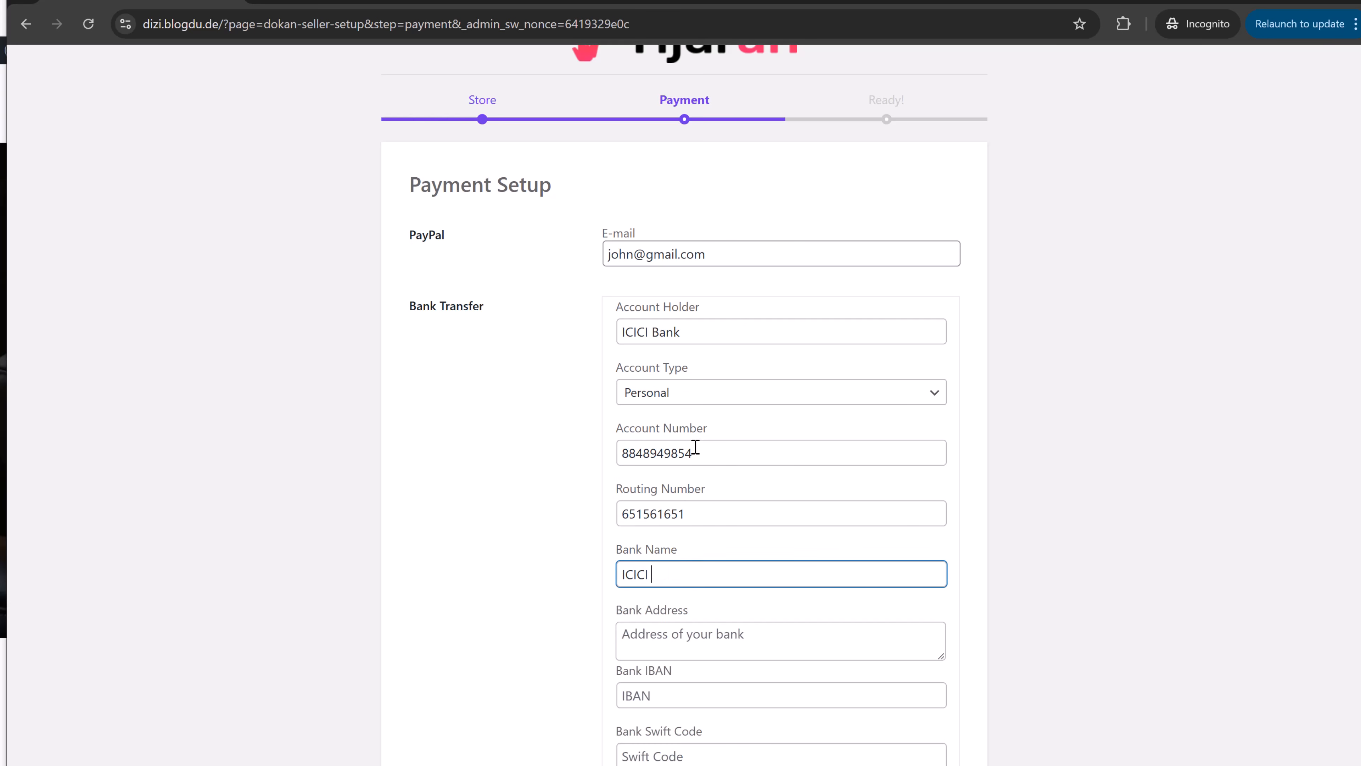
triple_click(713, 321)
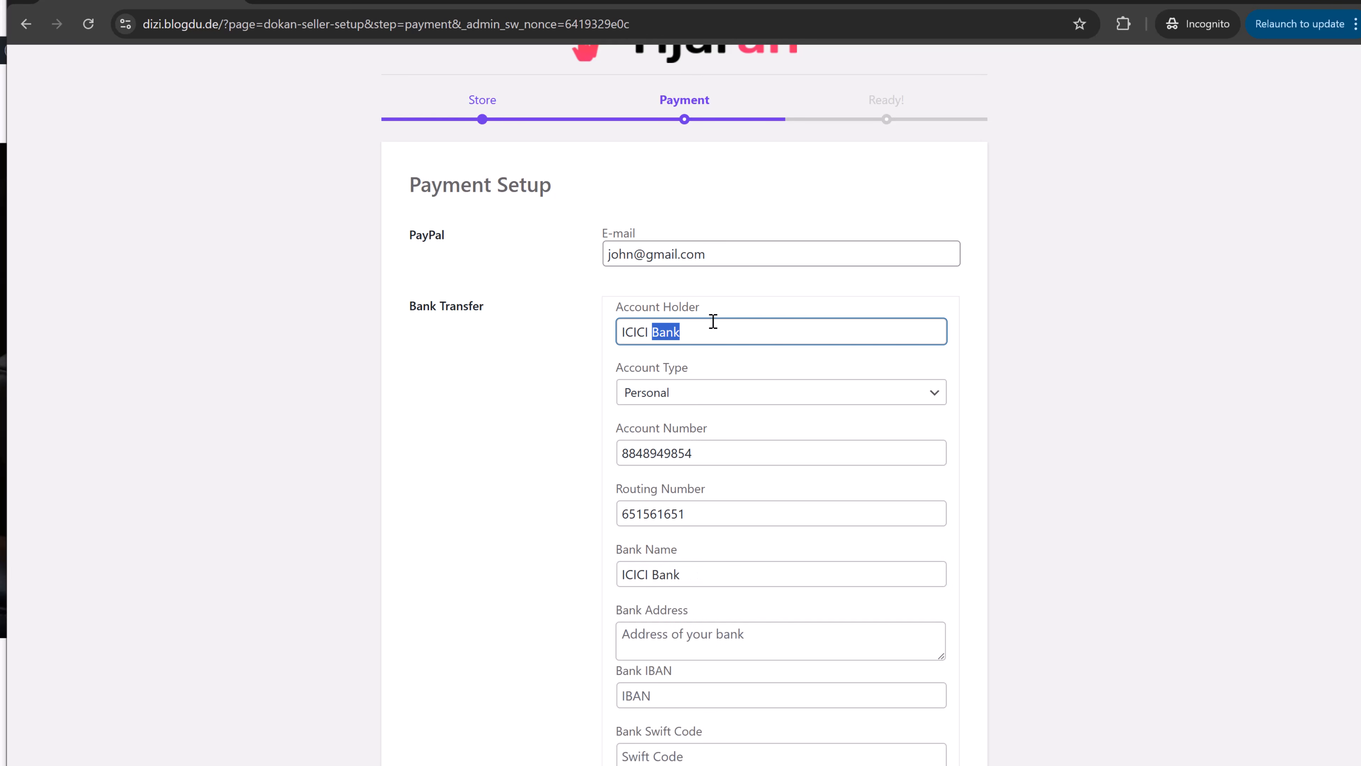
type("John Doe")
- Fill in the bank address and save the payment details
scroll(966, 477, "down", 3)
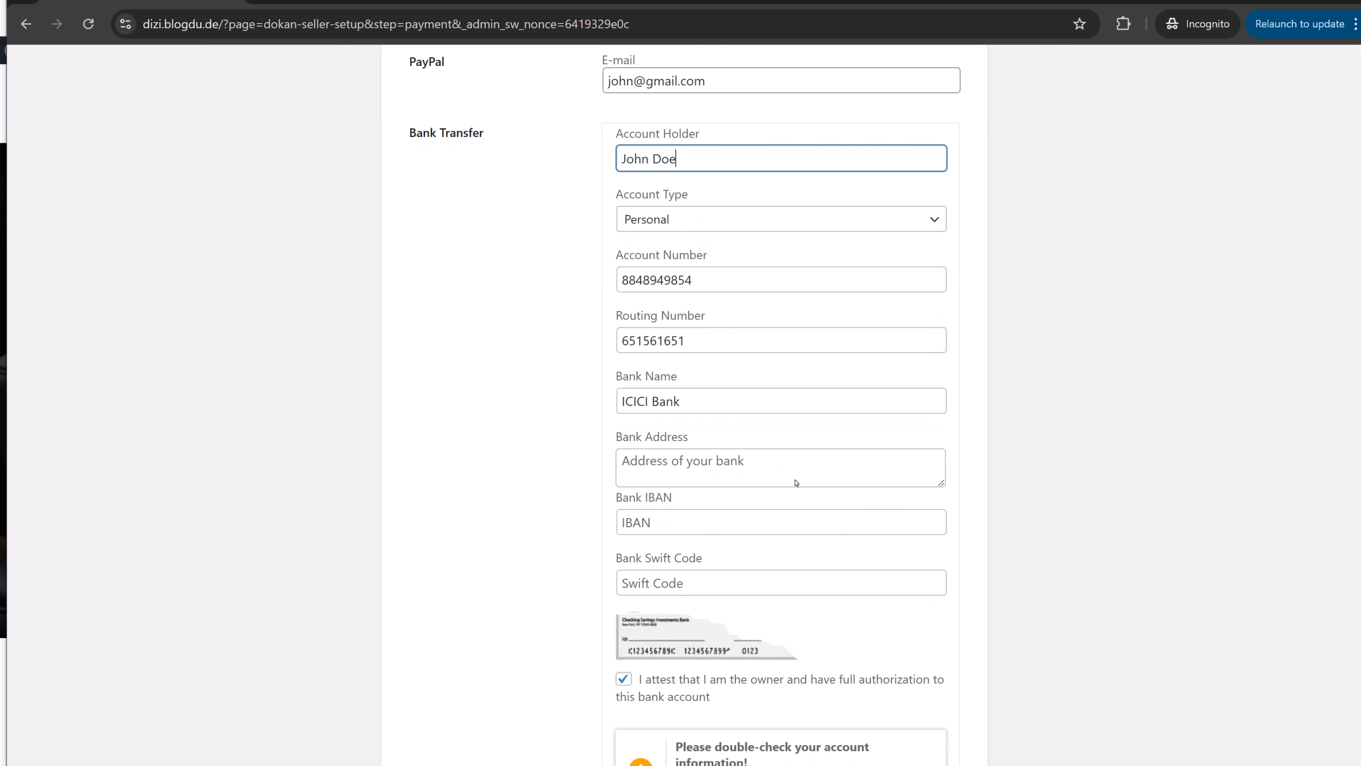
left_click(796, 461)
type("Sion")
key("Tab")
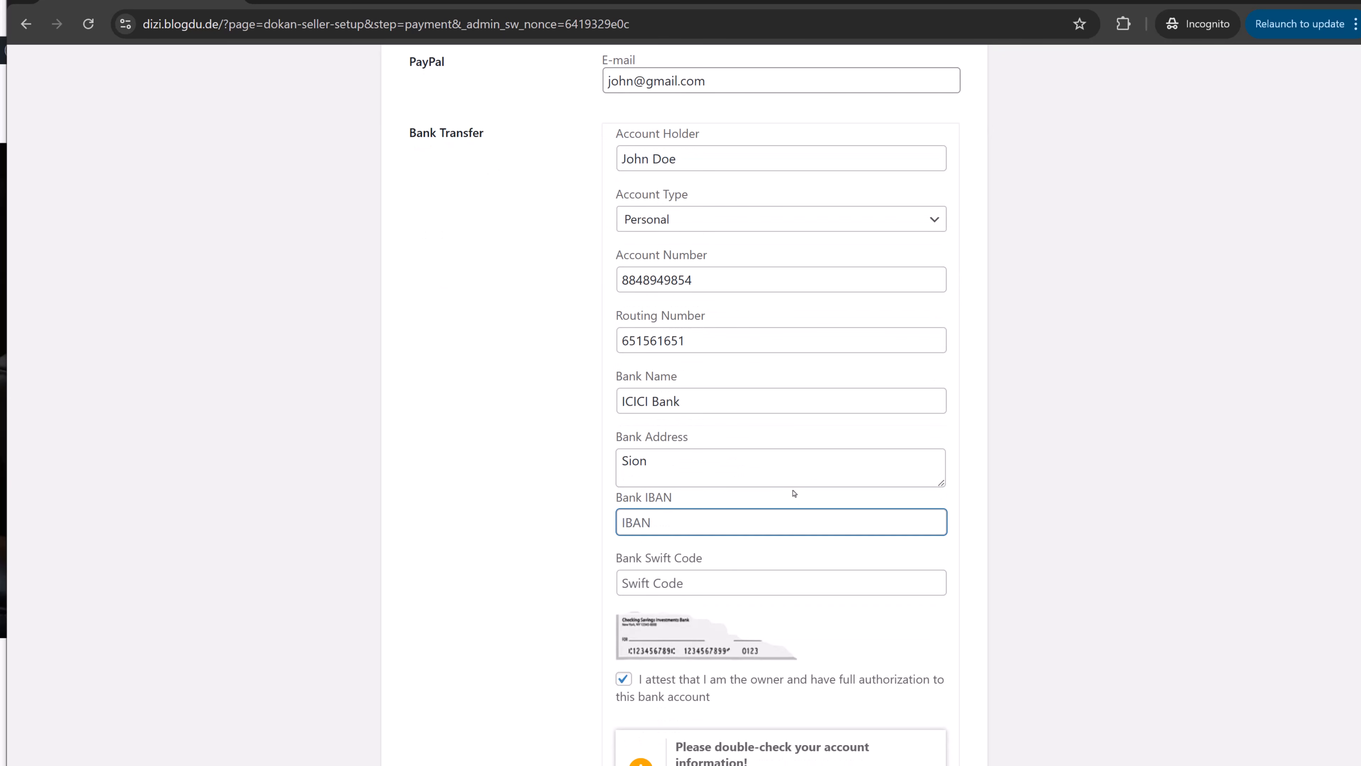
scroll(794, 493, "down", 3)
scroll(783, 708, "down", 1)
left_click(602, 703)
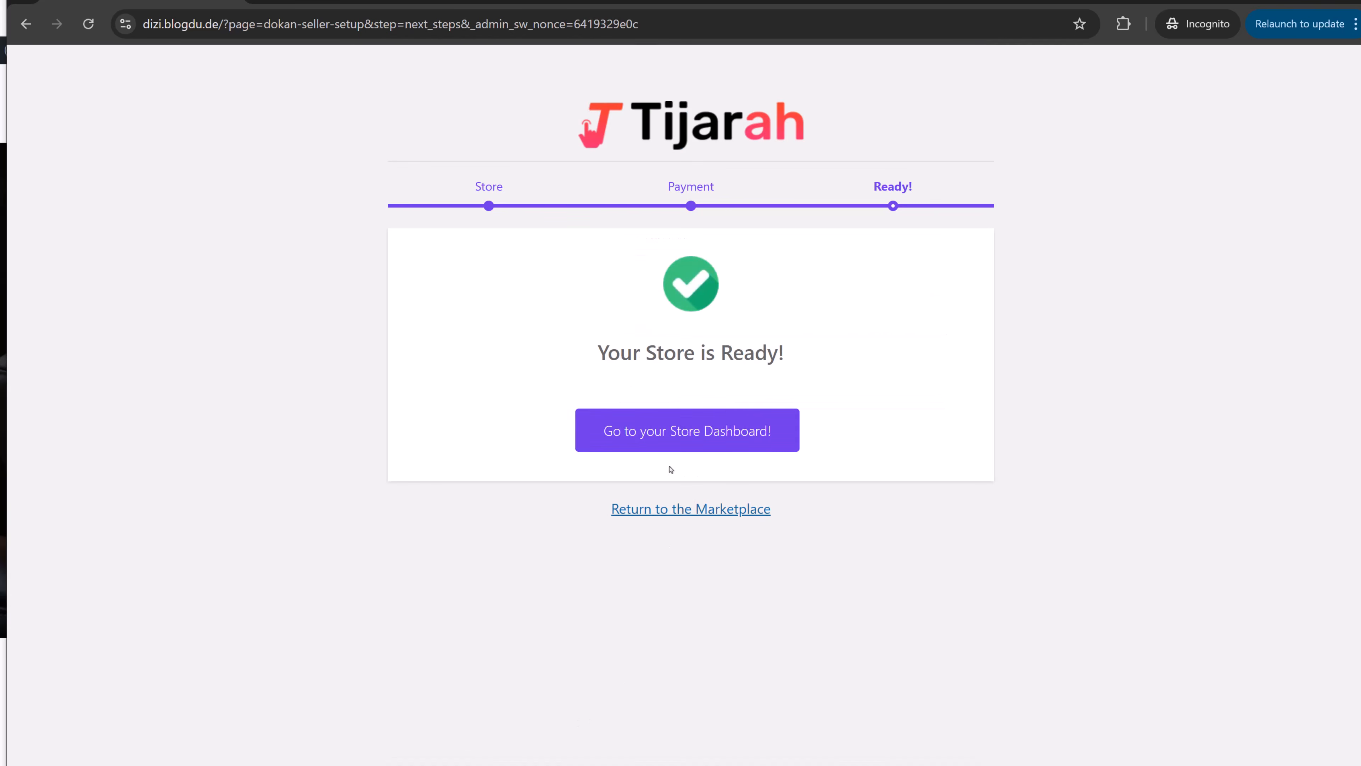
- Go to the store dashboard's Products list and start a new product
left_click(730, 448)
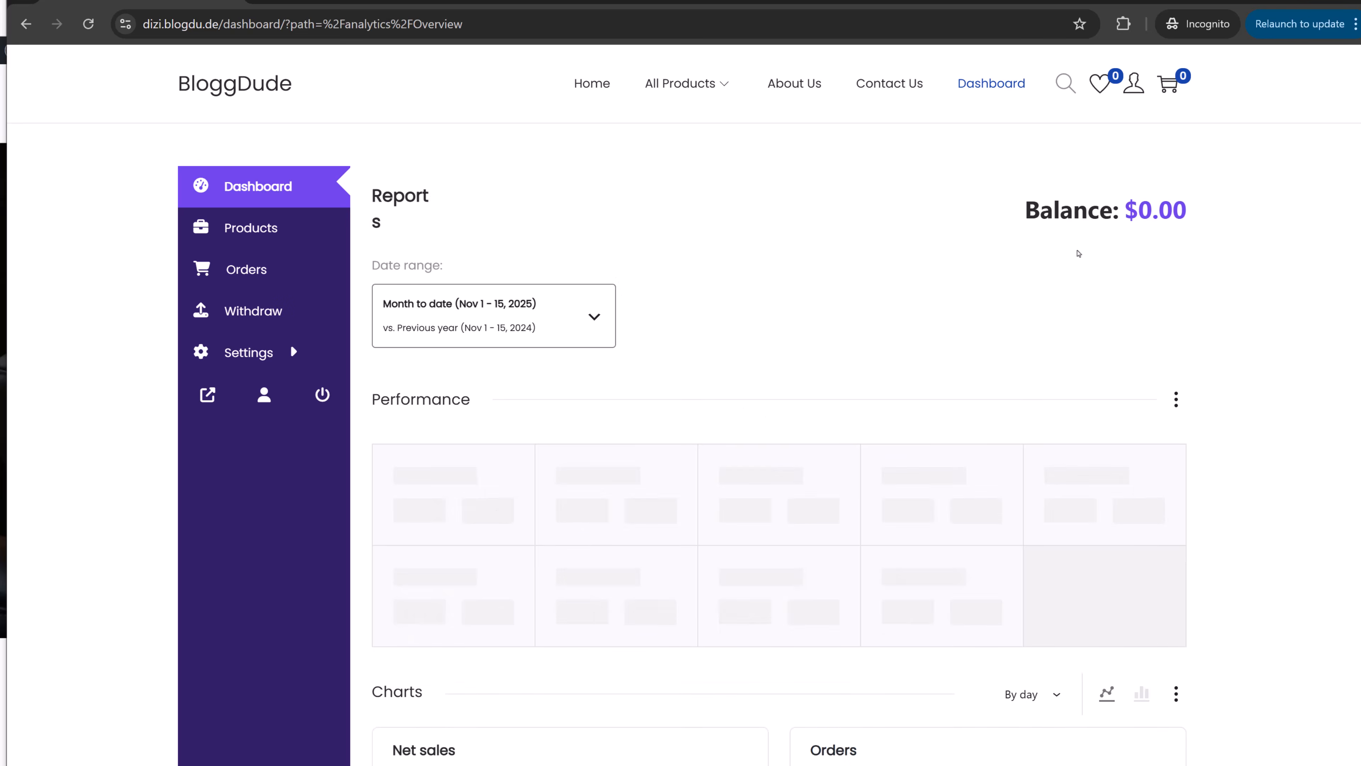
left_click(288, 242)
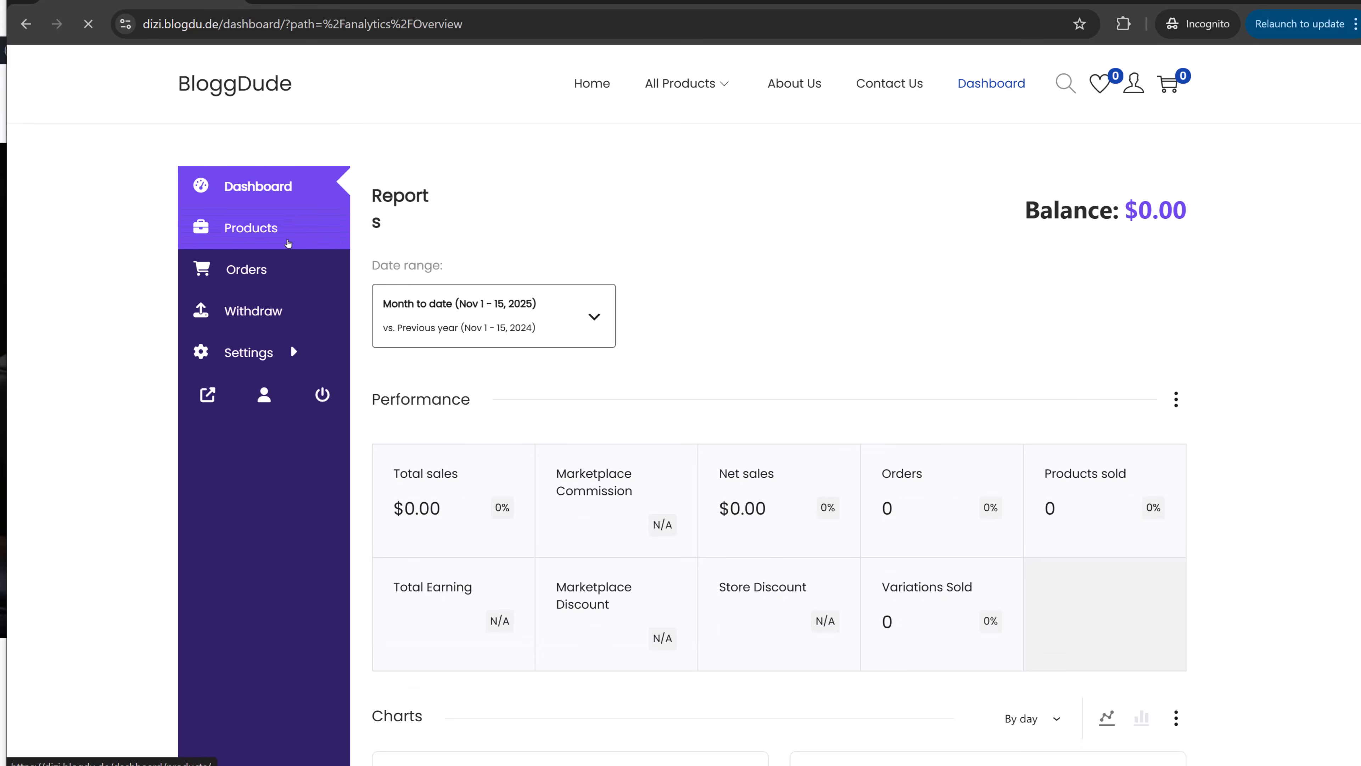
left_click(799, 468)
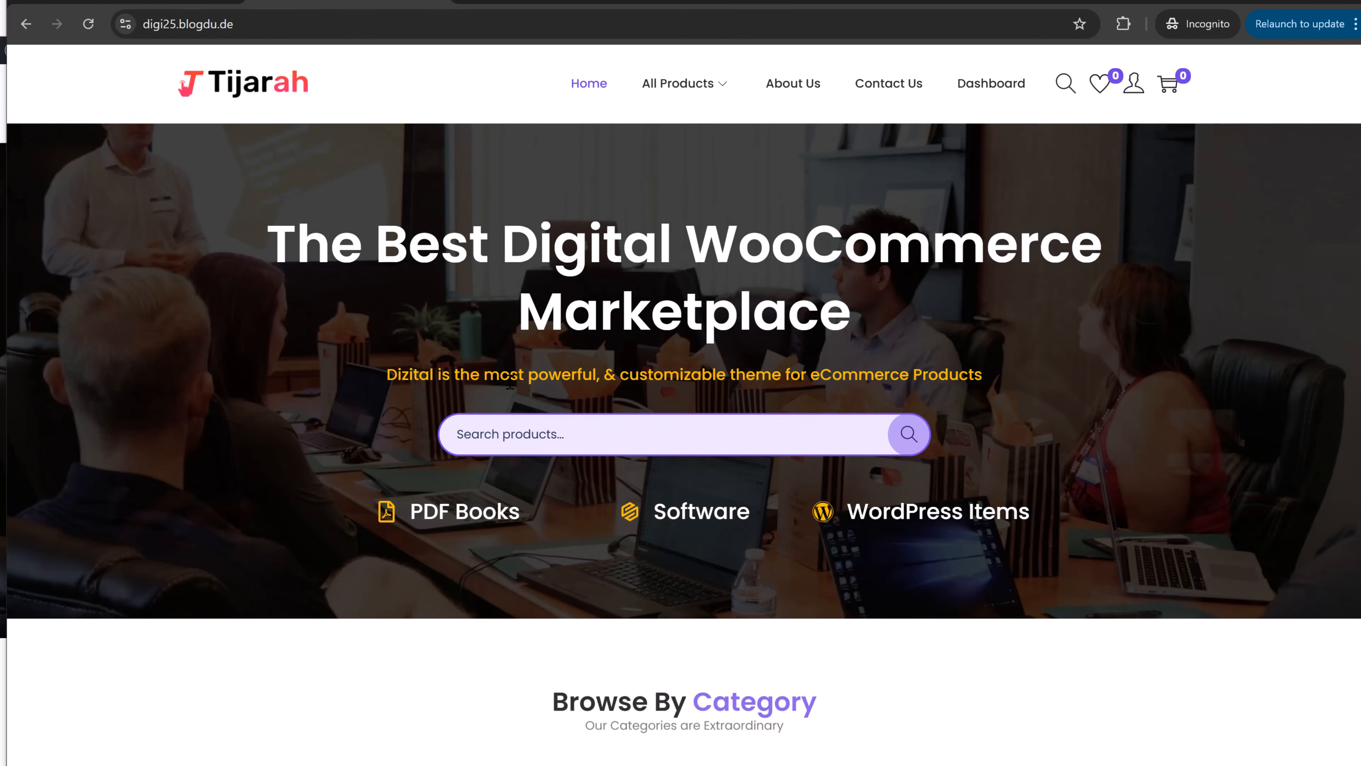
scroll(509, 382, "down", 10)
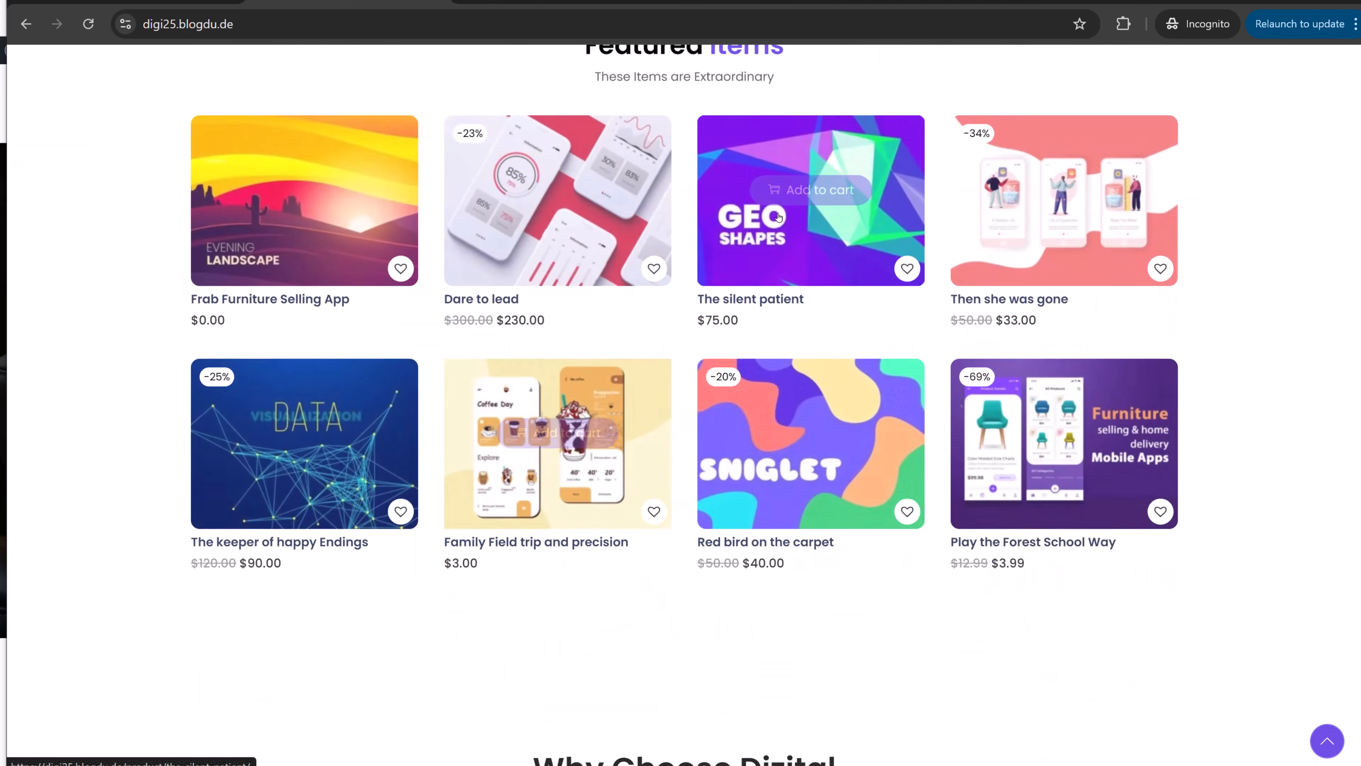
- Copy the title 'The silent patient' from the reference product into the new product
left_click(778, 217)
left_click_drag(699, 236, 875, 237)
key("ctrl+c")
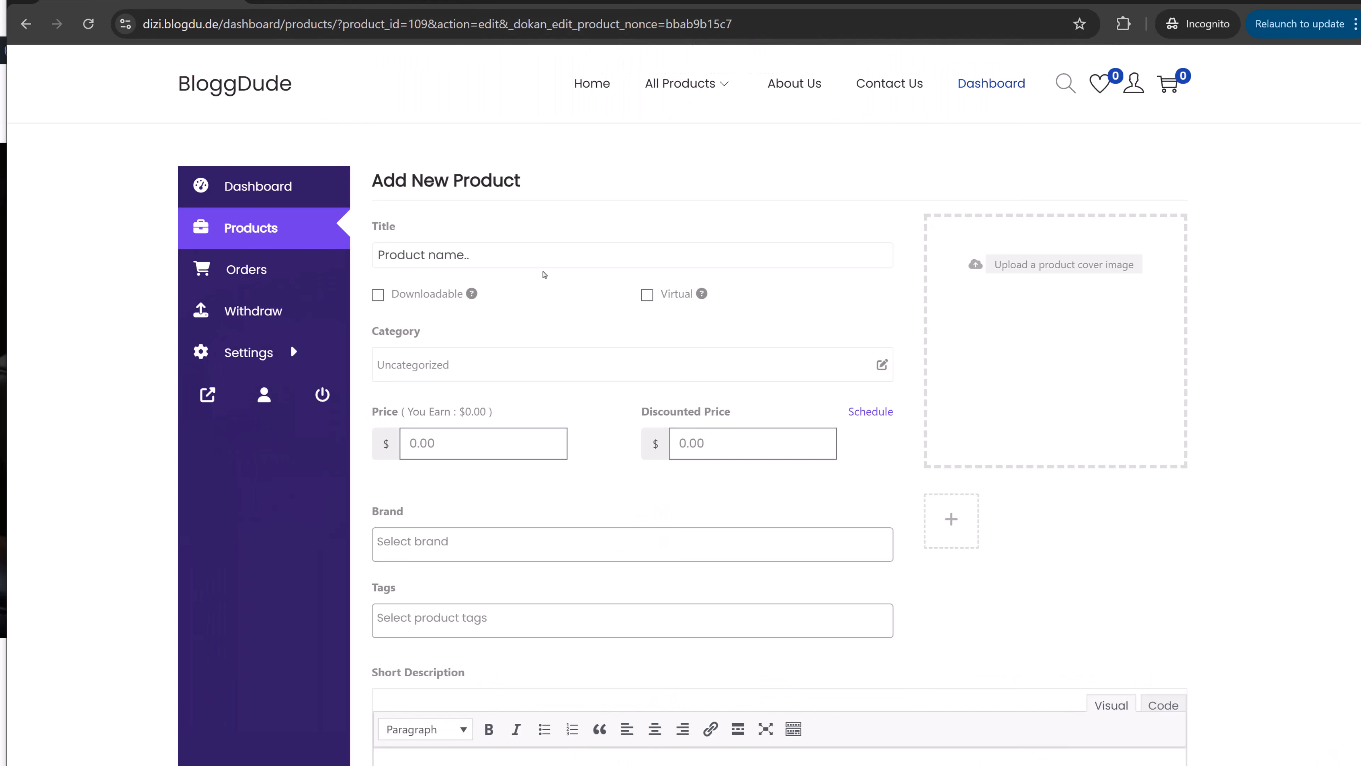
left_click(544, 253)
key("ctrl+v")
- Mark the product downloadable and virtual, in the Software category
left_click(436, 303)
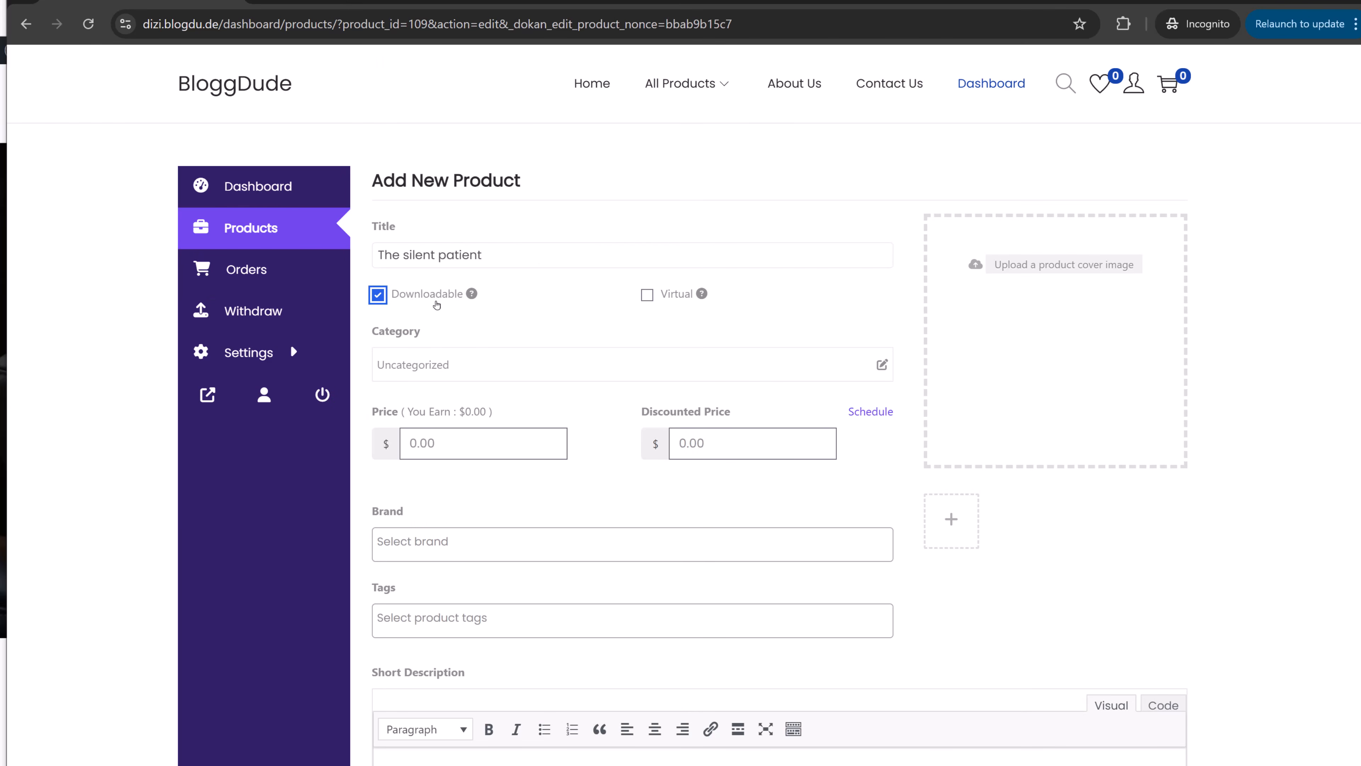
left_click(656, 301)
left_click(499, 365)
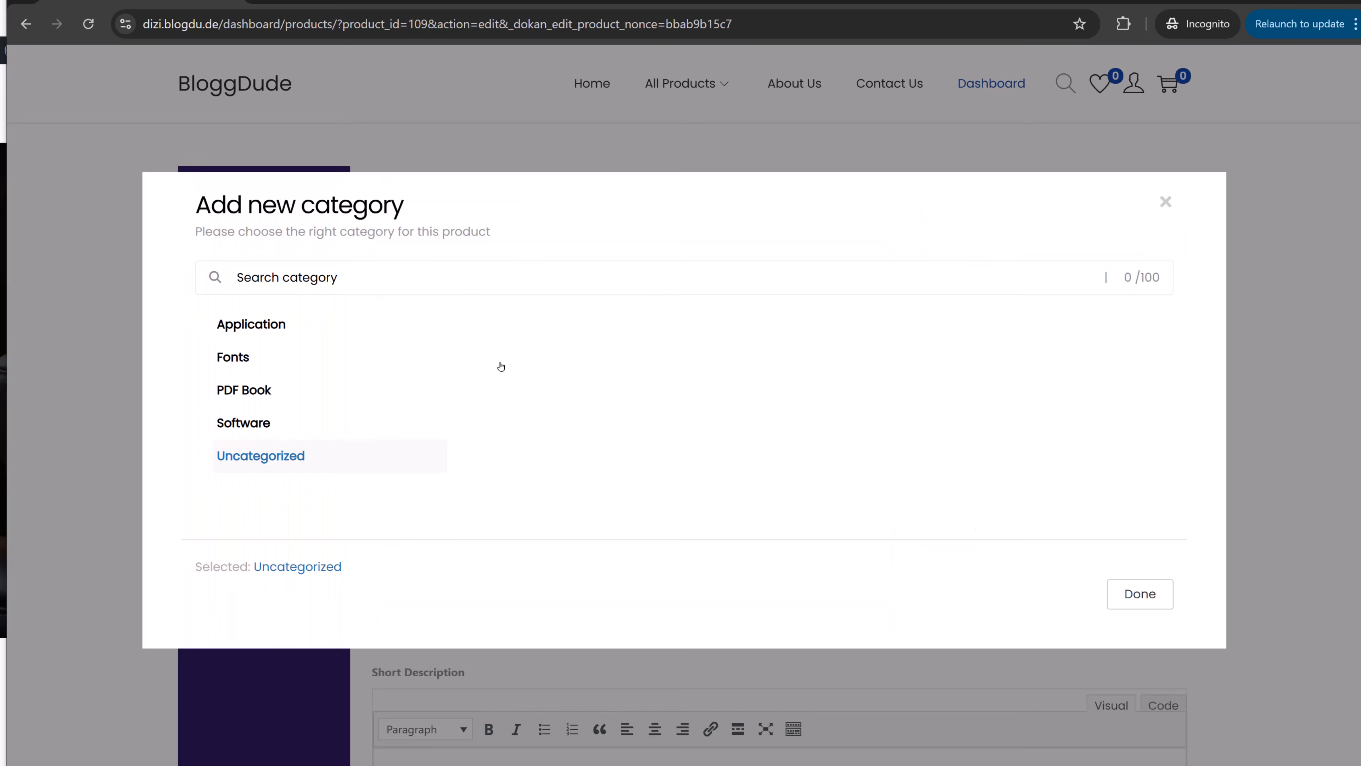
left_click(274, 423)
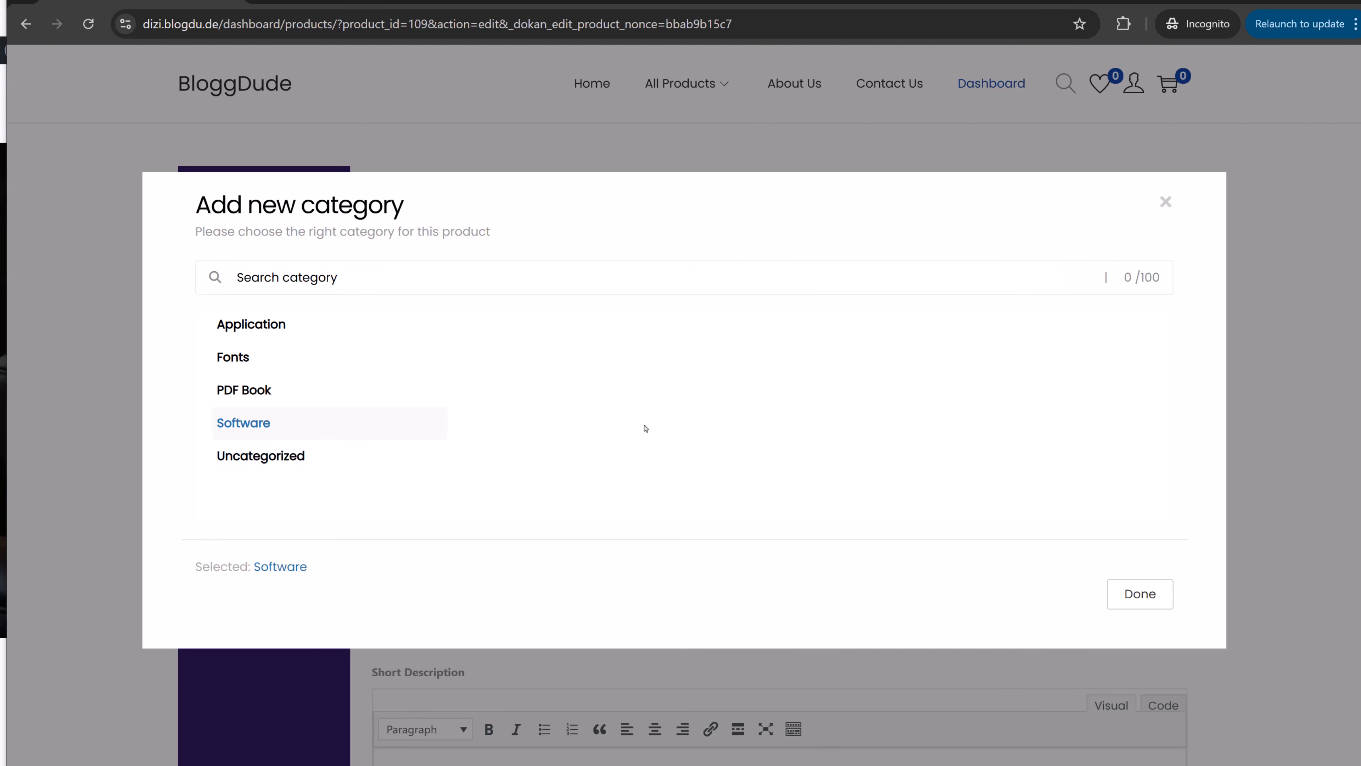
left_click(1152, 598)
- Set the product price to 35 and add the Software tag
scroll(555, 413, "down", 2)
left_click(476, 367)
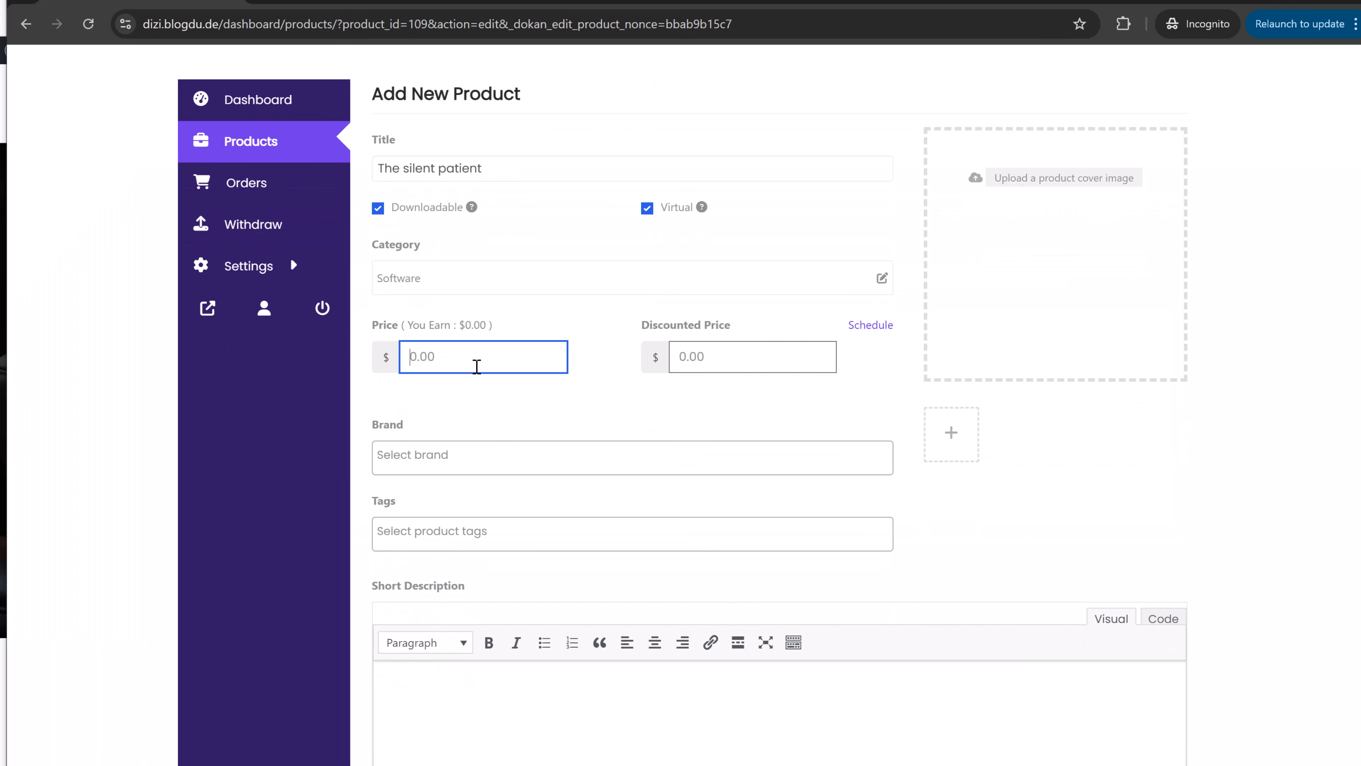
type("35")
left_click(520, 438)
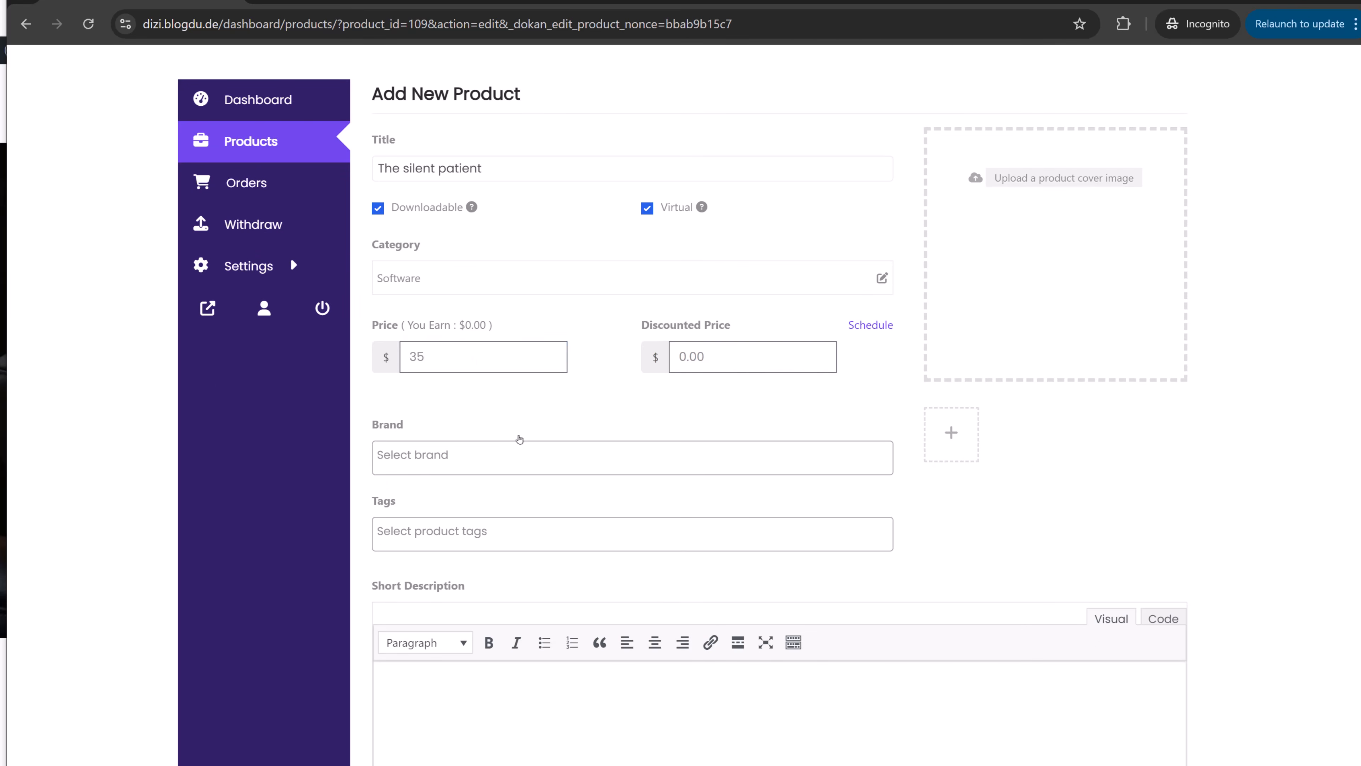
left_click(505, 441)
scroll(535, 435, "down", 3)
left_click(482, 368)
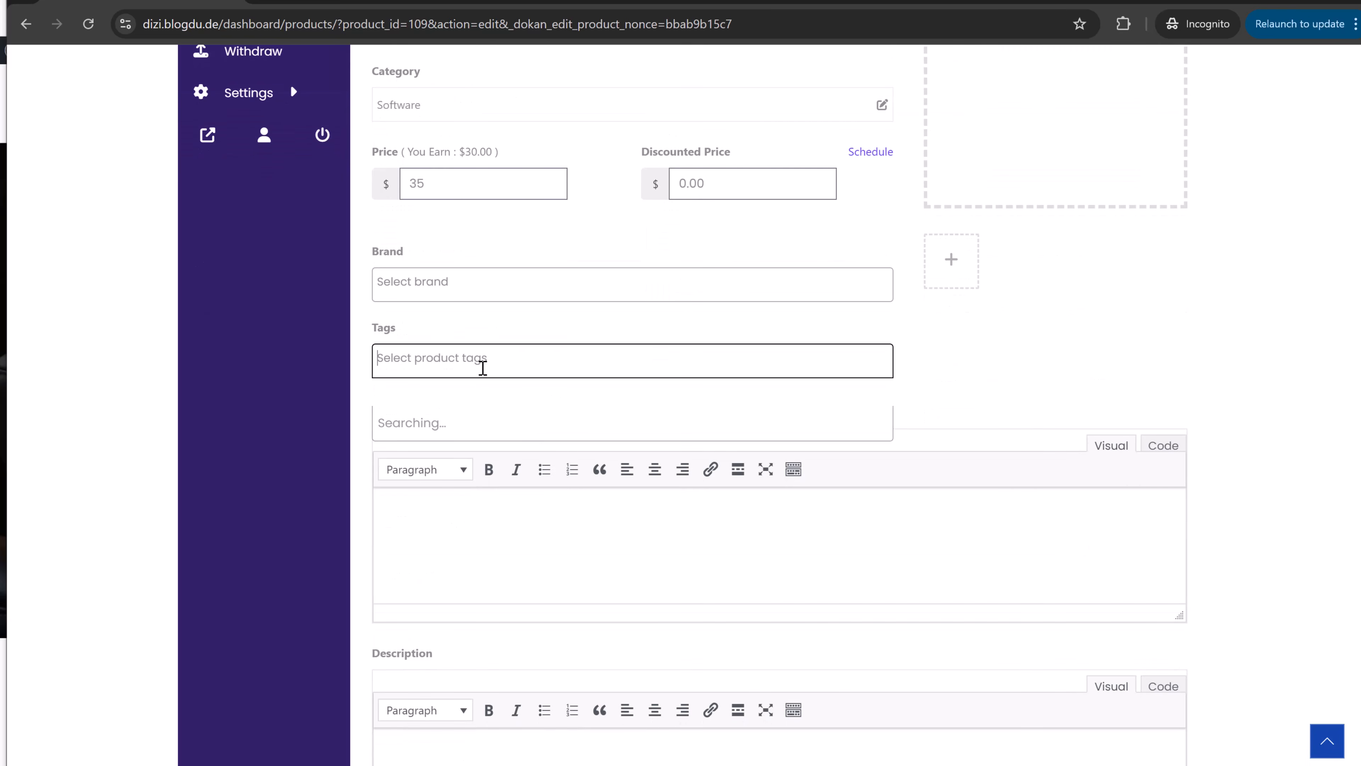
left_click(450, 461)
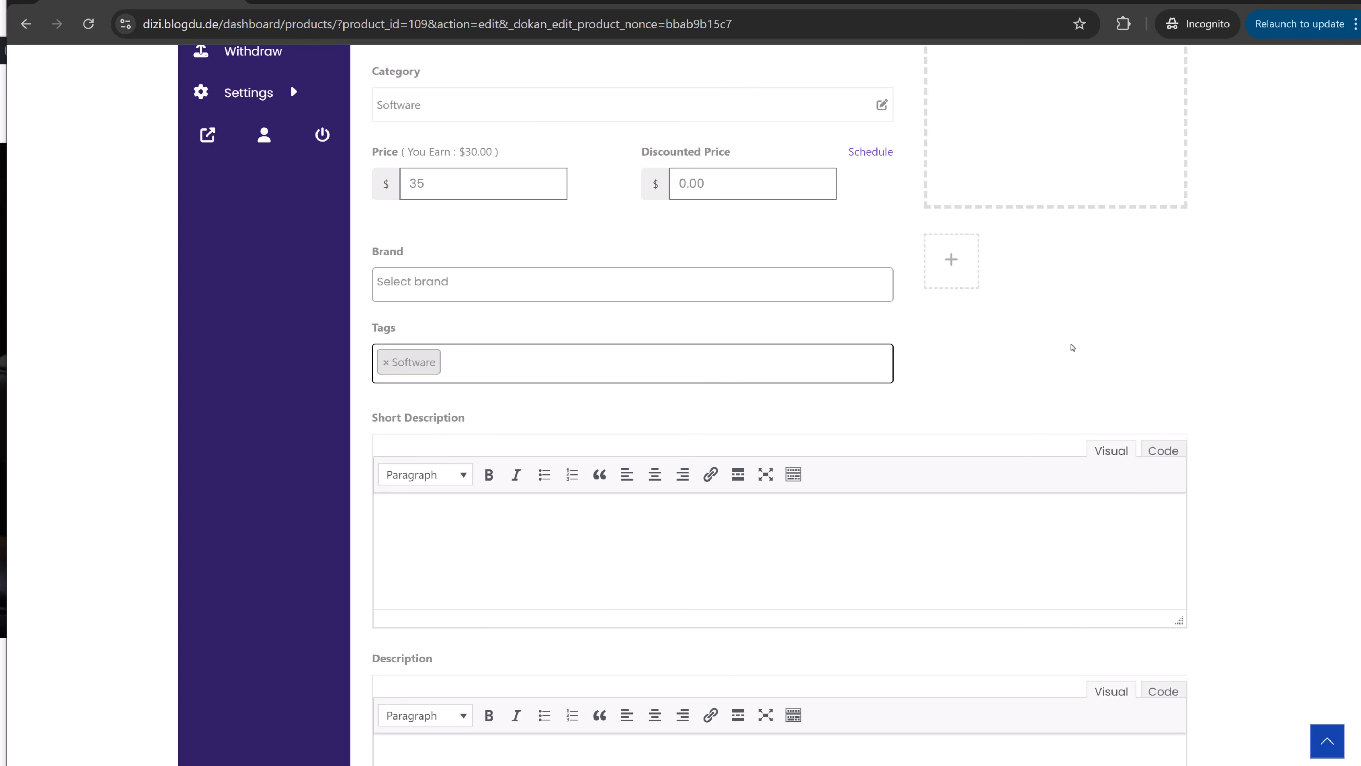
scroll(1072, 347, "up", 5)
- Upload Demo-10 from the Product Images folder as the cover image and crop it
left_click(1023, 267)
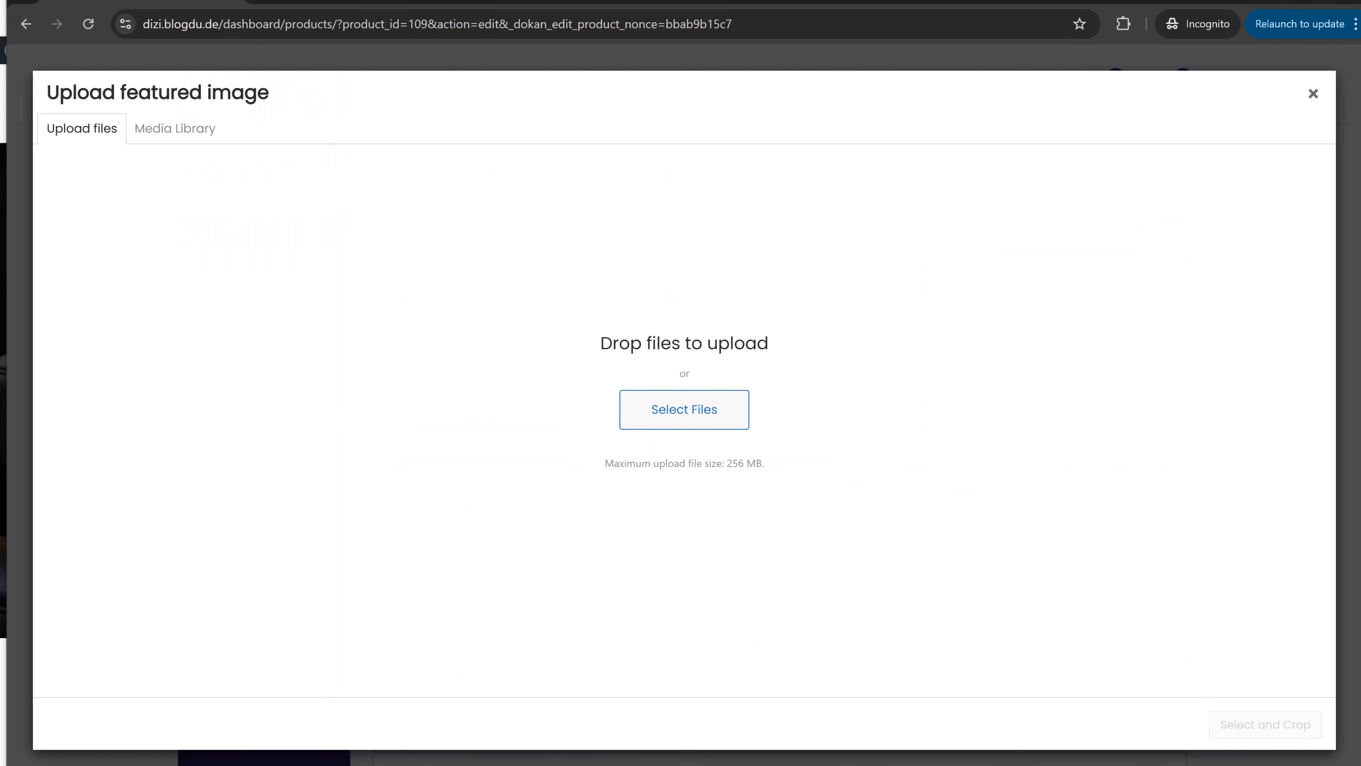
left_click(638, 764)
double_click(547, 290)
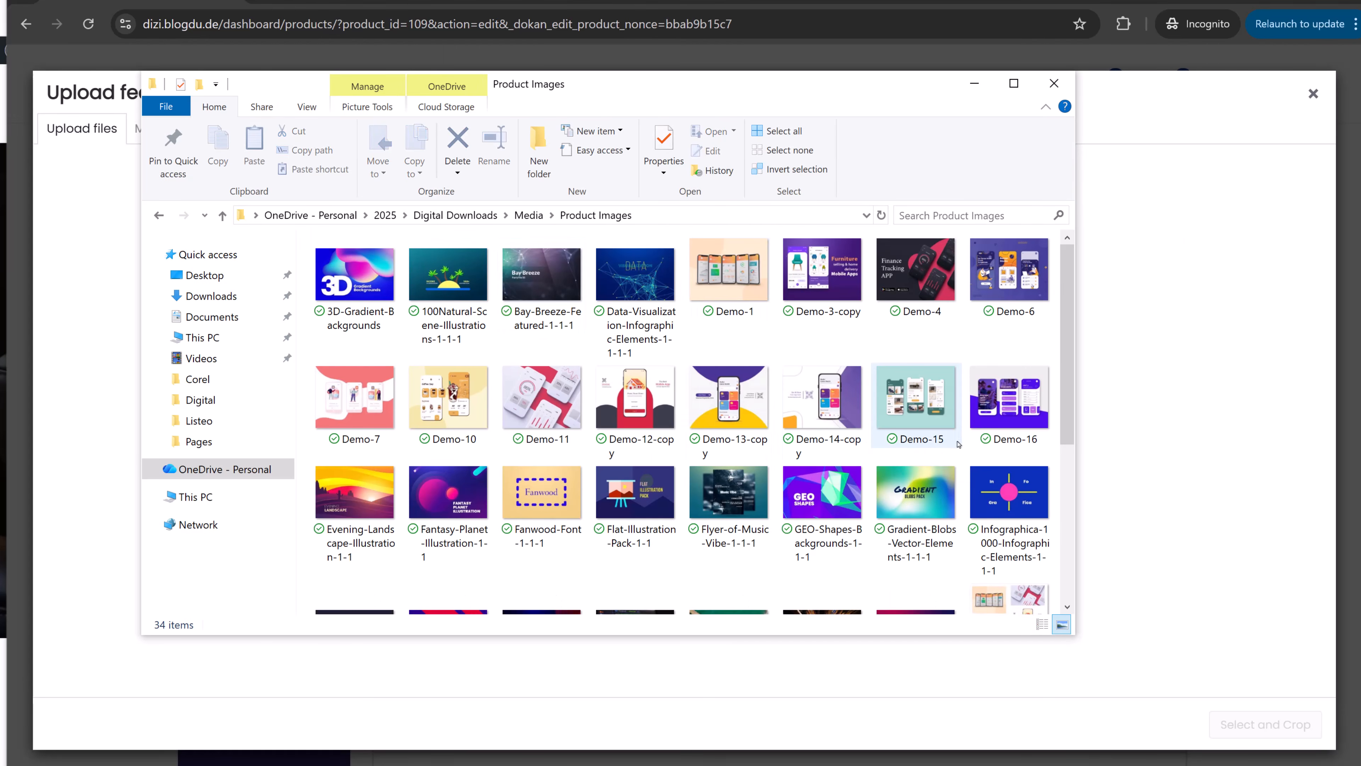
scroll(960, 445, "down", 3)
scroll(960, 444, "up", 3)
left_click_drag(448, 396, 259, 477)
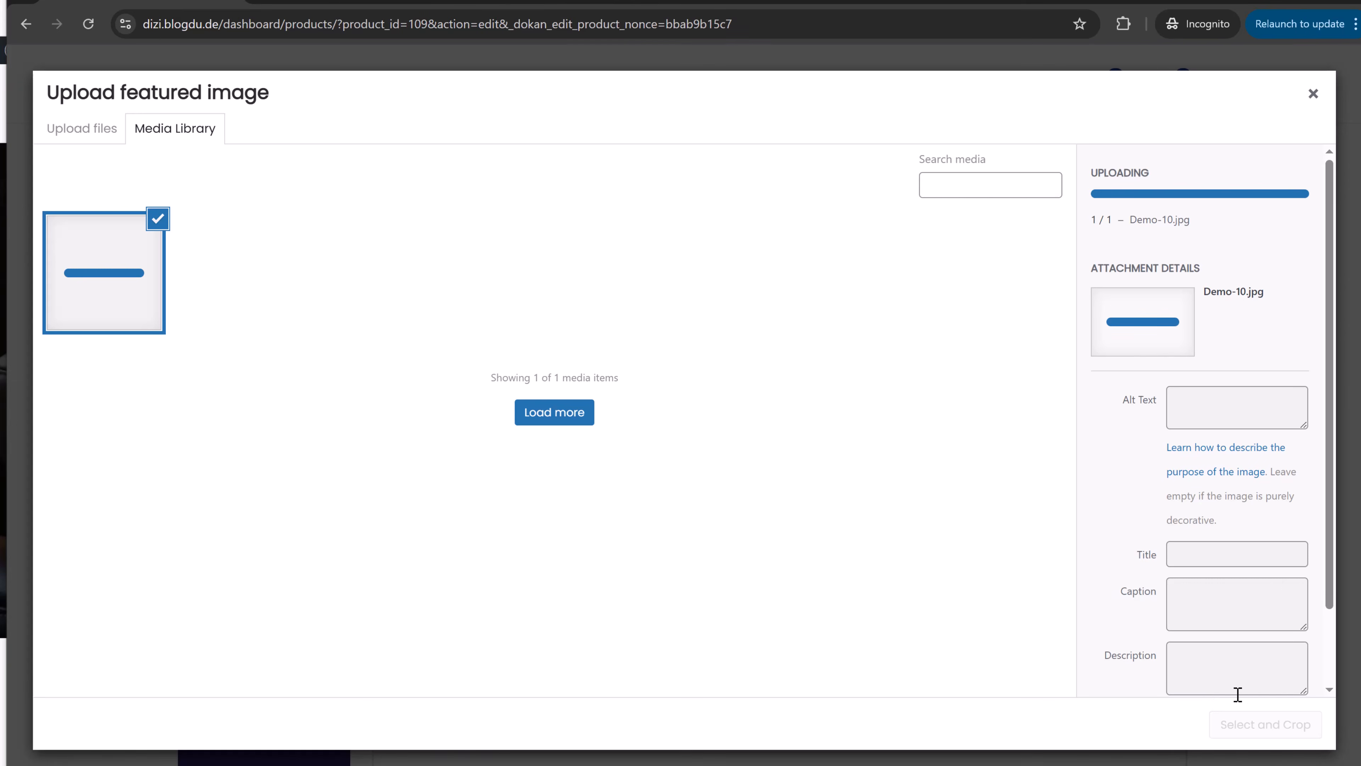
left_click(1266, 723)
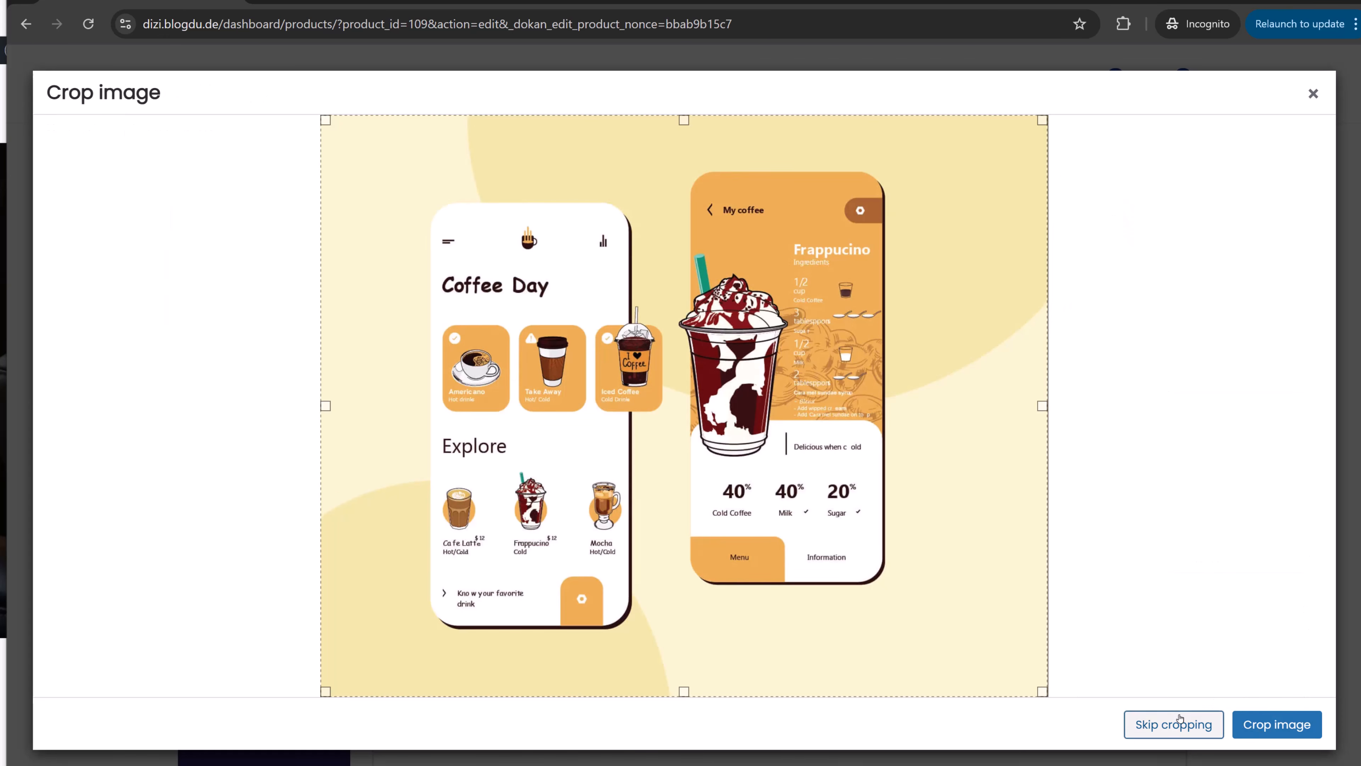
left_click(1278, 714)
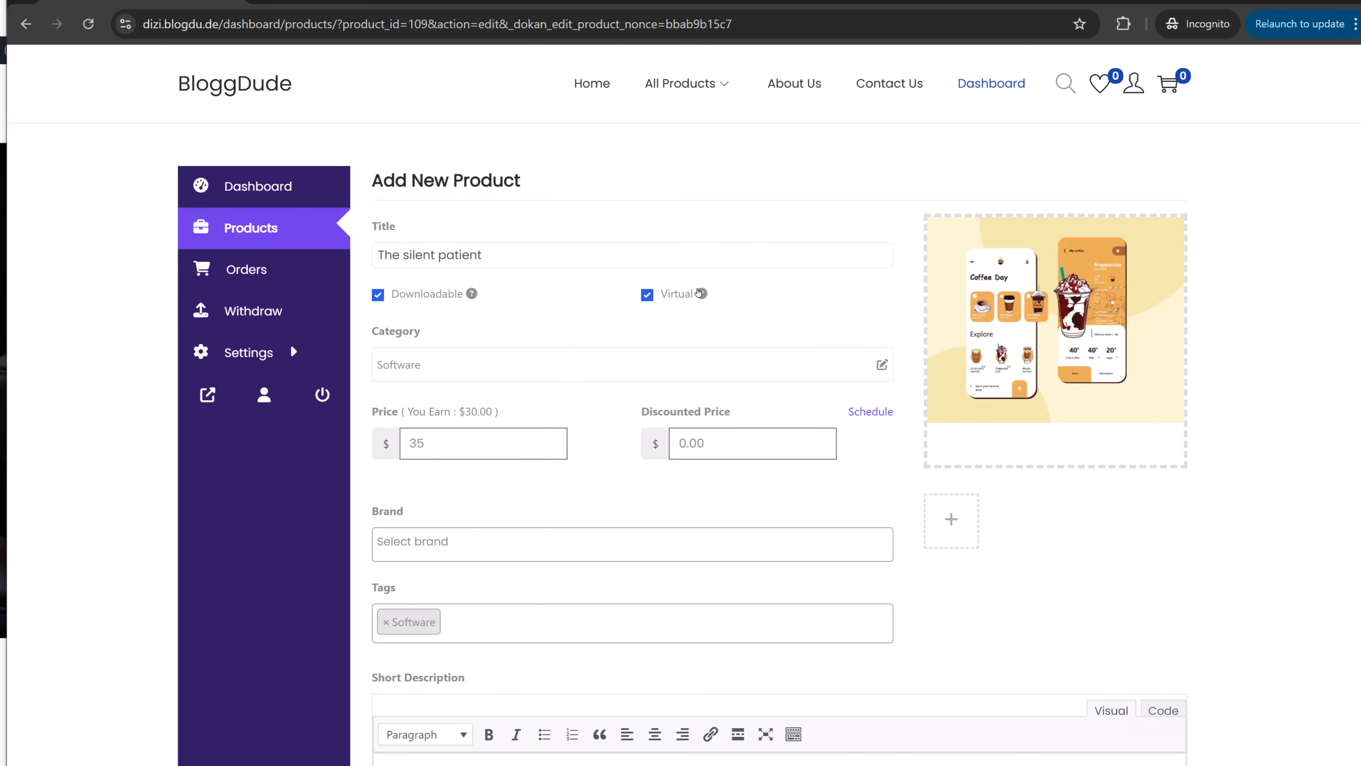
scroll(1098, 480, "down", 8)
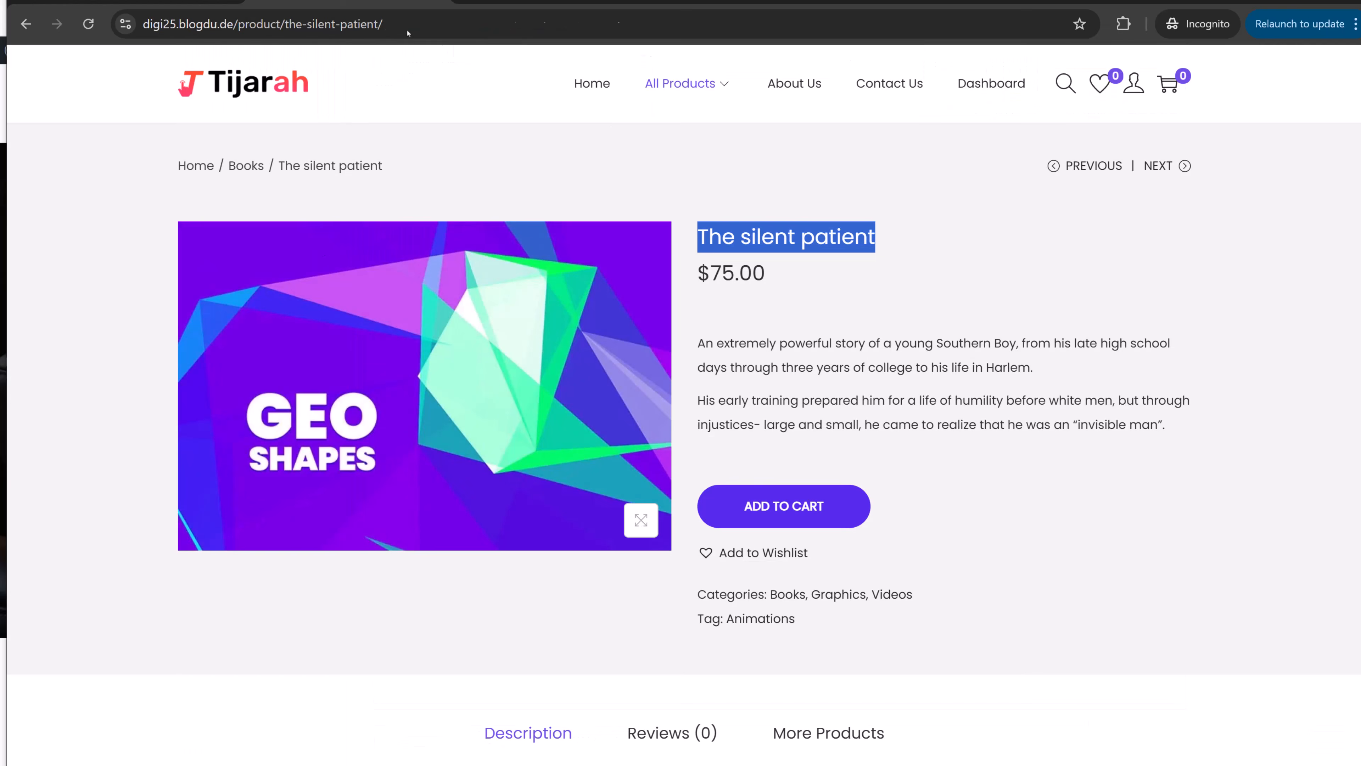
- Copy the reference product's two description paragraphs into the short description
left_click_drag(697, 342, 1181, 421)
key("ctrl+c")
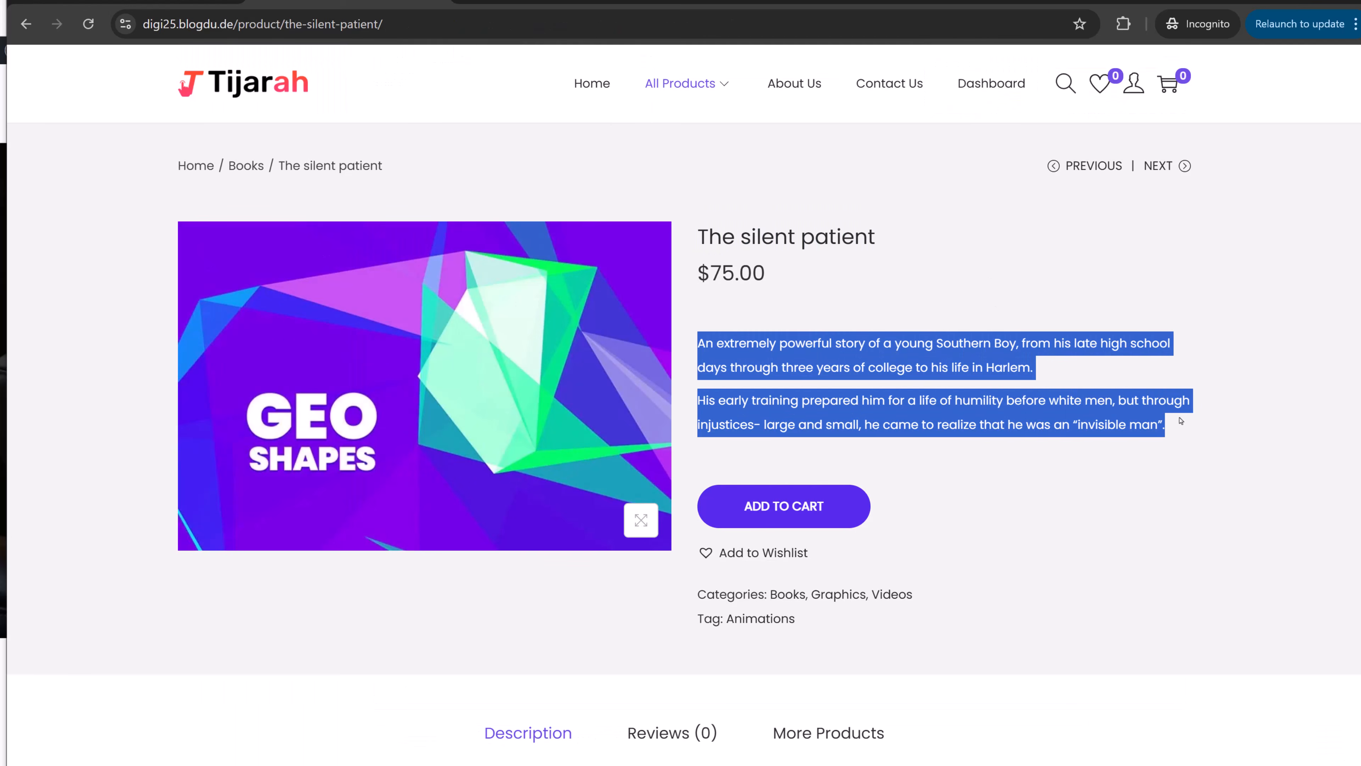
key("alt+Tab")
left_click(586, 364)
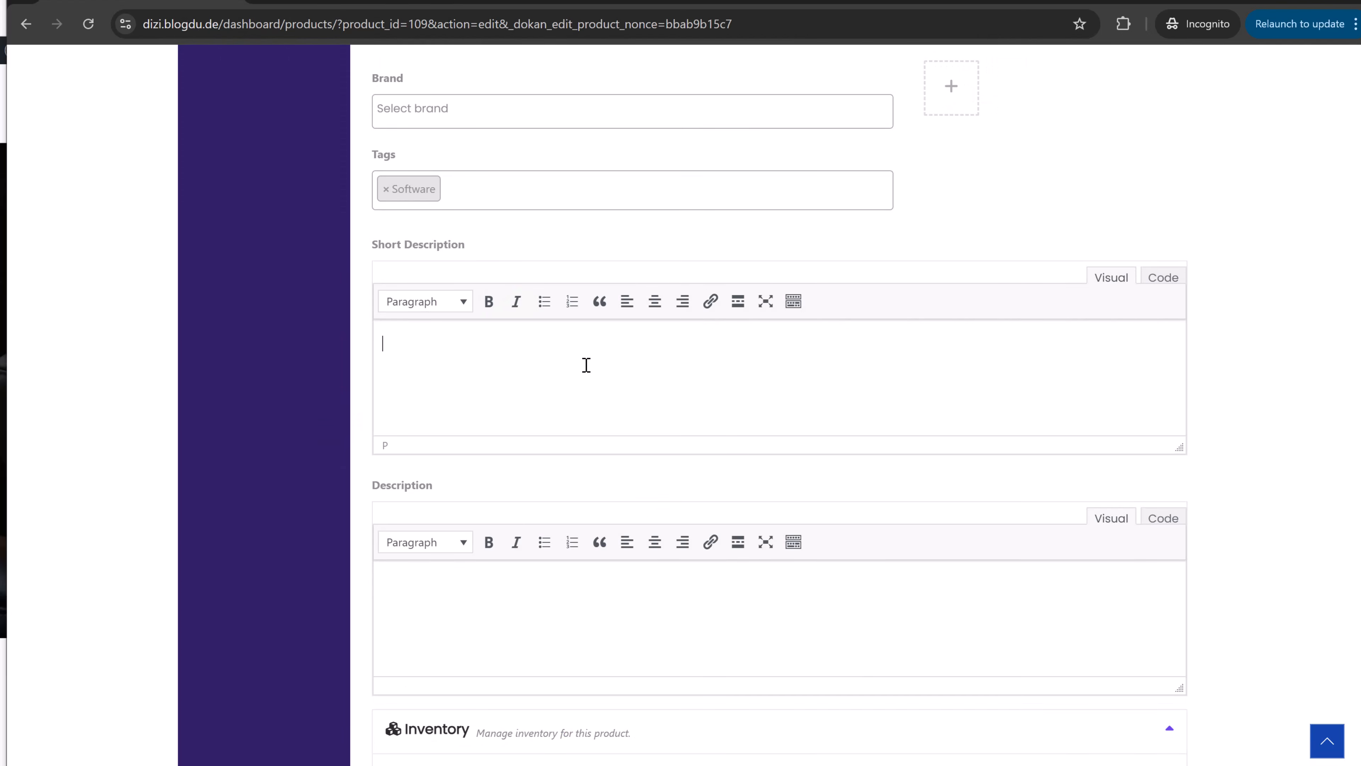
key("ctrl+v")
scroll(495, 375, "down", 1)
- Copy the reference product's text into the full product description
key("alt+Tab")
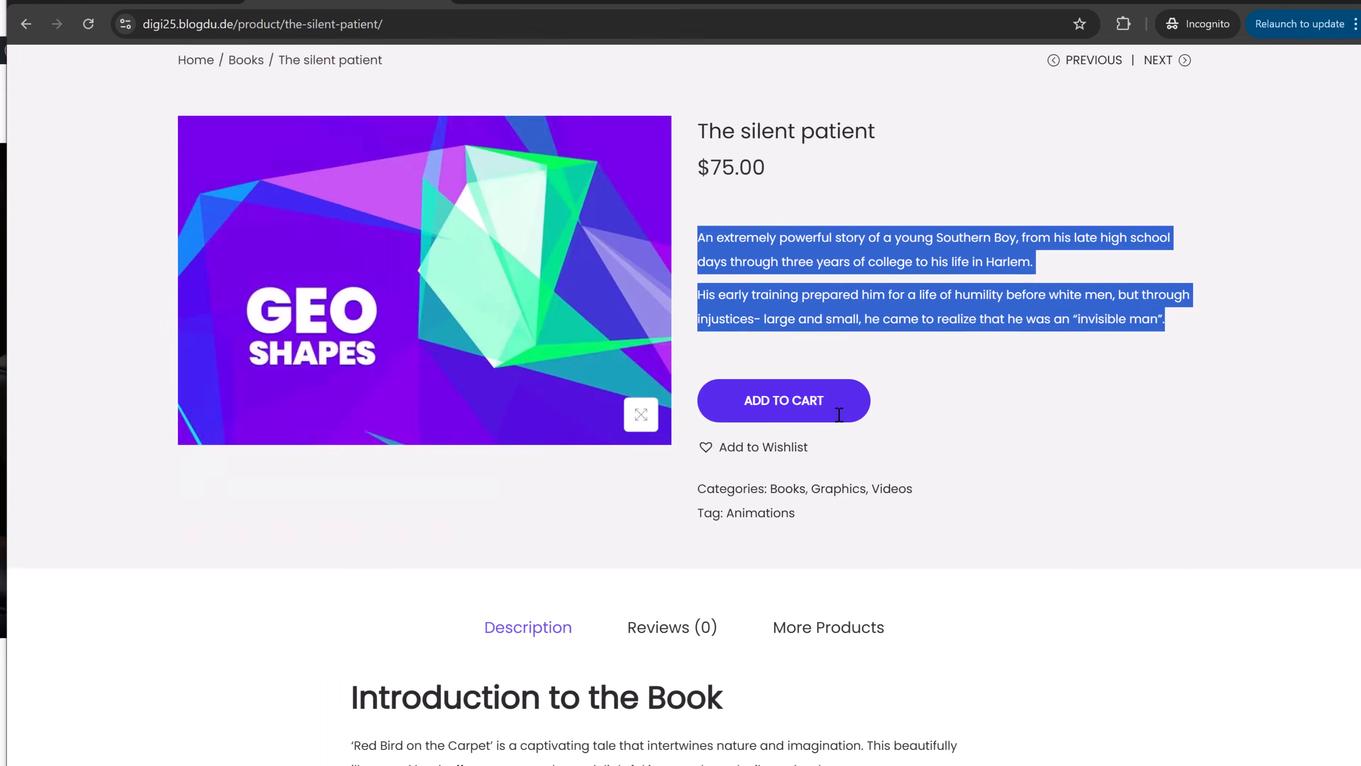
scroll(693, 371, "down", 10)
left_click_drag(351, 196, 651, 532)
key("ctrl+c")
key("alt+Tab")
scroll(600, 590, "down", 3)
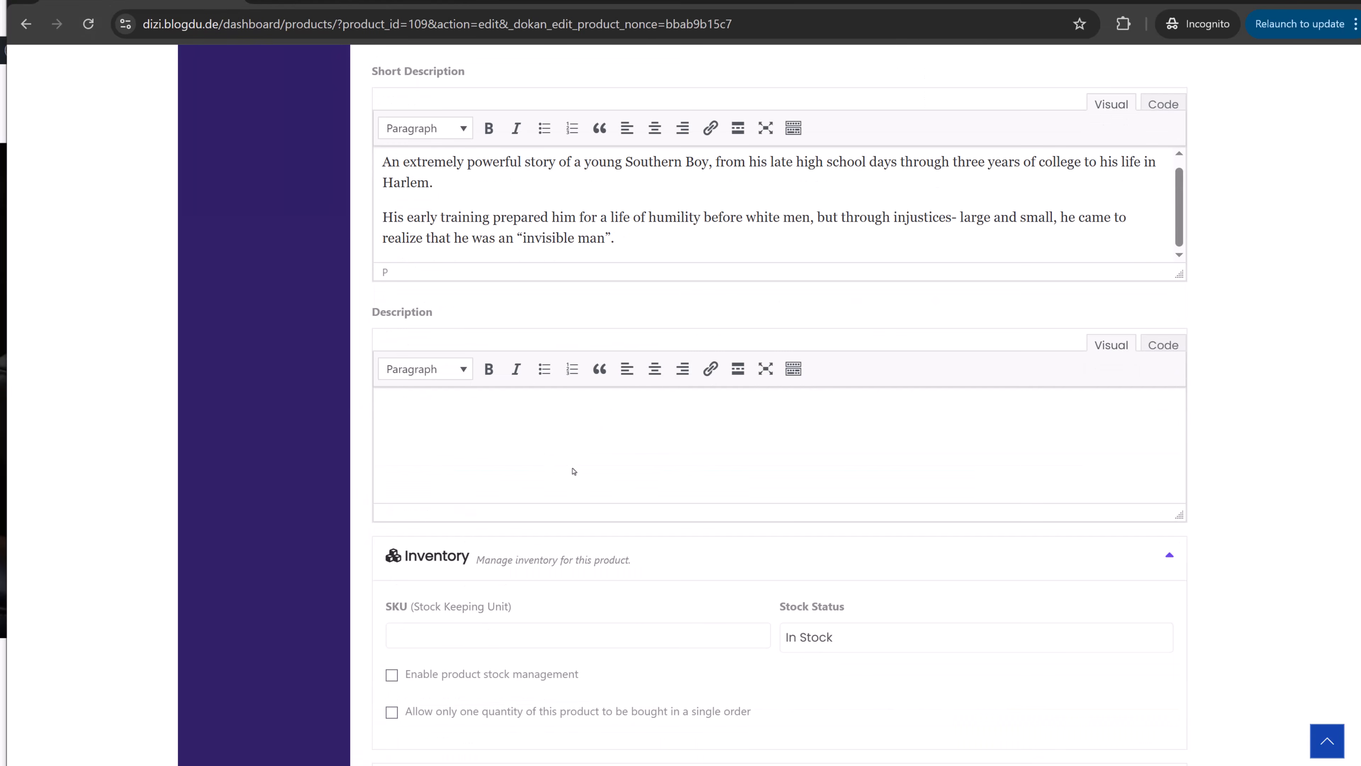
left_click(562, 447)
key("ctrl+v")
scroll(826, 465, "down", 5)
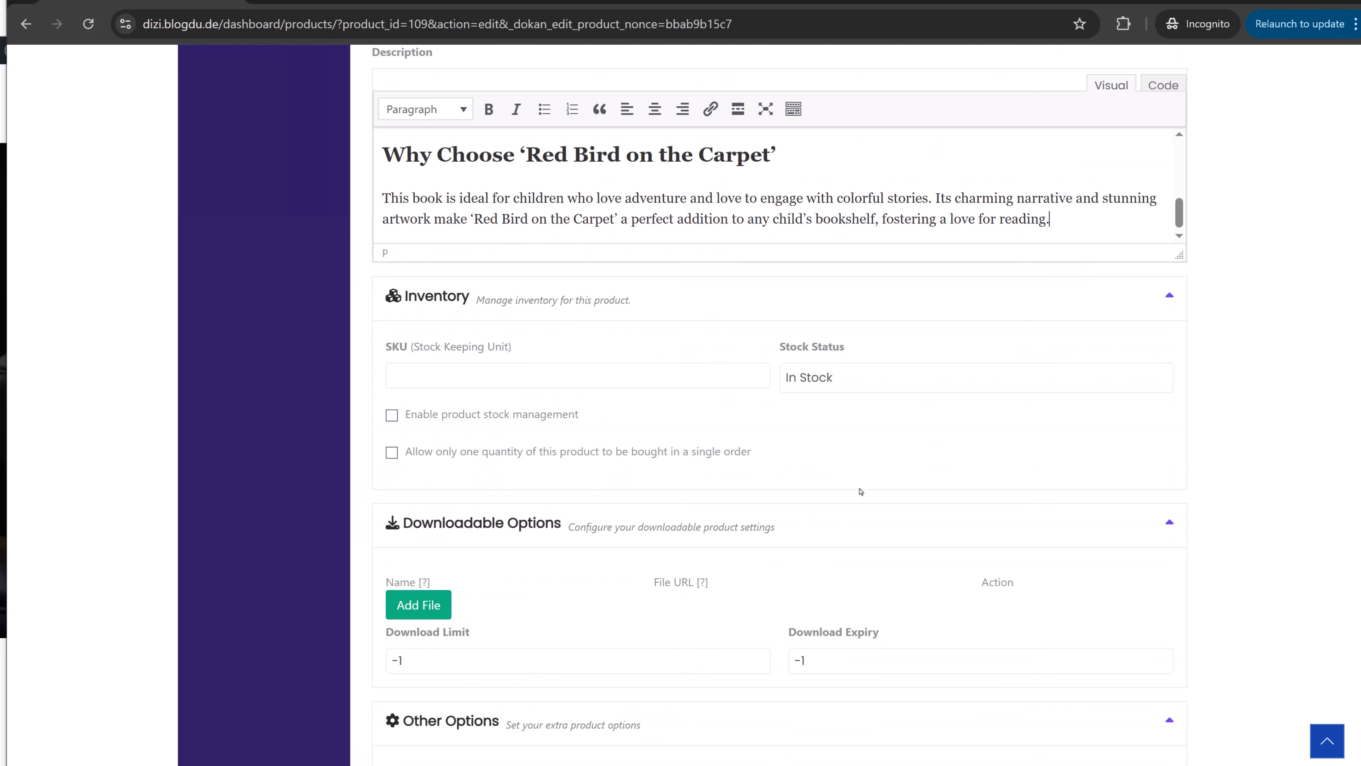
- Allow one per order, attach the Road-Trip-Activities PDF as download 'File Name', and save
left_click(393, 456)
scroll(1256, 399, "down", 7)
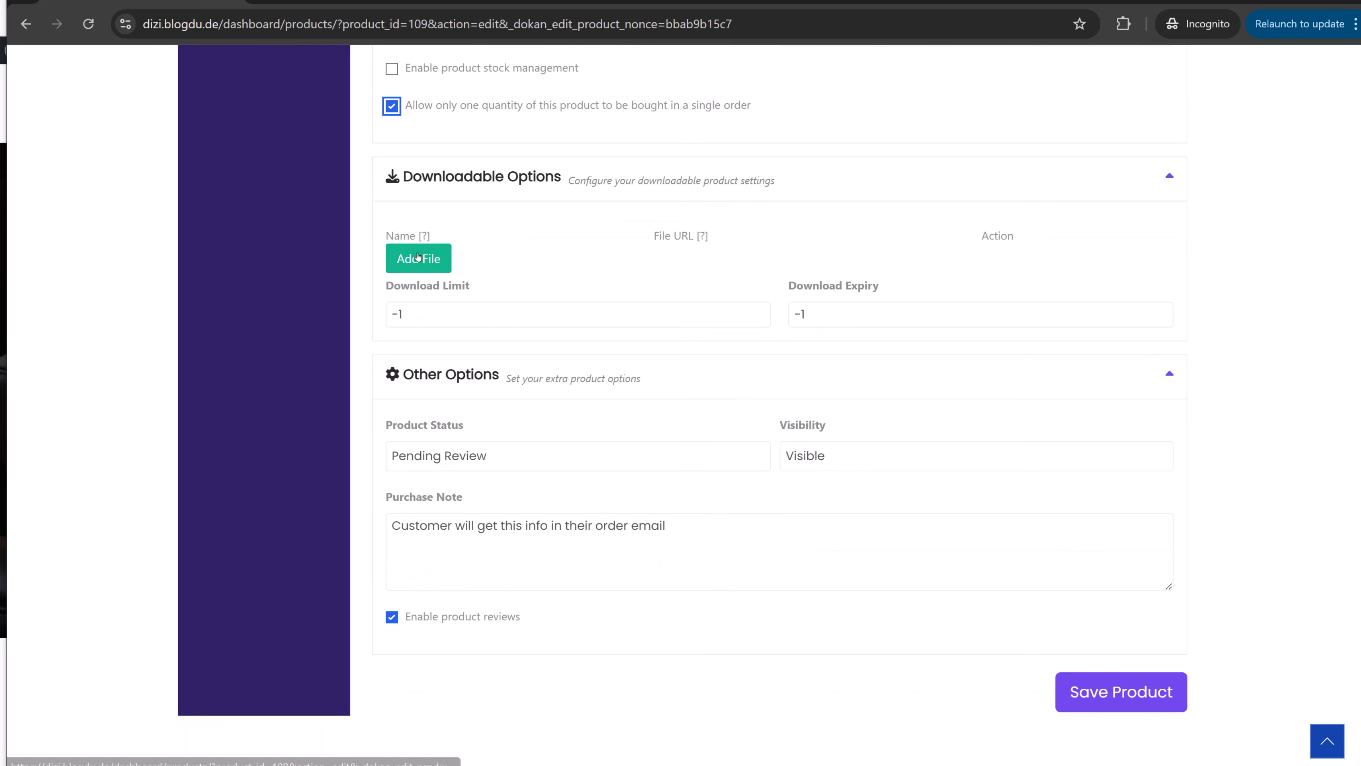
left_click(418, 254)
left_click(492, 261)
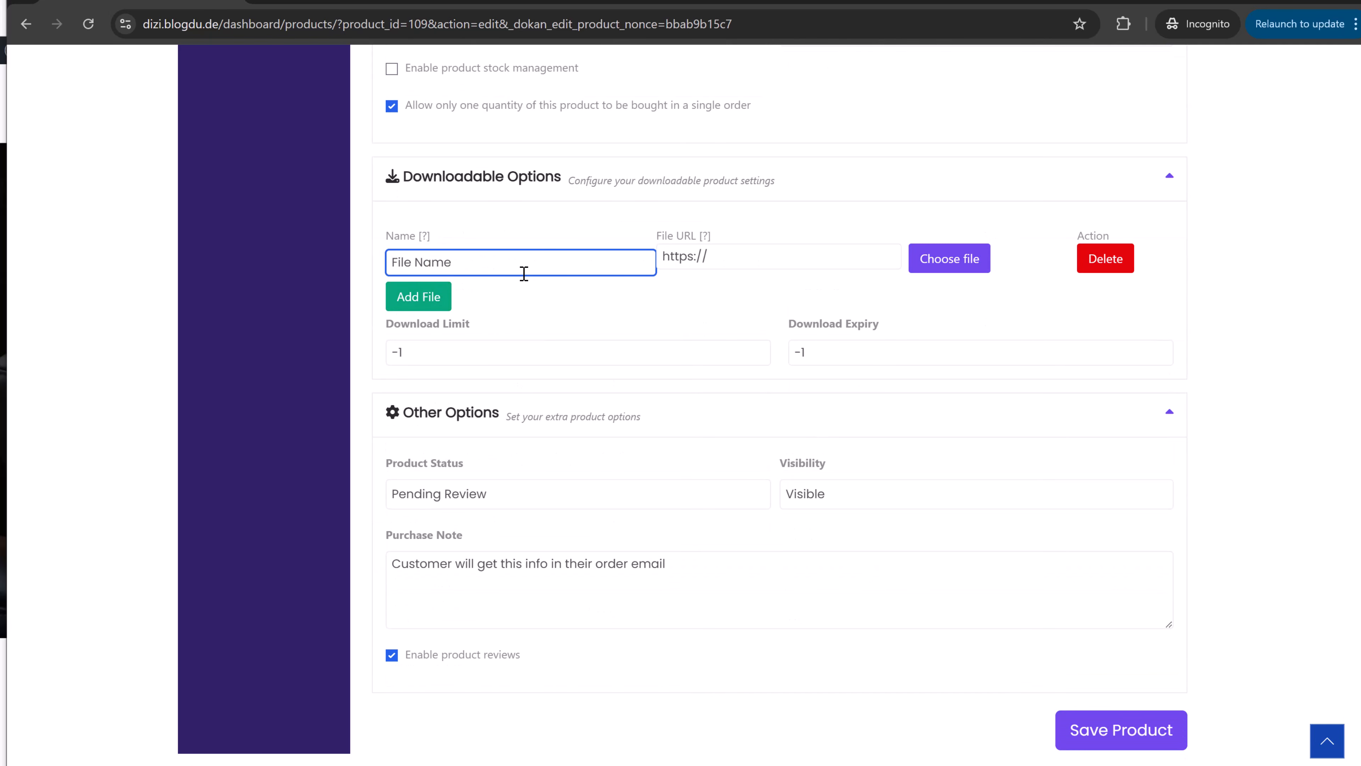
type("File Name")
left_click(944, 258)
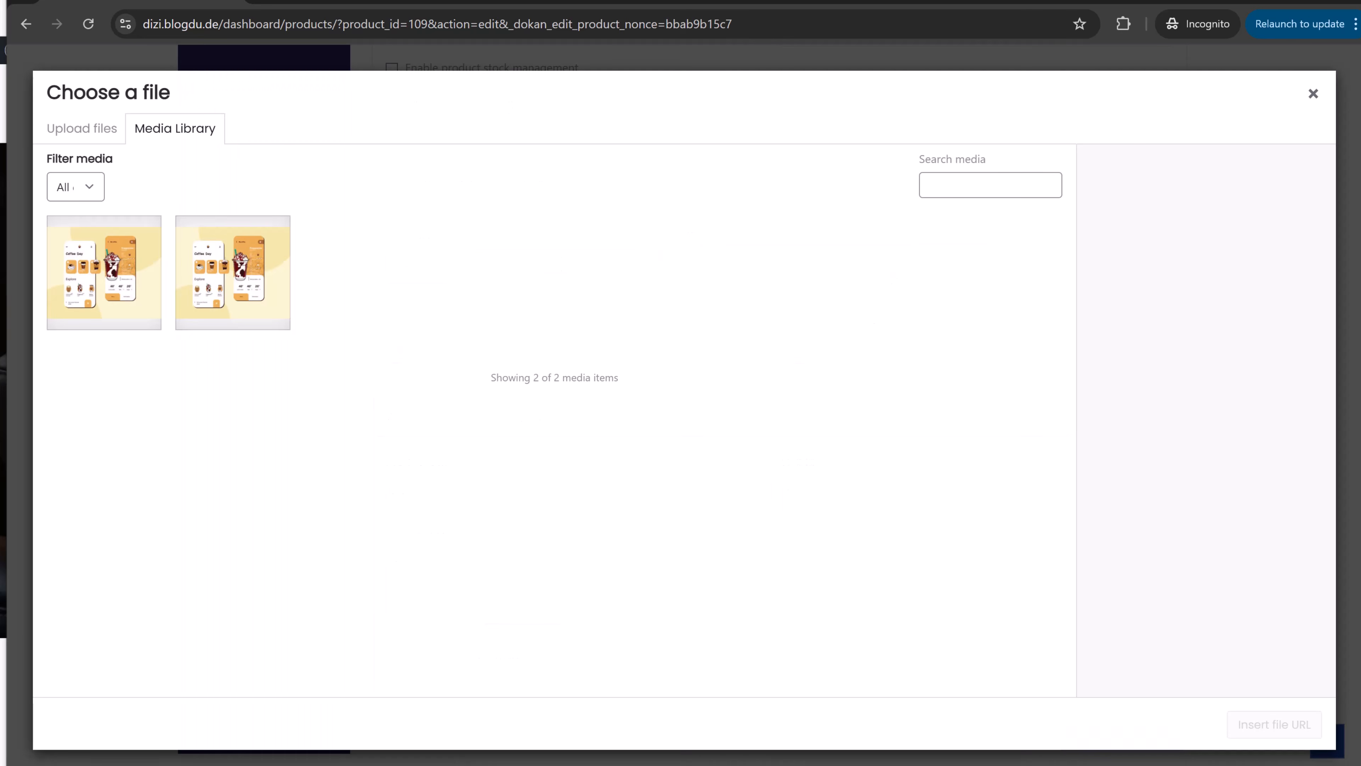
key("alt+Tab")
left_click(528, 216)
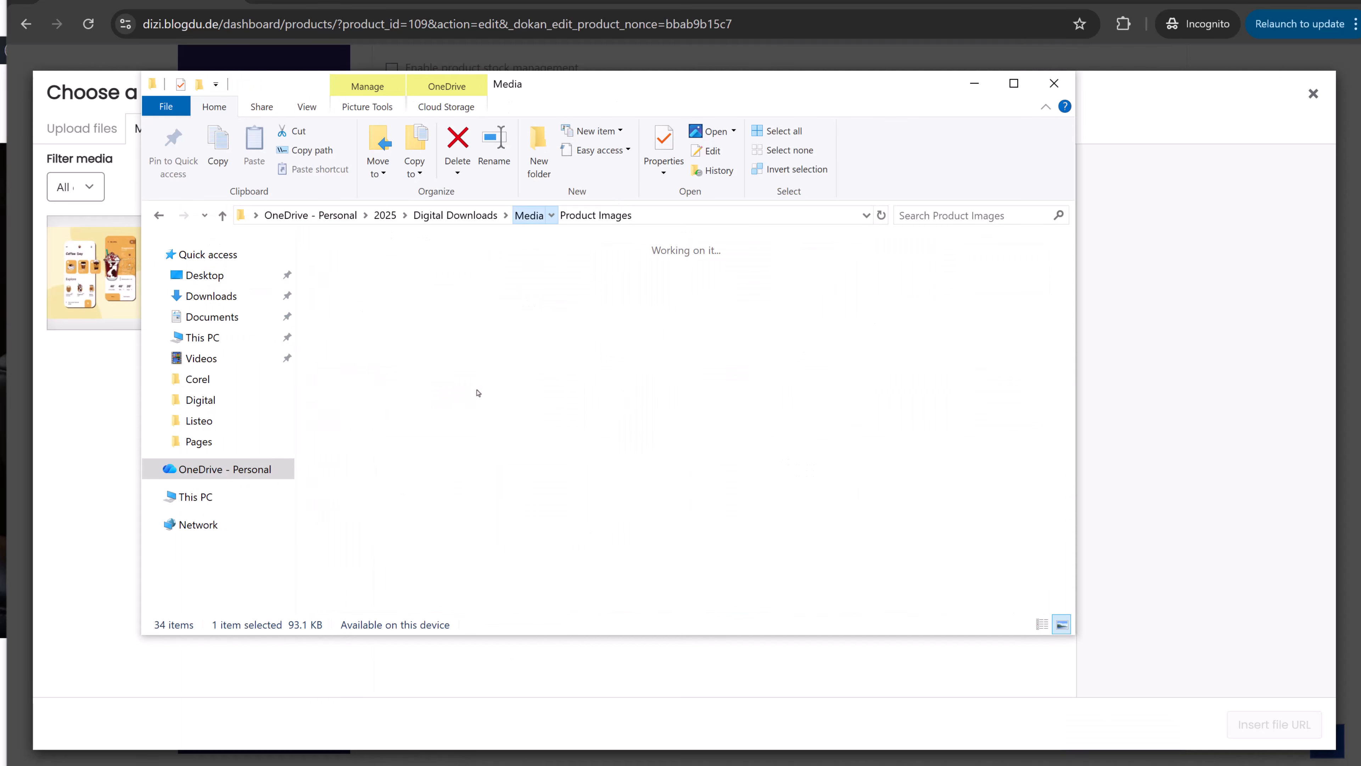
left_click_drag(374, 406, 516, 471)
left_click(1281, 729)
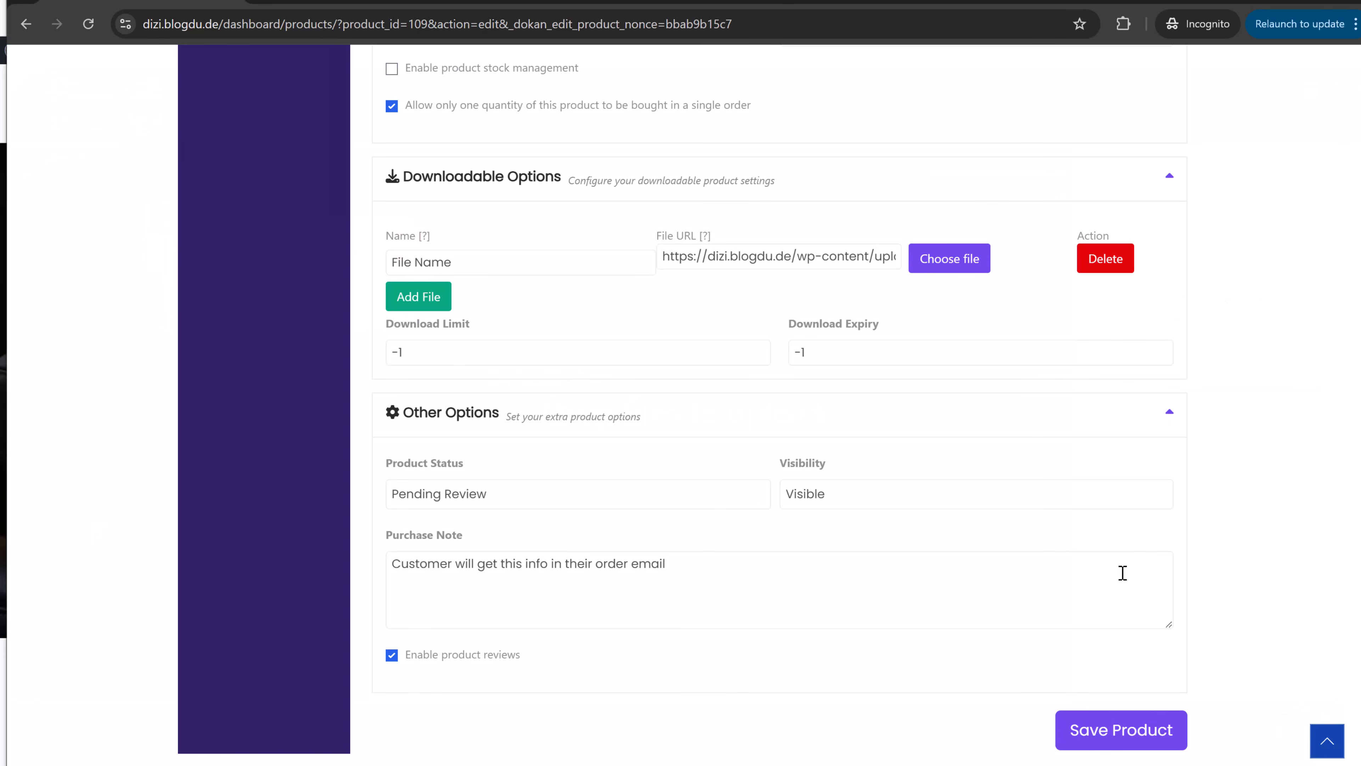
scroll(651, 543, "down", 3)
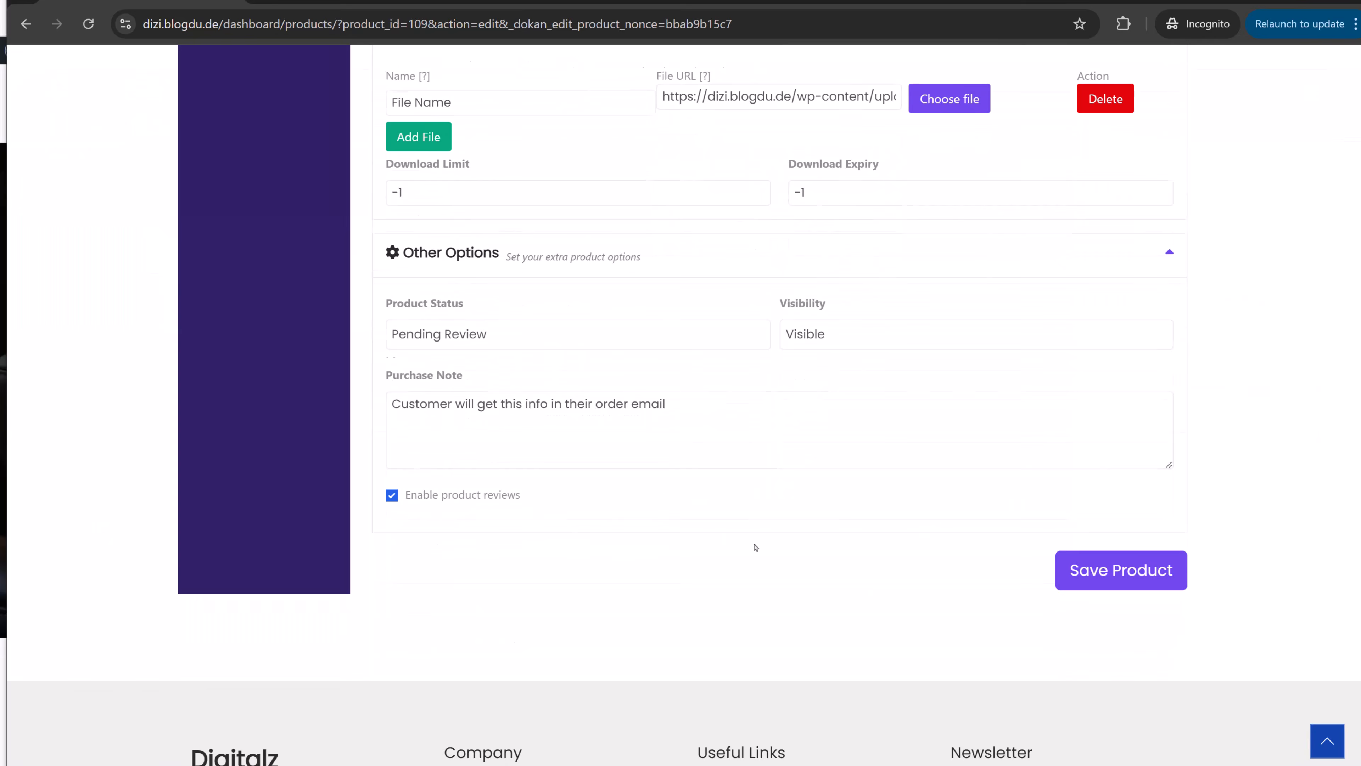
left_click(1152, 565)
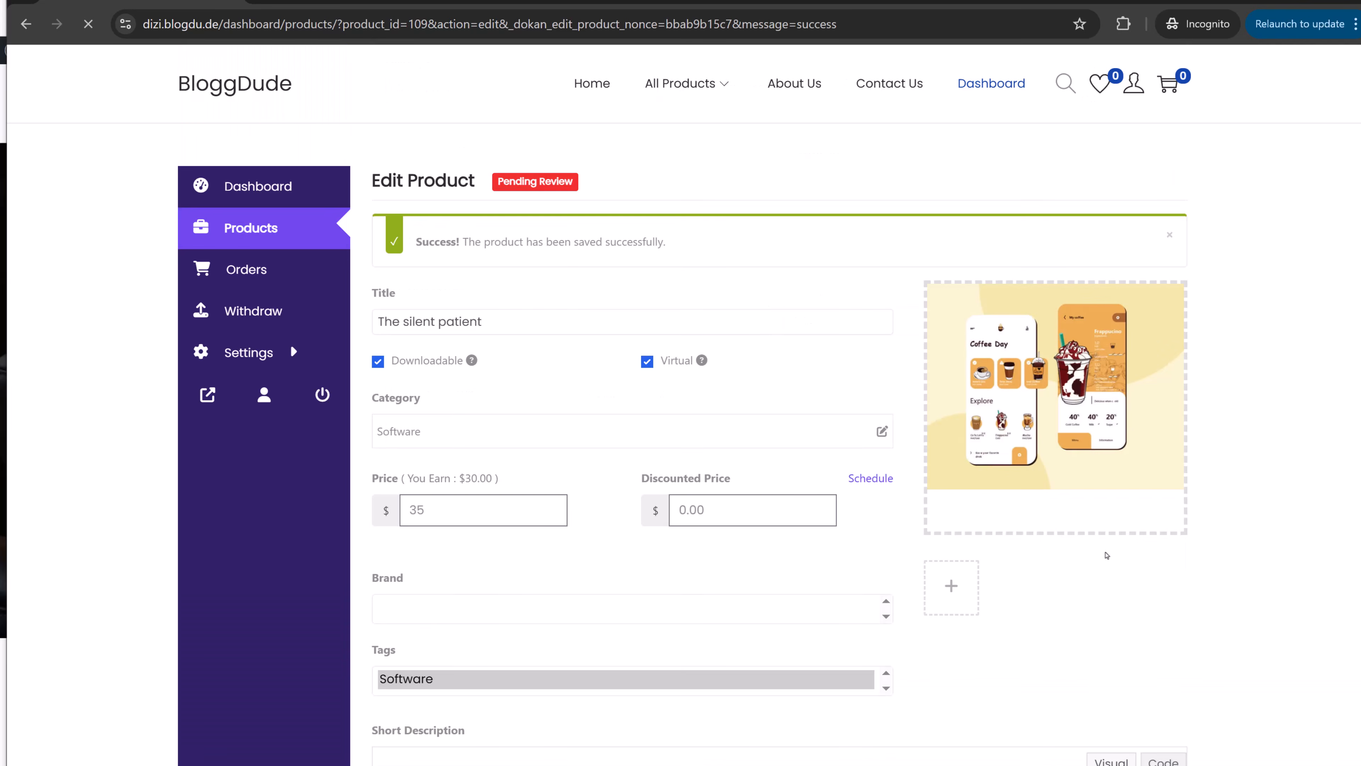
- Note the product's Pending Review status in the admin window, then return to its edit page
left_click_drag(505, 180, 625, 177)
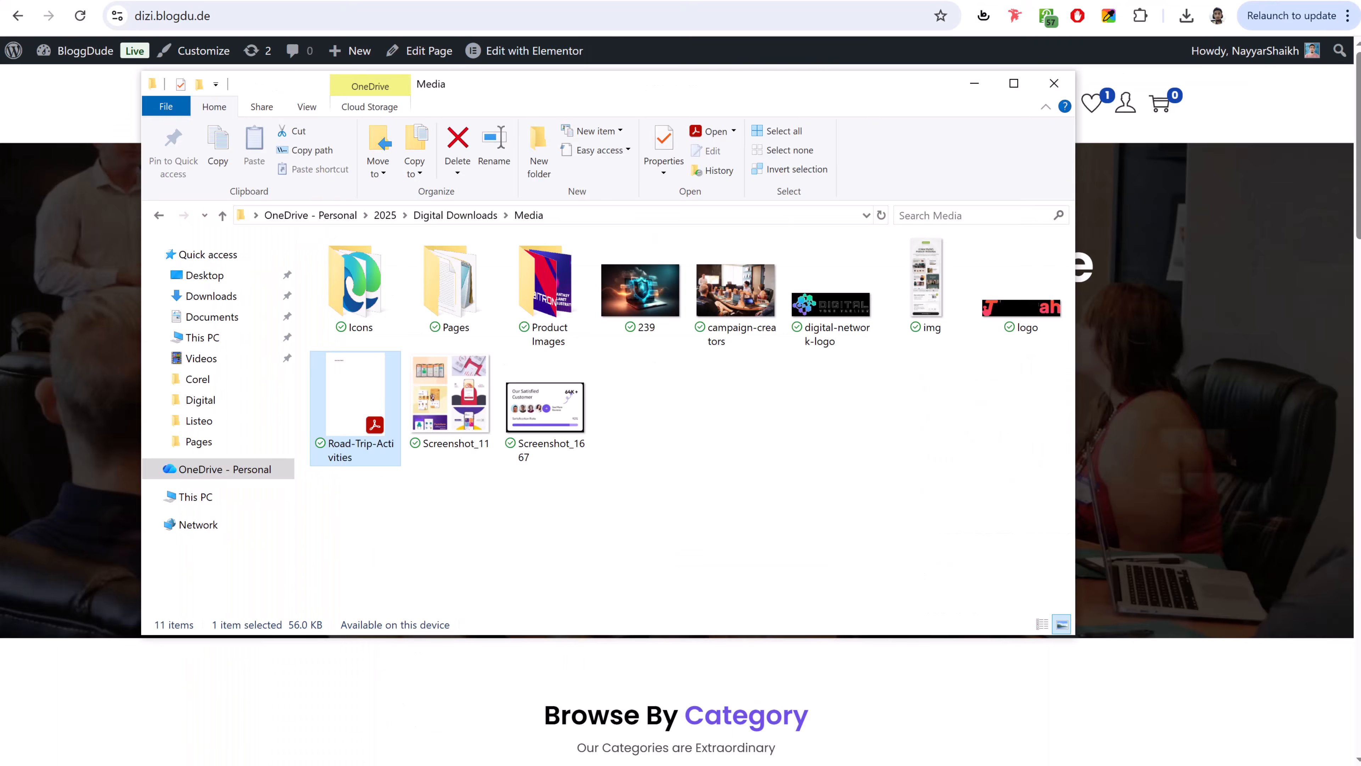
left_click(172, 15)
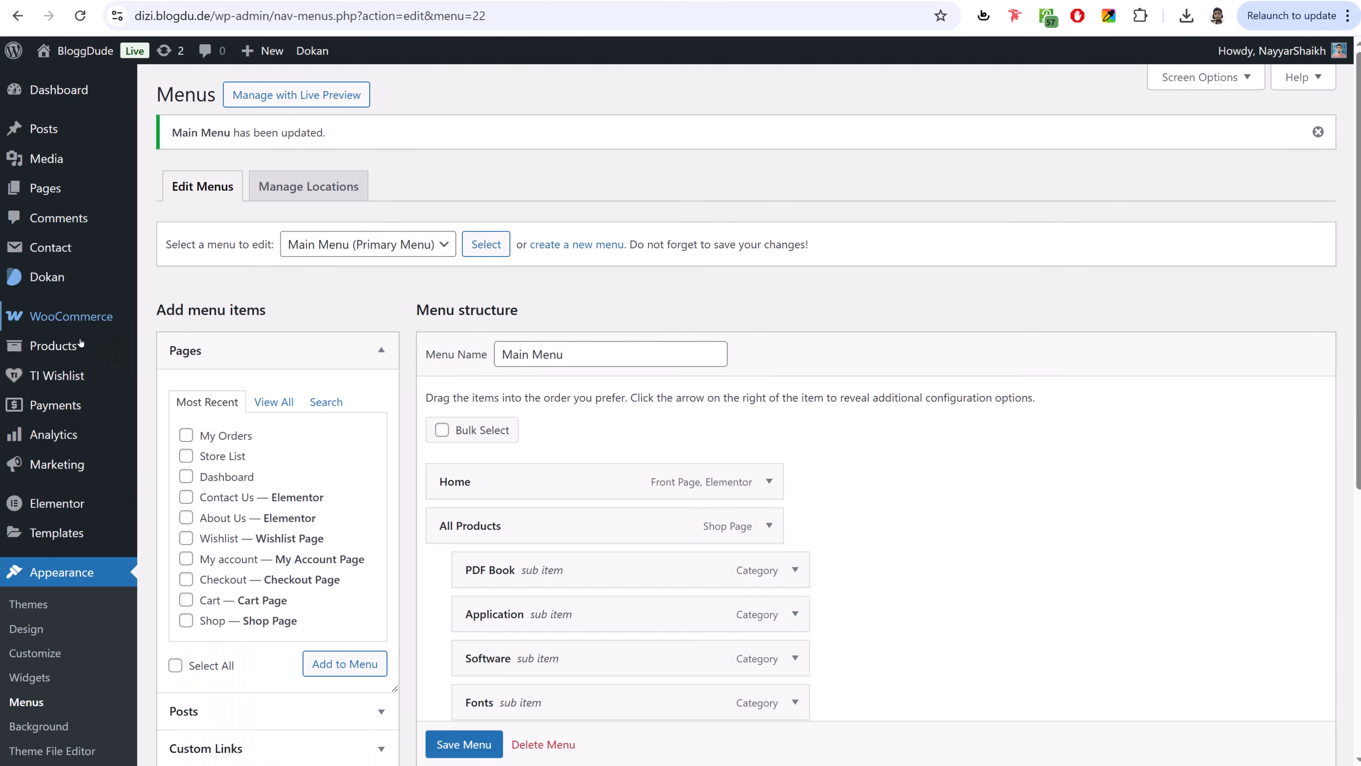
mouse_move(78, 346)
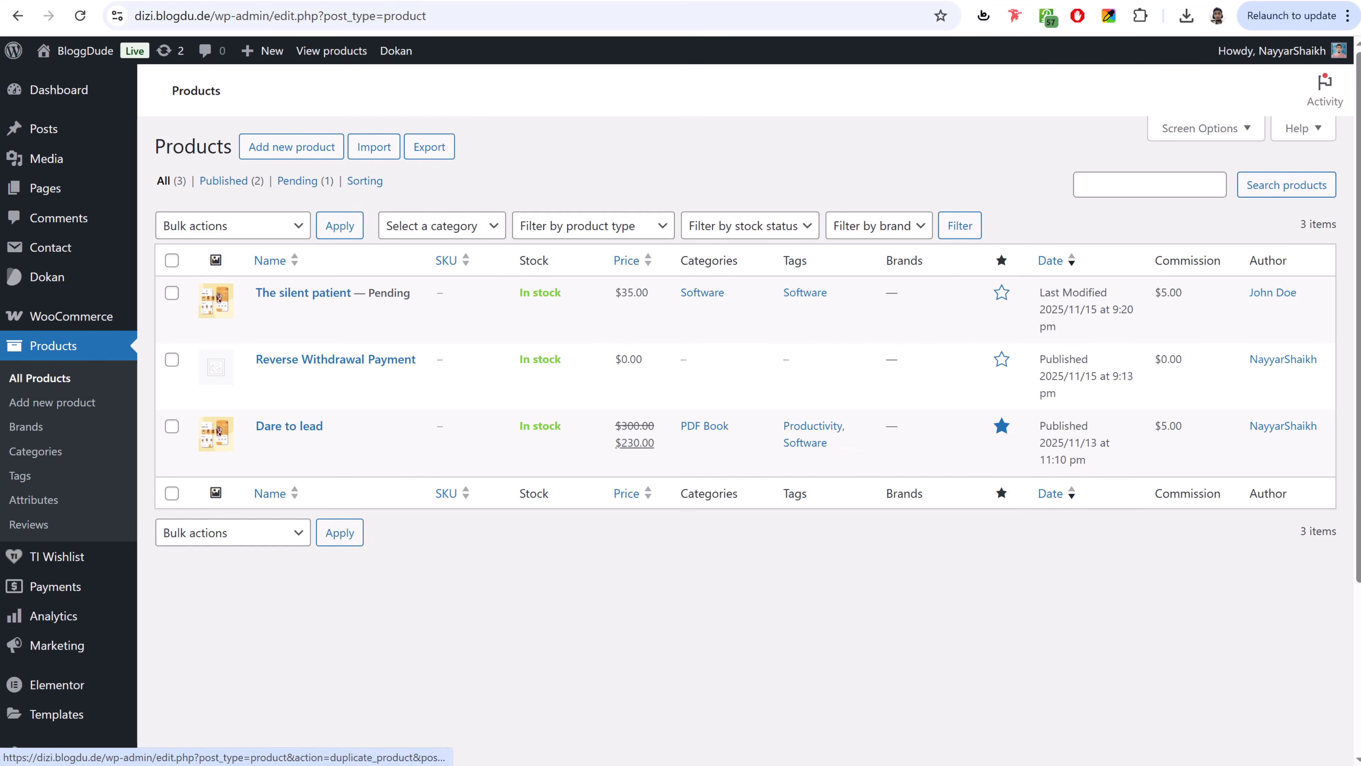
left_click(517, 750)
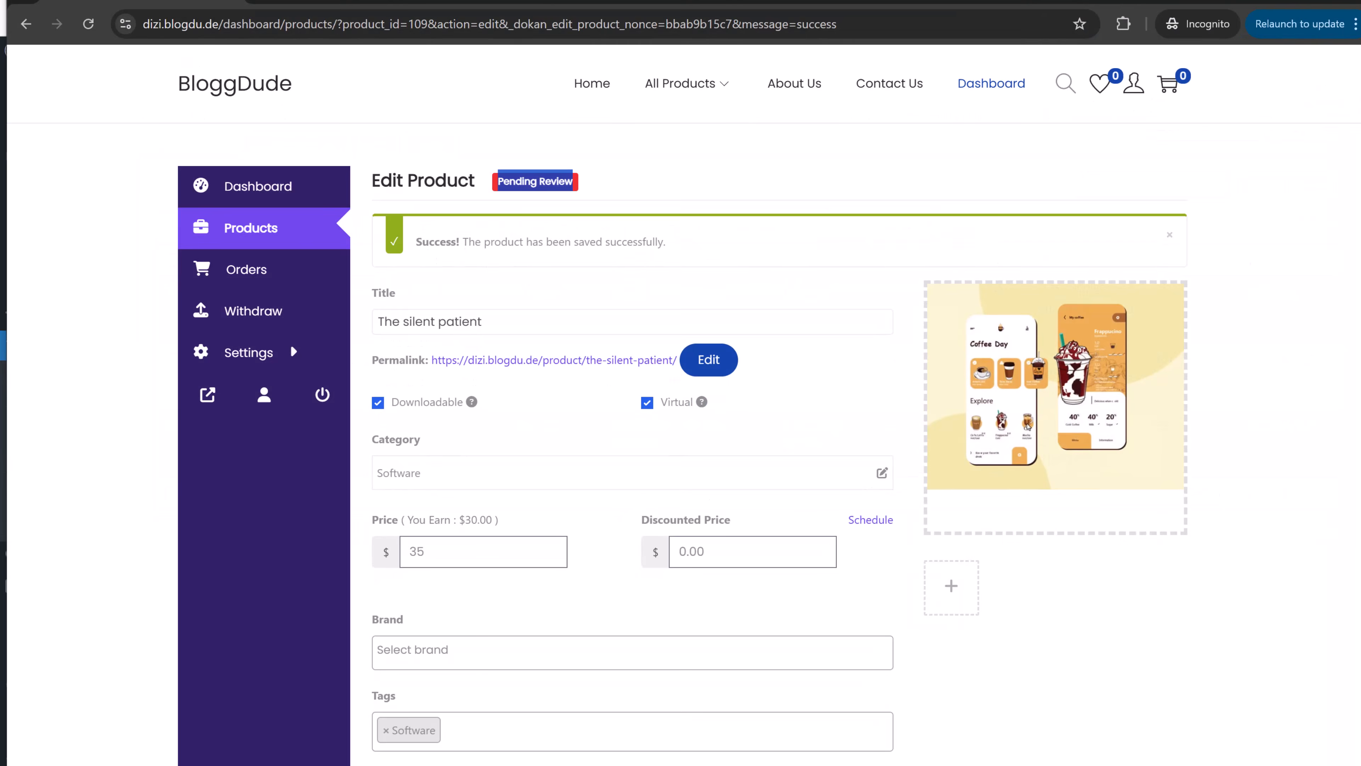
- Replace the cover image with Demo-11, crop and save, then refresh the admin product list
left_click(1018, 326)
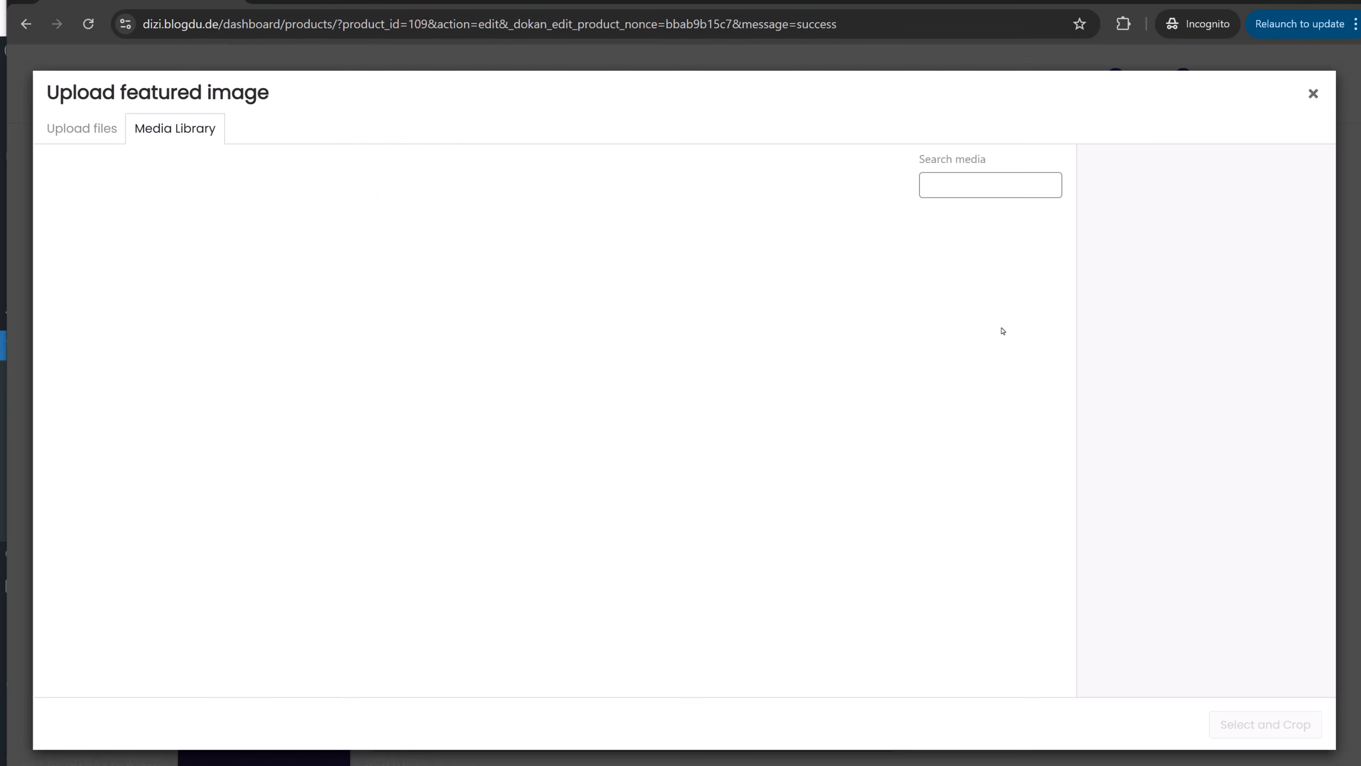
key("alt+Tab")
left_click(558, 280)
double_click(558, 280)
left_click_drag(557, 403, 107, 479)
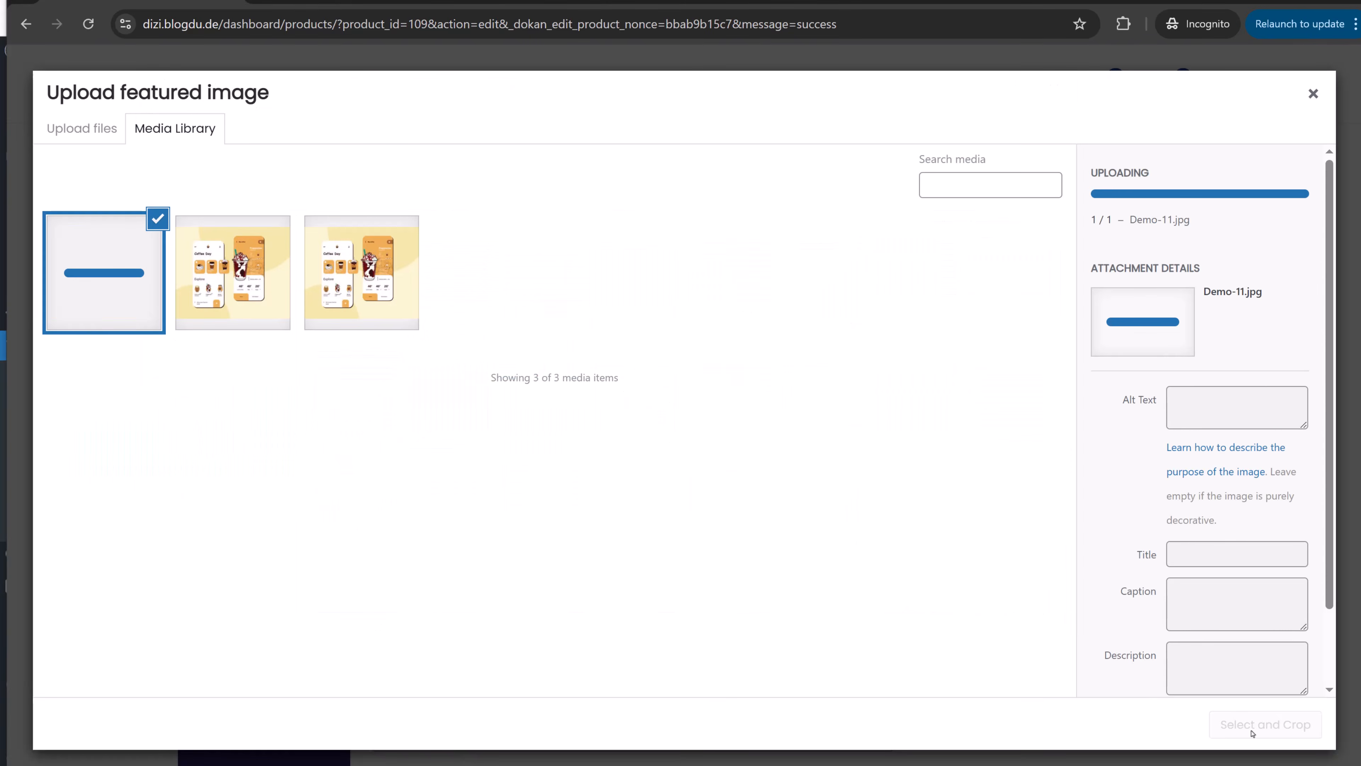
left_click(1259, 724)
left_click(1253, 729)
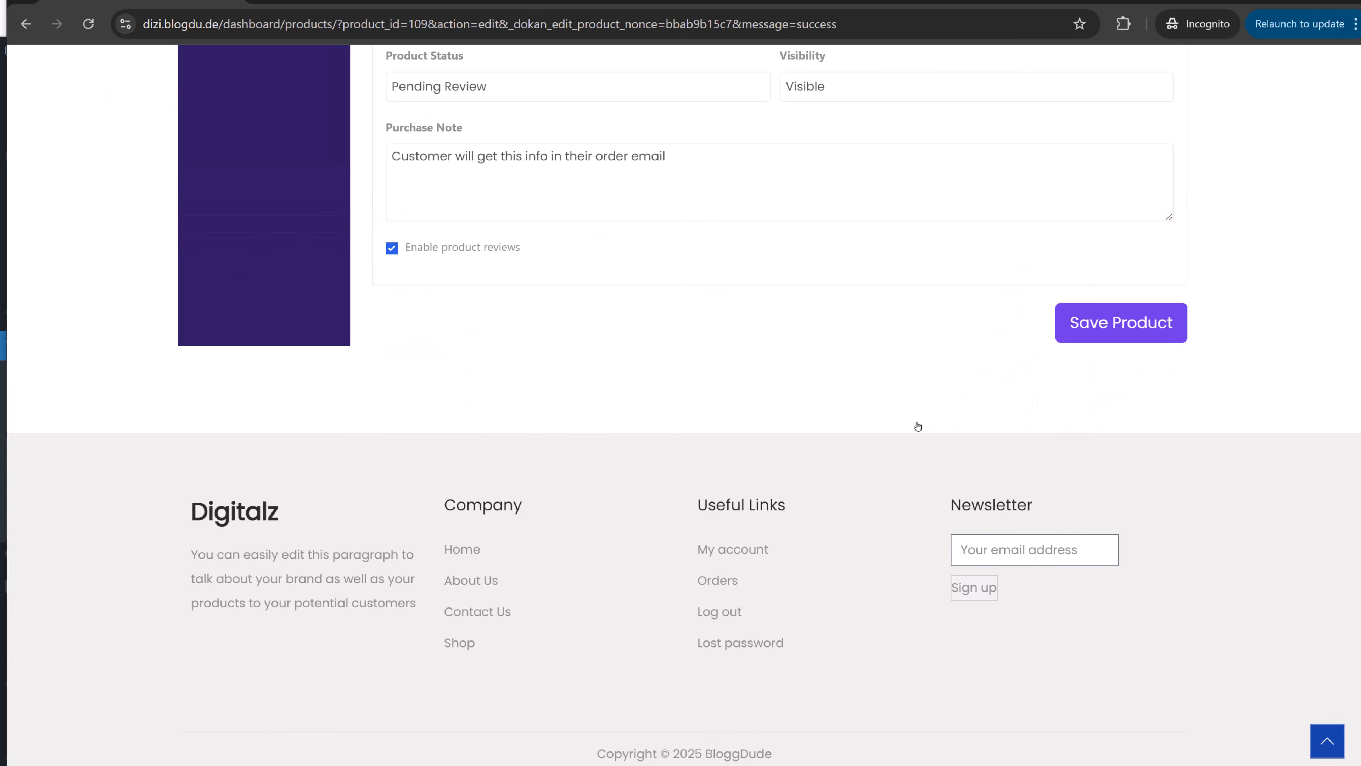
left_click(1125, 325)
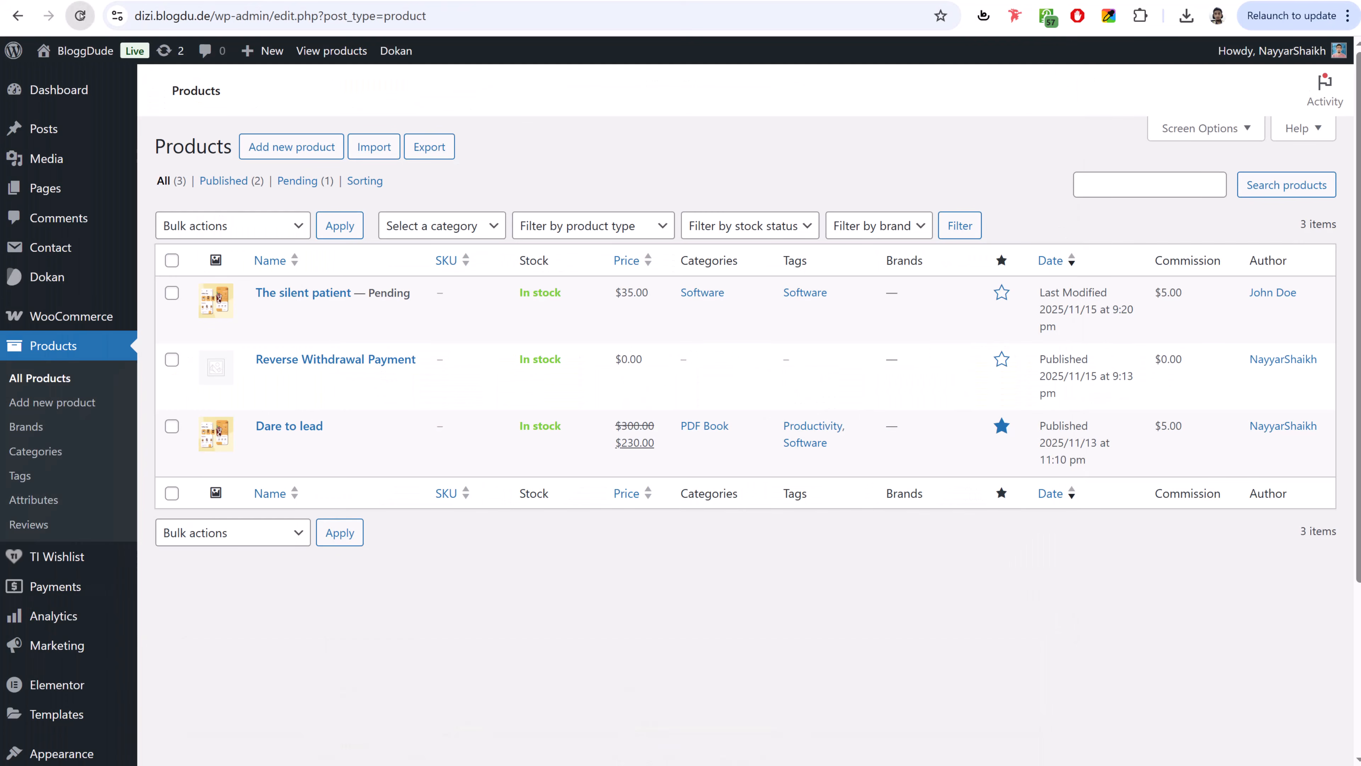
left_click(80, 15)
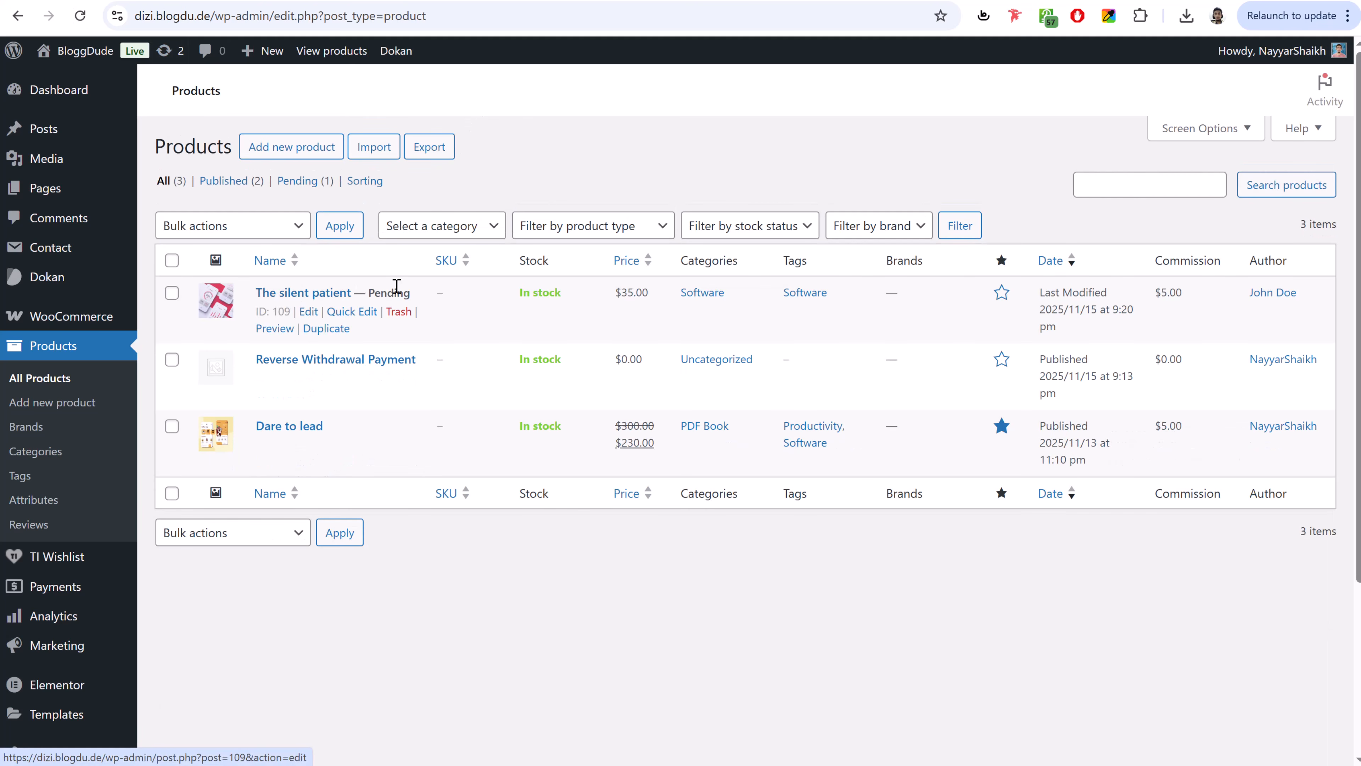
- Review The silent patient's product data and inventory settings in admin, then publish it
left_click(309, 314)
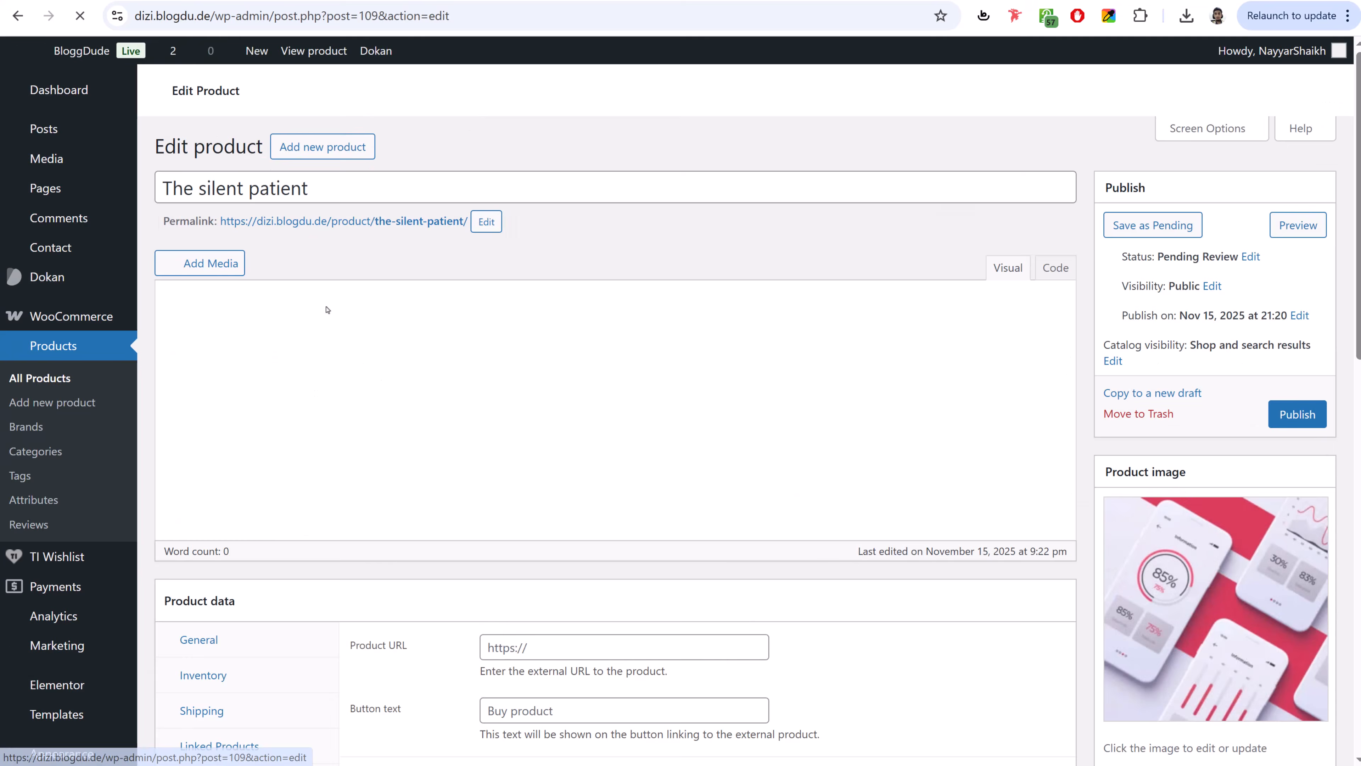
scroll(400, 444, "down", 2)
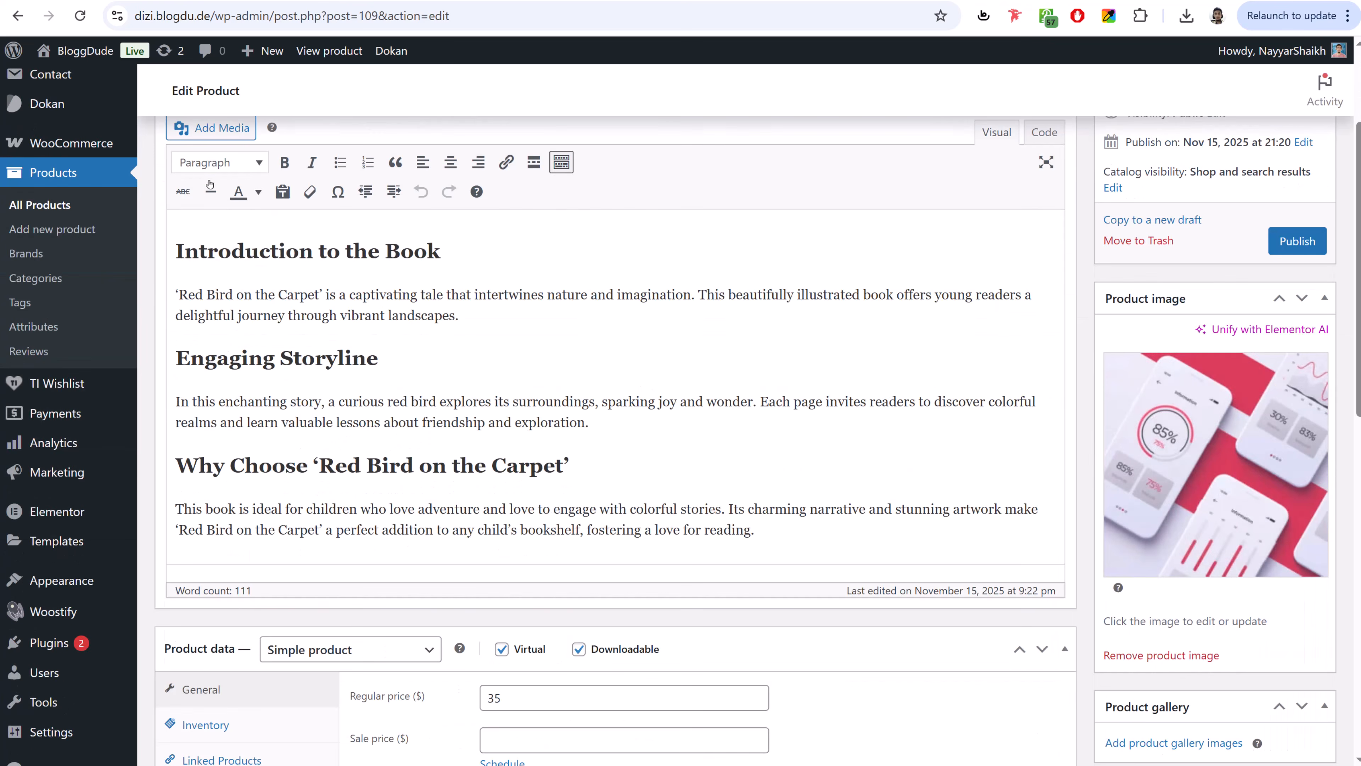
scroll(290, 263, "up", 2)
scroll(477, 289, "down", 6)
scroll(936, 417, "down", 2)
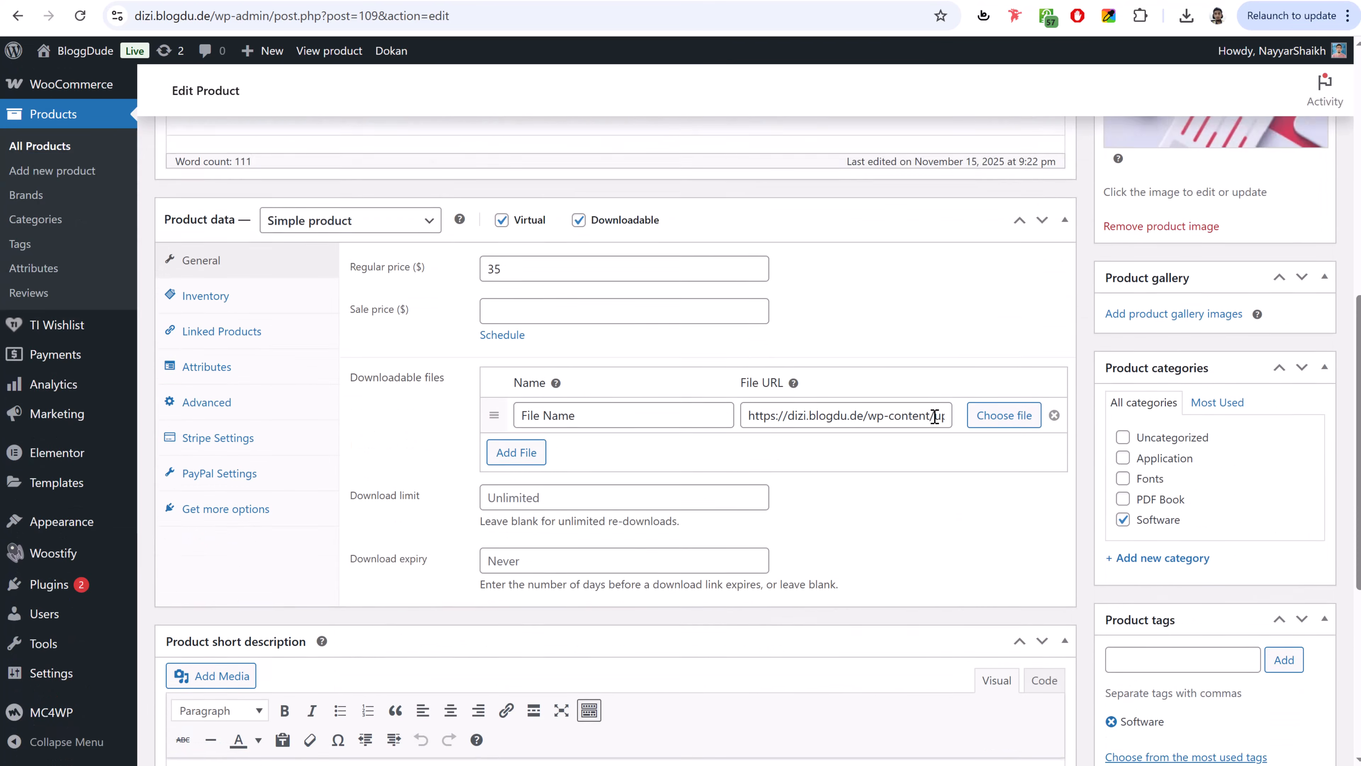
scroll(936, 421, "up", 1)
left_click(232, 291)
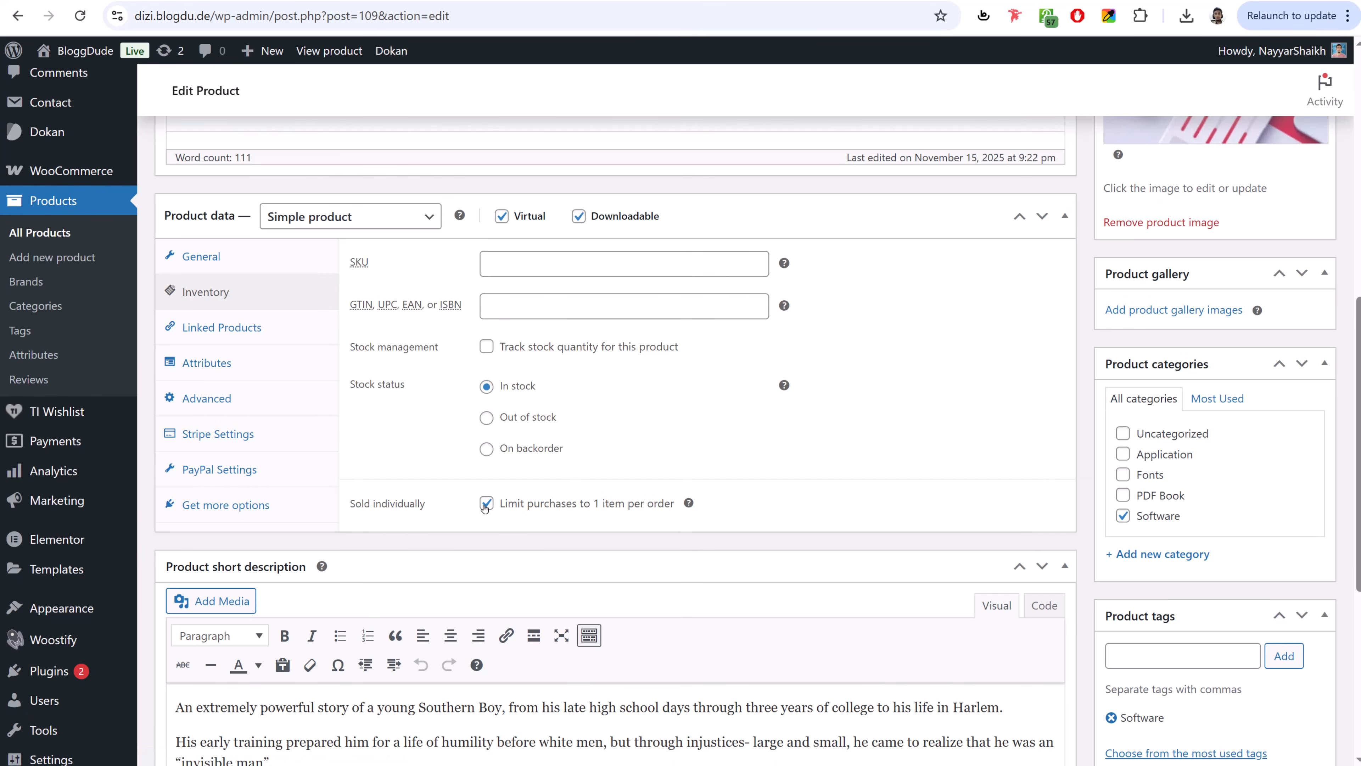
scroll(814, 461, "down", 6)
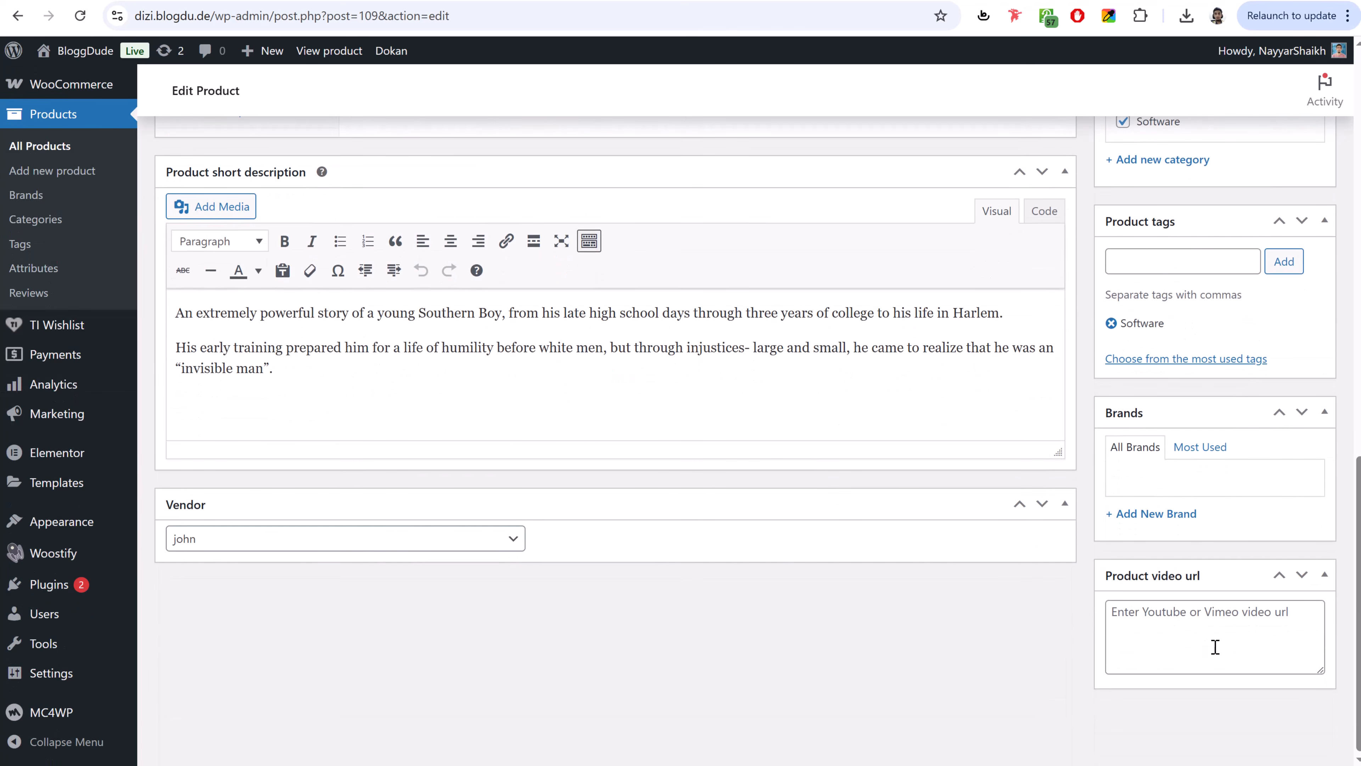
scroll(1232, 490, "up", 15)
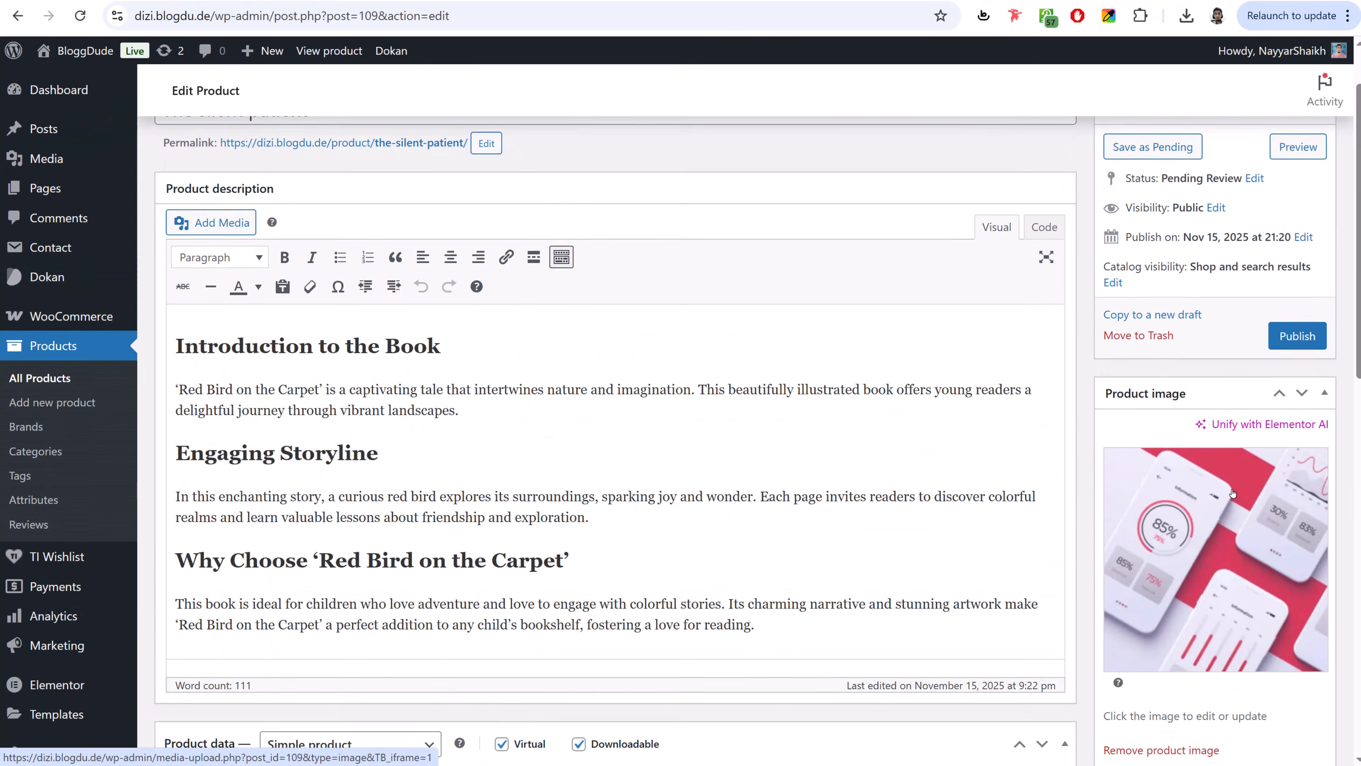
left_click(1303, 423)
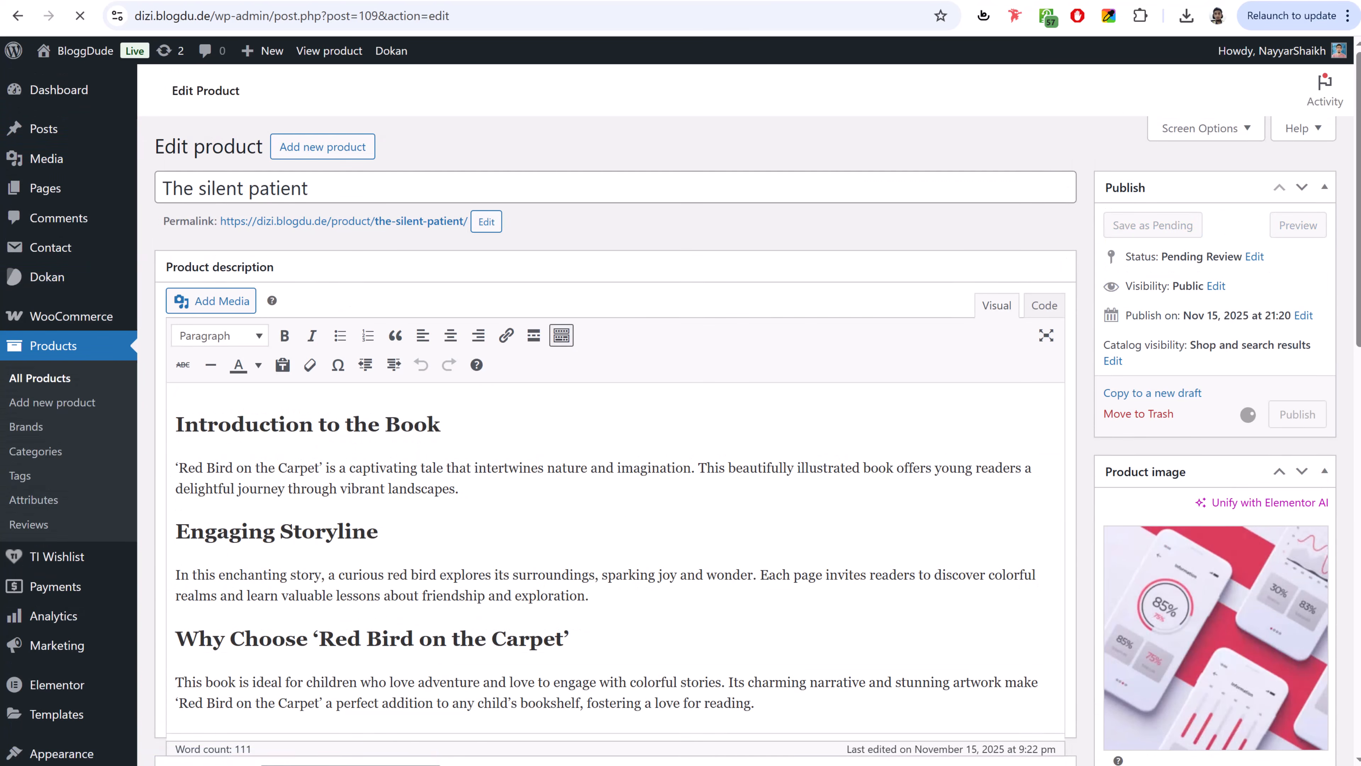
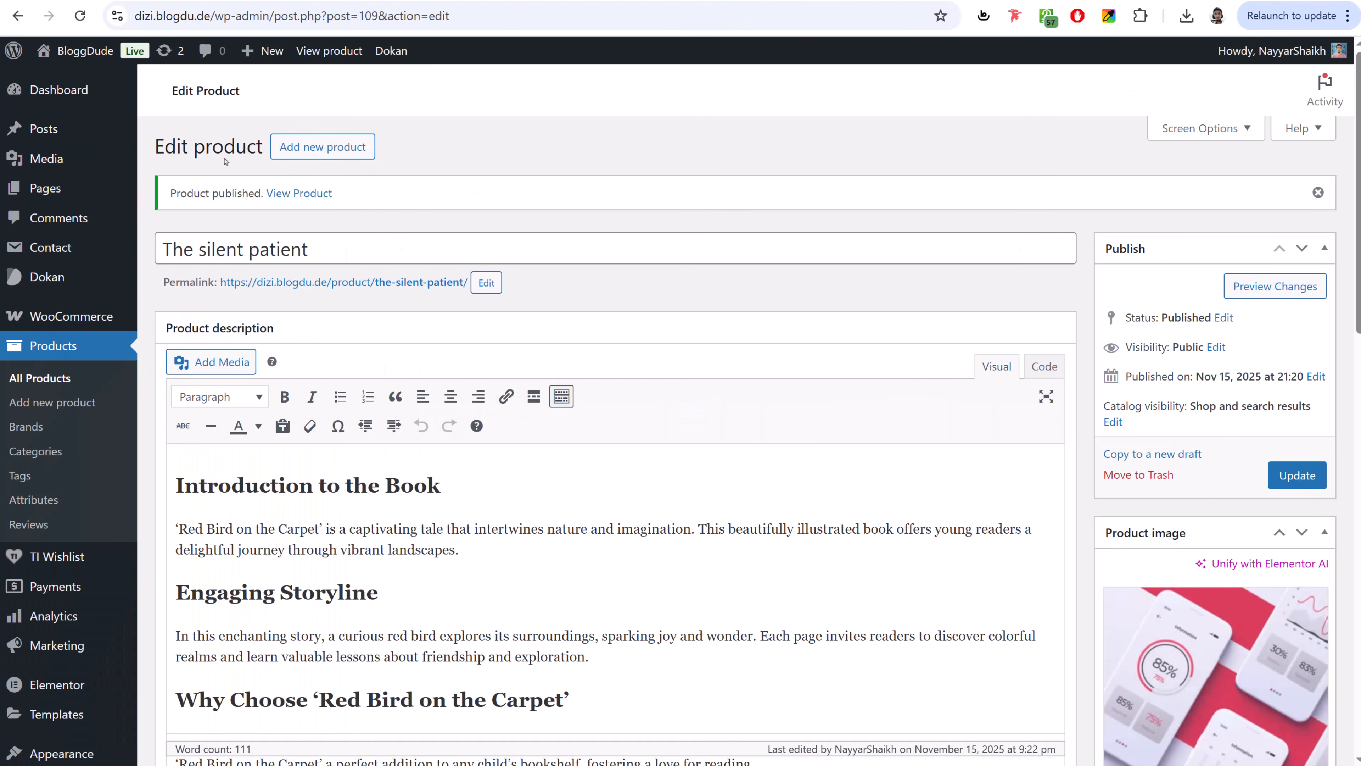
- Open The silent patient from the site's All Products page and add it to the cart
left_click(85, 51)
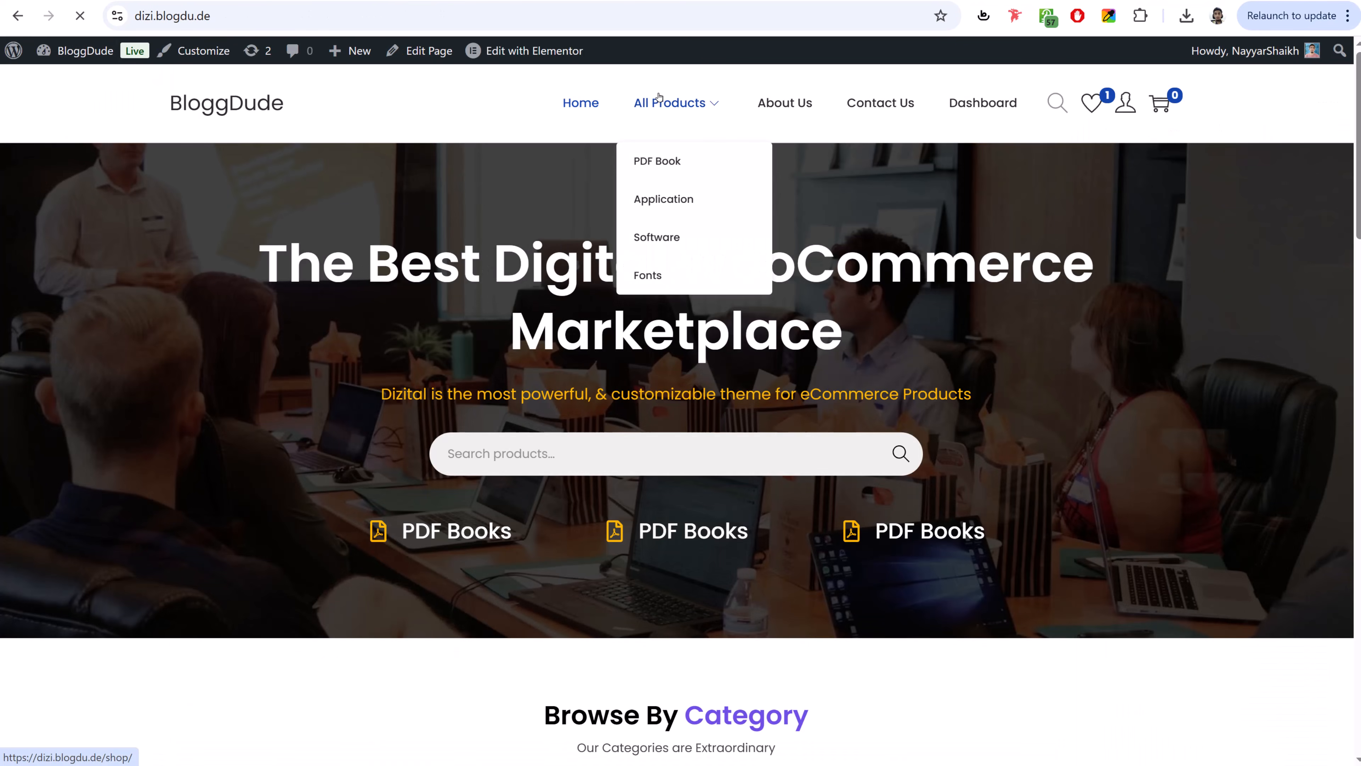
left_click(708, 103)
left_click(643, 321)
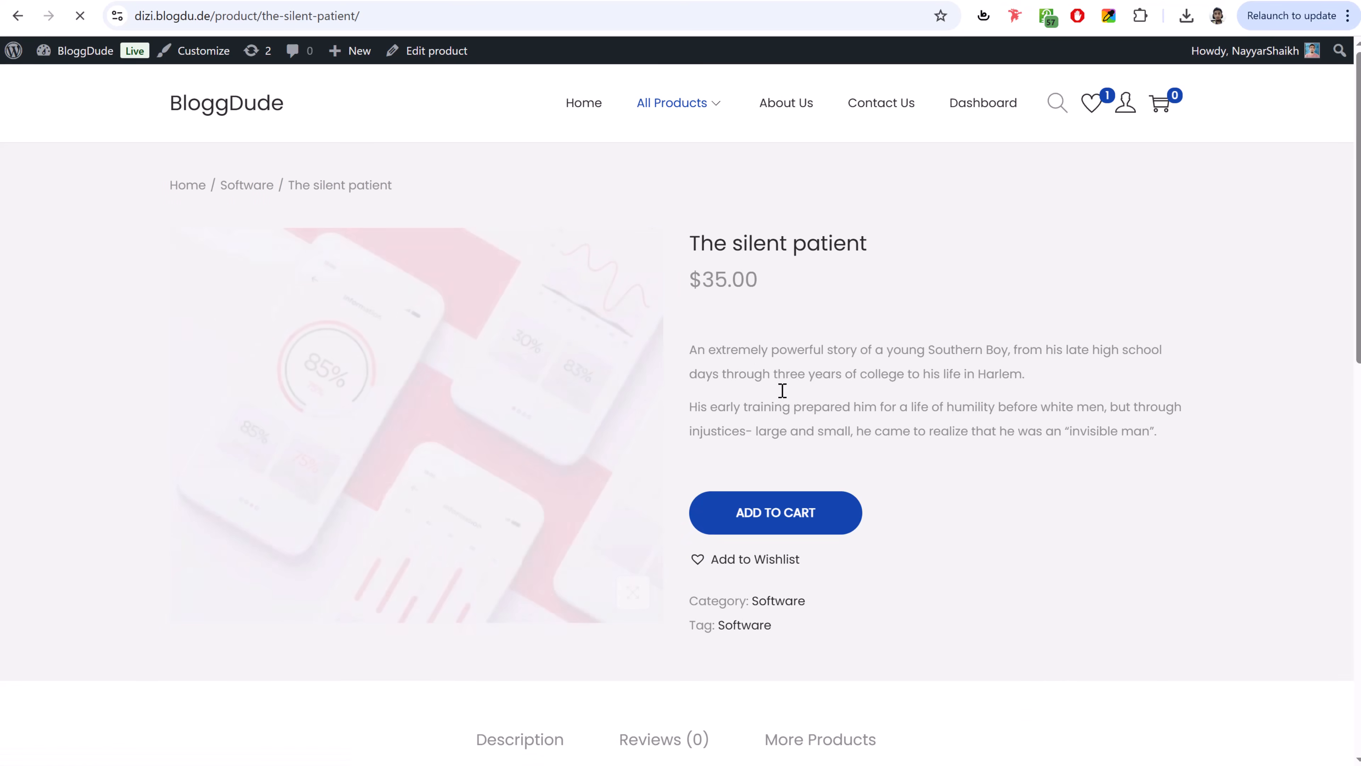
left_click(776, 512)
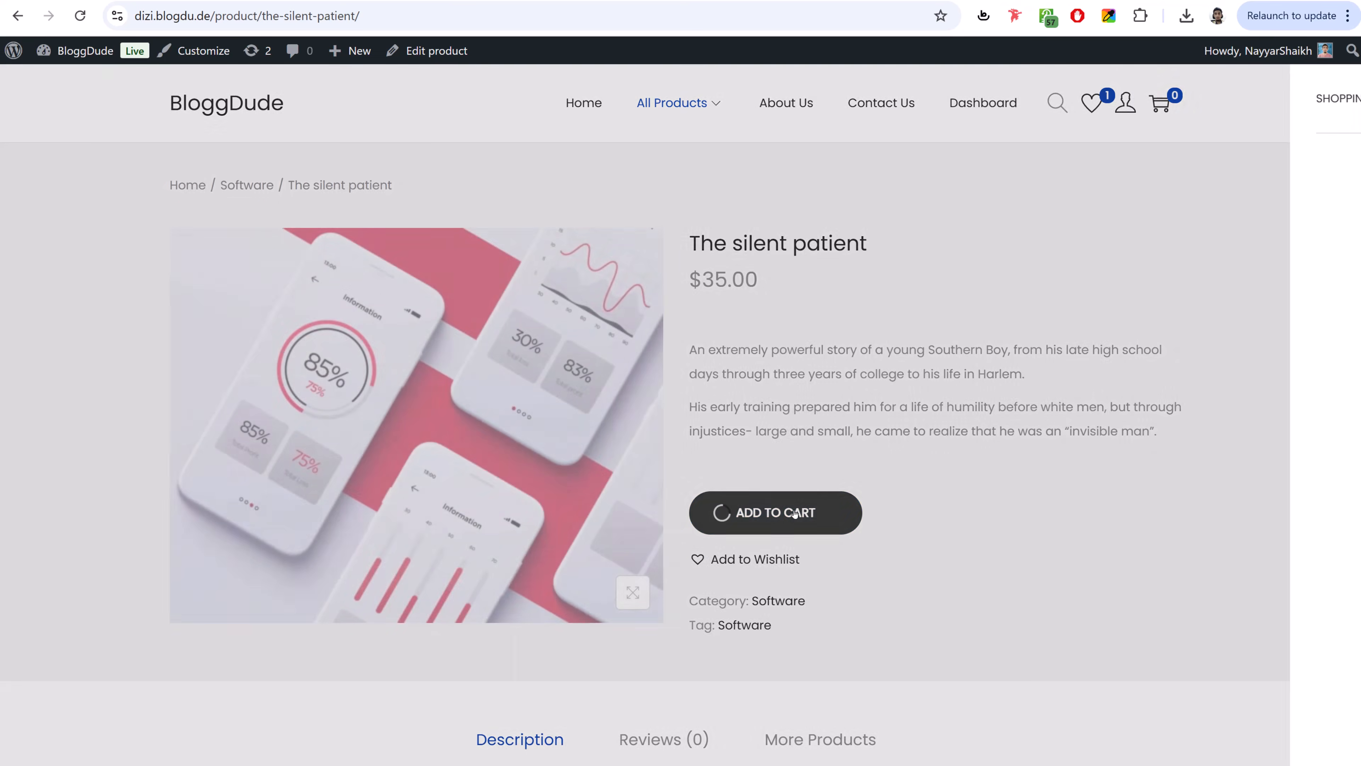
- Check out, dismiss the Stripe error, and place the $35.00 order with Cash on delivery
left_click(1193, 718)
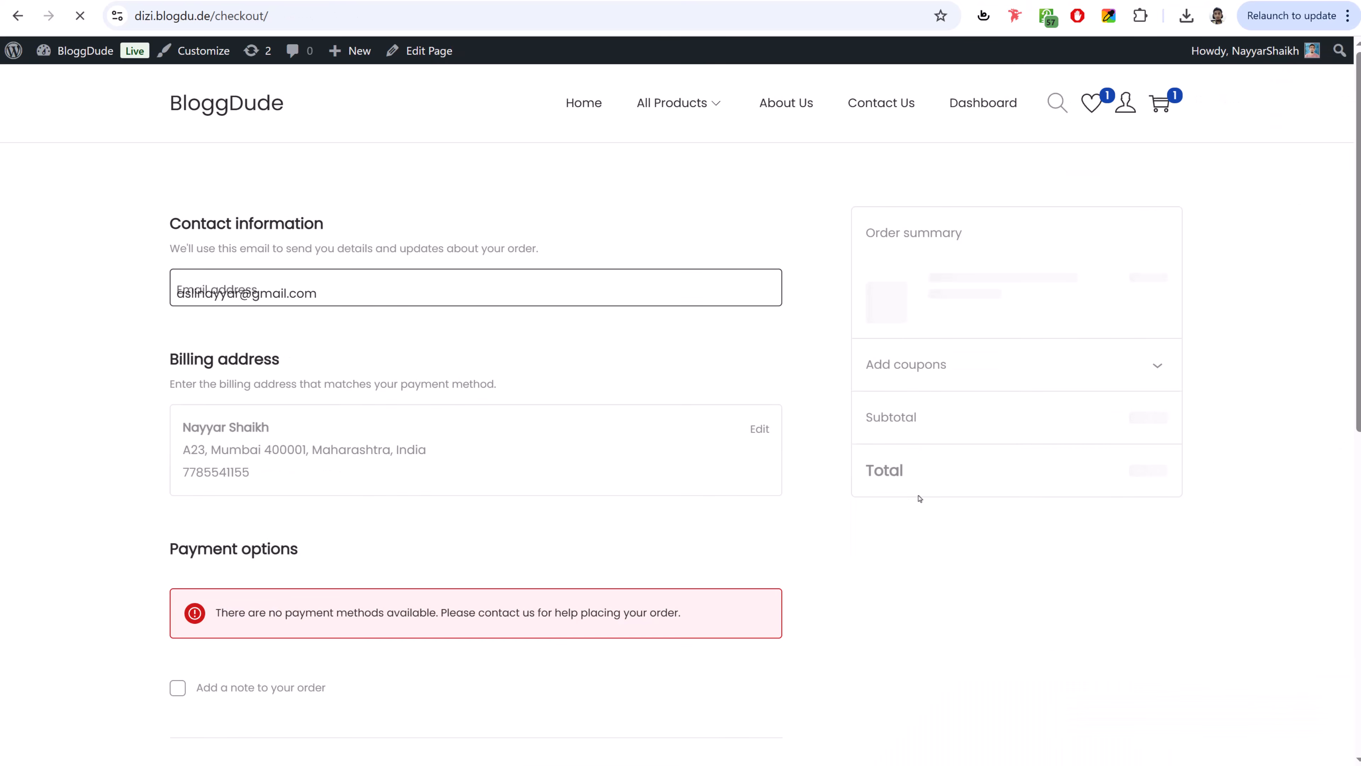
scroll(730, 501, "down", 6)
scroll(351, 266, "up", 5)
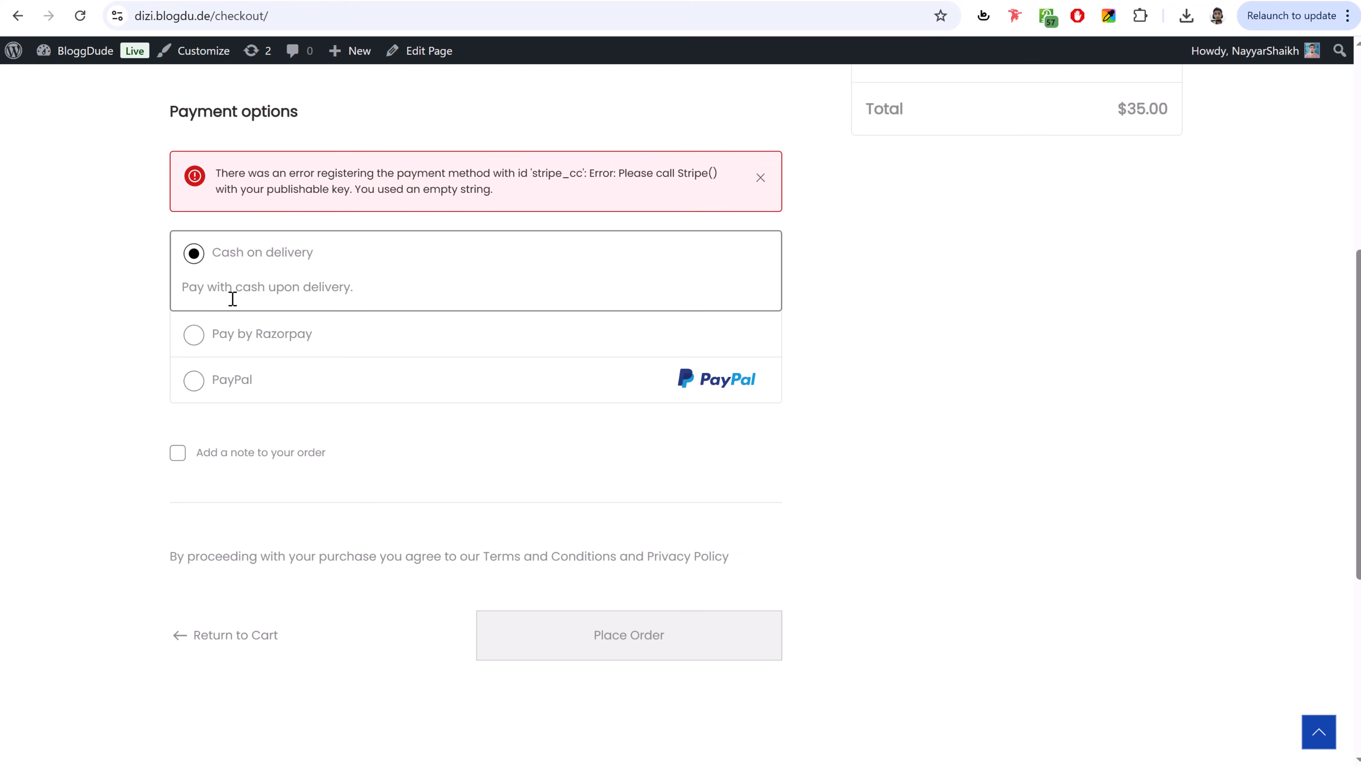
scroll(697, 360, "down", 3)
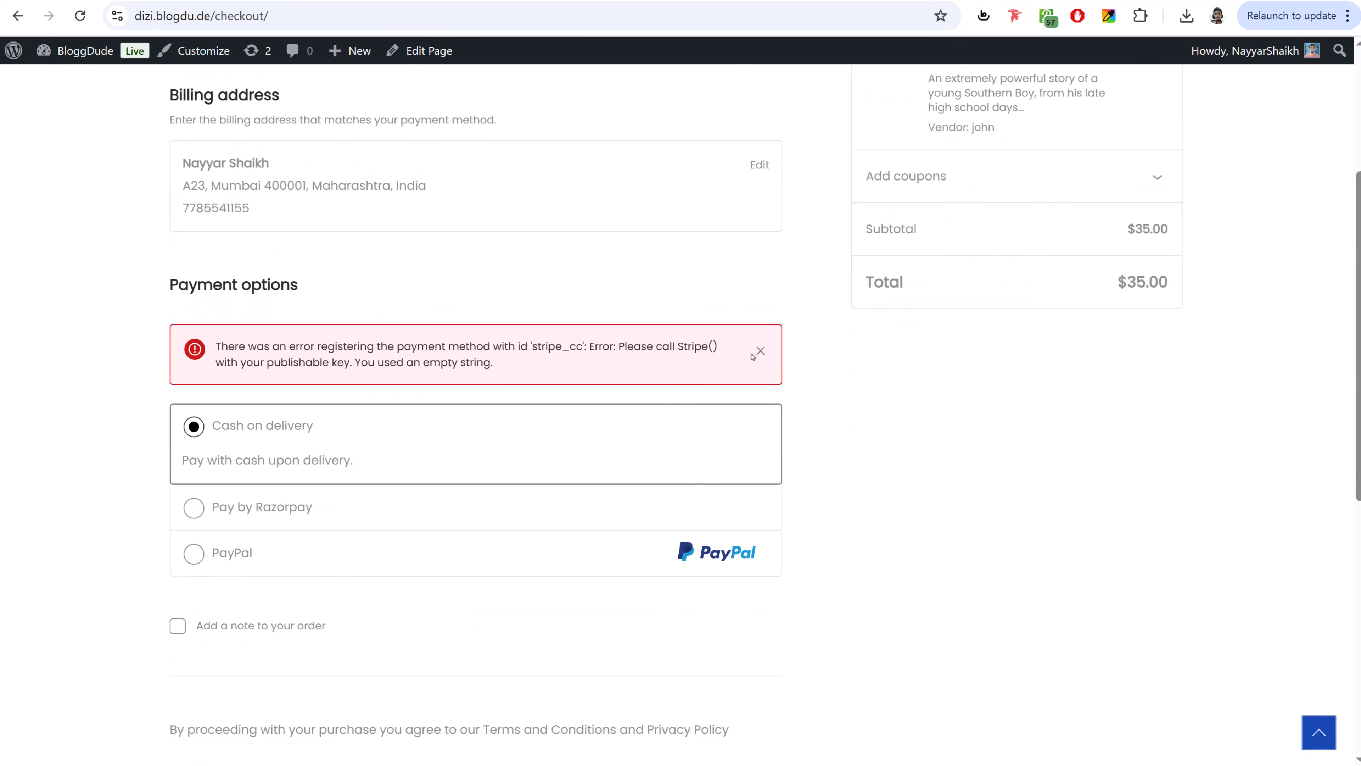
left_click(760, 350)
scroll(522, 300, "down", 3)
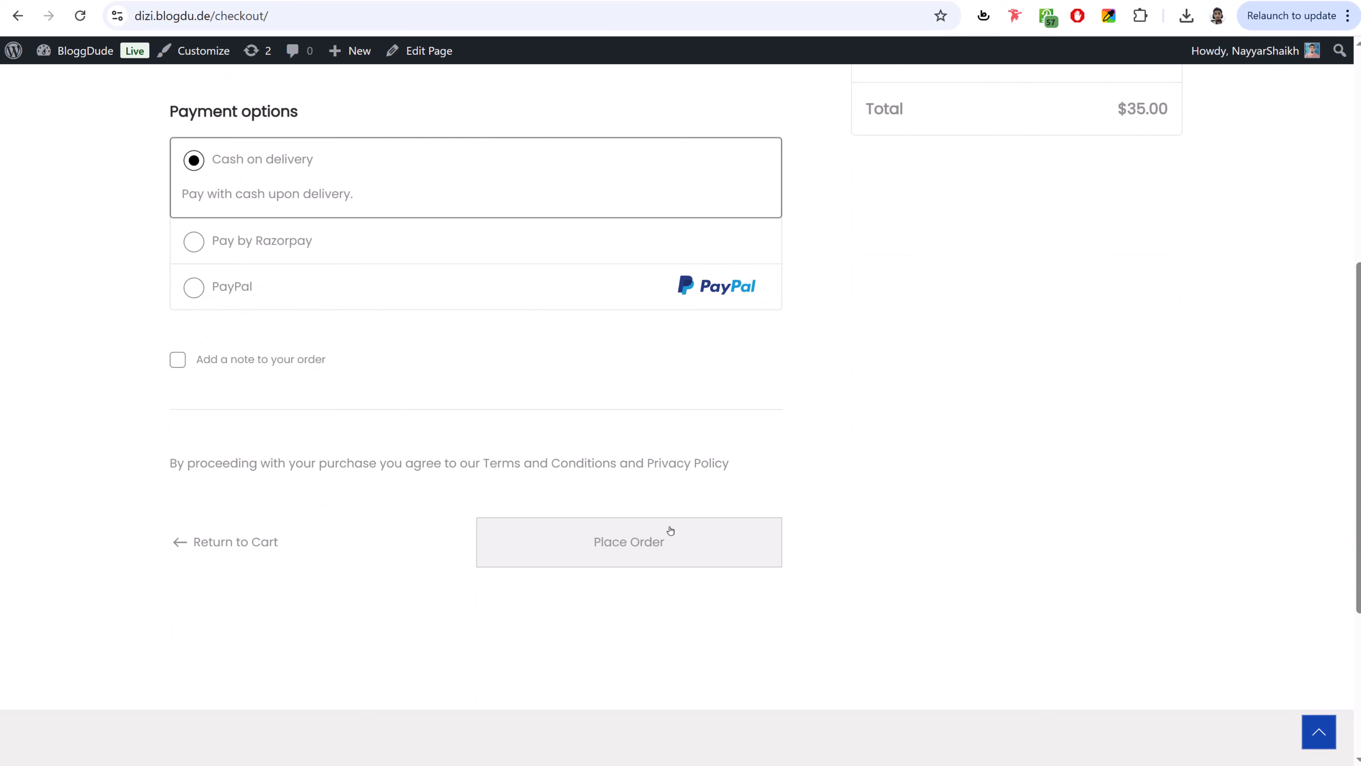
left_click(660, 541)
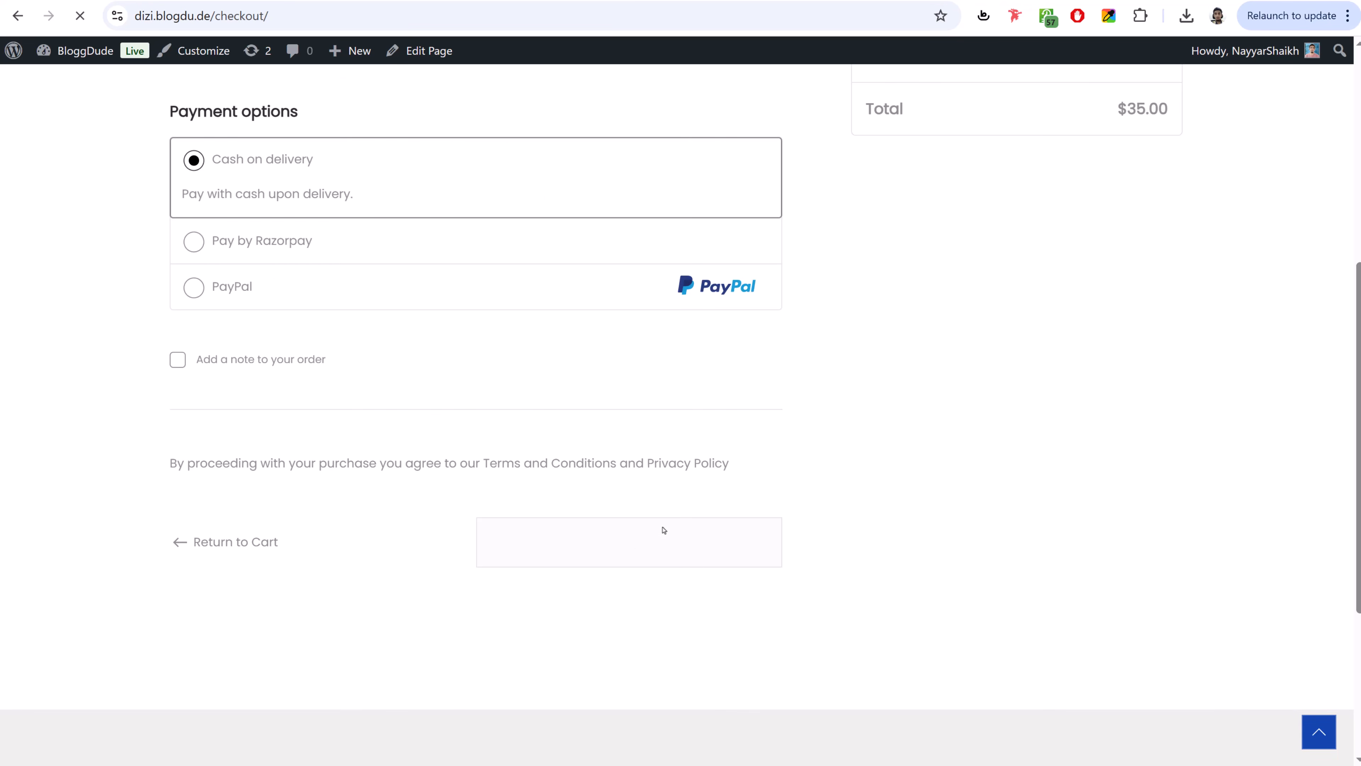
left_click(69, 51)
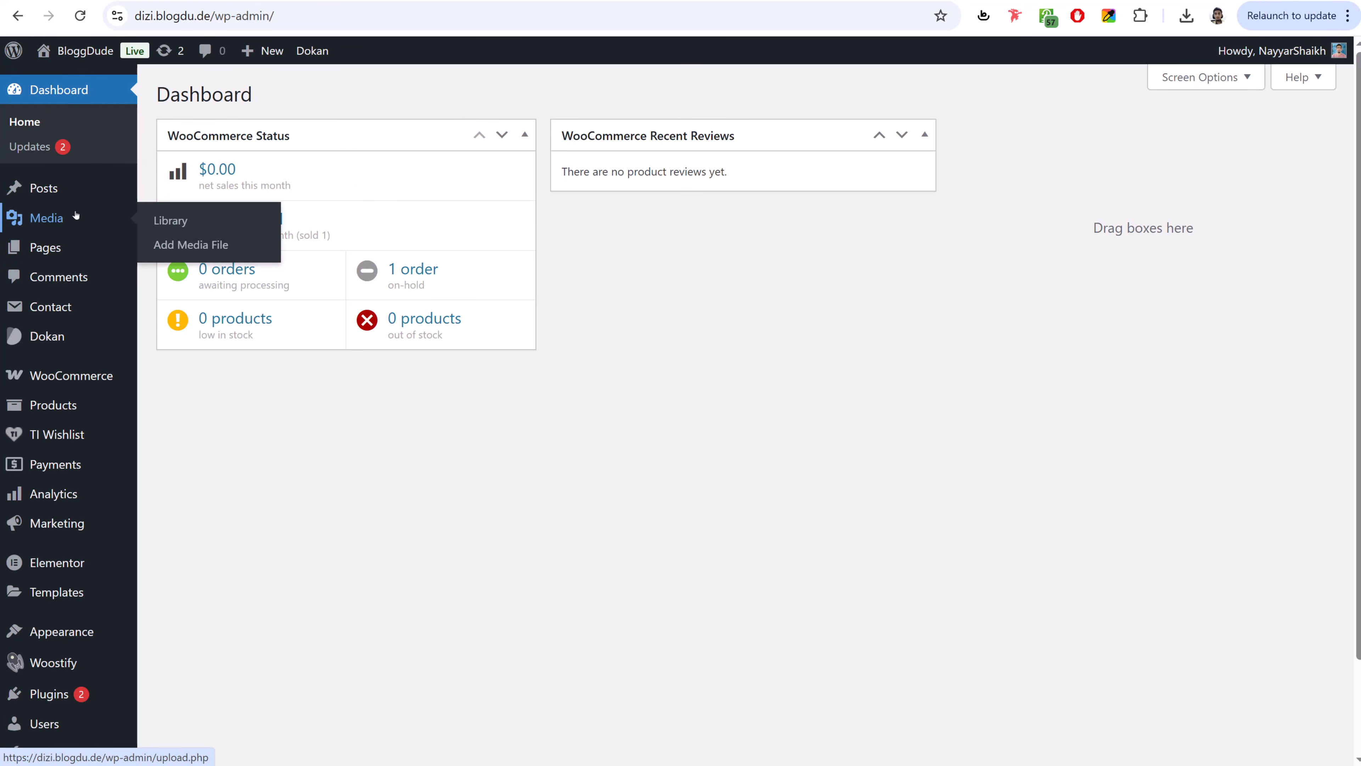
- Change the new $35.00 order's status from On hold to Completed and update it
mouse_move(91, 383)
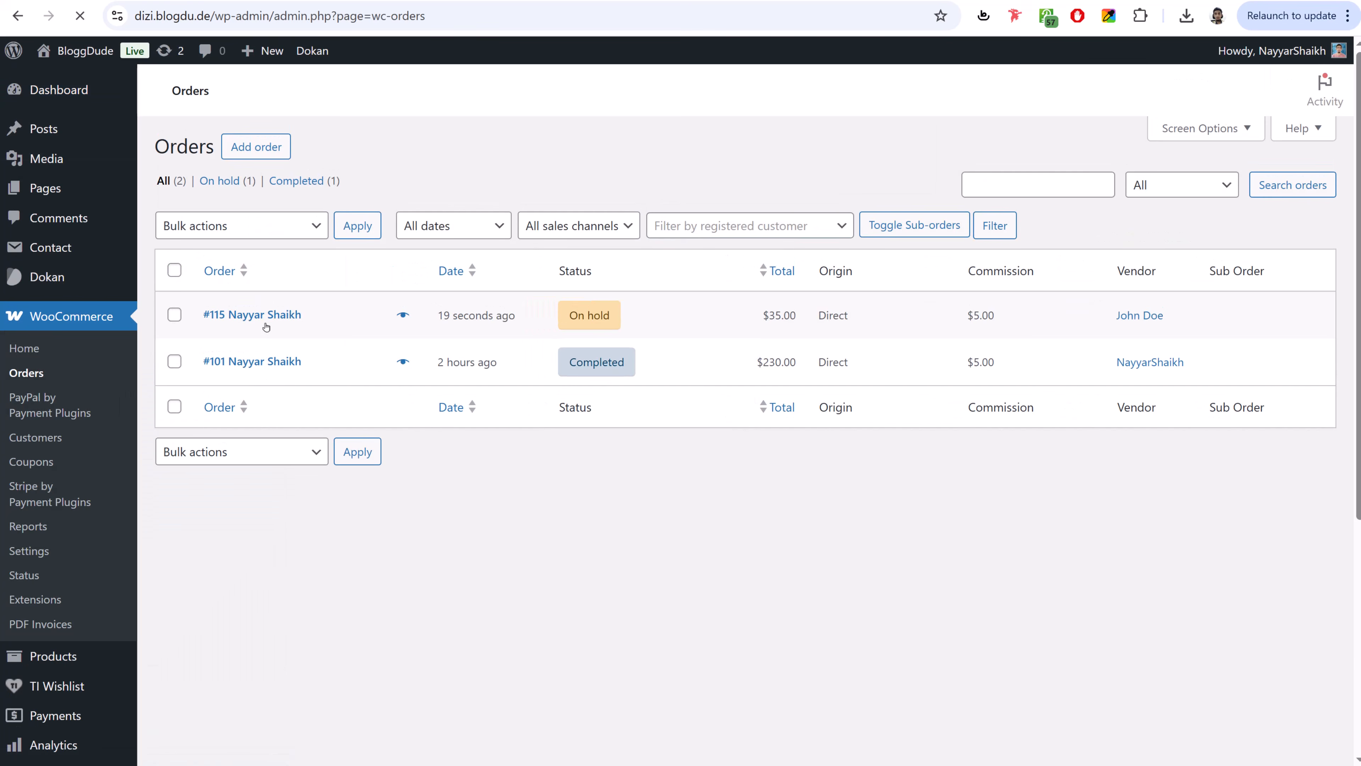
left_click(265, 323)
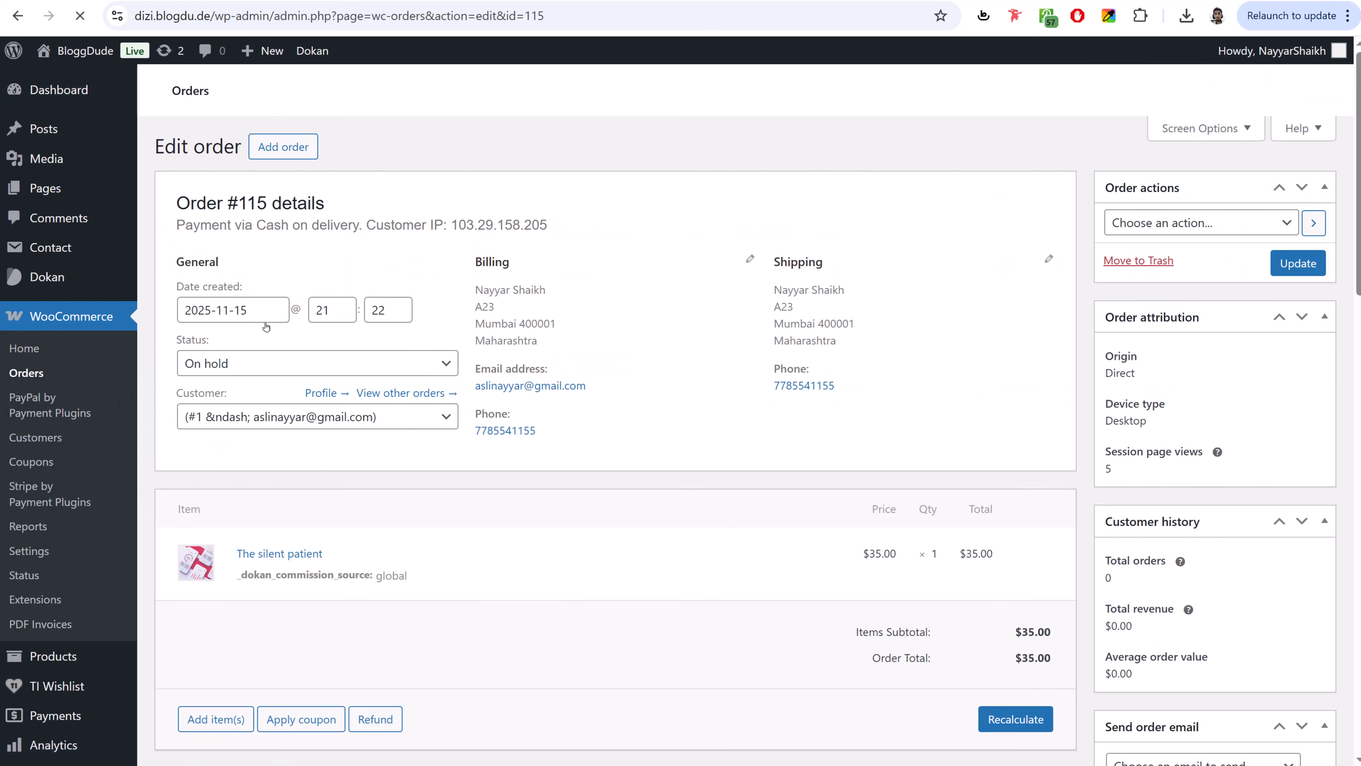
left_click(257, 363)
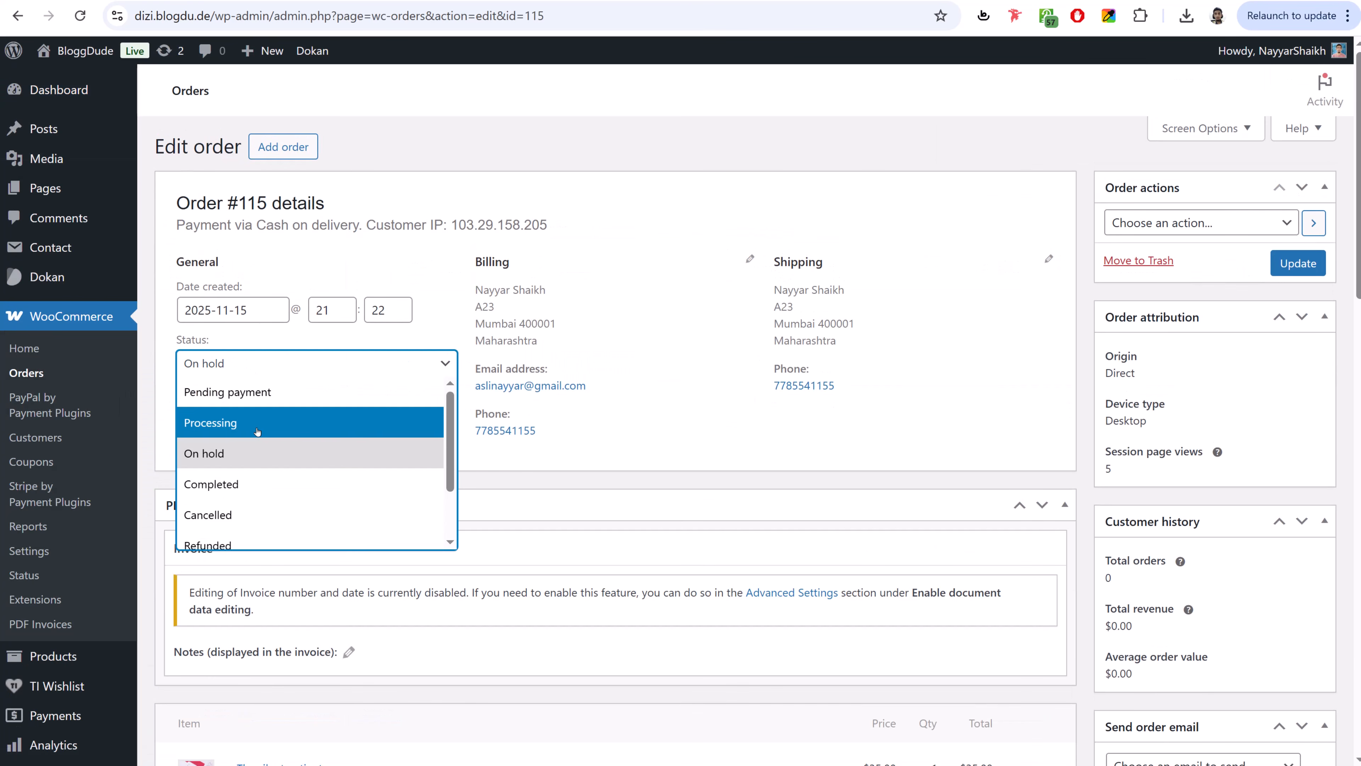
left_click(264, 482)
left_click(1302, 267)
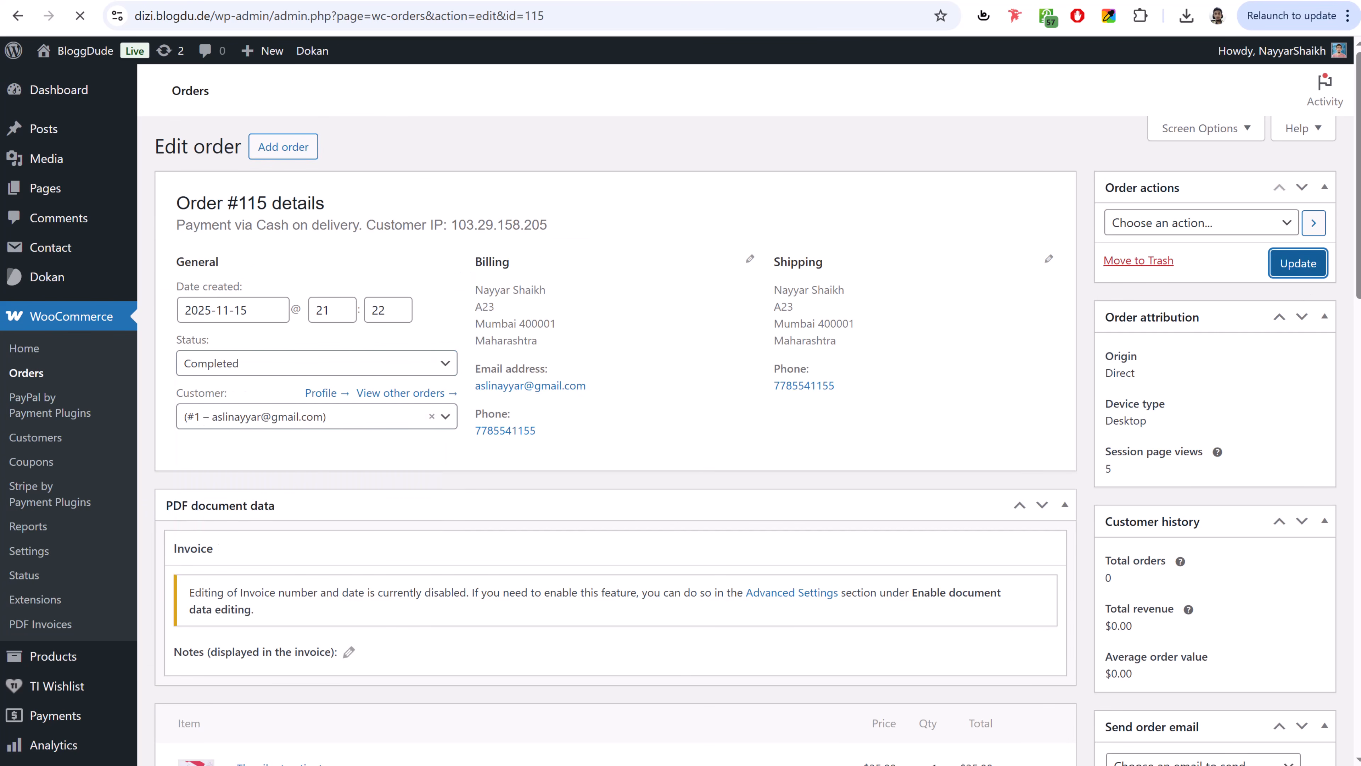
- In the vendor dashboard, review the orders, the $30.00 withdraw balance and the PayPal method
mouse_move(433, 764)
left_click(519, 761)
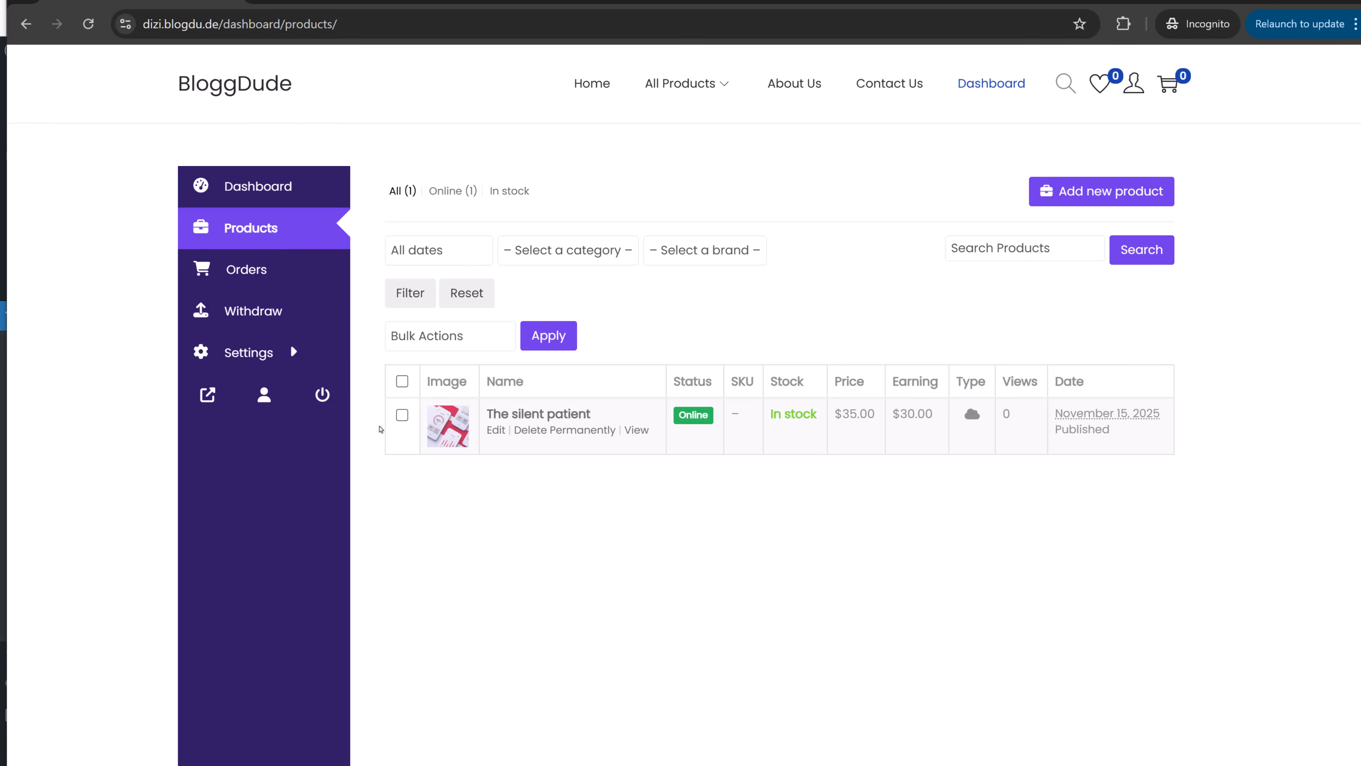
left_click(273, 181)
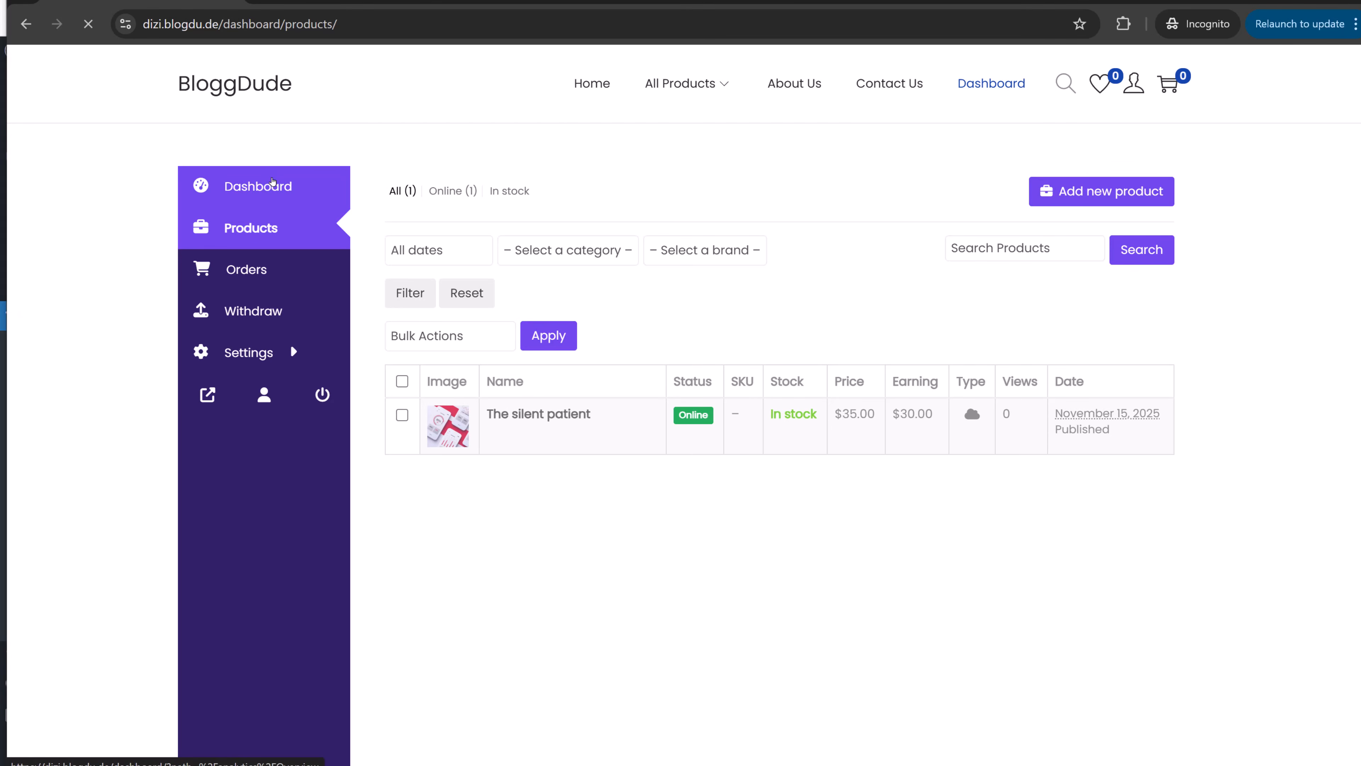
left_click(264, 268)
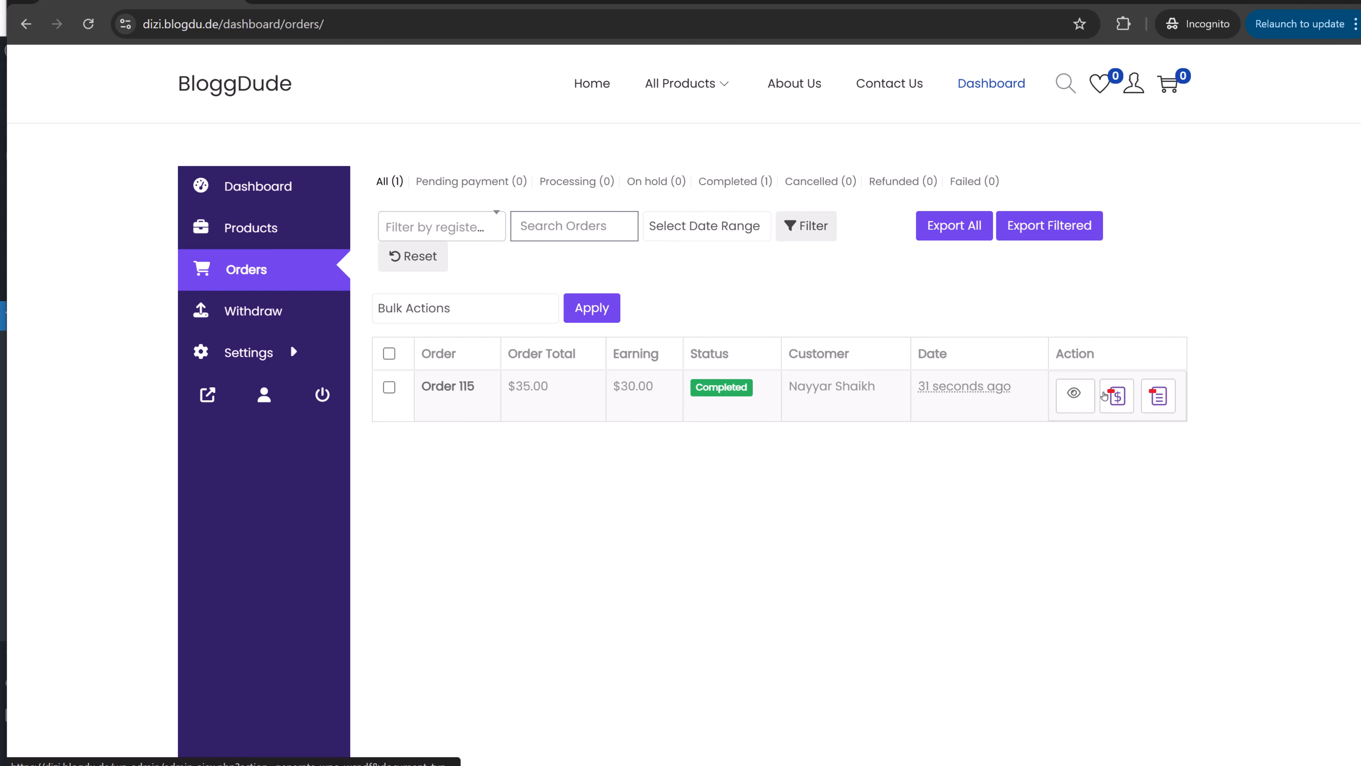
left_click(305, 311)
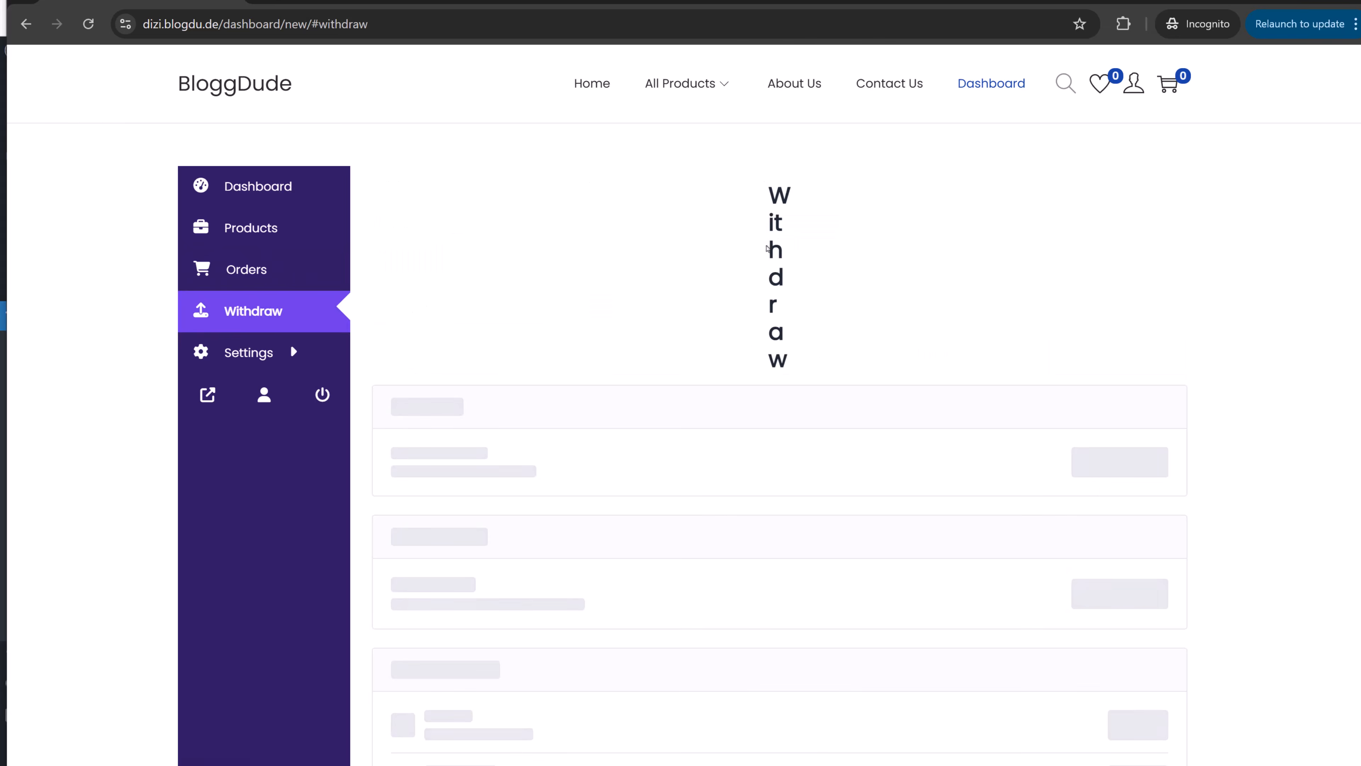
scroll(790, 392, "down", 5)
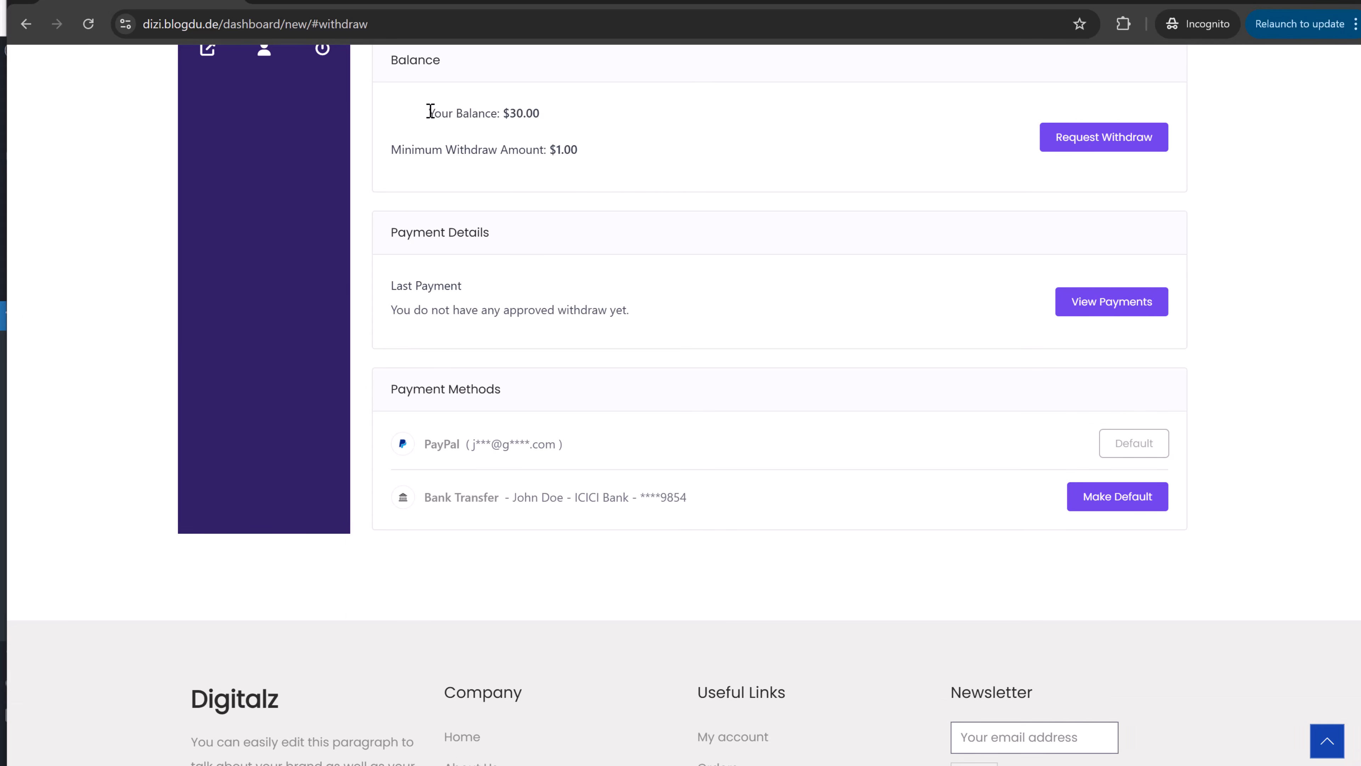
left_click_drag(428, 113, 559, 121)
left_click(560, 119)
left_click_drag(440, 442, 653, 447)
left_click(555, 492)
- Submit a $30 withdraw request, with a $1.50 charge and $28.50 receivable
left_click(1103, 137)
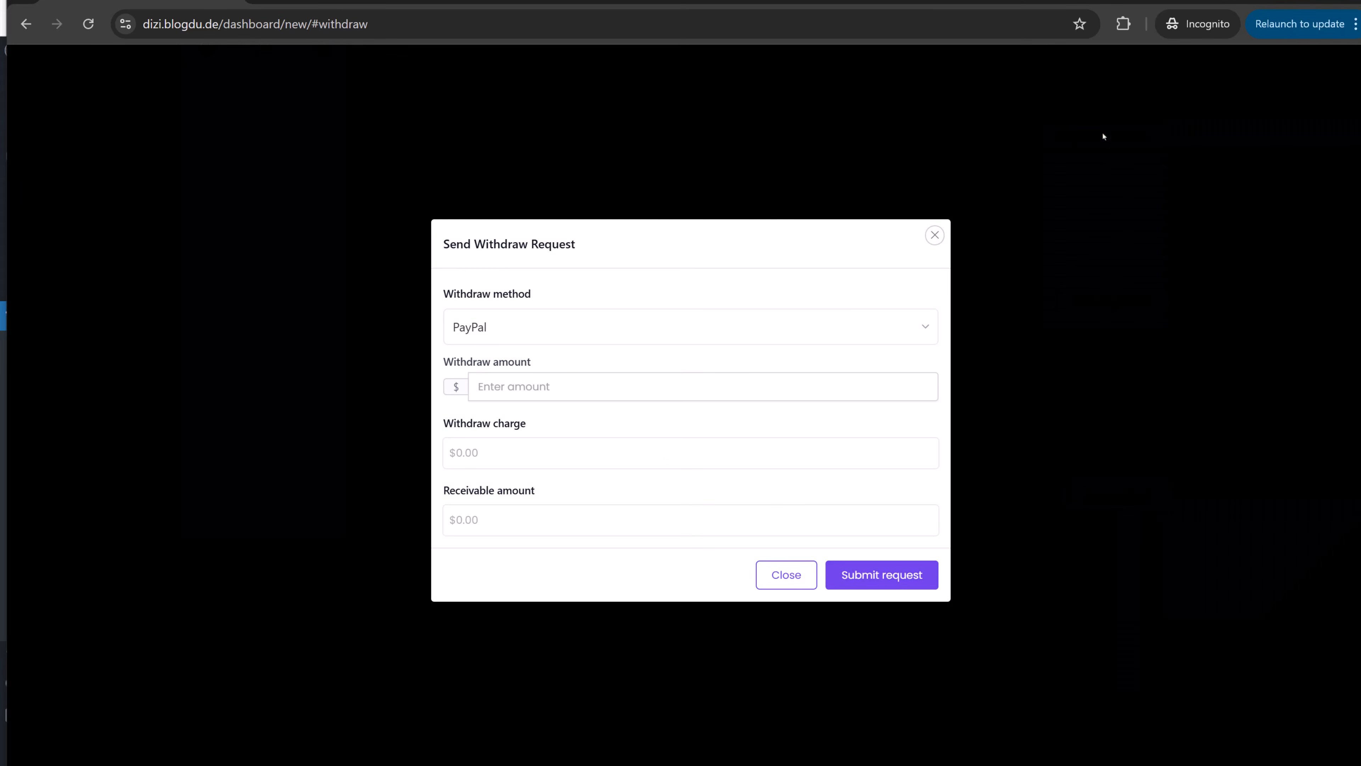
left_click(584, 391)
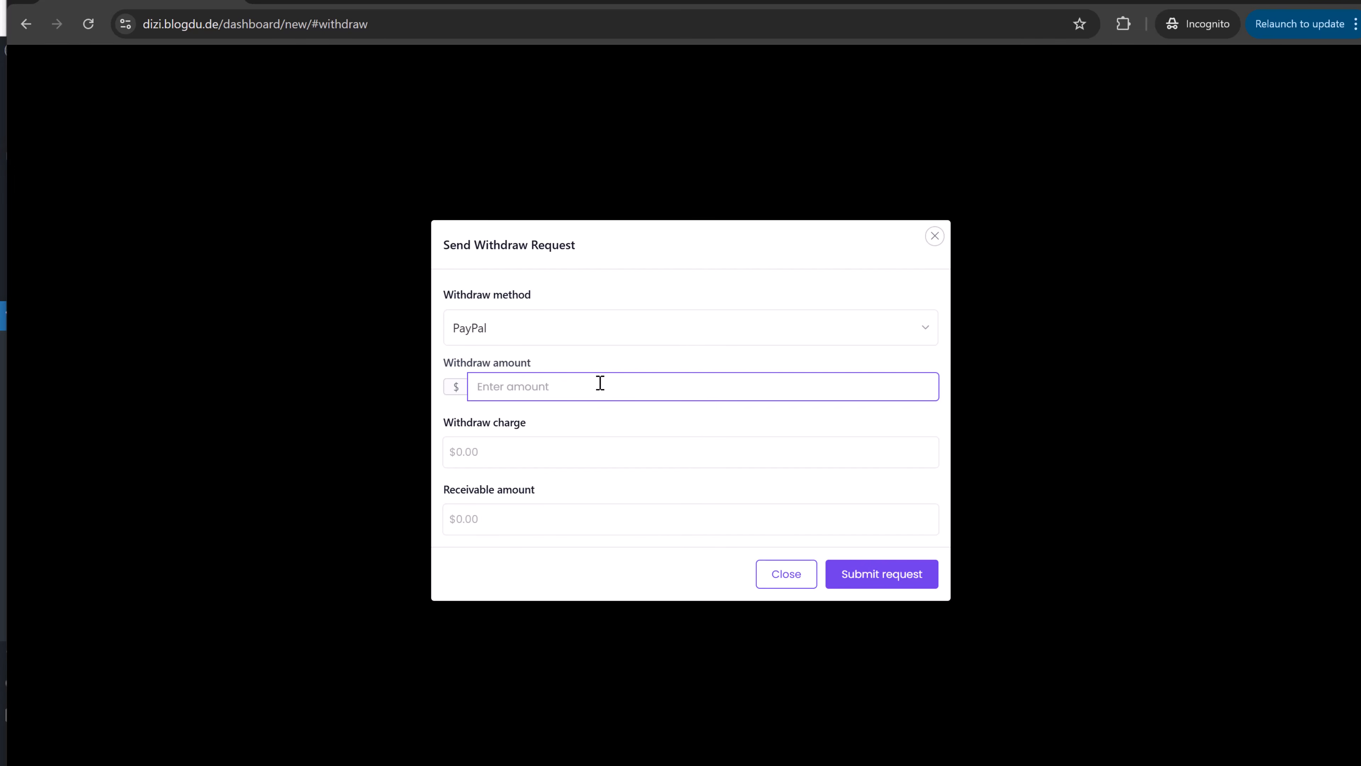
type("30")
left_click(632, 410)
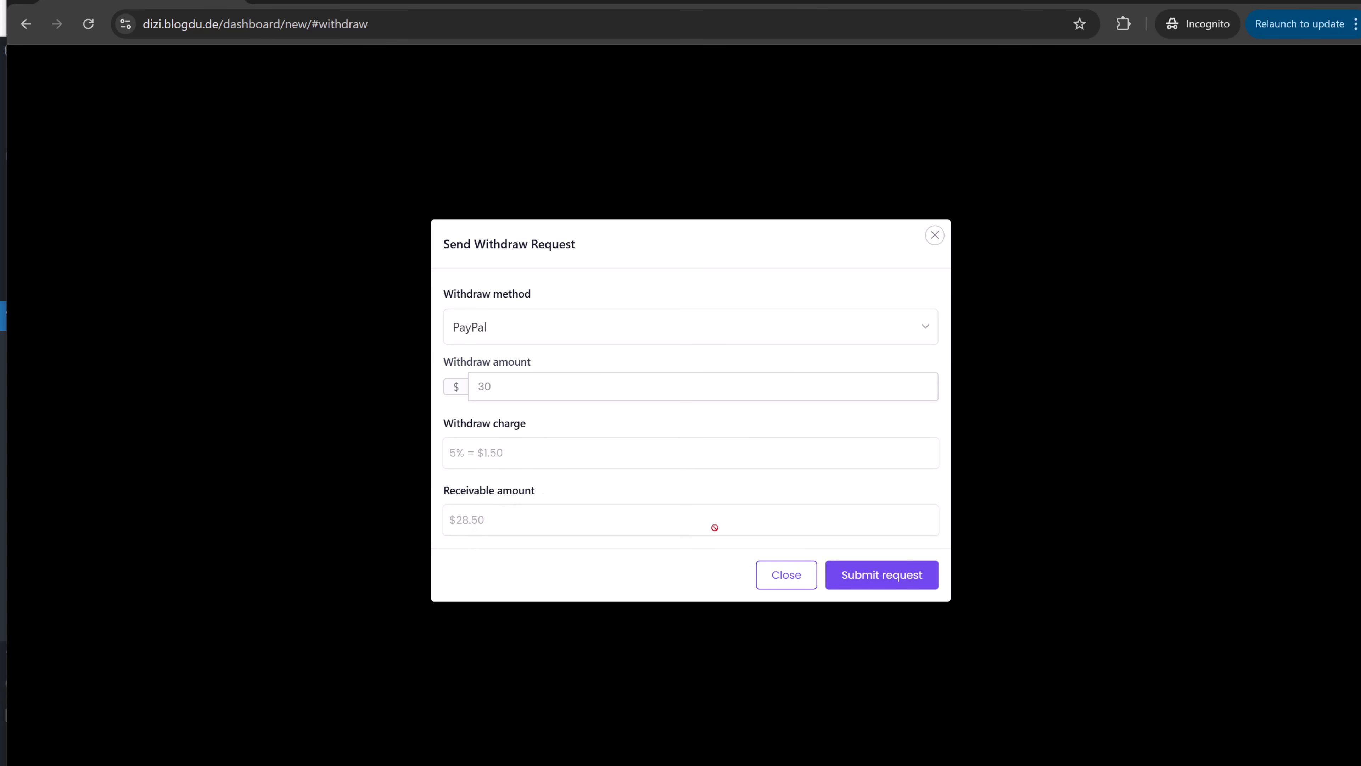
left_click(874, 578)
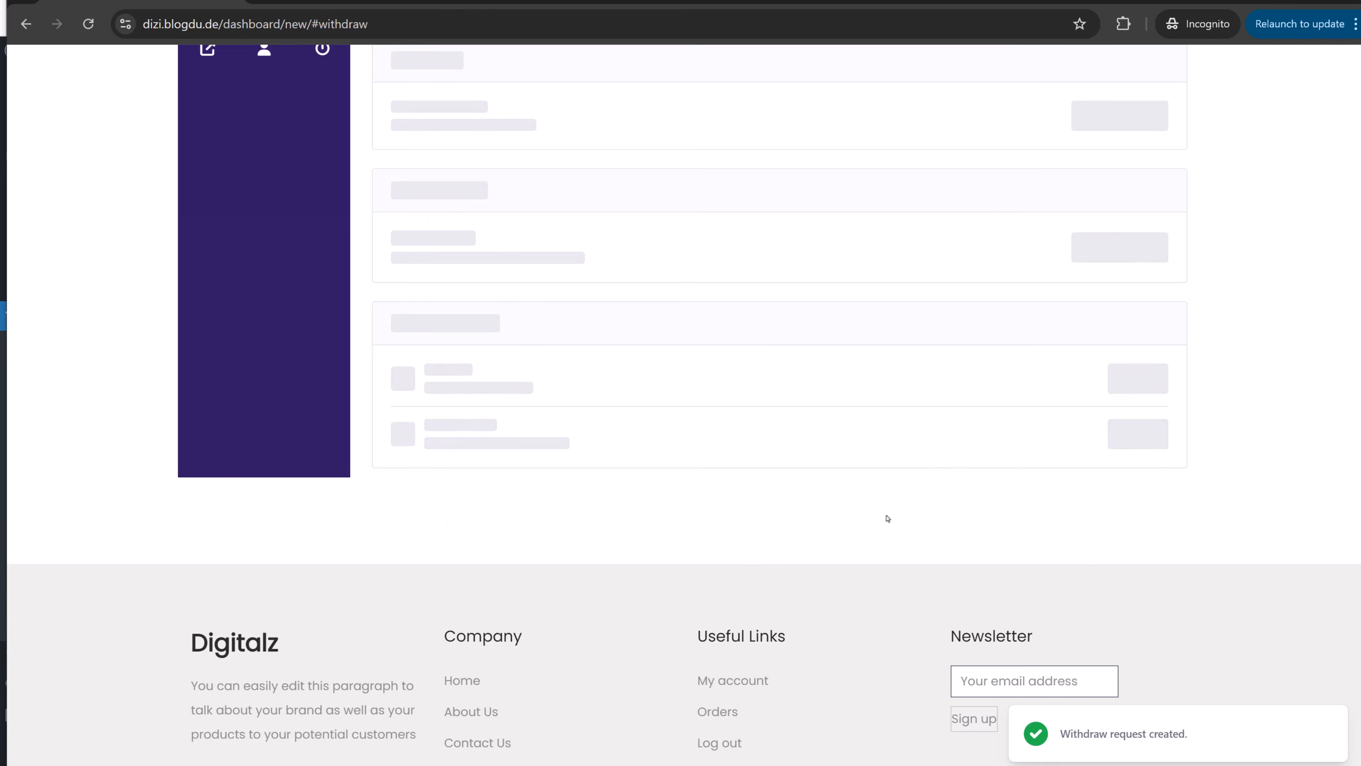
scroll(769, 501, "down", 5)
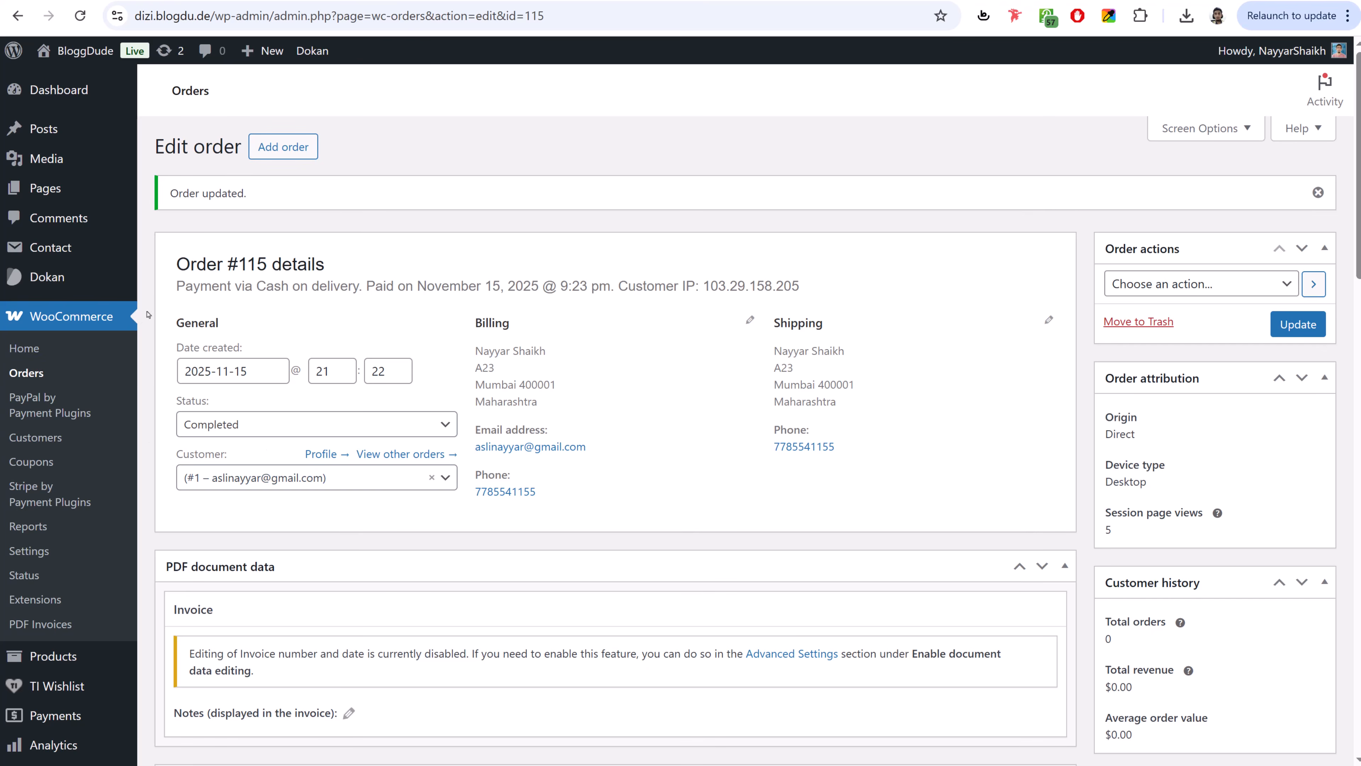
- Approve the vendor's pending $30 withdraw request ($28.50 payable) in Dokan, then visit the site
mouse_move(54, 277)
left_click(178, 306)
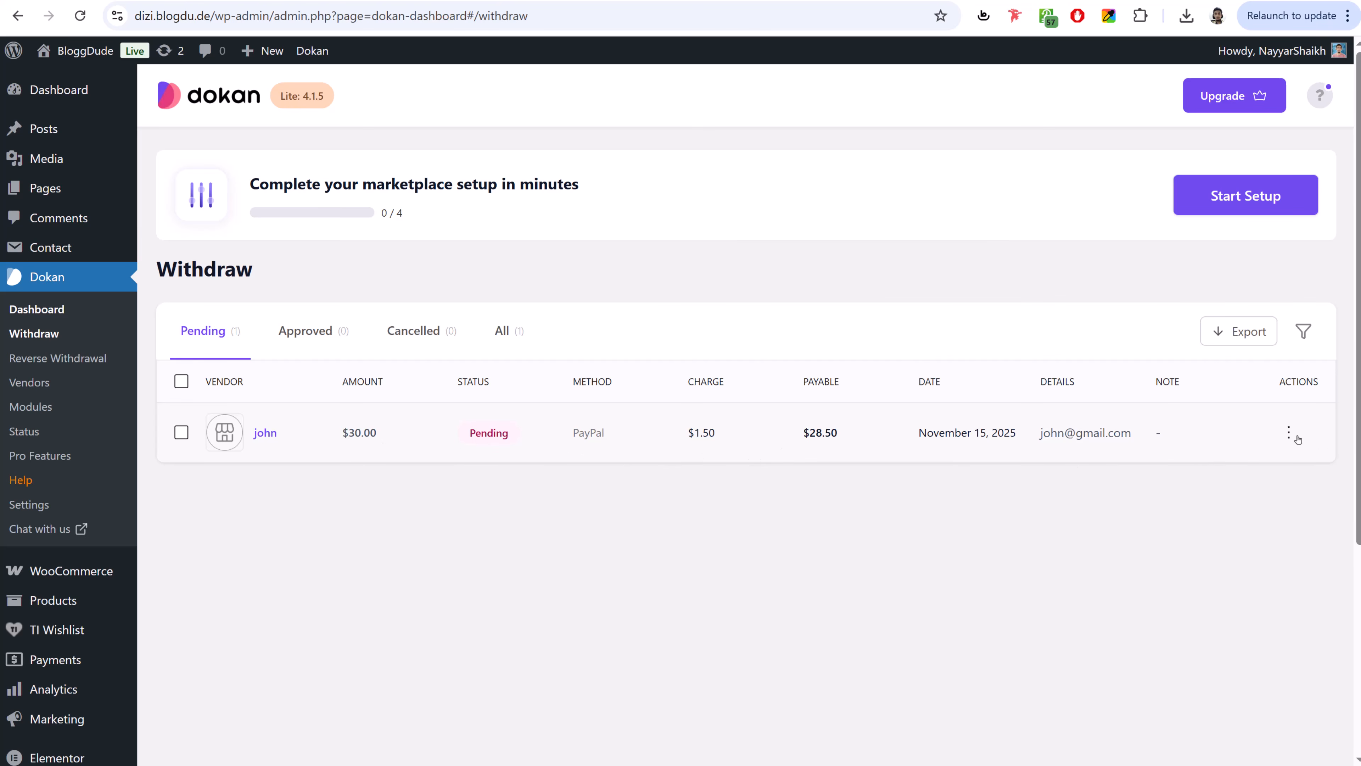
left_click(1289, 432)
left_click(1203, 479)
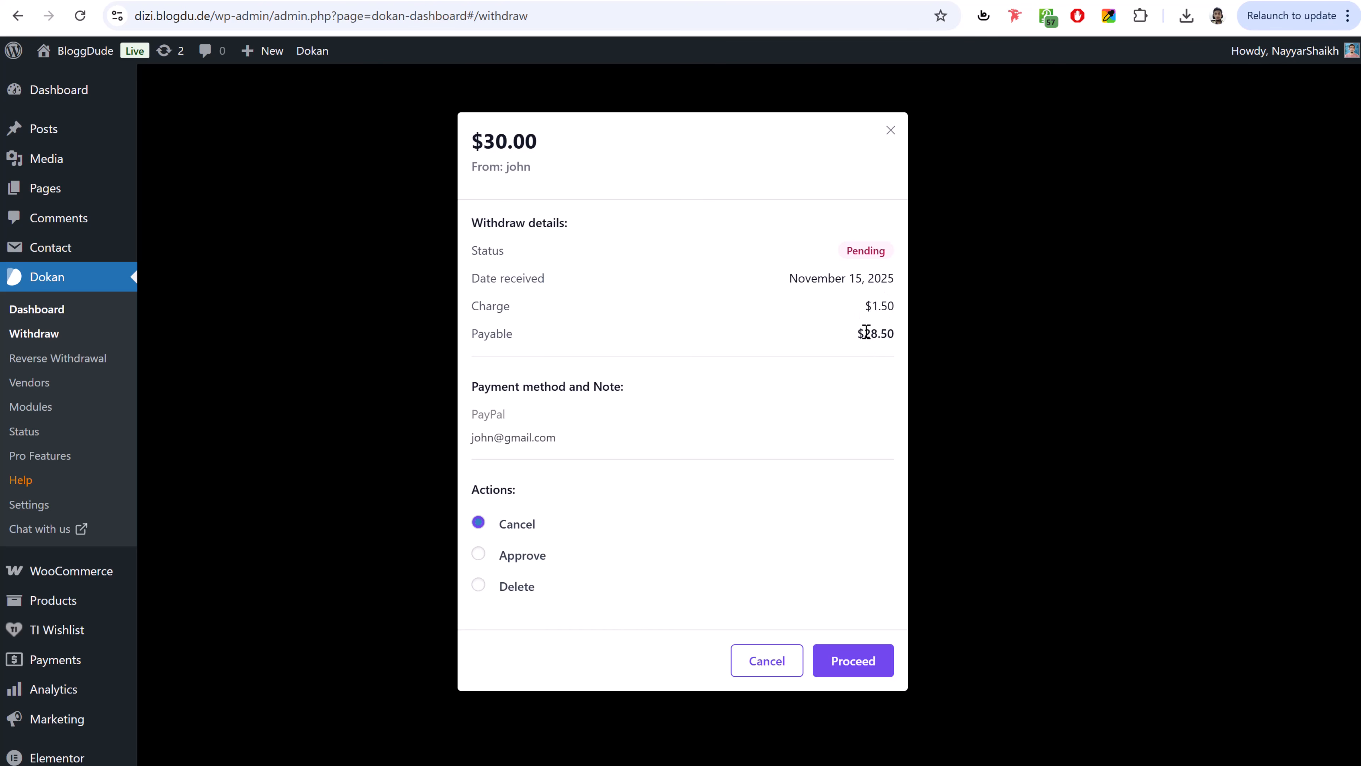
left_click_drag(864, 332, 895, 333)
left_click(894, 332)
left_click(517, 560)
left_click(852, 657)
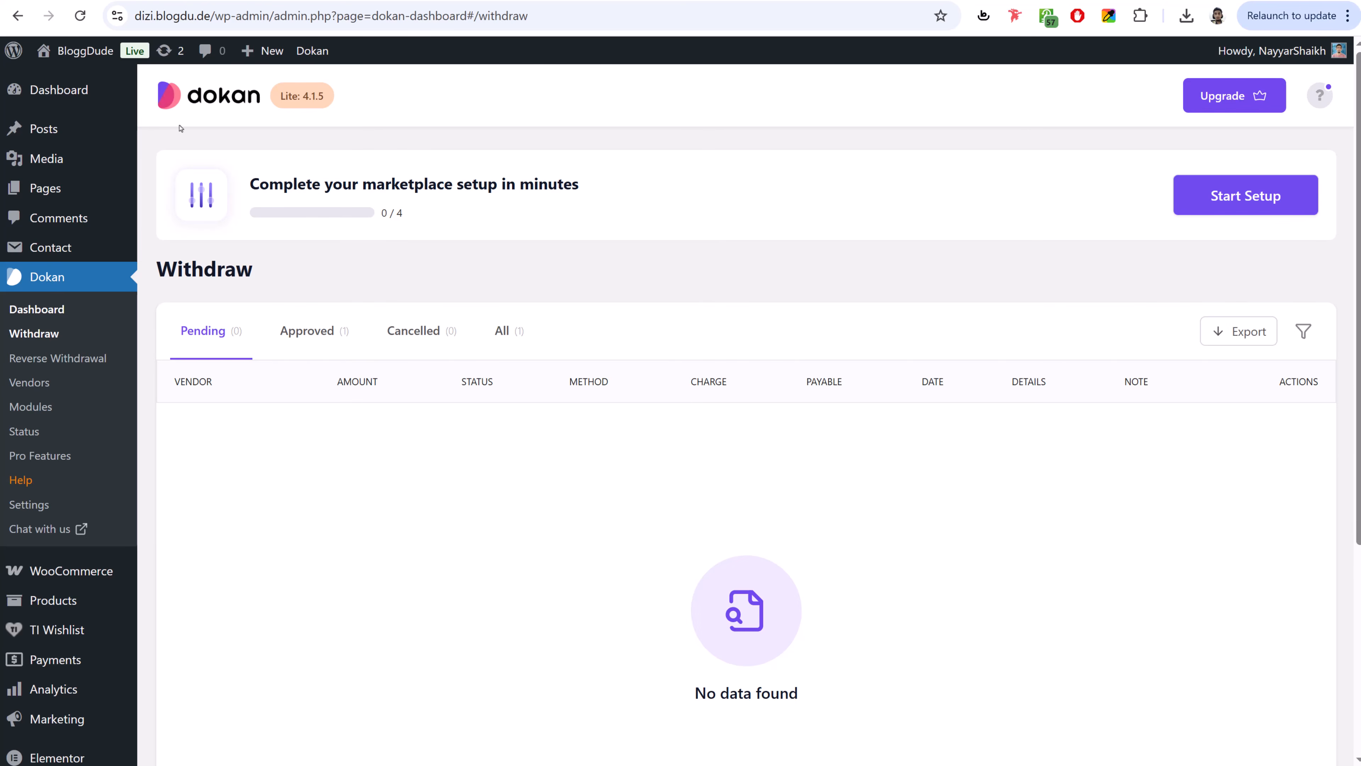
left_click(86, 80)
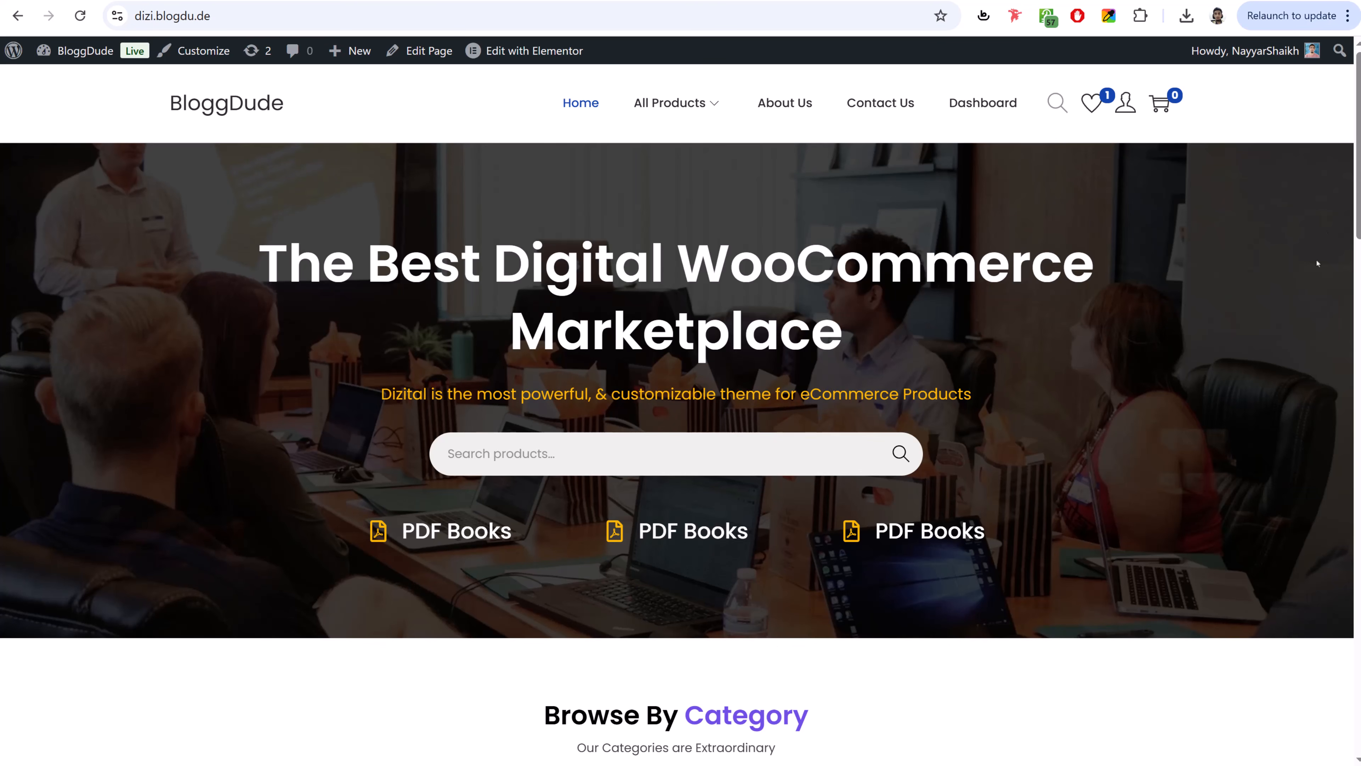
- Browse the home and Contact Us pages, then open the Customizer from the admin bar
scroll(963, 480, "down", 6)
scroll(963, 480, "up", 7)
scroll(963, 480, "down", 5)
scroll(963, 480, "up", 5)
left_click(877, 105)
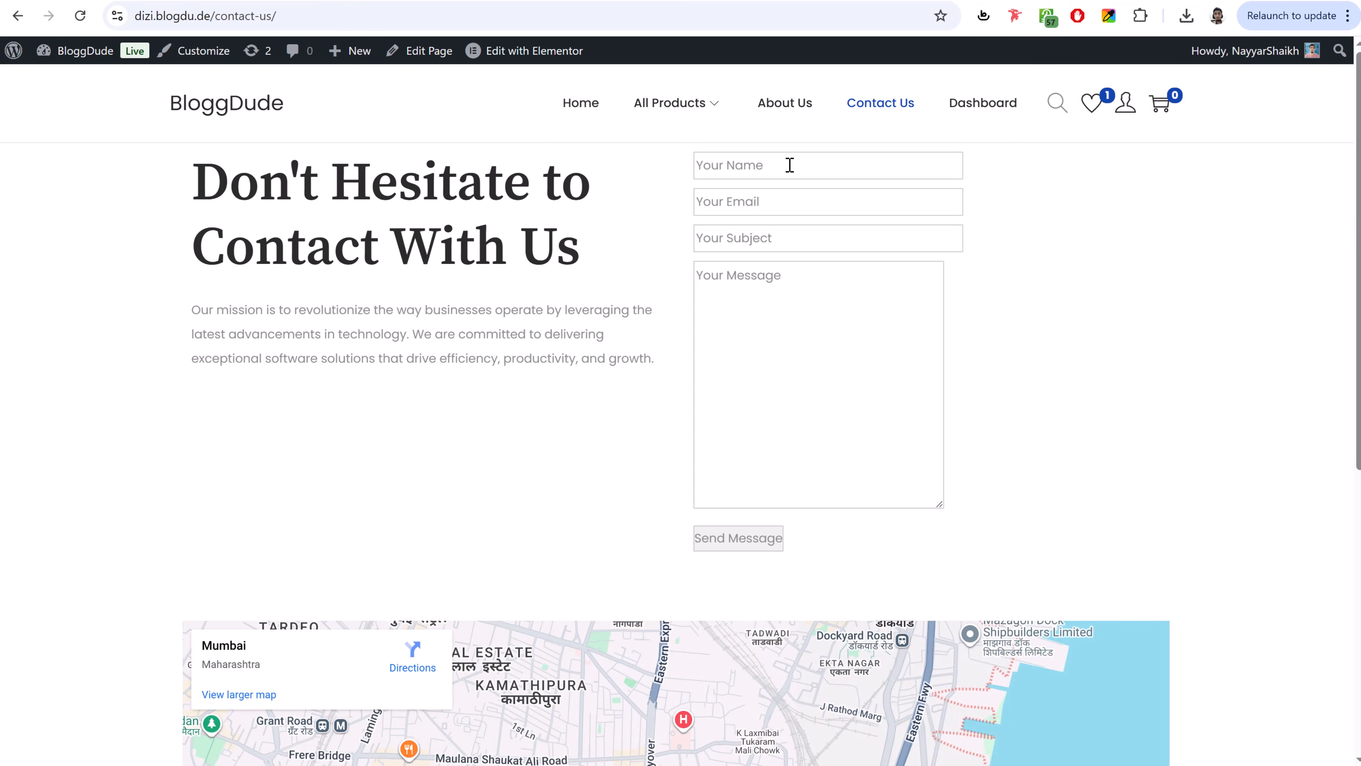
left_click(174, 108)
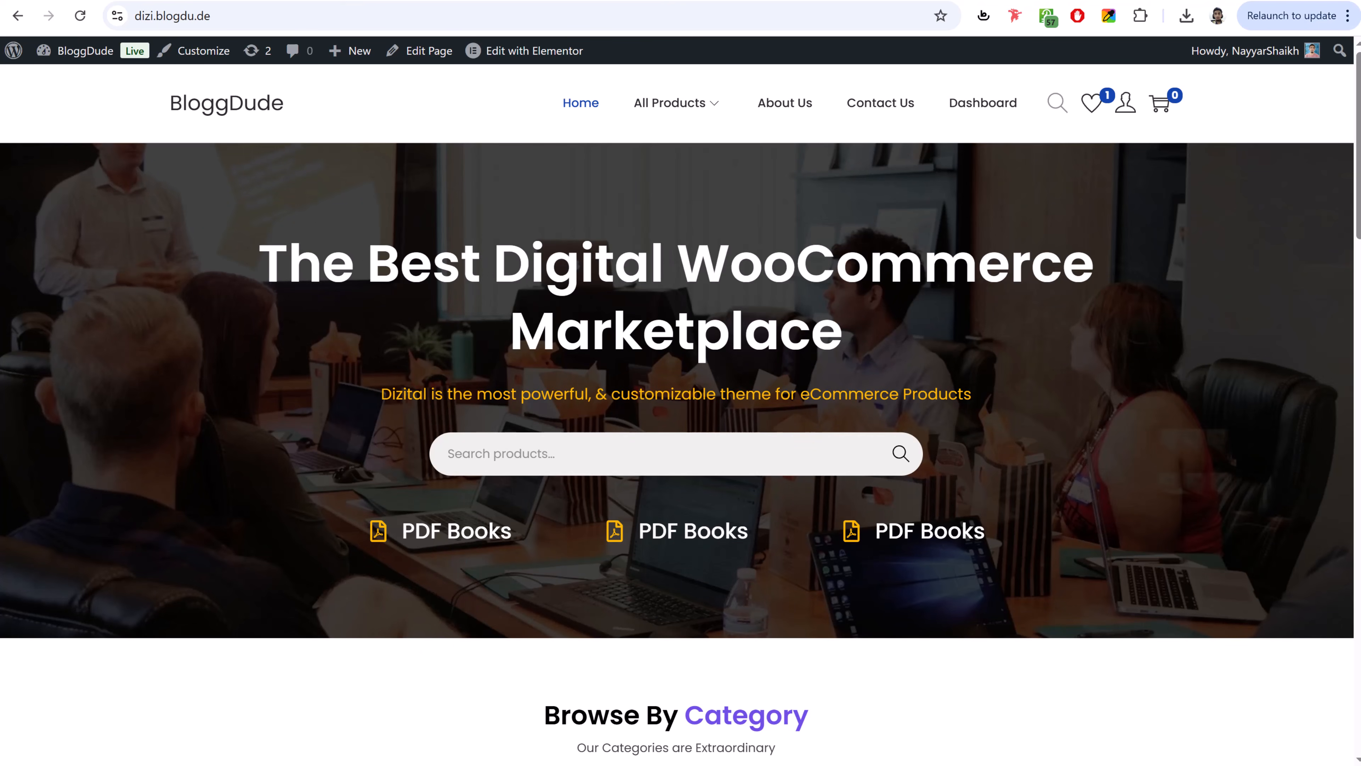
left_click(197, 51)
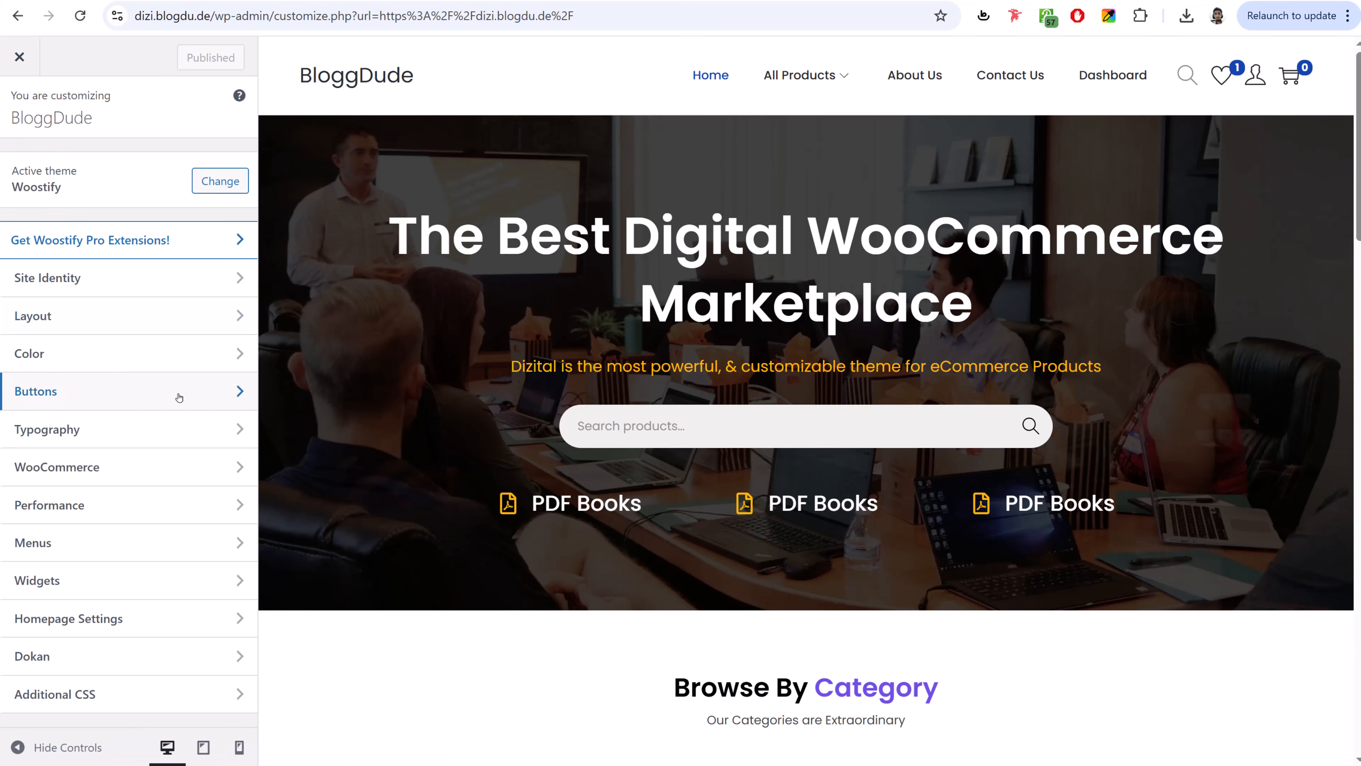
- Set the Tijarah image as the site logo without cropping
left_click(134, 289)
left_click(53, 184)
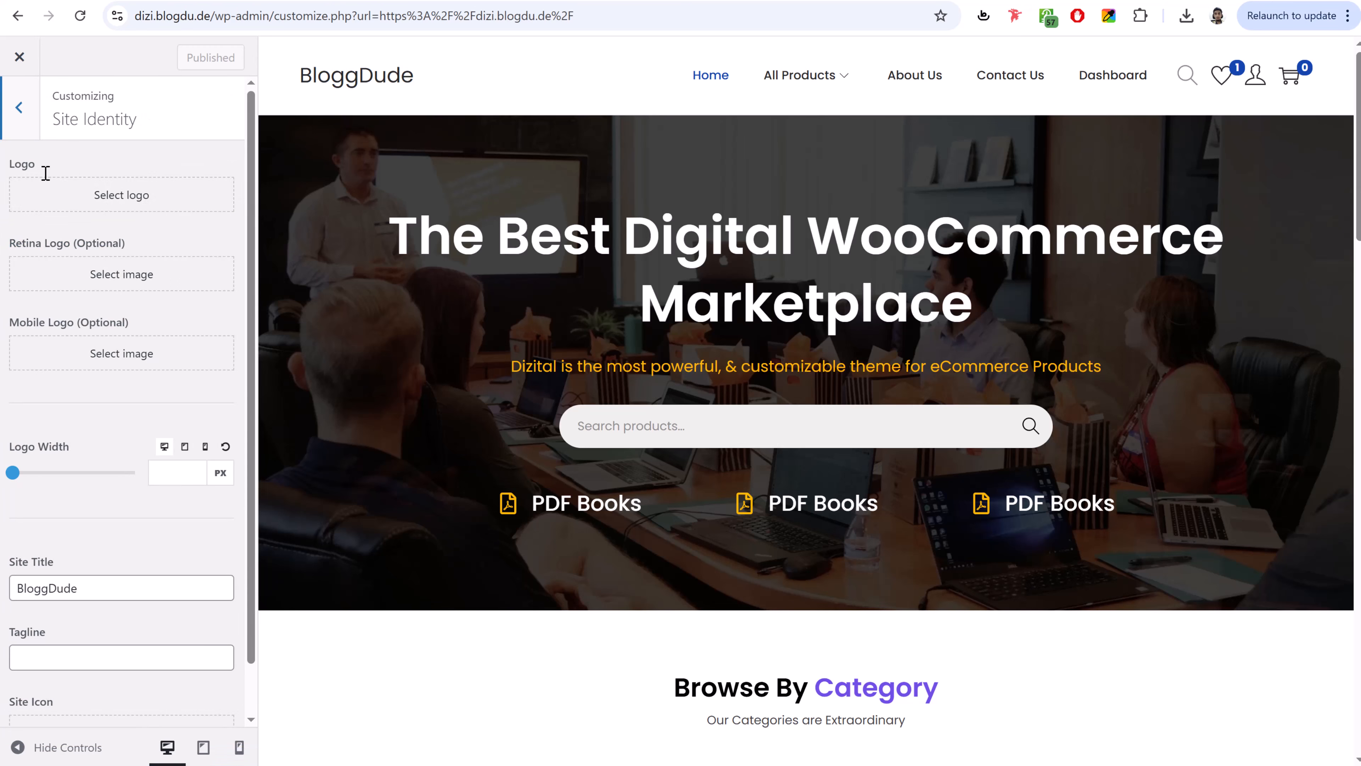
left_click(649, 273)
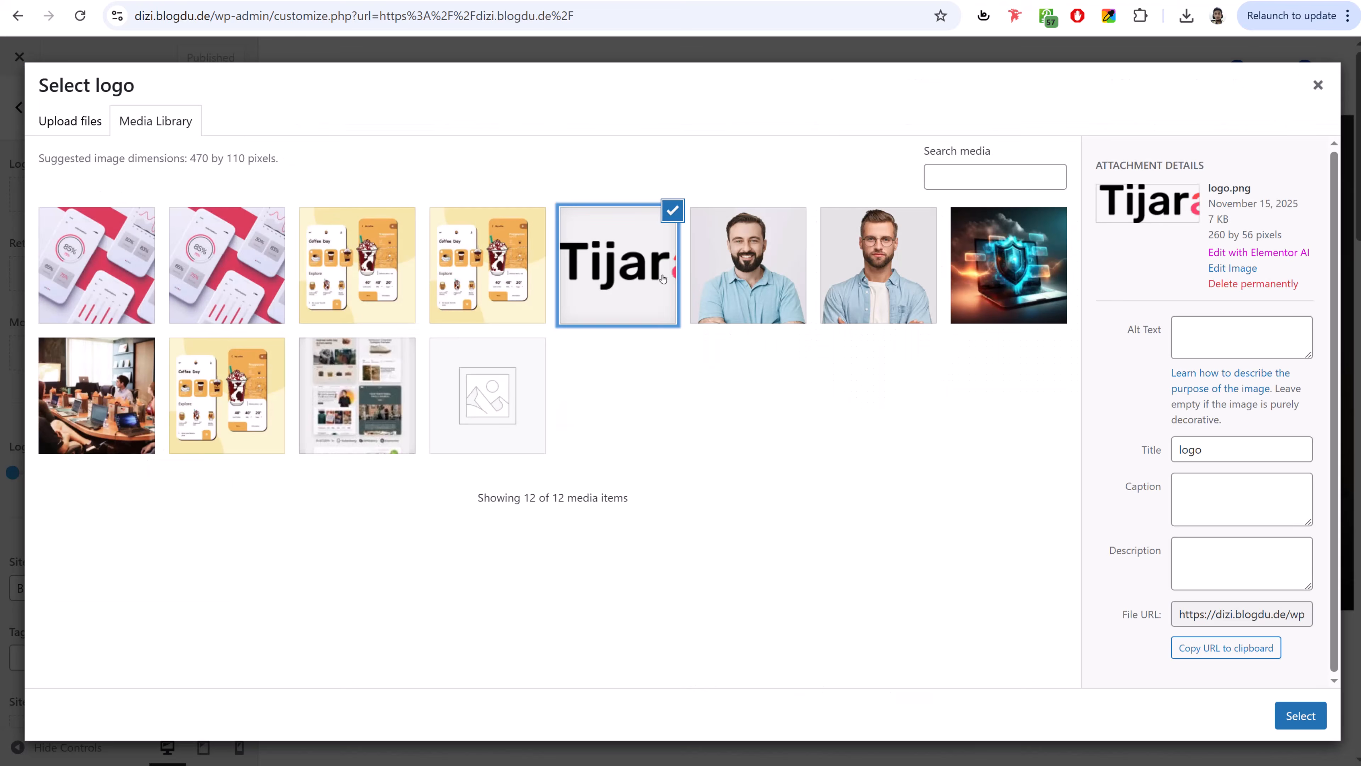
left_click(1300, 715)
left_click(1170, 726)
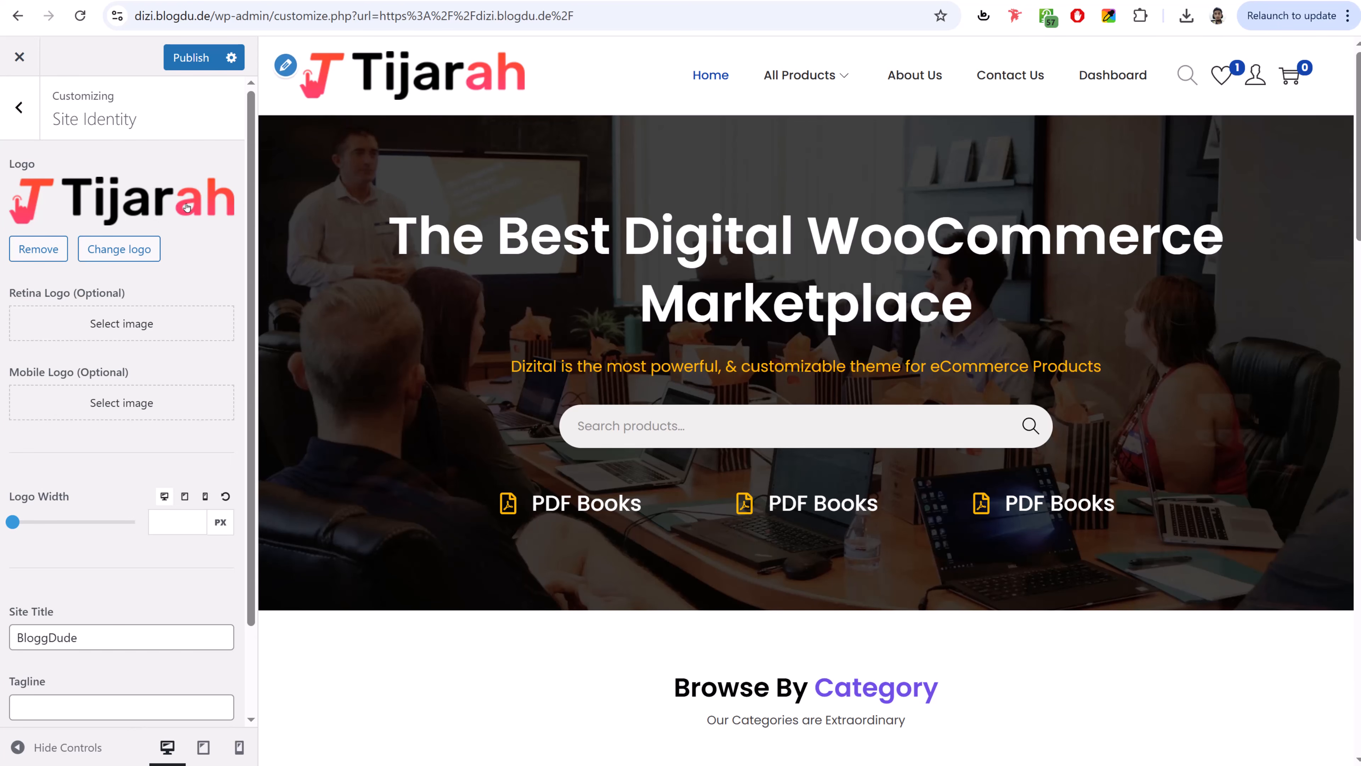
- Set the desktop logo width to 150 px
left_click_drag(11, 525, 31, 527)
left_click(184, 524)
left_click_drag(188, 525, 110, 526)
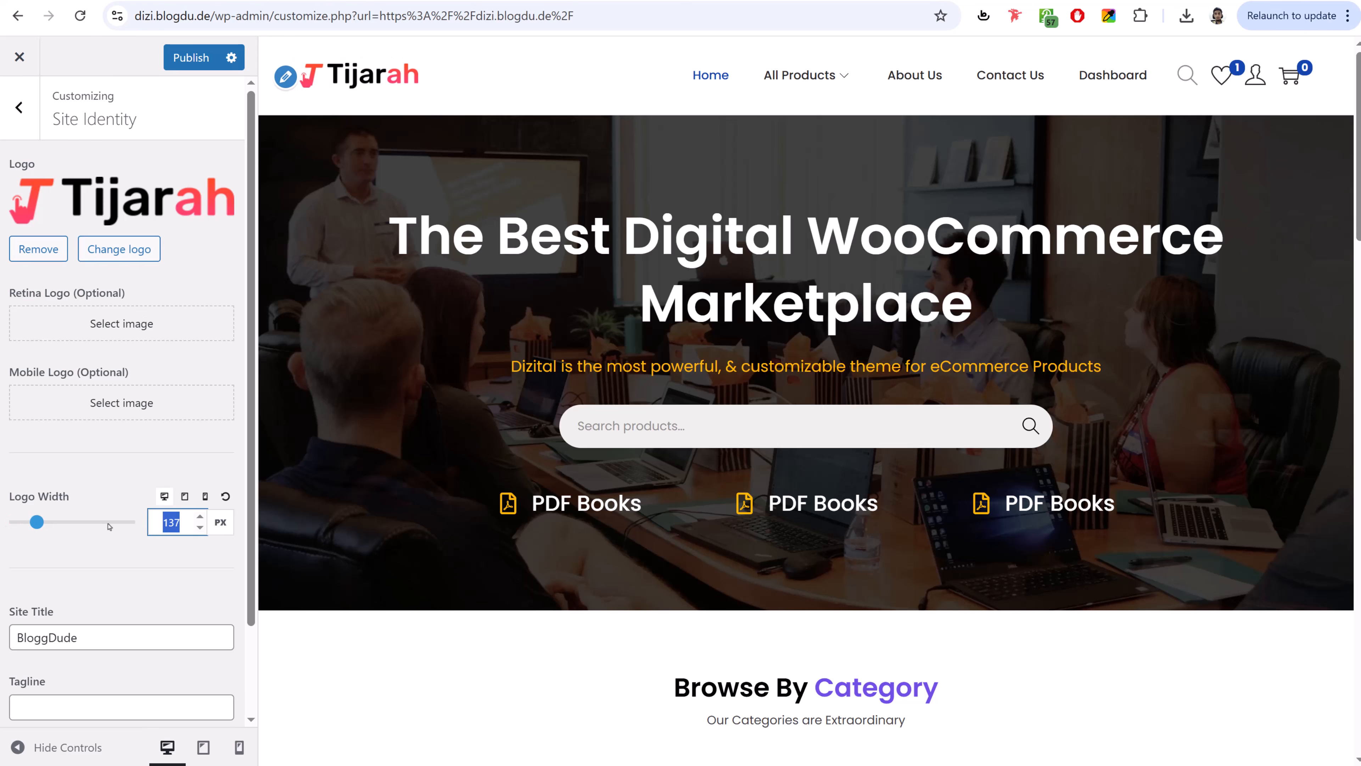
type("150")
scroll(147, 542, "down", 2)
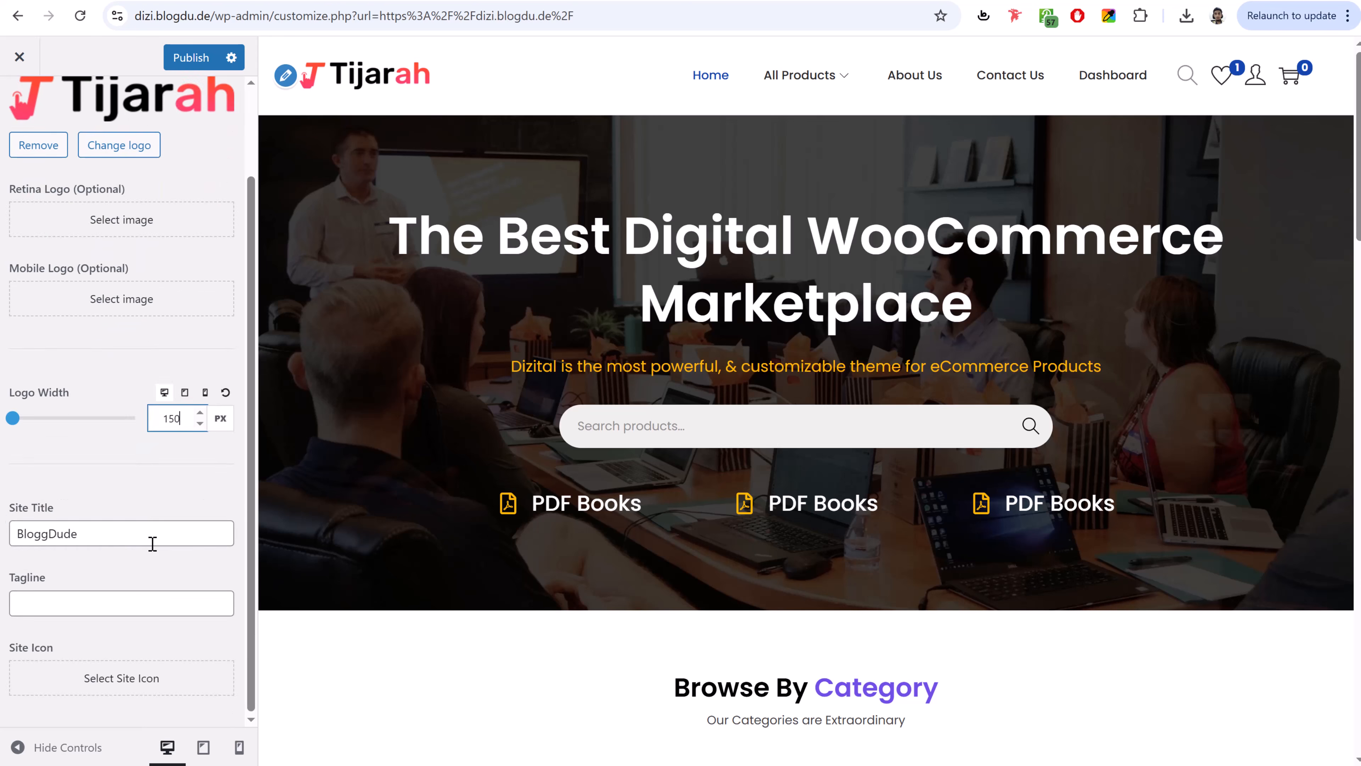
scroll(150, 543, "up", 2)
scroll(225, 544, "down", 2)
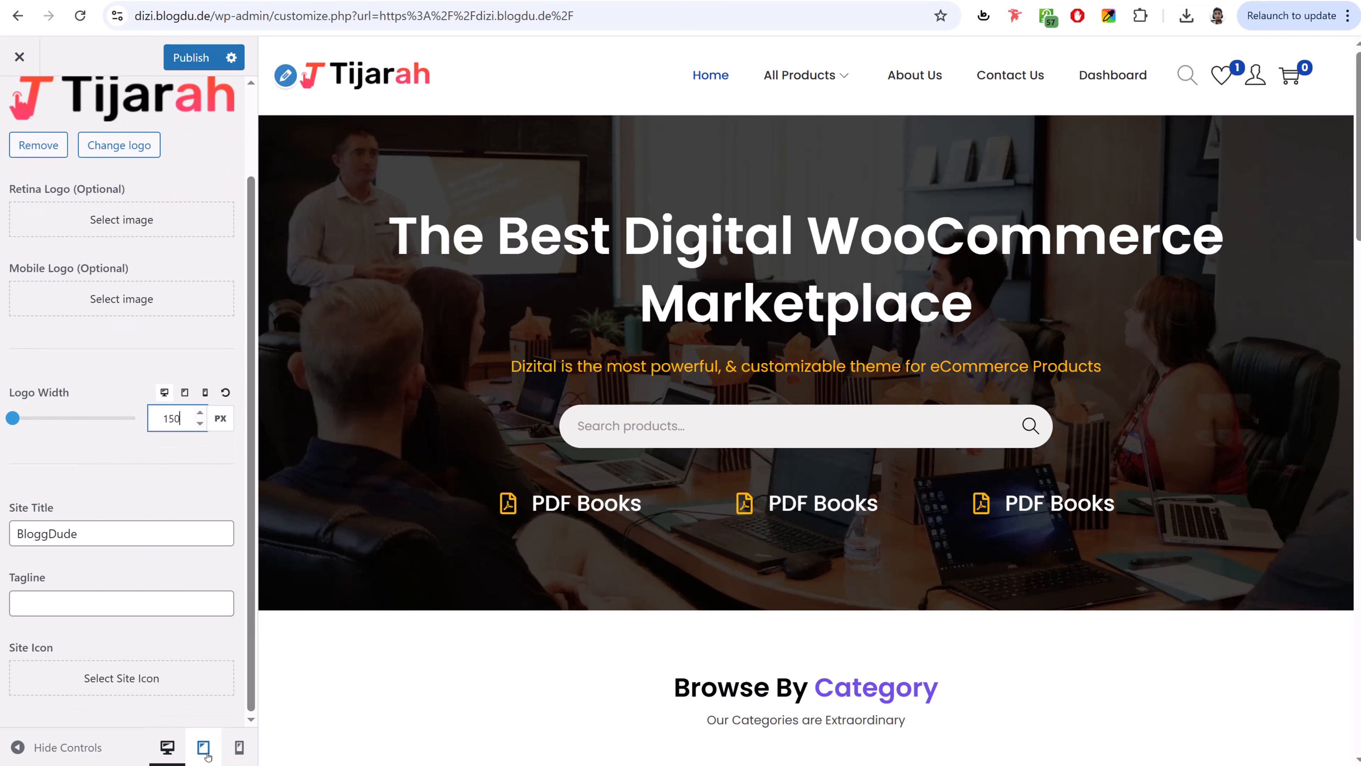
- Set separate logo widths for mobile (about 109 px, nudged up) and tablet (160)
left_click(240, 751)
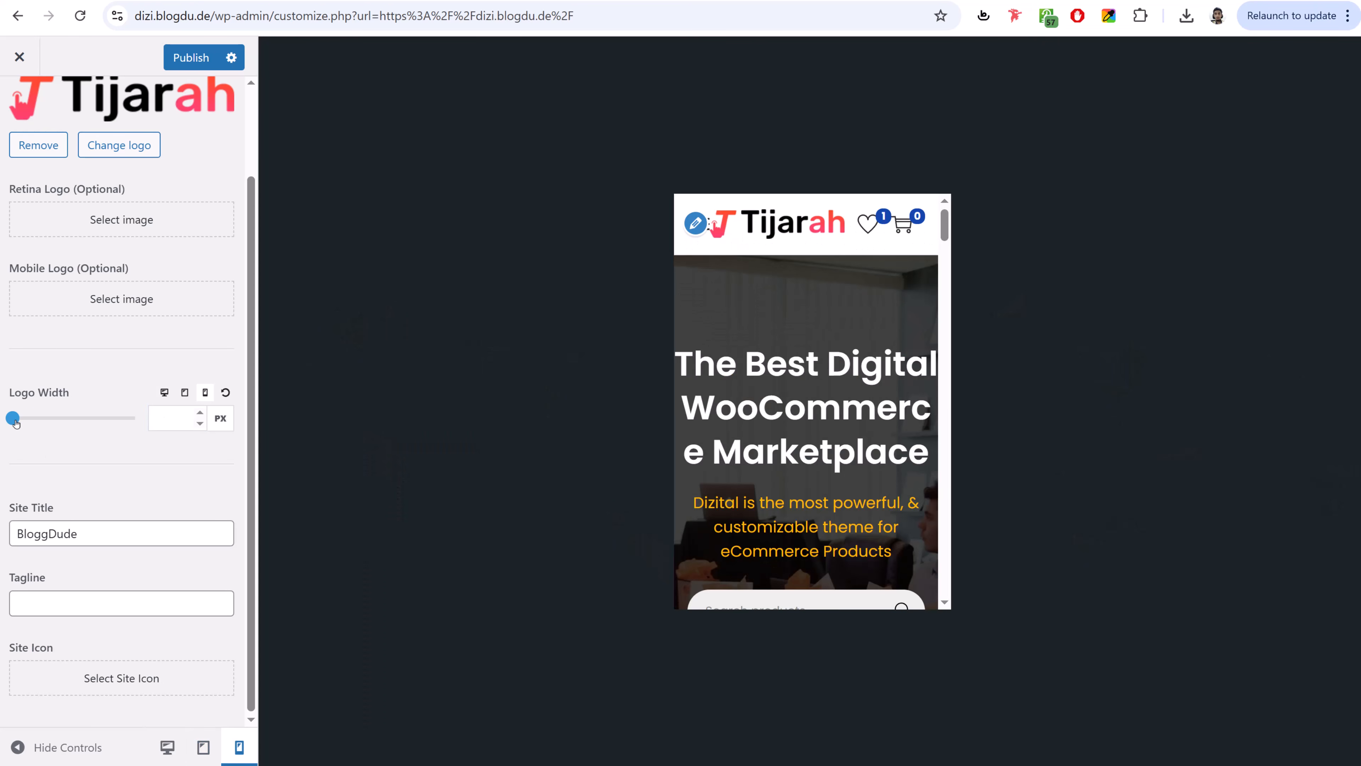
mouse_move(15, 421)
left_mouse_down()
mouse_move(42, 419)
mouse_move(30, 419)
left_mouse_up()
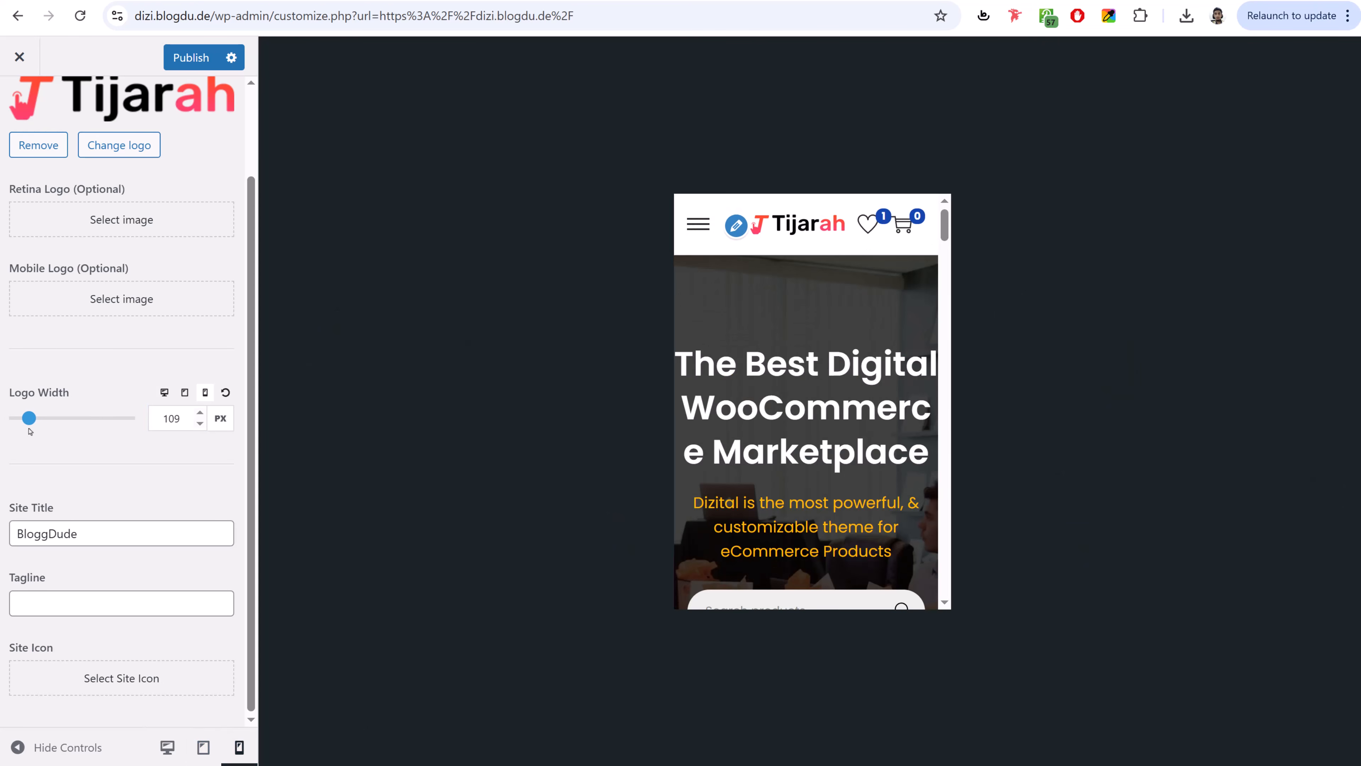
left_click(199, 415)
left_click(198, 415)
left_click(199, 415)
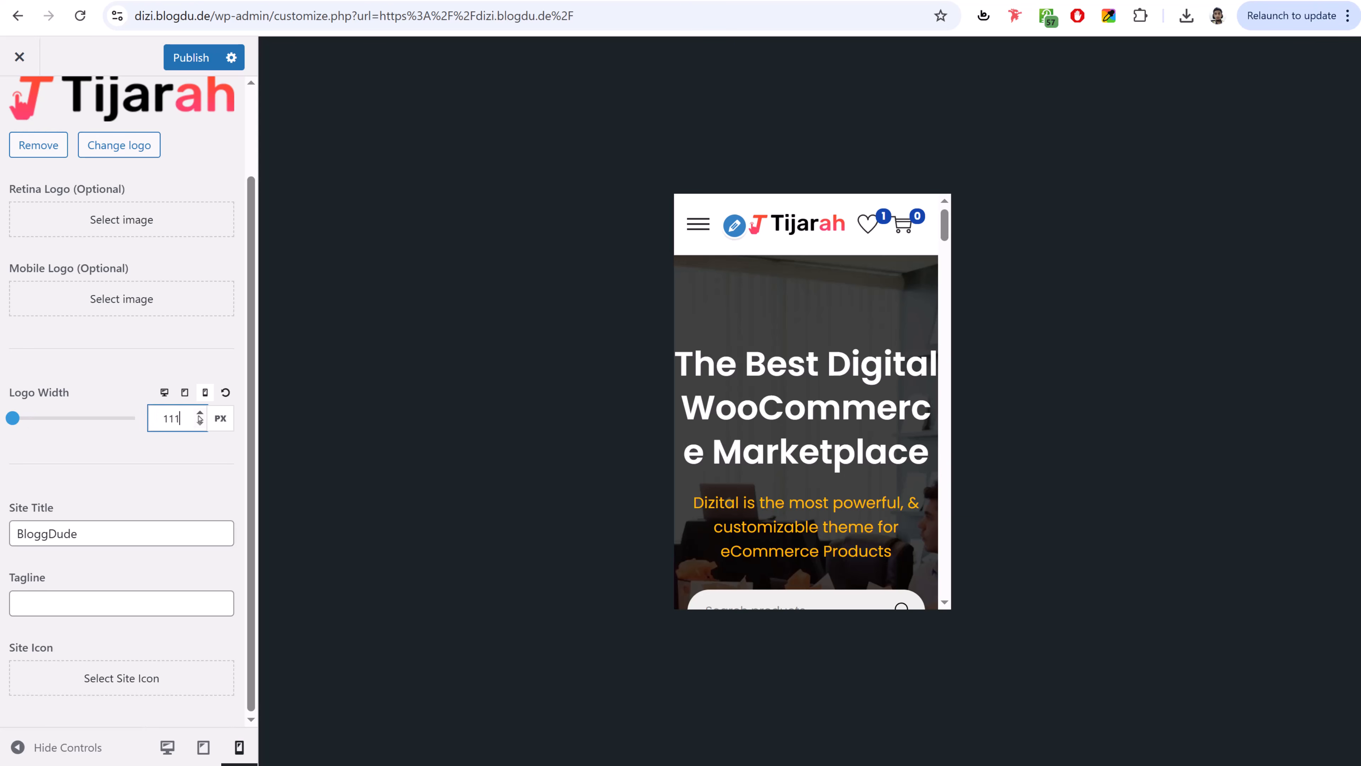
left_click(199, 415)
left_click(199, 416)
left_click(199, 415)
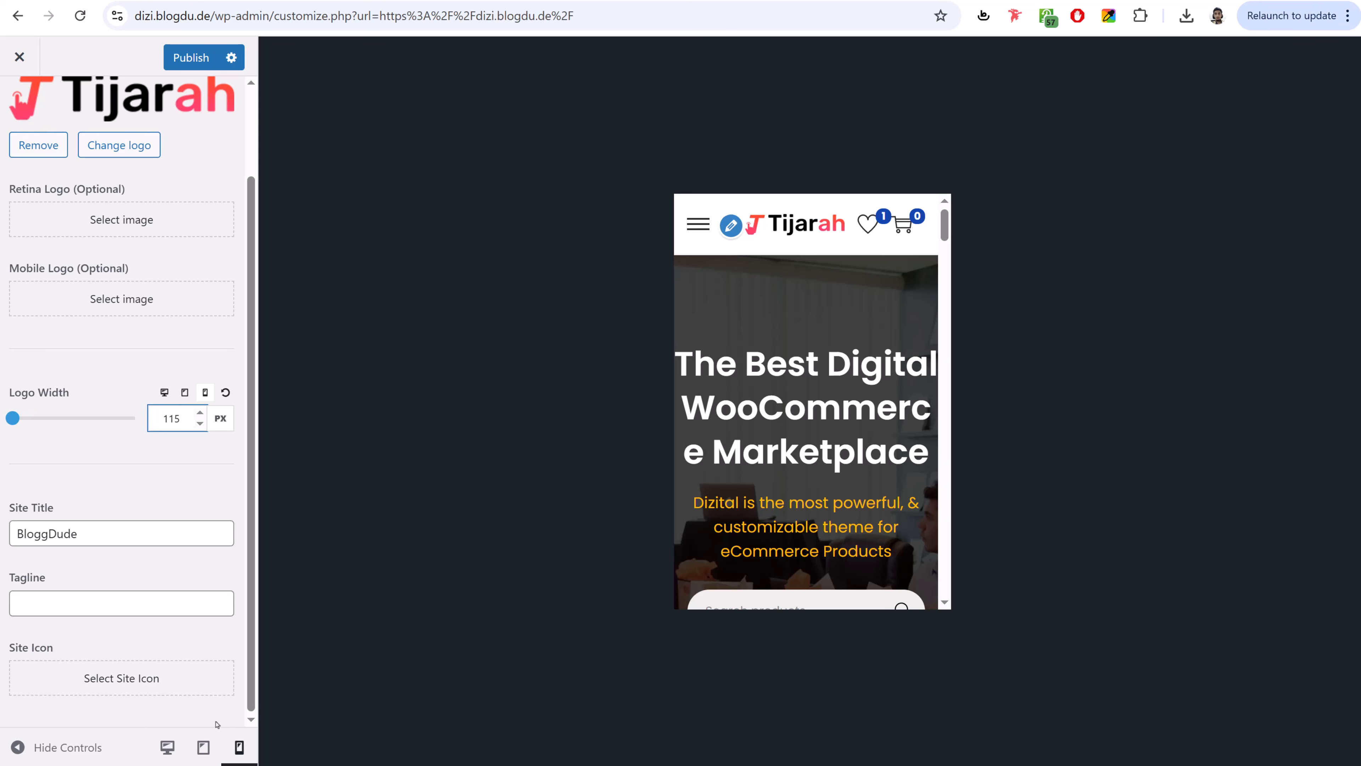
left_click(197, 733)
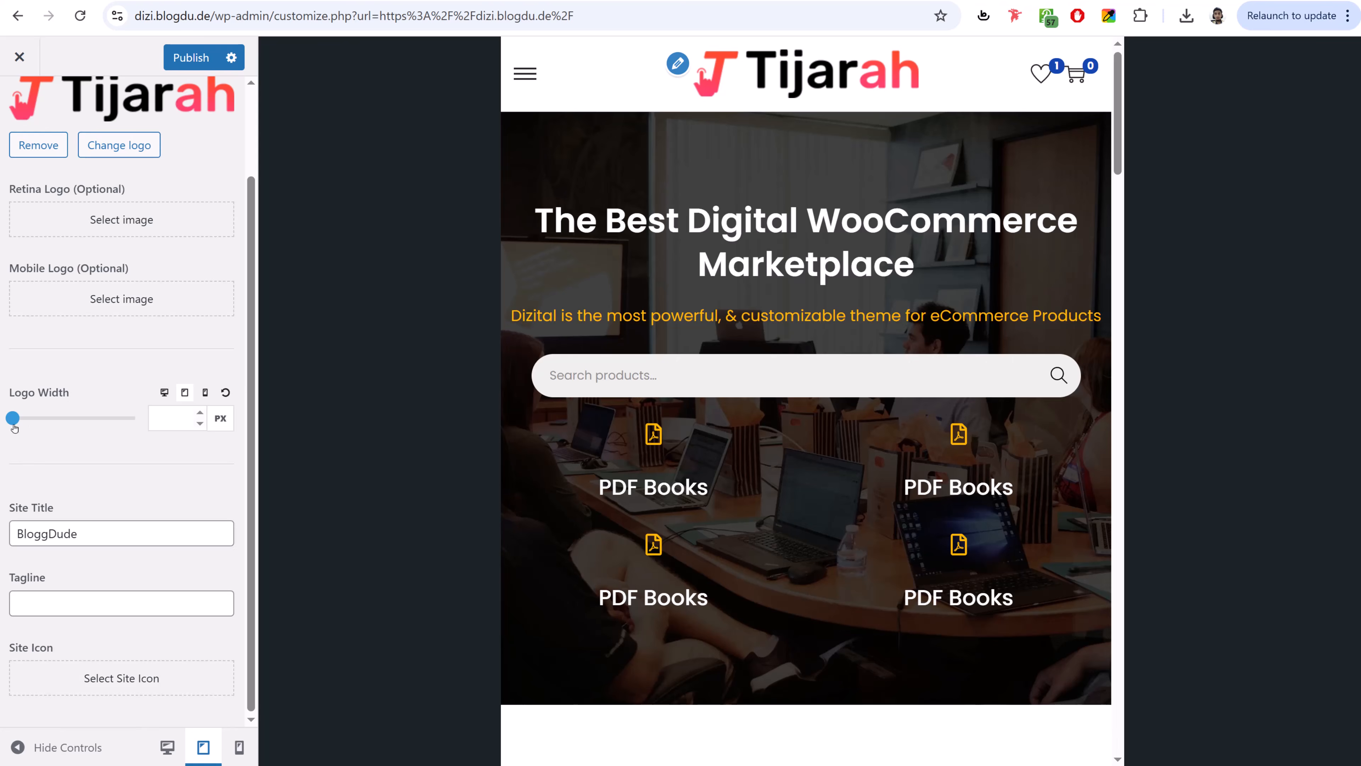
left_click_drag(13, 422, 42, 429)
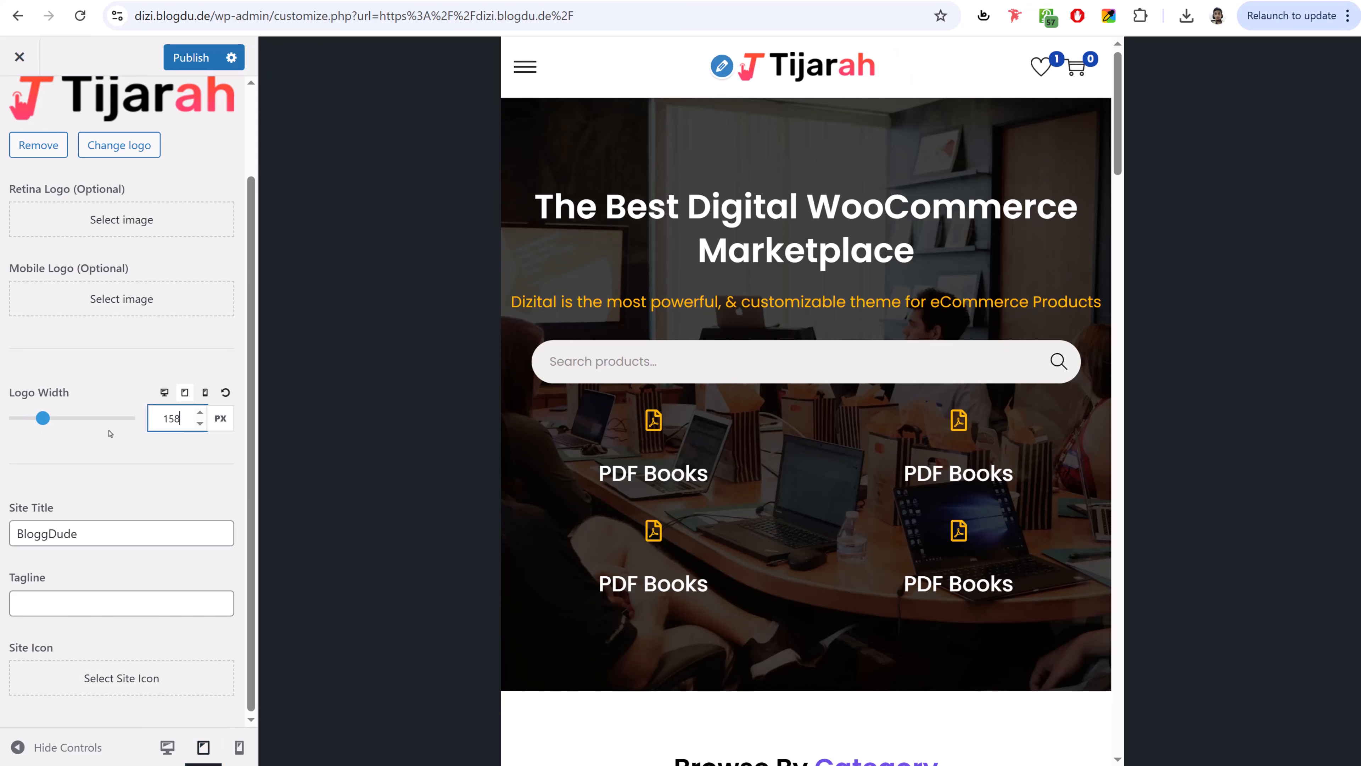
left_click(201, 413)
left_click(201, 414)
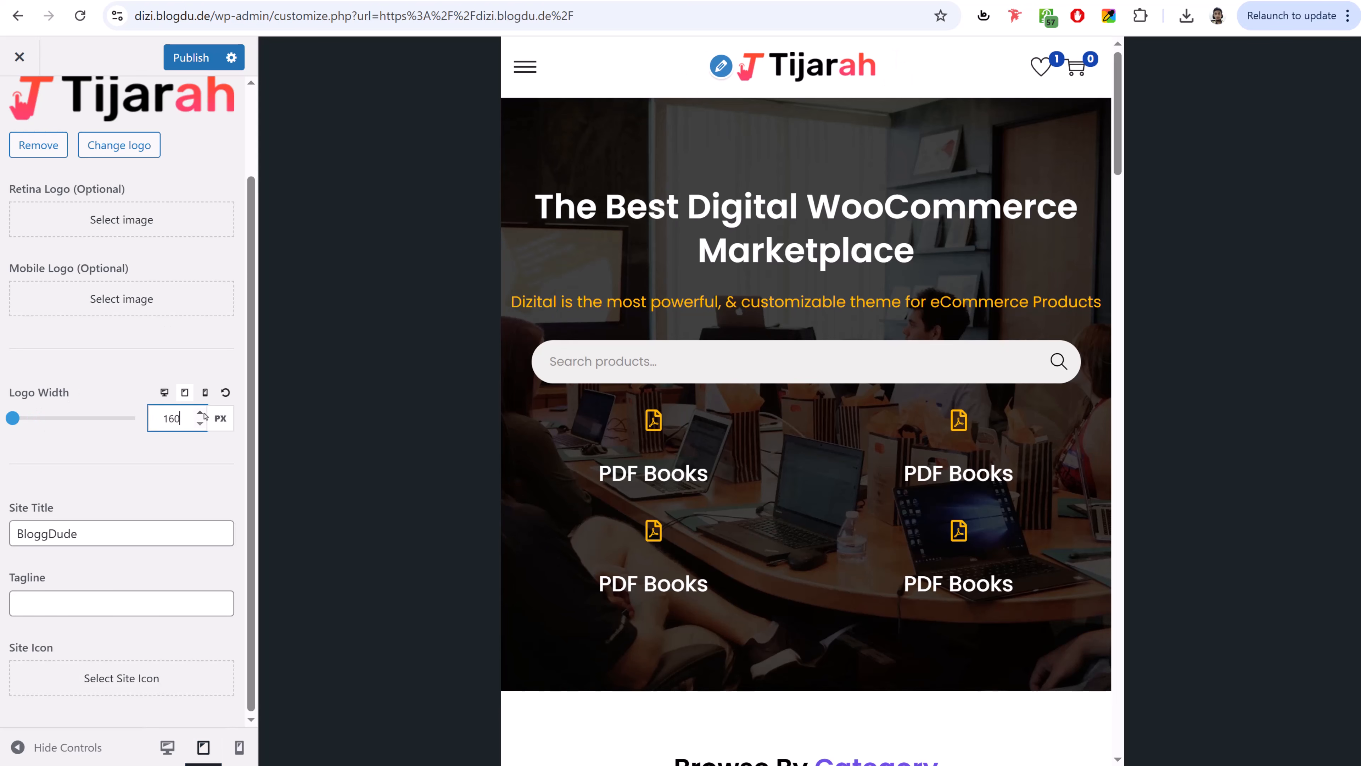
- Publish the logo width changes and return the preview to desktop size
left_click(192, 58)
left_click(167, 746)
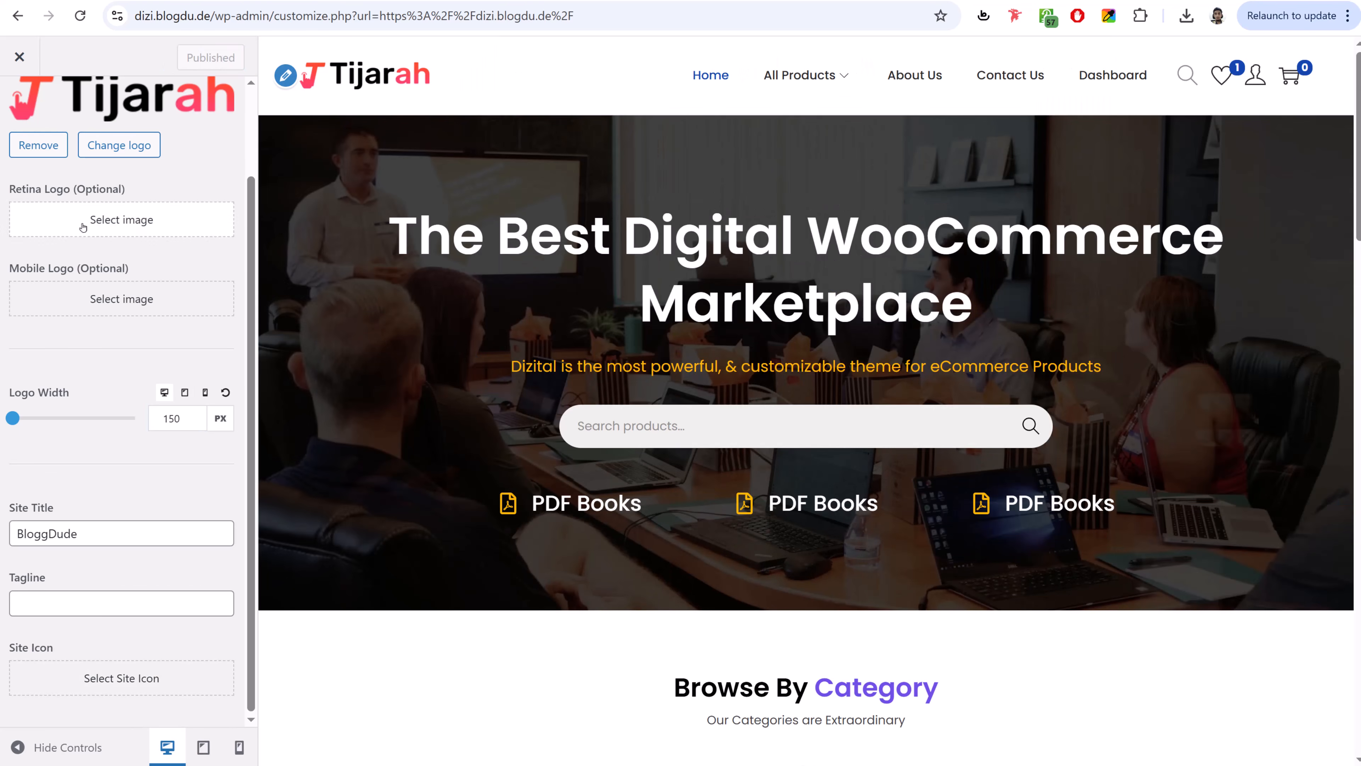
scroll(83, 228, "up", 2)
left_click(16, 112)
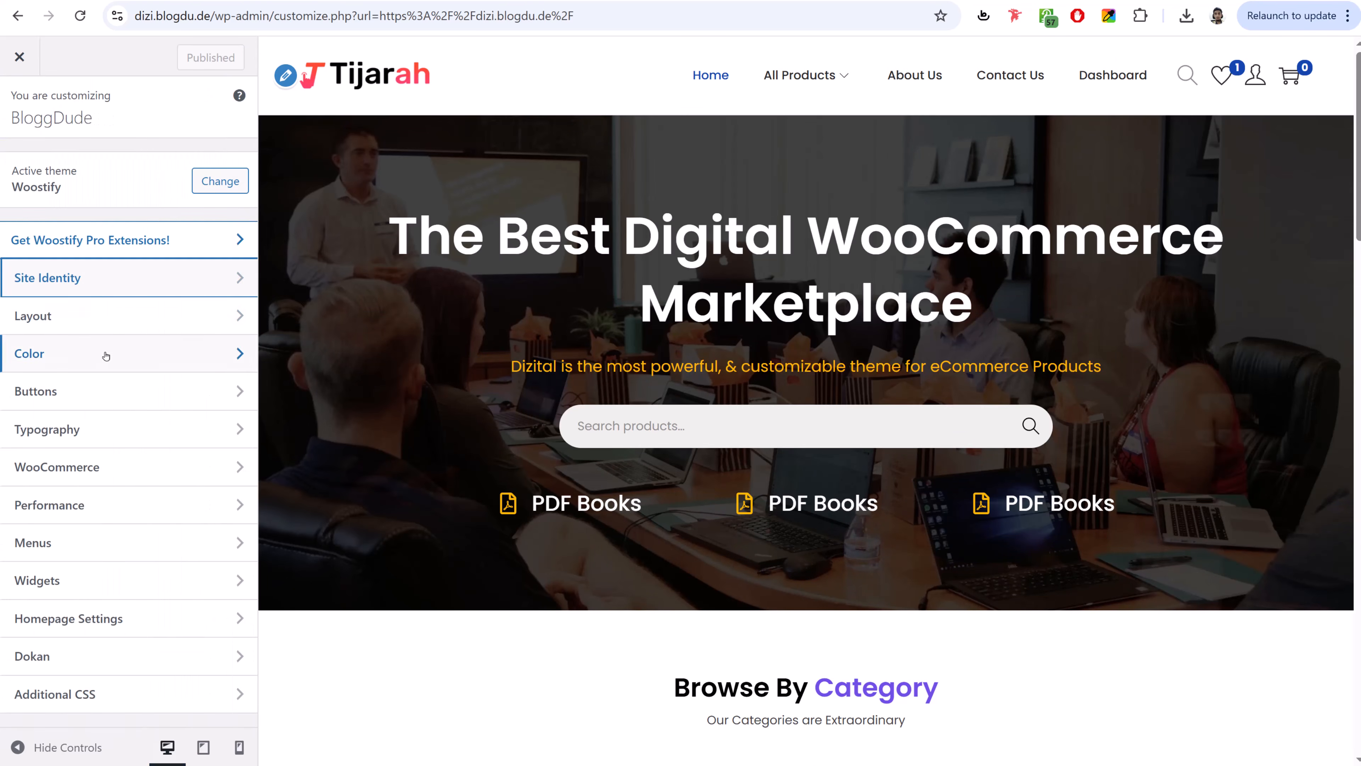
left_click(104, 317)
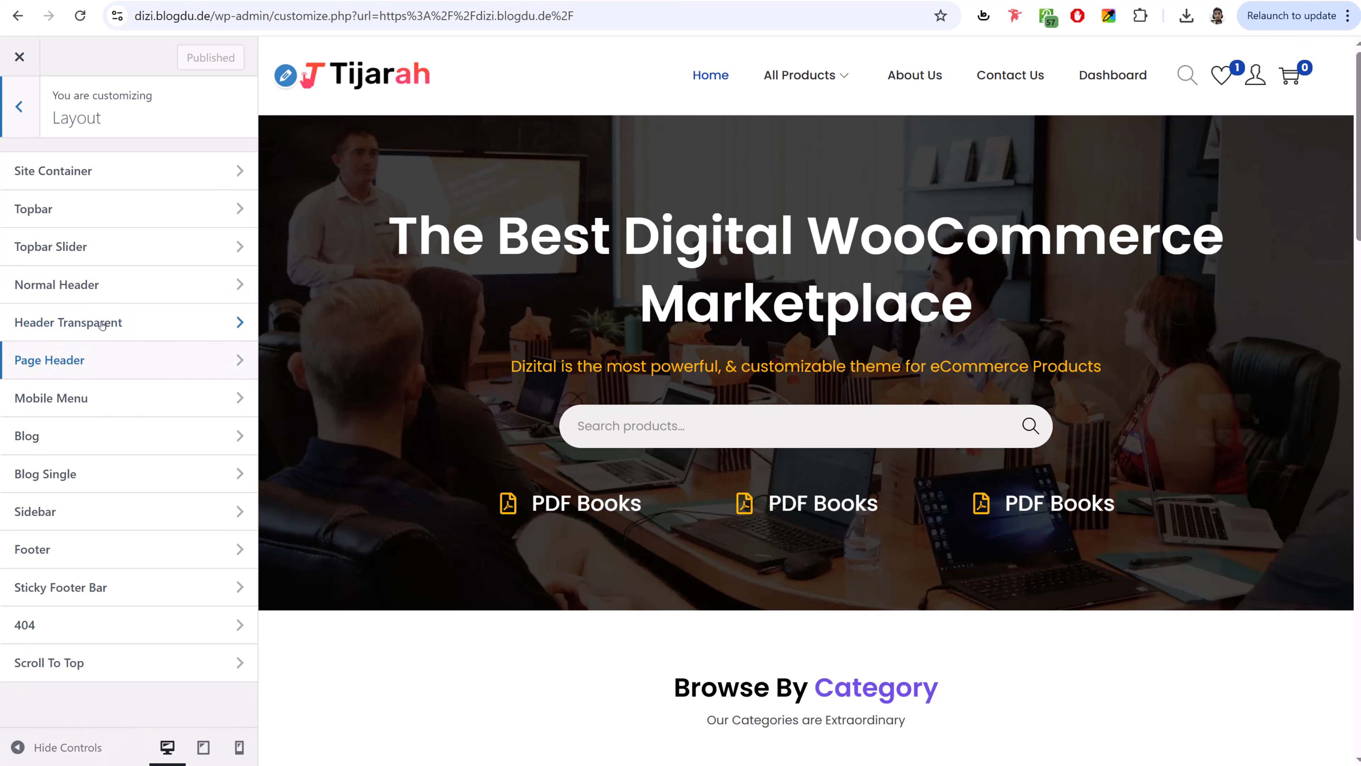
- Turn on the page header with centered alignment, previewing the About Us page
left_click(105, 366)
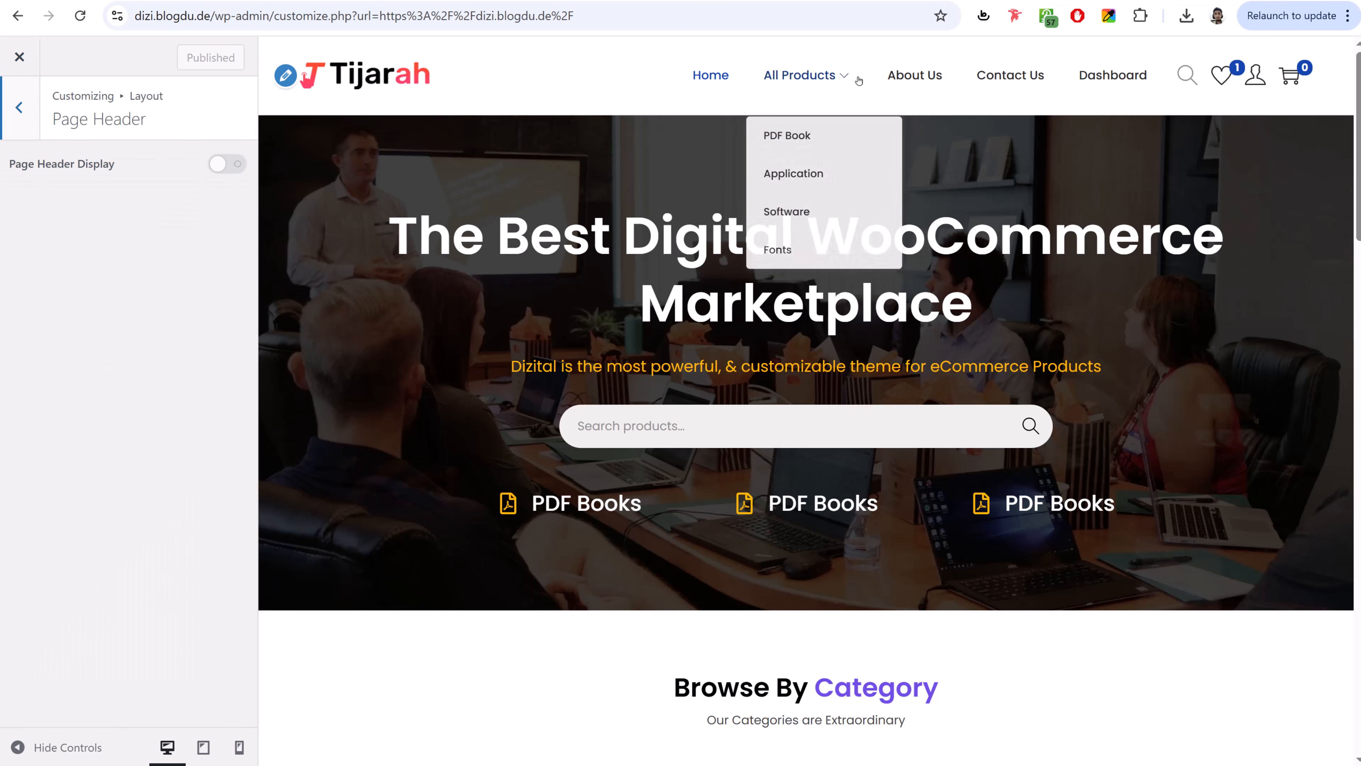
left_click(915, 78)
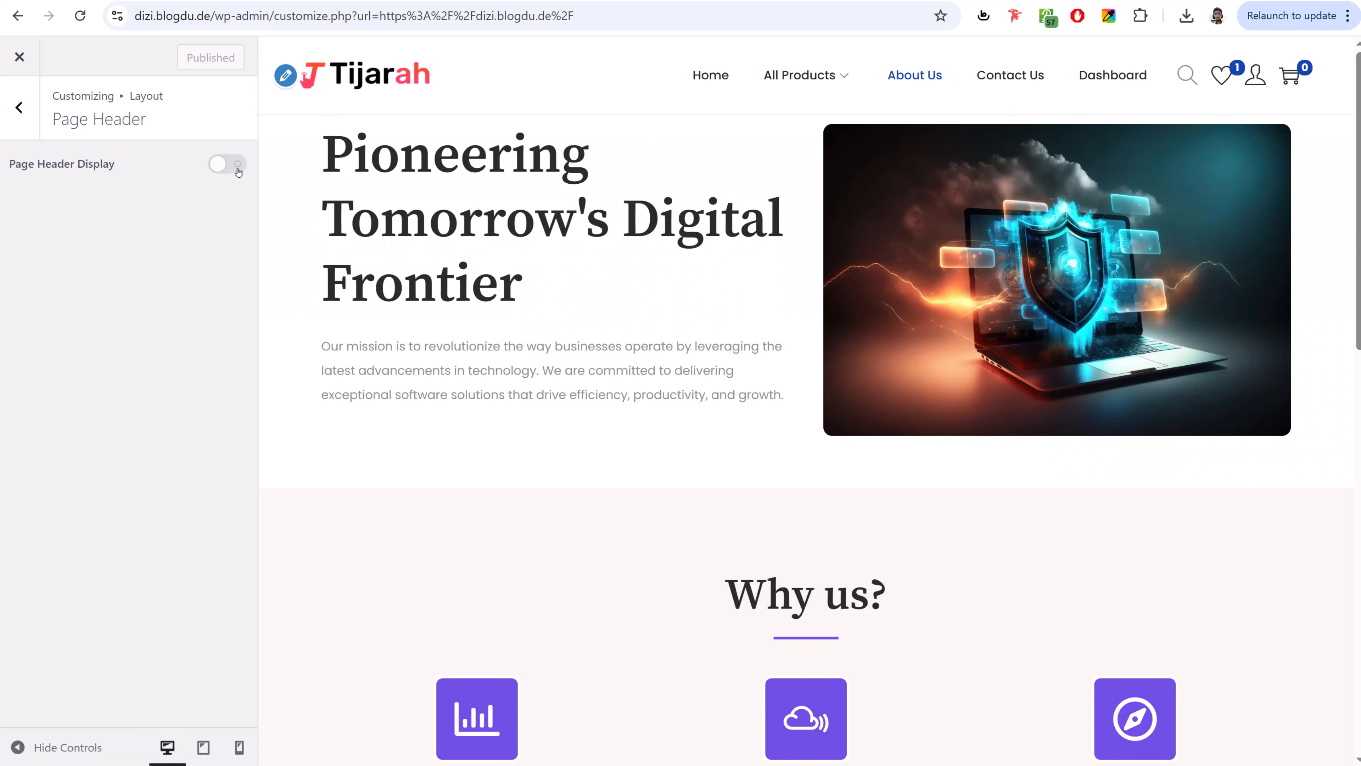
left_click(237, 167)
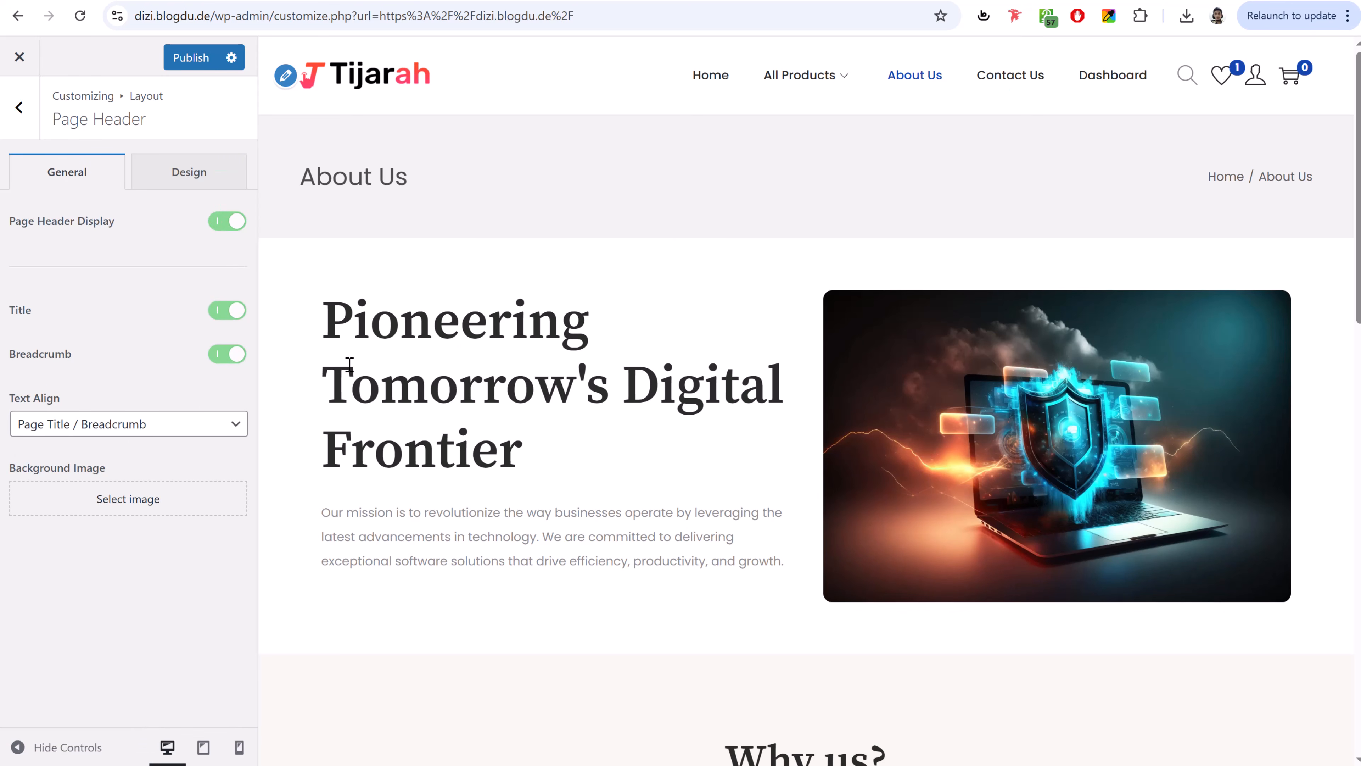
left_click(95, 429)
left_click(105, 473)
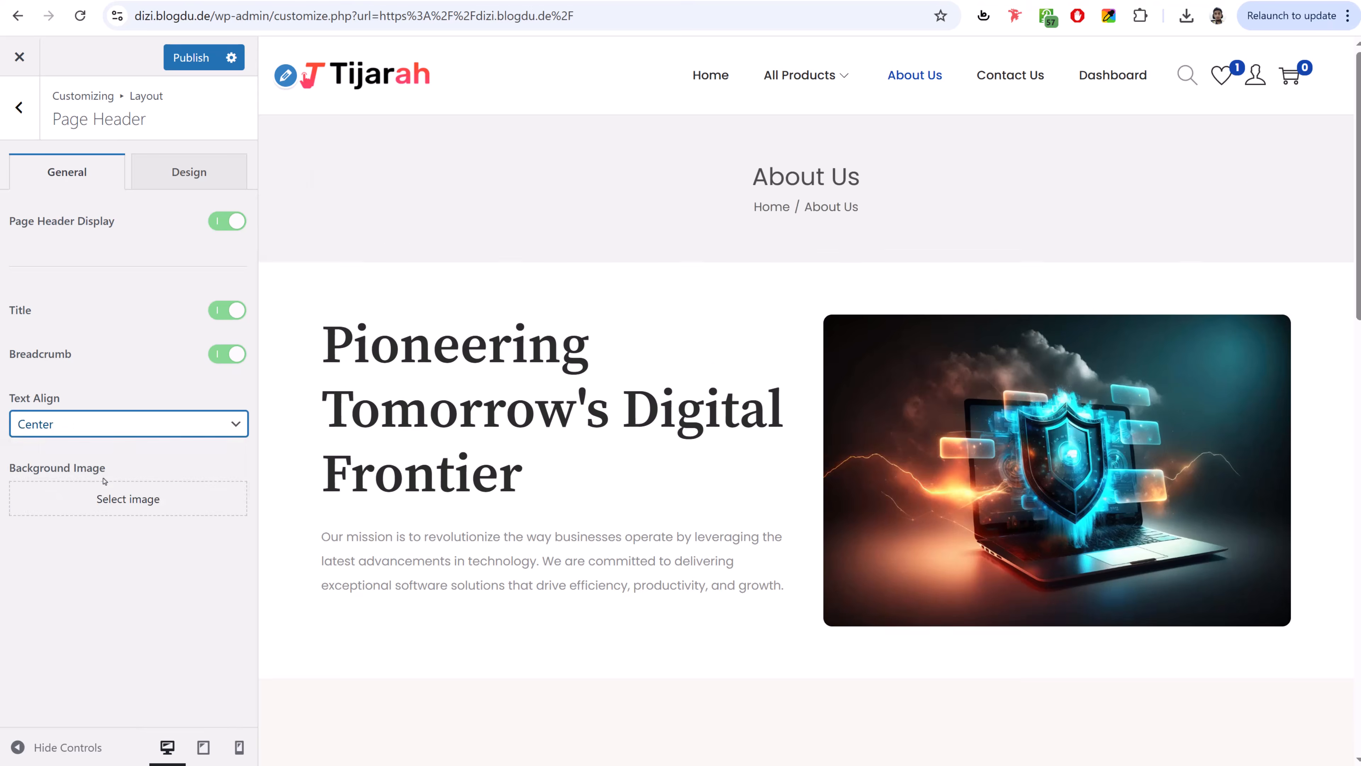
- Make the page header title black and its background cream #FFF9E9, then publish
left_click(182, 168)
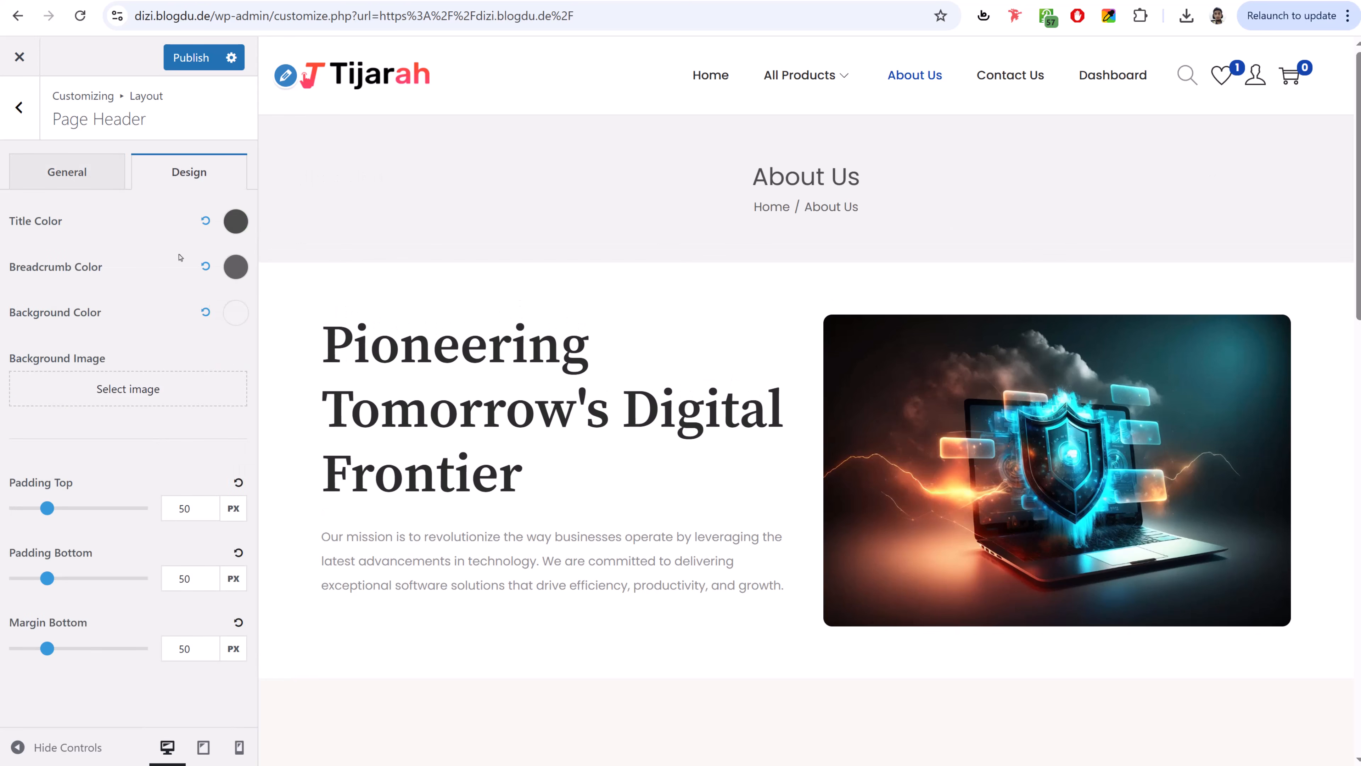
left_click(236, 222)
left_click(19, 362)
left_click(95, 224)
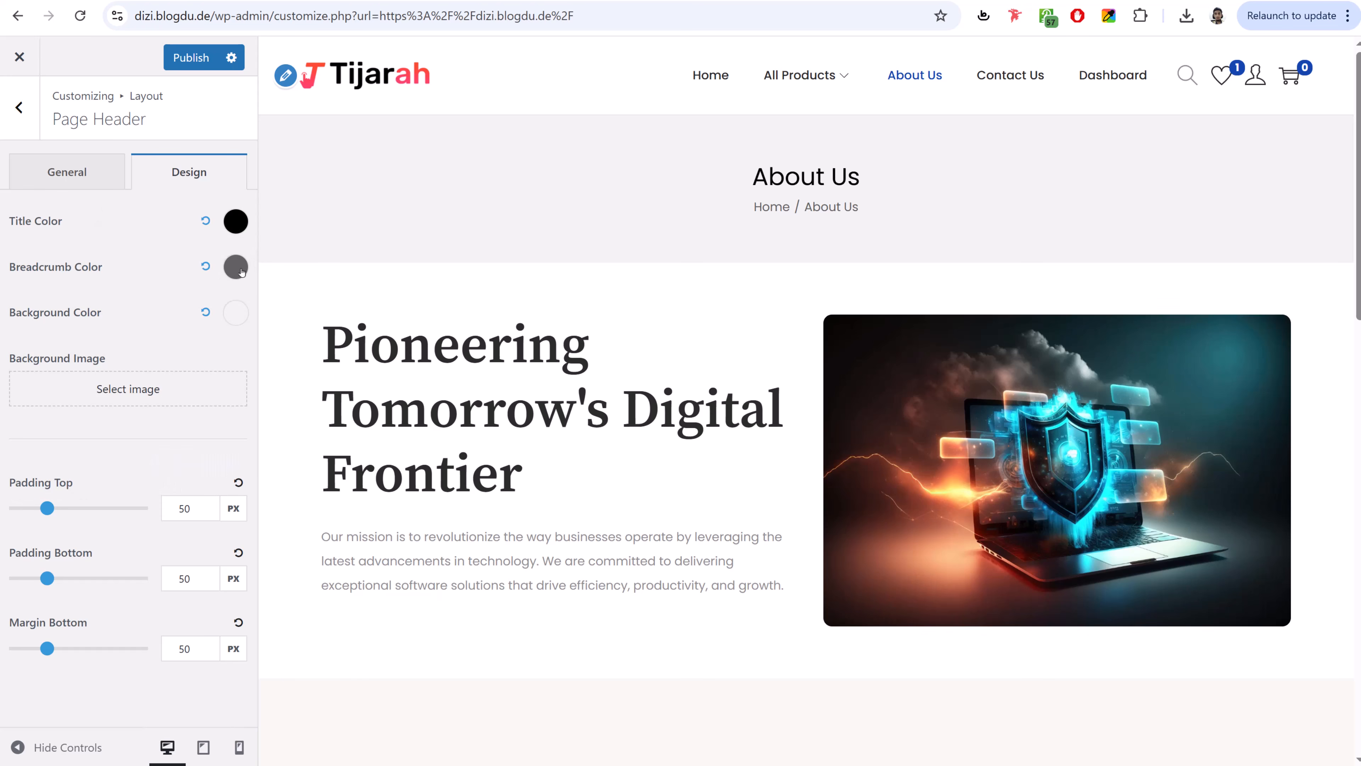
left_click(236, 313)
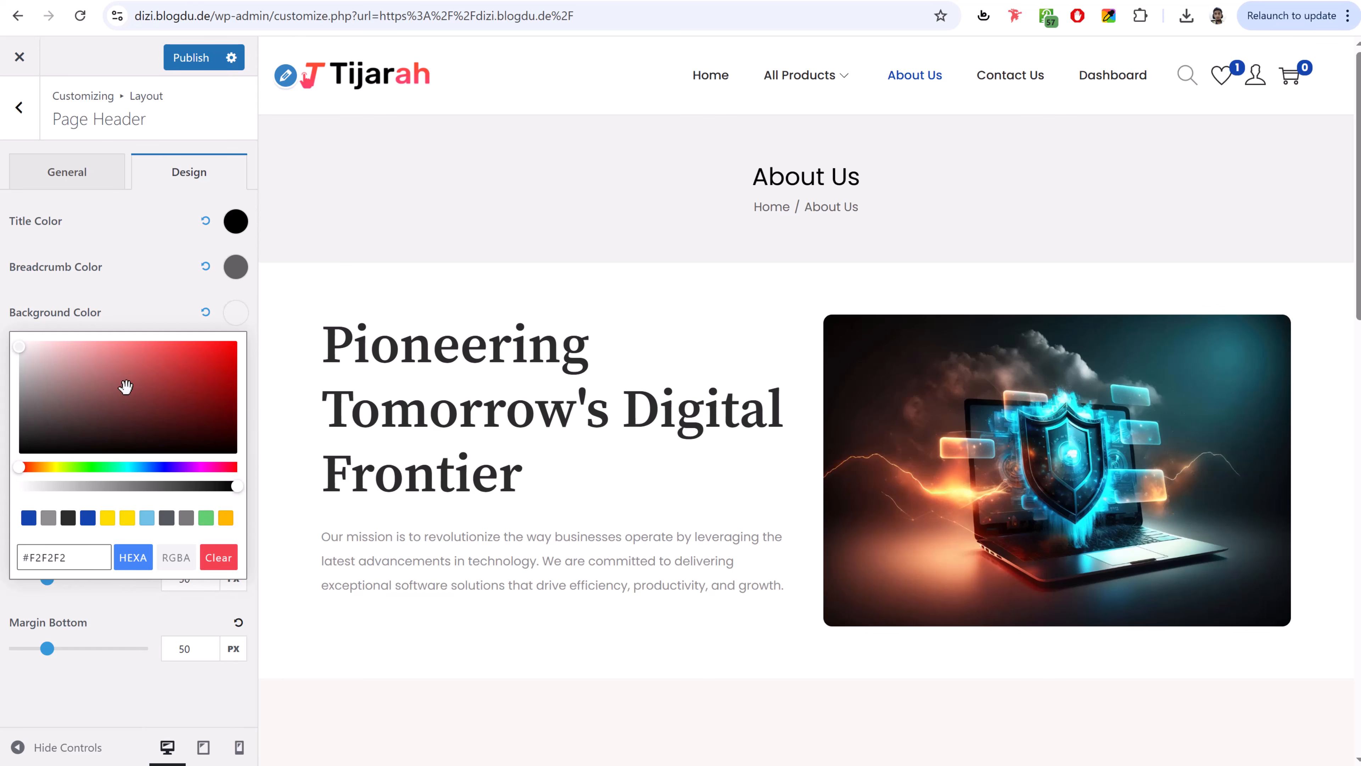
left_click(127, 517)
left_click_drag(77, 370, 38, 319)
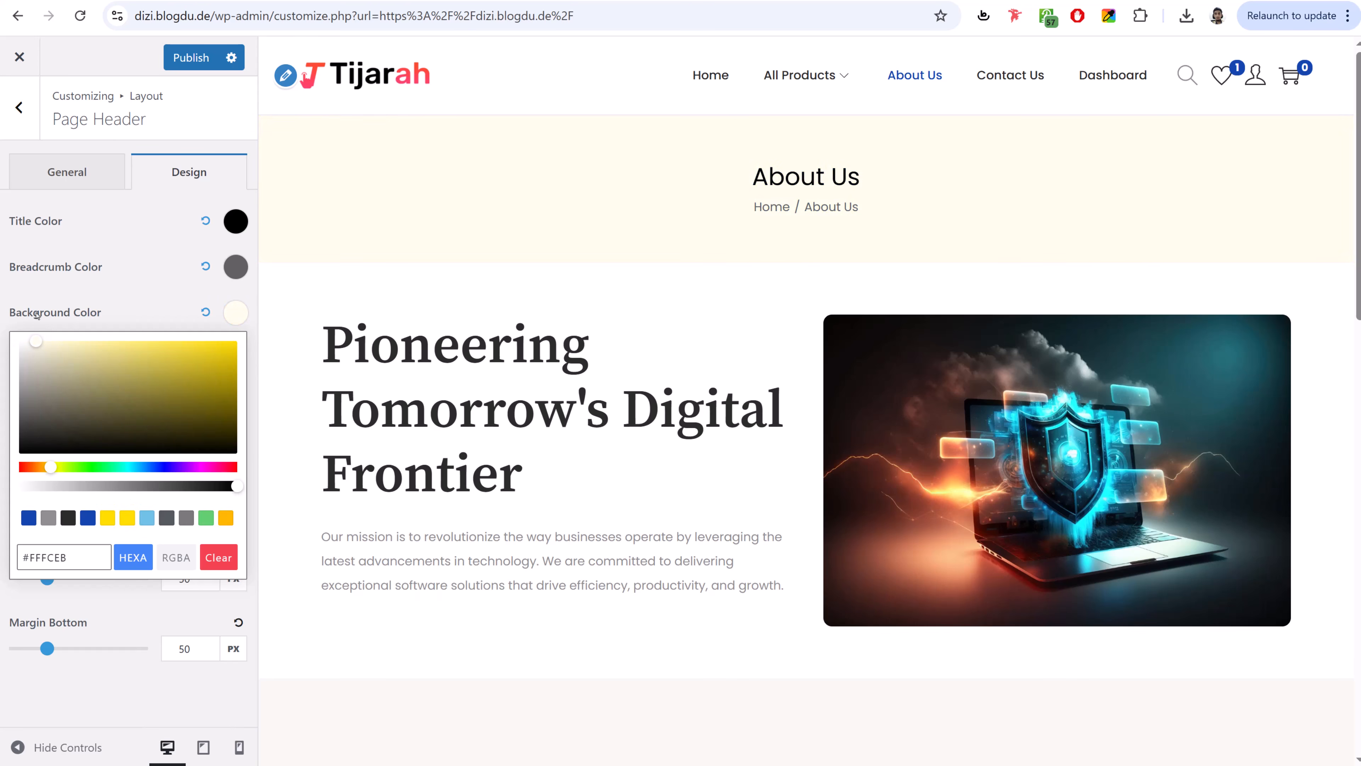
left_click(225, 520)
left_click_drag(127, 358, 46, 307)
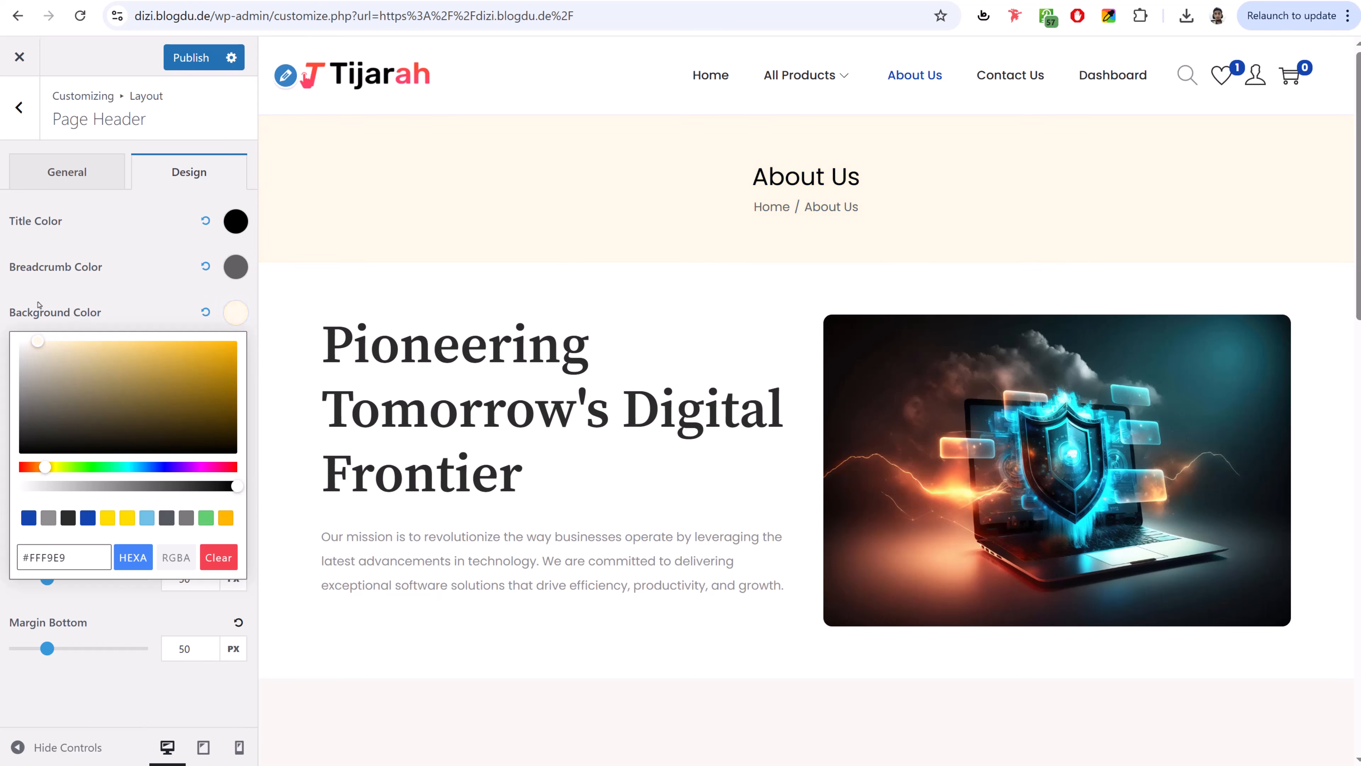
left_click(147, 285)
left_click(193, 66)
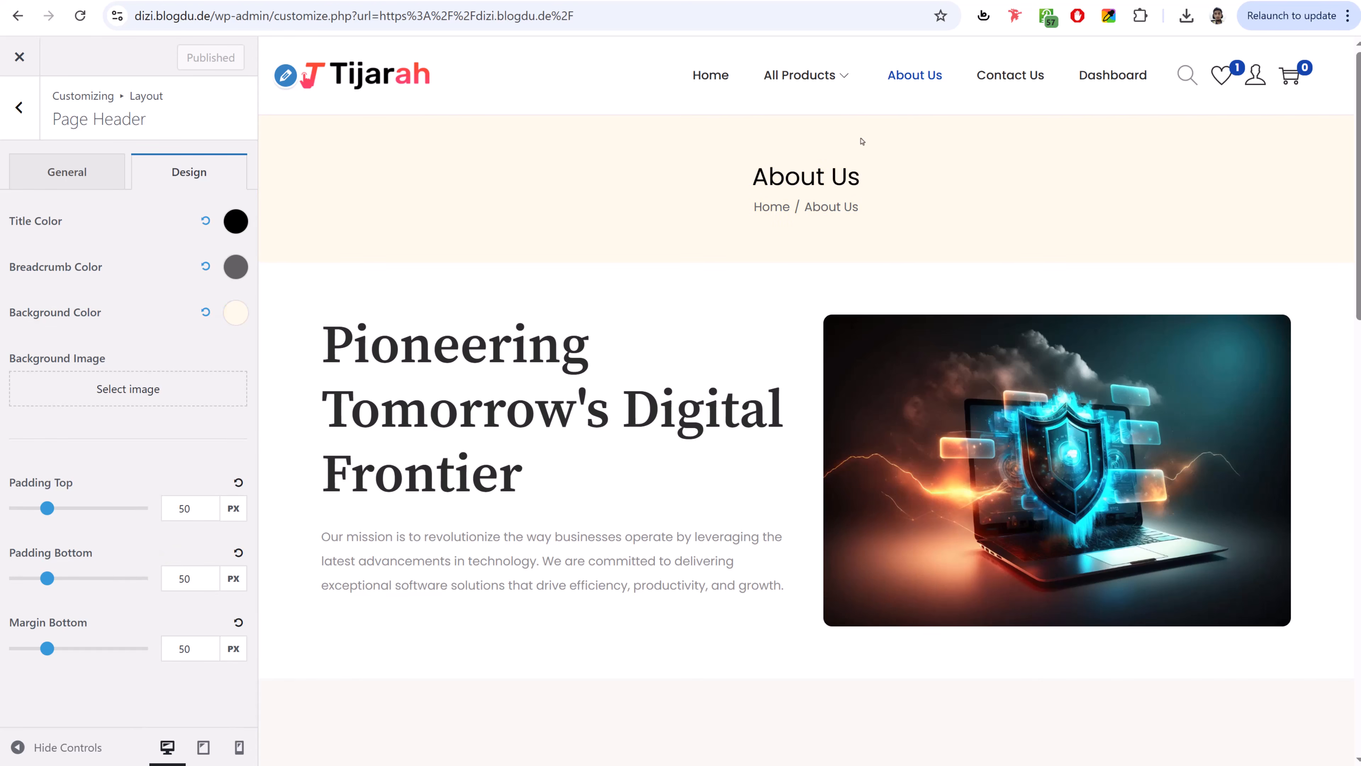
- Preview the Home, About Us and Contact Us pages to check the cream header, then return to Layout
left_click(717, 79)
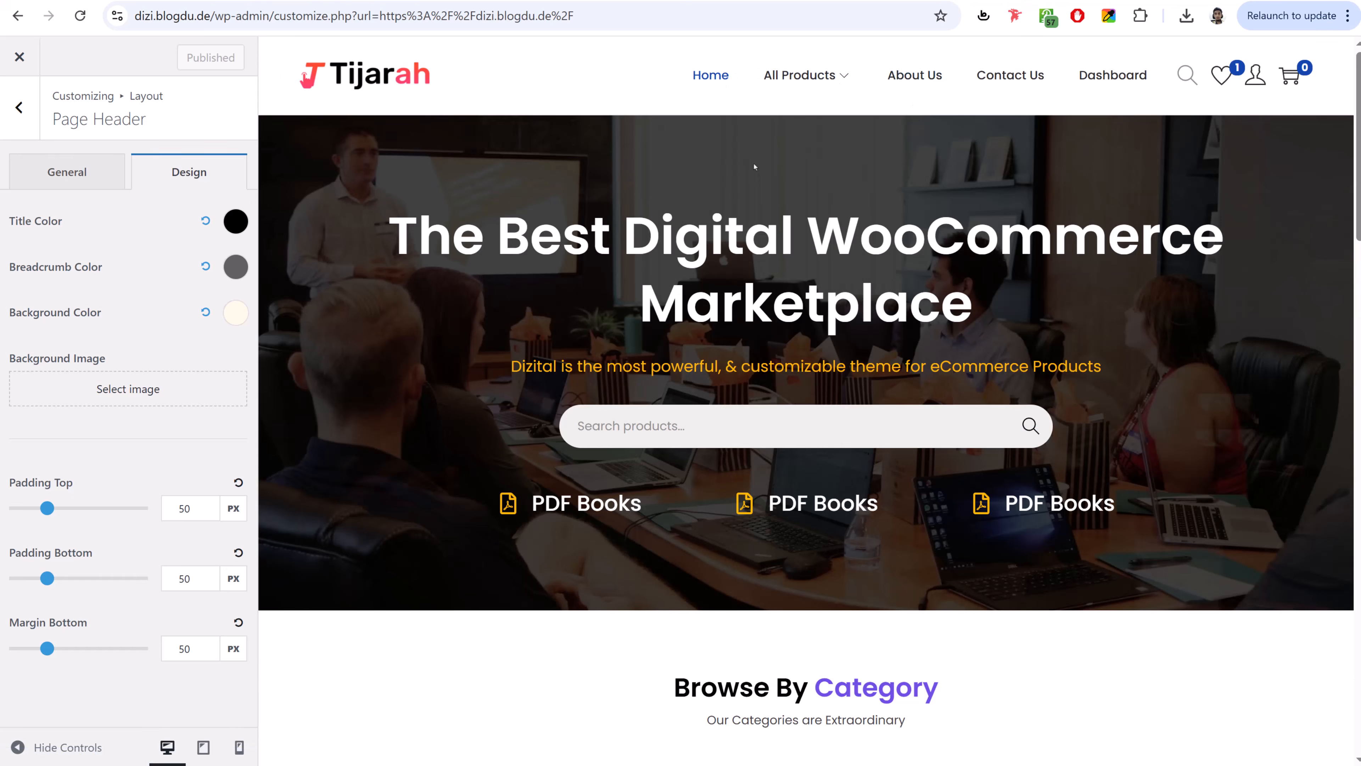
left_click(940, 74)
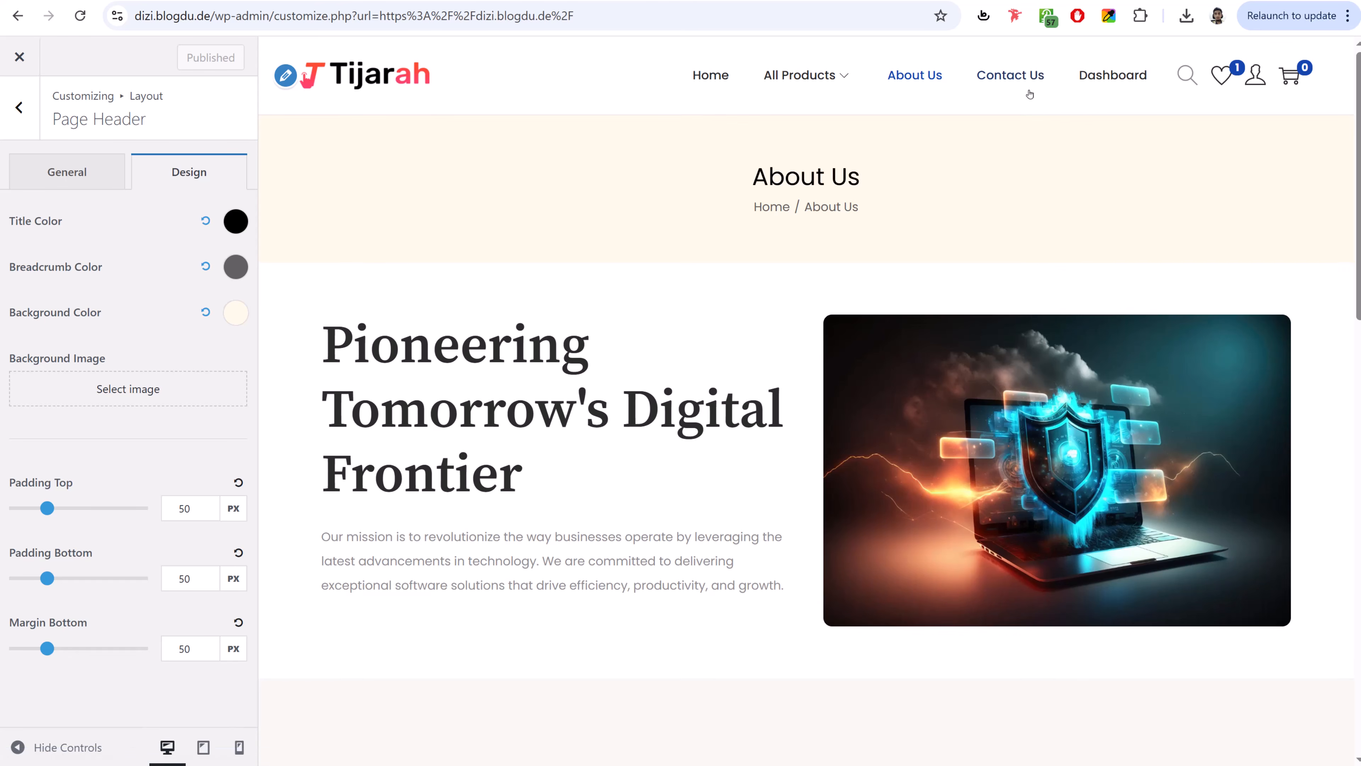
left_click(1029, 94)
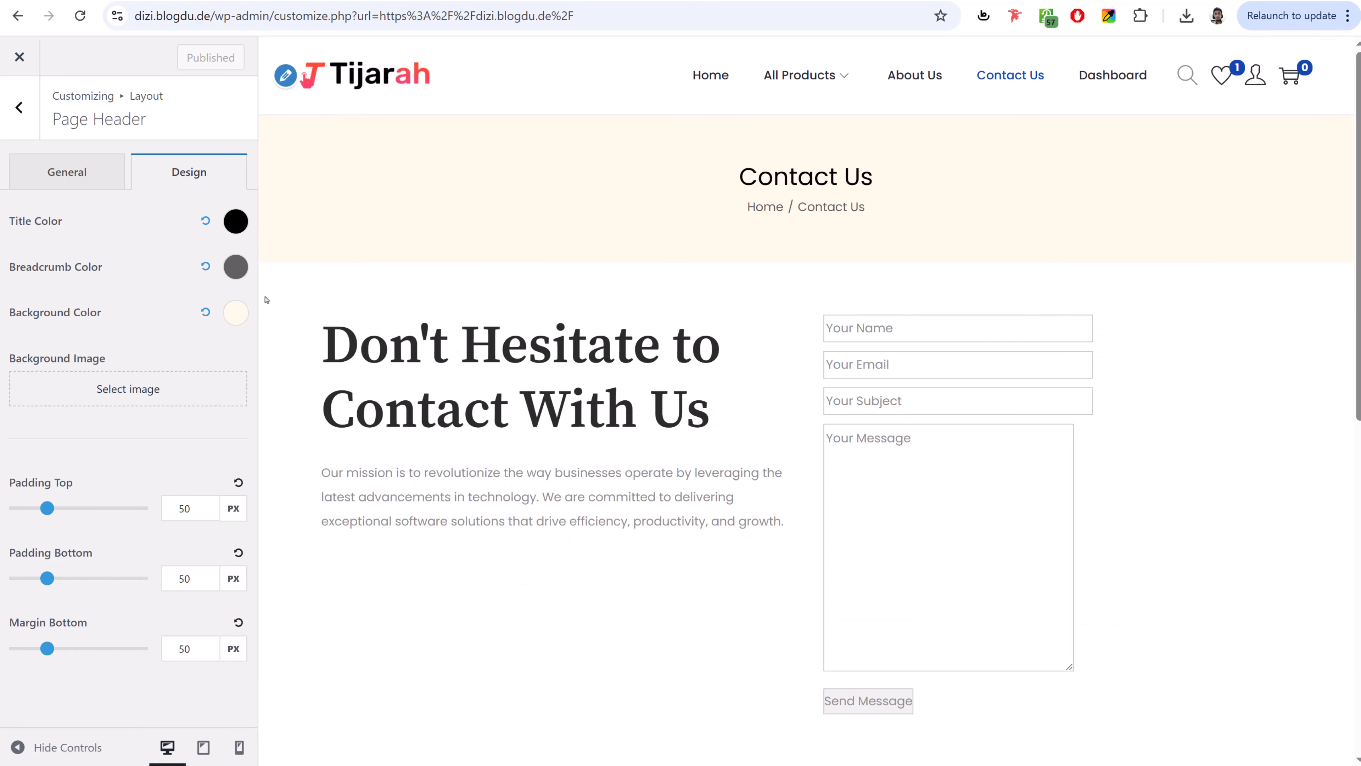
left_click(22, 123)
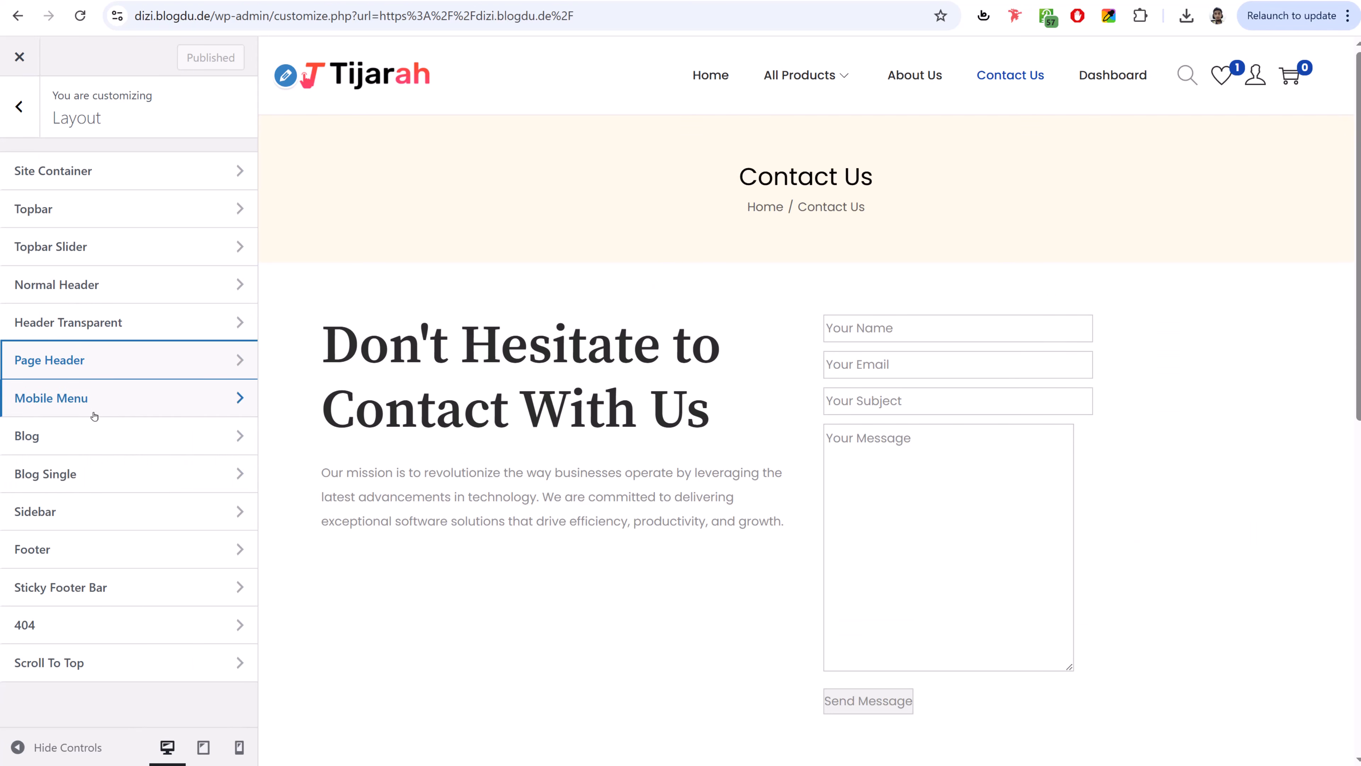
- Set the Shop/Product Archive sidebar to Left sidebar while previewing the shop page, and publish
left_click(119, 518)
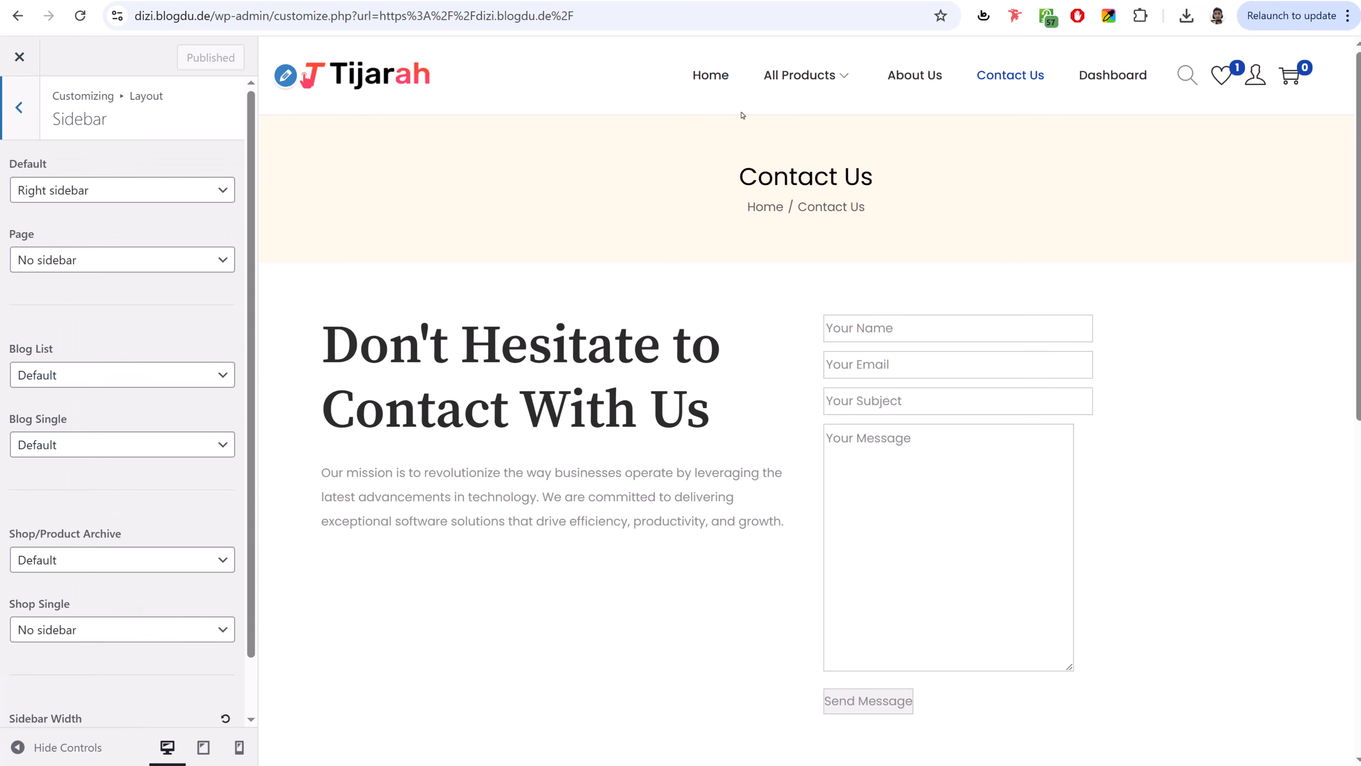
left_click(804, 79)
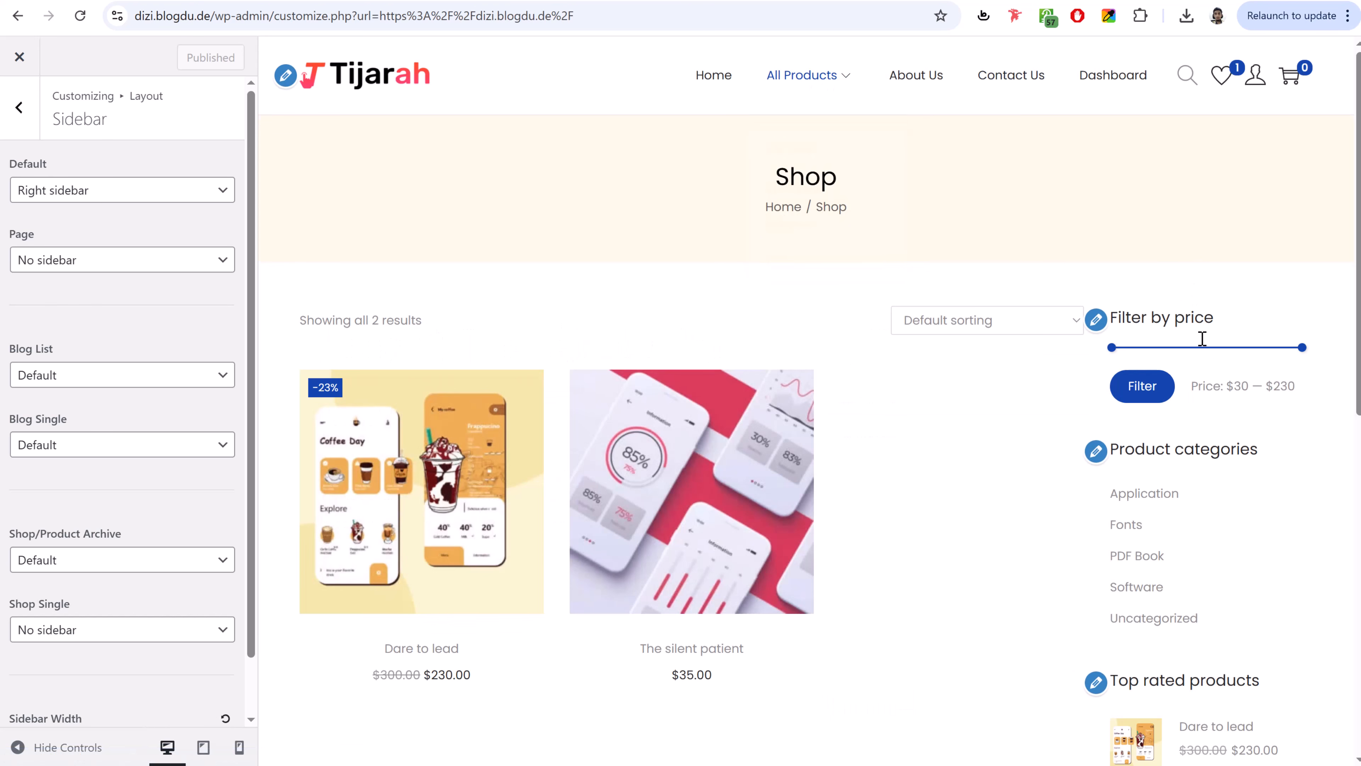
scroll(47, 476, "down", 2)
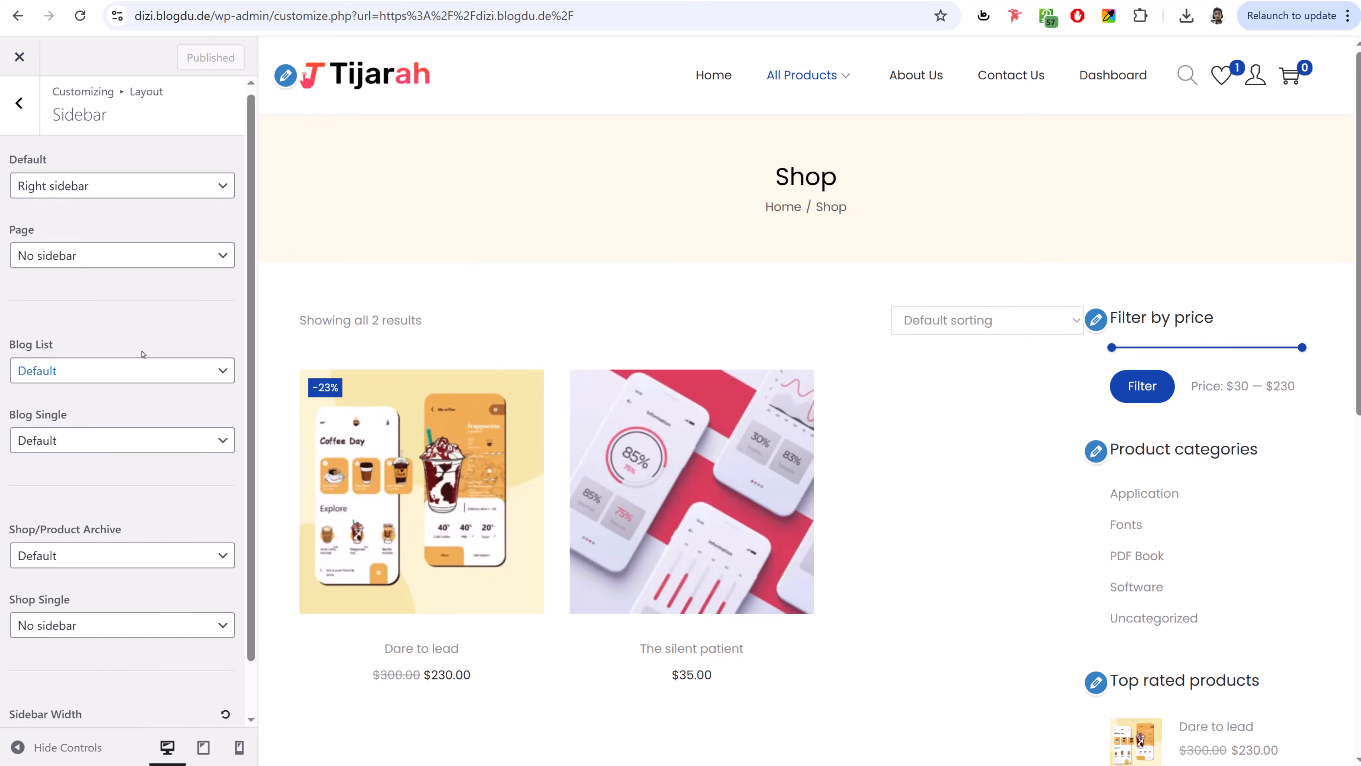
left_click_drag(25, 473, 130, 477)
left_click(129, 476)
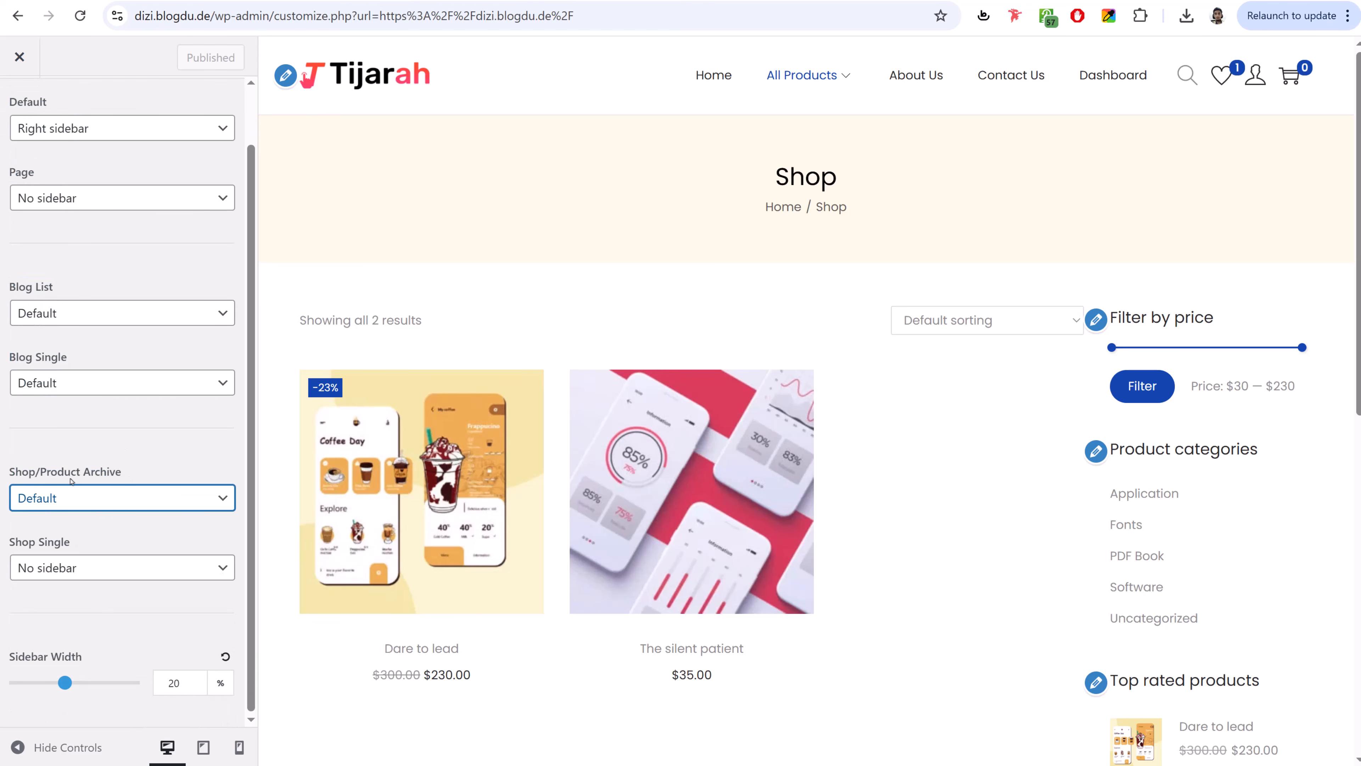
left_click(86, 507)
left_click(88, 566)
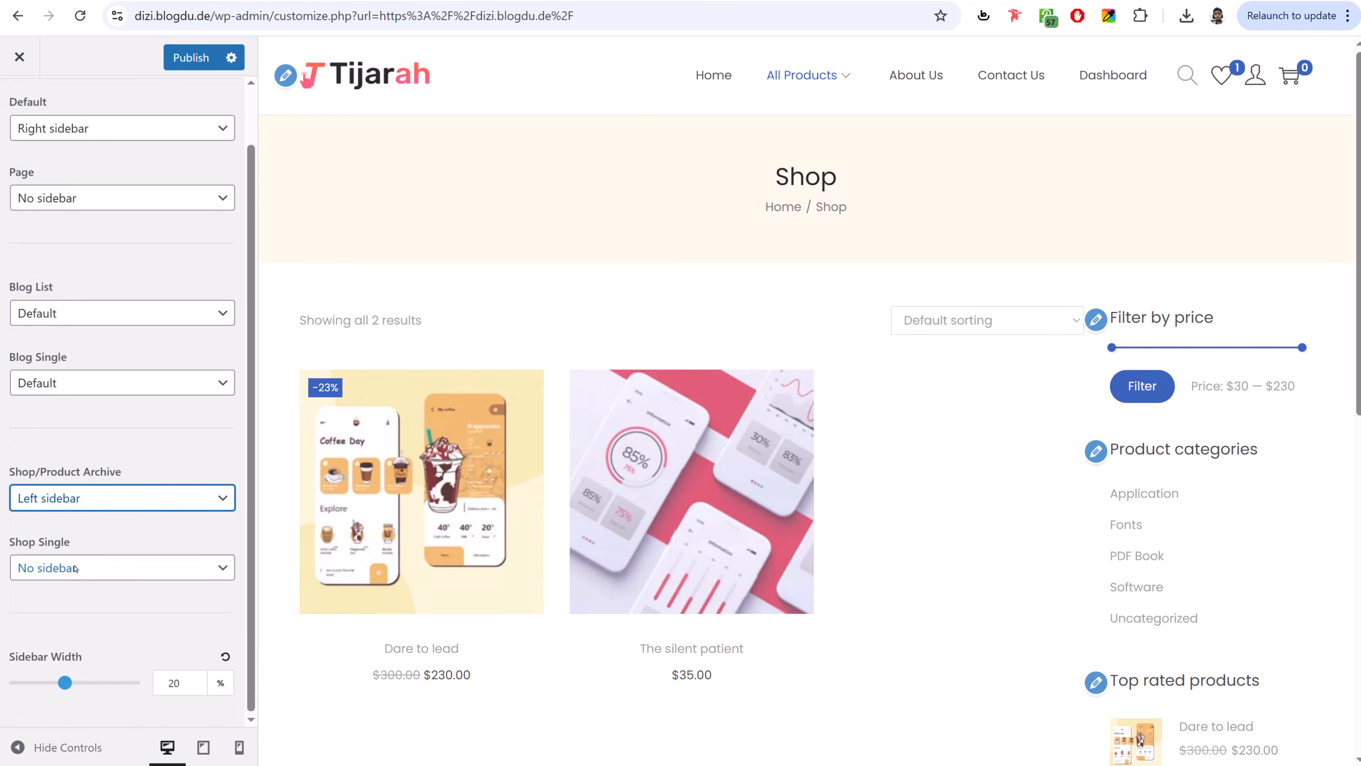
left_click(203, 62)
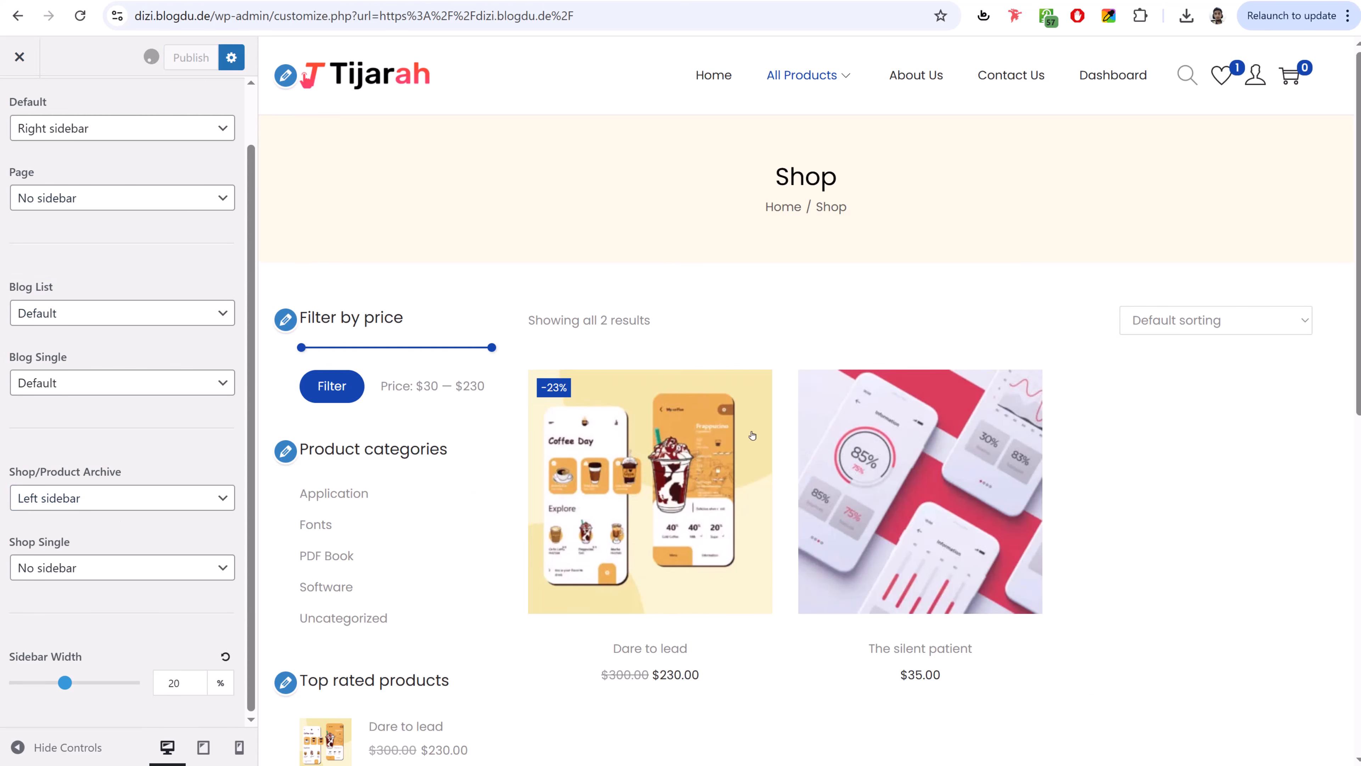
scroll(32, 161, "up", 1)
left_click(12, 115)
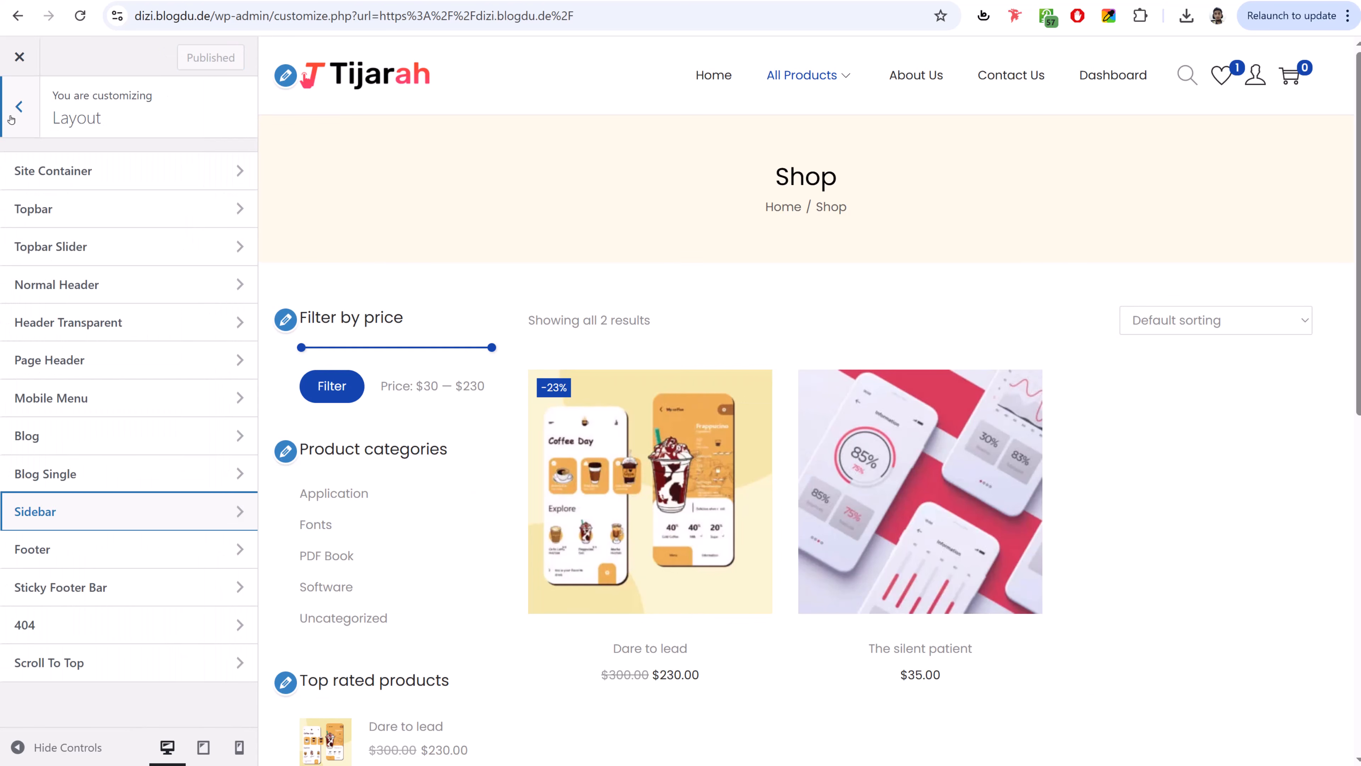
scroll(1032, 531, "down", 10)
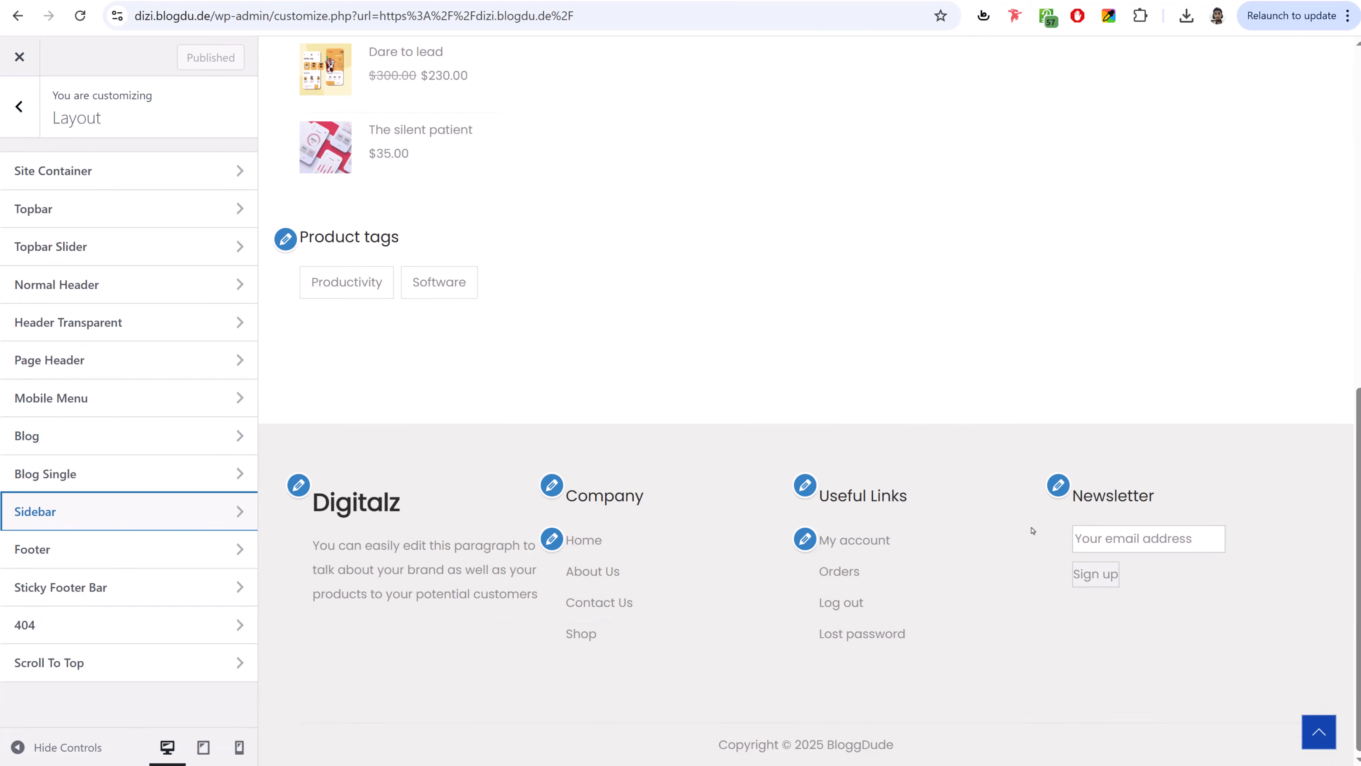
scroll(1032, 530, "up", 7)
scroll(1032, 530, "up", 3)
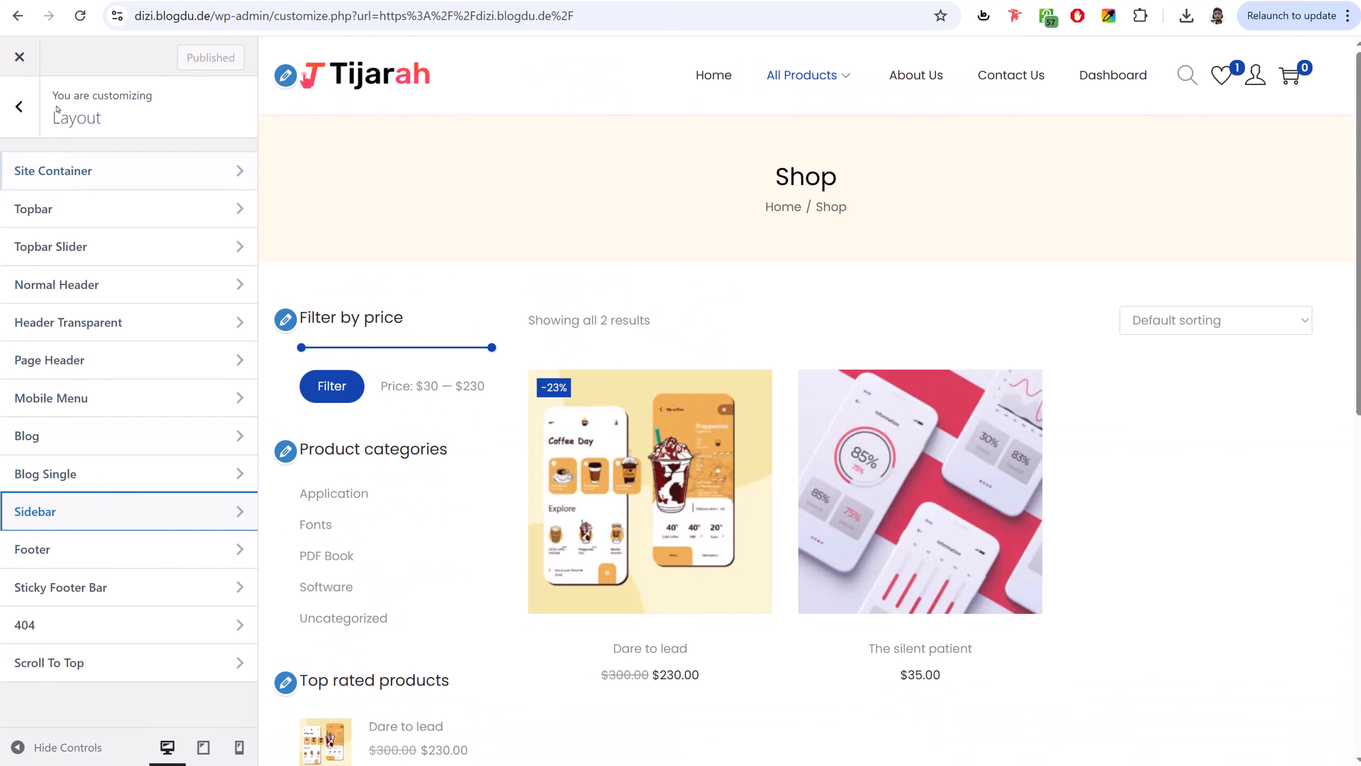
left_click(18, 106)
- Set Theme Color to light purple #9E59FF and Text Color to black #000000
left_click(59, 370)
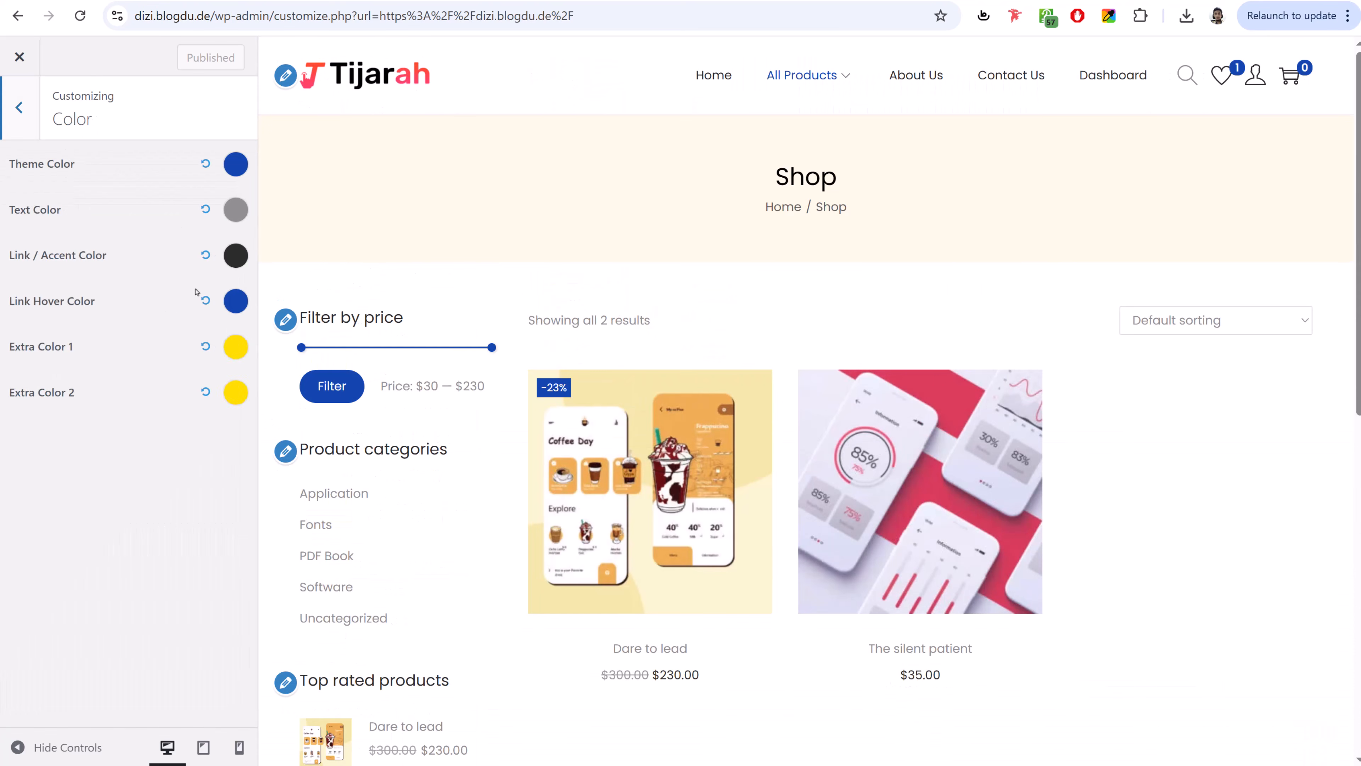
left_click(235, 166)
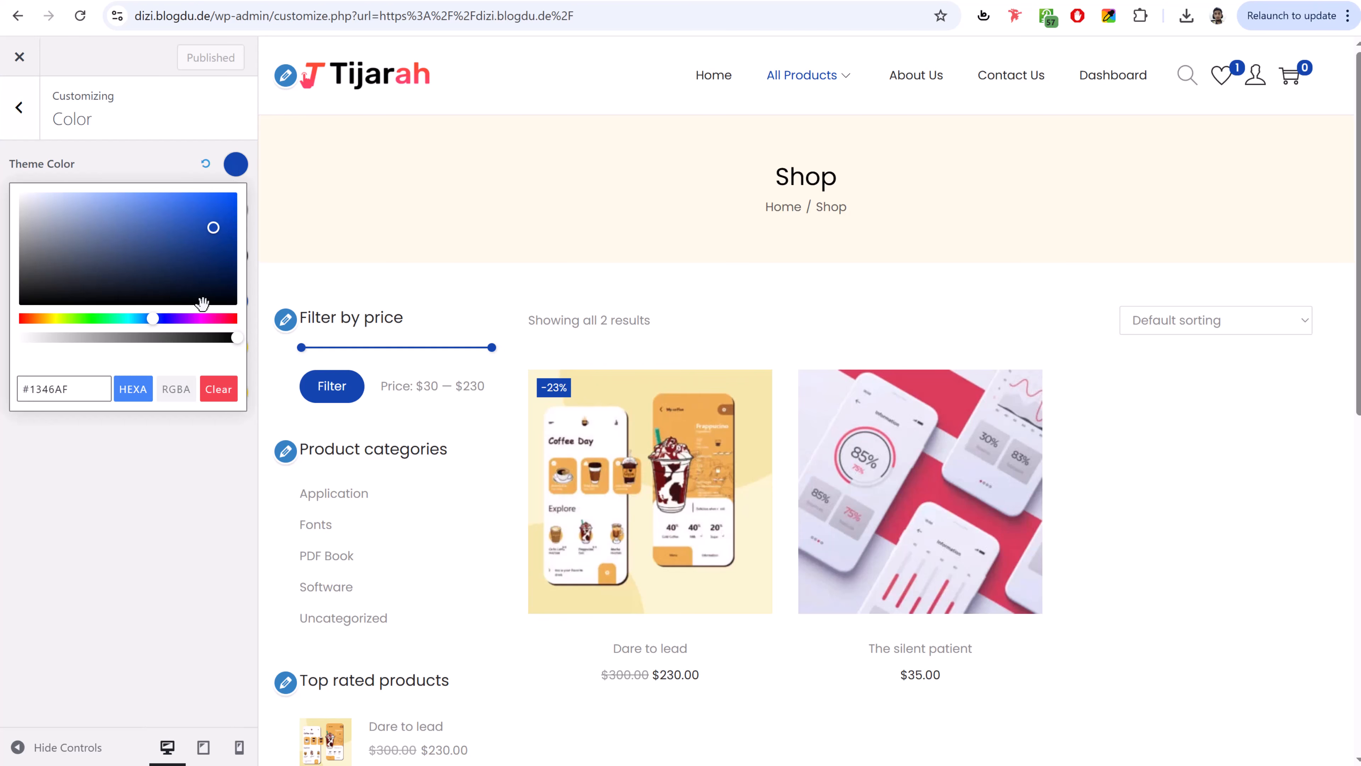
left_click_drag(87, 318, 178, 322)
mouse_move(193, 223)
left_mouse_down()
mouse_move(143, 191)
mouse_move(161, 189)
left_mouse_up()
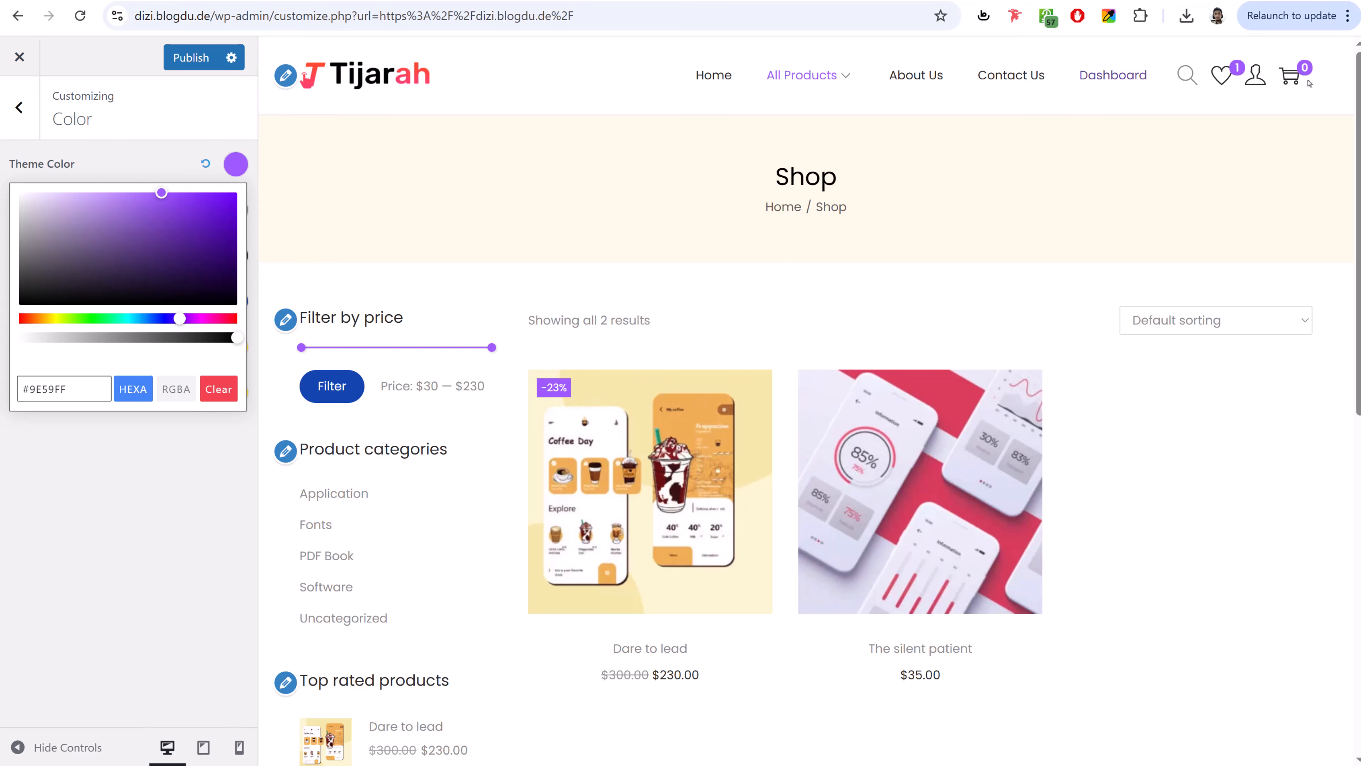
left_click(129, 177)
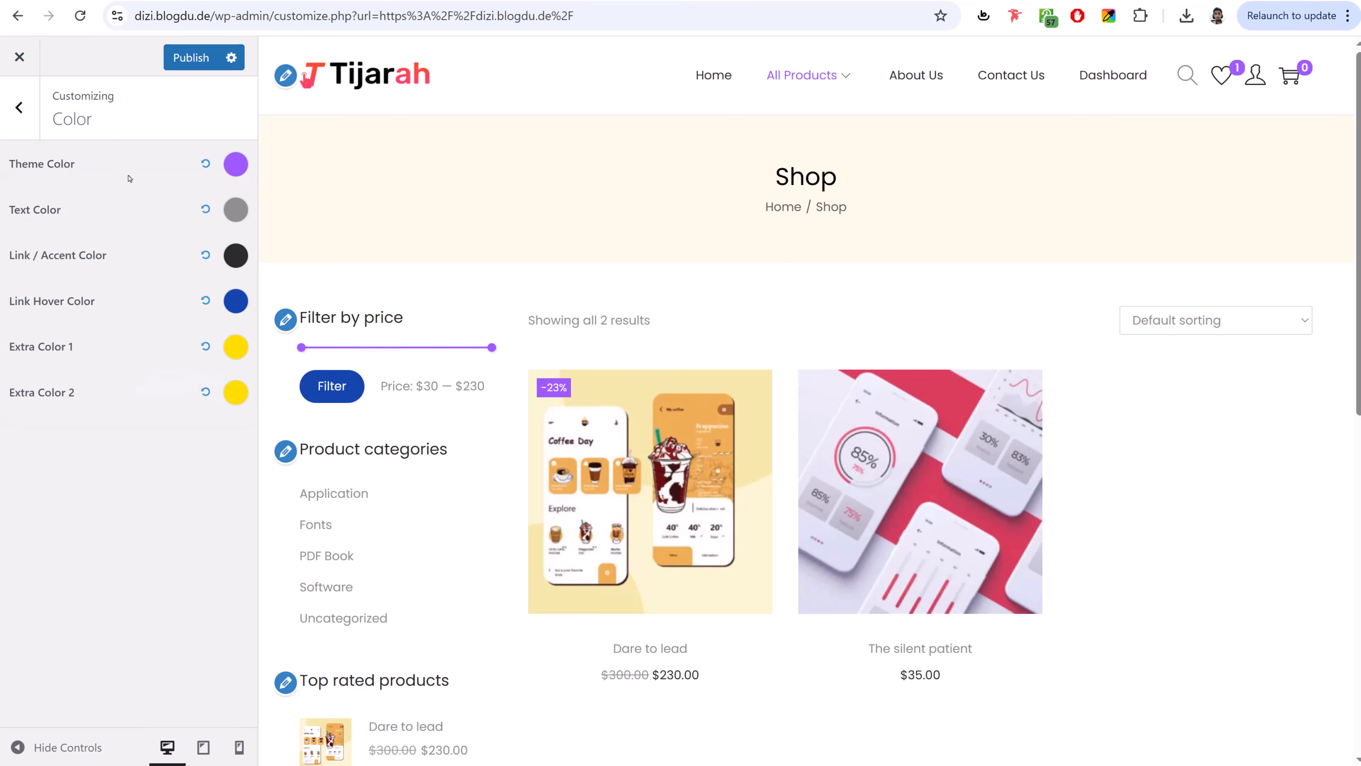
left_click(236, 216)
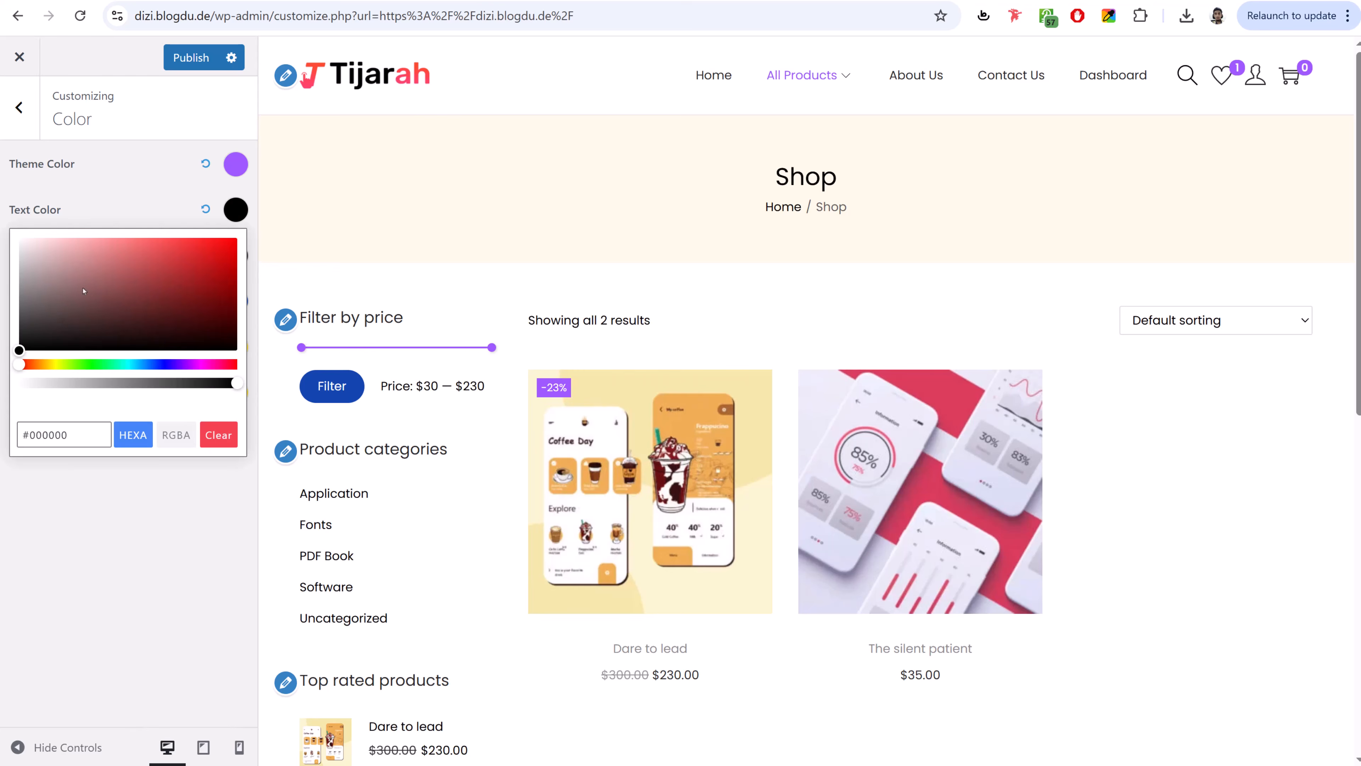
left_click(122, 164)
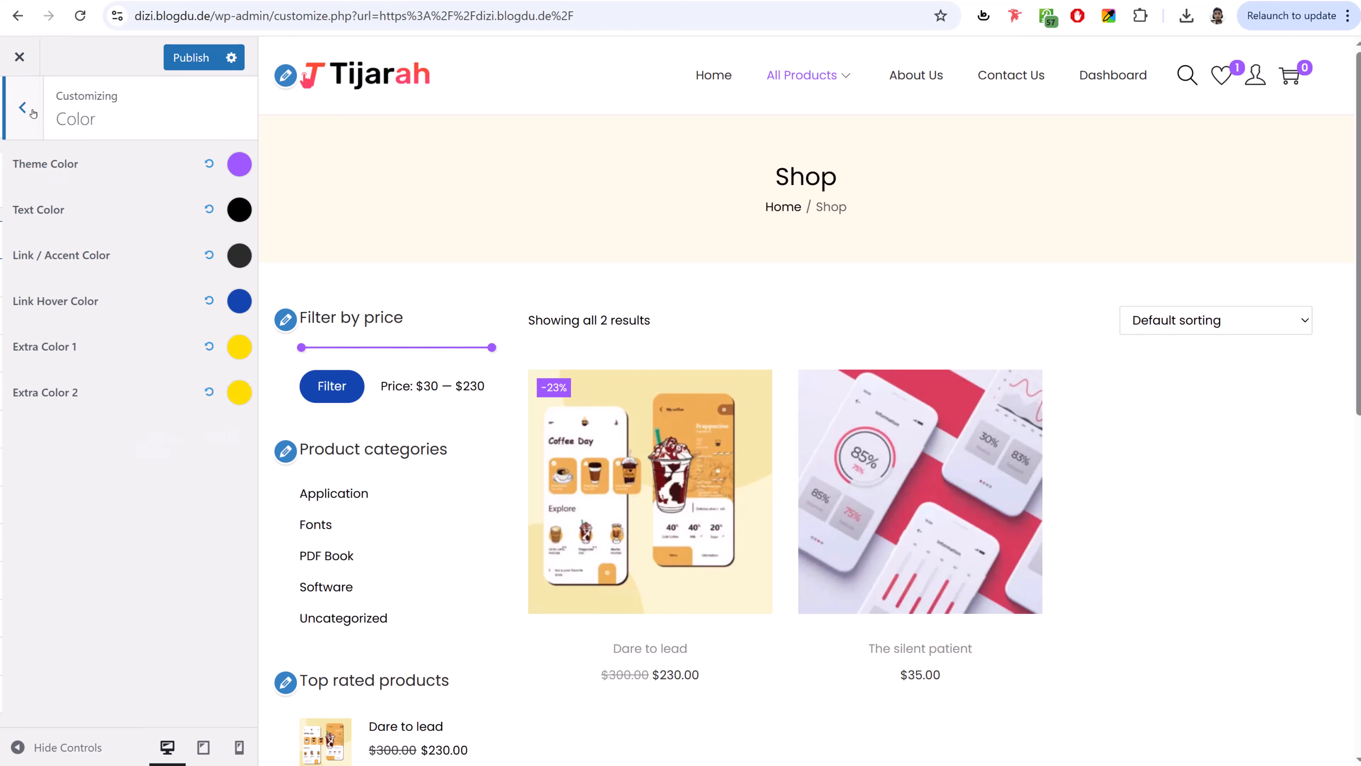
left_click(35, 118)
- Set the button background colour to black (#000000) and publish the change
left_click(81, 389)
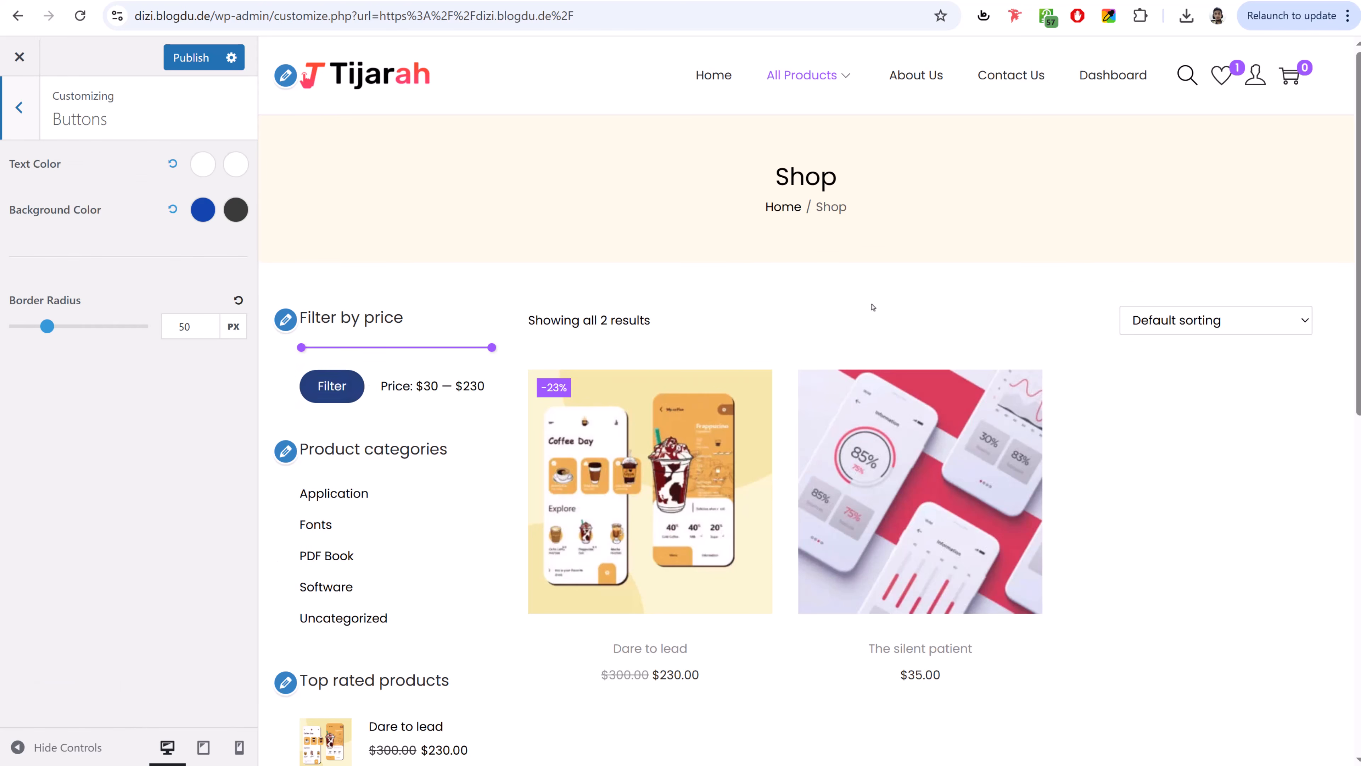
scroll(873, 307, "down", 3)
left_click(194, 214)
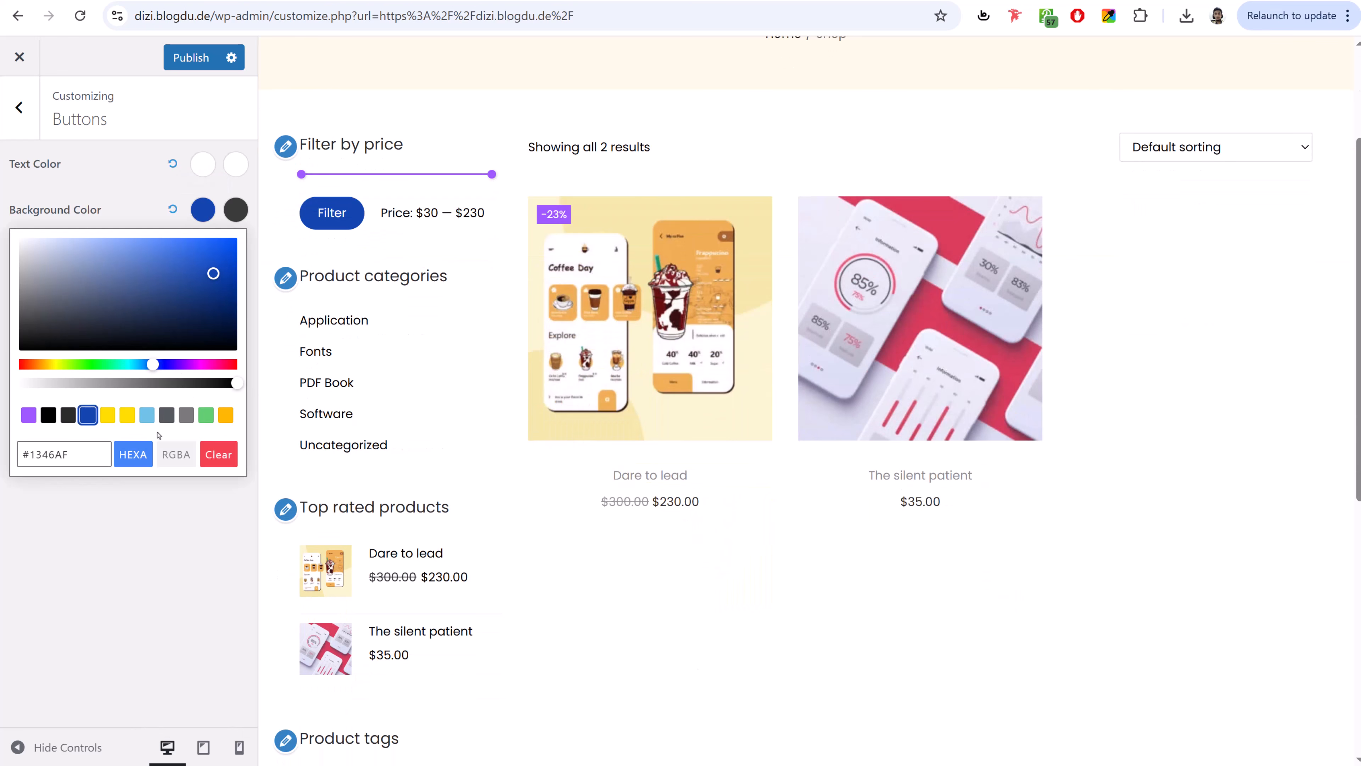
left_click(166, 416)
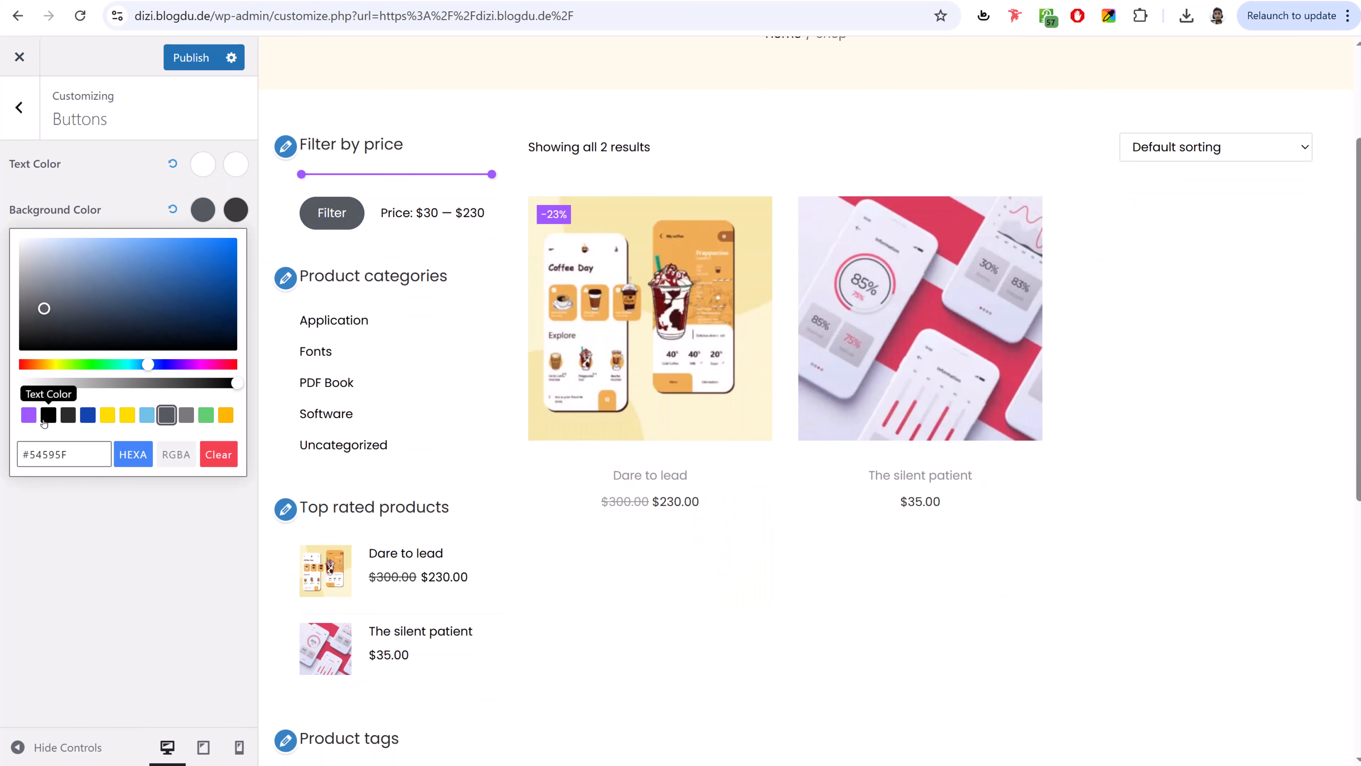
left_click(48, 416)
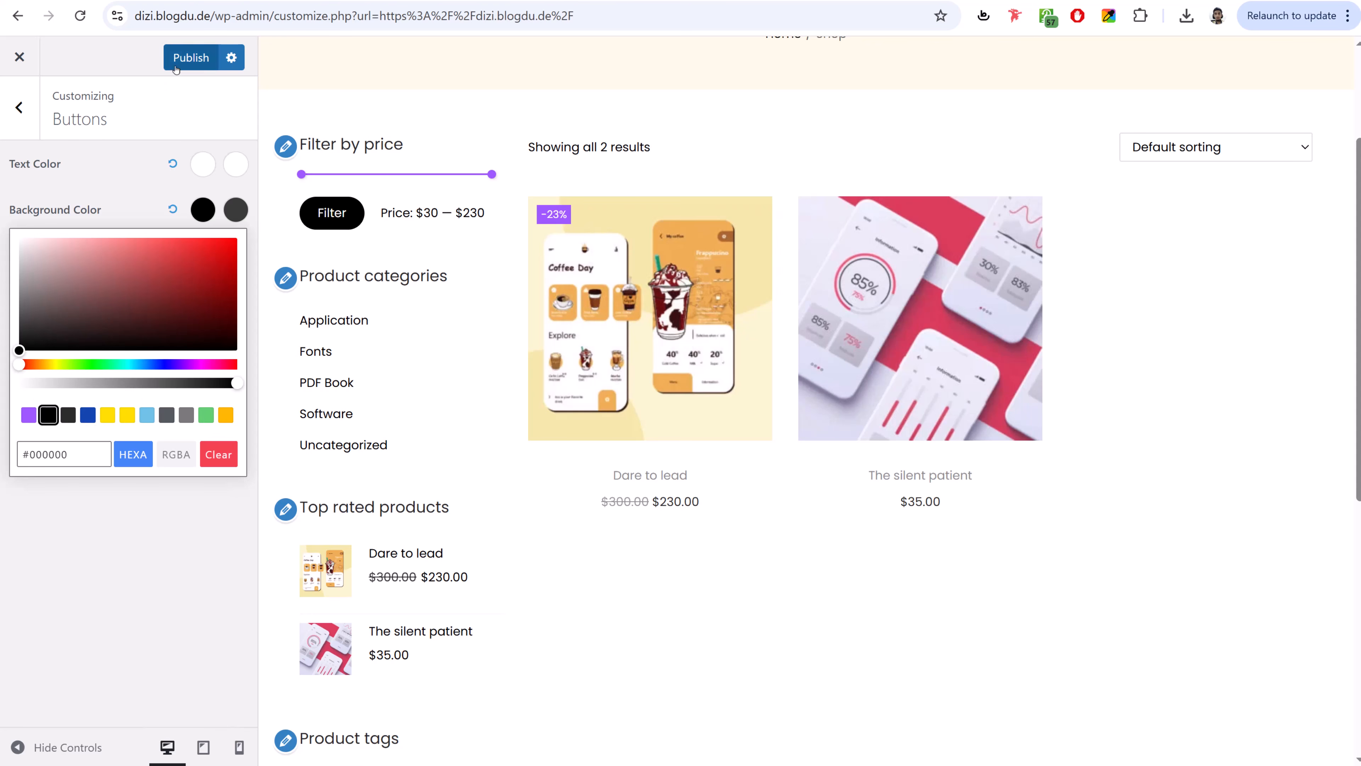
left_click(190, 58)
left_click(19, 108)
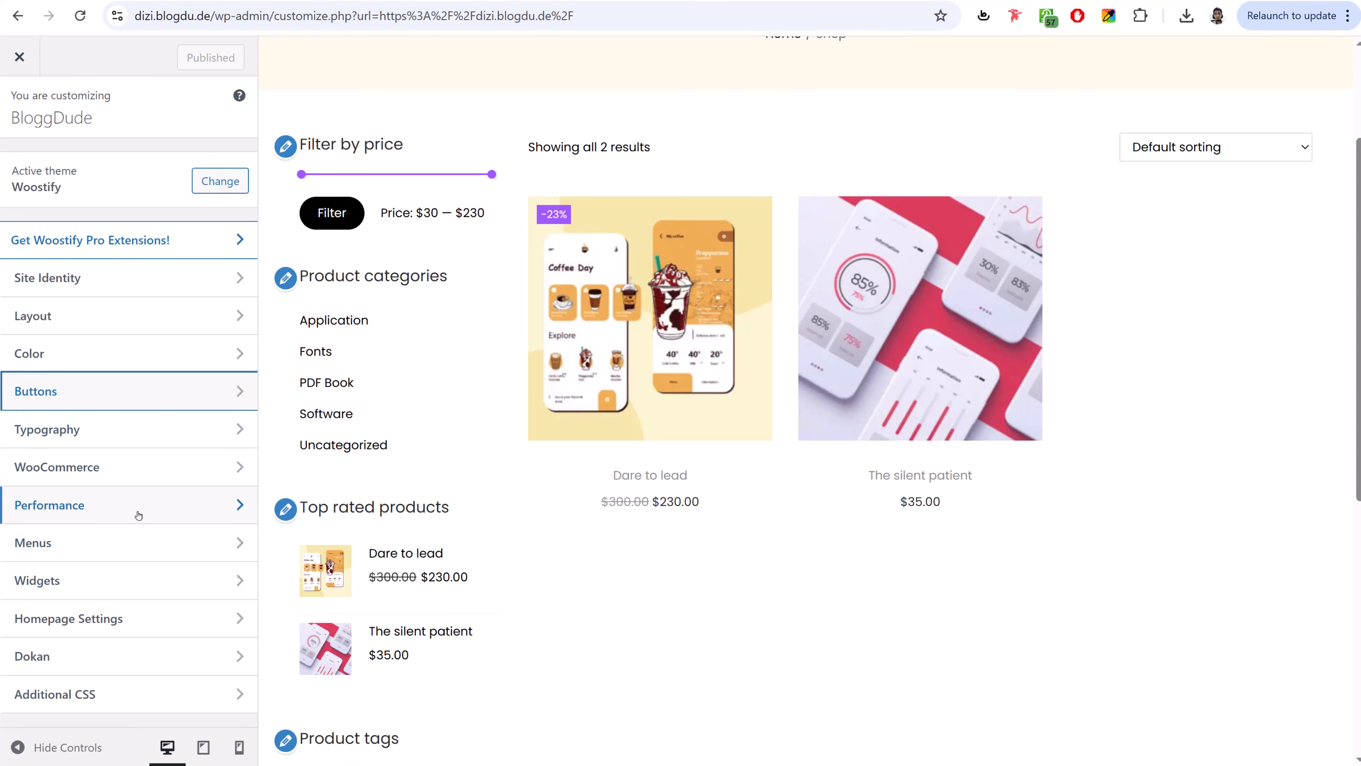
- Show 2 products per row on phone width in Product Catalog and publish
left_click(148, 475)
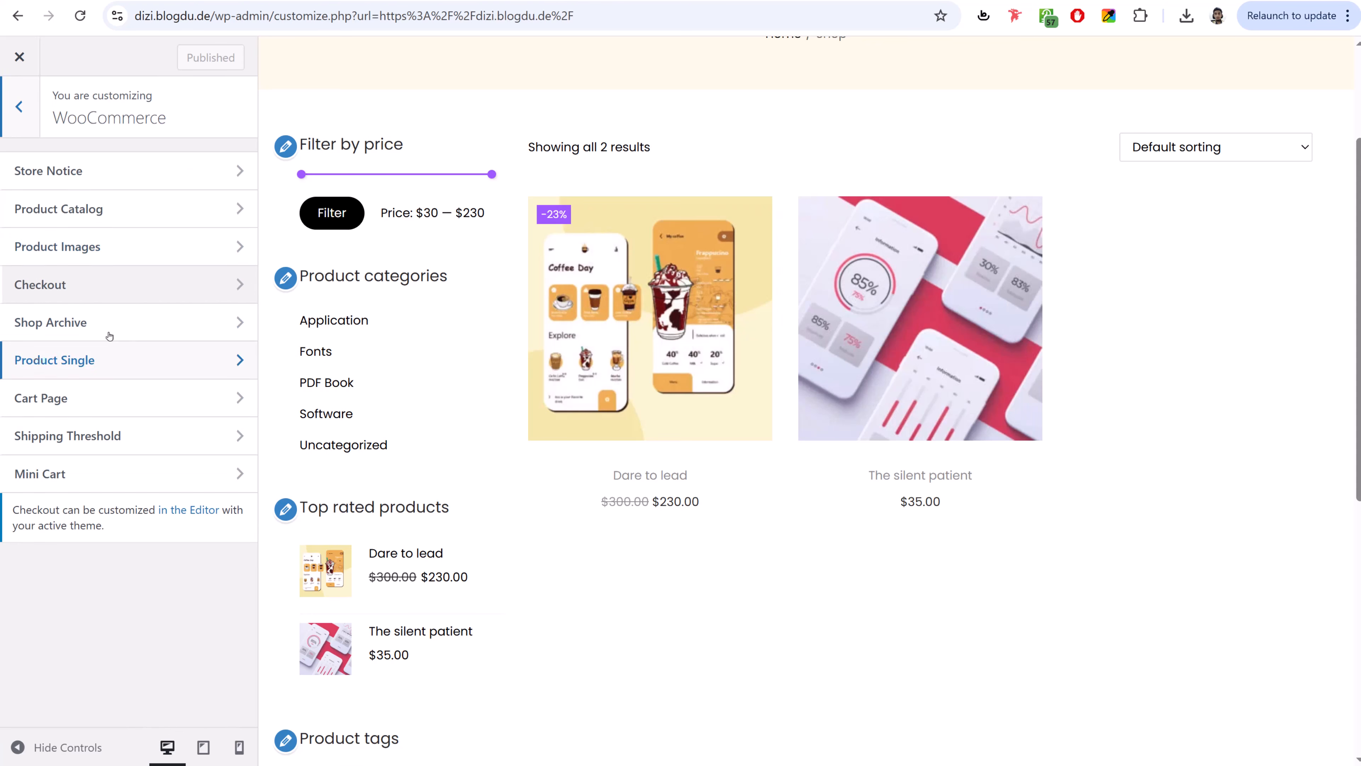
left_click(106, 211)
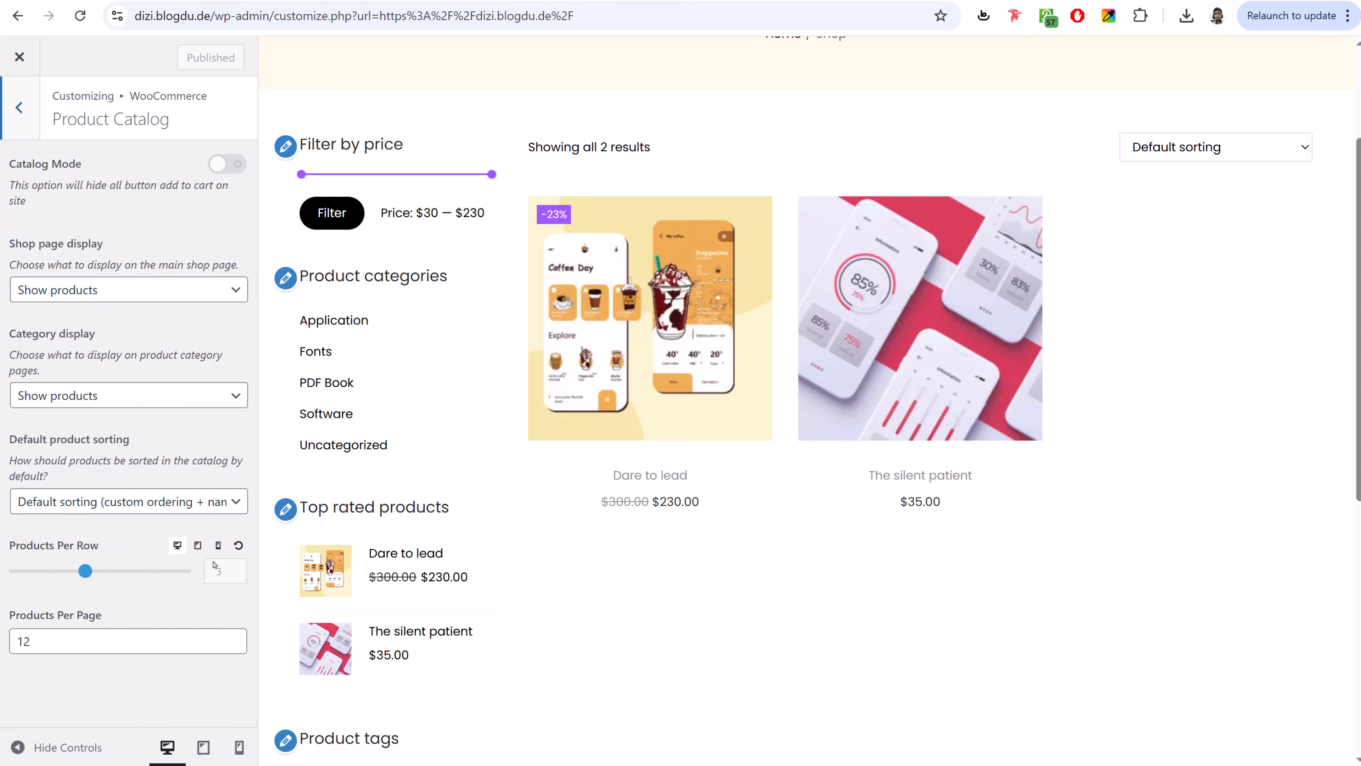
left_click(199, 545)
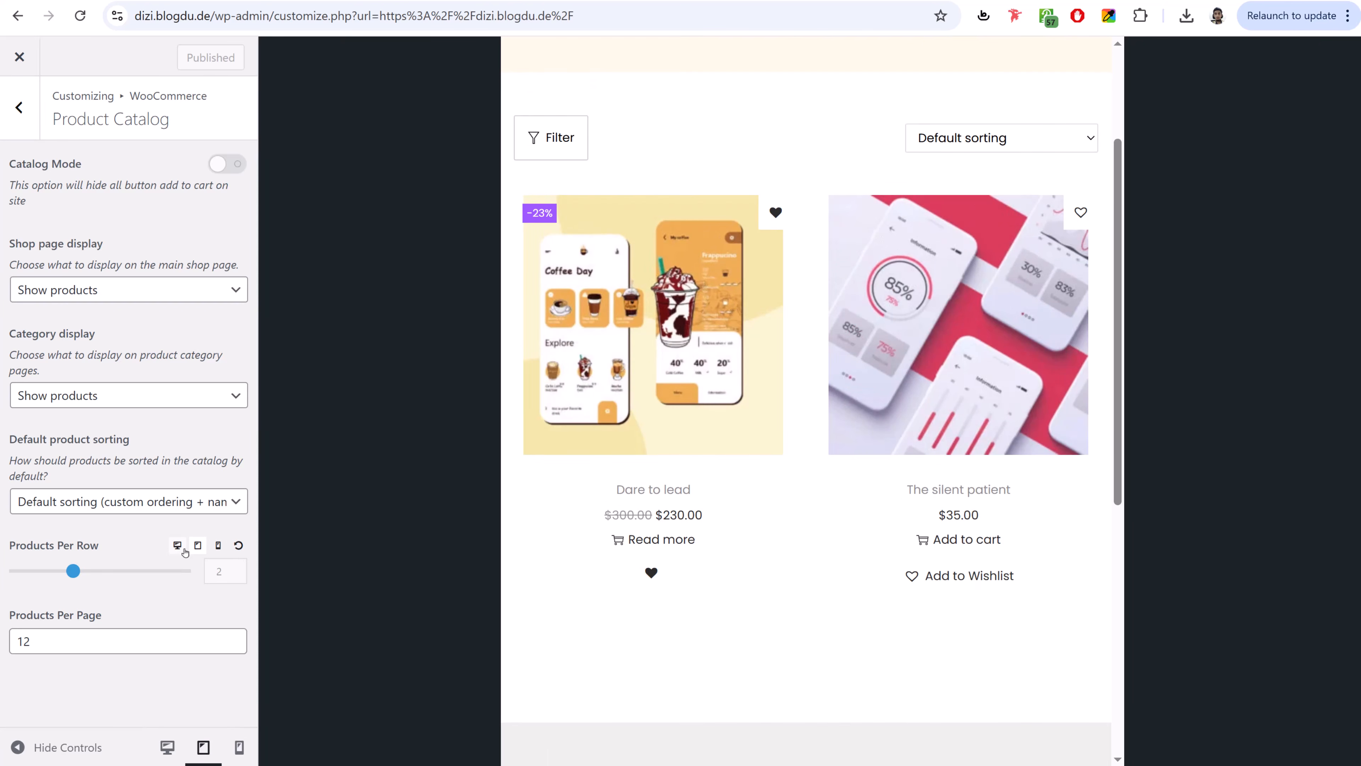
left_click(218, 545)
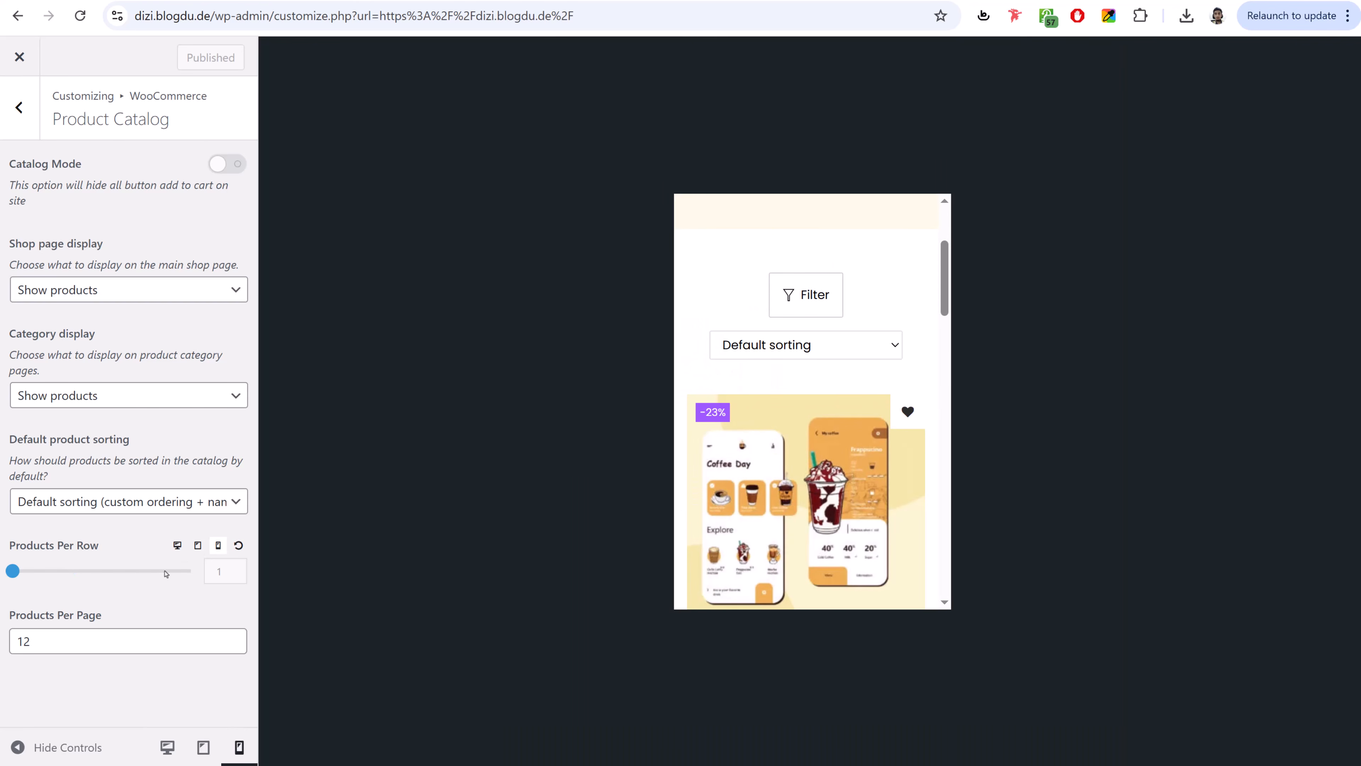
left_click(82, 572)
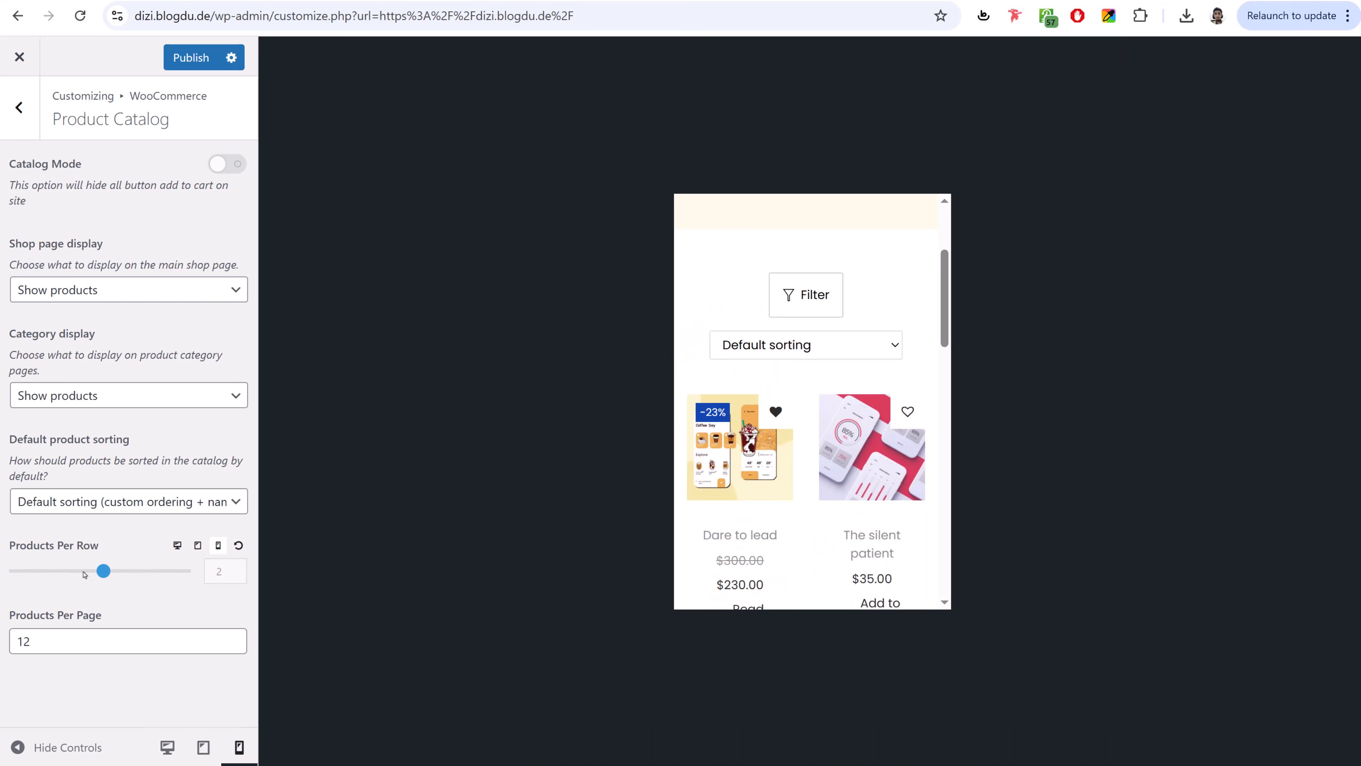
key("ctrl+s")
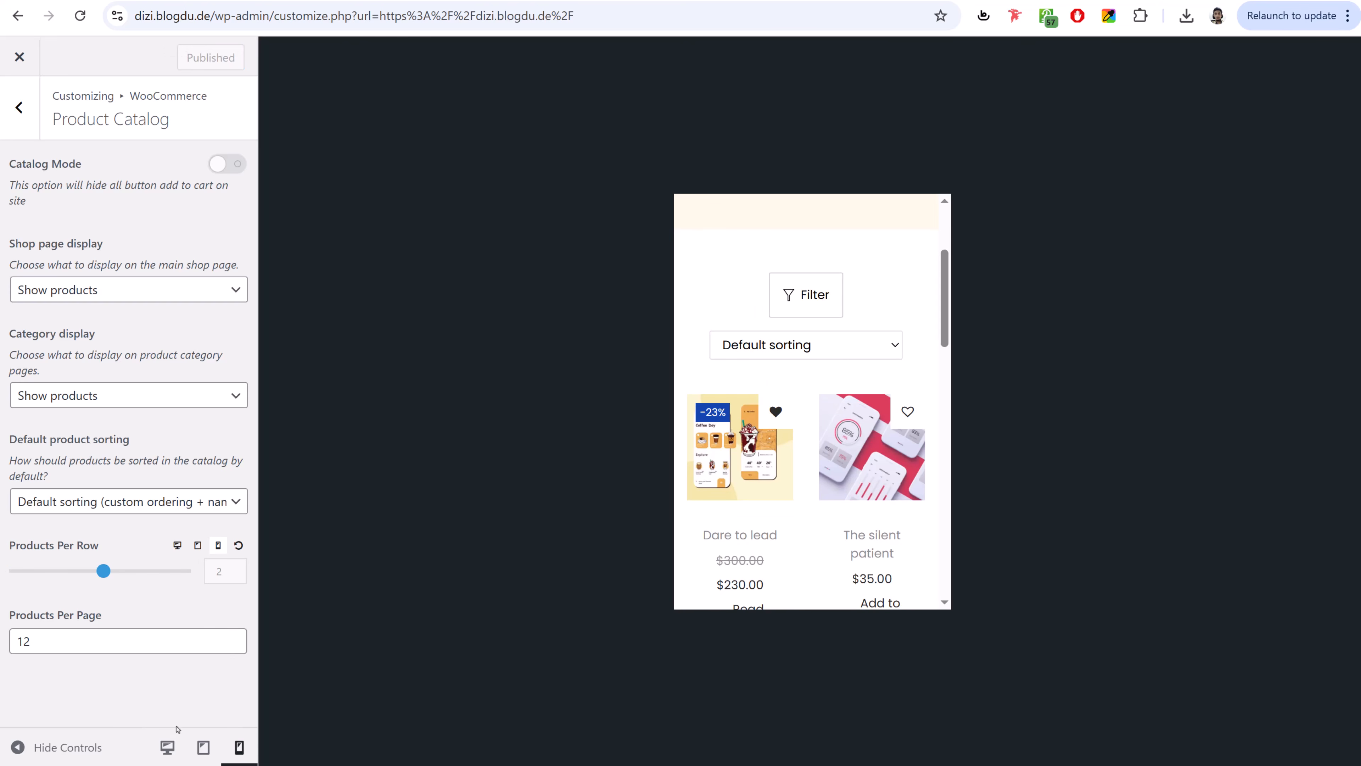
left_click(168, 746)
left_click(19, 107)
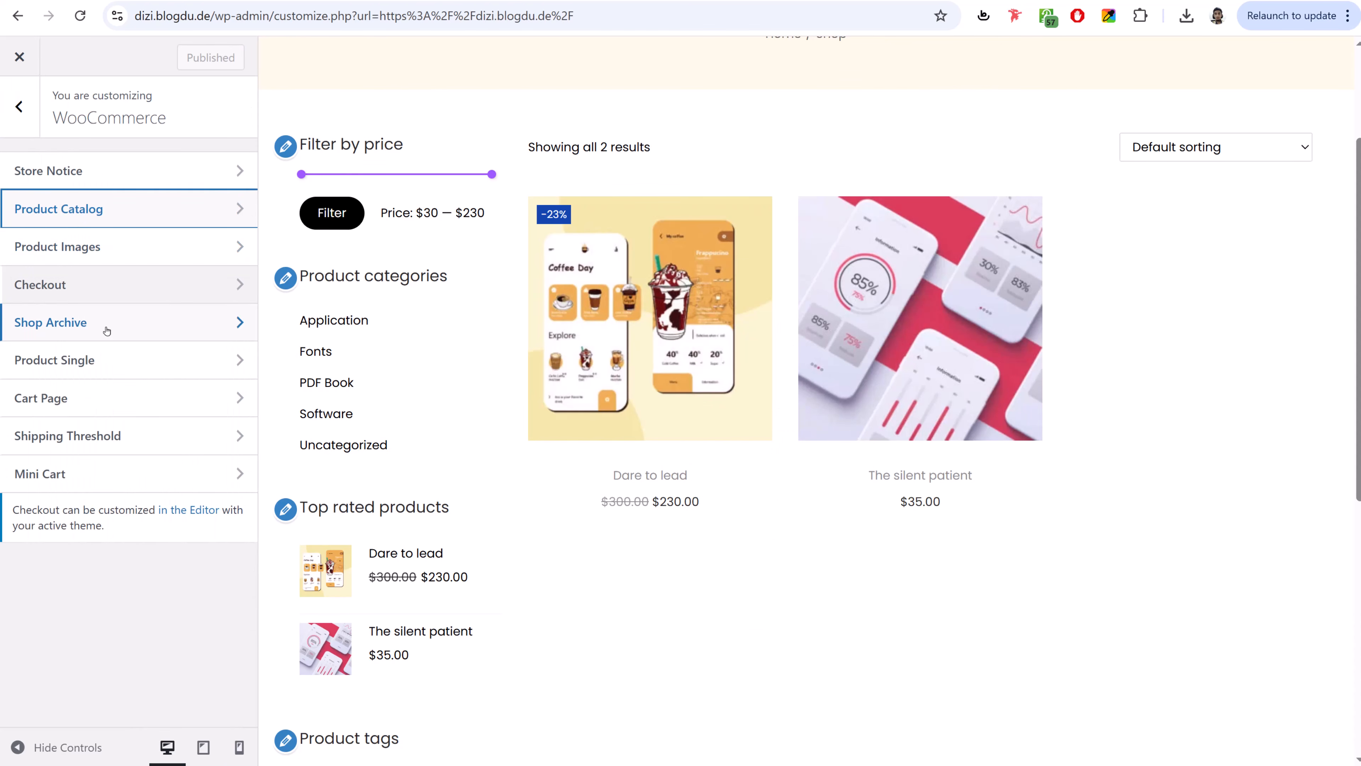
- Load the All Products shop page in the preview and open WooCommerce Shop Archive settings
left_click(106, 330)
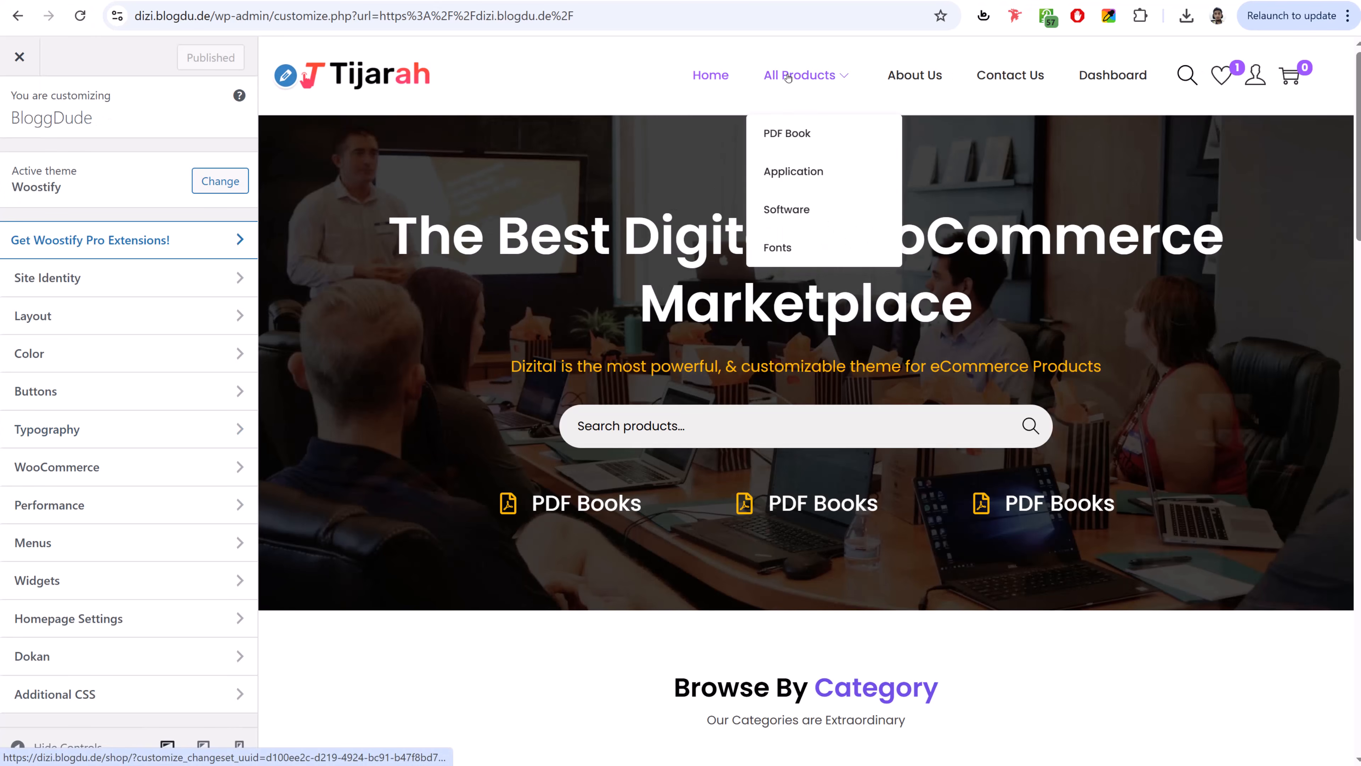
left_click(787, 78)
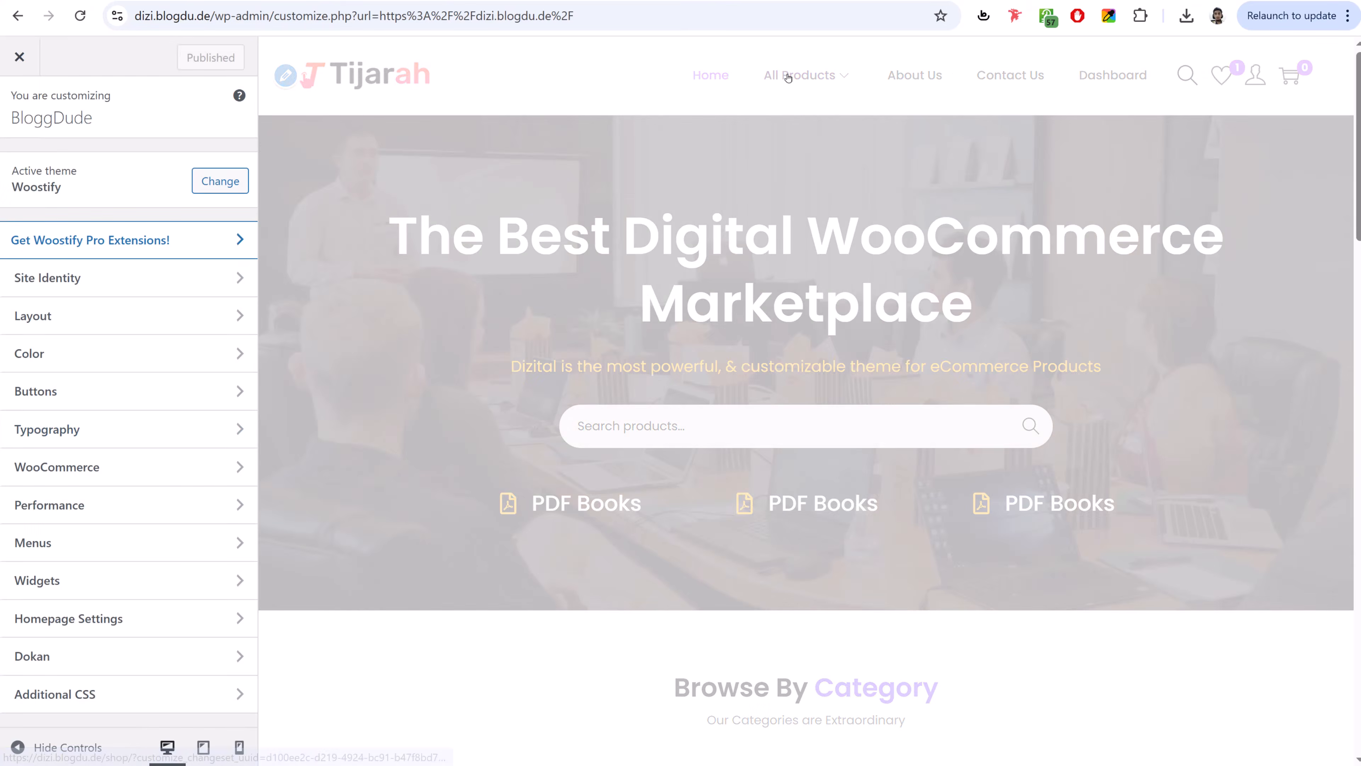
scroll(784, 79, "down", 4)
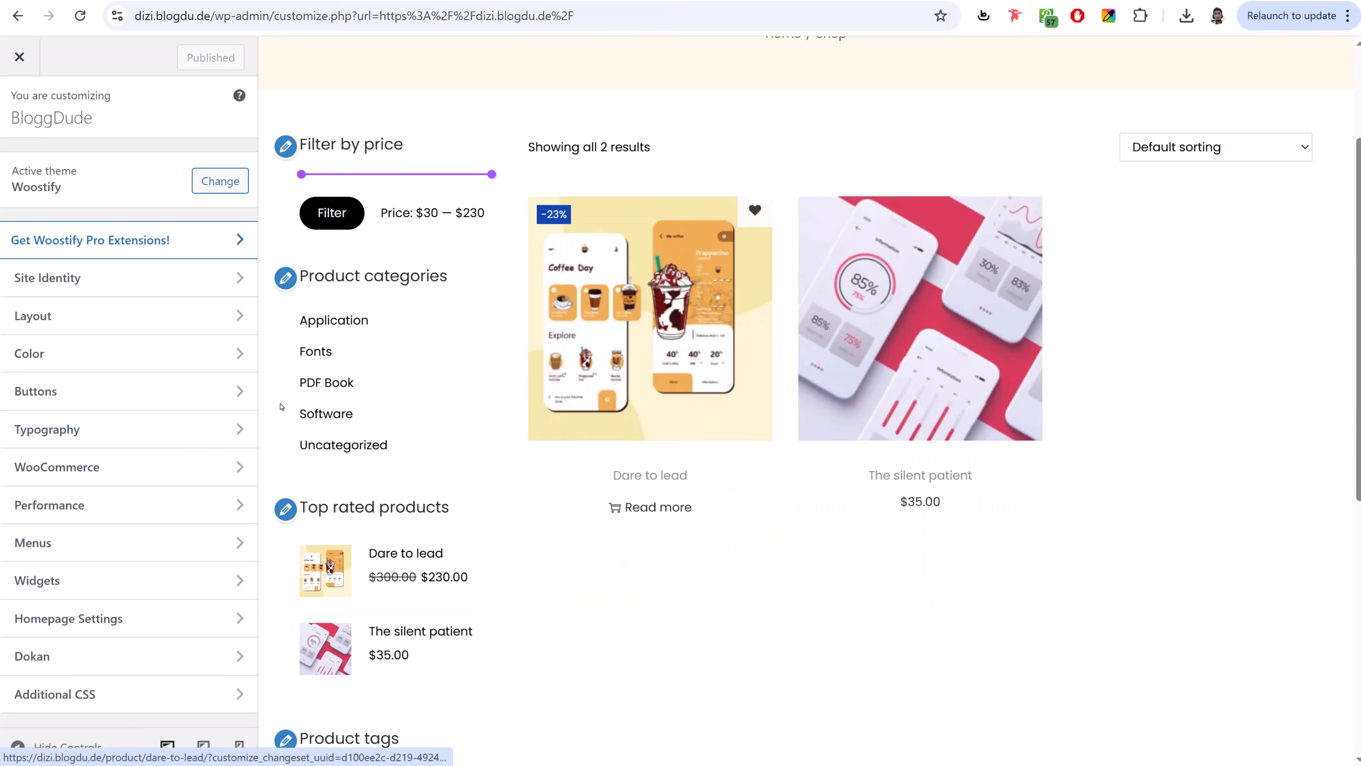
left_click(75, 461)
left_click(128, 329)
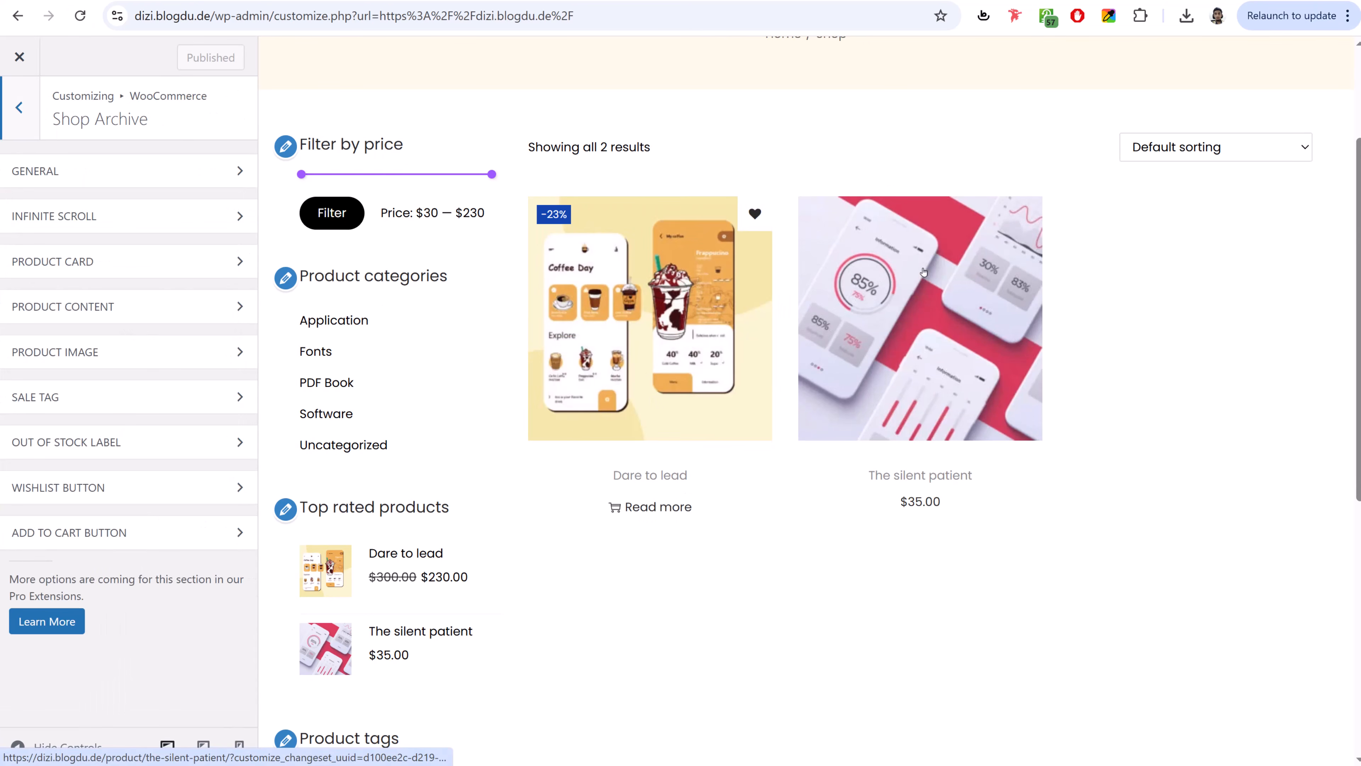
- Set the Add to Cart button position to overlay on the product image
mouse_move(957, 336)
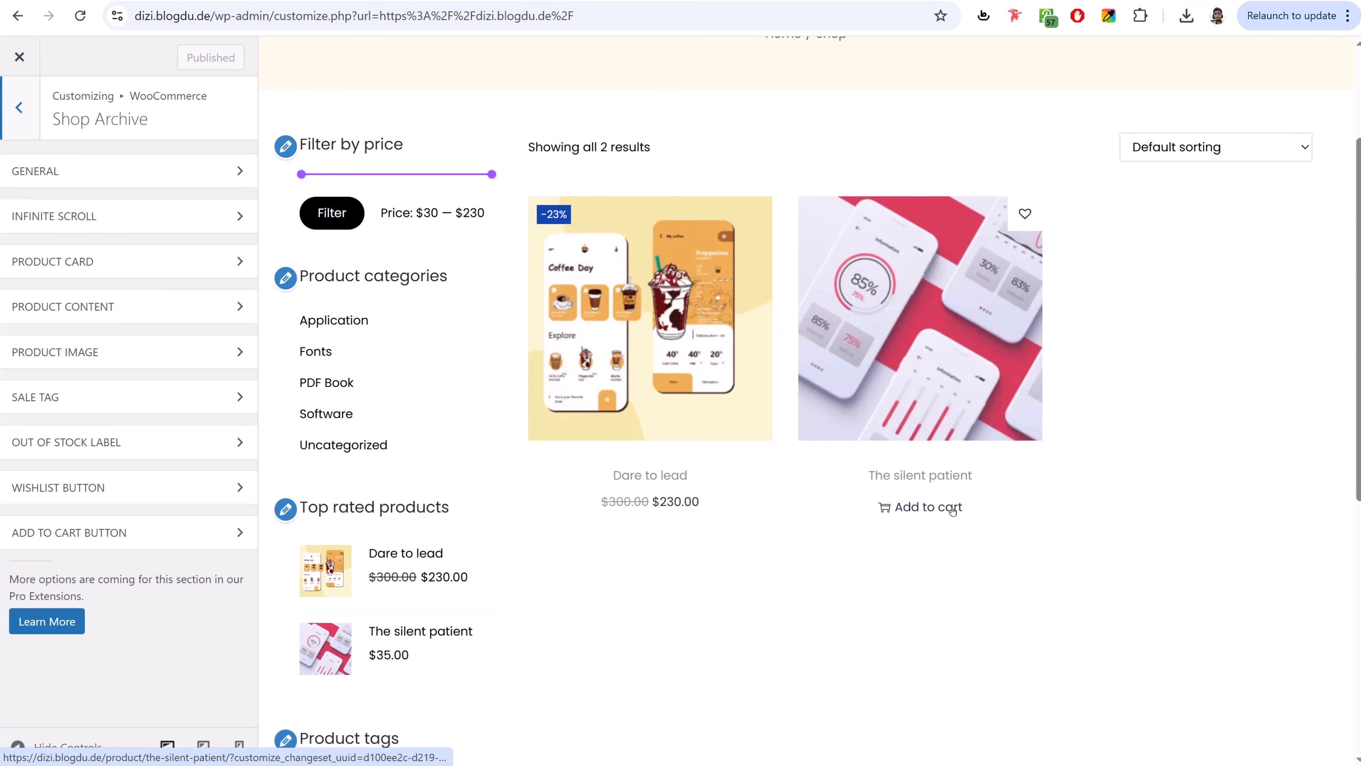
left_click(104, 533)
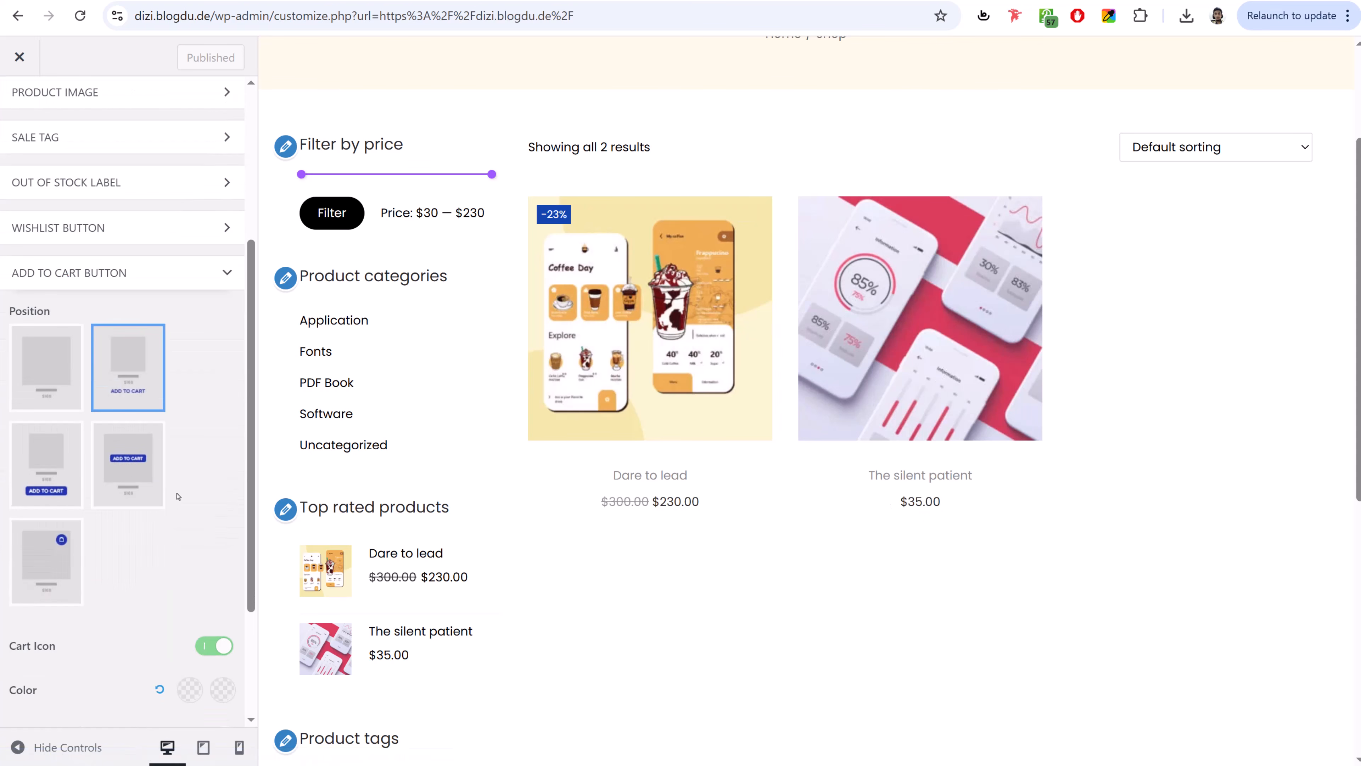
left_click(133, 472)
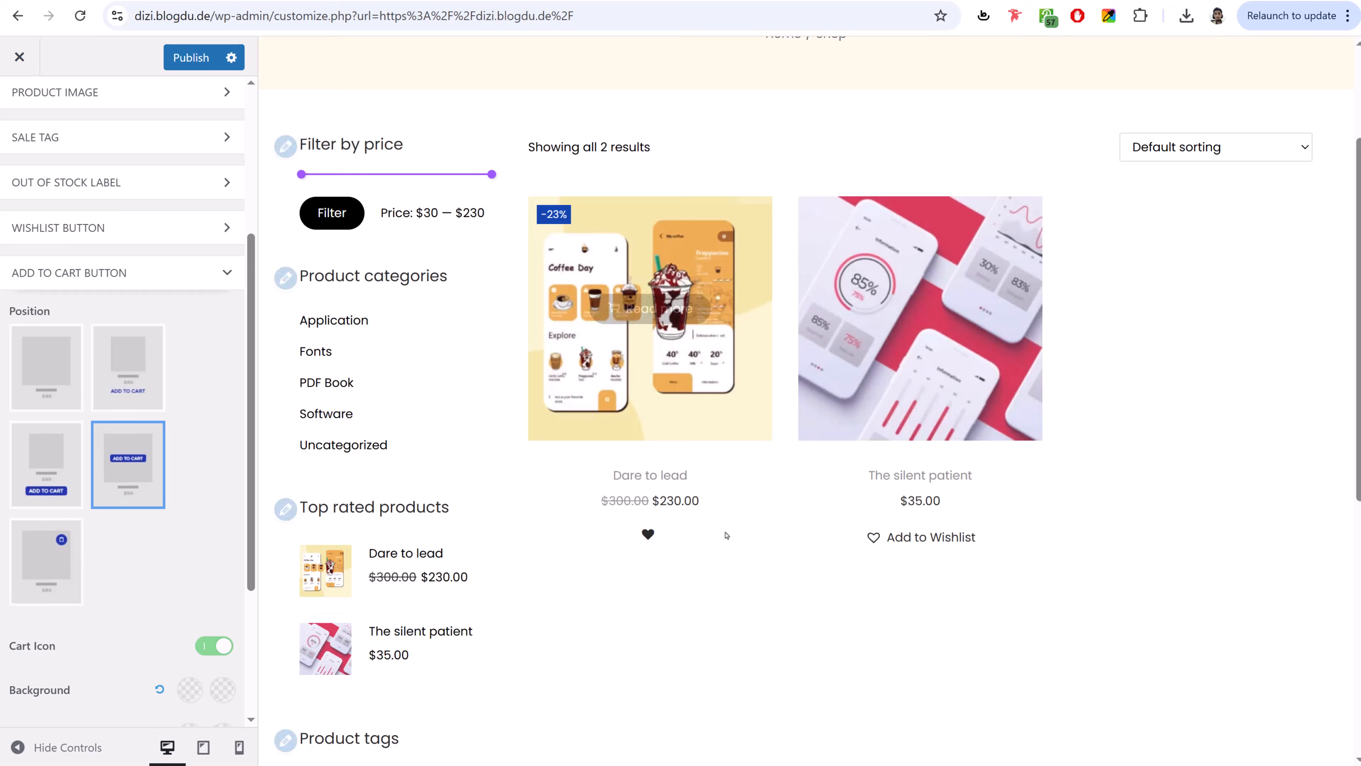
mouse_move(988, 326)
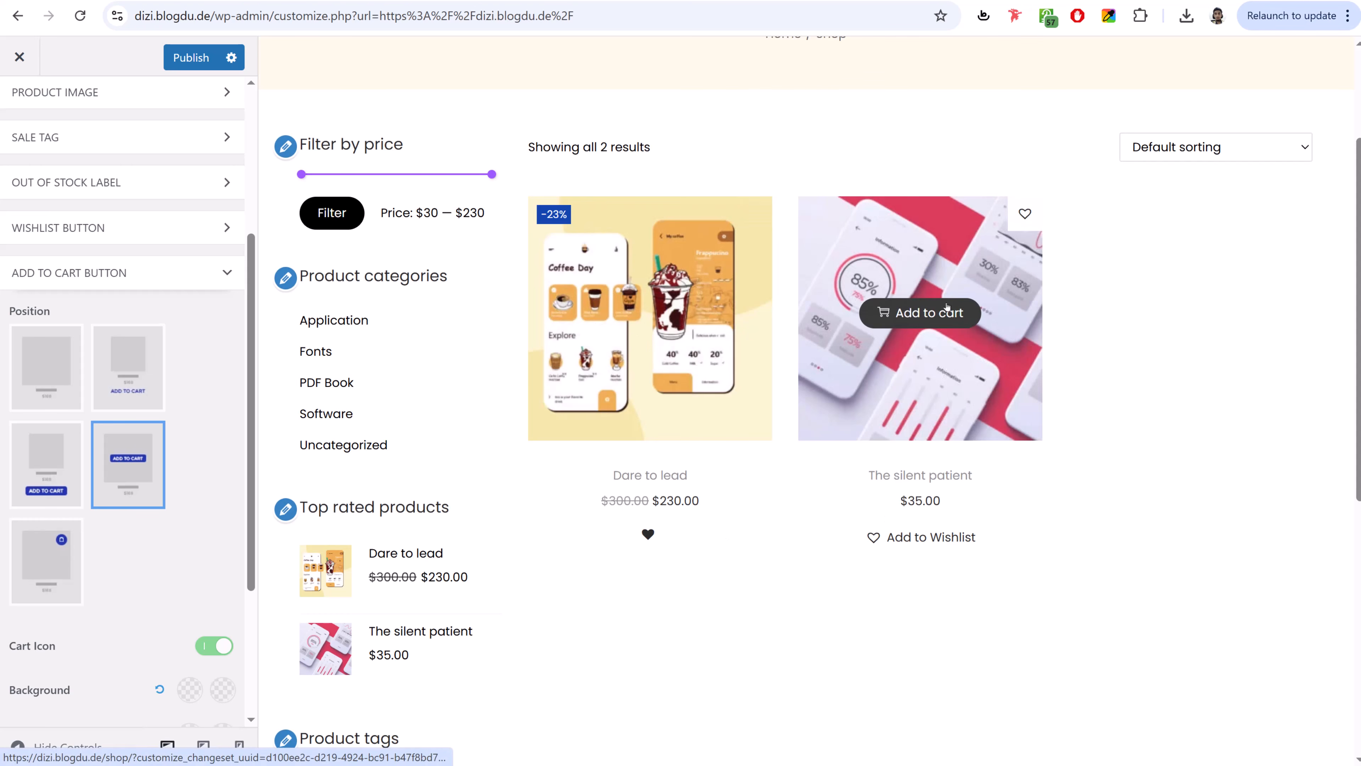
- Place the wishlist heart at the image's bottom-right corner and publish the changes
scroll(194, 469, "down", 4)
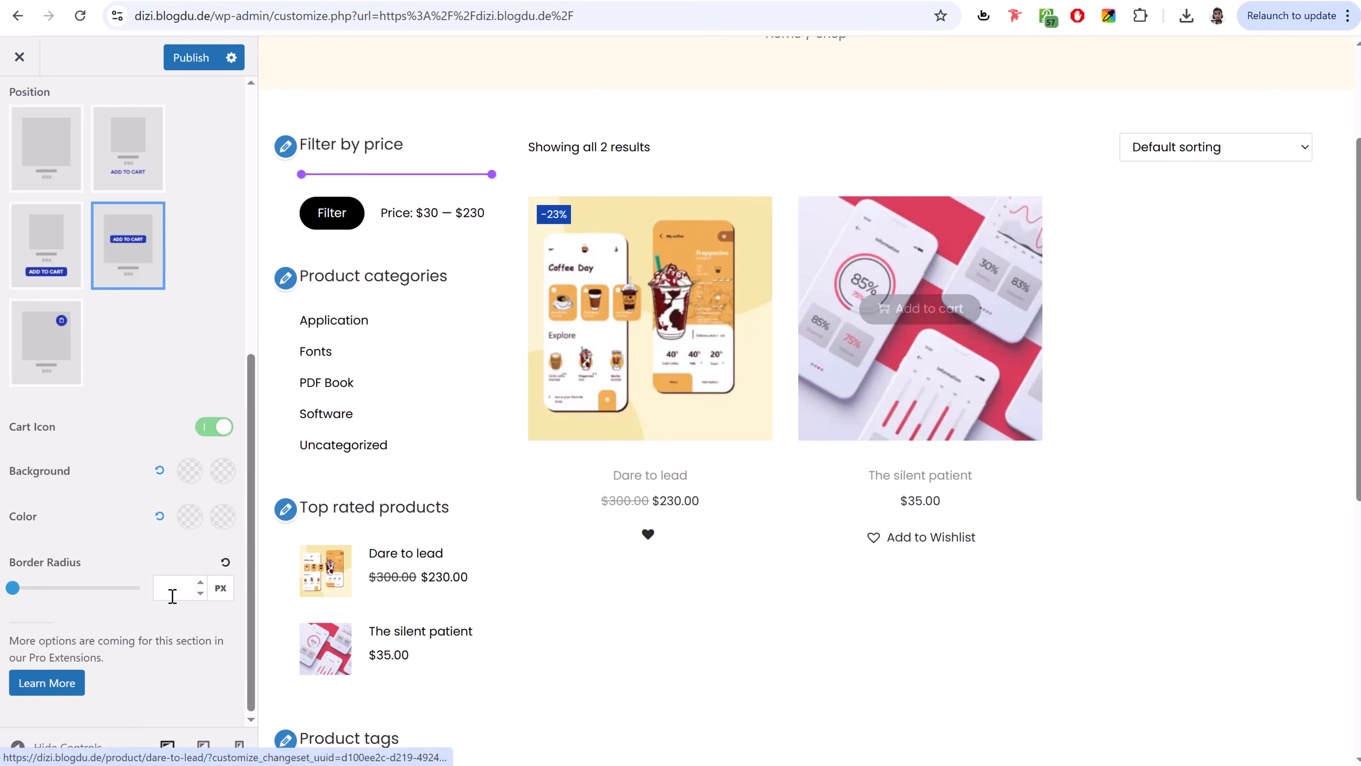
scroll(198, 546, "up", 2)
scroll(198, 547, "up", 5)
left_click(107, 355)
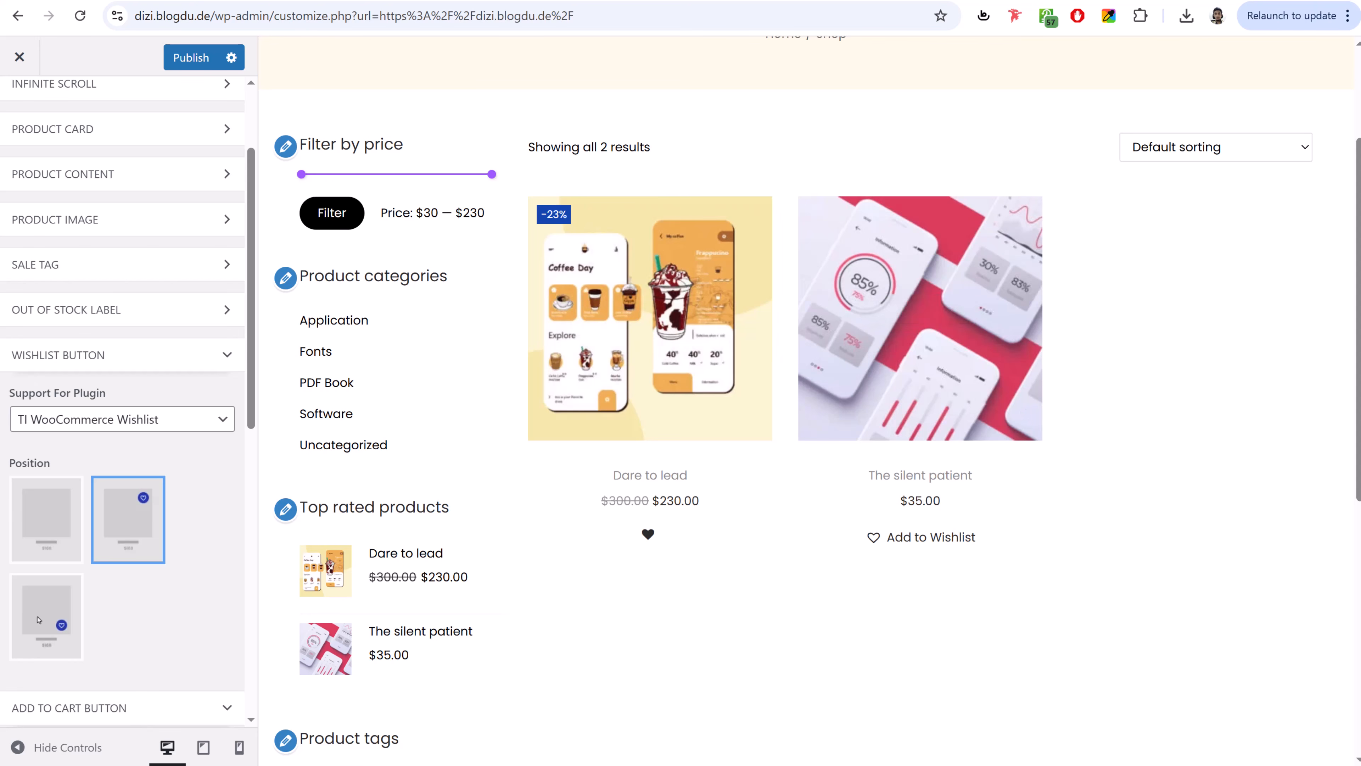
left_click(55, 618)
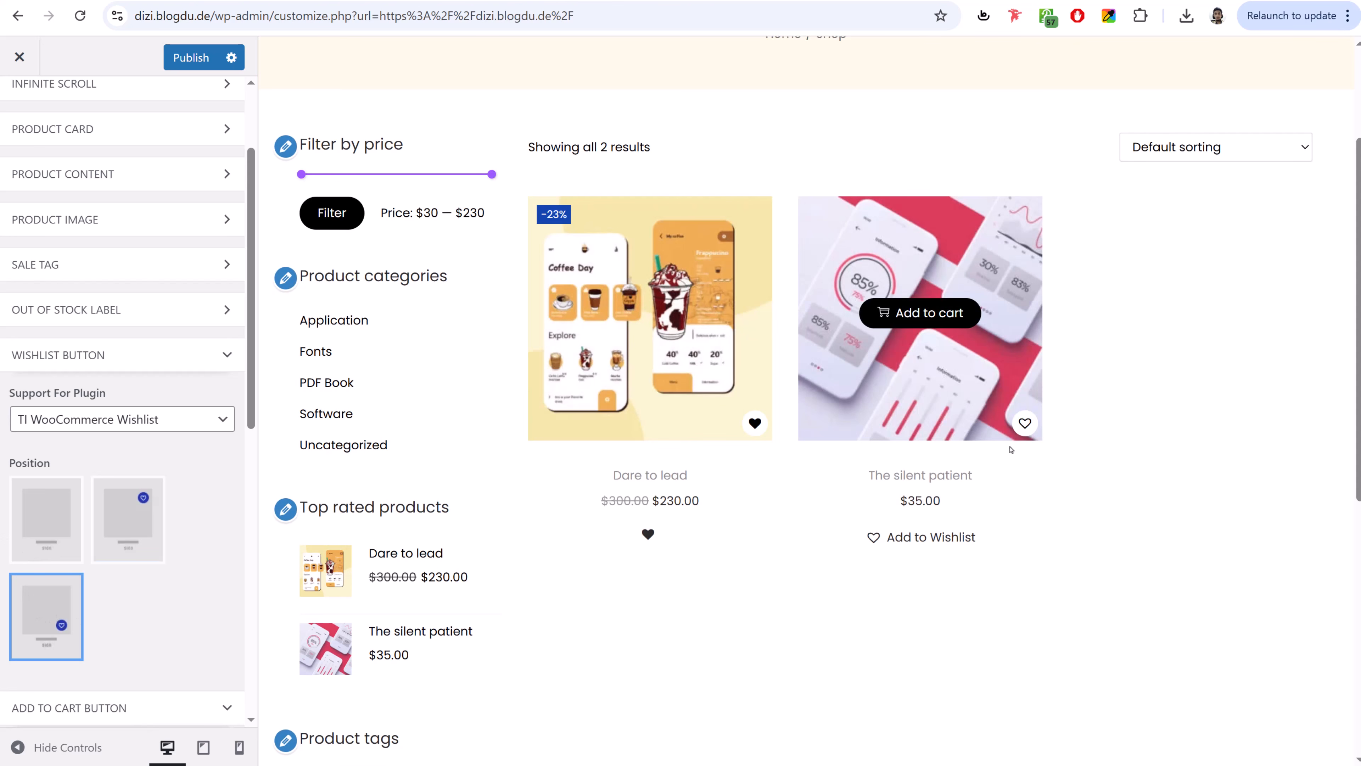
left_click(173, 358)
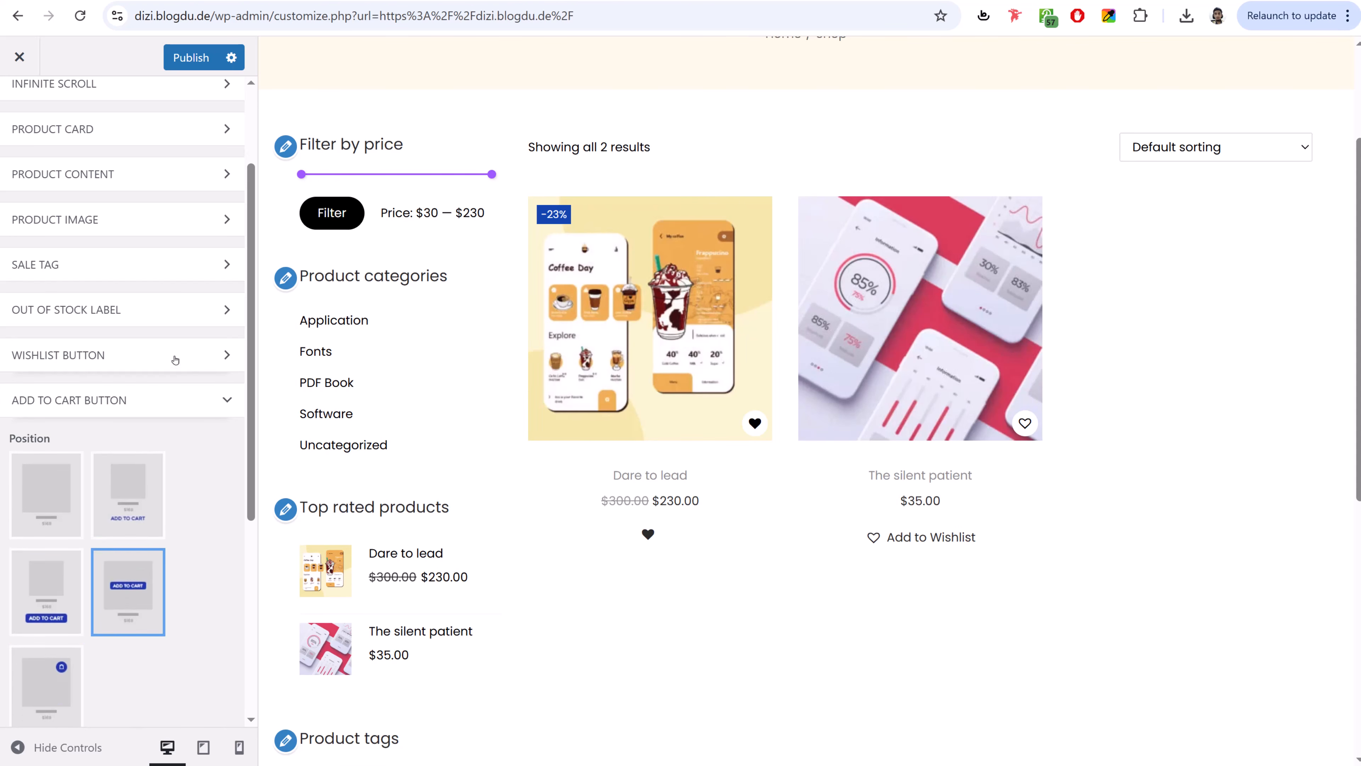
scroll(171, 346, "up", 2)
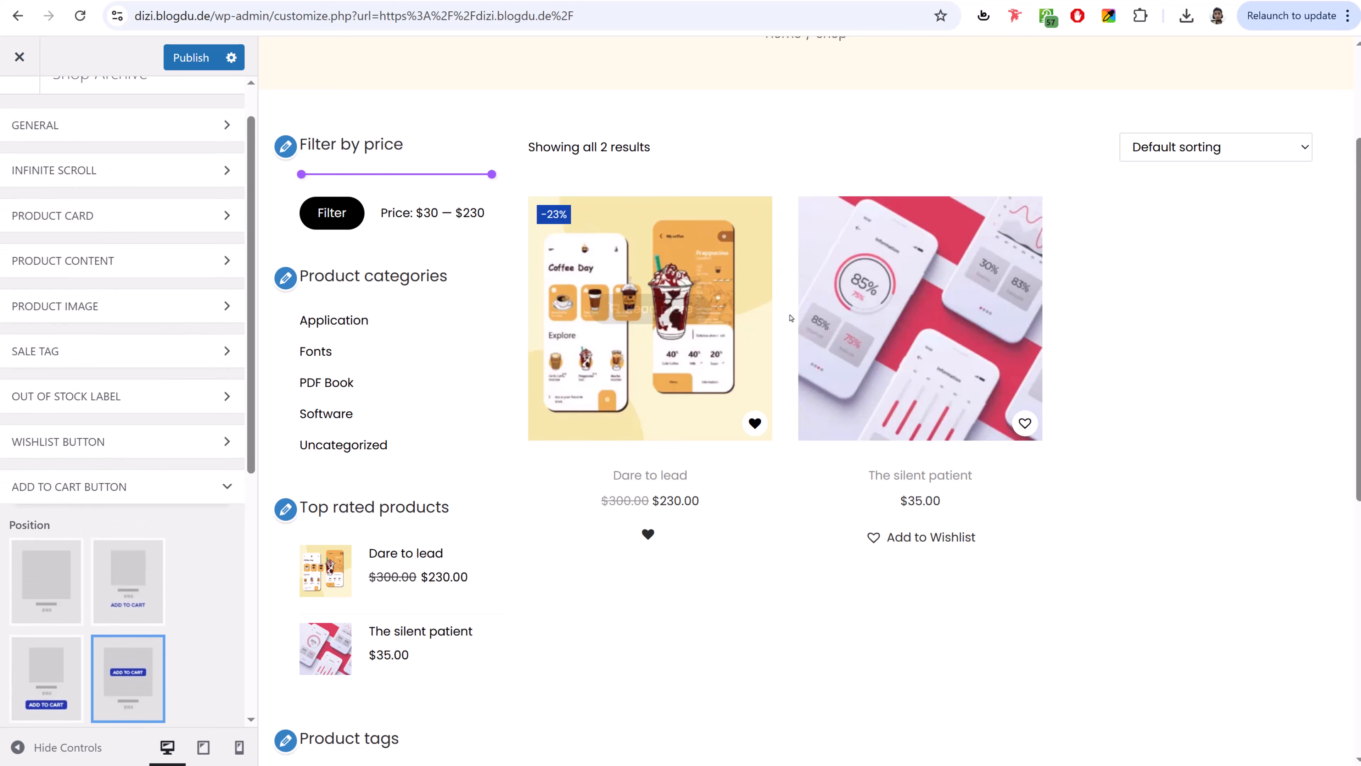
scroll(176, 343, "up", 1)
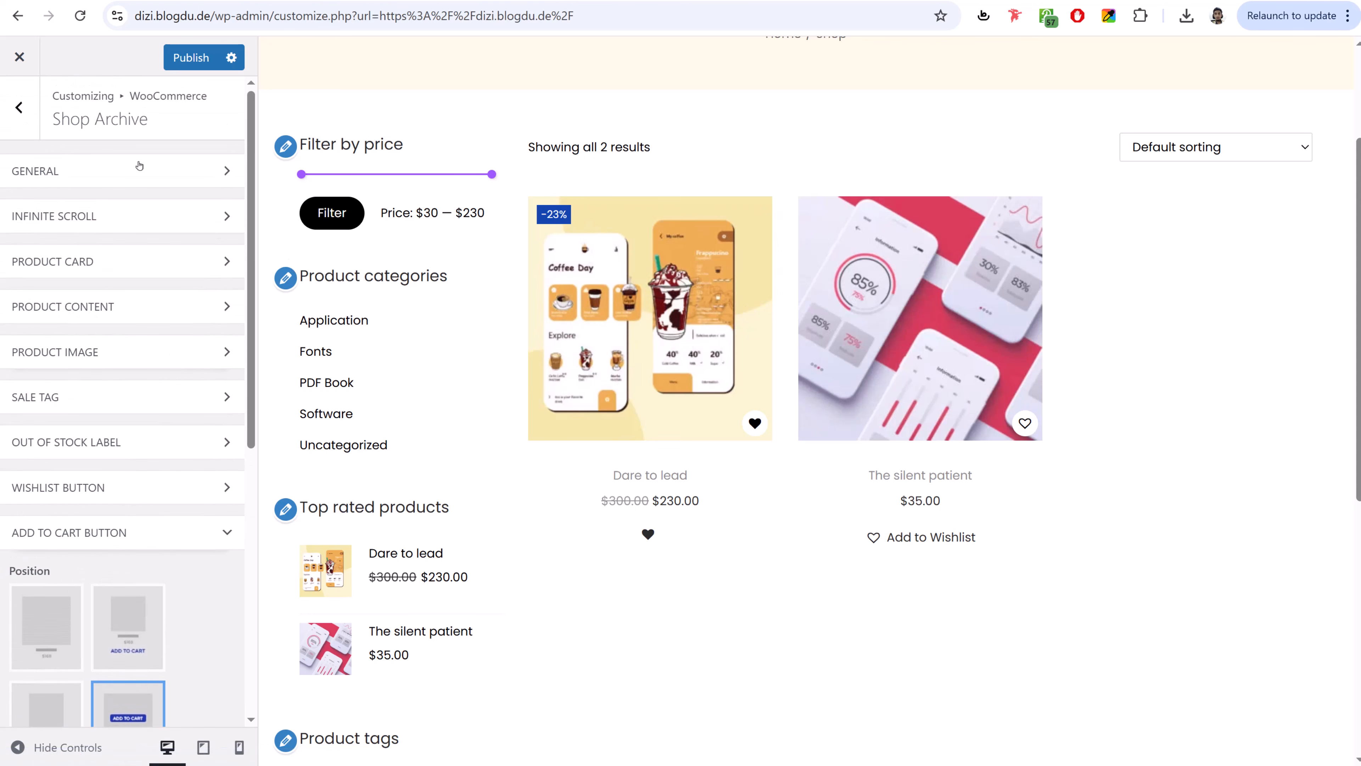
left_click(191, 58)
left_click(19, 108)
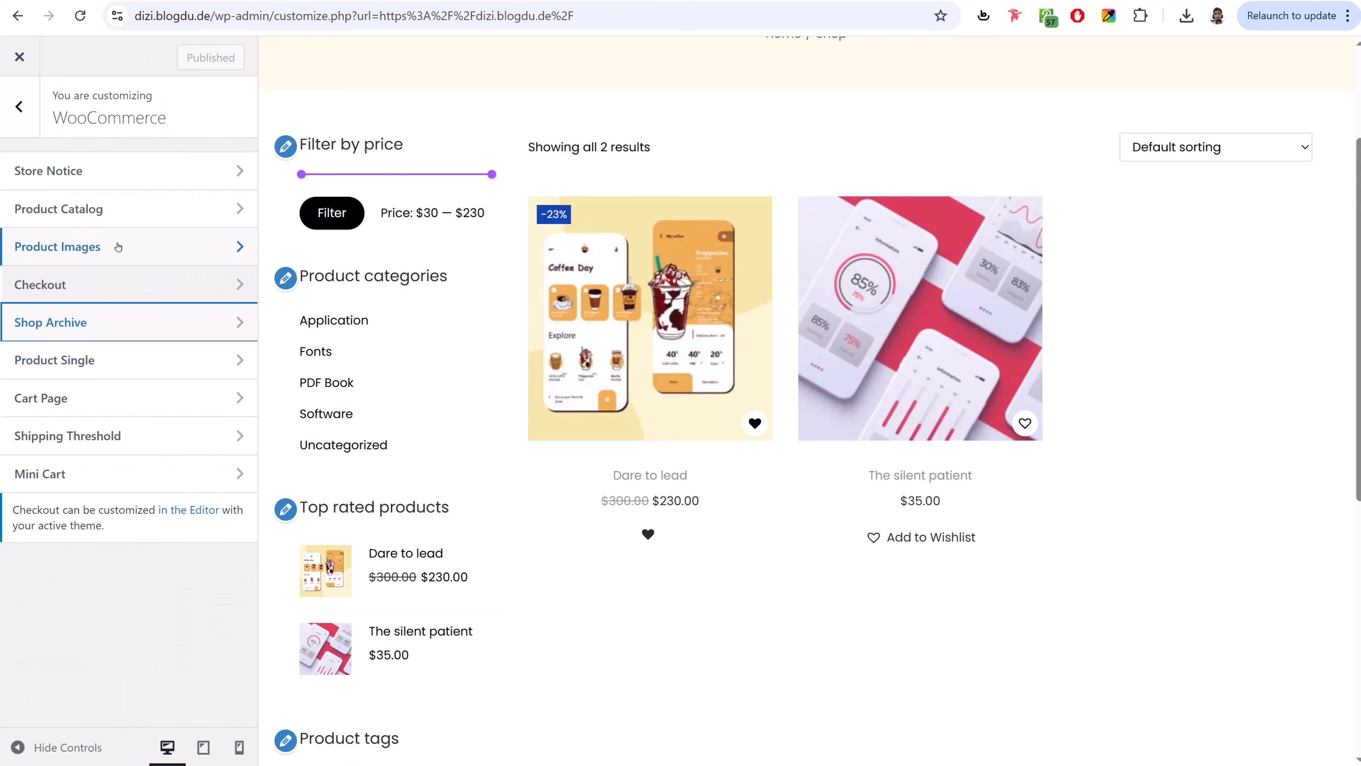
- Crop catalog thumbnails to a custom 4:3 ratio in Product Images and publish
left_click(103, 246)
left_click(13, 487)
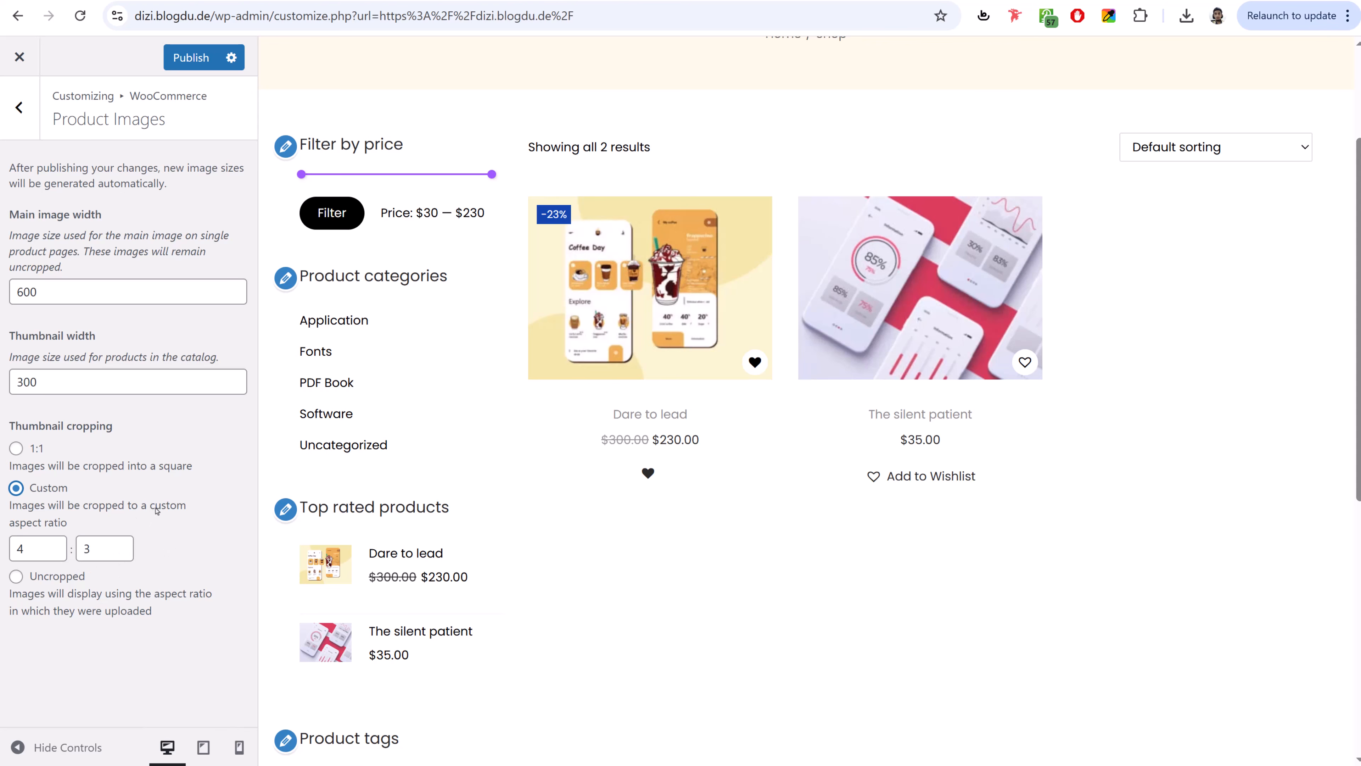
left_click(191, 57)
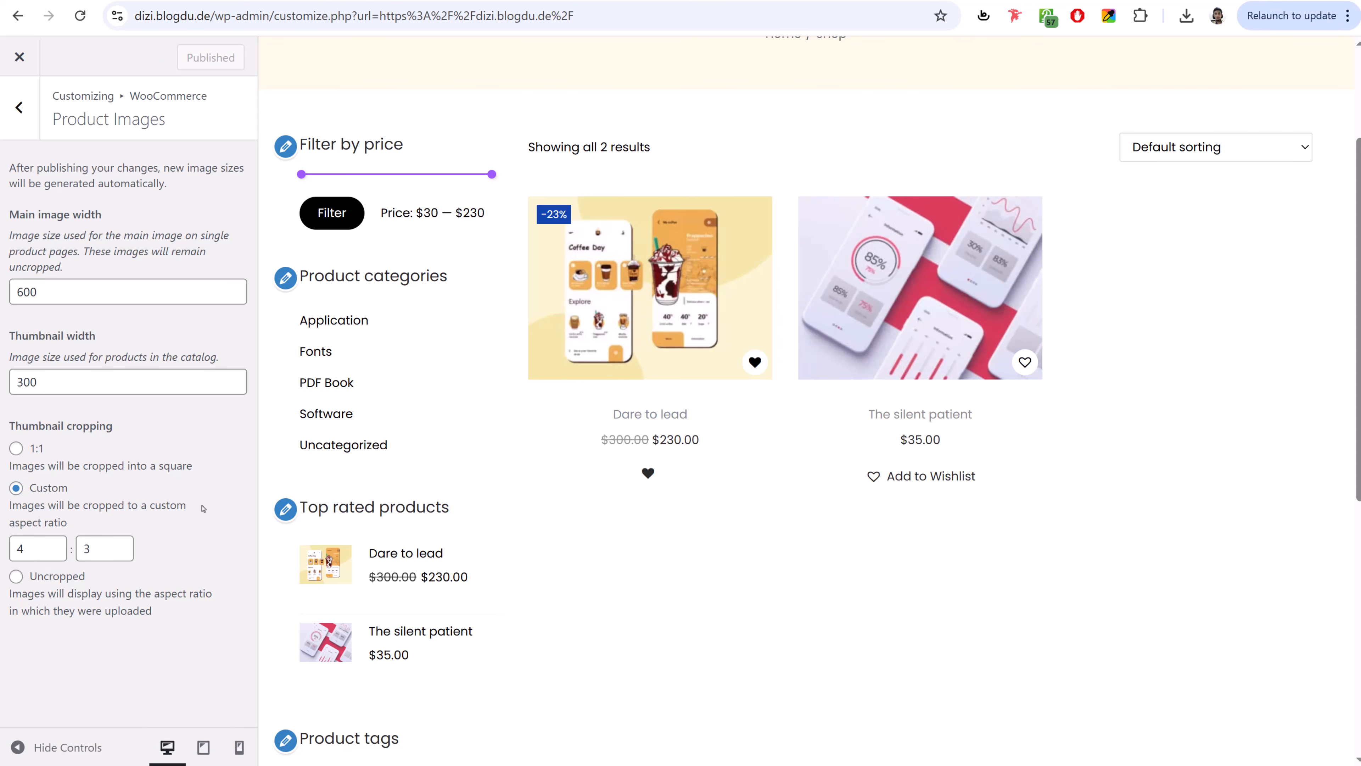
left_click(19, 107)
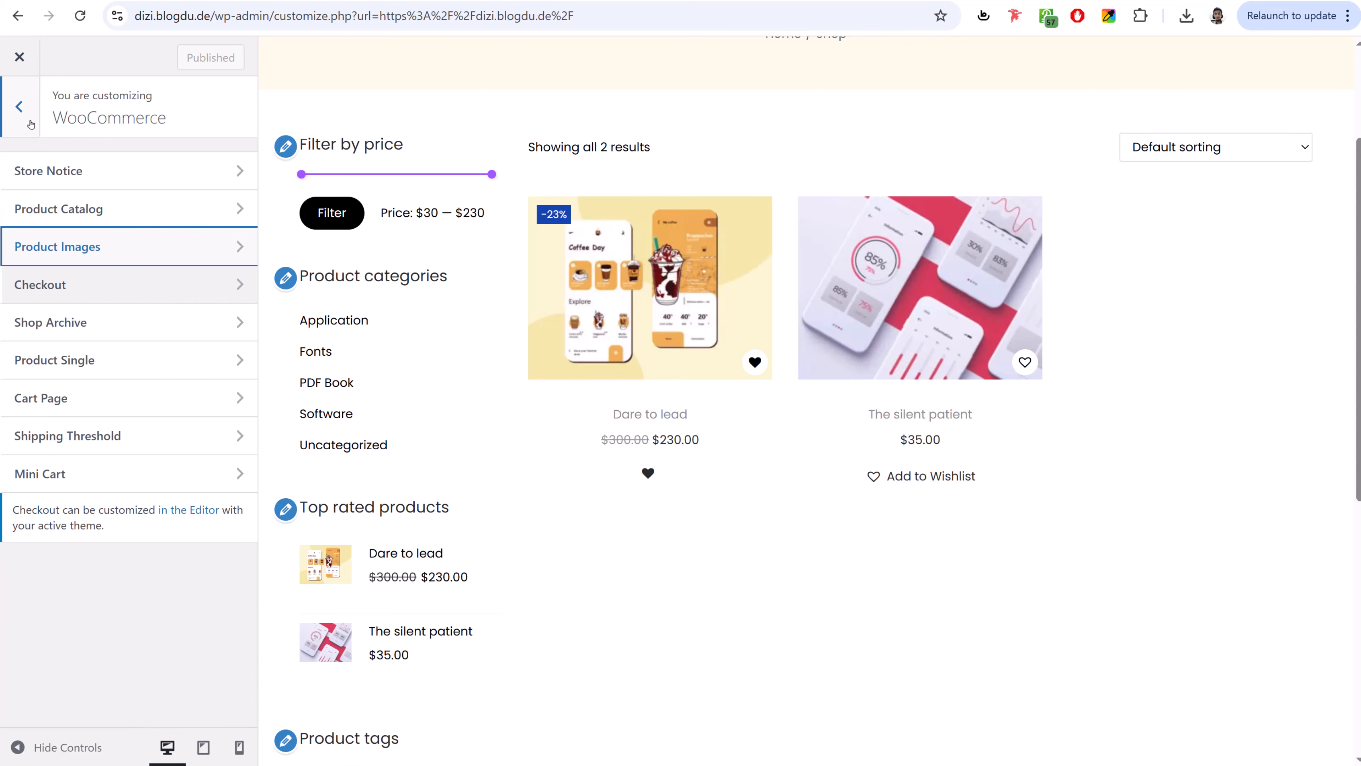
left_click(19, 107)
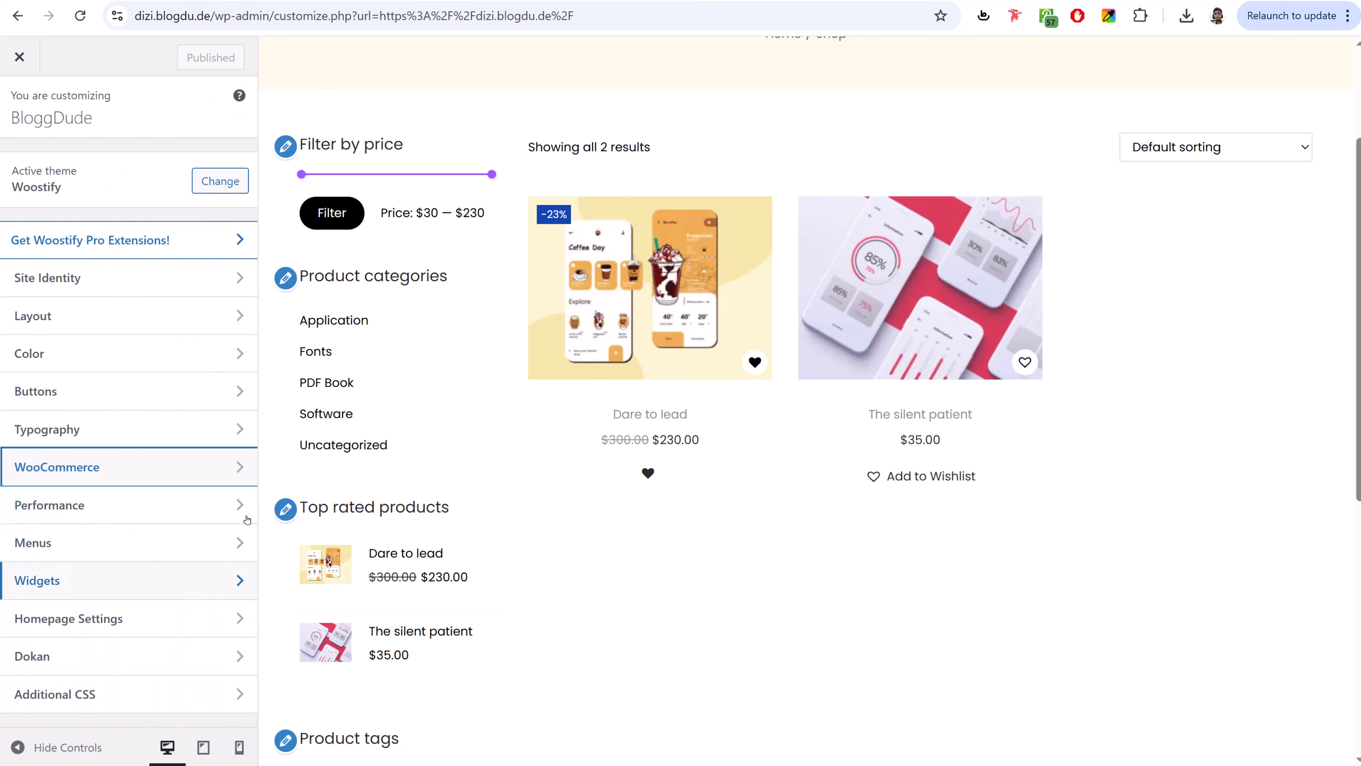
- Paste the full stylesheet from the Pages folder's CSS file into Additional CSS and publish
left_click(128, 700)
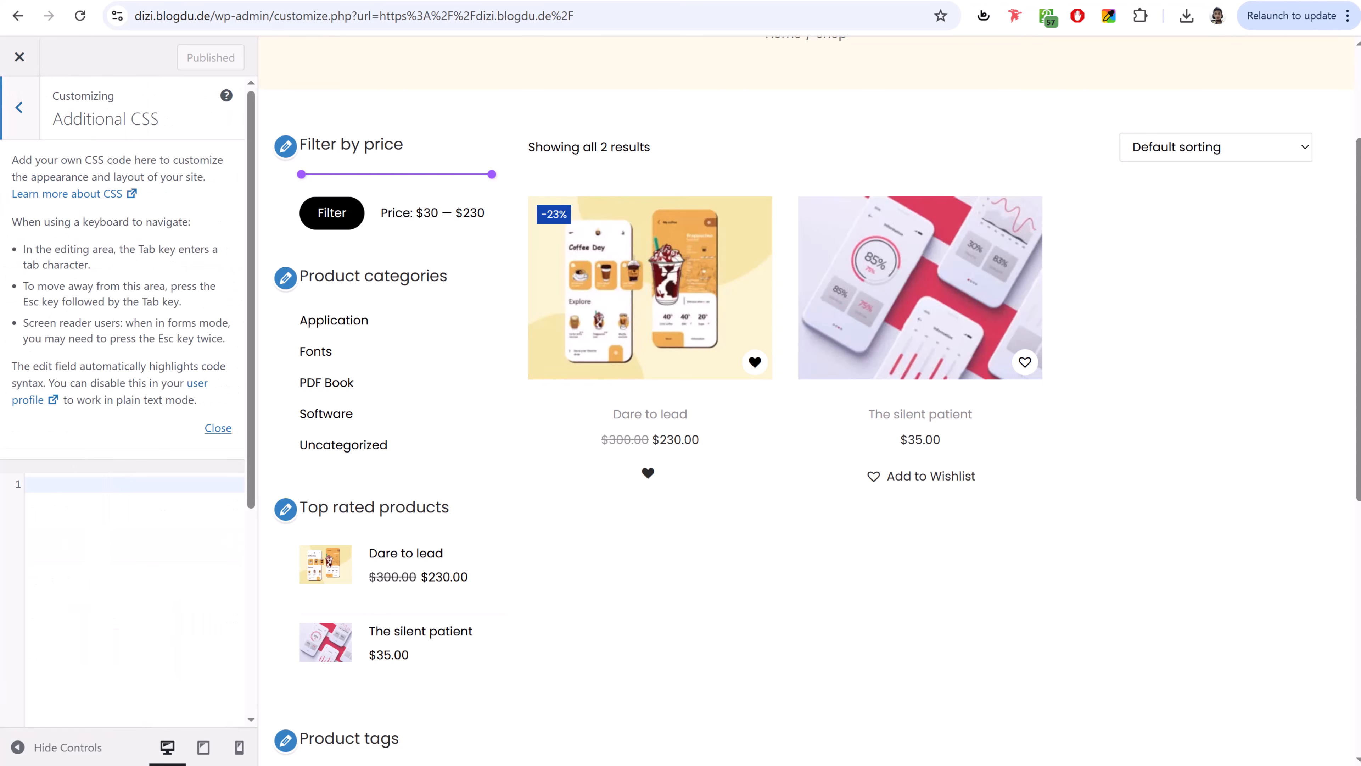
key("alt+Tab")
left_click(535, 217)
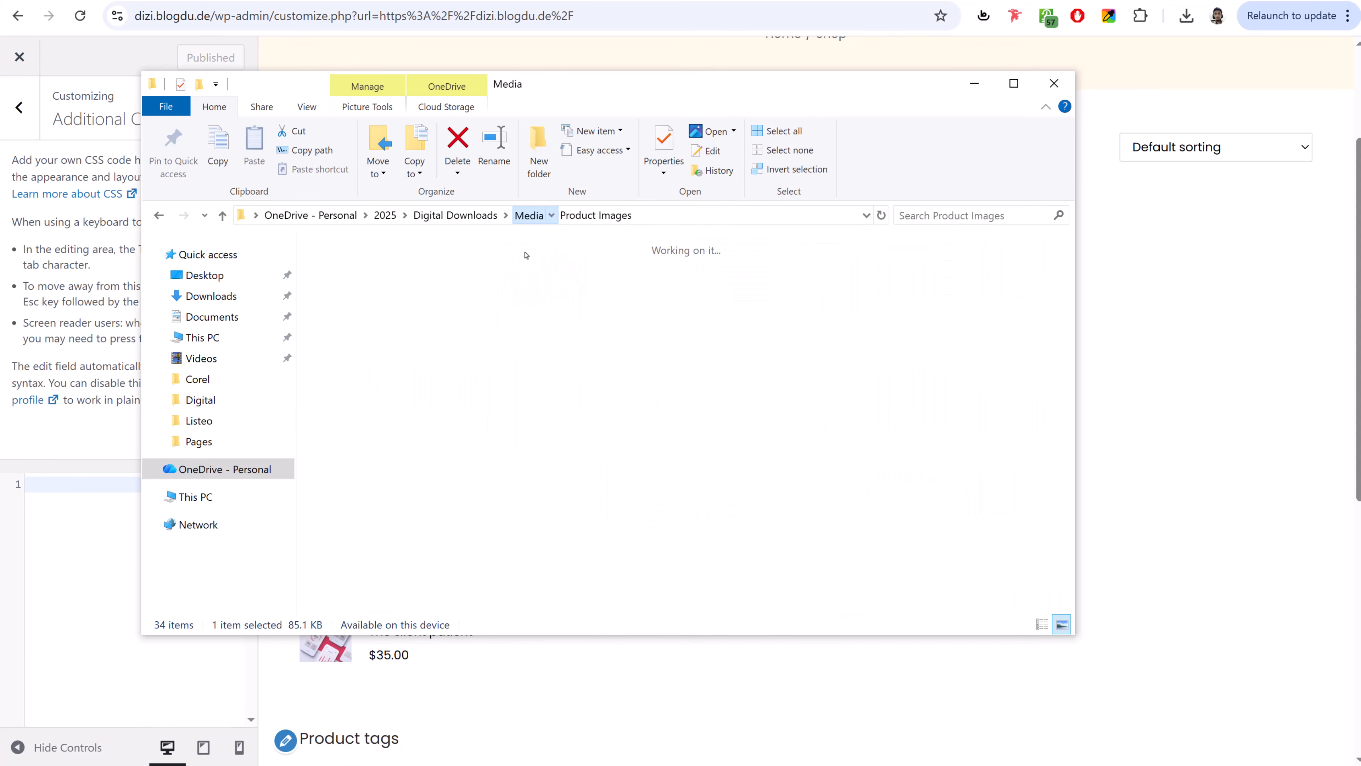
double_click(445, 282)
double_click(374, 286)
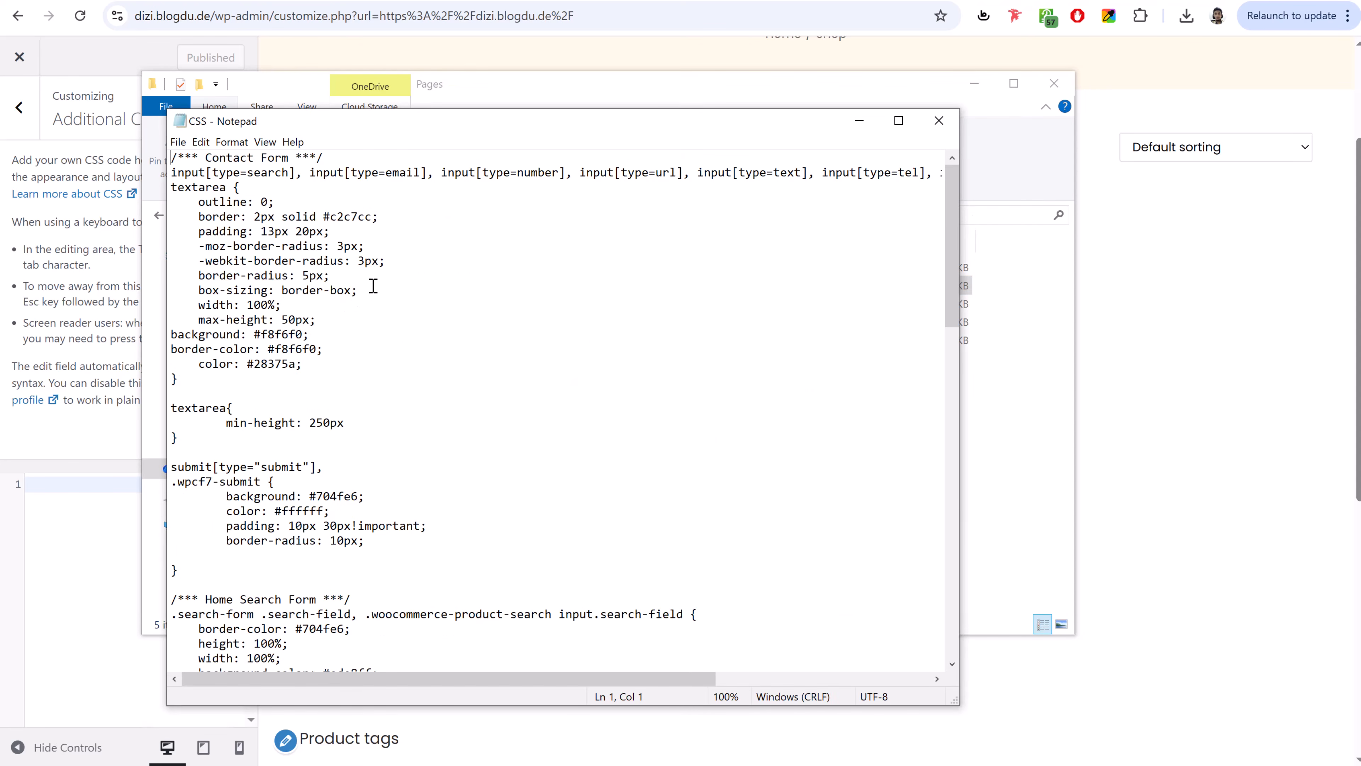
key("ctrl+a")
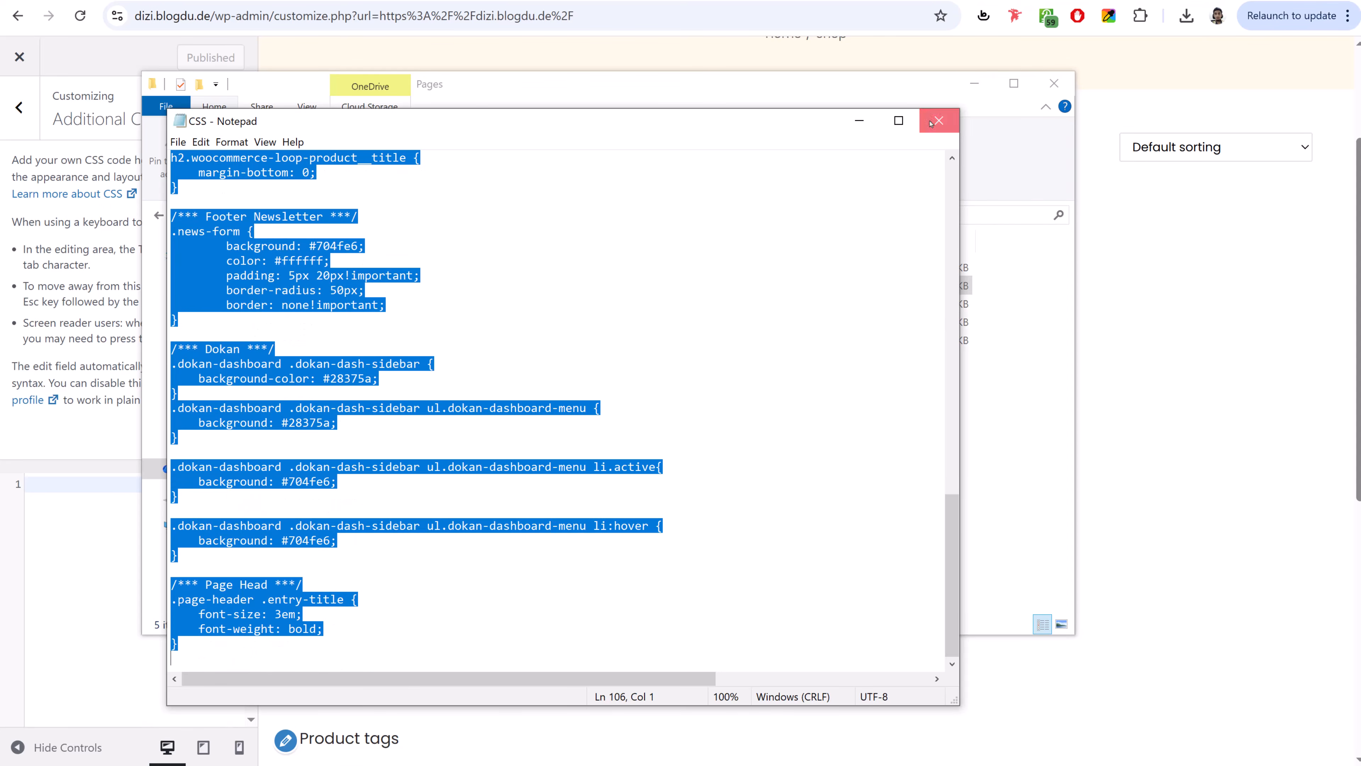
left_click(937, 120)
left_click(90, 541)
key("ctrl+v")
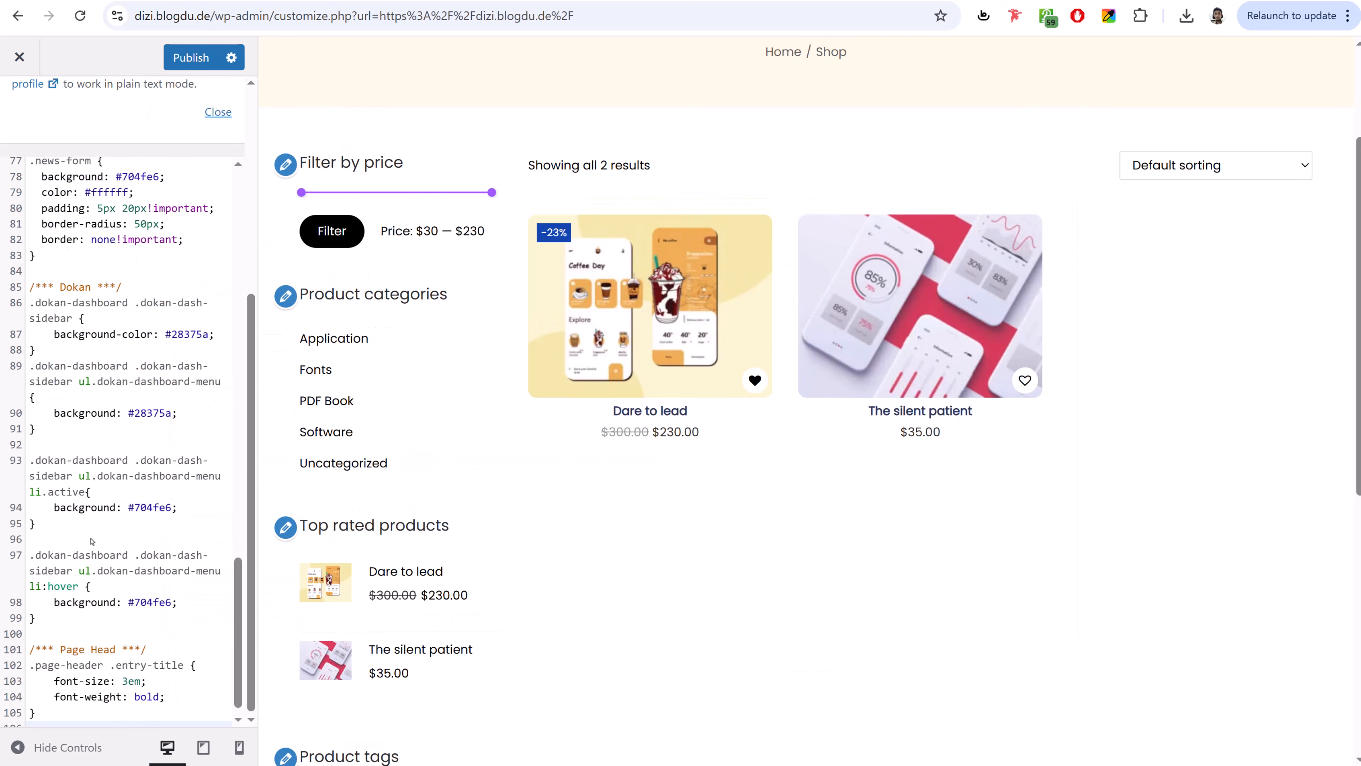
left_click(193, 65)
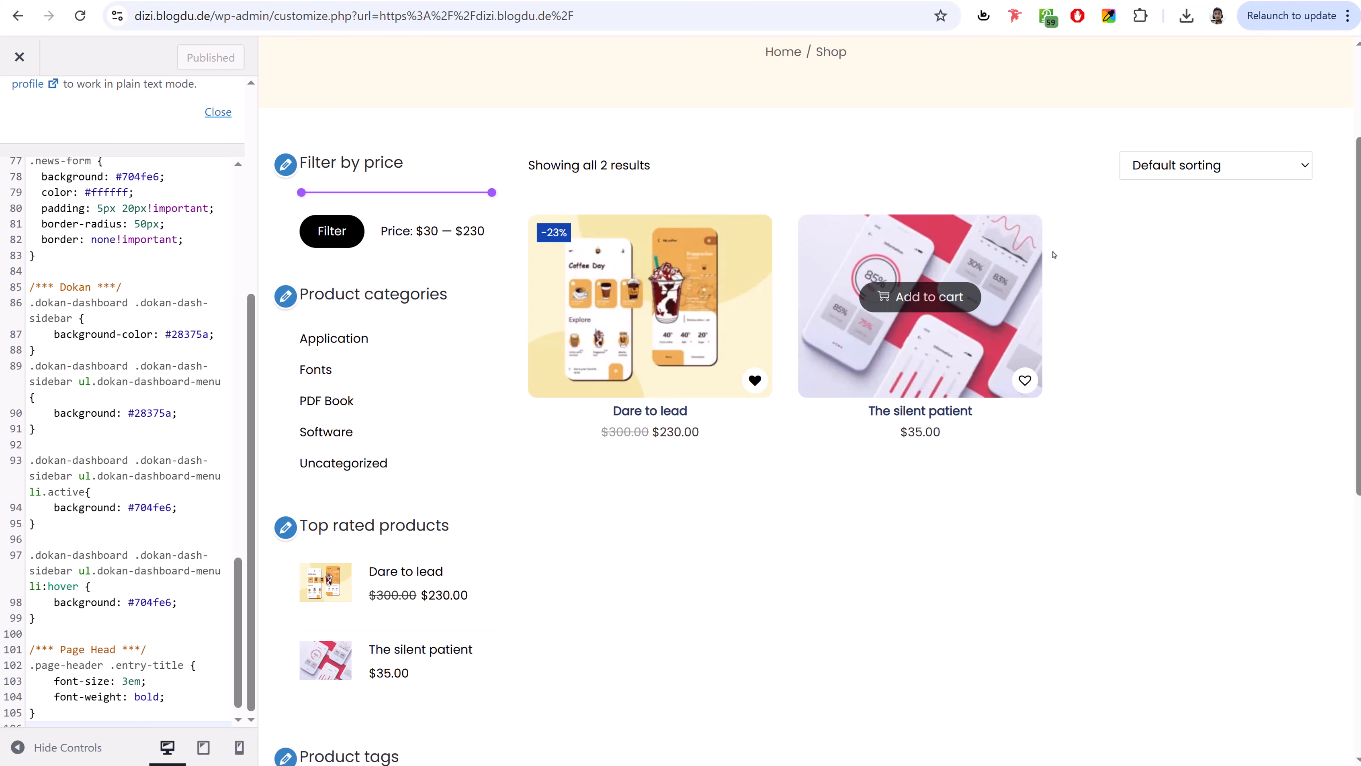
- Preview the Contact Us page footer and review the rules in the CSS editor
scroll(888, 95, "up", 3)
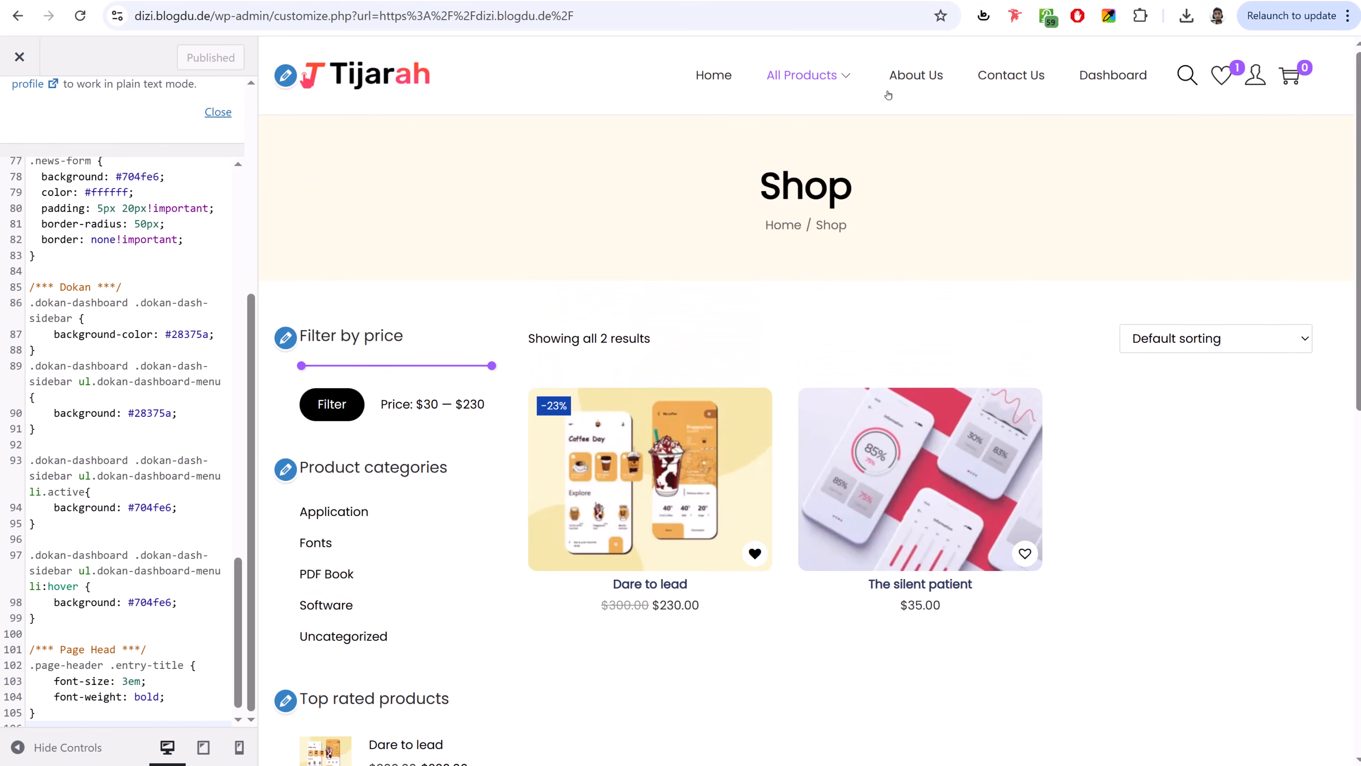
left_click(1013, 77)
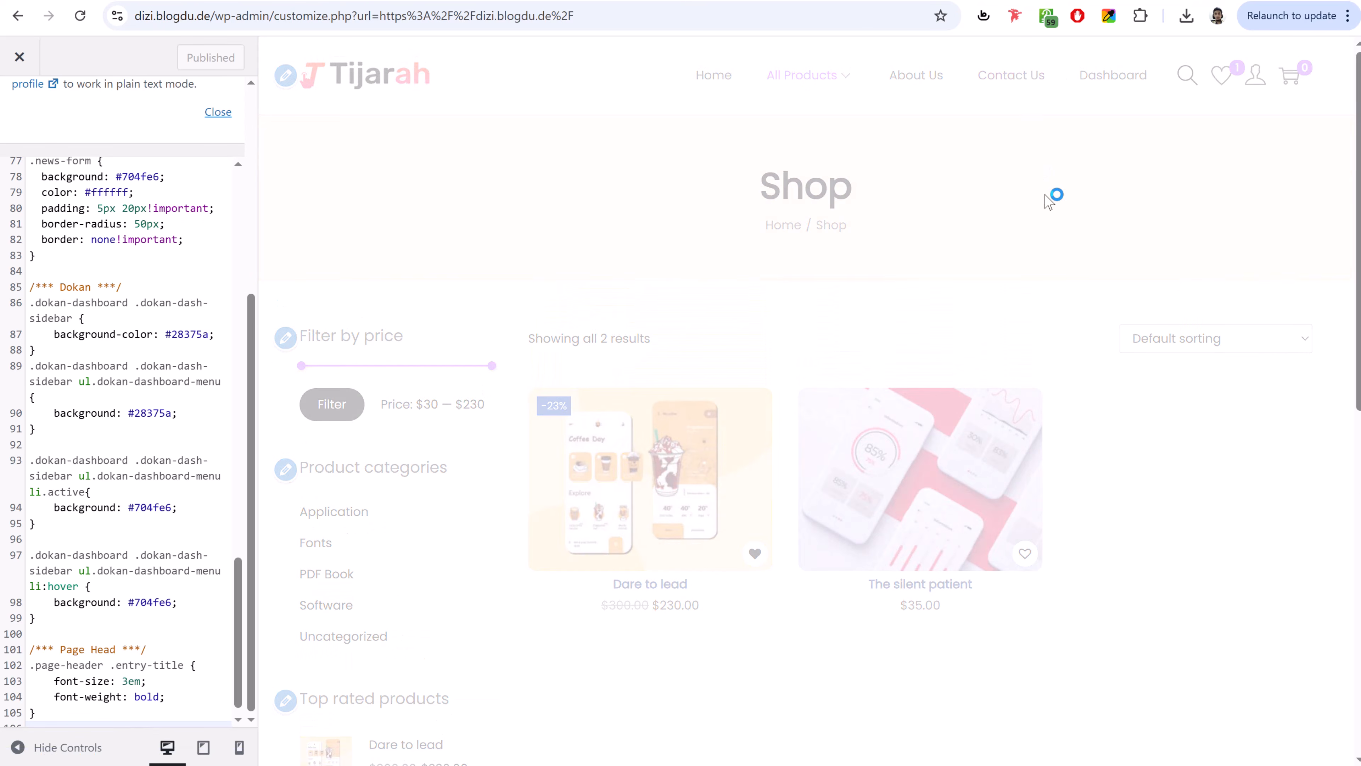
scroll(842, 443, "down", 8)
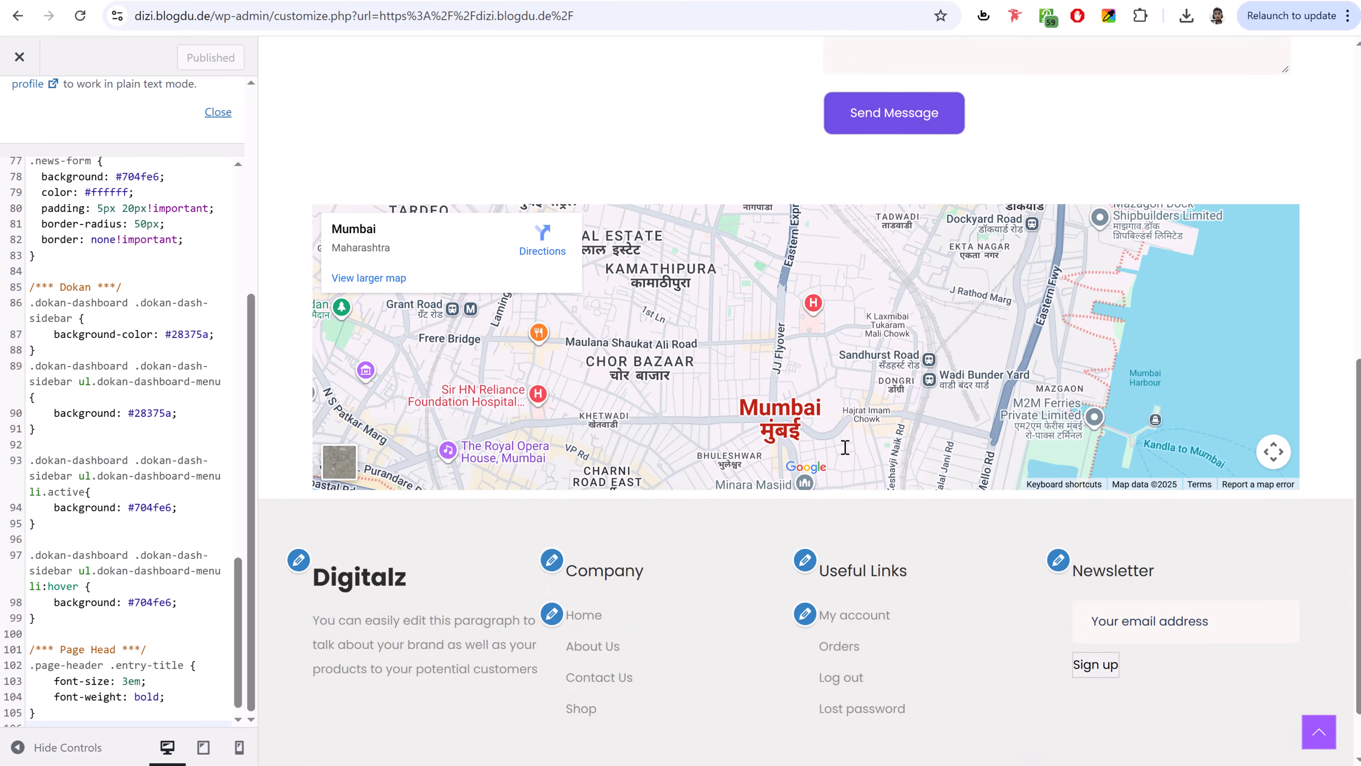
scroll(845, 447, "down", 2)
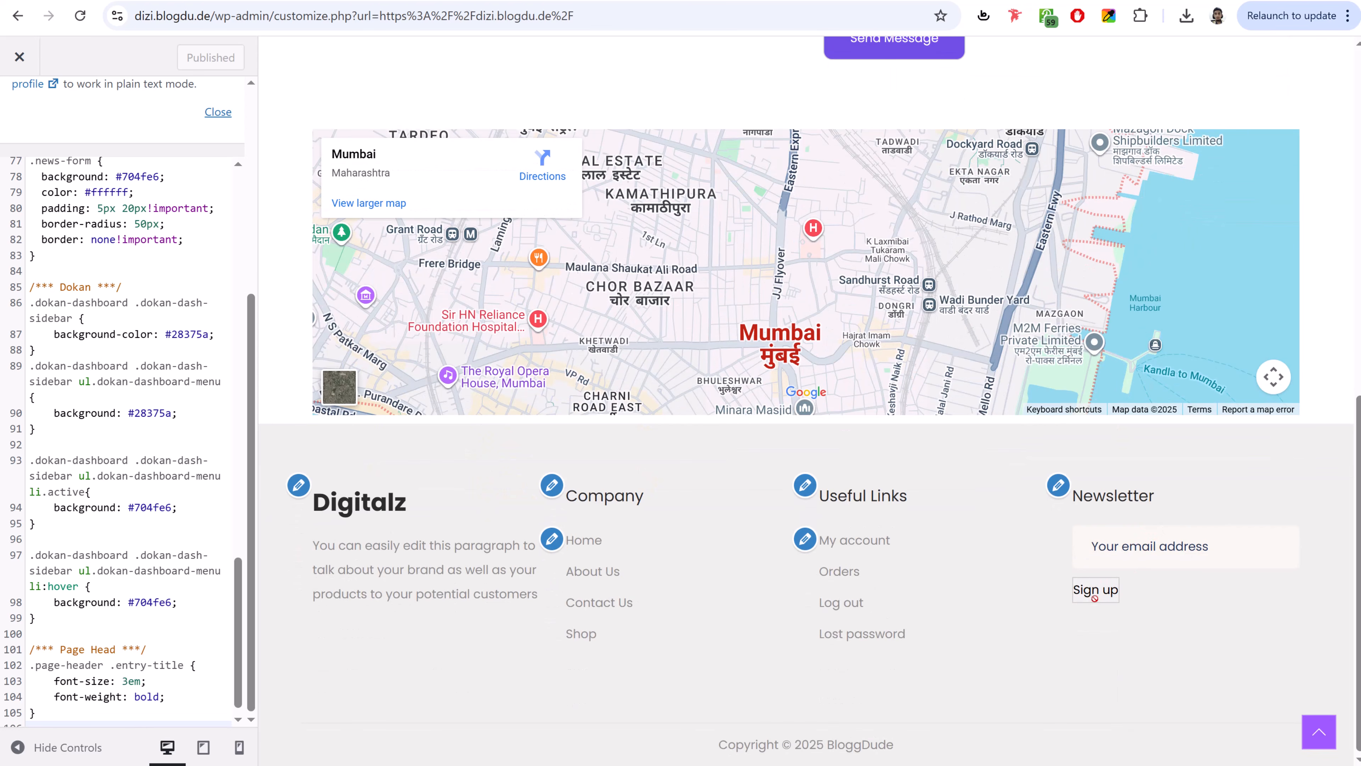
left_click(133, 476)
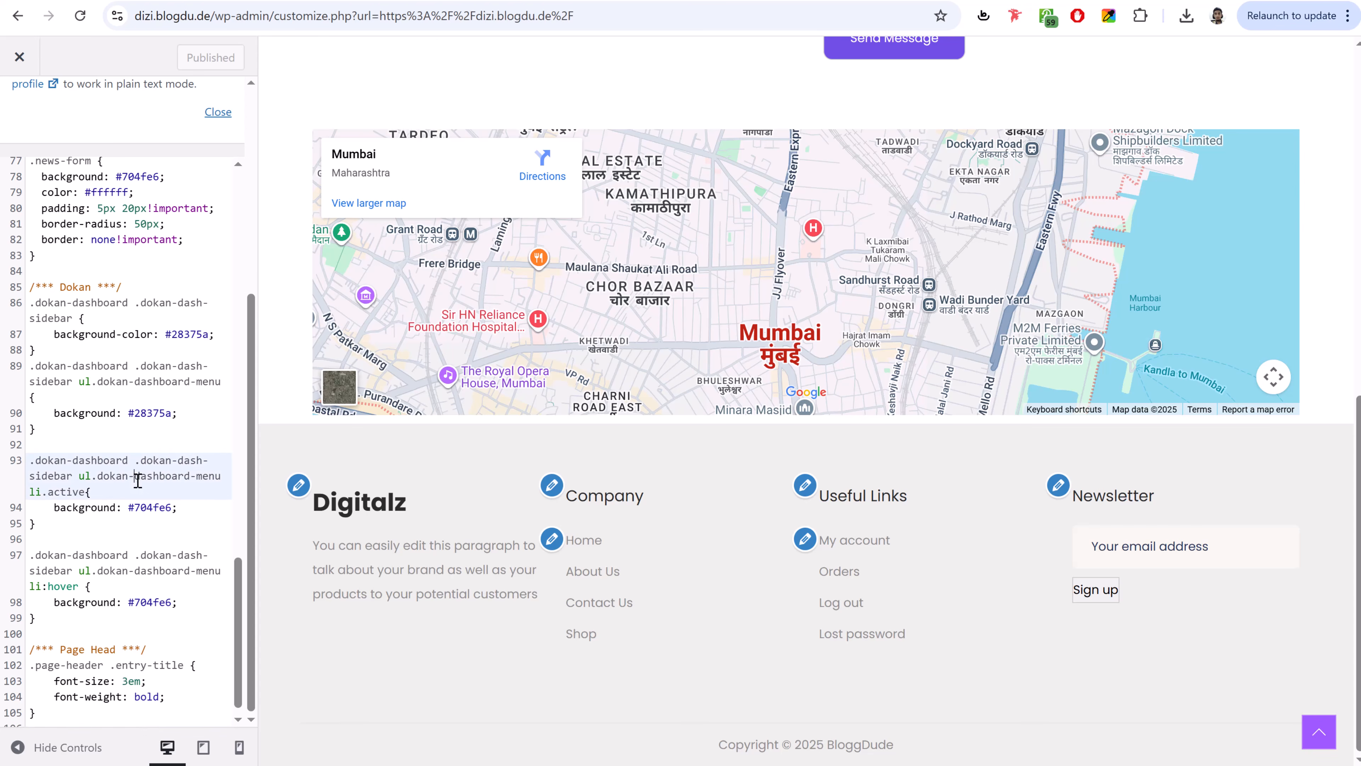
scroll(137, 493, "down", 1)
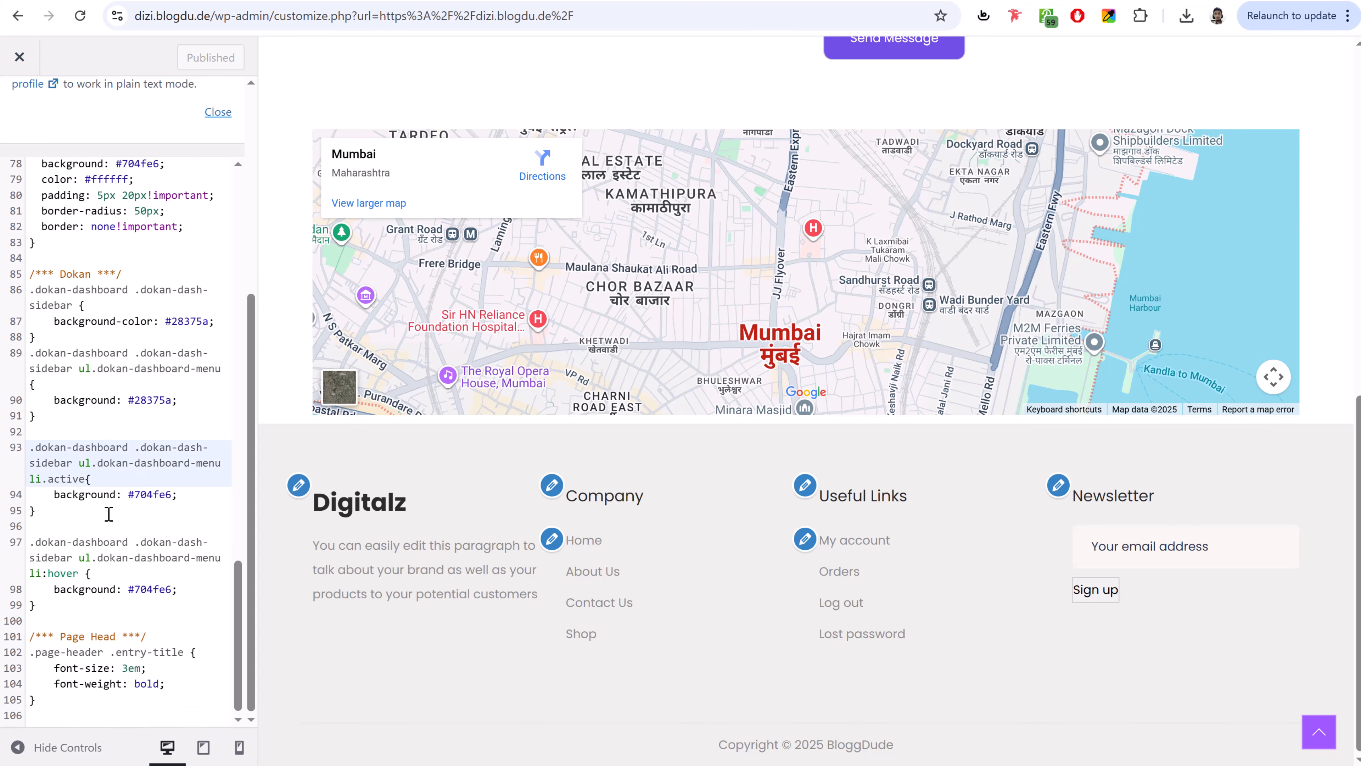
scroll(113, 509, "up", 3)
scroll(120, 405, "up", 1)
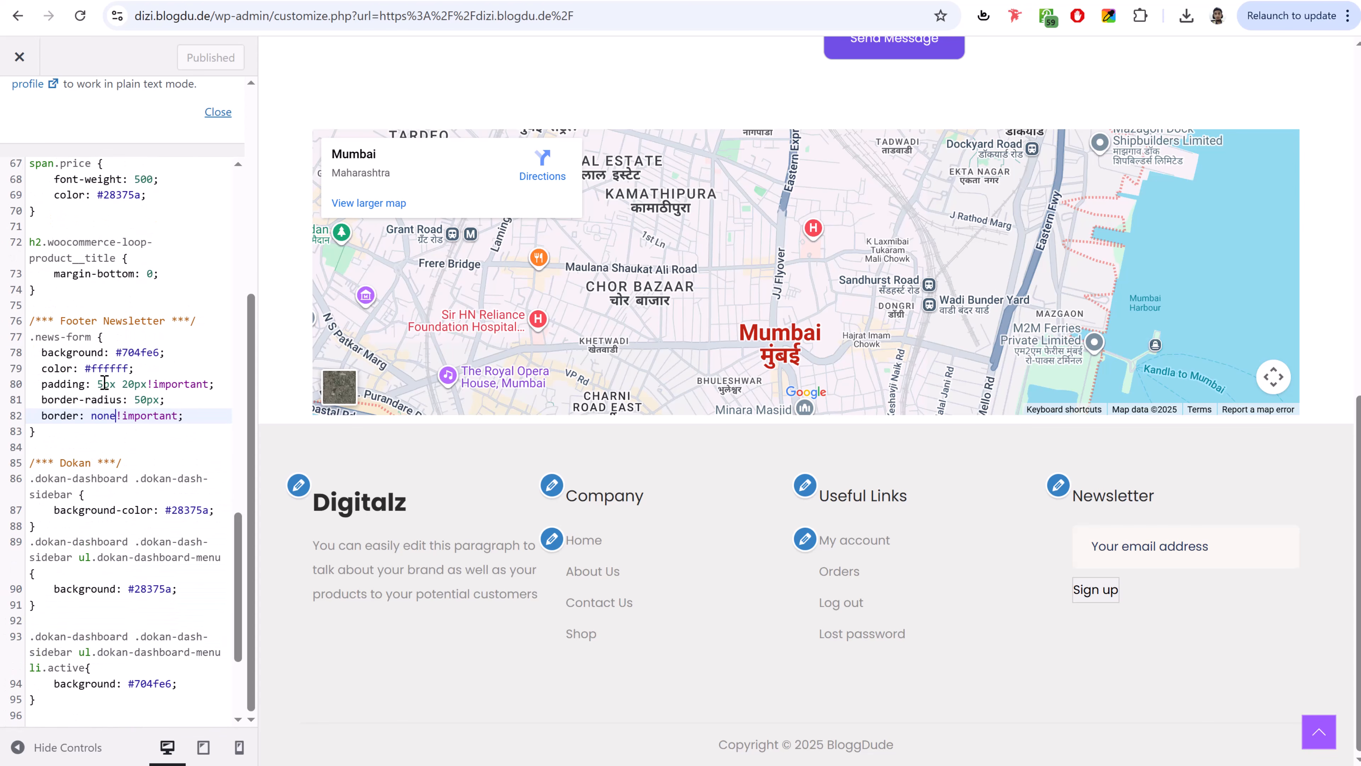
- Copy the news-form class name from line 77 of the custom CSS
double_click(42, 336)
left_click_drag(65, 336, 88, 337)
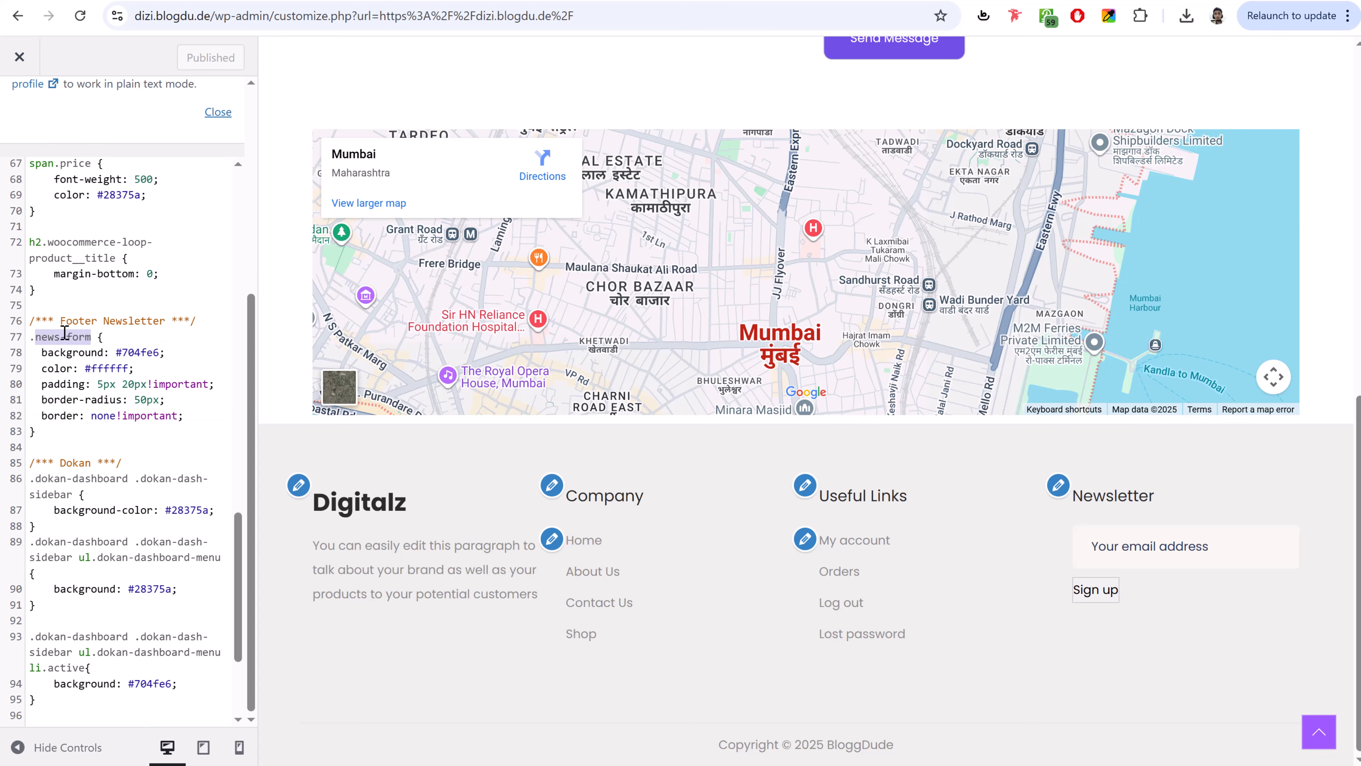
right_click(64, 335)
left_click(121, 437)
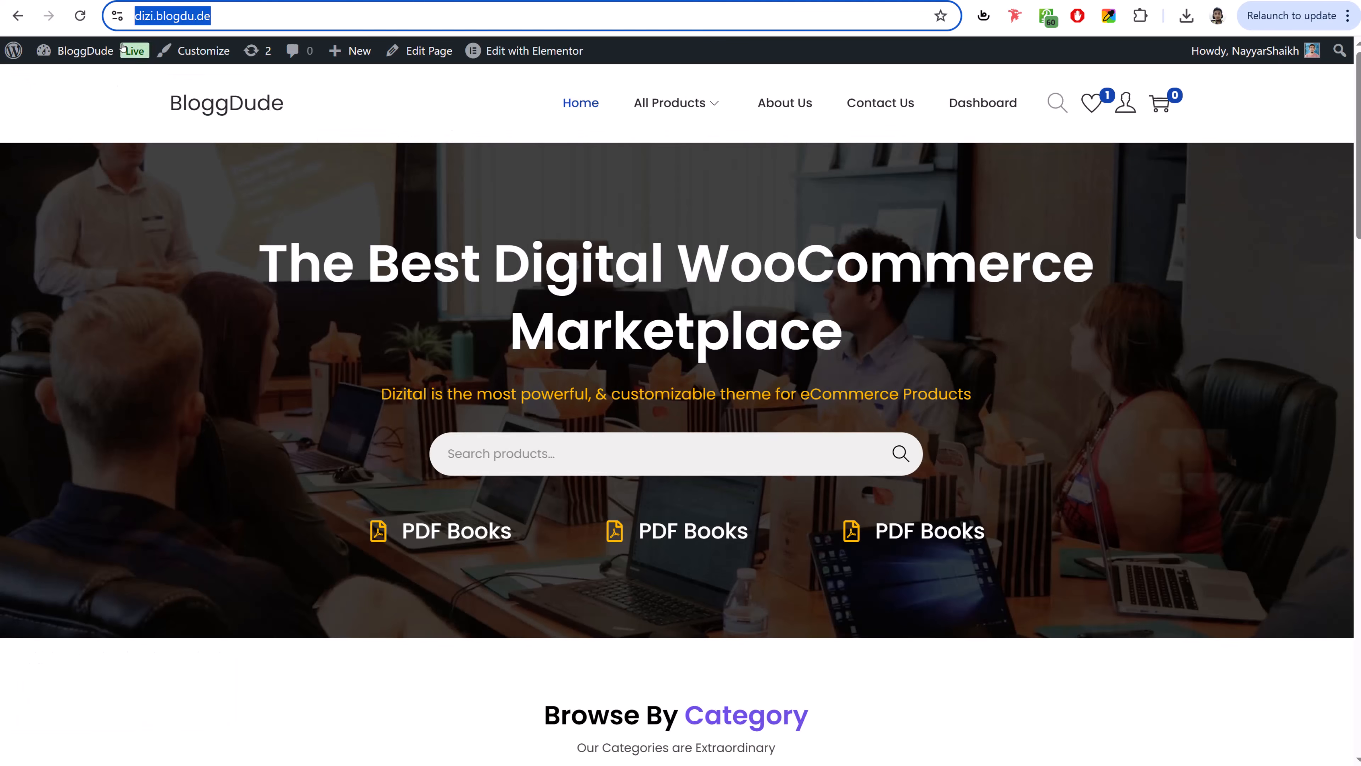
- Open the MC4WP newsletter form editor from the WordPress dashboard
mouse_move(73, 49)
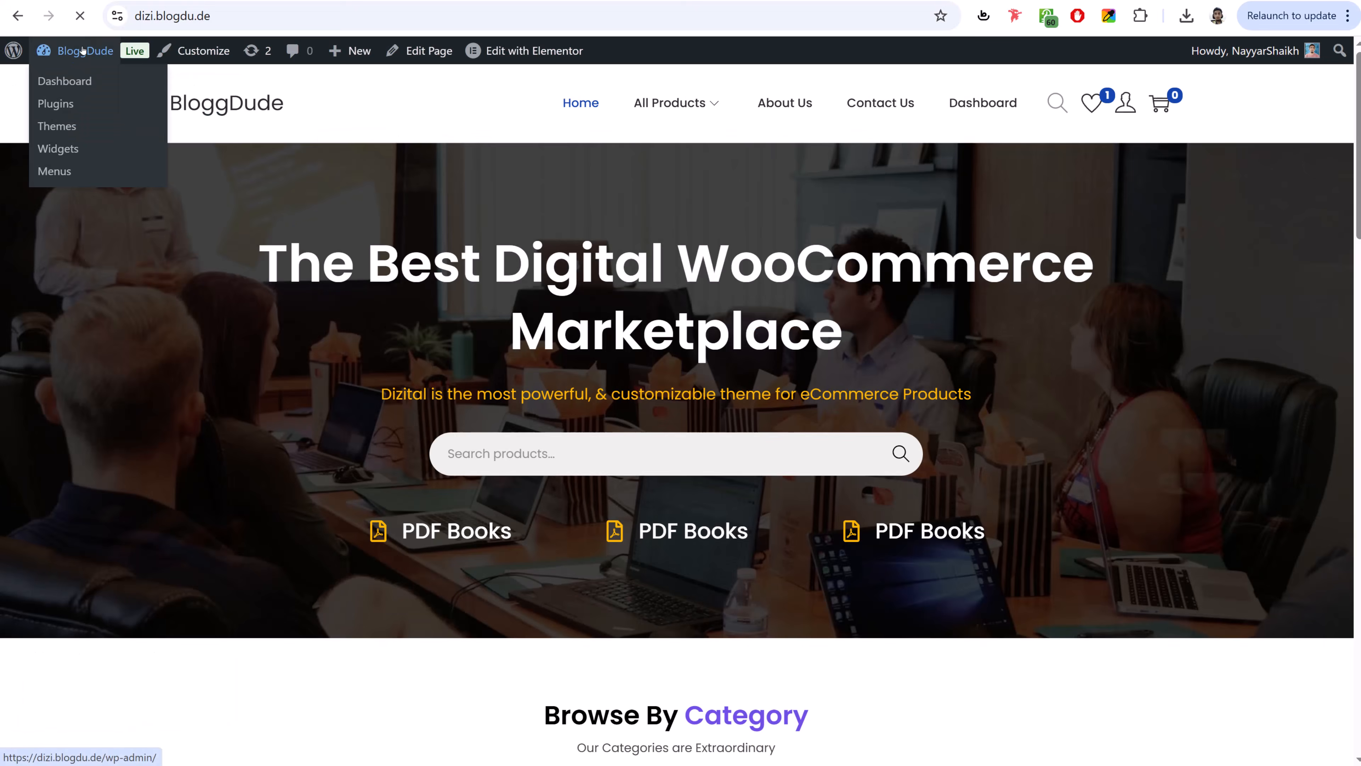
left_click(61, 82)
mouse_move(57, 715)
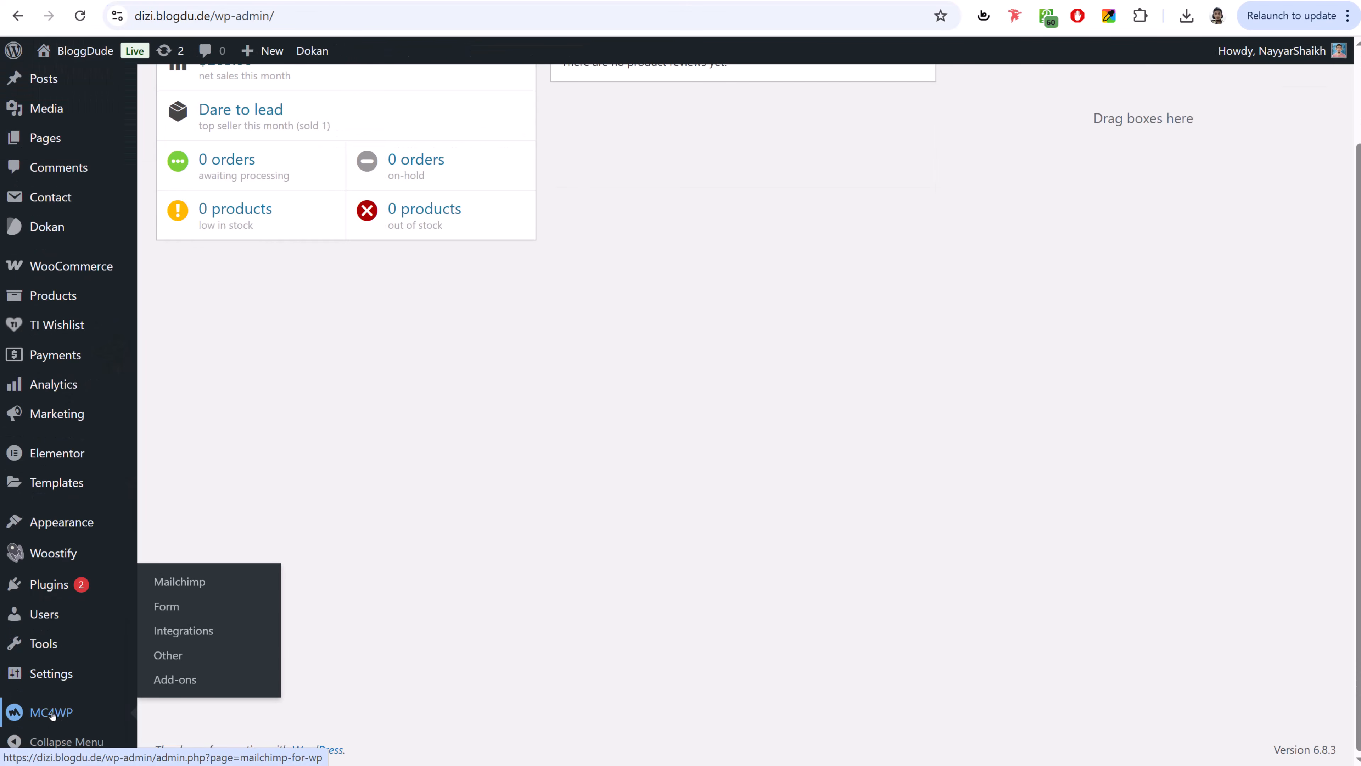
left_click(167, 613)
scroll(429, 482, "down", 5)
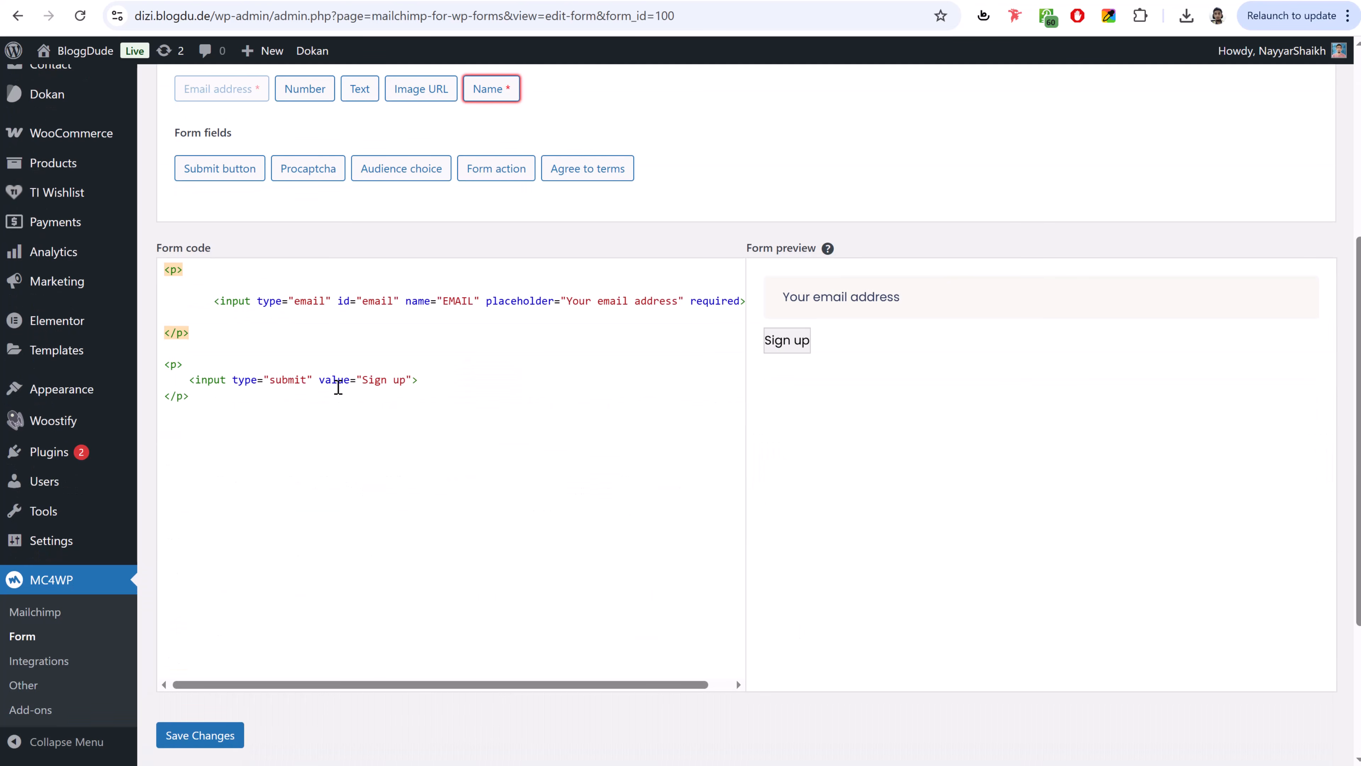
- Add class="news-form" to the Sign up submit input, save the form, and reload the Customizer
left_click(319, 379)
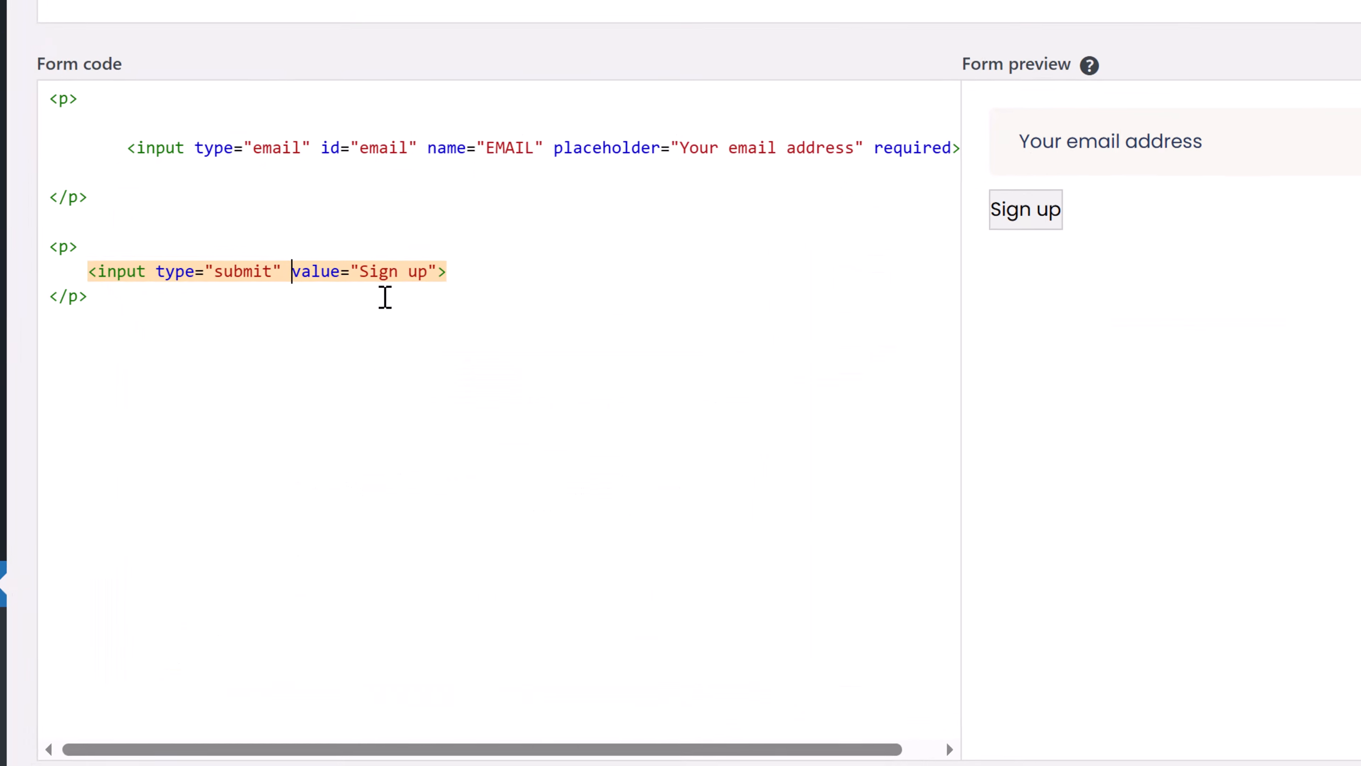
type("class")
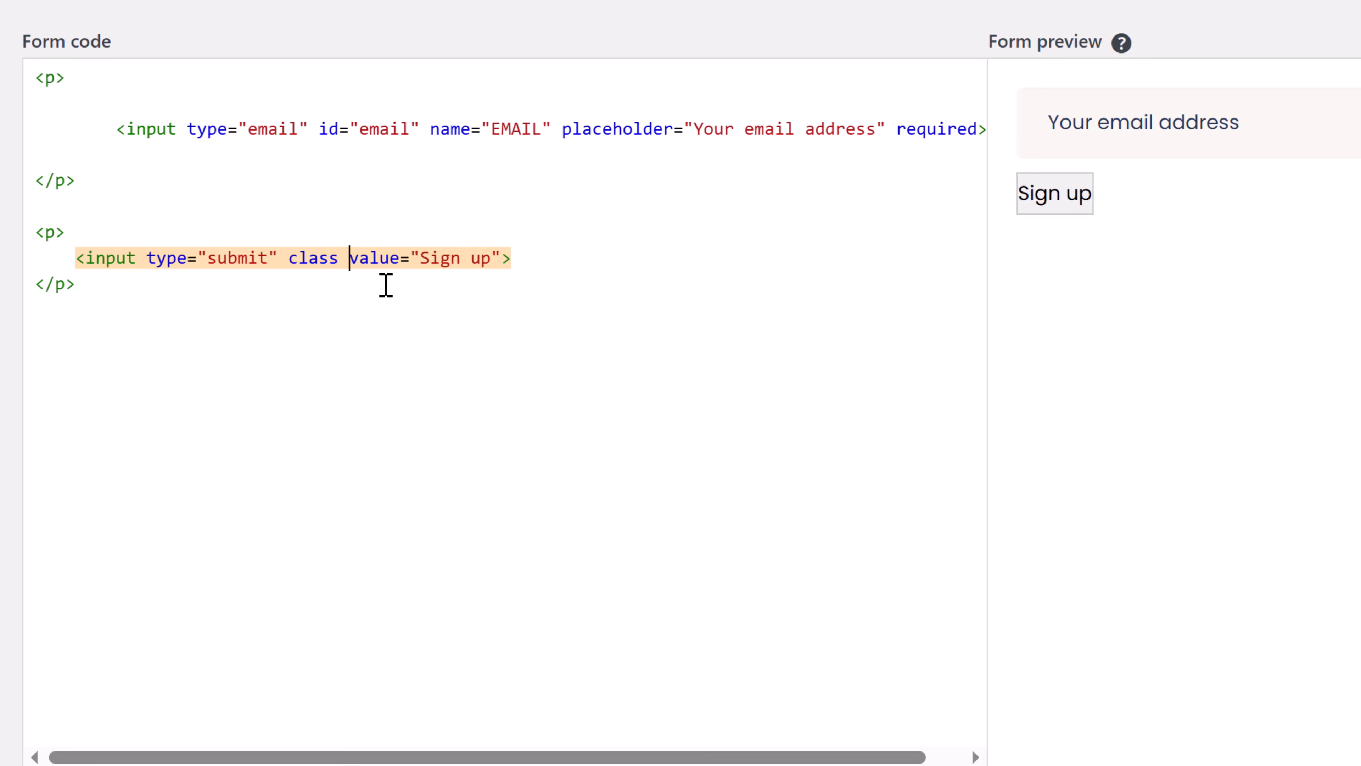
key("BackSpace")
type("=")
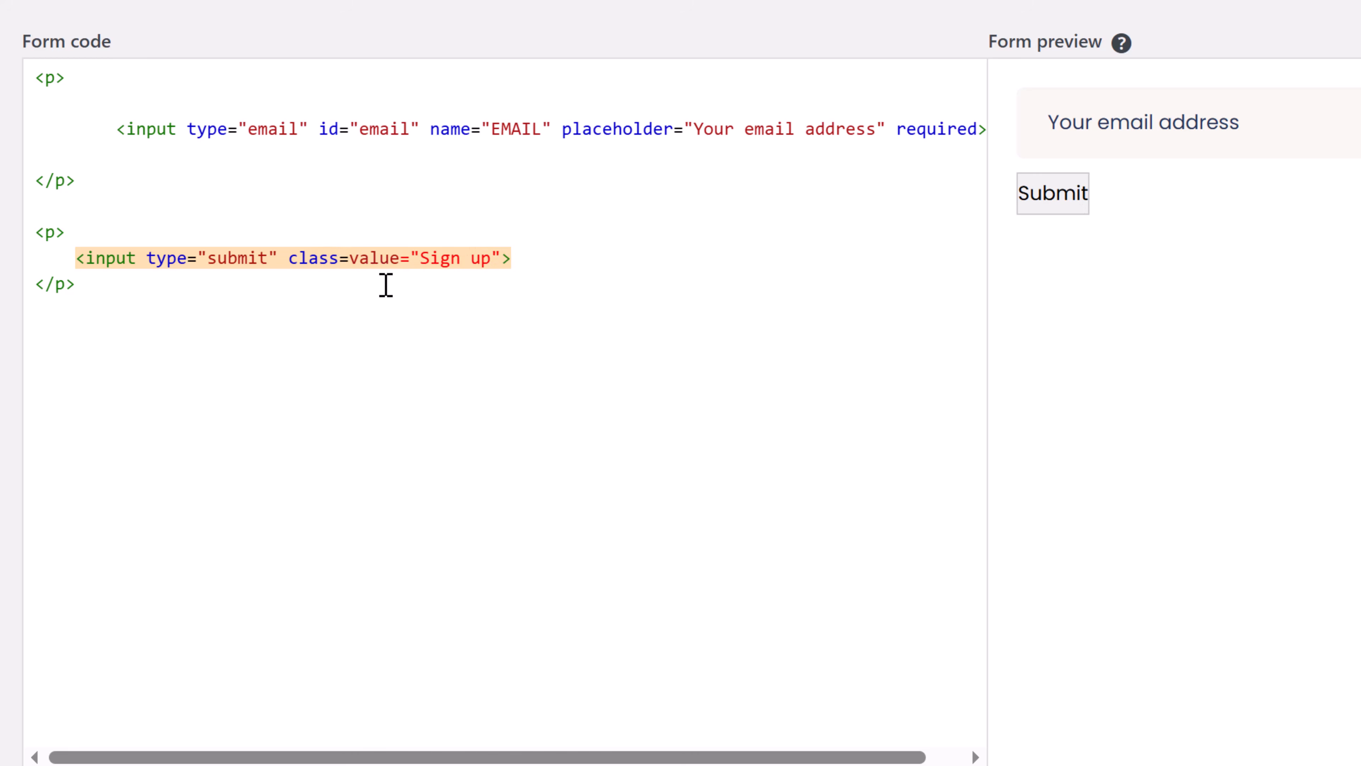
type("\"news-form\"")
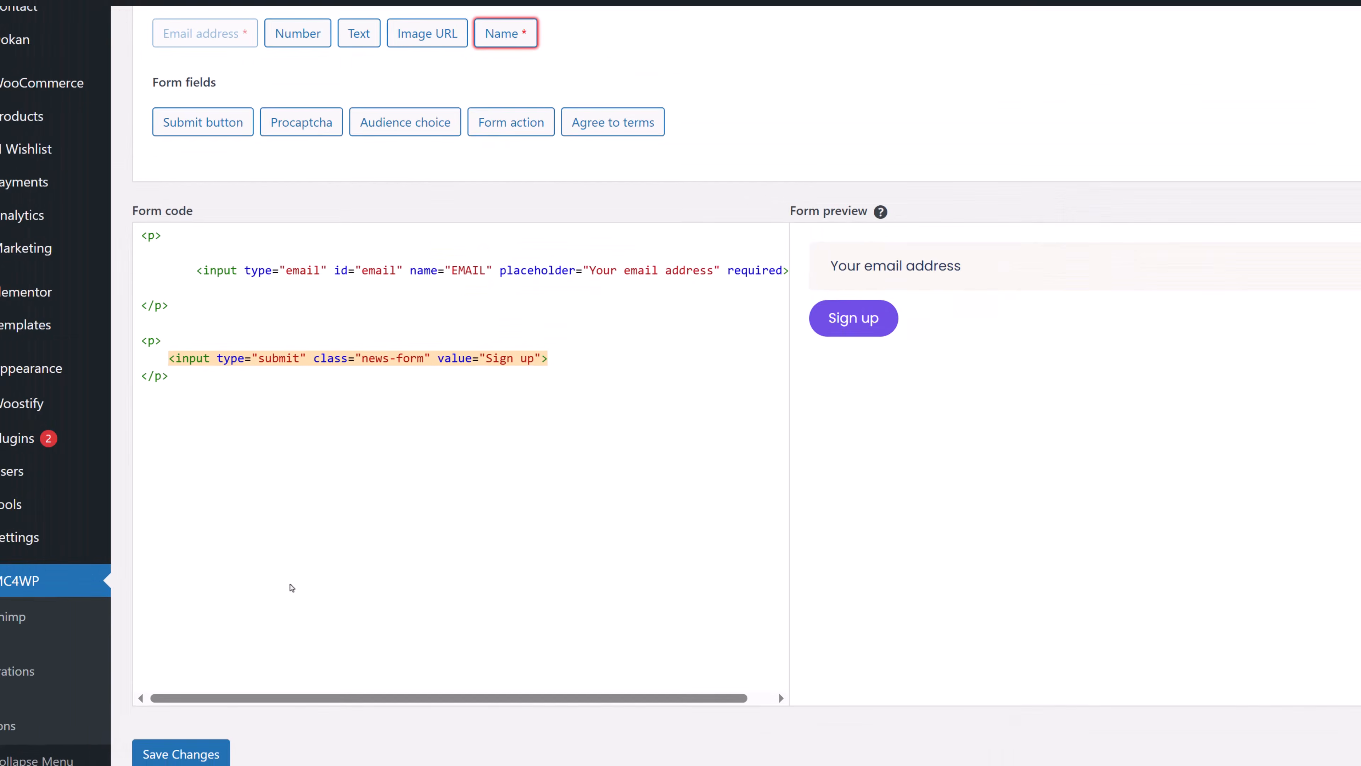
left_click(181, 754)
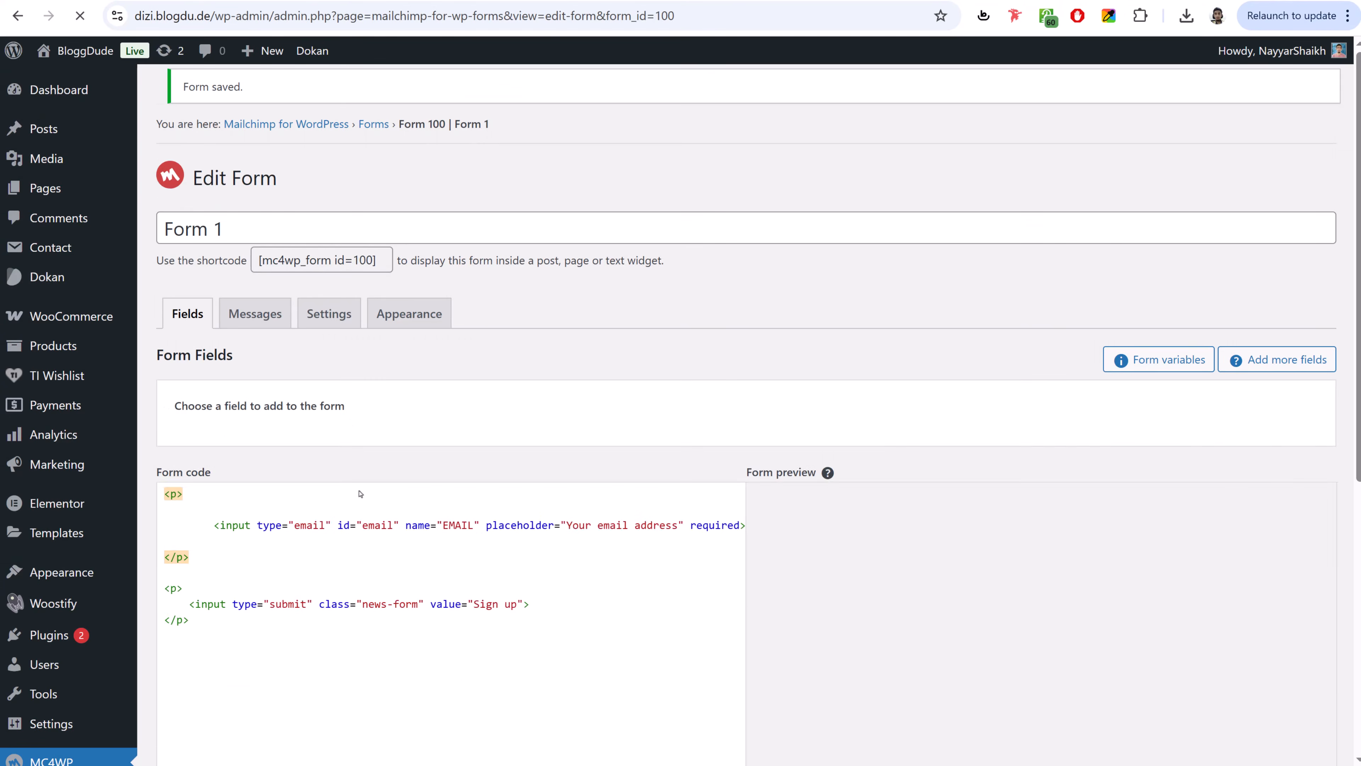
scroll(568, 536, "down", 8)
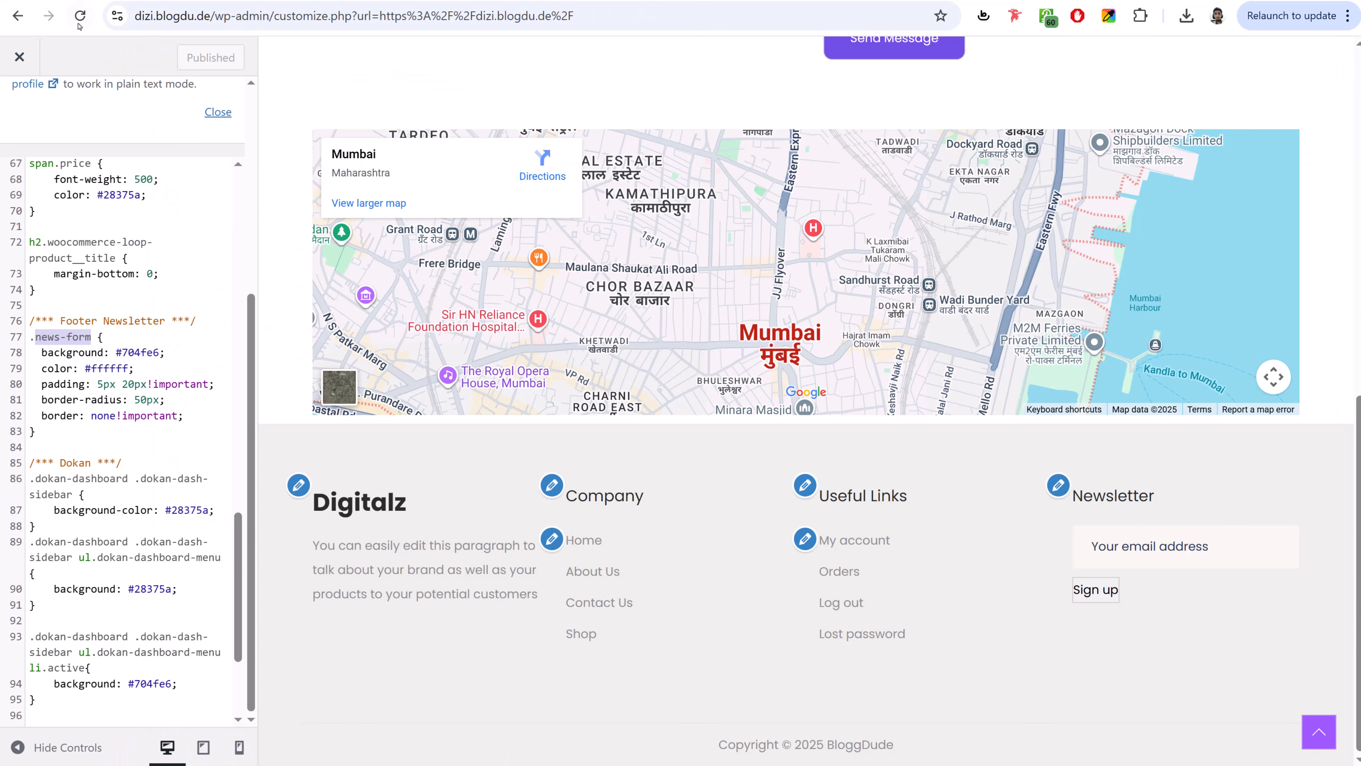
left_click(79, 19)
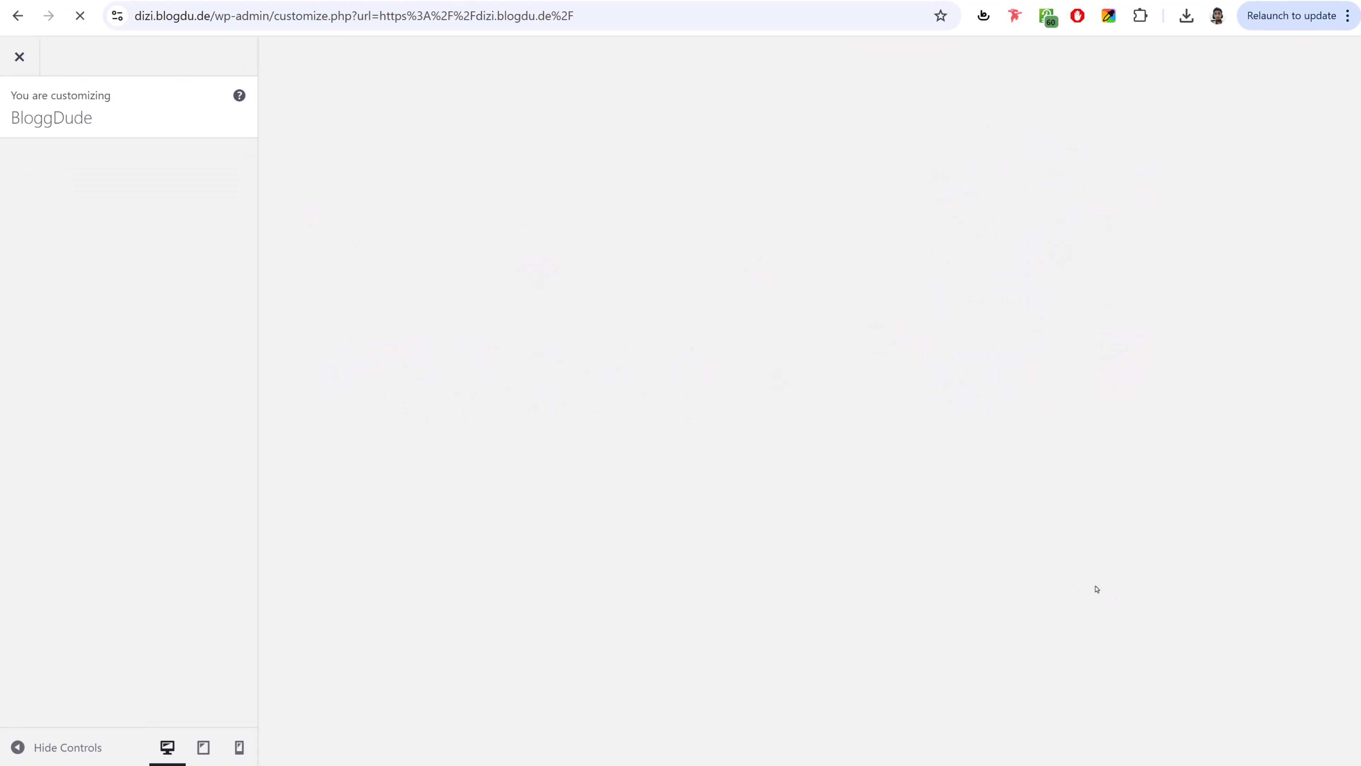
- Check the purple rounded Sign up button in the footer preview, then close the Customizer
scroll(1097, 588, "down", 15)
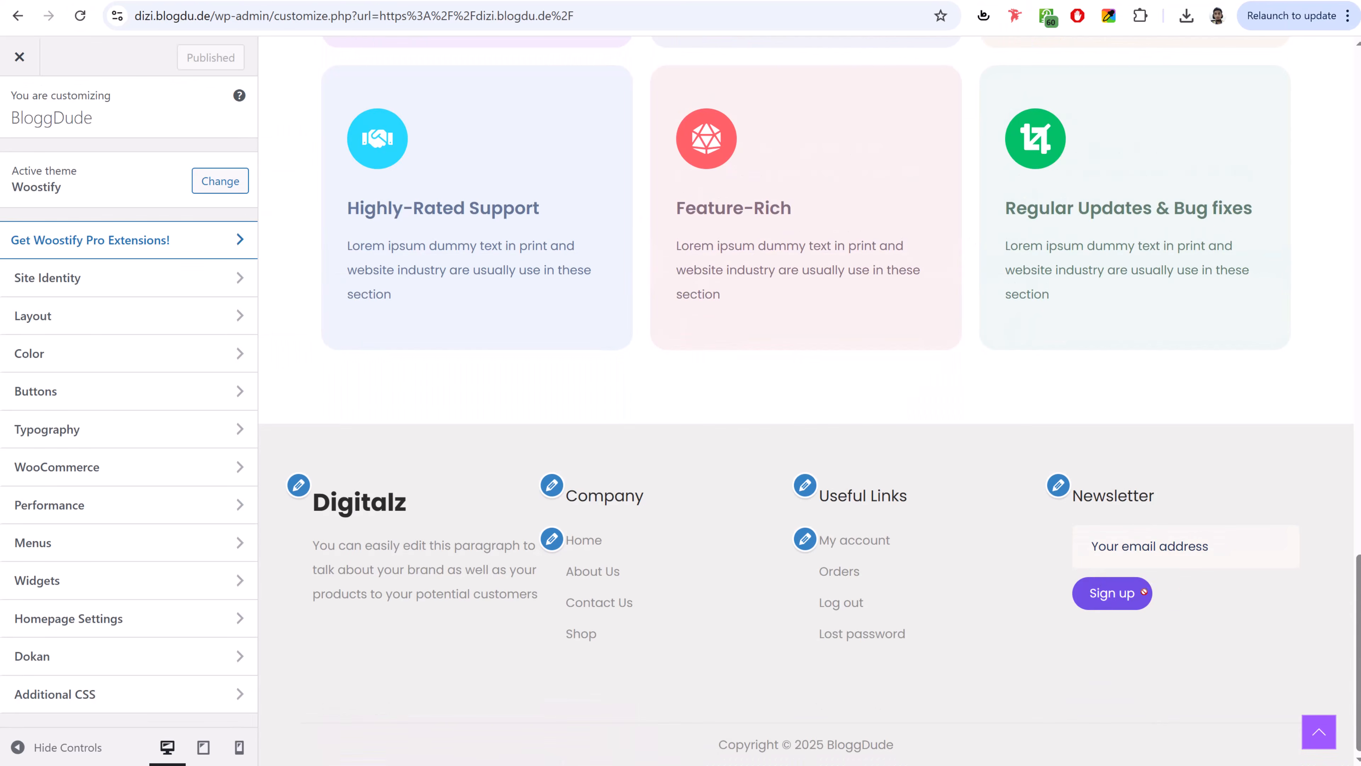
scroll(1131, 584, "up", 15)
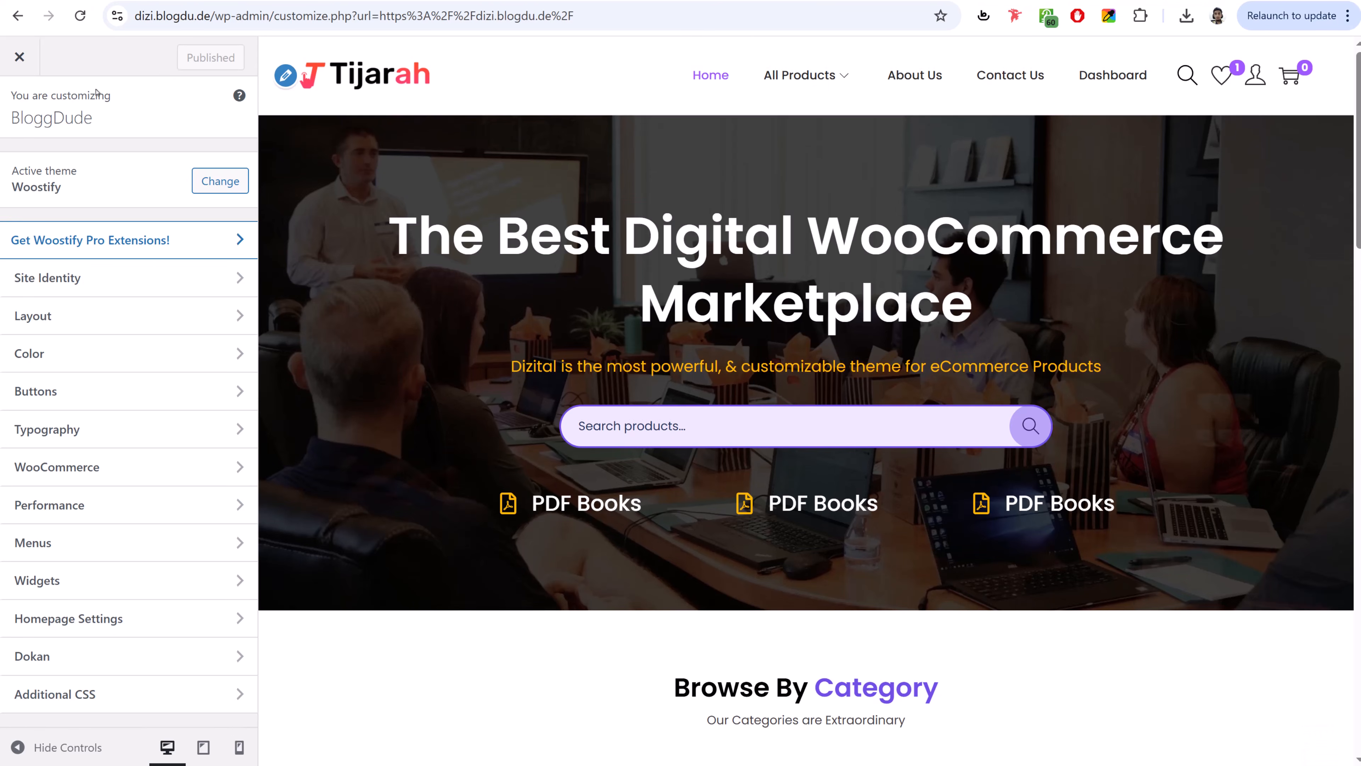
left_click(19, 57)
mouse_move(24, 63)
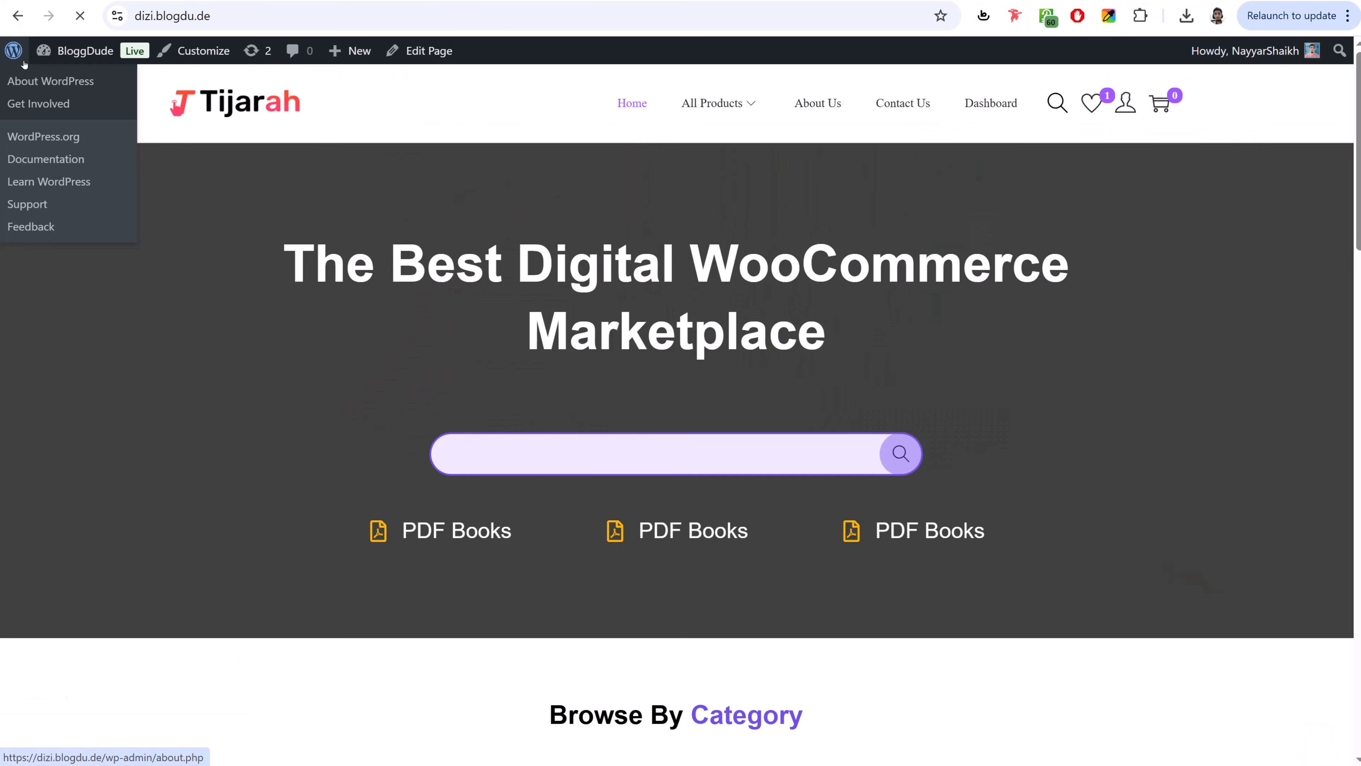